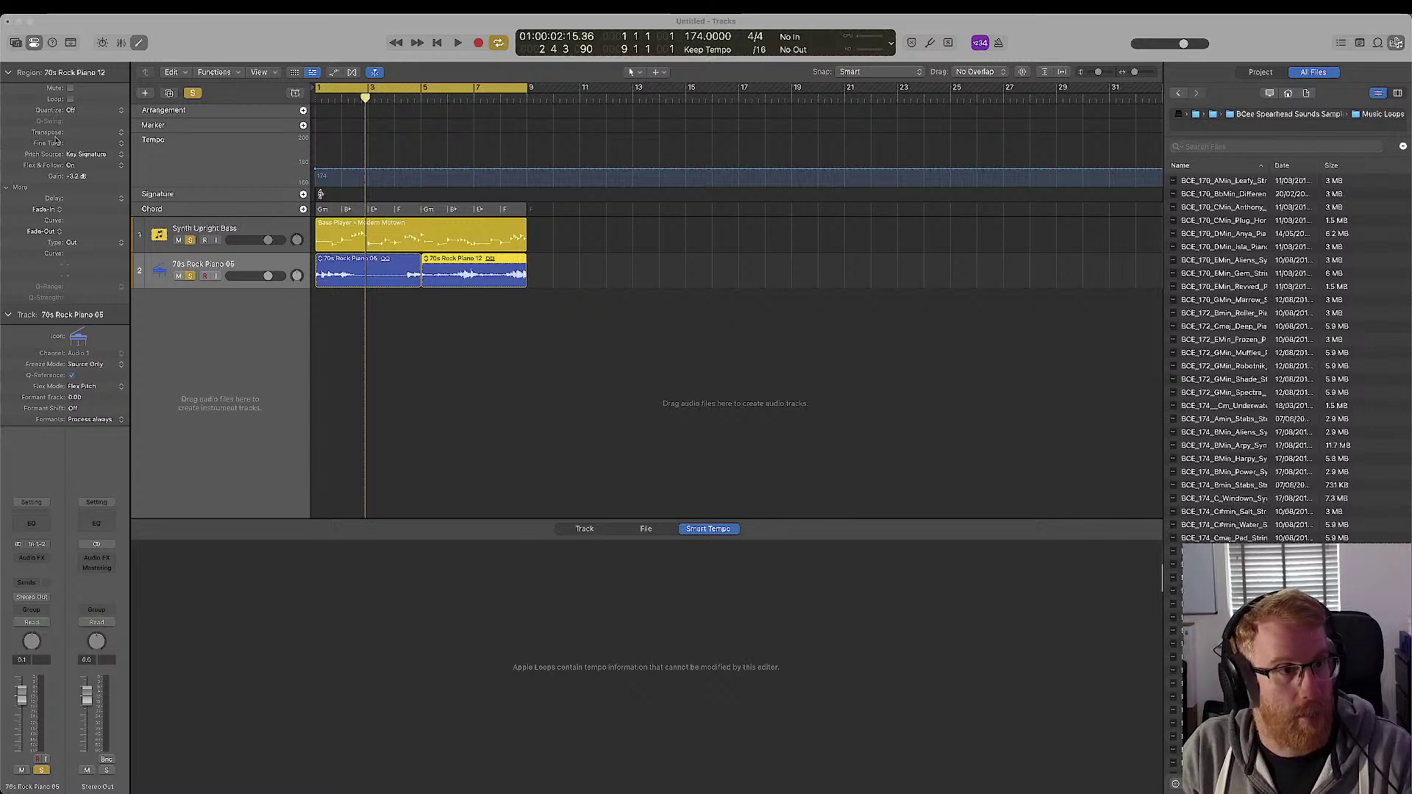
- Compare the region settings of the Synth Upright Bass track's region with those of the 70s Rock Piano 06 region
{"action": "left_click", "coordinate": [287, 226]}
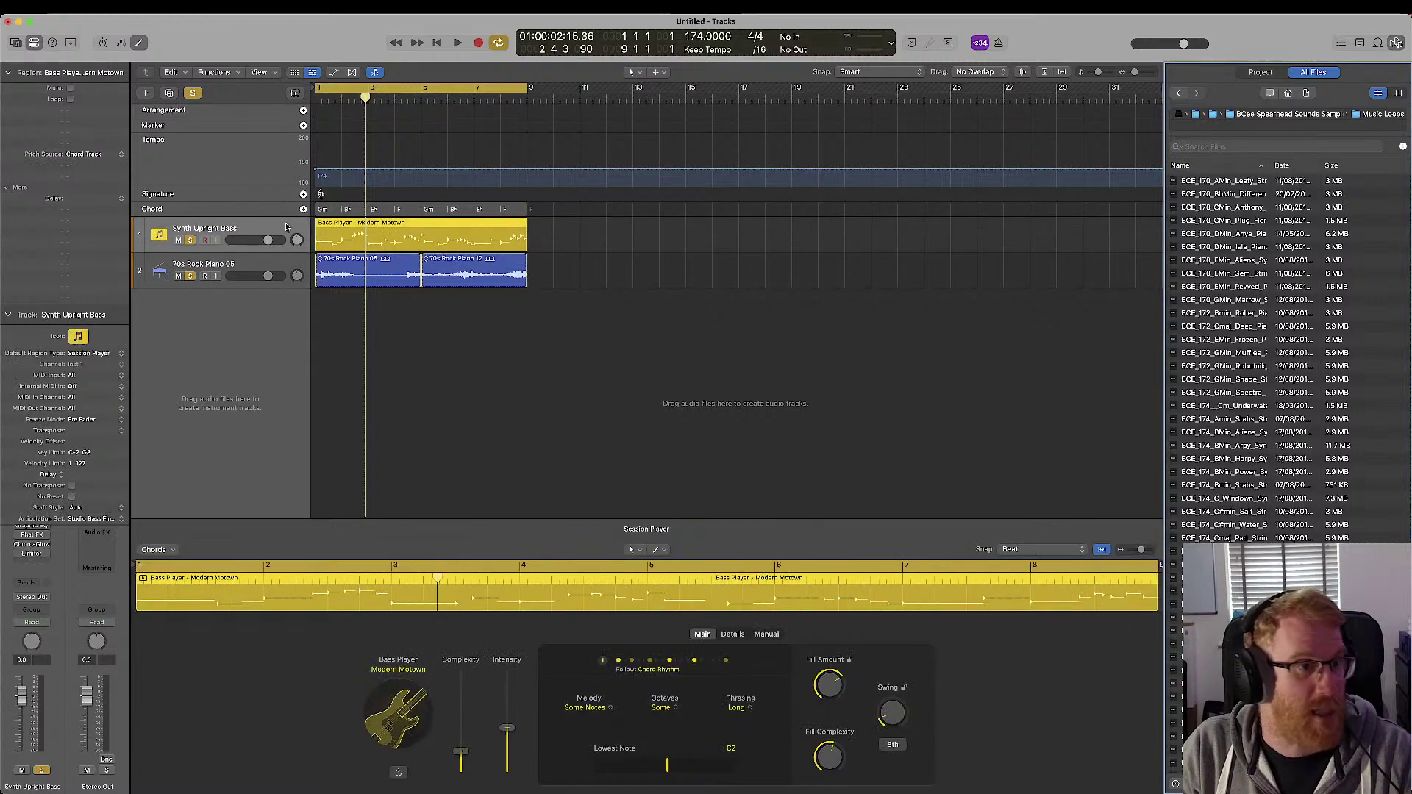
{"action": "left_click", "coordinate": [9, 316]}
{"action": "left_click", "coordinate": [370, 266]}
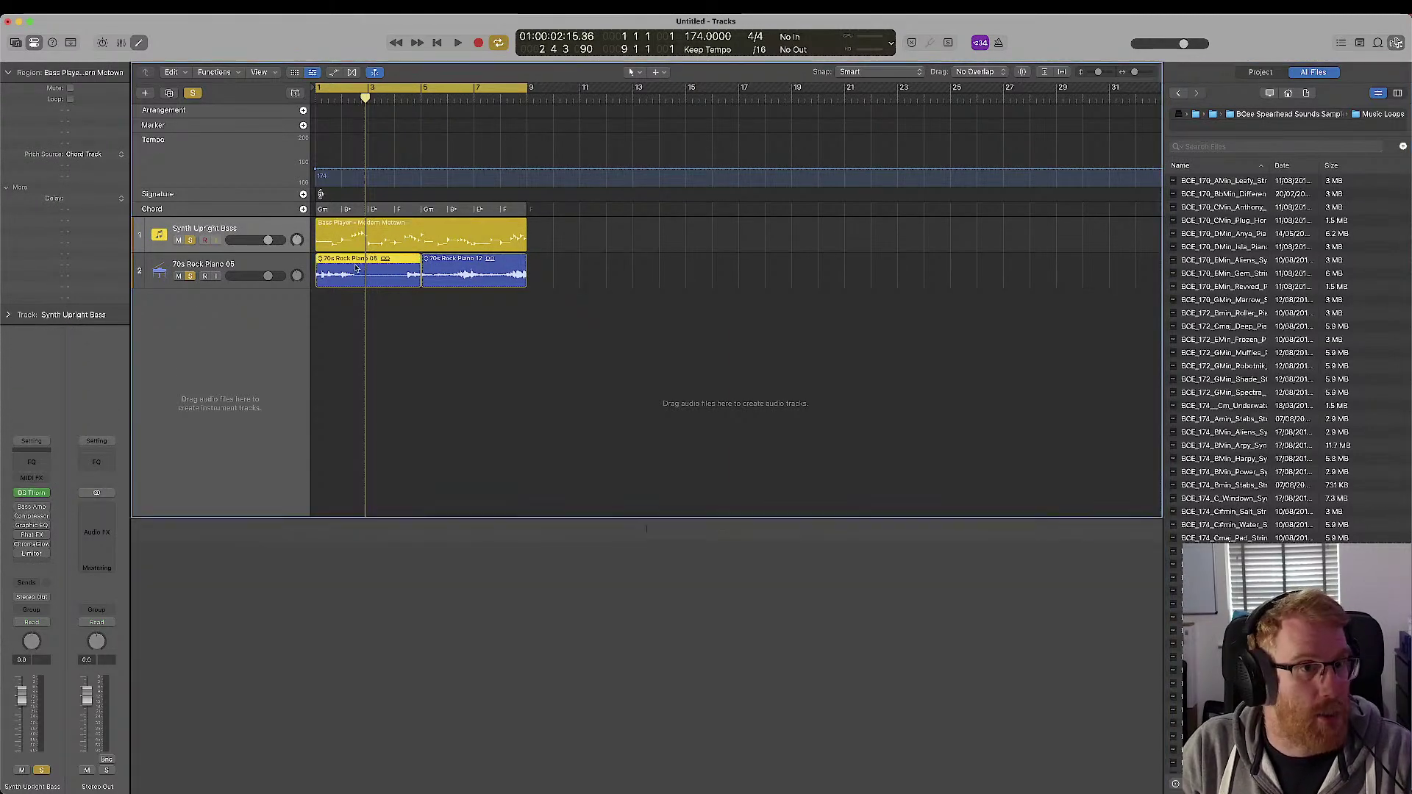
{"action": "left_click", "coordinate": [280, 223]}
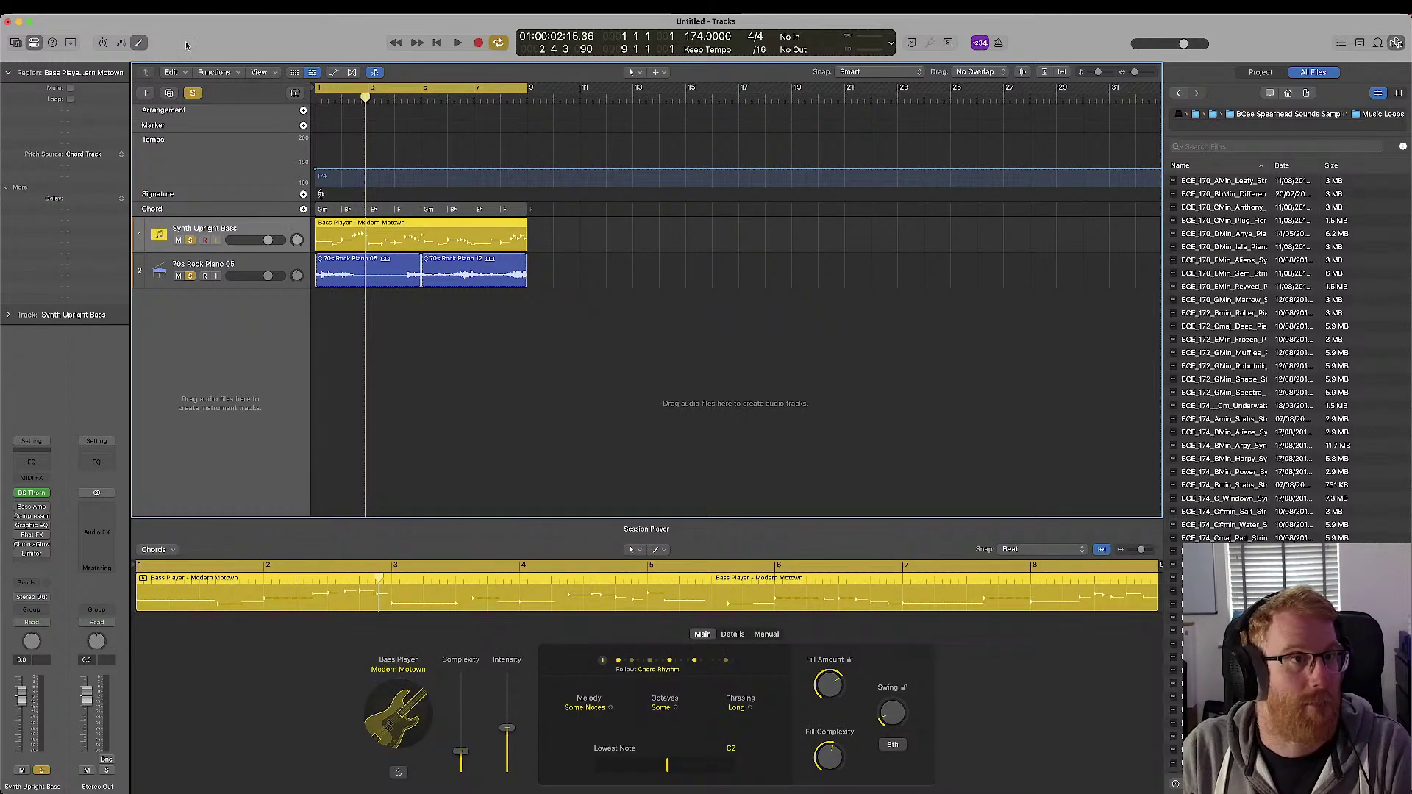
- Create a new project with one audio track and show the Apple Loops browser
{"action": "left_click", "coordinate": [80, 9]}
{"action": "left_click", "coordinate": [81, 23]}
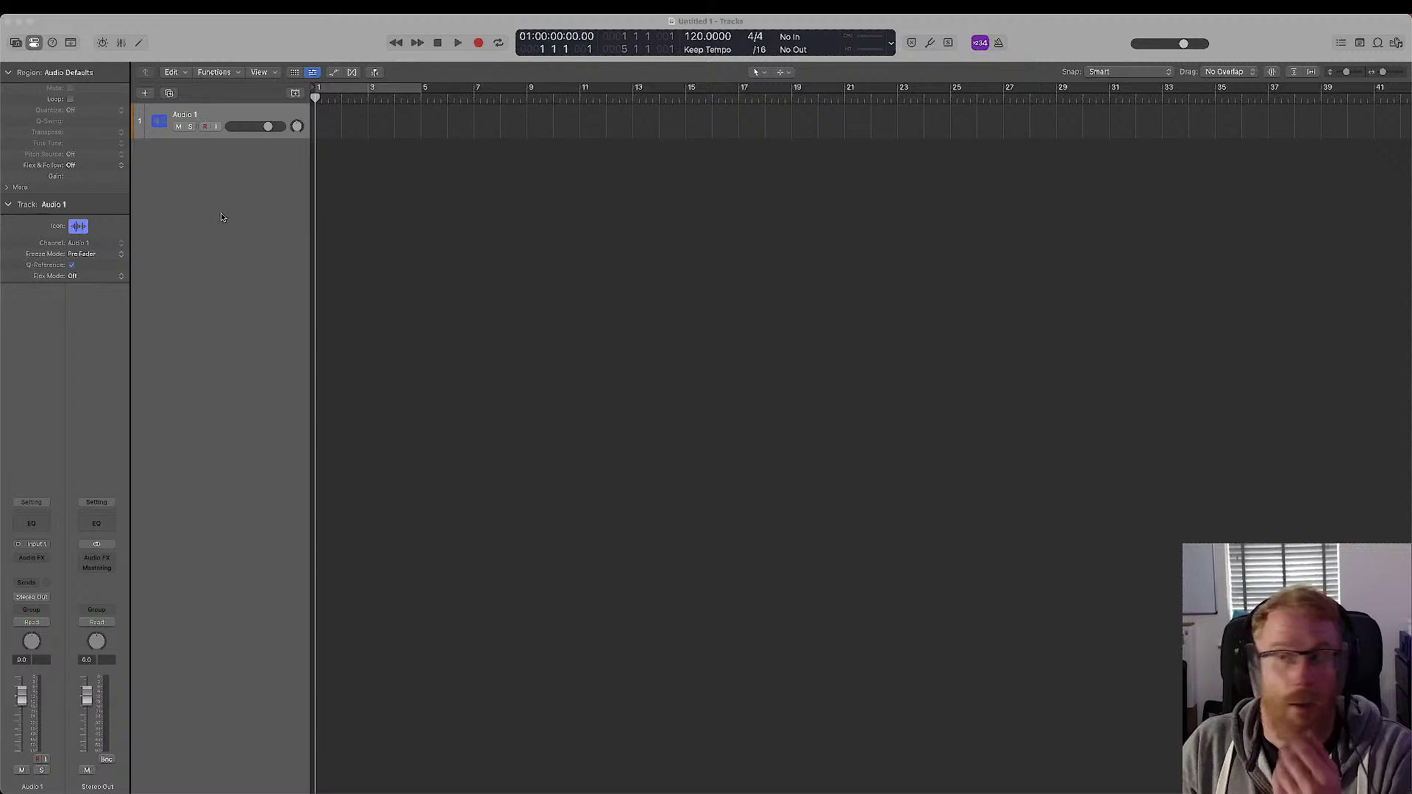
{"action": "left_click", "coordinate": [1377, 43]}
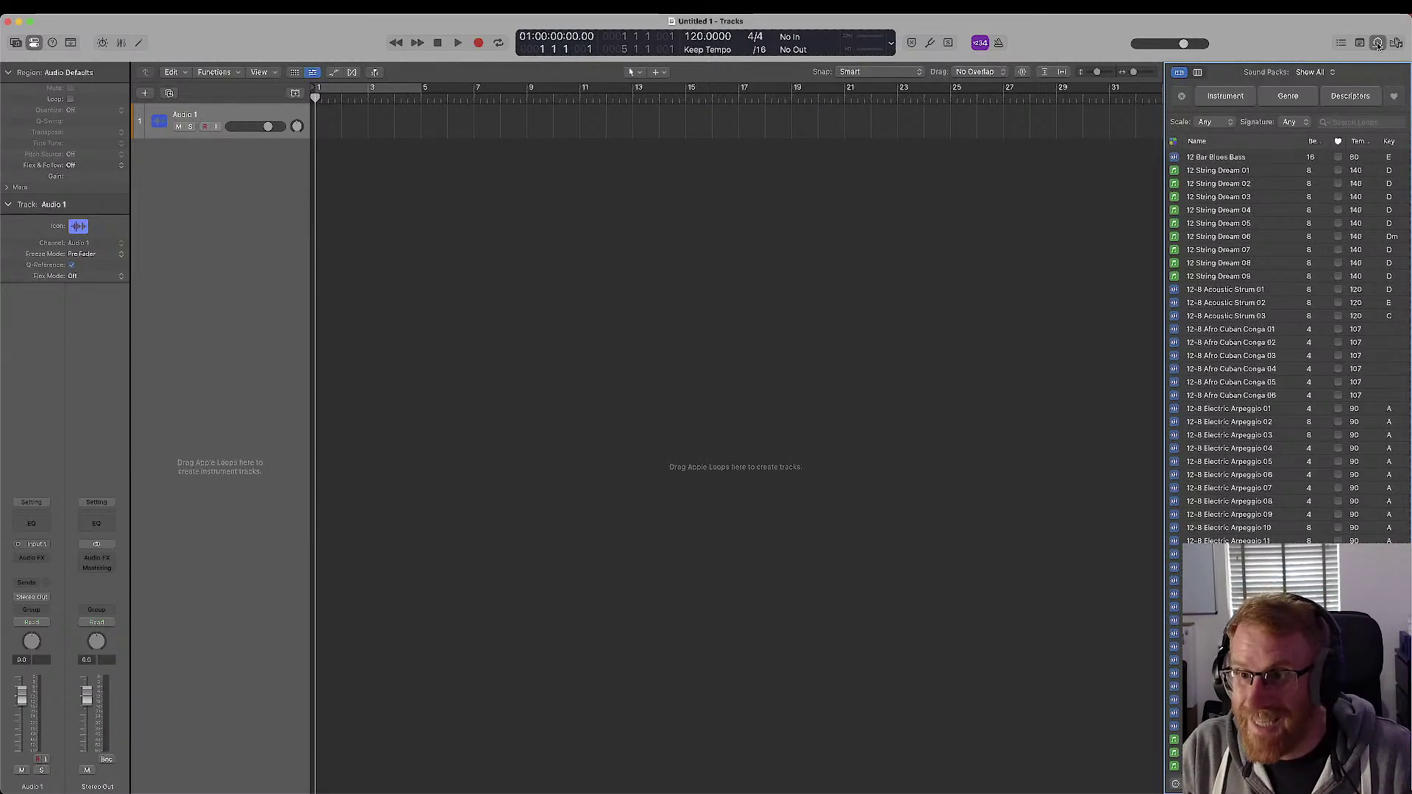
- Filter the loops by the Piano instrument, audition several, and place the 70s Rock Piano 24 loop at bar 1 on the audio track
{"action": "left_click", "coordinate": [1225, 96]}
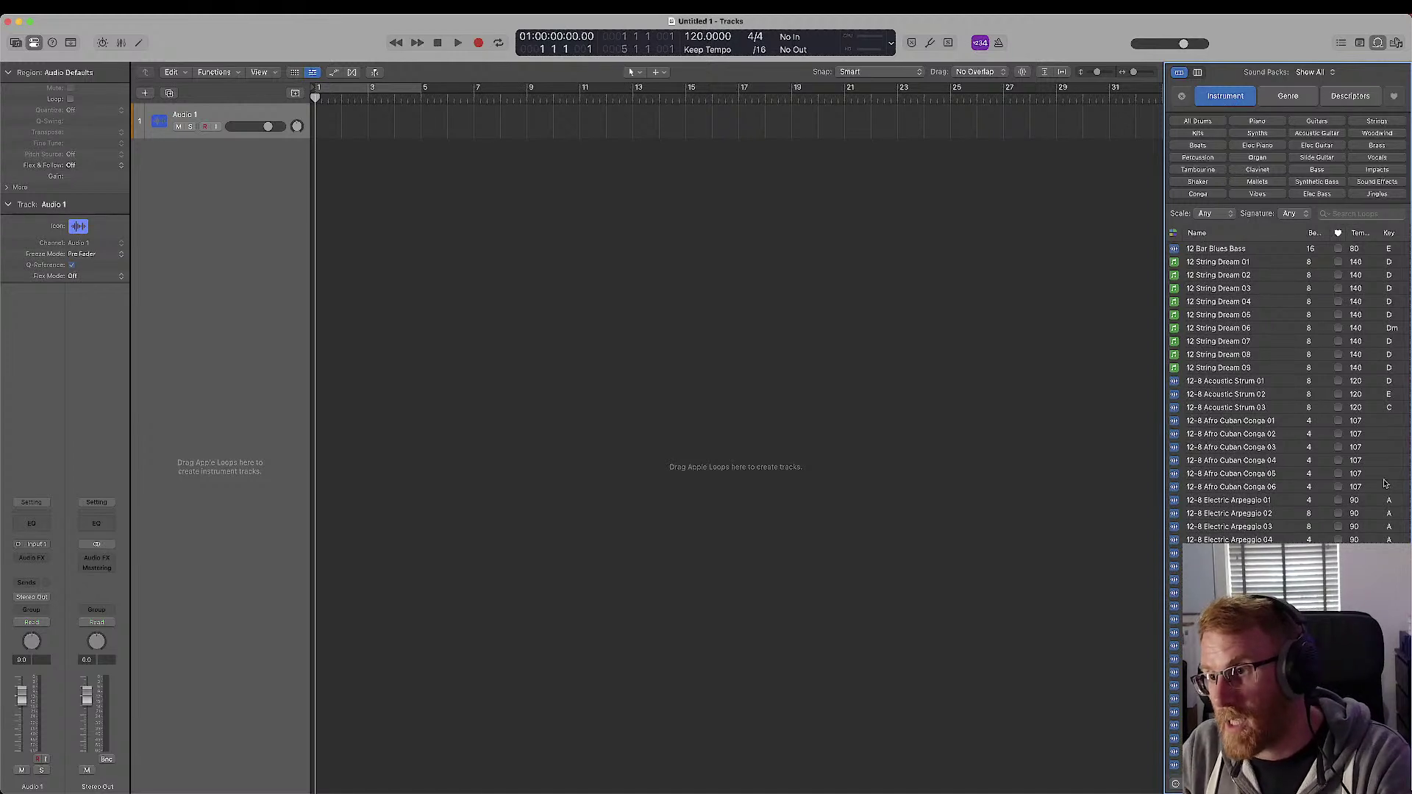
{"action": "left_click", "coordinate": [1268, 121]}
{"action": "left_click", "coordinate": [1216, 515]}
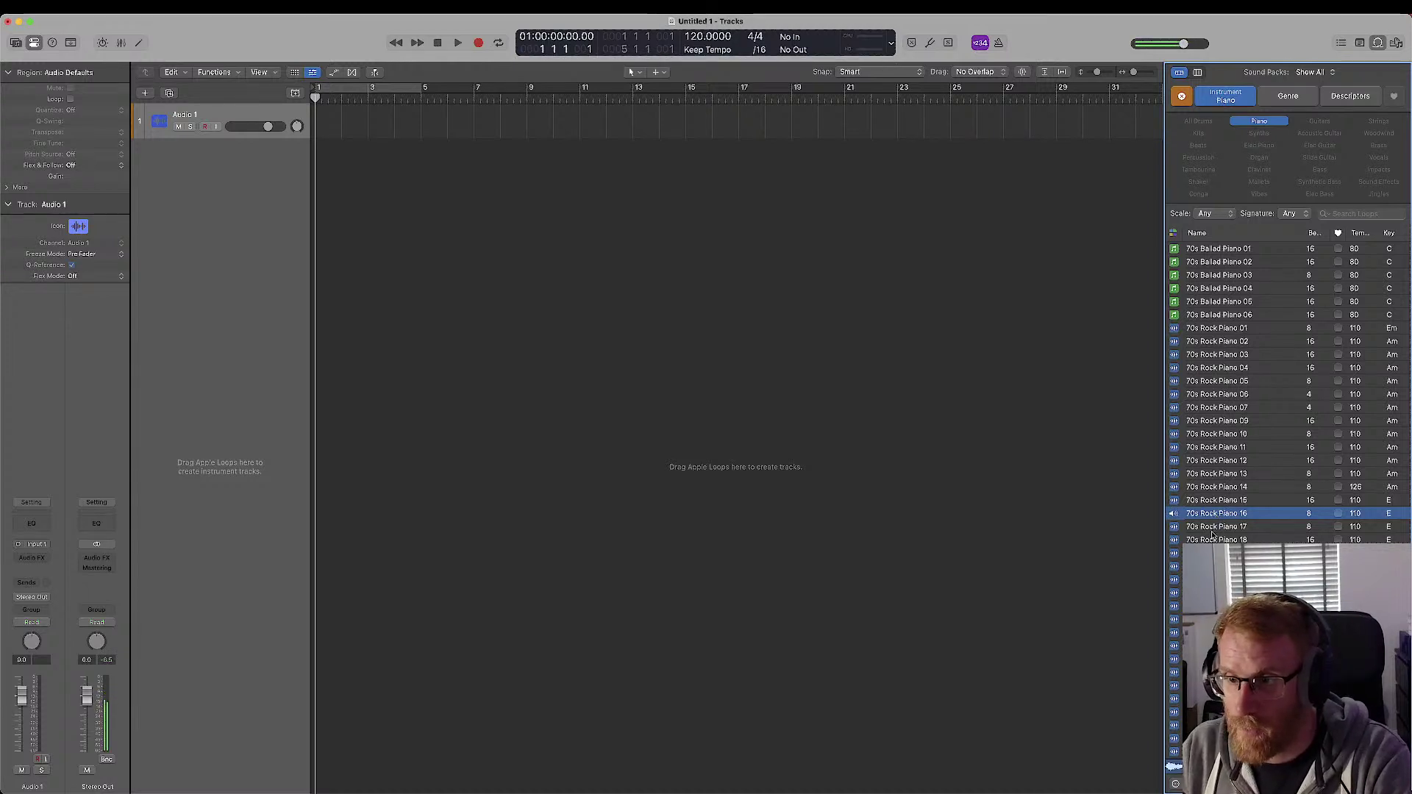
{"action": "left_click", "coordinate": [1217, 539]}
{"action": "left_click", "coordinate": [1217, 619]}
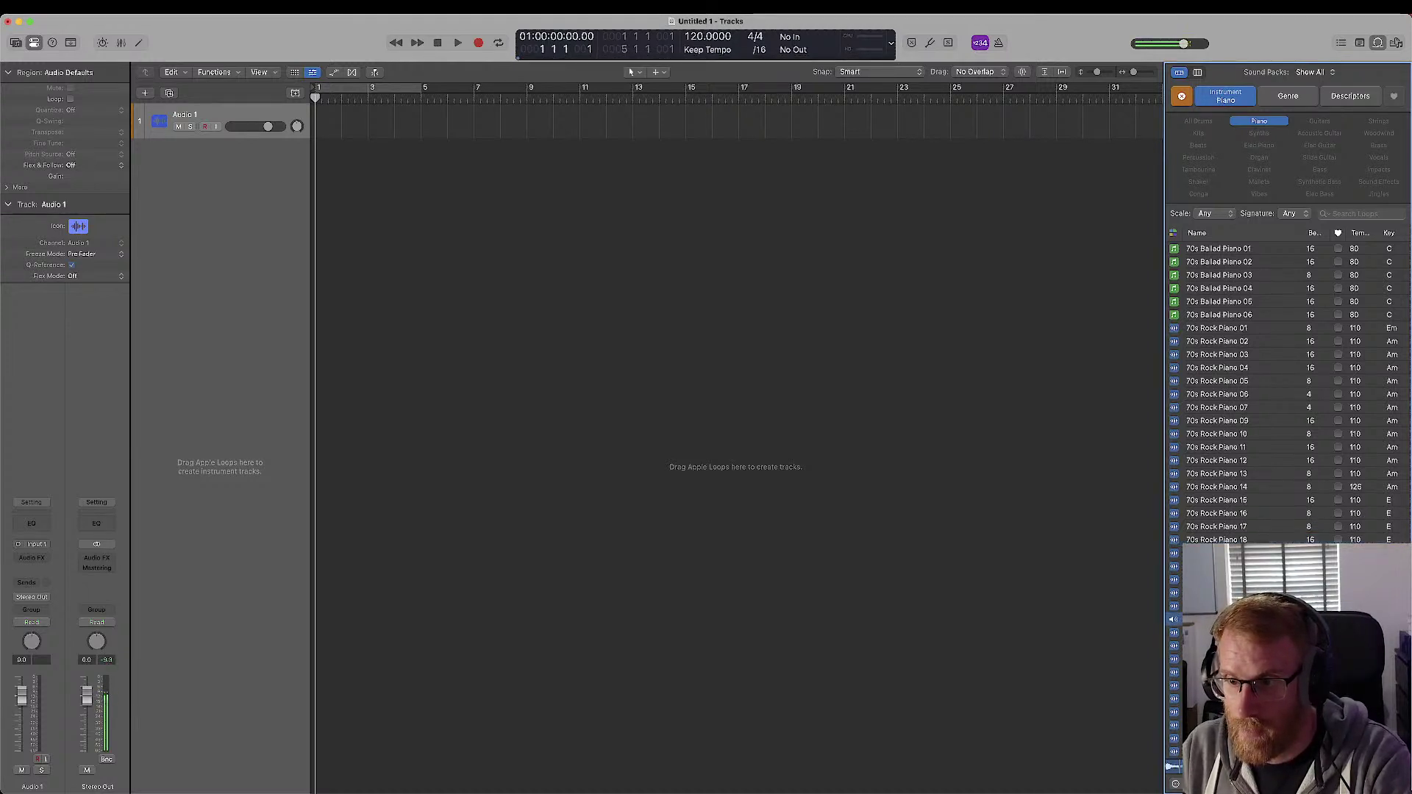
{"action": "left_click_drag", "start_coordinate": [1216, 619], "coordinate": [327, 131]}
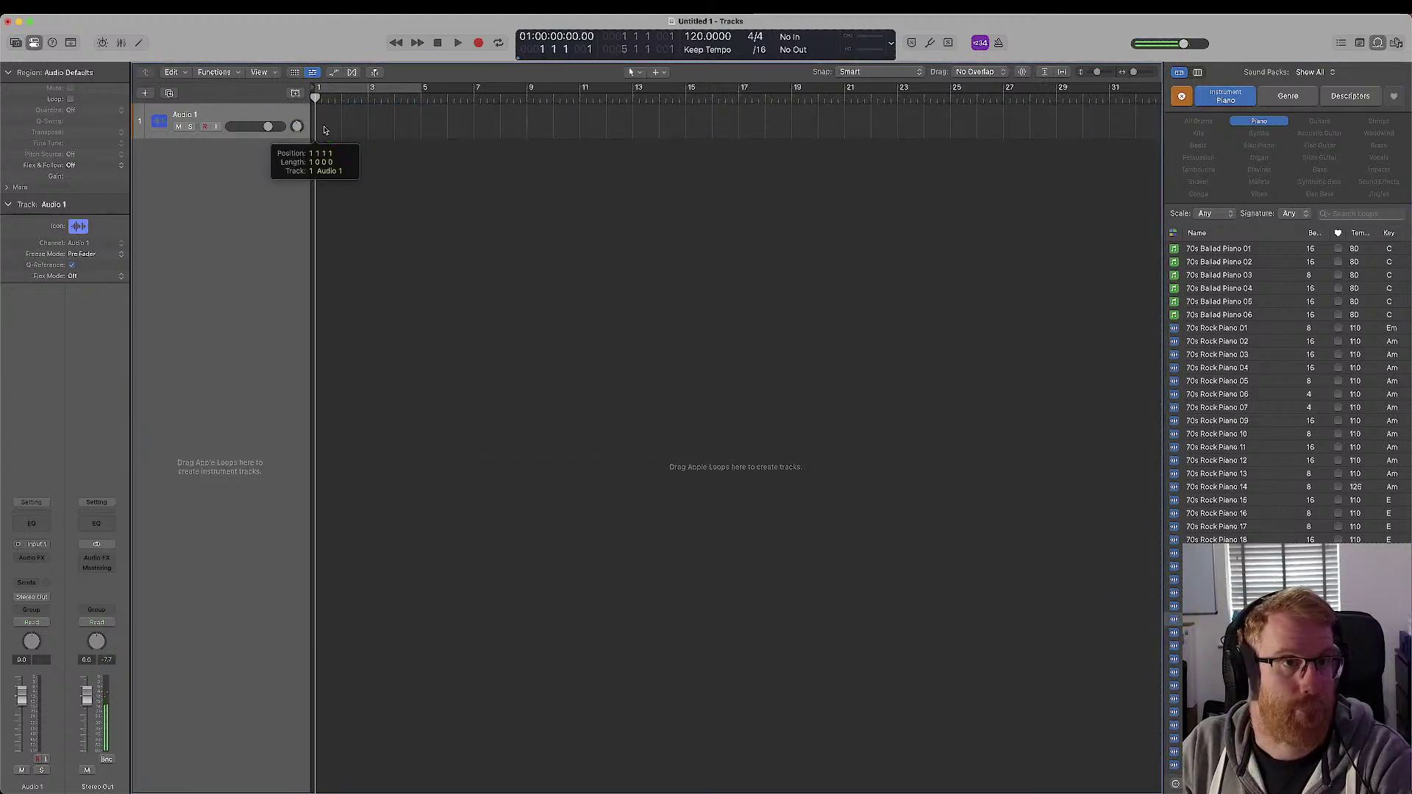
- Show the global tracks and review the Pitch Source options of the 70s Rock Piano 24 region
{"action": "left_click", "coordinate": [295, 93]}
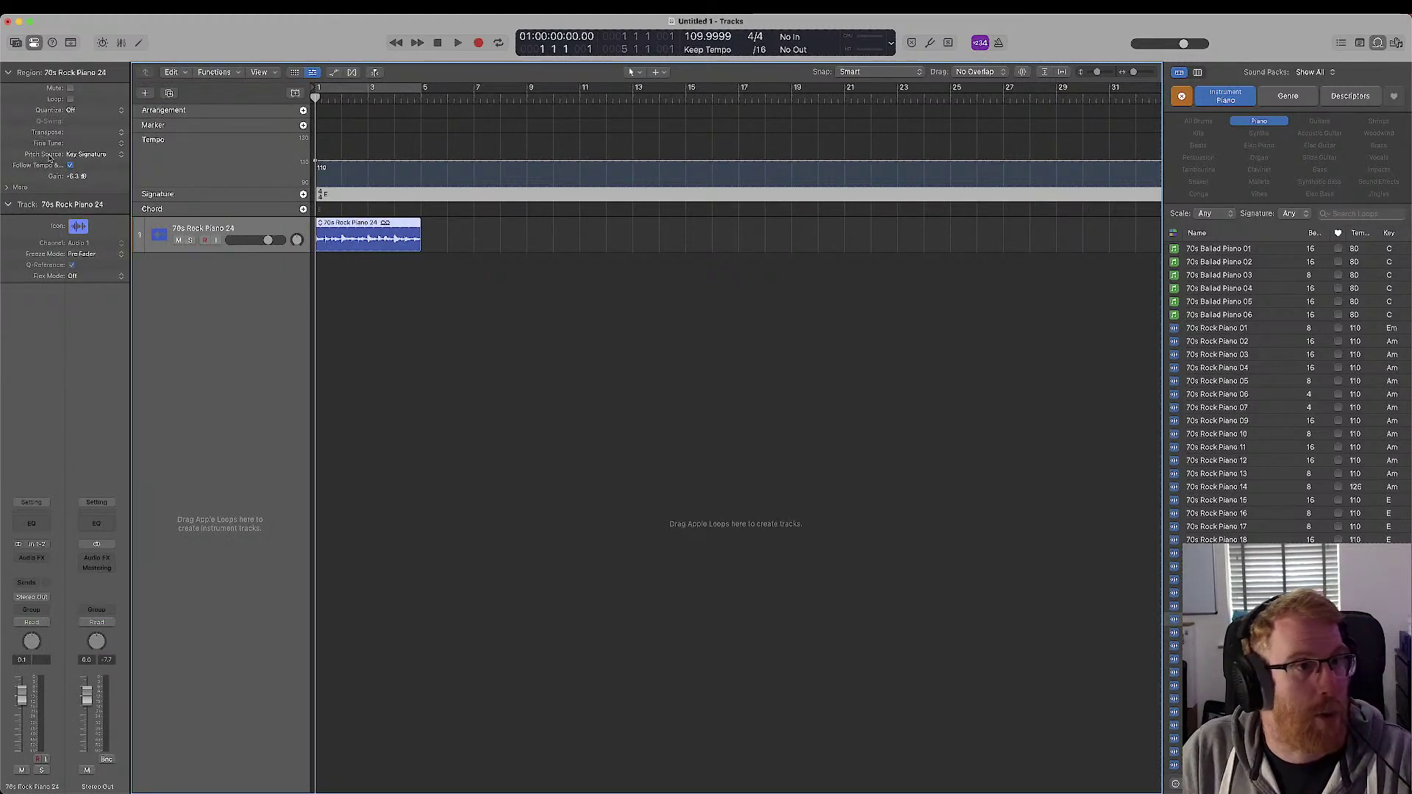
{"action": "left_click", "coordinate": [74, 155]}
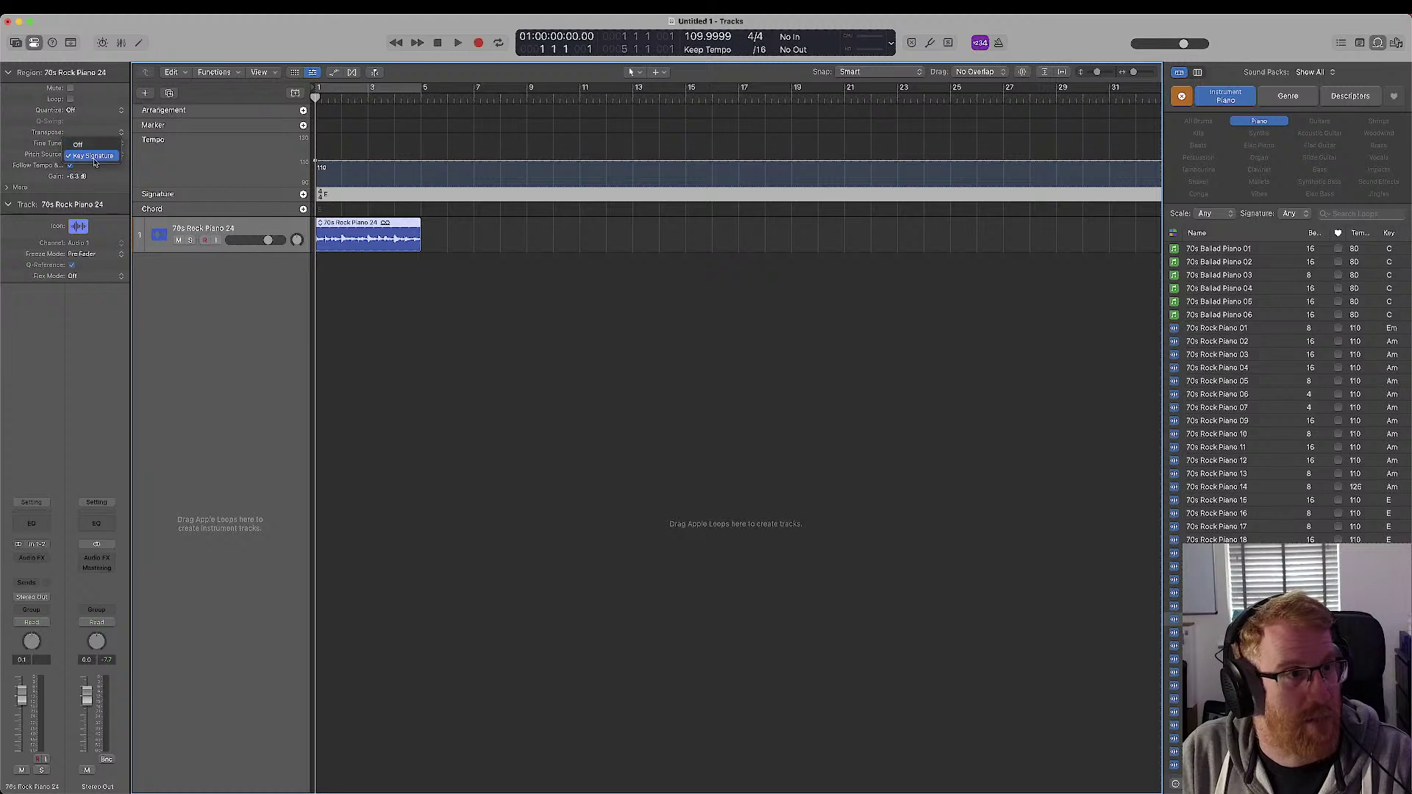
{"action": "left_click", "coordinate": [207, 359]}
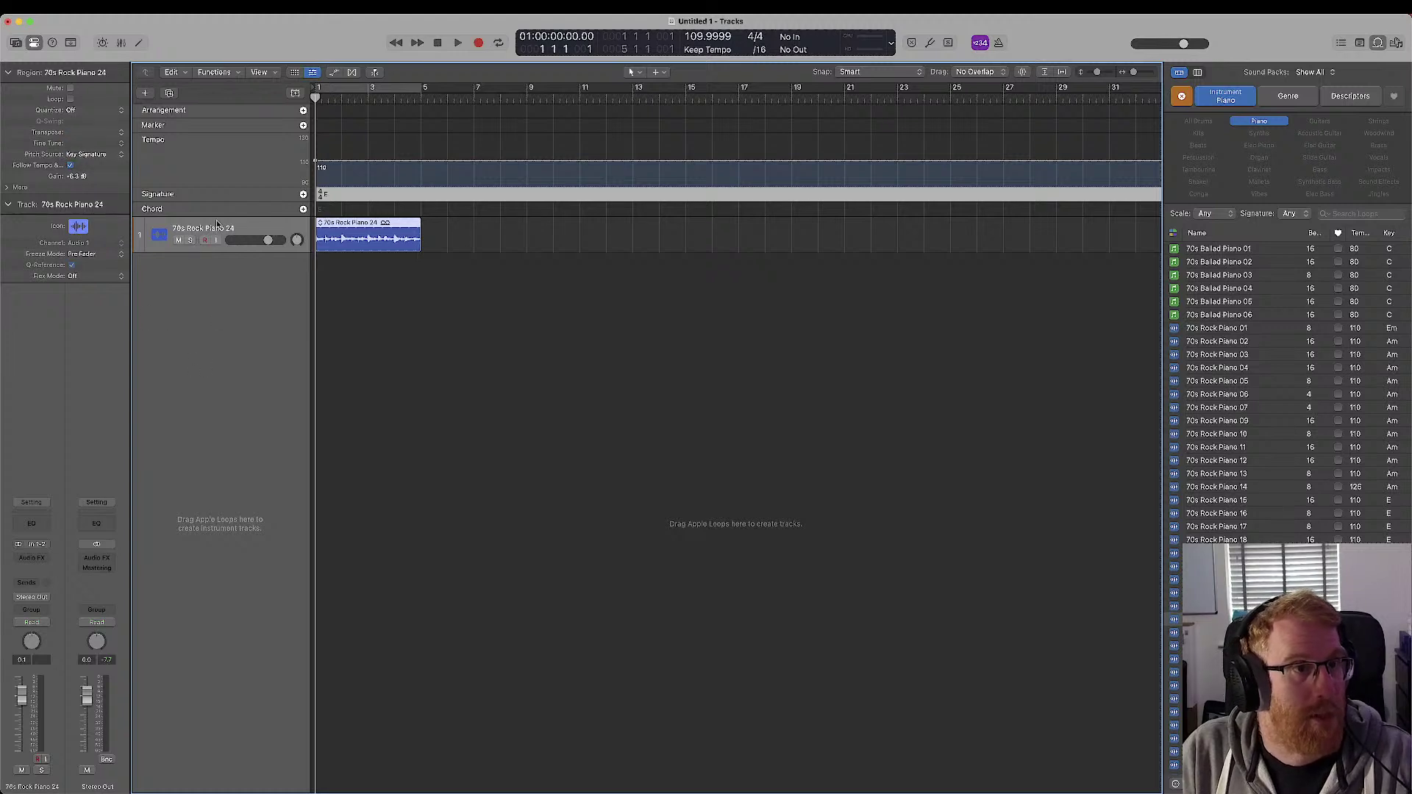
- Add a major chord with root note F at the start of the chord track
{"action": "left_click", "coordinate": [302, 210]}
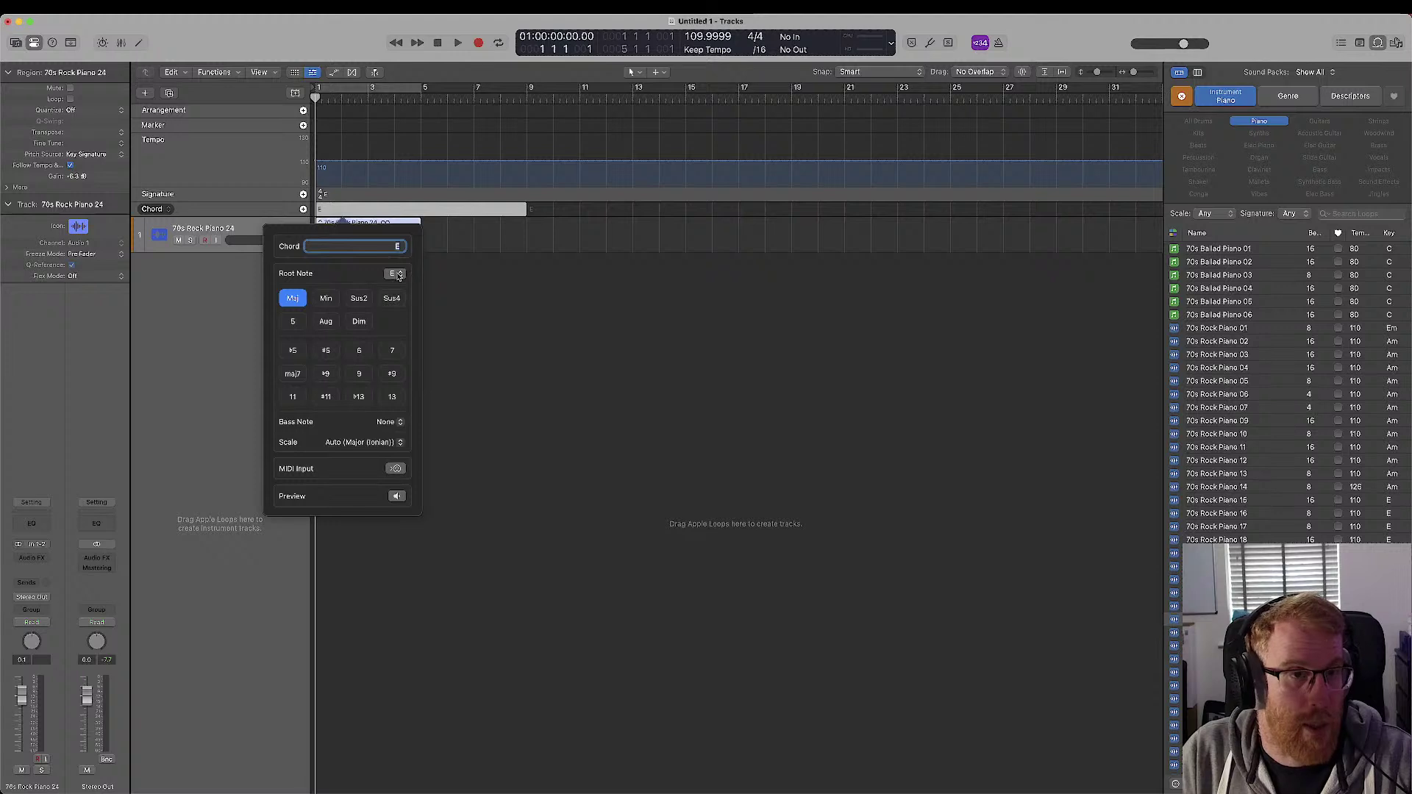
{"action": "left_click", "coordinate": [400, 276]}
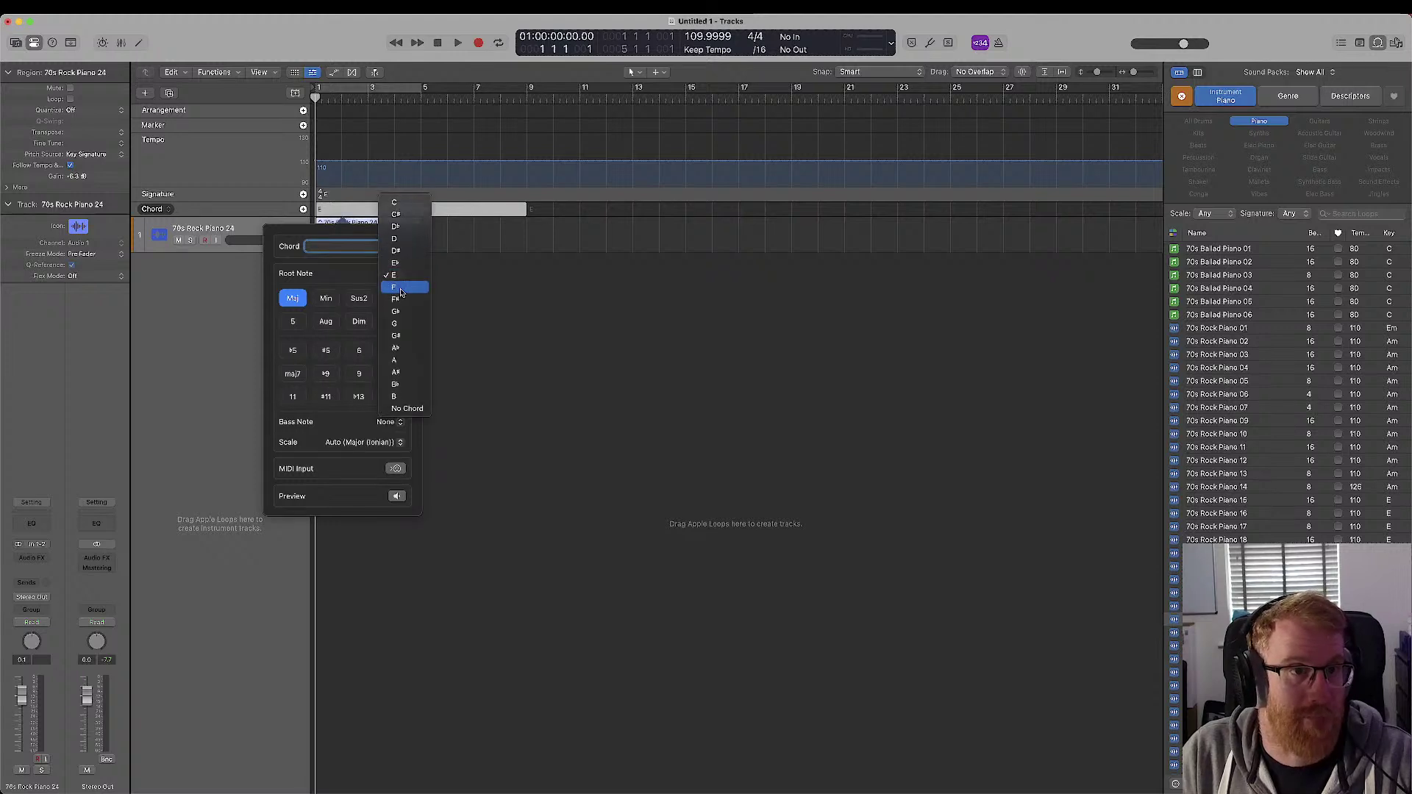
{"action": "left_click", "coordinate": [401, 292]}
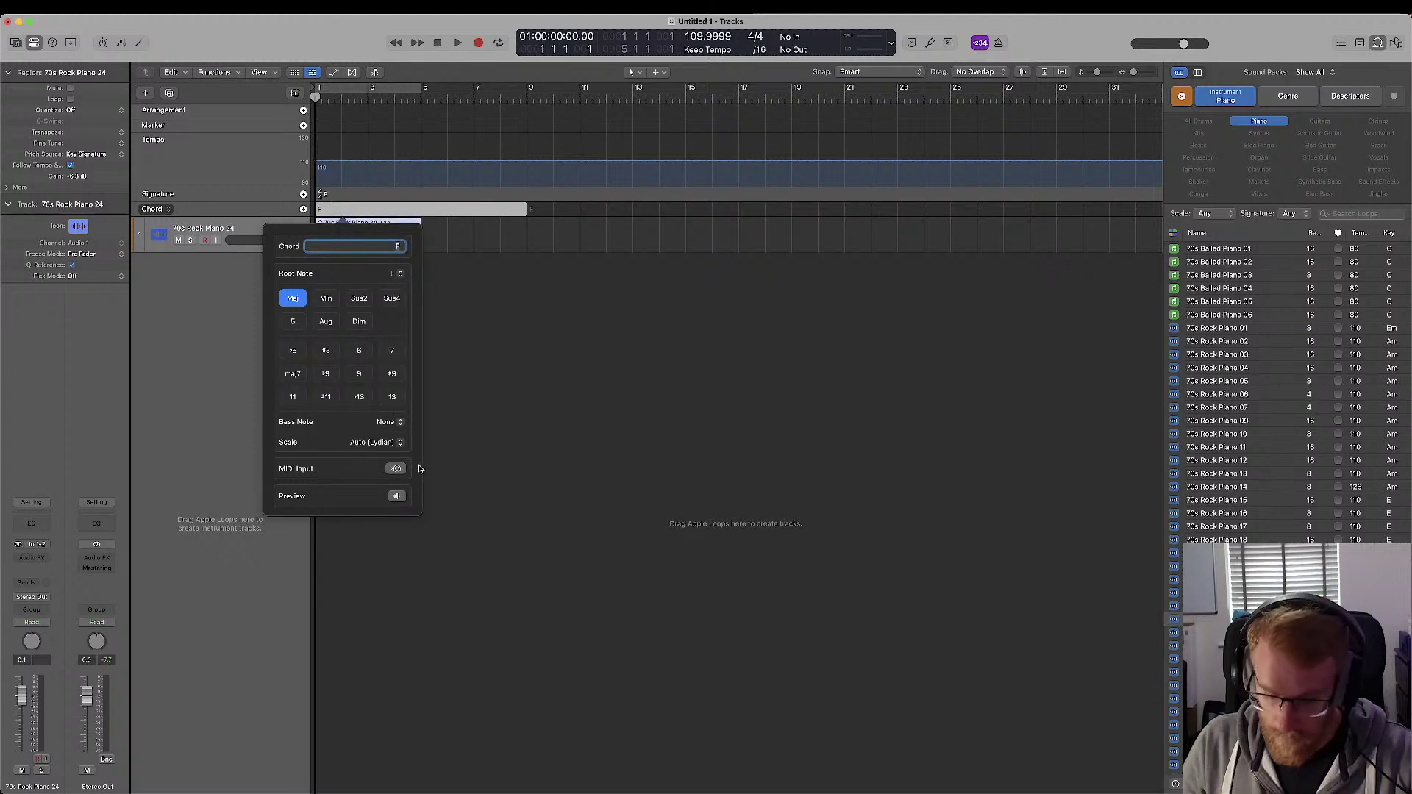
{"action": "left_click", "coordinate": [419, 468]}
- Apply the I - V - vi - IV chord progression to the chord track
{"action": "right_click", "coordinate": [479, 213]}
{"action": "mouse_move", "coordinate": [486, 215]}
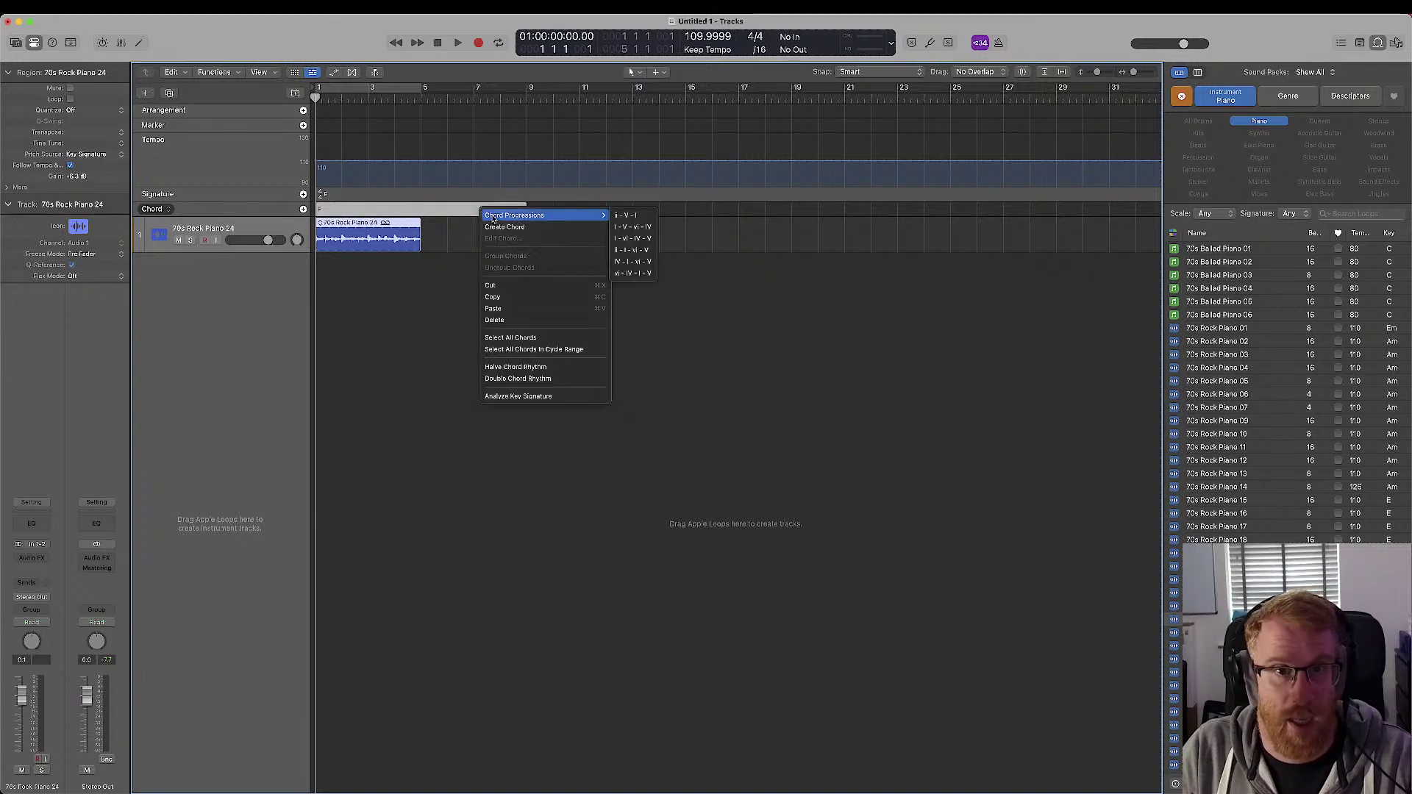
{"action": "left_click", "coordinate": [634, 227]}
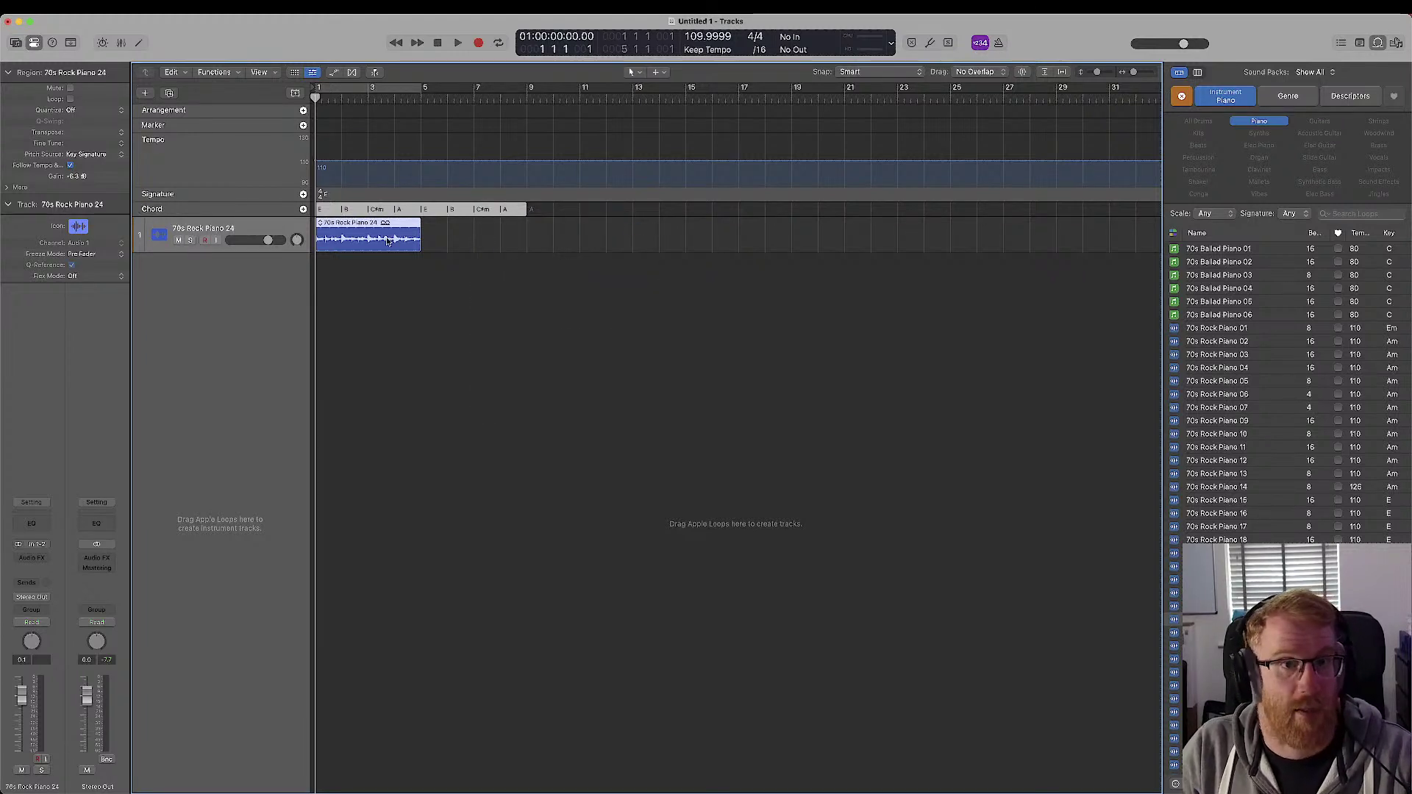
- Cycle bars 1 to 5 and set the 70s Rock Piano 24 region's Pitch Source to Off during playback
{"action": "left_click", "coordinate": [383, 89]}
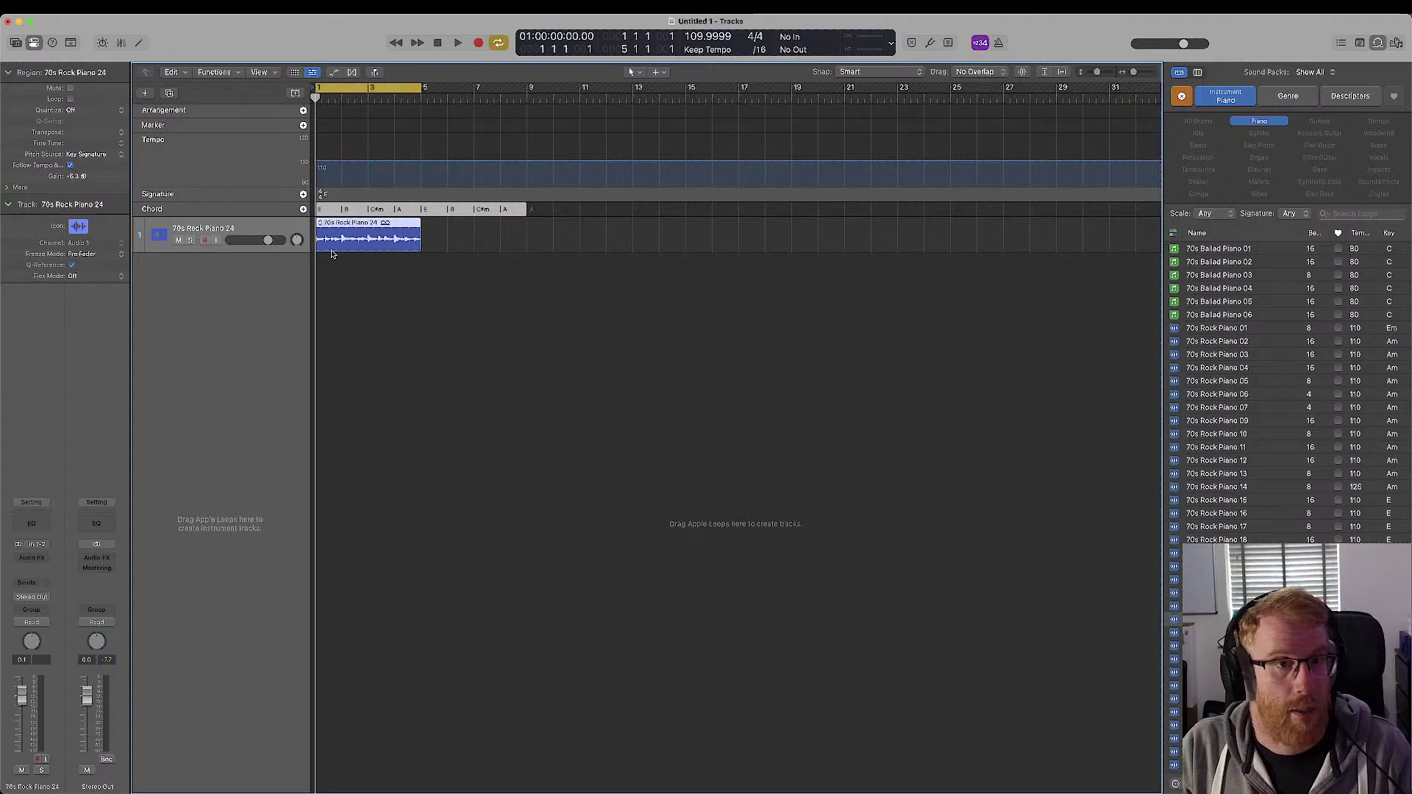
{"action": "key", "text": "space"}
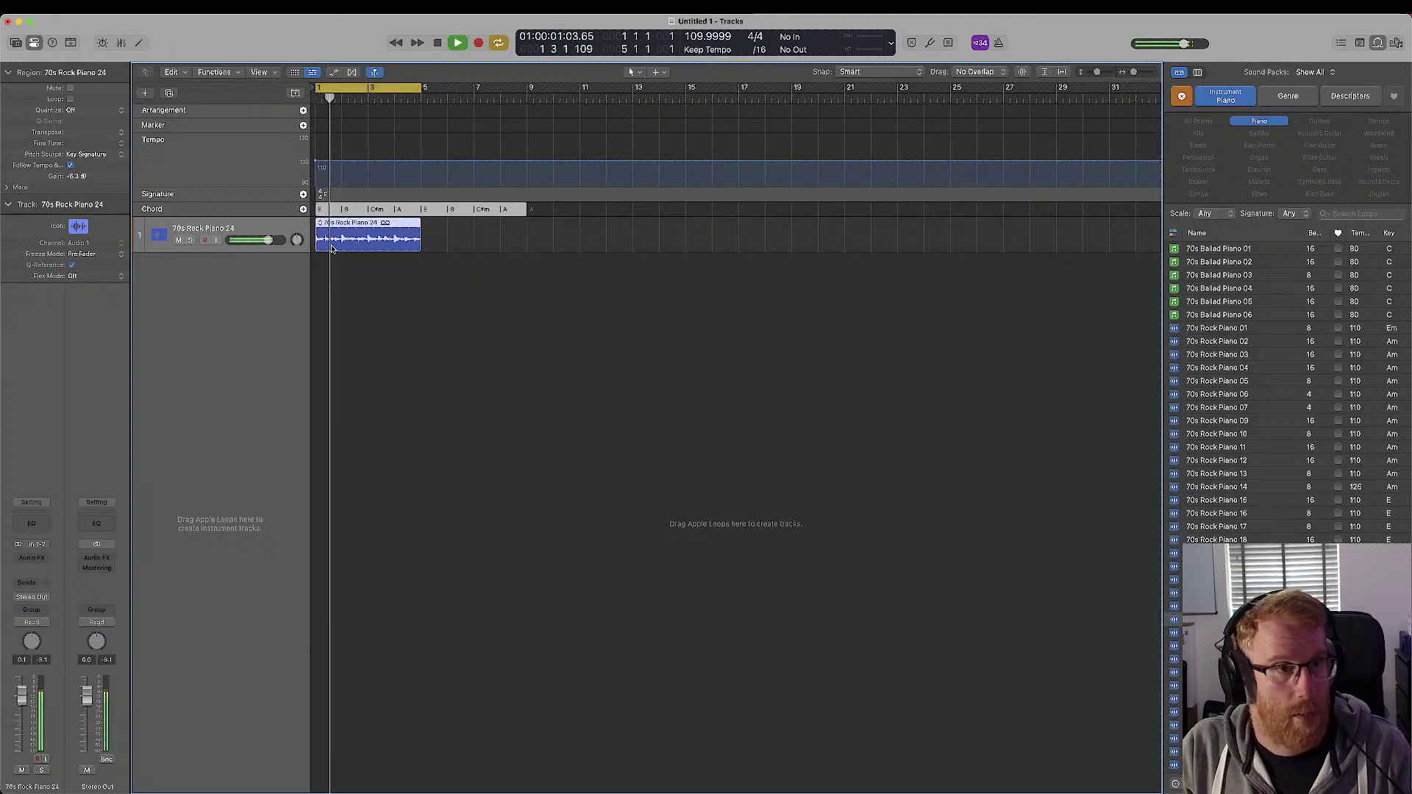
{"action": "left_click", "coordinate": [100, 154]}
{"action": "left_click", "coordinate": [78, 145]}
{"action": "key", "text": "space"}
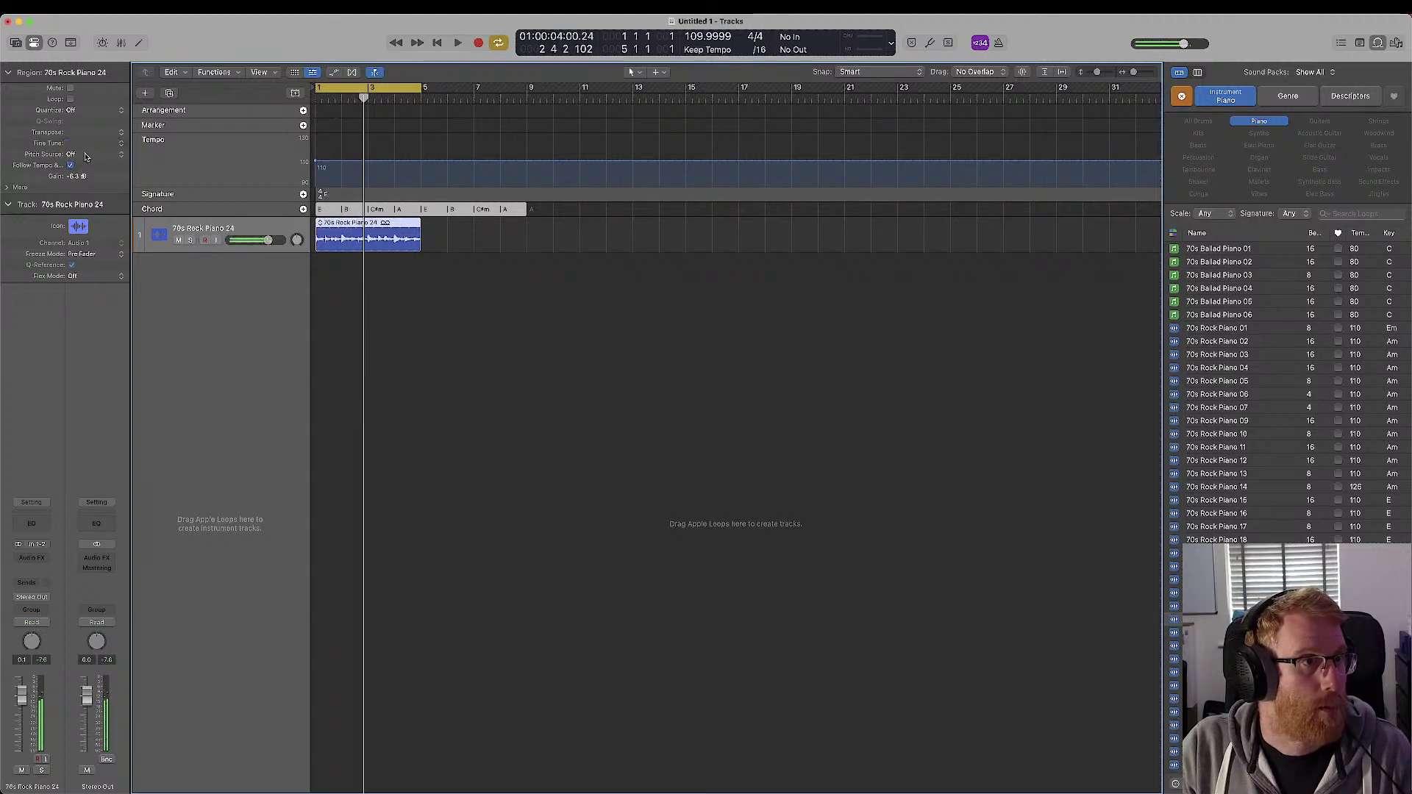
- Expand the extra region settings, set the region's Pitch Source to Key Signature, and listen to the loop
{"action": "left_click", "coordinate": [8, 187]}
{"action": "left_click", "coordinate": [72, 155]}
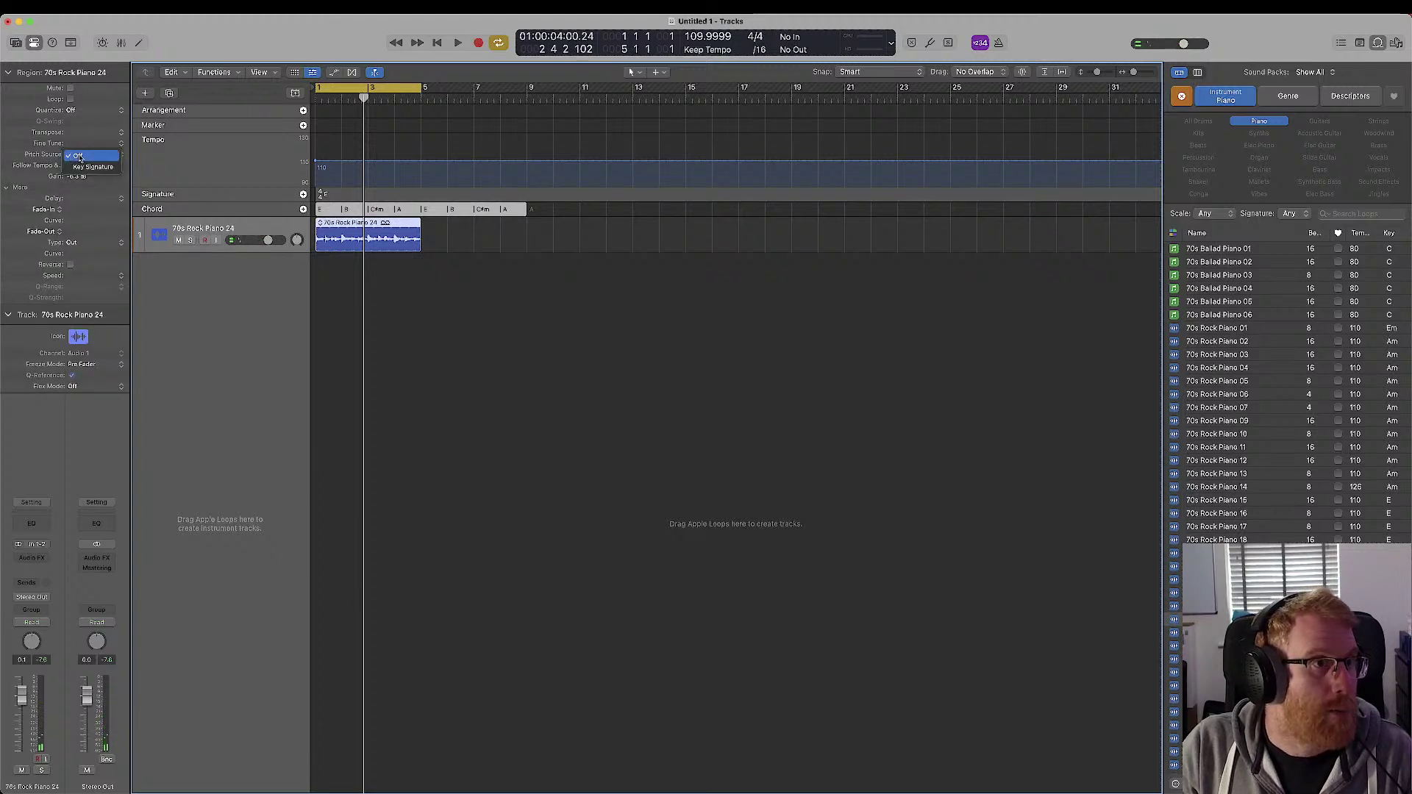
{"action": "left_click", "coordinate": [87, 168]}
{"action": "key", "text": "space"}
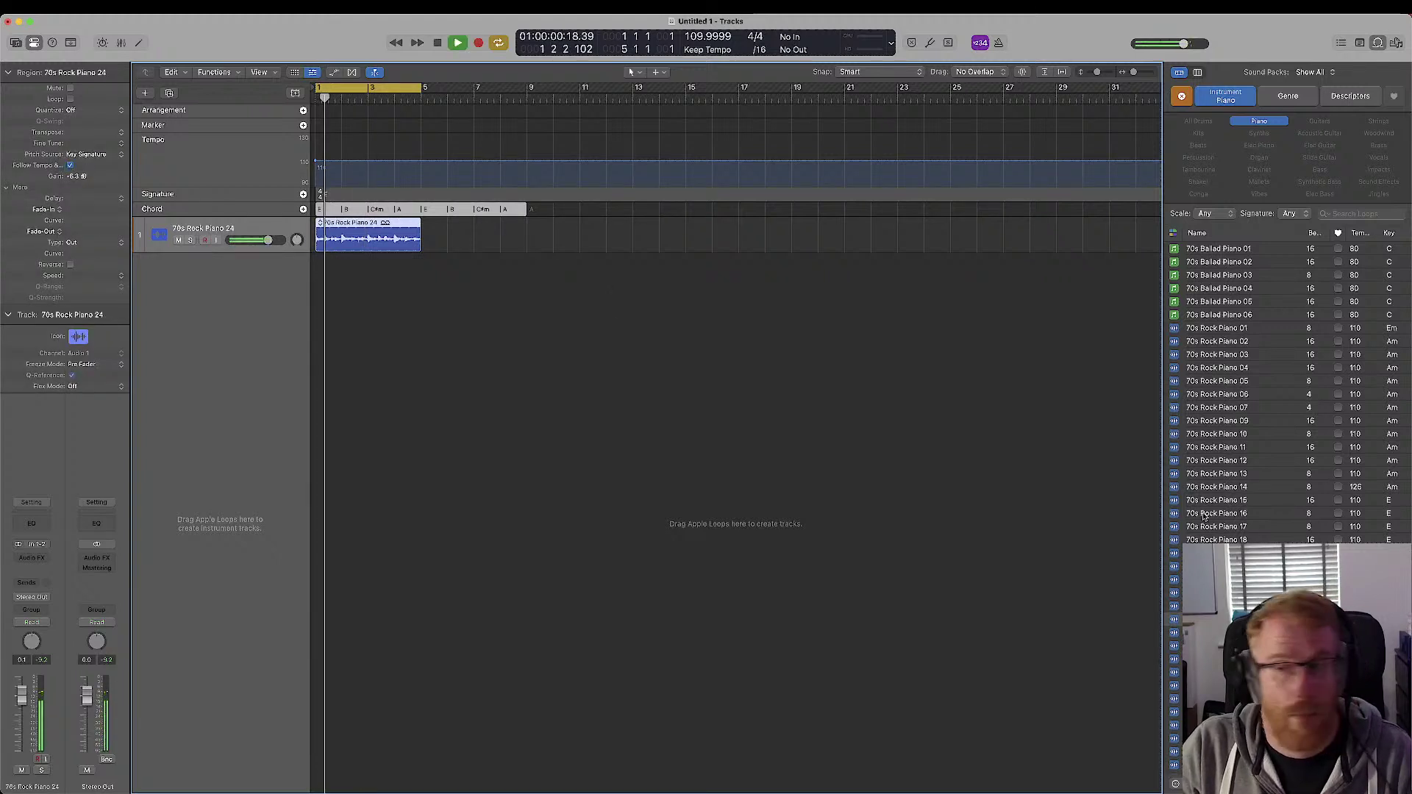
{"action": "key", "text": "space"}
- Add the 70s Rock Piano 11 loop at bar 1 on a new track and delete the 70s Rock Piano 24 region
{"action": "left_click_drag", "start_coordinate": [1218, 450], "coordinate": [319, 325]}
{"action": "key", "text": "space"}
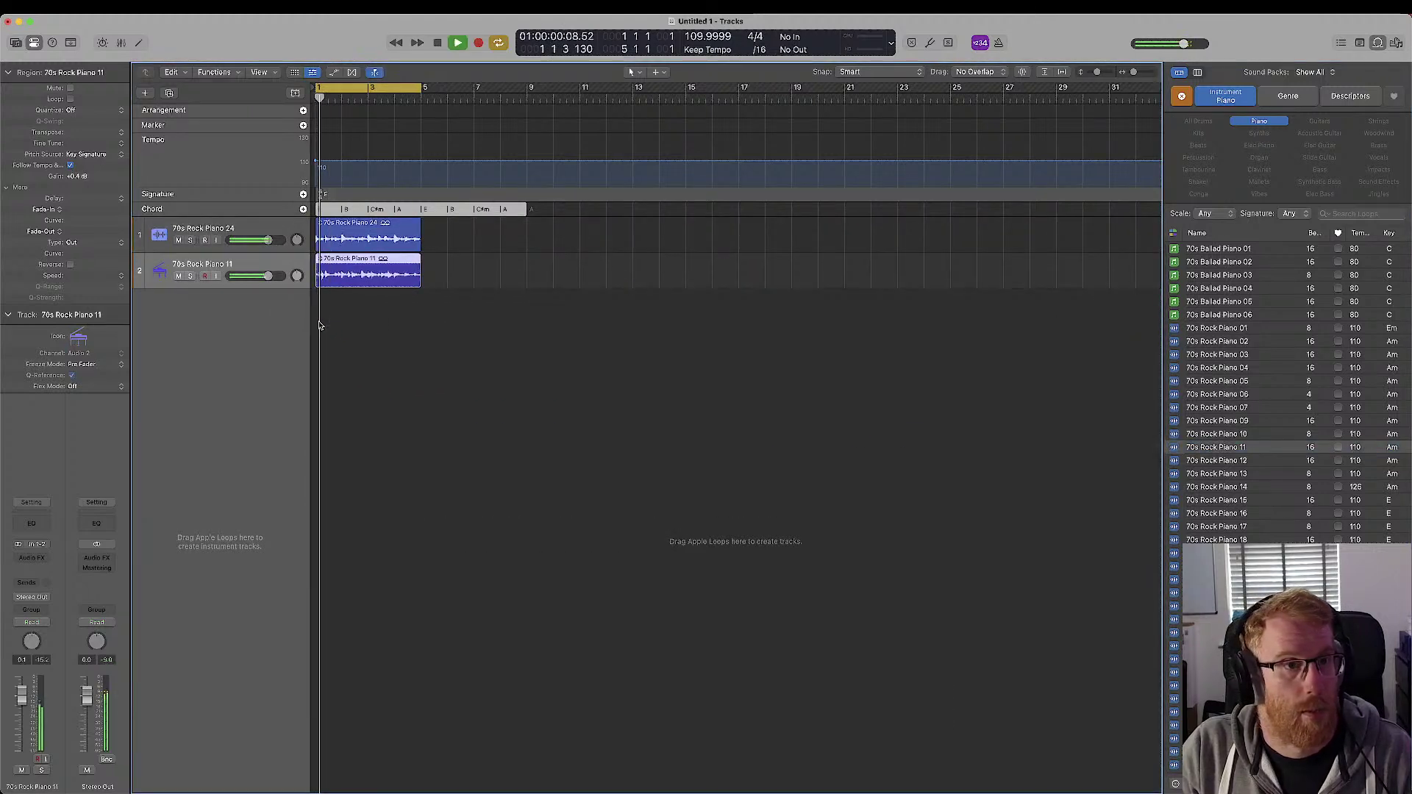
{"action": "left_click", "coordinate": [361, 233]}
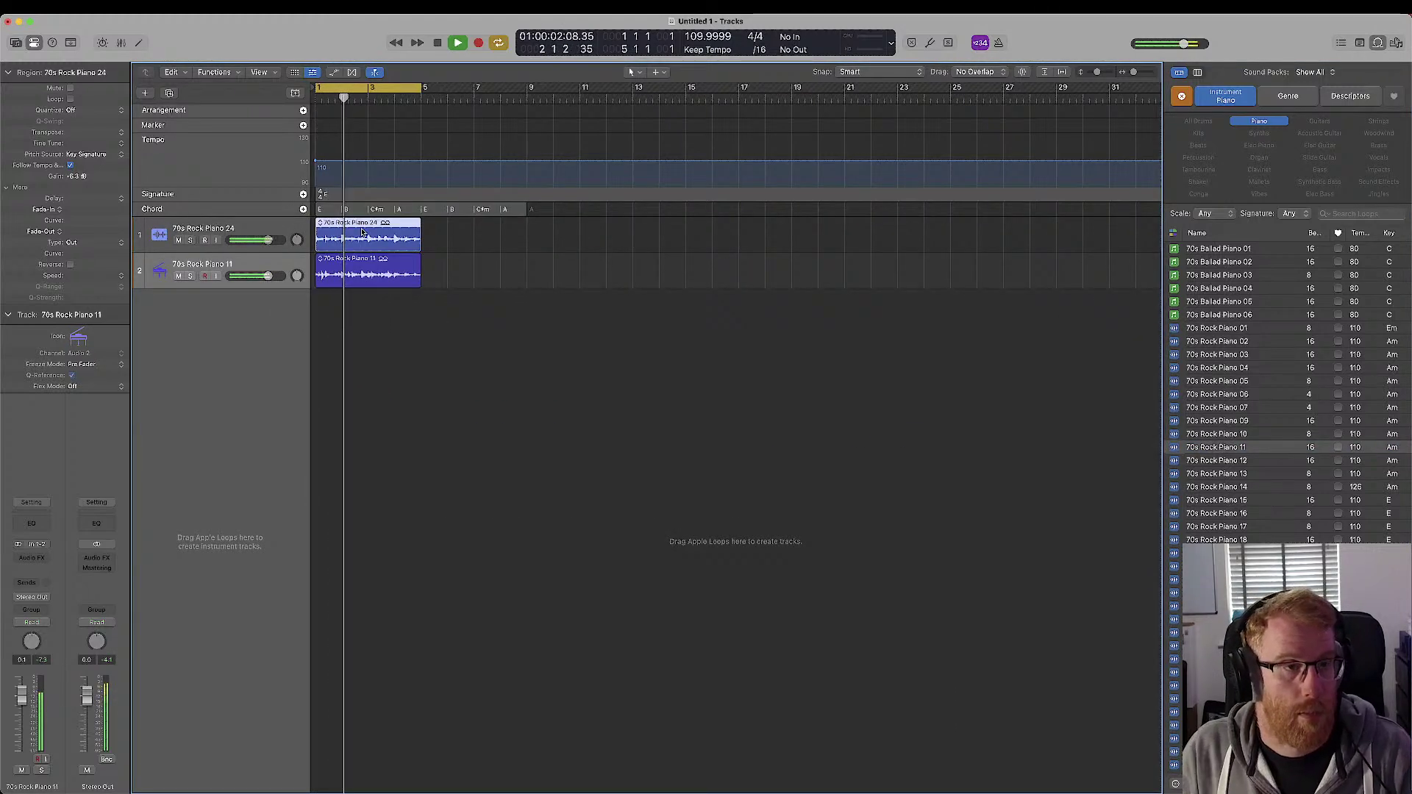
{"action": "key", "text": "Delete"}
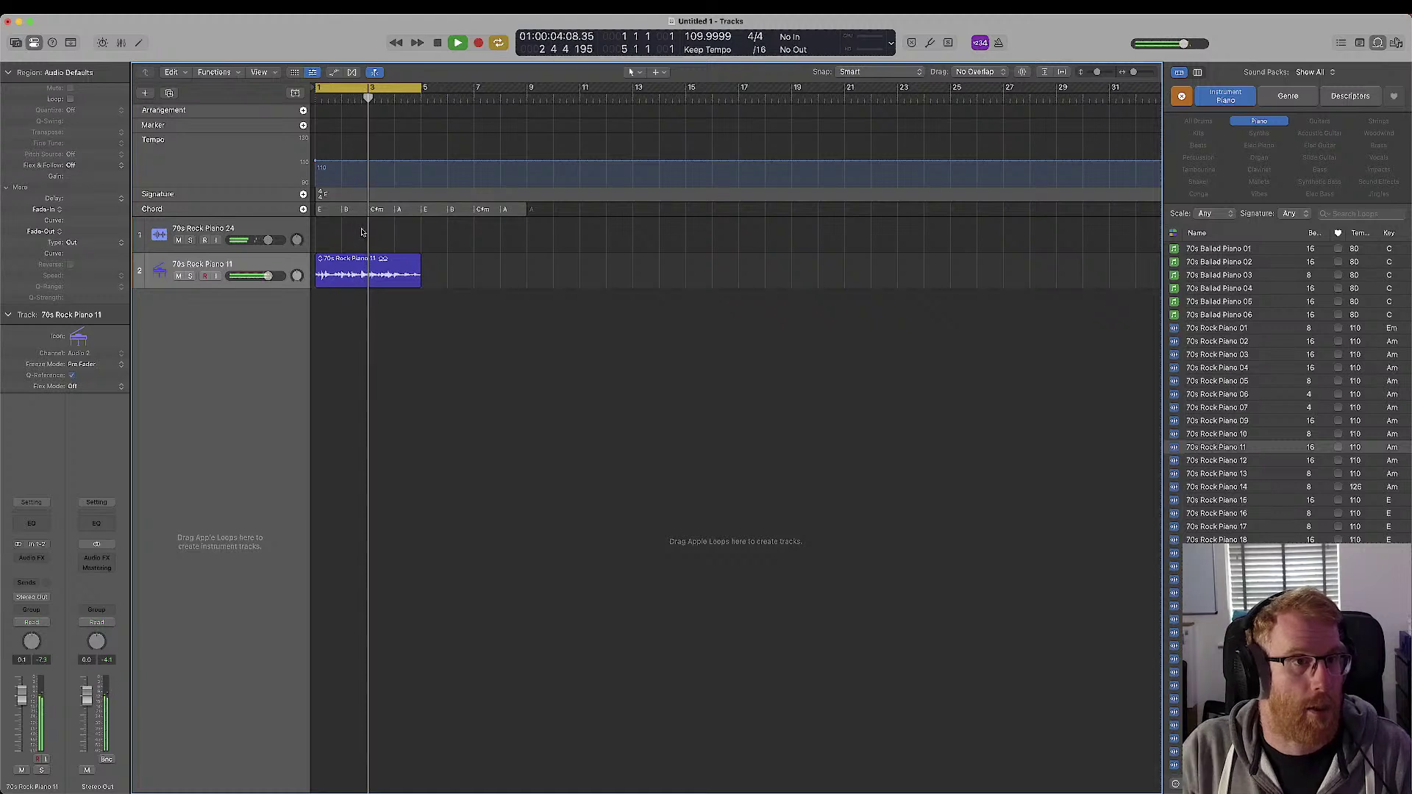
{"action": "key", "text": "space"}
- Set the default Flex & Follow to On, keep the 70s Rock Piano 11 region's Pitch Source on Key Signature, and play it
{"action": "left_click", "coordinate": [71, 164]}
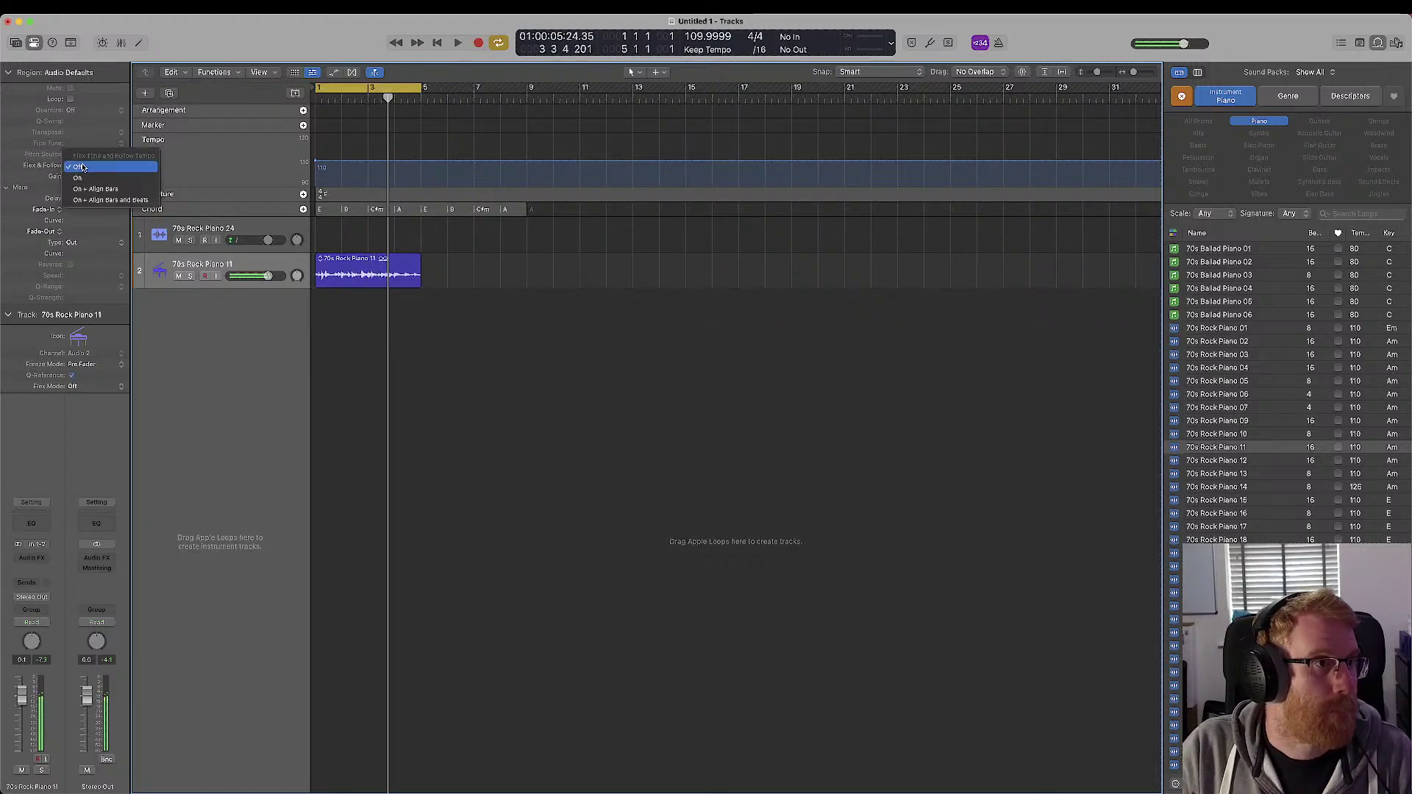
{"action": "left_click", "coordinate": [98, 178]}
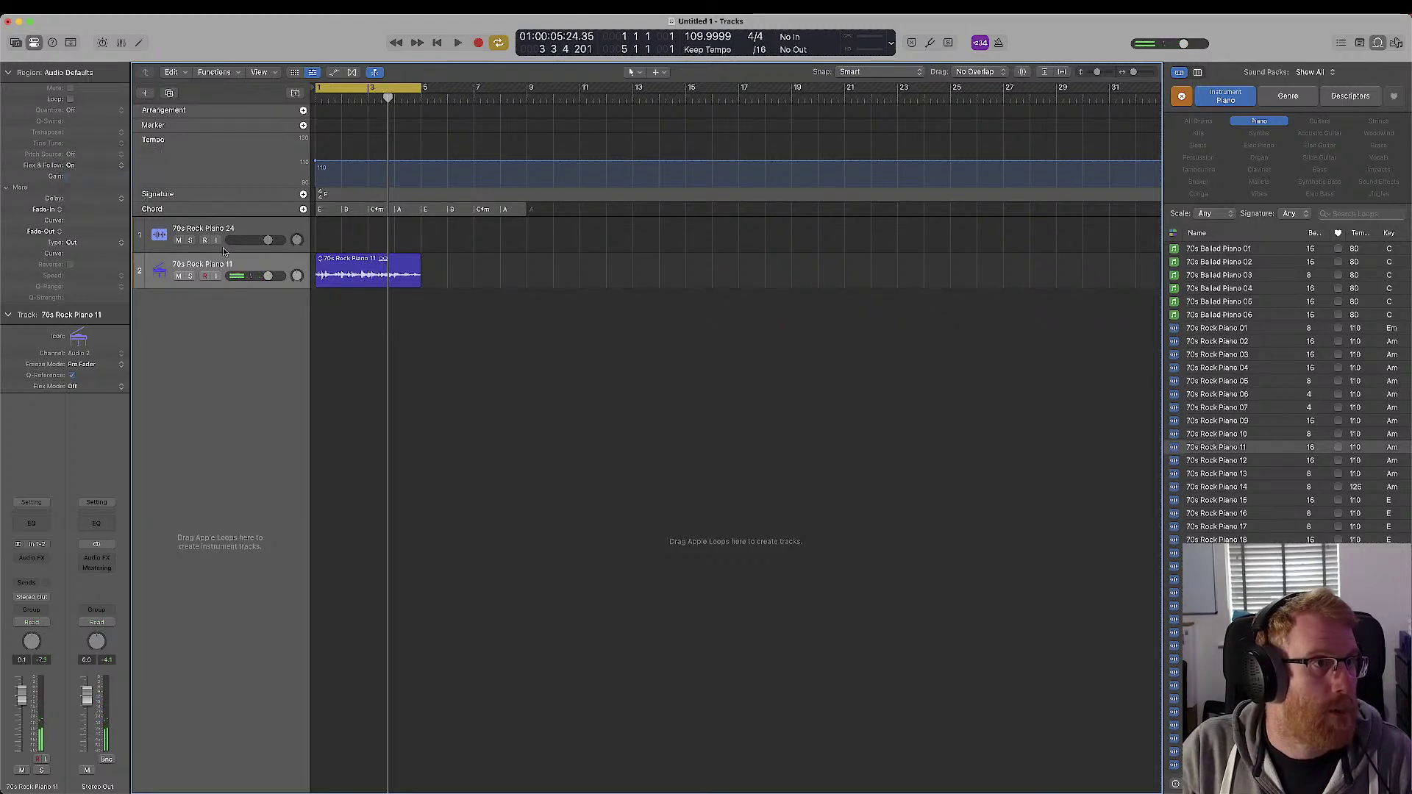
{"action": "left_click", "coordinate": [83, 155]}
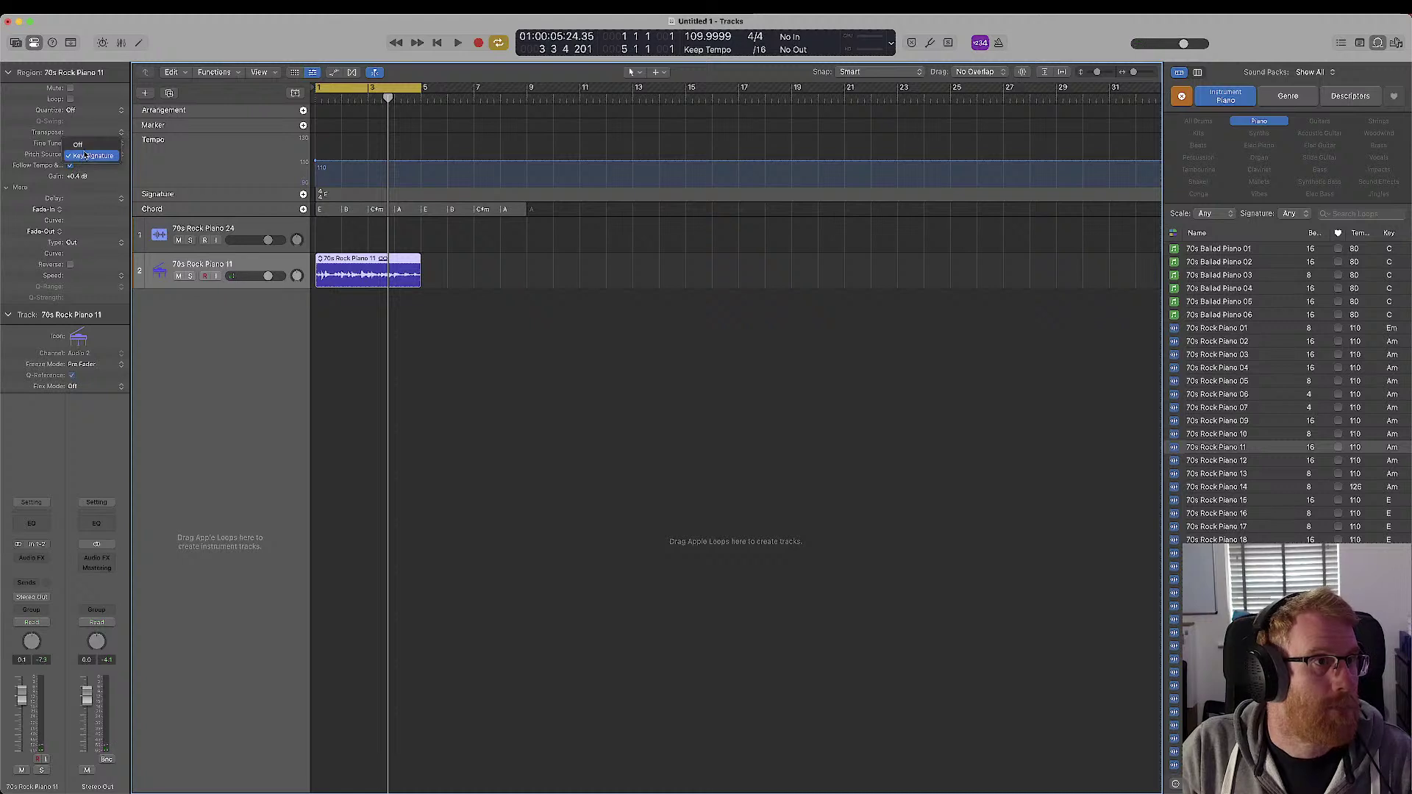
{"action": "left_click", "coordinate": [87, 160]}
{"action": "key", "text": "space"}
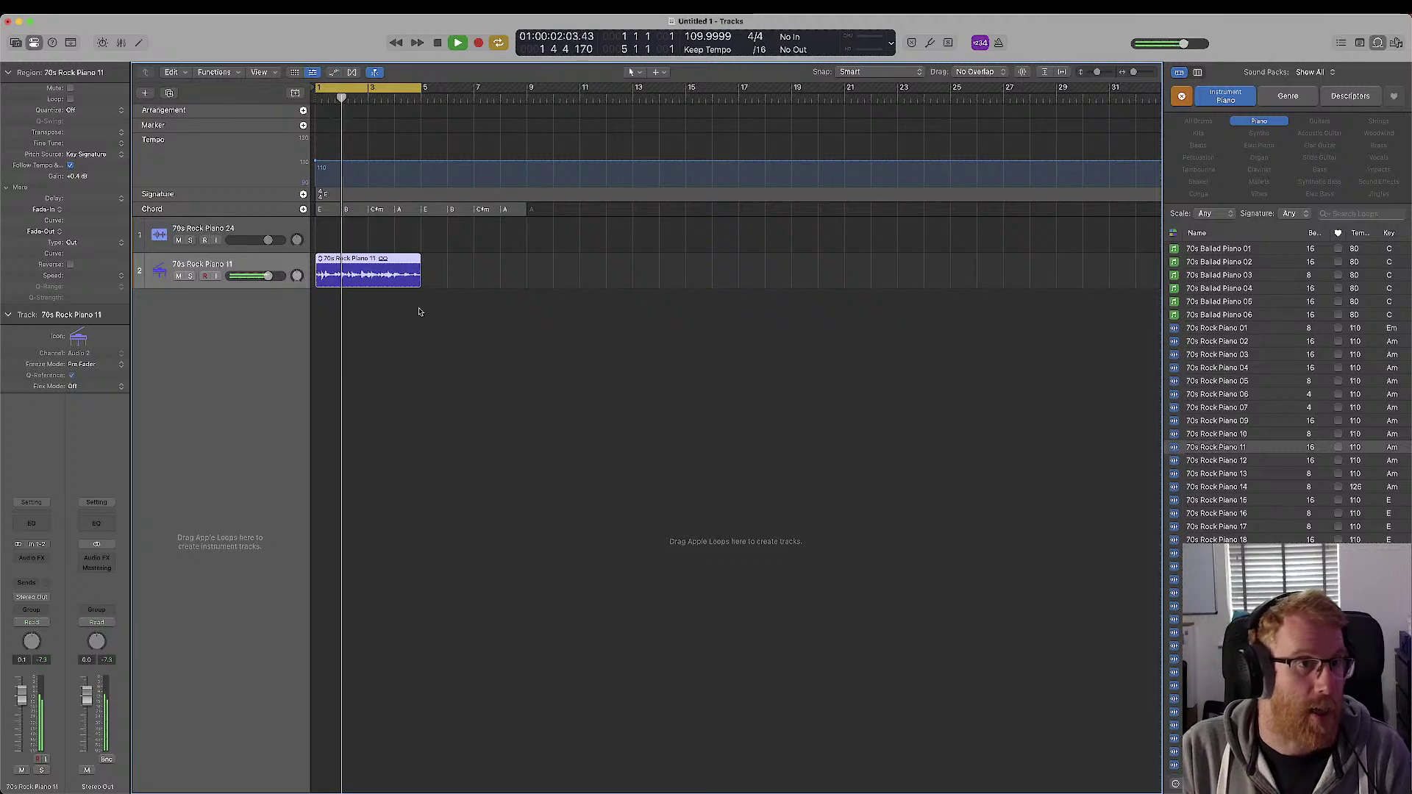
- Swap the 70s Rock Piano 11 region's loop for 70s Rock Piano 38 and play it from the start
{"action": "left_click", "coordinate": [319, 259]}
{"action": "left_click", "coordinate": [361, 516]}
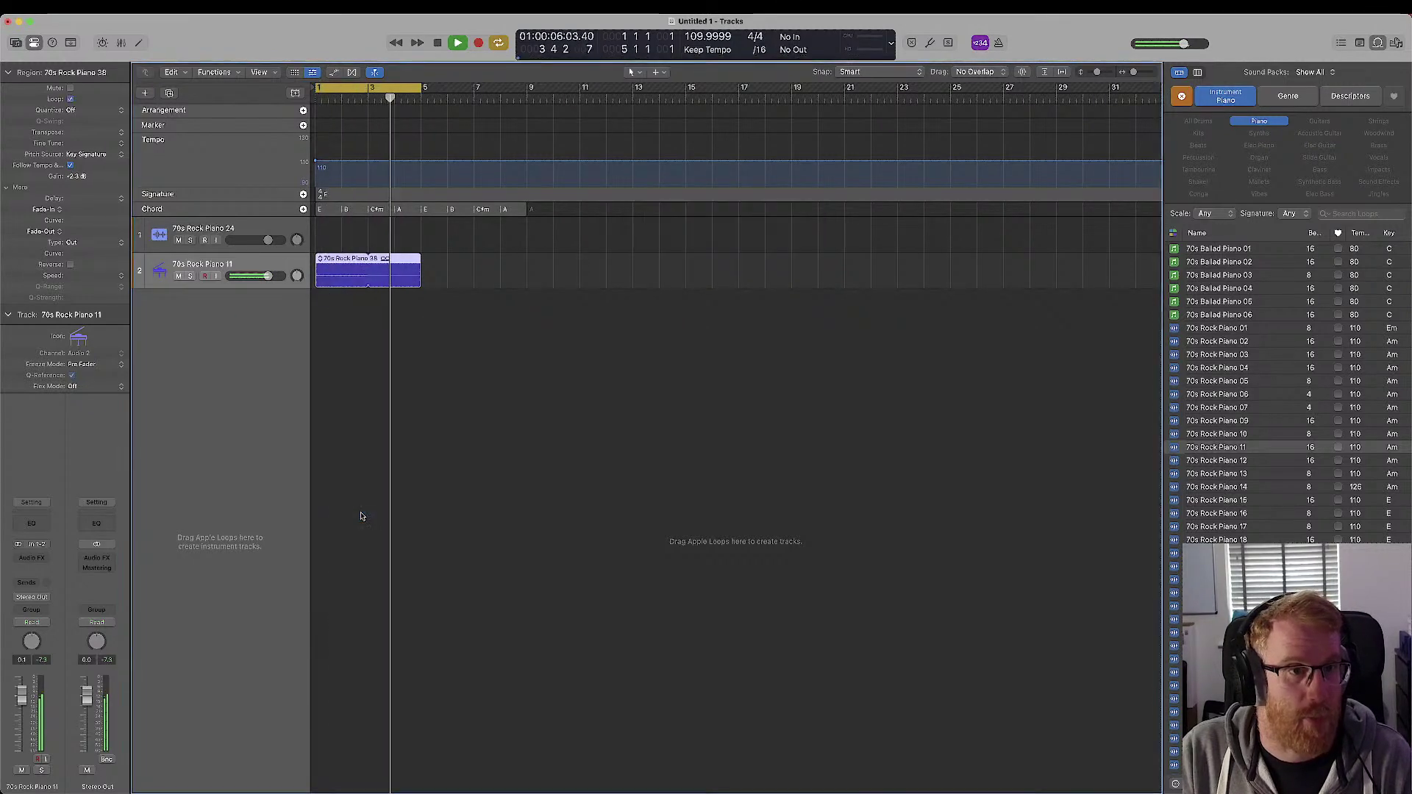
{"action": "key", "text": "Return"}
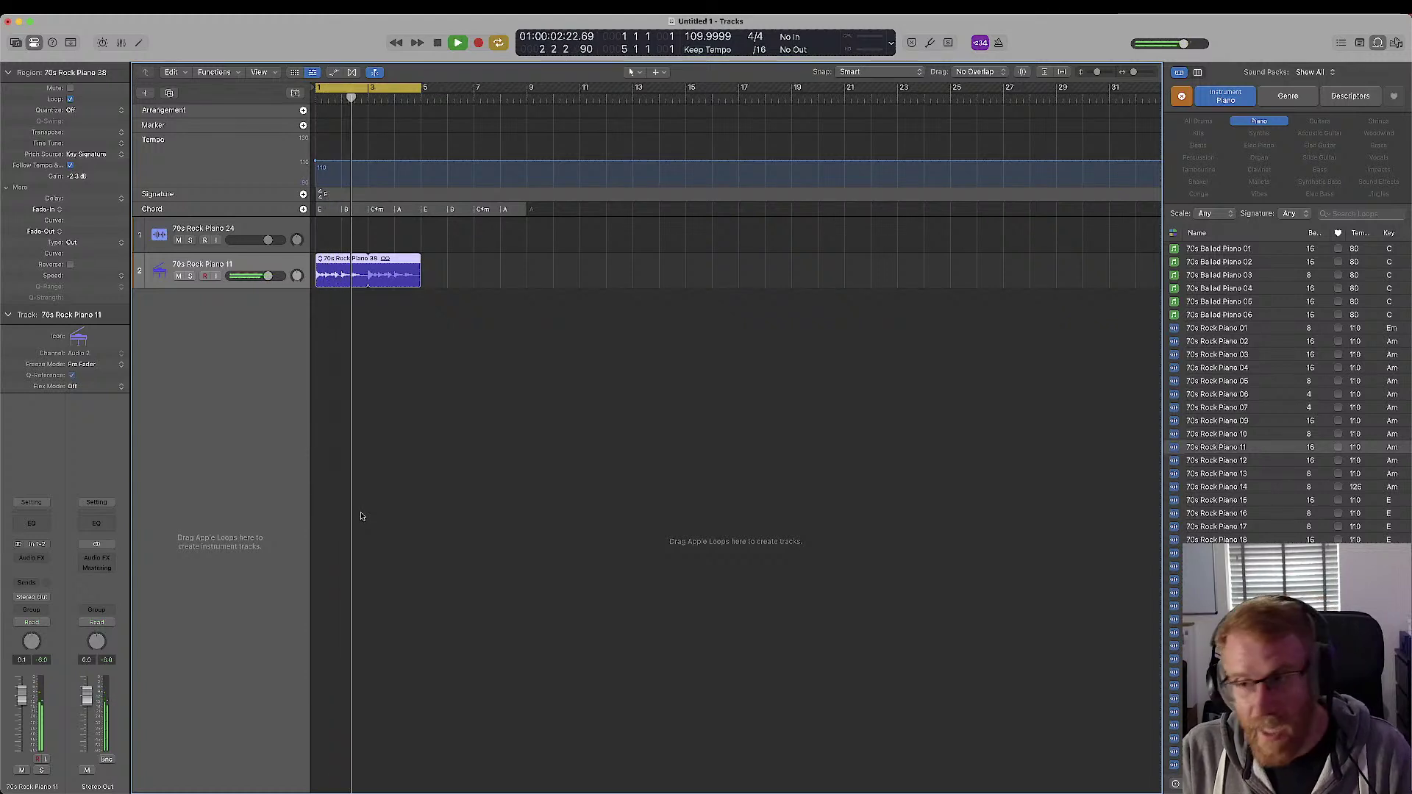
{"action": "key", "text": "space"}
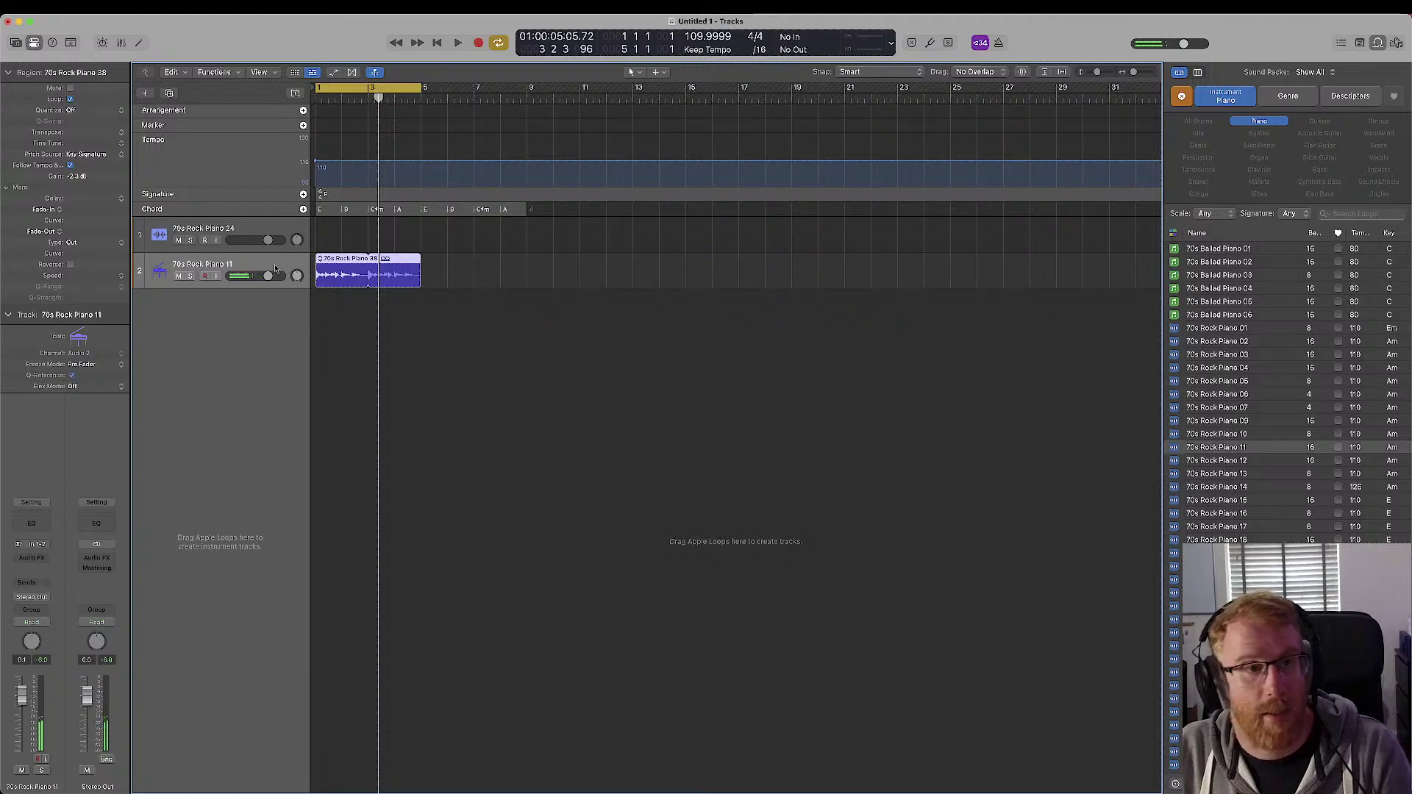
- Delete the remaining piano region and both piano tracks
{"action": "key", "text": "Delete"}
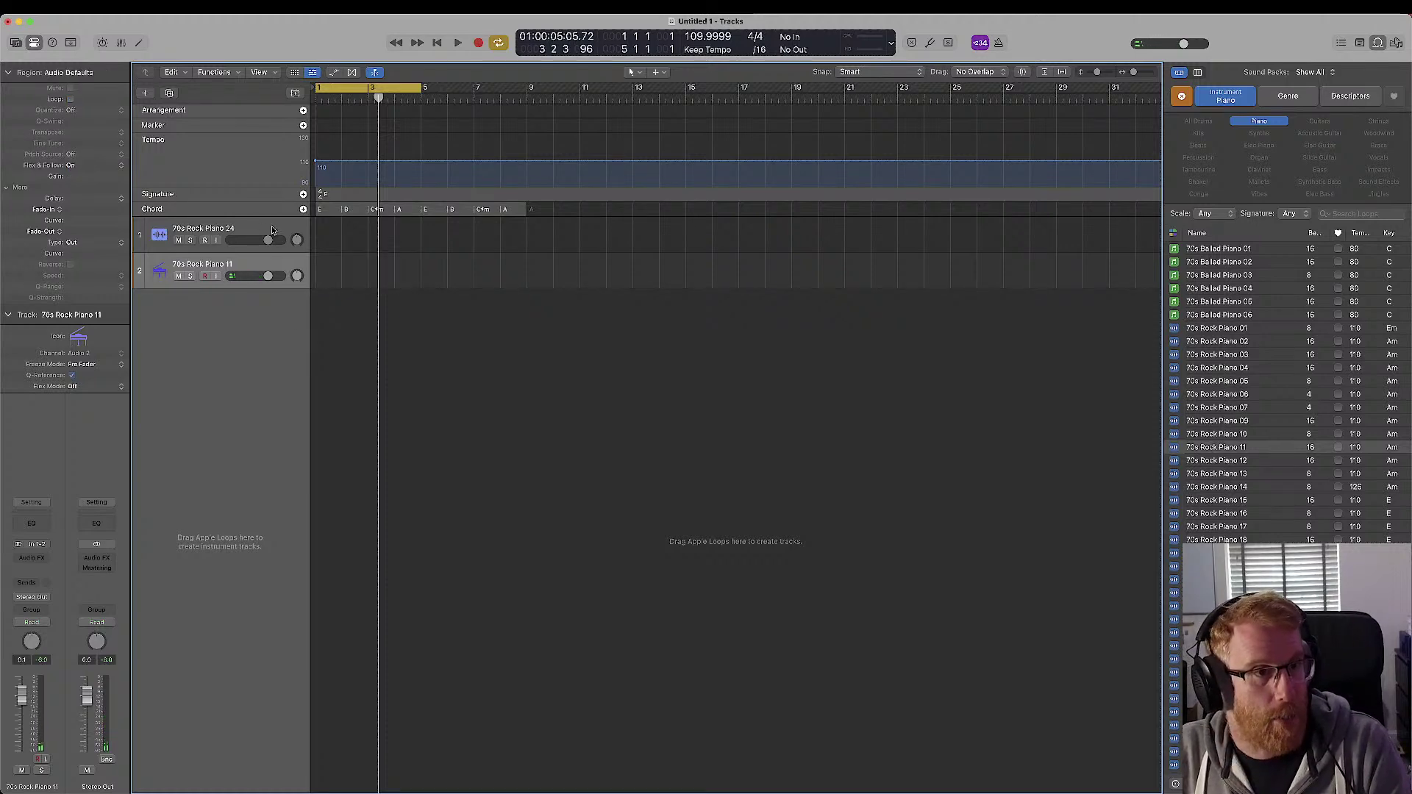
{"action": "left_click", "coordinate": [272, 231]}
{"action": "key", "text": "super+BackSpace"}
{"action": "key", "text": "super+BackSpace"}
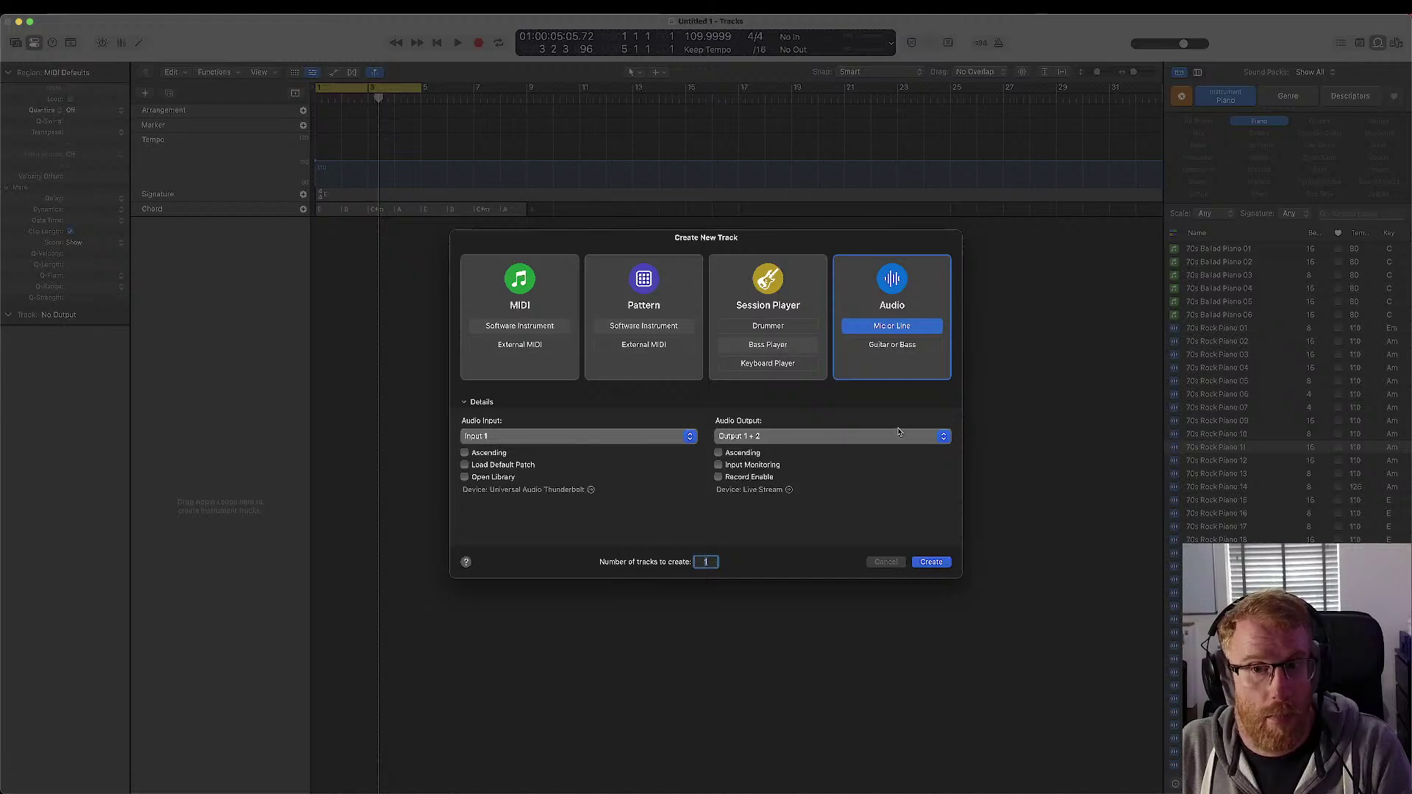
- Create a software instrument track with Studio Bass, hide the global tracks and reposition the plug-in window
{"action": "left_click", "coordinate": [517, 301]}
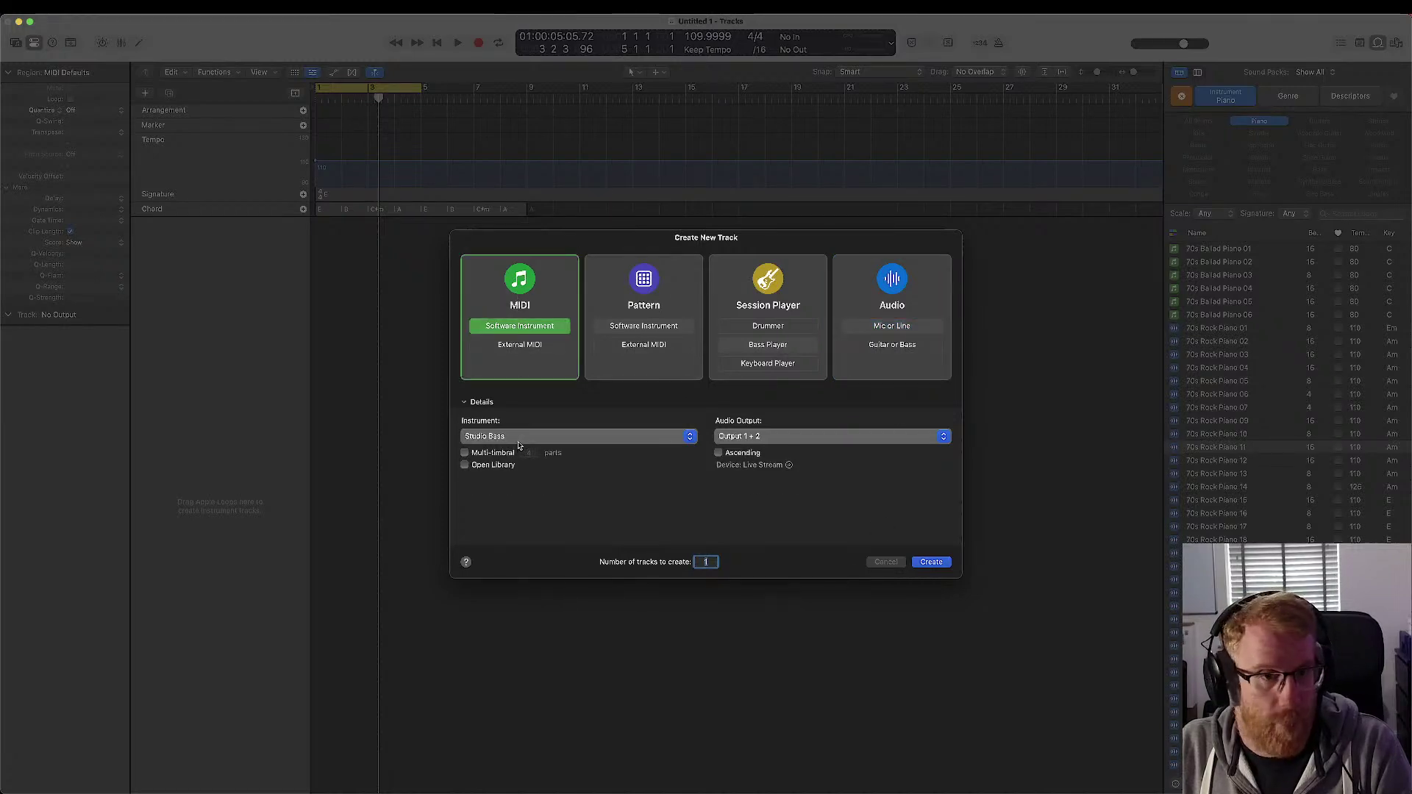
{"action": "left_click", "coordinate": [928, 563]}
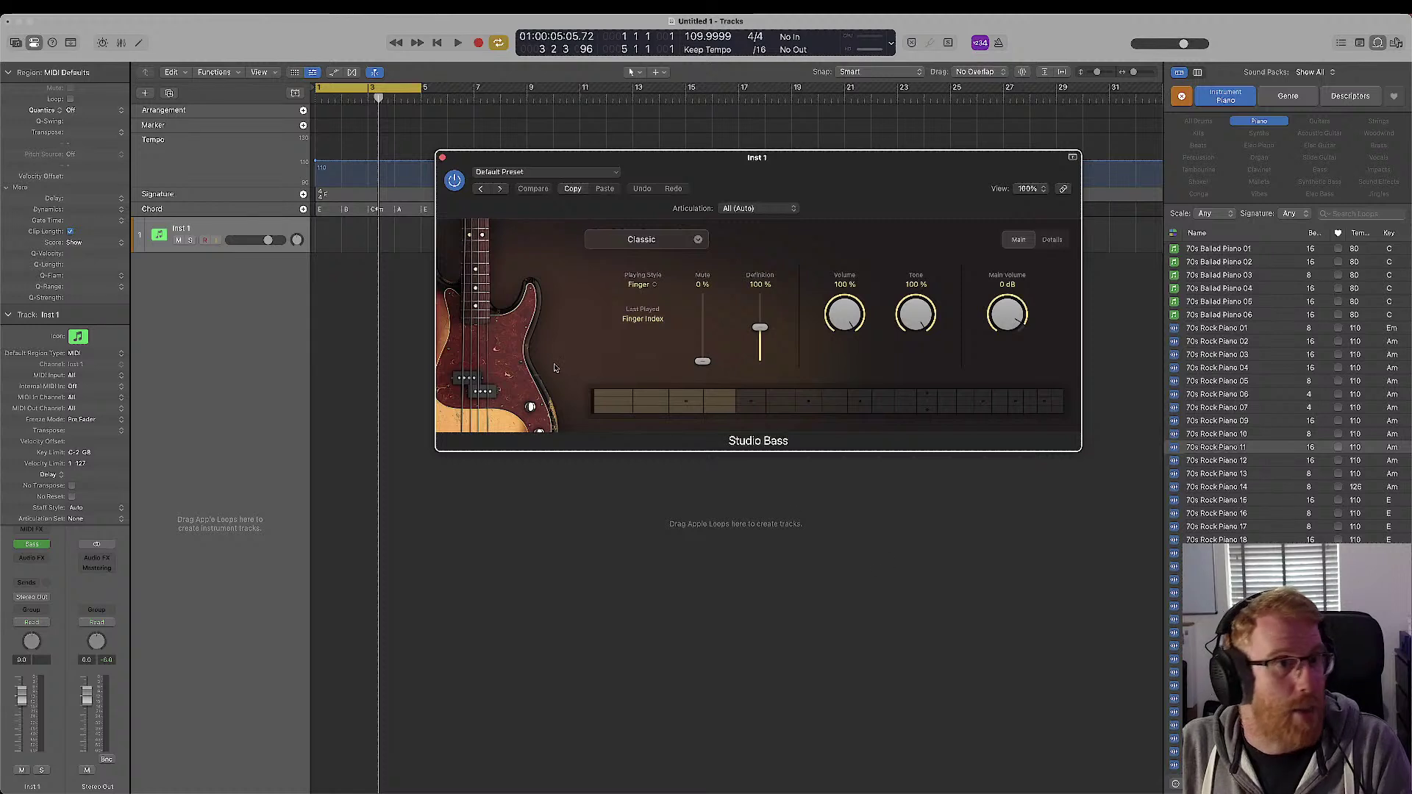
{"action": "left_click", "coordinate": [296, 93]}
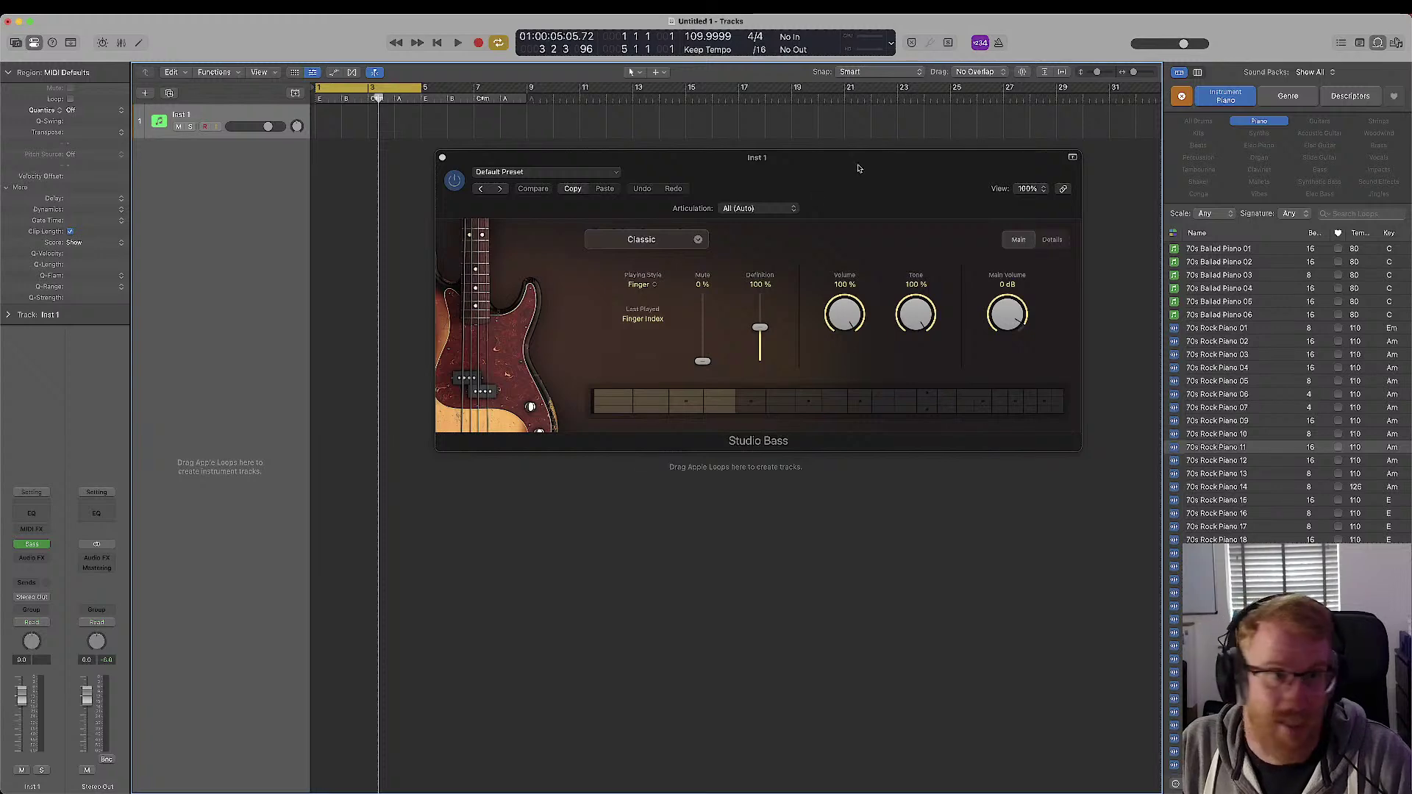
{"action": "left_click_drag", "start_coordinate": [850, 168], "coordinate": [818, 179]}
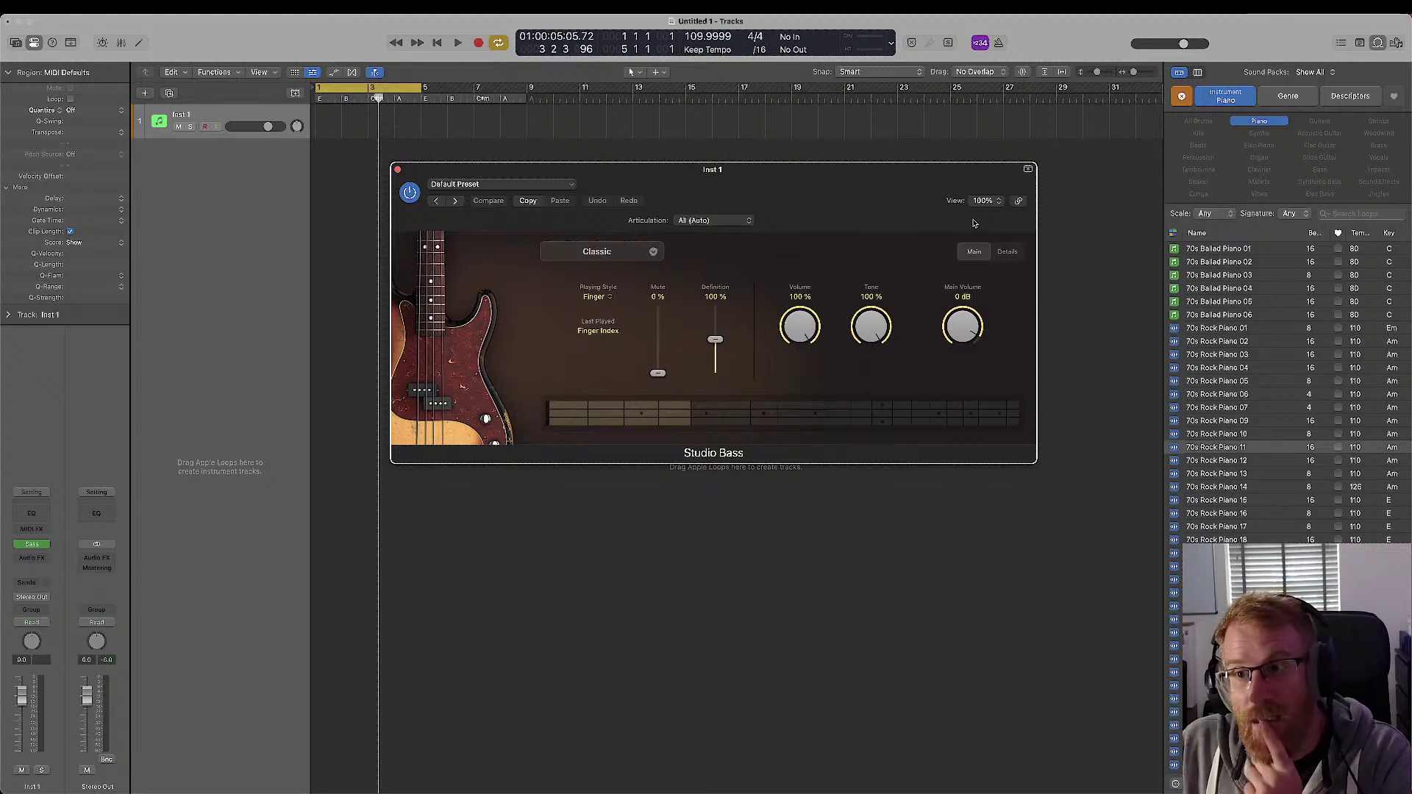
- Browse all files on the LaCie drive to Sample Archive, DnB, BCee Spearhead Sounds Sample Pack 2018, Music Loops
{"action": "key", "text": "f"}
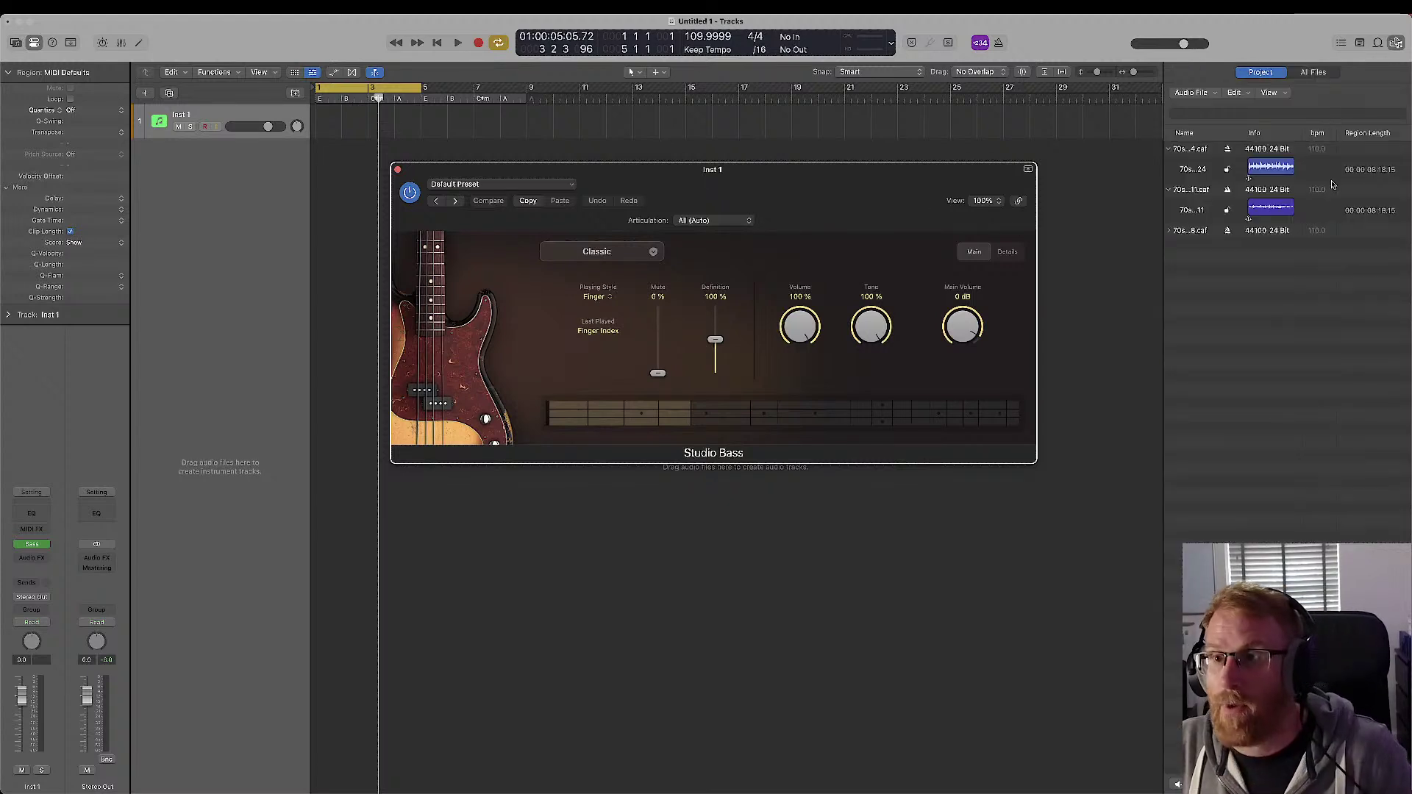
{"action": "left_click", "coordinate": [1313, 72]}
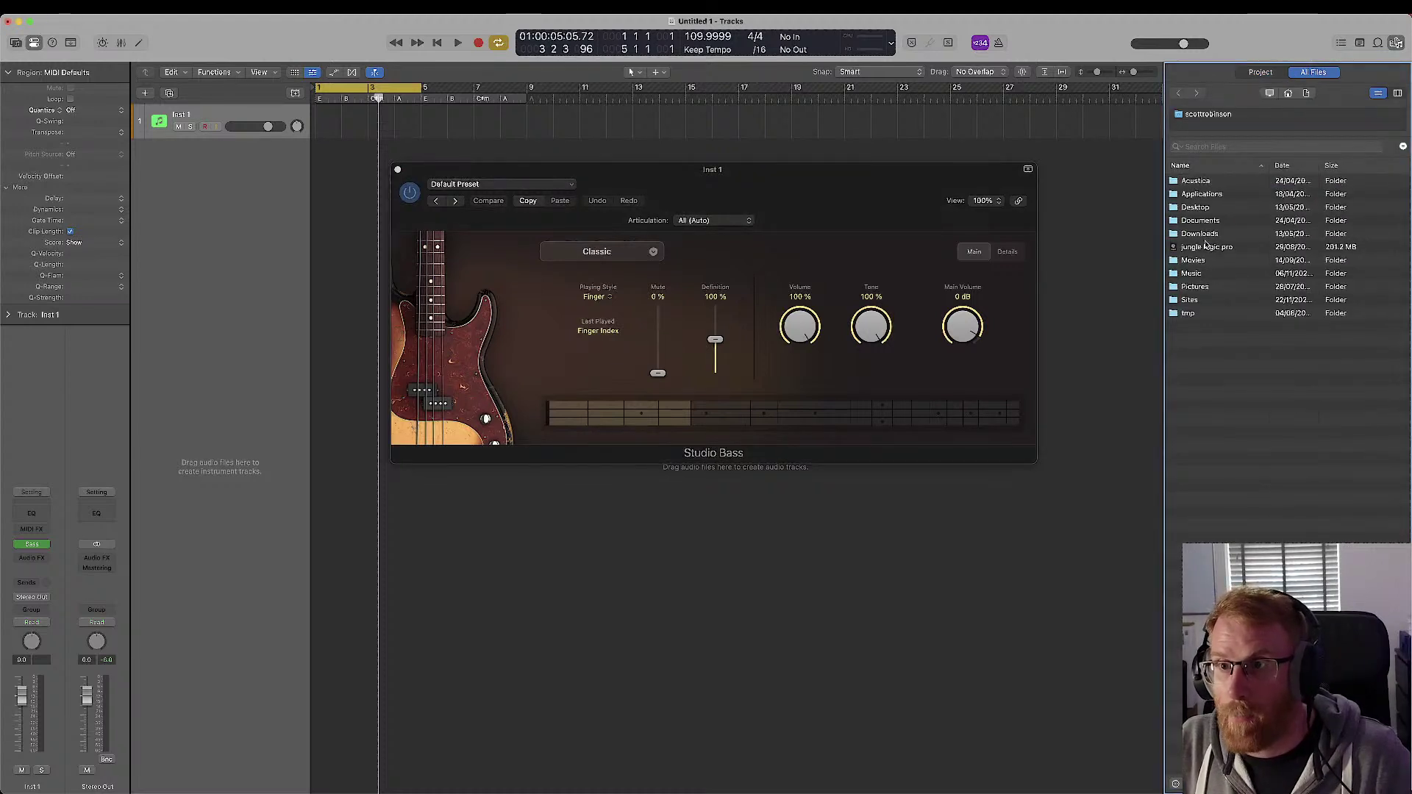
{"action": "left_click", "coordinate": [1268, 94]}
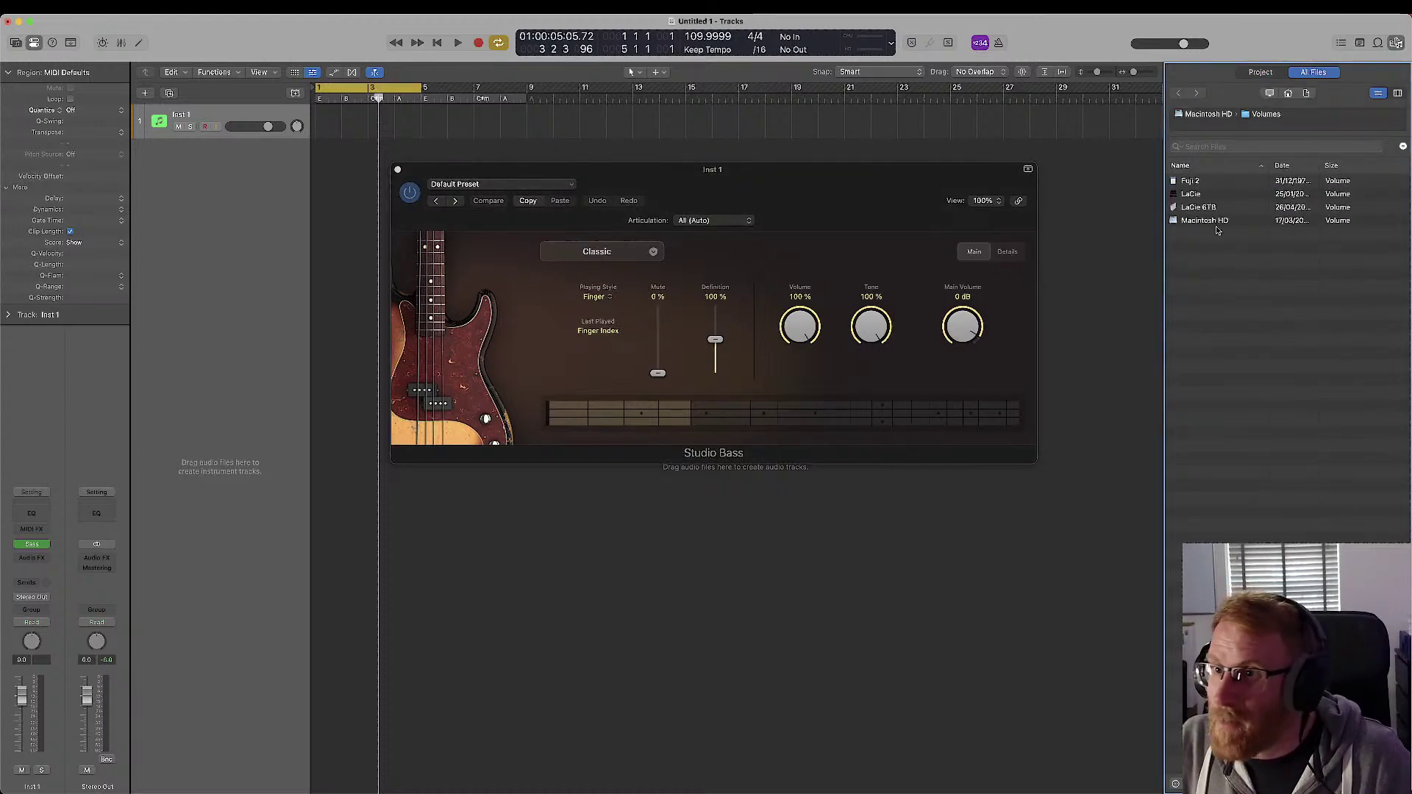
{"action": "double_click", "coordinate": [1197, 194]}
{"action": "double_click", "coordinate": [1235, 316]}
{"action": "left_click", "coordinate": [1205, 184]}
{"action": "double_click", "coordinate": [1205, 188]}
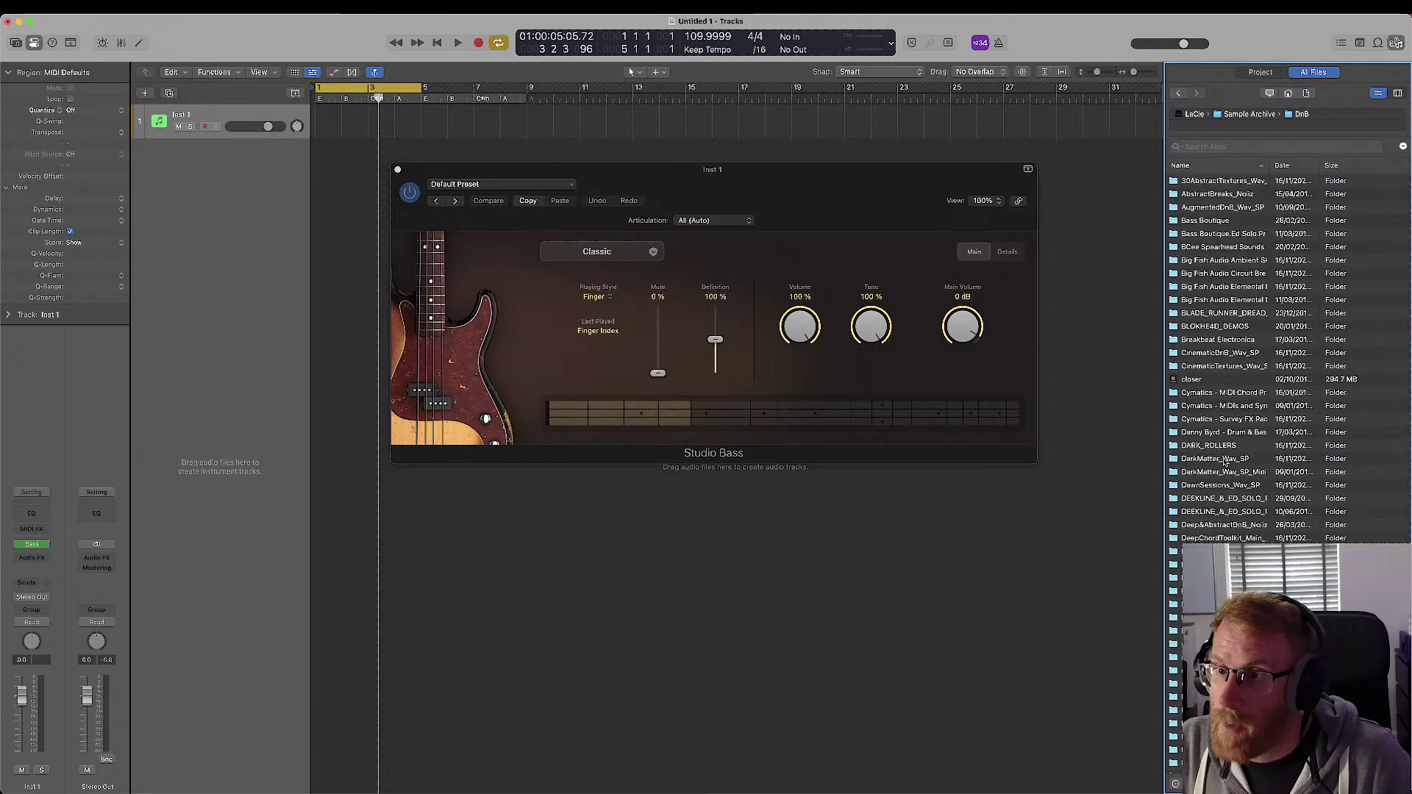
{"action": "double_click", "coordinate": [1206, 247]}
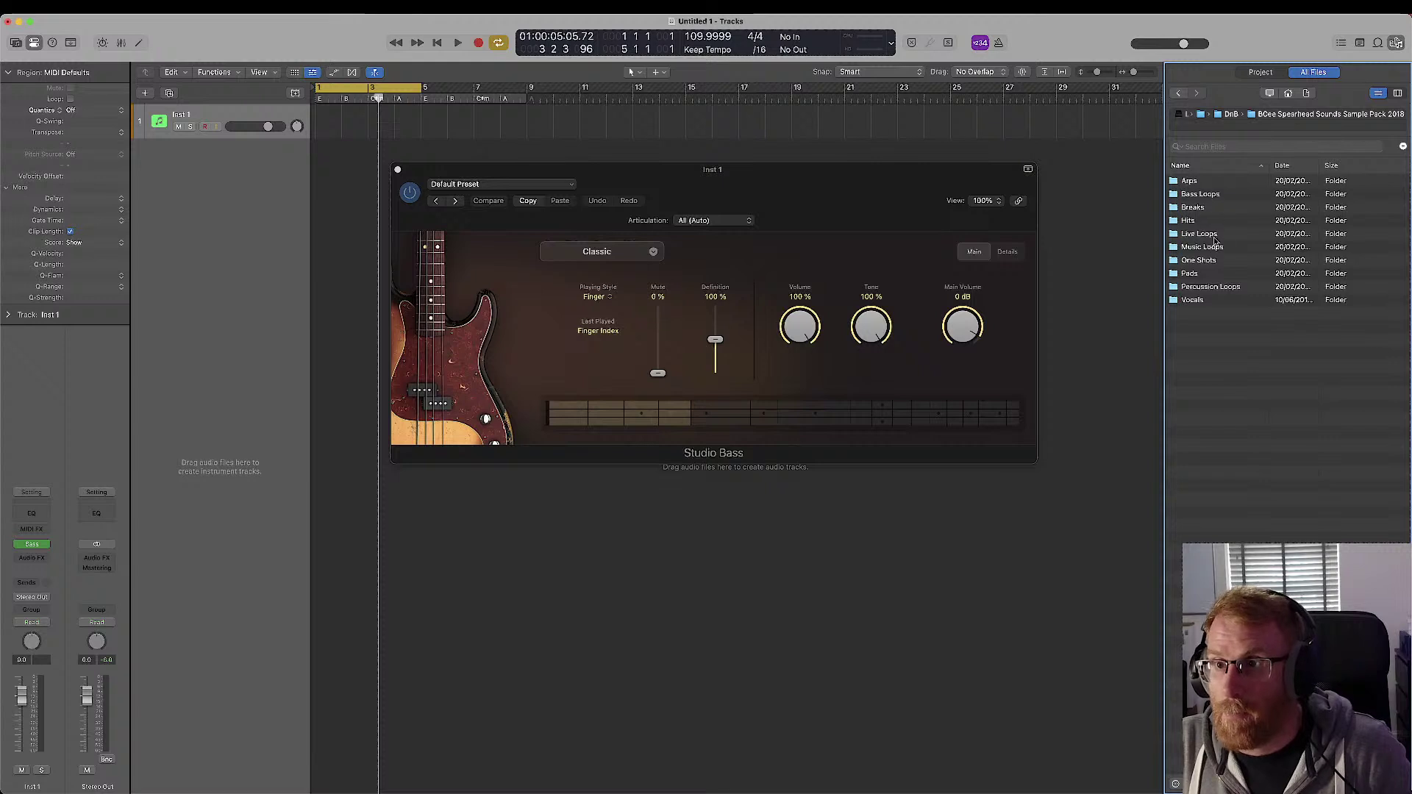
{"action": "left_click", "coordinate": [1198, 260]}
{"action": "double_click", "coordinate": [1202, 247]}
- Add the BCE_170_EMin_Revved_Piano loop at bar 1 on a new track without showing the Smart Tempo Editor
{"action": "left_click", "coordinate": [1225, 287]}
{"action": "left_click_drag", "start_coordinate": [1225, 287], "coordinate": [320, 176]}
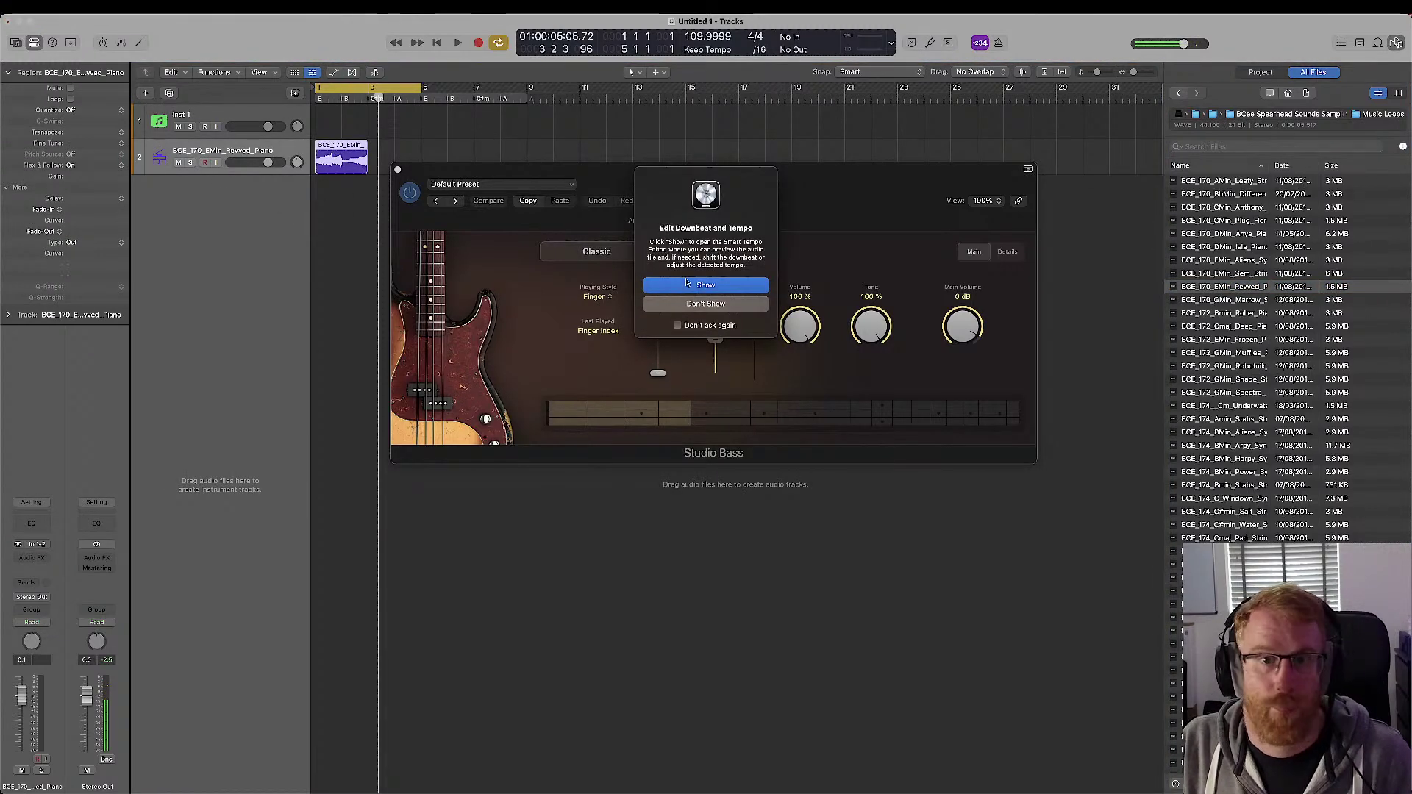
{"action": "left_click", "coordinate": [706, 303]}
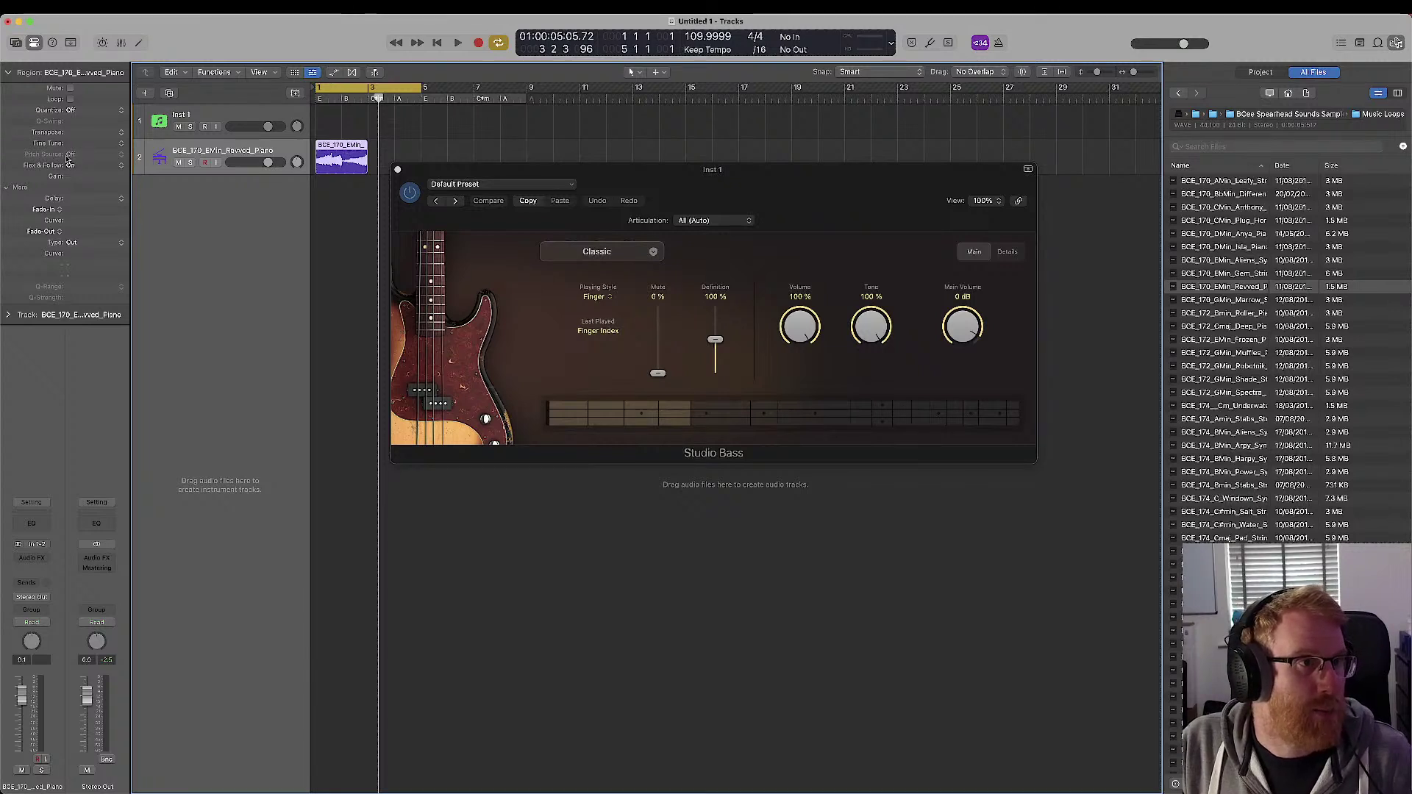
{"action": "right_click", "coordinate": [362, 161]}
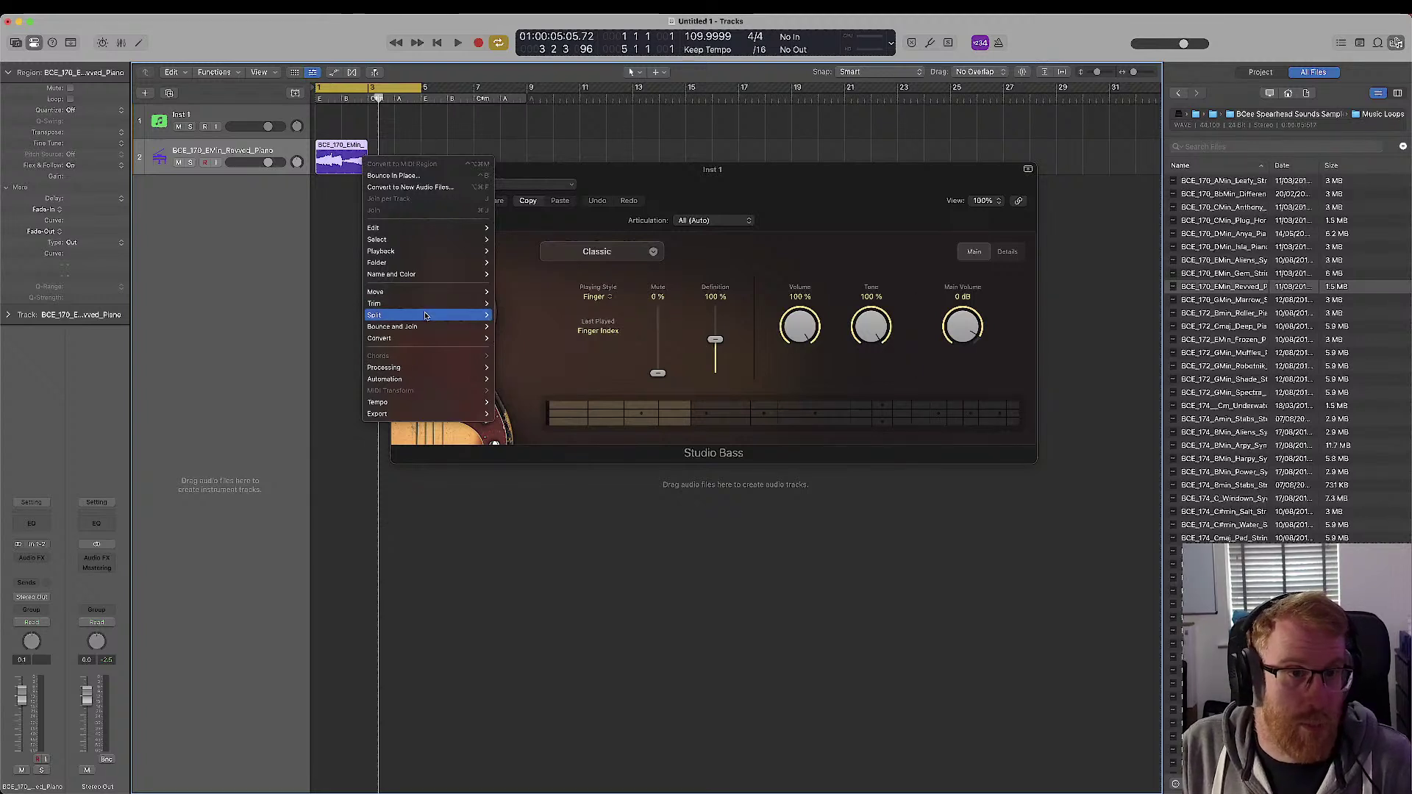
{"action": "mouse_move", "coordinate": [425, 316]}
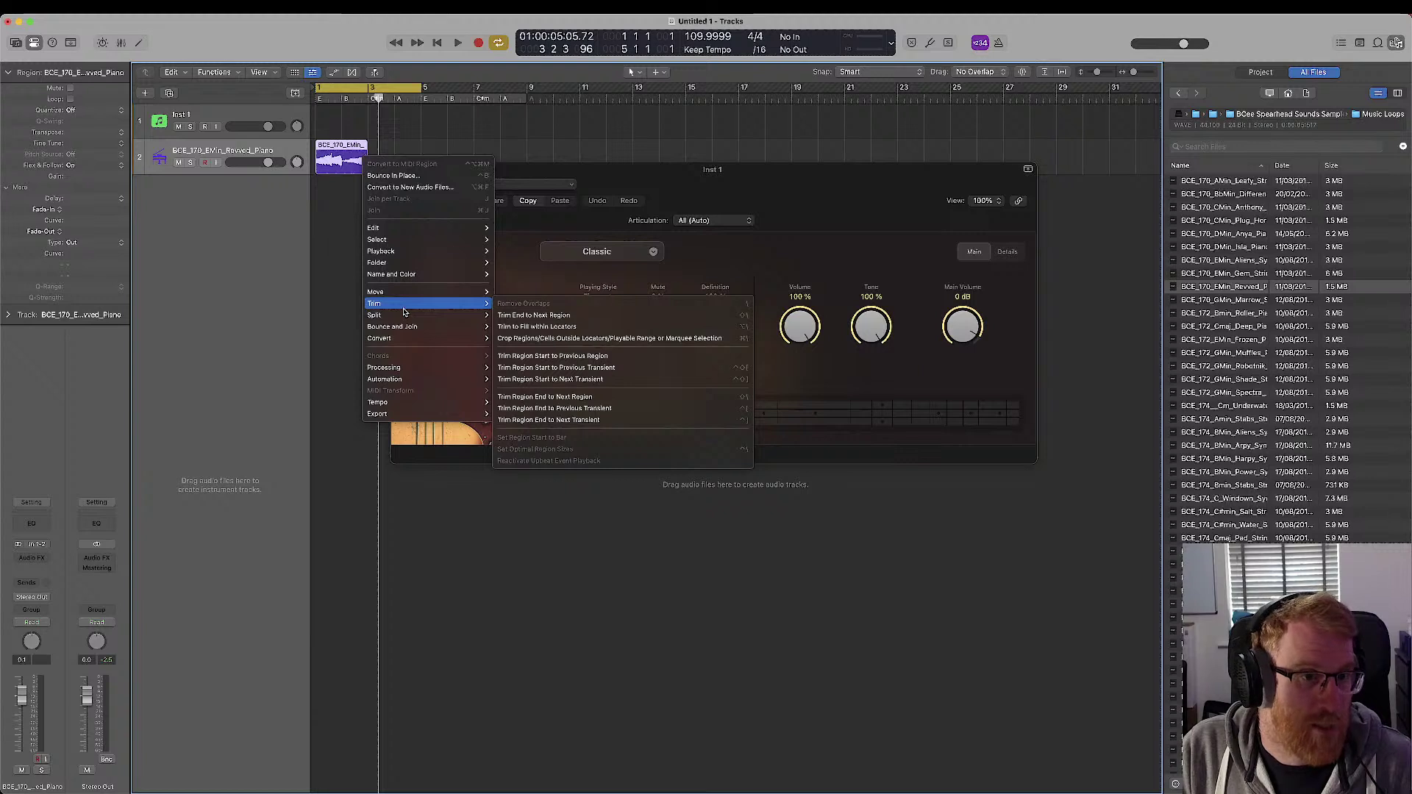
{"action": "key", "text": "Escape"}
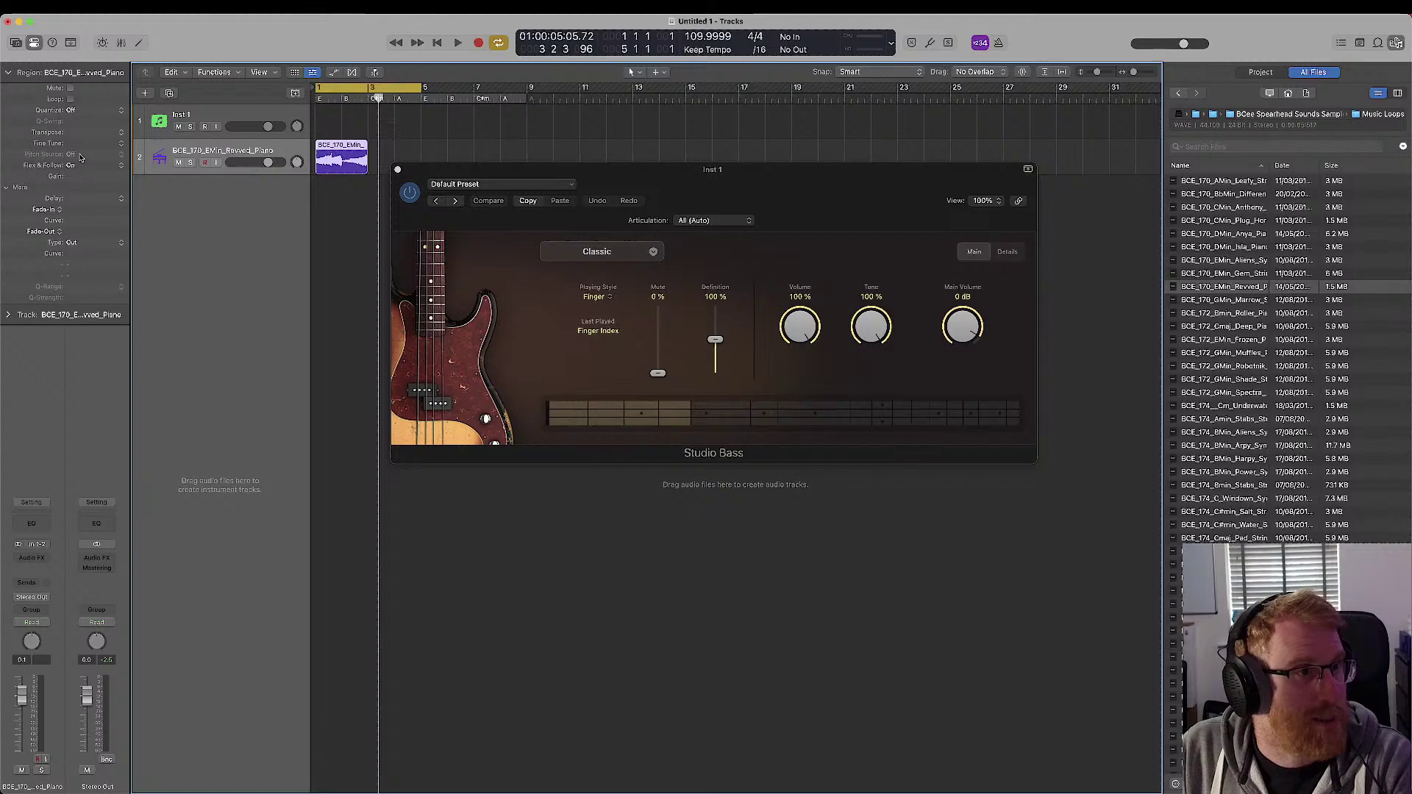
- Turn on Flex Pitch for the Revved Piano track and open its region in the audio track editor
{"action": "left_click", "coordinate": [341, 158]}
{"action": "key", "text": "super+f"}
{"action": "key", "text": "e"}
{"action": "left_click", "coordinate": [401, 552]}
{"action": "left_click", "coordinate": [377, 534]}
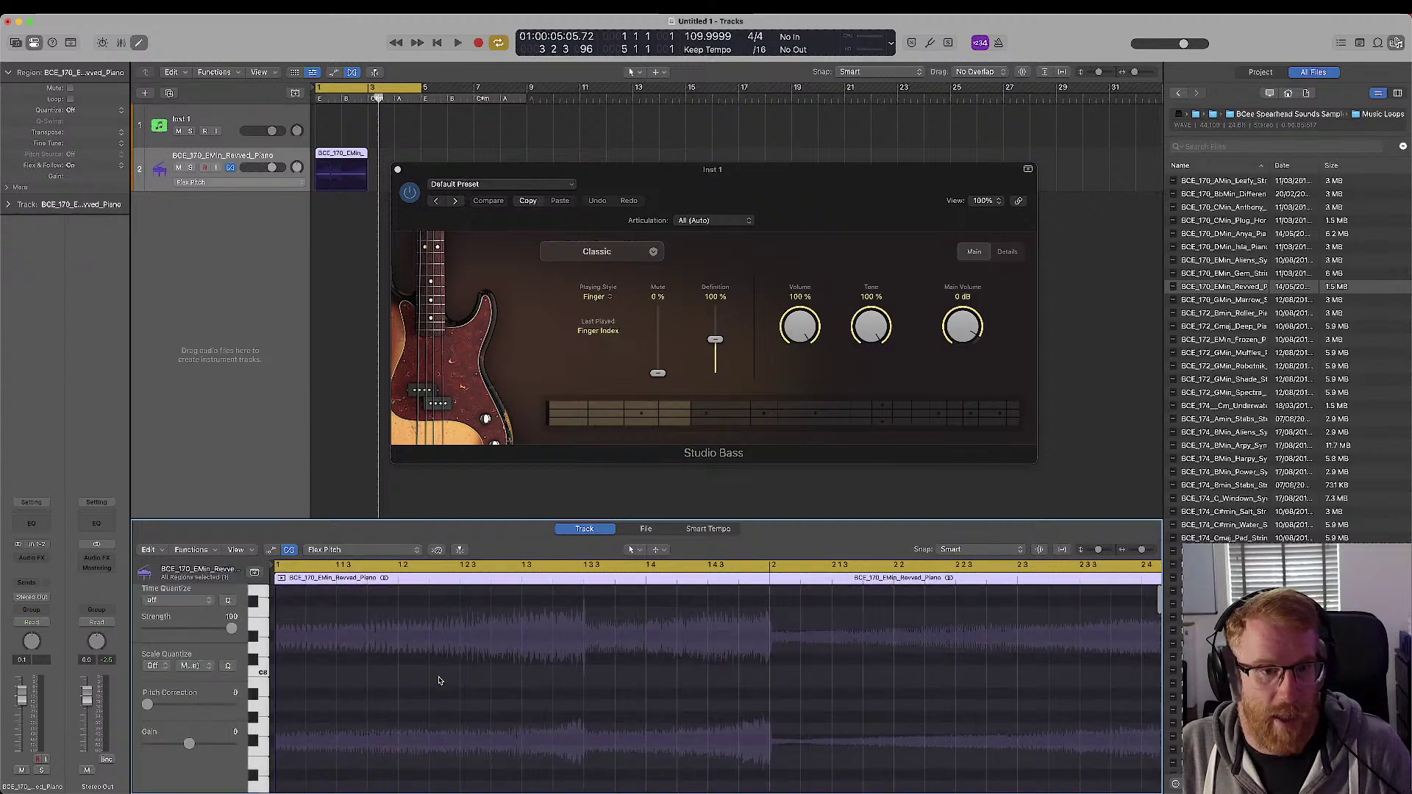
- Set the Revved Piano region's Scale Quantize root to E, apply the quantization and play the region
{"action": "left_click", "coordinate": [156, 665]}
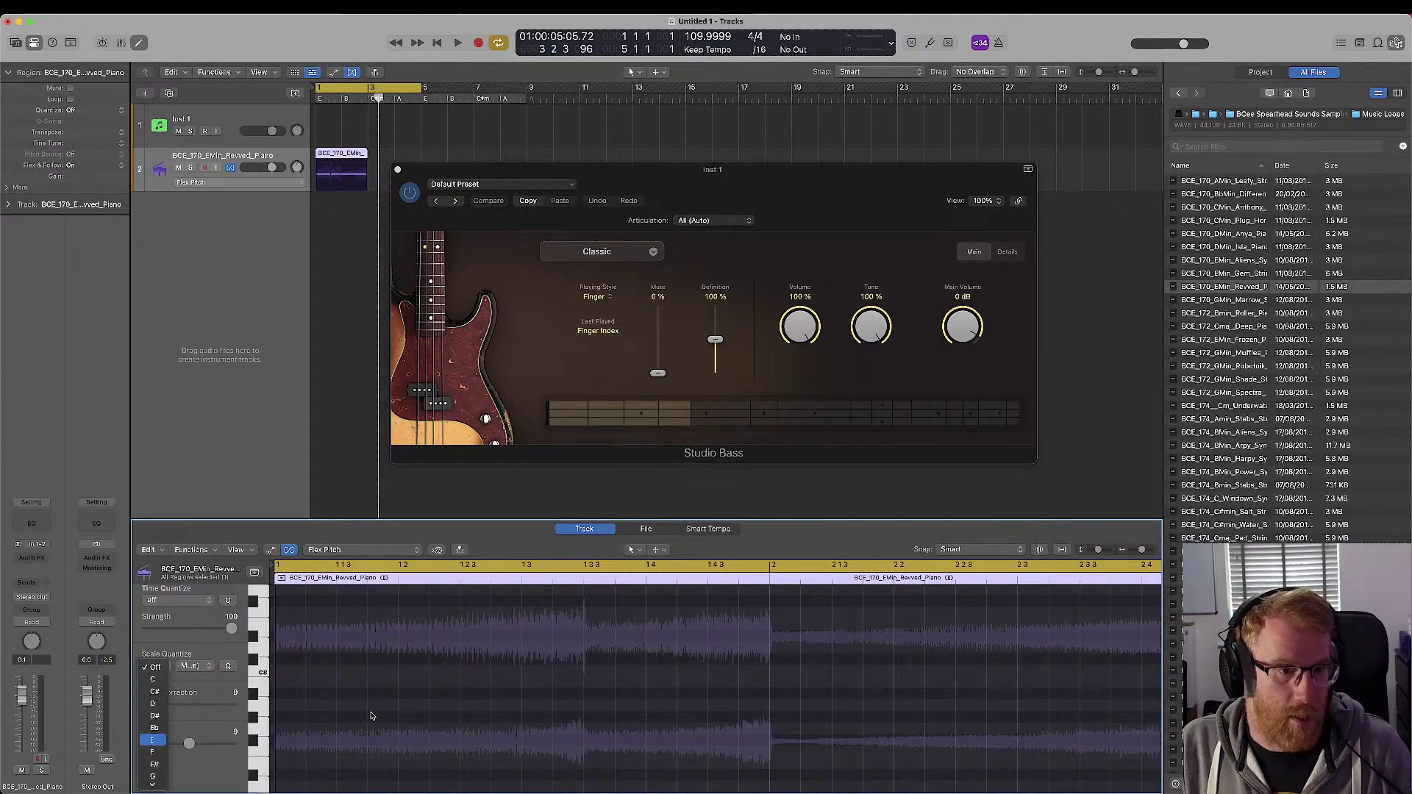
{"action": "left_click", "coordinate": [160, 740]}
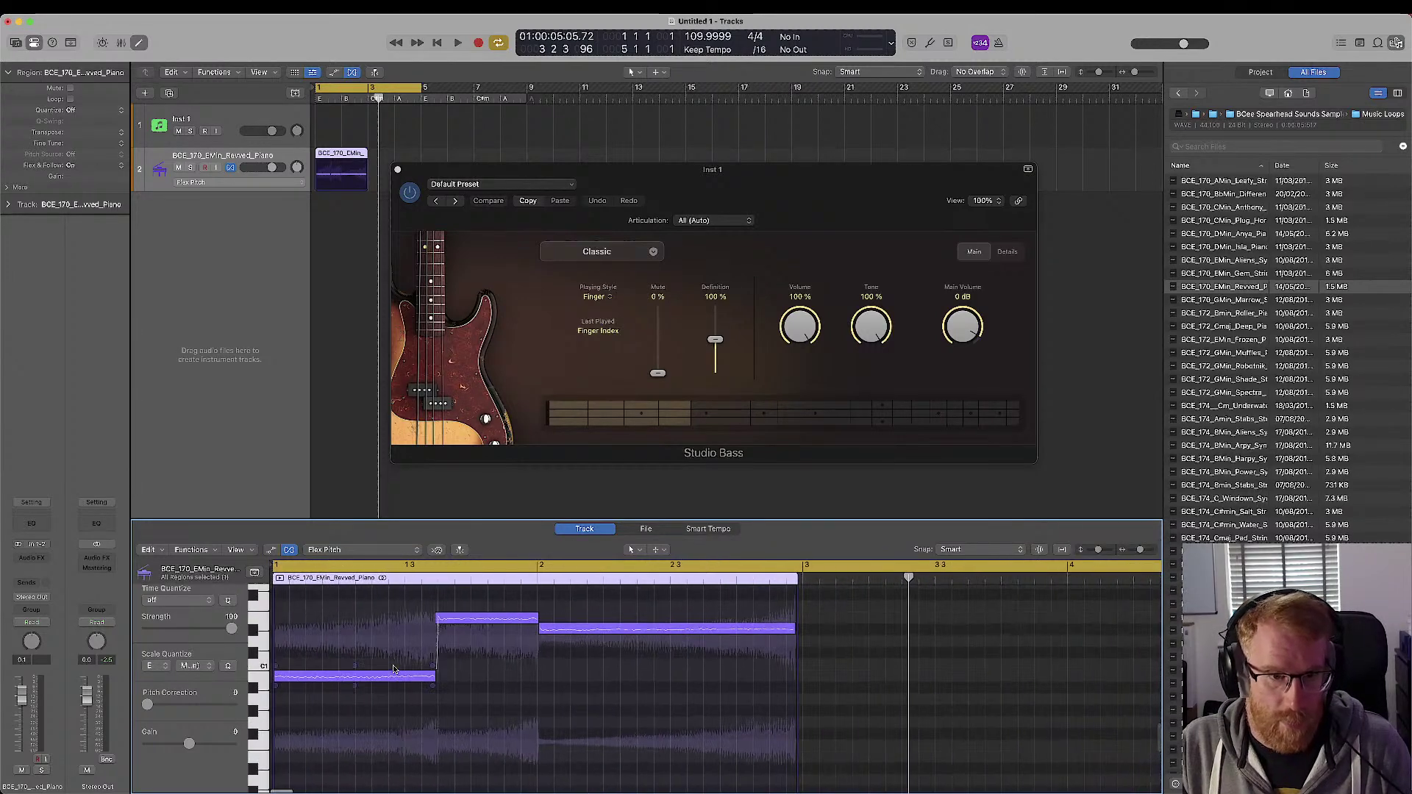
{"action": "left_click", "coordinate": [228, 666]}
{"action": "key", "text": "space"}
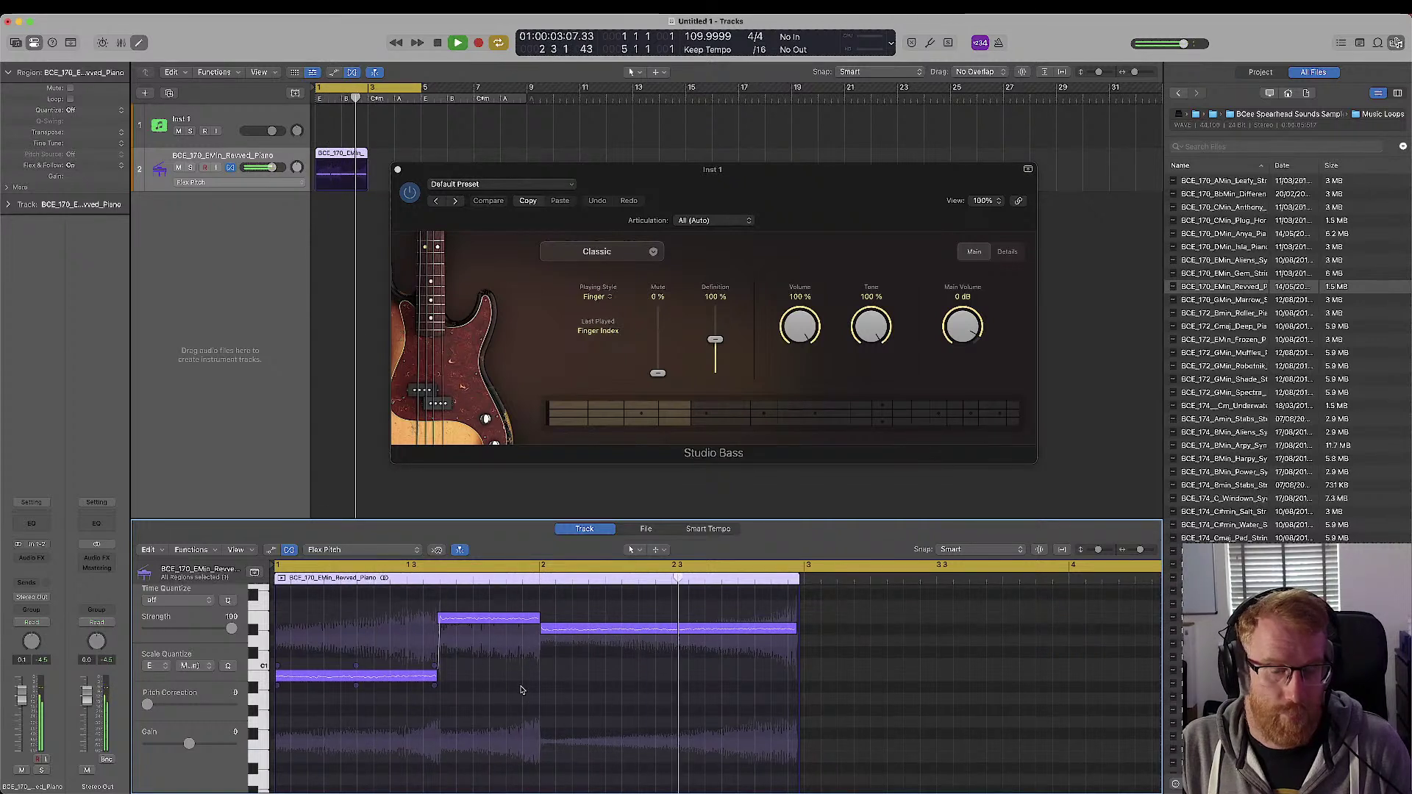
{"action": "key", "text": "space"}
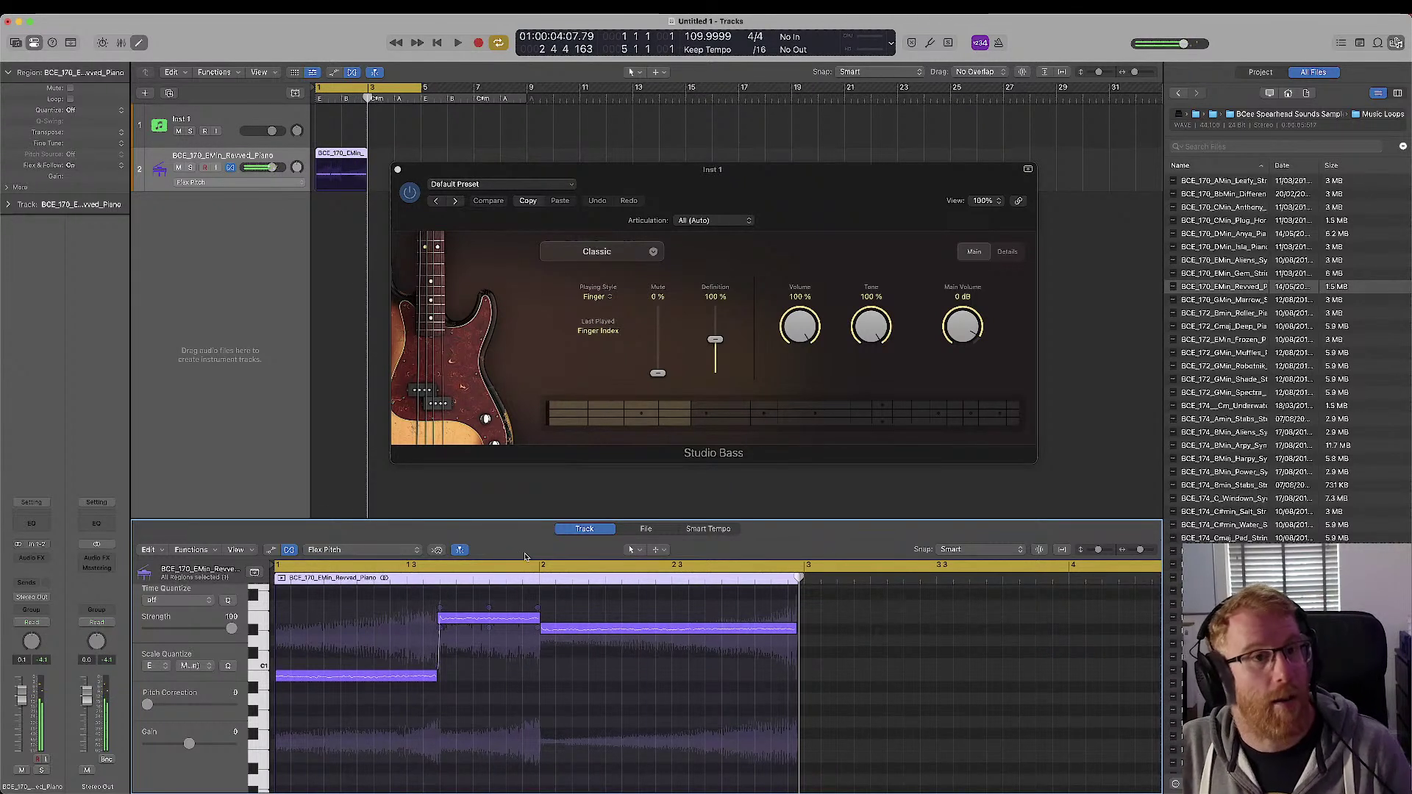
- Delete the Revved Piano region together with its audio track
{"action": "left_click", "coordinate": [292, 156]}
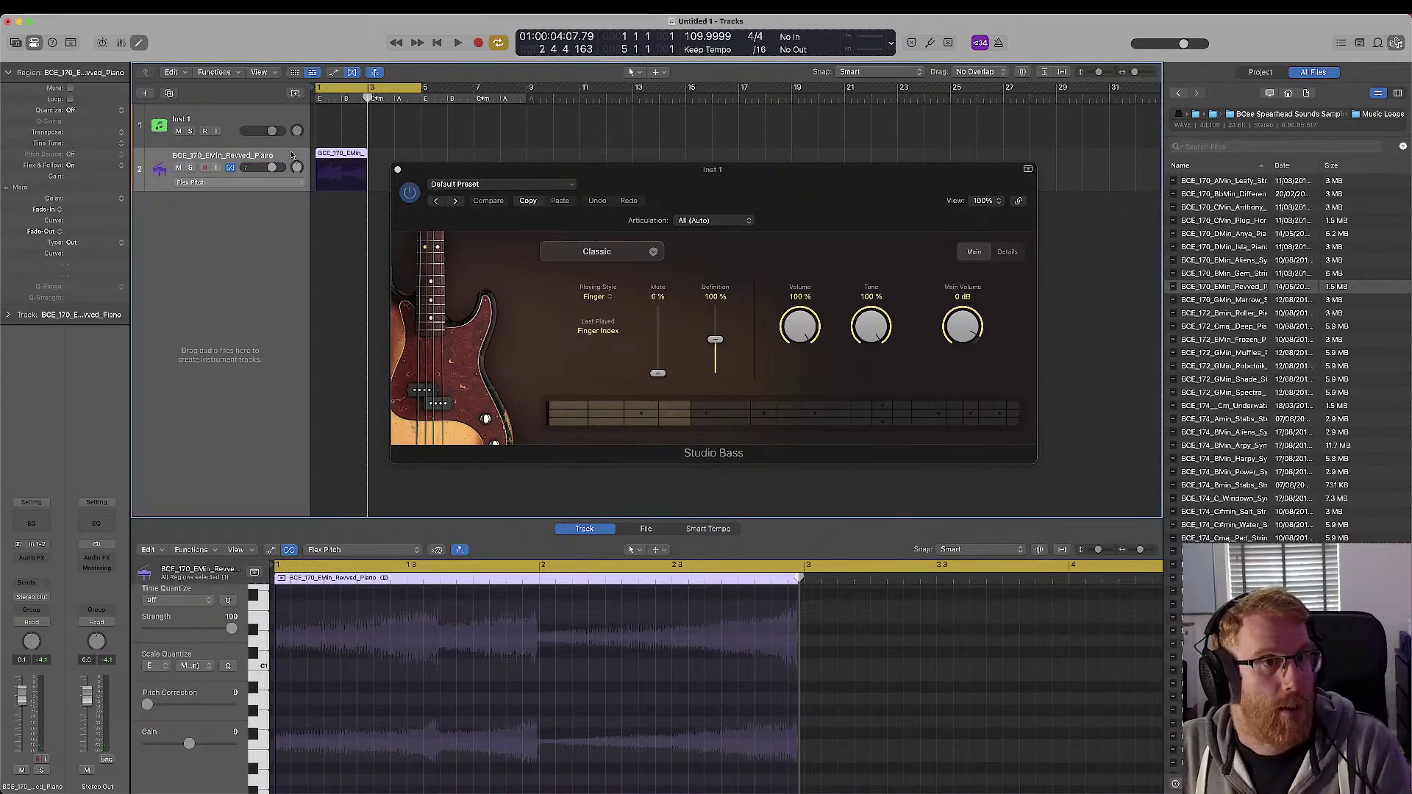
{"action": "key", "text": "Delete"}
{"action": "key", "text": "super+BackSpace"}
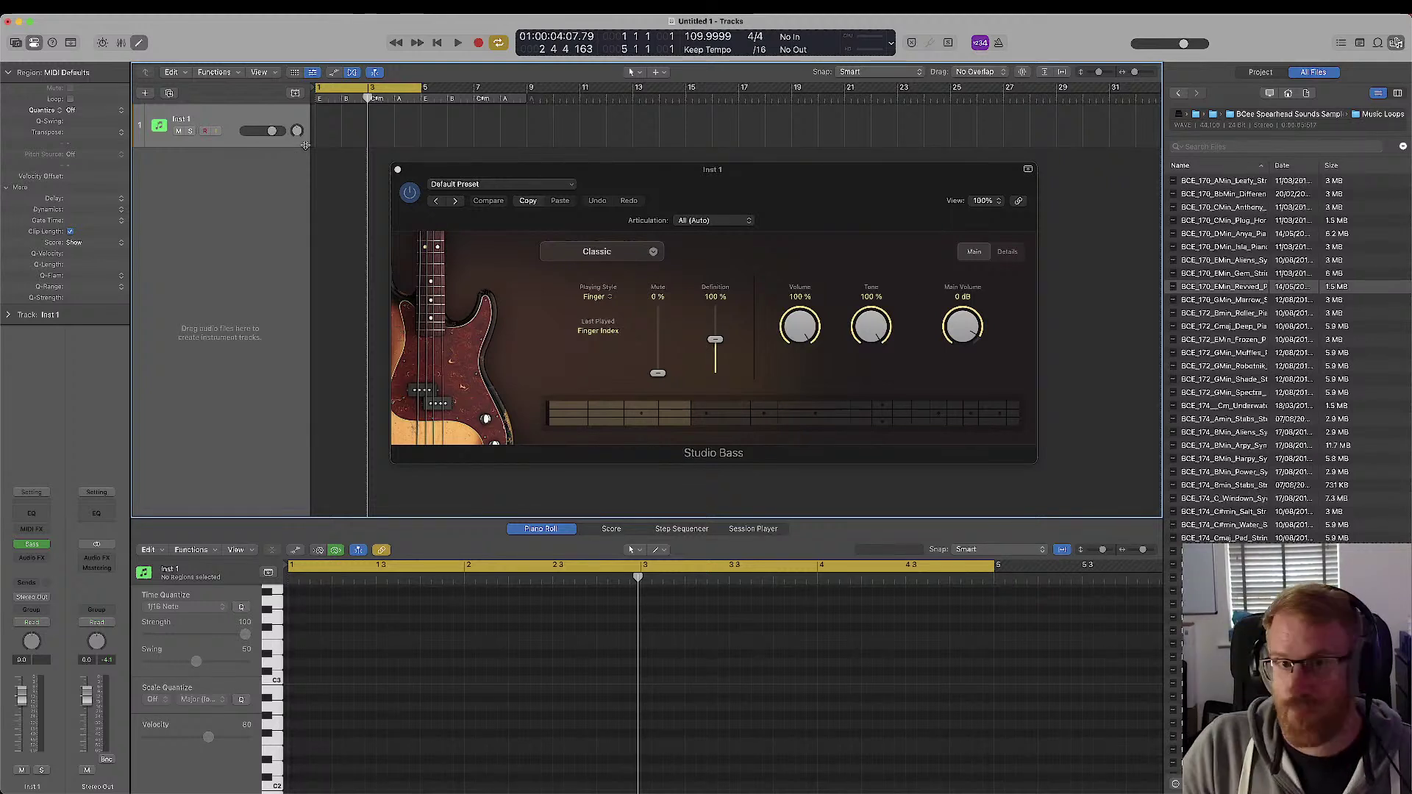
{"action": "left_click", "coordinate": [803, 171]}
{"action": "left_click", "coordinate": [241, 339]}
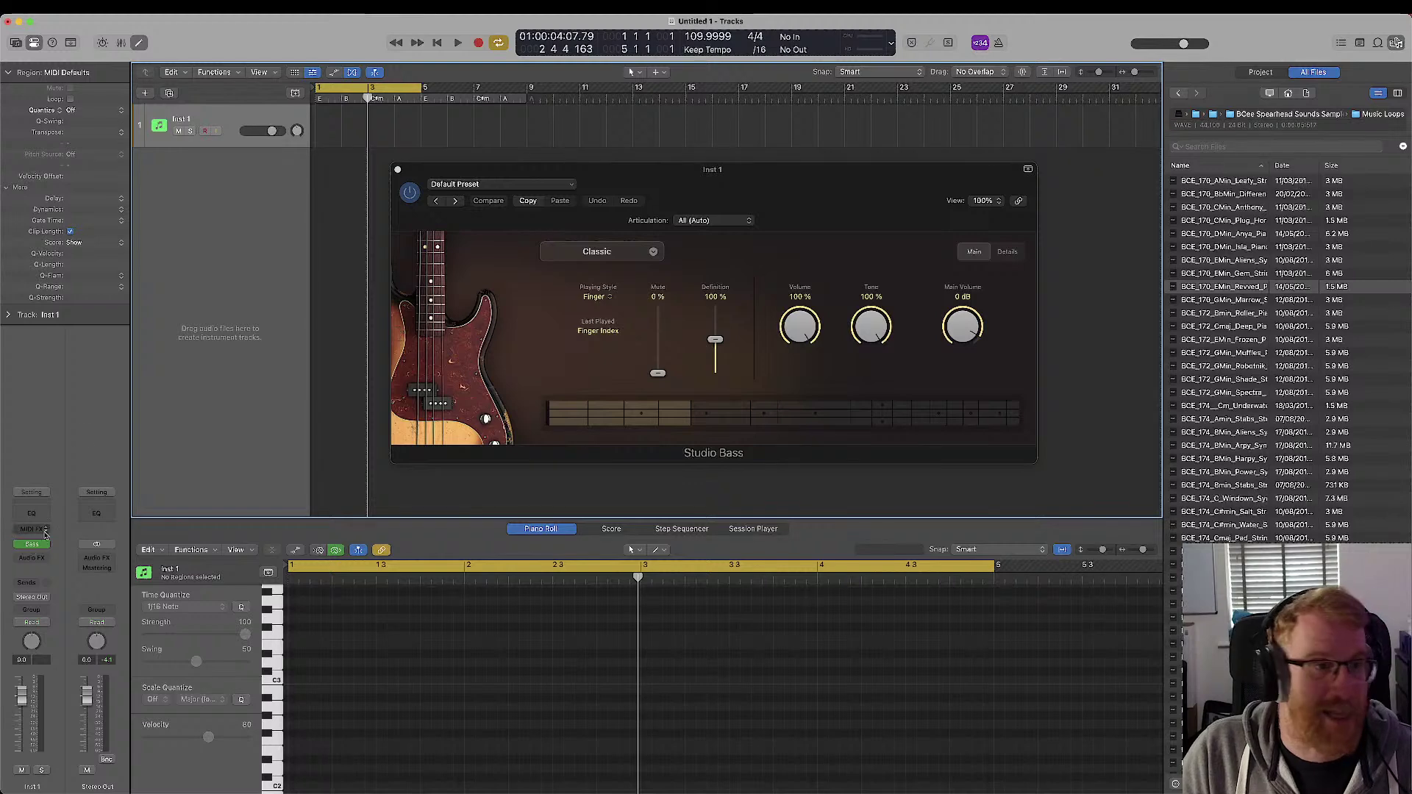
- Create a Session Player Drummer track in the Pop Rock style and delete the Studio Bass instrument track
{"action": "left_click", "coordinate": [147, 96]}
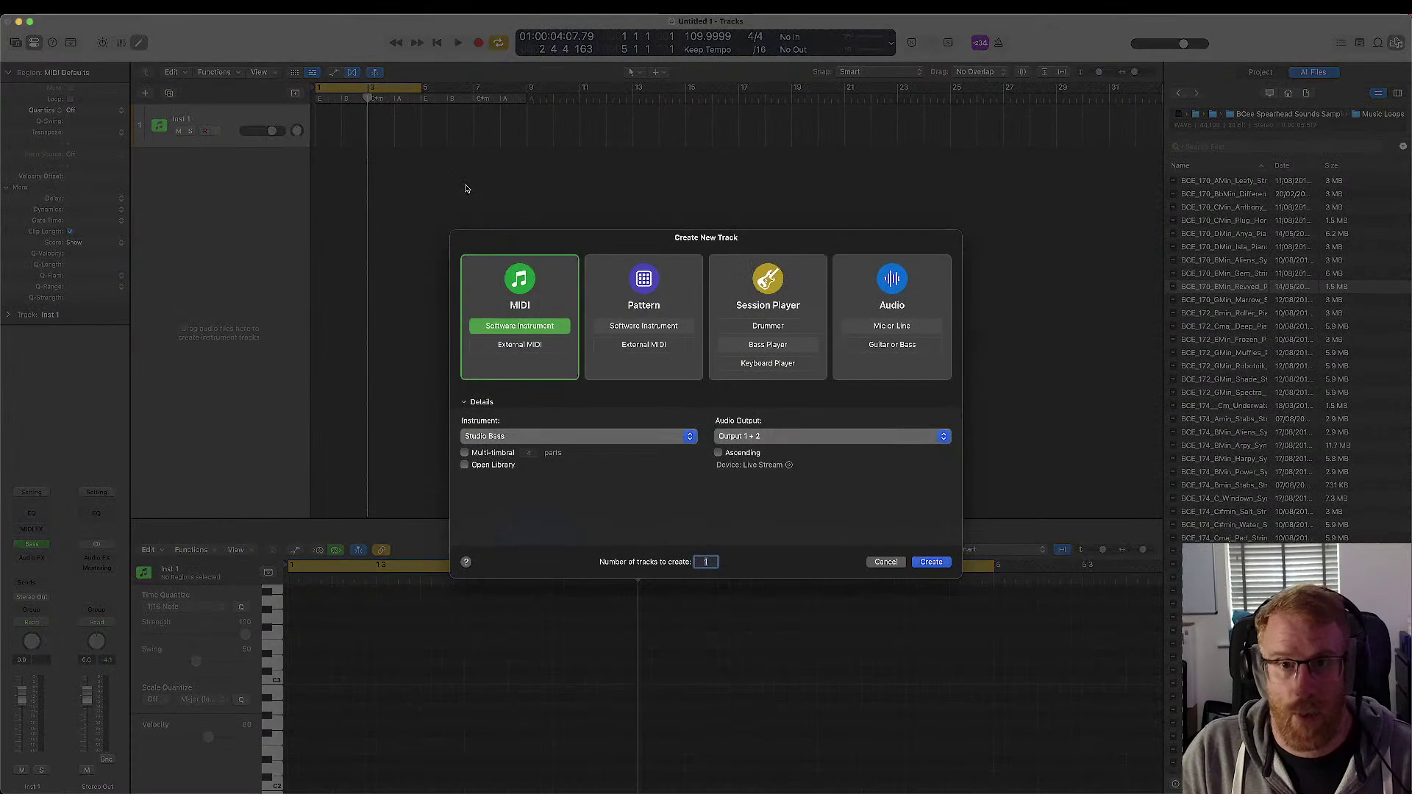
{"action": "left_click", "coordinate": [780, 278]}
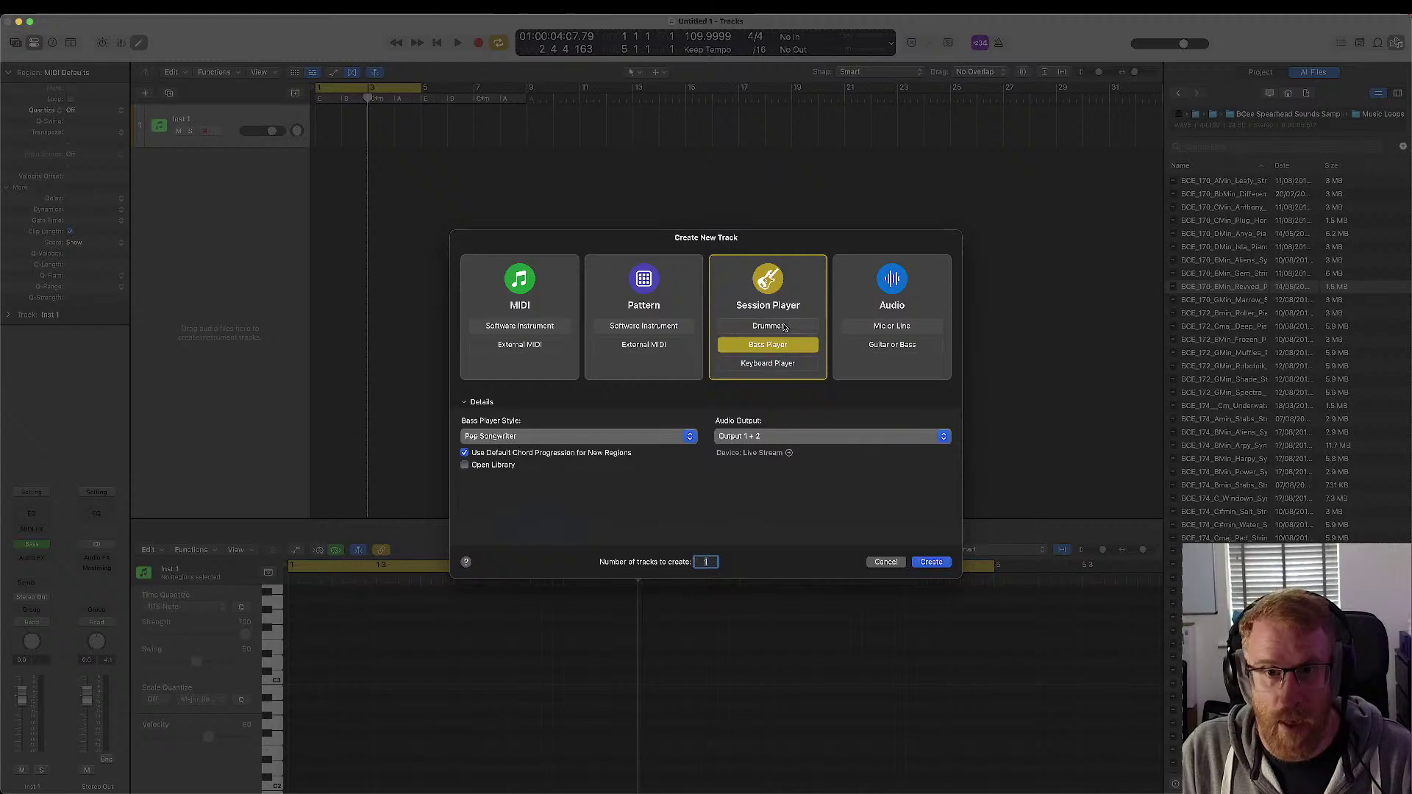
{"action": "left_click", "coordinate": [784, 328]}
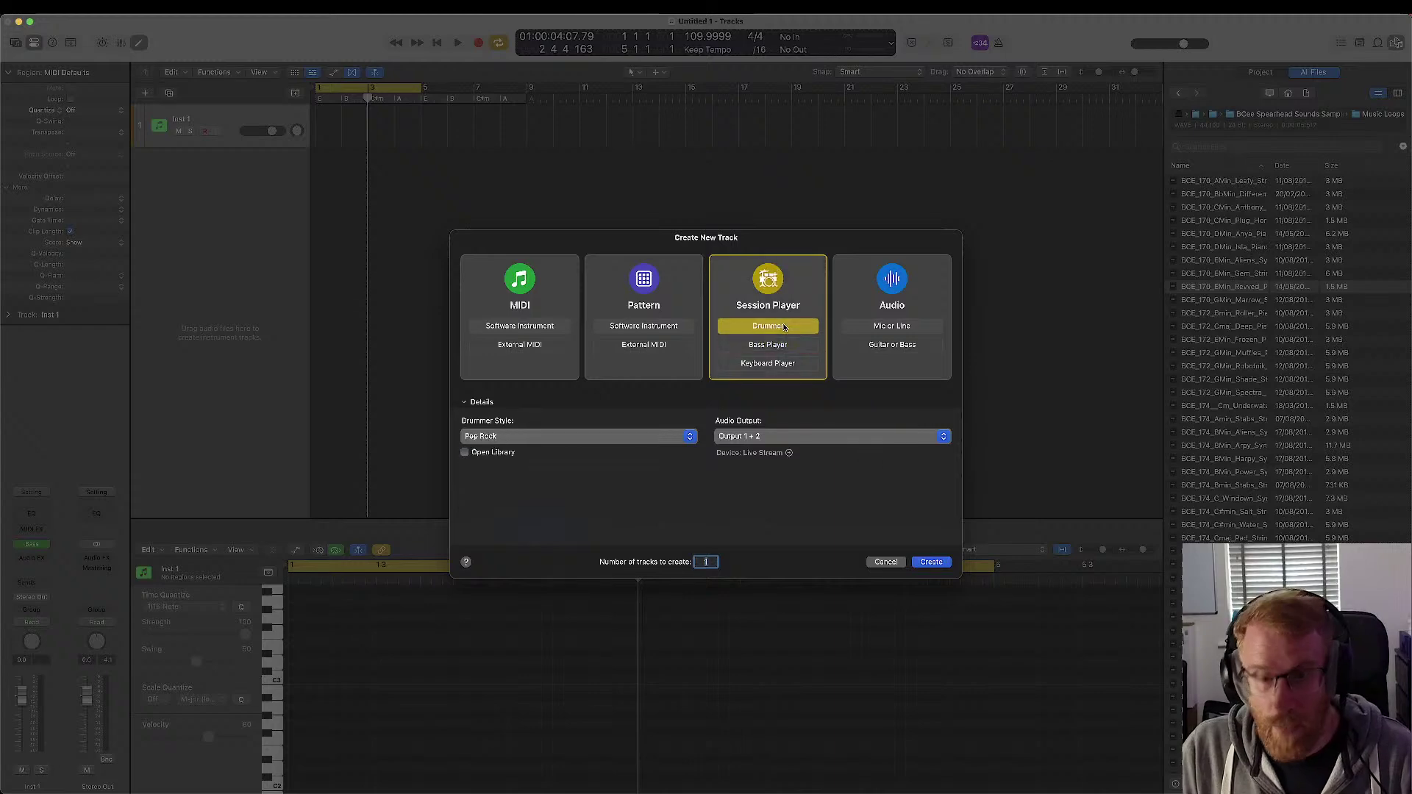
{"action": "left_click", "coordinate": [932, 563]}
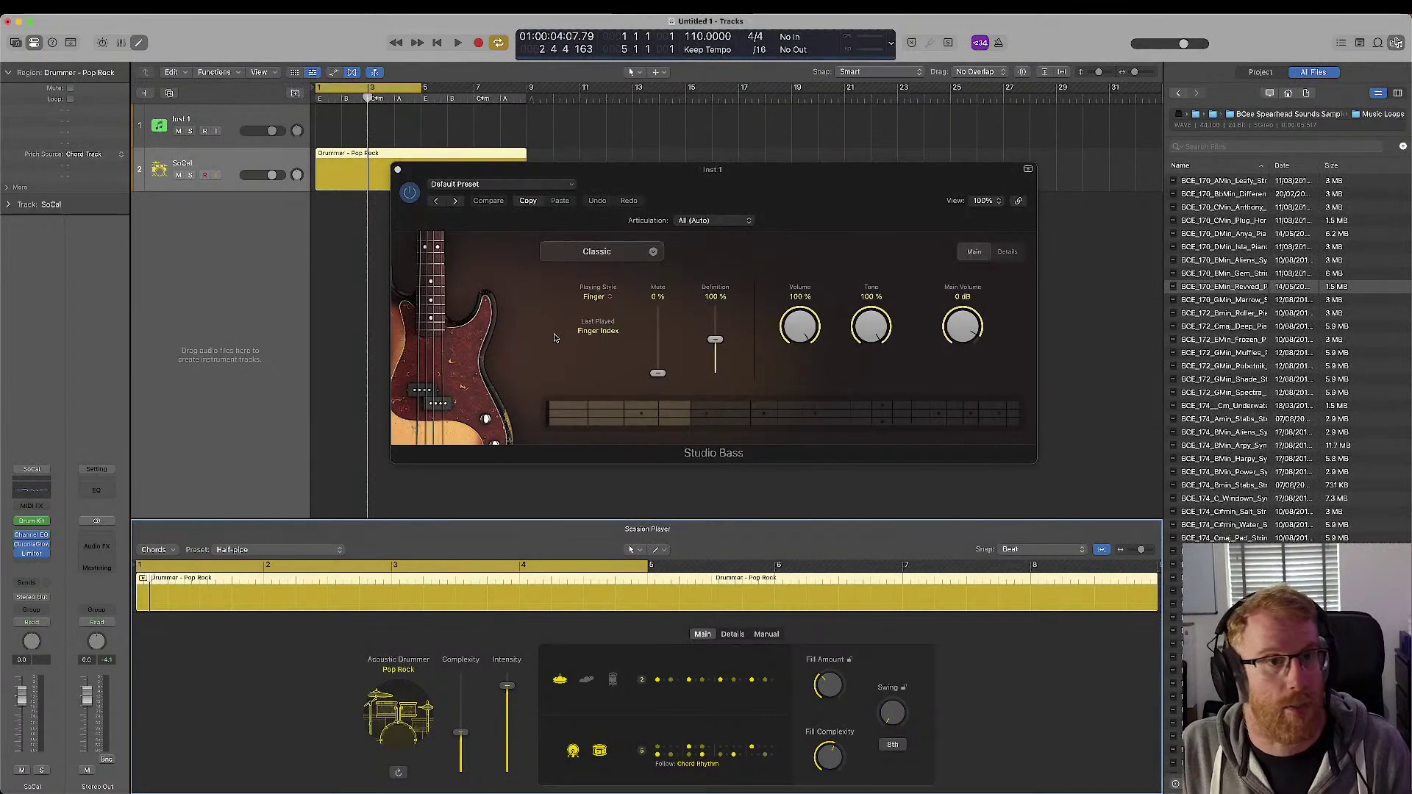
{"action": "left_click", "coordinate": [228, 114]}
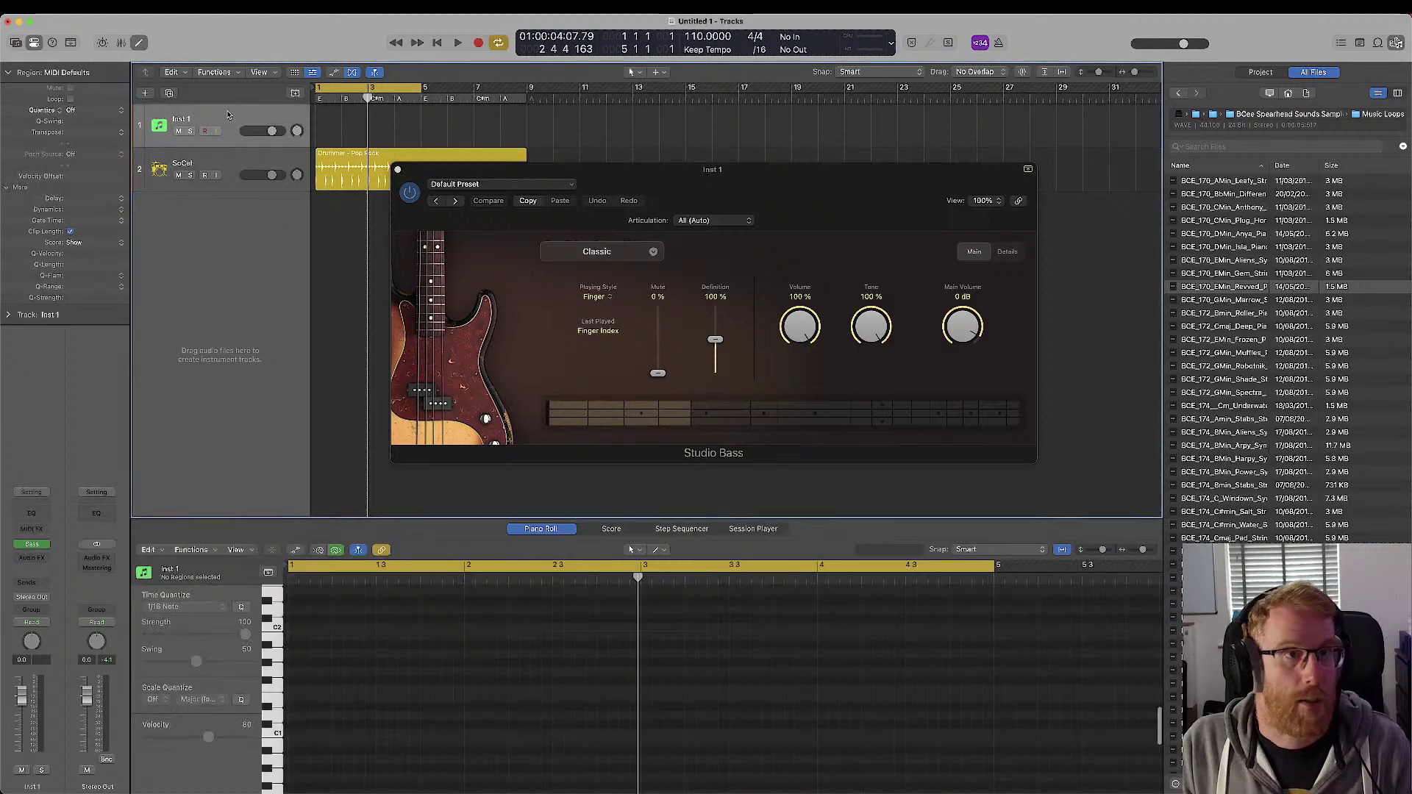
{"action": "key", "text": "super+BackSpace"}
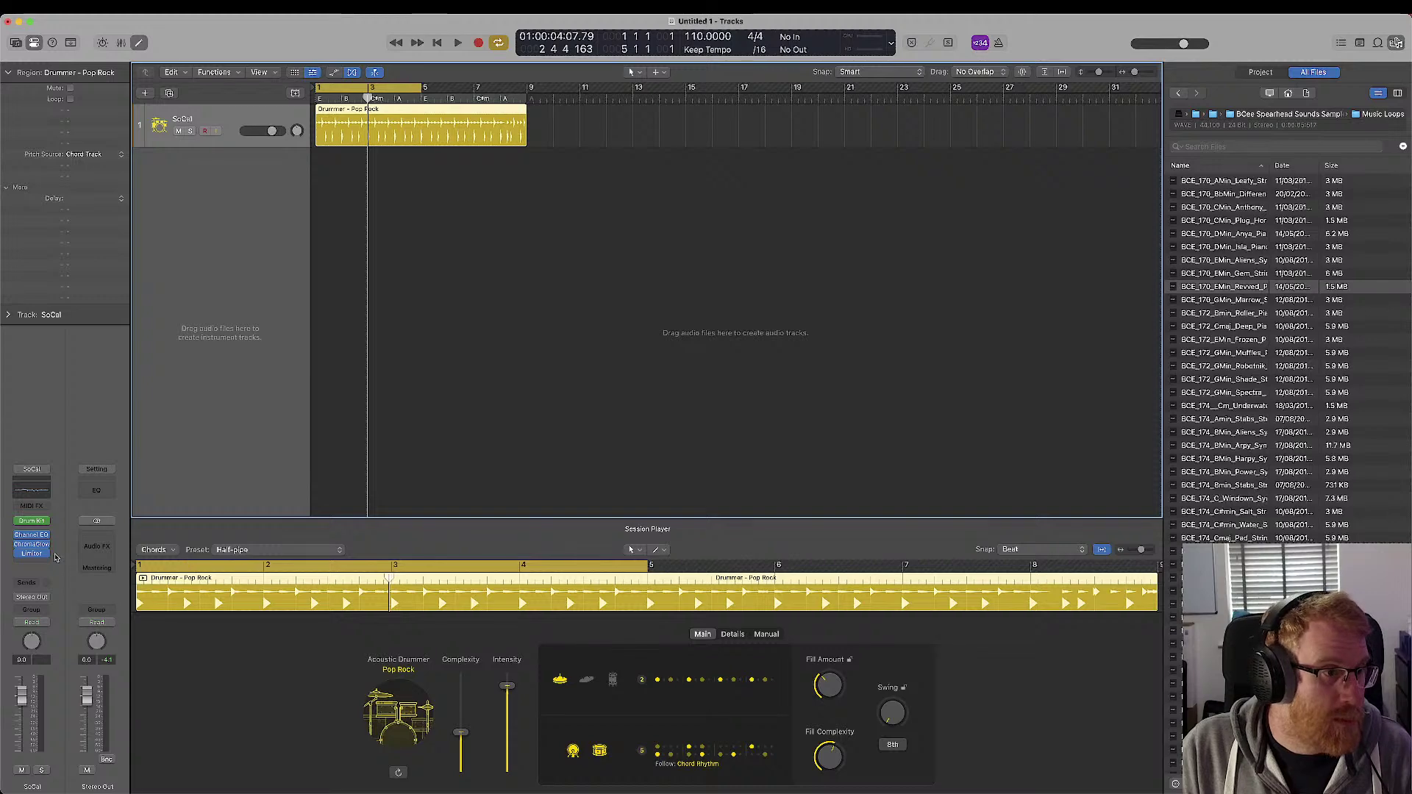
- Examine the drummer track's Drum Kit Designer and its ChromaGlow effect
{"action": "left_click", "coordinate": [33, 522]}
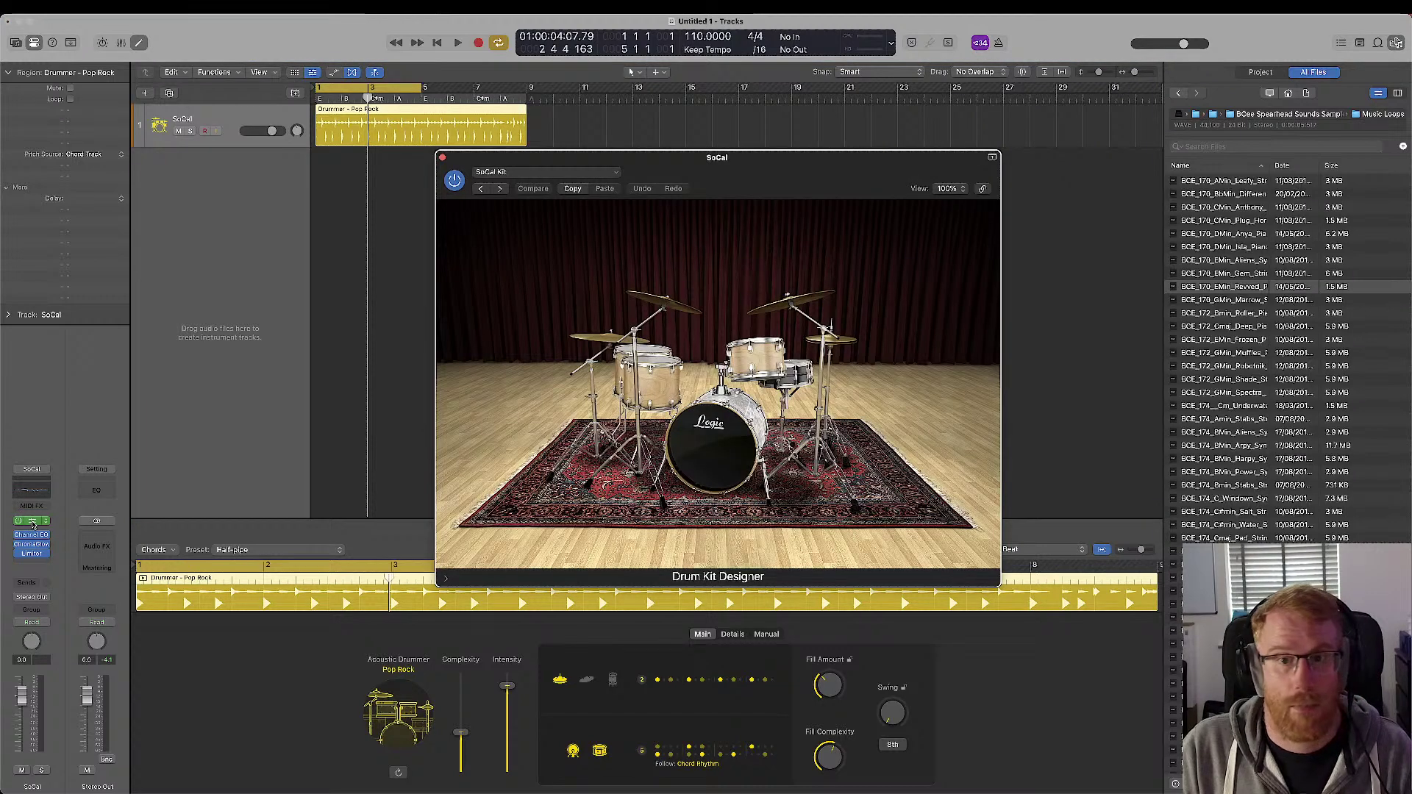
{"action": "left_click", "coordinate": [32, 522]}
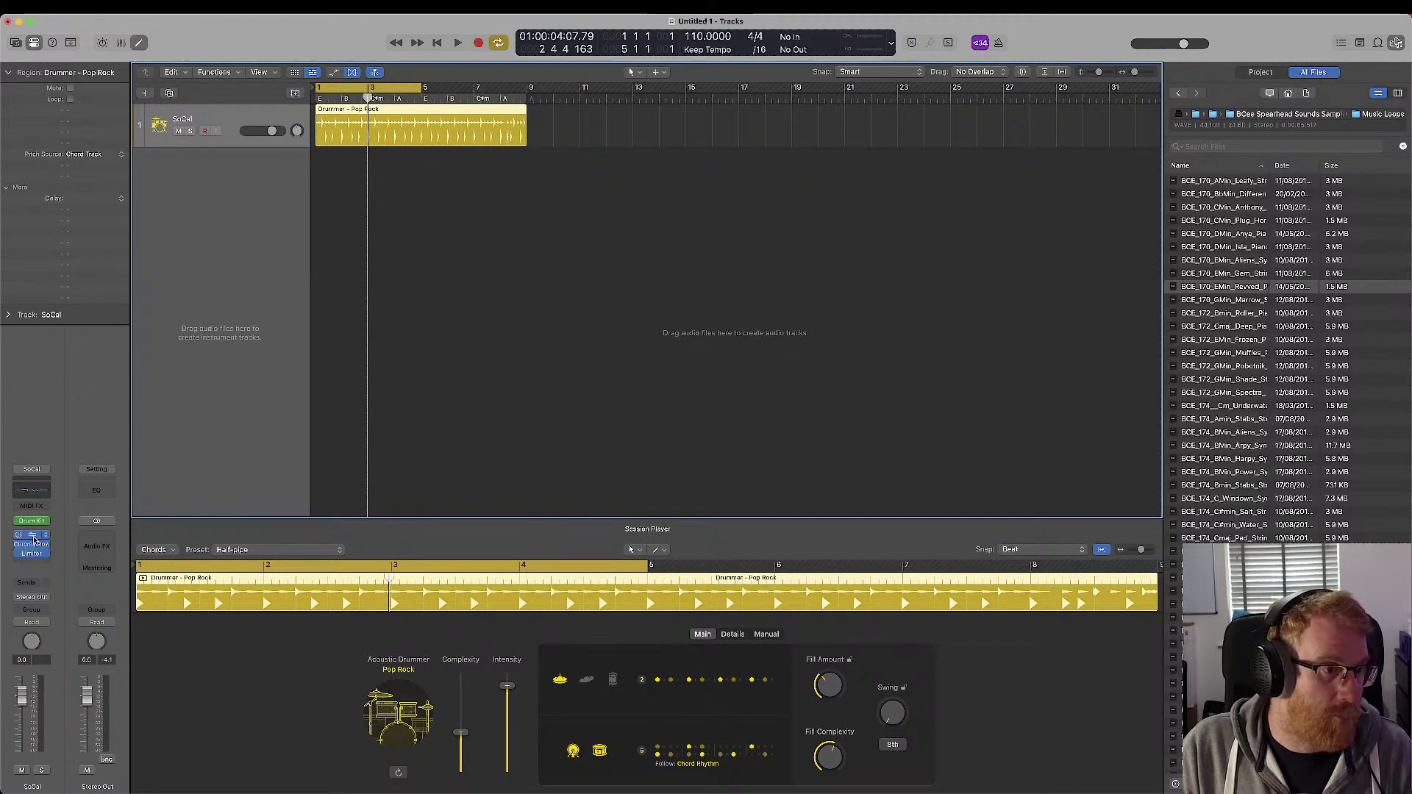
{"action": "left_click", "coordinate": [33, 550]}
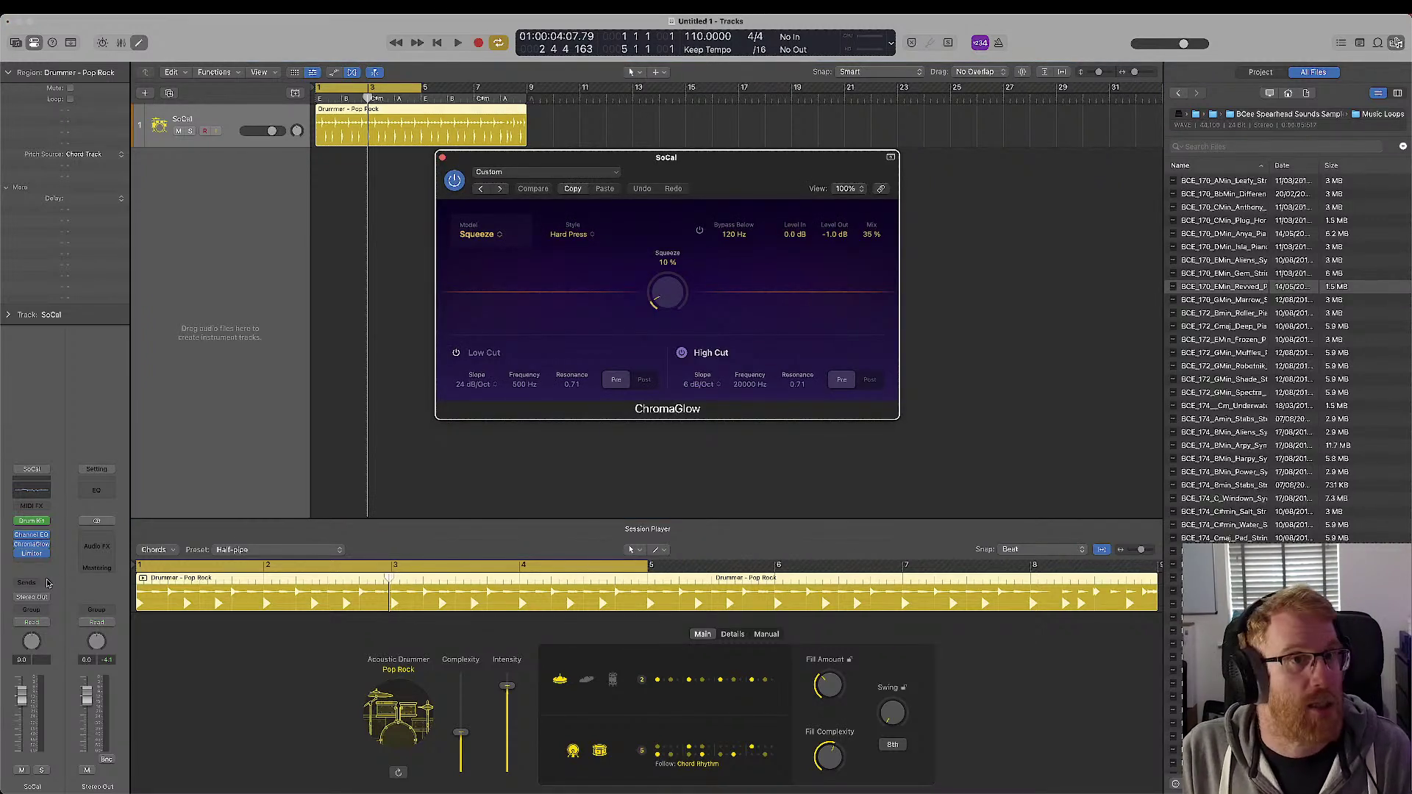
- Move the ChromaGlow window, set the cycle range to bars 1 to 9 around the Drummer region and play it
{"action": "key", "text": "space"}
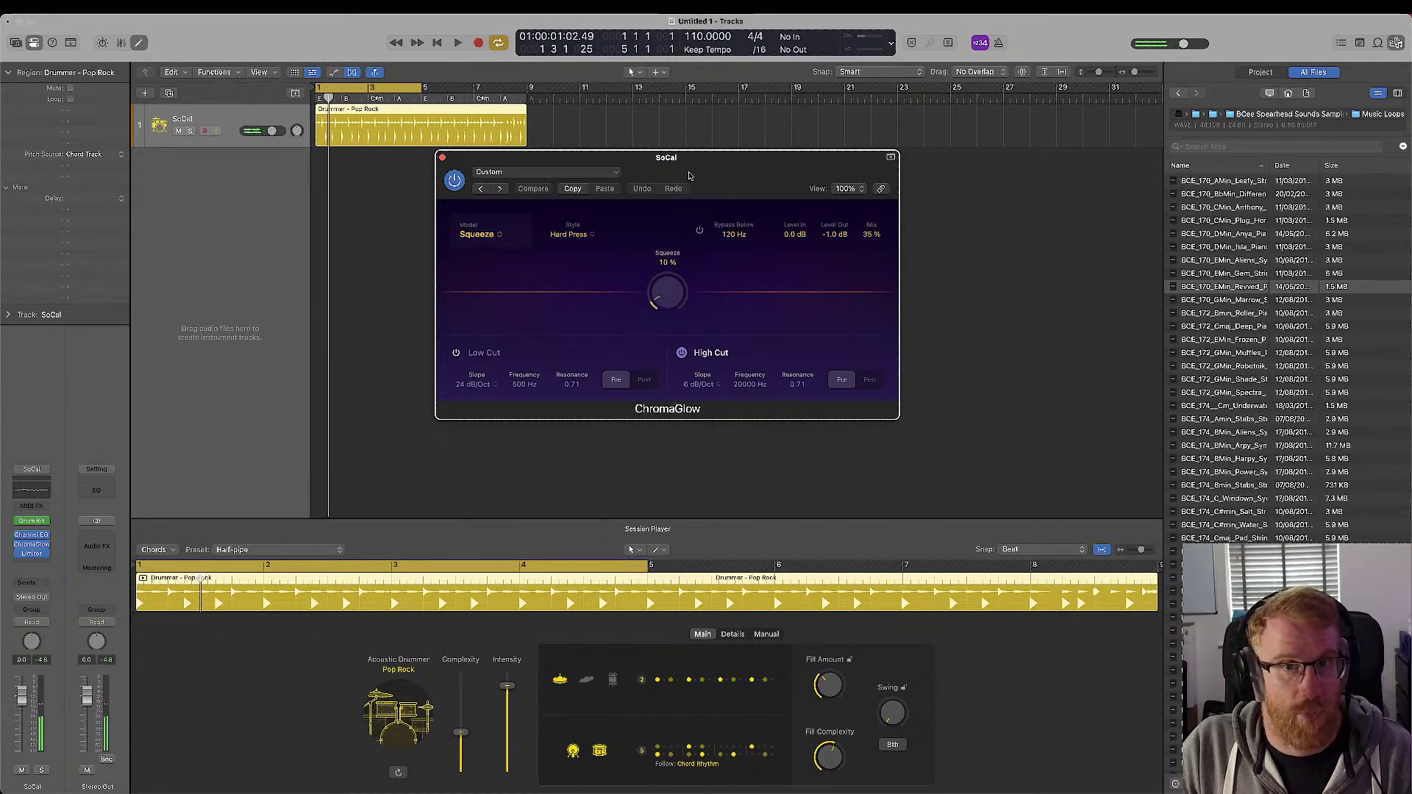
{"action": "left_click_drag", "start_coordinate": [689, 175], "coordinate": [710, 200]}
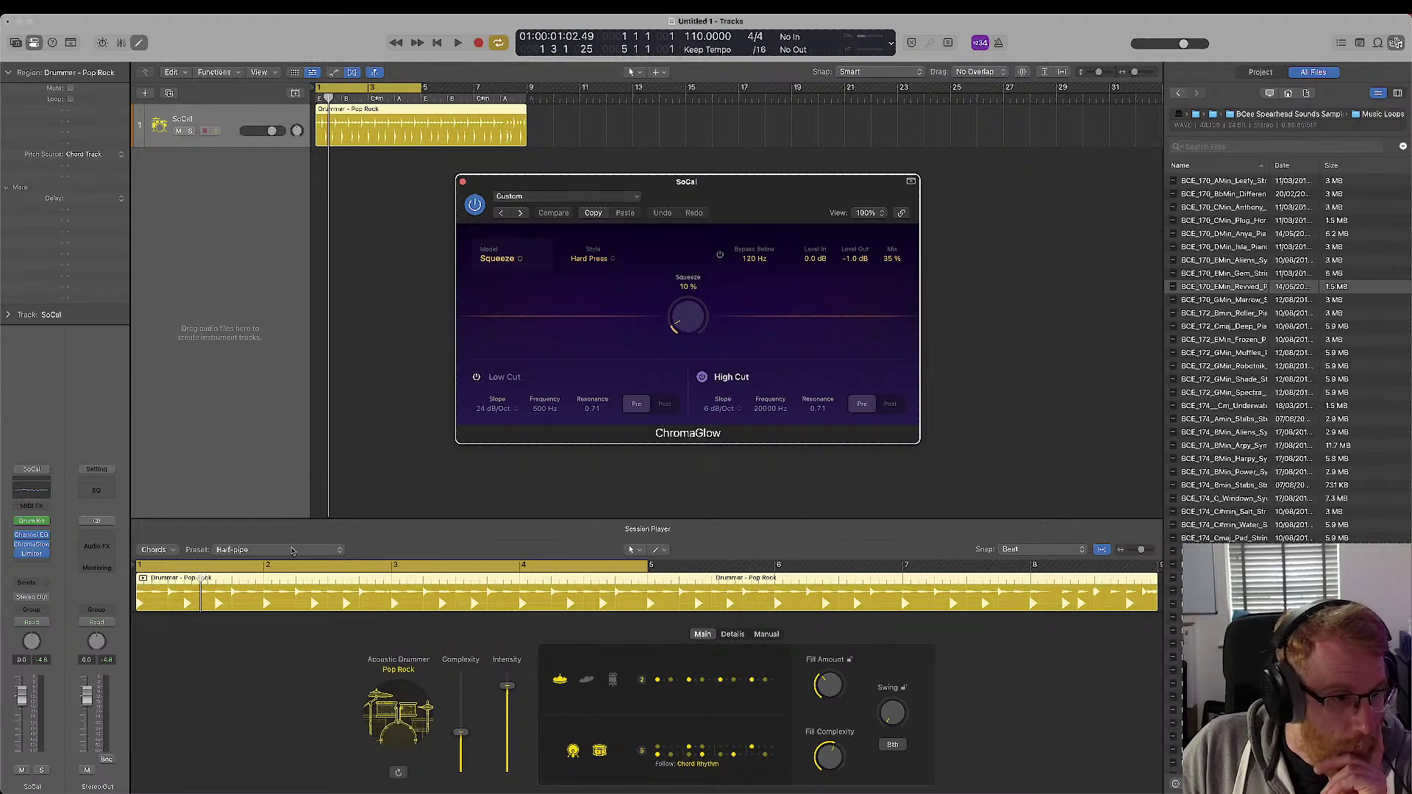
{"action": "left_click", "coordinate": [464, 111]}
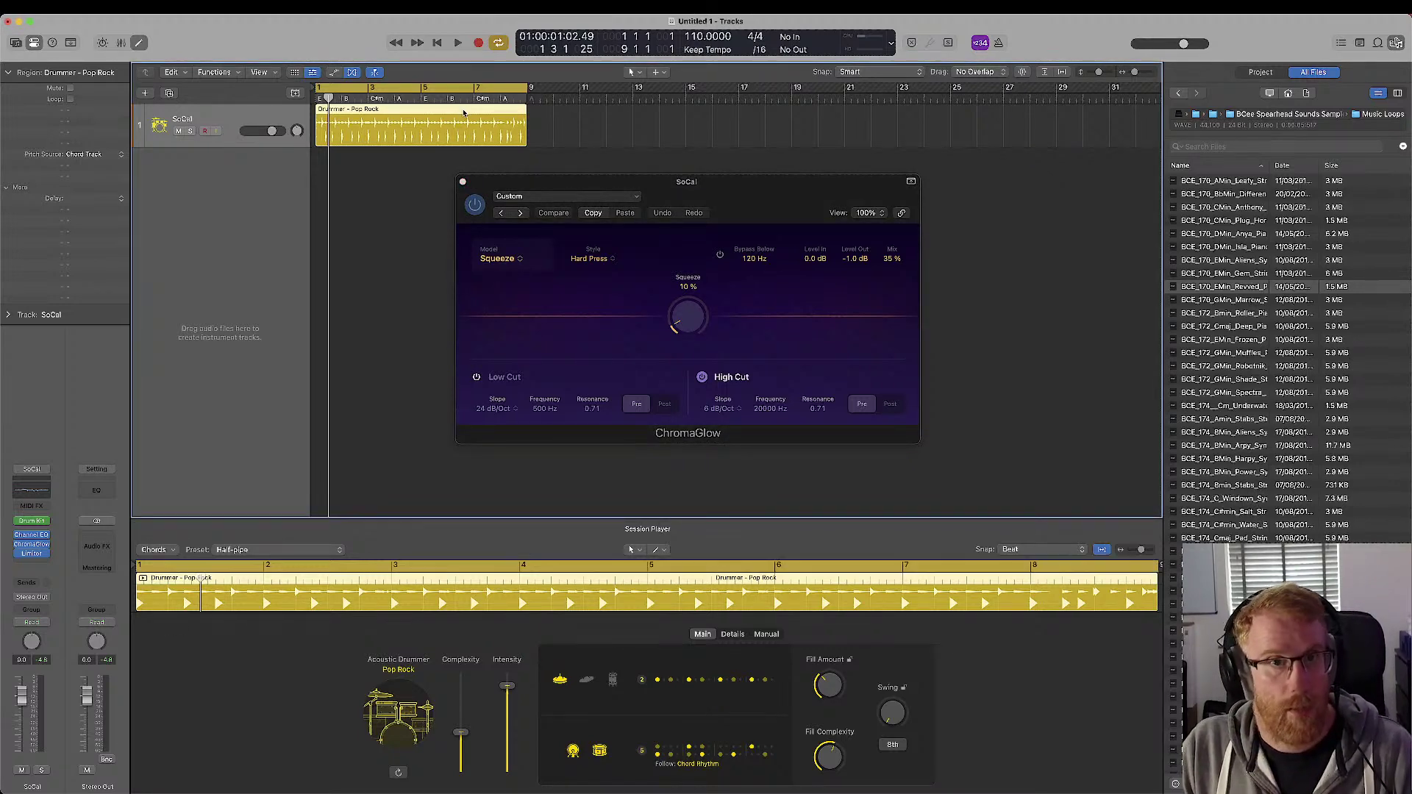
{"action": "key", "text": "space"}
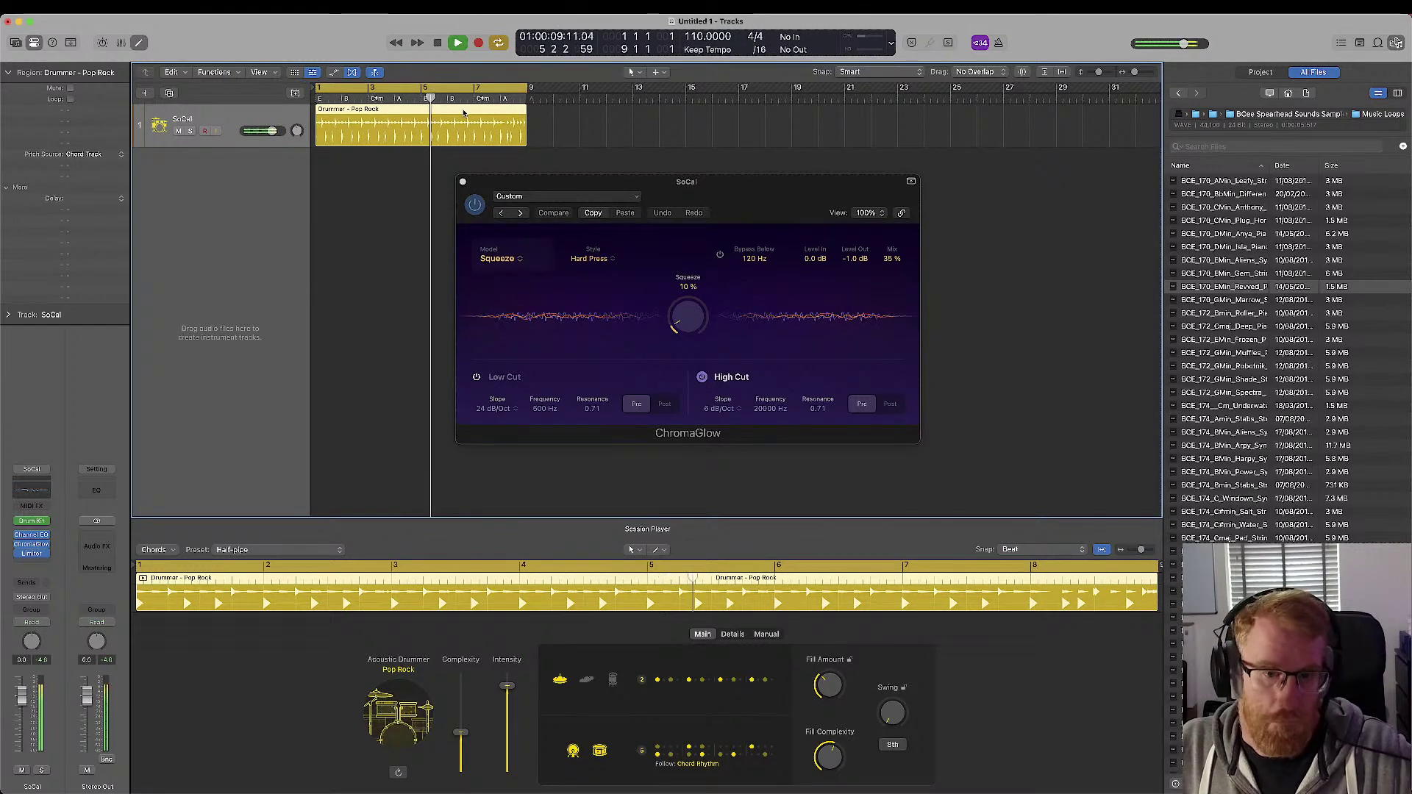
- Compare the playing drums with ChromaGlow bypassed and active, check its available saturation models, and stop playback
{"action": "left_click", "coordinate": [475, 204]}
{"action": "left_click", "coordinate": [474, 204]}
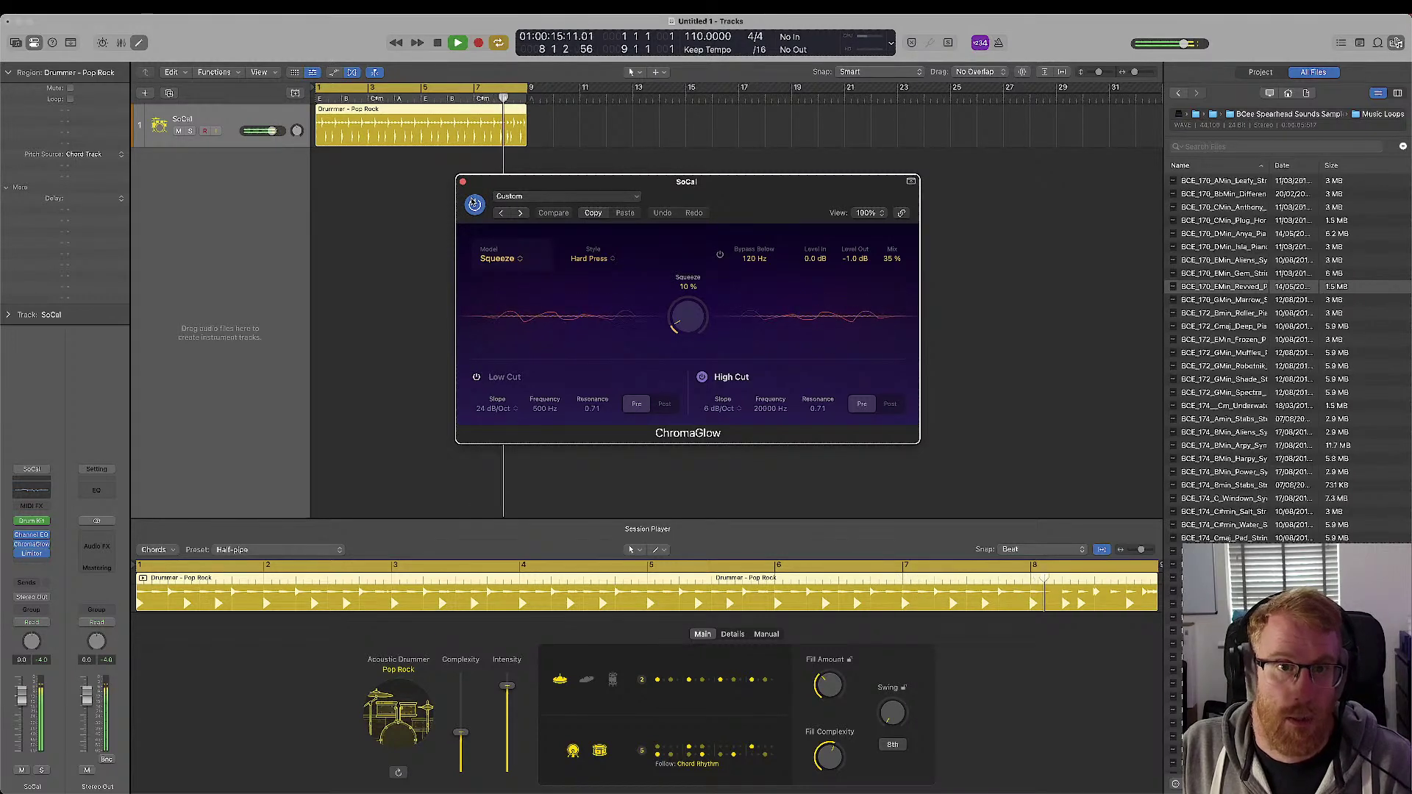
{"action": "left_click", "coordinate": [518, 259]}
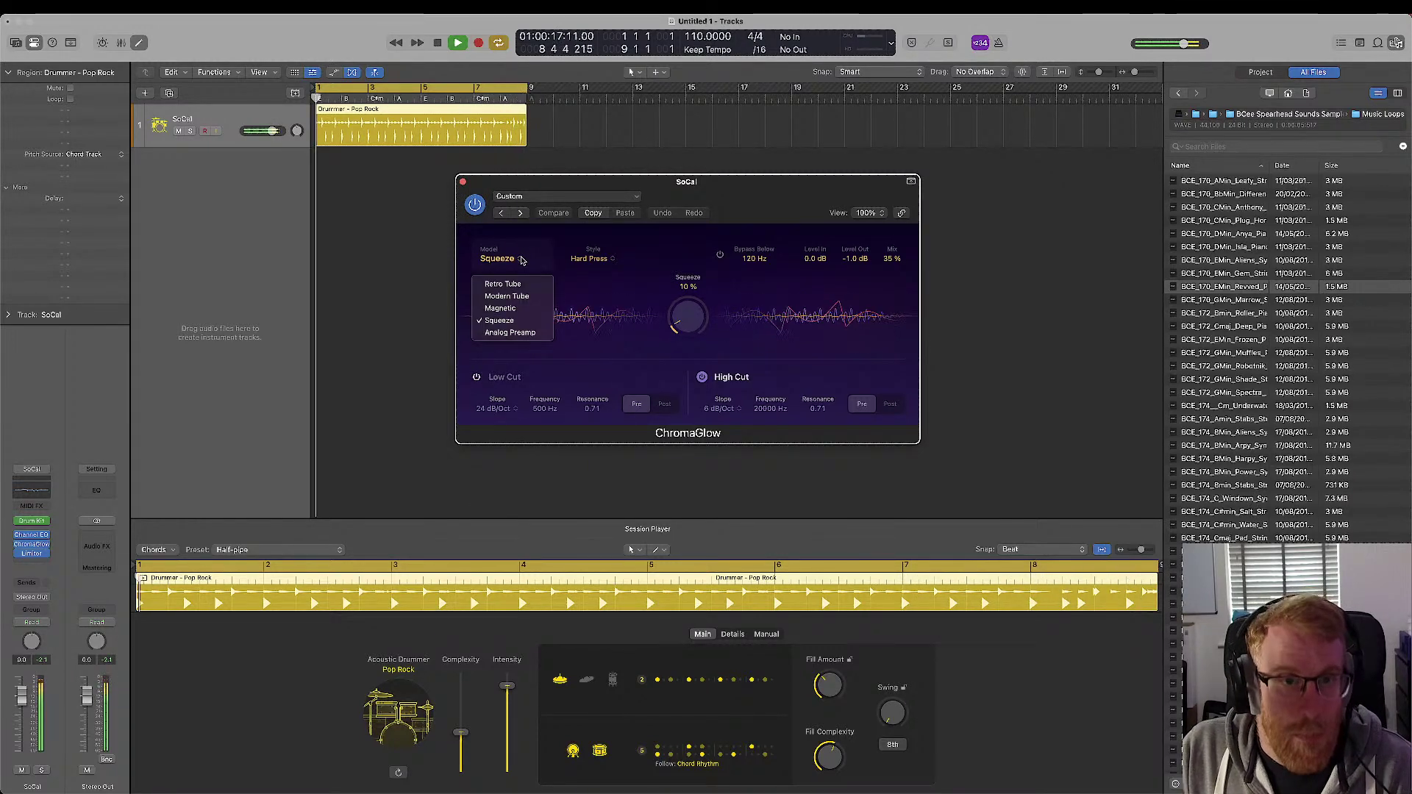
{"action": "left_click", "coordinate": [602, 296]}
{"action": "key", "text": "space"}
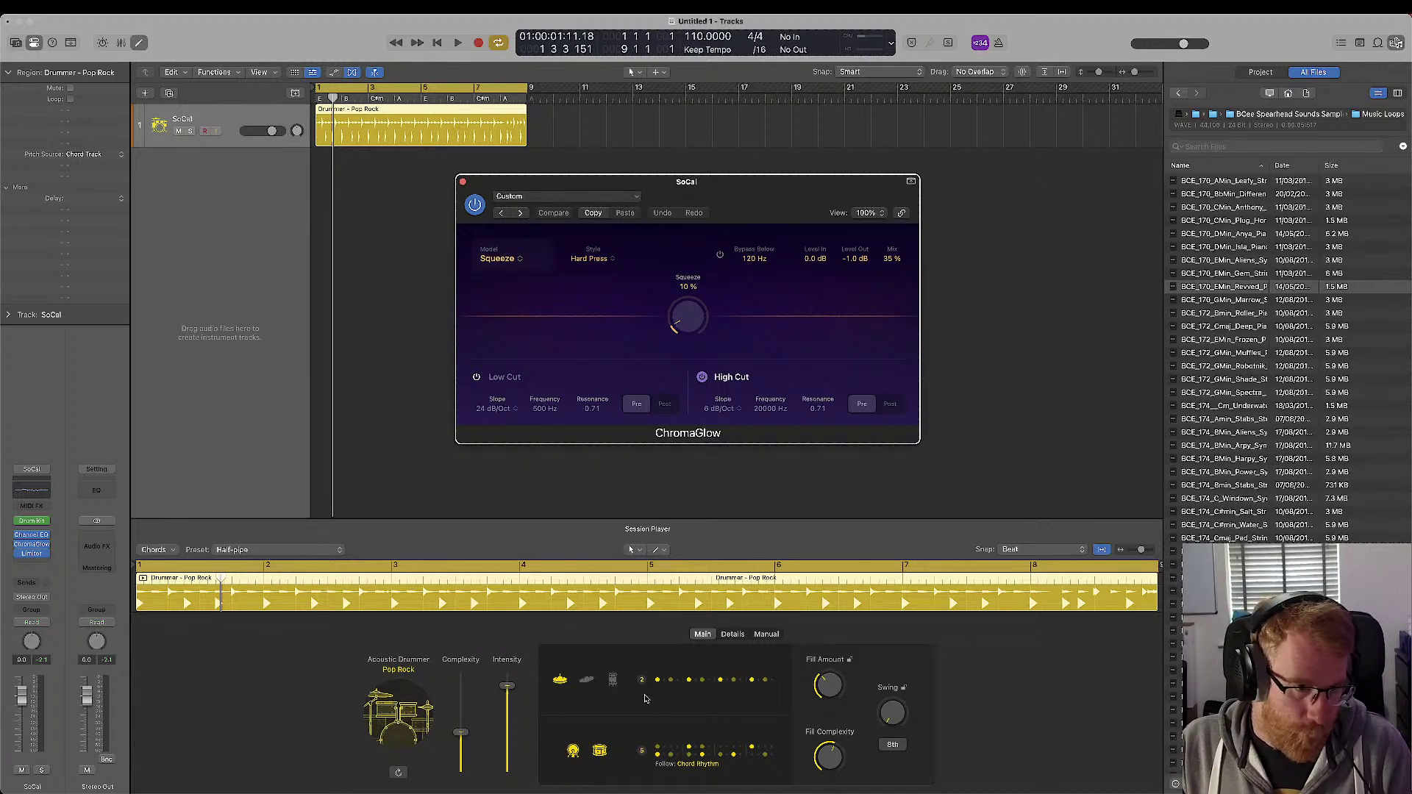
- Open the acoustic drummer's style chooser and move the ChromaGlow window clear of it
{"action": "left_click", "coordinate": [398, 677]}
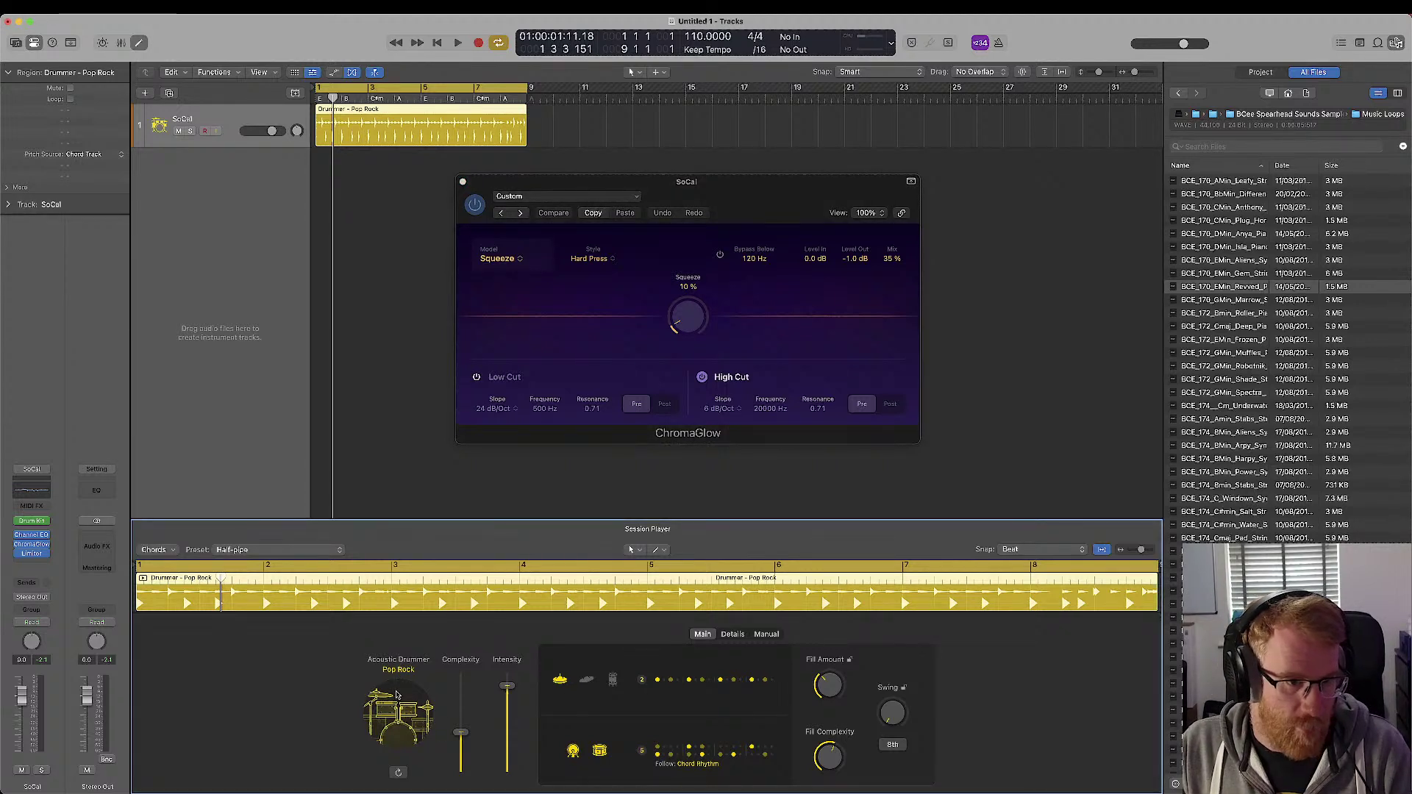
{"action": "left_click", "coordinate": [399, 669]}
{"action": "left_click", "coordinate": [403, 739]}
{"action": "left_click", "coordinate": [397, 711]}
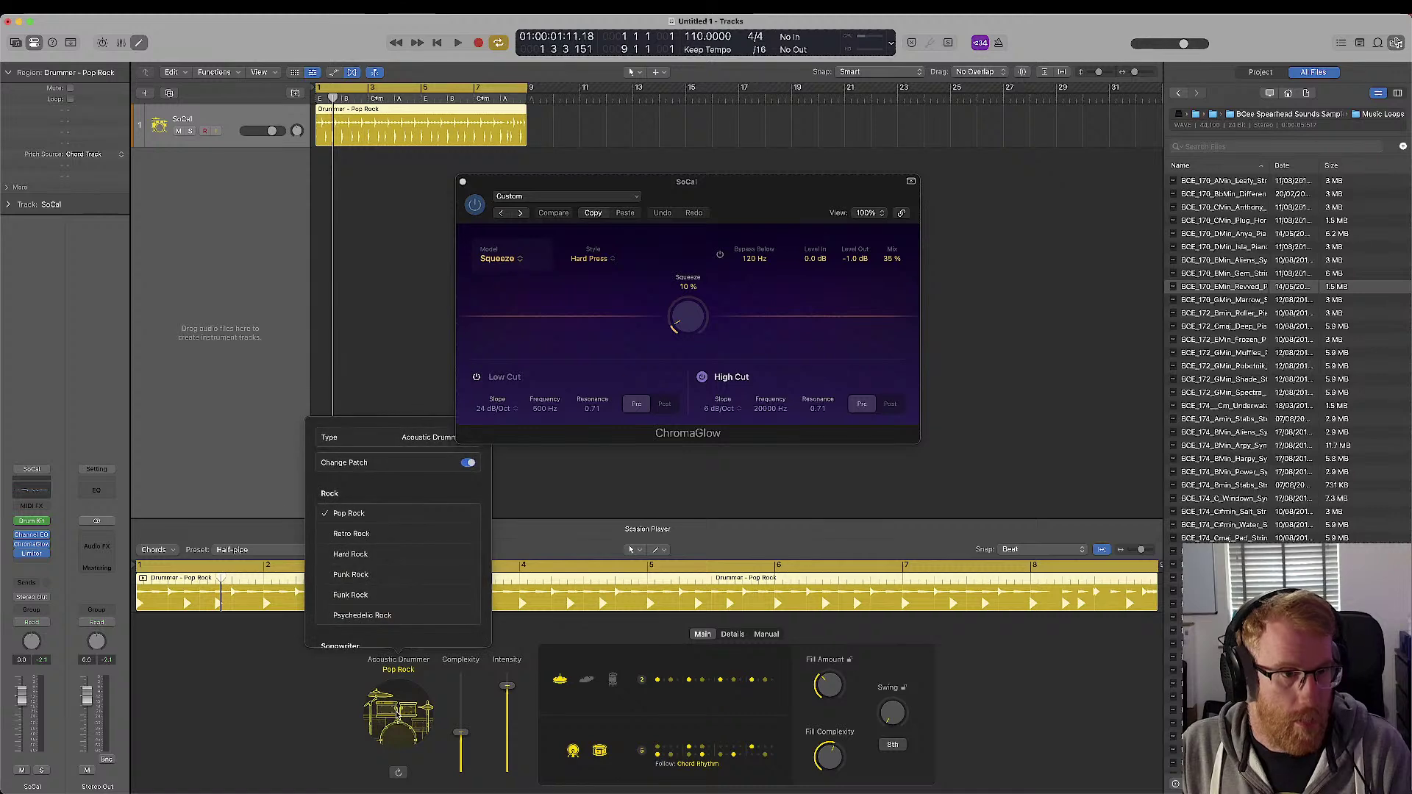
{"action": "scroll", "coordinate": [408, 555], "scroll_direction": "down", "scroll_amount": 1}
{"action": "scroll", "coordinate": [408, 555], "scroll_direction": "up", "scroll_amount": 1}
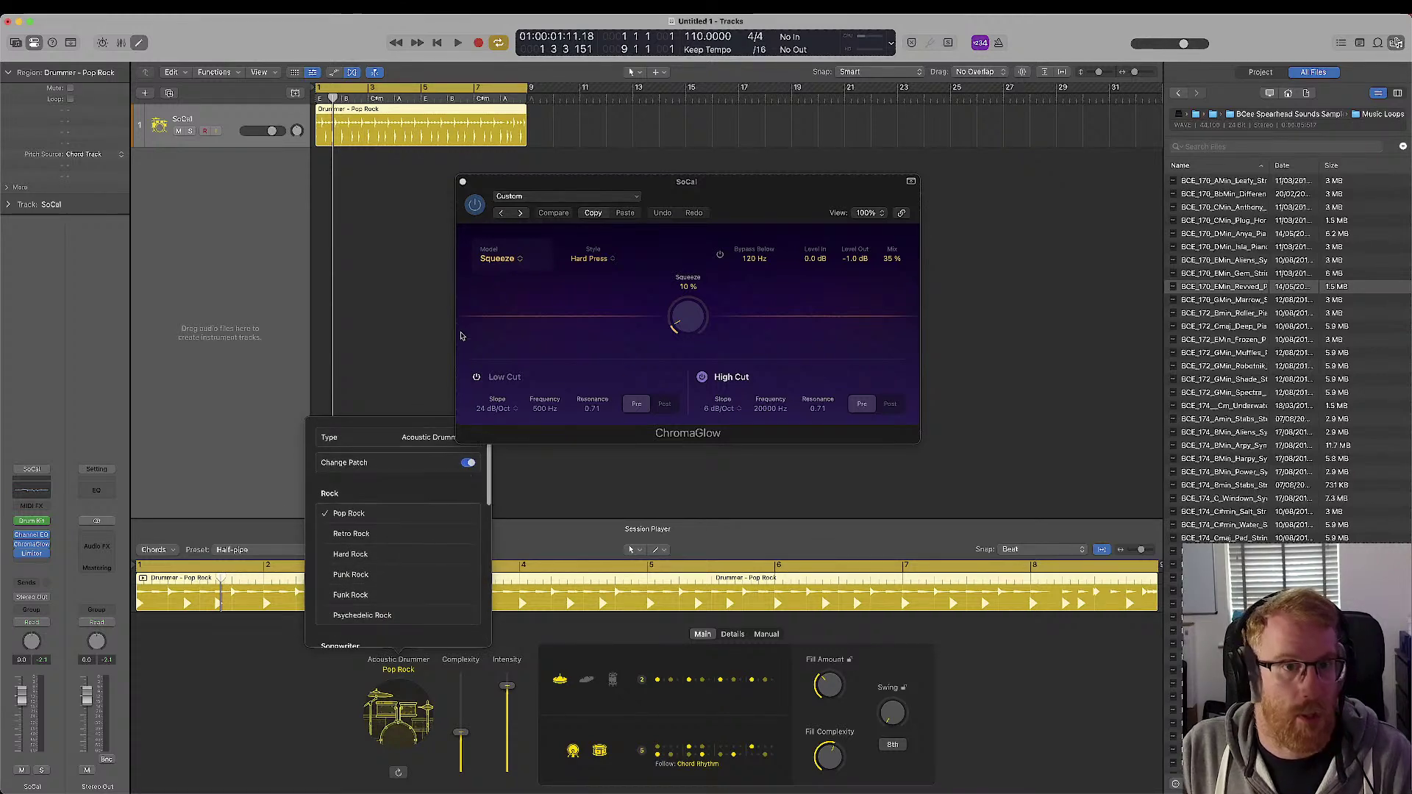
{"action": "left_click_drag", "start_coordinate": [593, 185], "coordinate": [635, 138]}
- Examine the available Session Player types and browse the acoustic drummer styles from Rock to R&B
{"action": "left_click", "coordinate": [390, 719]}
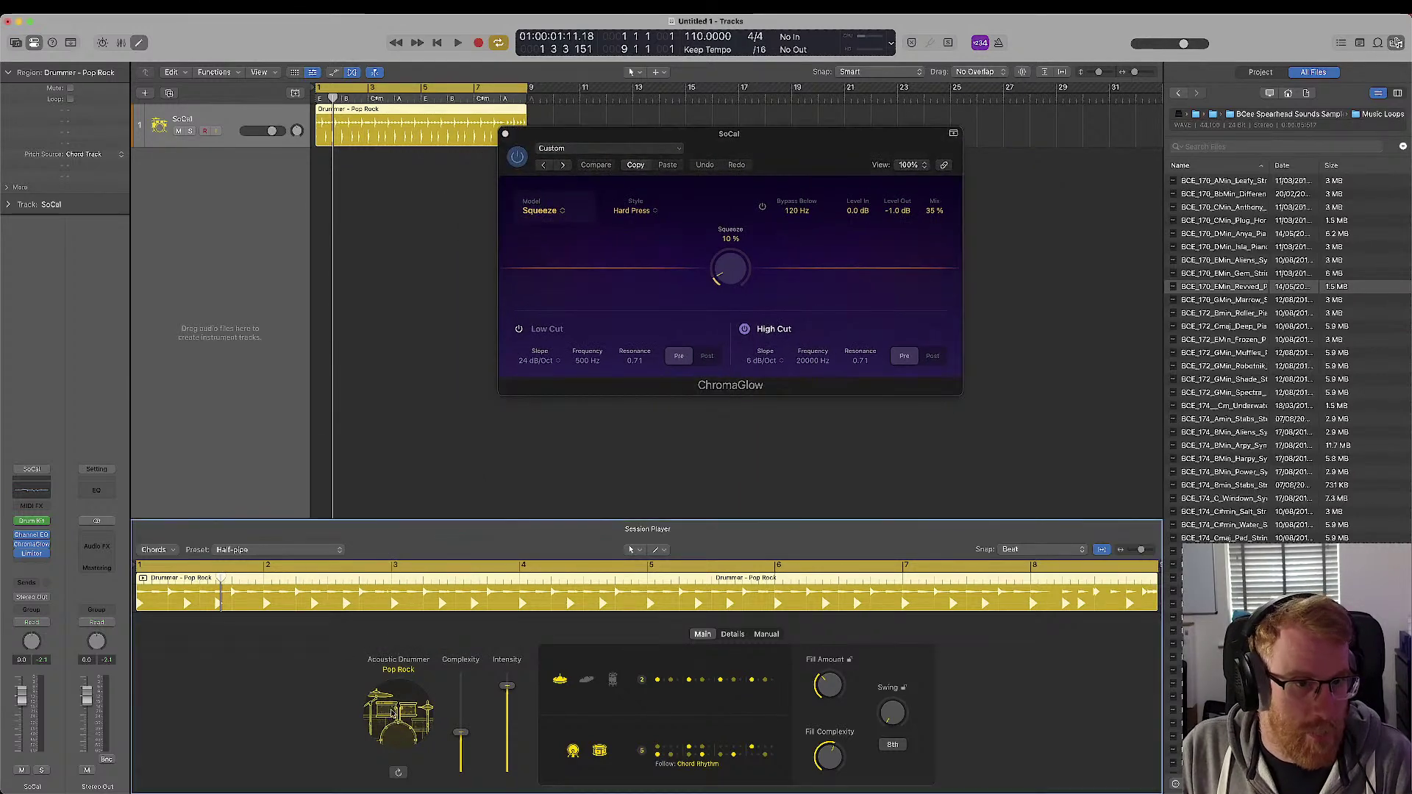
{"action": "left_click", "coordinate": [403, 711]}
{"action": "left_click", "coordinate": [453, 439]}
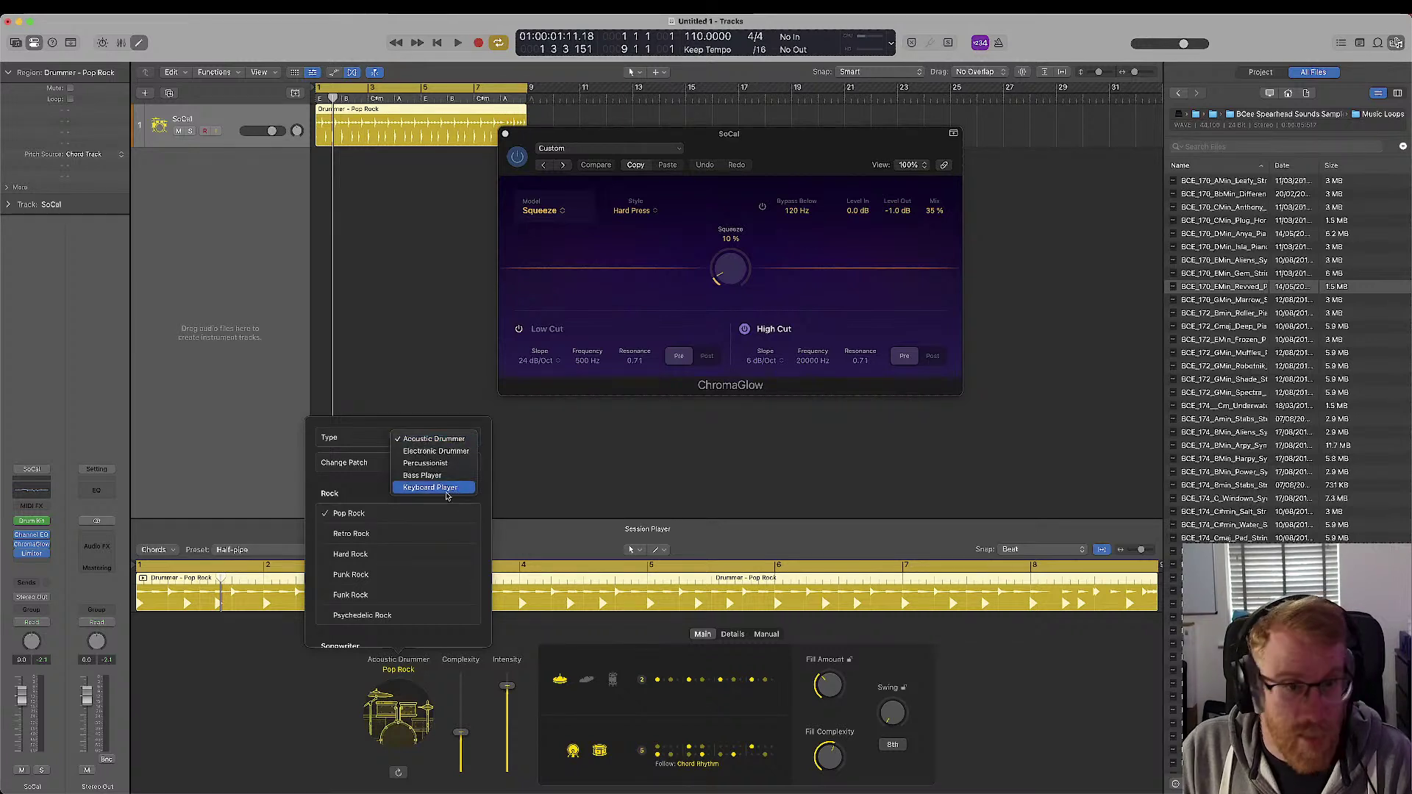
{"action": "left_click", "coordinate": [368, 498]}
{"action": "scroll", "coordinate": [393, 578], "scroll_direction": "down", "scroll_amount": 5}
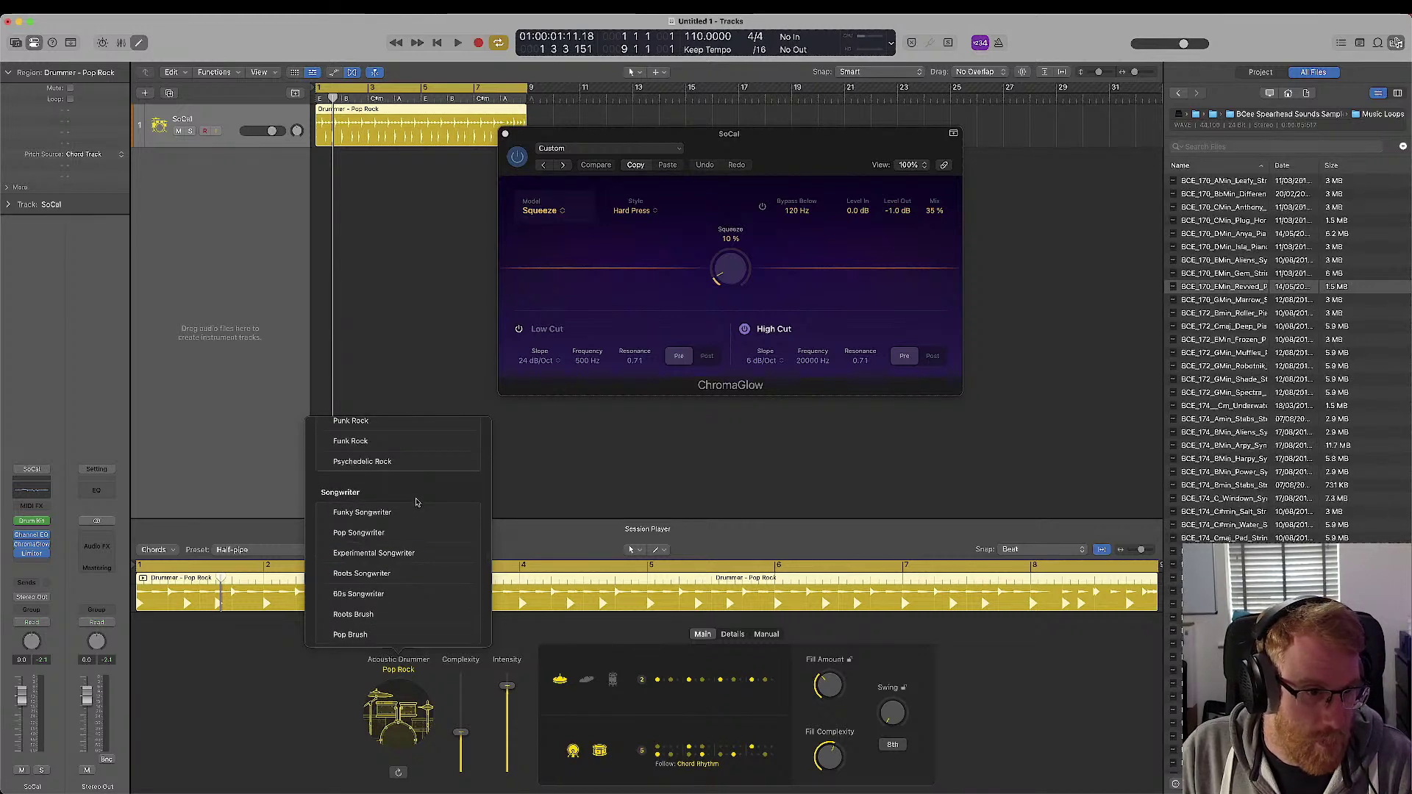
{"action": "scroll", "coordinate": [417, 508], "scroll_direction": "down", "scroll_amount": 2}
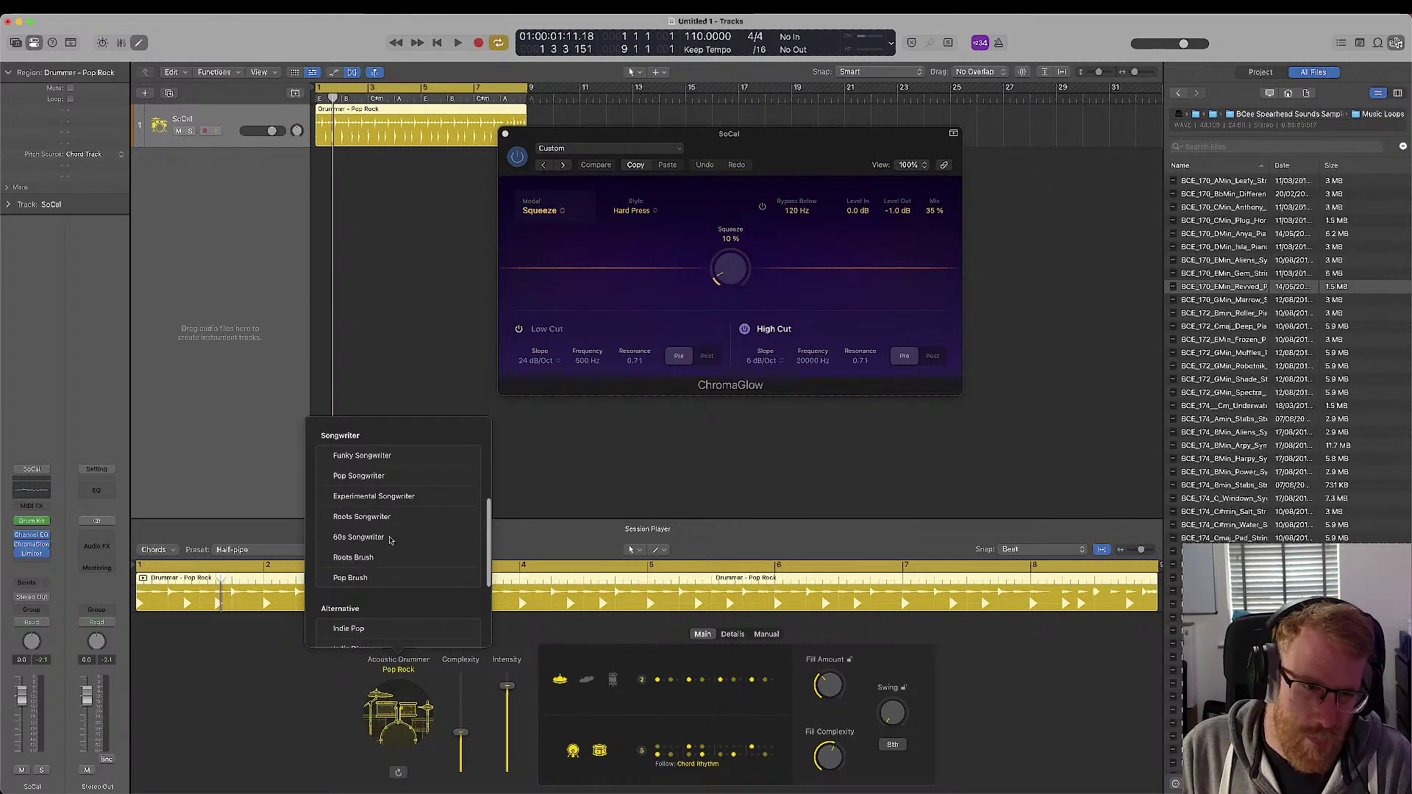
{"action": "scroll", "coordinate": [377, 546], "scroll_direction": "down", "scroll_amount": 3}
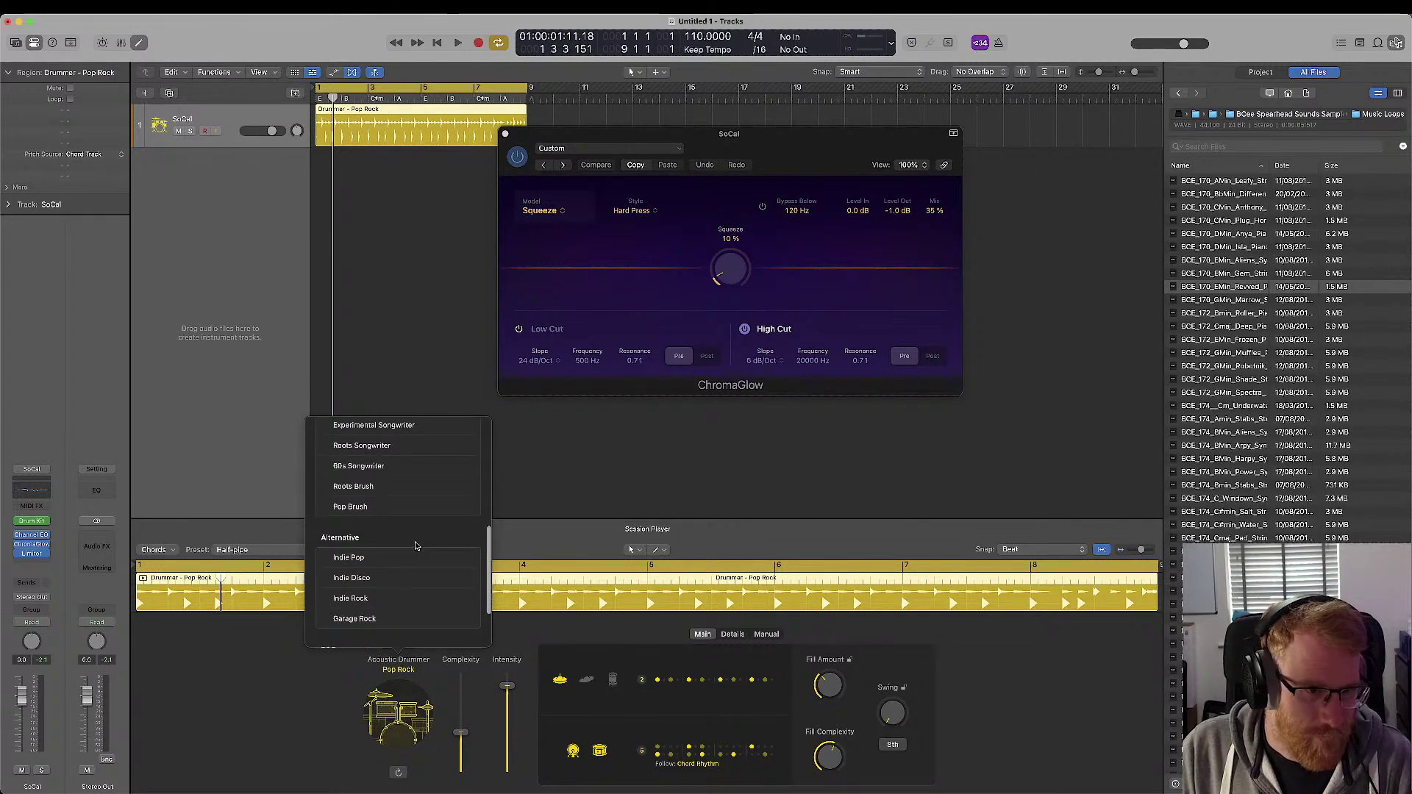
{"action": "scroll", "coordinate": [416, 544], "scroll_direction": "down", "scroll_amount": 4}
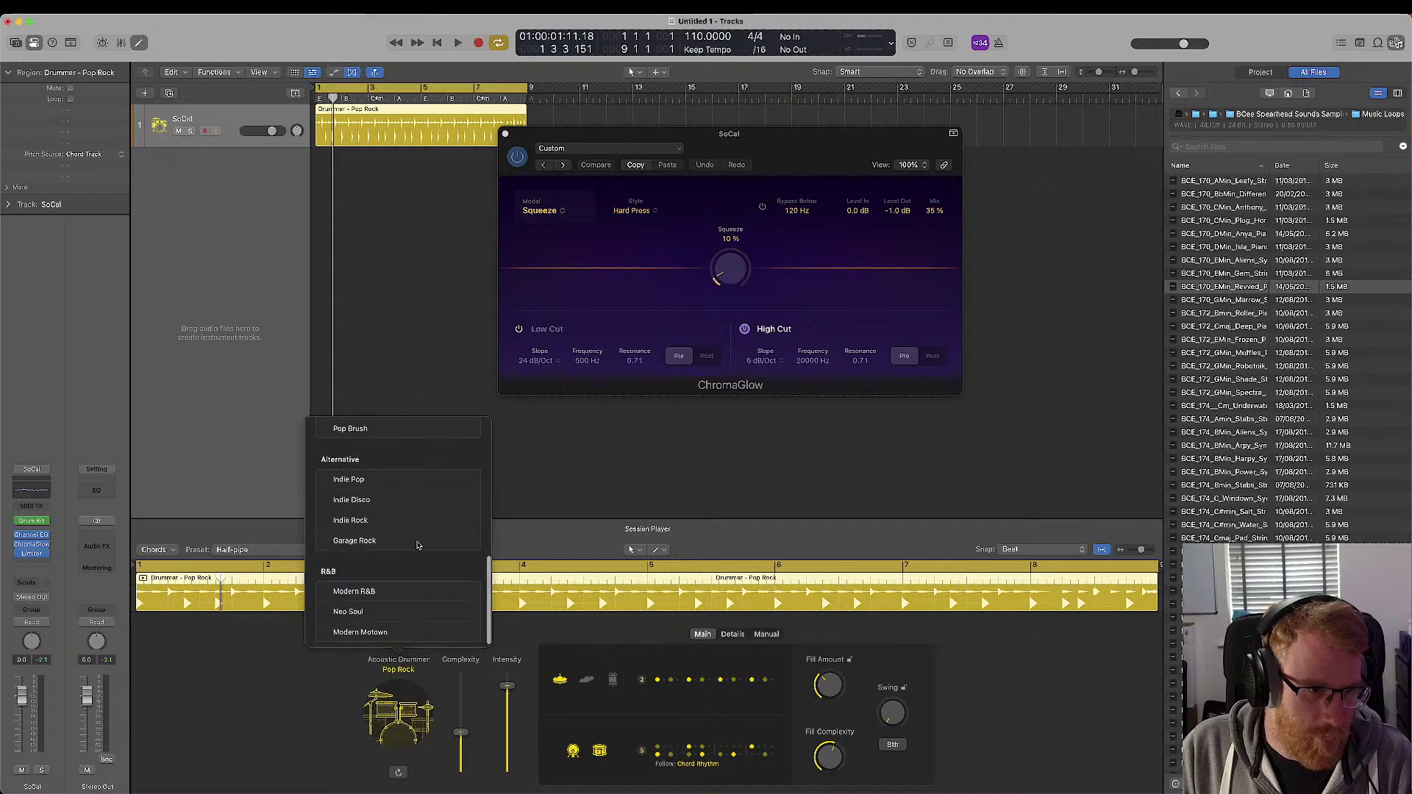
{"action": "scroll", "coordinate": [418, 545], "scroll_direction": "up", "scroll_amount": 10}
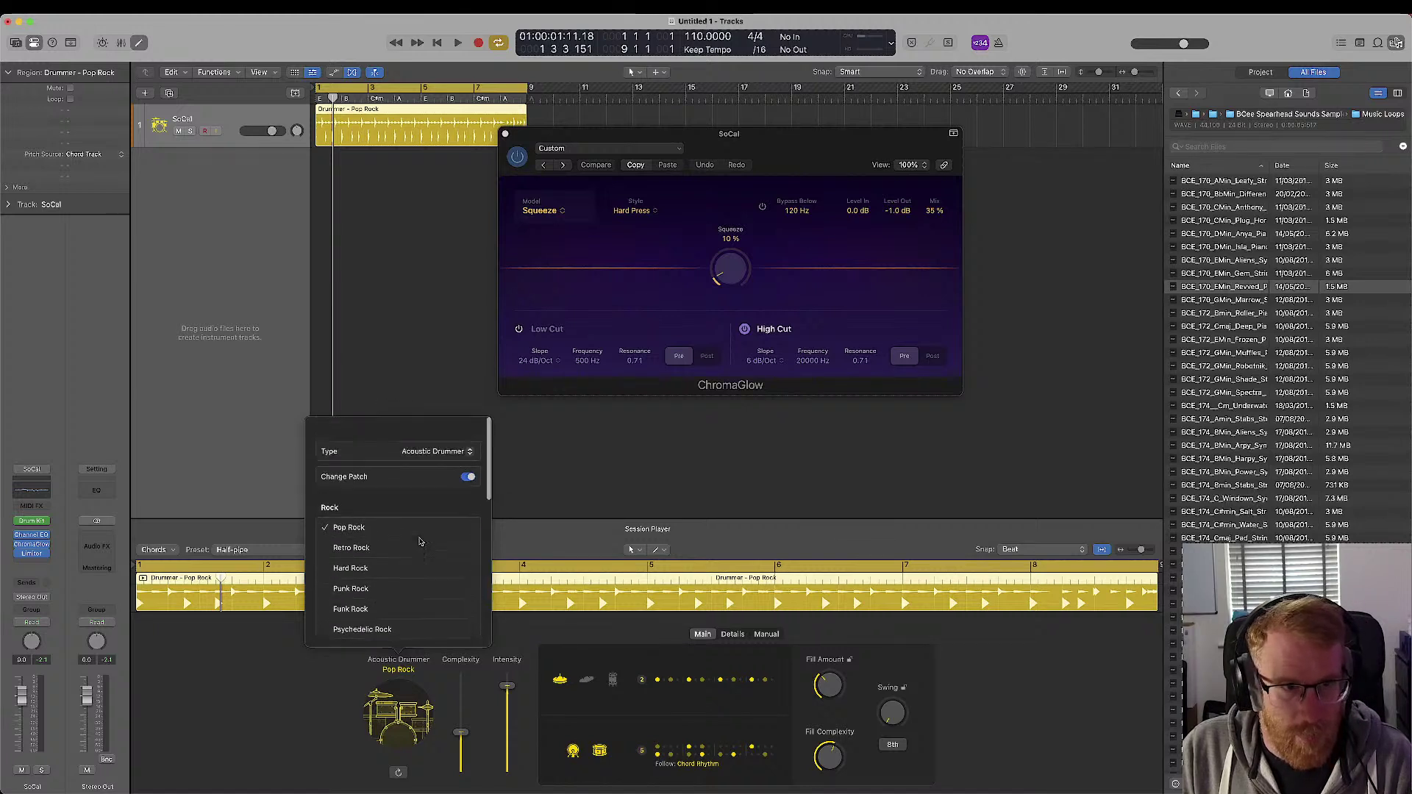
{"action": "left_click", "coordinate": [259, 683]}
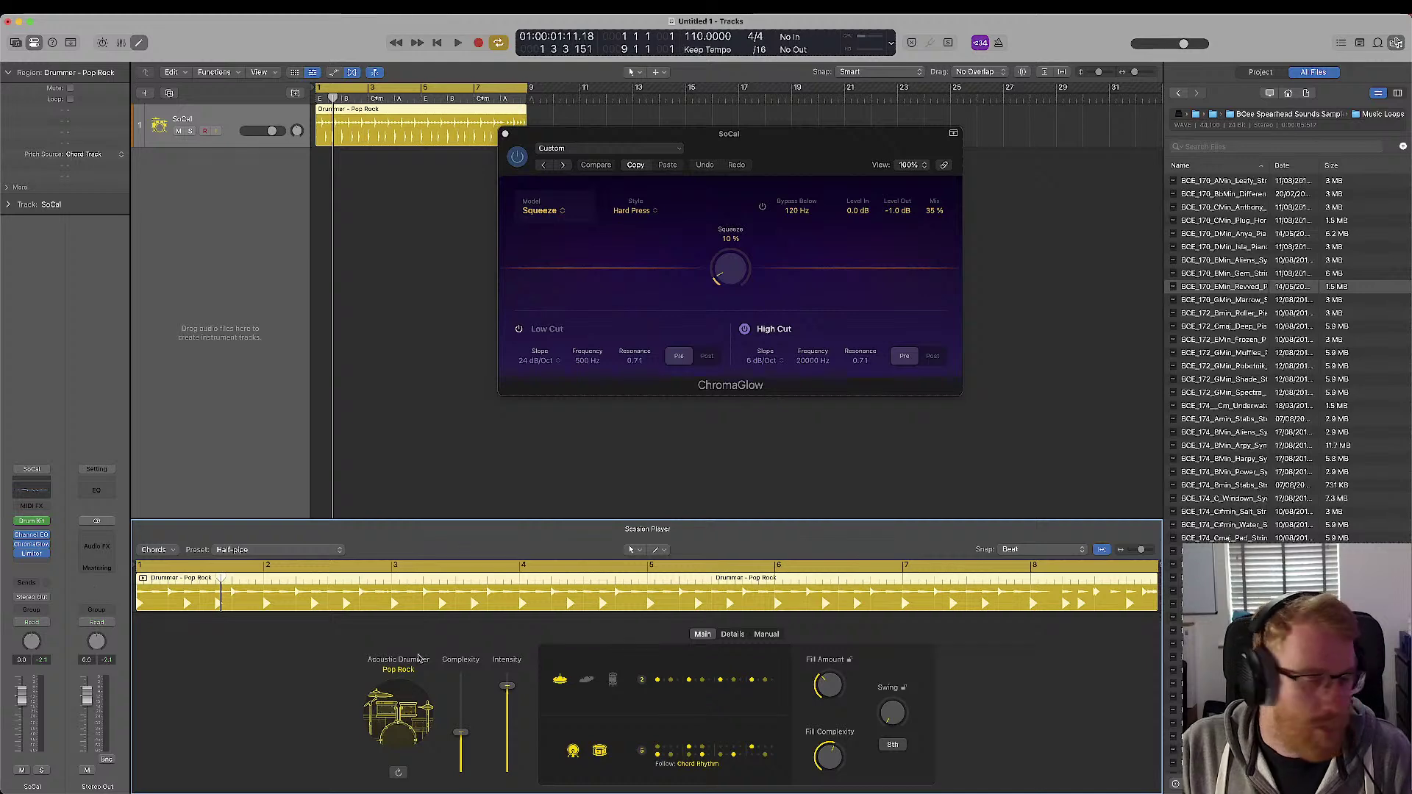
- Play the Drummer region while varying Complexity and Intensity, ending with both close to maximum
{"action": "key", "text": "space"}
{"action": "left_click_drag", "start_coordinate": [462, 733], "coordinate": [461, 674]}
{"action": "key", "text": "space"}
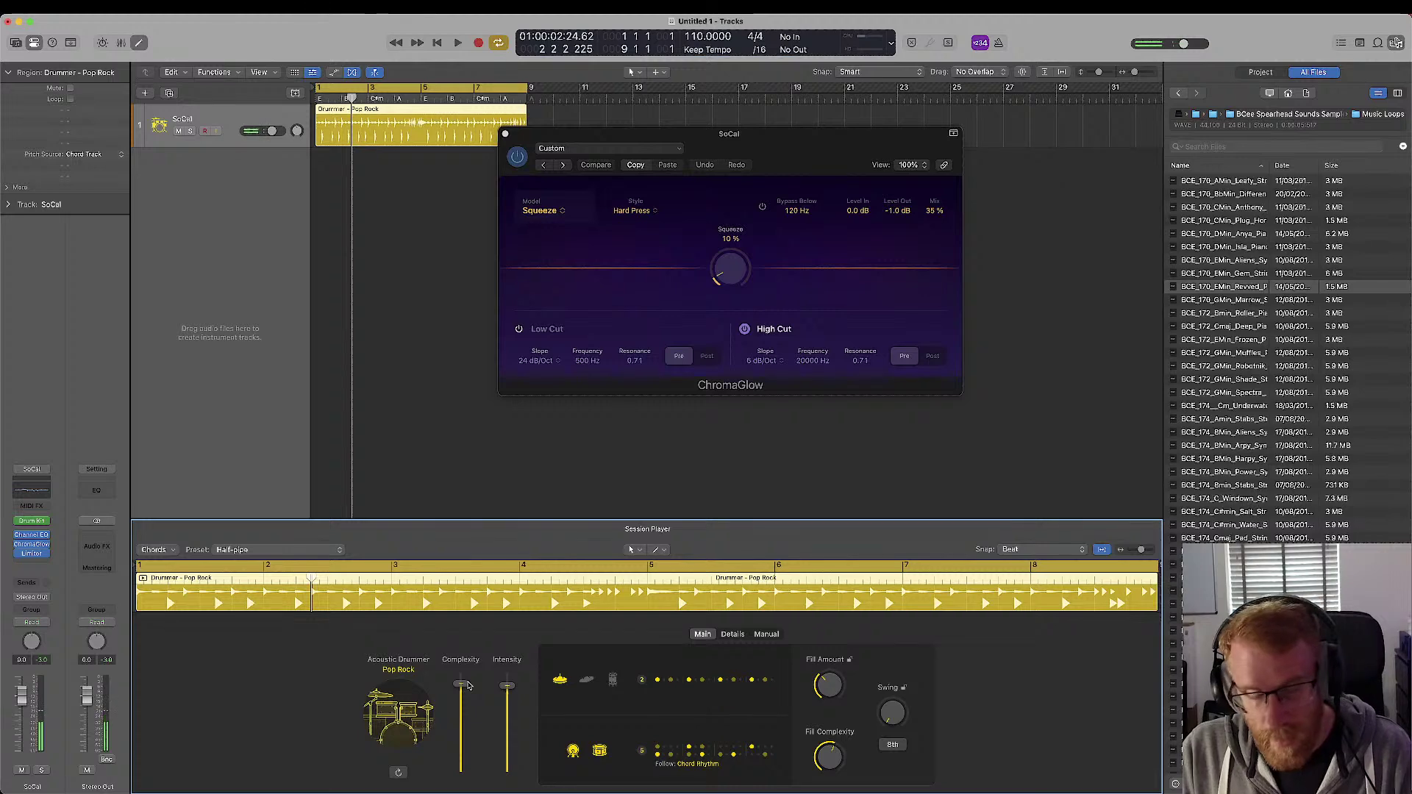
{"action": "key", "text": "space"}
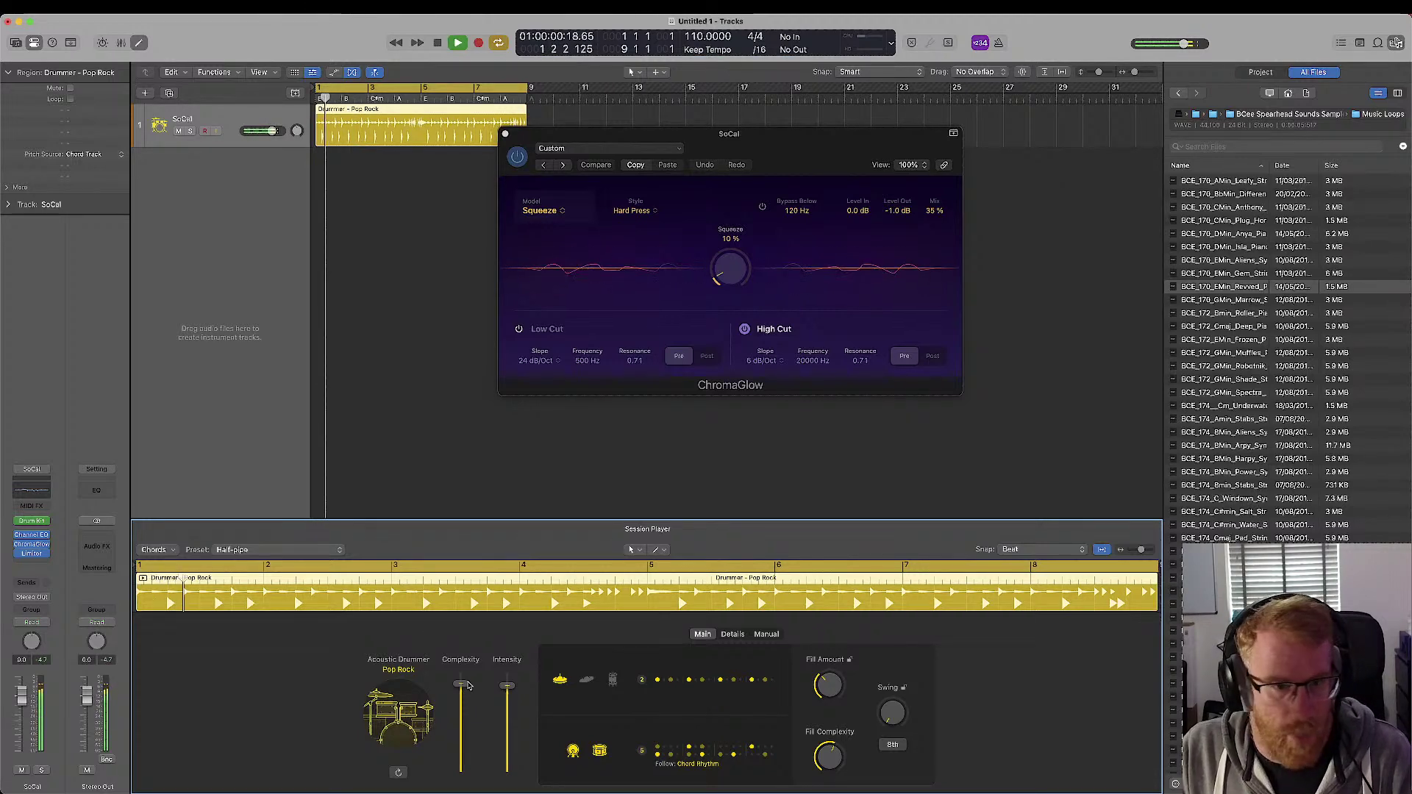
{"action": "left_click_drag", "start_coordinate": [506, 685], "coordinate": [506, 750]}
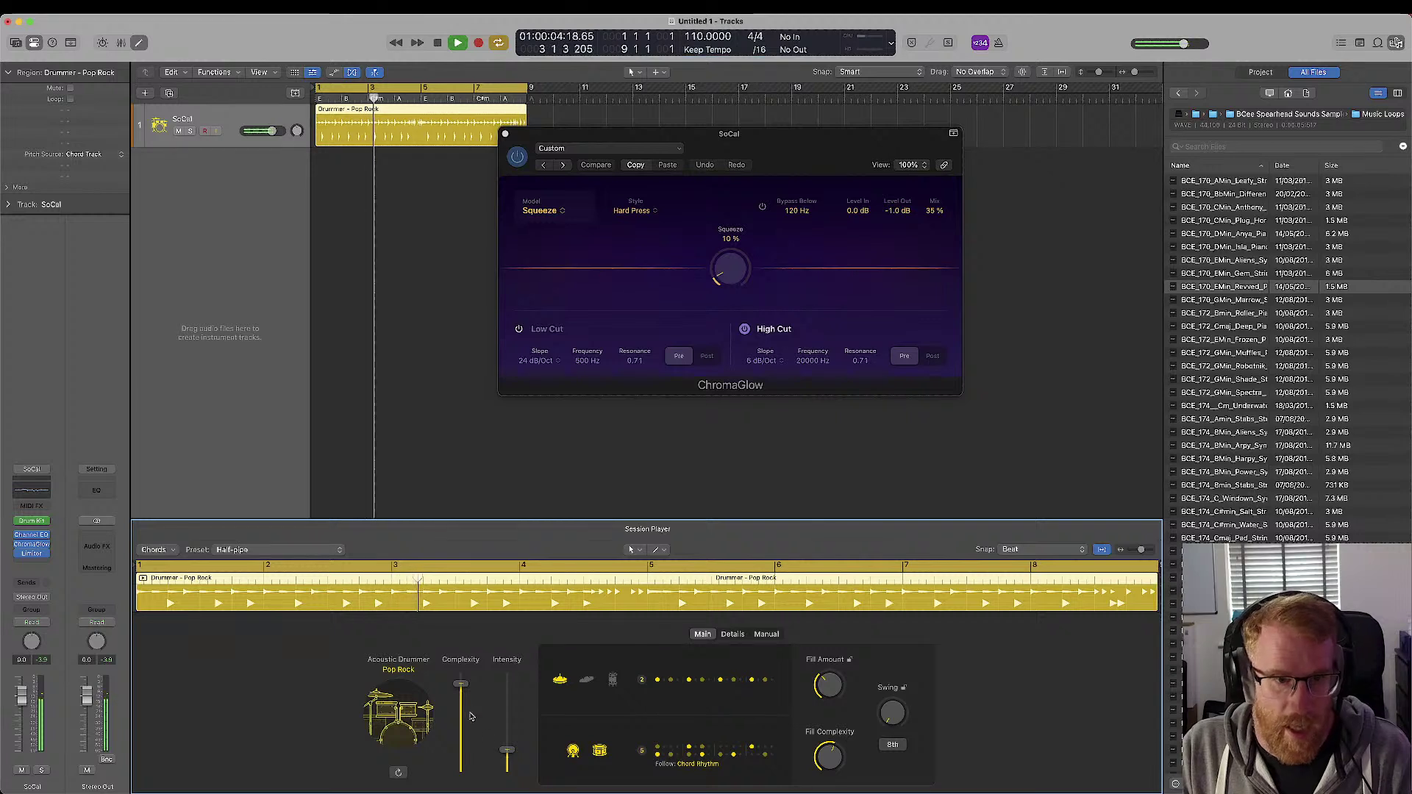
{"action": "left_click_drag", "start_coordinate": [507, 750], "coordinate": [535, 705]}
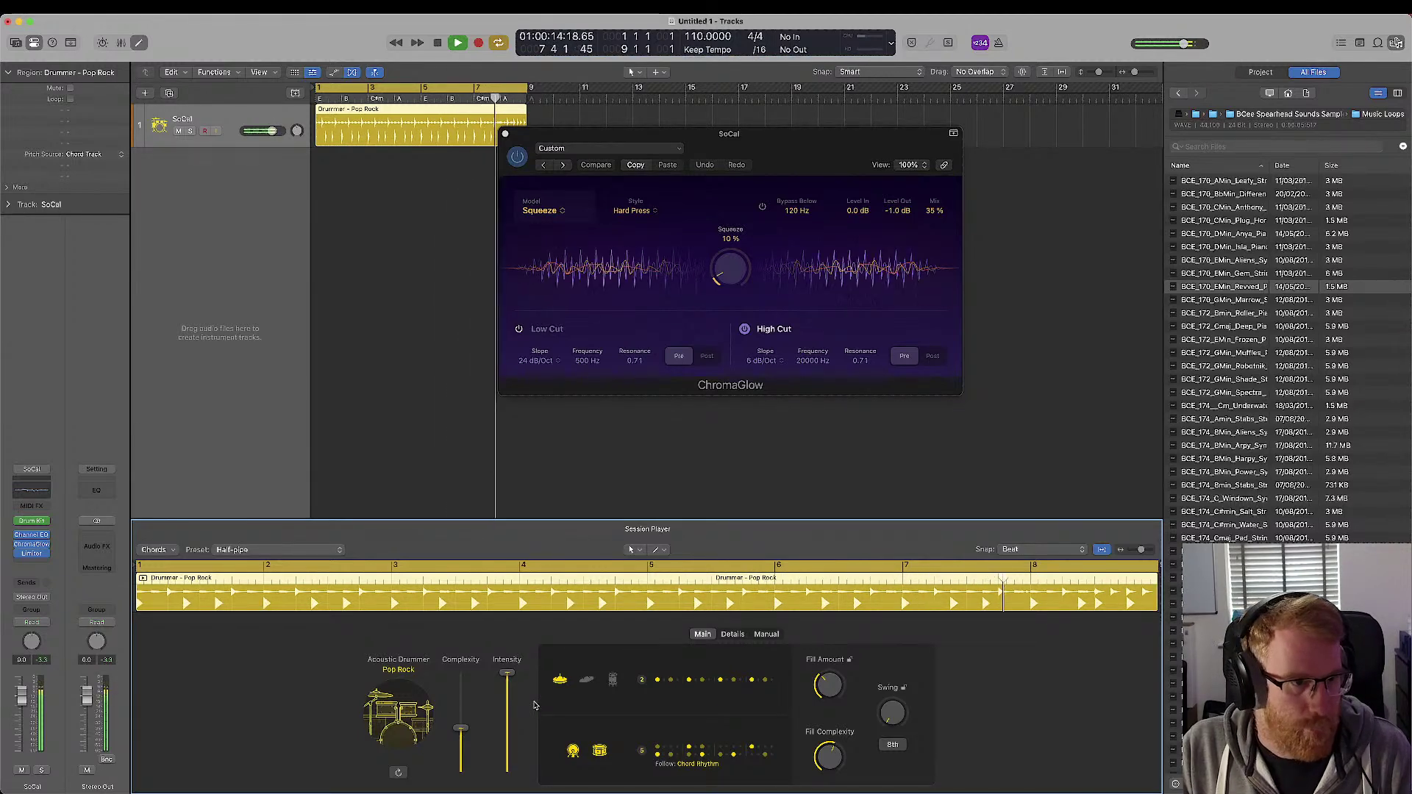
{"action": "left_click_drag", "start_coordinate": [460, 728], "coordinate": [465, 676]}
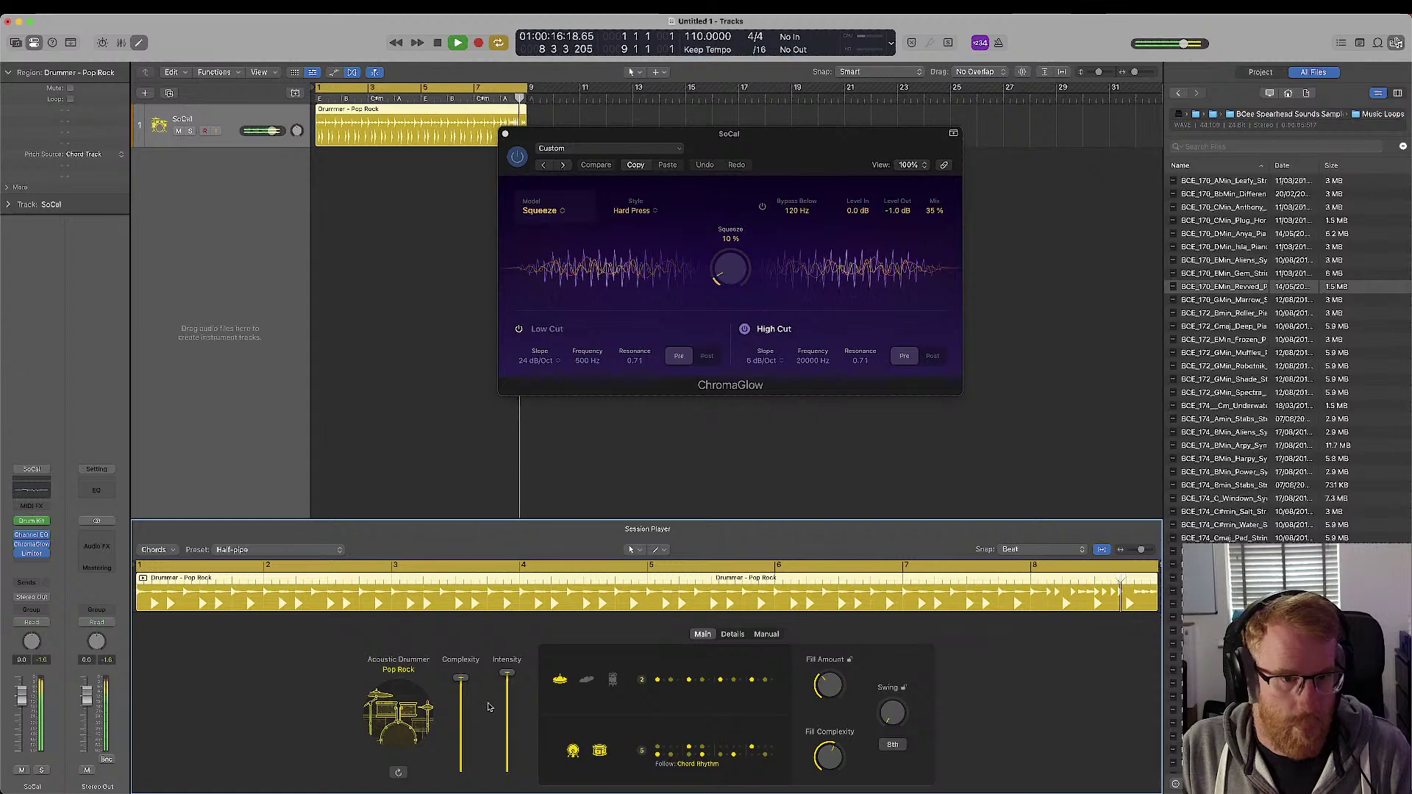
- Audition the drummer at different Fill Amount levels, lower Complexity to about the middle, and set Fill Amount to 72%
{"action": "key", "text": "space"}
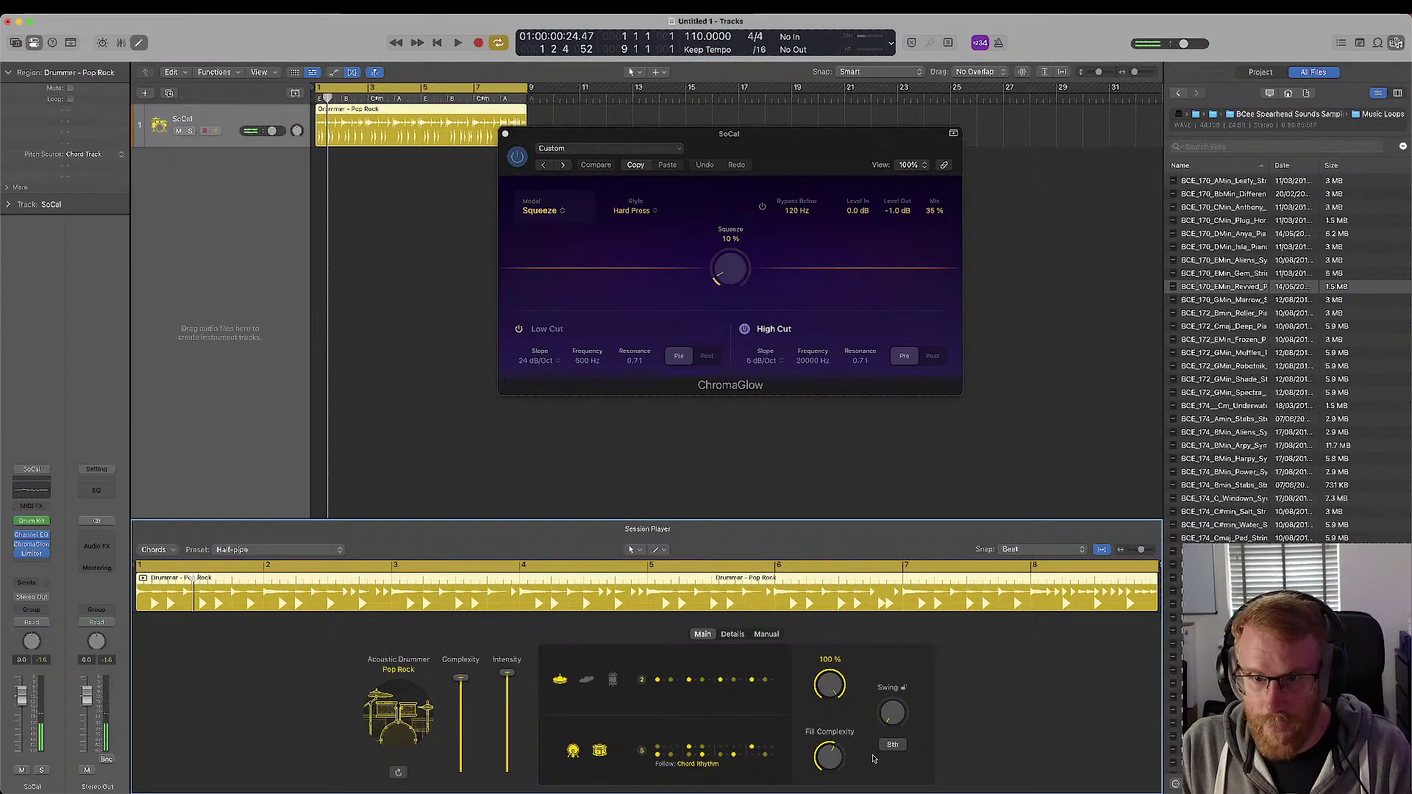
{"action": "key", "text": "space"}
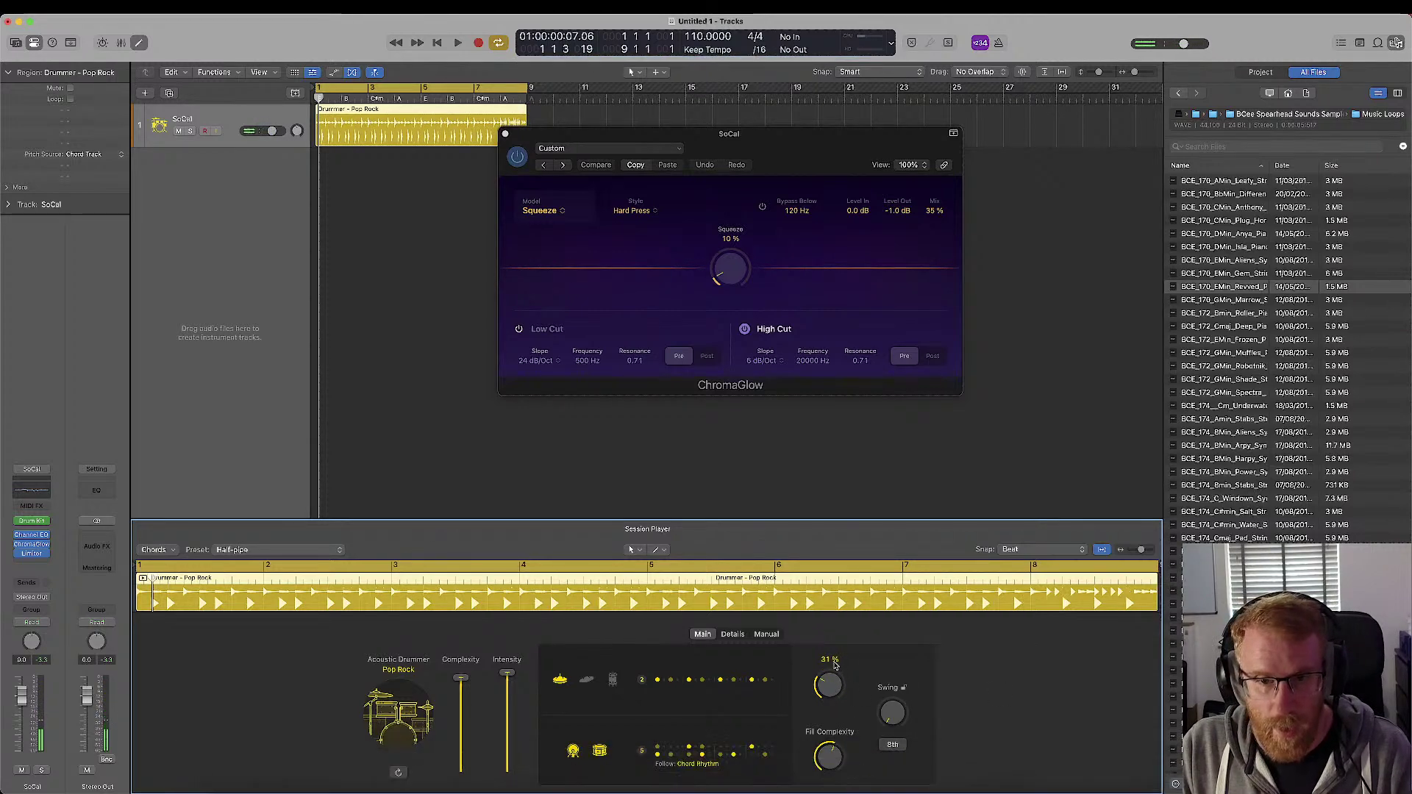
{"action": "left_click_drag", "start_coordinate": [830, 681], "coordinate": [833, 691]}
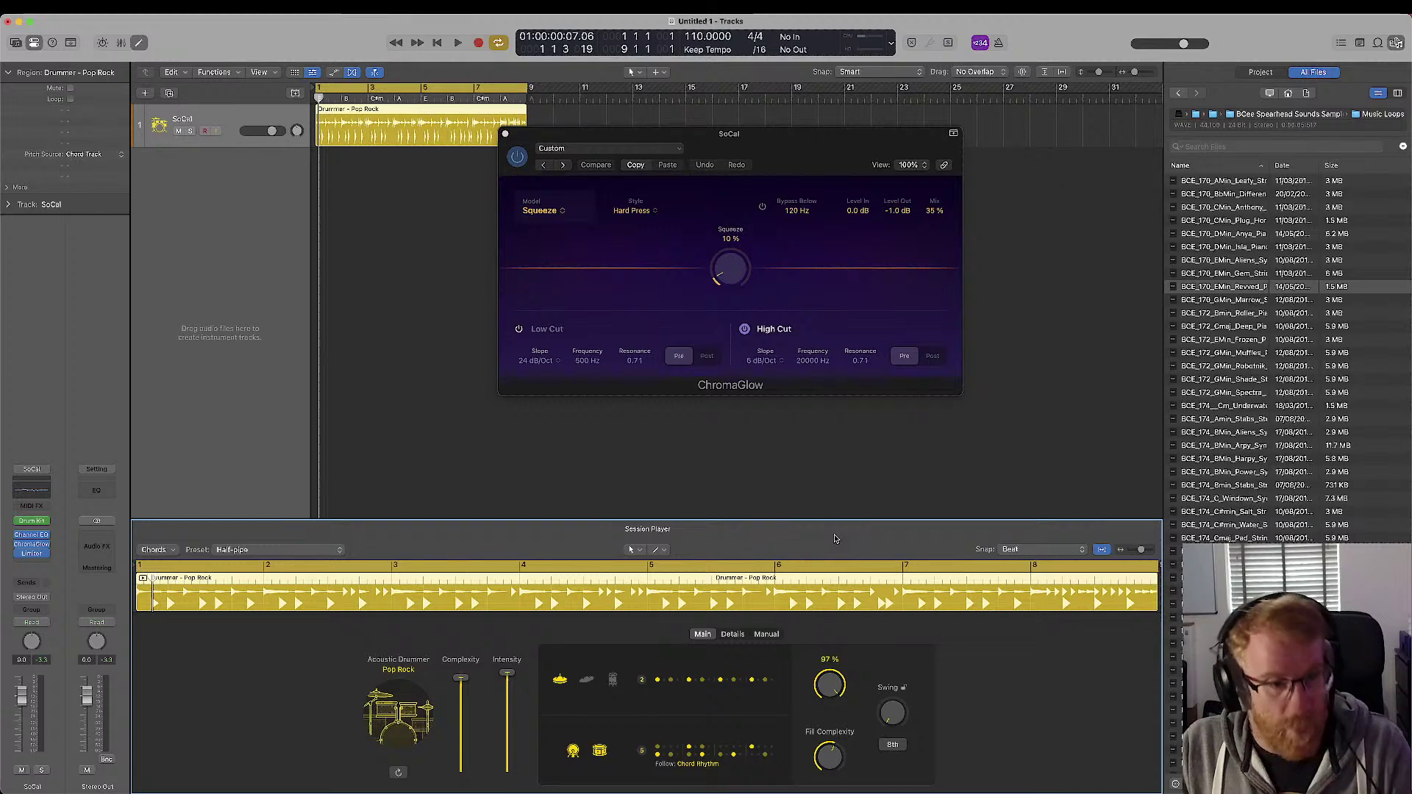
{"action": "key", "text": "space"}
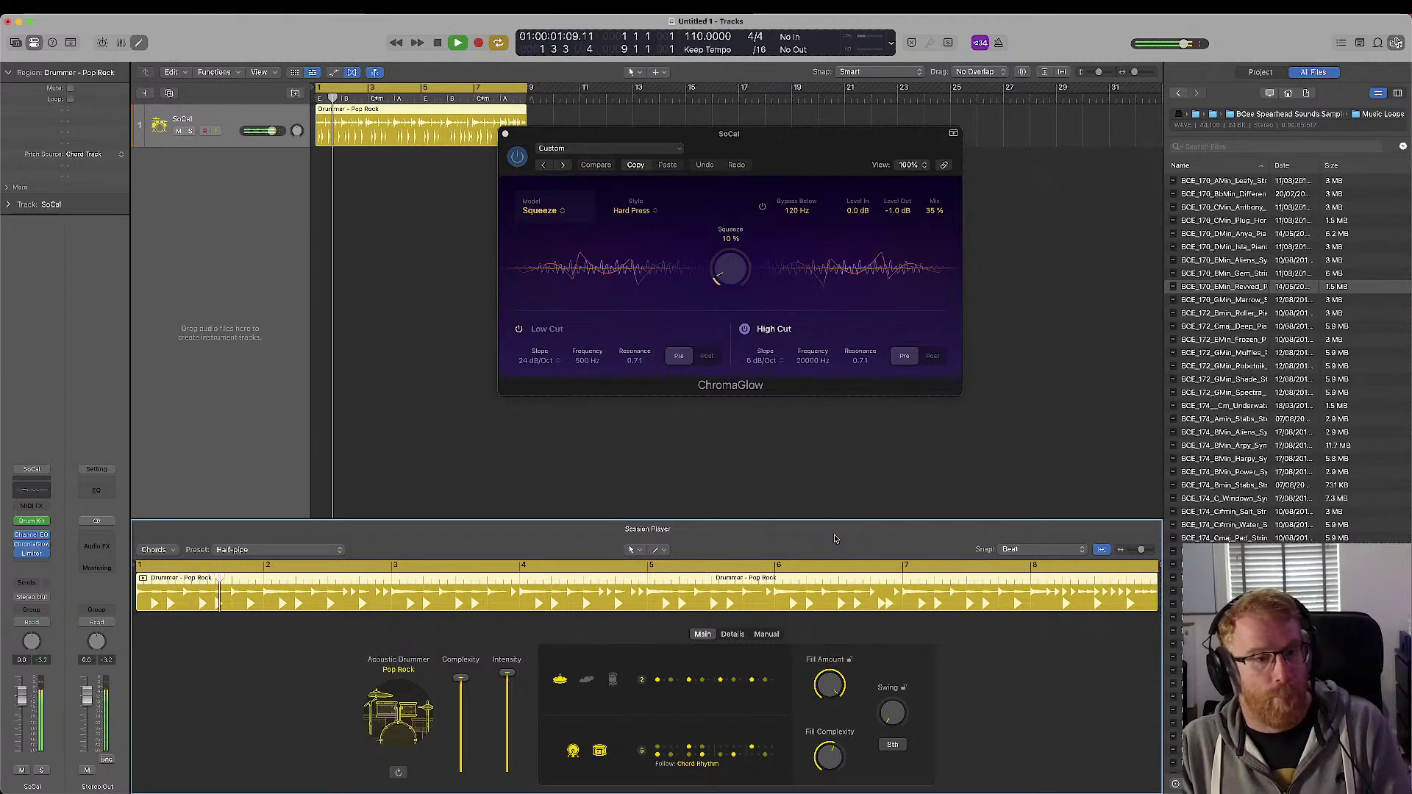
{"action": "left_click_drag", "start_coordinate": [460, 677], "coordinate": [460, 732]}
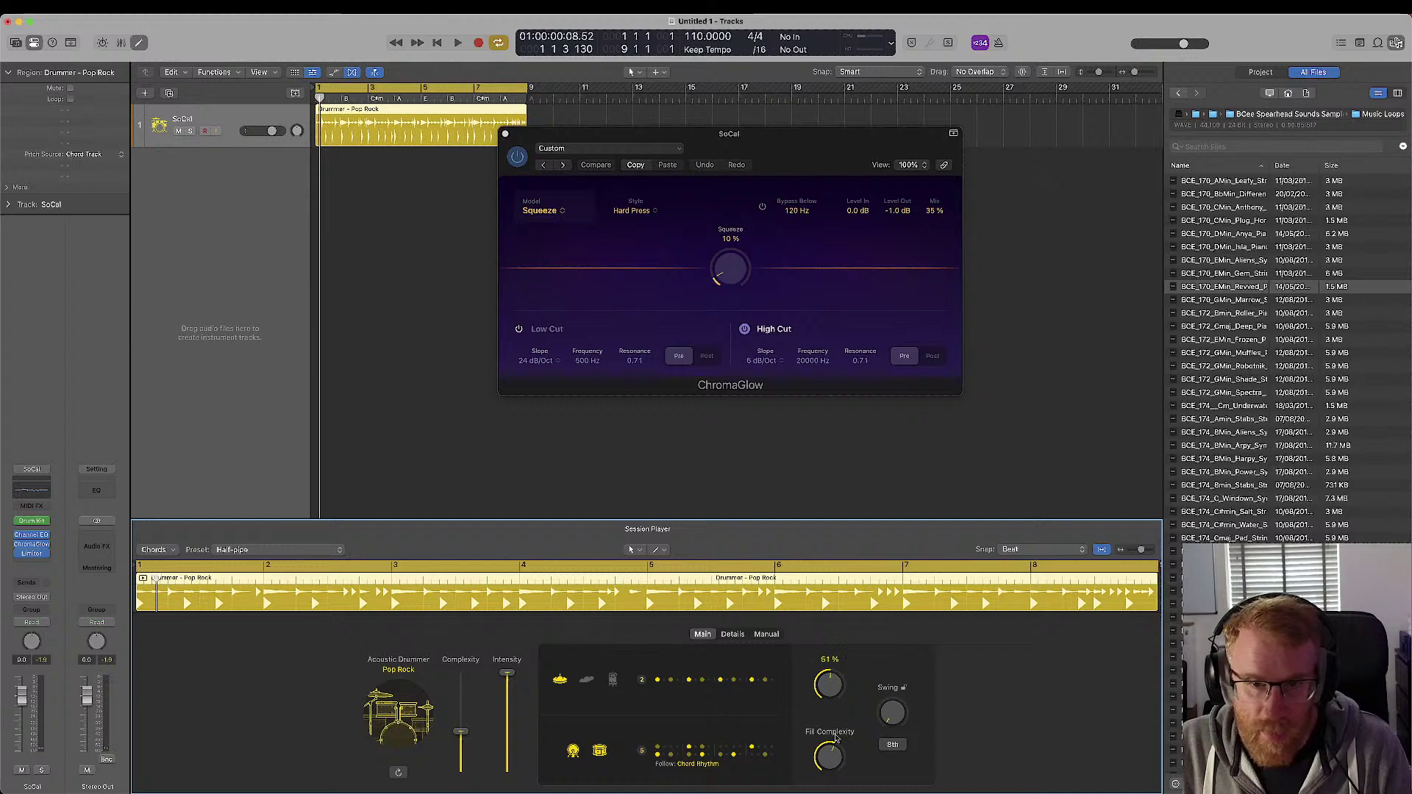
{"action": "left_click_drag", "start_coordinate": [825, 688], "coordinate": [824, 675]}
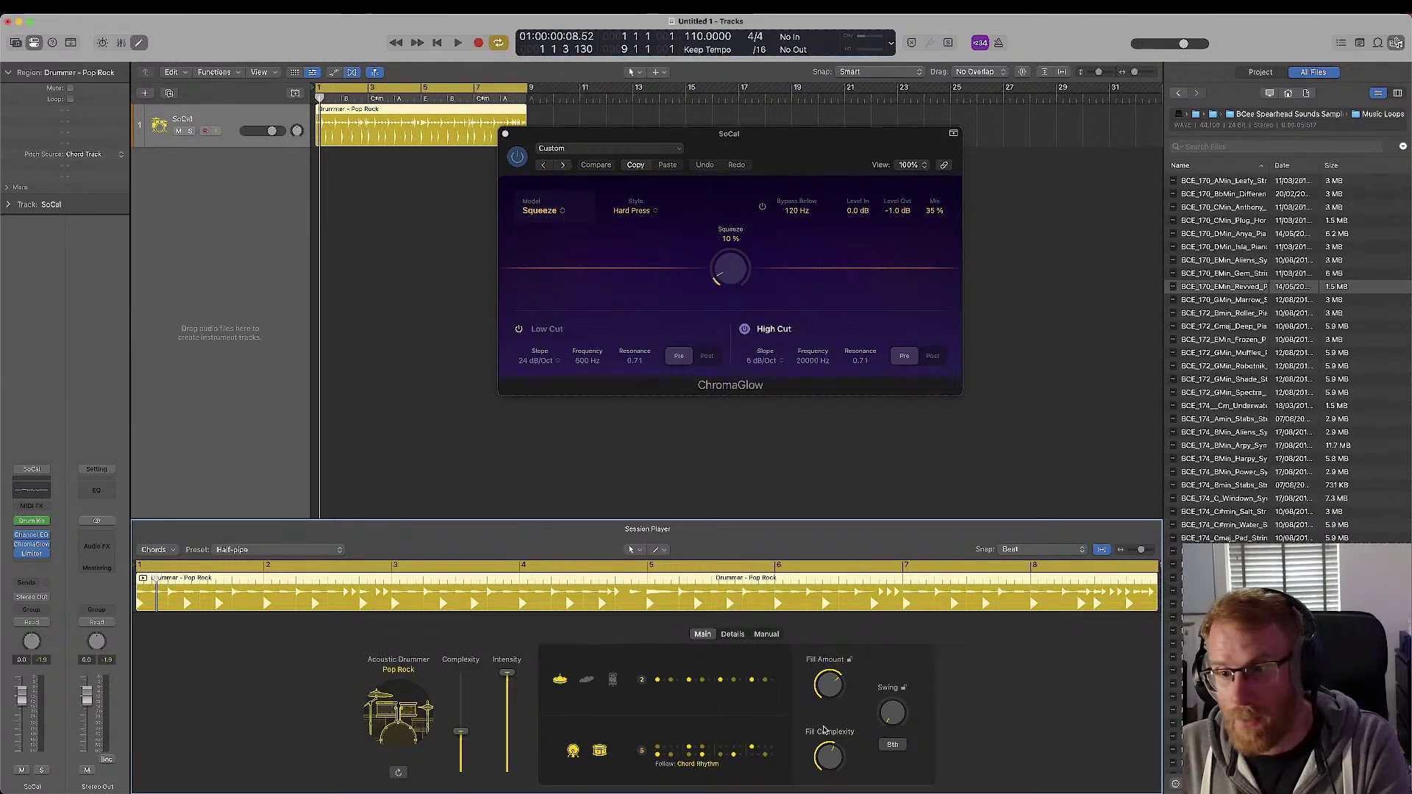
{"action": "left_click_drag", "start_coordinate": [833, 679], "coordinate": [838, 642]}
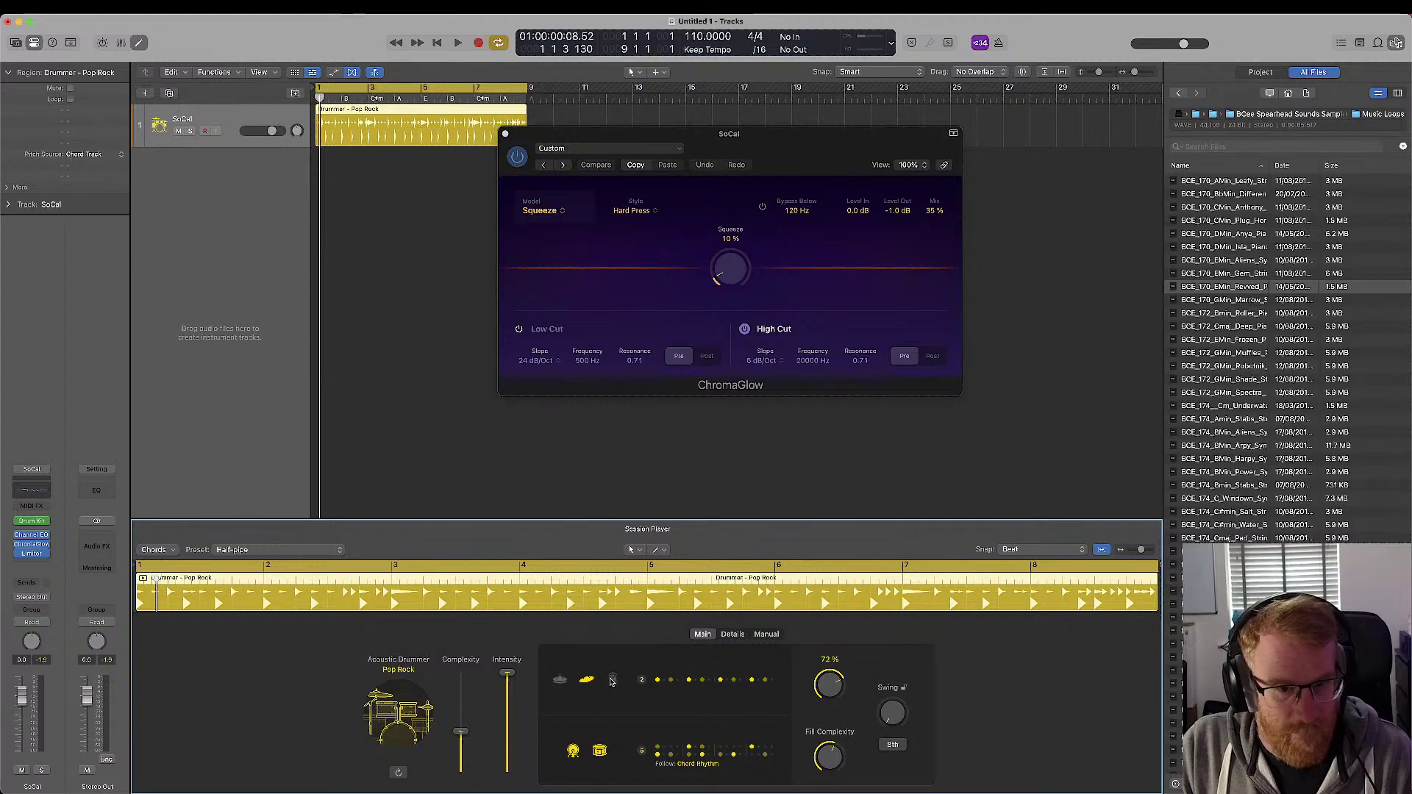
- Switch the drummer's cymbal part to the toms, choose tom pattern 3 and play the region
{"action": "left_click", "coordinate": [560, 678]}
{"action": "left_click", "coordinate": [613, 678]}
{"action": "key", "text": "space"}
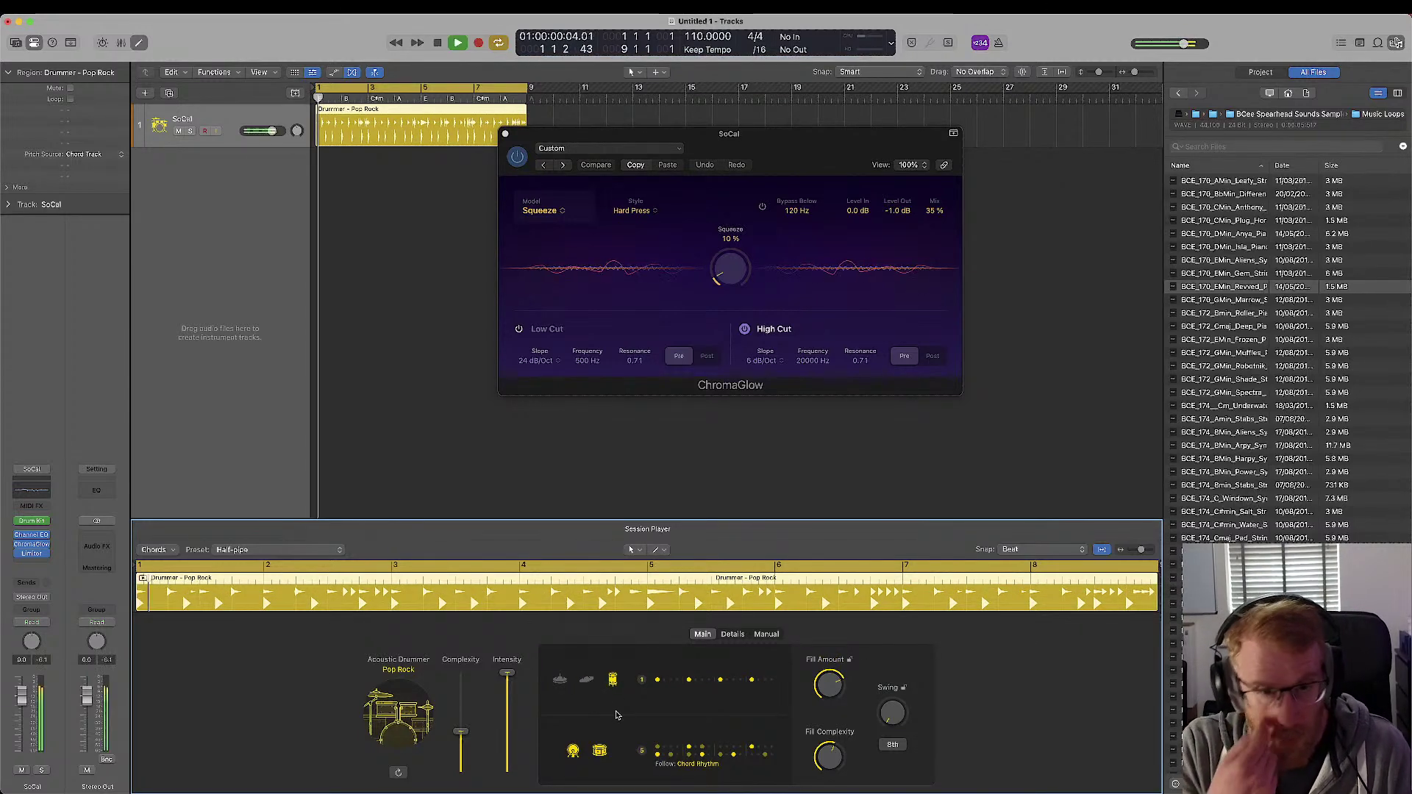
{"action": "left_click", "coordinate": [668, 683]}
{"action": "key", "text": "space"}
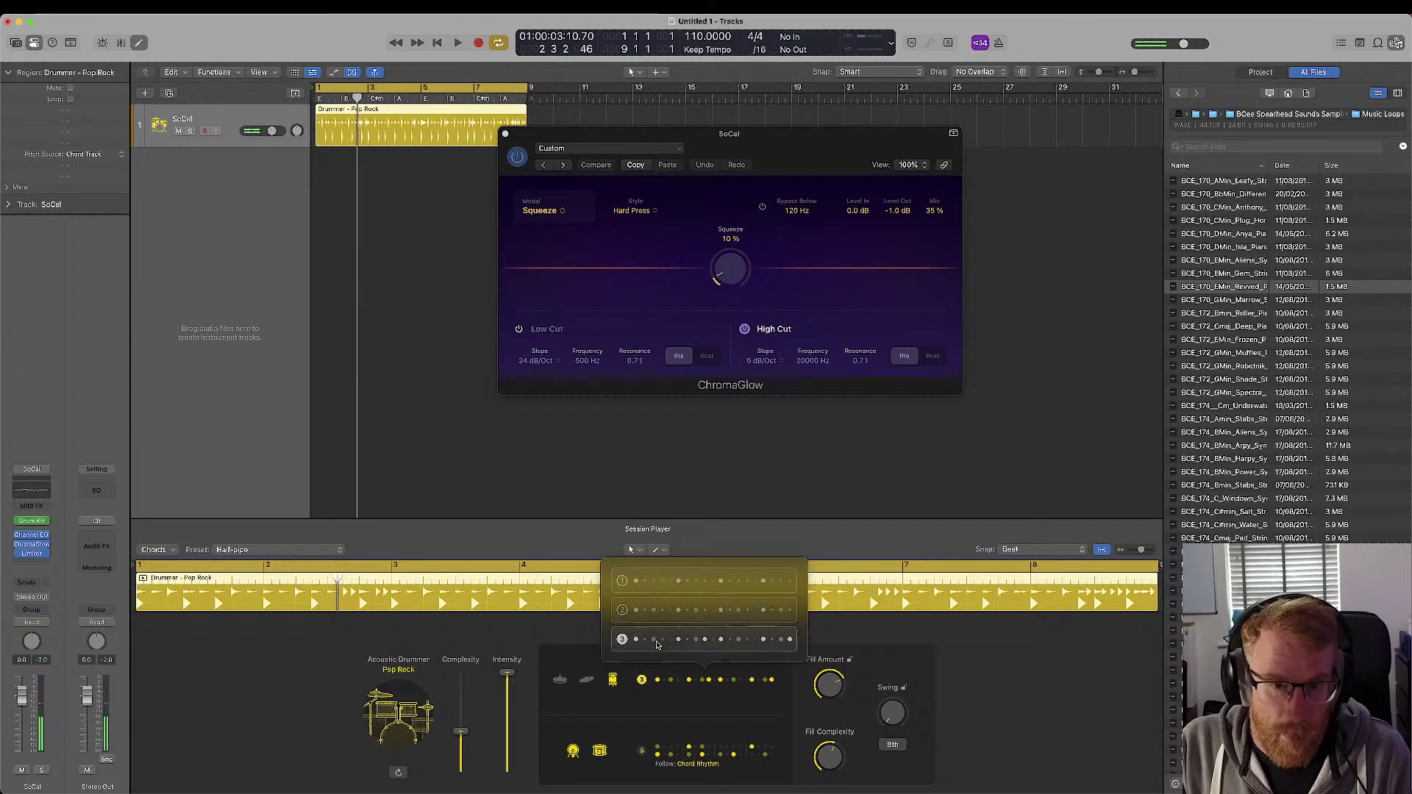
{"action": "key", "text": "space"}
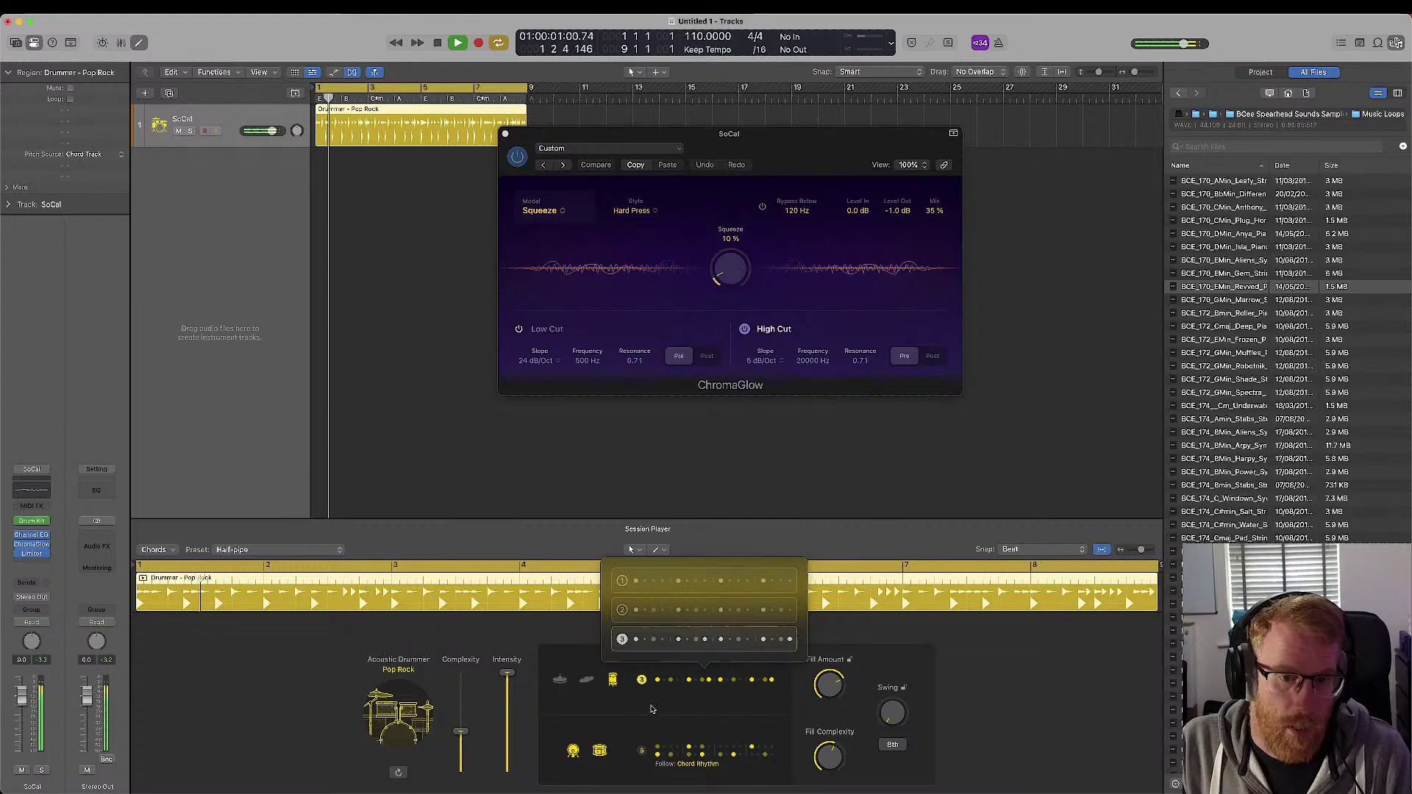
{"action": "left_click", "coordinate": [650, 708]}
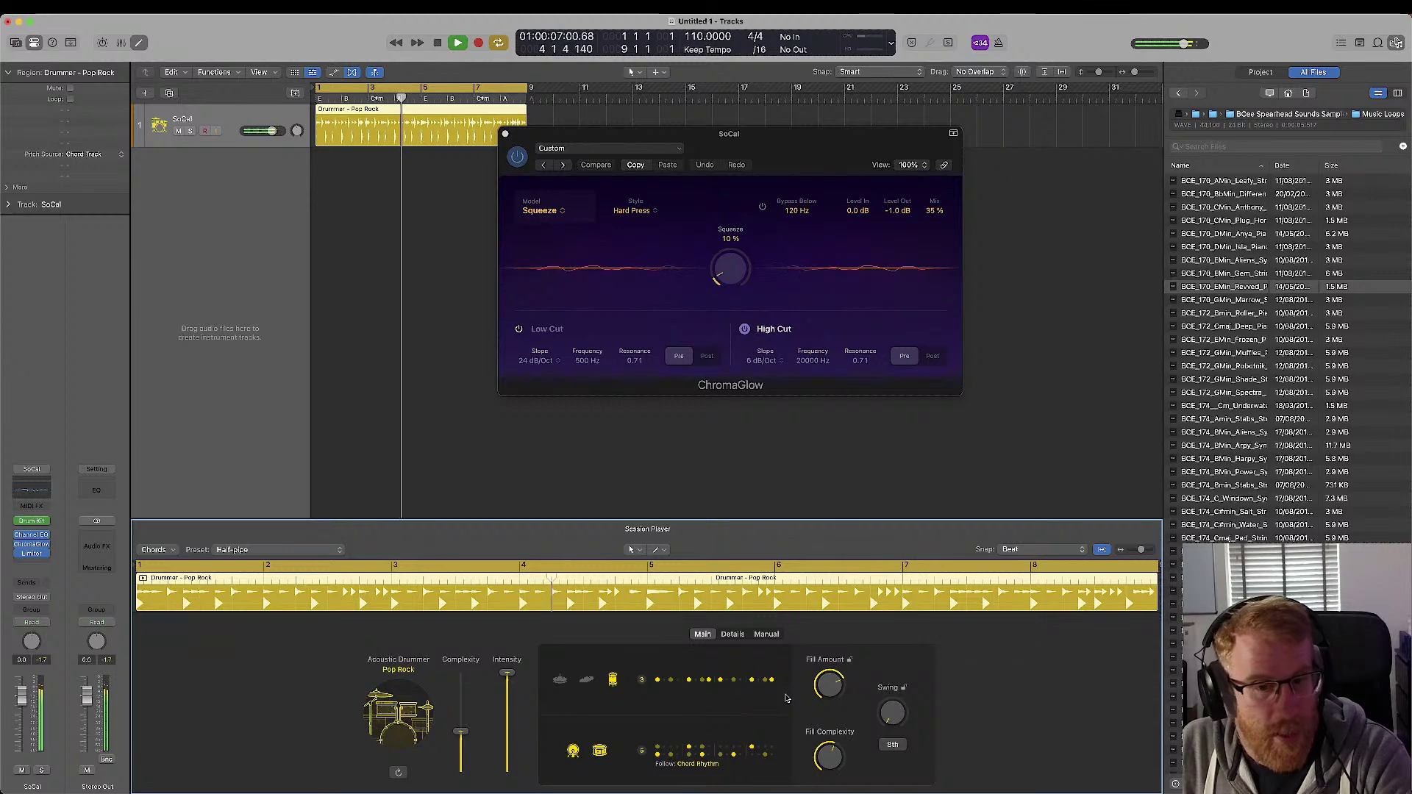
- Choose kick and snare pattern 4 during playback and examine the Chords option for following rhythm
{"action": "left_click", "coordinate": [672, 753]}
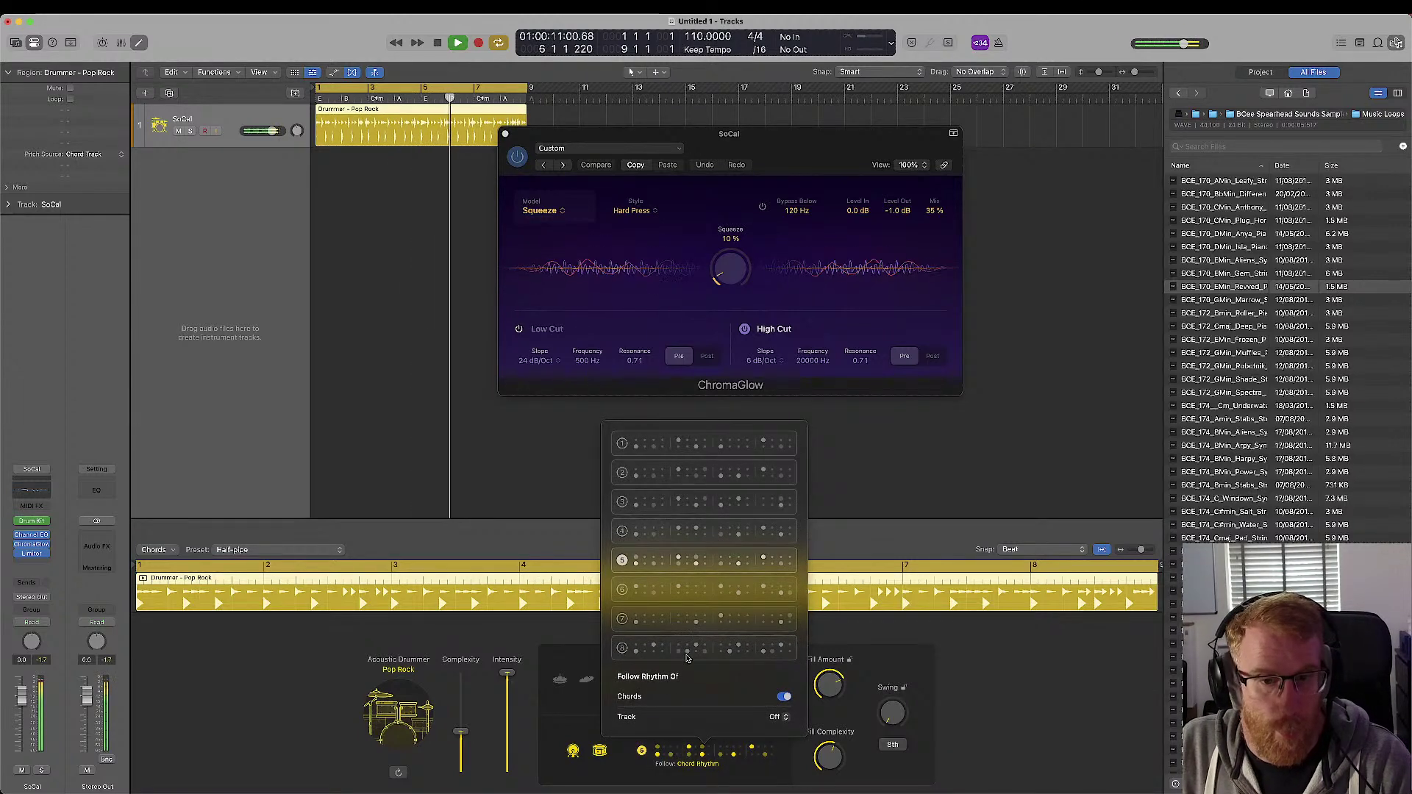
{"action": "left_click", "coordinate": [697, 532]}
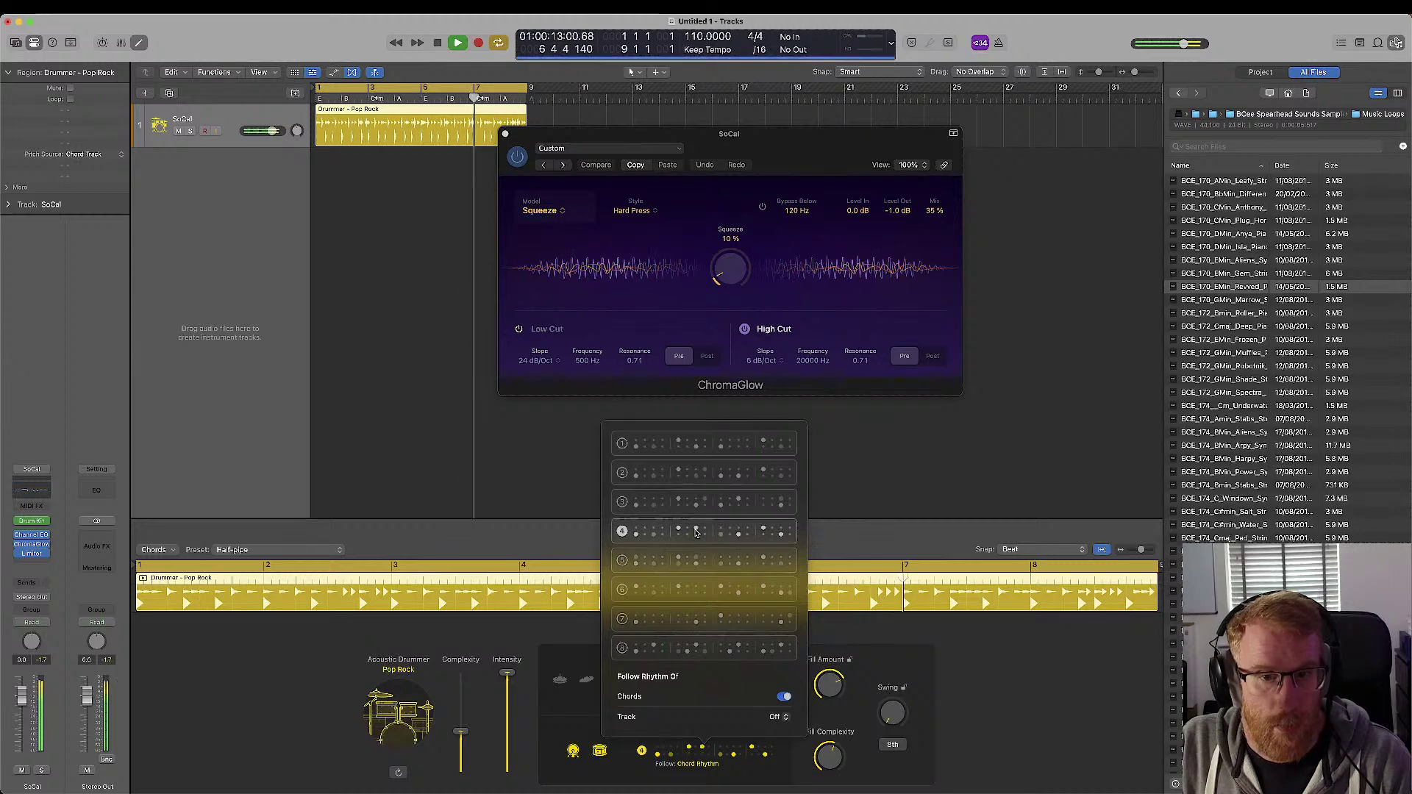
{"action": "left_click", "coordinate": [560, 712]}
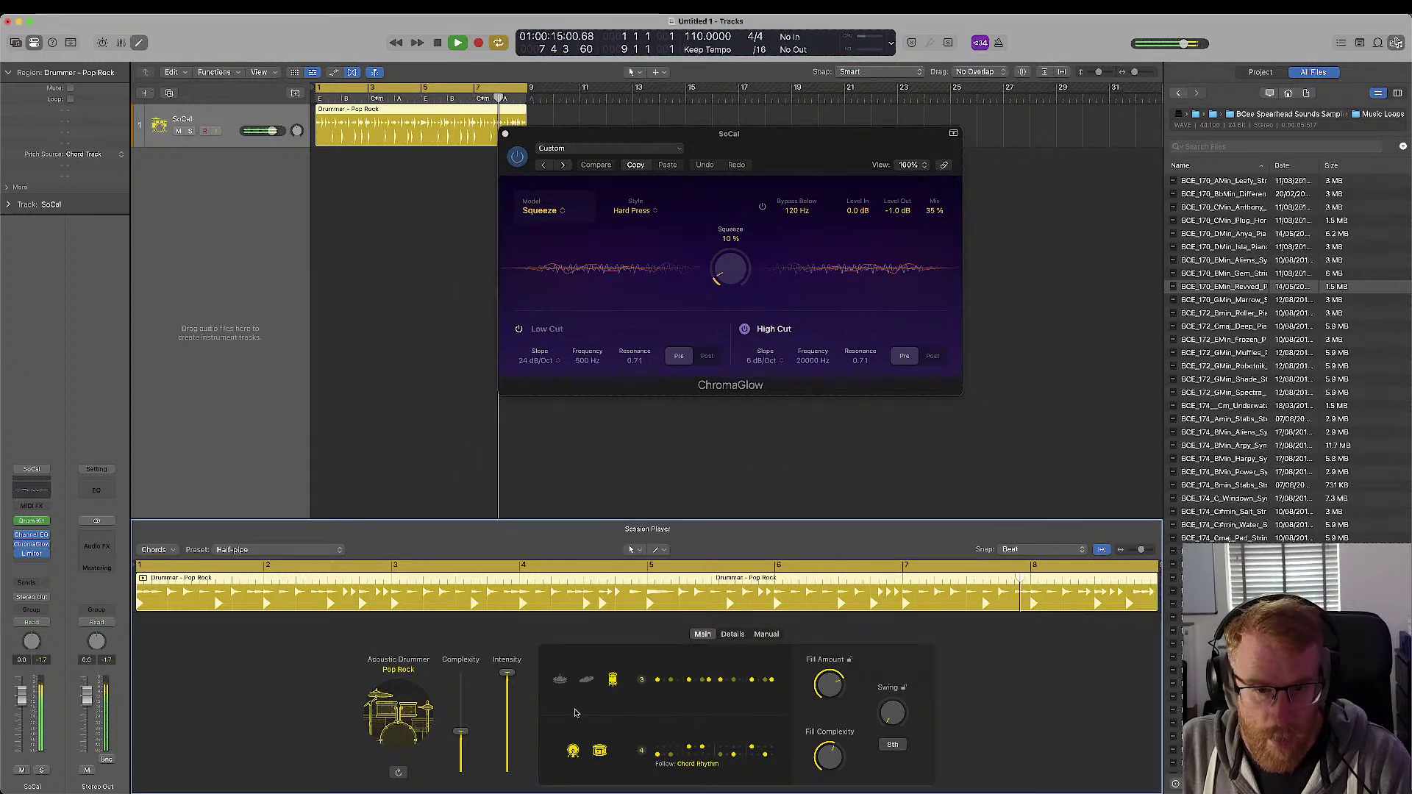
{"action": "left_click", "coordinate": [698, 765]}
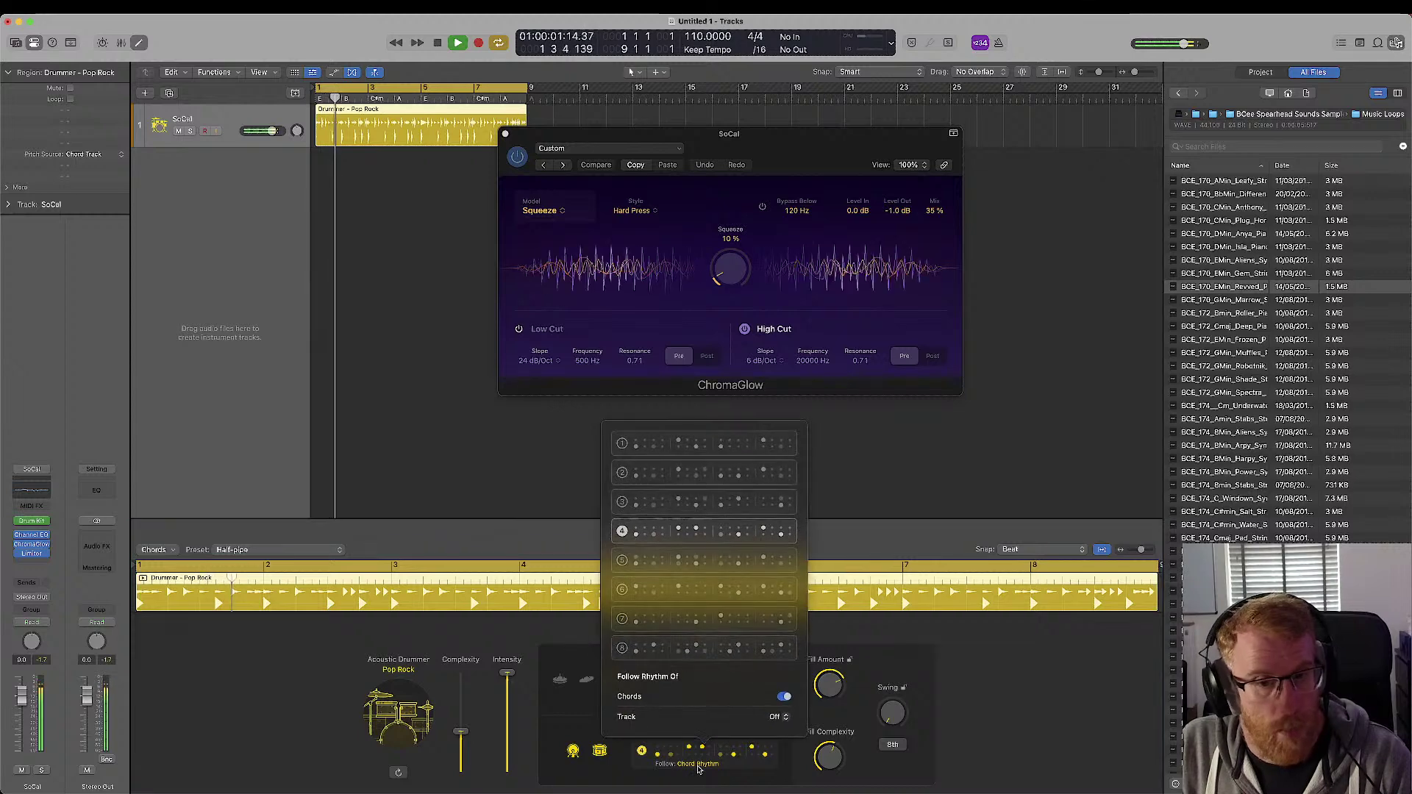
{"action": "left_click", "coordinate": [785, 698]}
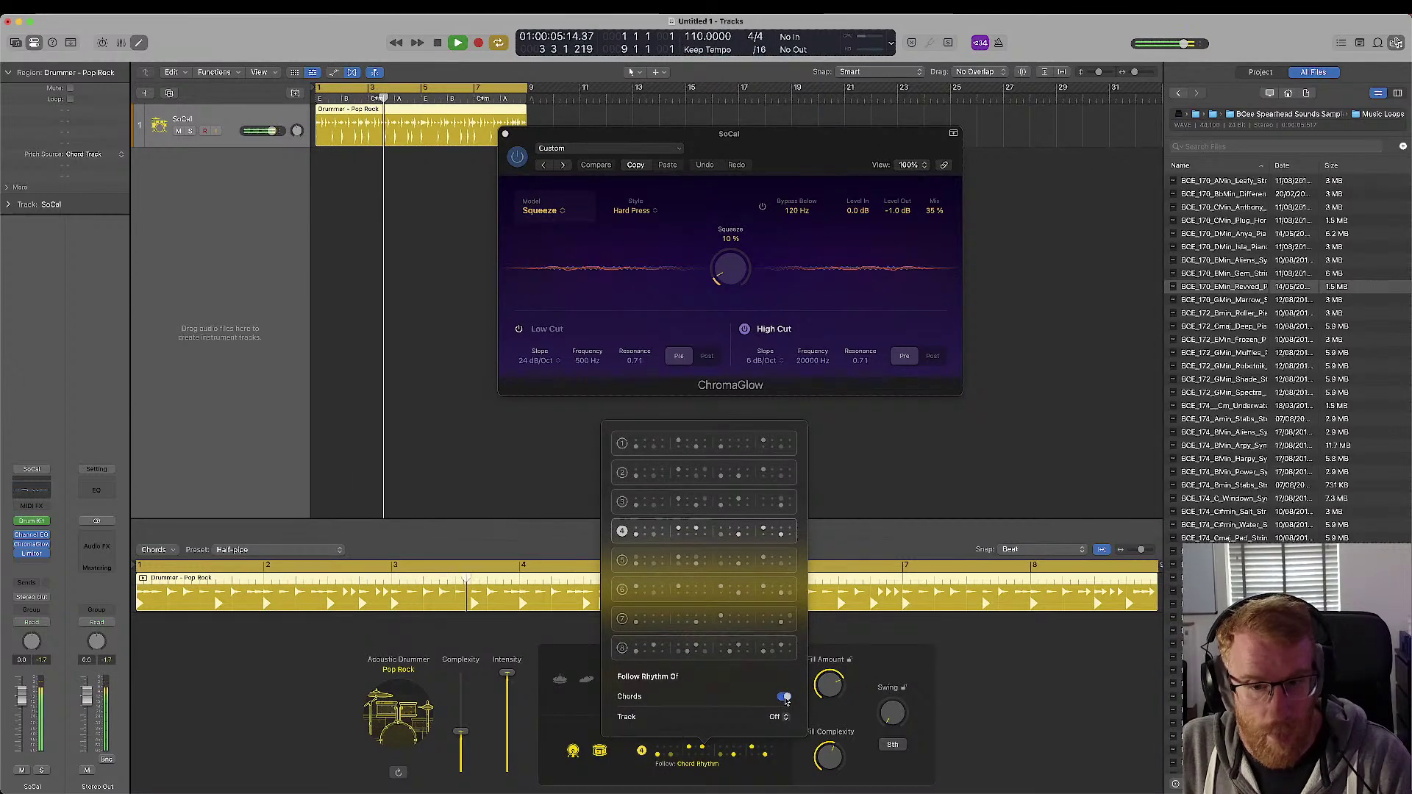
- Examine the Track choices for the kick and snare's Follow Rhythm Of setting, keeping it Off
{"action": "left_click", "coordinate": [777, 717]}
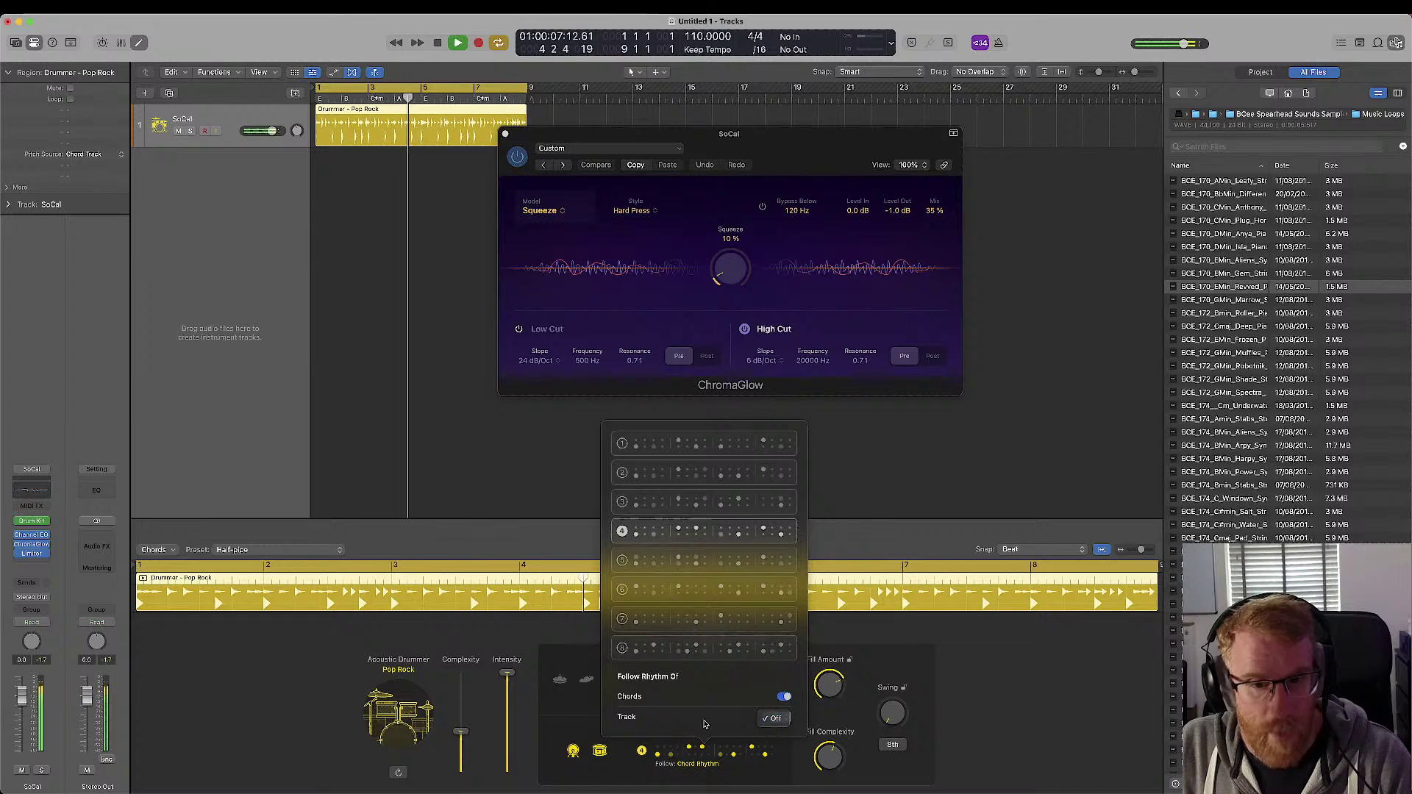
{"action": "left_click", "coordinate": [773, 718]}
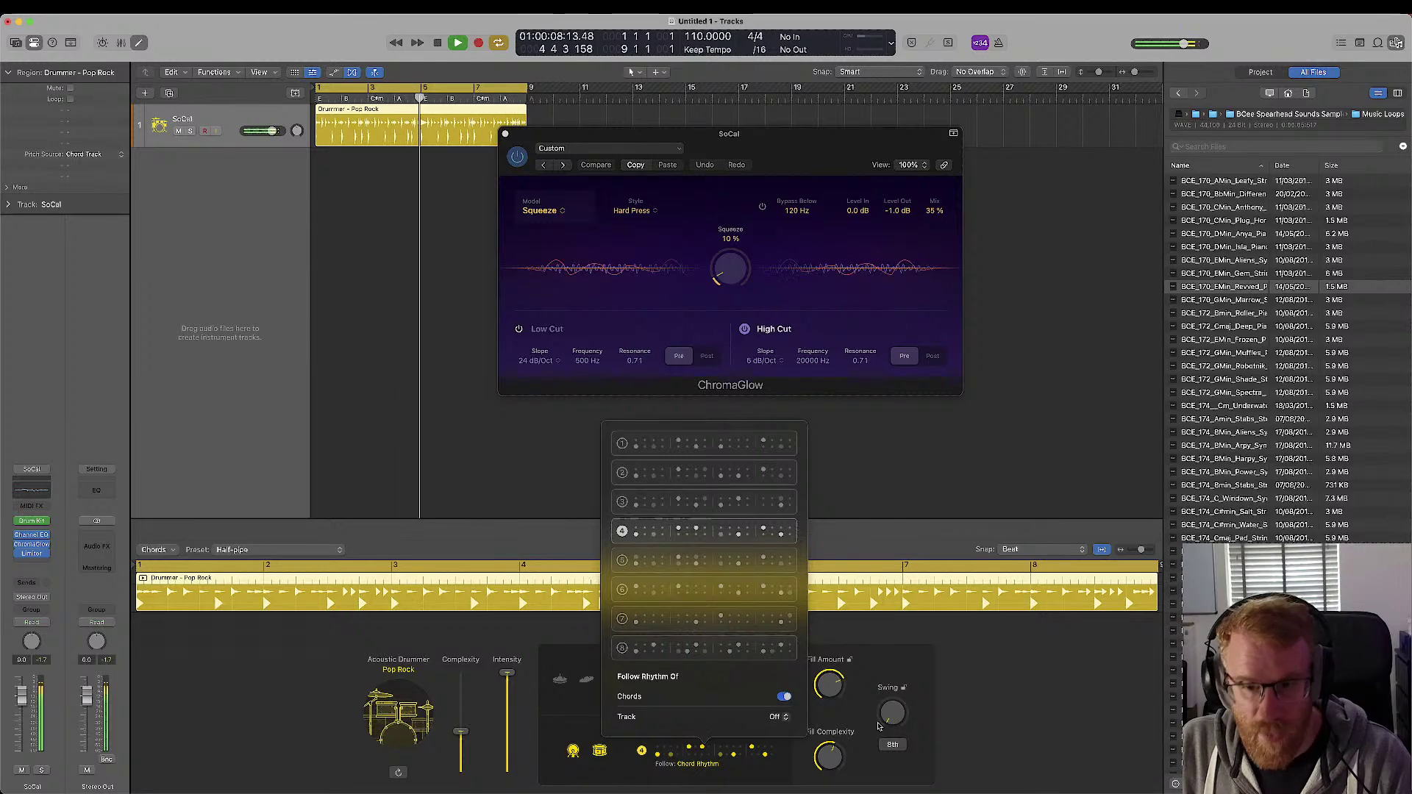
{"action": "left_click", "coordinate": [838, 717]}
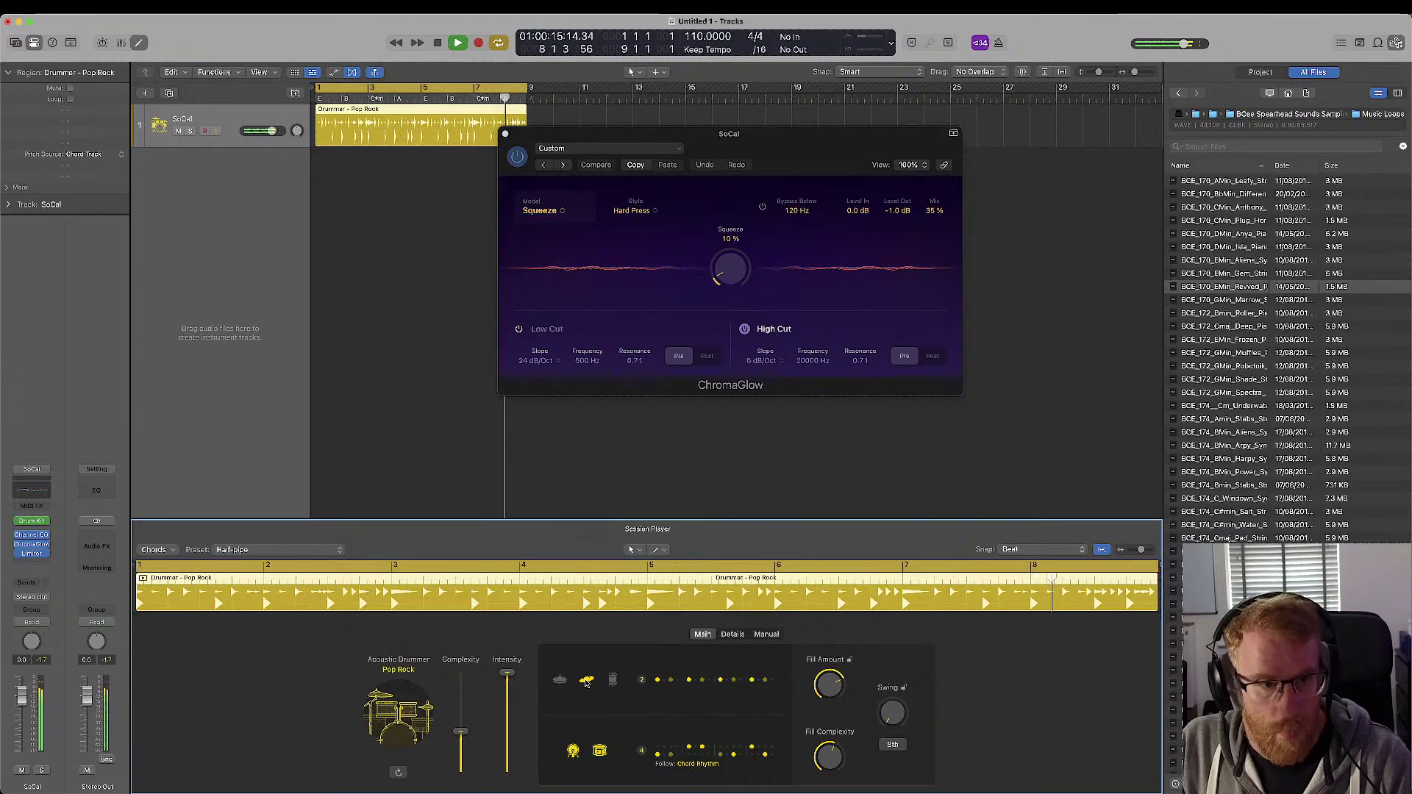
- Audition the drummer's cymbal patterns 3, 4 and 1 during playback, settle on pattern 2, slightly raise Swing and stop playback
{"action": "left_click", "coordinate": [639, 681]}
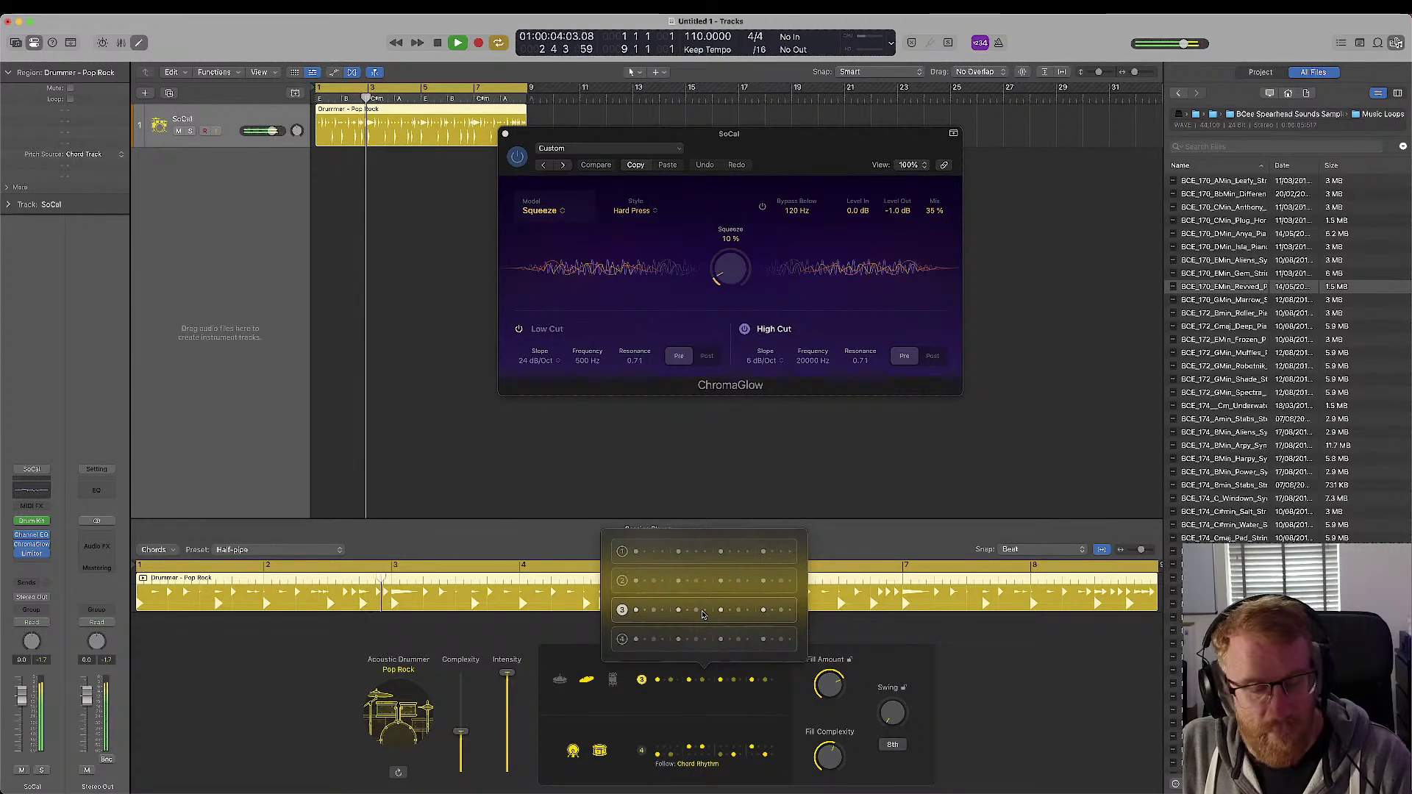
{"action": "left_click", "coordinate": [706, 640]}
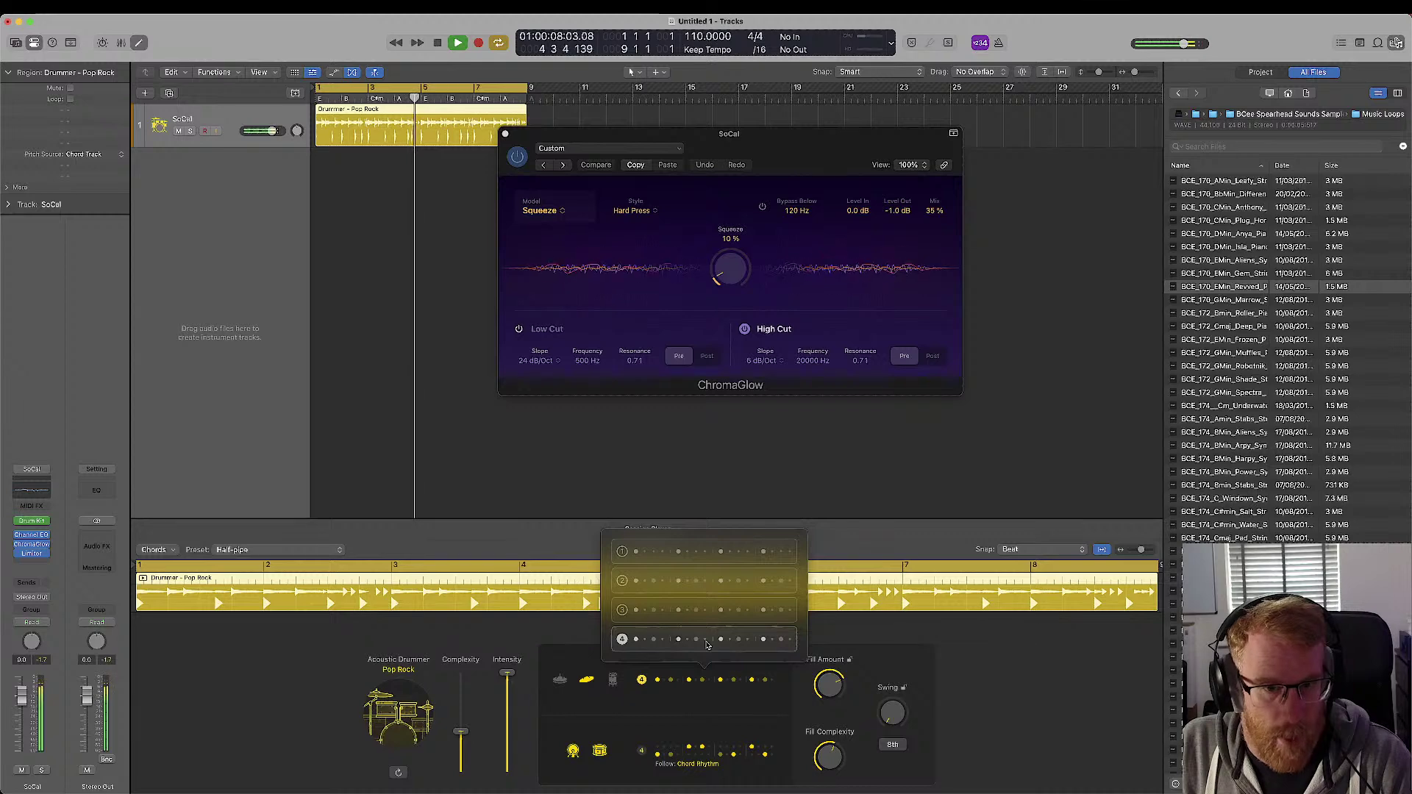
{"action": "left_click", "coordinate": [705, 557]}
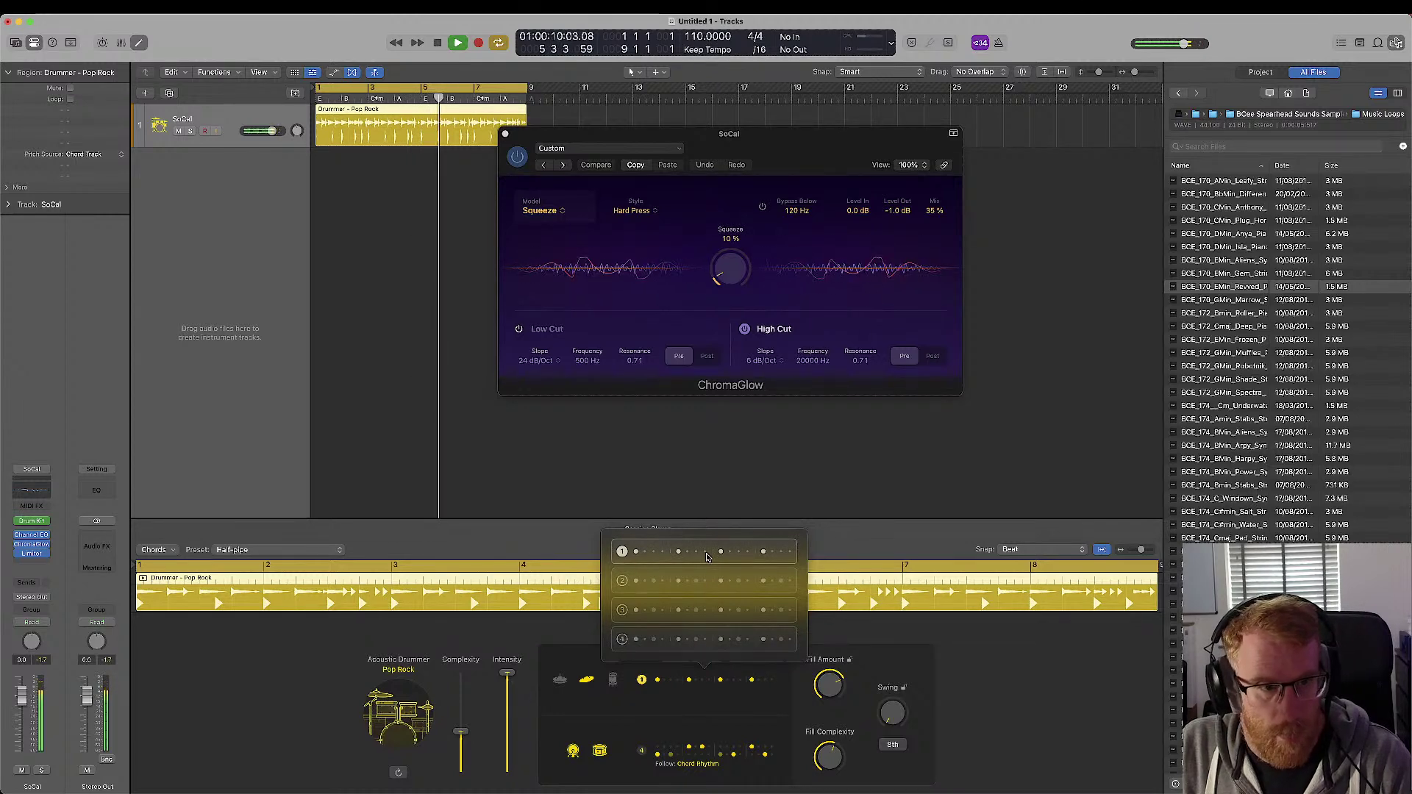
{"action": "left_click", "coordinate": [701, 580]}
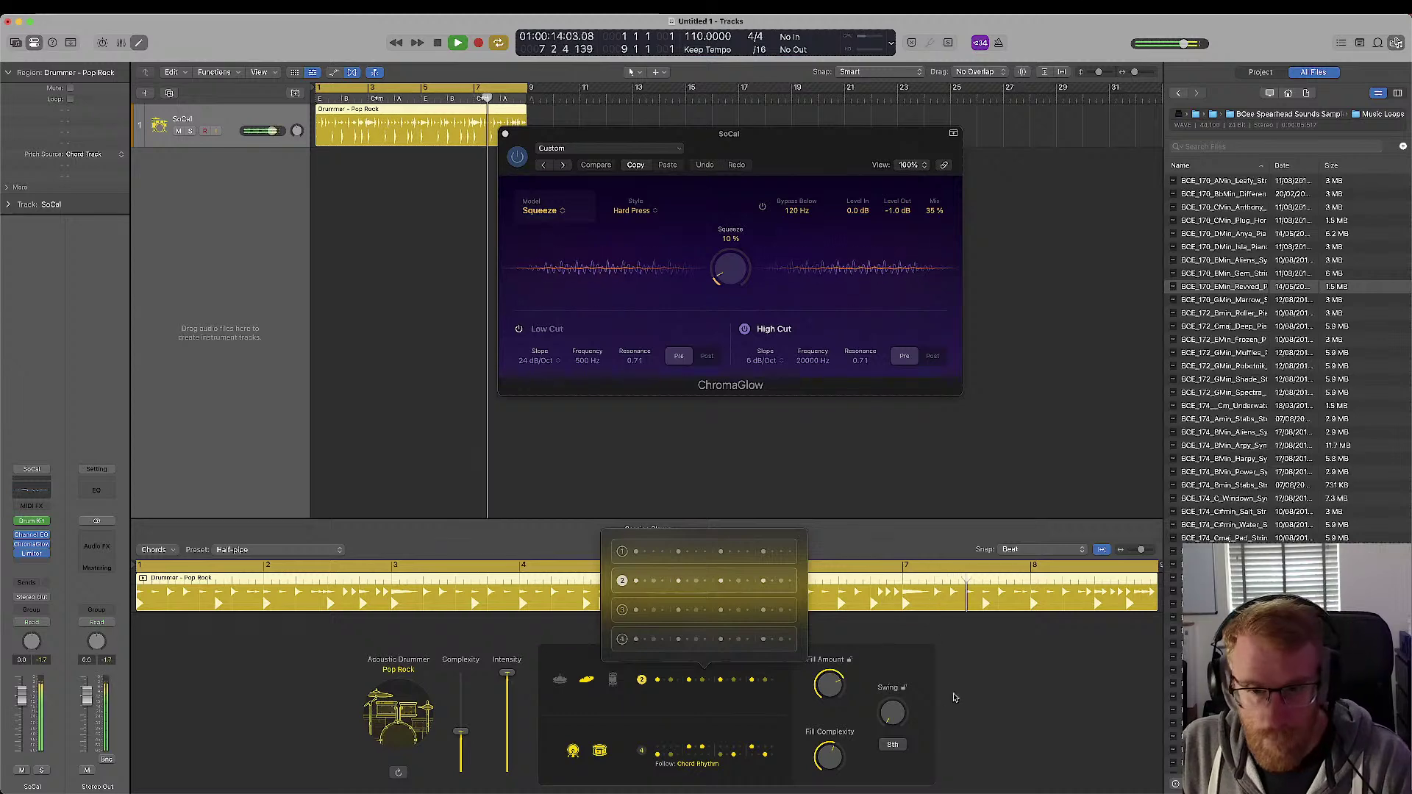
{"action": "left_click_drag", "start_coordinate": [894, 719], "coordinate": [894, 701]}
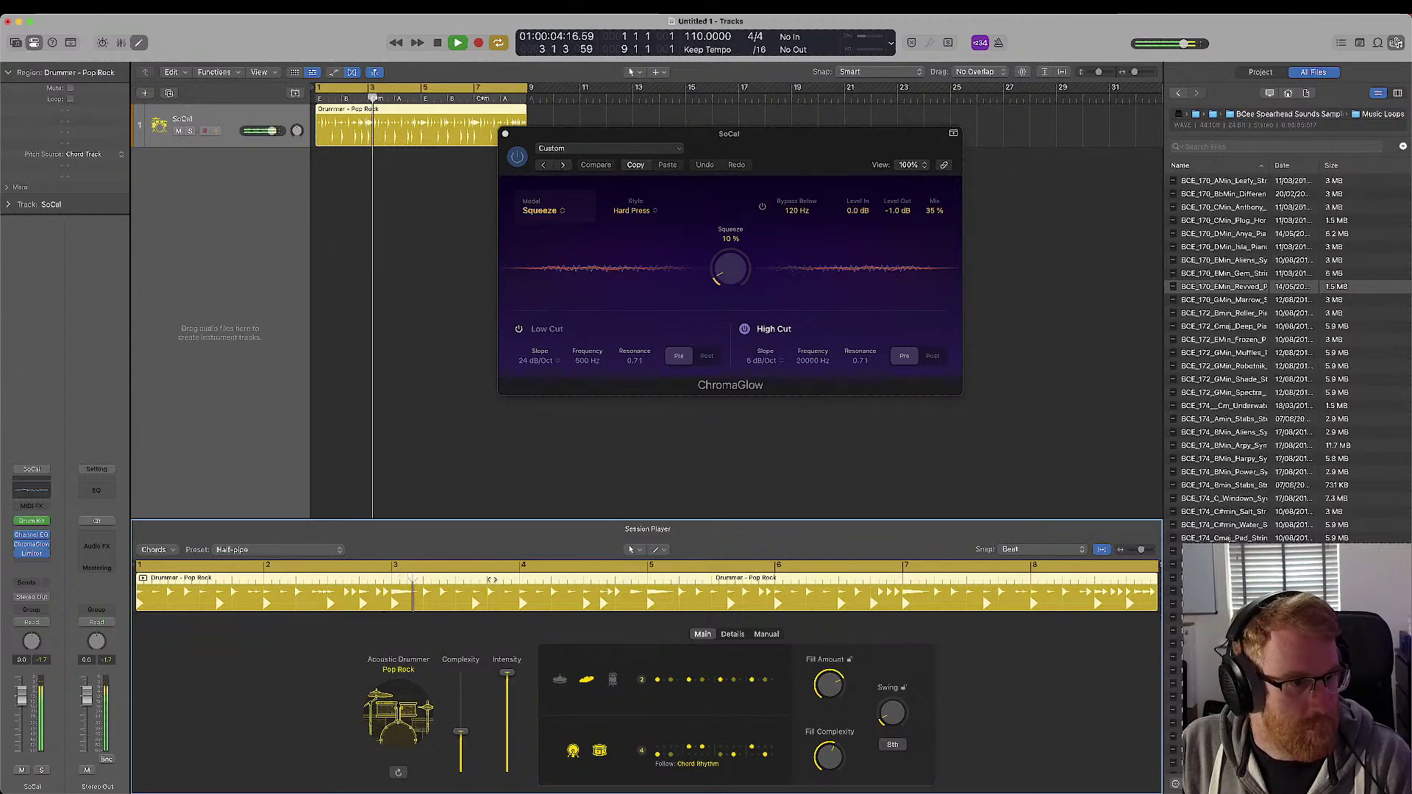
{"action": "key", "text": "space"}
- Raise the drummer's Ghost Notes to maximum in the detail settings and play the region
{"action": "left_click", "coordinate": [732, 633]}
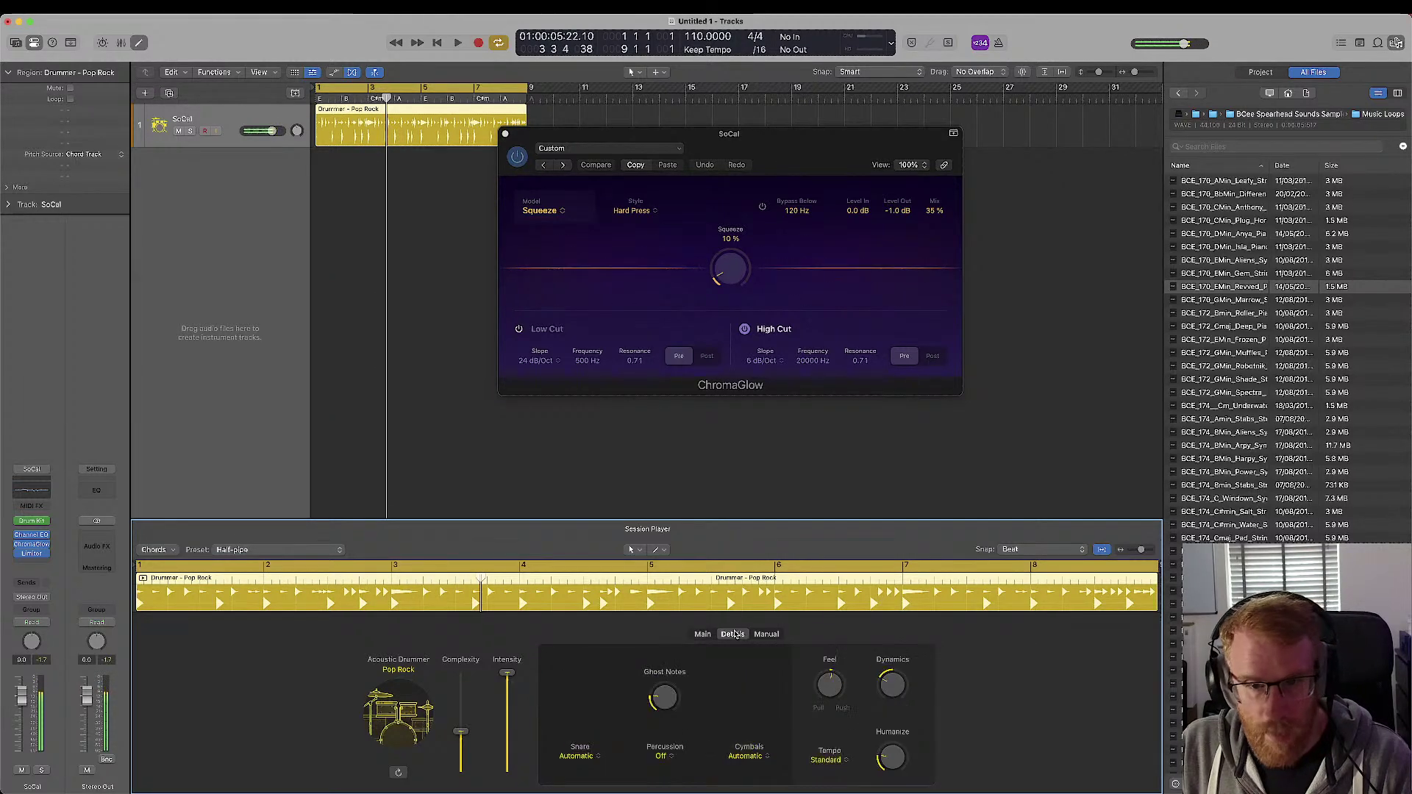
{"action": "left_click_drag", "start_coordinate": [658, 694], "coordinate": [660, 658]}
{"action": "key", "text": "space"}
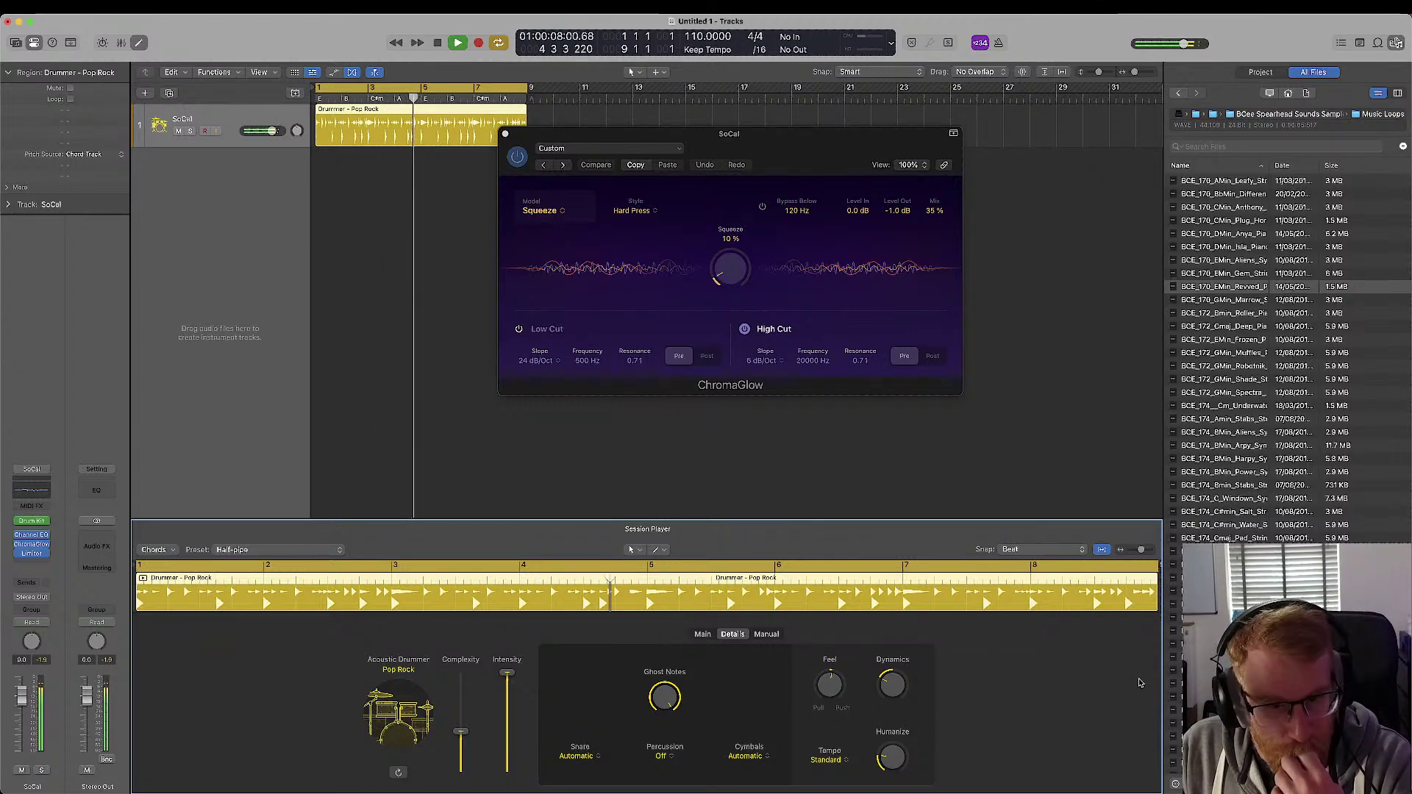
- Set the drummer's Snare to Rim Shot while the region plays
{"action": "left_click", "coordinate": [579, 755]}
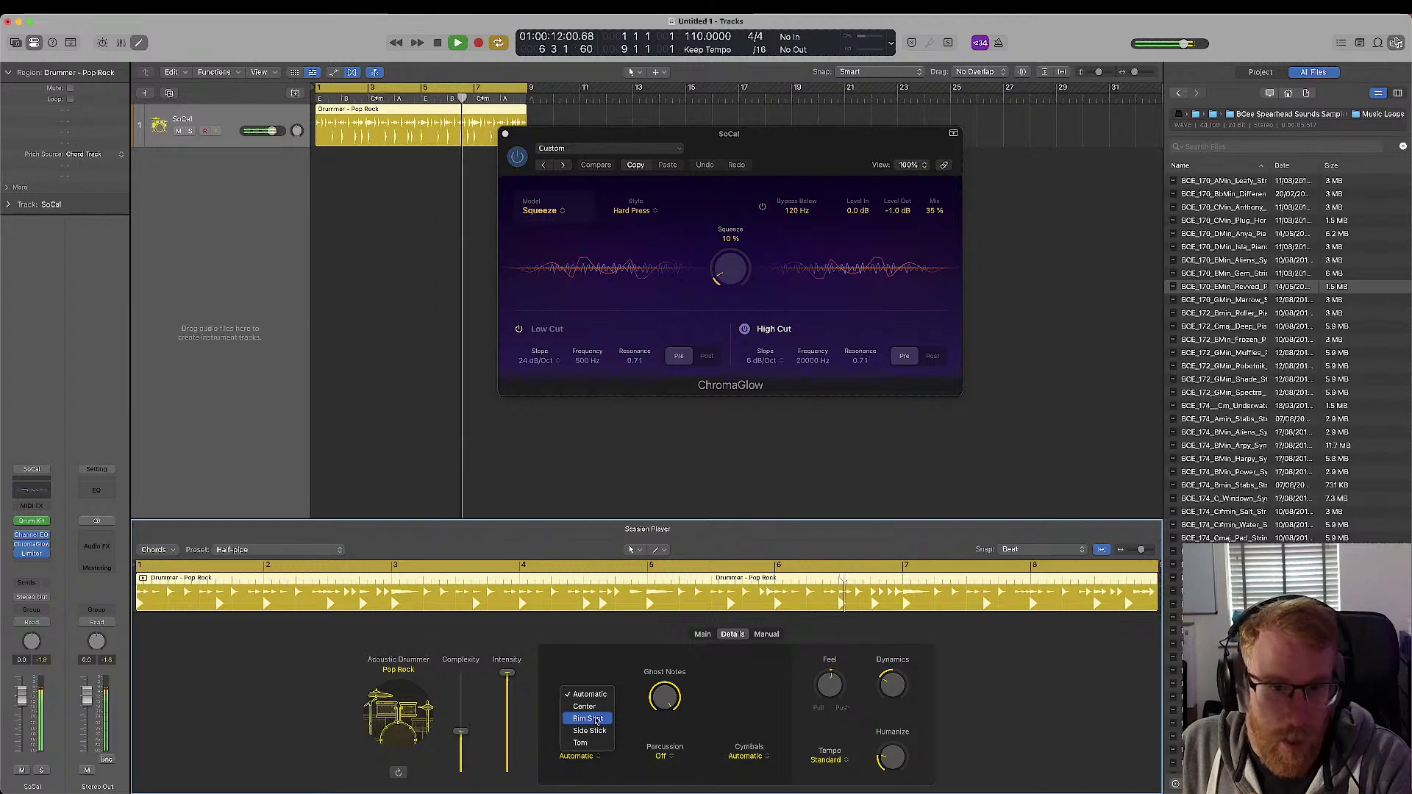
{"action": "left_click", "coordinate": [578, 757]}
{"action": "left_click", "coordinate": [578, 757]}
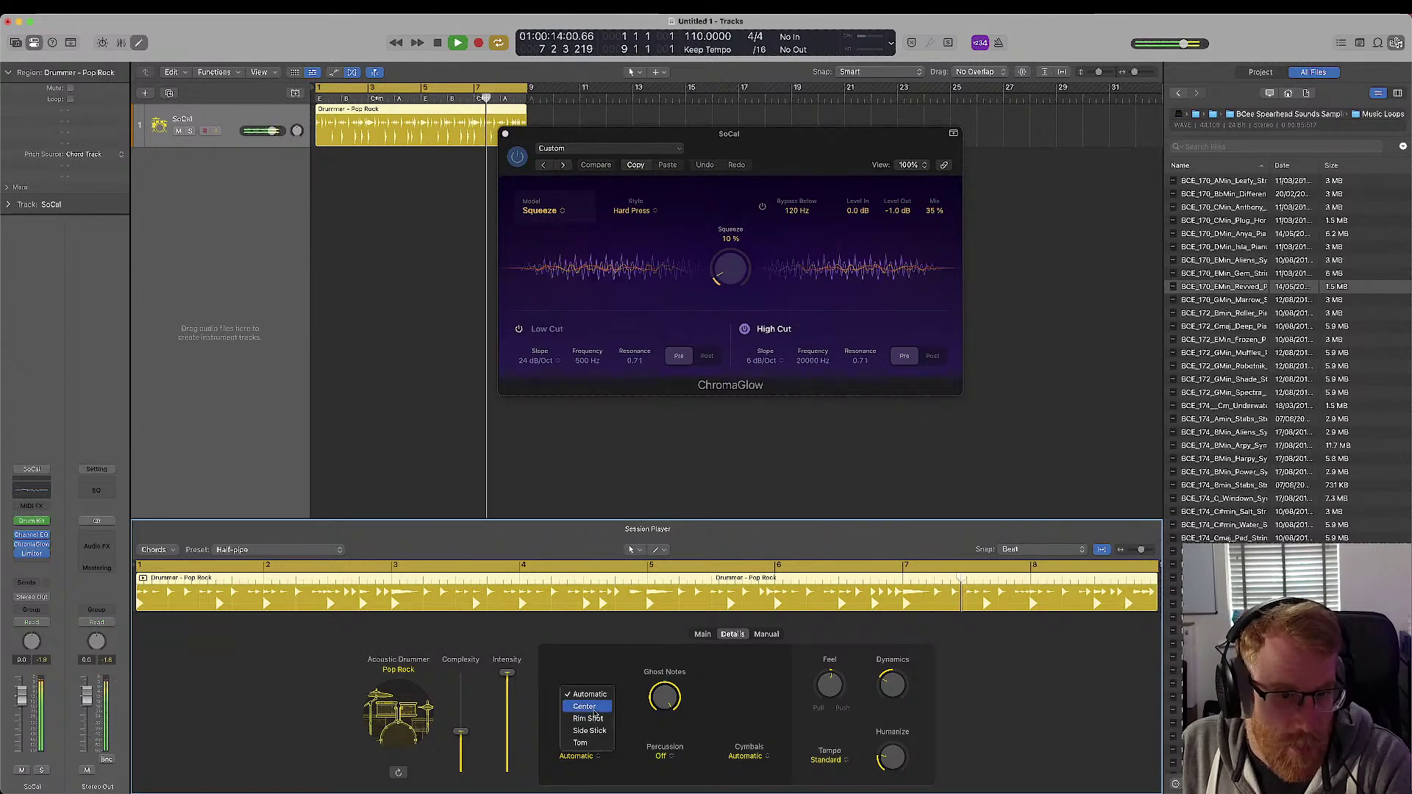
{"action": "left_click", "coordinate": [592, 719]}
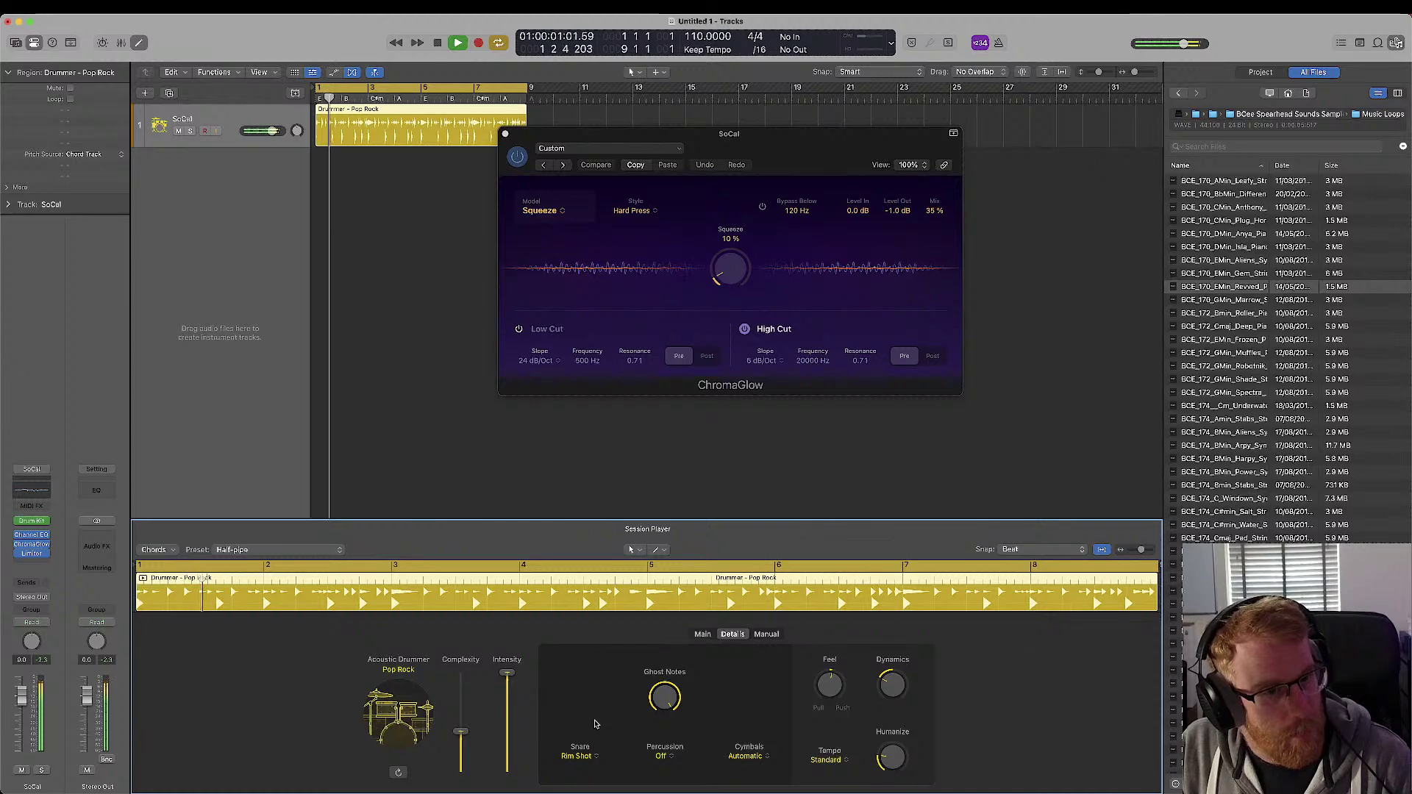
- Add Tambourine 2 as the drummer's percussion and listen to the region
{"action": "left_click", "coordinate": [660, 755]}
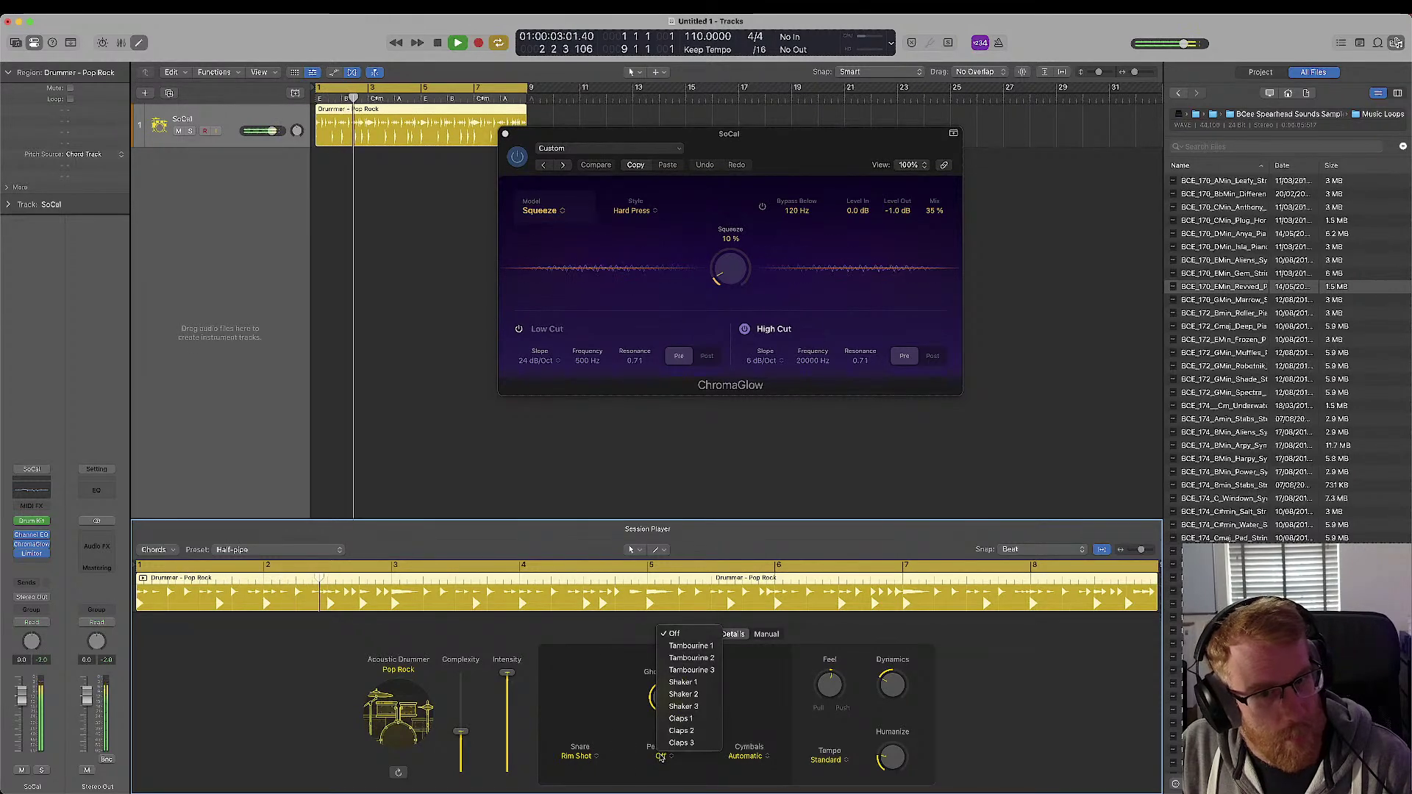
{"action": "left_click", "coordinate": [661, 753]}
{"action": "left_click", "coordinate": [661, 753]}
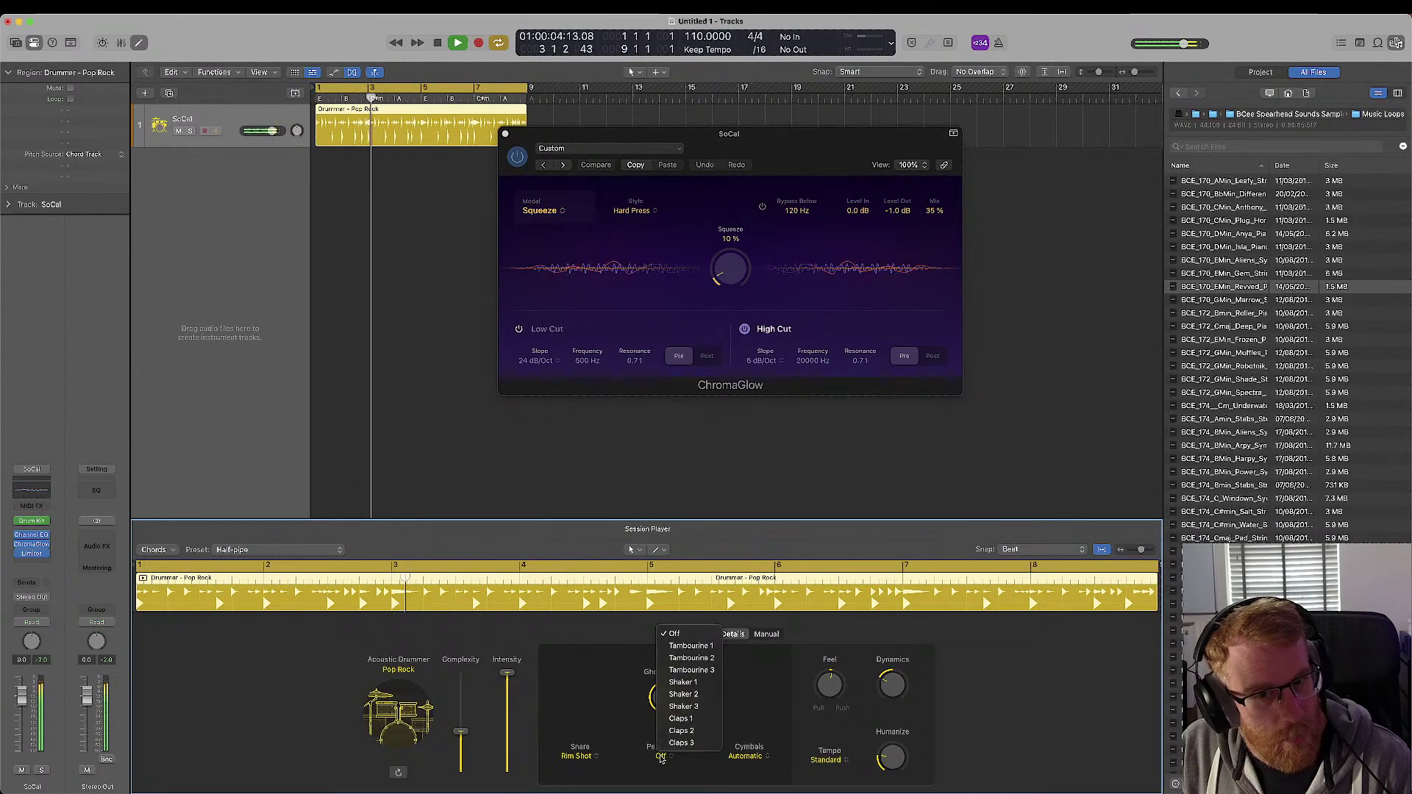
{"action": "left_click", "coordinate": [704, 658]}
{"action": "key", "text": "Return"}
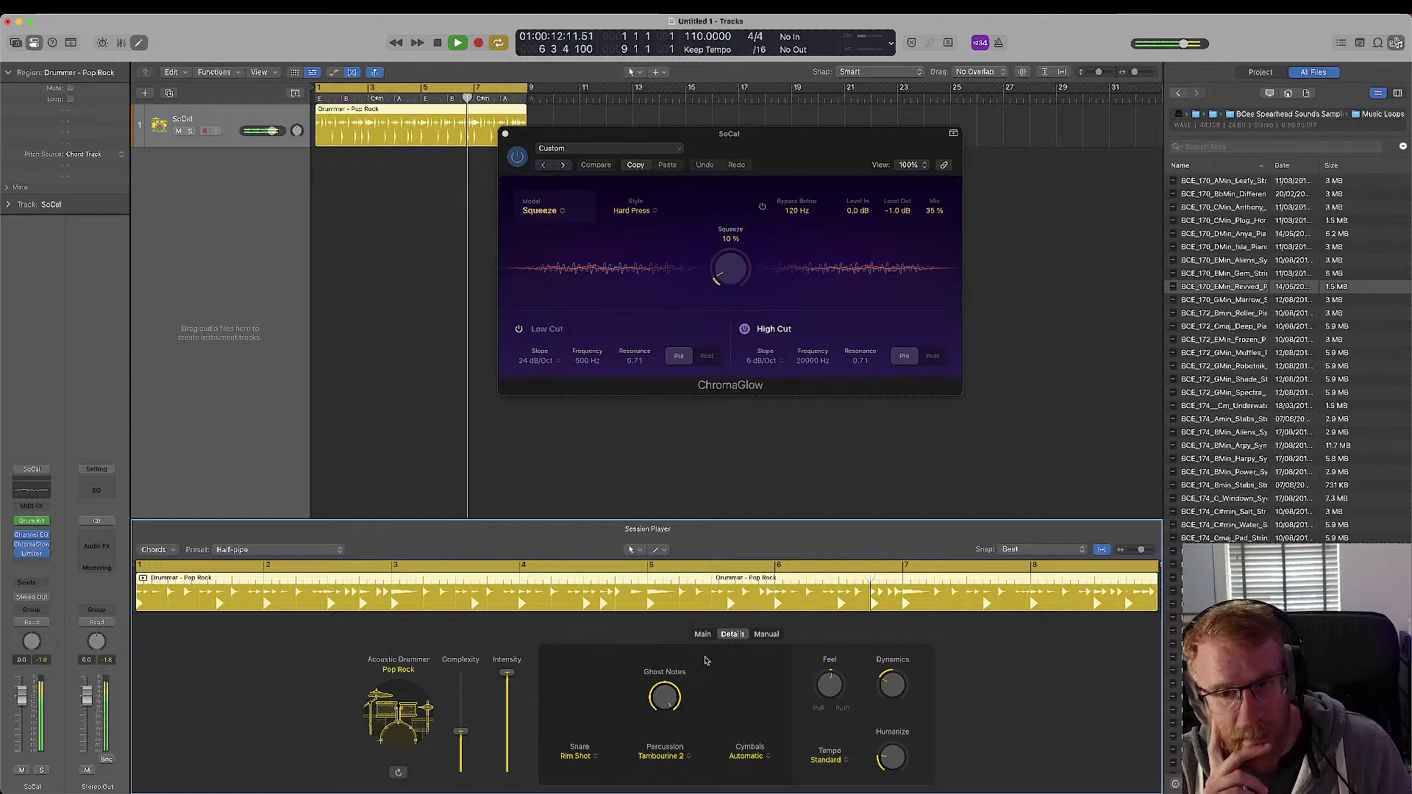
- Lower Ghost Notes to about the middle, audition Crash 1 as the Cymbals sound, and stop playback
{"action": "left_click_drag", "start_coordinate": [670, 703], "coordinate": [671, 761]}
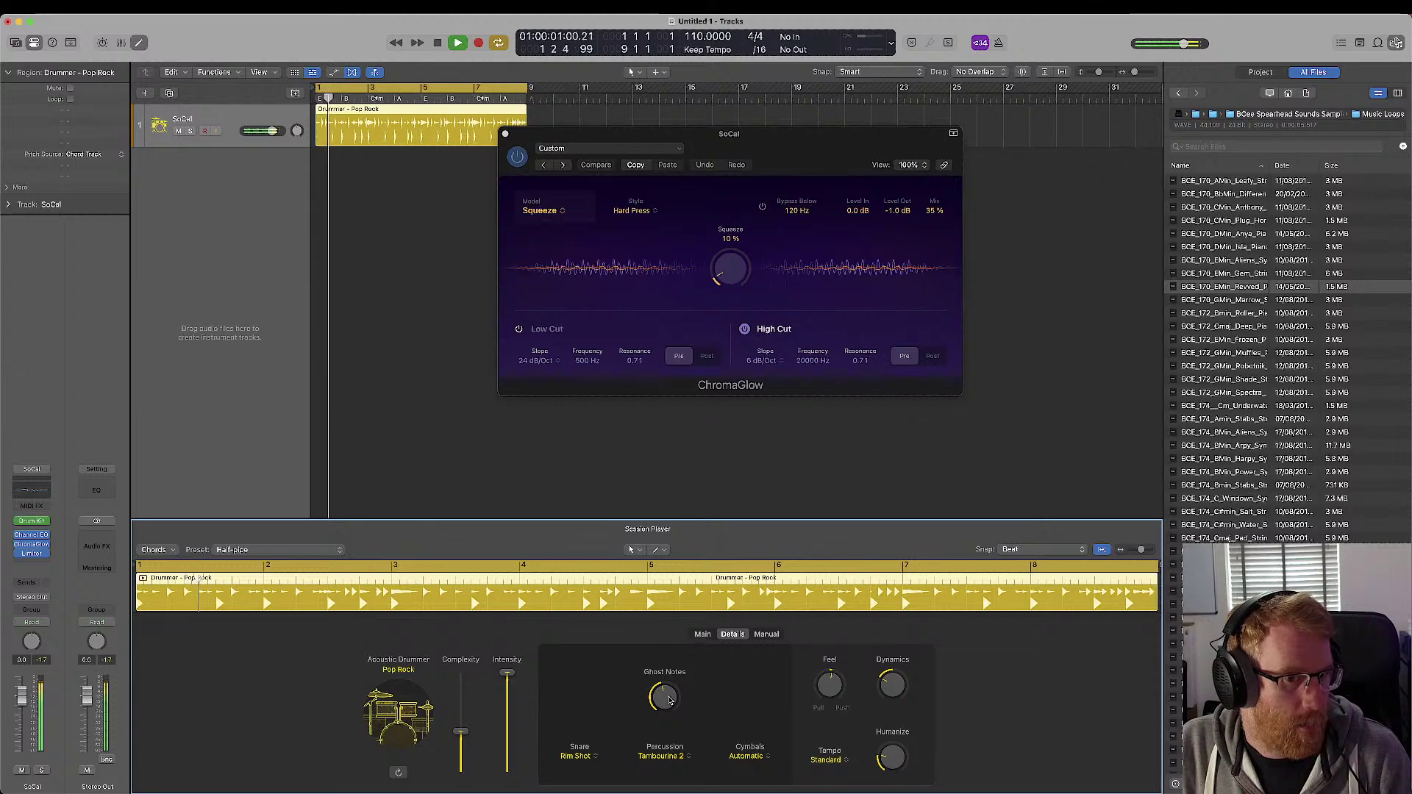
{"action": "left_click", "coordinate": [769, 754]}
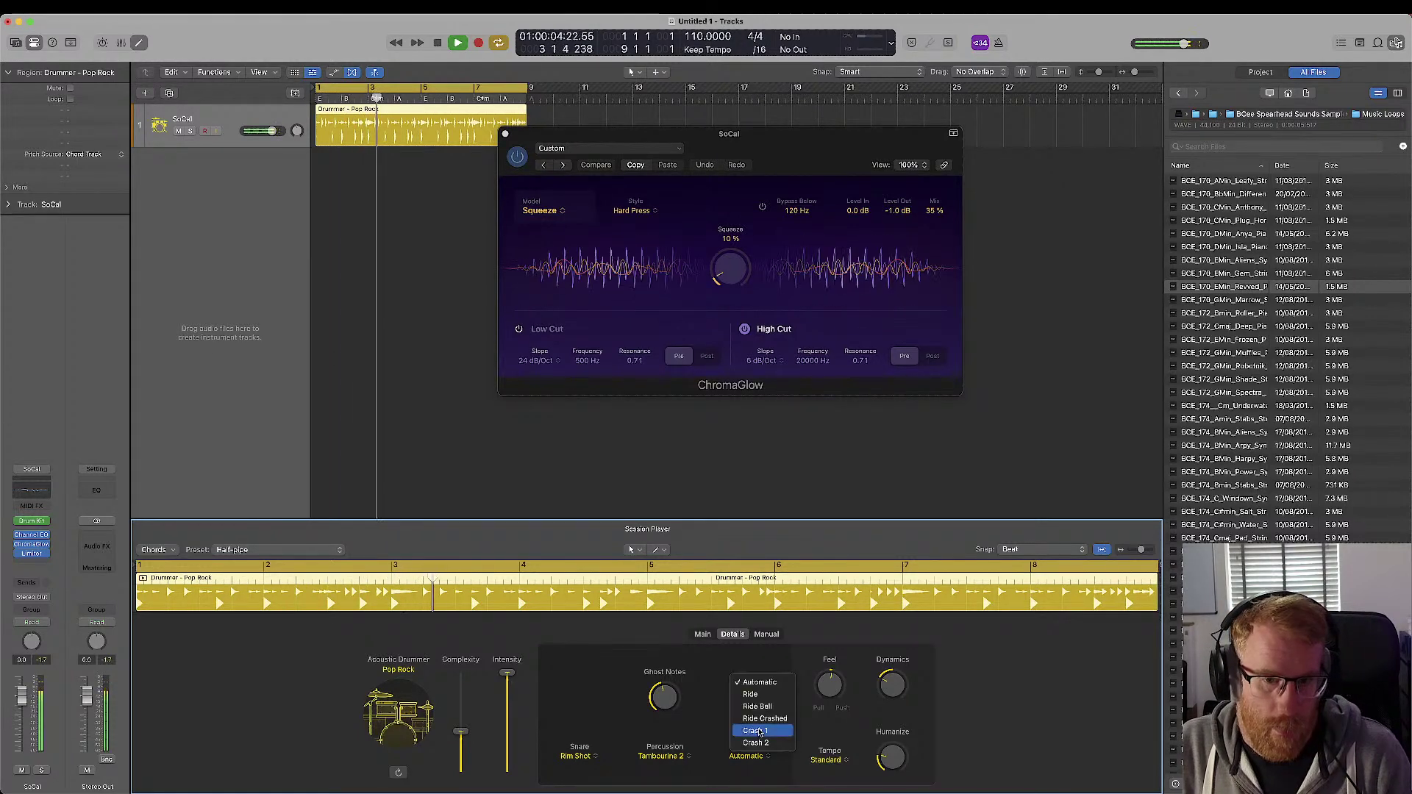
{"action": "left_click", "coordinate": [758, 731]}
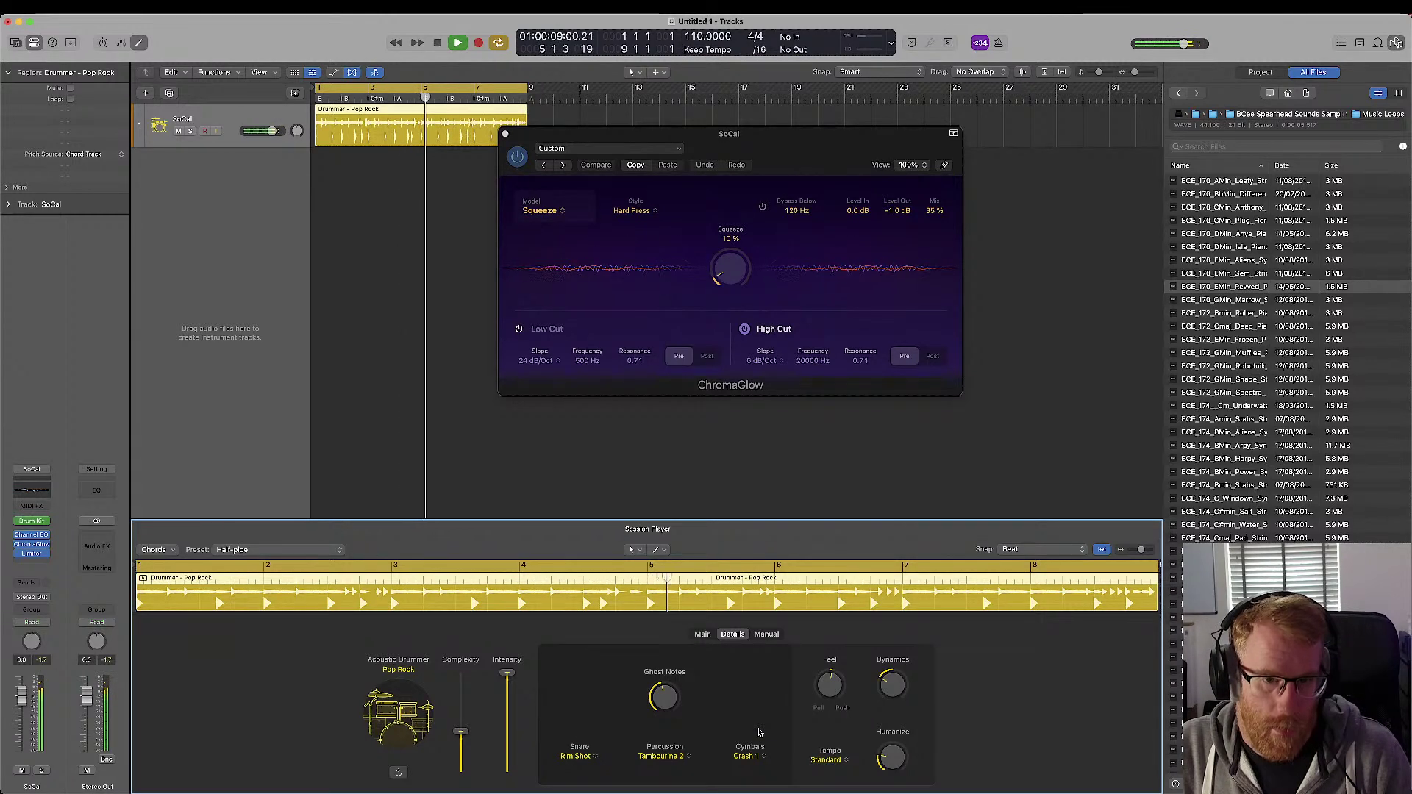
{"action": "key", "text": "space"}
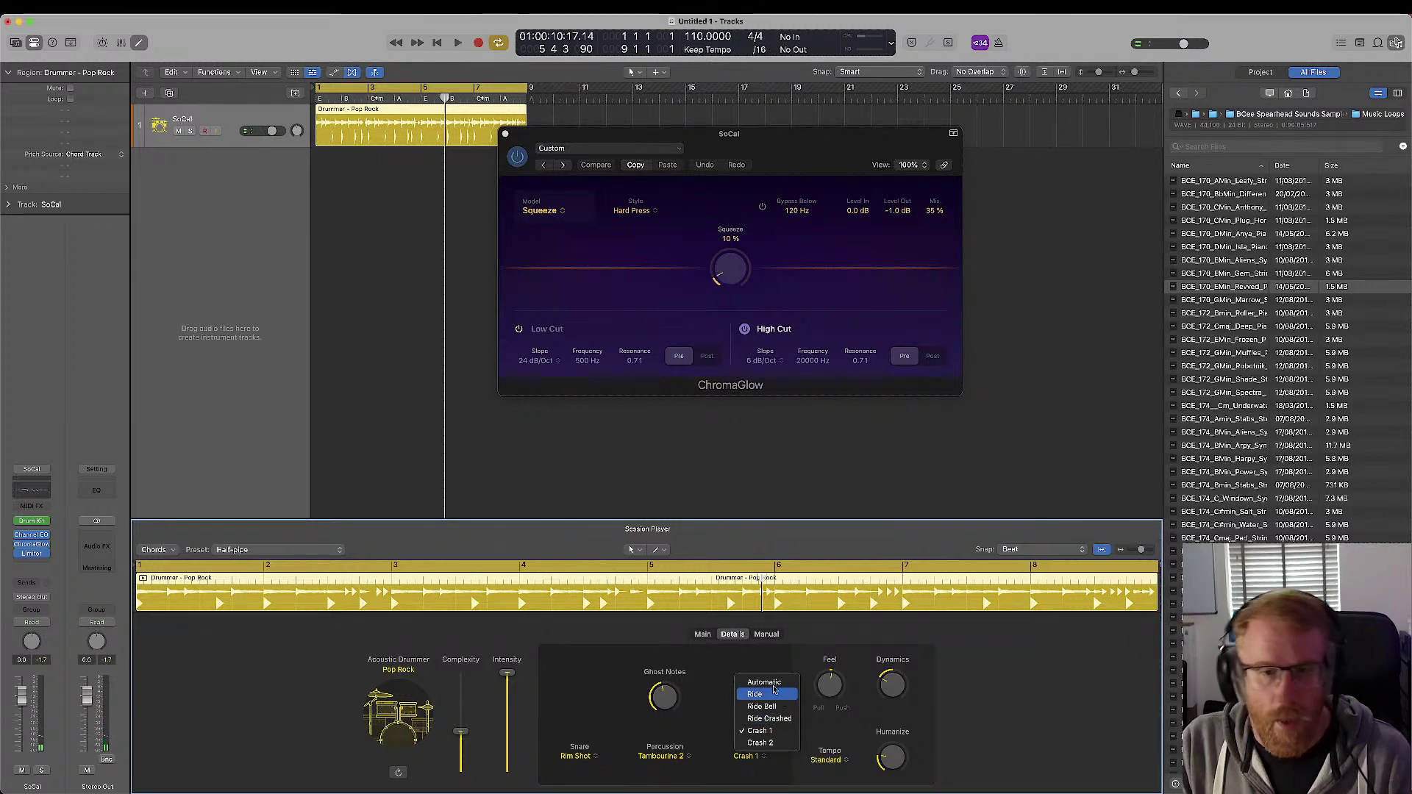
- Review the main cymbal patterns, set the Cymbals sound to Ride Bell, and play the region
{"action": "left_click", "coordinate": [702, 634]}
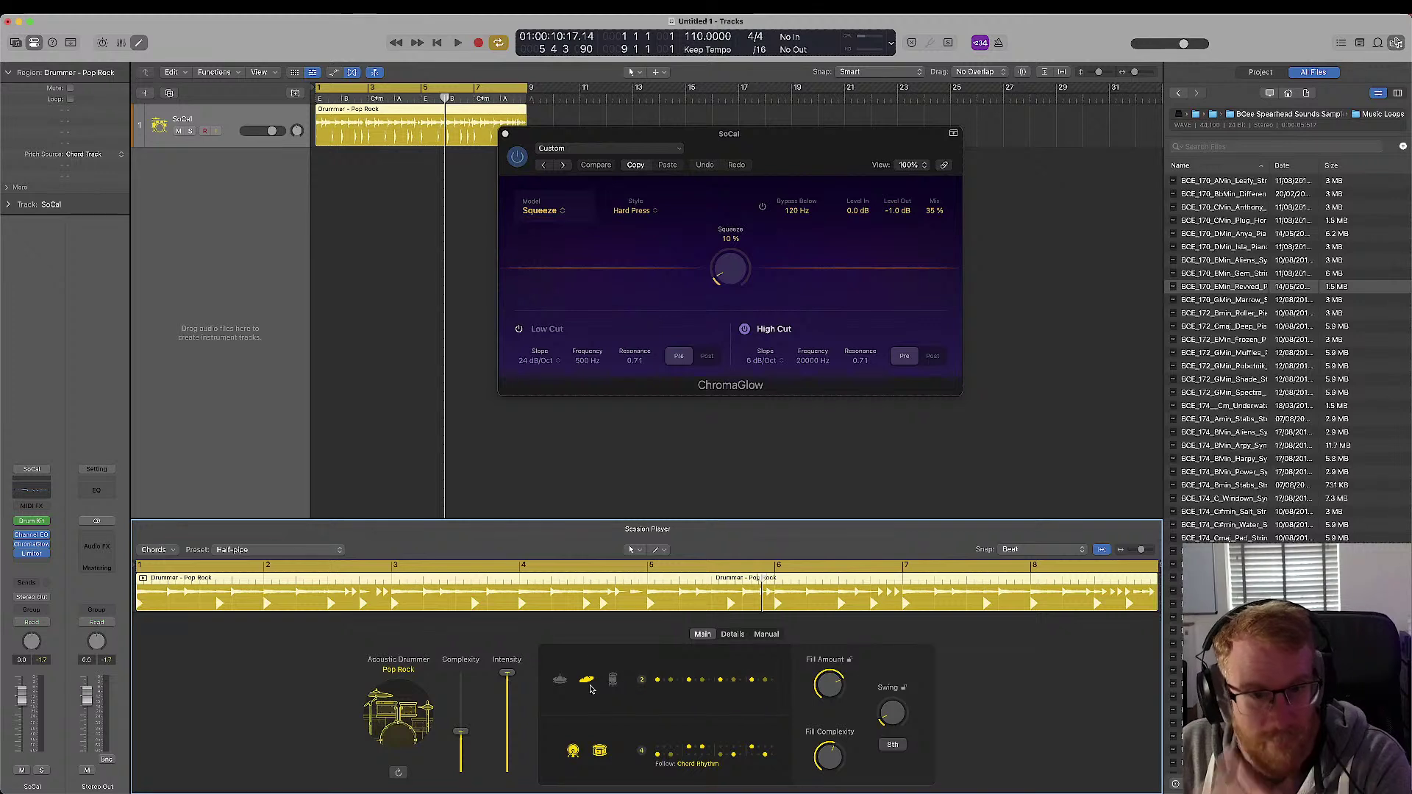
{"action": "left_click", "coordinate": [681, 685]}
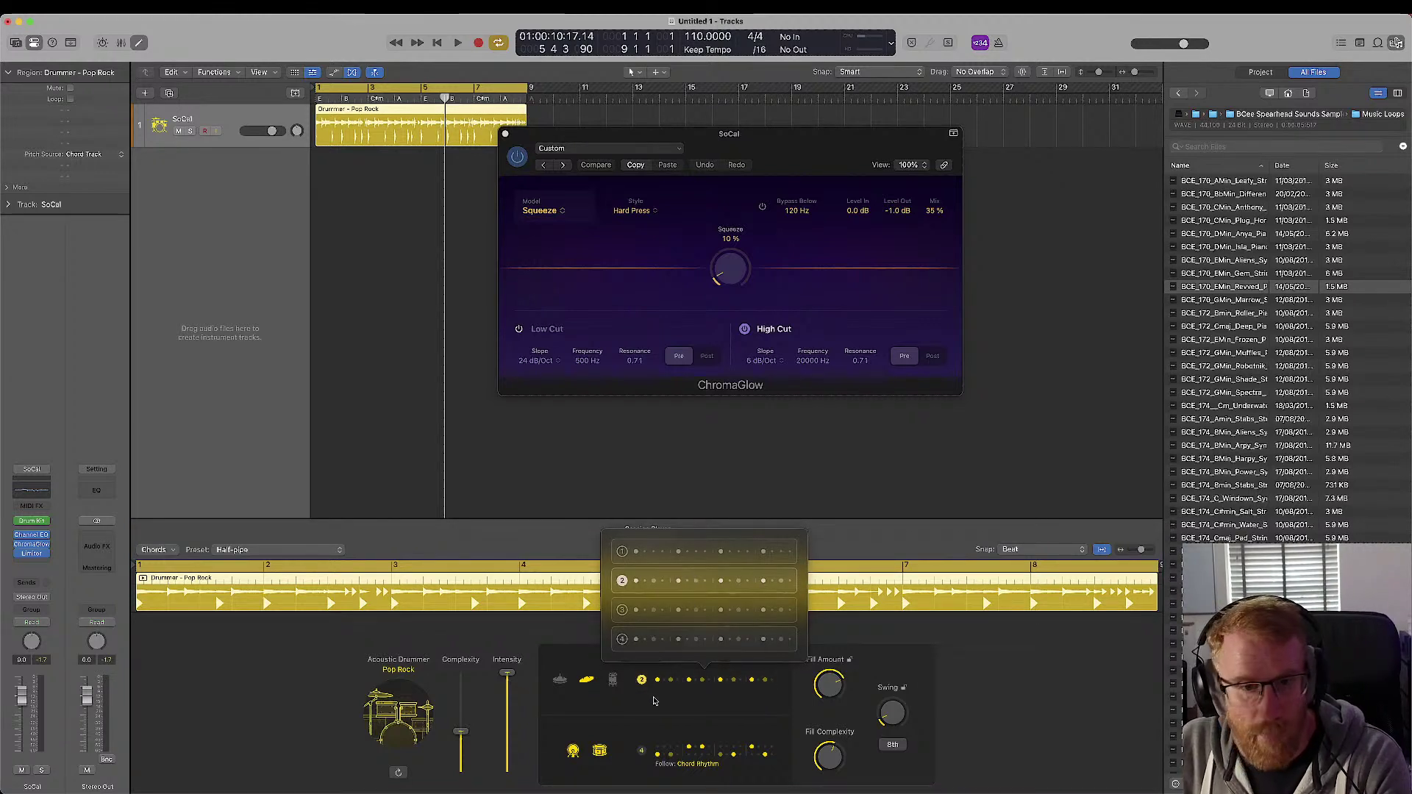
{"action": "left_click", "coordinate": [693, 660]}
{"action": "left_click", "coordinate": [733, 634]}
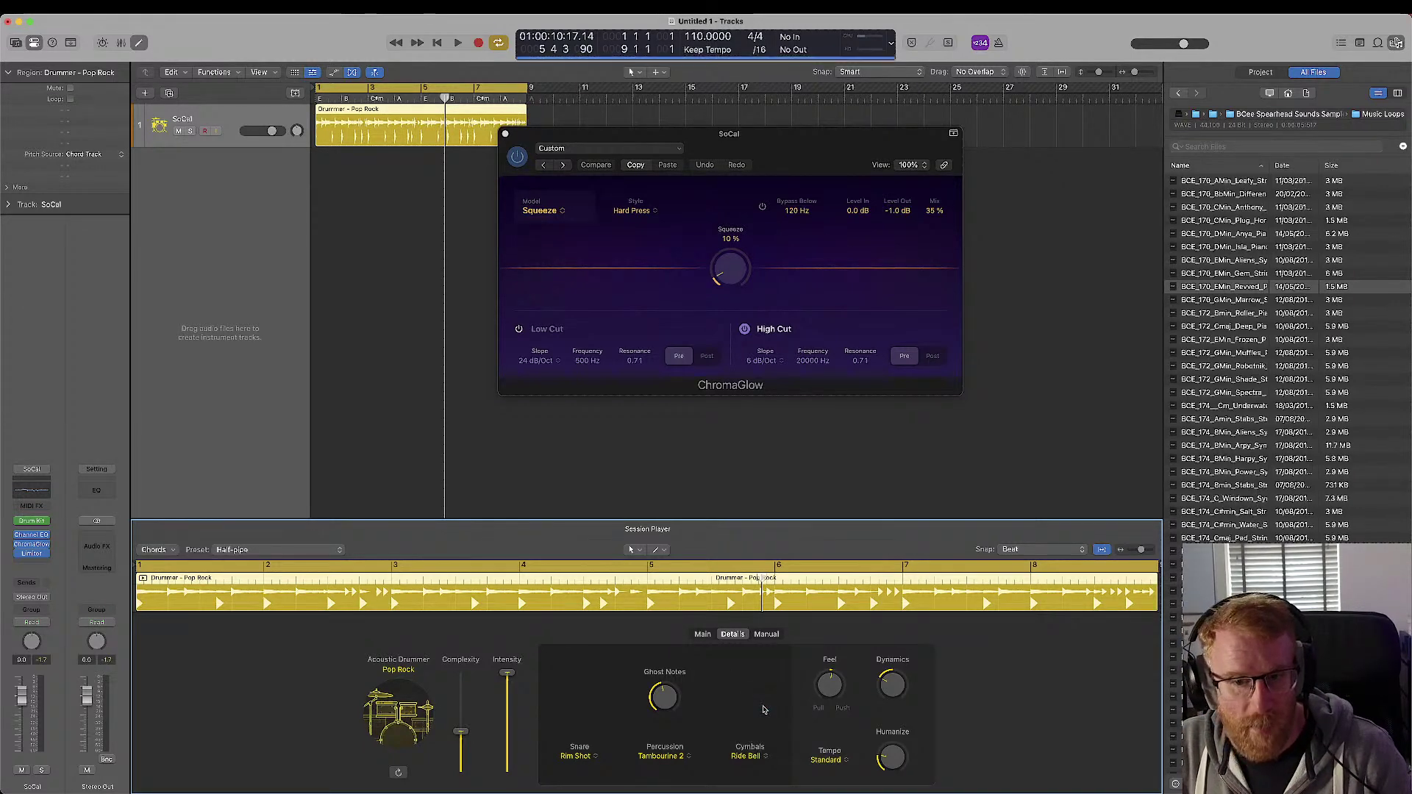
{"action": "key", "text": "space"}
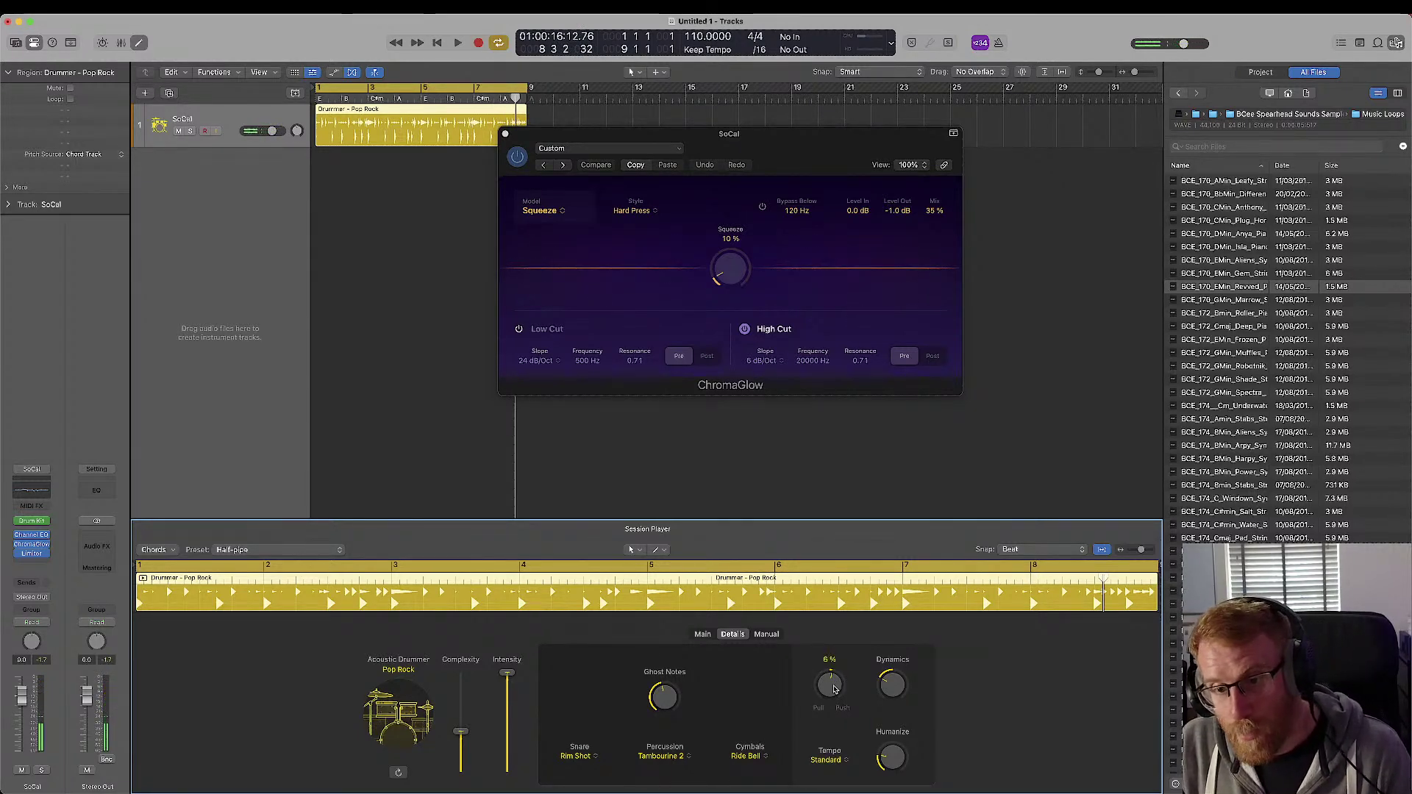
- Try the drummer's Swing between 50% and 78%, comparing the note timing, and set it to 51%
{"action": "left_click", "coordinate": [703, 634]}
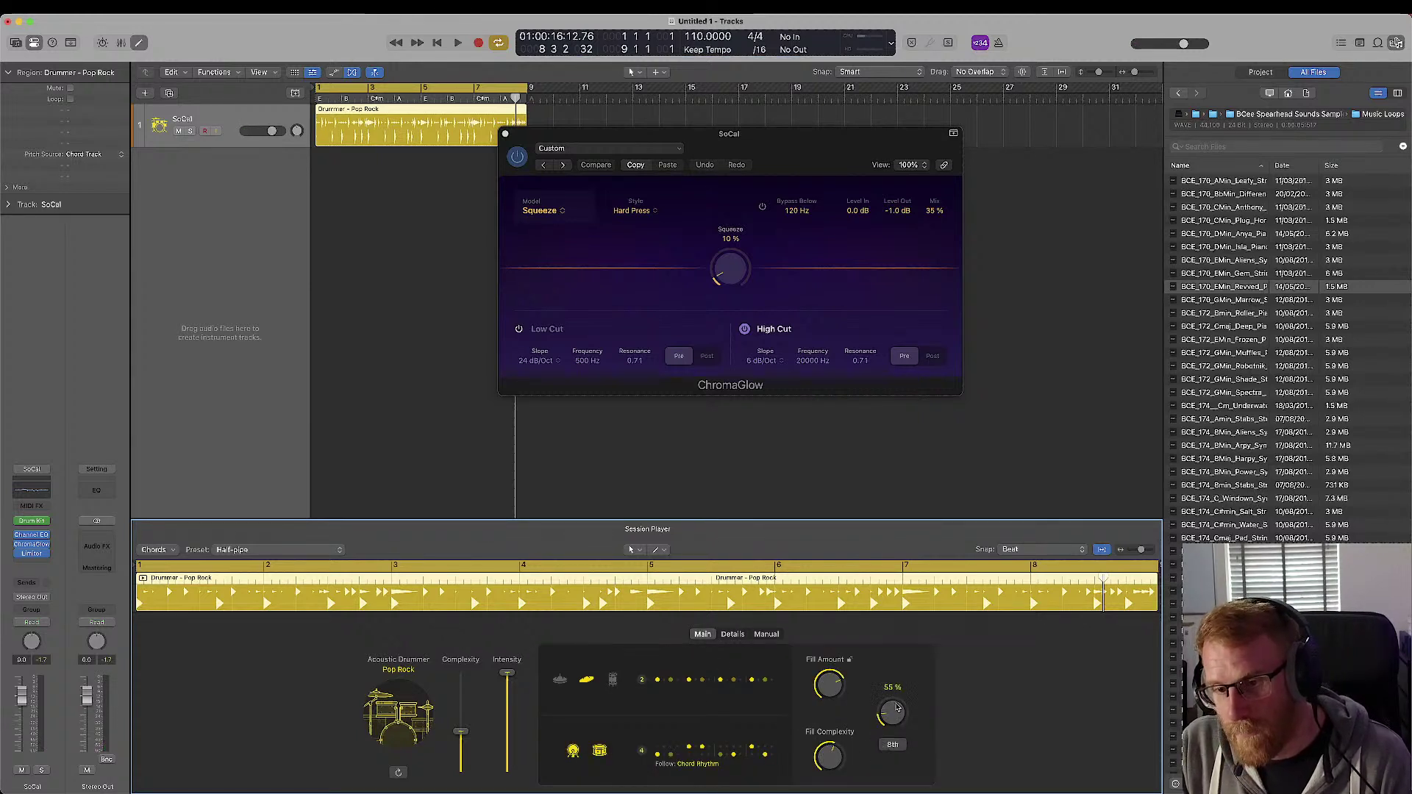
{"action": "left_click_drag", "start_coordinate": [900, 576], "coordinate": [904, 548]}
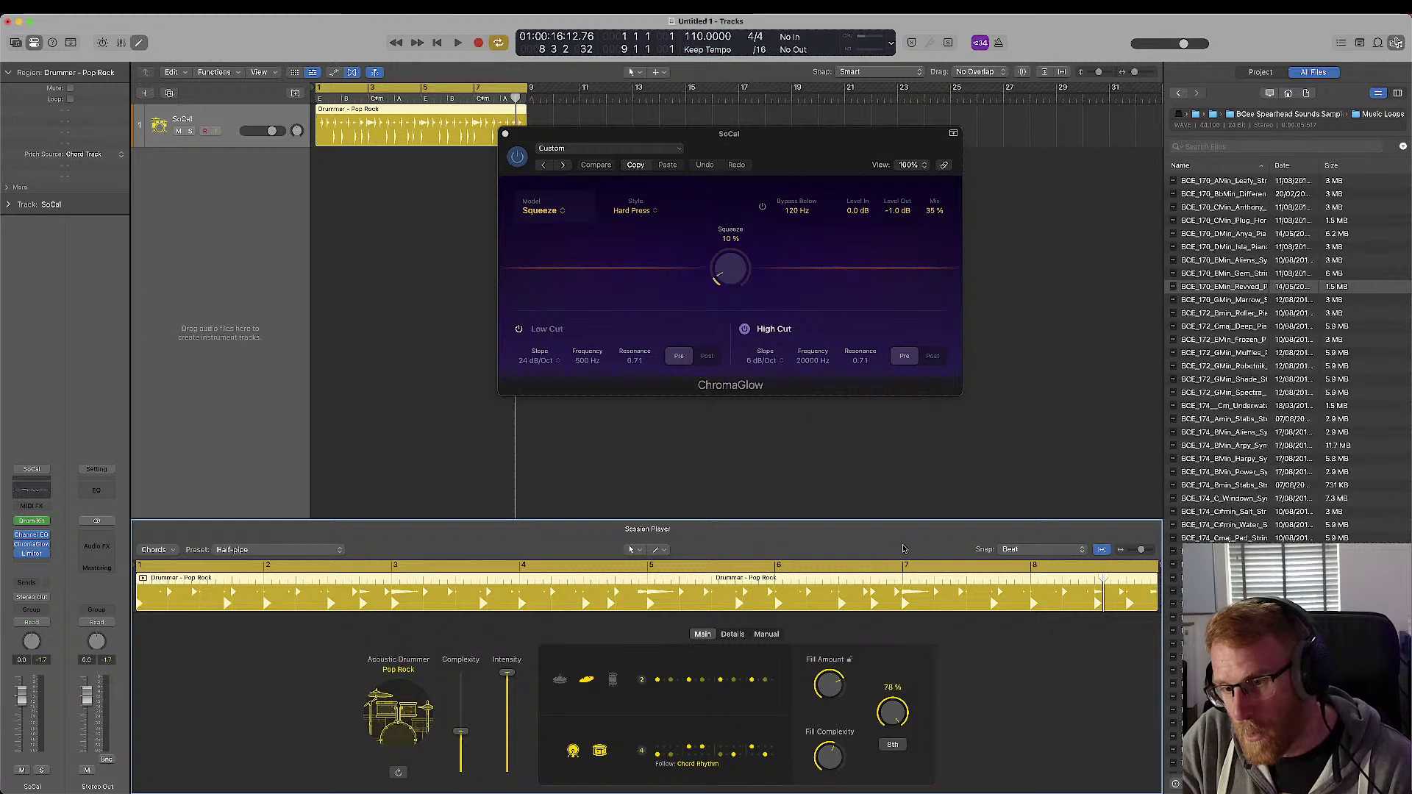
{"action": "left_click_drag", "start_coordinate": [899, 684], "coordinate": [912, 610]}
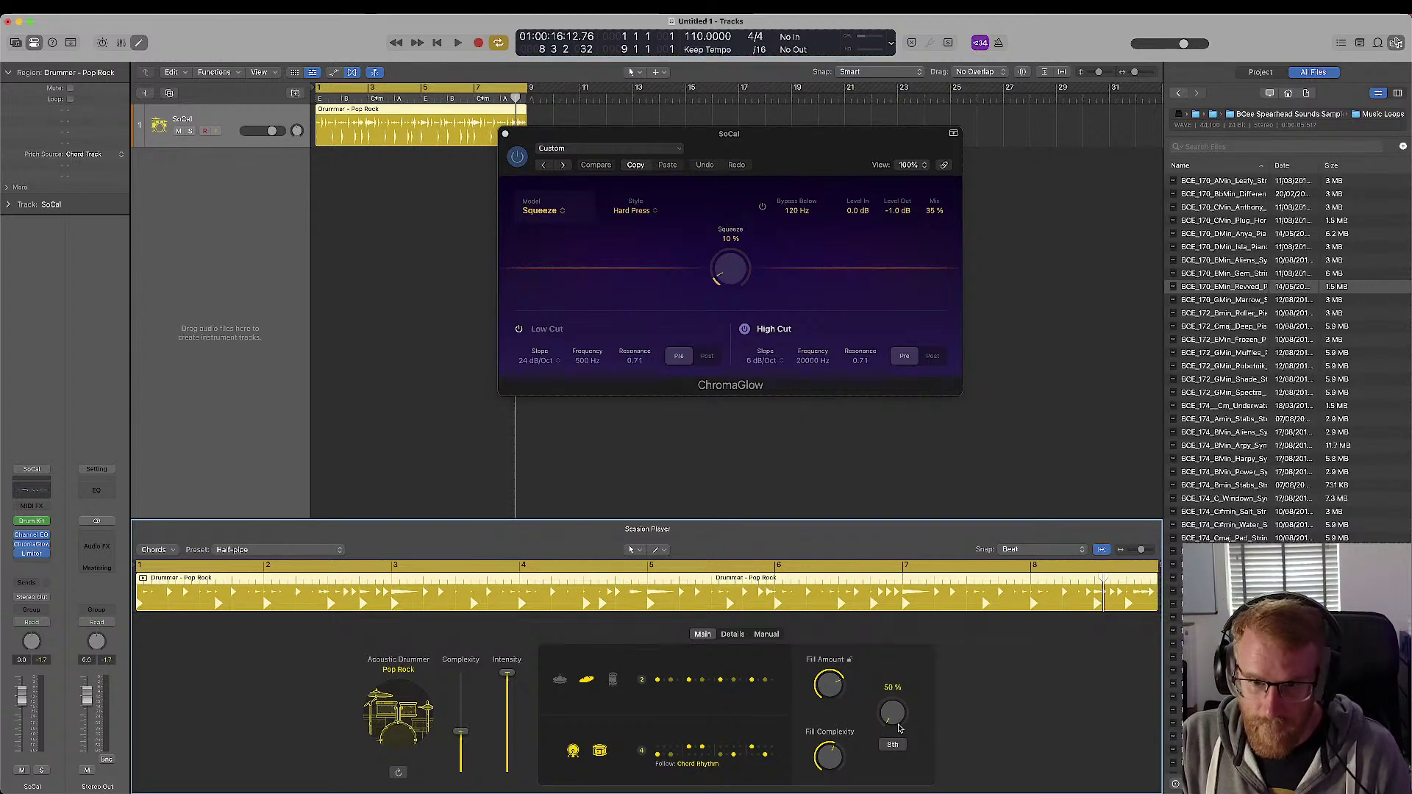
{"action": "left_click_drag", "start_coordinate": [894, 722], "coordinate": [890, 525]}
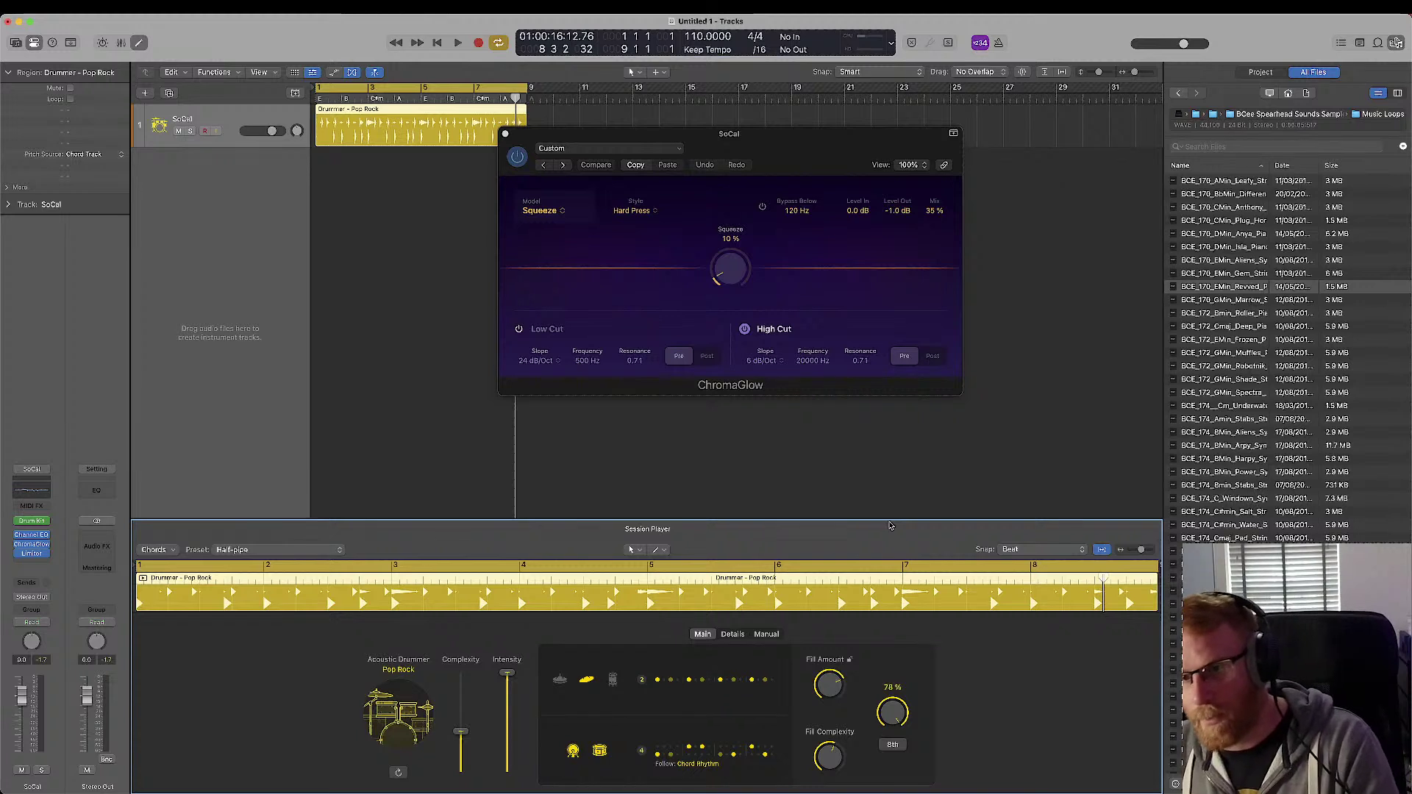
{"action": "left_click_drag", "start_coordinate": [892, 712], "coordinate": [895, 716]}
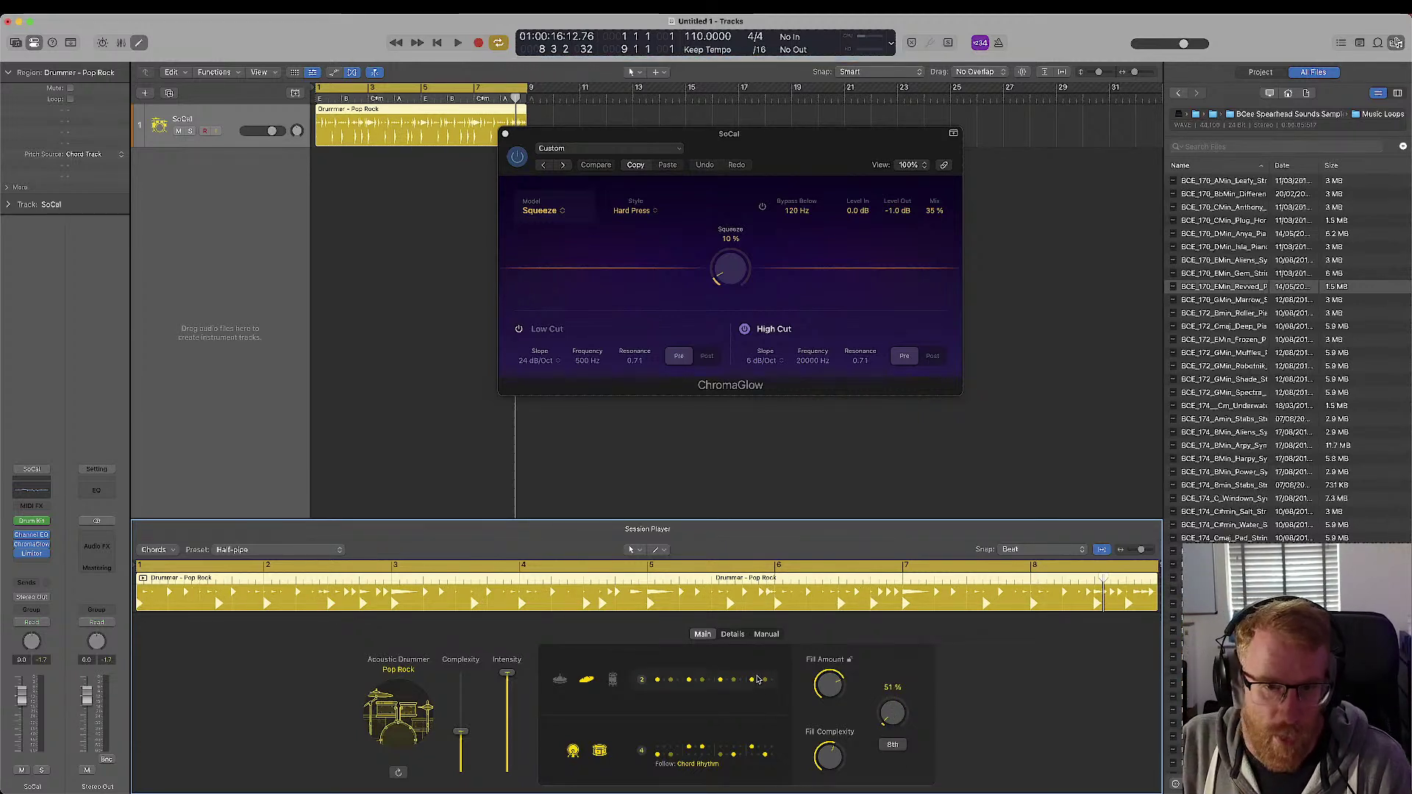
- Audition the drummer's Feel at 84% and -48%, set it to -38%, and stop playback after listening
{"action": "left_click", "coordinate": [731, 634]}
{"action": "key", "text": "space"}
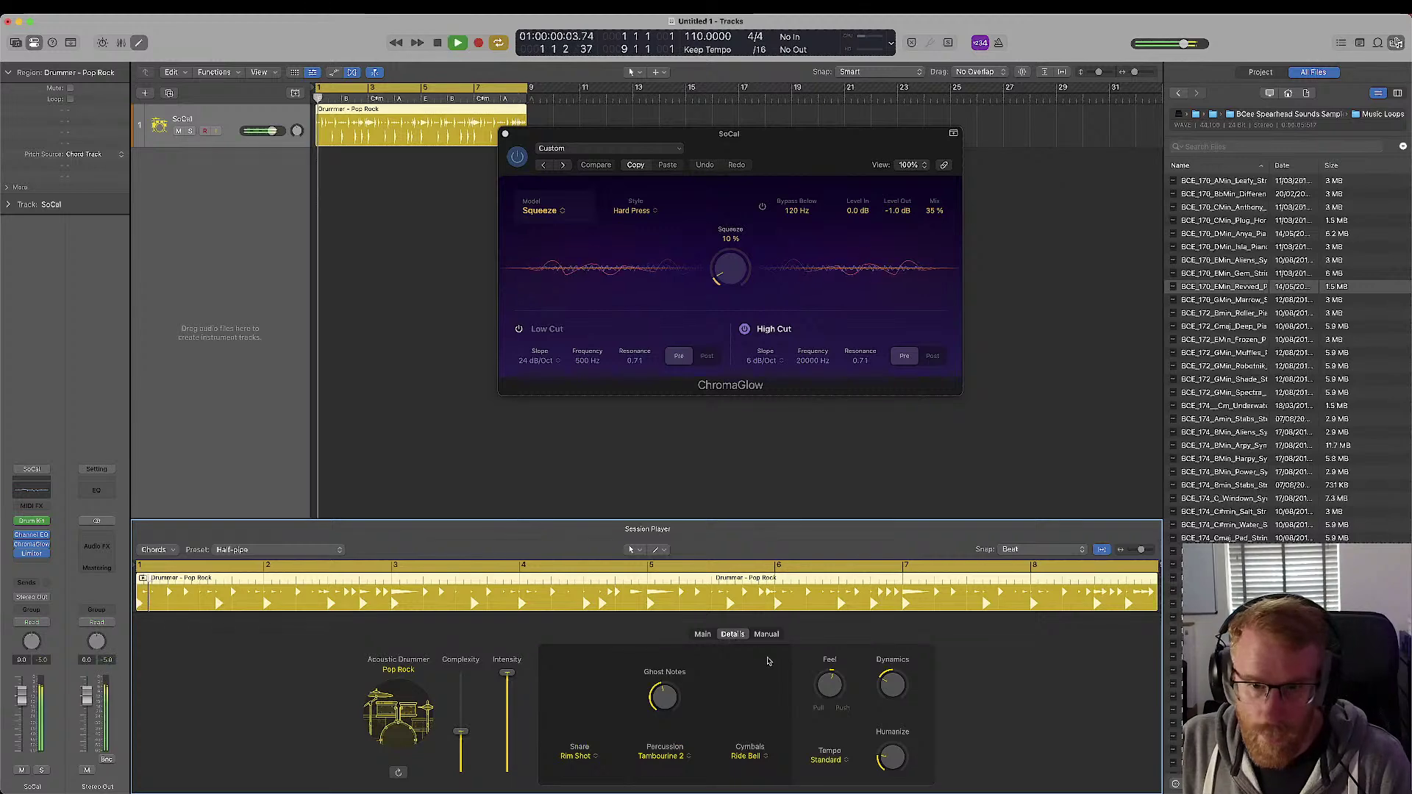
{"action": "mouse_move", "coordinate": [835, 675]}
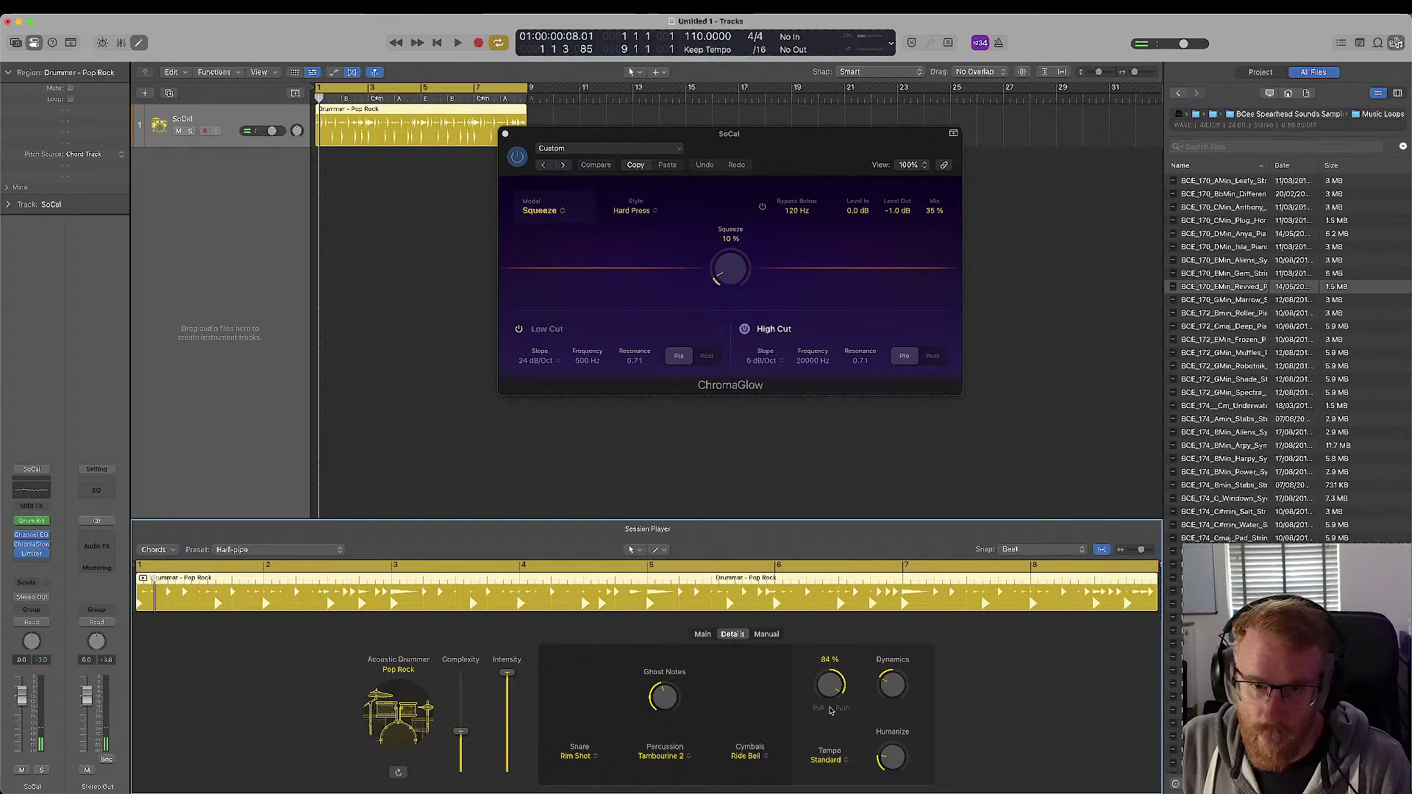
{"action": "left_click_drag", "start_coordinate": [828, 767], "coordinate": [830, 793]}
{"action": "key", "text": "space"}
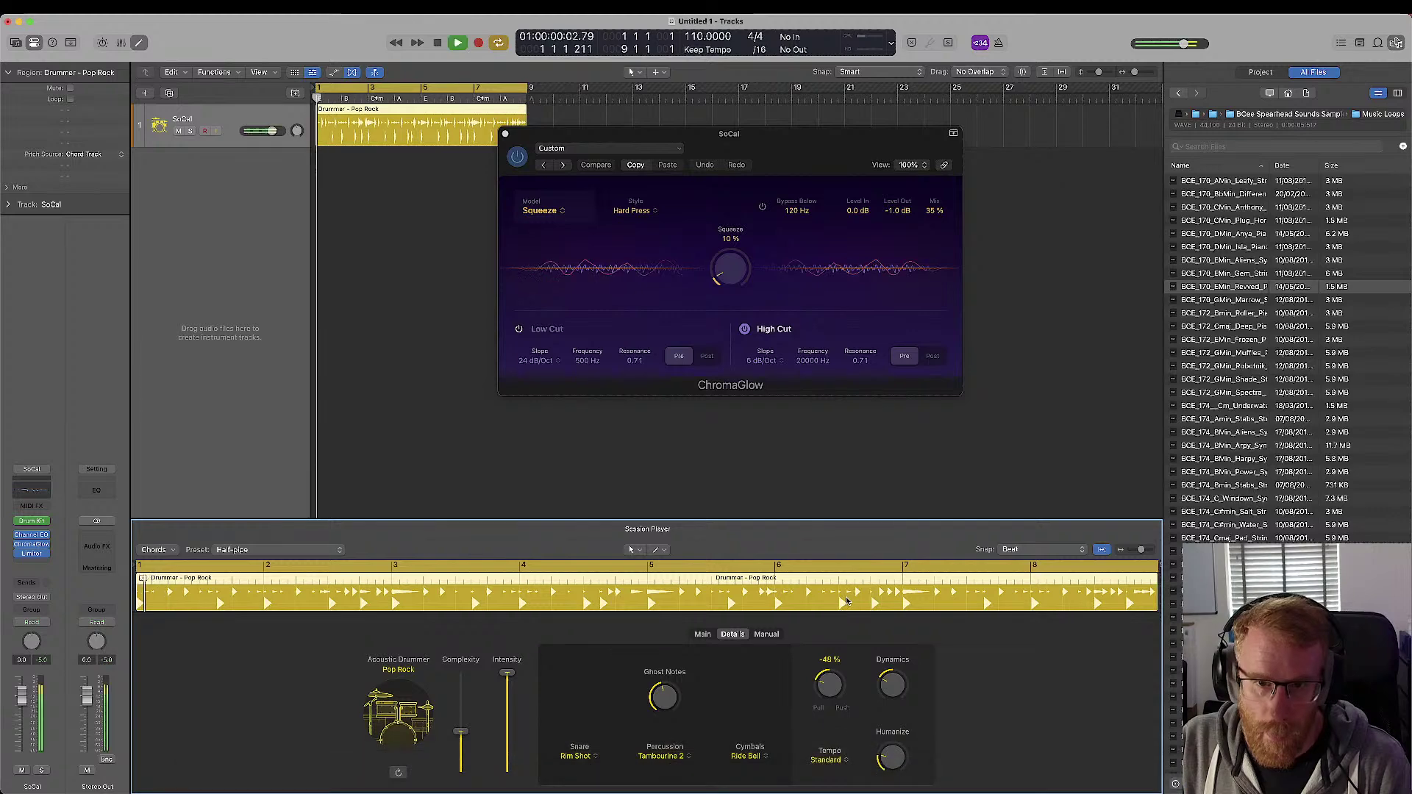
{"action": "mouse_move", "coordinate": [667, 701]}
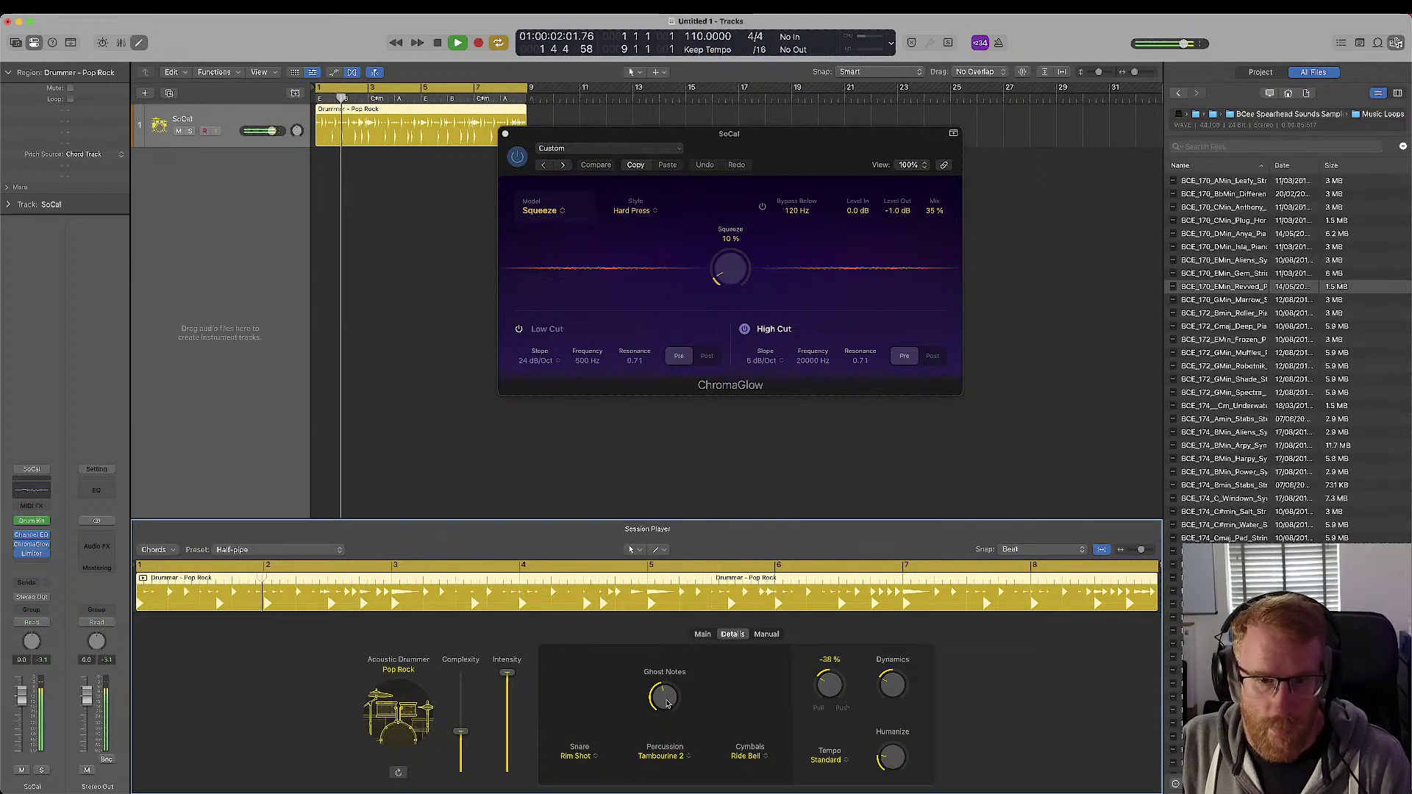
{"action": "left_click_drag", "start_coordinate": [667, 701], "coordinate": [669, 702]}
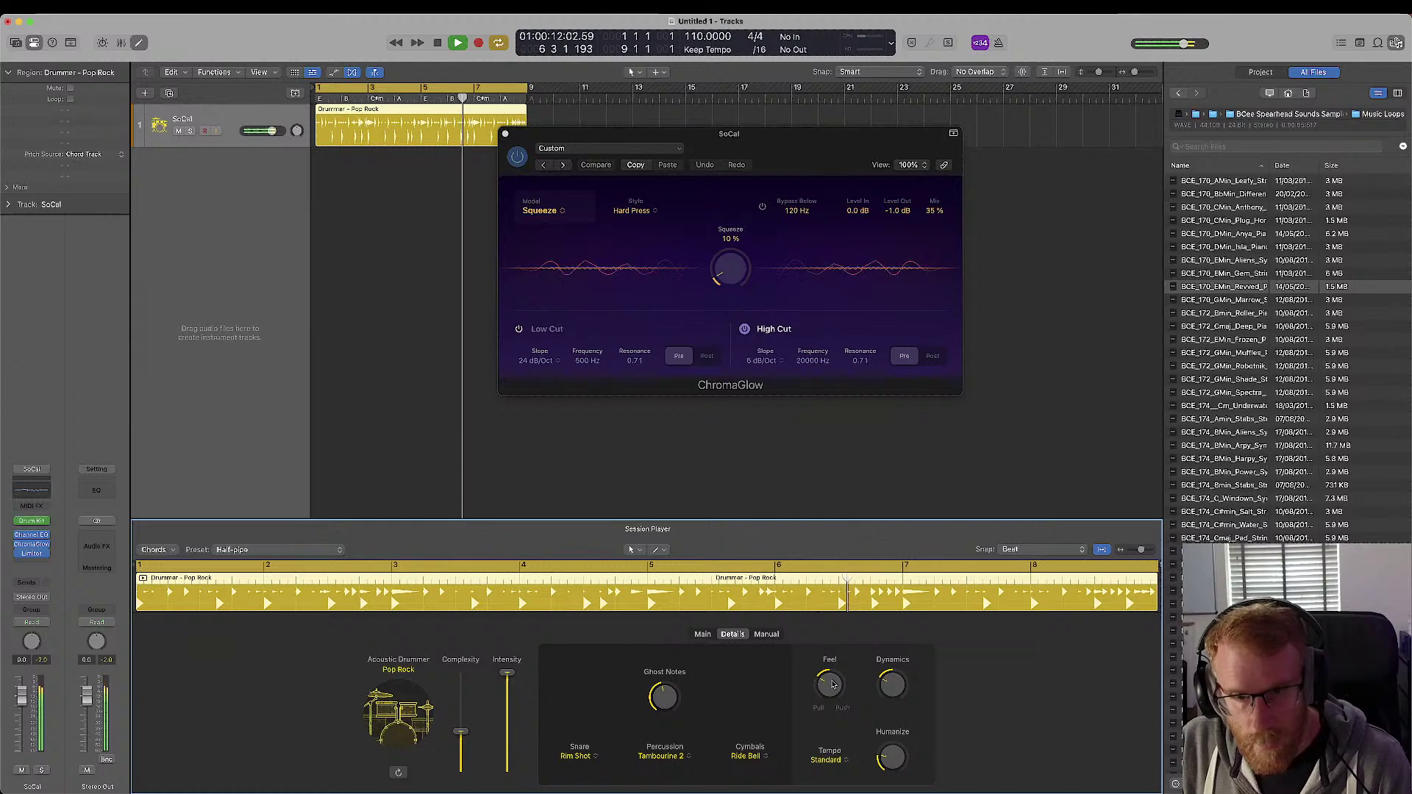
{"action": "key", "text": "space"}
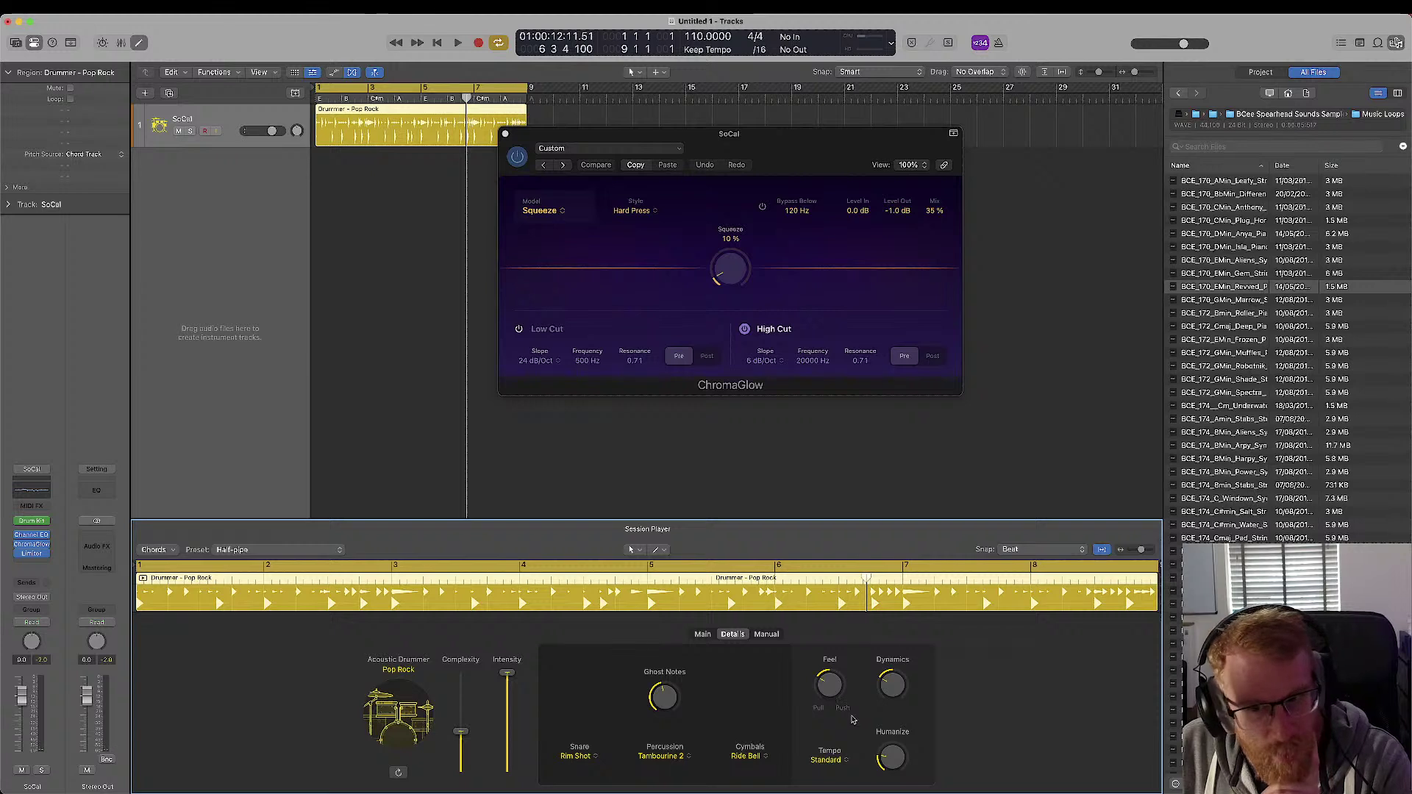
- Compare the drummer's Feel with its Swing settings, trying Feel between -71% and 49%, and set Feel to -51%
{"action": "left_click", "coordinate": [702, 635]}
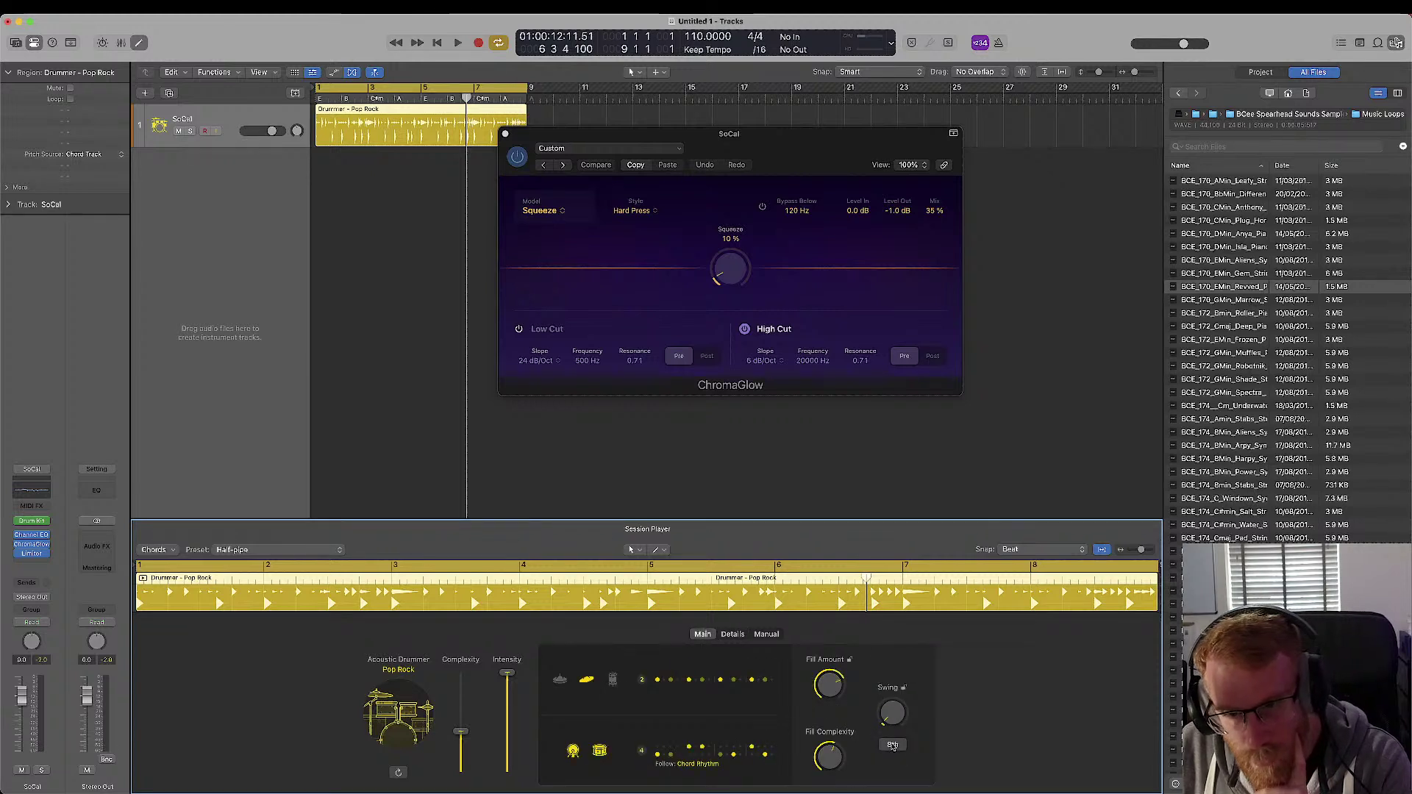
{"action": "left_click", "coordinate": [735, 635]}
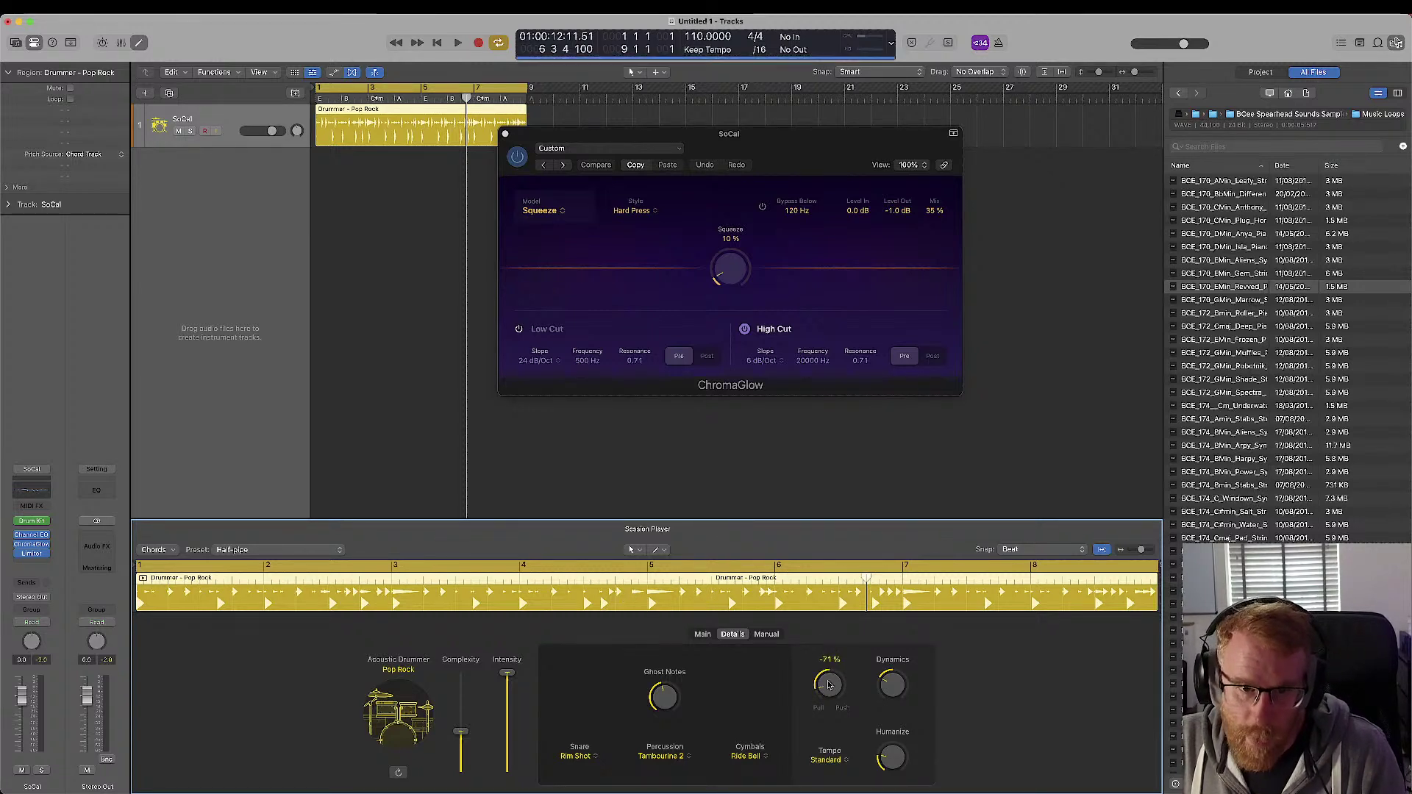
{"action": "left_click_drag", "start_coordinate": [829, 684], "coordinate": [836, 709]}
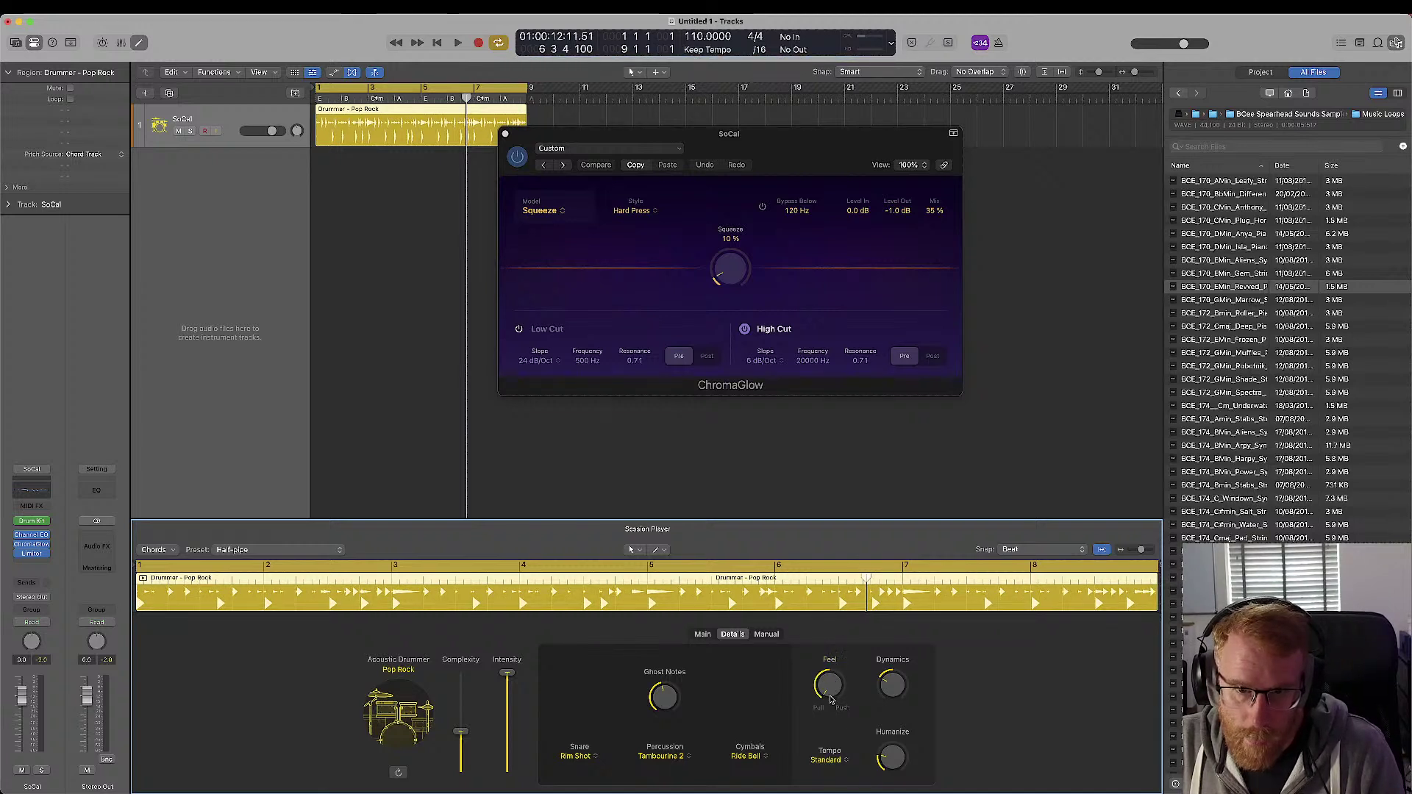
{"action": "left_click", "coordinate": [702, 634]}
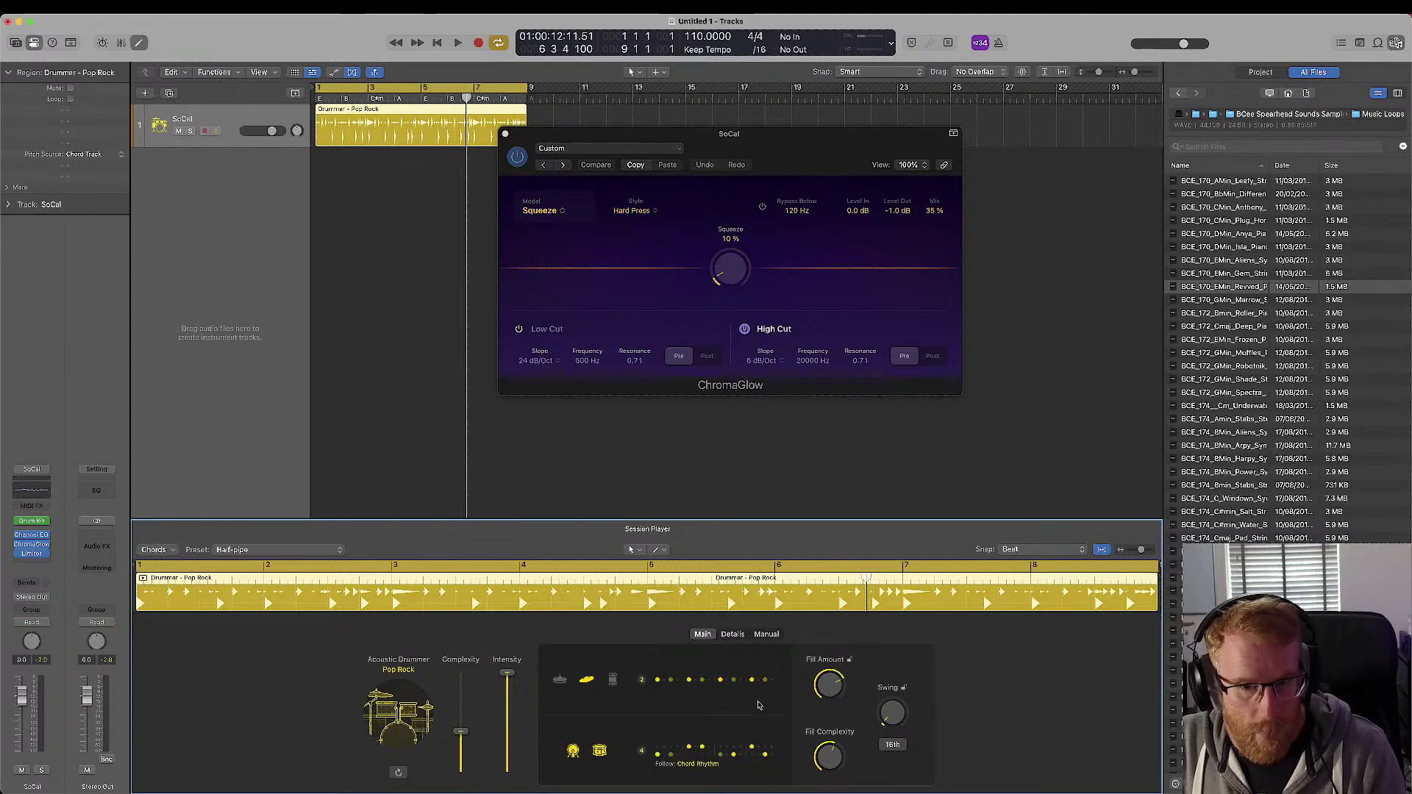
{"action": "left_click", "coordinate": [733, 634]}
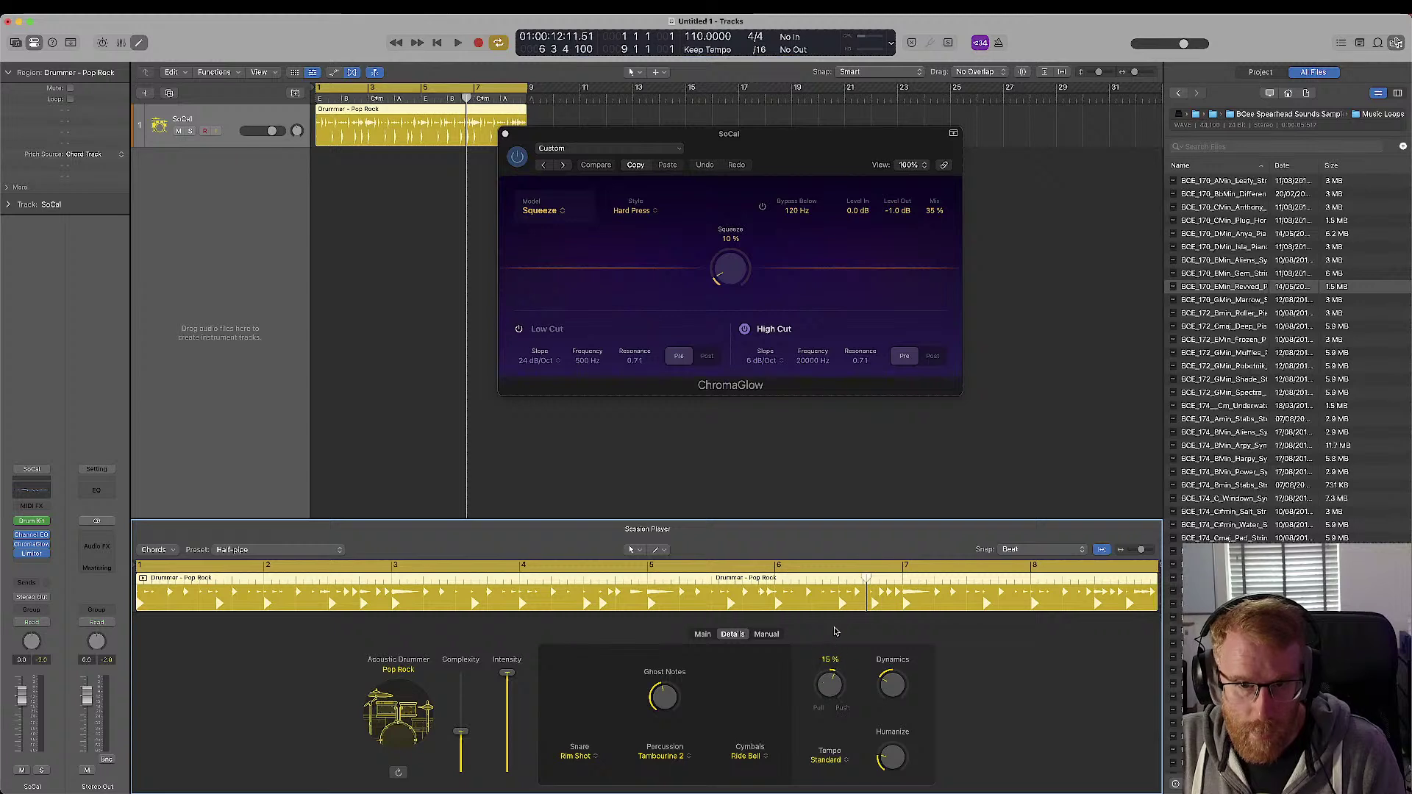
{"action": "left_click_drag", "start_coordinate": [842, 695], "coordinate": [841, 686]}
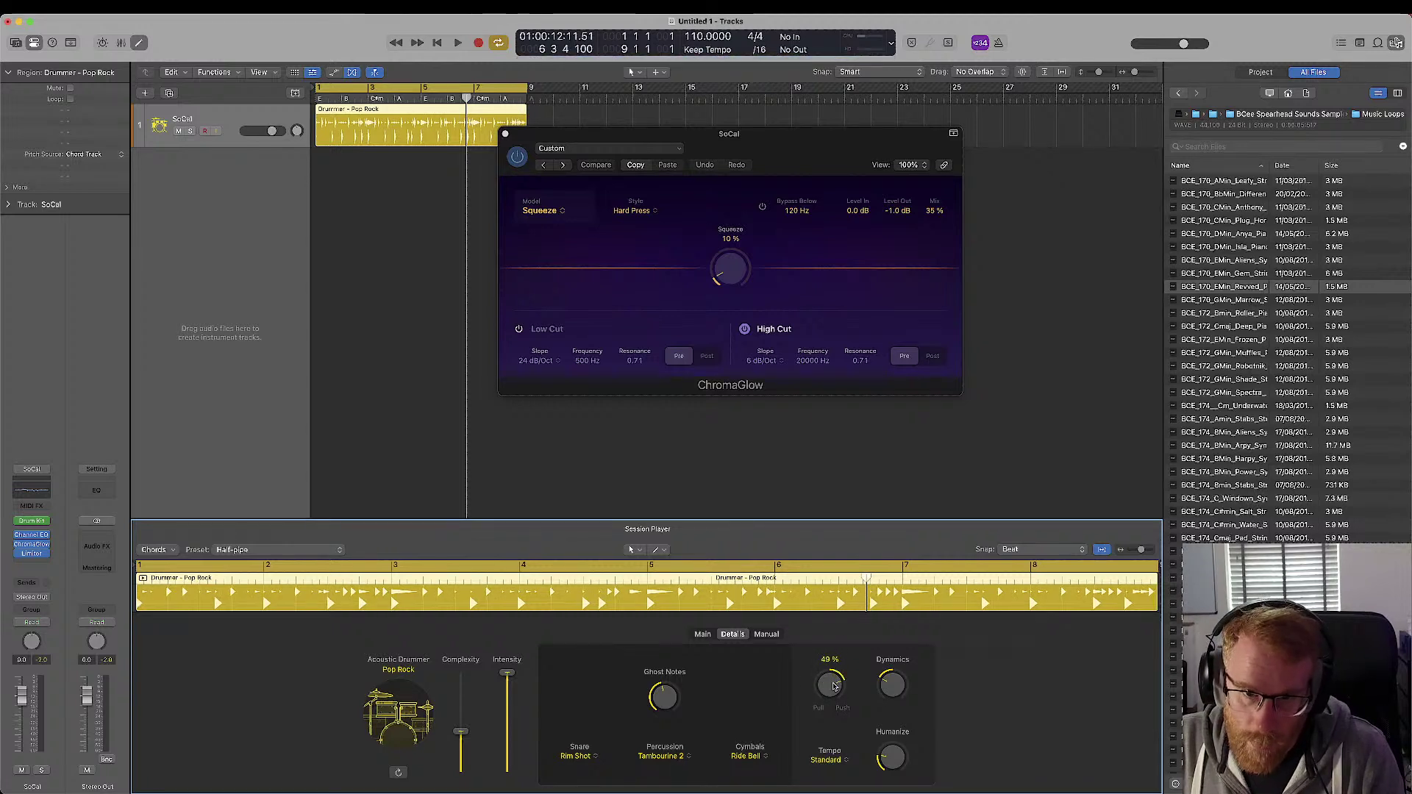
{"action": "left_click", "coordinate": [701, 635]}
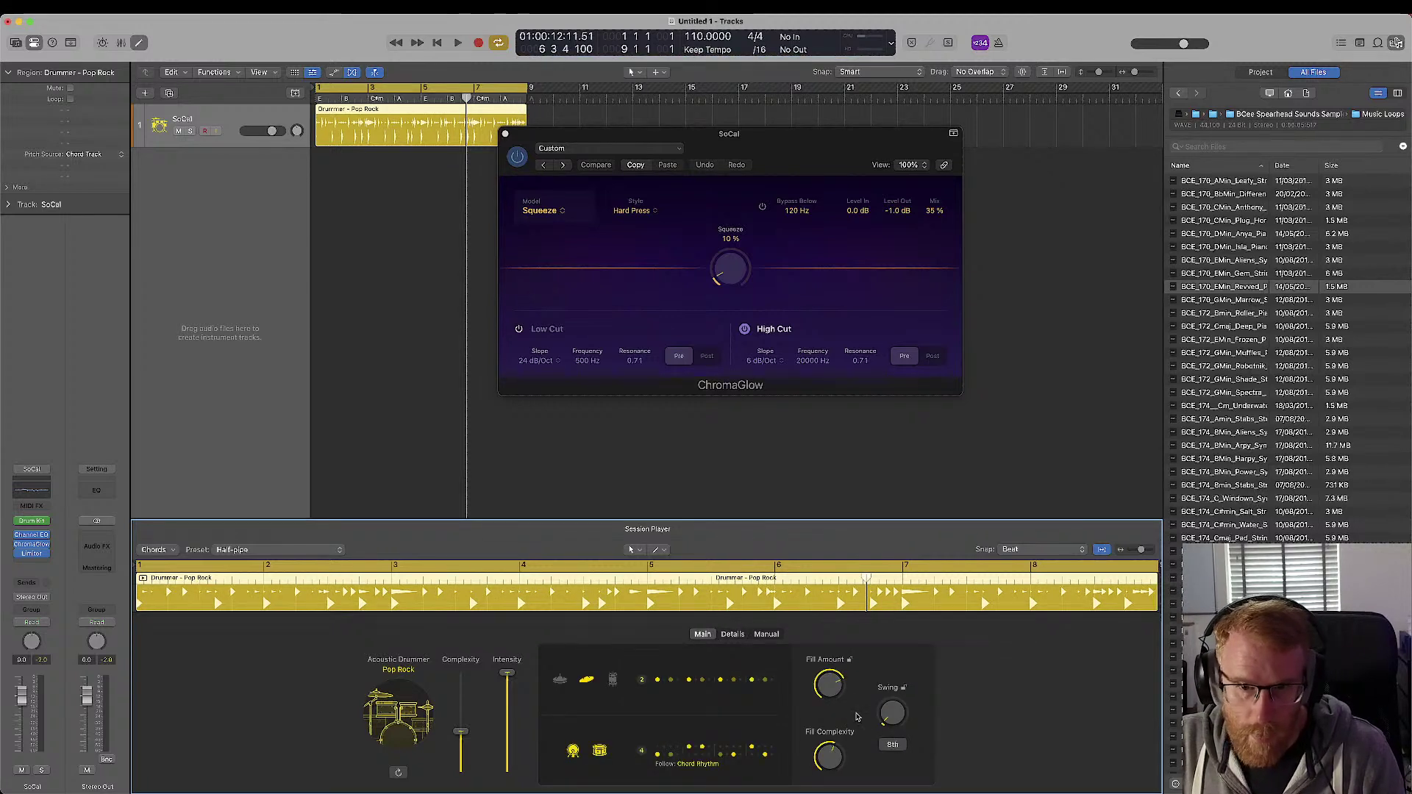
{"action": "left_click", "coordinate": [733, 635]}
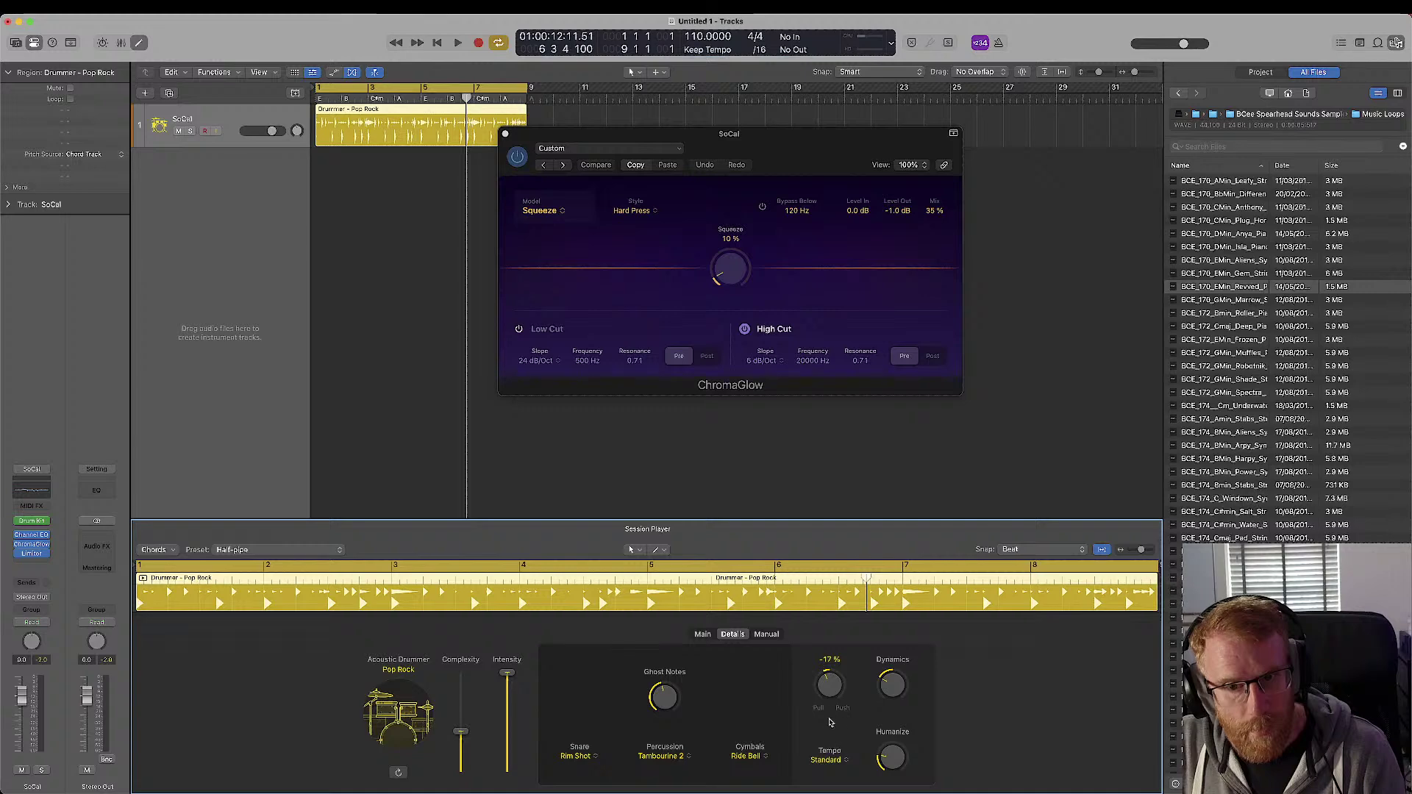
{"action": "left_click_drag", "start_coordinate": [830, 703], "coordinate": [830, 730]}
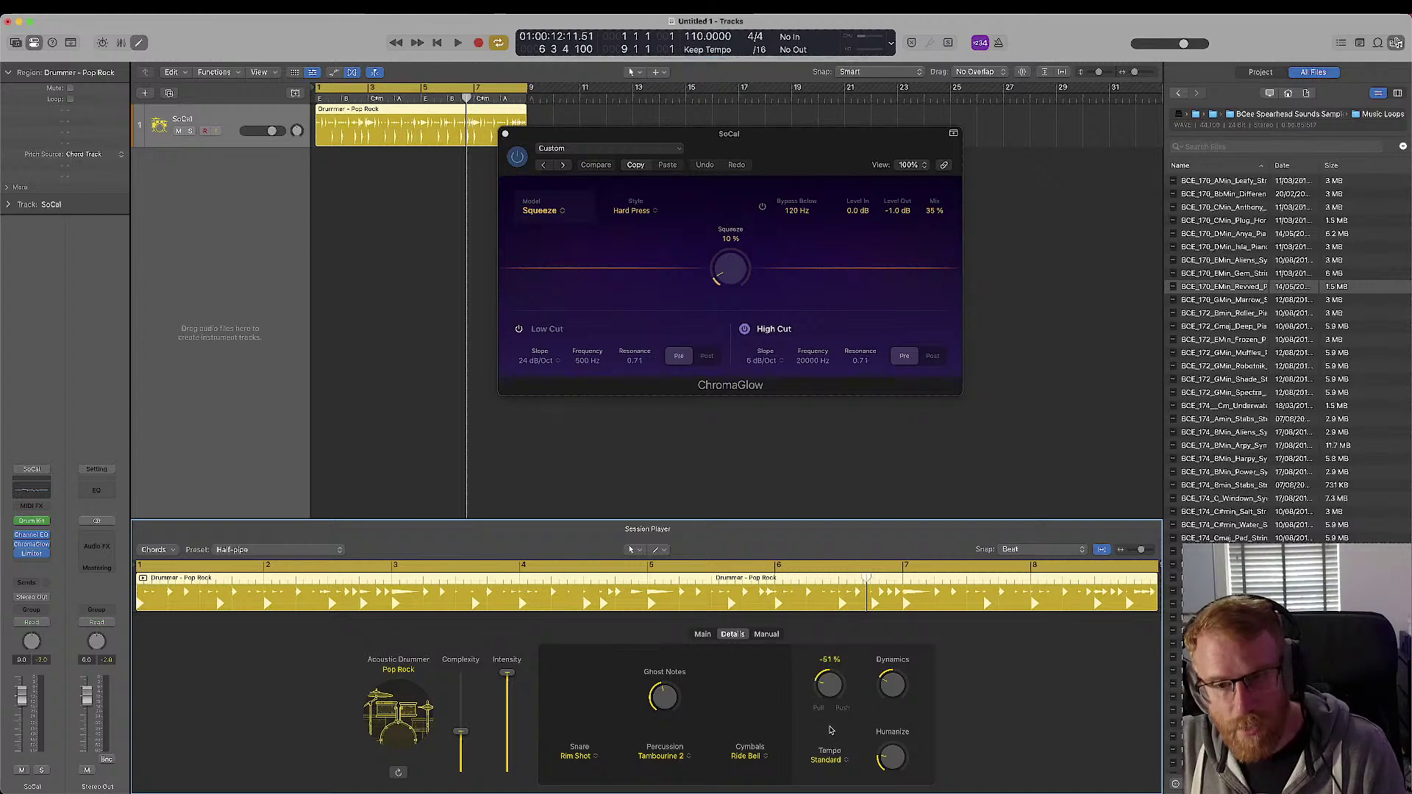
- Audition the region with Feel pulled far back and at 100%, set Feel to 15%, and stop playback
{"action": "key", "text": "space"}
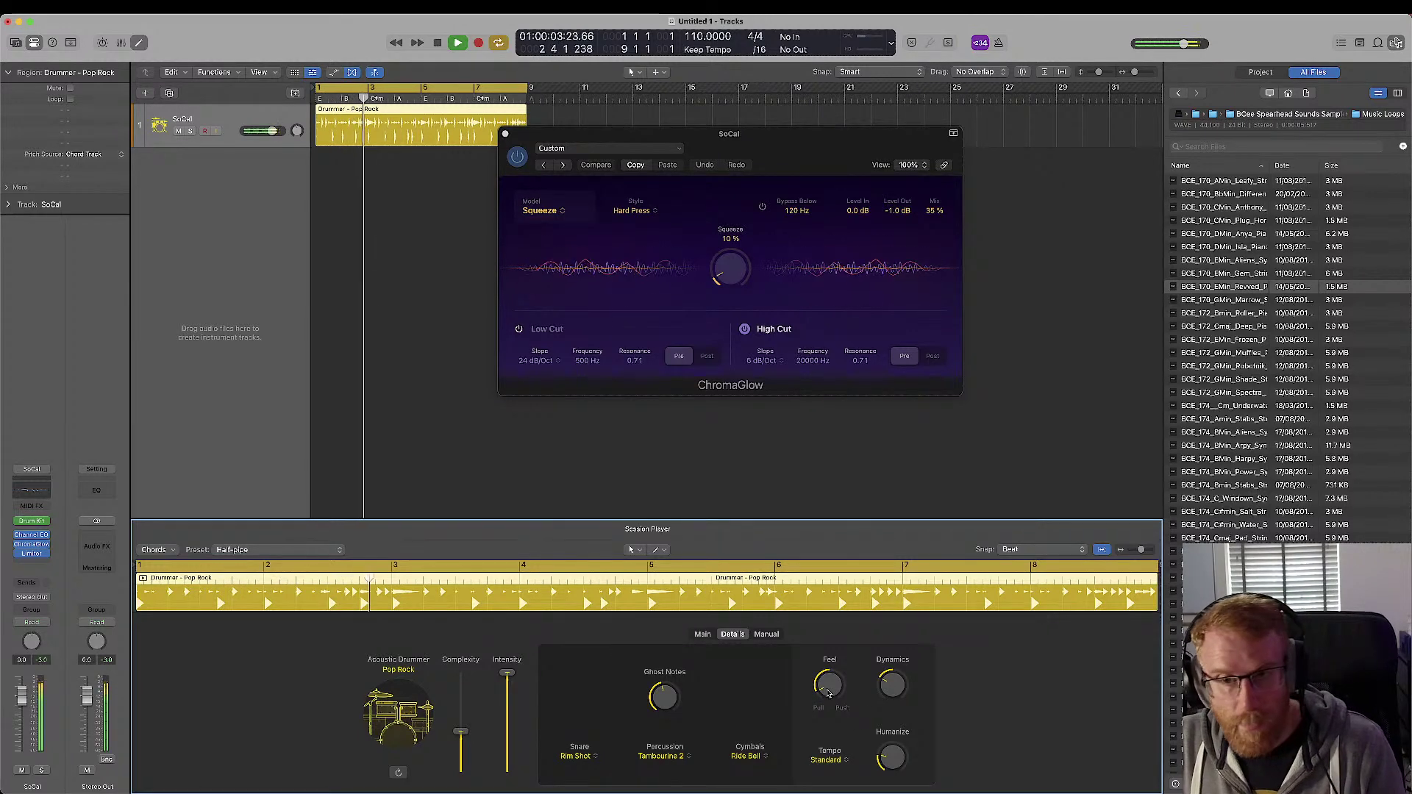
{"action": "left_click_drag", "start_coordinate": [827, 693], "coordinate": [826, 686]}
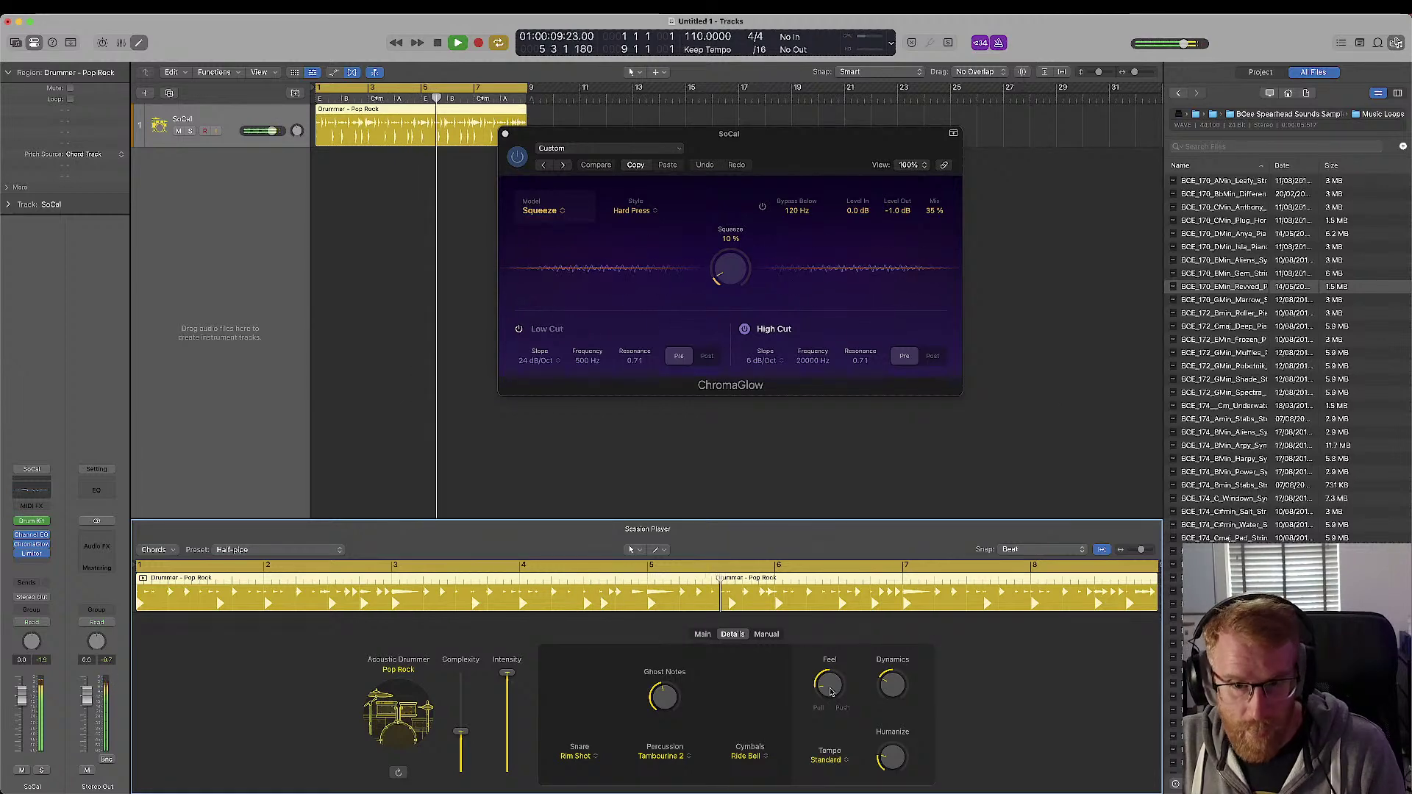
{"action": "left_click_drag", "start_coordinate": [829, 686], "coordinate": [832, 728]}
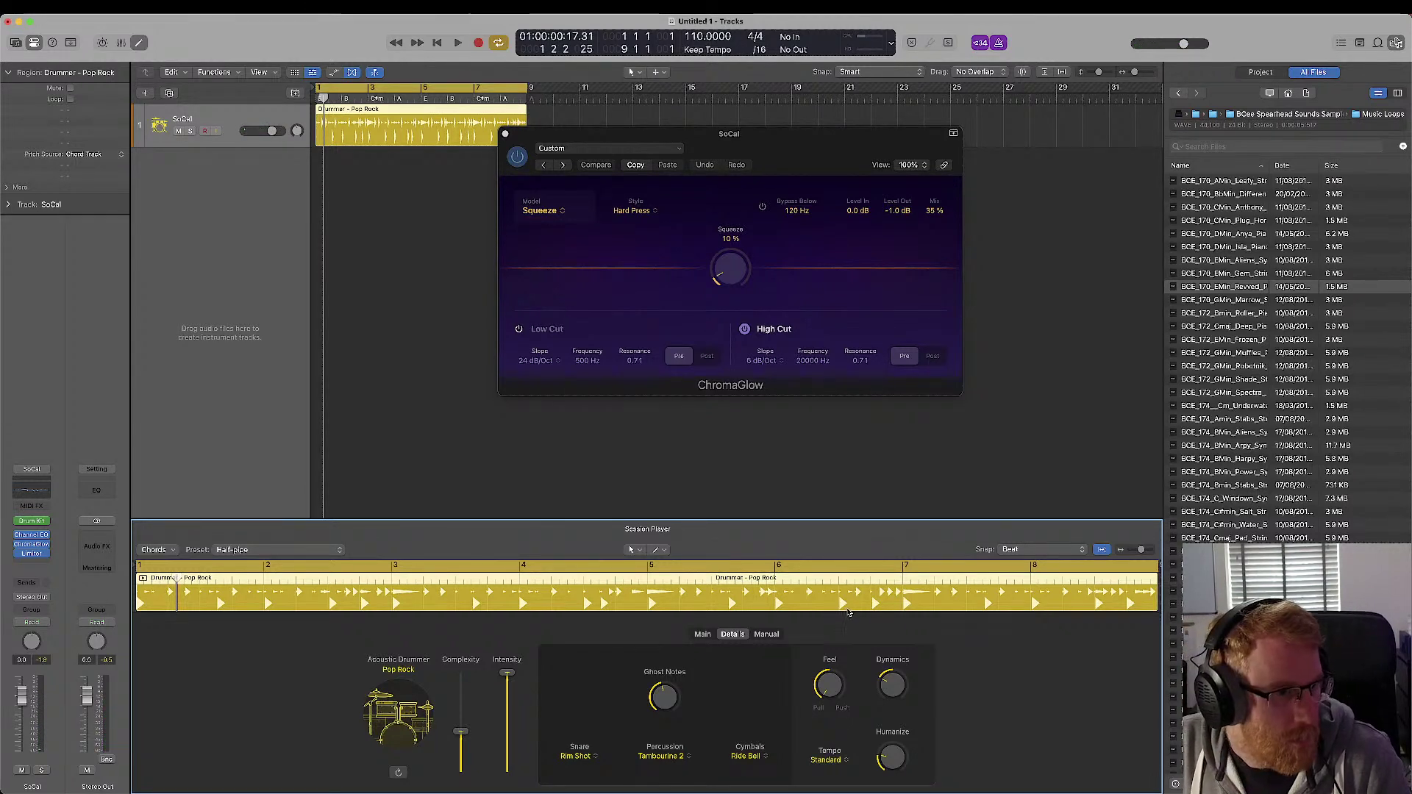
{"action": "left_click_drag", "start_coordinate": [833, 644], "coordinate": [838, 494]}
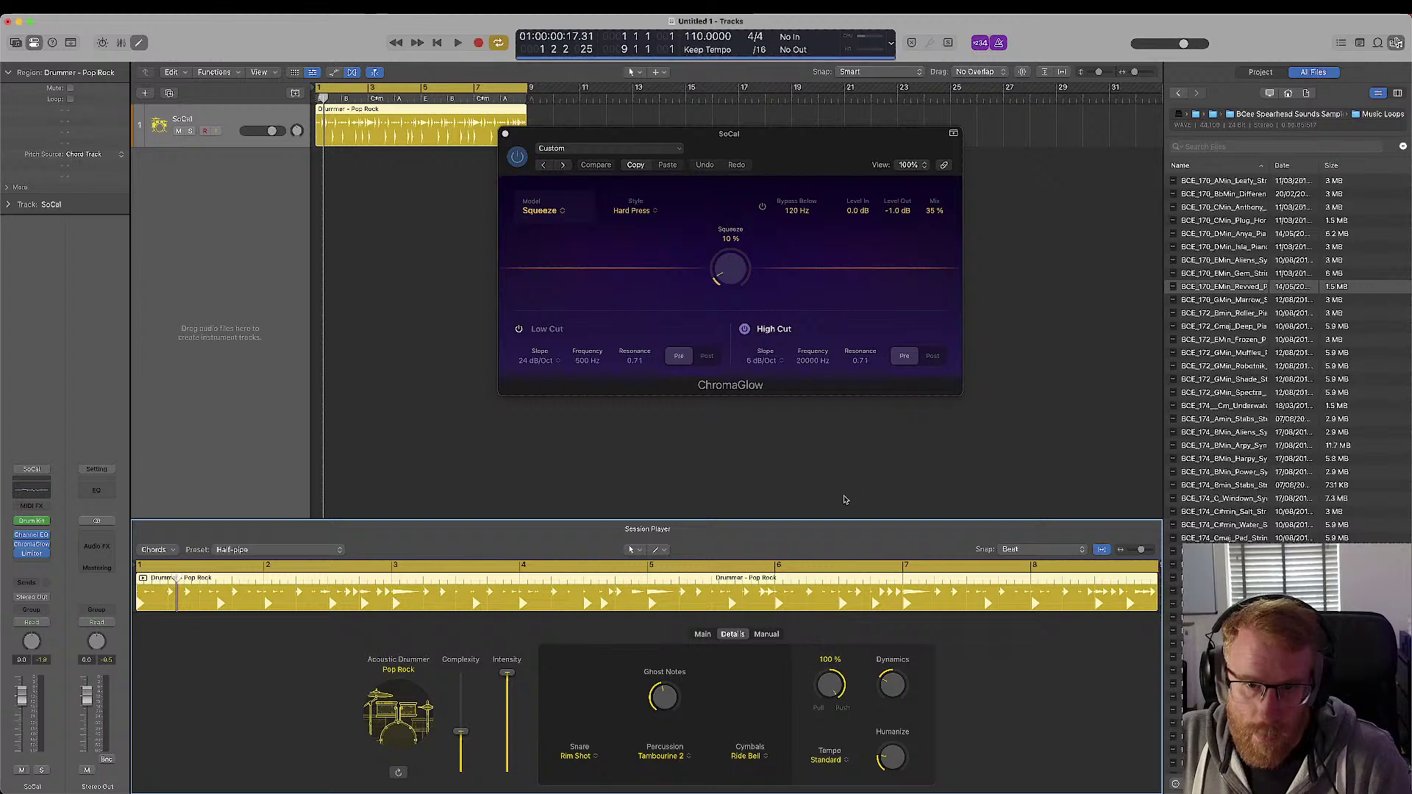
{"action": "key", "text": "space"}
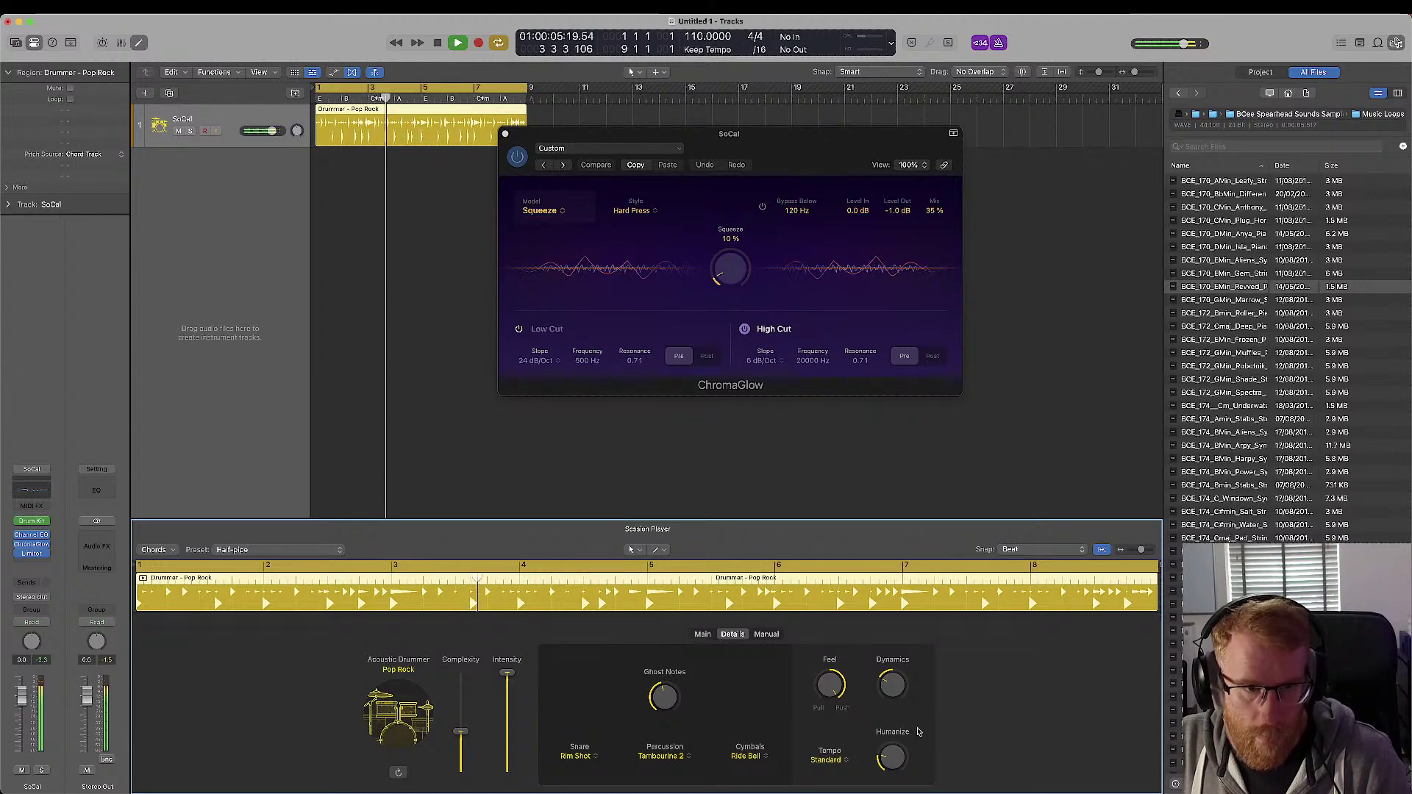
{"action": "mouse_move", "coordinate": [830, 686]}
{"action": "left_mouse_down"}
{"action": "mouse_move", "coordinate": [837, 727]}
{"action": "mouse_move", "coordinate": [840, 698]}
{"action": "left_mouse_up"}
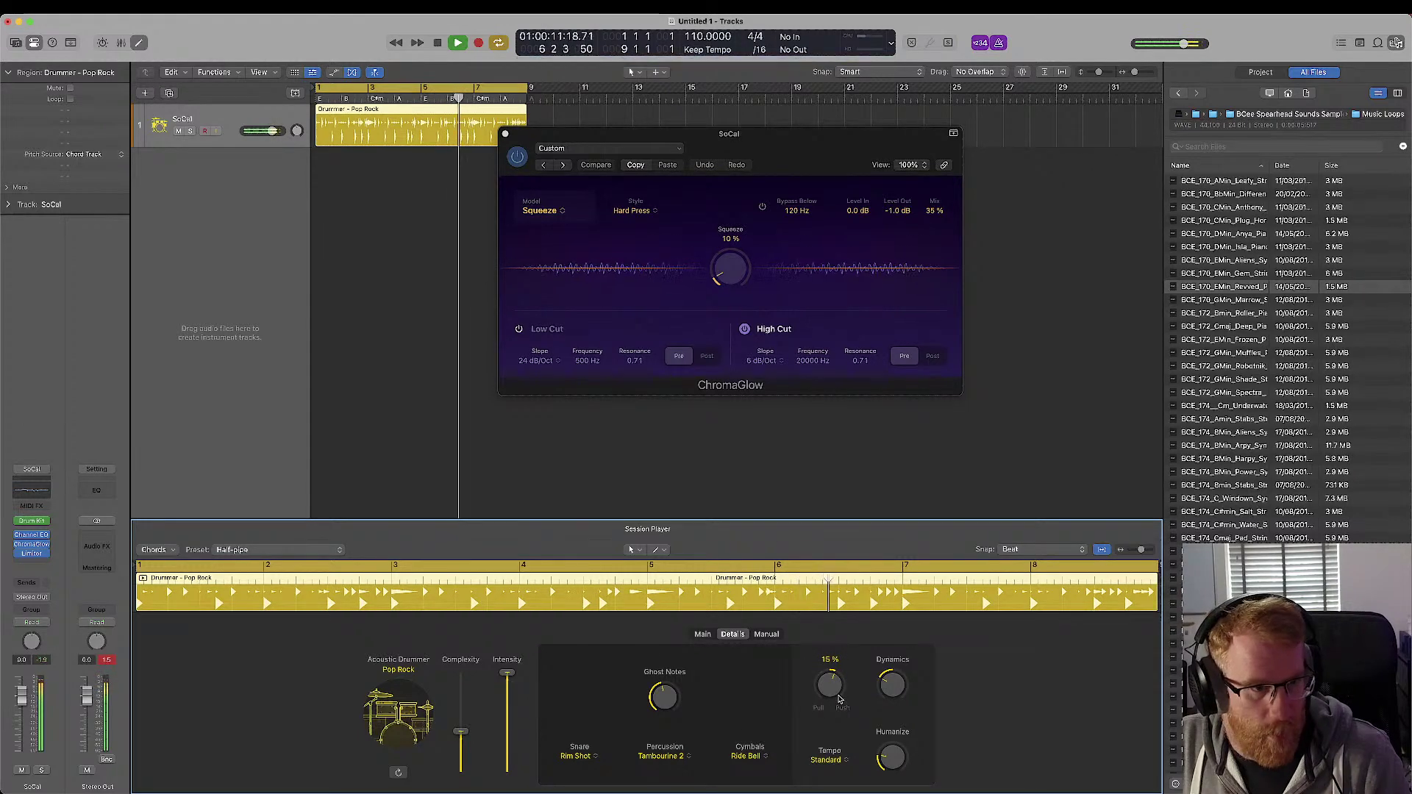
{"action": "key", "text": "space"}
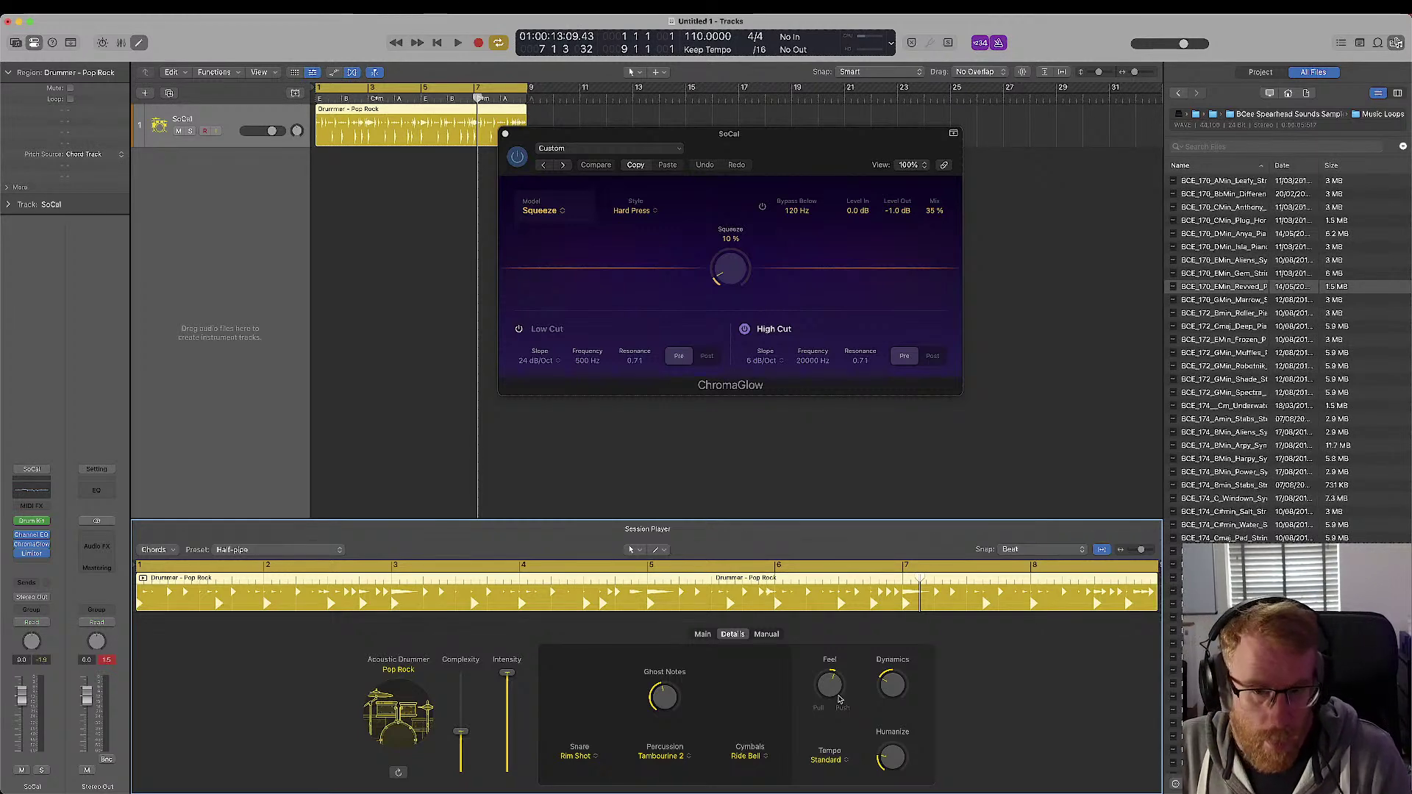
- Raise the drummer's Dynamics and Humanize while the region plays, and stop playback after listening
{"action": "key", "text": "space"}
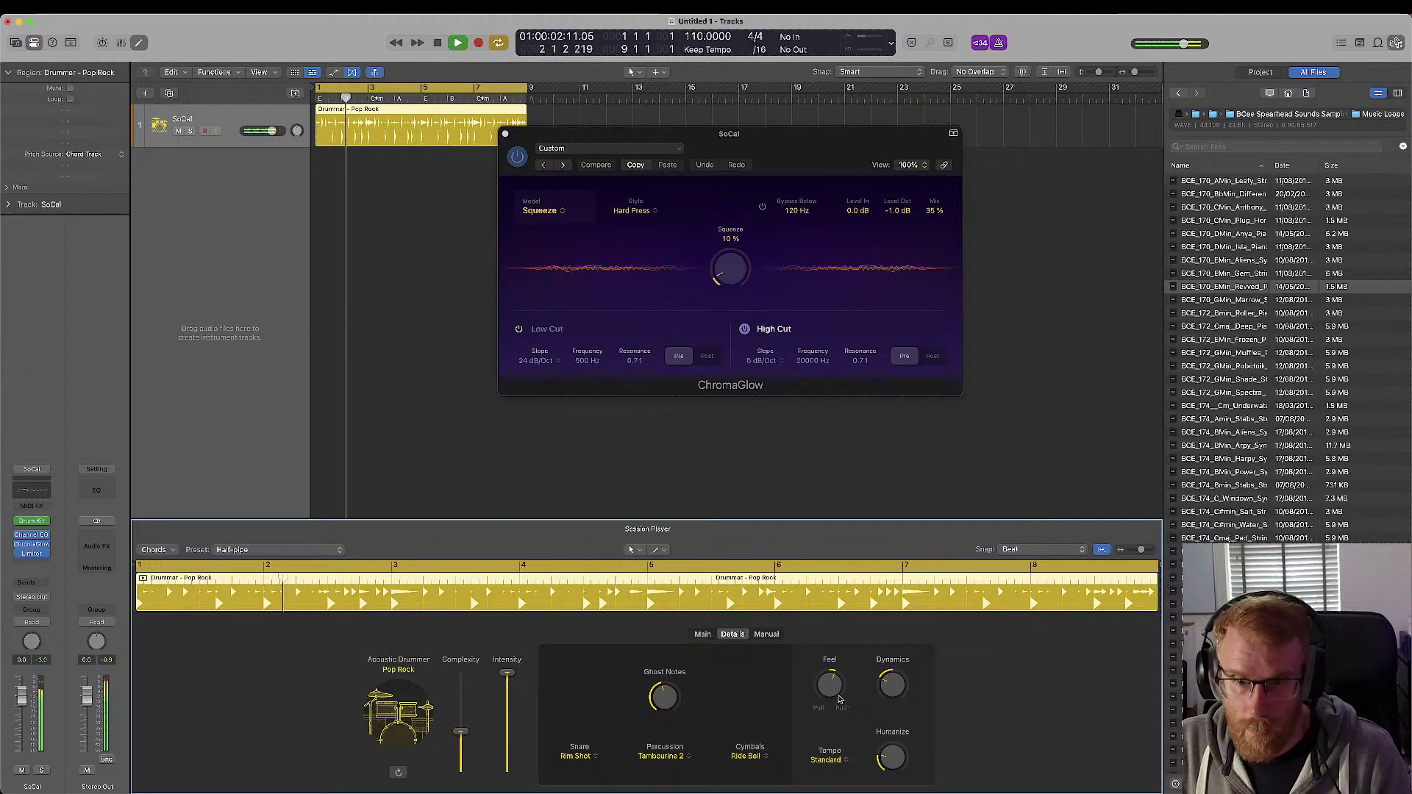
{"action": "left_click_drag", "start_coordinate": [902, 693], "coordinate": [957, 760]}
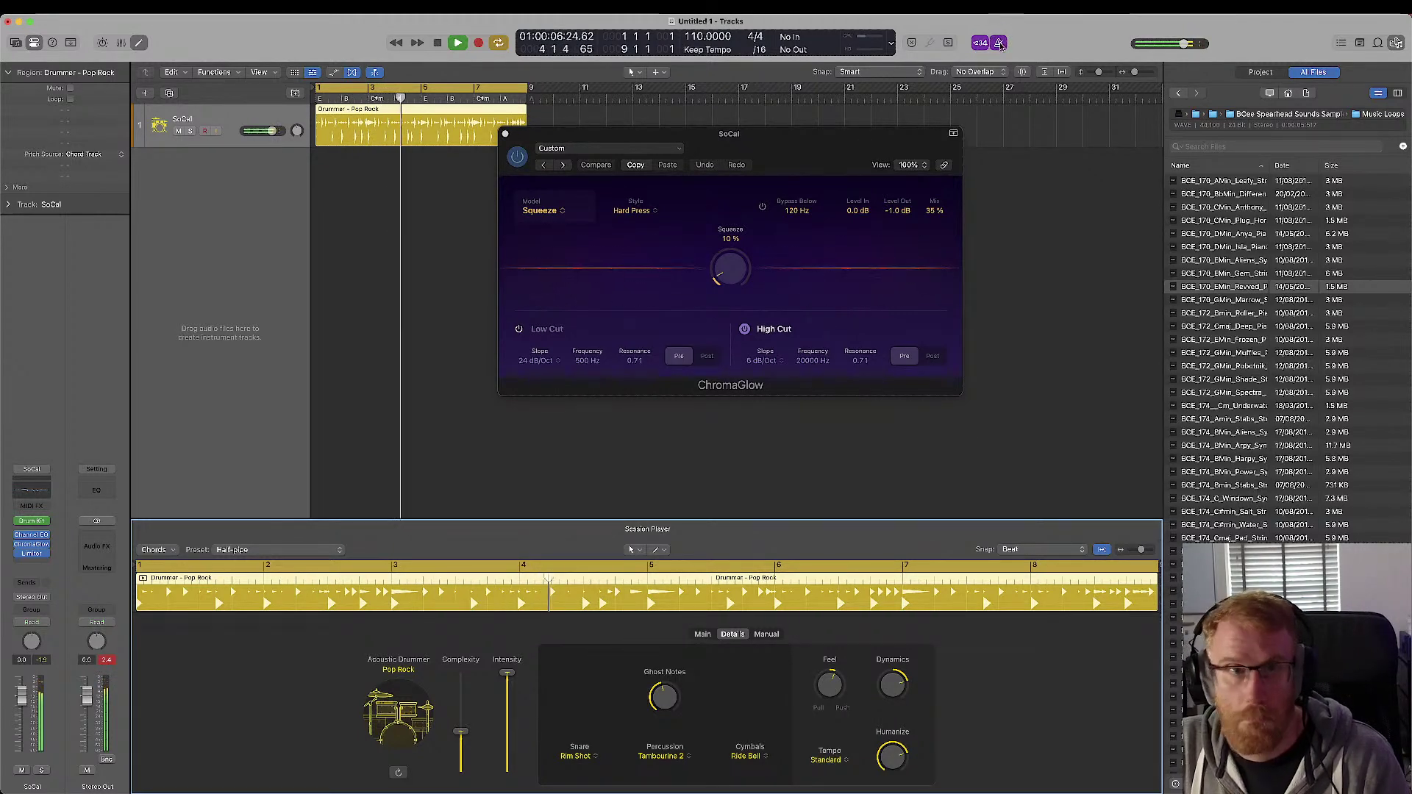
{"action": "key", "text": "space"}
- Insert a stereo Adaptive Limiter on the Stereo Out channel, close its window, and play the region briefly
{"action": "left_click", "coordinate": [104, 538]}
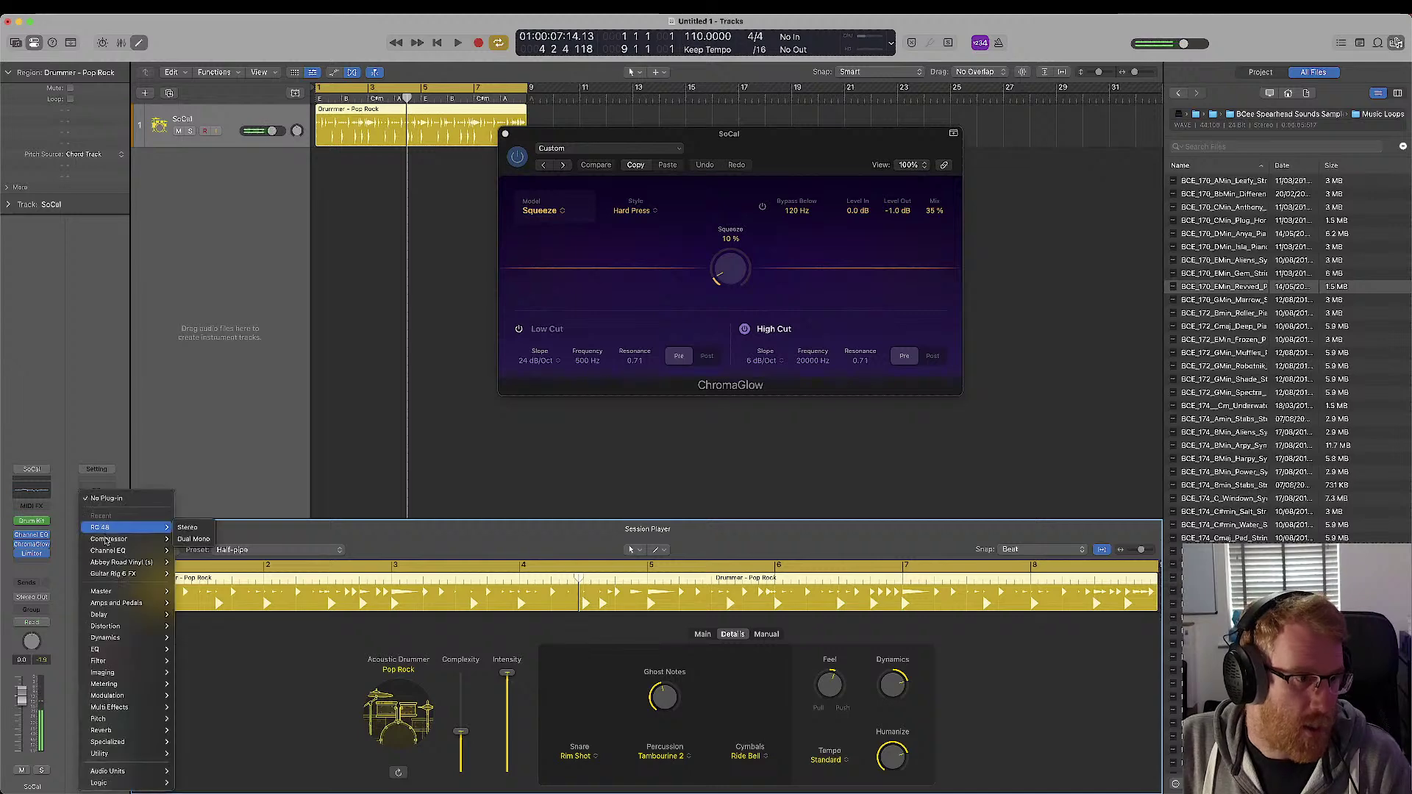
{"action": "mouse_move", "coordinate": [140, 638]}
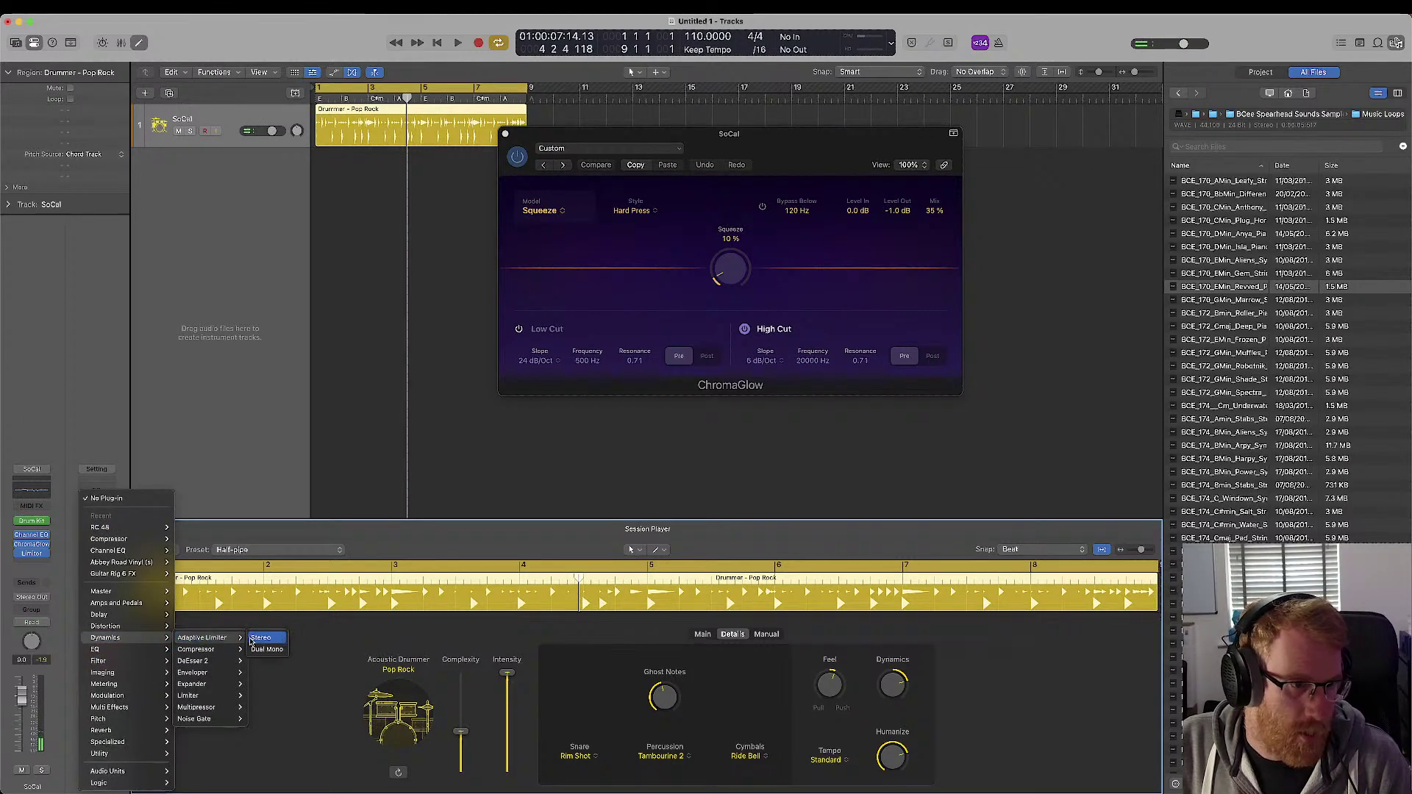
{"action": "left_click", "coordinate": [250, 639]}
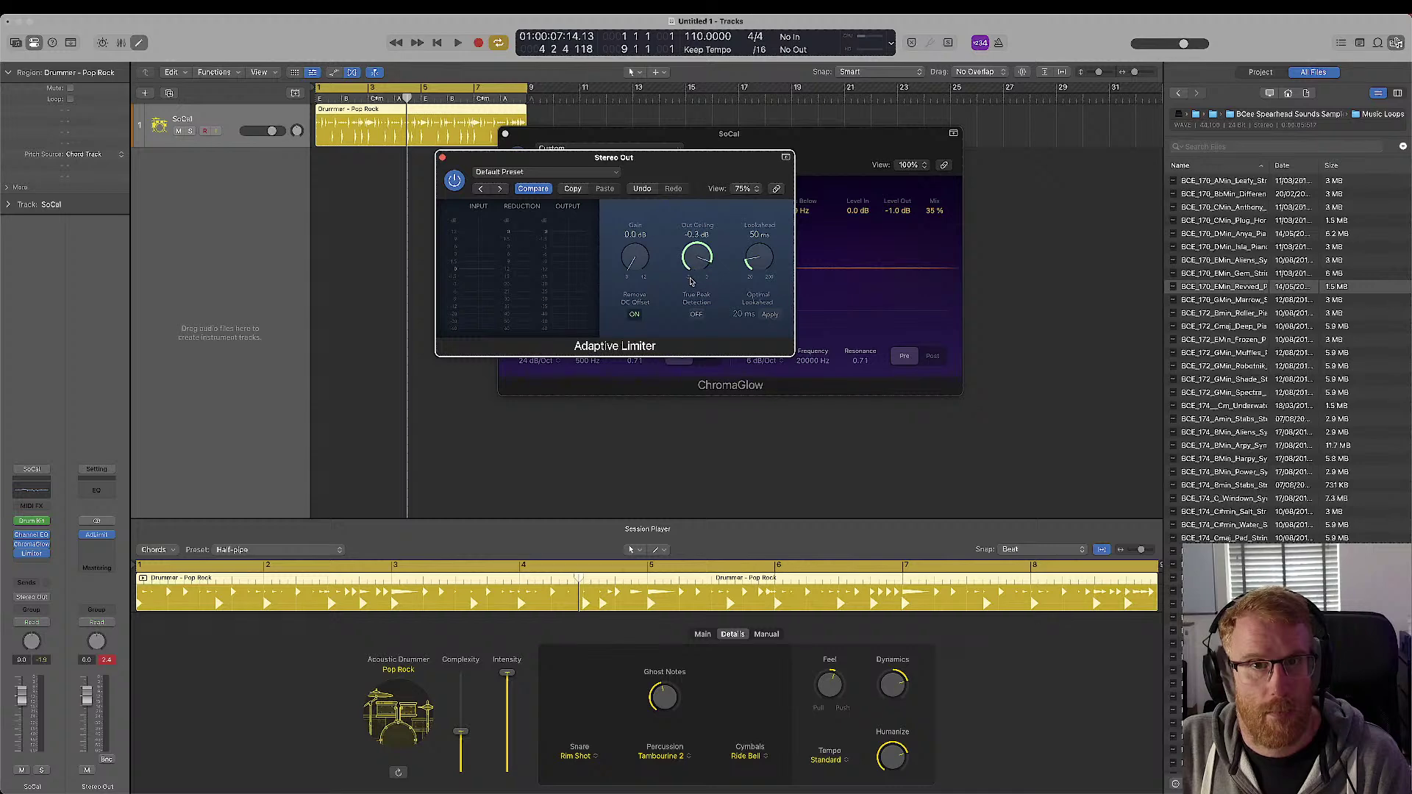
{"action": "left_click", "coordinate": [443, 158]}
{"action": "key", "text": "space"}
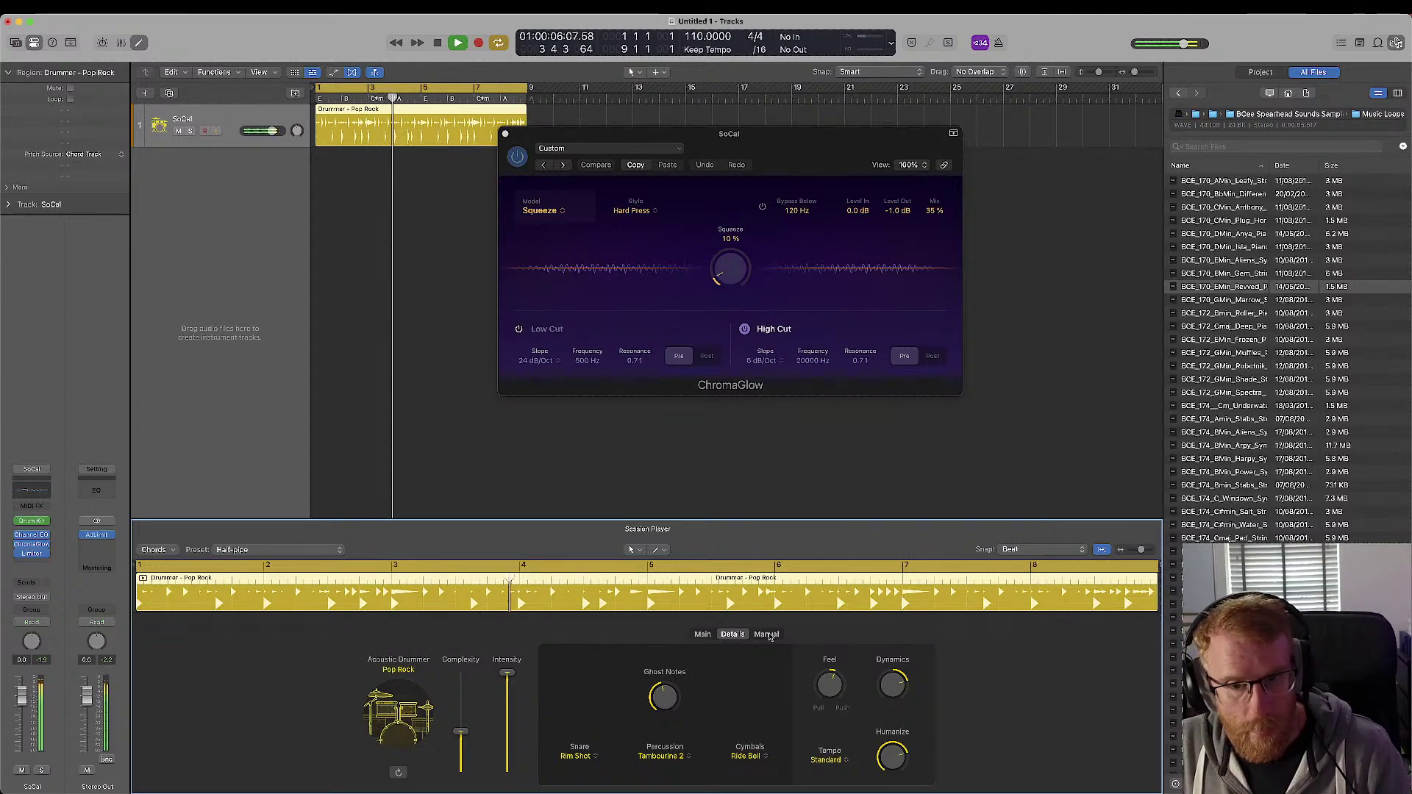
{"action": "key", "text": "space"}
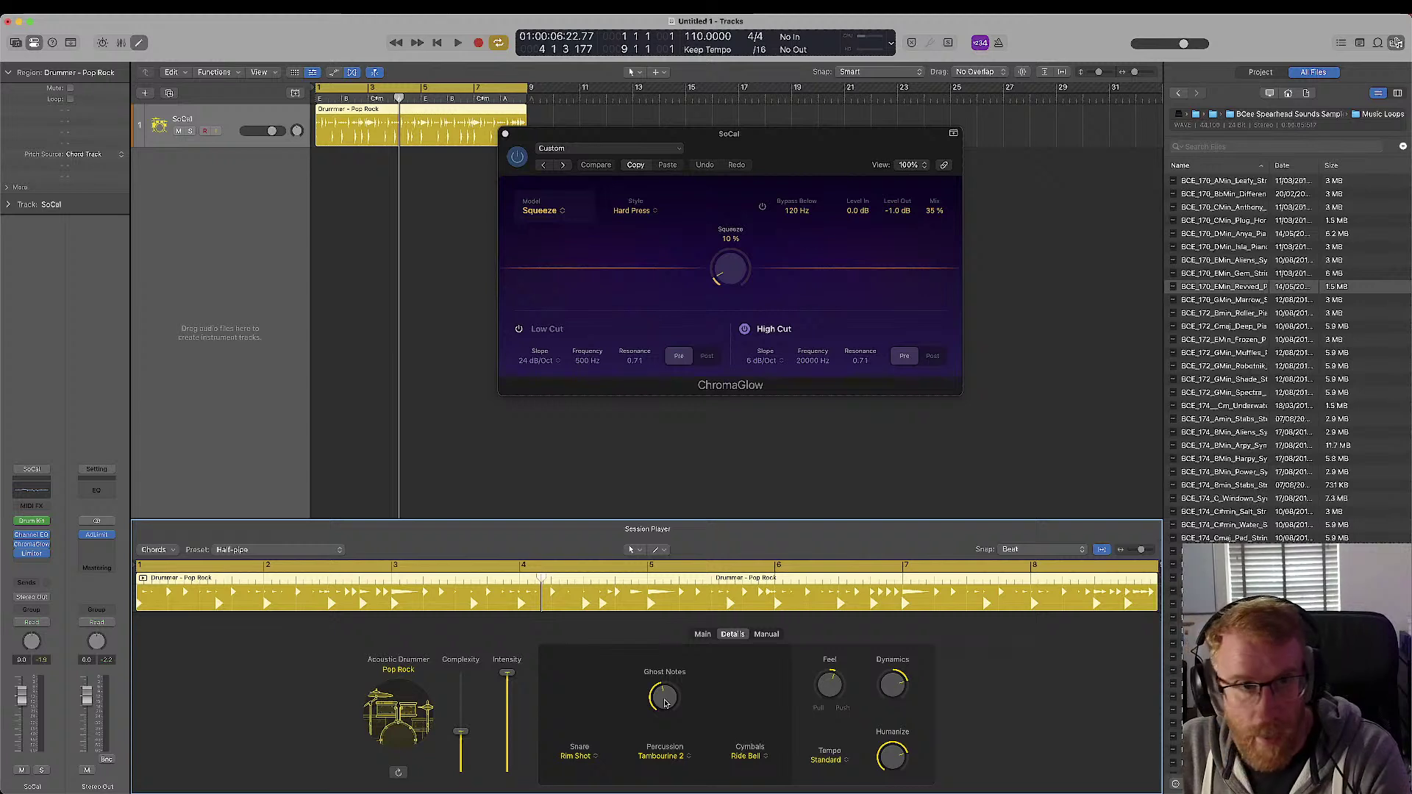
- Set the project tempo to 174 BPM and the drummer's Feel to 4%, auditioning the region at the new tempo
{"action": "double_click", "coordinate": [695, 37]}
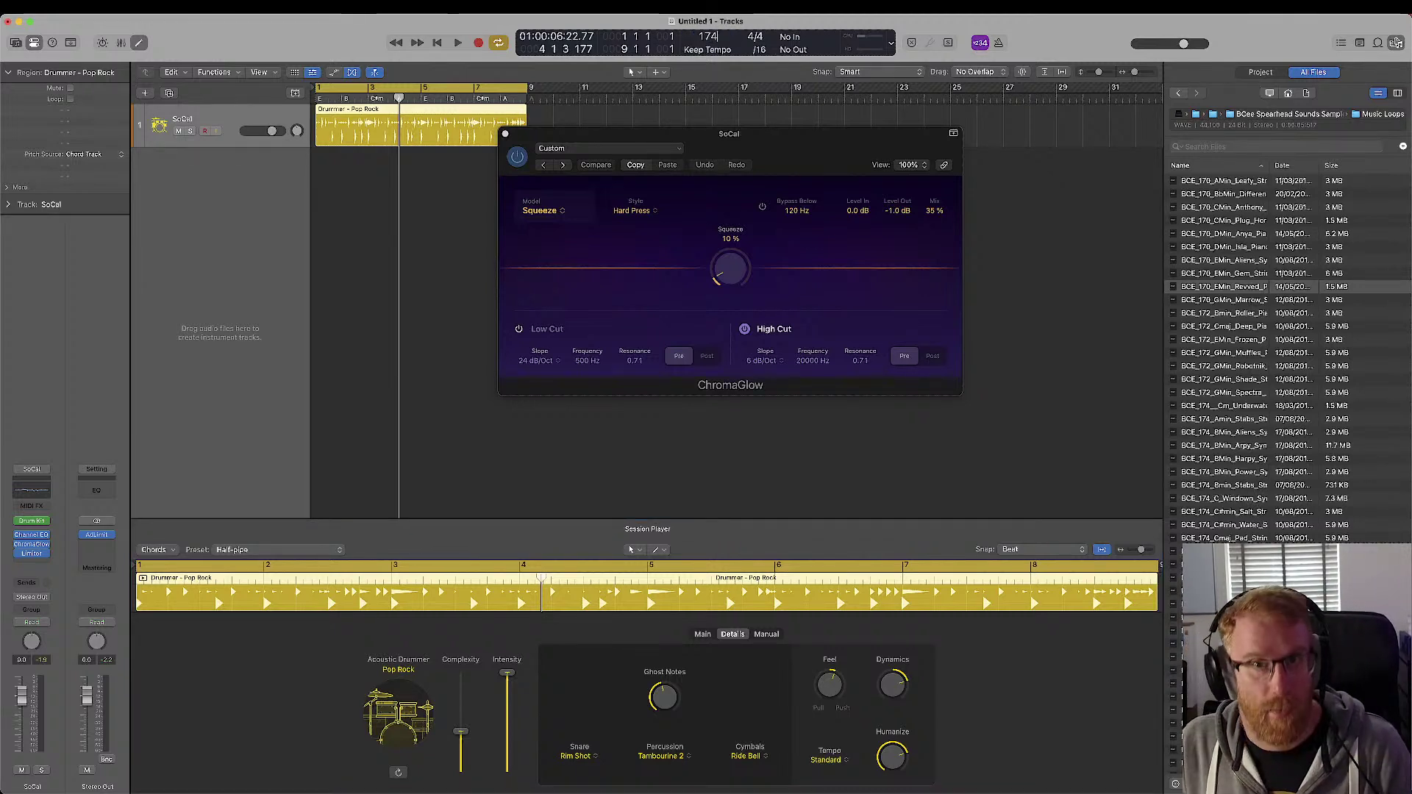
{"action": "key", "text": "Return"}
{"action": "key", "text": "space"}
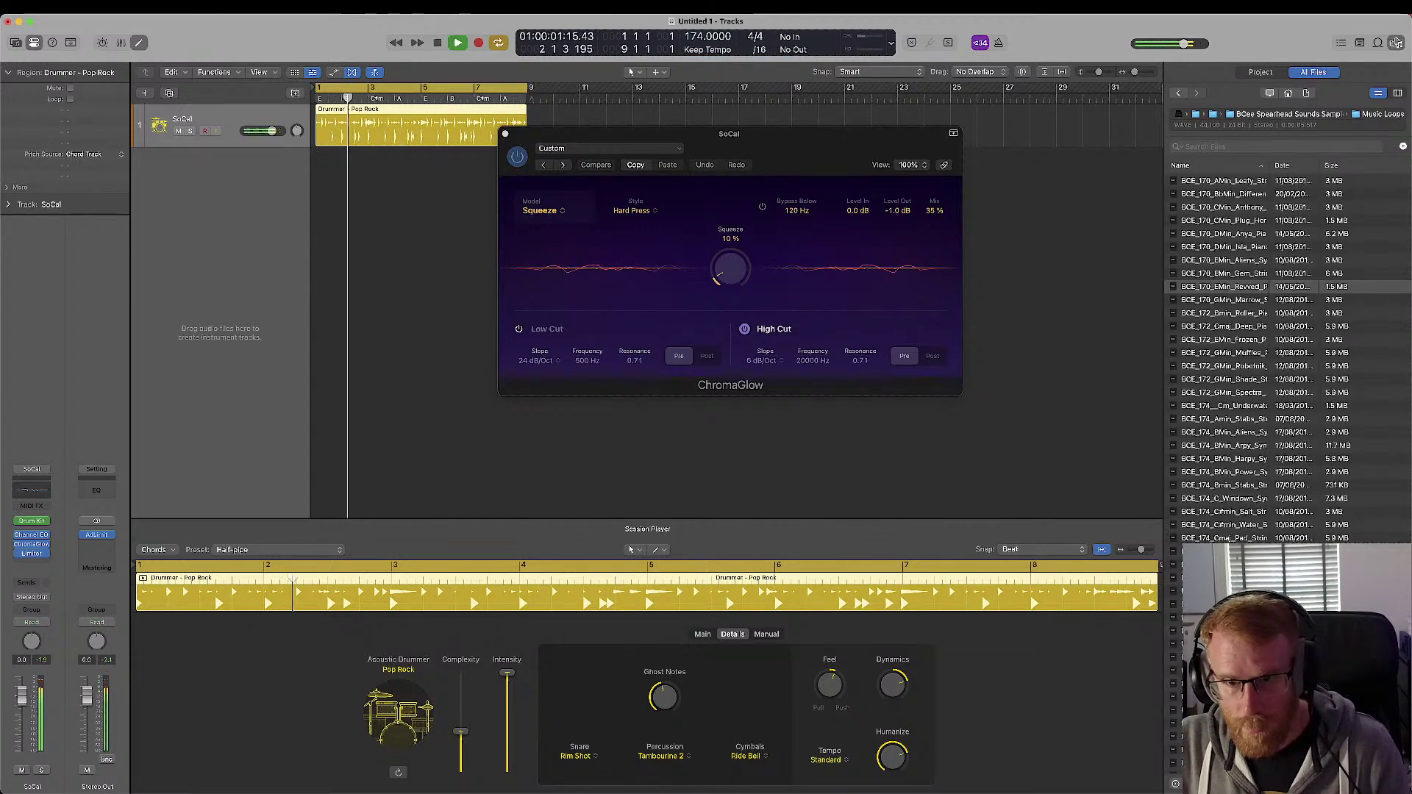
{"action": "left_click", "coordinate": [832, 688]}
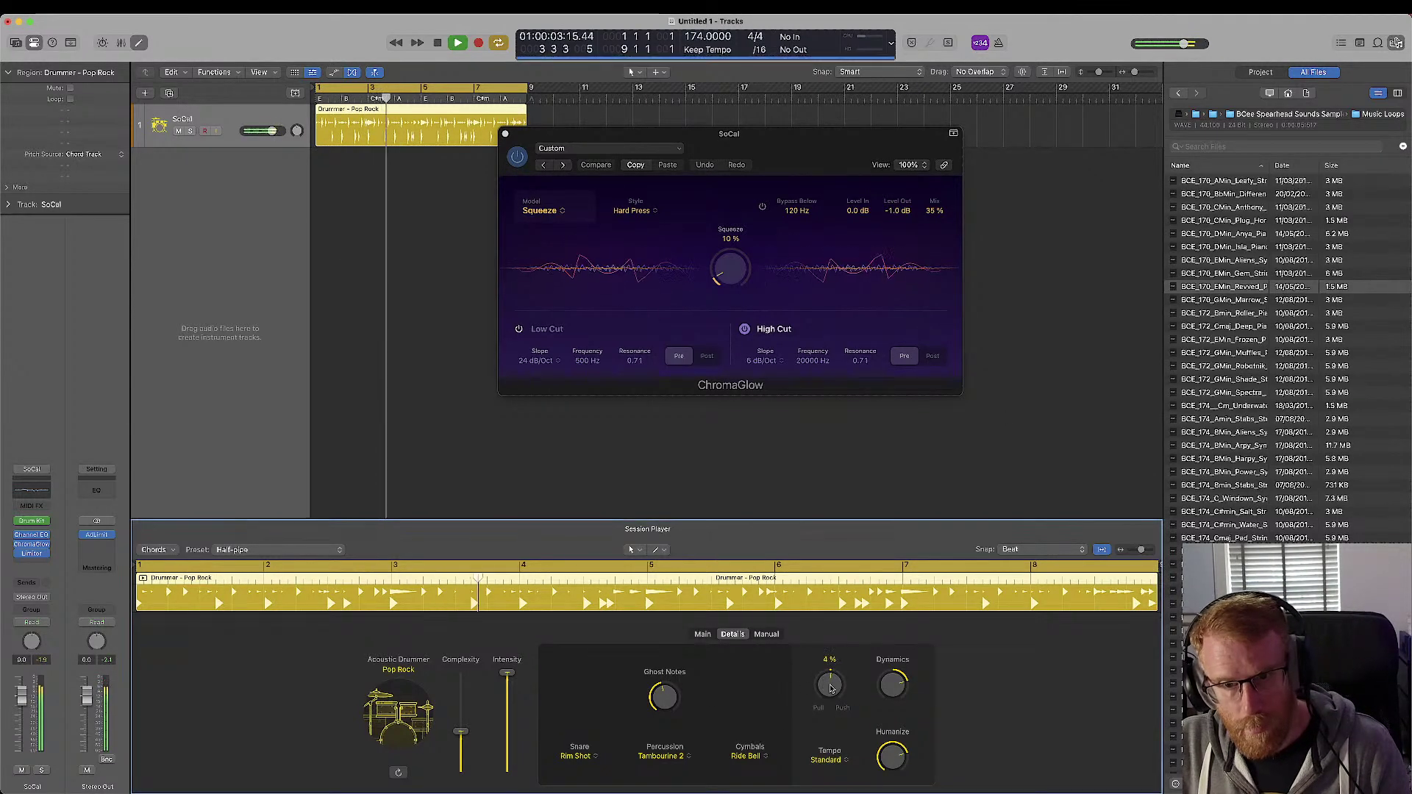
{"action": "left_click", "coordinate": [673, 705]}
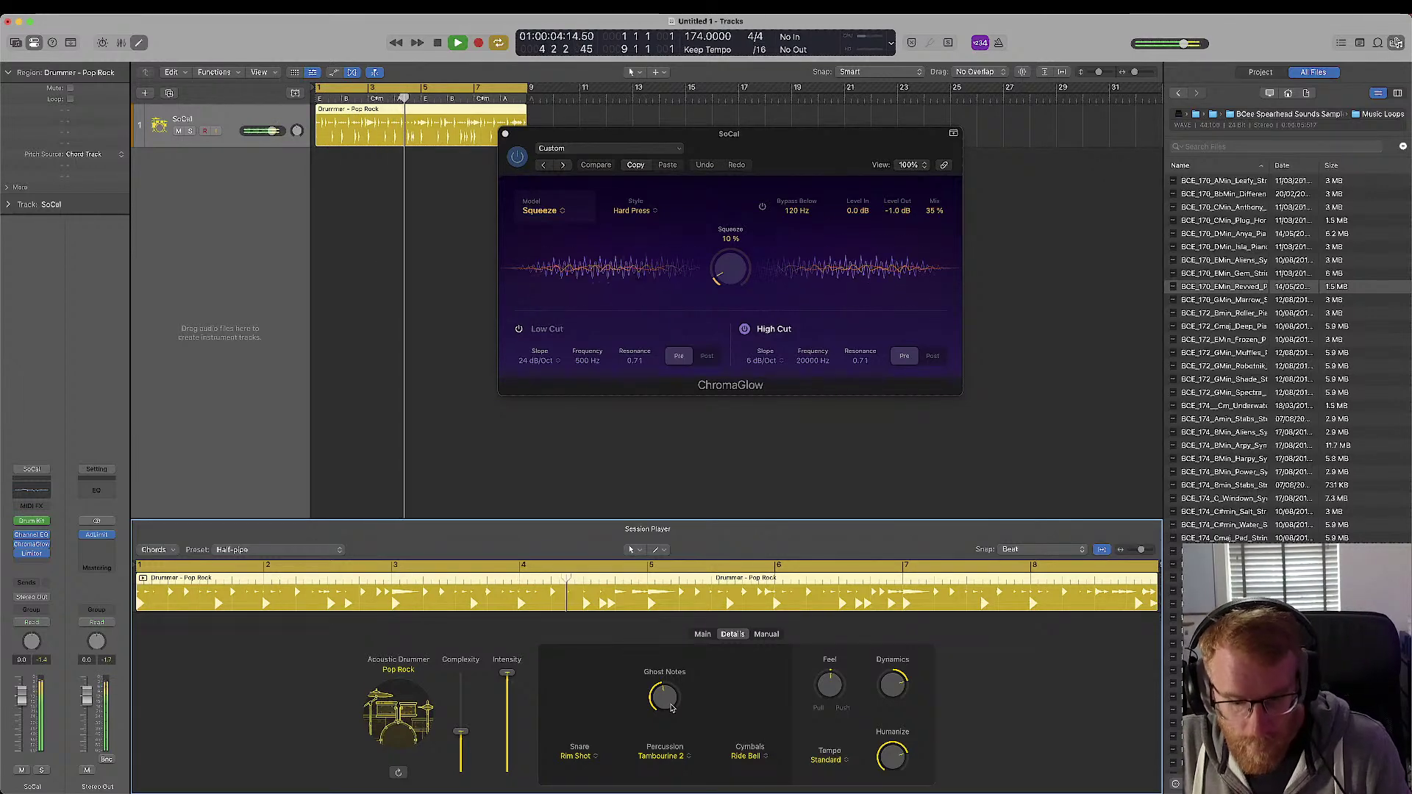
{"action": "key", "text": "space"}
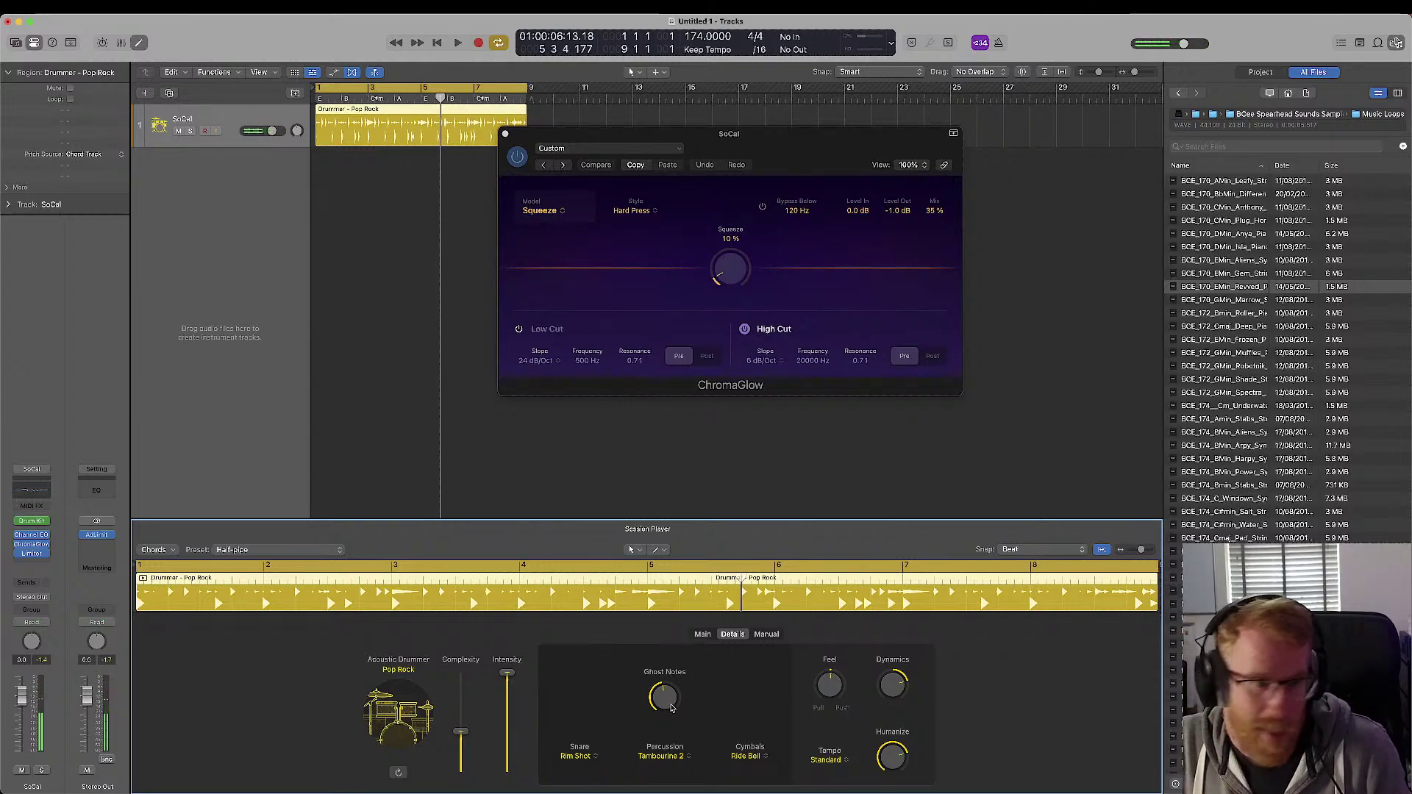
{"action": "key", "text": "space"}
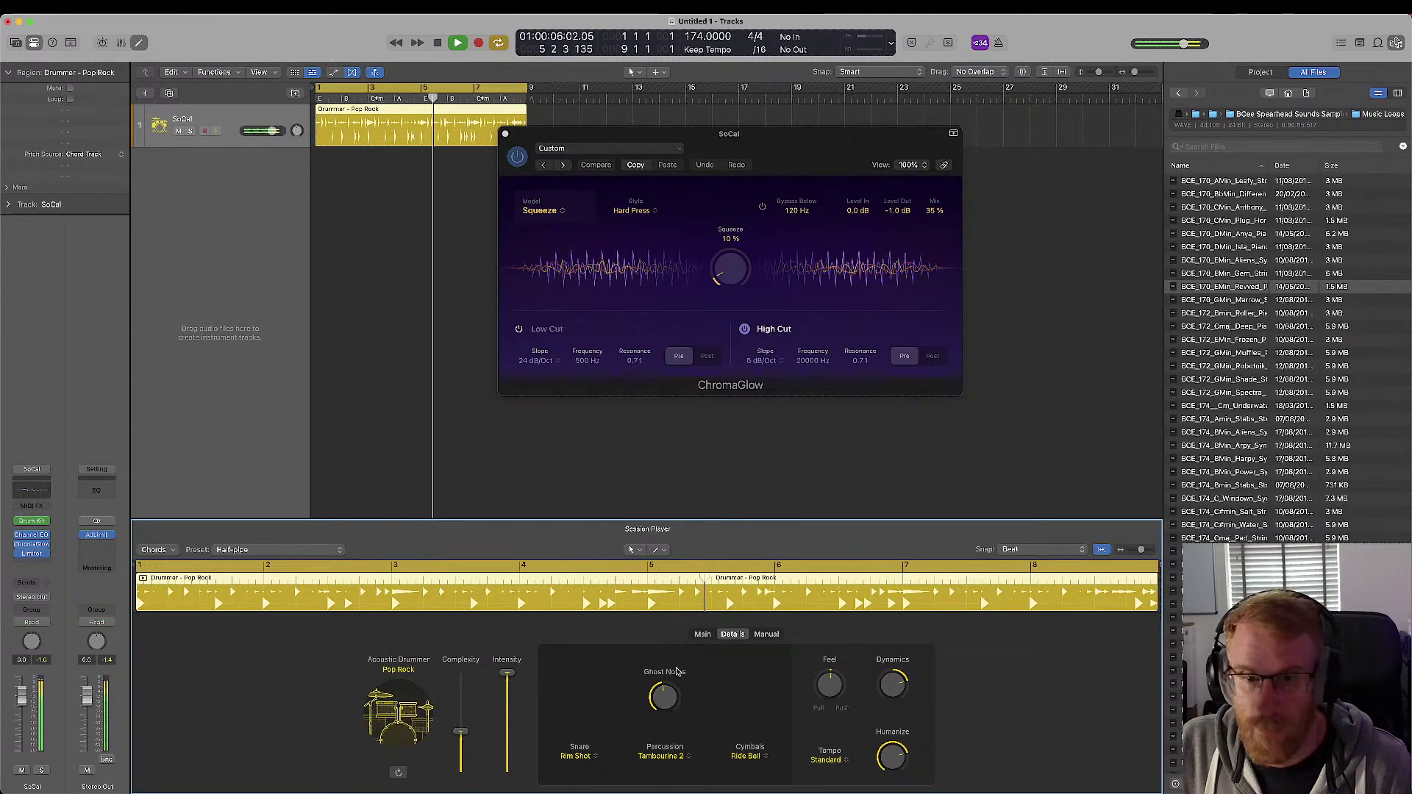
{"action": "key", "text": "space"}
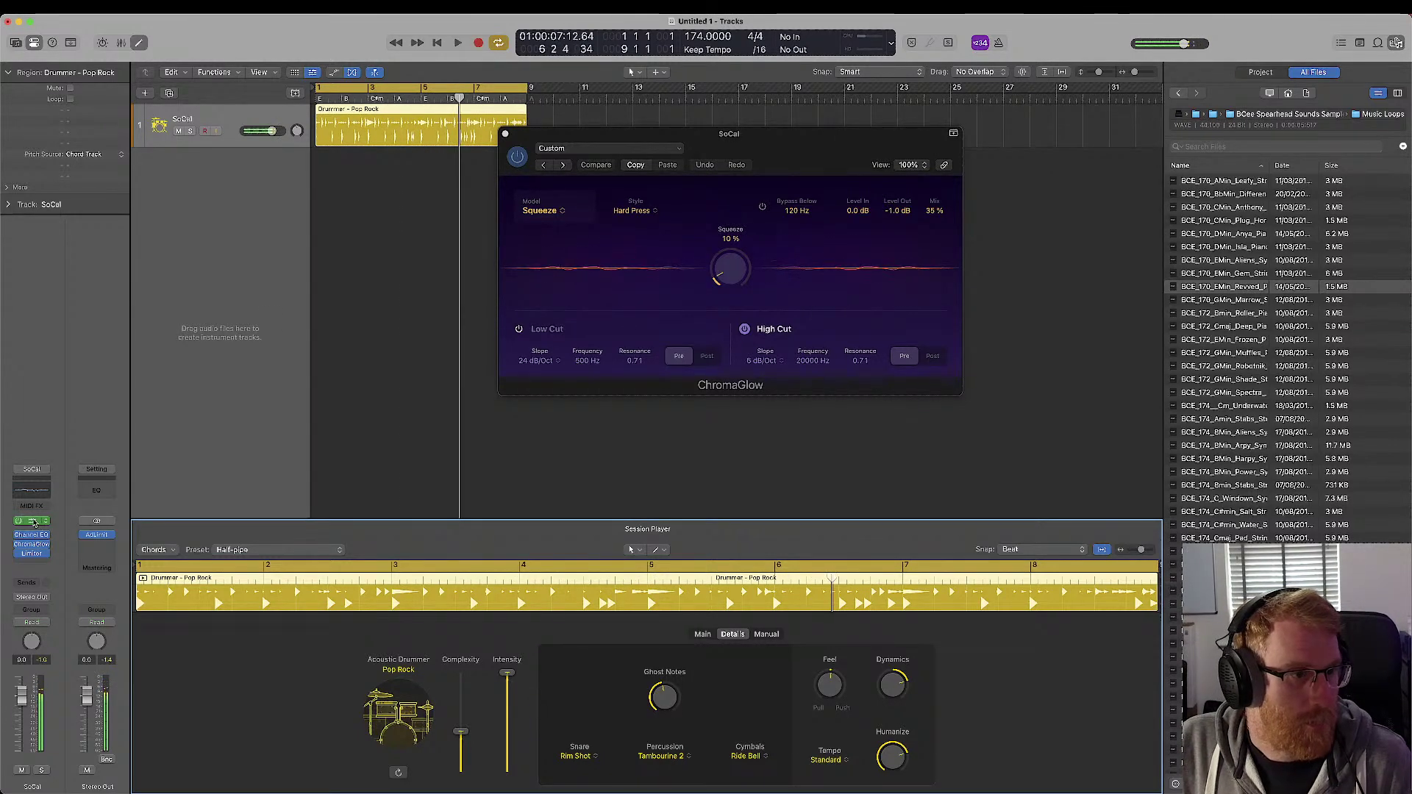
- Open Drum Kit Designer on the SoCal track, review its list of kits, start playback, and close the plug-in window
{"action": "left_click", "coordinate": [32, 521]}
{"action": "left_click", "coordinate": [537, 173]}
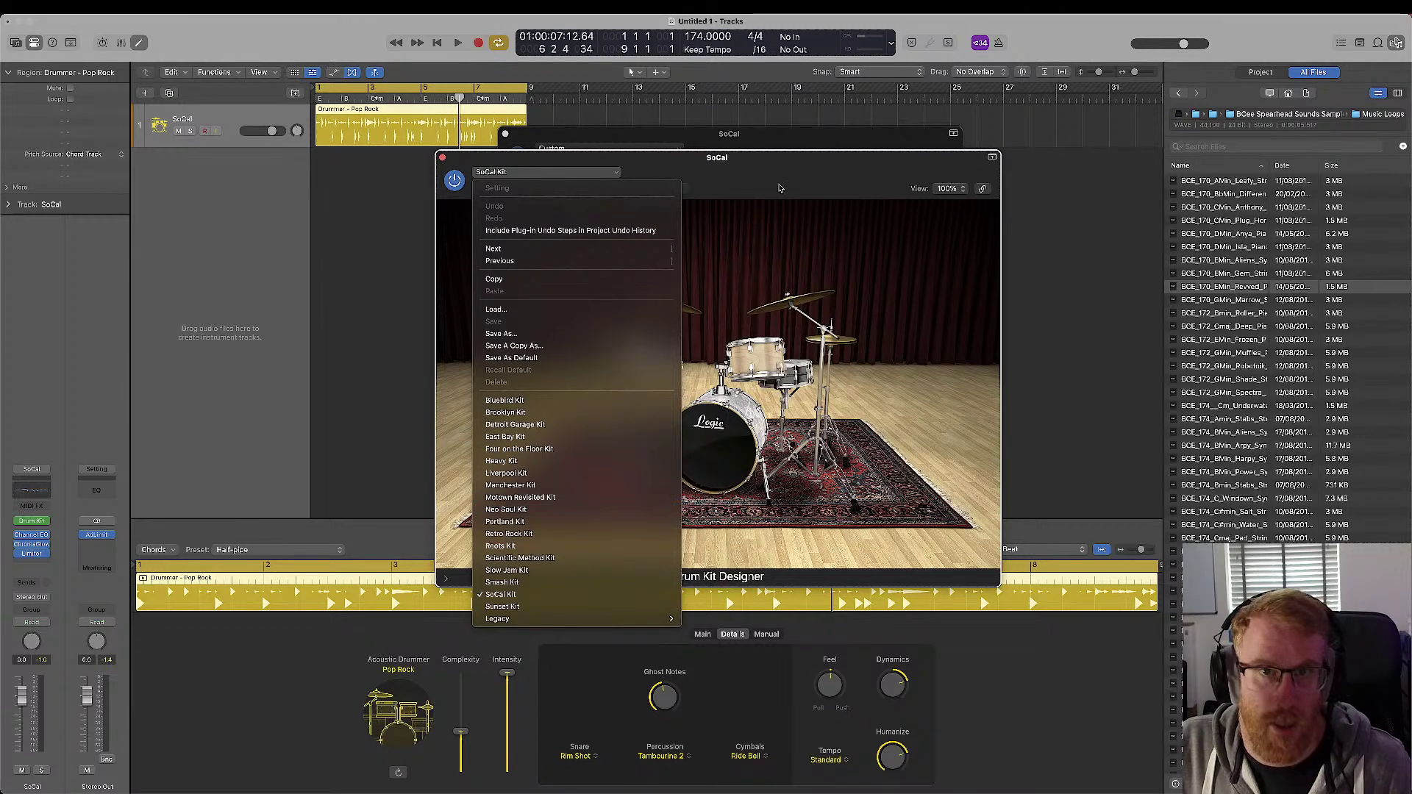
{"action": "left_click", "coordinate": [797, 157]}
{"action": "key", "text": "space"}
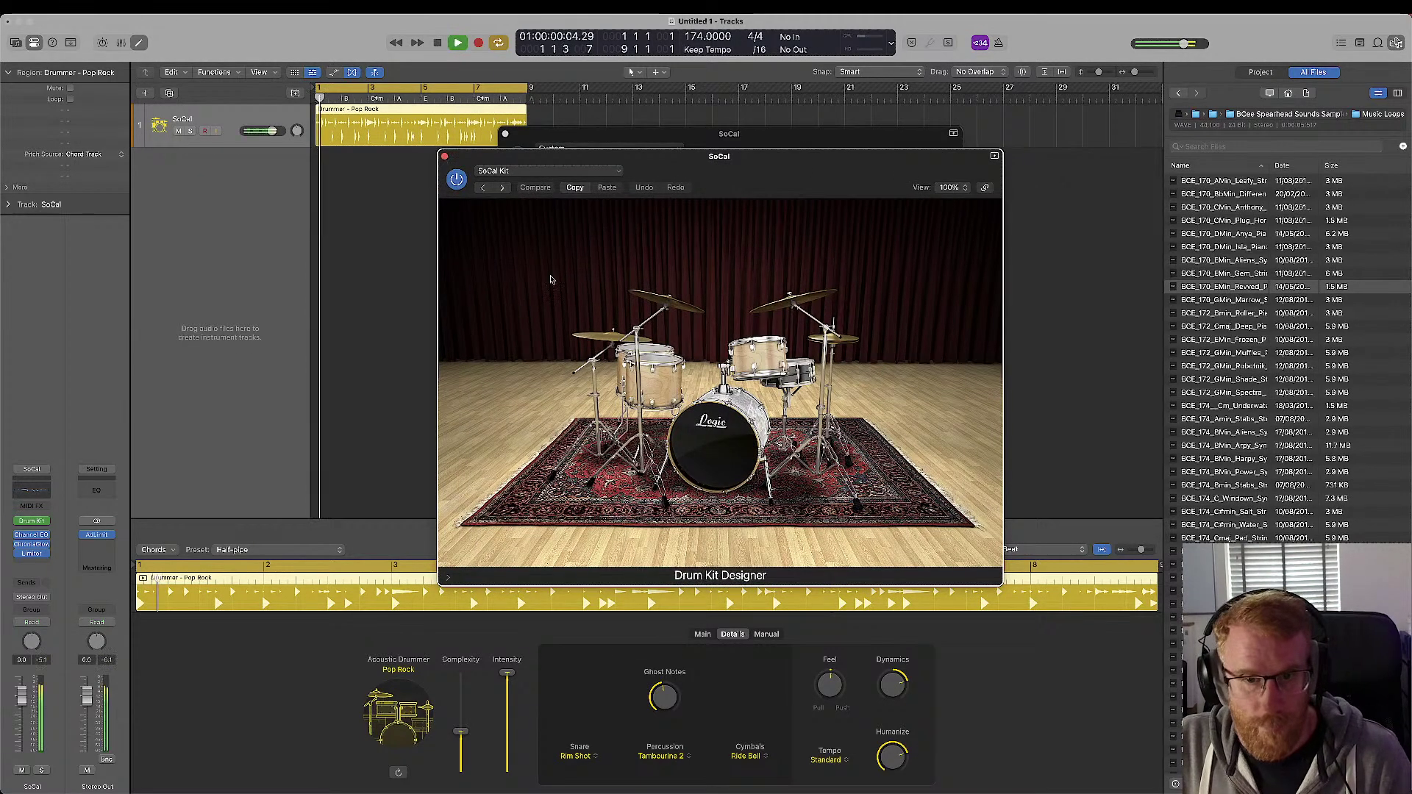
{"action": "left_click", "coordinate": [443, 159]}
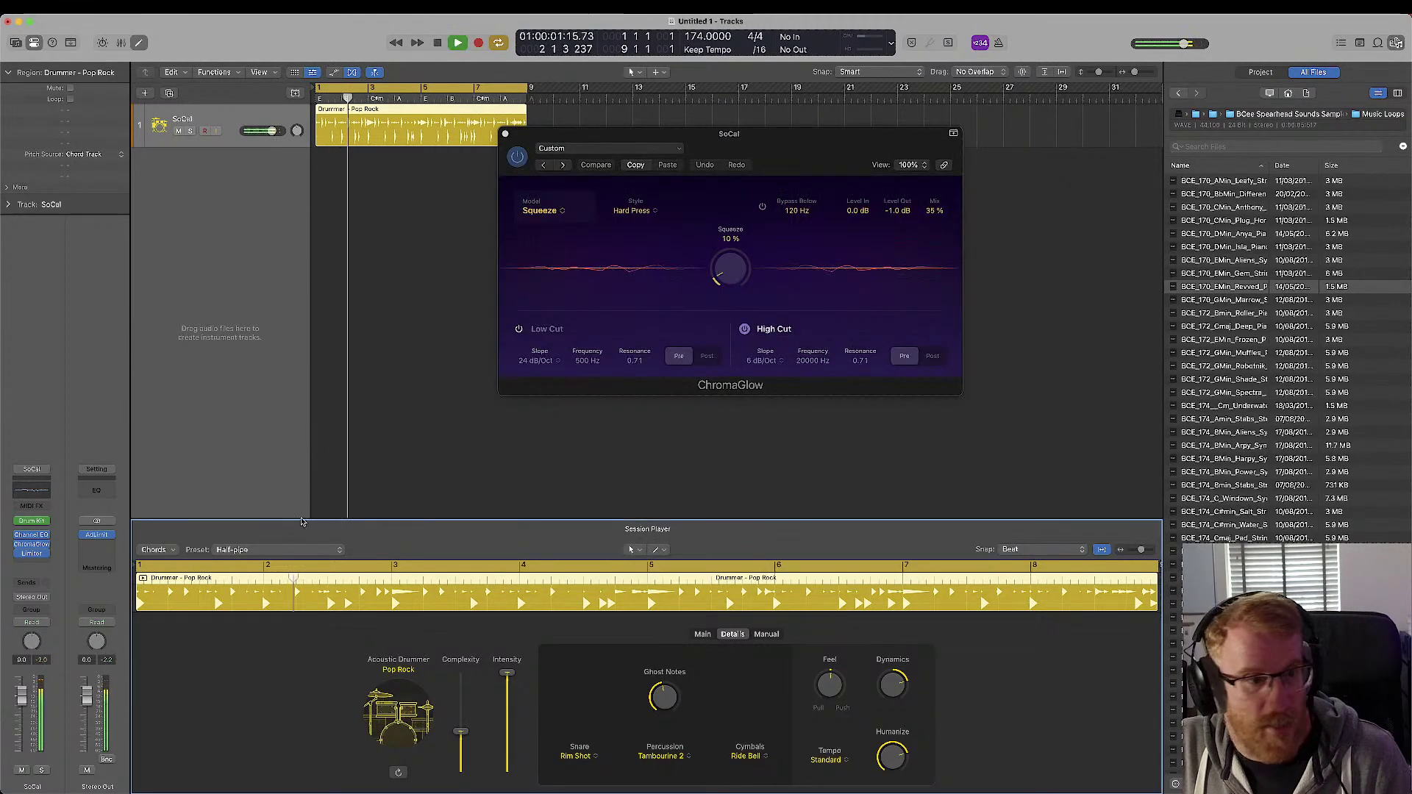
- Look through the Session Player's presets without choosing another one, and stop playback
{"action": "left_click", "coordinate": [249, 550]}
{"action": "left_click", "coordinate": [422, 541]}
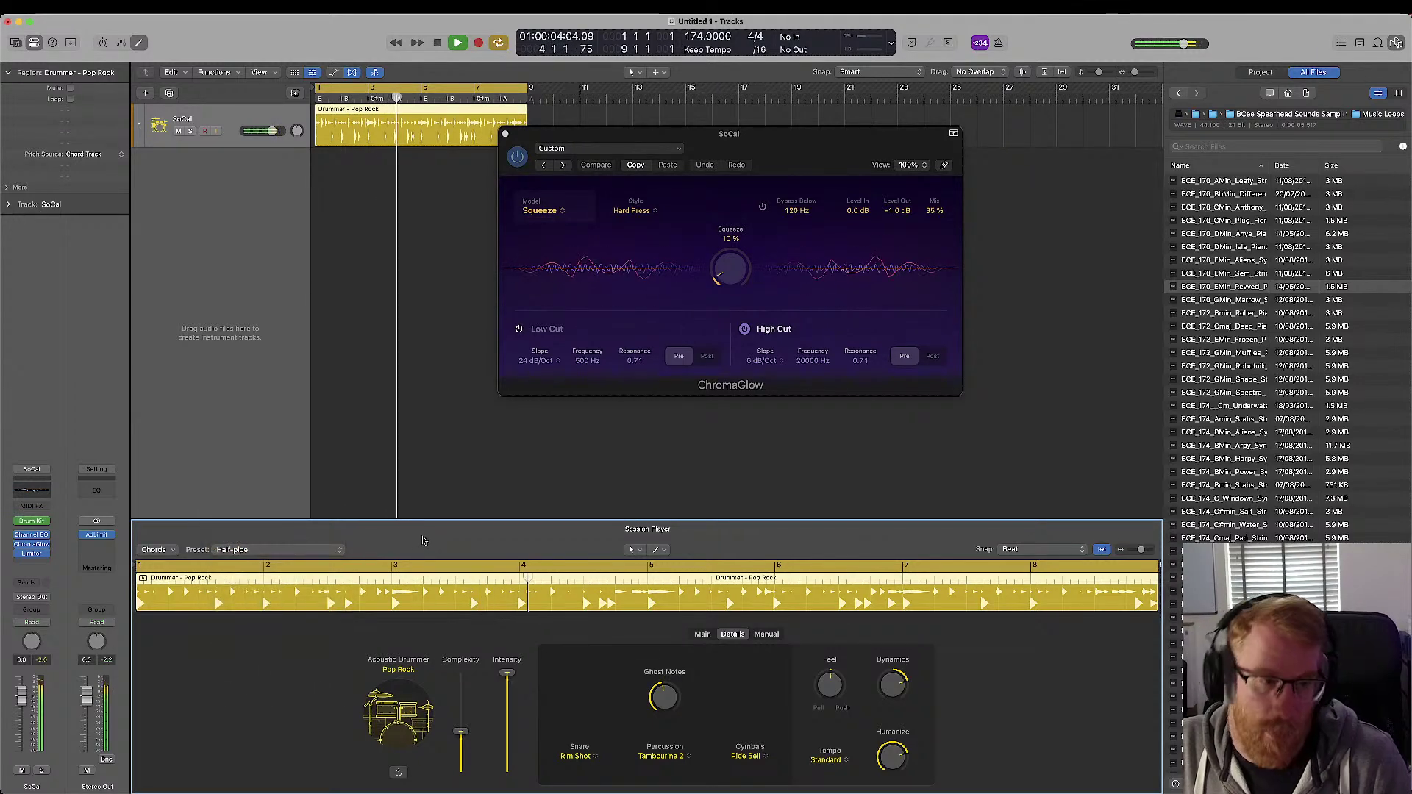
{"action": "key", "text": "space"}
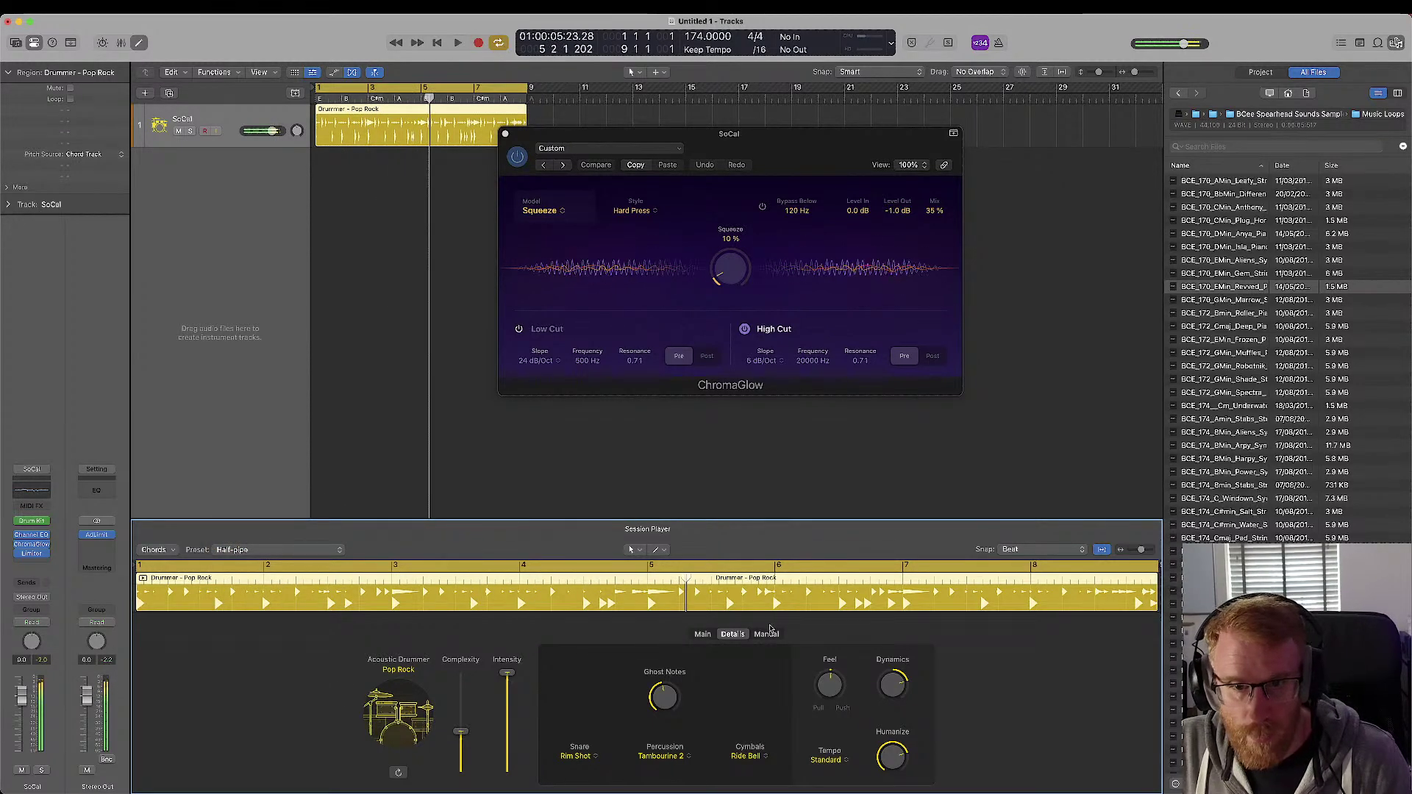
- Create a one-bar manual drum pattern with snare on steps 7 and 15 and kick on step 1, auditioning it in playback
{"action": "left_click", "coordinate": [767, 633]}
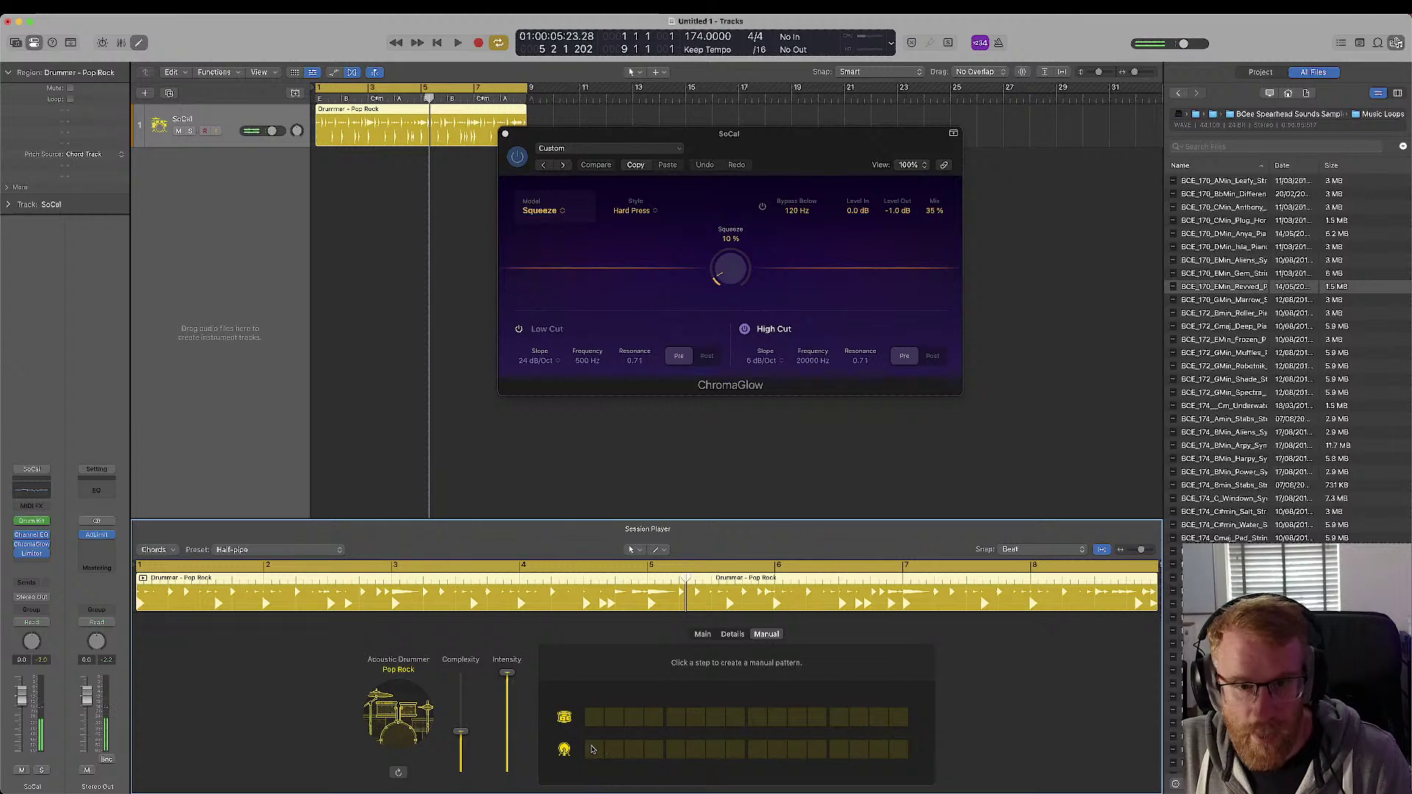
{"action": "left_click", "coordinate": [715, 717]}
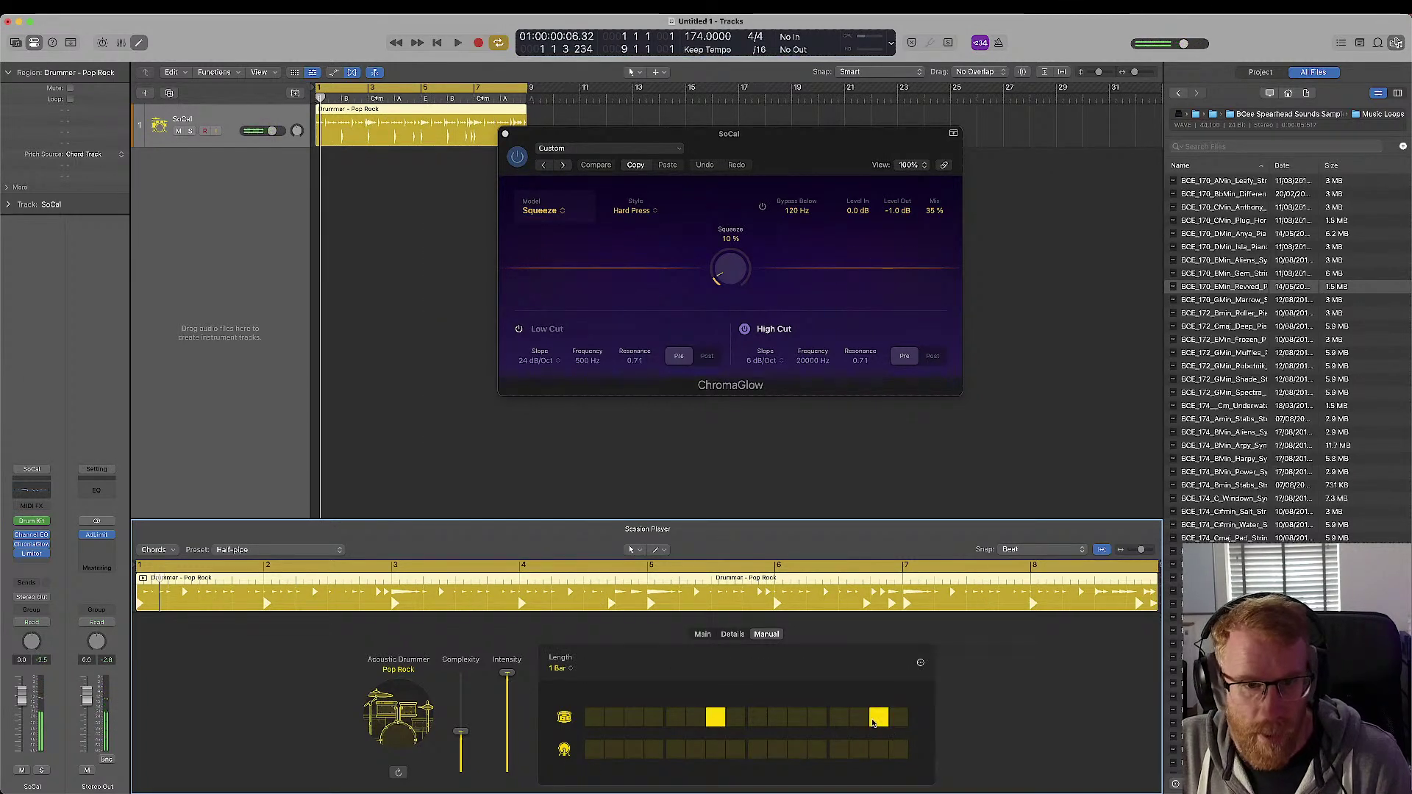
{"action": "key", "text": "space"}
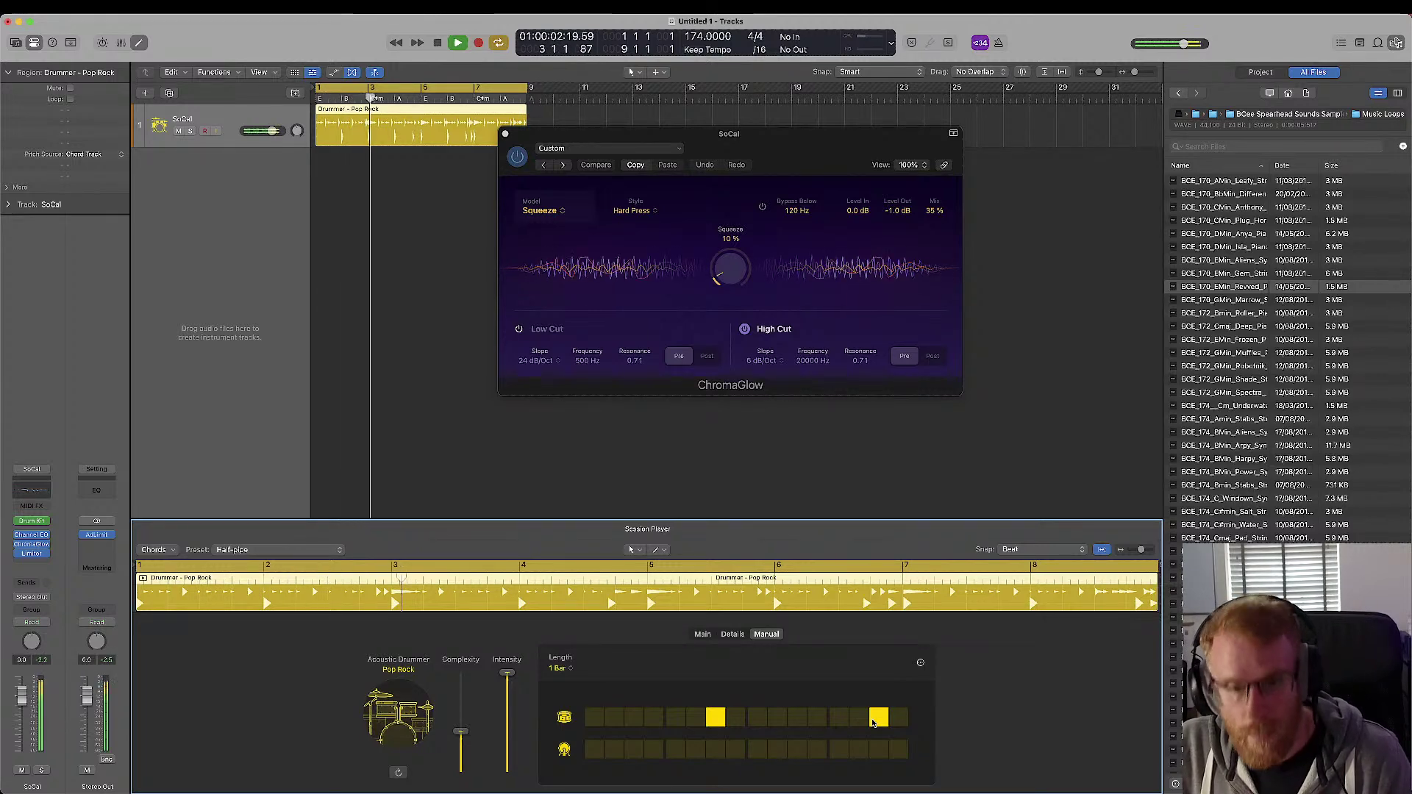
{"action": "left_click", "coordinate": [594, 749]}
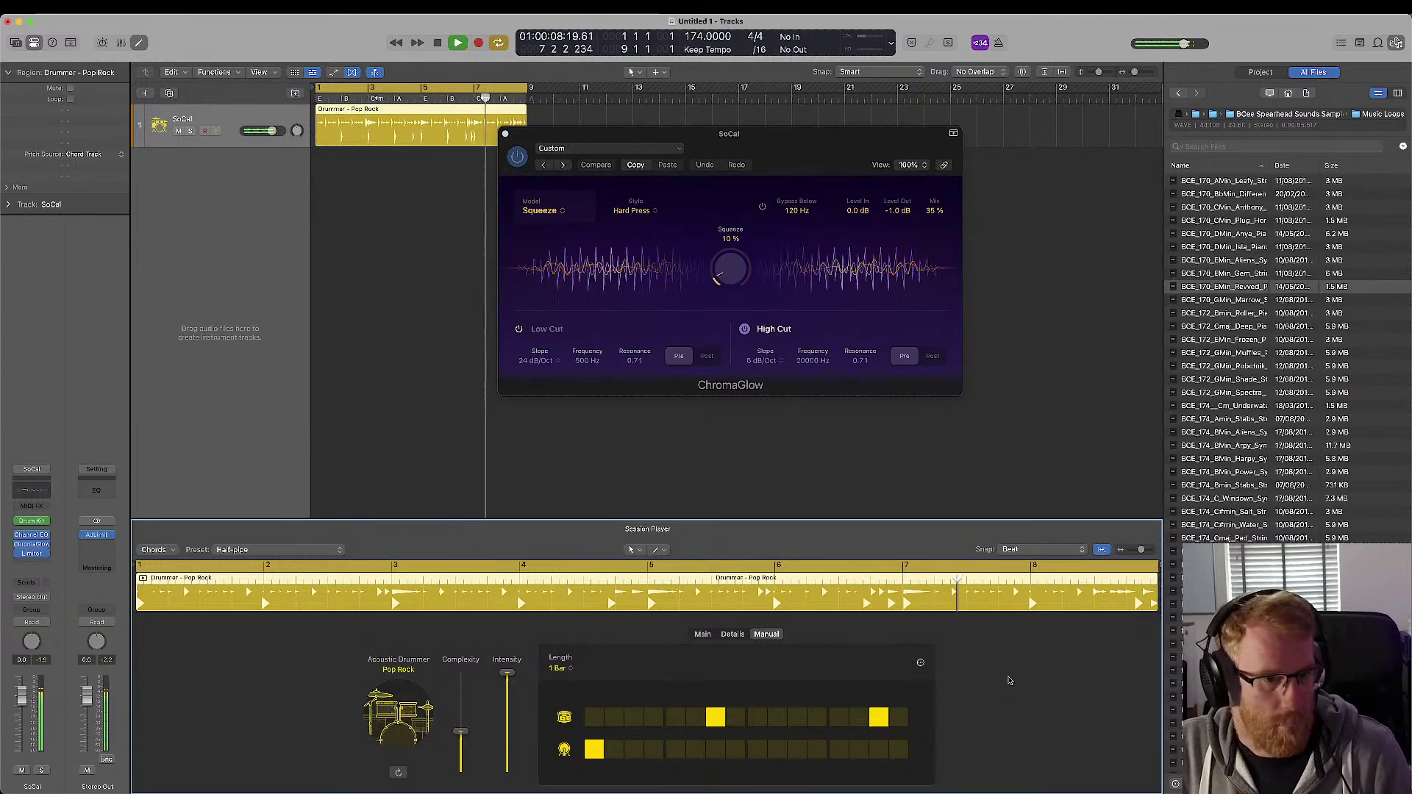
{"action": "key", "text": "space"}
{"action": "left_click", "coordinate": [702, 635]}
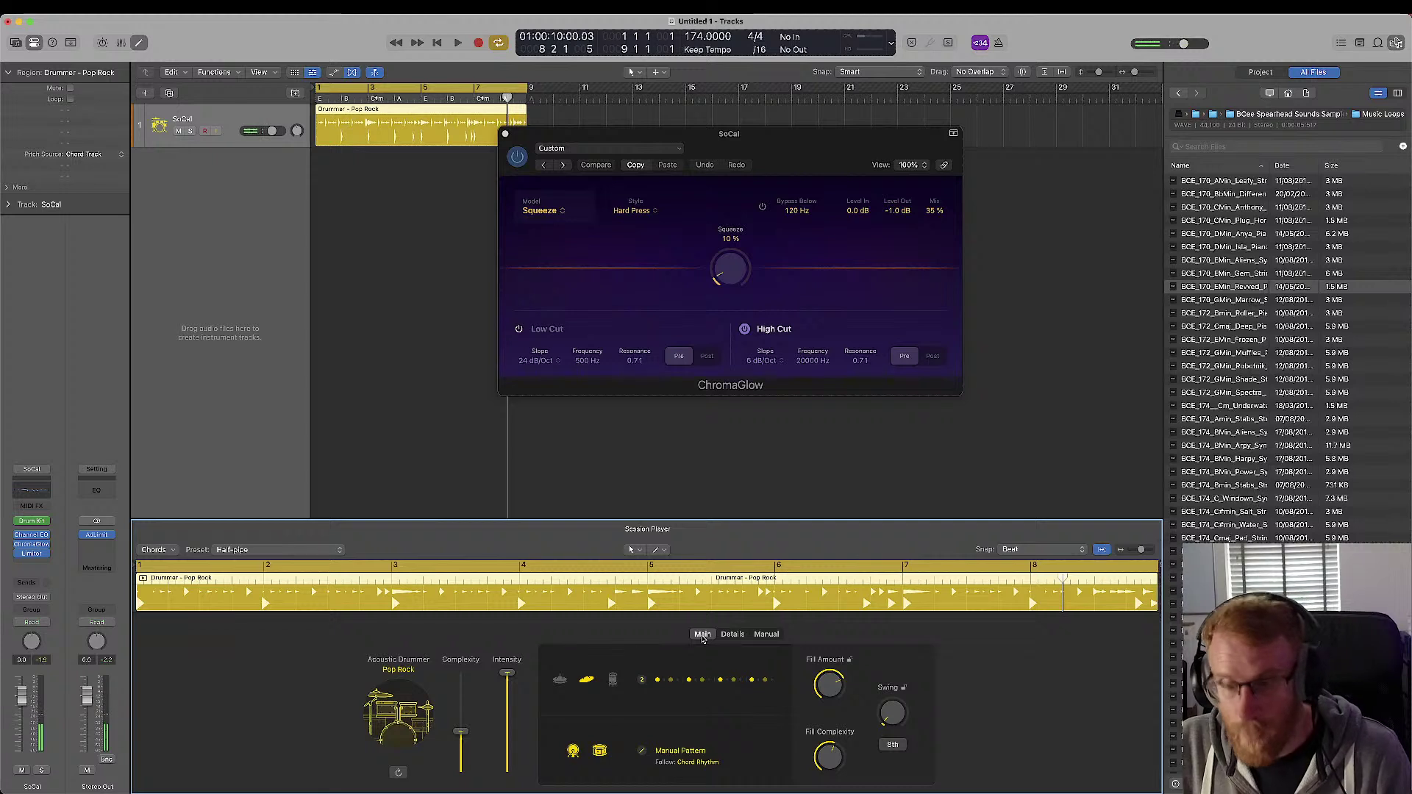
- Hide the file browser and create one Drummer Session Player track with the percussionist style Songwriter
{"action": "key", "text": "f"}
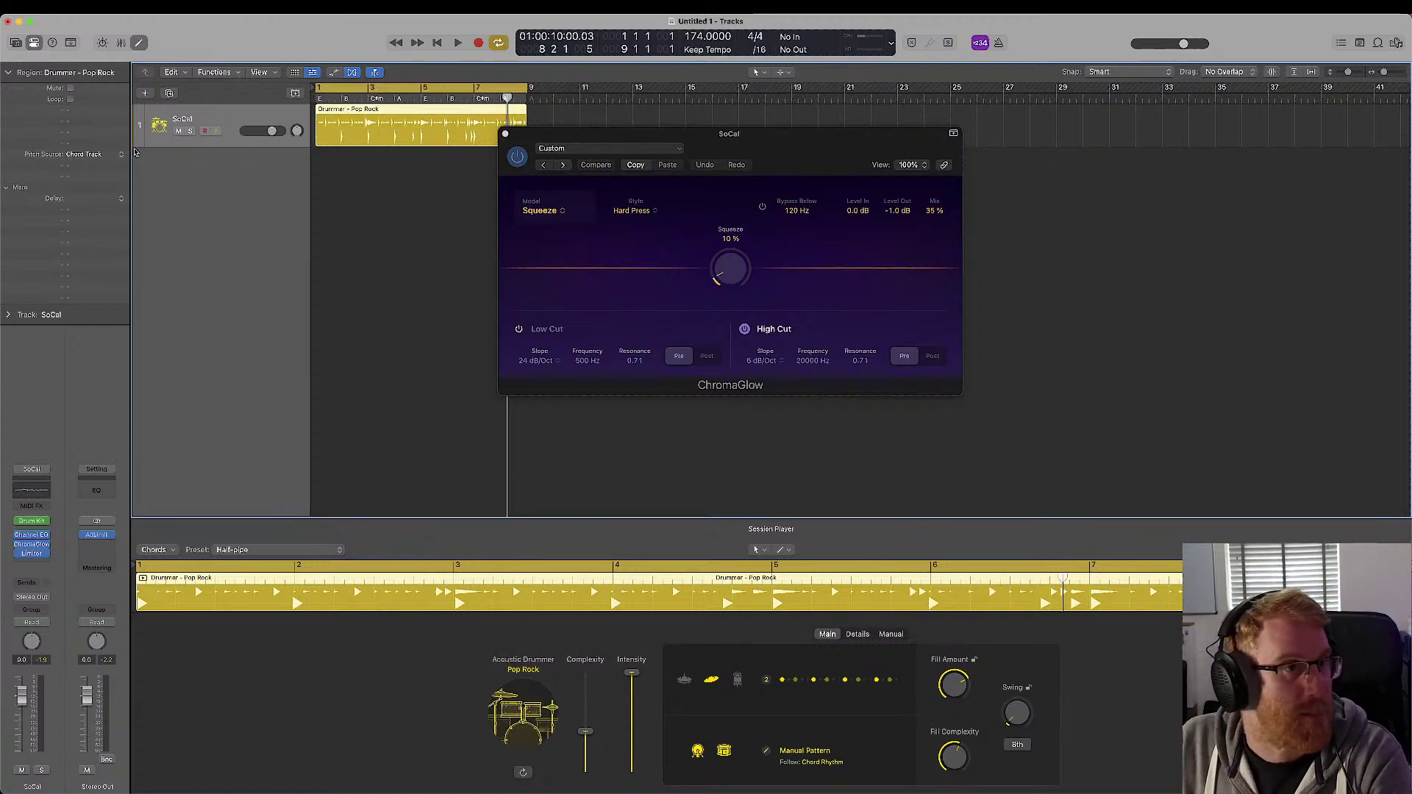
{"action": "left_click", "coordinate": [145, 92]}
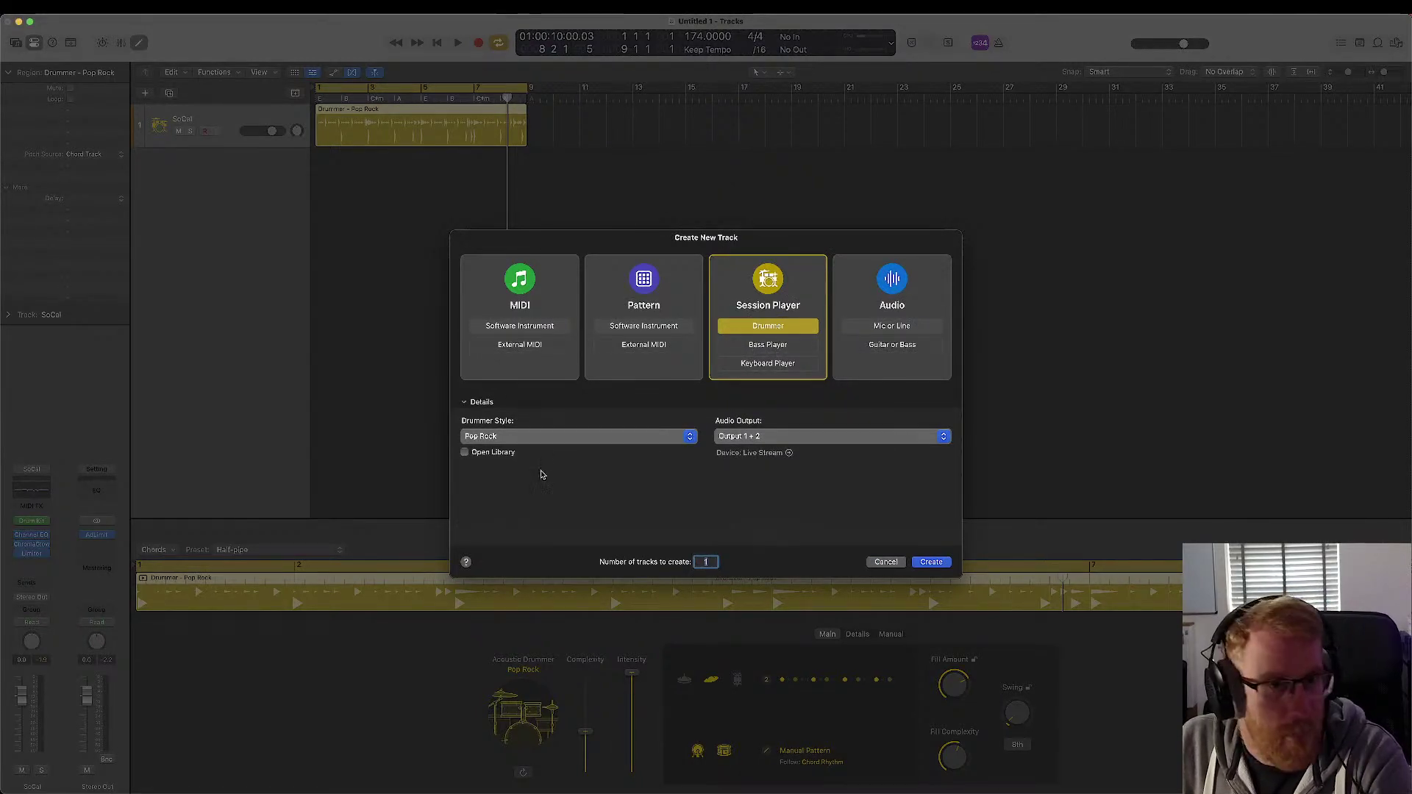
{"action": "left_click", "coordinate": [553, 436]}
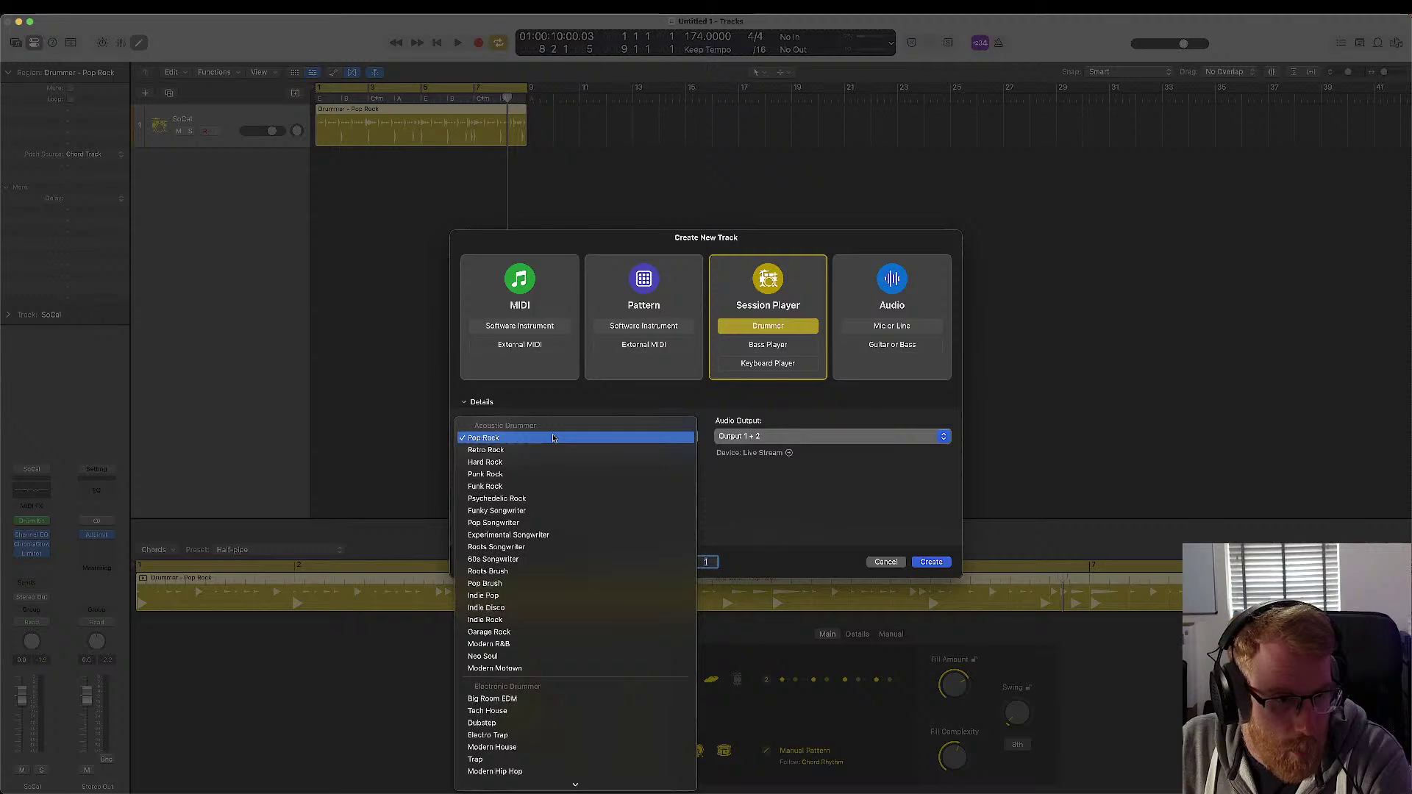
{"action": "scroll", "coordinate": [559, 507], "scroll_direction": "down", "scroll_amount": 3}
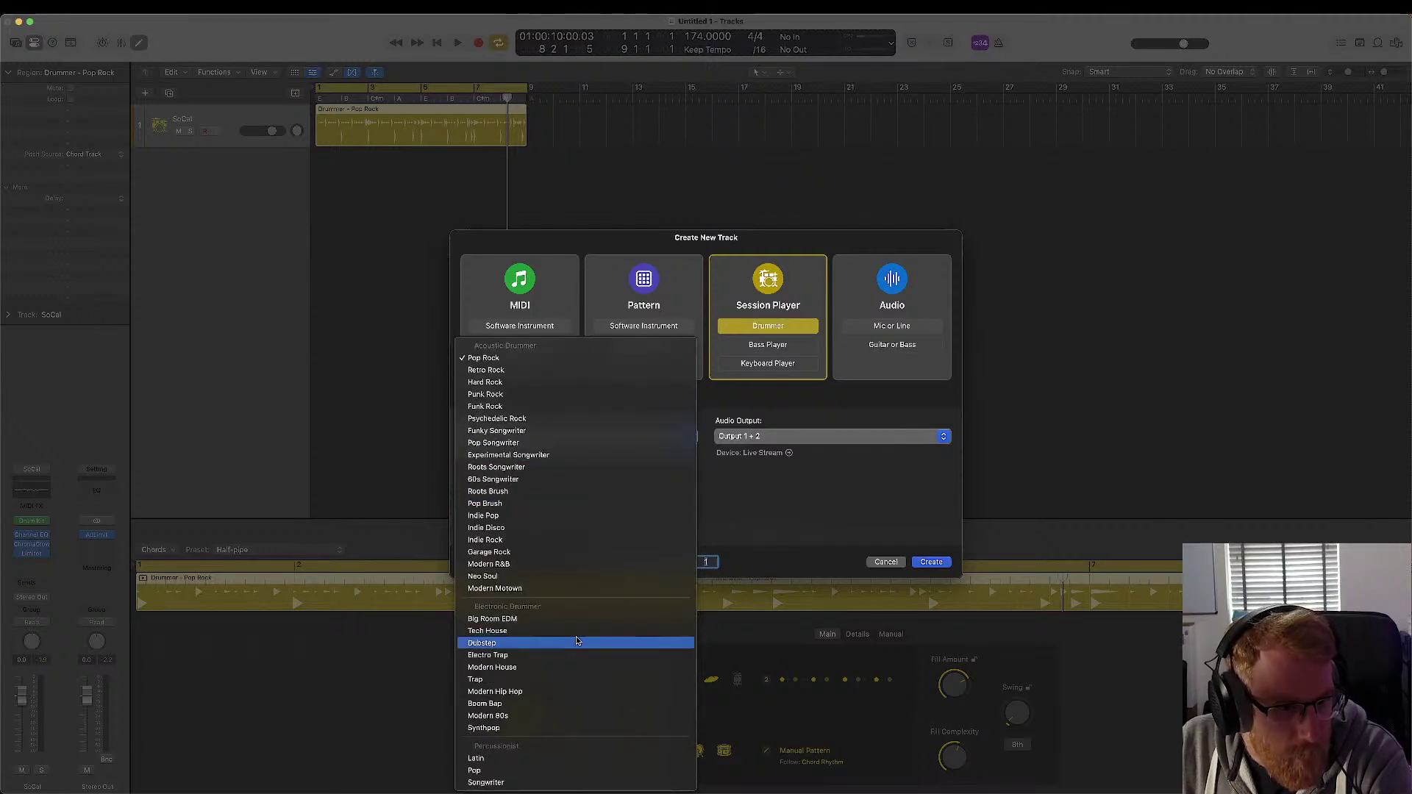
{"action": "left_click", "coordinate": [554, 782]}
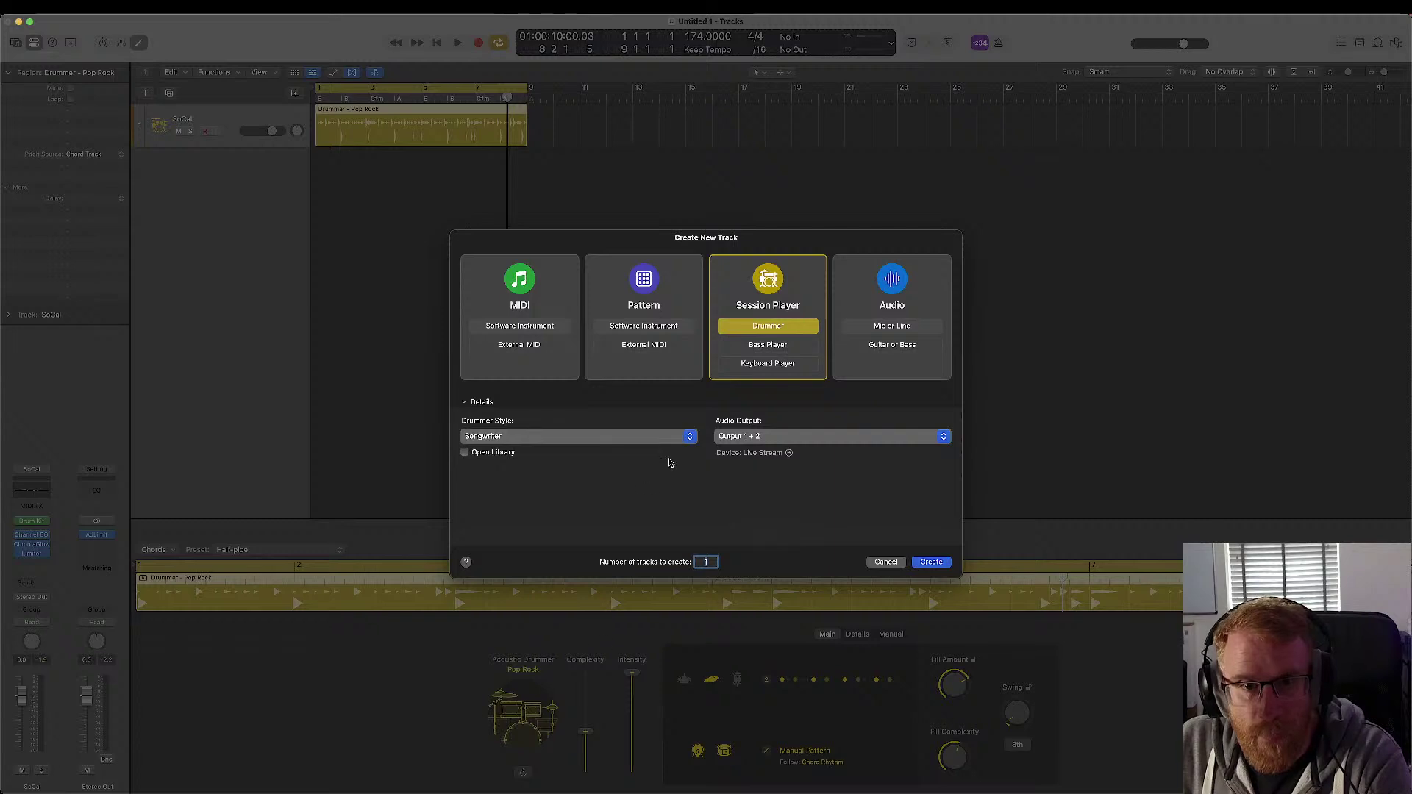
{"action": "left_click", "coordinate": [687, 437]}
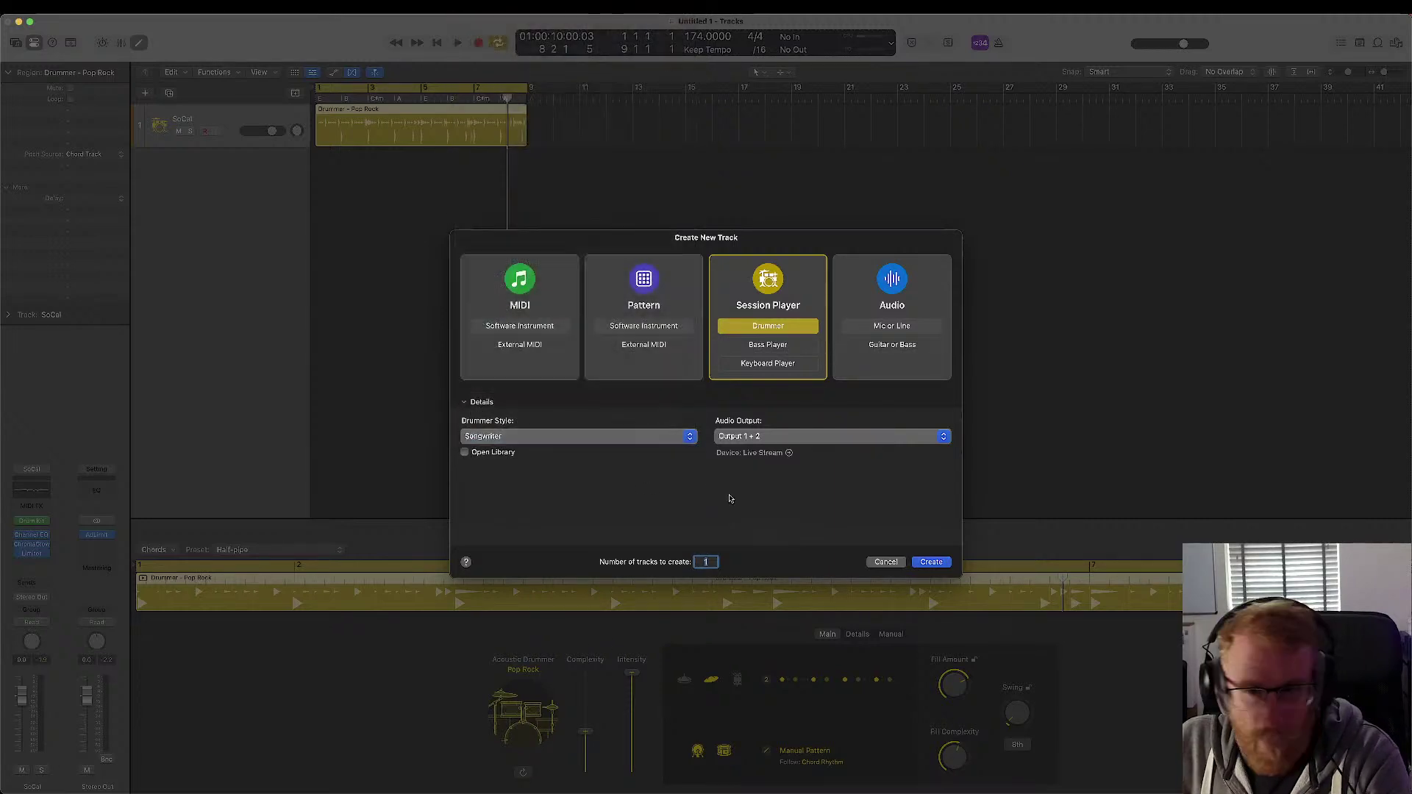
{"action": "left_click", "coordinate": [931, 561]}
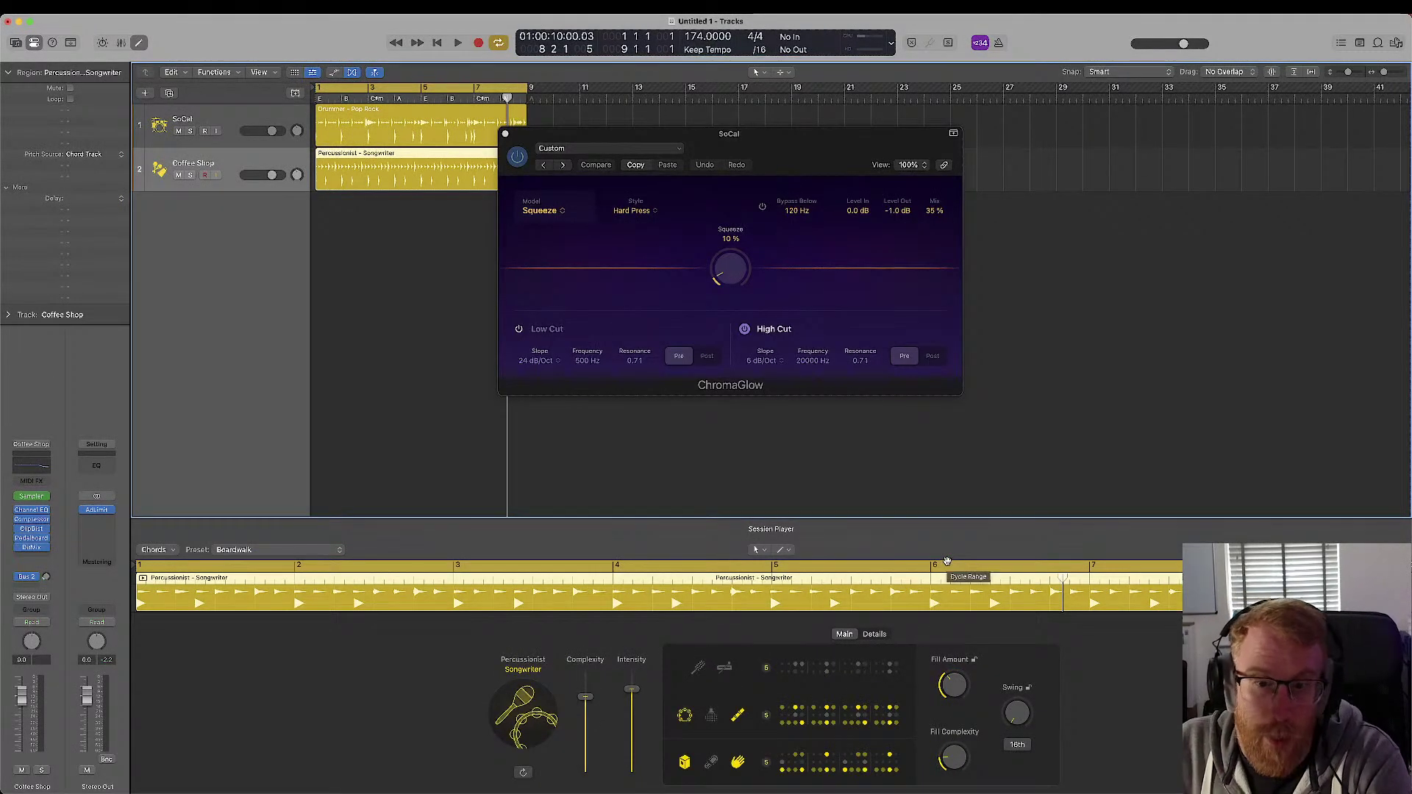
- Check the percussionist's detail settings, return to its main settings, mute the SoCal track, and start playback
{"action": "left_click", "coordinate": [875, 634]}
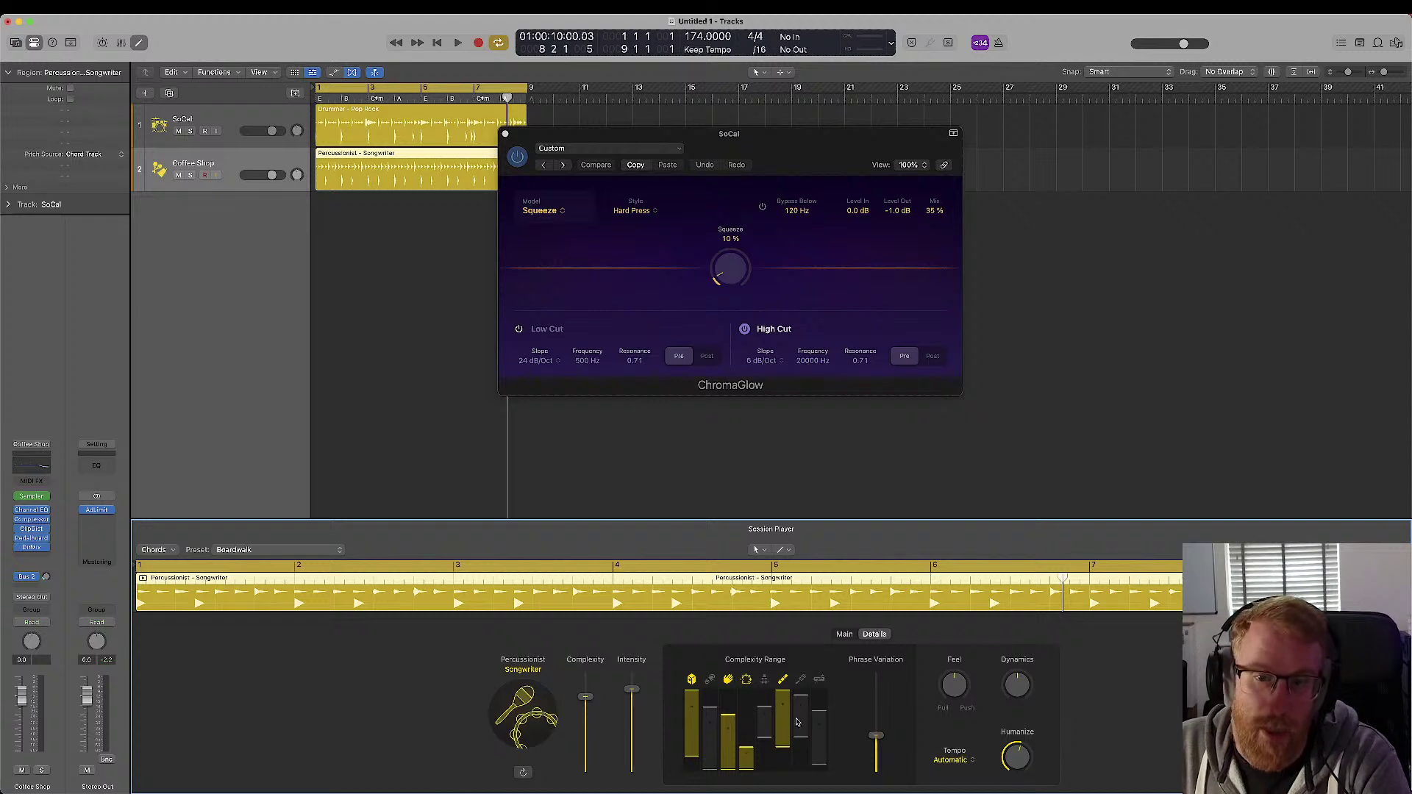
{"action": "left_click", "coordinate": [845, 634]}
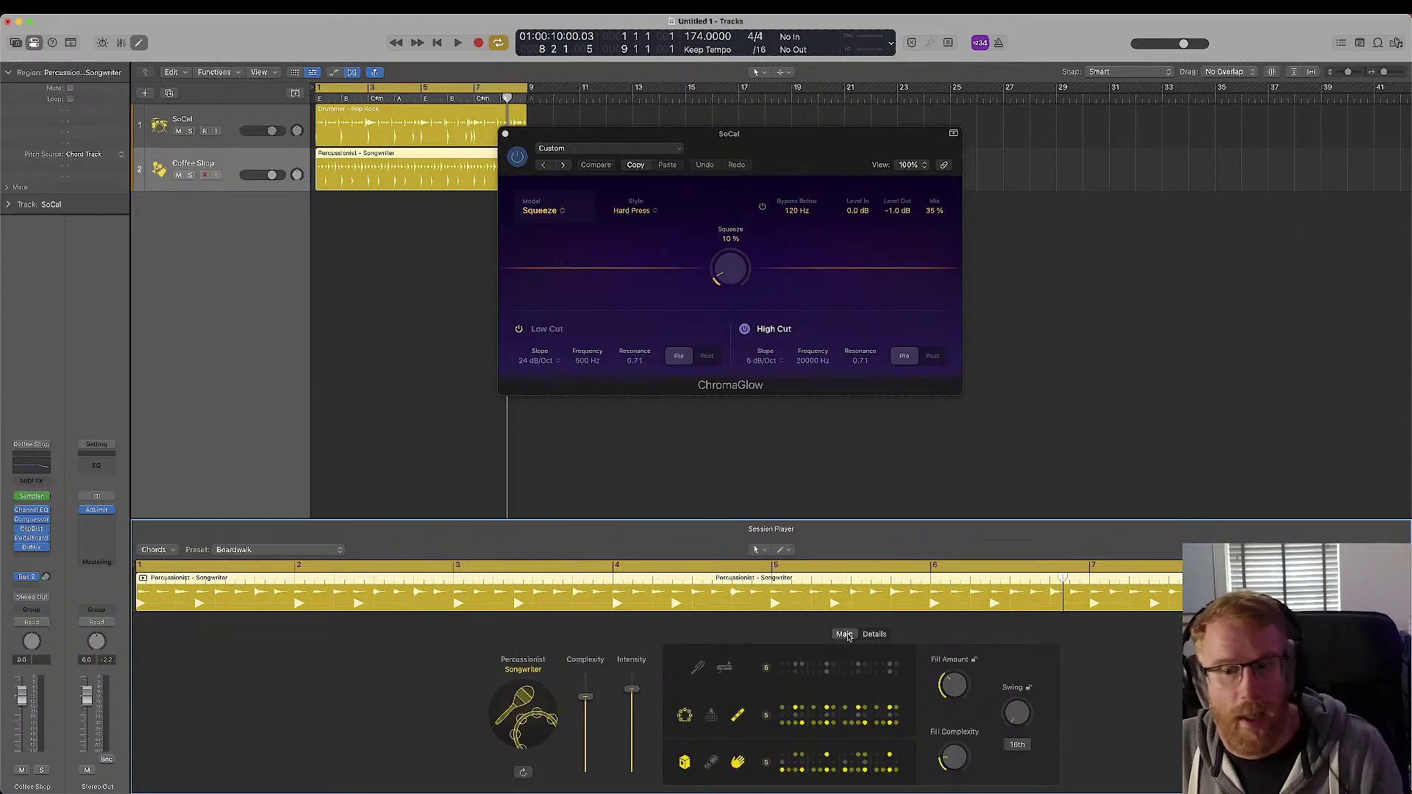
{"action": "left_click", "coordinate": [179, 131]}
{"action": "key", "text": "space"}
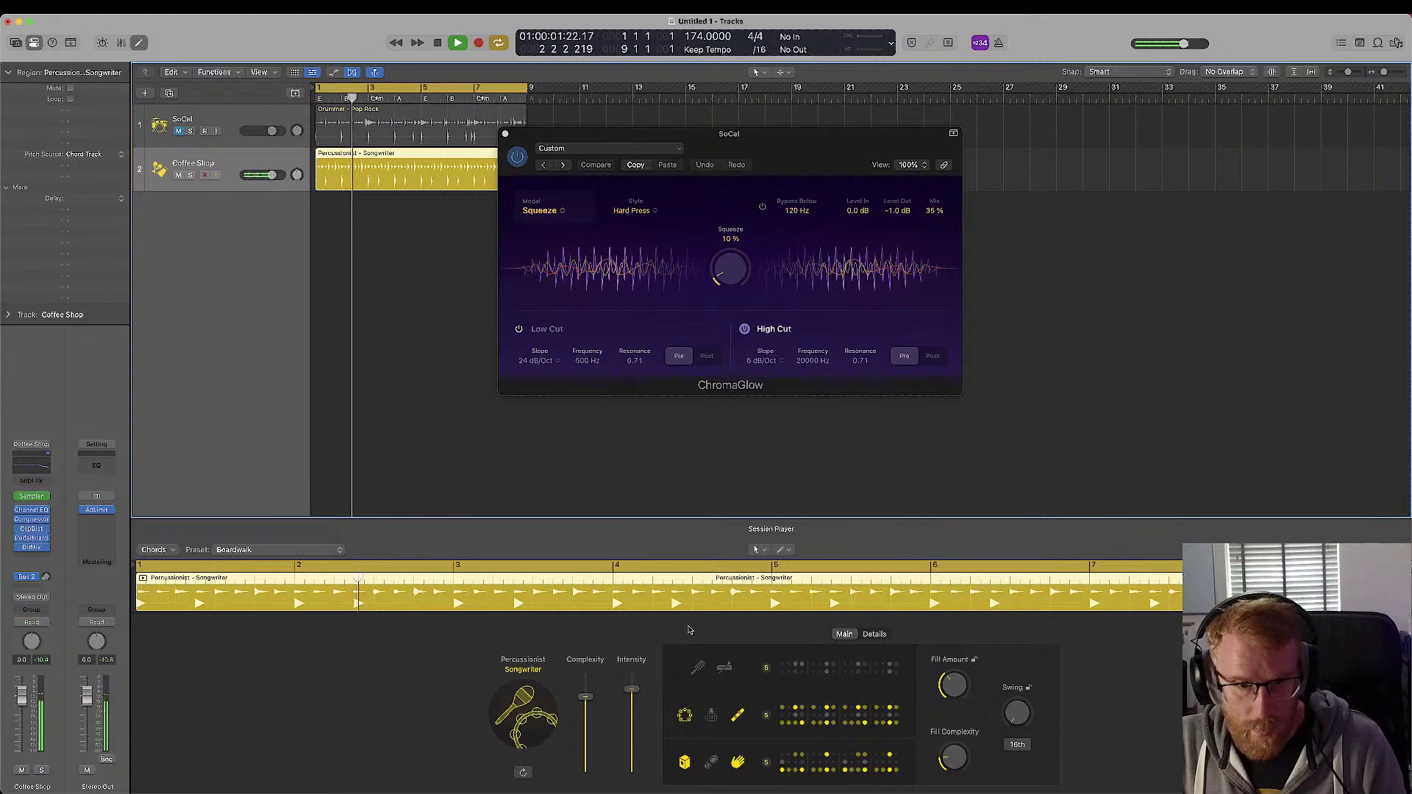
- Raise the percussionist's Complexity to maximum with slightly lower Intensity, and set its Swing to 61%
{"action": "left_click_drag", "start_coordinate": [585, 696], "coordinate": [632, 708]}
{"action": "left_click_drag", "start_coordinate": [1016, 712], "coordinate": [1013, 641]}
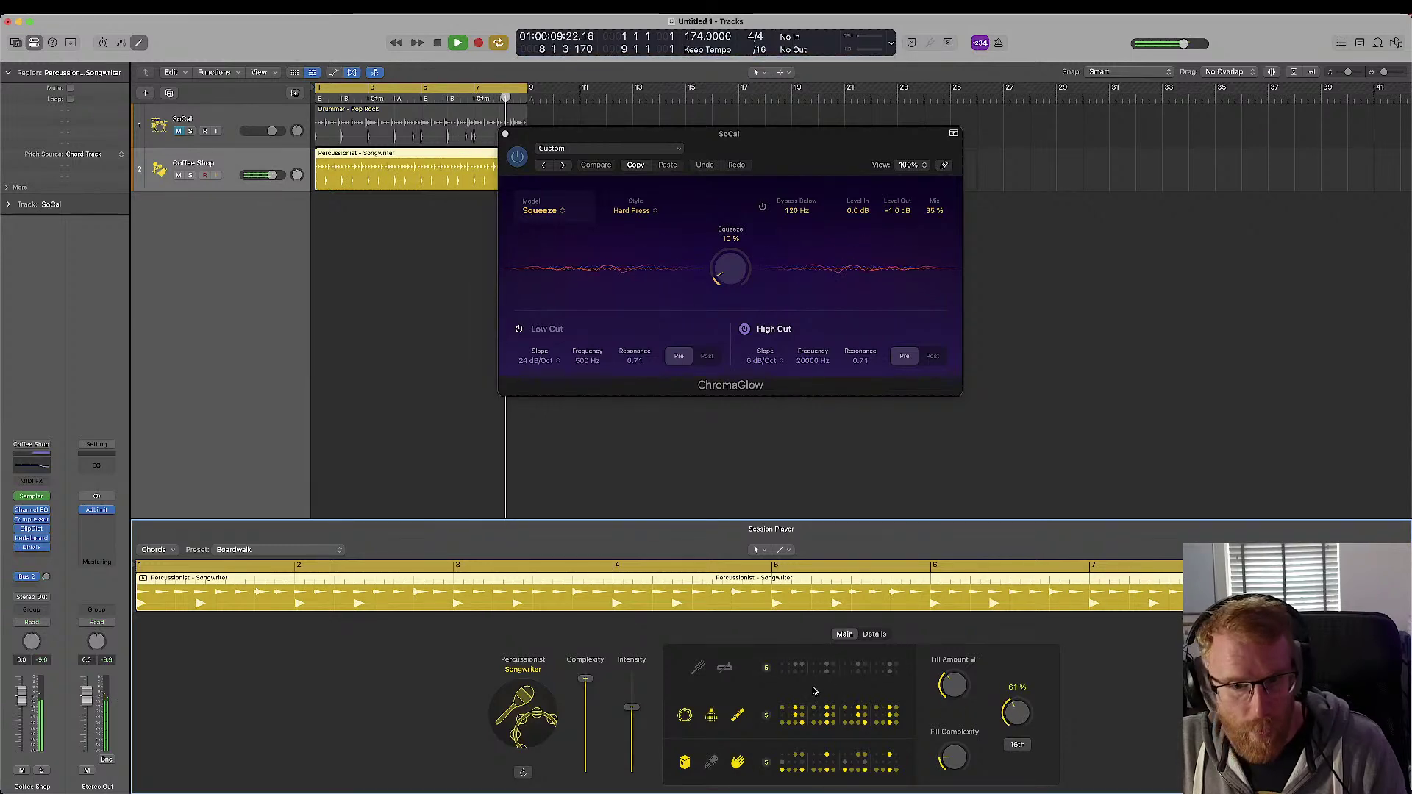
- Choose pattern 6 for the percussionist's tambourine and shaker group, auditioning it while switching individual instruments off and on
{"action": "left_click", "coordinate": [798, 716]}
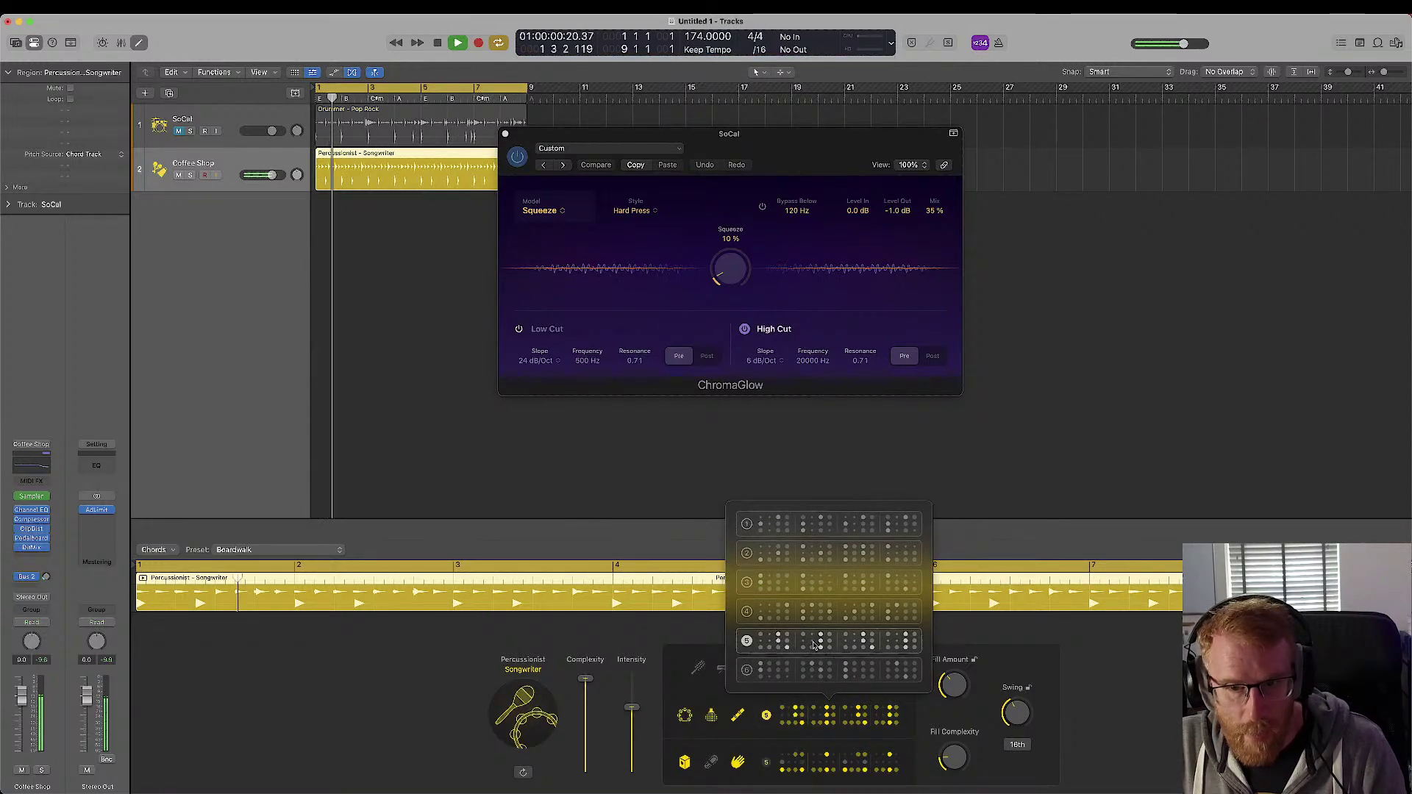
{"action": "left_click", "coordinate": [785, 671]}
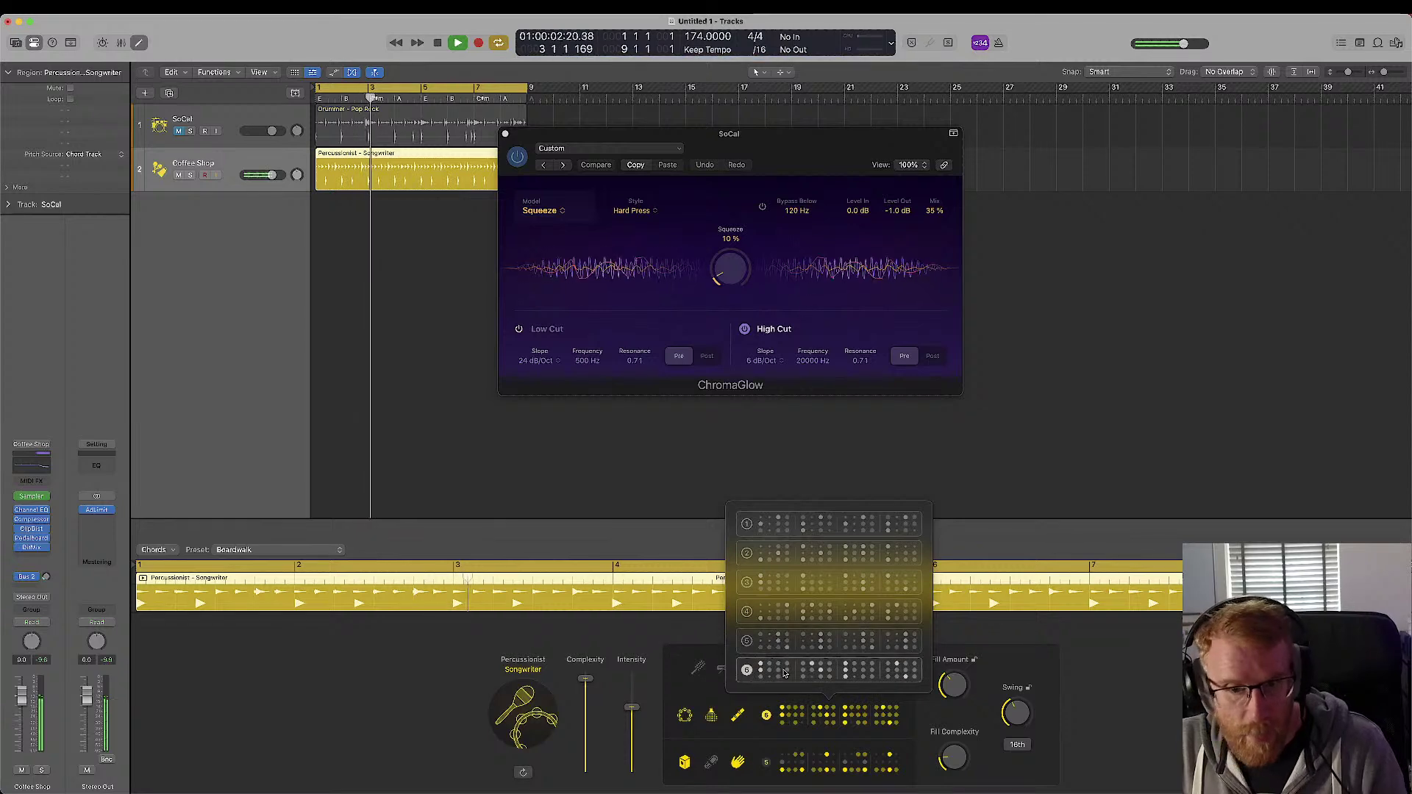
{"action": "left_click", "coordinate": [1009, 662]}
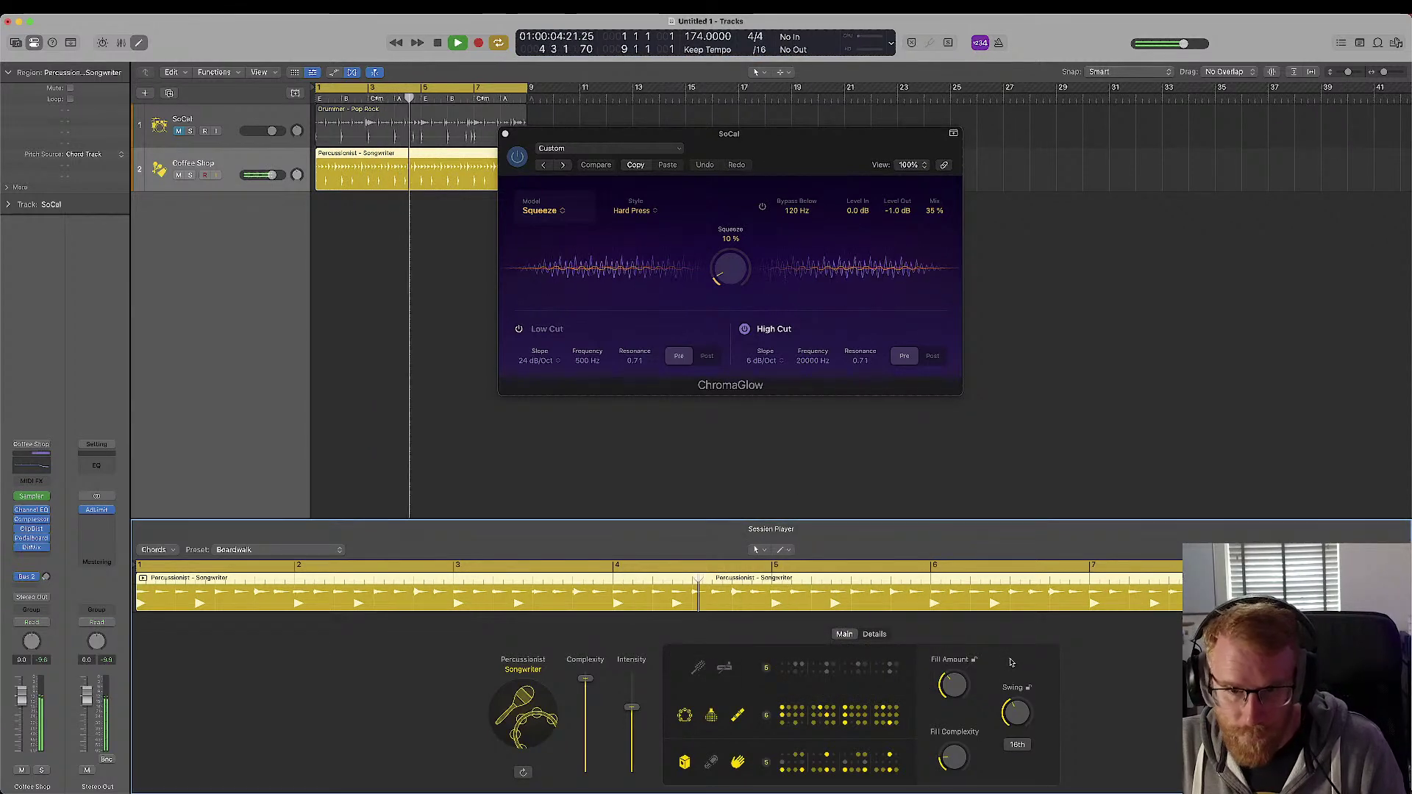
{"action": "left_click", "coordinate": [686, 717]}
{"action": "left_click", "coordinate": [737, 716]}
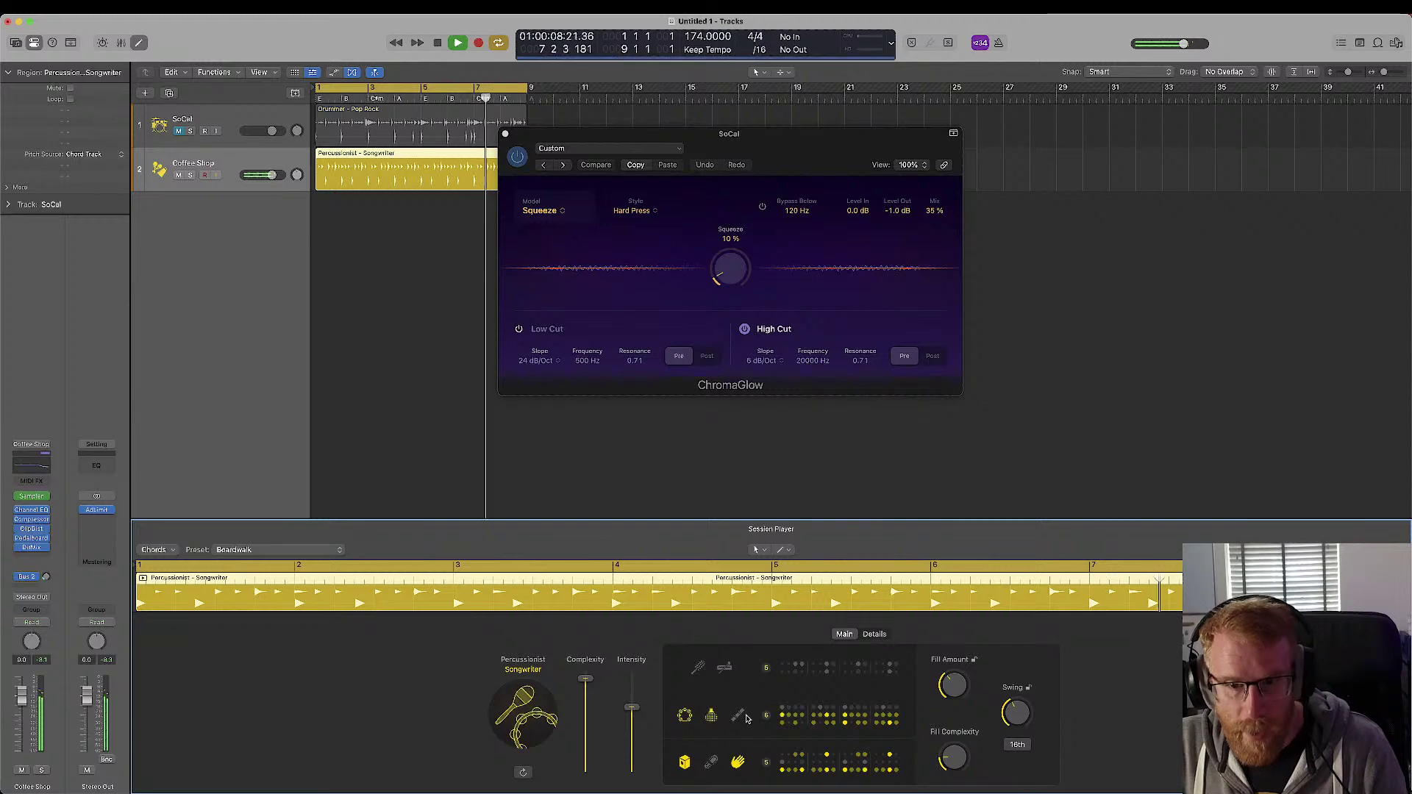
{"action": "left_click", "coordinate": [800, 721]}
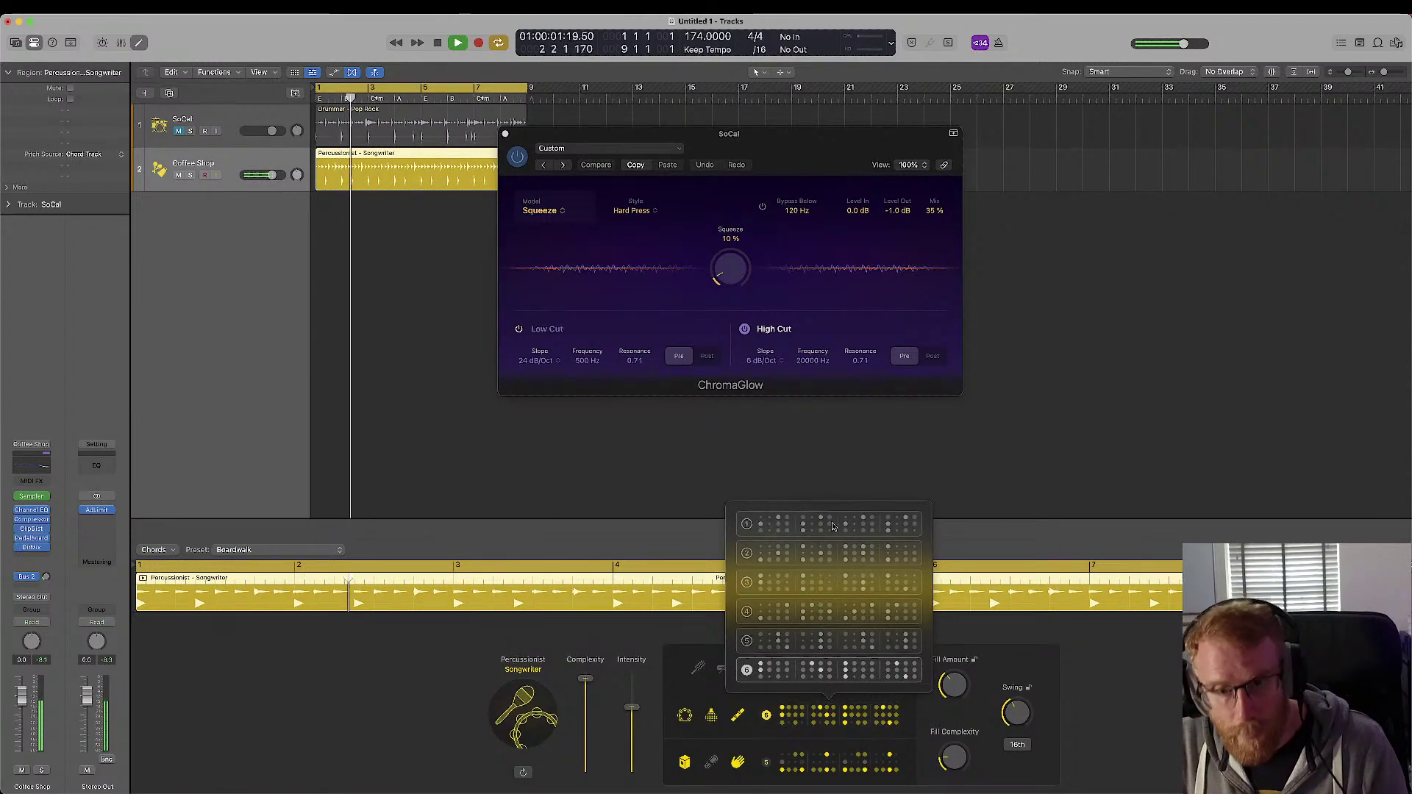
{"action": "left_click", "coordinate": [802, 678]}
{"action": "left_click", "coordinate": [764, 713]}
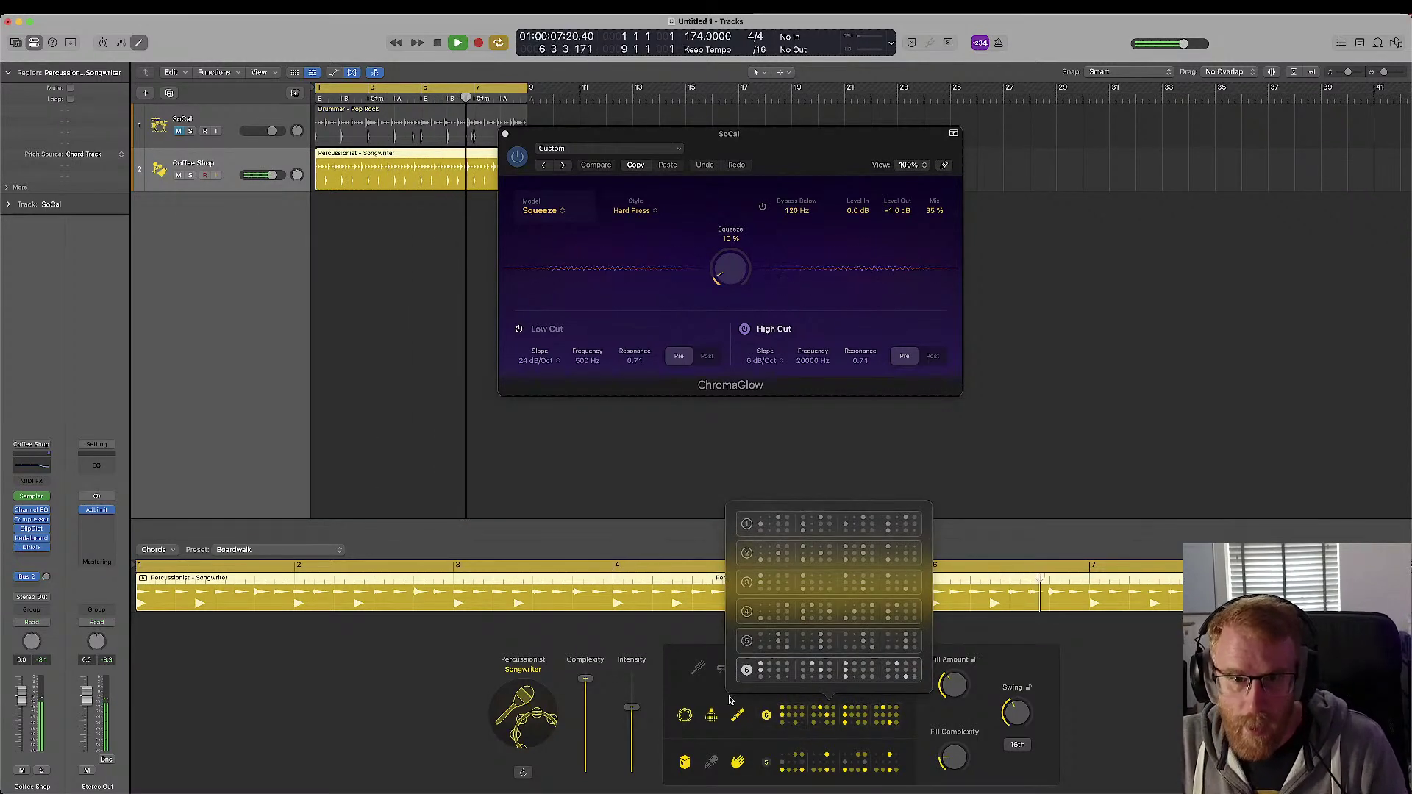
{"action": "left_click", "coordinate": [698, 699]}
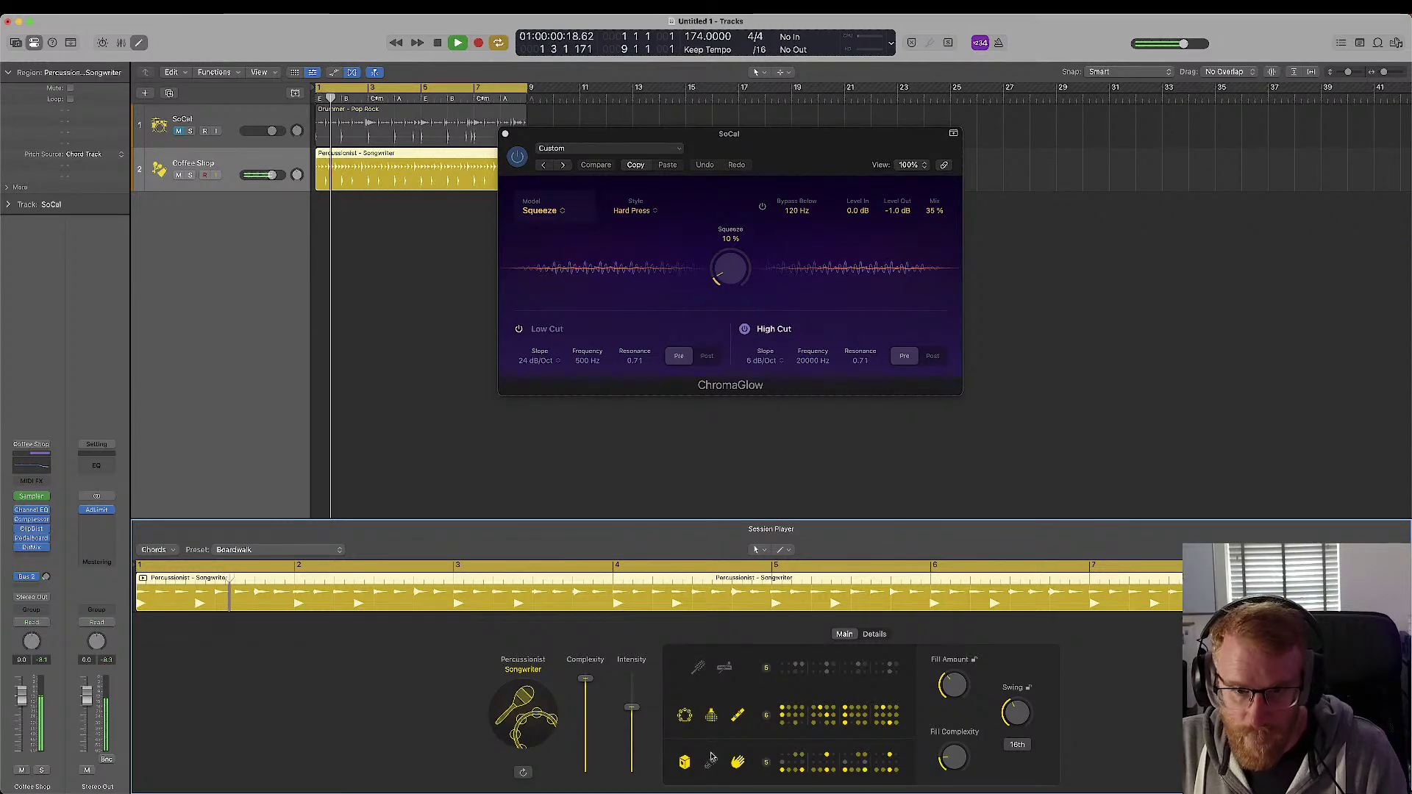
- Enable the first instrument of the percussionist's uppermost group and set Fill Complexity to 66%, briefly auditioning the part with SoCal unmuted
{"action": "left_click", "coordinate": [698, 667]}
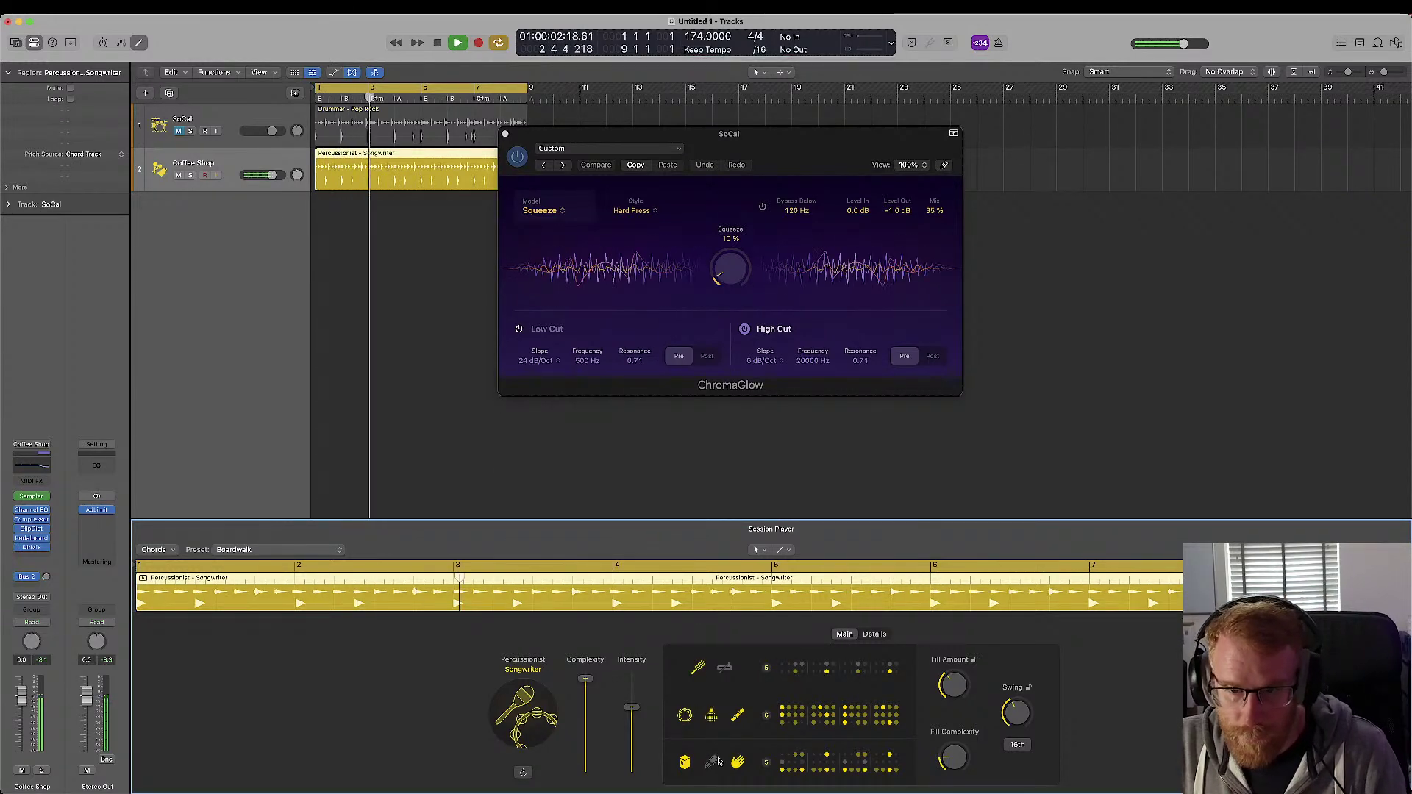
{"action": "left_click_drag", "start_coordinate": [953, 757], "coordinate": [966, 688]}
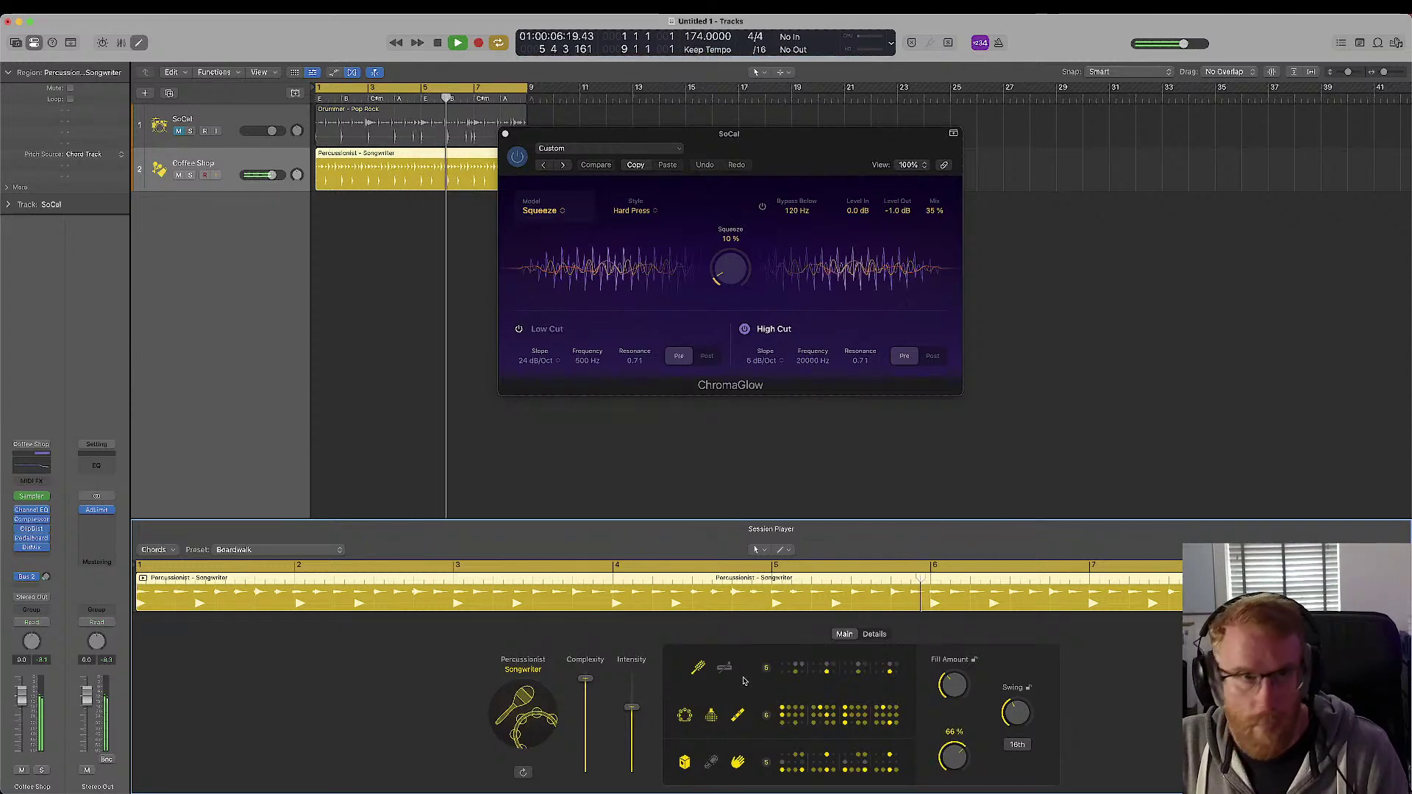
{"action": "left_click", "coordinate": [178, 135], "text": "shift"}
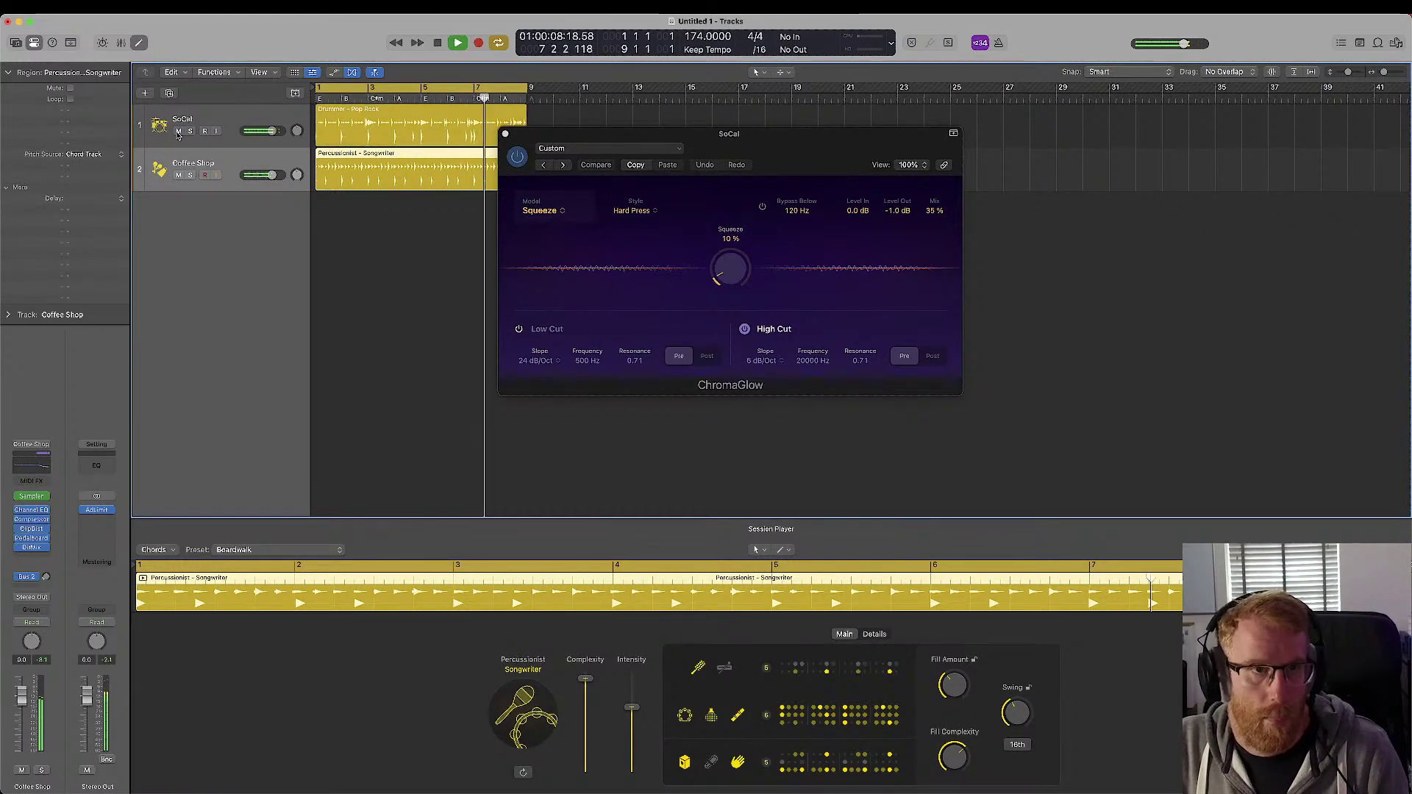
{"action": "left_click", "coordinate": [178, 133]}
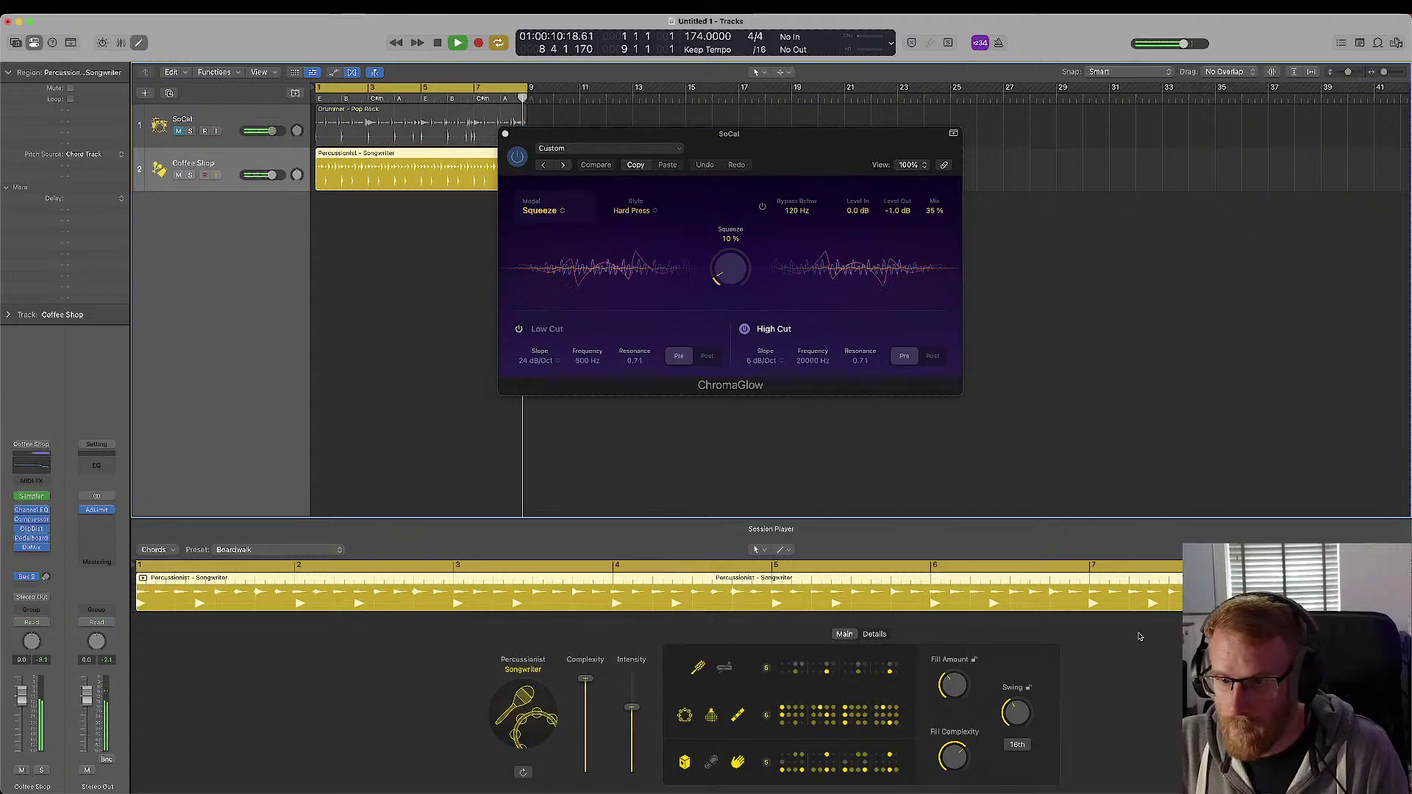
- Raise the percussionist's Phrase Variation and extend the seventh instrument's Complexity Range downward after trying a very narrow high range
{"action": "left_click", "coordinate": [874, 634]}
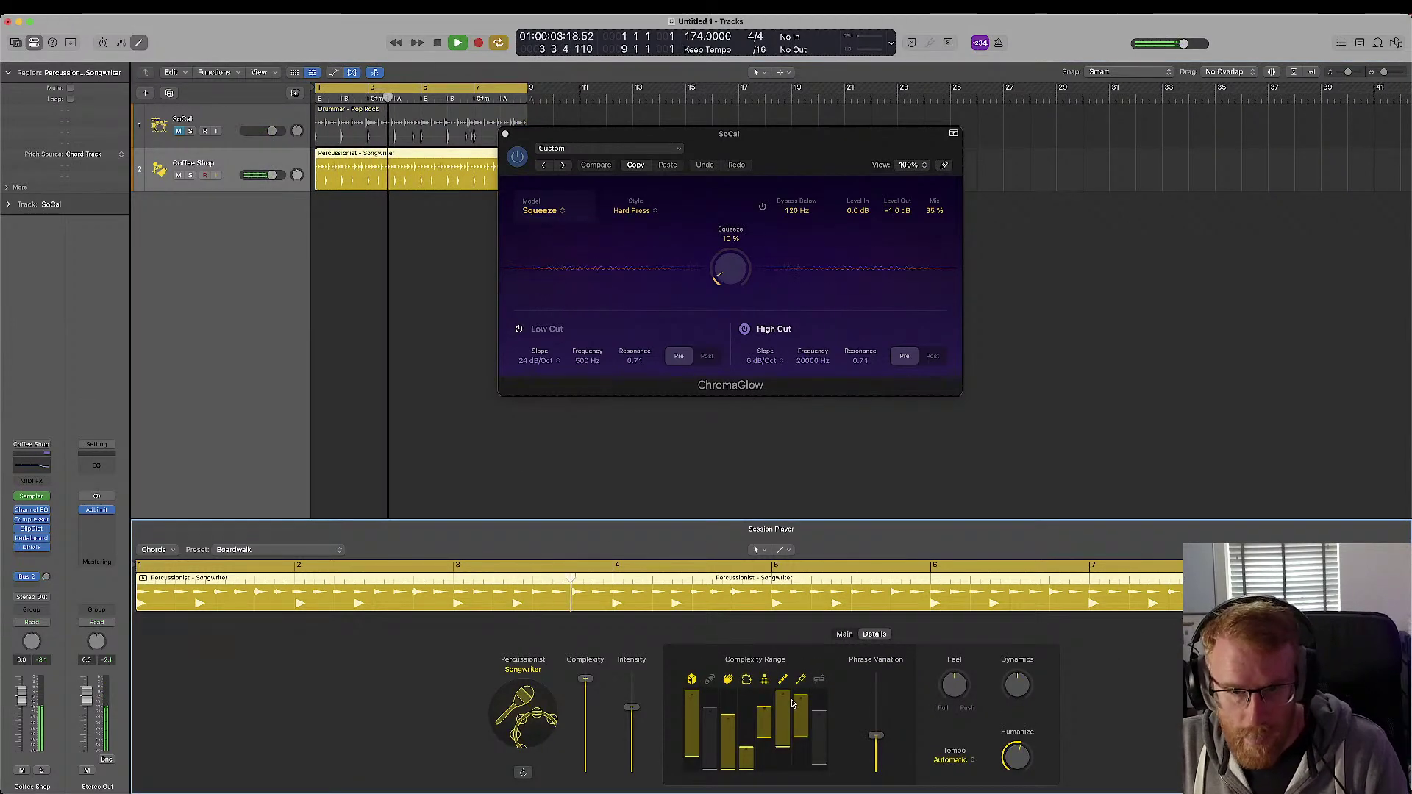
{"action": "left_click_drag", "start_coordinate": [801, 735], "coordinate": [802, 697]}
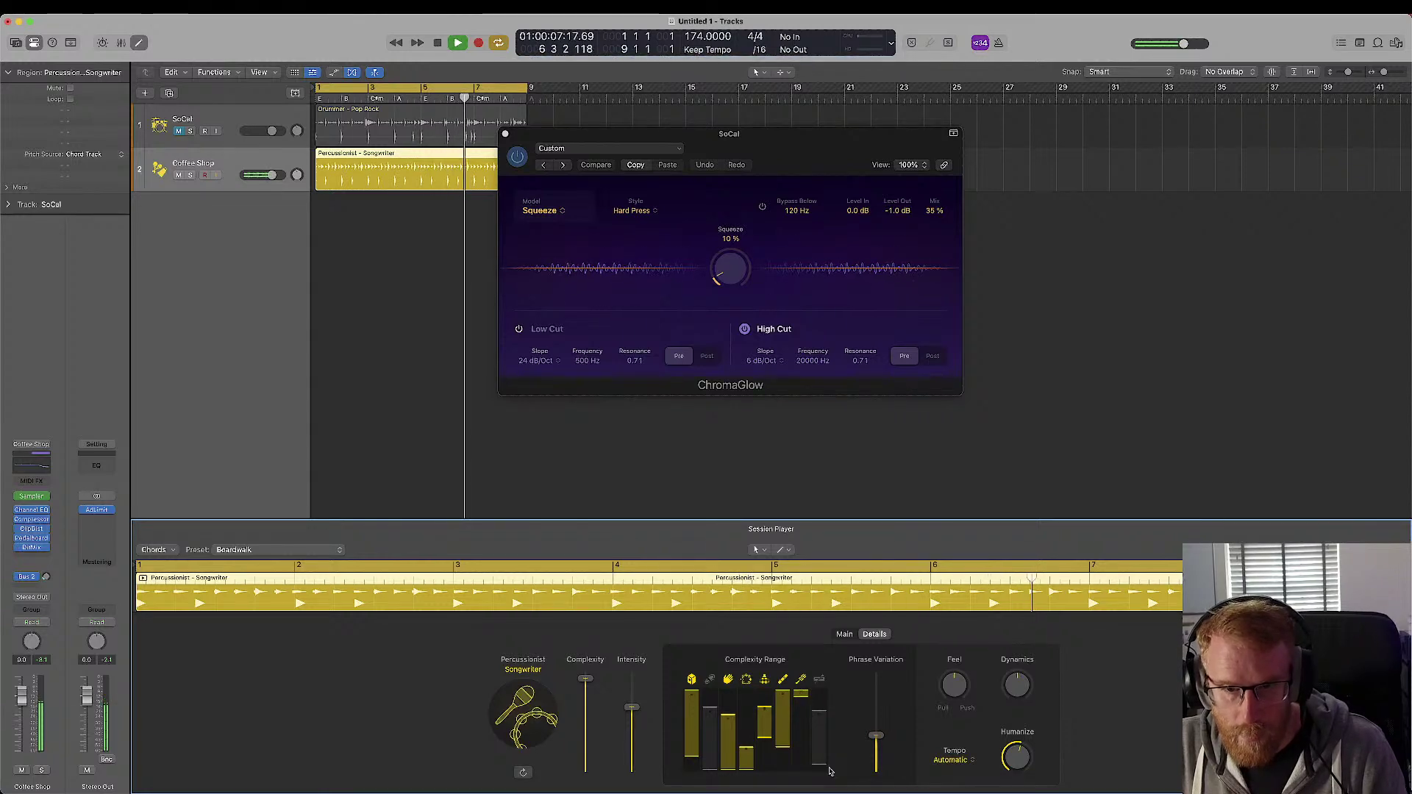
{"action": "left_click_drag", "start_coordinate": [879, 735], "coordinate": [878, 693]}
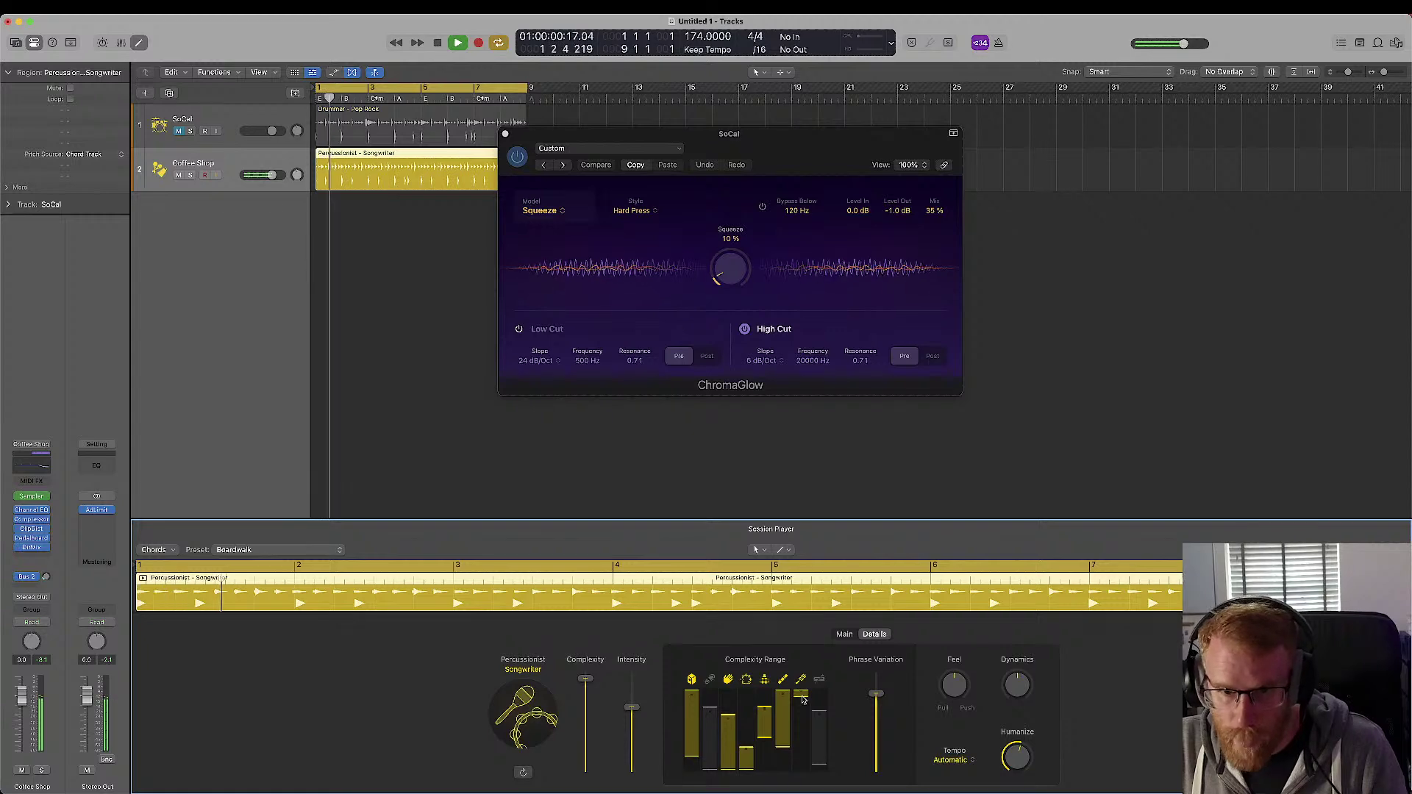
{"action": "left_click_drag", "start_coordinate": [802, 712], "coordinate": [801, 757]}
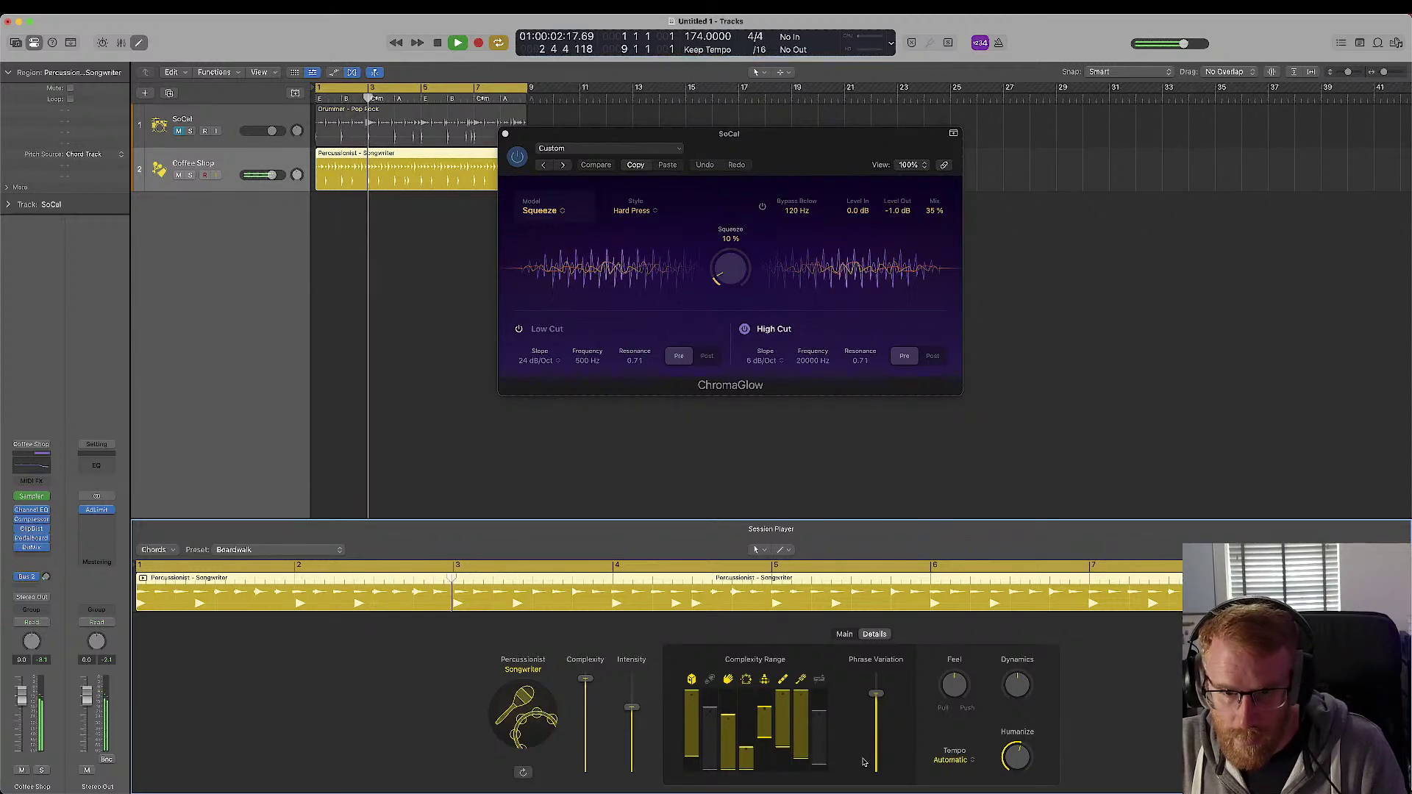
- Lower the Complexity Ranges of the first, third and fifth instruments, narrow the seventh's to a mid-level band, and return to the main settings
{"action": "left_click_drag", "start_coordinate": [765, 722], "coordinate": [763, 744]}
{"action": "mouse_move", "coordinate": [691, 691]}
{"action": "left_mouse_down"}
{"action": "mouse_move", "coordinate": [691, 717]}
{"action": "mouse_move", "coordinate": [747, 756]}
{"action": "mouse_move", "coordinate": [728, 732]}
{"action": "left_mouse_up"}
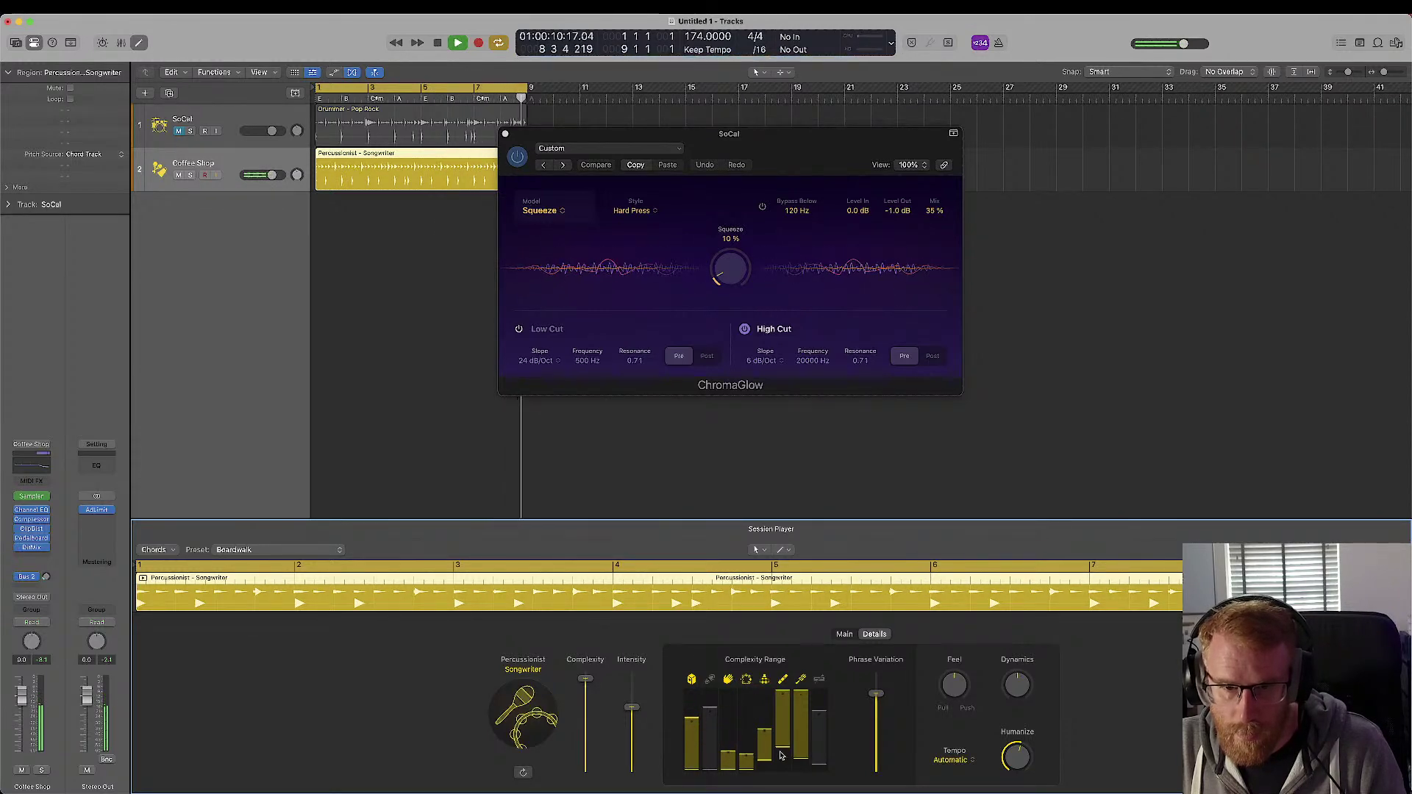
{"action": "left_click_drag", "start_coordinate": [801, 692], "coordinate": [802, 748]}
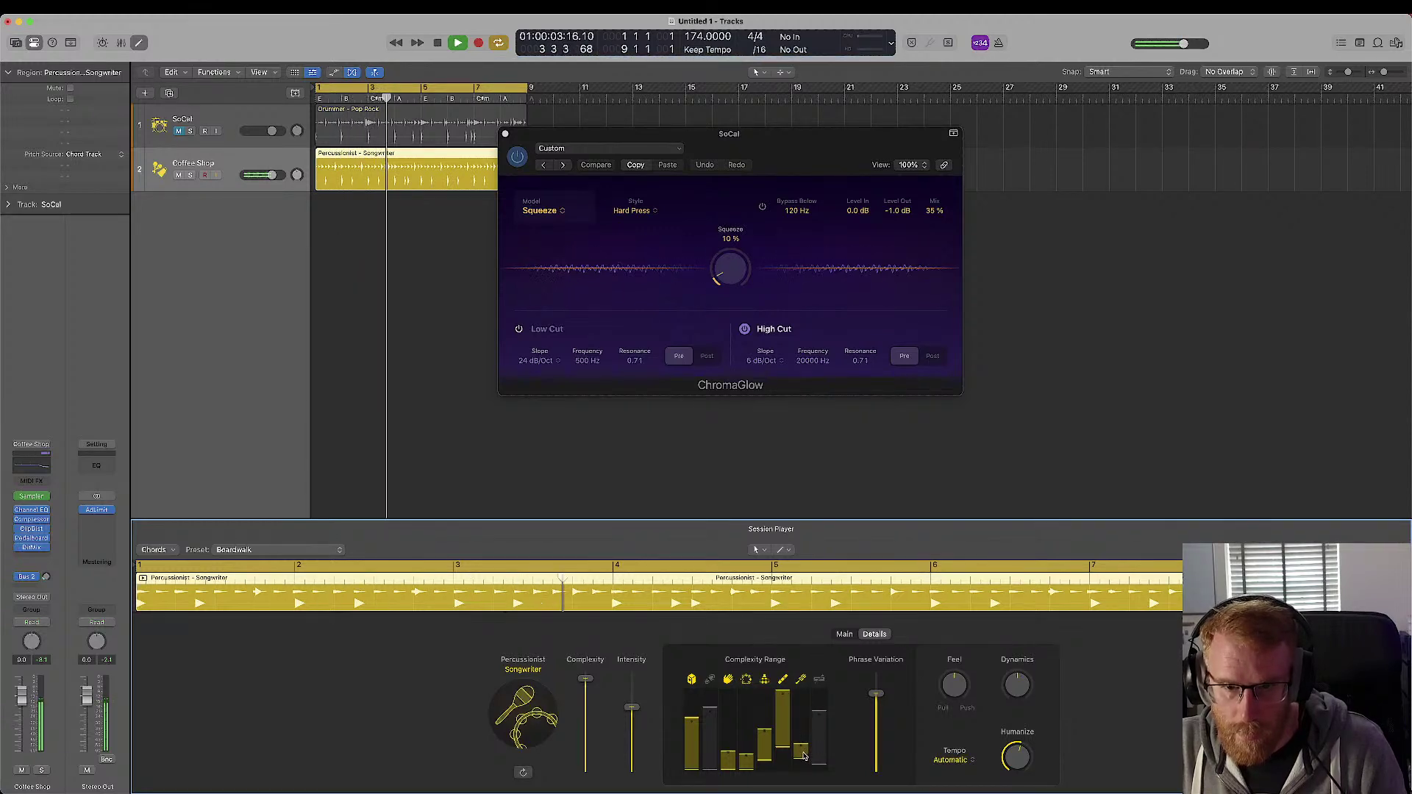
{"action": "left_click_drag", "start_coordinate": [803, 747], "coordinate": [803, 732]}
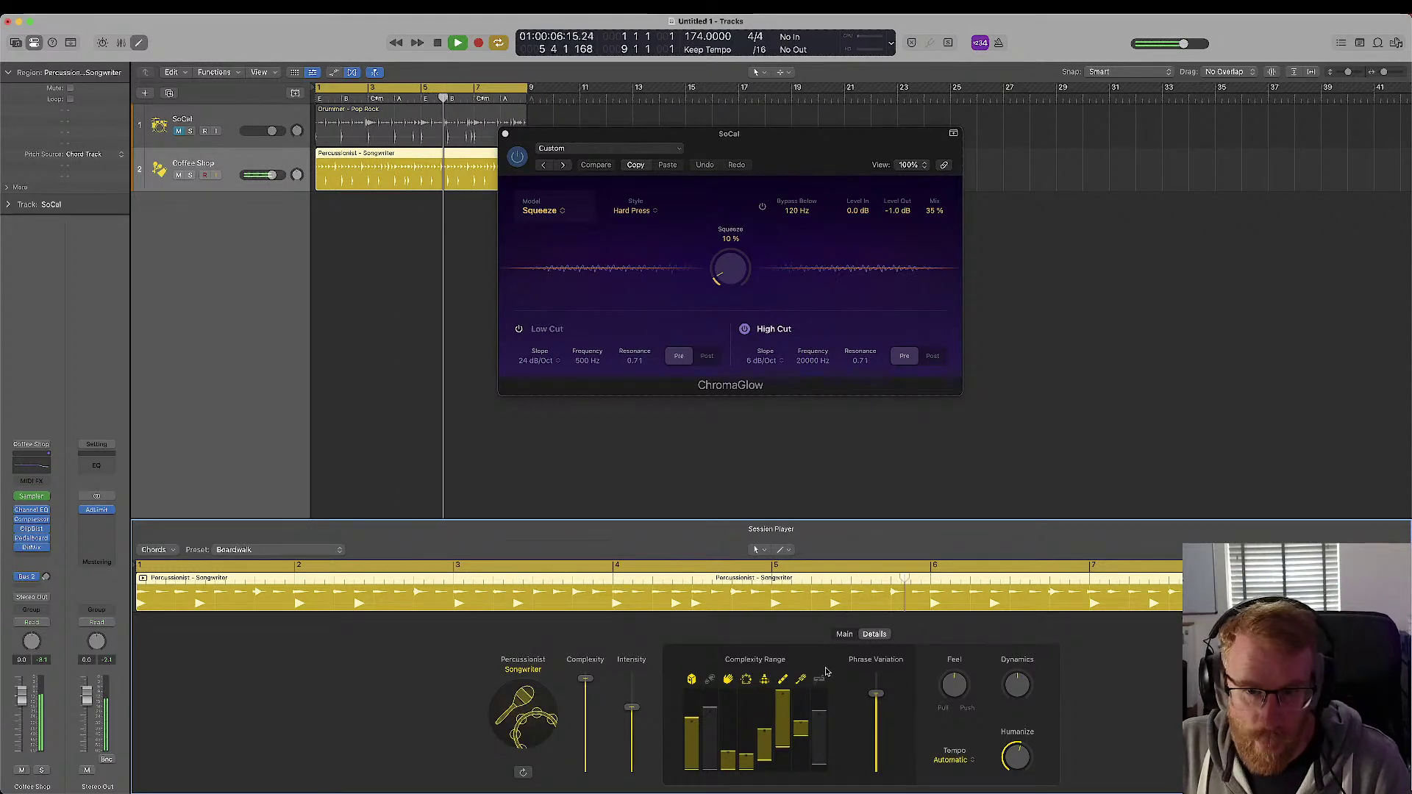
{"action": "left_click", "coordinate": [844, 634]}
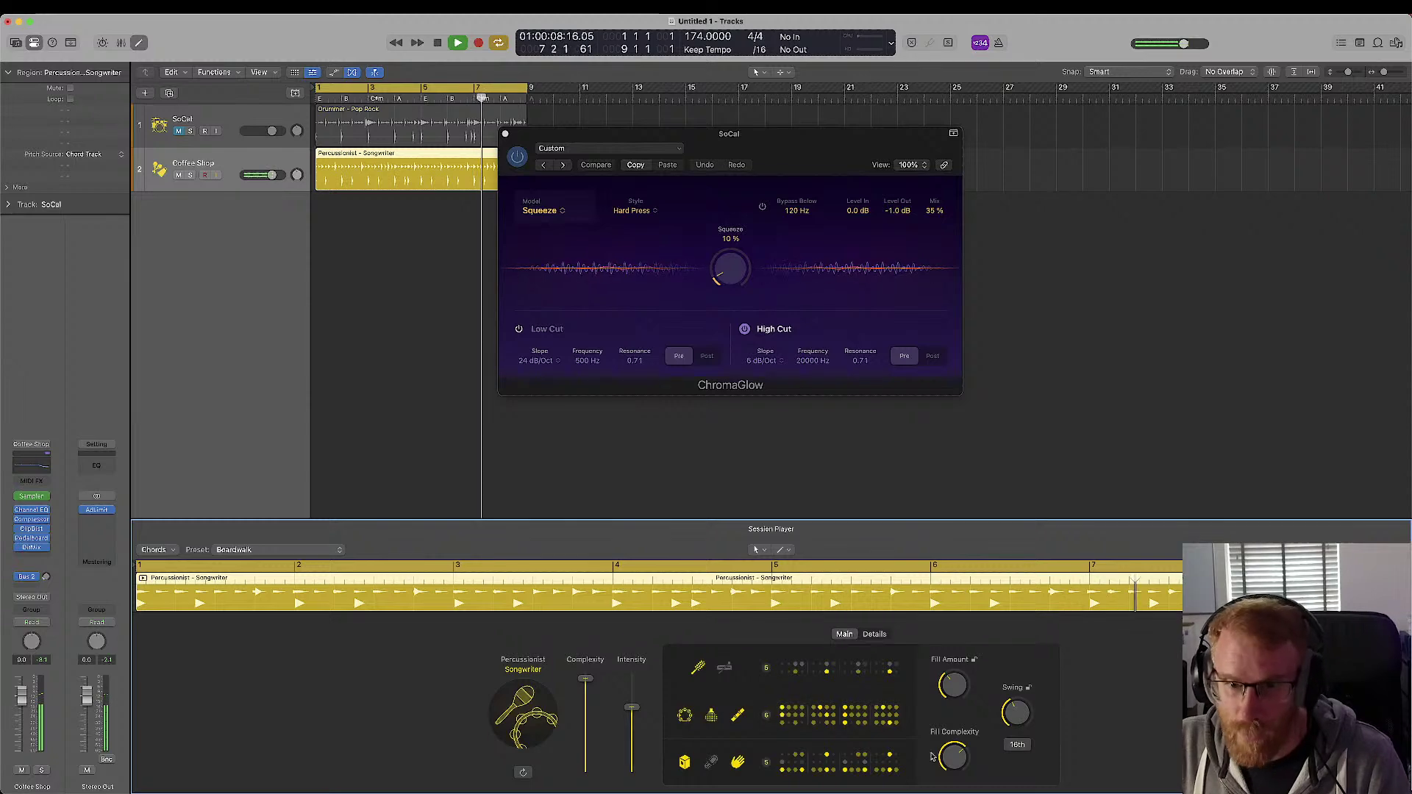
- Switch to the percussionist's detail settings and shift the fourth instrument's narrow Complexity Range during playback, with Coffee Shop's automation mode set to Touch
{"action": "left_click", "coordinate": [883, 634]}
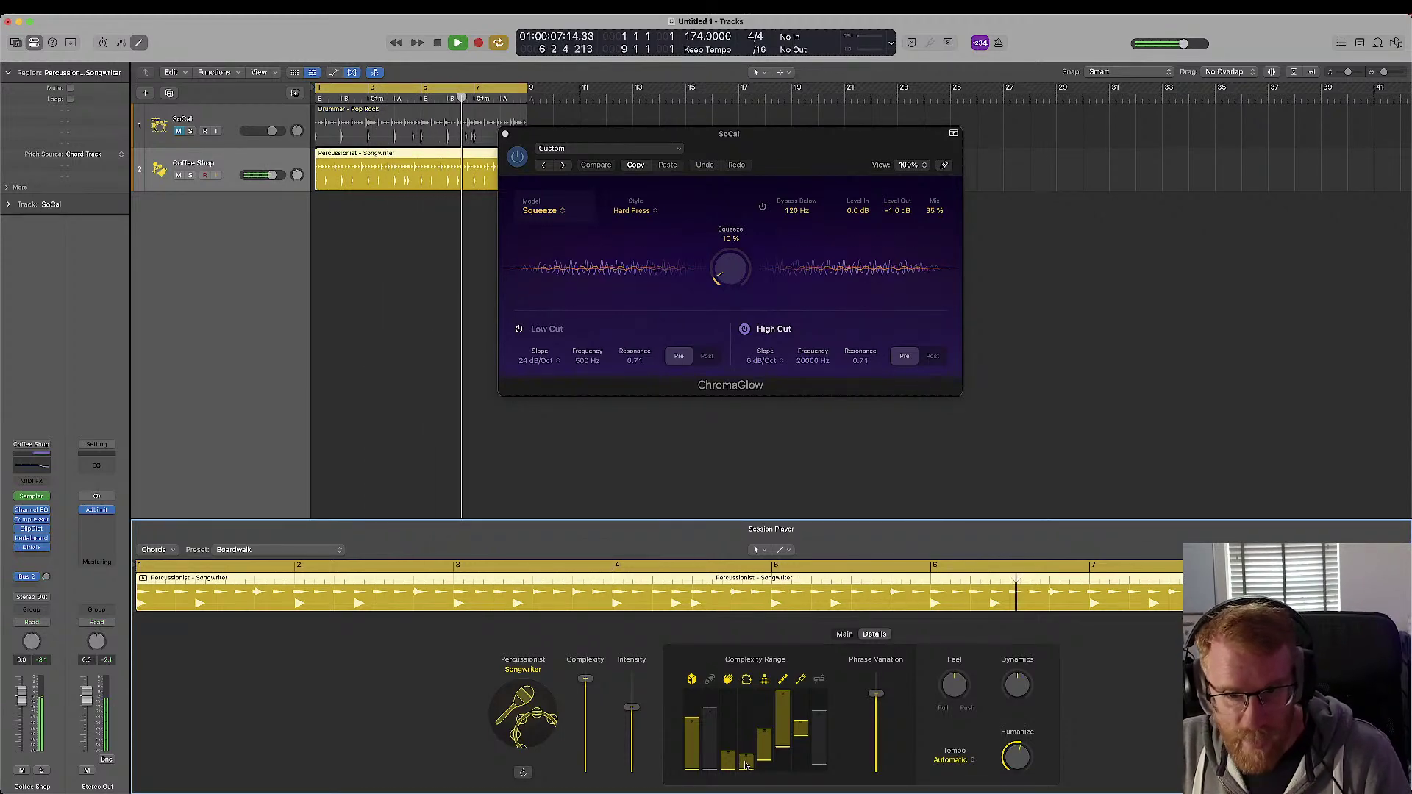
{"action": "mouse_move", "coordinate": [748, 741]}
{"action": "left_mouse_down"}
{"action": "mouse_move", "coordinate": [747, 713]}
{"action": "mouse_move", "coordinate": [750, 753]}
{"action": "left_mouse_up"}
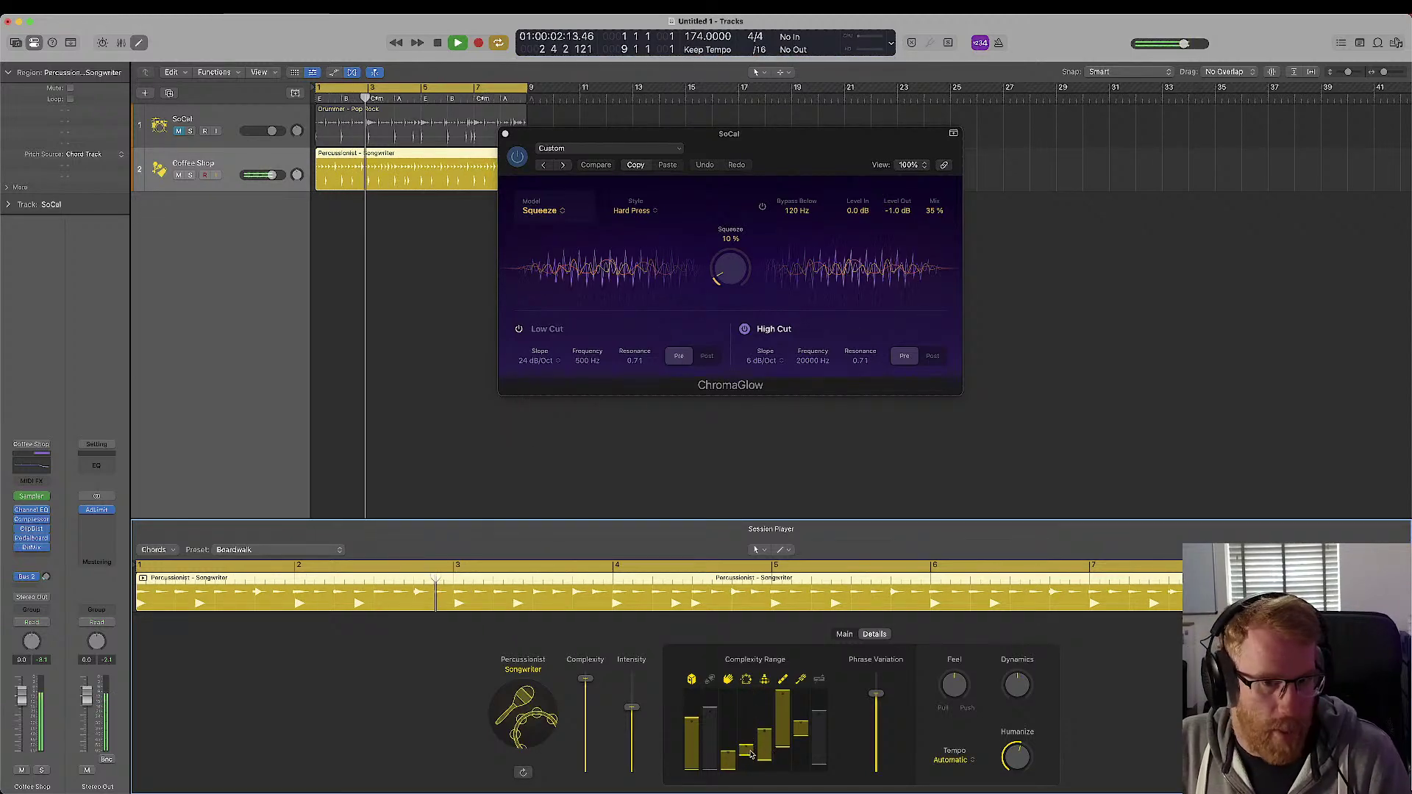
{"action": "left_click", "coordinate": [31, 622]}
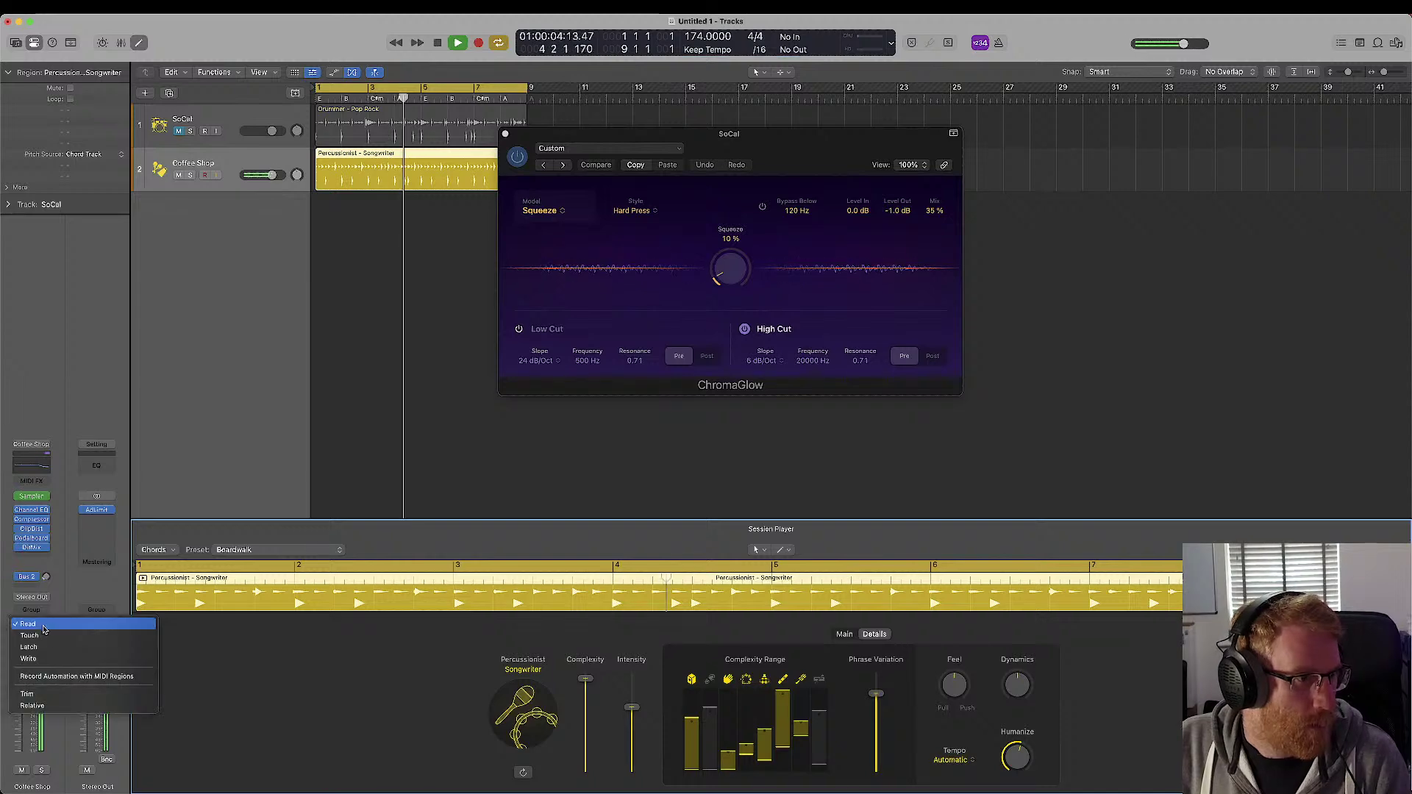
{"action": "left_click", "coordinate": [81, 636]}
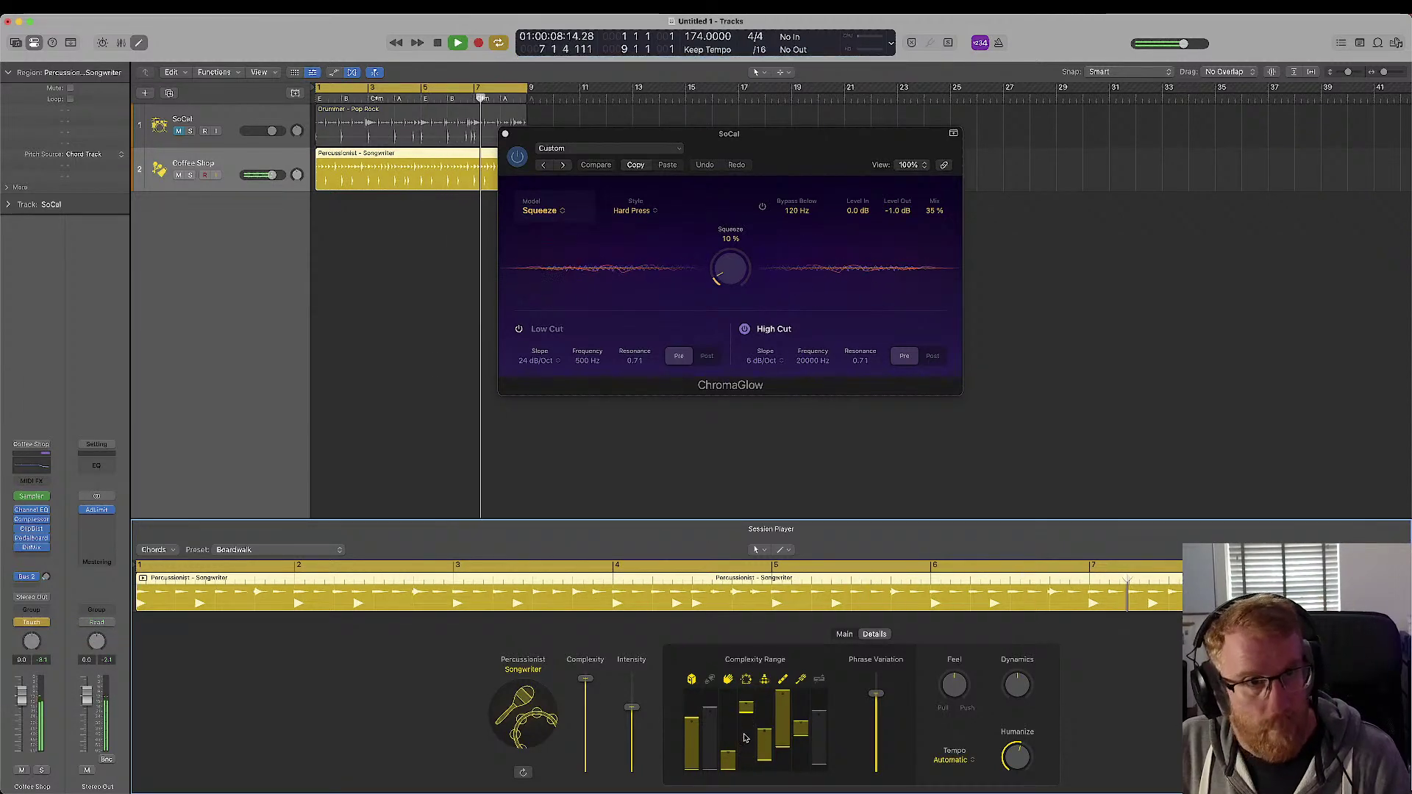
{"action": "left_click_drag", "start_coordinate": [747, 703], "coordinate": [748, 751]}
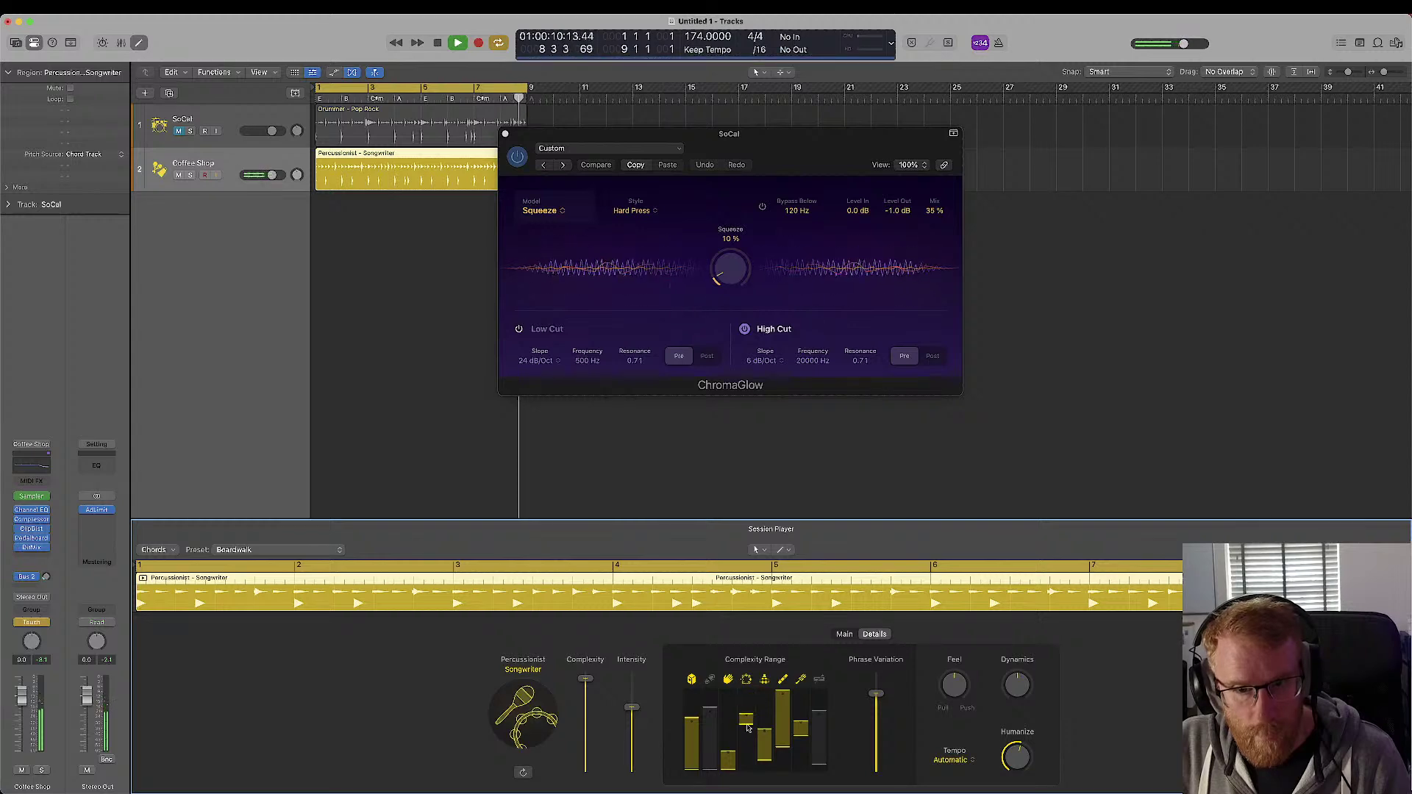
- Return Coffee Shop's automation mode to Read, show track automation, and briefly expand the track's automation lanes to check for recorded moves
{"action": "left_click", "coordinate": [31, 622]}
{"action": "left_click", "coordinate": [33, 611]}
{"action": "key", "text": "a"}
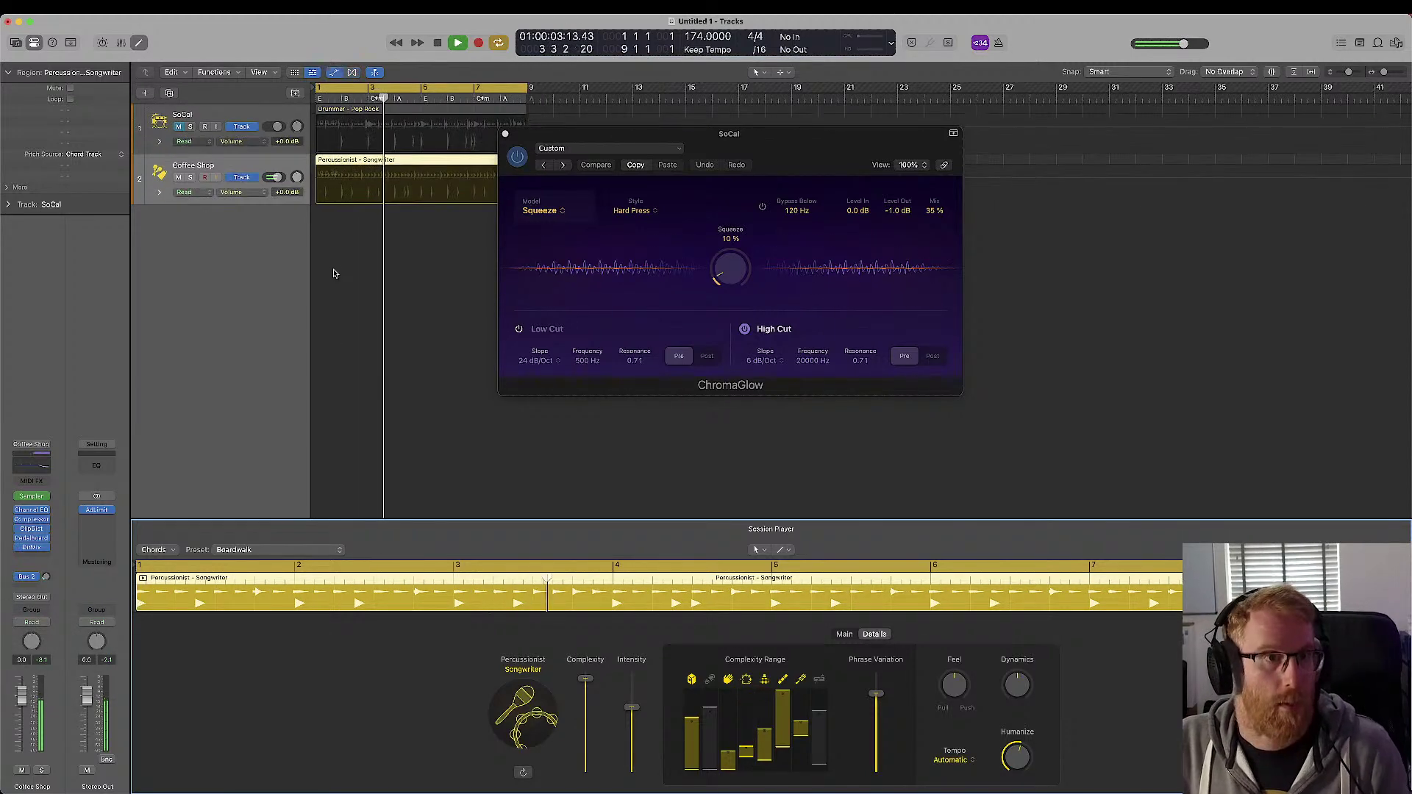
{"action": "left_click", "coordinate": [160, 192]}
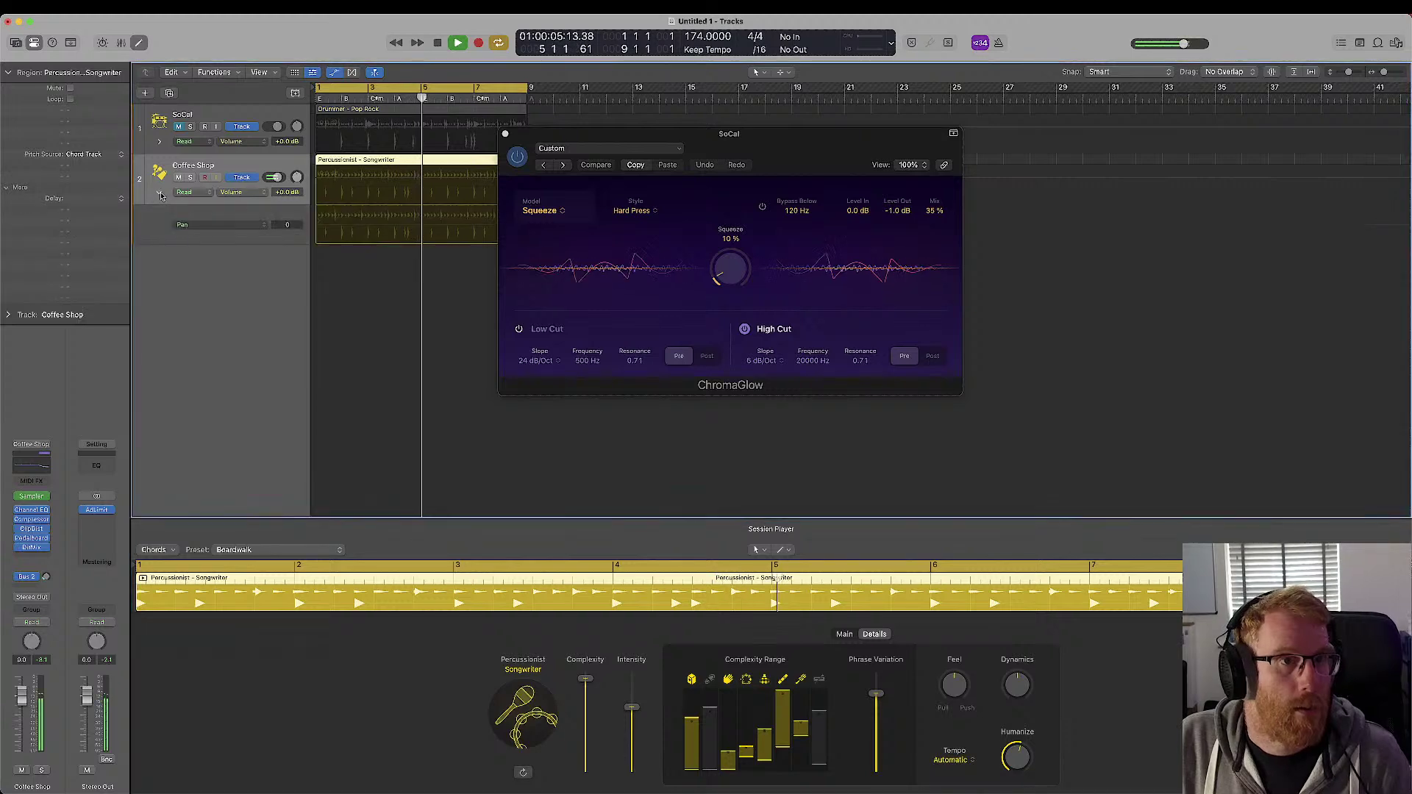
{"action": "left_click", "coordinate": [159, 193]}
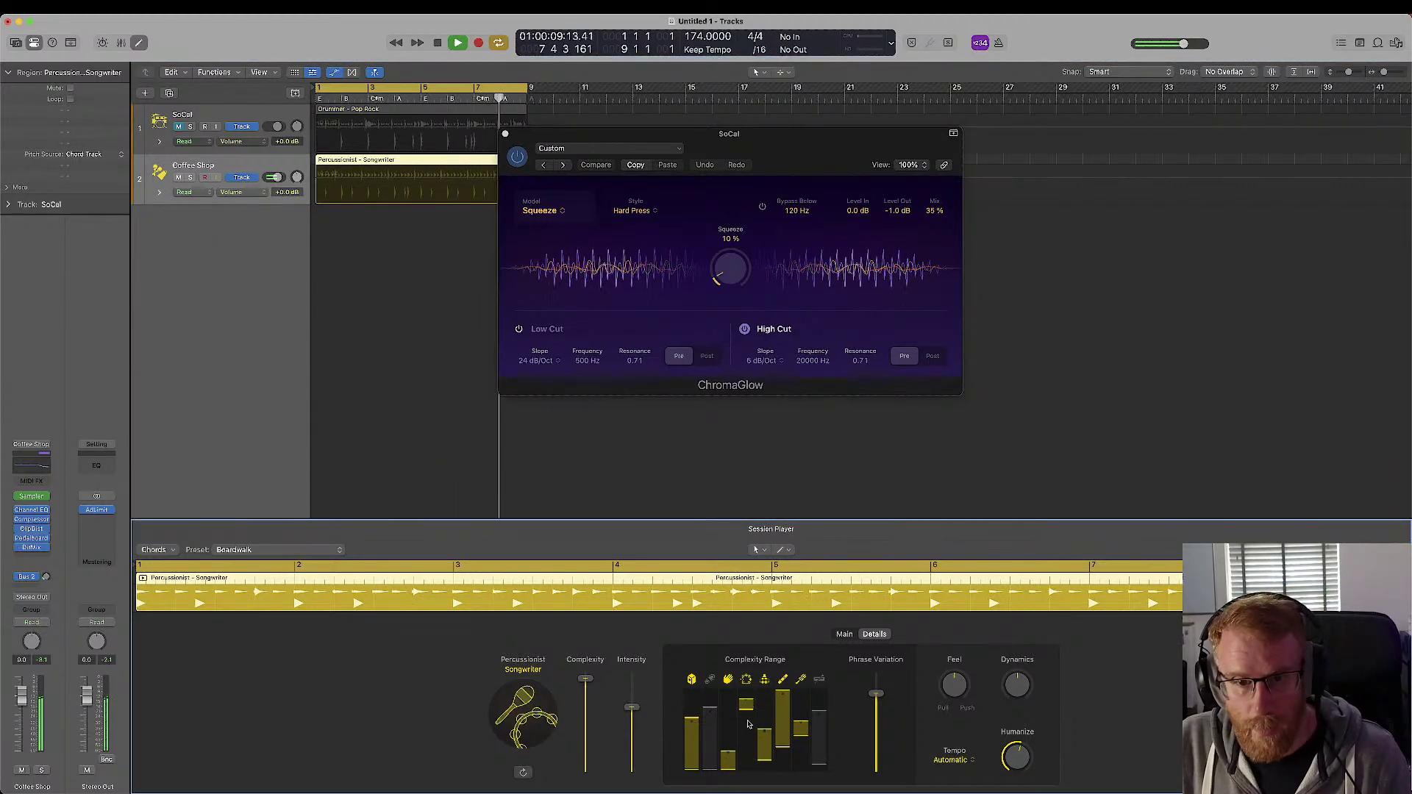
- Shift the fourth instrument's Complexity Range between high and low levels, ending low, and recheck Coffee Shop's automation lanes
{"action": "left_click_drag", "start_coordinate": [746, 751], "coordinate": [748, 708]}
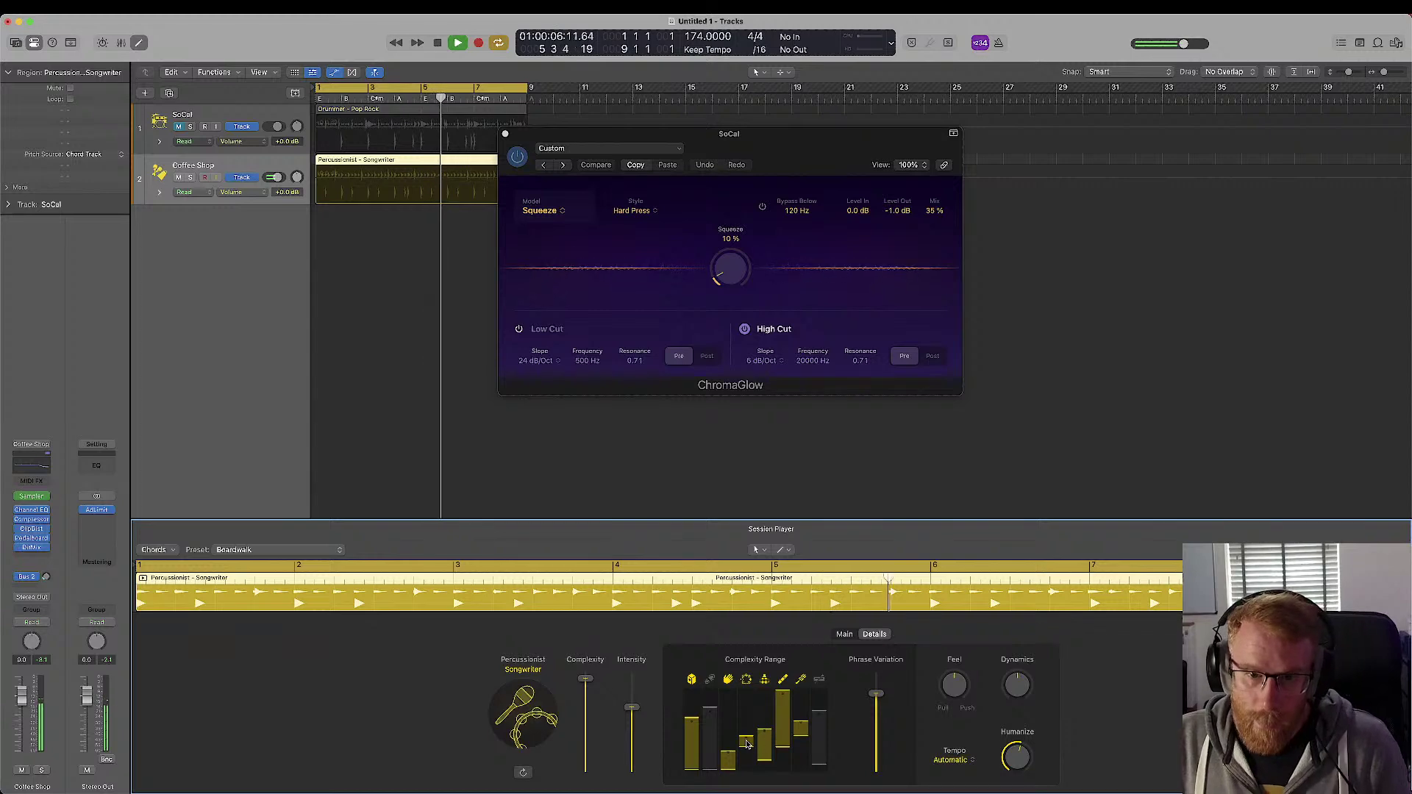
{"action": "left_click_drag", "start_coordinate": [747, 755], "coordinate": [745, 703]}
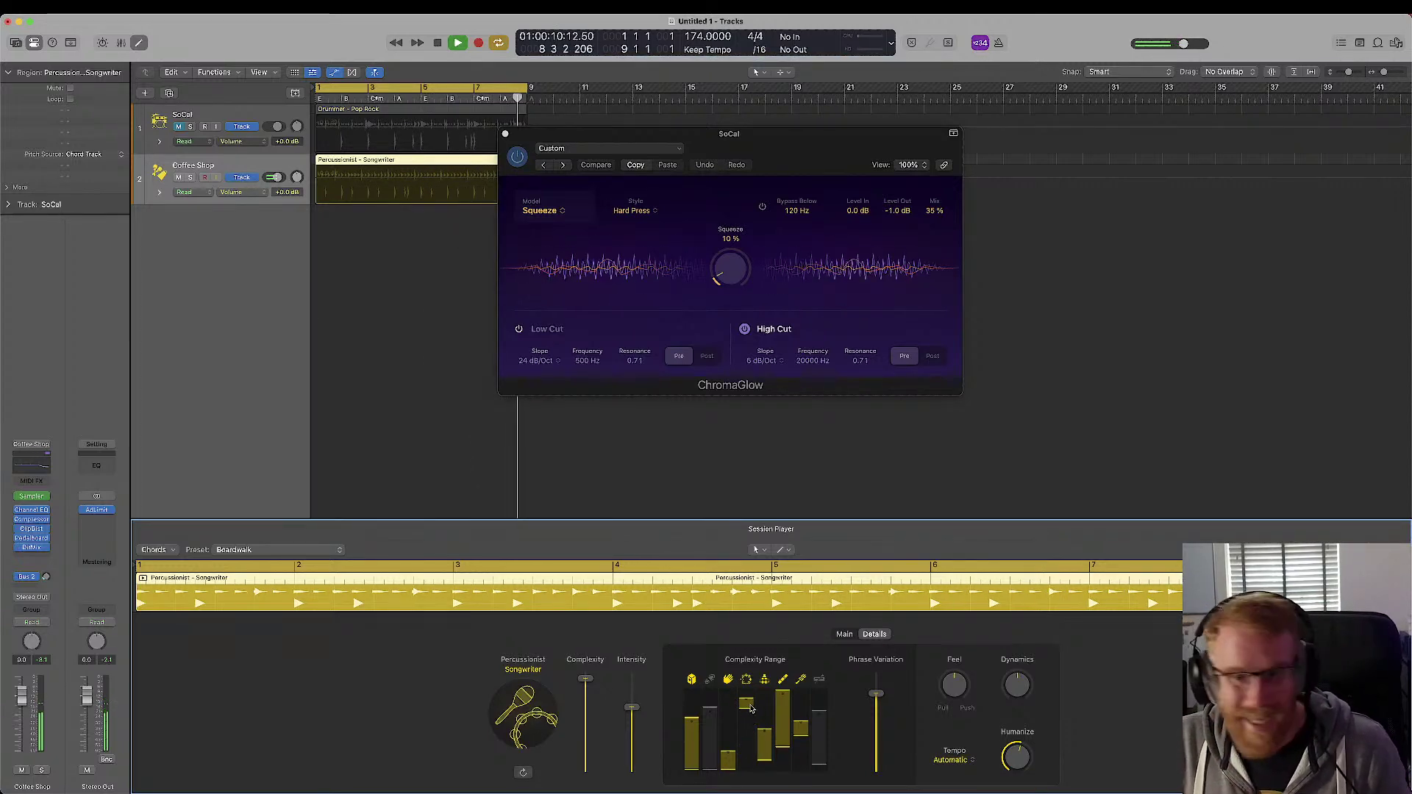
{"action": "left_click", "coordinate": [159, 193]}
{"action": "left_click", "coordinate": [160, 194]}
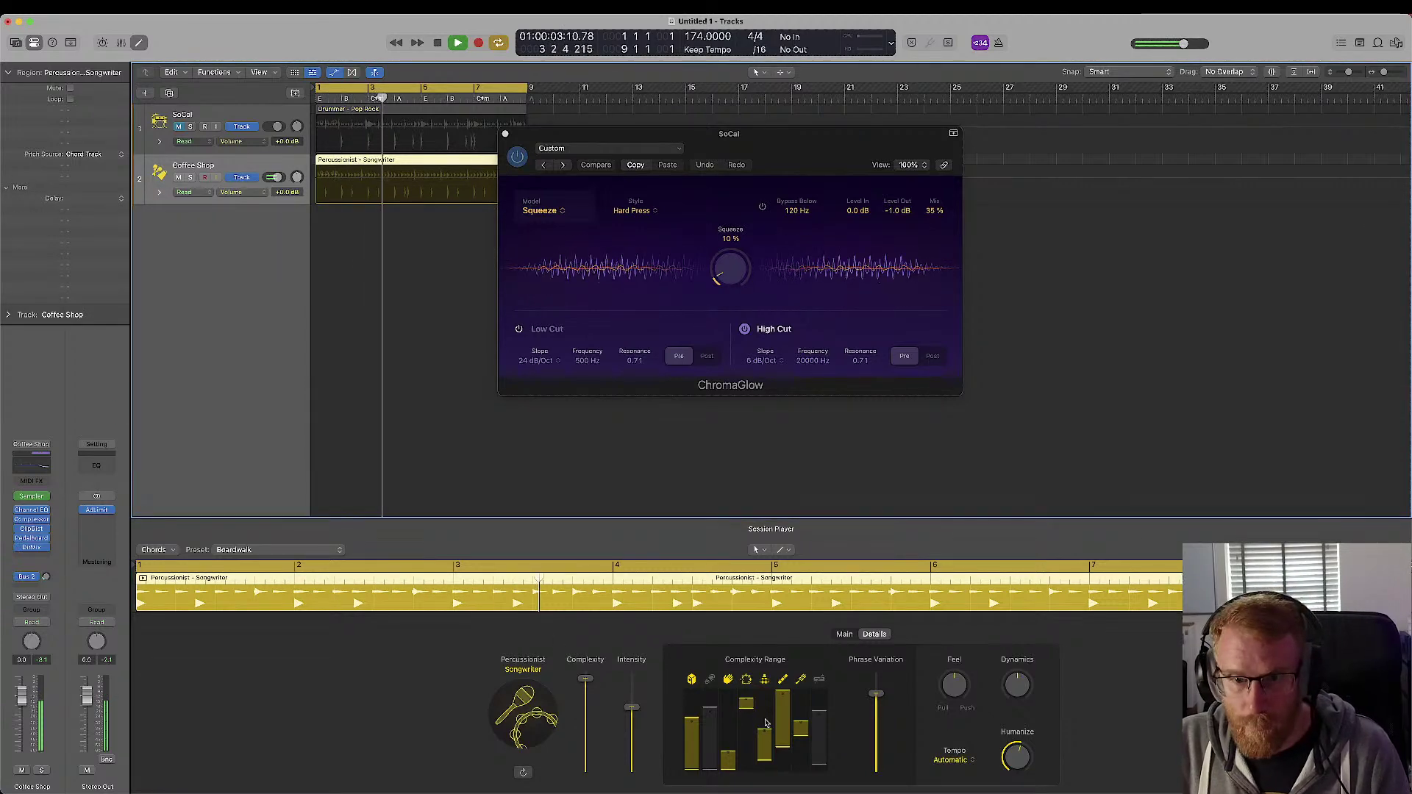
{"action": "left_click_drag", "start_coordinate": [748, 706], "coordinate": [747, 746]}
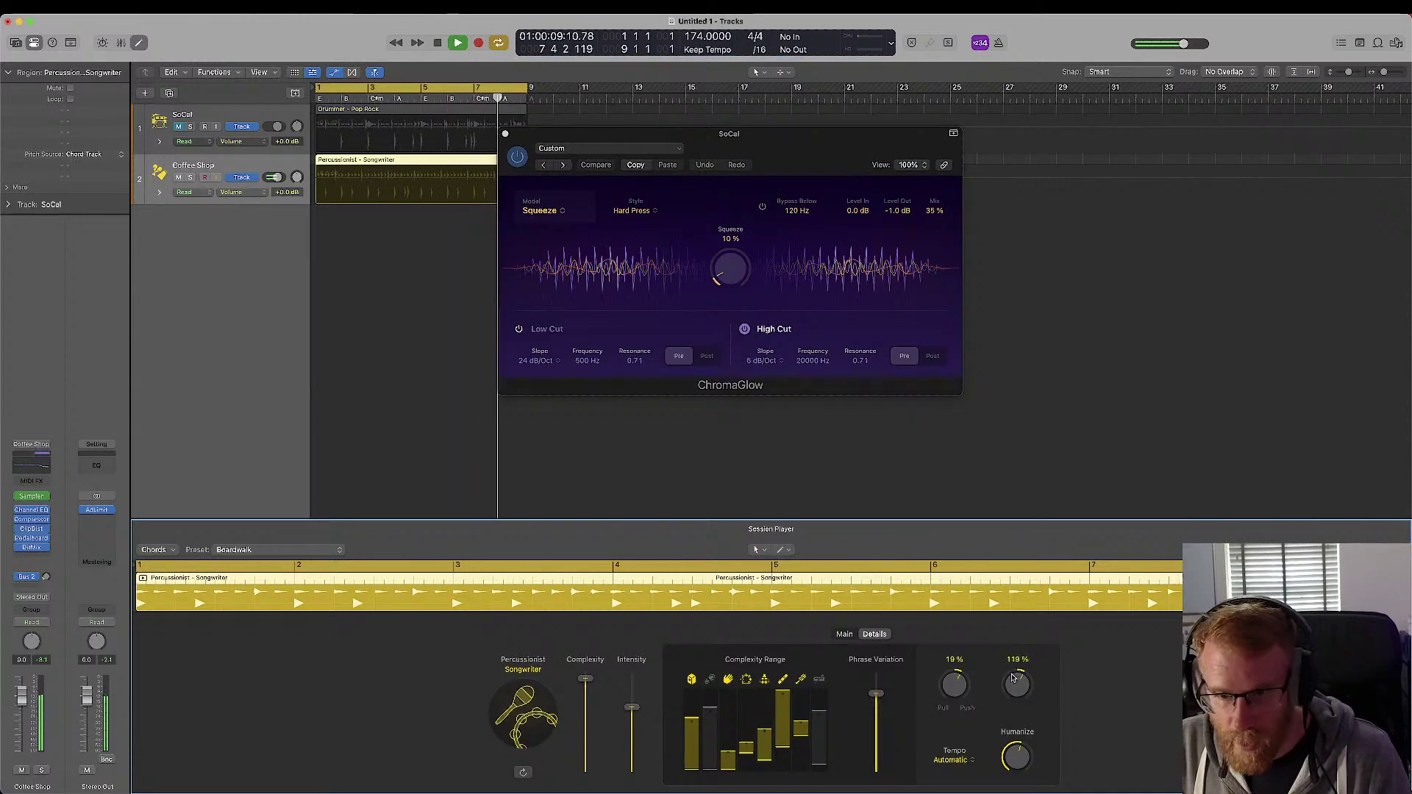
- Set the percussionist's Feel to 19%, Dynamics to 125% and Tempo to Half Time, and check the SoCal drummer's Tempo options
{"action": "left_click", "coordinate": [956, 761]}
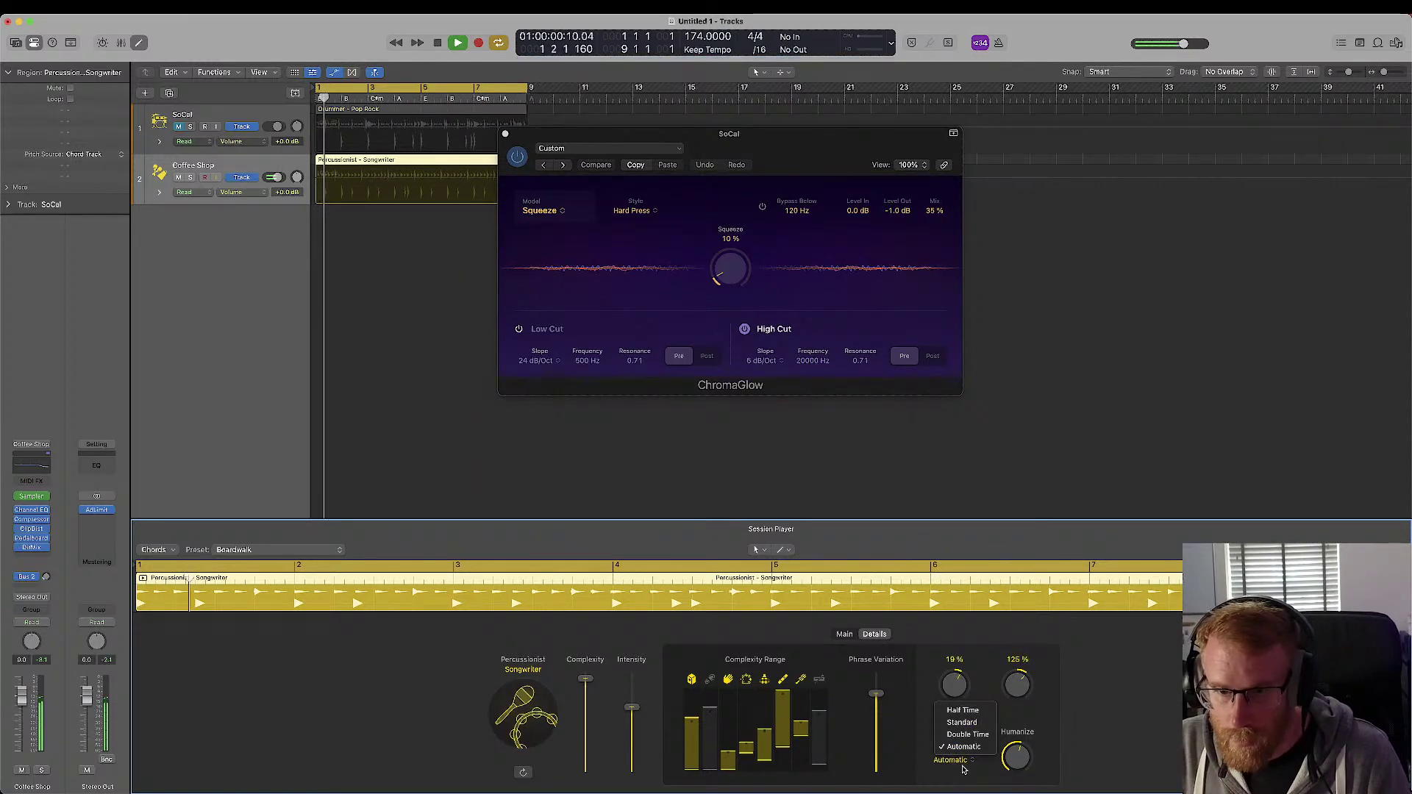
{"action": "left_click", "coordinate": [963, 711]}
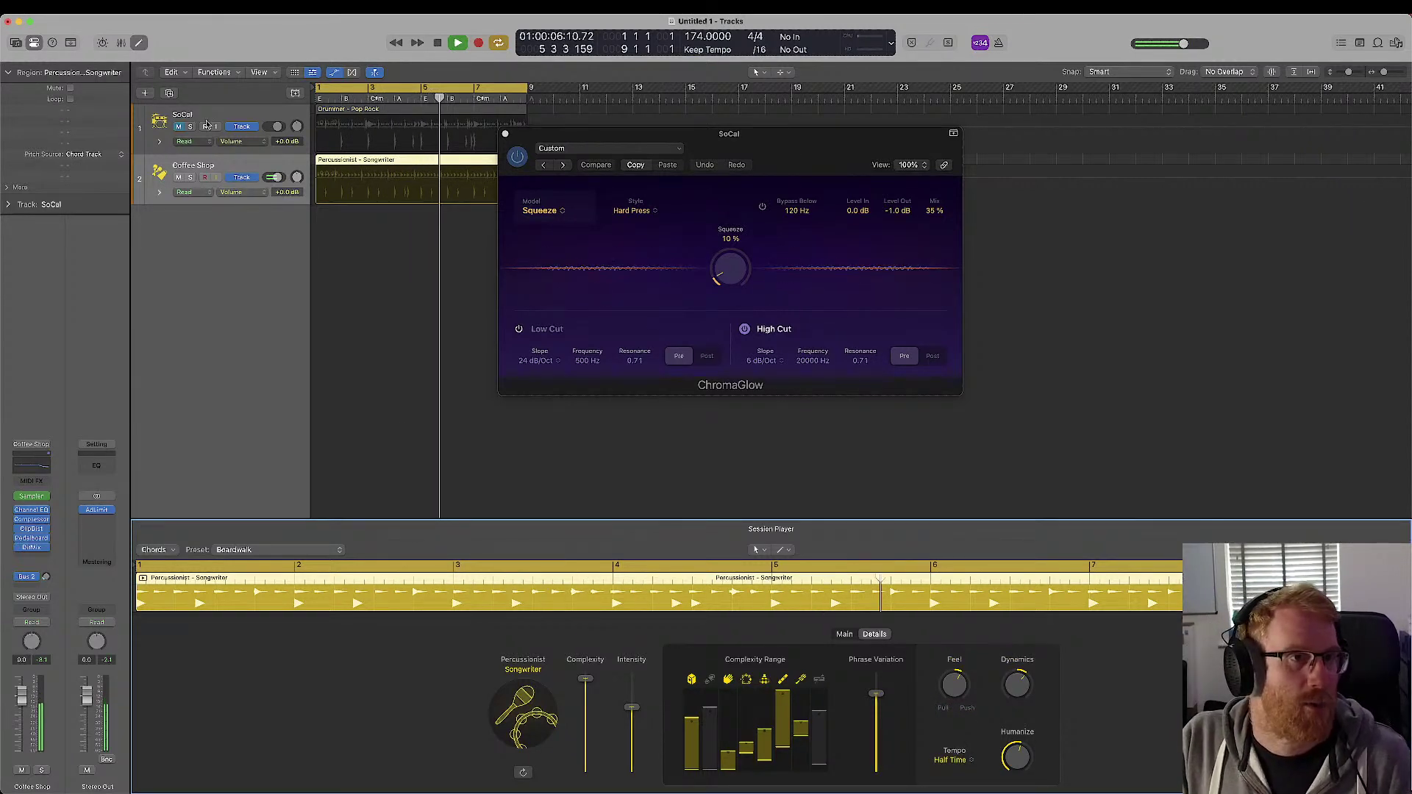
{"action": "left_click", "coordinate": [247, 128]}
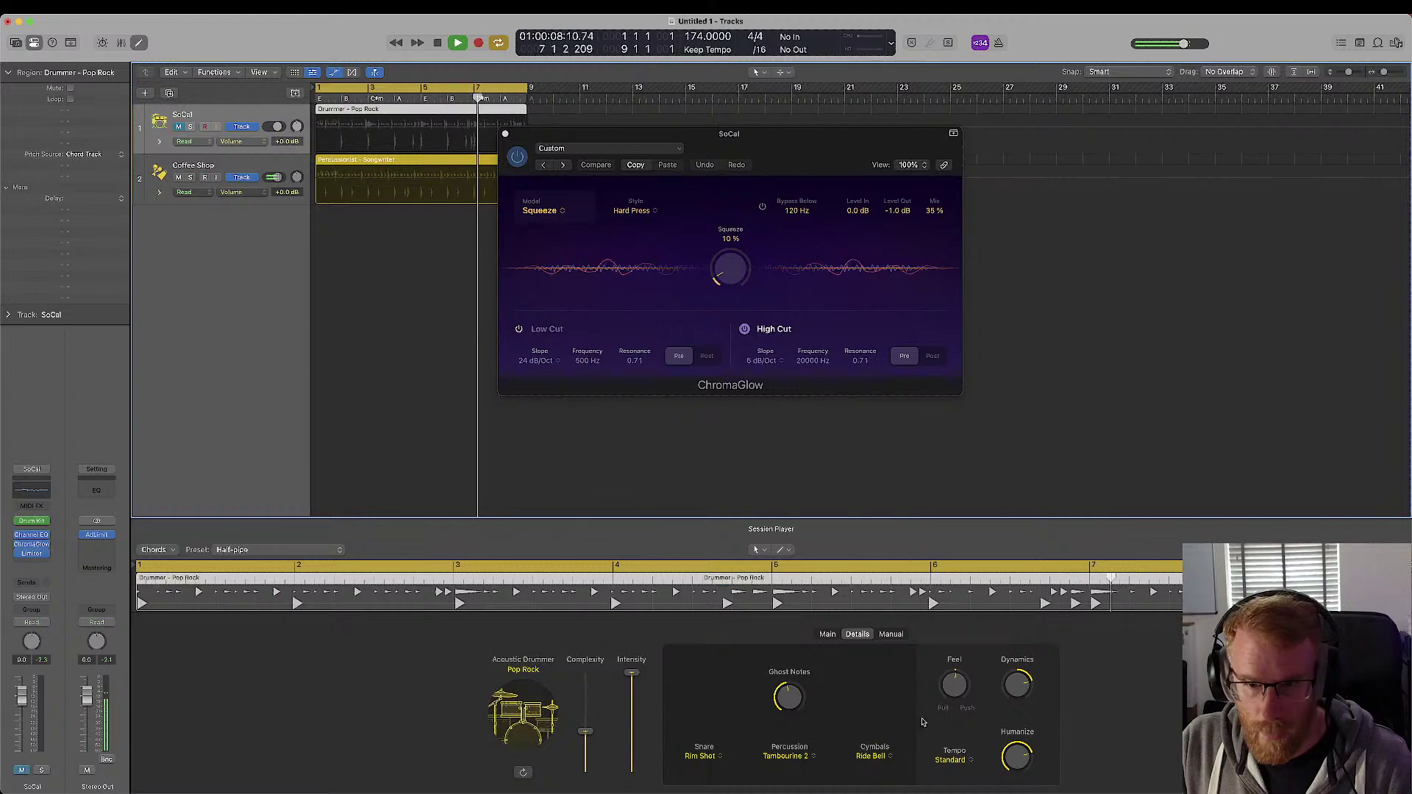
{"action": "left_click", "coordinate": [953, 759]}
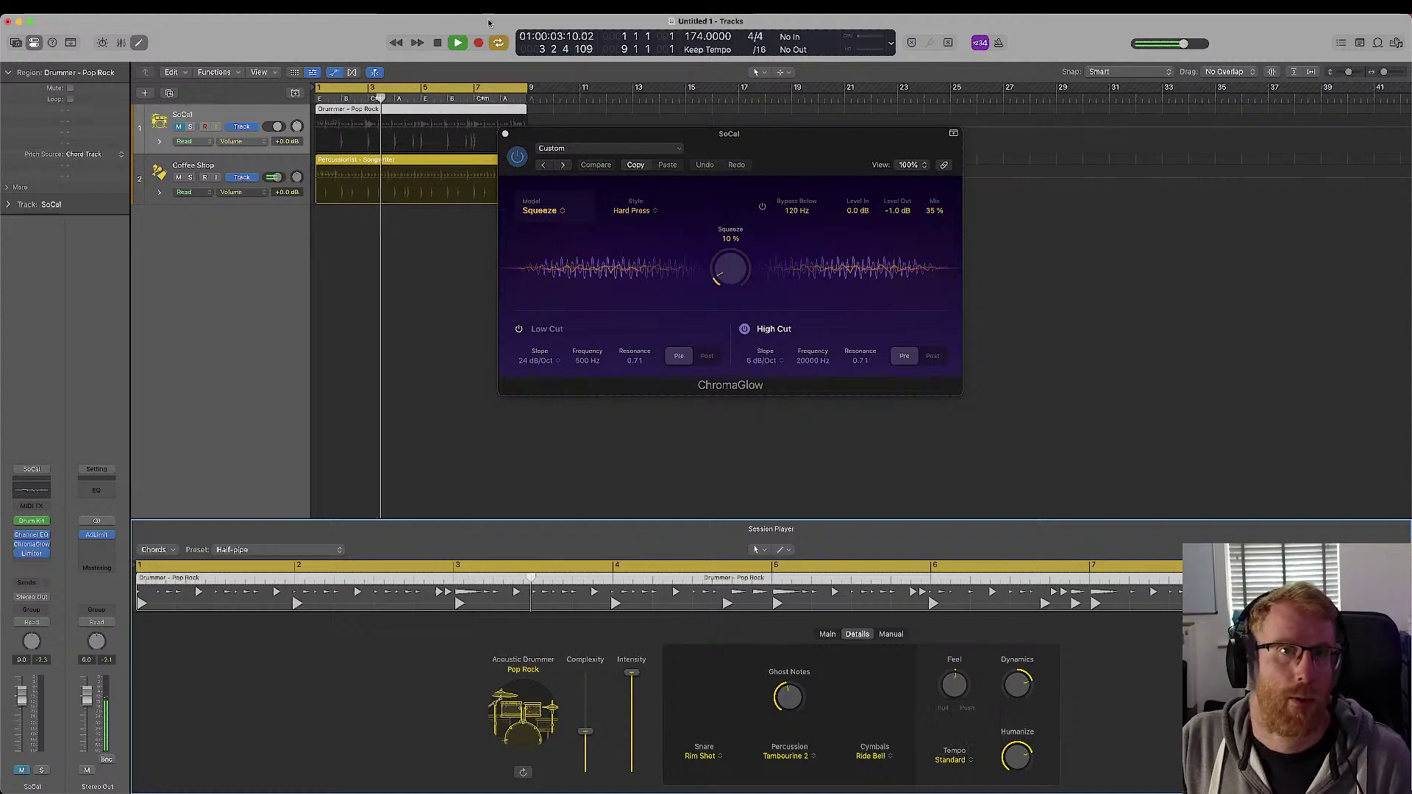
- Set the project tempo to 87 BPM
{"action": "left_click", "coordinate": [692, 35]}
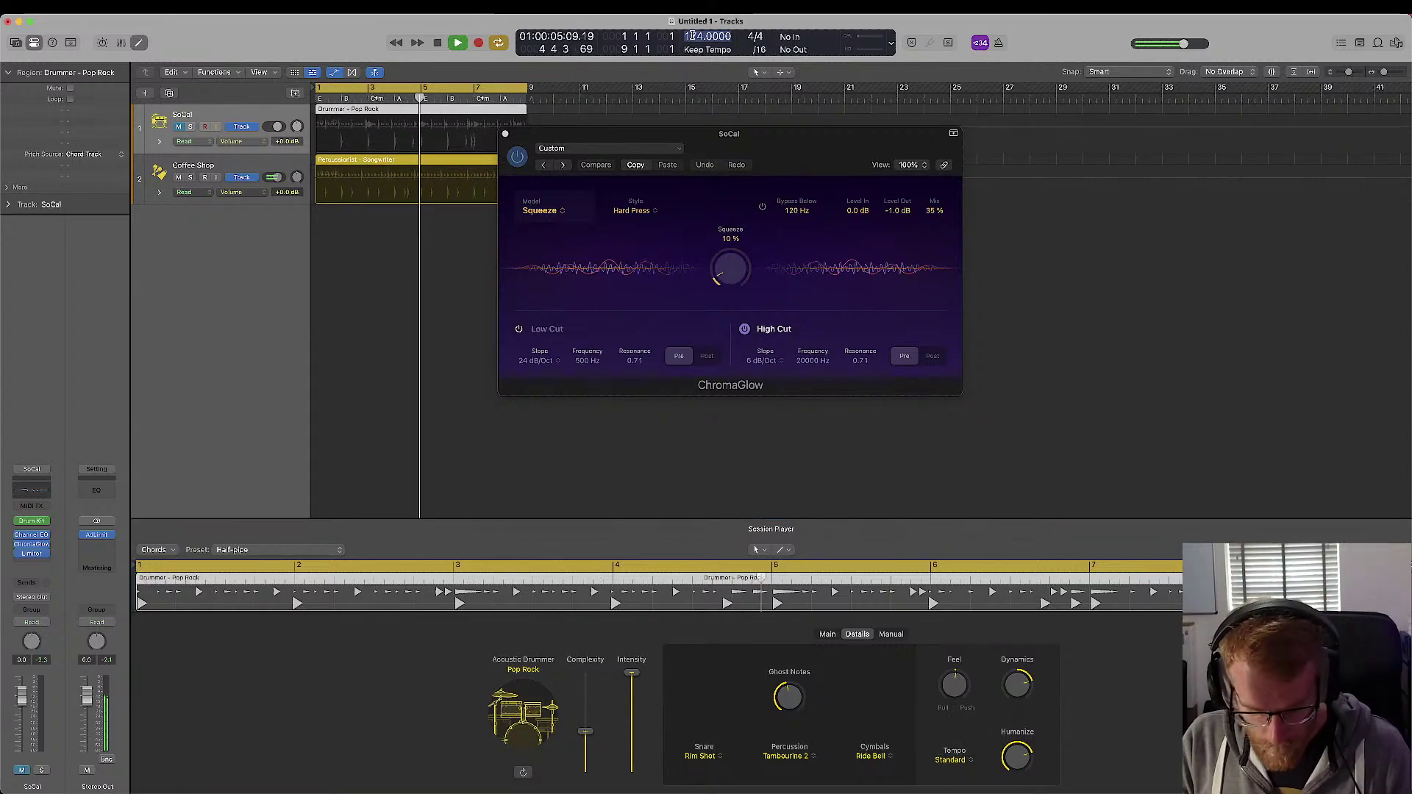
{"action": "type", "text": "87"}
{"action": "key", "text": "Return"}
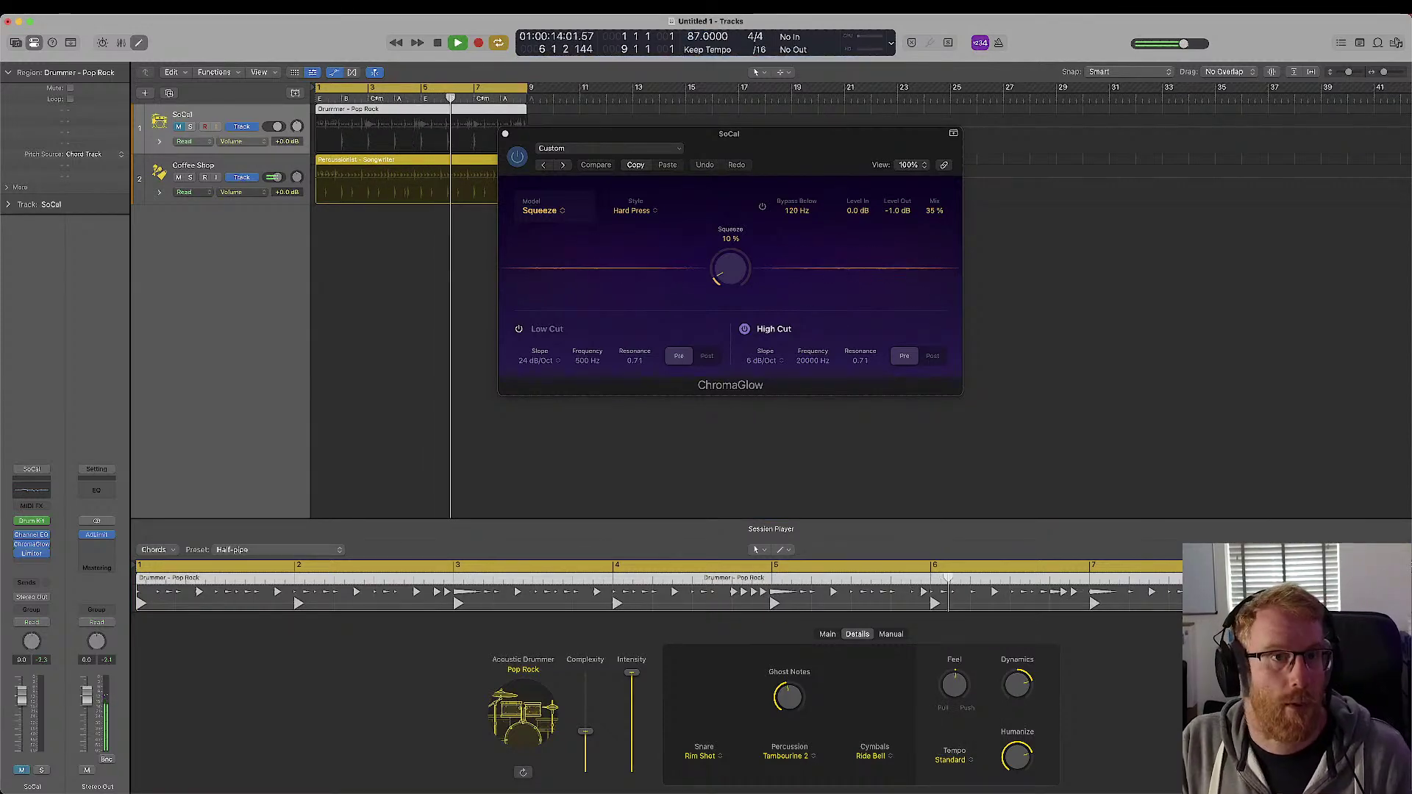
- Try Double Time for the Coffee Shop percussionist's Tempo during playback and settle on Standard
{"action": "left_click", "coordinate": [222, 174]}
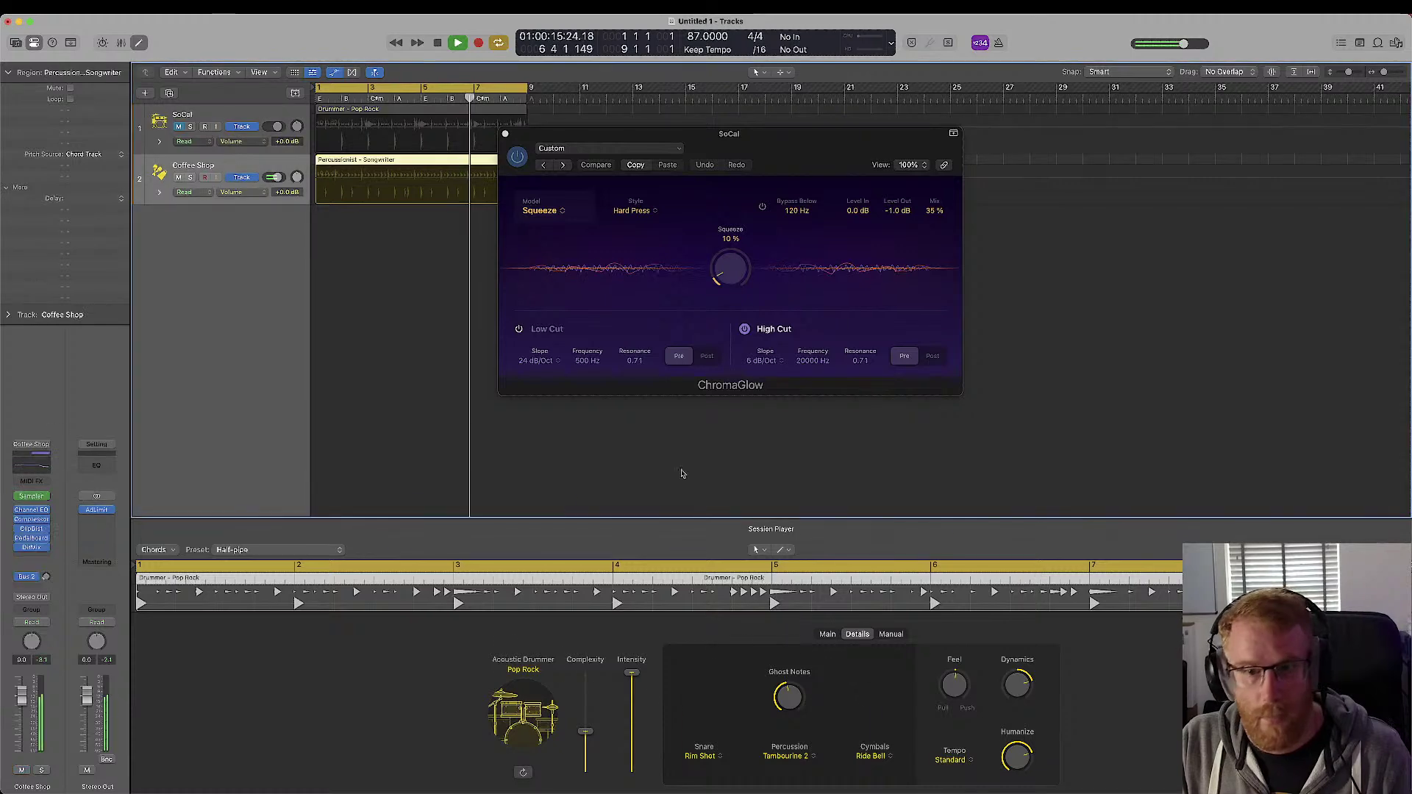
{"action": "left_click", "coordinate": [955, 761]}
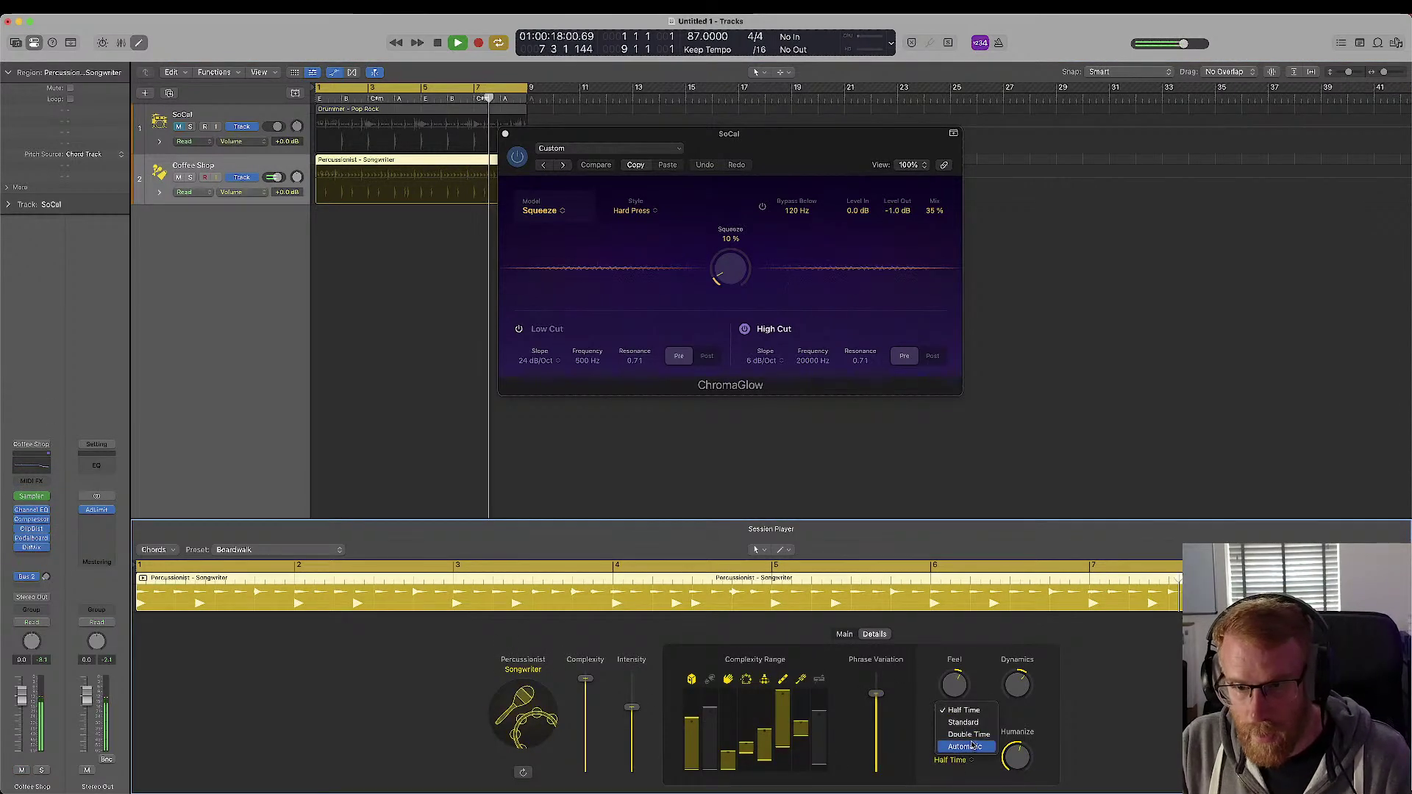
{"action": "left_click", "coordinate": [969, 733]}
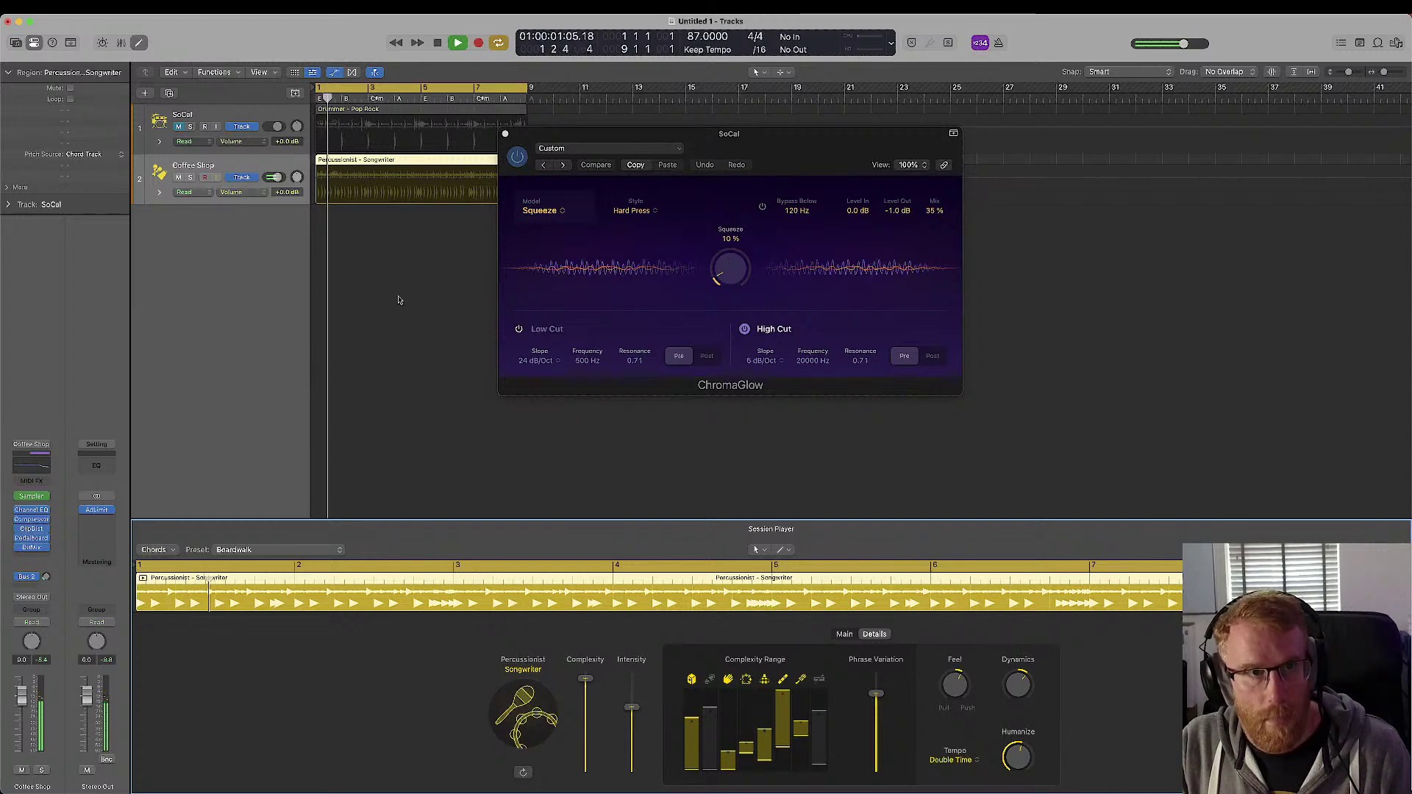
{"action": "left_click", "coordinate": [956, 760]}
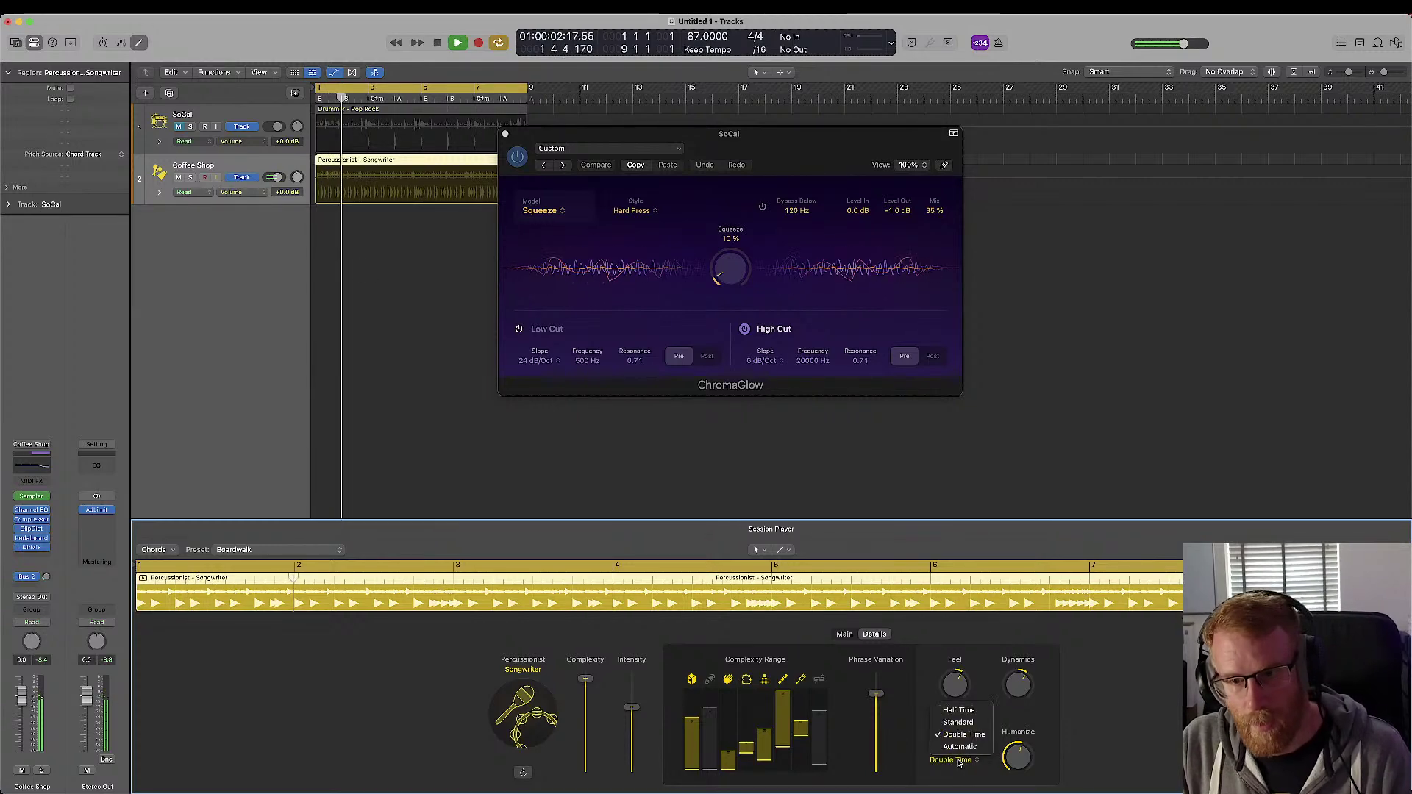
{"action": "left_click", "coordinate": [957, 722]}
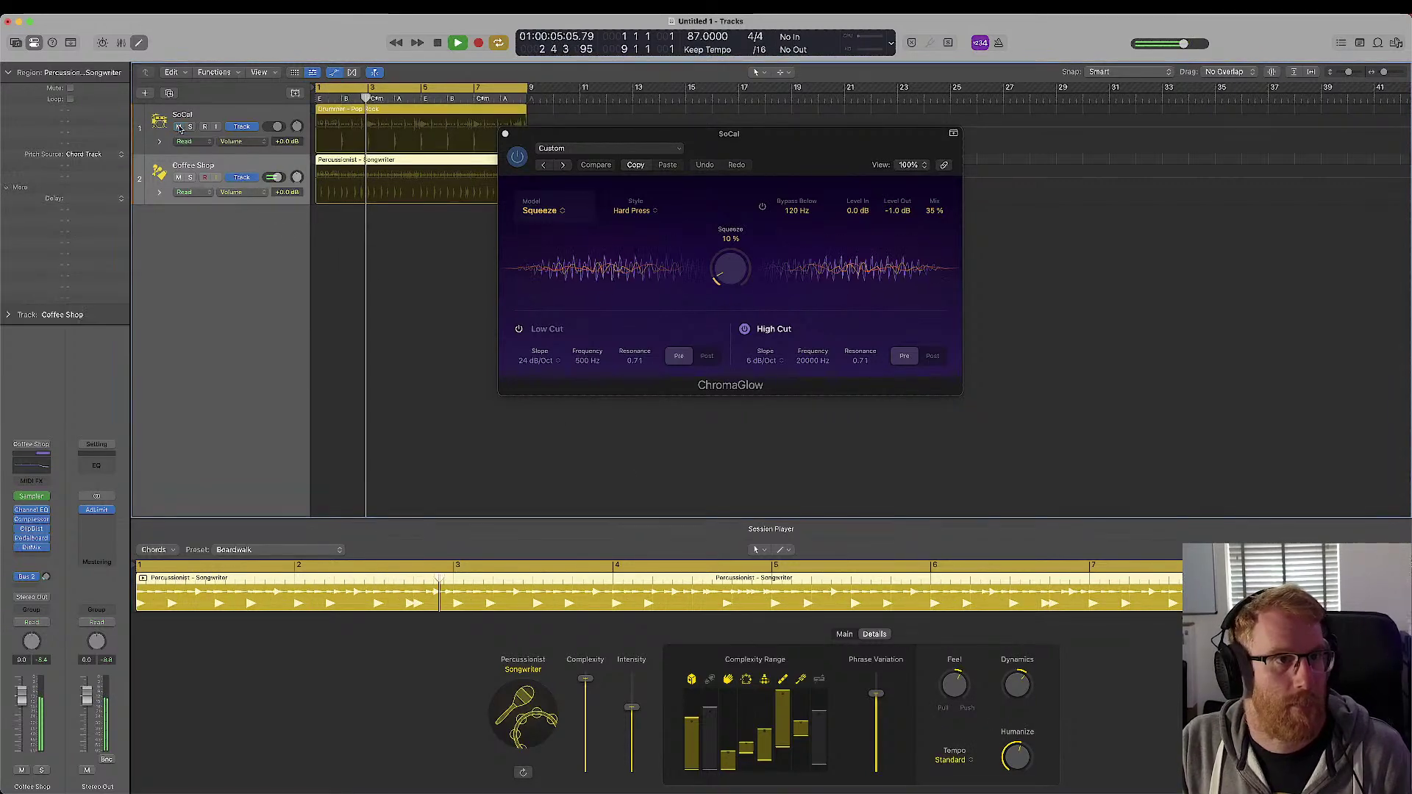
- Set the SoCal drummer's Tempo to Double Time and audition it unmuted alongside the percussionist
{"action": "left_click", "coordinate": [347, 148]}
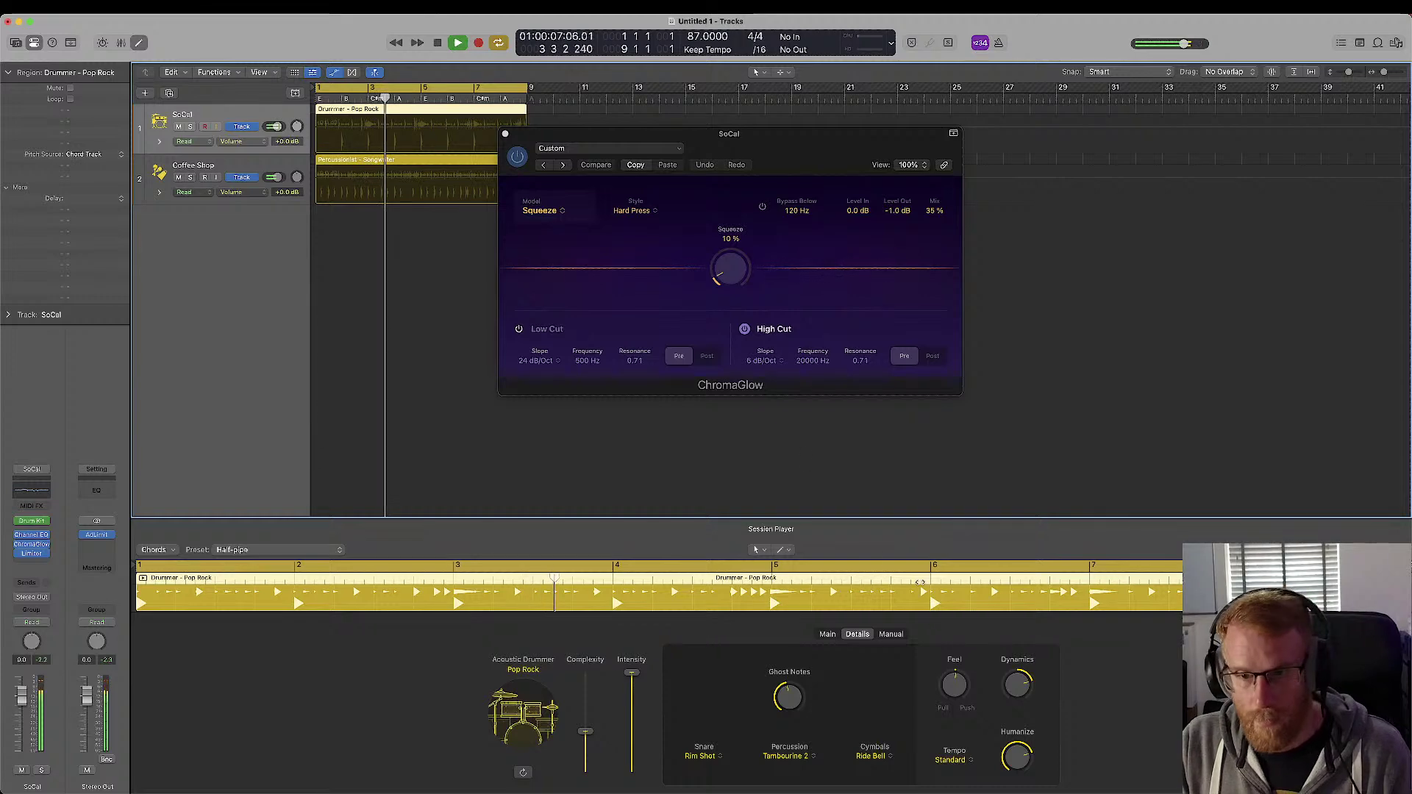
{"action": "left_click", "coordinate": [949, 759]}
{"action": "left_click", "coordinate": [971, 734]}
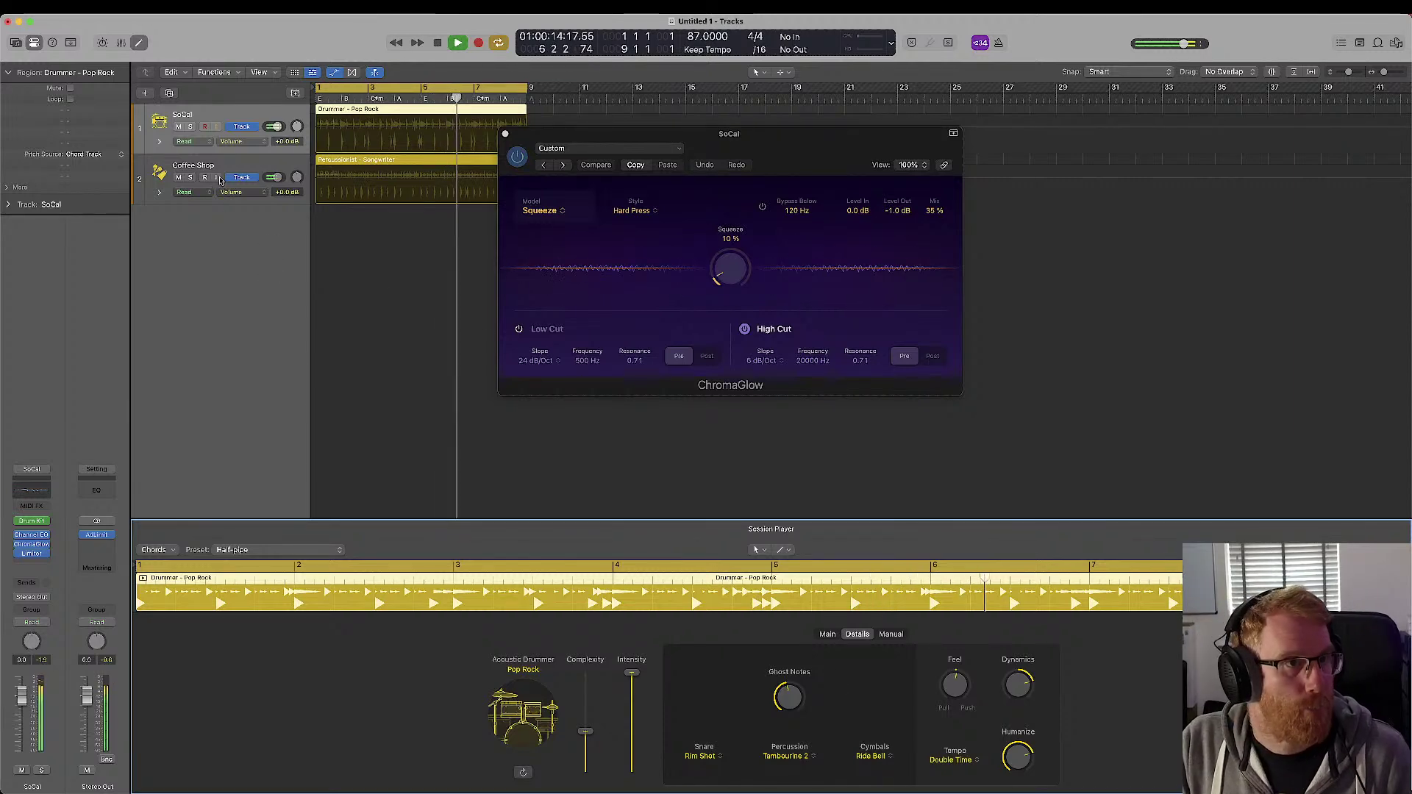
- Mute the SoCal and Coffee Shop tracks, stop playback, and reposition the ChromaGlow window
{"action": "left_click", "coordinate": [178, 127]}
{"action": "left_click", "coordinate": [179, 177]}
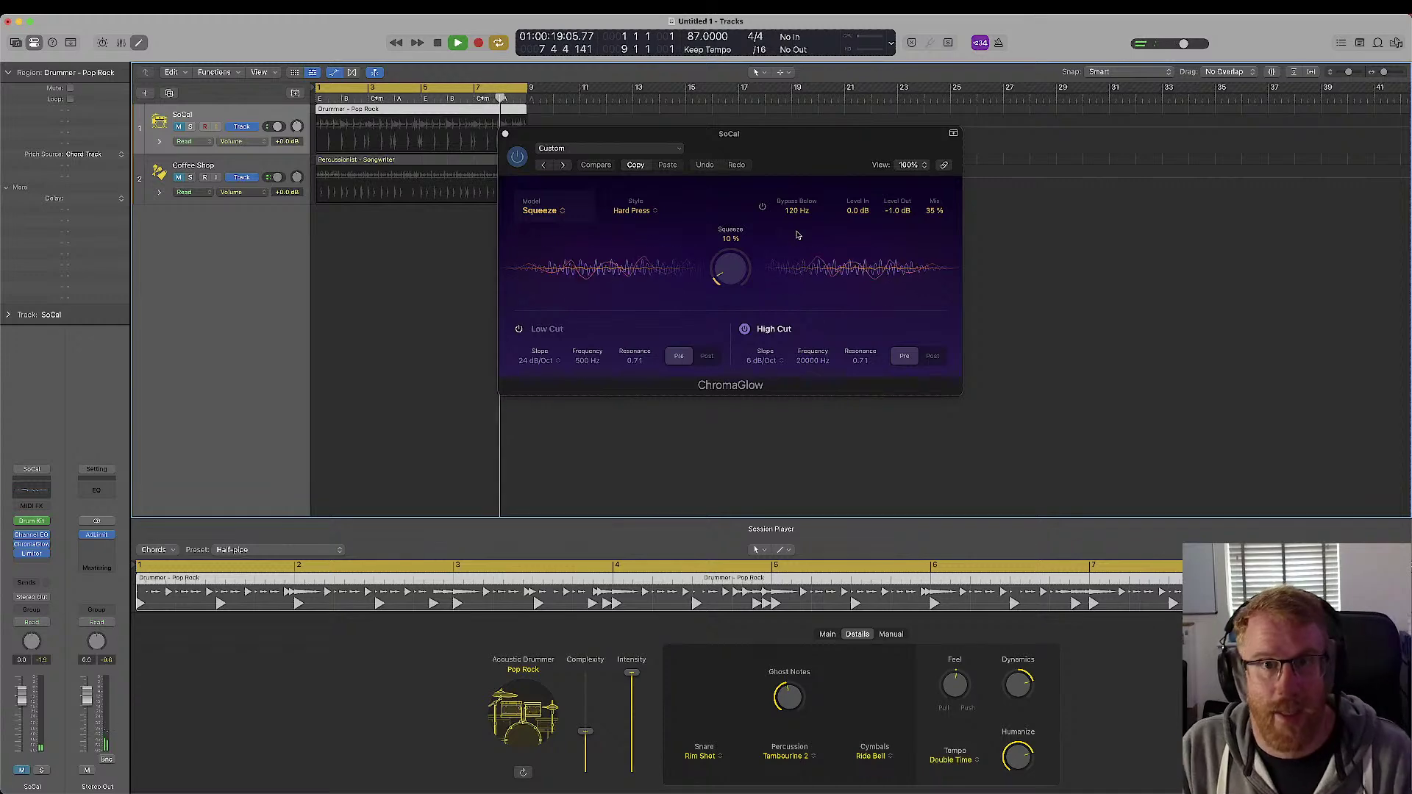
{"action": "key", "text": "space"}
{"action": "left_click_drag", "start_coordinate": [758, 152], "coordinate": [800, 191]}
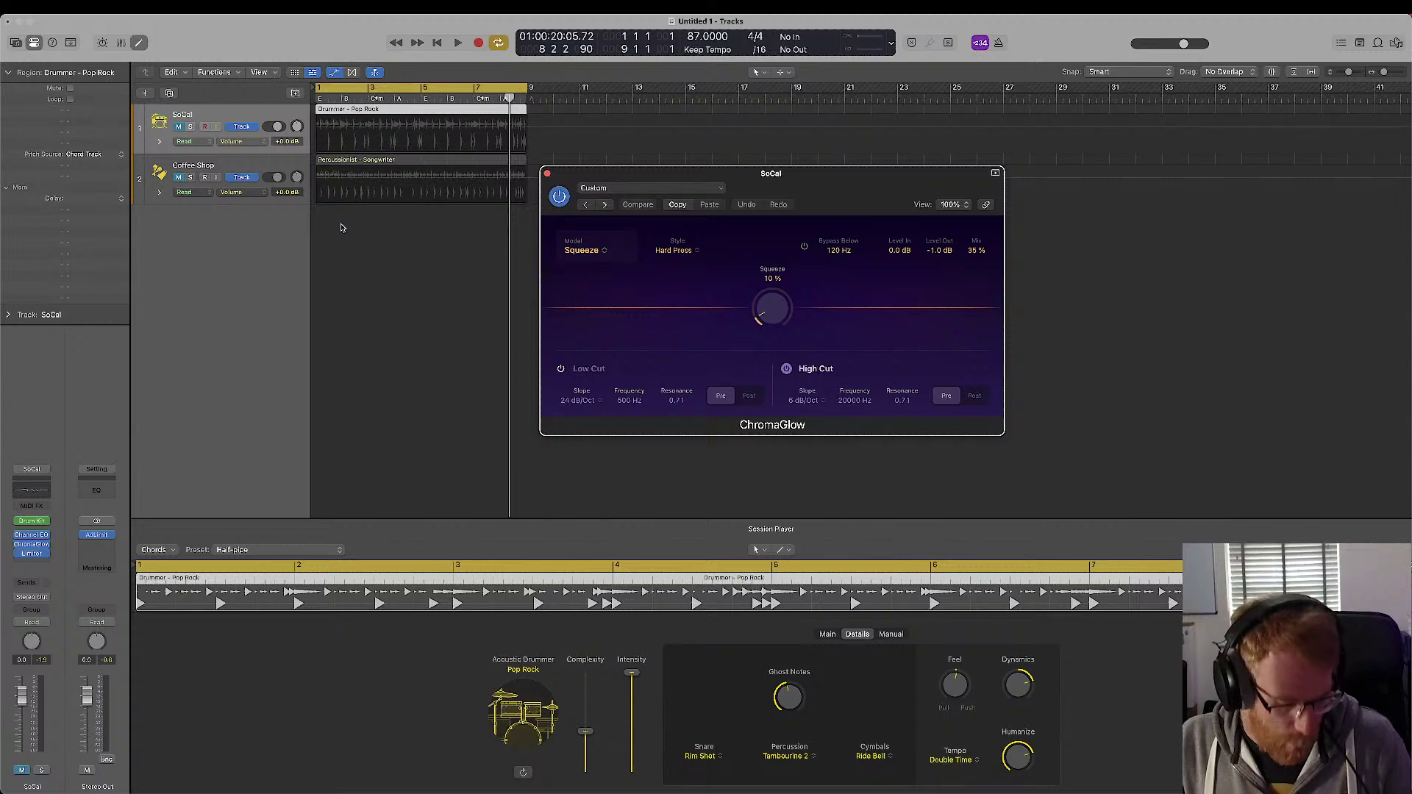
- Switch to Finder and browse the LaCie drive to the 2024 folder inside Tracks
{"action": "mouse_move", "coordinate": [439, 792]}
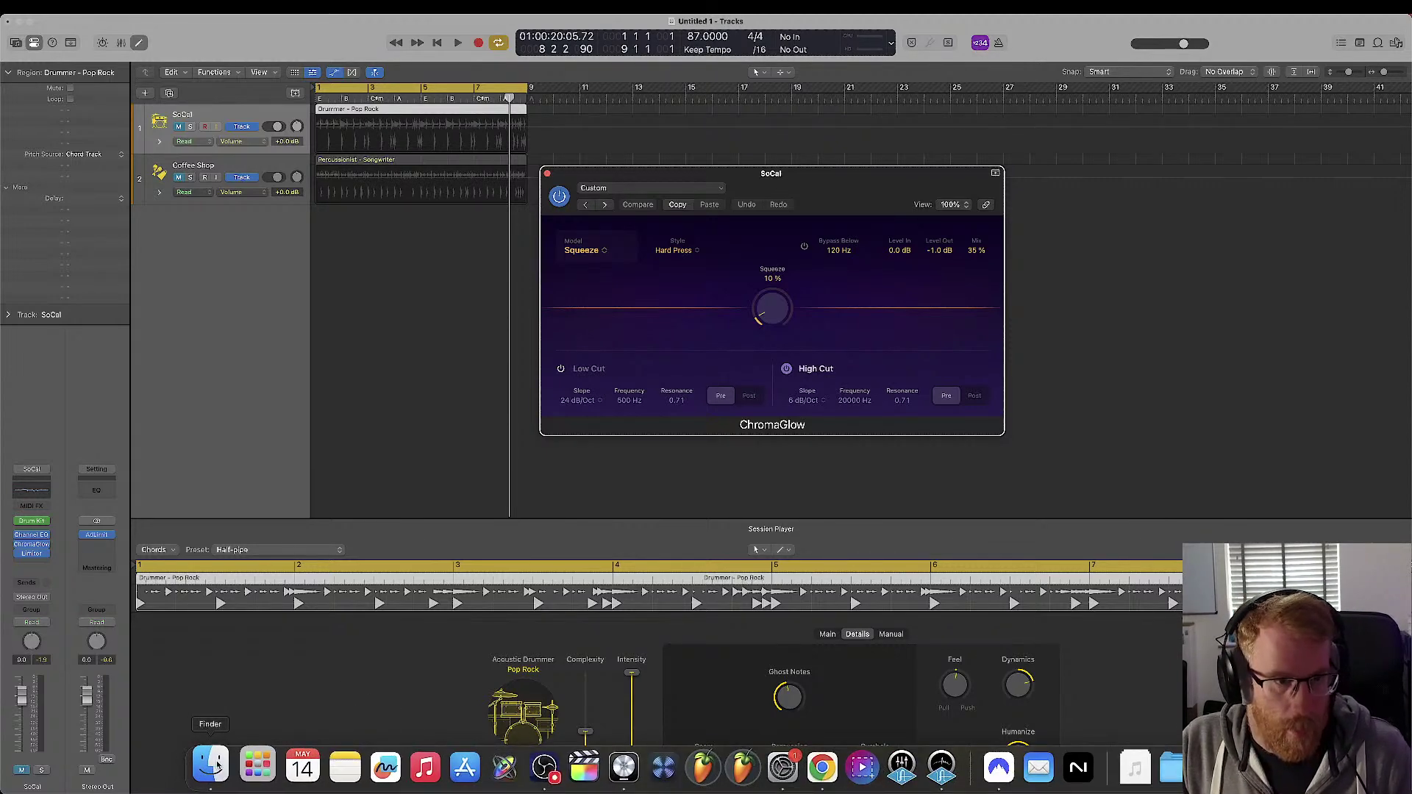
{"action": "left_click", "coordinate": [212, 765]}
{"action": "scroll", "coordinate": [955, 647], "scroll_direction": "down", "scroll_amount": 5}
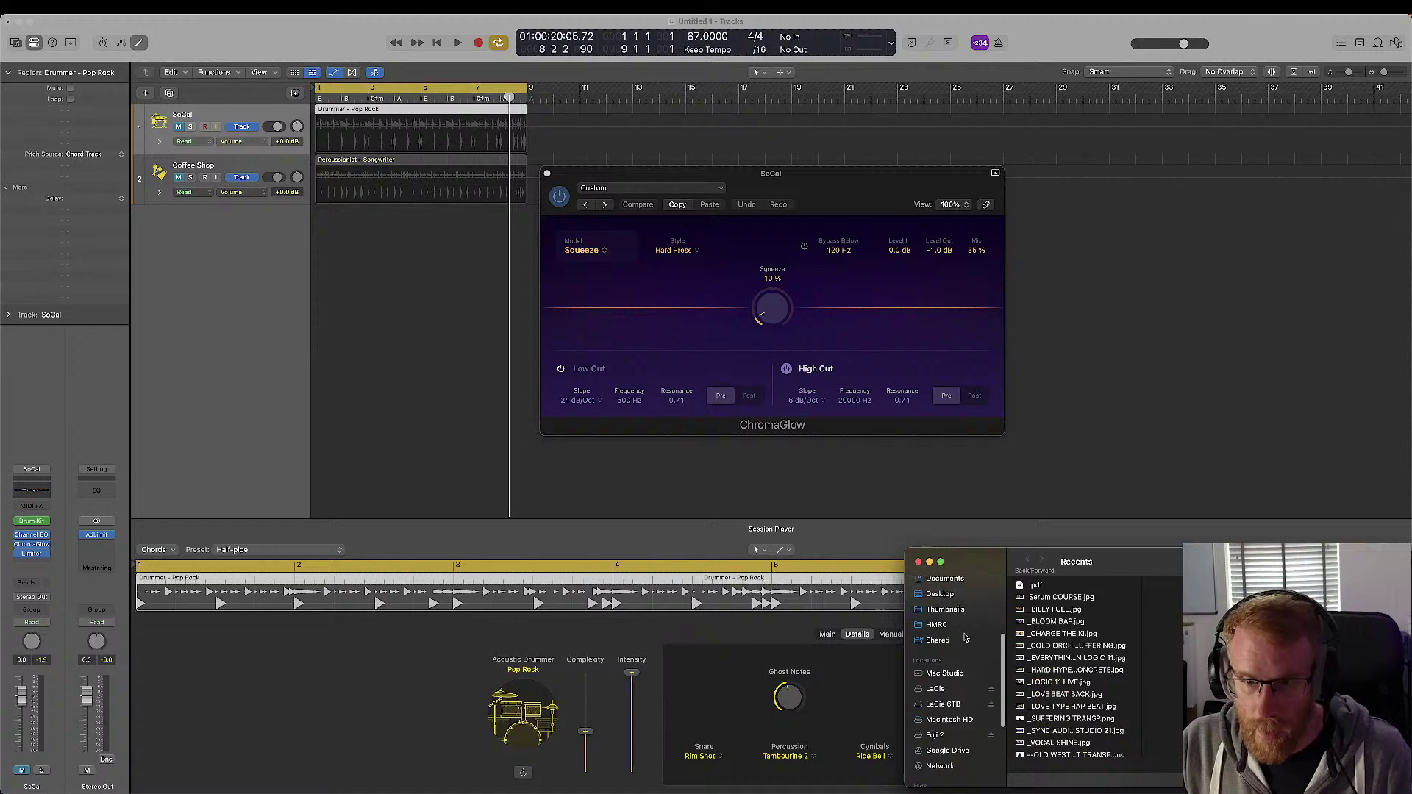
{"action": "left_click", "coordinate": [935, 682]}
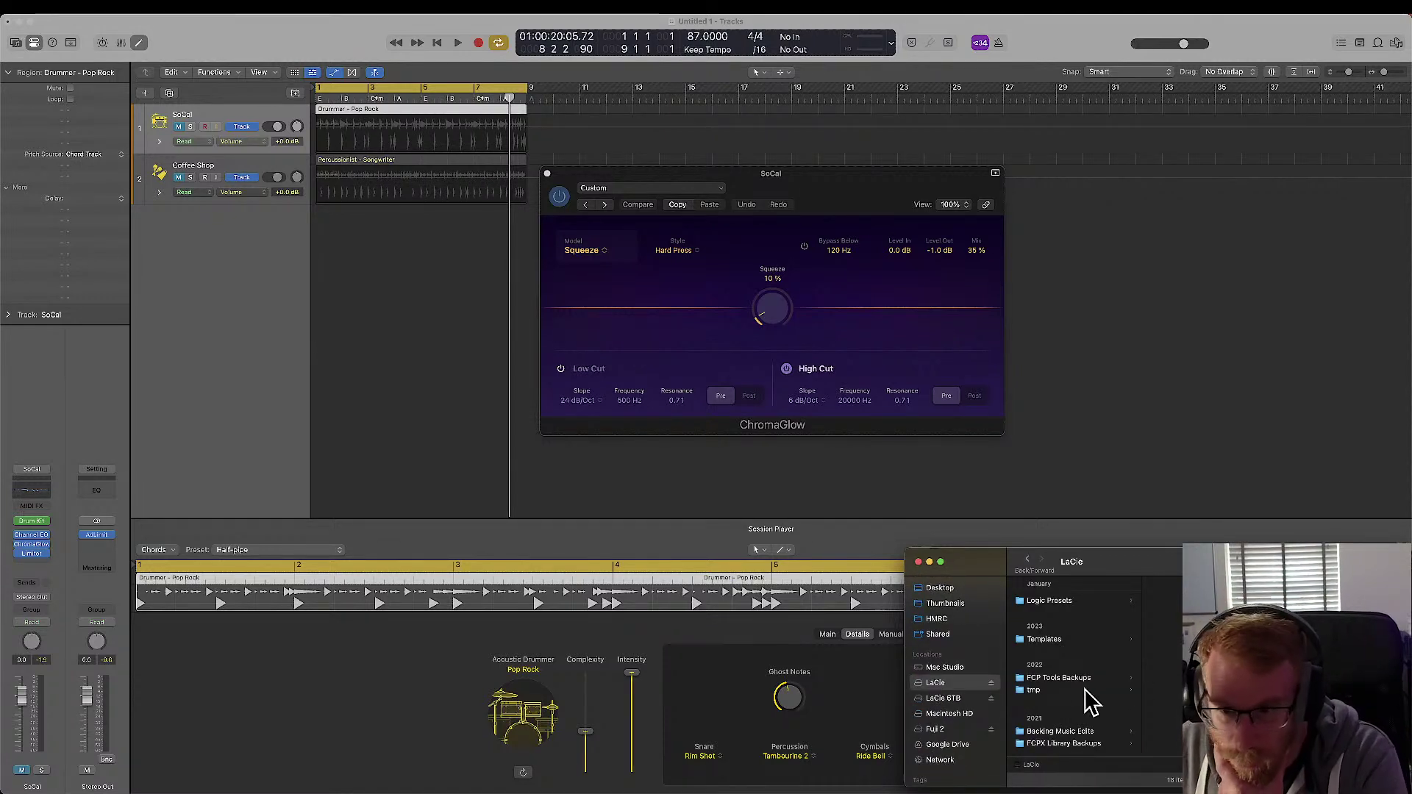
{"action": "scroll", "coordinate": [1081, 661], "scroll_direction": "down", "scroll_amount": 5}
{"action": "scroll", "coordinate": [1077, 654], "scroll_direction": "down", "scroll_amount": 2}
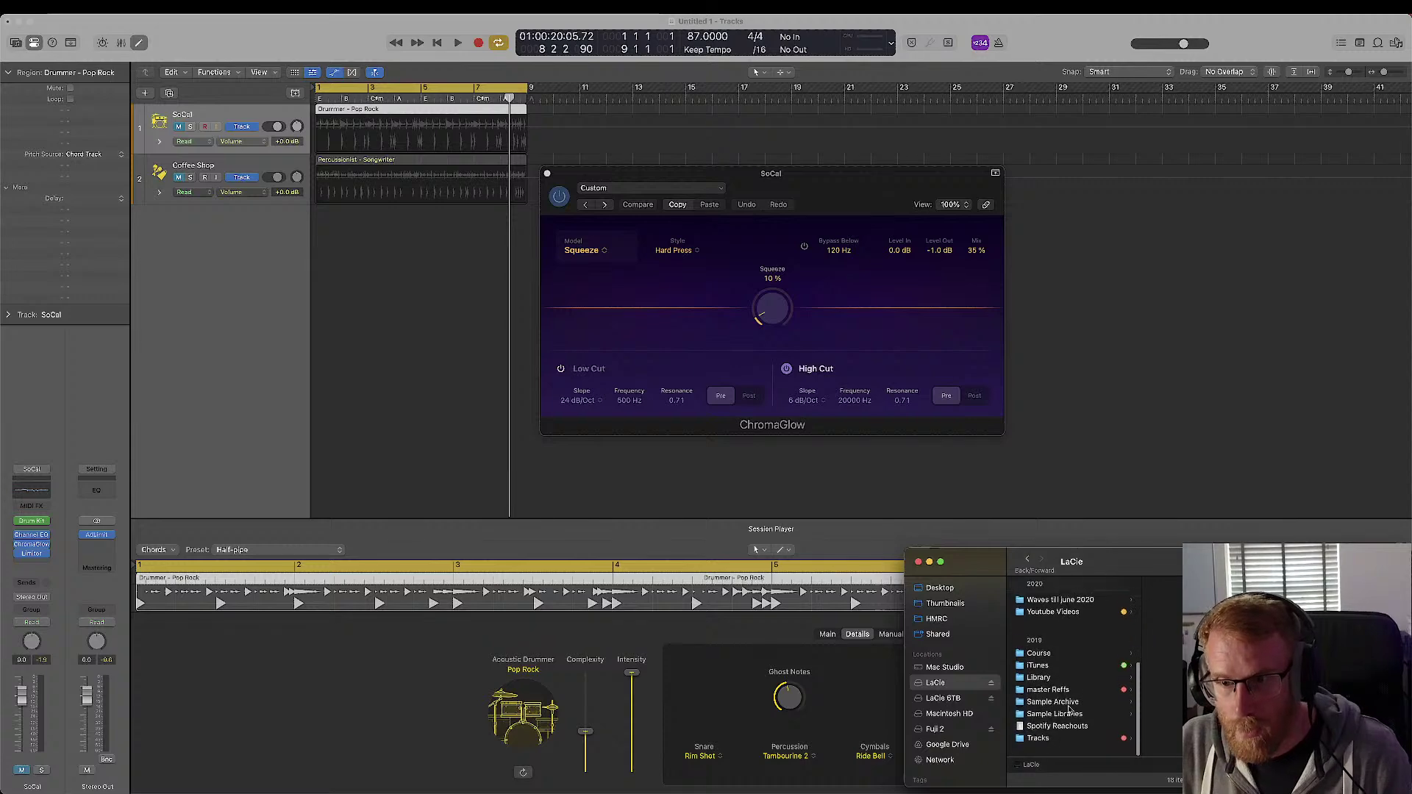
{"action": "key", "text": "t"}
{"action": "left_click", "coordinate": [1166, 605]}
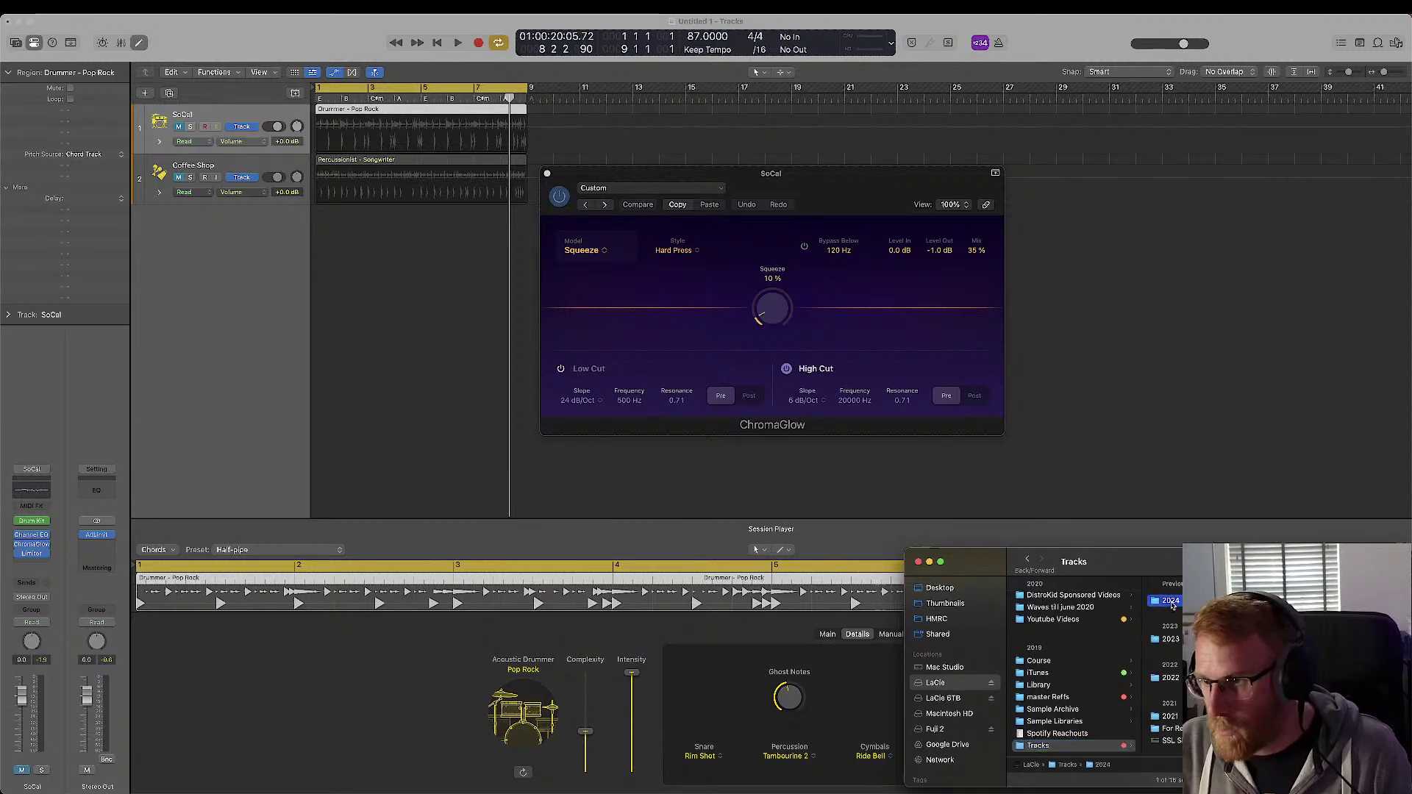
- Open the Dusty Soulful Boom Bap - Good Memories folder inside 2024 and briefly preview its 16b 44.1 WAV
{"action": "left_click_drag", "start_coordinate": [1179, 558], "coordinate": [1121, 522]}
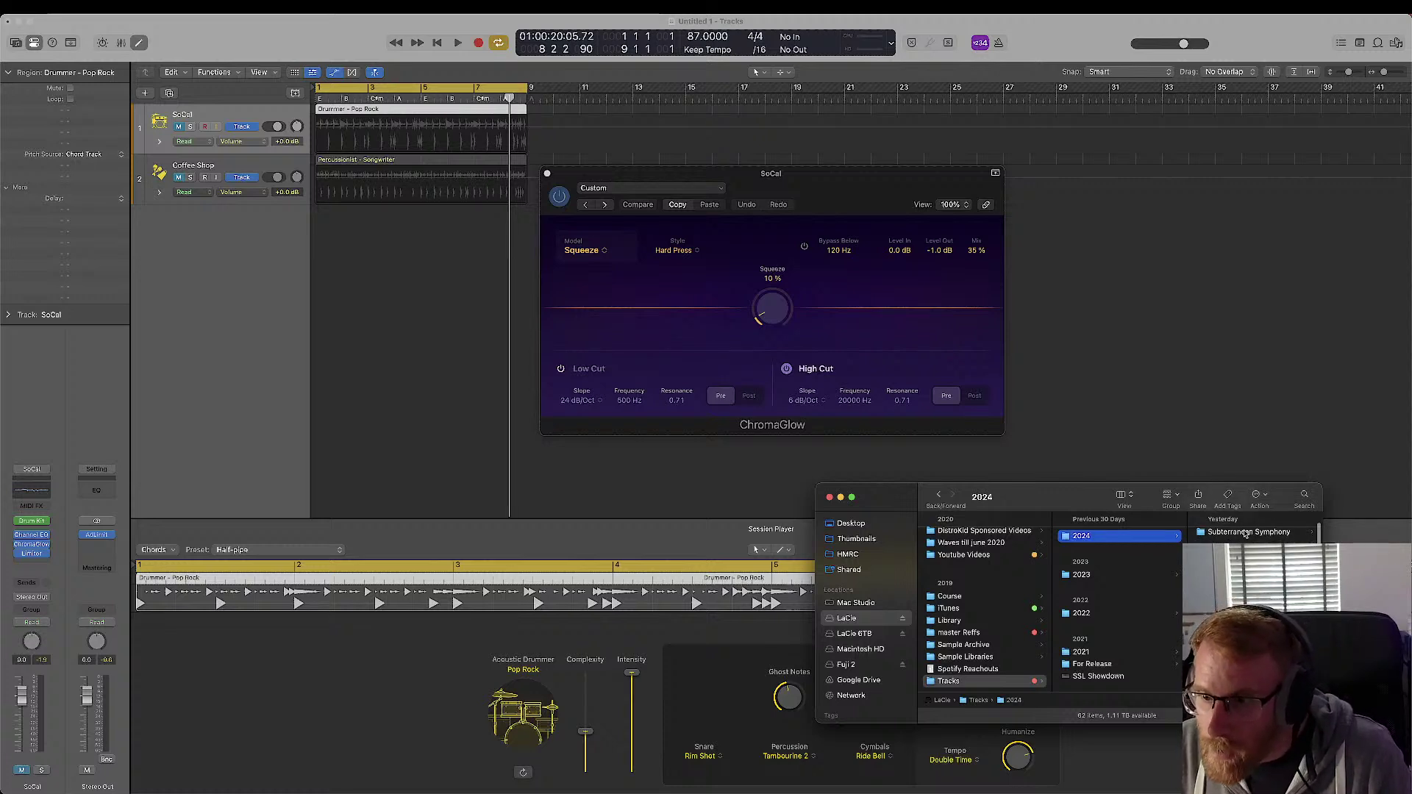
{"action": "left_click", "coordinate": [1256, 586]}
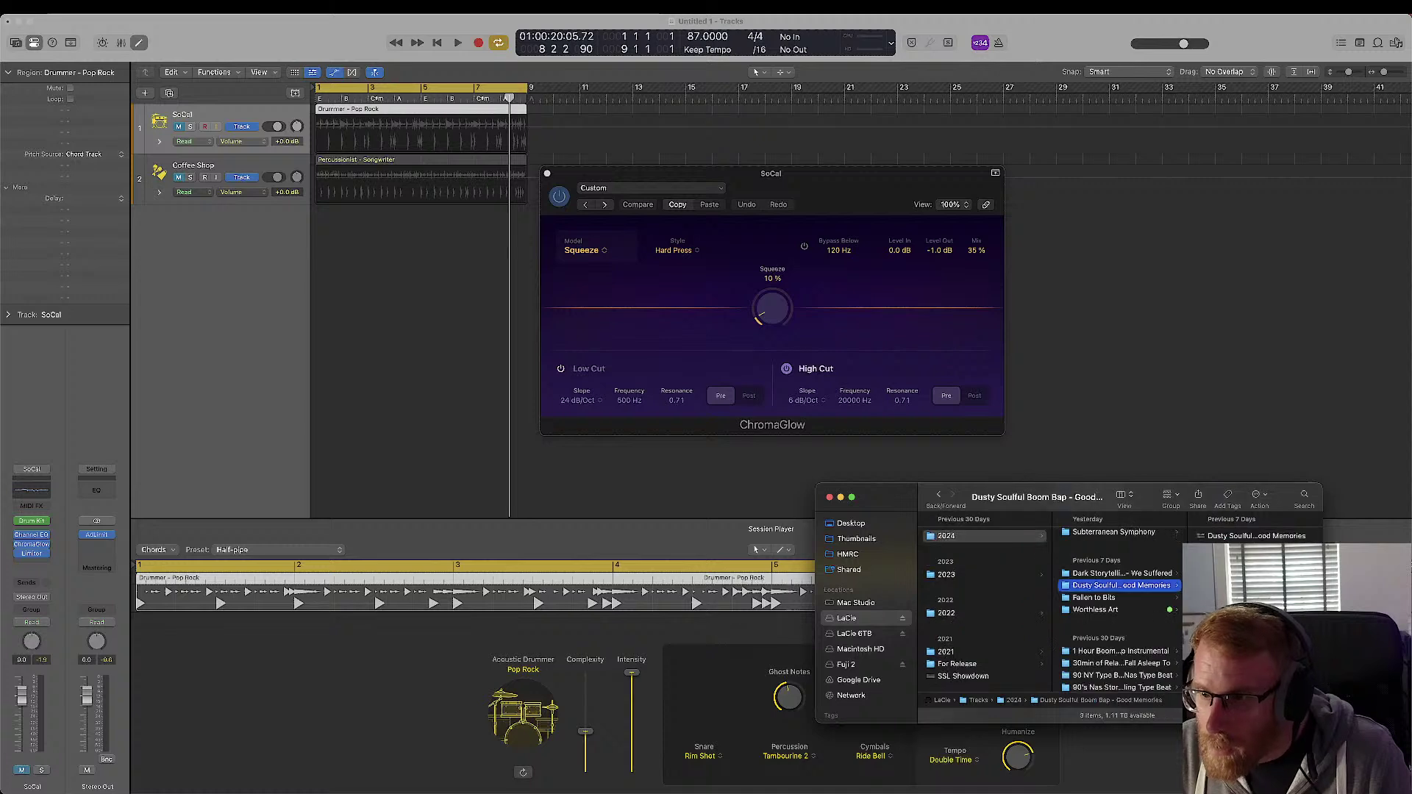
{"action": "left_click", "coordinate": [1256, 560]}
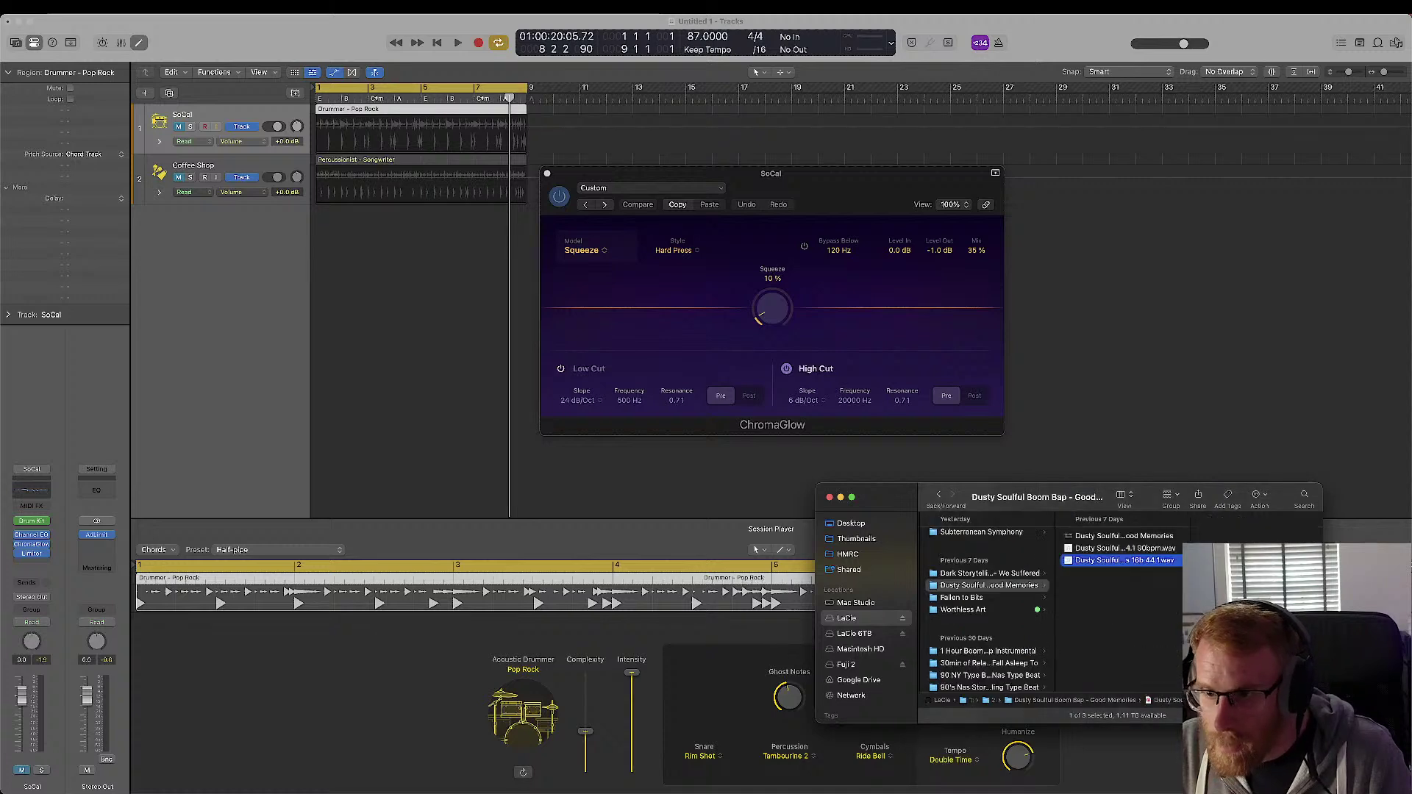
{"action": "key", "text": "space"}
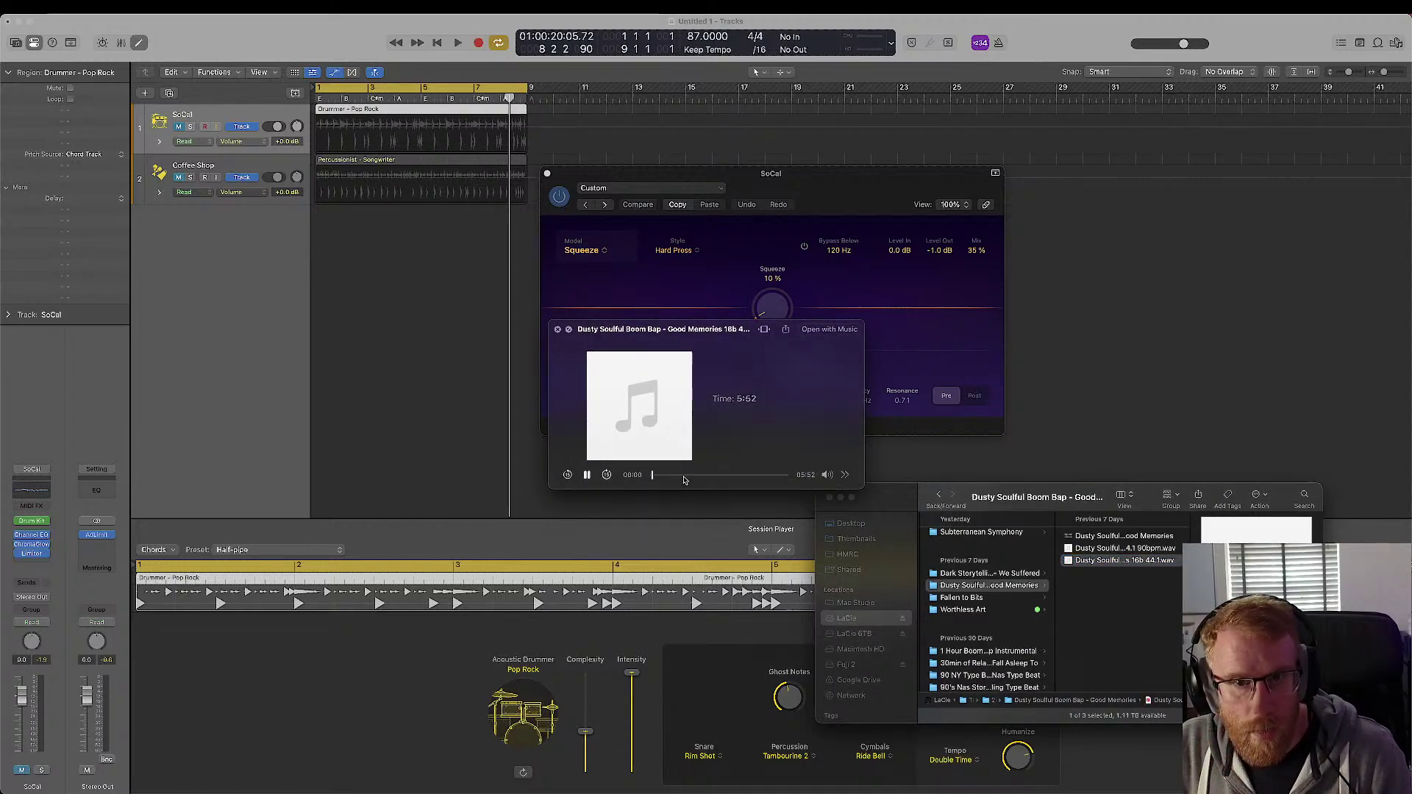
{"action": "key", "text": "space"}
- Import the Good Memories 16b 44.1 WAV onto a new track in Logic Pro, skipping the Smart Tempo Editor, and hide automation
{"action": "left_click_drag", "start_coordinate": [1110, 565], "coordinate": [312, 257]}
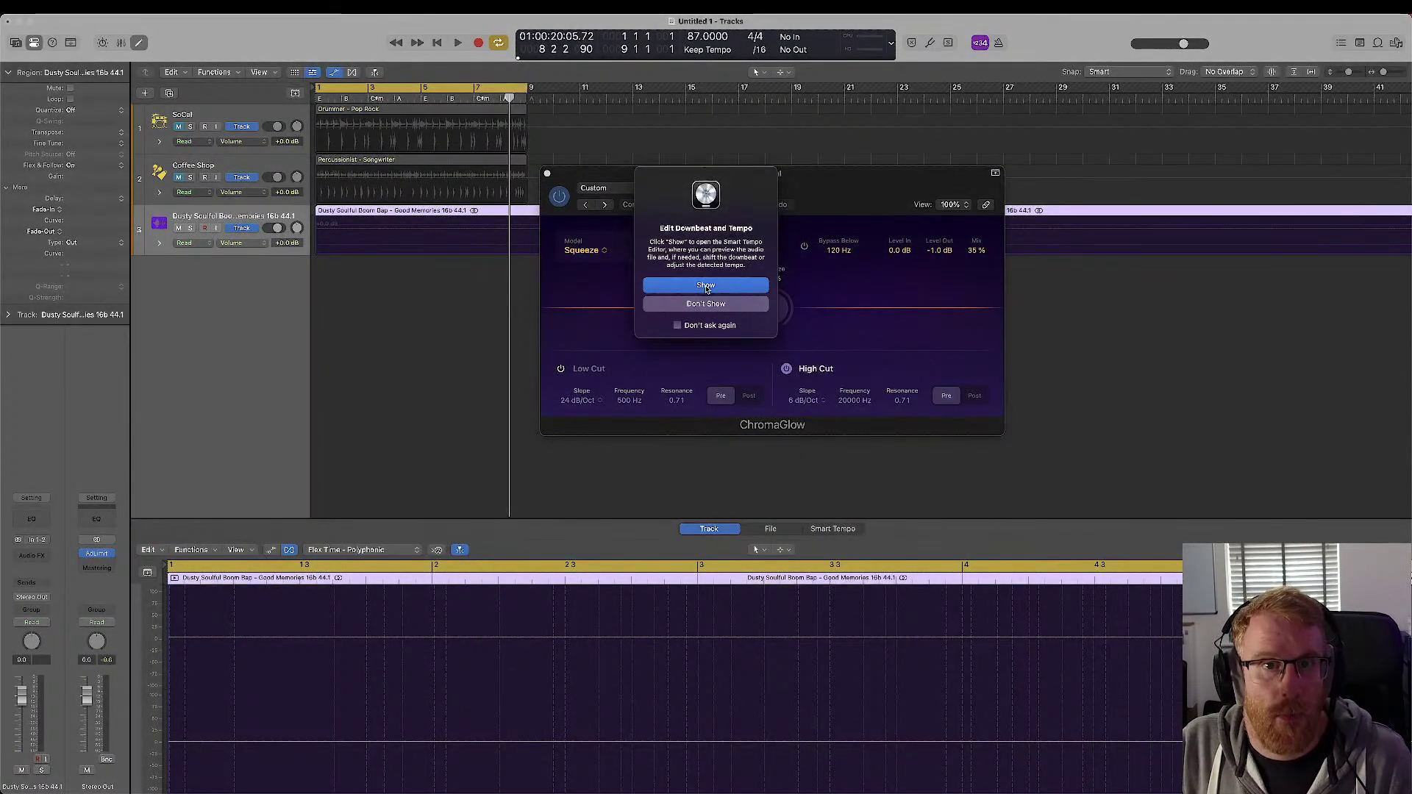
{"action": "left_click", "coordinate": [705, 303]}
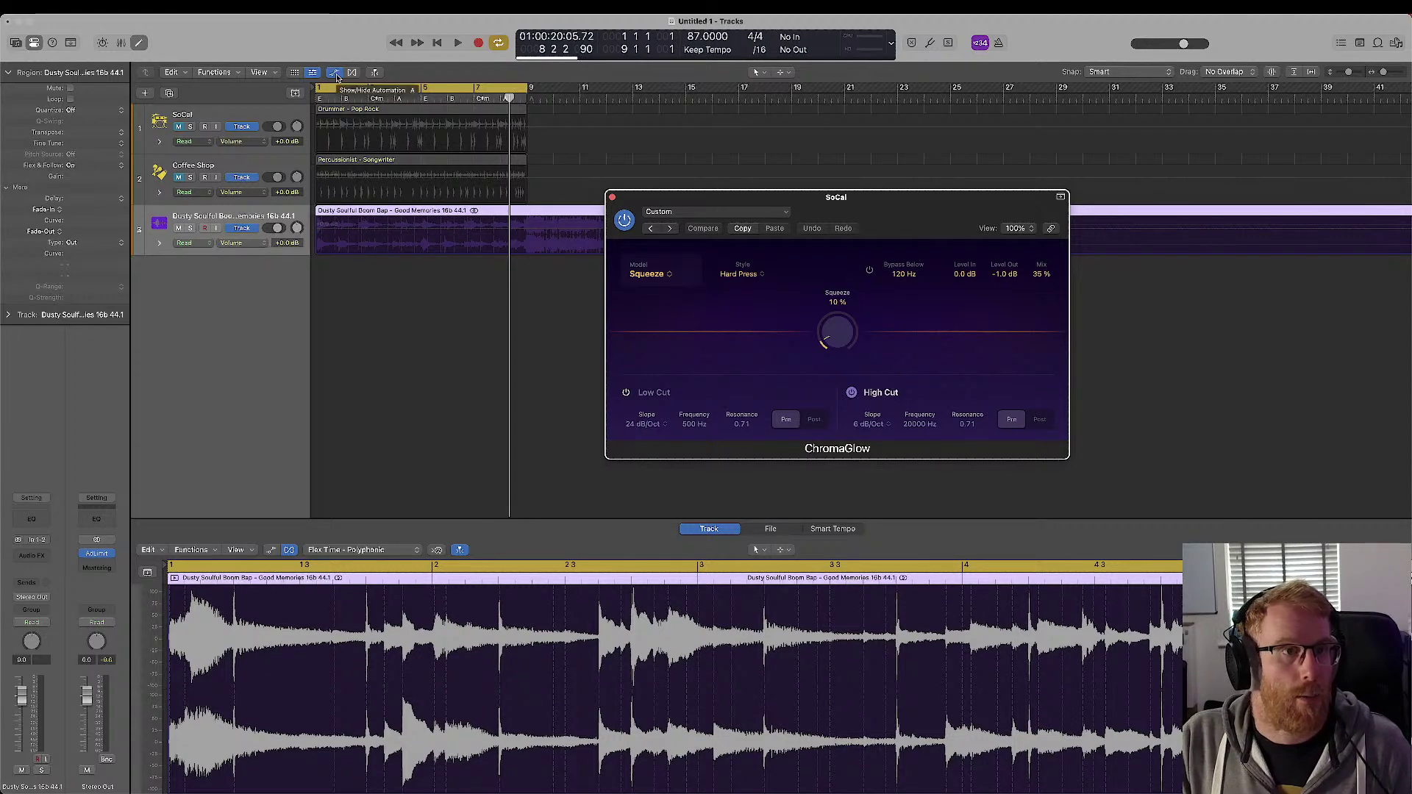
{"action": "key", "text": "super+f"}
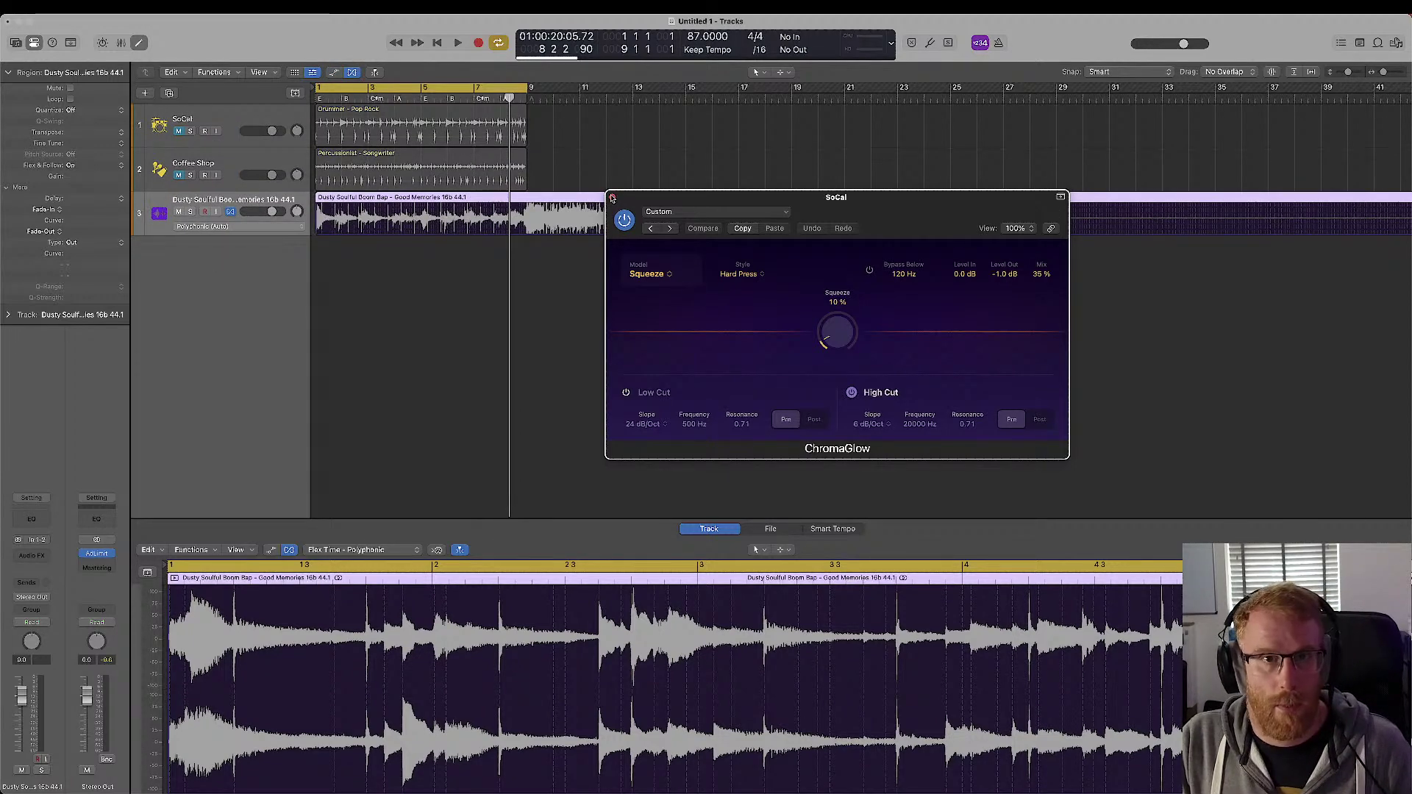
- Show the mixer, move the ChromaGlow insert from SoCal to the imported Dusty Soulful Boom Bap track, and solo that track
{"action": "left_click_drag", "start_coordinate": [764, 203], "coordinate": [748, 271]}
{"action": "key", "text": "x"}
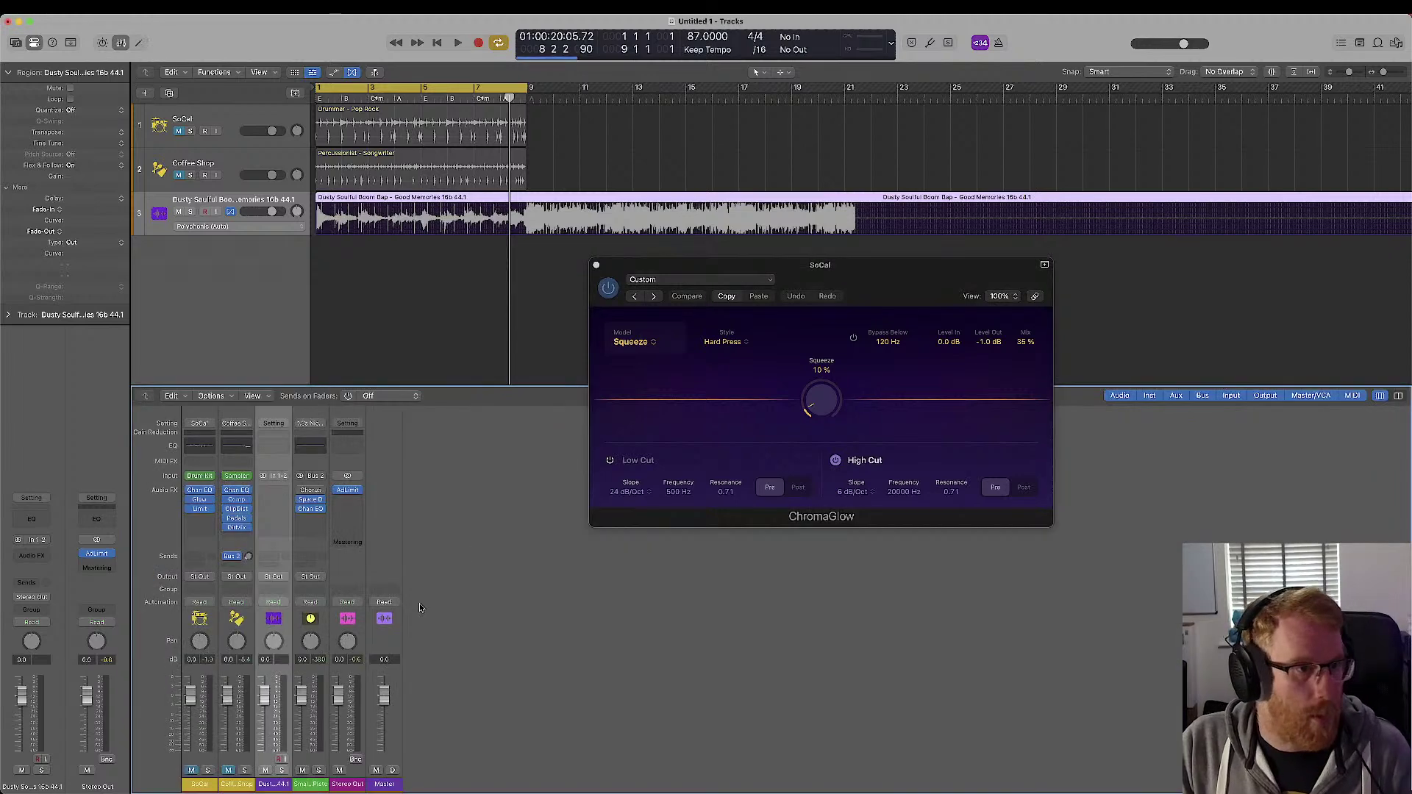
{"action": "left_click", "coordinate": [203, 502]}
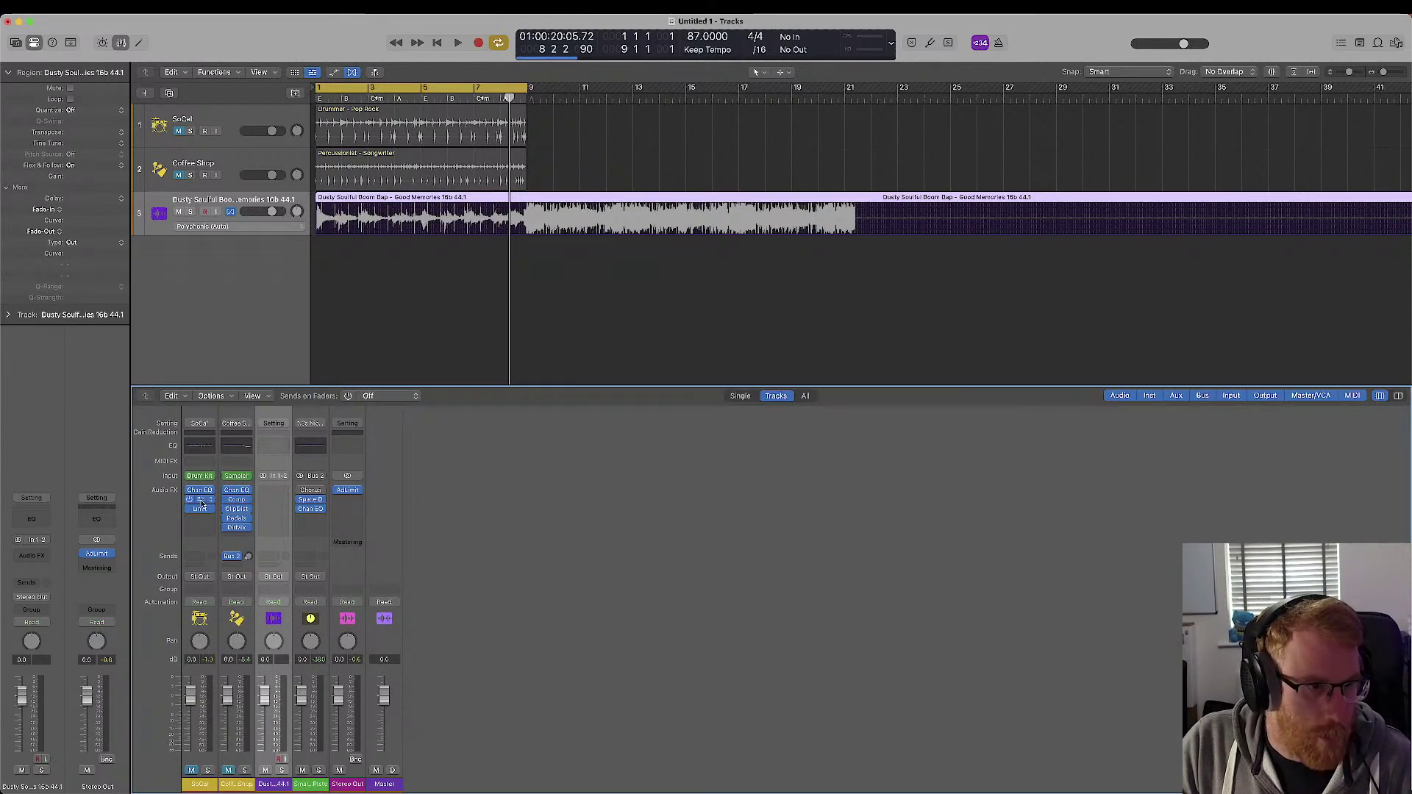
{"action": "left_click", "coordinate": [203, 500]}
{"action": "left_click_drag", "start_coordinate": [203, 500], "coordinate": [273, 490]}
{"action": "left_click", "coordinate": [283, 771]}
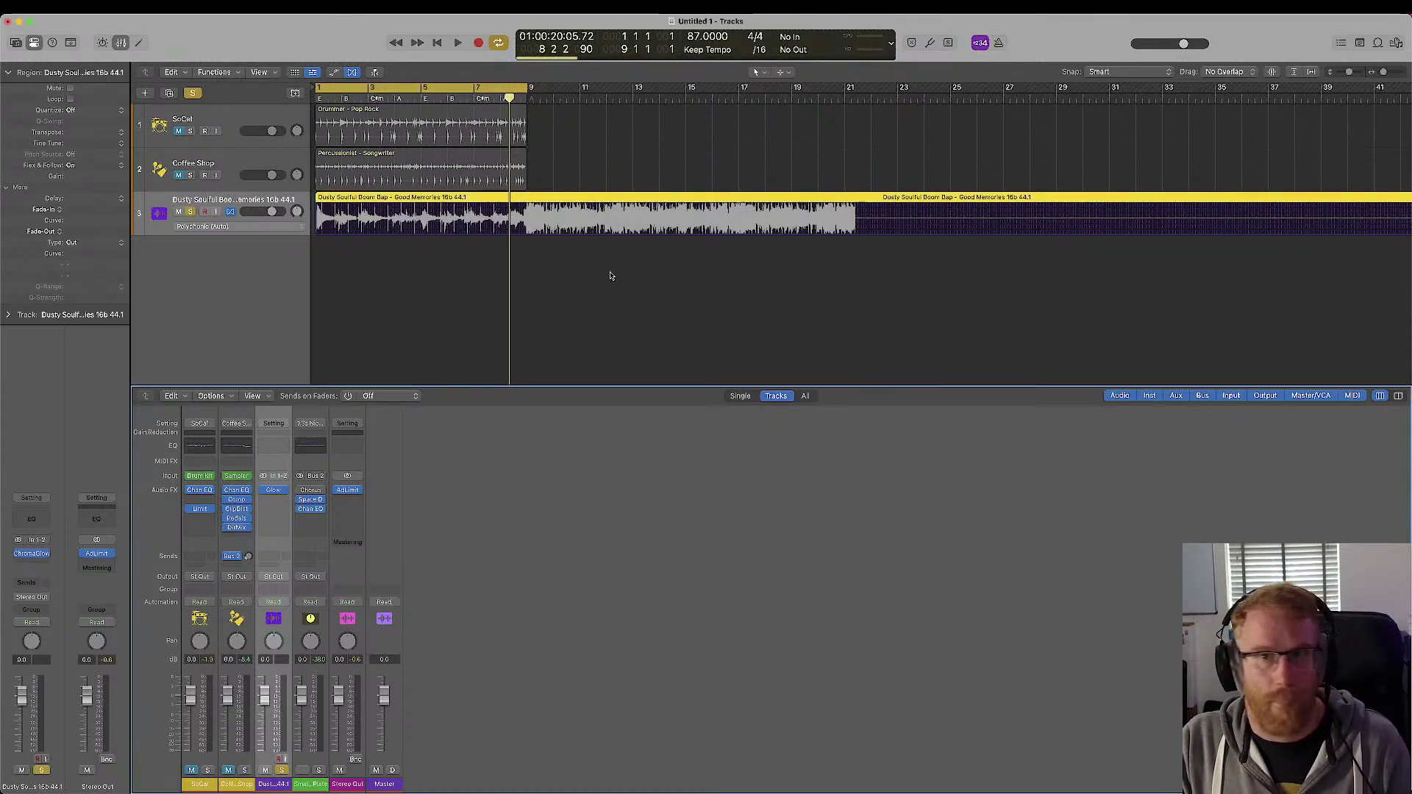
- Audition the soloed audio track briefly from around bar 22
{"action": "scroll", "coordinate": [608, 274], "scroll_direction": "down", "scroll_amount": 5}
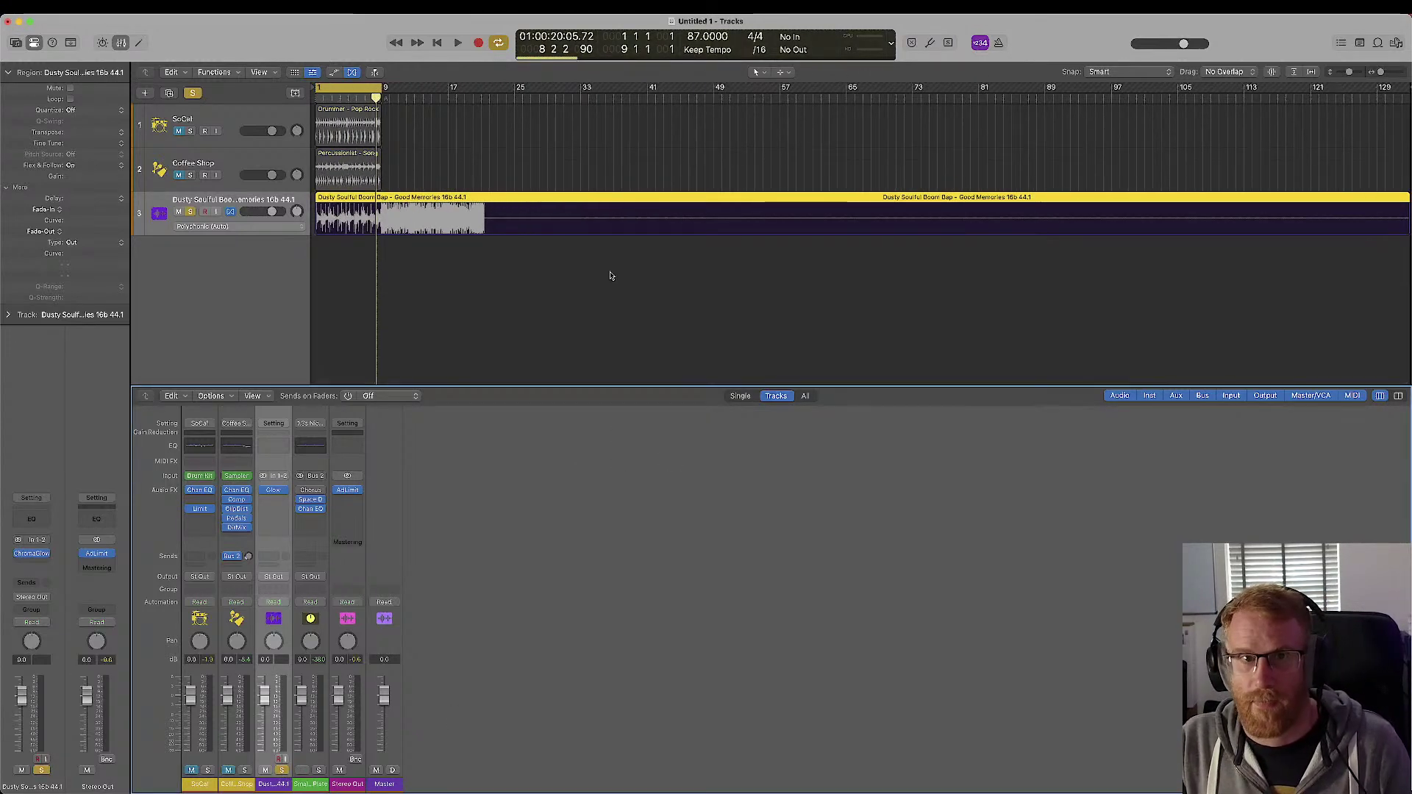
{"action": "left_click", "coordinate": [490, 98]}
{"action": "key", "text": "space"}
{"action": "left_click", "coordinate": [490, 99]}
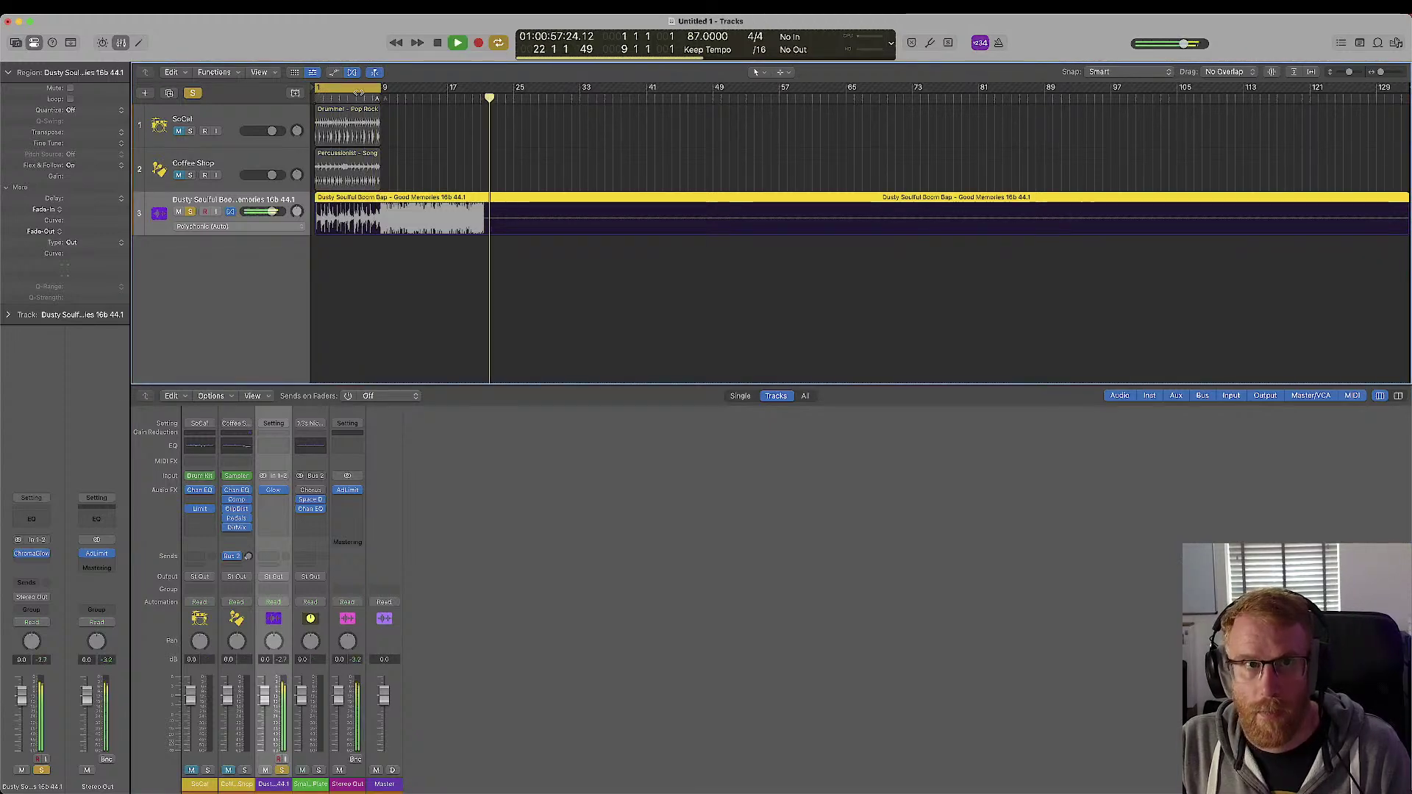
{"action": "key", "text": "space"}
- Delete the Coffee Shop and SoCal tracks, leaving only the Dusty Soulful Boom Bap audio track
{"action": "key", "text": "super+Right"}
{"action": "key", "text": "super+Right"}
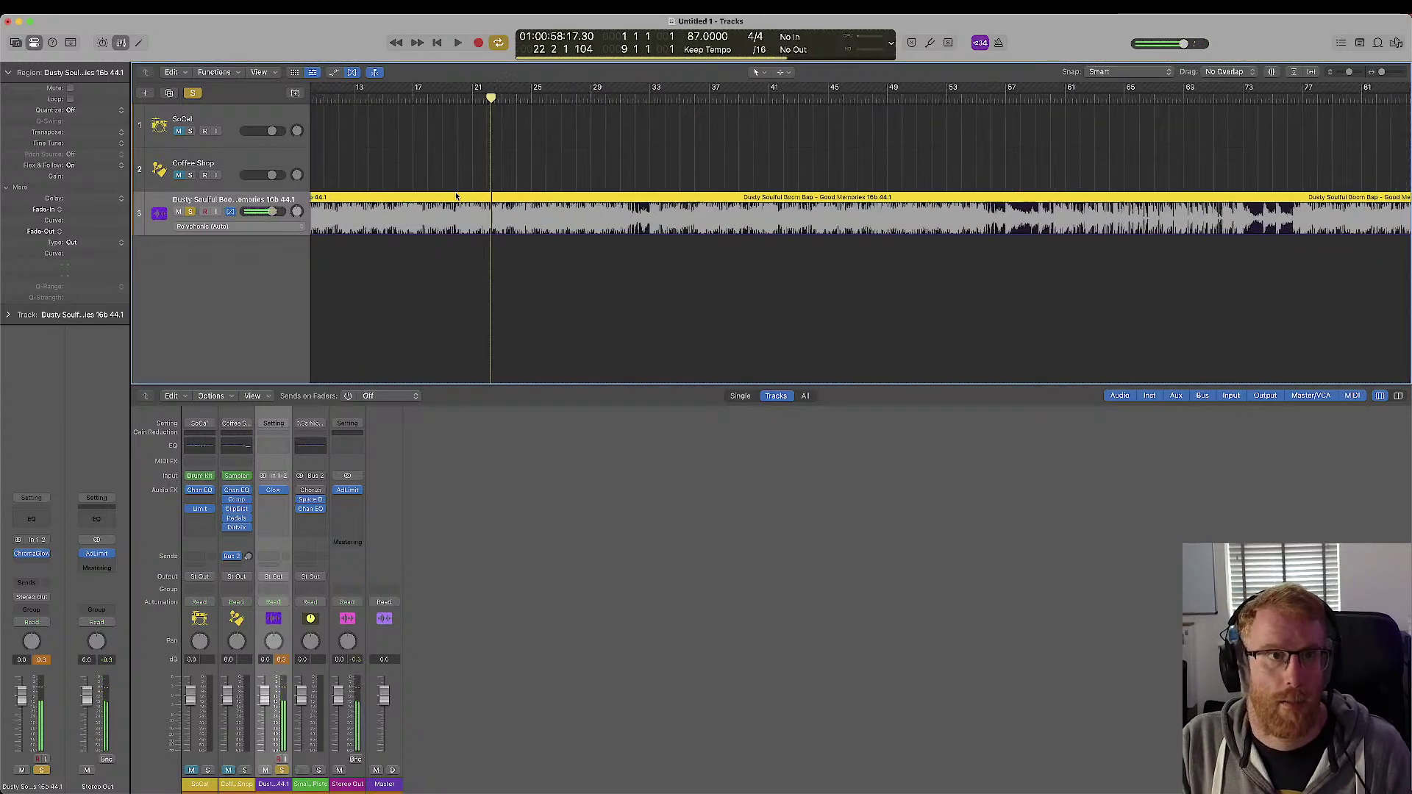
{"action": "scroll", "coordinate": [456, 196], "scroll_direction": "left", "scroll_amount": 5}
{"action": "key", "text": "super+Down"}
{"action": "key", "text": "super+Down"}
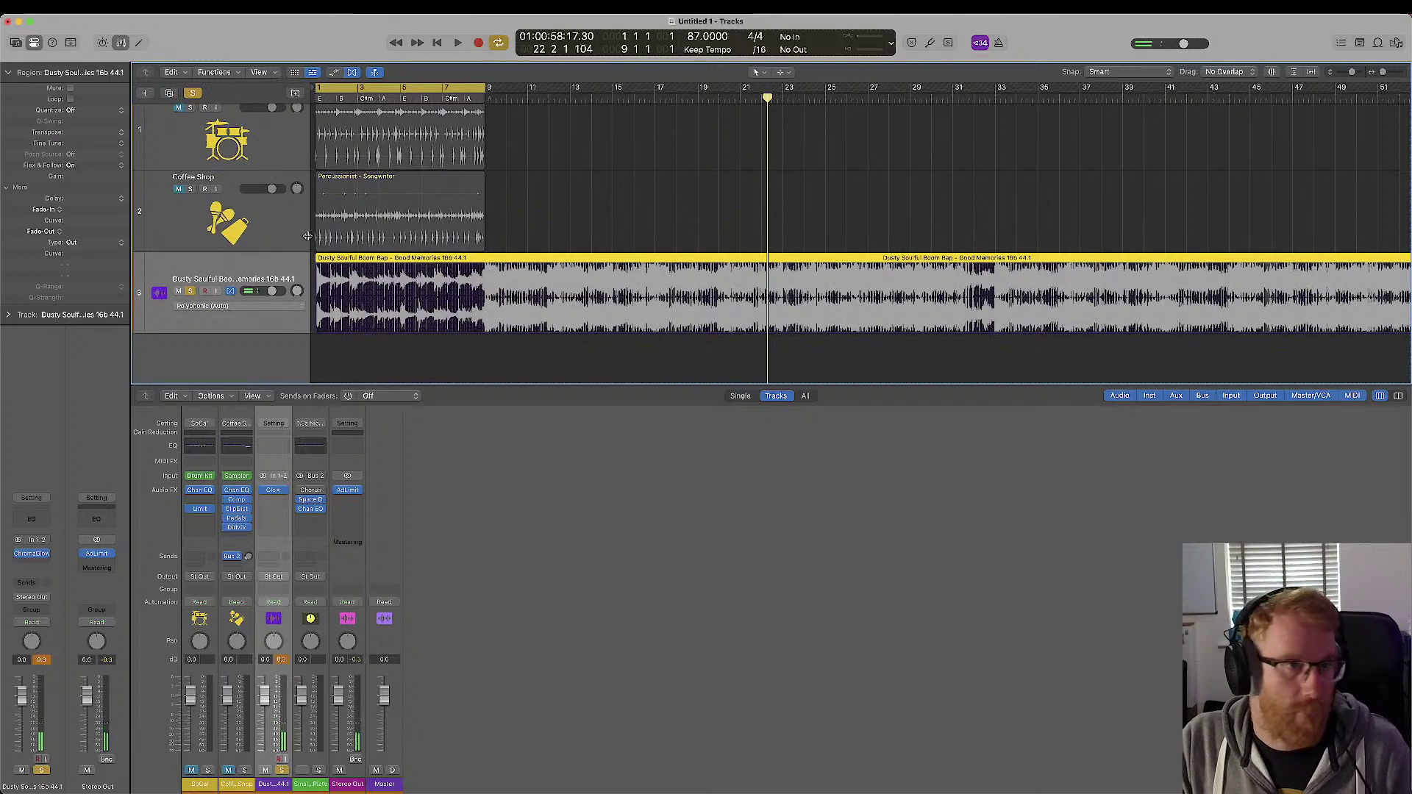
{"action": "left_click", "coordinate": [253, 241]}
{"action": "key", "text": "super+BackSpace"}
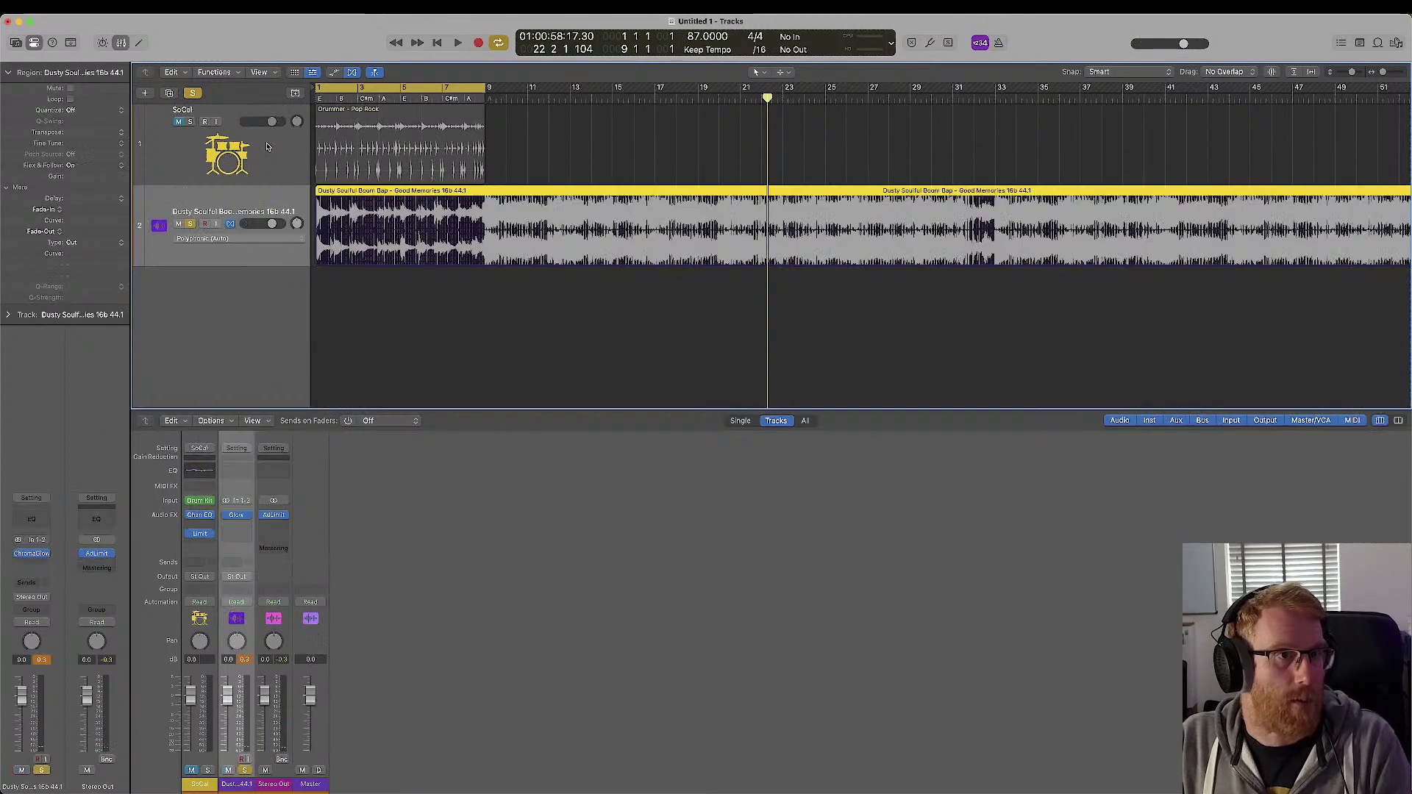
{"action": "left_click", "coordinate": [271, 149]}
{"action": "key", "text": "super+BackSpace"}
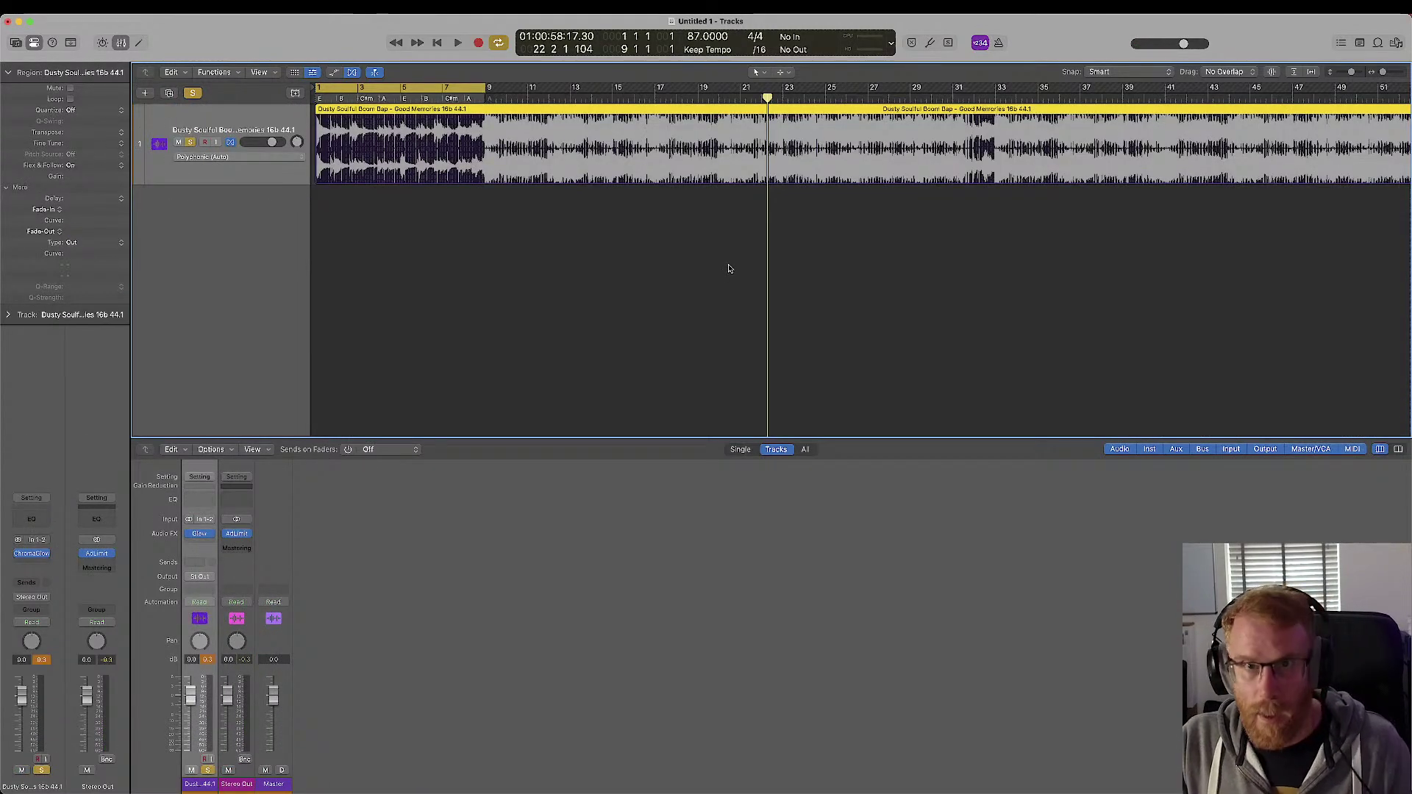
- Enlarge the audio track's height, open its ChromaGlow plug-in, and place the plug-in window below the waveform
{"action": "key", "text": "super+Down"}
{"action": "key", "text": "super+Down"}
{"action": "left_click", "coordinate": [199, 533]}
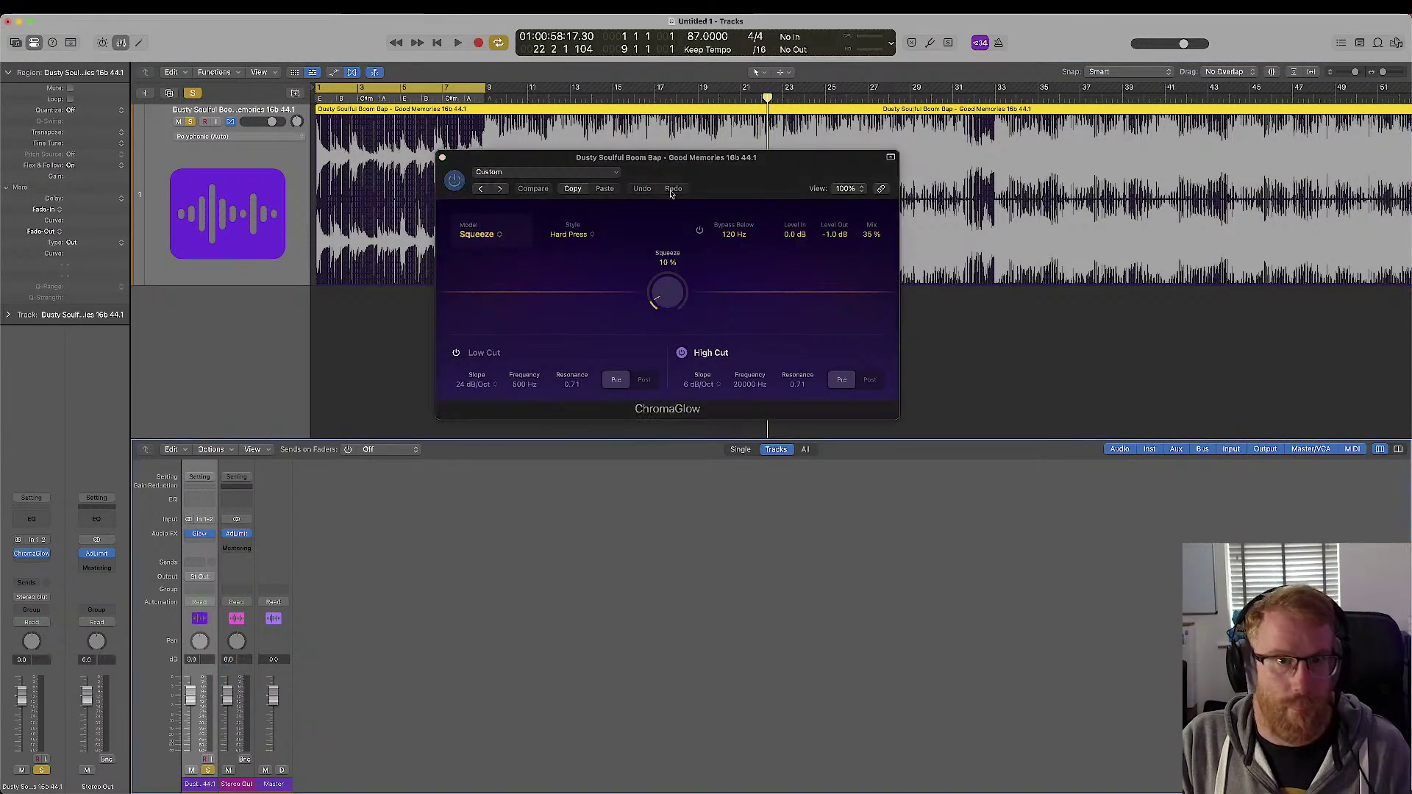
{"action": "left_click_drag", "start_coordinate": [649, 204], "coordinate": [783, 345]}
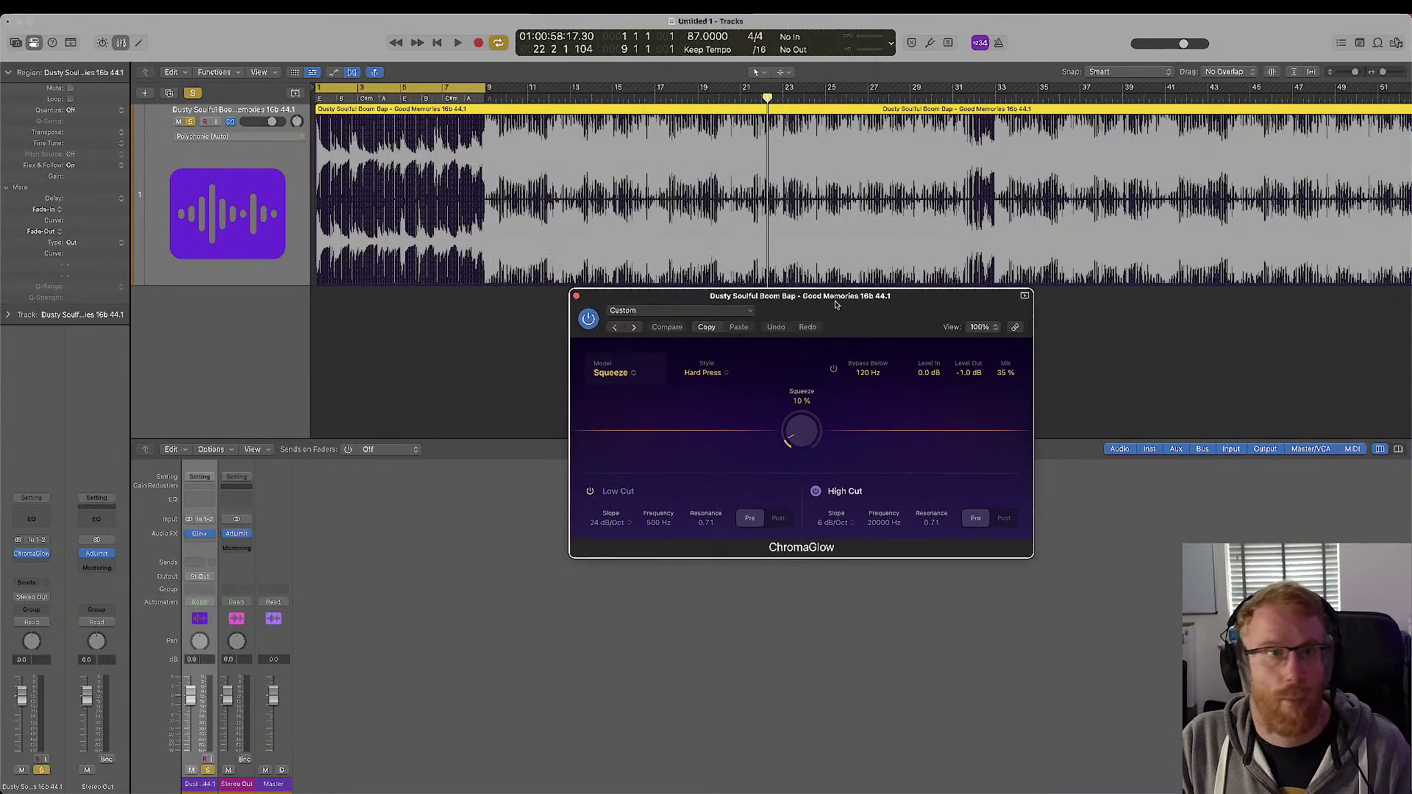
- Set the audio region's gain to -3 dB and move the cycle range to bars 7 through 15
{"action": "left_click", "coordinate": [300, 162]}
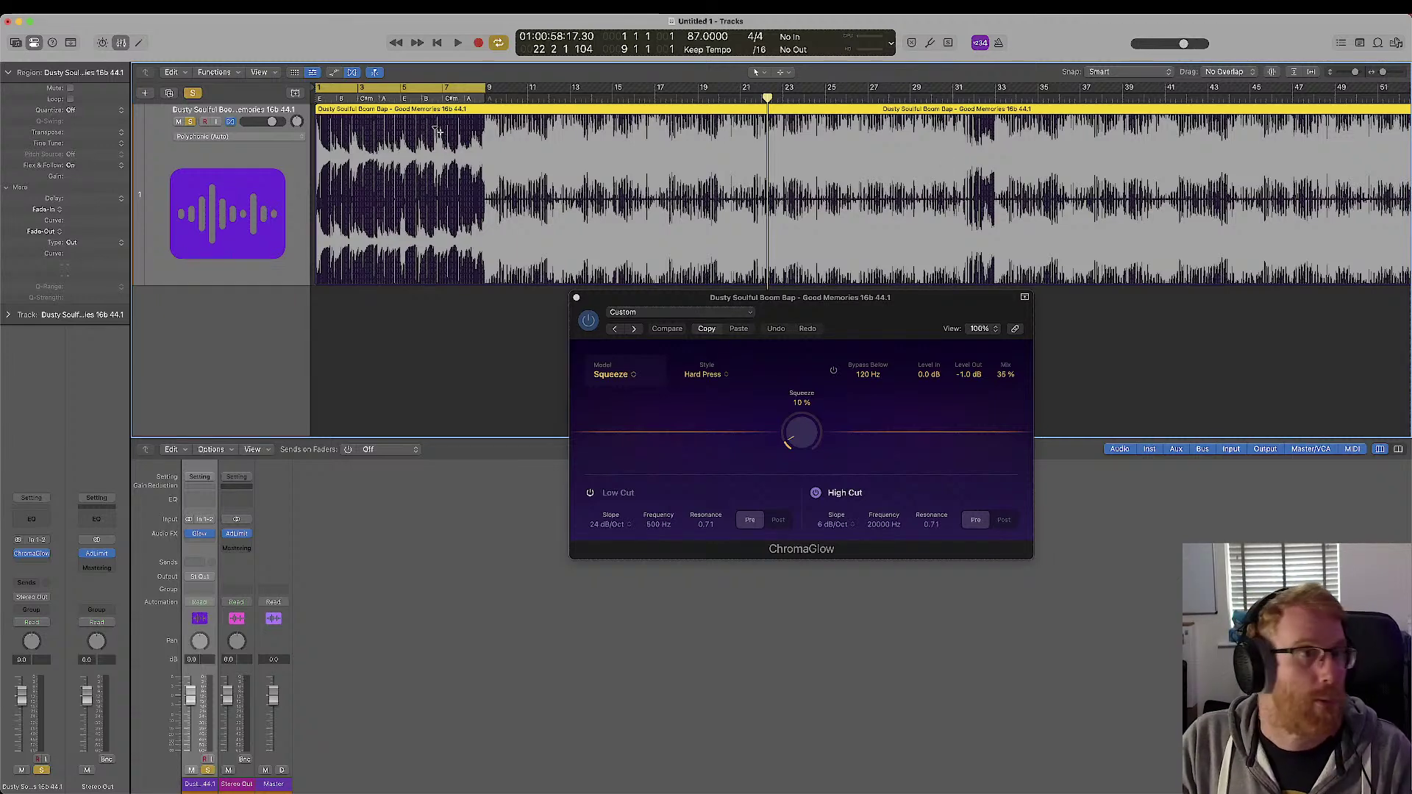
{"action": "double_click", "coordinate": [86, 177]}
{"action": "type", "text": "-3"}
{"action": "key", "text": "Return"}
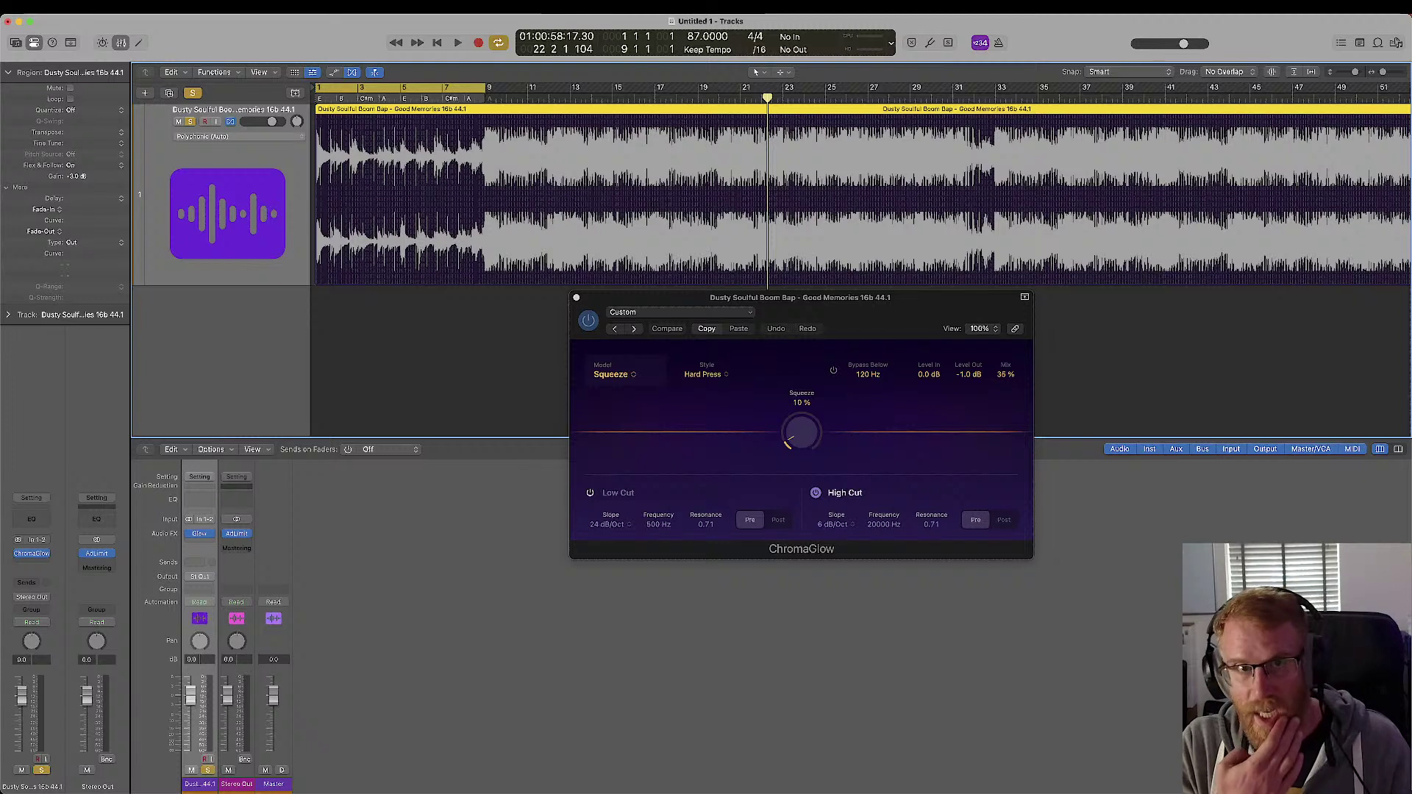
{"action": "left_click_drag", "start_coordinate": [399, 88], "coordinate": [527, 92]}
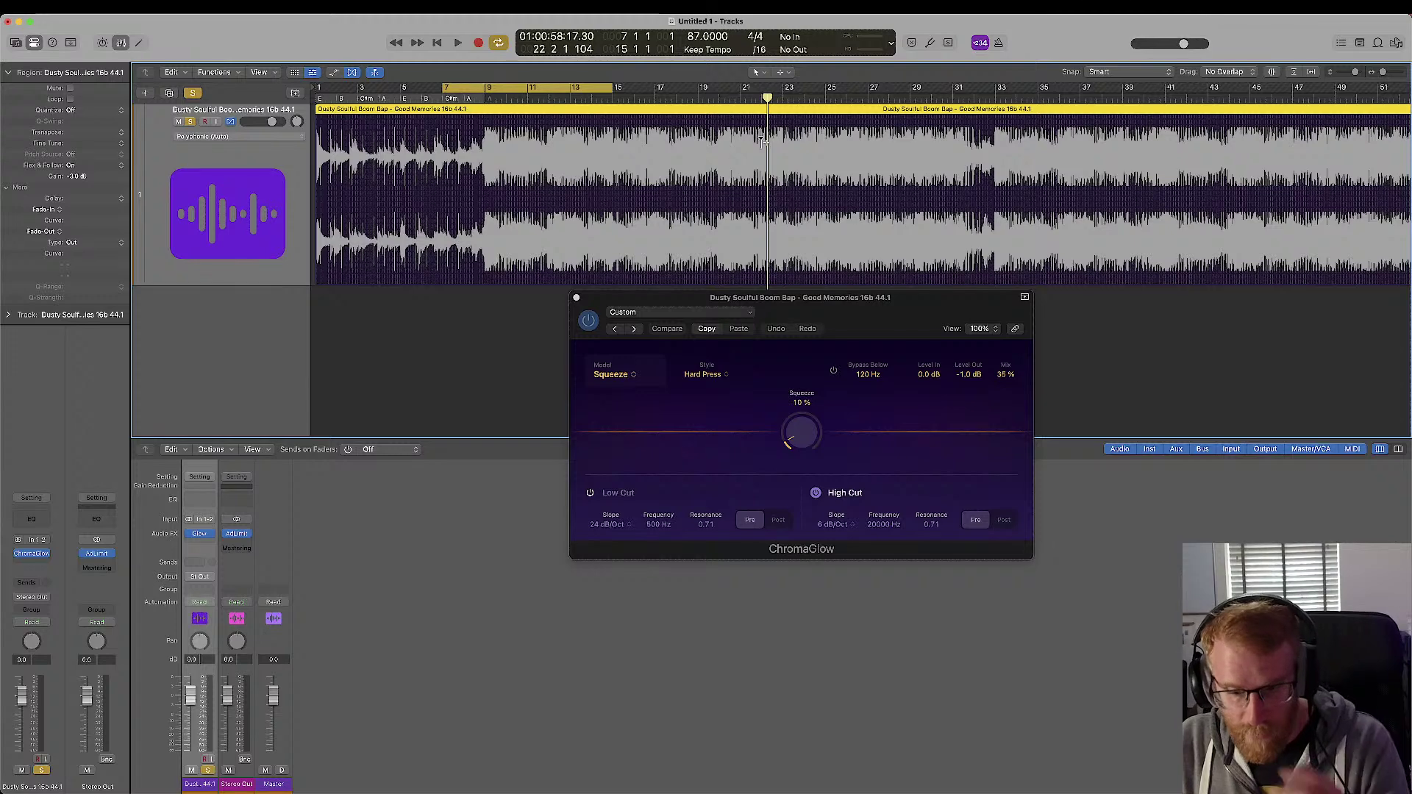
- Enlarge the ChromaGlow window to a 147% view and reposition it below the waveform
{"action": "left_click_drag", "start_coordinate": [836, 313], "coordinate": [788, 310]}
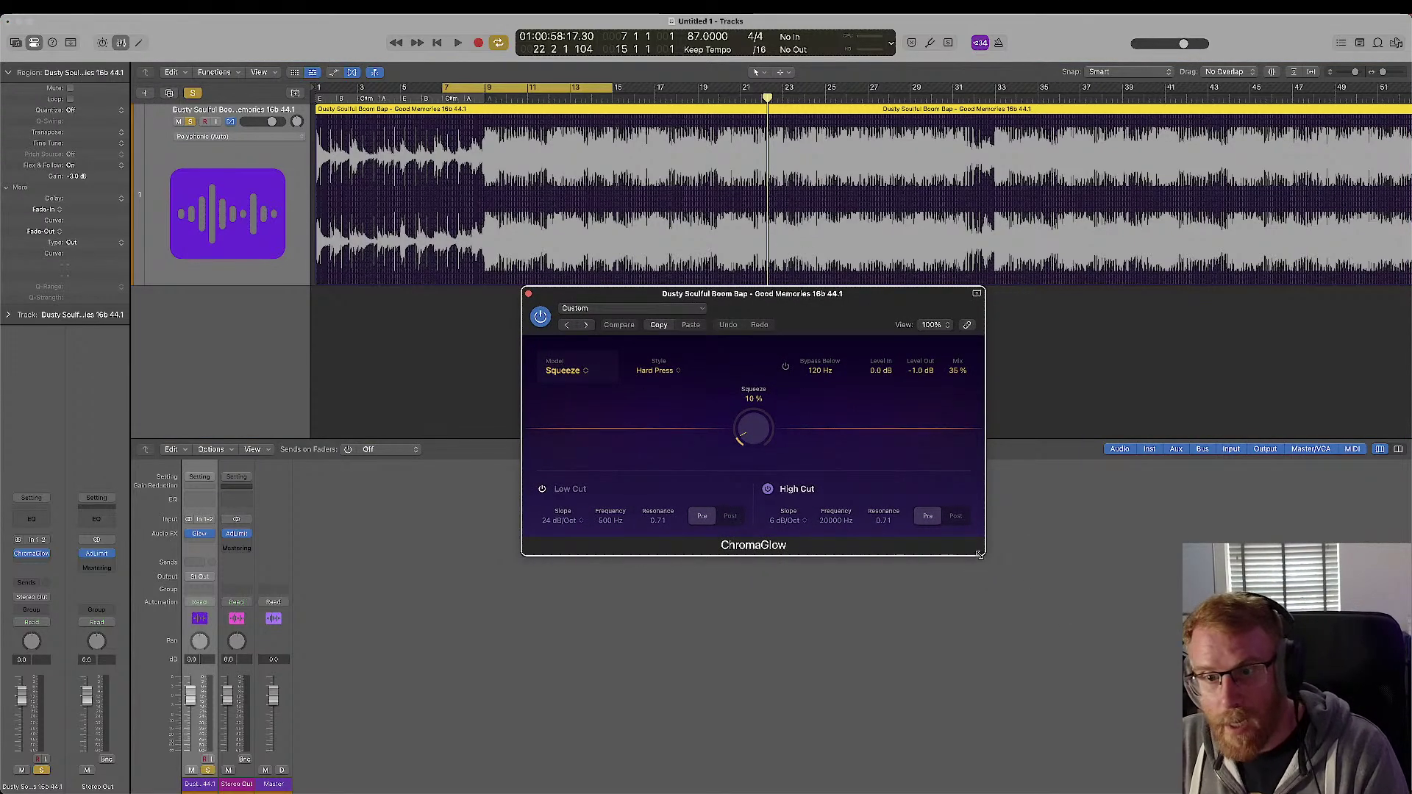
{"action": "left_click_drag", "start_coordinate": [984, 555], "coordinate": [1130, 618]}
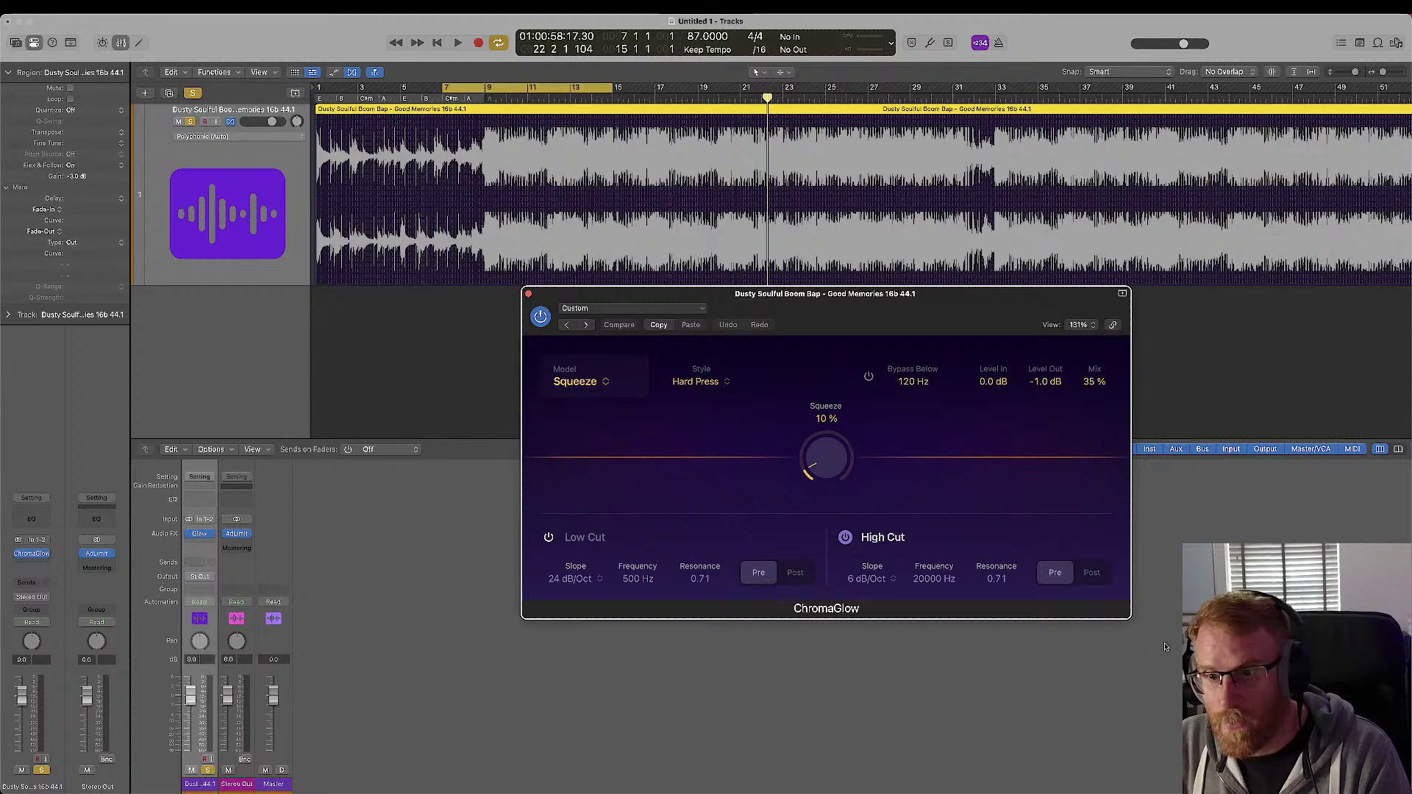
{"action": "left_click_drag", "start_coordinate": [1133, 621], "coordinate": [1204, 651]}
{"action": "left_click_drag", "start_coordinate": [1005, 306], "coordinate": [933, 308]}
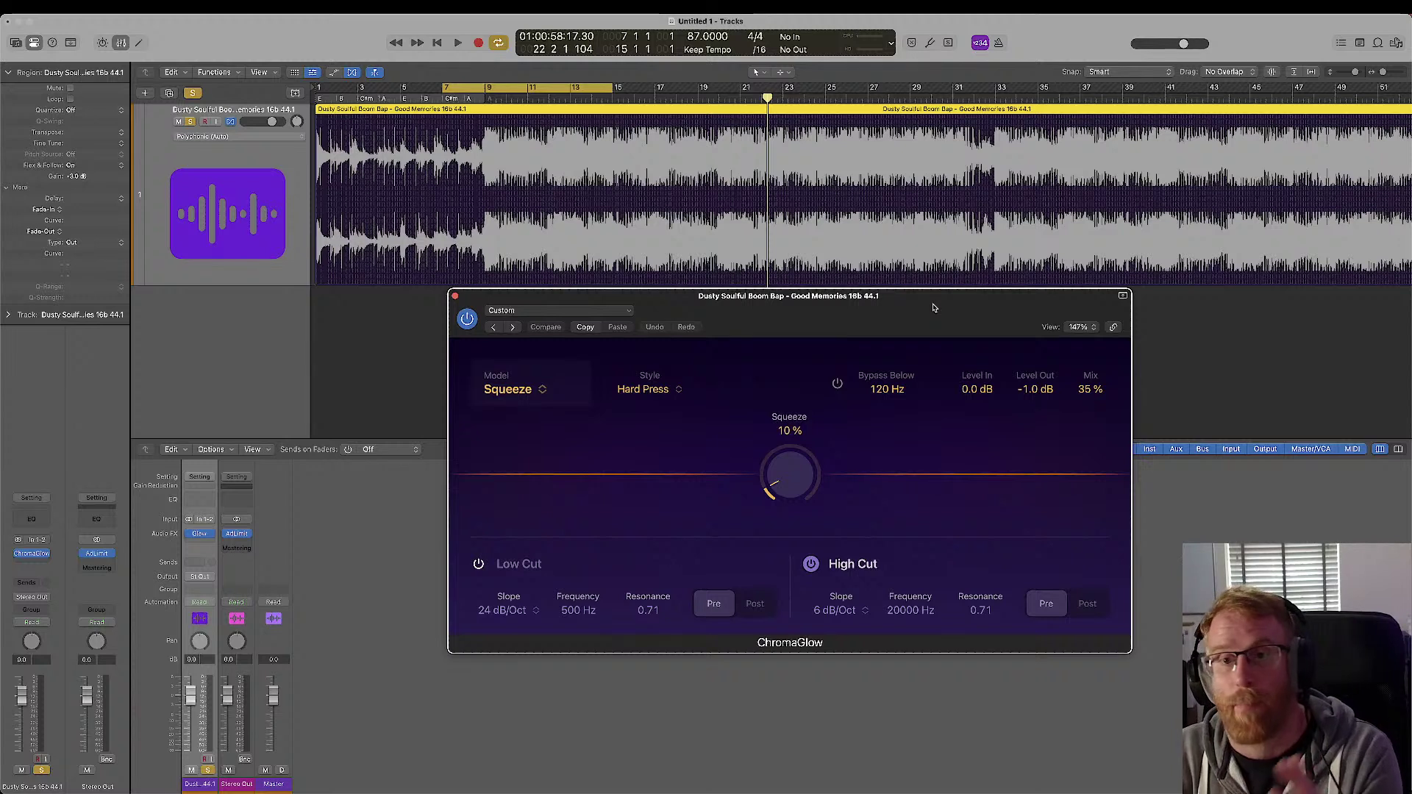
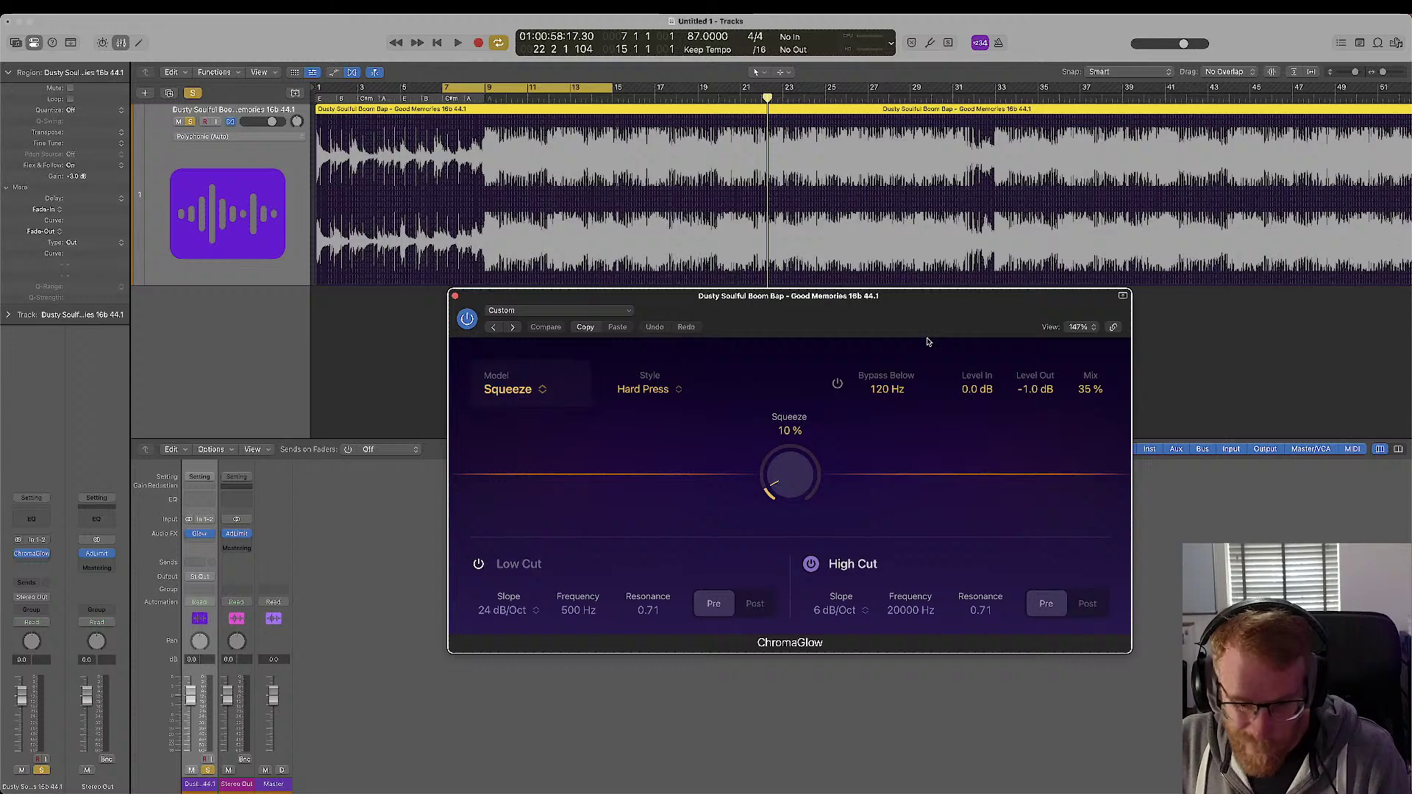
- Play the cycled section and raise ChromaGlow's Squeeze amount to 57% while listening
{"action": "key", "text": "space"}
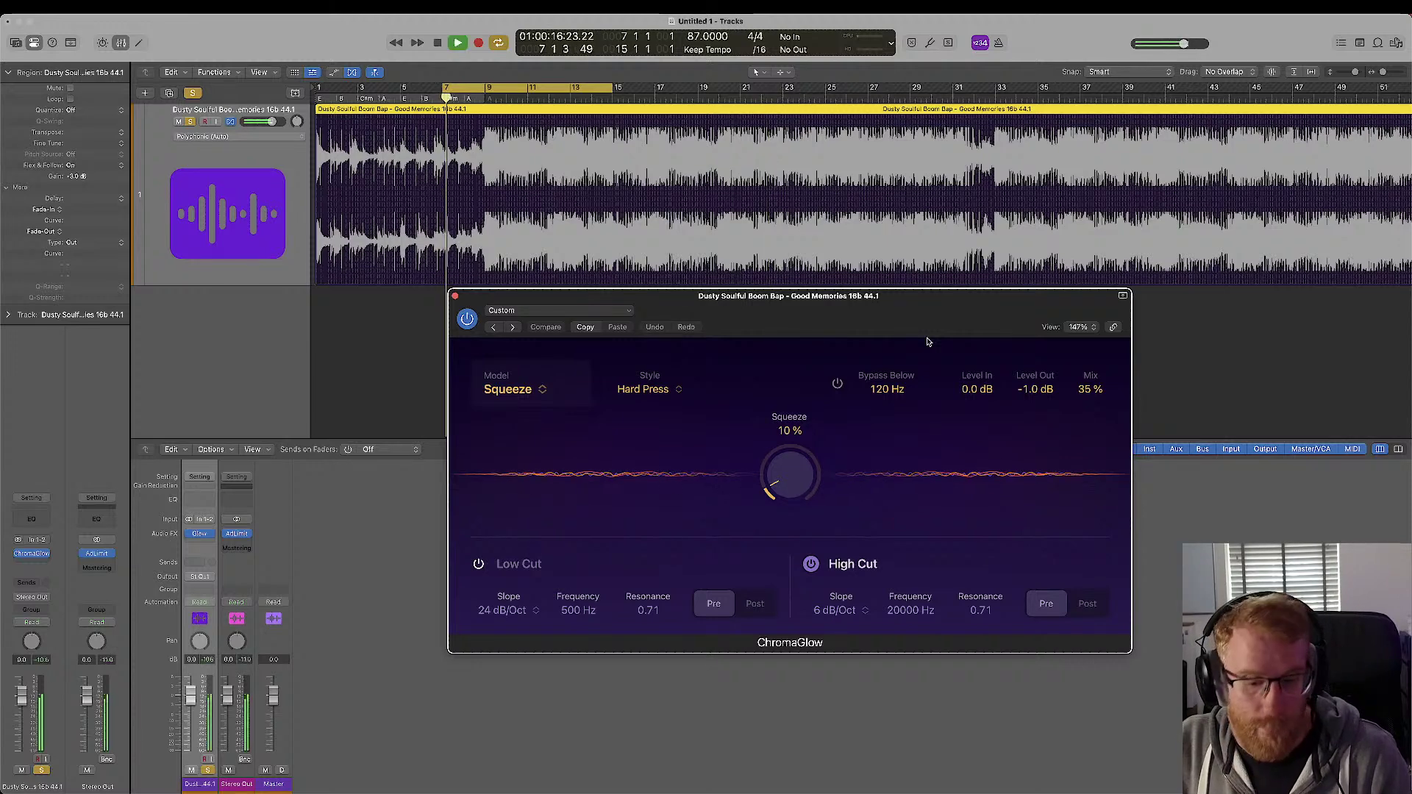
{"action": "key", "text": "space"}
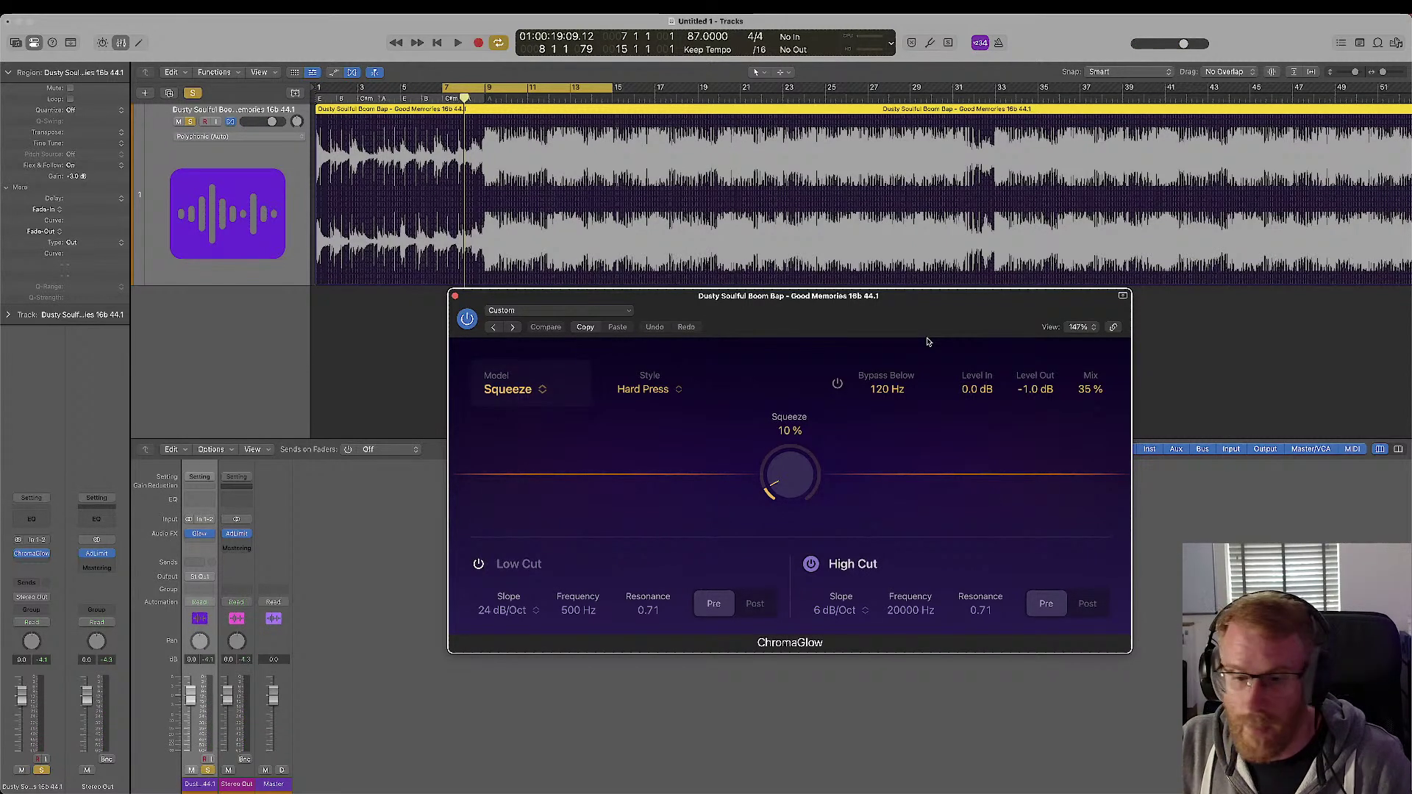
{"action": "key", "text": "space"}
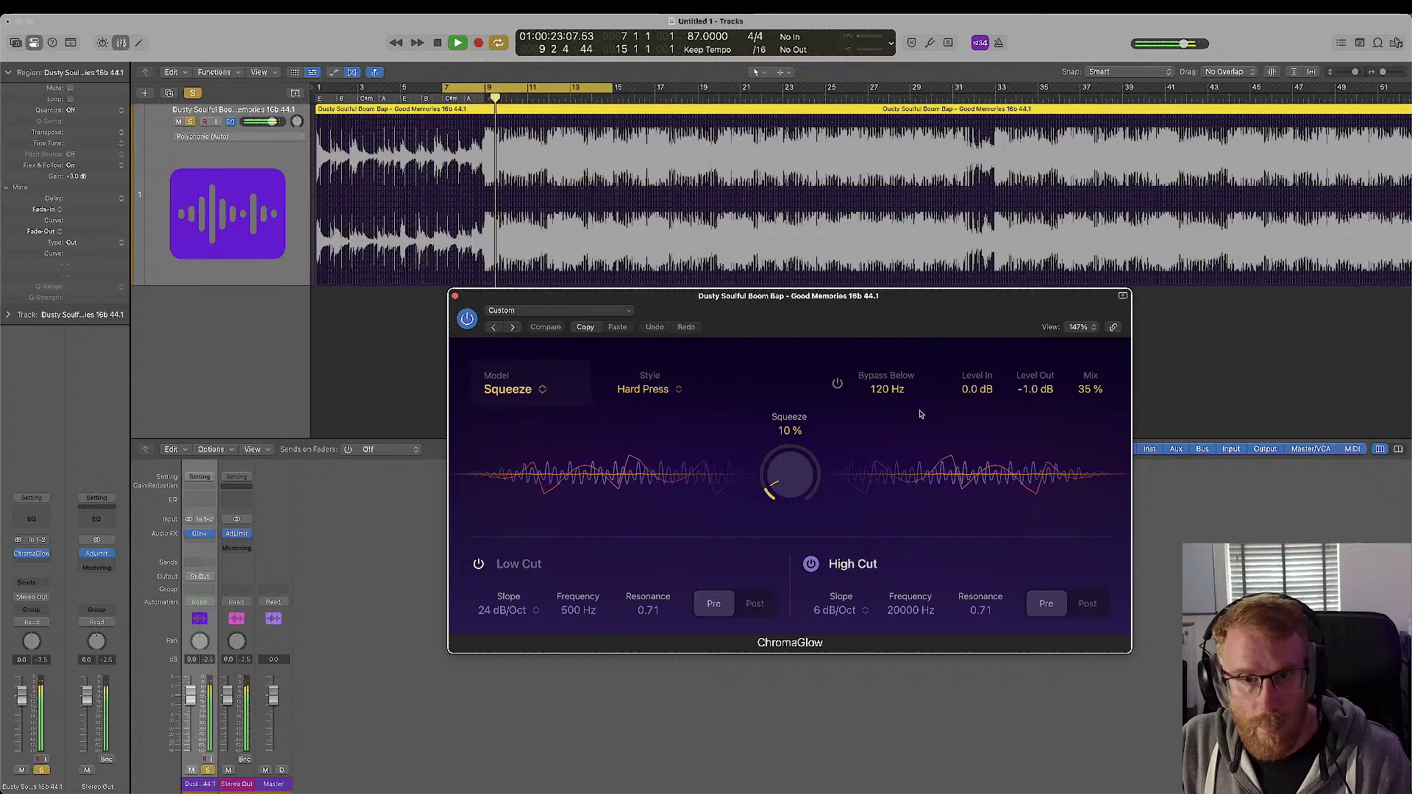
{"action": "left_click_drag", "start_coordinate": [784, 483], "coordinate": [805, 559]}
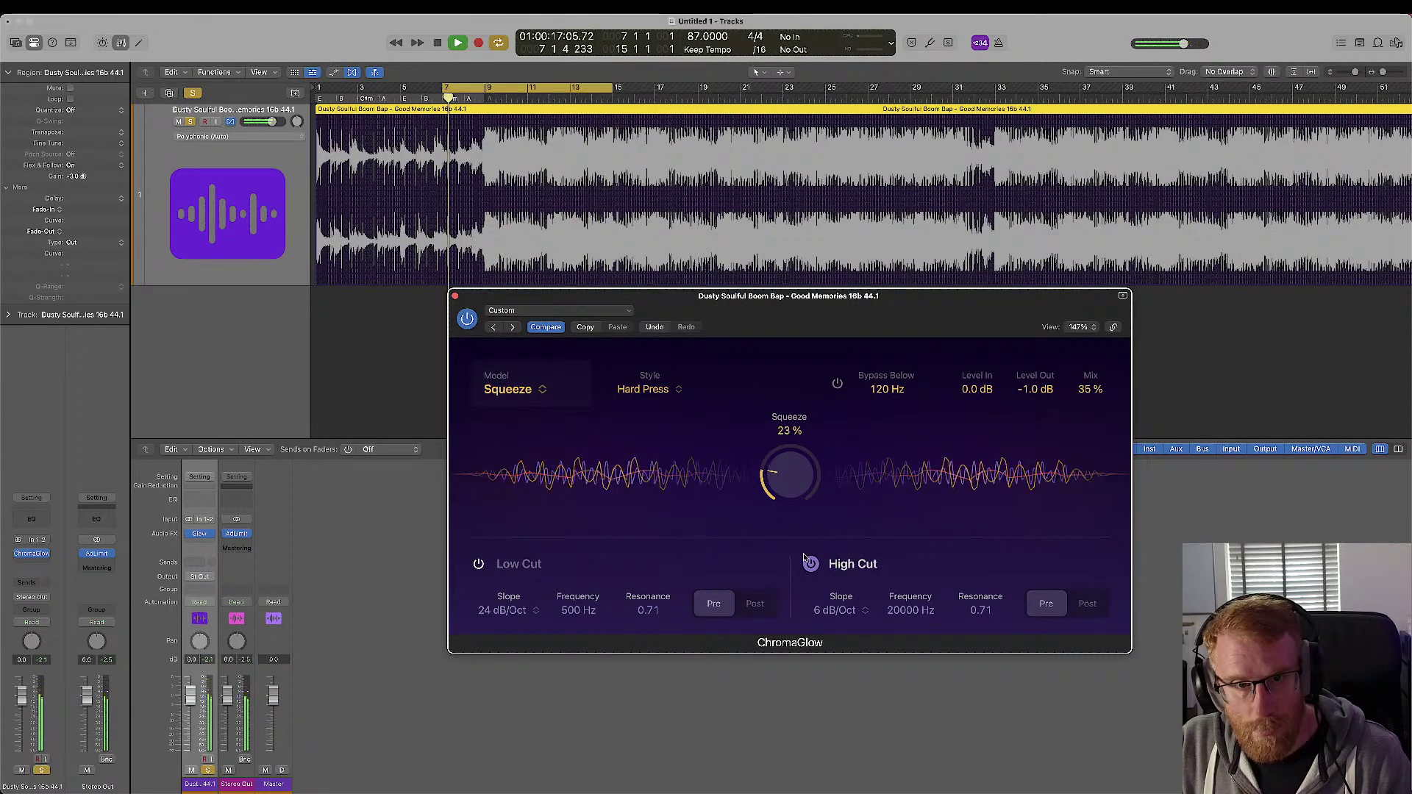
{"action": "left_click_drag", "start_coordinate": [809, 503], "coordinate": [801, 485]}
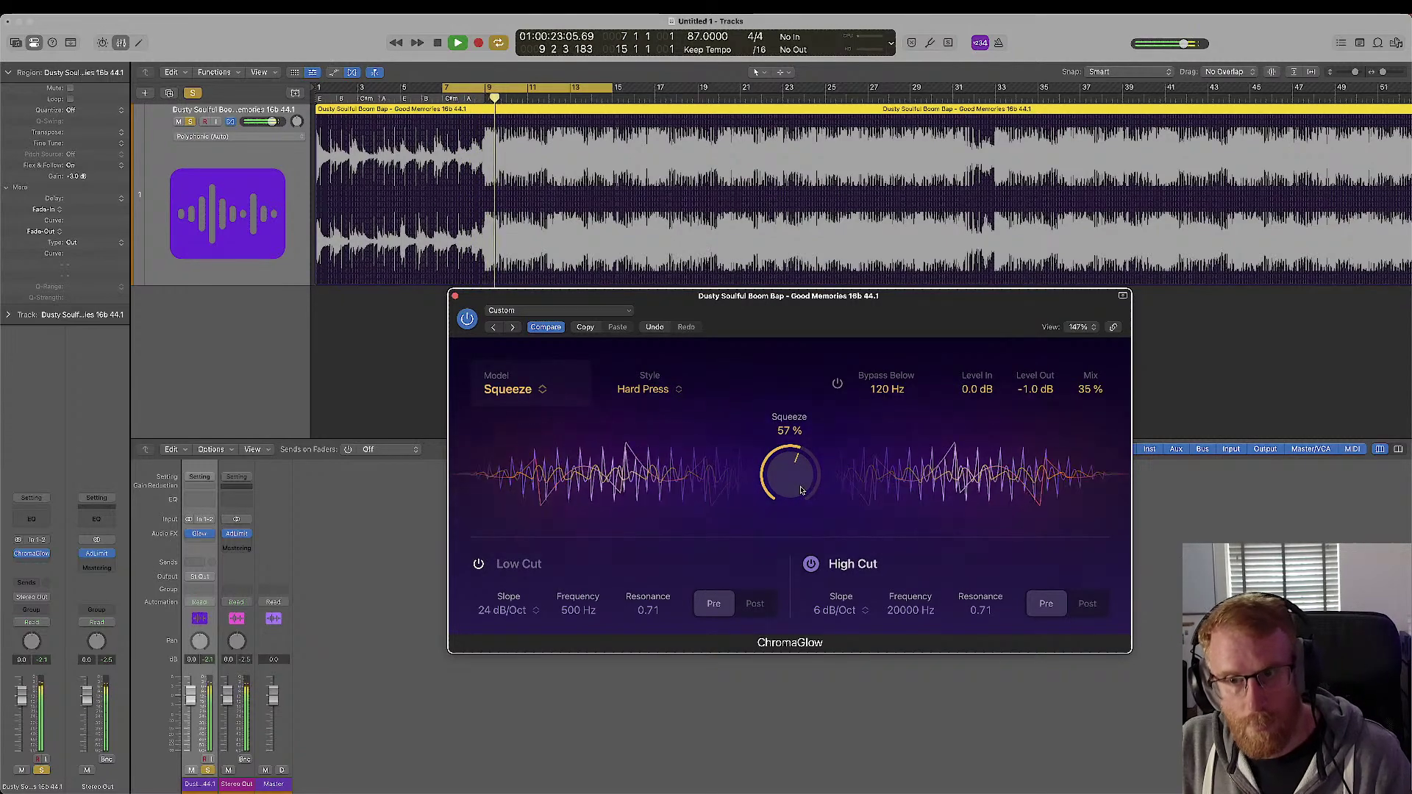
- Compare the track with ChromaGlow bypassed and re-enabled during playback, and stop playback
{"action": "left_click", "coordinate": [469, 320]}
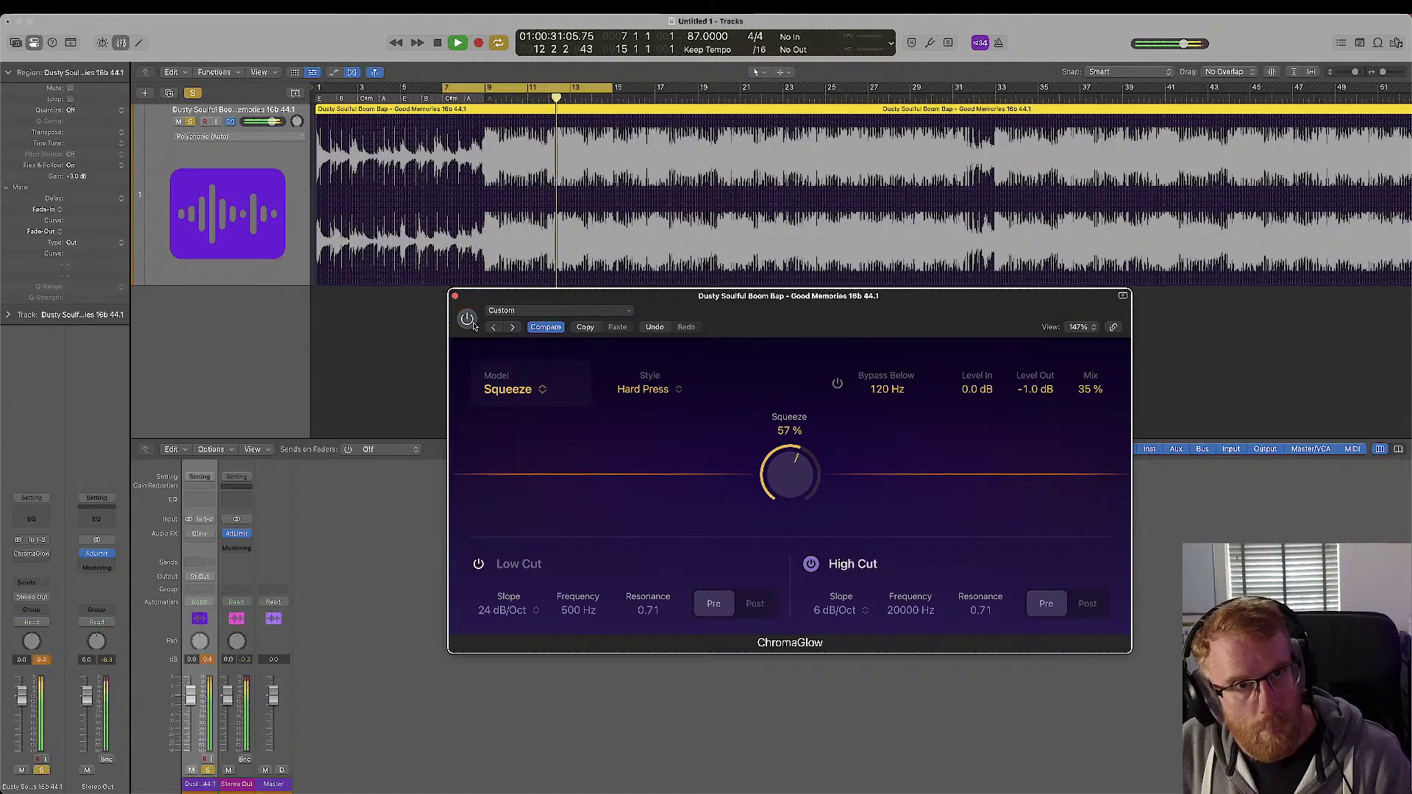
{"action": "left_click", "coordinate": [474, 325]}
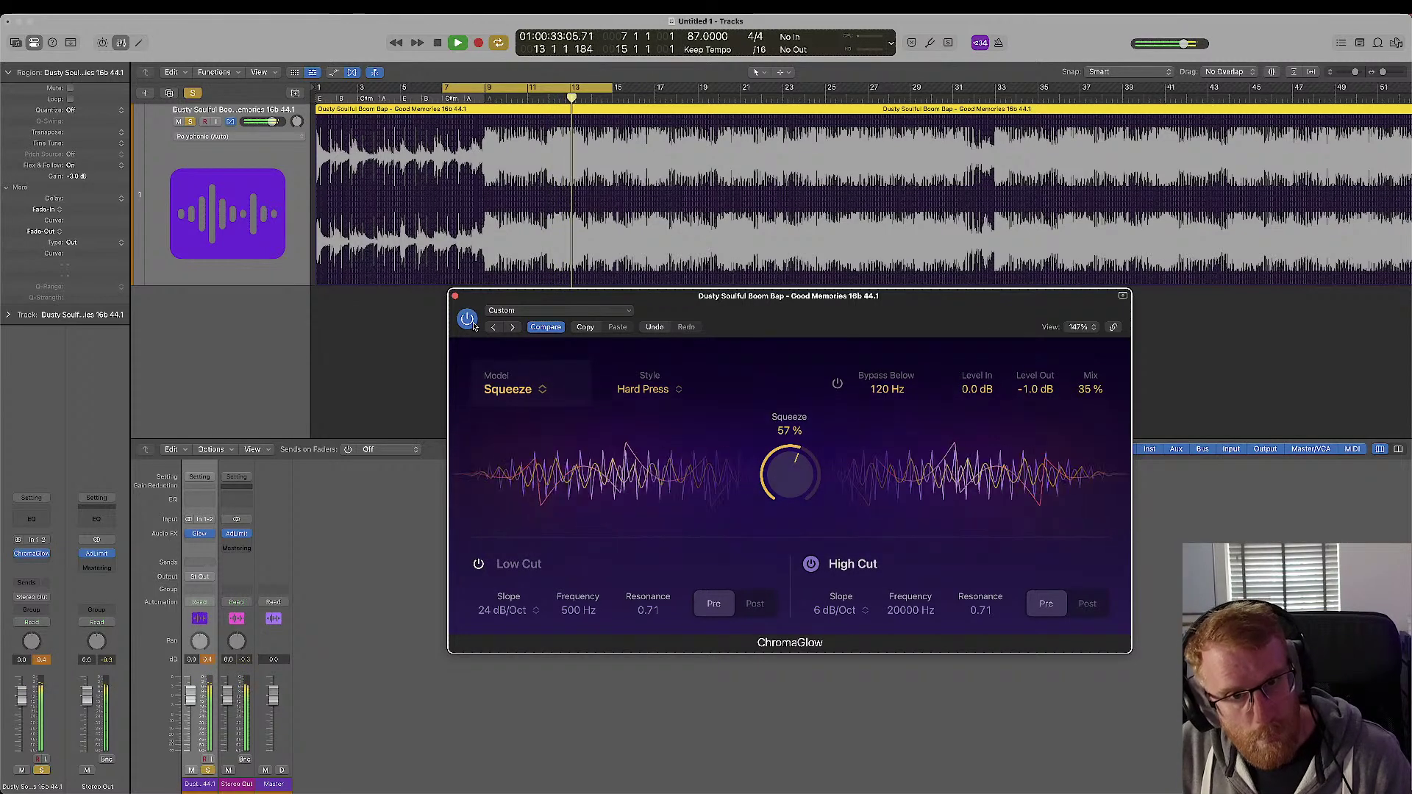
{"action": "key", "text": "space"}
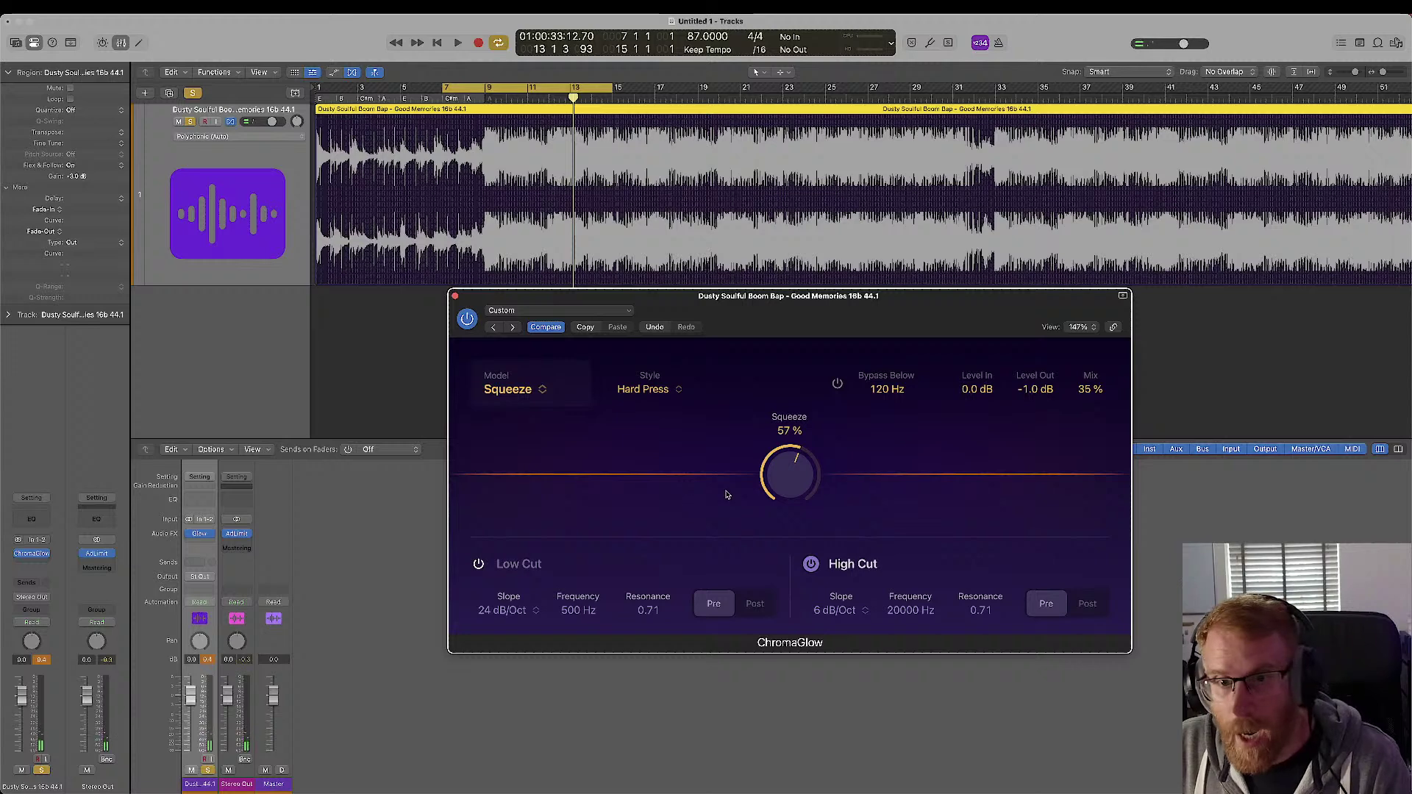
- Play the cycled section again, reduce ChromaGlow's Squeeze to 28%, and stop playback
{"action": "key", "text": "space"}
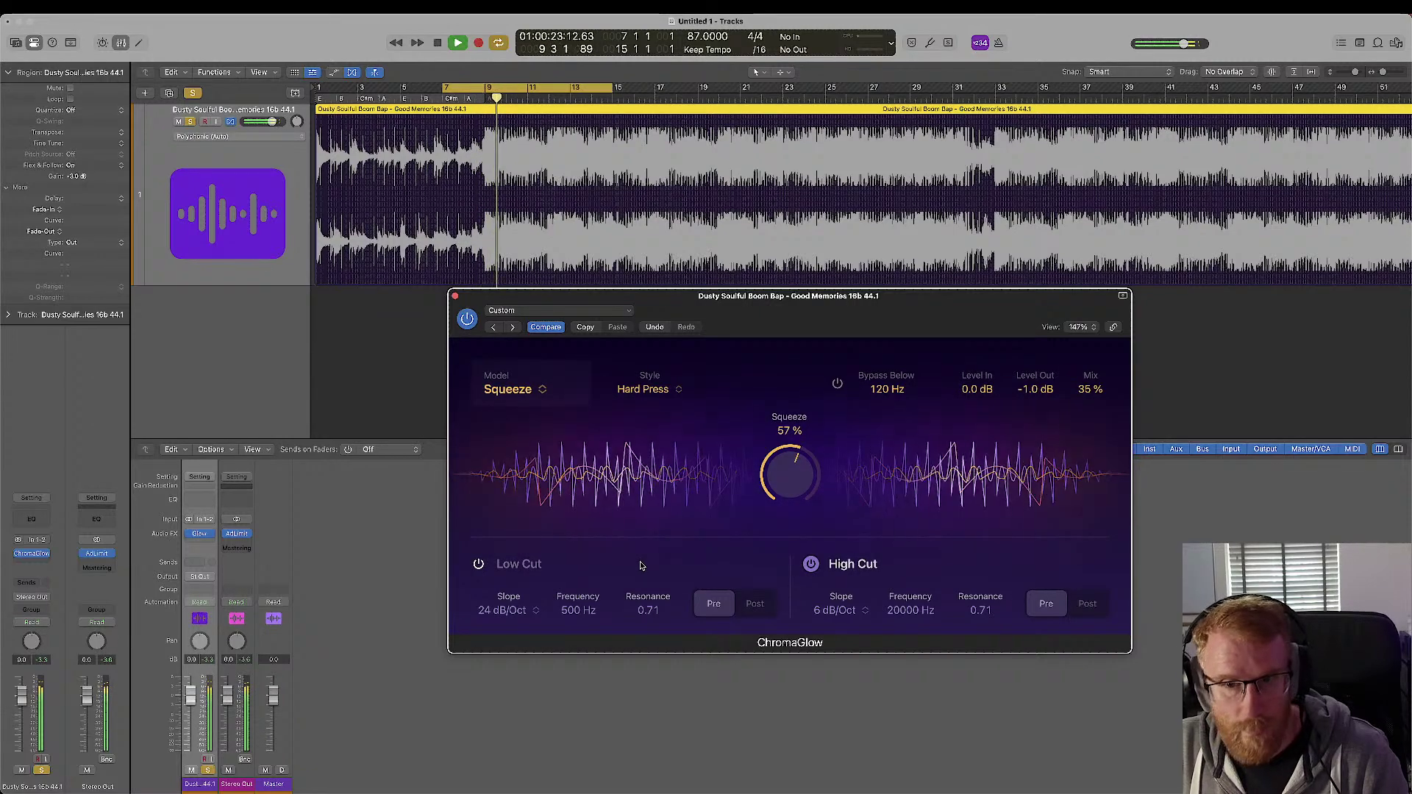
{"action": "left_click_drag", "start_coordinate": [794, 474], "coordinate": [793, 538]}
{"action": "key", "text": "space"}
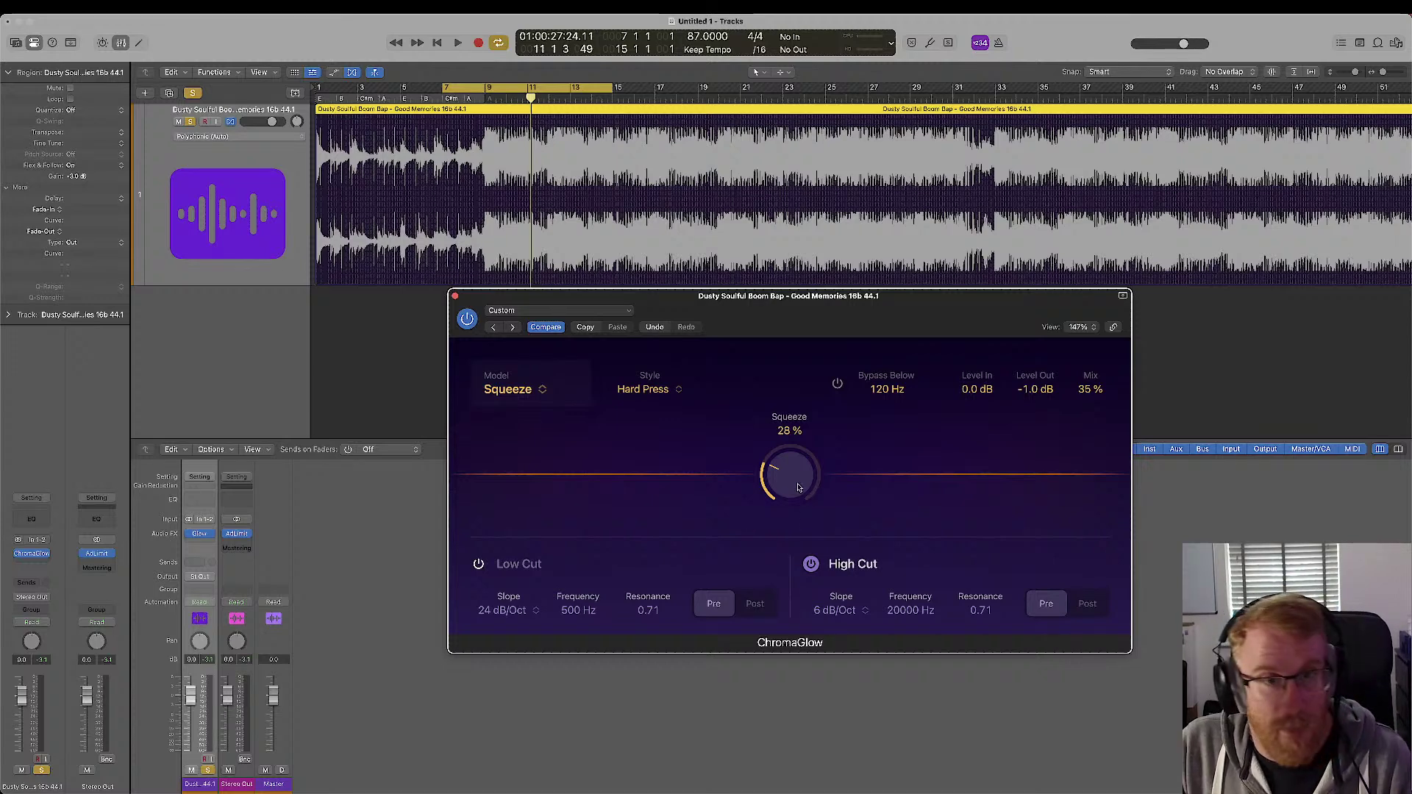
- Play the cycled section, lower ChromaGlow's Squeeze to 26%, and stop playback
{"action": "key", "text": "space"}
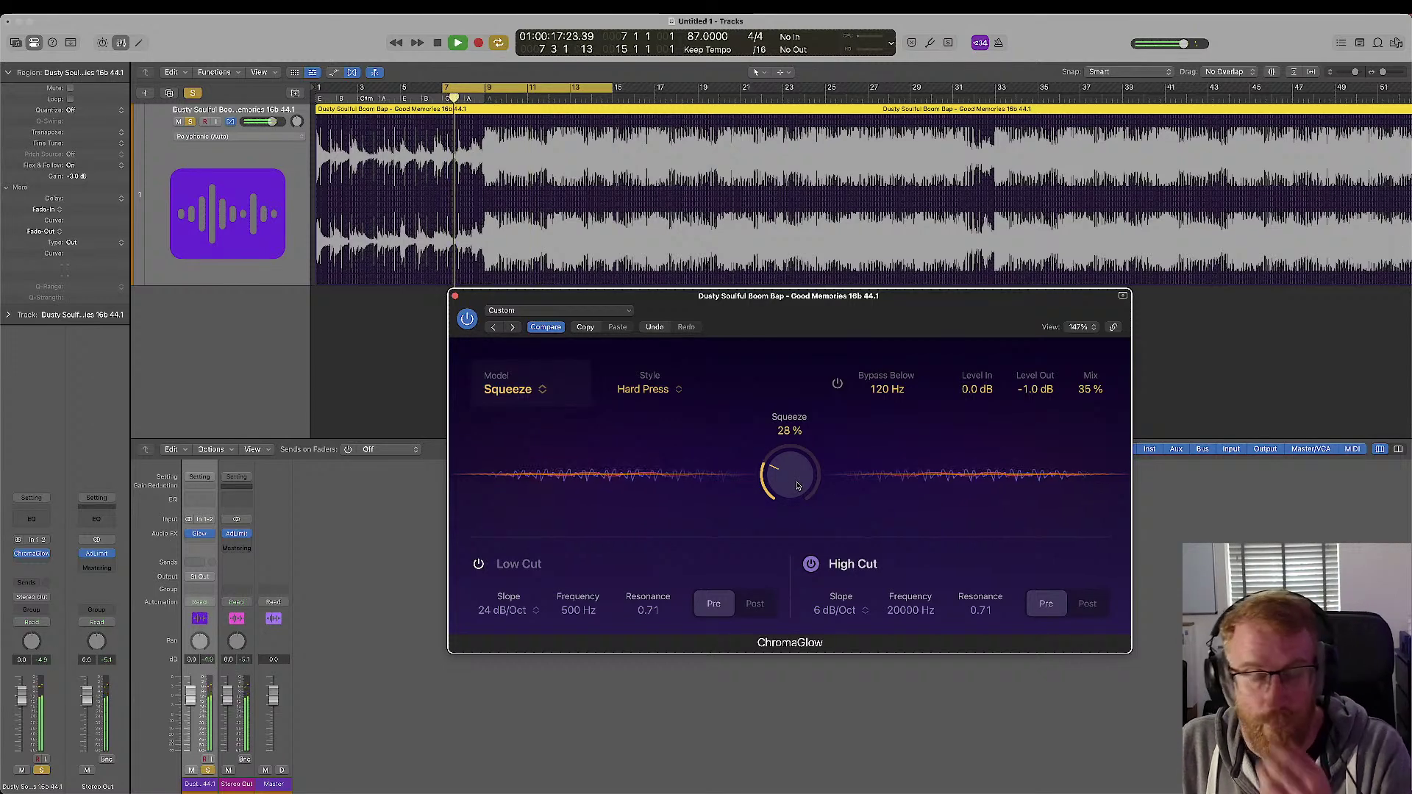
{"action": "scroll", "coordinate": [797, 486], "scroll_direction": "down", "scroll_amount": 2}
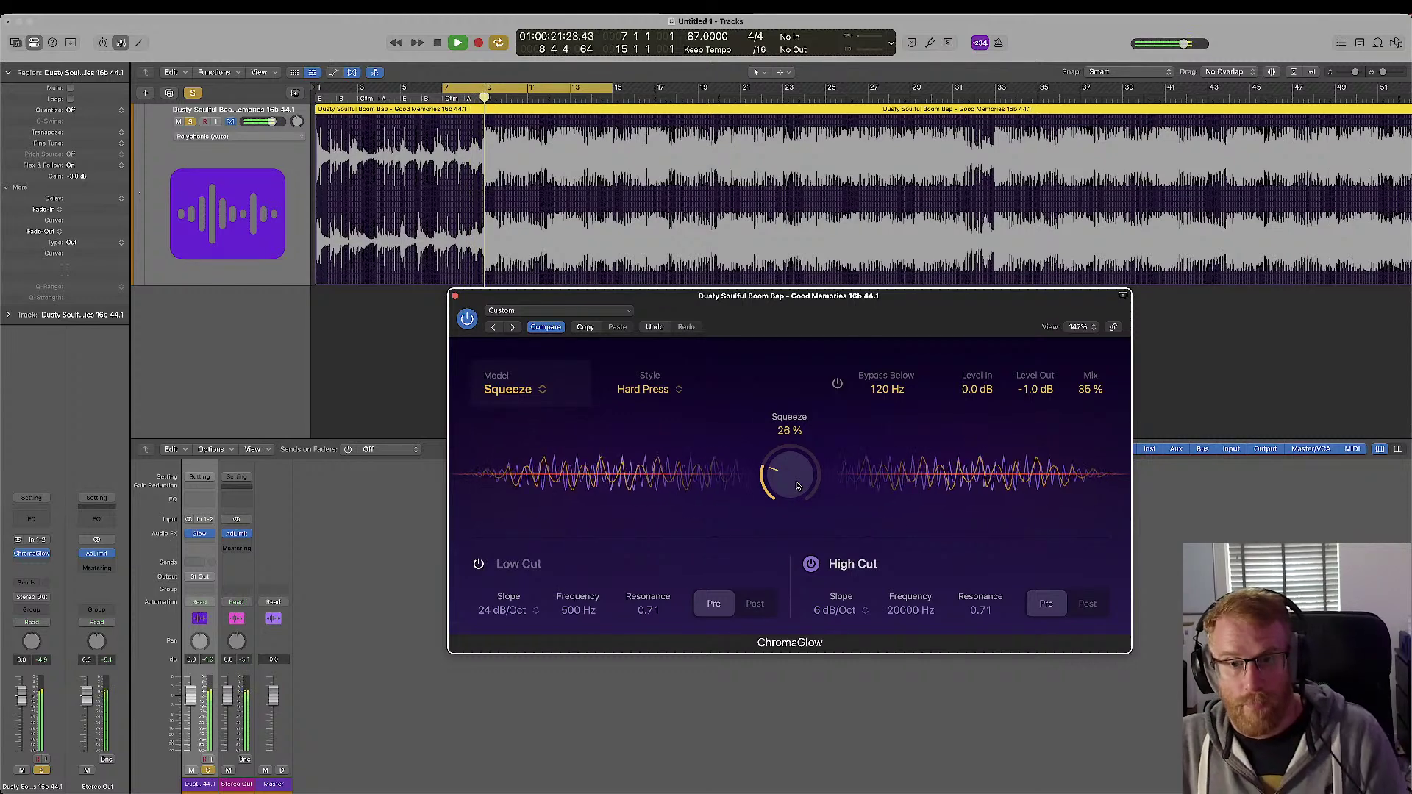
{"action": "key", "text": "space"}
- Enable Bypass Below at 200 Hz and lower Squeeze to 8% while listening to the cycled section
{"action": "double_click", "coordinate": [887, 394]}
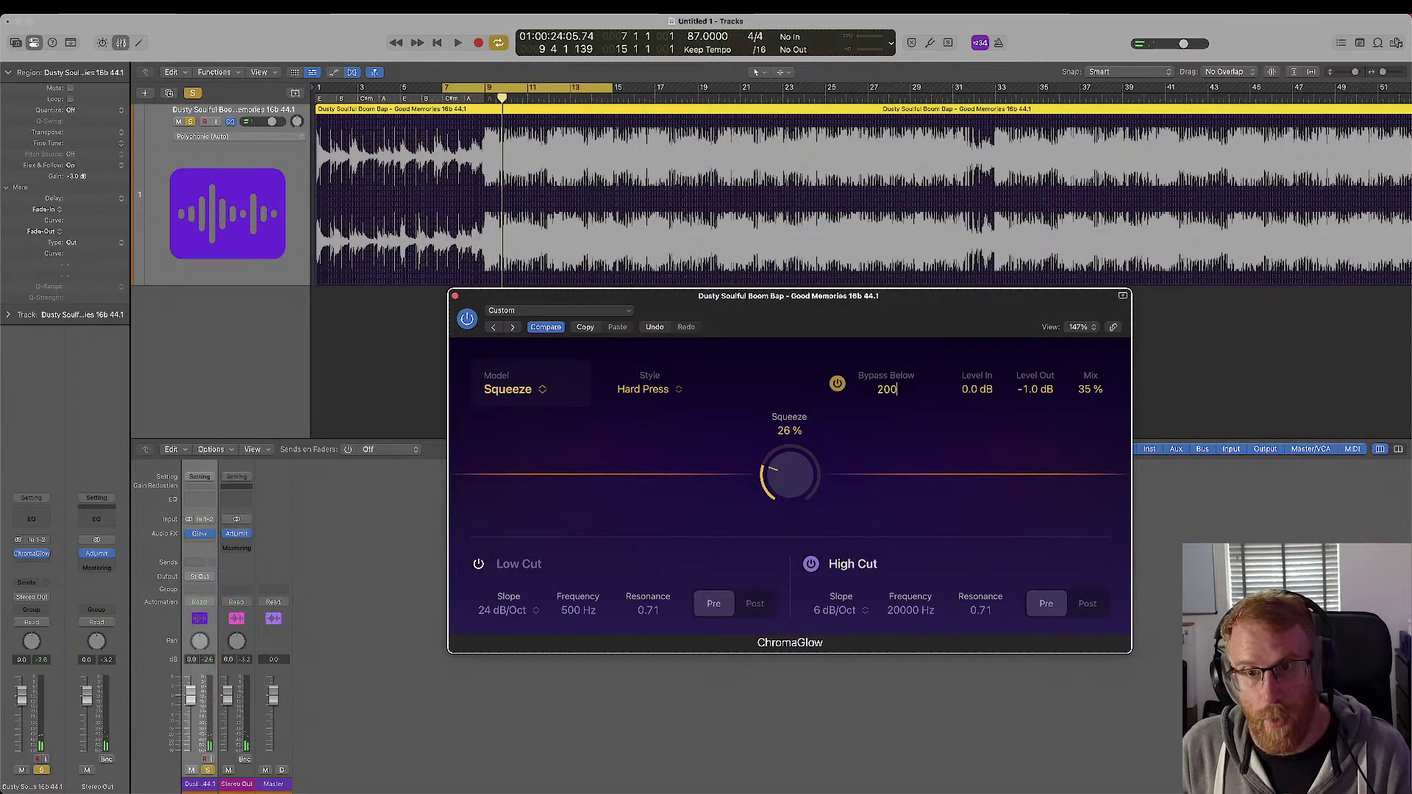
{"action": "key", "text": "space"}
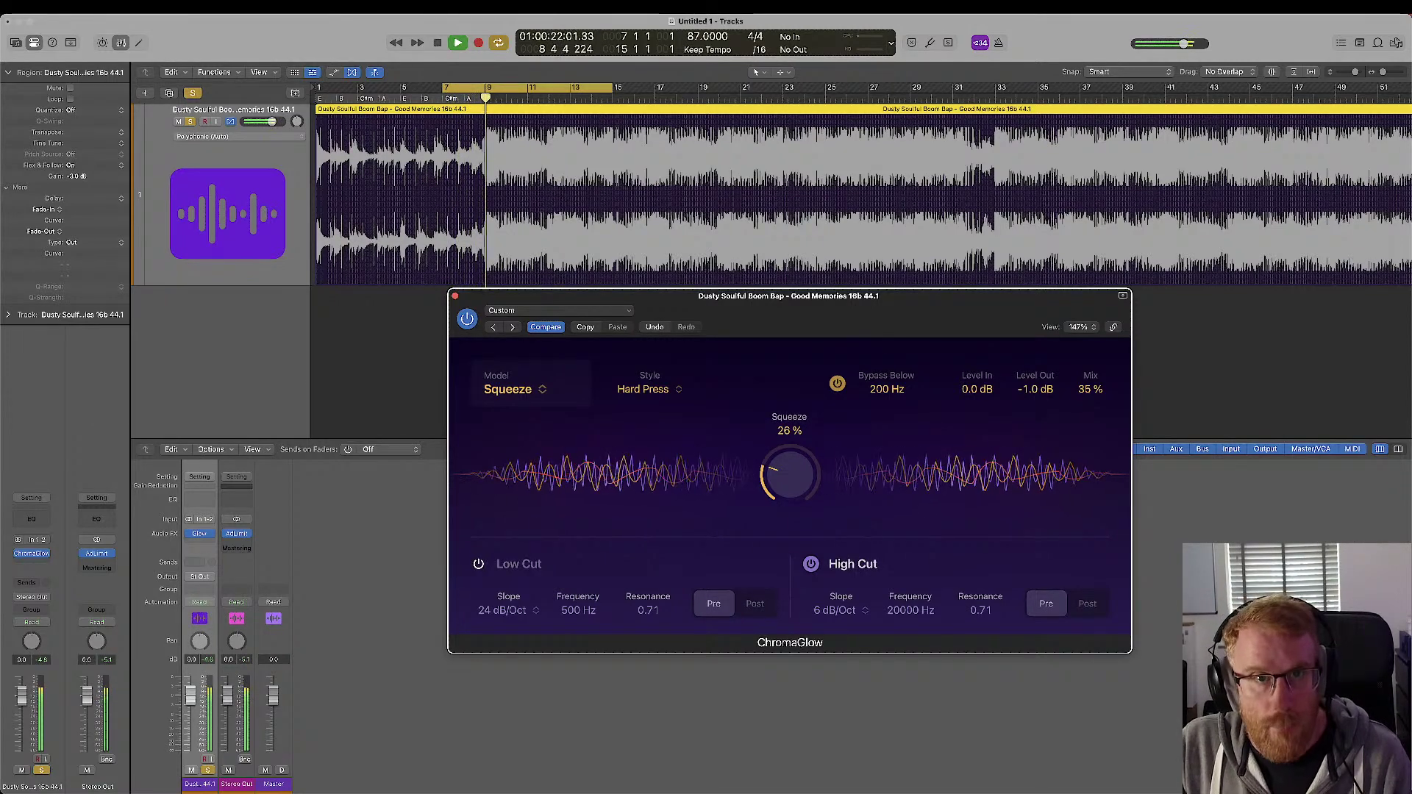
{"action": "left_click_drag", "start_coordinate": [796, 489], "coordinate": [784, 533]}
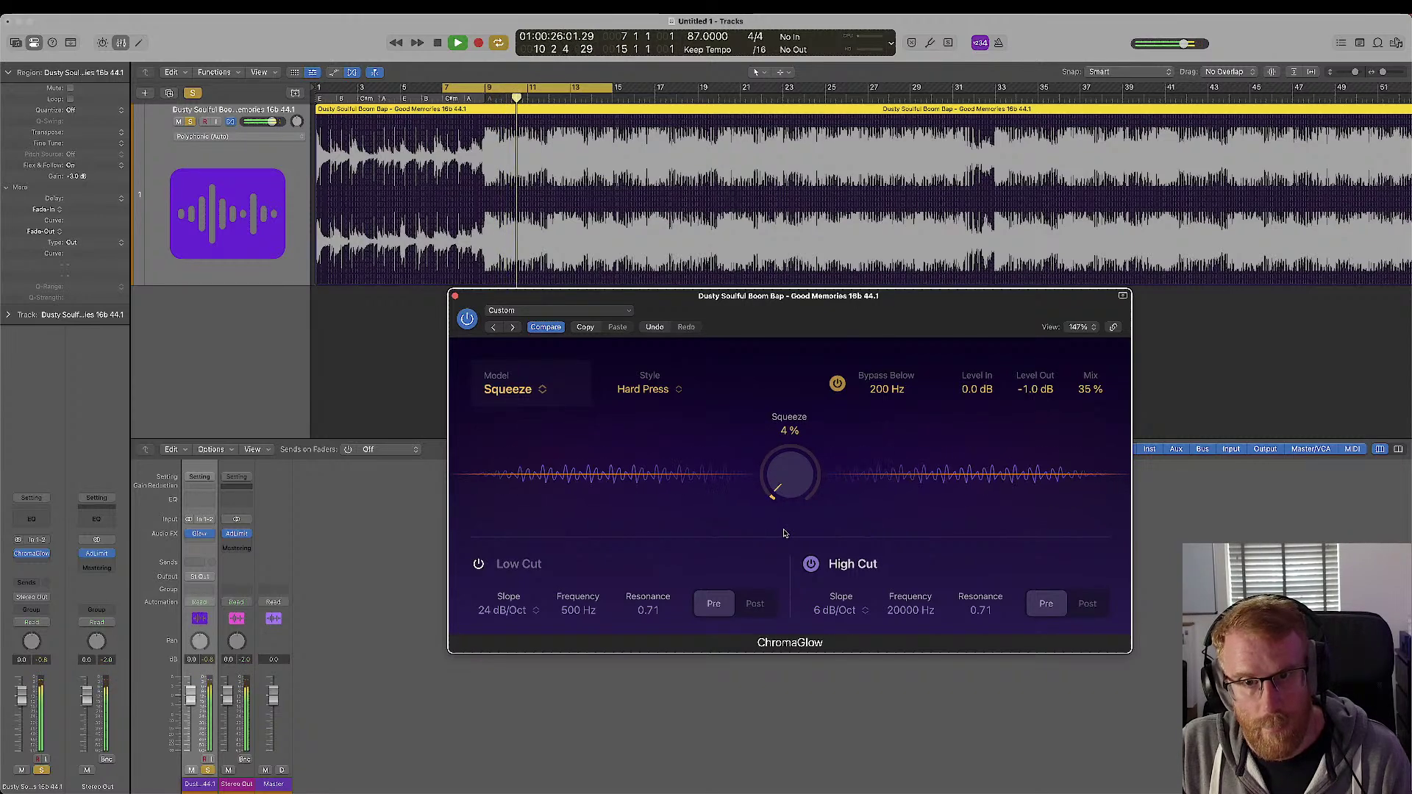
{"action": "left_click_drag", "start_coordinate": [795, 490], "coordinate": [796, 450]}
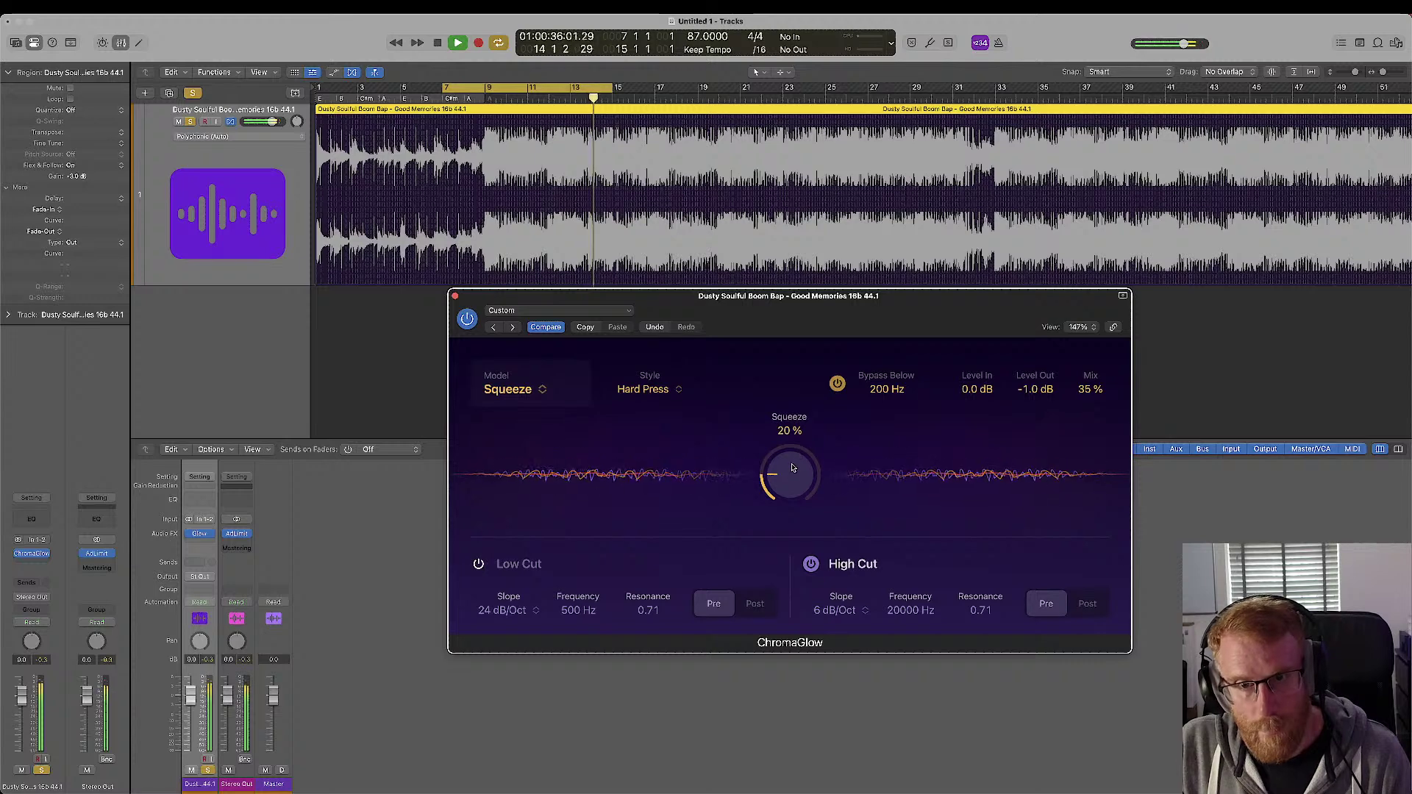
{"action": "left_click_drag", "start_coordinate": [793, 468], "coordinate": [787, 508]}
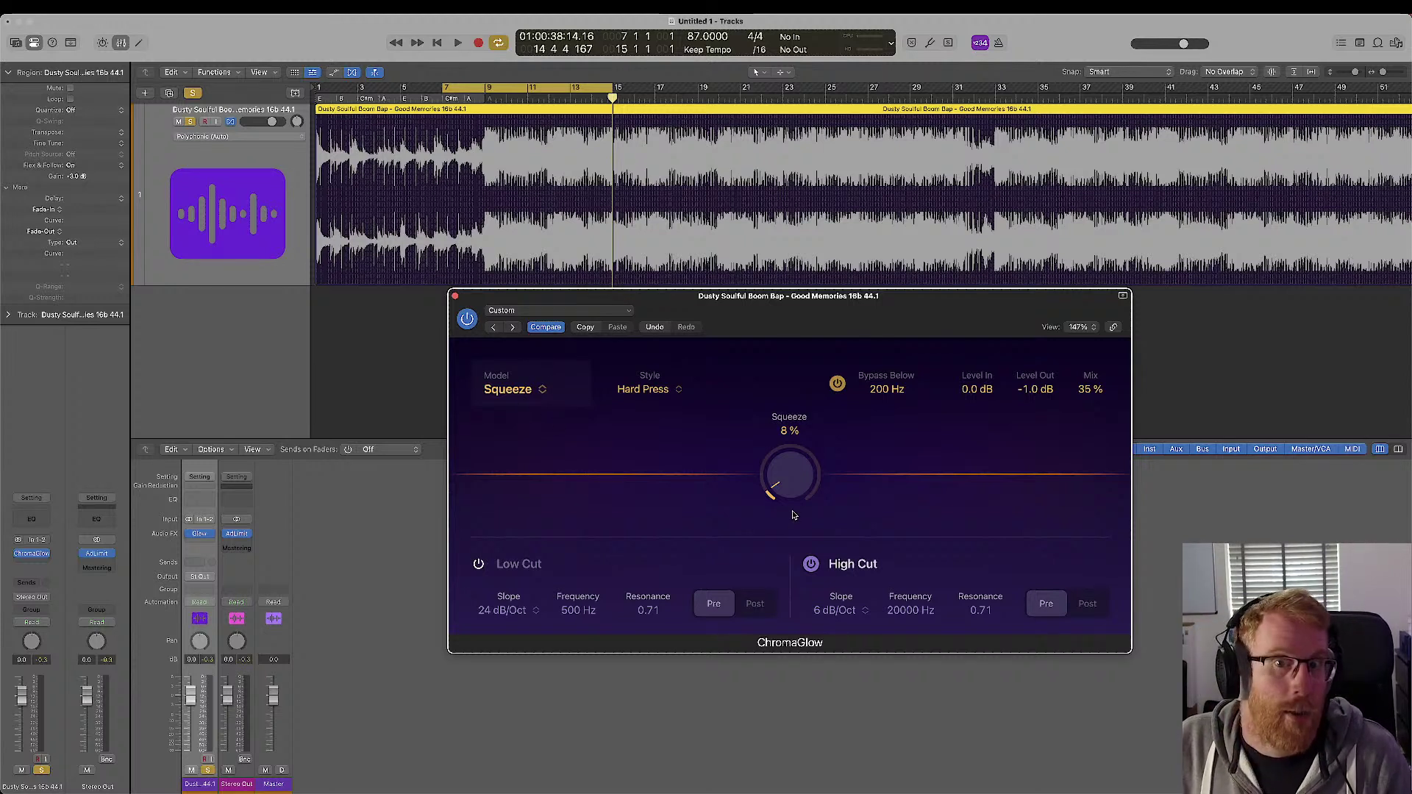
- Play the cycled section again and fine-tune Squeeze to 11%
{"action": "key", "text": "space"}
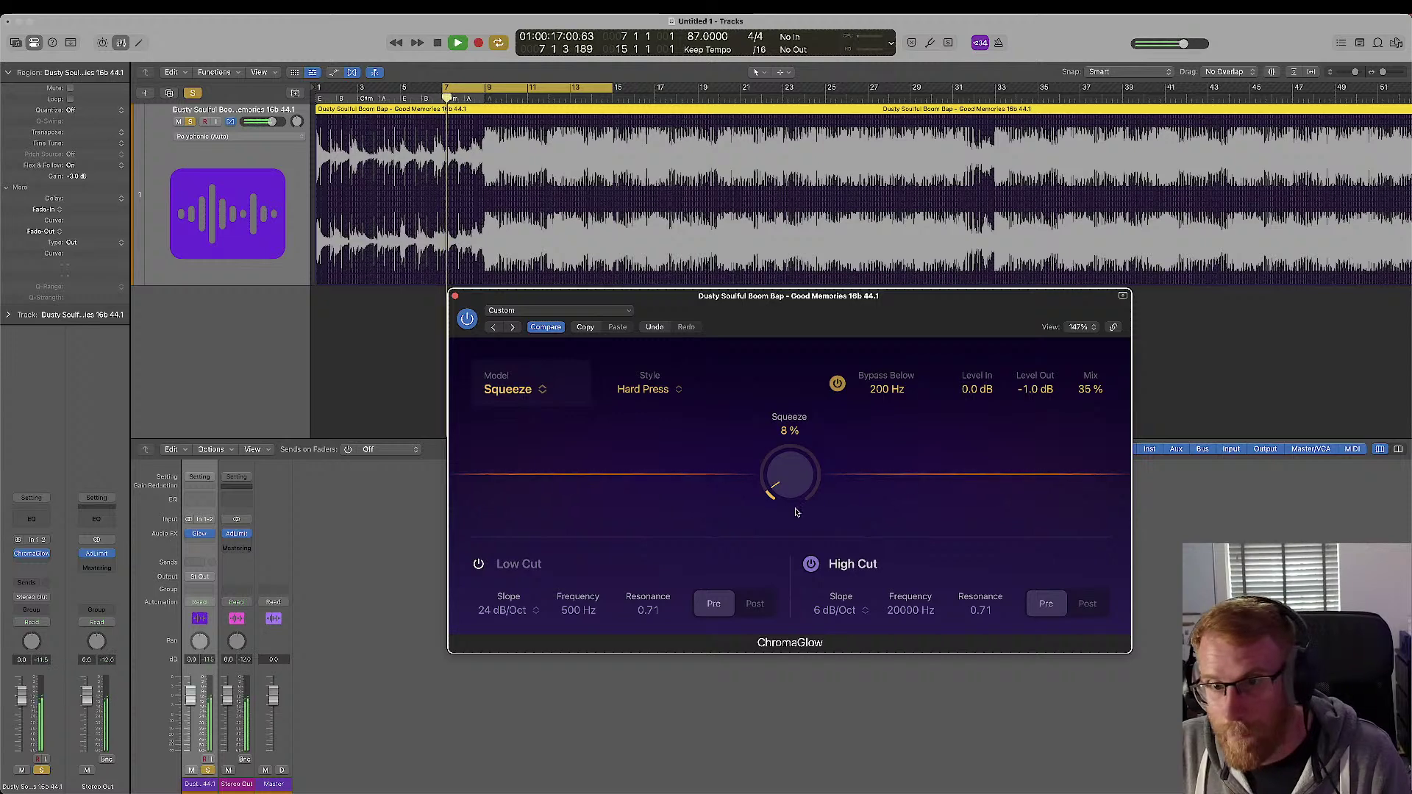
{"action": "left_click_drag", "start_coordinate": [793, 491], "coordinate": [793, 479]}
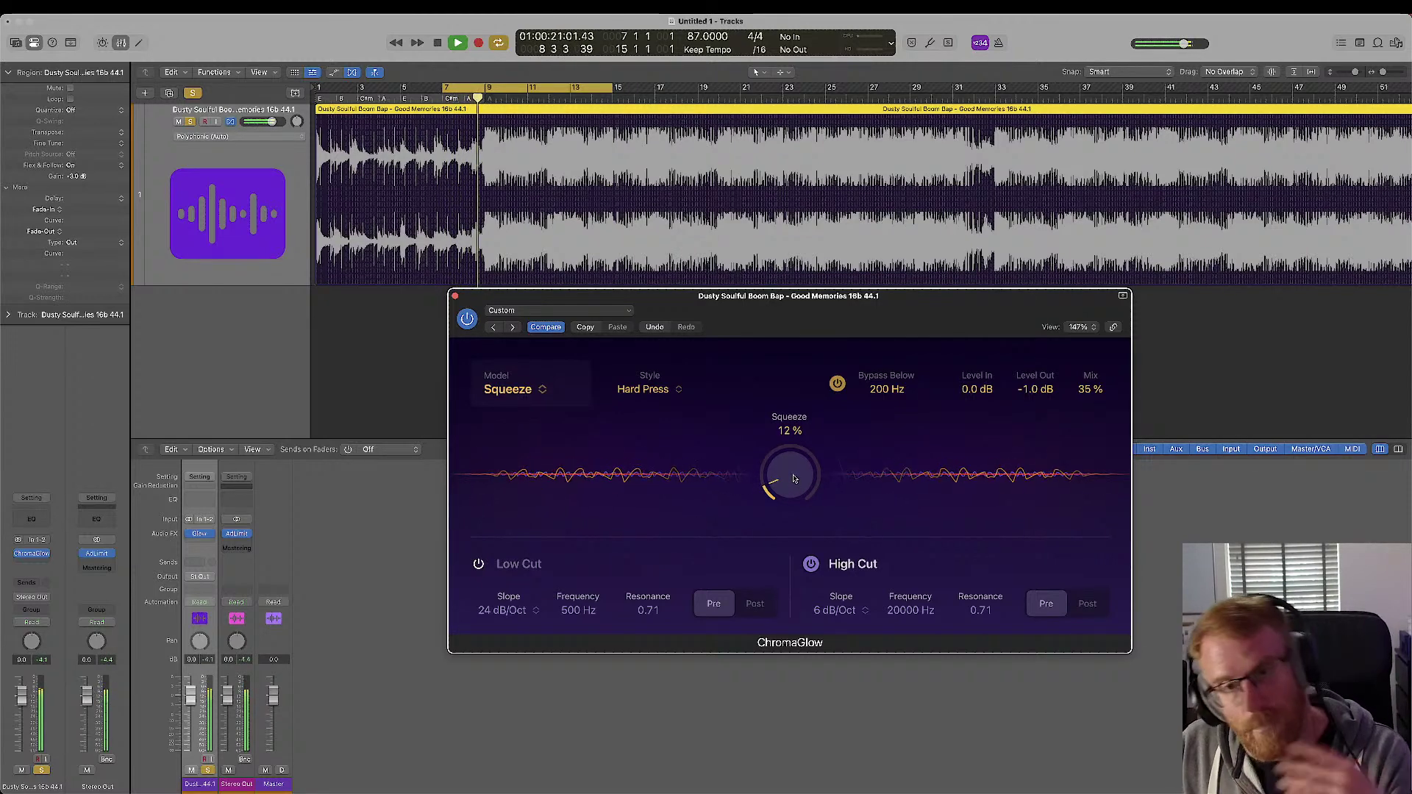
{"action": "mouse_move", "coordinate": [793, 488]}
{"action": "left_mouse_down"}
{"action": "mouse_move", "coordinate": [796, 528]}
{"action": "mouse_move", "coordinate": [790, 488]}
{"action": "left_mouse_up"}
- Switch the ChromaGlow model to Retro Tube, restart playback, and raise Drive to 61%
{"action": "left_click", "coordinate": [512, 391]}
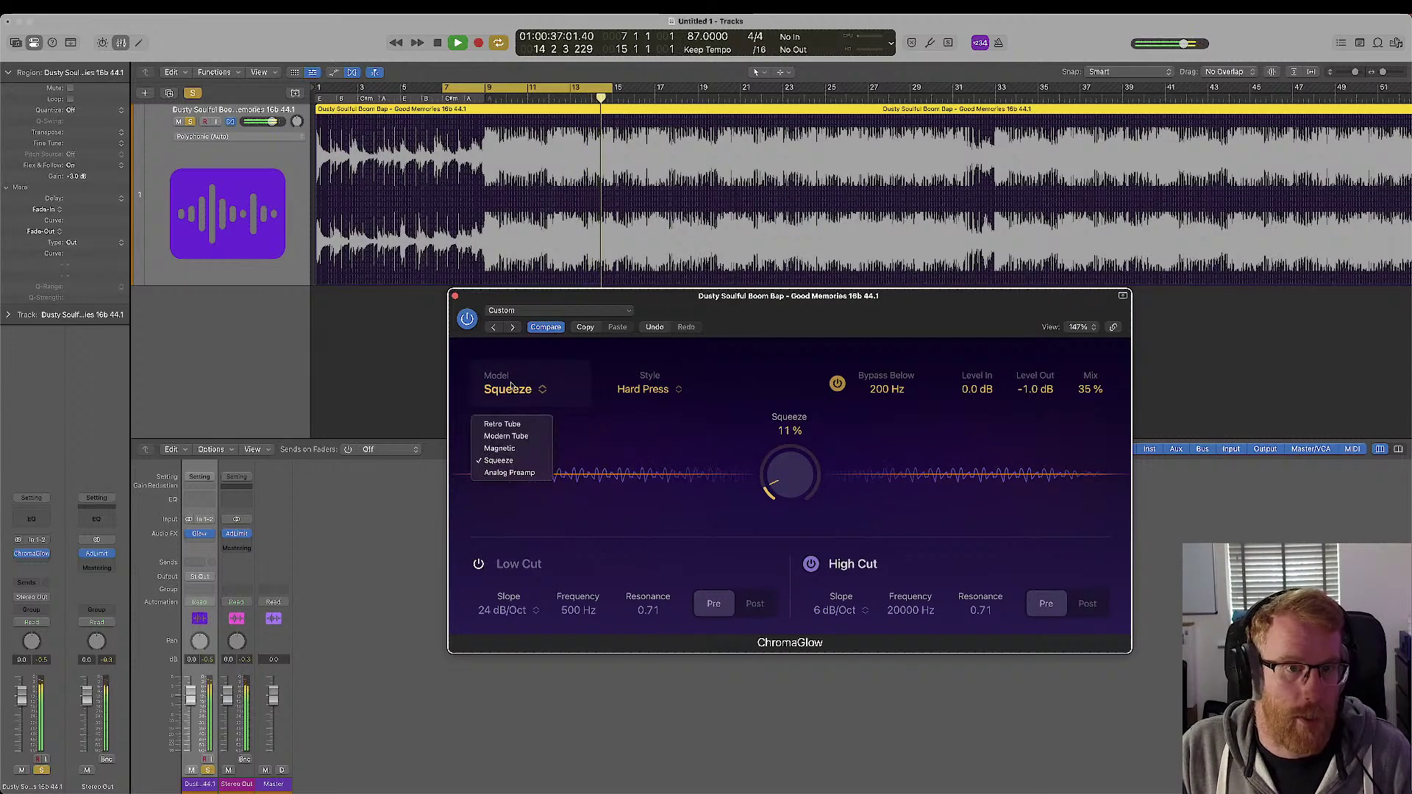
{"action": "left_click", "coordinate": [504, 425]}
{"action": "key", "text": "space"}
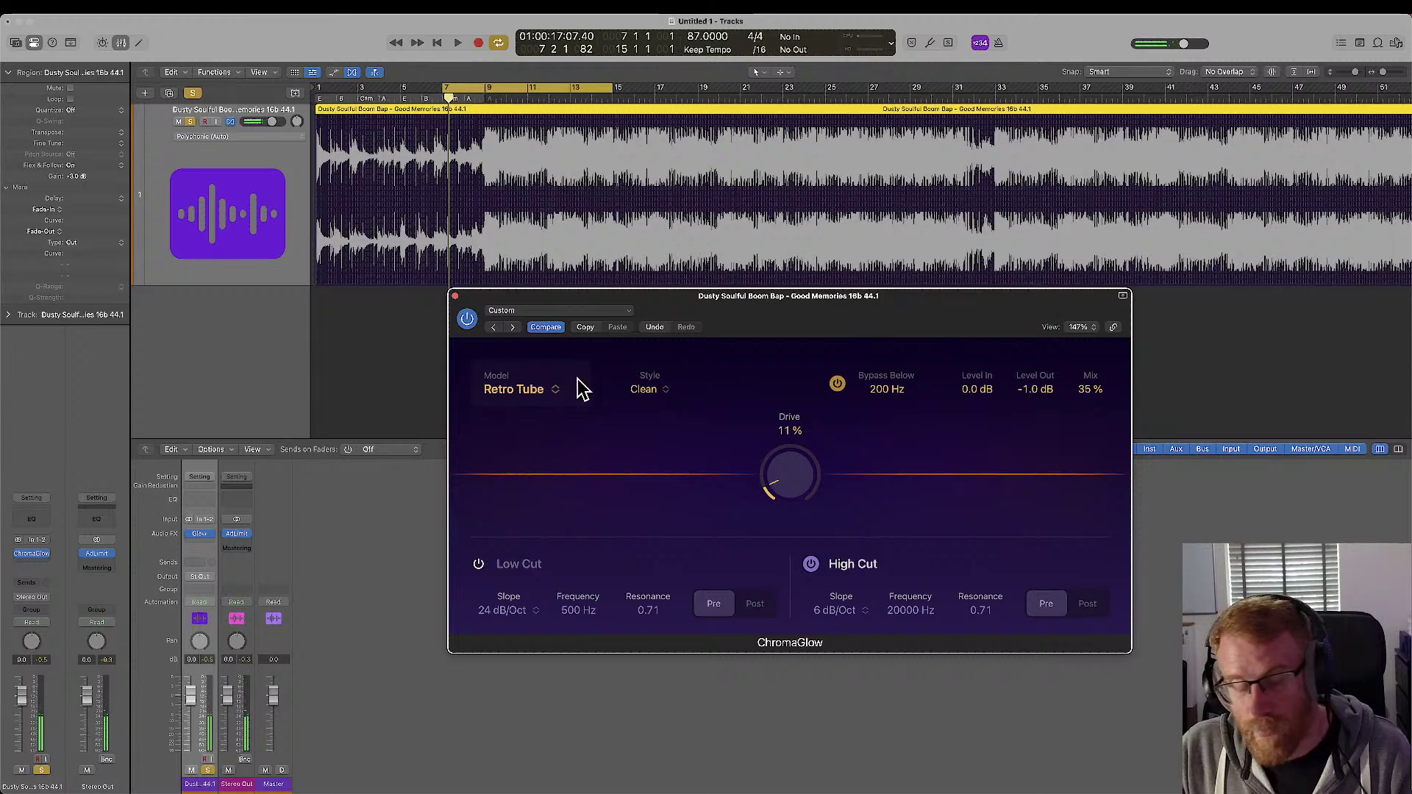
{"action": "key", "text": "space"}
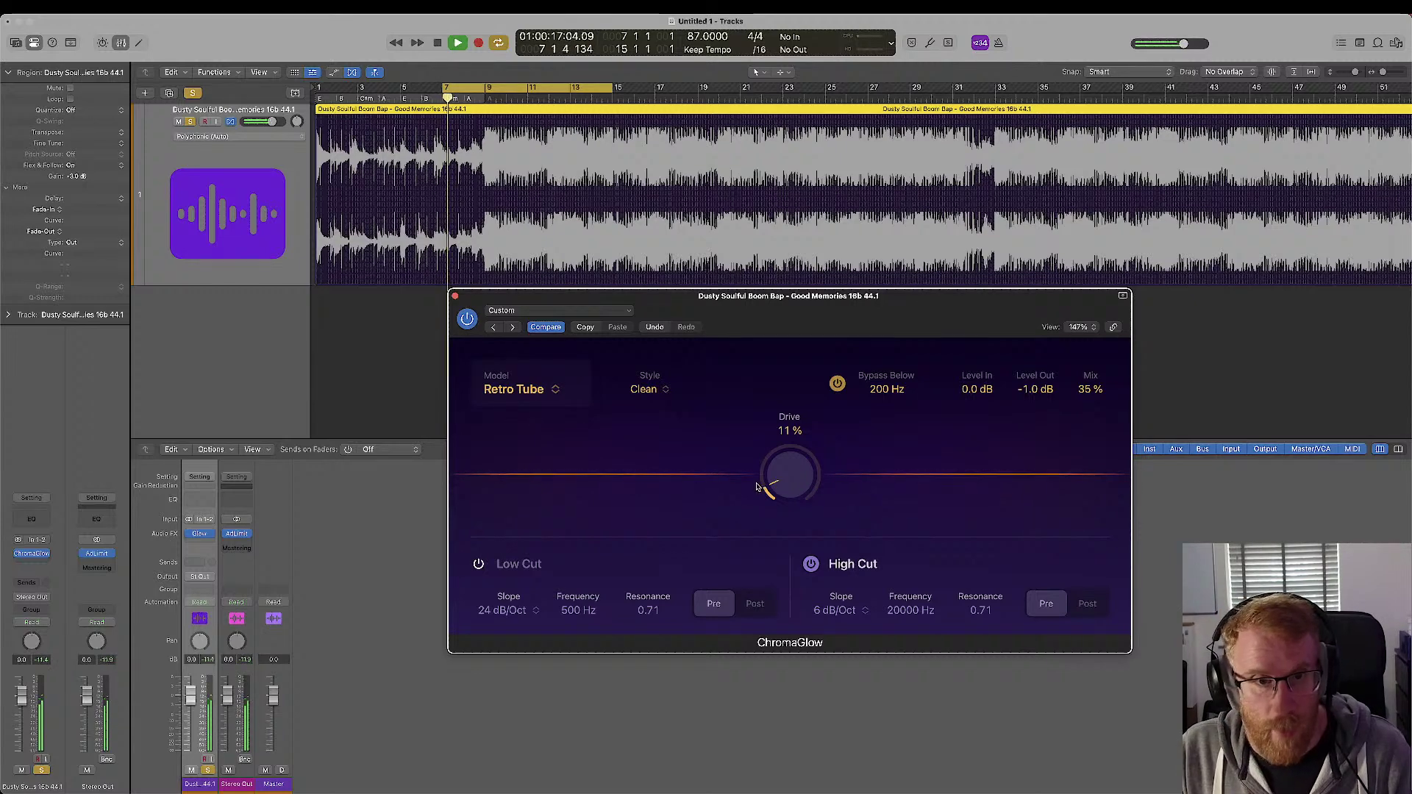
{"action": "left_click_drag", "start_coordinate": [792, 487], "coordinate": [794, 471]}
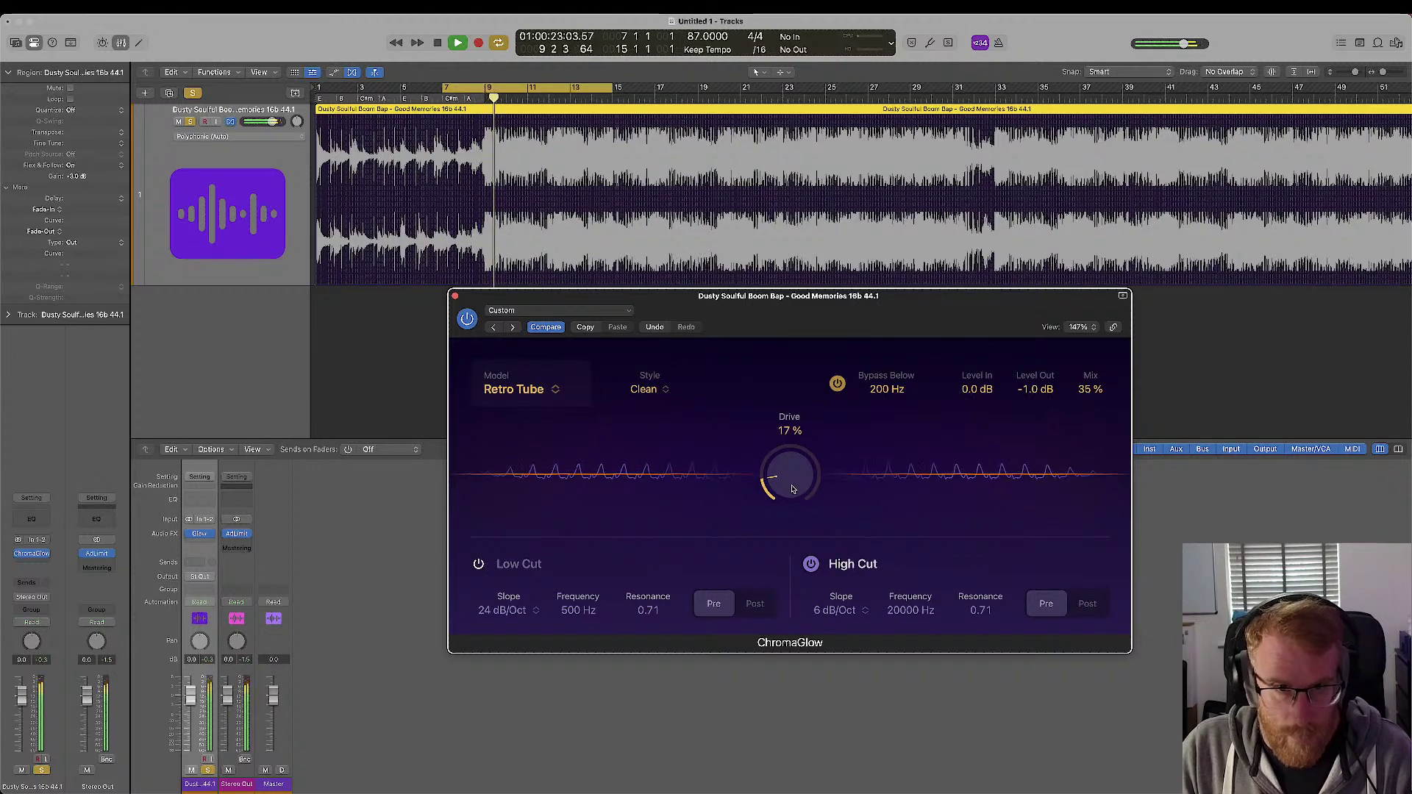
{"action": "mouse_move", "coordinate": [792, 489]}
{"action": "left_mouse_down"}
{"action": "mouse_move", "coordinate": [796, 431]}
{"action": "mouse_move", "coordinate": [791, 464]}
{"action": "left_mouse_up"}
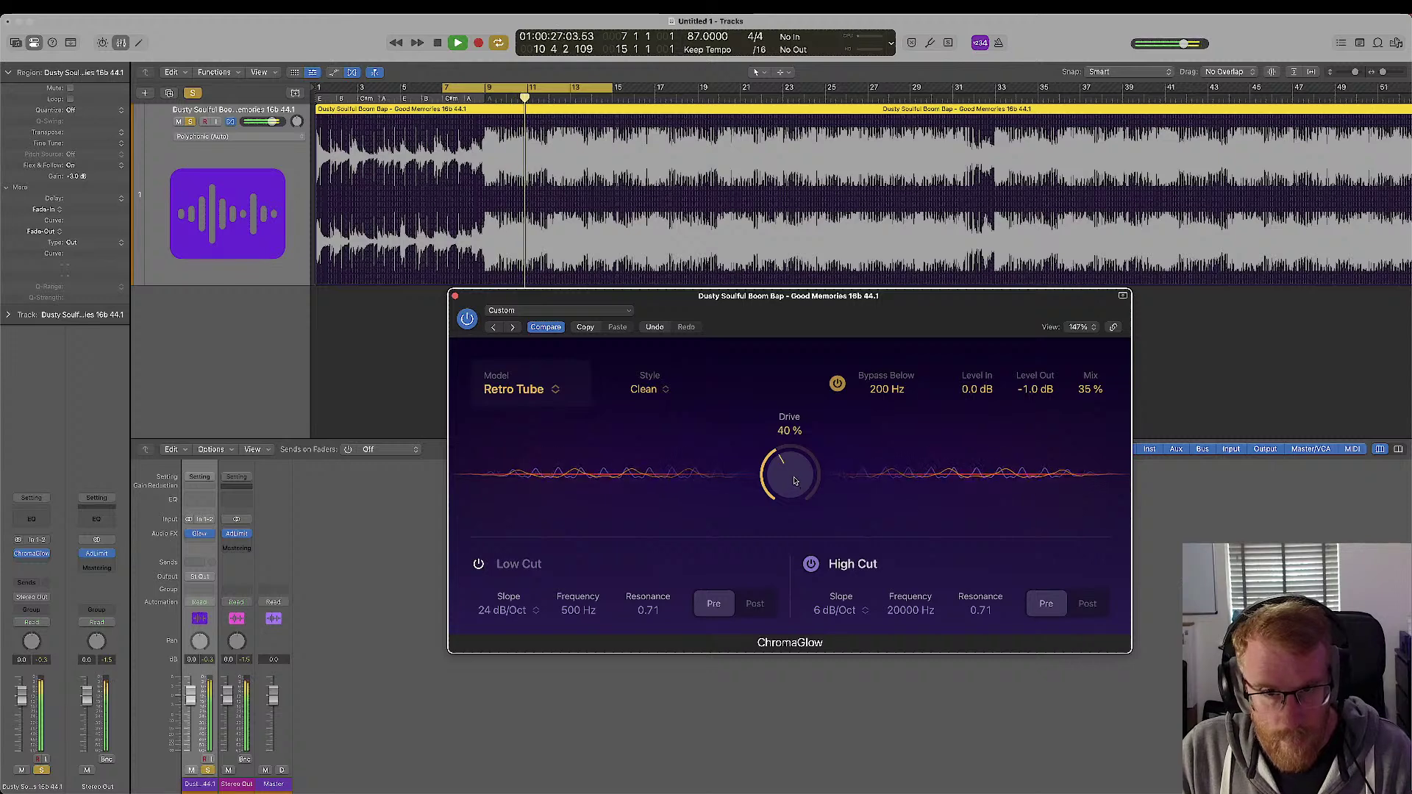
{"action": "mouse_move", "coordinate": [791, 465]}
{"action": "left_mouse_down"}
{"action": "mouse_move", "coordinate": [791, 493]}
{"action": "mouse_move", "coordinate": [798, 433]}
{"action": "mouse_move", "coordinate": [800, 454]}
{"action": "left_mouse_up"}
- Compare Low Cut on and off during playback, set it to Post, and leave the filter disabled
{"action": "left_click", "coordinate": [478, 565]}
{"action": "left_click", "coordinate": [478, 564]}
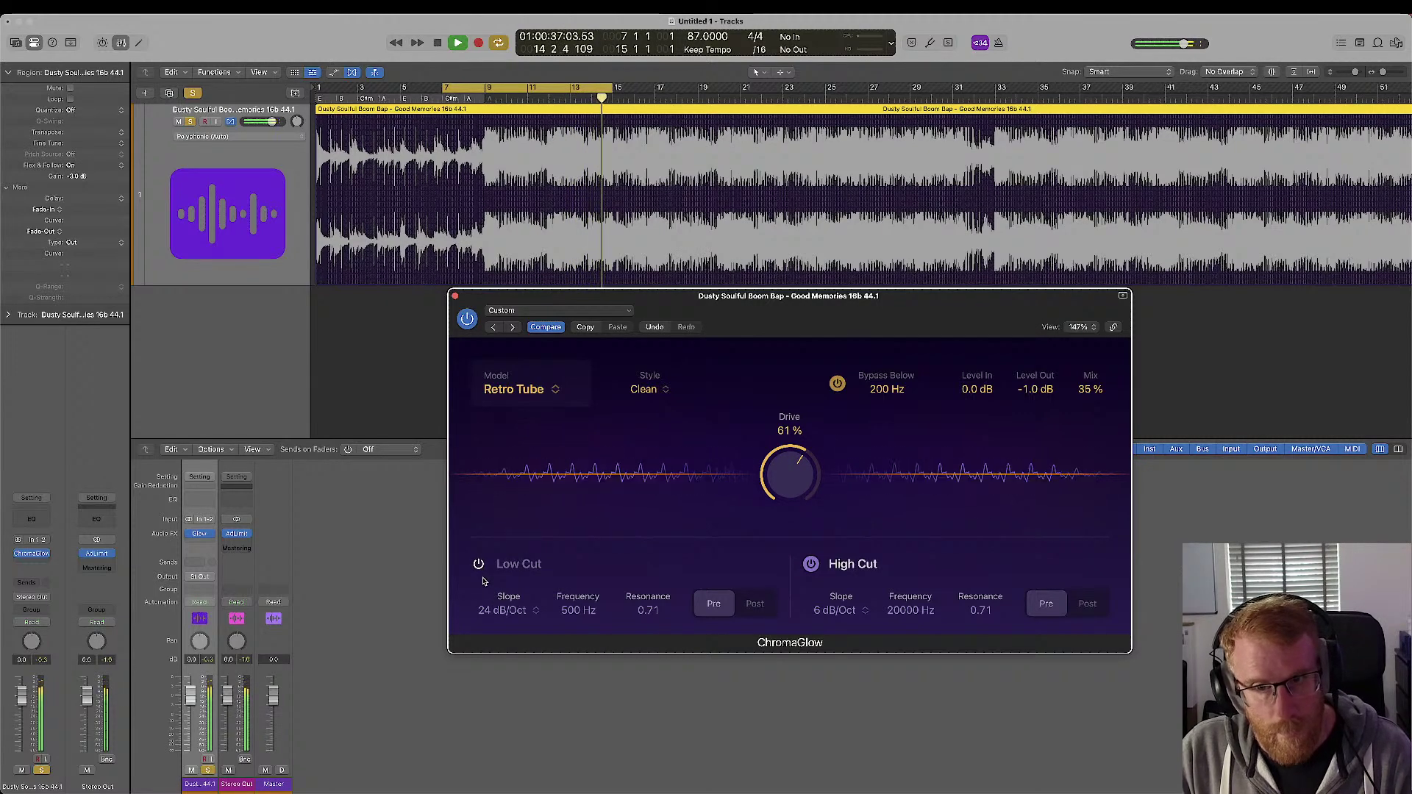
{"action": "left_click", "coordinate": [478, 564]}
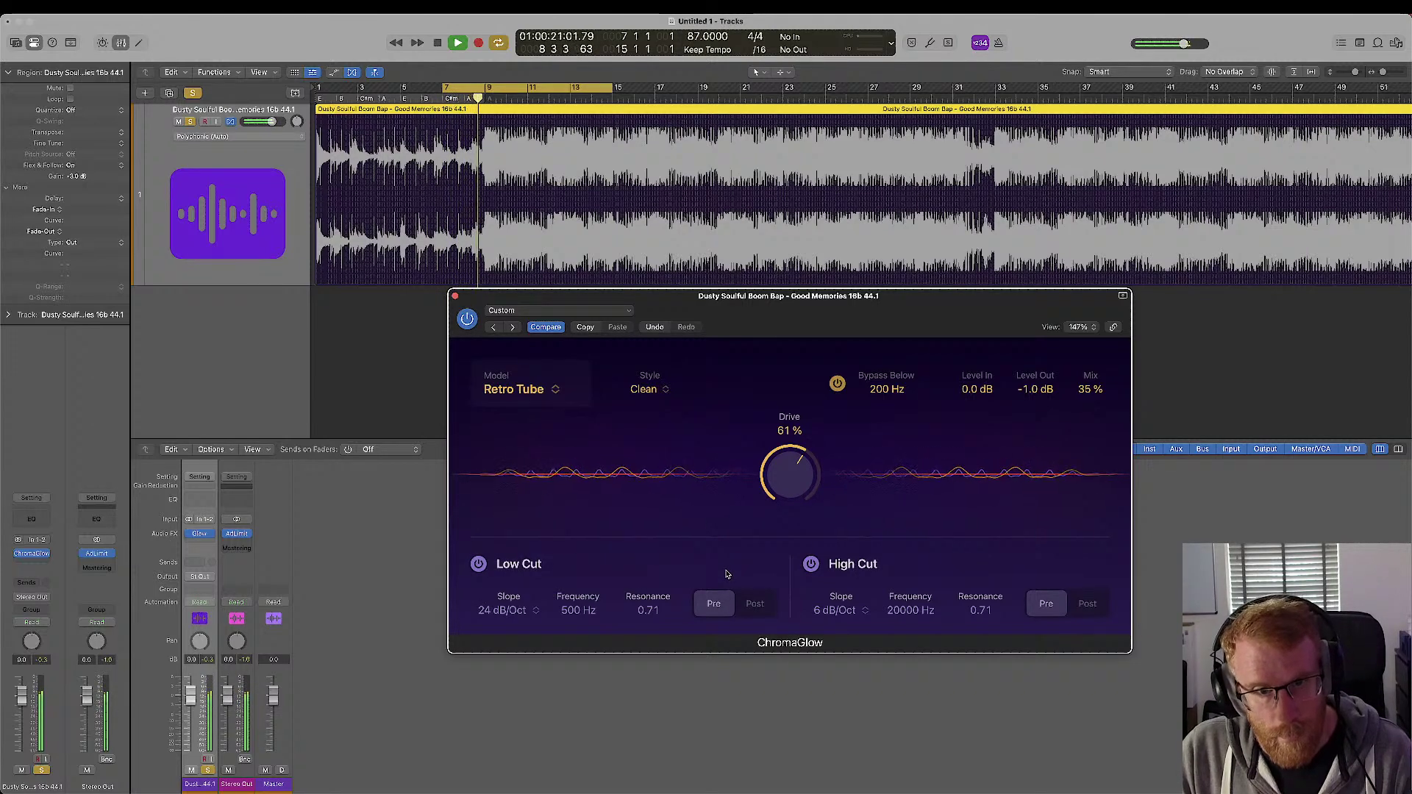
{"action": "left_click", "coordinate": [754, 603]}
{"action": "left_click", "coordinate": [478, 565]}
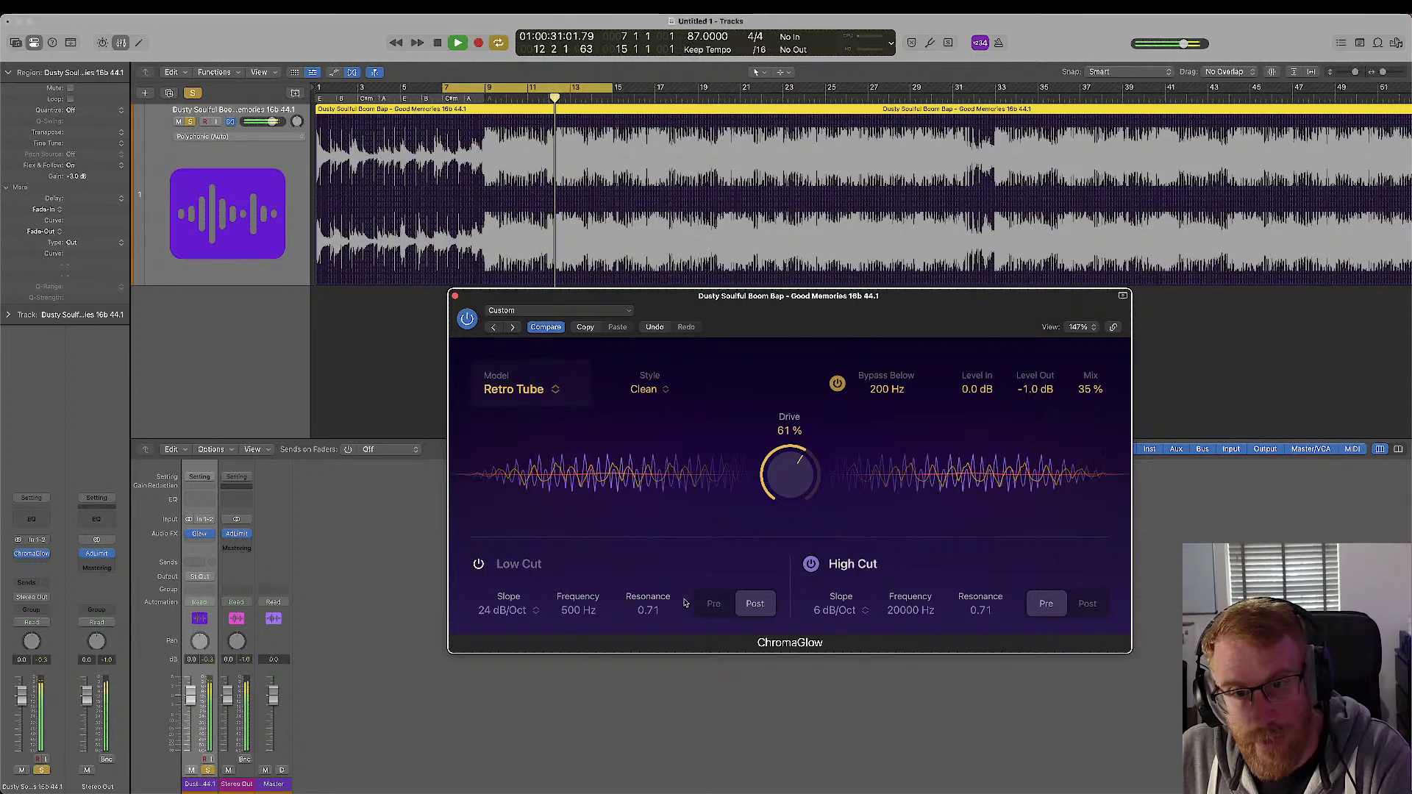
{"action": "left_click", "coordinate": [709, 611]}
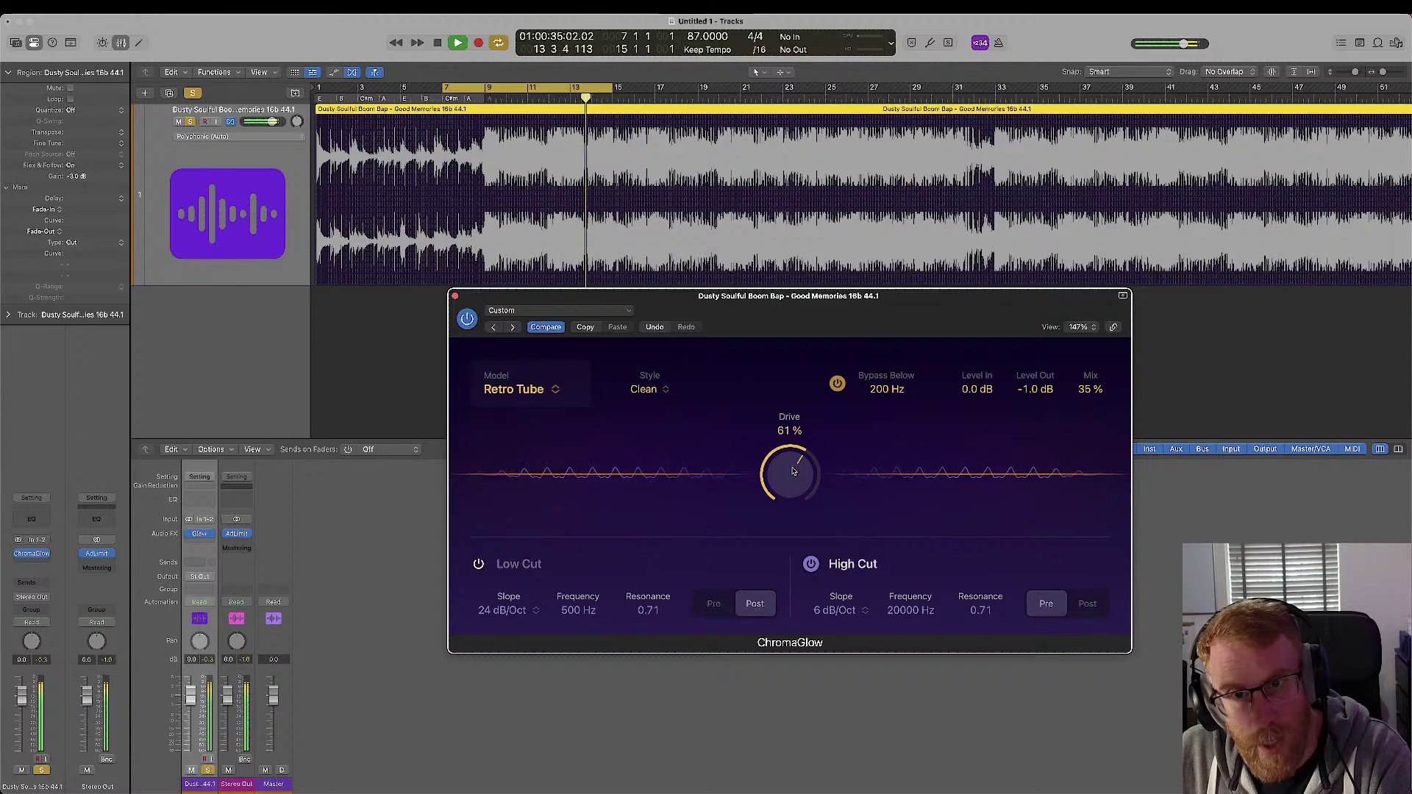
- Change the ChromaGlow model to Modern Tube and reduce Drive to 12% while listening
{"action": "left_click_drag", "start_coordinate": [789, 474], "coordinate": [792, 556]}
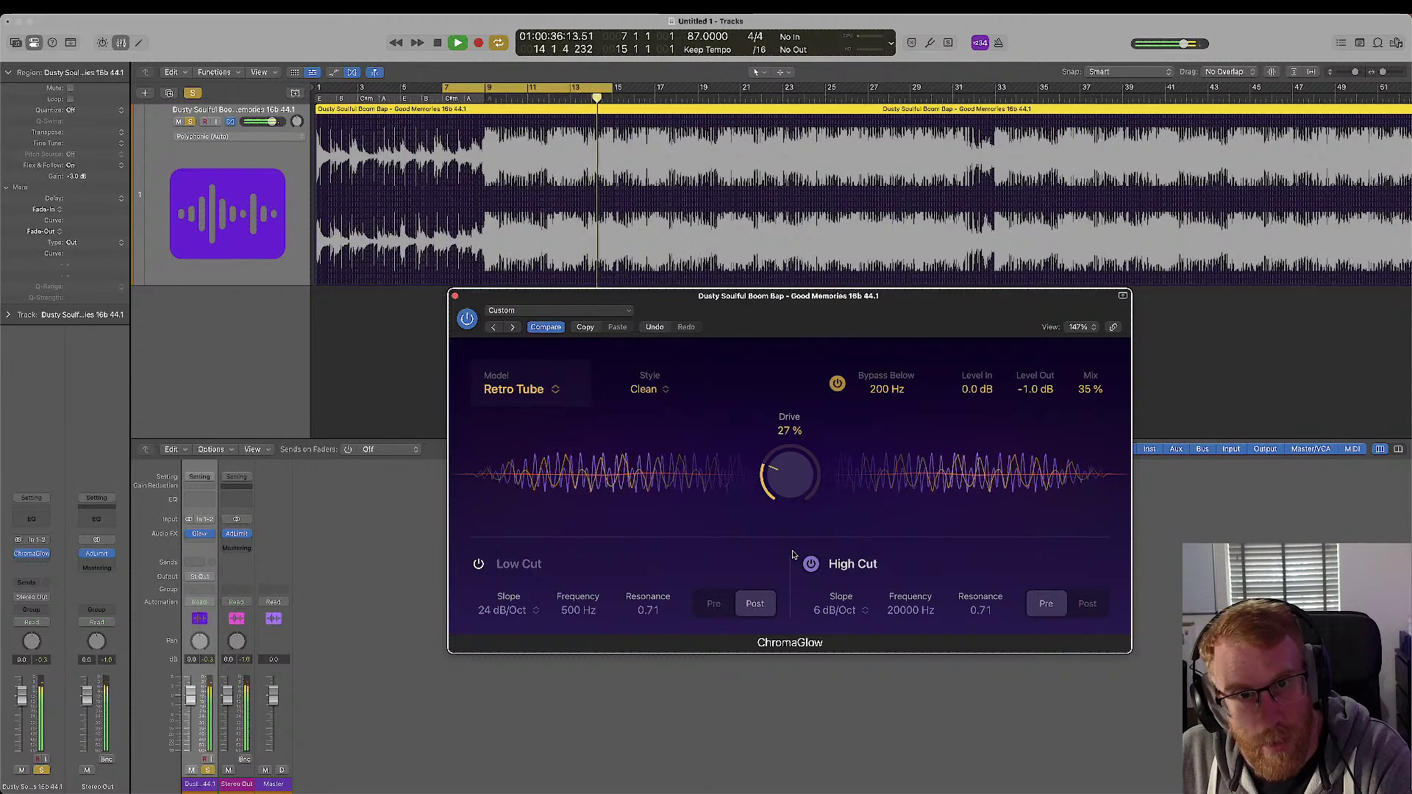
{"action": "left_click", "coordinate": [561, 400]}
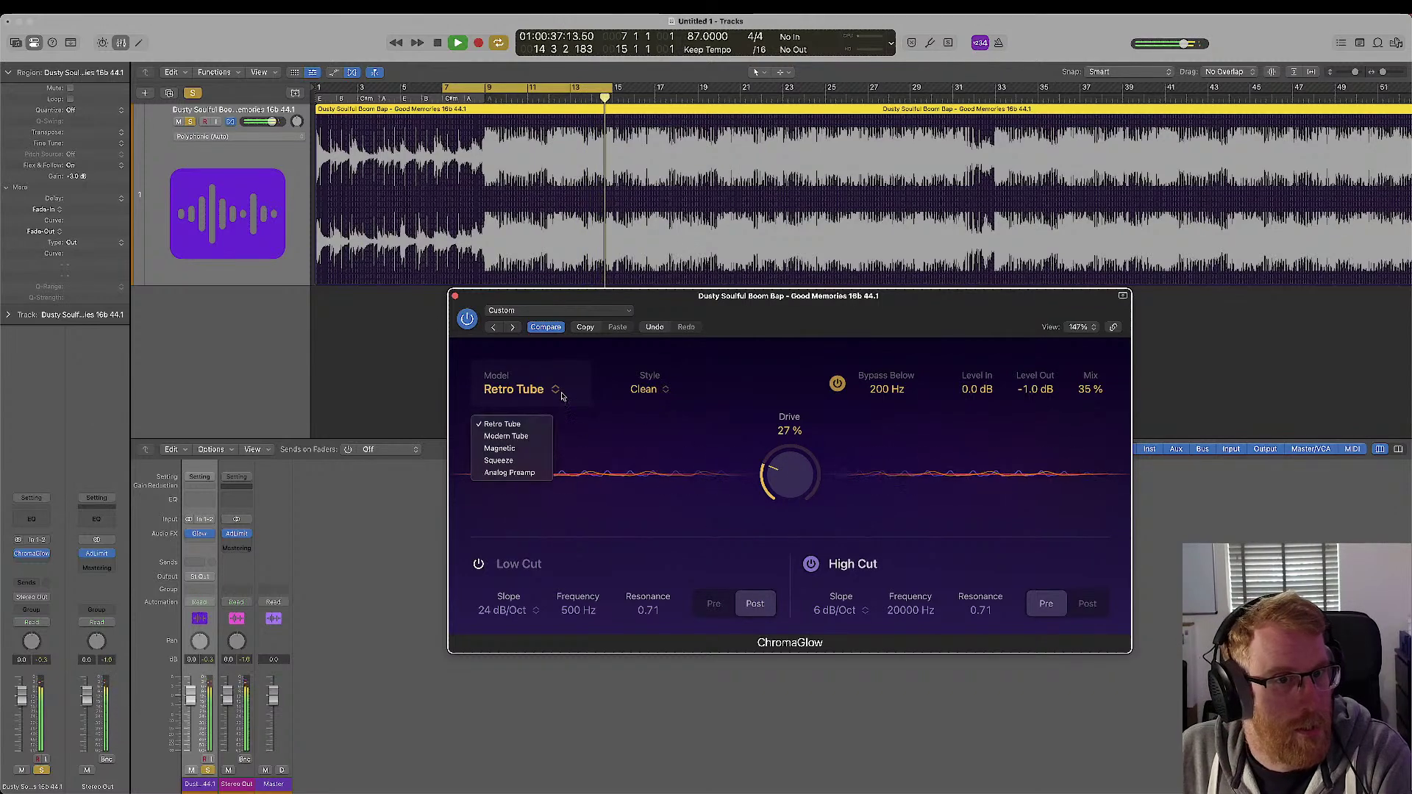
{"action": "left_click", "coordinate": [543, 436]}
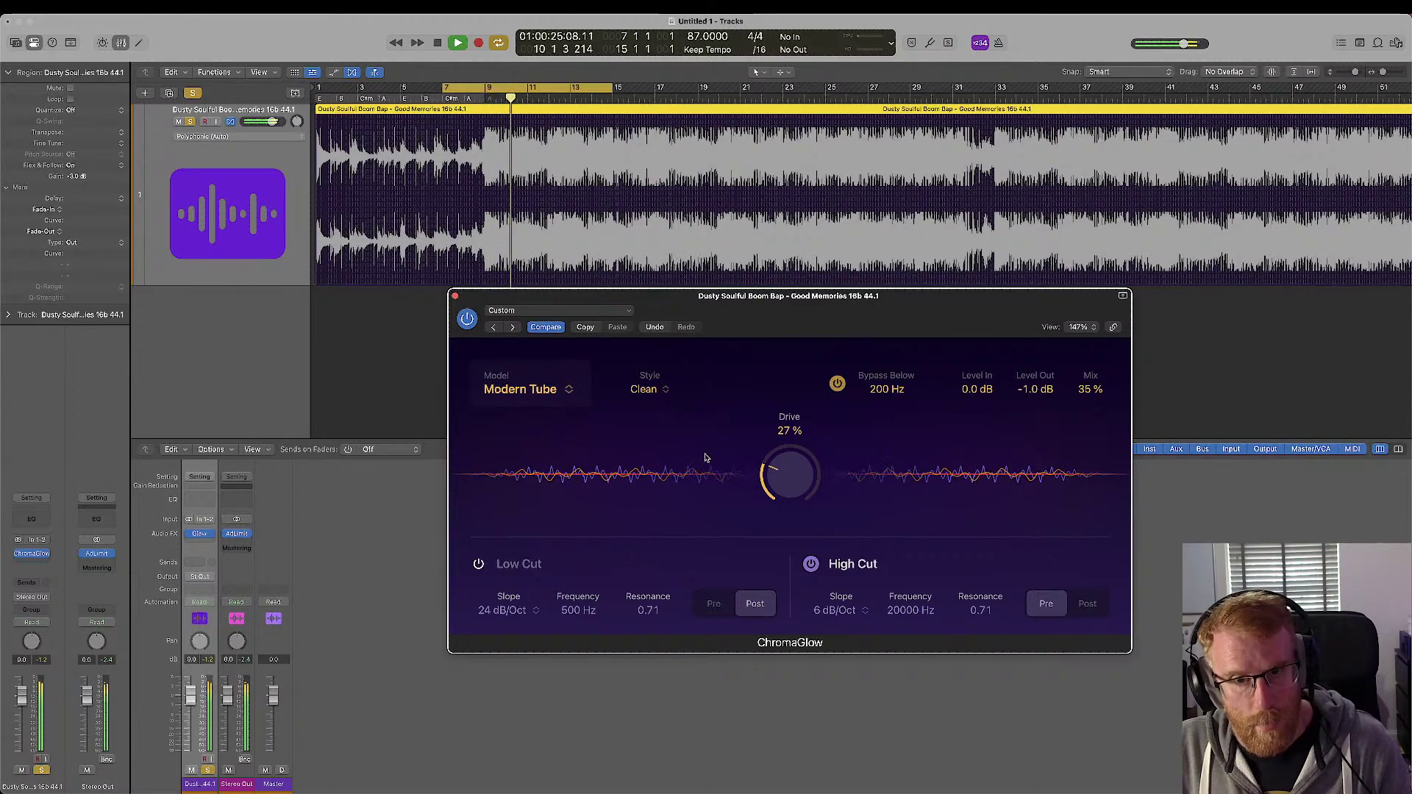
{"action": "left_click_drag", "start_coordinate": [781, 474], "coordinate": [771, 495]}
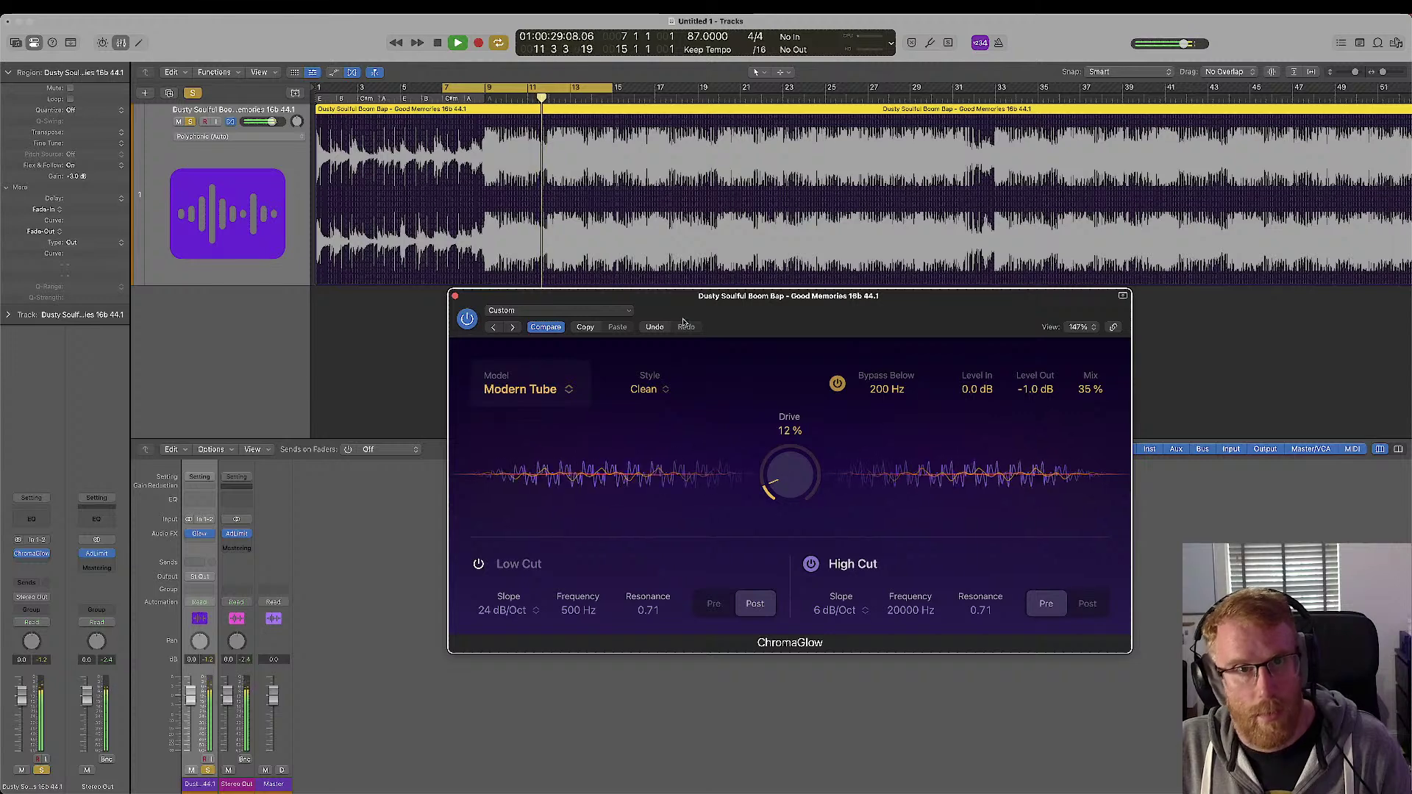
- Stop playback, move the cycle range to bars 31–39, and play the new section
{"action": "key", "text": "space"}
{"action": "left_click_drag", "start_coordinate": [509, 89], "coordinate": [1019, 114]}
{"action": "key", "text": "space"}
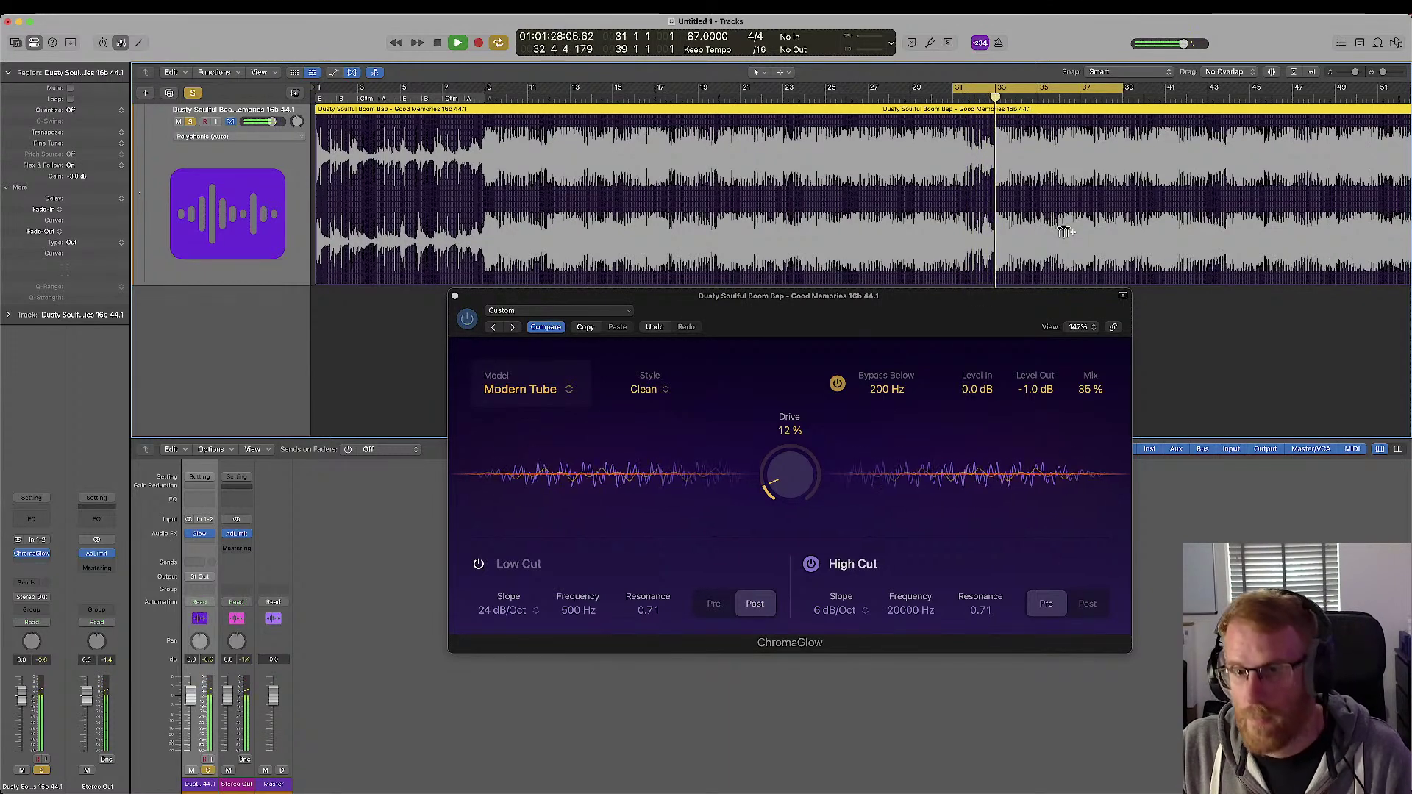
- Try the Magnetic model during playback for comparison and return to Modern Tube
{"action": "left_click", "coordinate": [540, 393]}
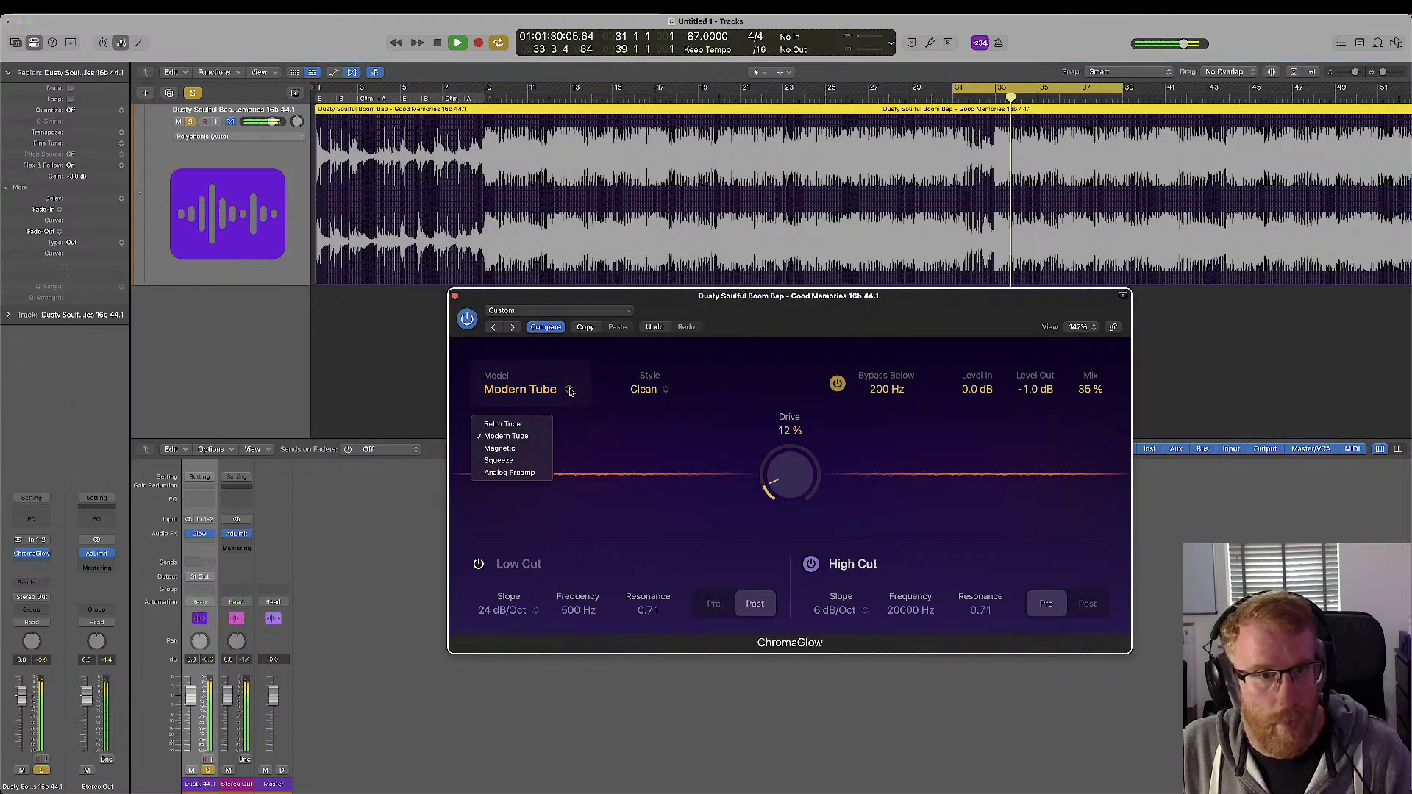
{"action": "left_click", "coordinate": [533, 455]}
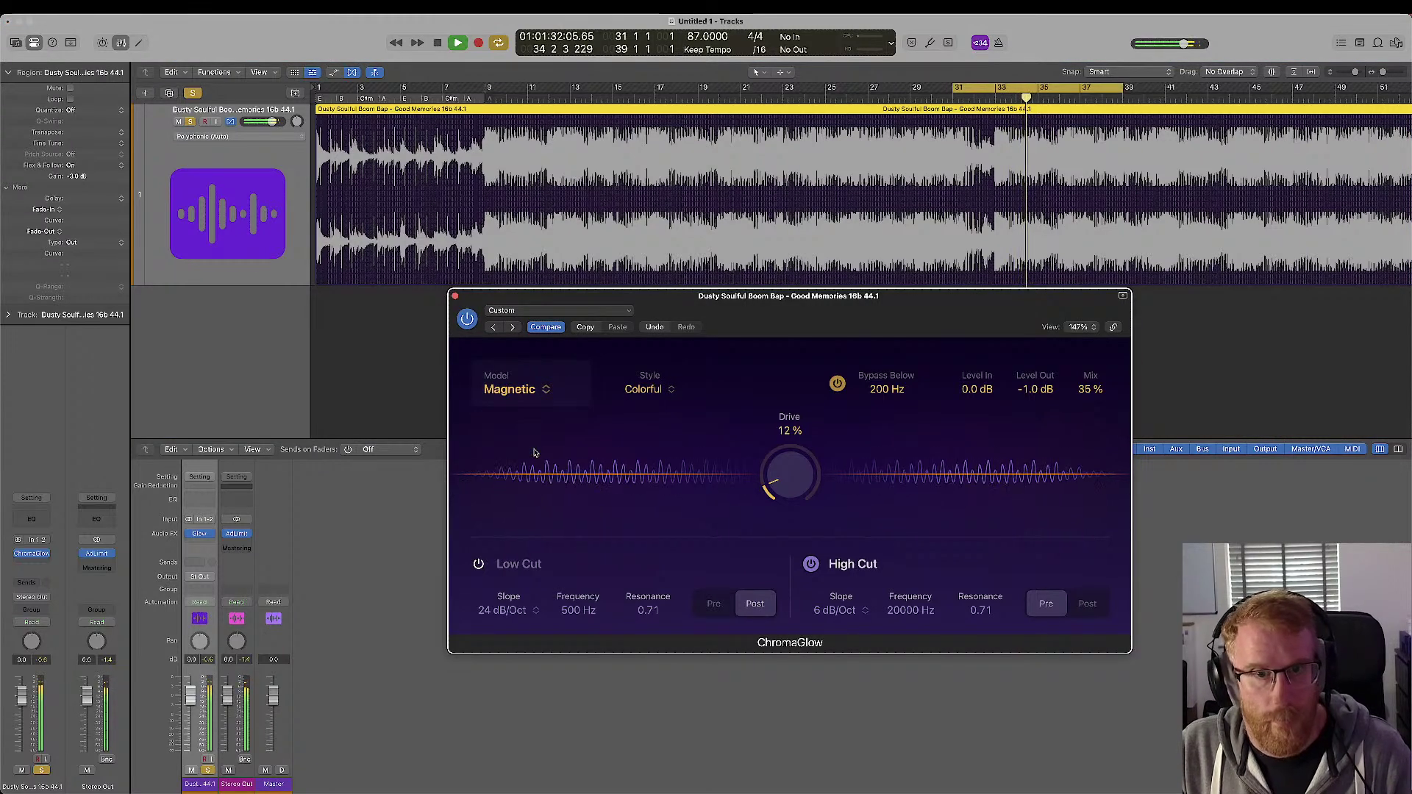
{"action": "left_click", "coordinate": [648, 389]}
{"action": "left_click", "coordinate": [525, 389]}
{"action": "left_click", "coordinate": [525, 389]}
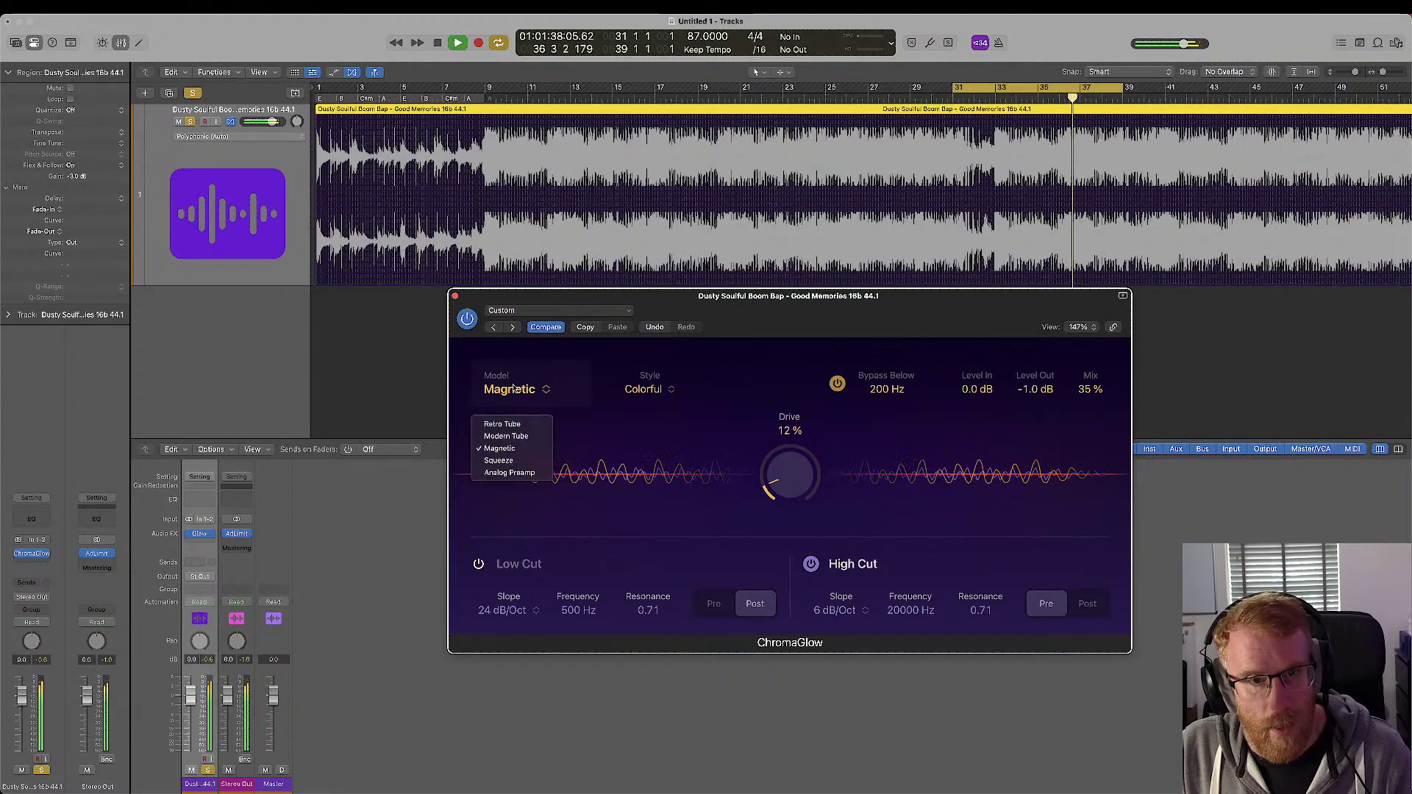
{"action": "left_click", "coordinate": [519, 438]}
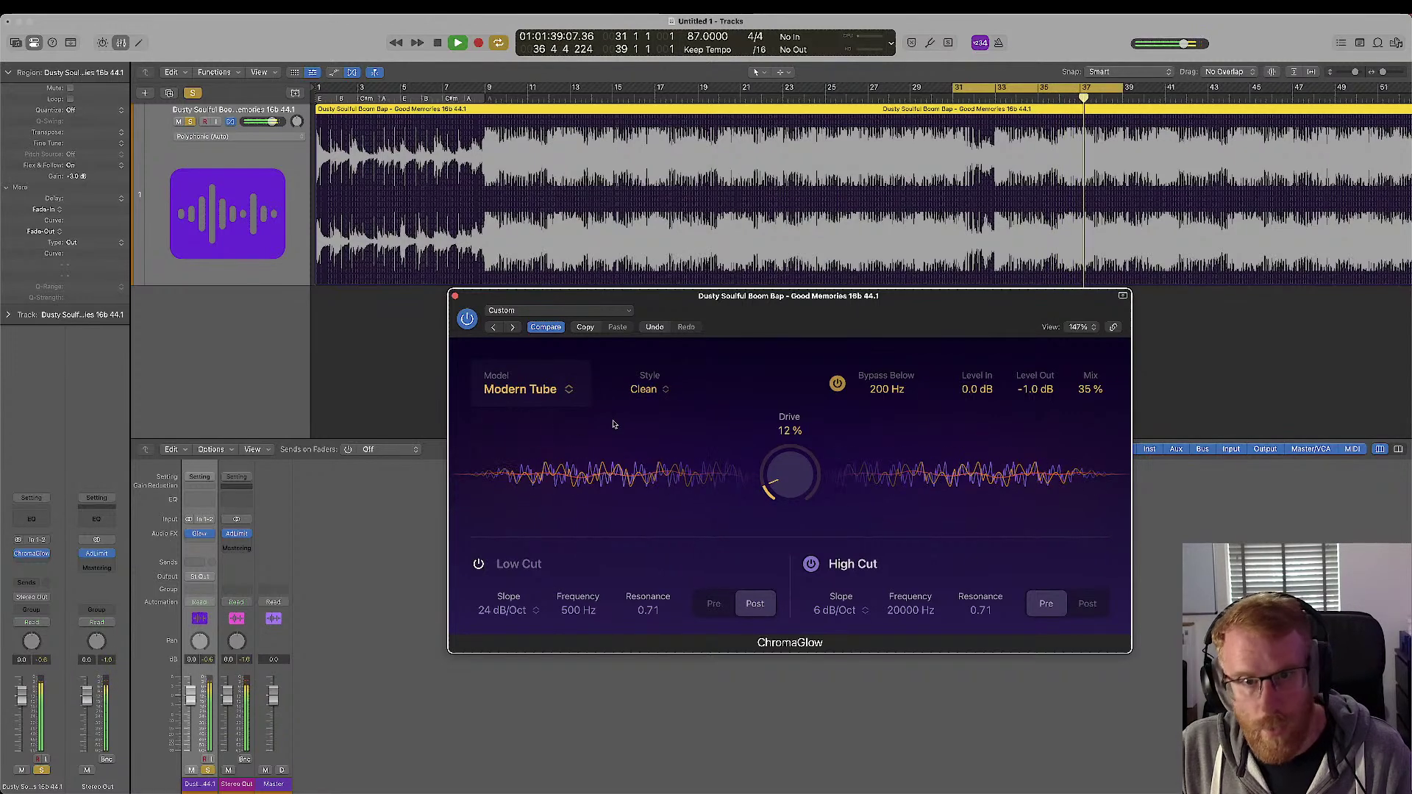
- Switch the model to Magnetic, restart the cycled section, and audition Drive around 12%
{"action": "left_click", "coordinate": [650, 388]}
{"action": "left_click", "coordinate": [602, 411]}
{"action": "key", "text": "space"}
{"action": "left_click", "coordinate": [560, 448]}
{"action": "key", "text": "space"}
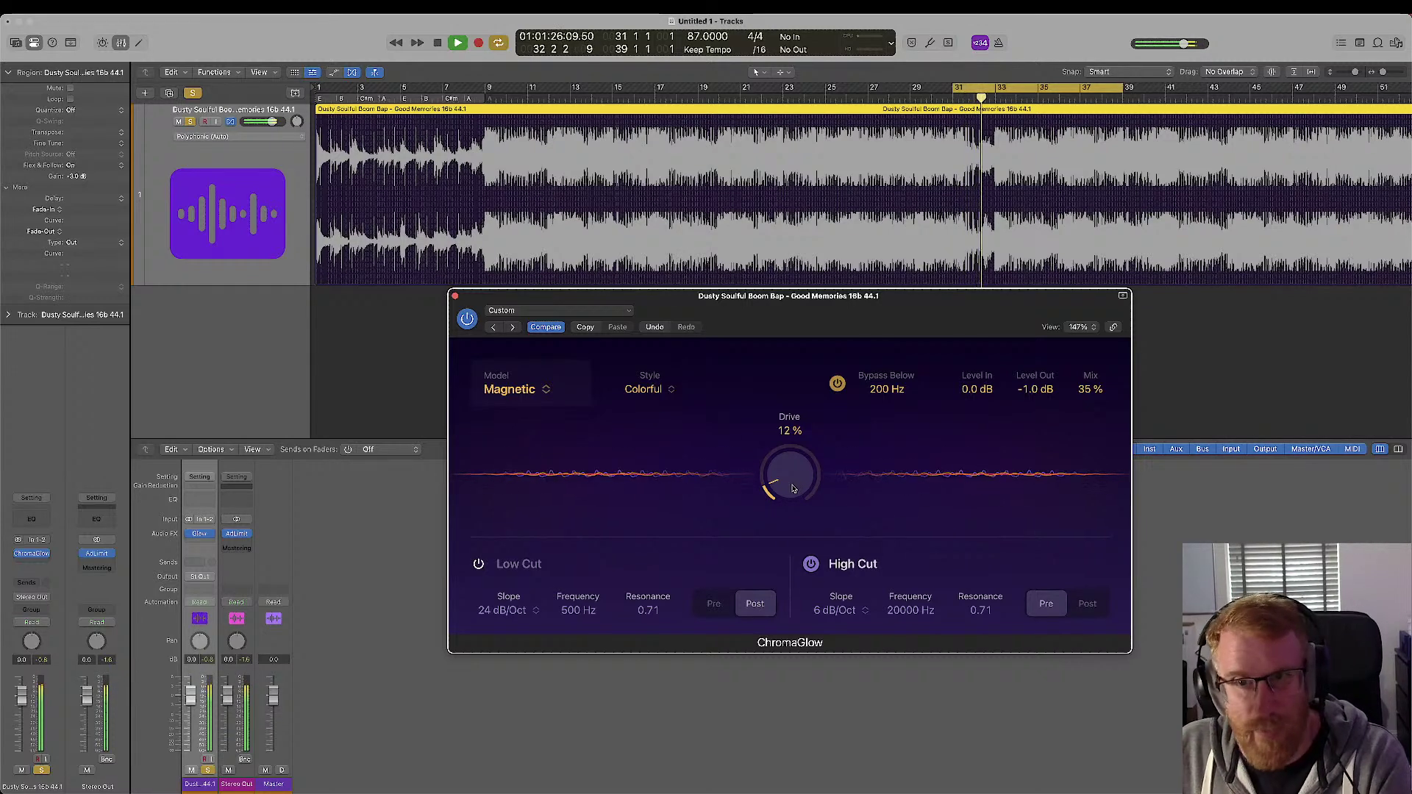
{"action": "left_click_drag", "start_coordinate": [792, 488], "coordinate": [806, 536]}
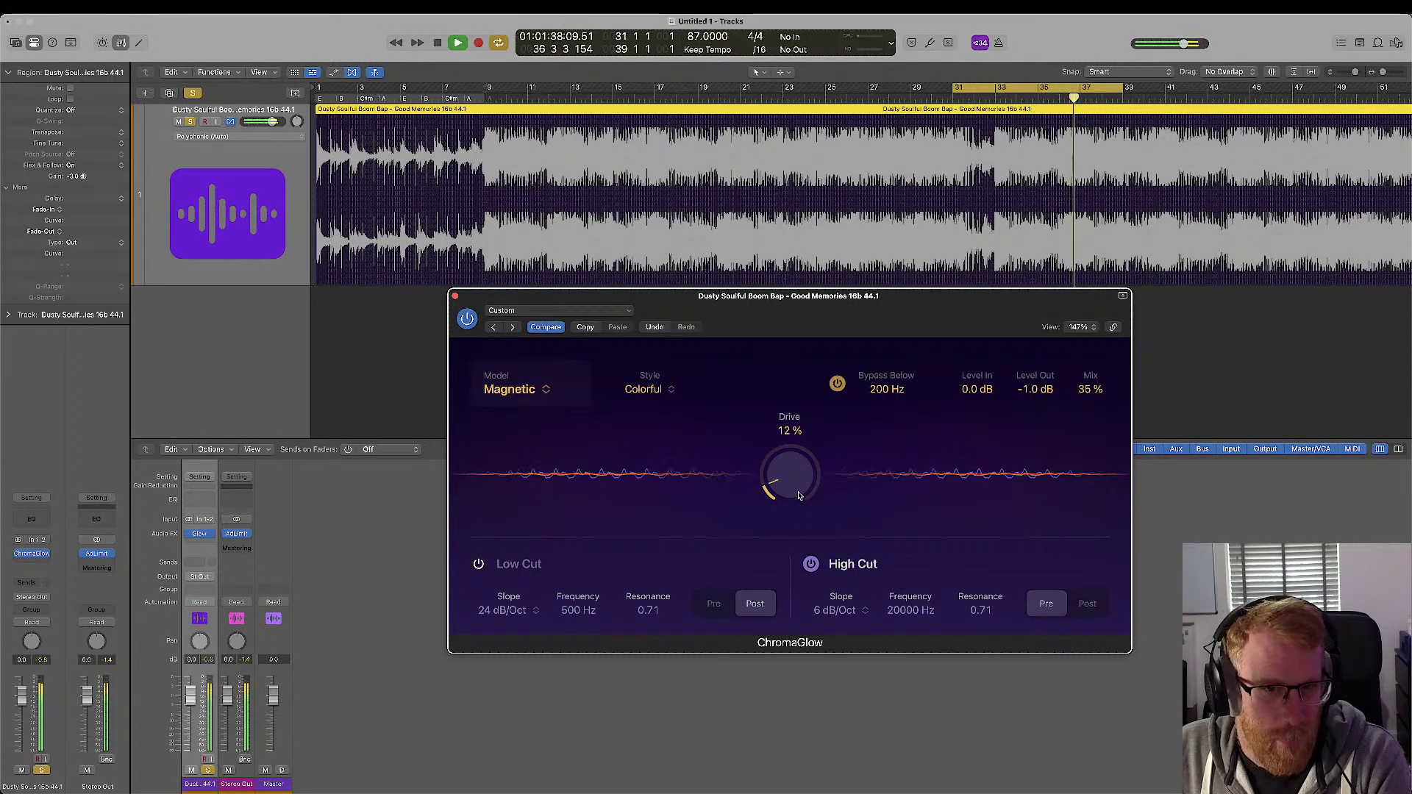
- Set the Magnetic model's style to Clean and raise Drive to 45% during playback
{"action": "left_click", "coordinate": [650, 389]}
{"action": "left_click", "coordinate": [647, 401]}
{"action": "scroll", "coordinate": [796, 480], "scroll_direction": "up", "scroll_amount": 6}
{"action": "scroll", "coordinate": [794, 495], "scroll_direction": "up", "scroll_amount": 4}
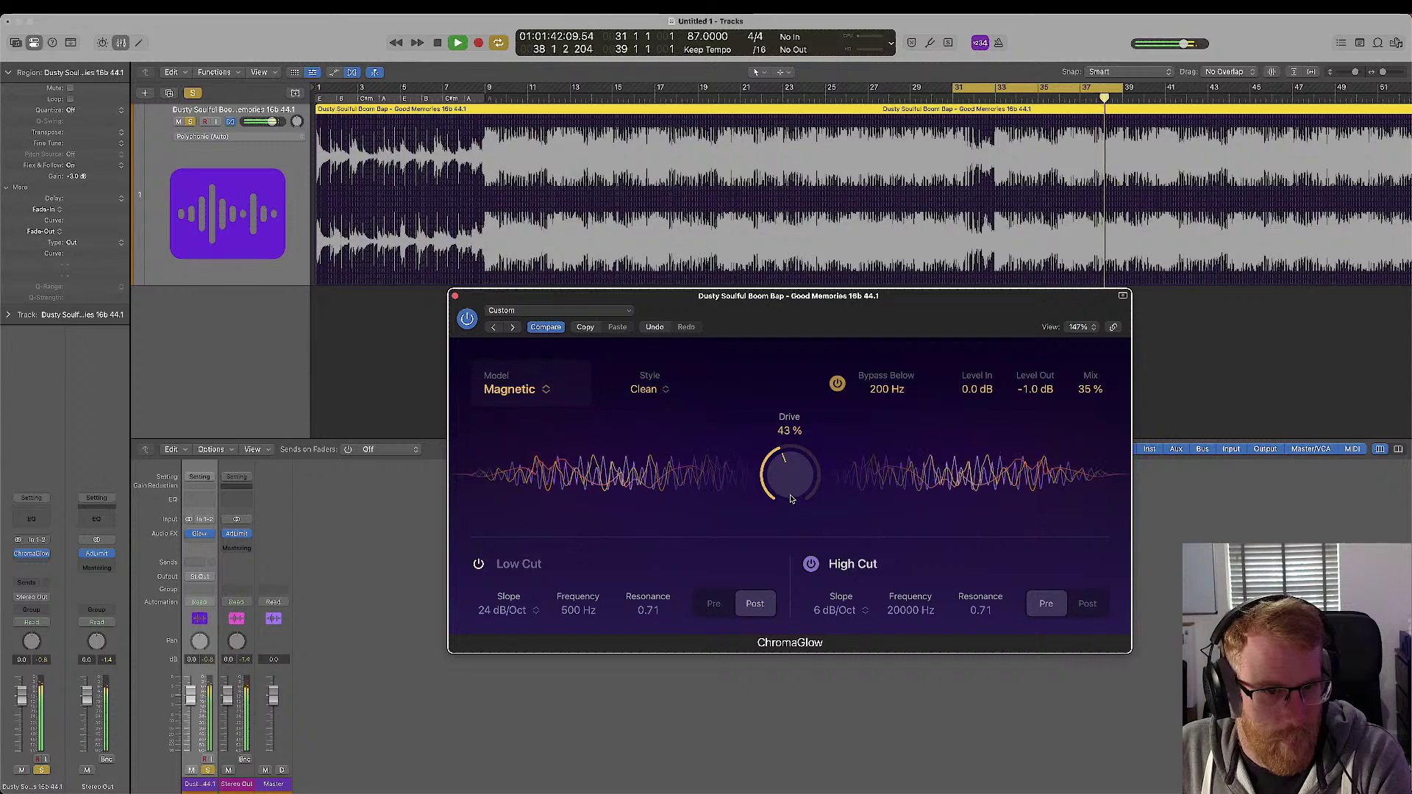
{"action": "scroll", "coordinate": [798, 490], "scroll_direction": "down", "scroll_amount": 3}
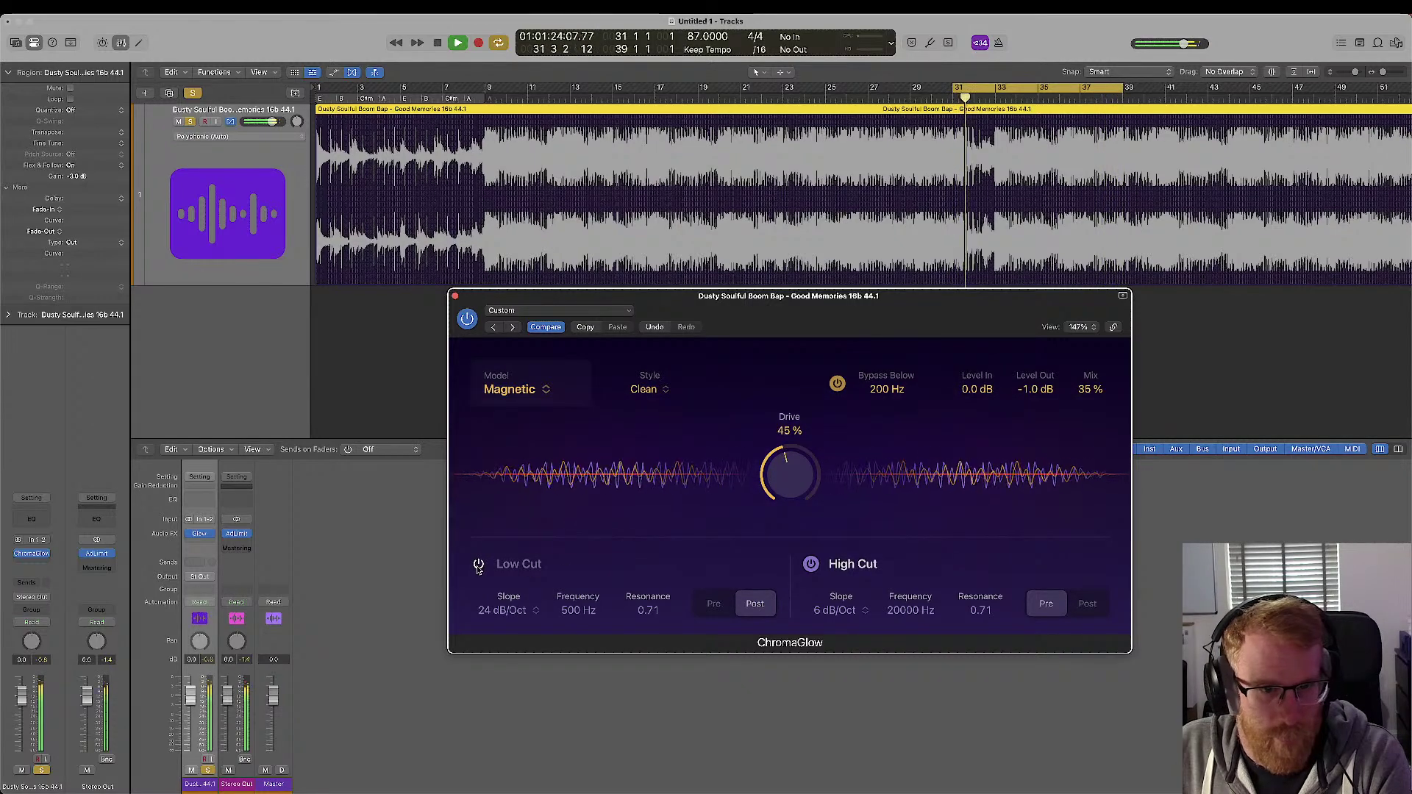
- Enable Low Cut, audition Drive at 71%, and reduce Drive to 14%
{"action": "scroll", "coordinate": [800, 511], "scroll_direction": "up", "scroll_amount": 3}
{"action": "scroll", "coordinate": [802, 483], "scroll_direction": "up", "scroll_amount": 2}
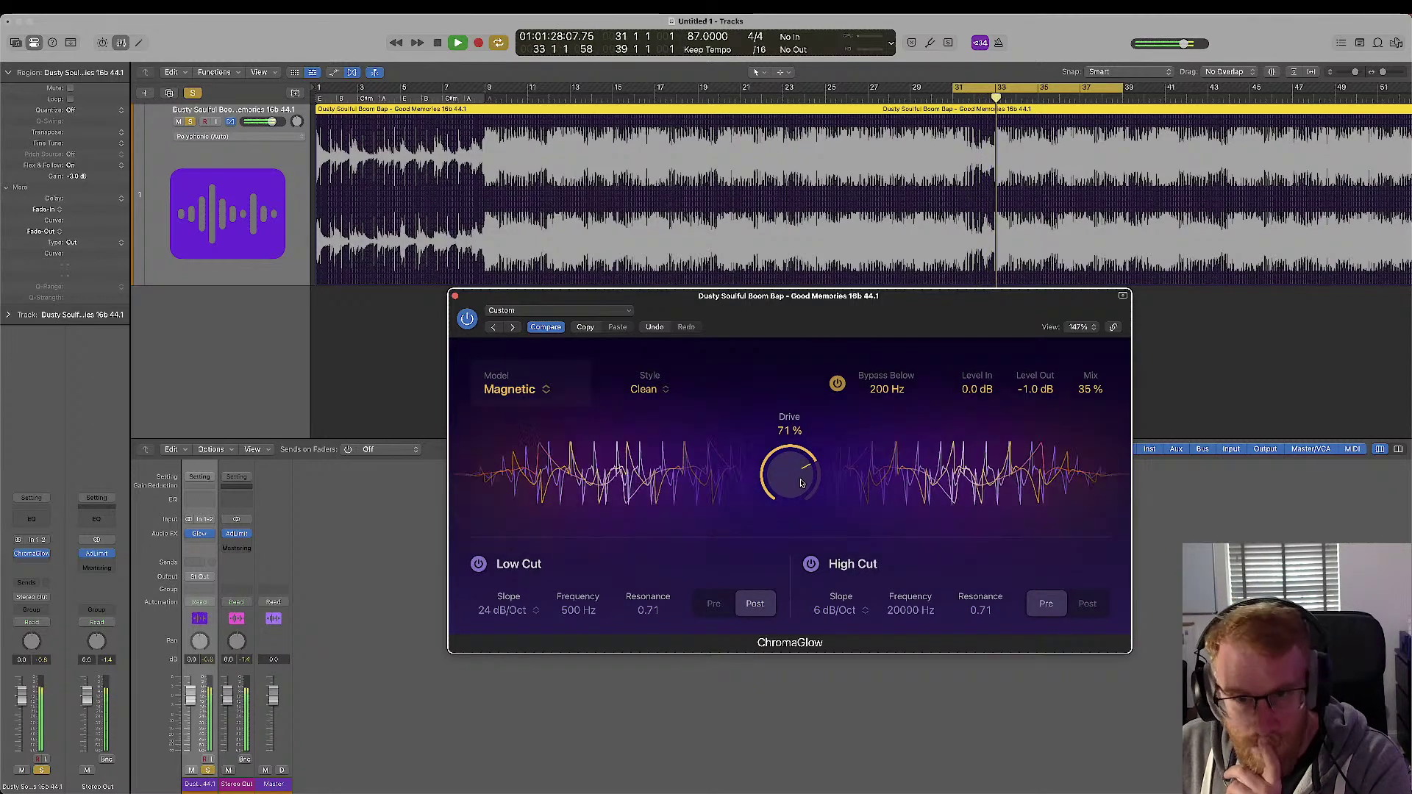
{"action": "left_click_drag", "start_coordinate": [801, 483], "coordinate": [802, 639]}
- Switch the model to Analog Preamp, raise Drive to 41%, and set the style to Colorful
{"action": "left_click", "coordinate": [512, 389]}
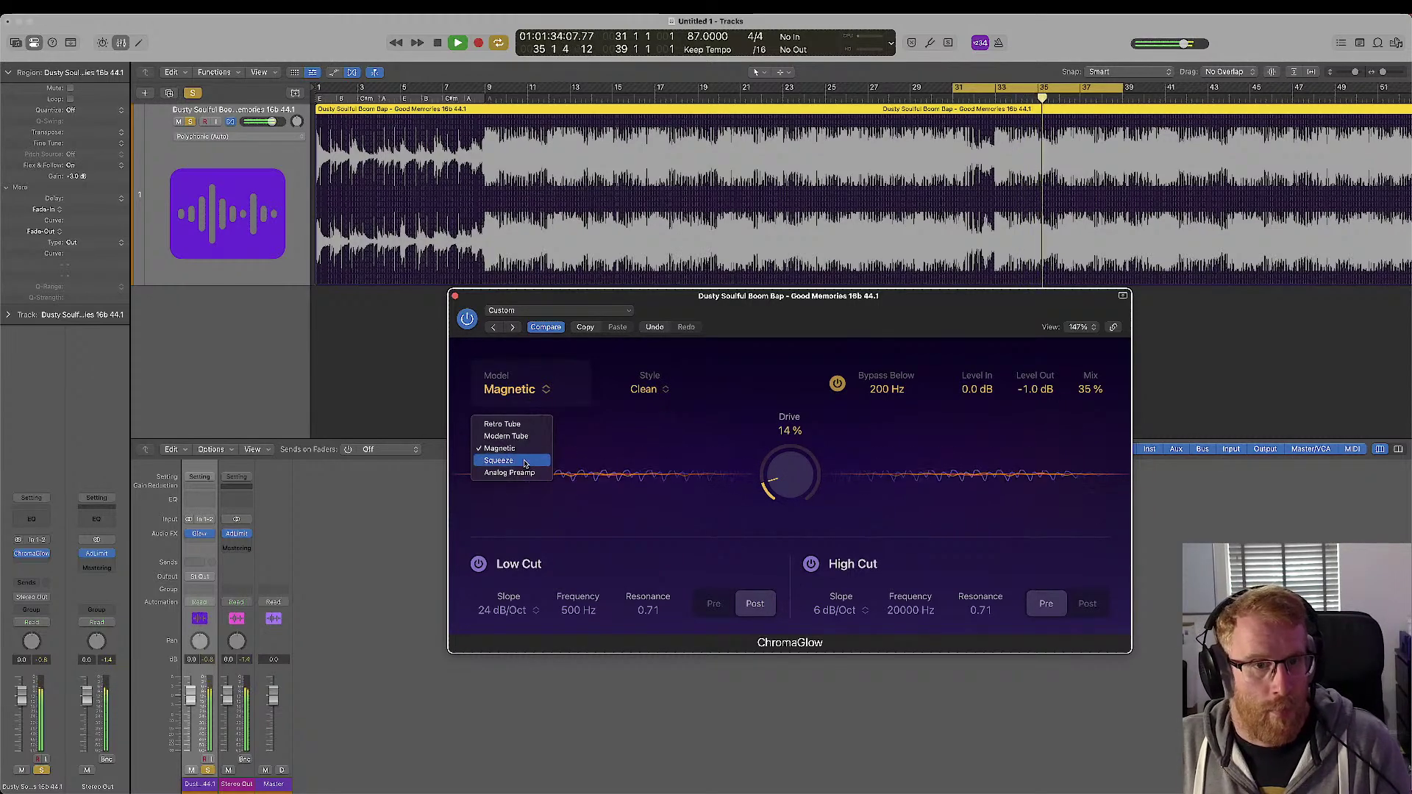
{"action": "left_click", "coordinate": [509, 472]}
{"action": "left_click_drag", "start_coordinate": [785, 474], "coordinate": [783, 425]}
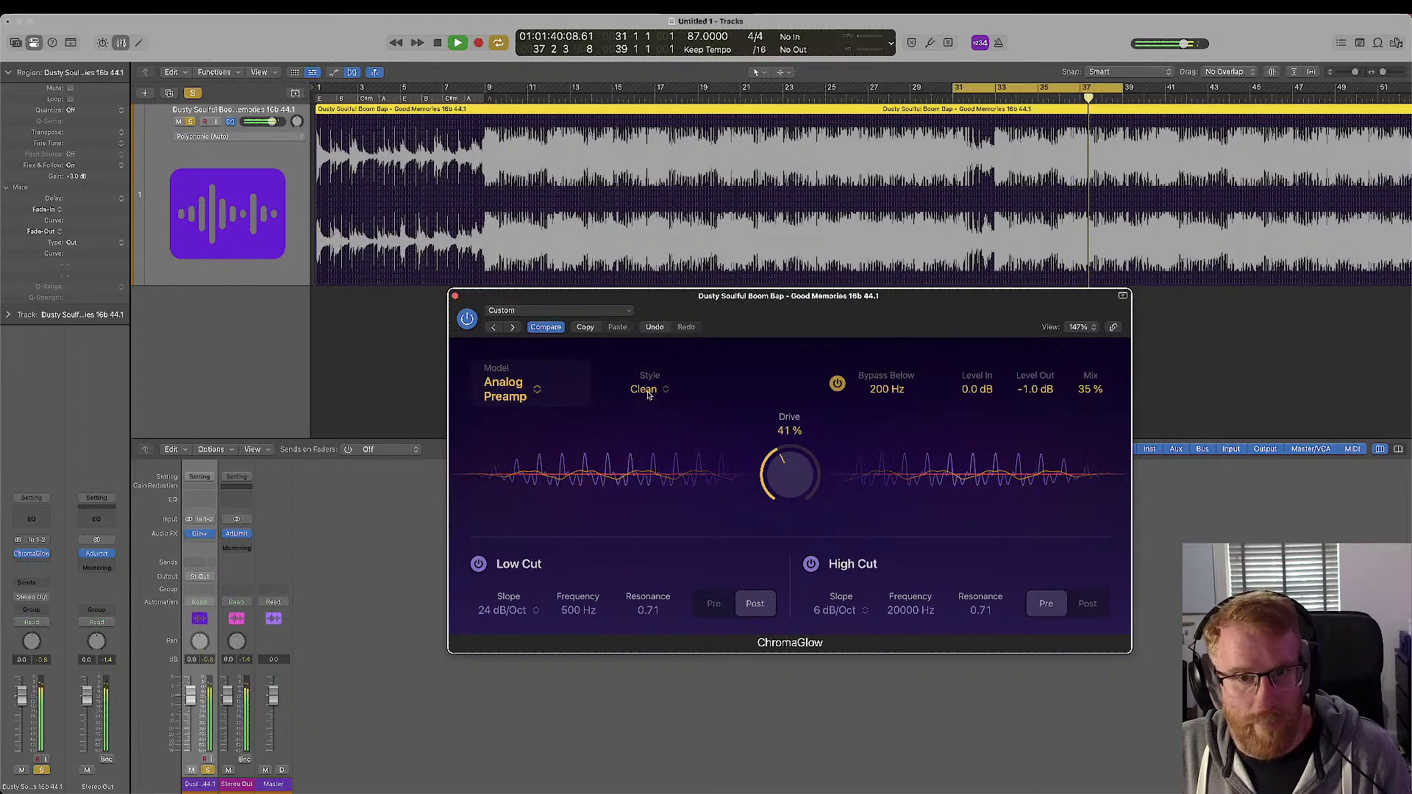
{"action": "left_click", "coordinate": [648, 392]}
{"action": "left_click", "coordinate": [670, 425]}
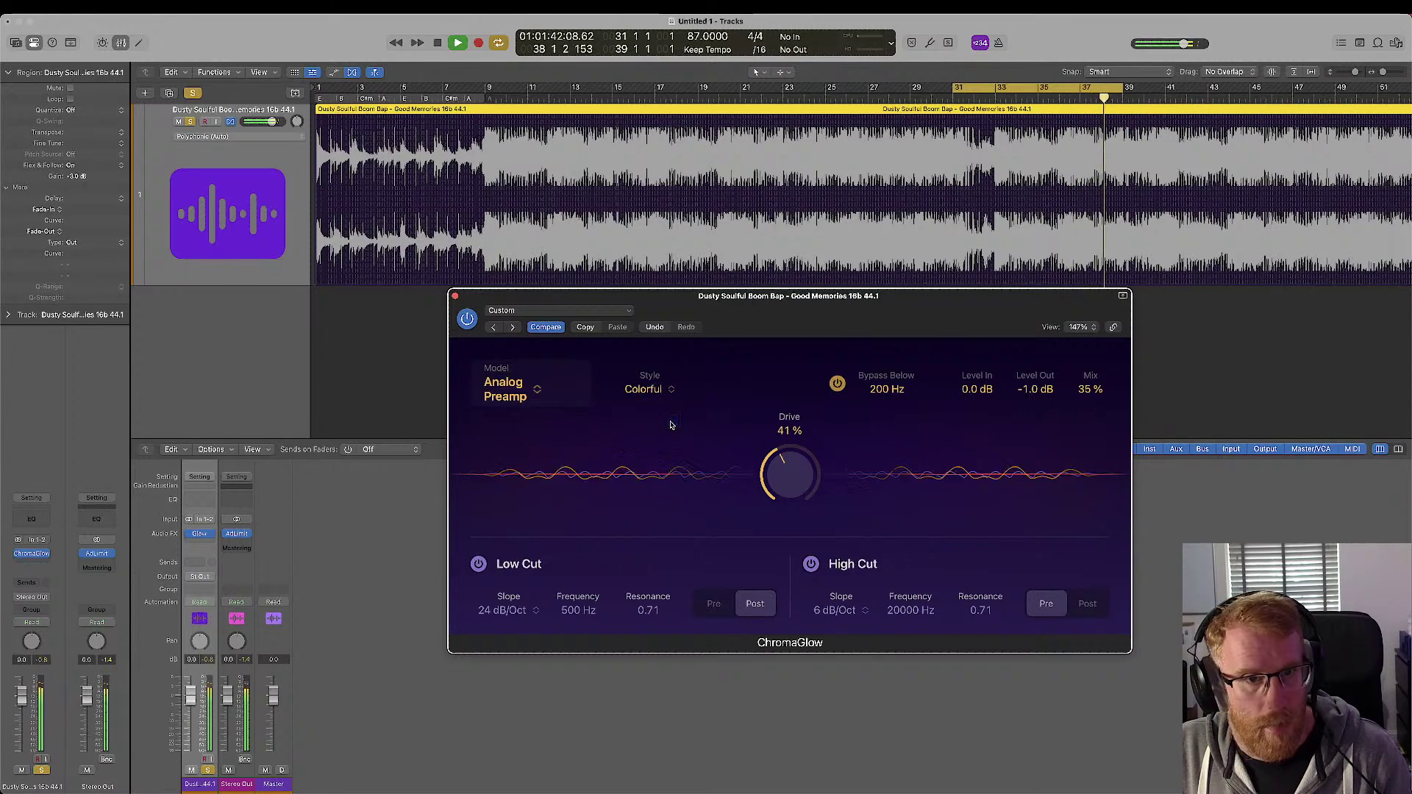
- Audition Drive at 59%, lower it to 18%, and compare the processed sound with ChromaGlow bypassed
{"action": "left_click_drag", "start_coordinate": [794, 486], "coordinate": [798, 450]}
{"action": "left_click", "coordinate": [473, 325]}
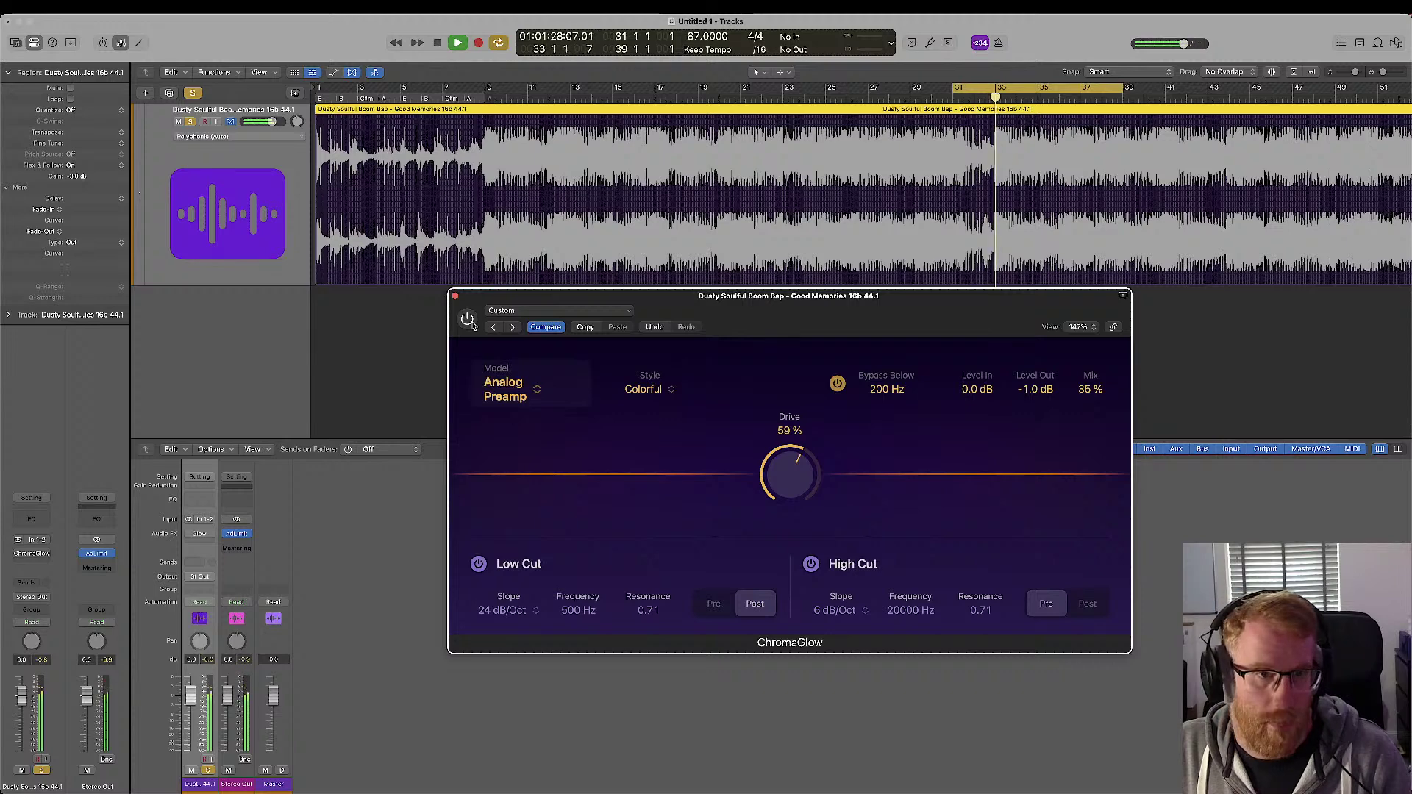
{"action": "left_click", "coordinate": [473, 325]}
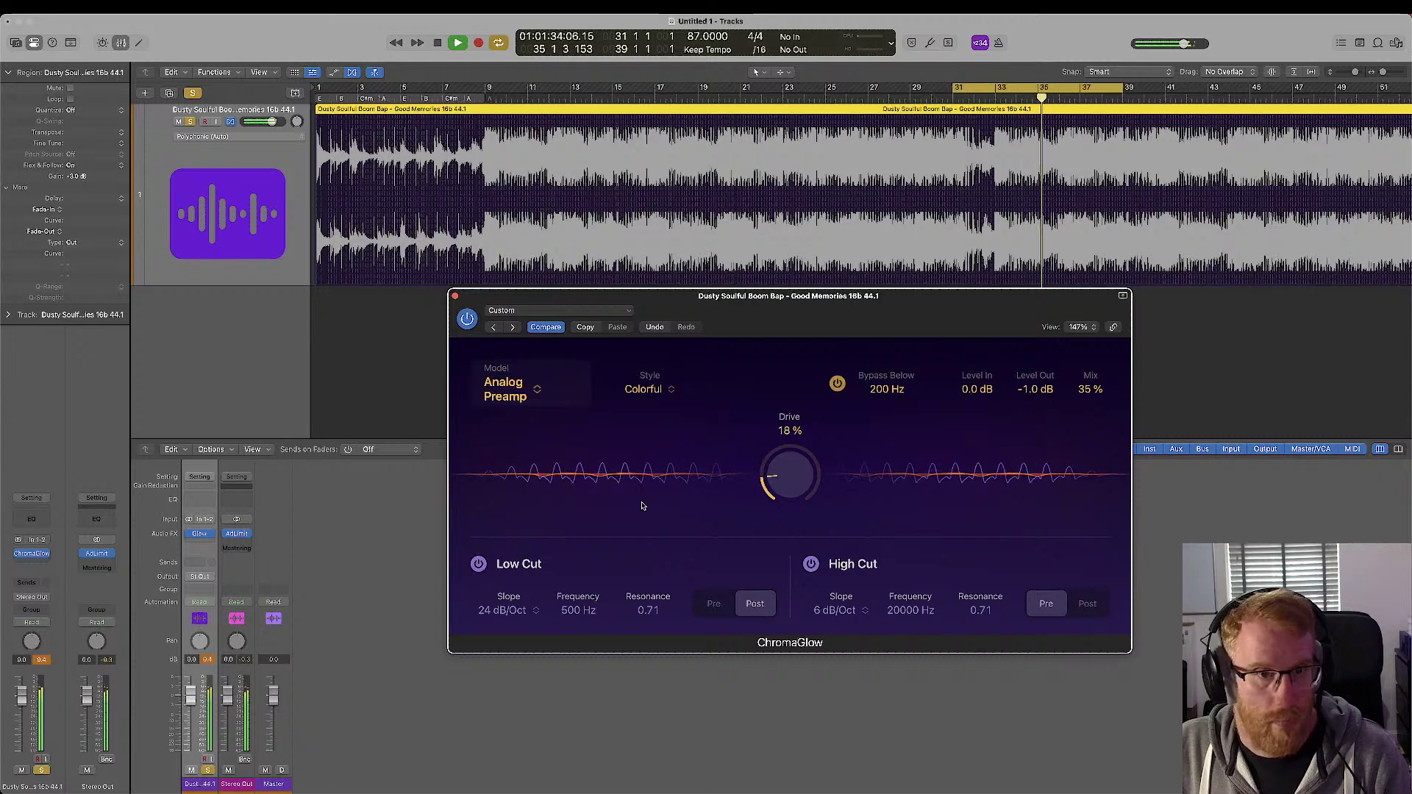
{"action": "left_click", "coordinate": [468, 319]}
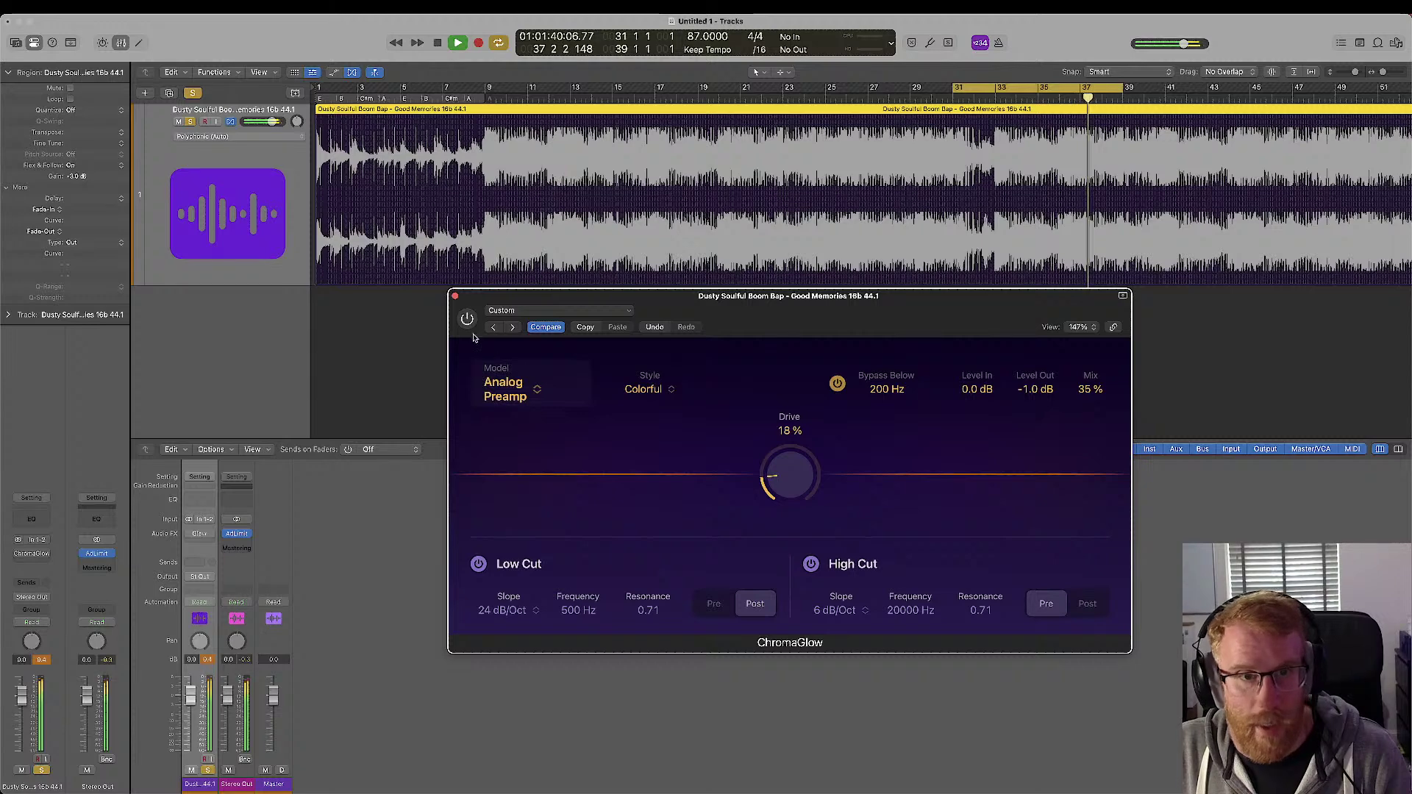
{"action": "left_click", "coordinate": [467, 319]}
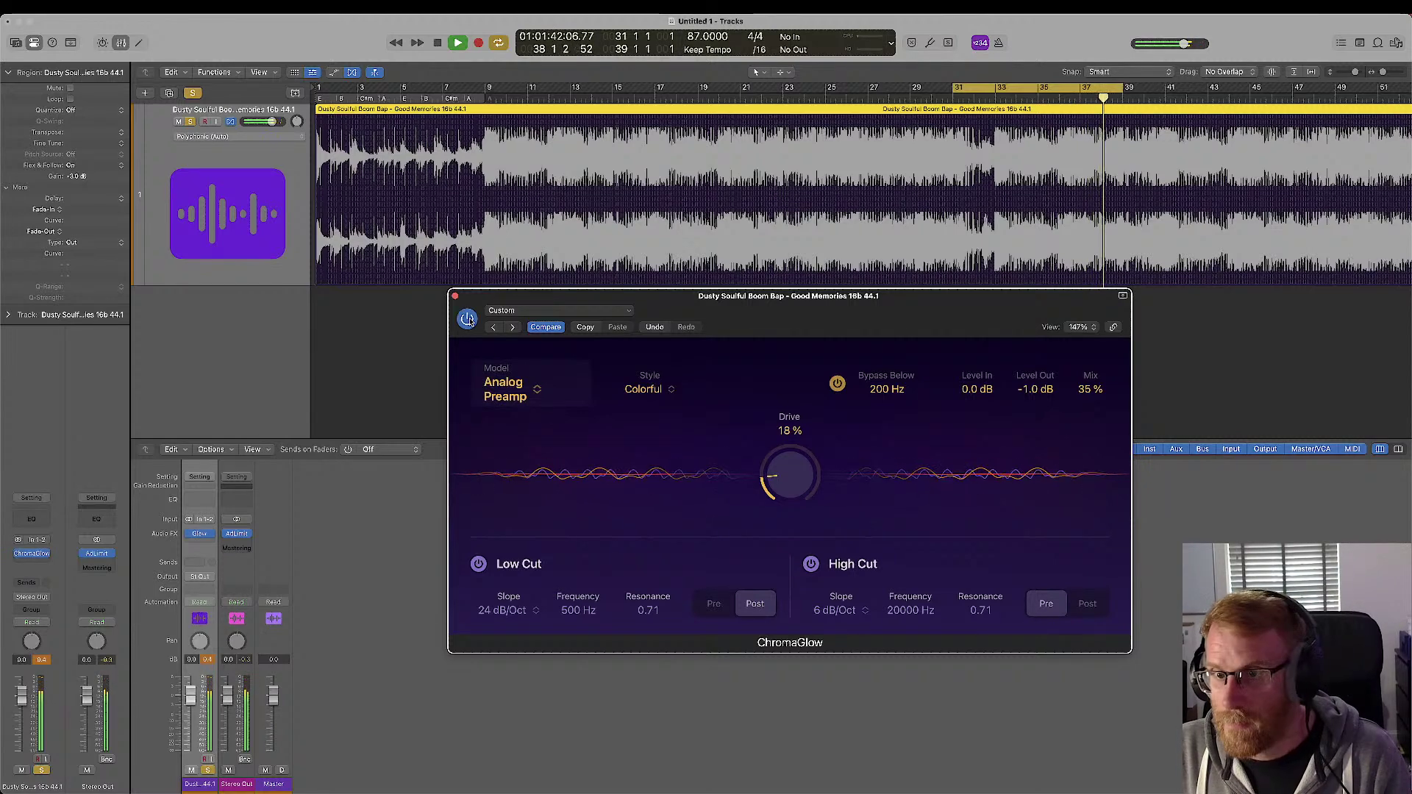
- Switch ChromaGlow's model to Retro Tube and replay the cycled section from its start
{"action": "left_click", "coordinate": [535, 394]}
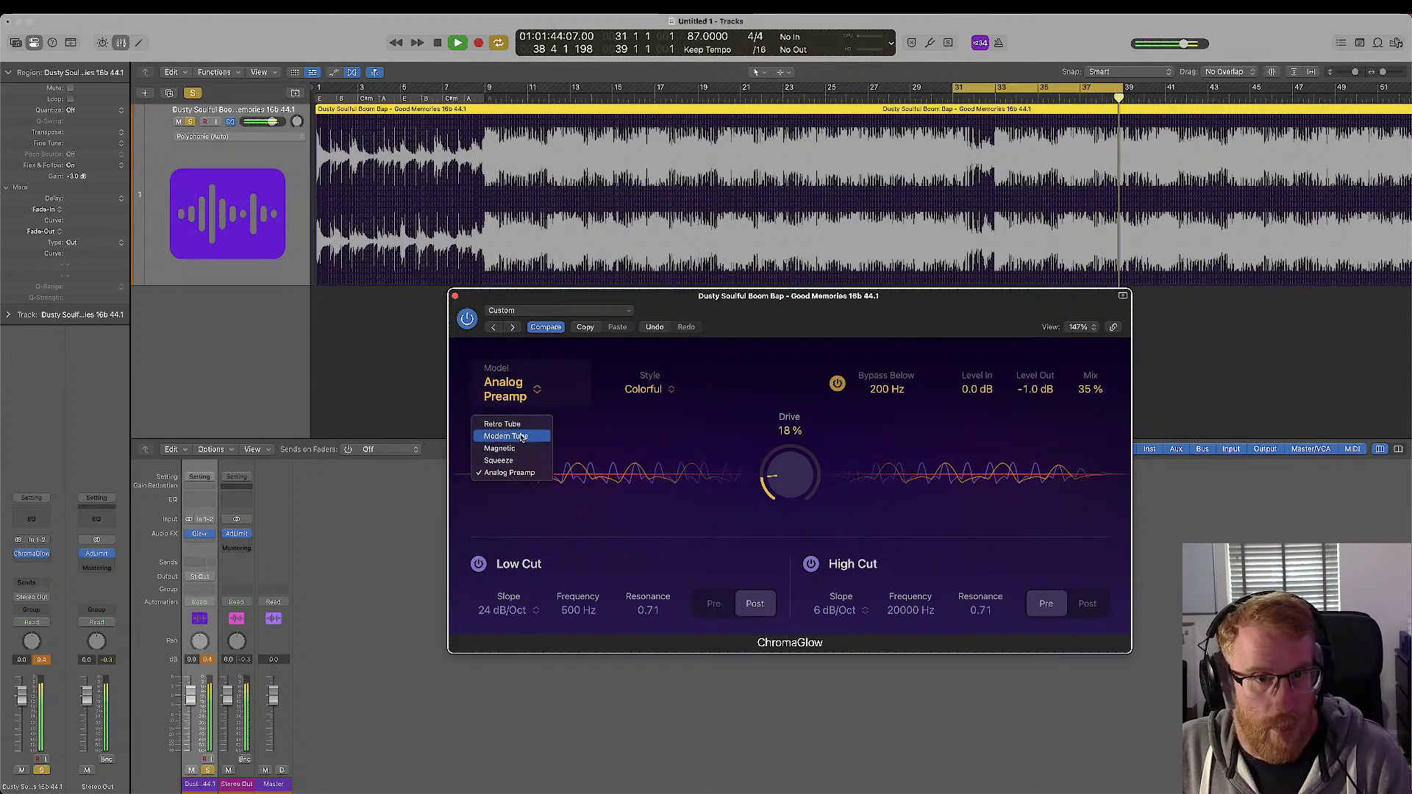
{"action": "left_click", "coordinate": [506, 424]}
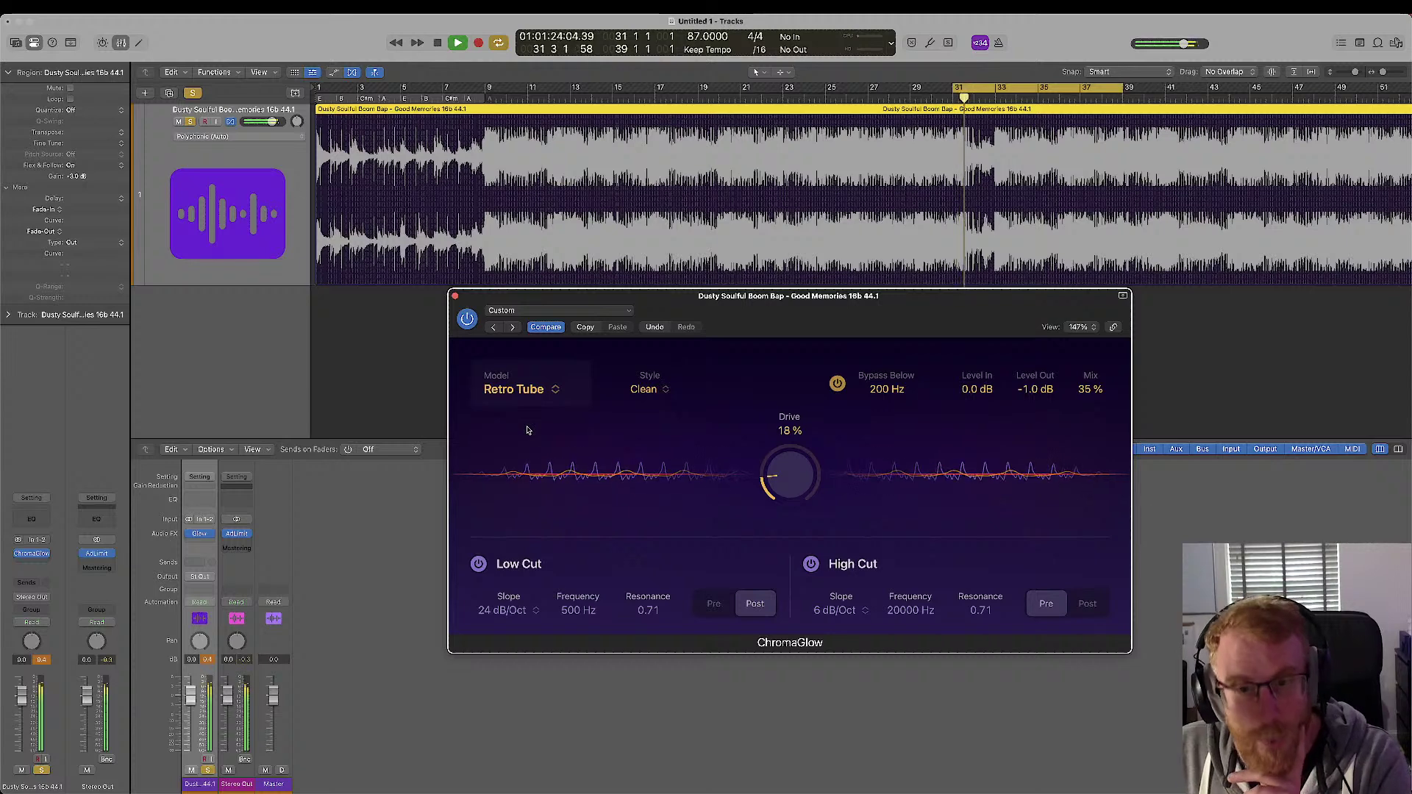
{"action": "left_click", "coordinate": [246, 628]}
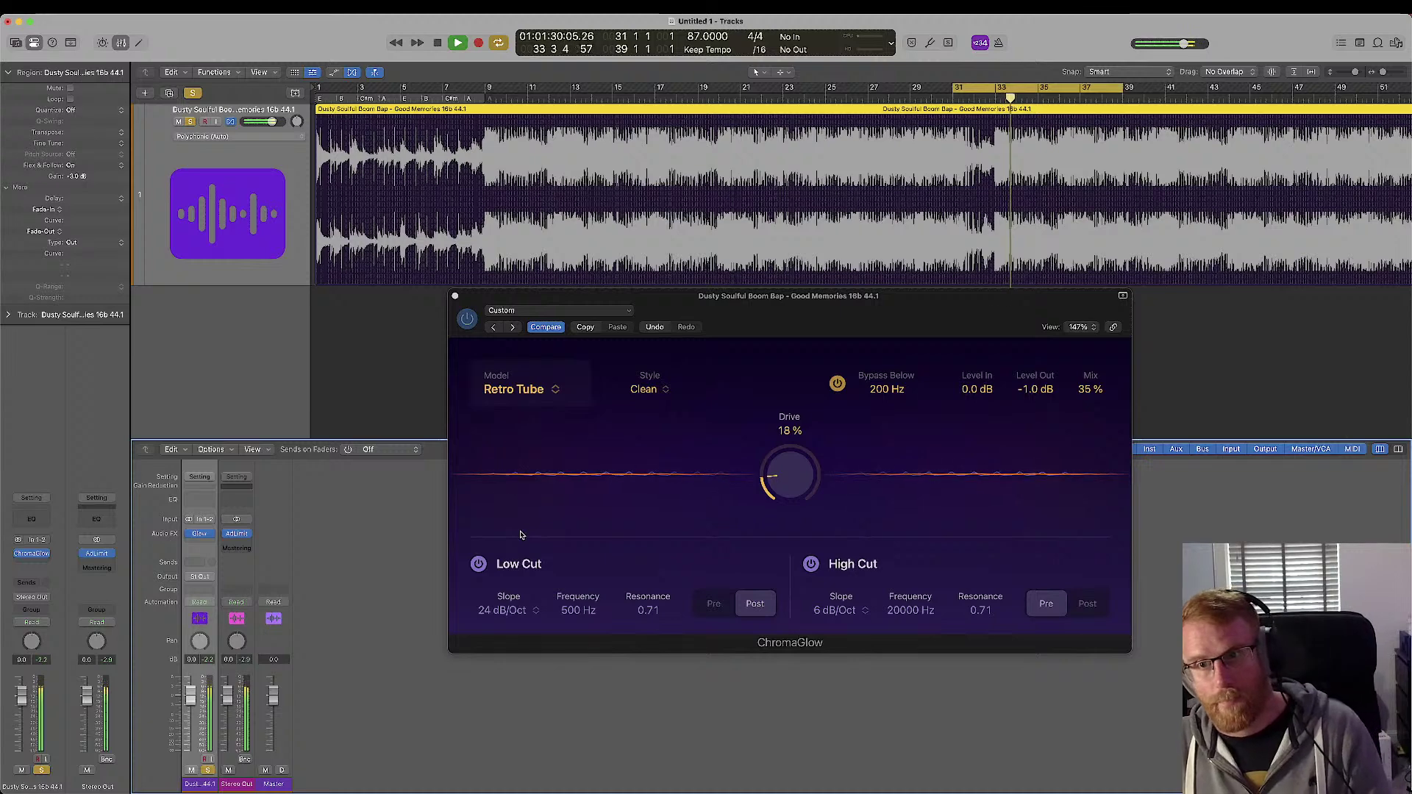
{"action": "key", "text": "space"}
{"action": "left_click", "coordinate": [647, 479]}
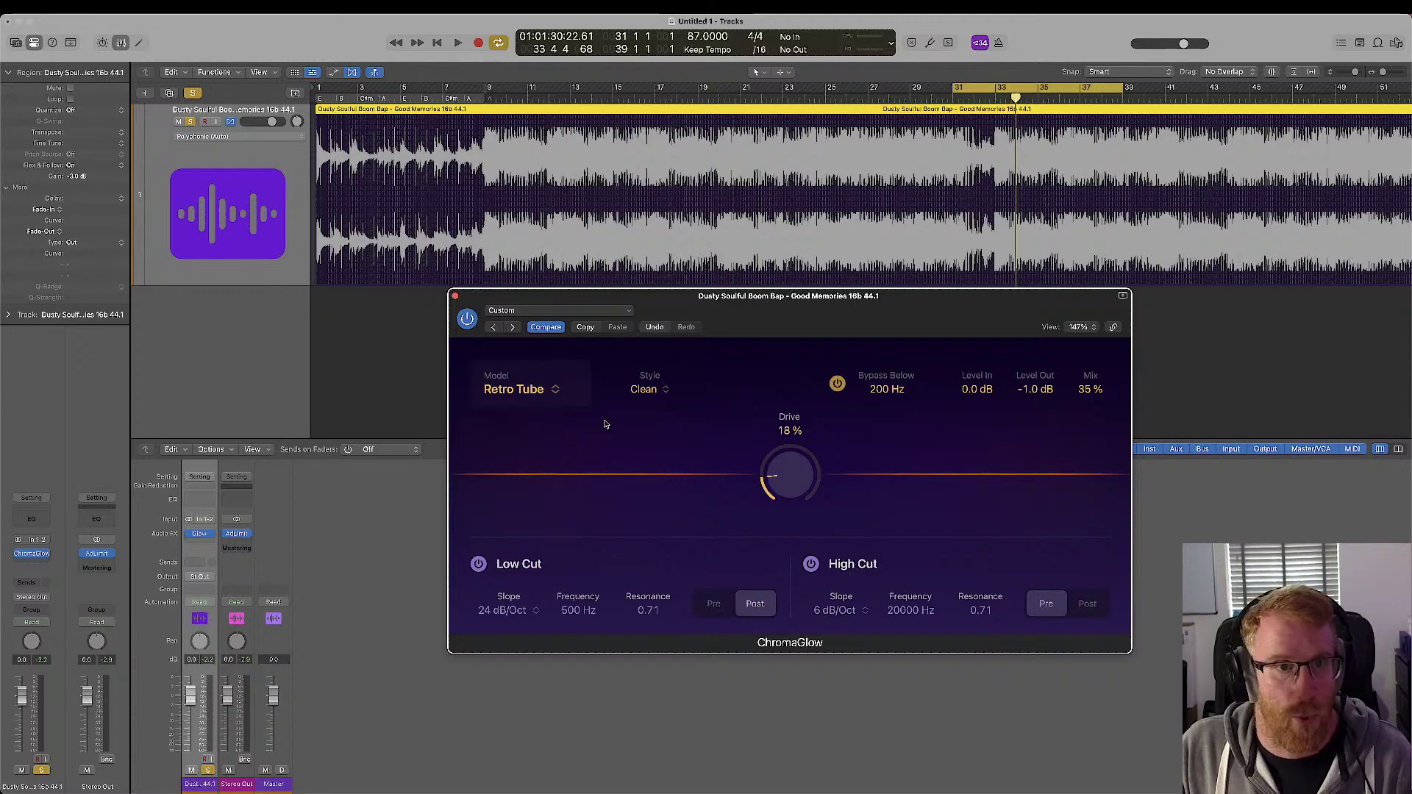
{"action": "key", "text": "space"}
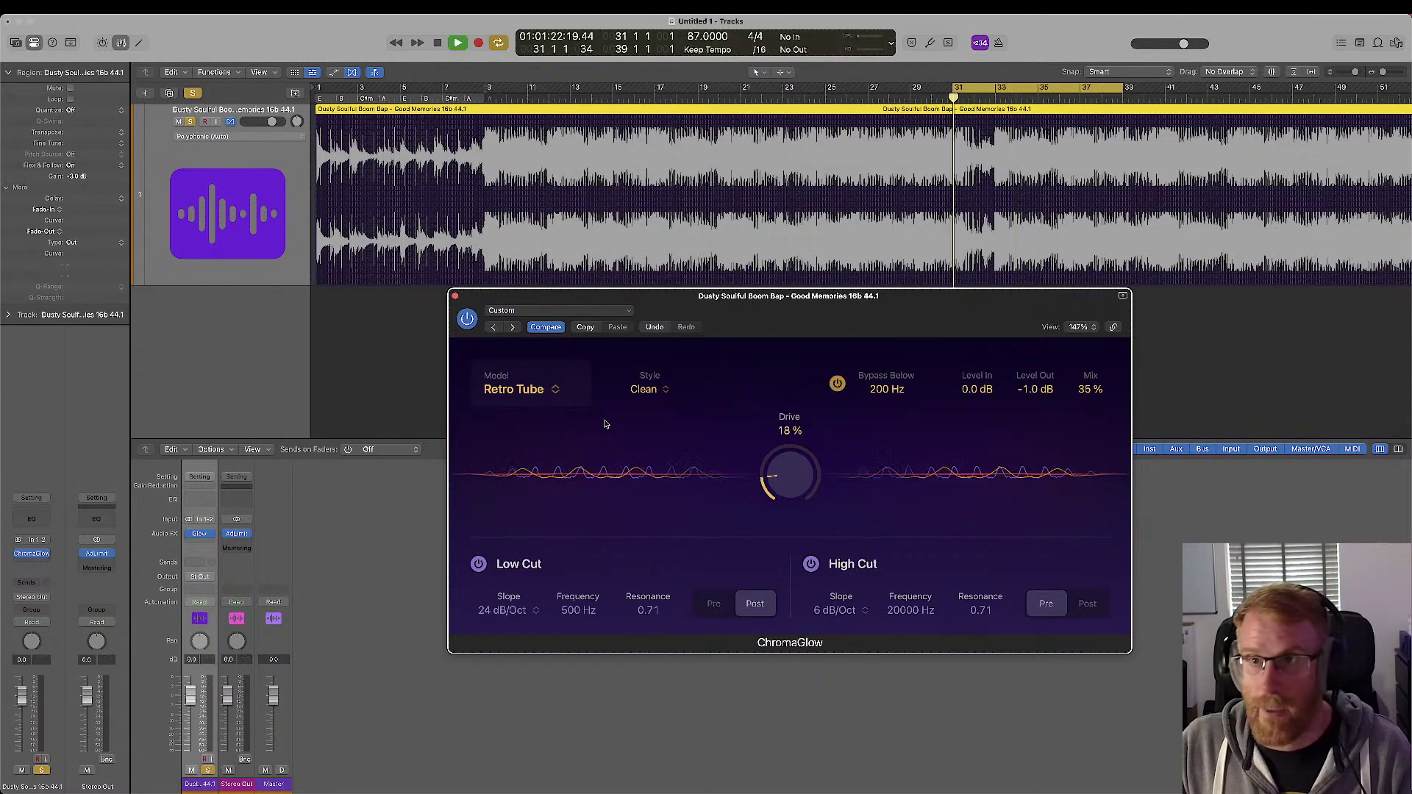
- Close ChromaGlow, stop playback, and mute the audio track with its solo turned off
{"action": "left_click", "coordinate": [455, 295]}
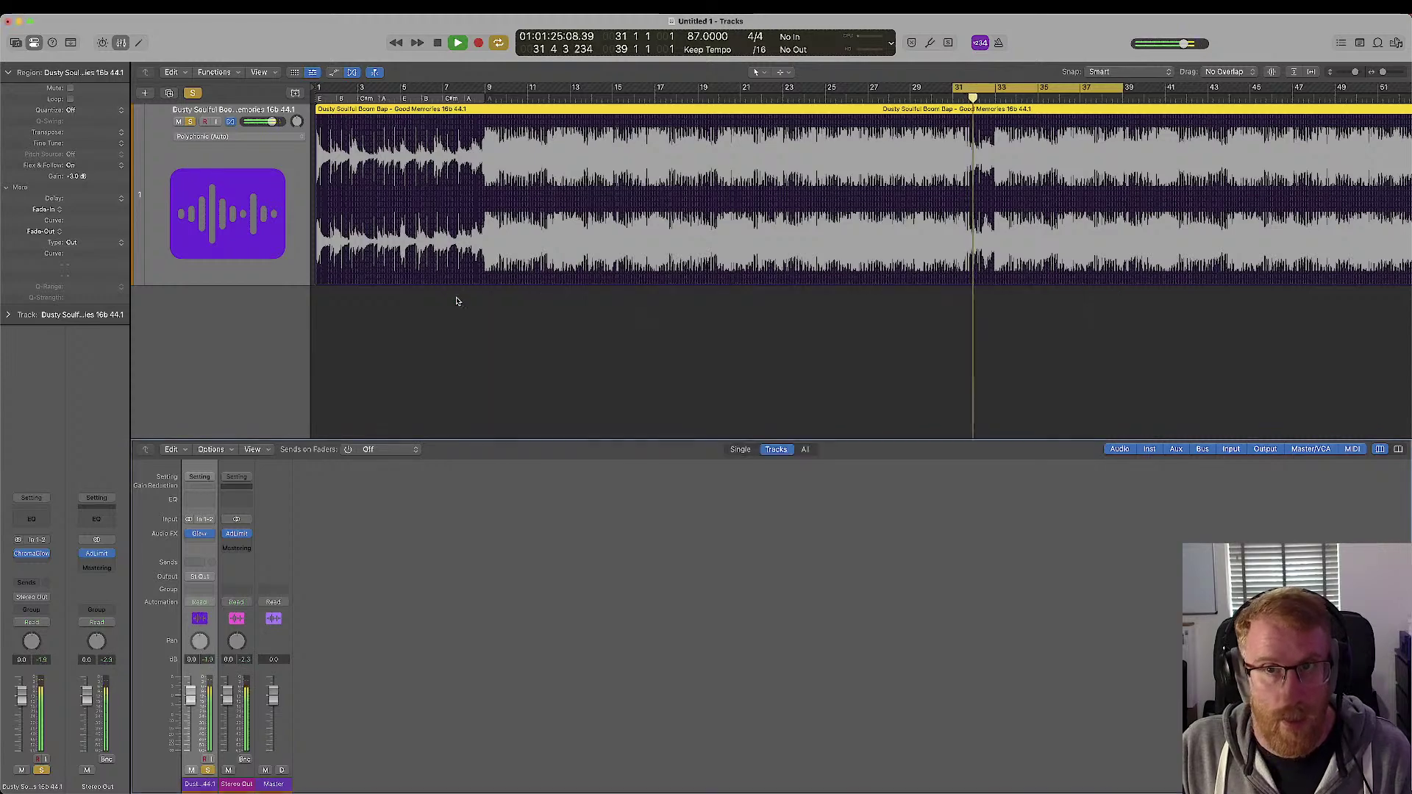
{"action": "key", "text": "space"}
{"action": "left_click", "coordinate": [179, 122]}
{"action": "left_click", "coordinate": [189, 122]}
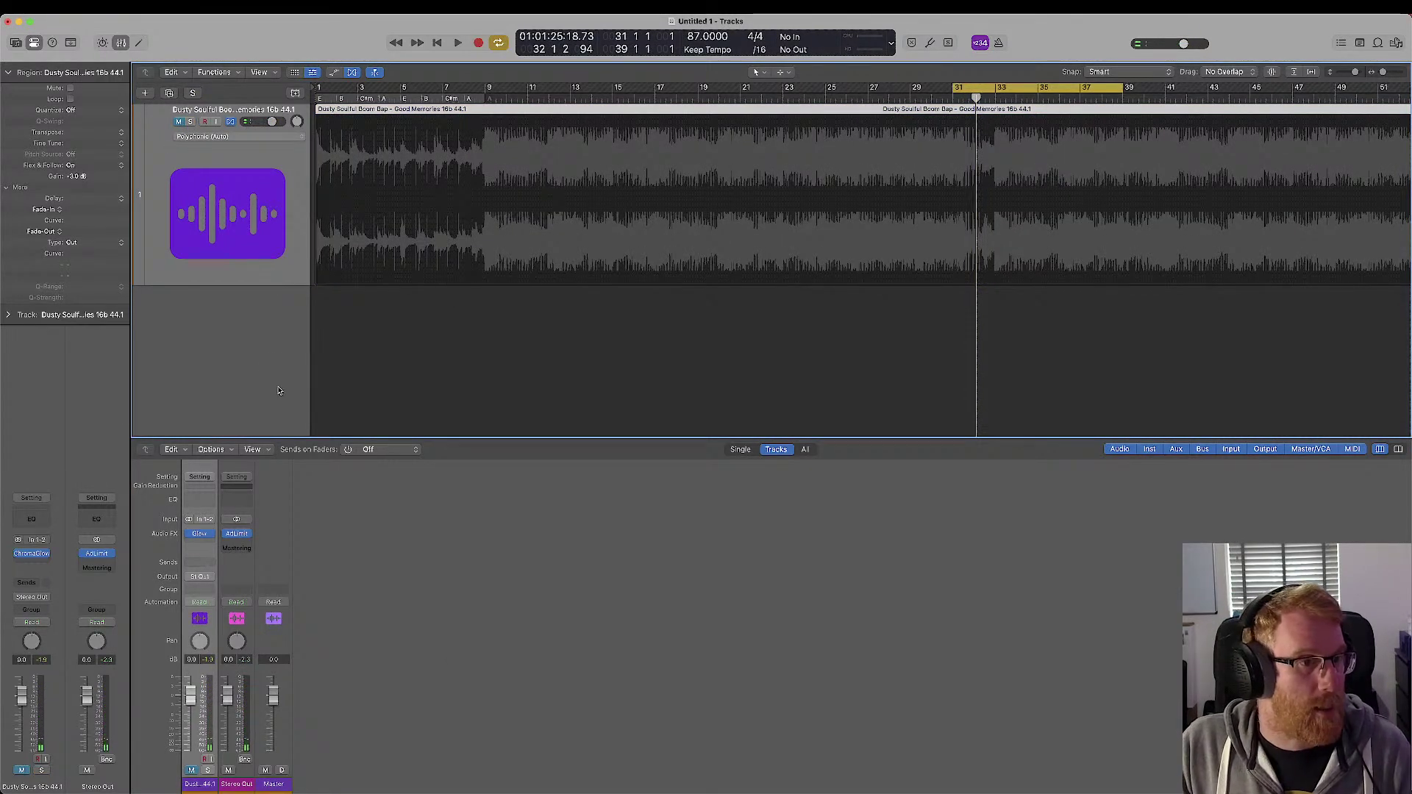
- Create a Session Player track with the Keyboard Player in the Block Chords style
{"action": "left_click", "coordinate": [146, 95]}
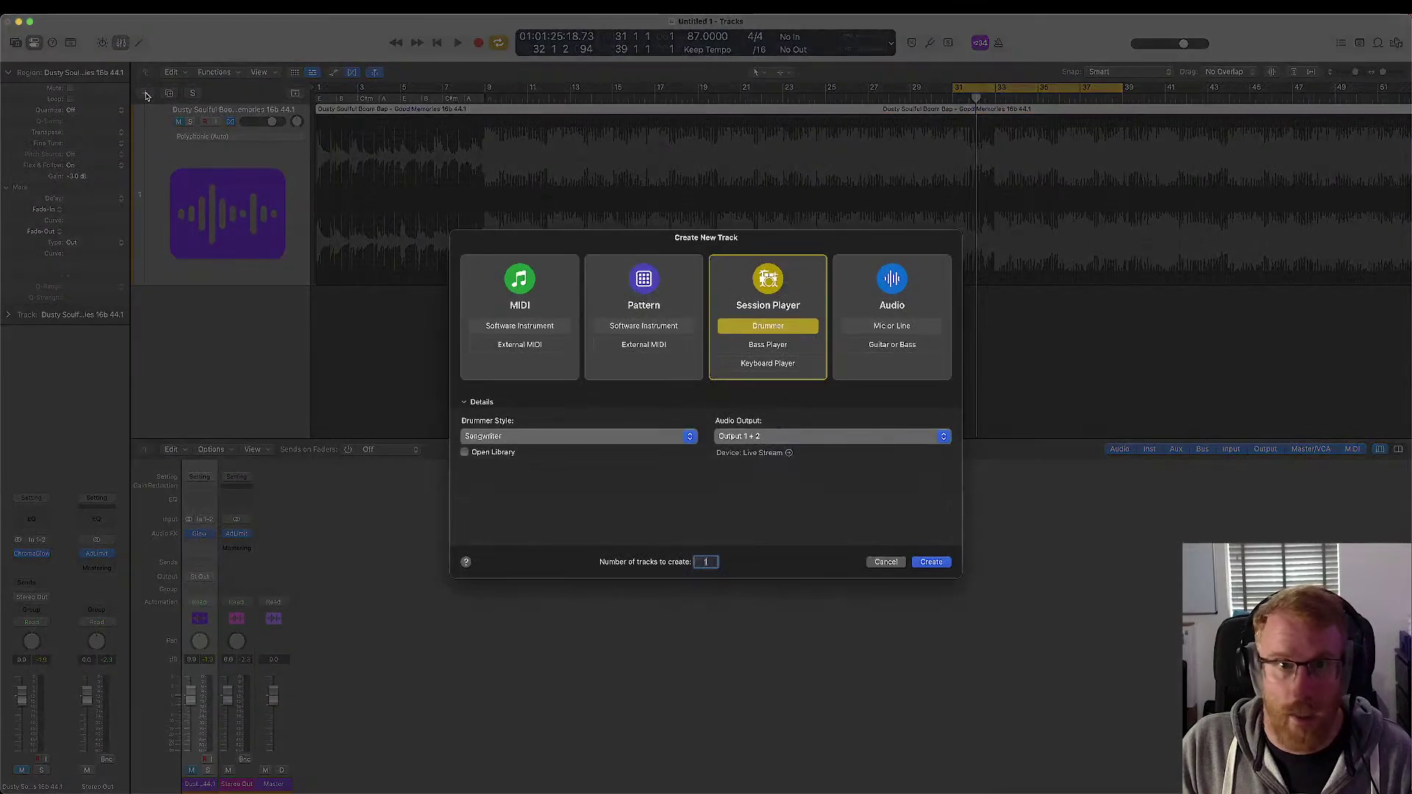
{"action": "left_click", "coordinate": [779, 365]}
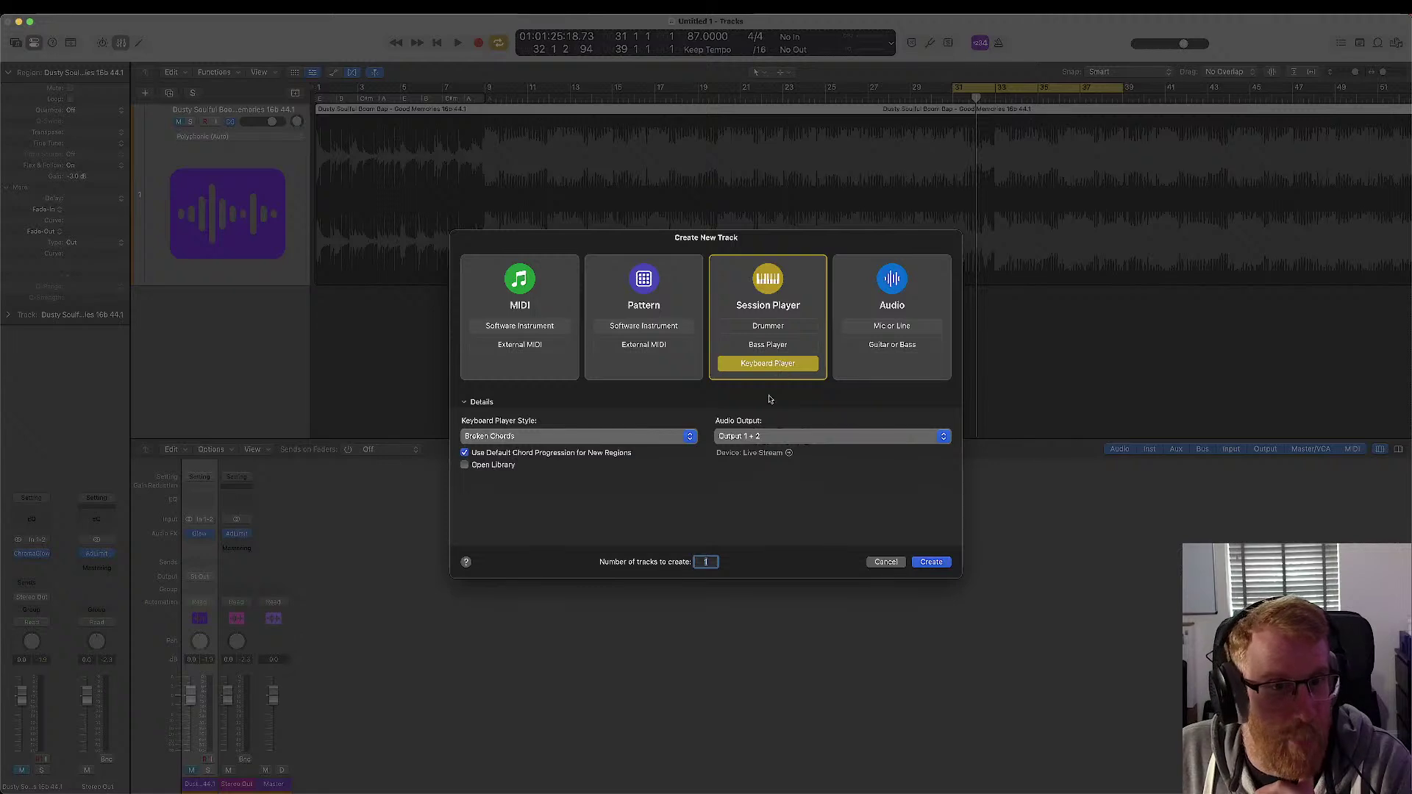
{"action": "left_click", "coordinate": [690, 436]}
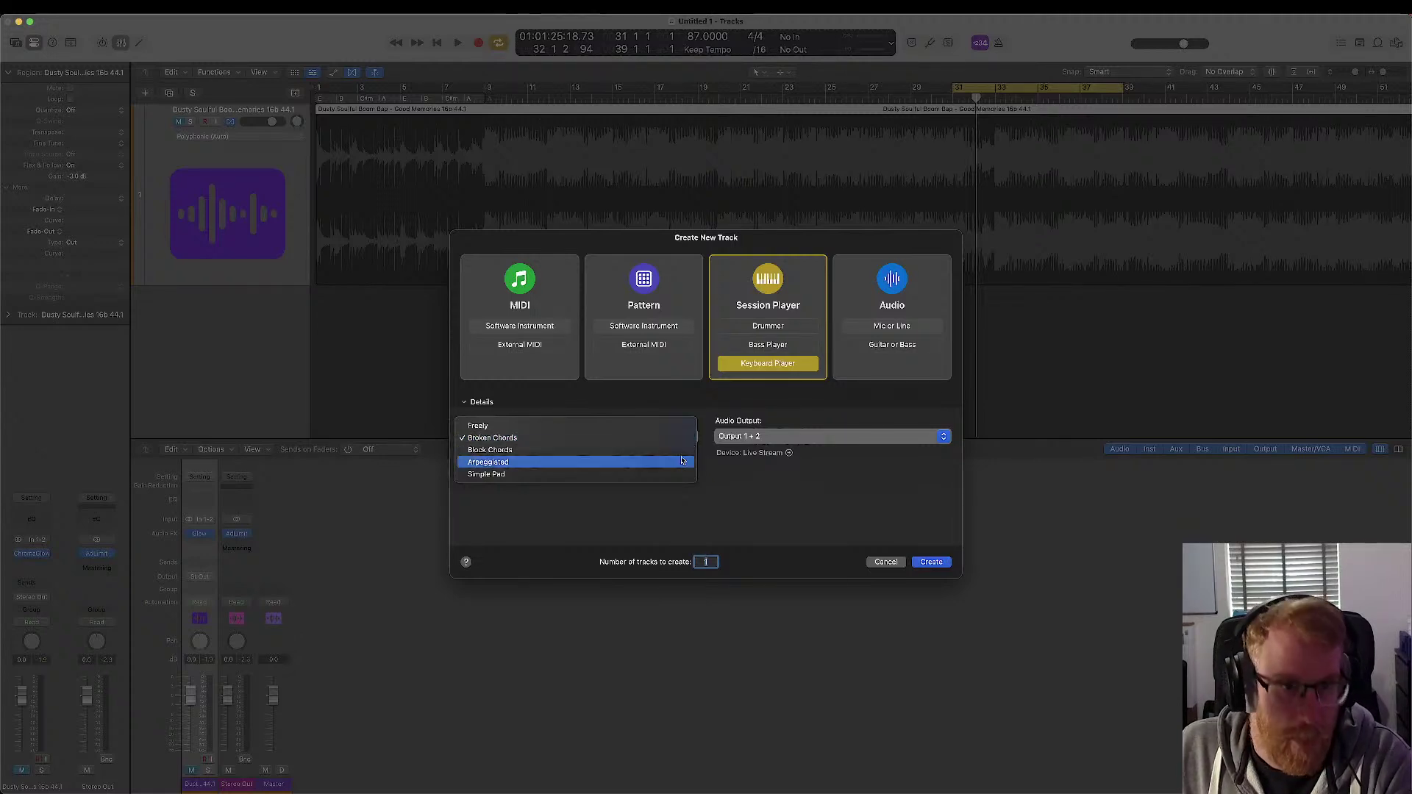
{"action": "left_click", "coordinate": [682, 450]}
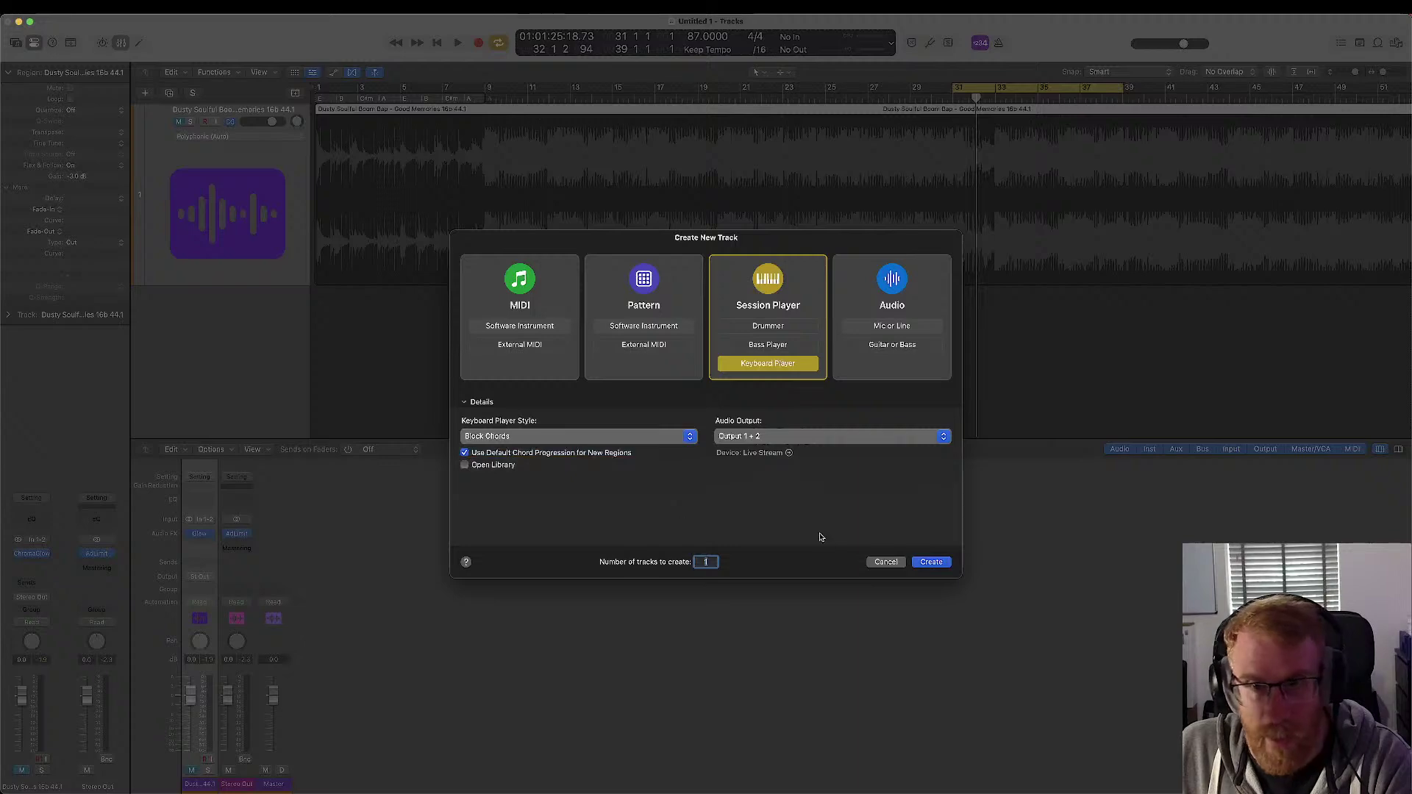
{"action": "left_click", "coordinate": [931, 562]}
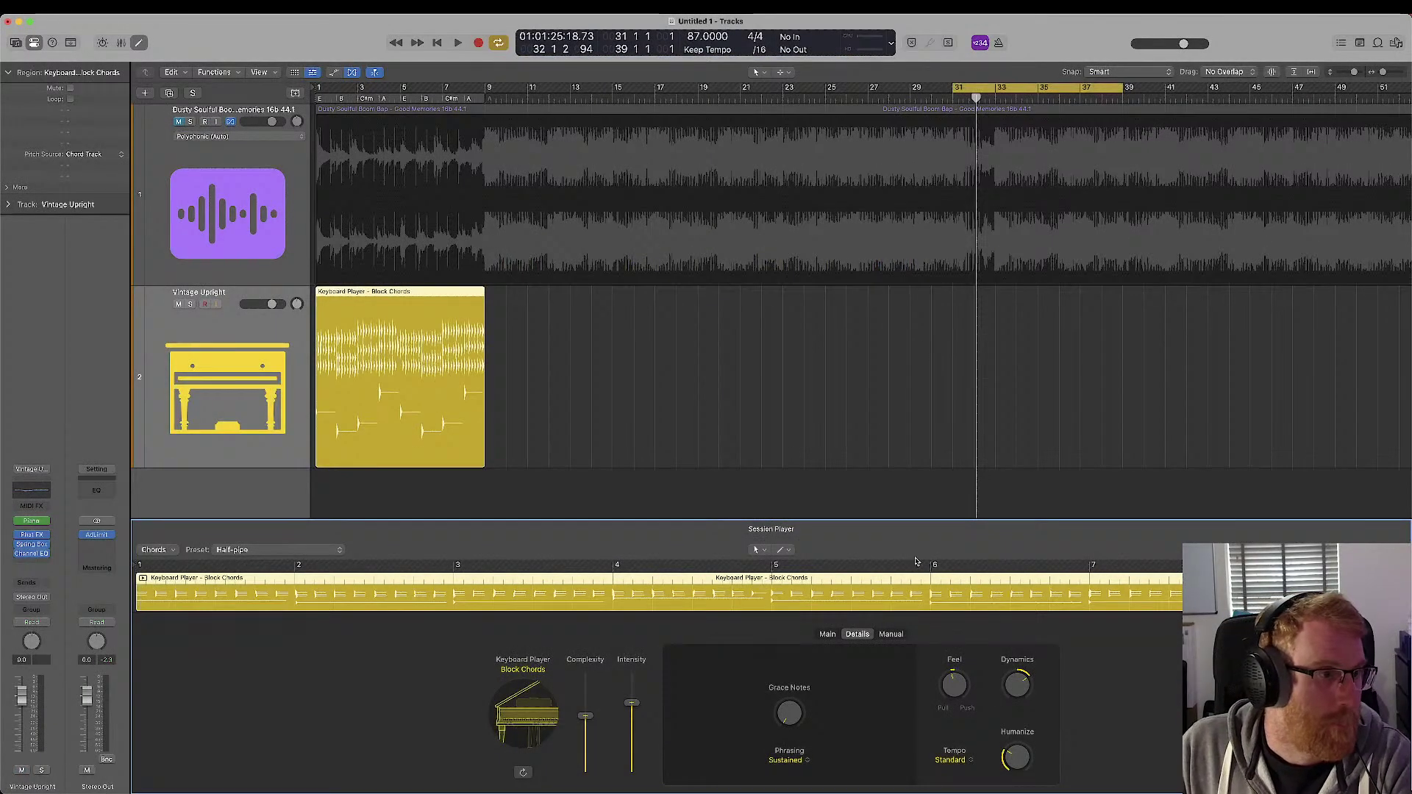
- Open the Vintage Upright track's Studio Piano instrument and loop playback over the Block Chords region
{"action": "left_click", "coordinate": [33, 523]}
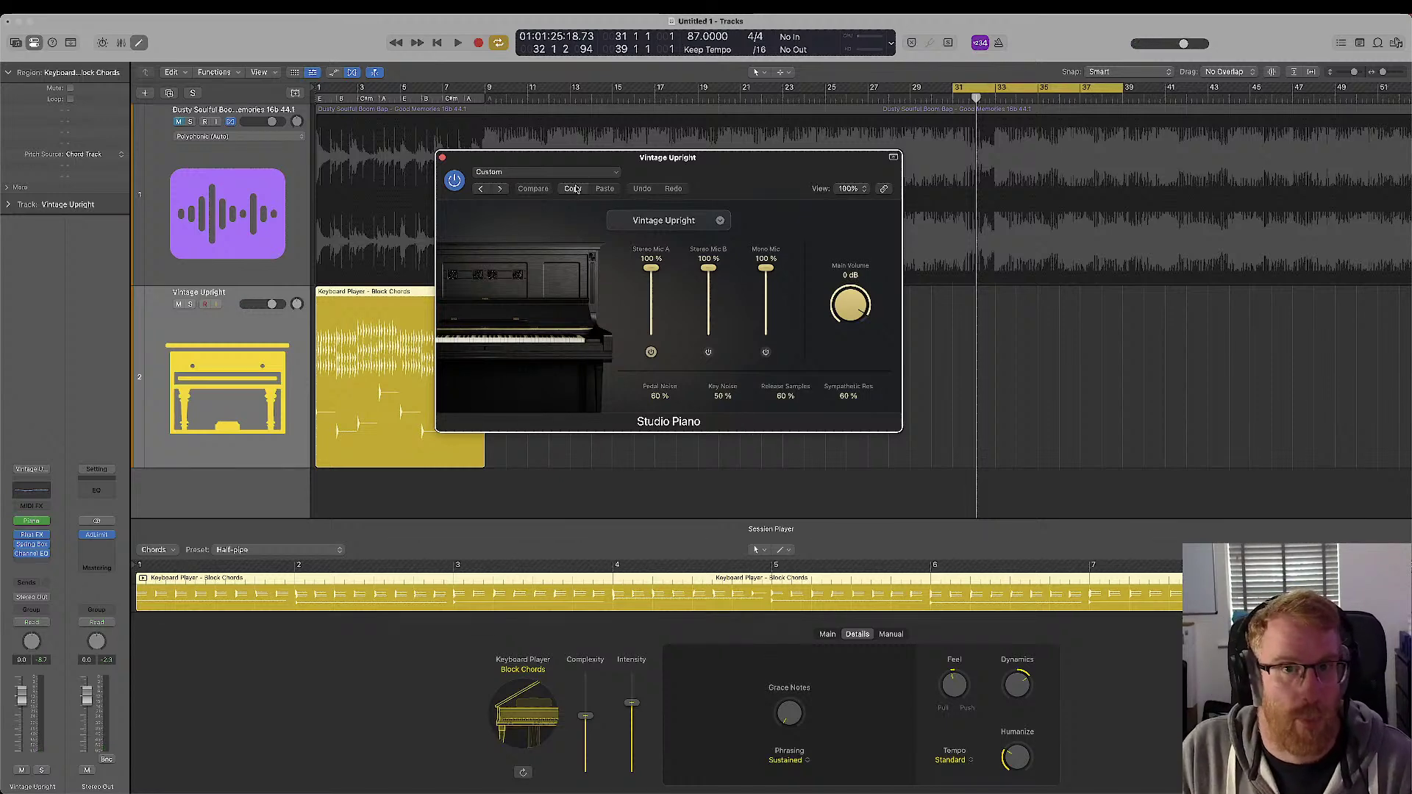
{"action": "left_click_drag", "start_coordinate": [504, 161], "coordinate": [650, 235]}
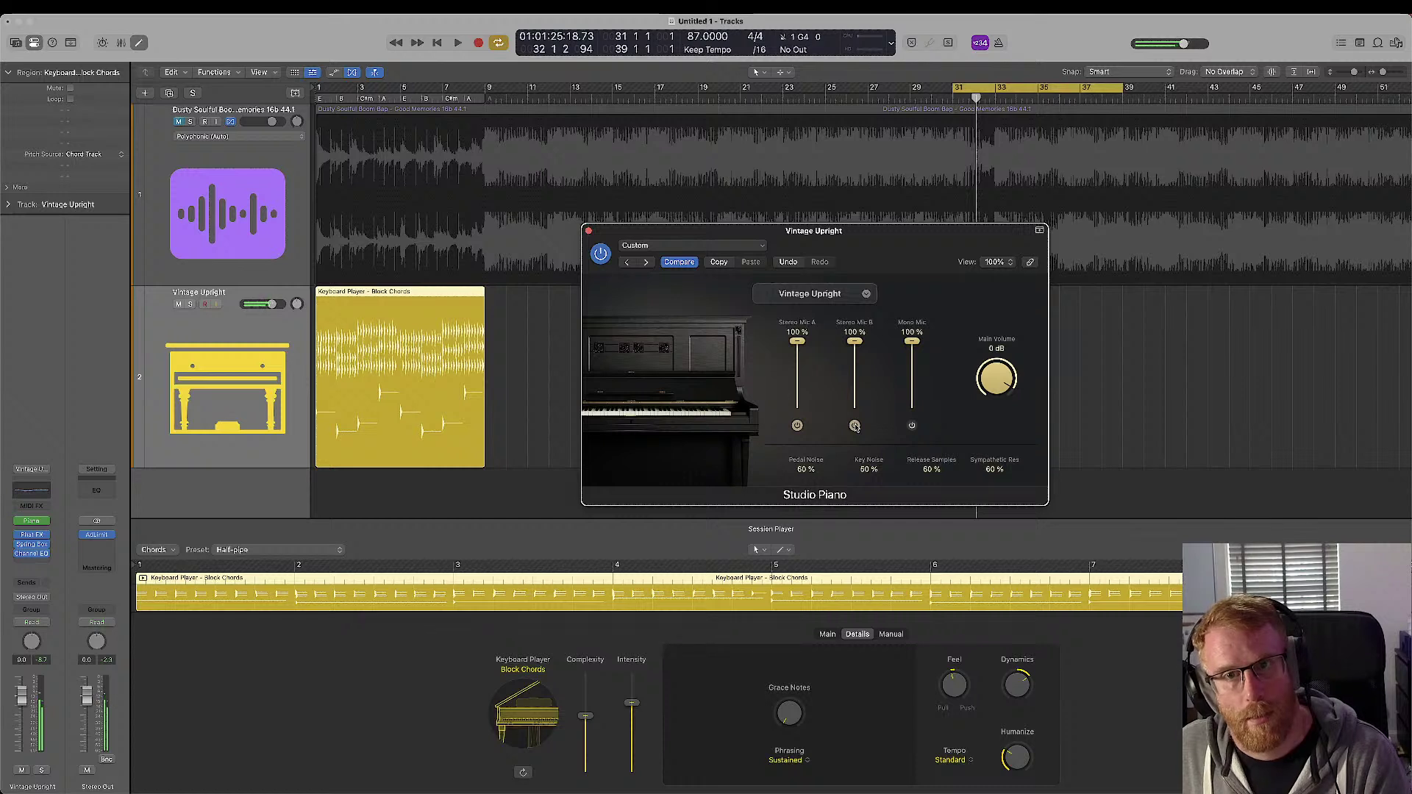
{"action": "key", "text": "space"}
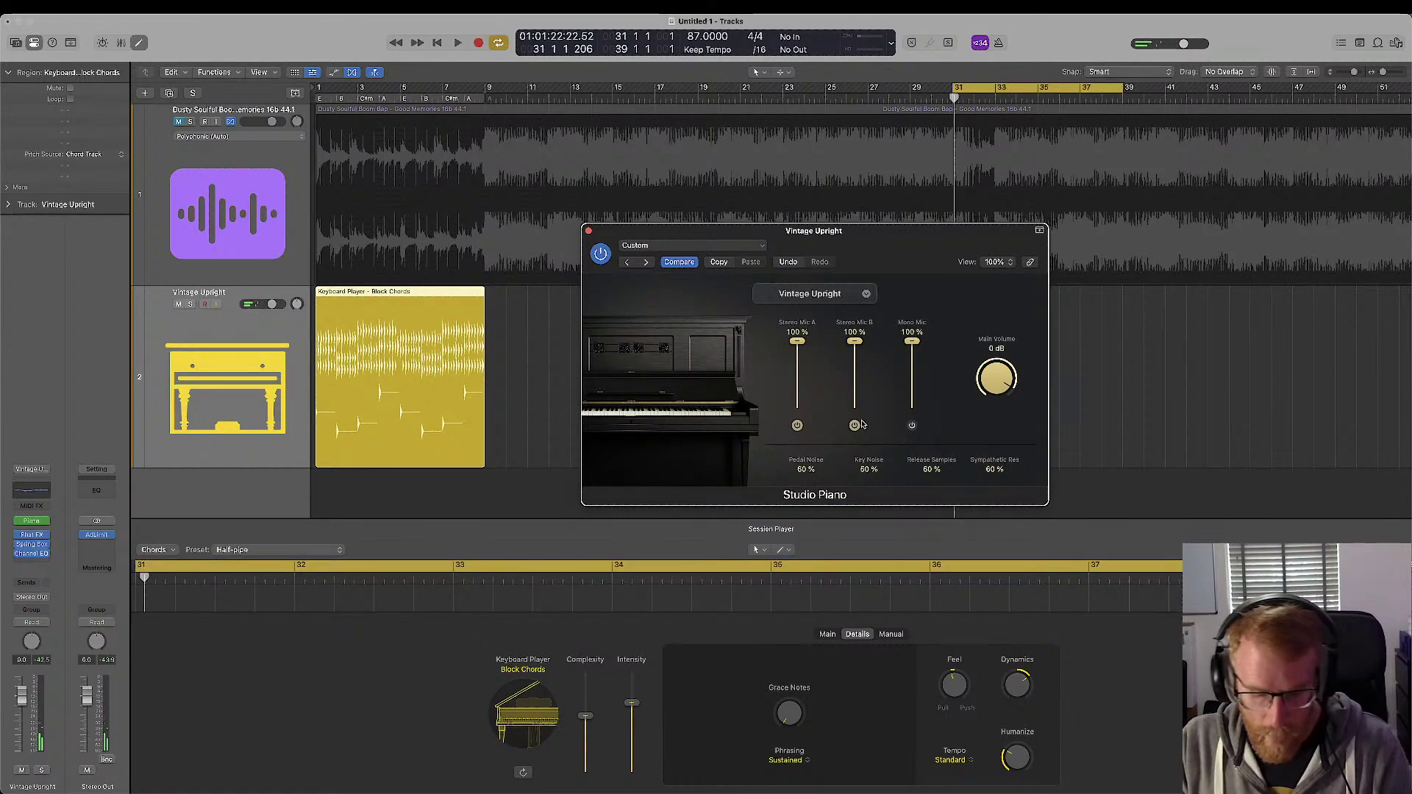
{"action": "key", "text": "super+u"}
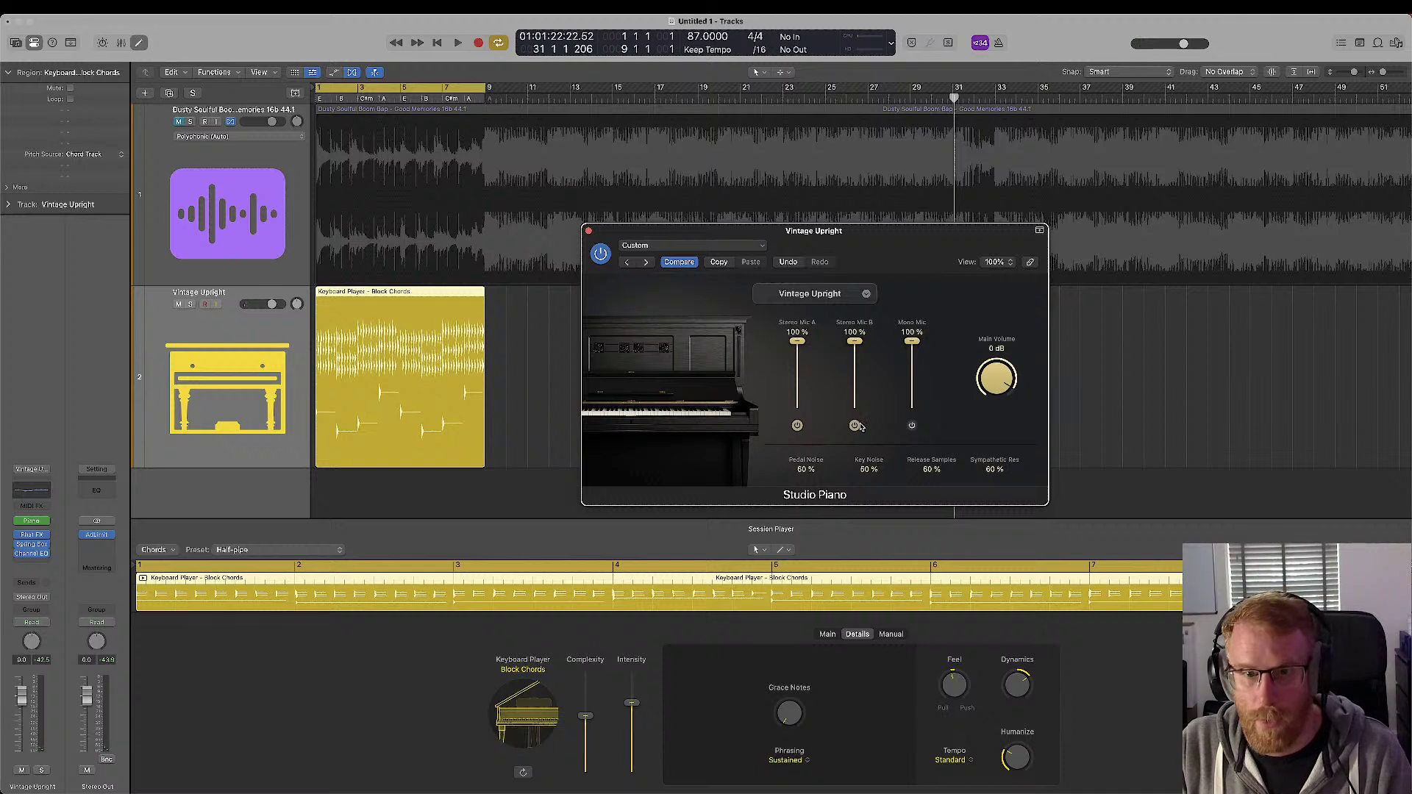
{"action": "key", "text": "space"}
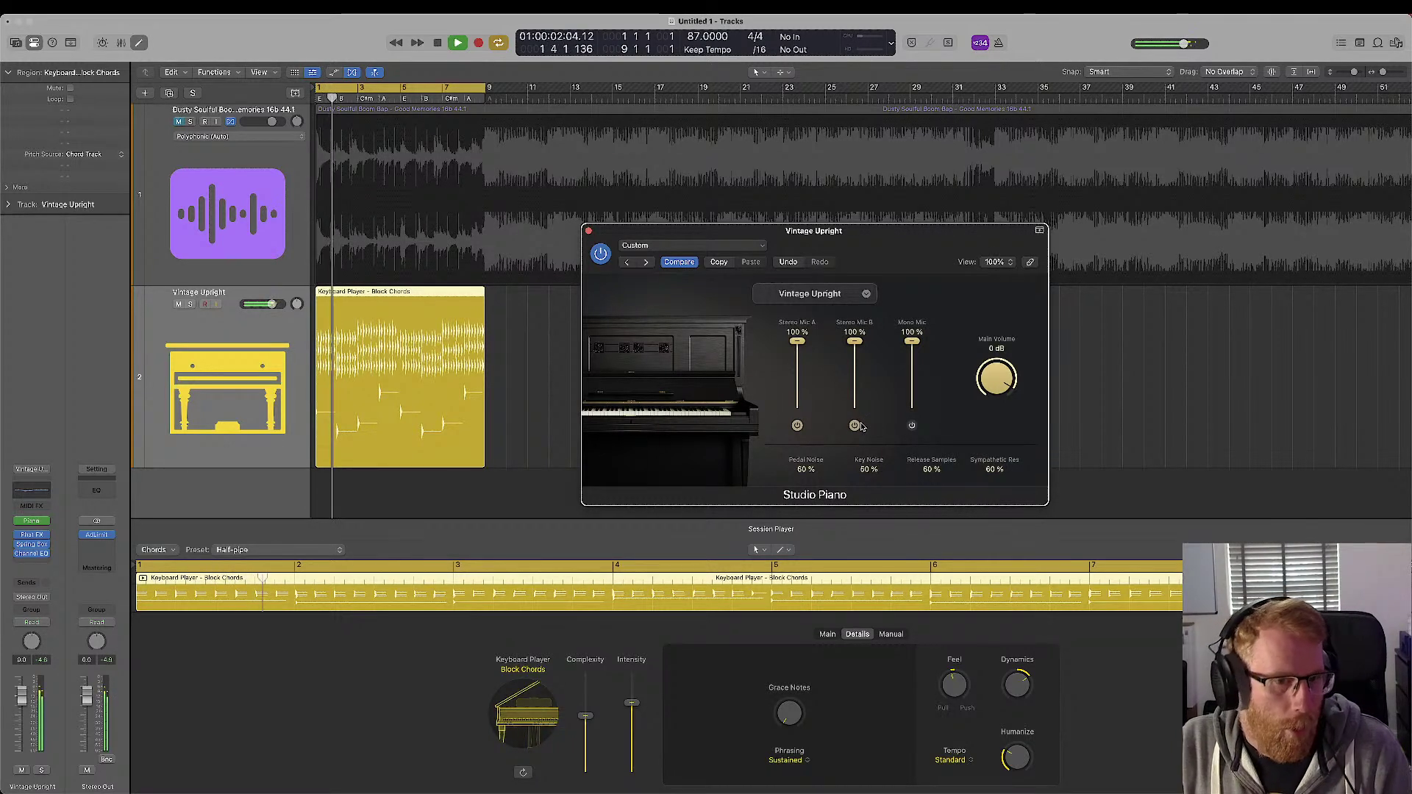
- Audition the piano with Stereo Mic A and B switched on and off, leaving both enabled along with Mono Mic
{"action": "left_click", "coordinate": [854, 425]}
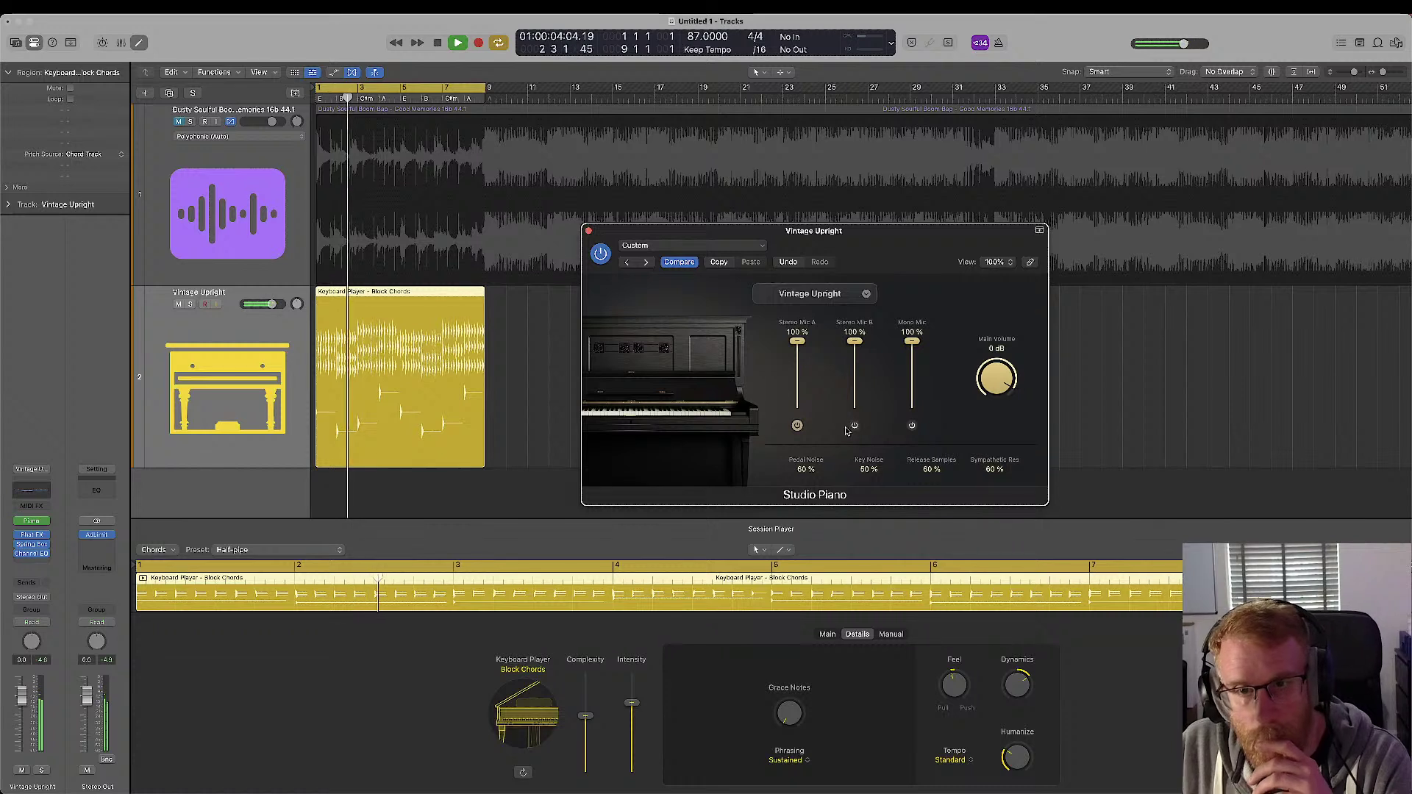
{"action": "left_click", "coordinate": [797, 426]}
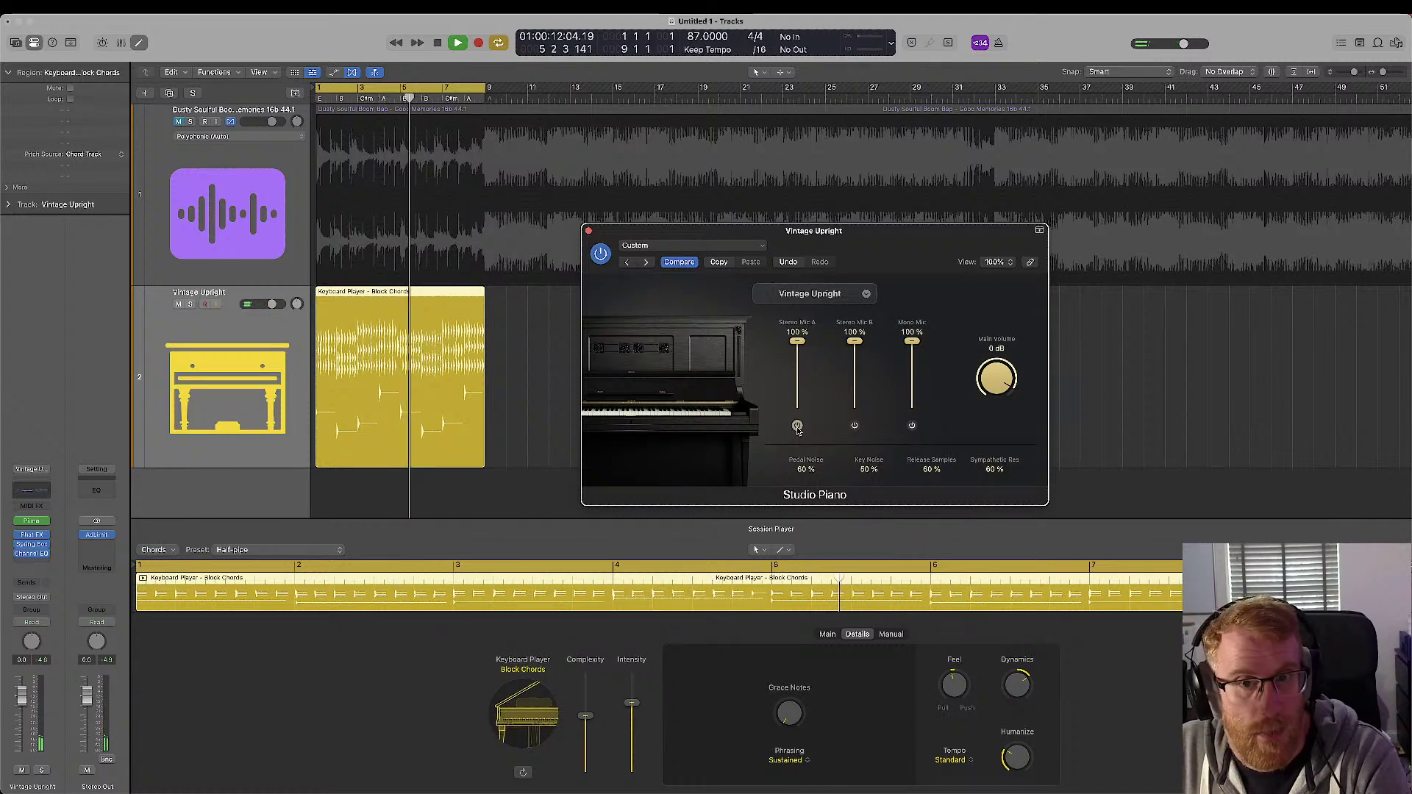
{"action": "left_click", "coordinate": [797, 426]}
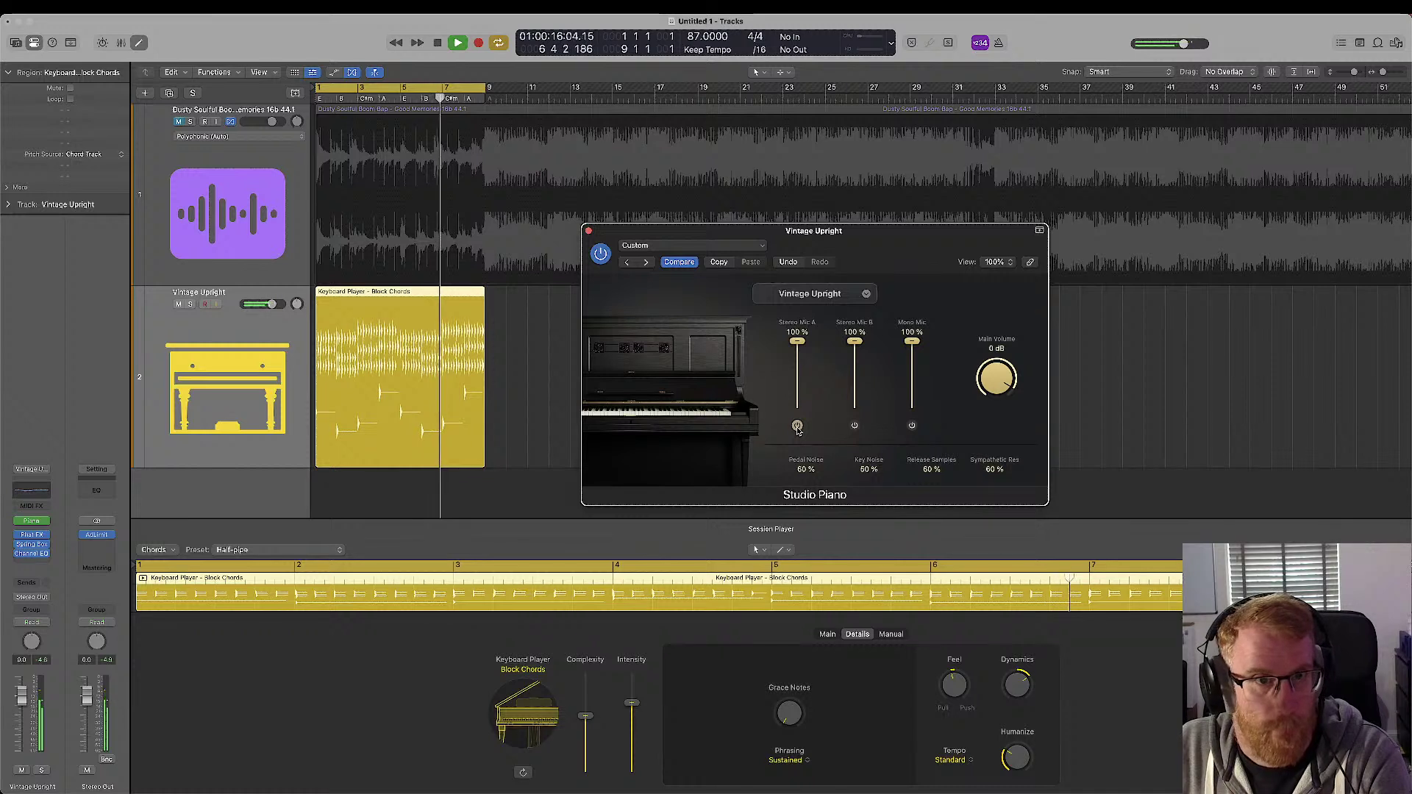
{"action": "left_click", "coordinate": [857, 426]}
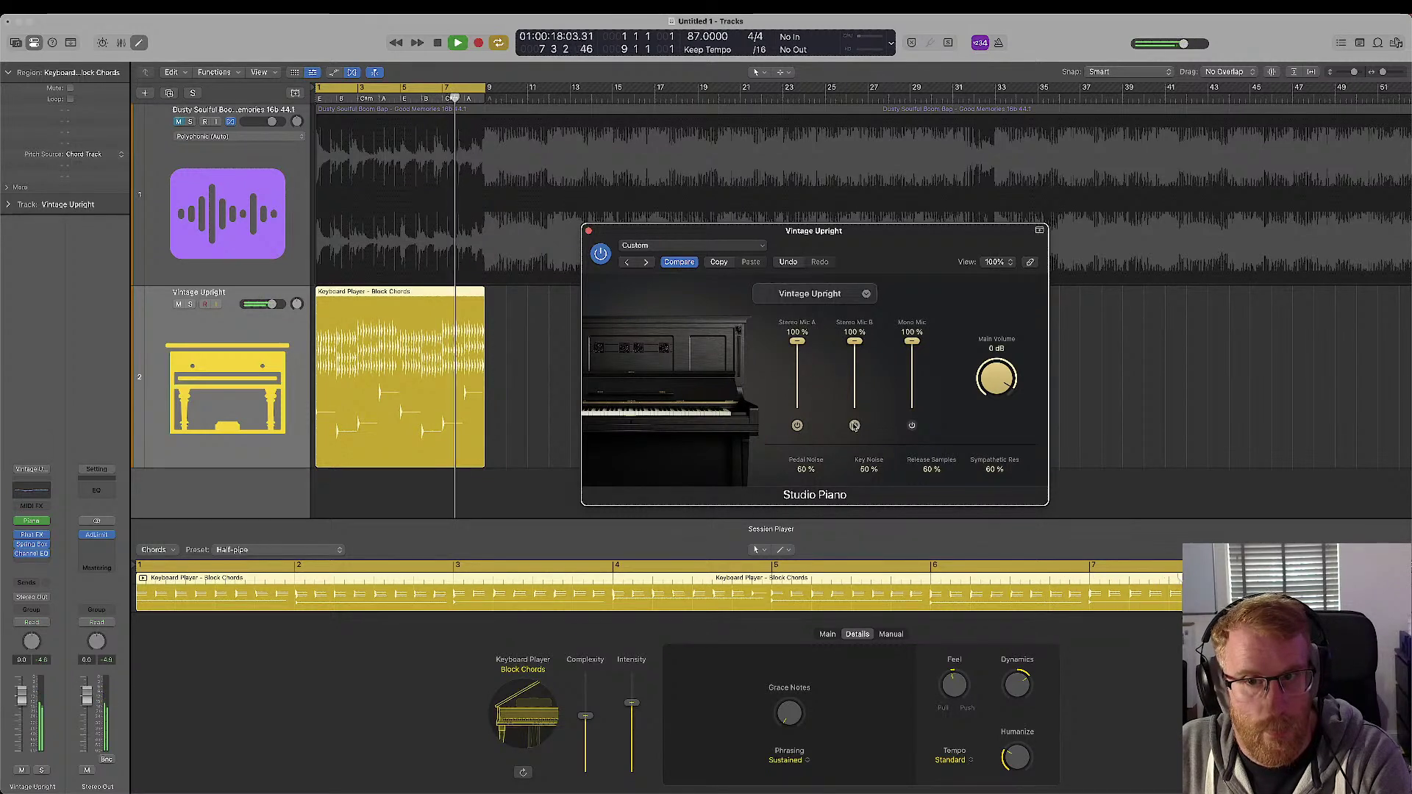
{"action": "left_click", "coordinate": [797, 426]}
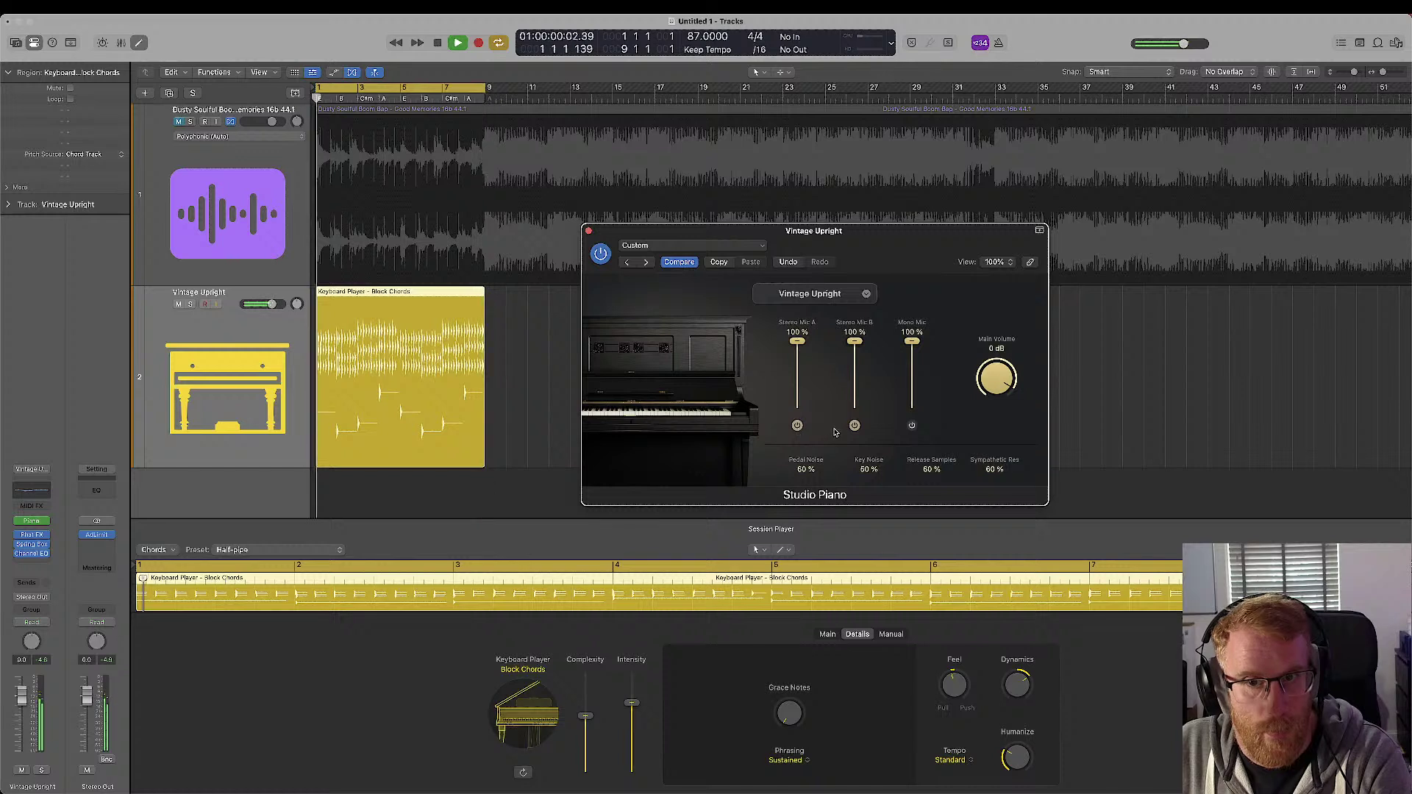
{"action": "left_click", "coordinate": [912, 426]}
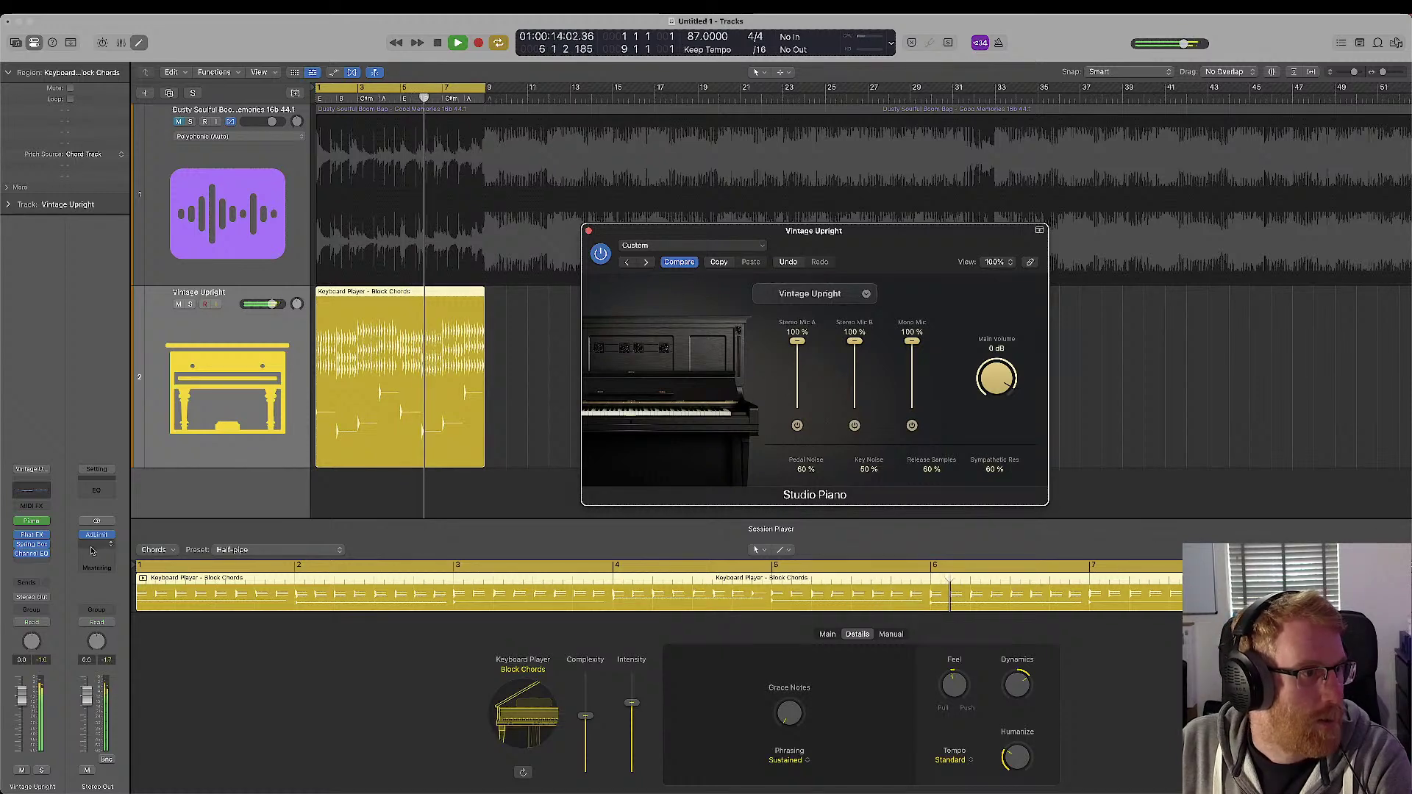
- Turn off the Distortion section in the piano track's Phat FX, replay the loop, and close the effect
{"action": "left_click", "coordinate": [32, 534]}
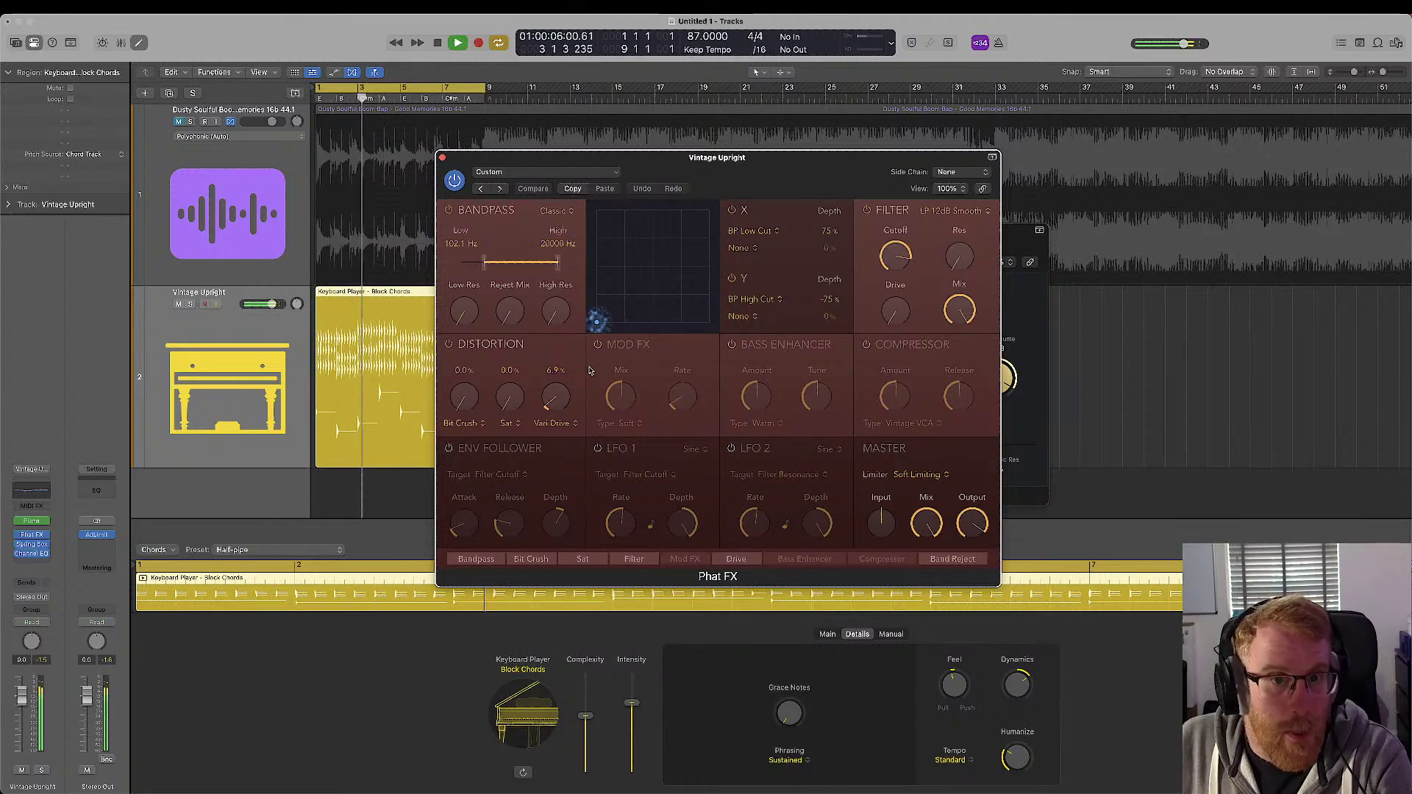
{"action": "left_click", "coordinate": [449, 344]}
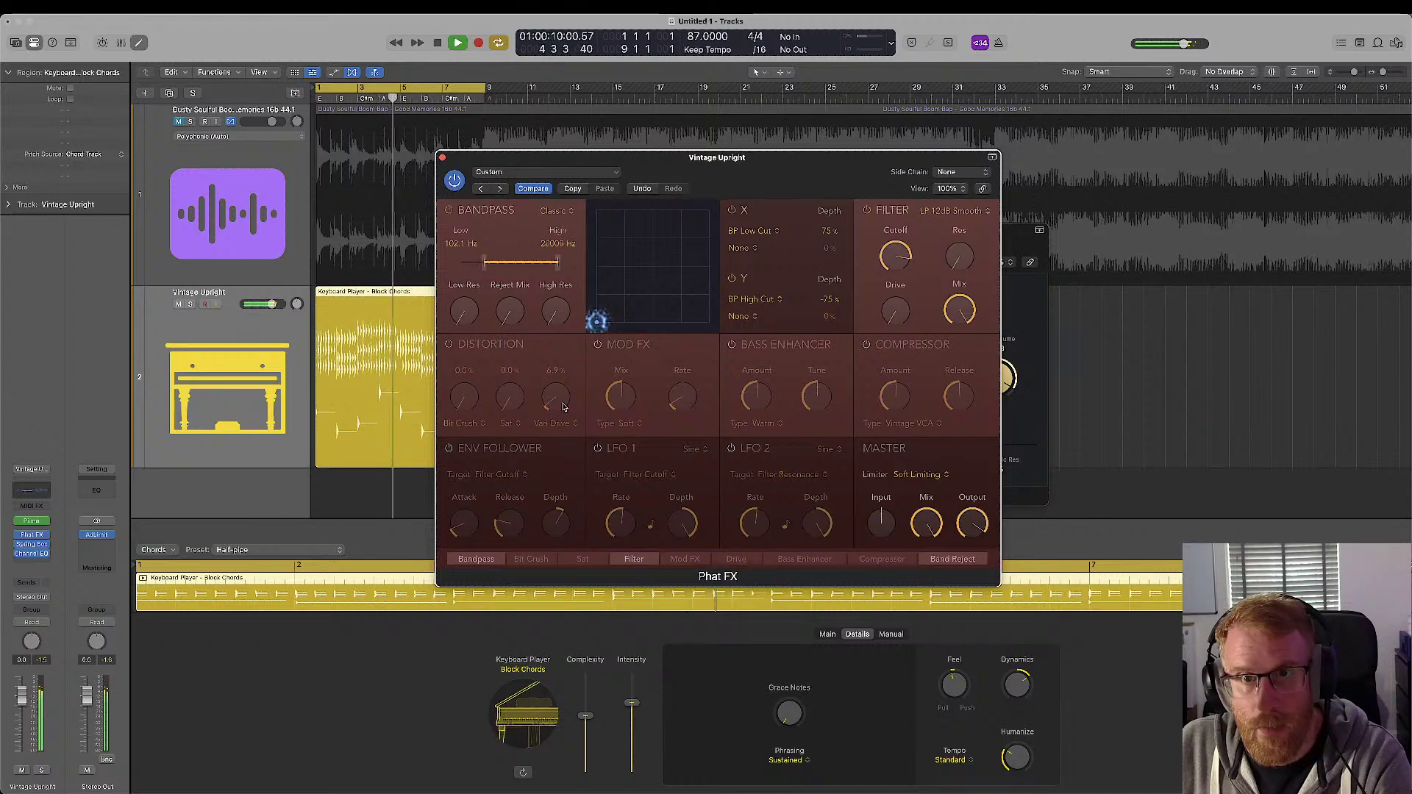
{"action": "key", "text": "Return"}
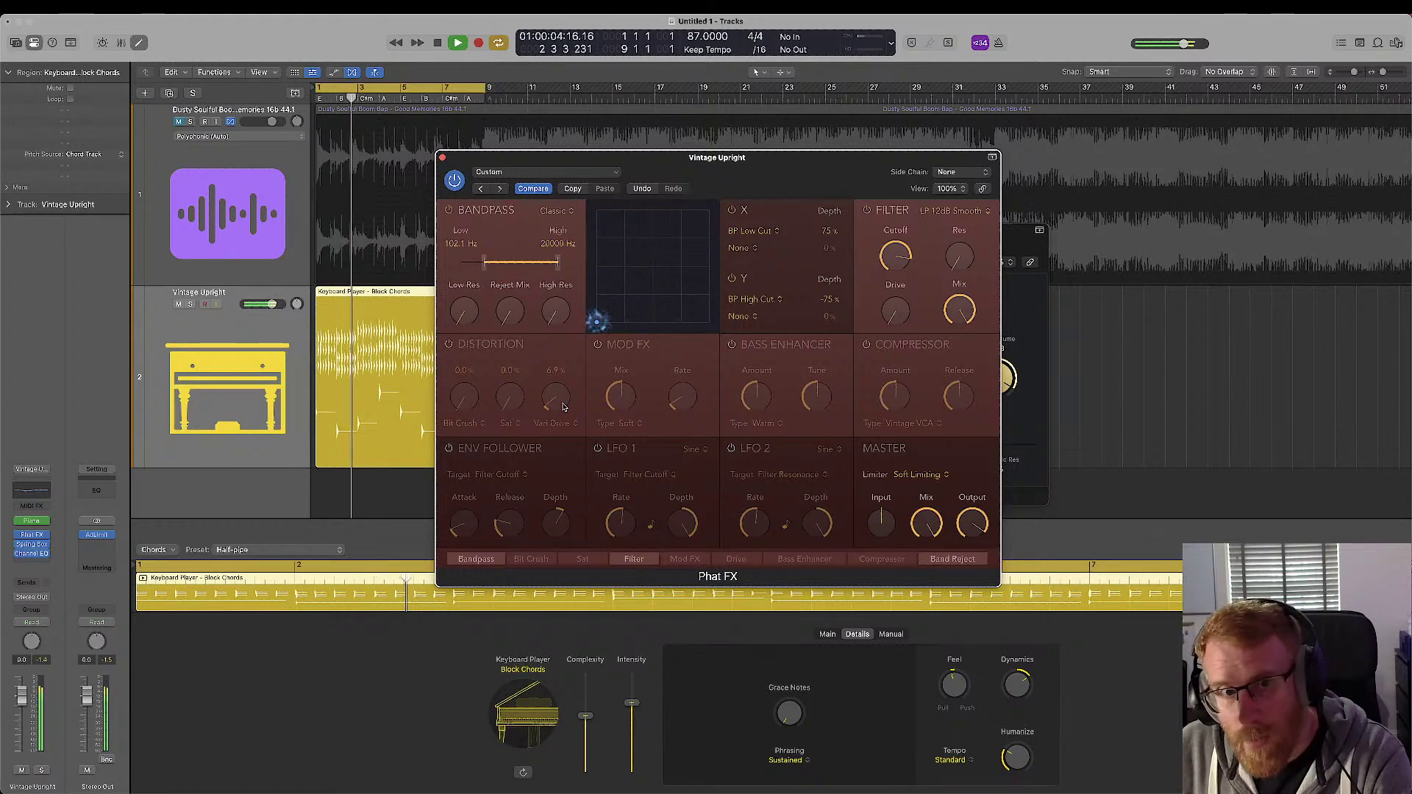
{"action": "left_click", "coordinate": [443, 159]}
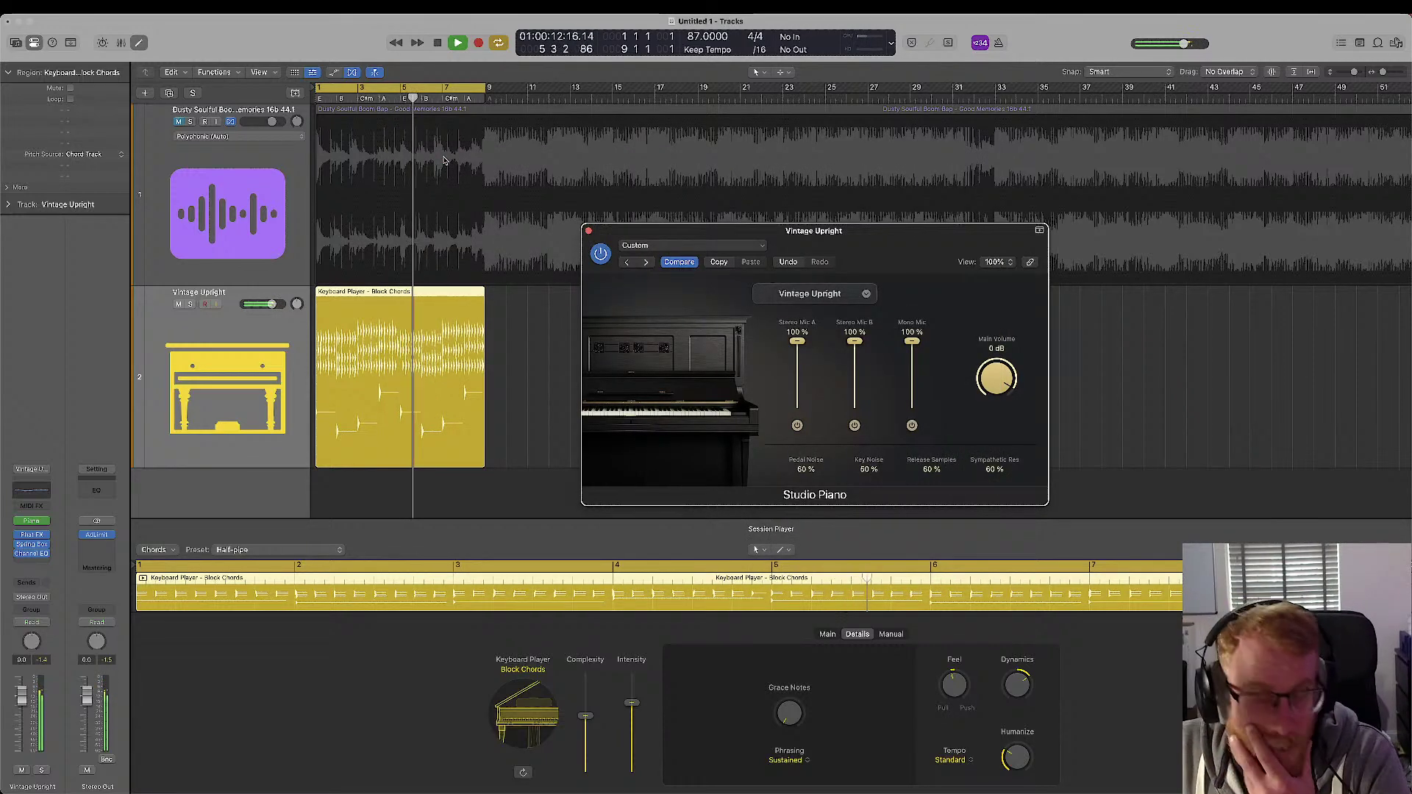
- Switch the Studio Piano model to Concert Grand and restart playback of the piano region
{"action": "left_click", "coordinate": [844, 295]}
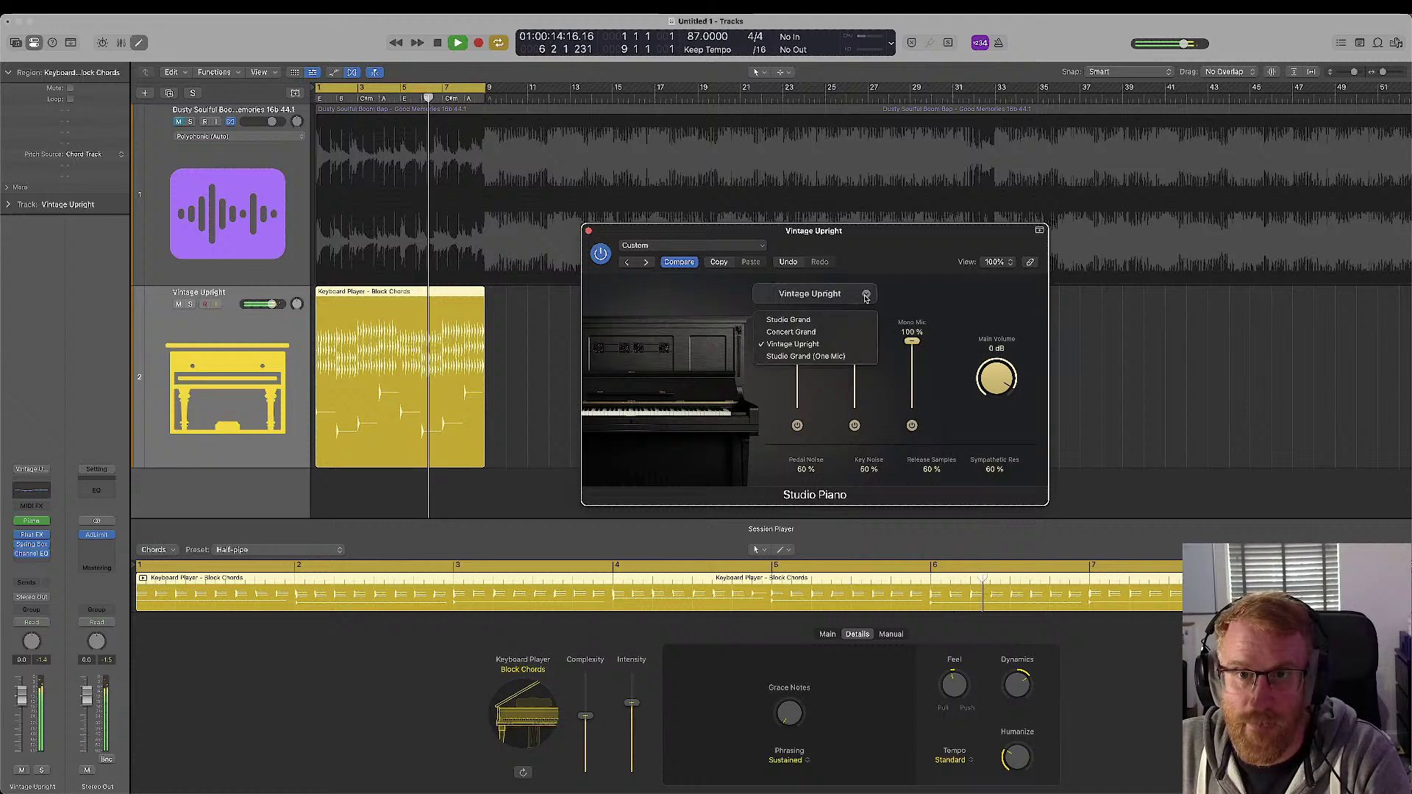
{"action": "left_click", "coordinate": [828, 331]}
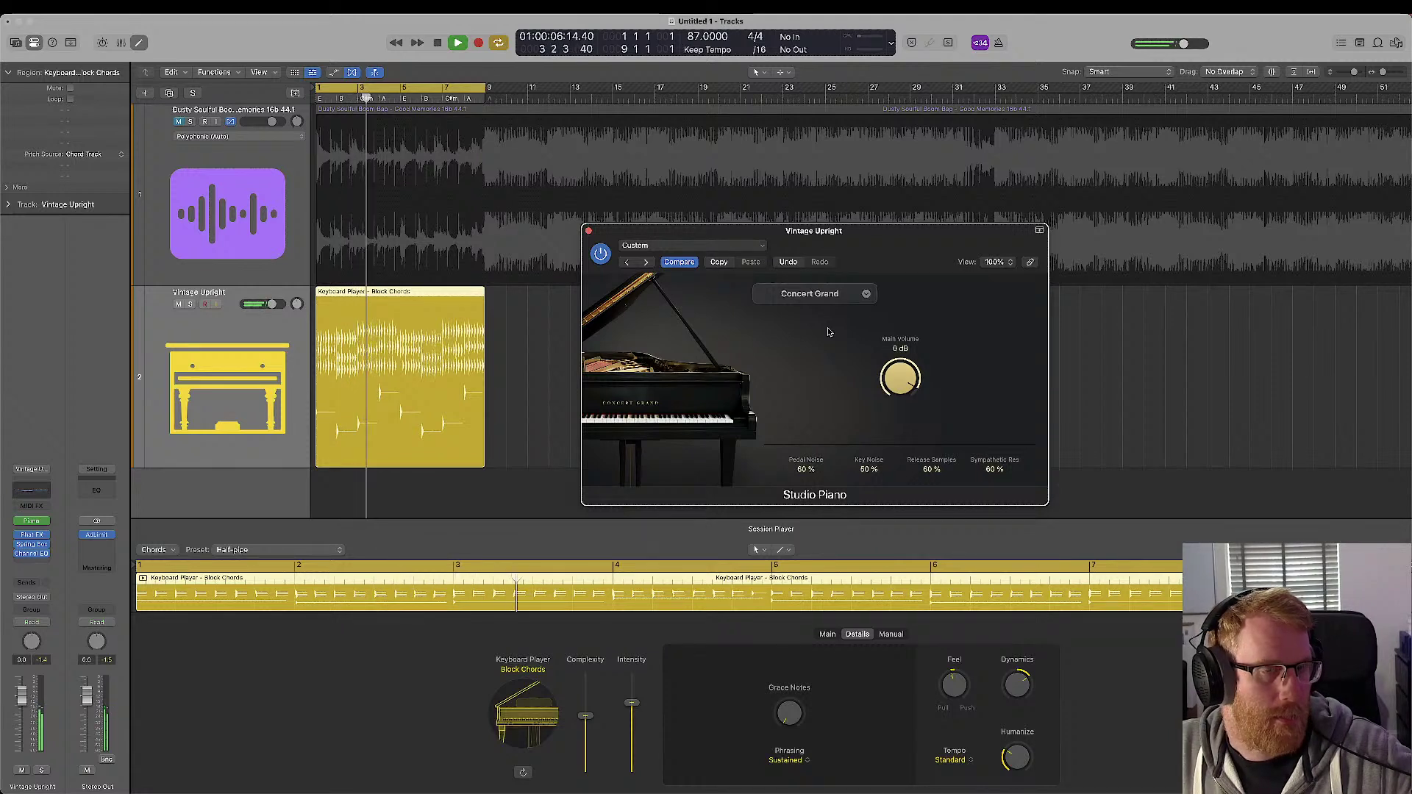
{"action": "key", "text": "space"}
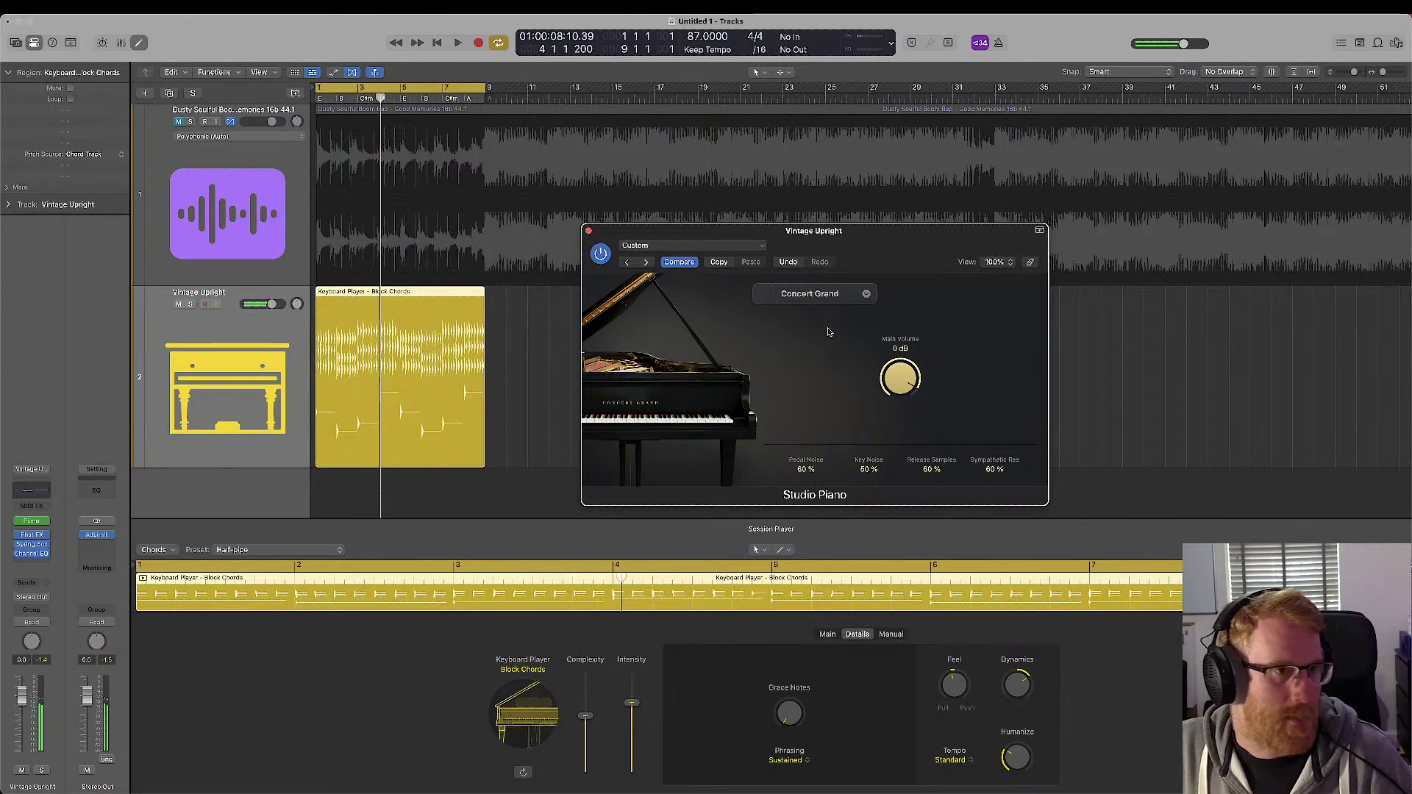
{"action": "left_click", "coordinate": [184, 330]}
{"action": "key", "text": "space"}
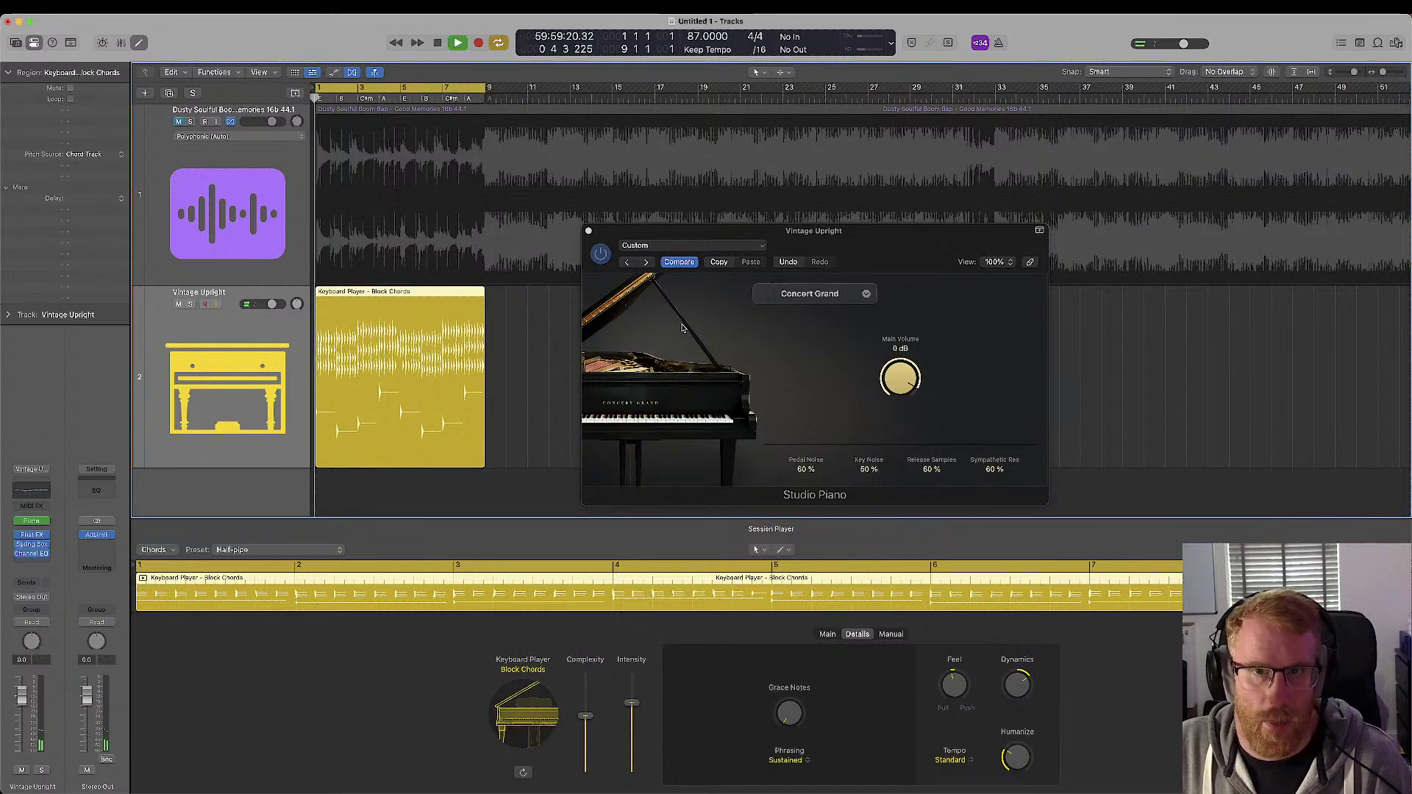
- Audition the Studio Grand model while the piano region loops, and return the Studio Piano to Concert Grand
{"action": "left_click", "coordinate": [867, 294]}
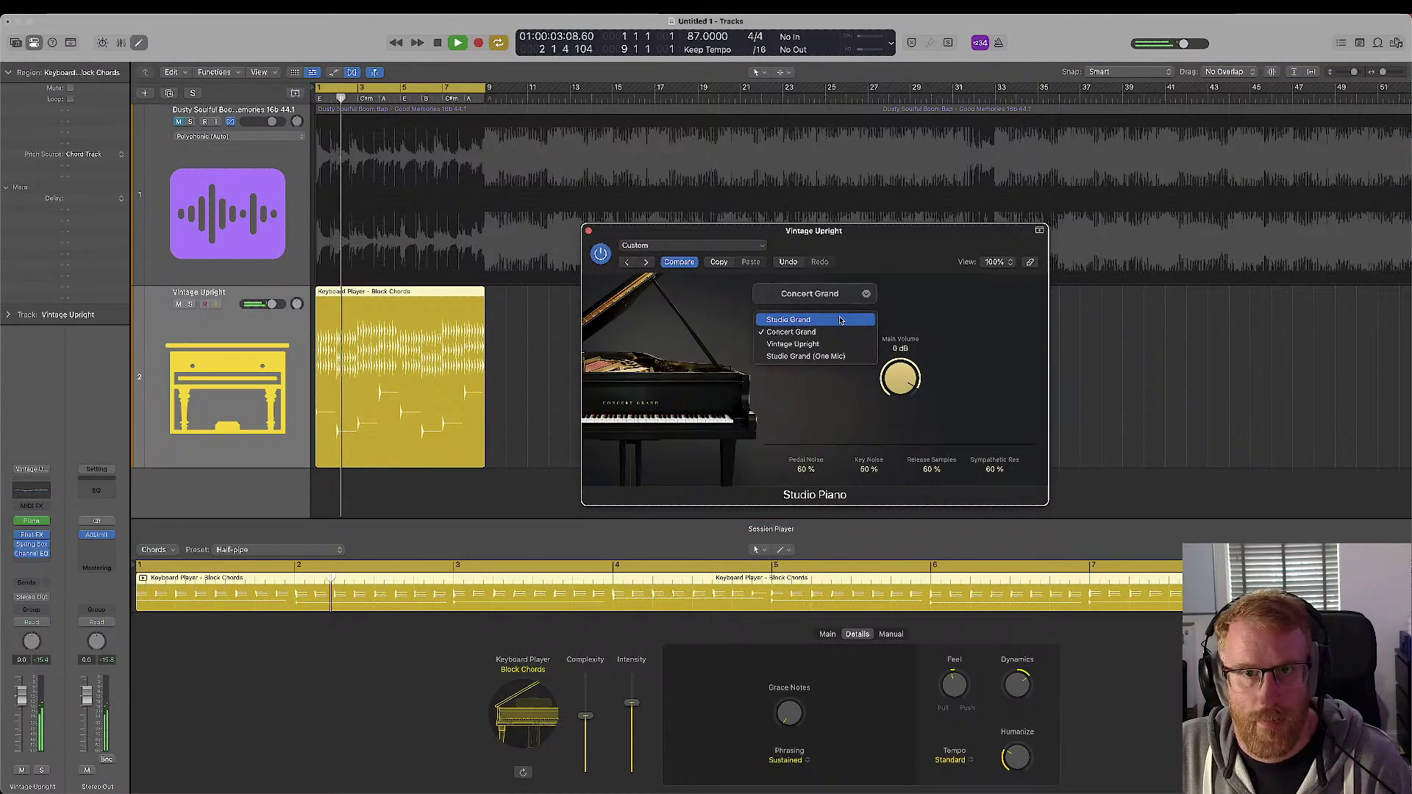
{"action": "left_click", "coordinate": [841, 320]}
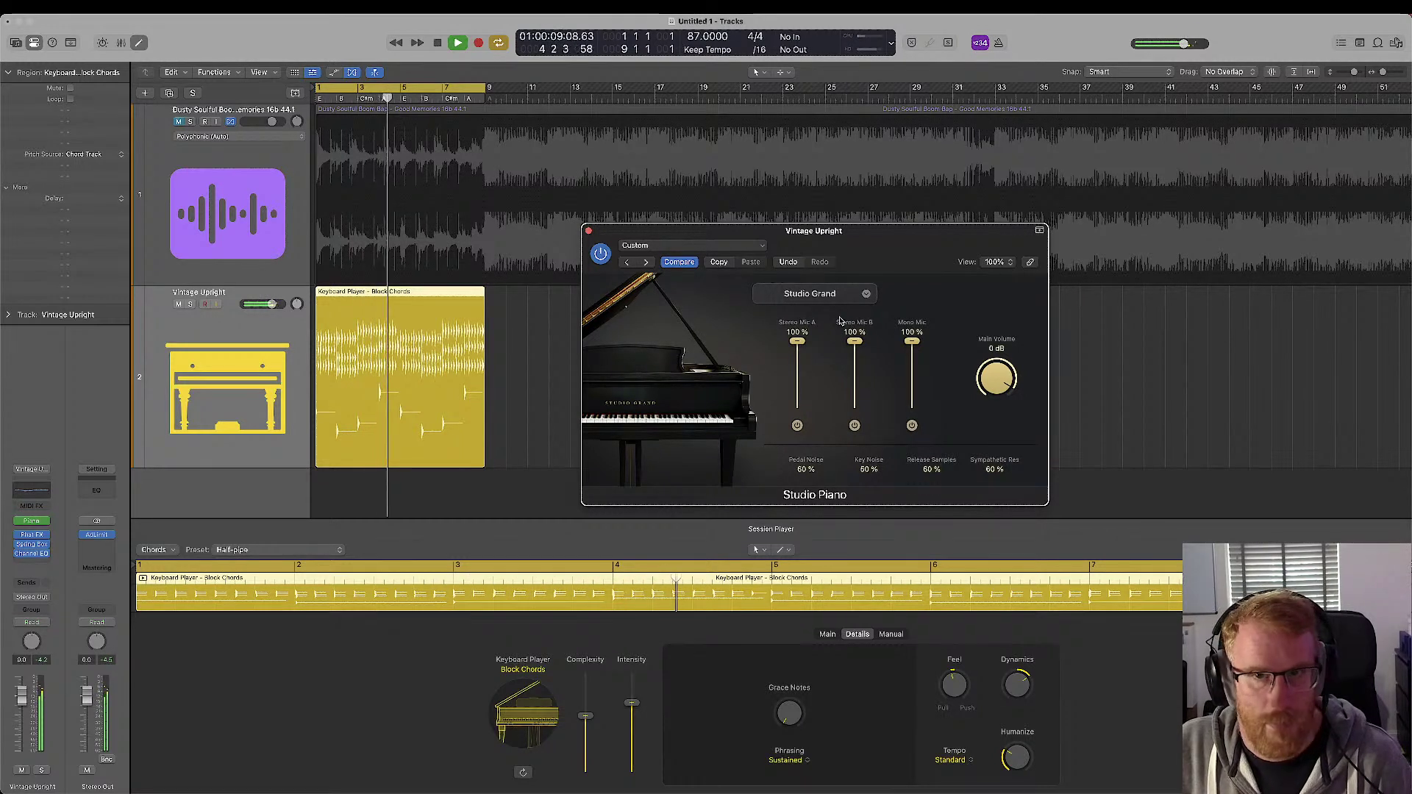
{"action": "left_click", "coordinate": [866, 295]}
{"action": "left_click", "coordinate": [849, 326]}
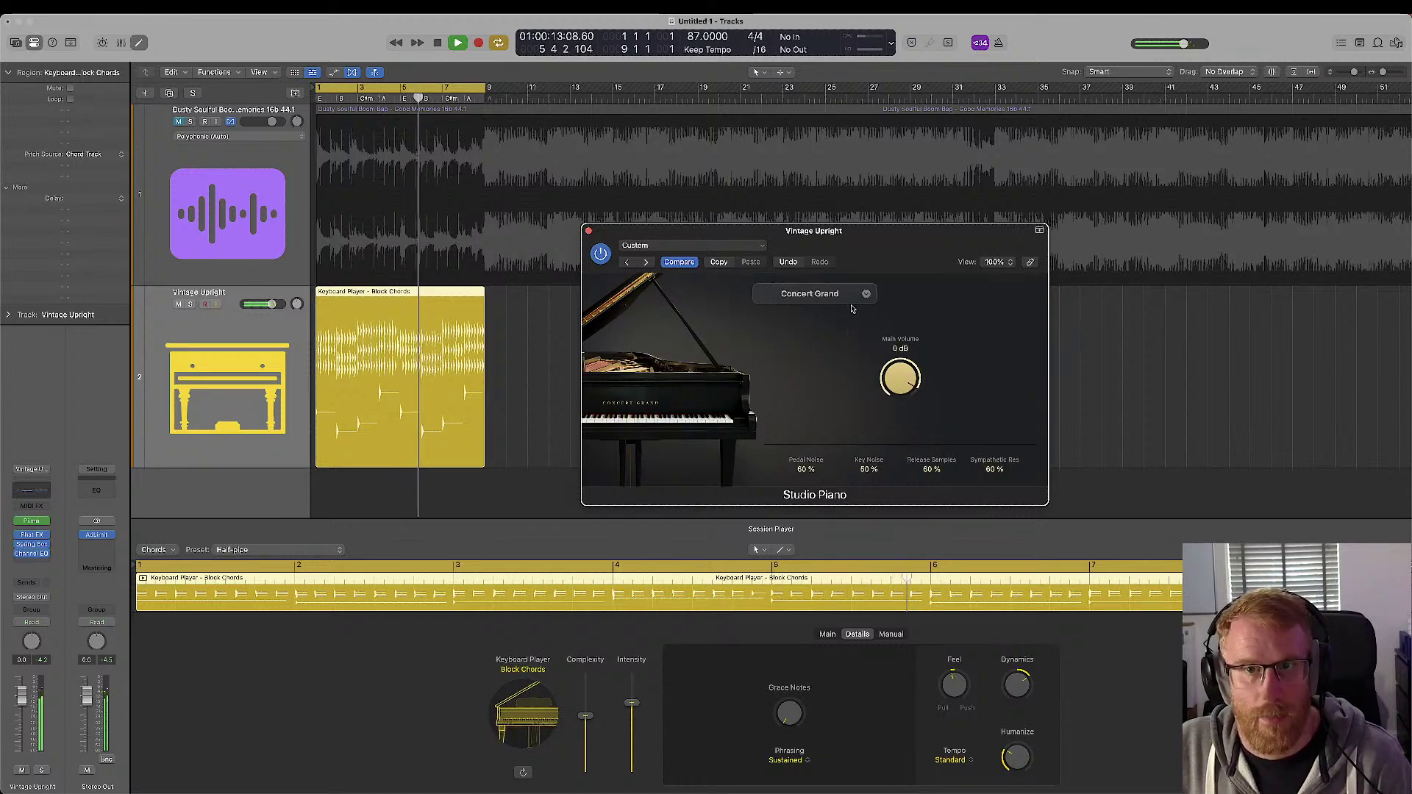
- Switch the Studio Piano model to Vintage Upright and turn off Stereo Mic B, leaving Stereo Mic A and Mono Mic on
{"action": "left_click", "coordinate": [853, 294]}
{"action": "left_click", "coordinate": [821, 343]}
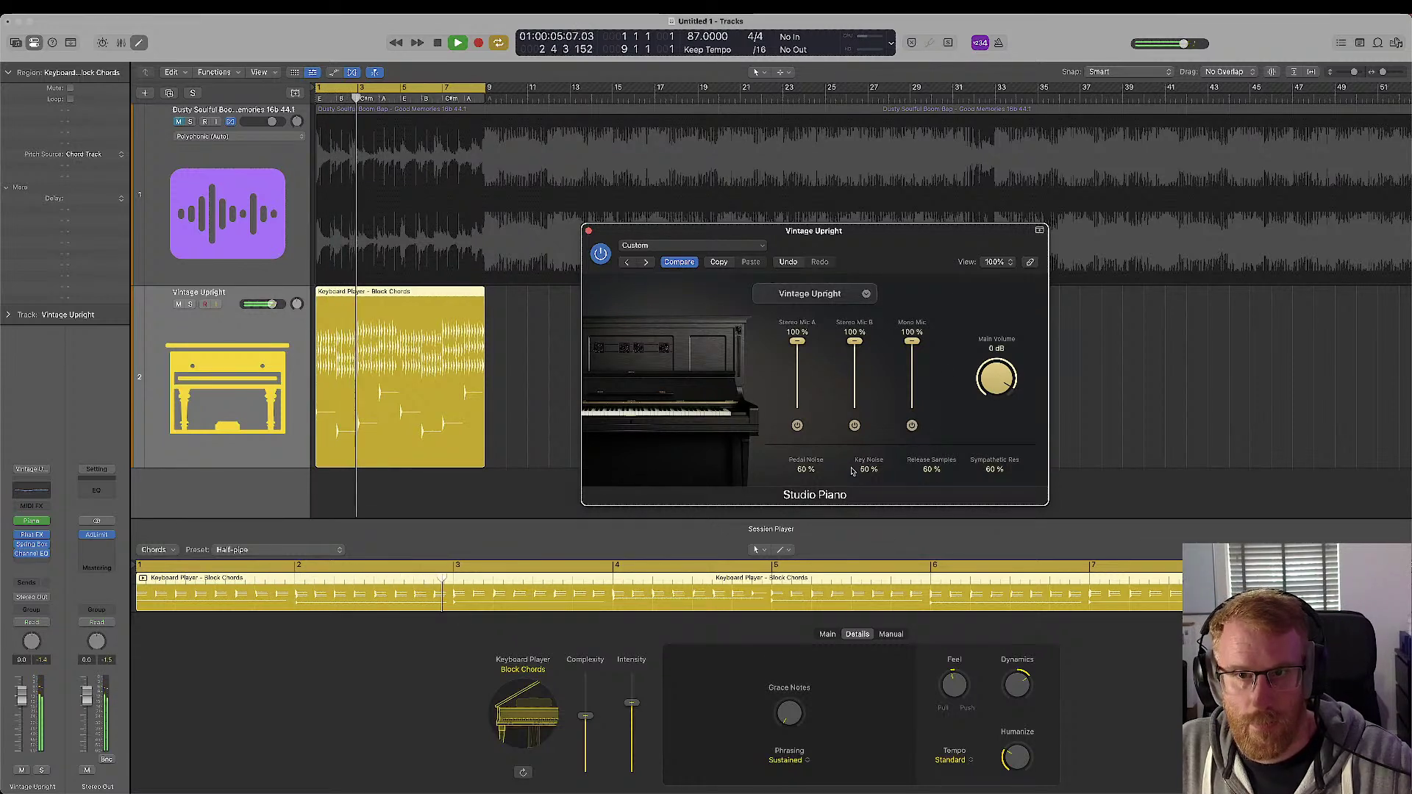
{"action": "left_click", "coordinate": [854, 426]}
{"action": "left_click", "coordinate": [798, 427]}
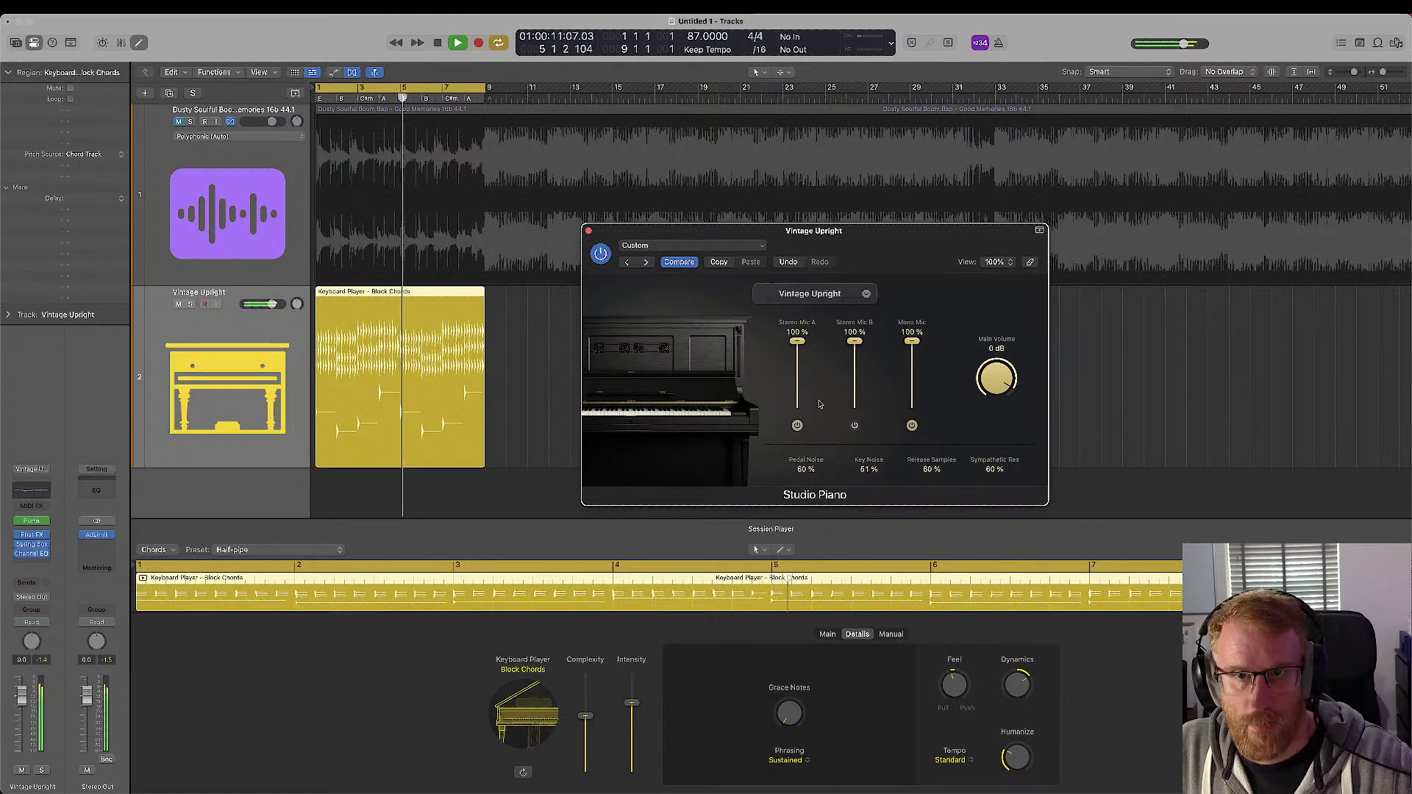
- Switch the Studio Piano model to Studio Grand (One Mic) while the region keeps playing
{"action": "left_click", "coordinate": [866, 293]}
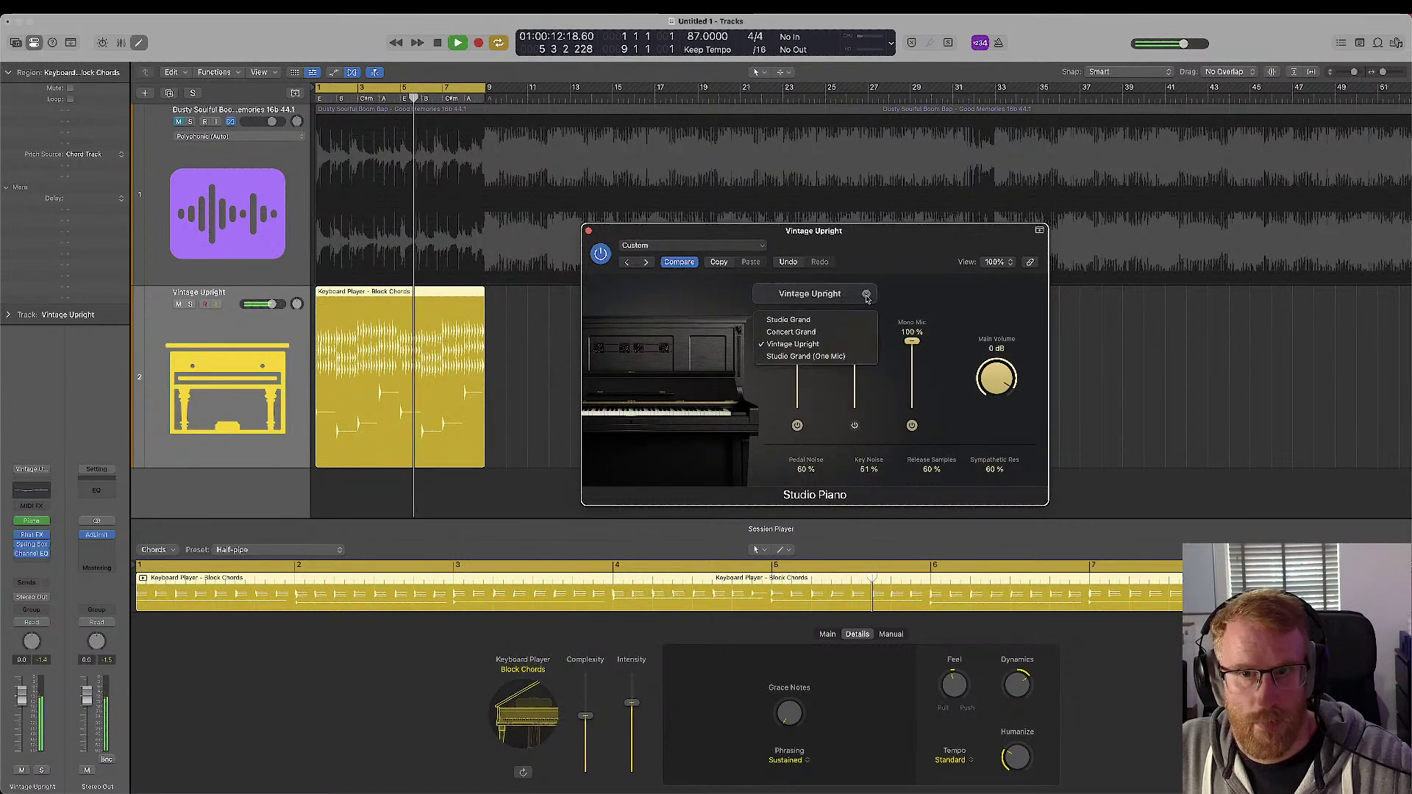
{"action": "left_click", "coordinate": [849, 356]}
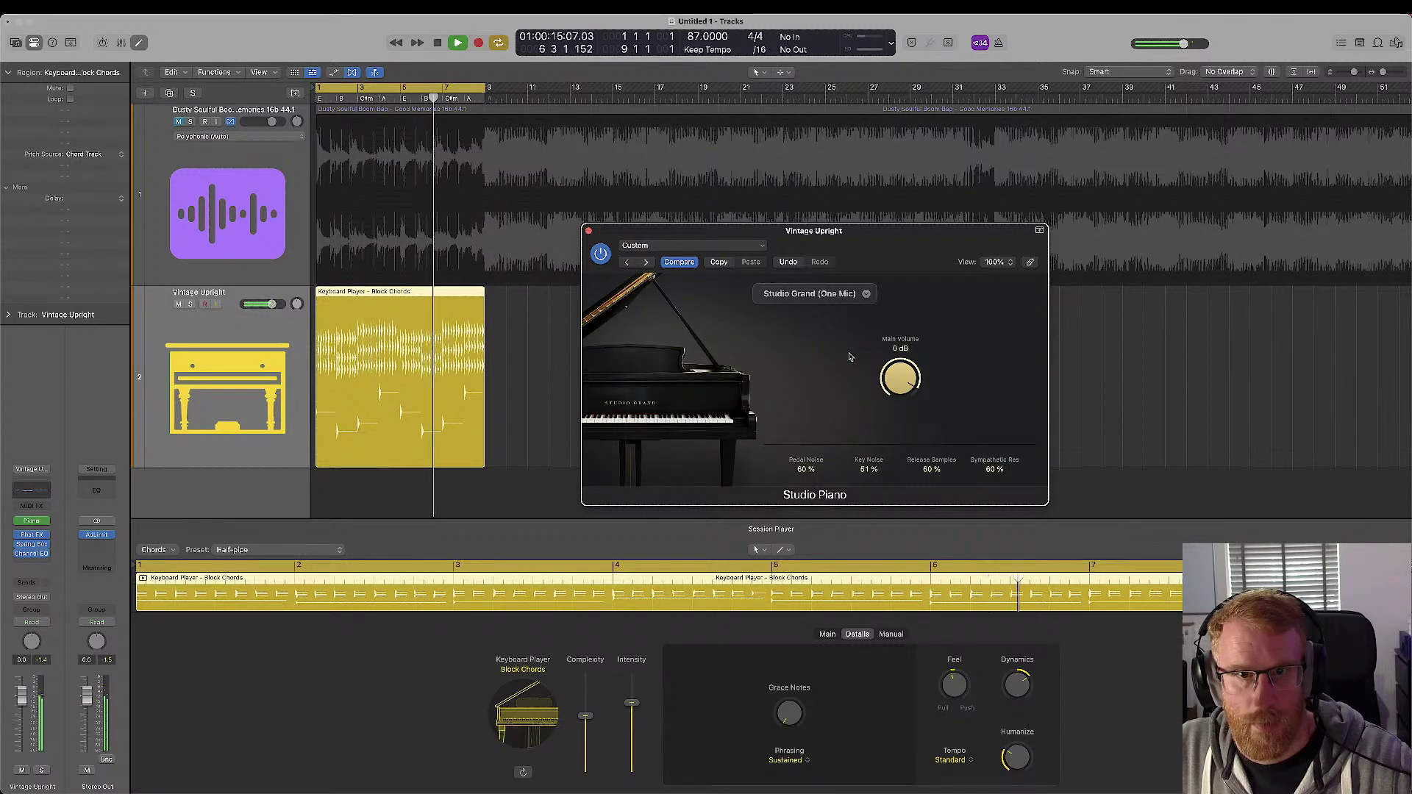
- Audition the Studio Grand and Concert Grand models in Studio Piano, replaying the chords from the project start
{"action": "left_click", "coordinate": [866, 294]}
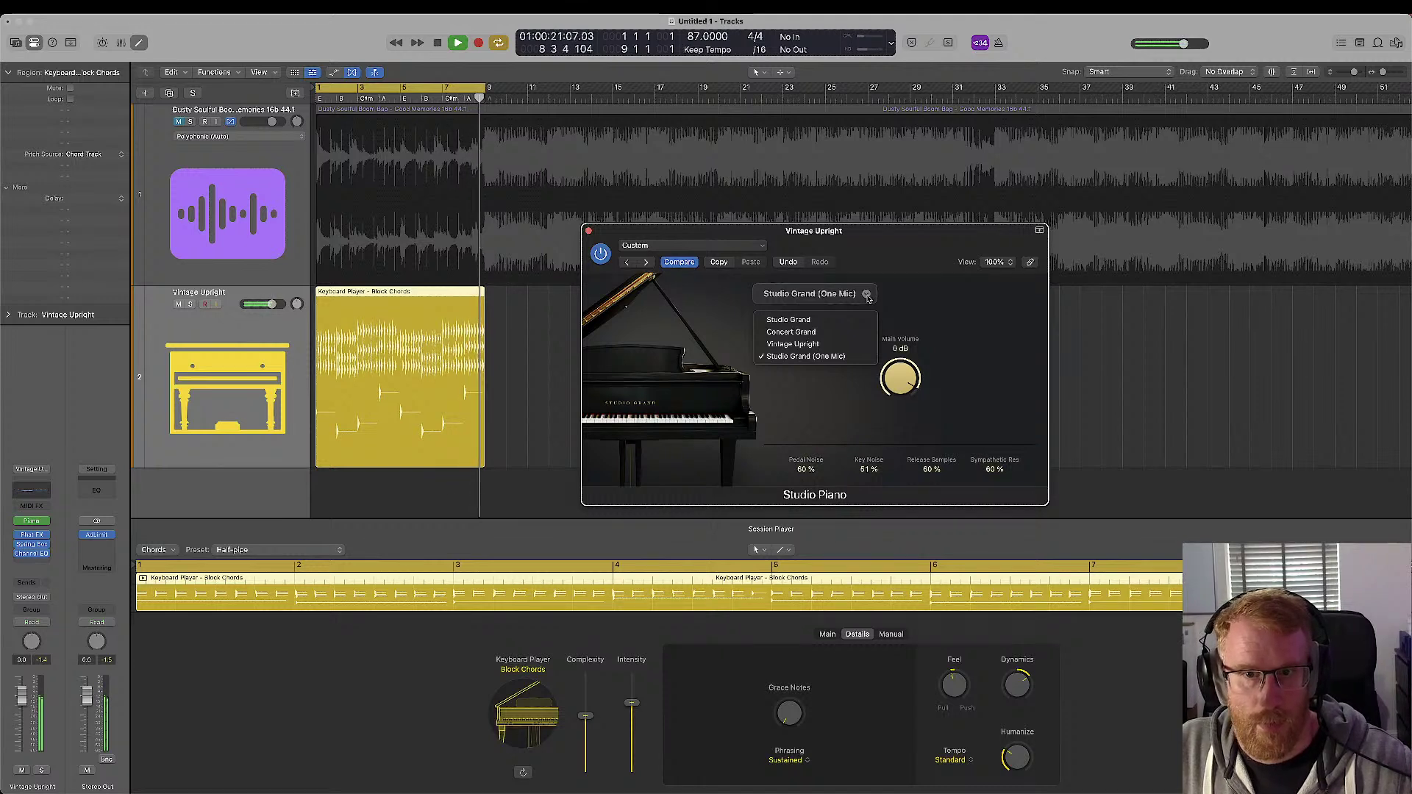
{"action": "left_click", "coordinate": [844, 321]}
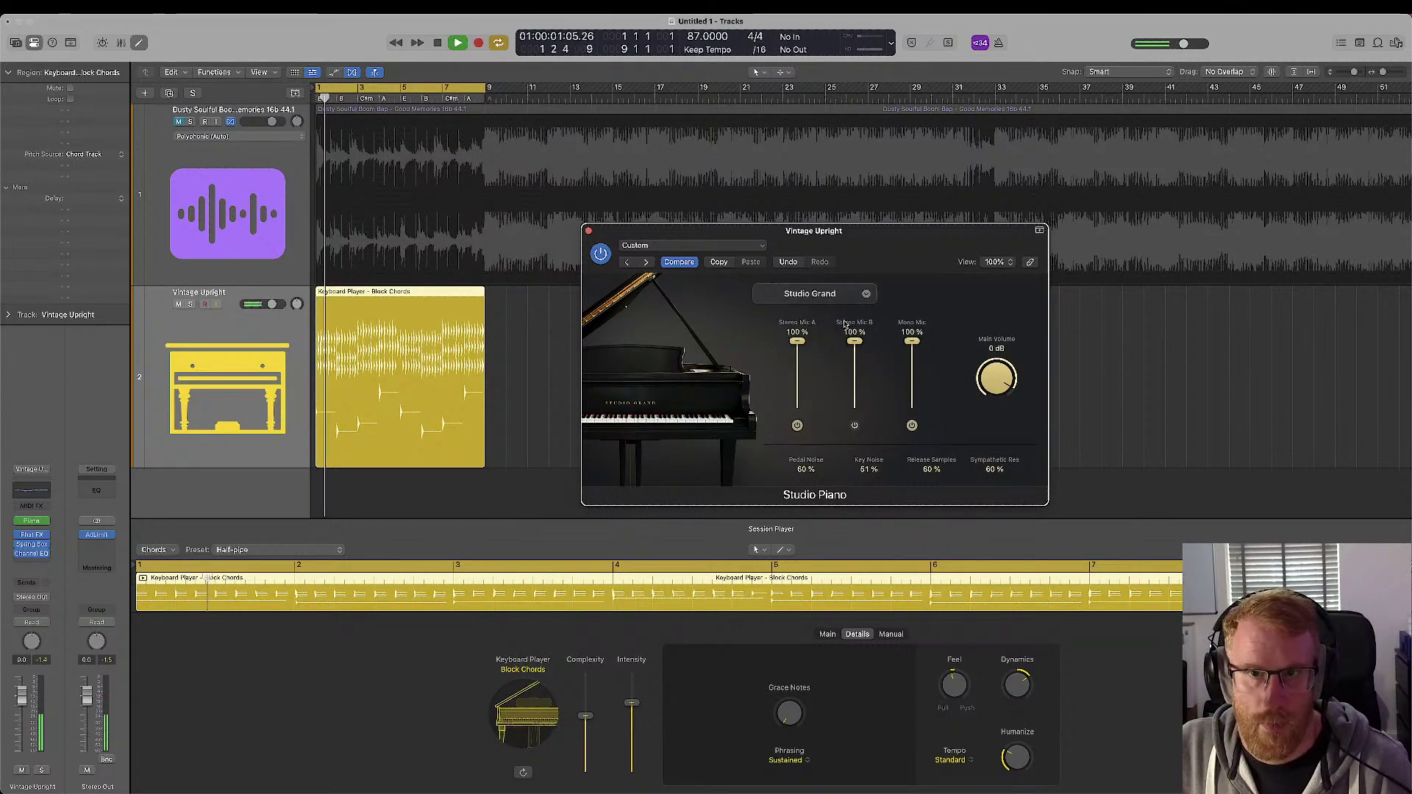
{"action": "left_click", "coordinate": [864, 294]}
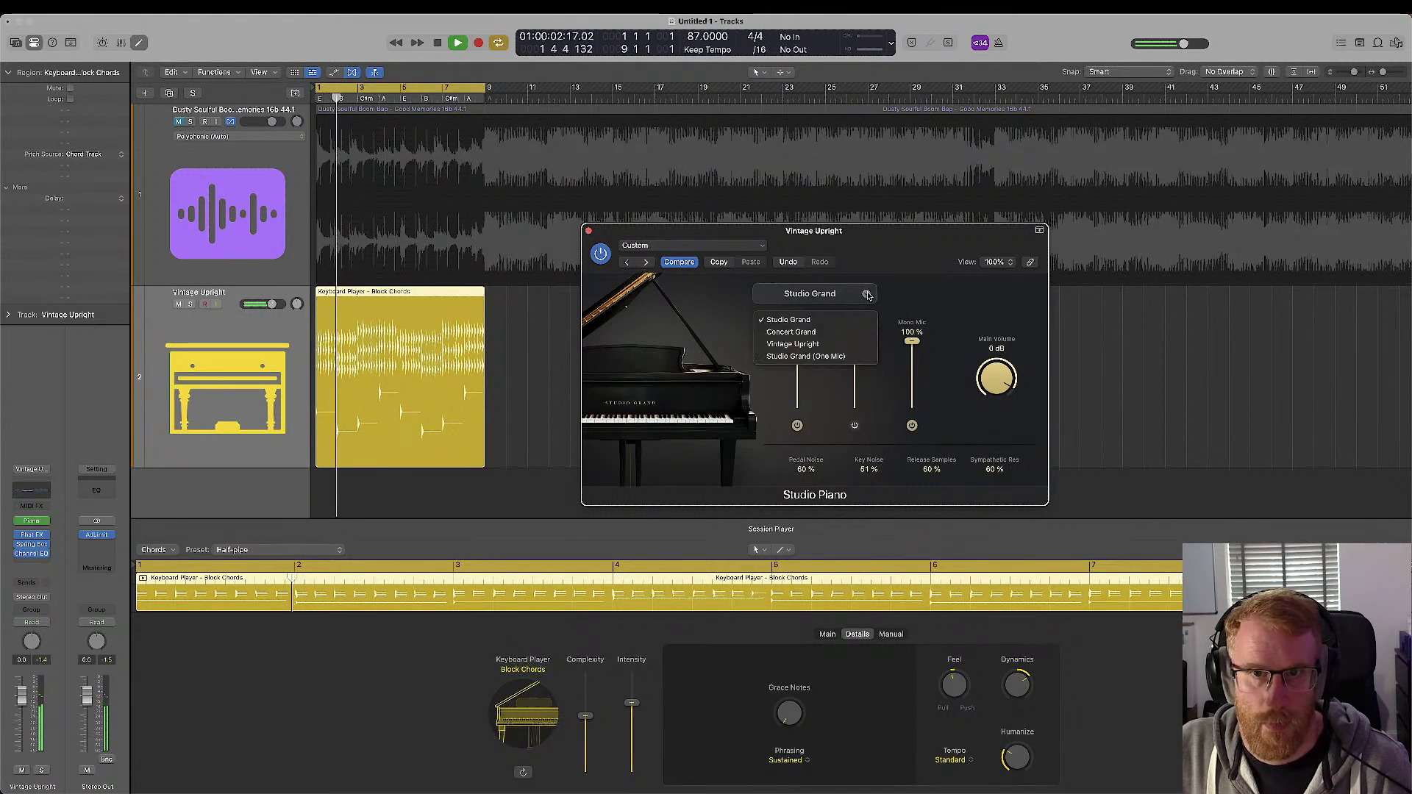
{"action": "left_click", "coordinate": [859, 332]}
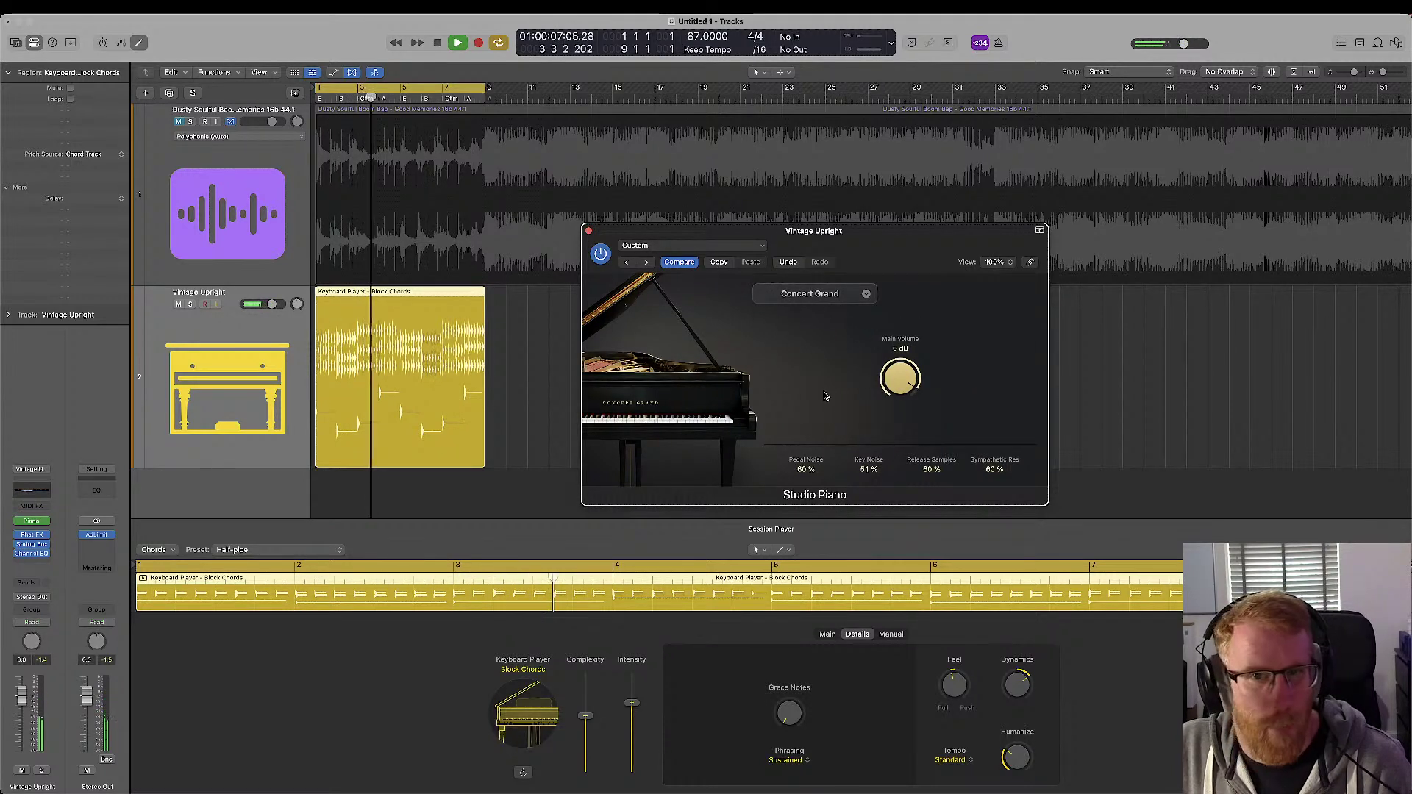
{"action": "key", "text": "space"}
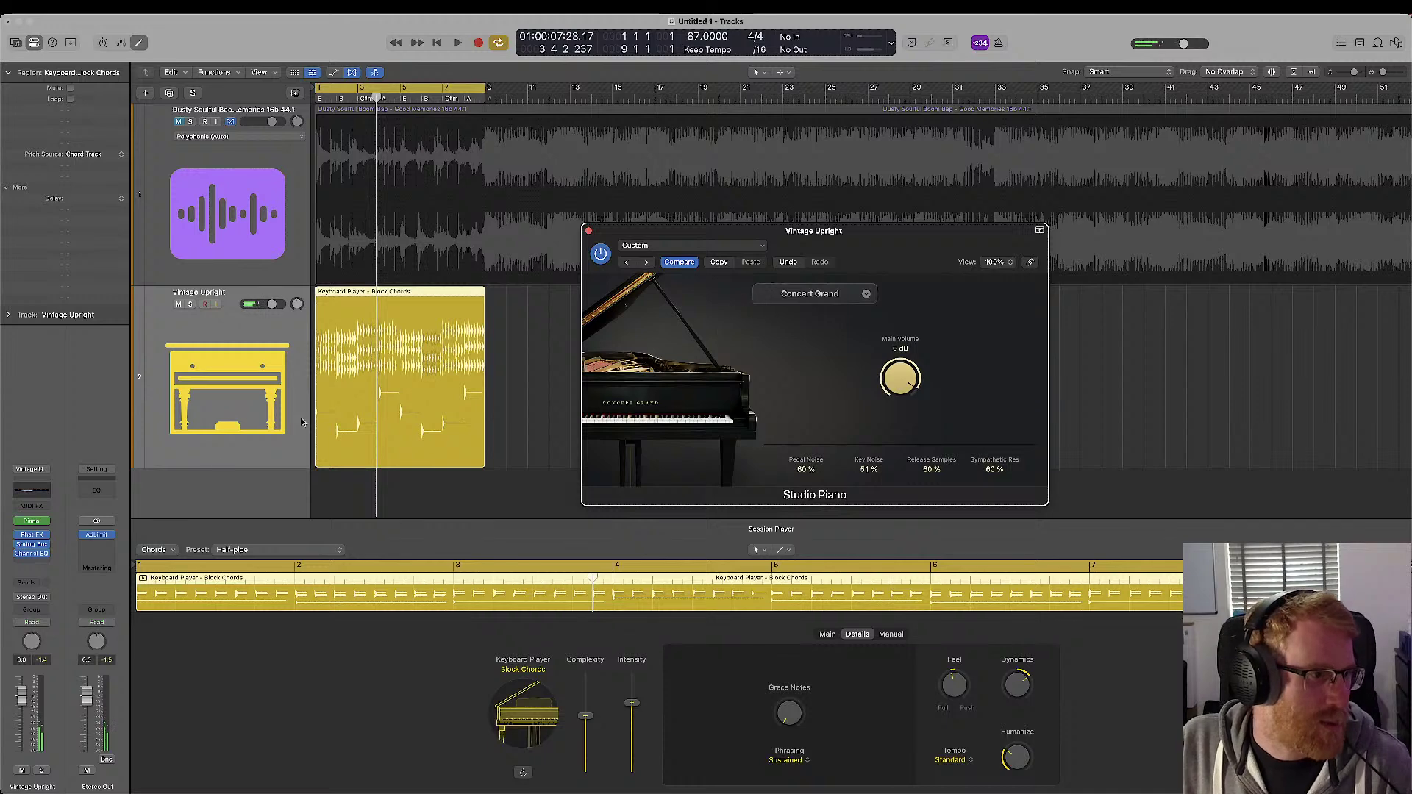
{"action": "key", "text": "Return"}
{"action": "key", "text": "space"}
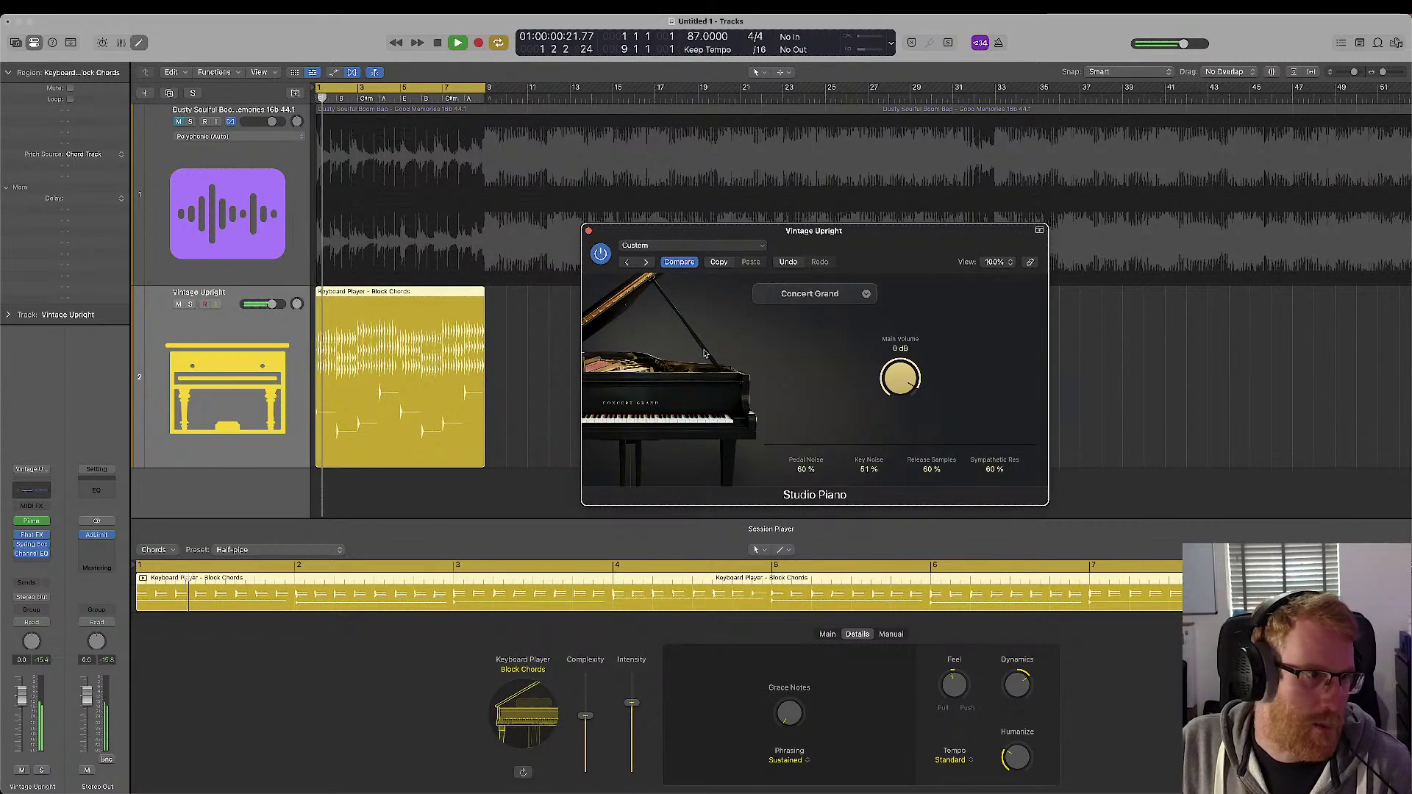
{"action": "key", "text": "space"}
- Create a new software instrument track using the stereo Sampler (Multi-Sample)
{"action": "left_click", "coordinate": [235, 142]}
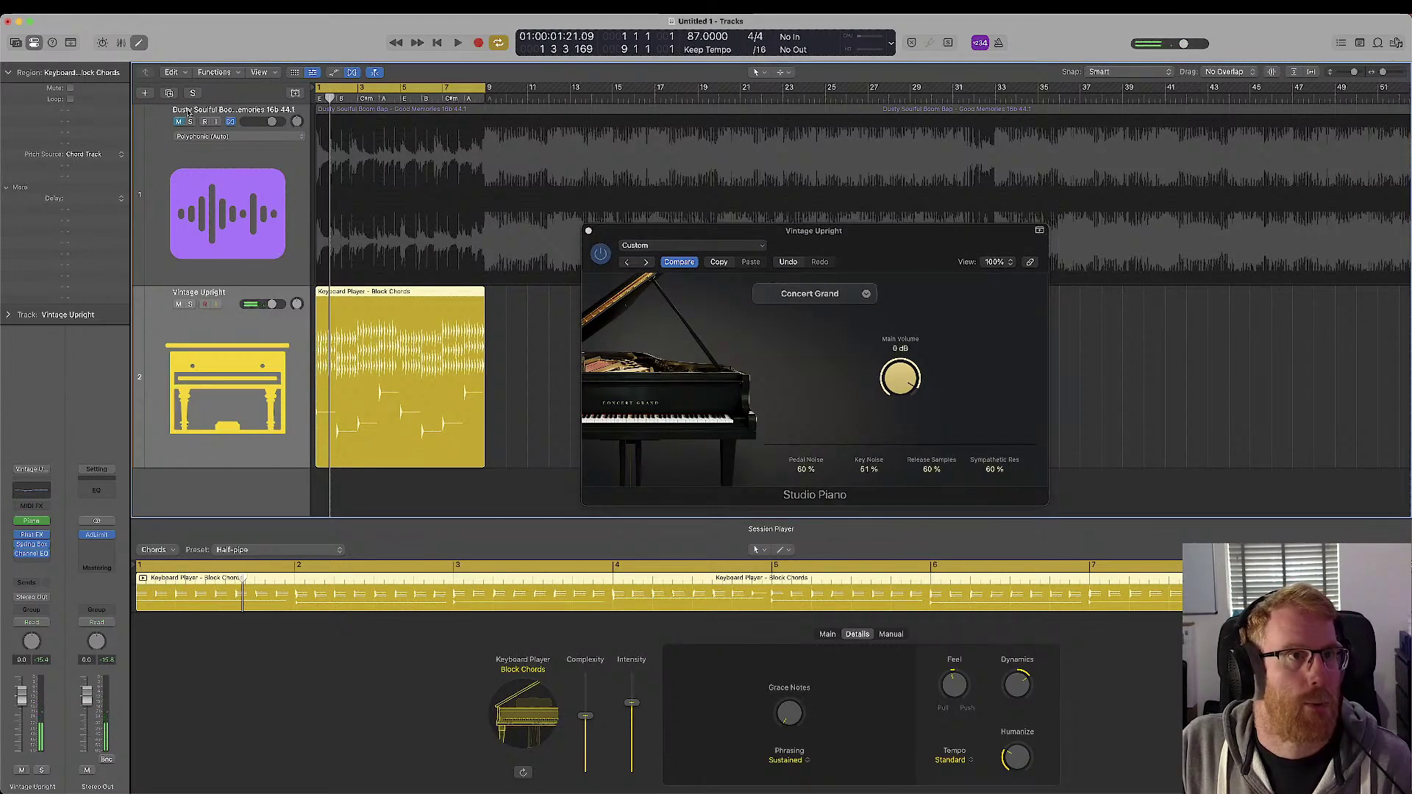
{"action": "left_click", "coordinate": [146, 94]}
{"action": "left_click", "coordinate": [534, 298]}
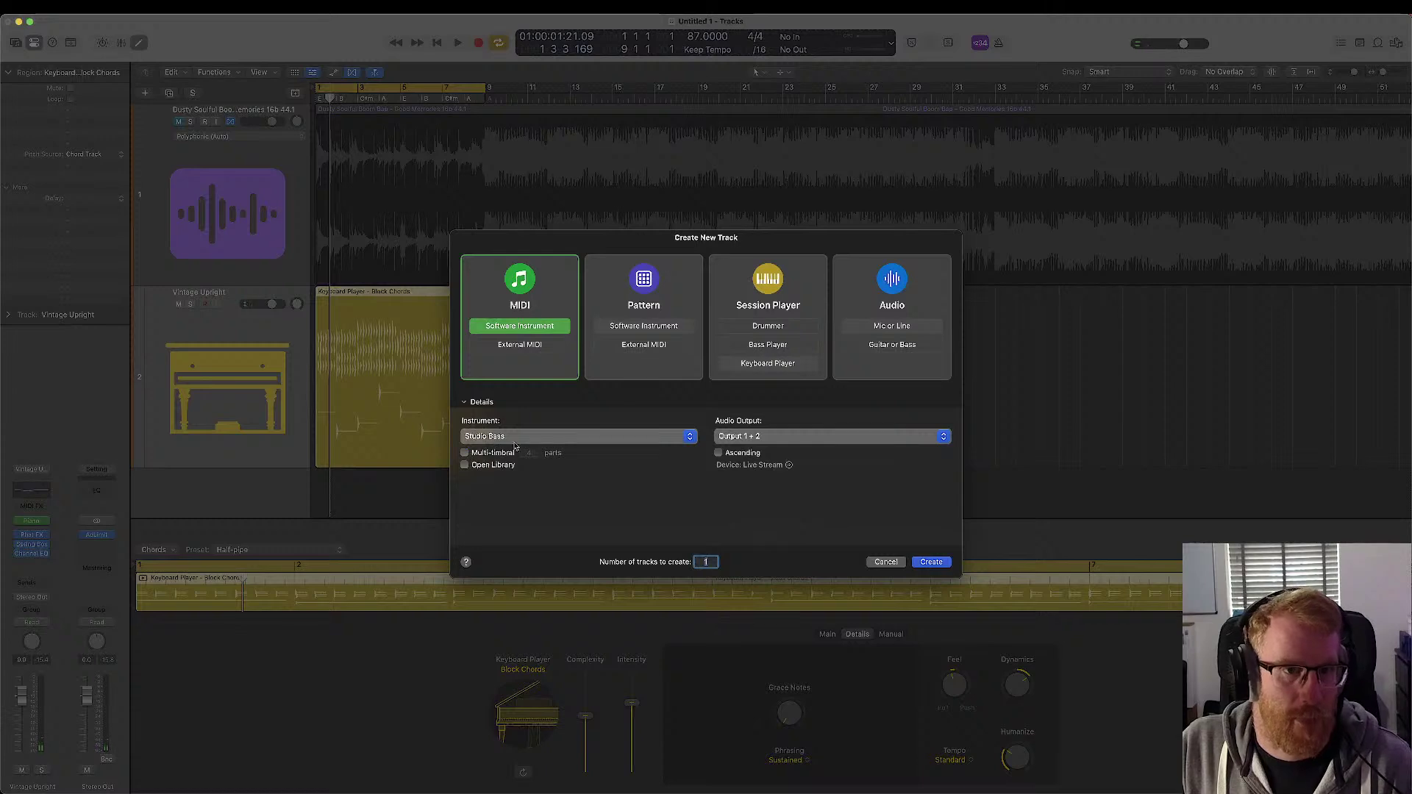
{"action": "left_click", "coordinate": [546, 437]}
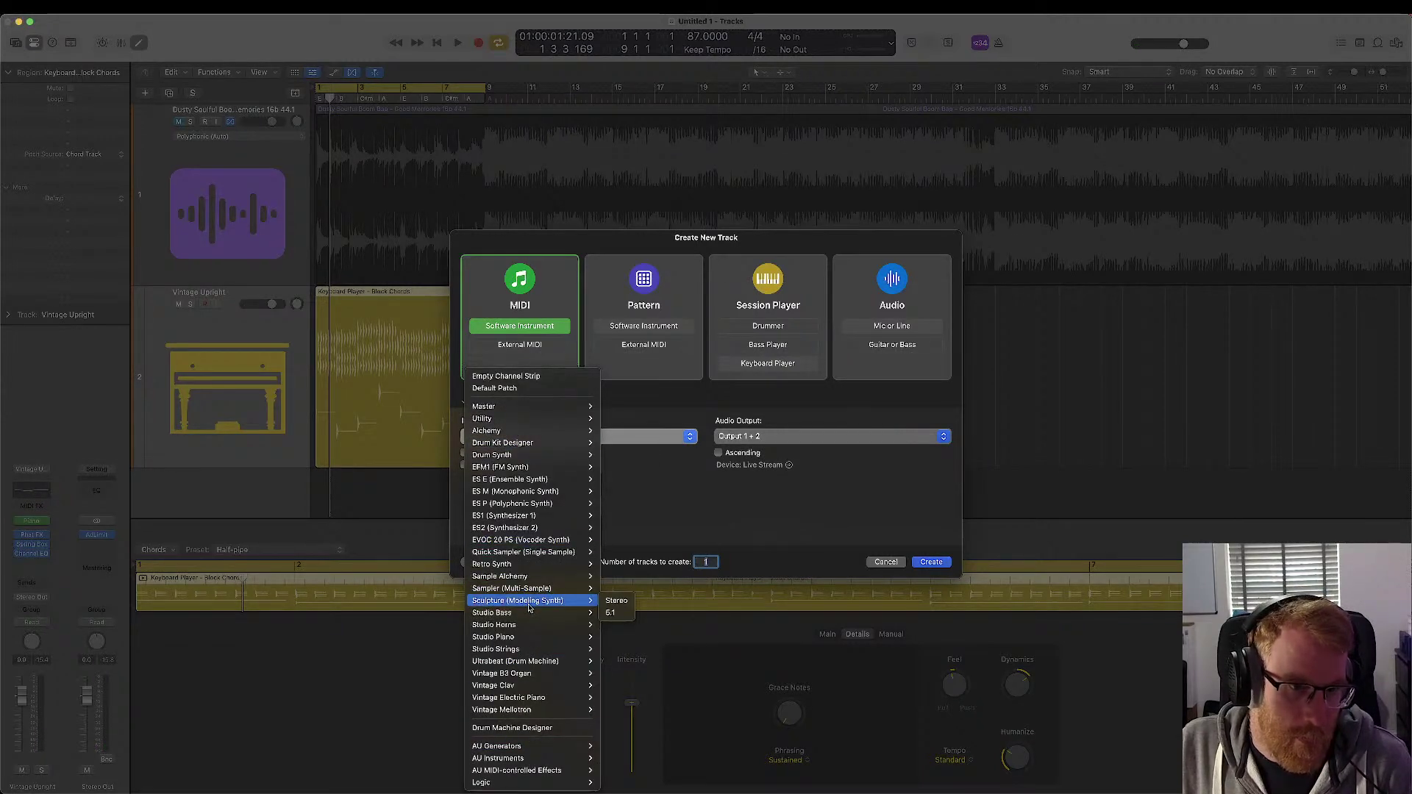
{"action": "mouse_move", "coordinate": [535, 574]}
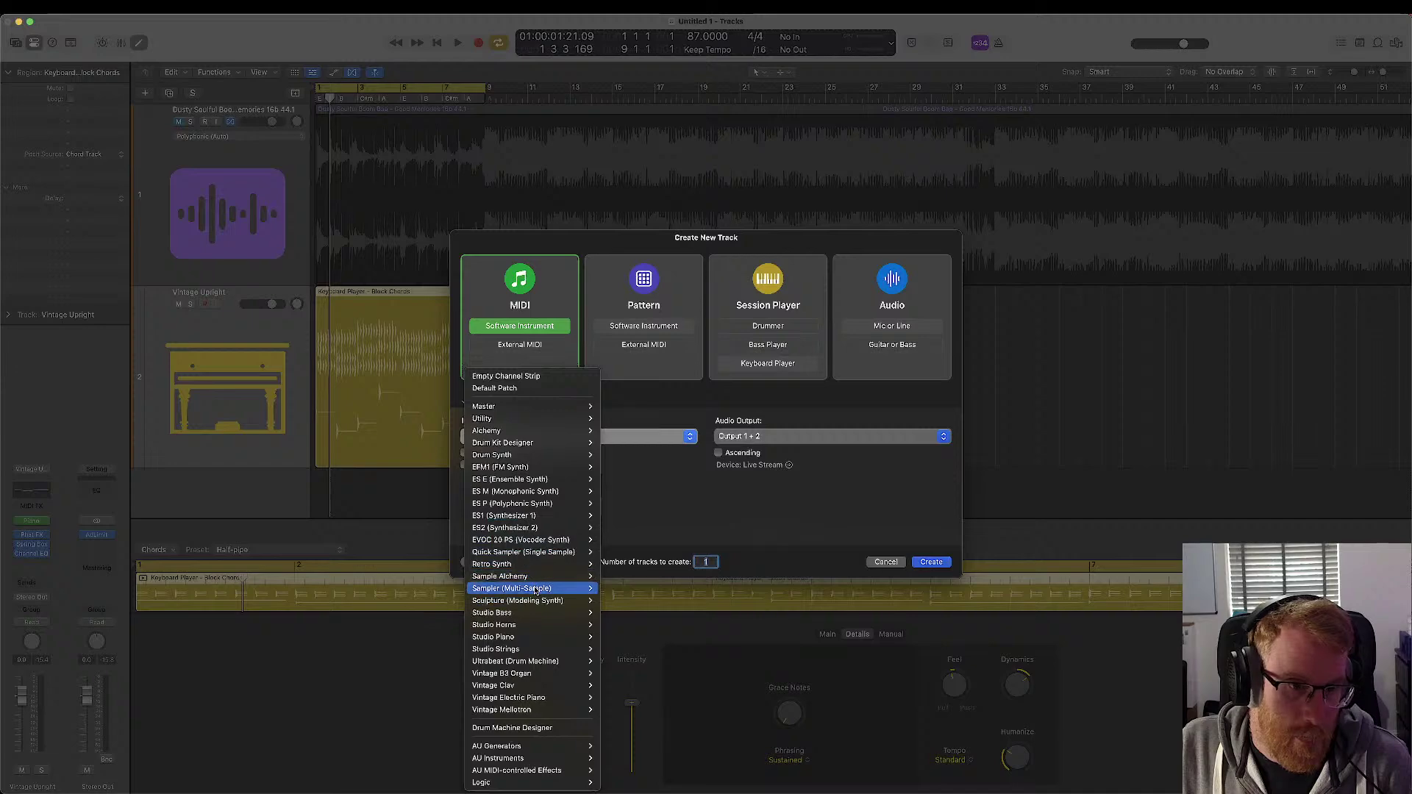
{"action": "left_click", "coordinate": [627, 601]}
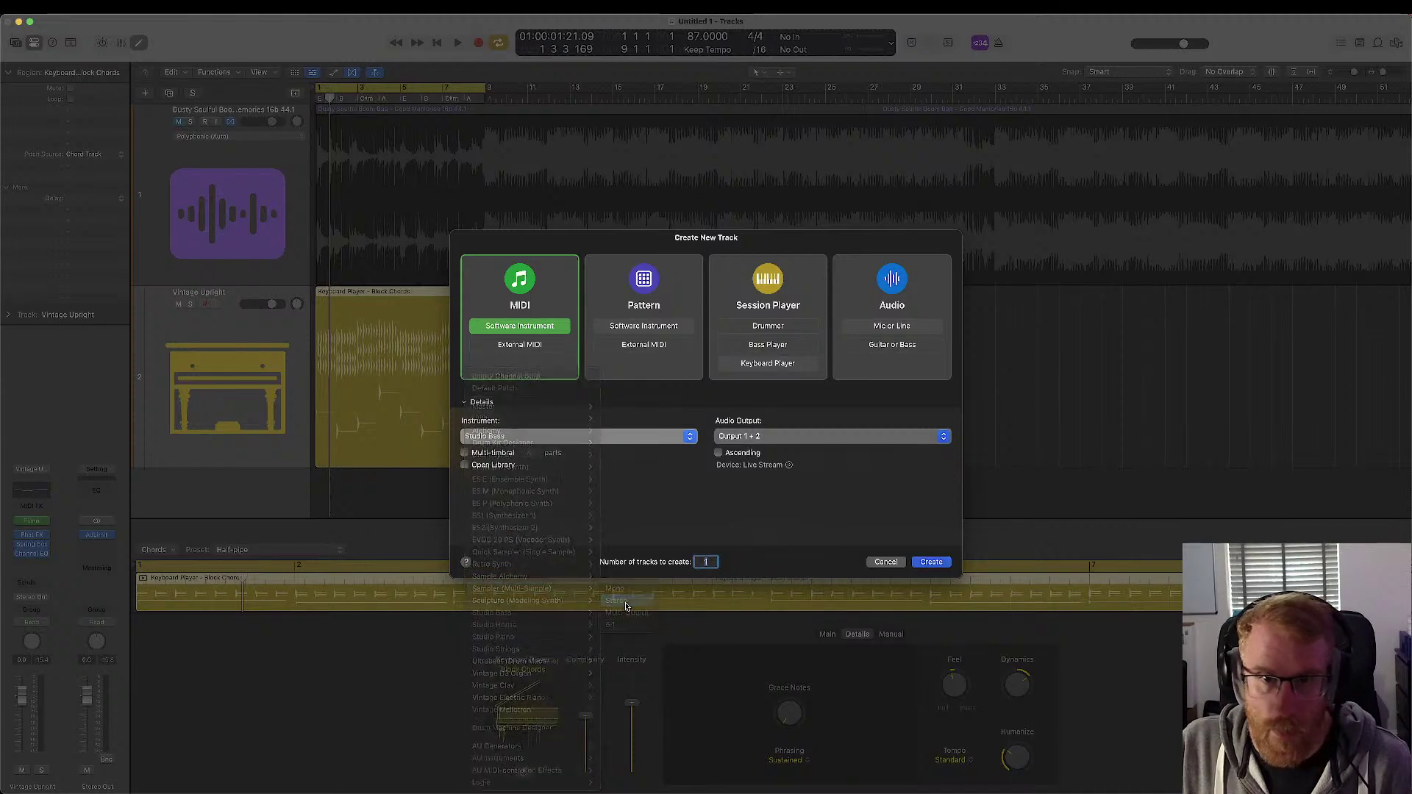
{"action": "left_click", "coordinate": [931, 563]}
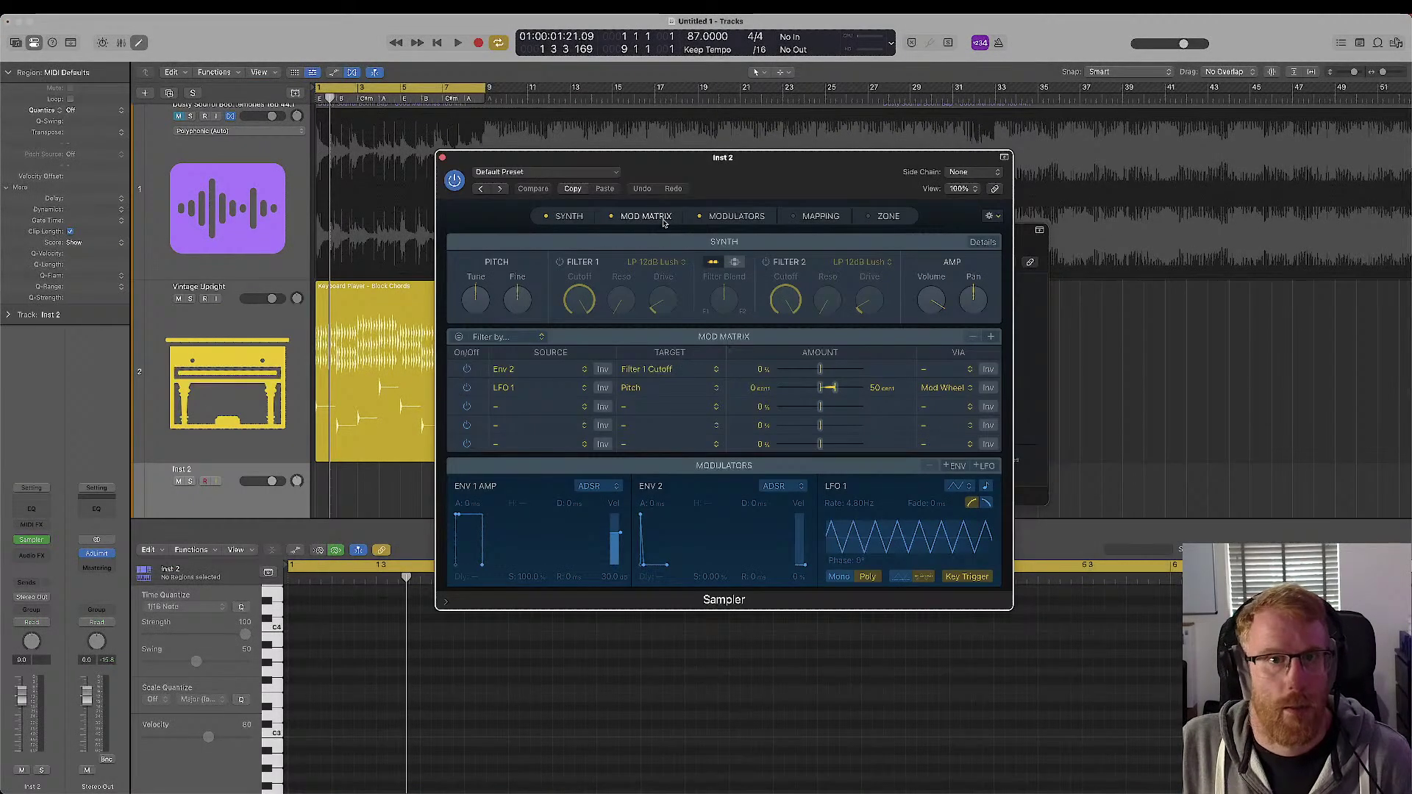
- Load the Grand Piano preset from the GarageBand collection into the Sampler
{"action": "left_click", "coordinate": [545, 173]}
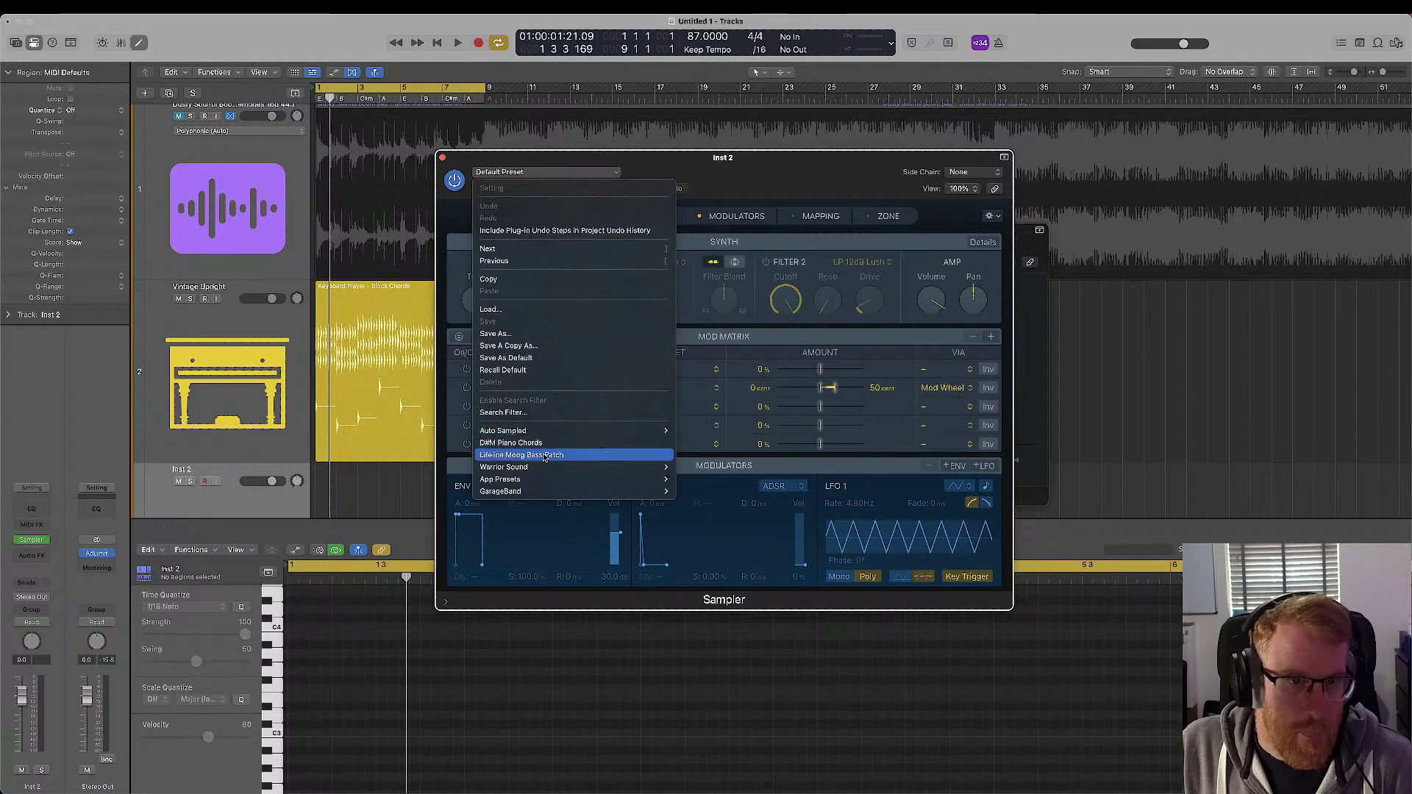
{"action": "mouse_move", "coordinate": [540, 480]}
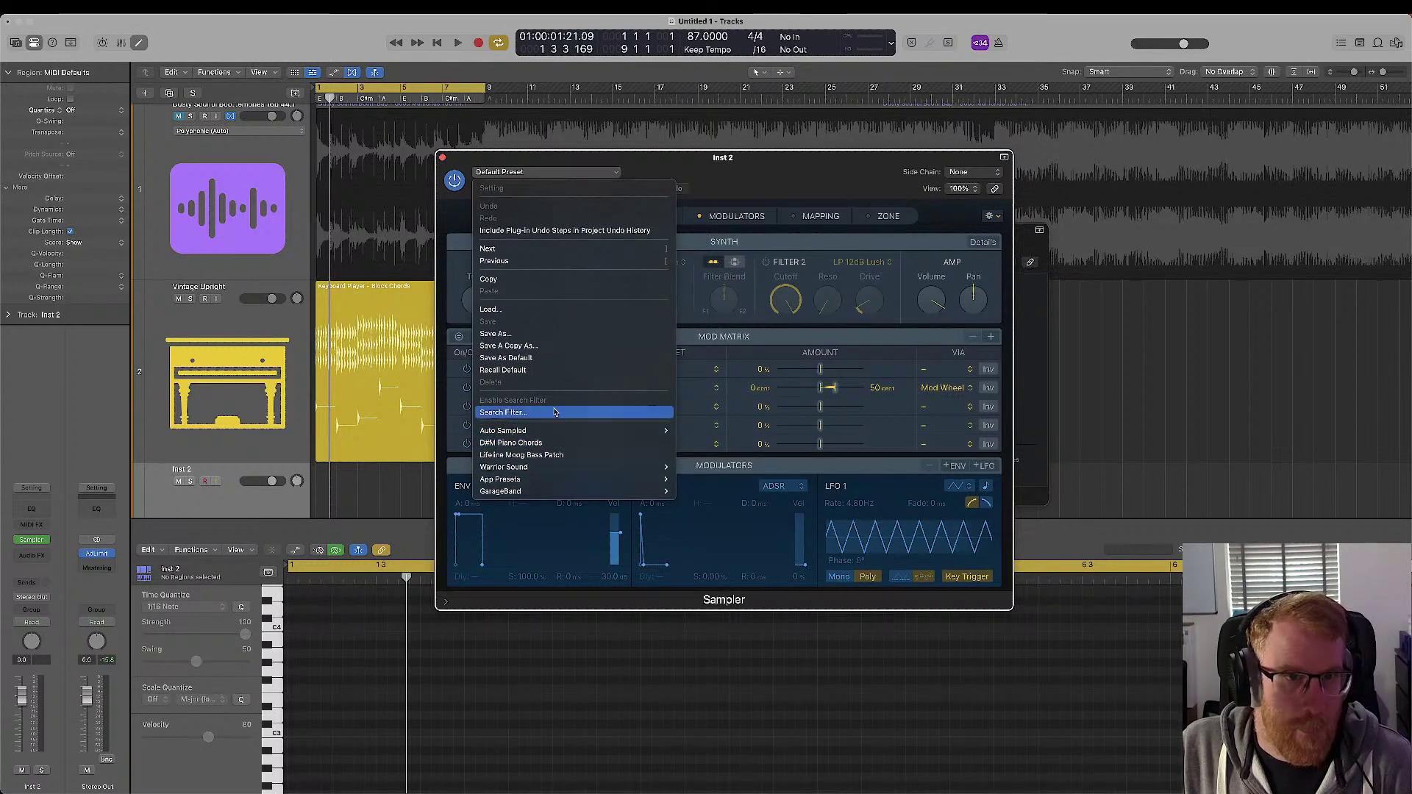
{"action": "mouse_move", "coordinate": [586, 466]}
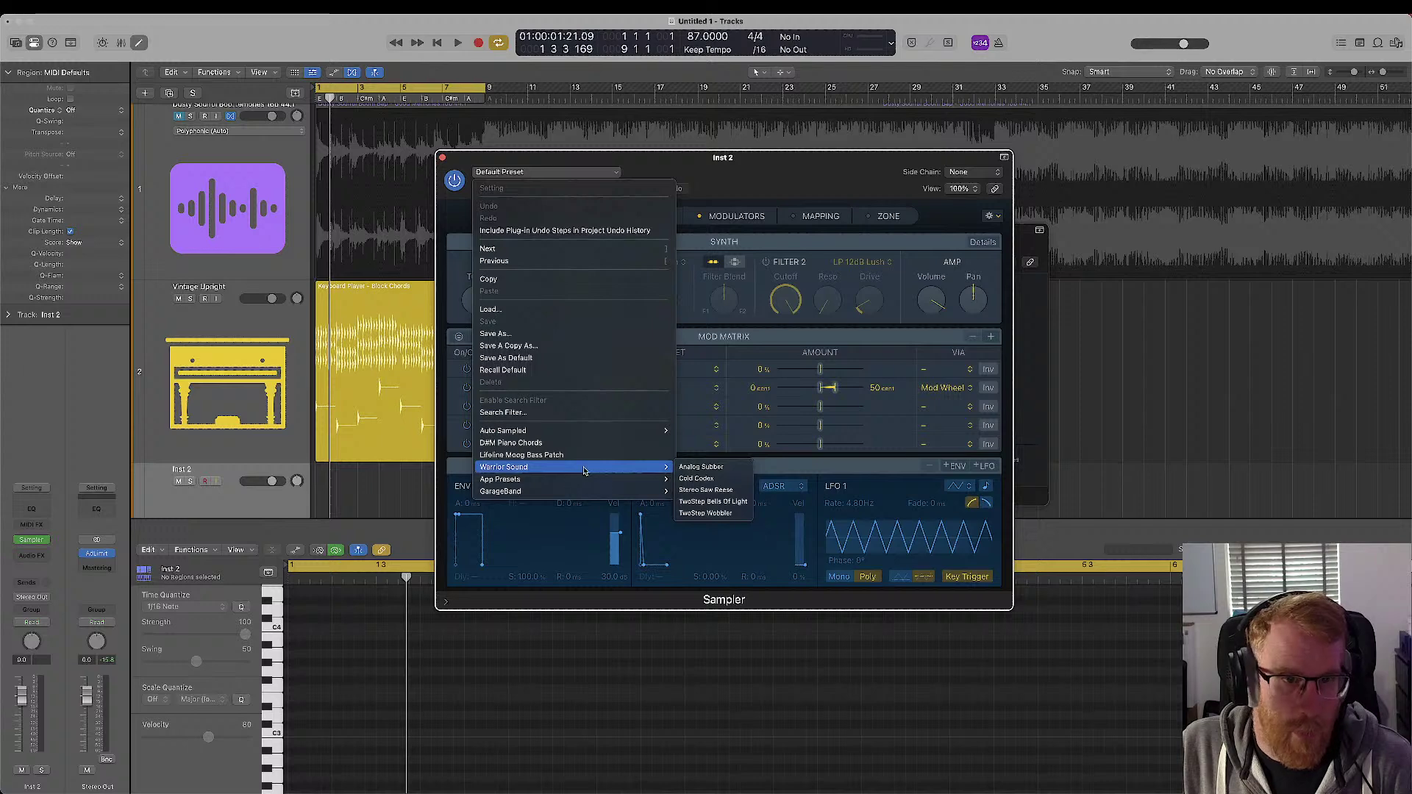
{"action": "mouse_move", "coordinate": [592, 492]}
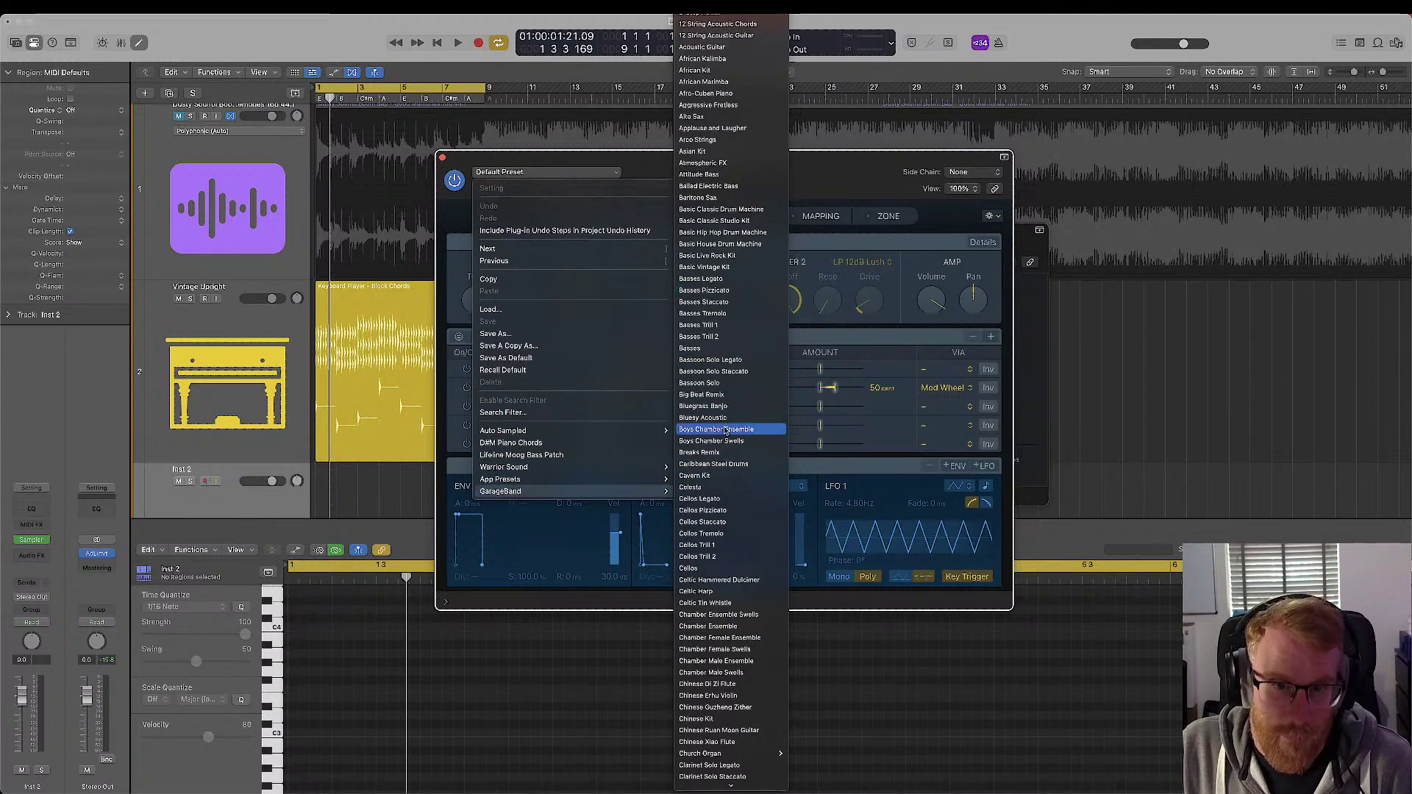
{"action": "scroll", "coordinate": [726, 509], "scroll_direction": "down", "scroll_amount": 10}
{"action": "scroll", "coordinate": [727, 509], "scroll_direction": "down", "scroll_amount": 6}
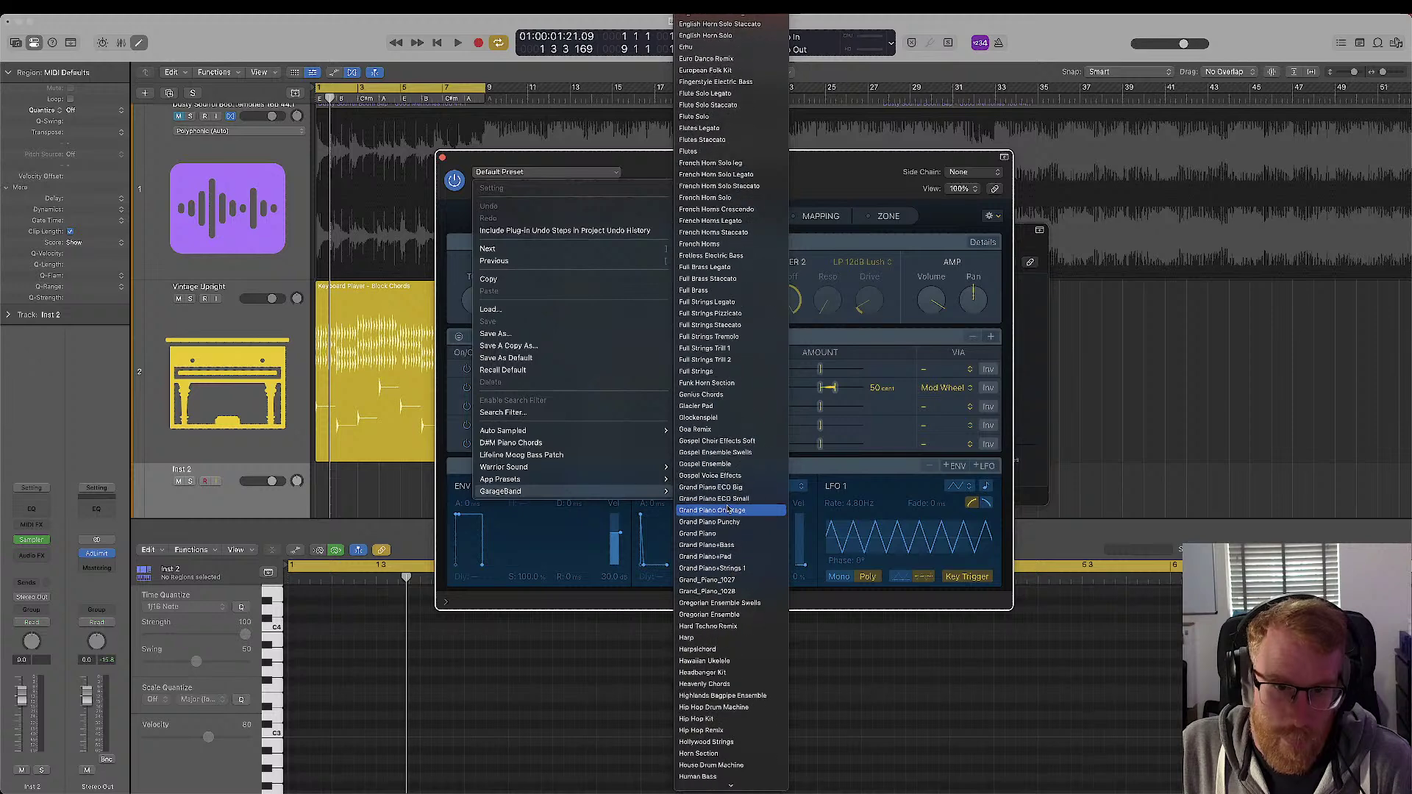
{"action": "left_click", "coordinate": [698, 535]}
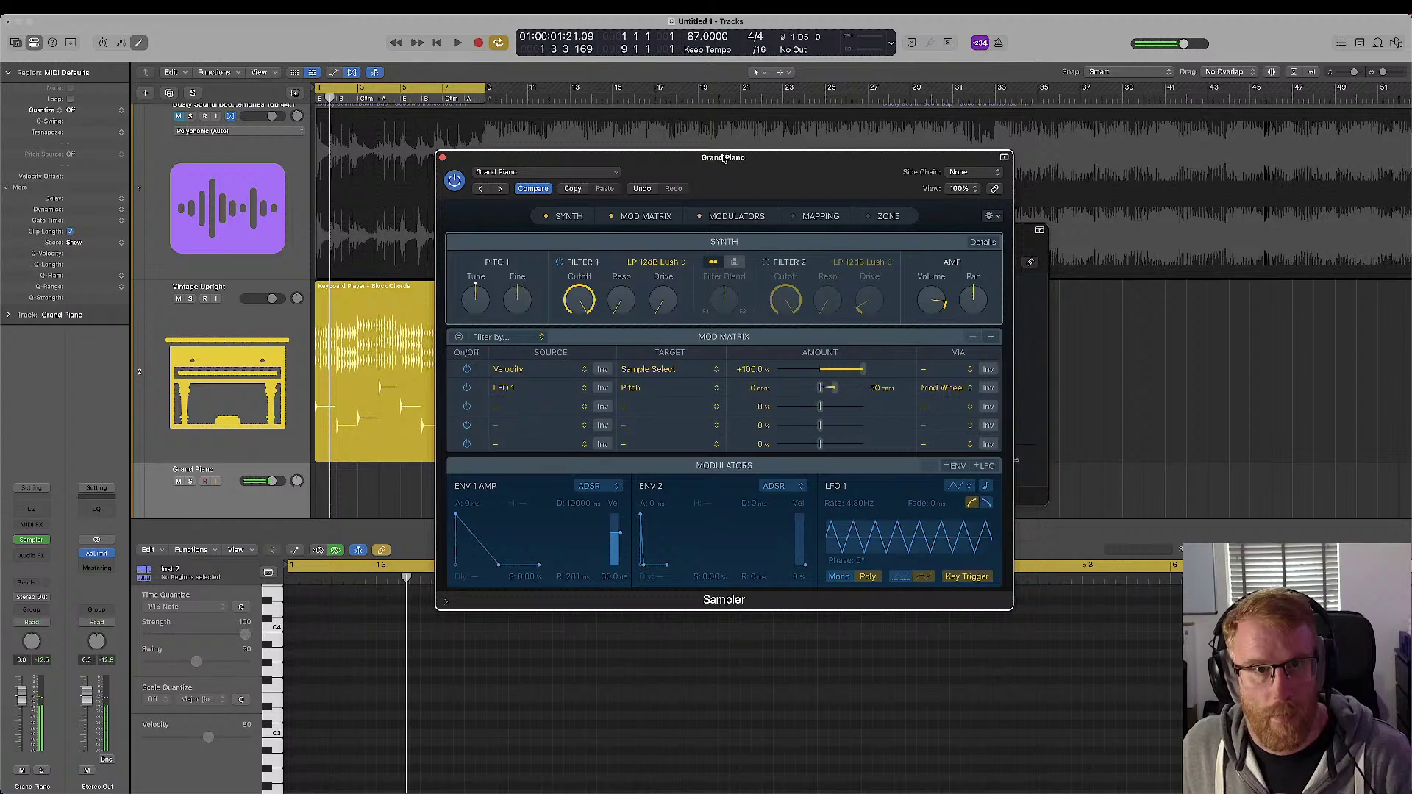
- Play the loop briefly, then close the Sampler window so the Studio Piano plug-in is accessible
{"action": "key", "text": "space"}
{"action": "left_click_drag", "start_coordinate": [723, 158], "coordinate": [1056, 187]}
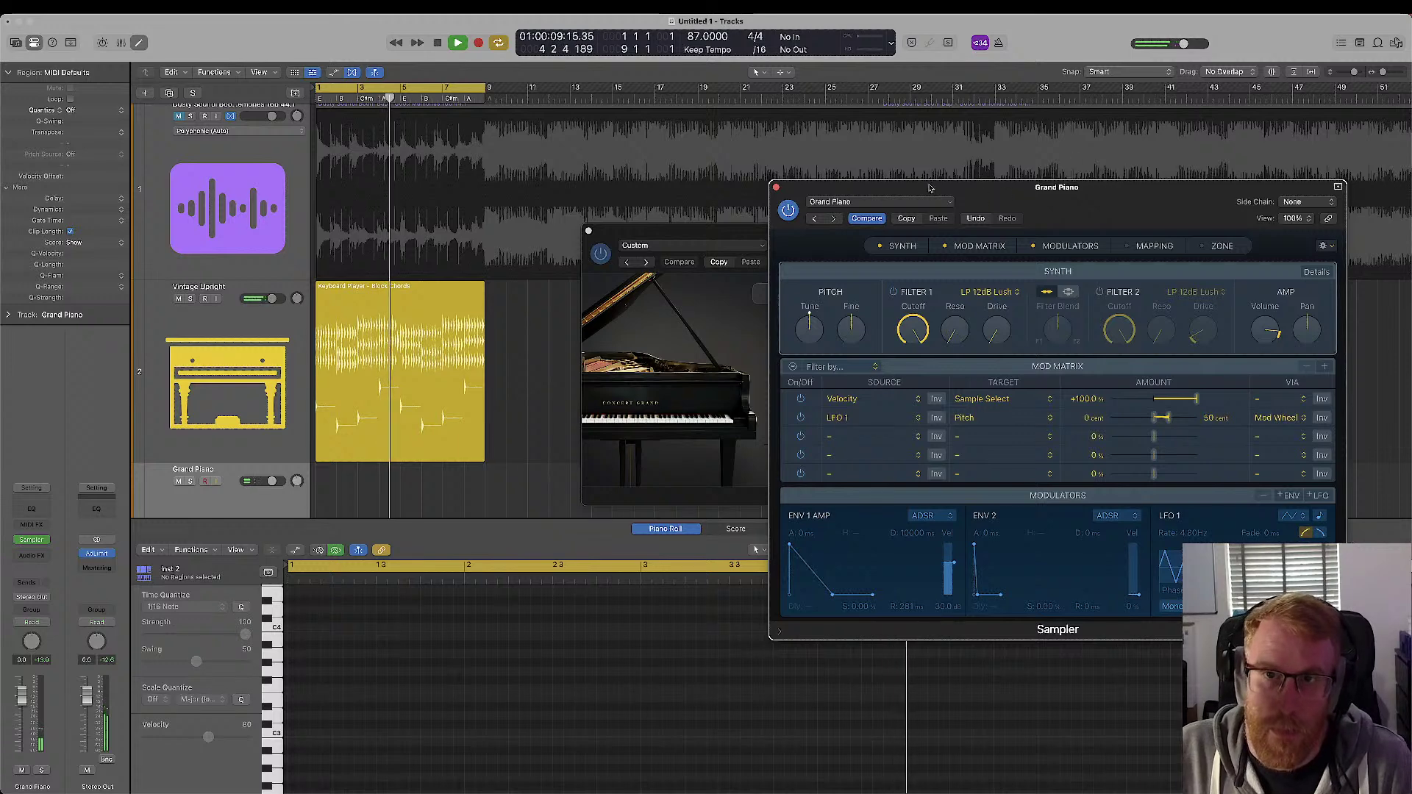
{"action": "left_click", "coordinate": [776, 187]}
{"action": "key", "text": "space"}
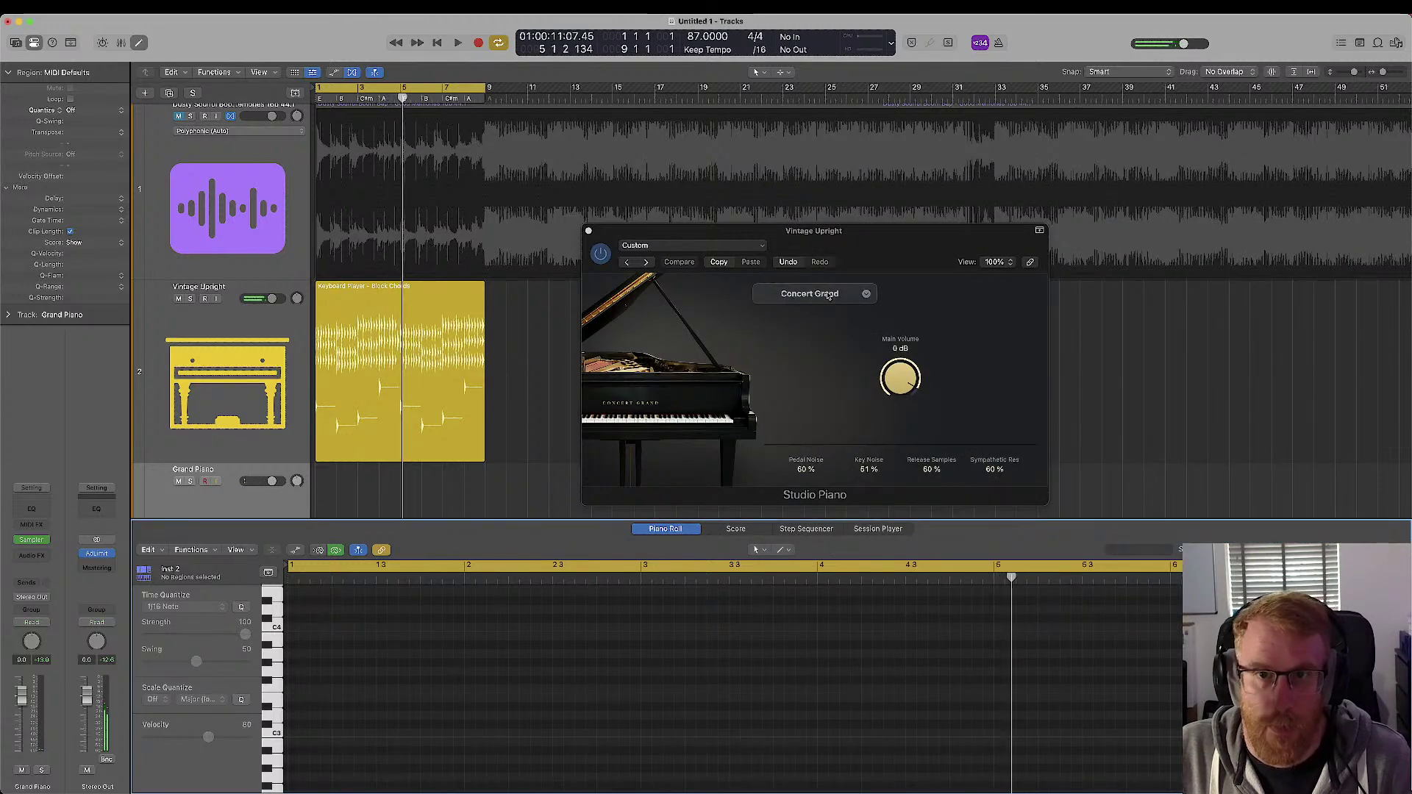
- Audition the Studio Grand in Studio Piano, then set the piano model to Vintage Upright and play the chords
{"action": "left_click", "coordinate": [828, 295]}
{"action": "left_click", "coordinate": [799, 330]}
{"action": "key", "text": "space"}
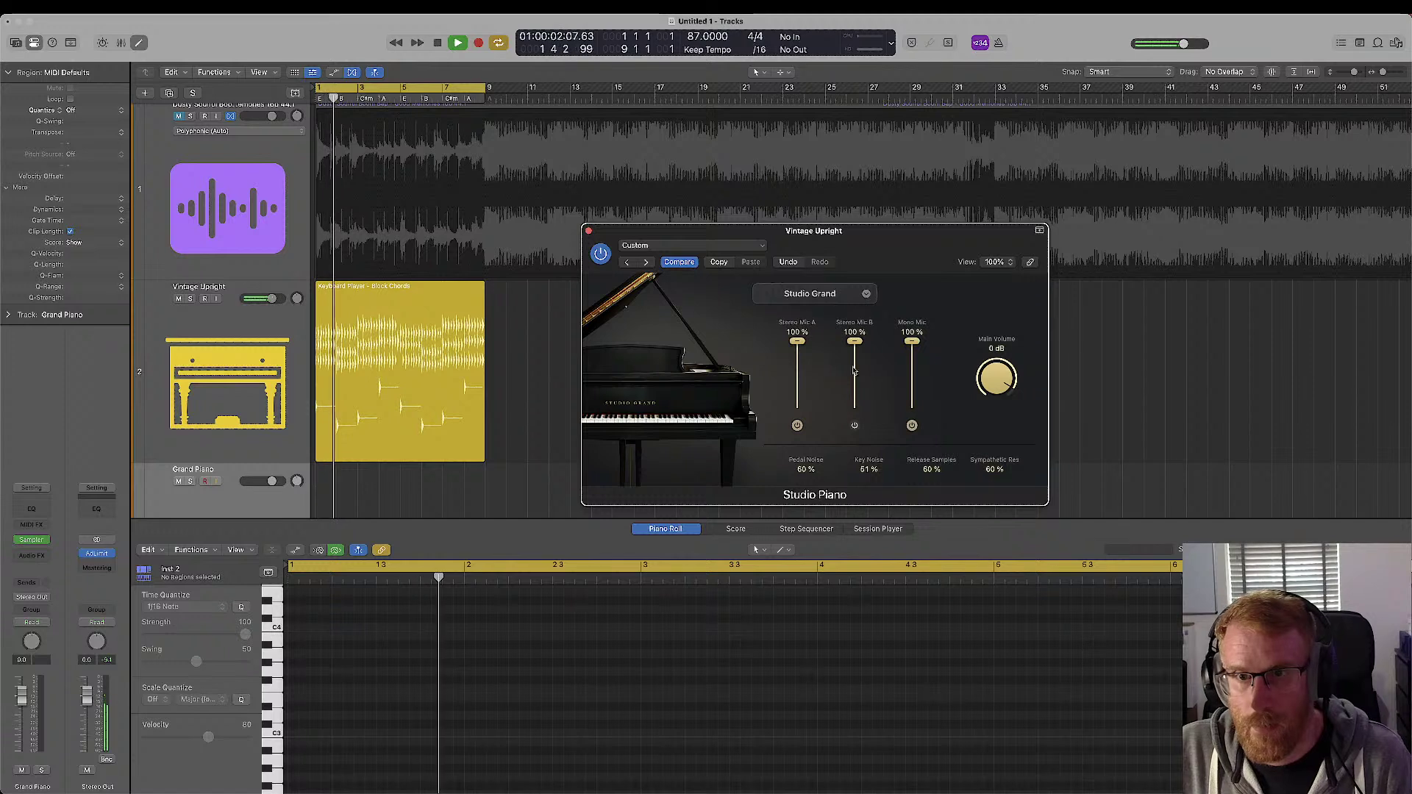
{"action": "left_click", "coordinate": [866, 297]}
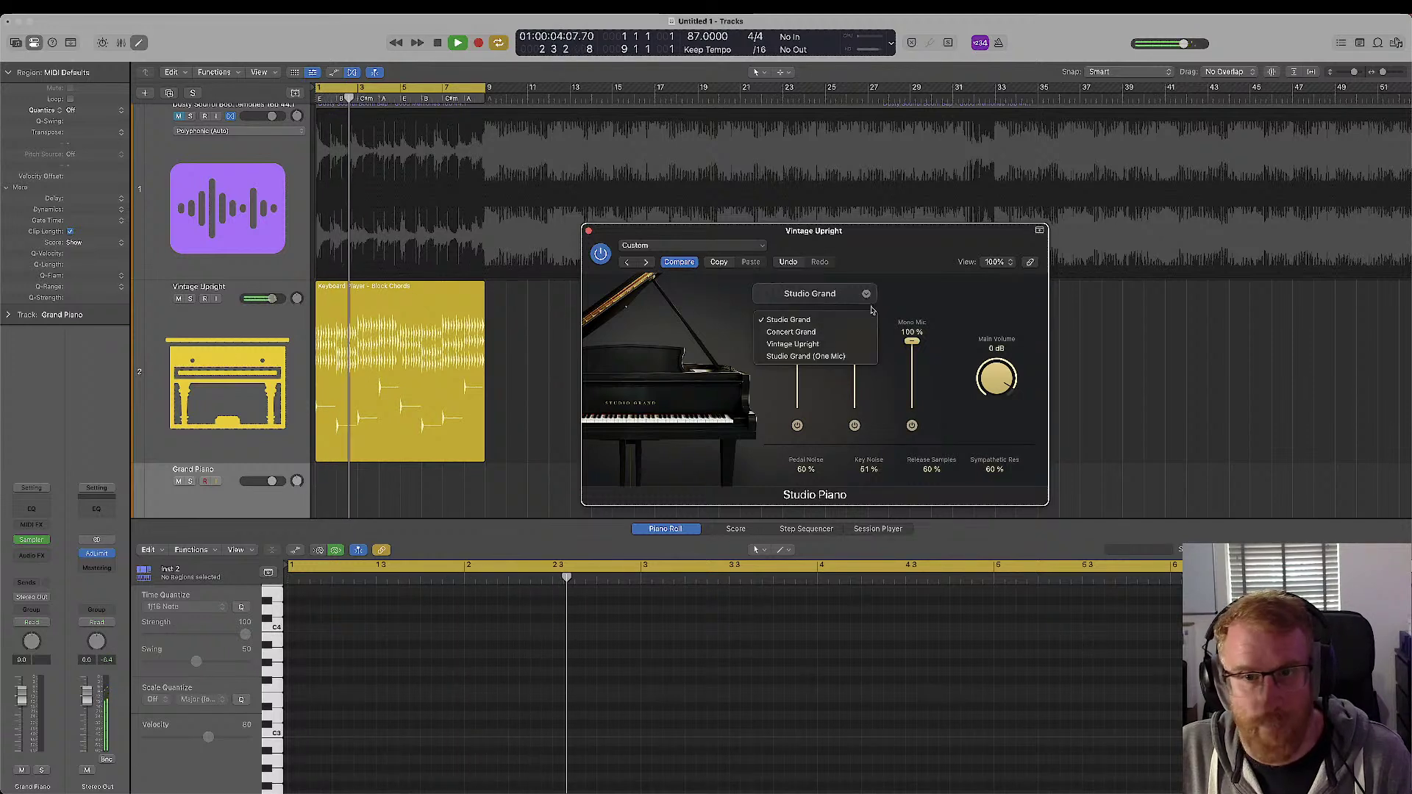
{"action": "left_click", "coordinate": [846, 344]}
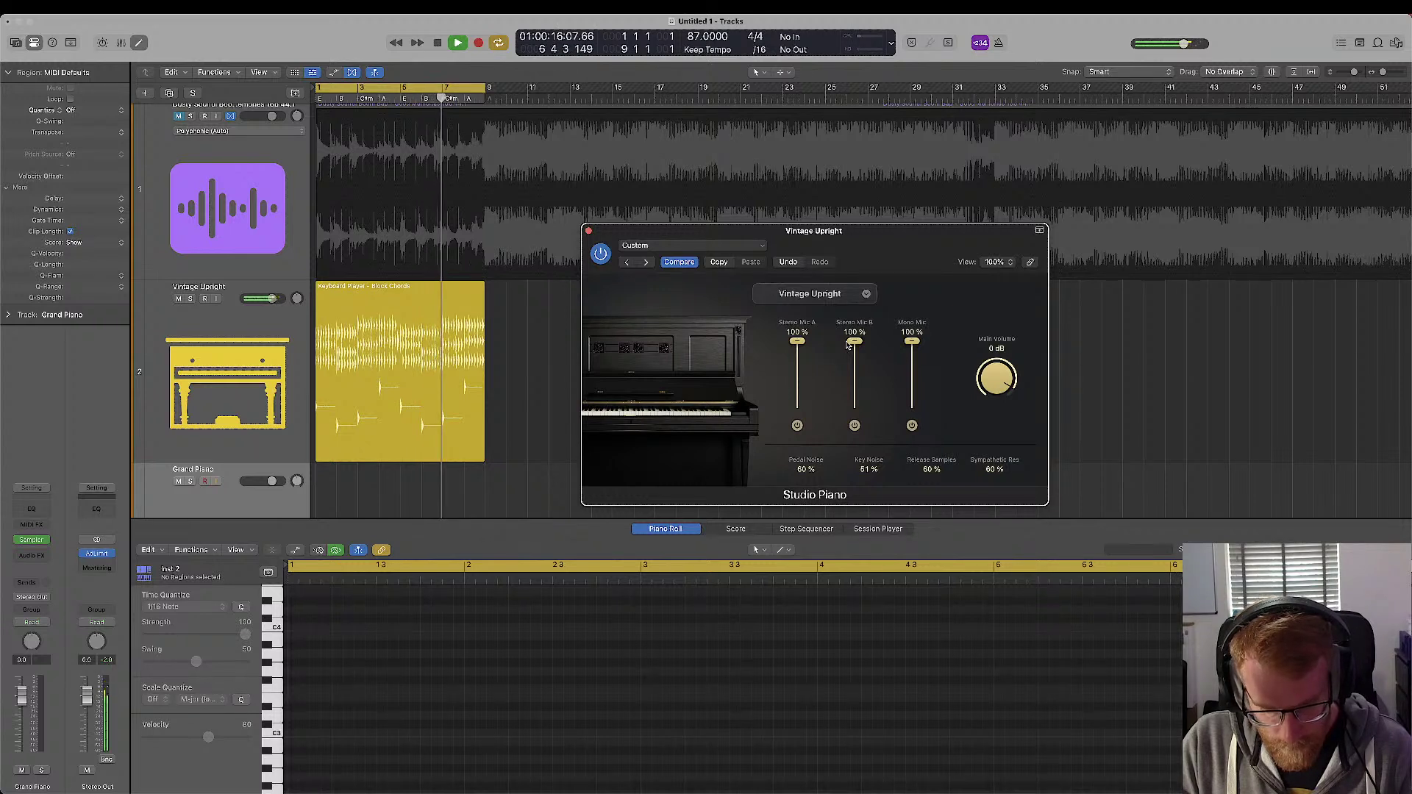
{"action": "key", "text": "space"}
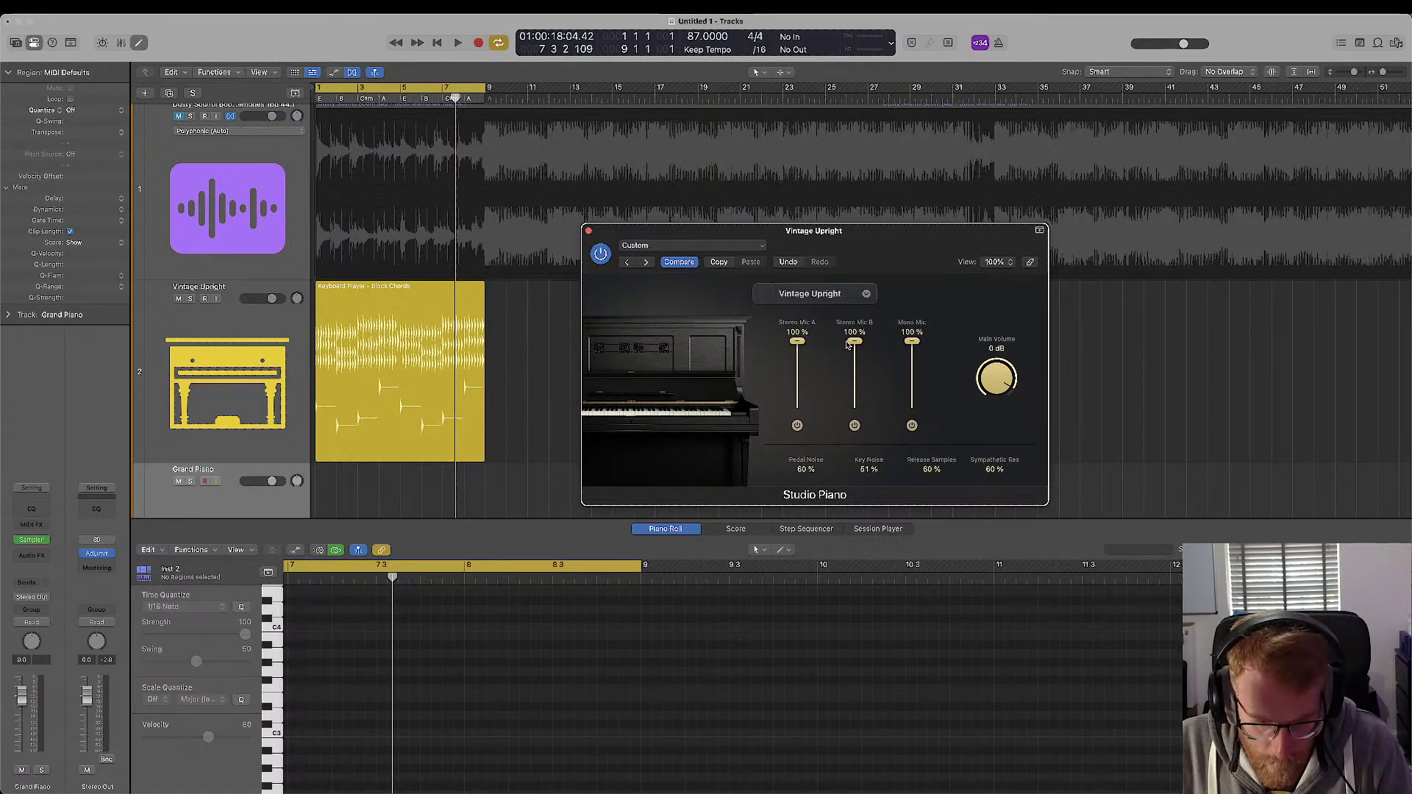
{"action": "left_click", "coordinate": [865, 295]}
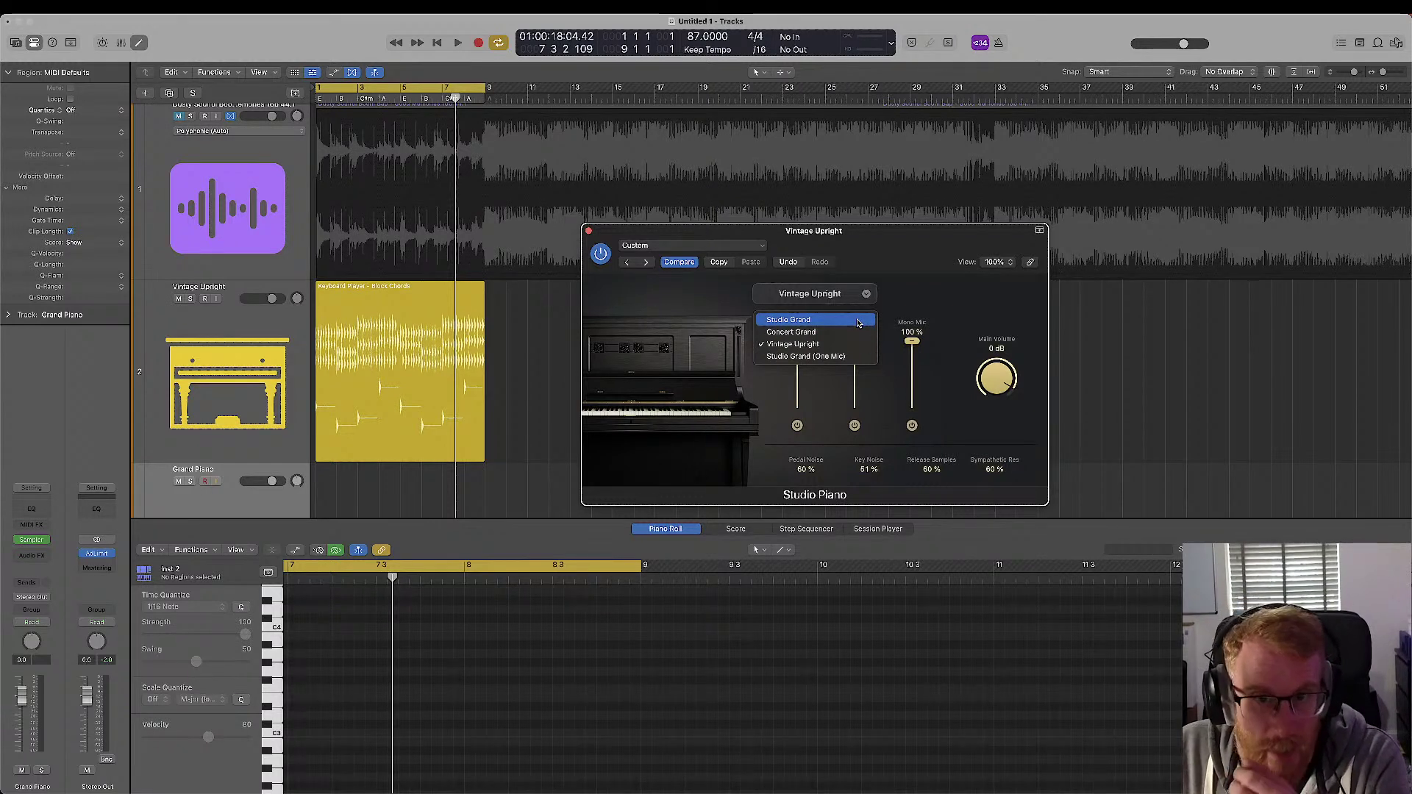
{"action": "left_click", "coordinate": [937, 305]}
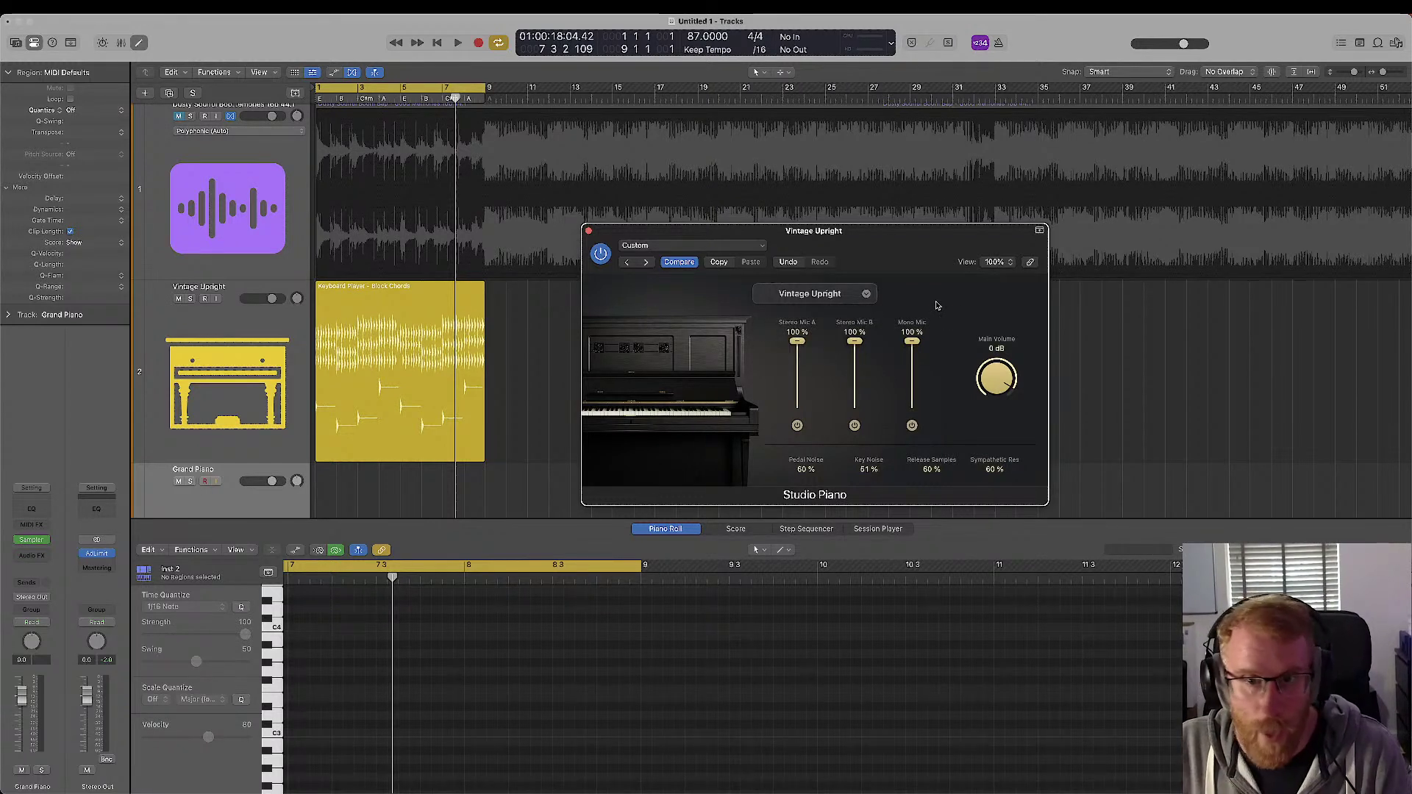
- While listening to the loop, turn off Stereo Mic B, keep Mono Mic on and lower its level to about 80 %
{"action": "key", "text": "space"}
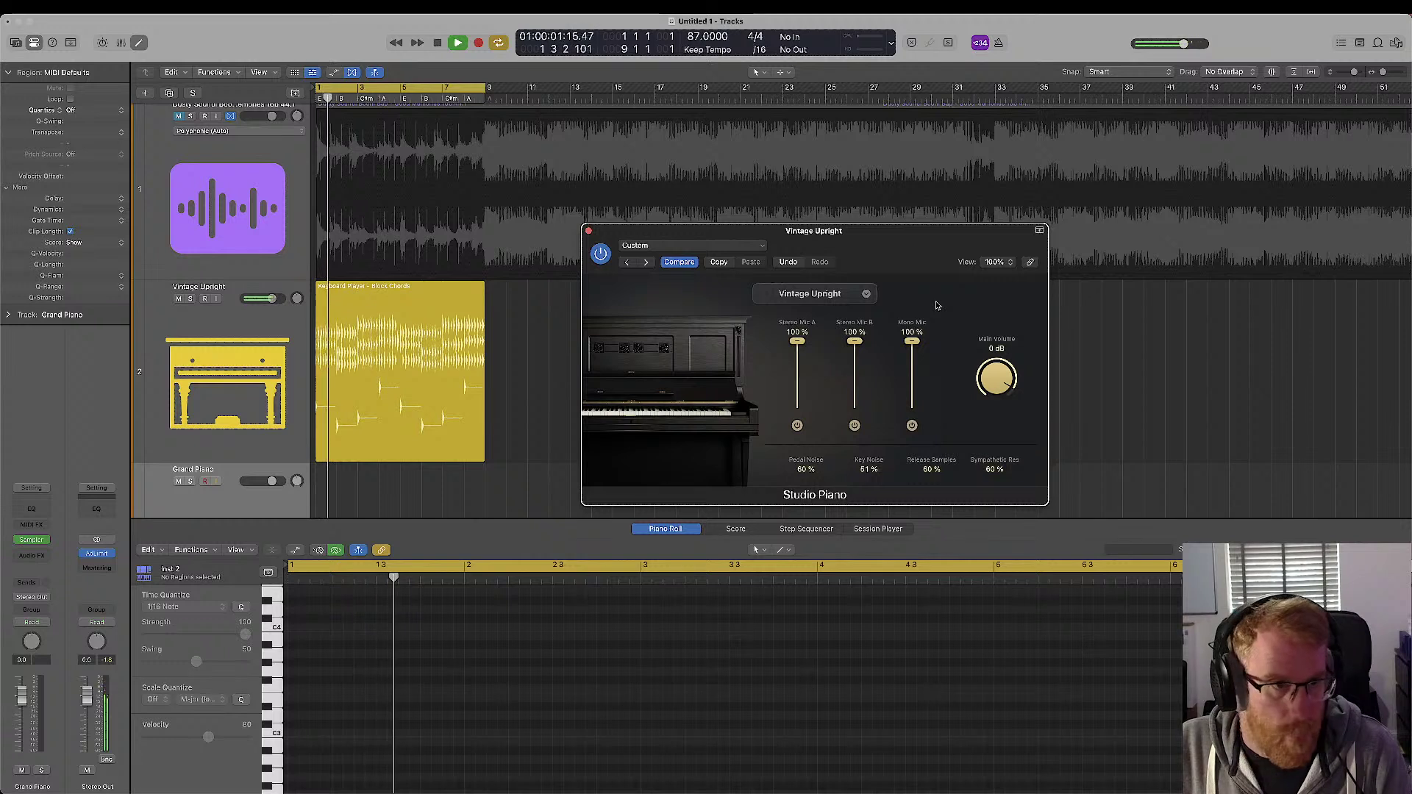
{"action": "key", "text": "space"}
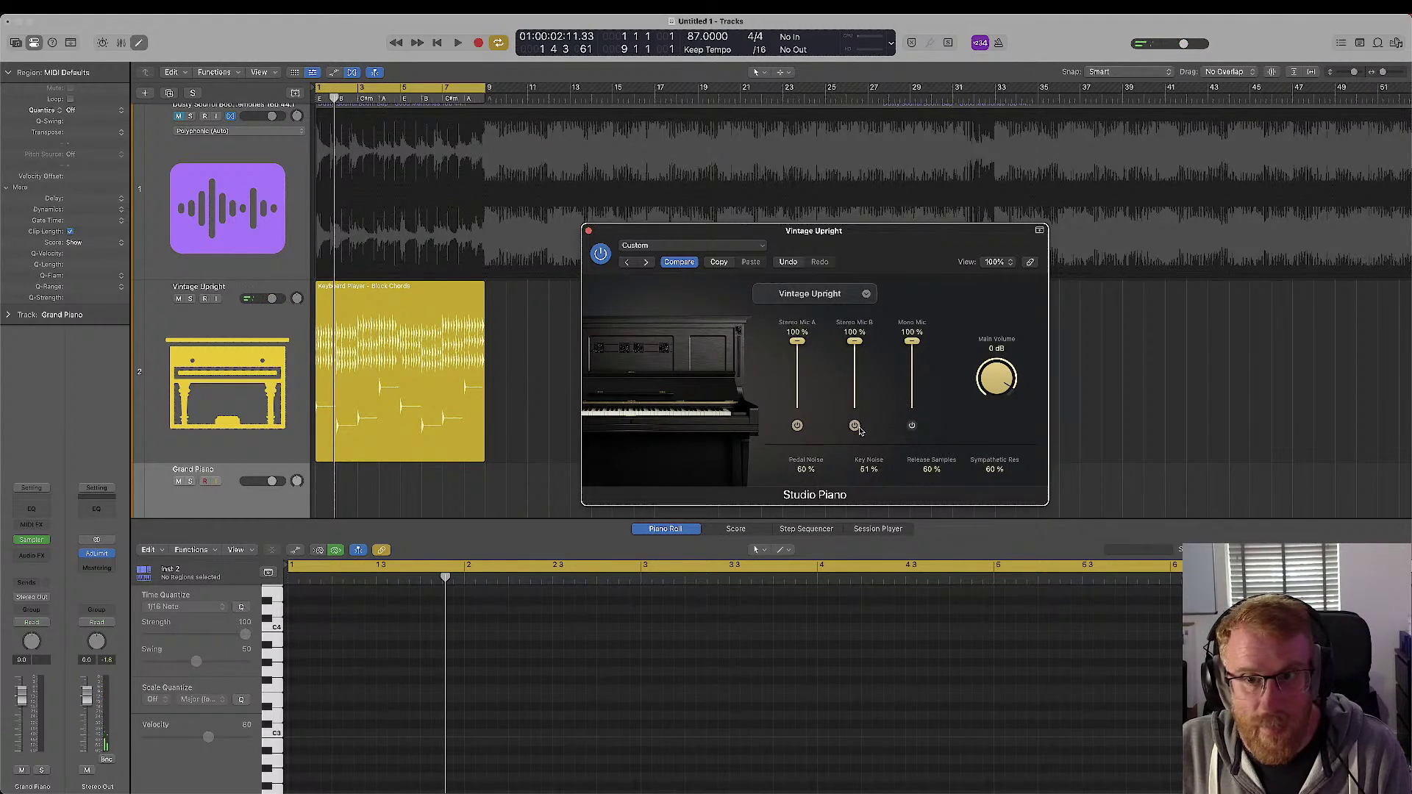
{"action": "key", "text": "space"}
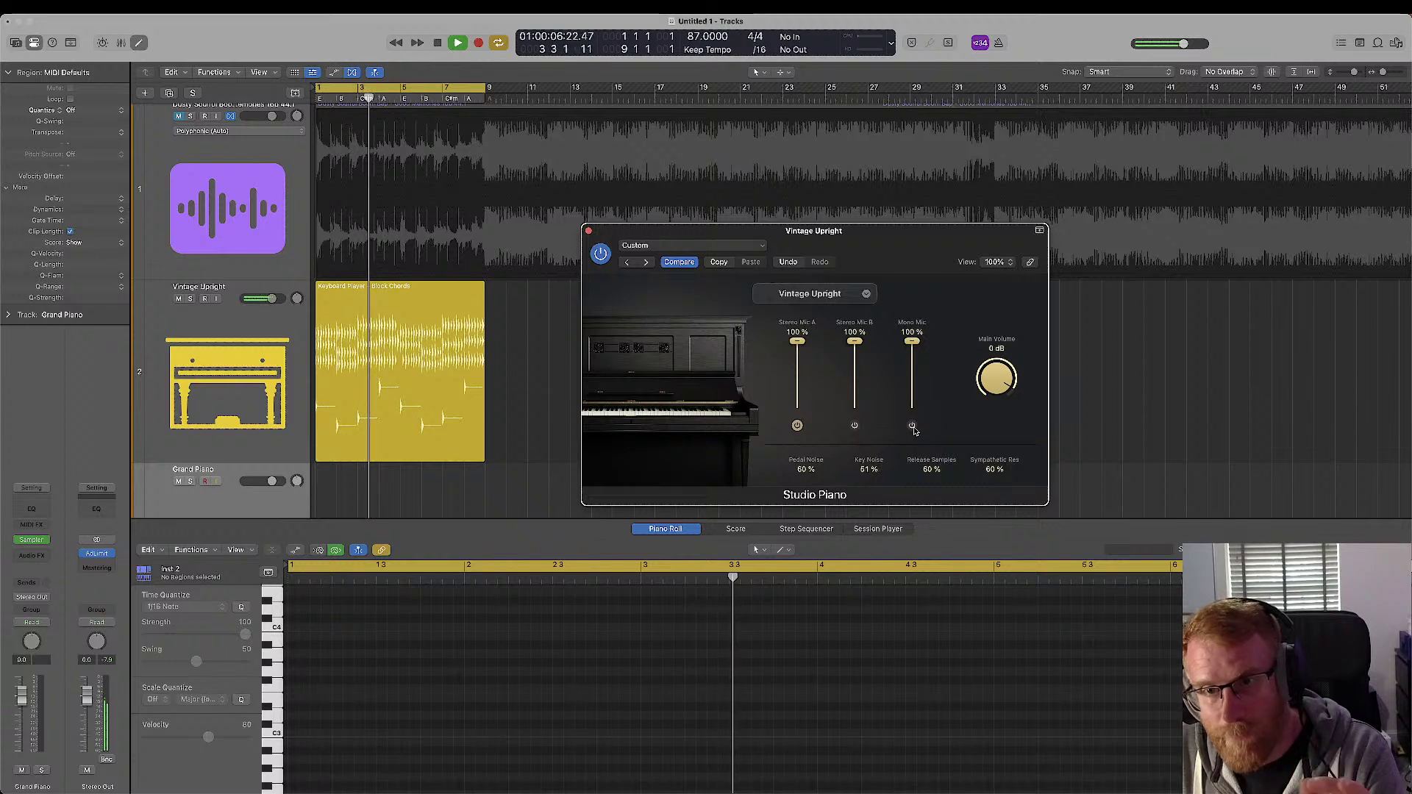
{"action": "left_click", "coordinate": [912, 426]}
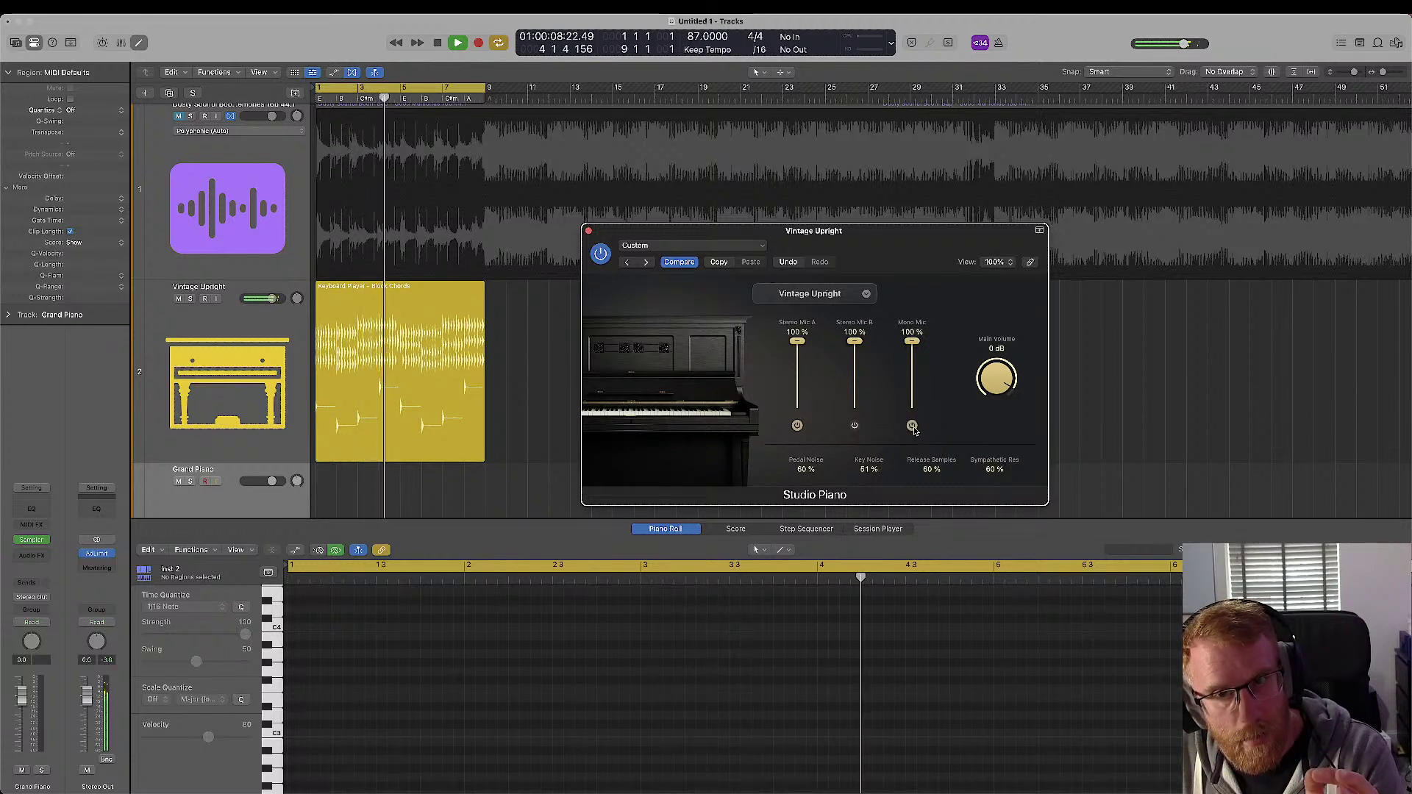
{"action": "left_click_drag", "start_coordinate": [912, 342], "coordinate": [913, 360]}
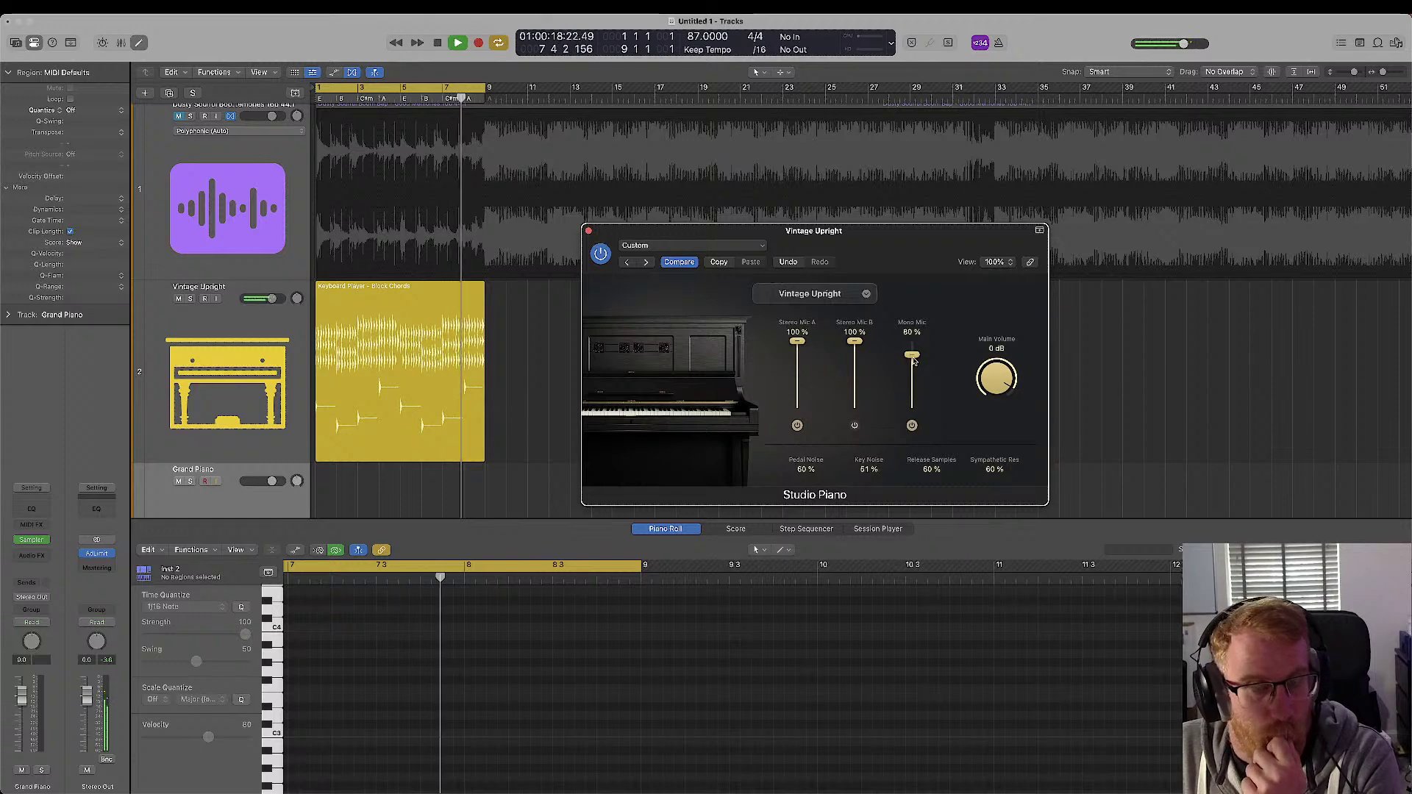
- Delete the Grand Piano Sampler track
{"action": "left_click", "coordinate": [260, 500]}
{"action": "key", "text": "super+BackSpace"}
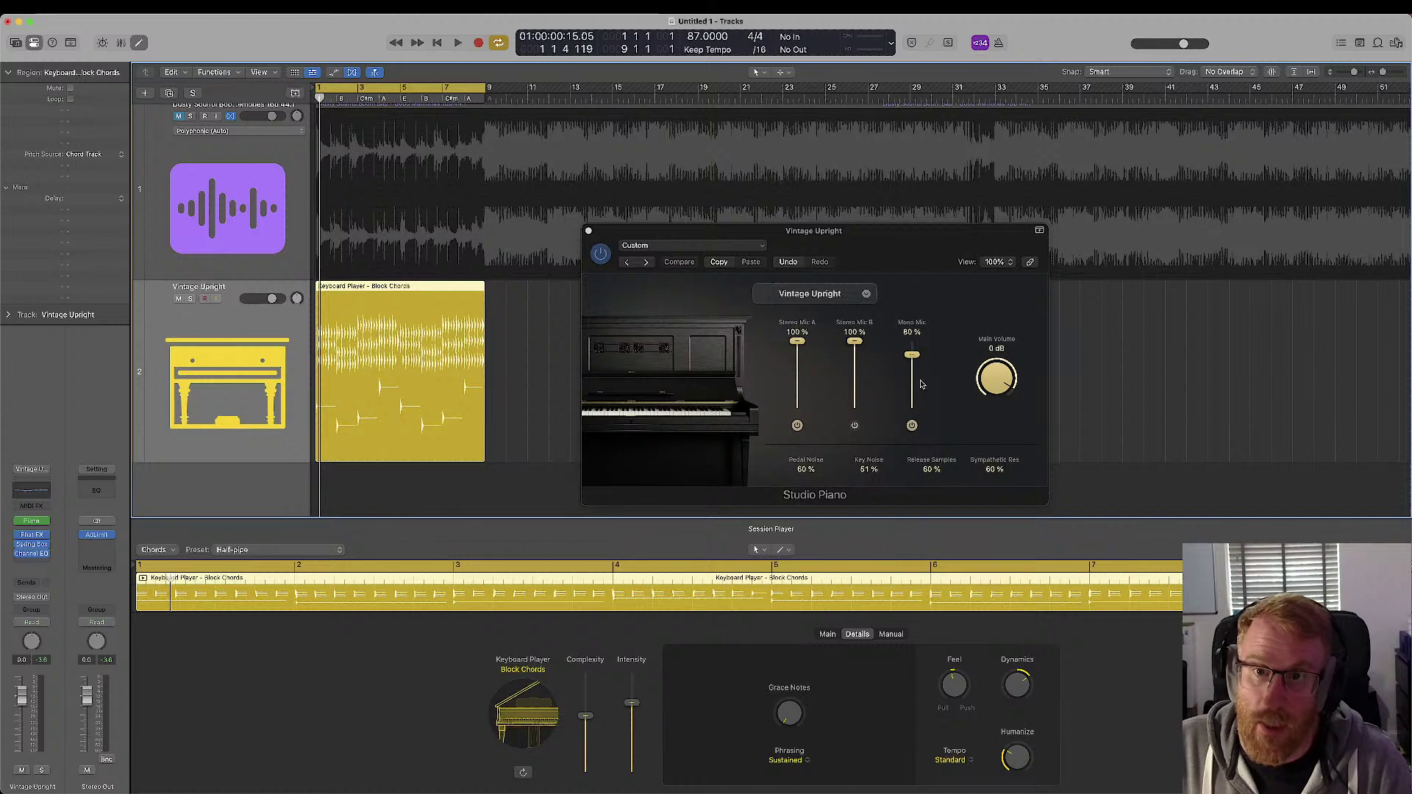
- Try the Studio Grand (One Mic) model in Studio Piano, then return to Vintage Upright while the loop plays
{"action": "left_click", "coordinate": [866, 294]}
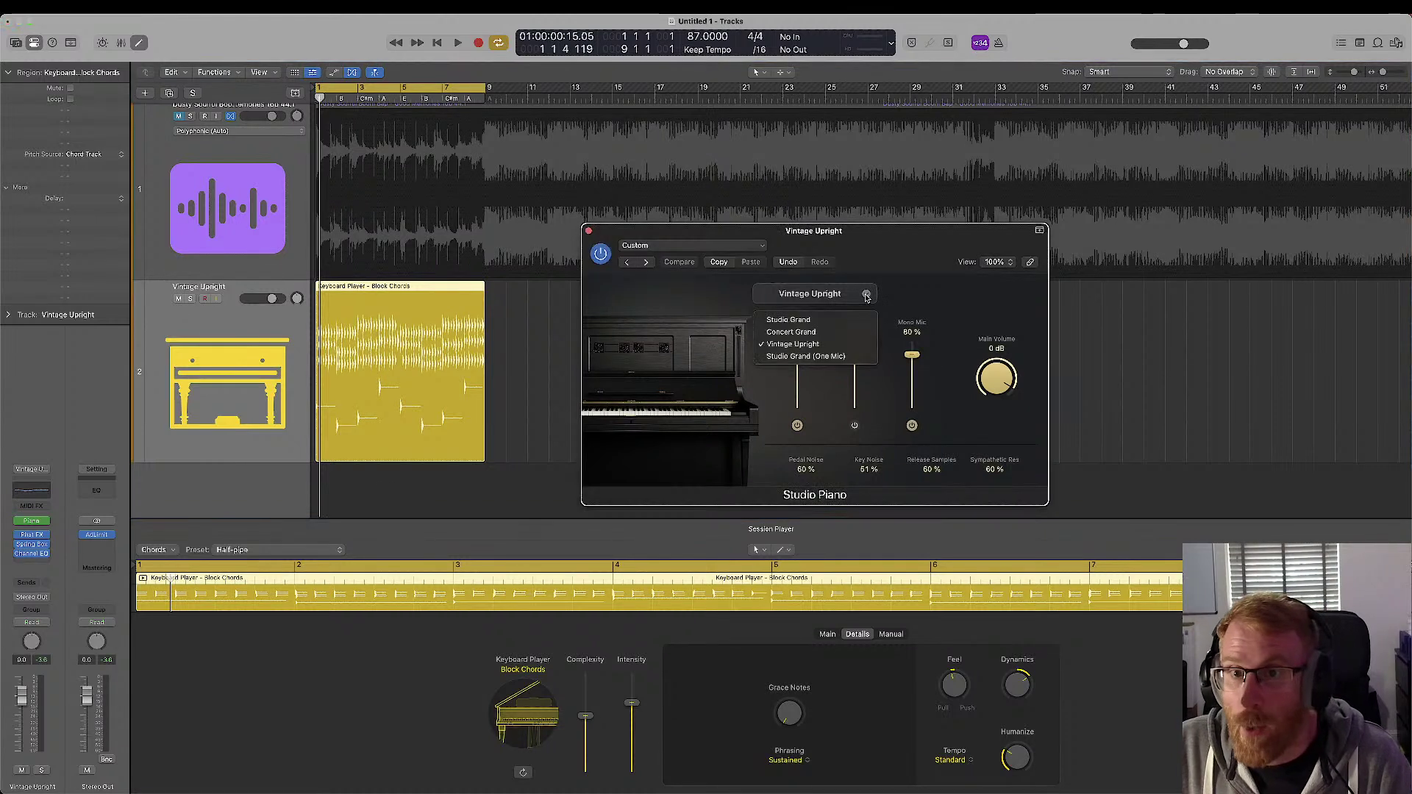
{"action": "left_click", "coordinate": [833, 356]}
{"action": "key", "text": "space"}
{"action": "left_click", "coordinate": [866, 294]}
{"action": "left_click", "coordinate": [853, 344]}
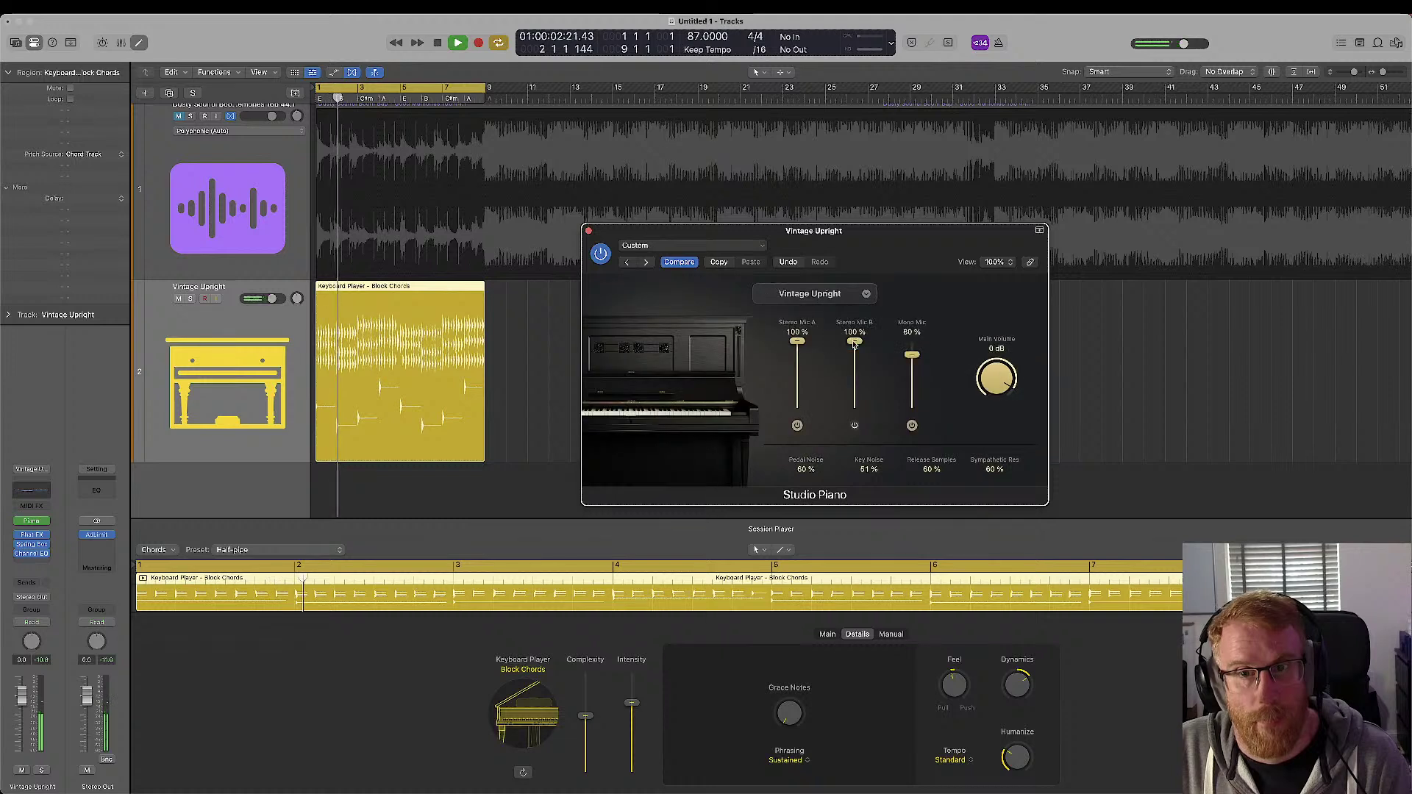
- Audition the Concert Grand model against the playing loop, then switch Studio Piano back to Vintage Upright
{"action": "left_click", "coordinate": [854, 294]}
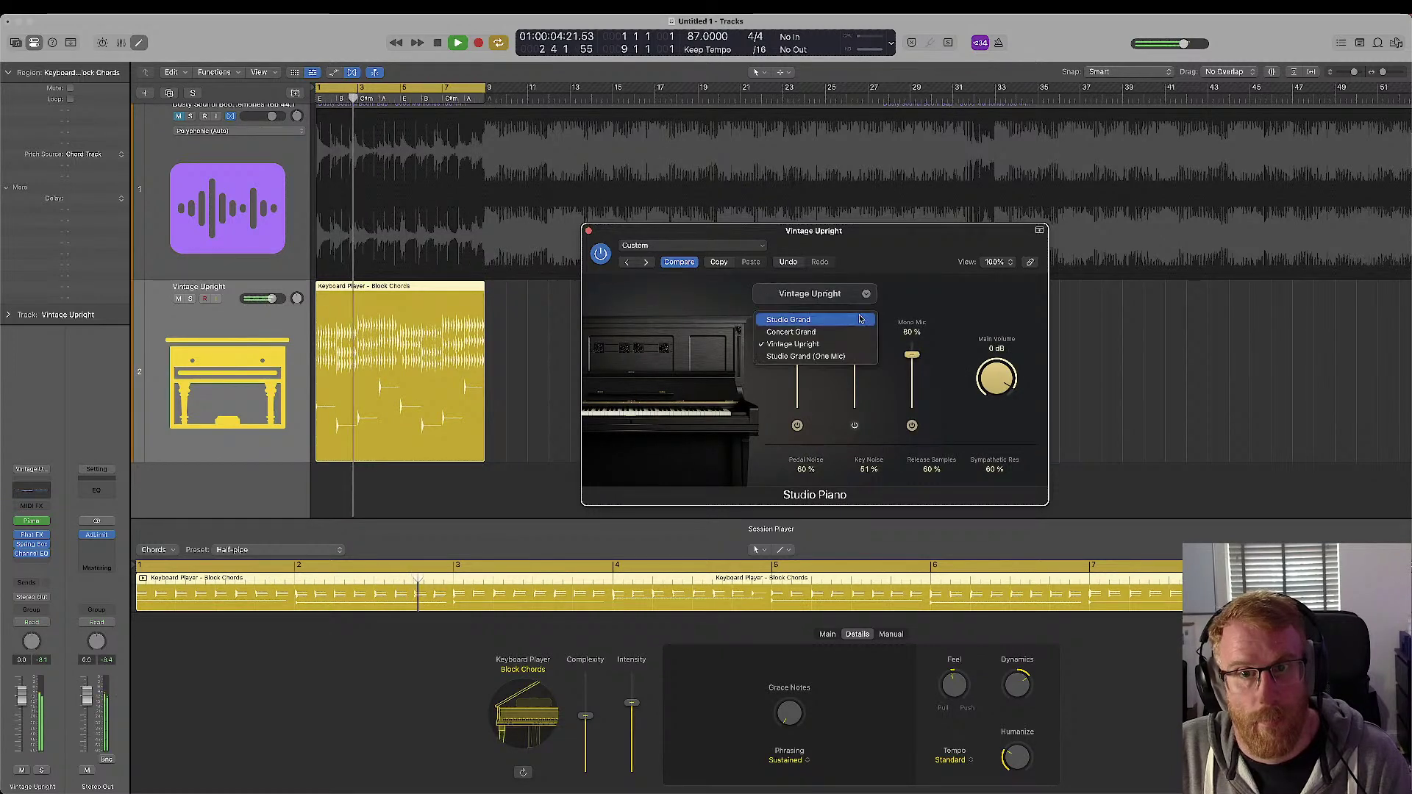
{"action": "left_click", "coordinate": [854, 331]}
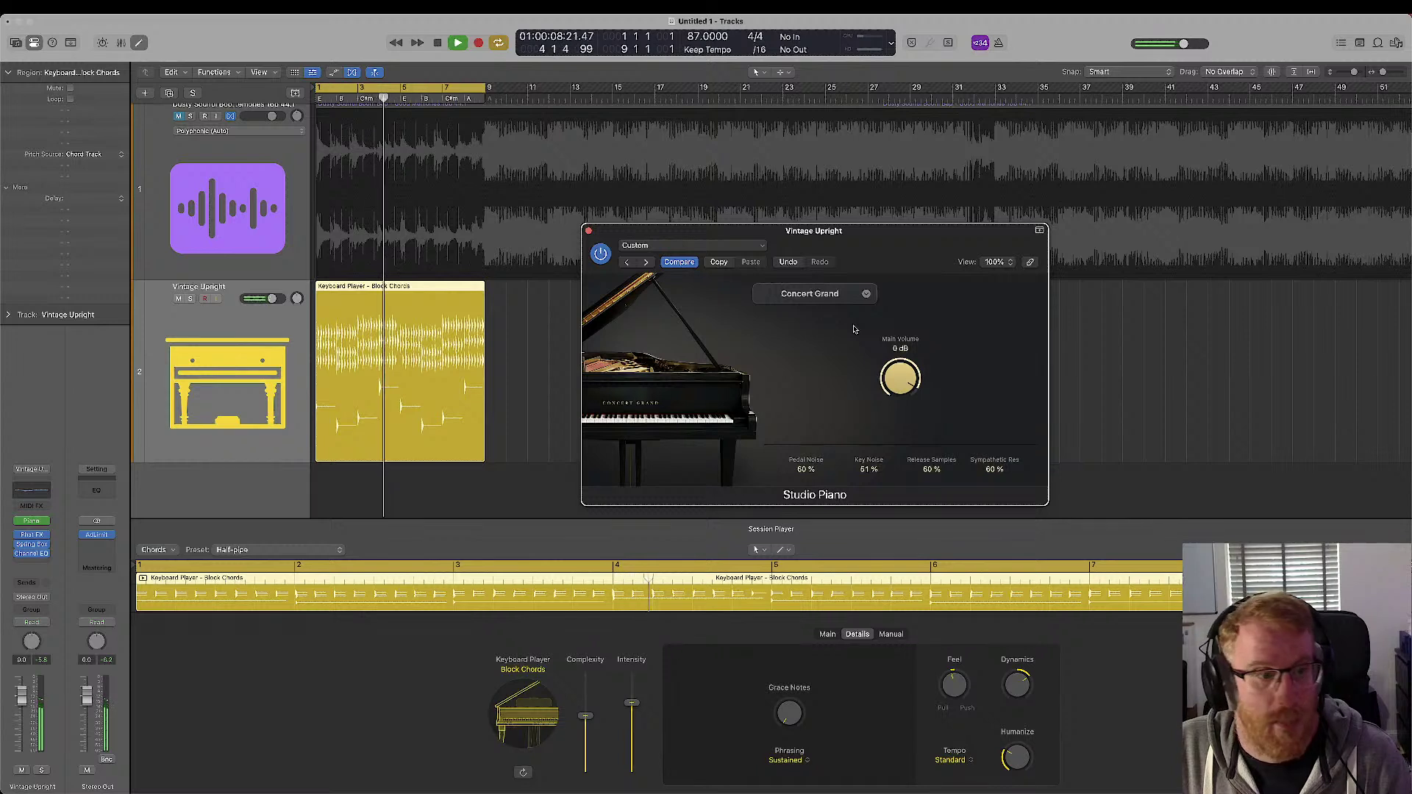
{"action": "left_click", "coordinate": [145, 578]}
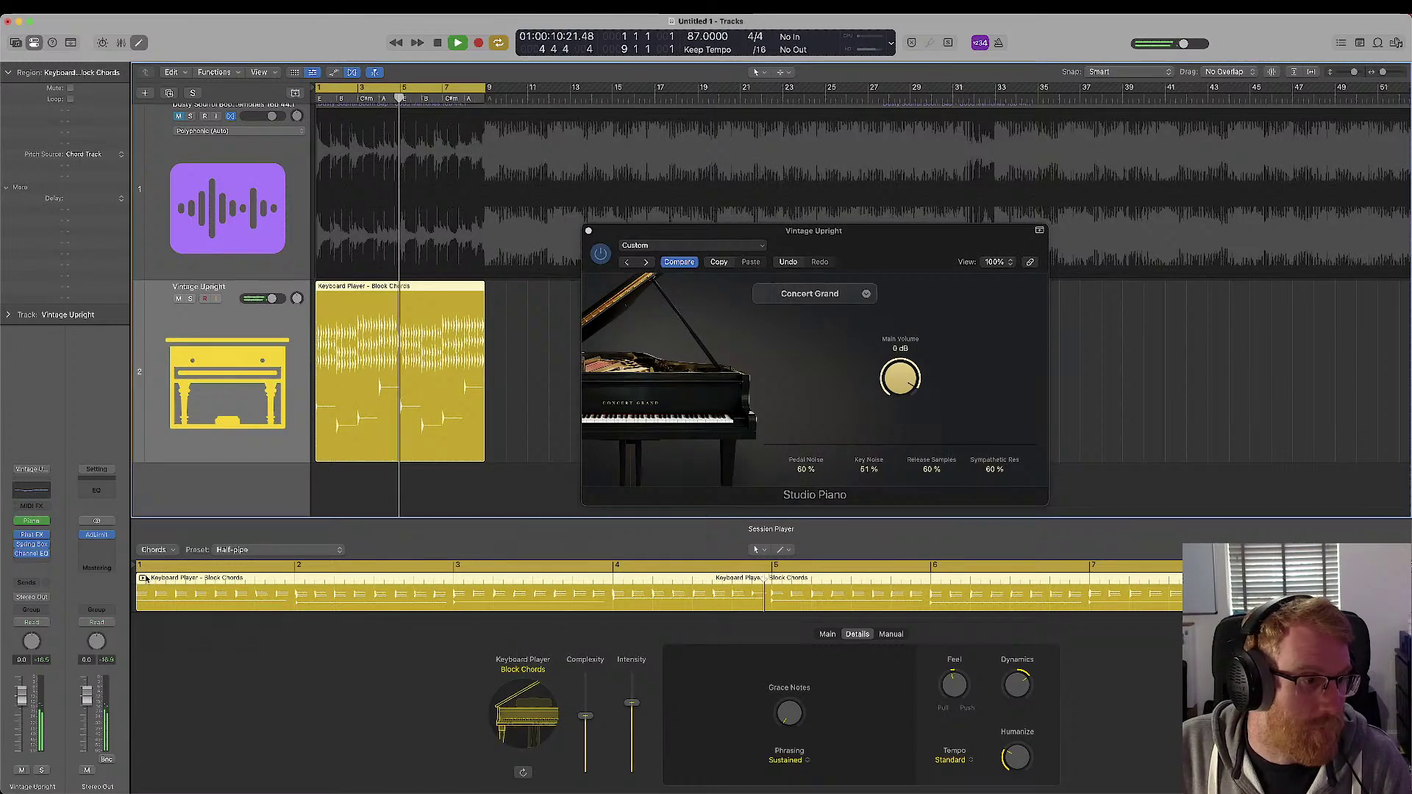
{"action": "left_click", "coordinate": [866, 294]}
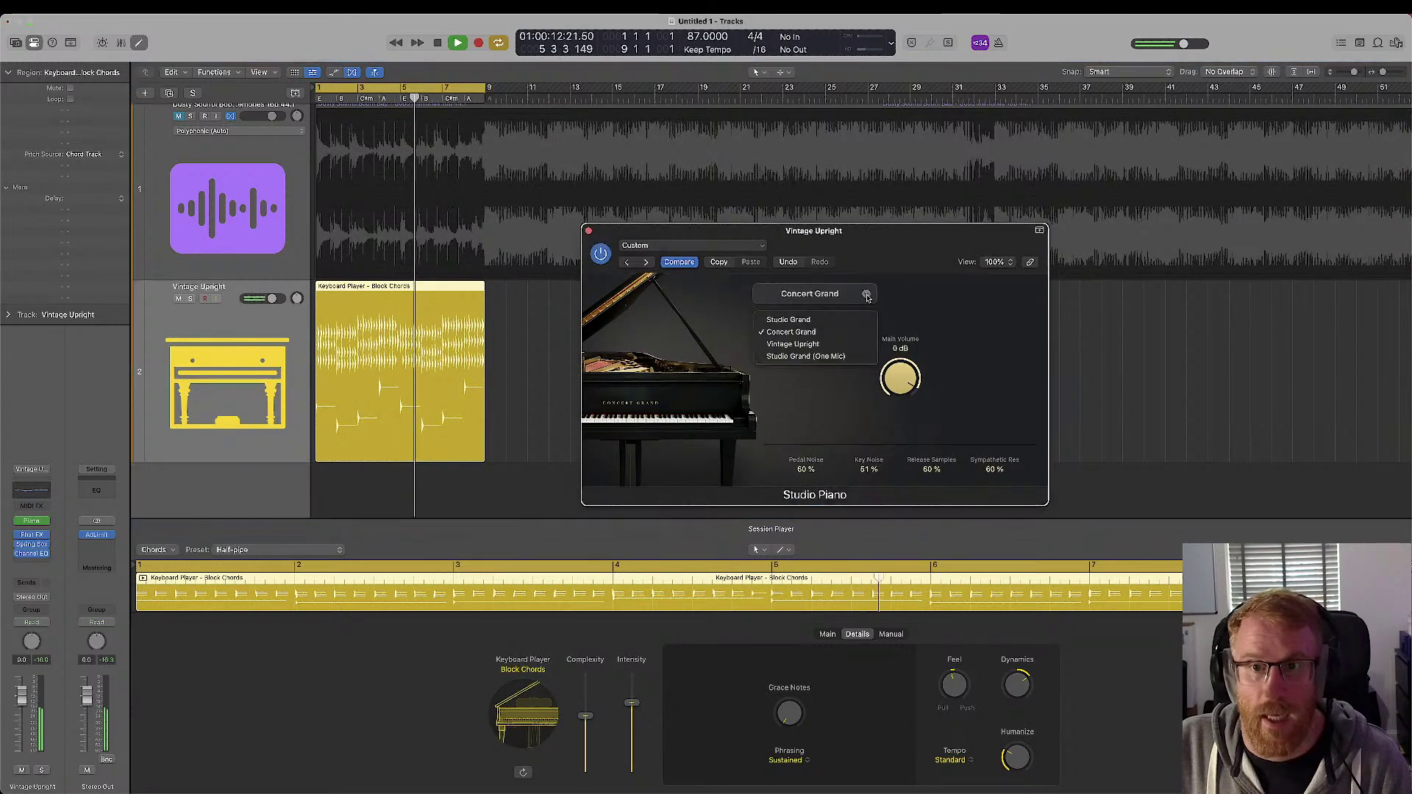
{"action": "left_click", "coordinate": [798, 344]}
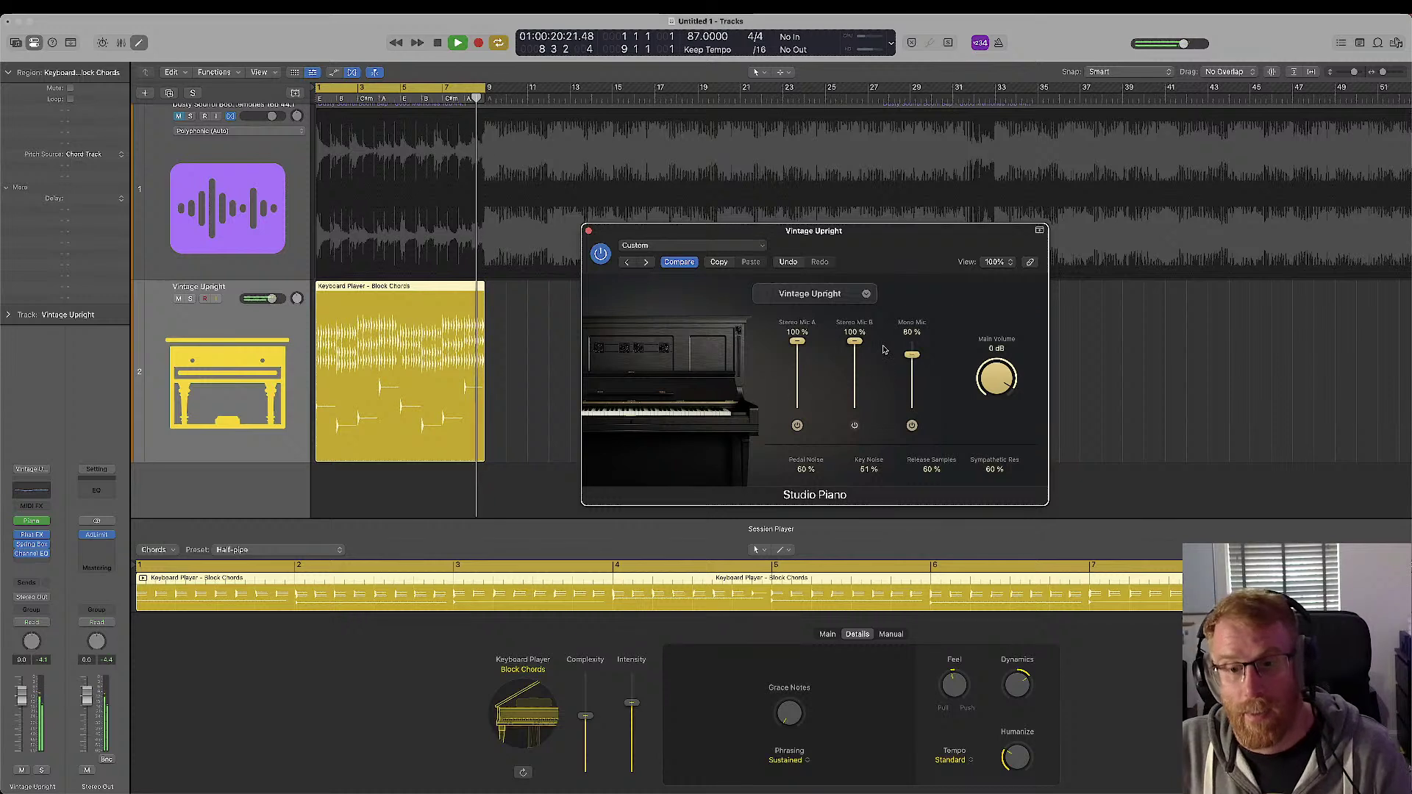
- Listen to the Vintage Upright chords from the loop start and look through the available Keyboard Player styles
{"action": "mouse_move", "coordinate": [995, 377]}
{"action": "left_mouse_down"}
{"action": "mouse_move", "coordinate": [1000, 453]}
{"action": "mouse_move", "coordinate": [1016, 376]}
{"action": "left_mouse_up"}
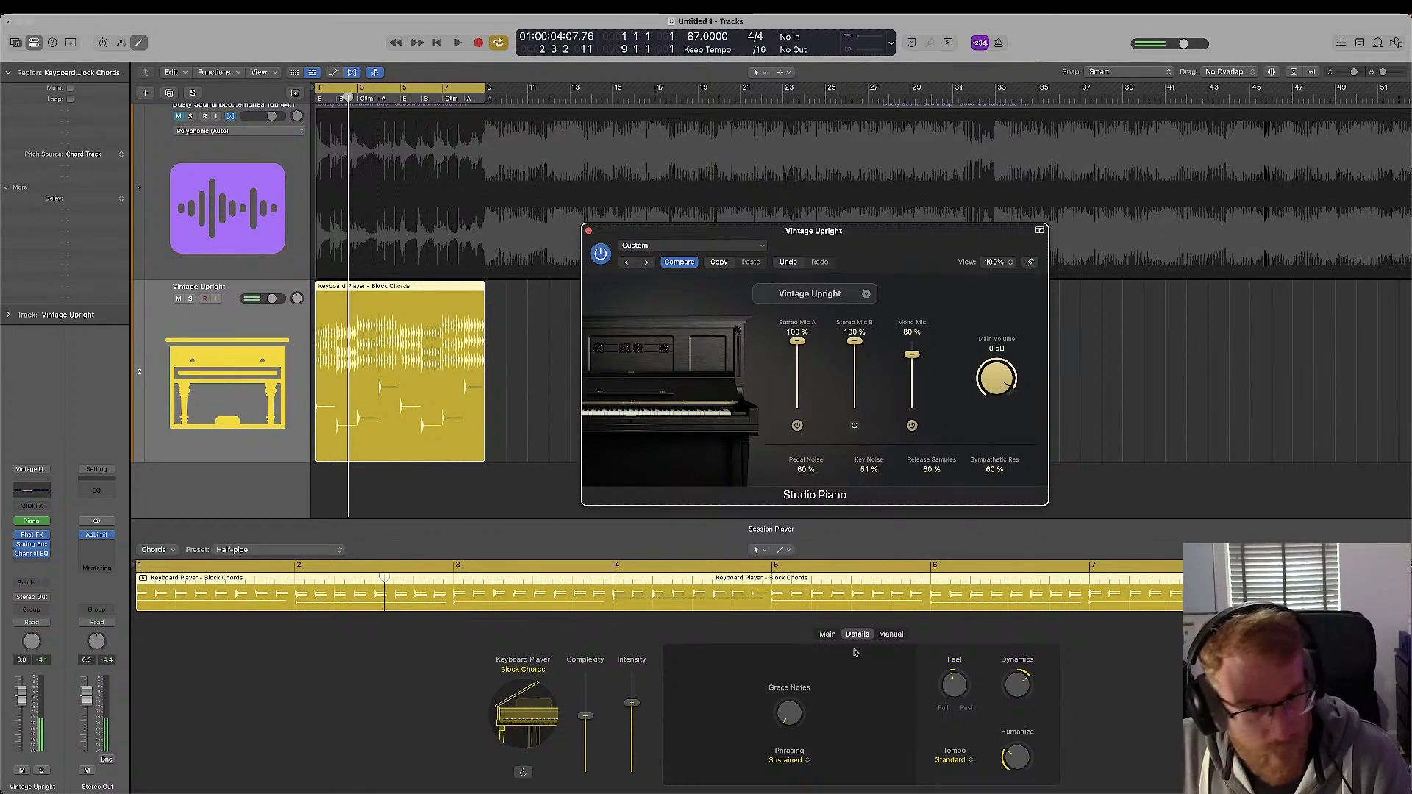
{"action": "key", "text": "space"}
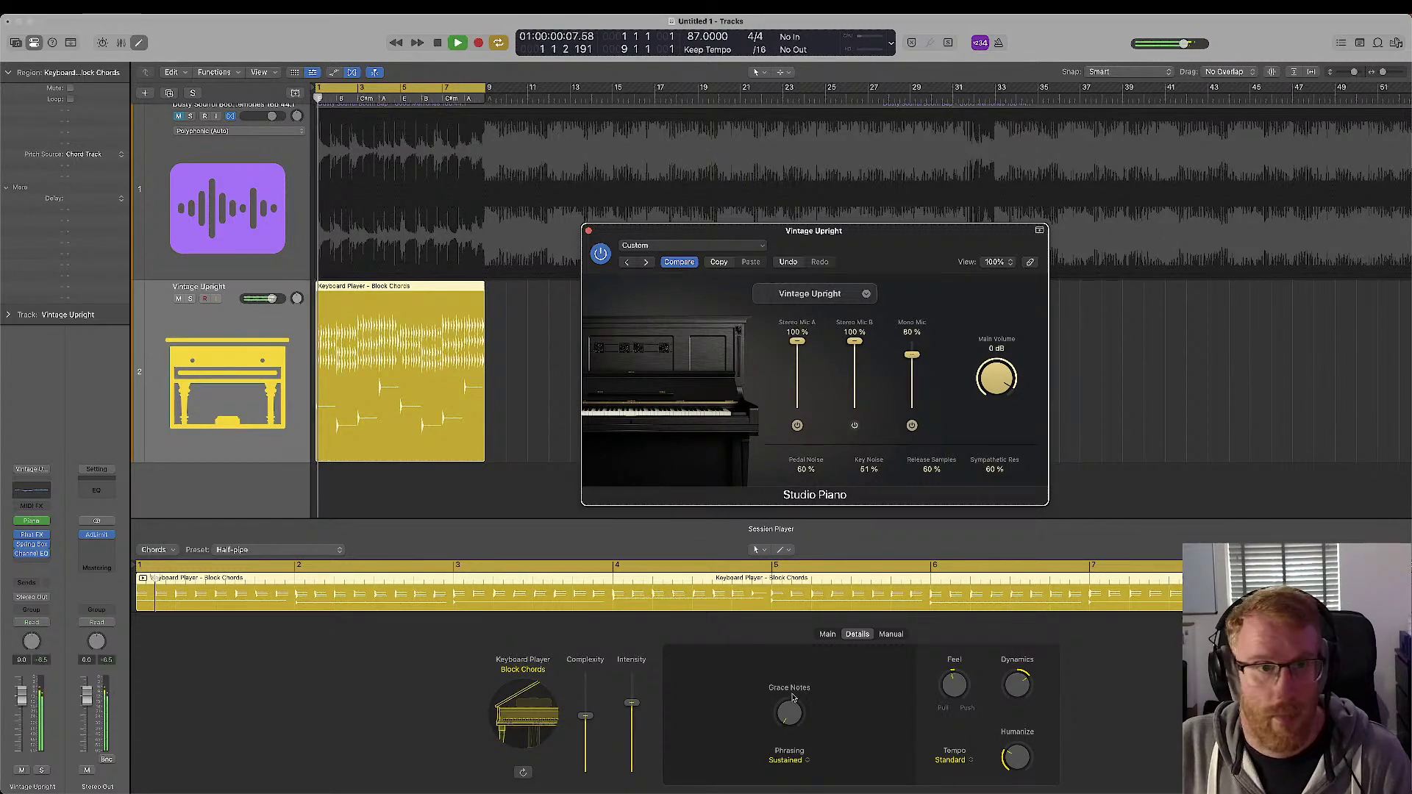
{"action": "key", "text": "space"}
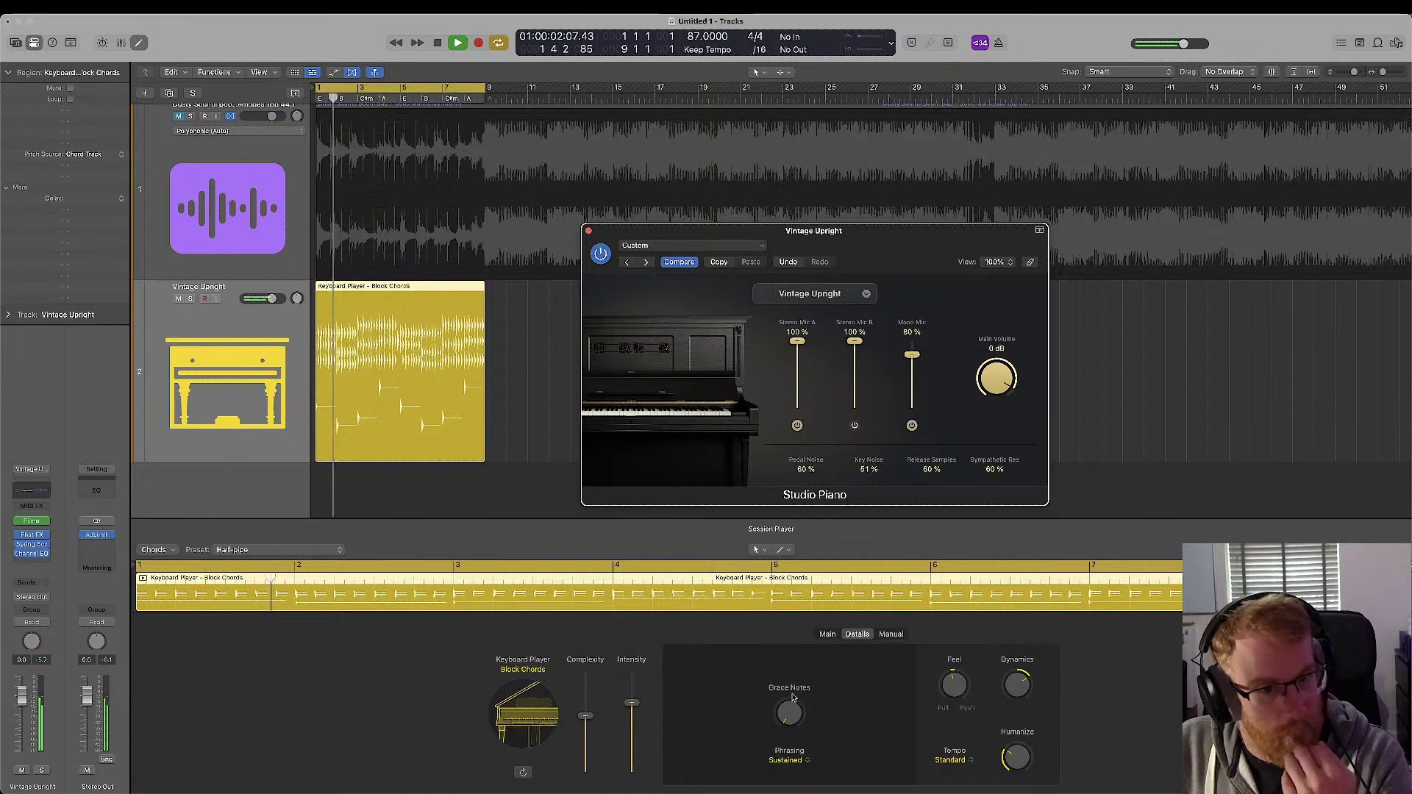
{"action": "left_click", "coordinate": [518, 702]}
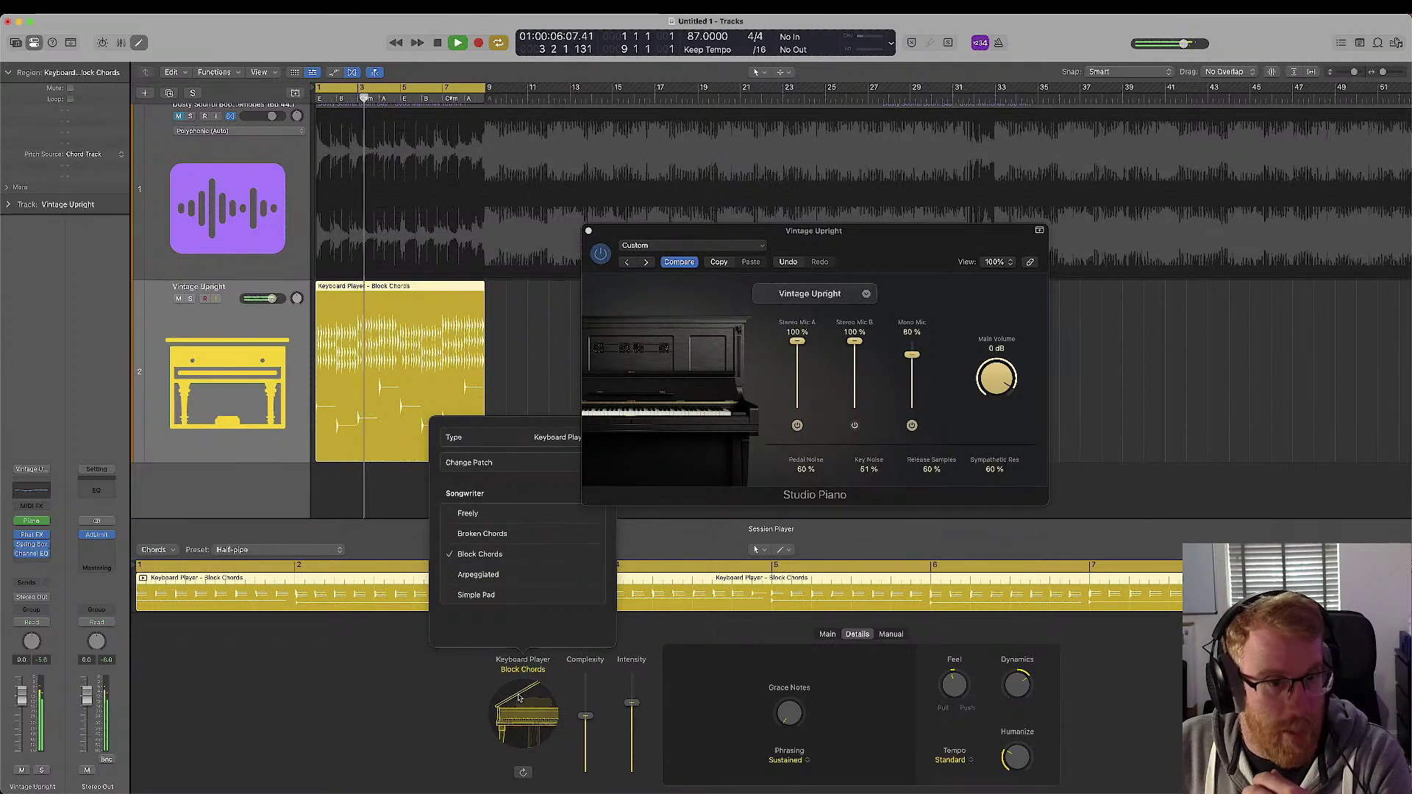
{"action": "left_click", "coordinate": [405, 688]}
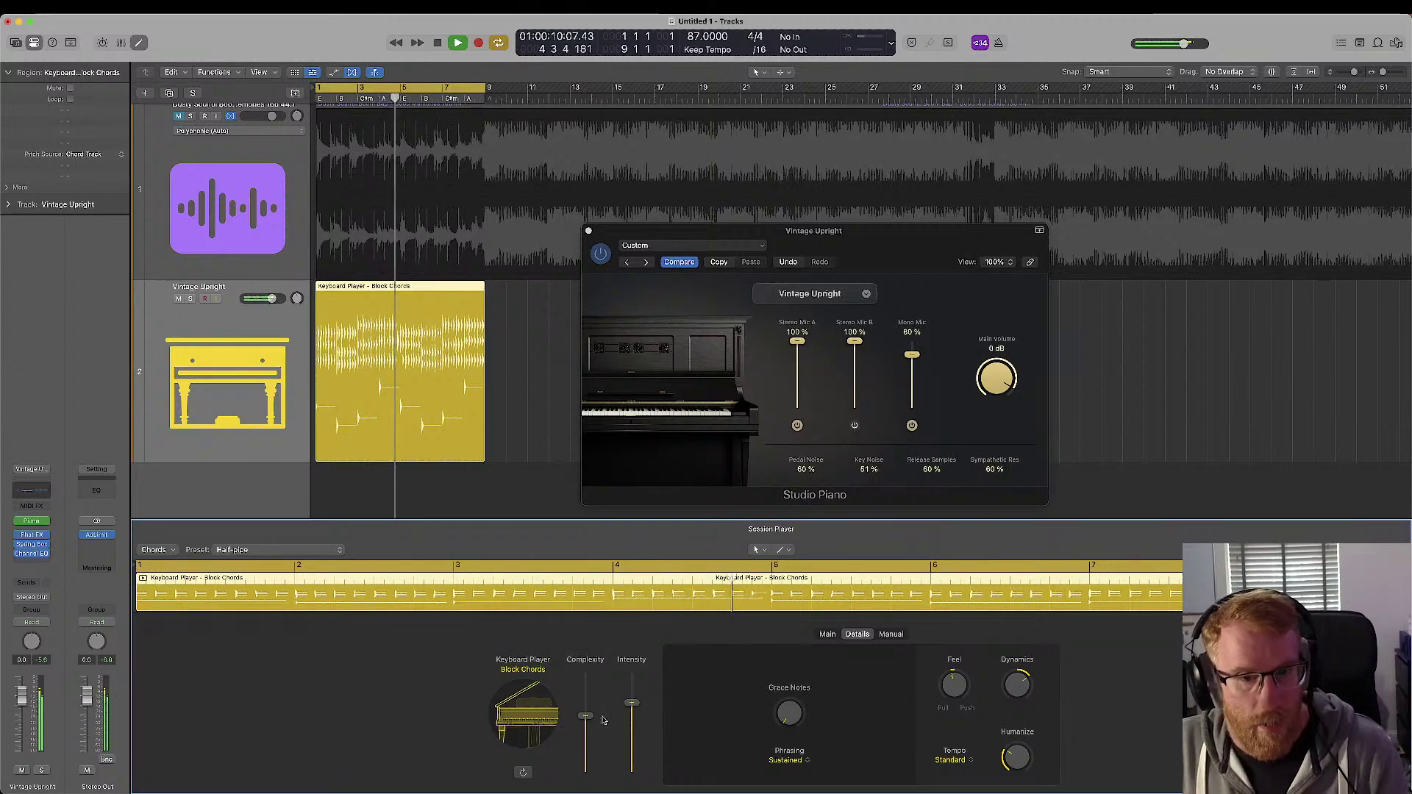
- Raise the Keyboard Player's Complexity to maximum and set its Phrasing to Accentuated while the loop plays
{"action": "left_click_drag", "start_coordinate": [586, 715], "coordinate": [585, 673]}
{"action": "key", "text": "Return"}
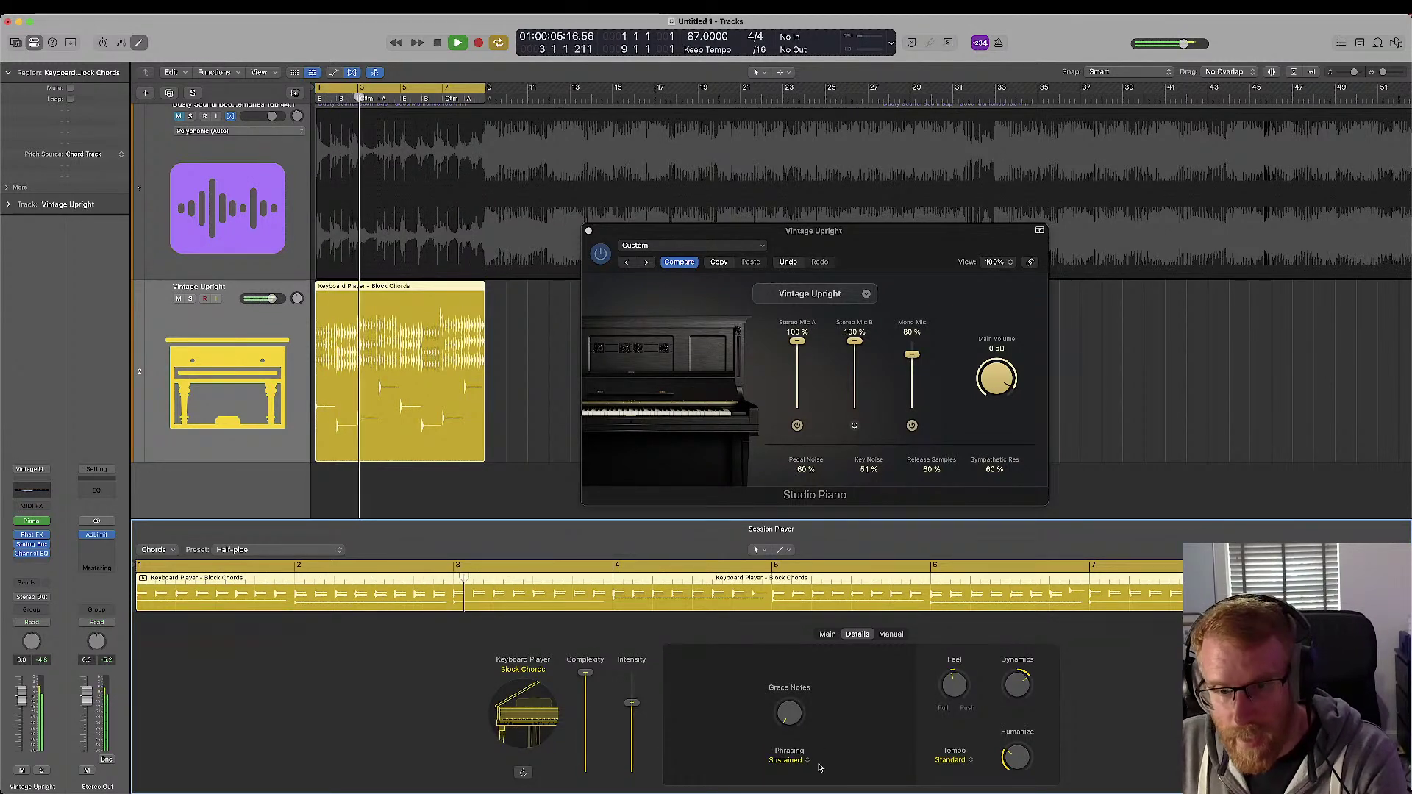
{"action": "left_click", "coordinate": [792, 762]}
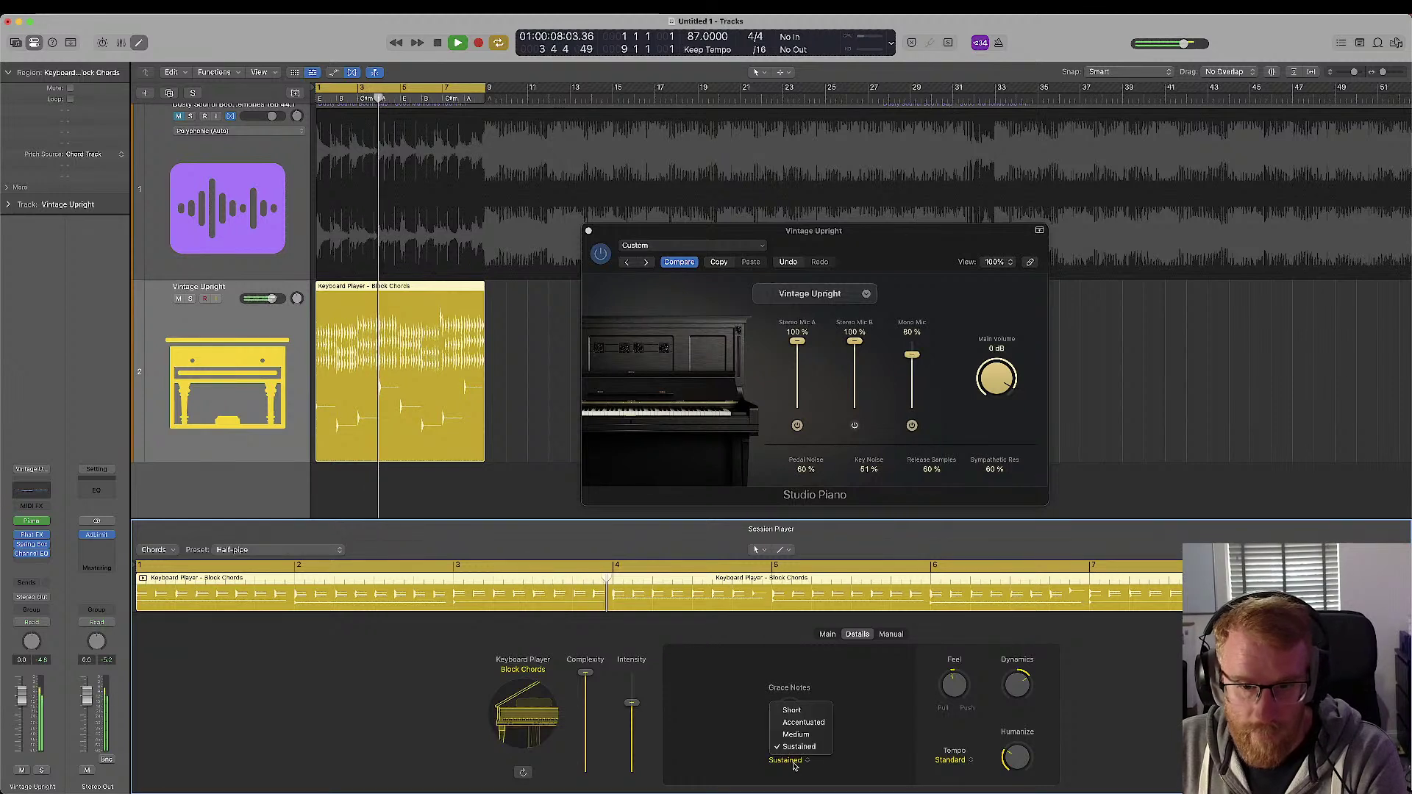
{"action": "left_click", "coordinate": [806, 722]}
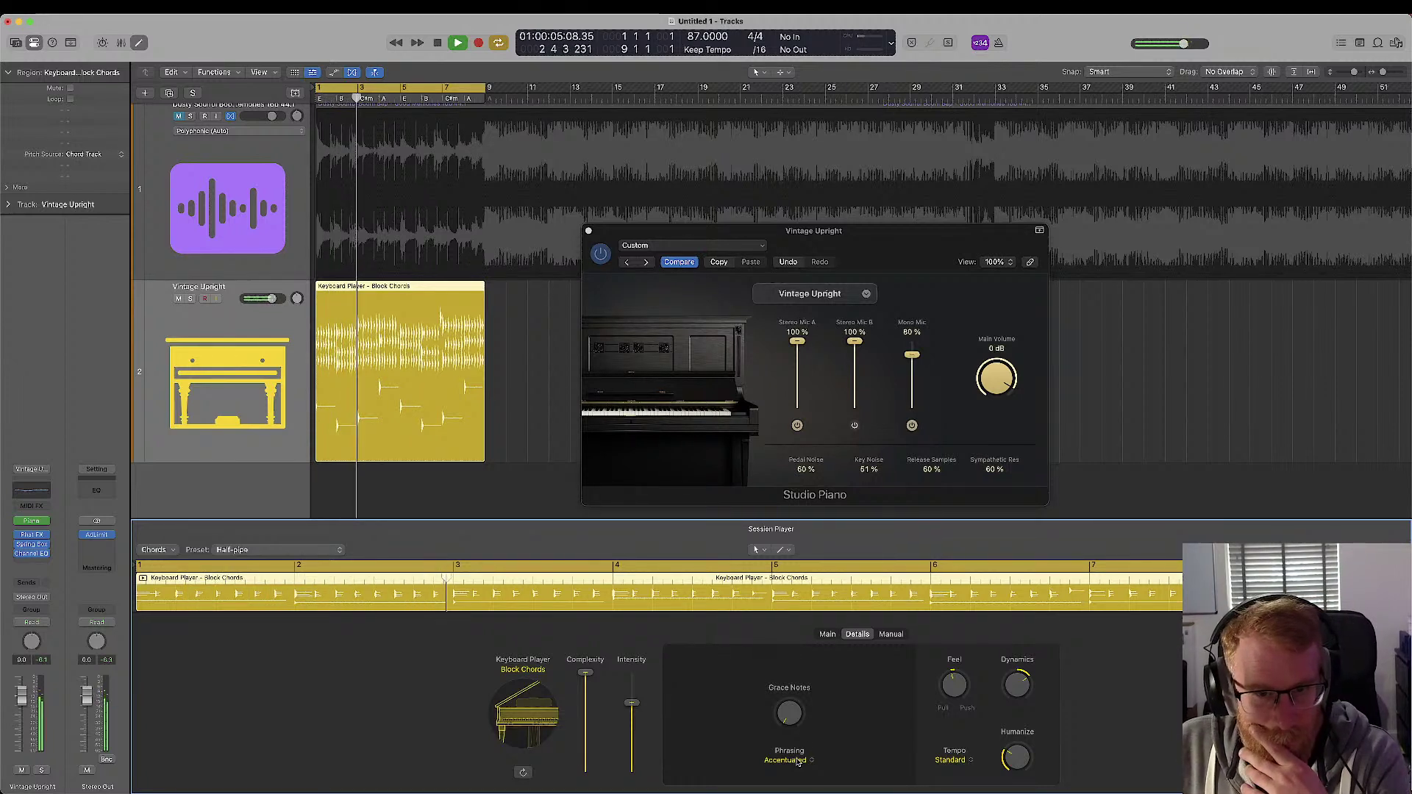
- Try more Grace Notes on the block chords, then reduce them to a small amount
{"action": "mouse_move", "coordinate": [791, 705]}
{"action": "left_click_drag", "start_coordinate": [791, 704], "coordinate": [816, 710]}
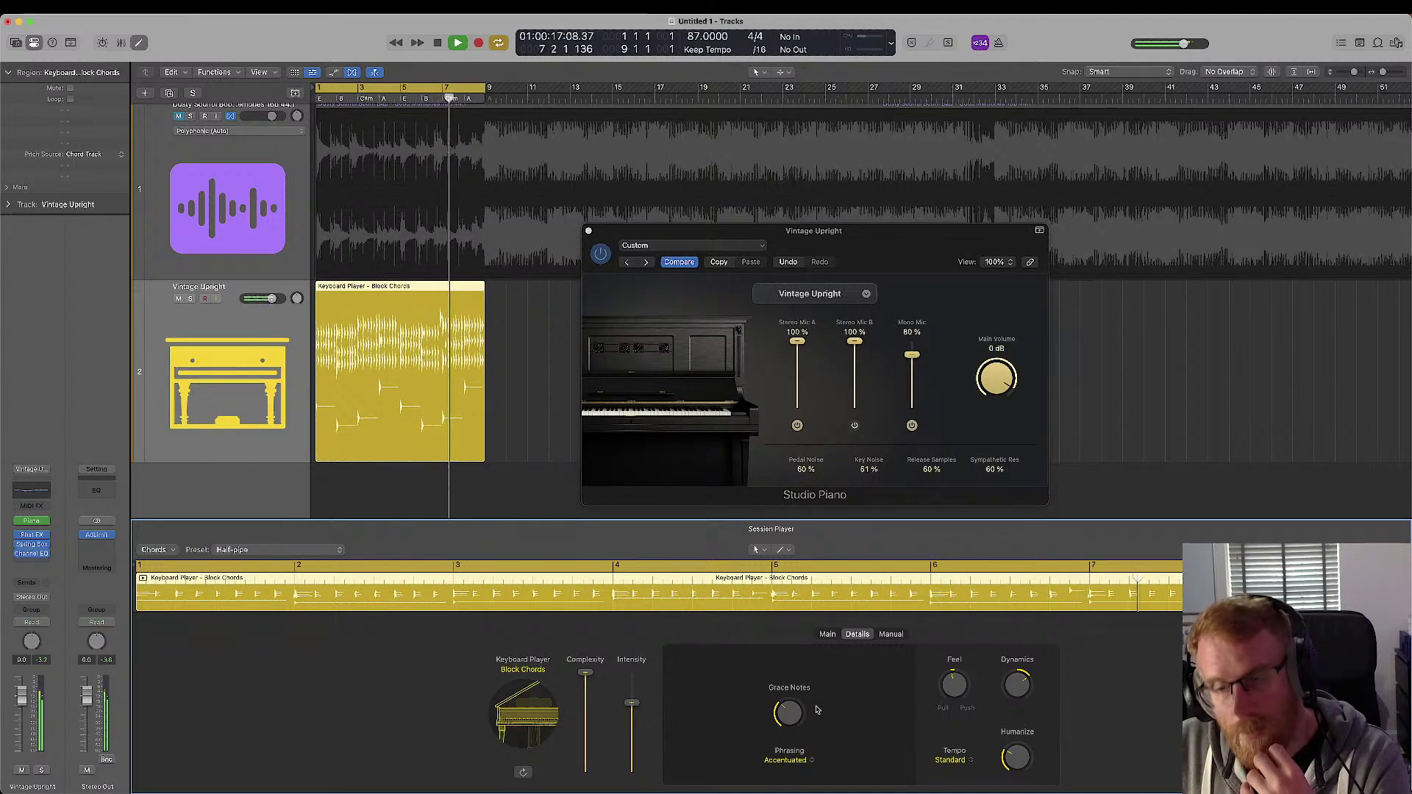
{"action": "mouse_move", "coordinate": [793, 728]}
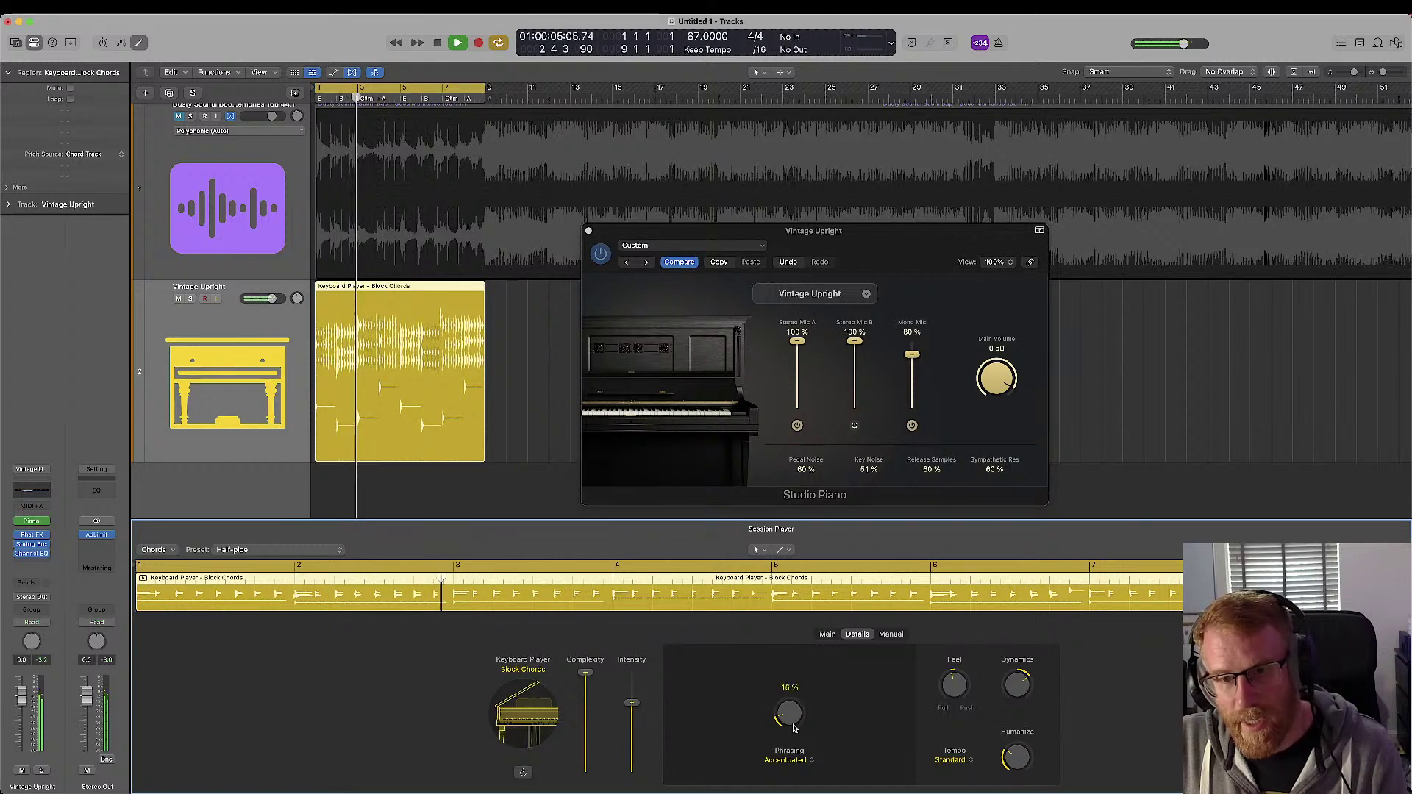
{"action": "scroll", "coordinate": [791, 727], "scroll_direction": "down", "scroll_amount": 3}
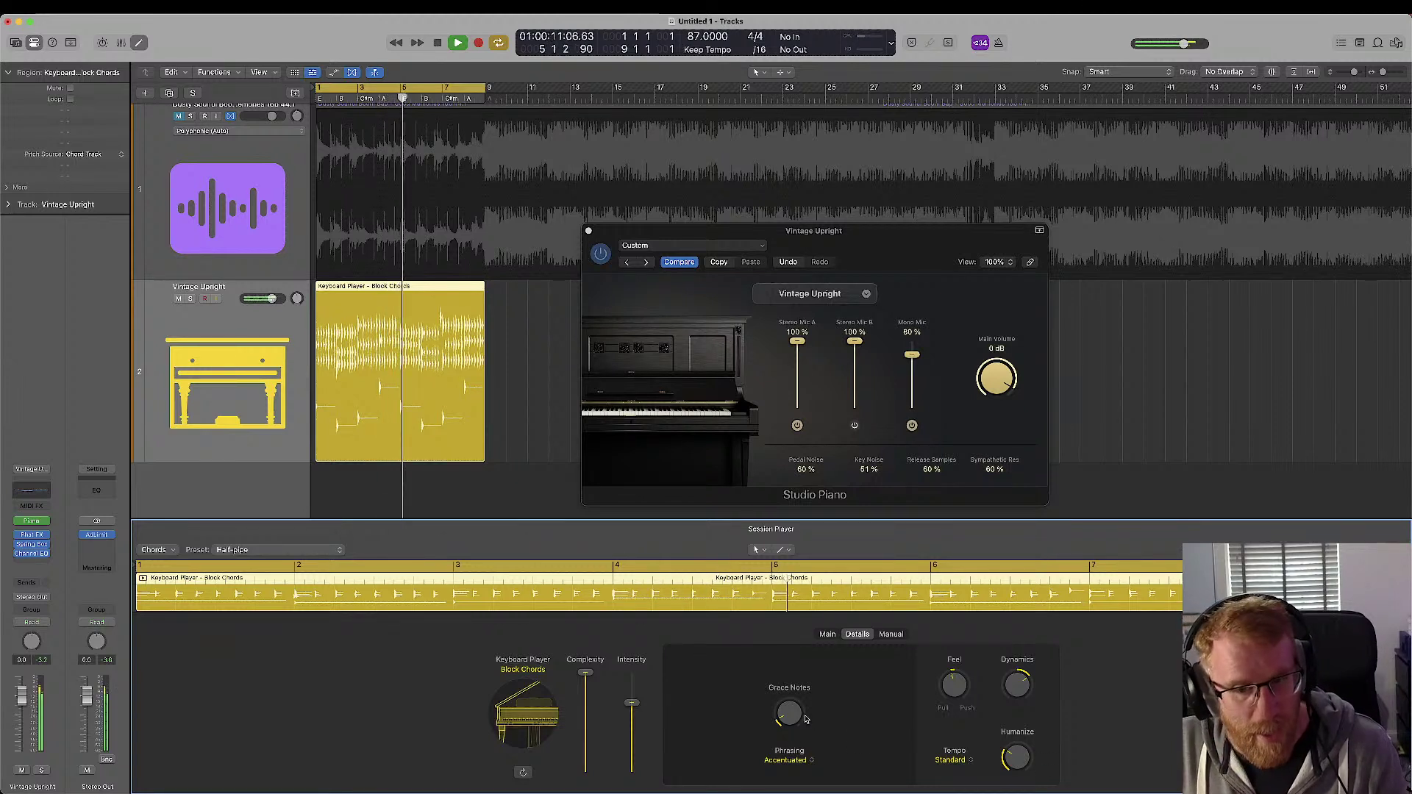
- Audition the Short phrasing, then set Phrasing to Sustained and replay the loop from the start
{"action": "left_click", "coordinate": [794, 751]}
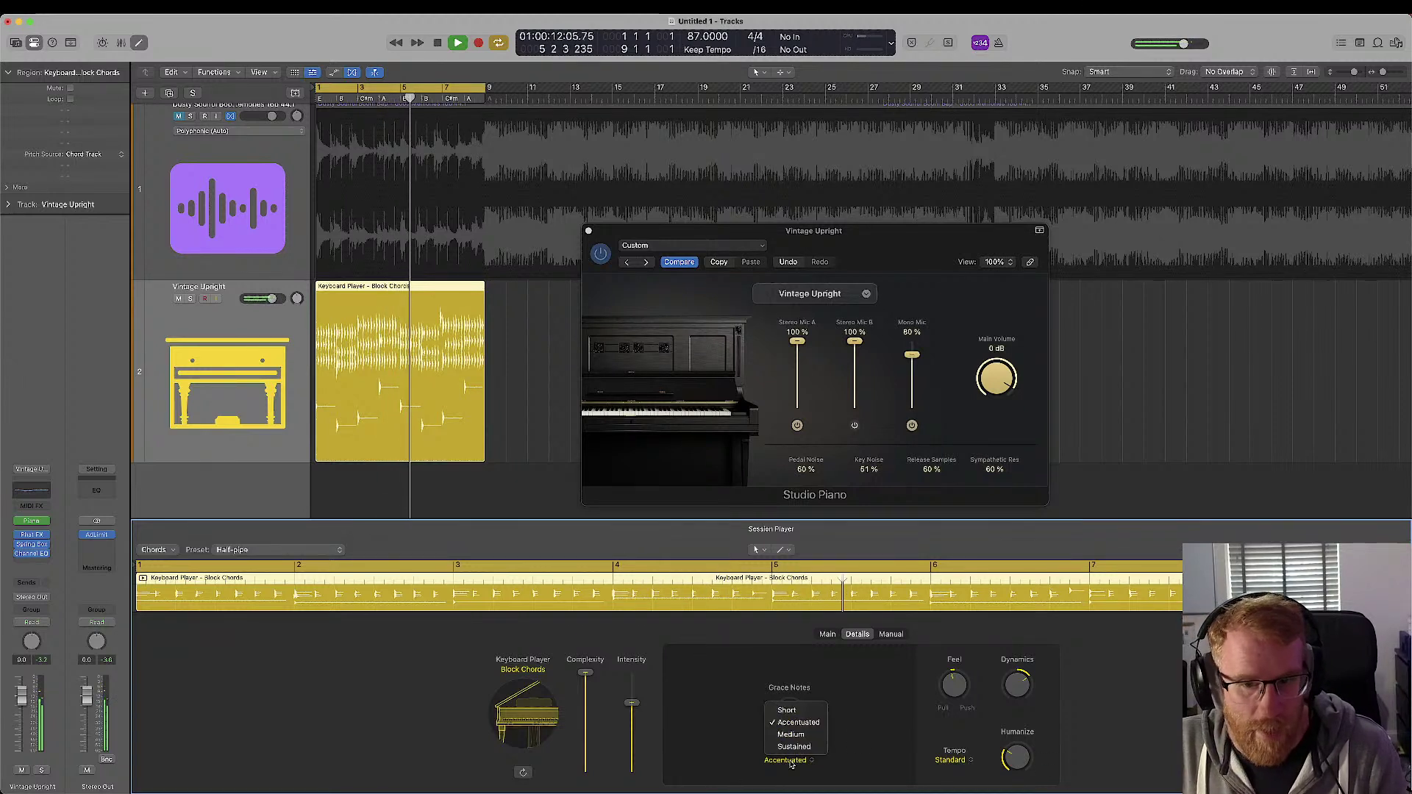
{"action": "left_click", "coordinate": [812, 711]}
{"action": "key", "text": "Return"}
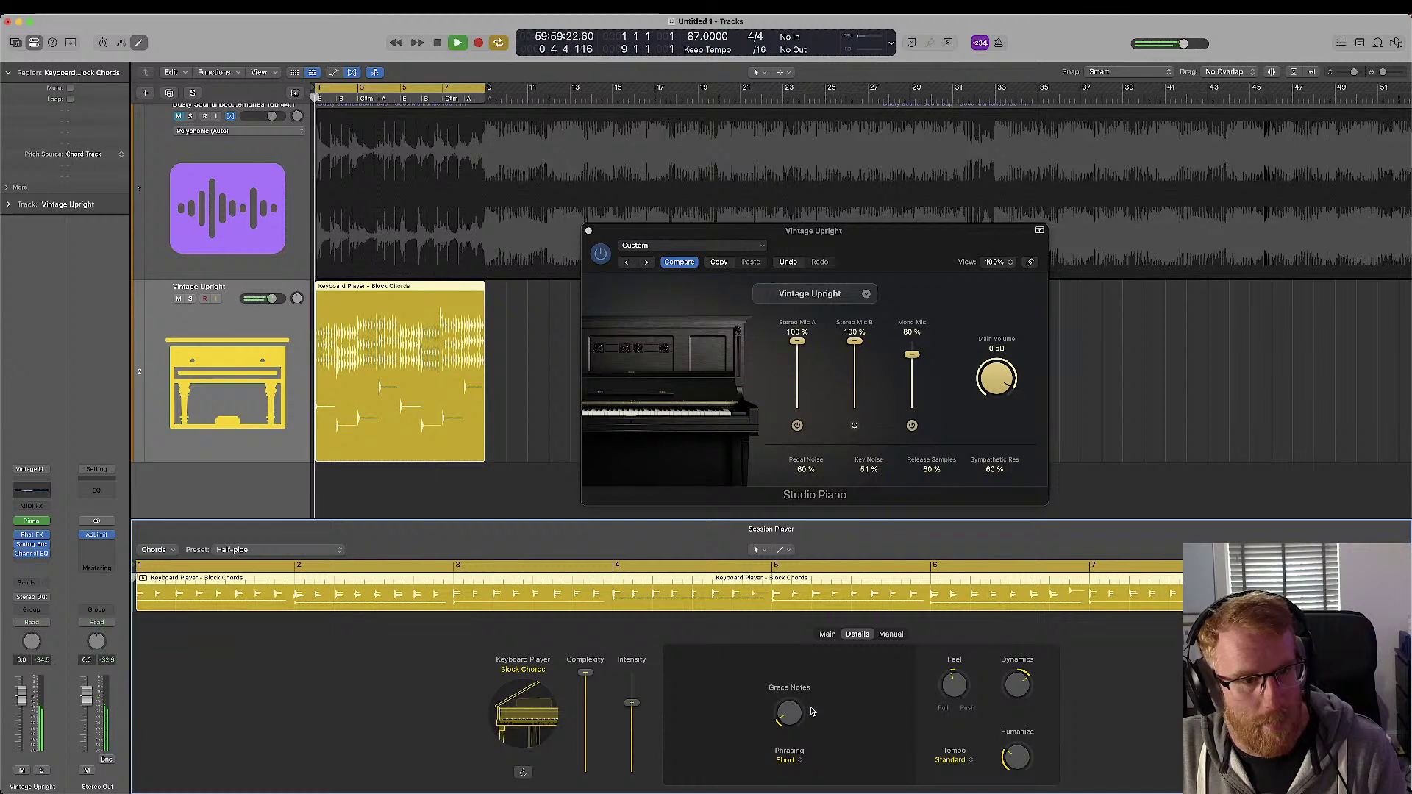
{"action": "left_click", "coordinate": [799, 758]}
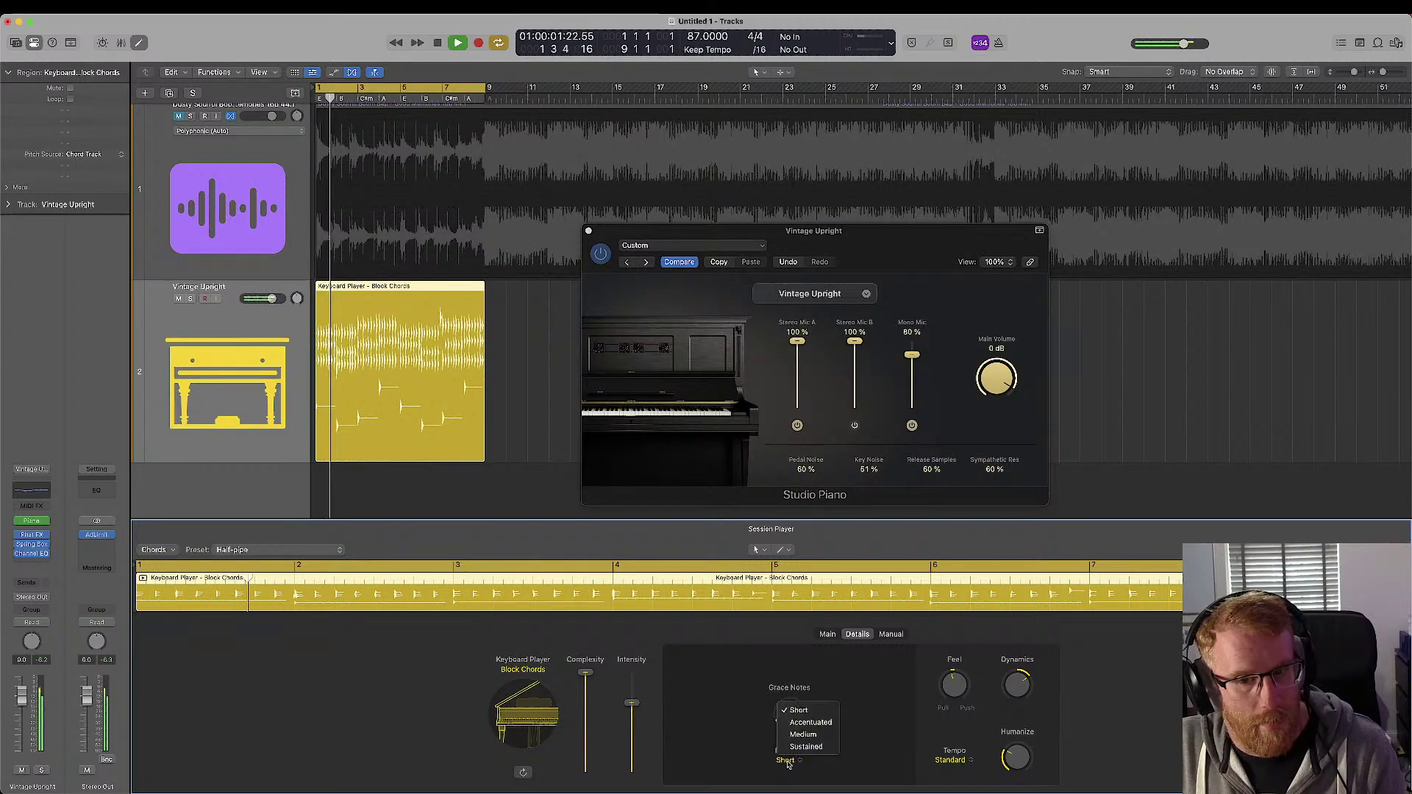
{"action": "left_click", "coordinate": [806, 746]}
{"action": "key", "text": "Return"}
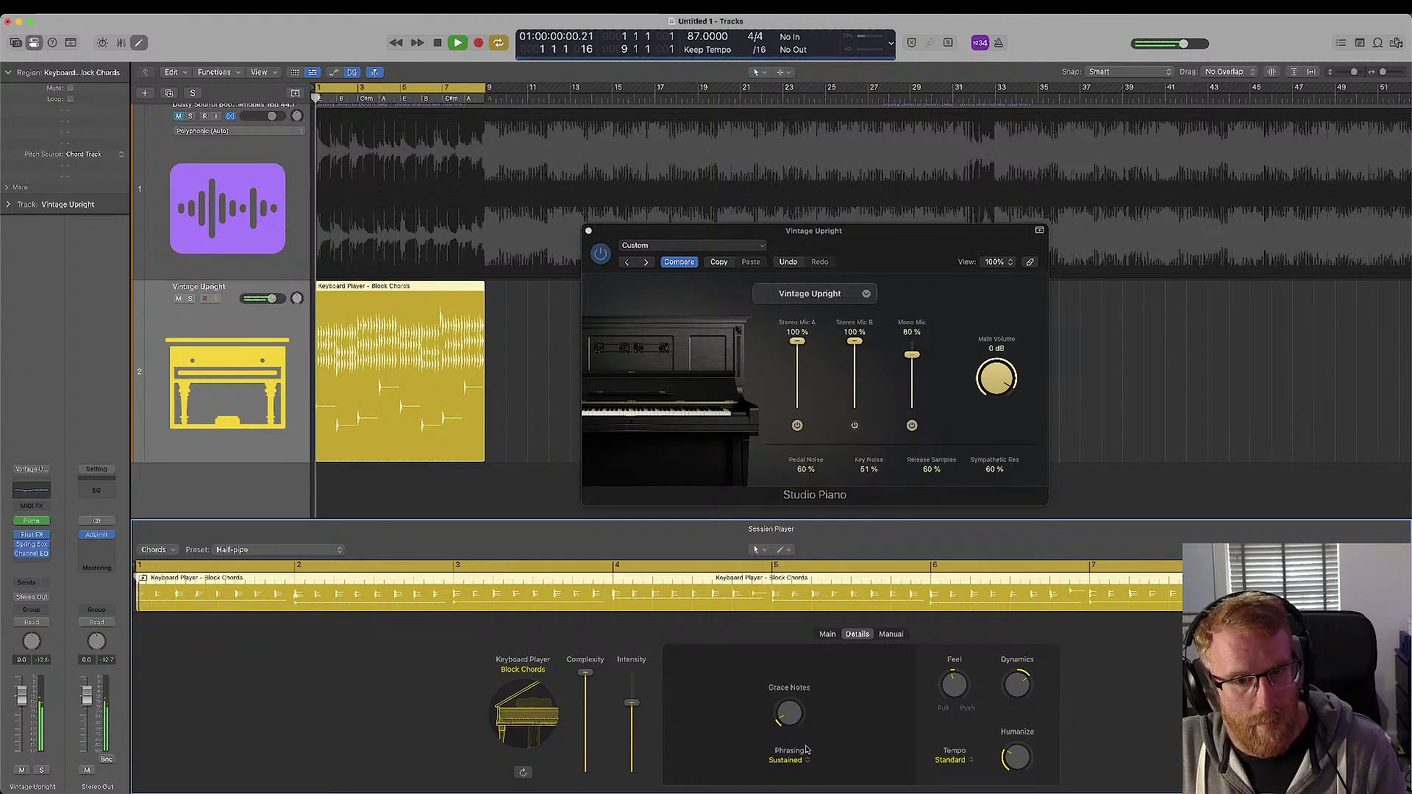
{"action": "key", "text": "Return"}
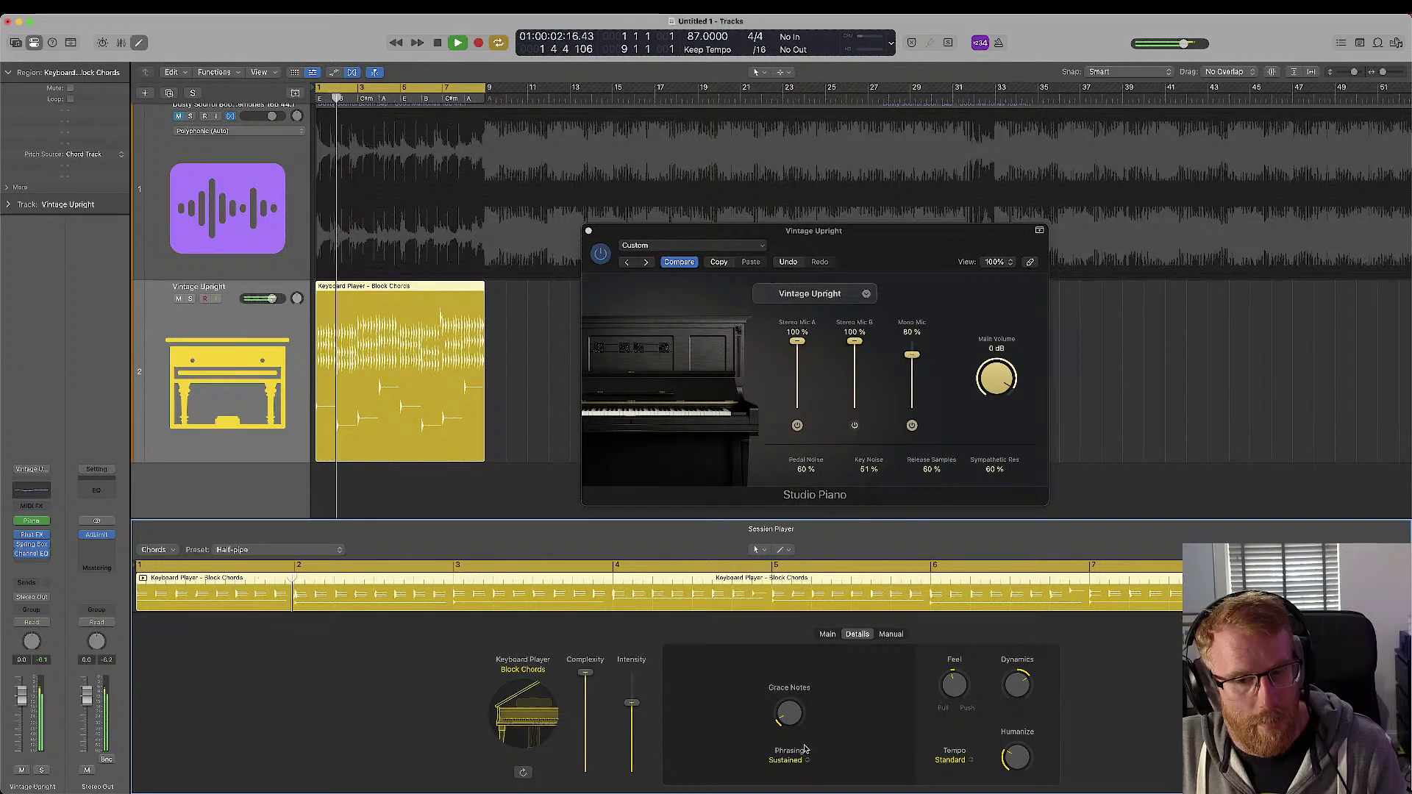
- Lower the left hand's playing range in the Keyboard Player's main settings and replay the loop from the start
{"action": "left_click", "coordinate": [826, 634]}
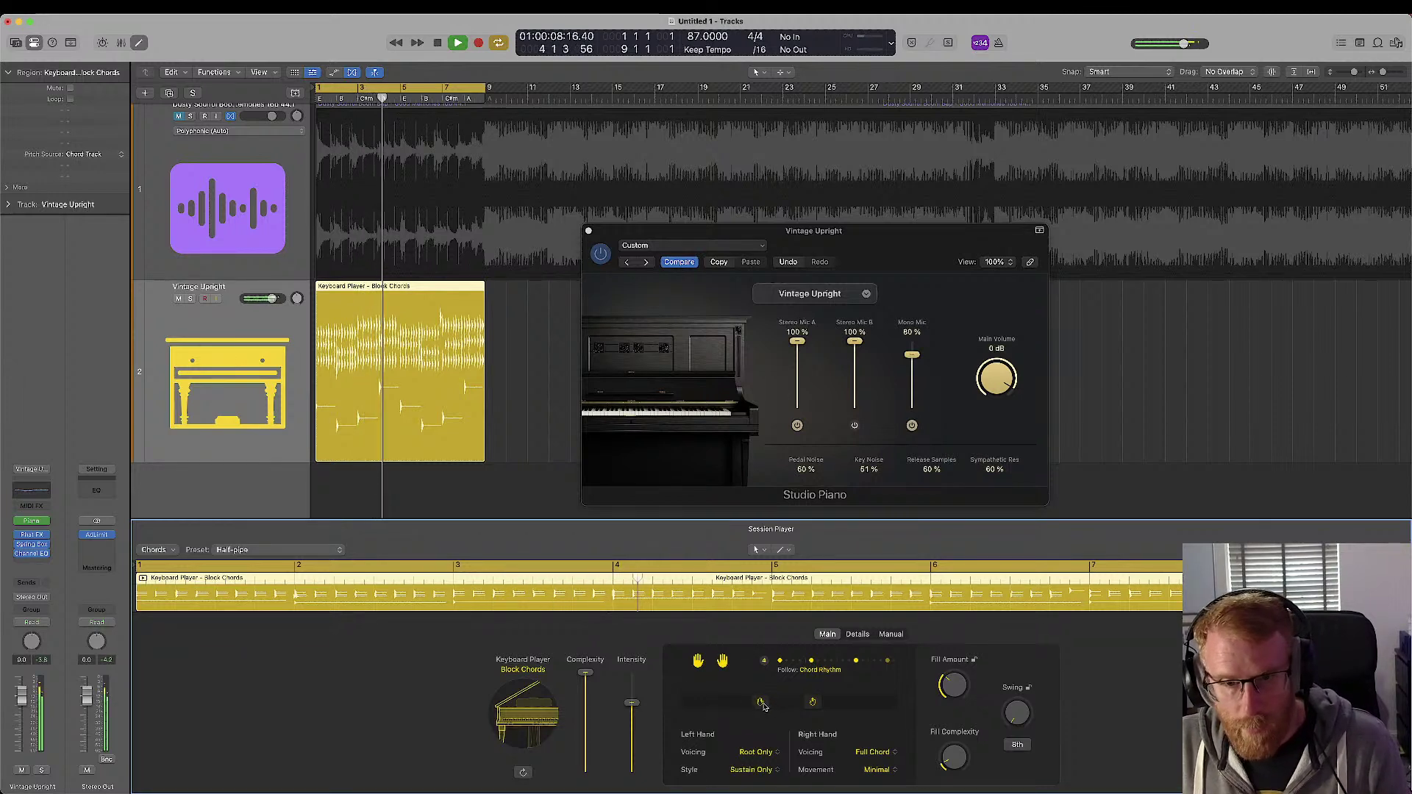
{"action": "left_click_drag", "start_coordinate": [760, 702], "coordinate": [722, 703]}
{"action": "key", "text": "Return"}
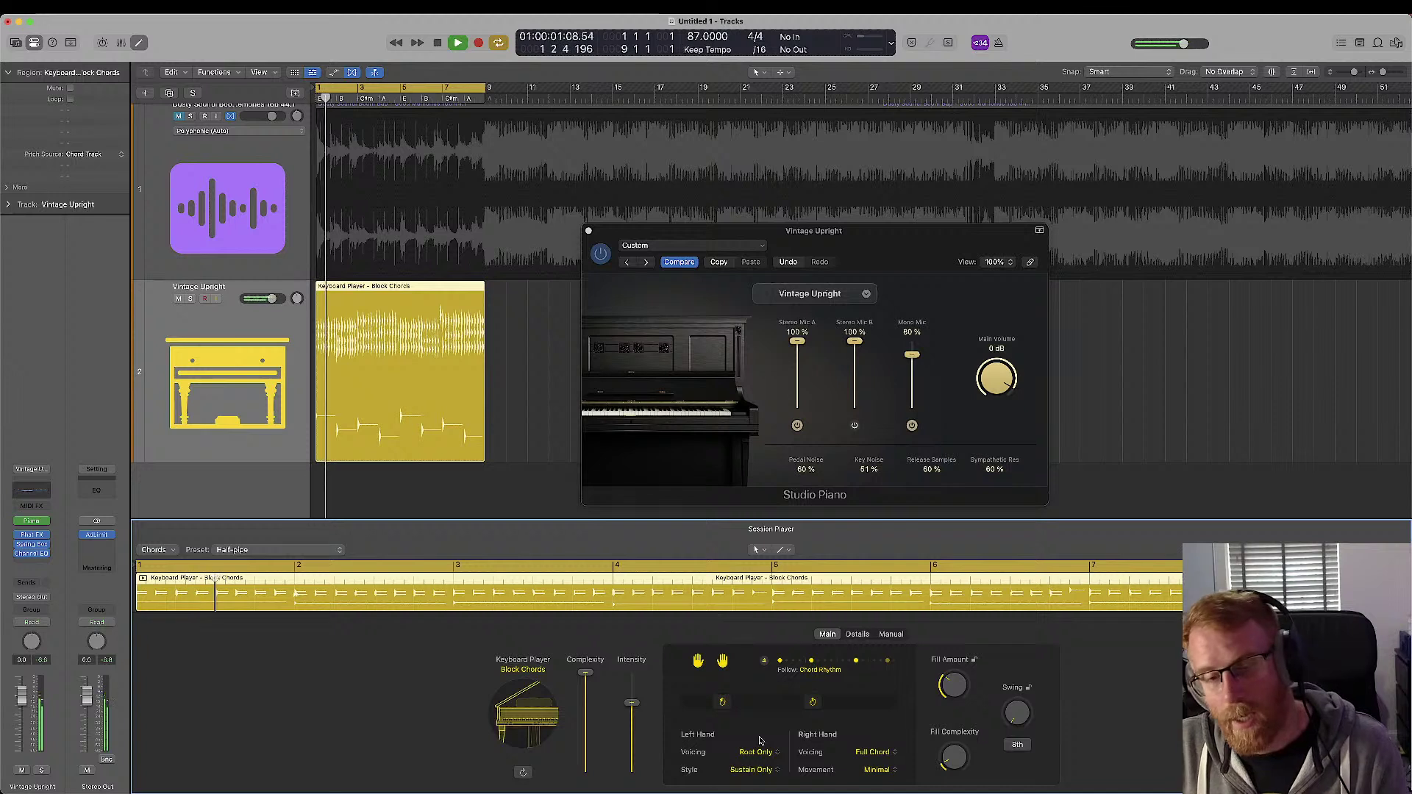
{"action": "key", "text": "Return"}
- Try a higher playing range for the right hand, then set it closer to the left hand and stop playback
{"action": "left_click_drag", "start_coordinate": [857, 705], "coordinate": [869, 704]}
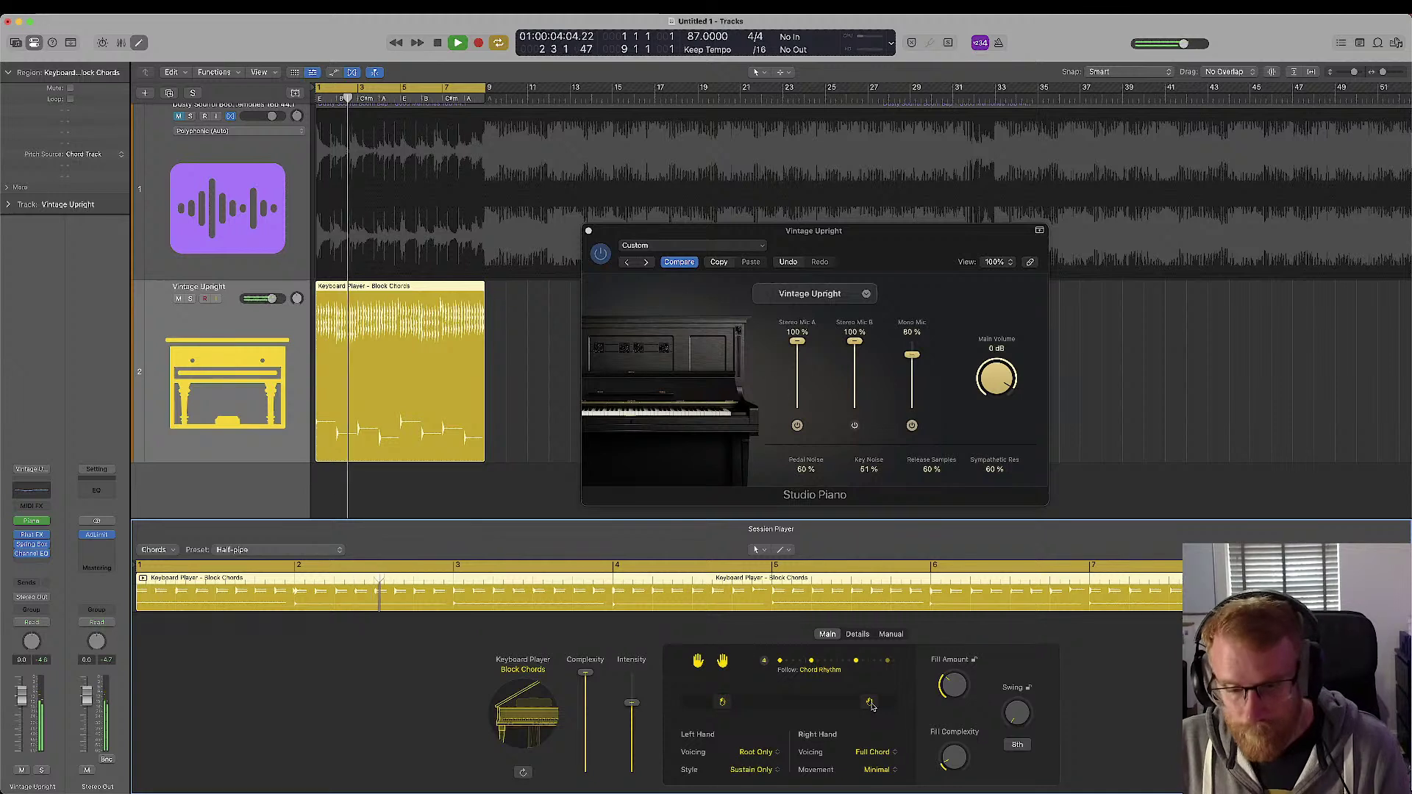
{"action": "left_click_drag", "start_coordinate": [871, 703], "coordinate": [793, 702]}
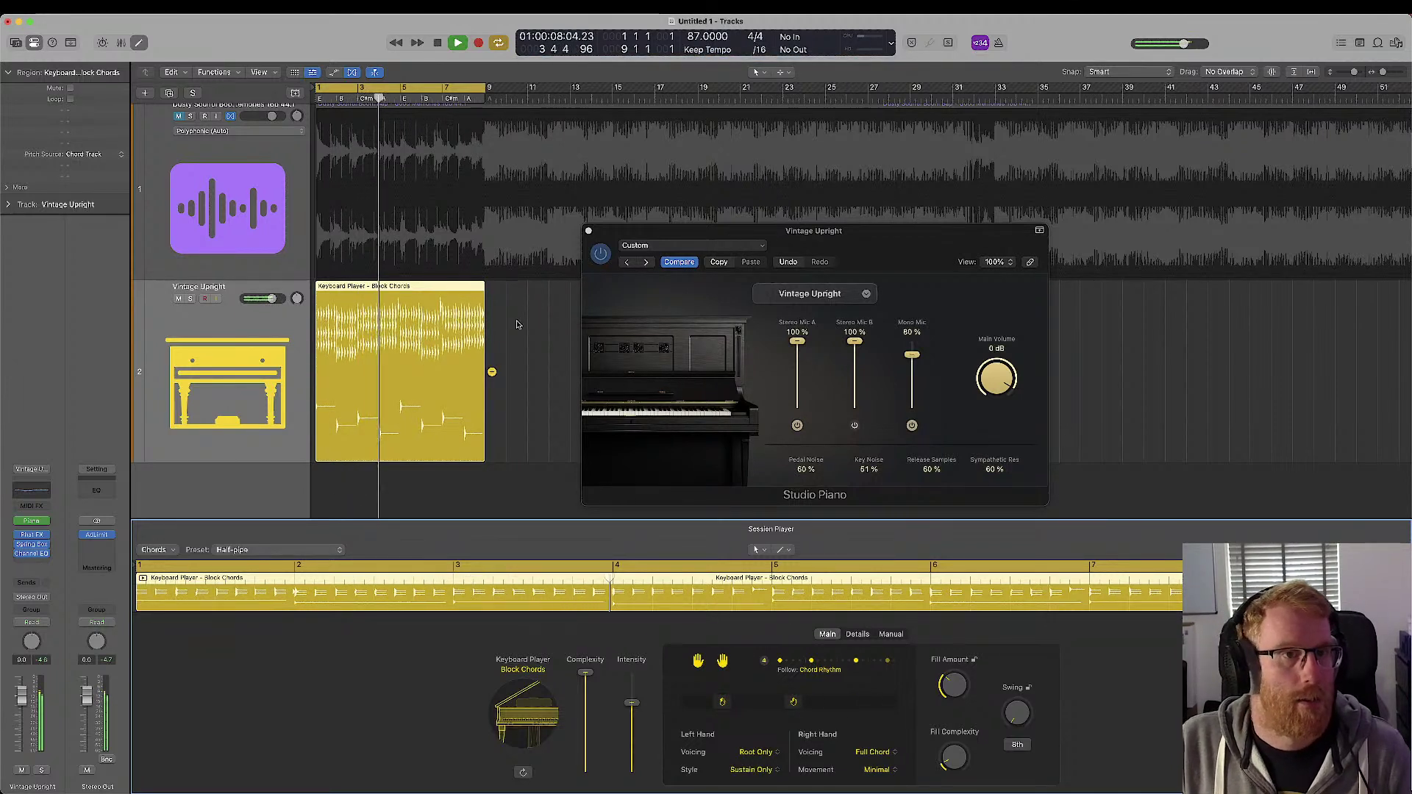
{"action": "key", "text": "space"}
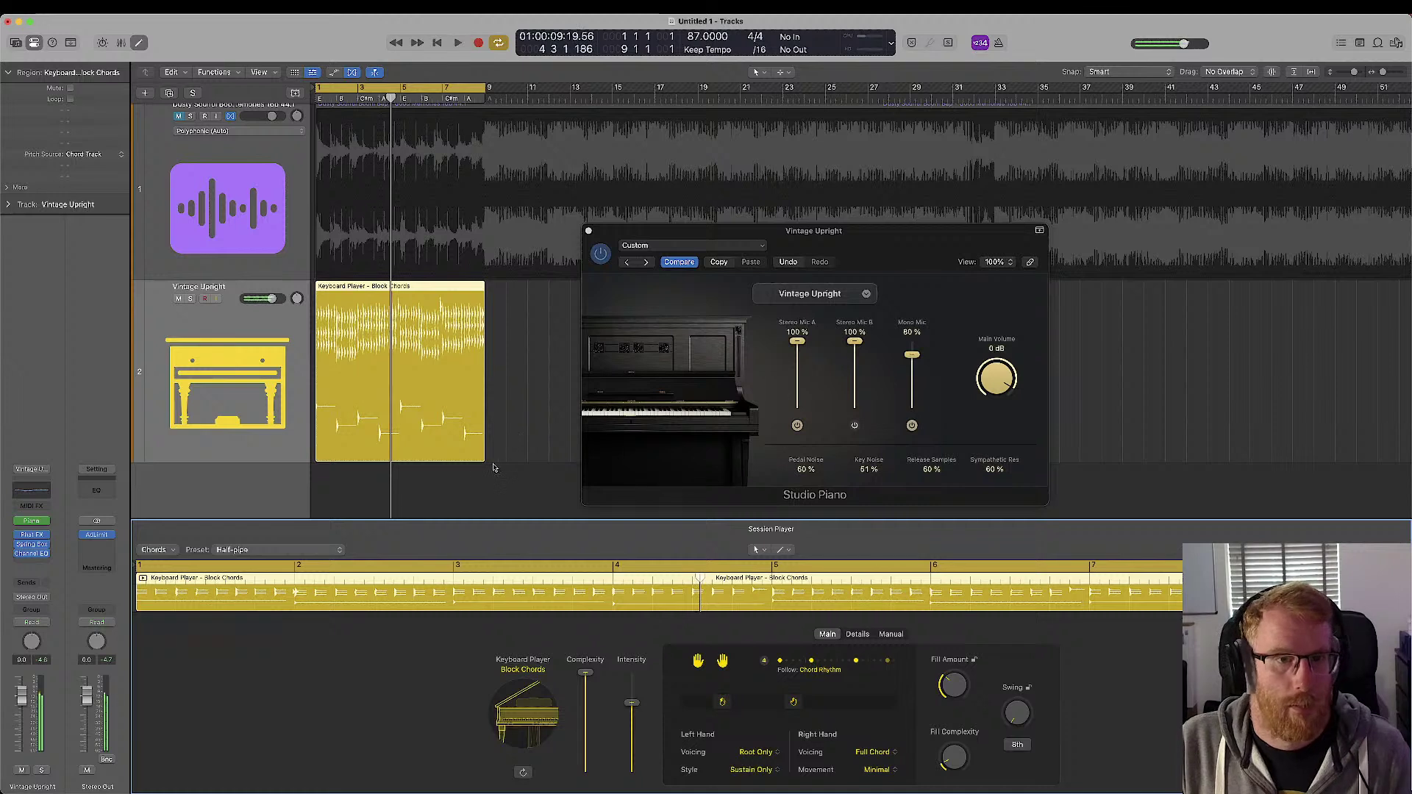
- Shorten the block chords region to two bars and add a second two-bar region at bar 3, with the cycle covering both
{"action": "left_click_drag", "start_coordinate": [483, 457], "coordinate": [358, 457]}
{"action": "left_click", "coordinate": [364, 372]}
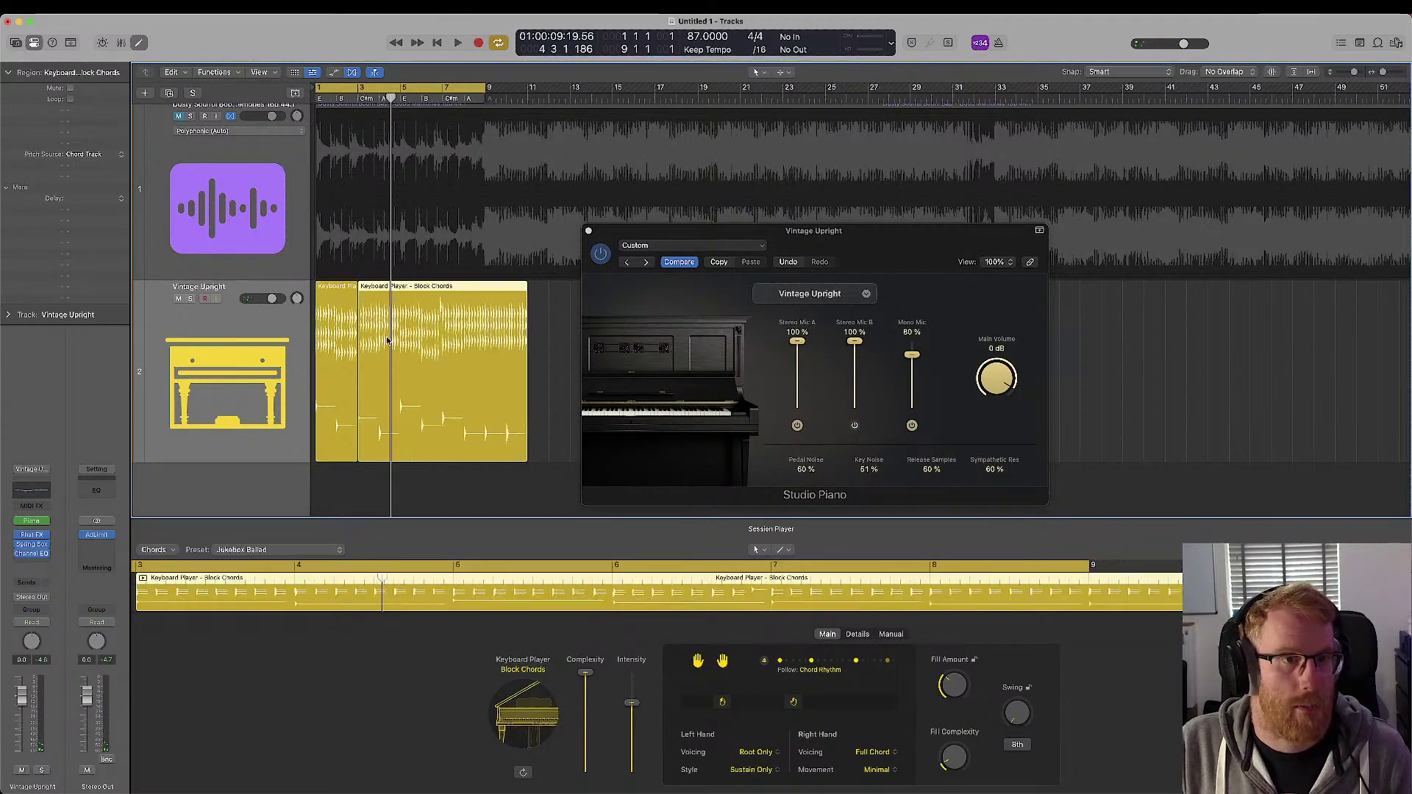
{"action": "left_click_drag", "start_coordinate": [524, 459], "coordinate": [399, 459]}
{"action": "left_click_drag", "start_coordinate": [408, 307], "coordinate": [340, 312]}
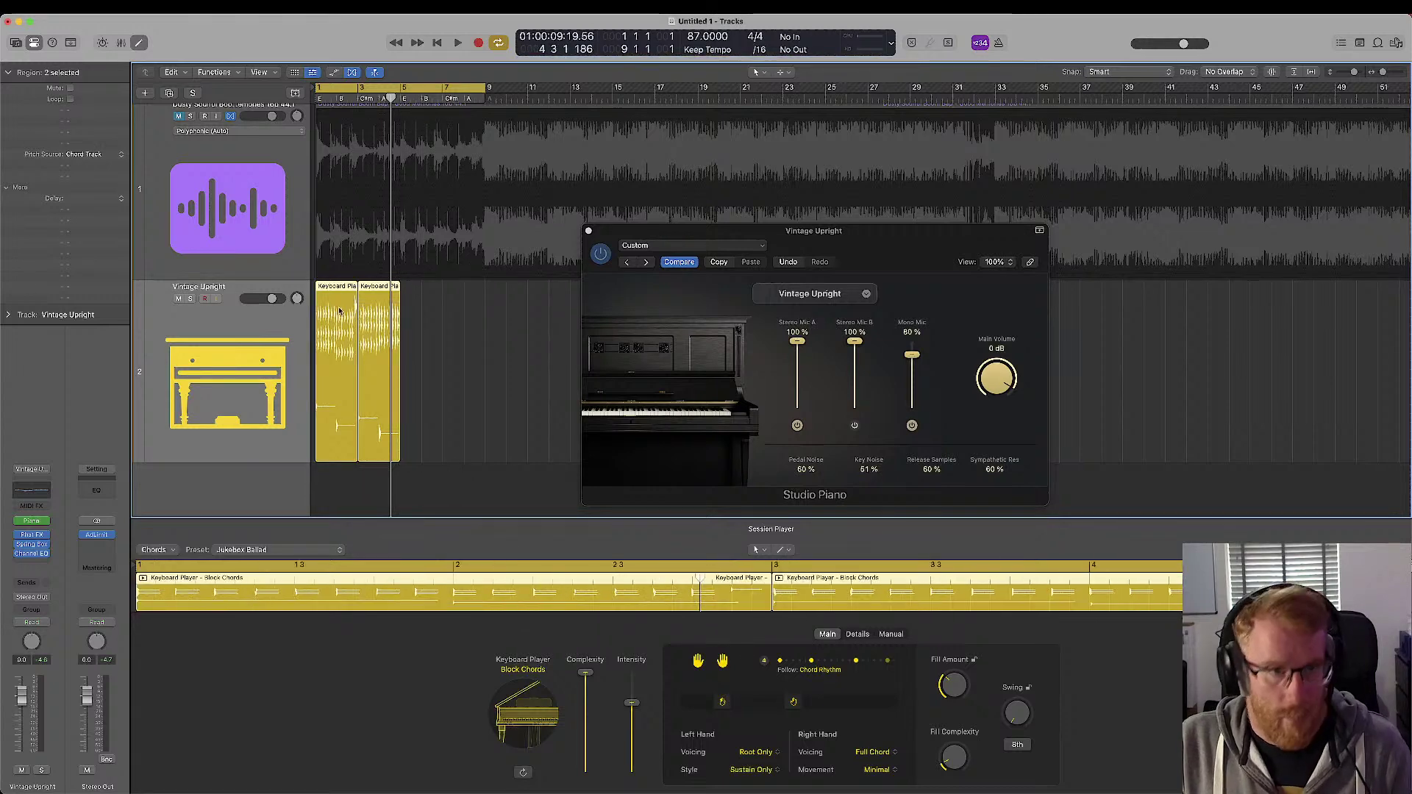
- Move the right hand's playing range slightly higher in the second chords region and play the loop
{"action": "left_click", "coordinate": [378, 331]}
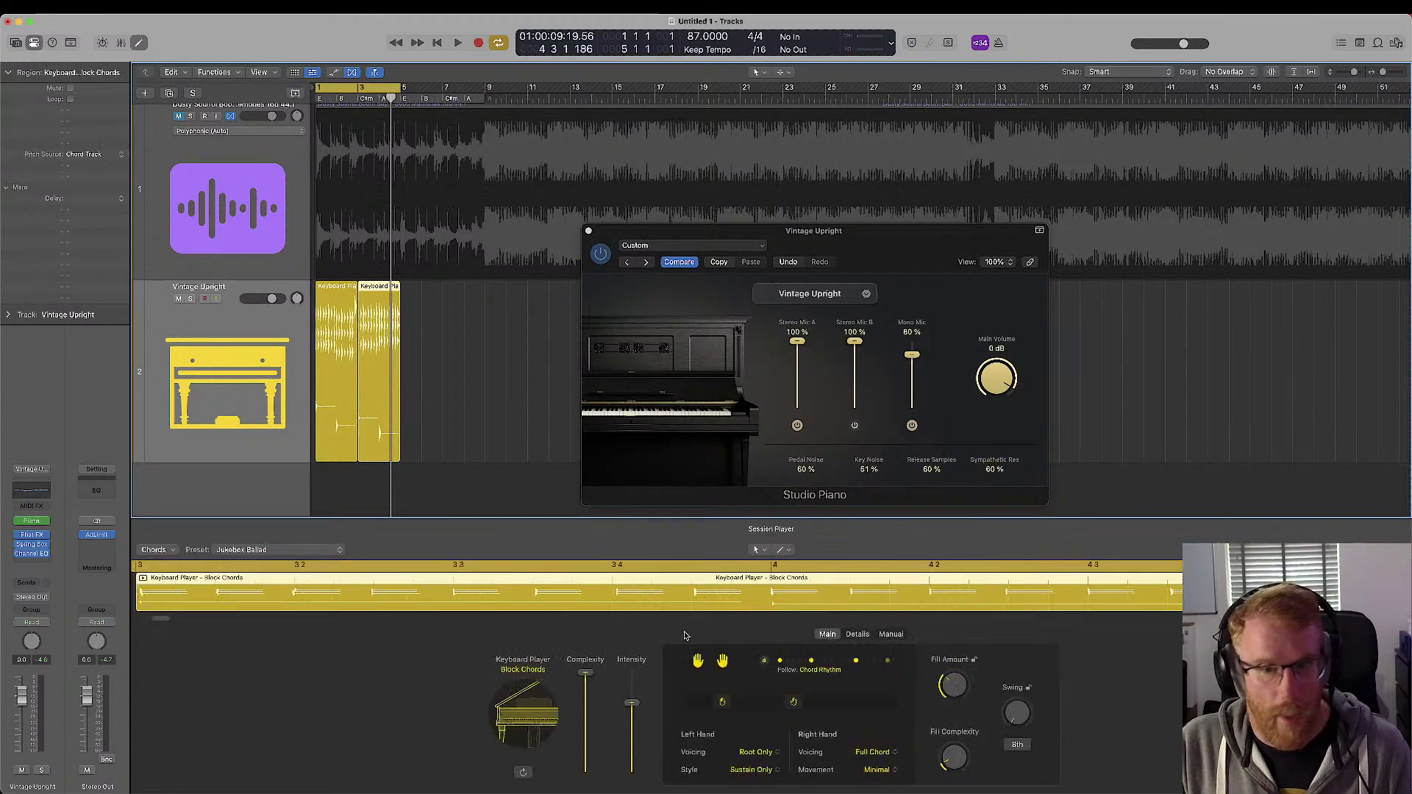
{"action": "left_click_drag", "start_coordinate": [794, 705], "coordinate": [804, 707]}
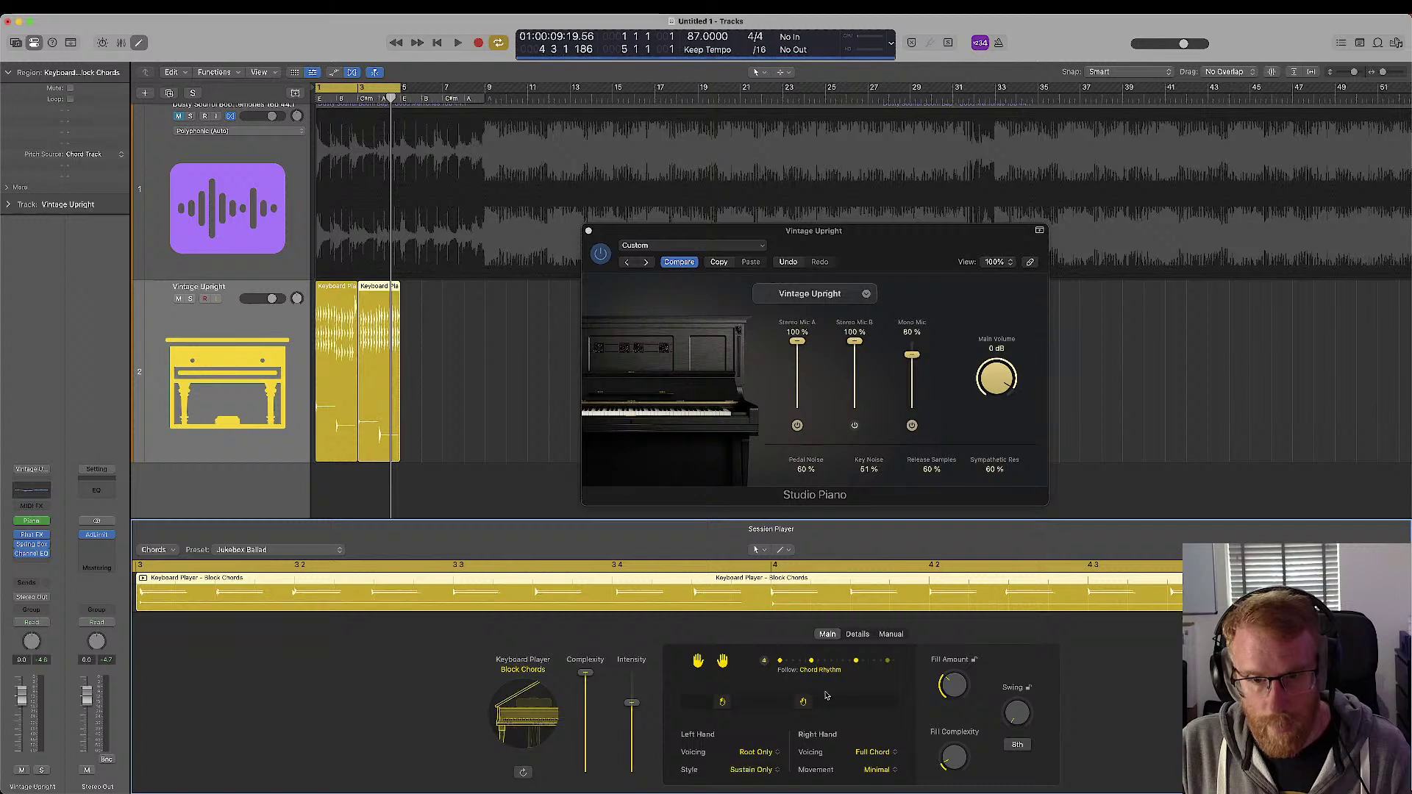
{"action": "key", "text": "space"}
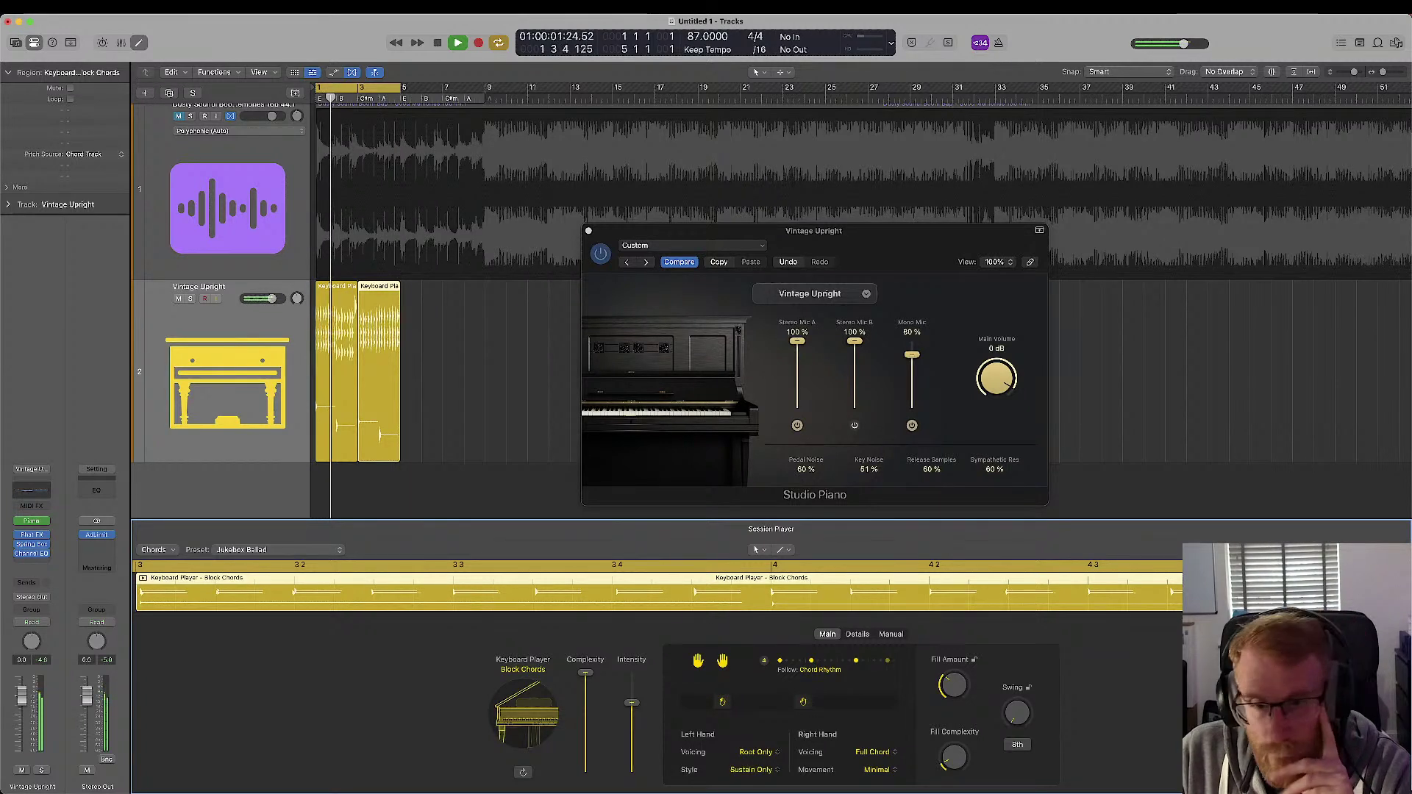
- Turn off Steady 8ths in the second region's rhythm pattern settings, keeping Chords as the followed rhythm
{"action": "left_click", "coordinate": [846, 663]}
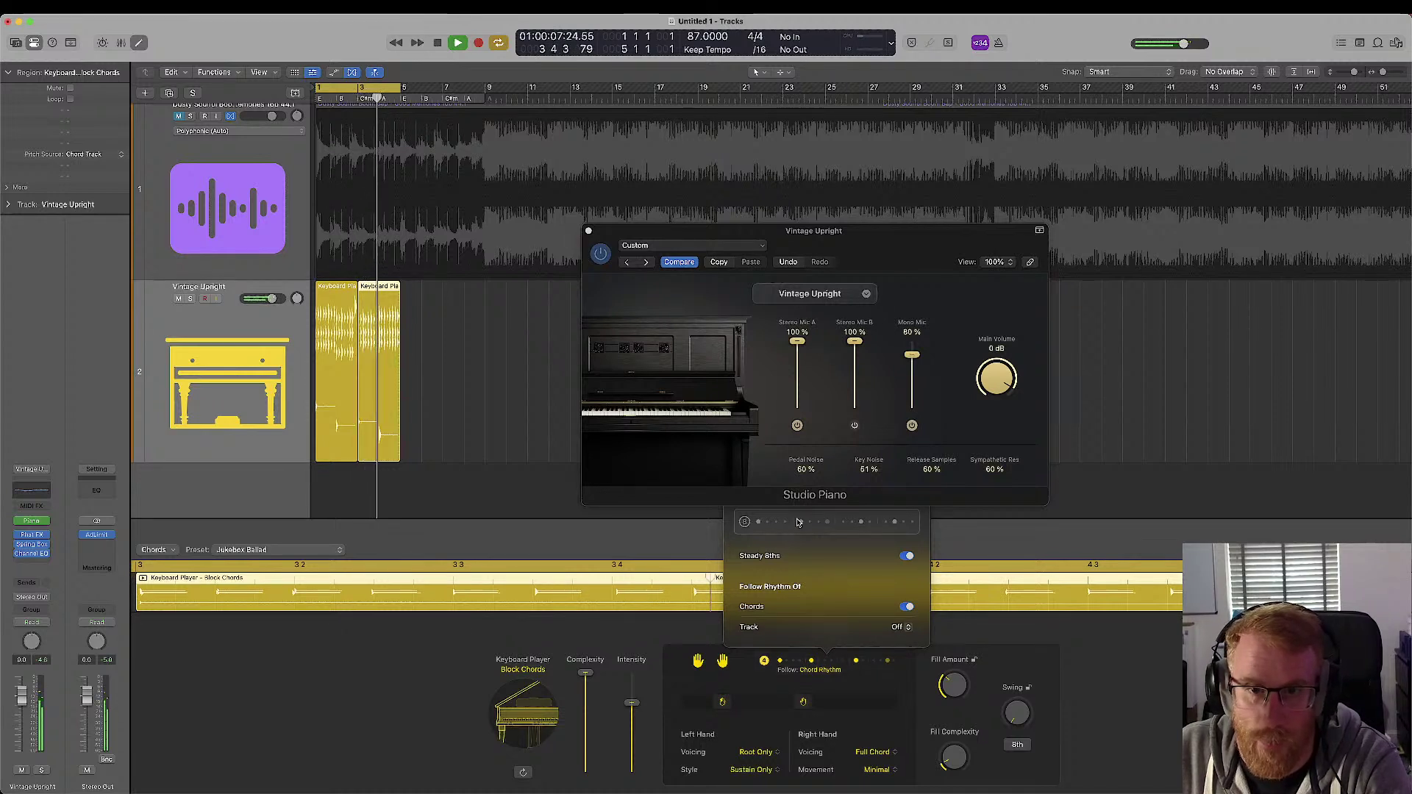
{"action": "left_click", "coordinate": [907, 555]}
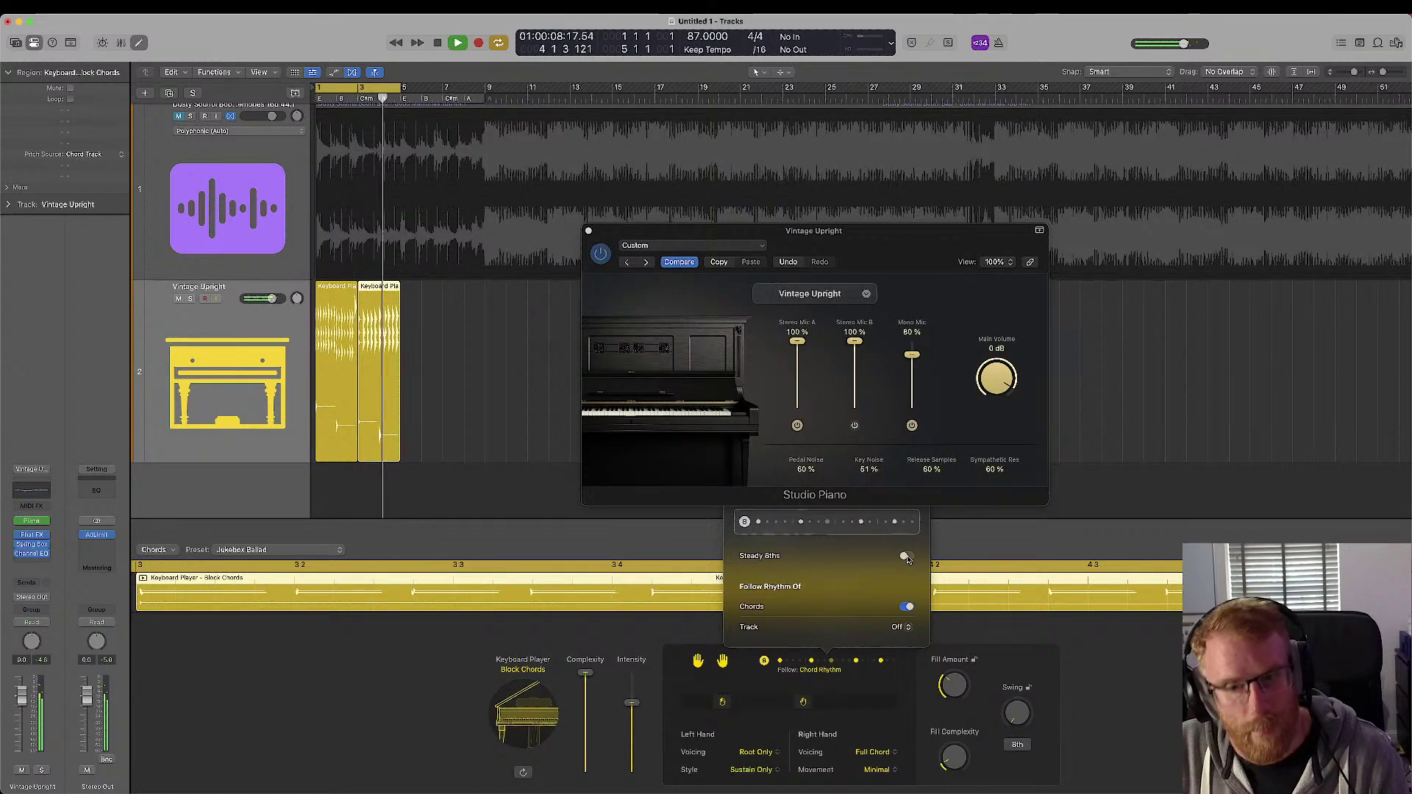
- Turn Steady 8ths back on for the second chords region, stop playback and close the rhythm pattern settings
{"action": "left_click", "coordinate": [905, 557]}
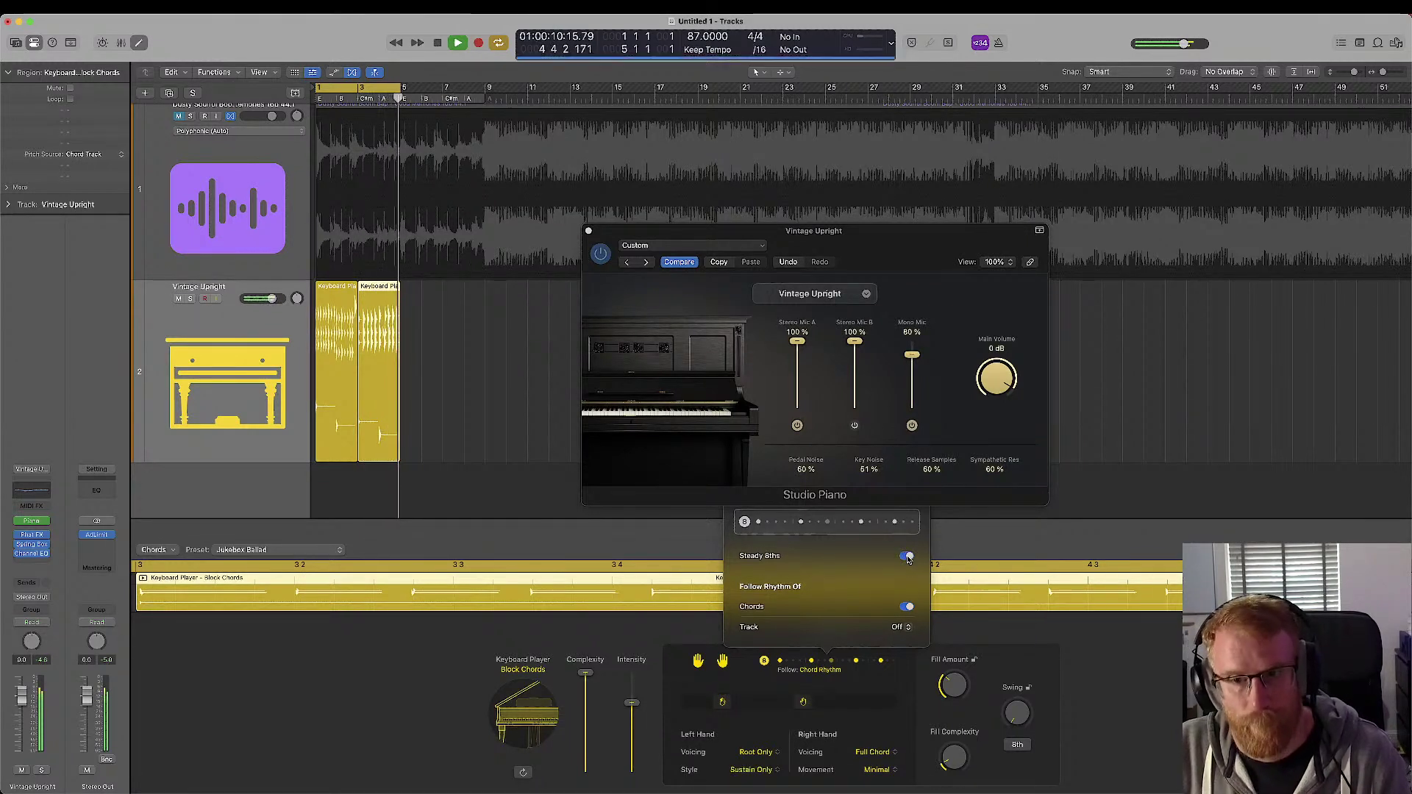
{"action": "key", "text": "space"}
{"action": "left_click", "coordinate": [954, 632]}
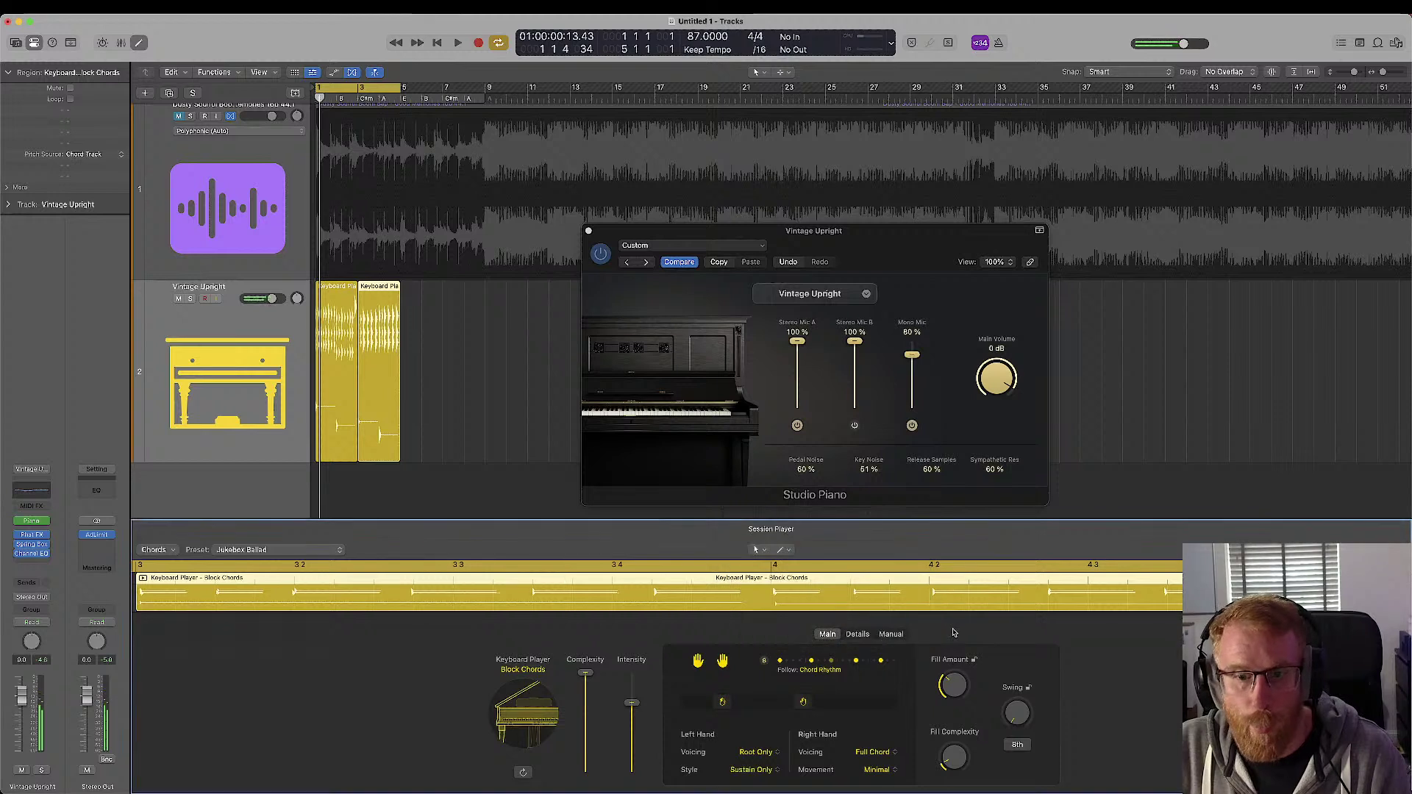
- Set the second region's left-hand voicing to Root & Fifth
{"action": "left_click", "coordinate": [756, 753]}
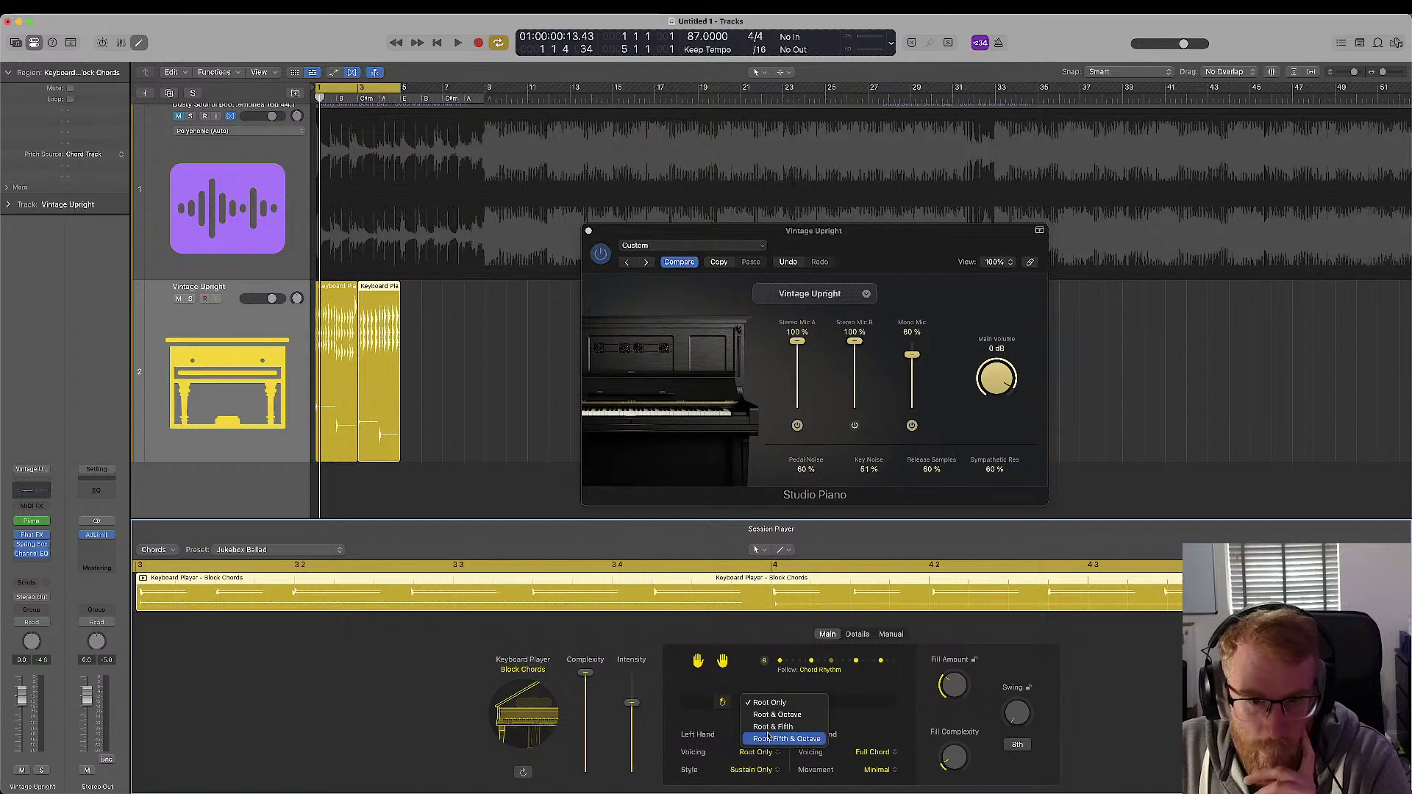
{"action": "left_click", "coordinate": [442, 320]}
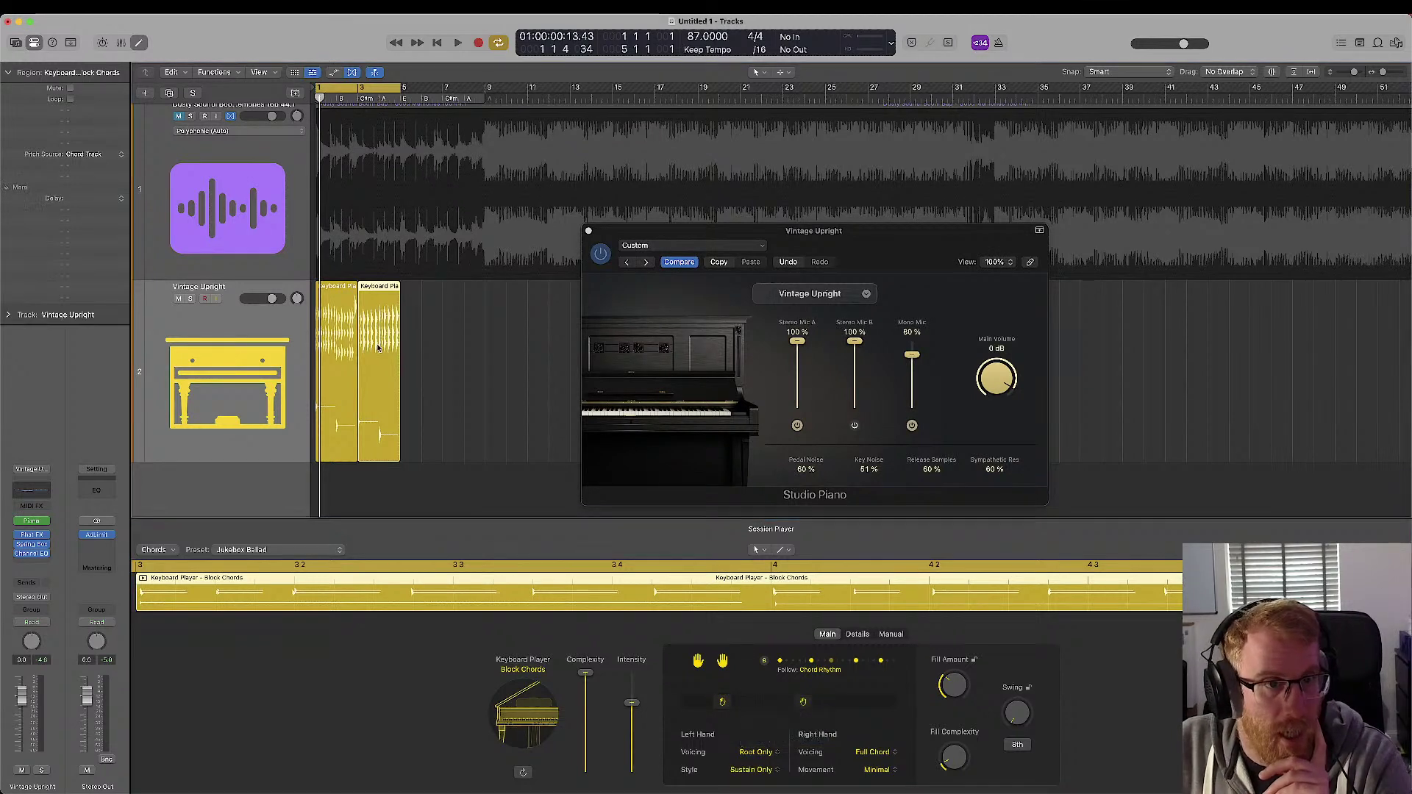
{"action": "left_click", "coordinate": [763, 754]}
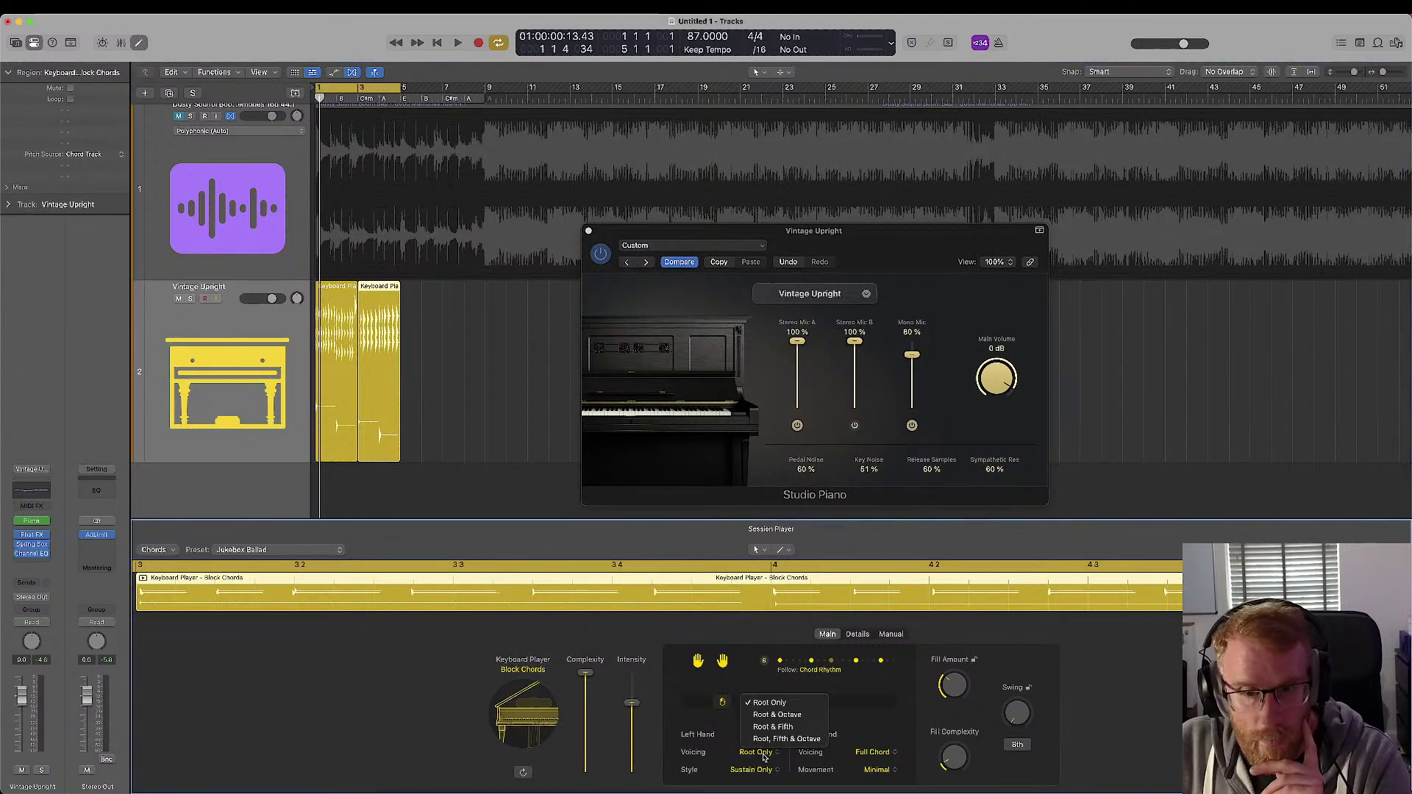
{"action": "left_click", "coordinate": [791, 727]}
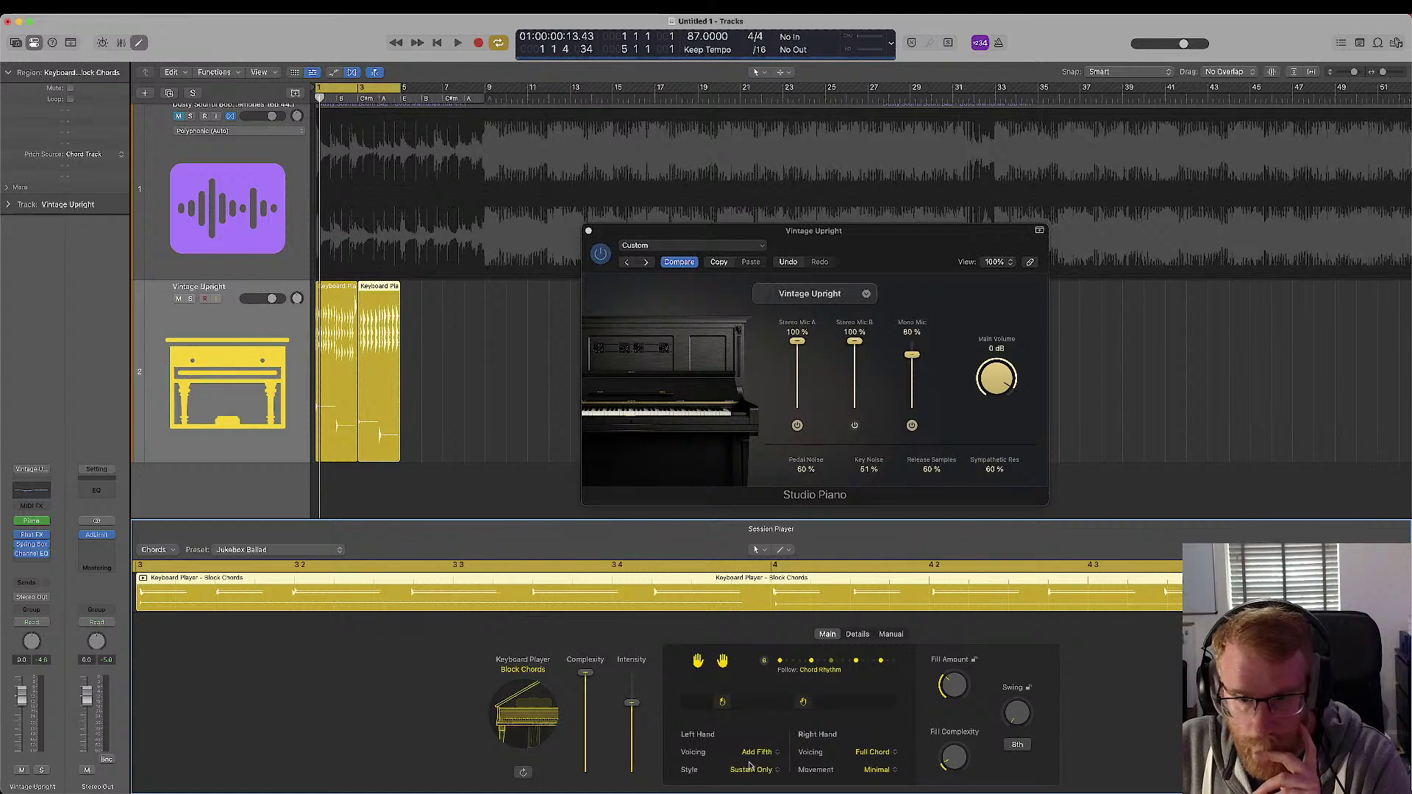
- Set the right hand's movement to Small Range and its voicing to 4+ Voice in the second region, and play the loop
{"action": "left_click", "coordinate": [876, 769]}
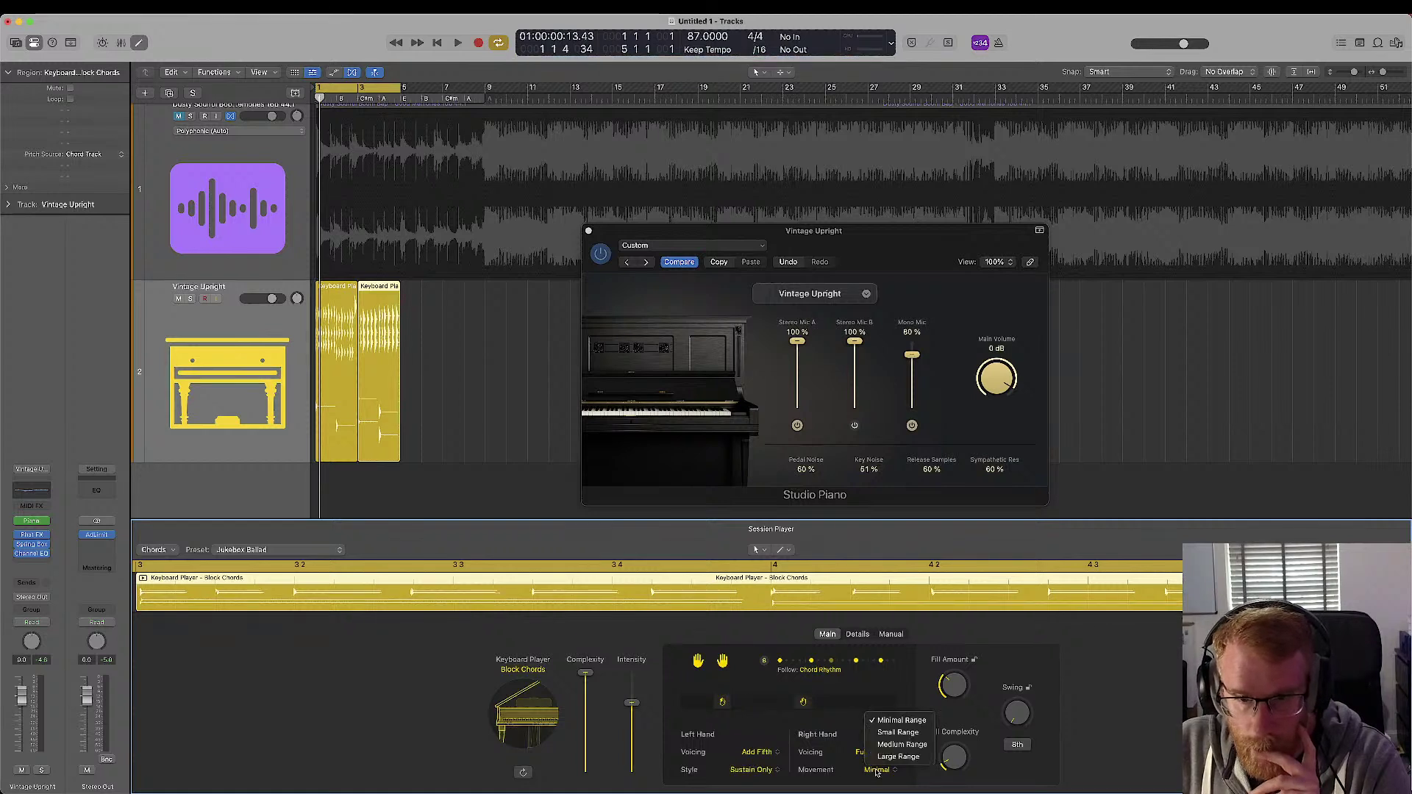
{"action": "left_click", "coordinate": [897, 737]}
{"action": "left_click", "coordinate": [873, 752]}
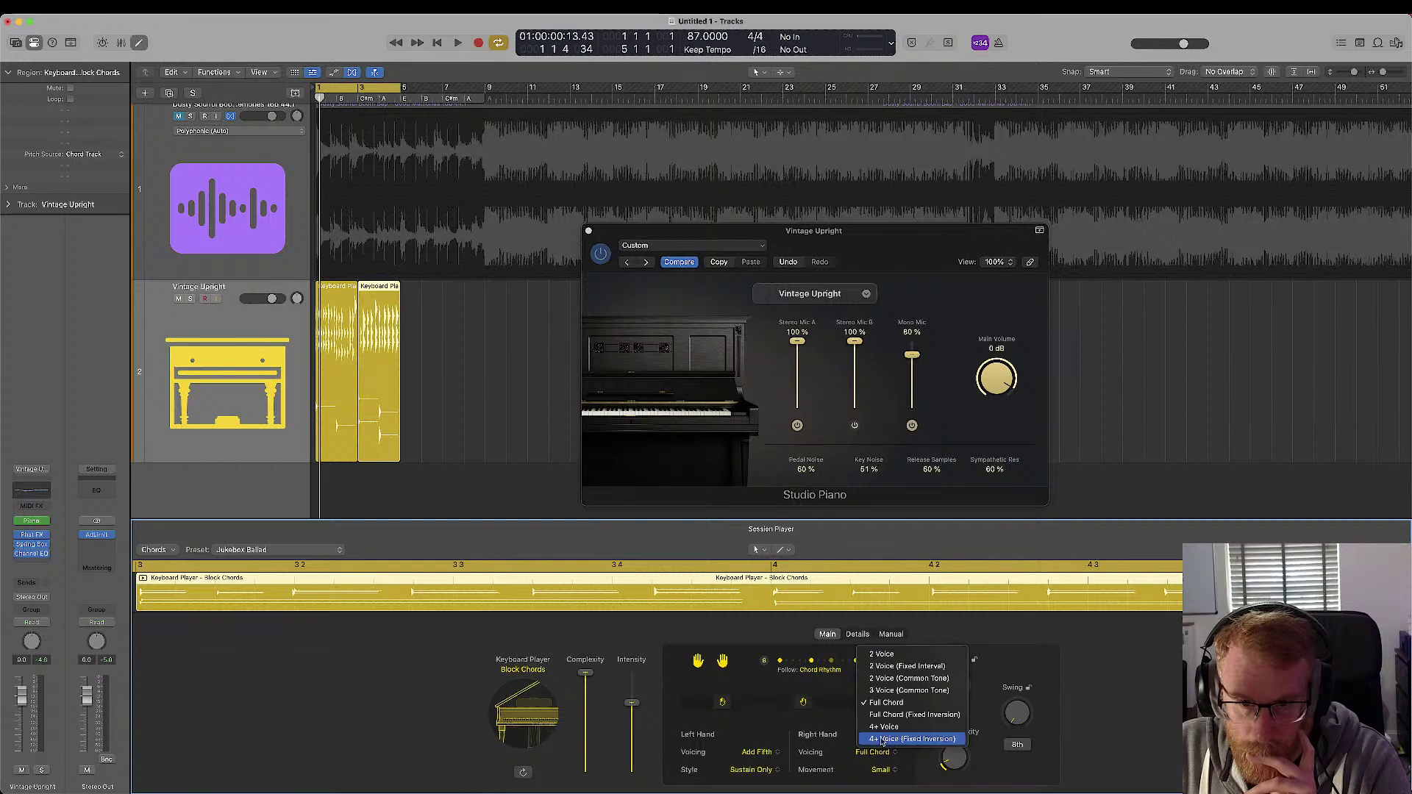
{"action": "left_click", "coordinate": [886, 728]}
{"action": "key", "text": "space"}
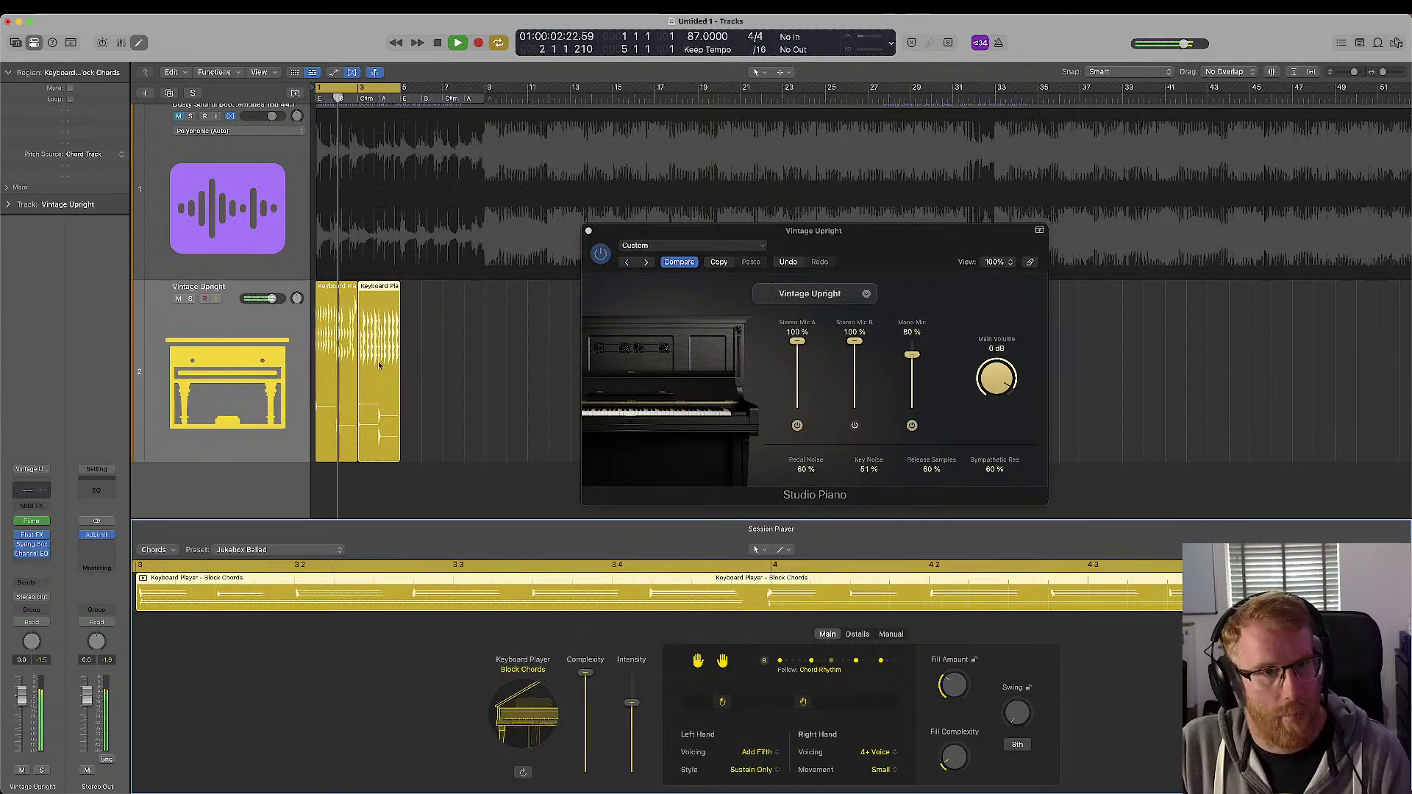
- Set the first region's Fill Complexity to 30%, add a little Swing to both chords regions, and stop playback after listening
{"action": "left_click", "coordinate": [350, 350]}
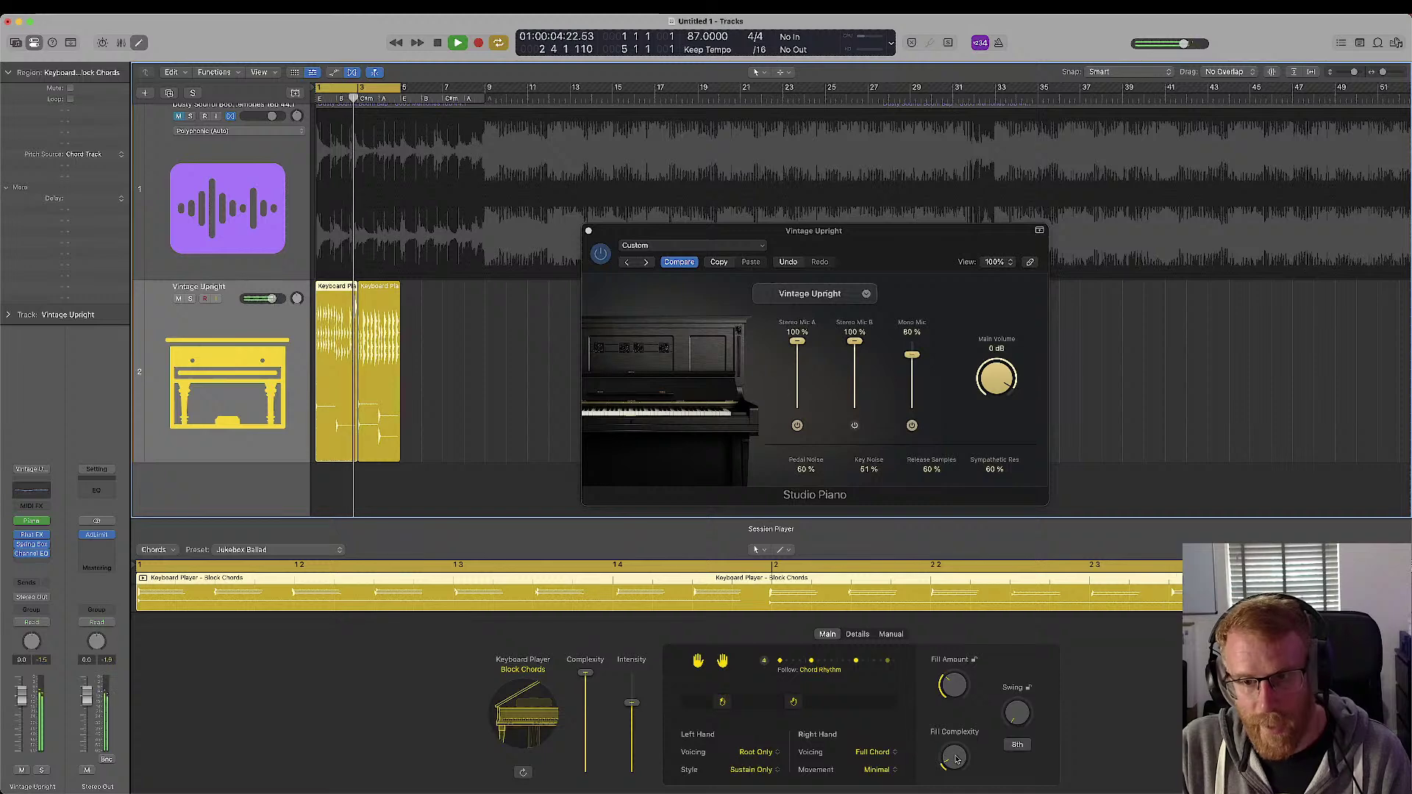
{"action": "mouse_move", "coordinate": [956, 755]}
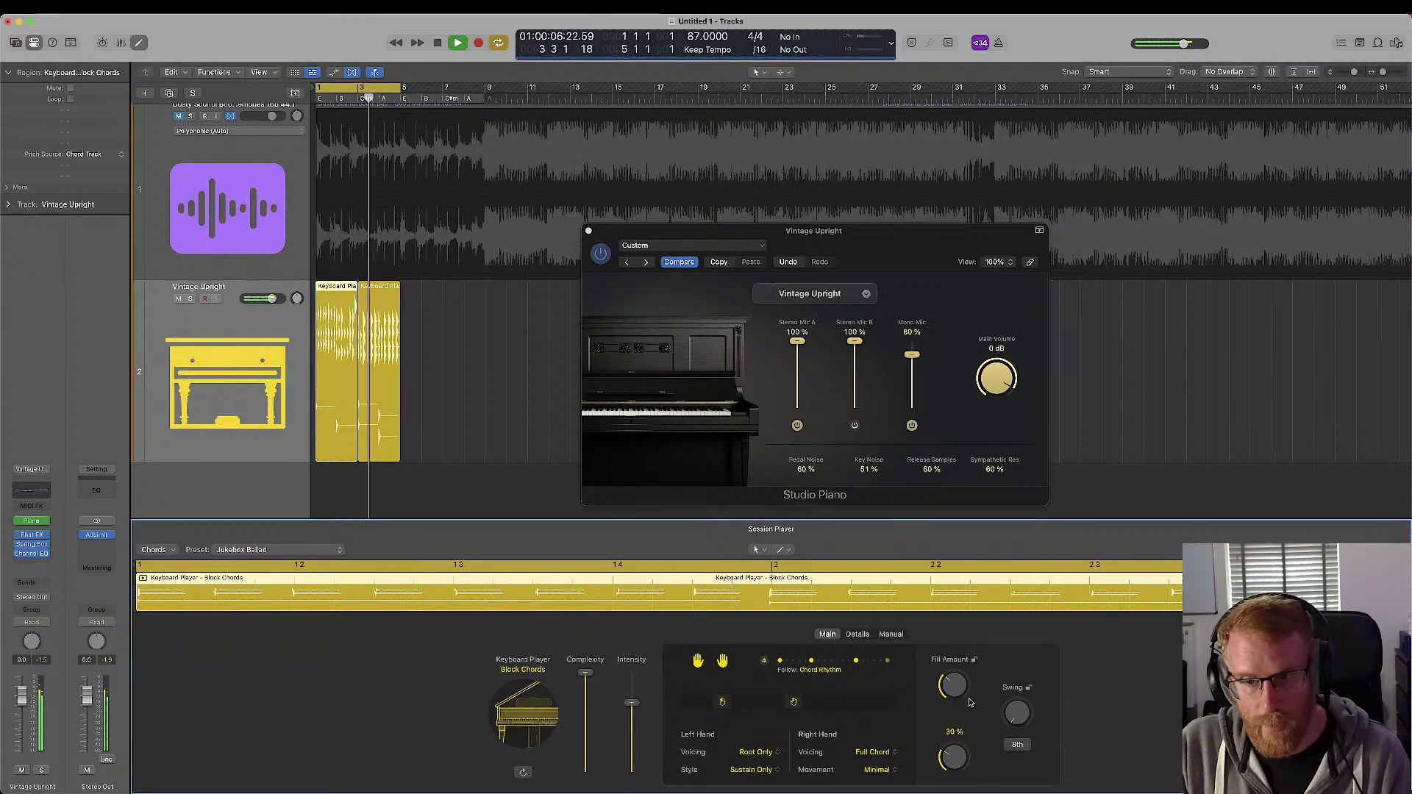
{"action": "left_click_drag", "start_coordinate": [482, 343], "coordinate": [345, 353]}
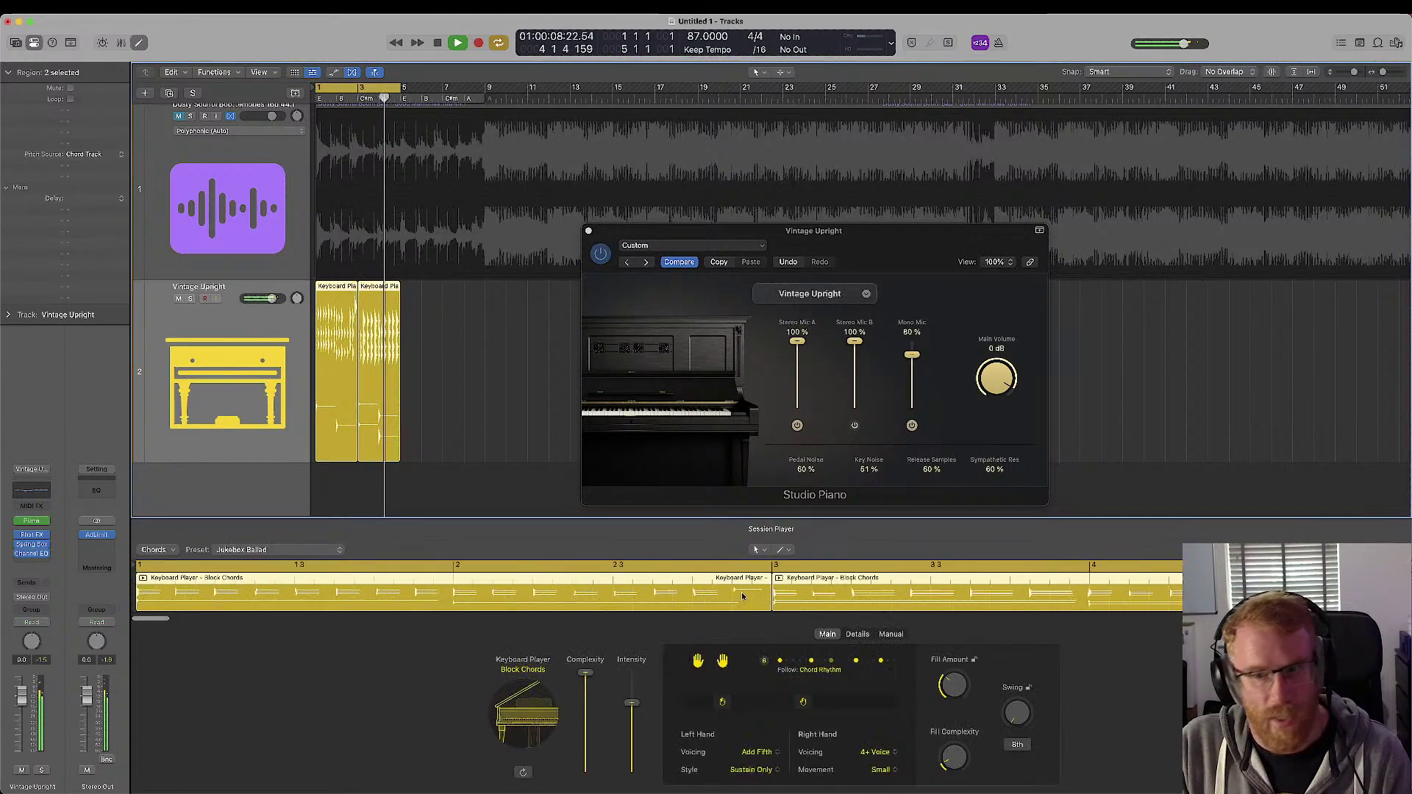
{"action": "mouse_move", "coordinate": [1017, 713]}
{"action": "left_click_drag", "start_coordinate": [1018, 706], "coordinate": [1019, 703]}
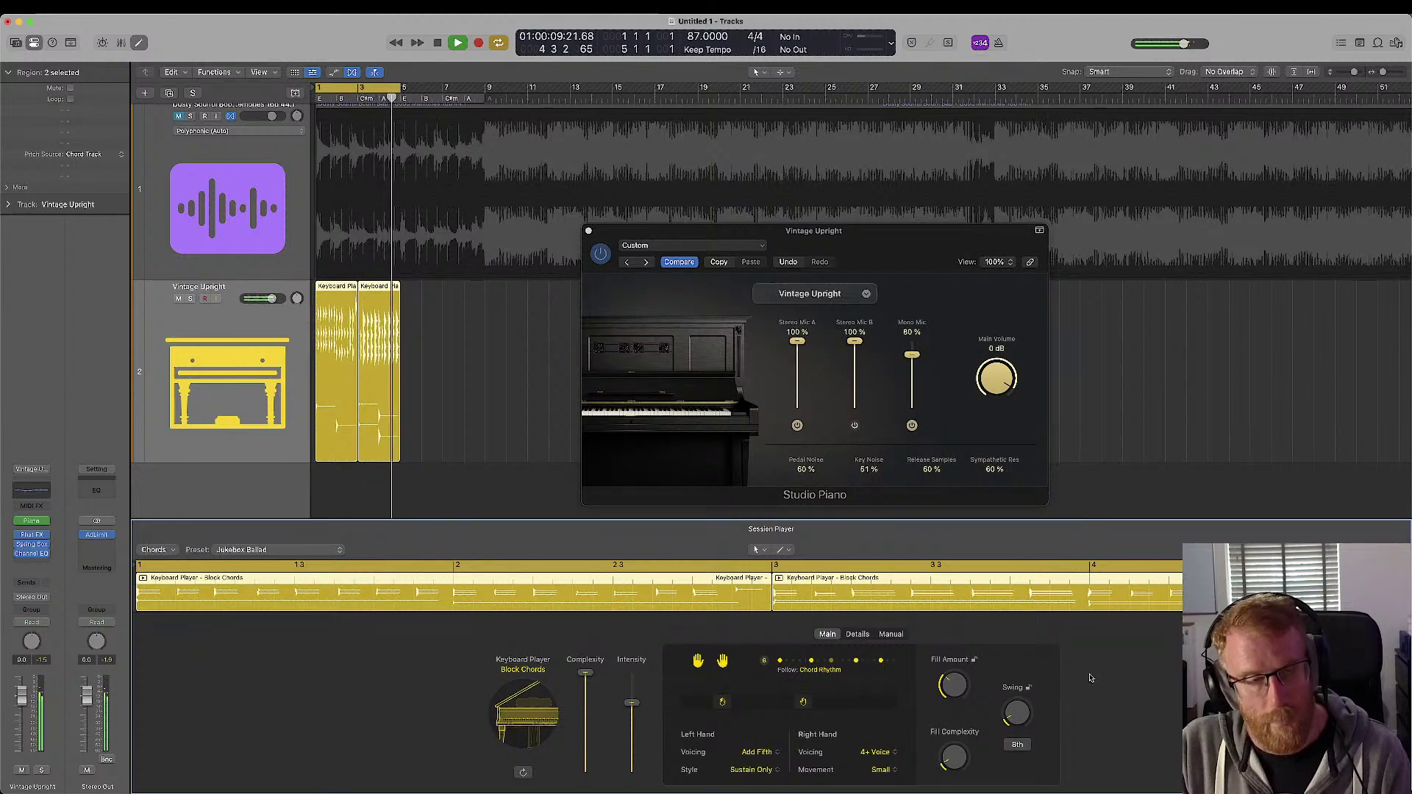
{"action": "left_click", "coordinate": [403, 367]}
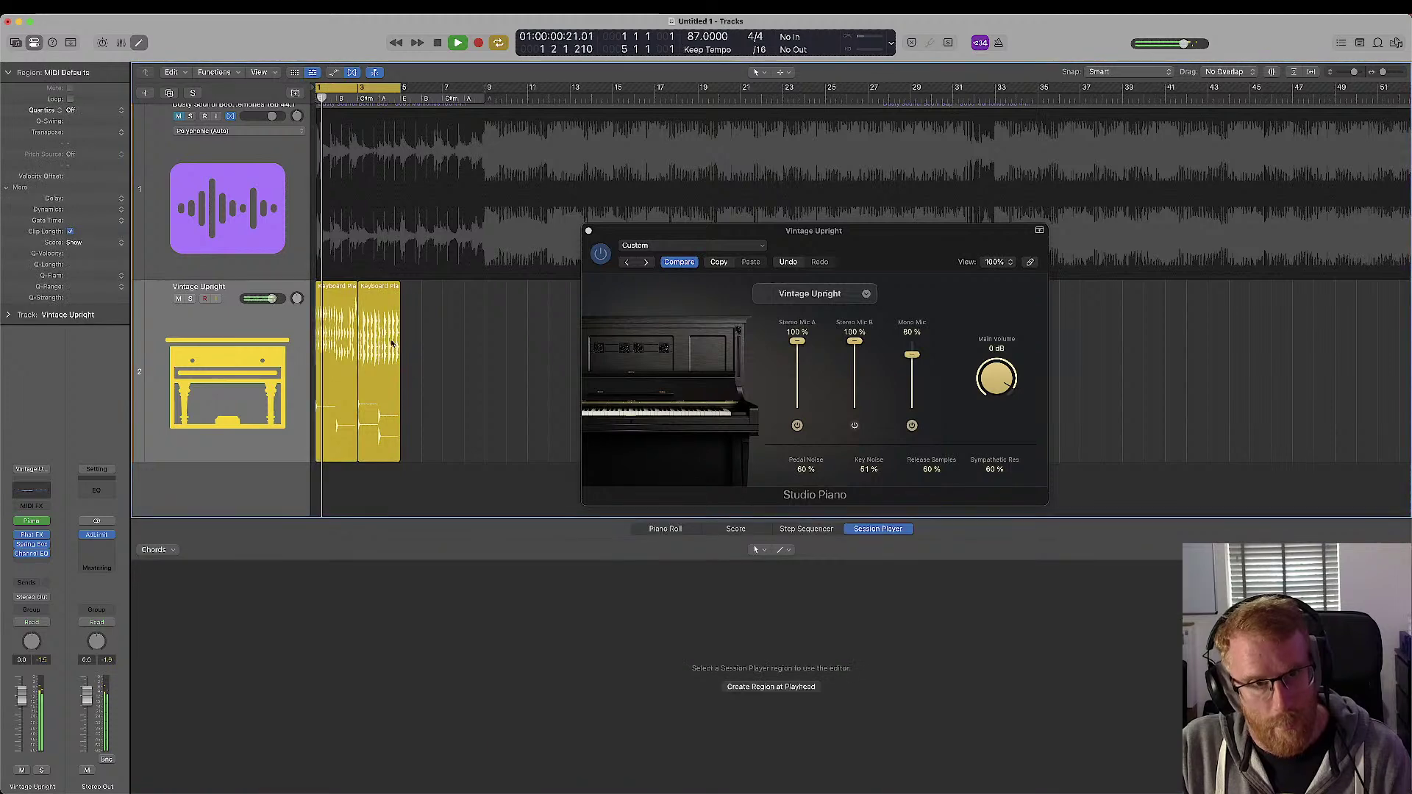
{"action": "left_click", "coordinate": [392, 343]}
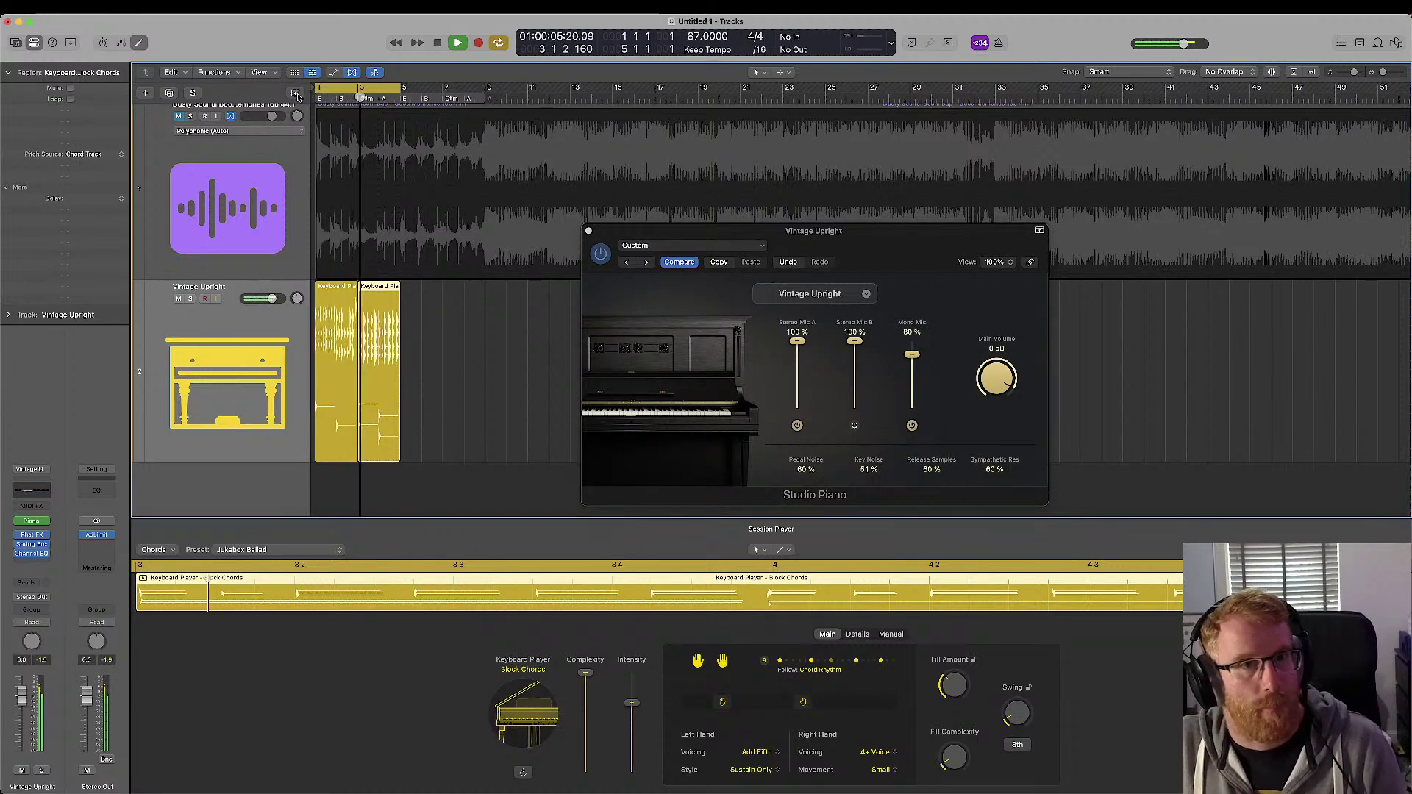
{"action": "key", "text": "space"}
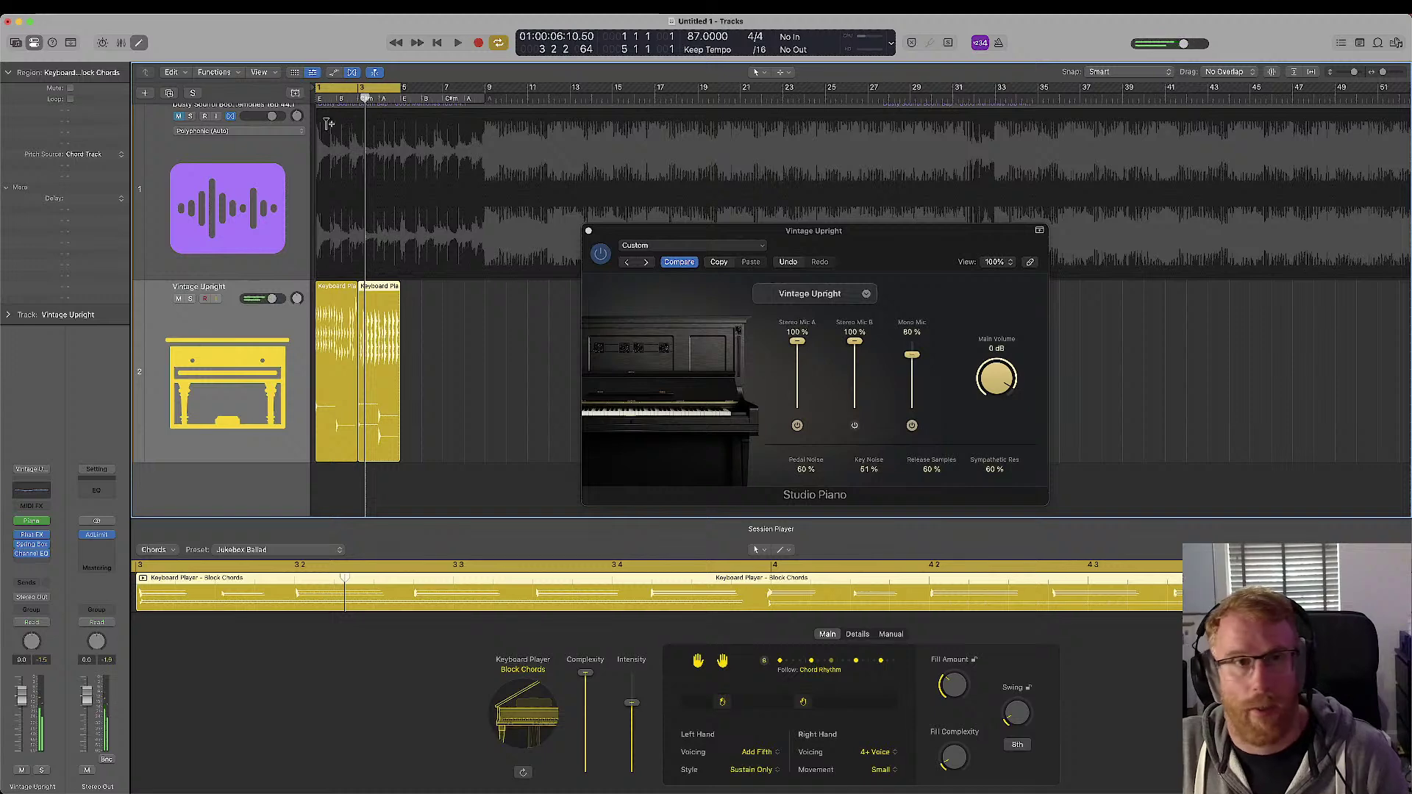
- Show the global tracks, replace the chord track's progression with the preset that gives F#m, E, C#m, B, and play it
{"action": "left_click", "coordinate": [294, 94]}
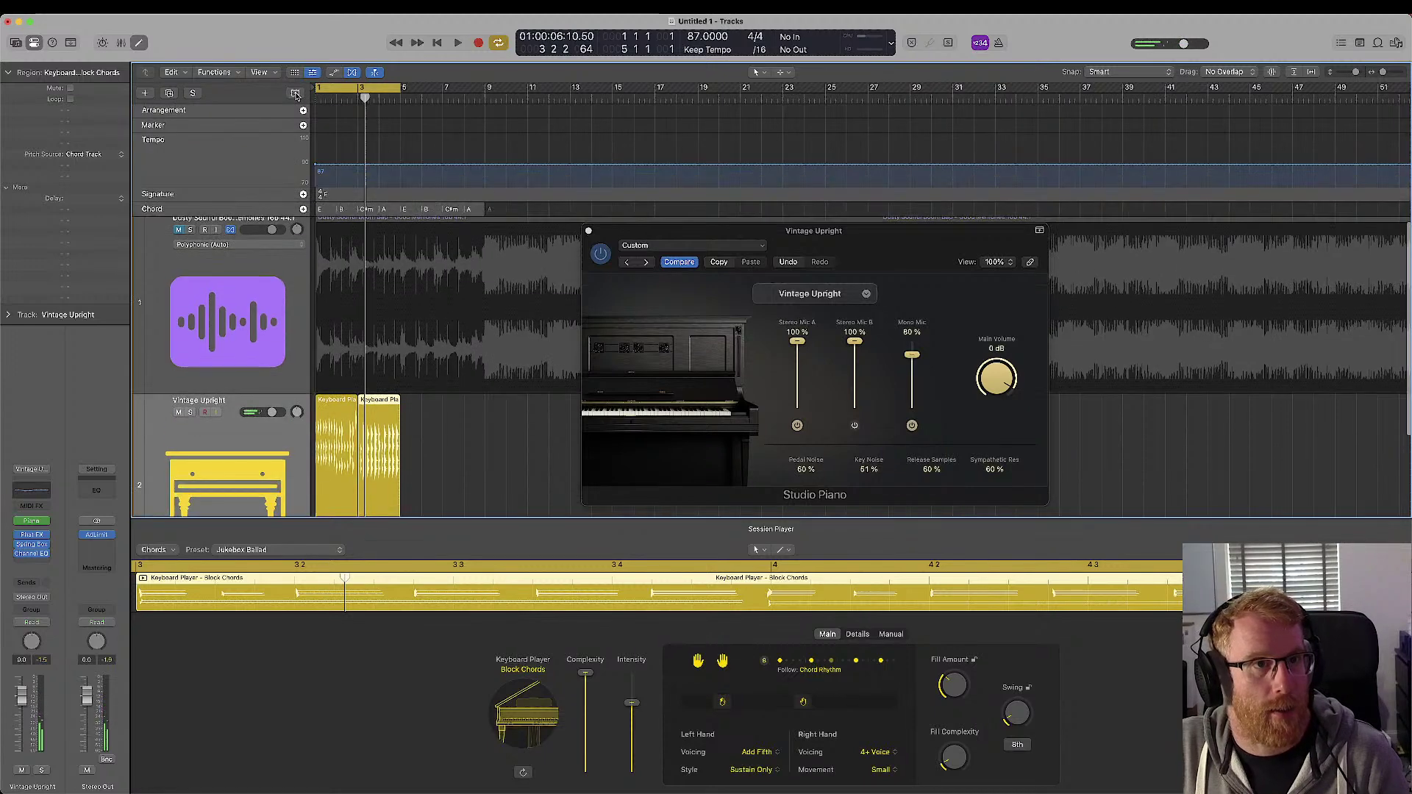
{"action": "right_click", "coordinate": [366, 213]}
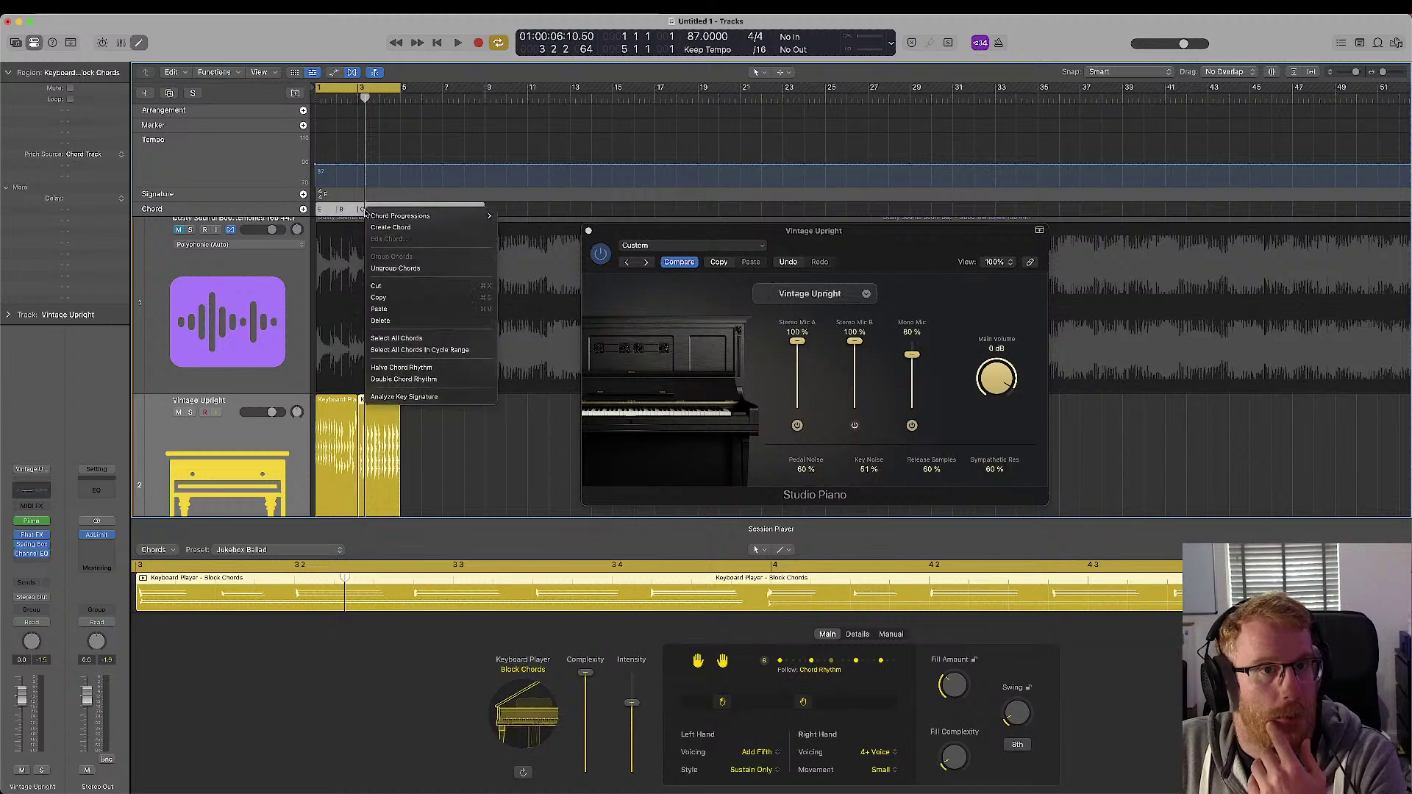
{"action": "mouse_move", "coordinate": [384, 219]}
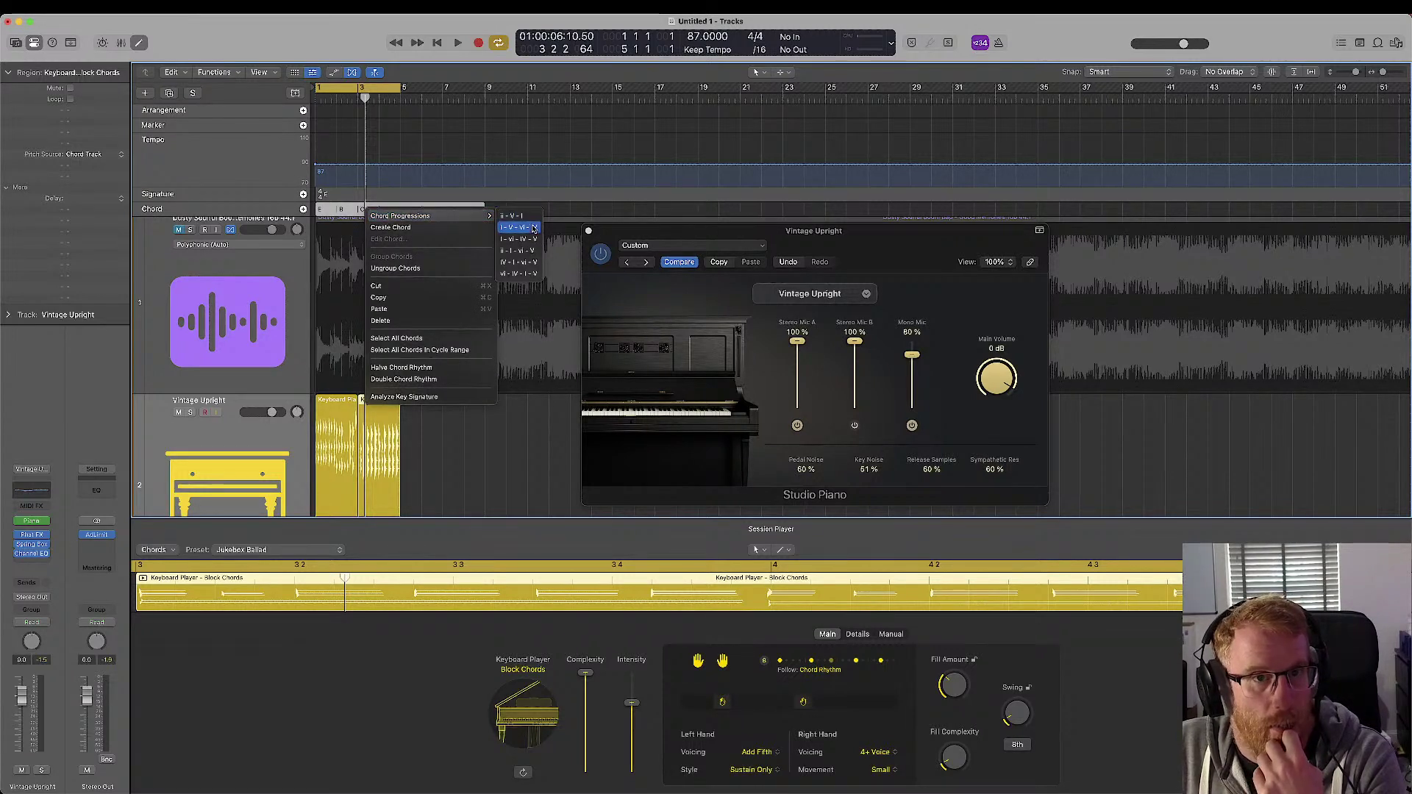
{"action": "left_click", "coordinate": [523, 251]}
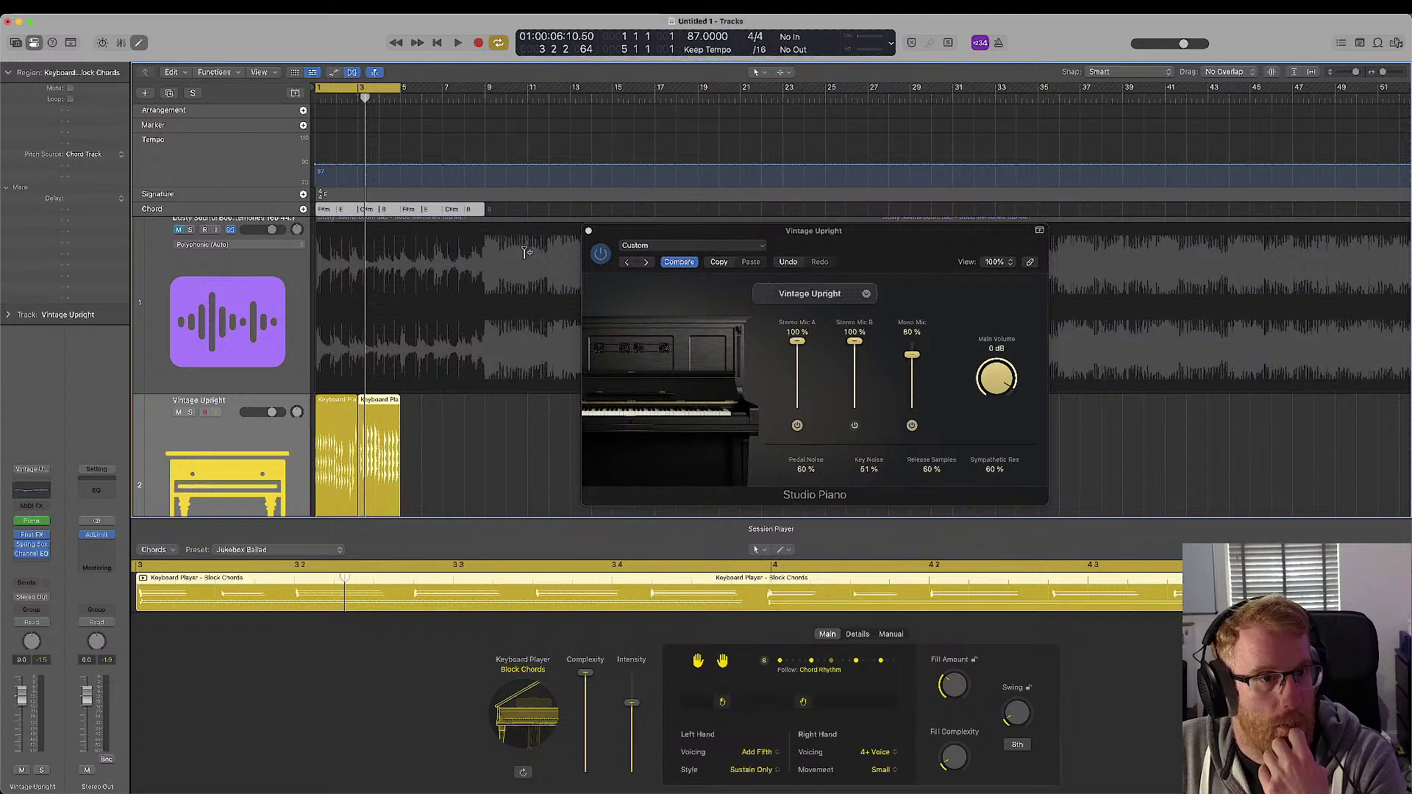
{"action": "key", "text": "space"}
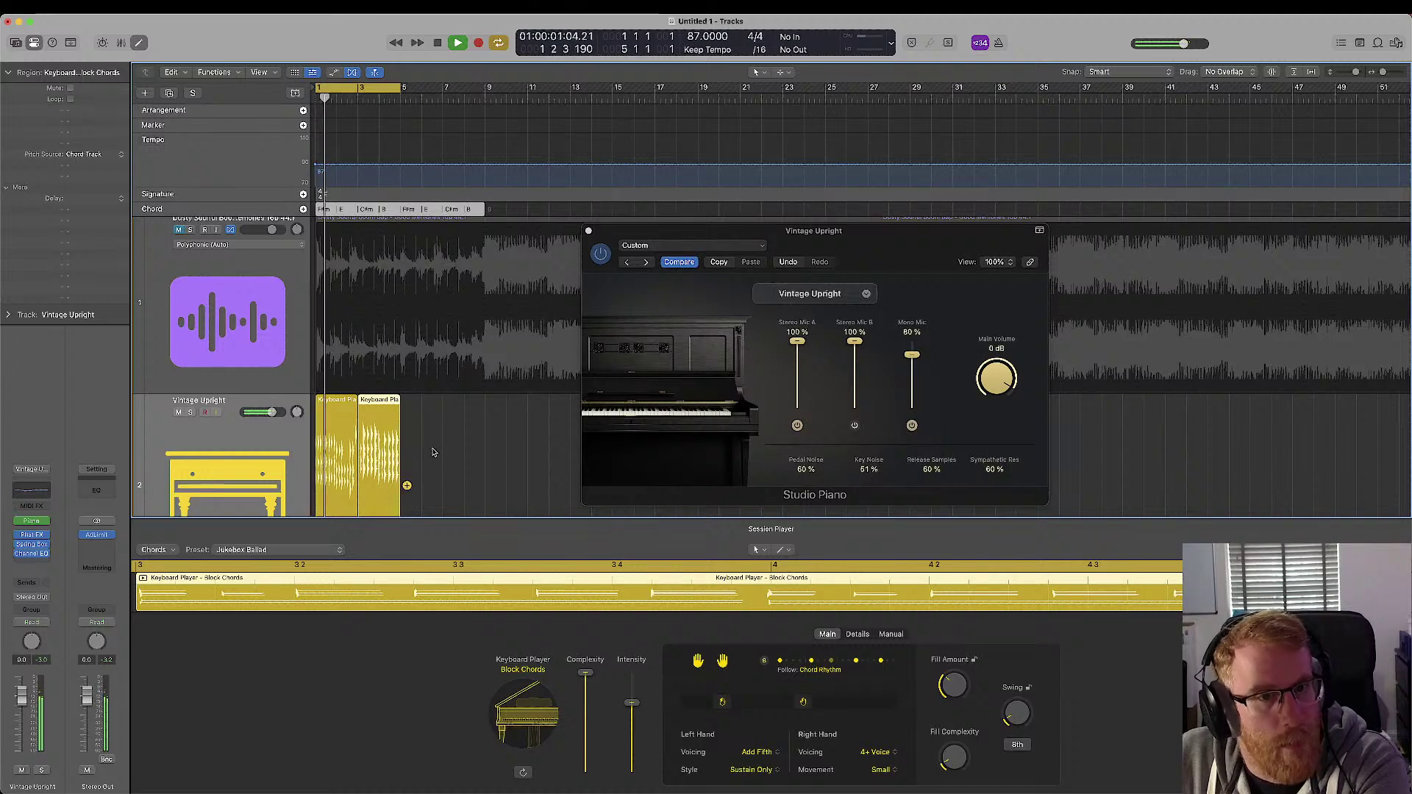
- Add a third block chords region at bar 5 and shorten it to end at bar 9
{"action": "left_click", "coordinate": [406, 486]}
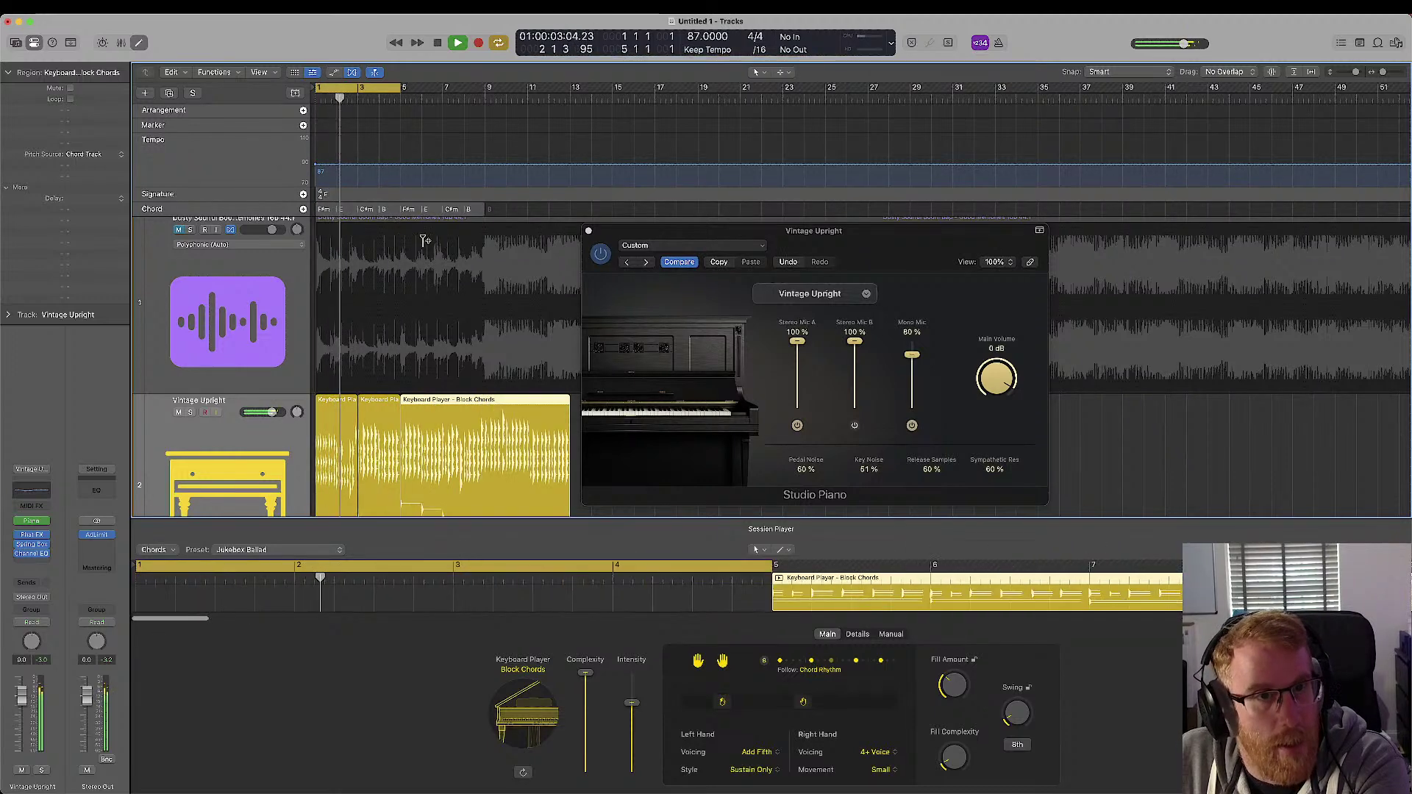
{"action": "scroll", "coordinate": [548, 388], "scroll_direction": "down", "scroll_amount": 3}
{"action": "left_click_drag", "start_coordinate": [568, 476], "coordinate": [483, 479]}
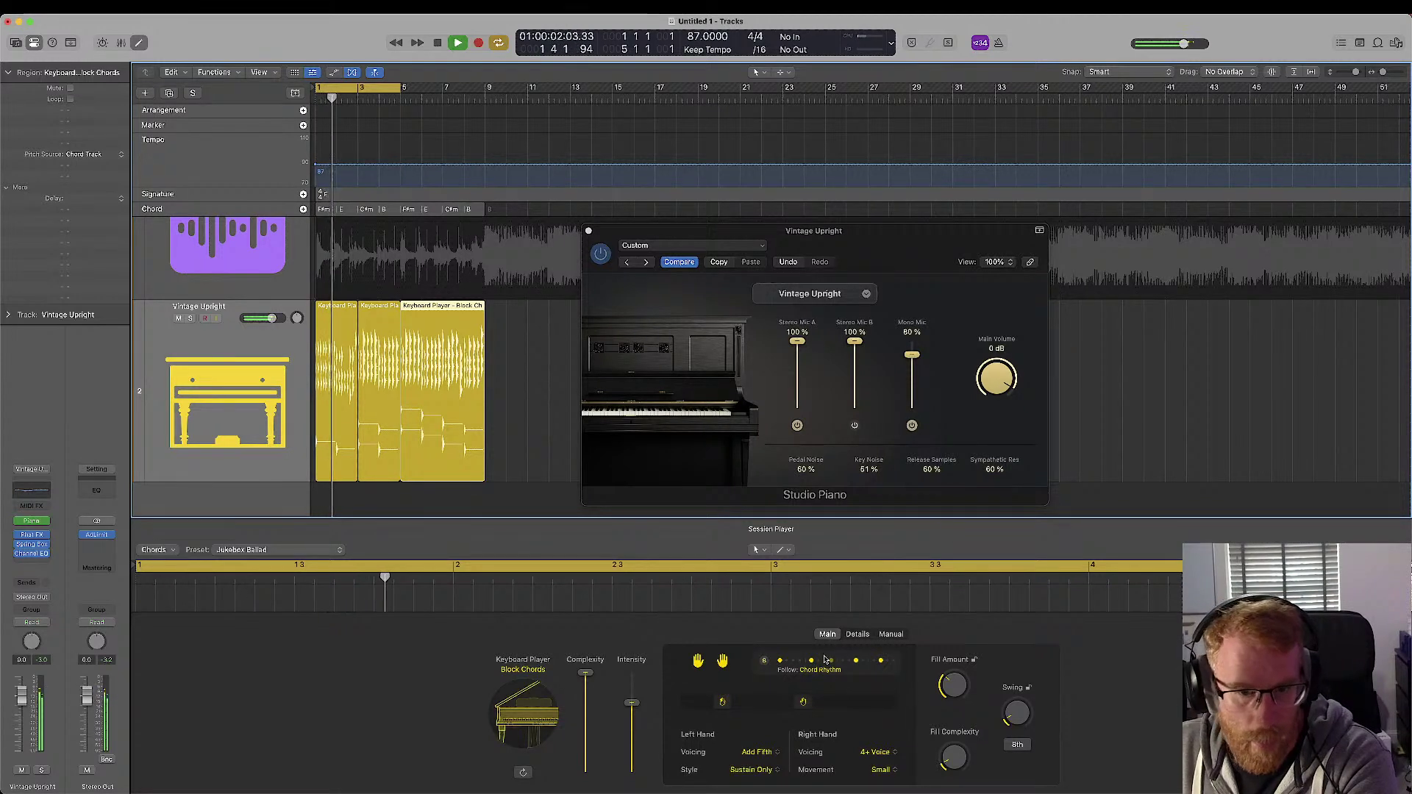
- Check the third region's performance details and which tracks its rhythm pattern can follow, without choosing one
{"action": "left_click", "coordinate": [857, 634]}
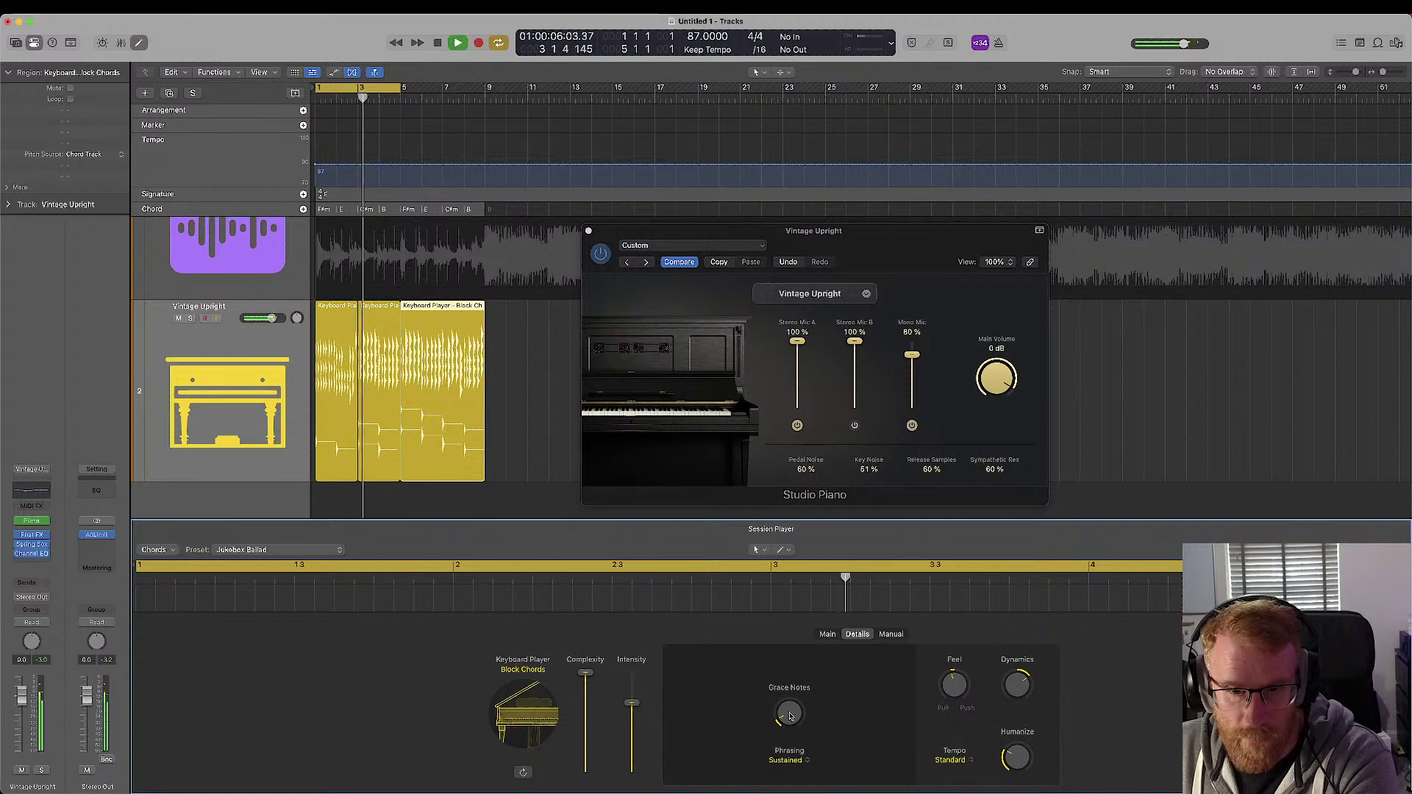
{"action": "left_click", "coordinate": [827, 635]}
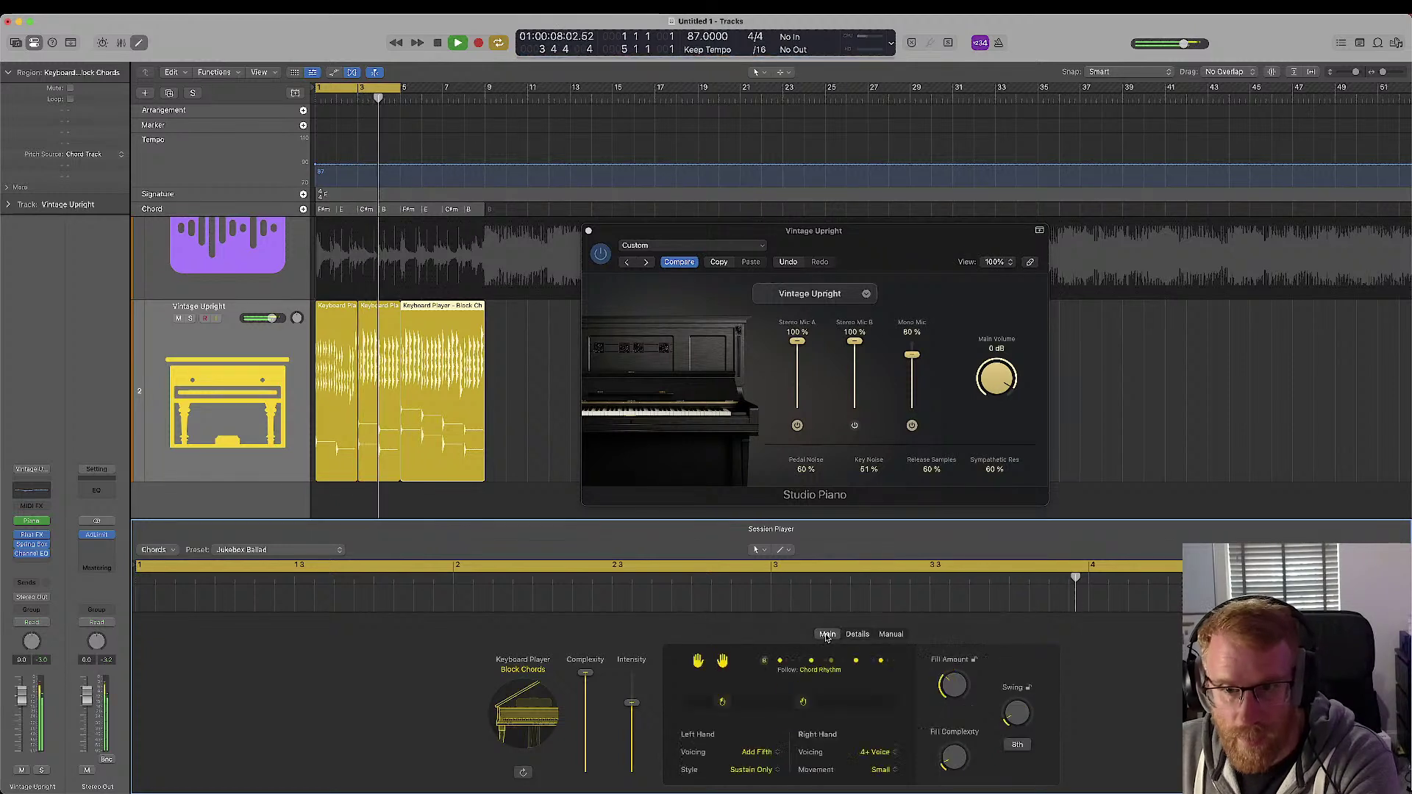
{"action": "left_click", "coordinate": [819, 662]}
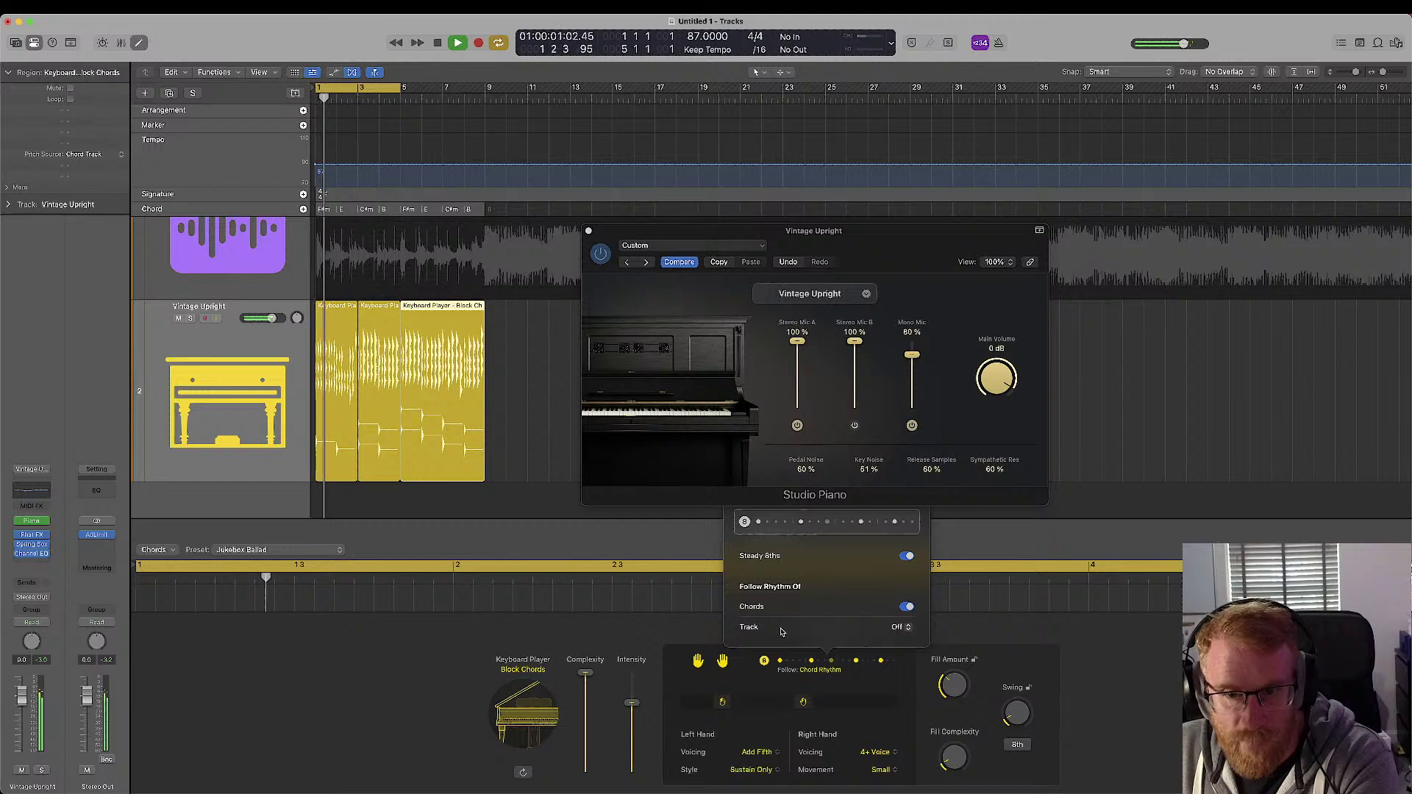
{"action": "left_click", "coordinate": [900, 628]}
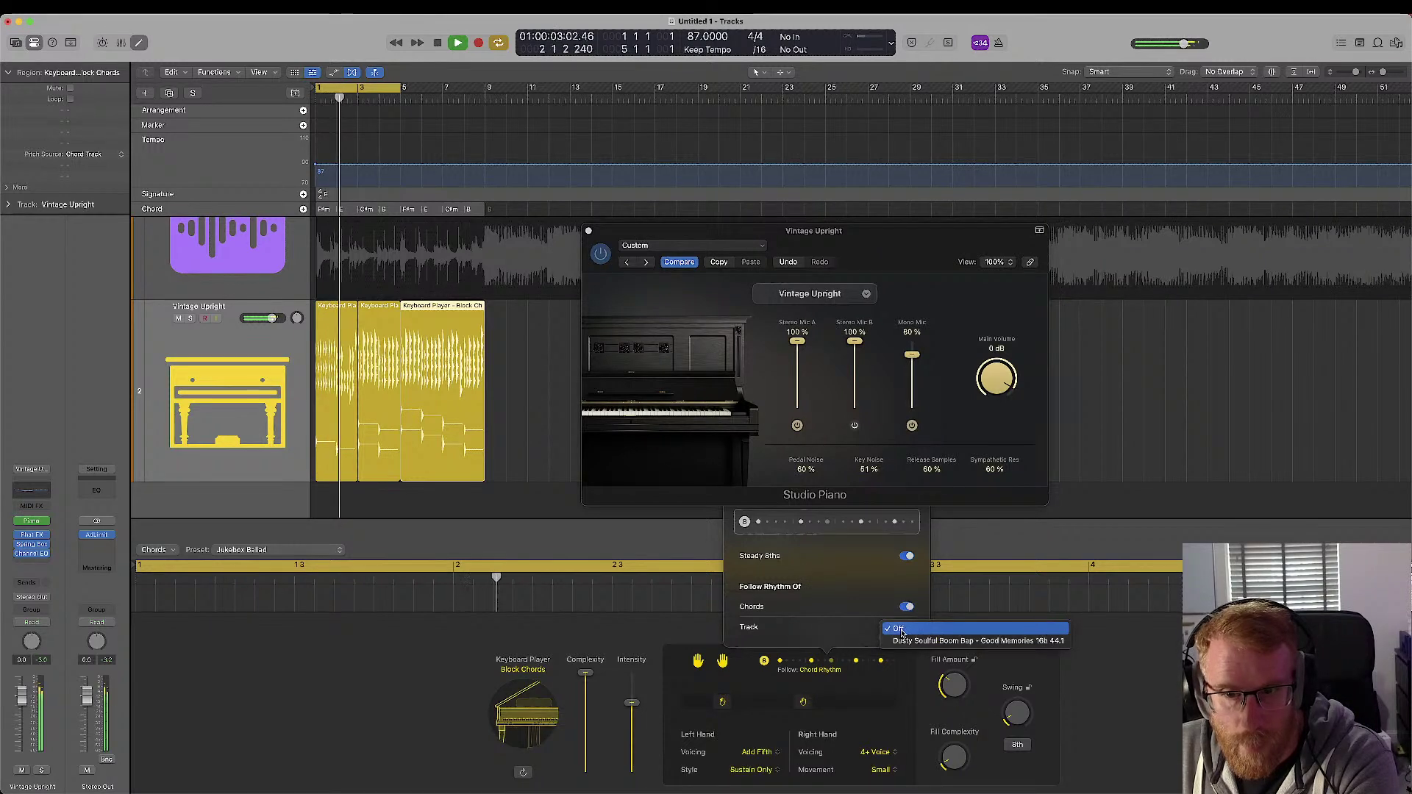
{"action": "left_click", "coordinate": [546, 361]}
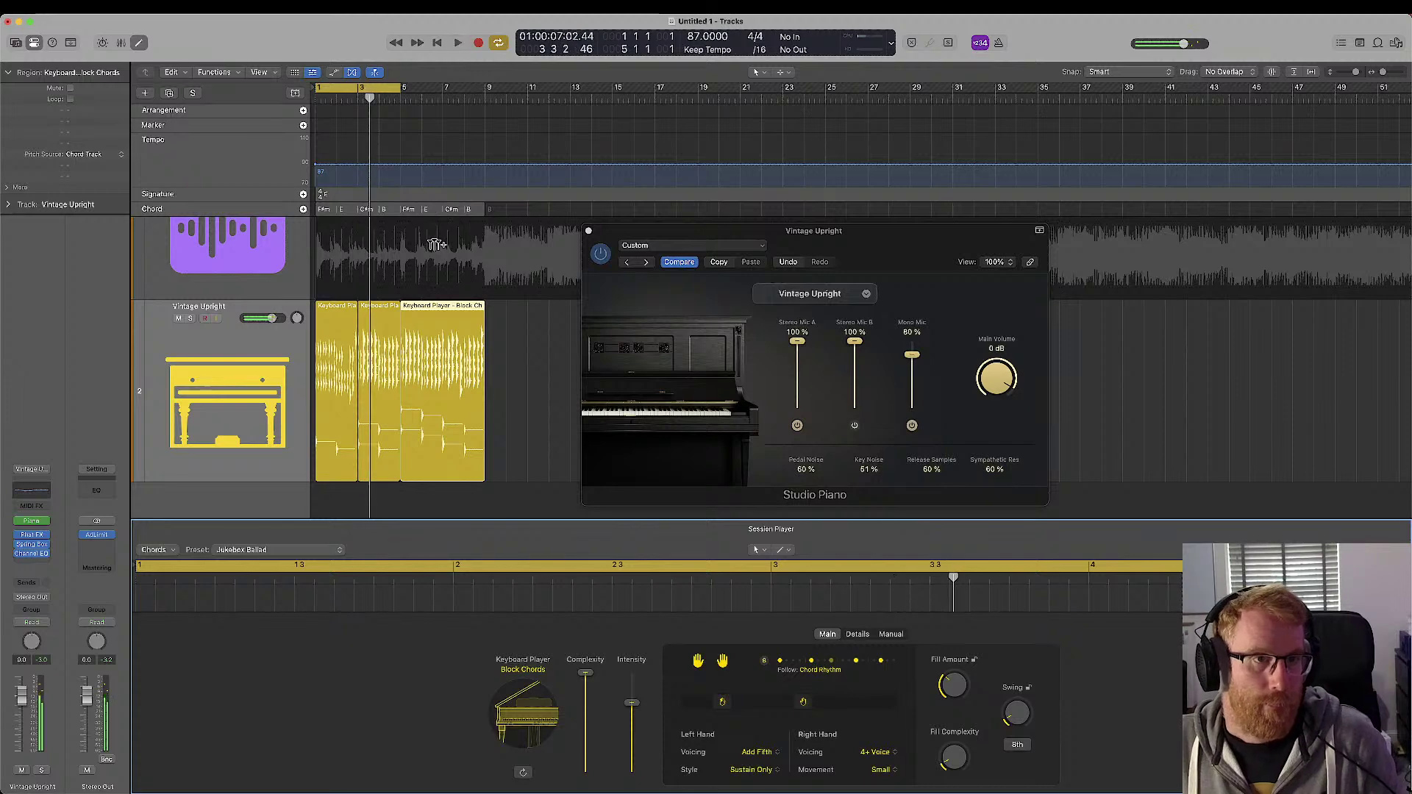
- Make all three chords regions follow the rhythm of the Dusty Soulful Boom Bap - Good Memories 16b 44.1 track, and play the loop
{"action": "left_click", "coordinate": [335, 254]}
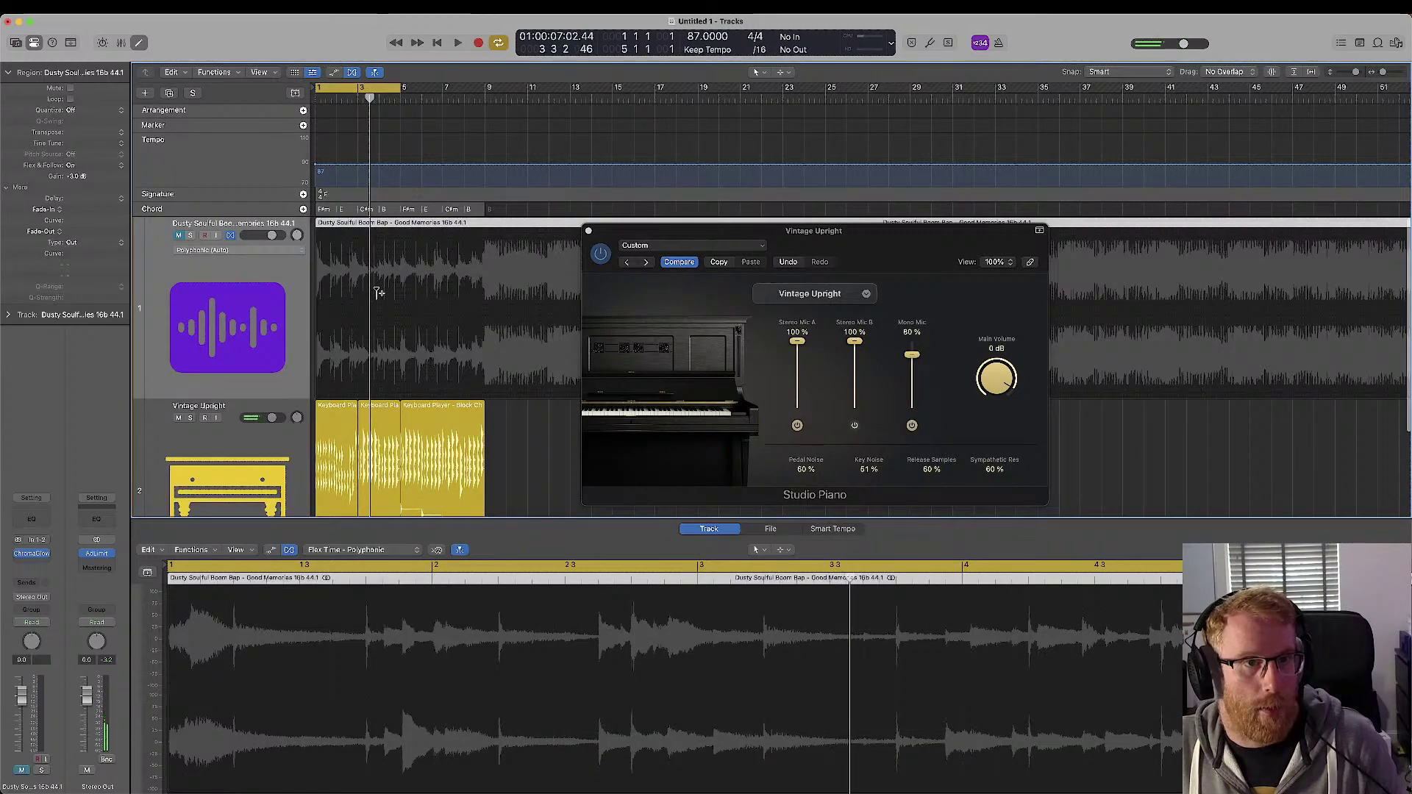
{"action": "scroll", "coordinate": [324, 316], "scroll_direction": "down", "scroll_amount": 3}
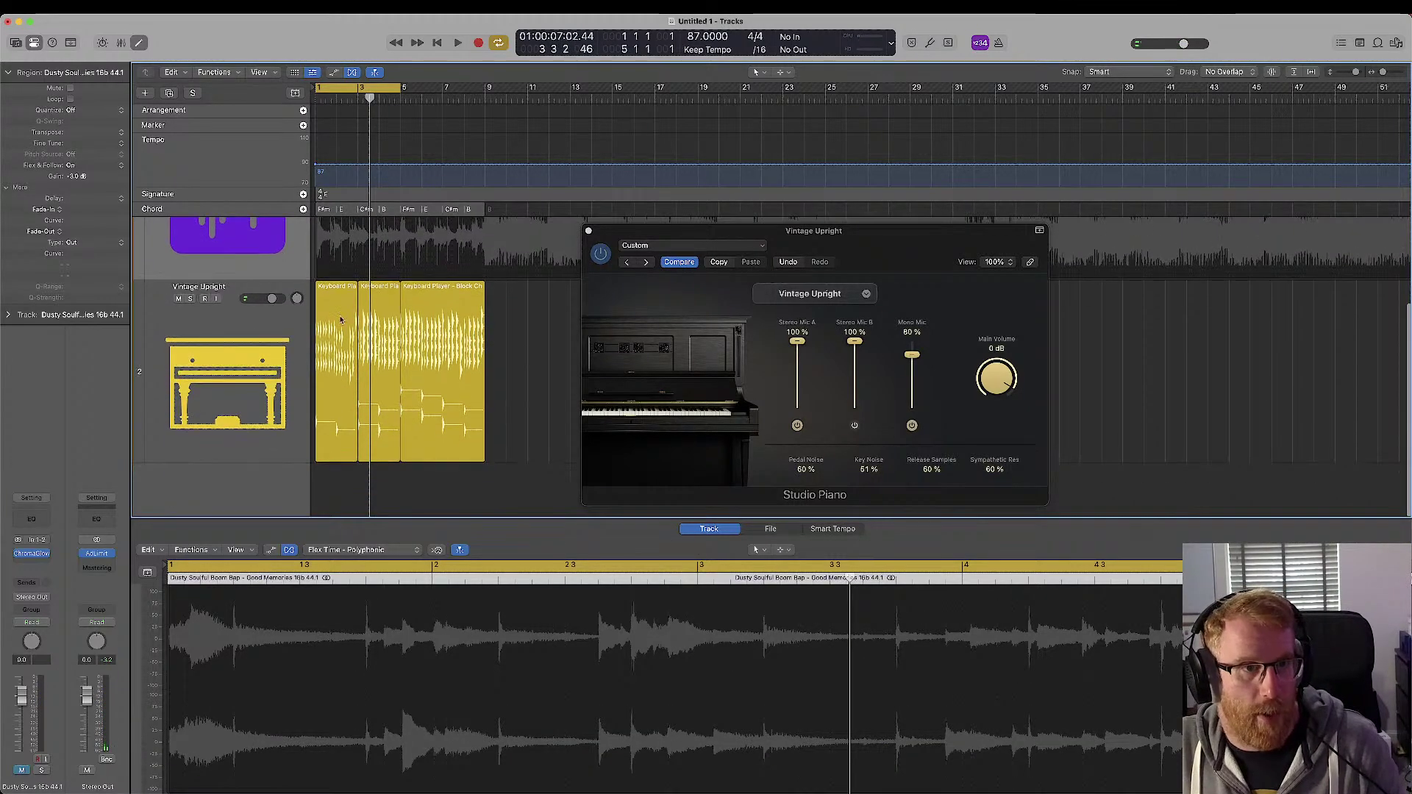
{"action": "left_click_drag", "start_coordinate": [524, 325], "coordinate": [341, 393]}
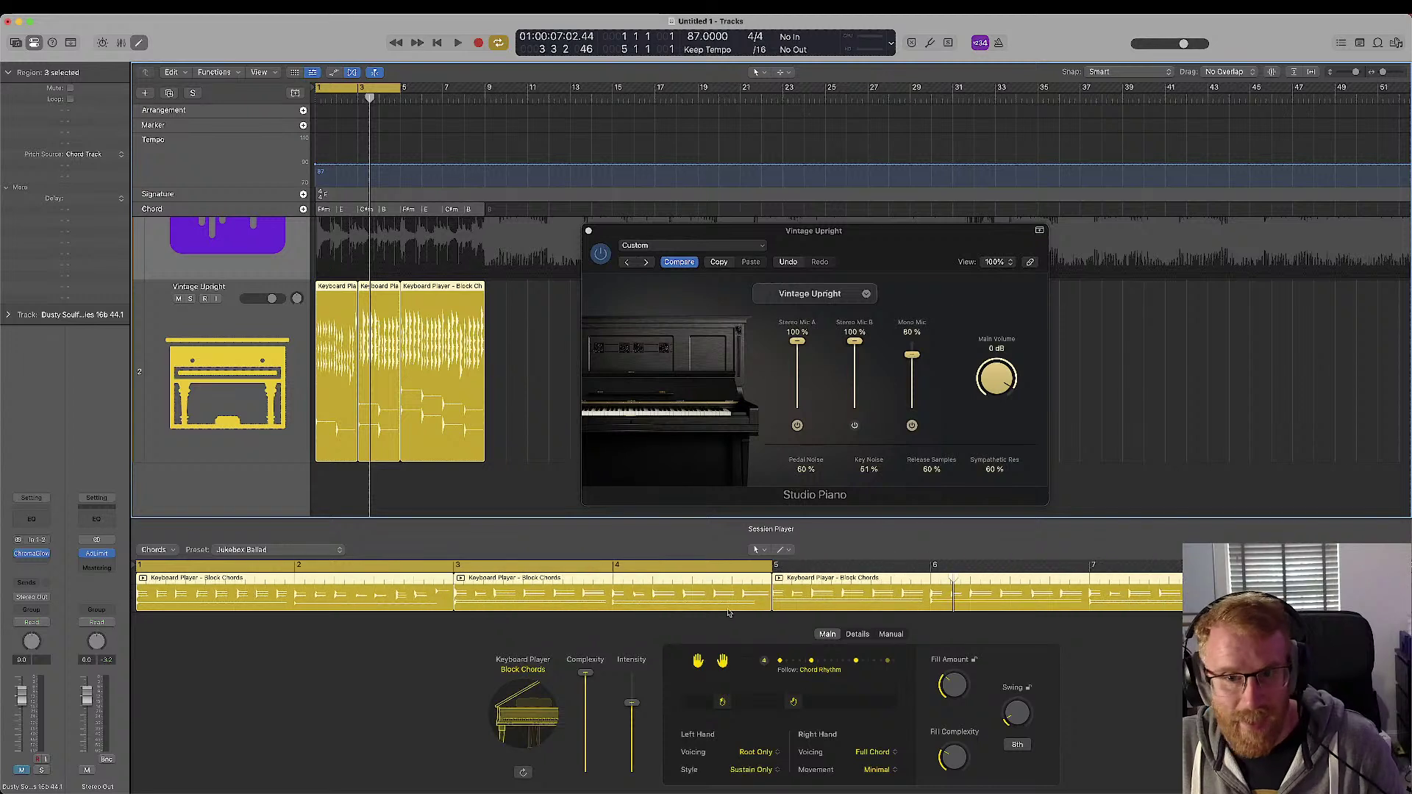
{"action": "left_click", "coordinate": [820, 675]}
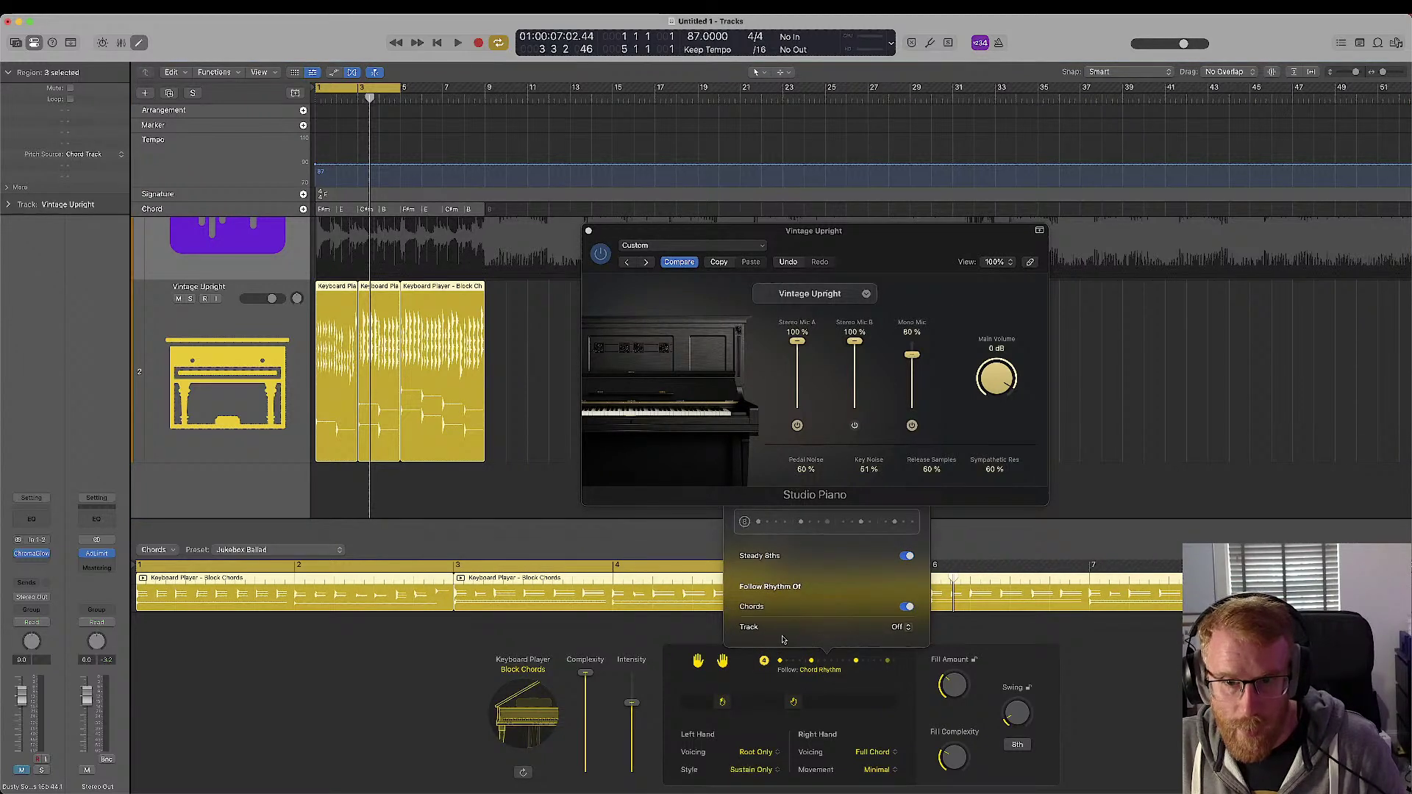
{"action": "left_click", "coordinate": [896, 629]}
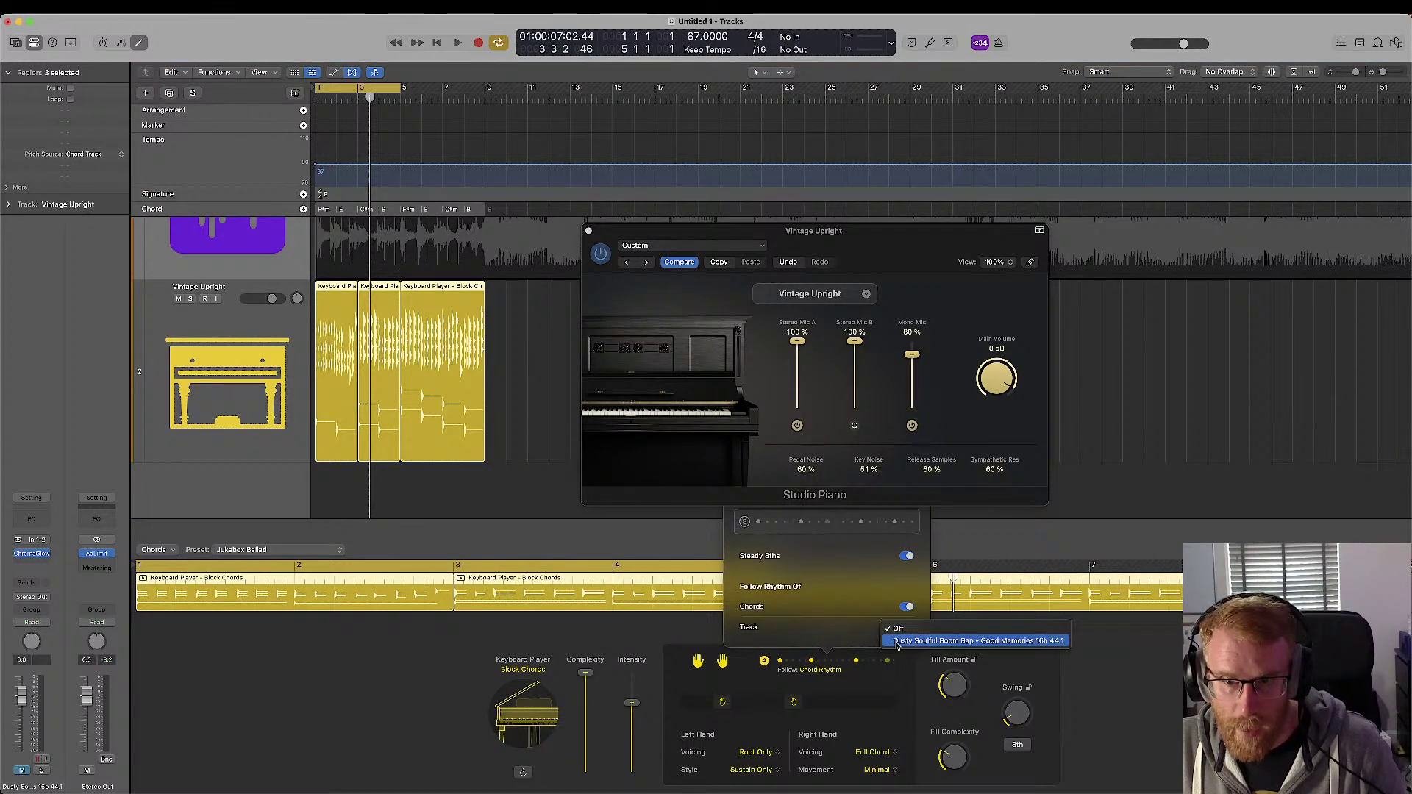
{"action": "left_click", "coordinate": [896, 642]}
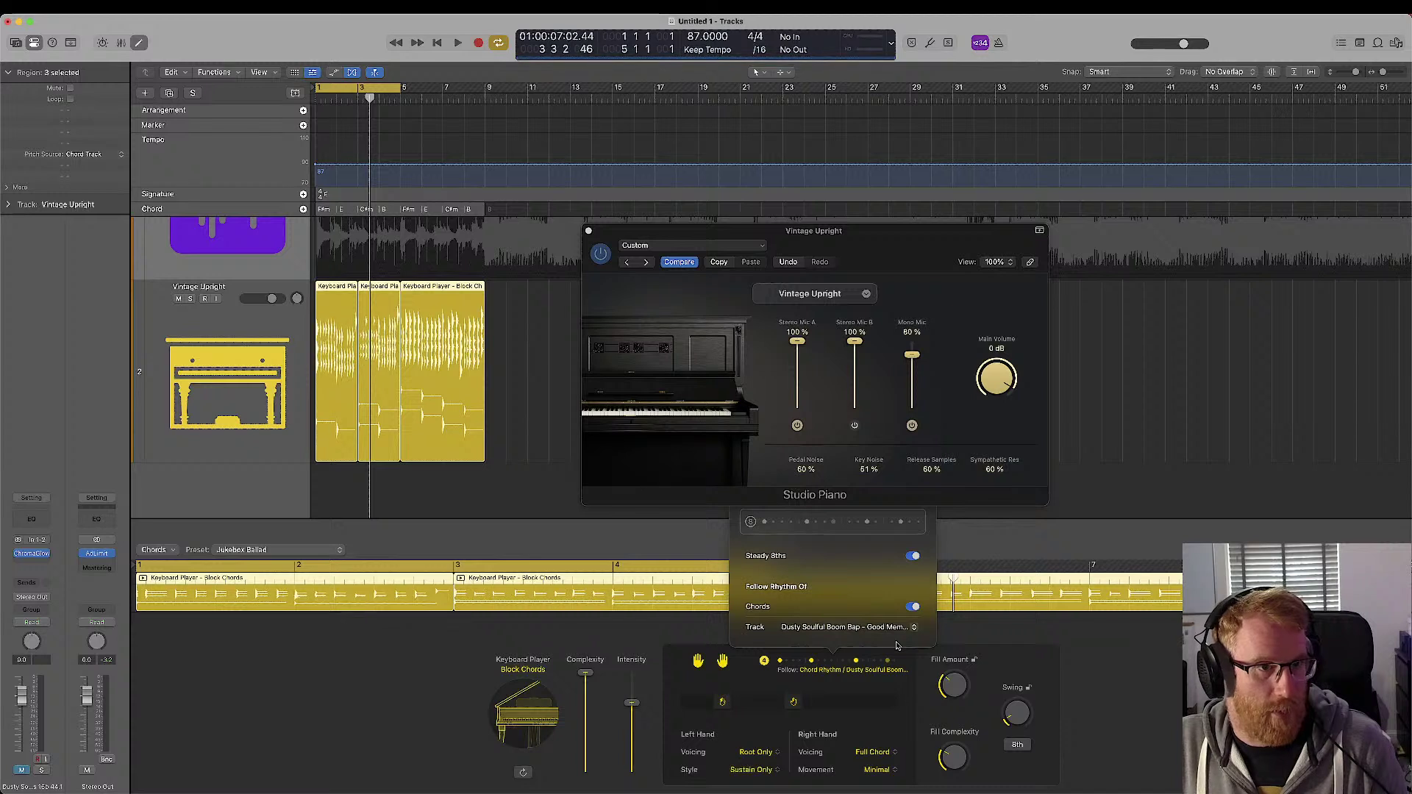
{"action": "key", "text": "space"}
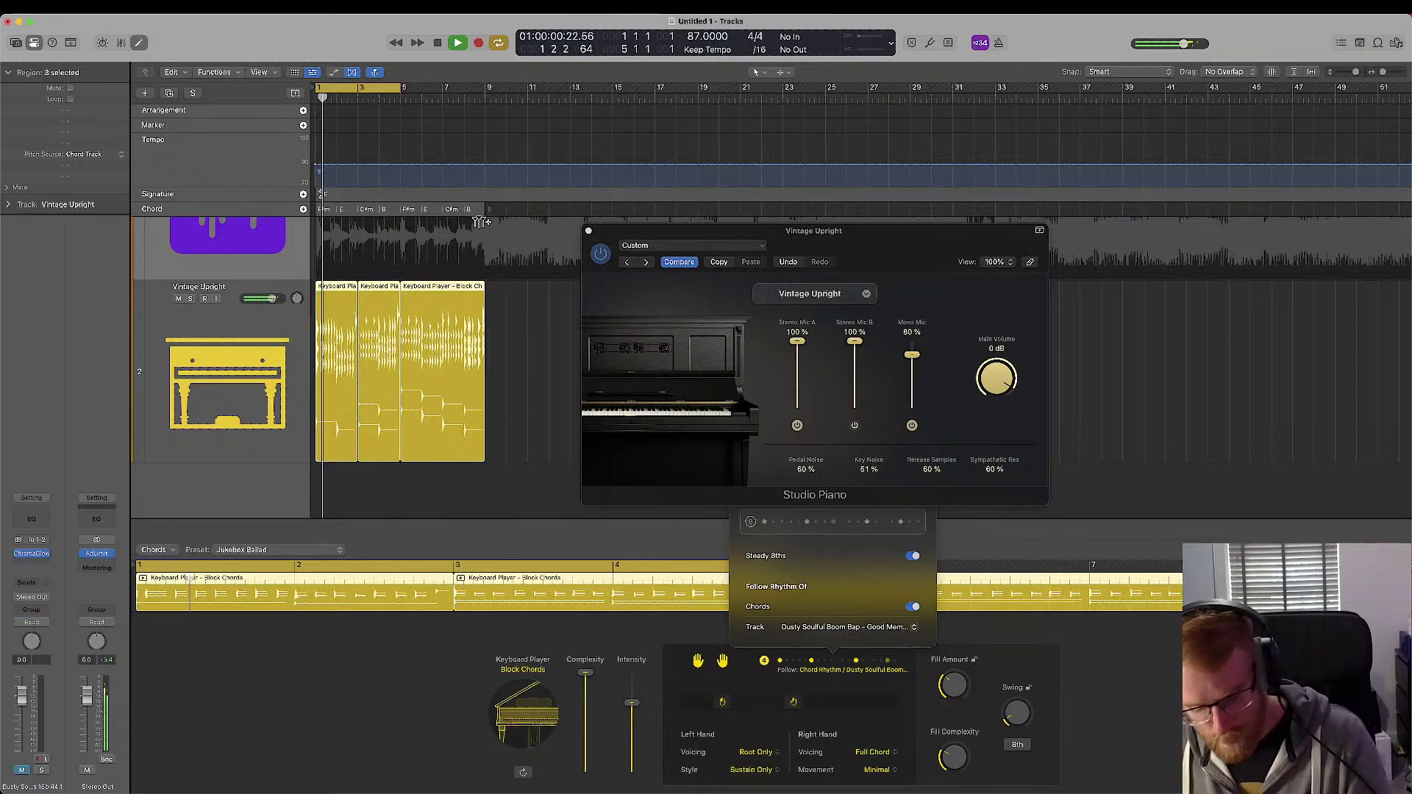
- Set the loop range to the three selected chords regions, bars 1 to 9, close the rhythm pattern options and reselect the Vintage Upright track
{"action": "key", "text": "u"}
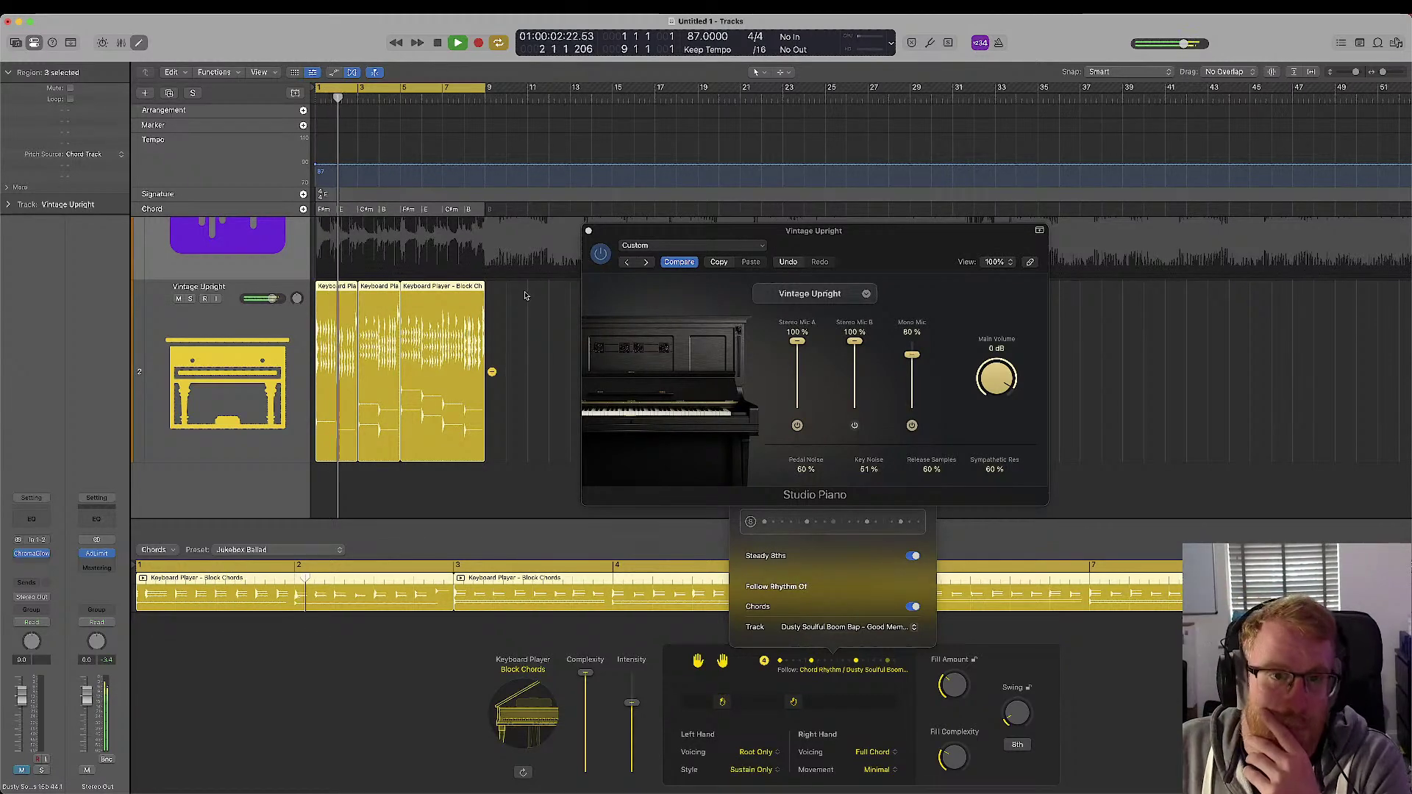
{"action": "left_click", "coordinate": [486, 235]}
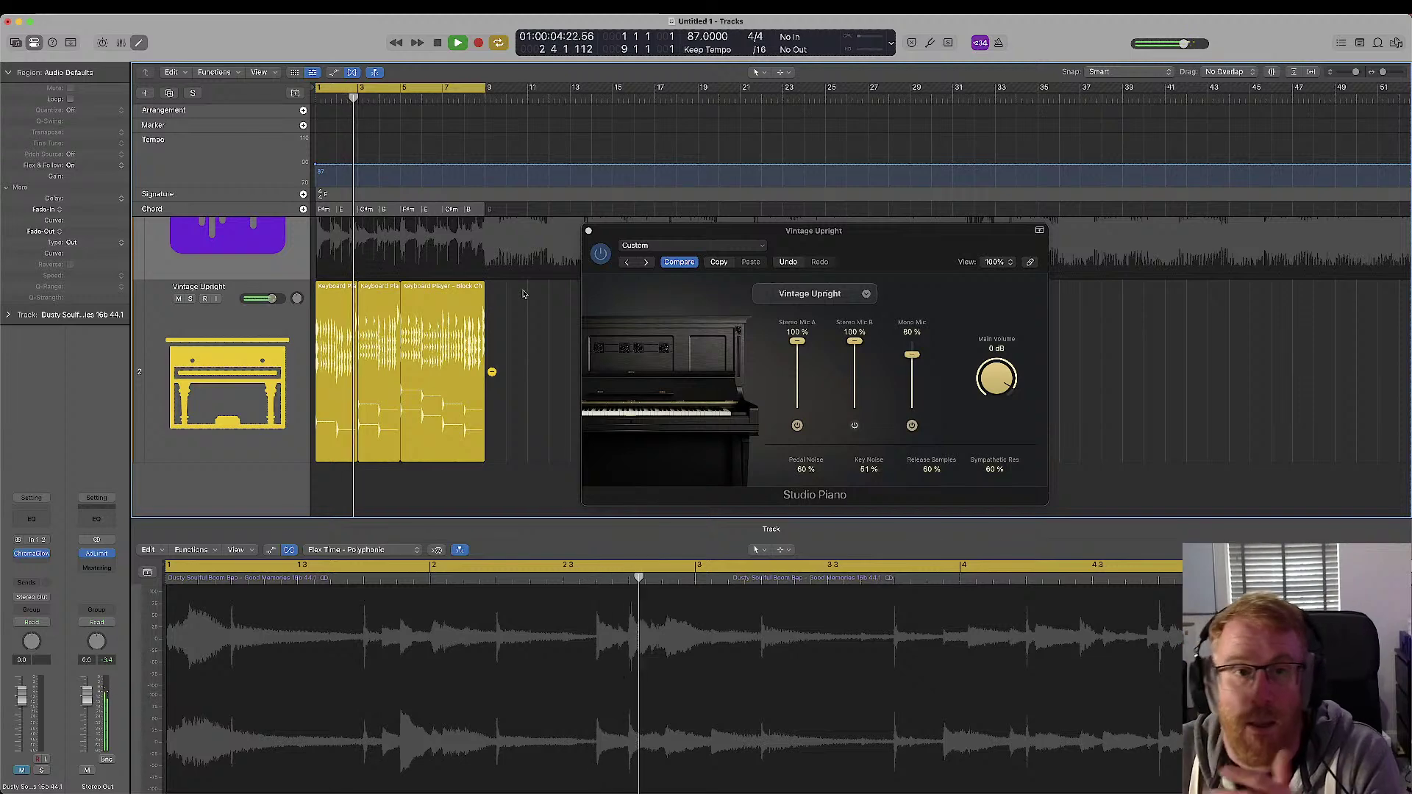
{"action": "left_click", "coordinate": [267, 316]}
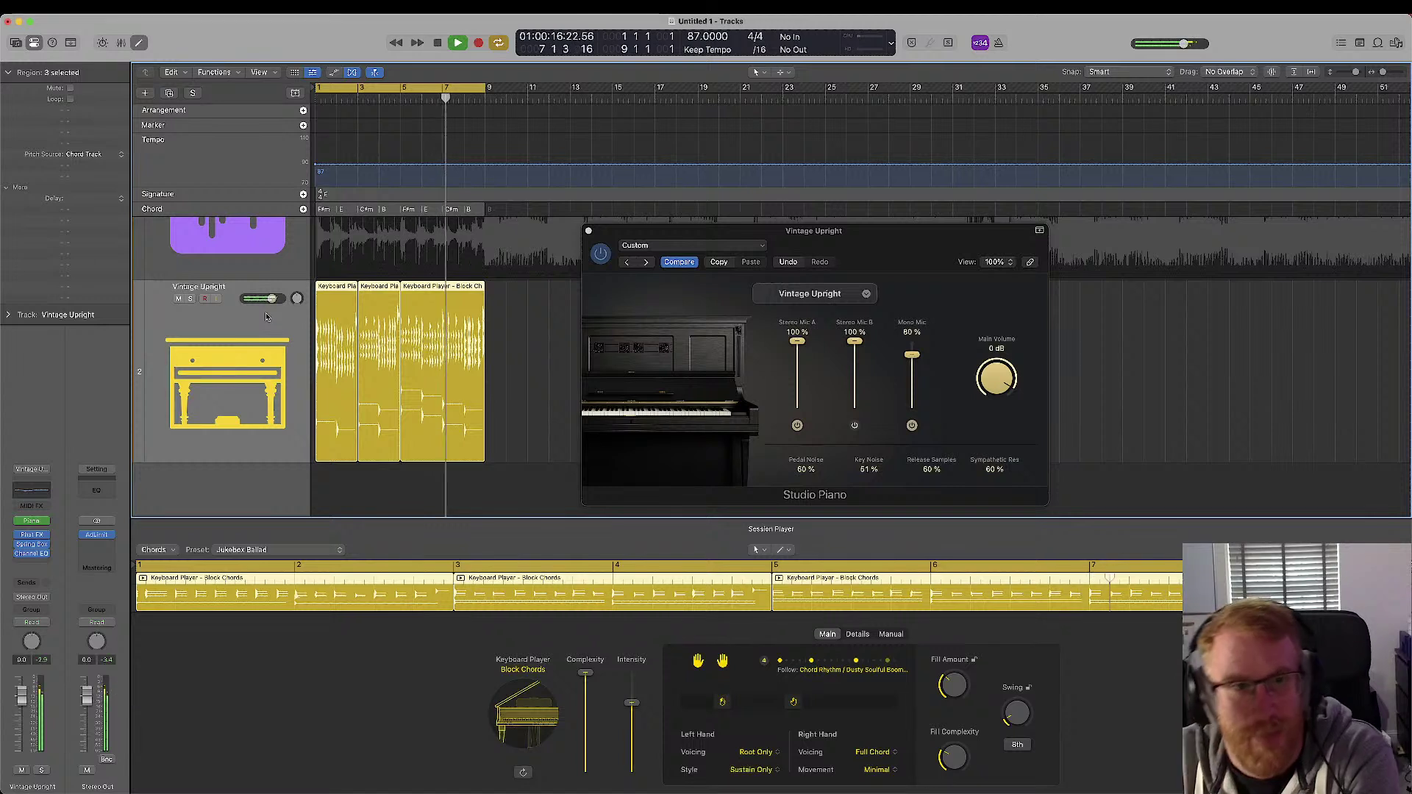
- In the third chords region, set the right hand's movement to Large and its voicing to 4+ Voice (Fixed Inversion)
{"action": "left_click", "coordinate": [512, 326]}
{"action": "left_click", "coordinate": [452, 324]}
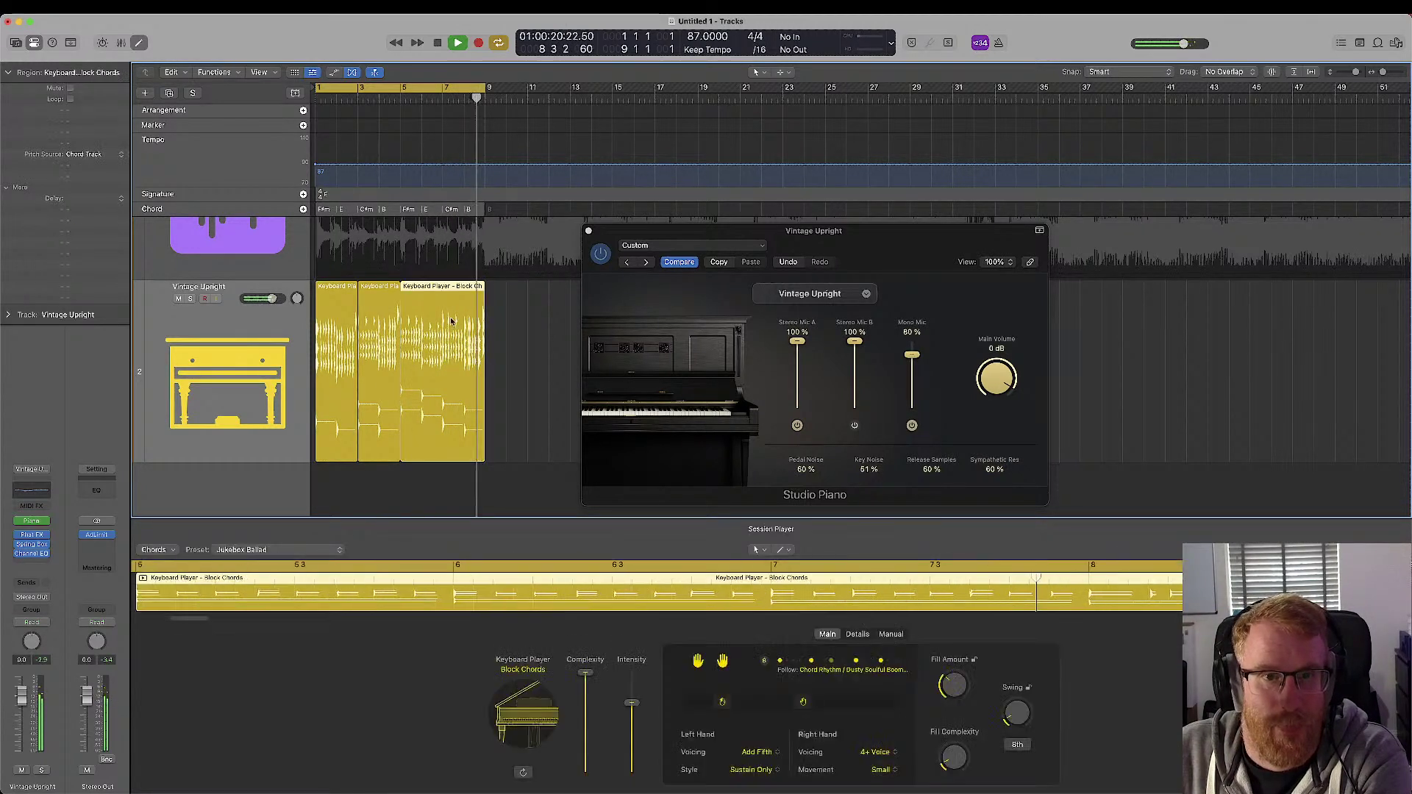
{"action": "left_click", "coordinate": [891, 771]}
{"action": "left_click", "coordinate": [896, 757]}
{"action": "left_click", "coordinate": [882, 754]}
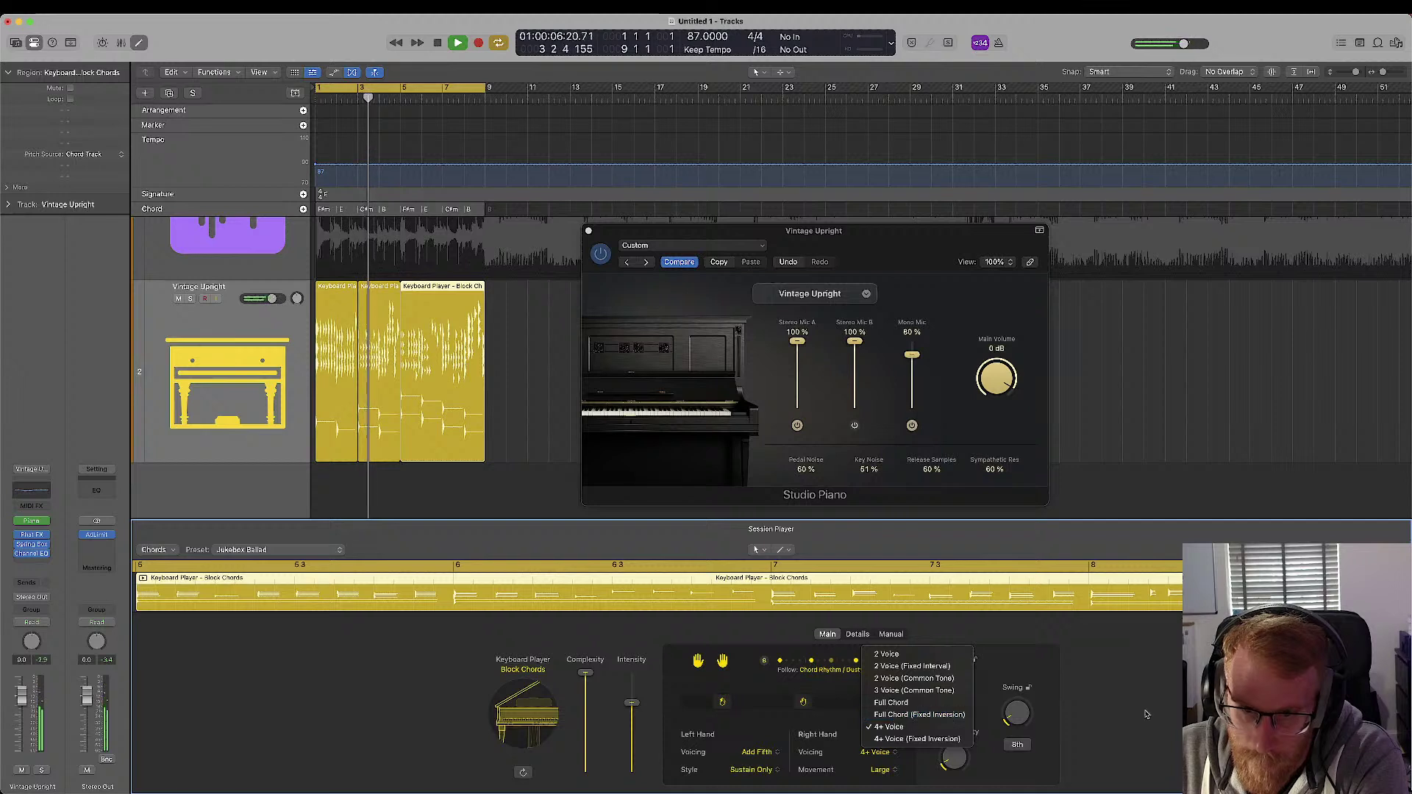
{"action": "left_click", "coordinate": [916, 738]}
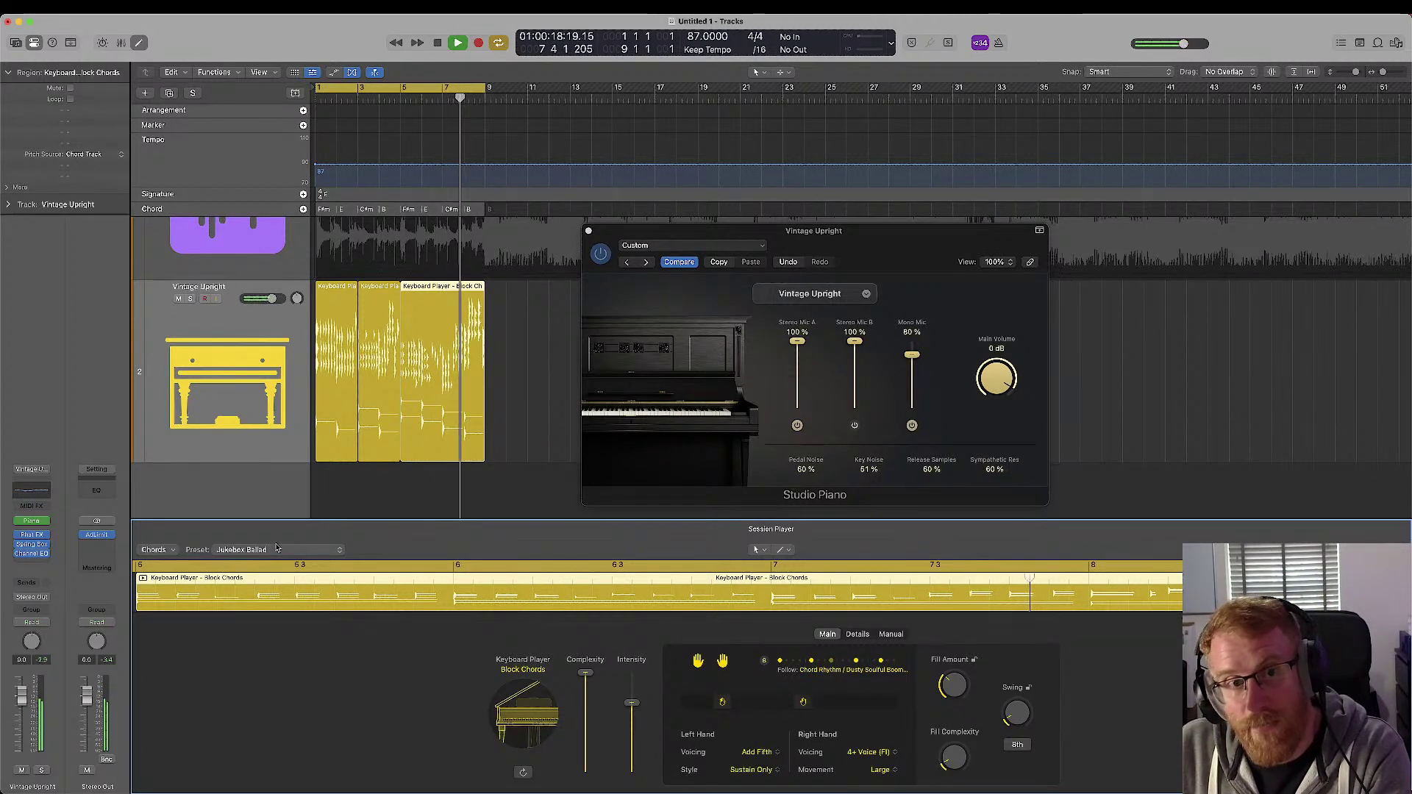
- Replace the Studio Piano instrument on the Vintage Upright track with the Native Instruments Kontakt 7 plug-in
{"action": "left_click", "coordinate": [47, 524]}
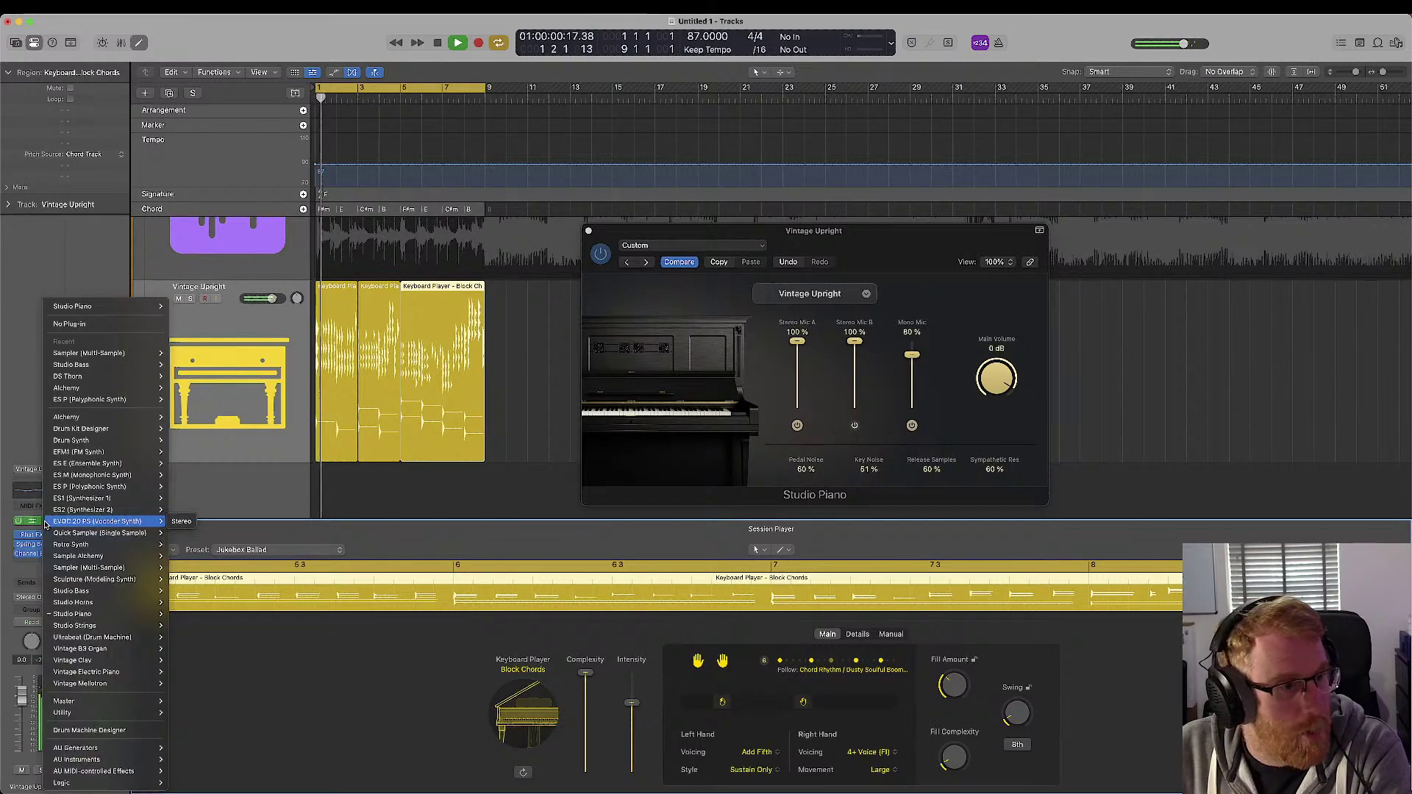
{"action": "mouse_move", "coordinate": [110, 639]}
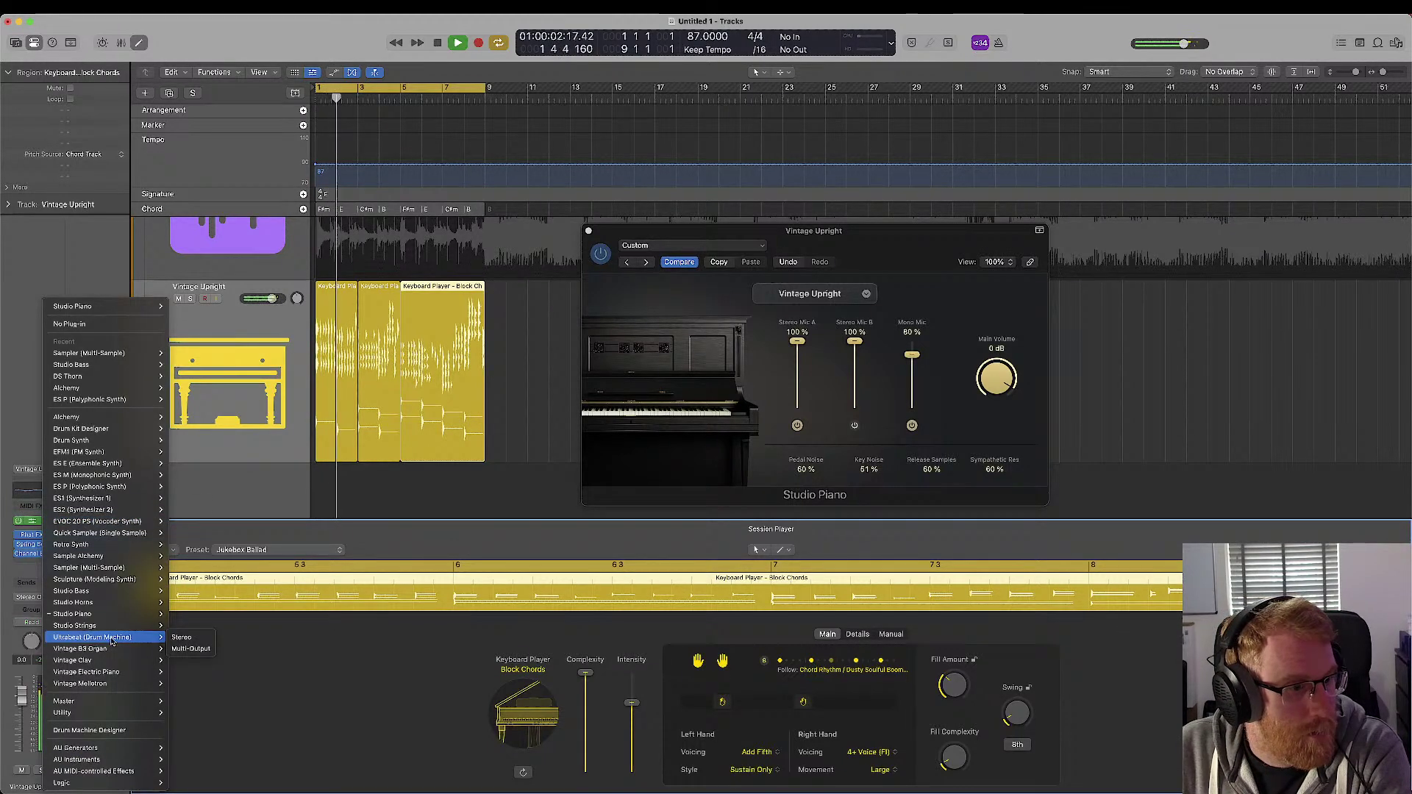
{"action": "mouse_move", "coordinate": [77, 759]}
{"action": "mouse_move", "coordinate": [226, 633]}
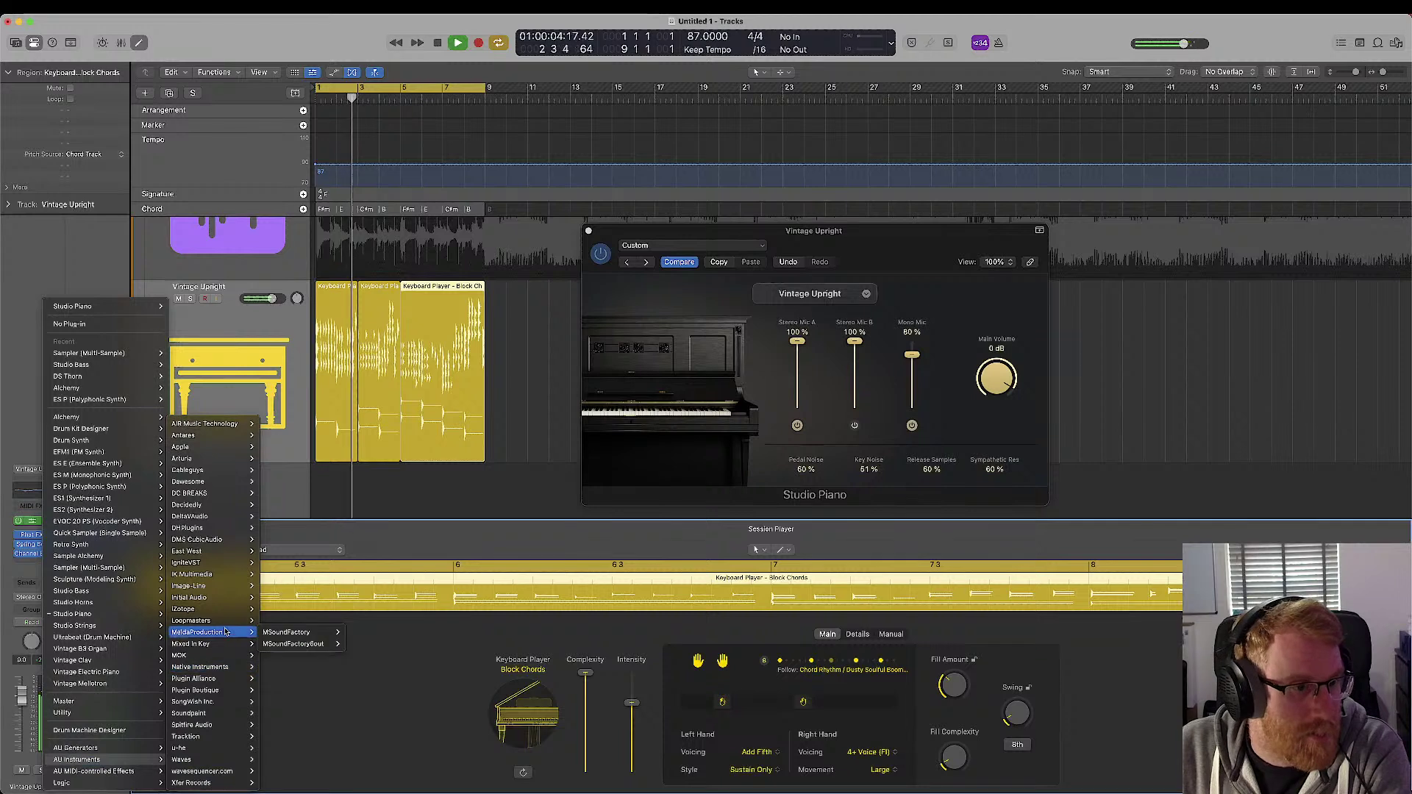
{"action": "mouse_move", "coordinate": [238, 563]}
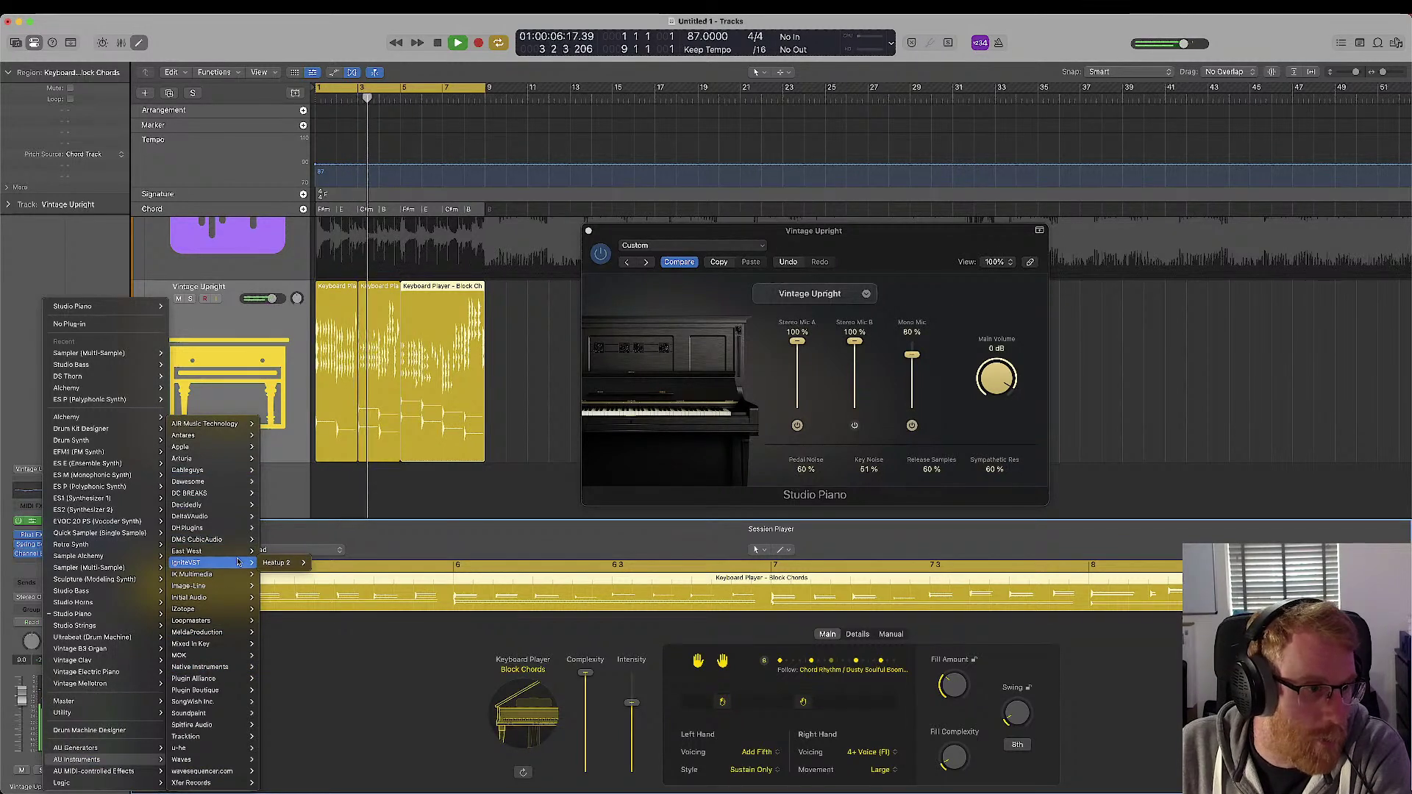
{"action": "mouse_move", "coordinate": [228, 669]}
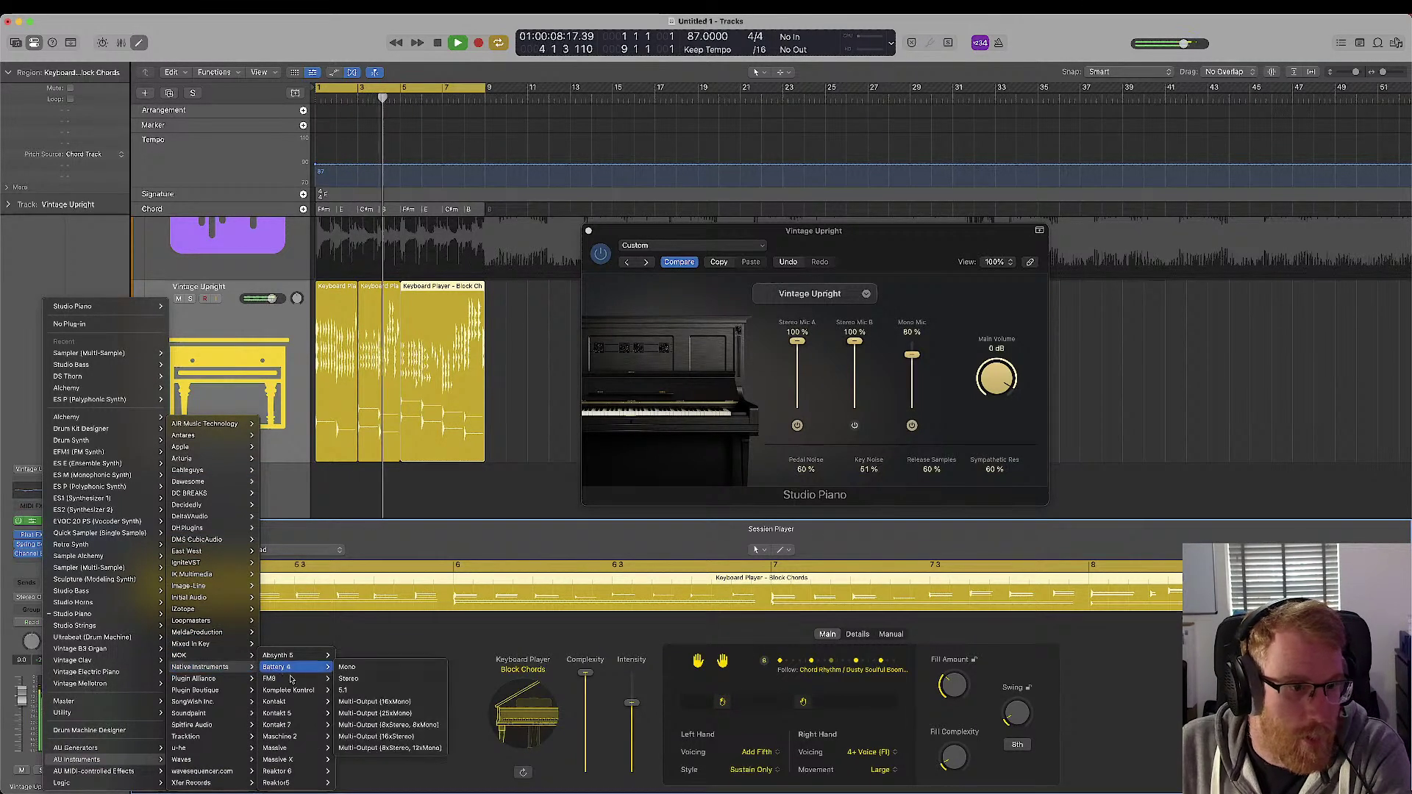
{"action": "mouse_move", "coordinate": [287, 724]}
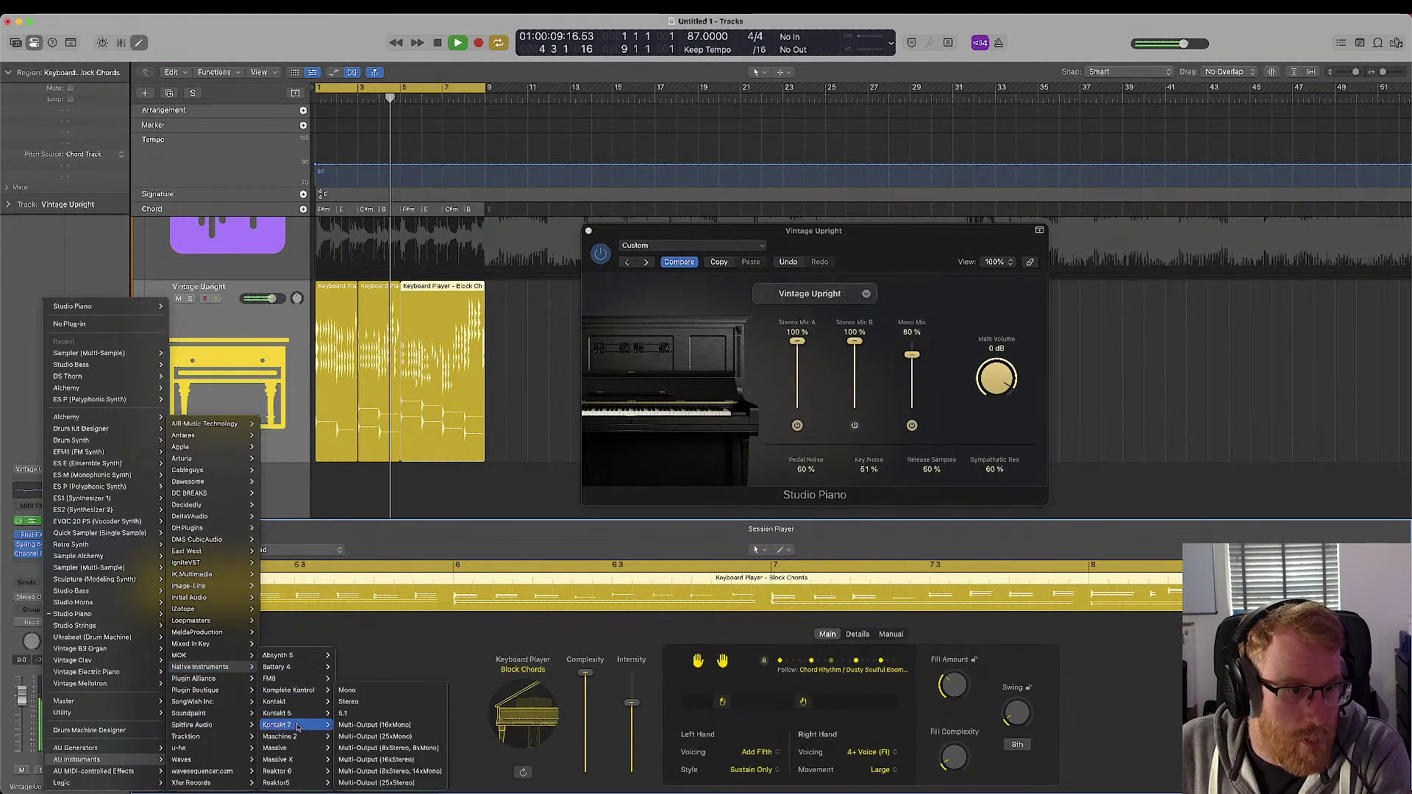
{"action": "left_click", "coordinate": [376, 703]}
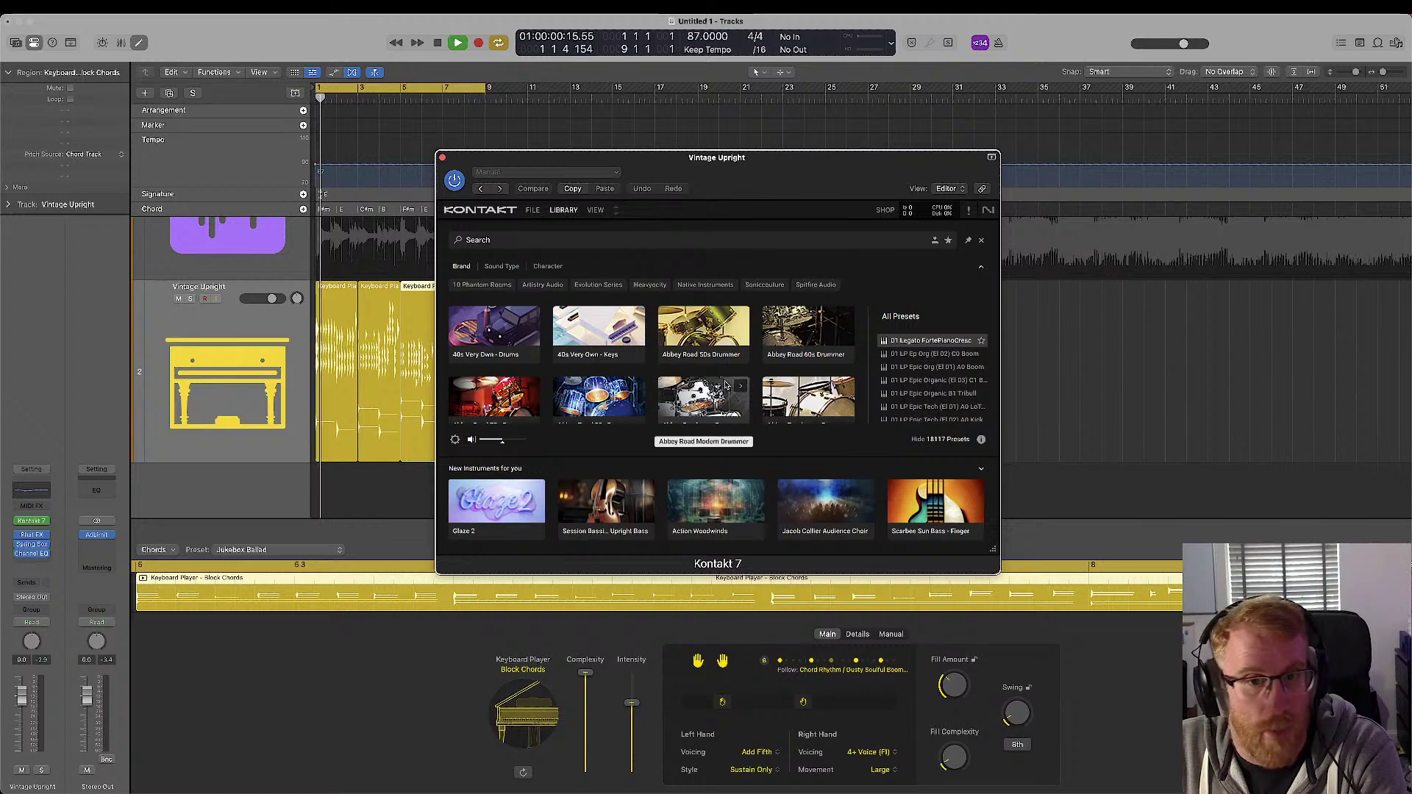
- Browse the Kontakt library, search it for "sess" and choose the Session Strings Pro instrument
{"action": "scroll", "coordinate": [727, 384], "scroll_direction": "down", "scroll_amount": 3}
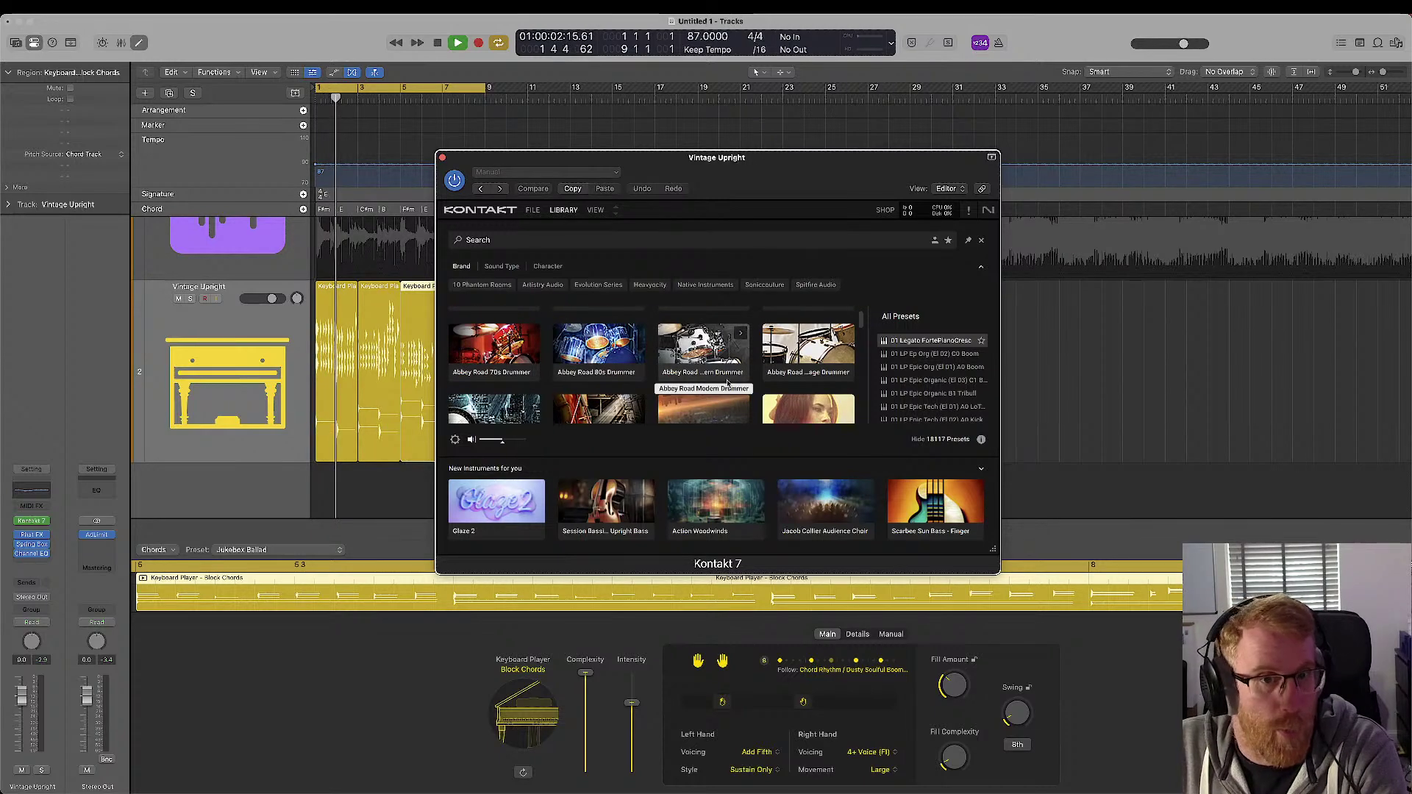
{"action": "scroll", "coordinate": [728, 384], "scroll_direction": "down", "scroll_amount": 3}
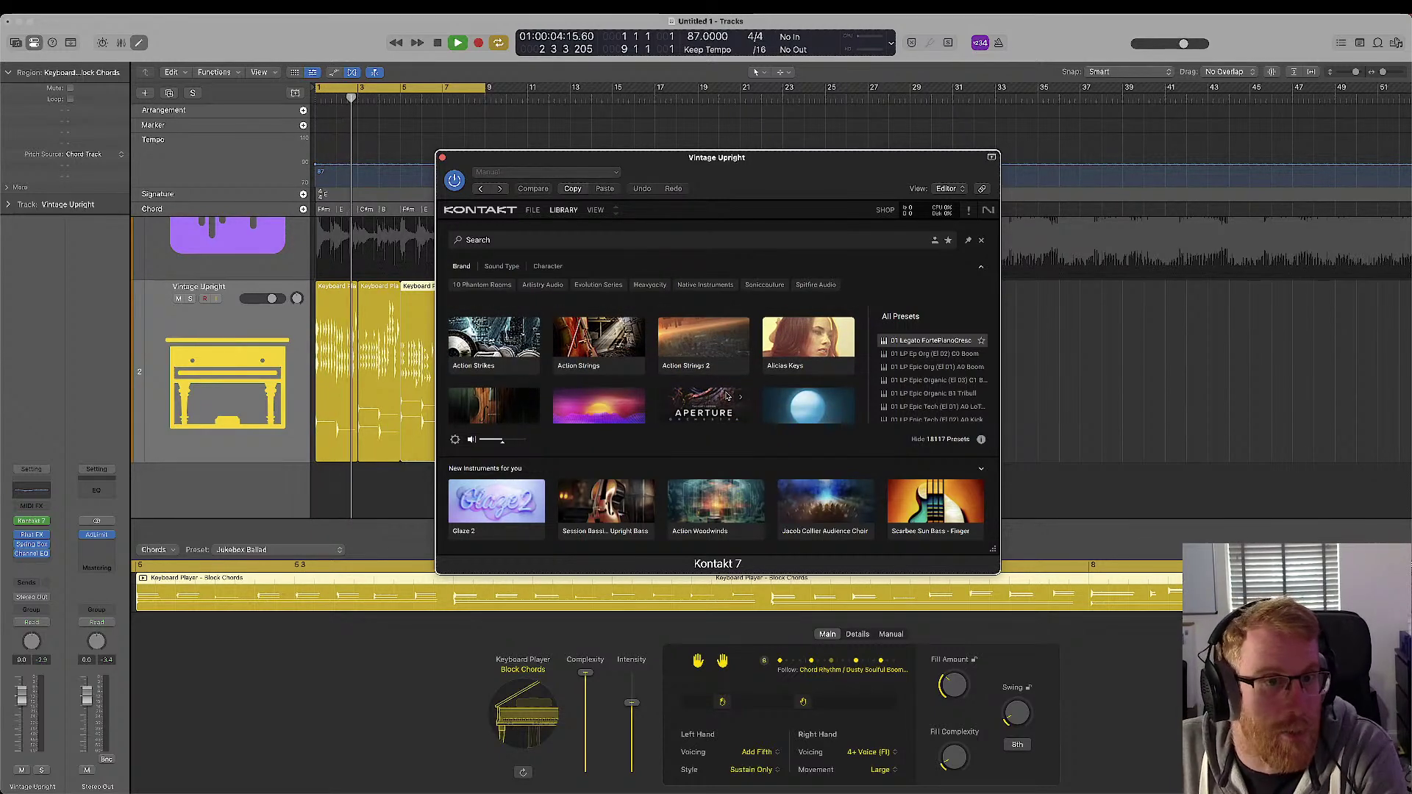
{"action": "scroll", "coordinate": [727, 389], "scroll_direction": "down", "scroll_amount": 3}
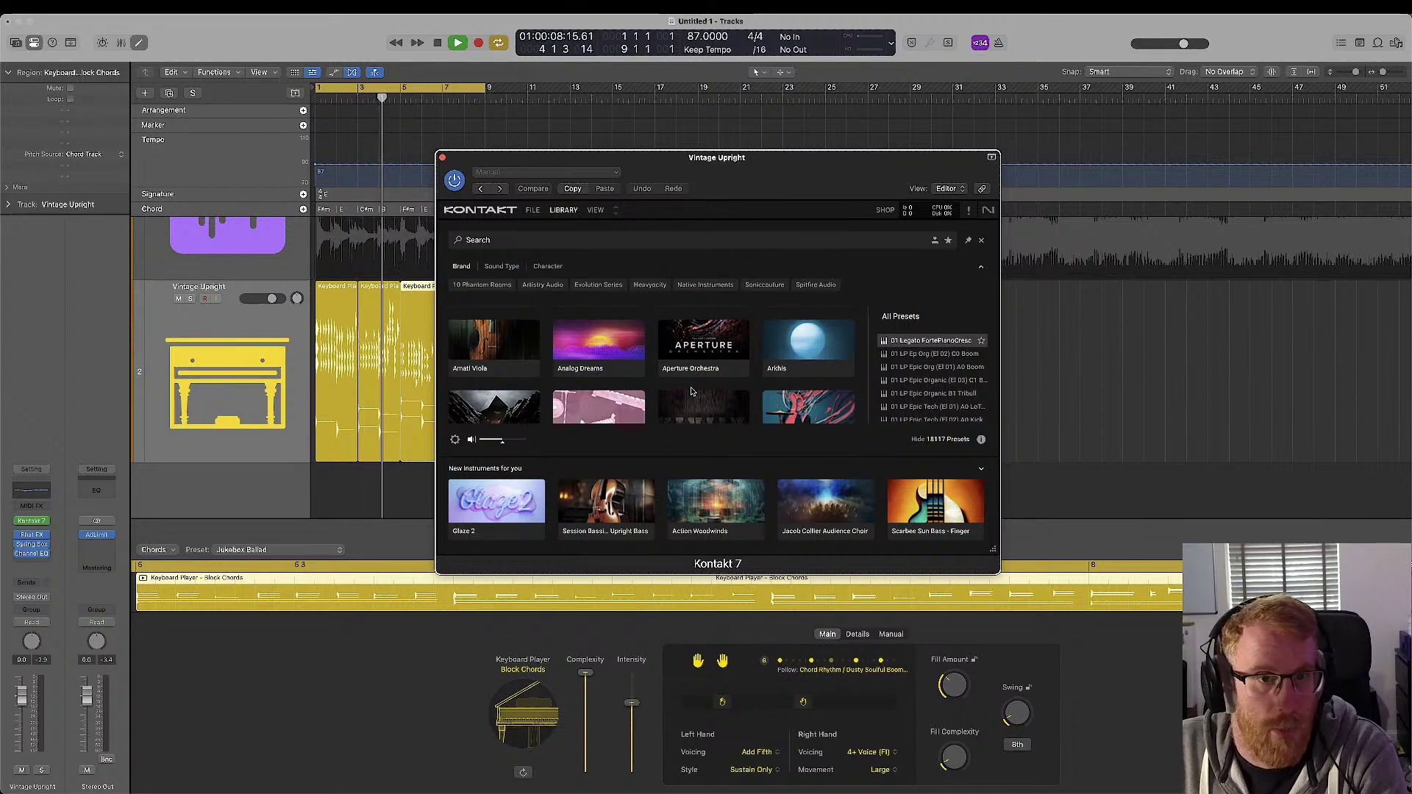
{"action": "left_click", "coordinate": [600, 239]}
{"action": "type", "text": "sess"}
{"action": "scroll", "coordinate": [671, 329], "scroll_direction": "down", "scroll_amount": 5}
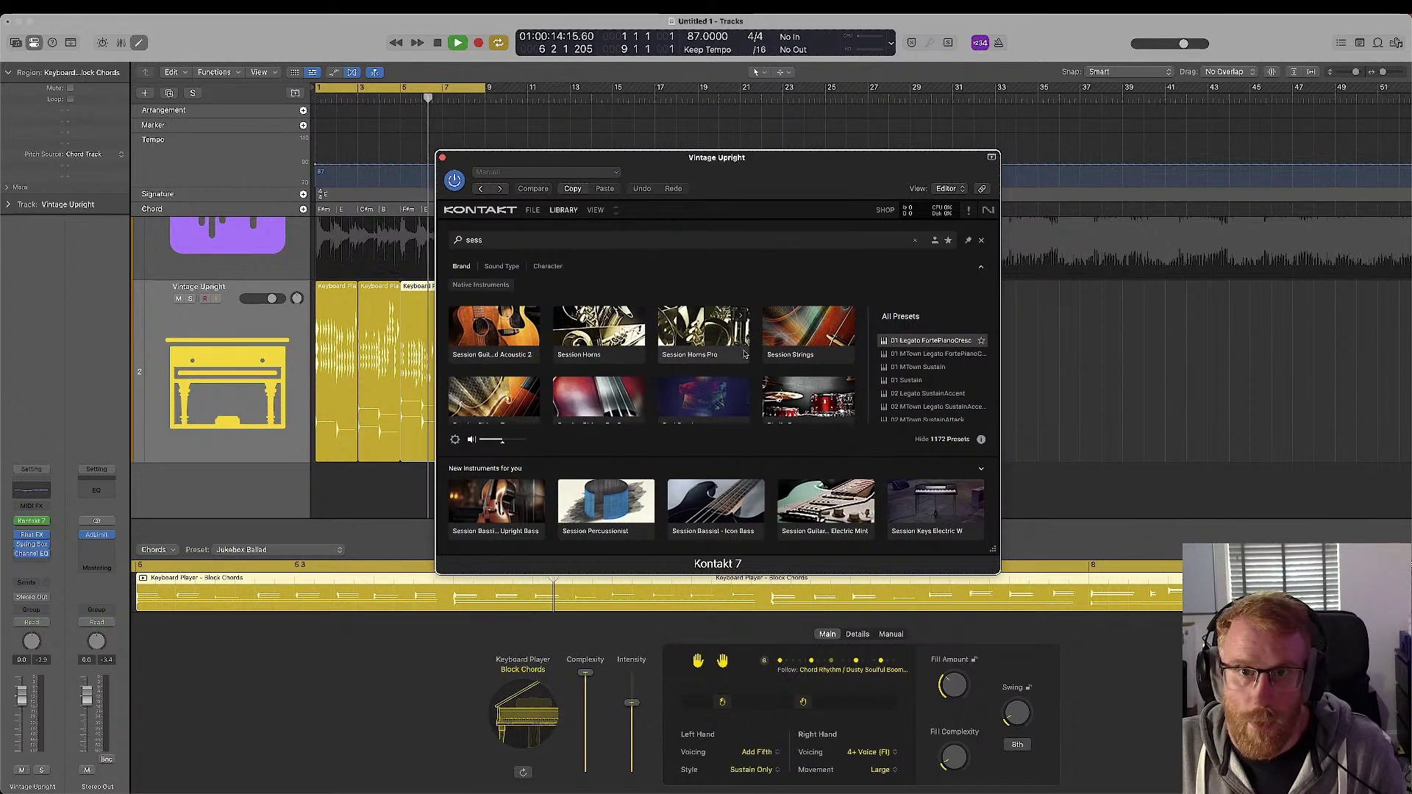
{"action": "scroll", "coordinate": [495, 394], "scroll_direction": "up", "scroll_amount": 1}
{"action": "scroll", "coordinate": [495, 394], "scroll_direction": "down", "scroll_amount": 2}
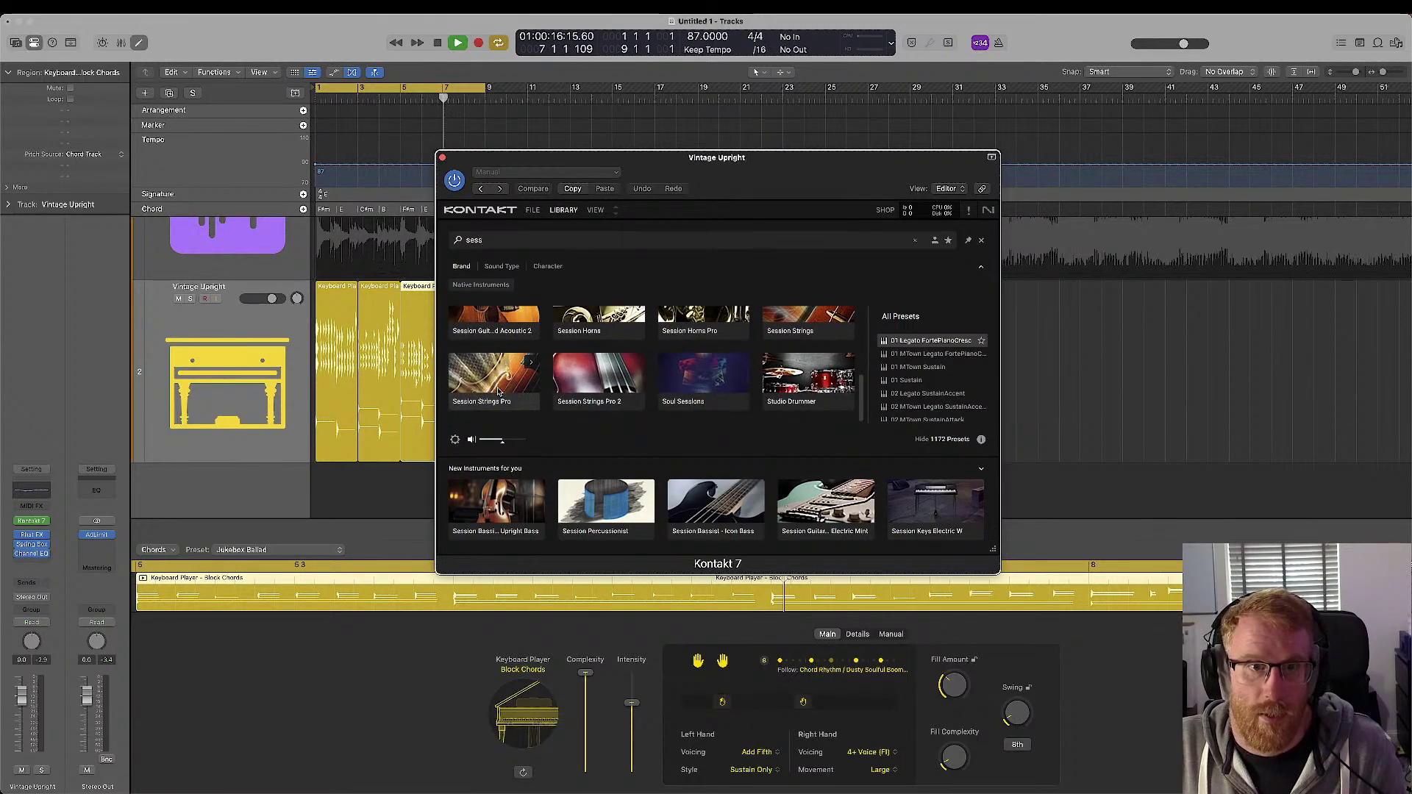
{"action": "left_click", "coordinate": [494, 378]}
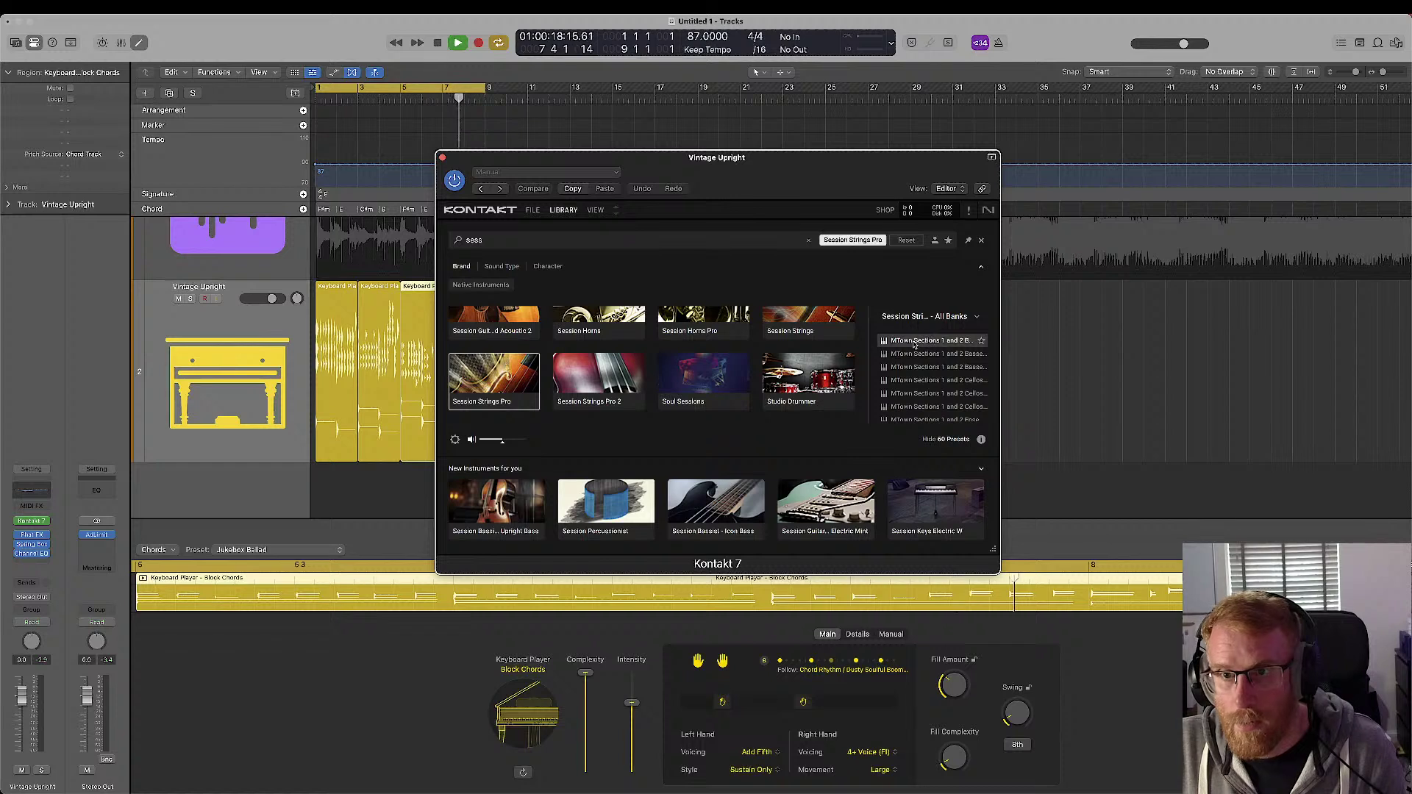
- Load a MTown Sections 1 and 2 Ensemble preset and move the plug-in window clear of the chords regions
{"action": "scroll", "coordinate": [941, 353], "scroll_direction": "down", "scroll_amount": 3}
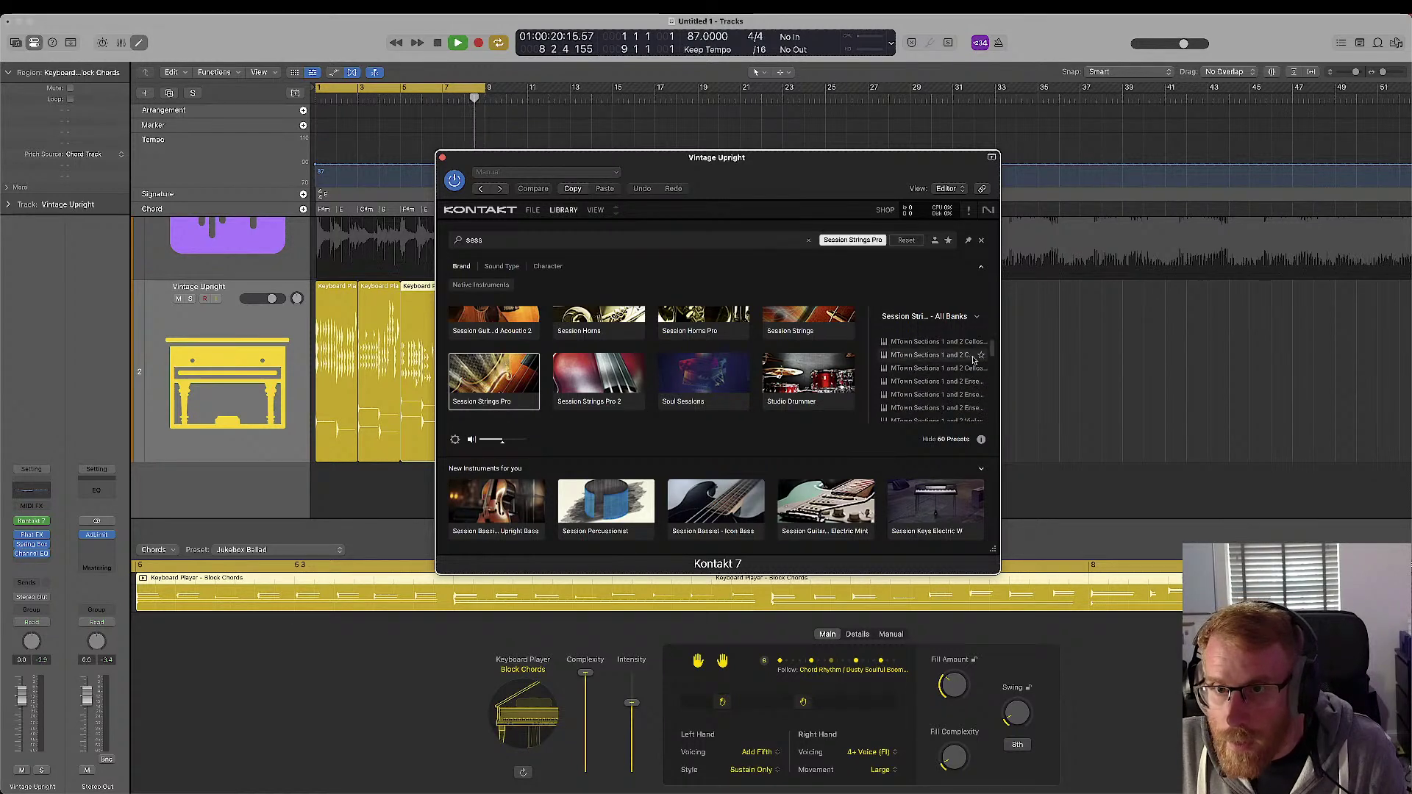
{"action": "scroll", "coordinate": [949, 382], "scroll_direction": "down", "scroll_amount": 1}
{"action": "left_click", "coordinate": [931, 405]}
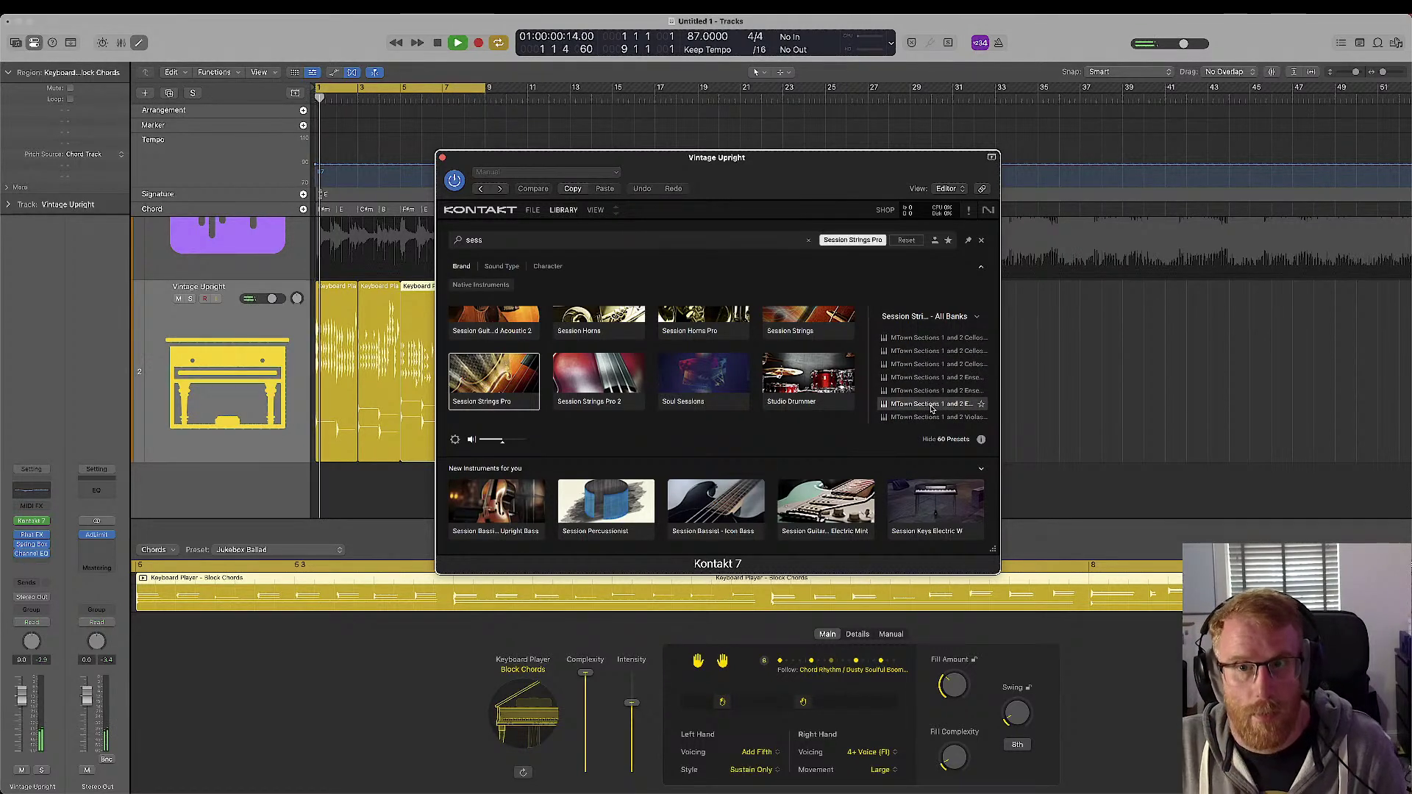
{"action": "double_click", "coordinate": [932, 406]}
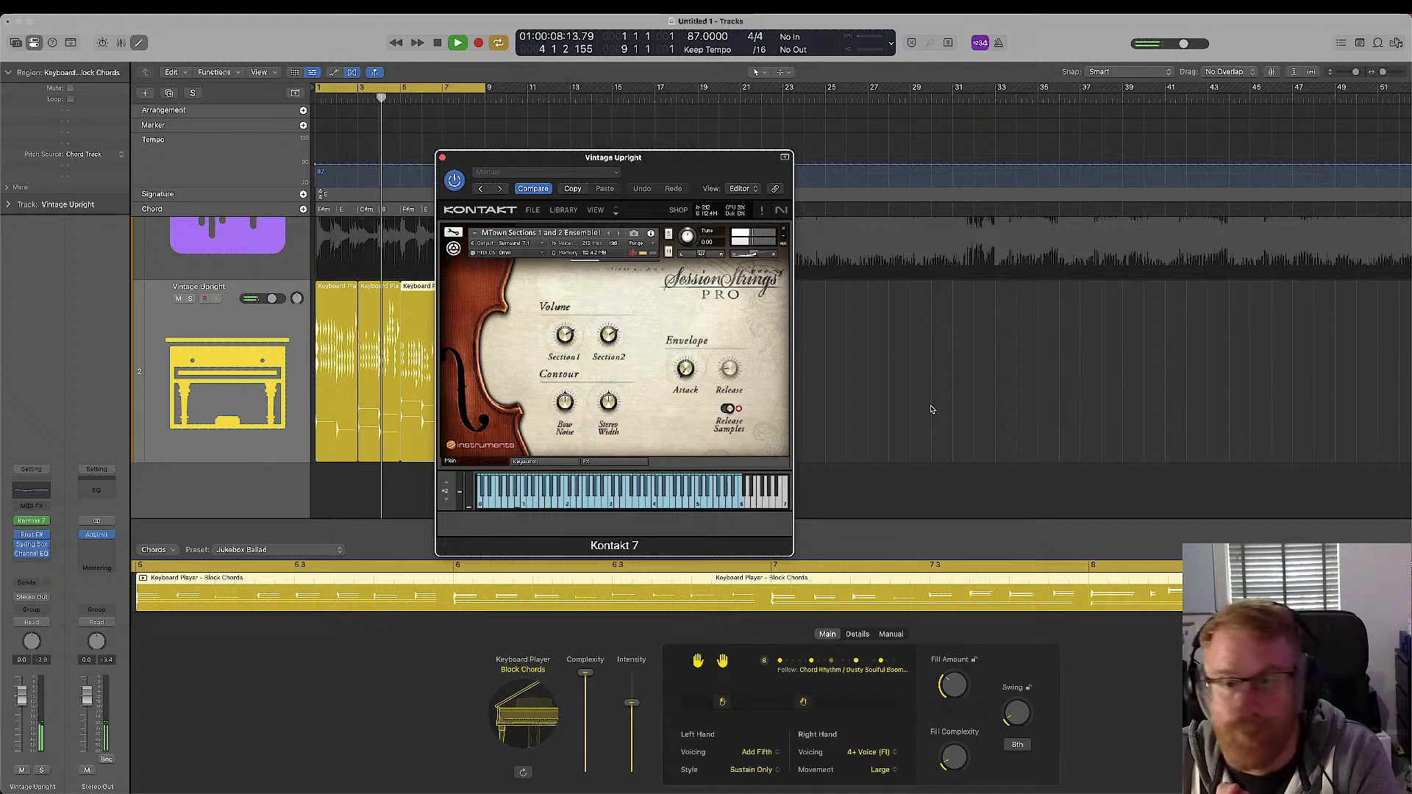
{"action": "left_click_drag", "start_coordinate": [678, 170], "coordinate": [839, 183]}
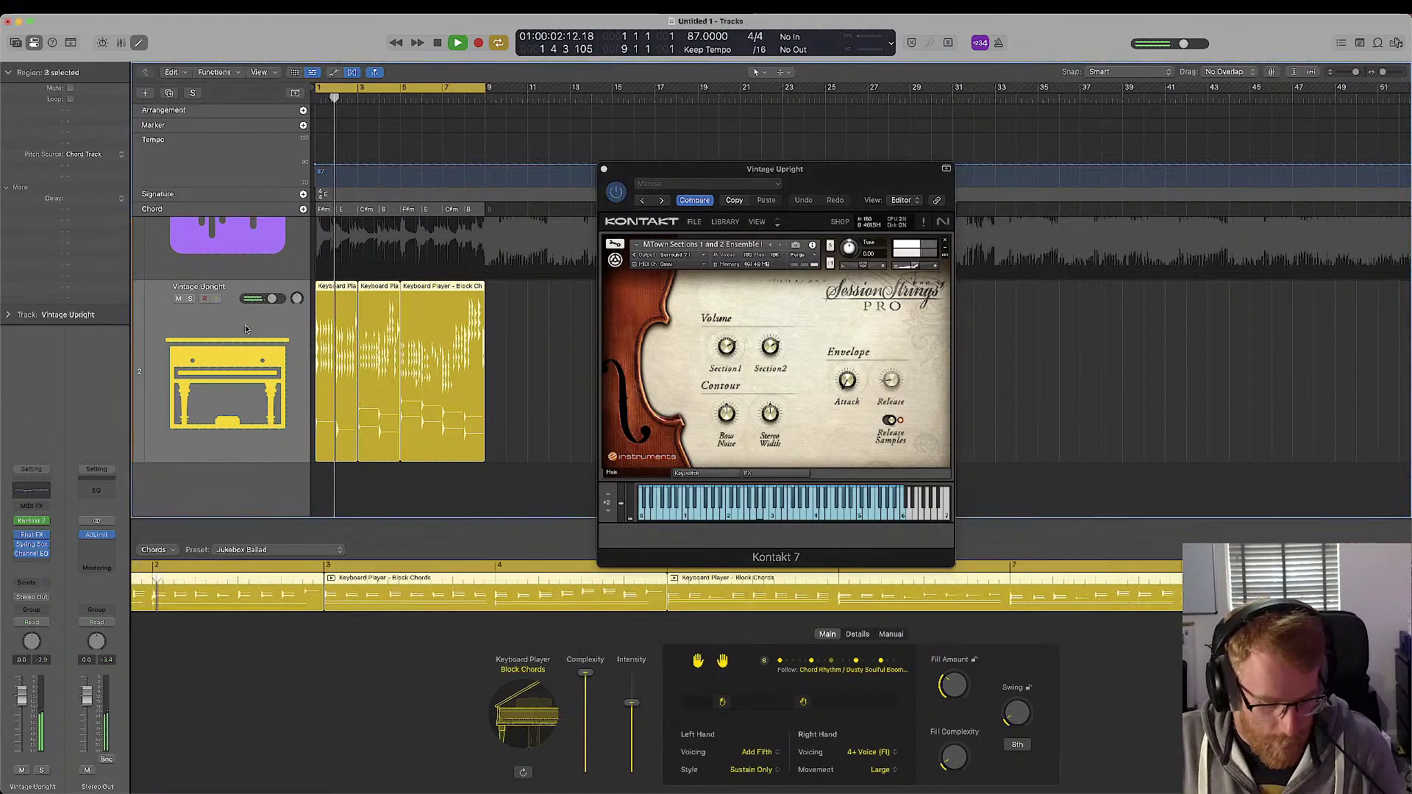
- Undo a trial duplicate of the track and create a new Session Player keyboard track in the Block Chords style
{"action": "key", "text": "super+d"}
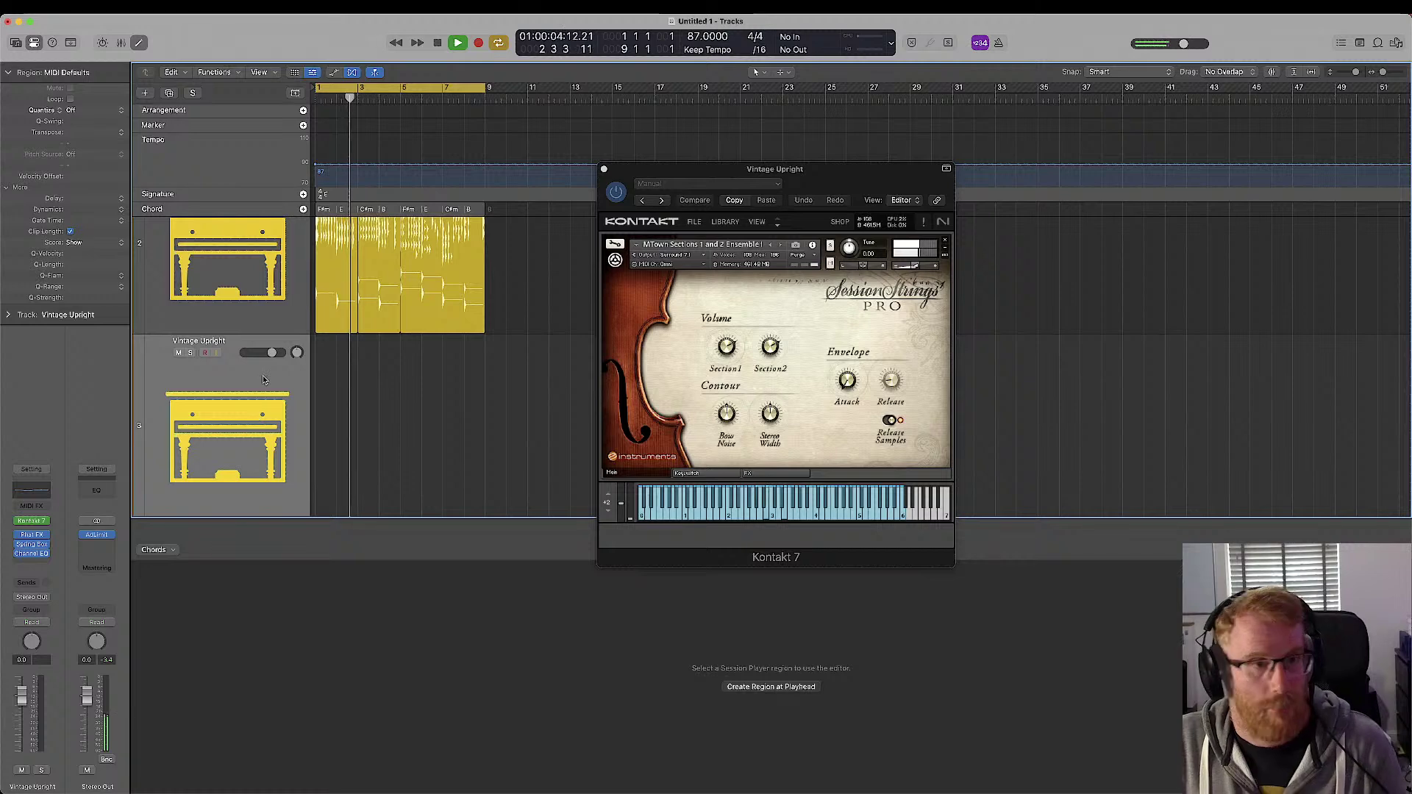
{"action": "key", "text": "super+z"}
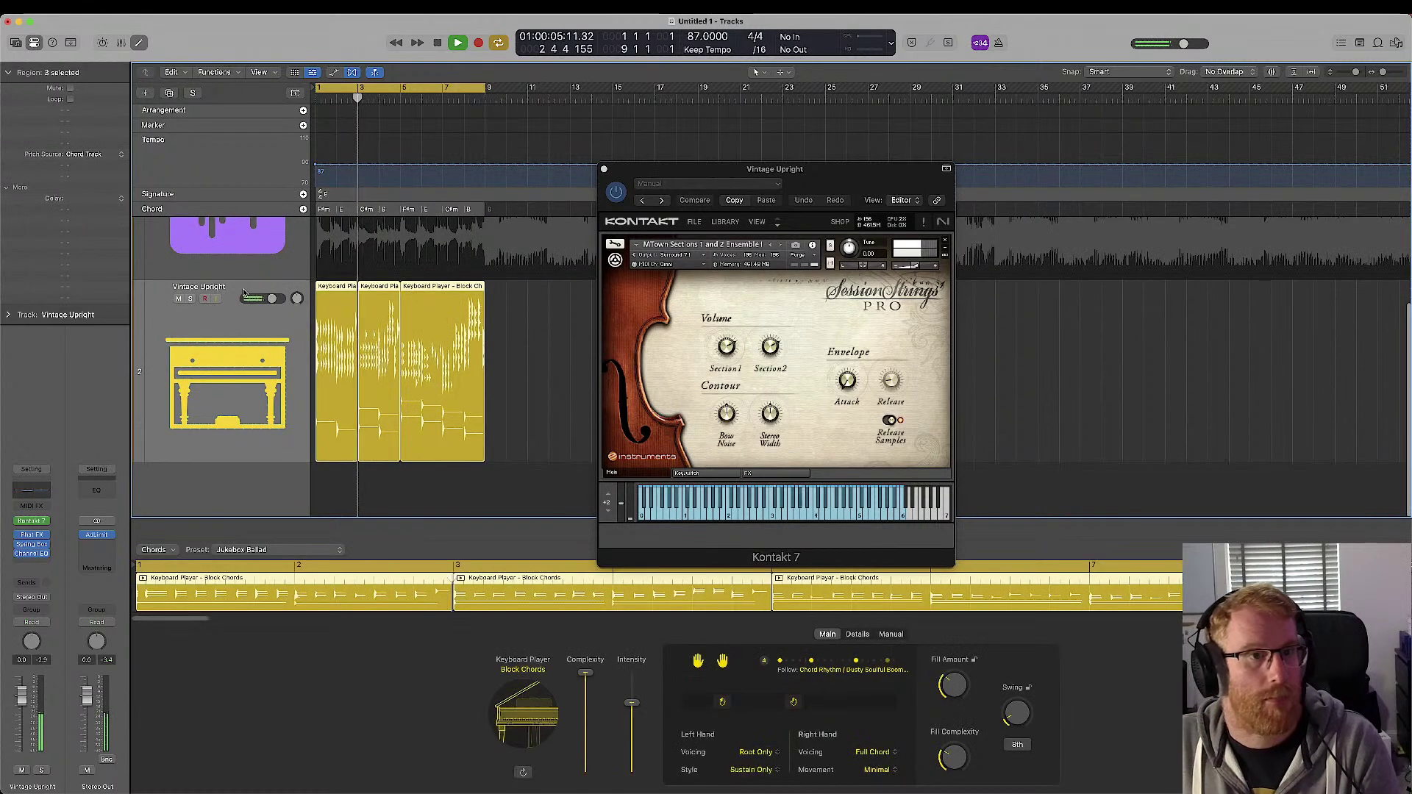
{"action": "left_click", "coordinate": [145, 94]}
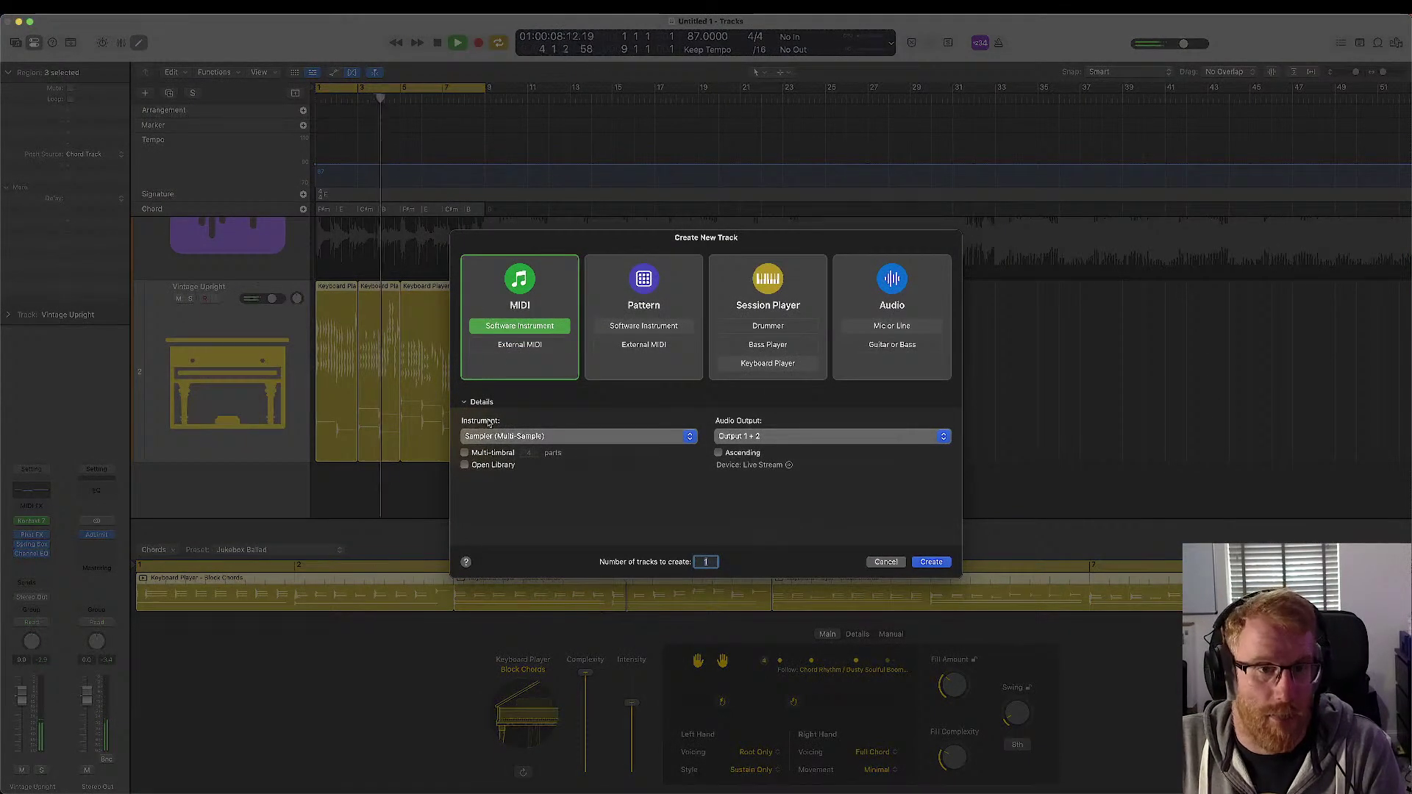
{"action": "left_click", "coordinate": [782, 306]}
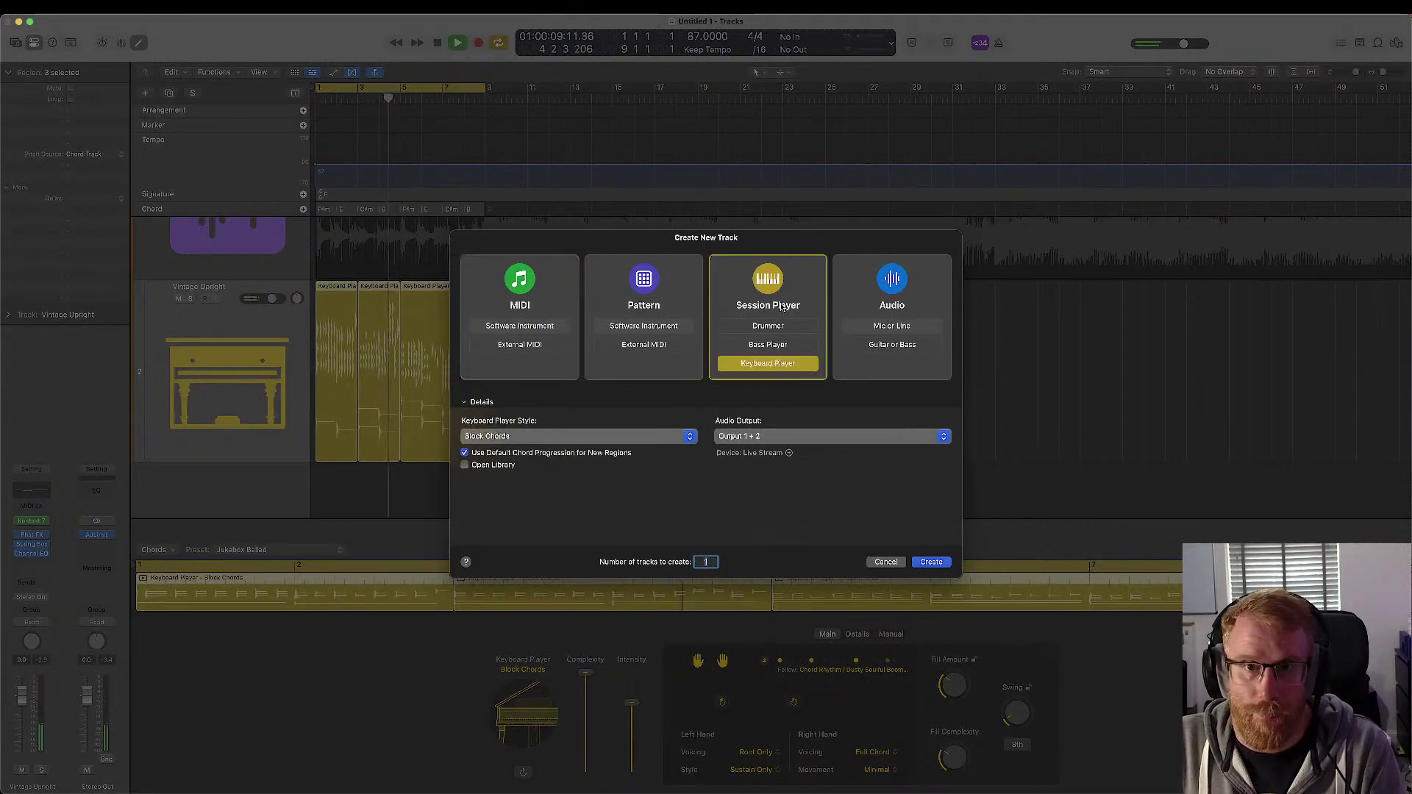
{"action": "left_click", "coordinate": [929, 562]}
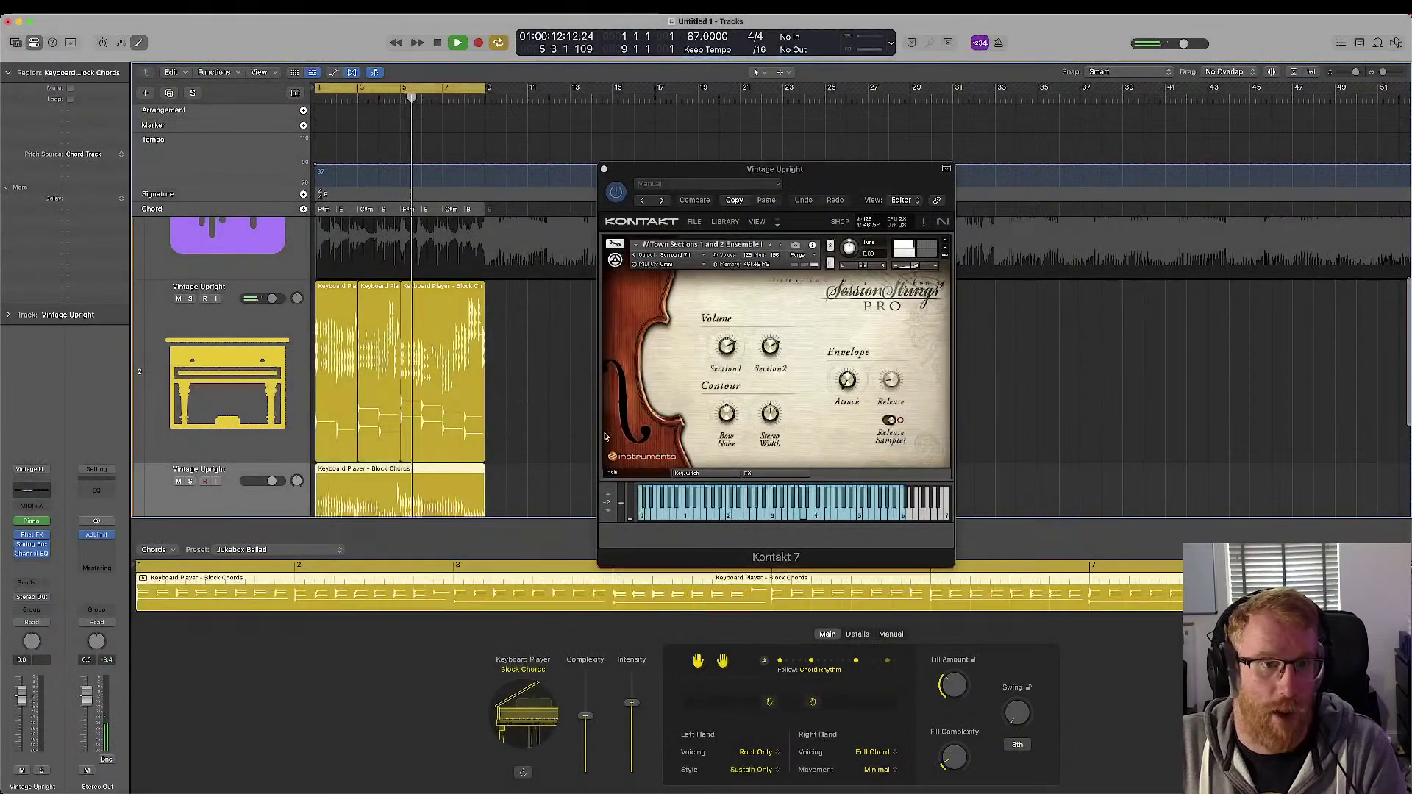
- Replace Kontakt 7 on the first Vintage Upright track with the stereo Studio Strings instrument
{"action": "scroll", "coordinate": [539, 418], "scroll_direction": "down", "scroll_amount": 3}
{"action": "scroll", "coordinate": [517, 342], "scroll_direction": "down", "scroll_amount": 5}
{"action": "scroll", "coordinate": [518, 339], "scroll_direction": "down", "scroll_amount": 2}
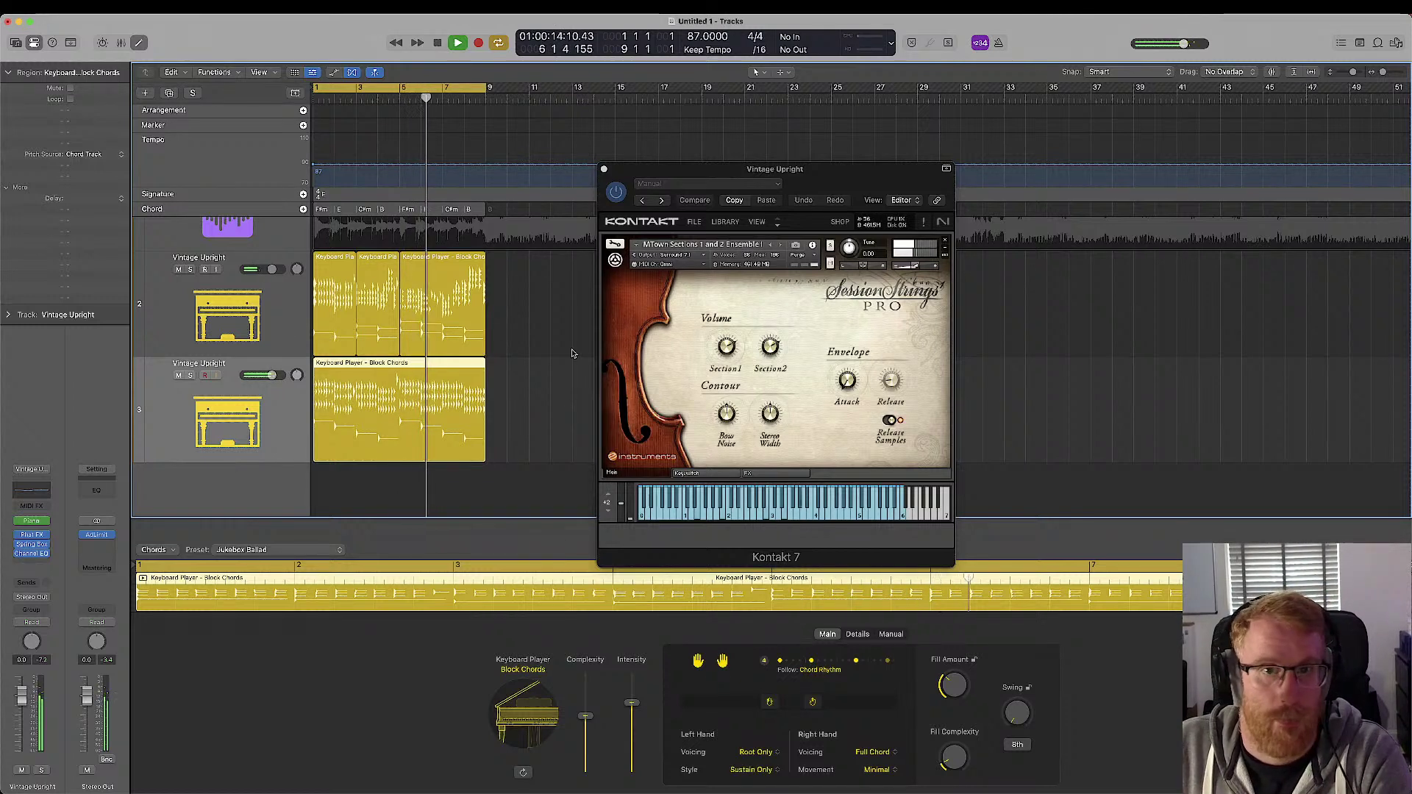
{"action": "left_click", "coordinate": [289, 318]}
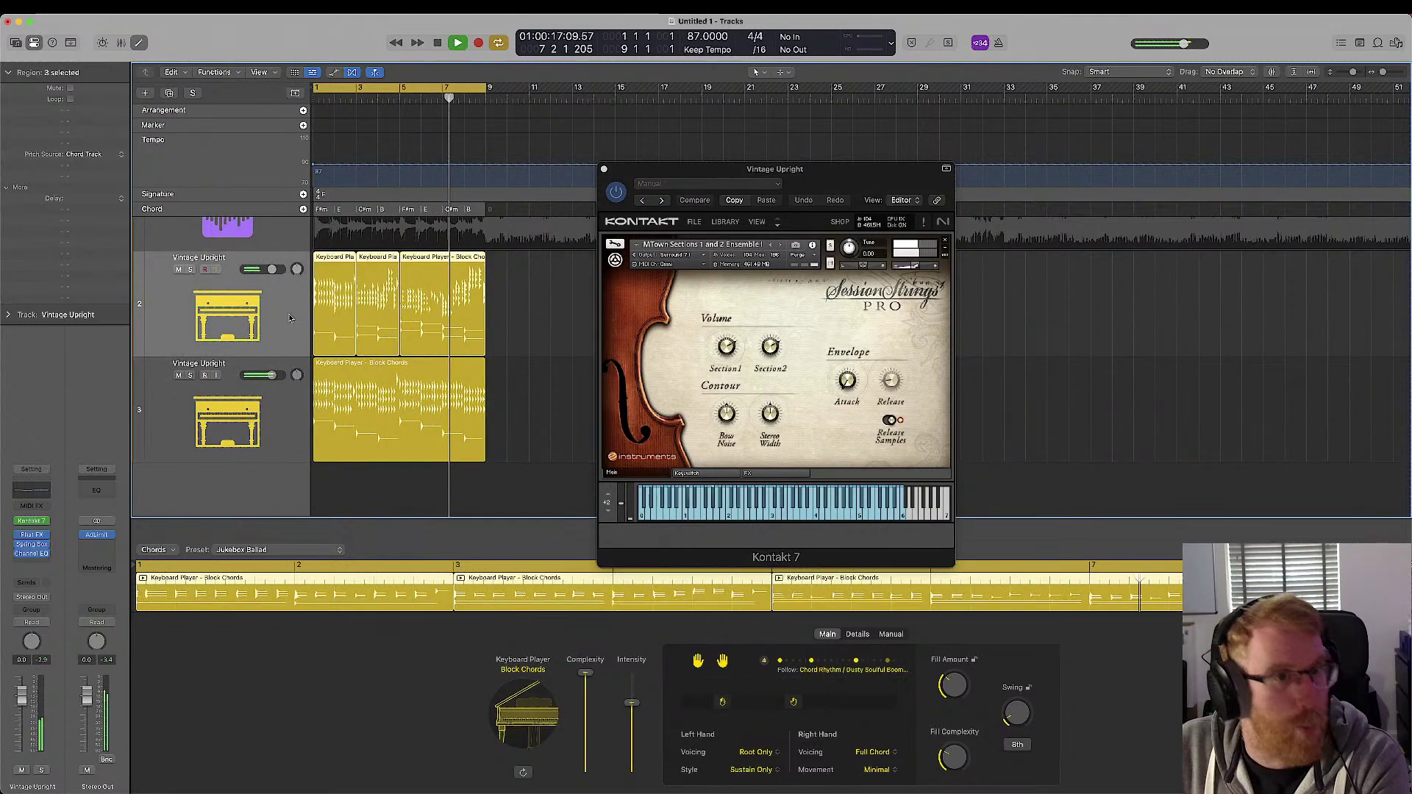
{"action": "left_click", "coordinate": [49, 523]}
{"action": "mouse_move", "coordinate": [116, 567]}
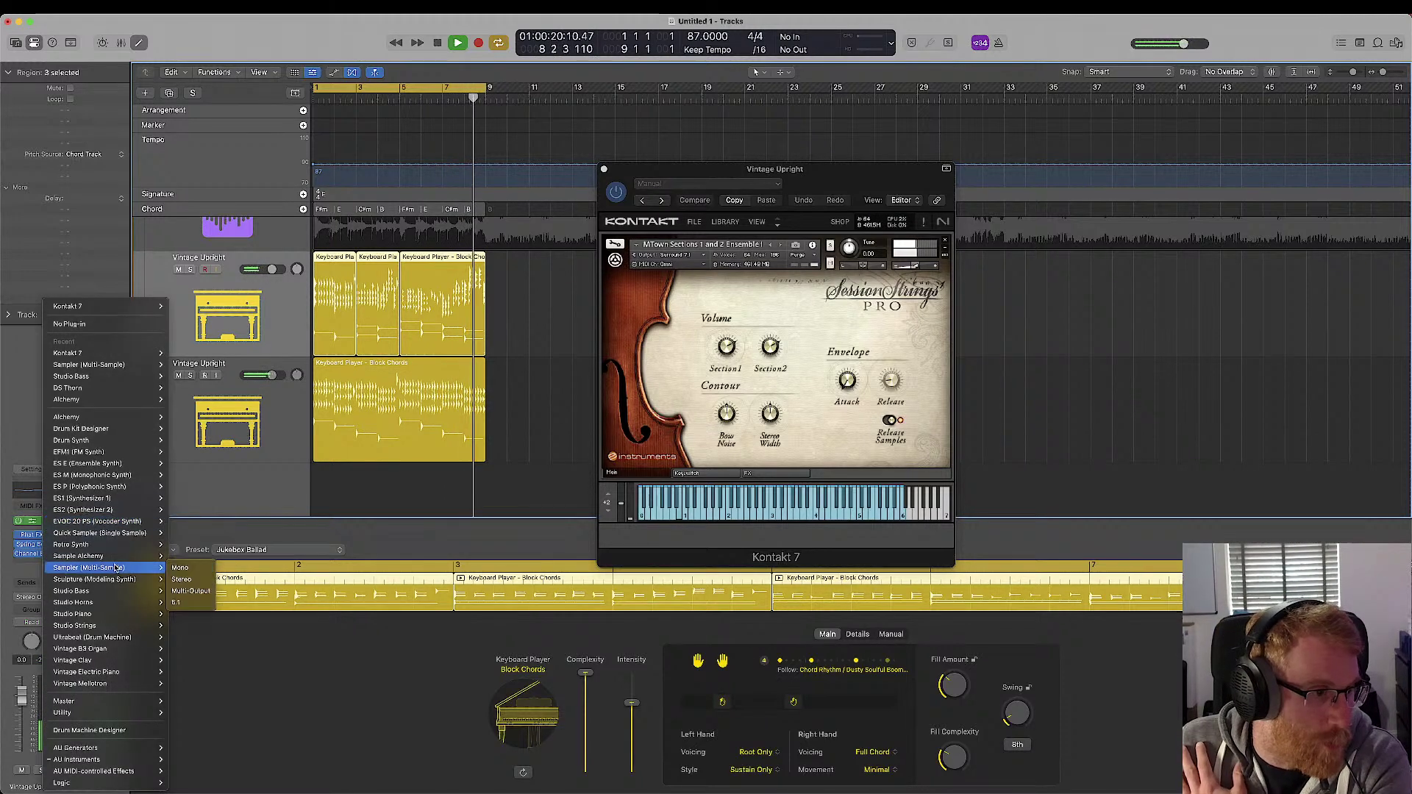
{"action": "mouse_move", "coordinate": [110, 627]}
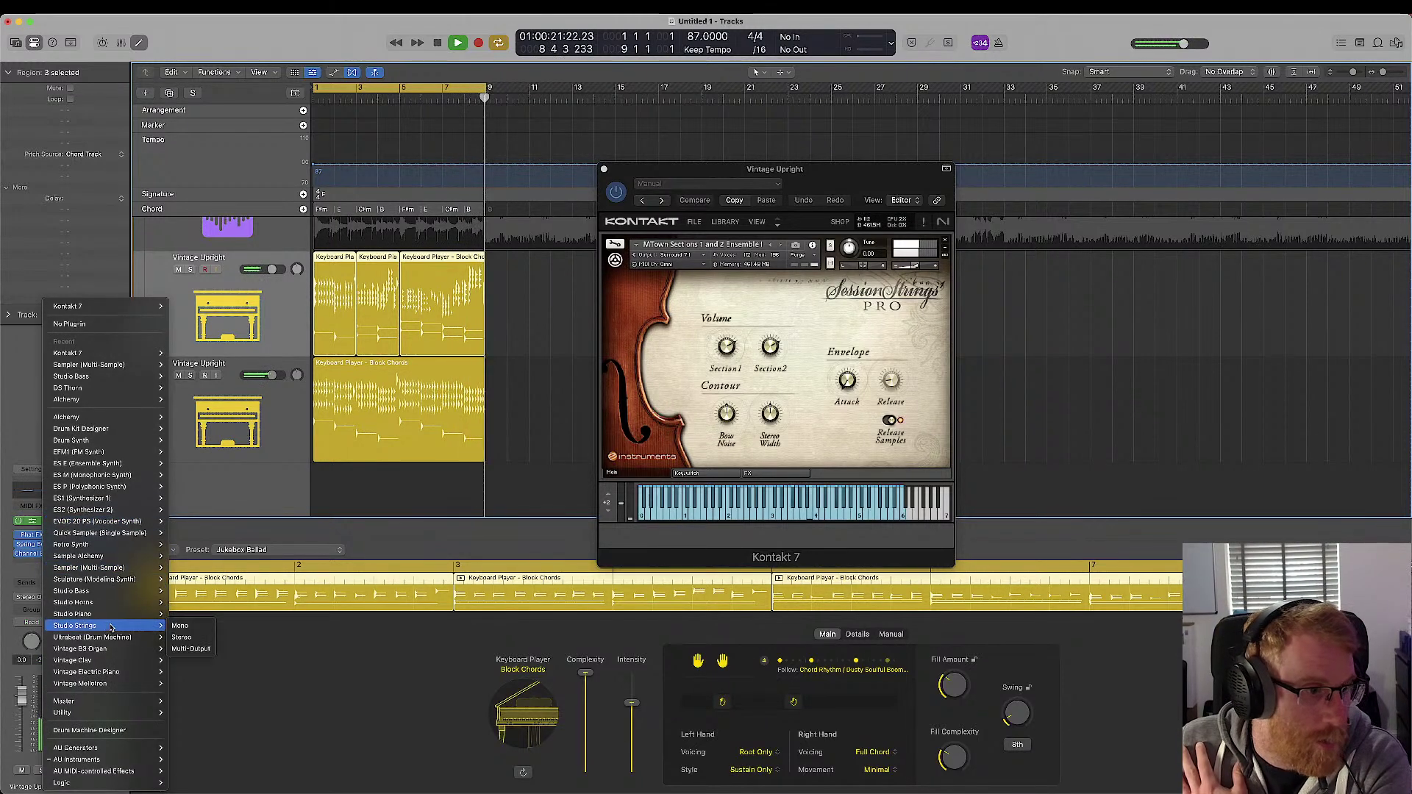
{"action": "left_click", "coordinate": [181, 638]}
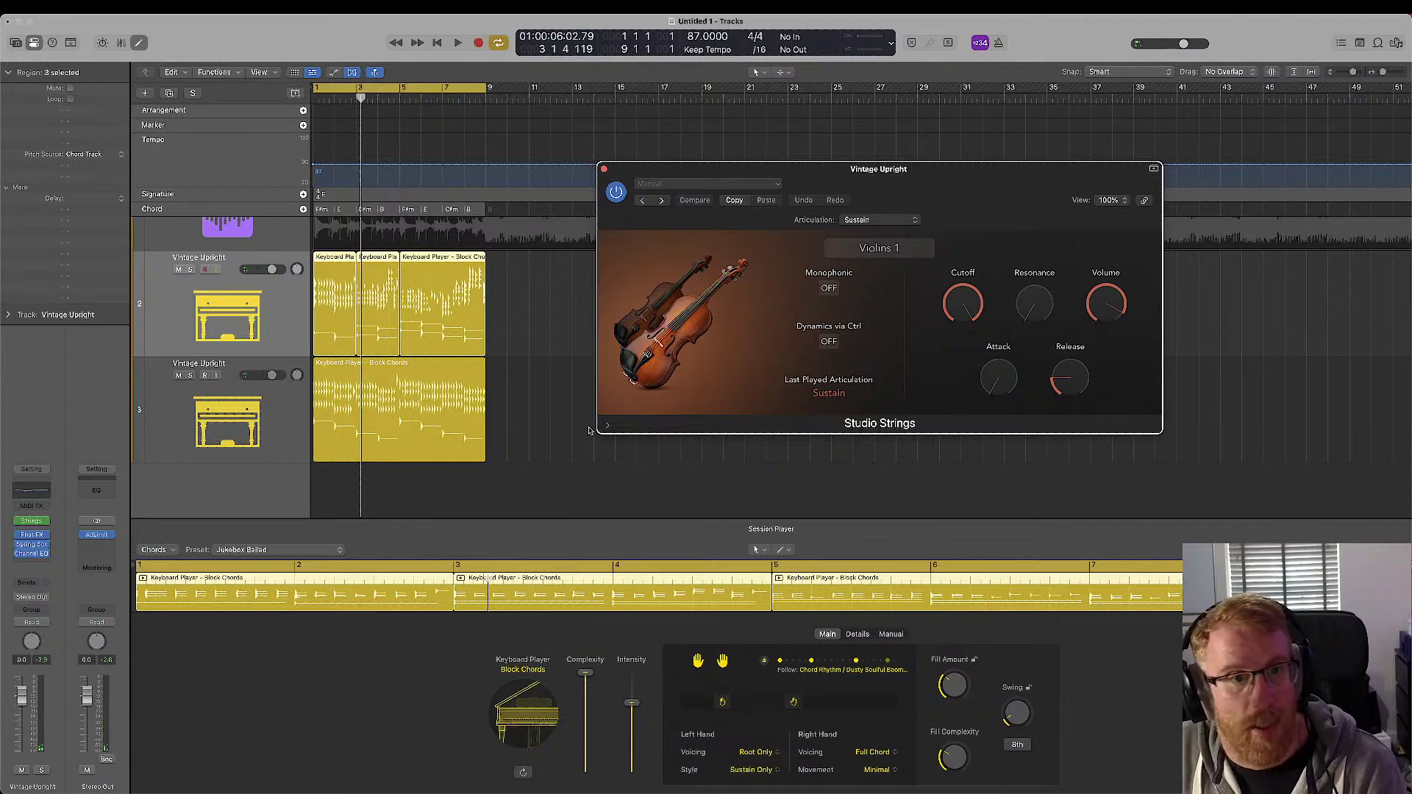
- Set the Studio Strings articulation to Staccato and lower the instrument volume to -22 dB during playback
{"action": "left_click", "coordinate": [295, 314]}
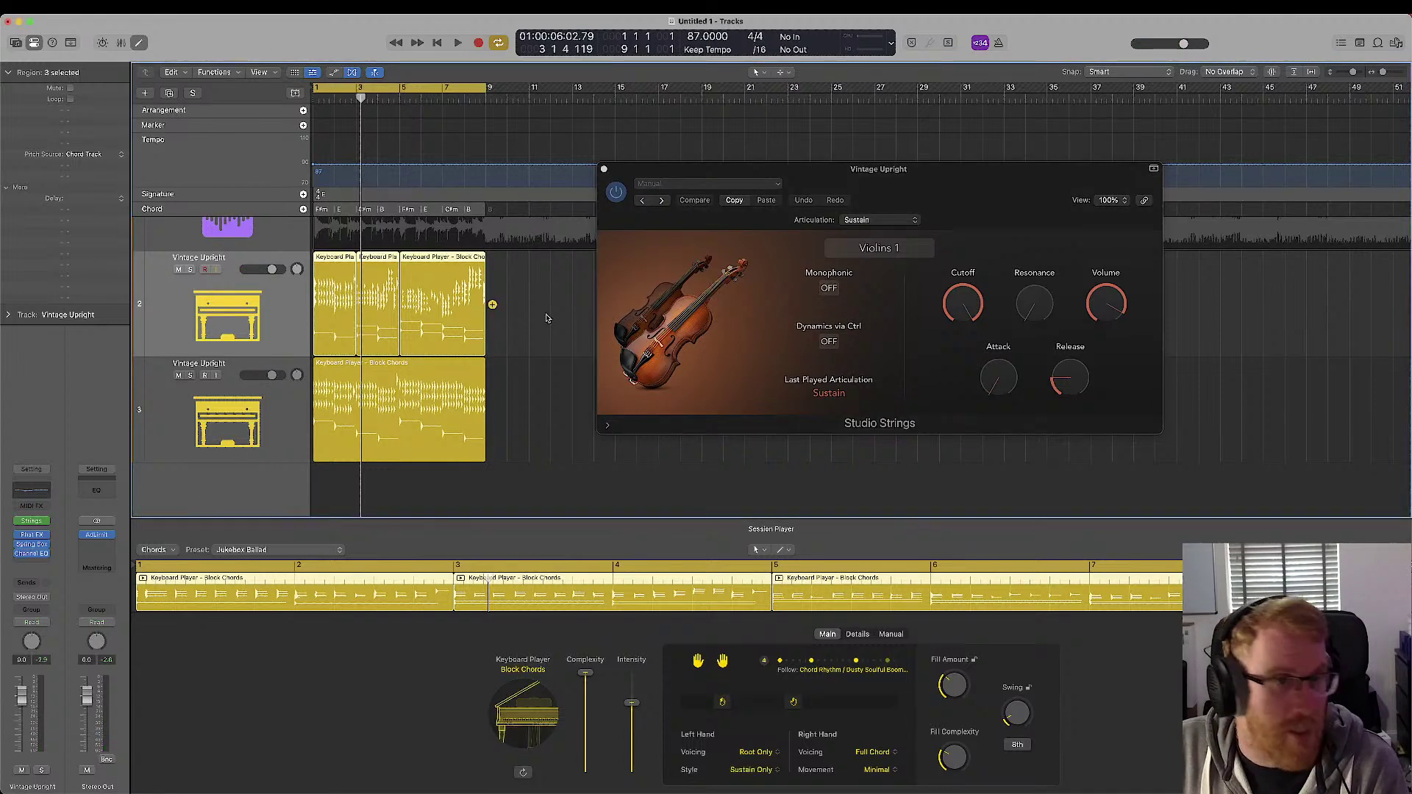
{"action": "left_click", "coordinate": [875, 220]}
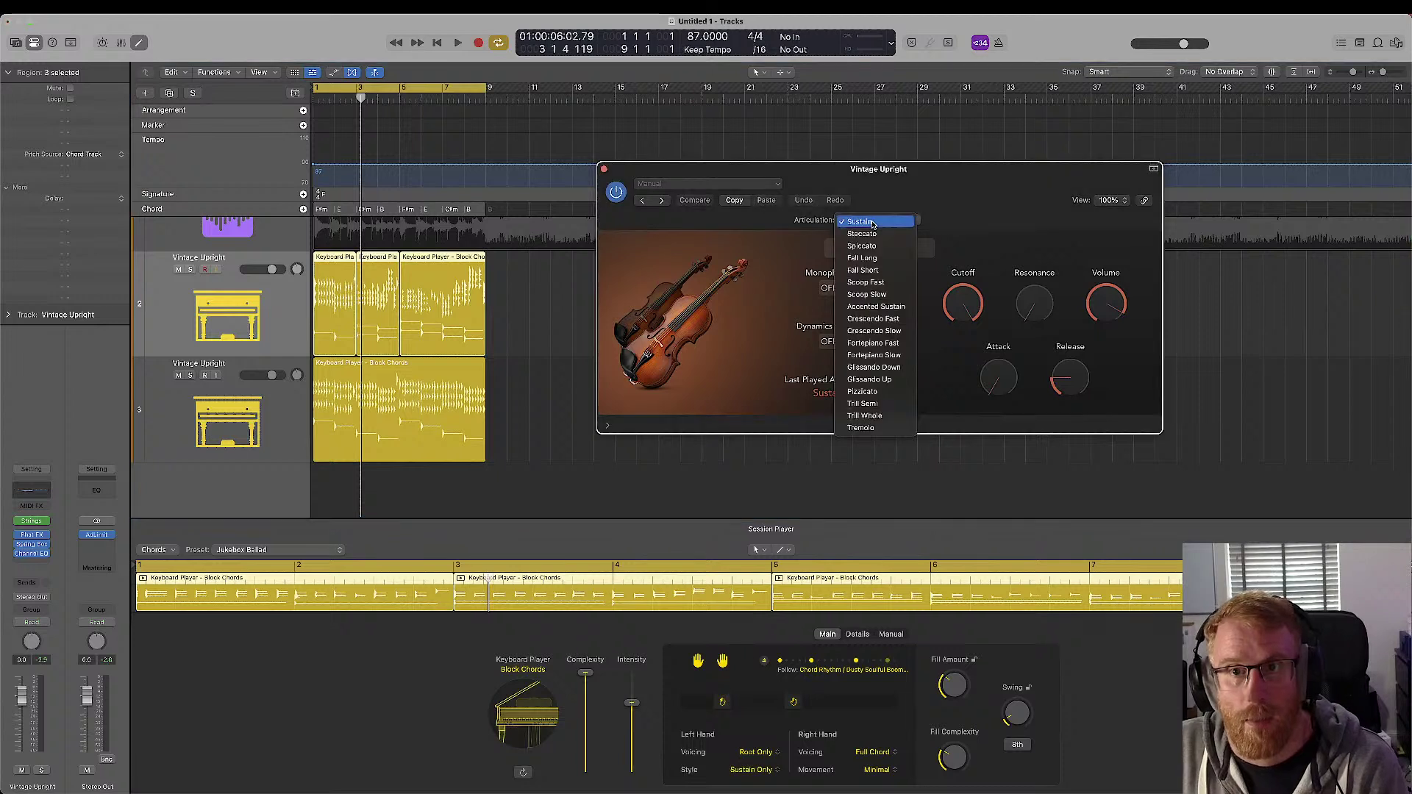
{"action": "left_click", "coordinate": [875, 234]}
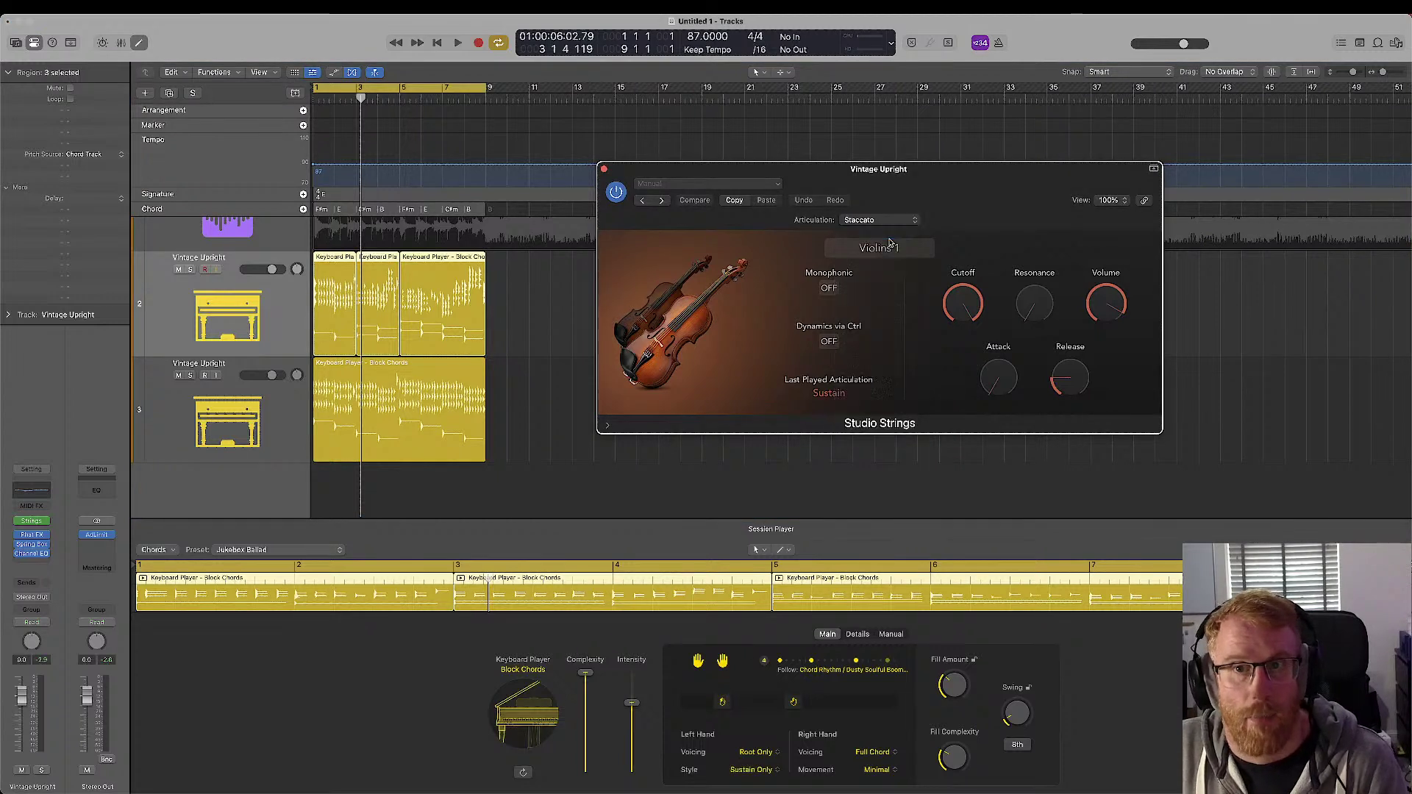
{"action": "key", "text": "space"}
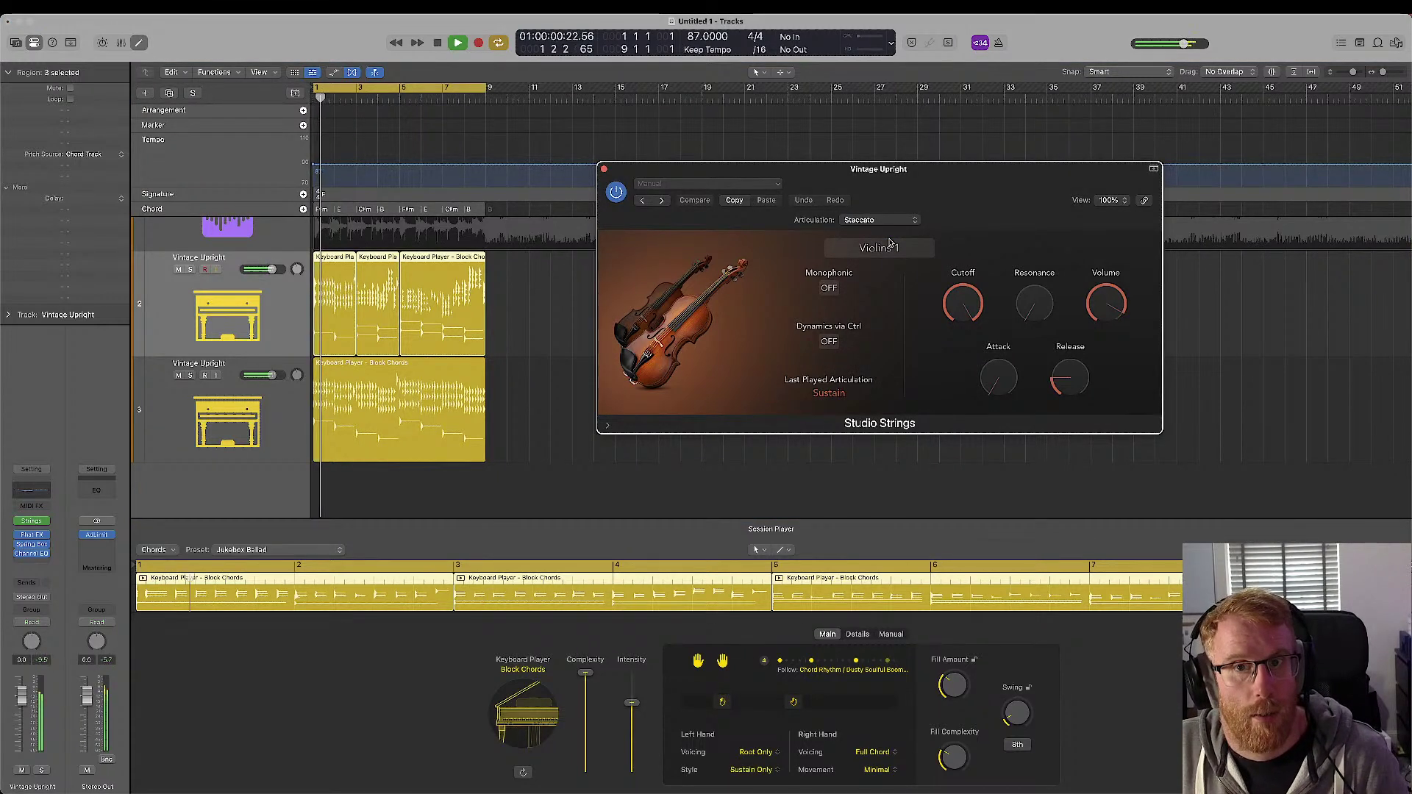
{"action": "left_click_drag", "start_coordinate": [1106, 305], "coordinate": [1104, 358]}
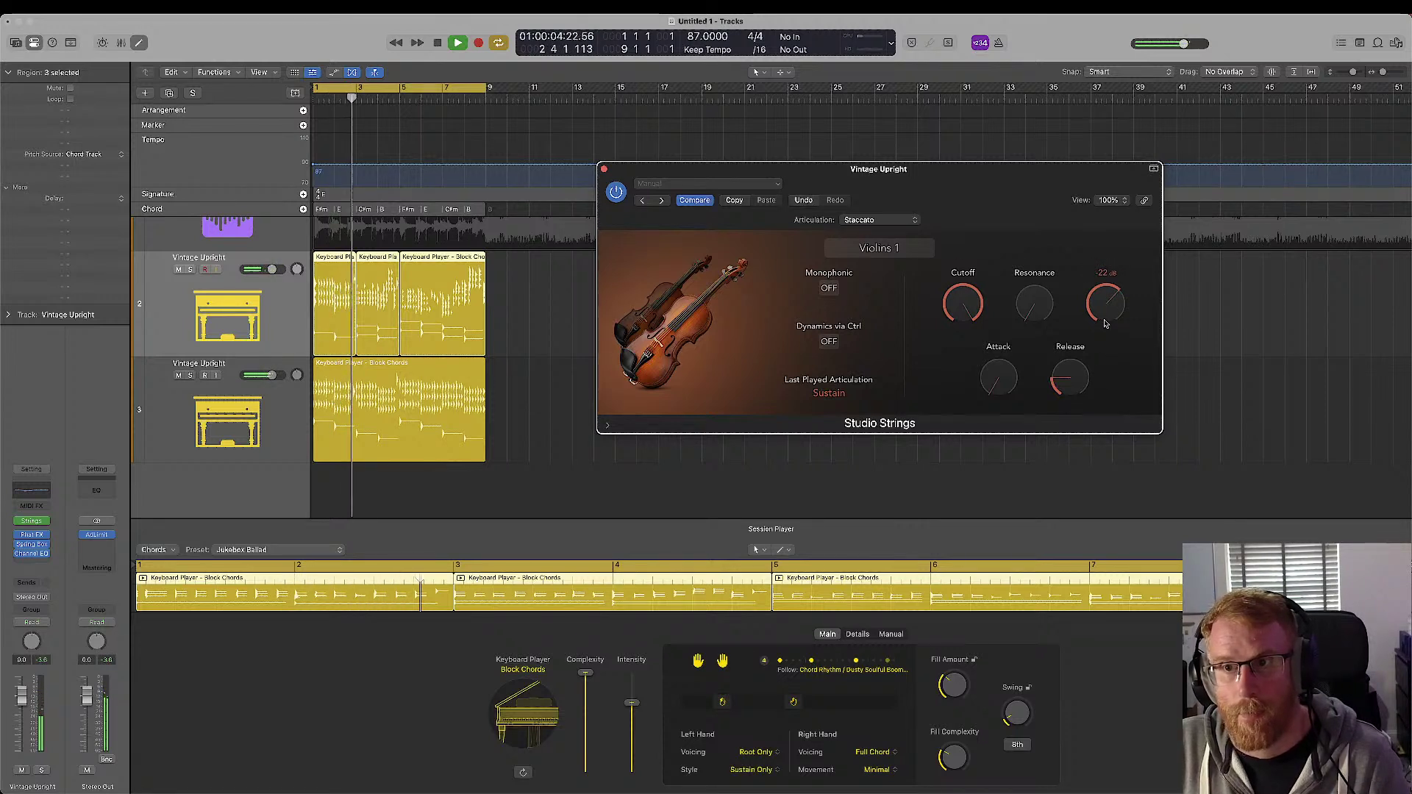
- Switch Studio Strings from Violins 1 to the Small Section and reduce its volume to -25 dB
{"action": "left_click", "coordinate": [889, 251]}
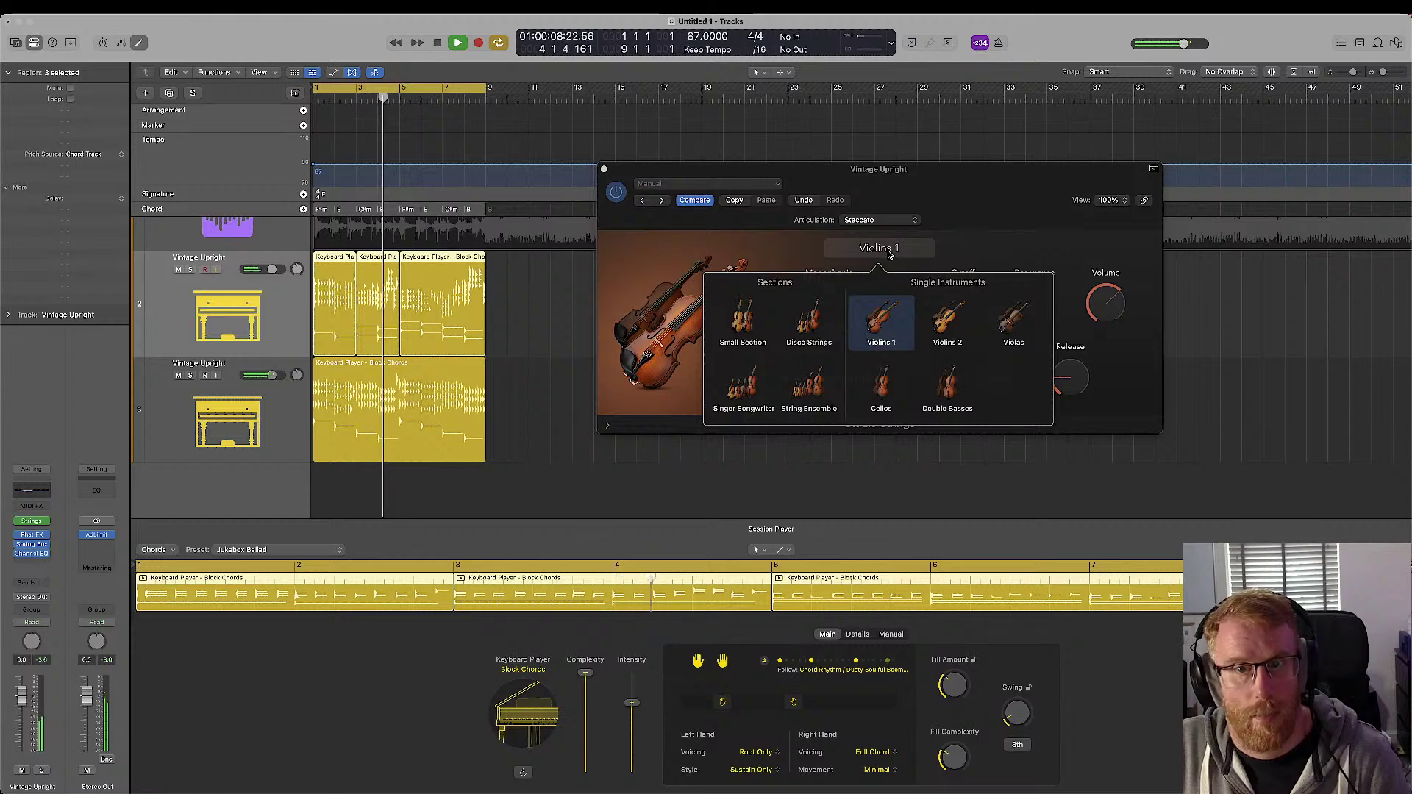
{"action": "left_click", "coordinate": [744, 319]}
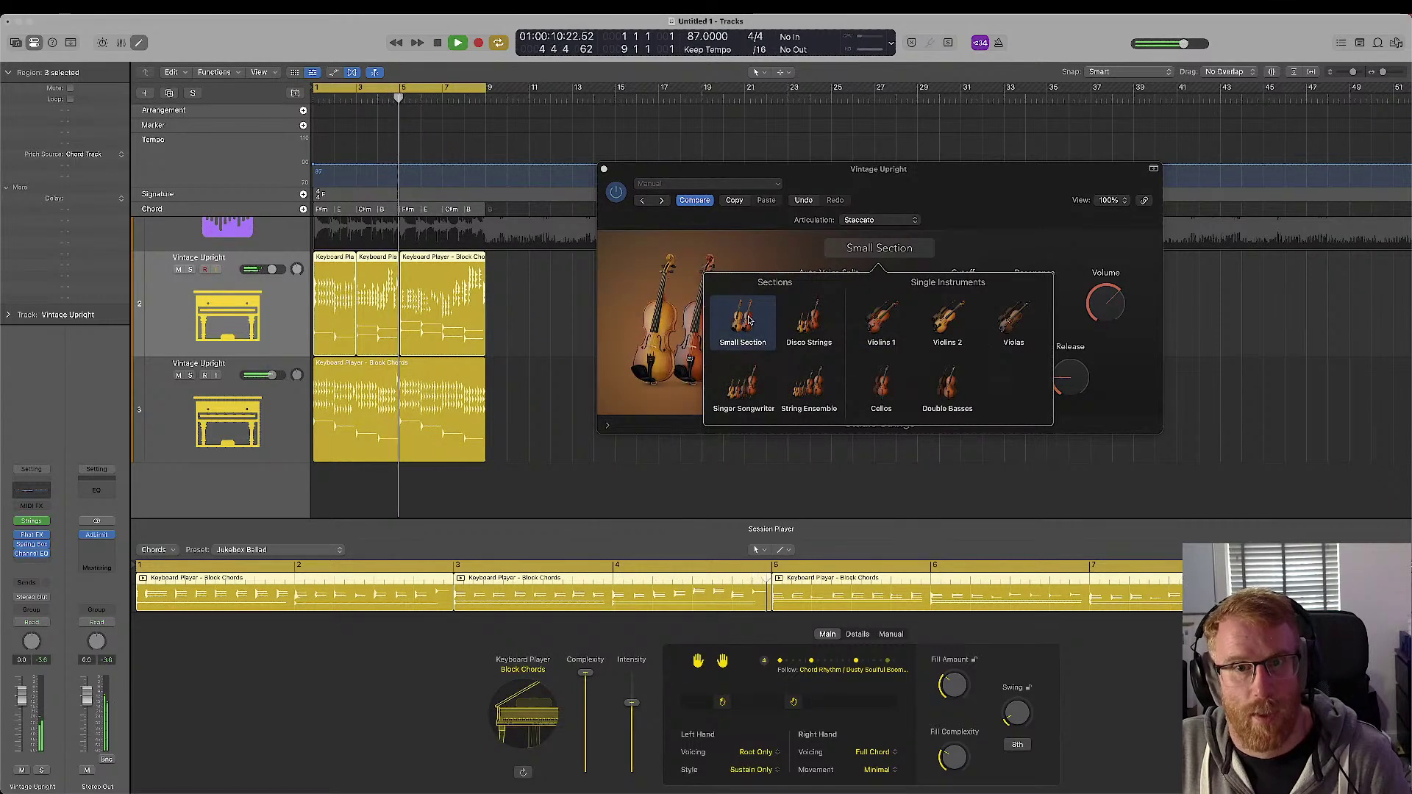
{"action": "left_click", "coordinate": [986, 203]}
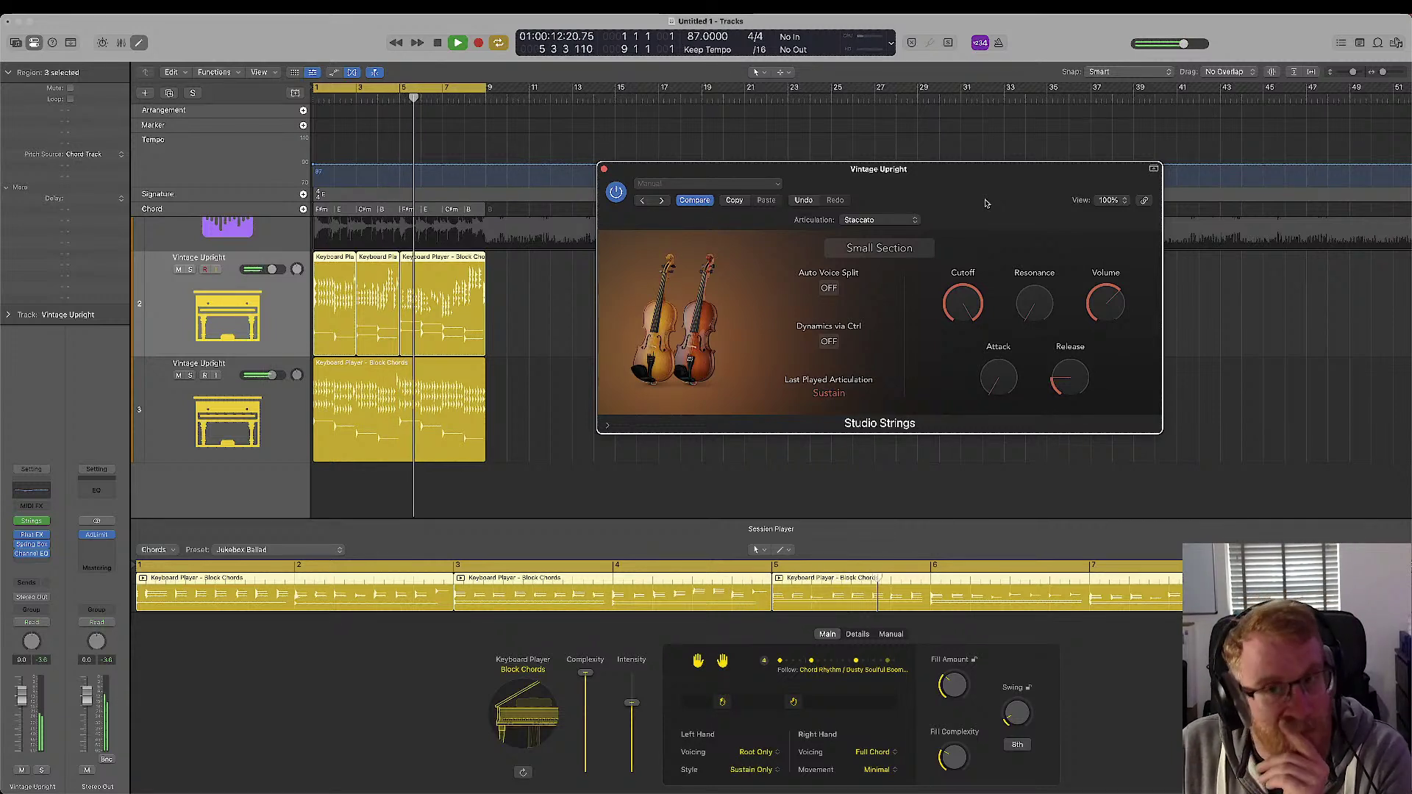
{"action": "mouse_move", "coordinate": [1113, 315]}
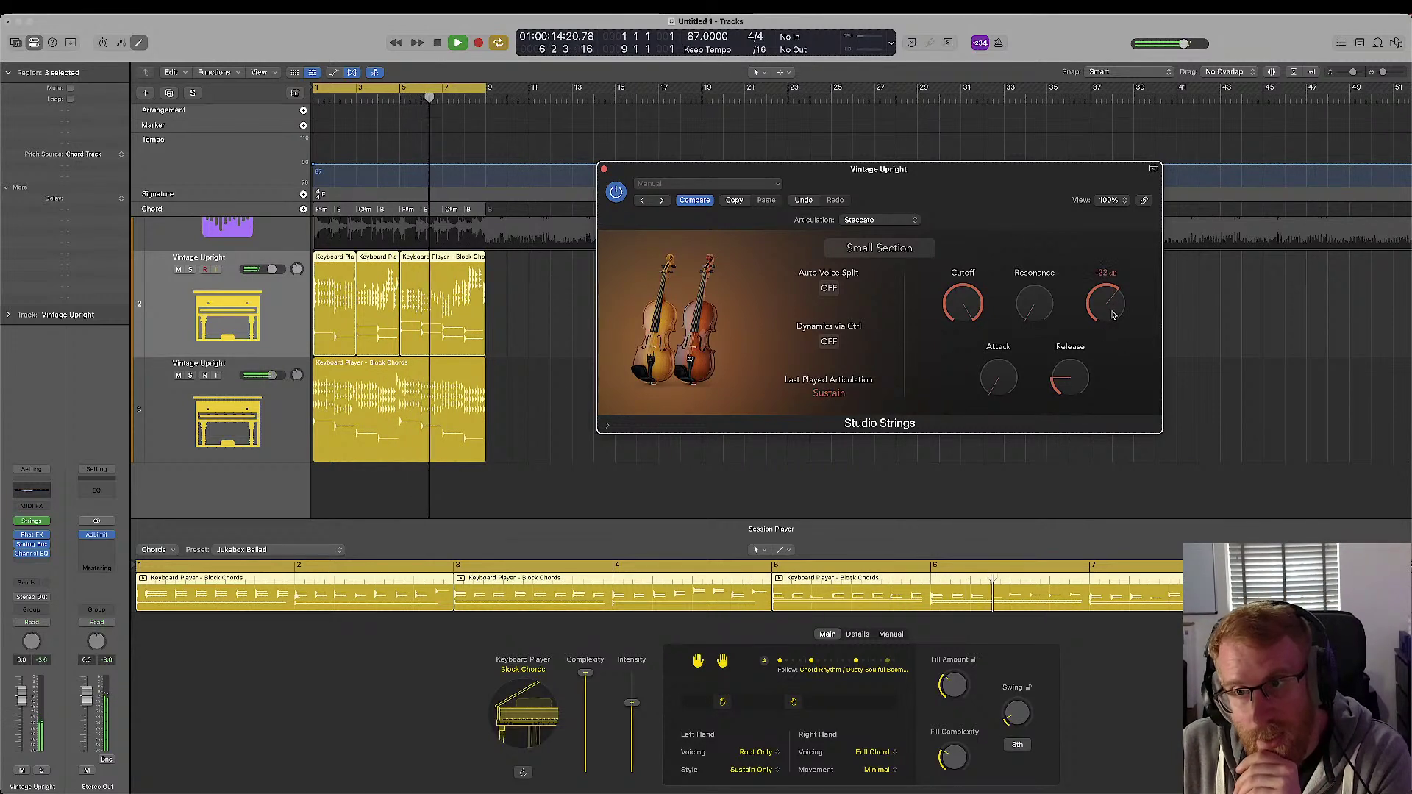
{"action": "left_click_drag", "start_coordinate": [1113, 318], "coordinate": [1111, 322]}
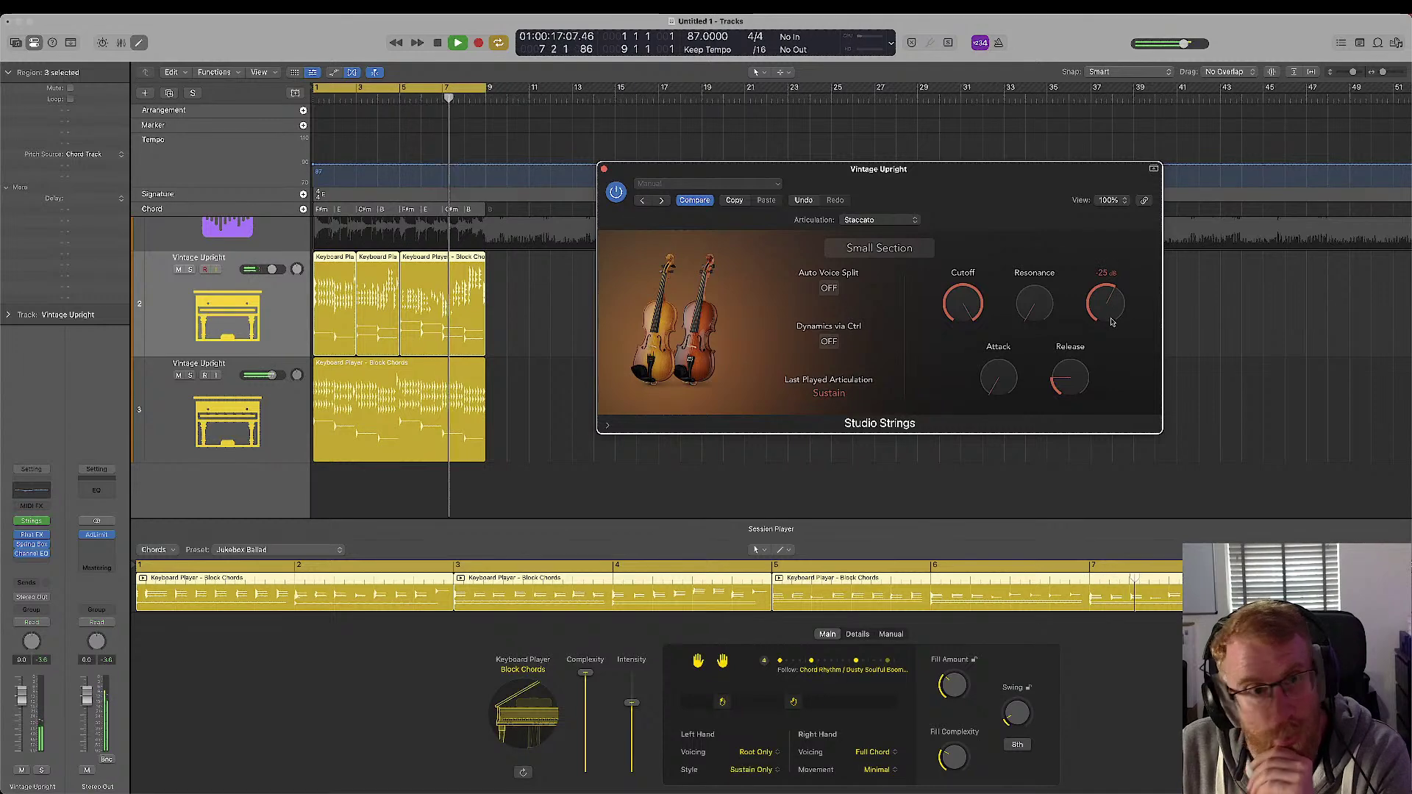
- Delete the region on the second Vintage Upright track and copy the first track's three block-chord regions onto it
{"action": "left_click", "coordinate": [456, 376]}
{"action": "key", "text": "Delete"}
{"action": "left_click", "coordinate": [335, 309]}
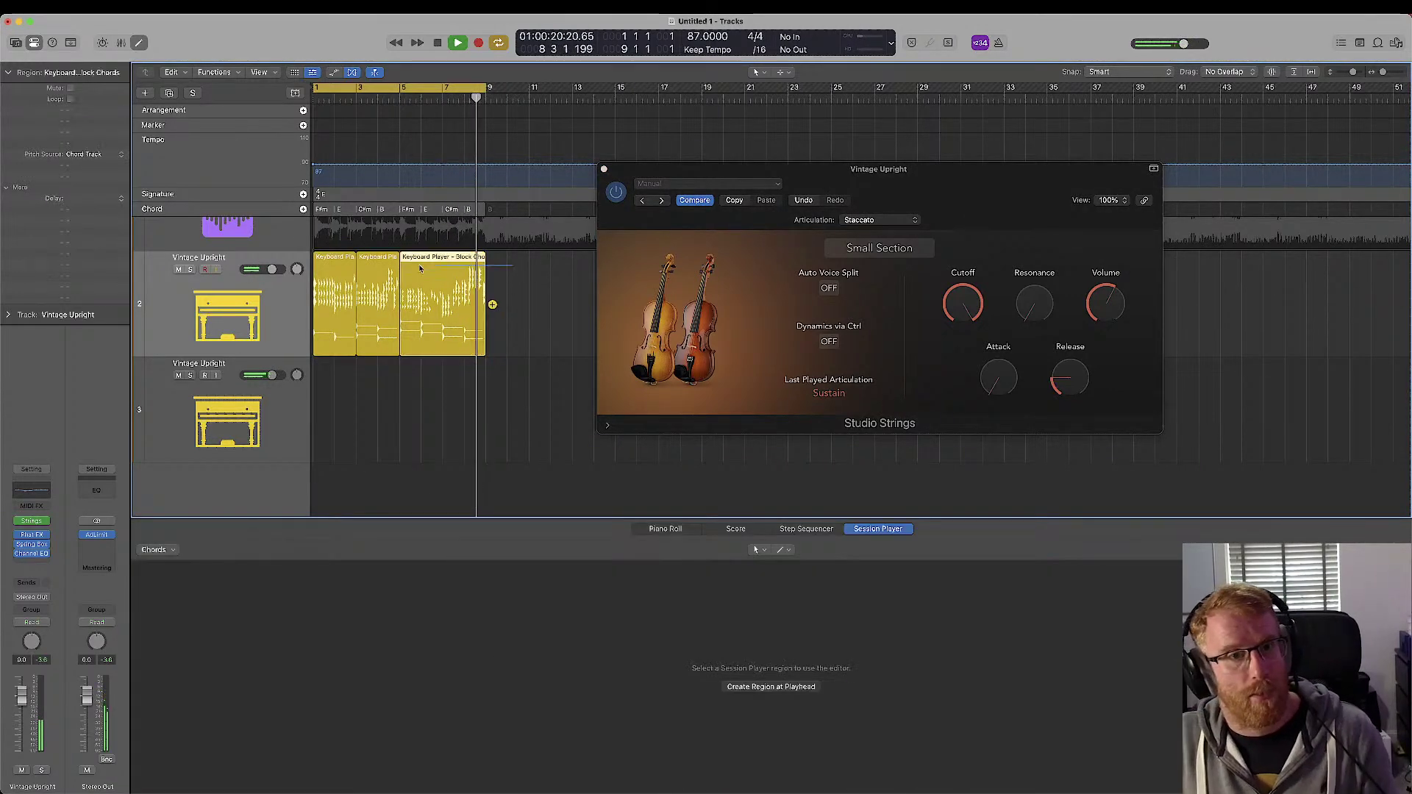
{"action": "left_click", "coordinate": [441, 309], "text": "shift"}
{"action": "left_click_drag", "start_coordinate": [334, 309], "coordinate": [323, 408]}
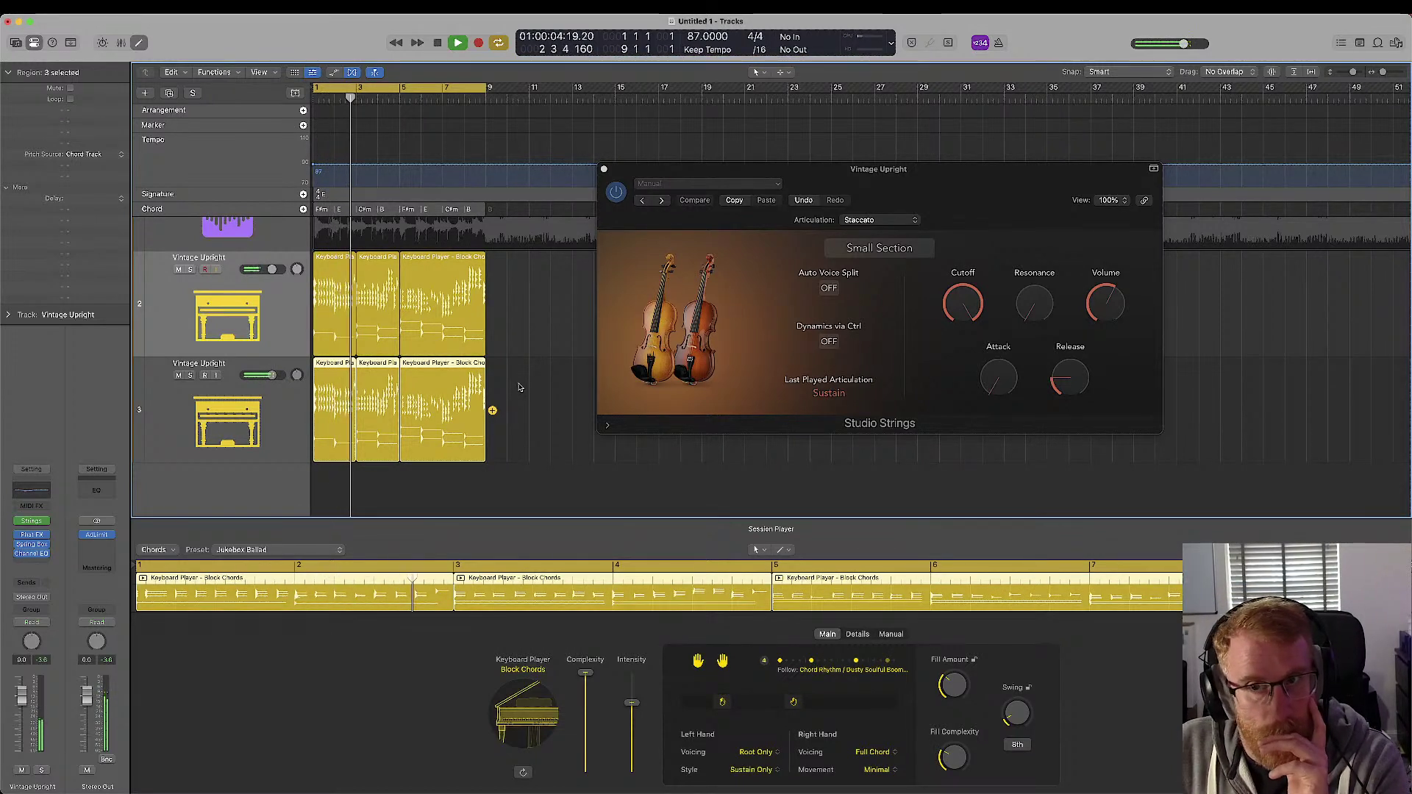
- Rename the Studio Strings track as "Smallk section"
{"action": "double_click", "coordinate": [205, 258]}
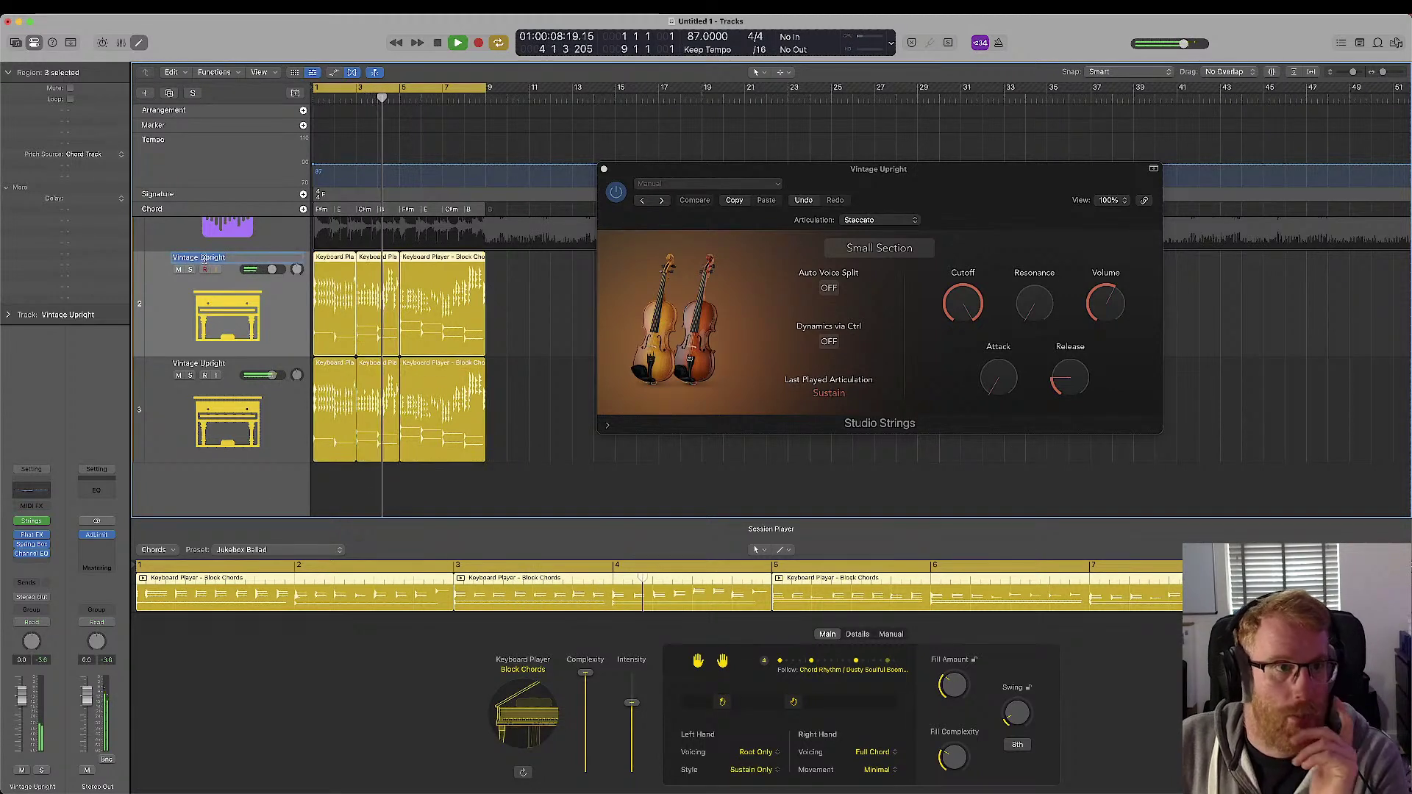
{"action": "type", "text": "Smallk section"}
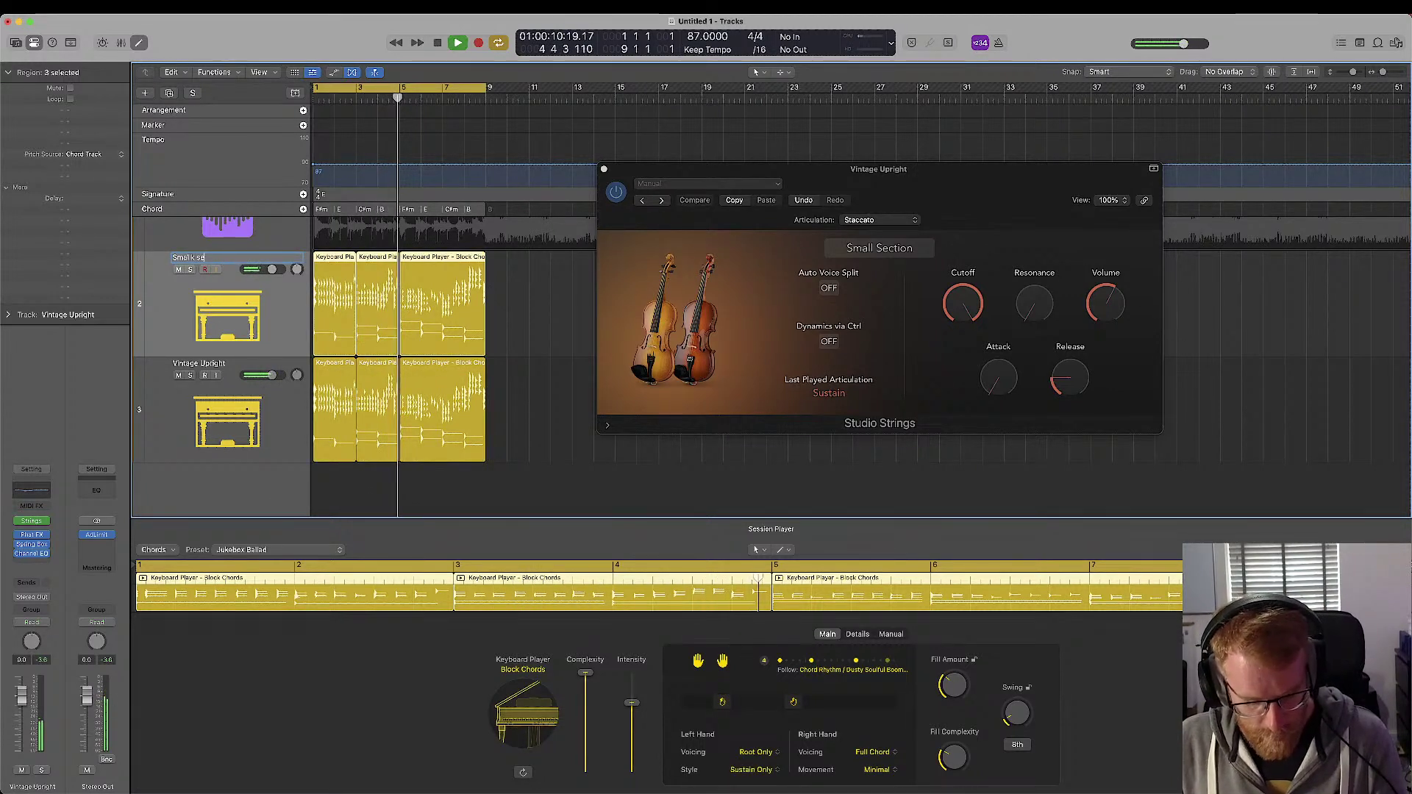
{"action": "key", "text": "Return"}
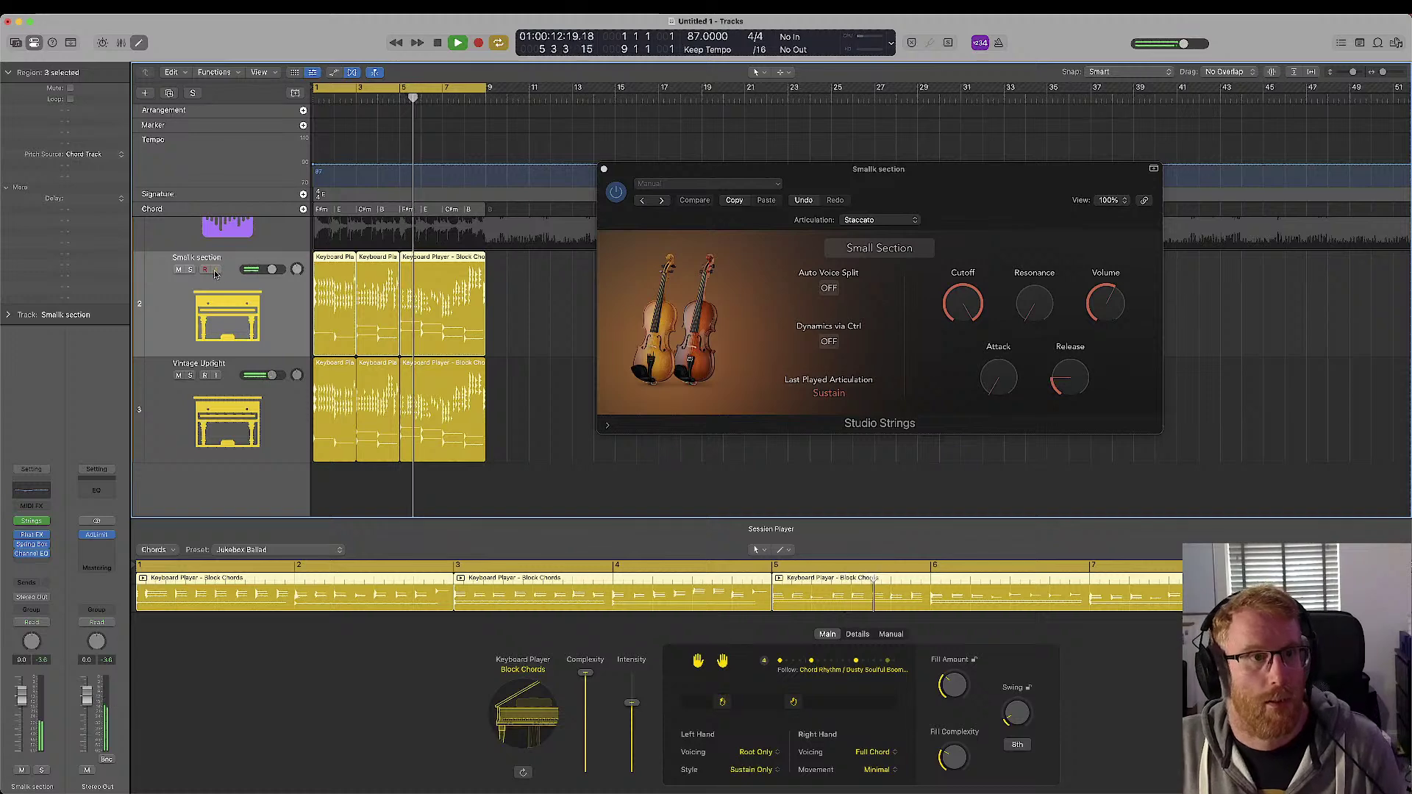
- Convert the three regions on the Smallk section track to MIDI regions and reselect them for note editing
{"action": "left_click", "coordinate": [499, 282]}
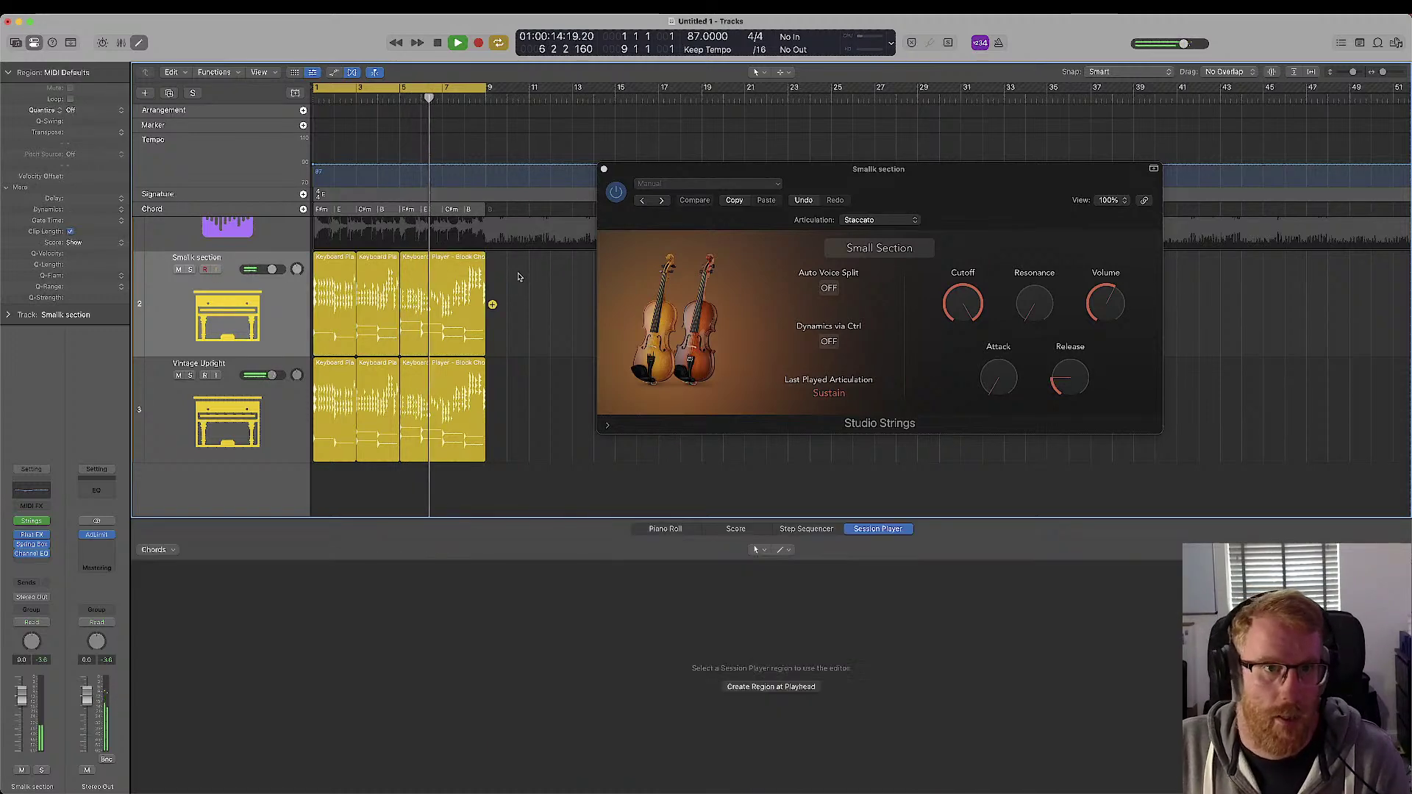
{"action": "left_click_drag", "start_coordinate": [521, 276], "coordinate": [340, 285]}
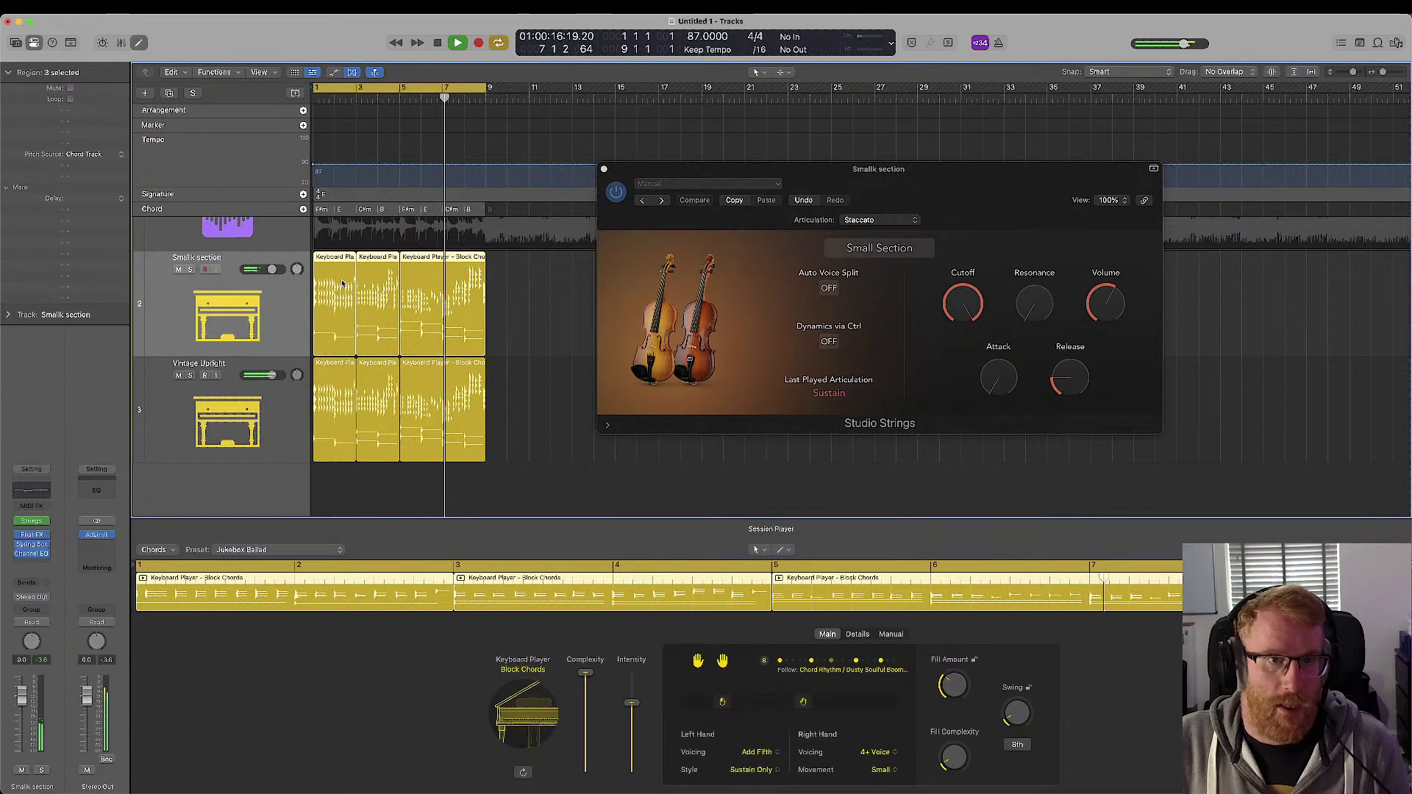
{"action": "right_click", "coordinate": [341, 285]}
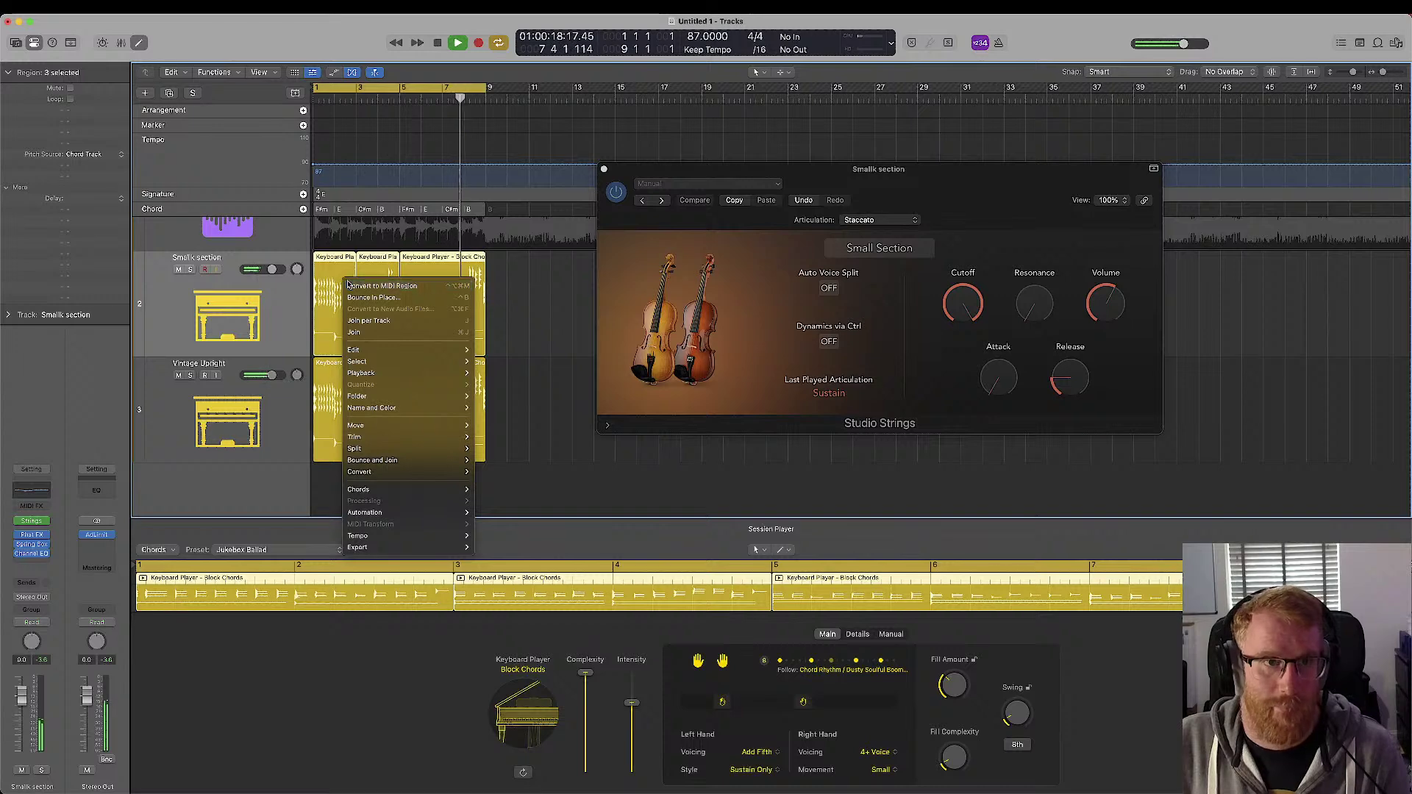
{"action": "left_click", "coordinate": [347, 285]}
{"action": "left_click", "coordinate": [491, 278]}
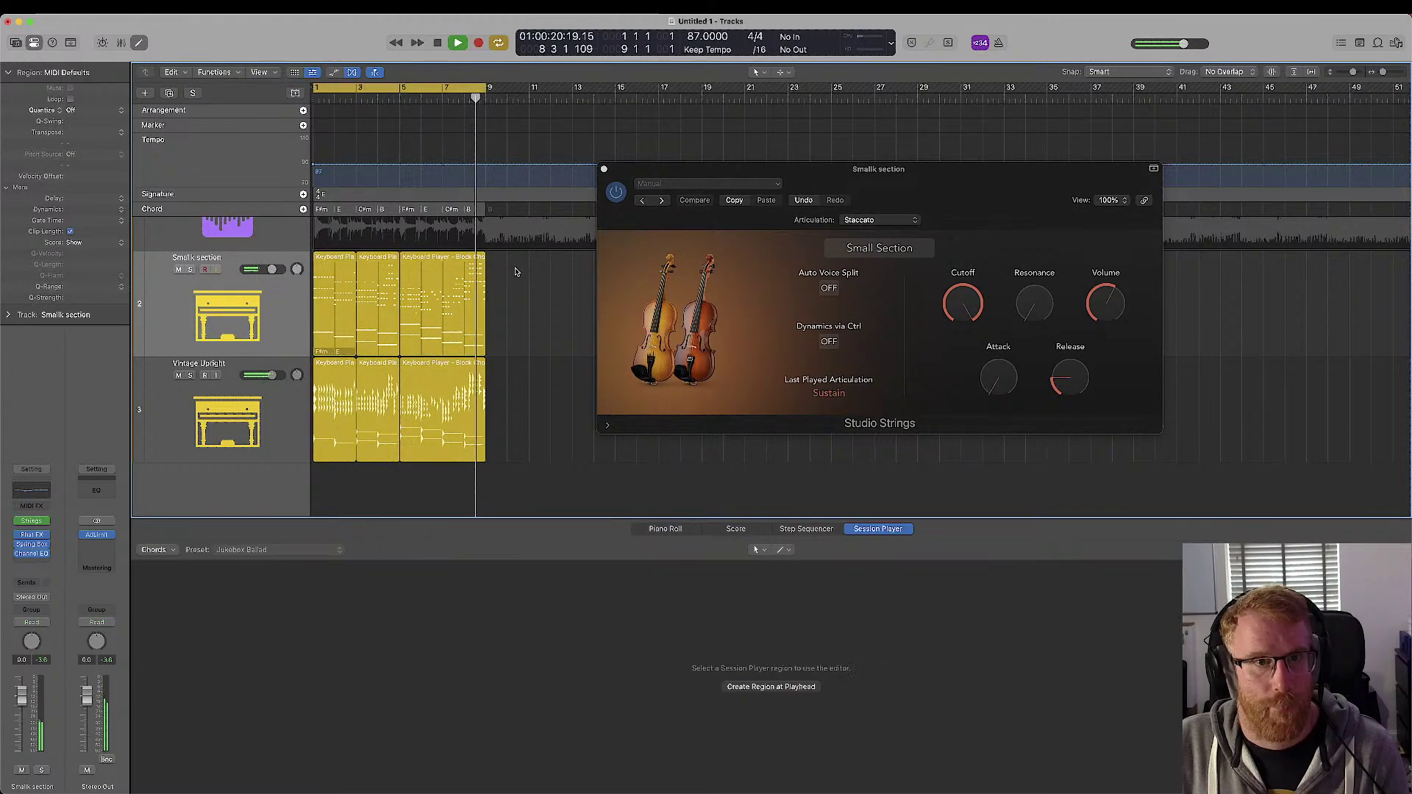
{"action": "left_click_drag", "start_coordinate": [518, 283], "coordinate": [341, 302]}
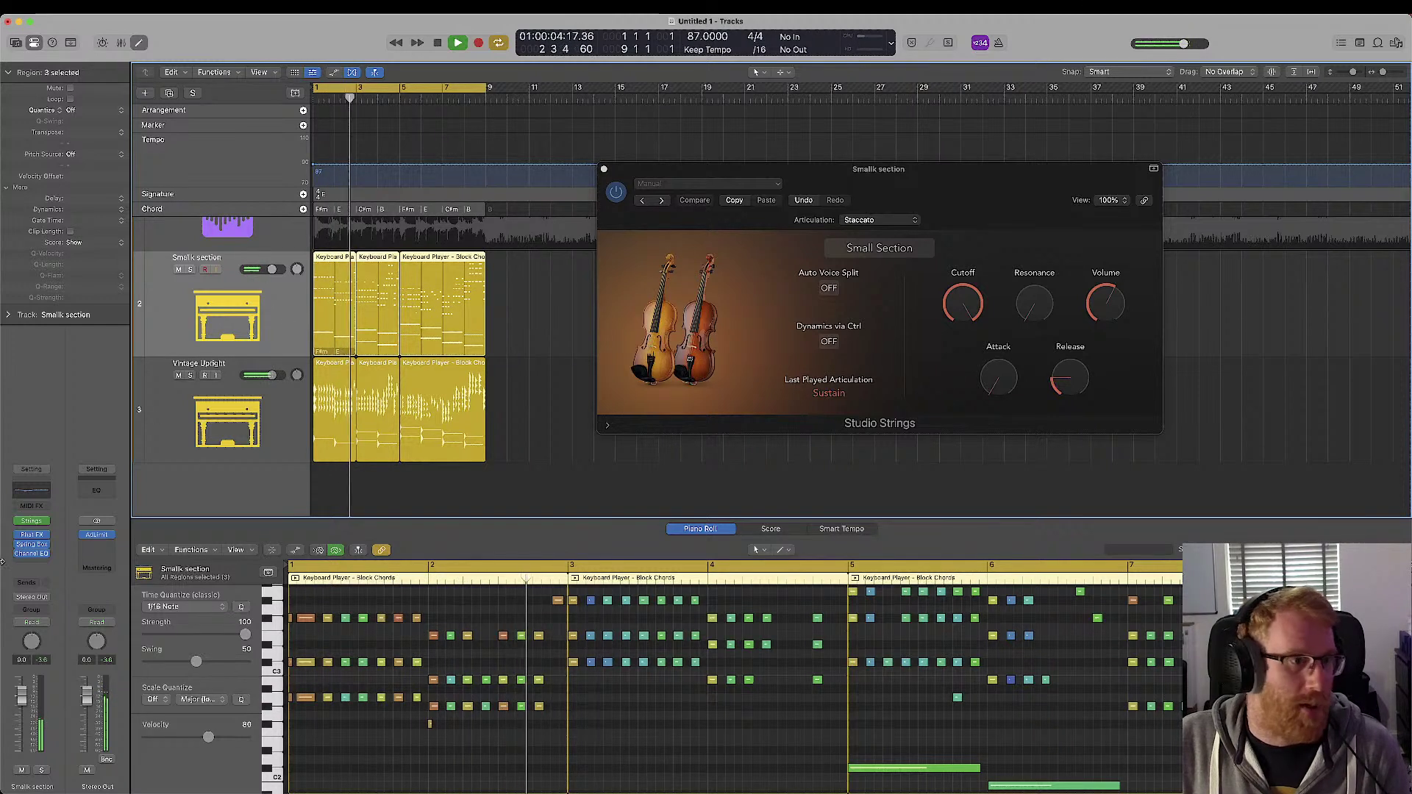
- Load the Studio Violins 1 patch from the library's Studio Strings category onto the Smallk section track
{"action": "mouse_move", "coordinate": [46, 523]}
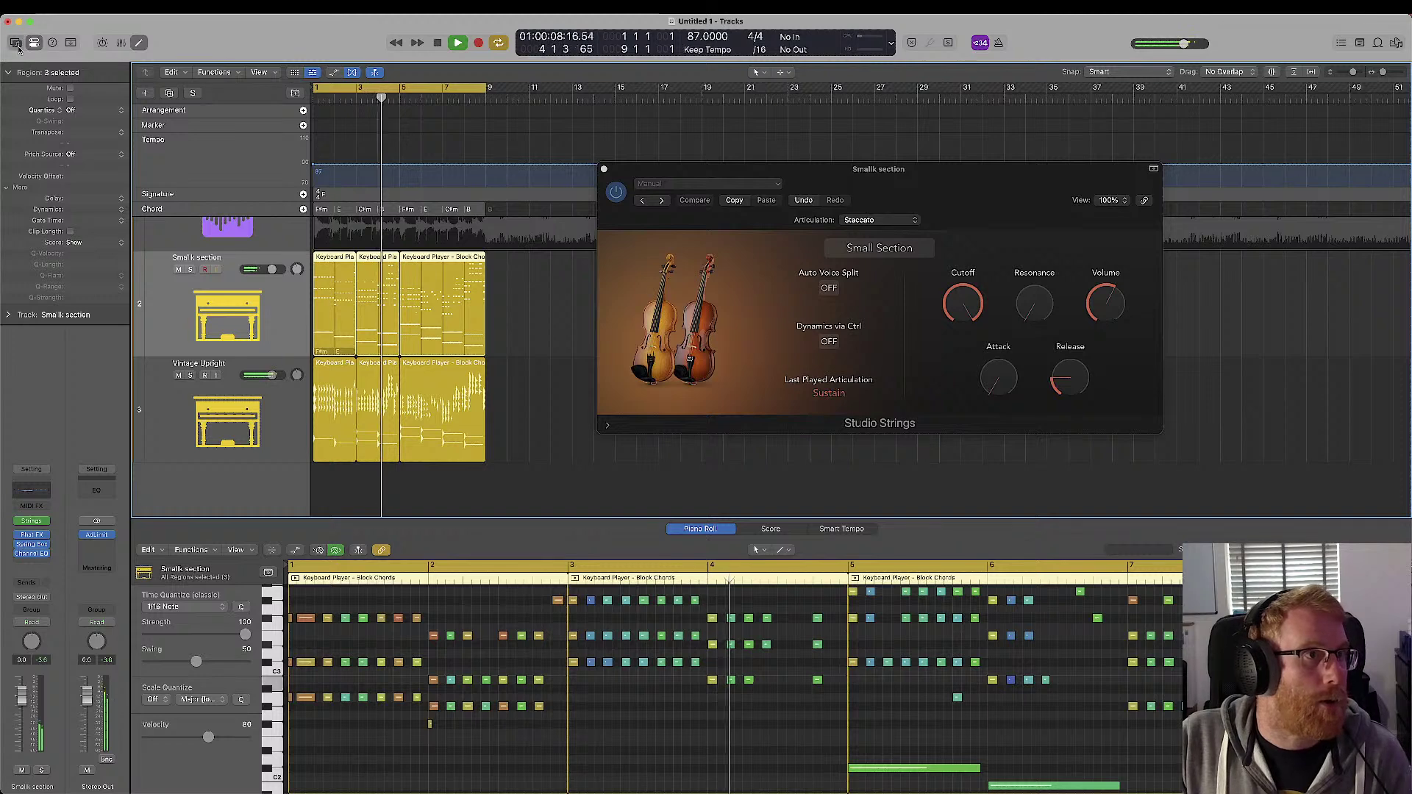
{"action": "key", "text": "y"}
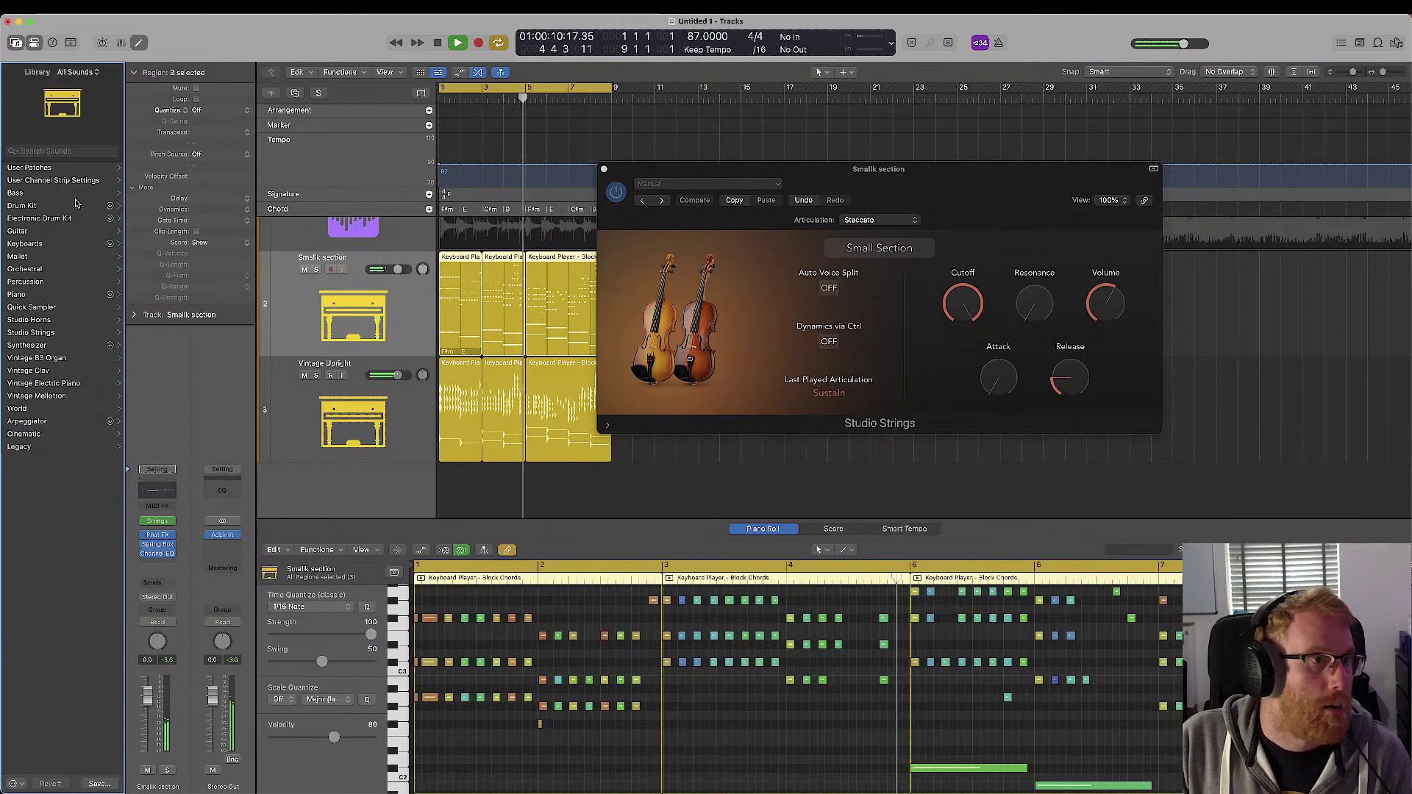
{"action": "left_click", "coordinate": [55, 334]}
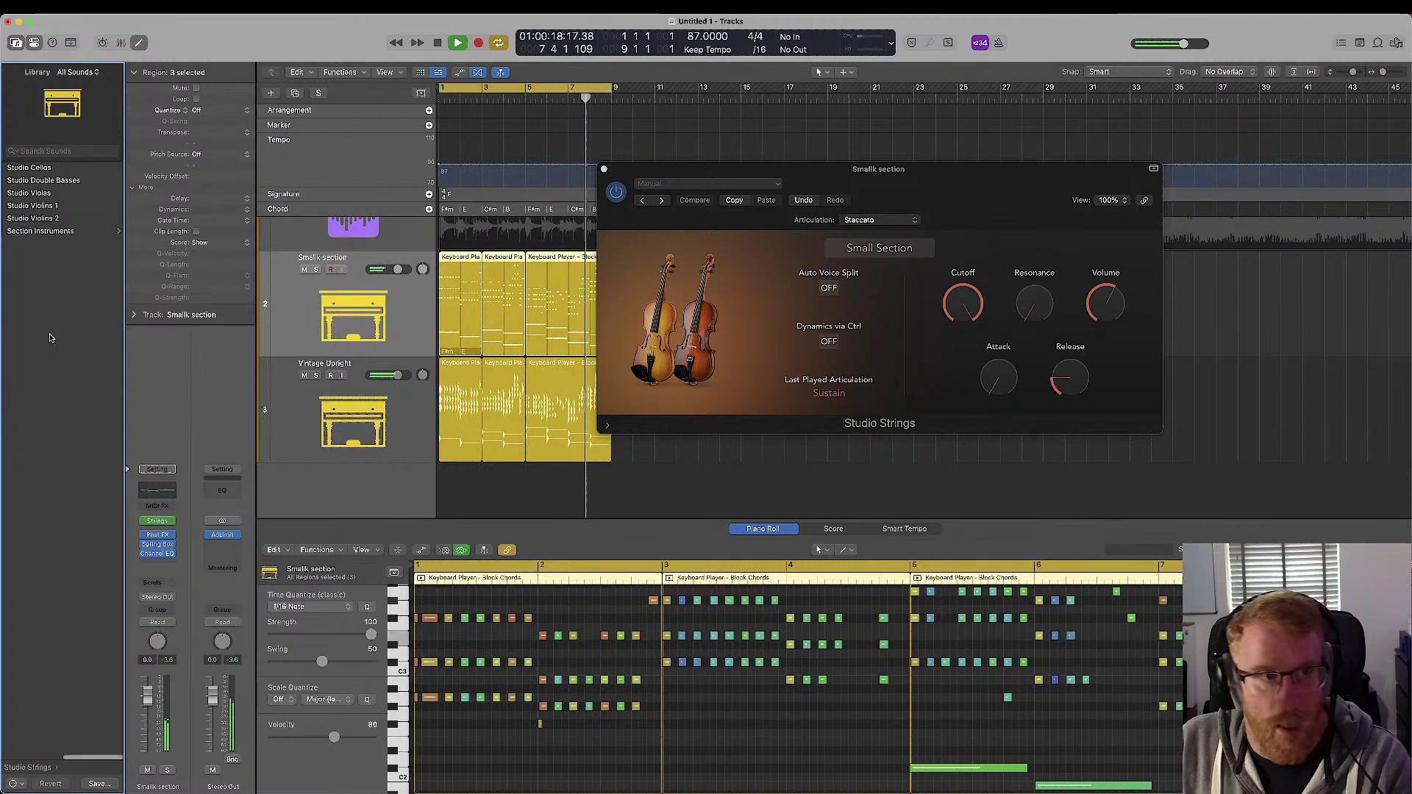
{"action": "left_click", "coordinate": [35, 208]}
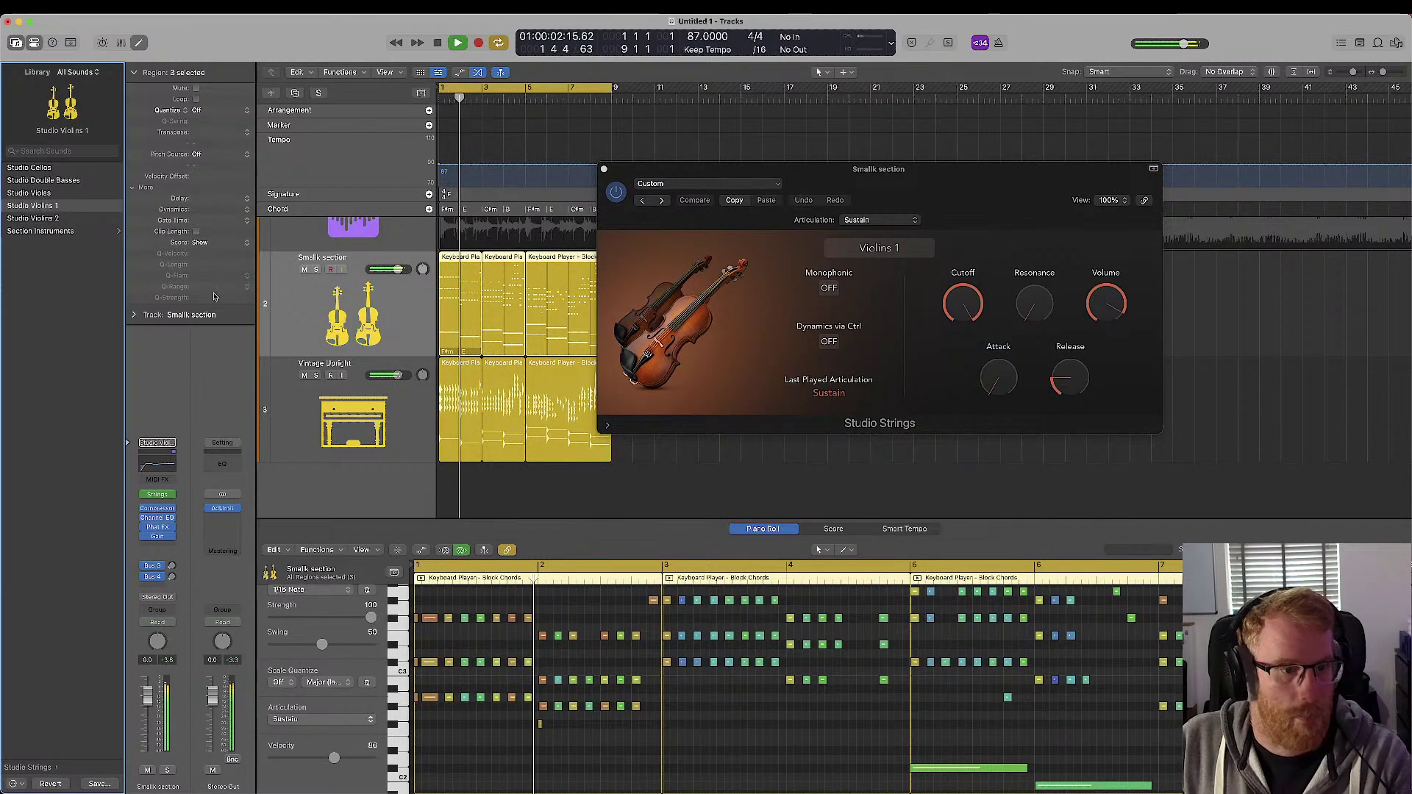
- Stop playback and assign the Staccato articulation to all the short upper chord notes across the three regions
{"action": "key", "text": "space"}
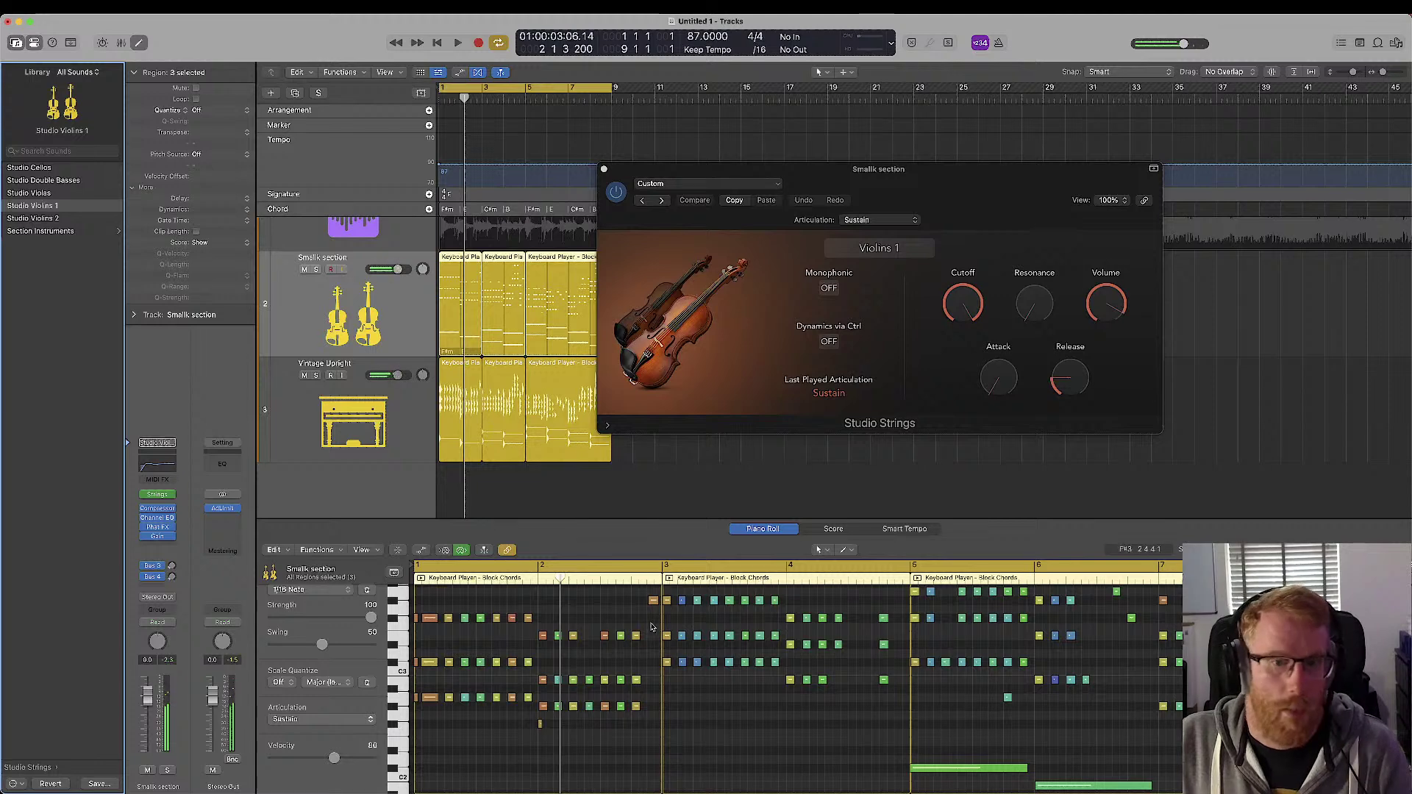
{"action": "left_click", "coordinate": [641, 654], "text": "ctrl+alt"}
{"action": "left_click_drag", "start_coordinate": [1016, 718], "coordinate": [463, 584]}
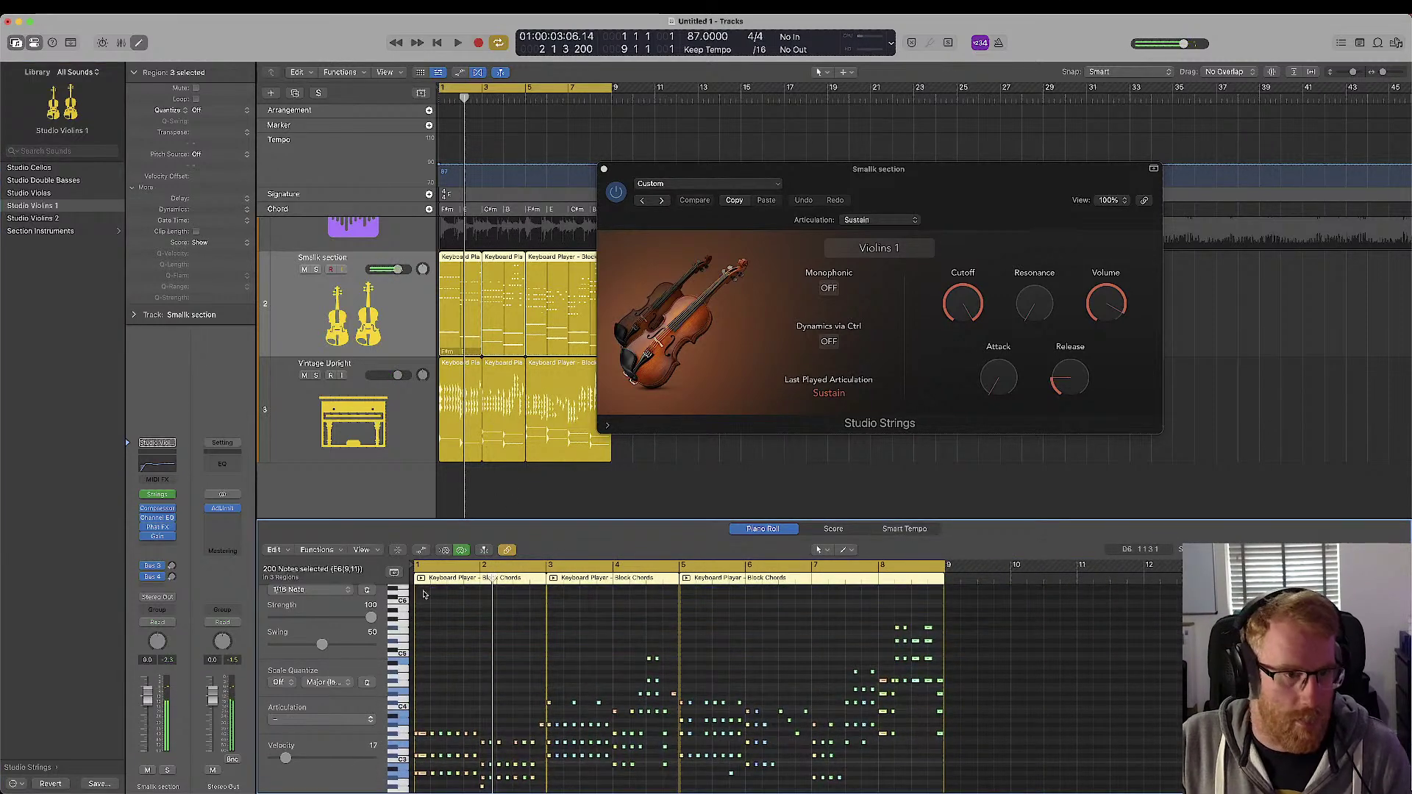
{"action": "left_click", "coordinate": [333, 720]}
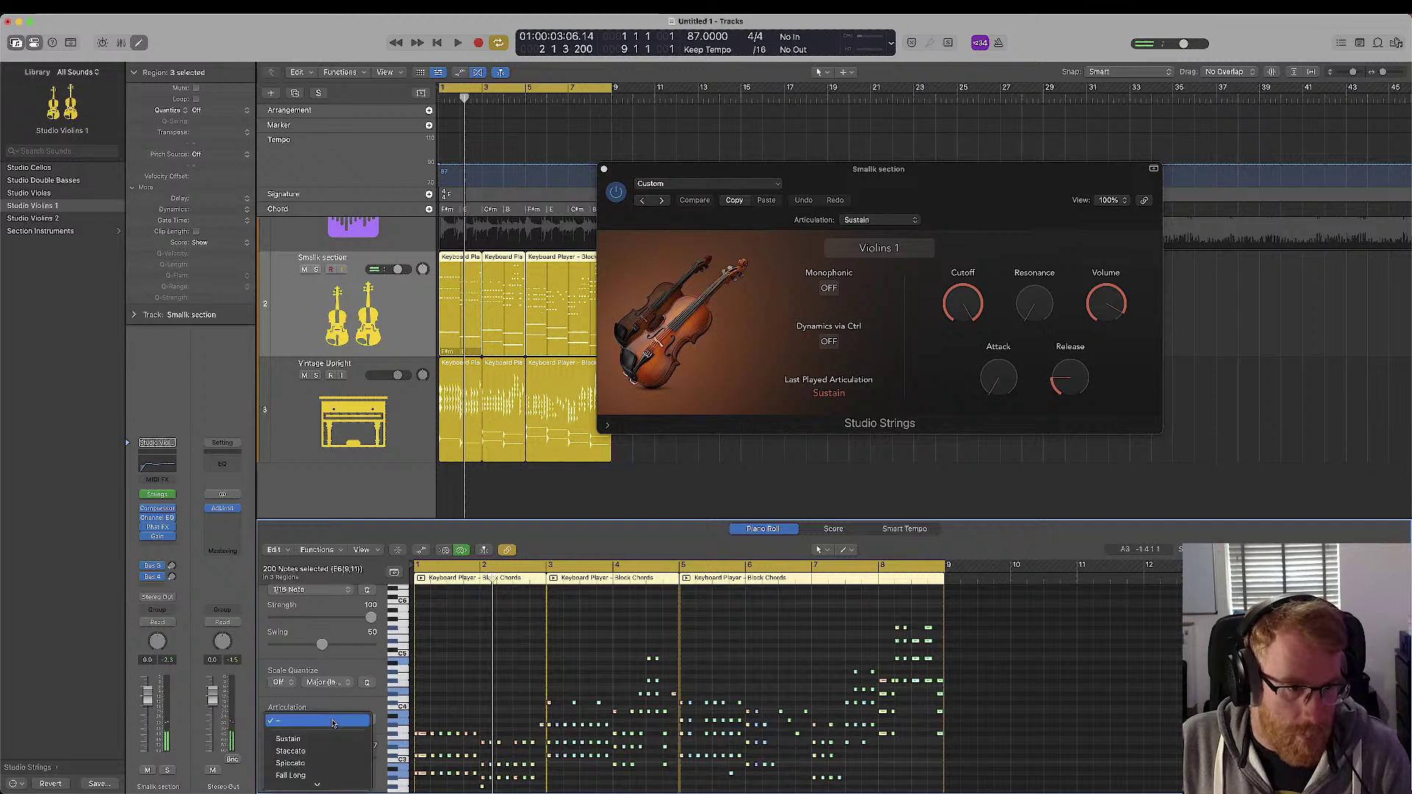
{"action": "left_click", "coordinate": [333, 739]}
- Assign the Sustain articulation to all the long low notes across the three regions
{"action": "left_click", "coordinate": [600, 647]}
{"action": "scroll", "coordinate": [600, 647], "scroll_direction": "down", "scroll_amount": 3}
{"action": "scroll", "coordinate": [600, 647], "scroll_direction": "down", "scroll_amount": 3}
{"action": "left_click_drag", "start_coordinate": [994, 727], "coordinate": [421, 626]}
{"action": "left_click", "coordinate": [320, 720]}
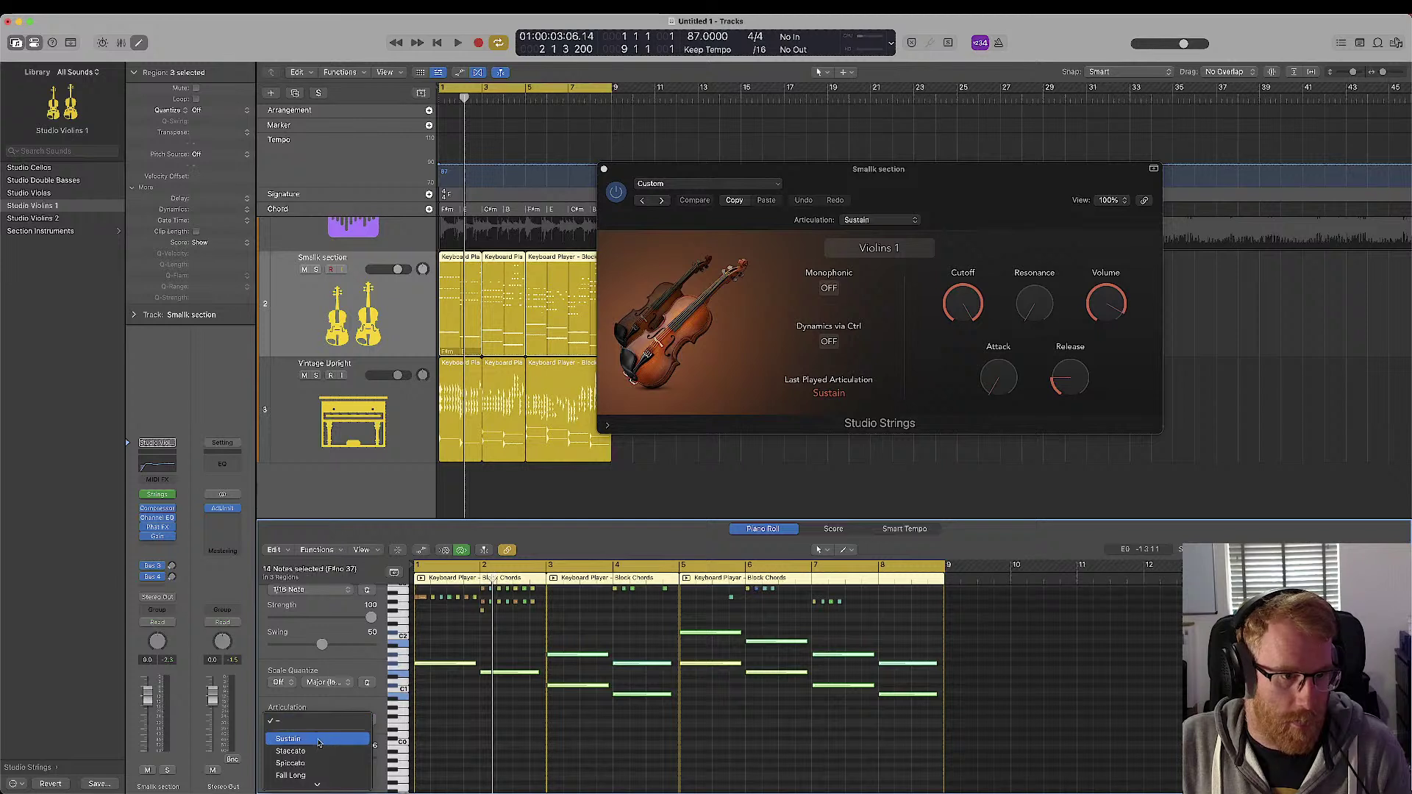
{"action": "left_click", "coordinate": [320, 740]}
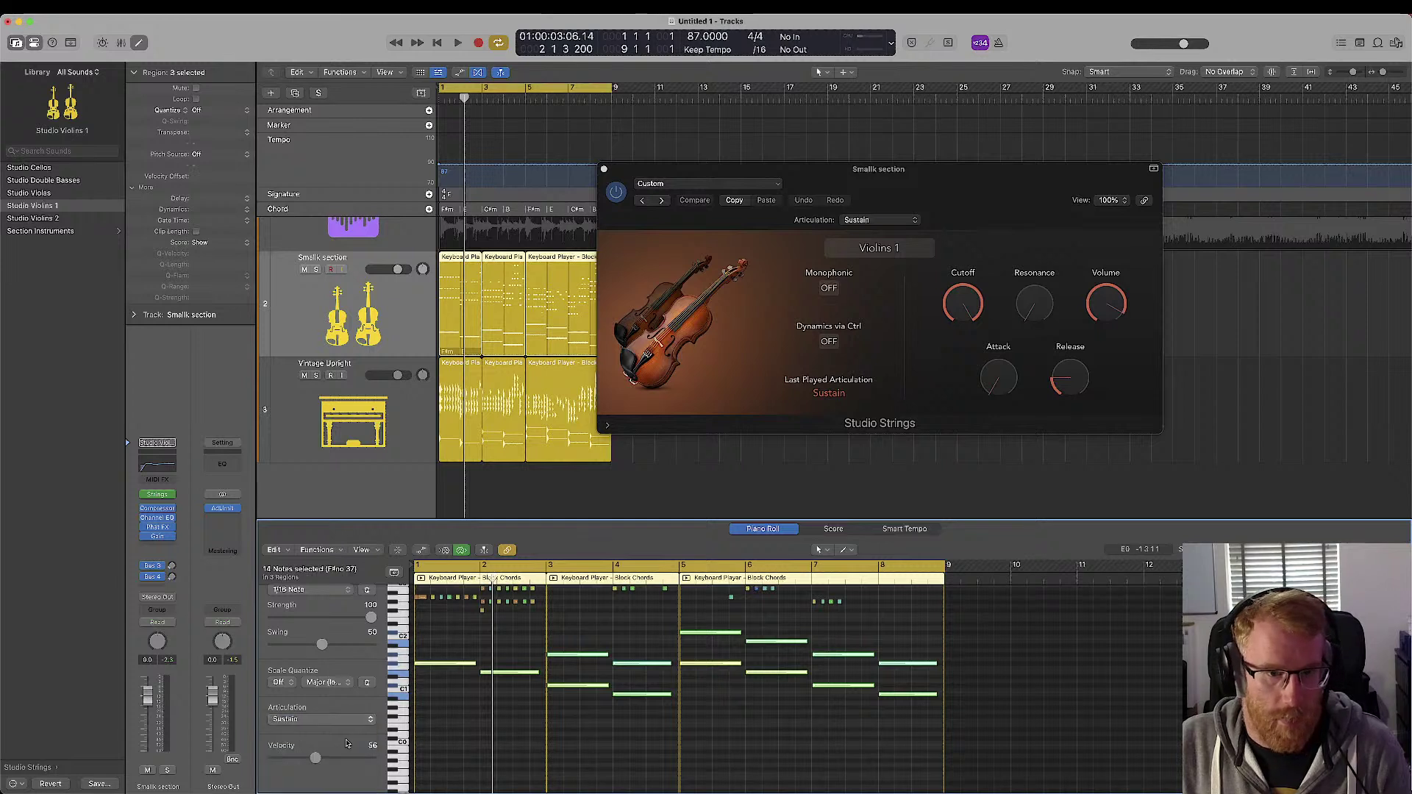
- Audition the Smallk section track soloed, lower its Studio Strings volume to -23 dB, and close the plug-in window after unsoloing
{"action": "left_click", "coordinate": [316, 270]}
{"action": "key", "text": "space"}
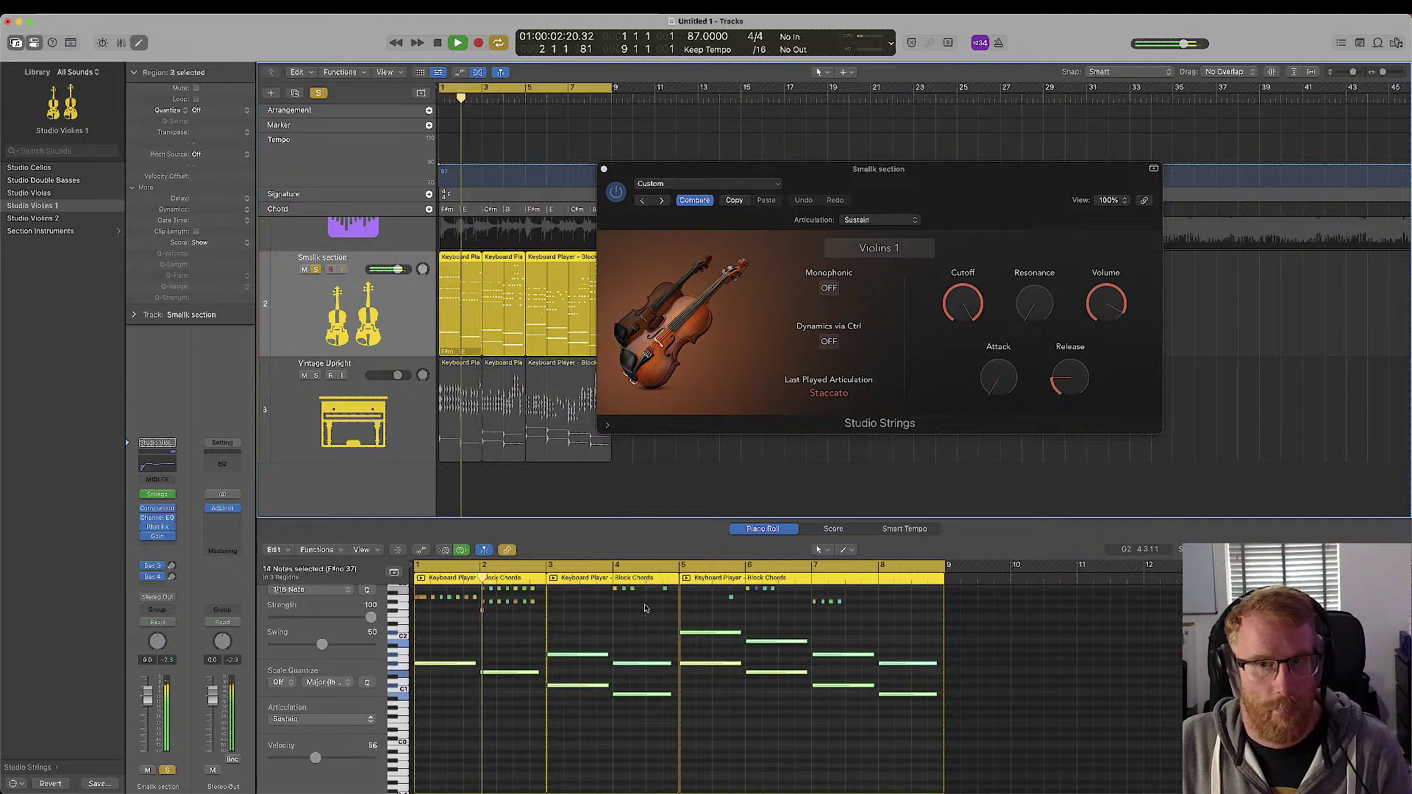
{"action": "left_click_drag", "start_coordinate": [1106, 303], "coordinate": [1111, 354]}
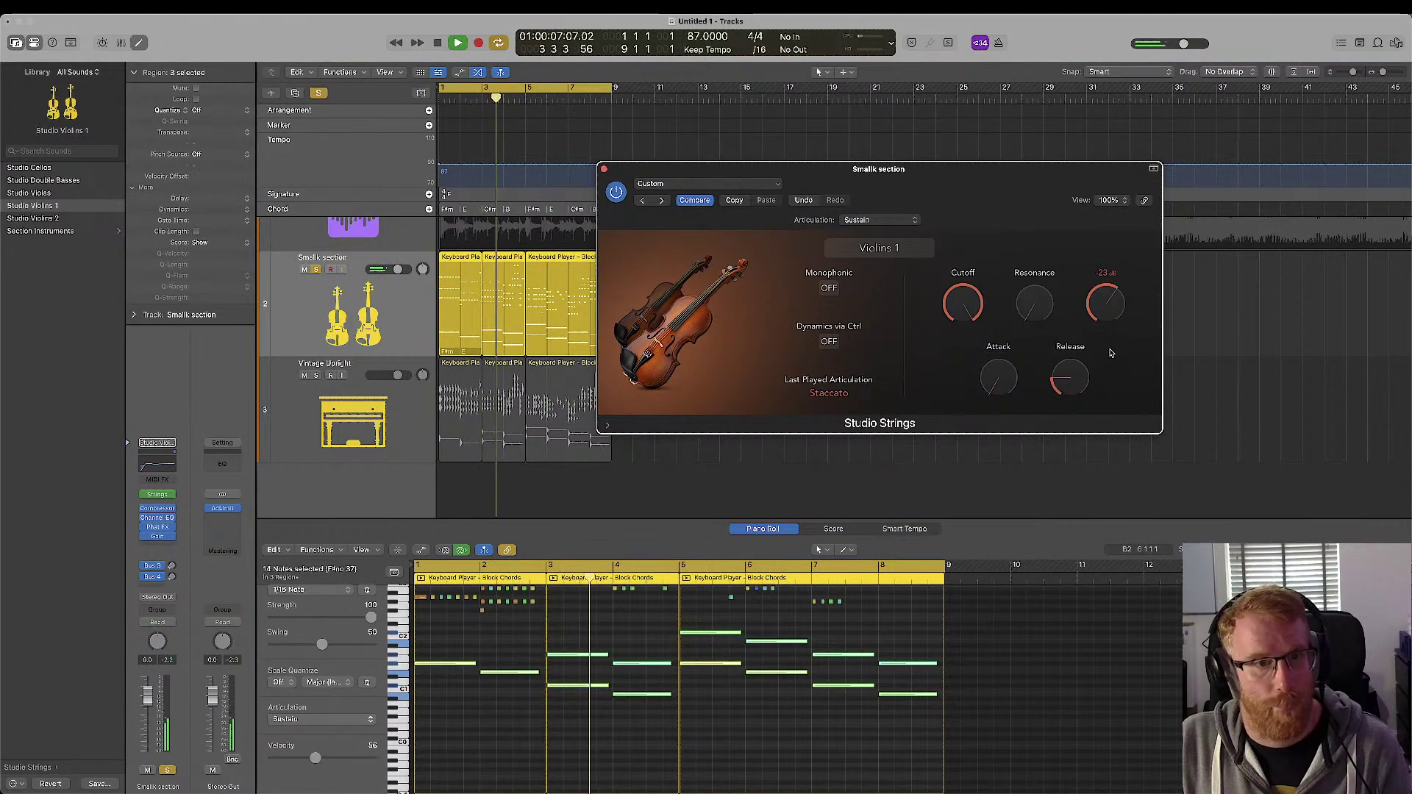
{"action": "left_click", "coordinate": [315, 270]}
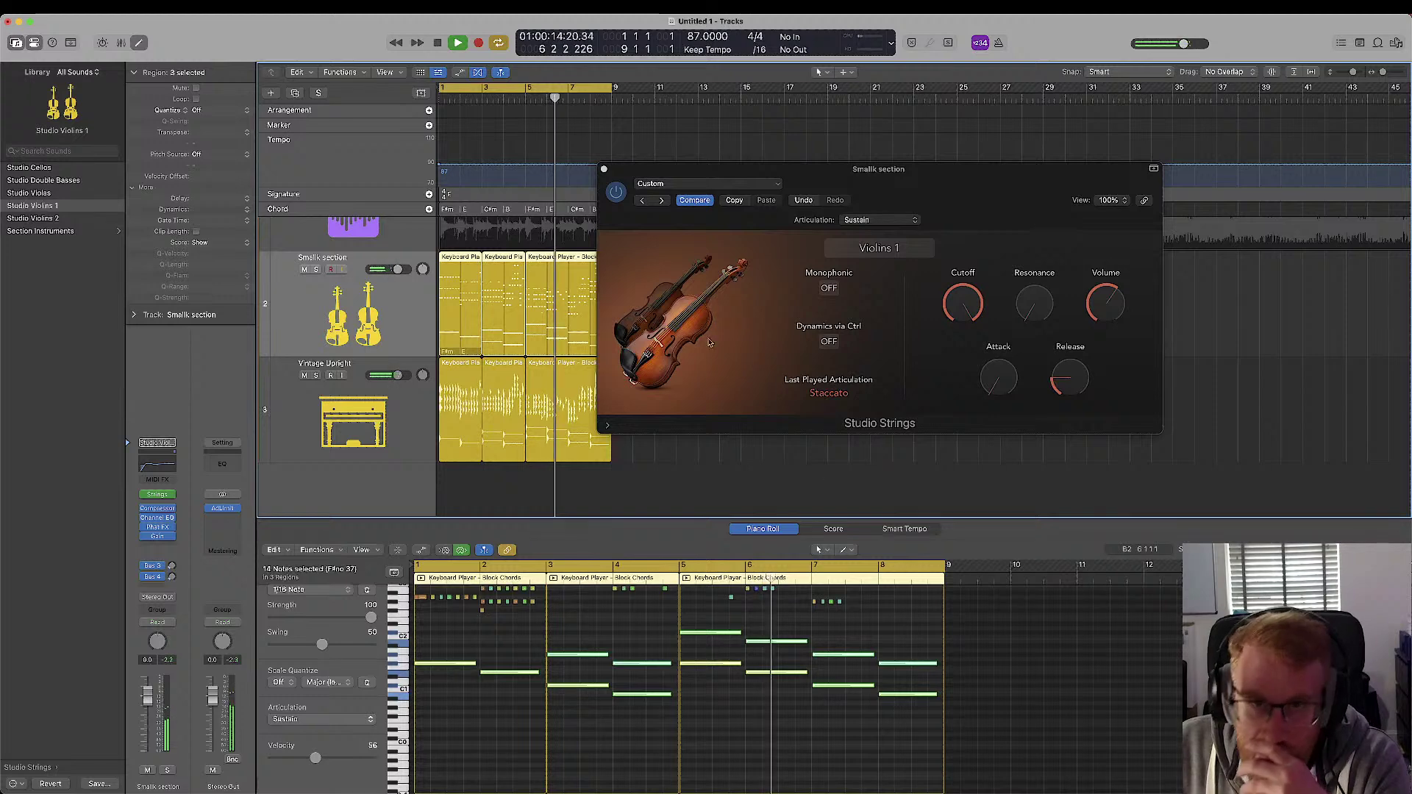
{"action": "left_click", "coordinate": [604, 172]}
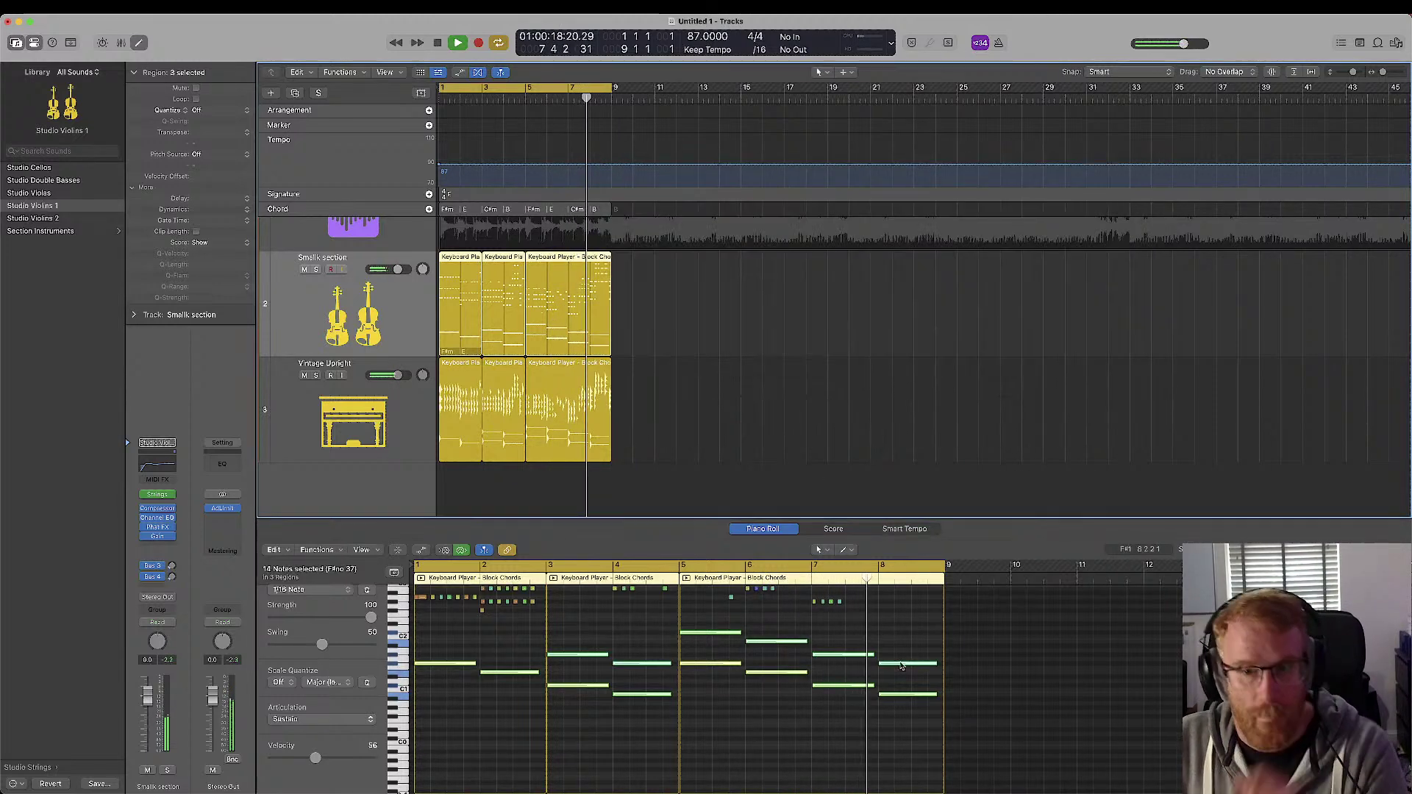
- Show the Note Velocity lane for the three string regions and raise the velocities of the quieter long low notes
{"action": "left_click_drag", "start_coordinate": [969, 732], "coordinate": [423, 634]}
{"action": "left_click", "coordinate": [421, 550]}
{"action": "left_click", "coordinate": [422, 550]}
{"action": "left_click", "coordinate": [422, 550]}
{"action": "left_click", "coordinate": [421, 550]}
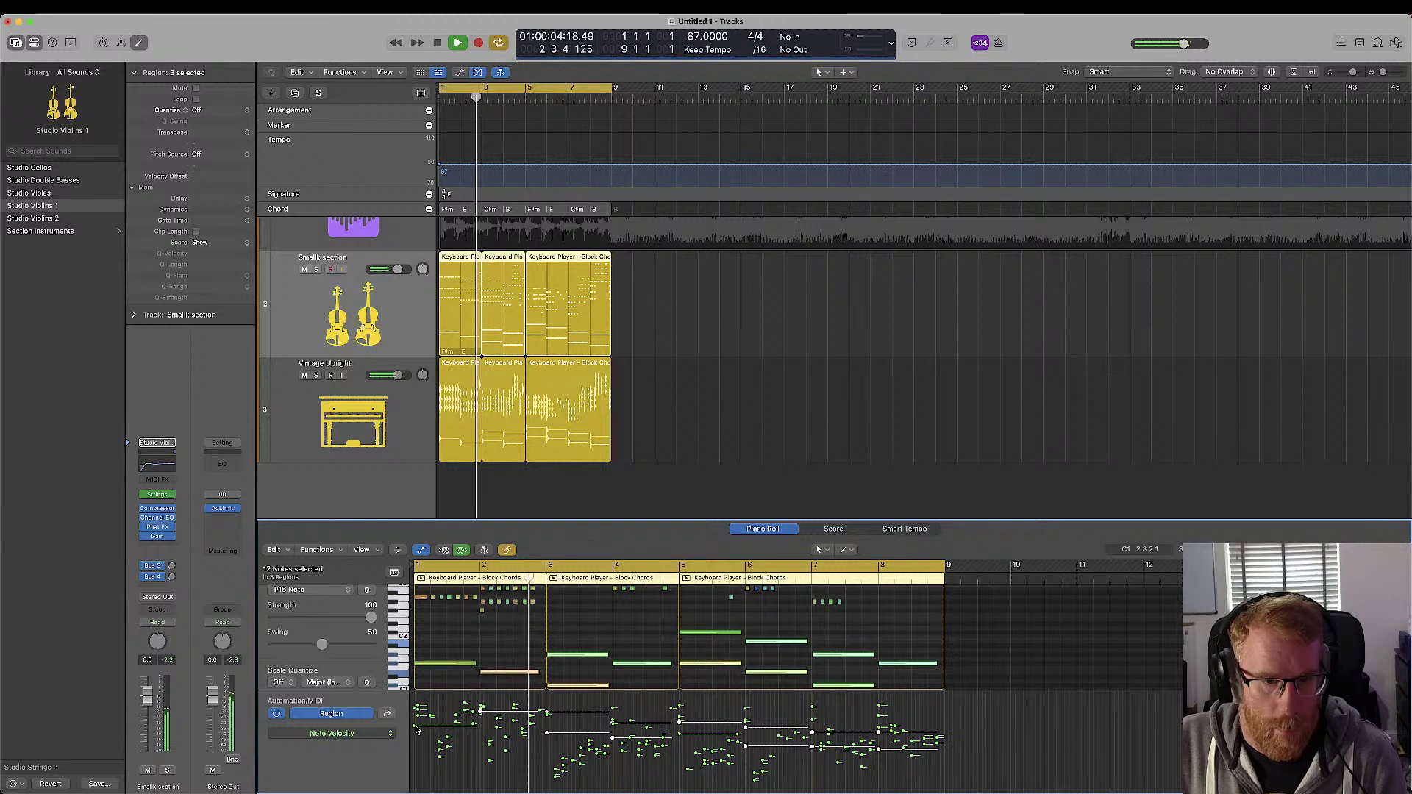
{"action": "left_click_drag", "start_coordinate": [414, 727], "coordinate": [415, 706]}
{"action": "left_click_drag", "start_coordinate": [614, 741], "coordinate": [614, 731]}
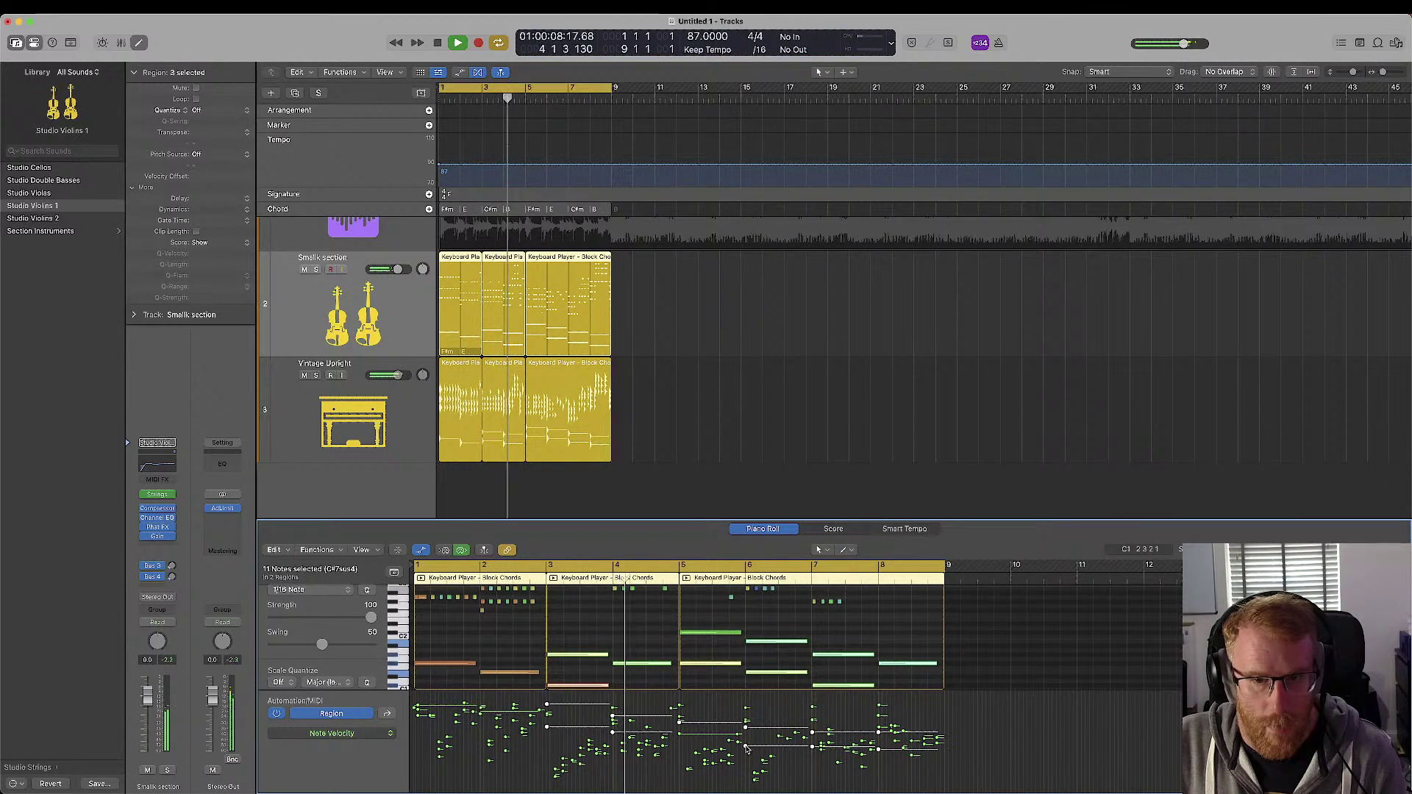
{"action": "left_click_drag", "start_coordinate": [739, 744], "coordinate": [755, 719]}
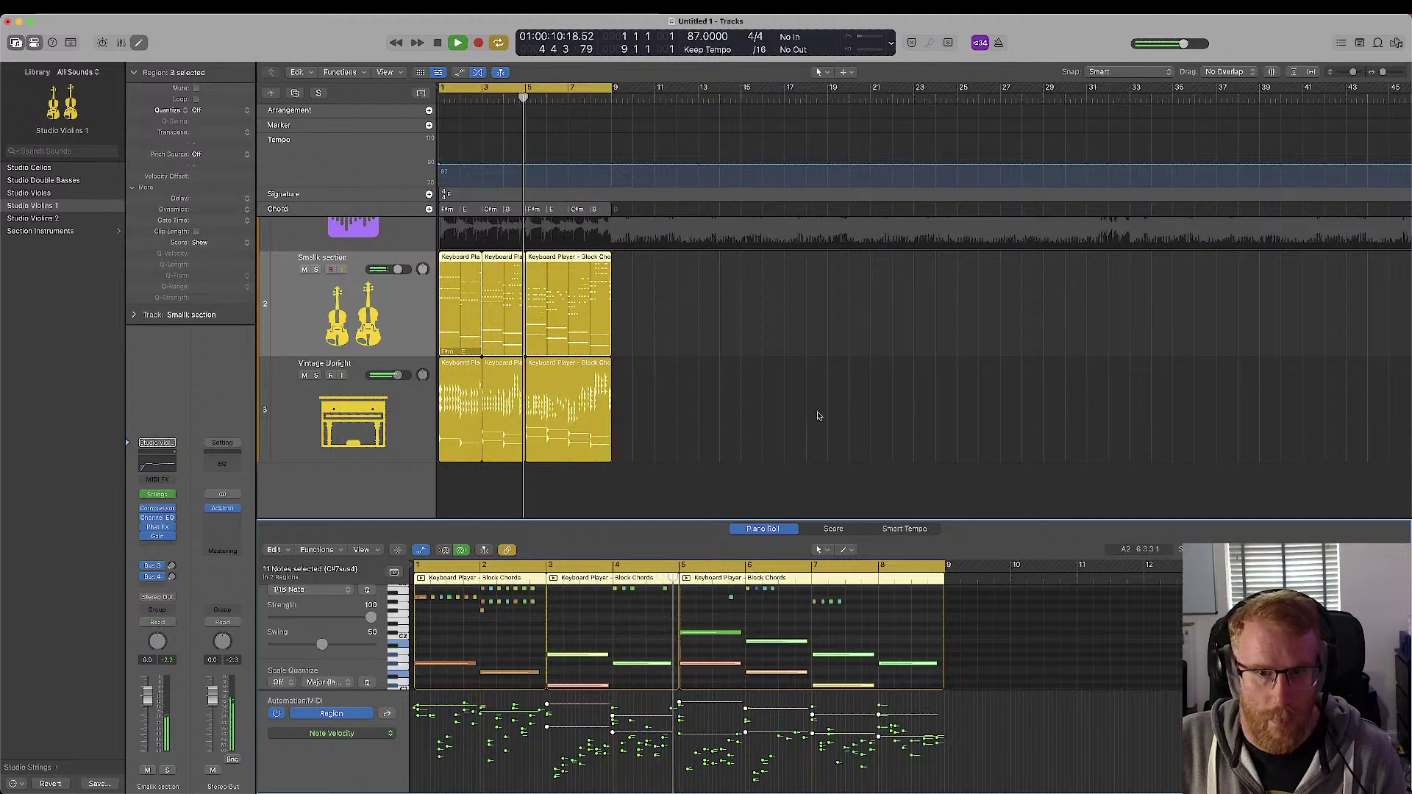
- Switch the Smalk section track's Studio Strings instrument to Small Section and close the plug-in window
{"action": "left_click", "coordinate": [267, 410]}
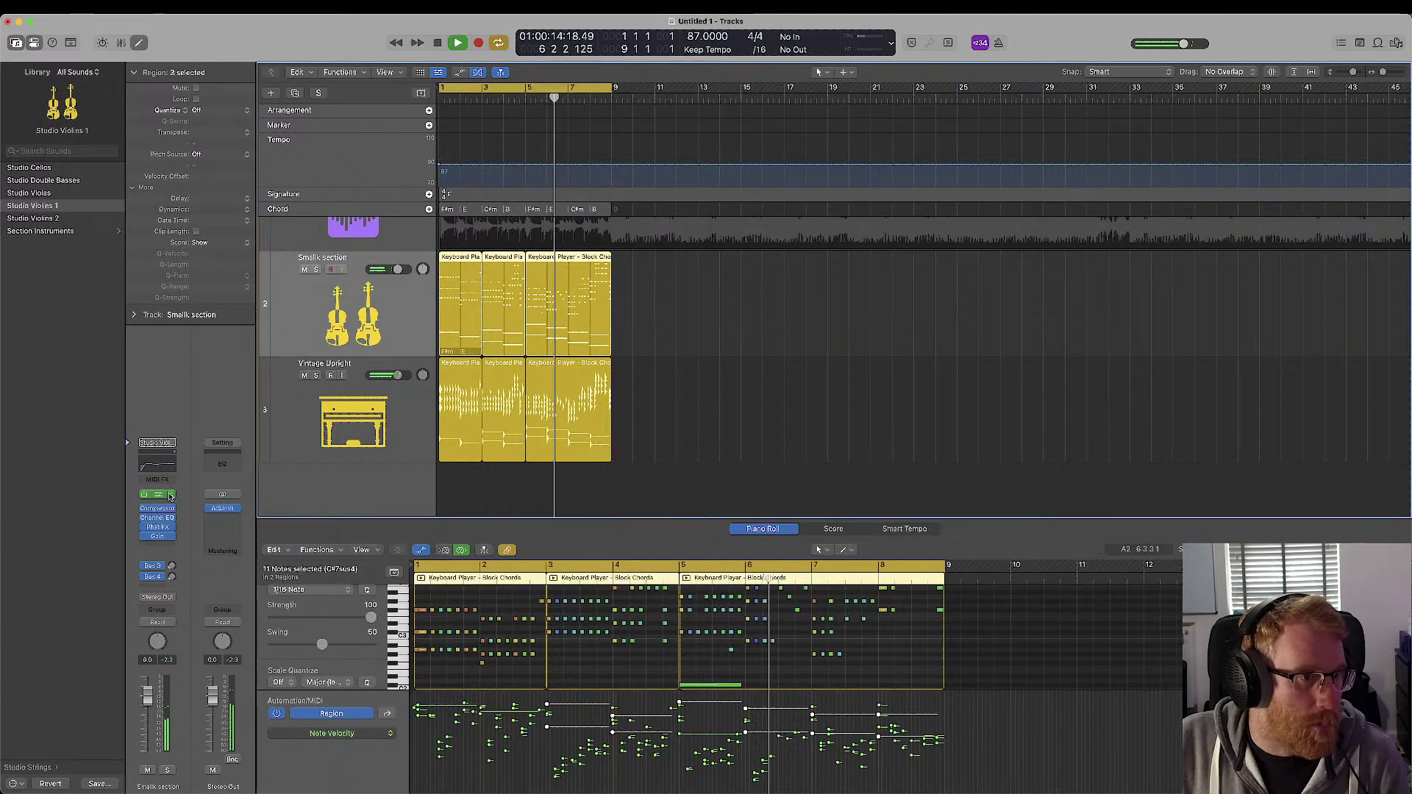
{"action": "left_click", "coordinate": [156, 442]}
{"action": "left_click", "coordinate": [885, 247]}
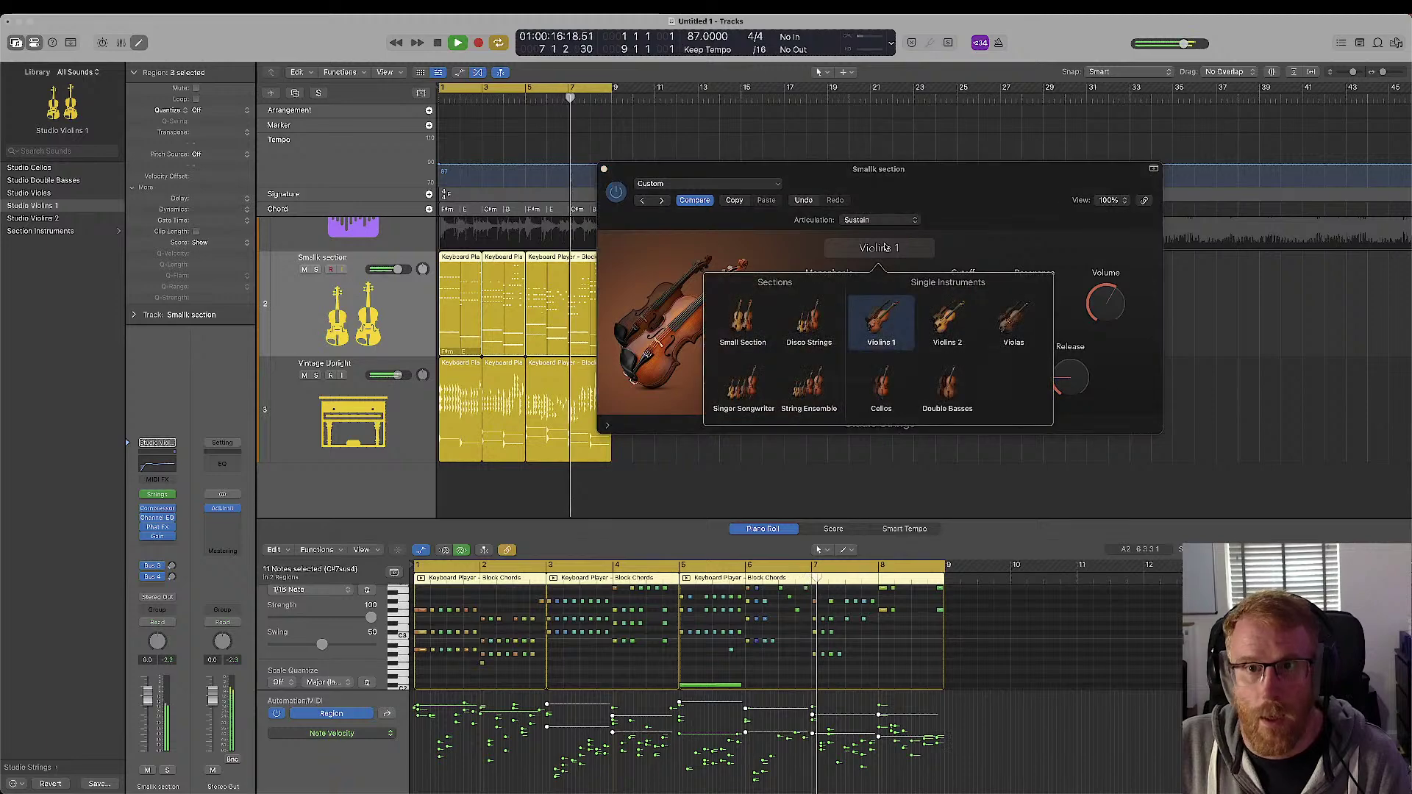
{"action": "left_click", "coordinate": [746, 322]}
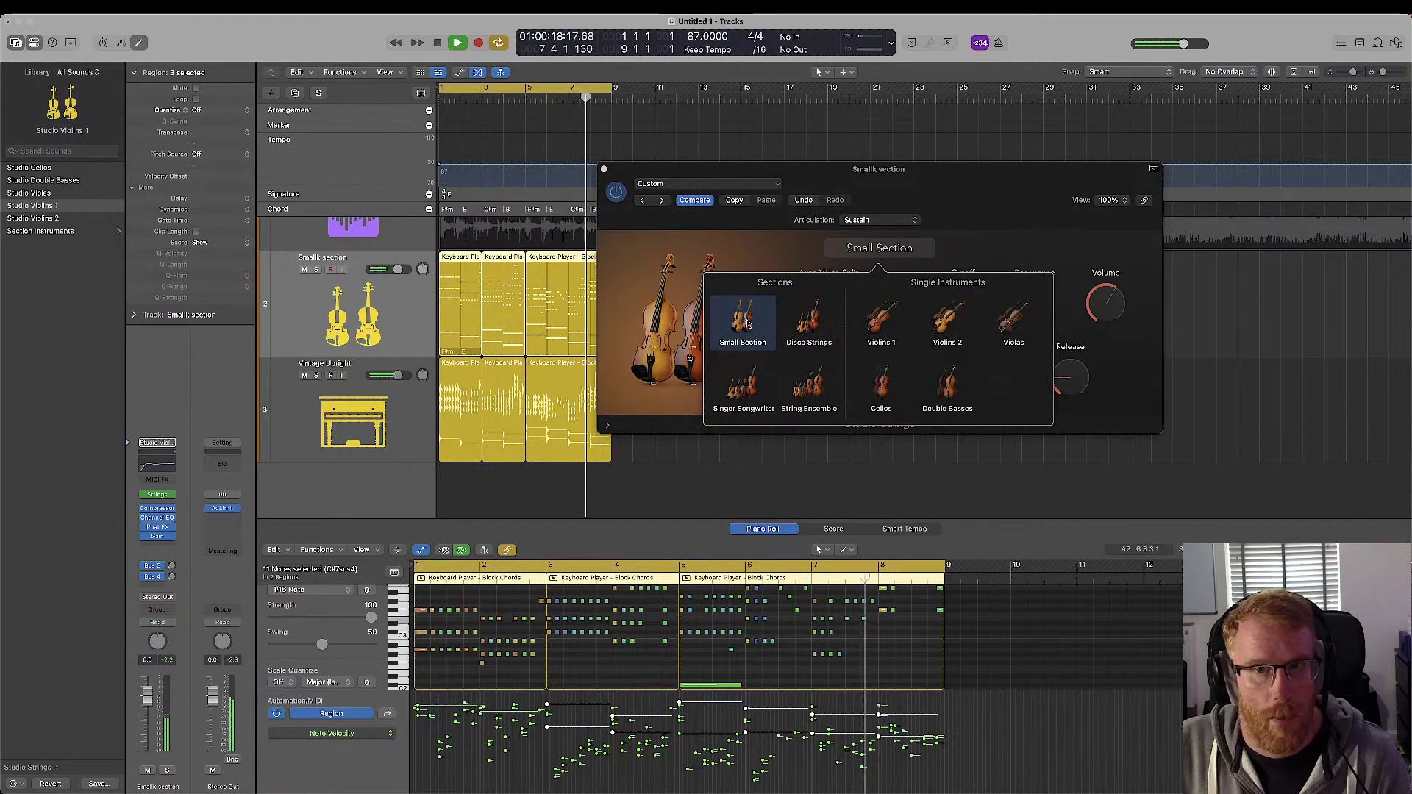
{"action": "left_click", "coordinate": [783, 259]}
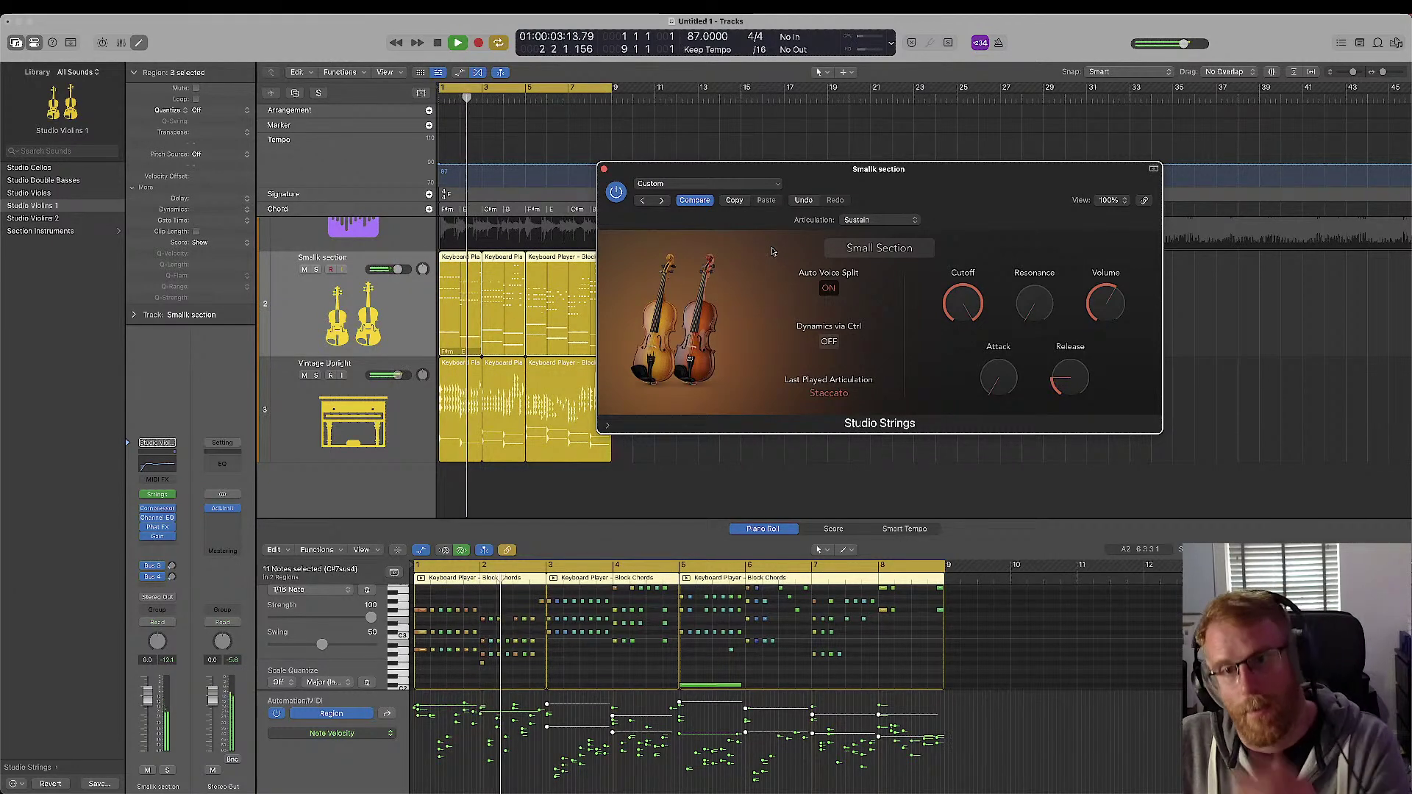
{"action": "left_click", "coordinate": [604, 170]}
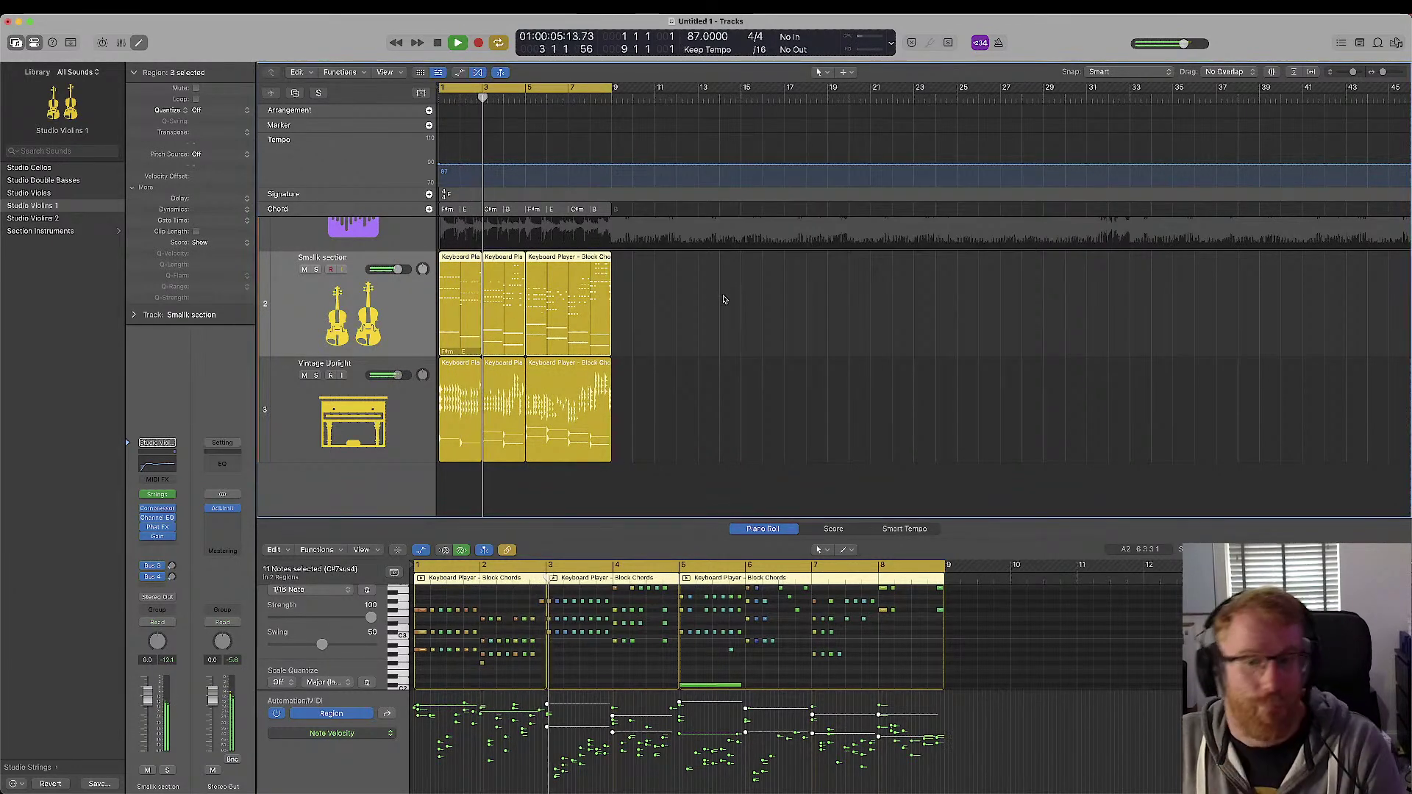
- Join the three Keyboard Player regions on the Smalk section track into a single region
{"action": "left_click", "coordinate": [404, 417]}
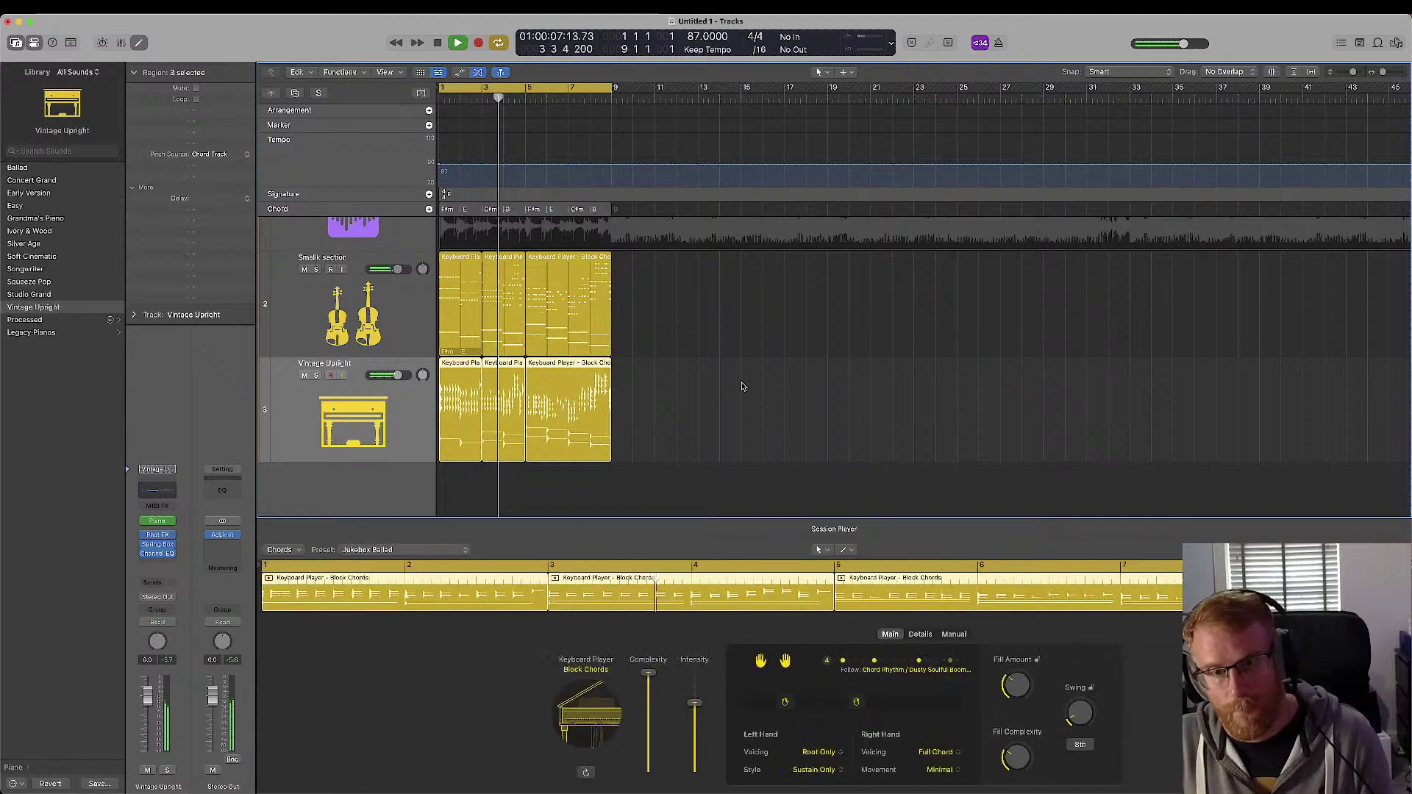
{"action": "scroll", "coordinate": [757, 381], "scroll_direction": "up", "scroll_amount": 10}
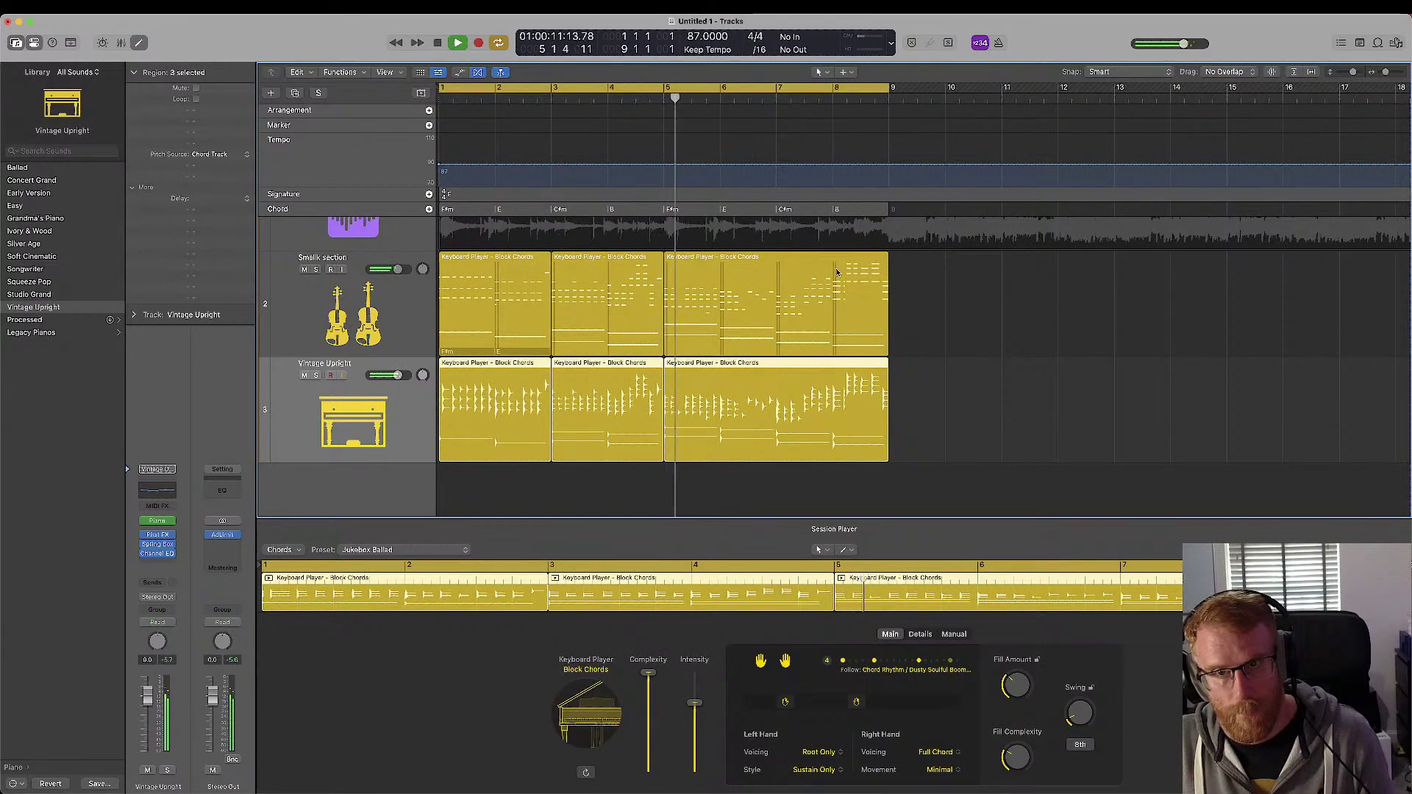
{"action": "left_click", "coordinate": [836, 274]}
{"action": "left_click", "coordinate": [535, 282], "text": "shift"}
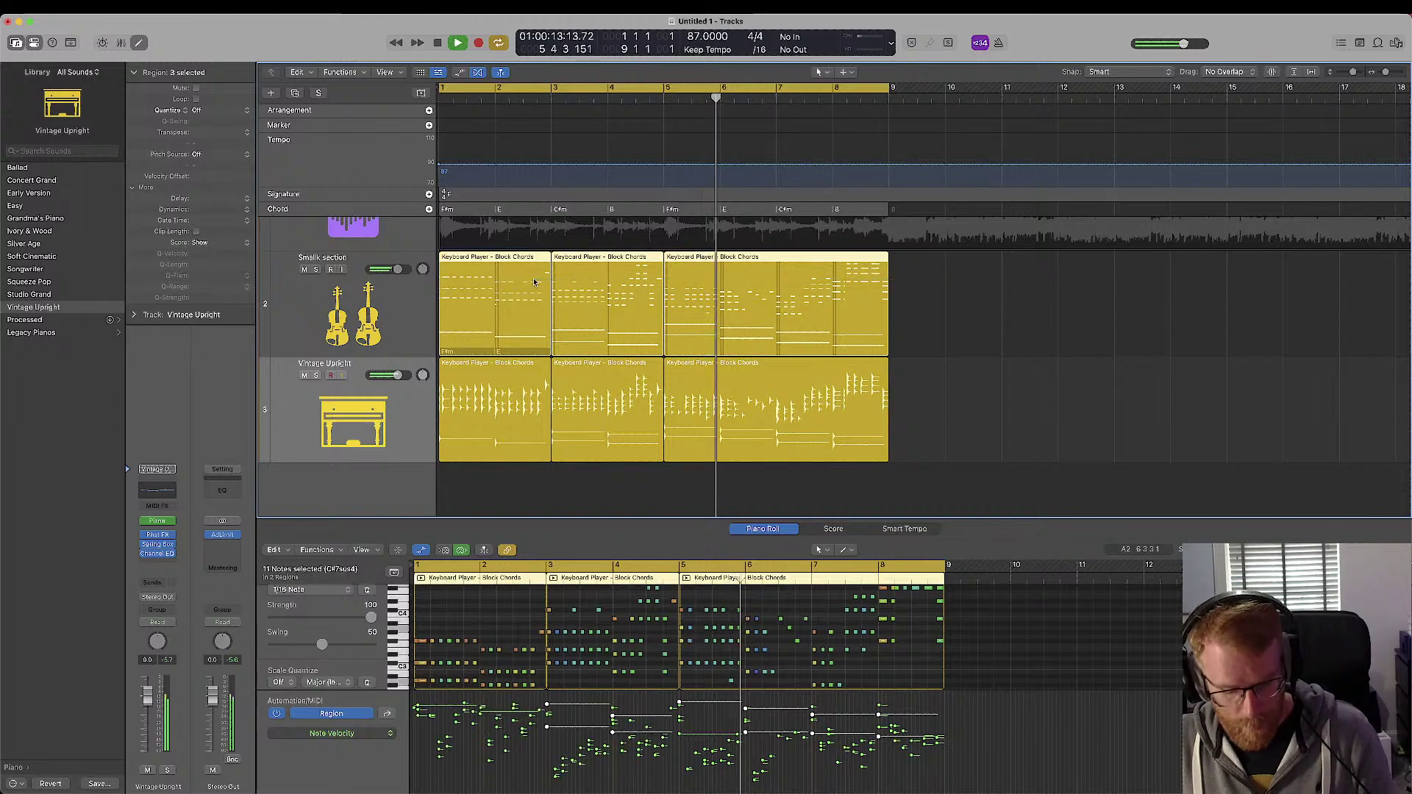
{"action": "key", "text": "super+j"}
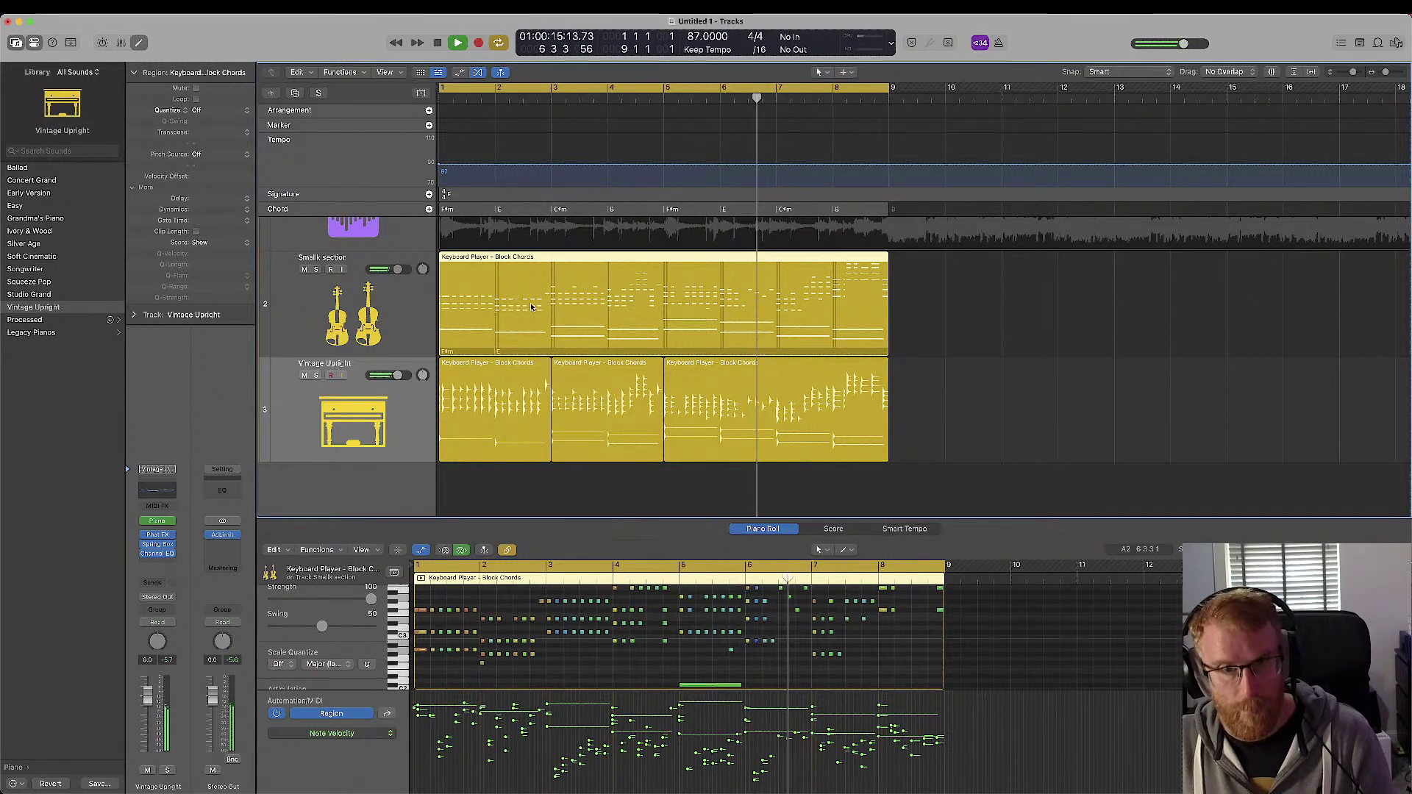
- Select all the short upper chord notes in the joined string region, lower their velocities together and deselect the region
{"action": "left_click_drag", "start_coordinate": [969, 688], "coordinate": [416, 581]}
{"action": "scroll", "coordinate": [589, 590], "scroll_direction": "down", "scroll_amount": 2}
{"action": "left_click_drag", "start_coordinate": [982, 654], "coordinate": [421, 581]}
{"action": "scroll", "coordinate": [565, 608], "scroll_direction": "down", "scroll_amount": 1}
{"action": "left_click", "coordinate": [613, 731]}
{"action": "left_click_drag", "start_coordinate": [613, 731], "coordinate": [615, 741]}
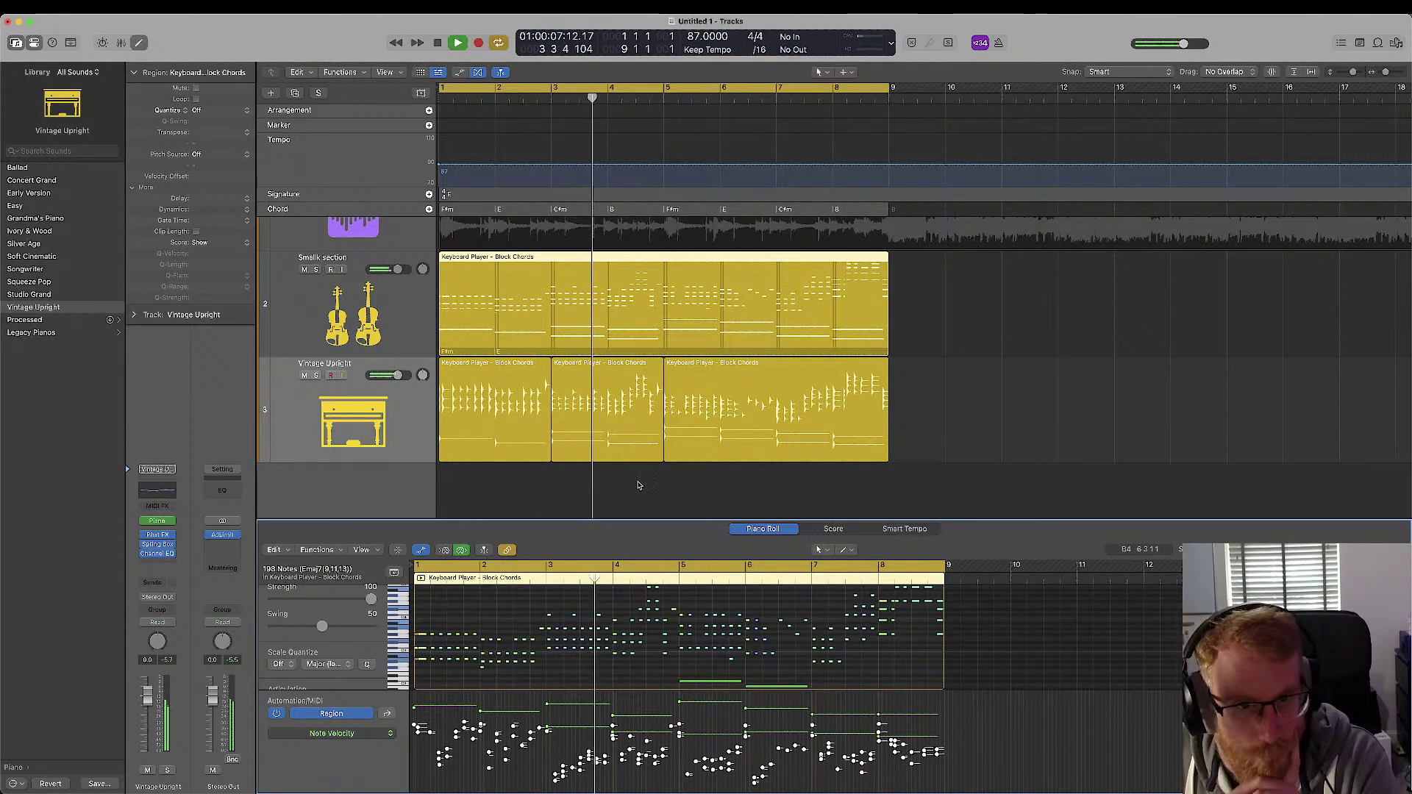
{"action": "left_click", "coordinate": [644, 480]}
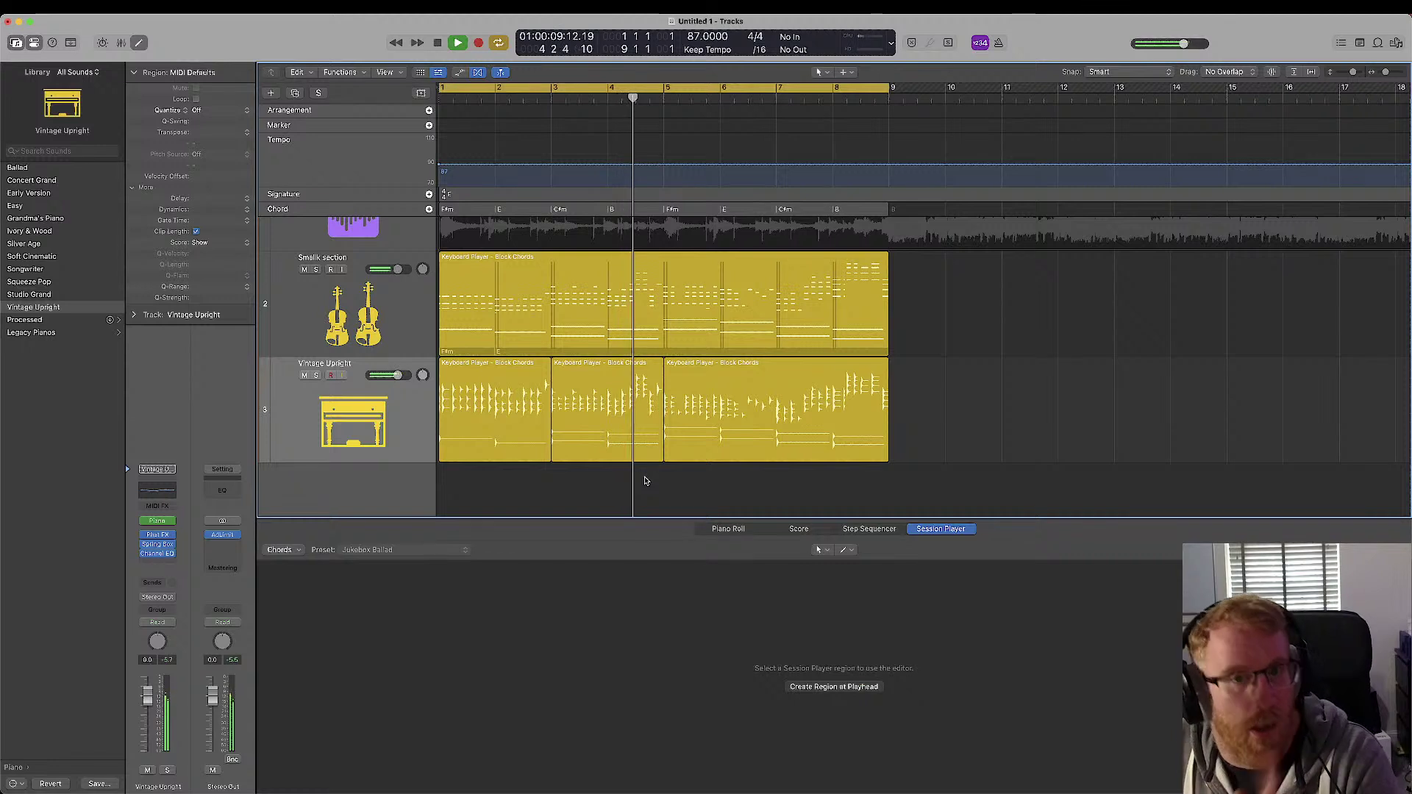
- Audition the string and piano parts together from the start of the cycle
{"action": "left_click", "coordinate": [403, 410]}
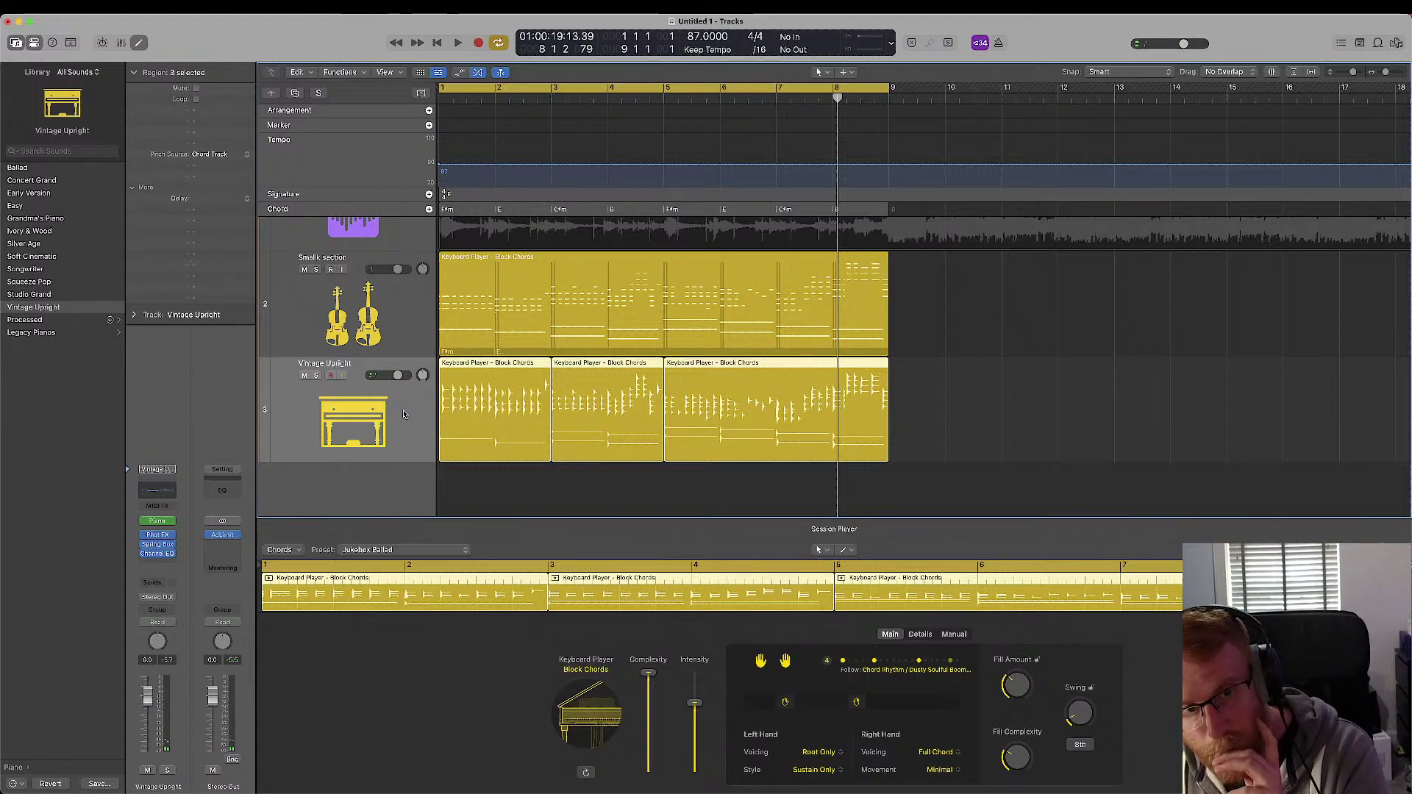
{"action": "left_click", "coordinate": [407, 334]}
{"action": "left_click", "coordinate": [410, 413]}
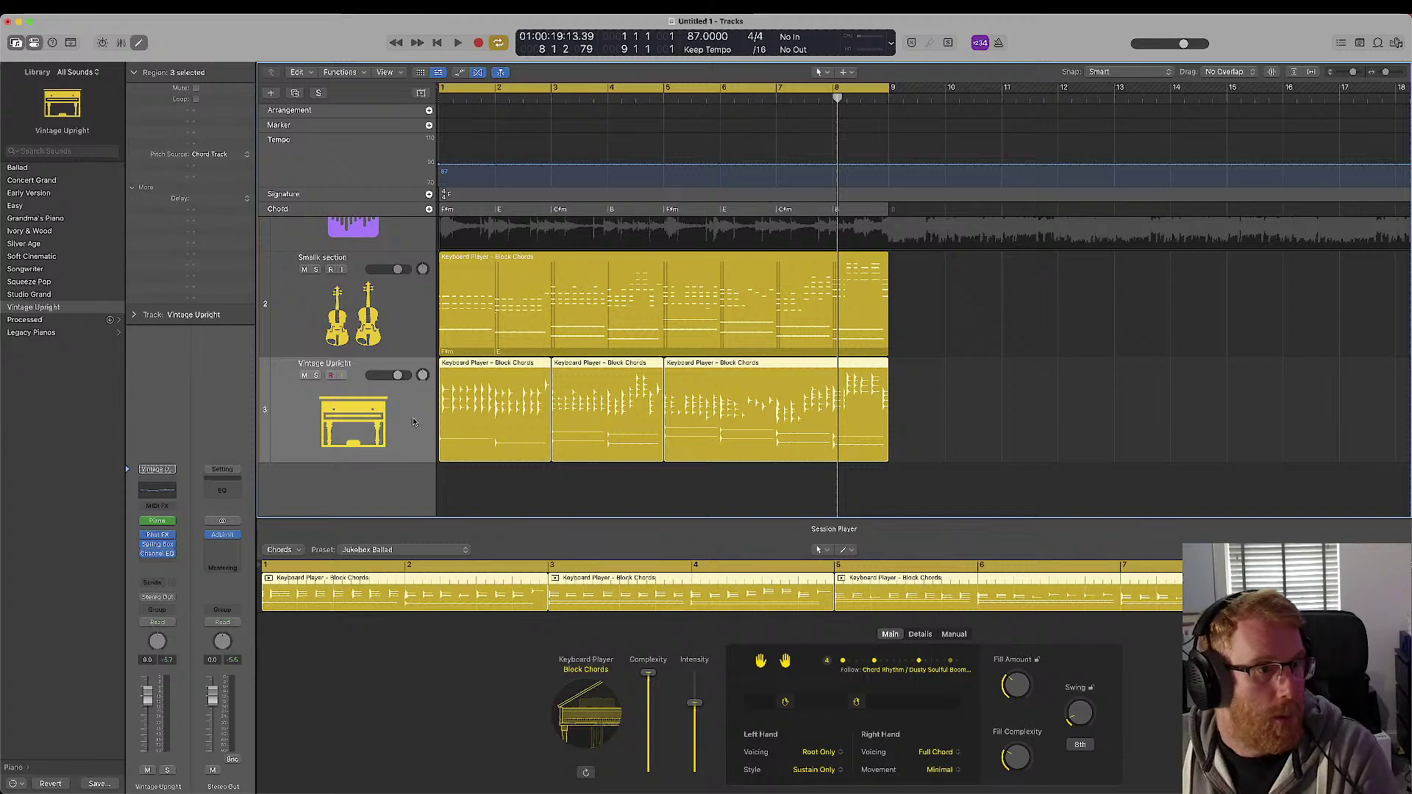
{"action": "left_click", "coordinate": [413, 339]}
{"action": "left_click", "coordinate": [420, 413]}
{"action": "key", "text": "Return"}
{"action": "key", "text": "space"}
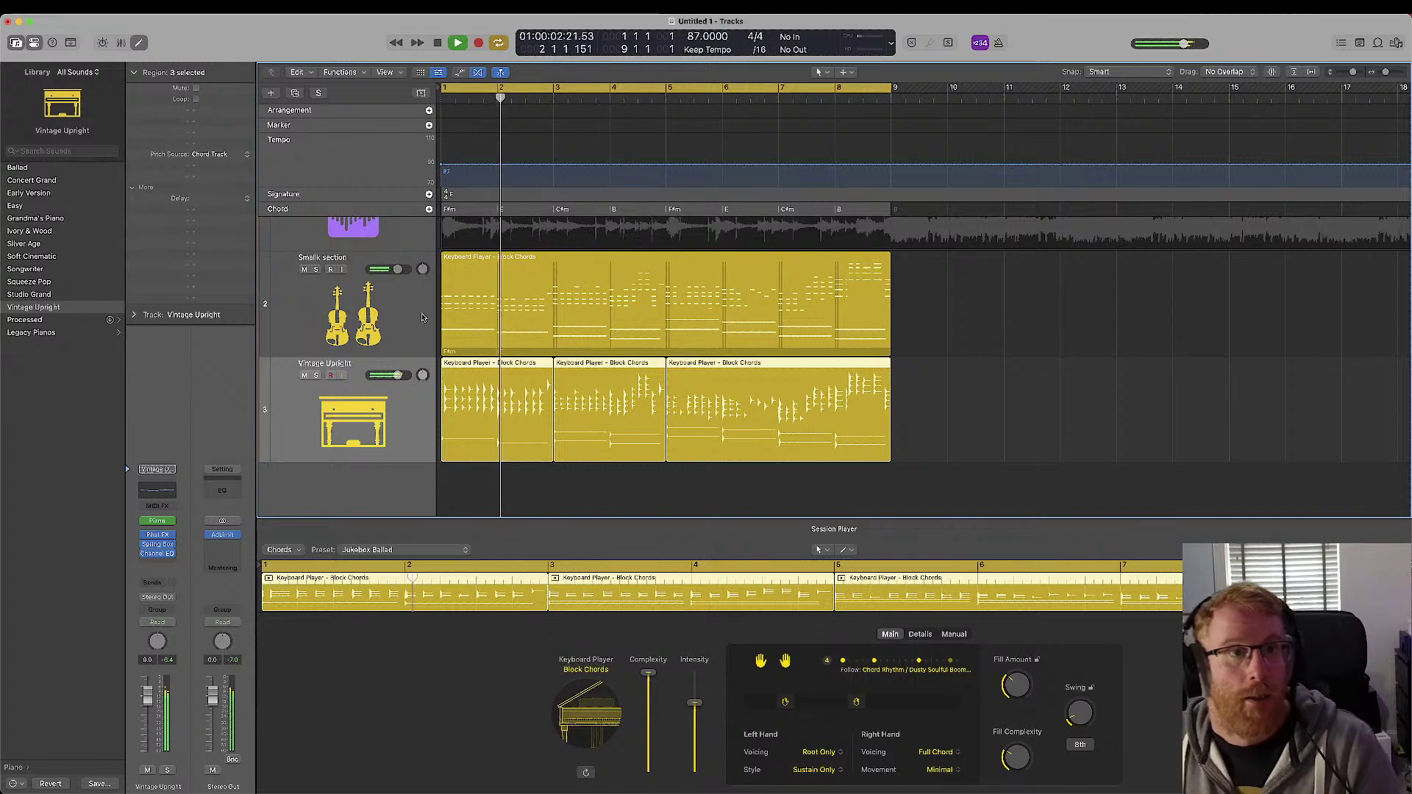
- Create a Session Player bass track using the Modern R&B bass player style
{"action": "scroll", "coordinate": [615, 301], "scroll_direction": "up", "scroll_amount": 3}
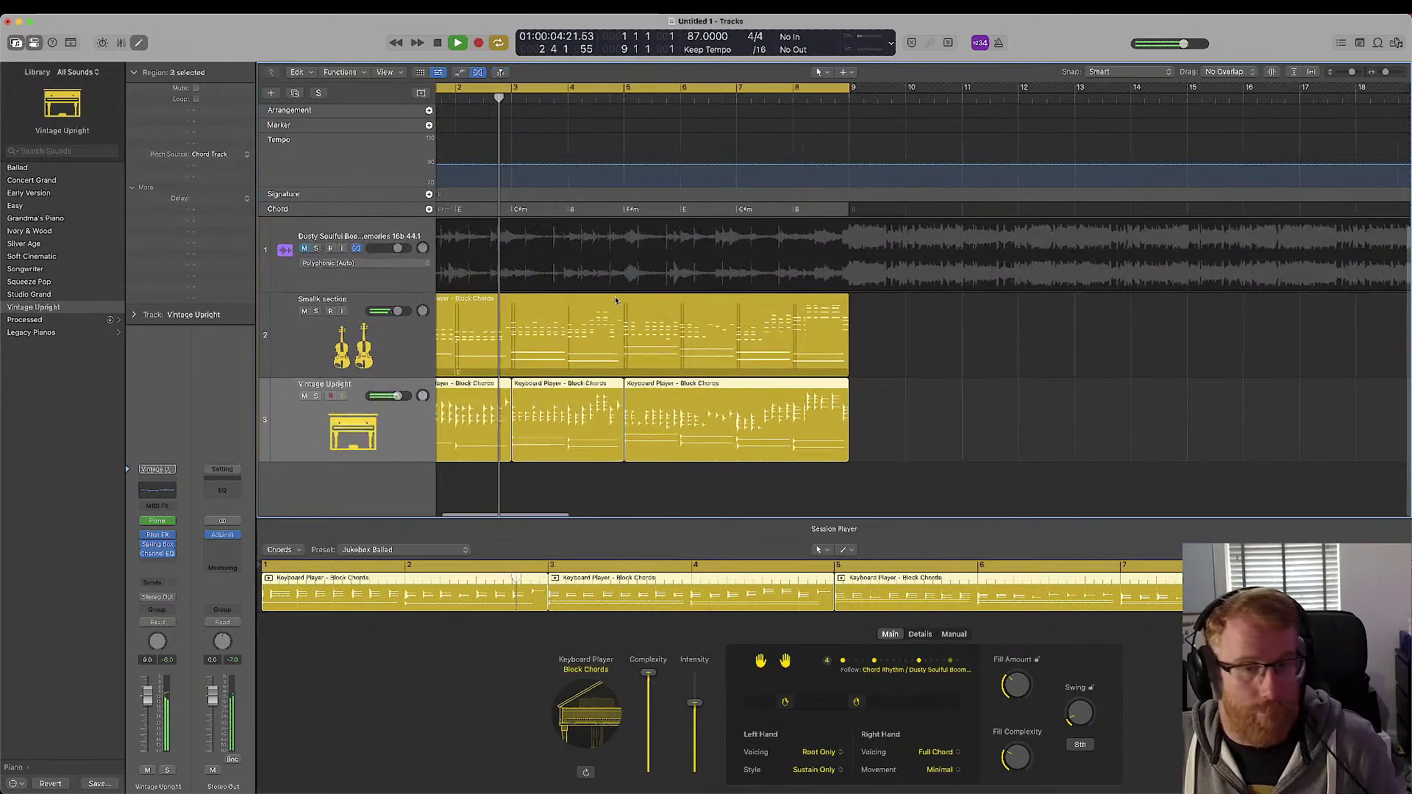
{"action": "scroll", "coordinate": [514, 220], "scroll_direction": "left", "scroll_amount": 2}
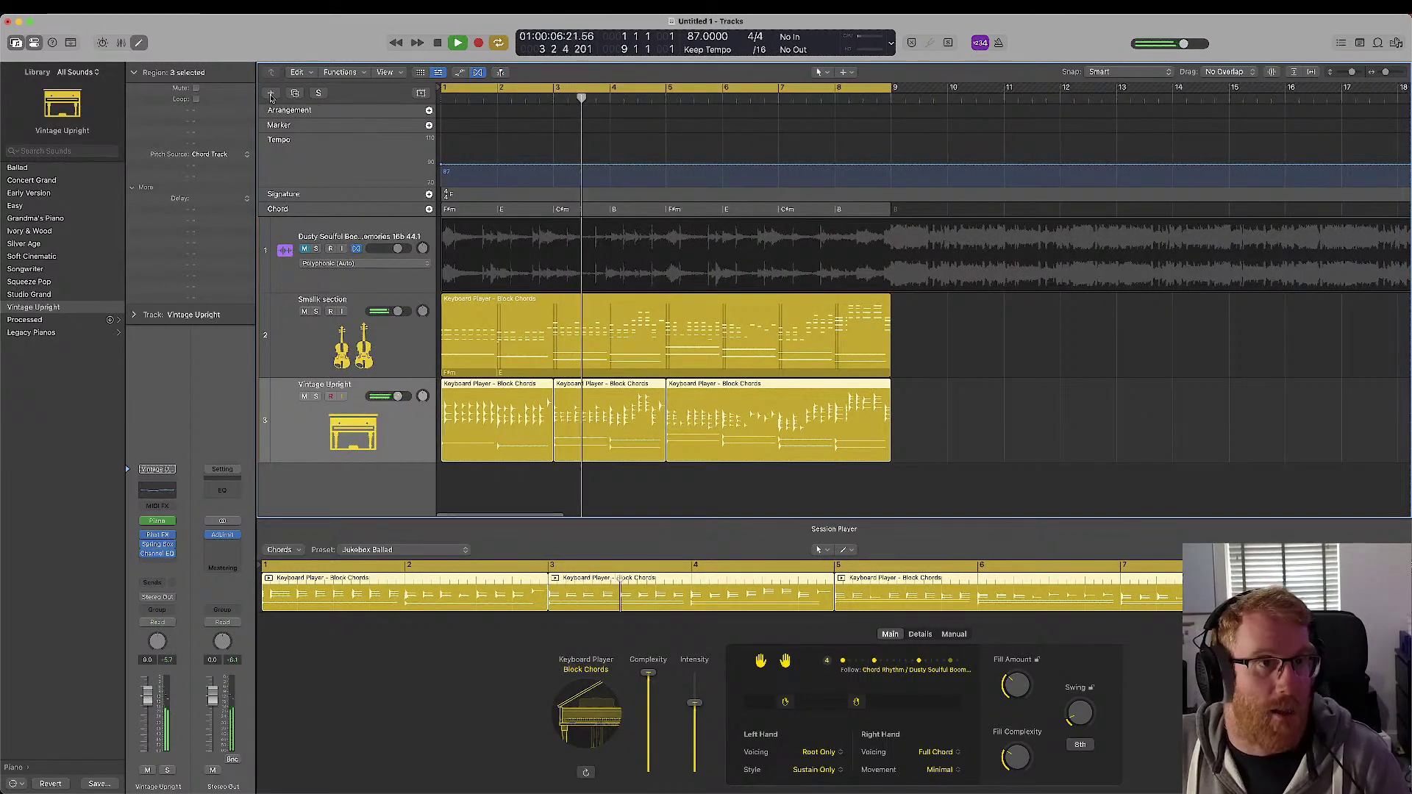
{"action": "left_click", "coordinate": [272, 95]}
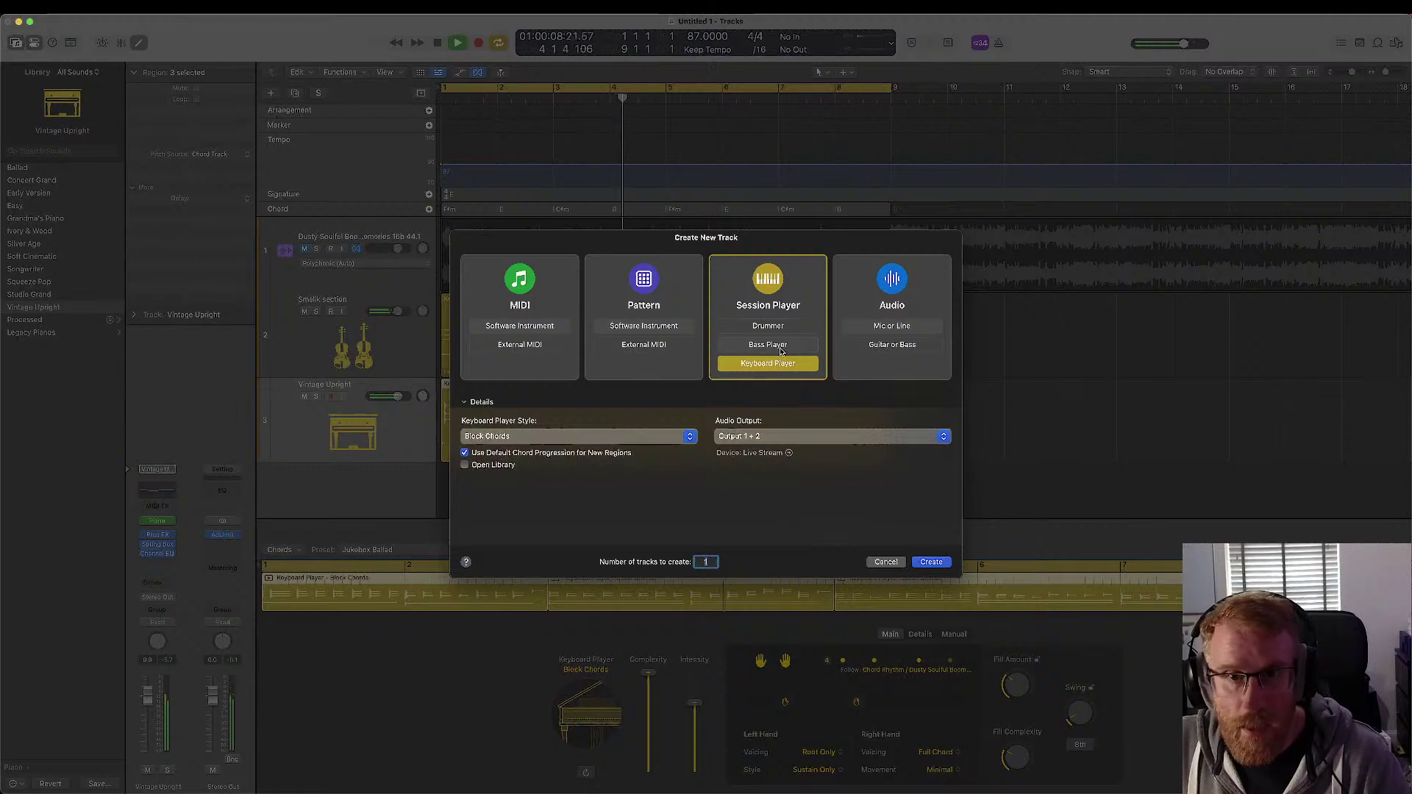
{"action": "left_click", "coordinate": [781, 352]}
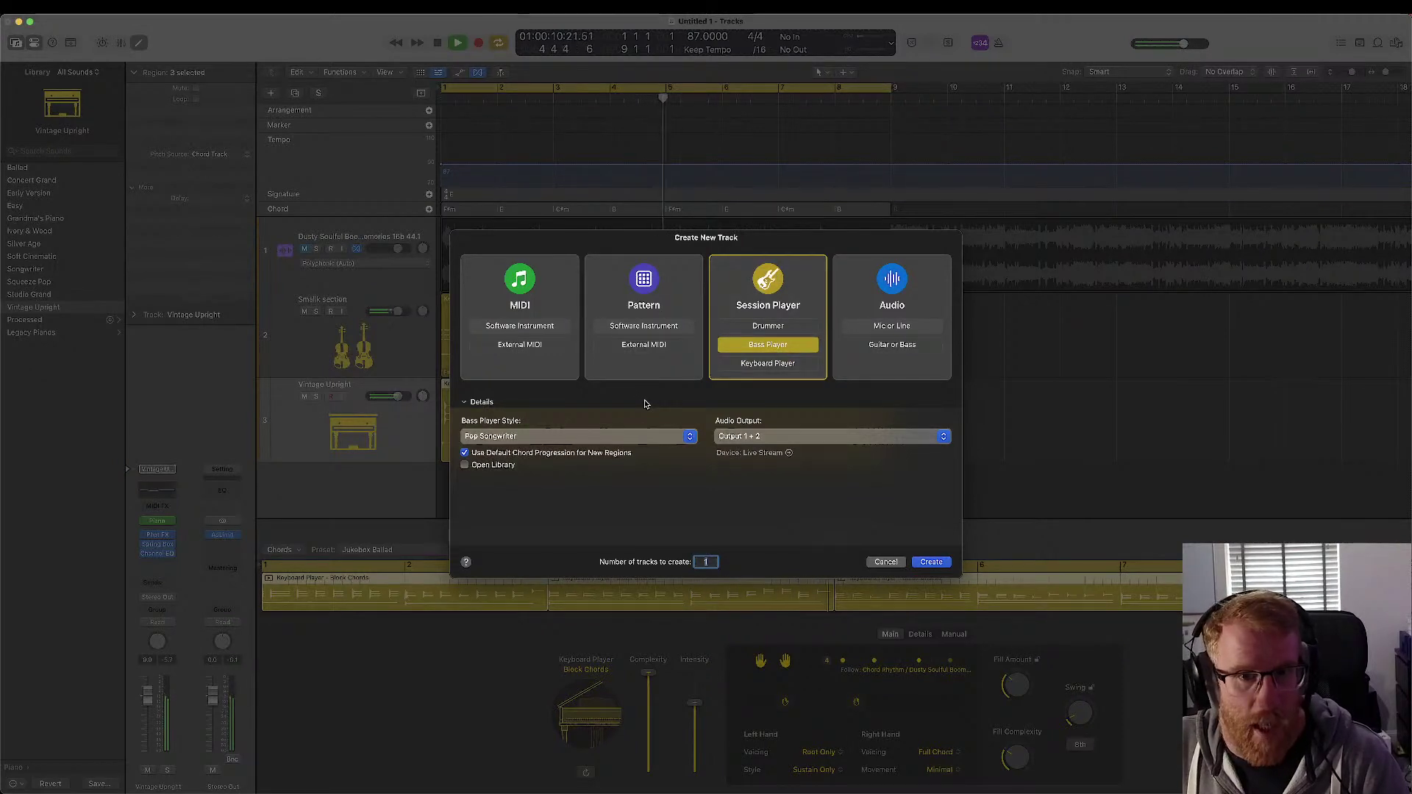
{"action": "left_click", "coordinate": [676, 437]}
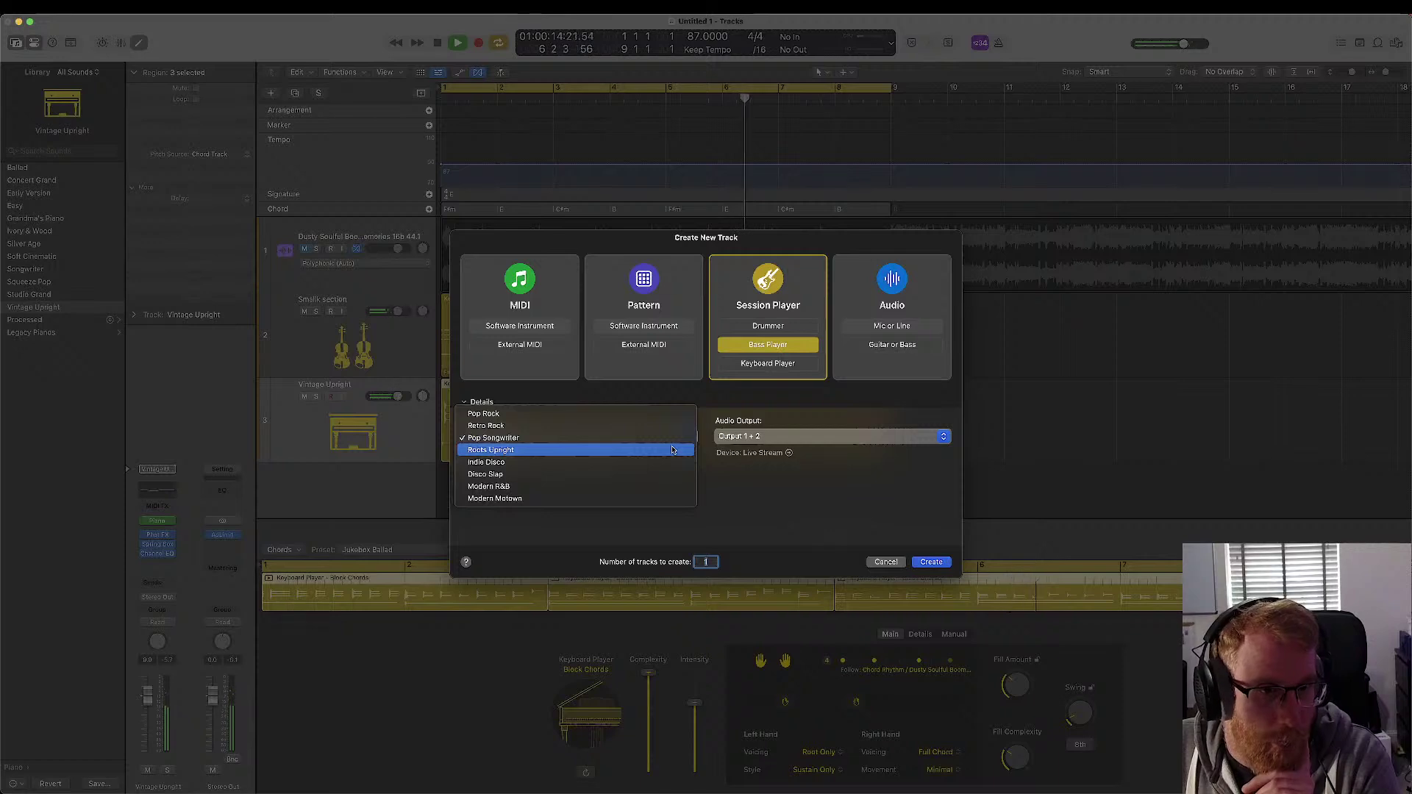
{"action": "left_click", "coordinate": [647, 486]}
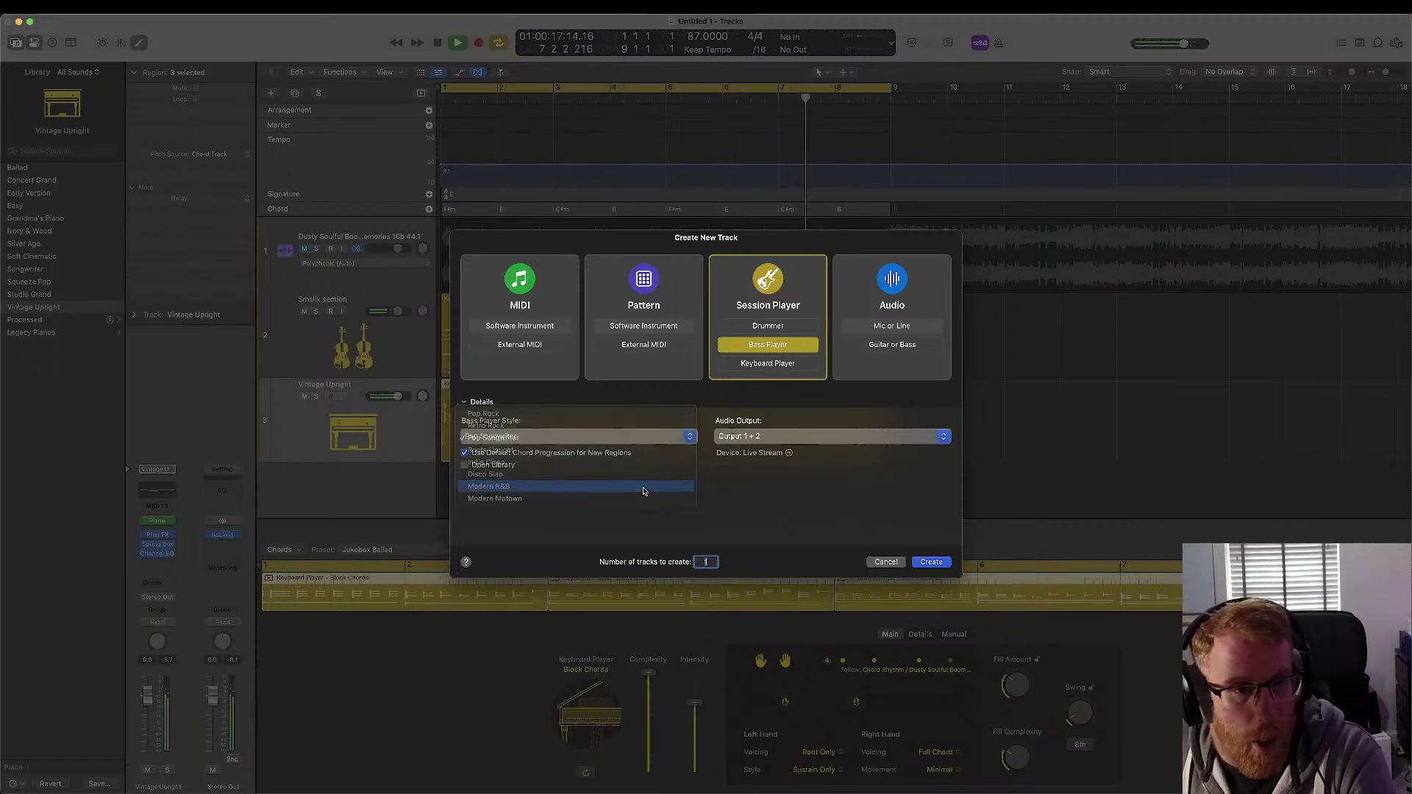
{"action": "left_click", "coordinate": [931, 563]}
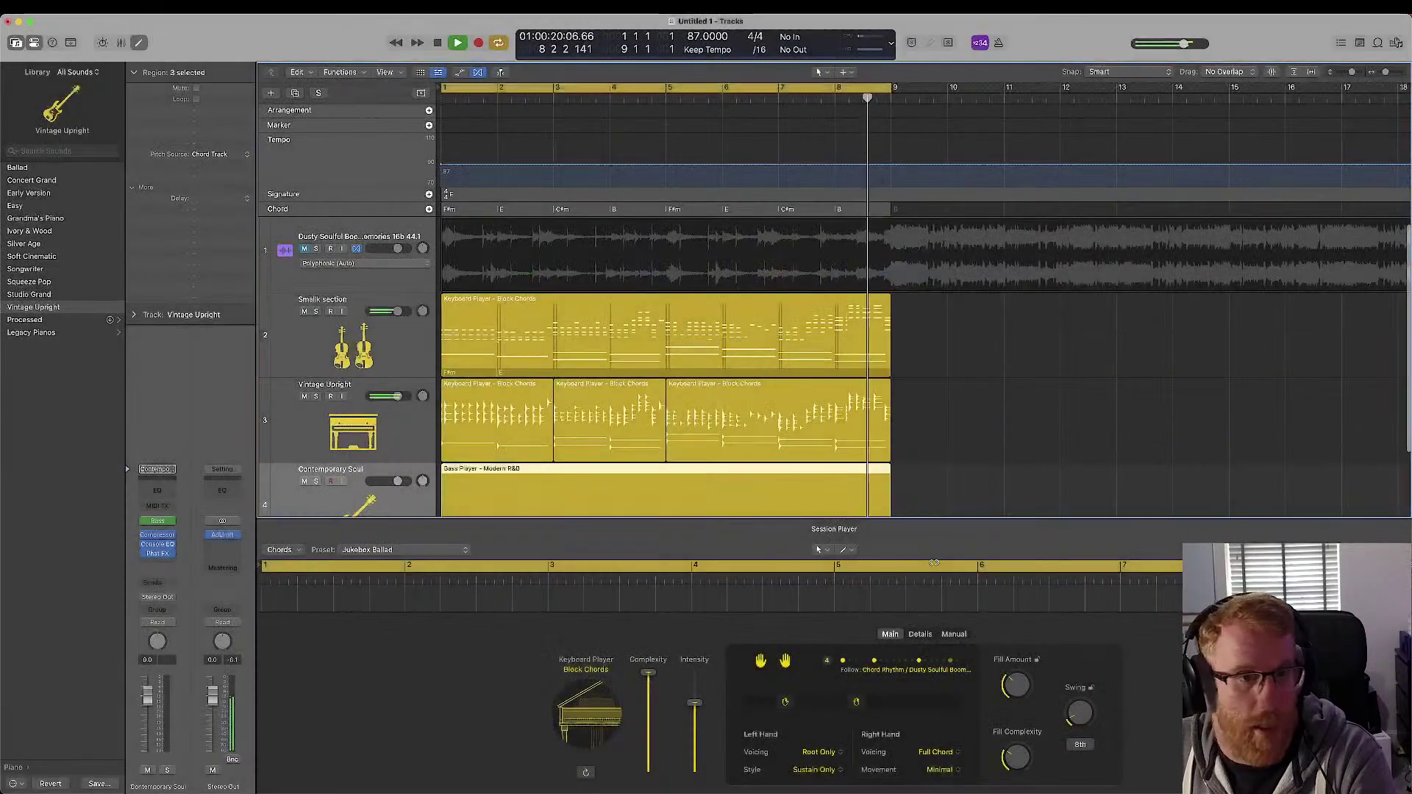
- Mute the Vintage Upright and Smalk section tracks and open Studio Bass on the Contemporary Soul track, moving its window clear of the track headers
{"action": "scroll", "coordinate": [717, 420], "scroll_direction": "down", "scroll_amount": 1}
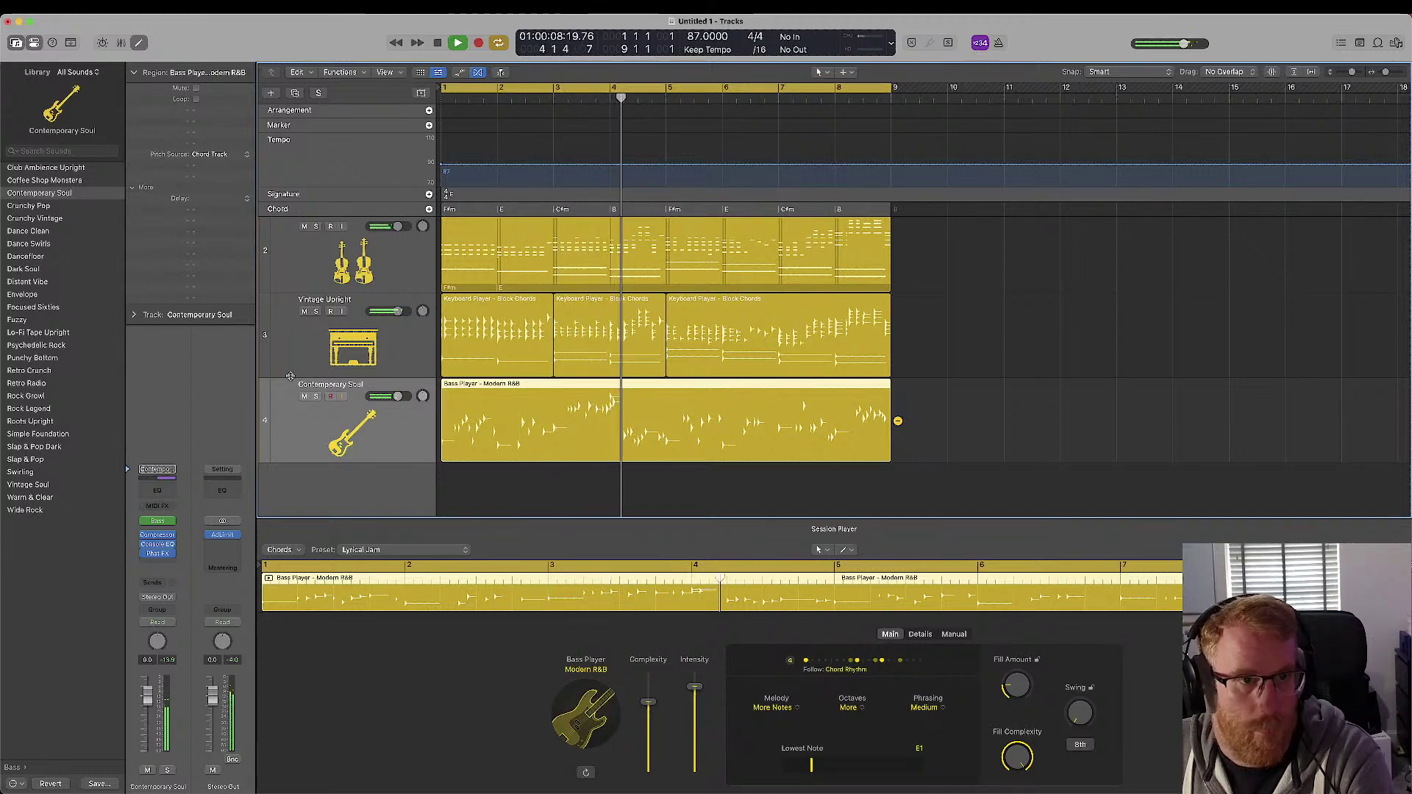
{"action": "left_click", "coordinate": [304, 311]}
{"action": "left_click", "coordinate": [303, 227]}
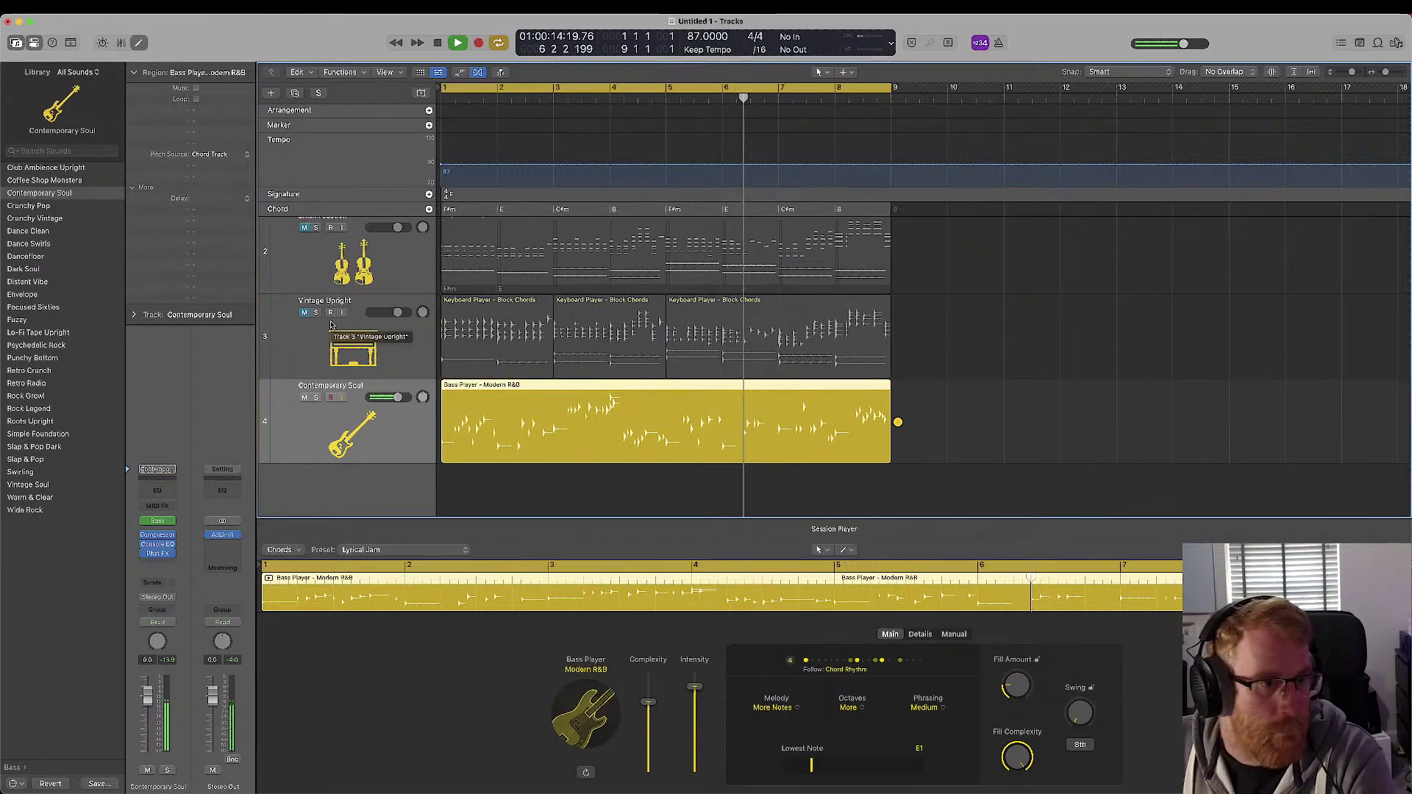
{"action": "left_click", "coordinate": [158, 522]}
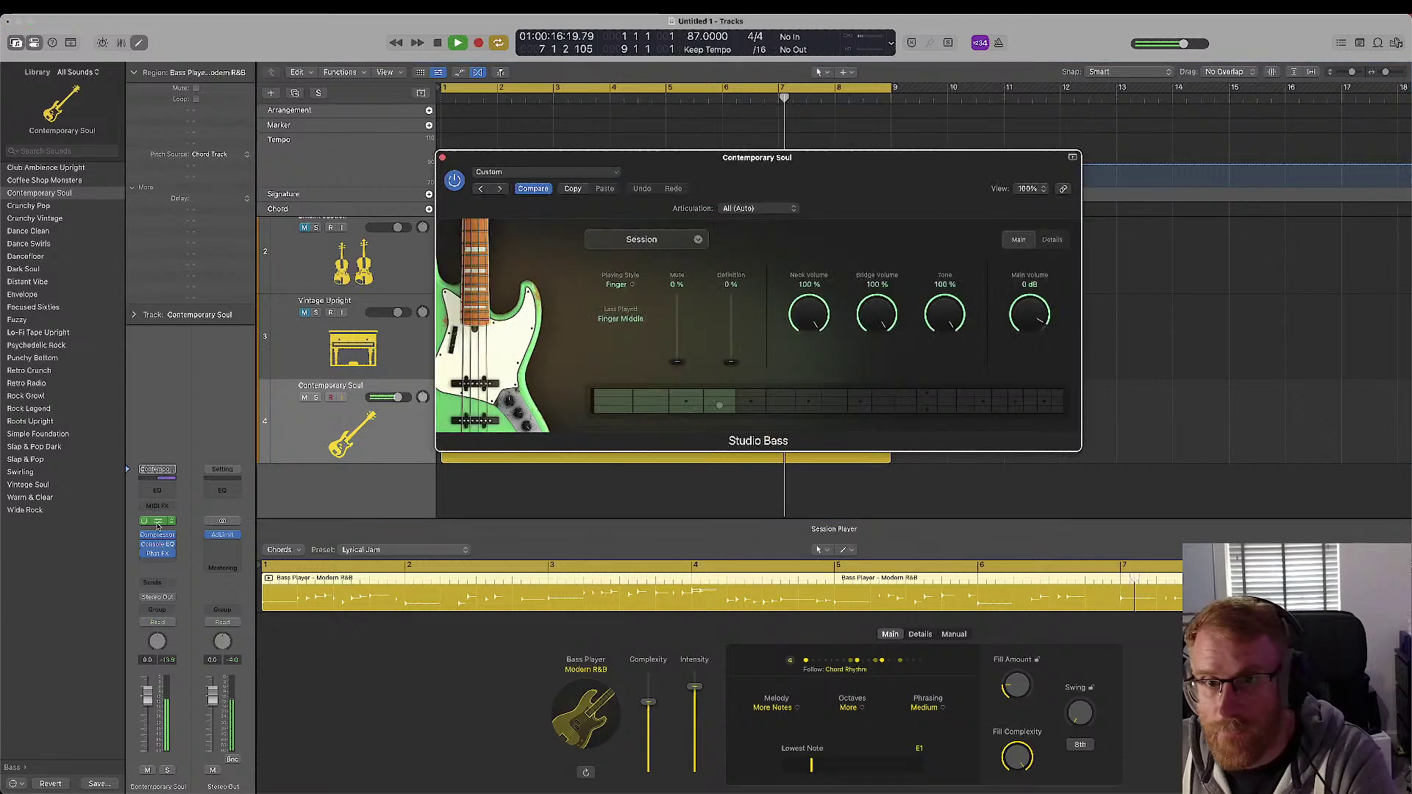
{"action": "left_click_drag", "start_coordinate": [826, 171], "coordinate": [924, 228]}
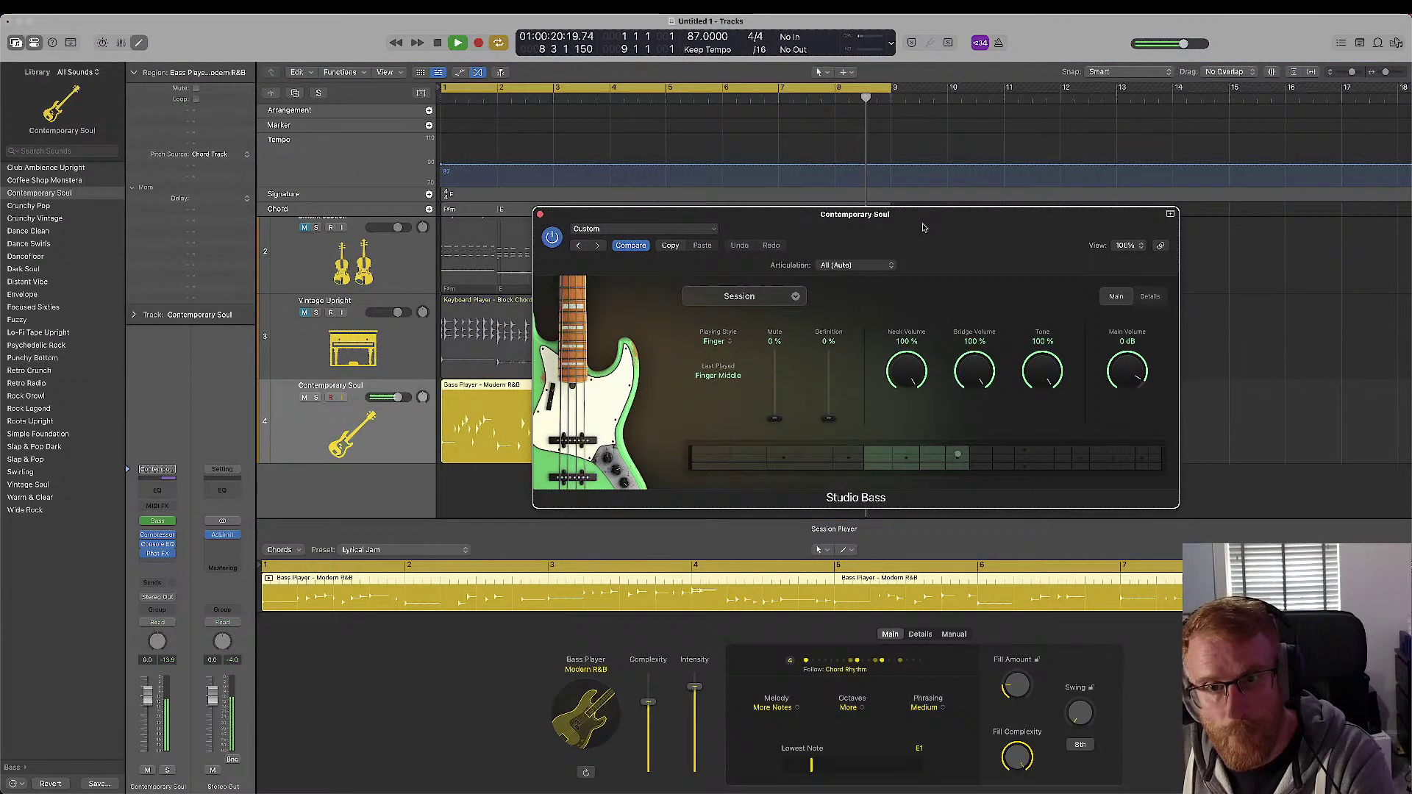
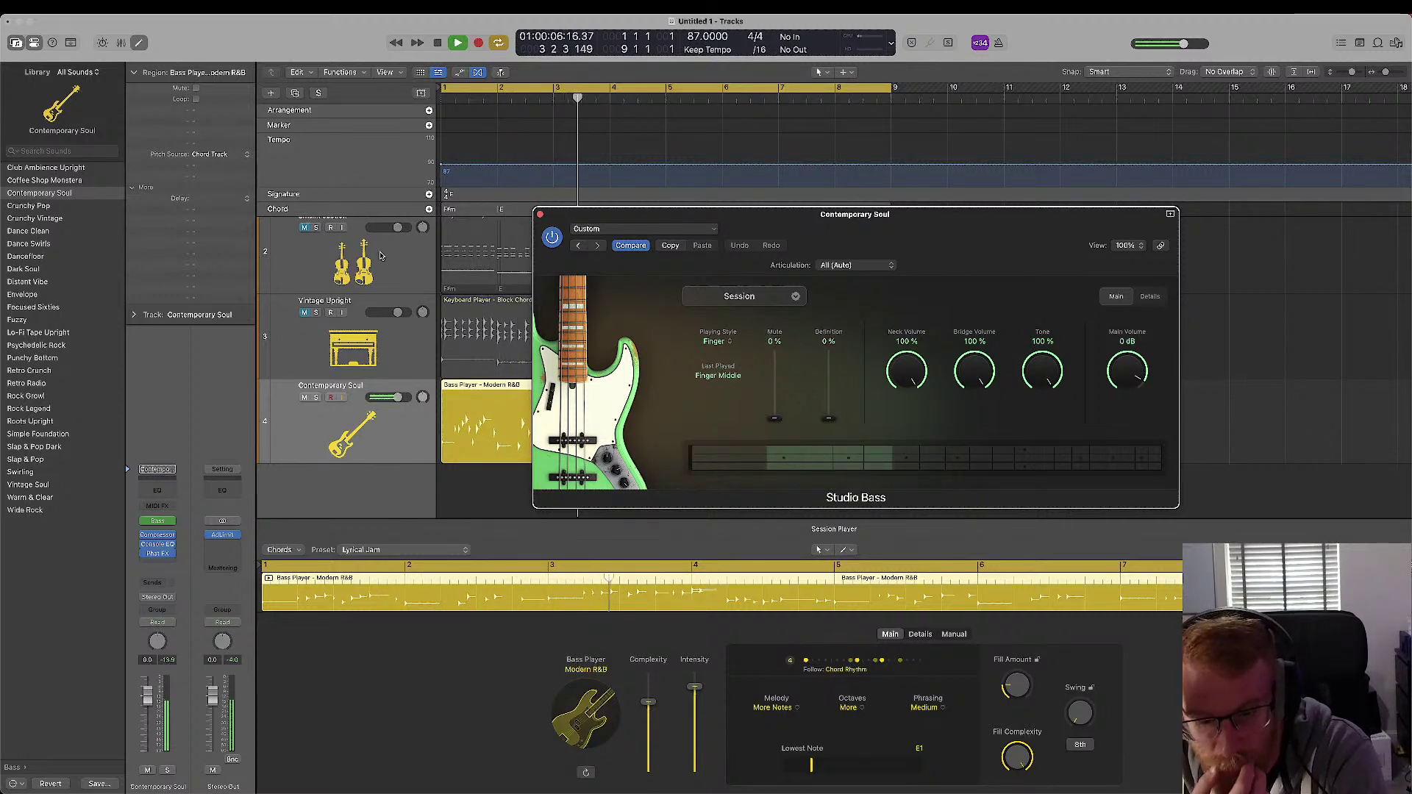
- Inspect the Studio Strings plug-in on the Smalk section track and close it again
{"action": "left_click", "coordinate": [380, 255]}
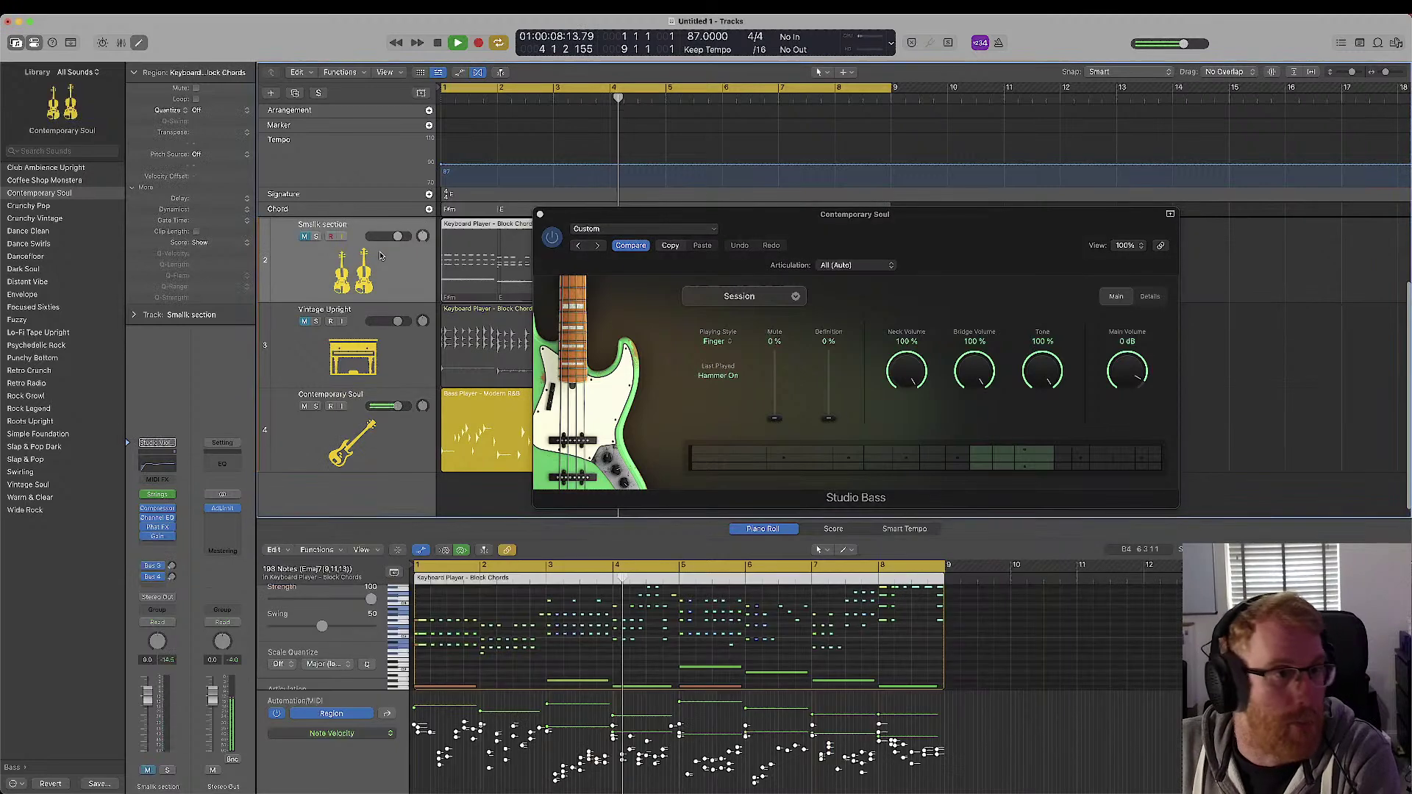
{"action": "left_click", "coordinate": [157, 495]}
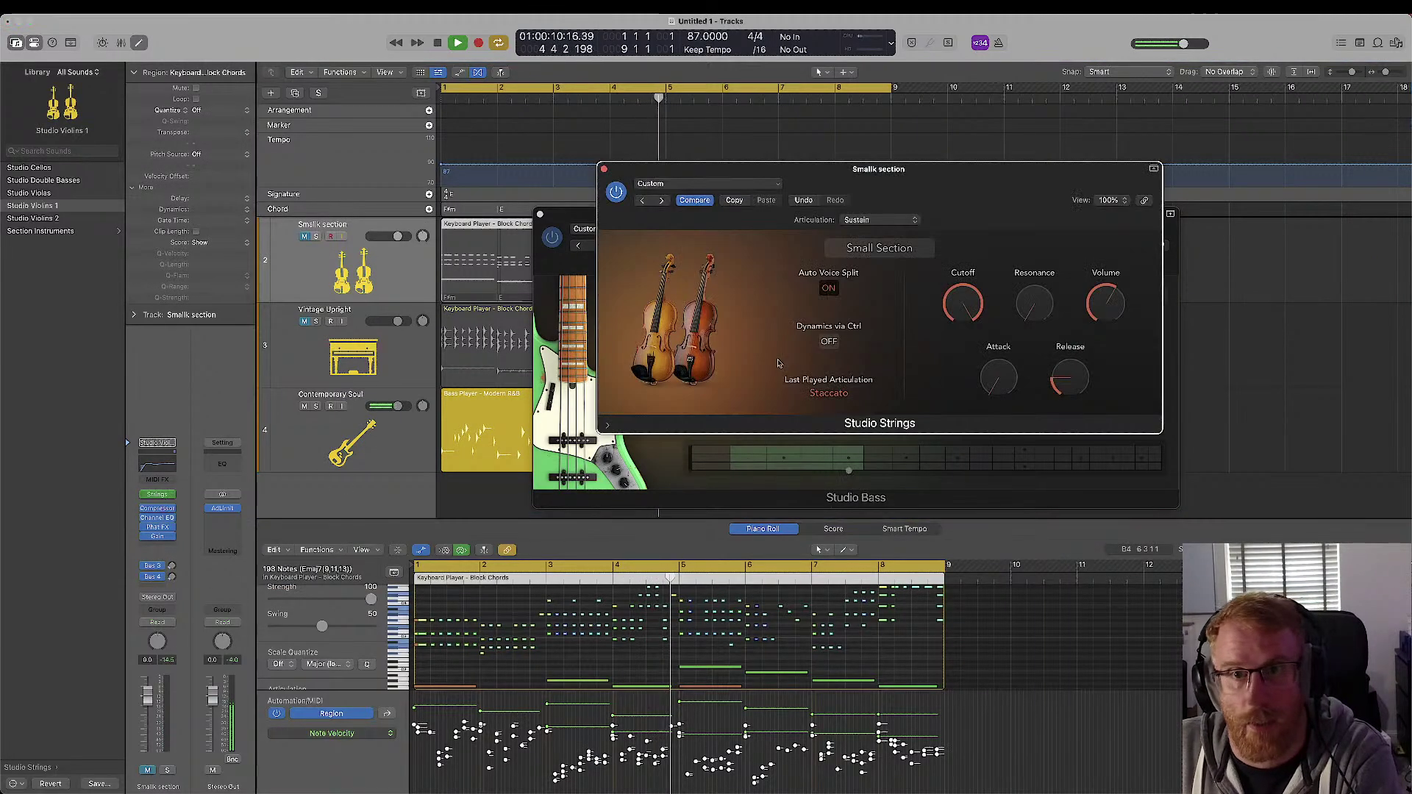
{"action": "left_click", "coordinate": [464, 266]}
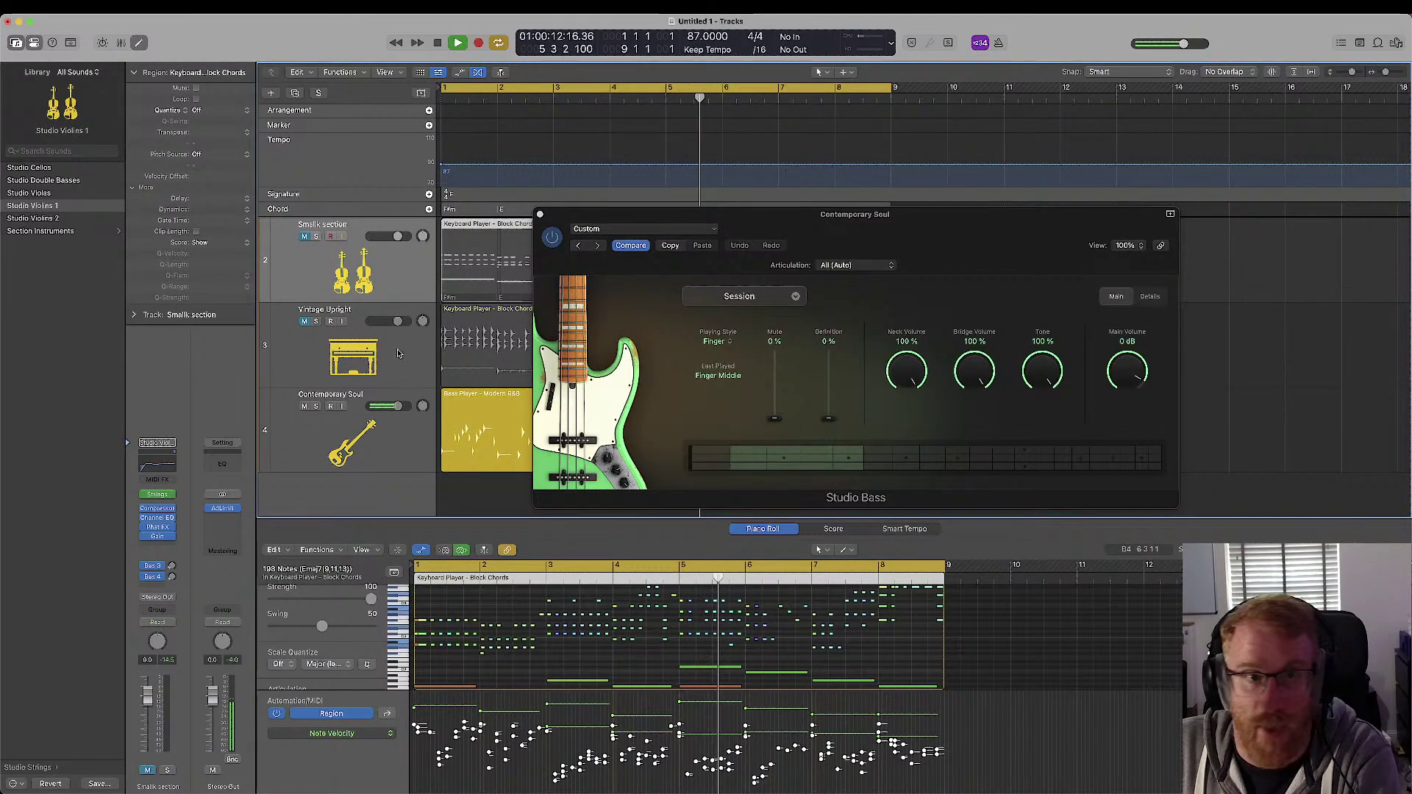
- Select the Contemporary Soul track and change its Studio Bass model to Classic
{"action": "left_click", "coordinate": [413, 439]}
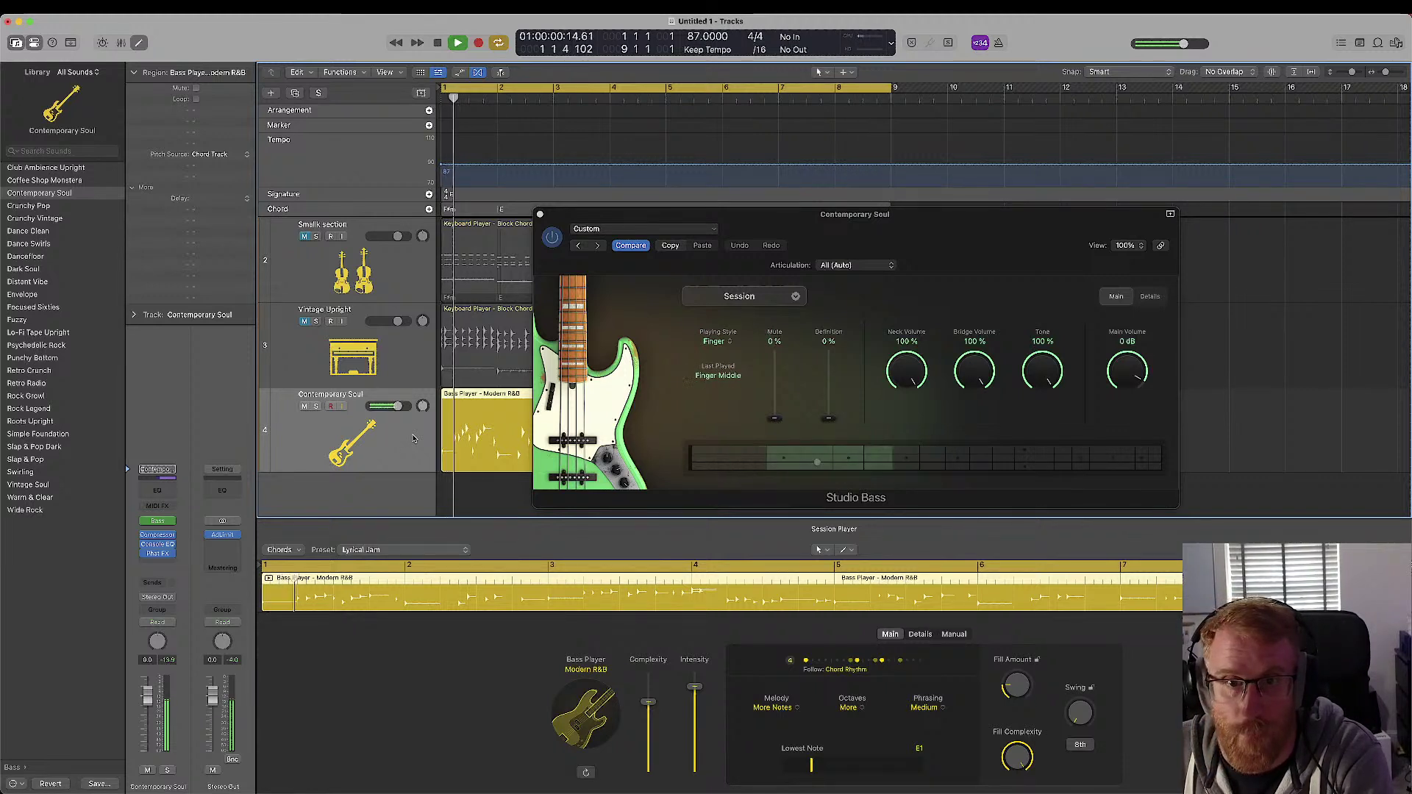
{"action": "left_click", "coordinate": [797, 297]}
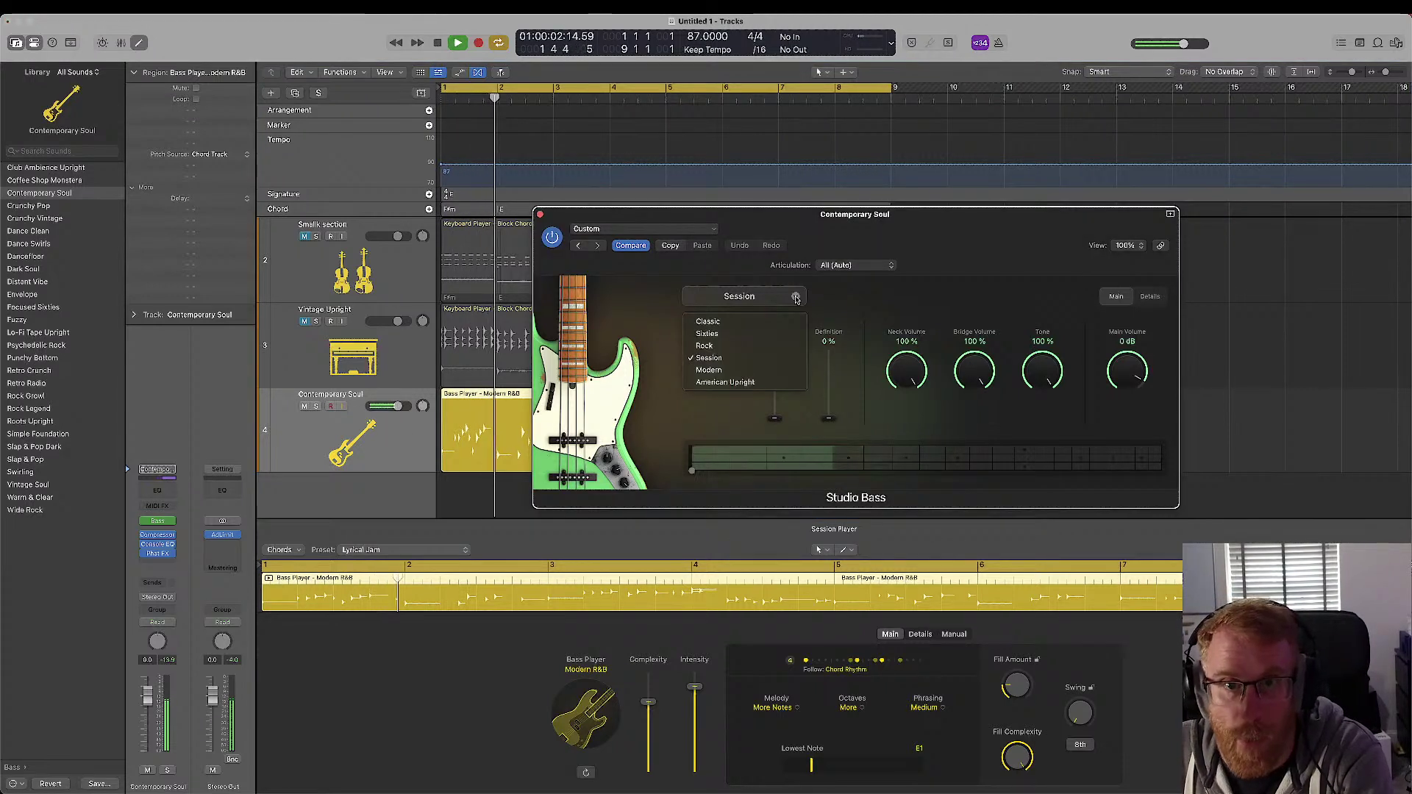
{"action": "left_click", "coordinate": [759, 324]}
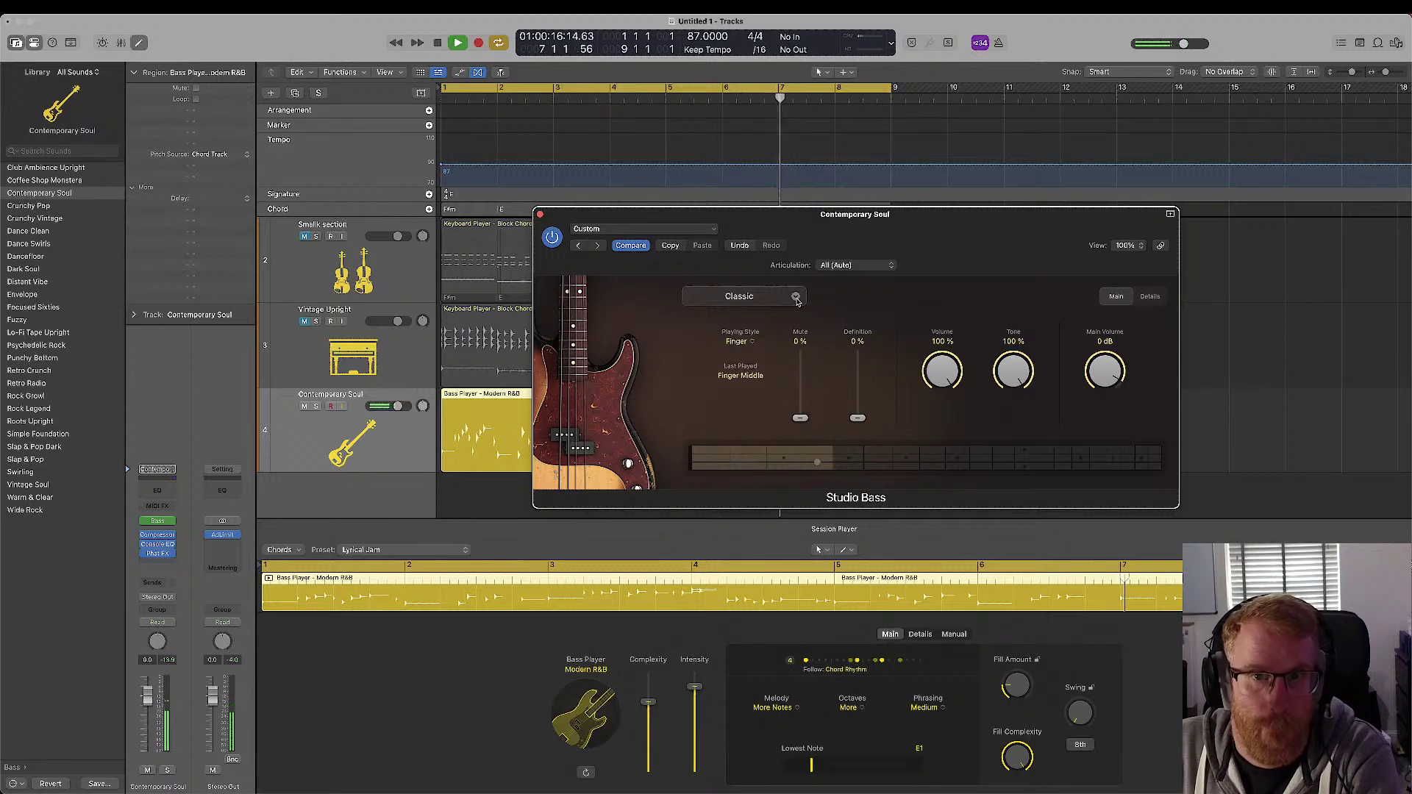
- Set the Studio Bass Mute amount to 76% and Definition to 57% on the Contemporary Soul track
{"action": "left_click_drag", "start_coordinate": [800, 418], "coordinate": [800, 354]}
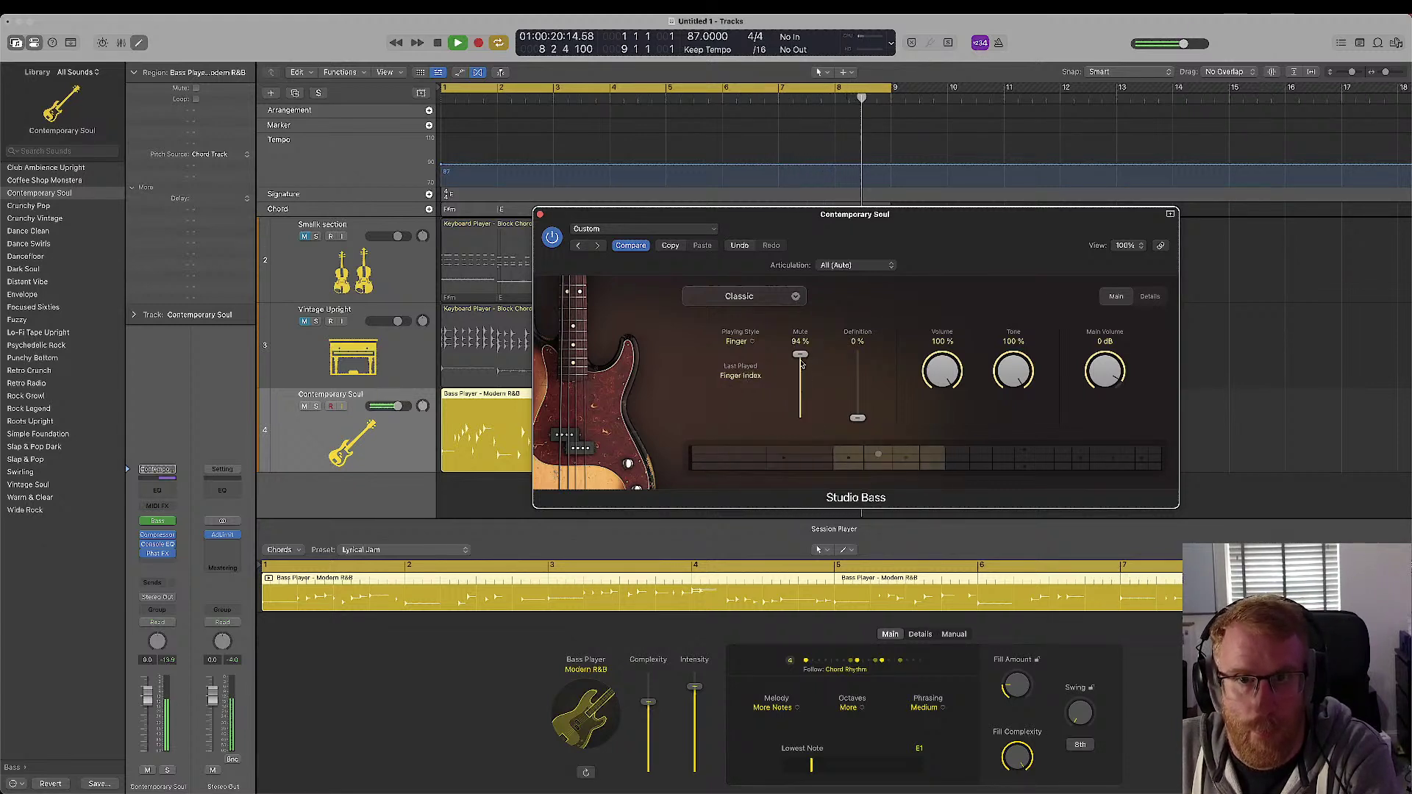
{"action": "left_click_drag", "start_coordinate": [800, 354], "coordinate": [800, 365]}
{"action": "left_click_drag", "start_coordinate": [856, 417], "coordinate": [858, 357]}
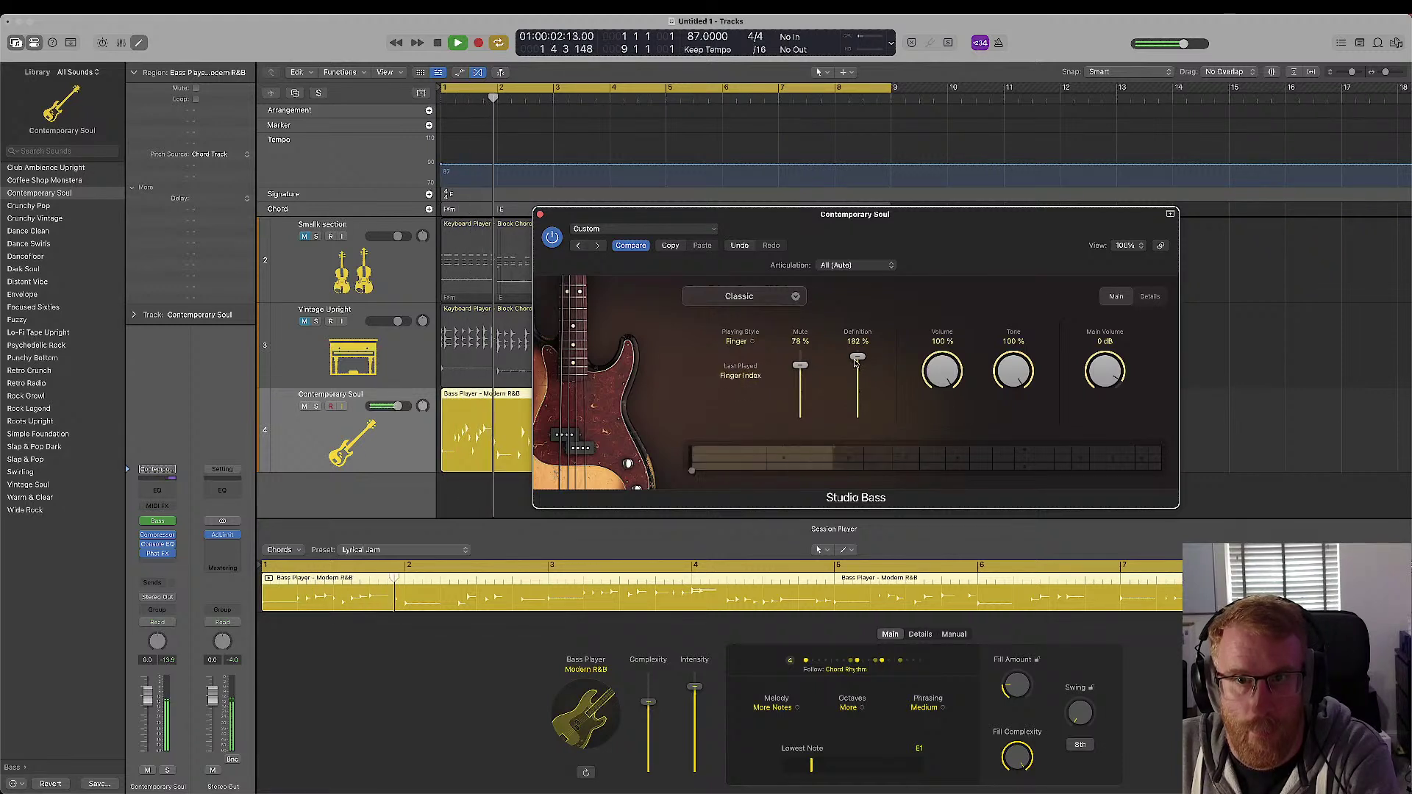
{"action": "left_click_drag", "start_coordinate": [858, 360], "coordinate": [861, 403]}
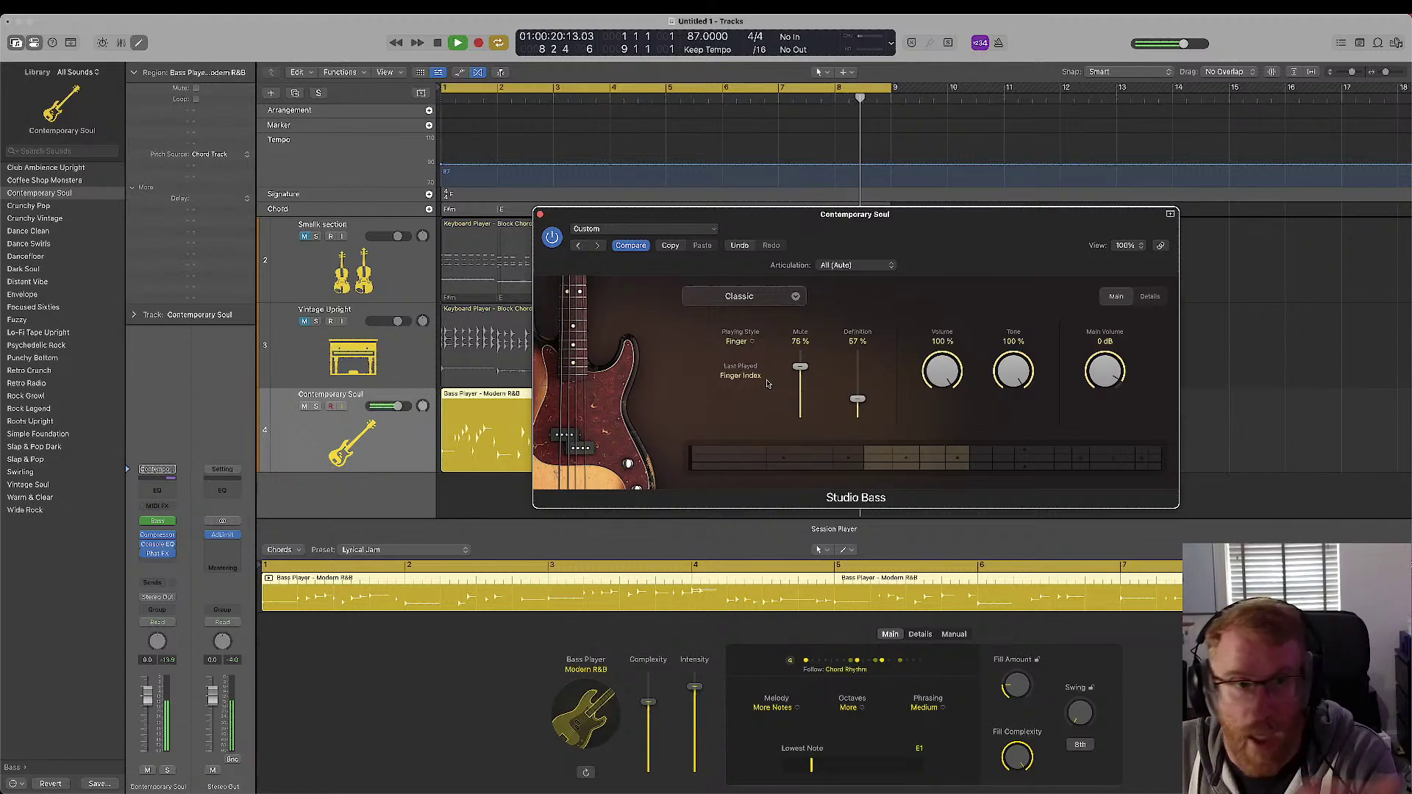
- Audition the Pick and Slap playing styles on the Classic bass during playback, ending on Slap
{"action": "left_click", "coordinate": [737, 342]}
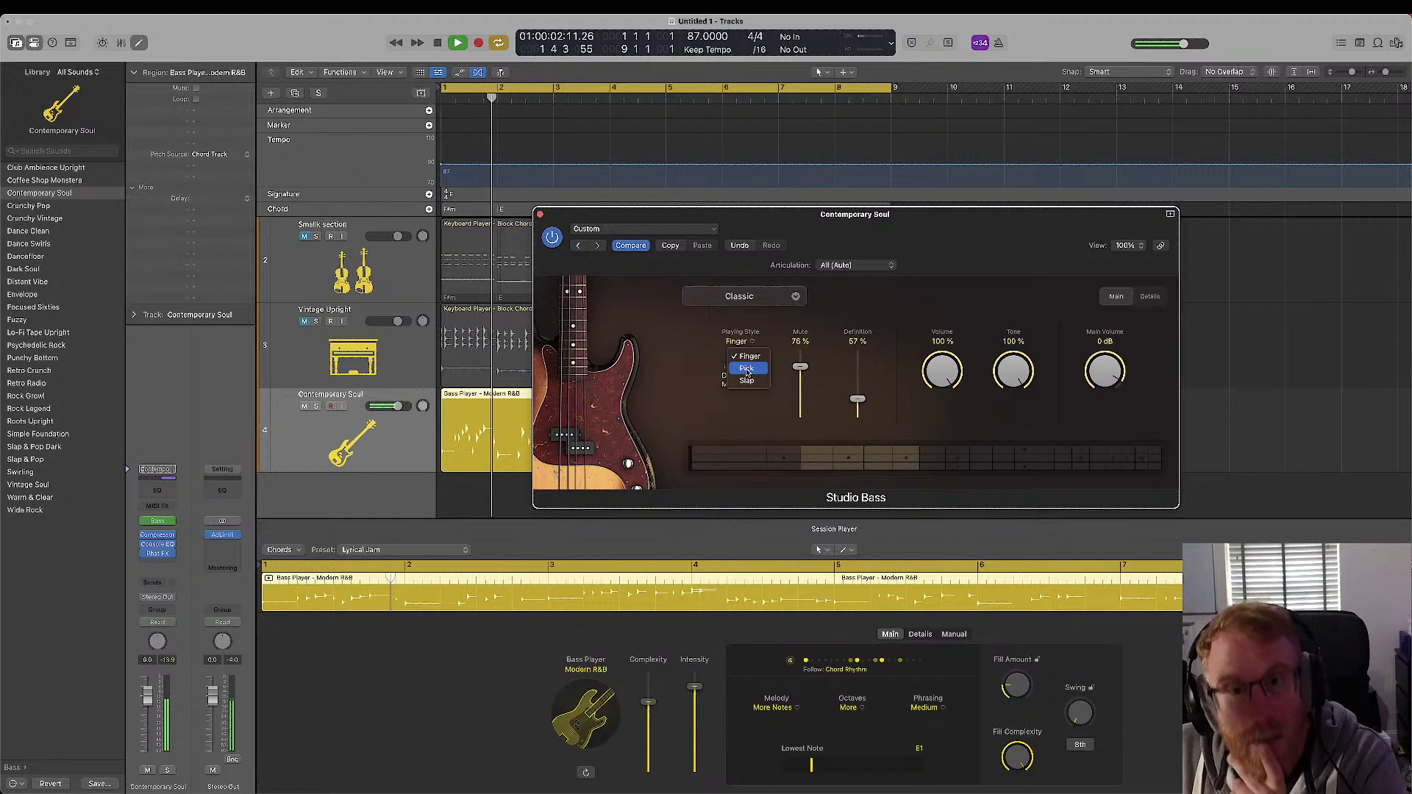
{"action": "left_click", "coordinate": [746, 368]}
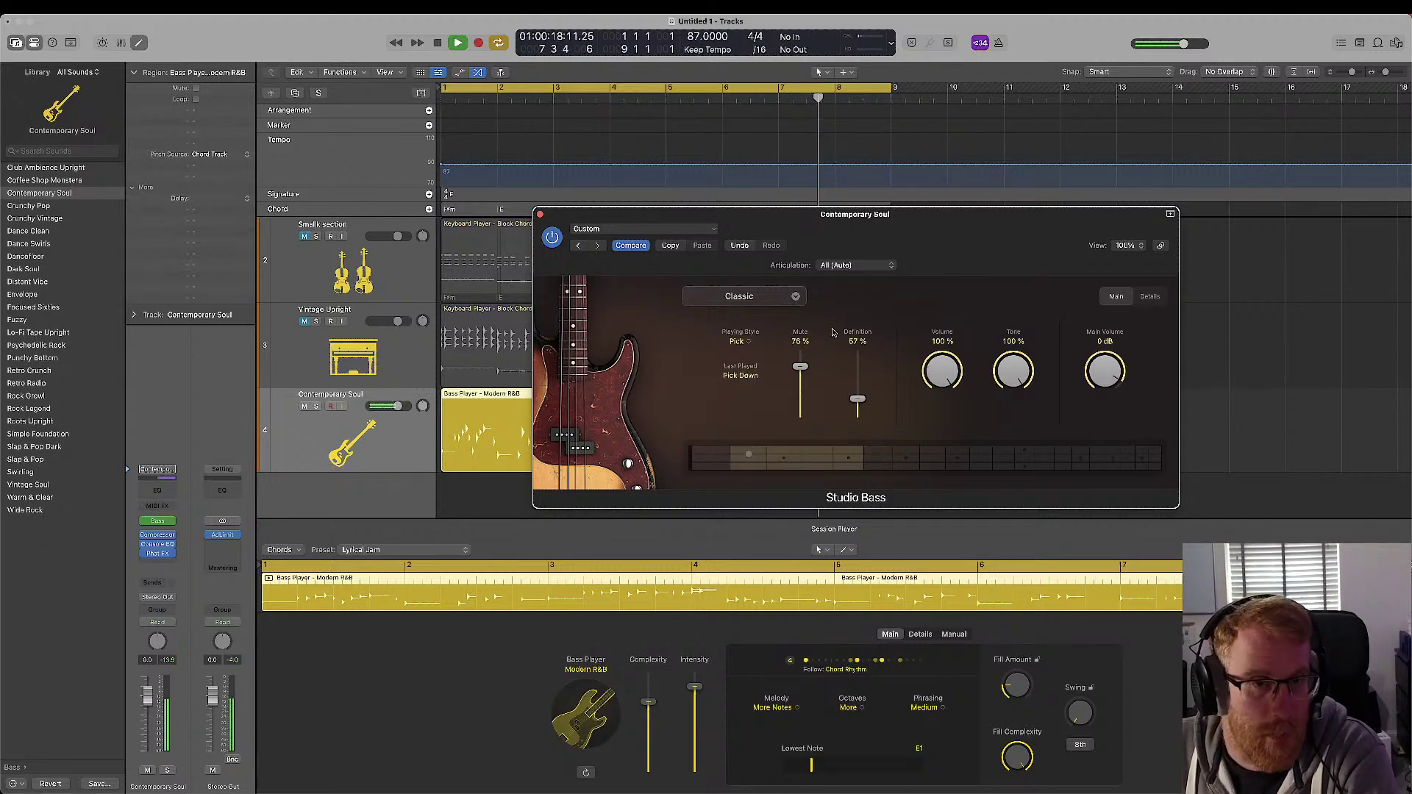
{"action": "left_click", "coordinate": [750, 380]}
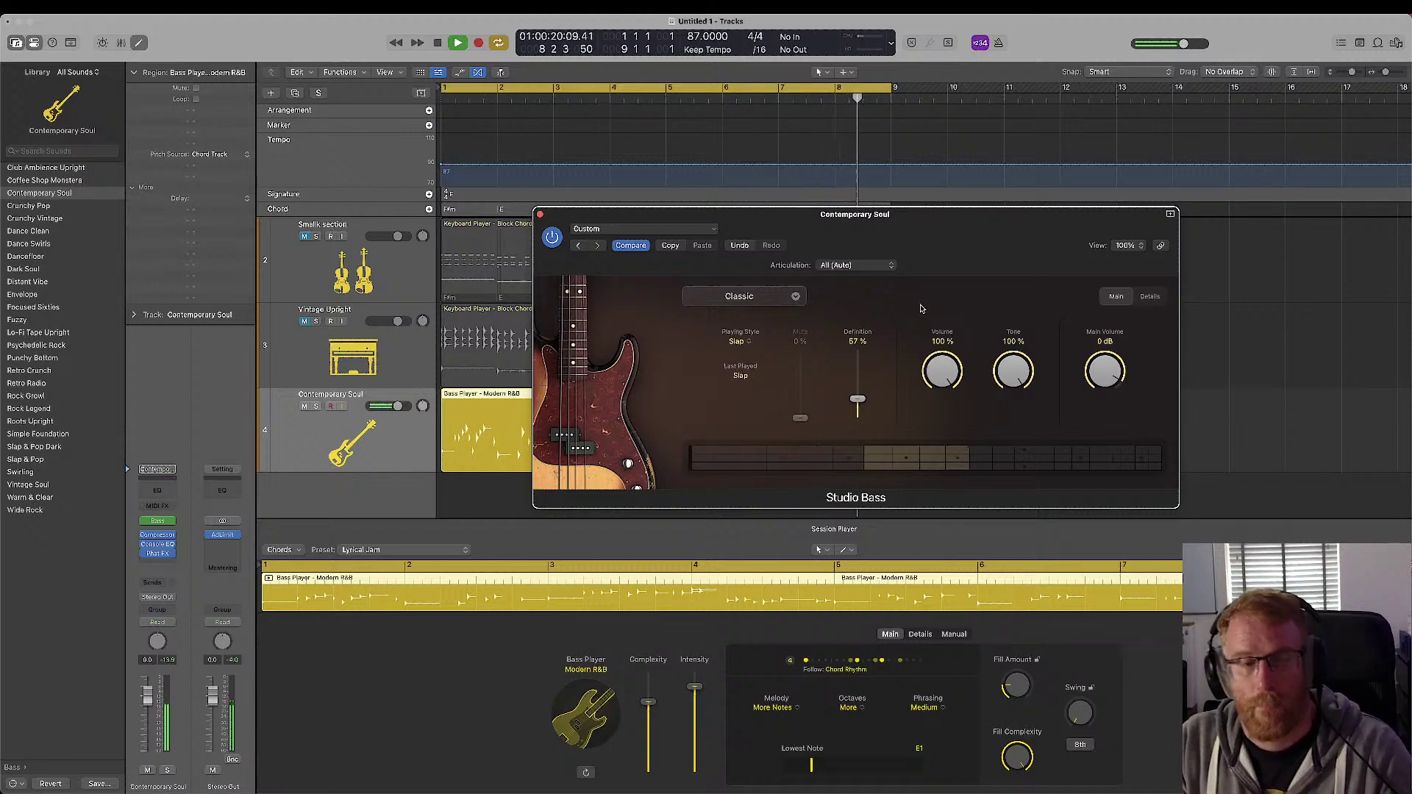
- Duplicate the Contemporary Soul bass track, copy the Modern R&B region onto it, stop playback and mute the duplicate
{"action": "left_click", "coordinate": [416, 450]}
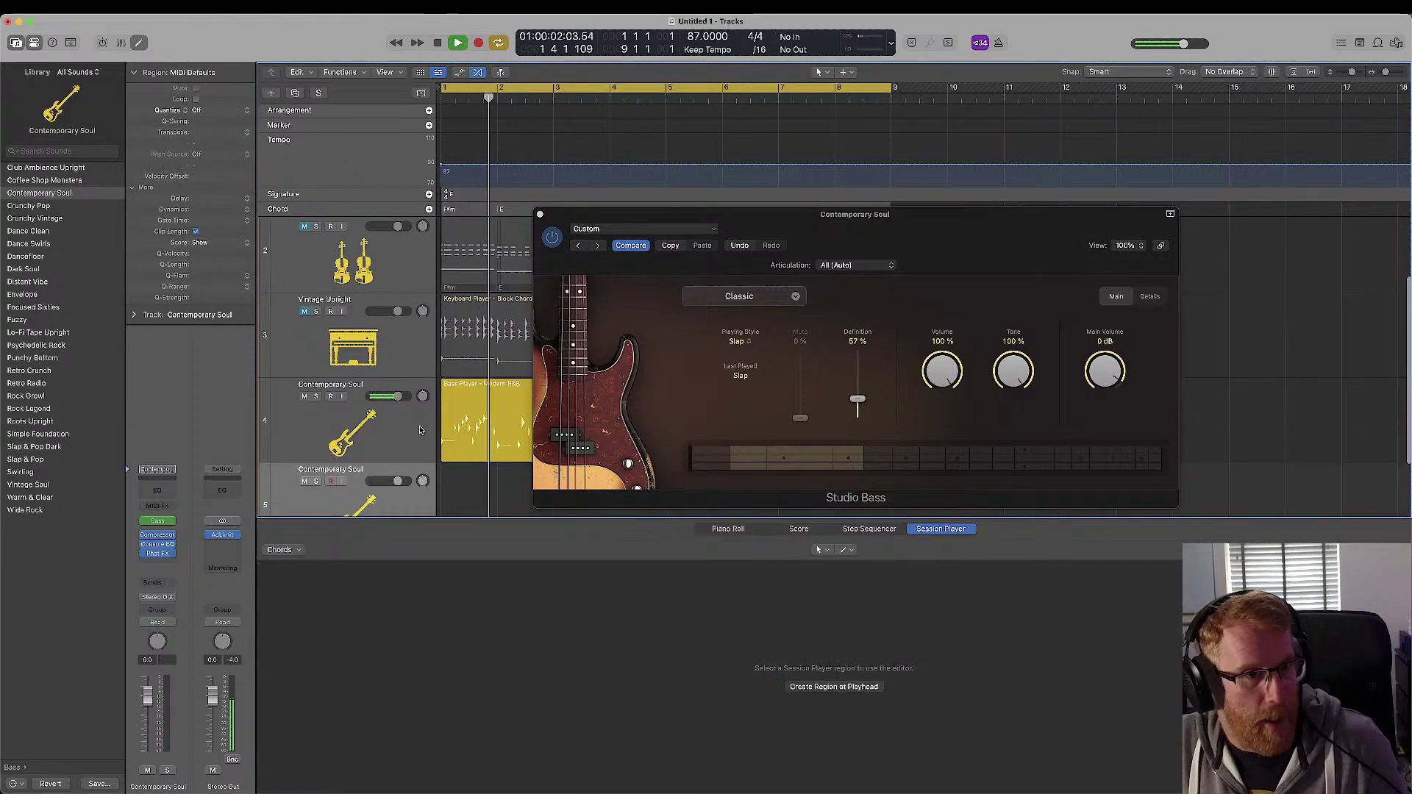
{"action": "key", "text": "super+d"}
{"action": "left_click_drag", "start_coordinate": [913, 237], "coordinate": [857, 127]}
{"action": "left_click_drag", "start_coordinate": [456, 401], "coordinate": [354, 489]}
{"action": "key", "text": "space"}
{"action": "left_click", "coordinate": [303, 481]}
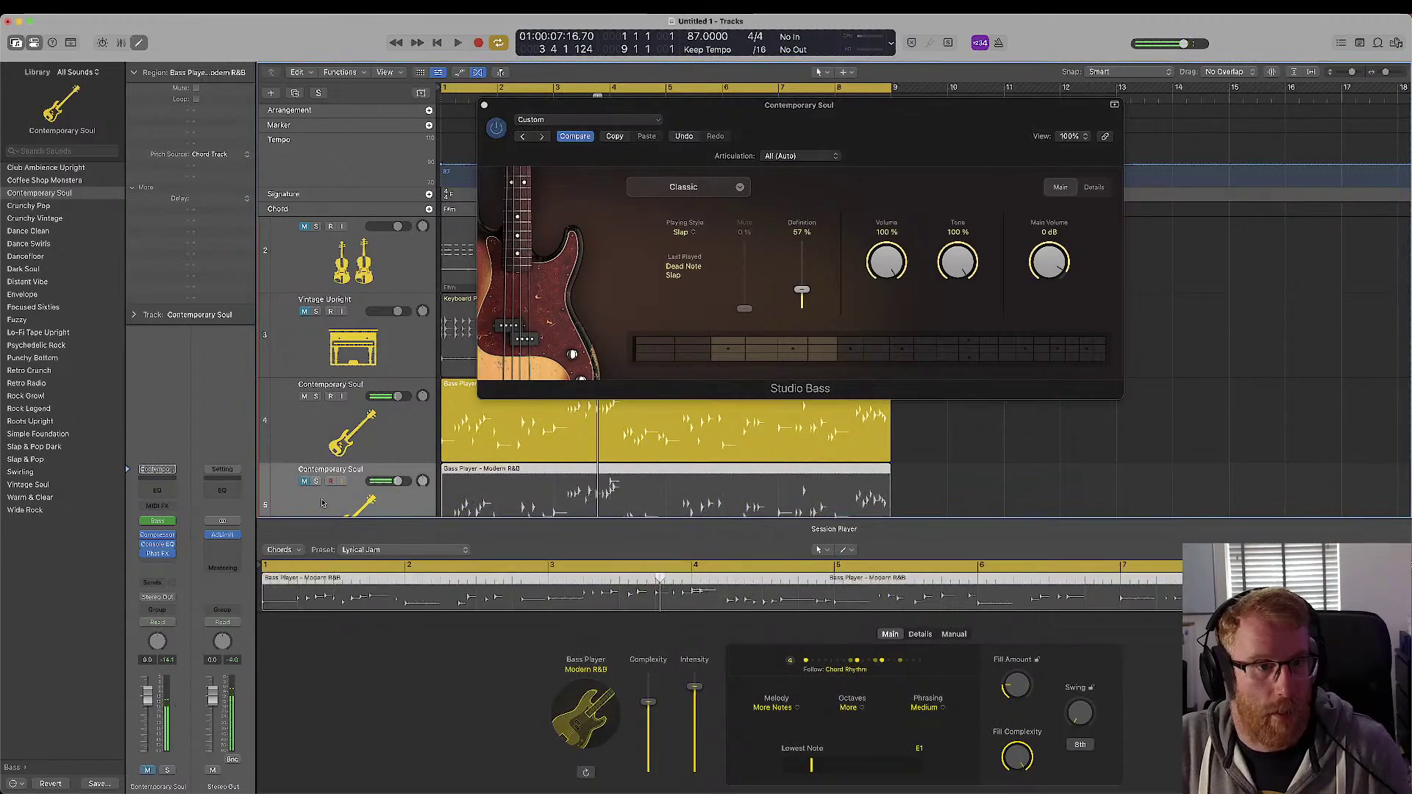
- Replace the Studio Bass instrument on the duplicated Contemporary Soul track with Kontakt 7
{"action": "scroll", "coordinate": [339, 464], "scroll_direction": "down", "scroll_amount": 1}
{"action": "left_click", "coordinate": [171, 524]}
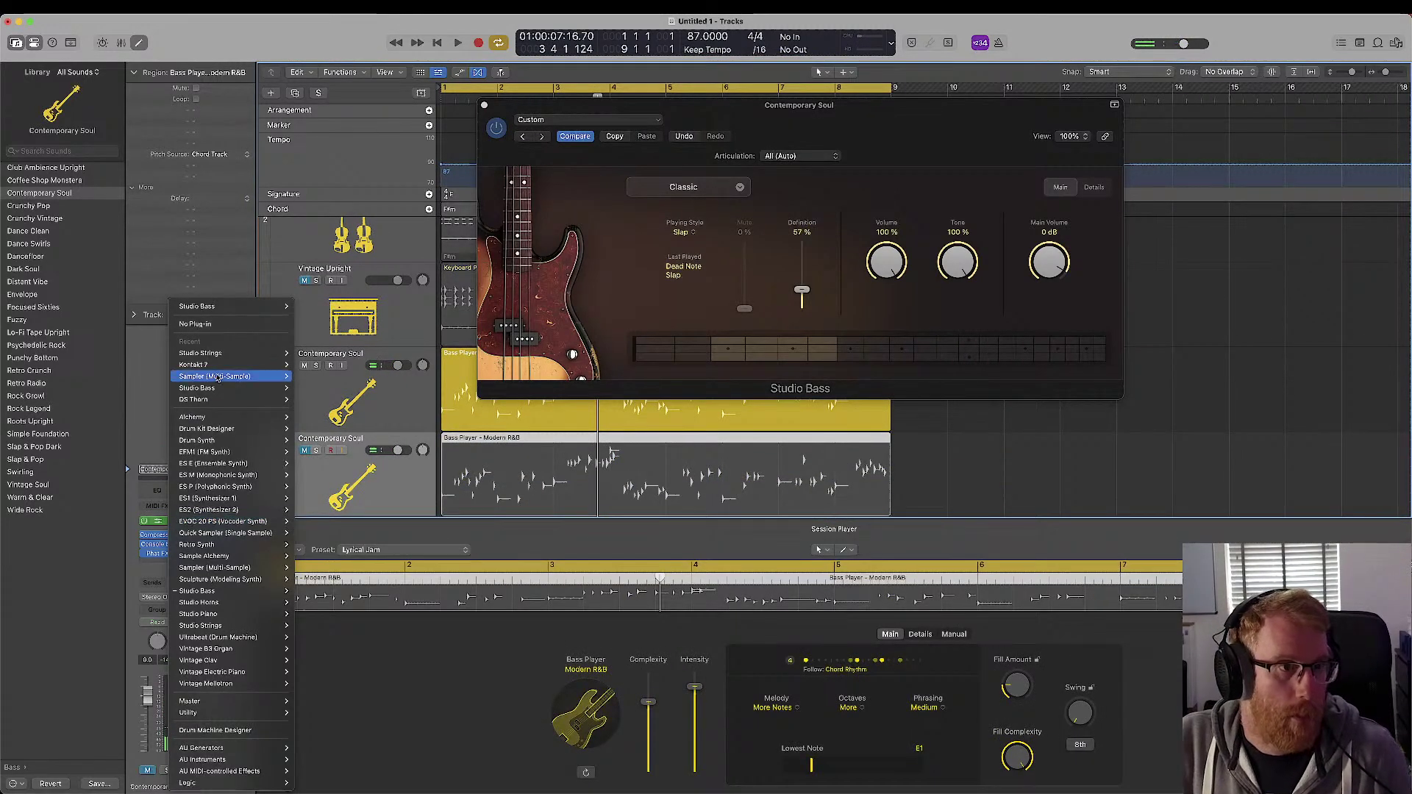
{"action": "mouse_move", "coordinate": [279, 366]}
{"action": "left_click", "coordinate": [318, 377]}
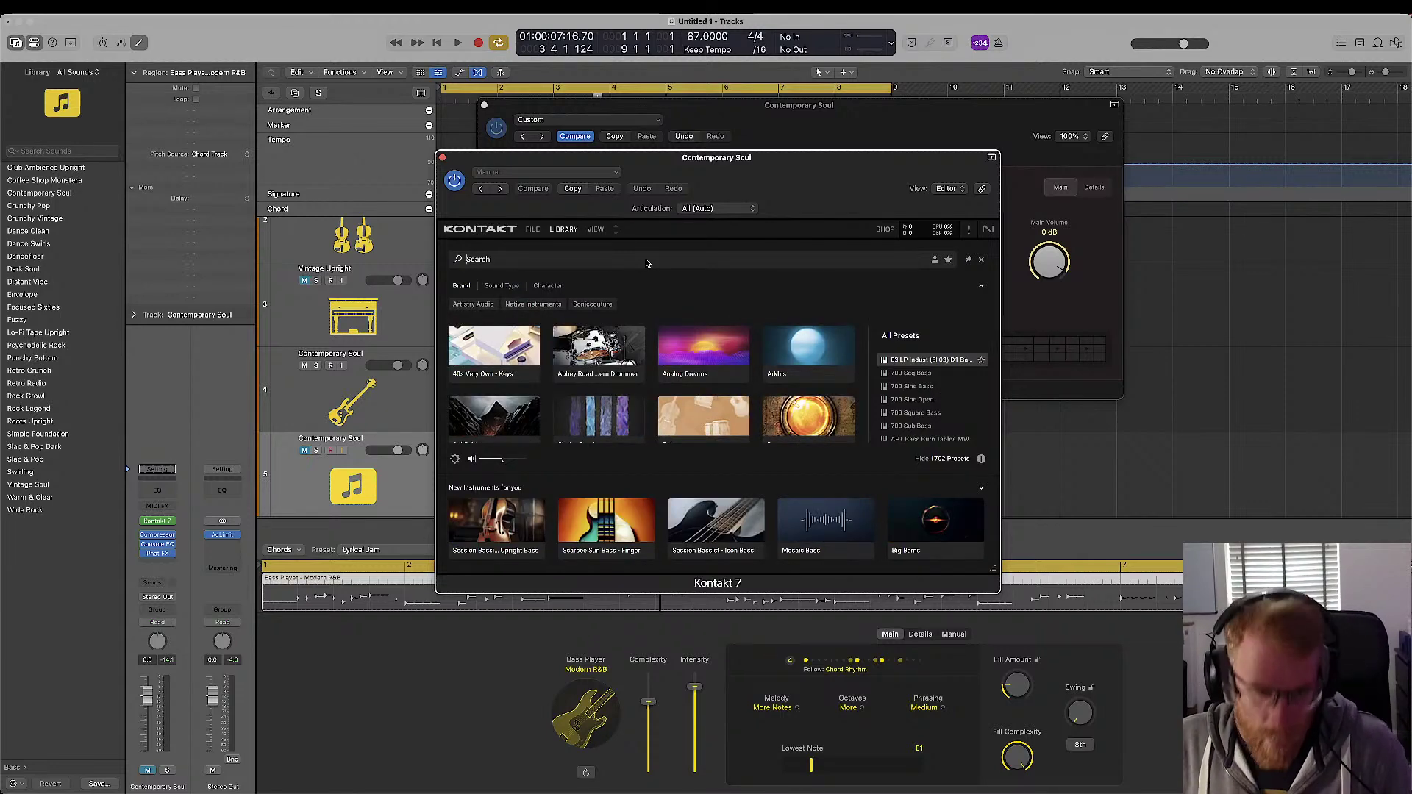
- Search Kontakt's library for "bass", load the Scarbee Pre-Bass - Amped - Deep preset, and move the Kontakt window clear of the track headers
{"action": "type", "text": "mint"}
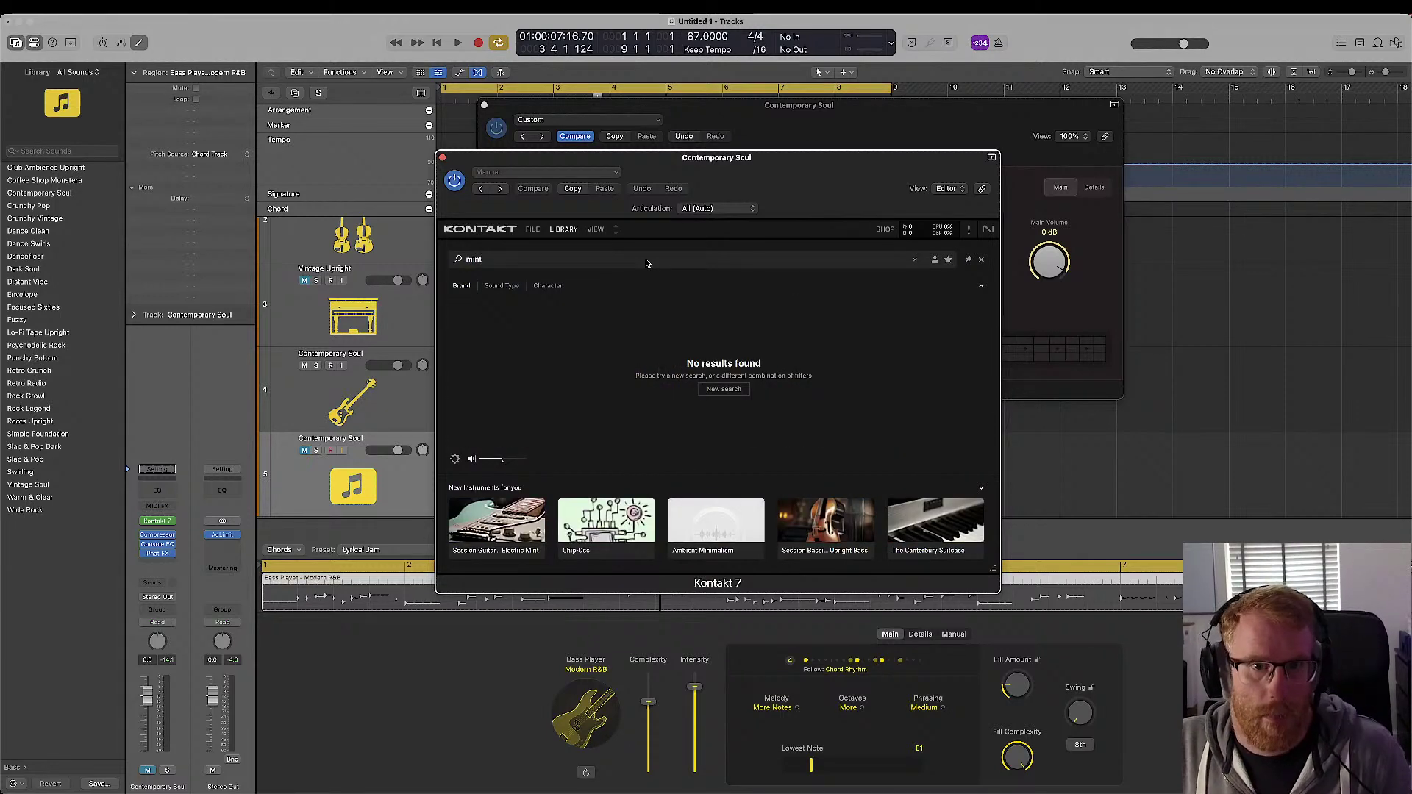
{"action": "type", "text": "bass"}
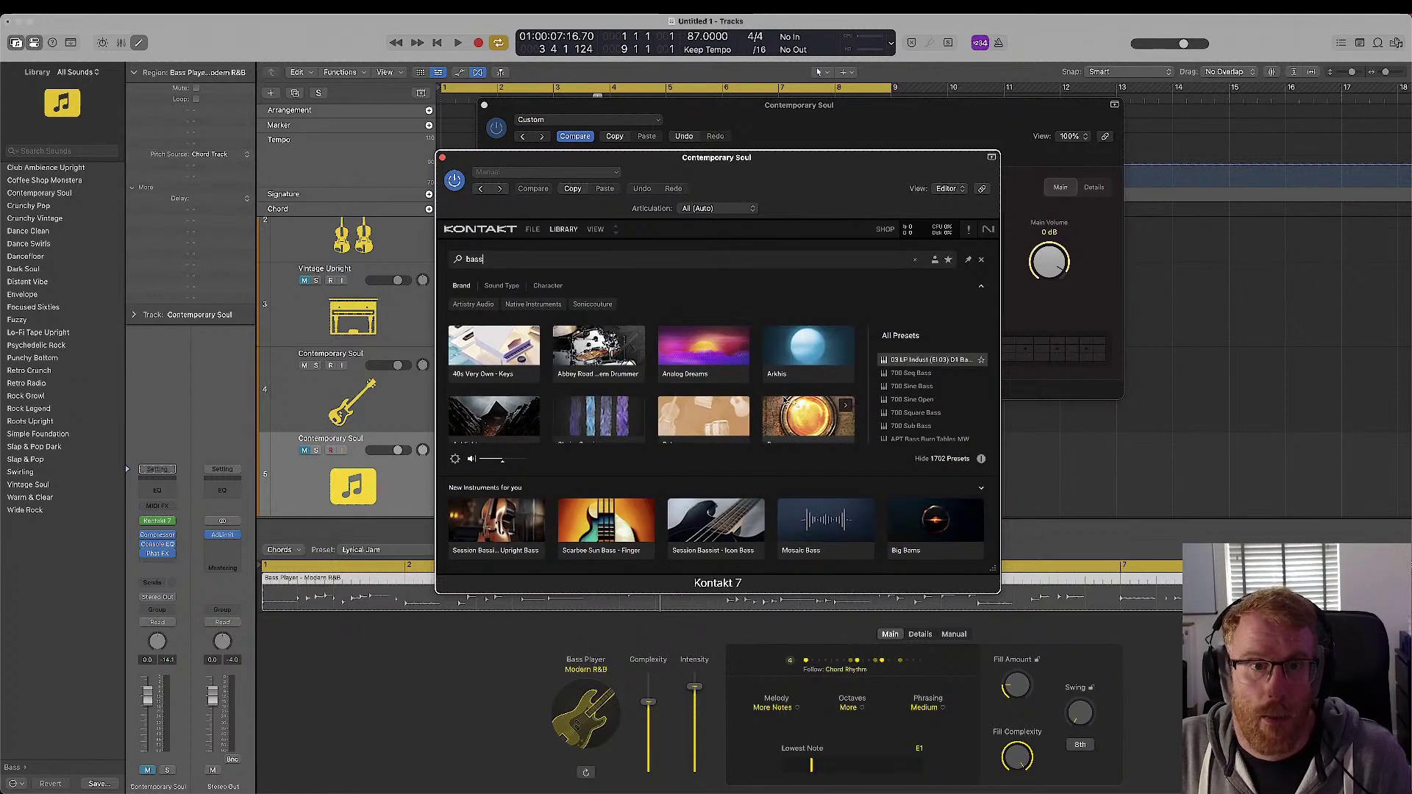
{"action": "scroll", "coordinate": [784, 401], "scroll_direction": "down", "scroll_amount": 3}
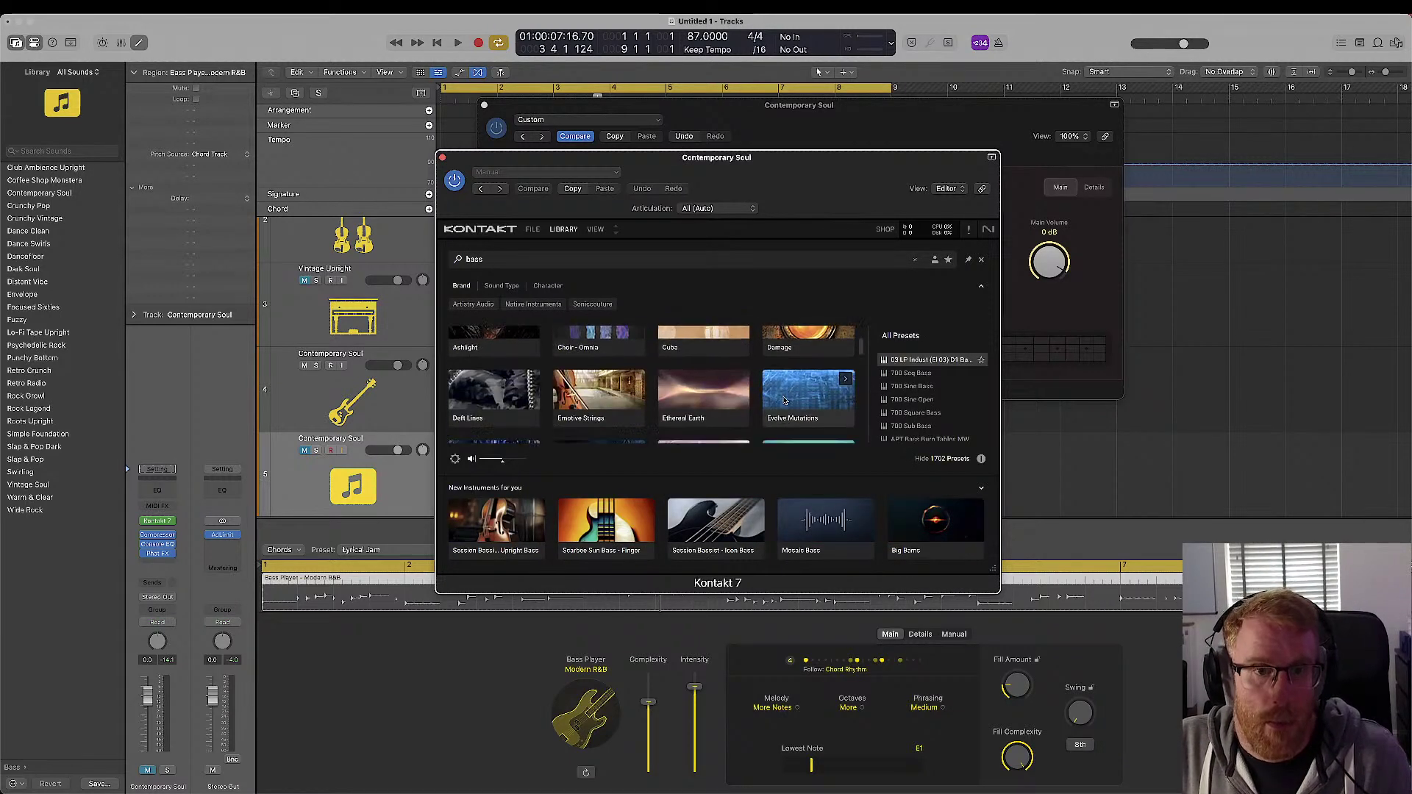
{"action": "scroll", "coordinate": [783, 401], "scroll_direction": "down", "scroll_amount": 10}
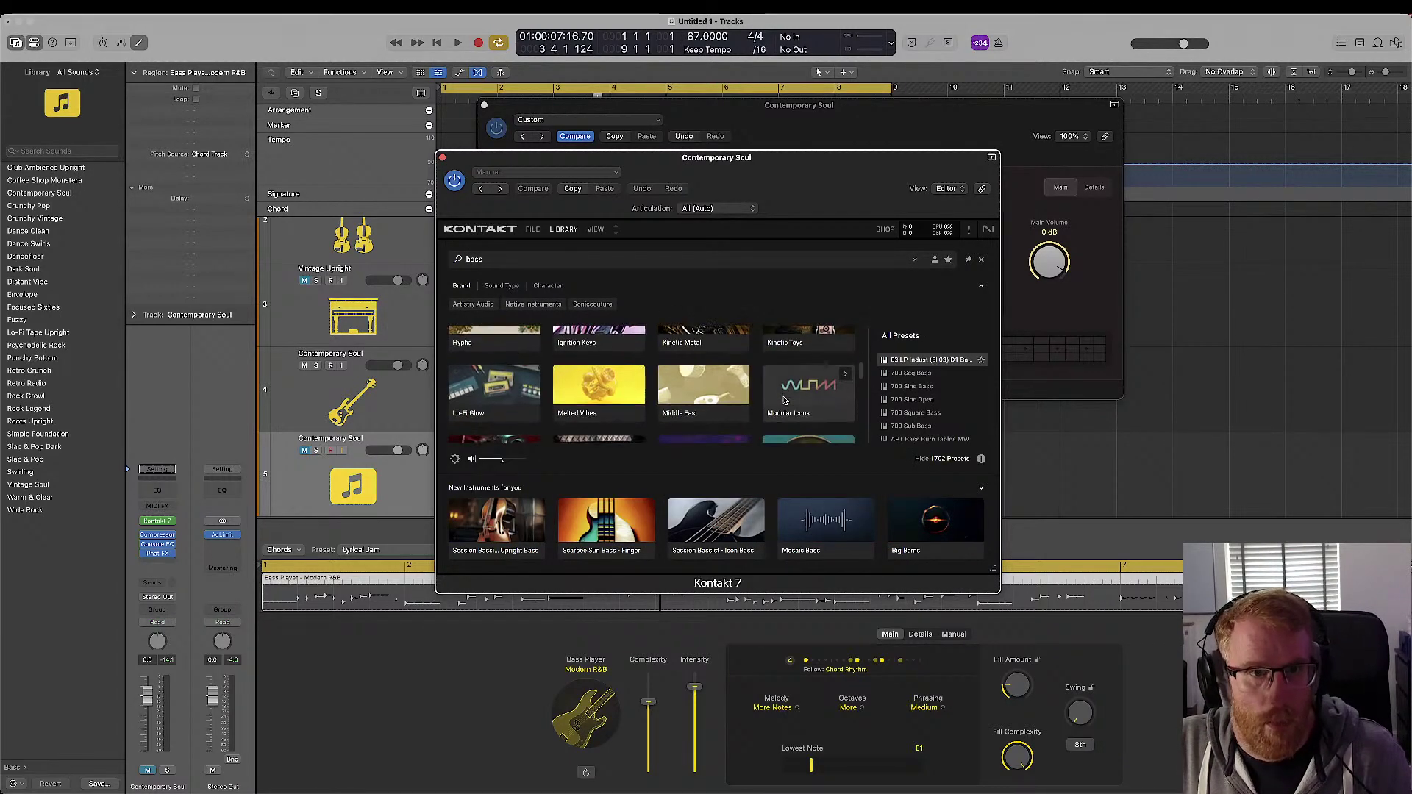
{"action": "scroll", "coordinate": [783, 400], "scroll_direction": "down", "scroll_amount": 8}
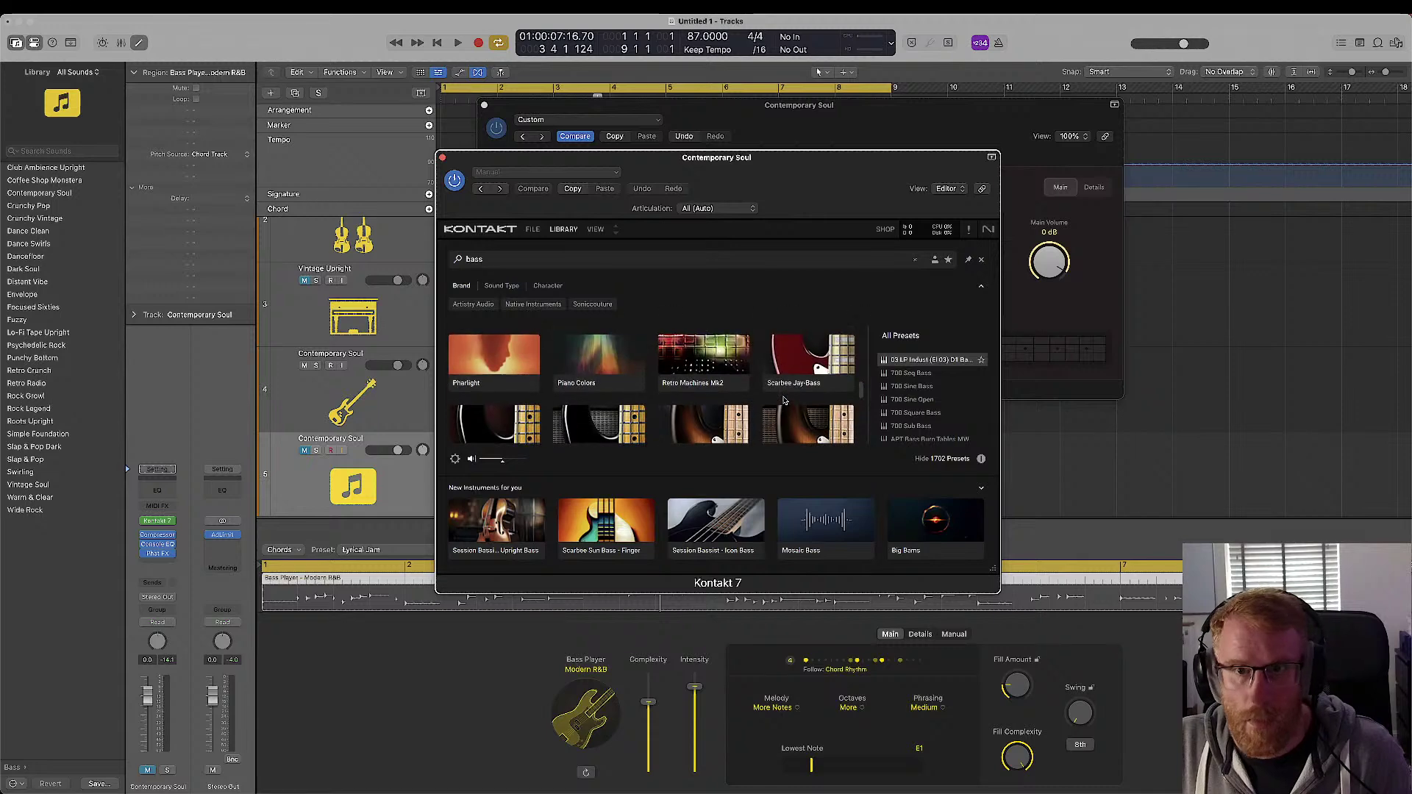
{"action": "scroll", "coordinate": [784, 400], "scroll_direction": "down", "scroll_amount": 2}
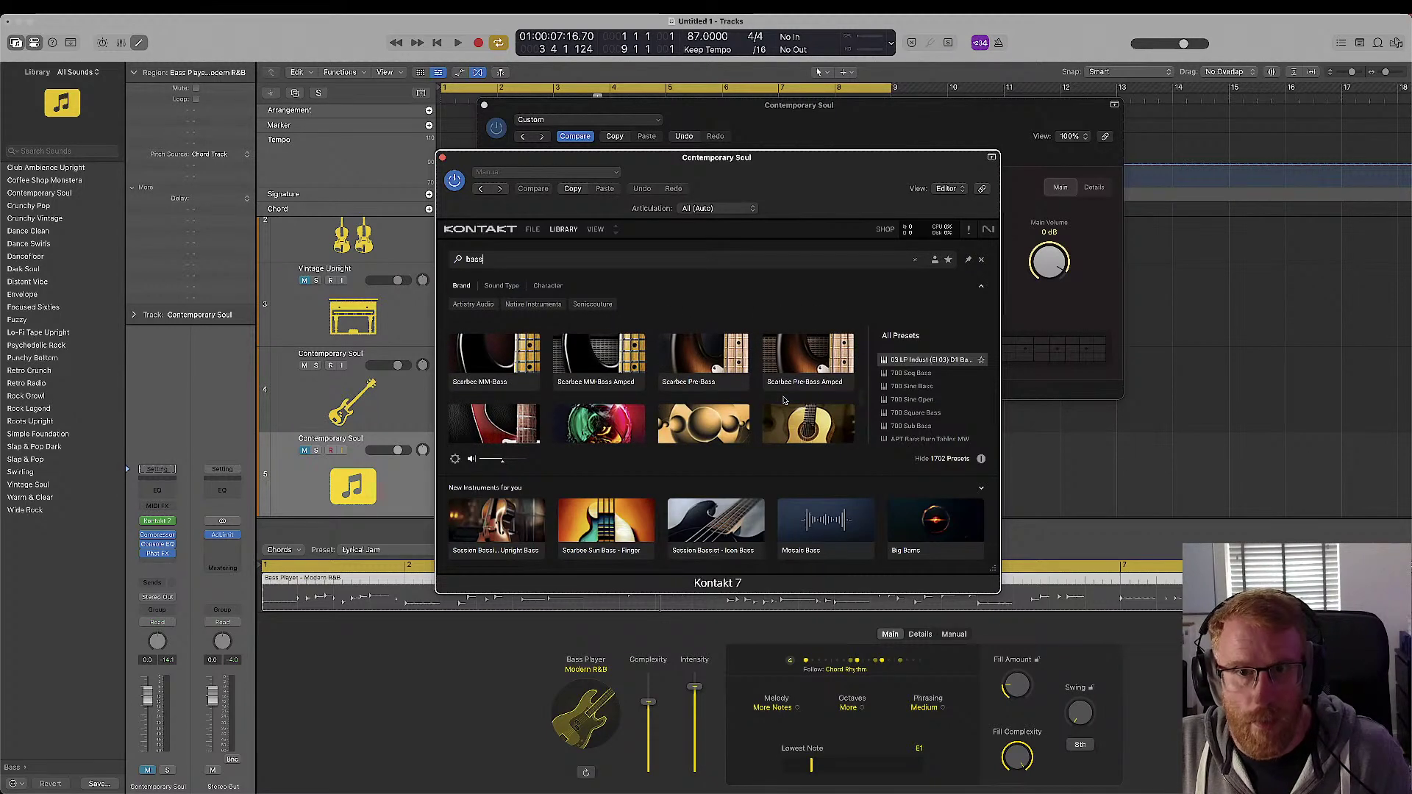
{"action": "scroll", "coordinate": [784, 400], "scroll_direction": "down", "scroll_amount": 2}
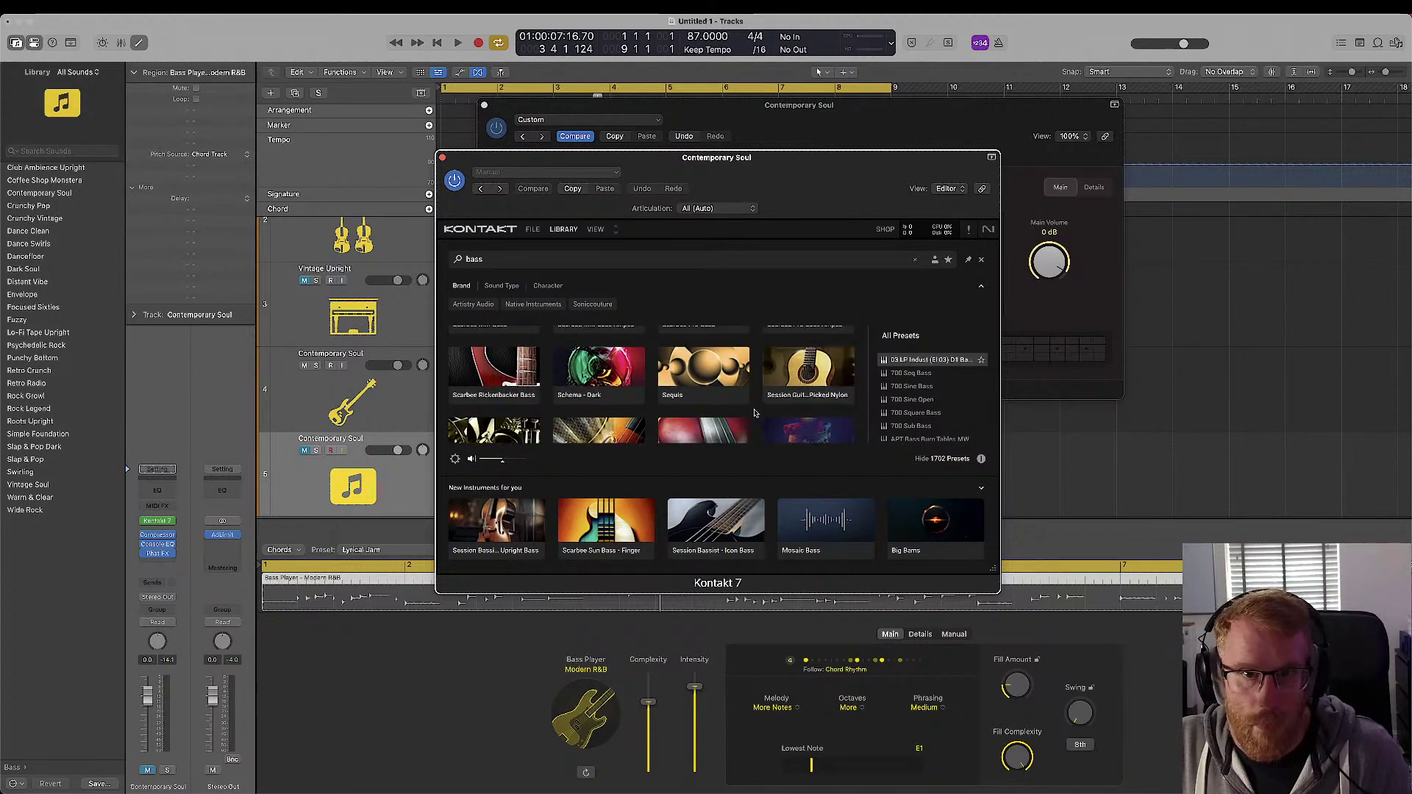
{"action": "scroll", "coordinate": [746, 414], "scroll_direction": "down", "scroll_amount": 10}
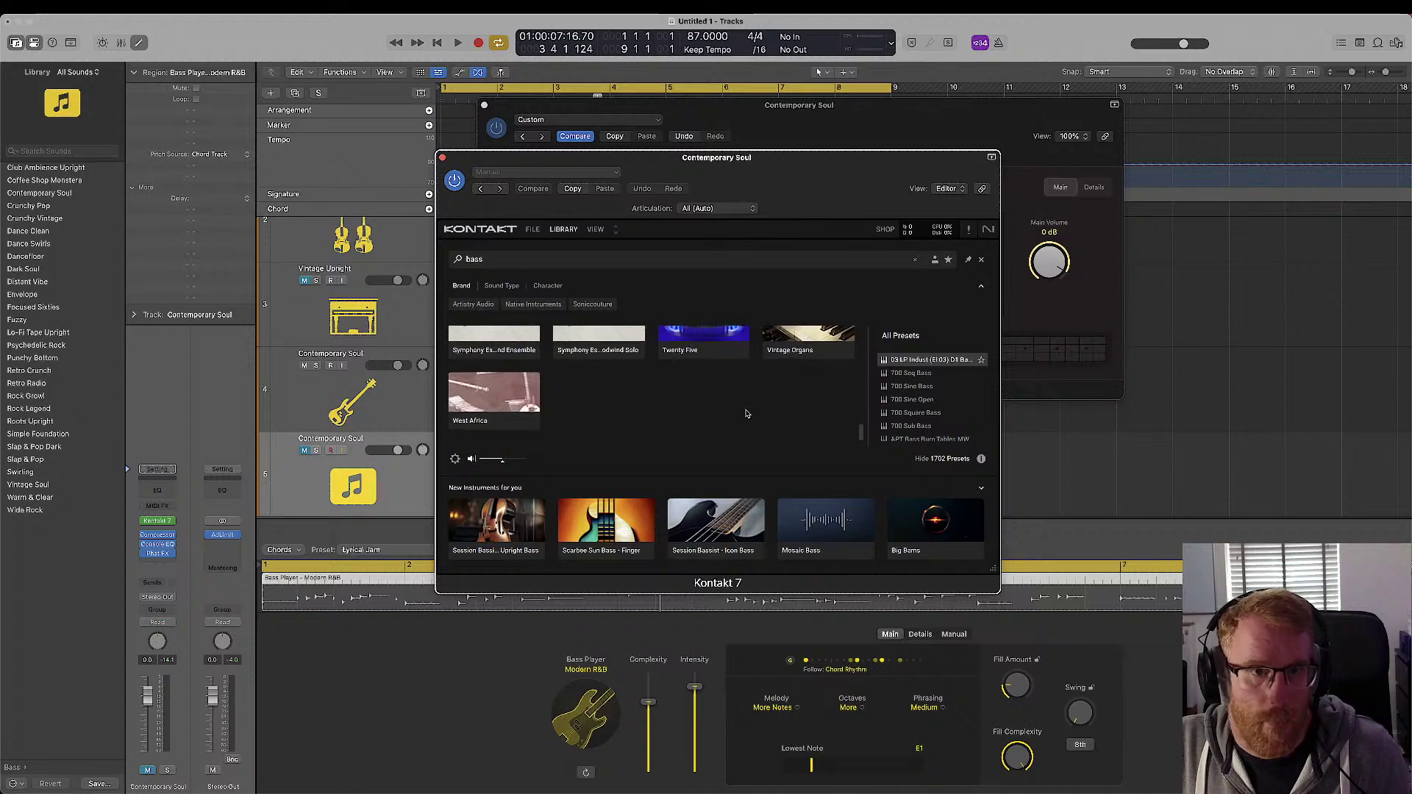
{"action": "scroll", "coordinate": [747, 414], "scroll_direction": "up", "scroll_amount": 8}
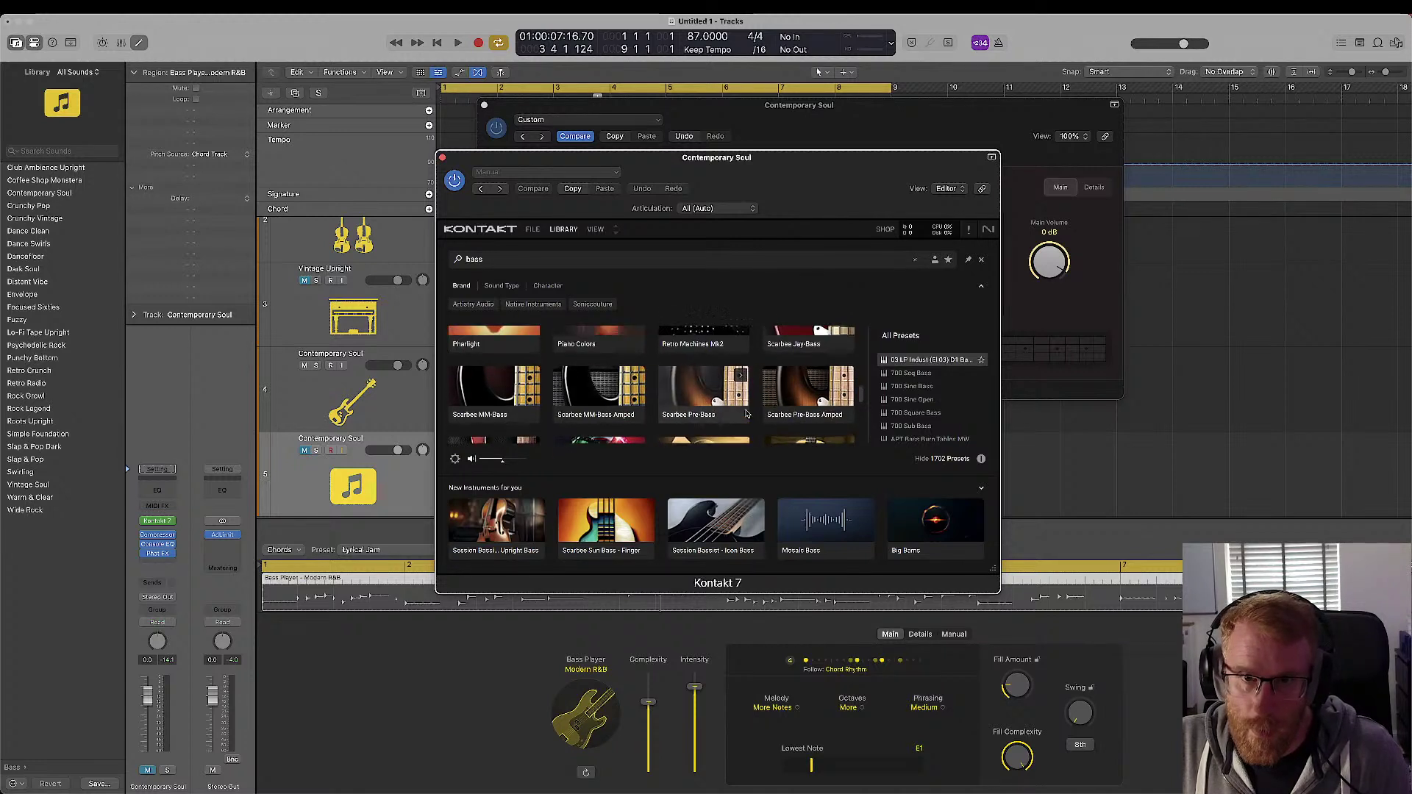
{"action": "left_click", "coordinate": [782, 408]}
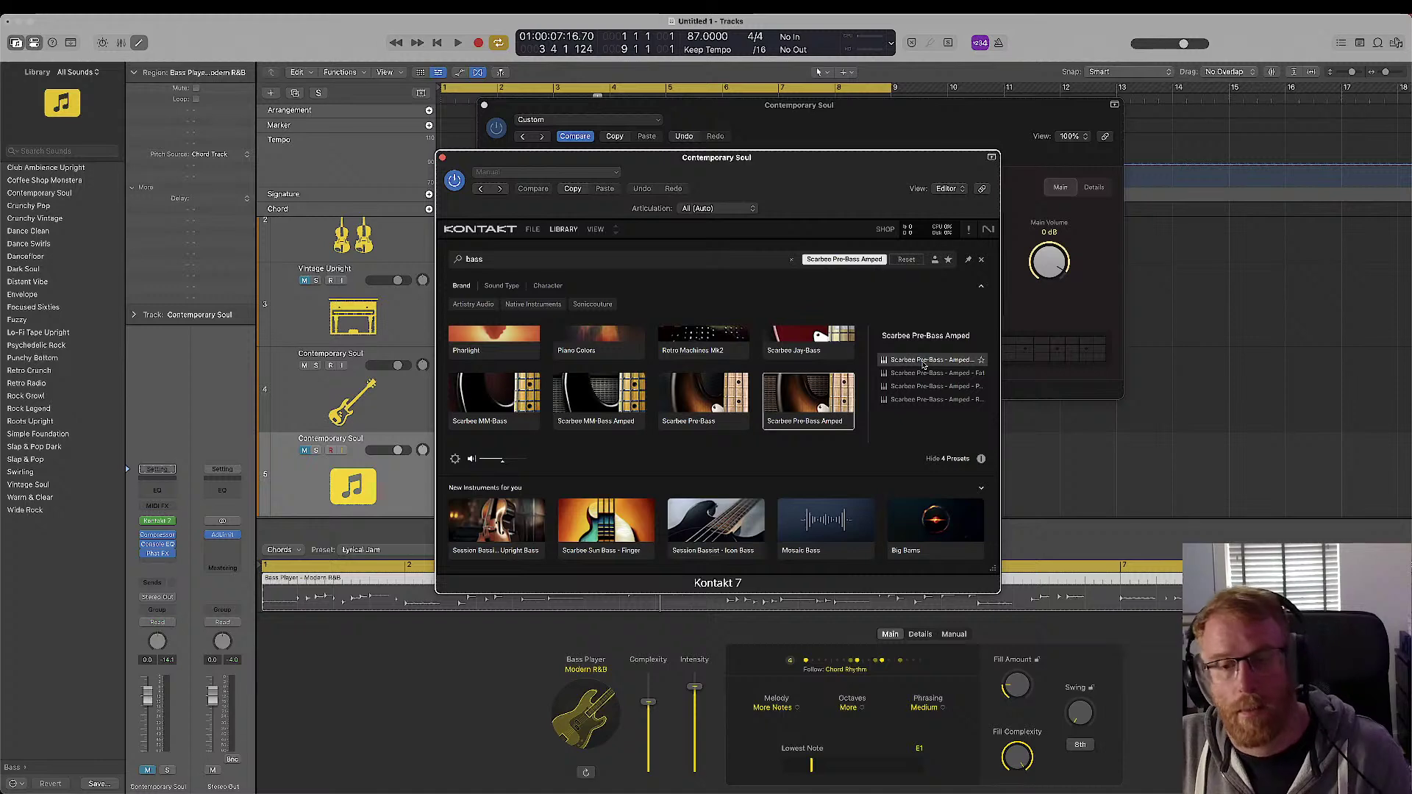
{"action": "double_click", "coordinate": [923, 361]}
{"action": "left_click_drag", "start_coordinate": [628, 172], "coordinate": [928, 417]}
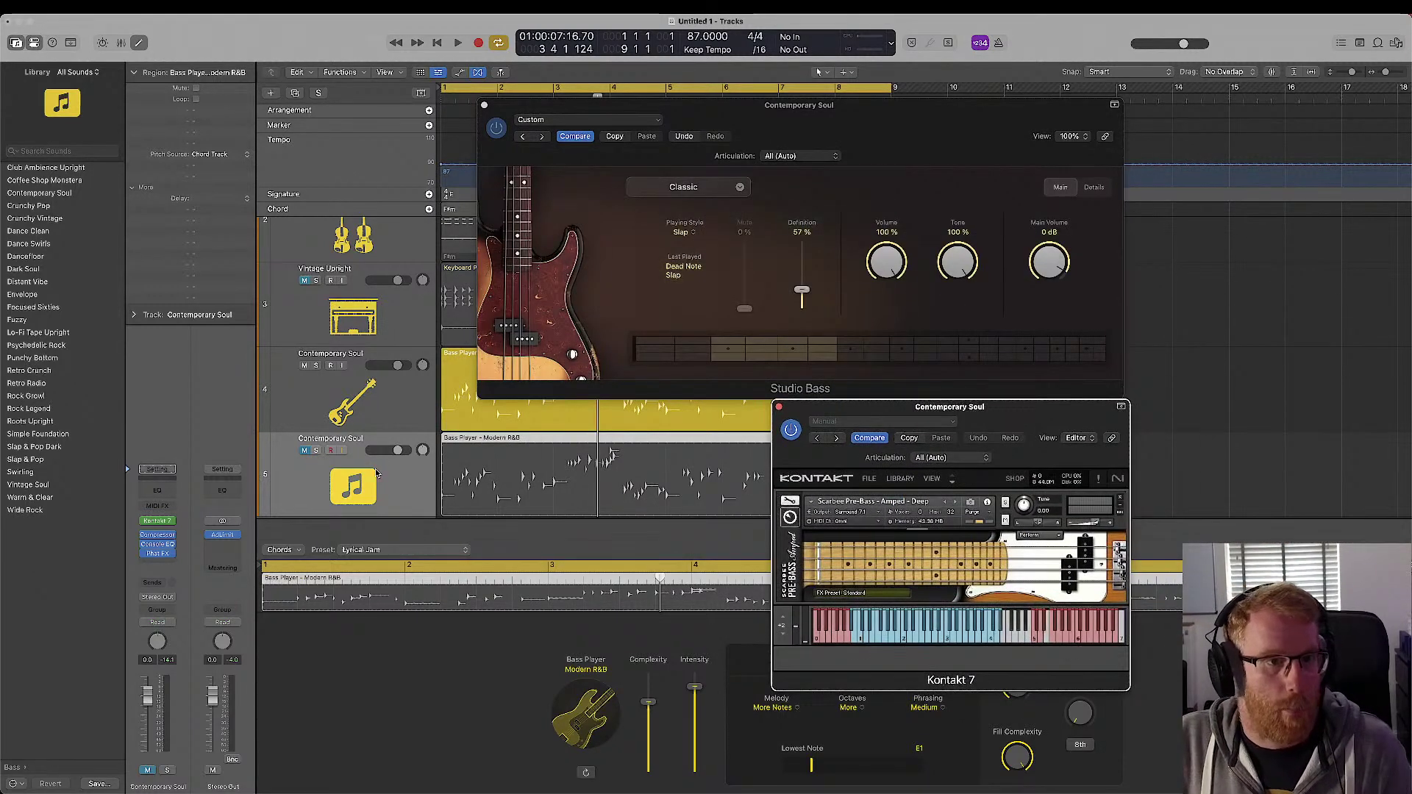
- Compare the two basses during playback by soloing the Kontakt track and switching to the Studio Bass track
{"action": "left_click", "coordinate": [316, 450]}
{"action": "key", "text": "space"}
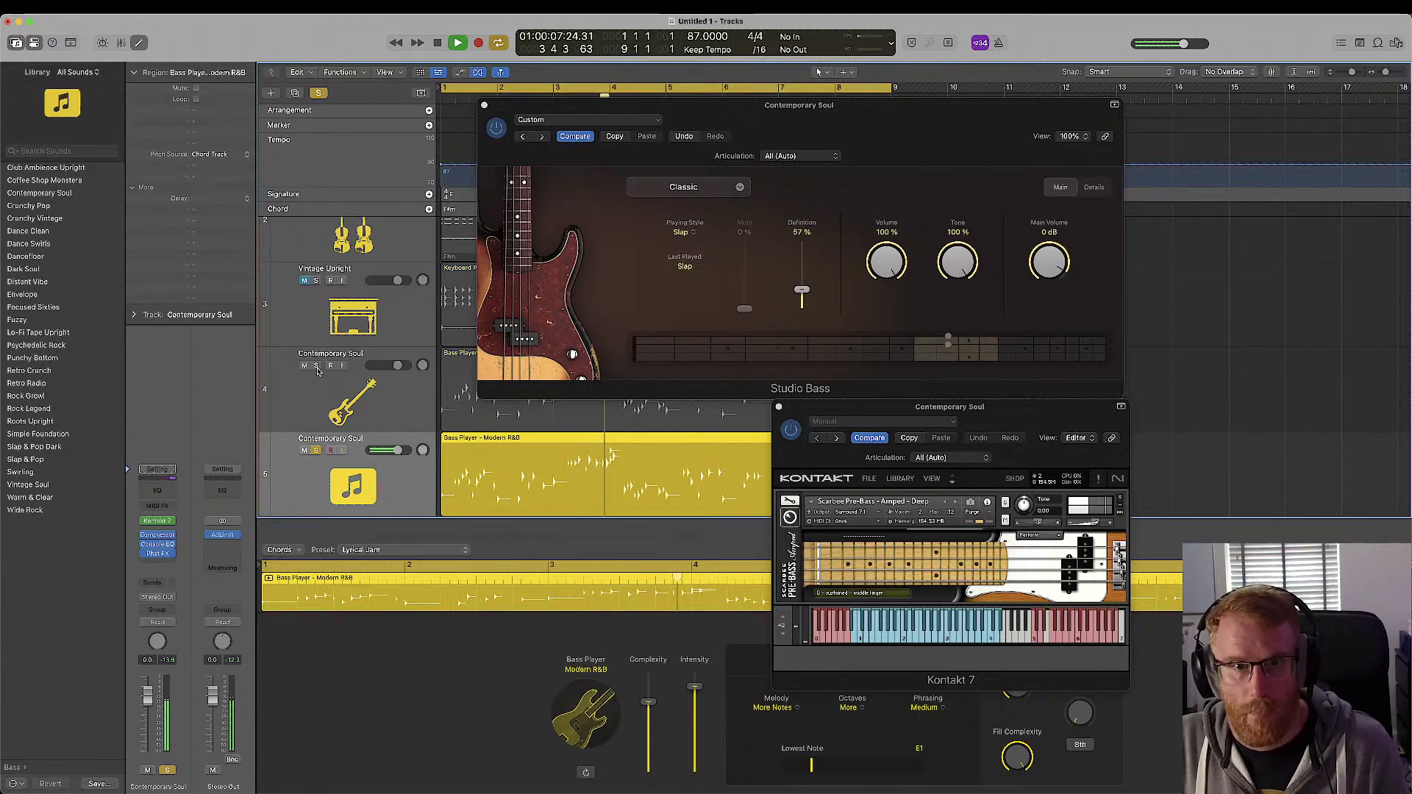
{"action": "left_click", "coordinate": [317, 367]}
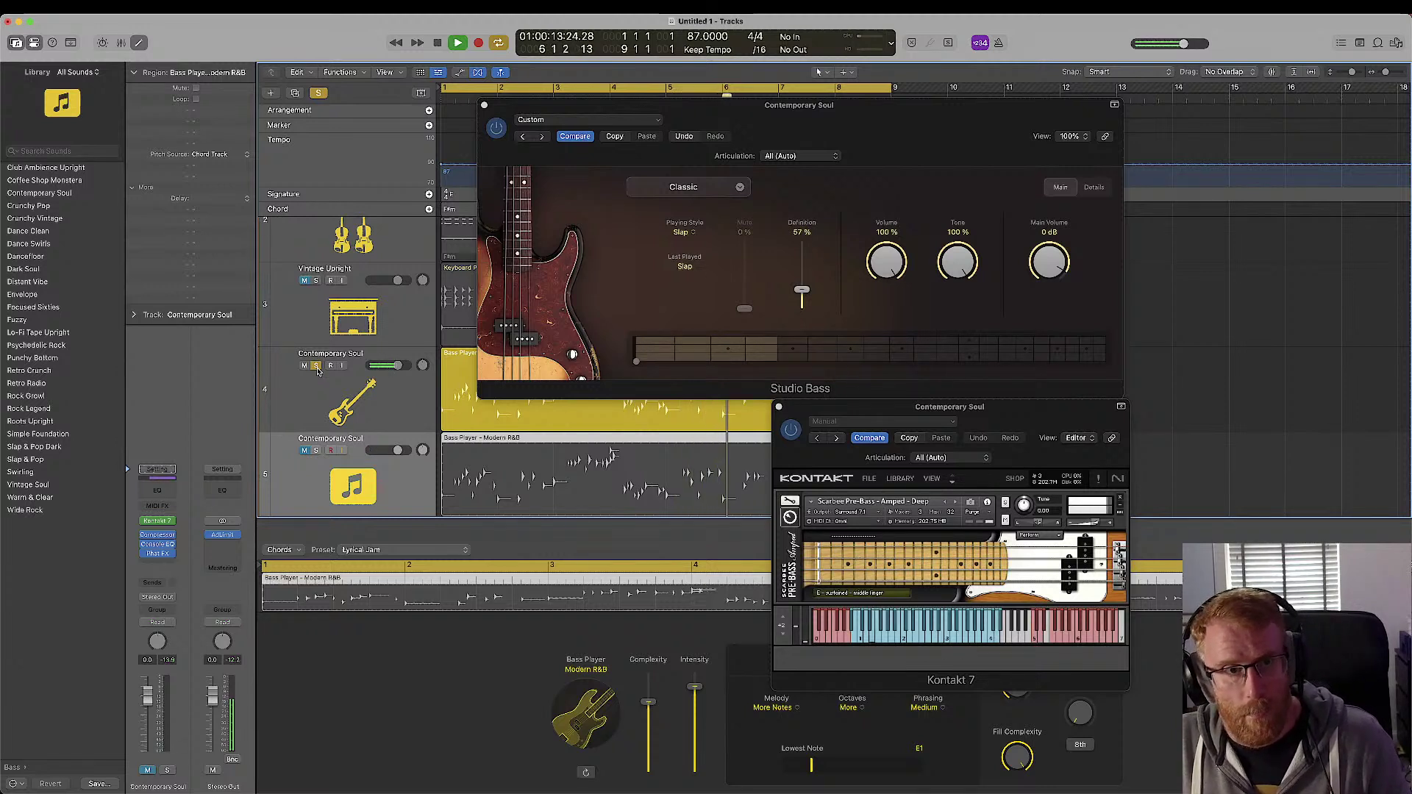
- Change the Studio Bass playing style to Pick and compare it with the Kontakt bass by alternating the solos
{"action": "left_click", "coordinate": [684, 233]}
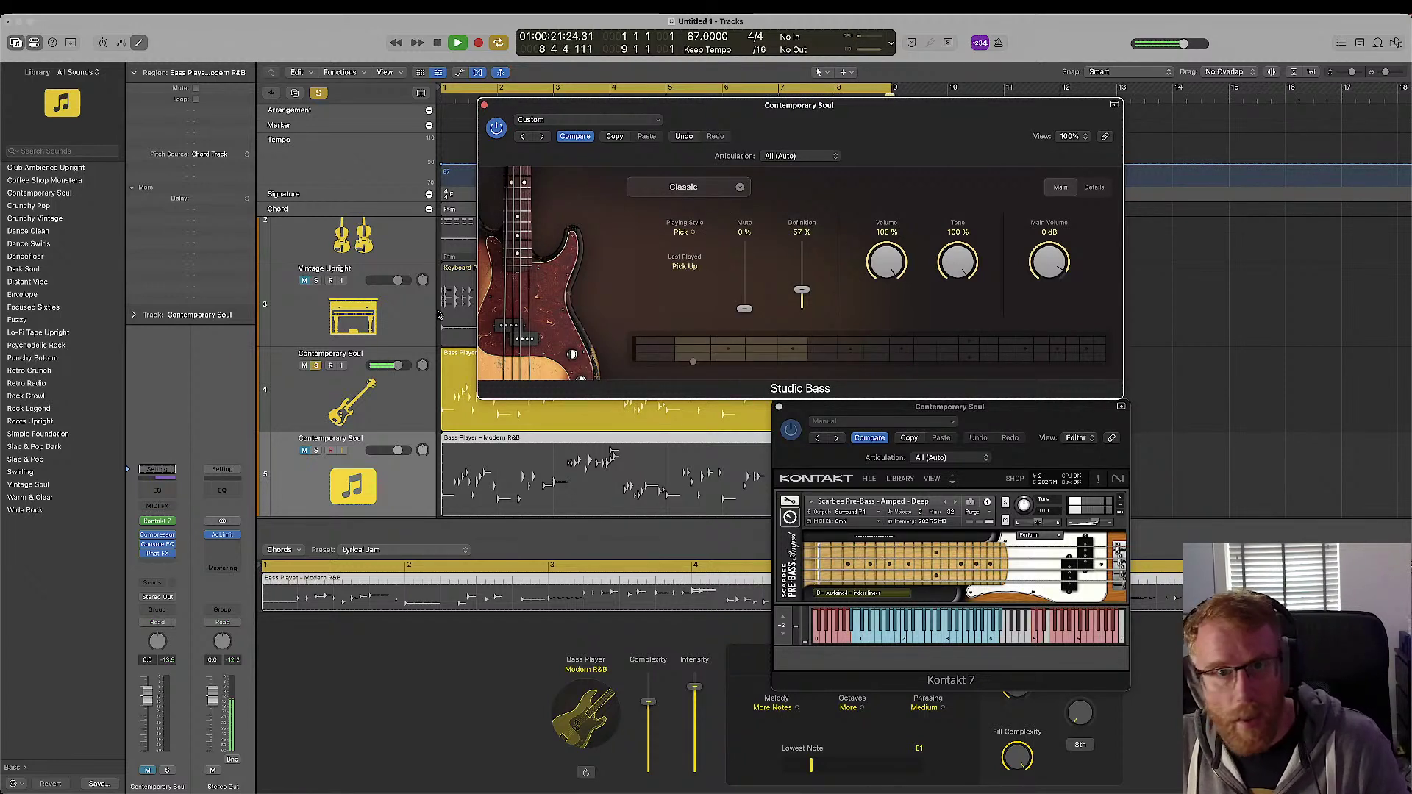
{"action": "left_click", "coordinate": [316, 450]}
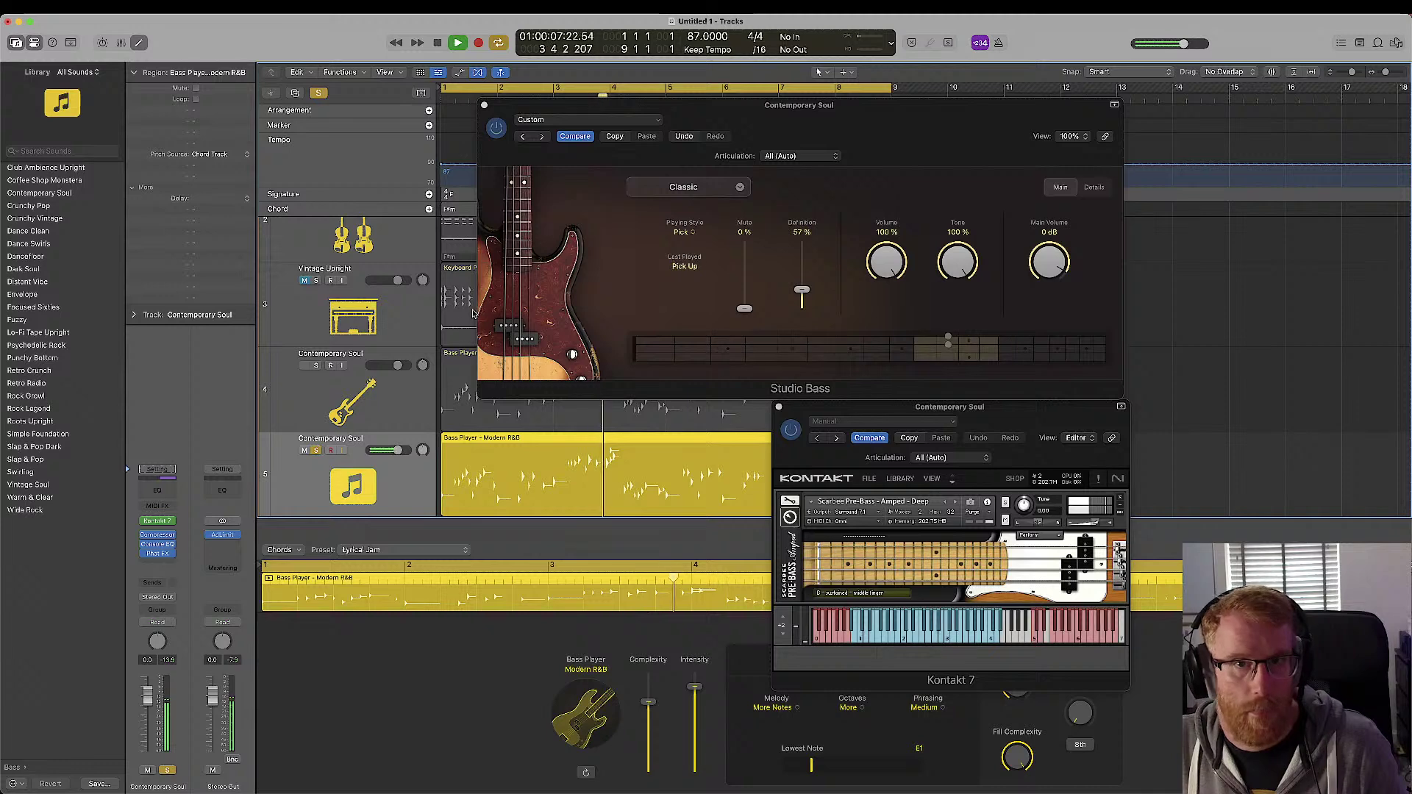
{"action": "left_click", "coordinate": [317, 365]}
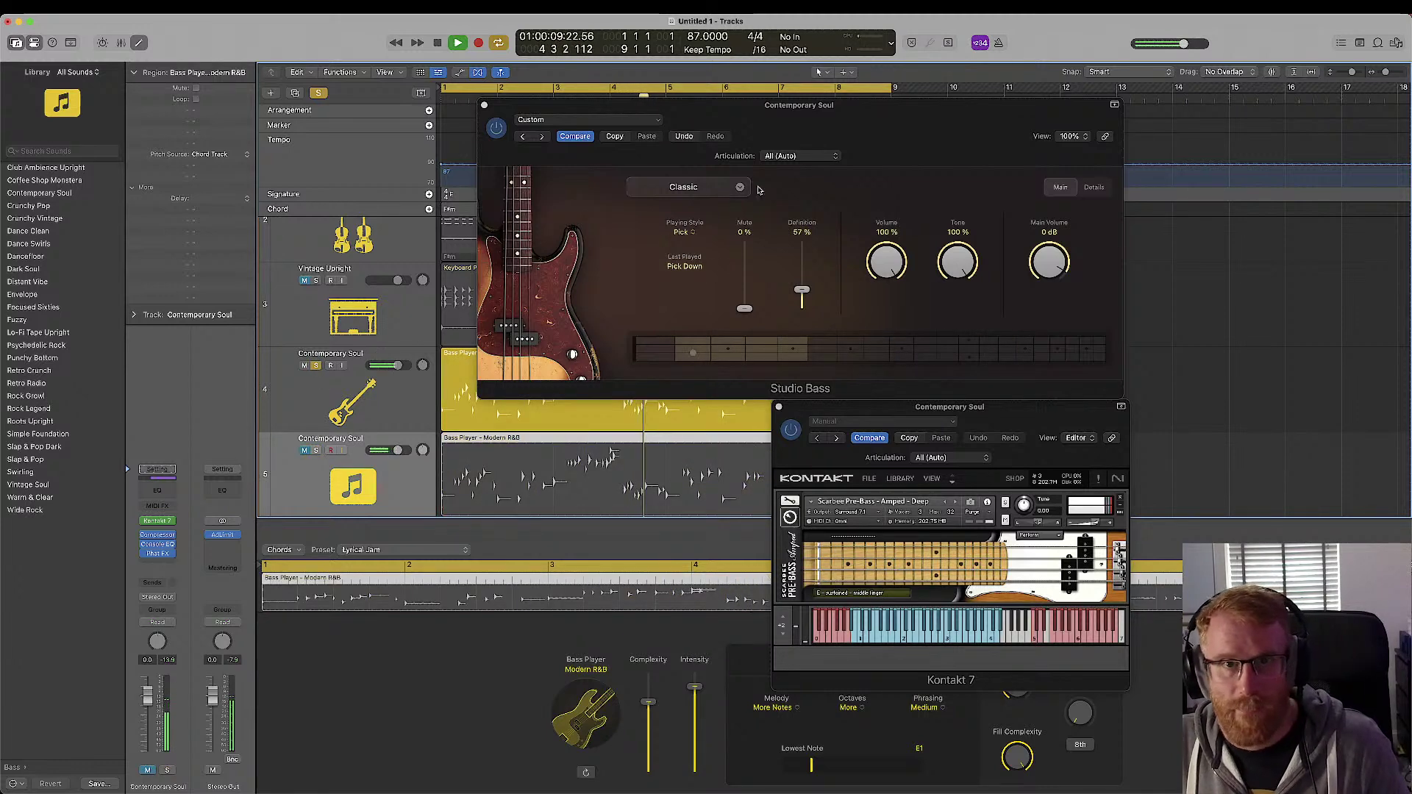
- Change the Studio Bass model to Sixties
{"action": "left_click", "coordinate": [683, 187]}
{"action": "left_click", "coordinate": [724, 225]}
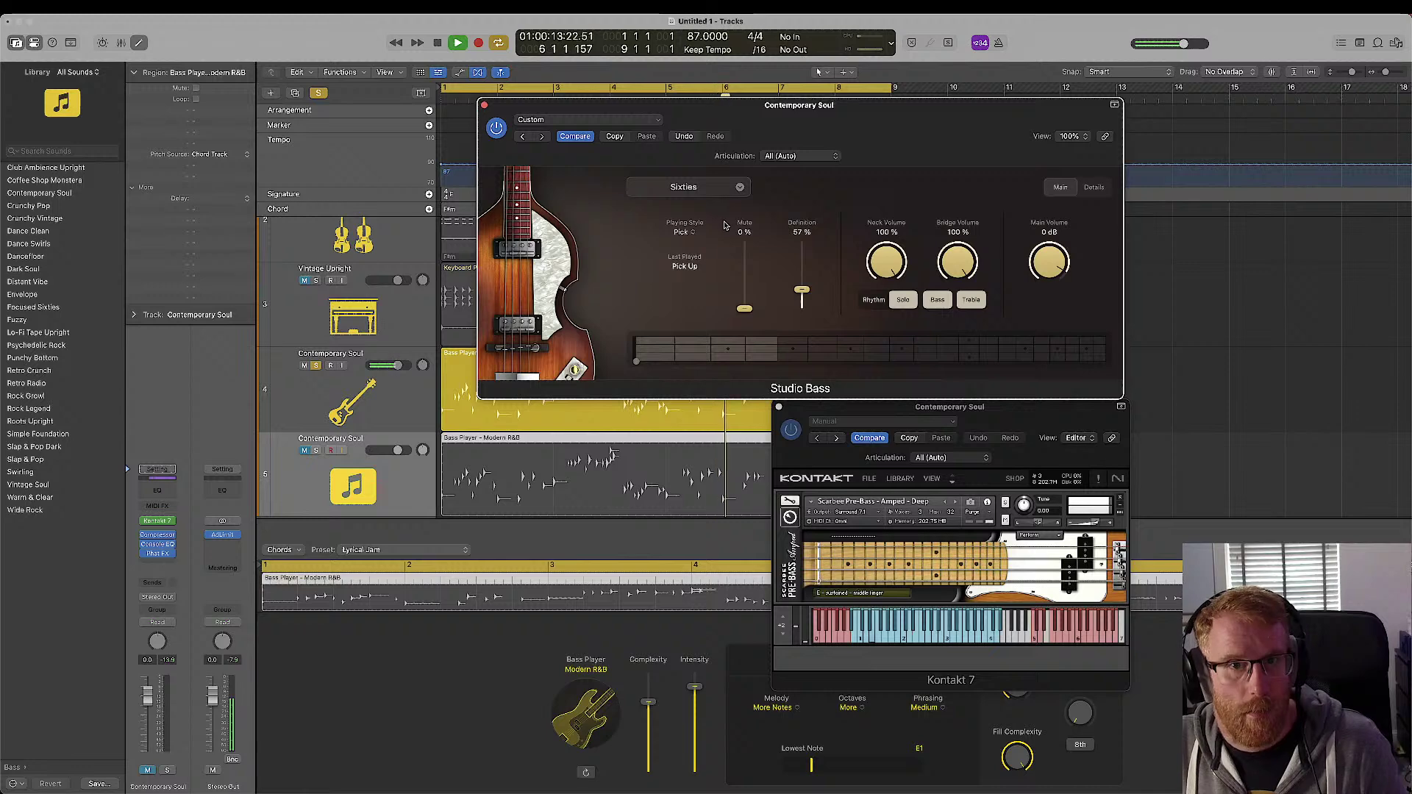
- Solo the Kontakt bass track for a final listen, and delete it together with its region
{"action": "left_click", "coordinate": [316, 450]}
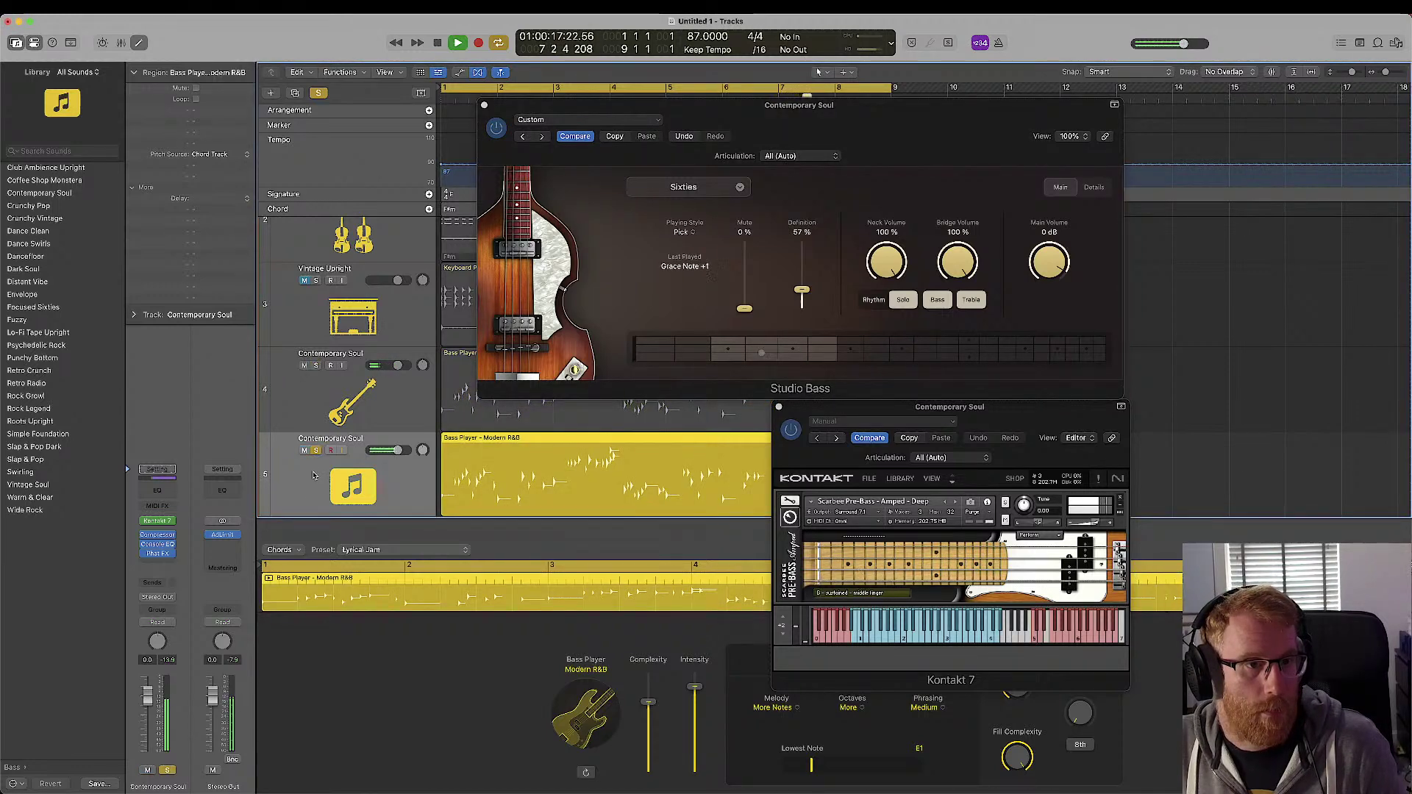
{"action": "key", "text": "Delete"}
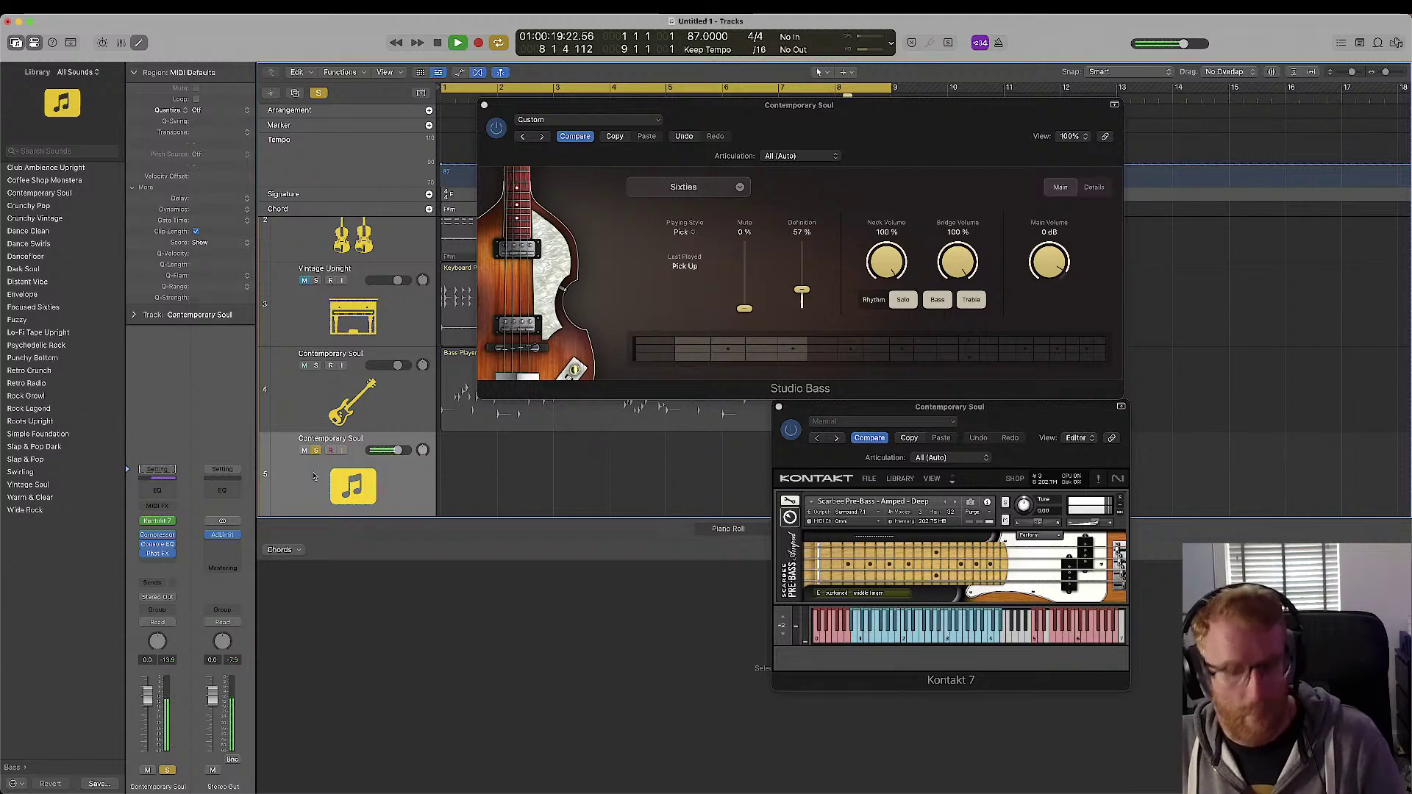
{"action": "key", "text": "super+BackSpace"}
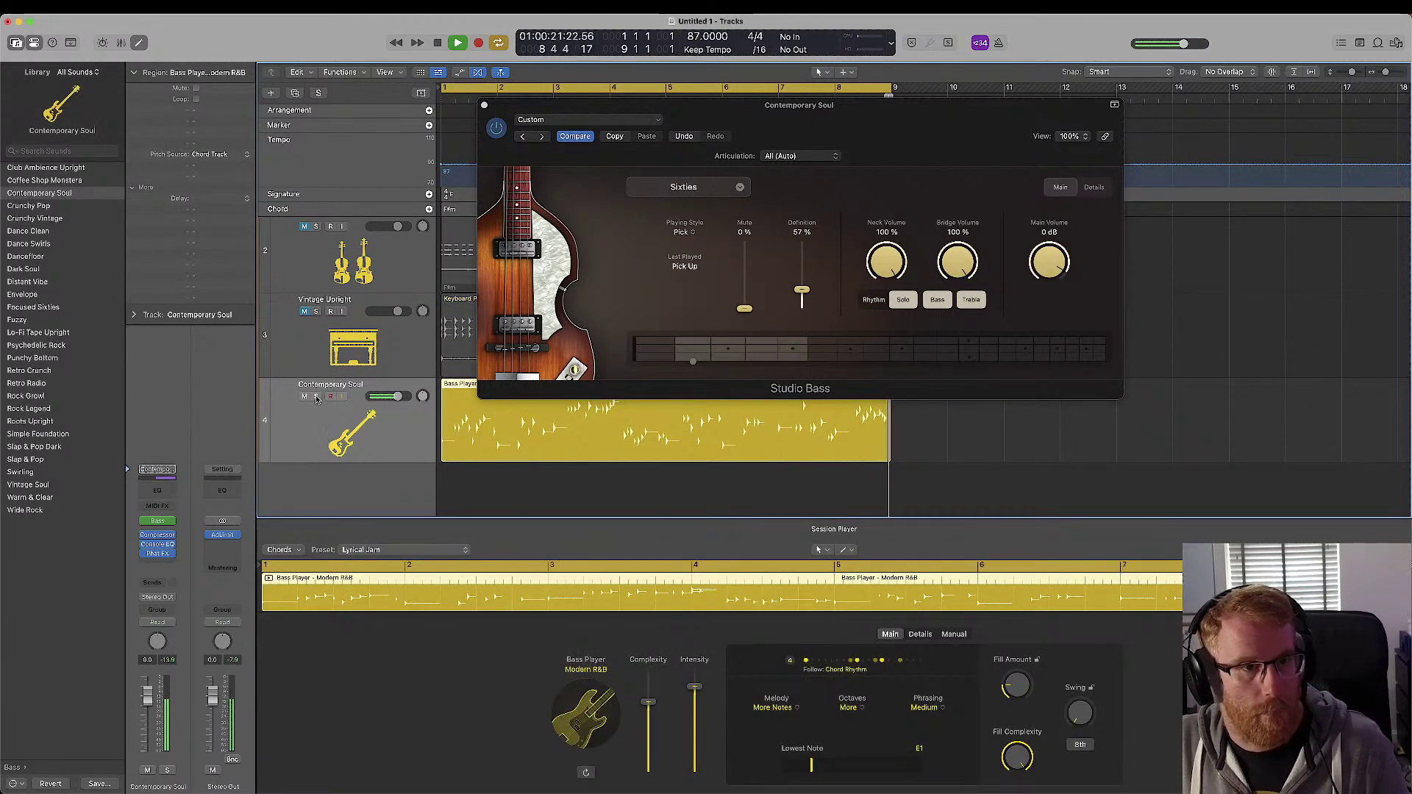
- Solo the remaining Contemporary Soul bass track and change its Studio Bass playing style to Finger
{"action": "left_click", "coordinate": [316, 397]}
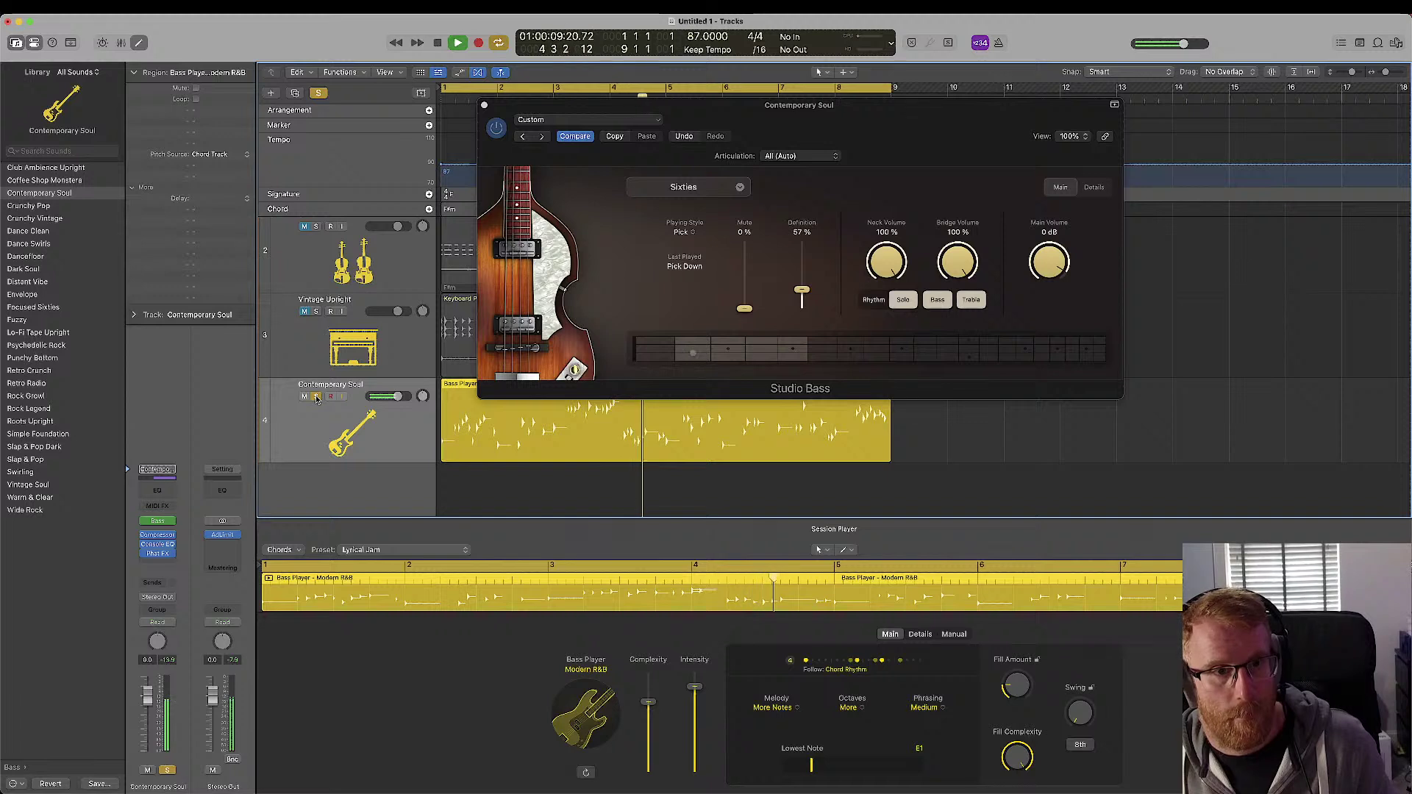
{"action": "left_click", "coordinate": [316, 397]}
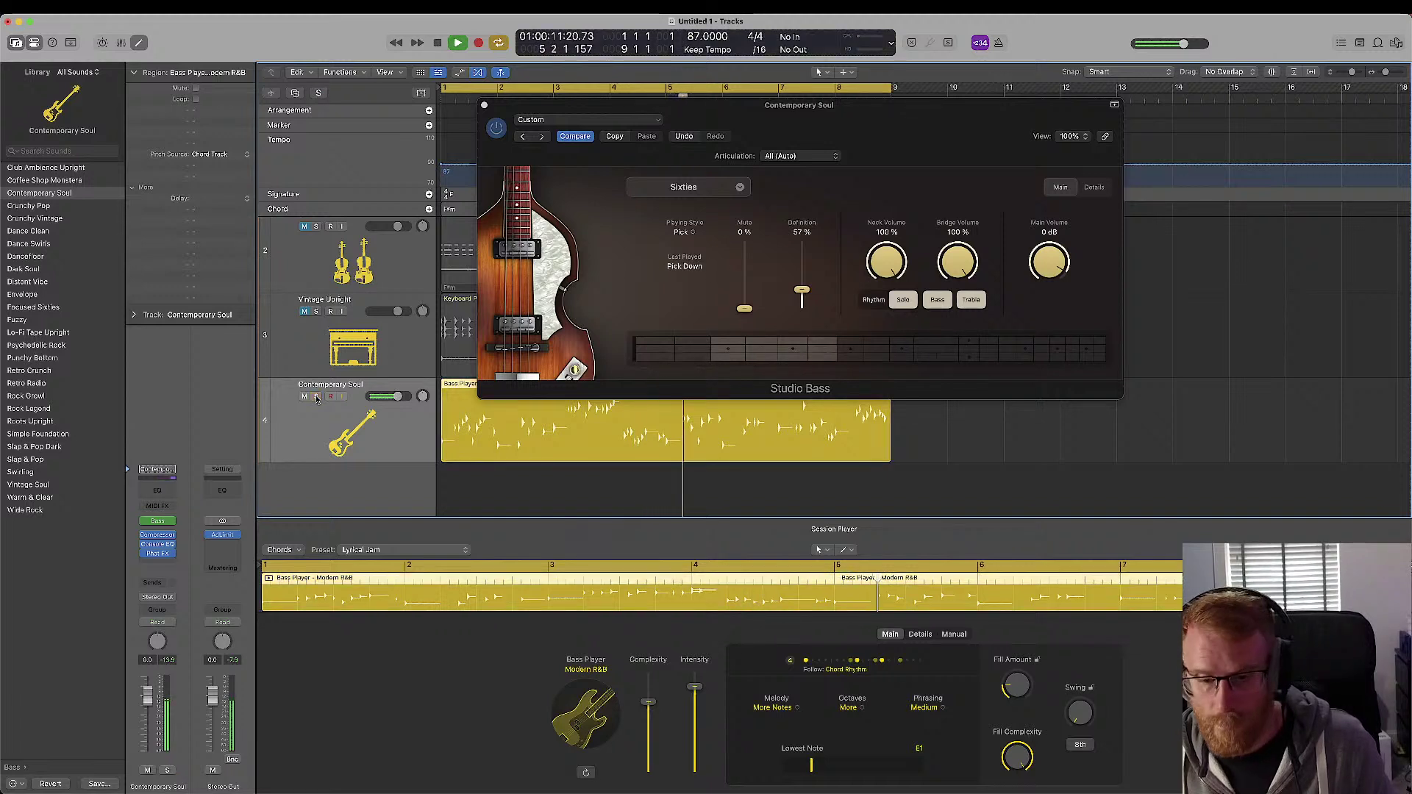
{"action": "left_click", "coordinate": [316, 397]}
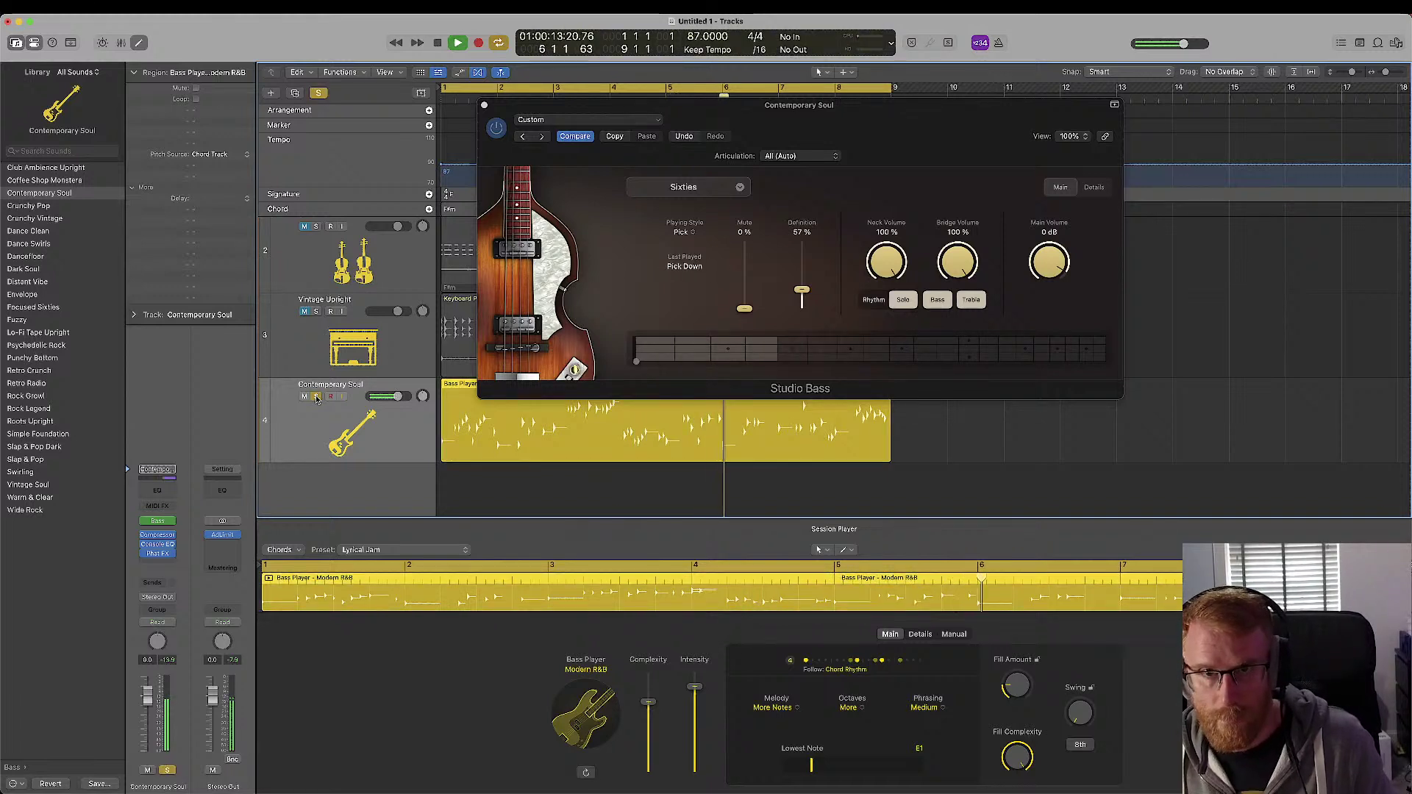
{"action": "left_click", "coordinate": [682, 232]}
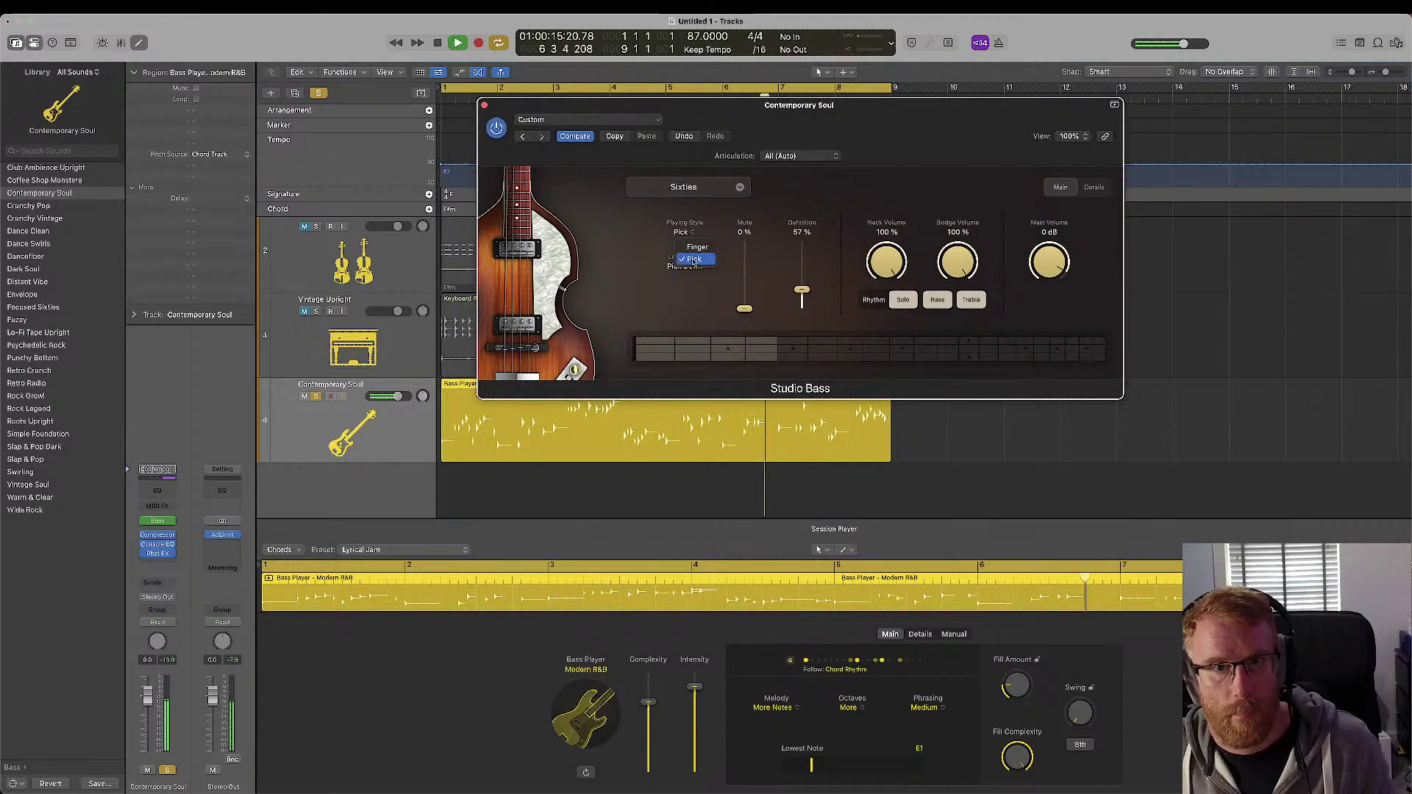
{"action": "left_click", "coordinate": [687, 249]}
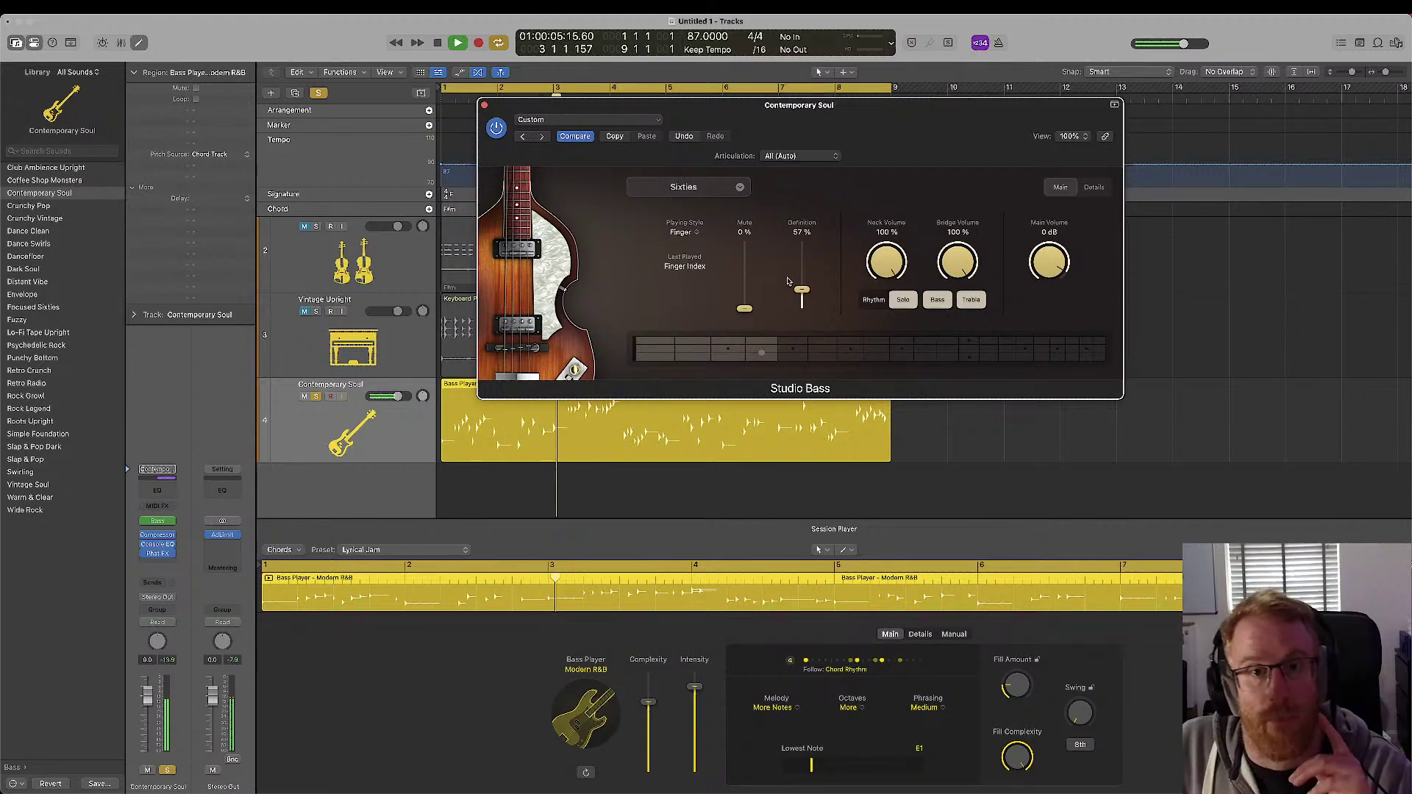
- Audition the Sixties Studio Bass with the Pick playing style, and change the model to Rock with the Finger style
{"action": "left_click", "coordinate": [689, 233]}
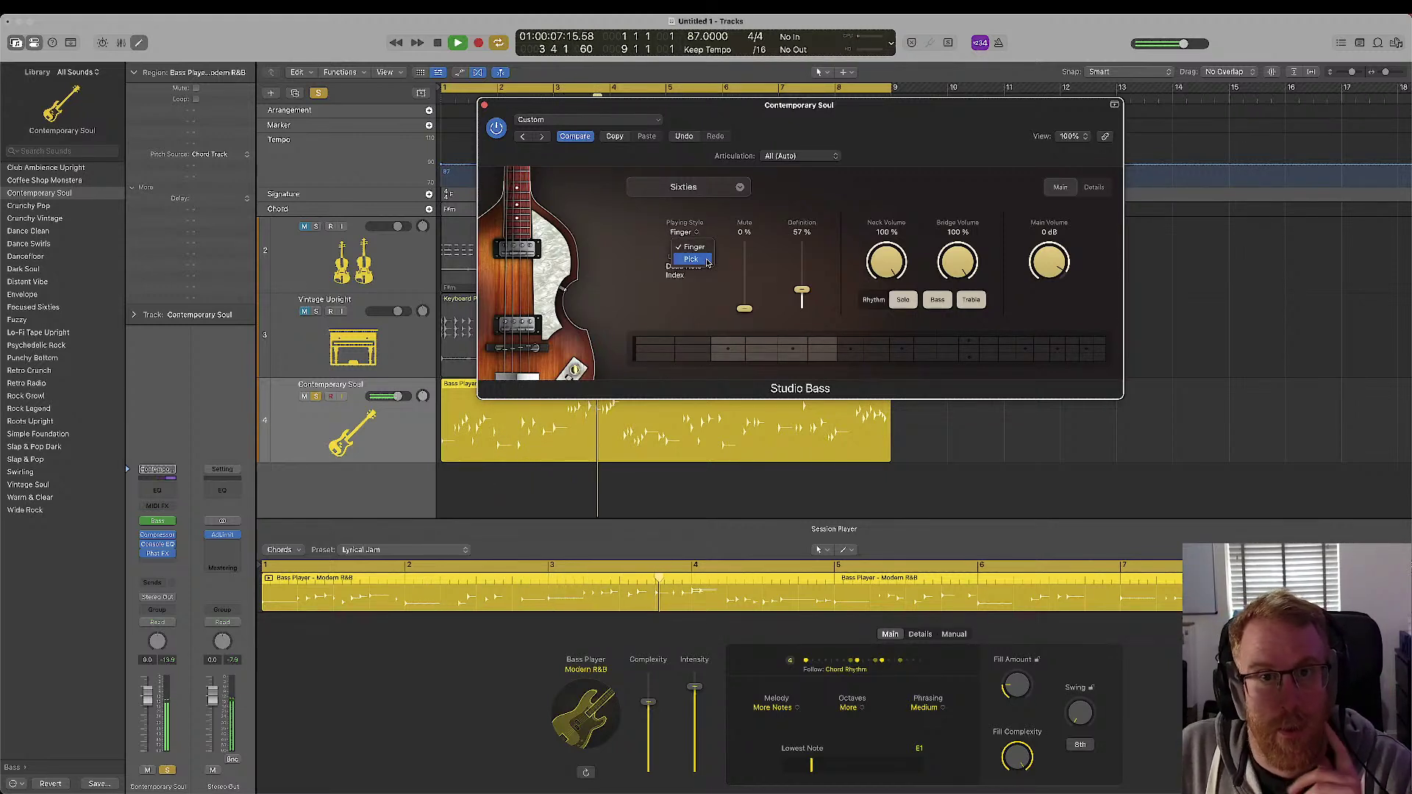
{"action": "left_click", "coordinate": [690, 259]}
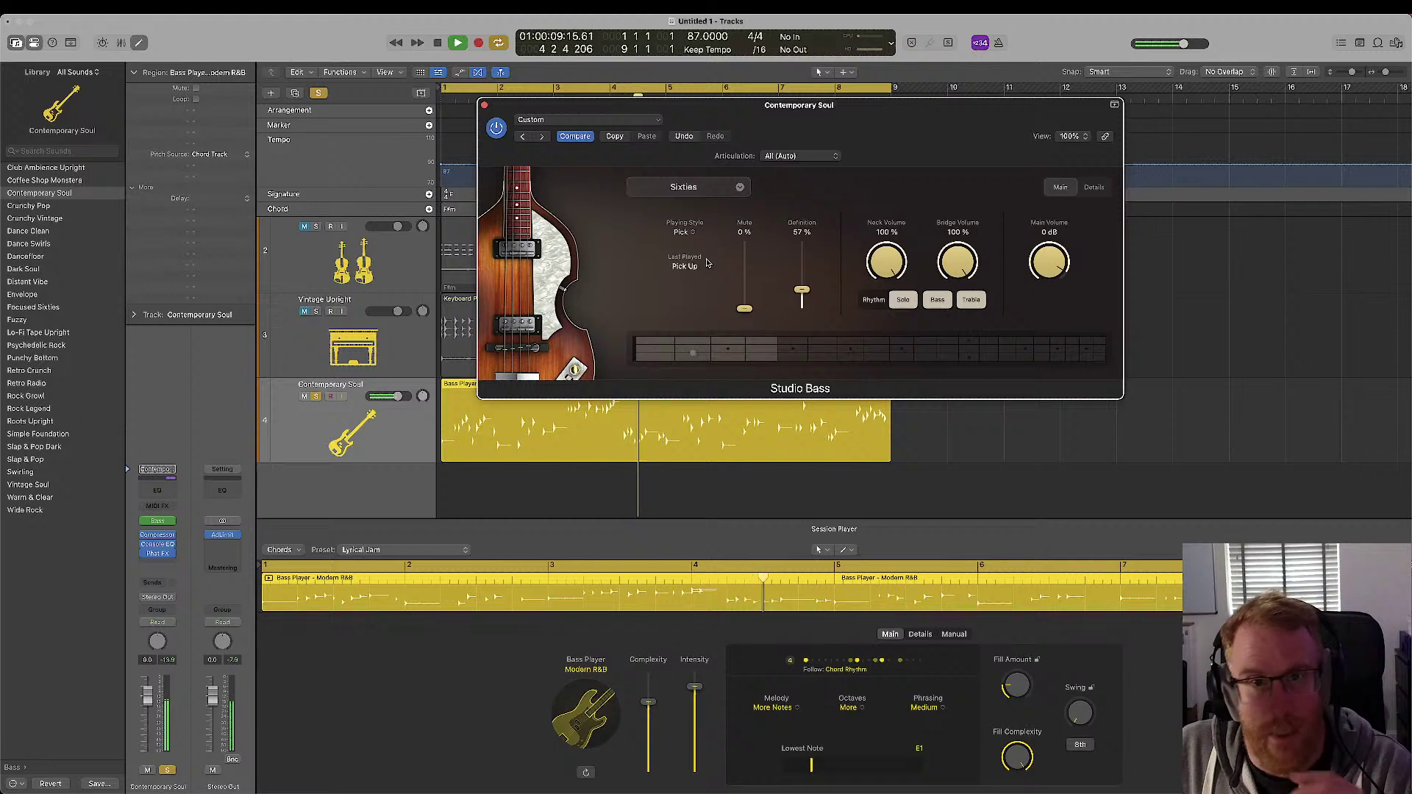
{"action": "left_click", "coordinate": [741, 188]}
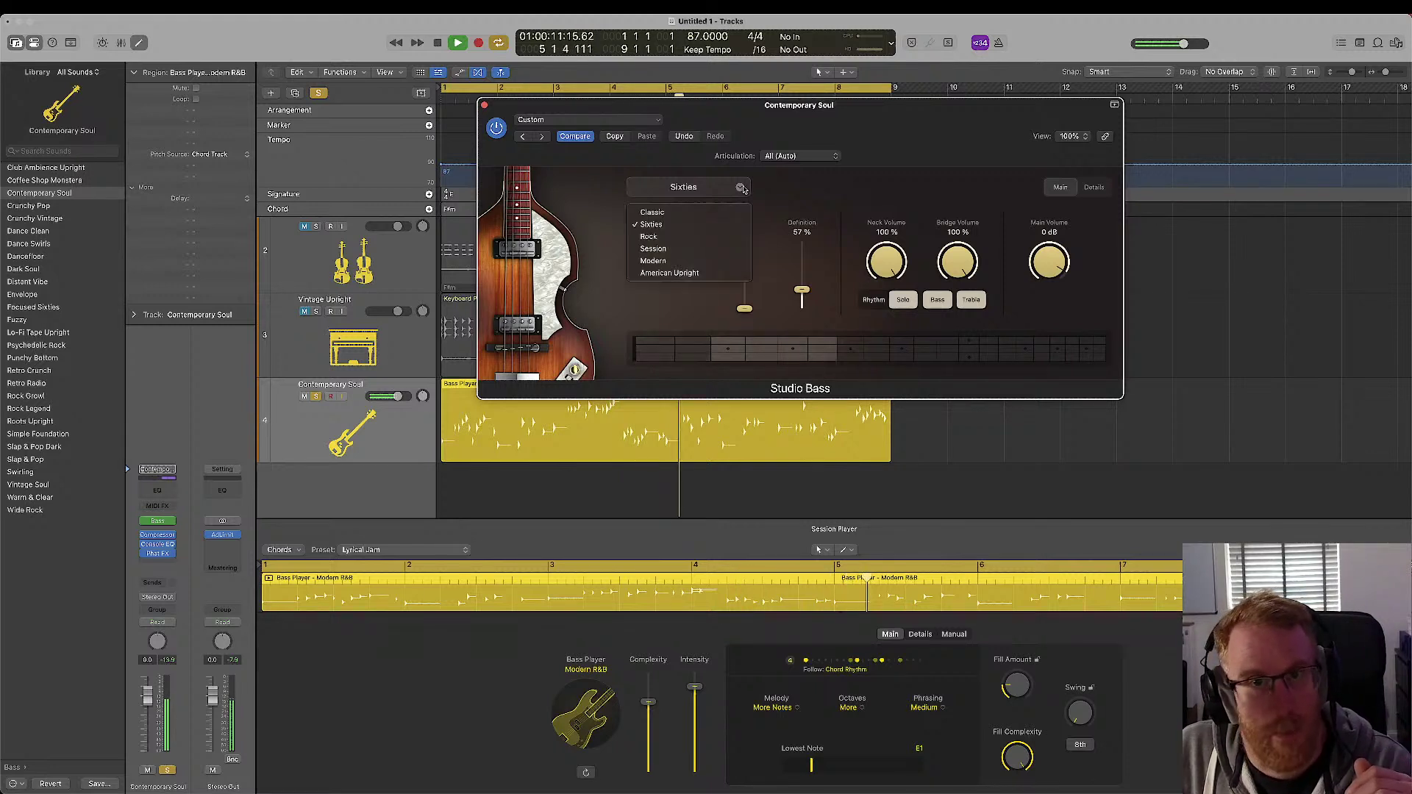
{"action": "left_click", "coordinate": [731, 236]}
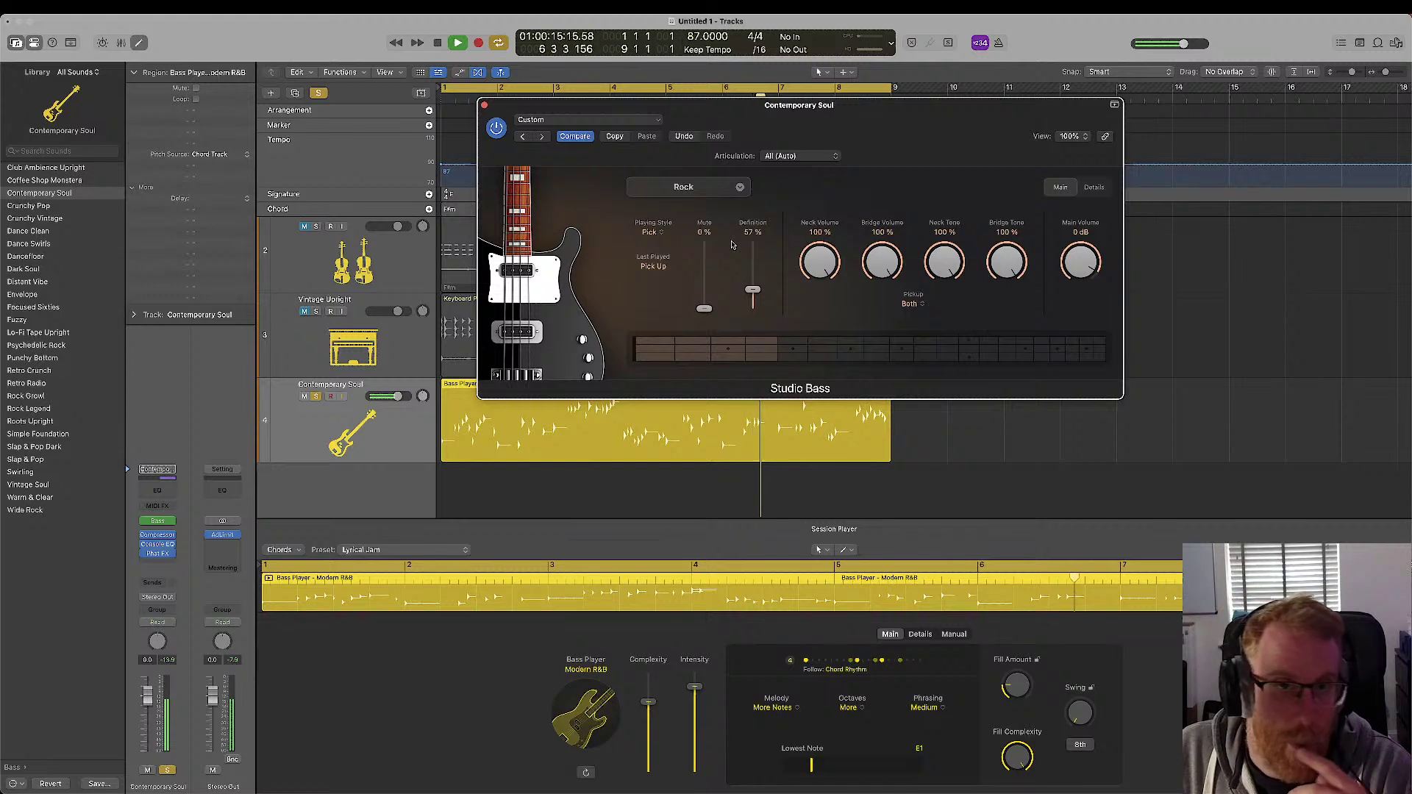
{"action": "left_click", "coordinate": [649, 233]}
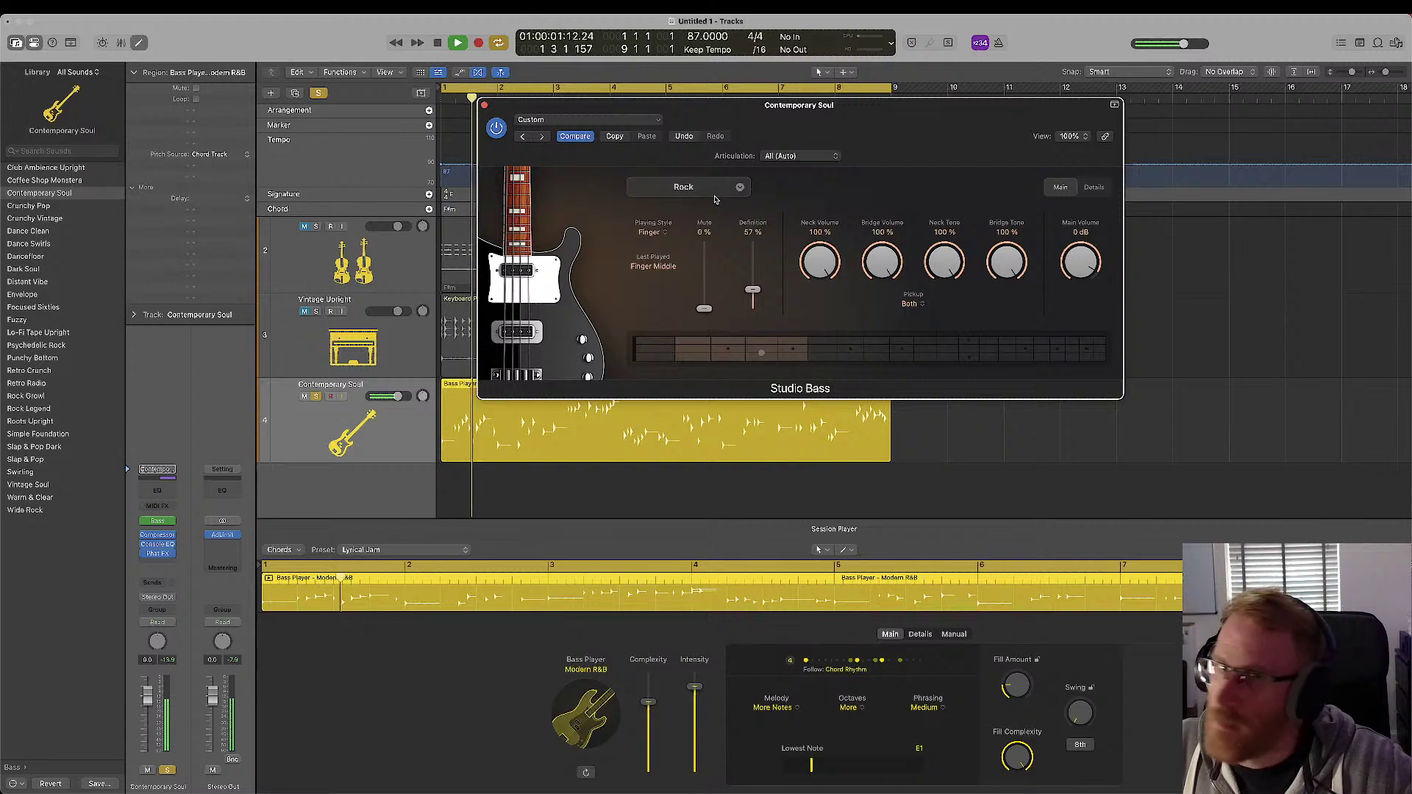
- Change the Studio Bass model to Session and set its playing style to Finger
{"action": "left_click", "coordinate": [740, 188]}
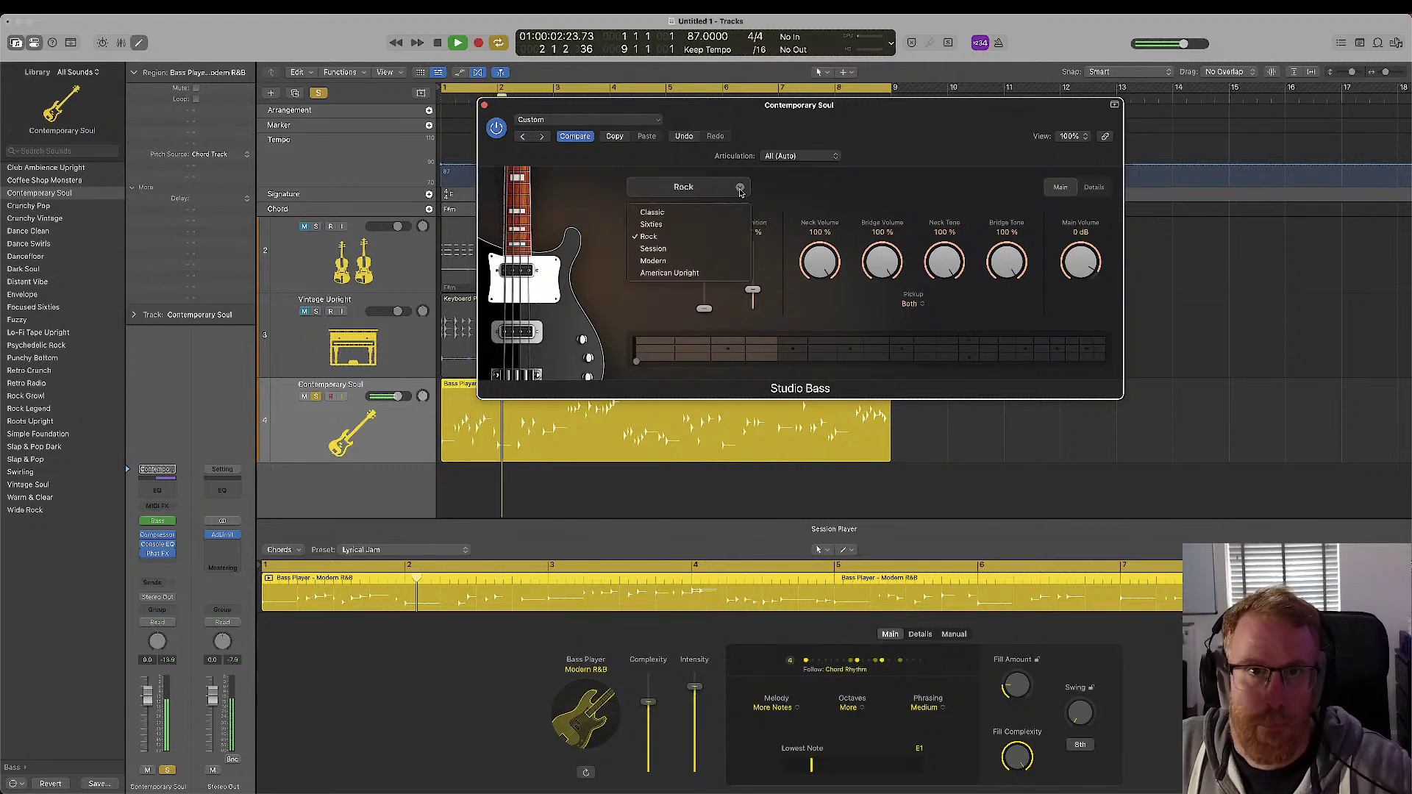
{"action": "left_click", "coordinate": [725, 248]}
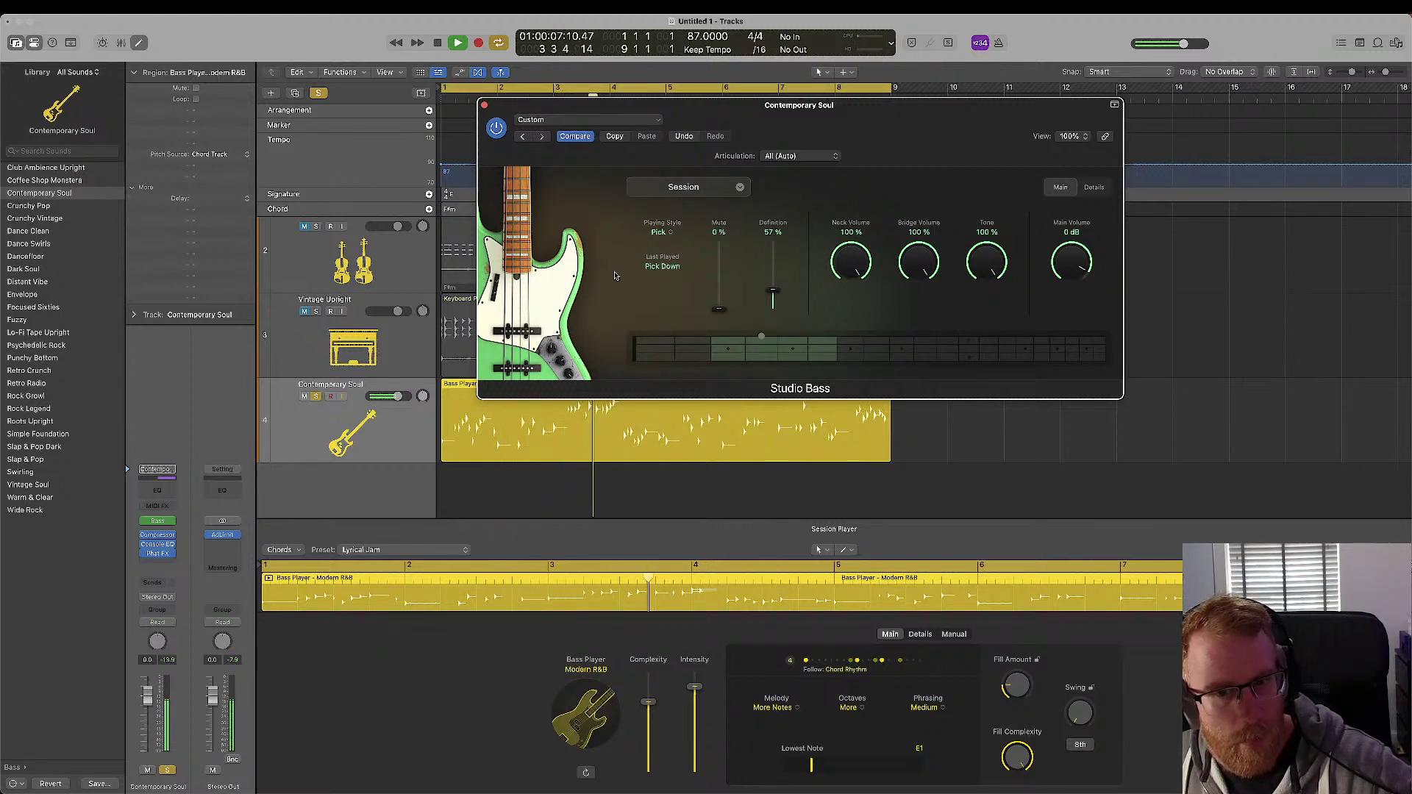
{"action": "left_click", "coordinate": [667, 233]}
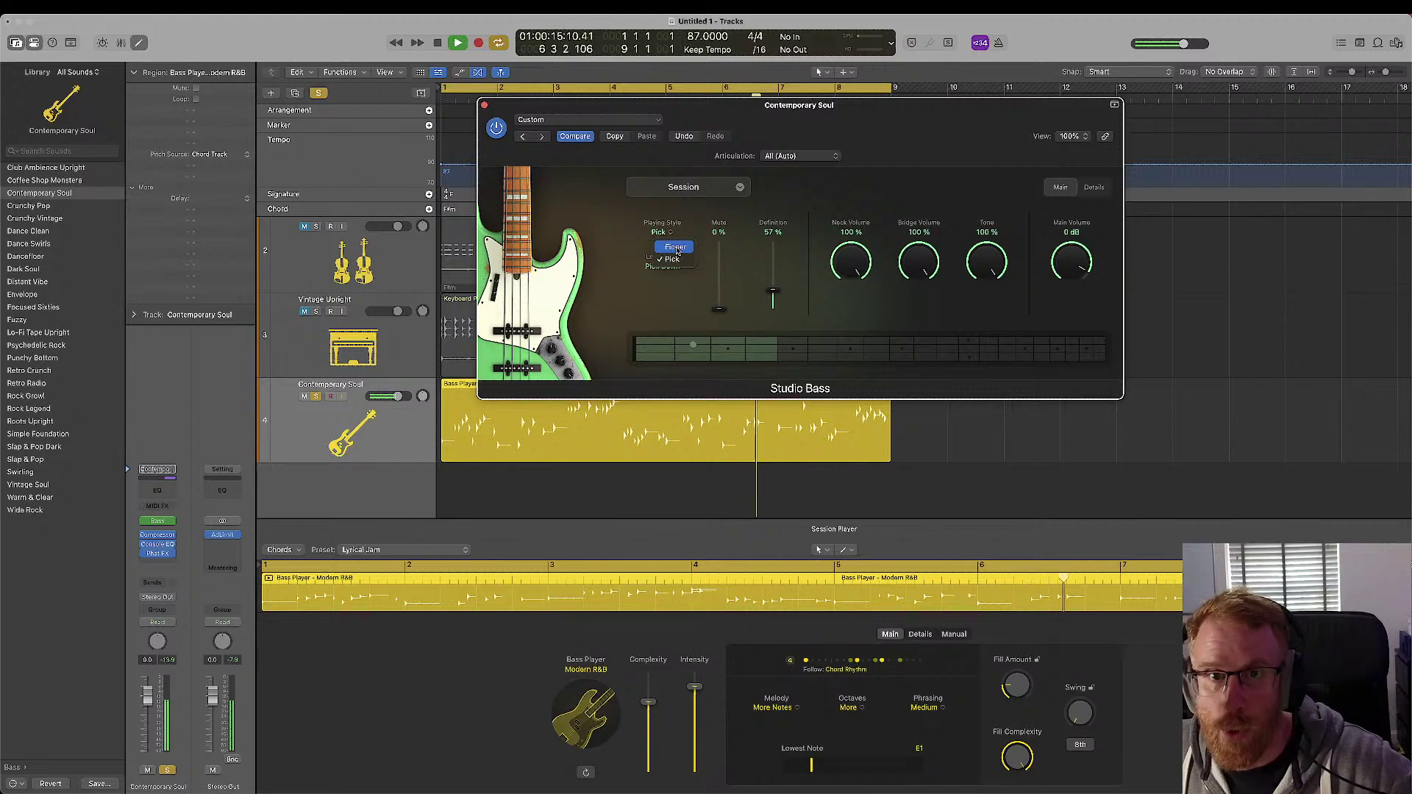
{"action": "left_click", "coordinate": [675, 248]}
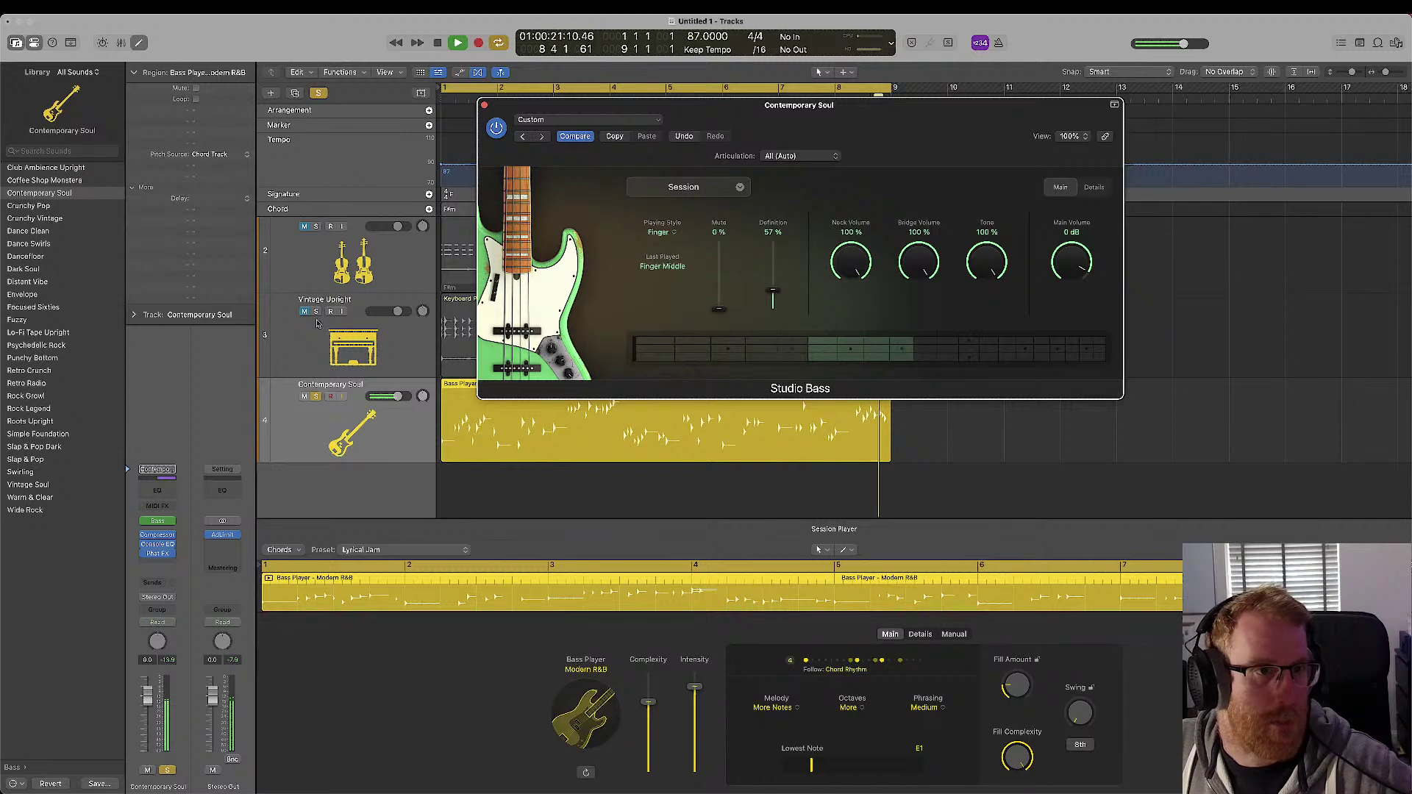
- Lower the volumes of the strings and Vintage Upright tracks while hearing them with the bass, and mute both again
{"action": "left_click", "coordinate": [305, 312]}
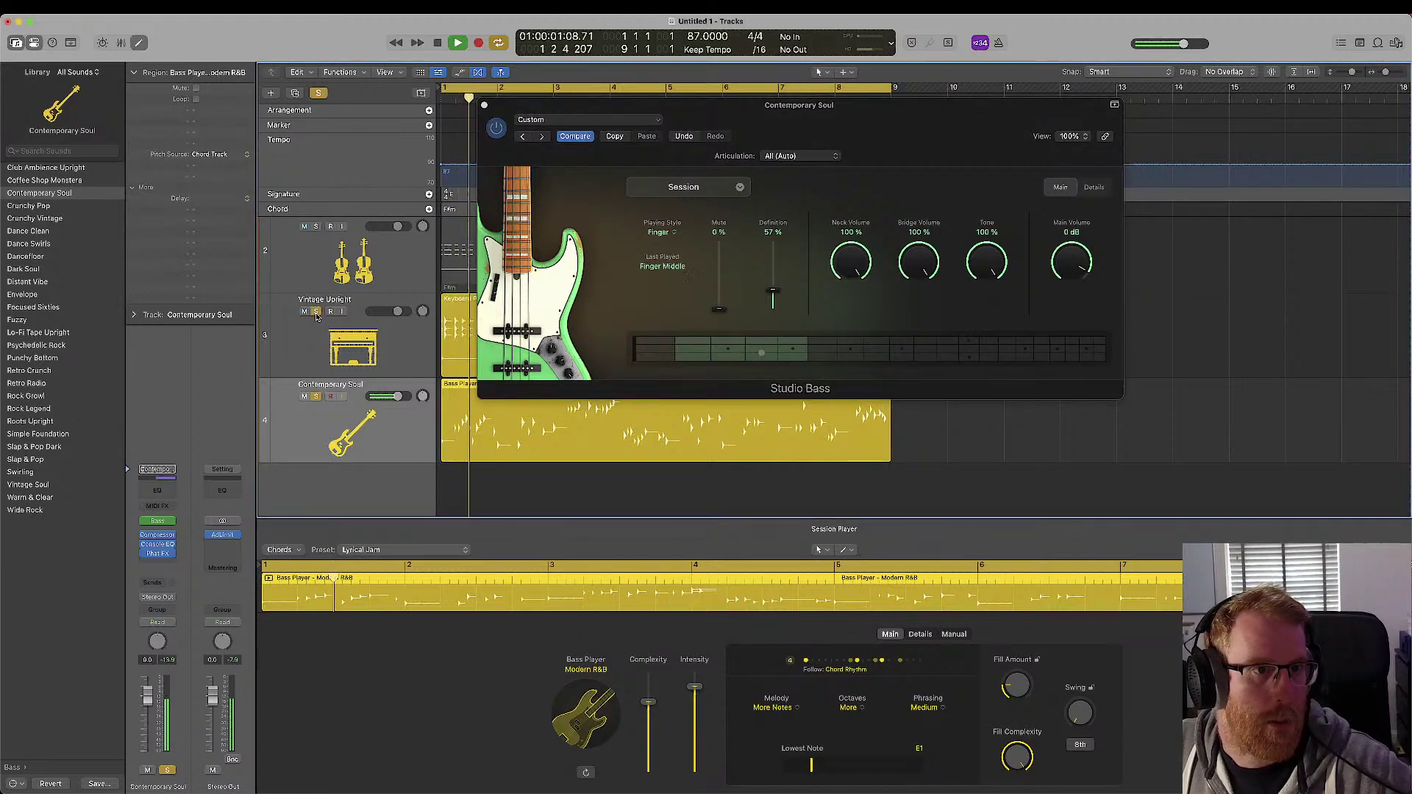
{"action": "left_click", "coordinate": [316, 226]}
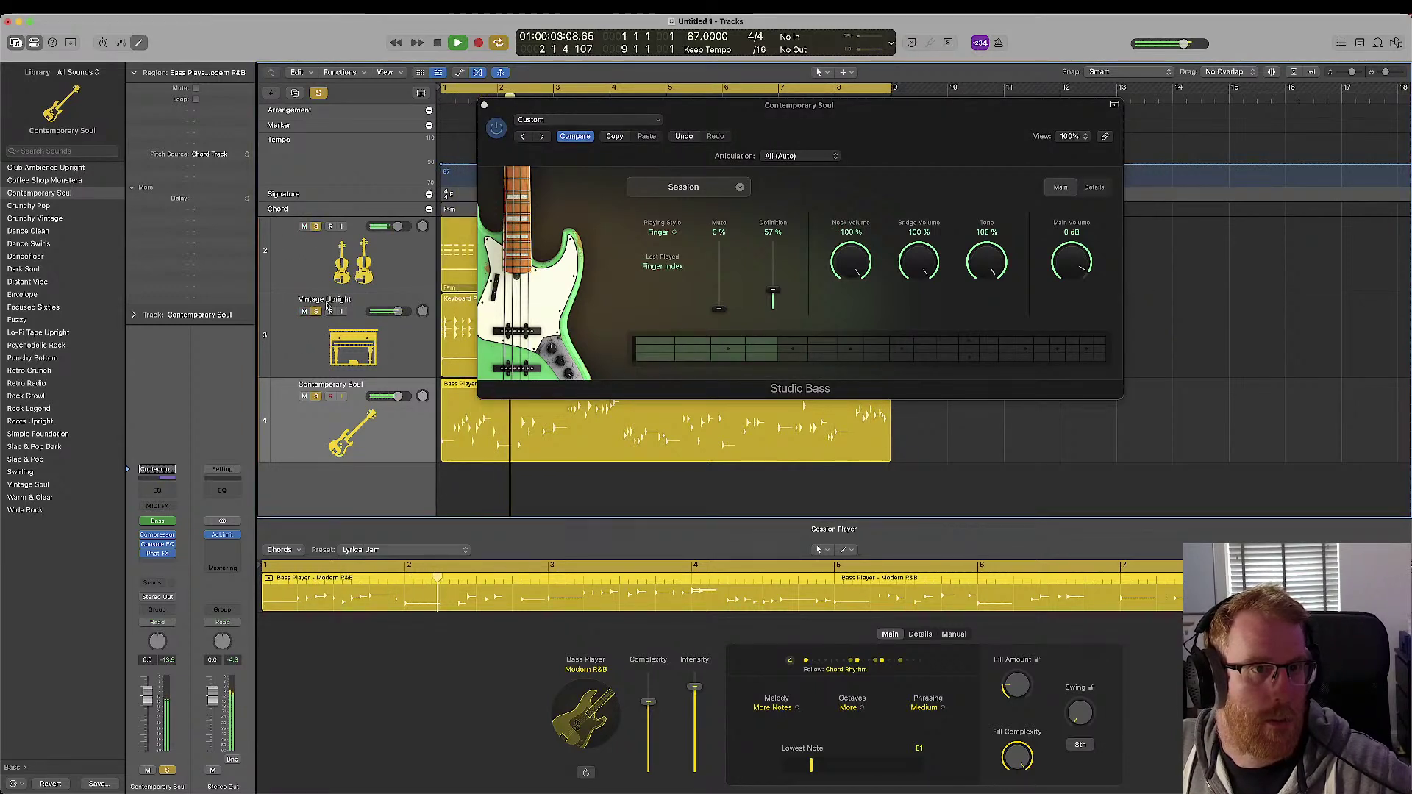
{"action": "left_click_drag", "start_coordinate": [397, 311], "coordinate": [388, 311]}
{"action": "left_click_drag", "start_coordinate": [397, 226], "coordinate": [384, 227]}
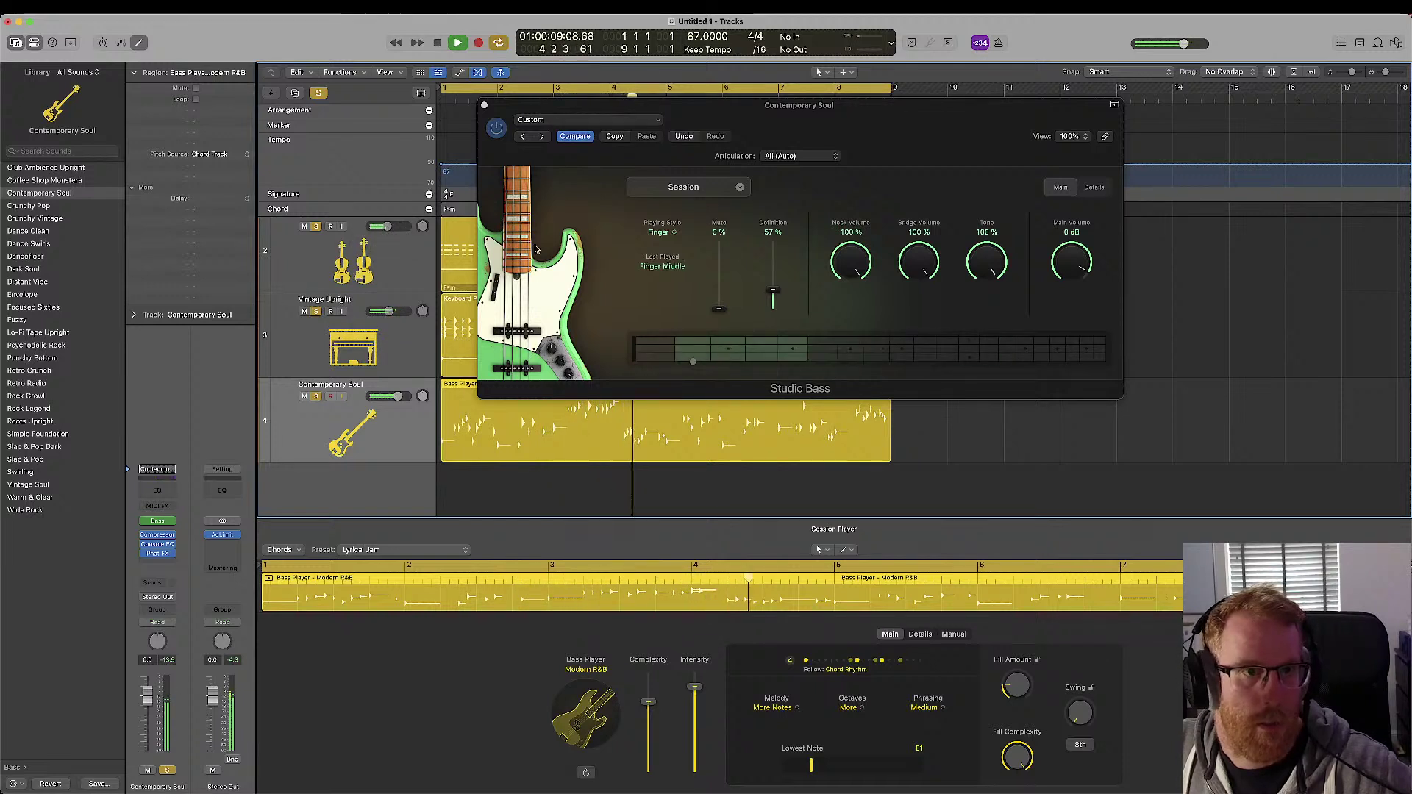
{"action": "left_click", "coordinate": [304, 226]}
{"action": "left_click", "coordinate": [304, 311]}
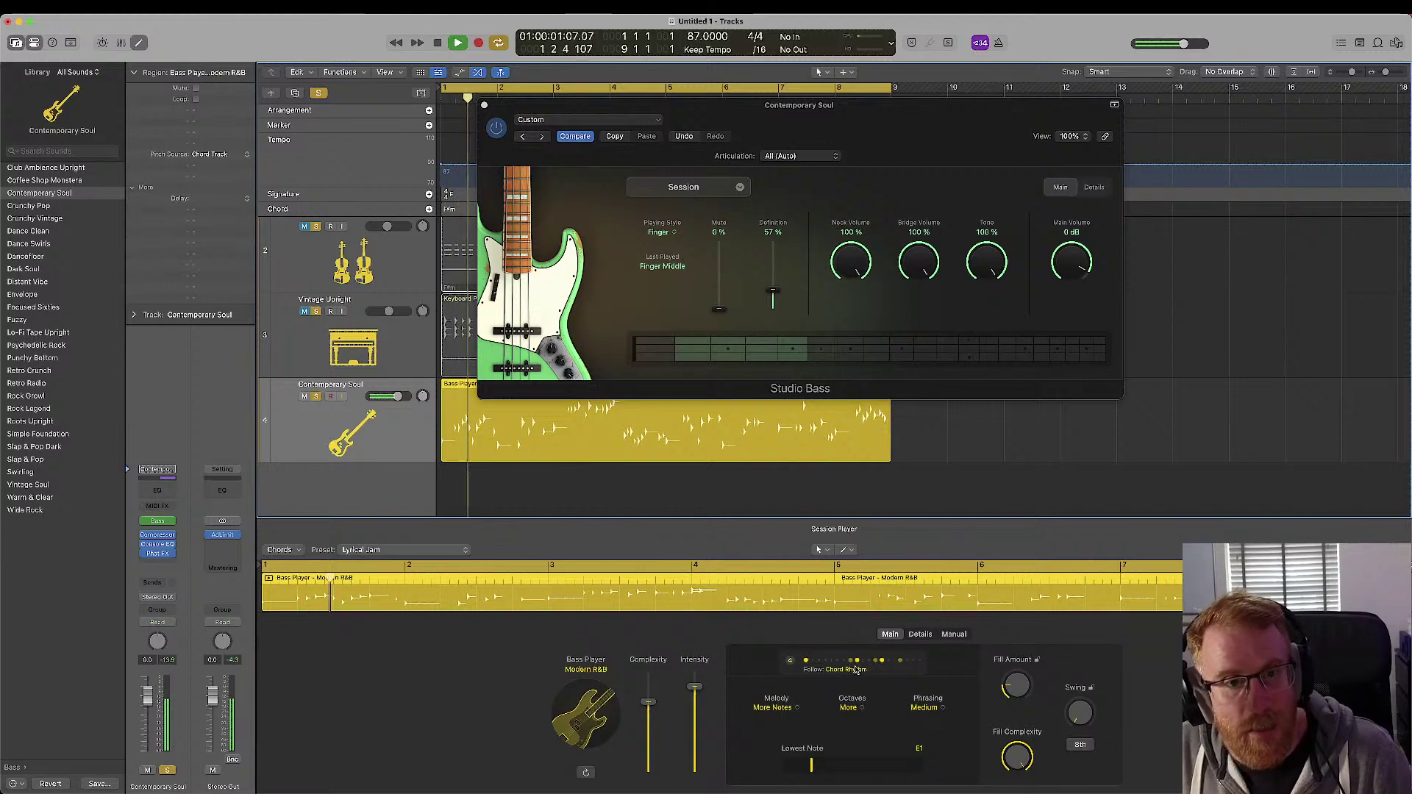
- Duplicate the Contemporary Soul bass track with its Modern R&B region and replace the copy's instrument with Alchemy
{"action": "left_click", "coordinate": [405, 449]}
{"action": "left_click_drag", "start_coordinate": [457, 433], "coordinate": [454, 483]}
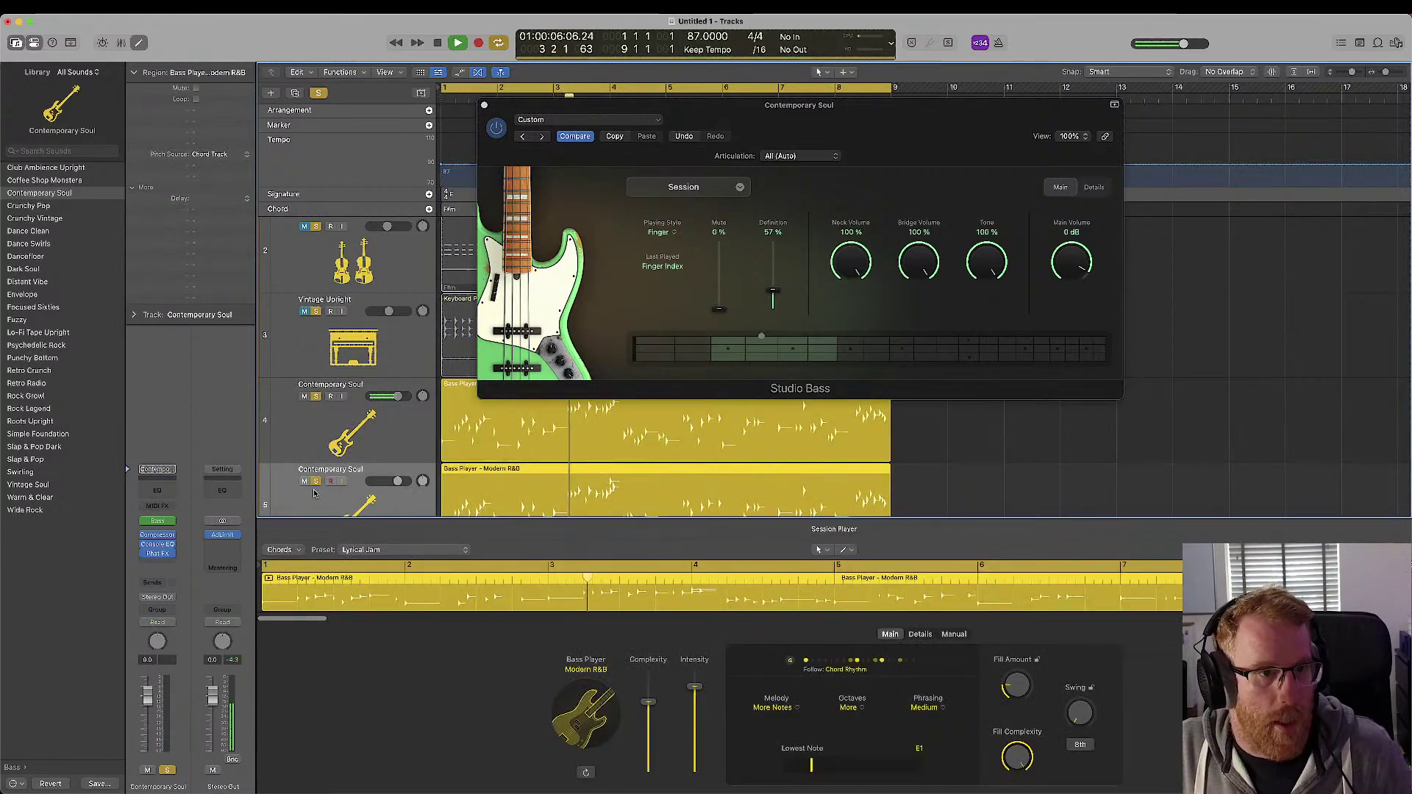
{"action": "left_click", "coordinate": [172, 521]}
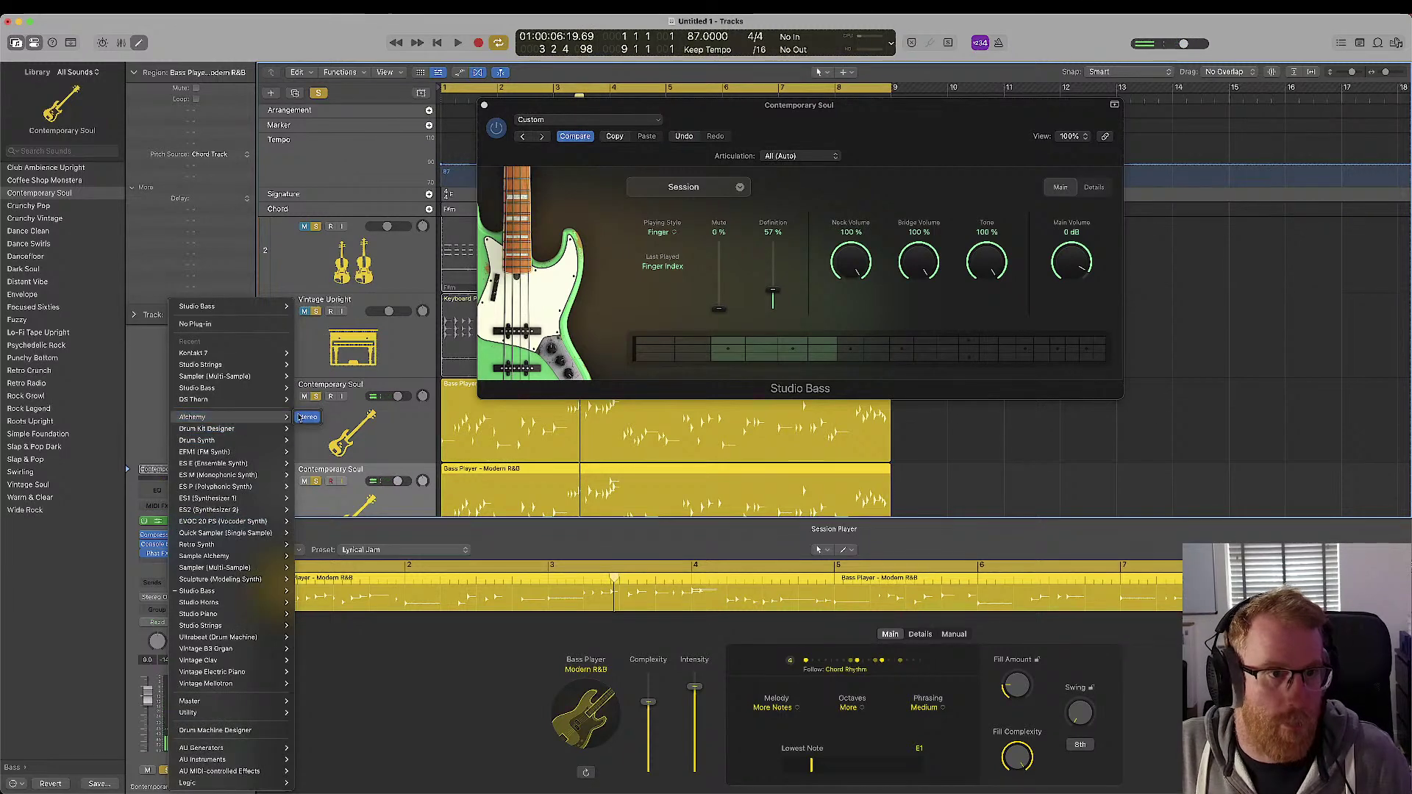
{"action": "left_click", "coordinate": [430, 402]}
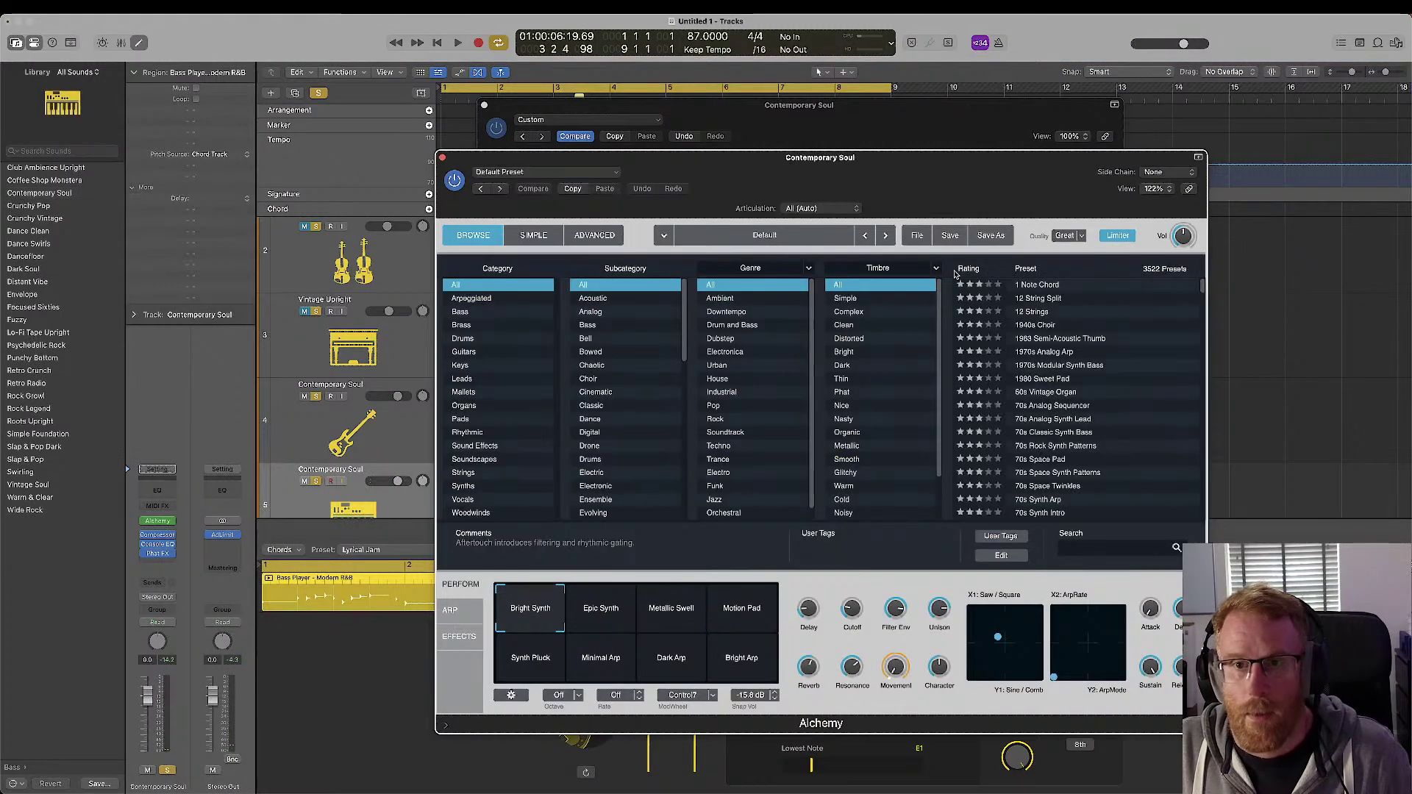
- Load the 70s Analog Synth Lead preset from Alchemy's Leads category and close the Alchemy window
{"action": "left_click", "coordinate": [462, 379]}
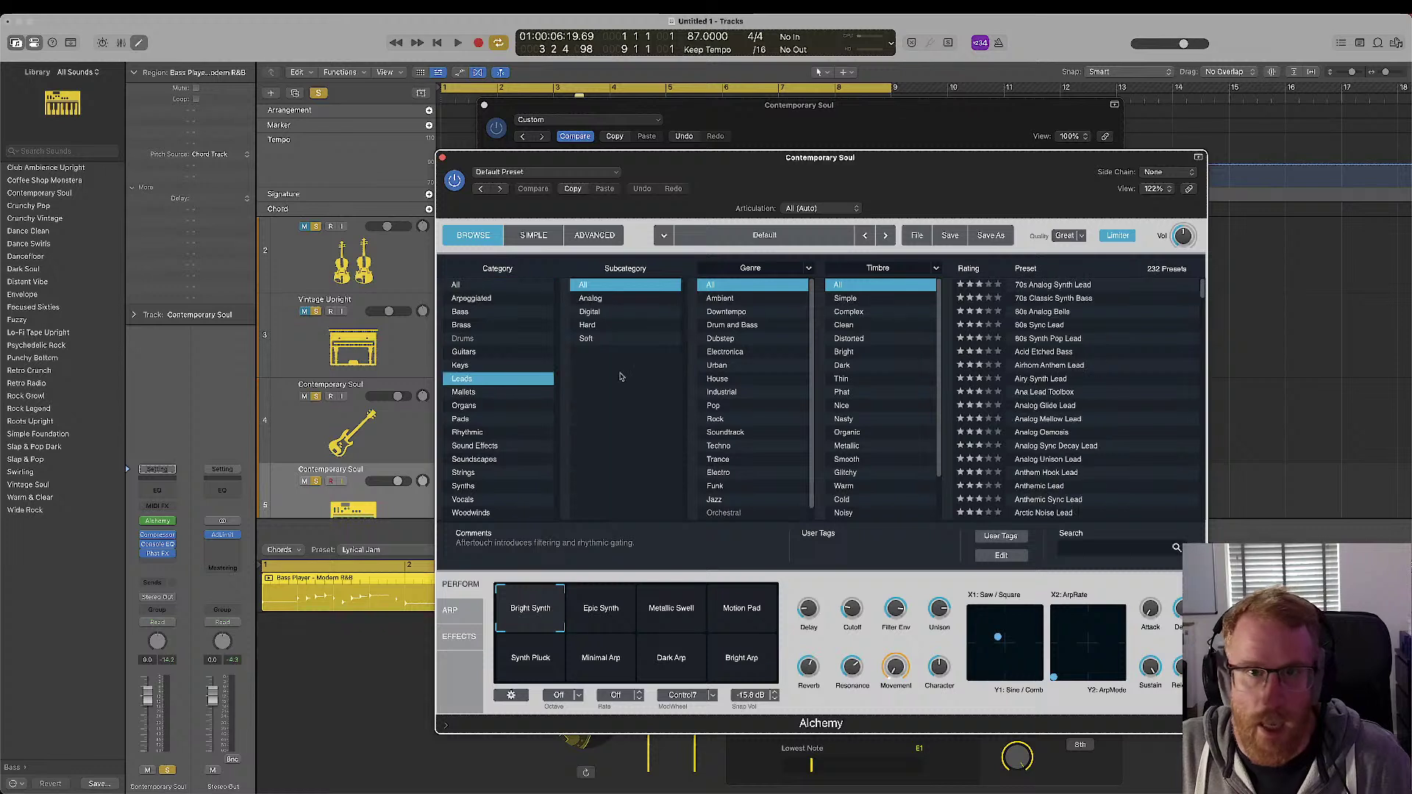
{"action": "left_click", "coordinate": [1055, 287]}
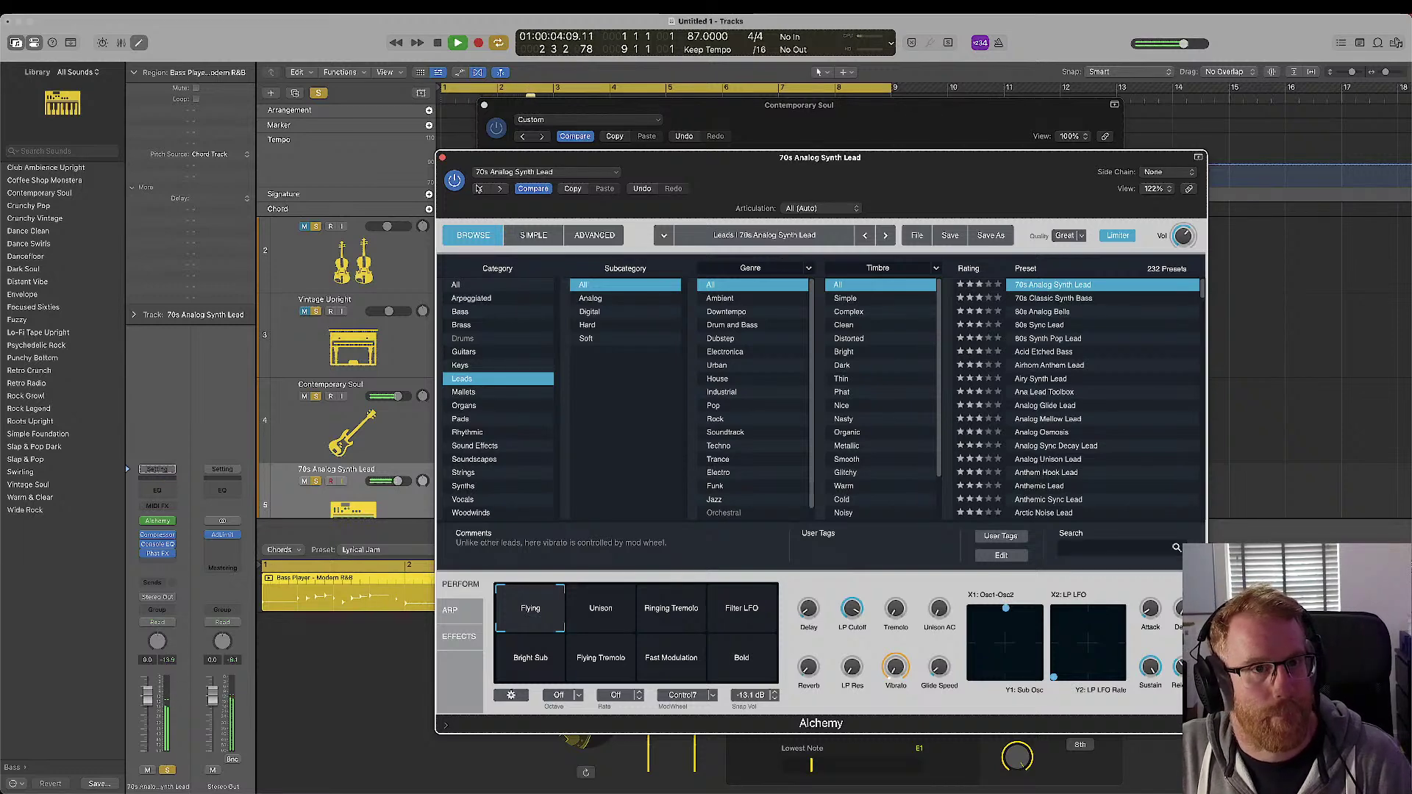
{"action": "left_click", "coordinate": [442, 158]}
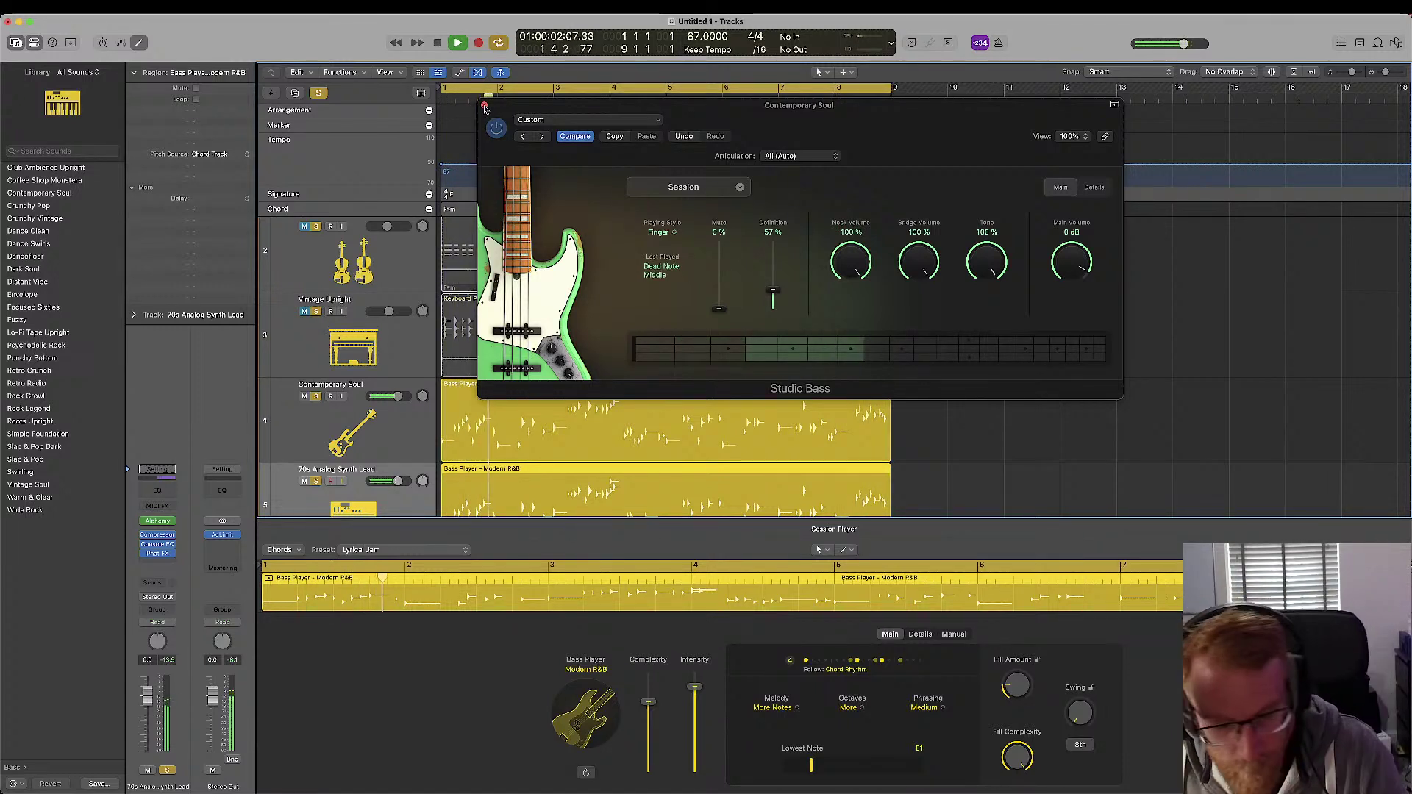
- Mute the 70s Analog Synth Lead, Vintage Upright and strings tracks so that only the Contemporary Soul bass plays
{"action": "key", "text": "space"}
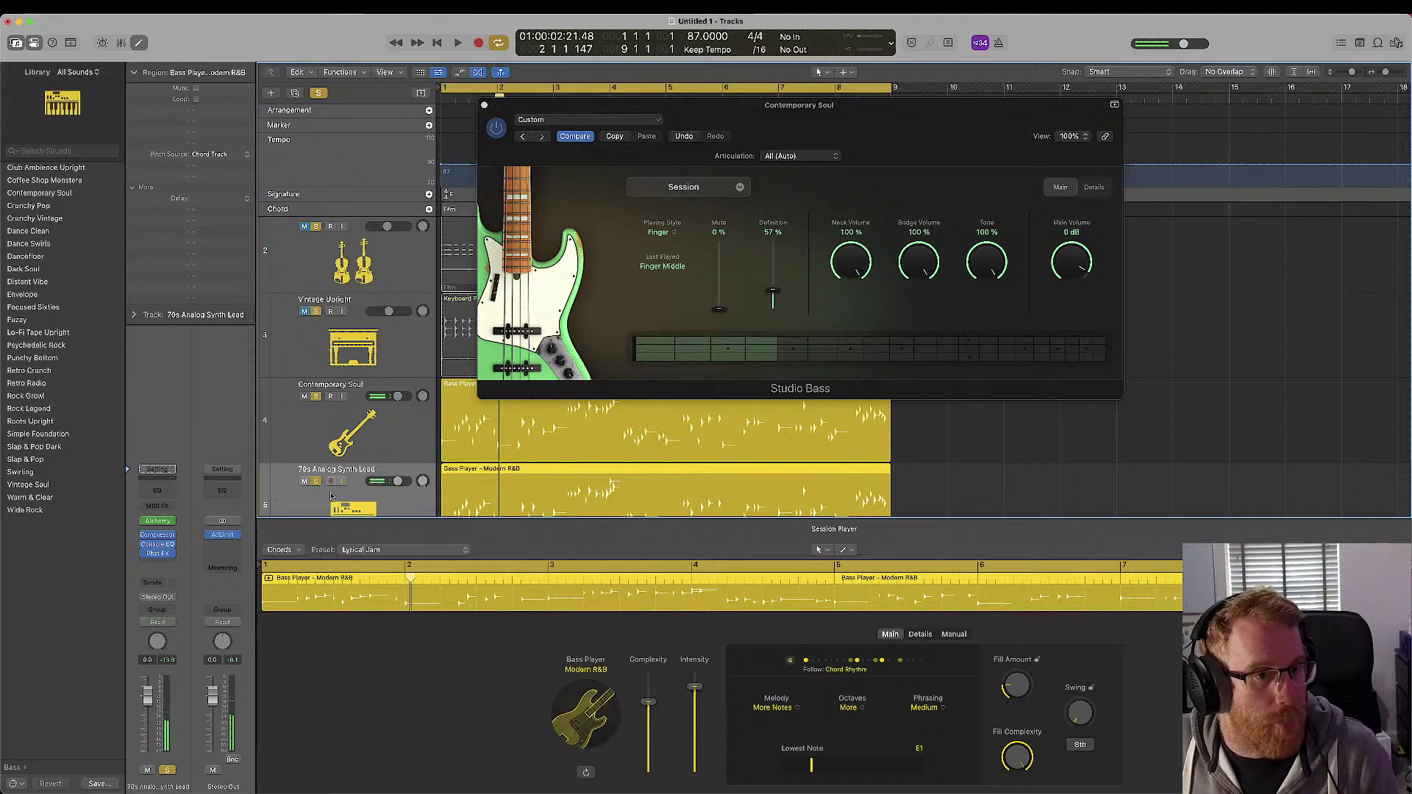
{"action": "left_click", "coordinate": [315, 482]}
{"action": "key", "text": "space"}
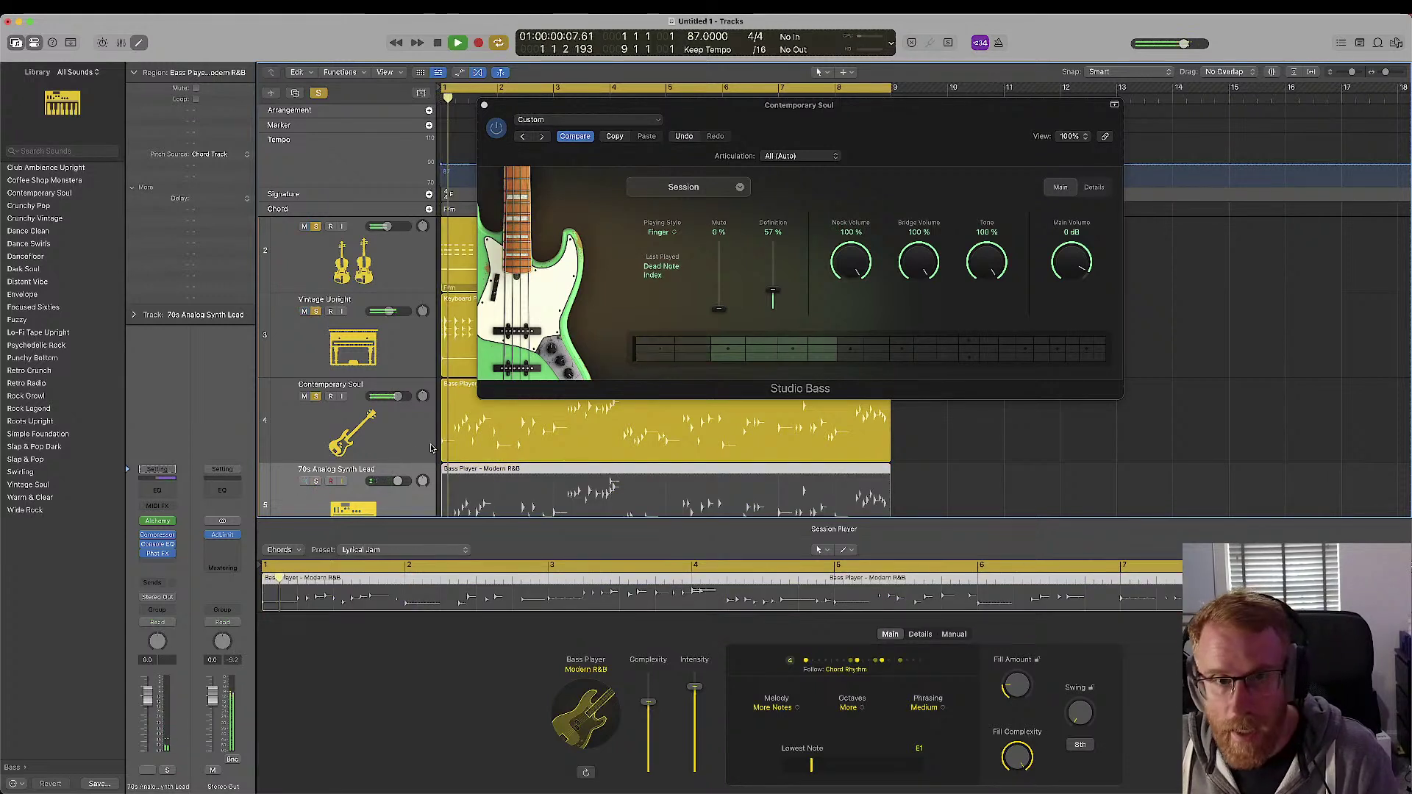
{"action": "left_click", "coordinate": [315, 312]}
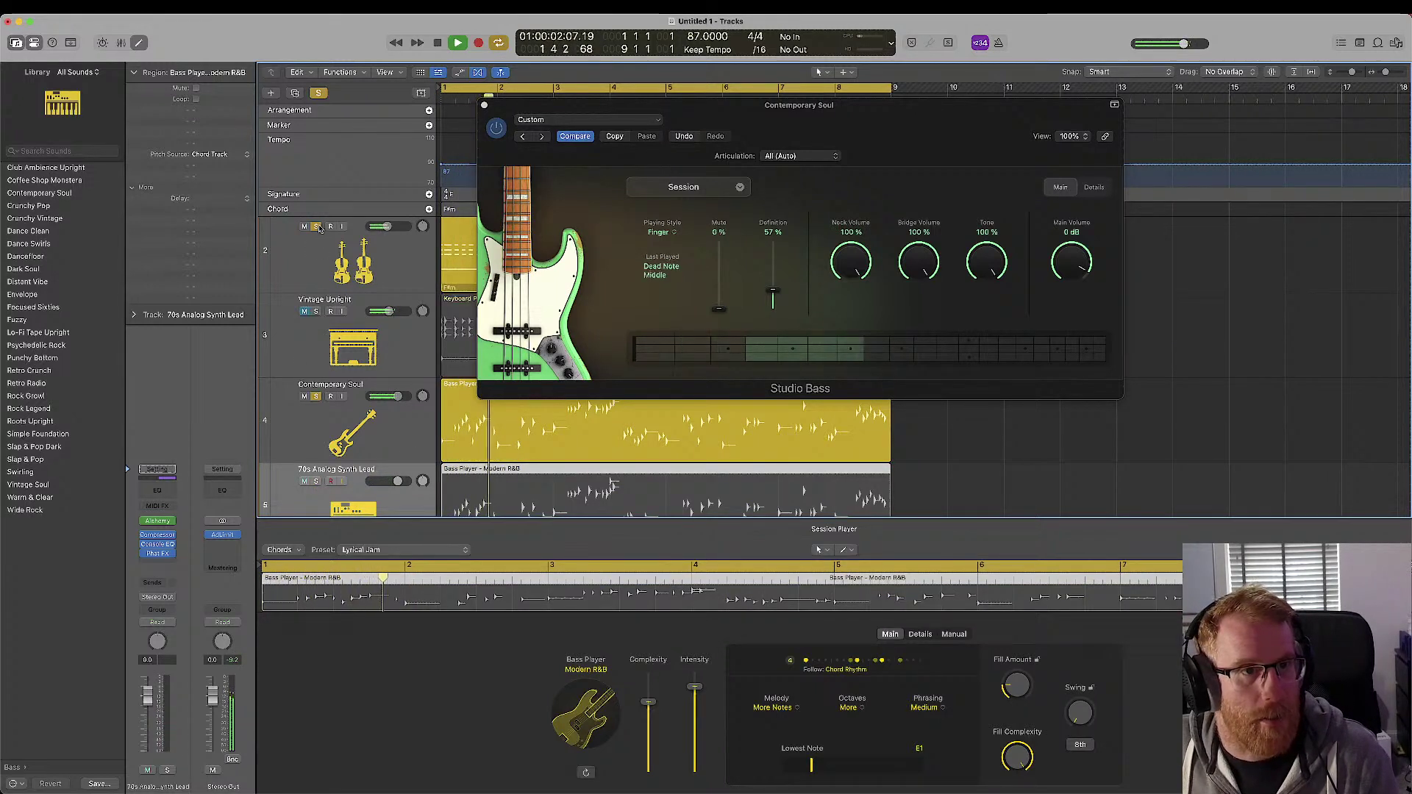
{"action": "left_click", "coordinate": [316, 227]}
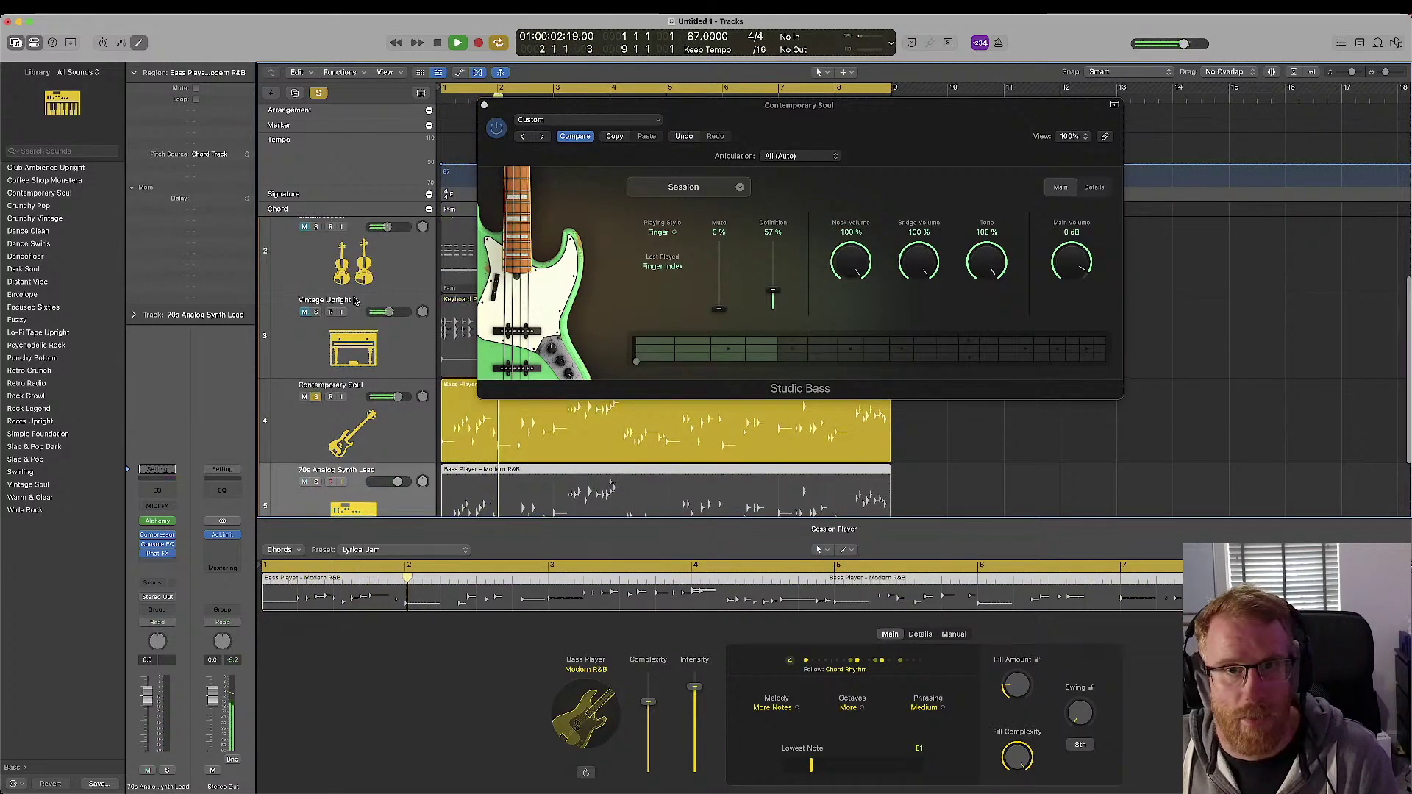
- Change the Studio Bass model to Modern and set its playing style to Slap
{"action": "left_click", "coordinate": [738, 188]}
{"action": "left_click", "coordinate": [695, 261]}
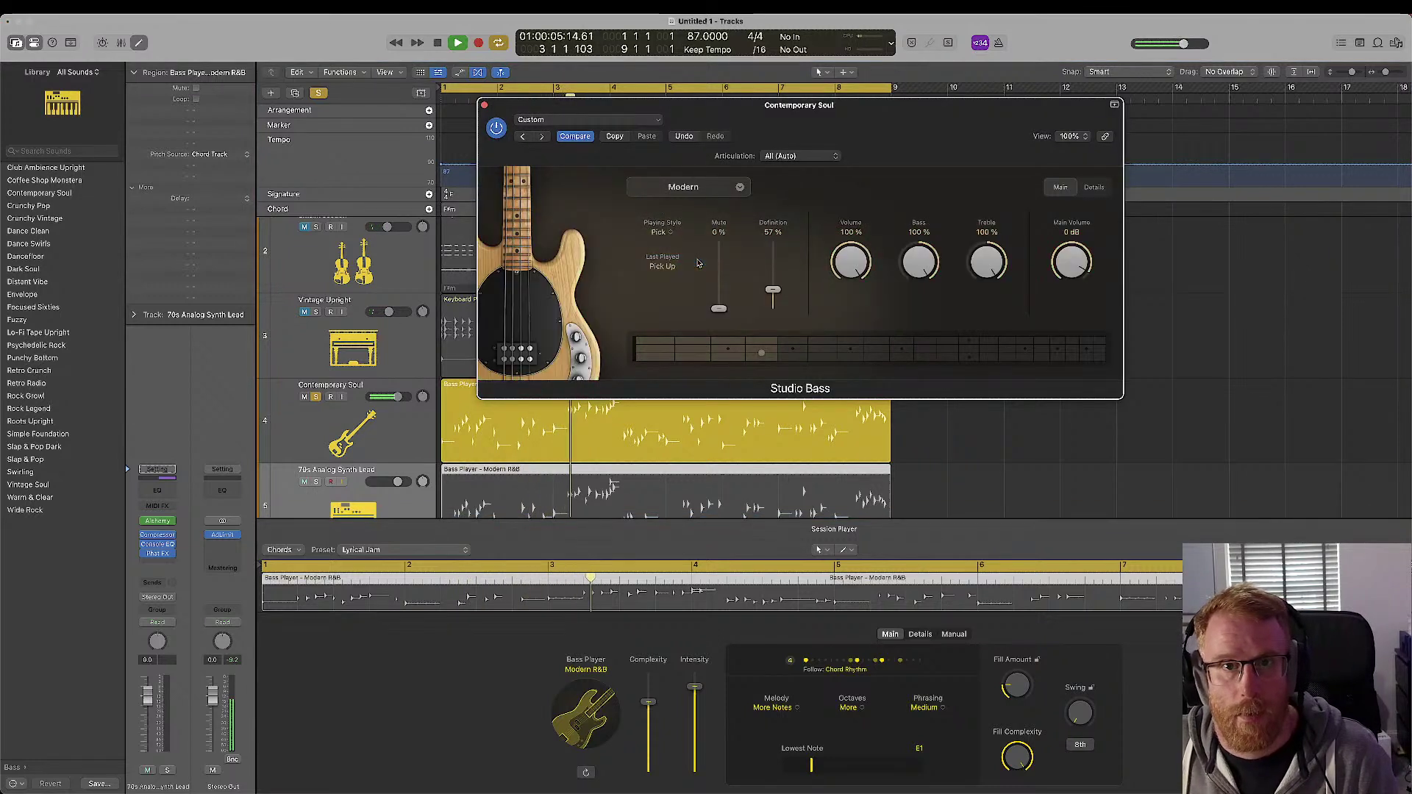
{"action": "left_click", "coordinate": [658, 231]}
{"action": "left_click", "coordinate": [664, 237]}
{"action": "key", "text": "space"}
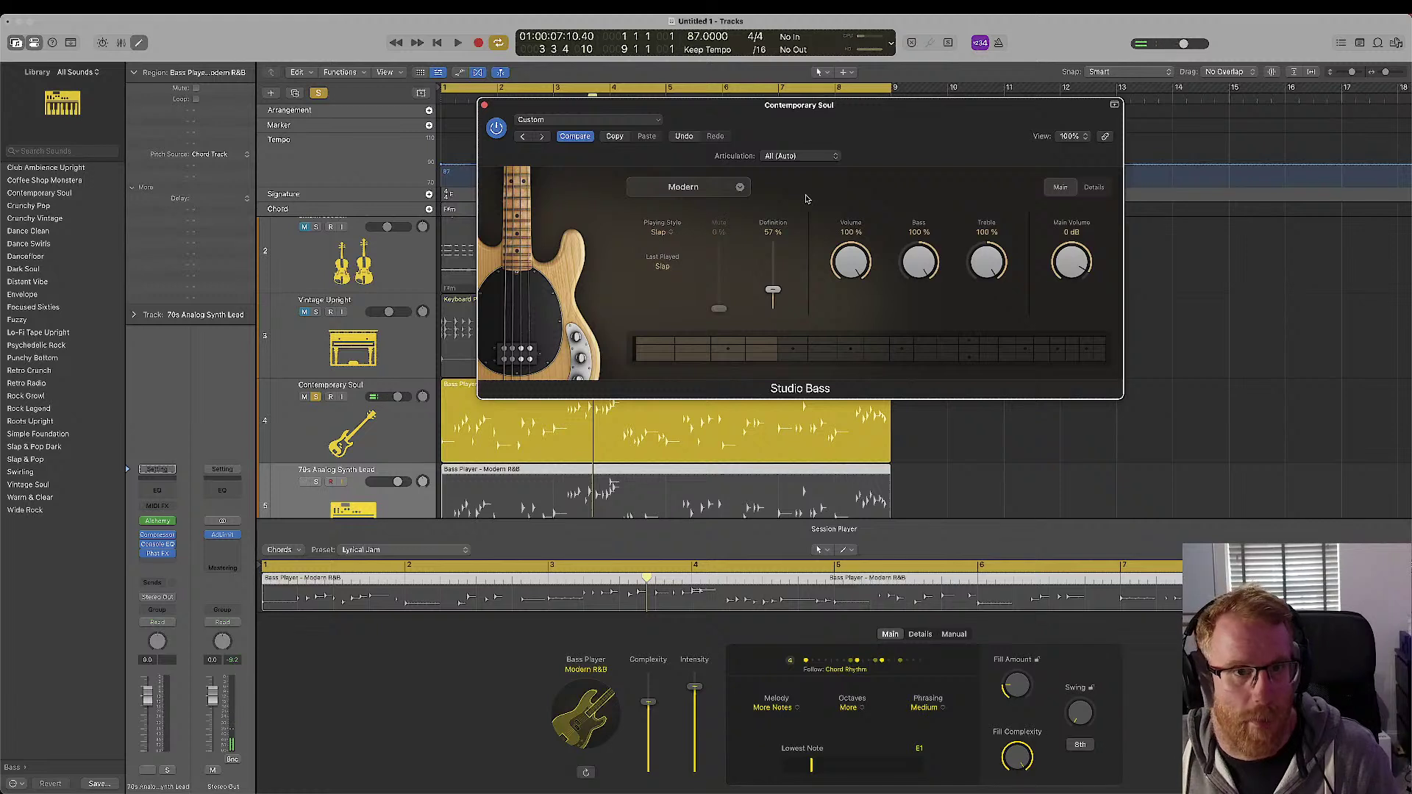
- Play back the bass part several times to hear the Modern model with the Slap style
{"action": "key", "text": "space"}
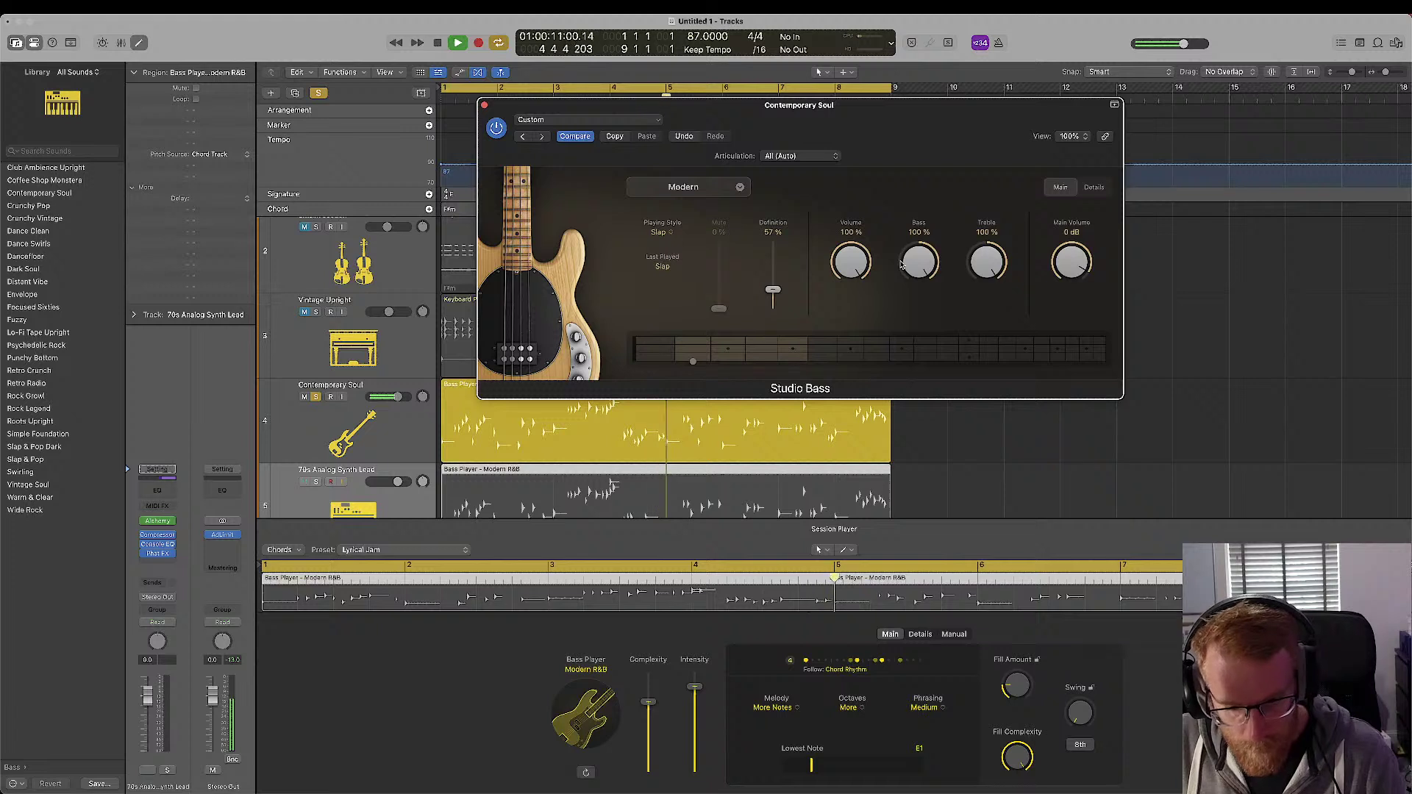
{"action": "key", "text": "space"}
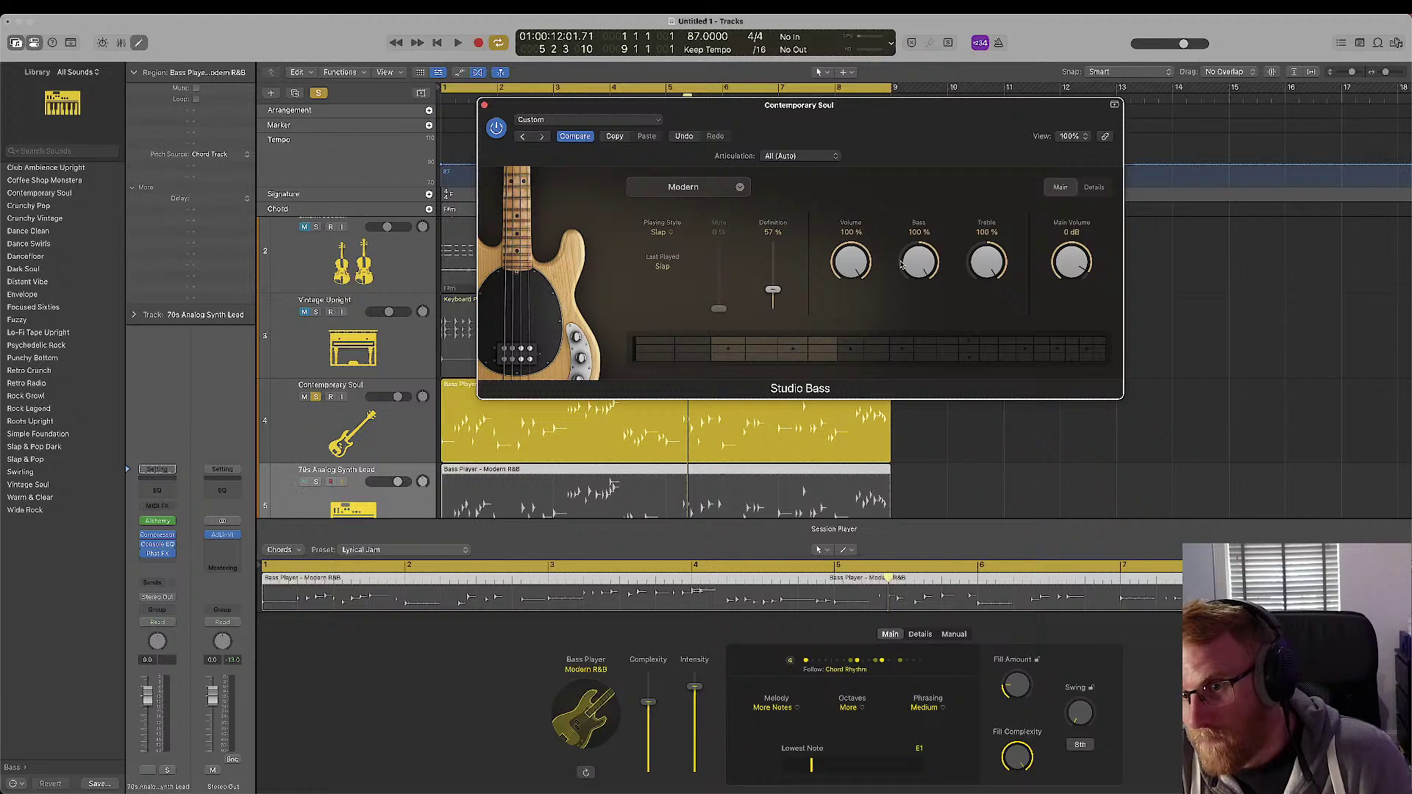
{"action": "key", "text": "space"}
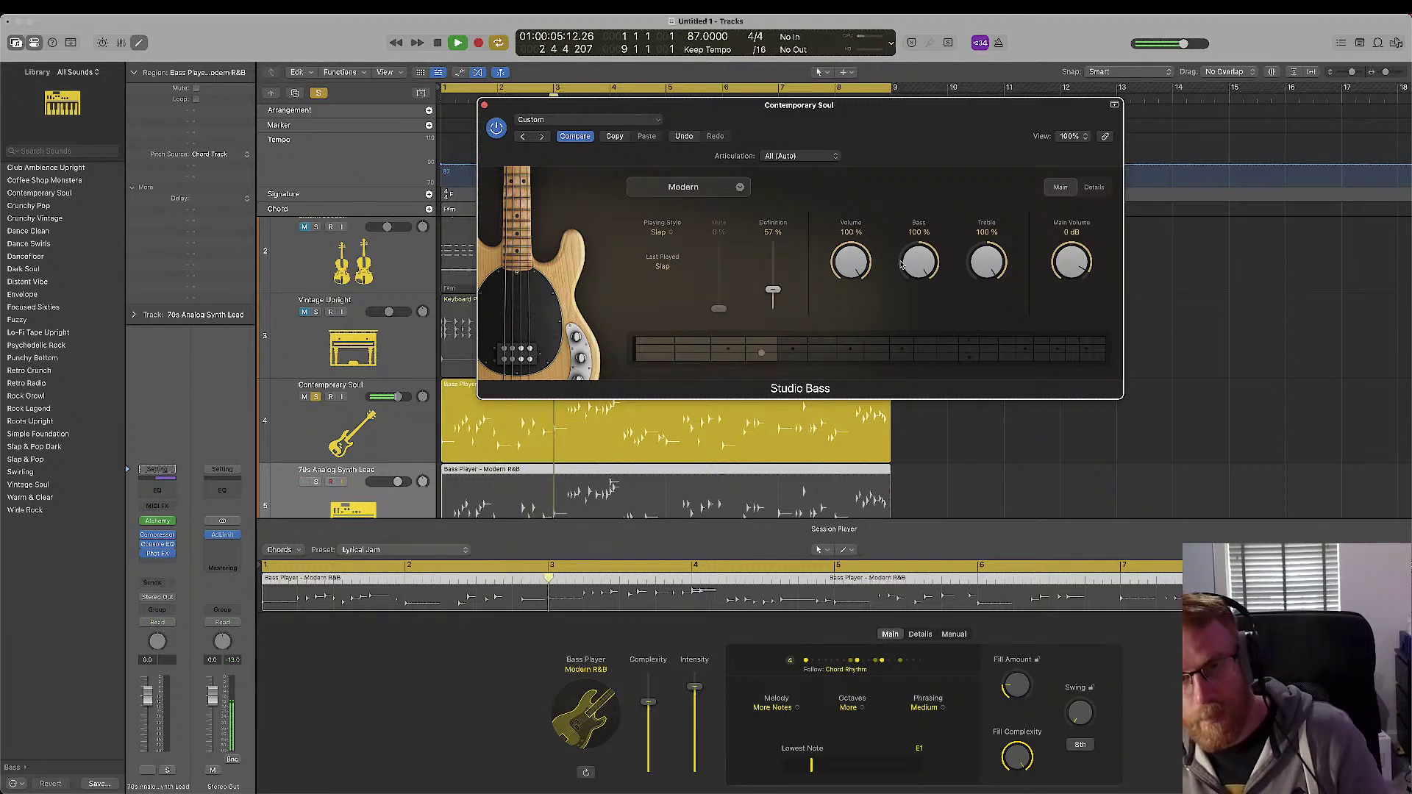
{"action": "key", "text": "space"}
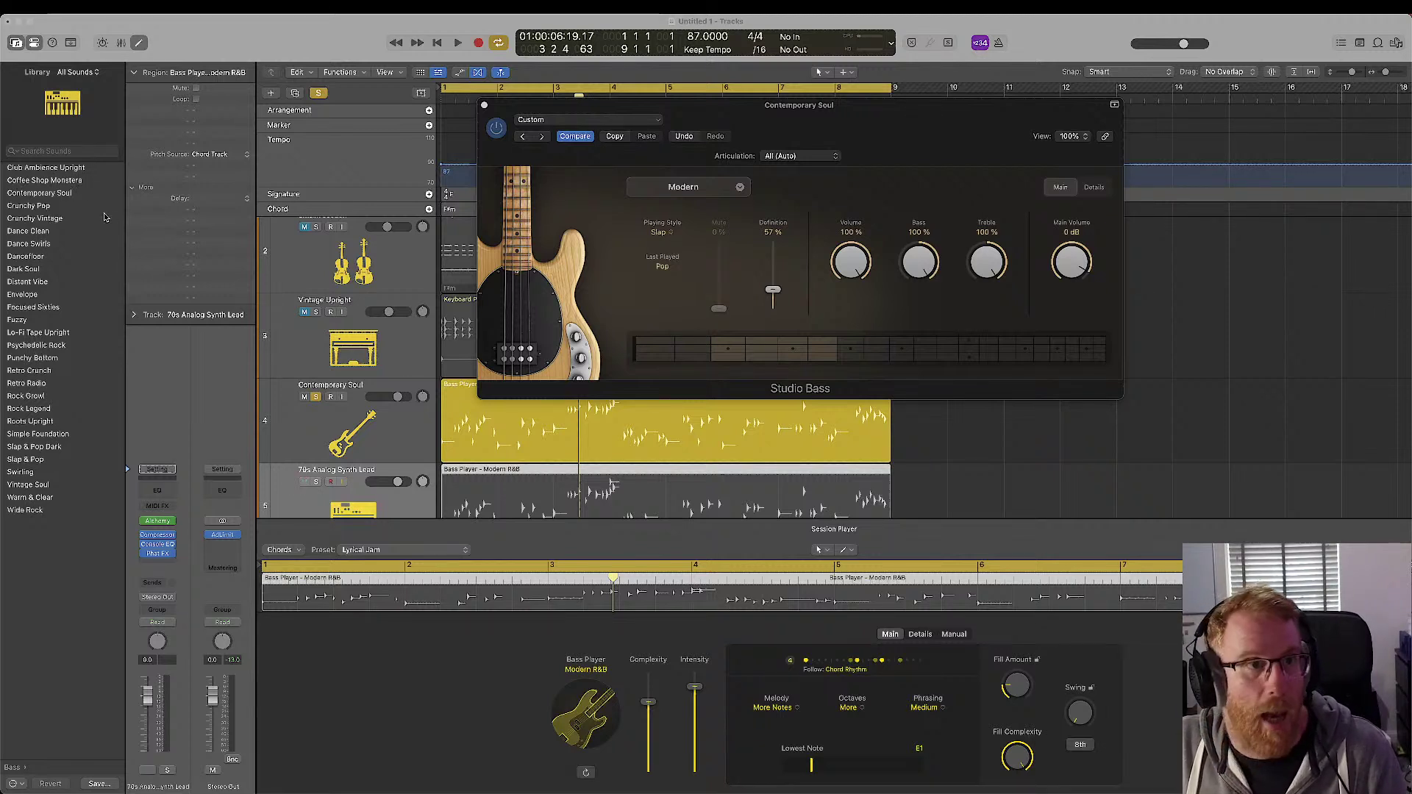
{"action": "left_click", "coordinate": [875, 126]}
{"action": "key", "text": "space"}
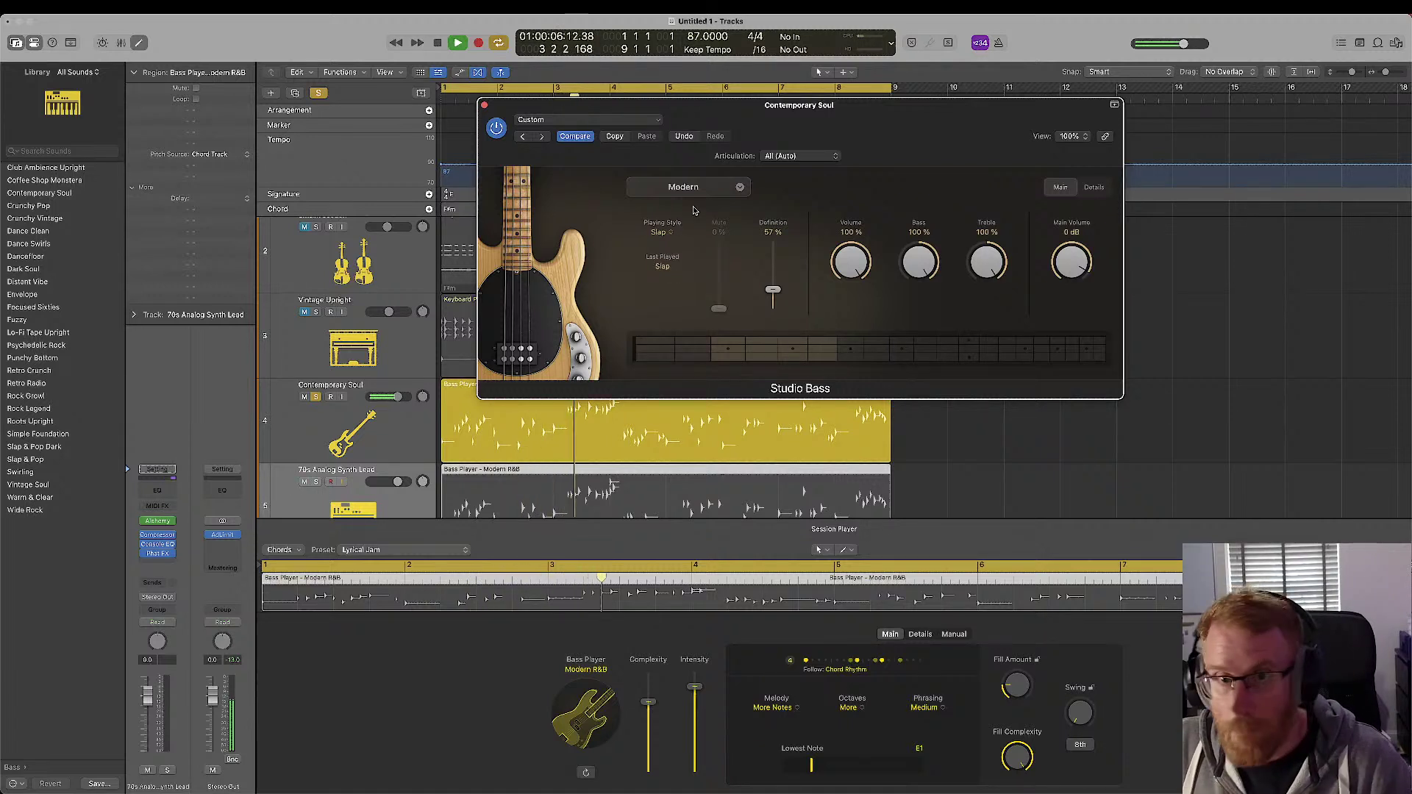
{"action": "key", "text": "space"}
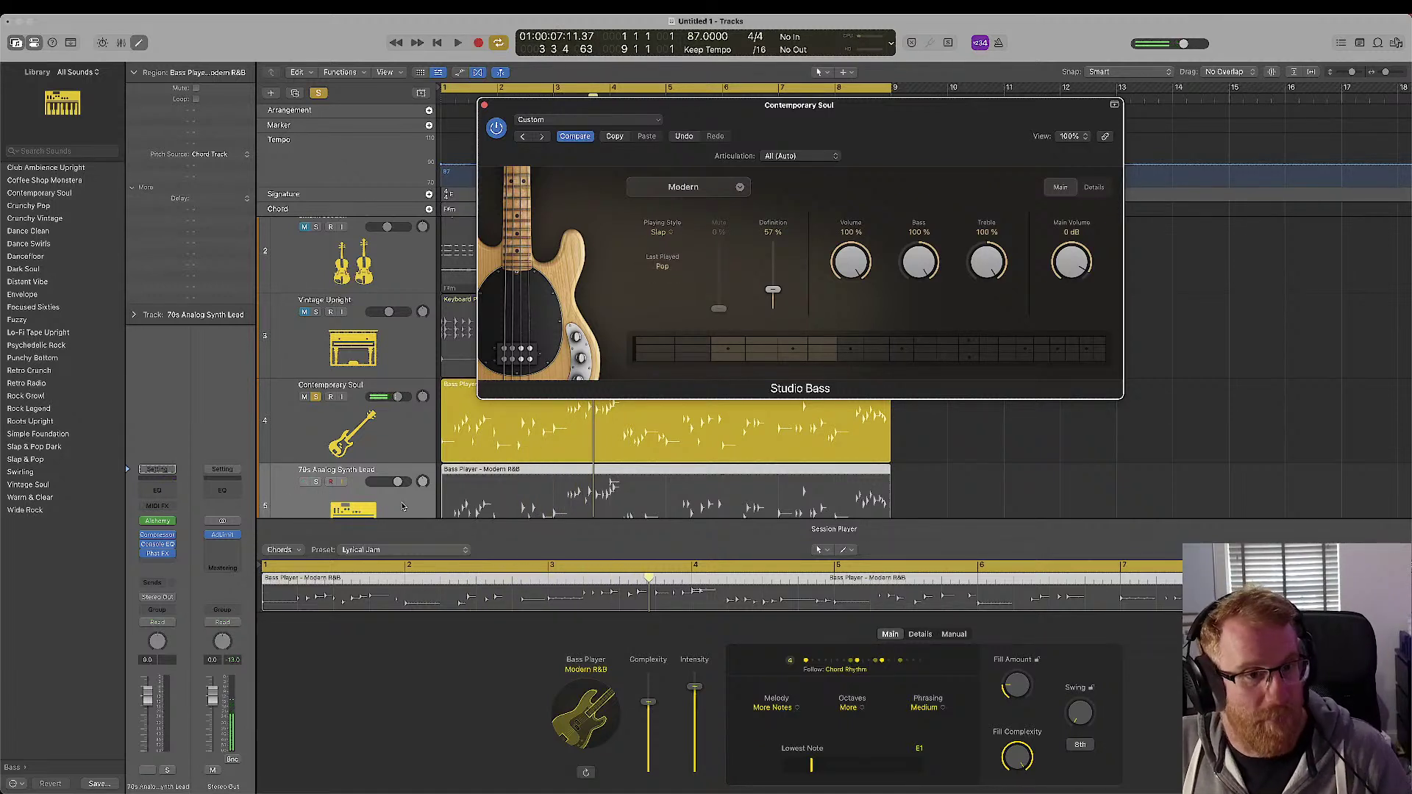
- Listen to the 70s Analog Synth Lead layered with the slap bass, mute it again and select the Contemporary Soul track
{"action": "scroll", "coordinate": [353, 485], "scroll_direction": "down", "scroll_amount": 2}
{"action": "left_click", "coordinate": [304, 450]}
{"action": "left_click", "coordinate": [305, 450]}
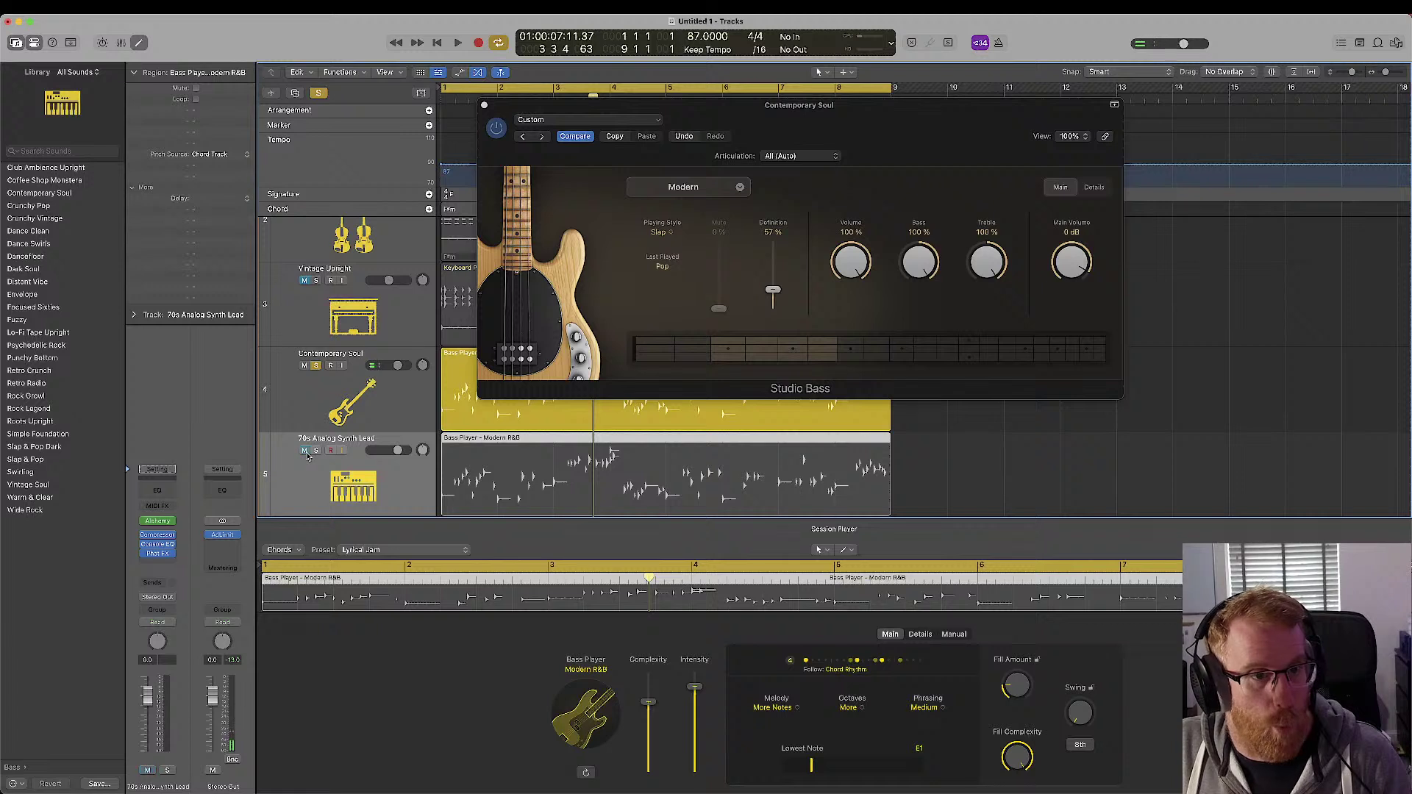
{"action": "key", "text": "space"}
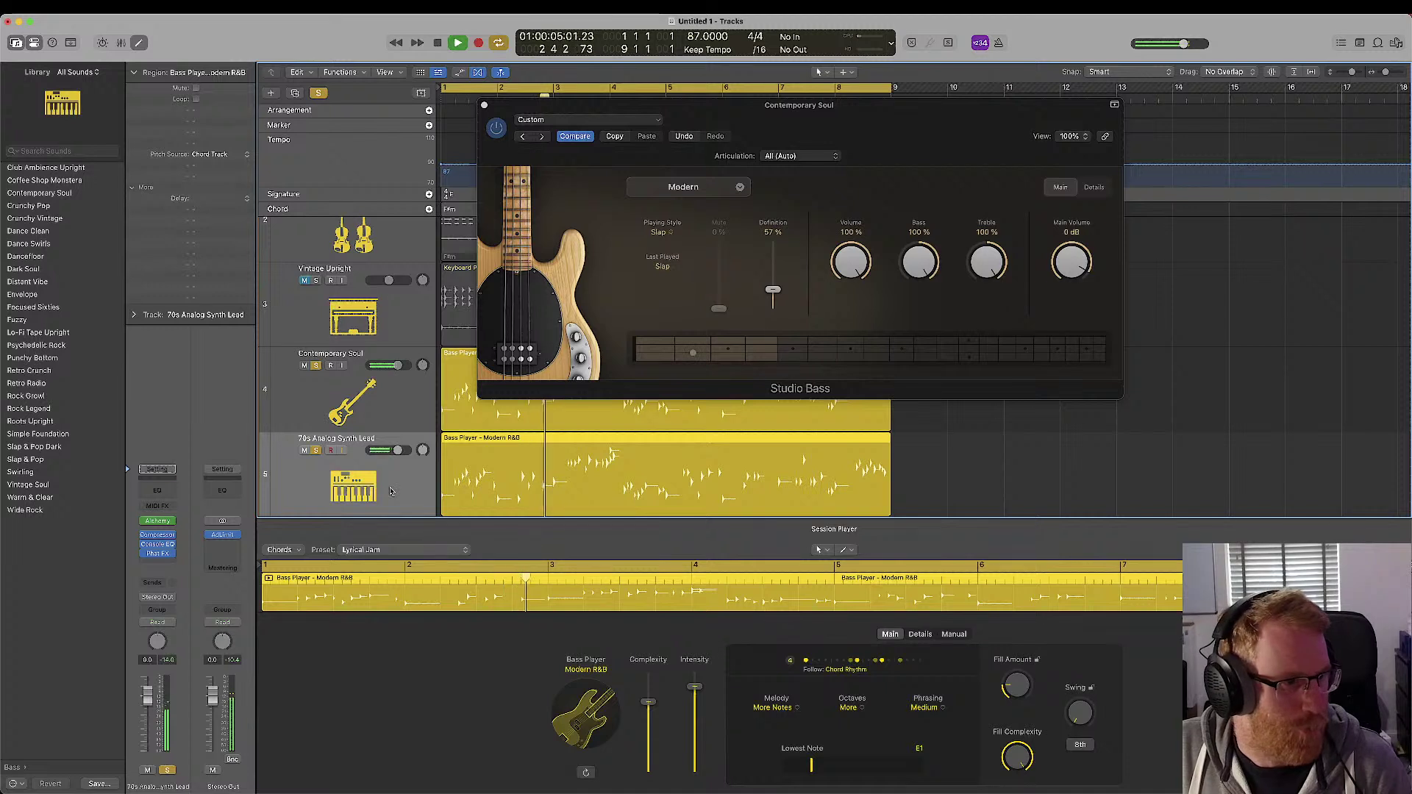
{"action": "key", "text": "space"}
{"action": "left_click", "coordinate": [300, 467]}
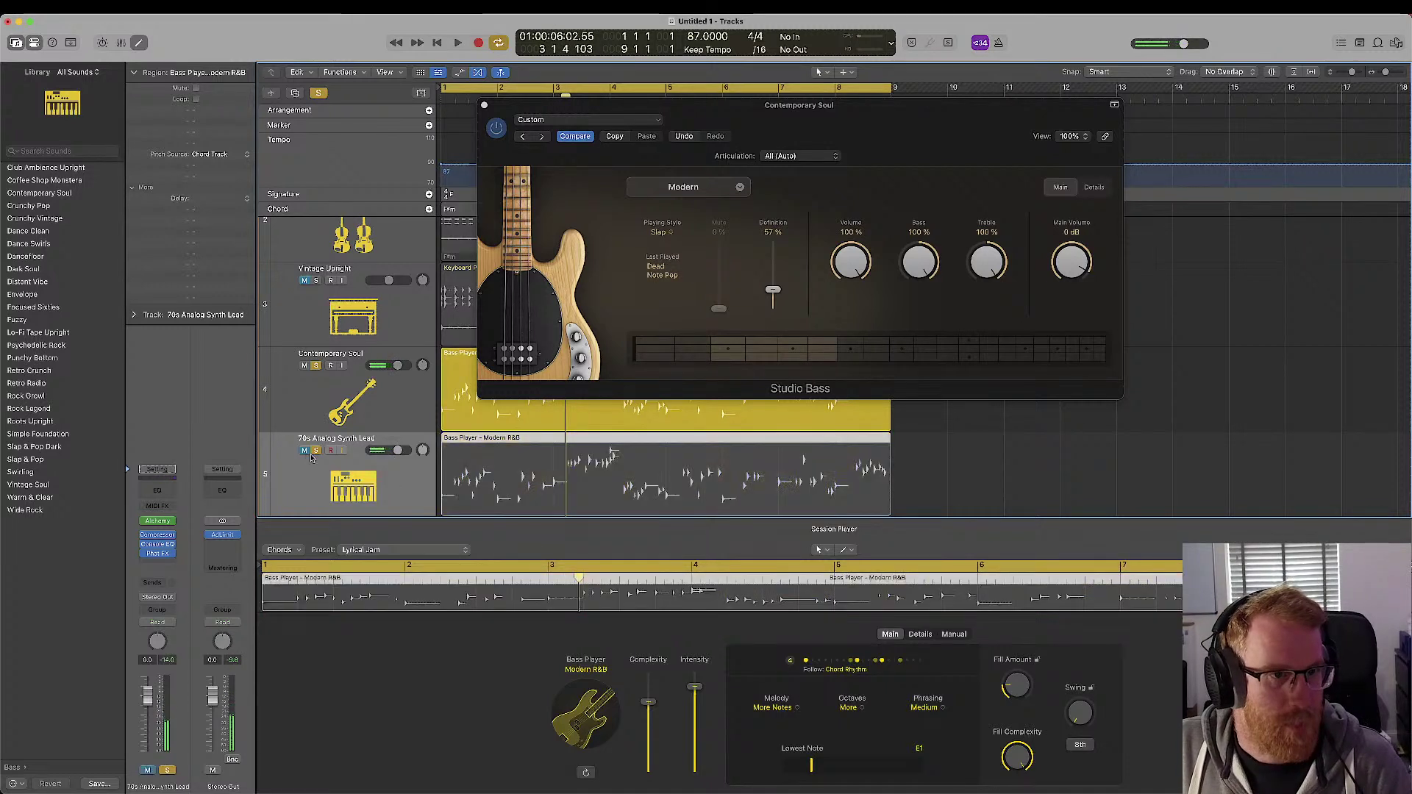
{"action": "left_click", "coordinate": [318, 397]}
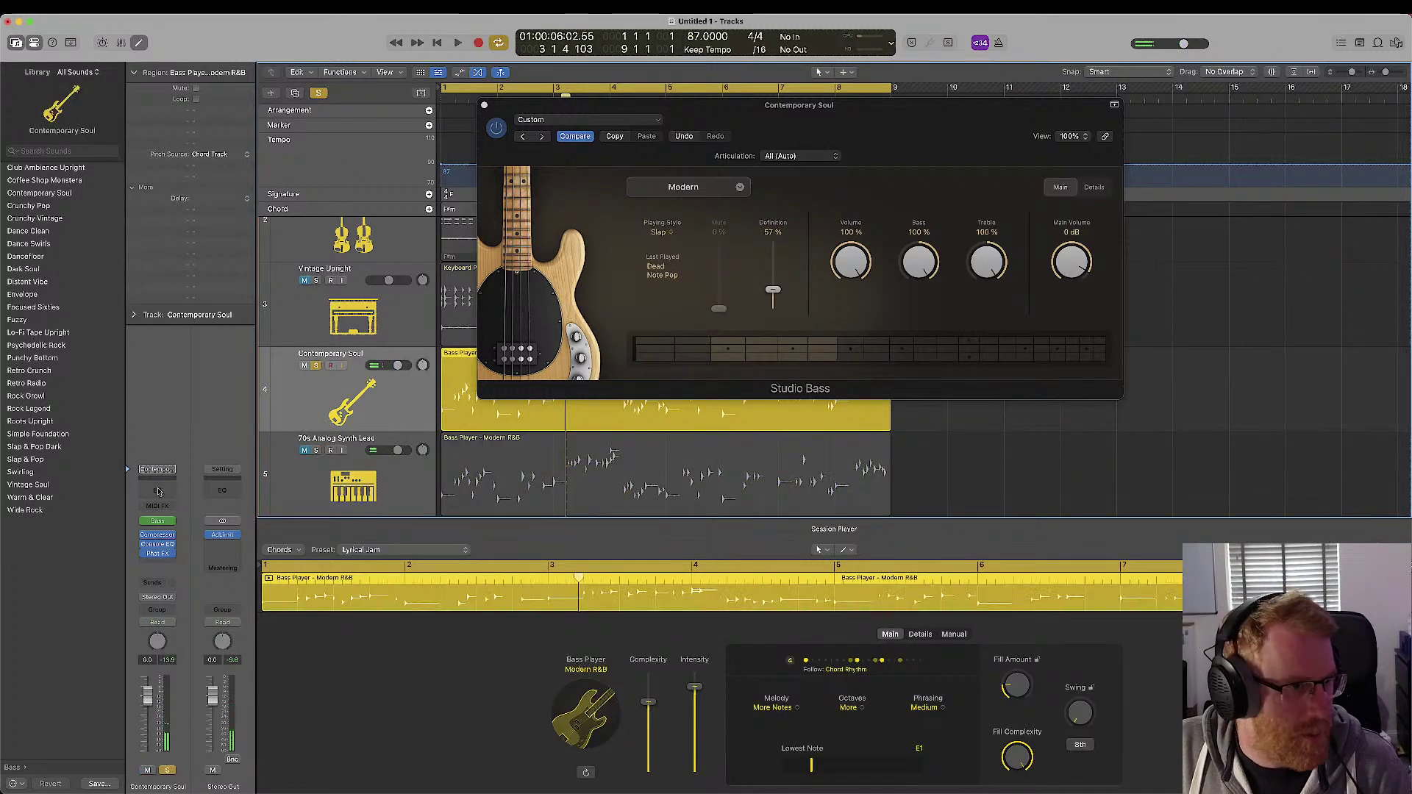
- Insert a stereo Amp Designer on the Contemporary Soul channel, place its window below Studio Bass and start playback
{"action": "left_click", "coordinate": [157, 563]}
{"action": "mouse_move", "coordinate": [196, 754]}
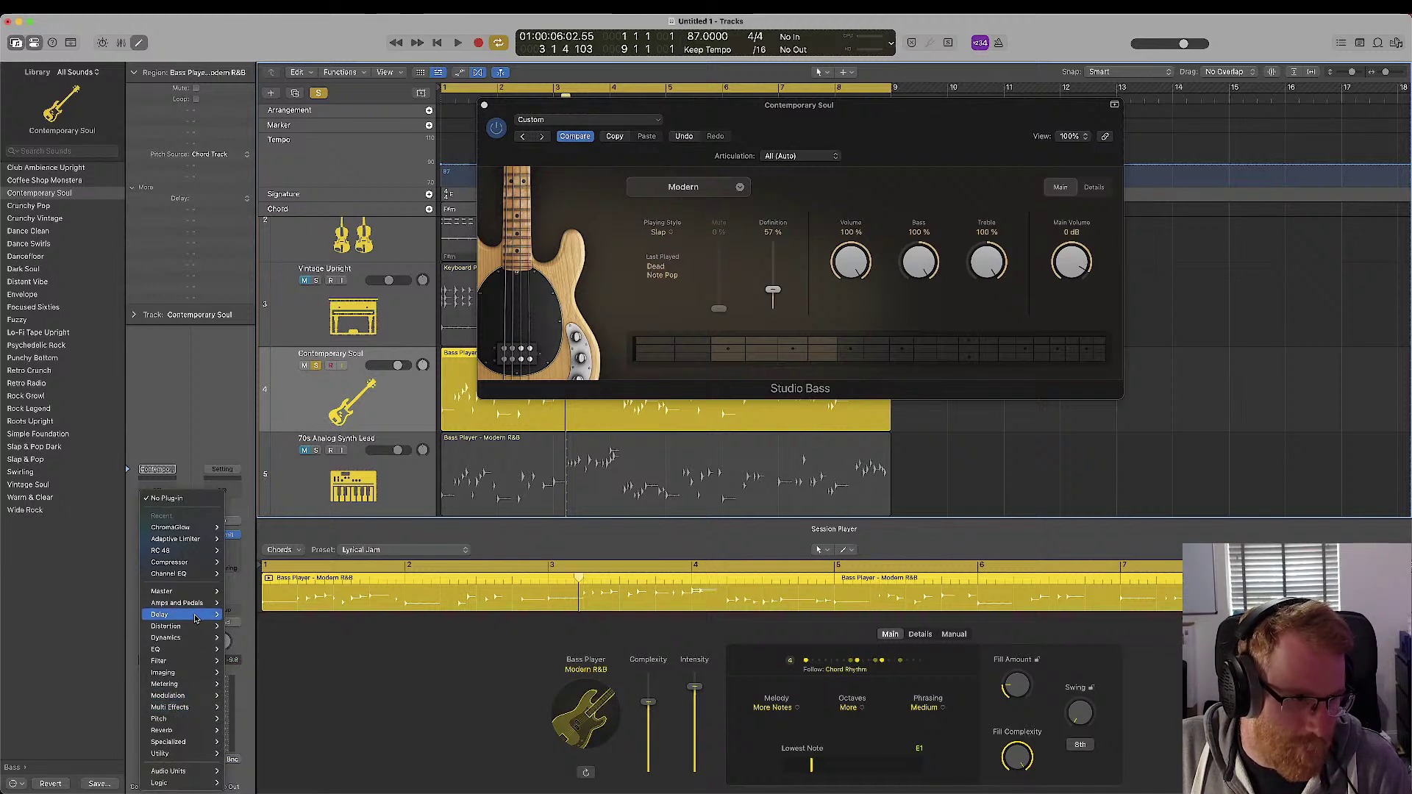
{"action": "mouse_move", "coordinate": [197, 607]}
{"action": "mouse_move", "coordinate": [265, 603]}
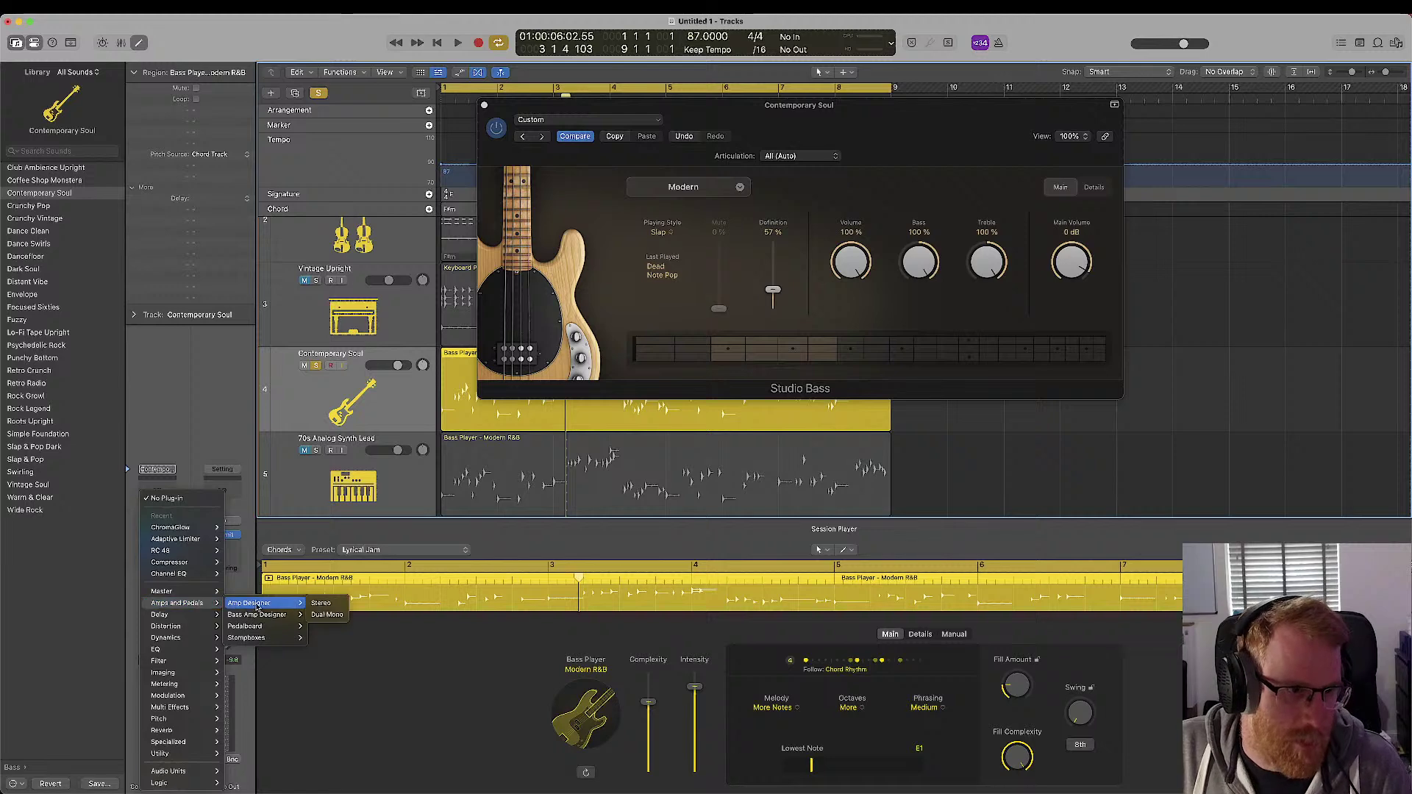
{"action": "left_click", "coordinate": [329, 606]}
{"action": "left_click_drag", "start_coordinate": [875, 177], "coordinate": [886, 436]}
{"action": "key", "text": "space"}
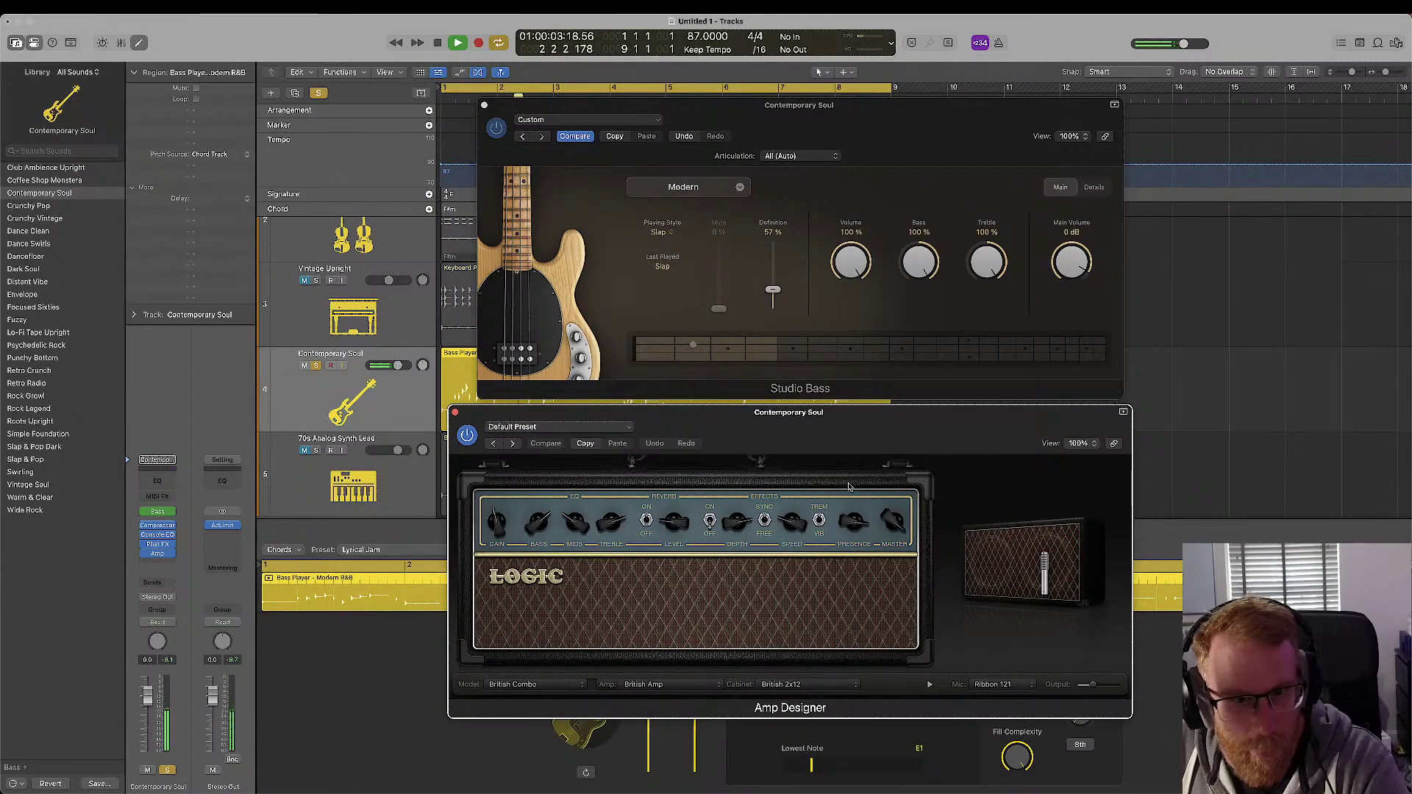
- Move the Amp Designer microphone off-centre on the speaker and change the amp model to British Blues Combo during playback
{"action": "mouse_move", "coordinate": [1019, 601]}
{"action": "left_click_drag", "start_coordinate": [991, 637], "coordinate": [1011, 658]}
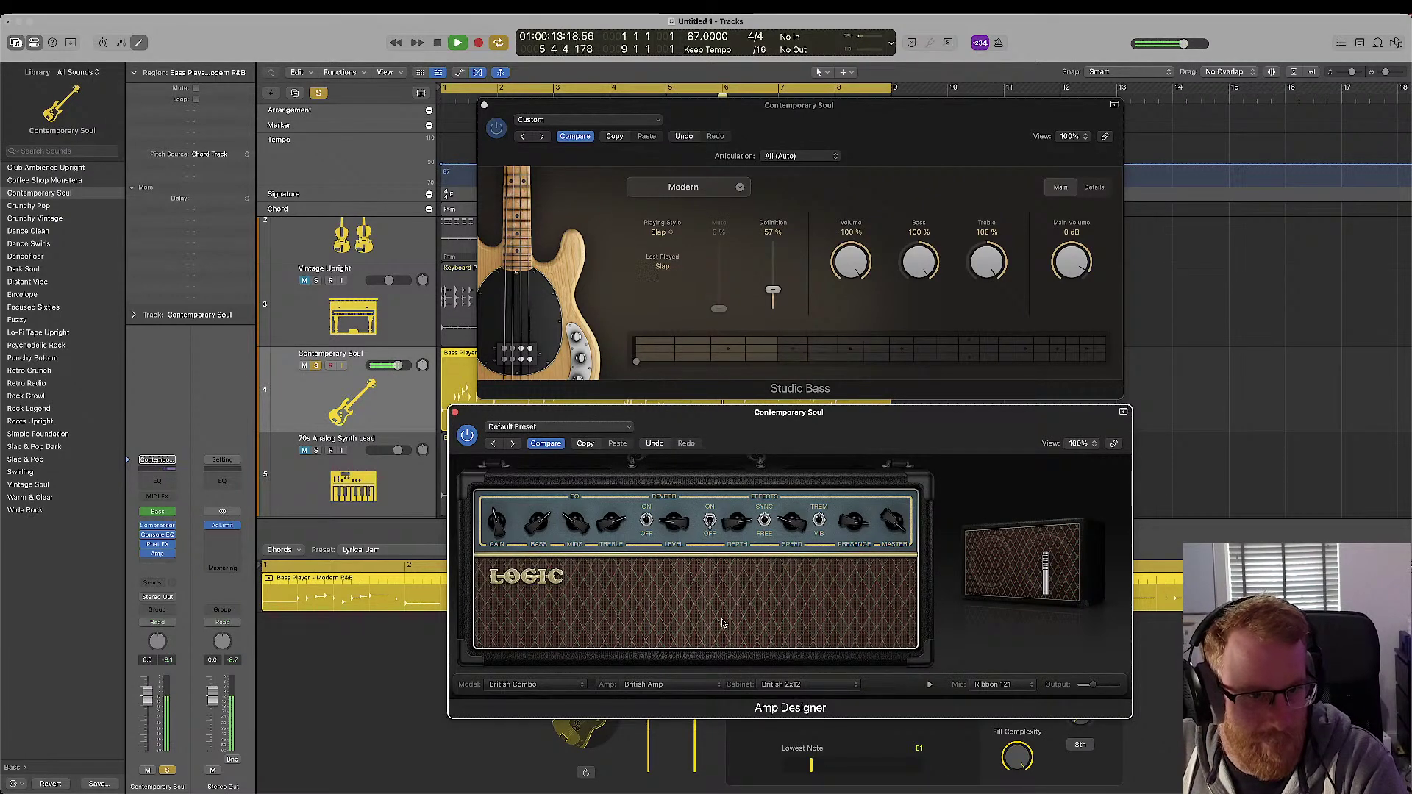
{"action": "left_click", "coordinate": [559, 684]}
{"action": "left_click", "coordinate": [525, 650]}
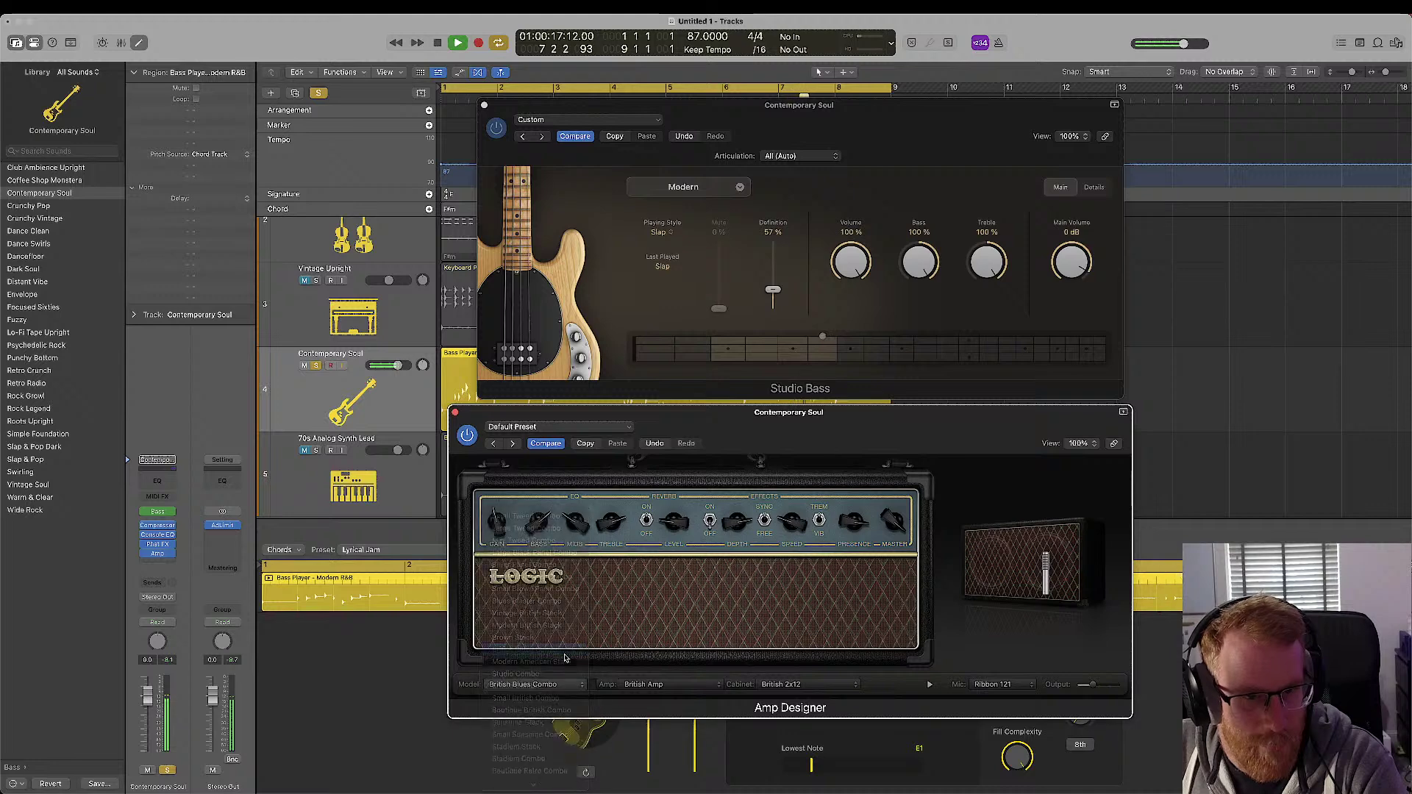
{"action": "mouse_move", "coordinate": [1039, 591]}
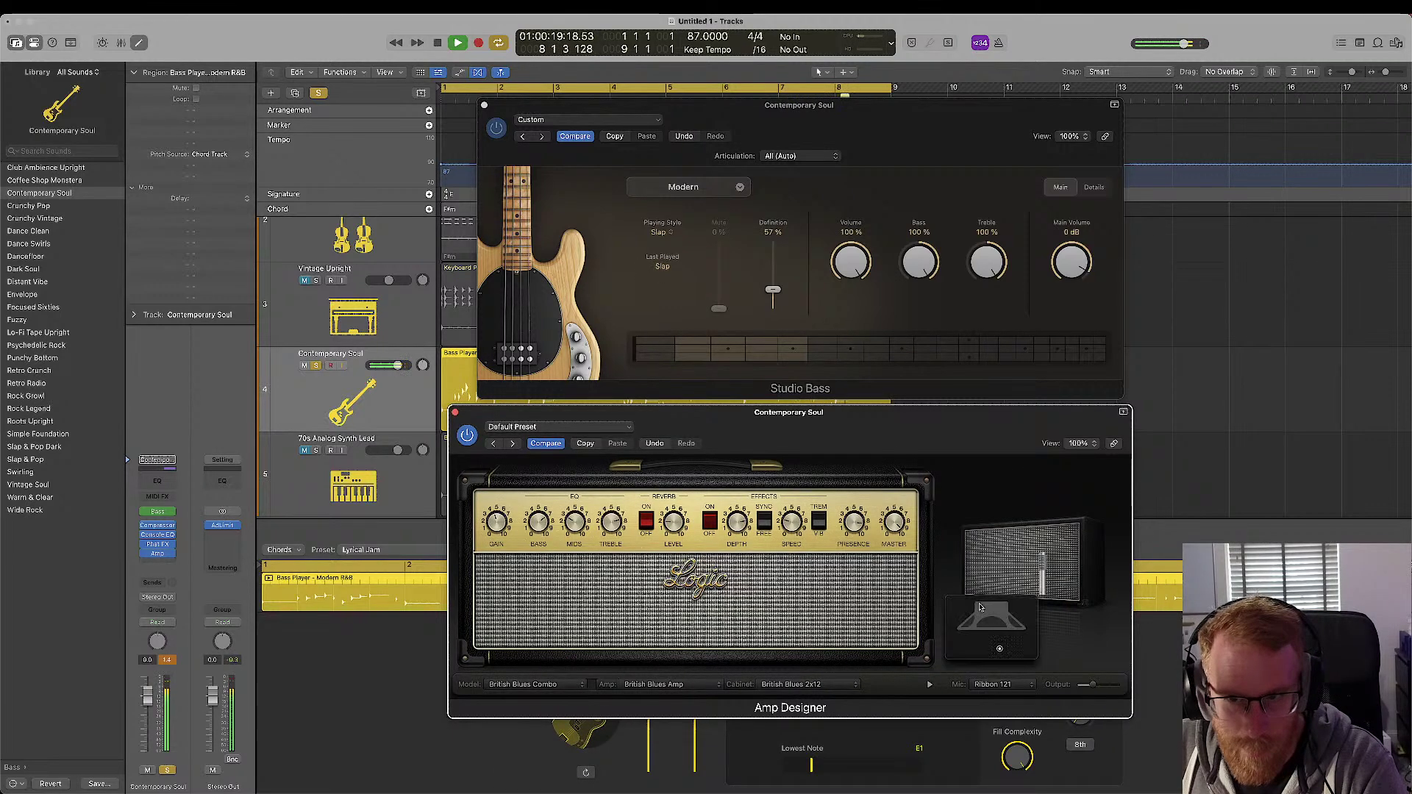
{"action": "left_click_drag", "start_coordinate": [999, 648], "coordinate": [1018, 654]}
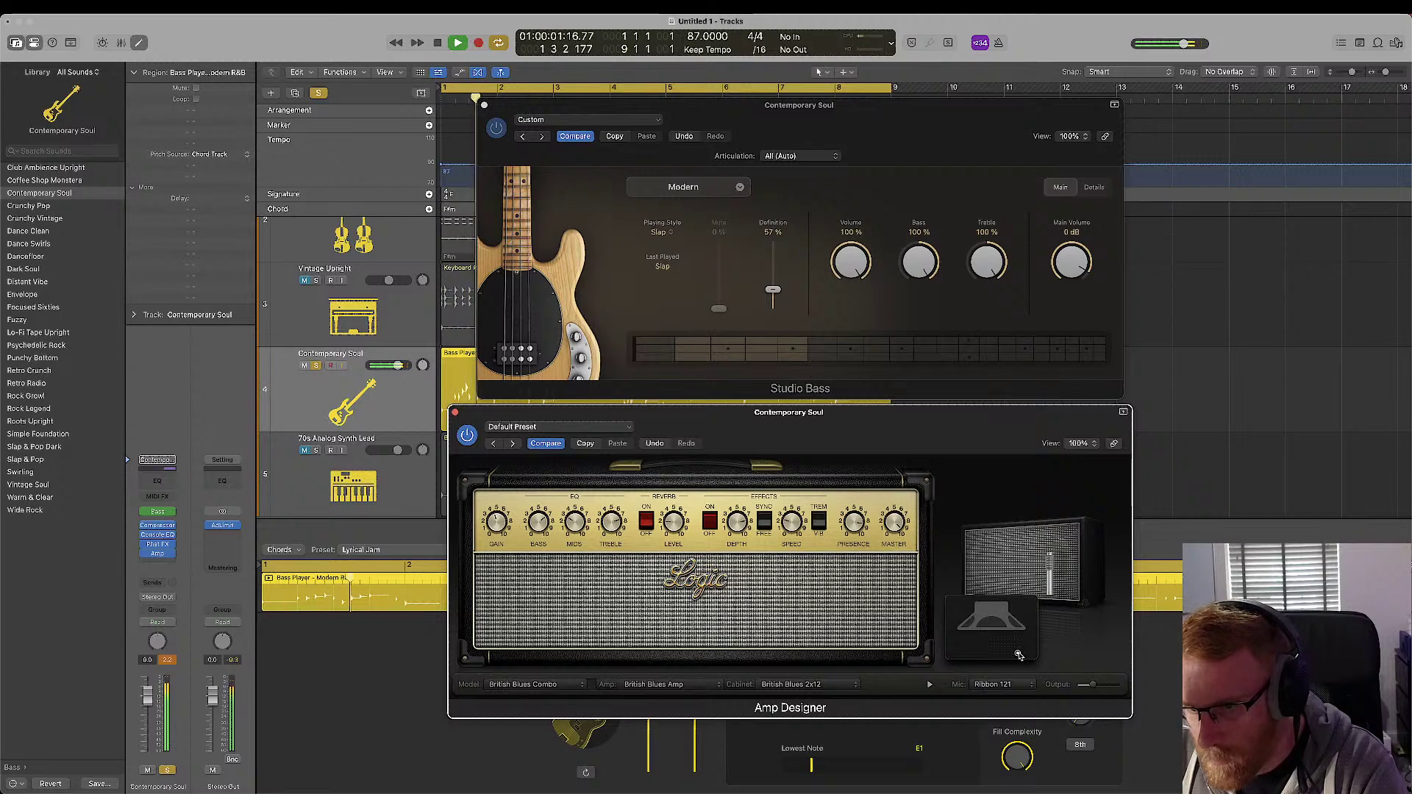
- Change the amp microphone to Dynamic 57, clear the channel's peak level and play the bass again
{"action": "left_click", "coordinate": [1003, 685]}
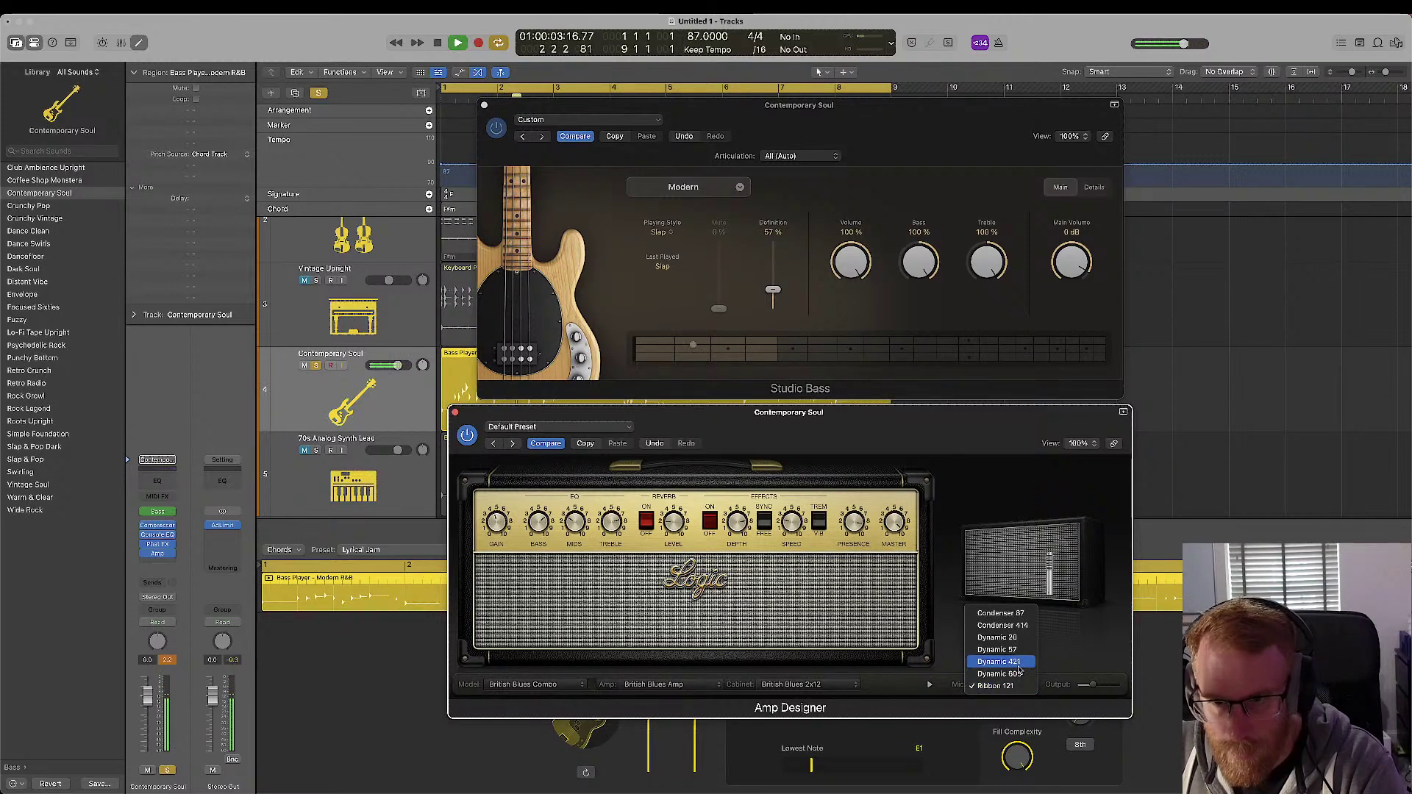
{"action": "left_click", "coordinate": [1008, 649]}
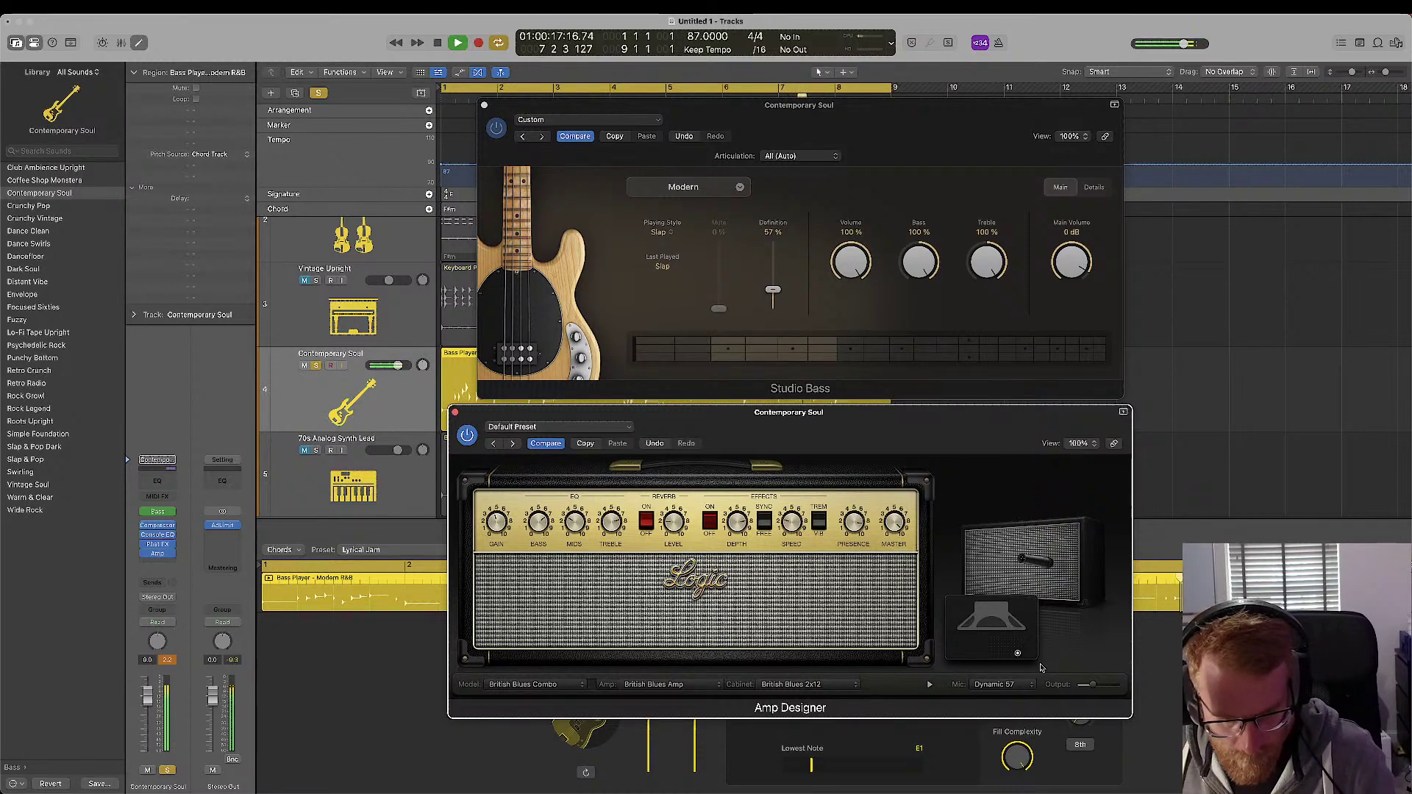
{"action": "key", "text": "space"}
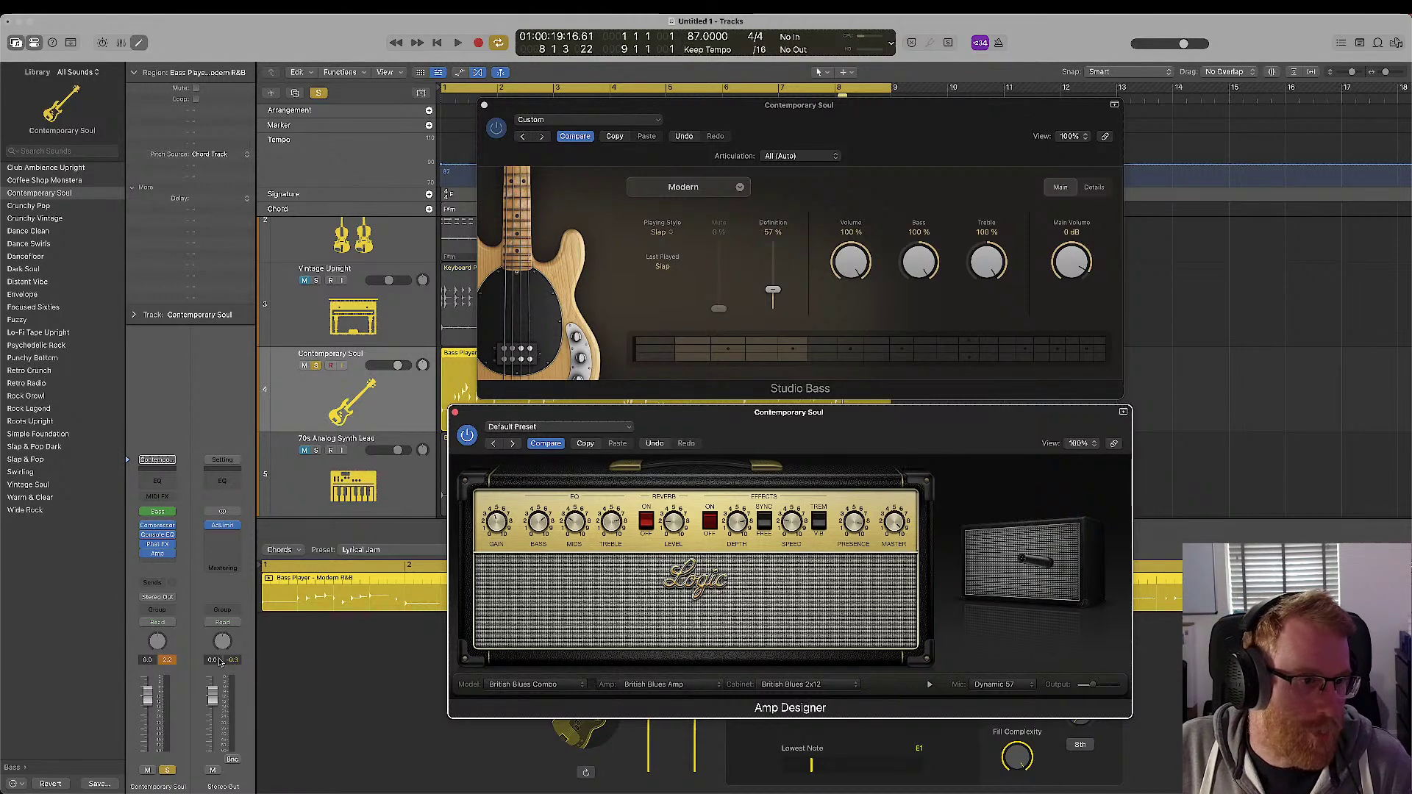
{"action": "left_click", "coordinate": [169, 660]}
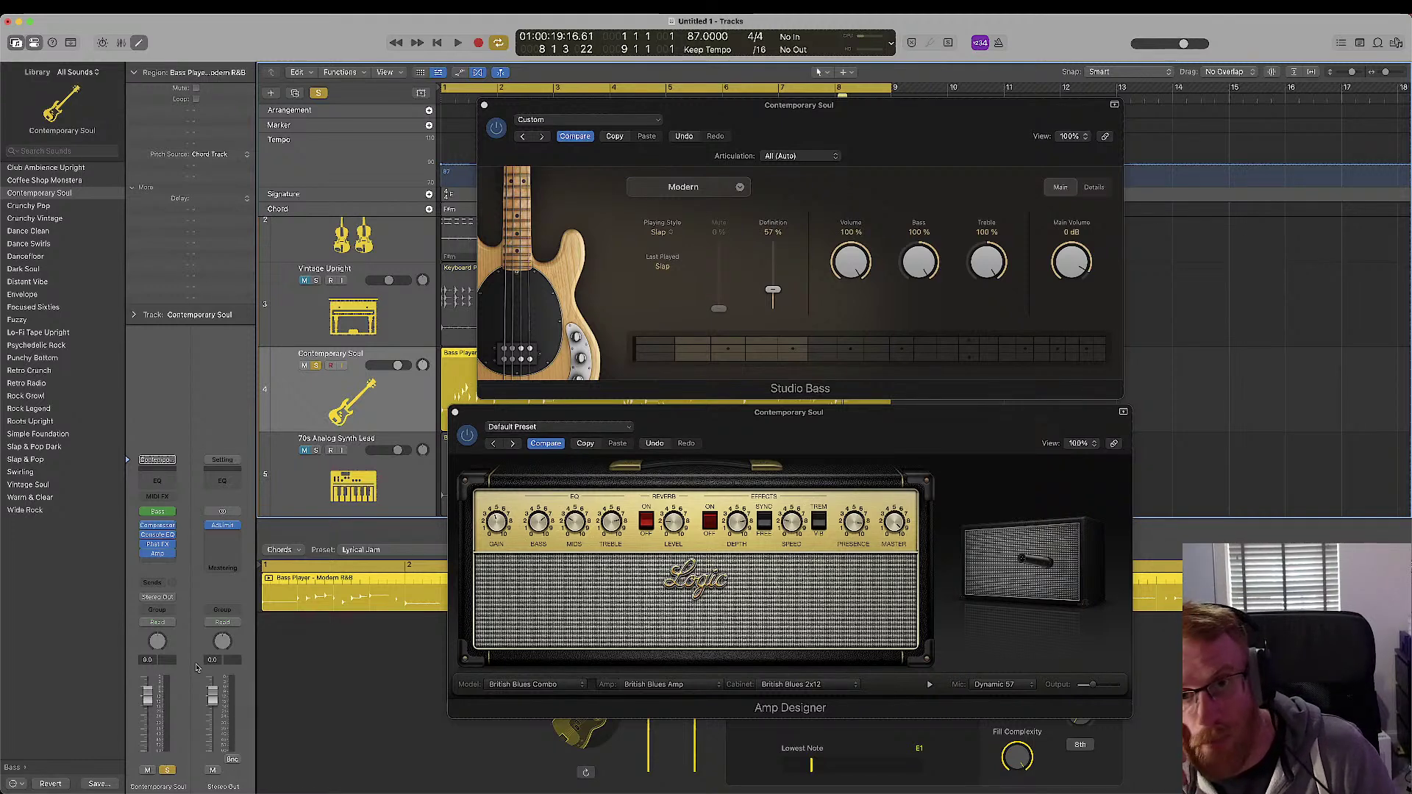
{"action": "key", "text": "space"}
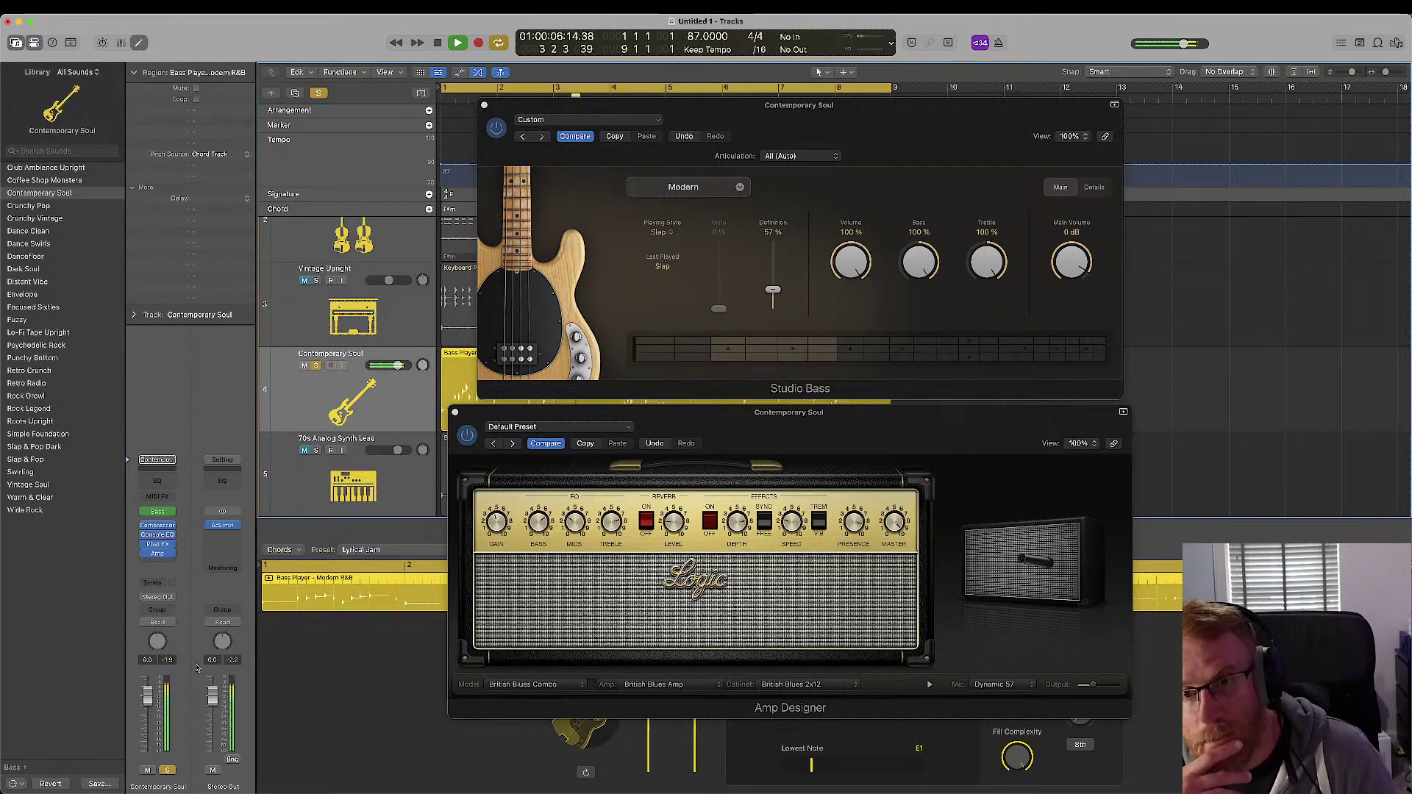
- Switch the amp model to Vintage British Stack, stop playback and close the Amp Designer and Studio Bass windows
{"action": "left_click", "coordinate": [563, 684]}
{"action": "left_click", "coordinate": [555, 650]}
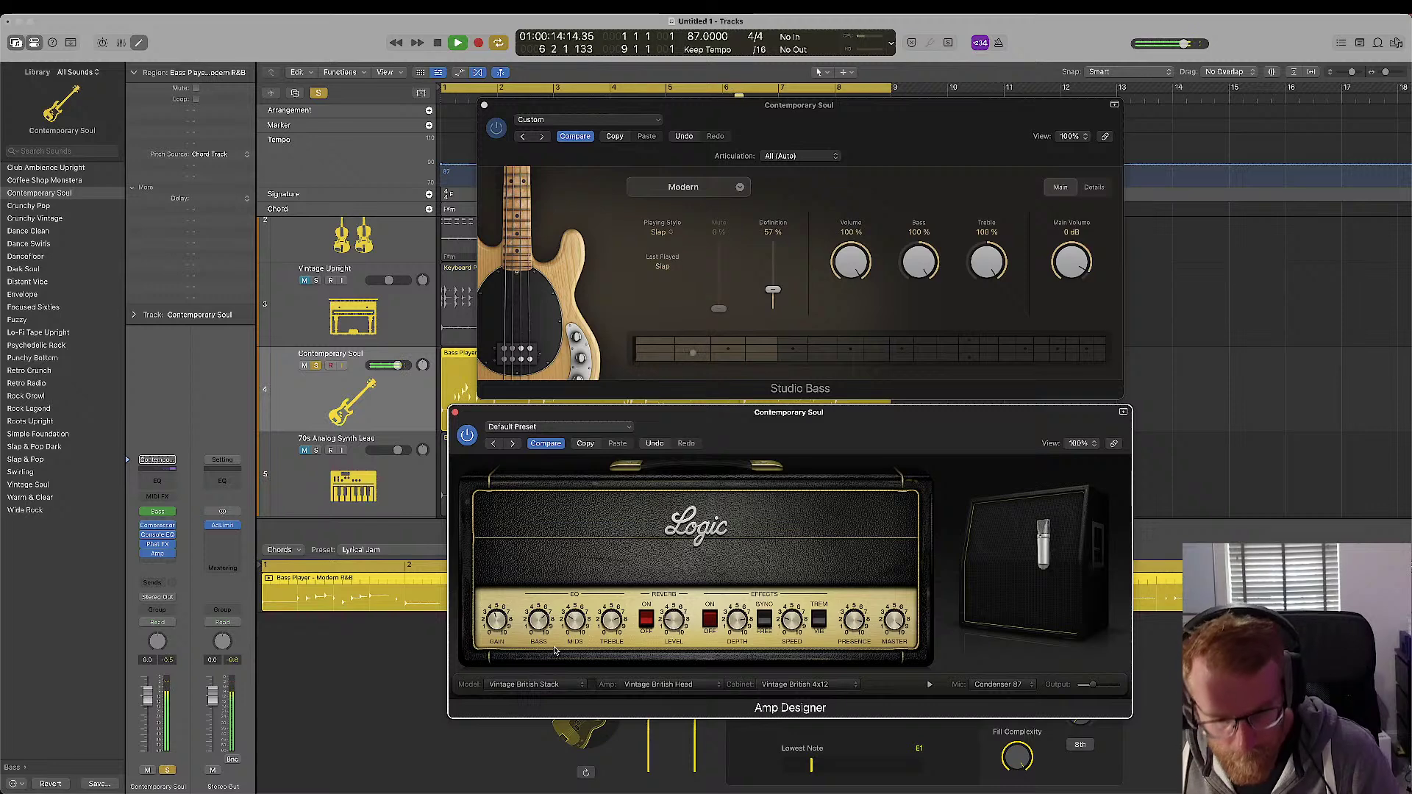
{"action": "key", "text": "b"}
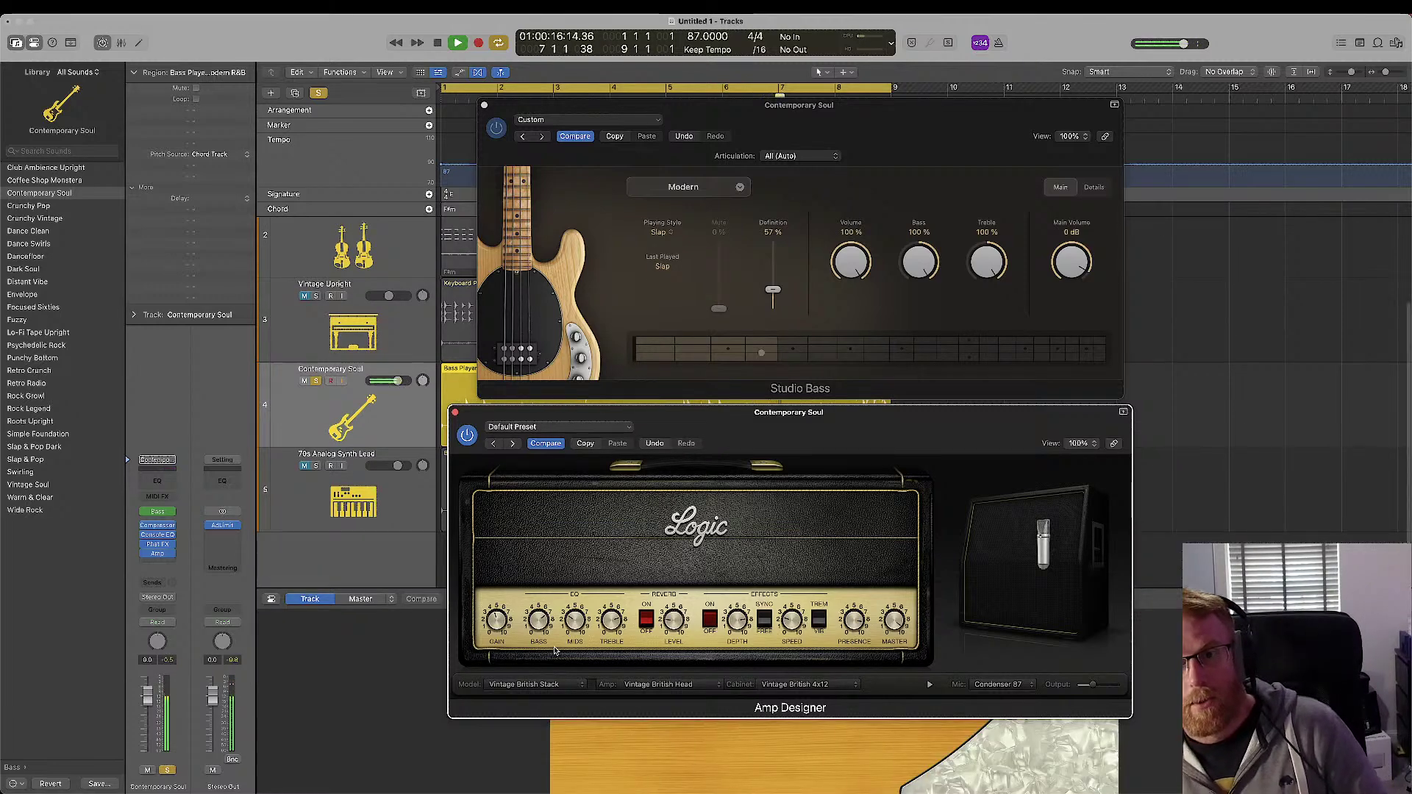
{"action": "key", "text": "space"}
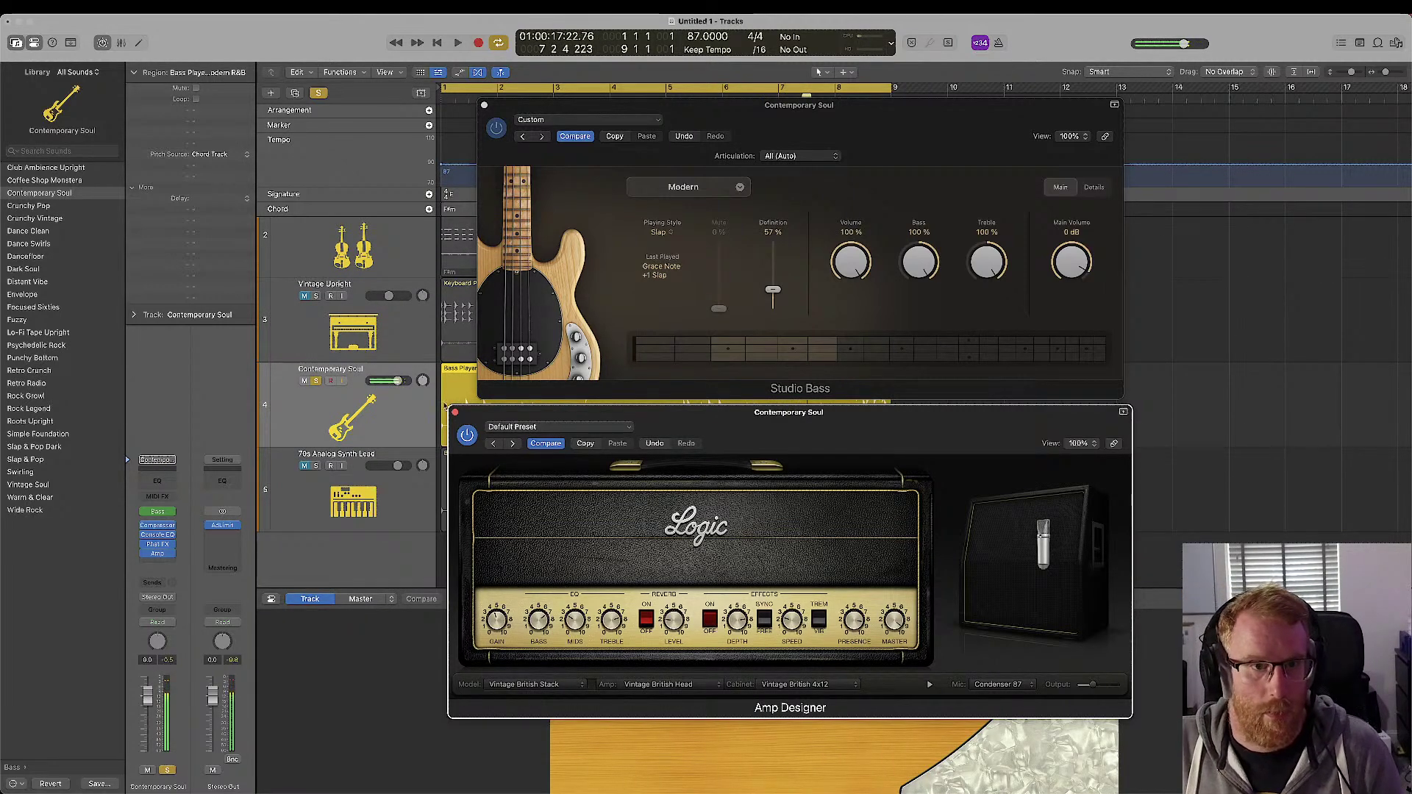
{"action": "left_click", "coordinate": [395, 409]}
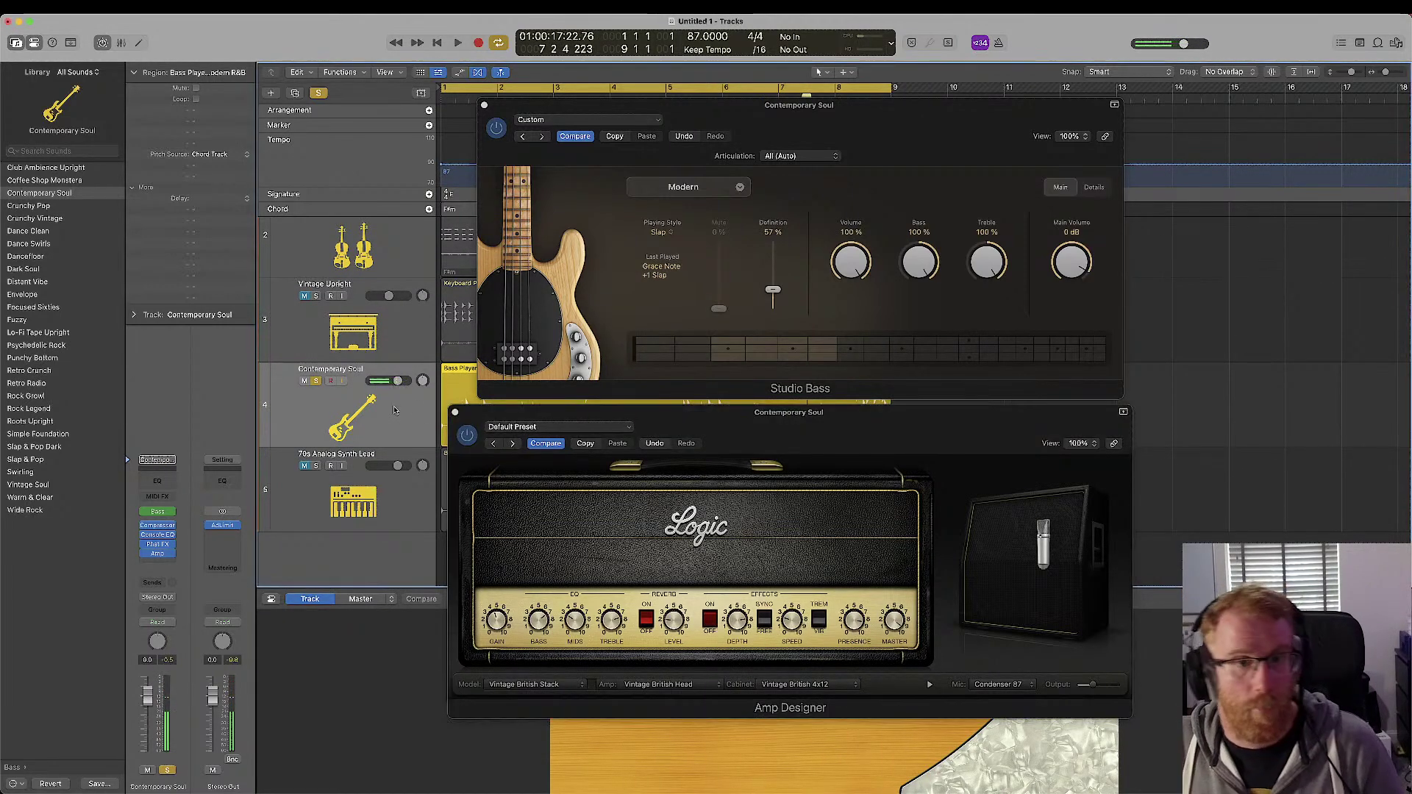
{"action": "left_click", "coordinate": [455, 414]}
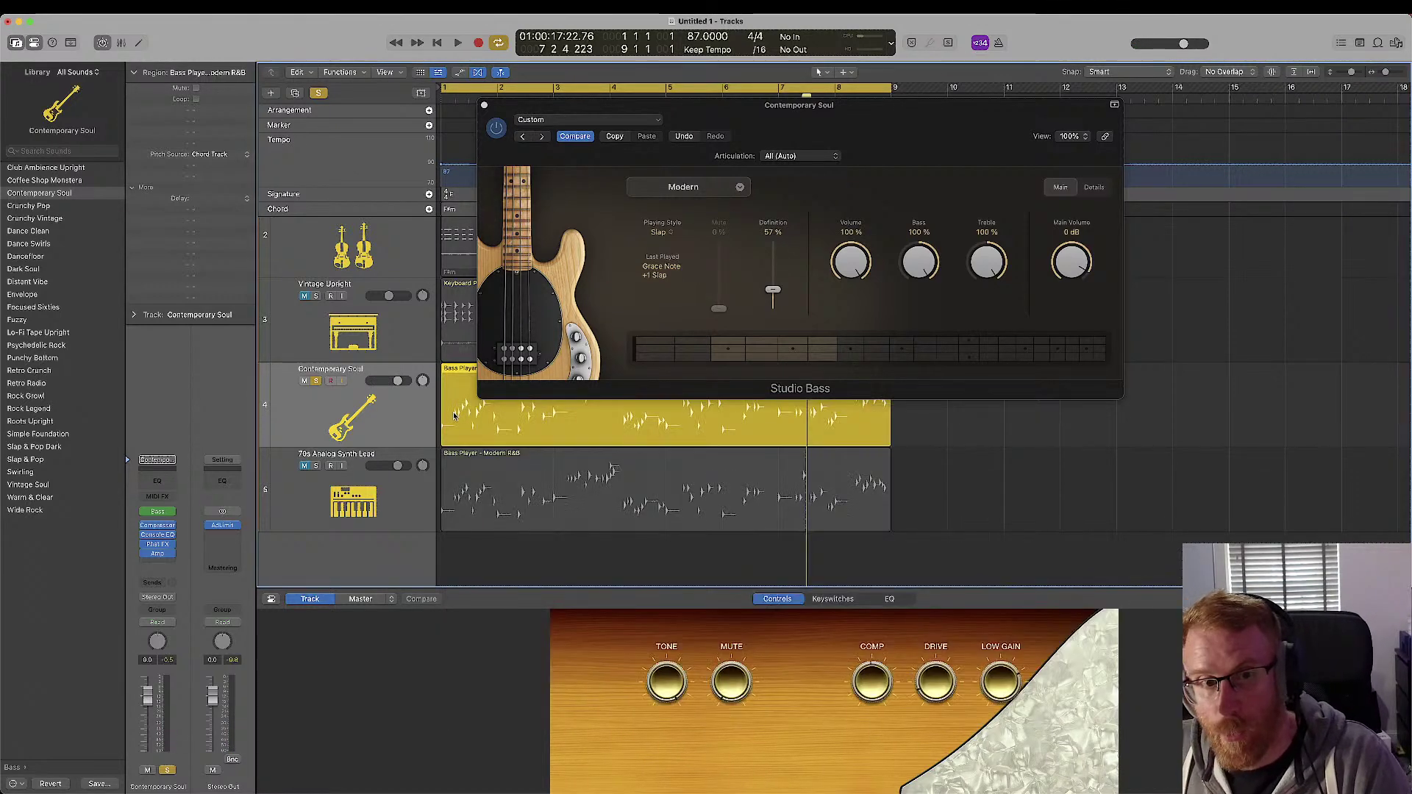
{"action": "left_click", "coordinate": [484, 107]}
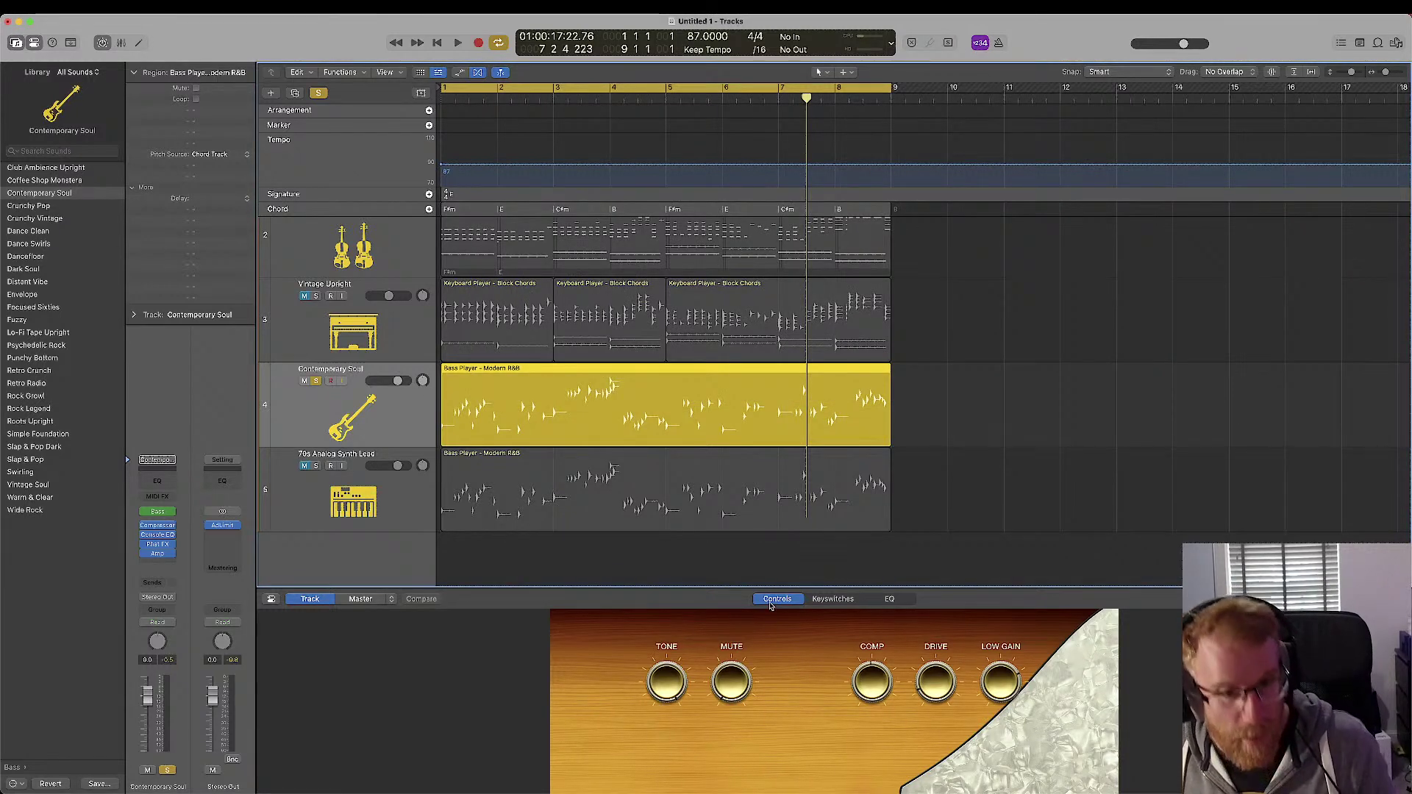
- Open the bass region's Session Player editor and look through its Details and Manual settings before returning to the Main view
{"action": "key", "text": "e"}
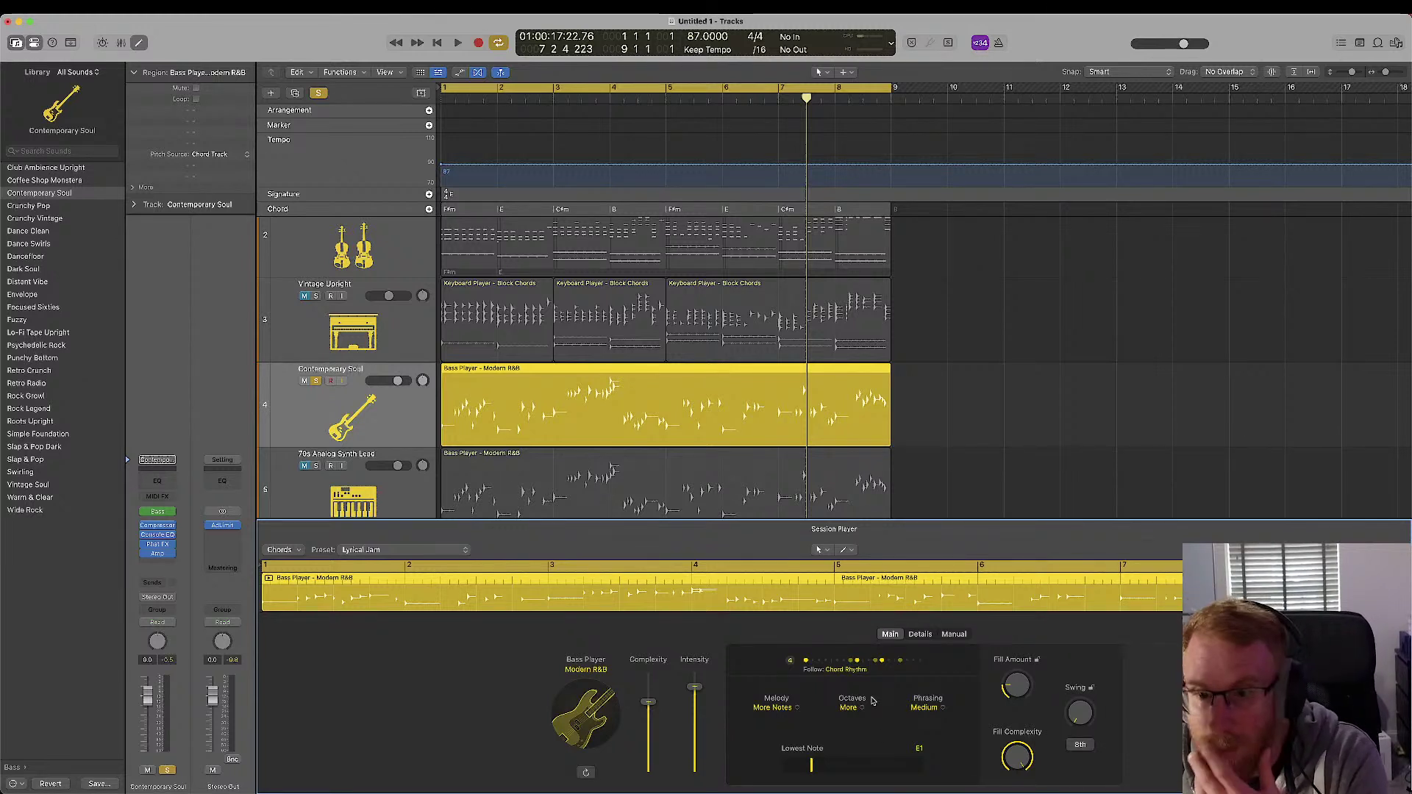
{"action": "left_click", "coordinate": [924, 634]}
{"action": "left_click", "coordinate": [954, 634]}
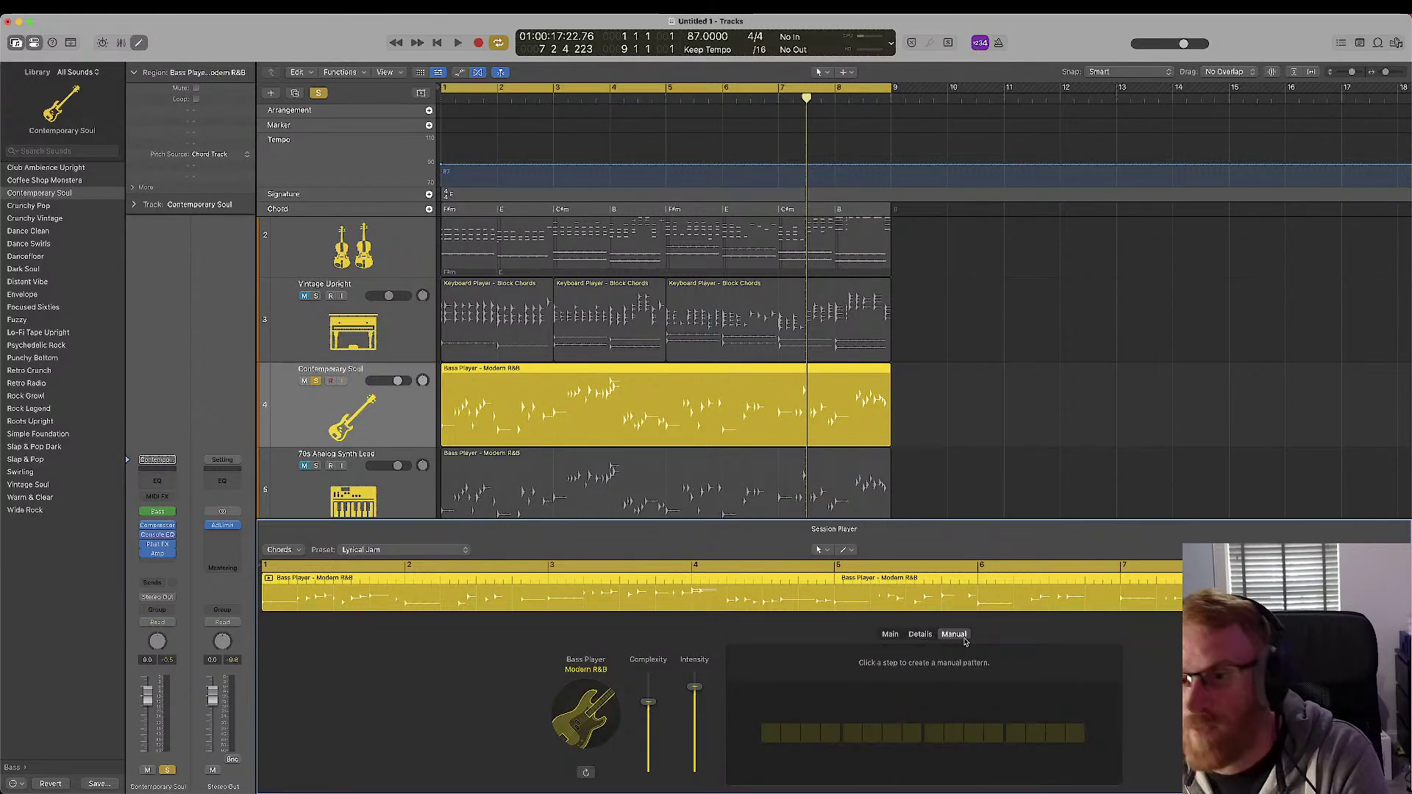
{"action": "left_click", "coordinate": [919, 633]}
{"action": "left_click", "coordinate": [890, 634]}
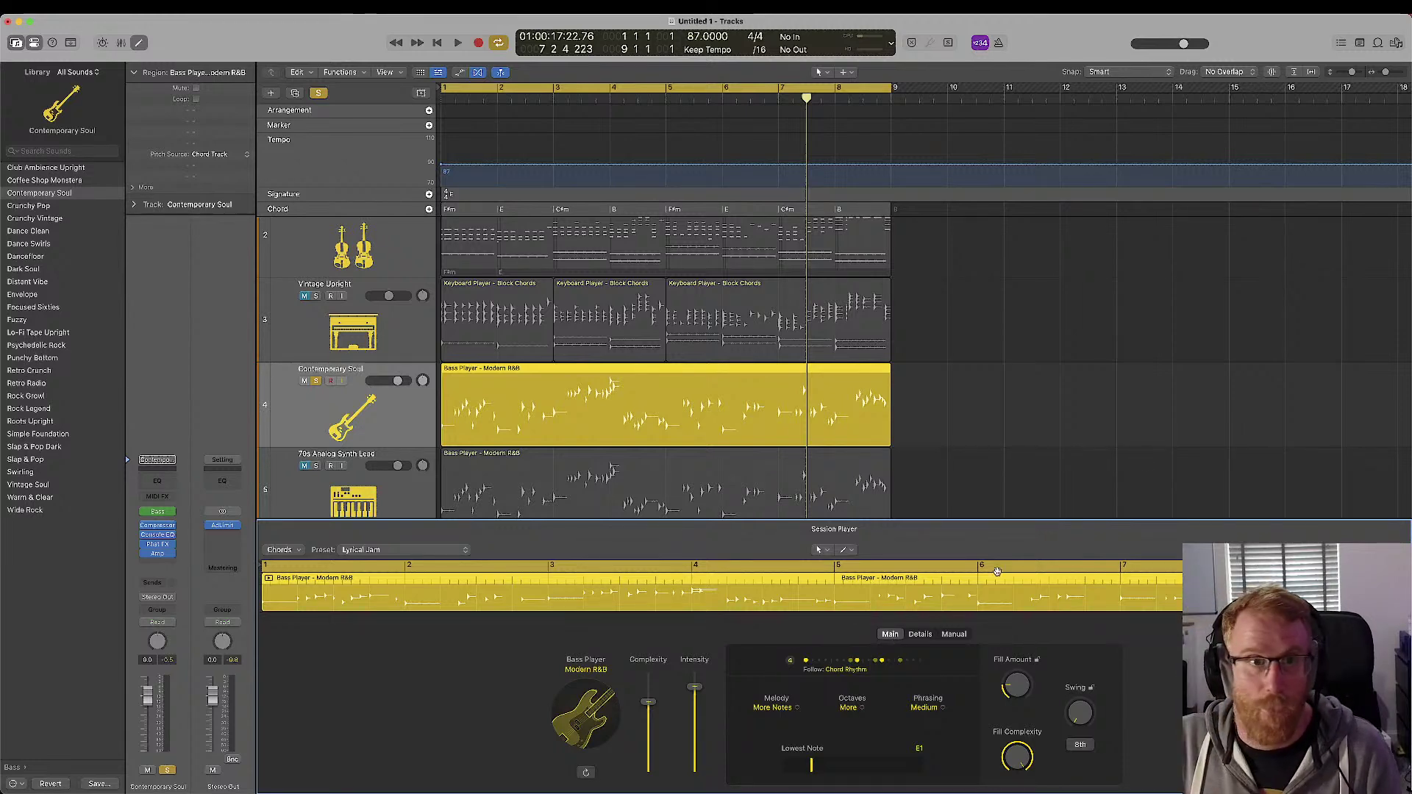
- Solo the Dusty Soulful Boom Bap audio track, set the cycle range to bars 9 to 13 and play it
{"action": "scroll", "coordinate": [662, 381], "scroll_direction": "up", "scroll_amount": 3}
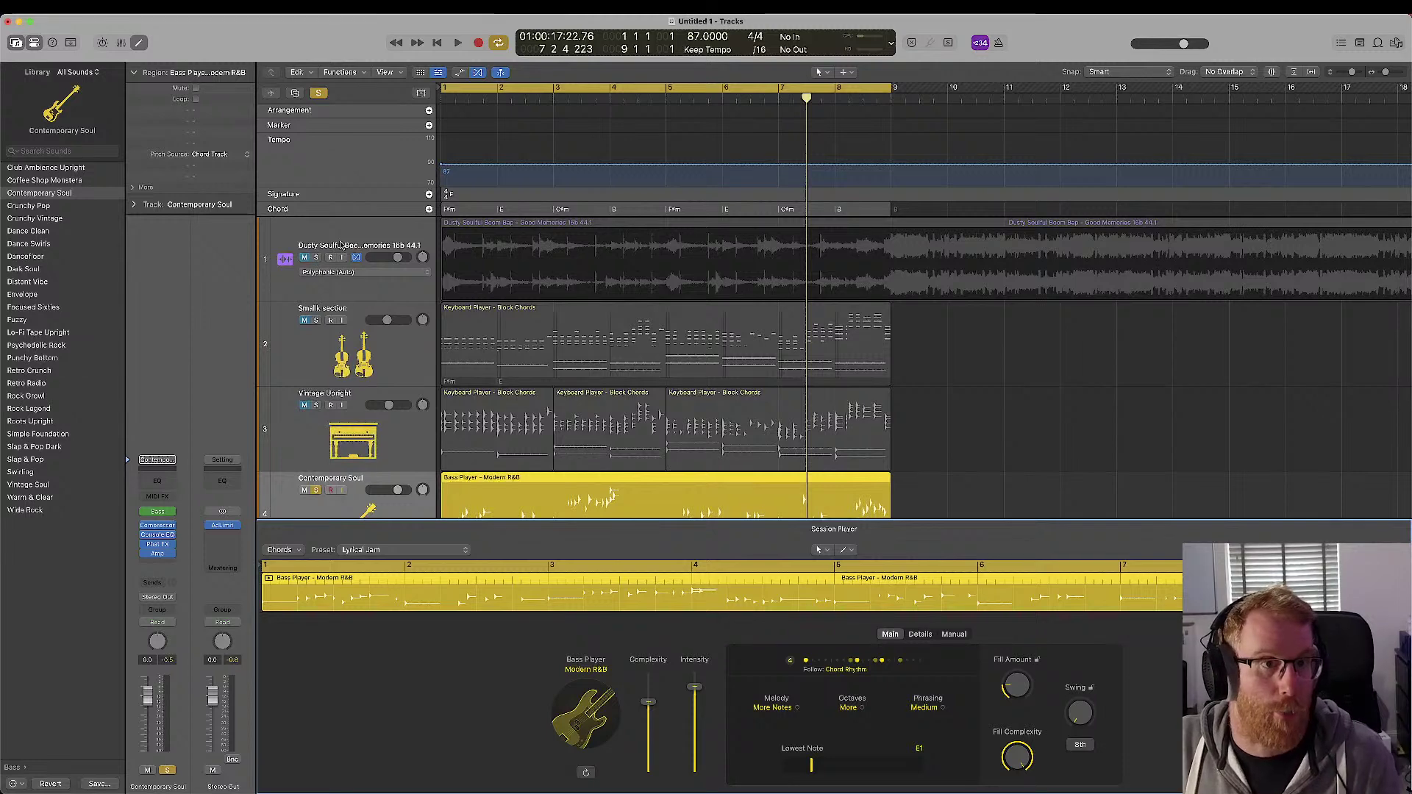
{"action": "left_click", "coordinate": [317, 262]}
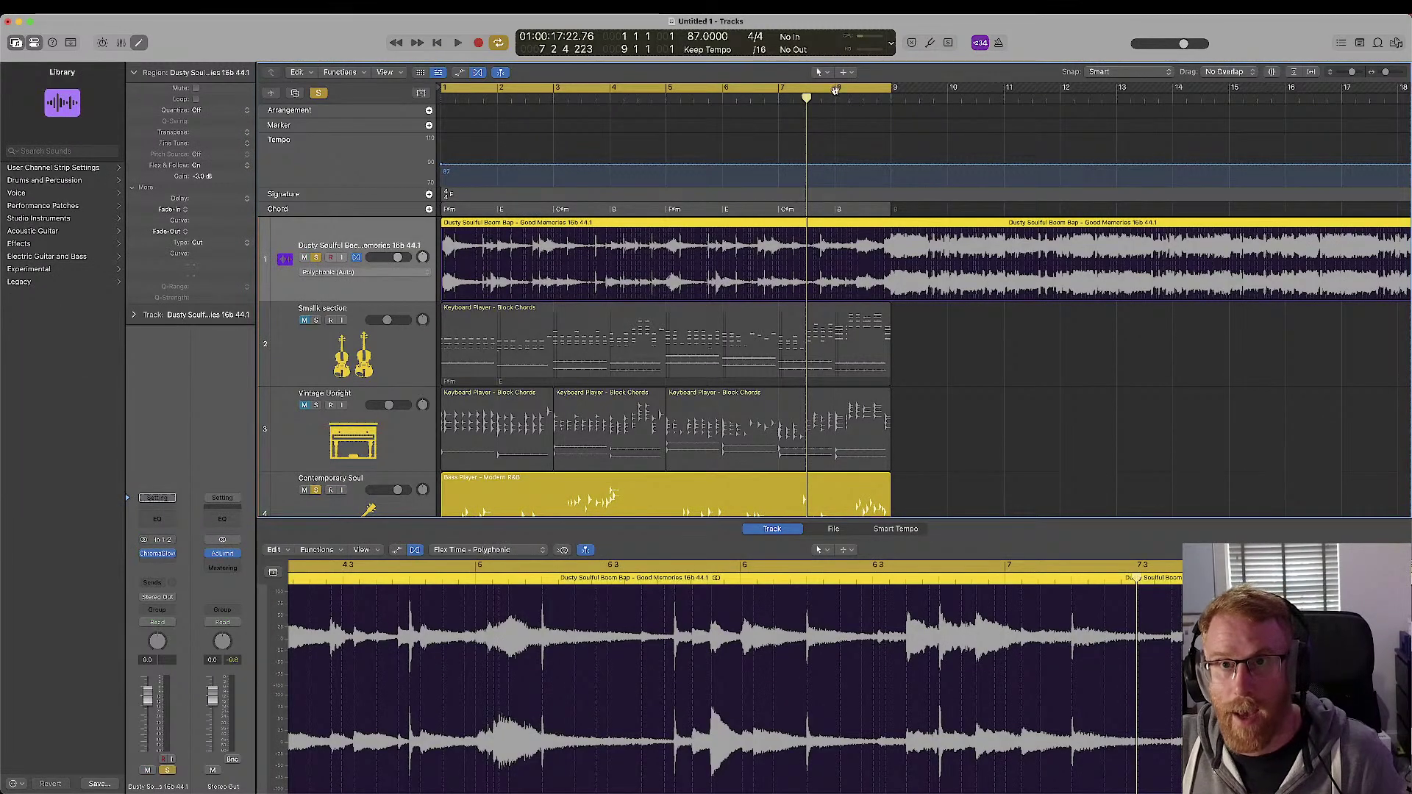
{"action": "left_click", "coordinate": [892, 90]}
{"action": "left_click_drag", "start_coordinate": [895, 94], "coordinate": [1110, 109]}
{"action": "key", "text": "space"}
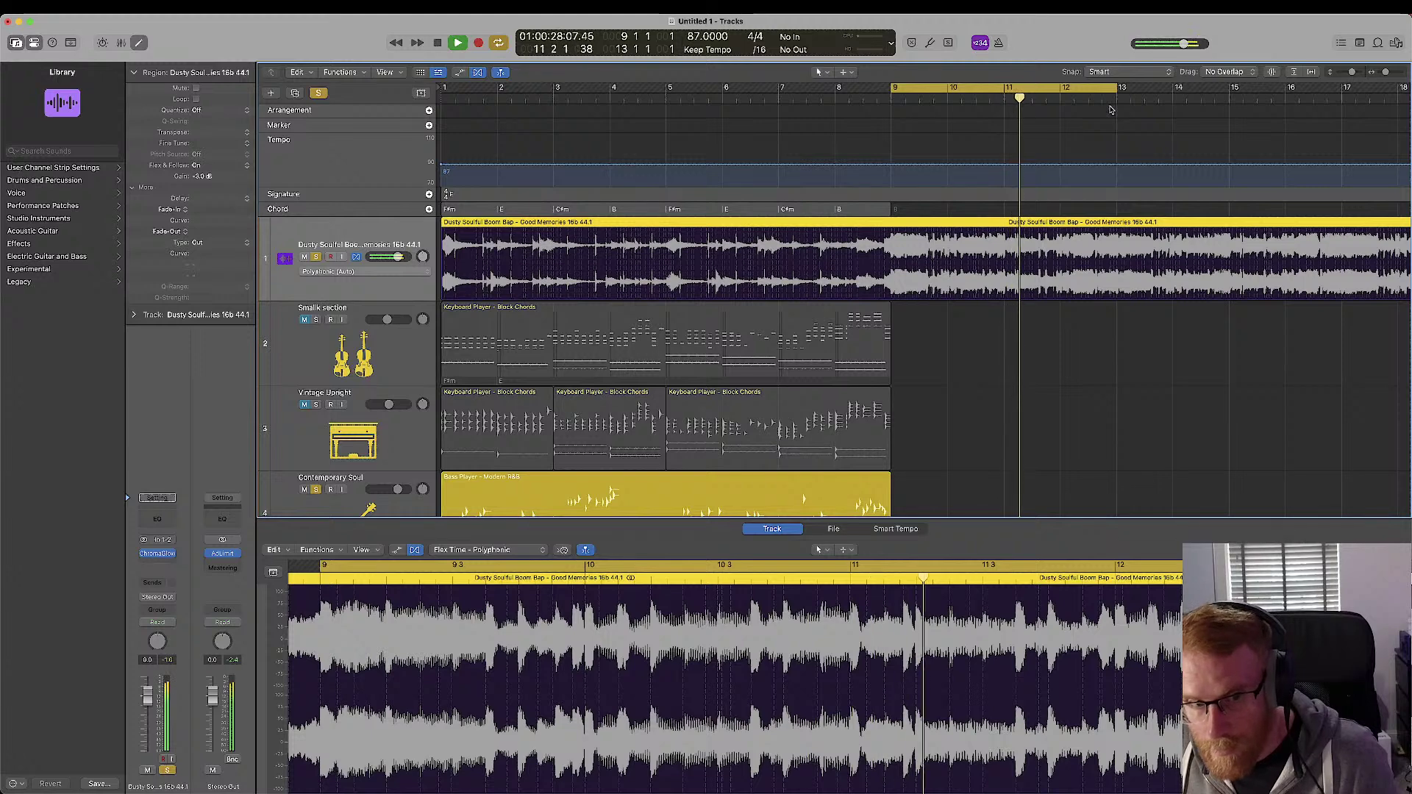
{"action": "key", "text": "space"}
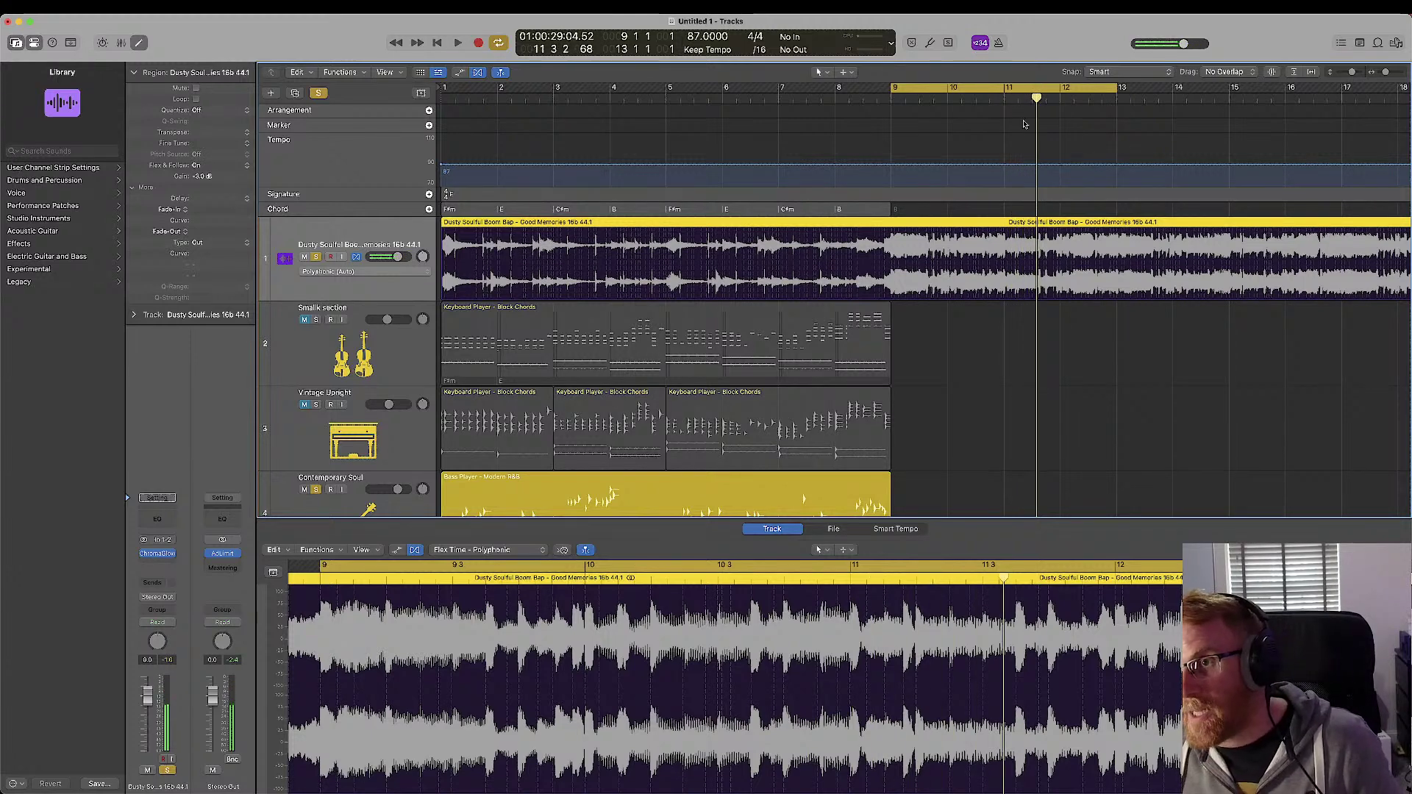
- Shorten the cycle range to bars 11 to 12 and listen to that section of the audio track
{"action": "left_click", "coordinate": [1008, 89]}
{"action": "left_click_drag", "start_coordinate": [1008, 89], "coordinate": [1059, 89]}
{"action": "key", "text": "space"}
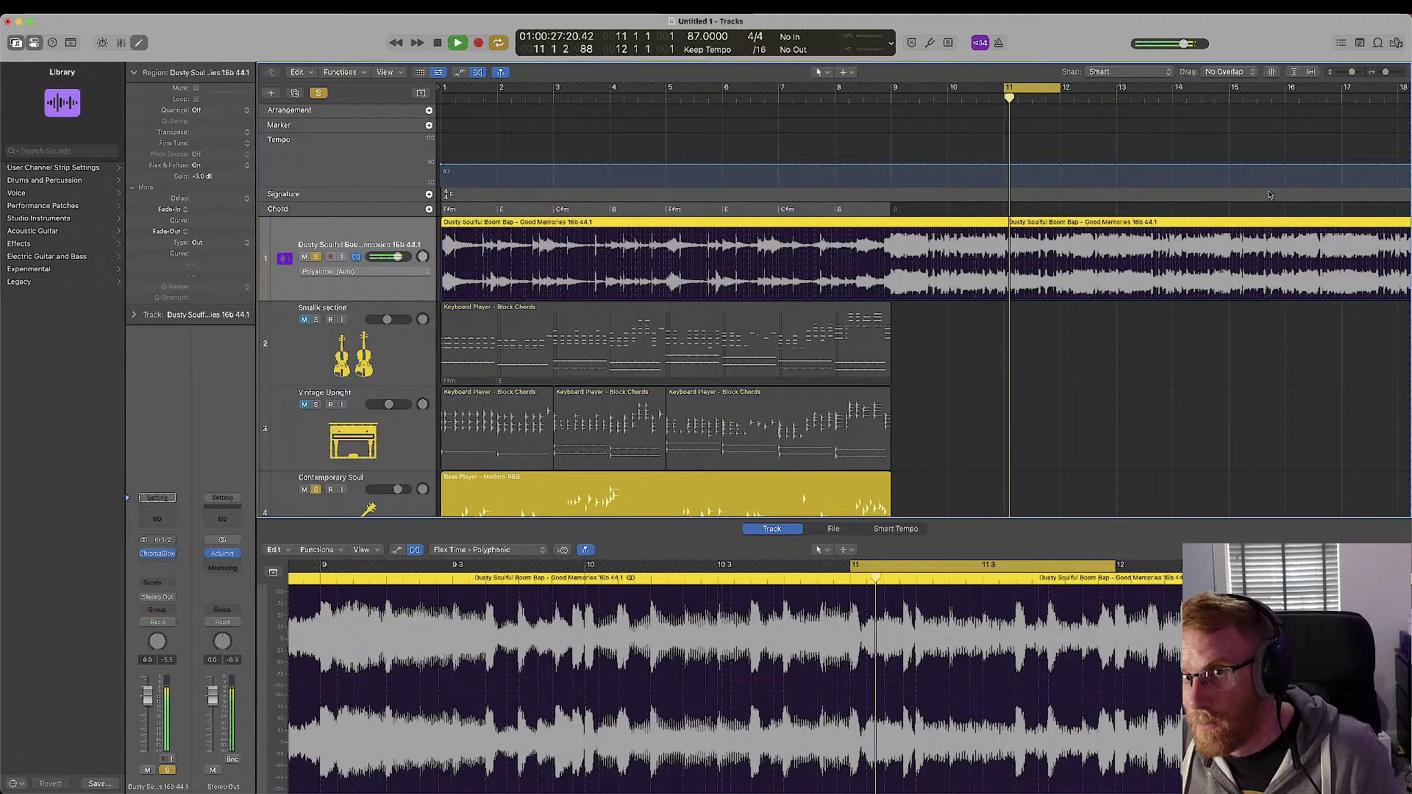
{"action": "key", "text": "space"}
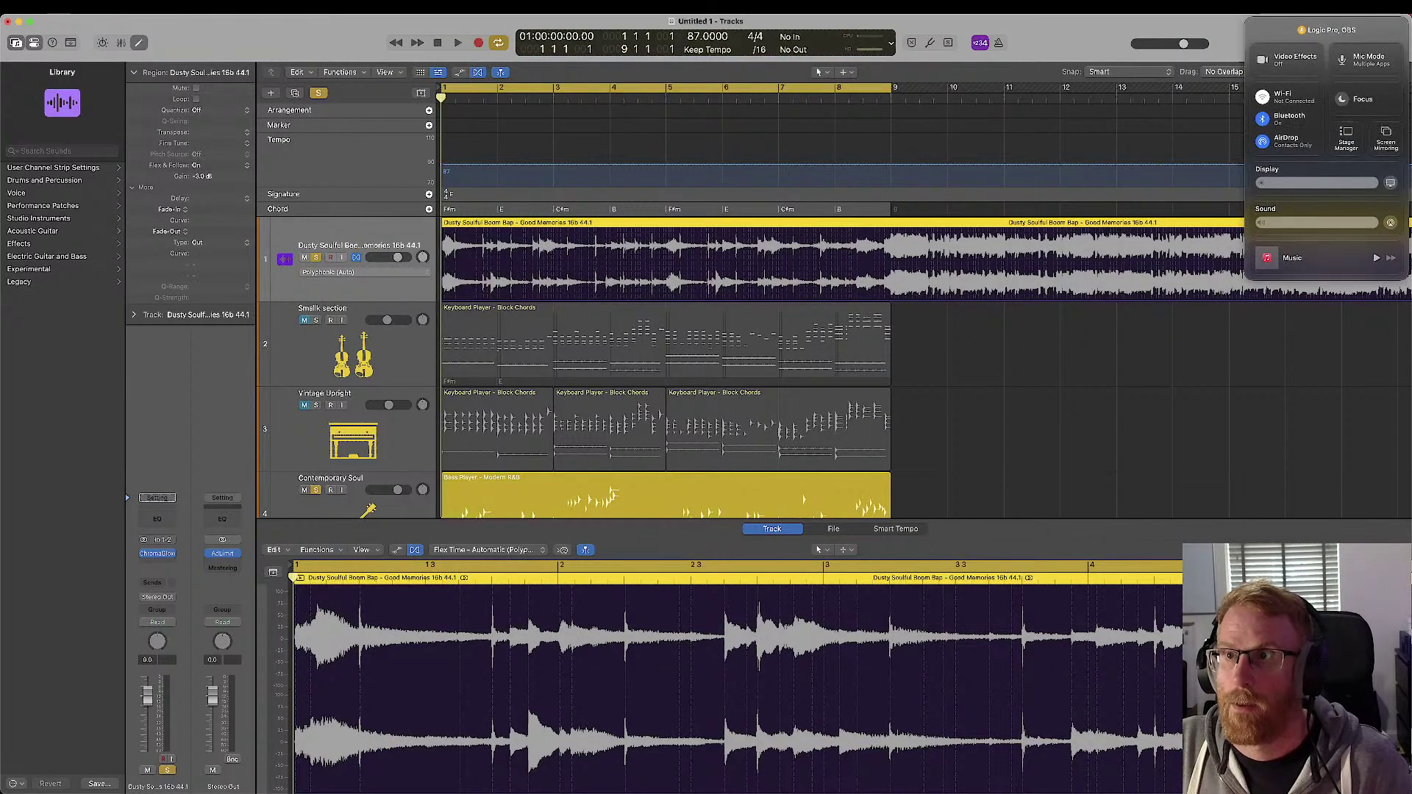
{"action": "left_click", "coordinate": [1386, 140]}
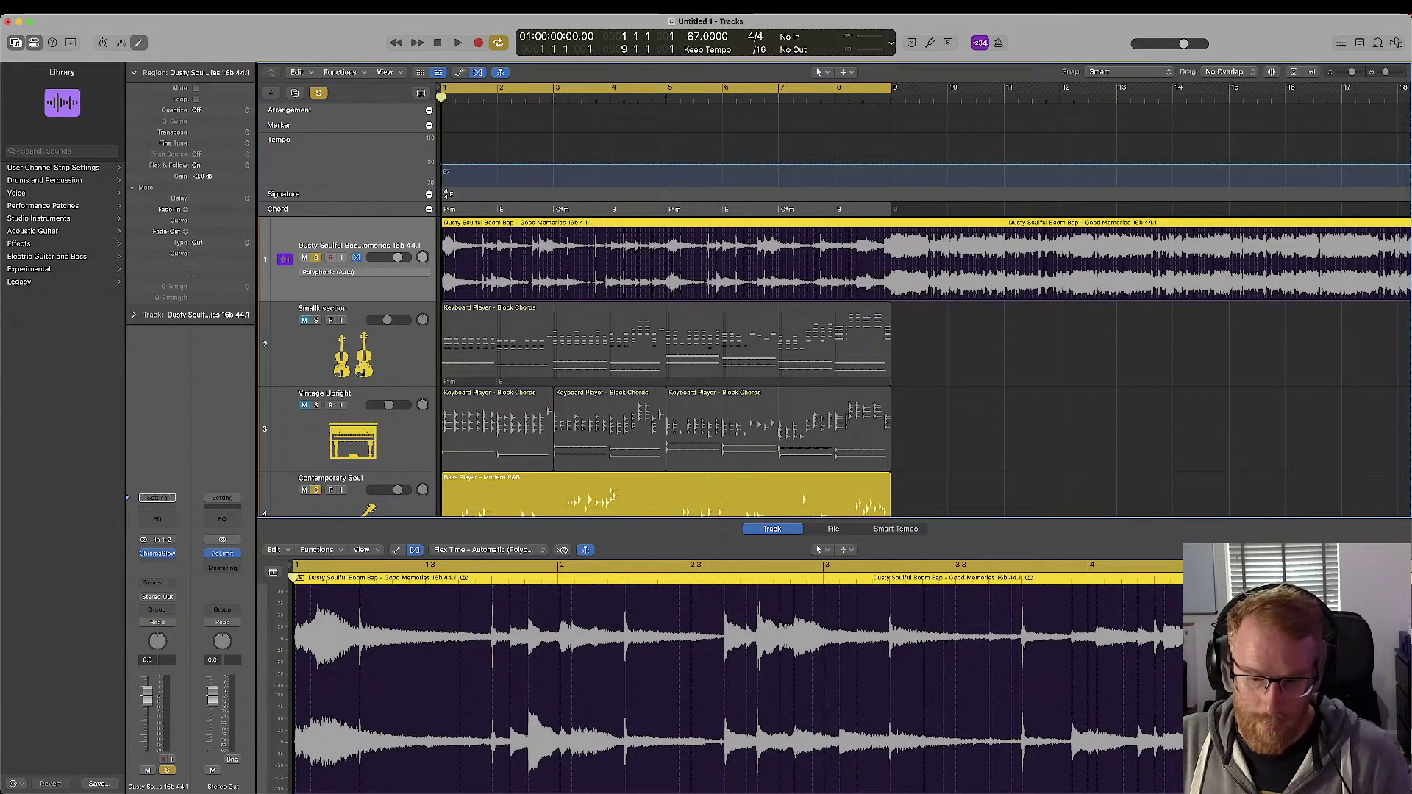
{"action": "right_click", "coordinate": [767, 226]}
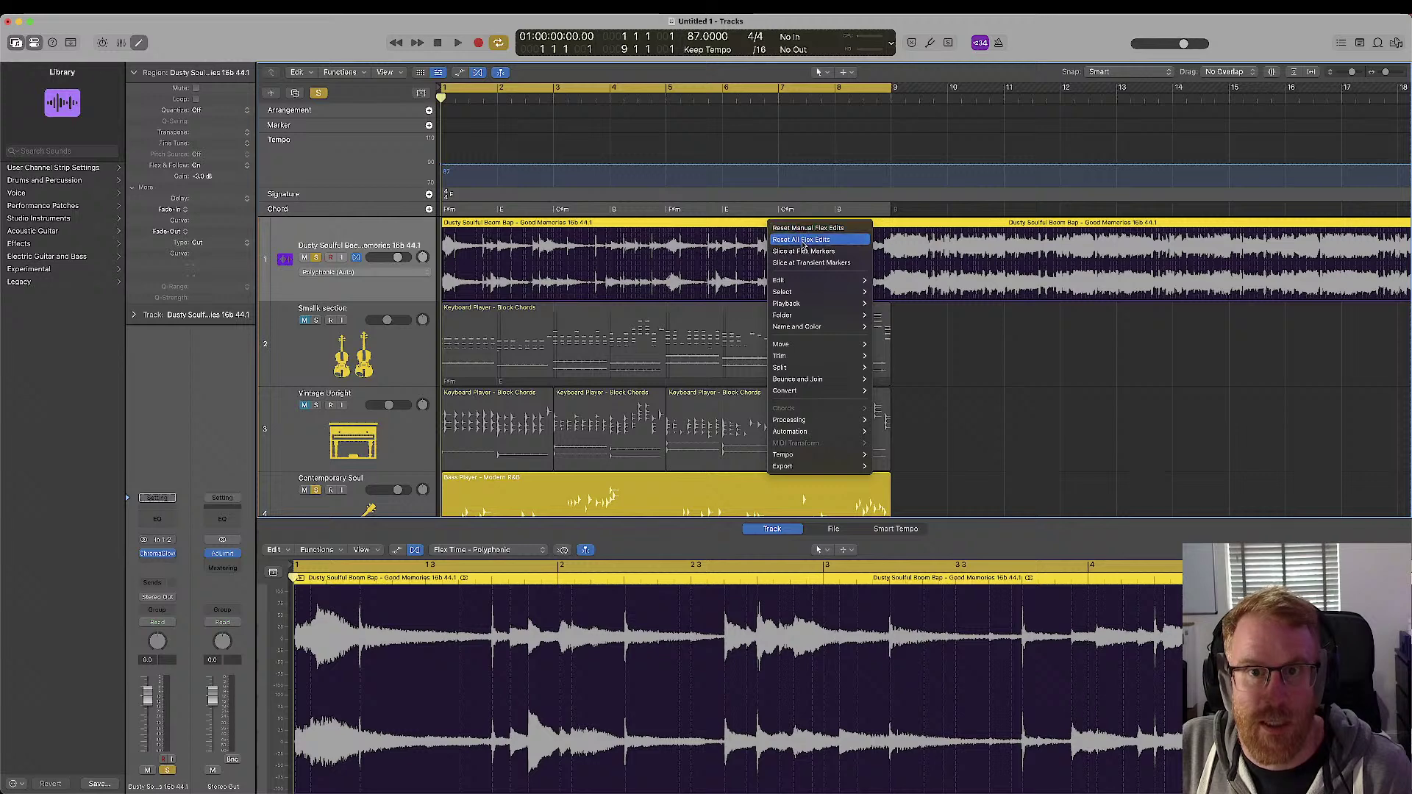
{"action": "mouse_move", "coordinate": [833, 370]}
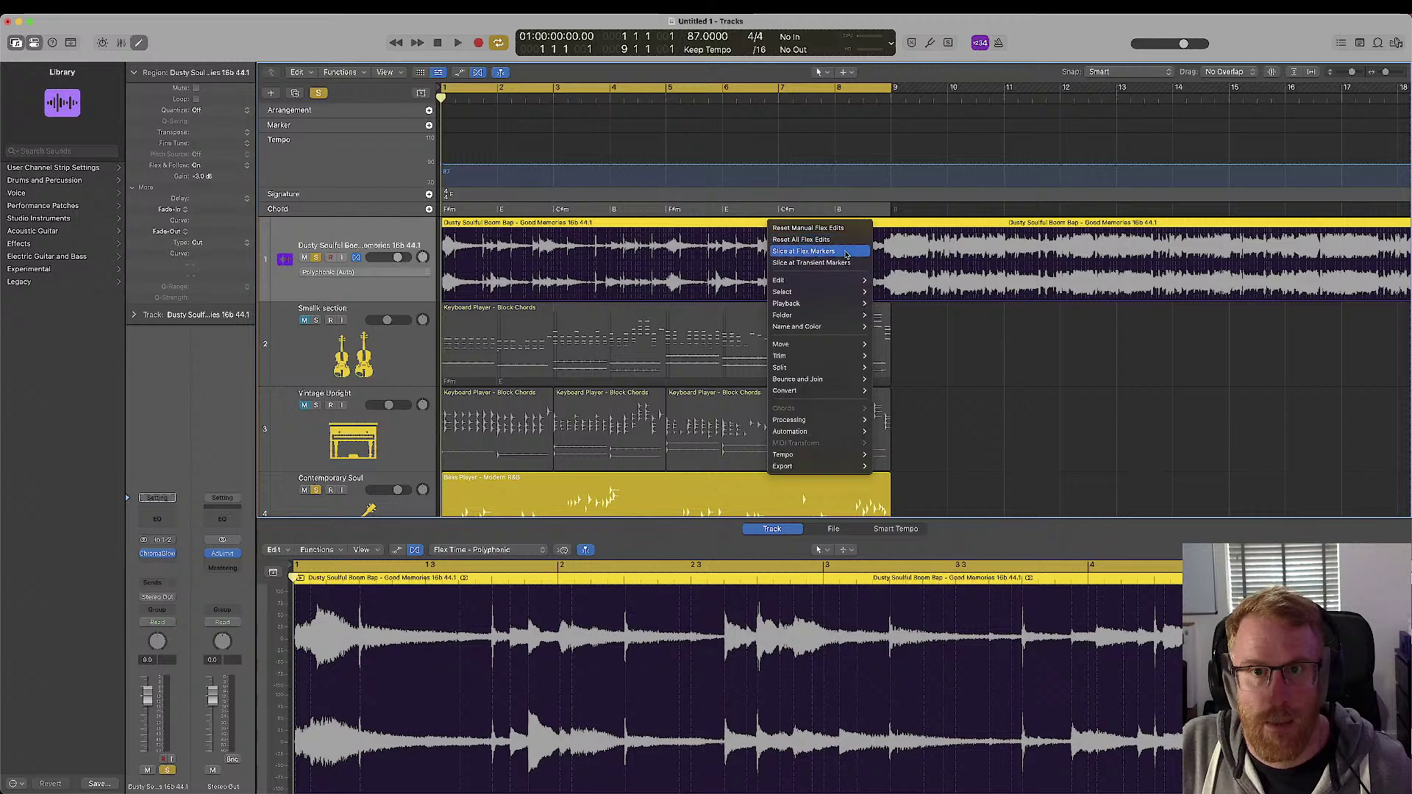
{"action": "mouse_move", "coordinate": [835, 297]}
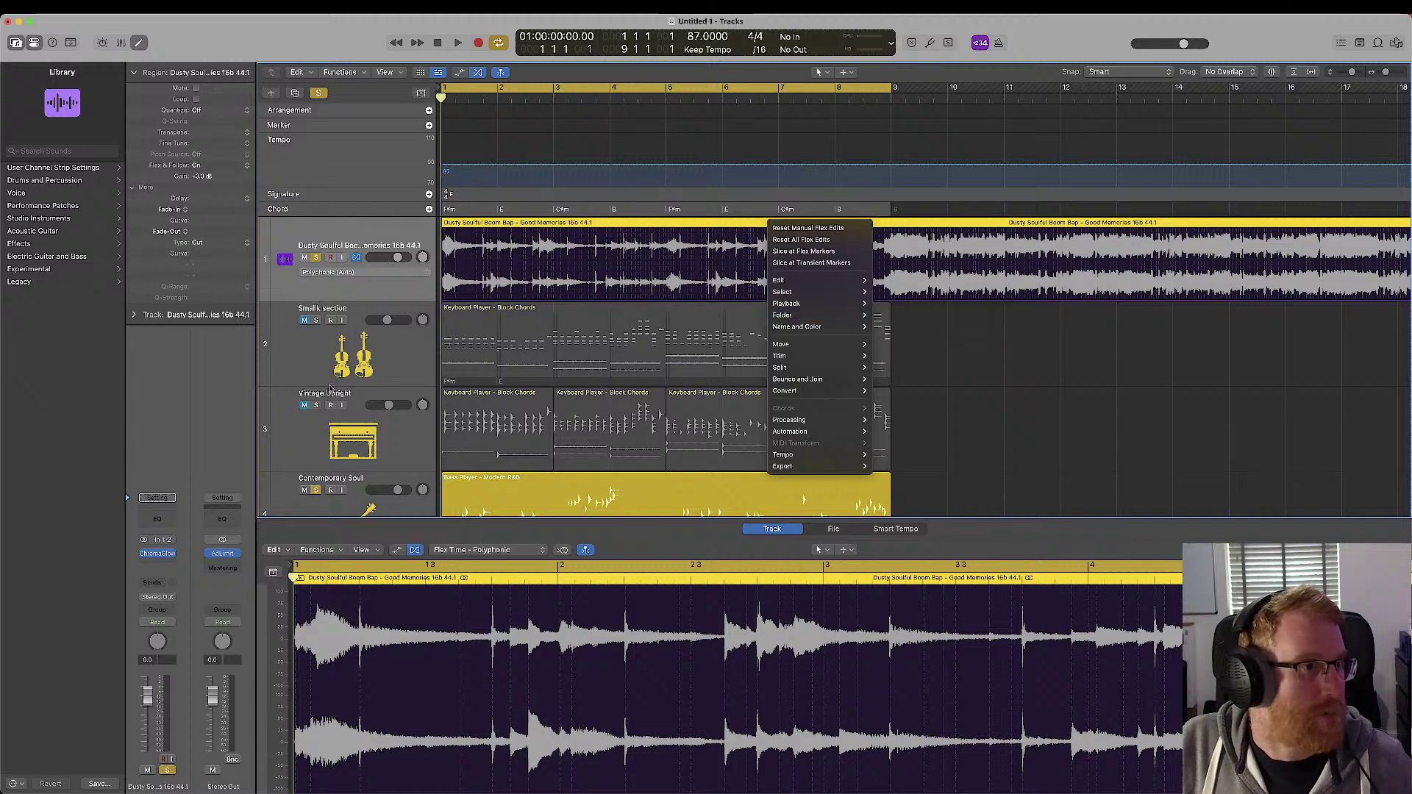
{"action": "left_click", "coordinate": [403, 300]}
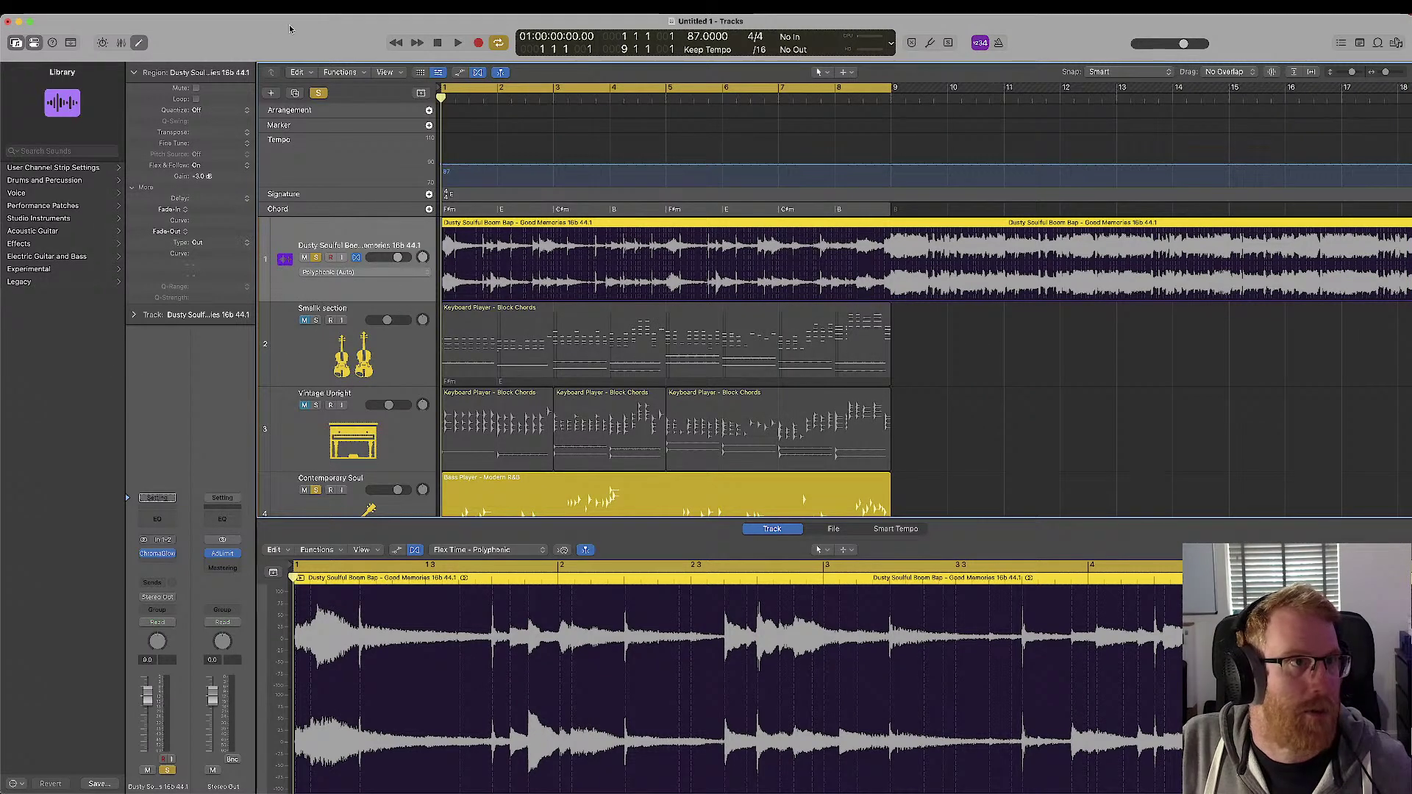
- Return to the Contemporary Soul bass track, select it and leave it soloed
{"action": "scroll", "coordinate": [373, 317], "scroll_direction": "down", "scroll_amount": 4}
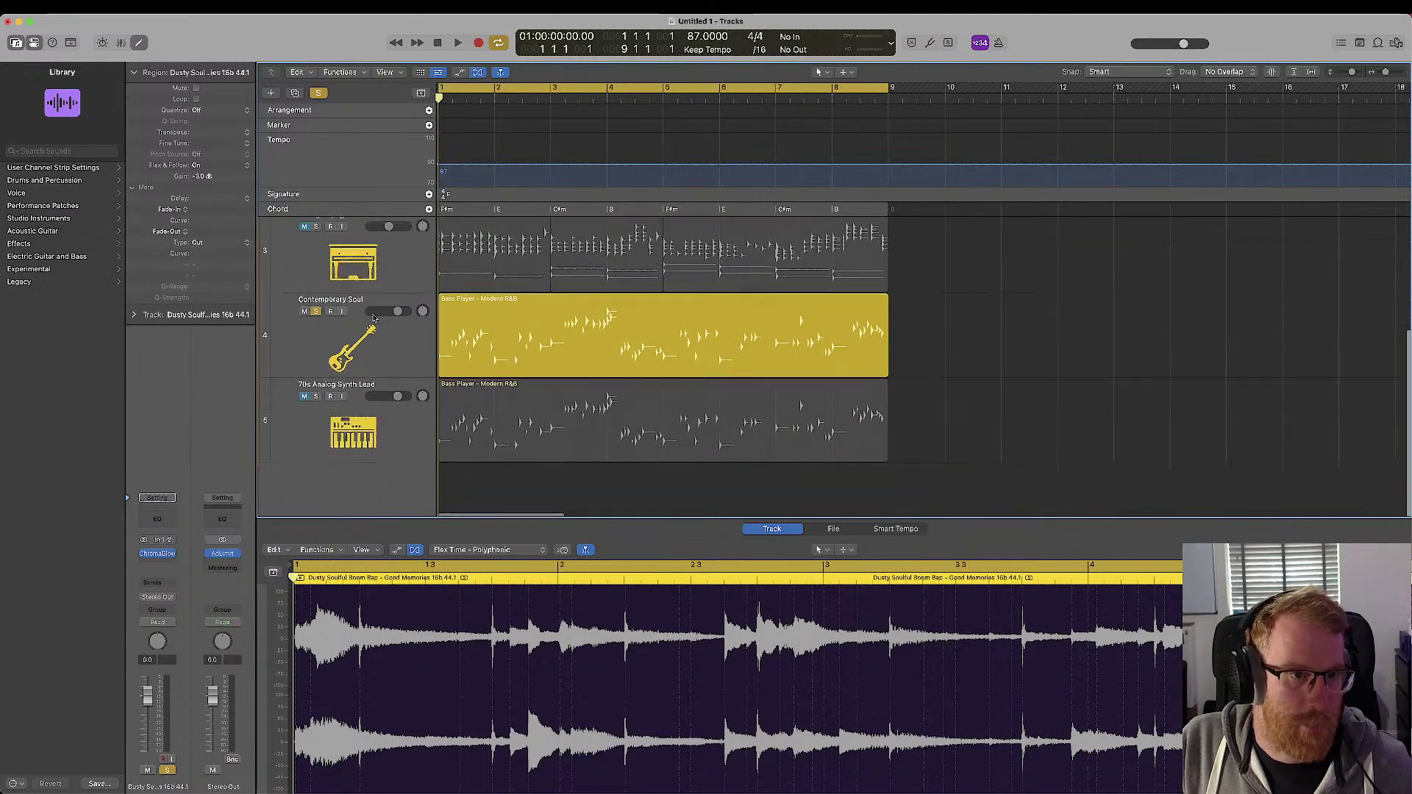
{"action": "left_click", "coordinate": [305, 319]}
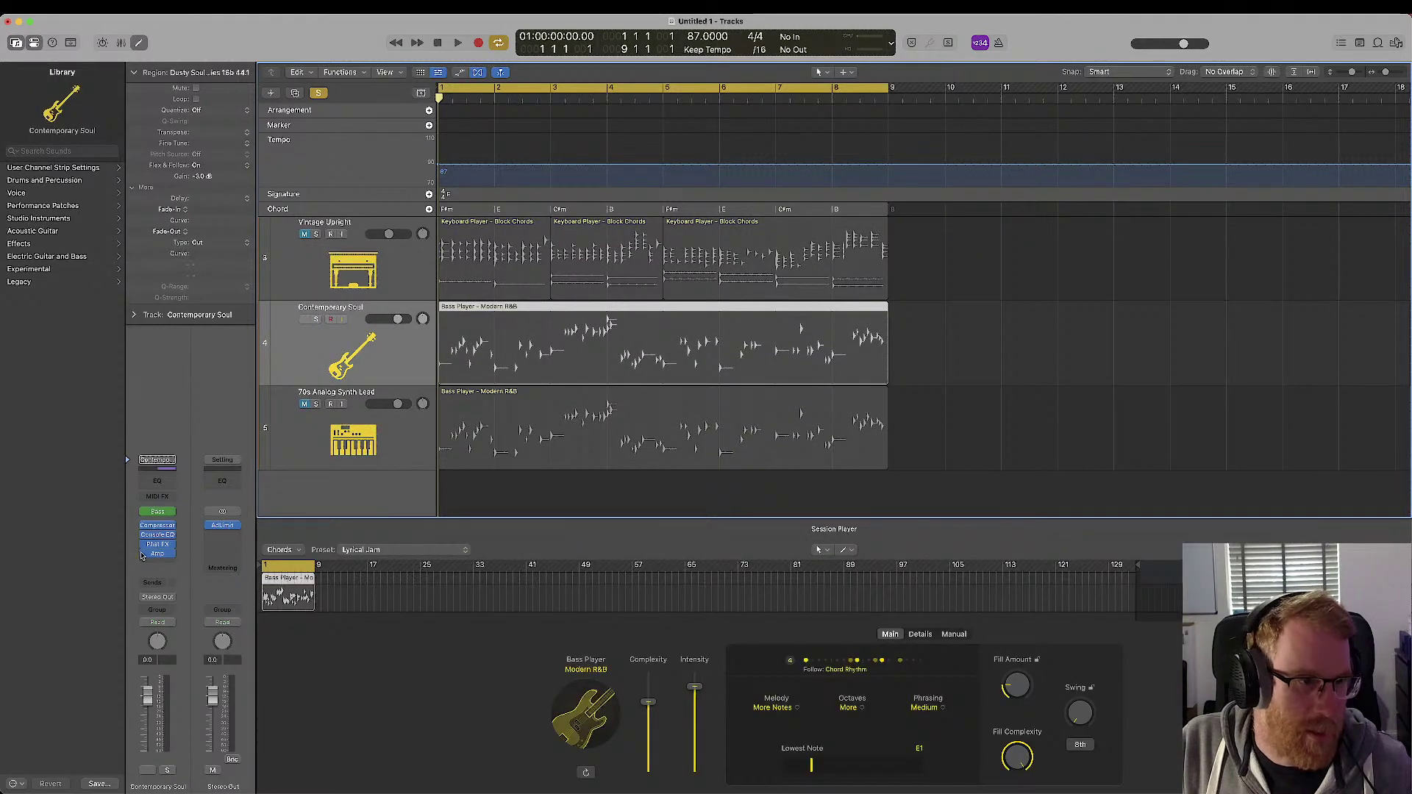
{"action": "left_click", "coordinate": [315, 319]}
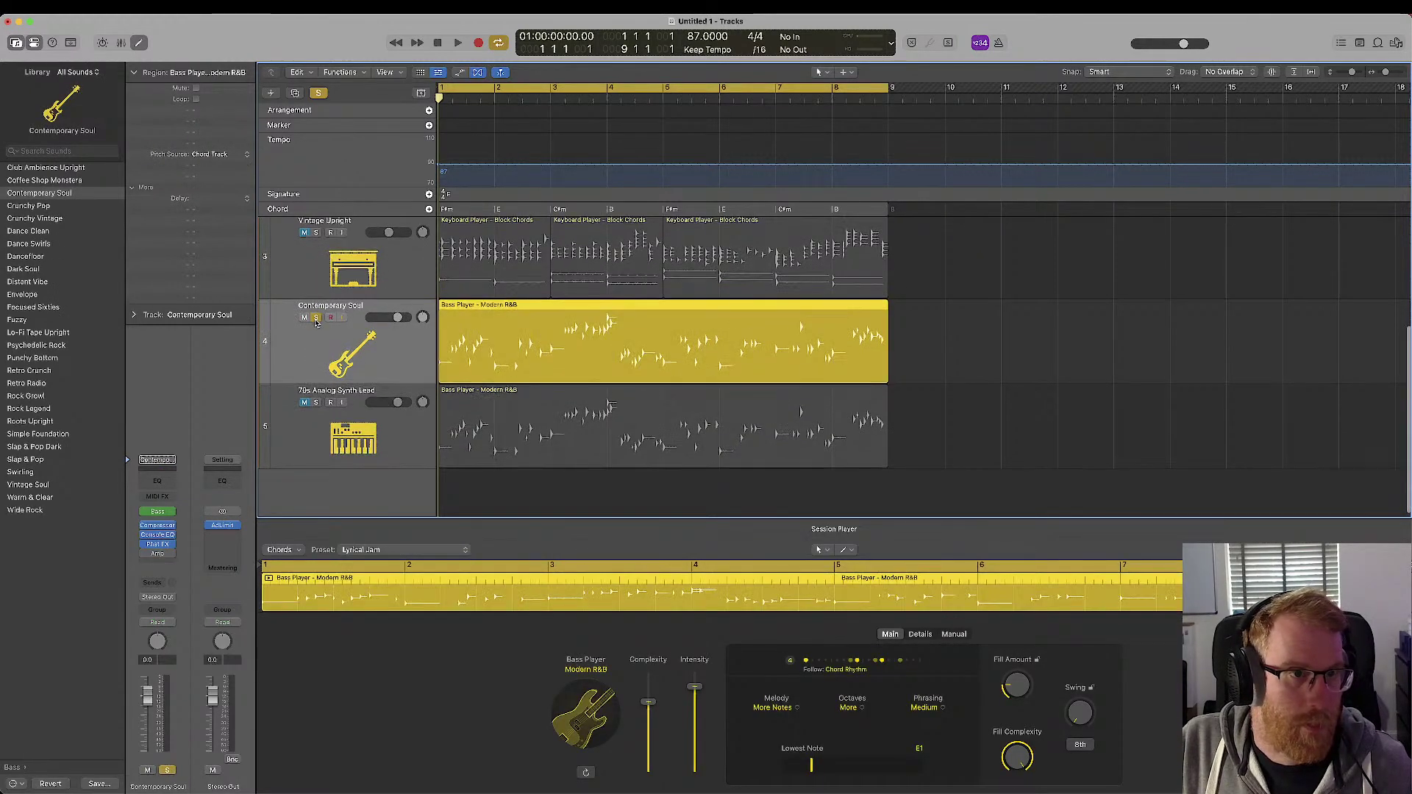
- Select the Dusty Soulful Boom Bap audio region and look through the region and track commands for a stem-splitting function
{"action": "scroll", "coordinate": [665, 387], "scroll_direction": "up", "scroll_amount": 5}
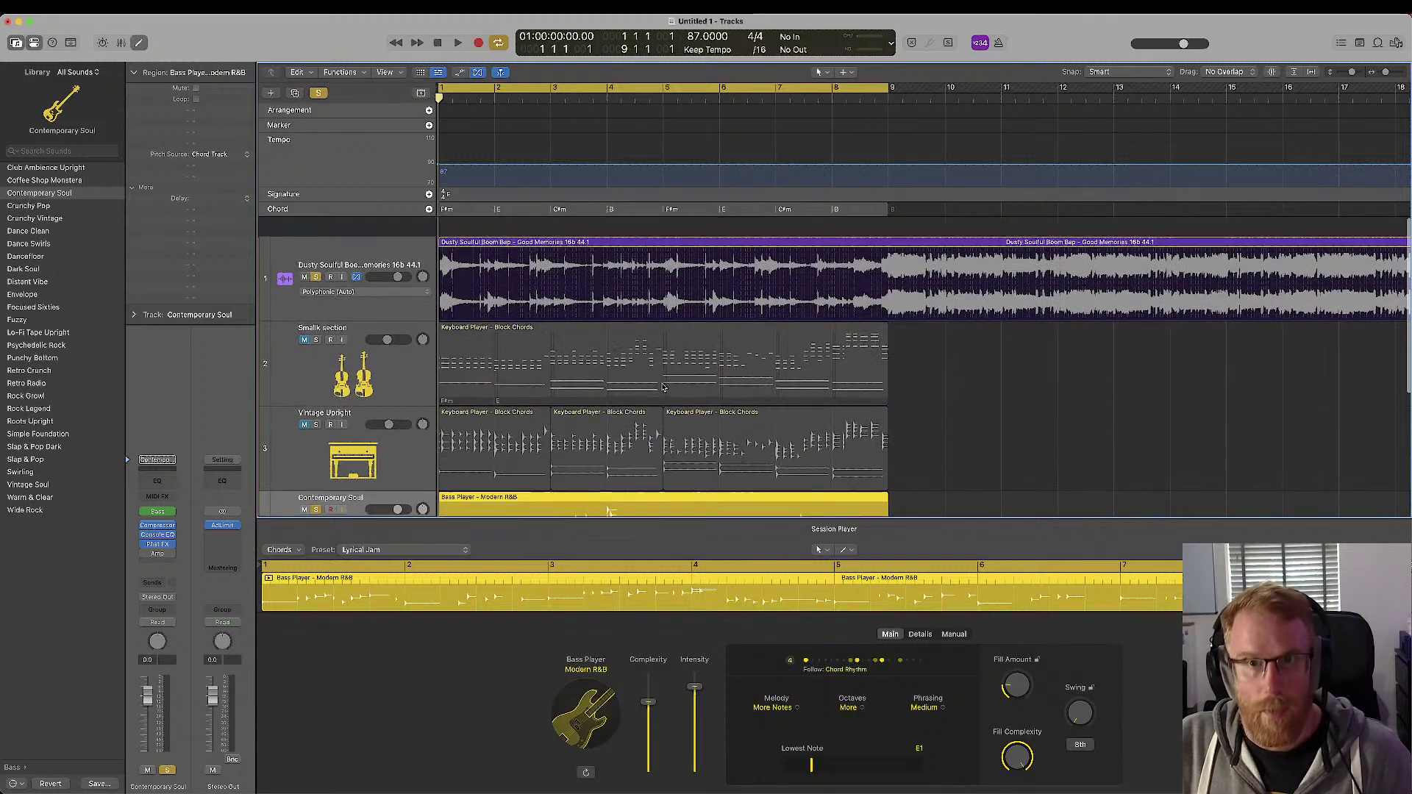
{"action": "left_click", "coordinate": [677, 250]}
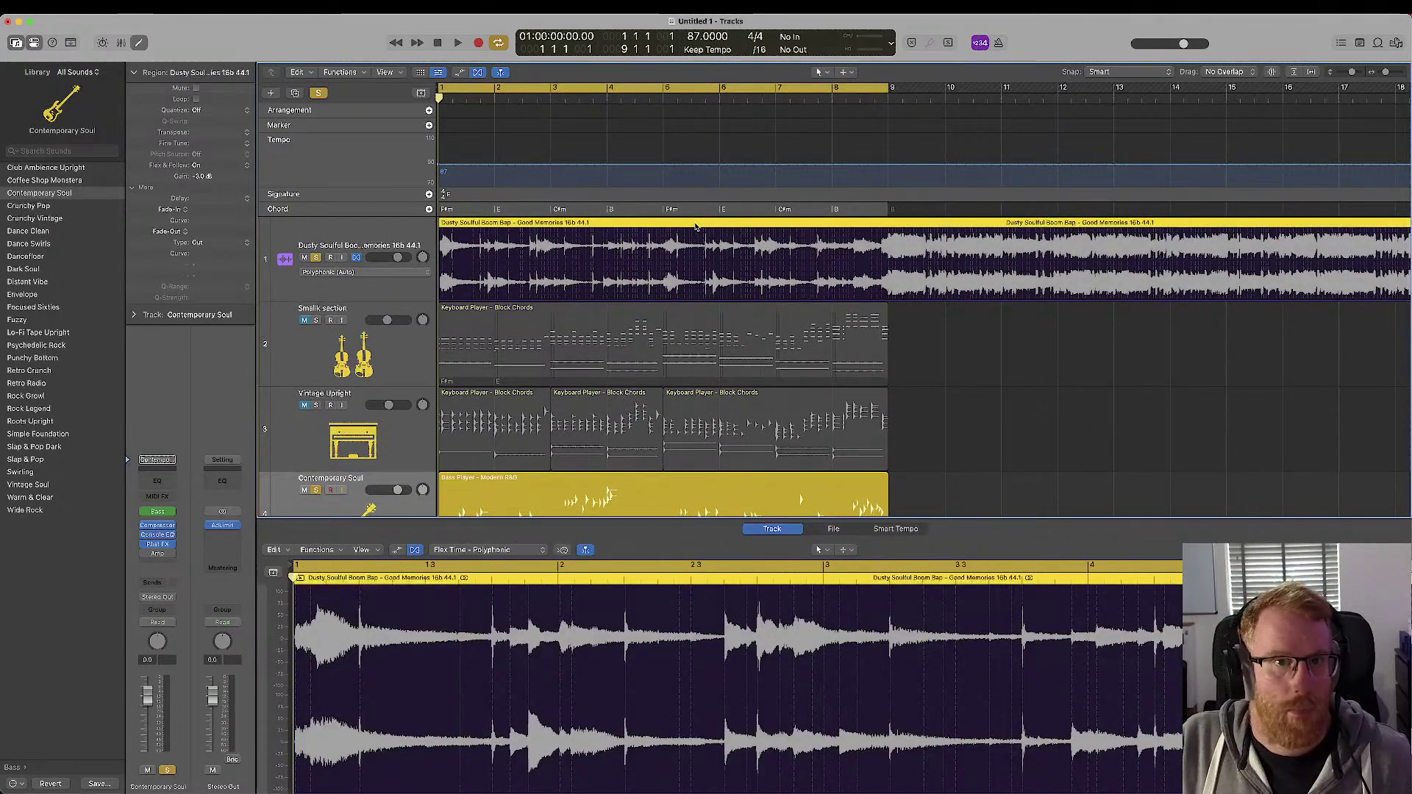
{"action": "right_click", "coordinate": [695, 225]}
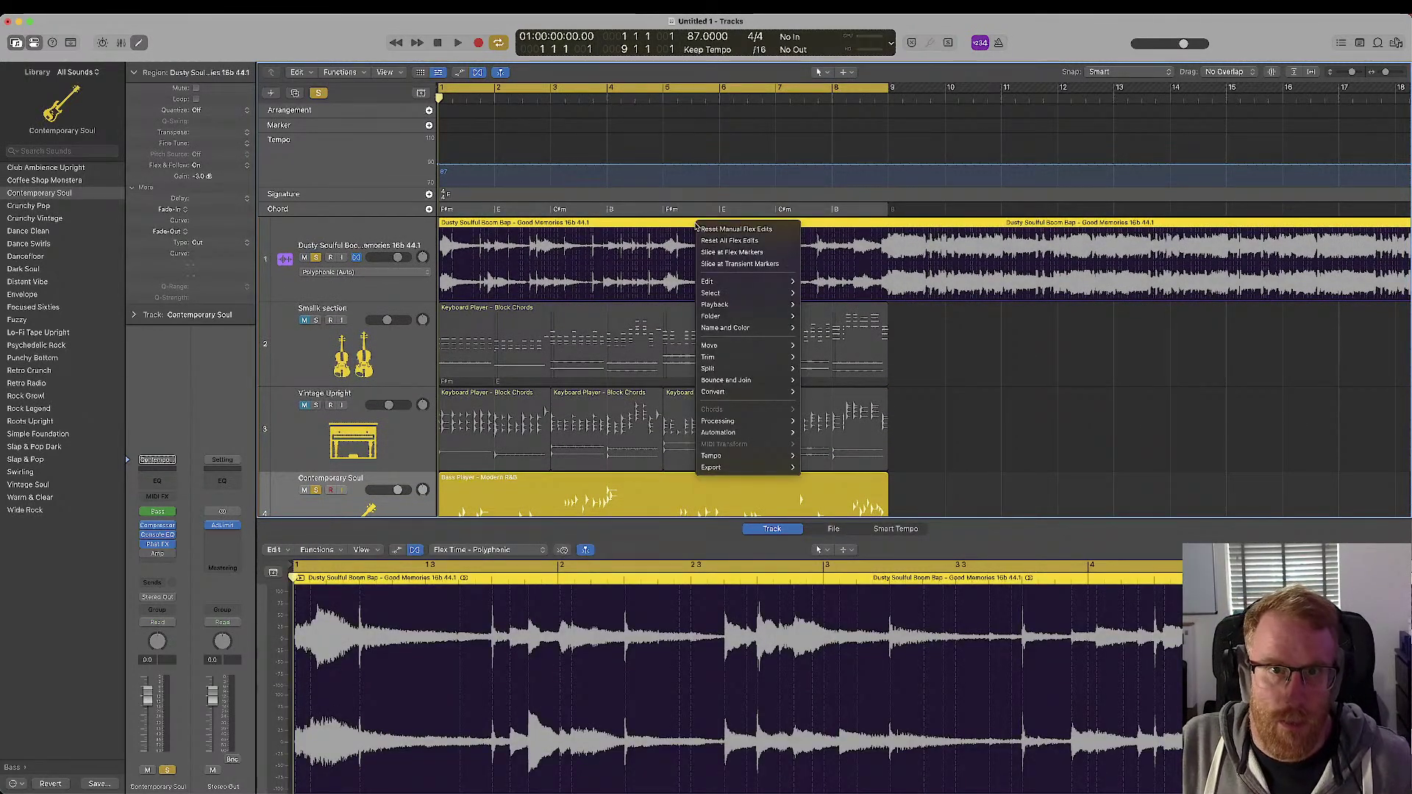
{"action": "mouse_move", "coordinate": [747, 324]}
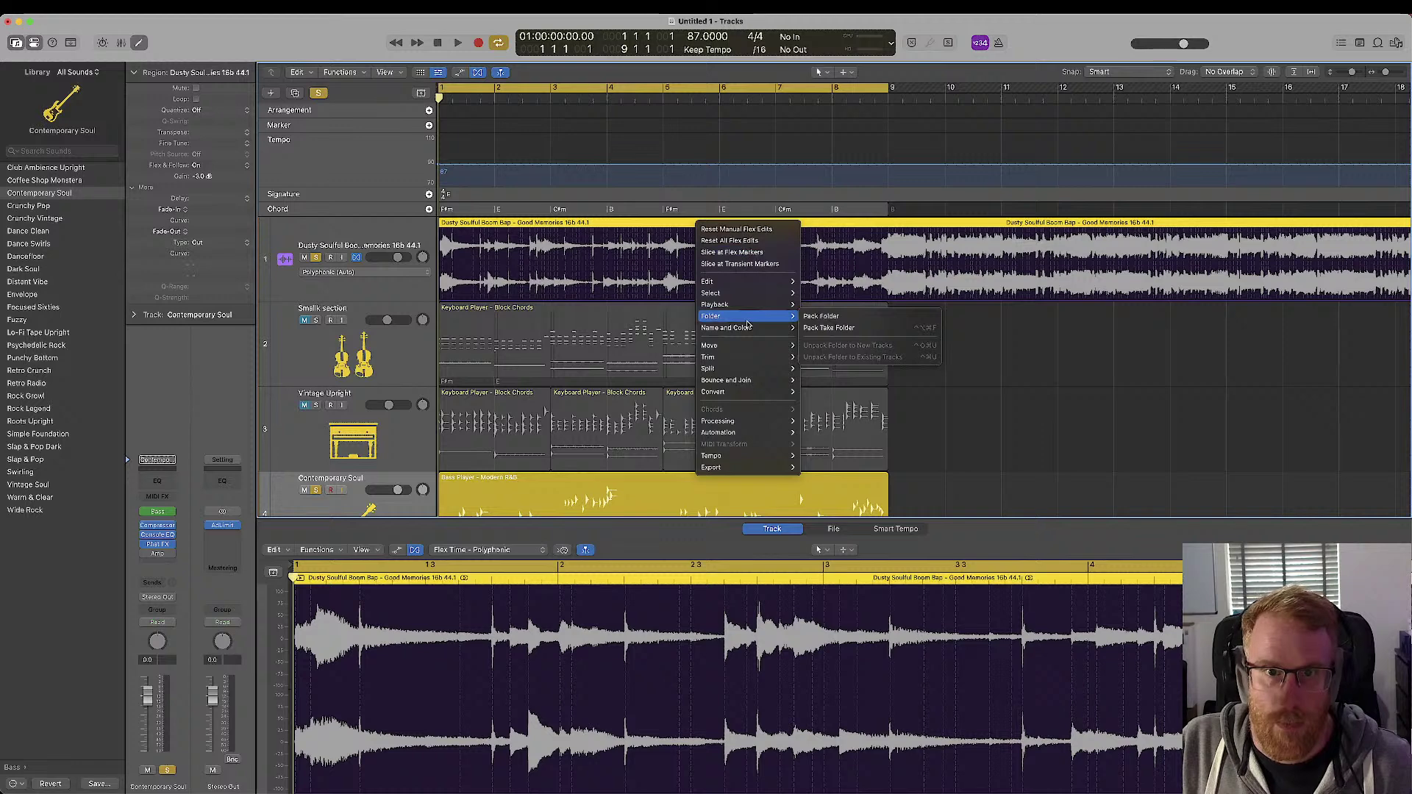
{"action": "left_click", "coordinate": [681, 265]}
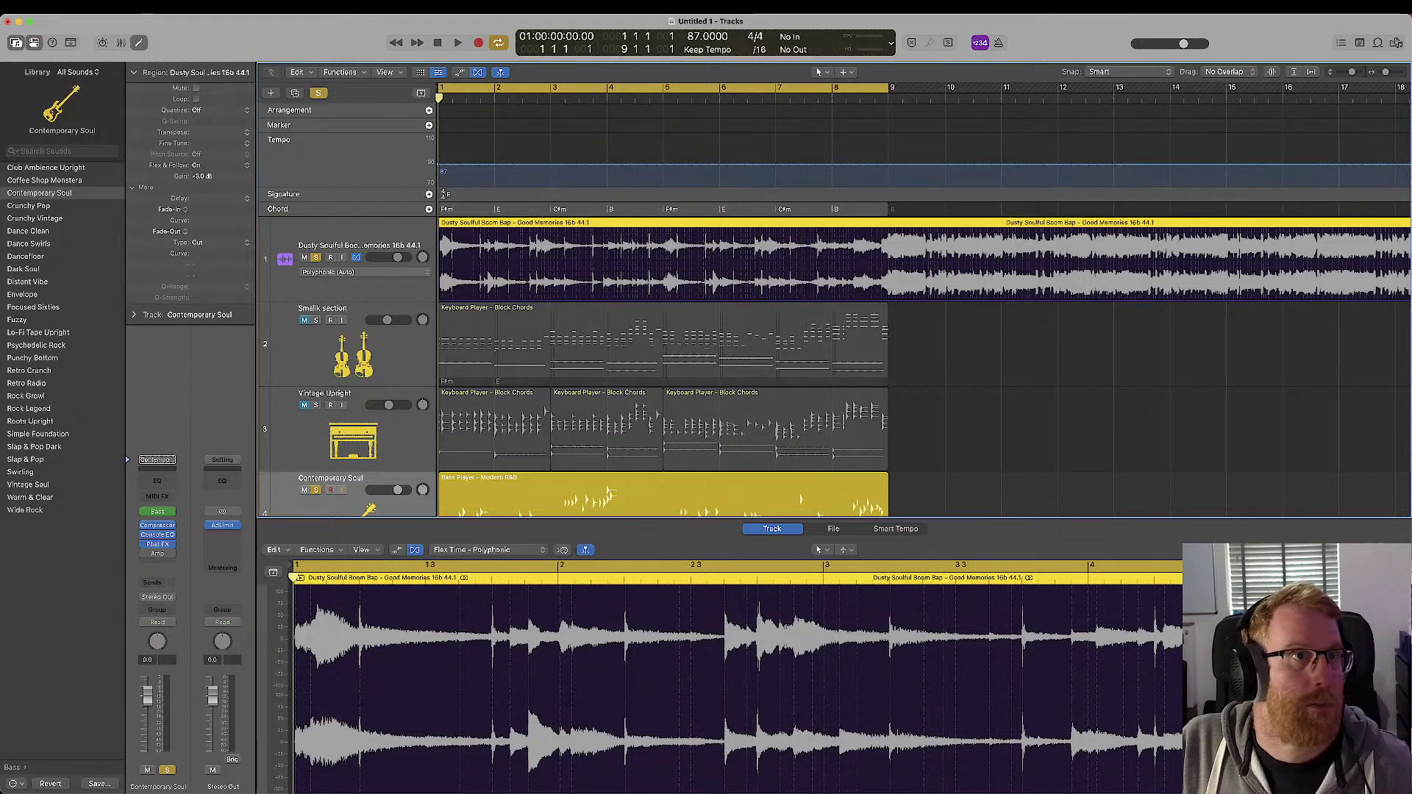
{"action": "left_click", "coordinate": [131, 8]}
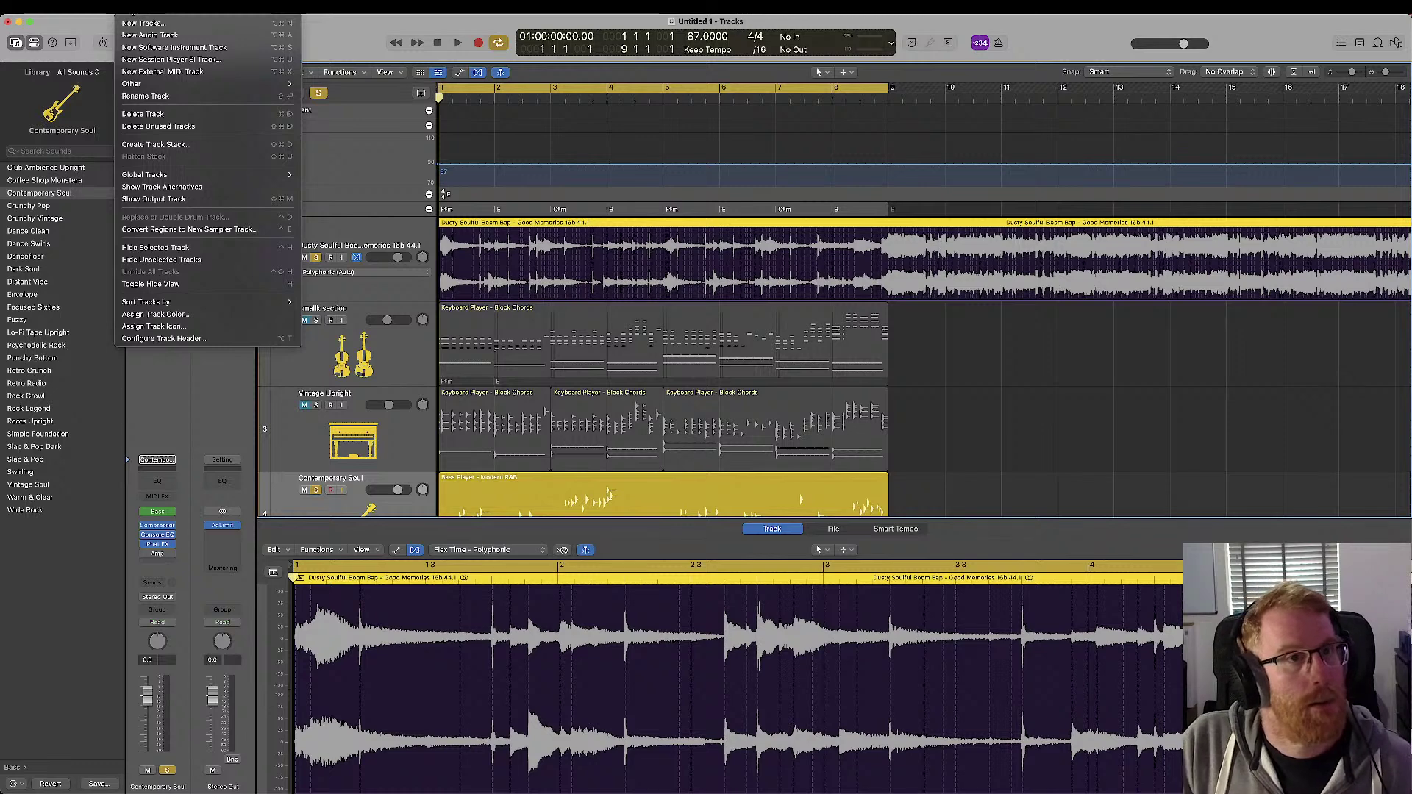
{"action": "key", "text": "Right"}
{"action": "key", "text": "Escape"}
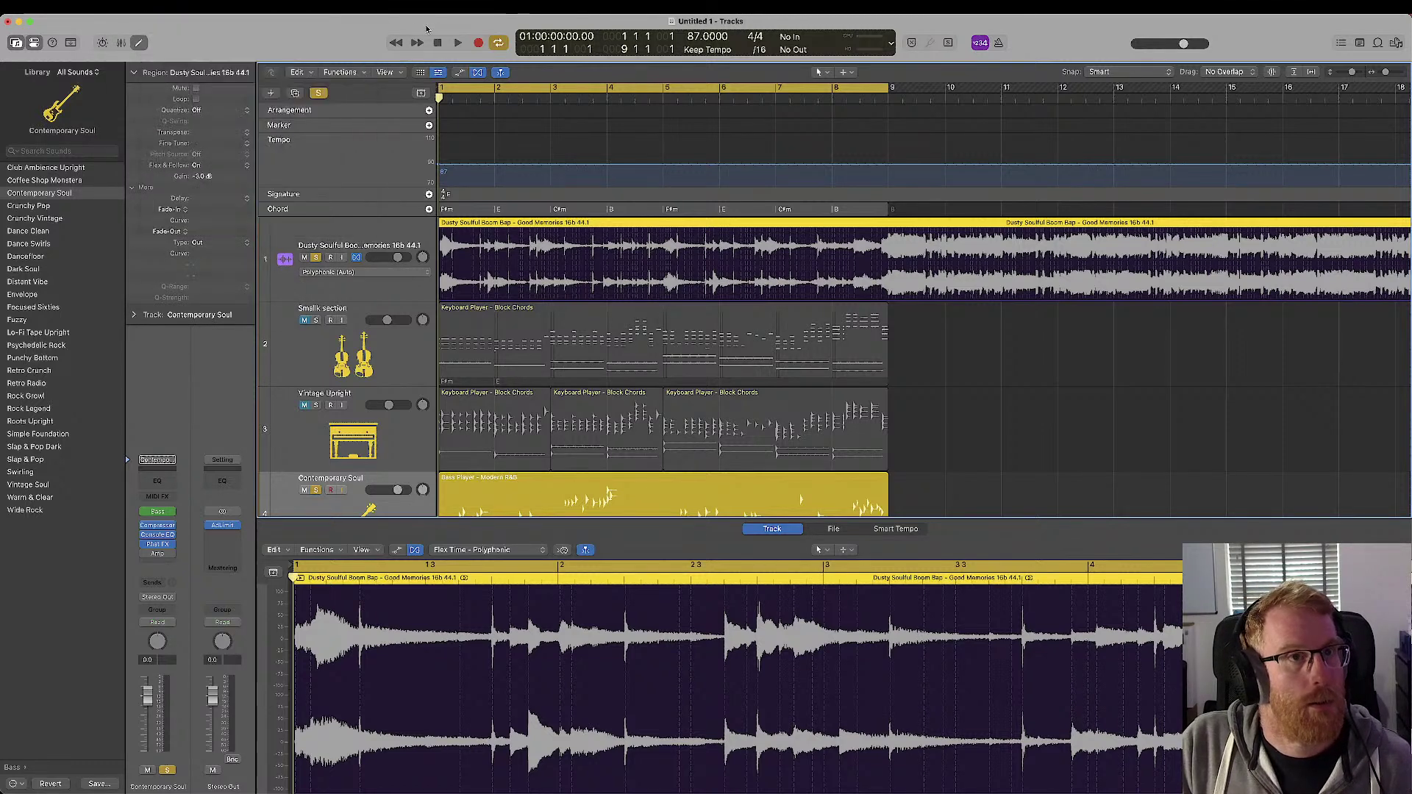
- Search the help for "split" and "stem", open the article on extracting vocal and instrumental stems, and read the Stem Splitter instructions
{"action": "left_click", "coordinate": [345, 13]}
{"action": "type", "text": "split"}
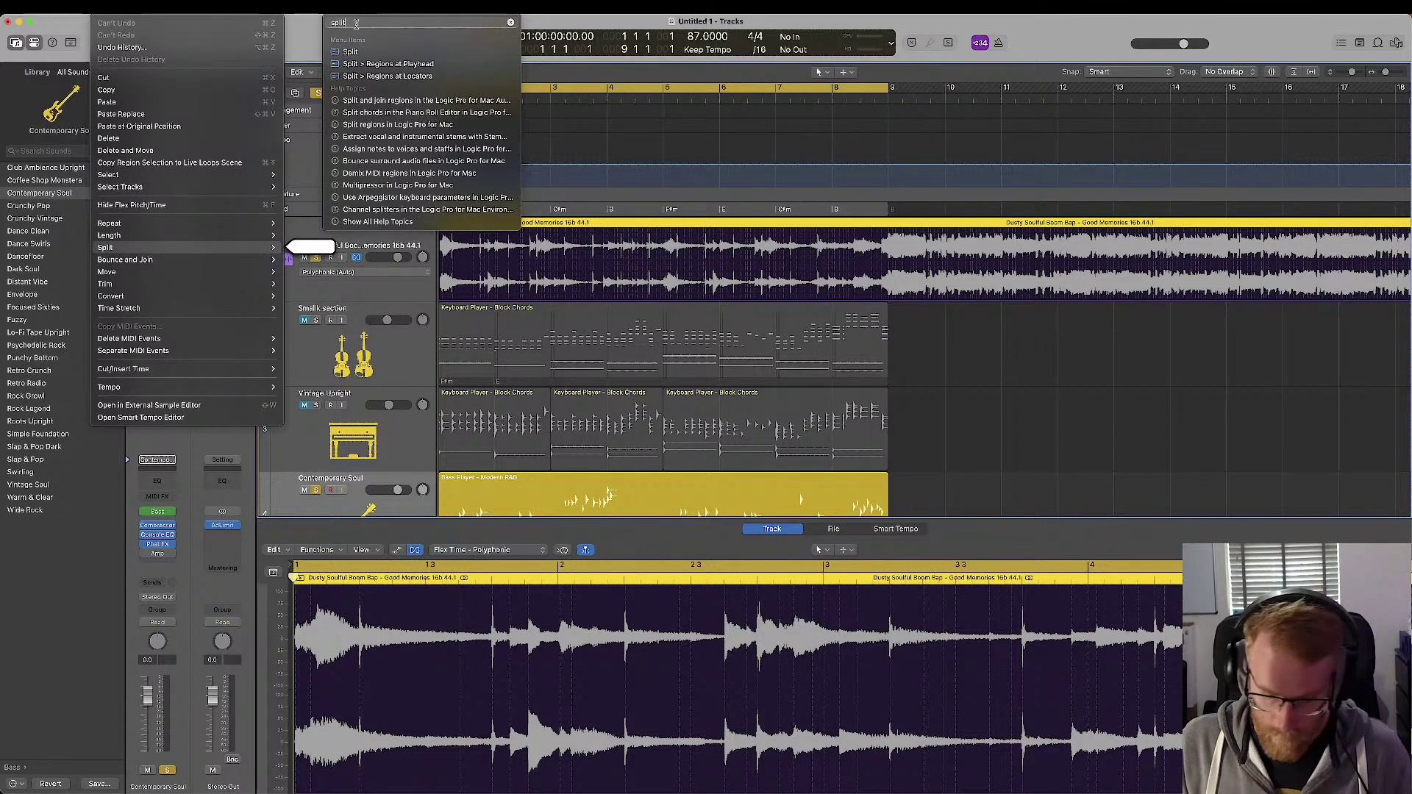
{"action": "key", "text": "BackSpace"}
{"action": "key", "text": "BackSpace"}
{"action": "key", "text": "BackSpace"}
{"action": "key", "text": "BackSpace"}
{"action": "key", "text": "BackSpace"}
{"action": "type", "text": "stem"}
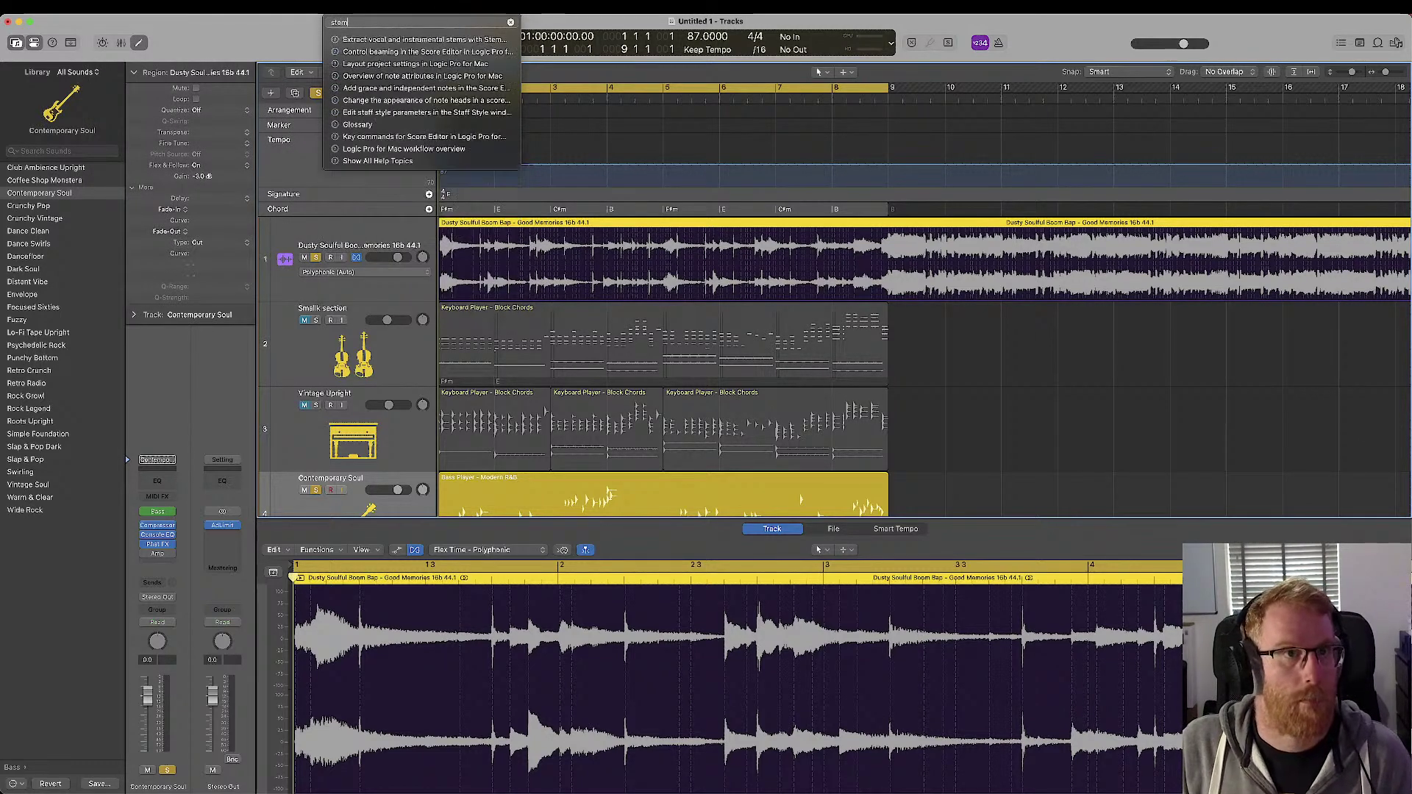
{"action": "left_click", "coordinate": [385, 40]}
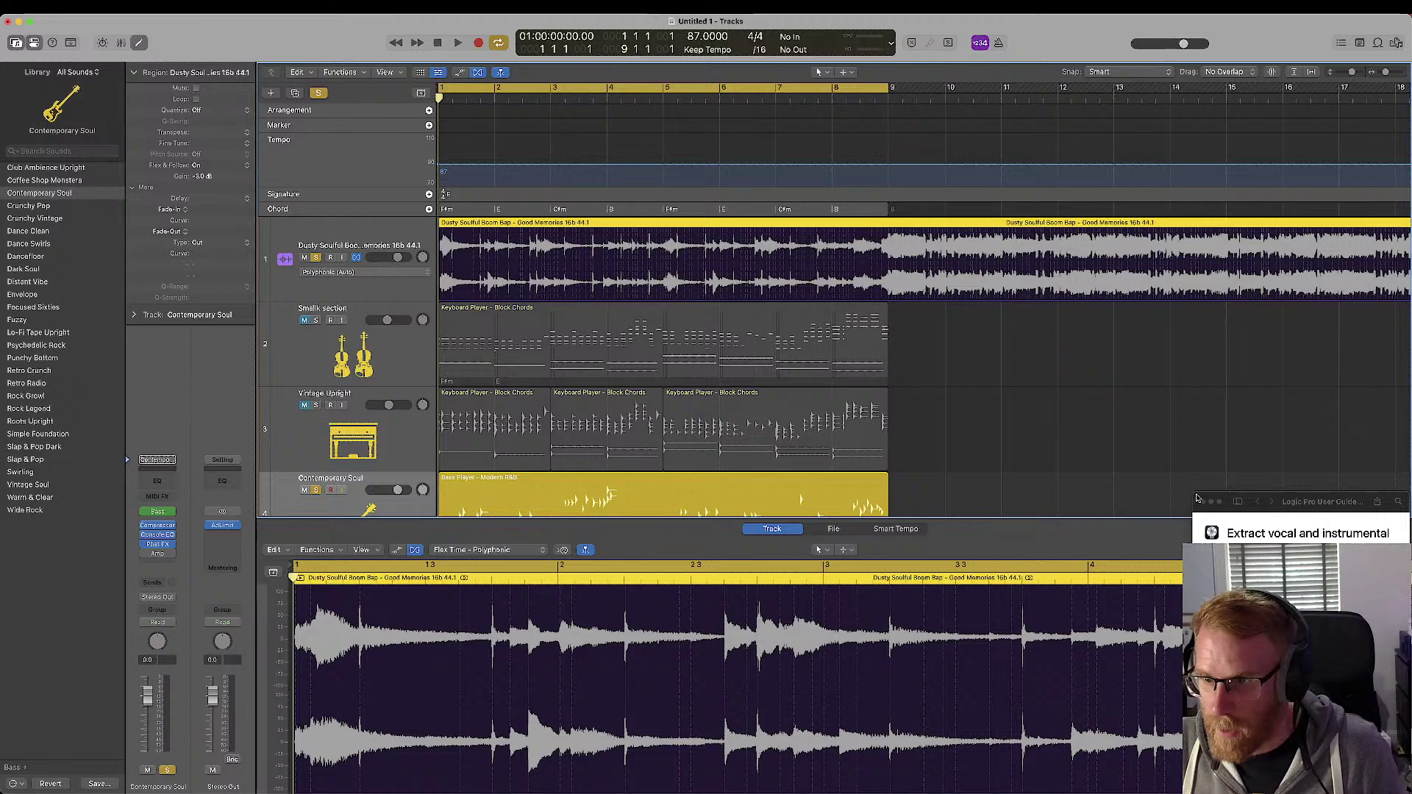
{"action": "scroll", "coordinate": [1297, 573], "scroll_direction": "down", "scroll_amount": 2}
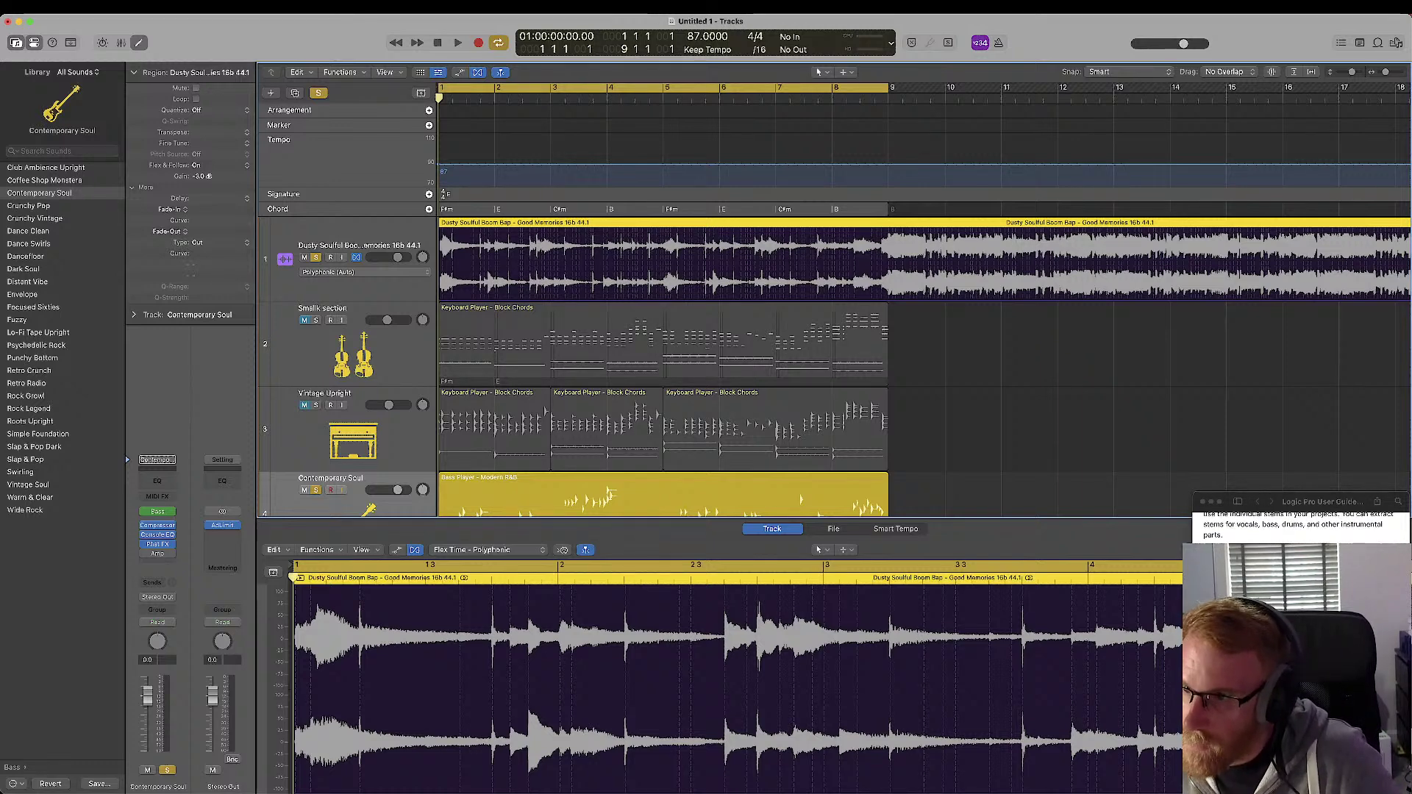
{"action": "scroll", "coordinate": [1297, 559], "scroll_direction": "down", "scroll_amount": 3}
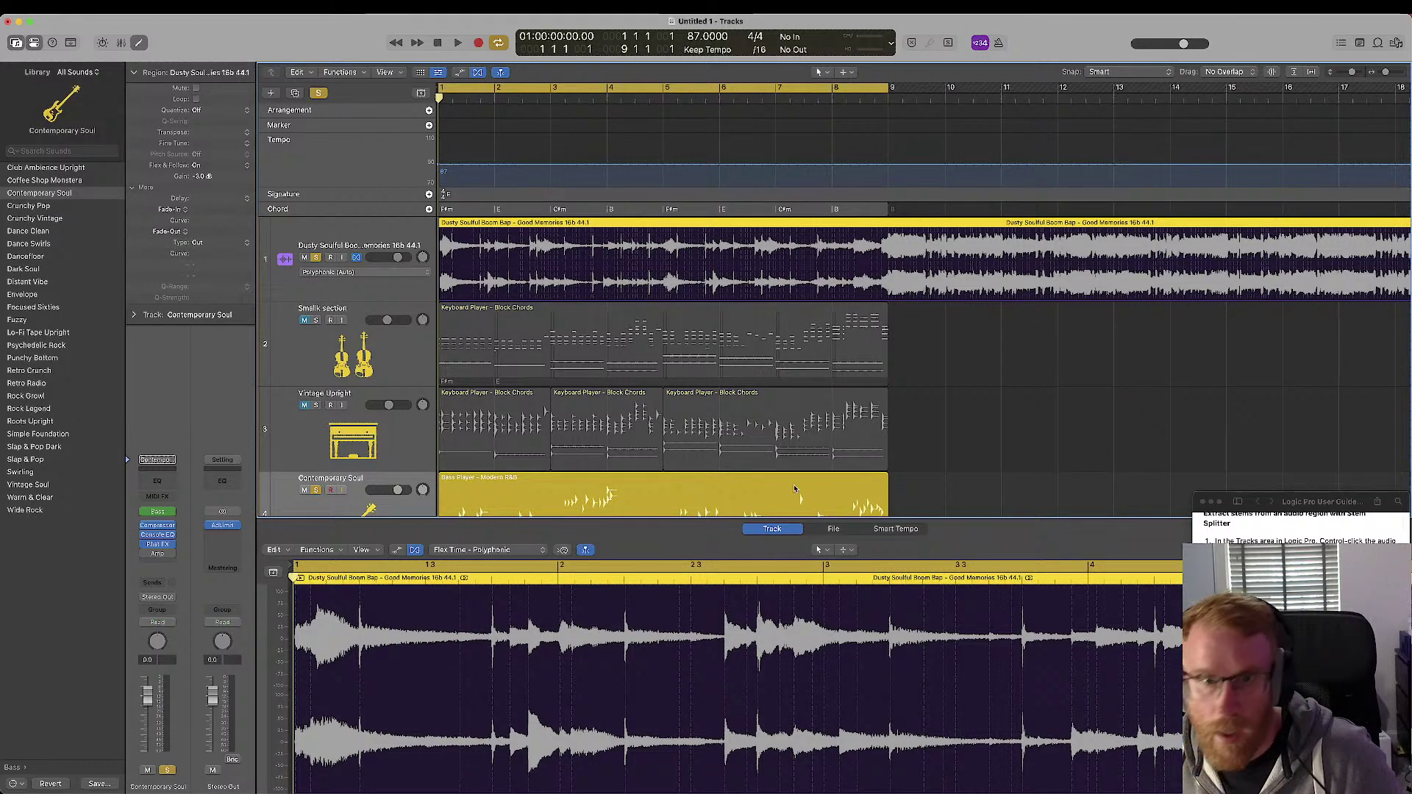
{"action": "left_click", "coordinate": [672, 541]}
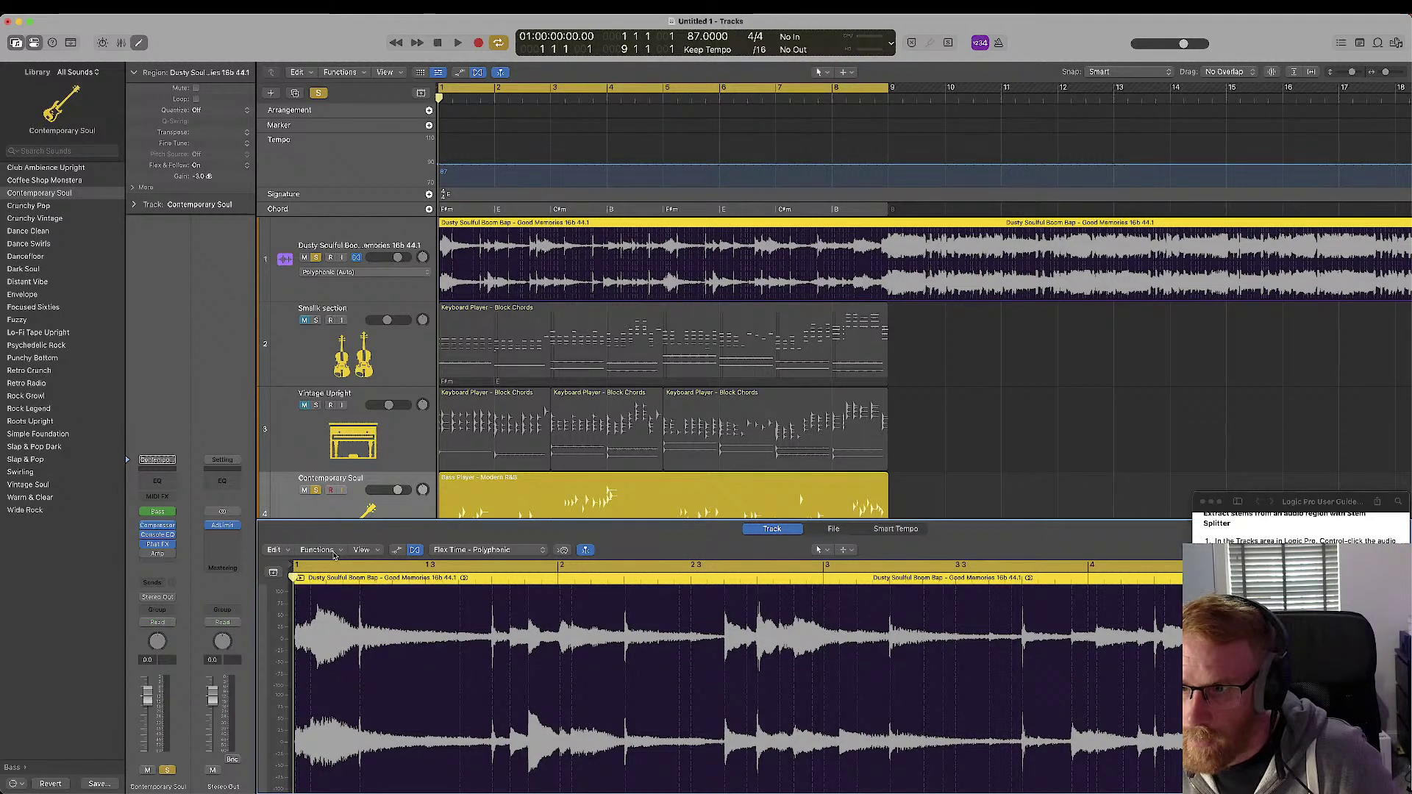
- Look for Stem Splitter among the audio region's commands, including Split, the audio editor's Functions and Edit commands, and the track's commands
{"action": "right_click", "coordinate": [809, 228]}
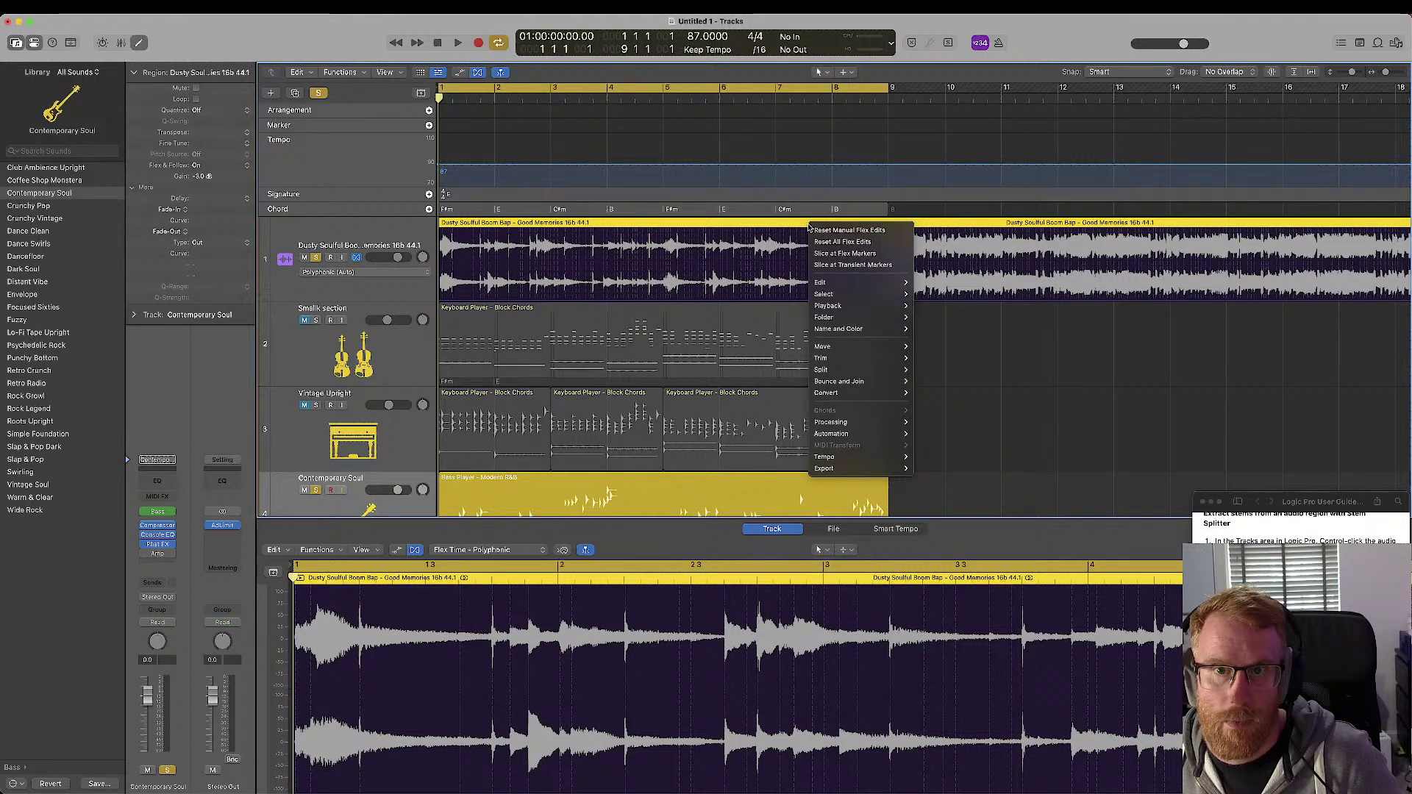
{"action": "key", "text": "Escape"}
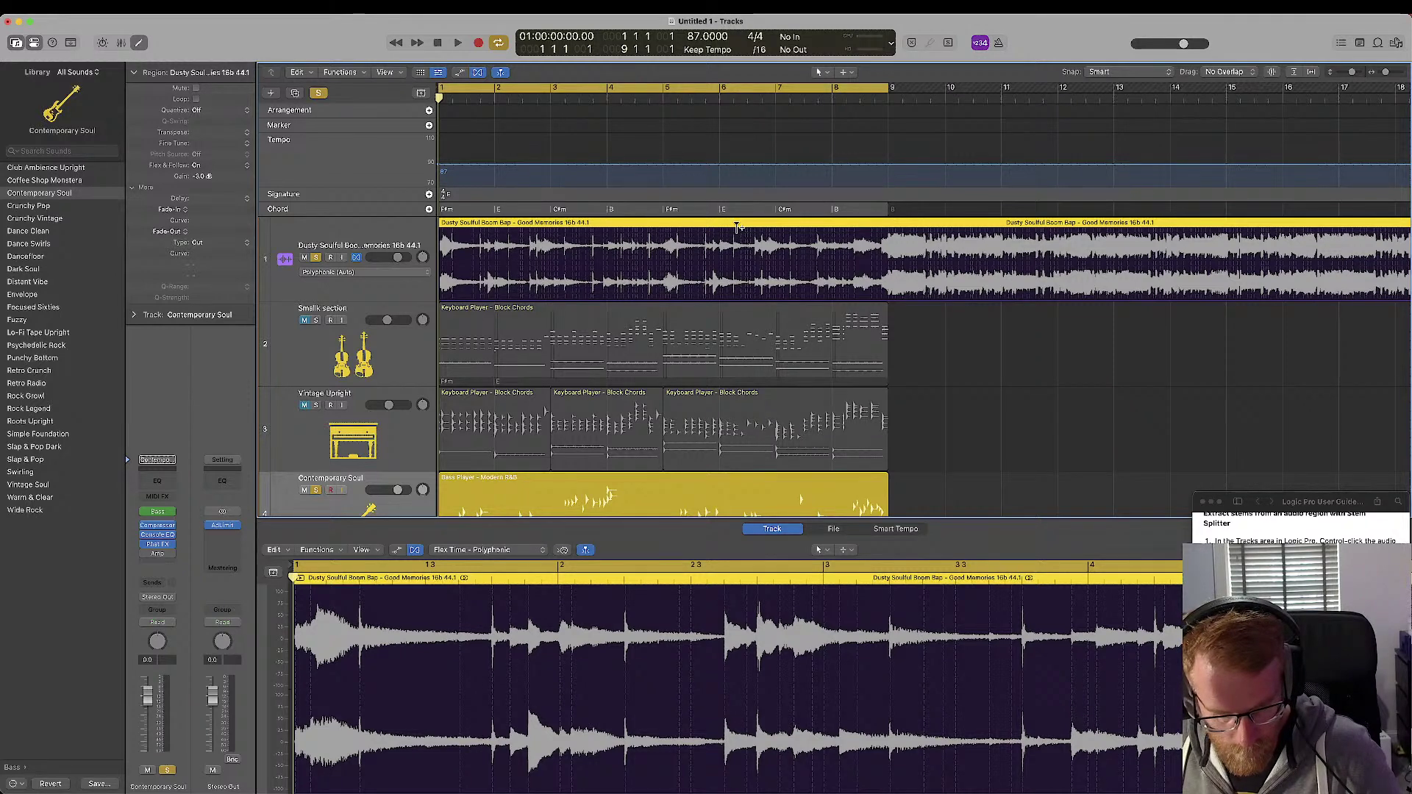
{"action": "right_click", "coordinate": [737, 226]}
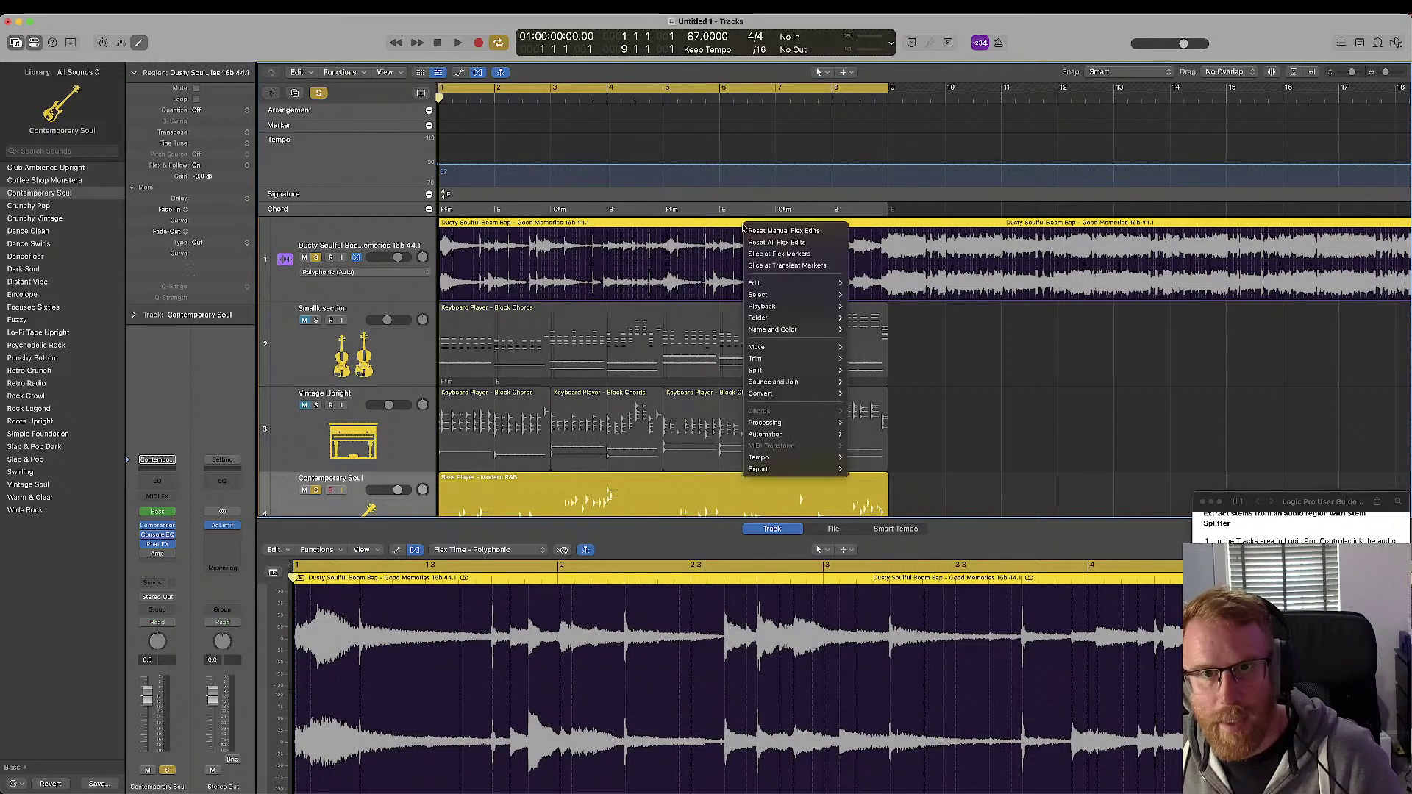
{"action": "mouse_move", "coordinate": [768, 371]}
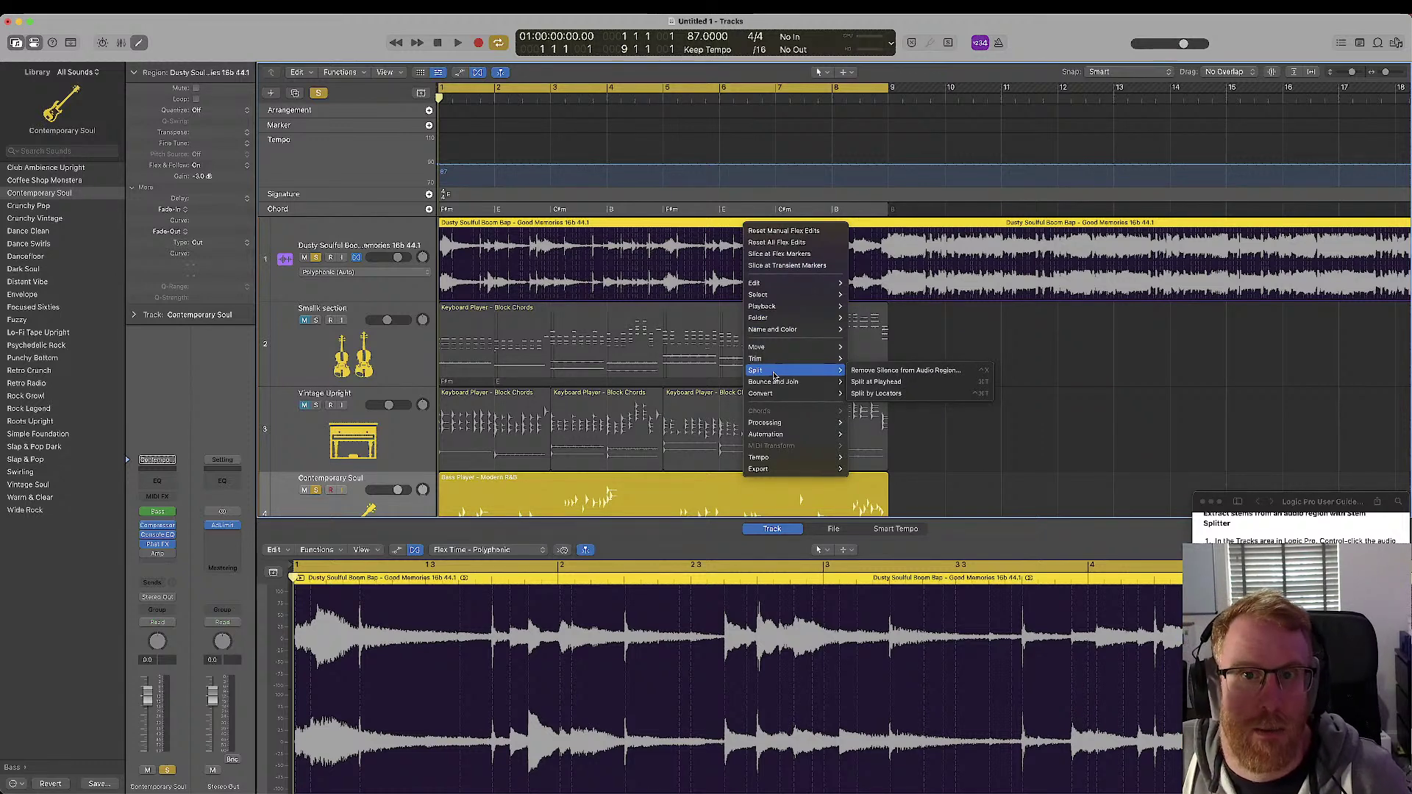
{"action": "left_click", "coordinate": [1298, 503]}
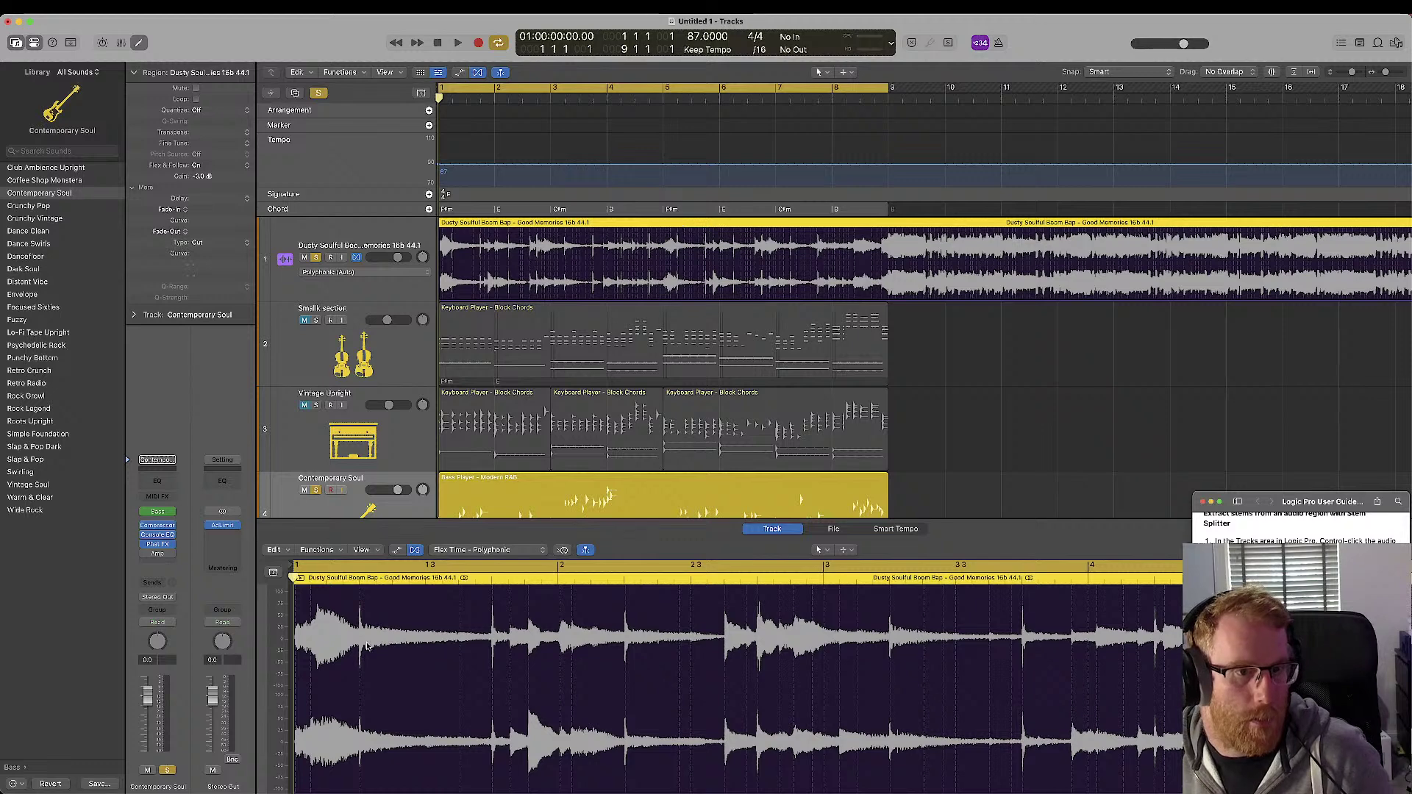
{"action": "left_click", "coordinate": [328, 551]}
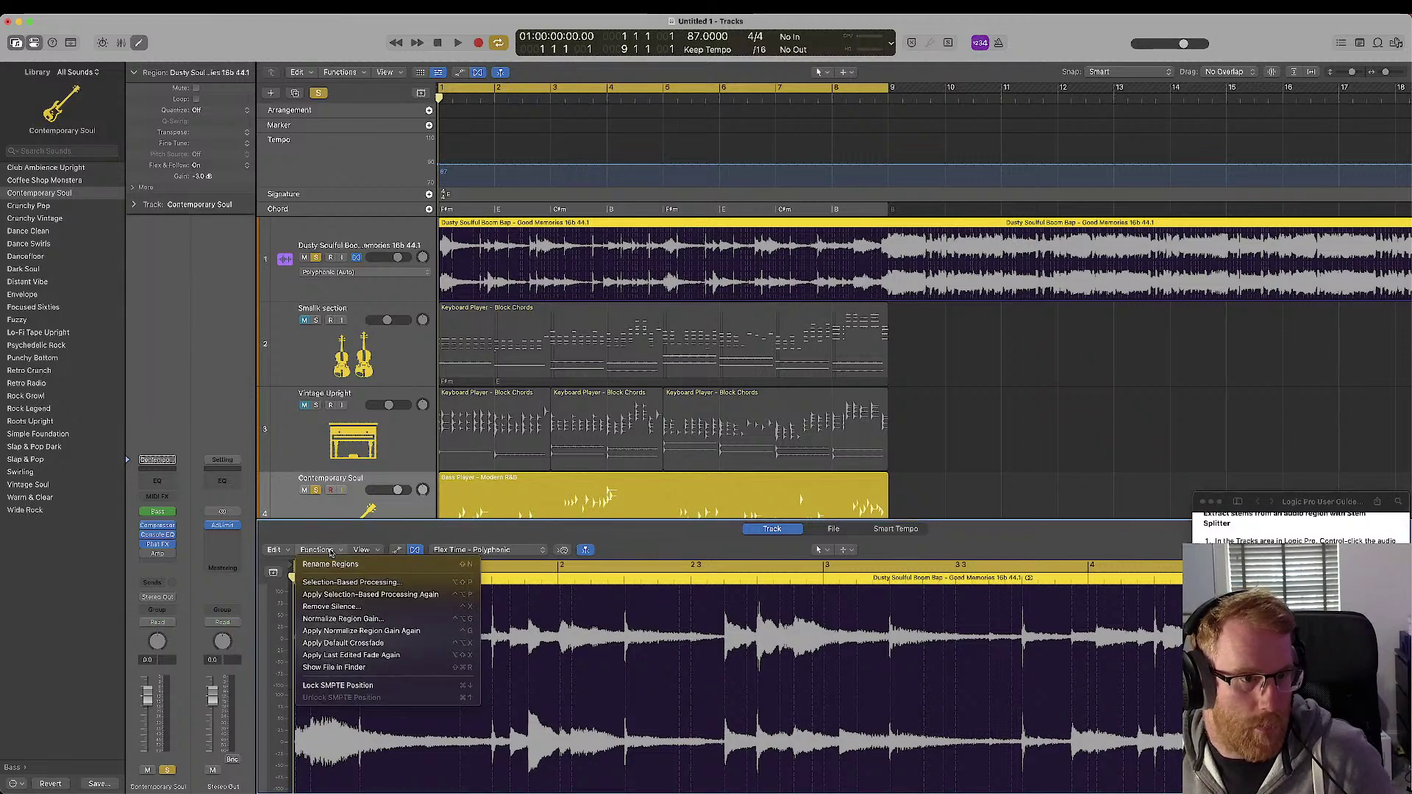
{"action": "left_click", "coordinate": [283, 553]}
{"action": "left_click", "coordinate": [282, 553]}
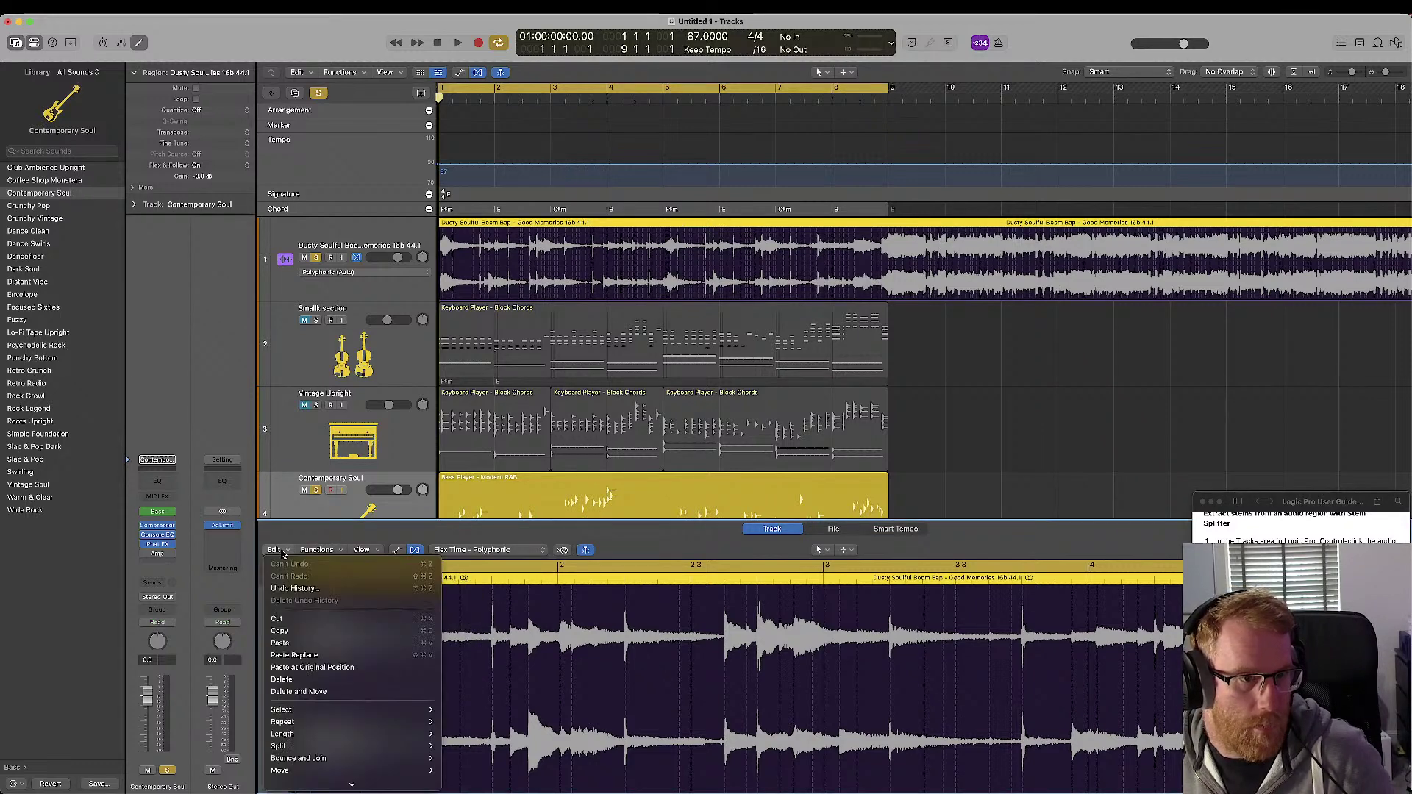
{"action": "left_click", "coordinate": [283, 553]}
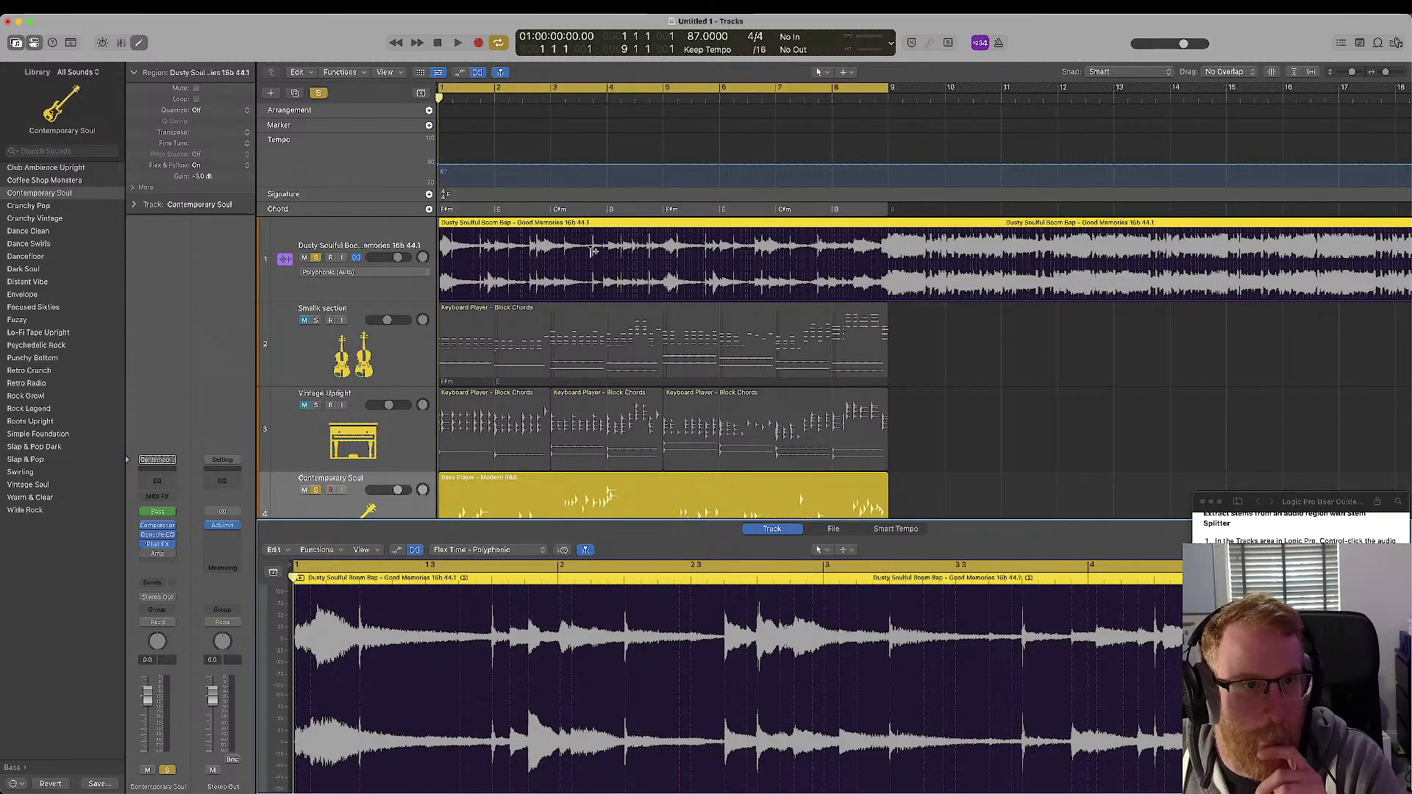
{"action": "right_click", "coordinate": [396, 229]}
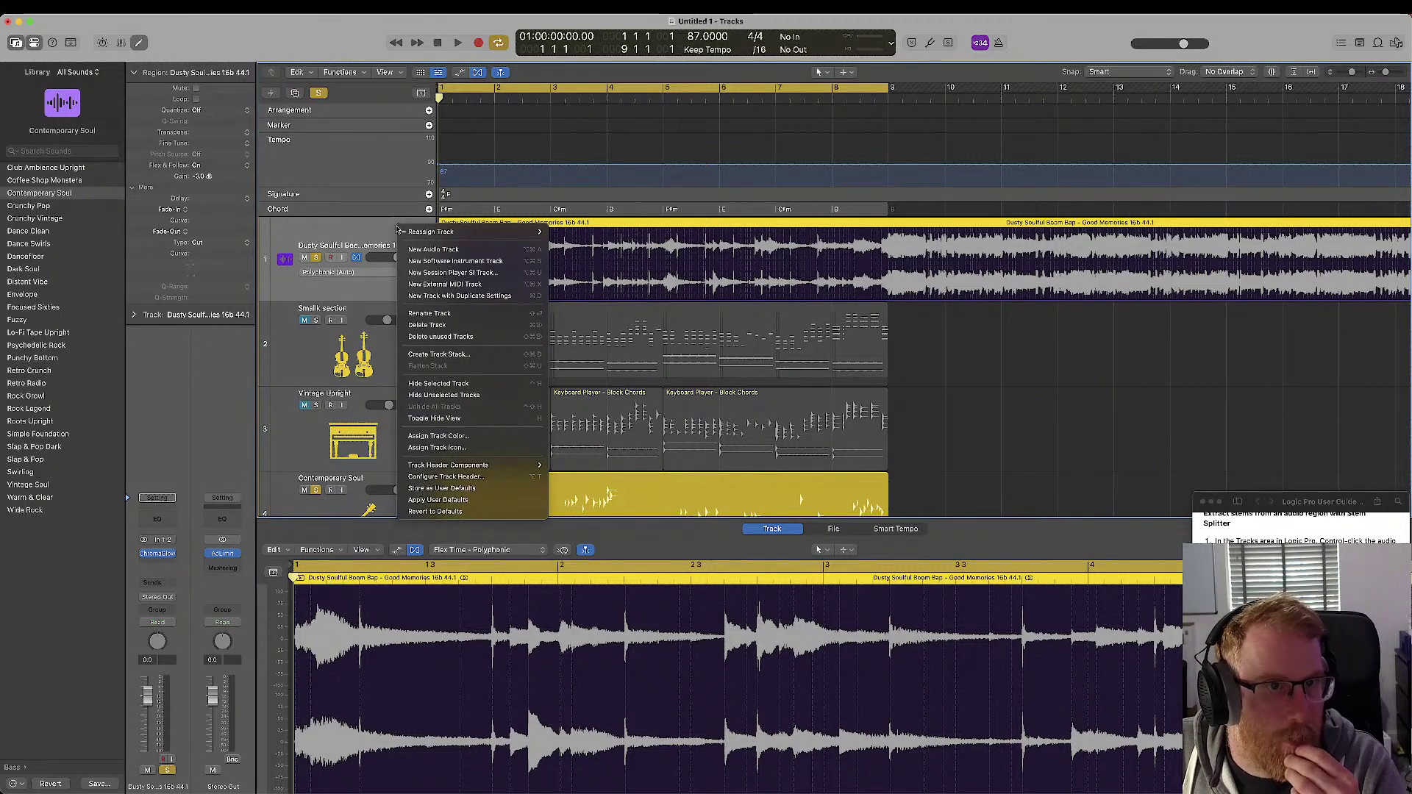
{"action": "key", "text": "Escape"}
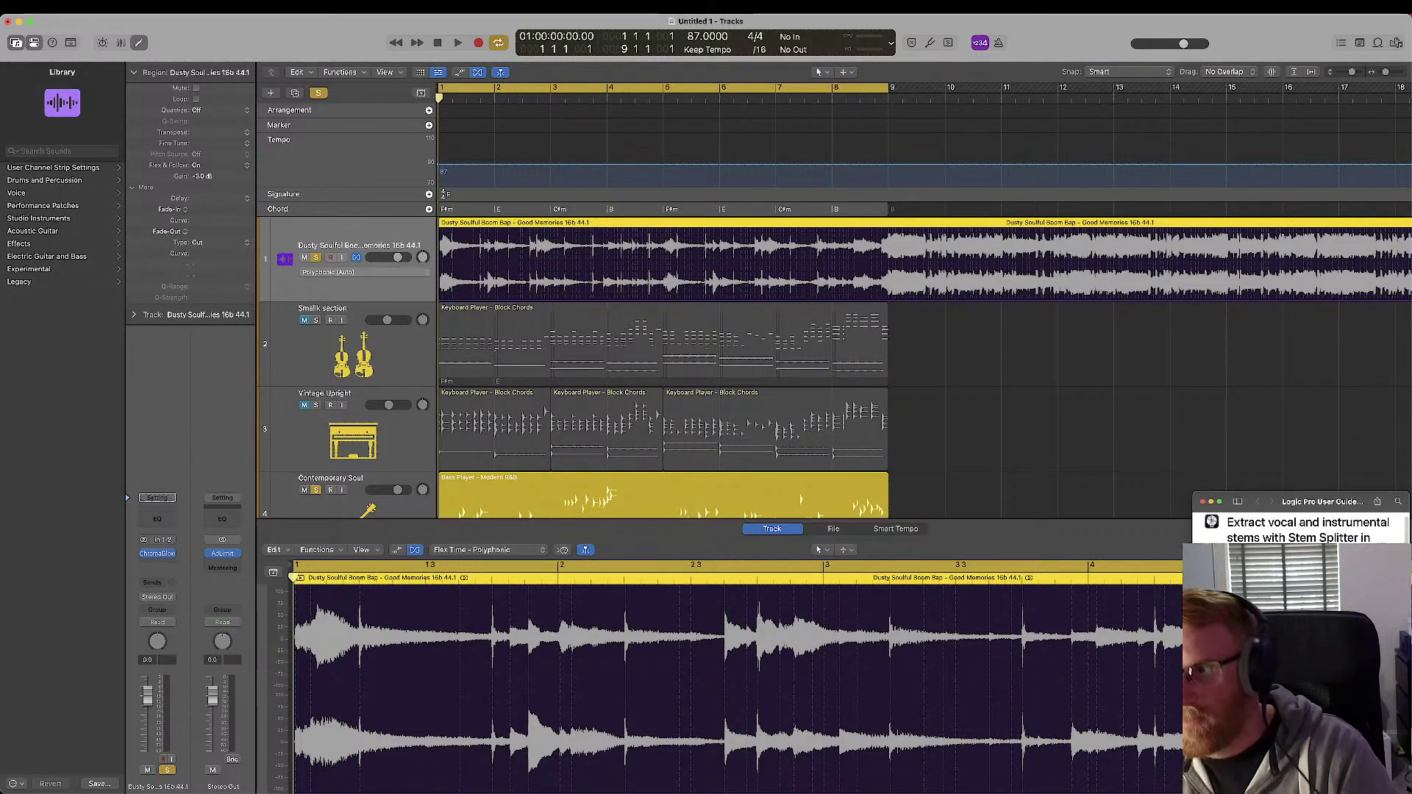
- Consult the Stem Splitter guide, reselect the audio region so it fits the view in full, and check its commands again
{"action": "scroll", "coordinate": [1300, 529], "scroll_direction": "down", "scroll_amount": 3}
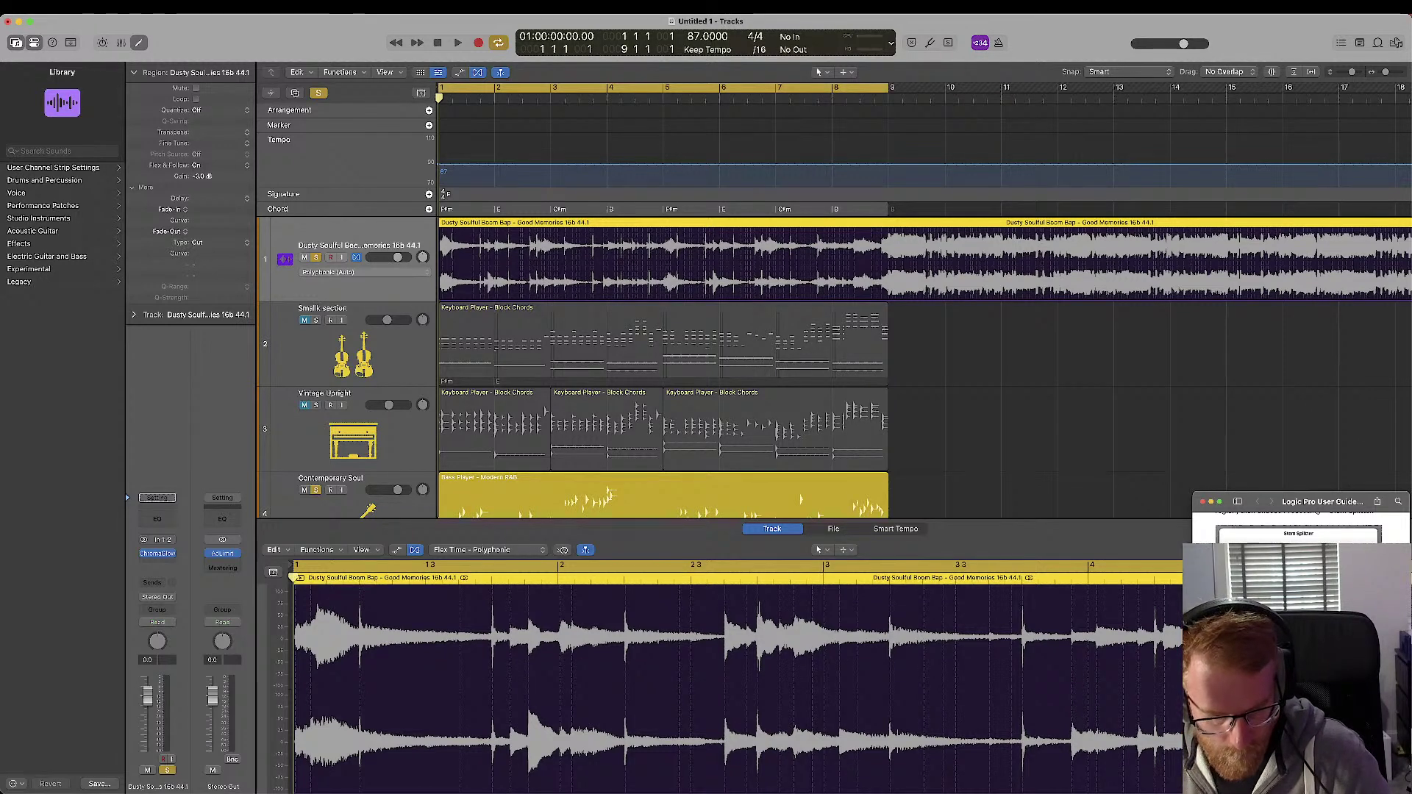
{"action": "left_click", "coordinate": [935, 317]}
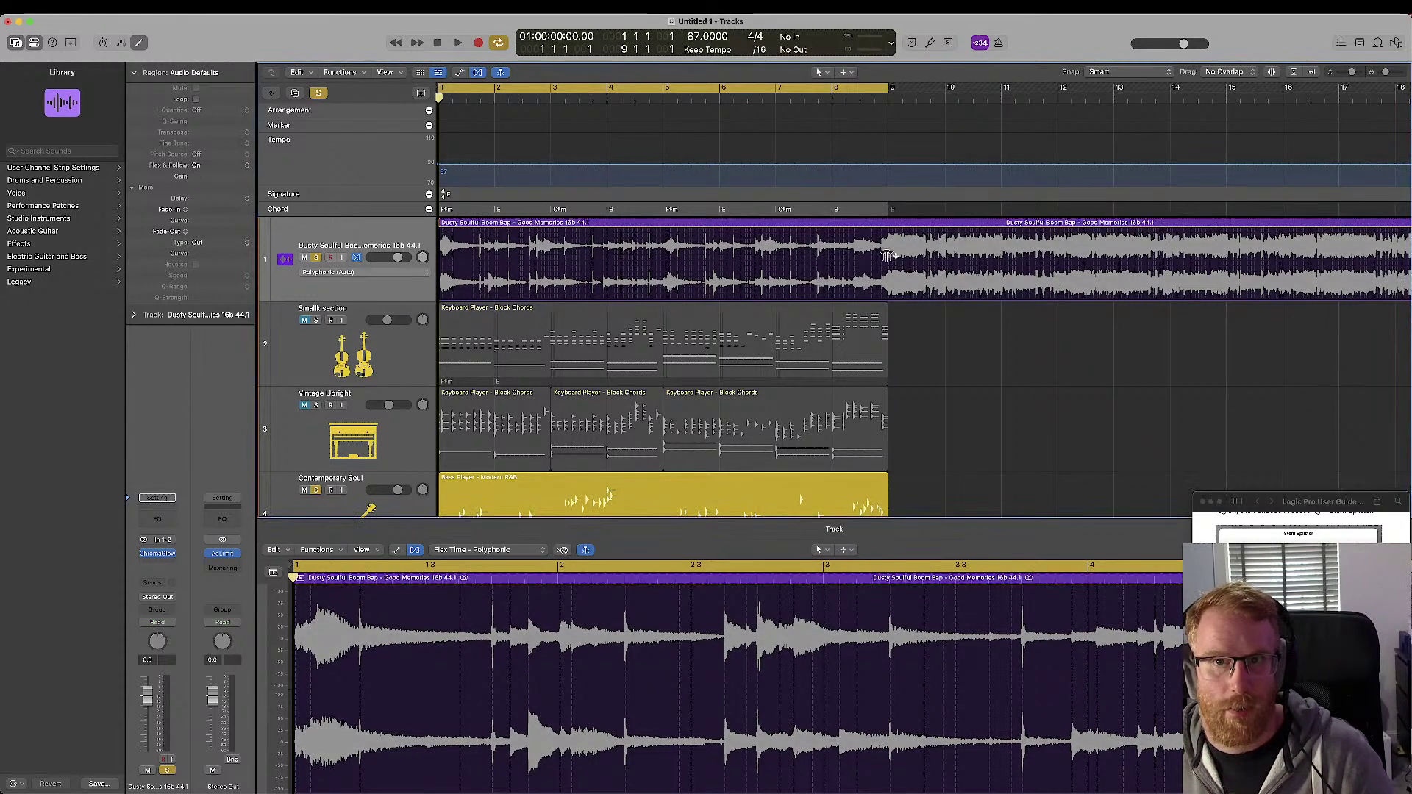
{"action": "left_click", "coordinate": [833, 230]}
{"action": "key", "text": "z"}
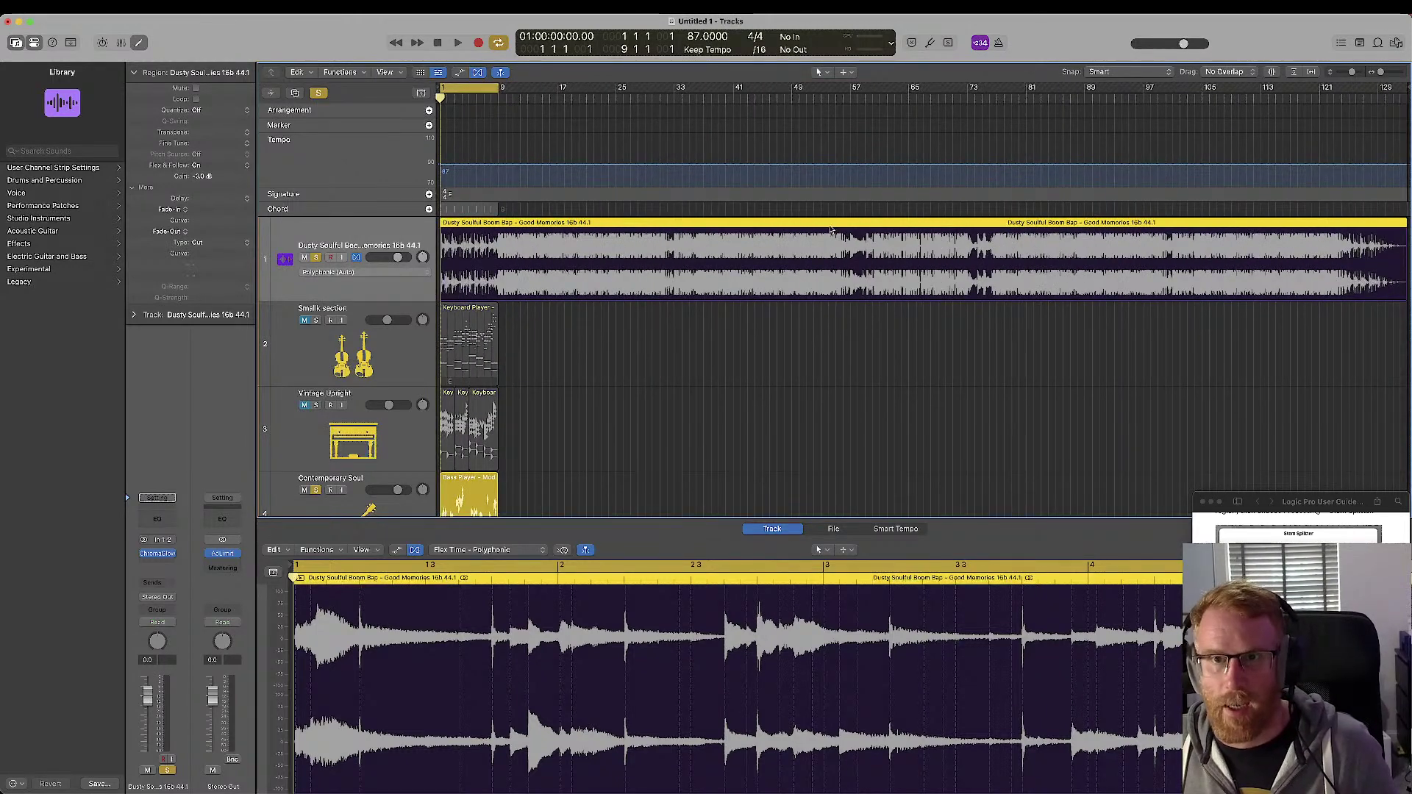
{"action": "right_click", "coordinate": [835, 225]}
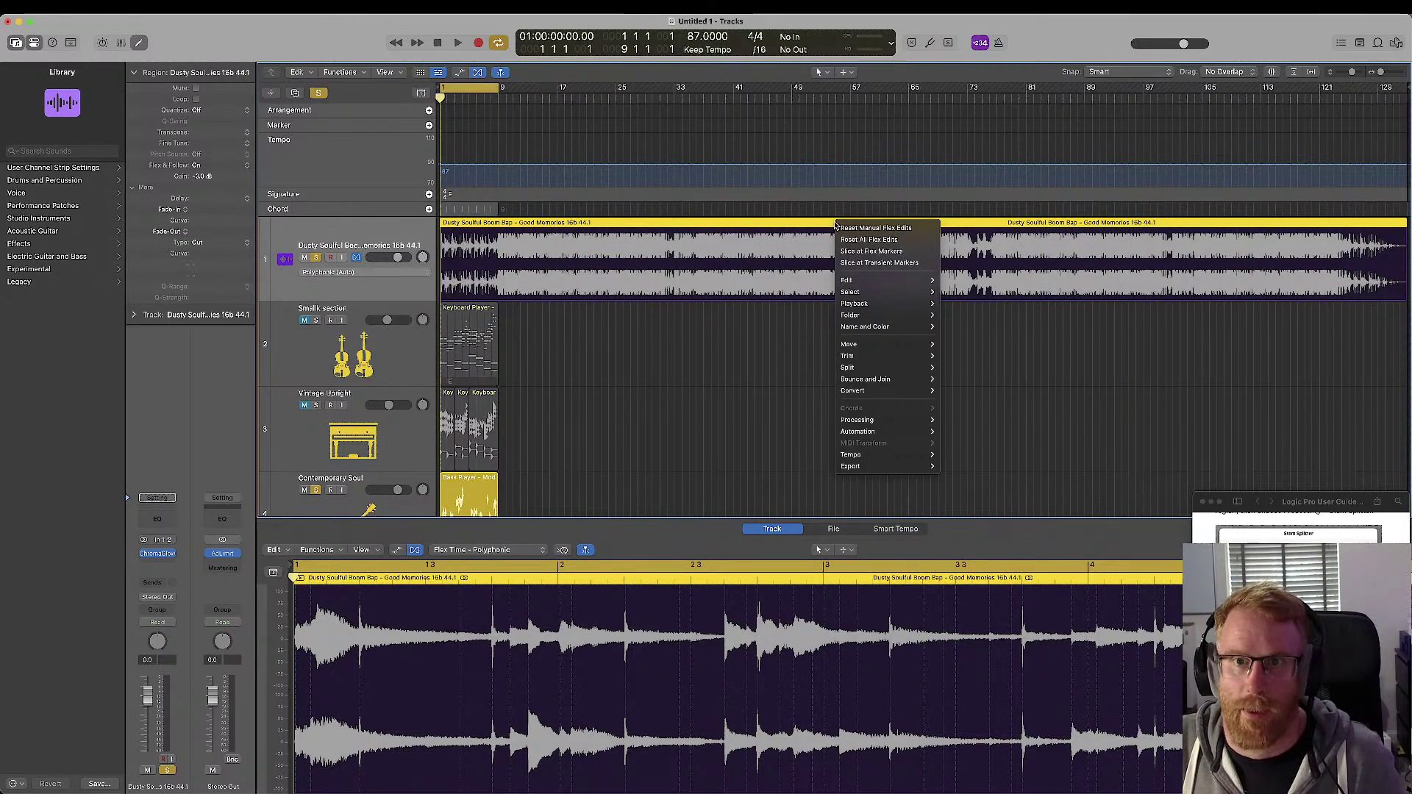
{"action": "left_click", "coordinate": [846, 228]}
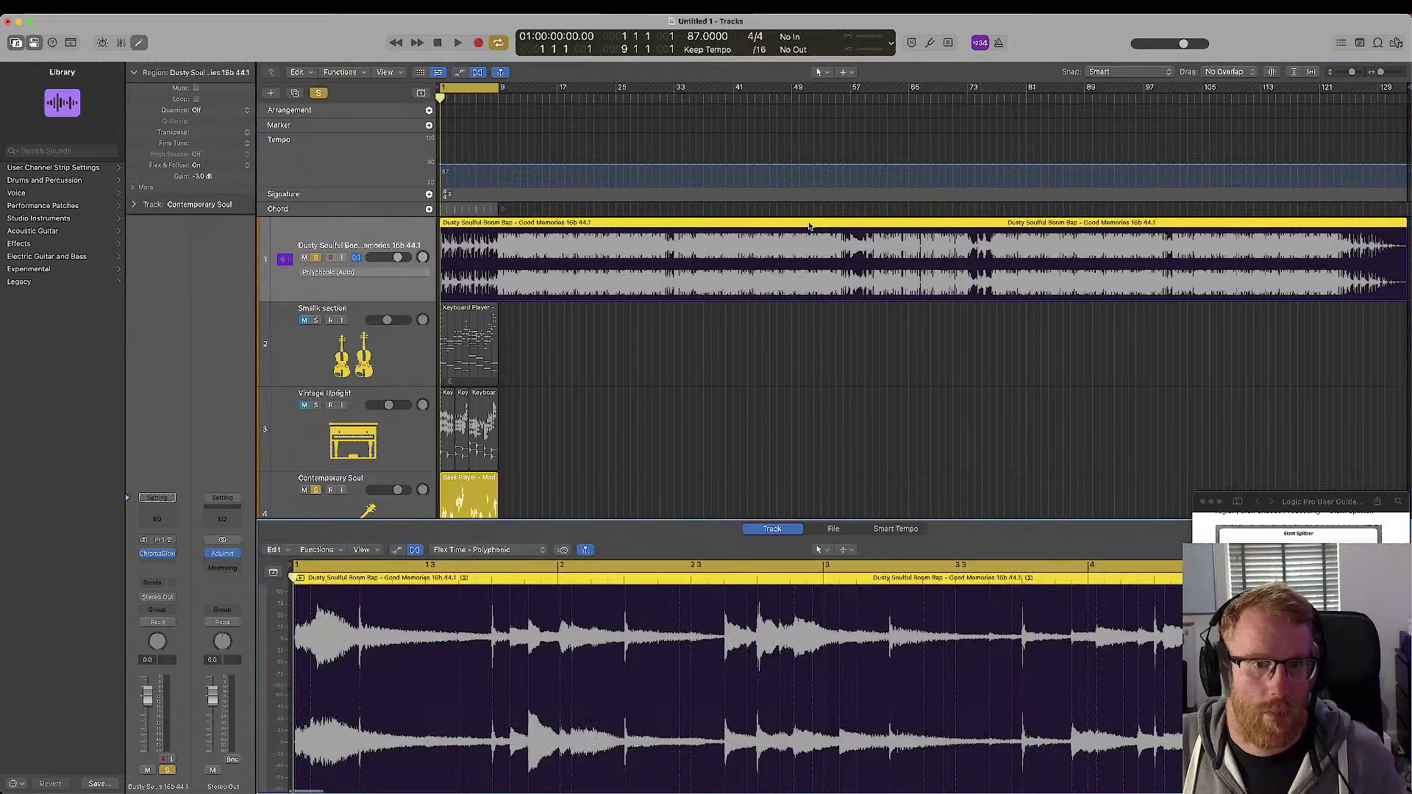
- Examine the Functions and Audio File commands in the audio editor's File view, then return to the Track view
{"action": "left_click", "coordinate": [838, 534]}
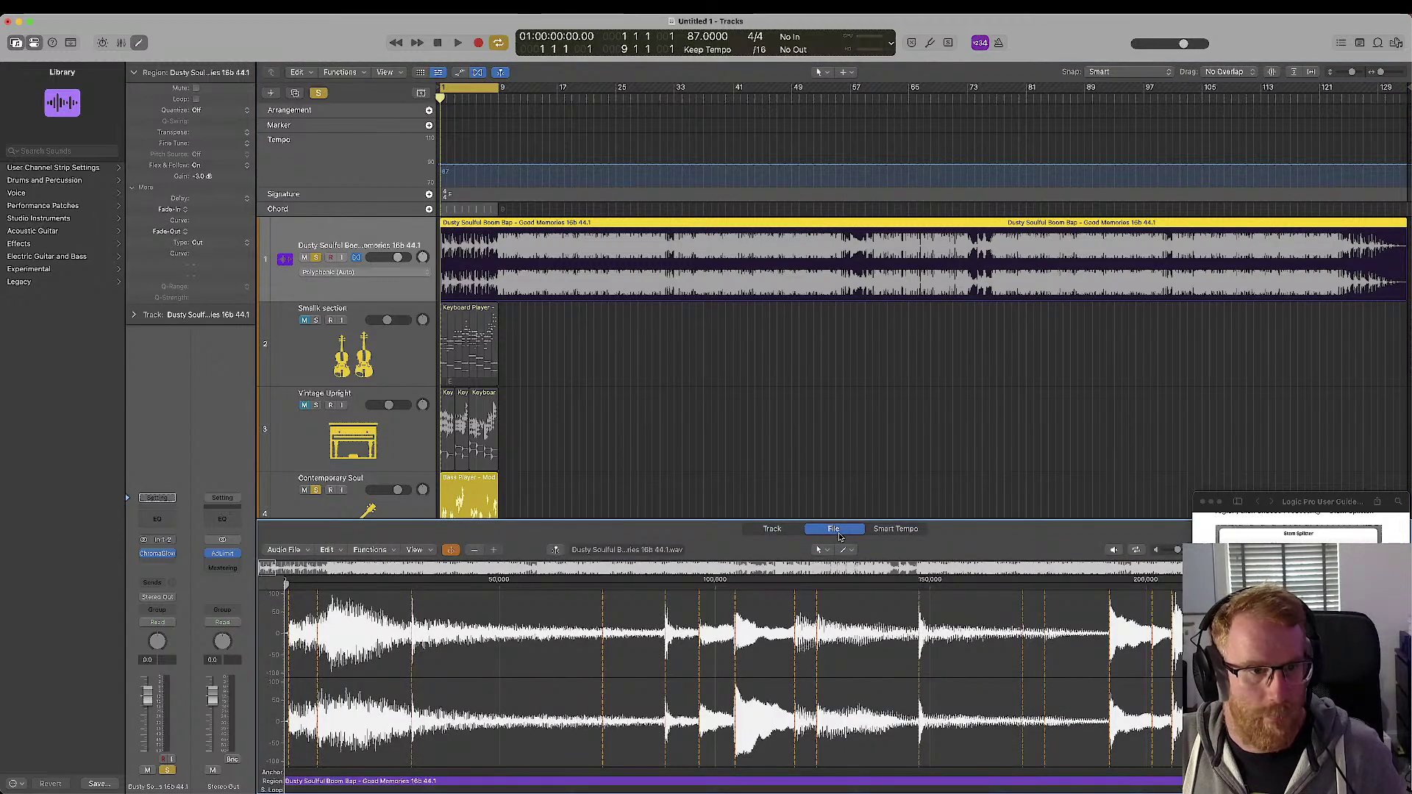
{"action": "left_click", "coordinate": [372, 550]}
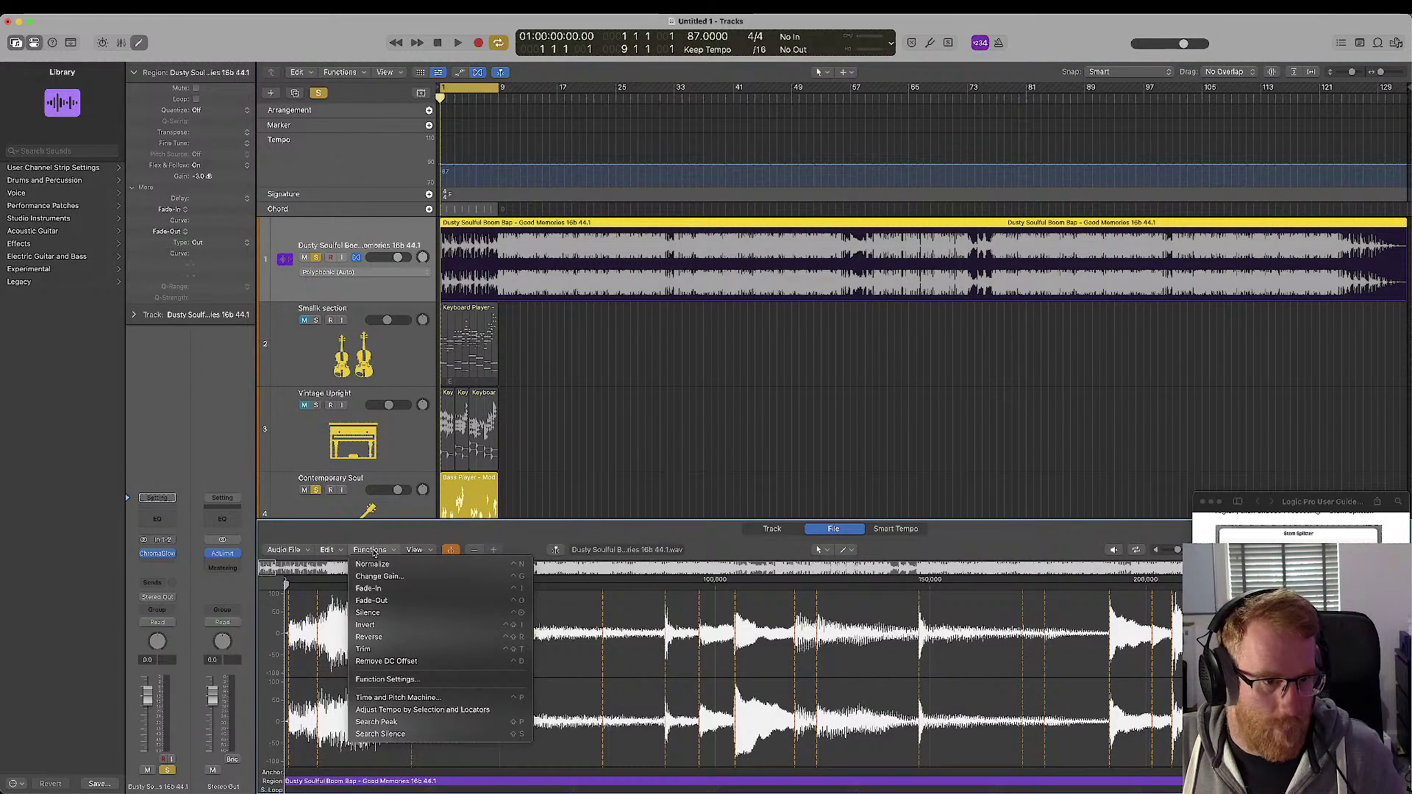
{"action": "left_click", "coordinate": [292, 551]}
{"action": "left_click", "coordinate": [292, 551]}
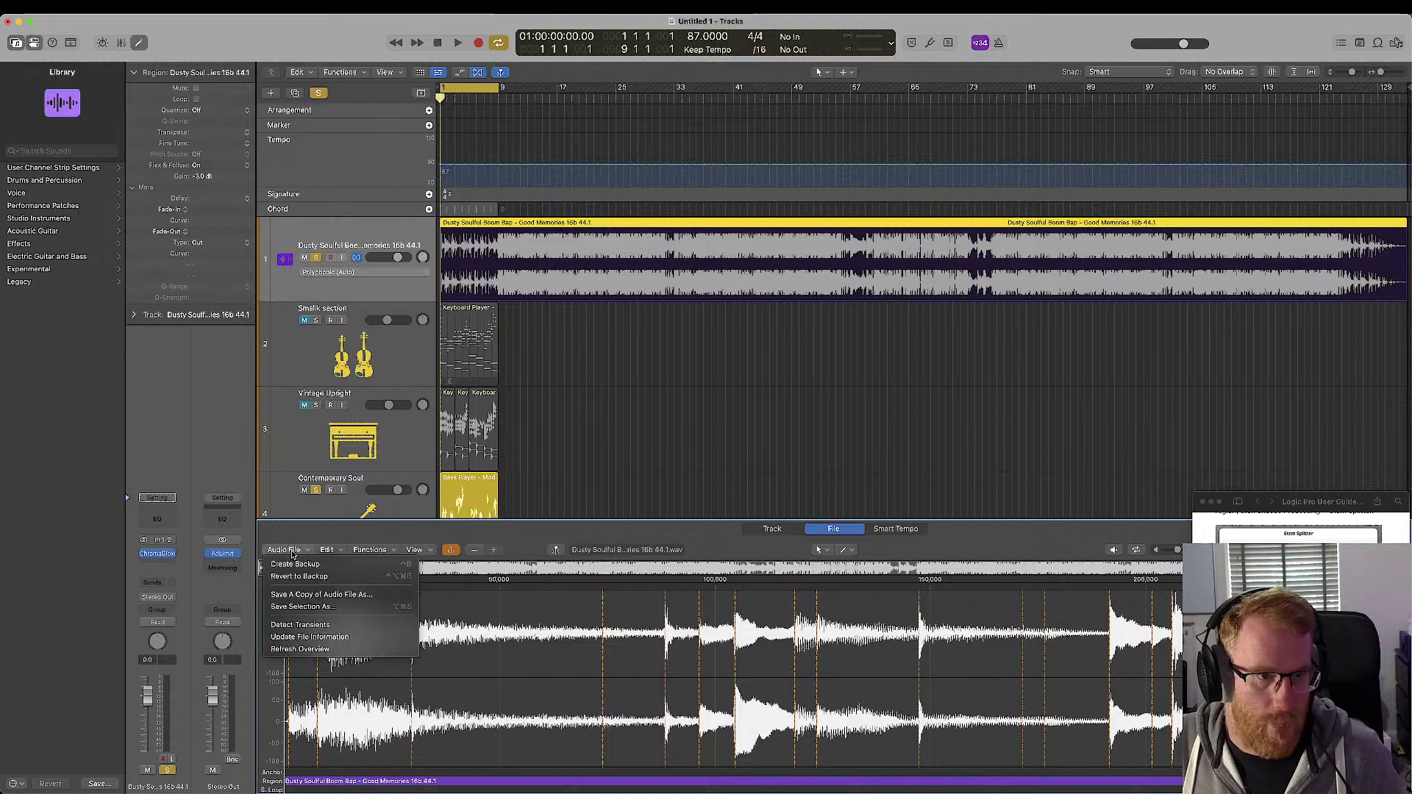
{"action": "left_click", "coordinate": [589, 548]}
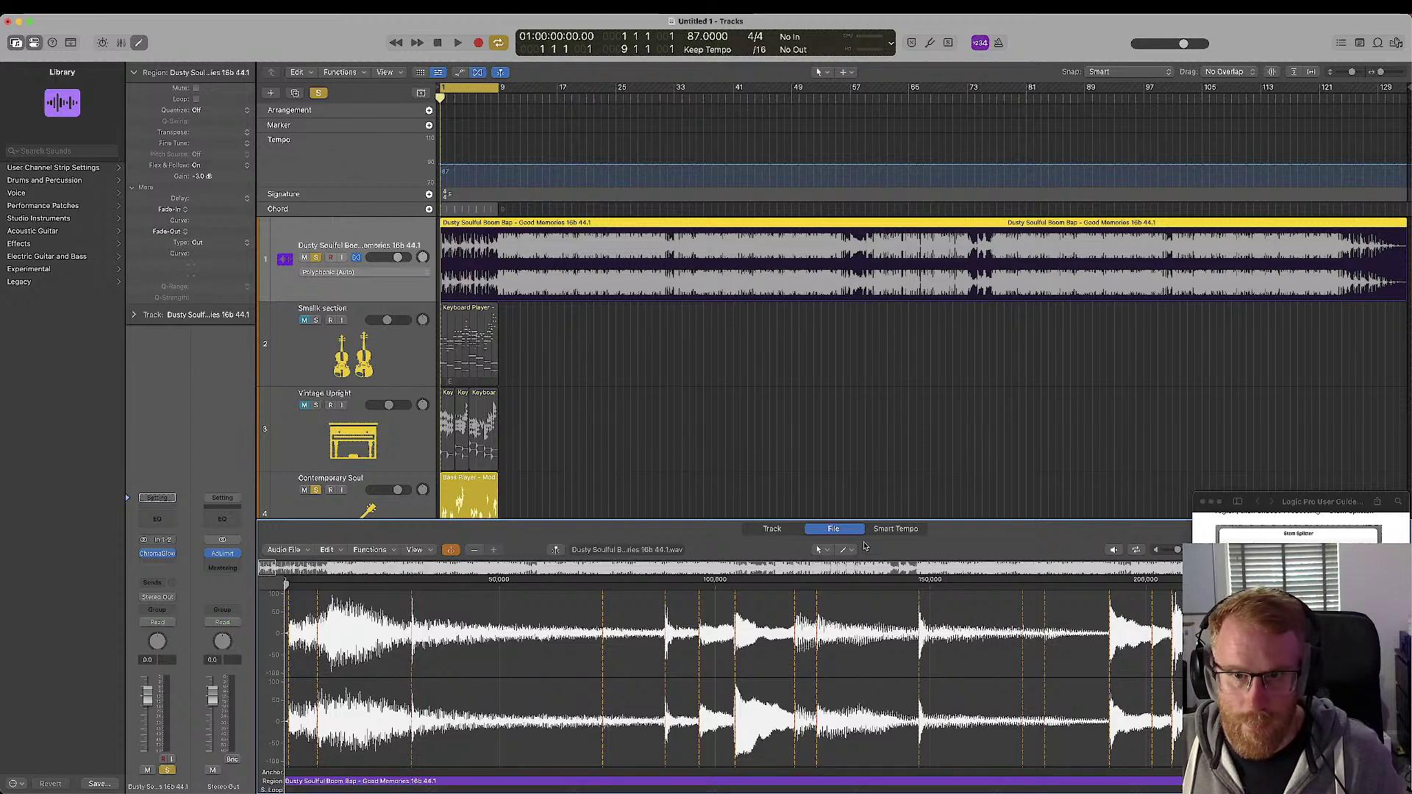
{"action": "left_click", "coordinate": [778, 530]}
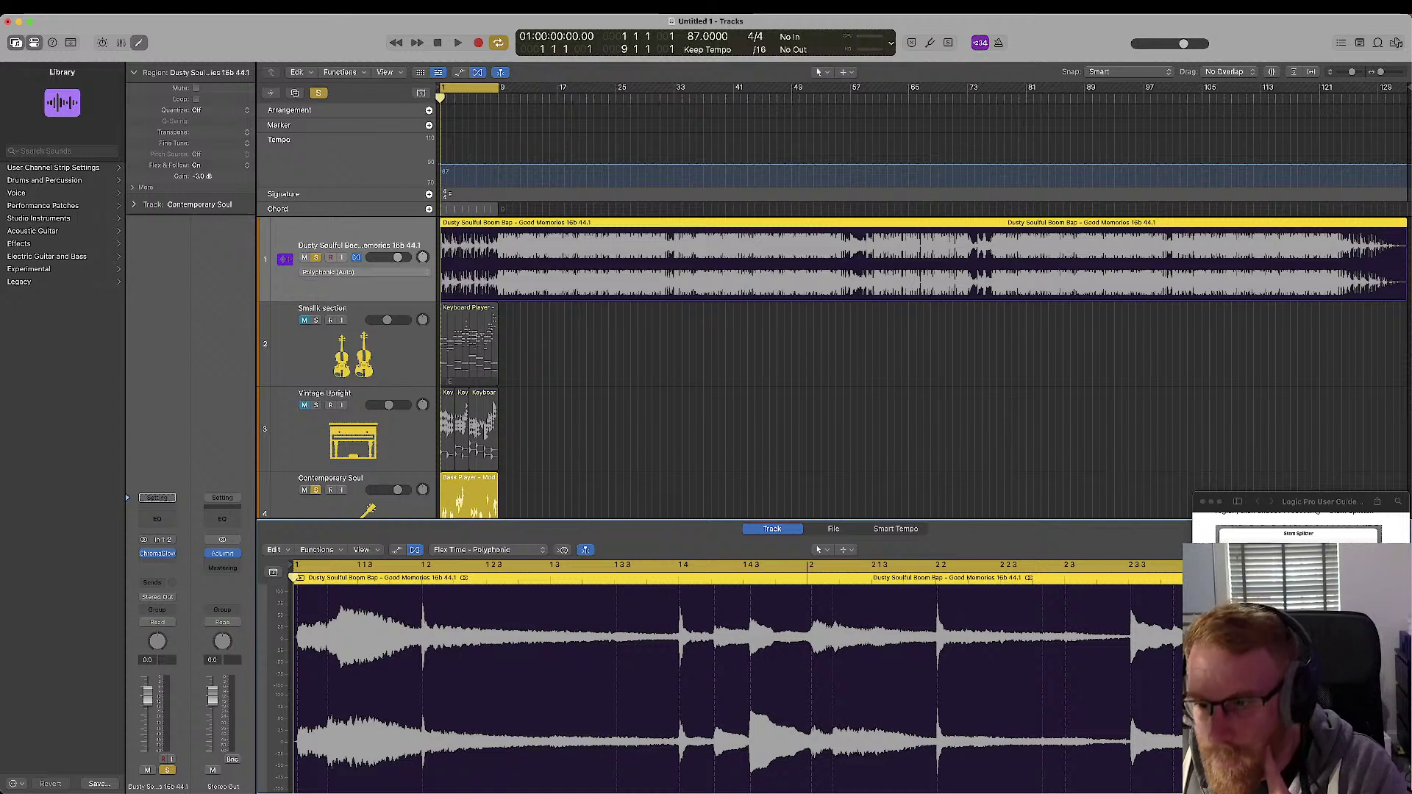
- Split the reference audio region into Vocals, Drums and Bass stems with Stem Splitter, leaving out Other, and close the user guide
{"action": "scroll", "coordinate": [1298, 526], "scroll_direction": "down", "scroll_amount": 3}
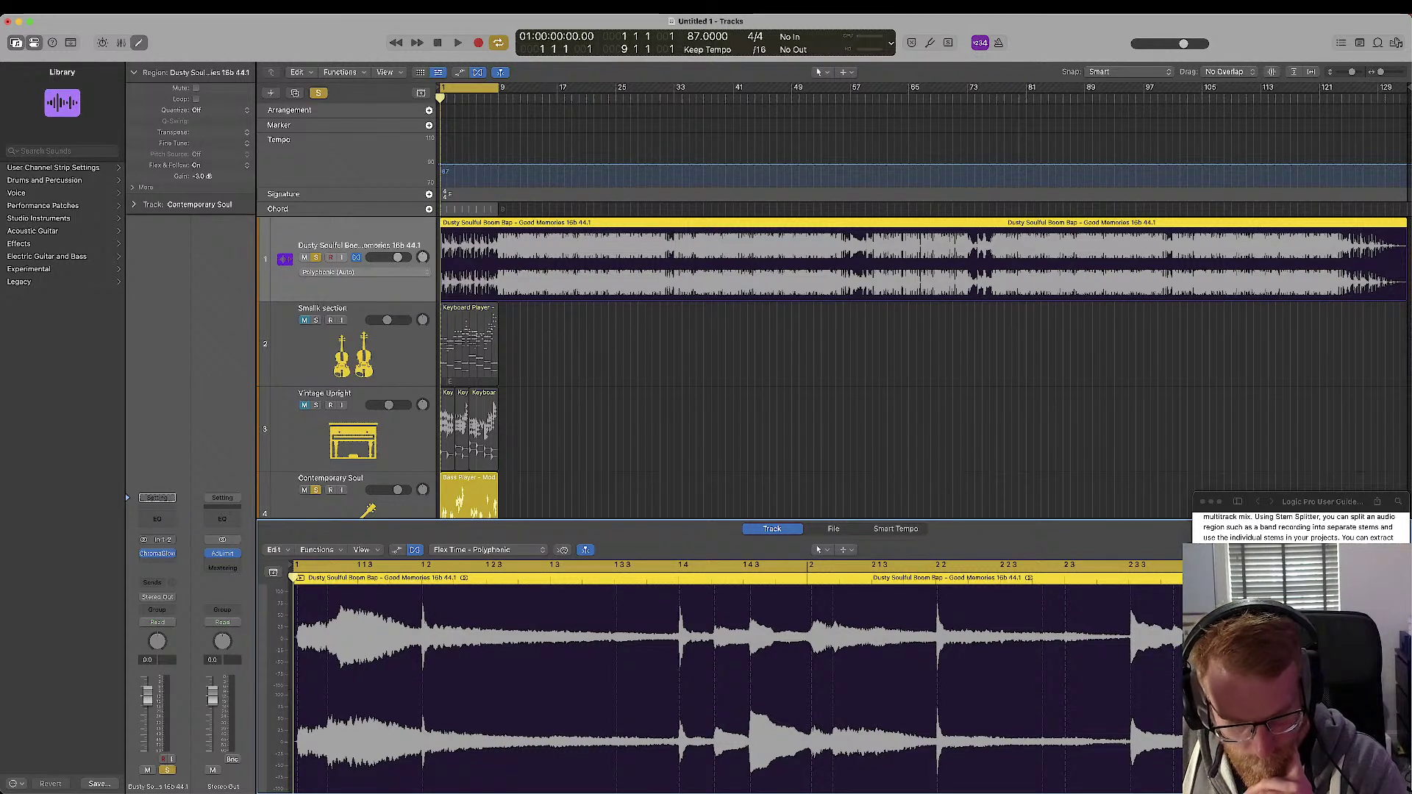
{"action": "right_click", "coordinate": [826, 224]}
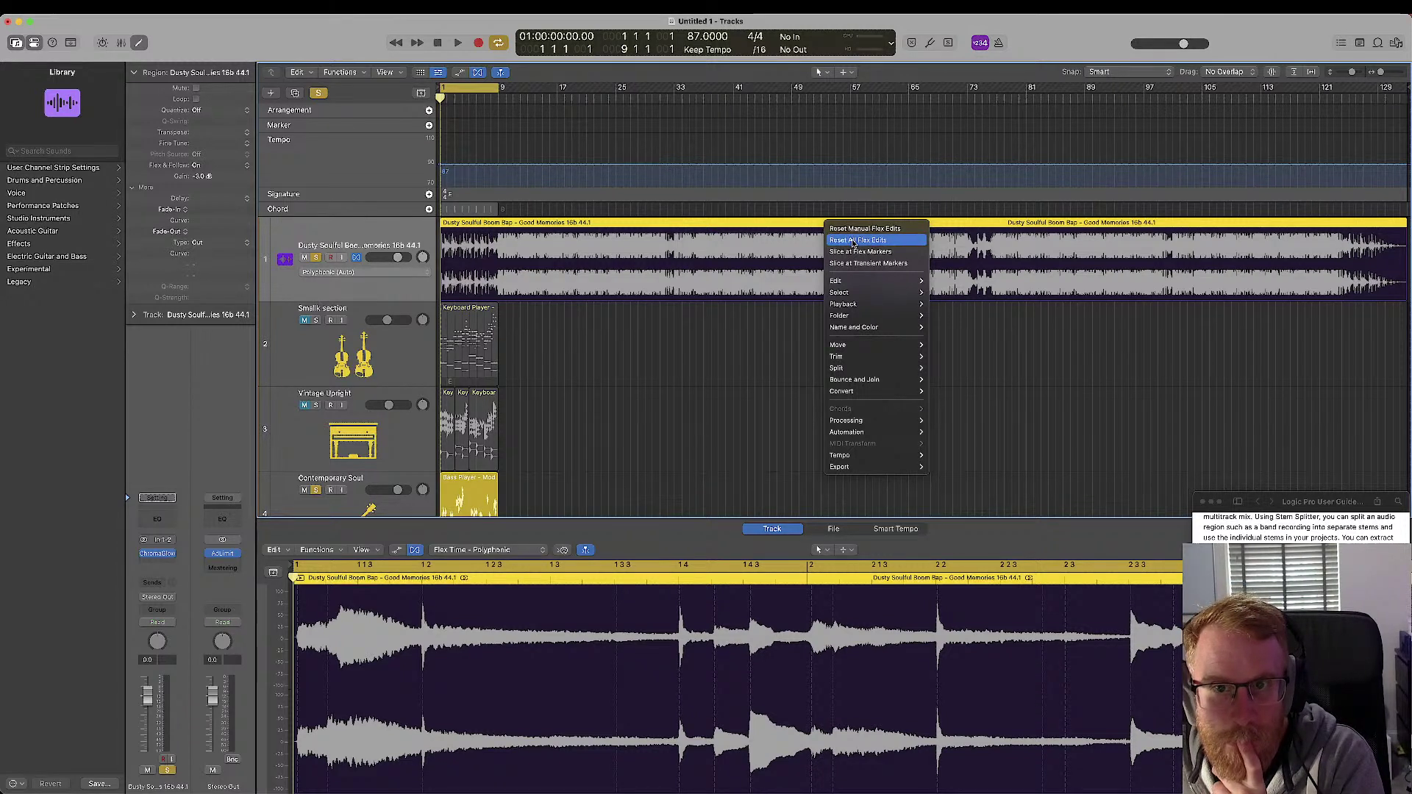
{"action": "mouse_move", "coordinate": [888, 425]}
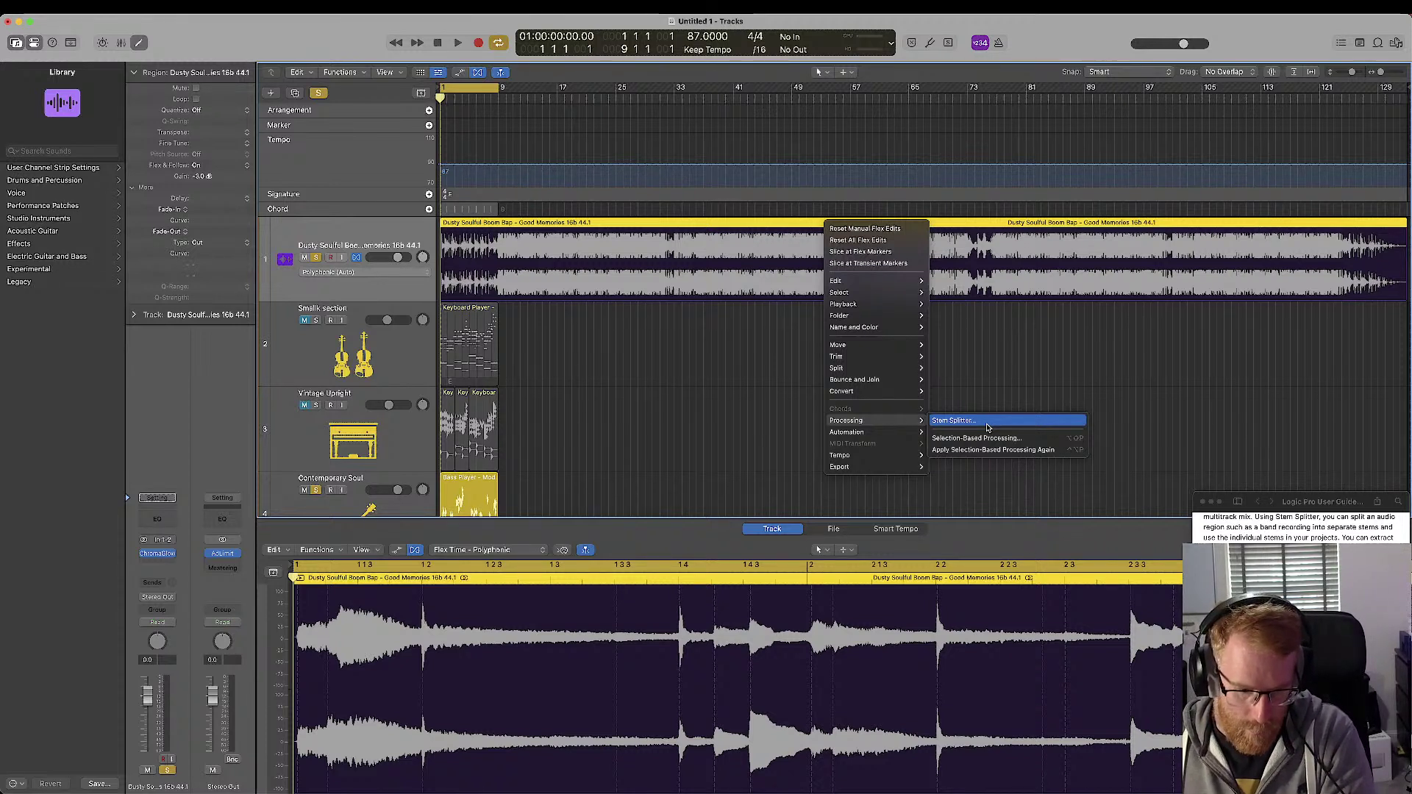
{"action": "left_click", "coordinate": [987, 422]}
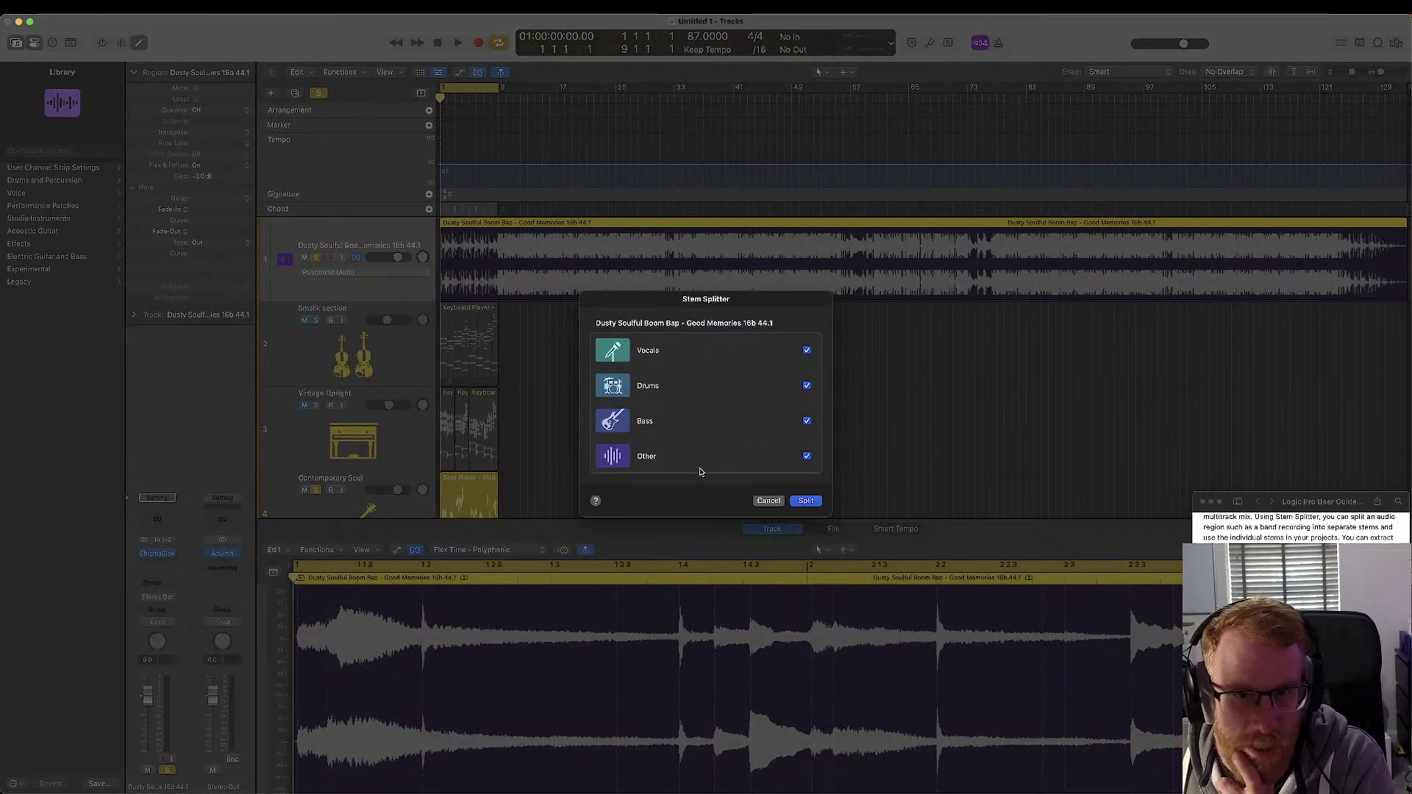
{"action": "left_click", "coordinate": [610, 458]}
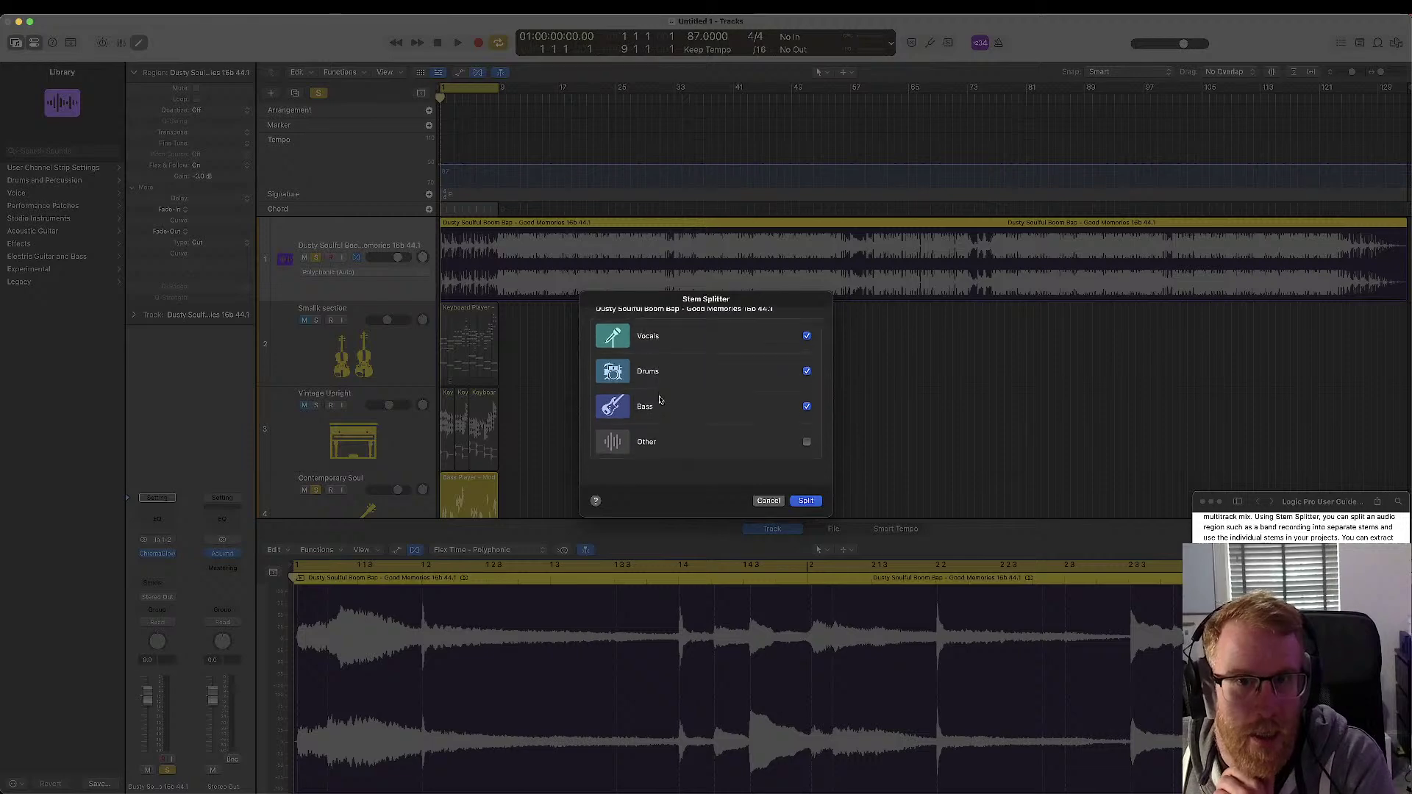
{"action": "left_click", "coordinate": [805, 500]}
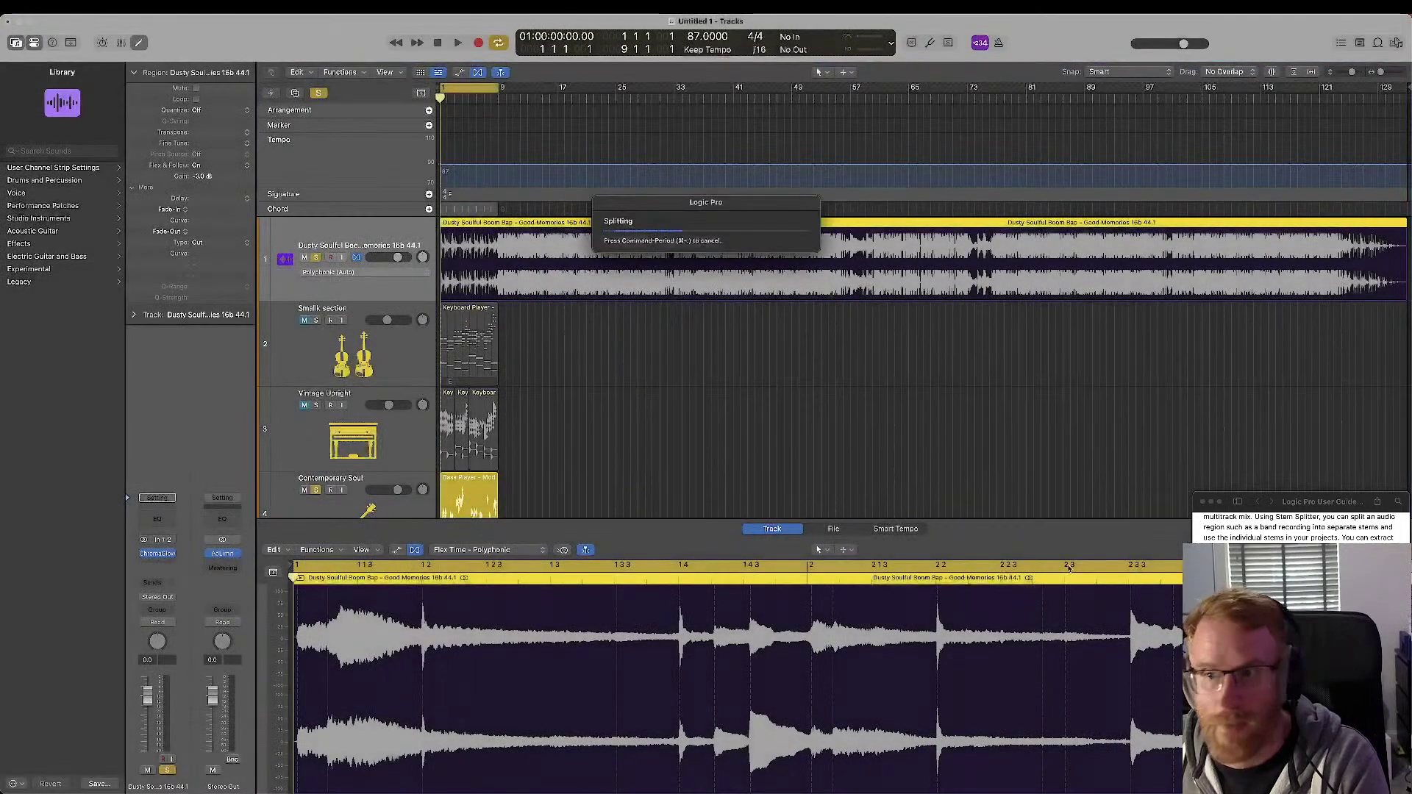
{"action": "left_click", "coordinate": [1202, 503]}
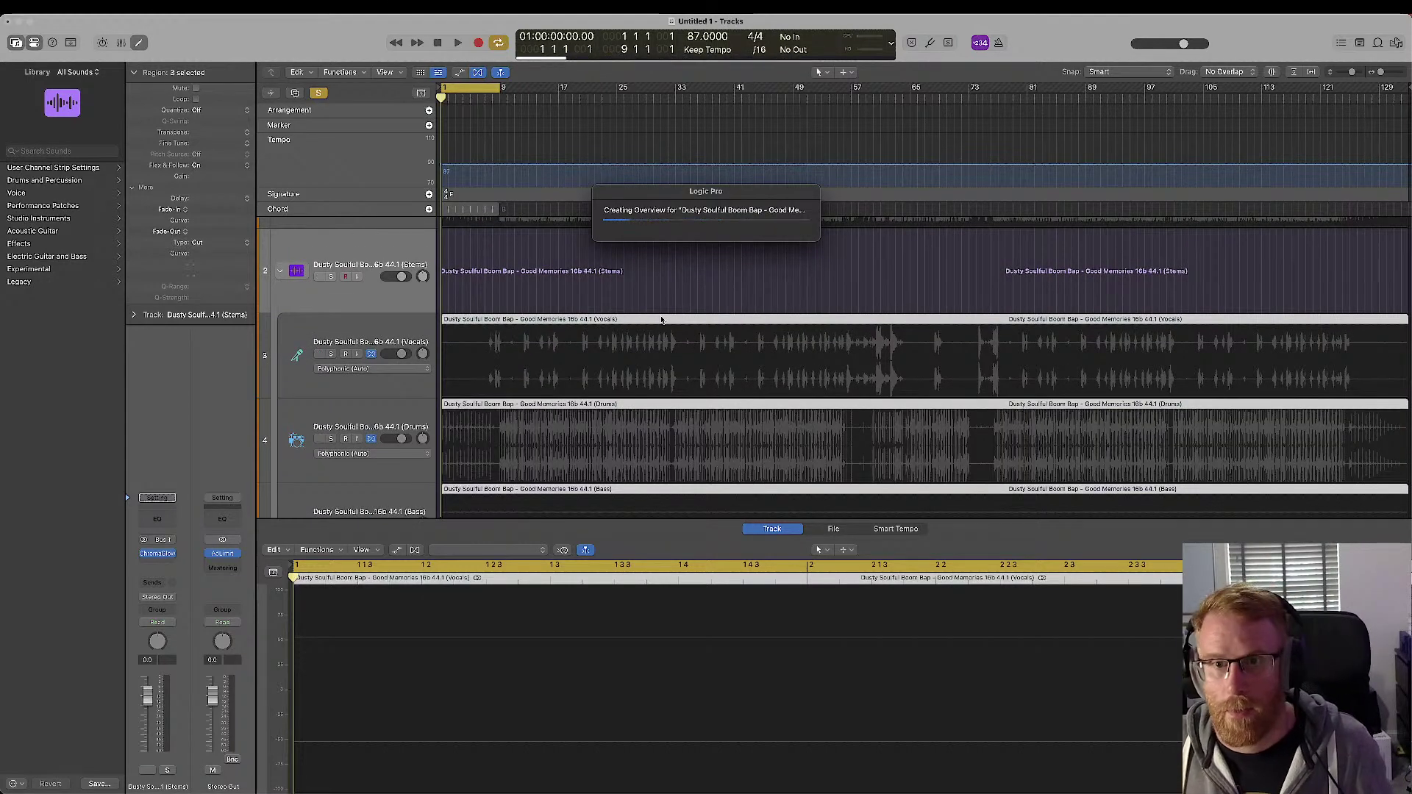
- Review the new stem tracks, select the Vocals stem, clear the existing solos and solo the Vocals track
{"action": "scroll", "coordinate": [659, 338], "scroll_direction": "down", "scroll_amount": 5}
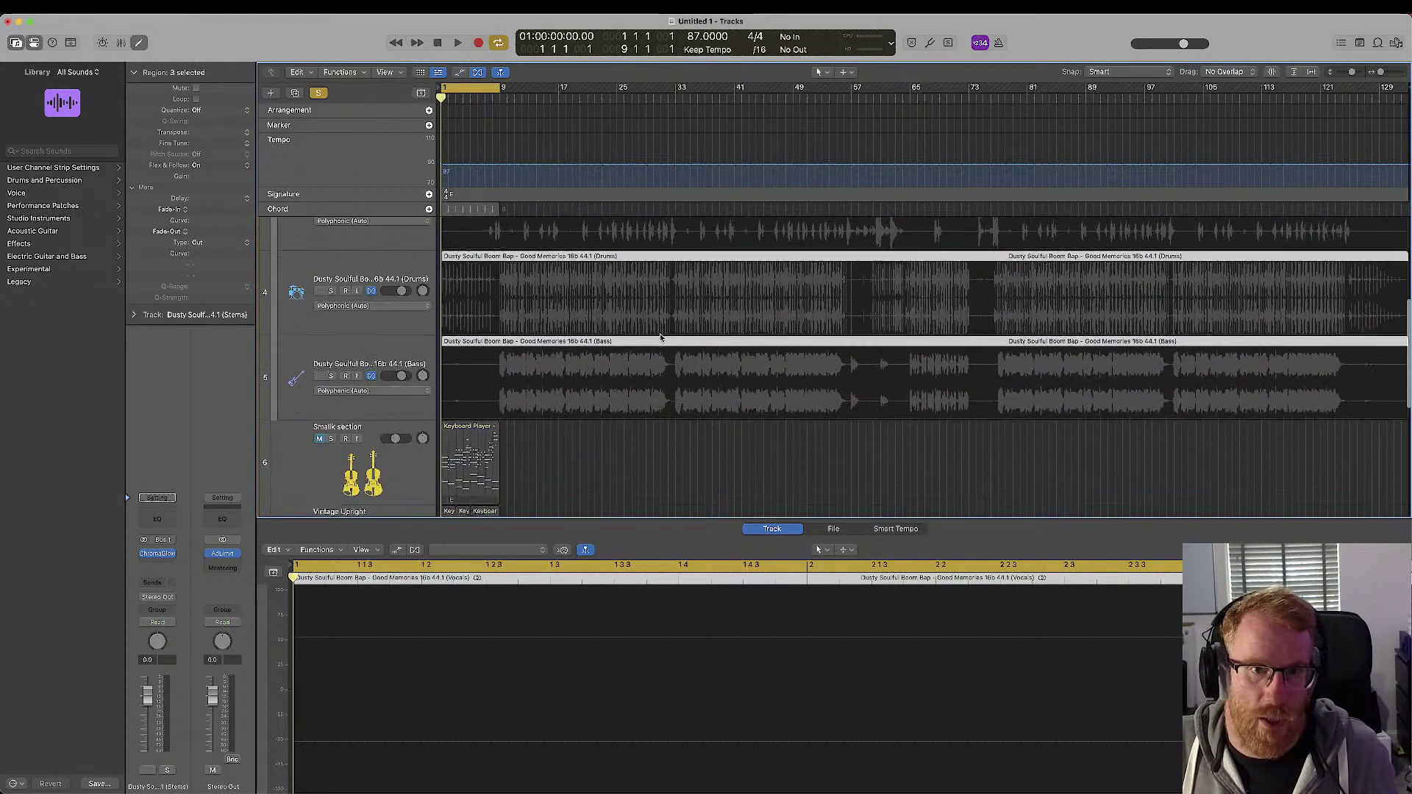
{"action": "scroll", "coordinate": [662, 338], "scroll_direction": "up", "scroll_amount": 4}
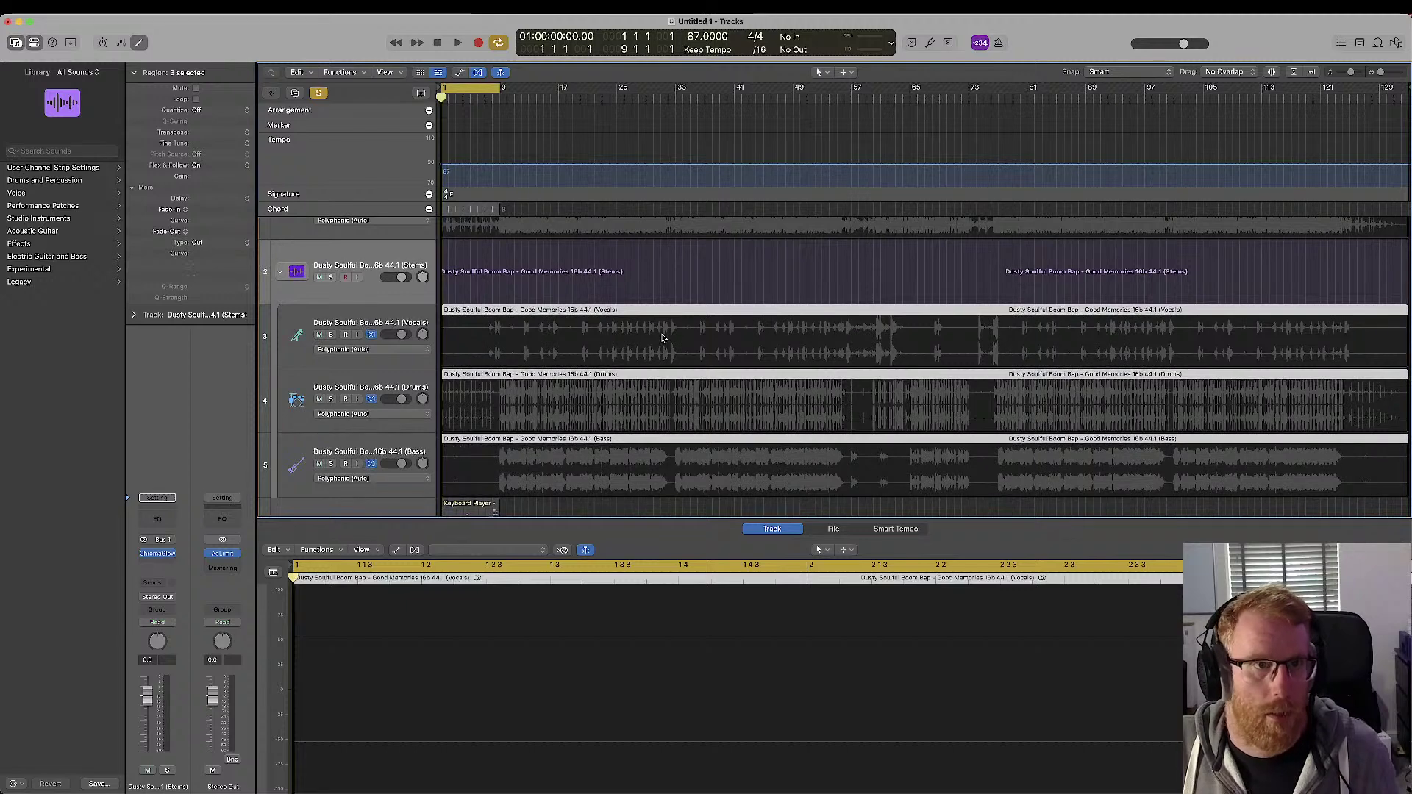
{"action": "scroll", "coordinate": [661, 339], "scroll_direction": "down", "scroll_amount": 4}
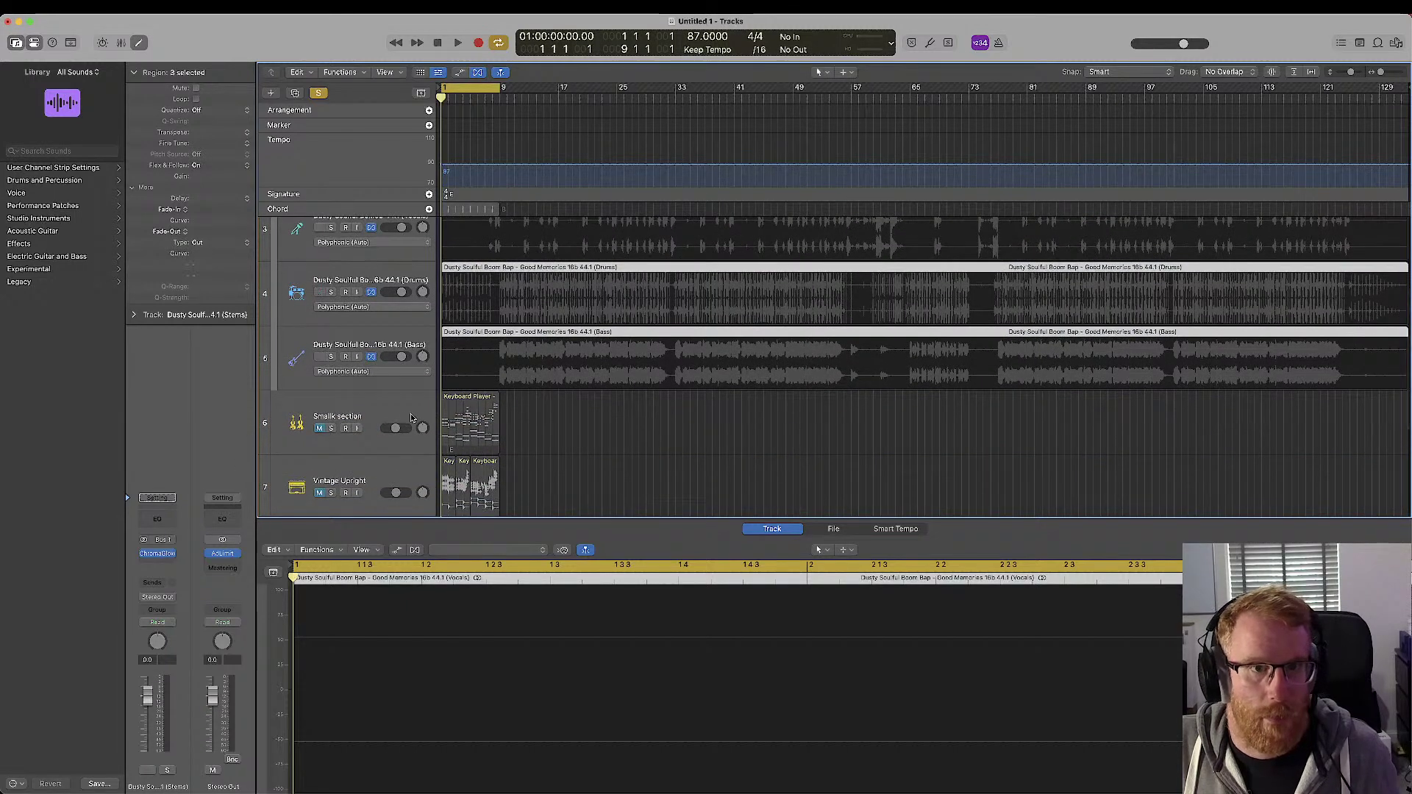
{"action": "scroll", "coordinate": [587, 347], "scroll_direction": "up", "scroll_amount": 2}
{"action": "left_click", "coordinate": [394, 263]}
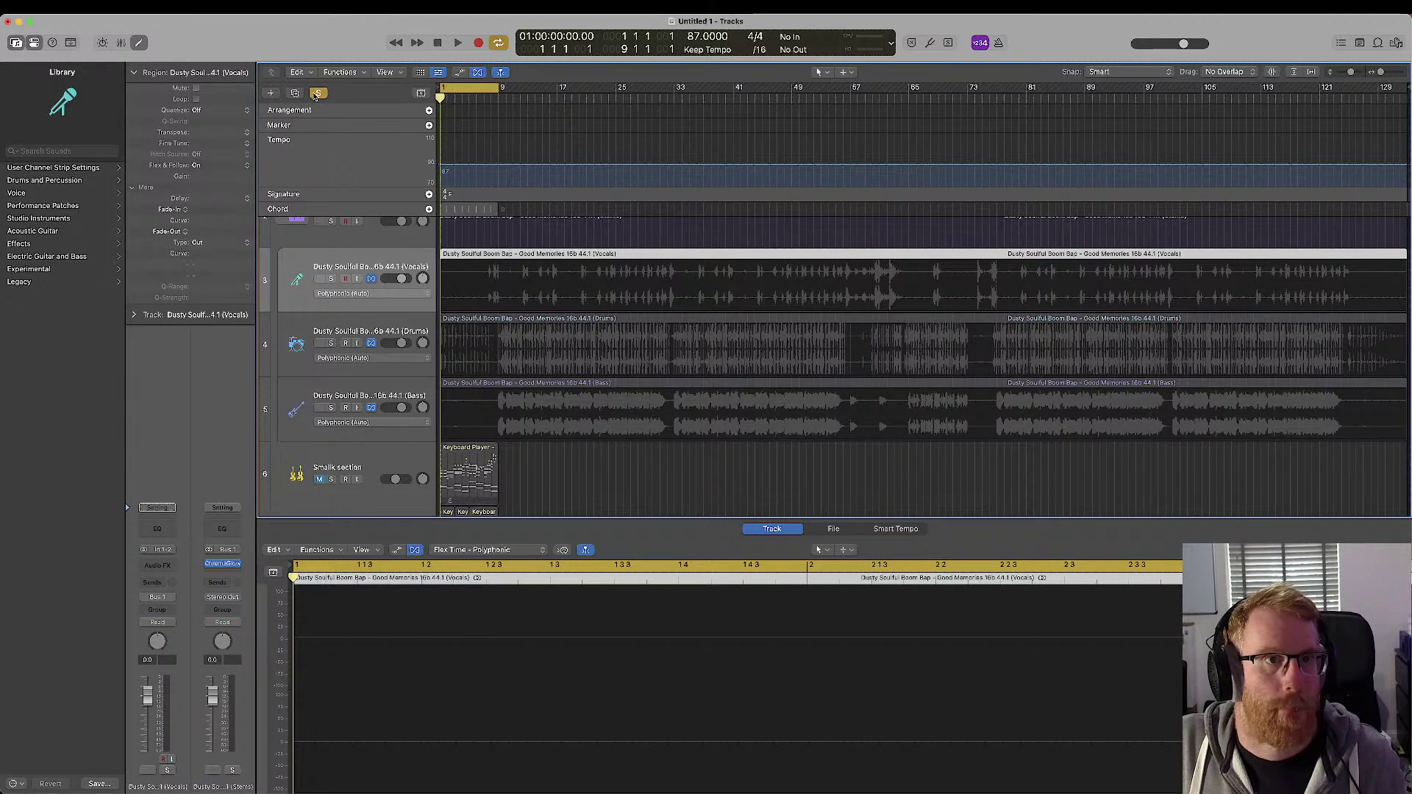
{"action": "left_click", "coordinate": [319, 93]}
{"action": "left_click", "coordinate": [330, 279]}
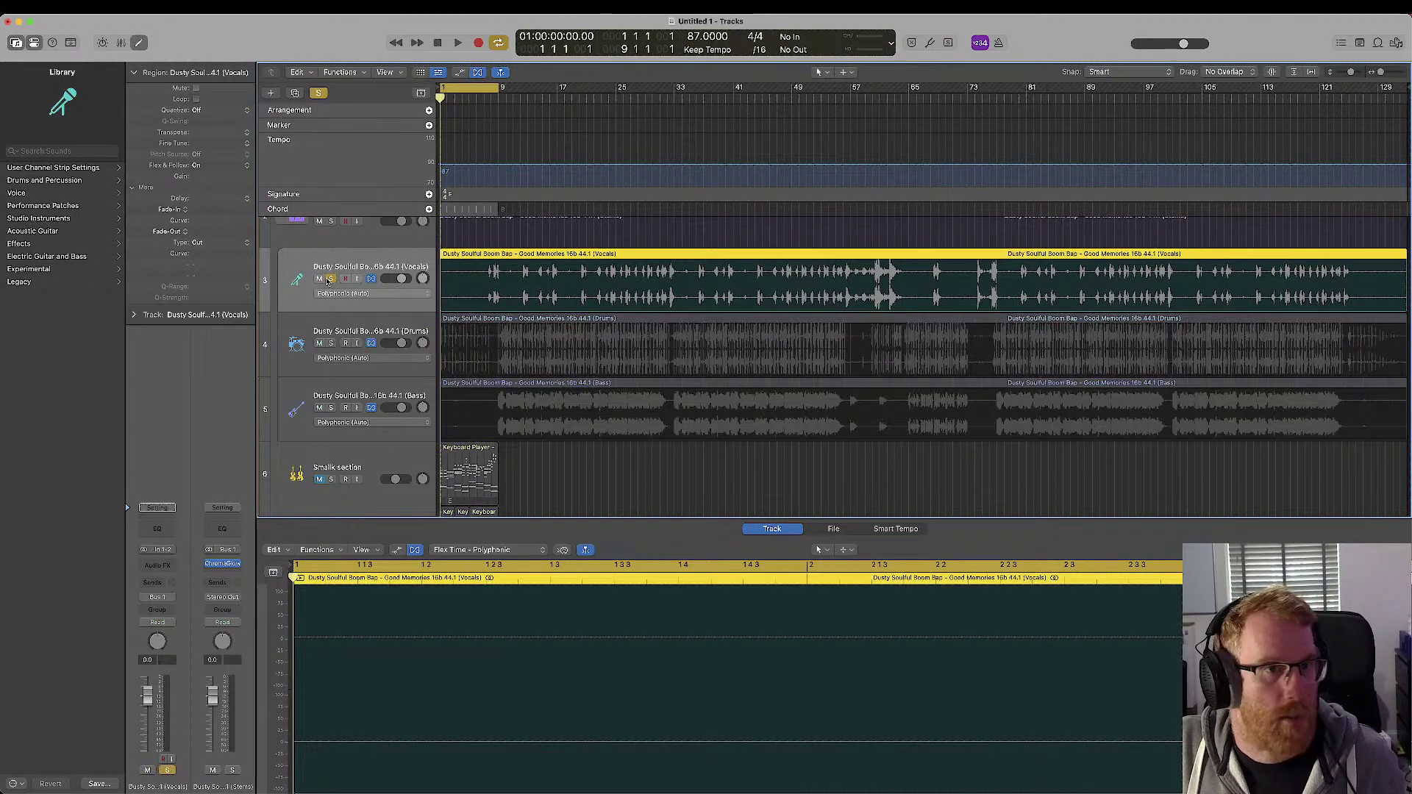
- Set the cycle range to bars 22–33 and audition the soloed Vocals stem within it
{"action": "key", "text": "space"}
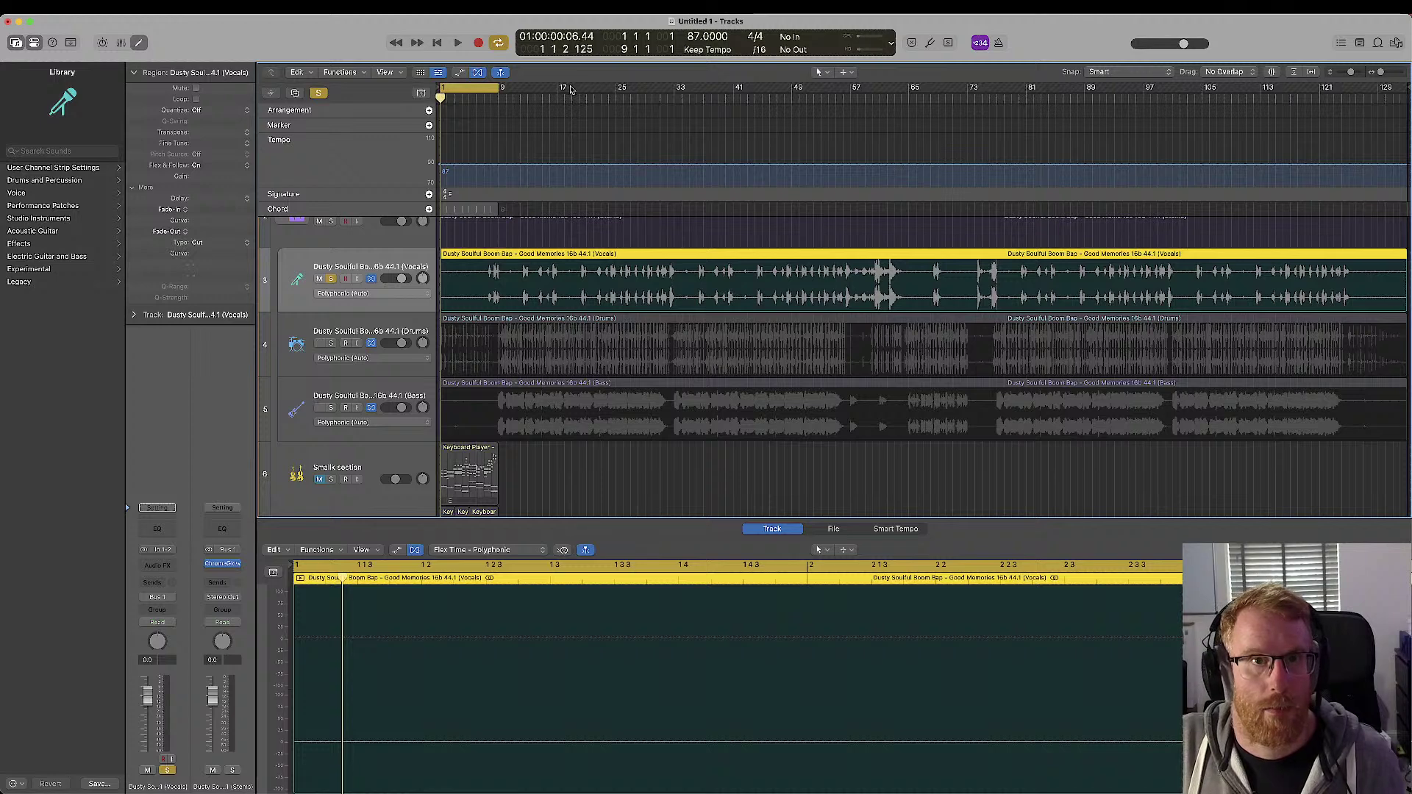
{"action": "left_click_drag", "start_coordinate": [600, 95], "coordinate": [676, 110]}
{"action": "key", "text": "space"}
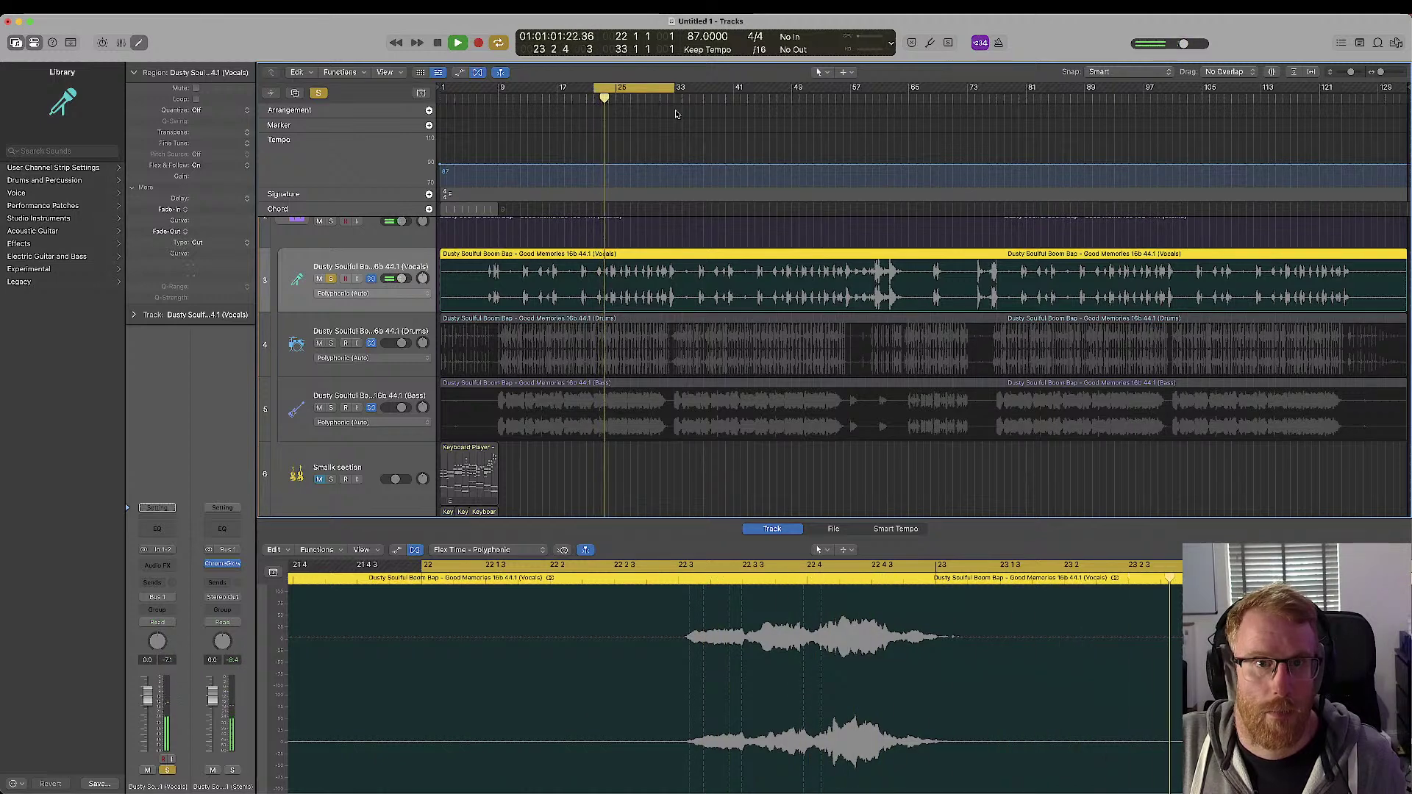
{"action": "key", "text": "space"}
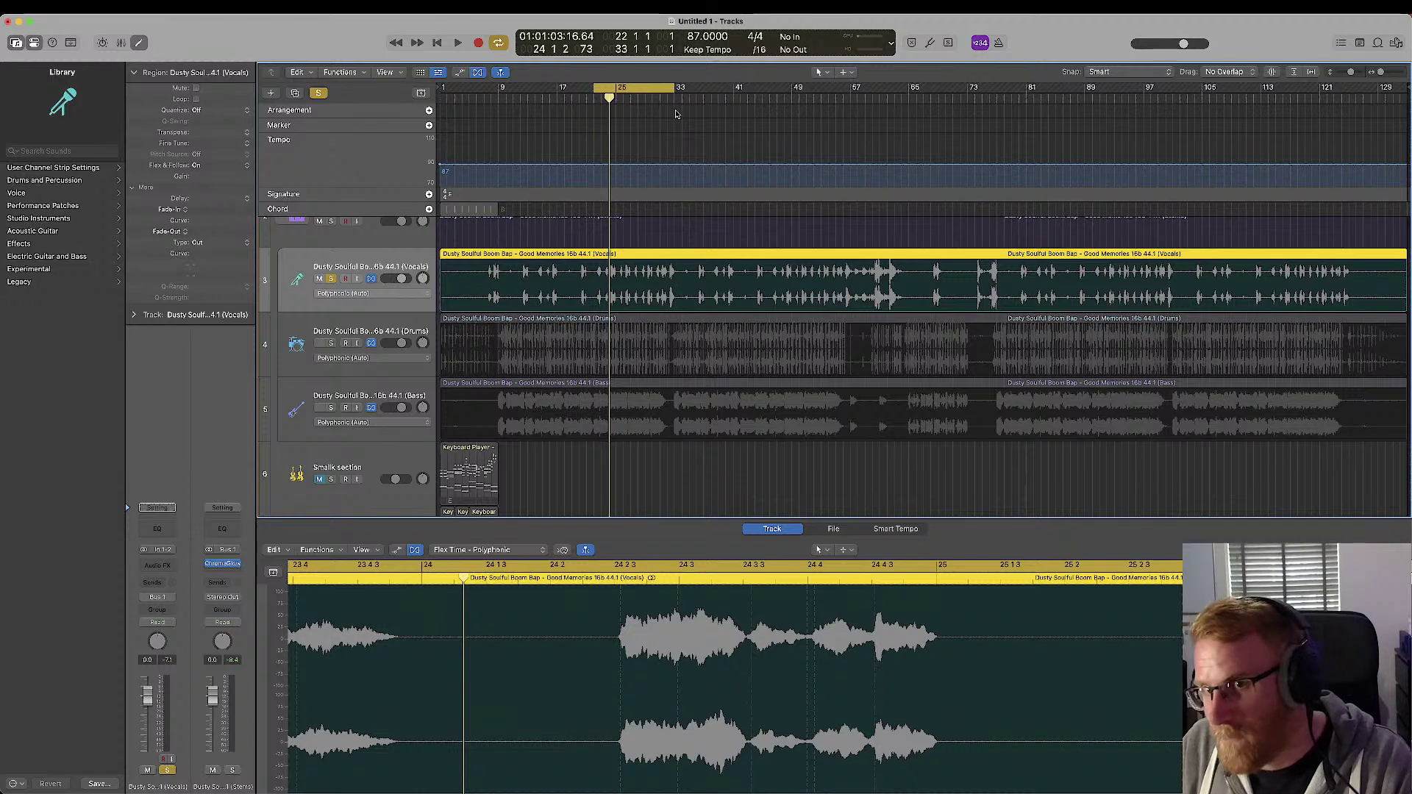
{"action": "key", "text": "space"}
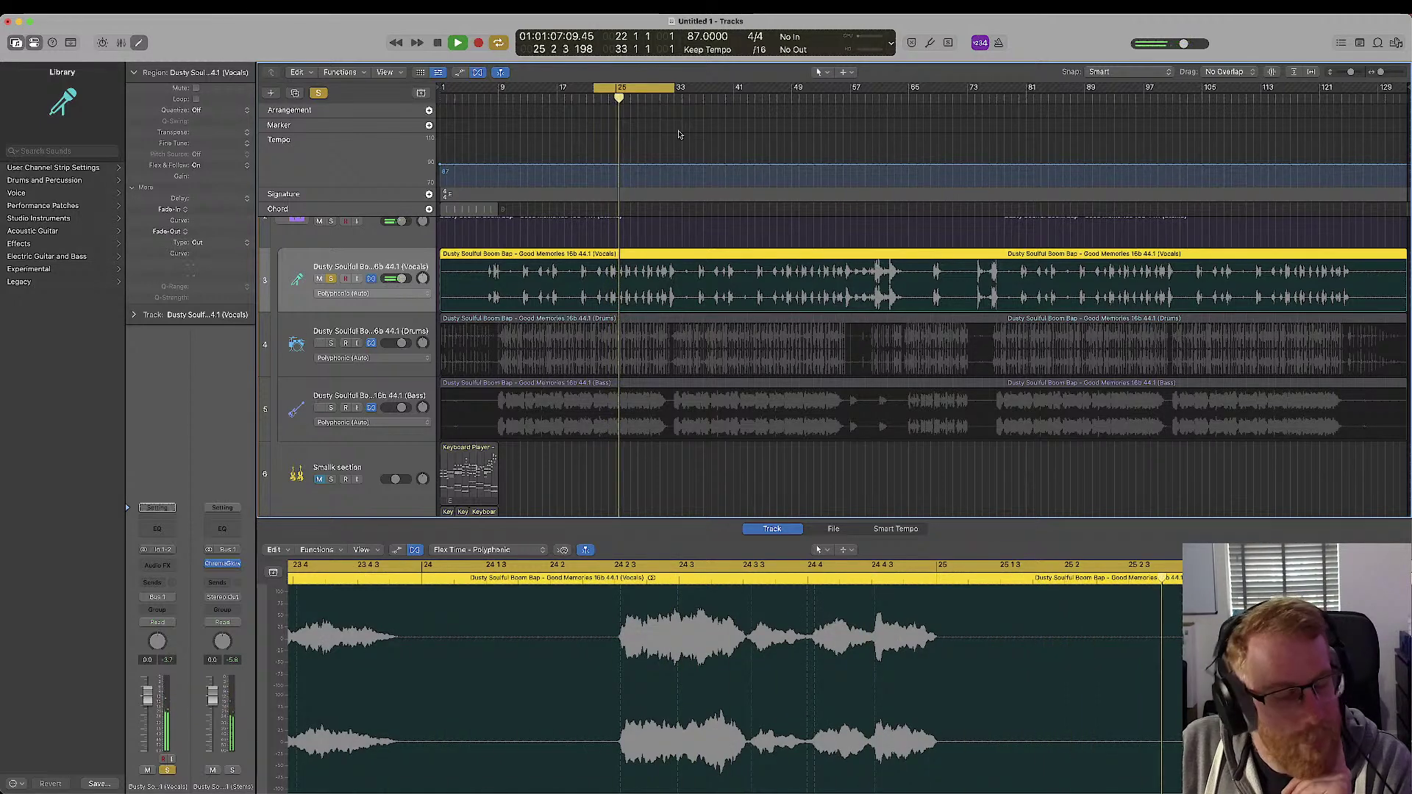
{"action": "key", "text": "space"}
- Unsolo the Vocals stem, solo the Drums stem instead and listen to it in the cycle range
{"action": "left_click", "coordinate": [332, 278]}
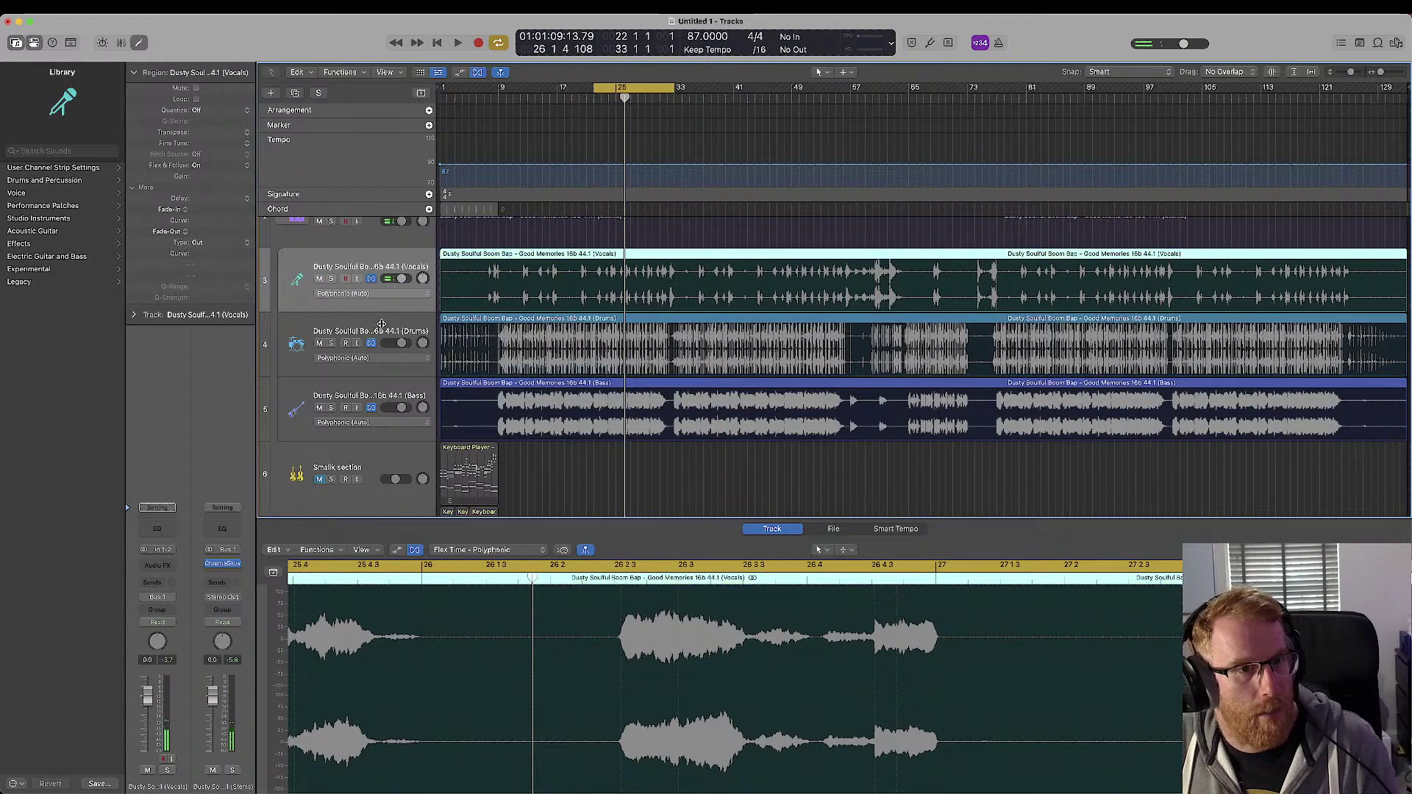
{"action": "left_click", "coordinate": [384, 327]}
{"action": "left_click", "coordinate": [331, 344]}
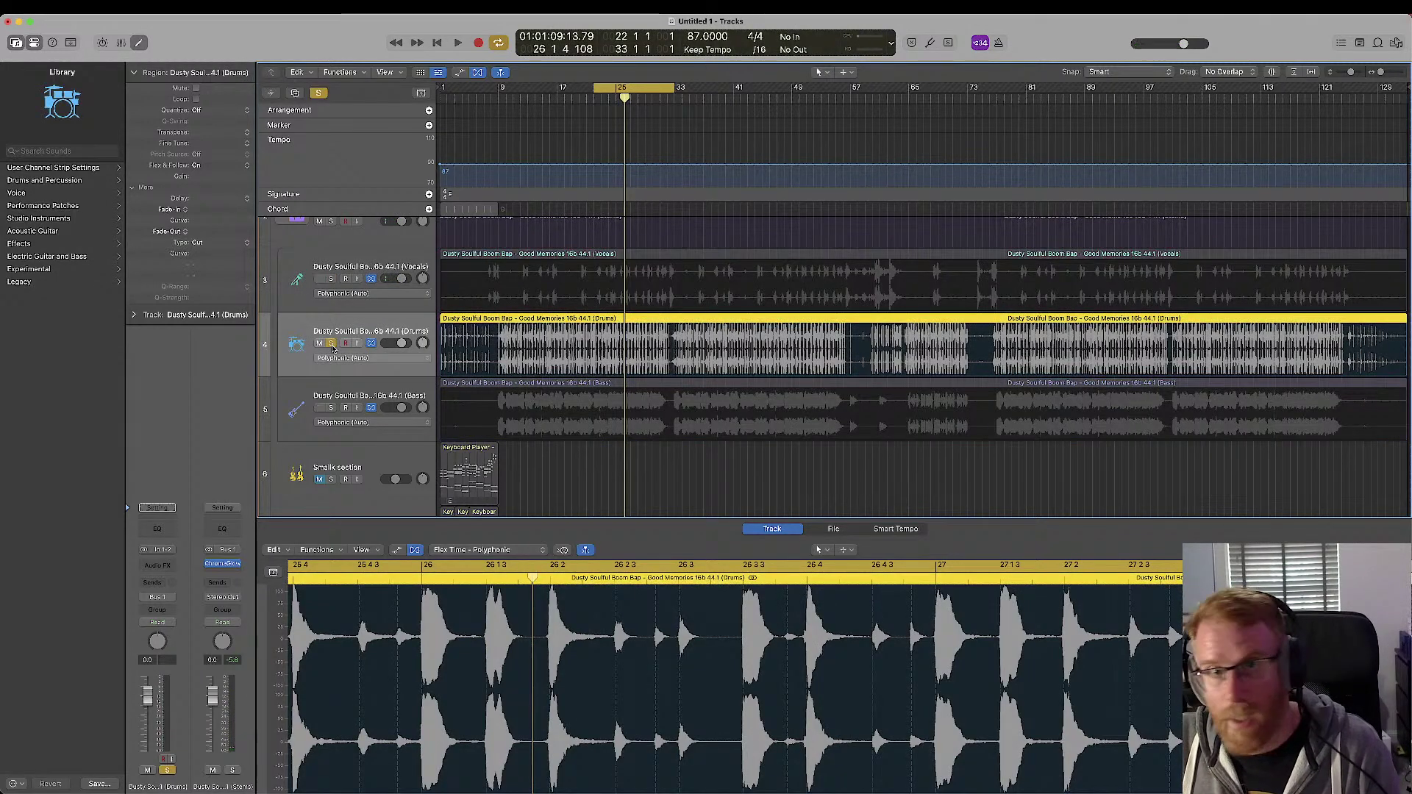
{"action": "key", "text": "space"}
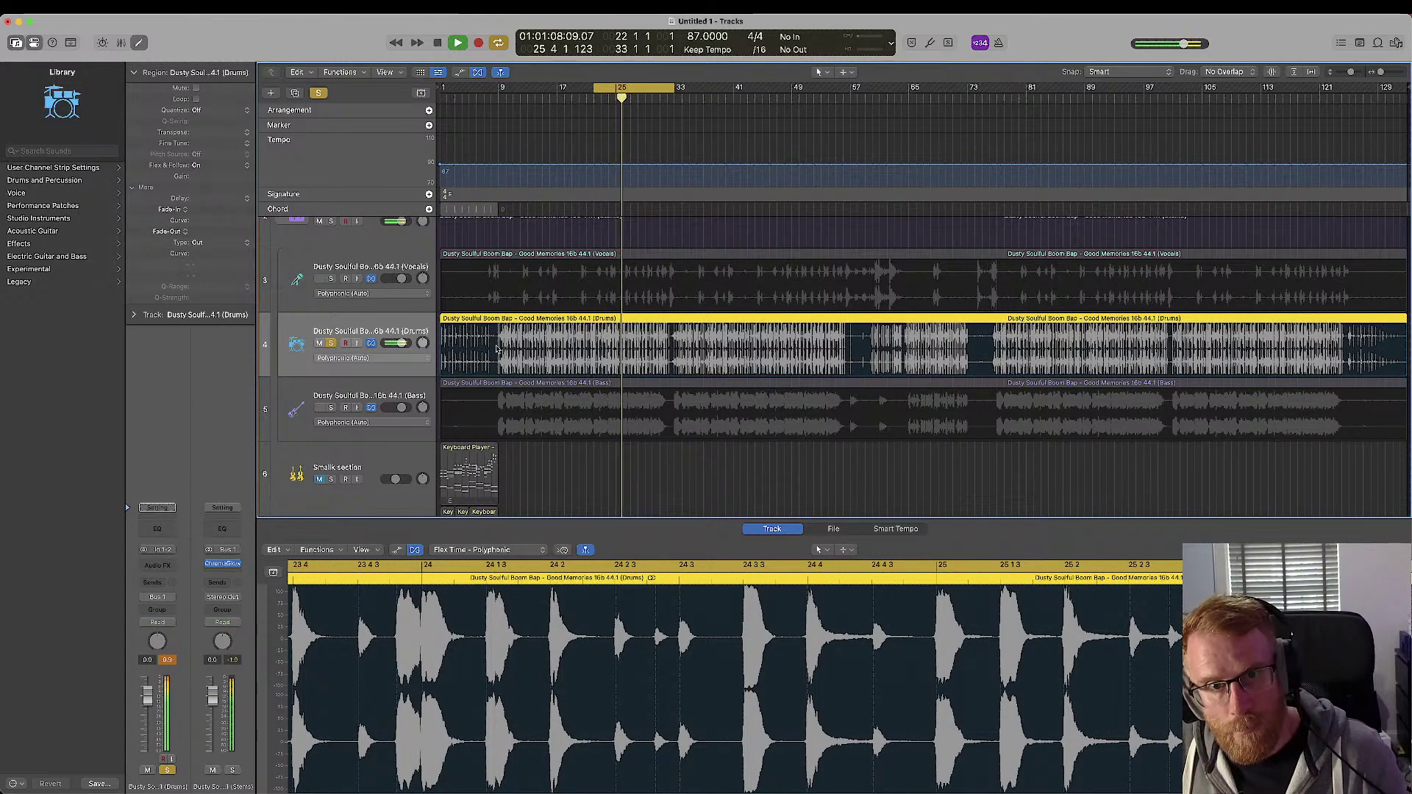
{"action": "key", "text": "space"}
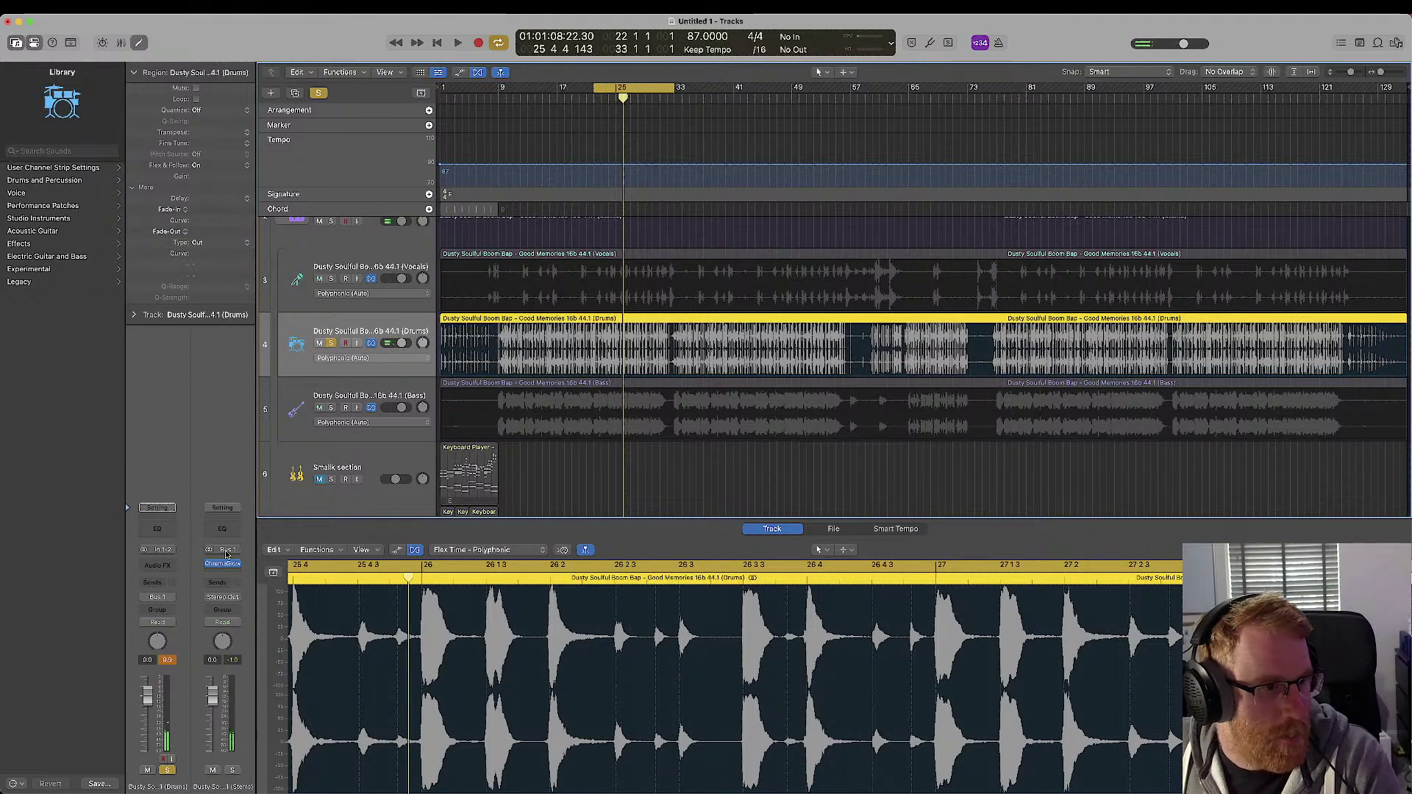
- Insert a Noise Gate from the Dynamics effects on the Drums stem's channel strip
{"action": "left_click", "coordinate": [167, 568]}
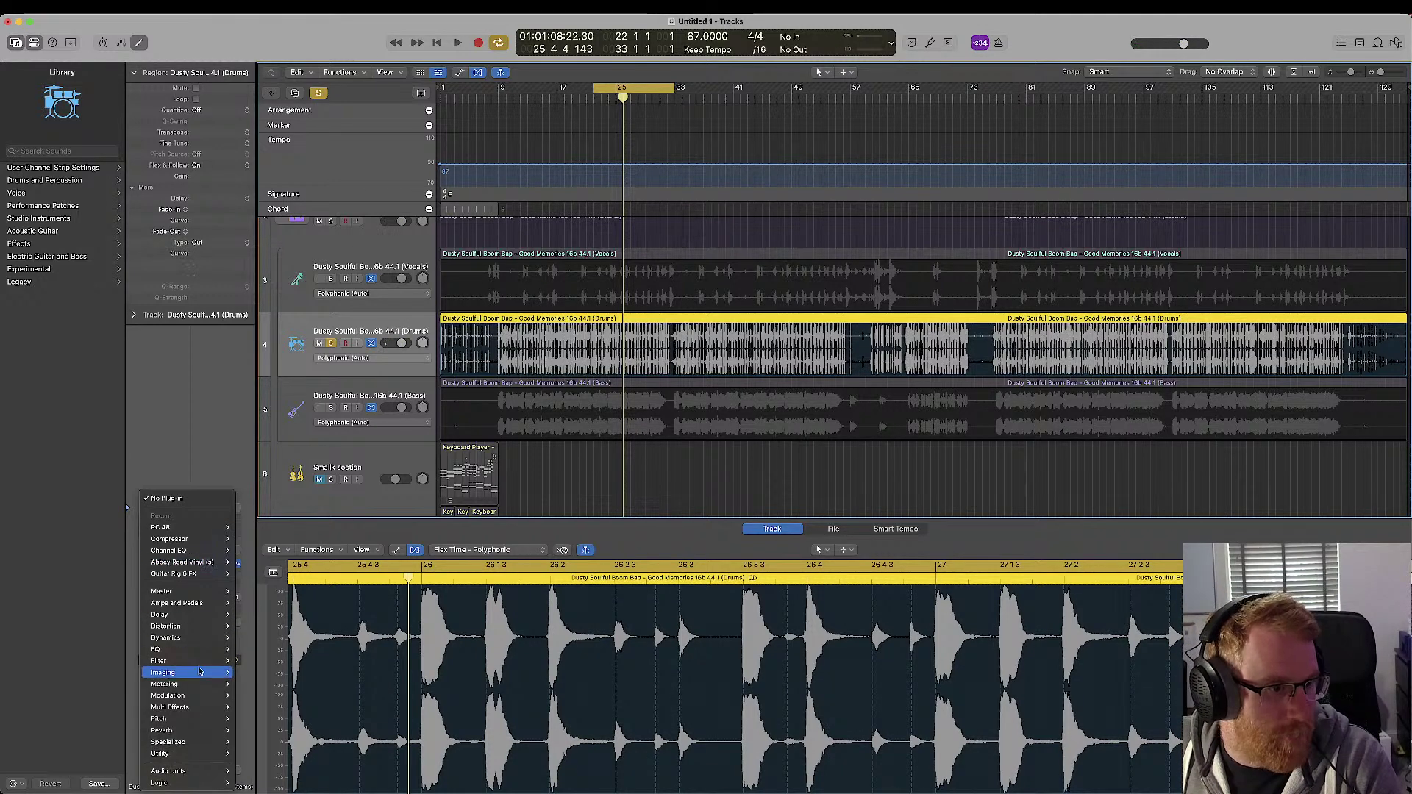
{"action": "mouse_move", "coordinate": [226, 638]}
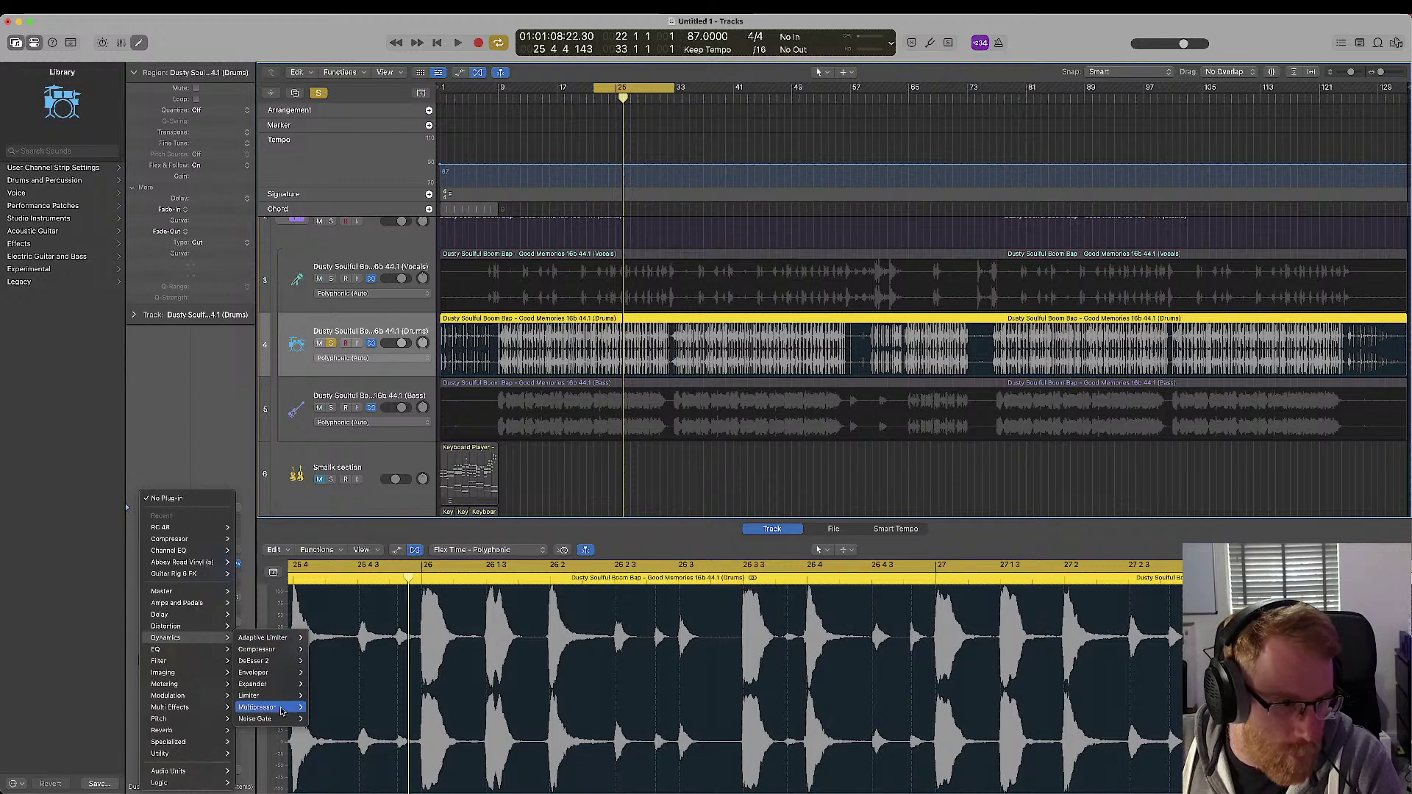
{"action": "mouse_move", "coordinate": [279, 719]}
{"action": "left_click", "coordinate": [328, 724]}
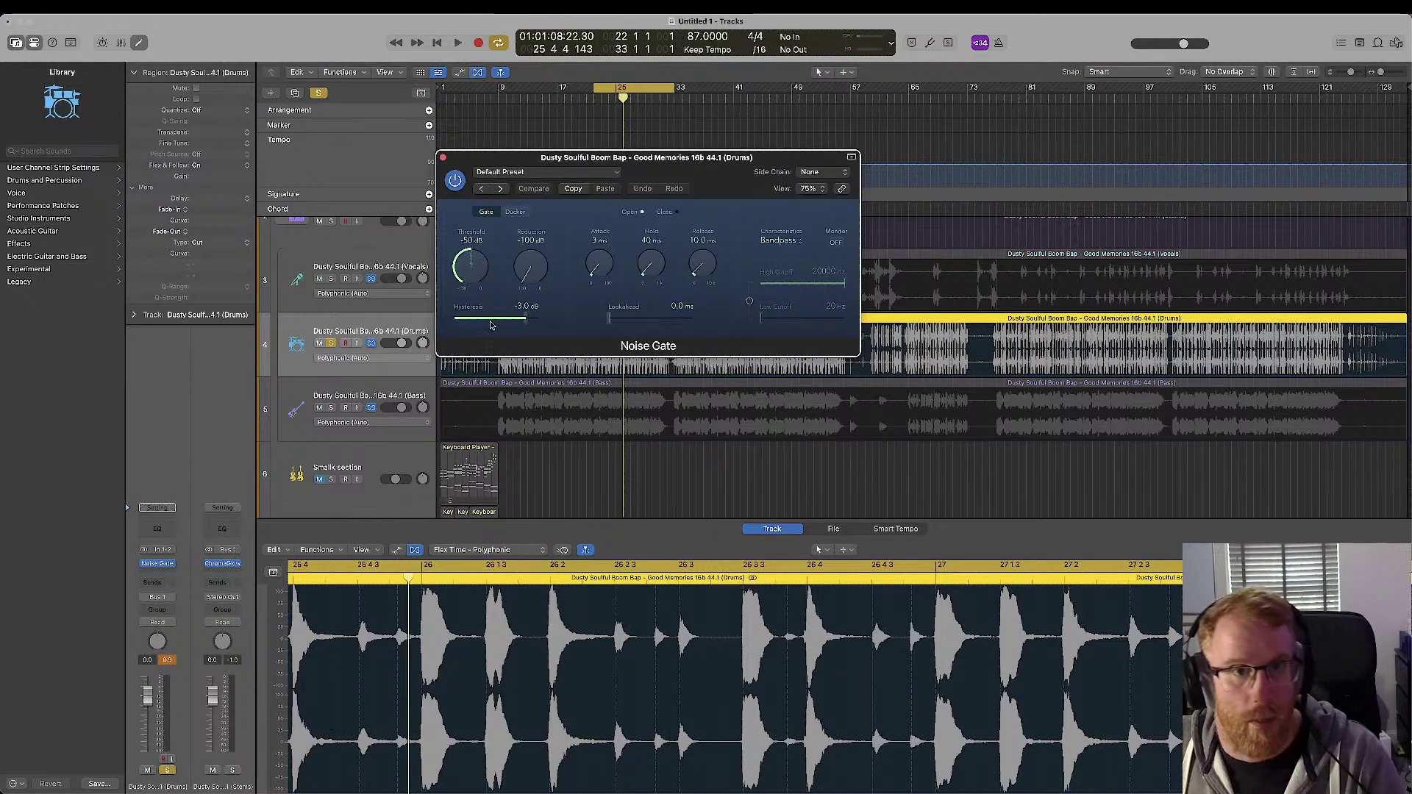
- Set the gate's attack to 0 ms, hold to 20 ms and threshold to -27 dB, adjusting the threshold while the drums play
{"action": "left_click_drag", "start_coordinate": [469, 265], "coordinate": [601, 142]}
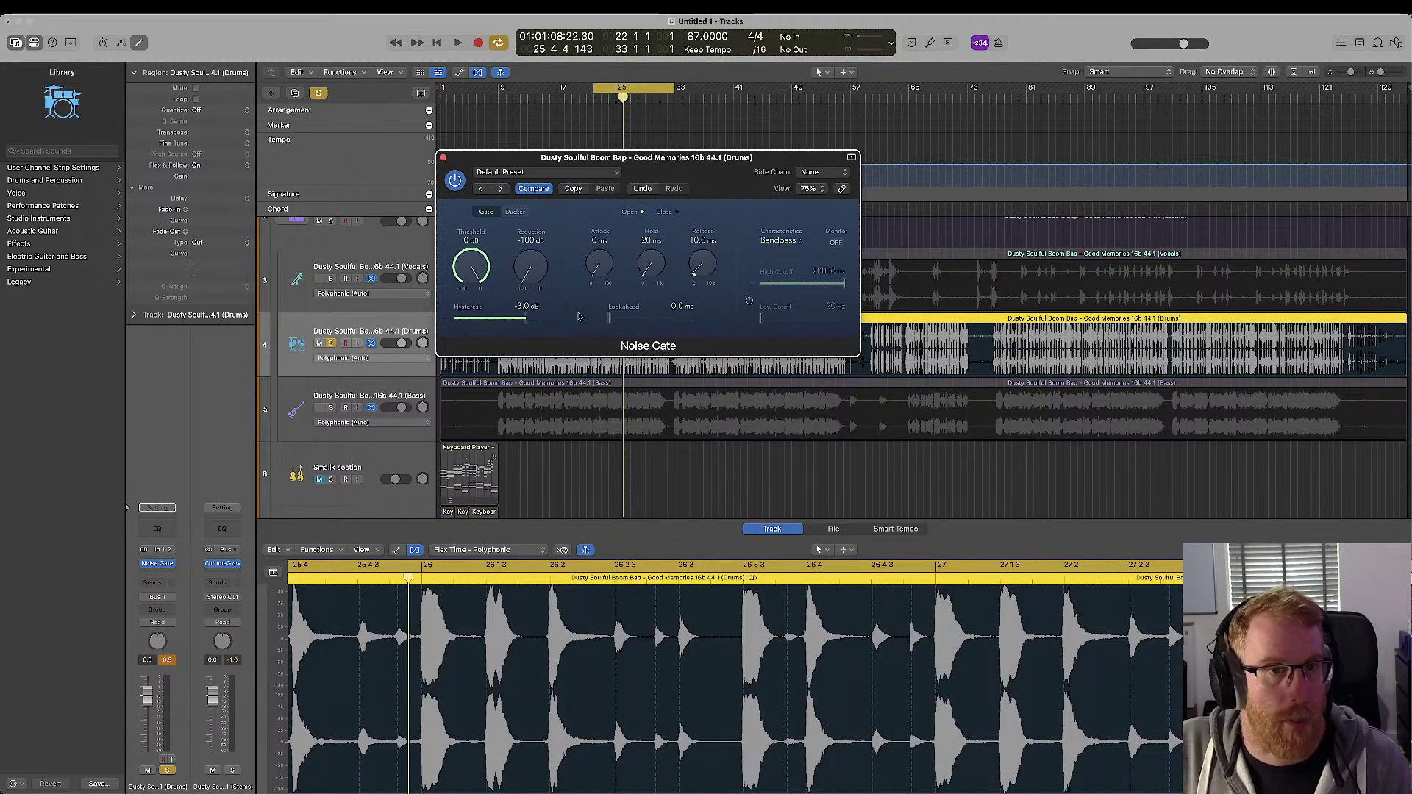
{"action": "key", "text": "space"}
{"action": "left_click_drag", "start_coordinate": [481, 275], "coordinate": [479, 288]}
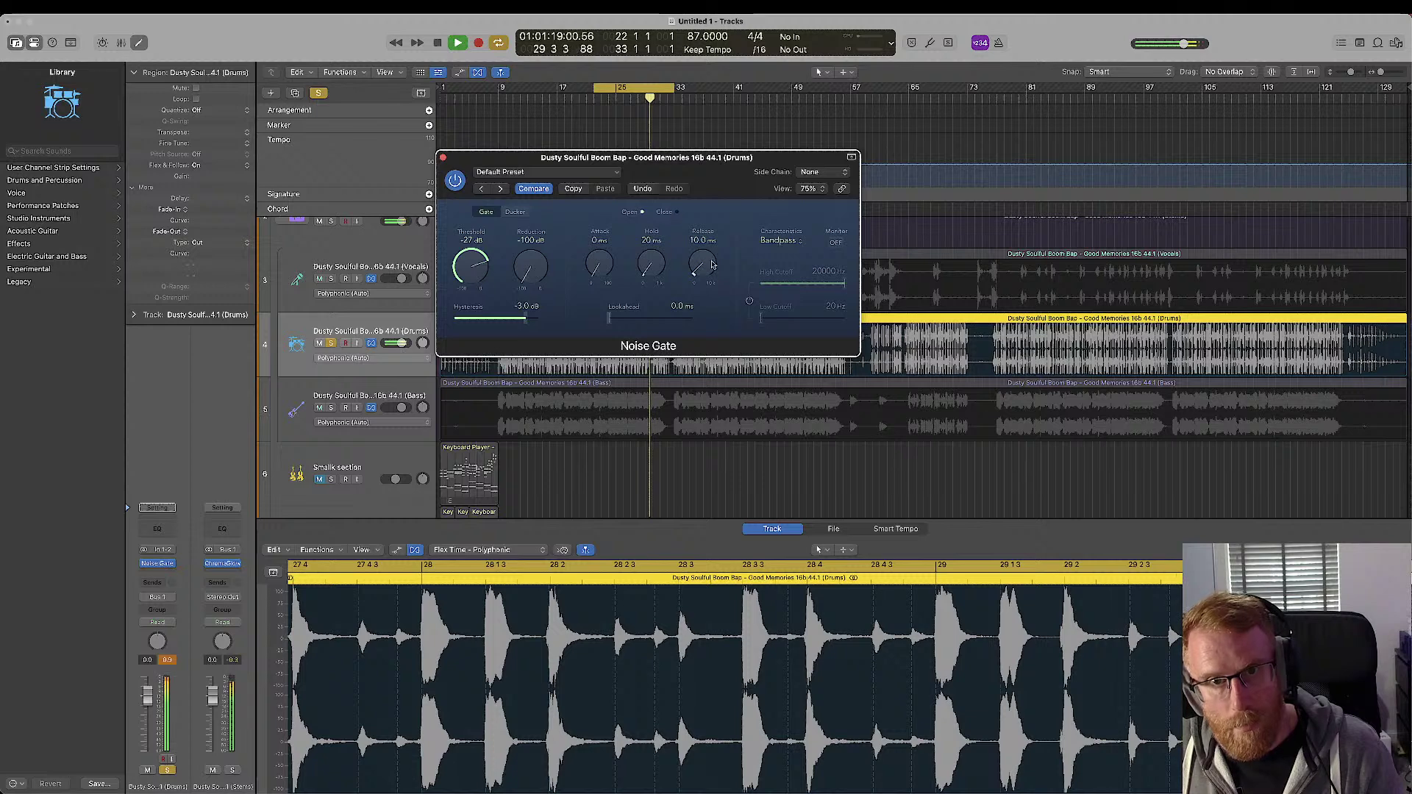
- Set the gate's release to about 30 ms and listen to the gated drums
{"action": "double_click", "coordinate": [701, 241]}
{"action": "type", "text": "30"}
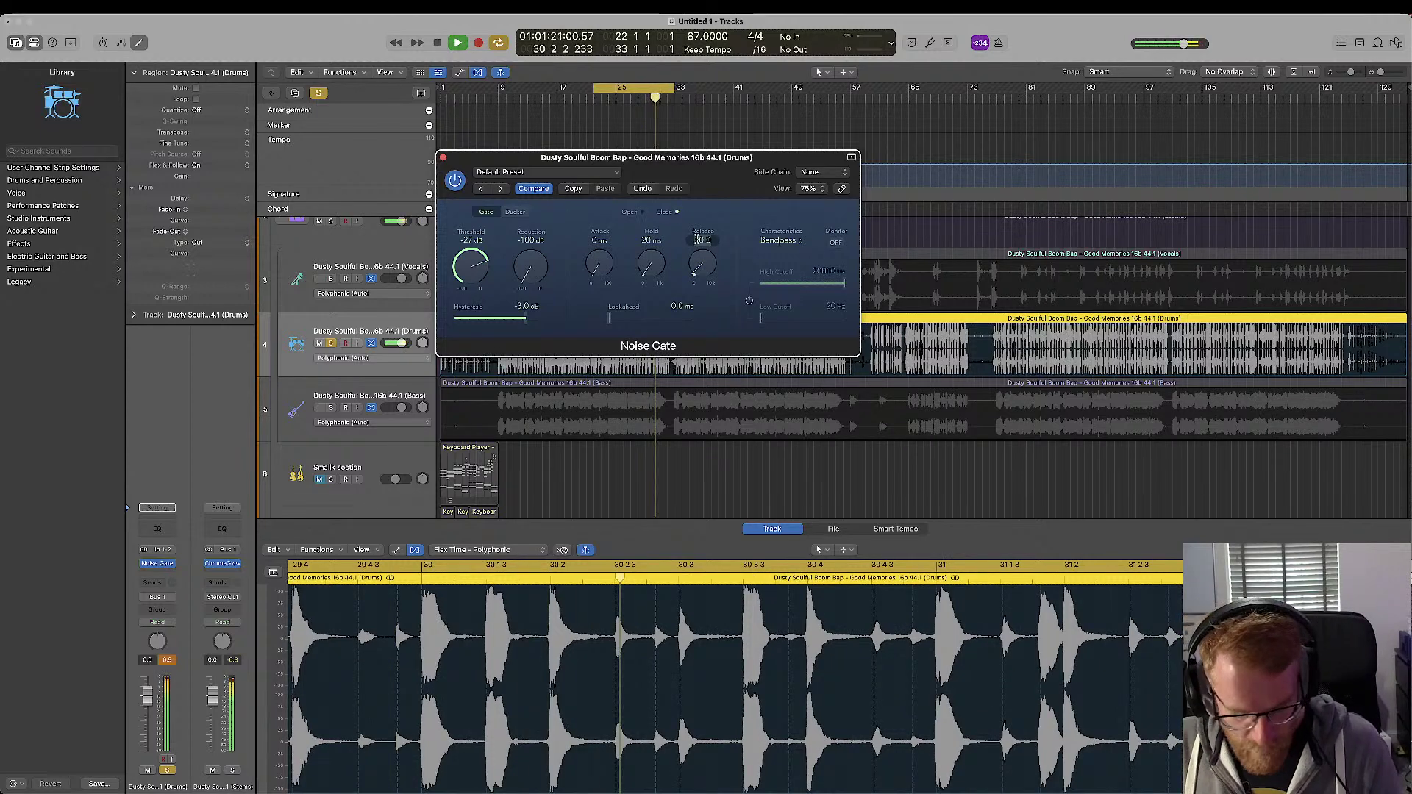
{"action": "key", "text": "Return"}
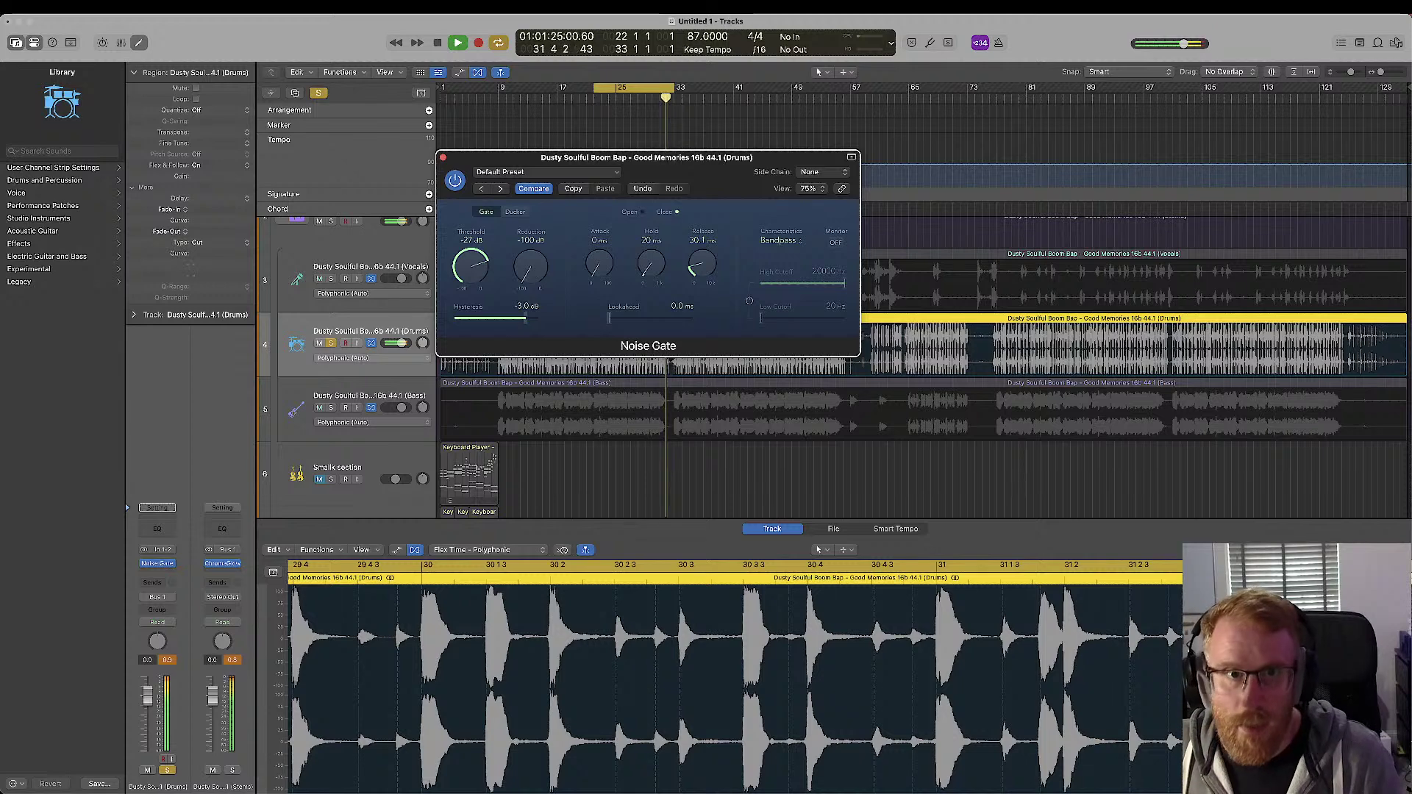
{"action": "key", "text": "space"}
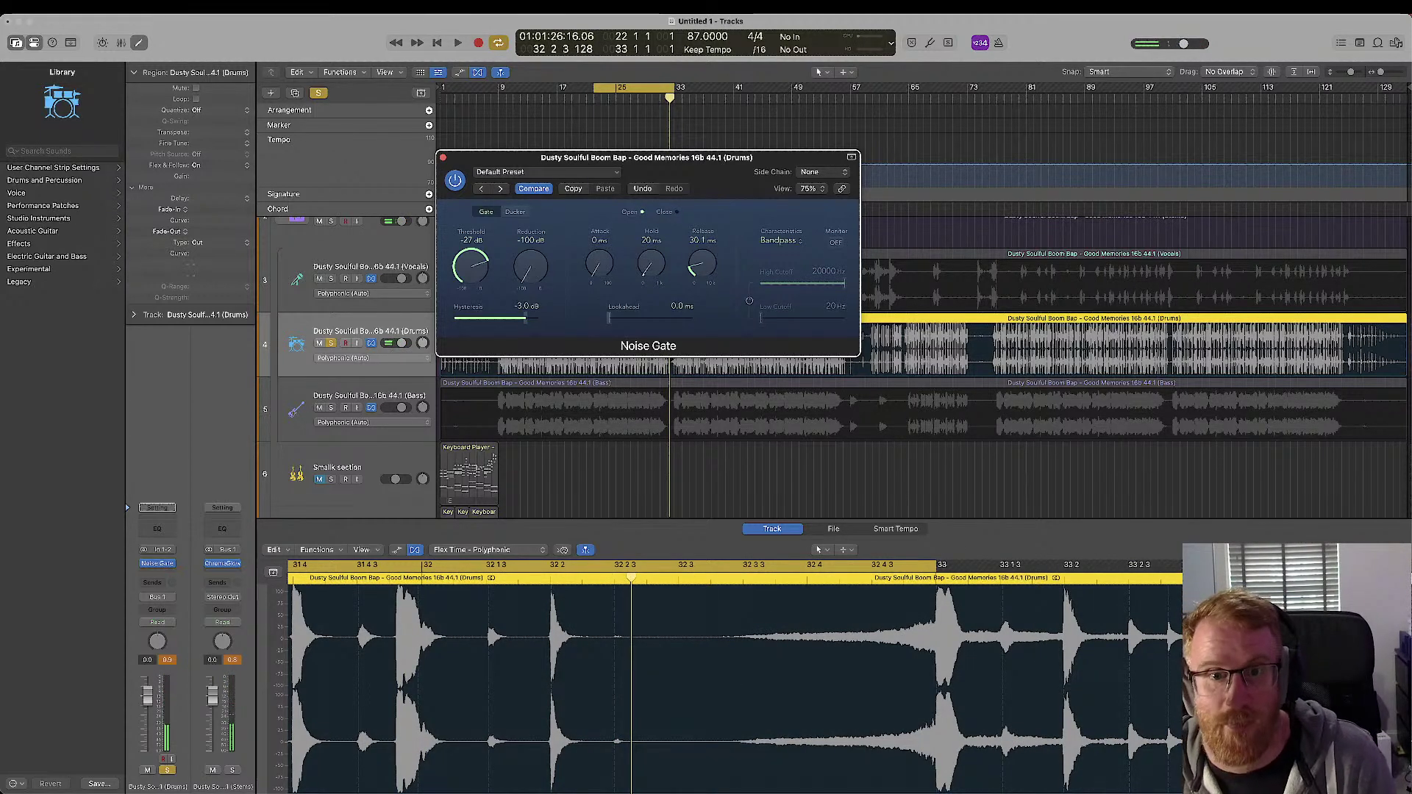
{"action": "key", "text": "space"}
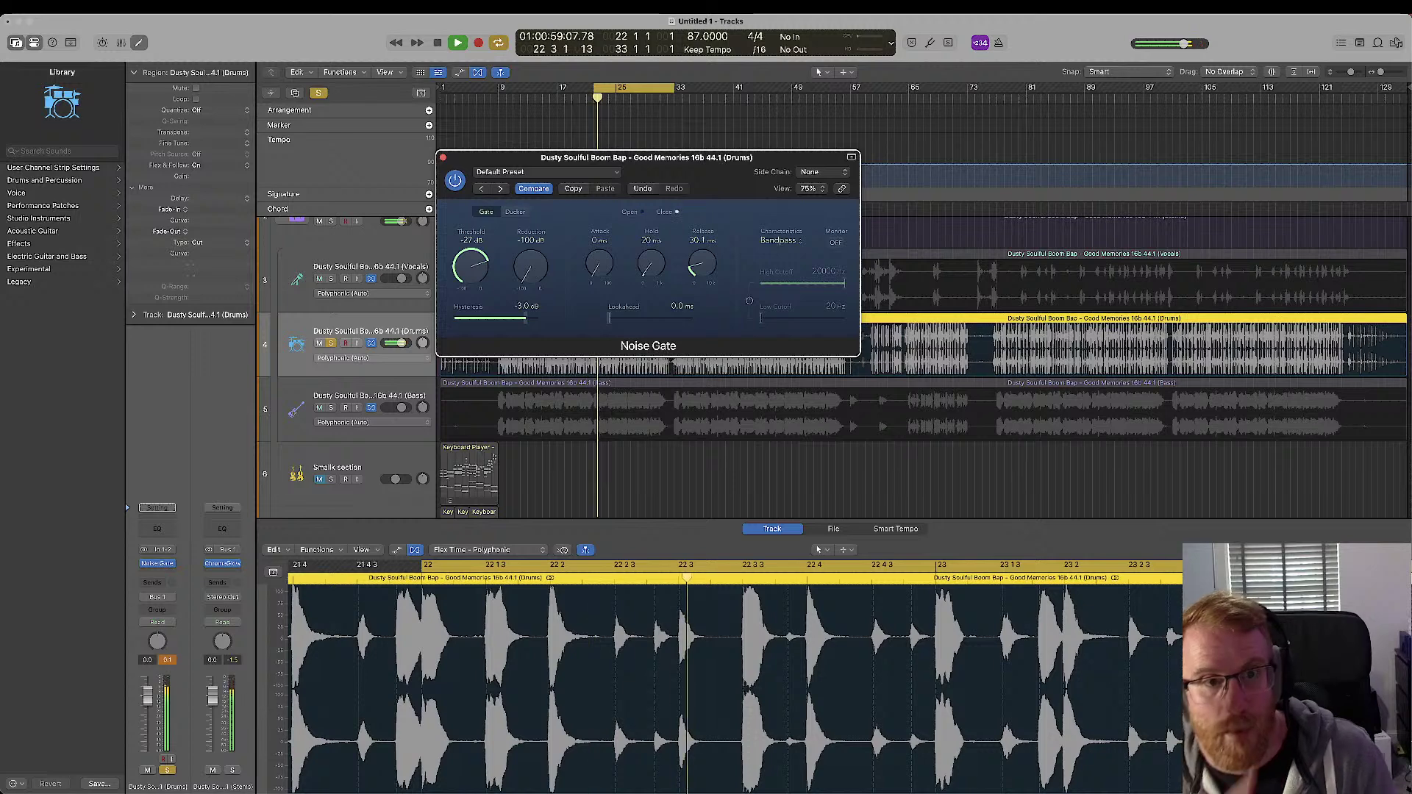
{"action": "key", "text": "space"}
- Solo the Bass stem alongside the drums and audition them, briefly adding the Vocals stem to the solo
{"action": "left_click", "coordinate": [332, 409]}
{"action": "key", "text": "space"}
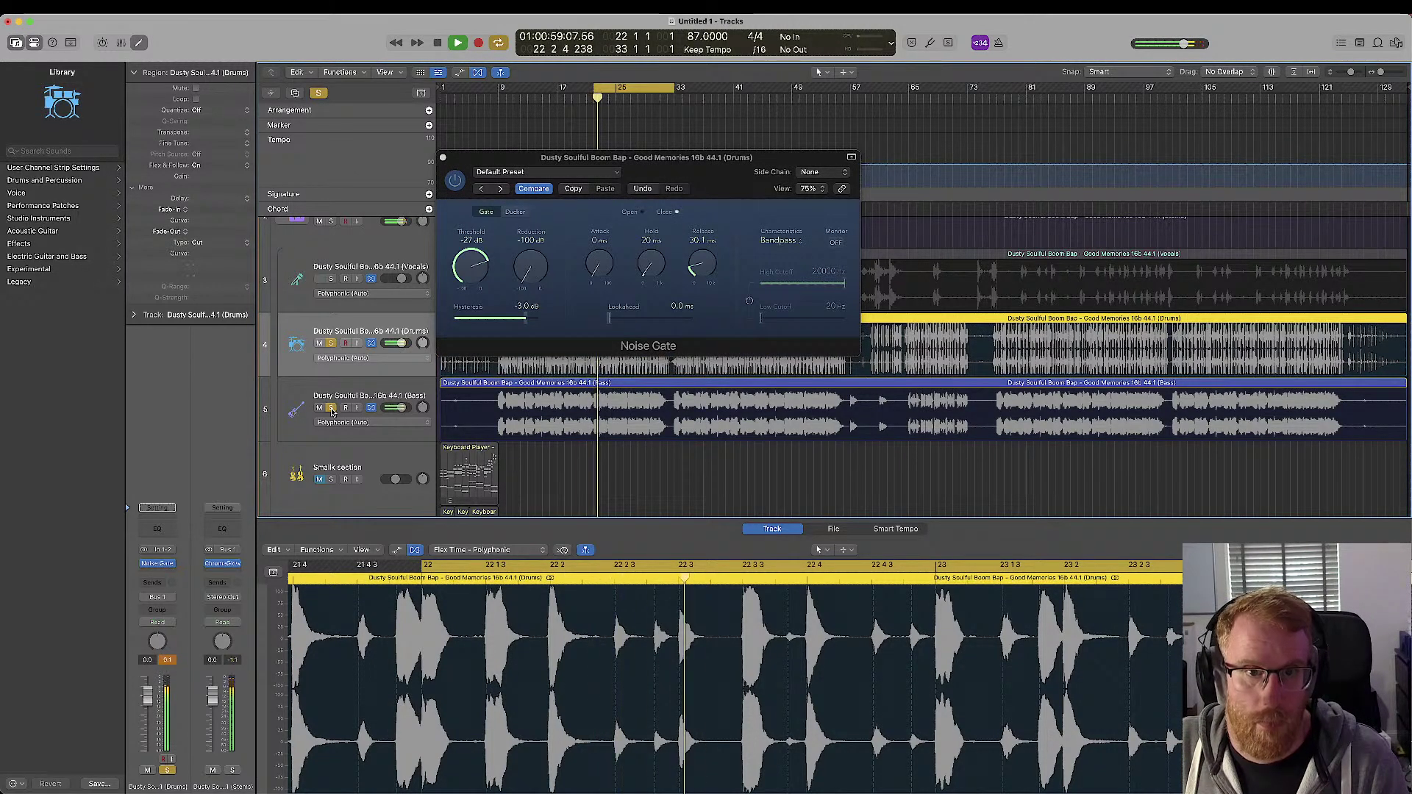
{"action": "left_click", "coordinate": [330, 279]}
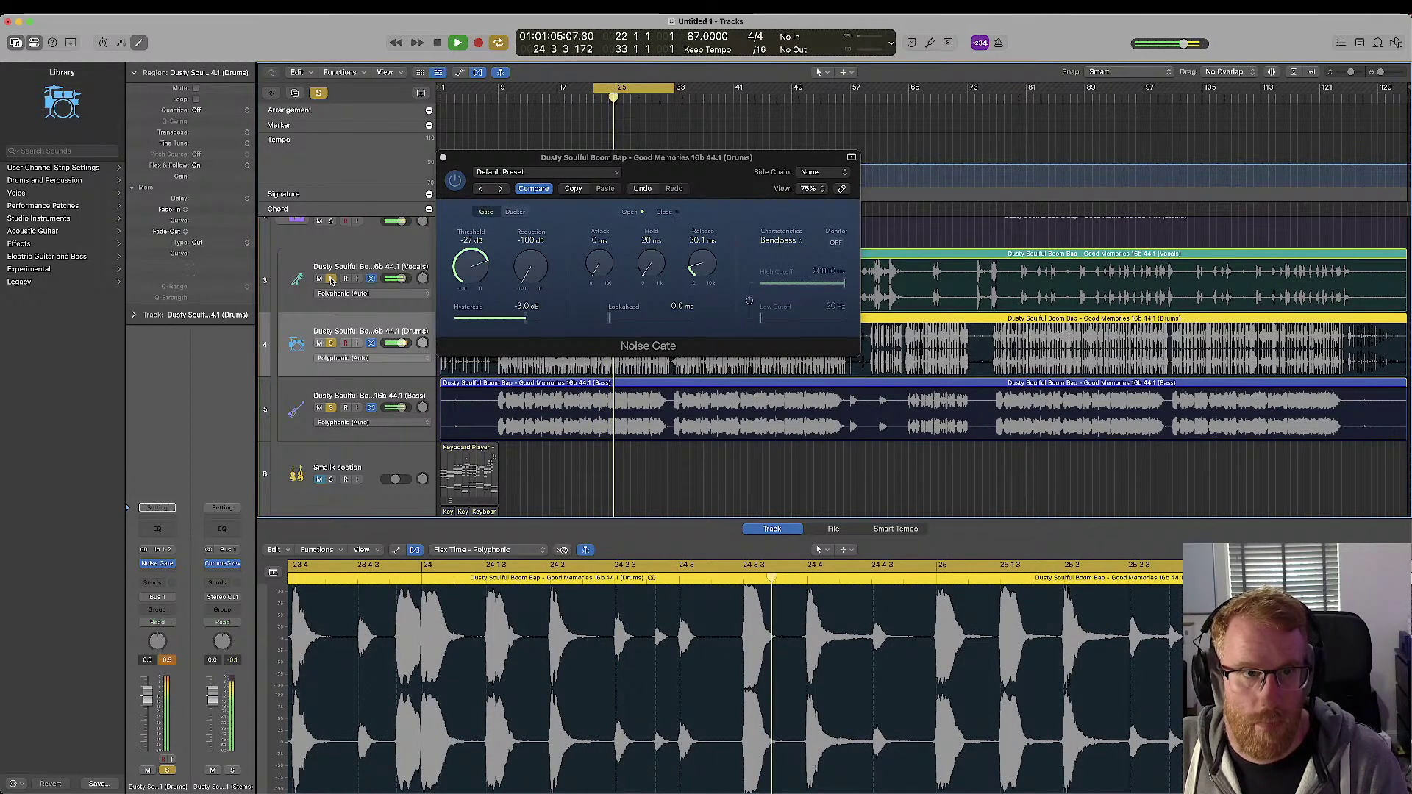
{"action": "left_click", "coordinate": [331, 279]}
{"action": "key", "text": "space"}
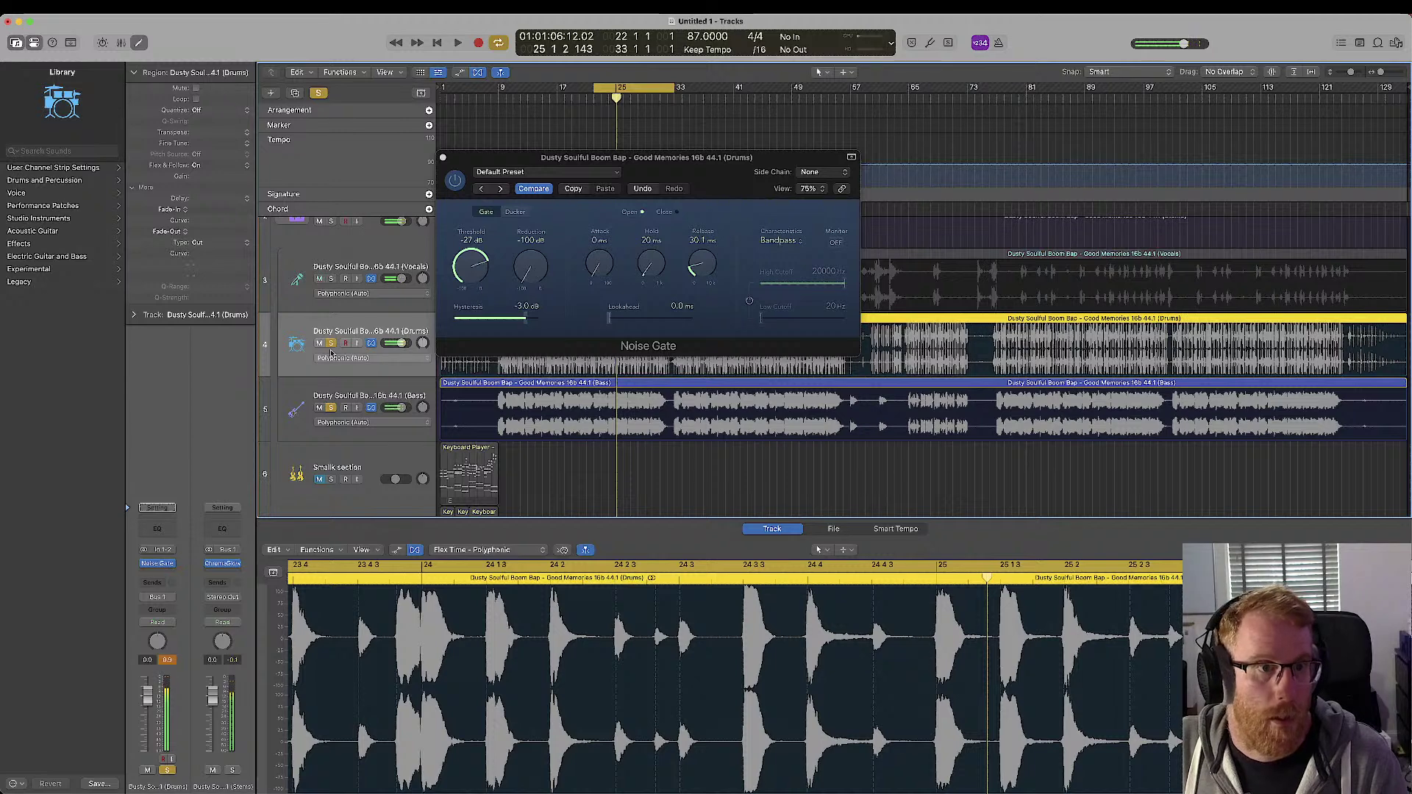
- Unsolo the Bass stem and listen to the gated drums on their own again
{"action": "left_click", "coordinate": [331, 409]}
{"action": "key", "text": "space"}
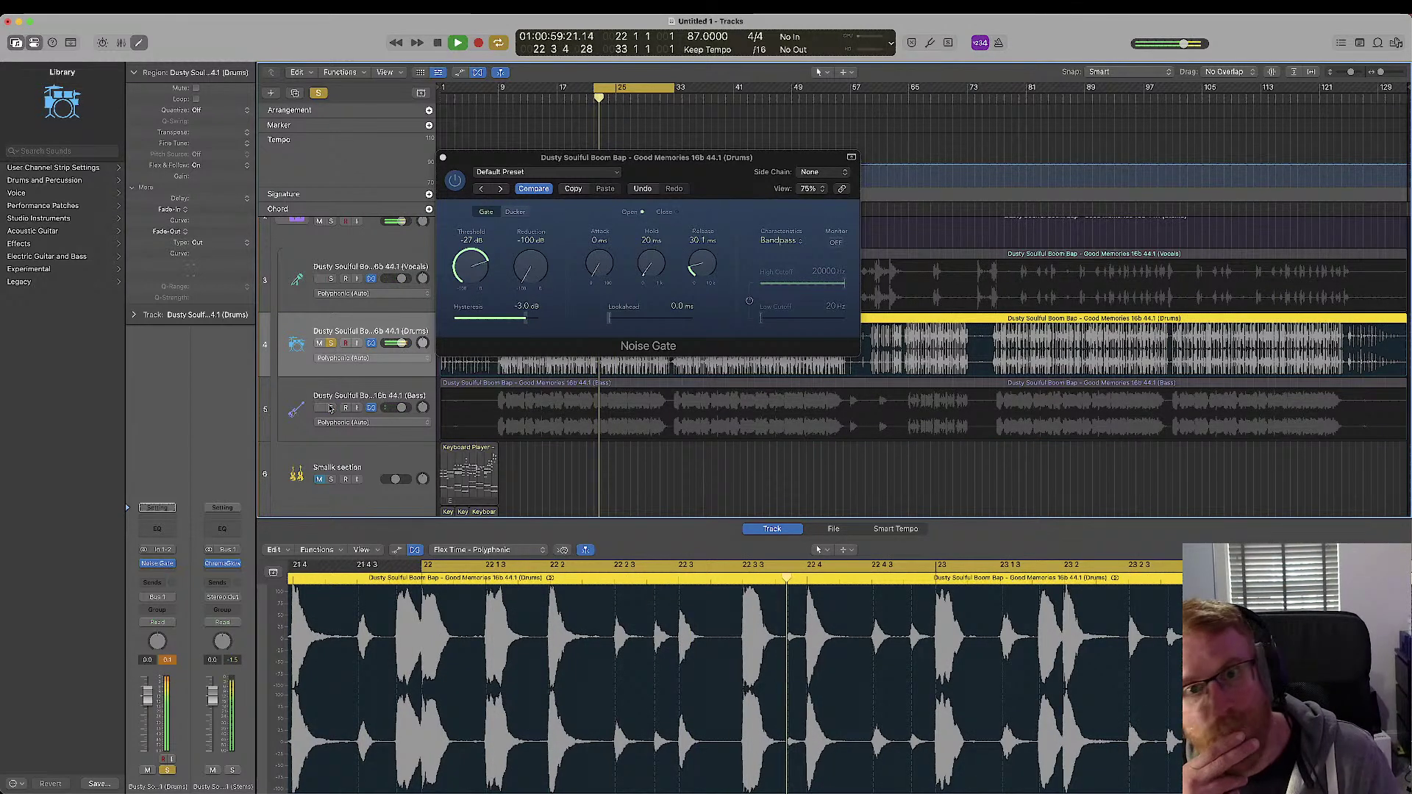
{"action": "key", "text": "space"}
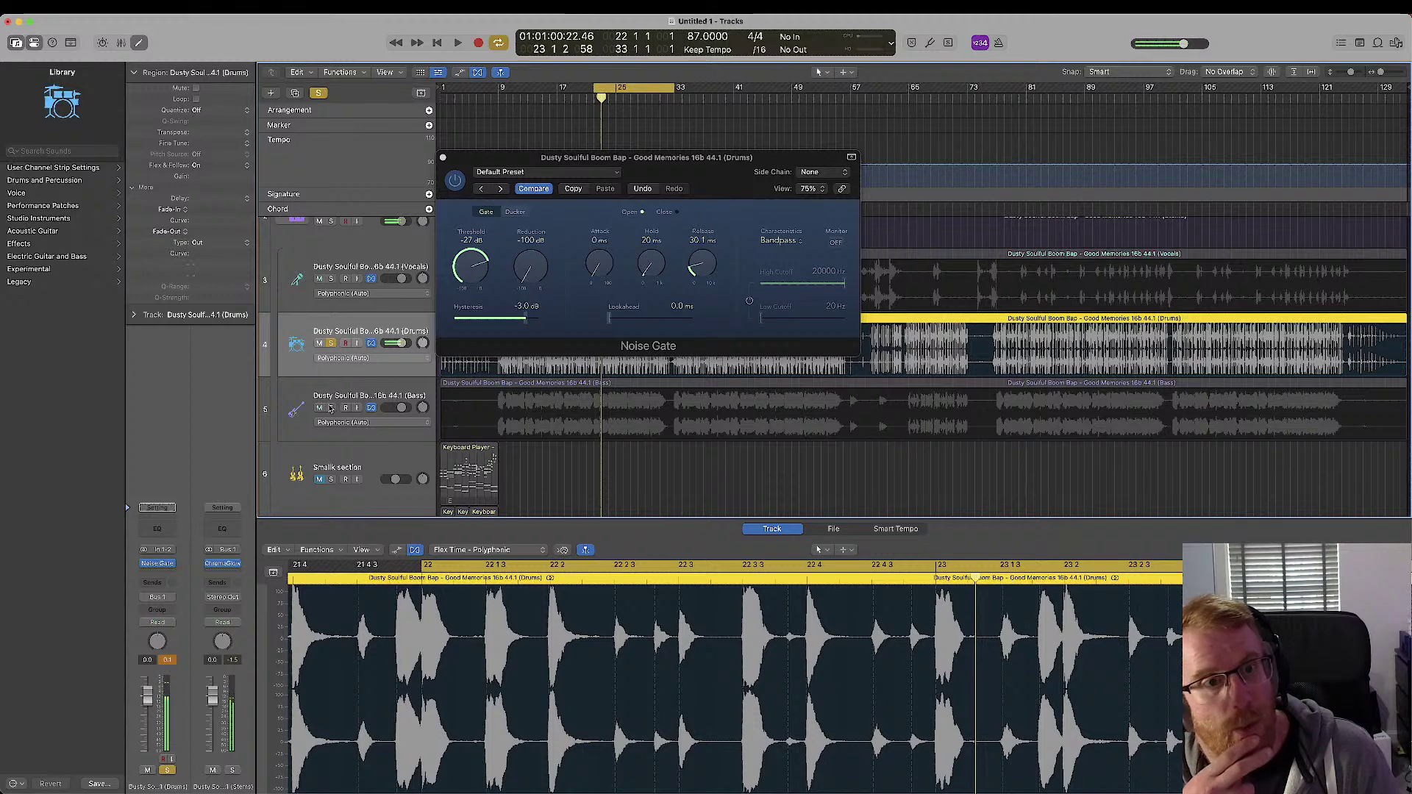
- Unsolo the Drums stem, solo the Bass stem and audition the bass alone
{"action": "left_click", "coordinate": [330, 343]}
{"action": "left_click", "coordinate": [331, 409]}
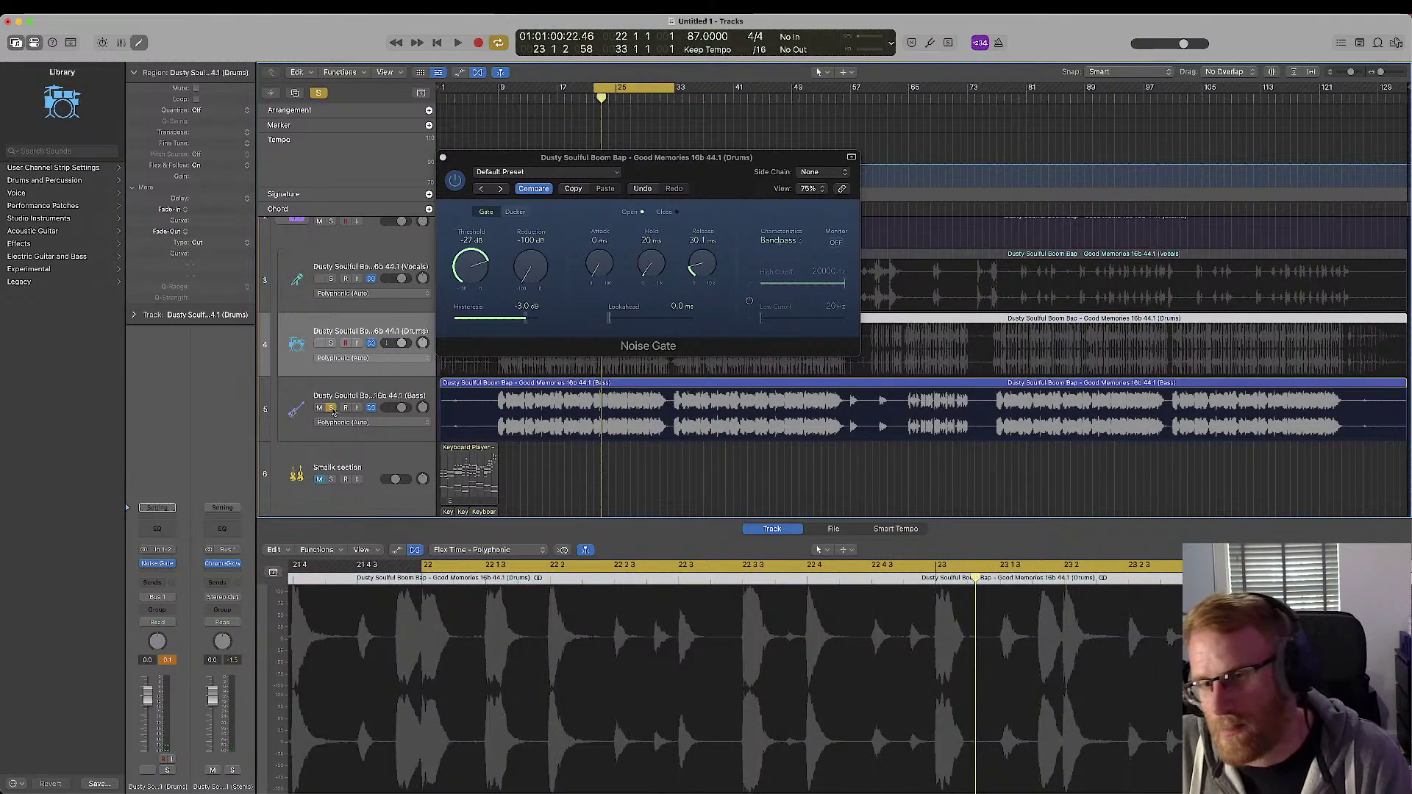
{"action": "key", "text": "space"}
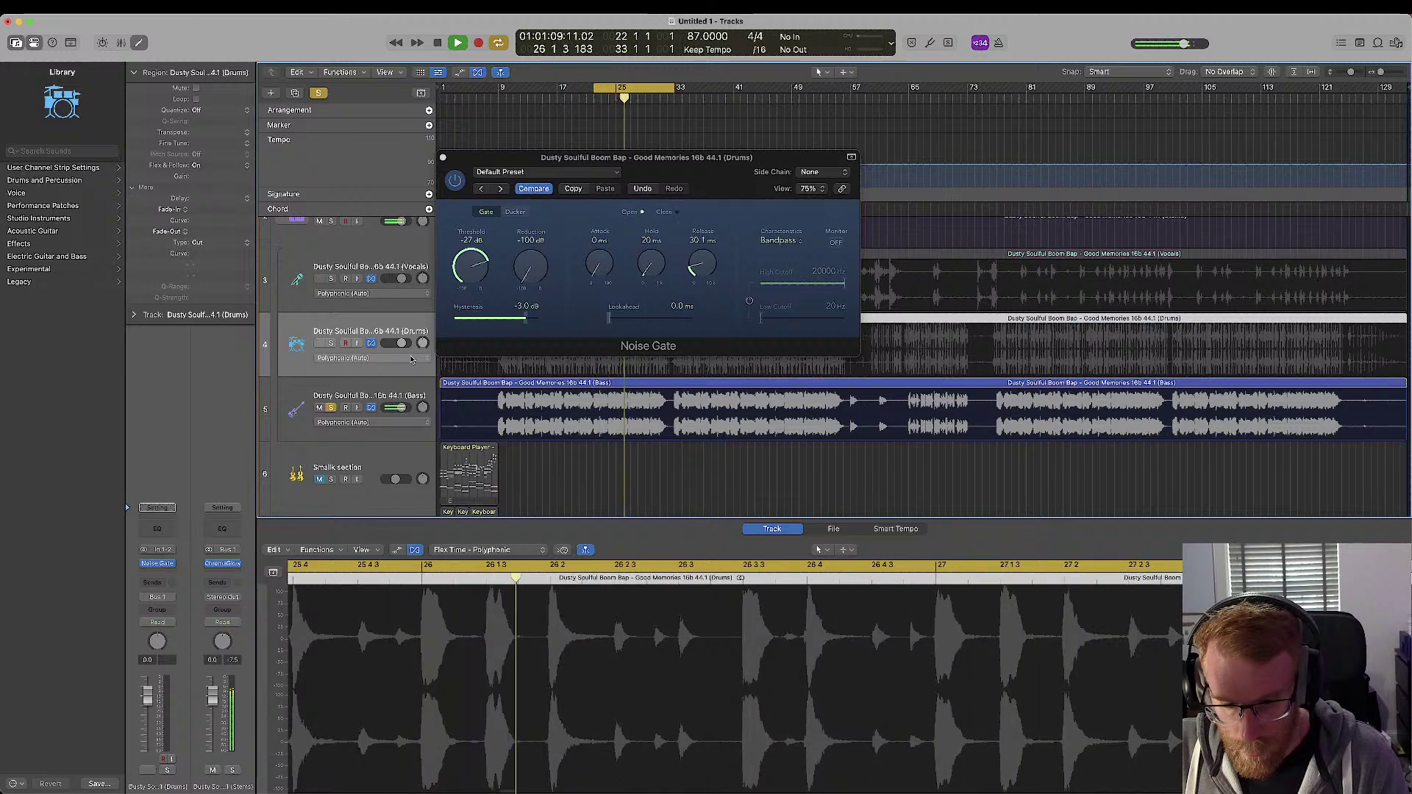
{"action": "scroll", "coordinate": [404, 280], "scroll_direction": "up", "scroll_amount": 2}
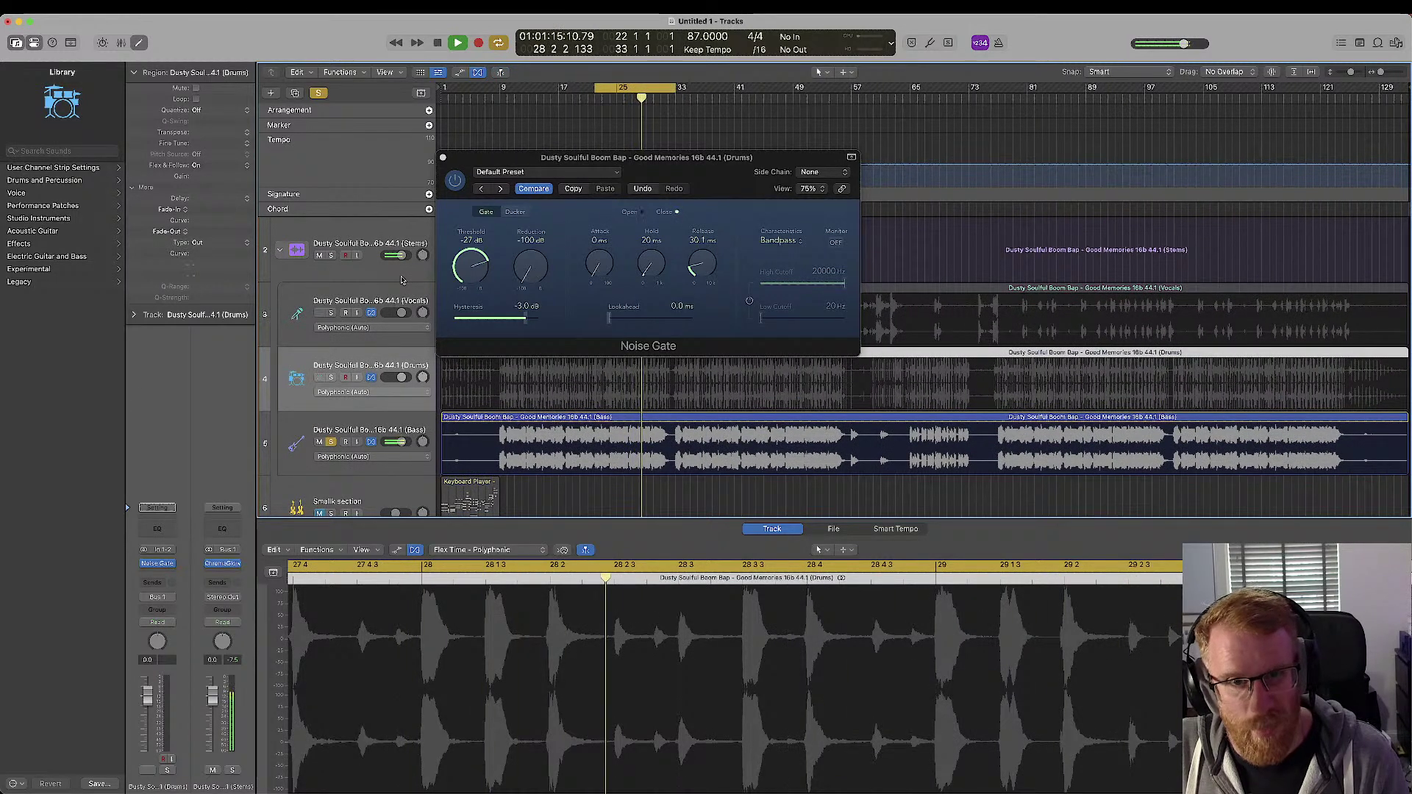
{"action": "key", "text": "space"}
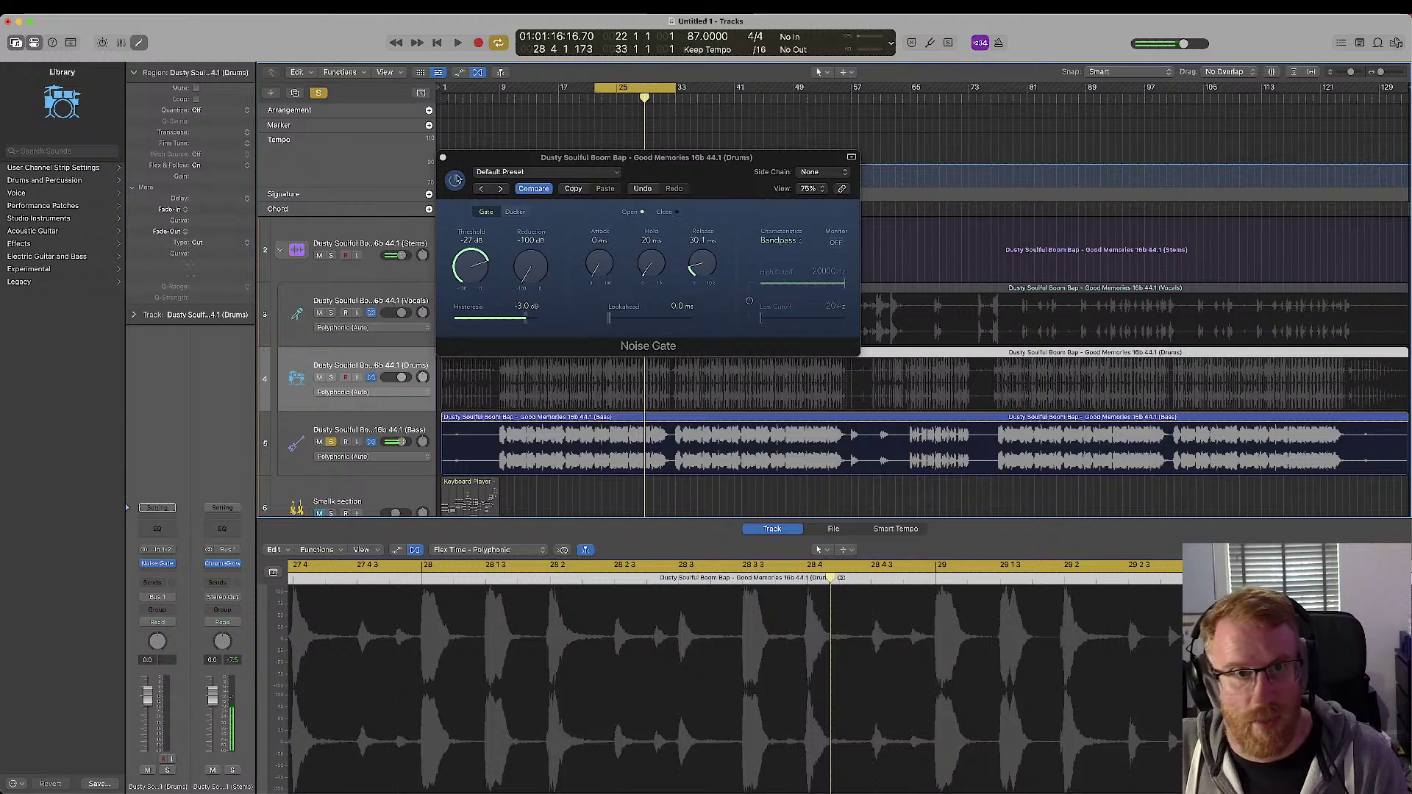
- Close the Noise Gate window and delete the Stems track stack together with its Vocals, Drums and Bass tracks
{"action": "left_click", "coordinate": [443, 159]}
{"action": "key", "text": "super+Up"}
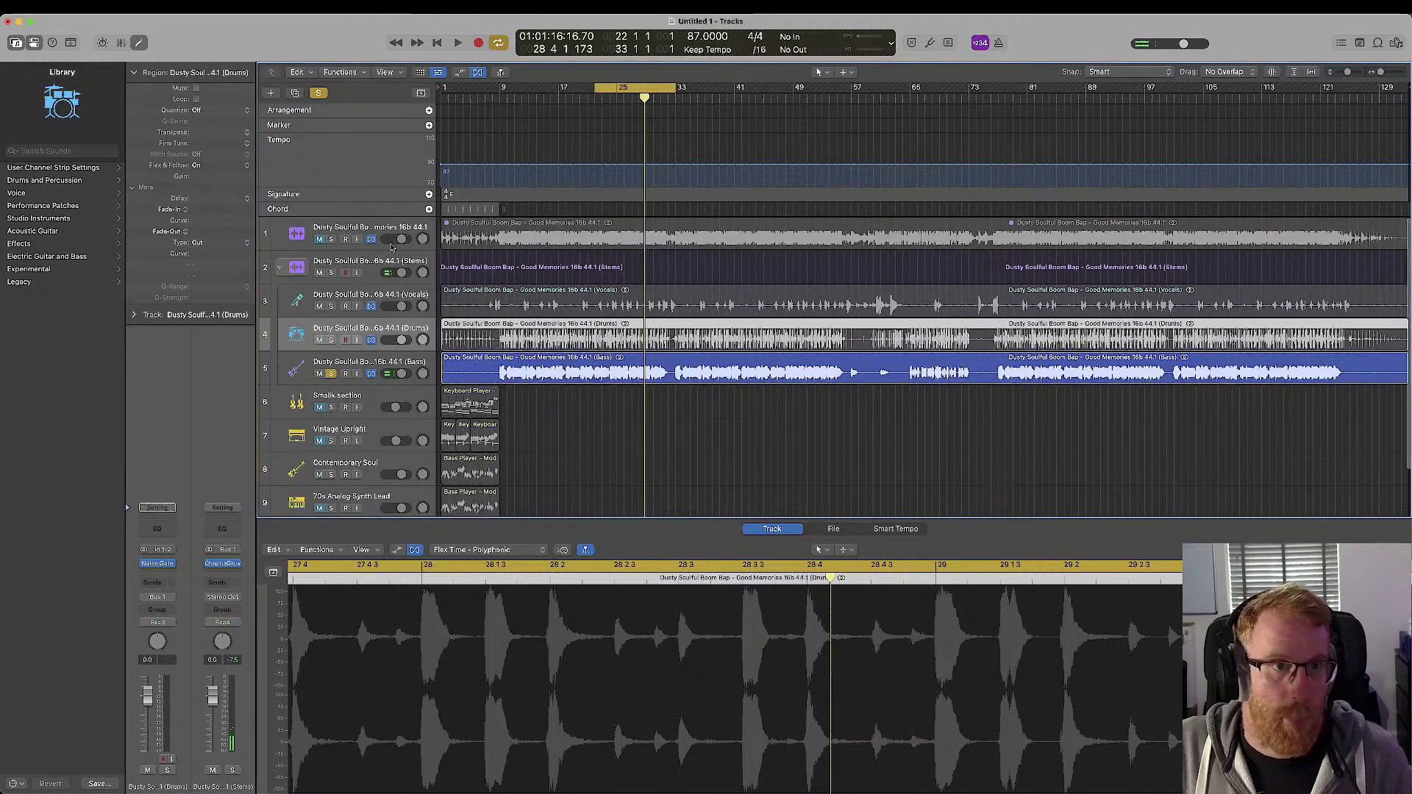
{"action": "left_click", "coordinate": [373, 228]}
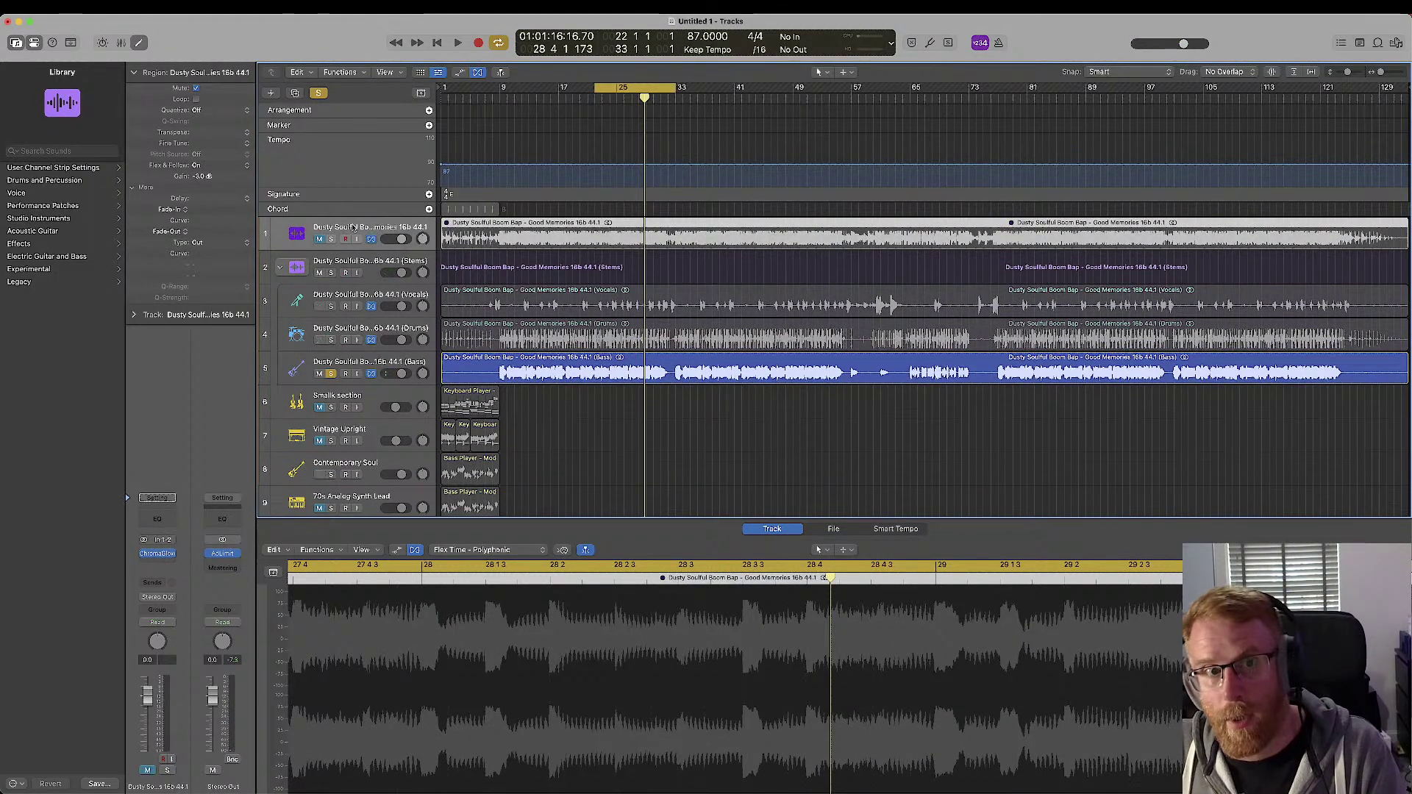
{"action": "left_click", "coordinate": [365, 263]}
{"action": "key", "text": "super+BackSpace"}
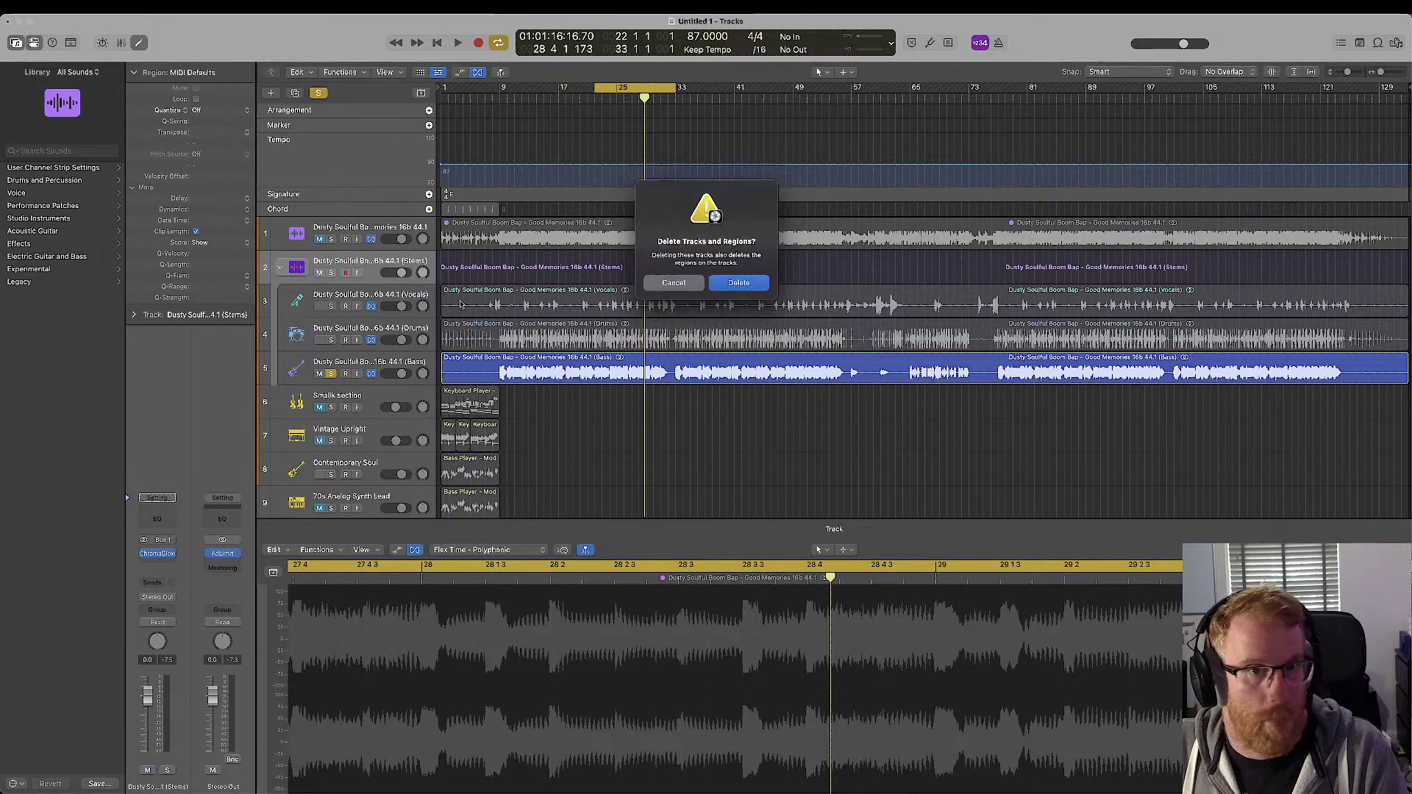
{"action": "left_click", "coordinate": [738, 283]}
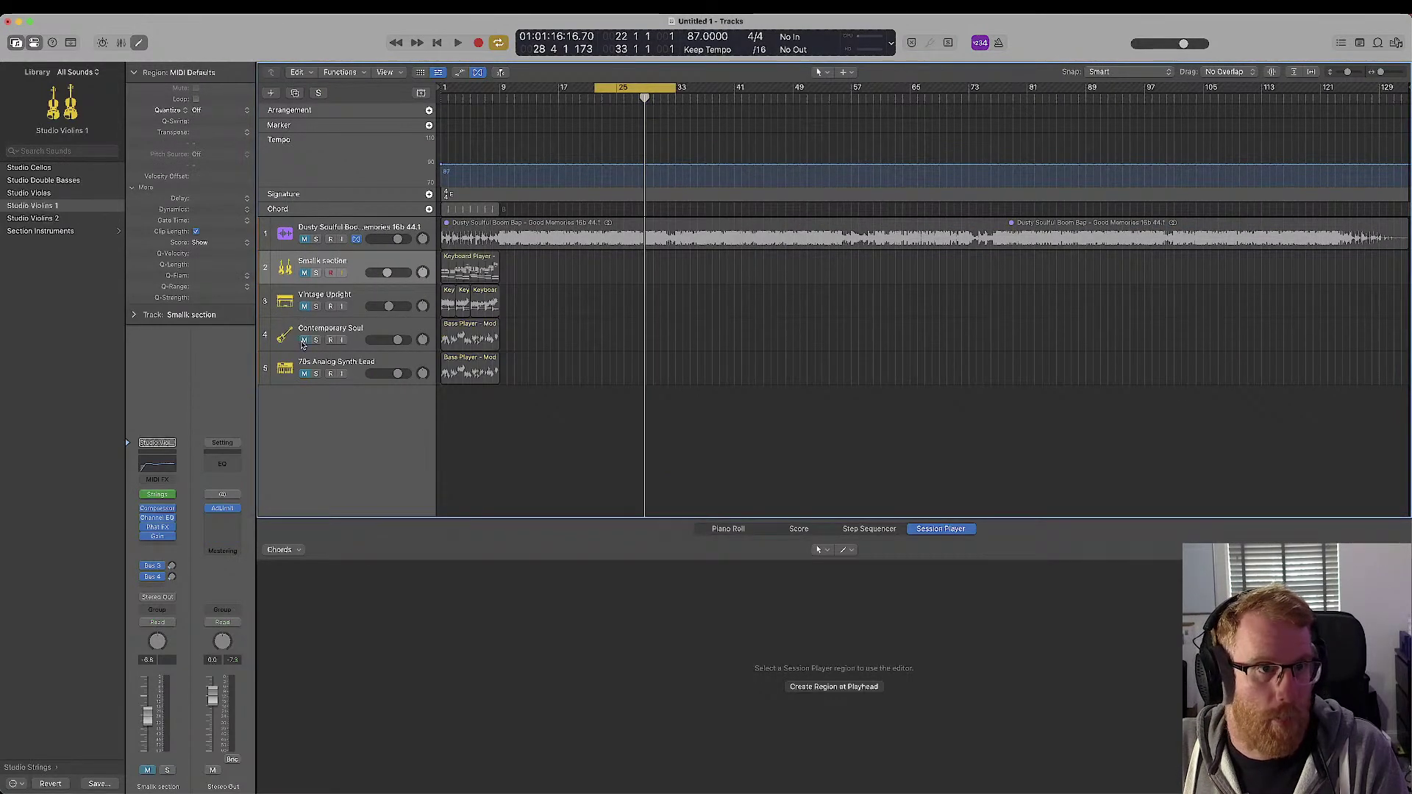
- Hide all five remaining tracks from the arrangement and turn off the cycle range
{"action": "key", "text": "ctrl+h"}
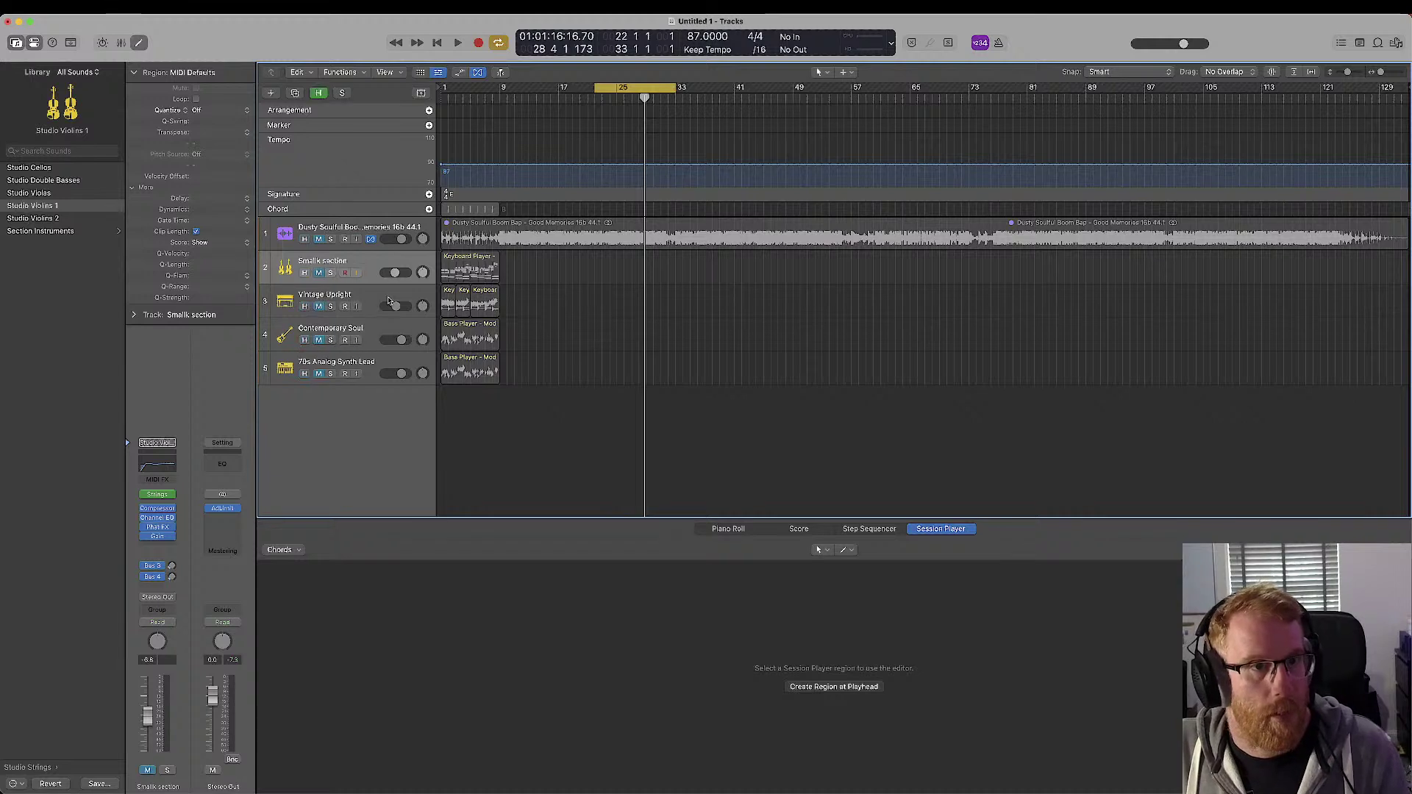
{"action": "left_click", "coordinate": [305, 273]}
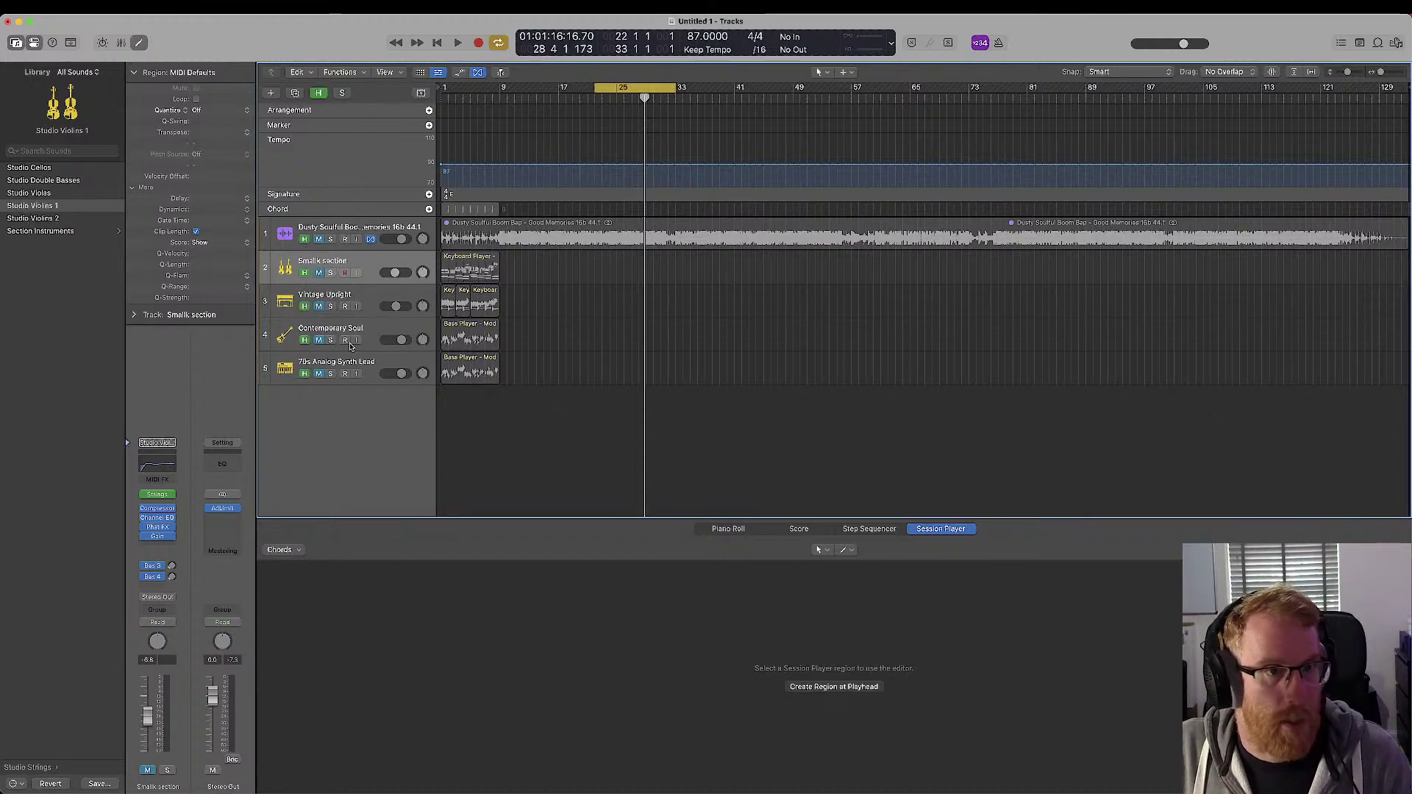
{"action": "key", "text": "h"}
{"action": "left_click", "coordinate": [614, 90]}
- Switch to Finder and search the Tracks folder on the LaCie drive for "feeling"
{"action": "key", "text": "super+Tab"}
{"action": "left_click_drag", "start_coordinate": [938, 735], "coordinate": [1057, 484]}
{"action": "scroll", "coordinate": [951, 618], "scroll_direction": "left", "scroll_amount": 2}
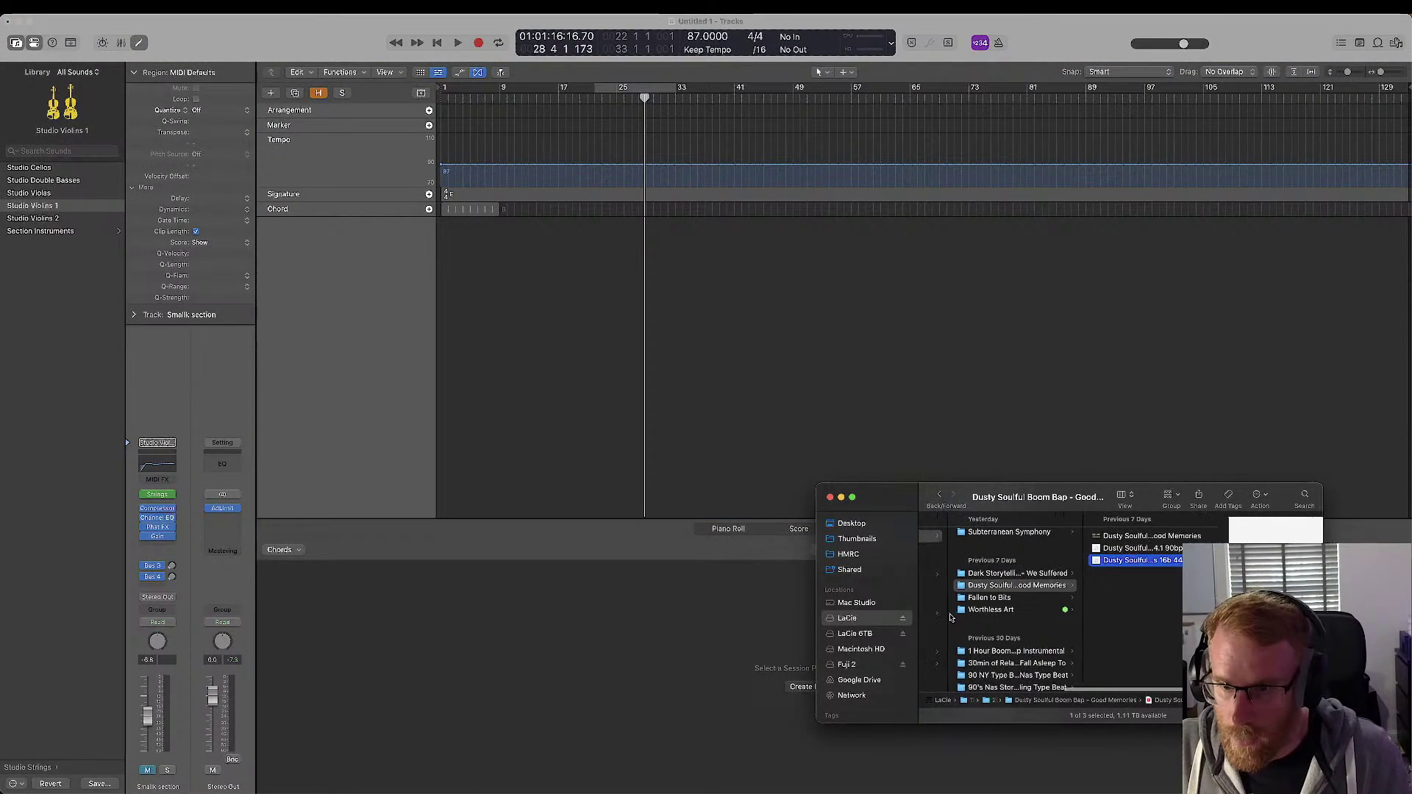
{"action": "scroll", "coordinate": [950, 617], "scroll_direction": "left", "scroll_amount": 5}
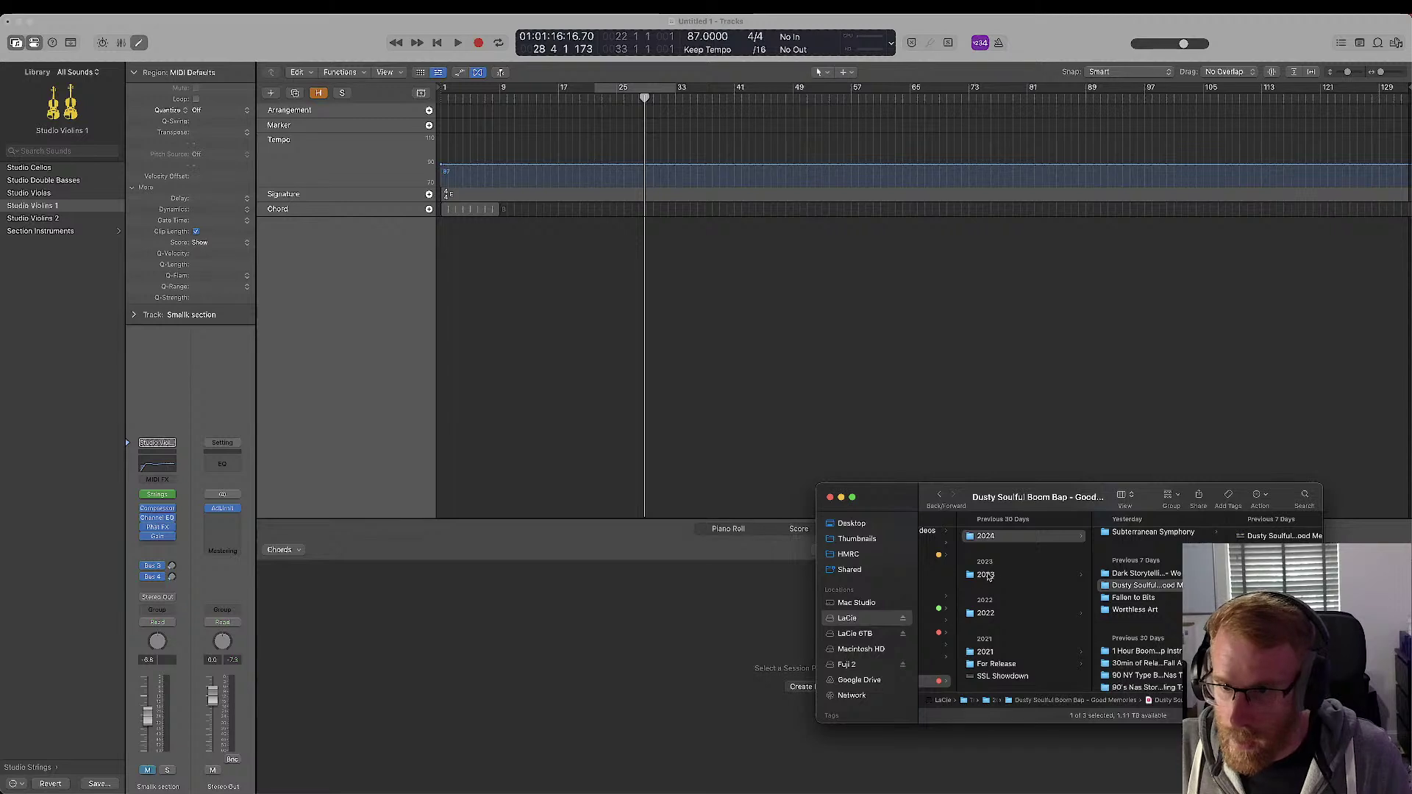
{"action": "left_click", "coordinate": [982, 577]}
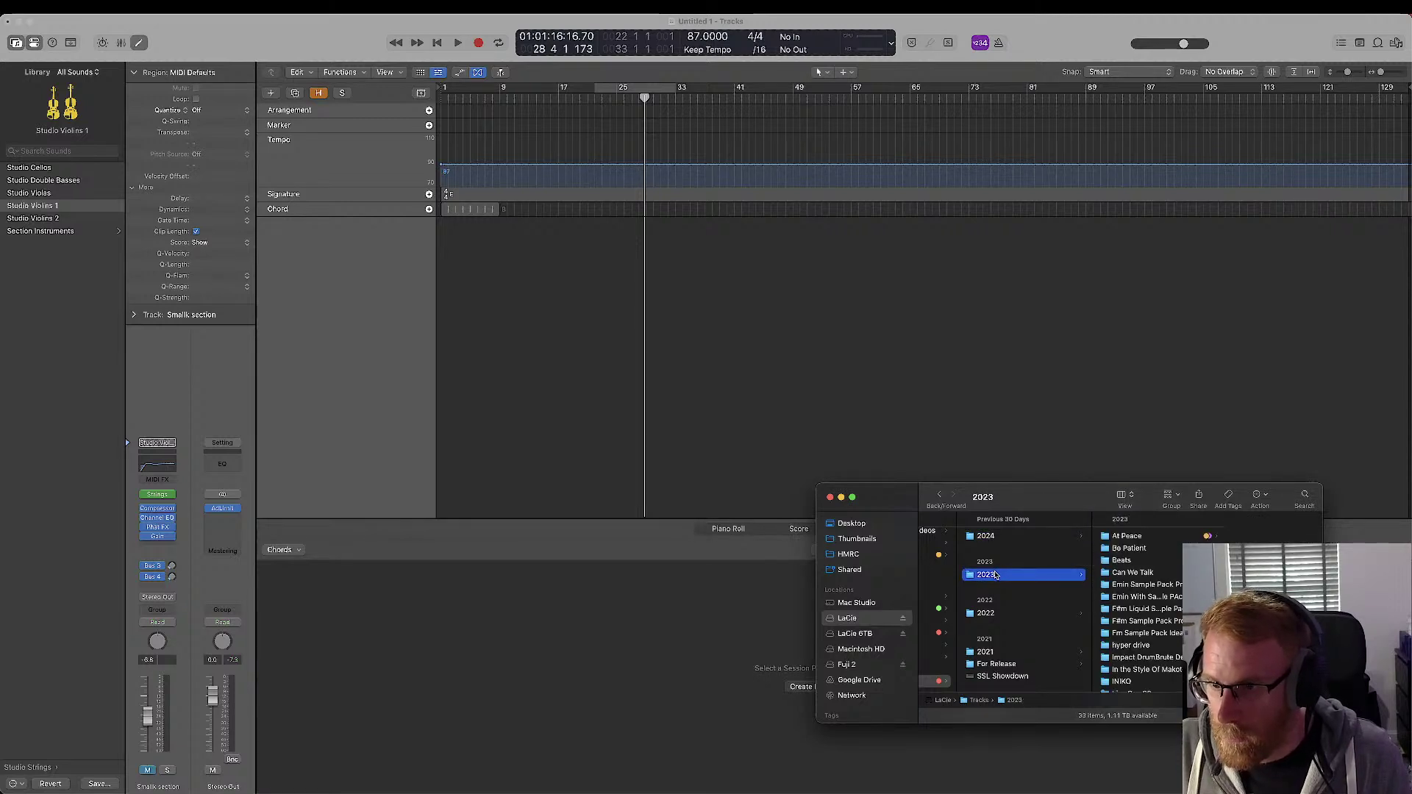
{"action": "scroll", "coordinate": [995, 574], "scroll_direction": "left", "scroll_amount": 4}
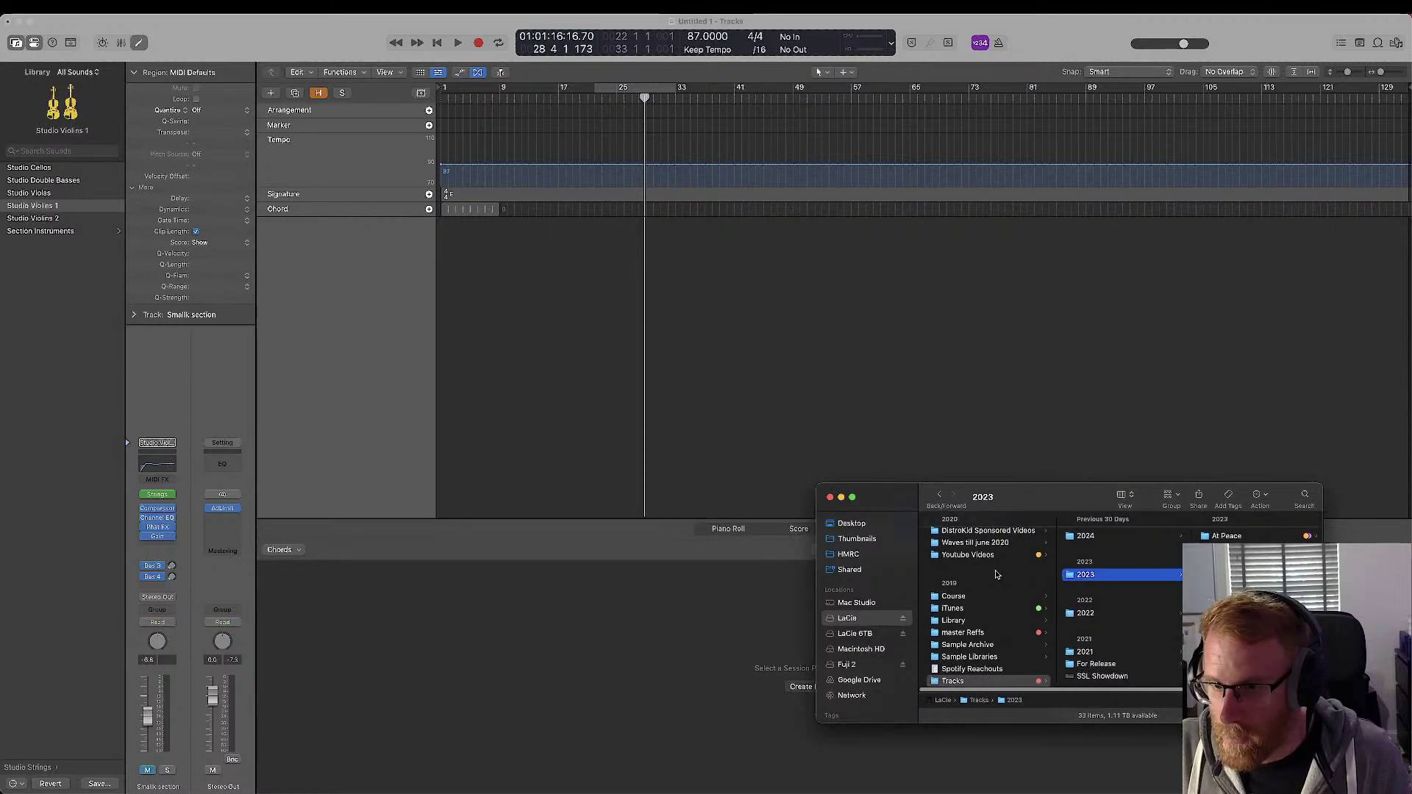
{"action": "left_click", "coordinate": [968, 679]}
{"action": "left_click", "coordinate": [1308, 503]}
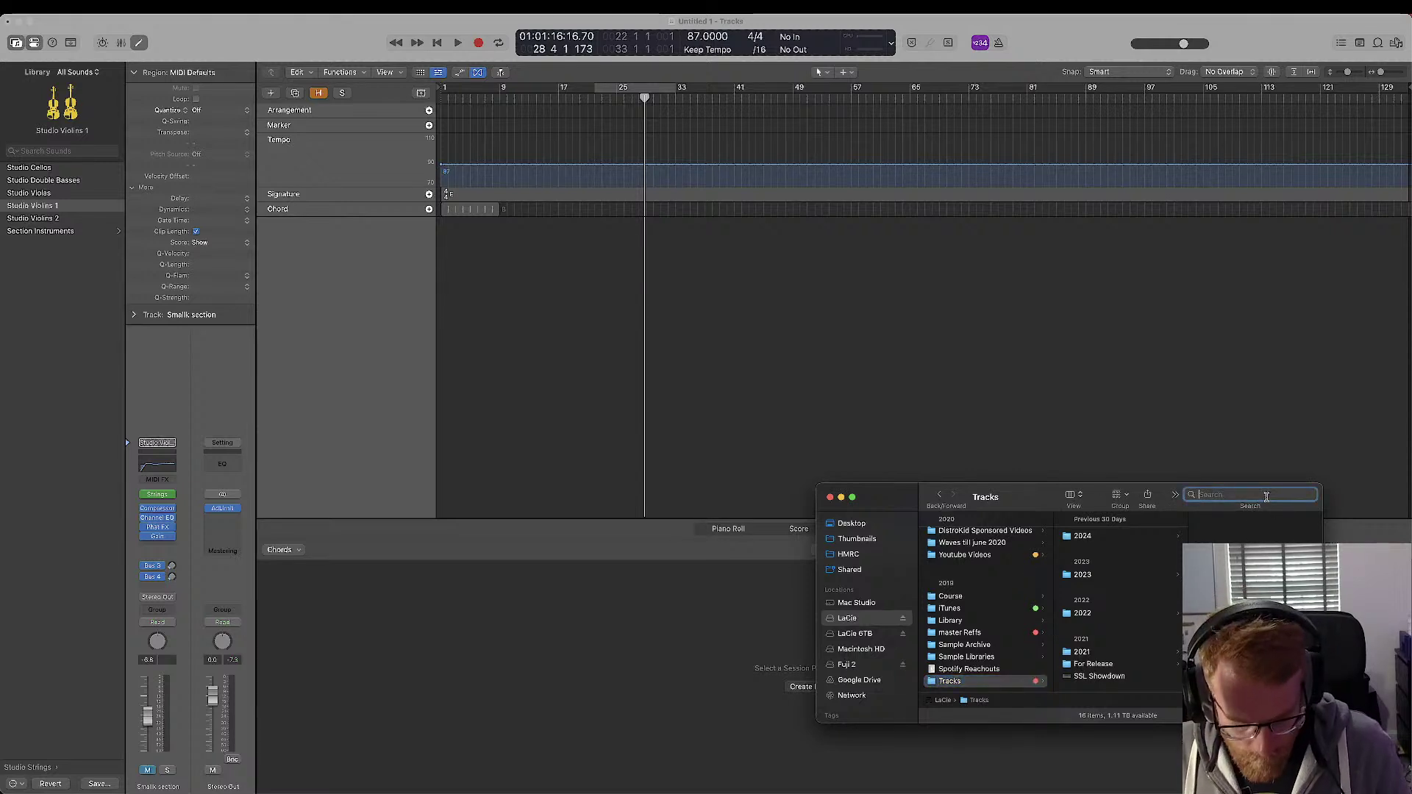
{"action": "type", "text": "feeling"}
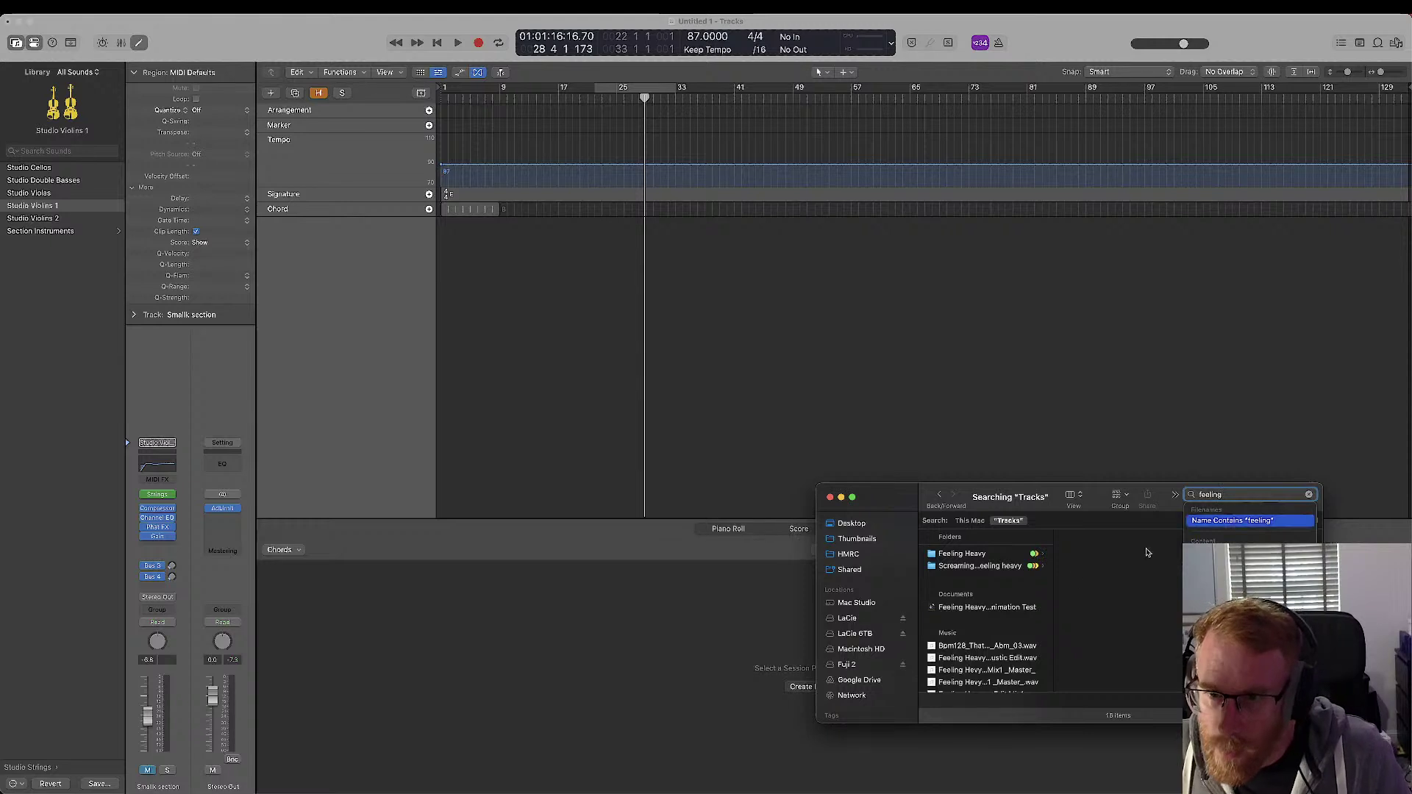
- Open the Masters folder inside Feeling Heavy and preview the file Unders - Feeling Heavy (Radio Edit)
{"action": "left_click", "coordinate": [974, 555]}
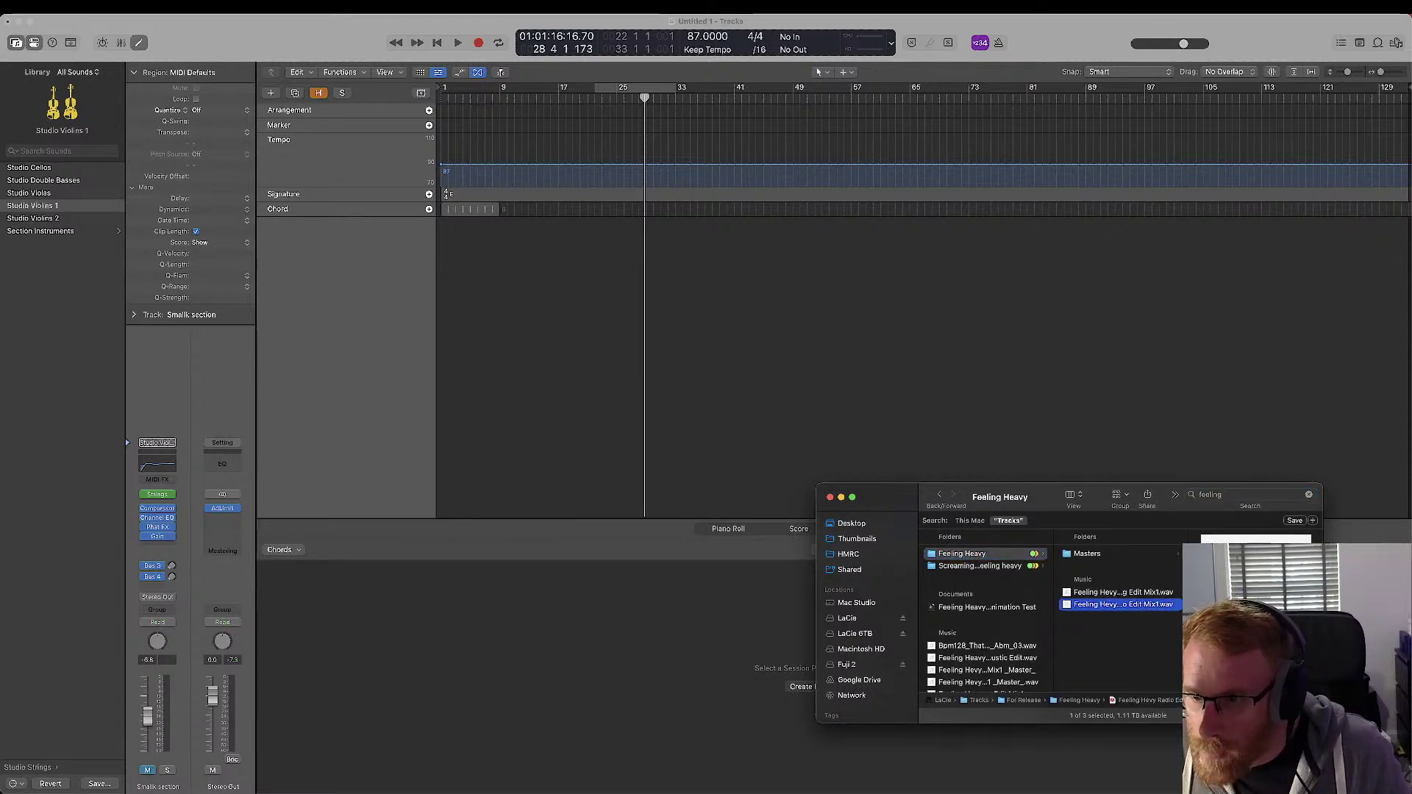
{"action": "left_click", "coordinate": [1103, 554]}
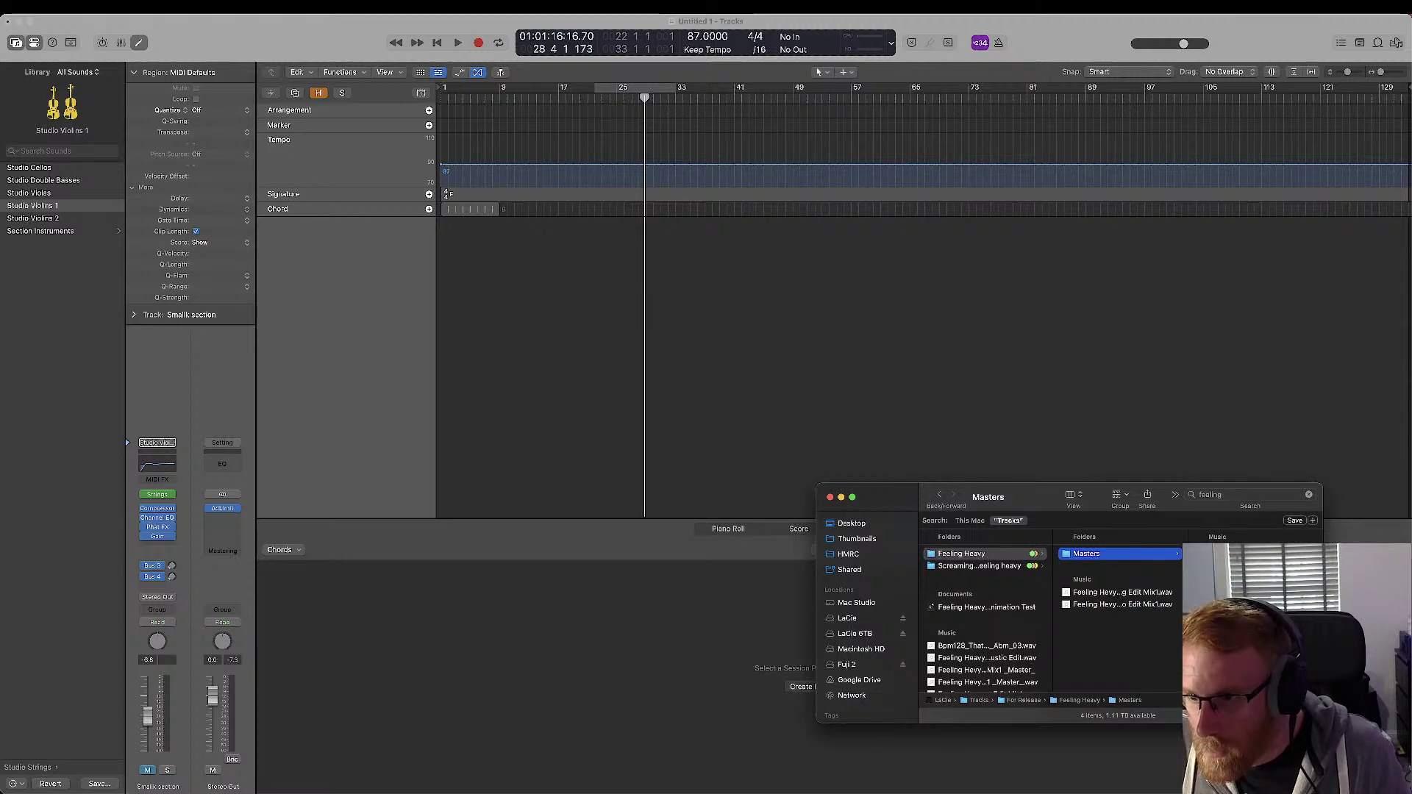
{"action": "left_click", "coordinate": [1257, 578]}
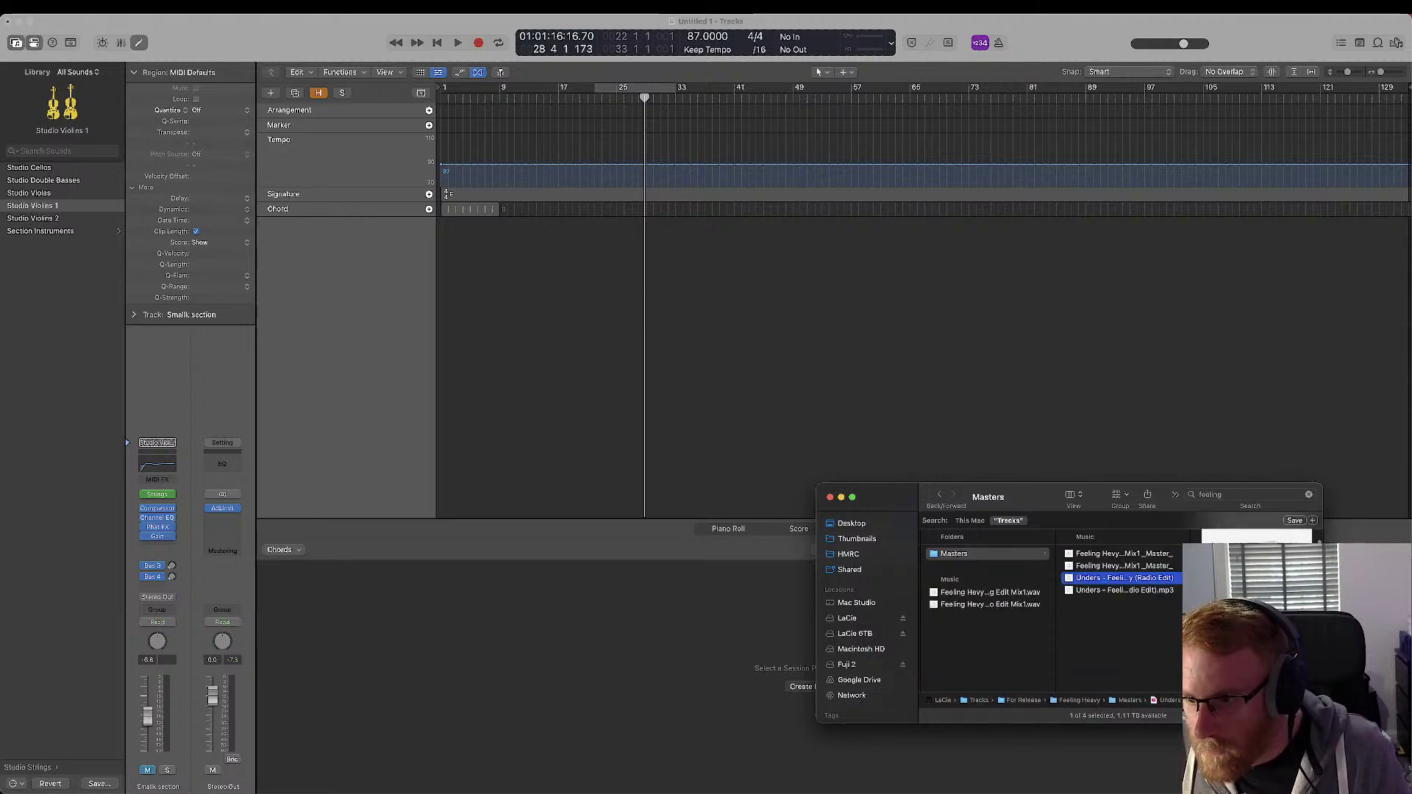
{"action": "key", "text": "space"}
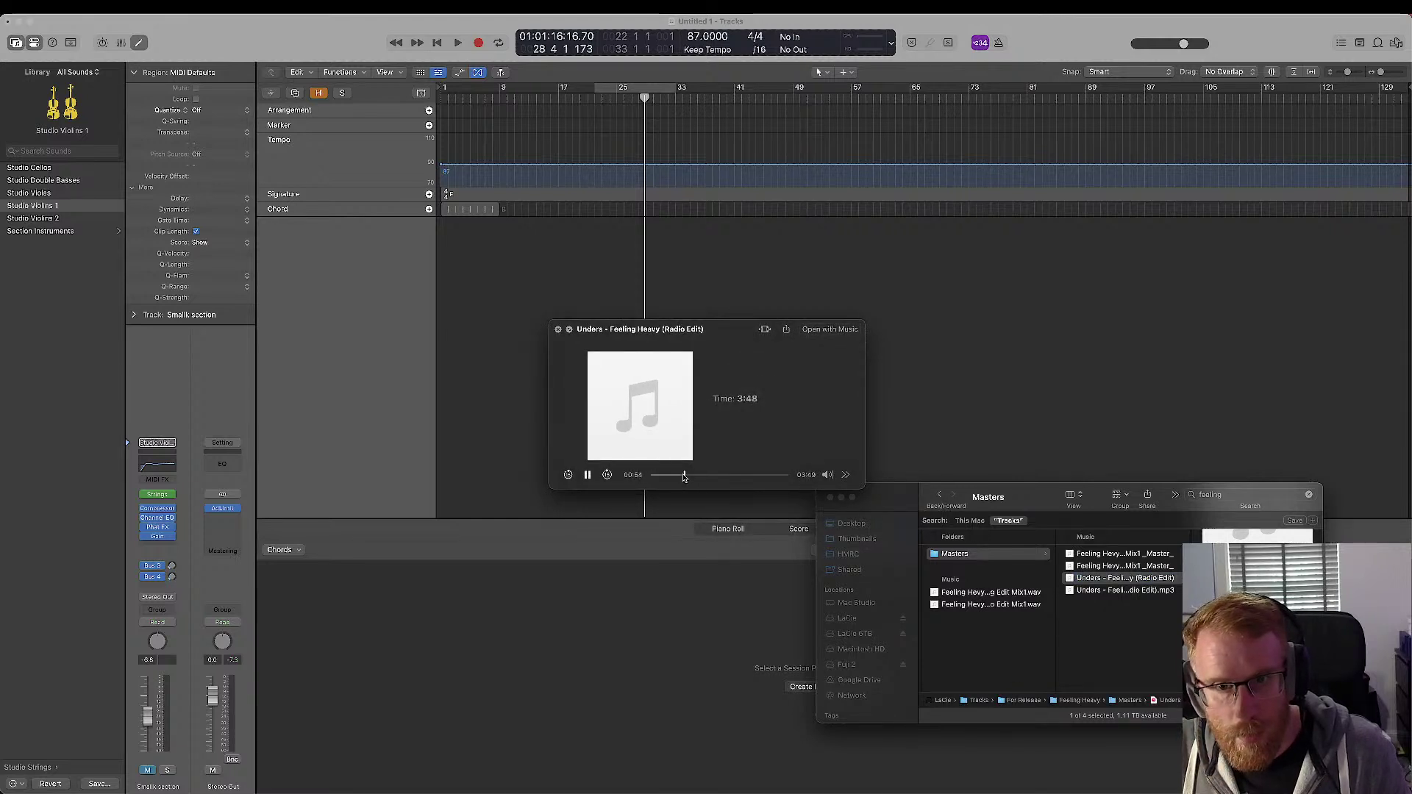
{"action": "key", "text": "space"}
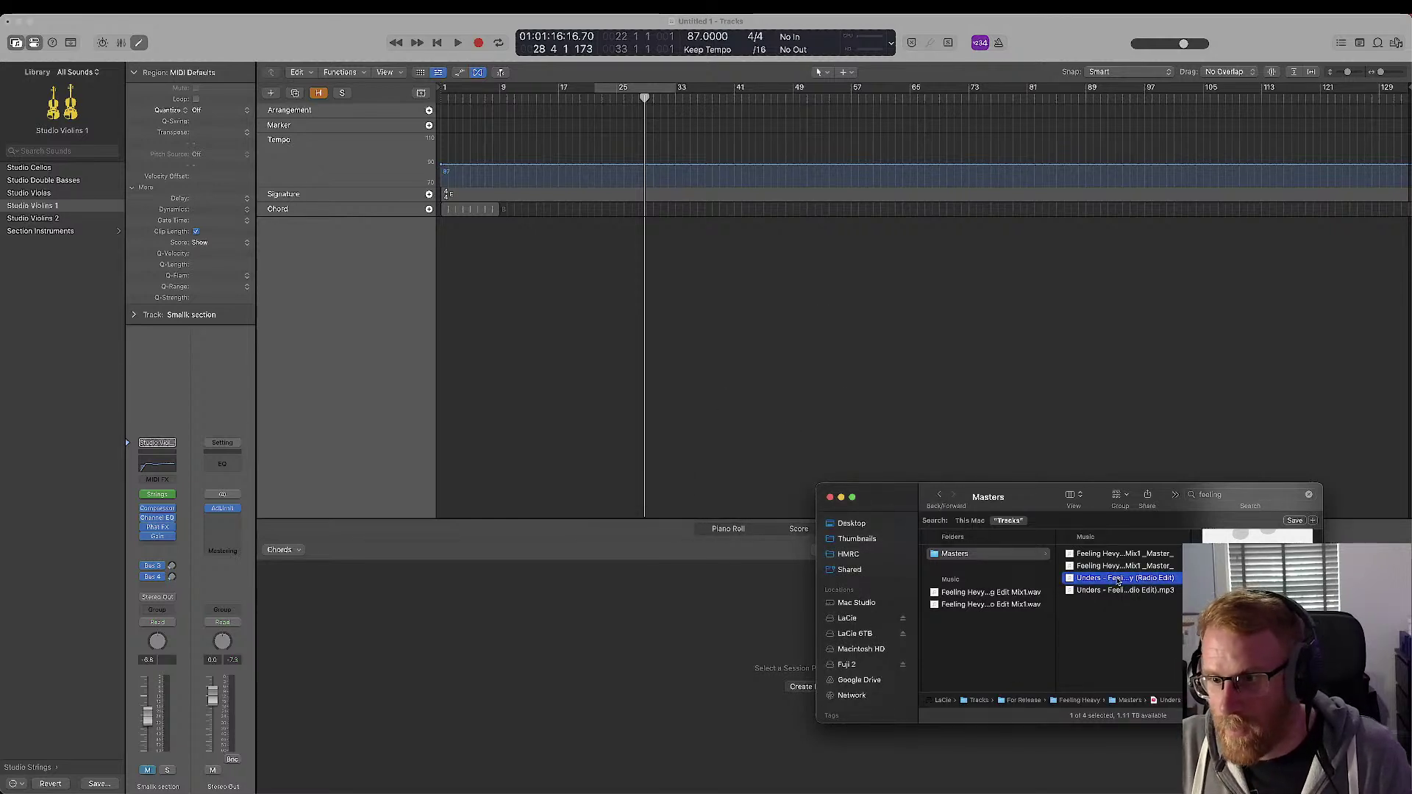
- Import Unders - Feeling Heavy (Radio Edit) onto a new track without showing the Smart Tempo Editor, and align its region to bar 1
{"action": "left_click_drag", "start_coordinate": [1115, 584], "coordinate": [441, 278]}
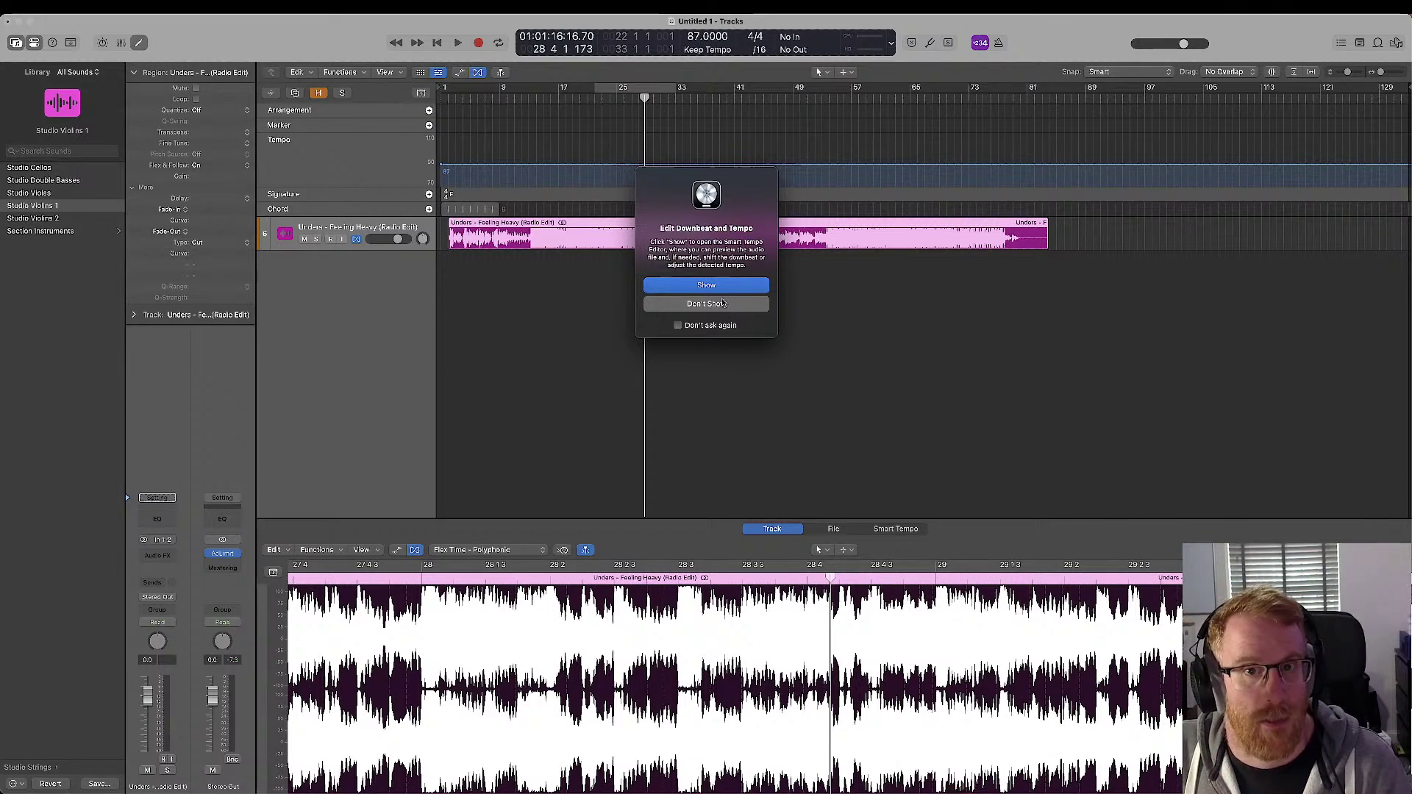
{"action": "left_click", "coordinate": [708, 302]}
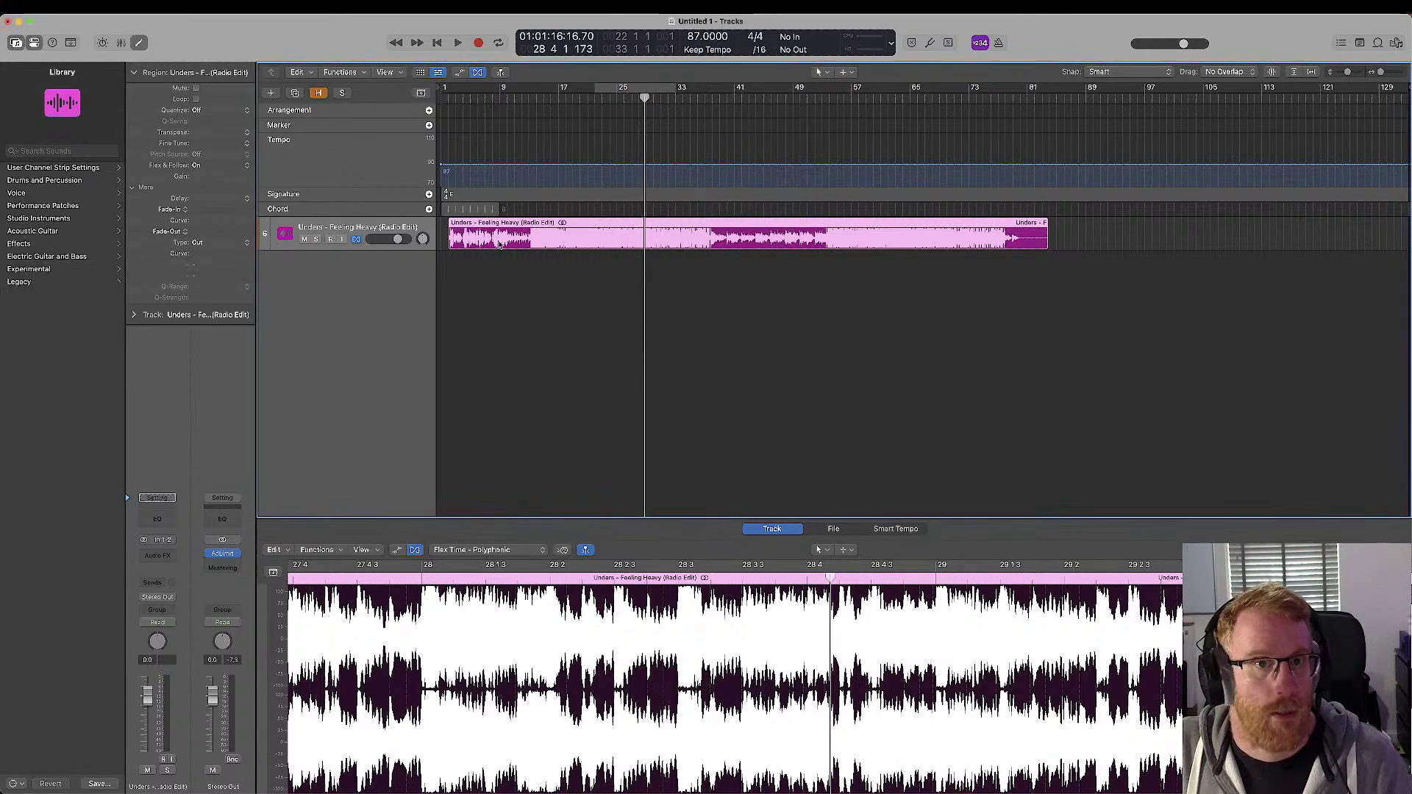
{"action": "mouse_move", "coordinate": [621, 249]}
{"action": "left_mouse_down"}
{"action": "mouse_move", "coordinate": [623, 228]}
{"action": "mouse_move", "coordinate": [621, 243]}
{"action": "left_mouse_up"}
{"action": "left_click", "coordinate": [585, 270]}
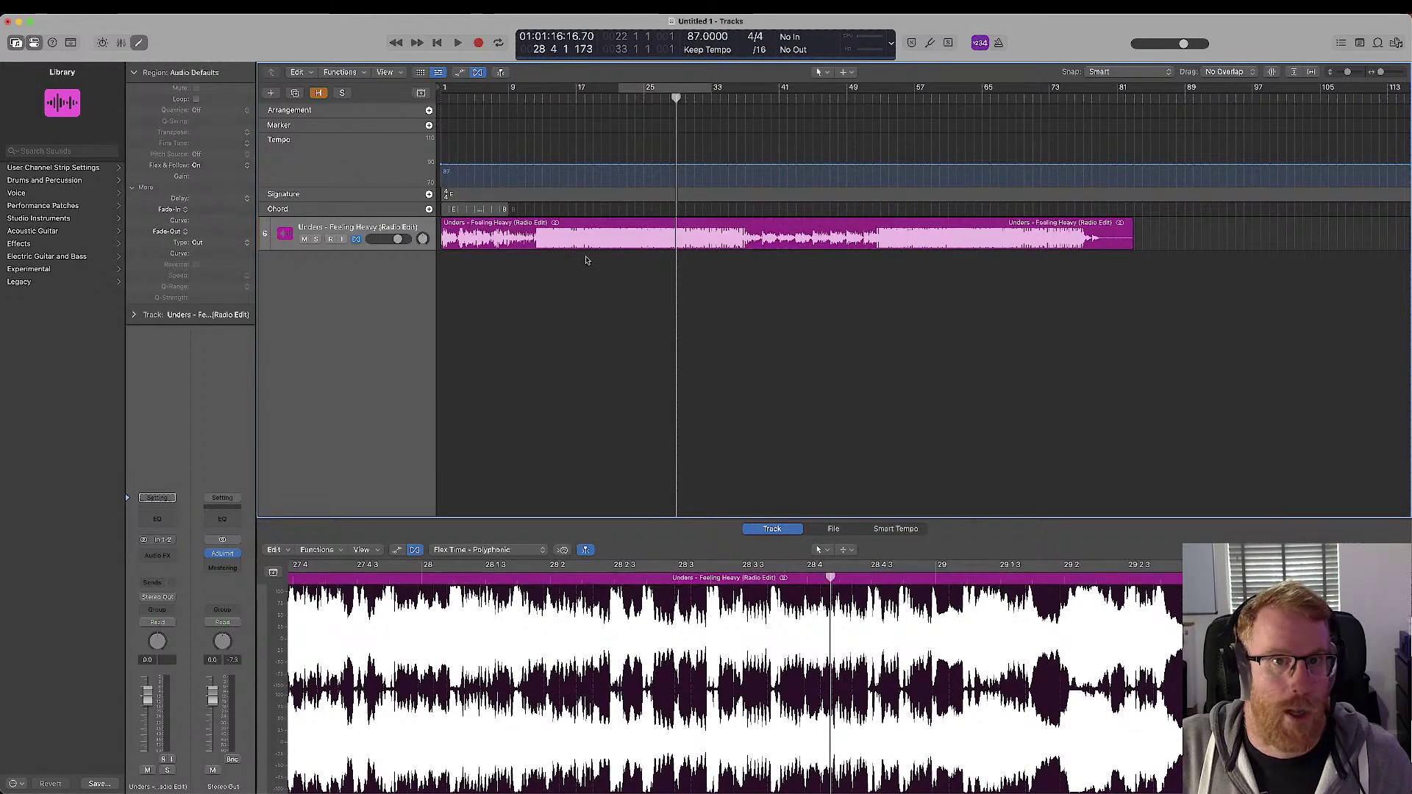
- Set the Feeling Heavy region's gain to -3 dB and enlarge the track height
{"action": "left_click", "coordinate": [590, 225]}
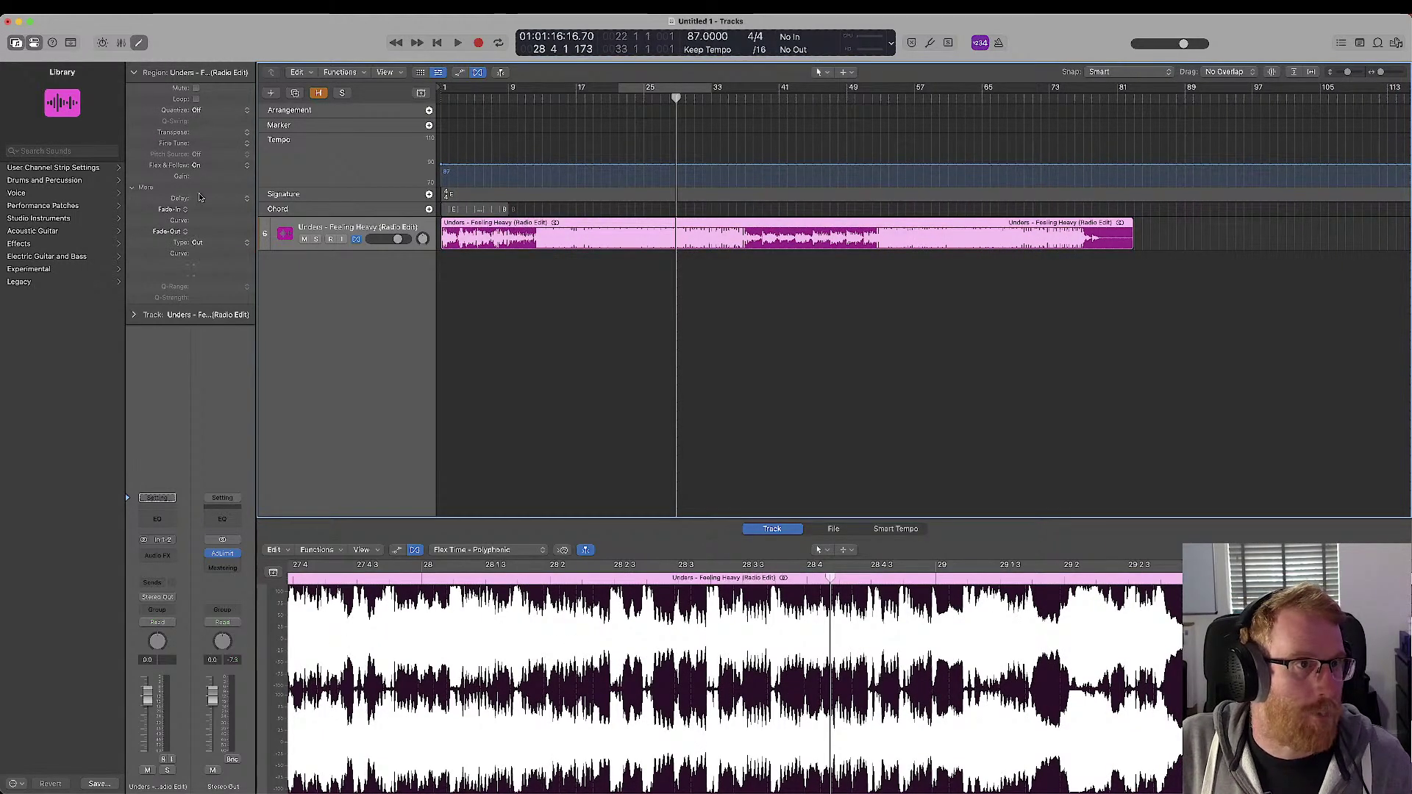
{"action": "type", "text": "-"}
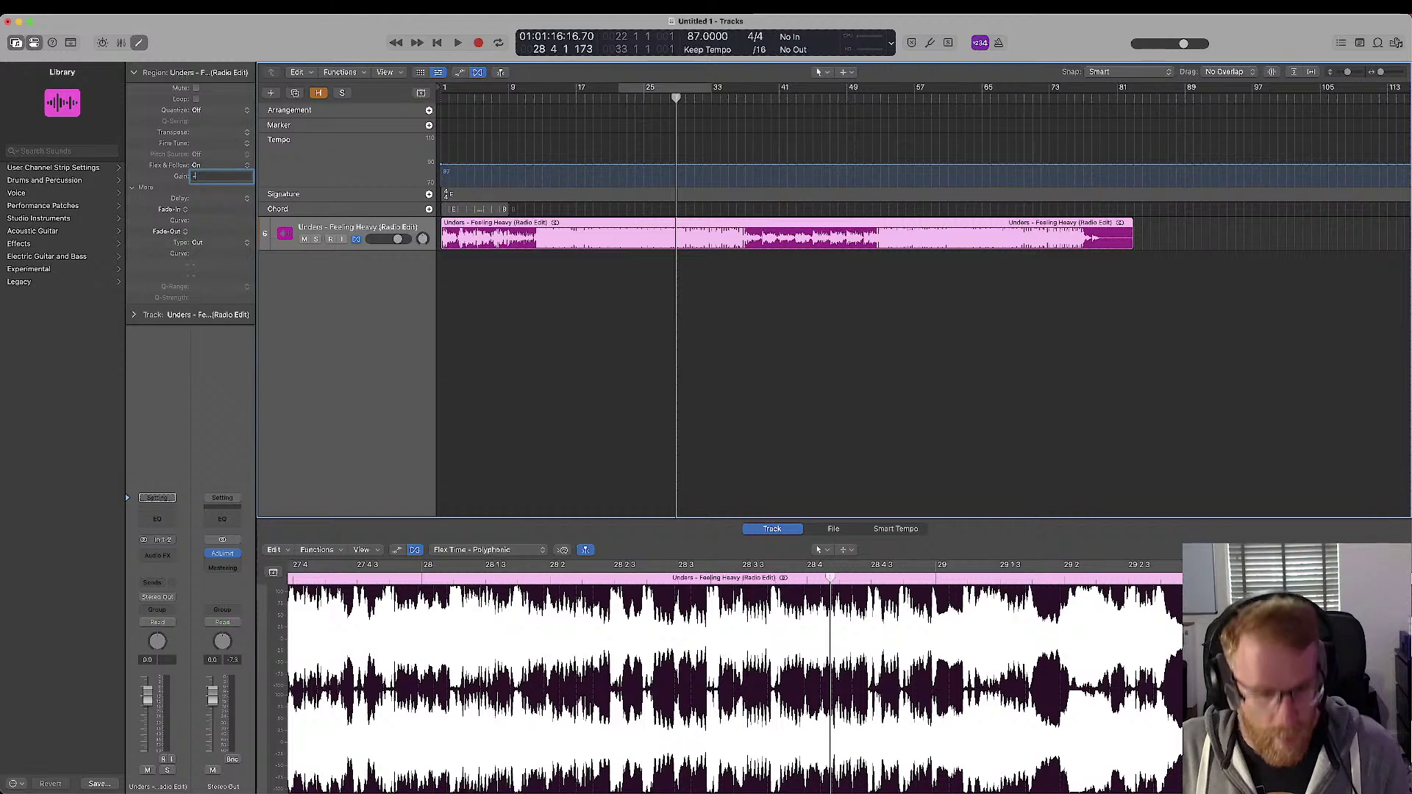
{"action": "type", "text": "3"}
{"action": "key", "text": "Return"}
{"action": "key", "text": "super+Down"}
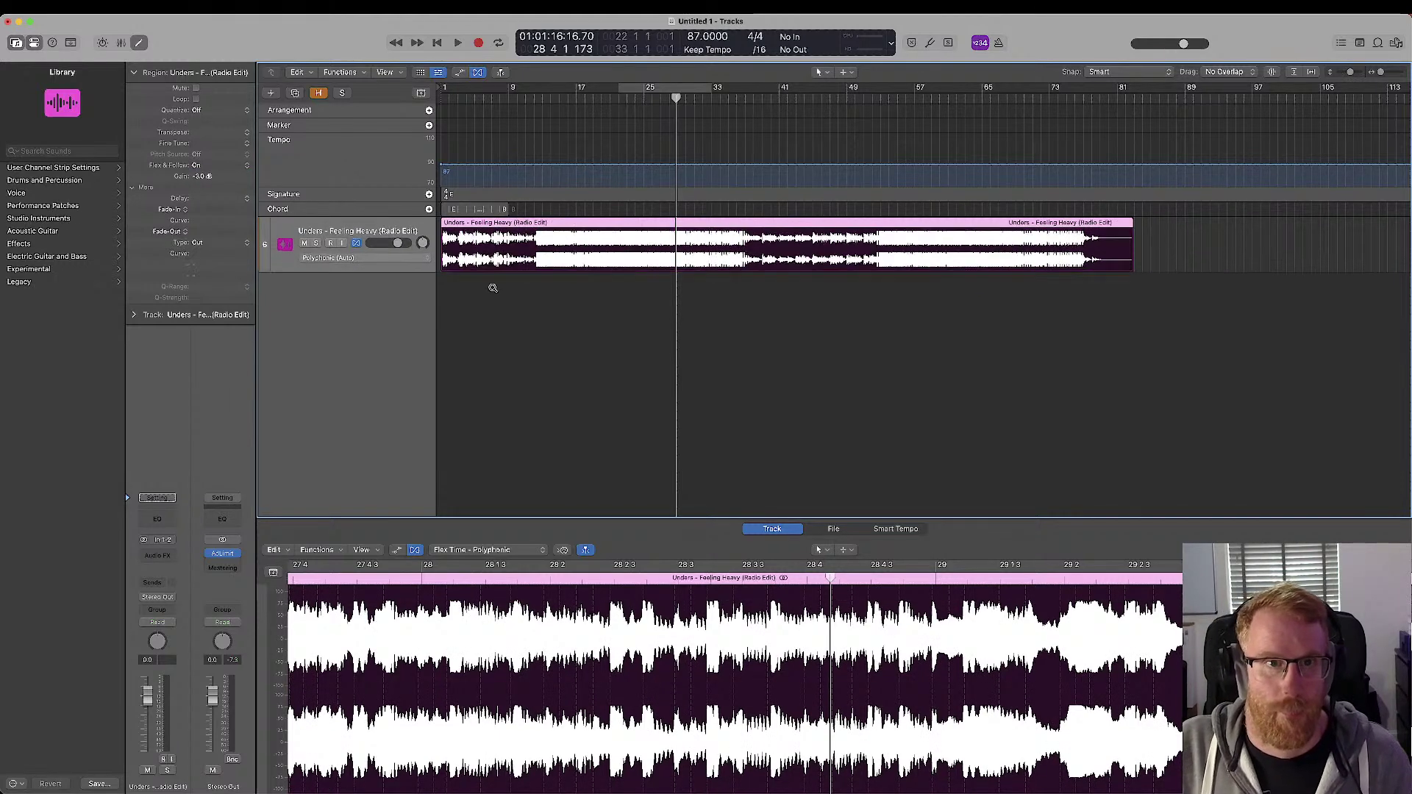
- Cycle bars 13 to 18 and split the Feeling Heavy region into Vocals, Drums, Bass and Other with Stem Splitter
{"action": "left_click_drag", "start_coordinate": [546, 94], "coordinate": [582, 92]}
{"action": "right_click", "coordinate": [586, 224]}
{"action": "mouse_move", "coordinate": [609, 319]}
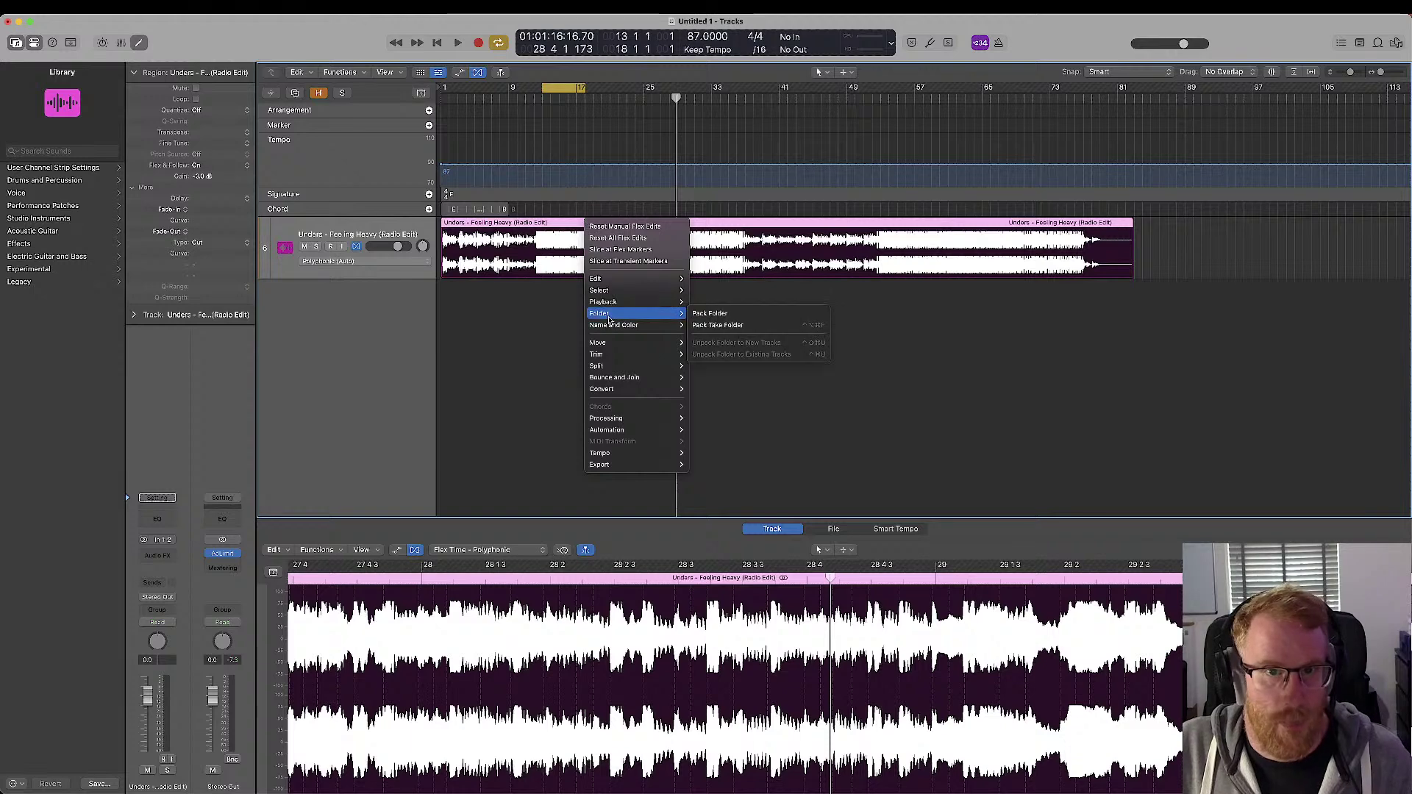
{"action": "left_click", "coordinate": [620, 401]}
{"action": "left_click", "coordinate": [620, 401]}
{"action": "left_click", "coordinate": [620, 228]}
{"action": "right_click", "coordinate": [620, 228]}
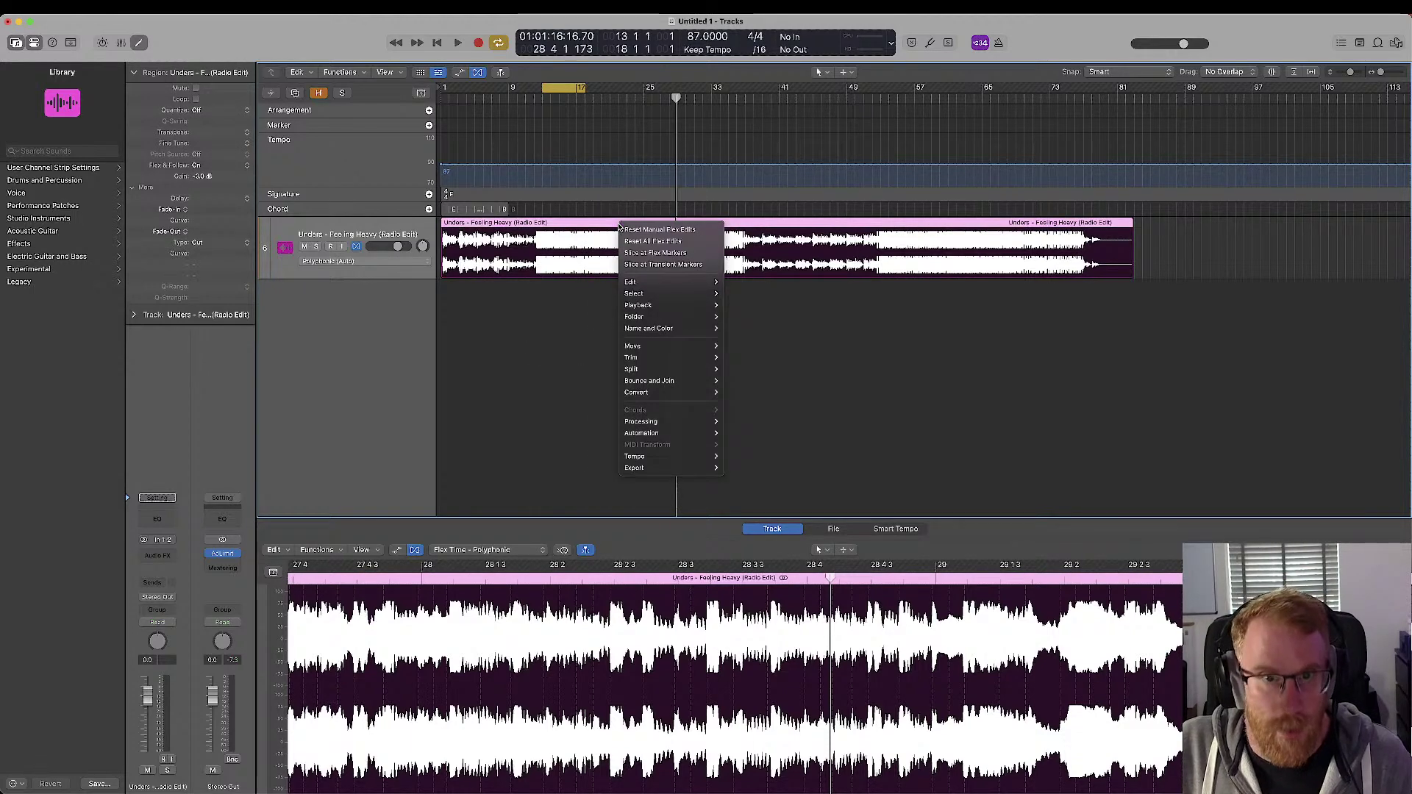
{"action": "mouse_move", "coordinate": [647, 420]}
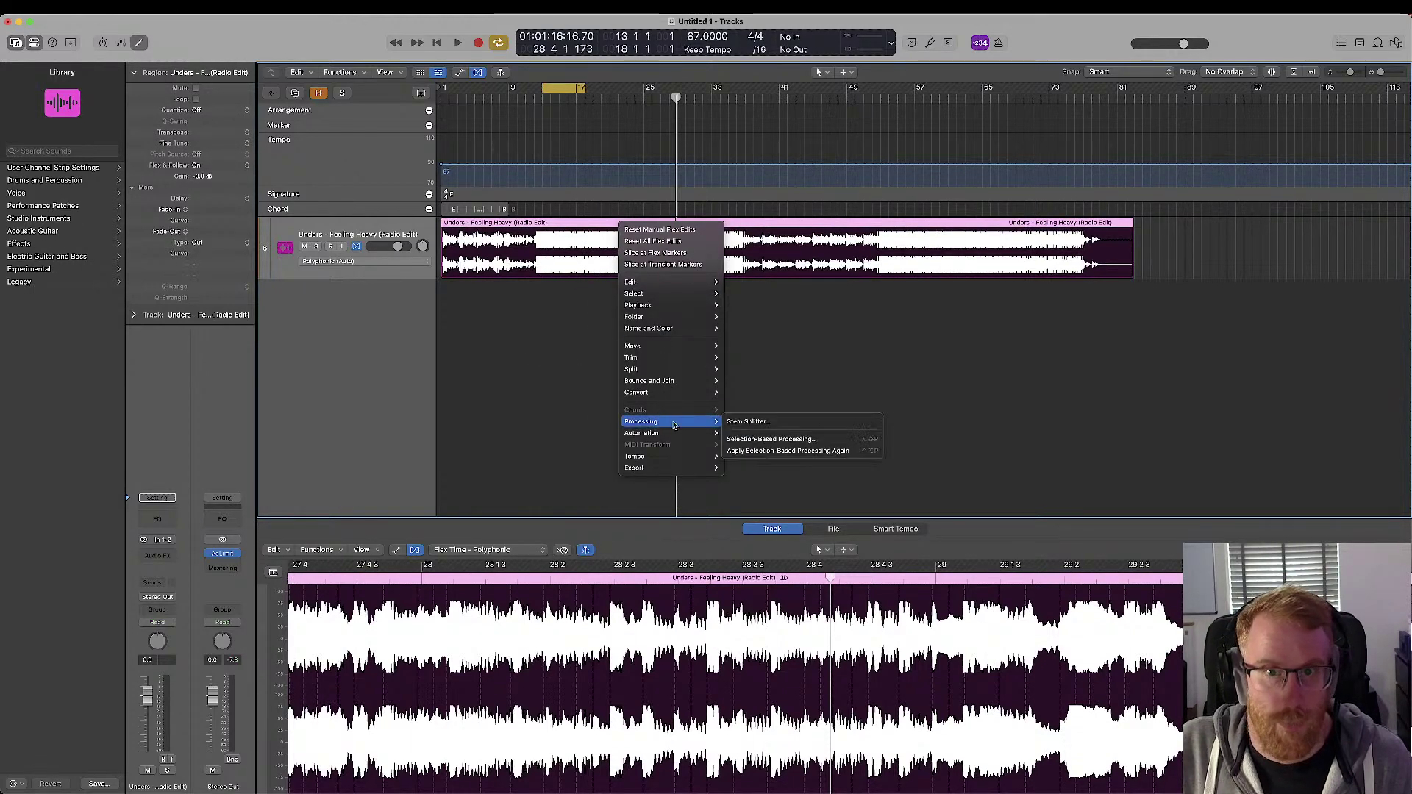
{"action": "left_click", "coordinate": [746, 422]}
{"action": "left_click", "coordinate": [805, 500]}
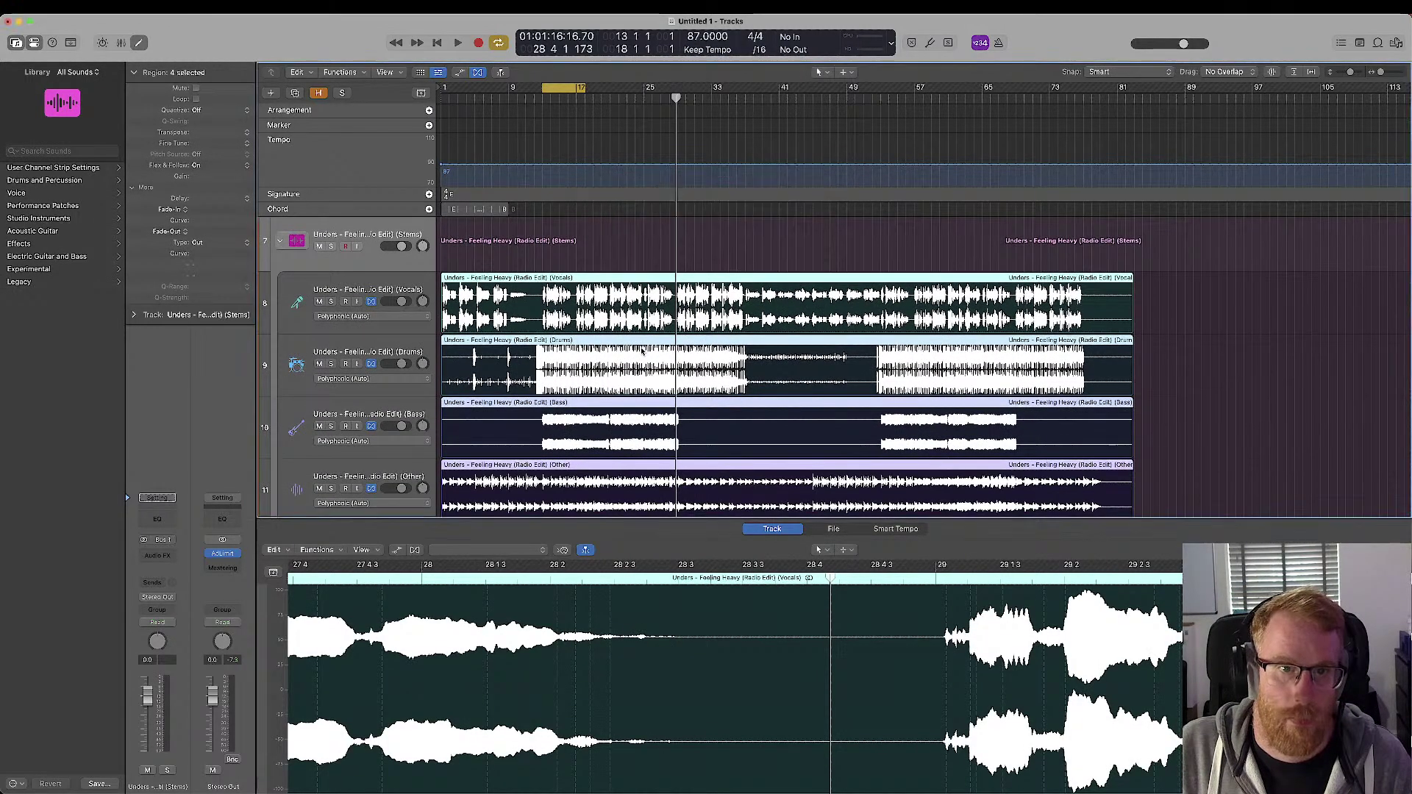
- Solo the Feeling Heavy Vocals stem and play it from bar 13
{"action": "scroll", "coordinate": [641, 351], "scroll_direction": "down", "scroll_amount": 2}
{"action": "scroll", "coordinate": [380, 322], "scroll_direction": "up", "scroll_amount": 3}
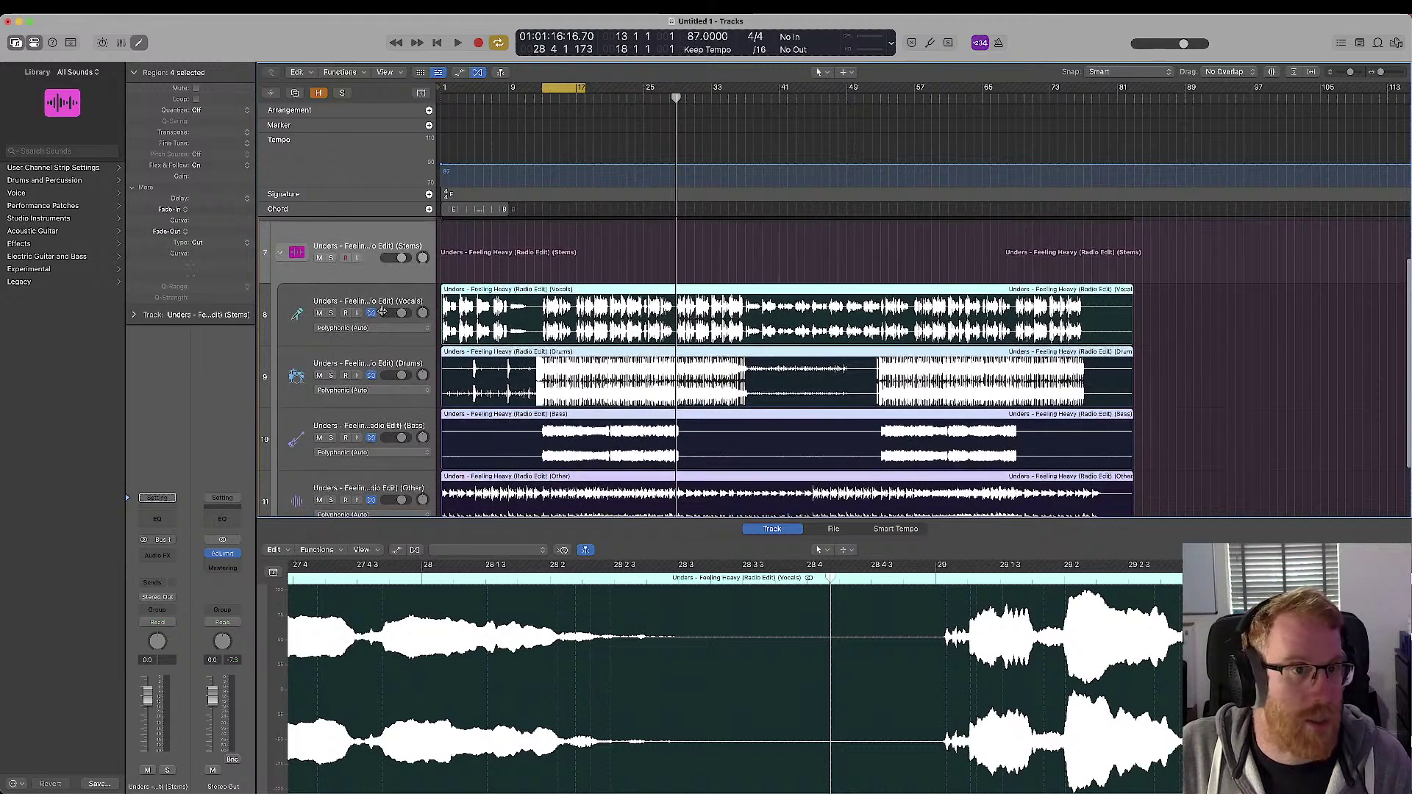
{"action": "left_click", "coordinate": [331, 312]}
{"action": "scroll", "coordinate": [315, 254], "scroll_direction": "up", "scroll_amount": 2}
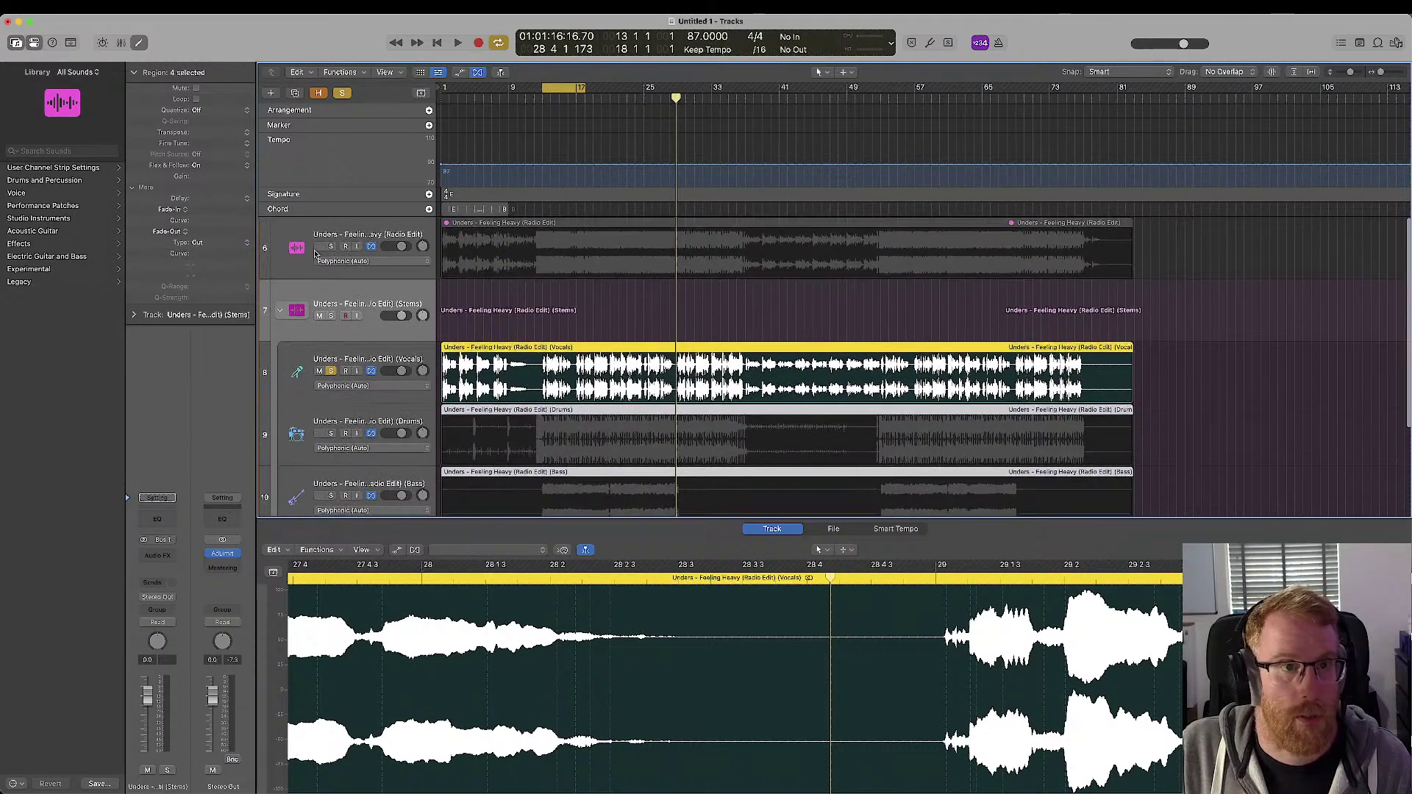
{"action": "scroll", "coordinate": [410, 324], "scroll_direction": "down", "scroll_amount": 2}
{"action": "key", "text": "space"}
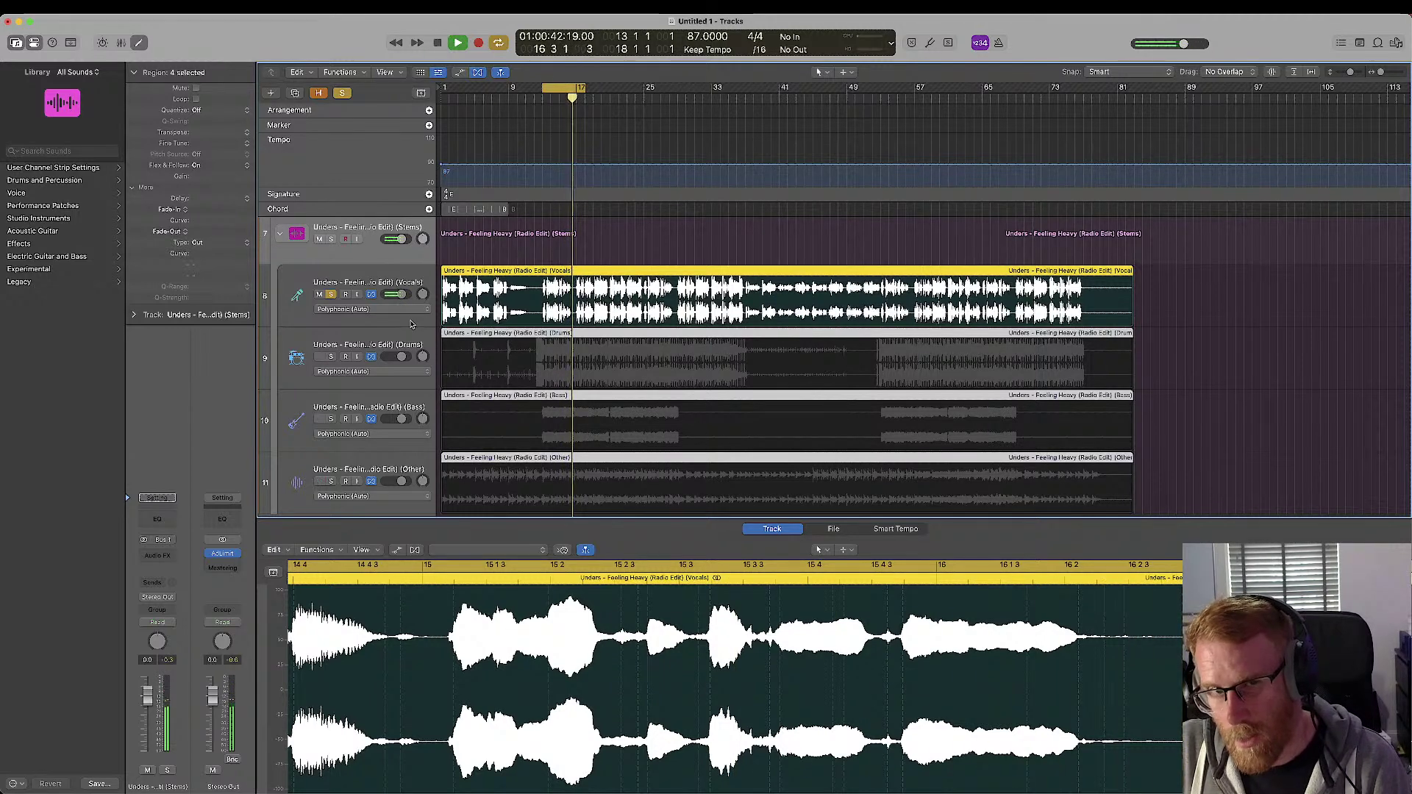
- Set the cycle range to bars 17 to 25, listen to the soloed vocals there and stop playback
{"action": "left_click_drag", "start_coordinate": [583, 89], "coordinate": [644, 96]}
{"action": "key", "text": "space"}
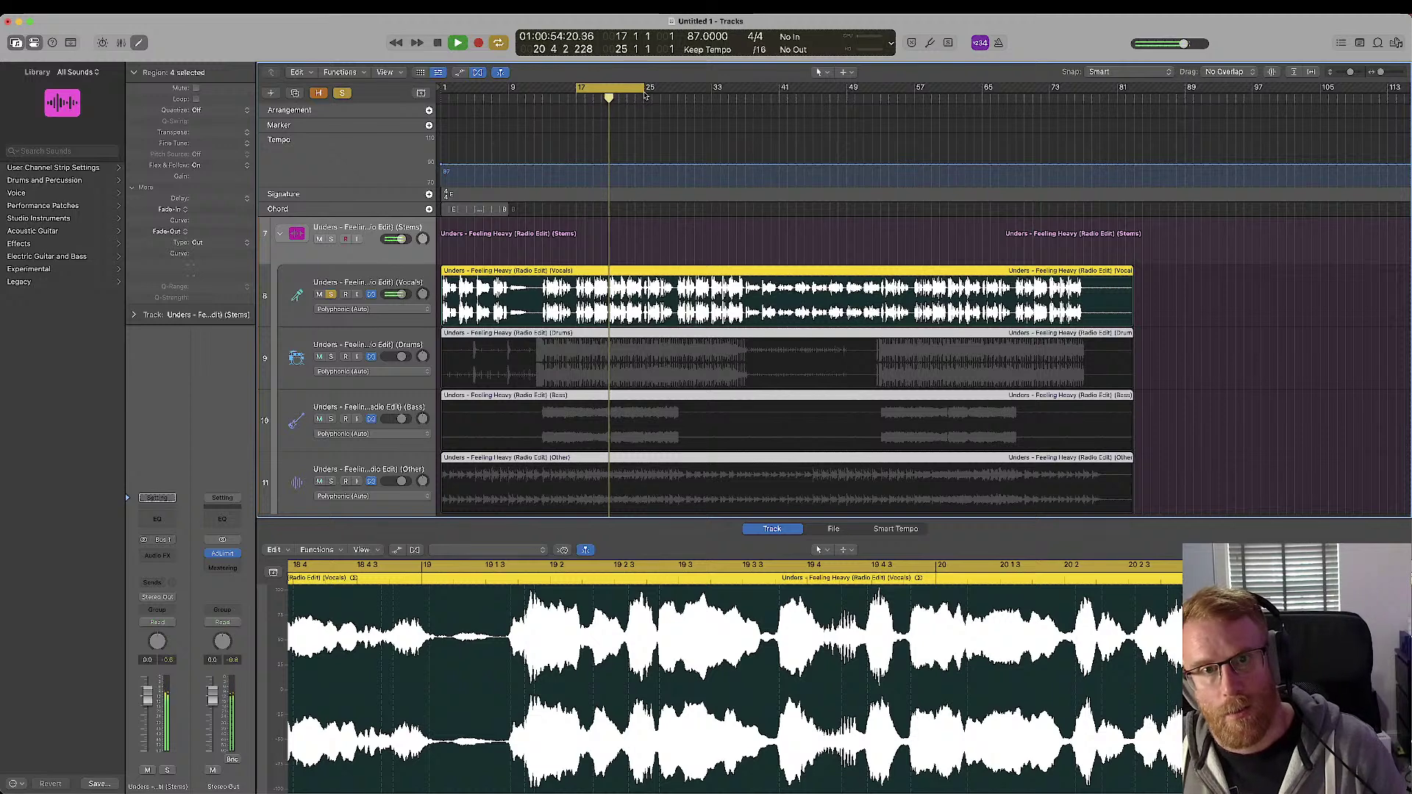
{"action": "key", "text": "space"}
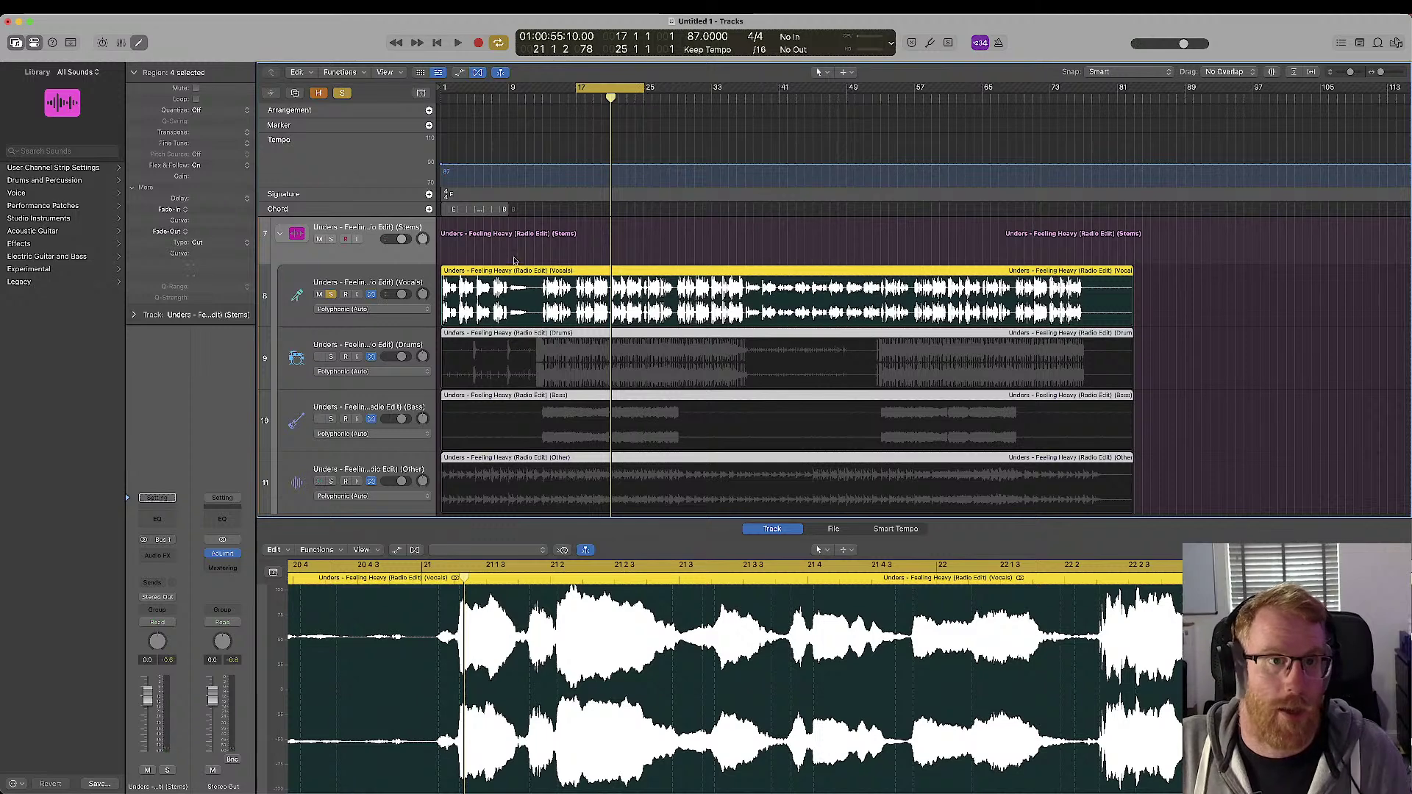
- Try to audition the original Feeling Heavy track by soloing it and playing from bar 17, then unsolo it
{"action": "scroll", "coordinate": [514, 259], "scroll_direction": "up", "scroll_amount": 2}
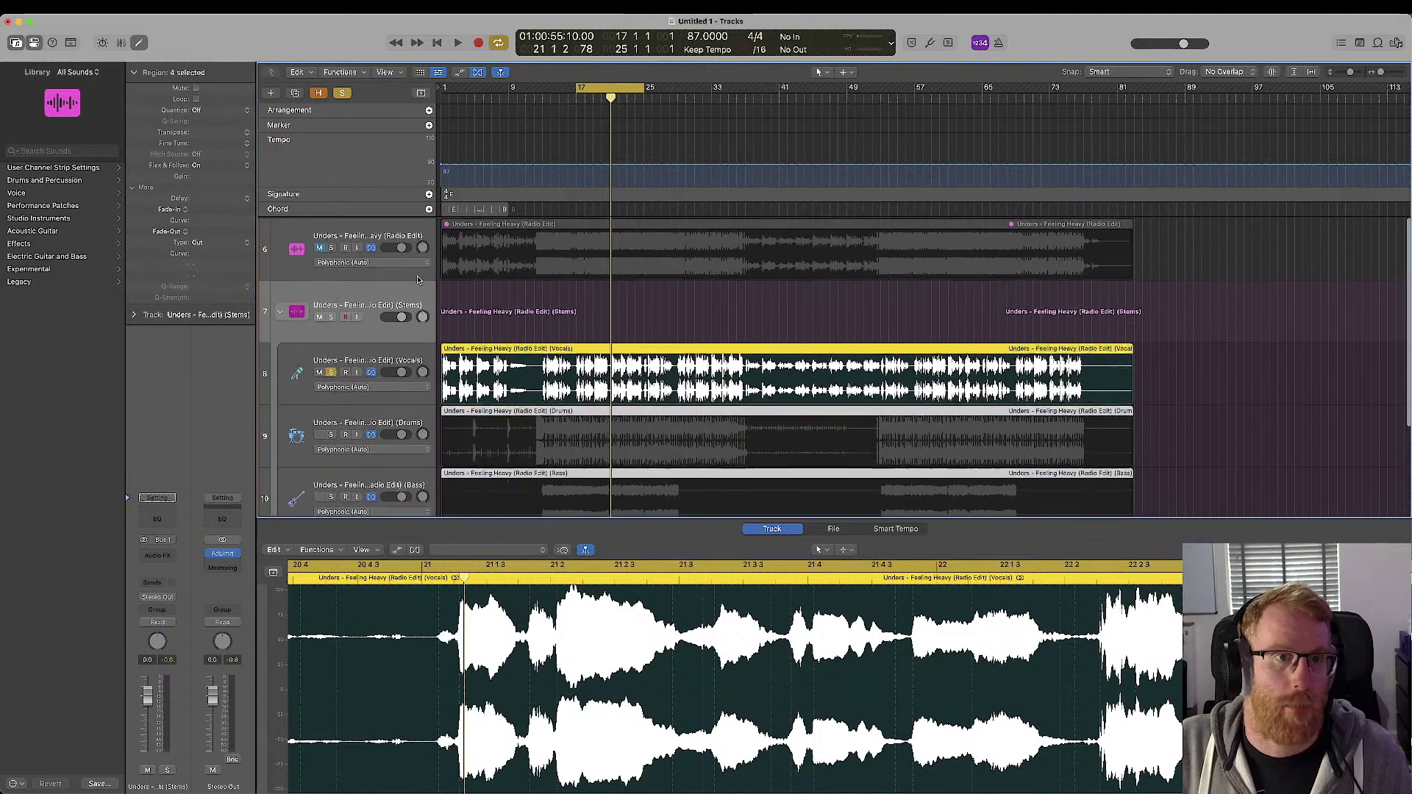
{"action": "left_click", "coordinate": [330, 247]}
{"action": "key", "text": "space"}
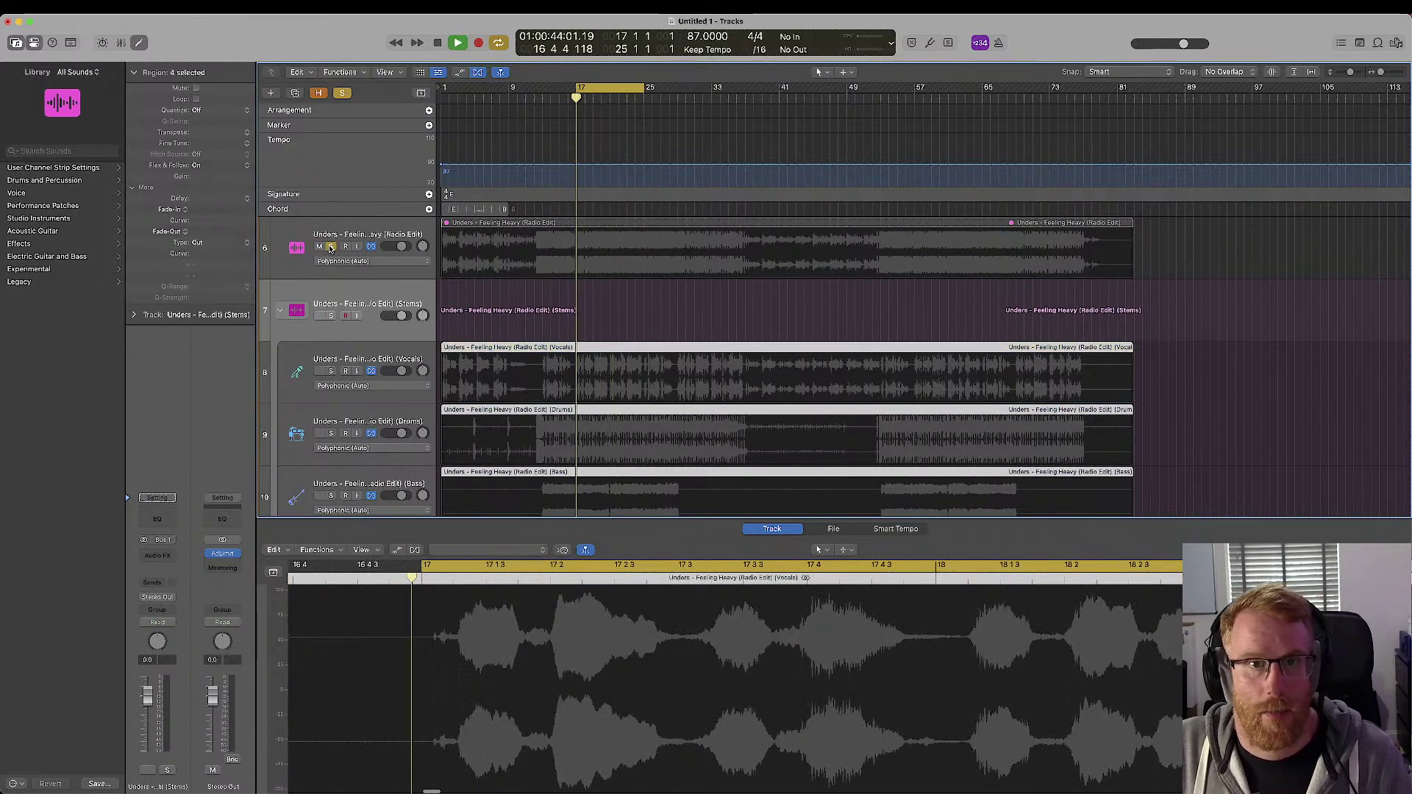
{"action": "key", "text": "space"}
{"action": "left_click", "coordinate": [330, 247]}
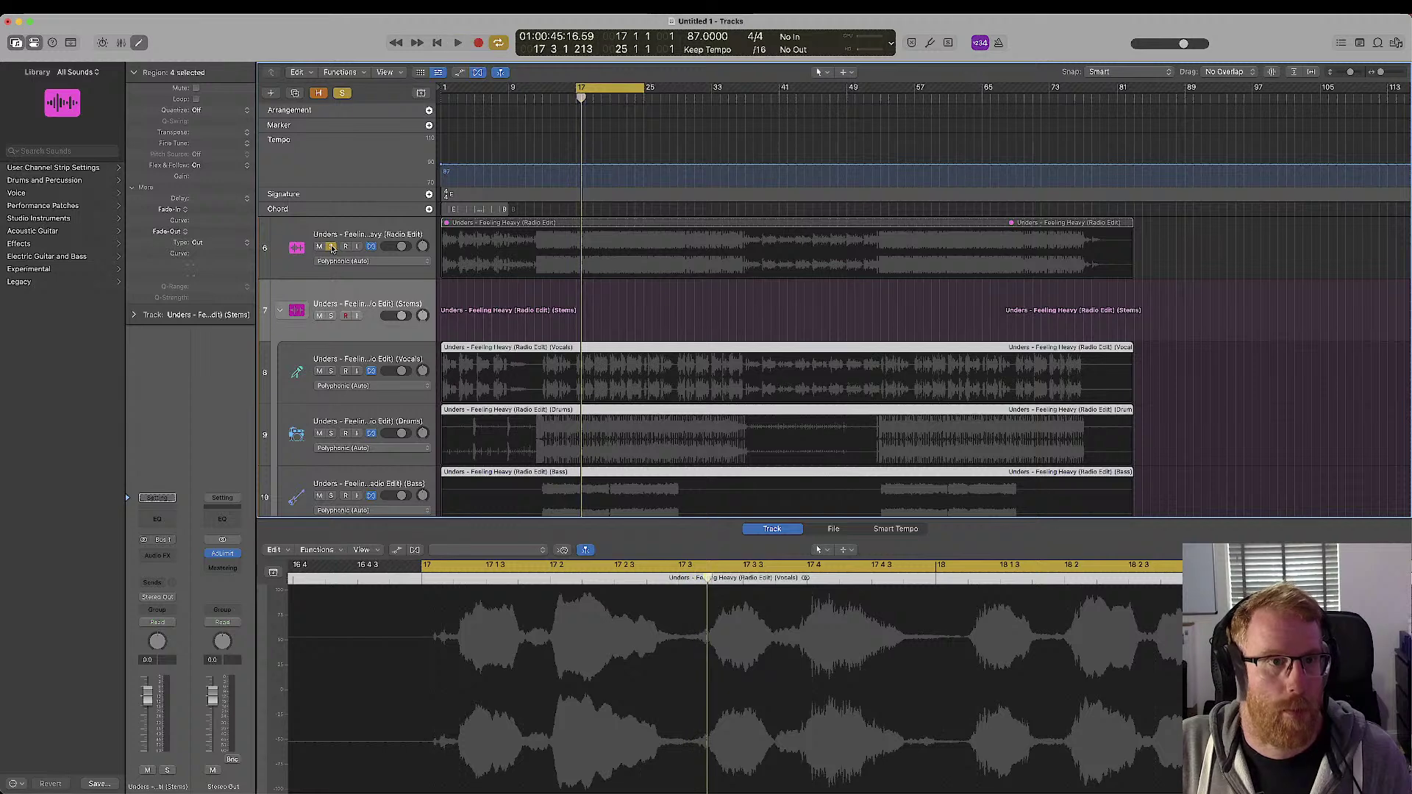
- Unmute the original Feeling Heavy region, solo its track for a listen over bars 17 to 25, and unsolo it
{"action": "left_click", "coordinate": [308, 254]}
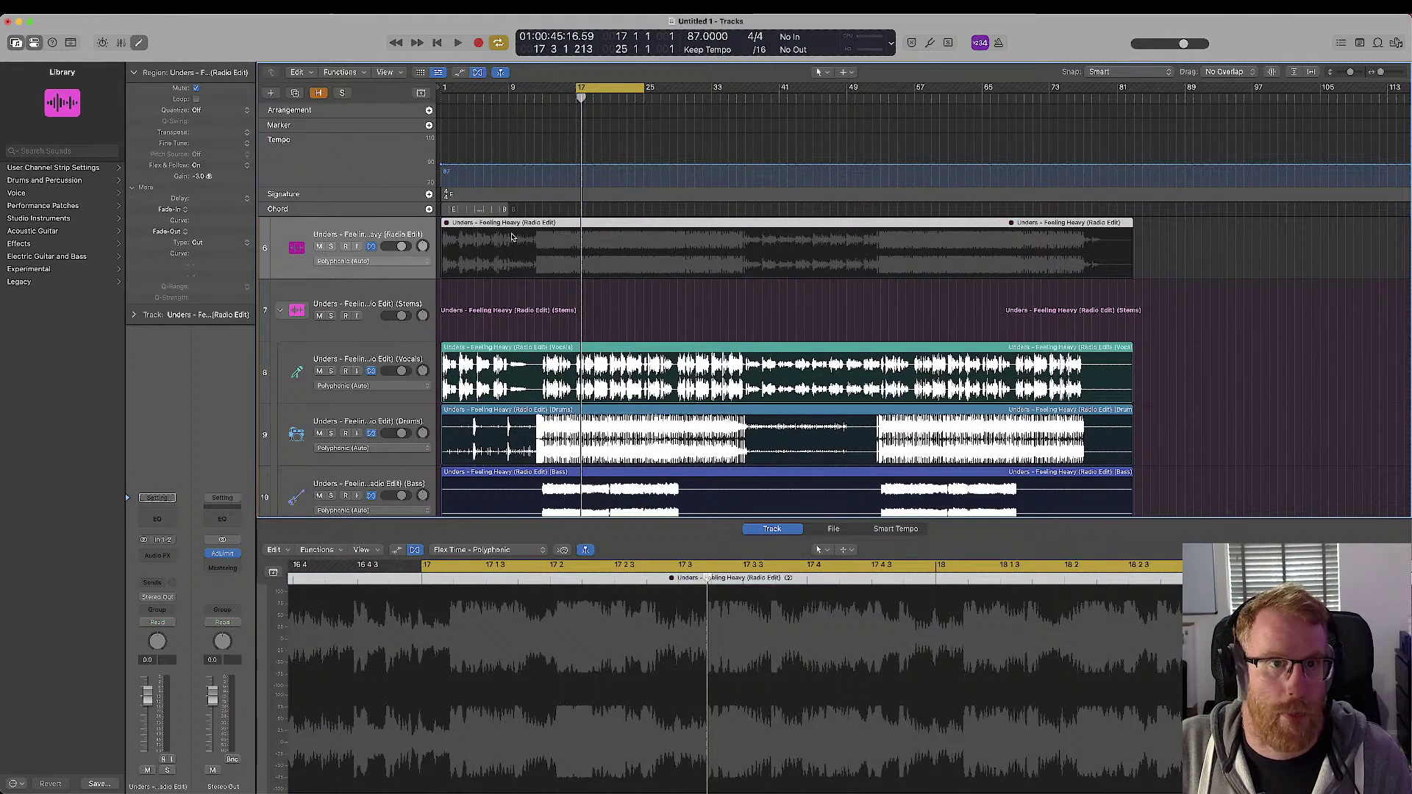
{"action": "left_click", "coordinate": [196, 88]}
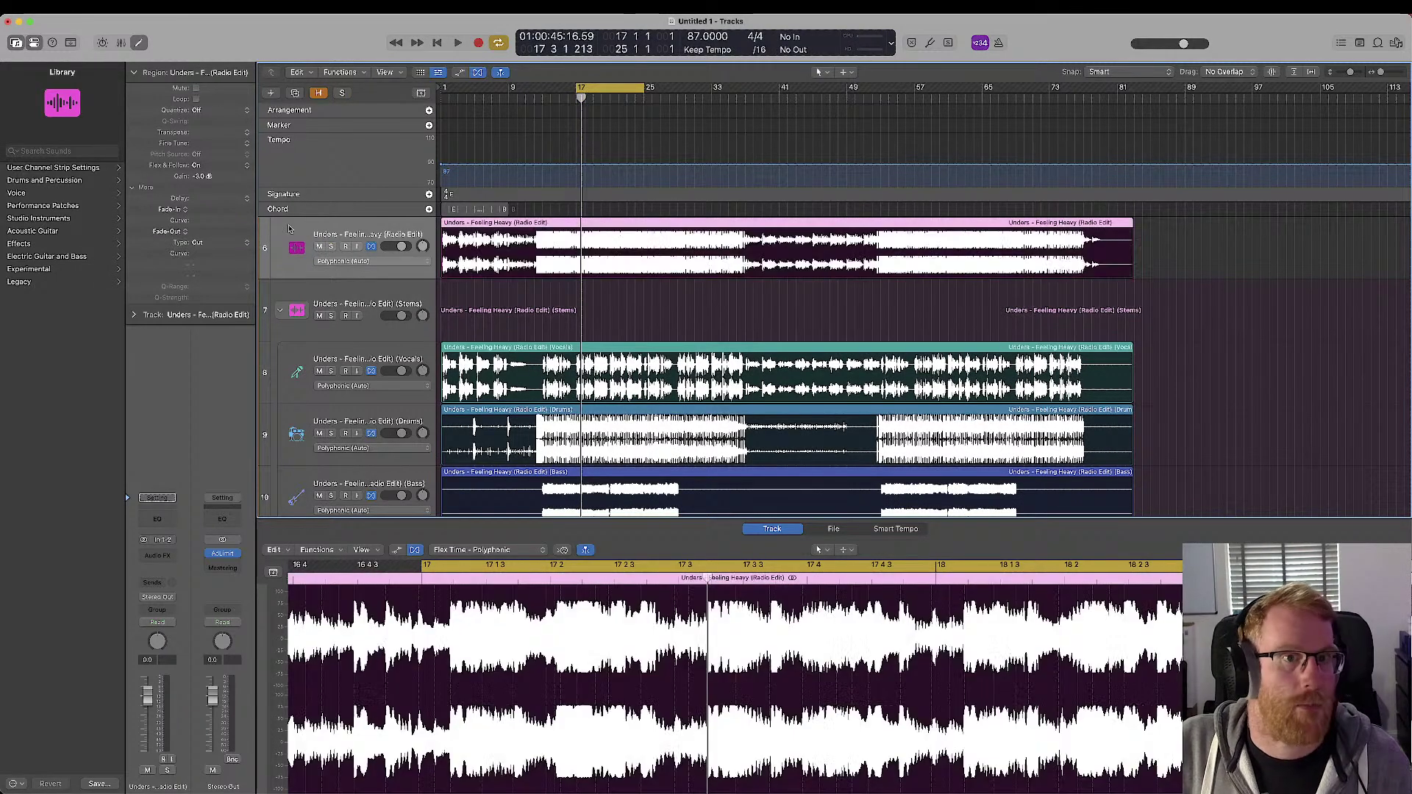
{"action": "left_click", "coordinate": [331, 247]}
{"action": "key", "text": "space"}
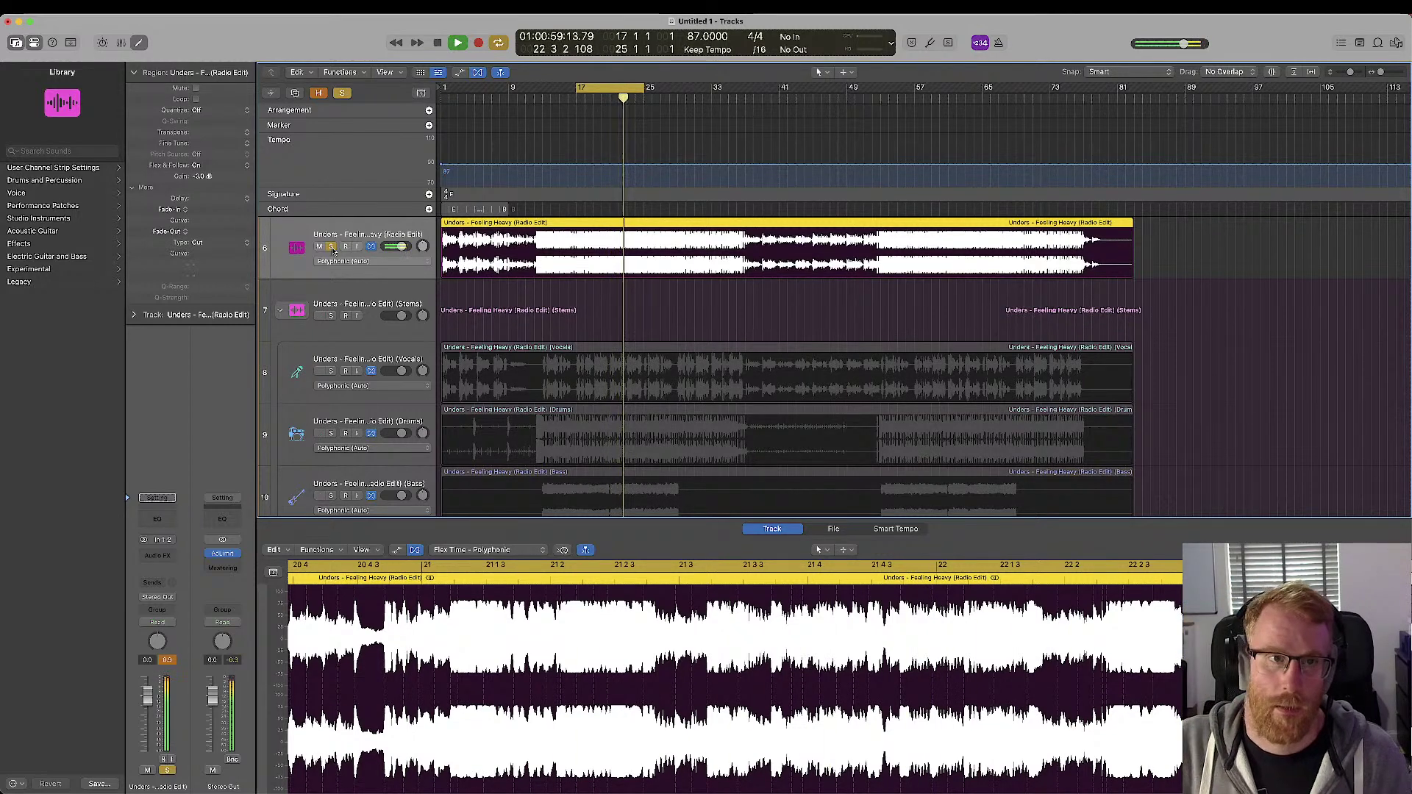
{"action": "left_click", "coordinate": [331, 247]}
- Solo the Vocals stem again, play it for comparison with the original, and unsolo it
{"action": "left_click", "coordinate": [331, 371]}
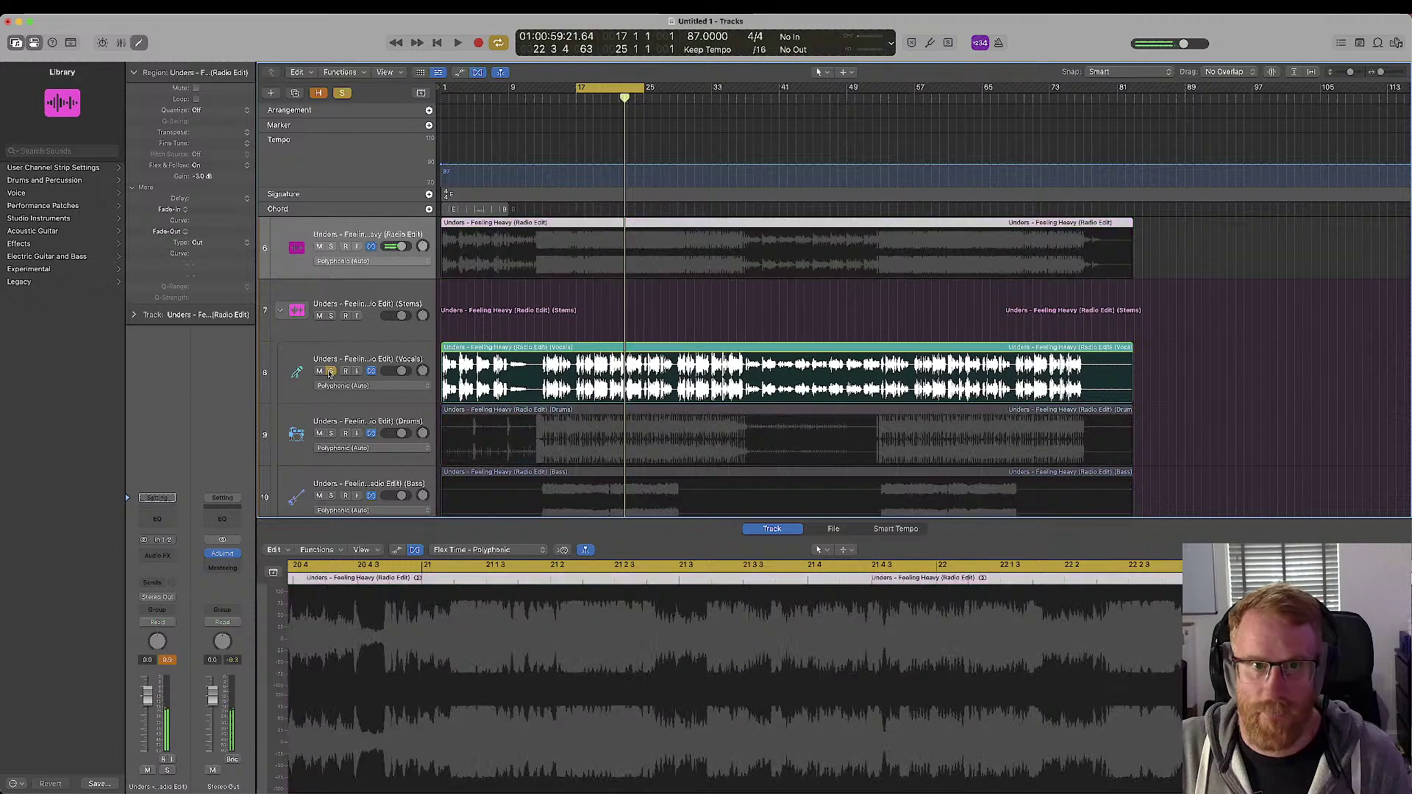
{"action": "key", "text": "space"}
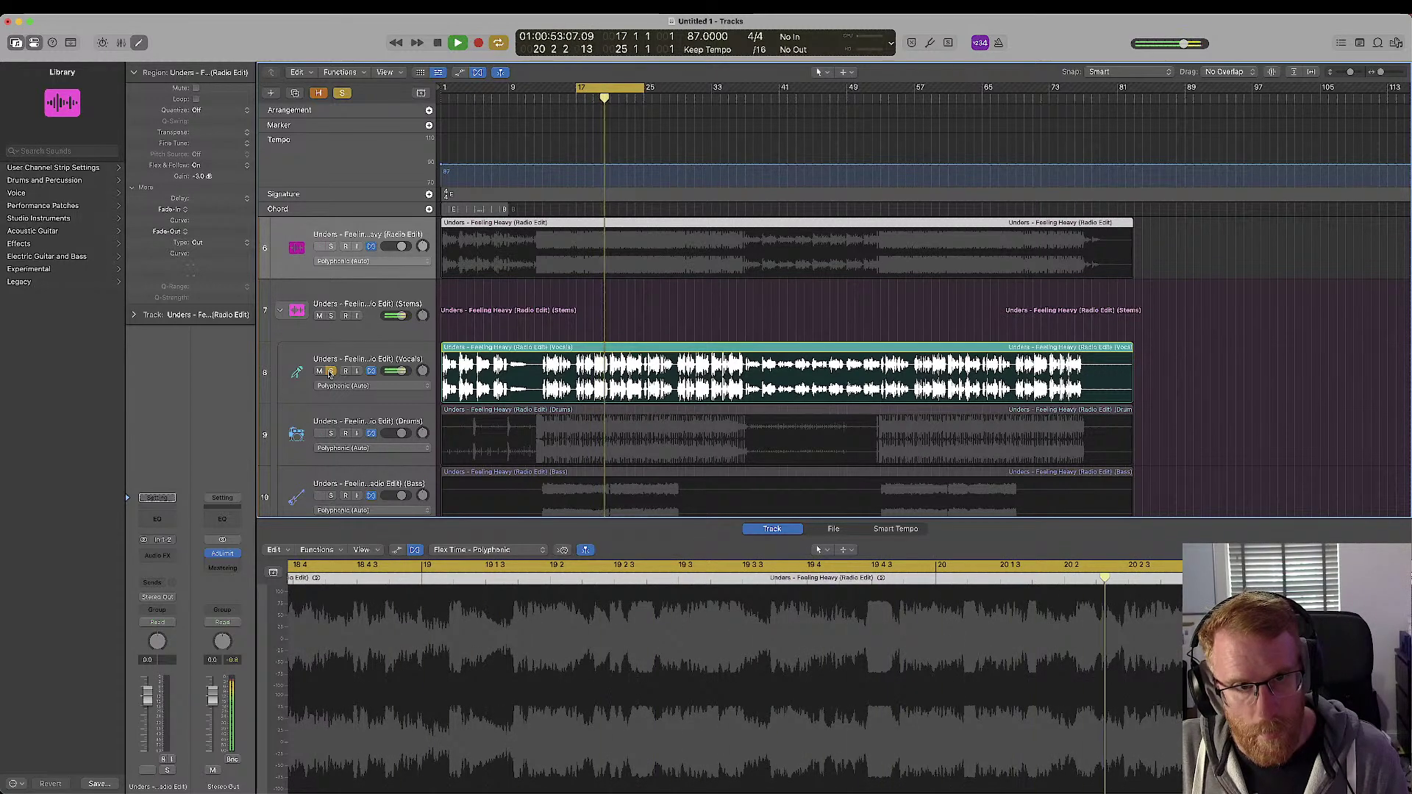
{"action": "key", "text": "space"}
{"action": "left_click", "coordinate": [330, 372]}
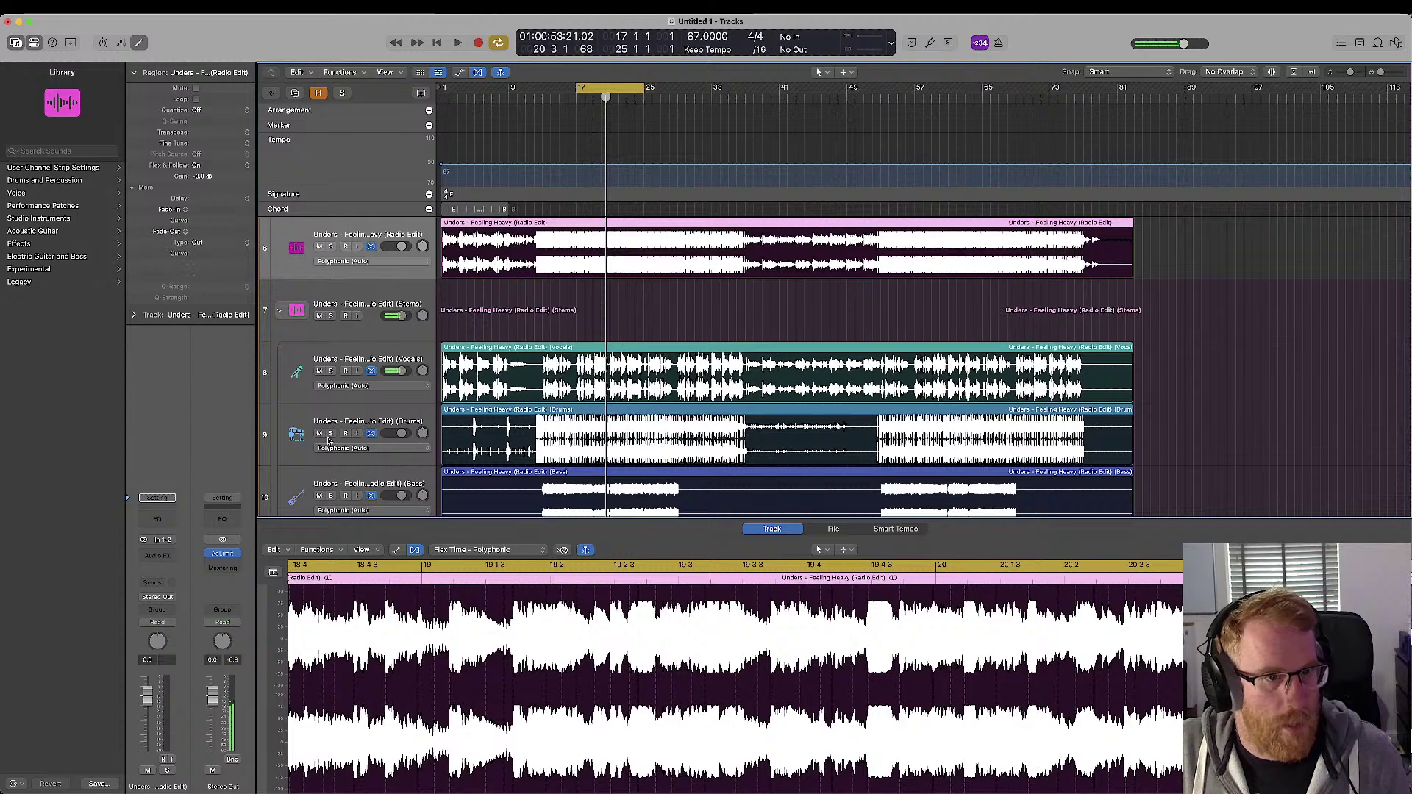
- Solo the Drums stem, play it over the bars 17 to 25 cycle, stop playback and unsolo it
{"action": "left_click", "coordinate": [331, 434]}
{"action": "key", "text": "space"}
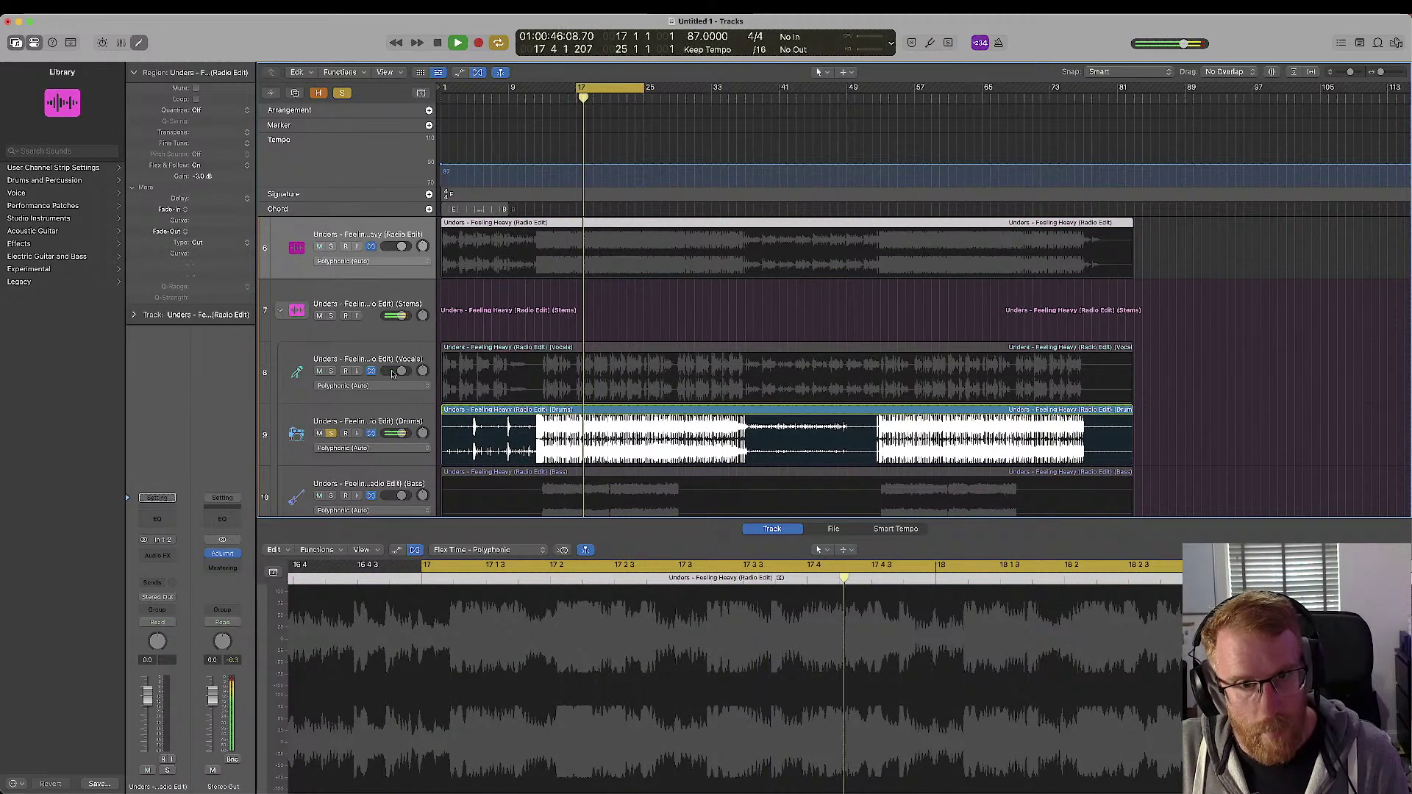
{"action": "key", "text": "super+Right"}
{"action": "key", "text": "super+Right"}
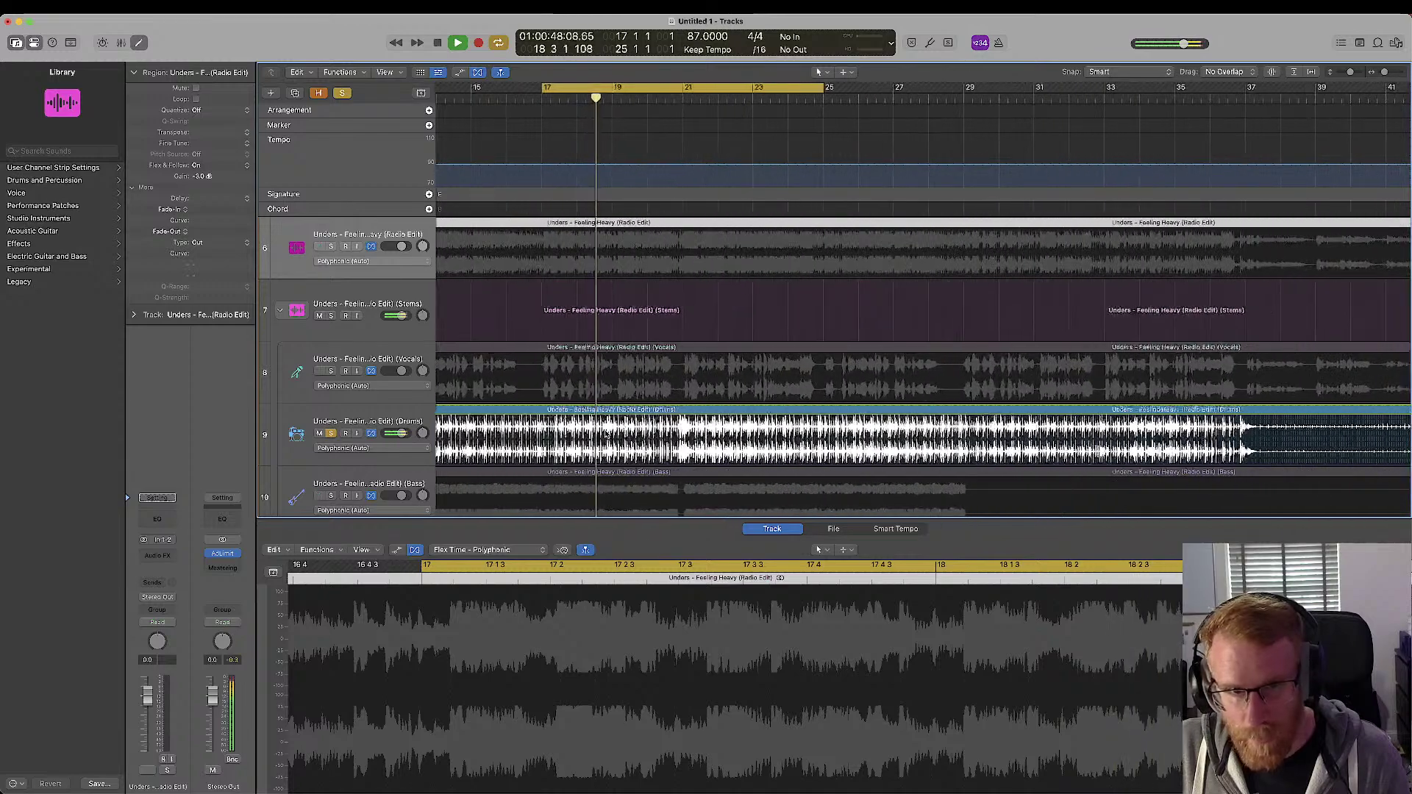
{"action": "key", "text": "super+Right"}
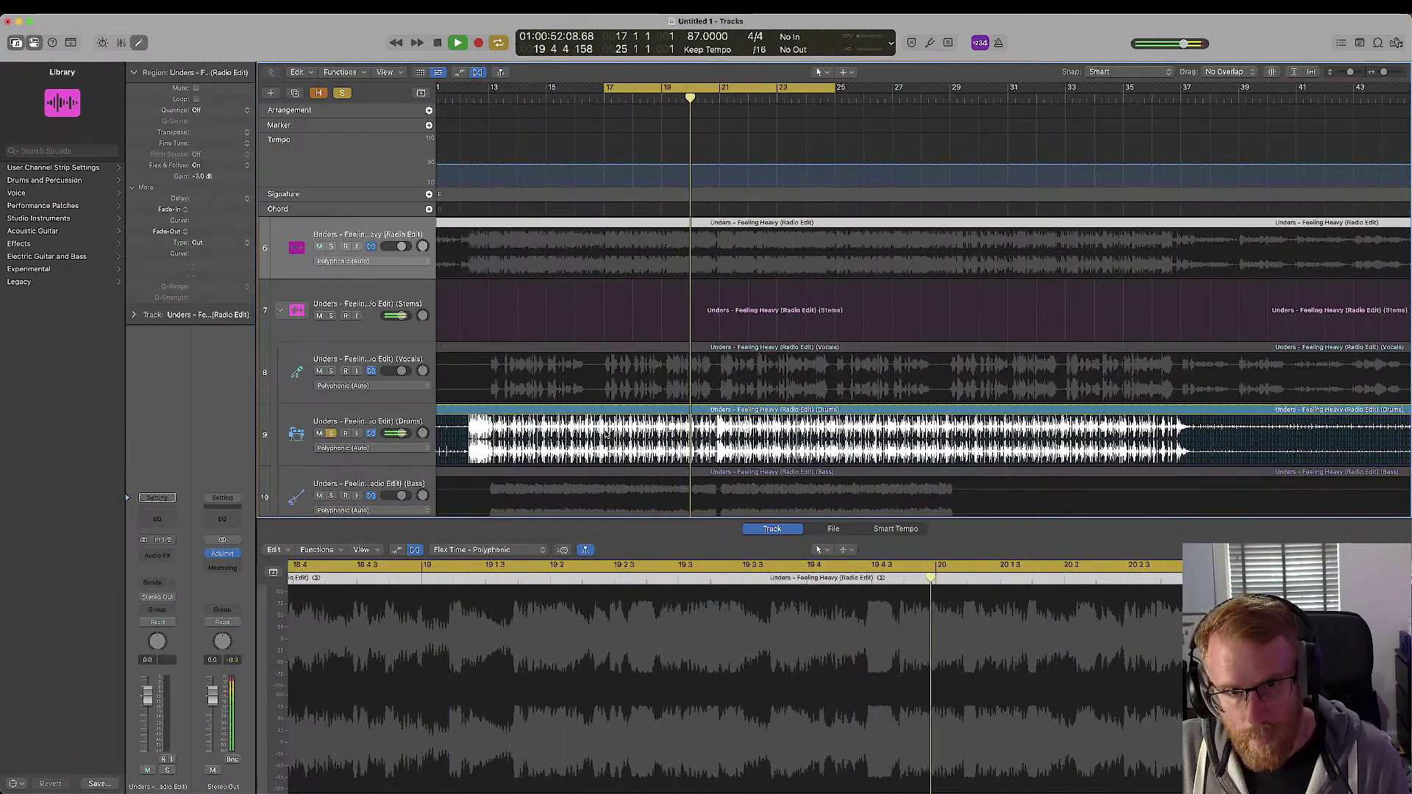
{"action": "scroll", "coordinate": [606, 432], "scroll_direction": "down", "scroll_amount": 3}
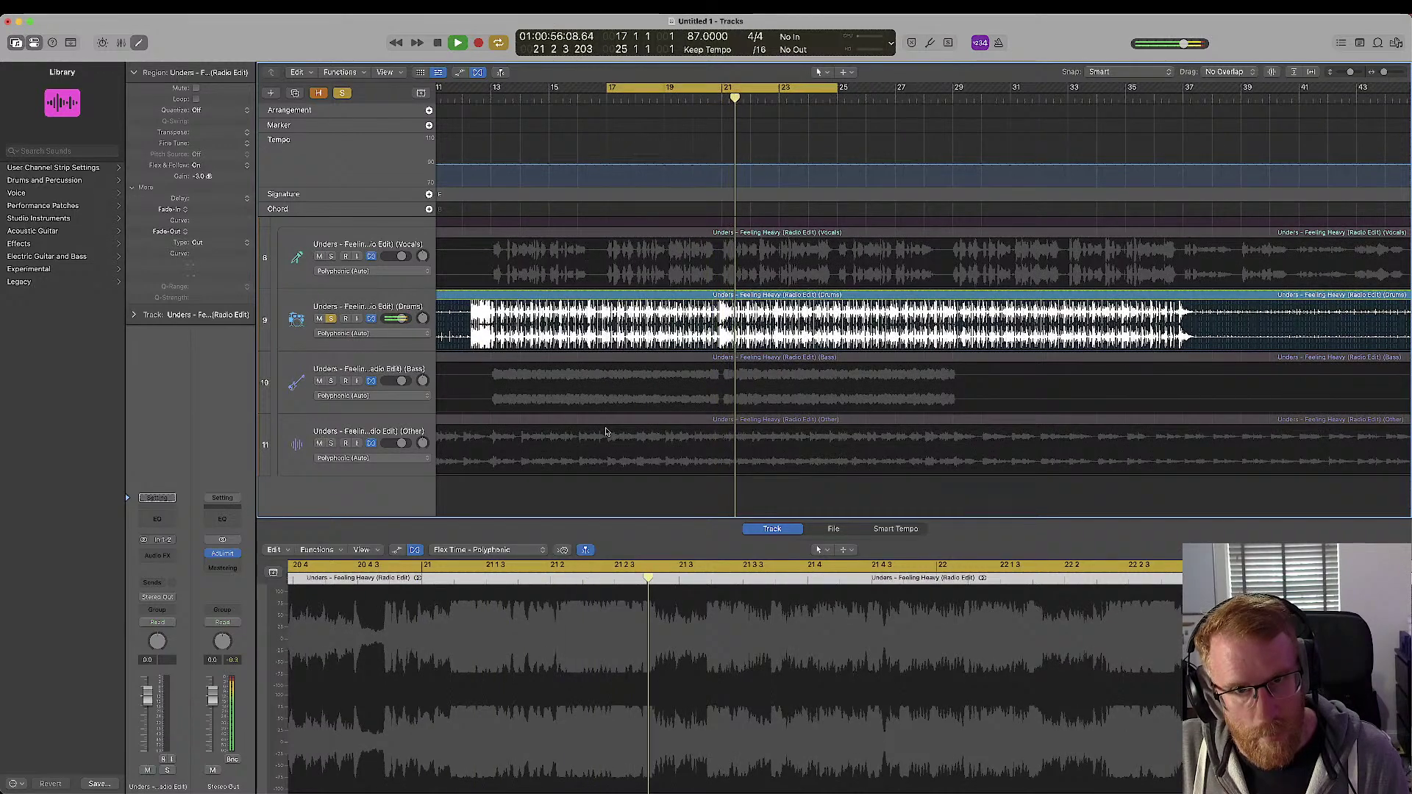
{"action": "key", "text": "space"}
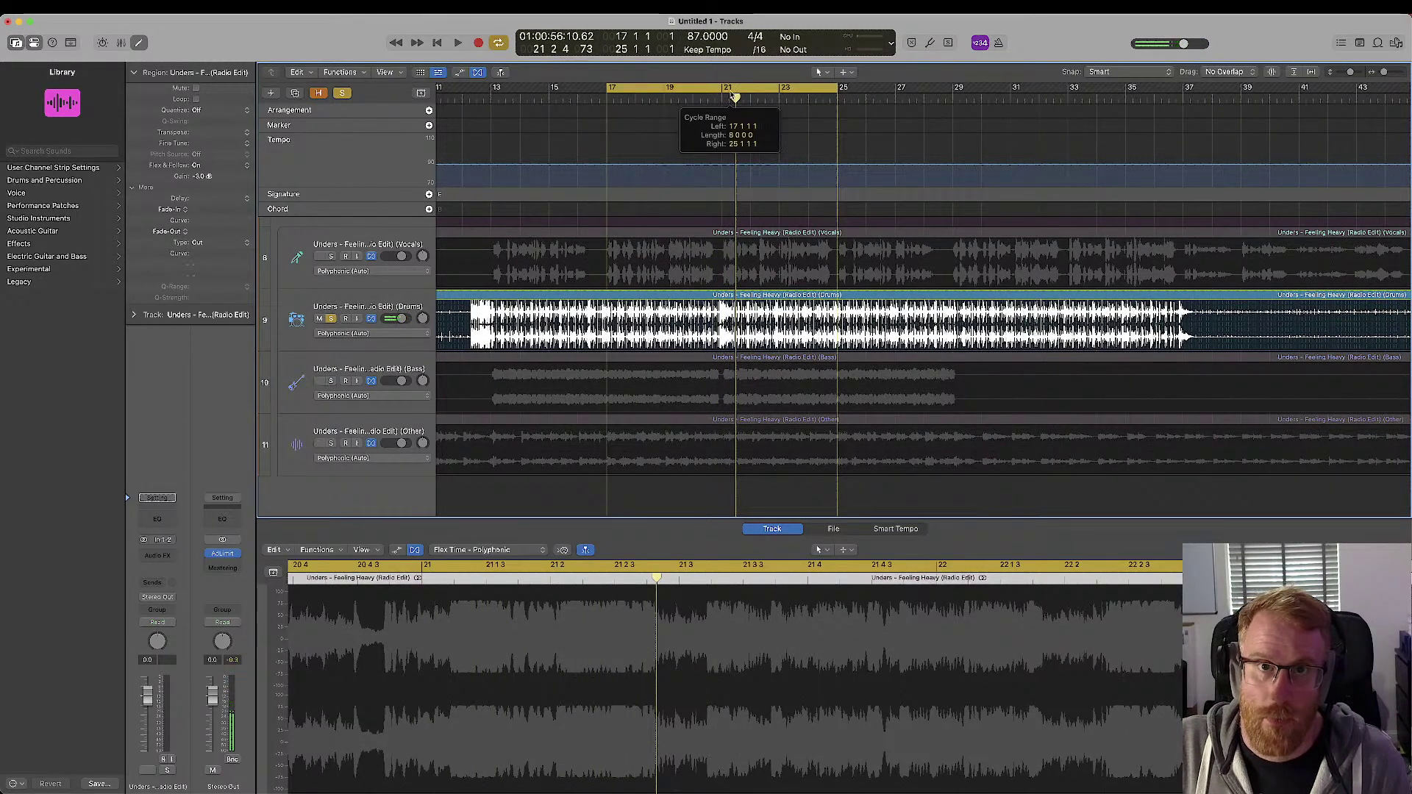
{"action": "key", "text": "space"}
{"action": "left_click", "coordinate": [712, 99]}
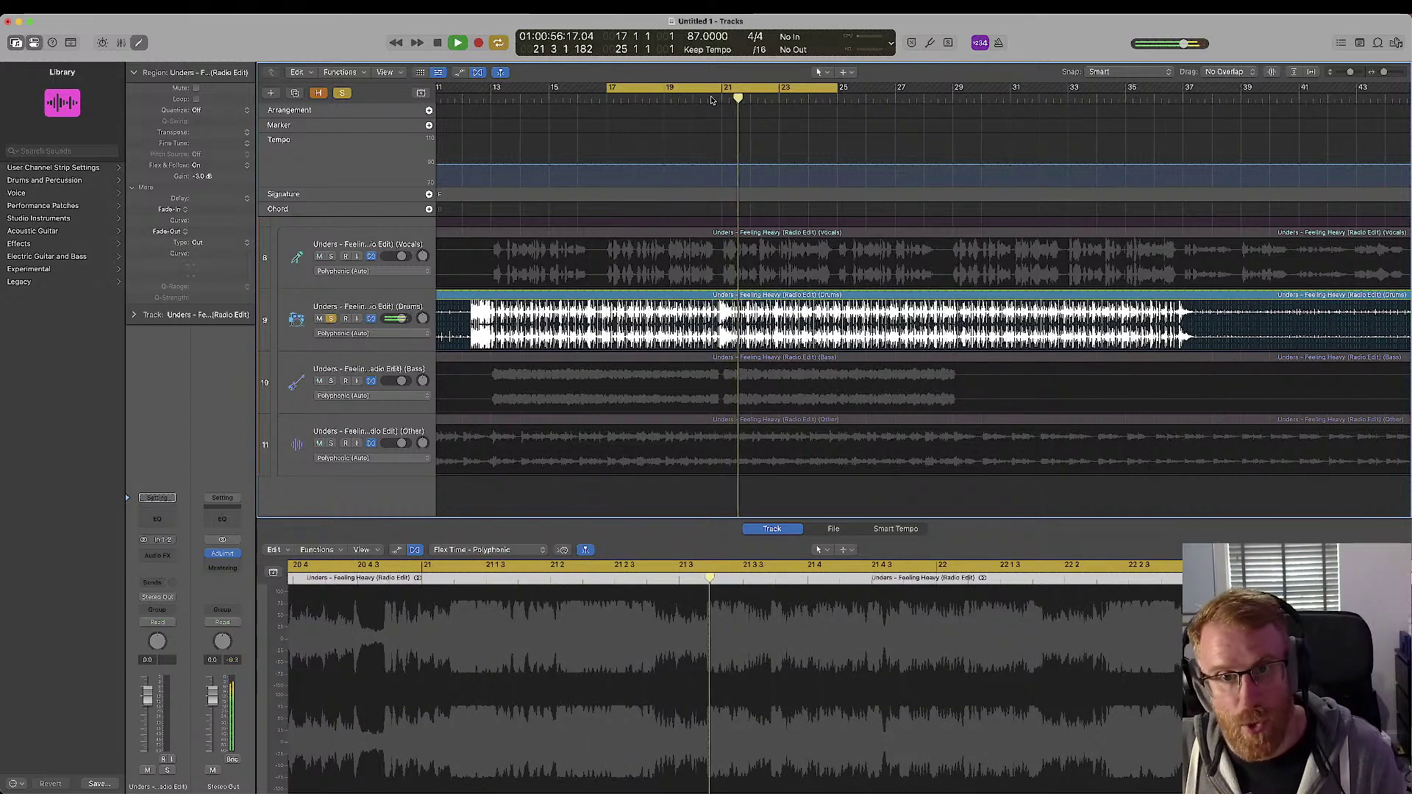
{"action": "left_click", "coordinate": [330, 318]}
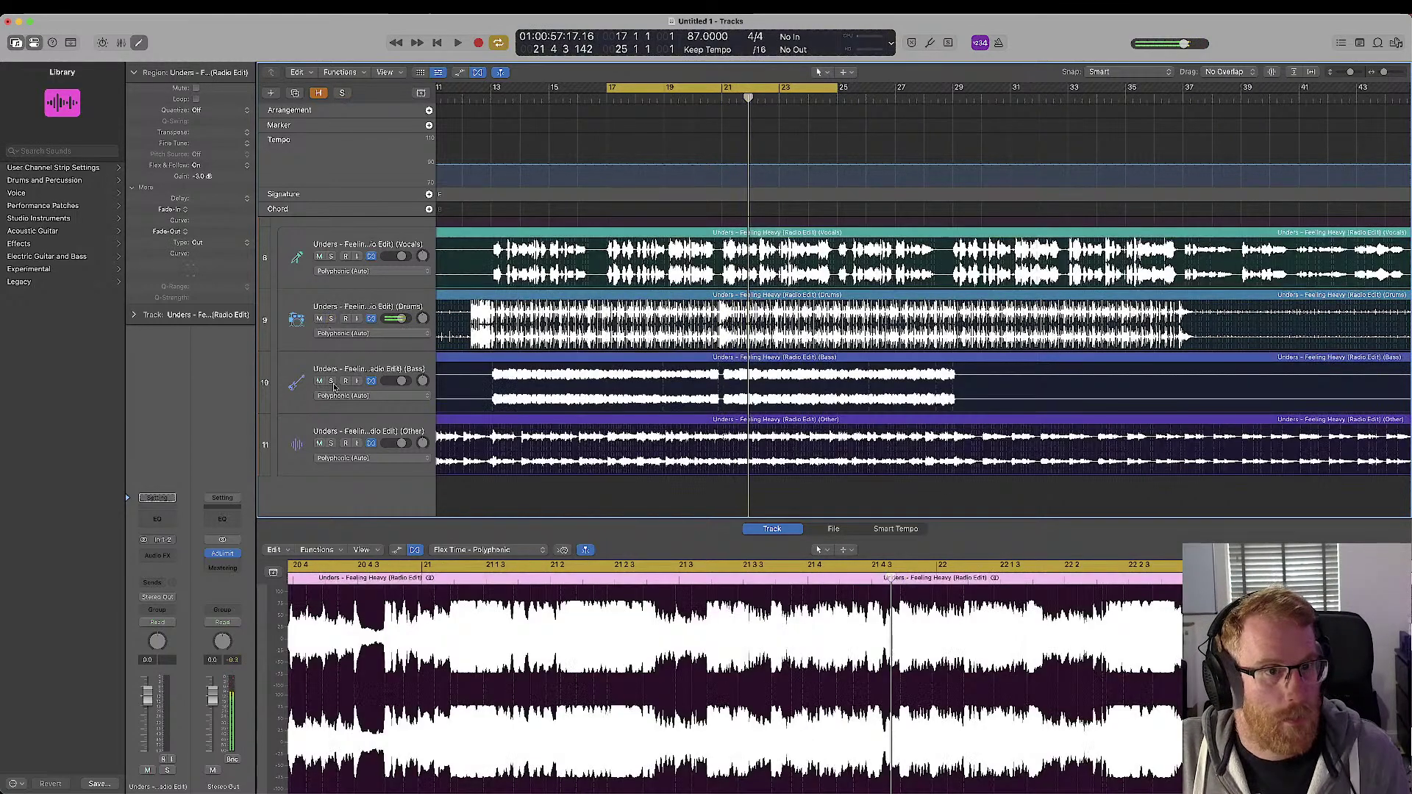
- Solo the Bass stem for a listen over the same cycle range, stop playback and unsolo it
{"action": "left_click", "coordinate": [331, 381]}
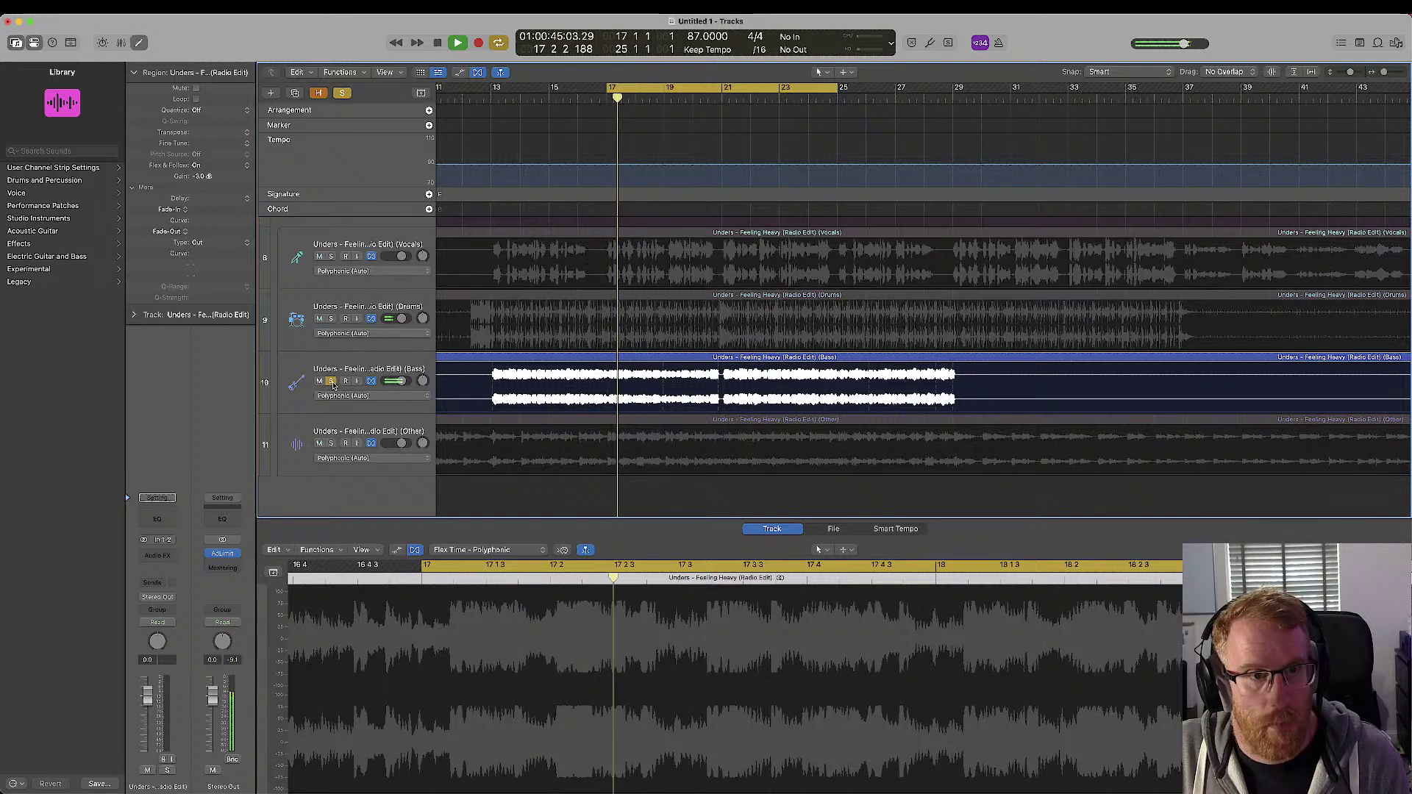
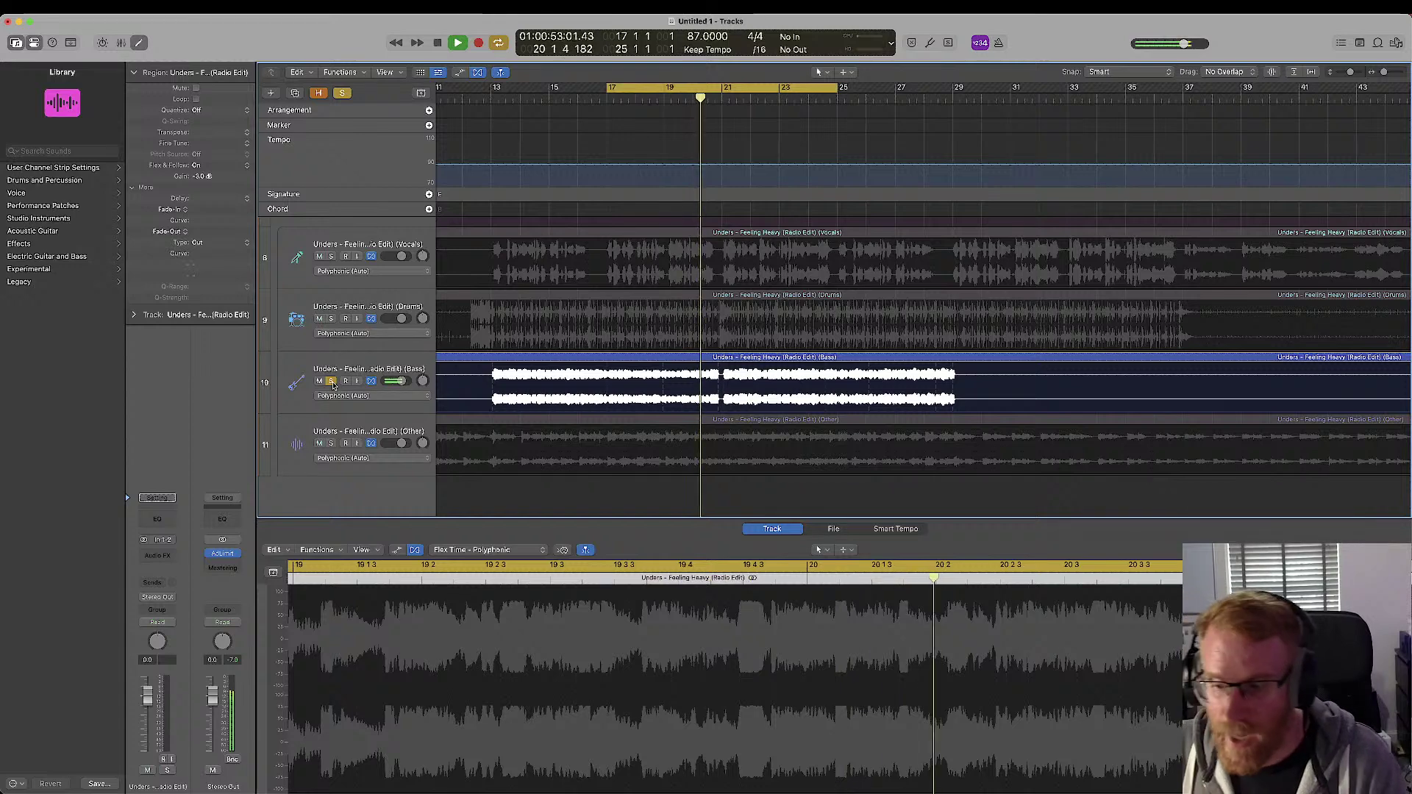
{"action": "key", "text": "space"}
{"action": "scroll", "coordinate": [333, 384], "scroll_direction": "right", "scroll_amount": 1}
{"action": "left_click", "coordinate": [330, 381]}
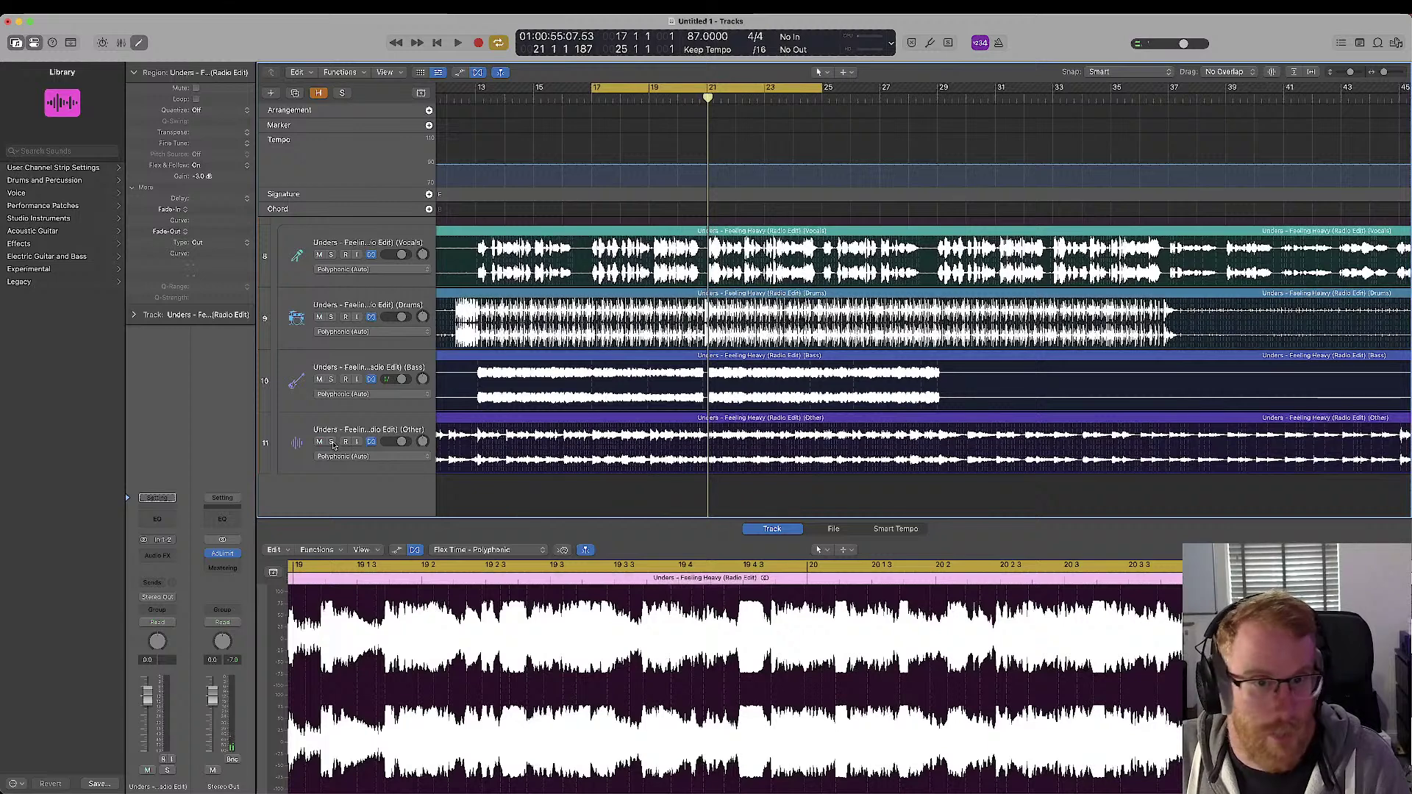
- Solo the Other stem, start playback within the cycle and select its track
{"action": "left_click", "coordinate": [332, 441]}
{"action": "key", "text": "space"}
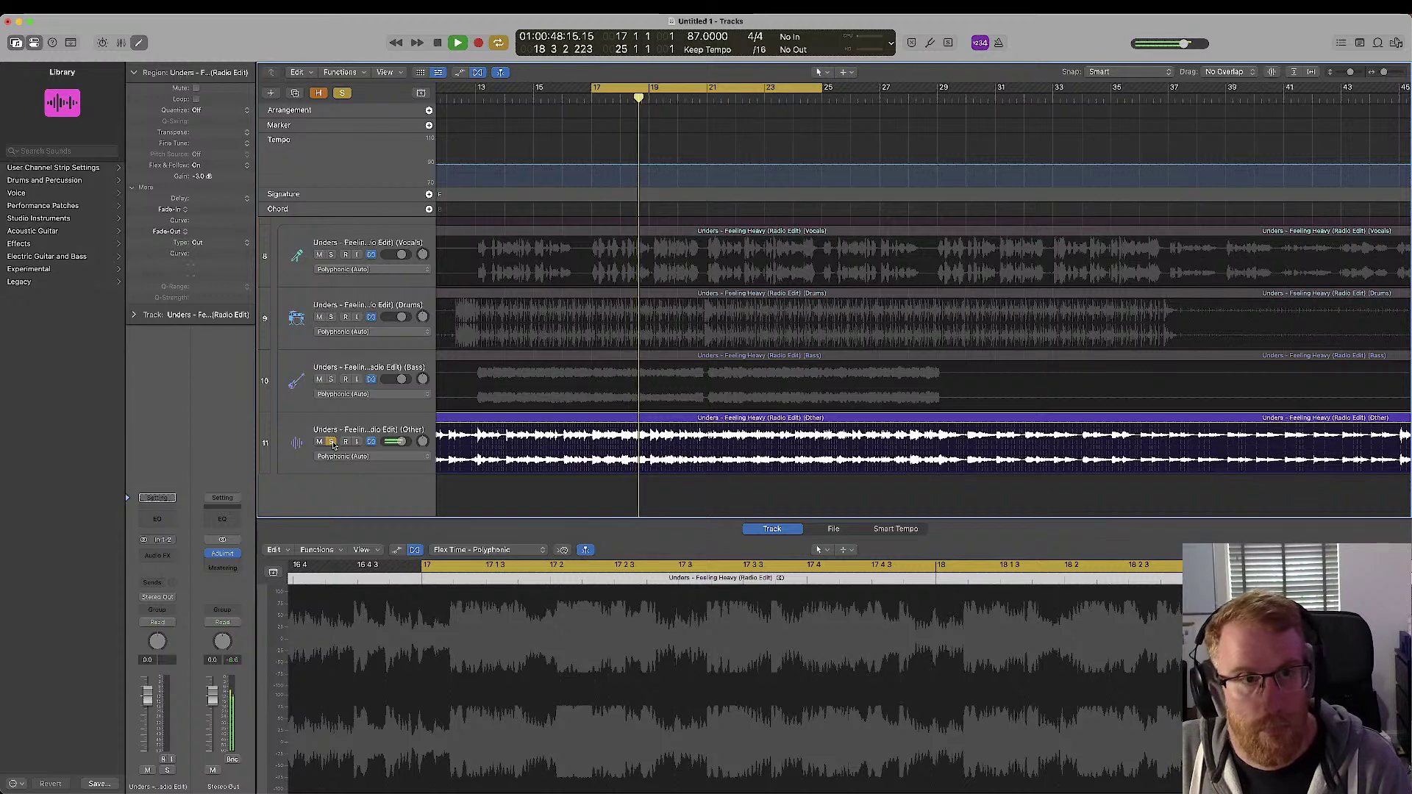
{"action": "left_click", "coordinate": [340, 427]}
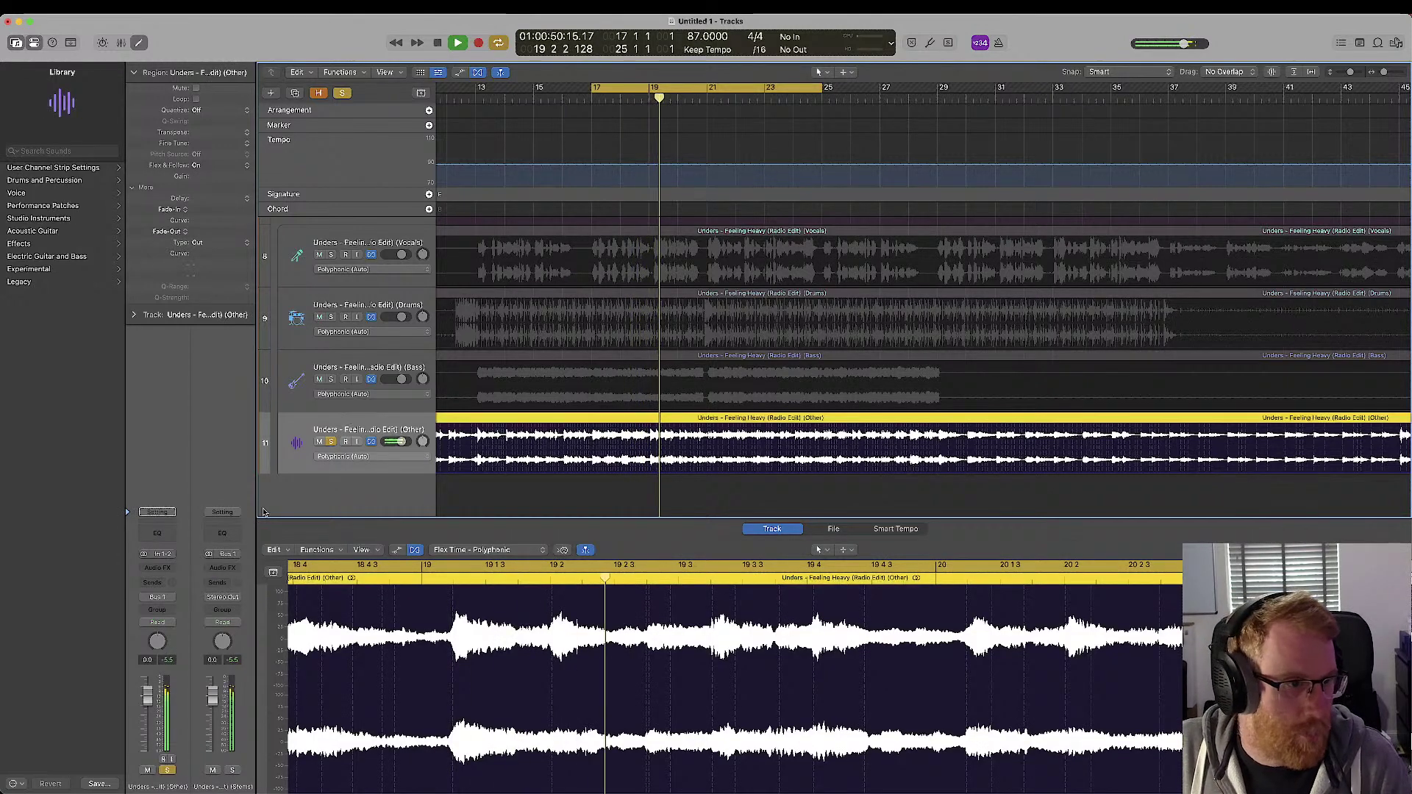
- Add a Channel EQ to the Other stem with a 3760 Hz high cut at 24 dB/Oct and a 101 Hz low cut at 18 dB/Oct
{"action": "left_click", "coordinate": [156, 534]}
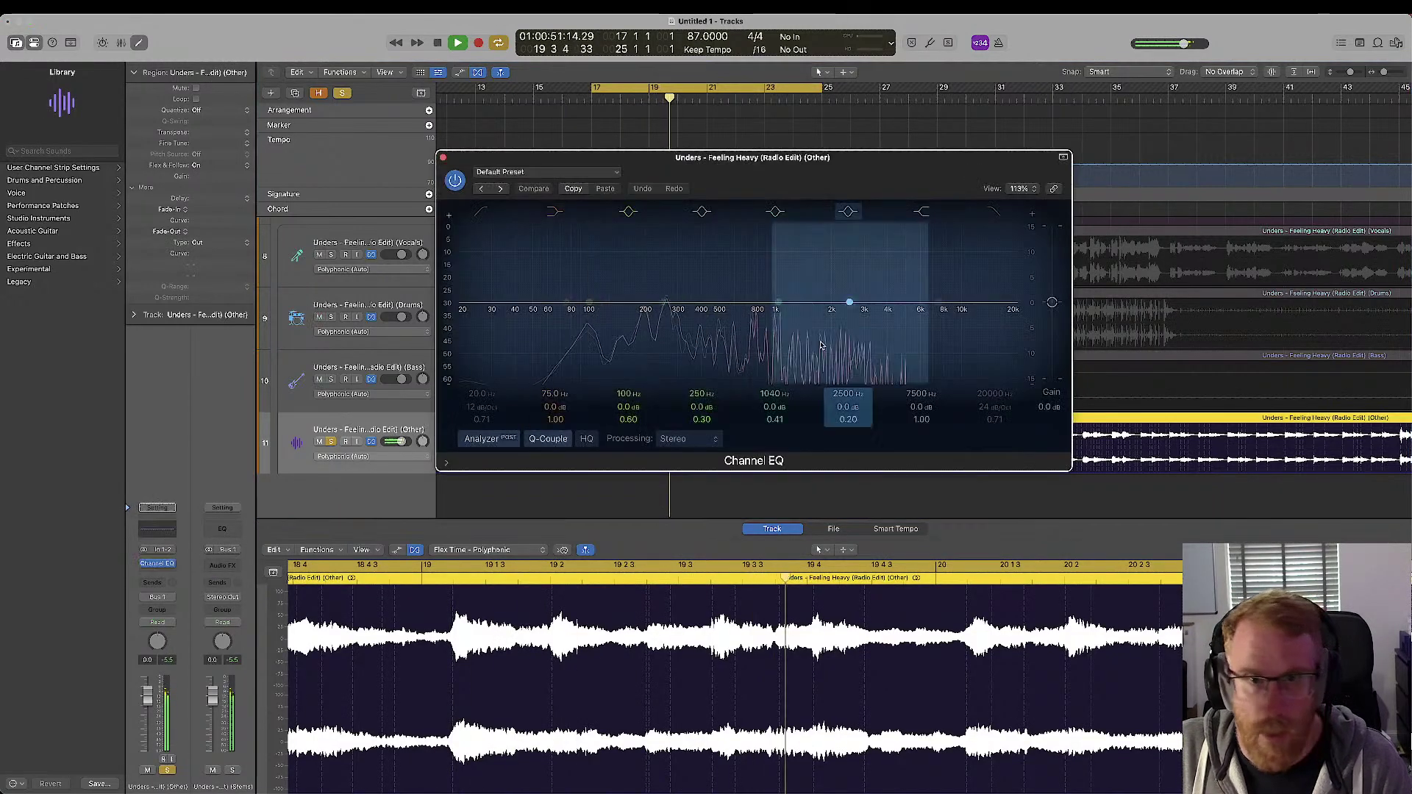
{"action": "left_click", "coordinate": [997, 215]}
{"action": "left_click_drag", "start_coordinate": [1012, 305], "coordinate": [888, 321]}
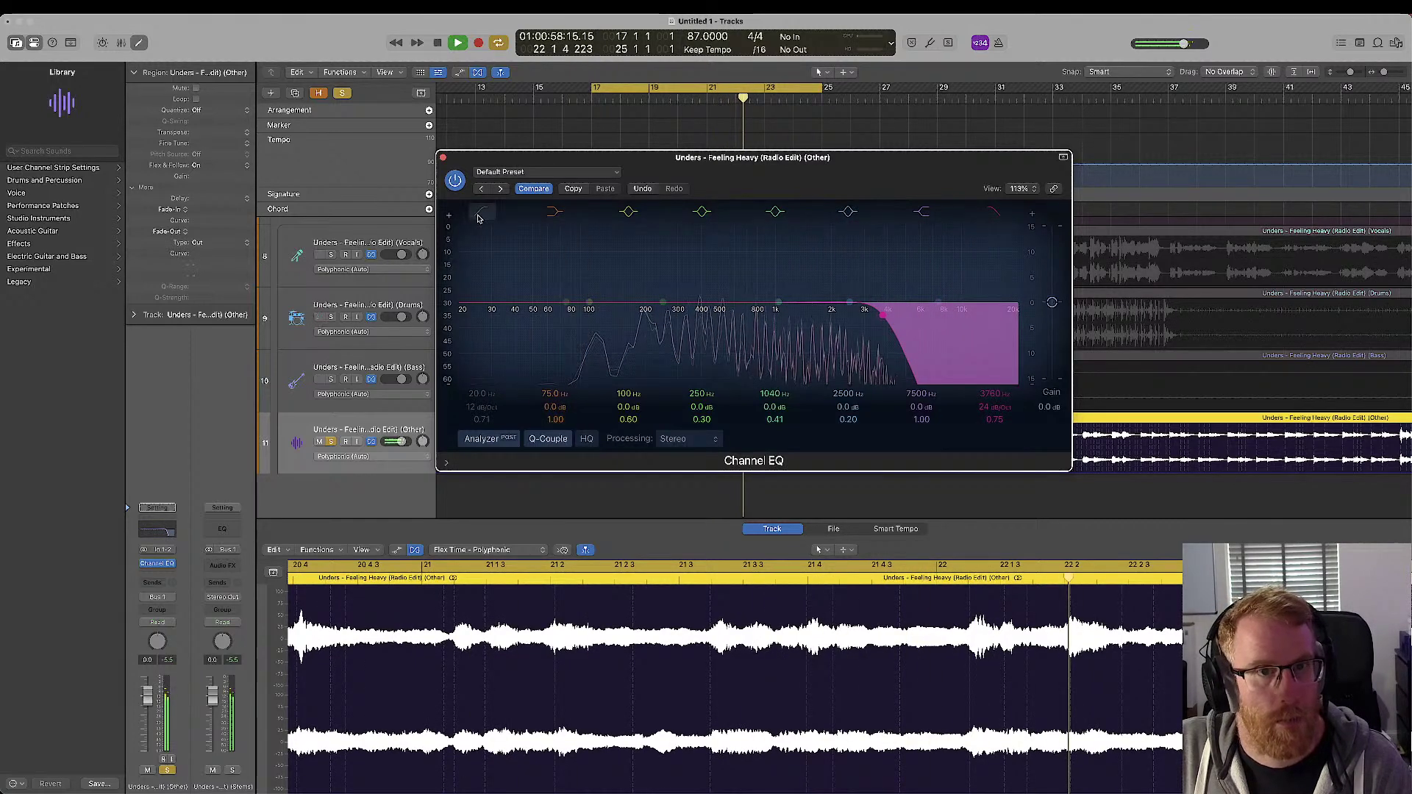
{"action": "left_click", "coordinate": [459, 312]}
{"action": "left_click_drag", "start_coordinate": [462, 317], "coordinate": [553, 319]}
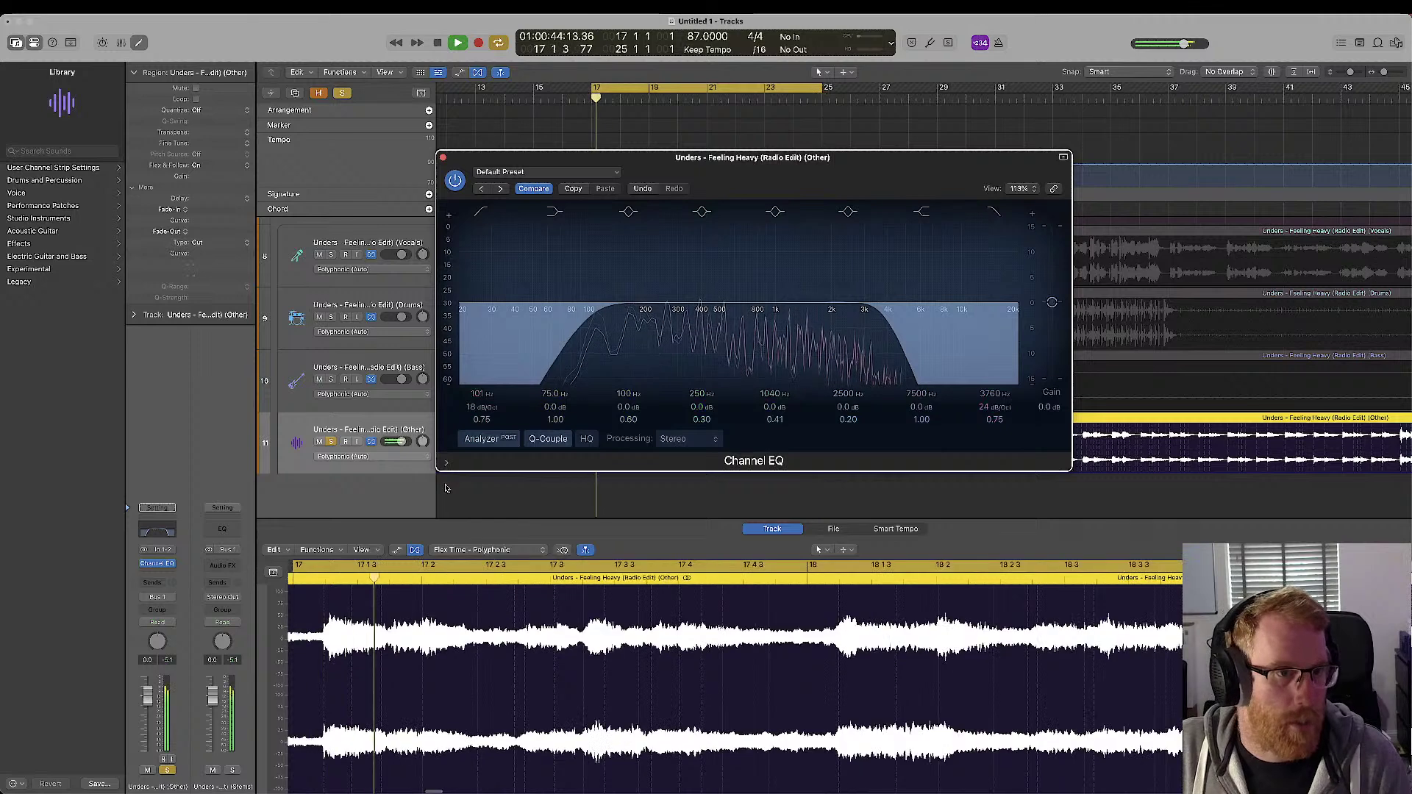
- Browse the effect plug-in categories for the Other stem's next insert slot, including Distortion, Modulation, Dynamics and Metering
{"action": "left_click", "coordinate": [185, 550]}
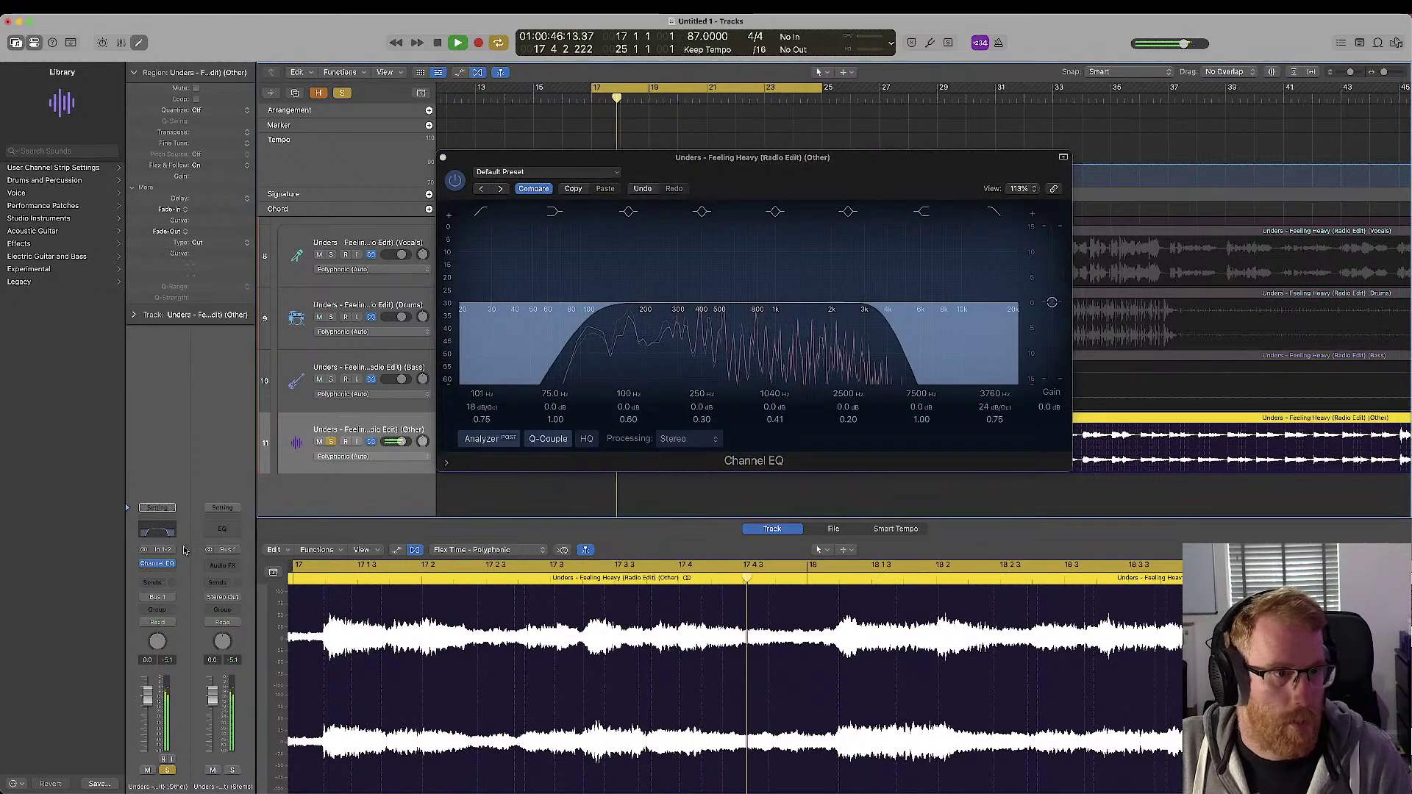
{"action": "left_click", "coordinate": [167, 570]}
{"action": "left_click", "coordinate": [164, 574]}
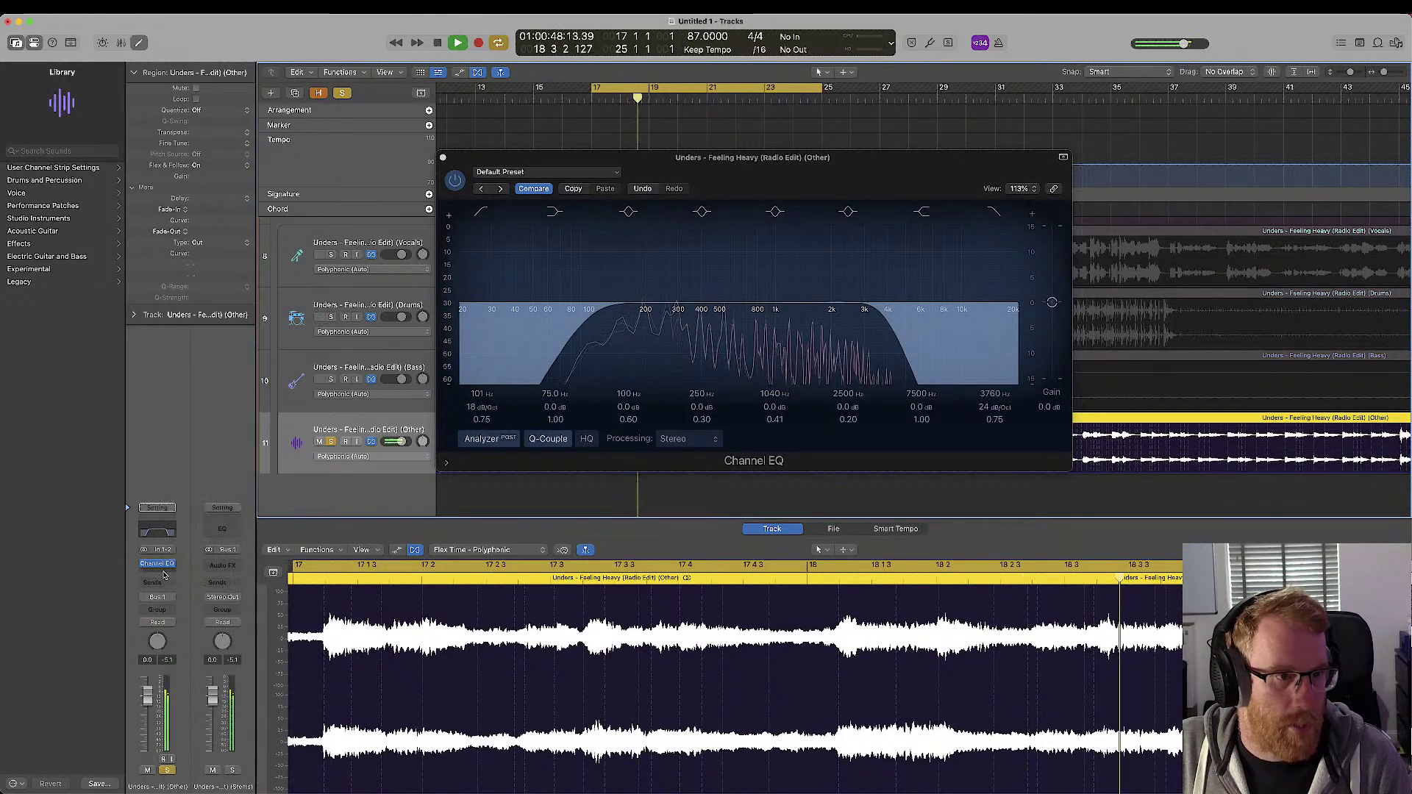
{"action": "left_click", "coordinate": [164, 573]}
{"action": "mouse_move", "coordinate": [163, 575]}
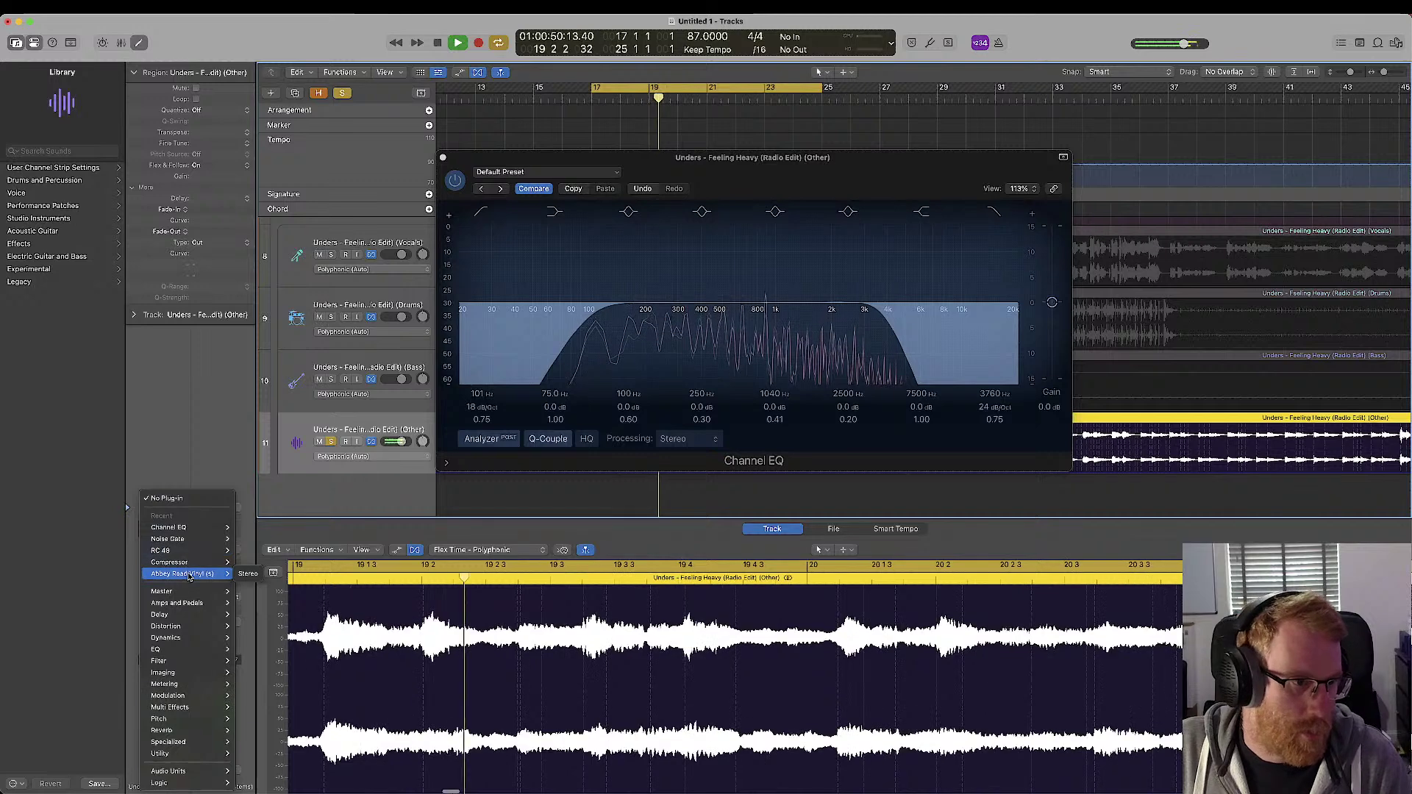
{"action": "mouse_move", "coordinate": [187, 629]}
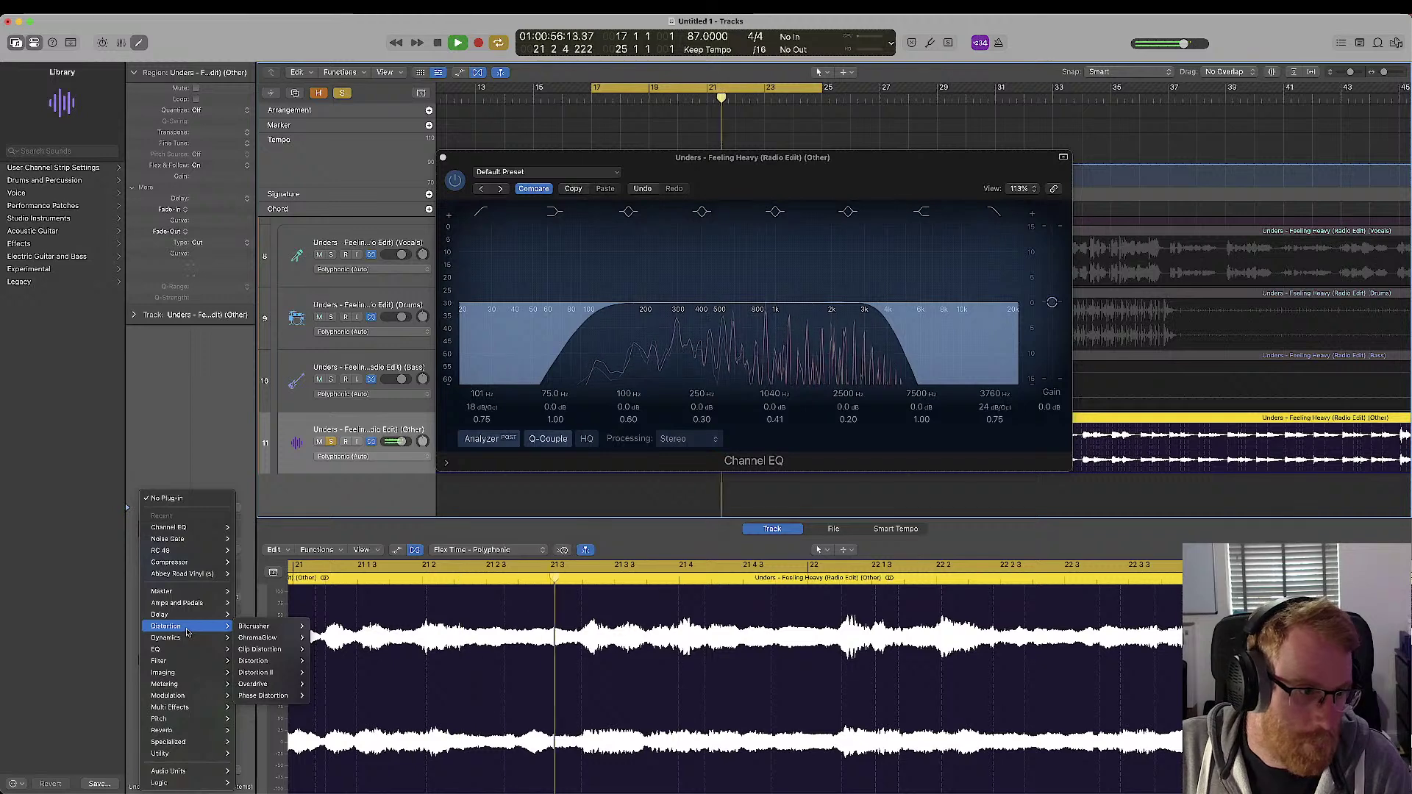
{"action": "mouse_move", "coordinate": [175, 756]}
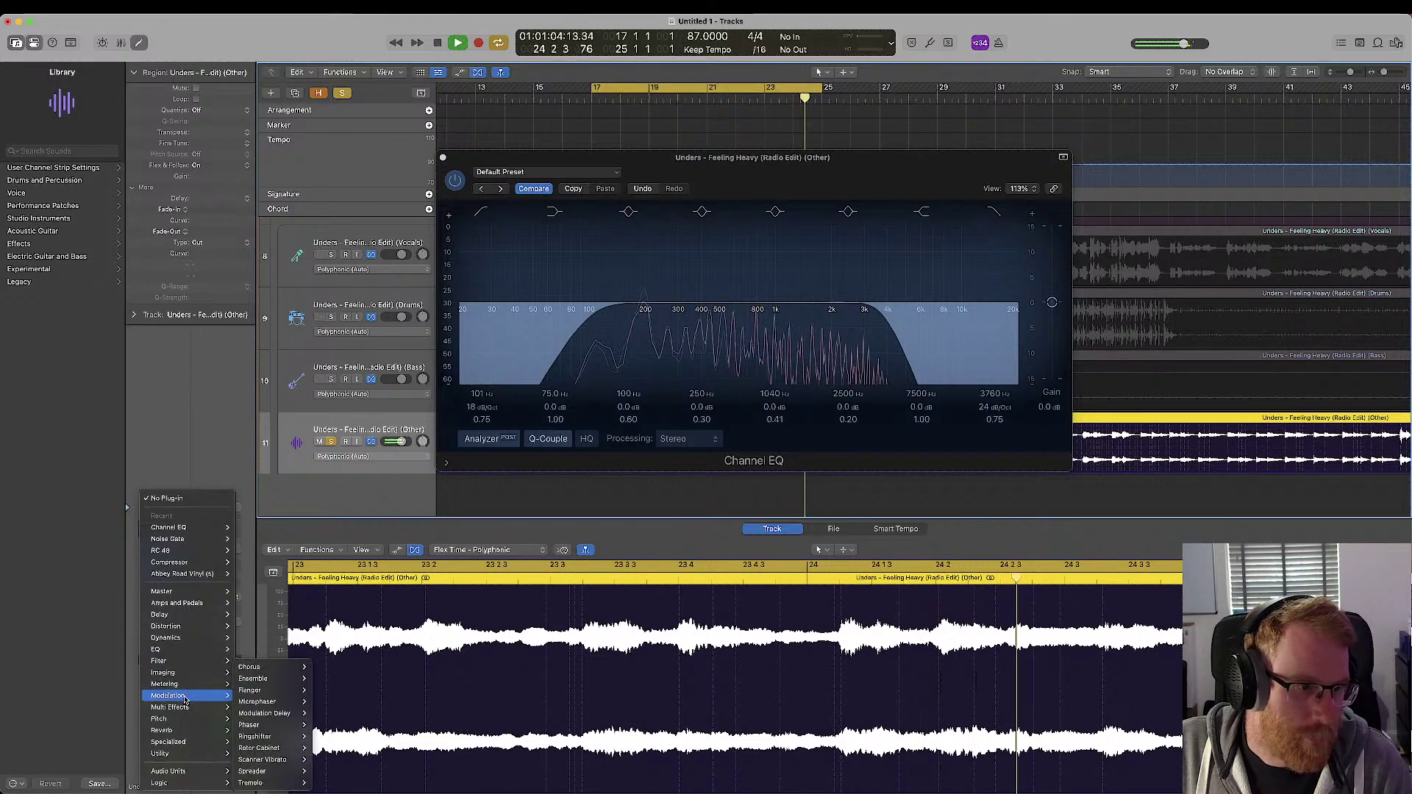
{"action": "mouse_move", "coordinate": [190, 709]}
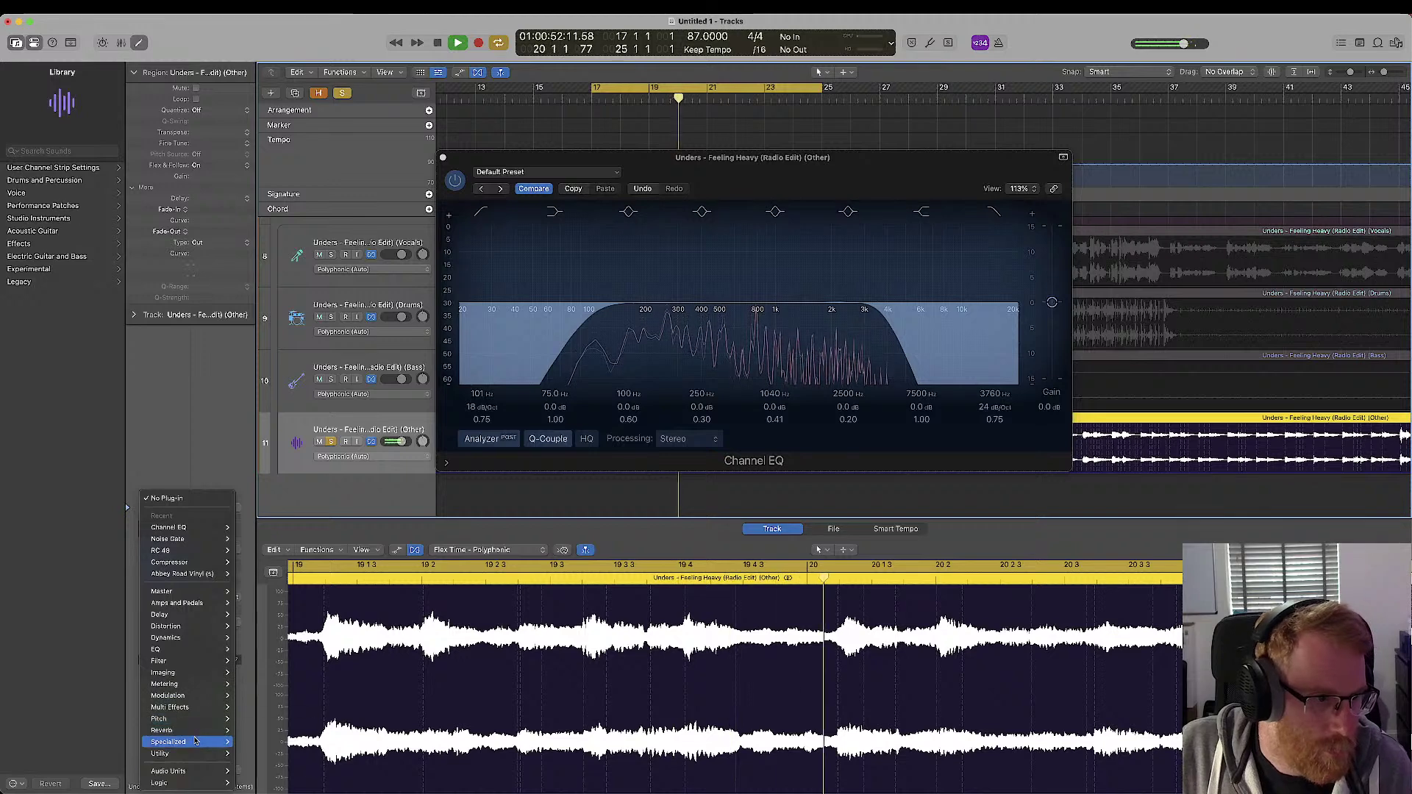
{"action": "mouse_move", "coordinate": [193, 783]}
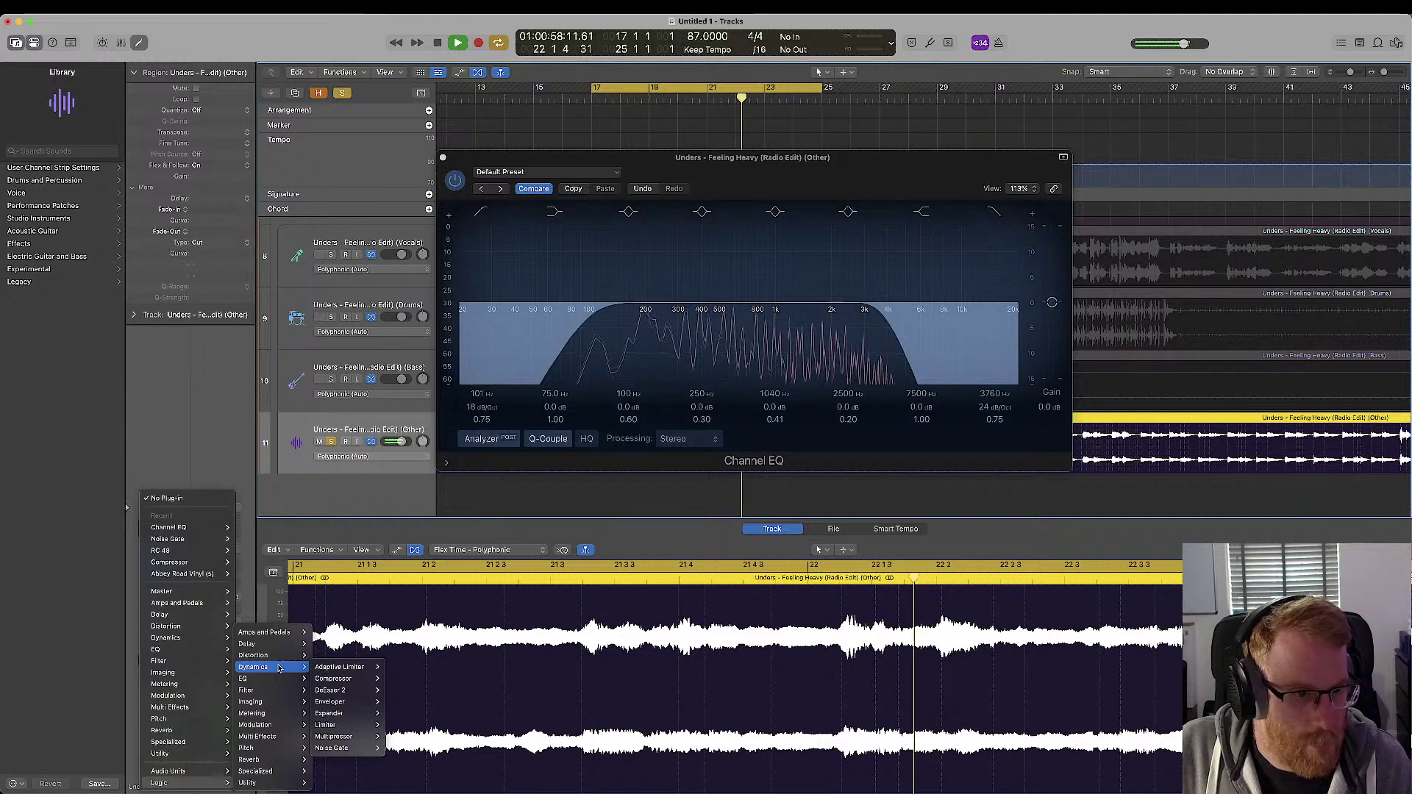
{"action": "mouse_move", "coordinate": [278, 692]}
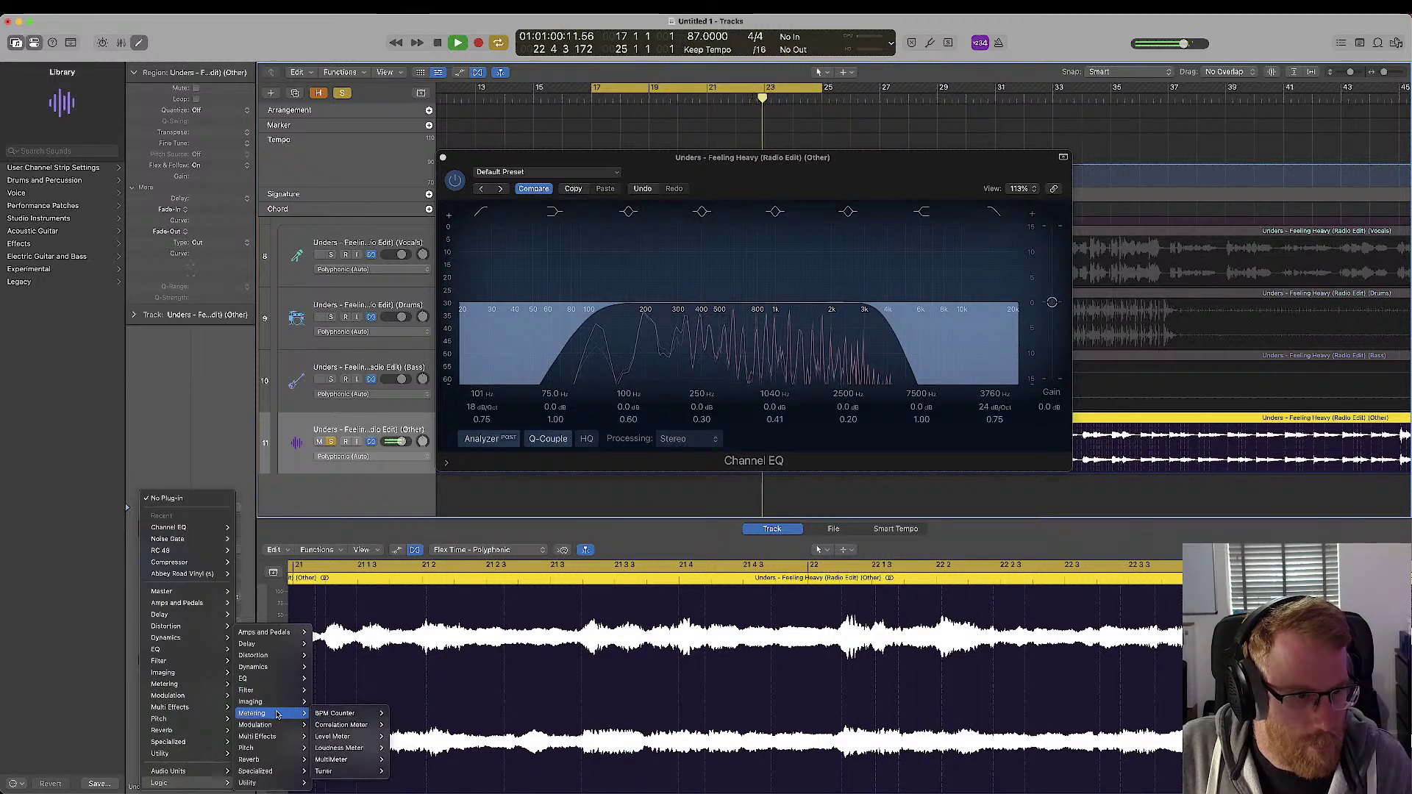
{"action": "mouse_move", "coordinate": [278, 726]}
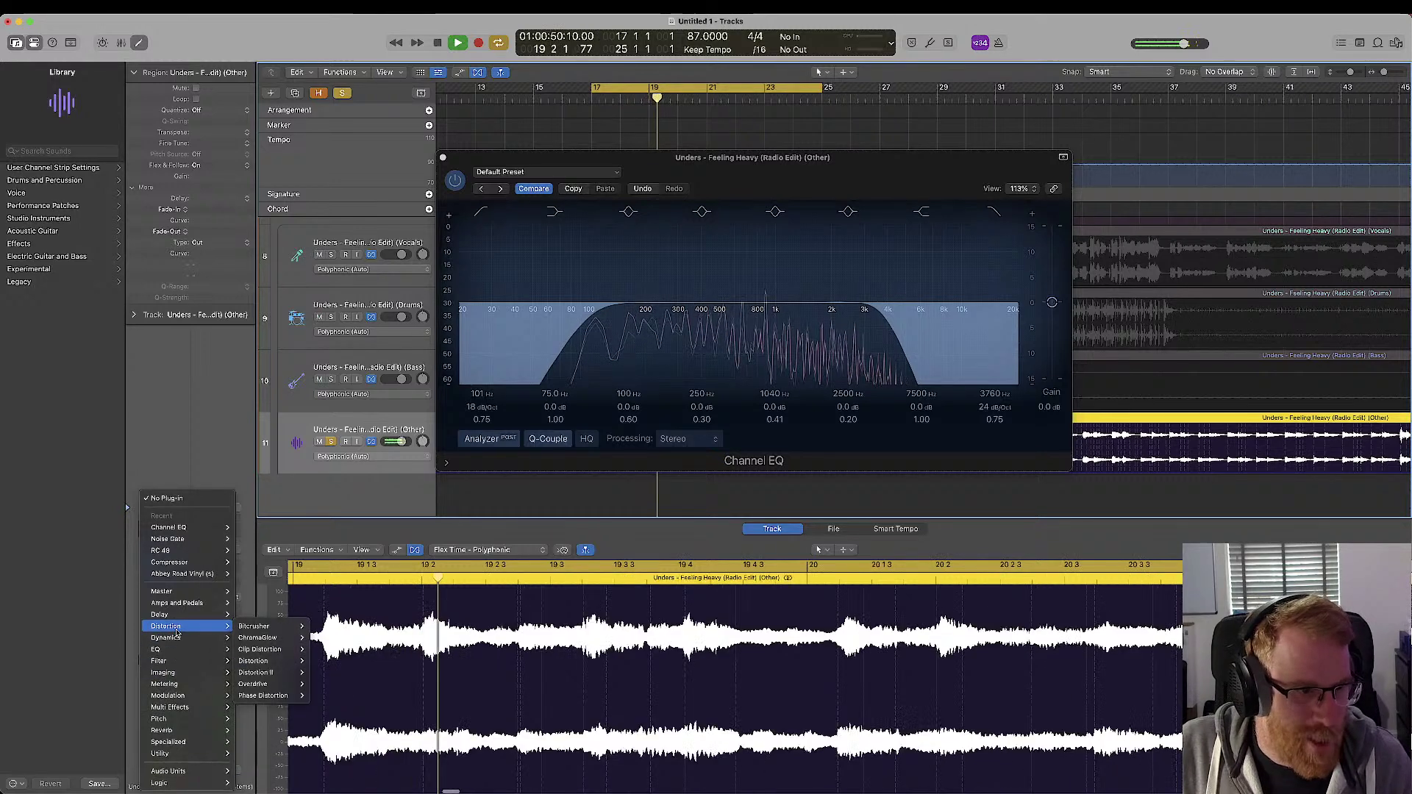
{"action": "left_click", "coordinate": [287, 499]}
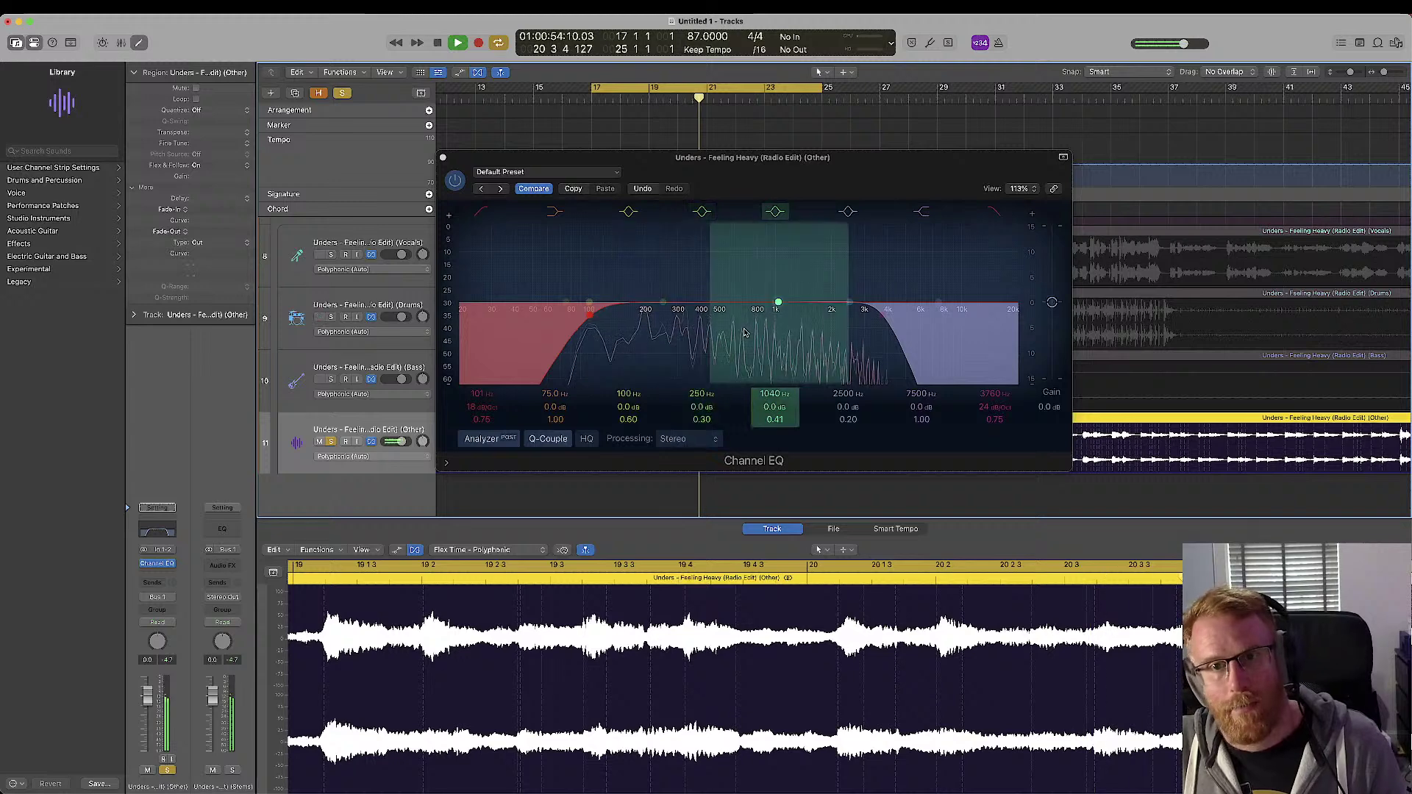
- Stop playback, close the Channel EQ window and unsolo the Other stem
{"action": "key", "text": "space"}
{"action": "left_click", "coordinate": [442, 158]}
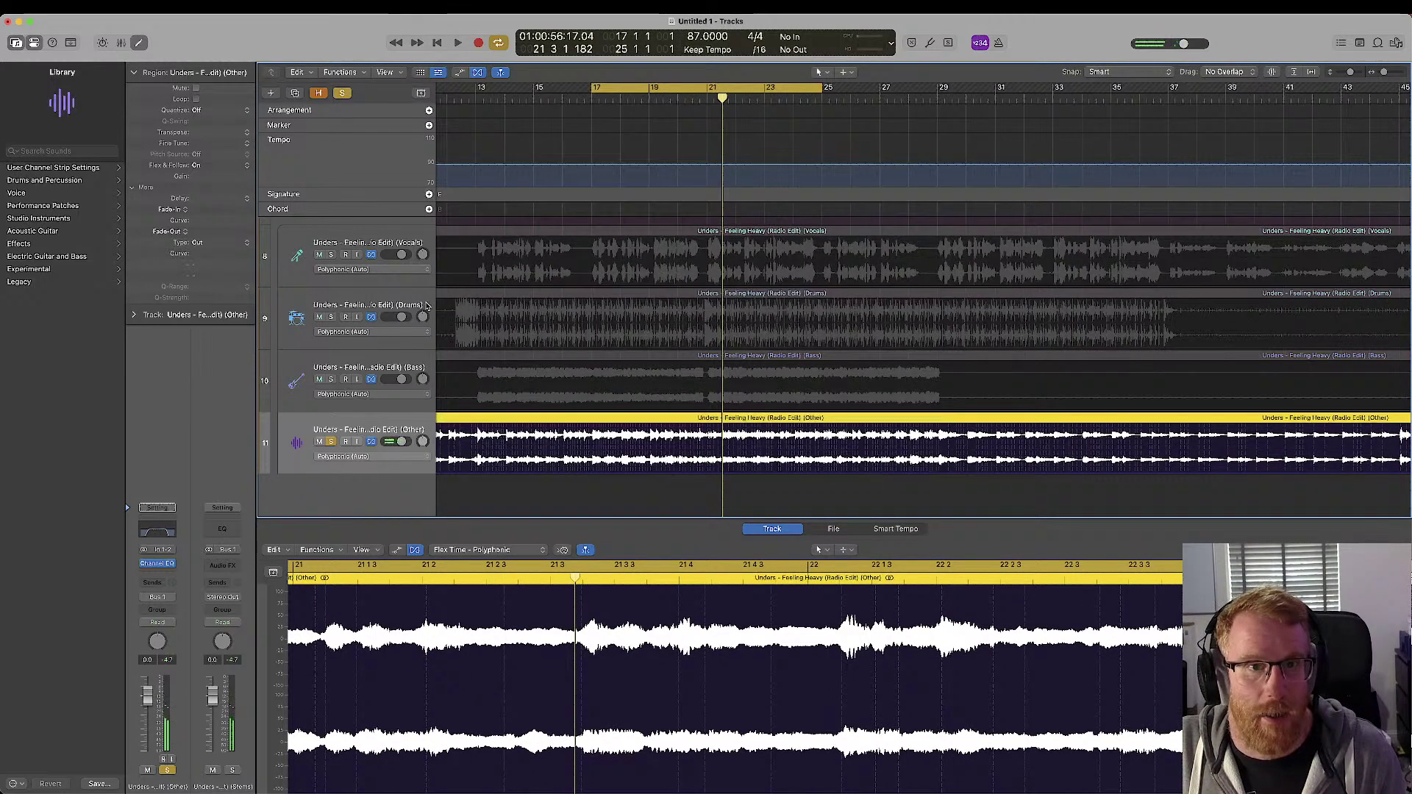
{"action": "scroll", "coordinate": [405, 299], "scroll_direction": "up", "scroll_amount": 3}
{"action": "left_click", "coordinate": [331, 511]}
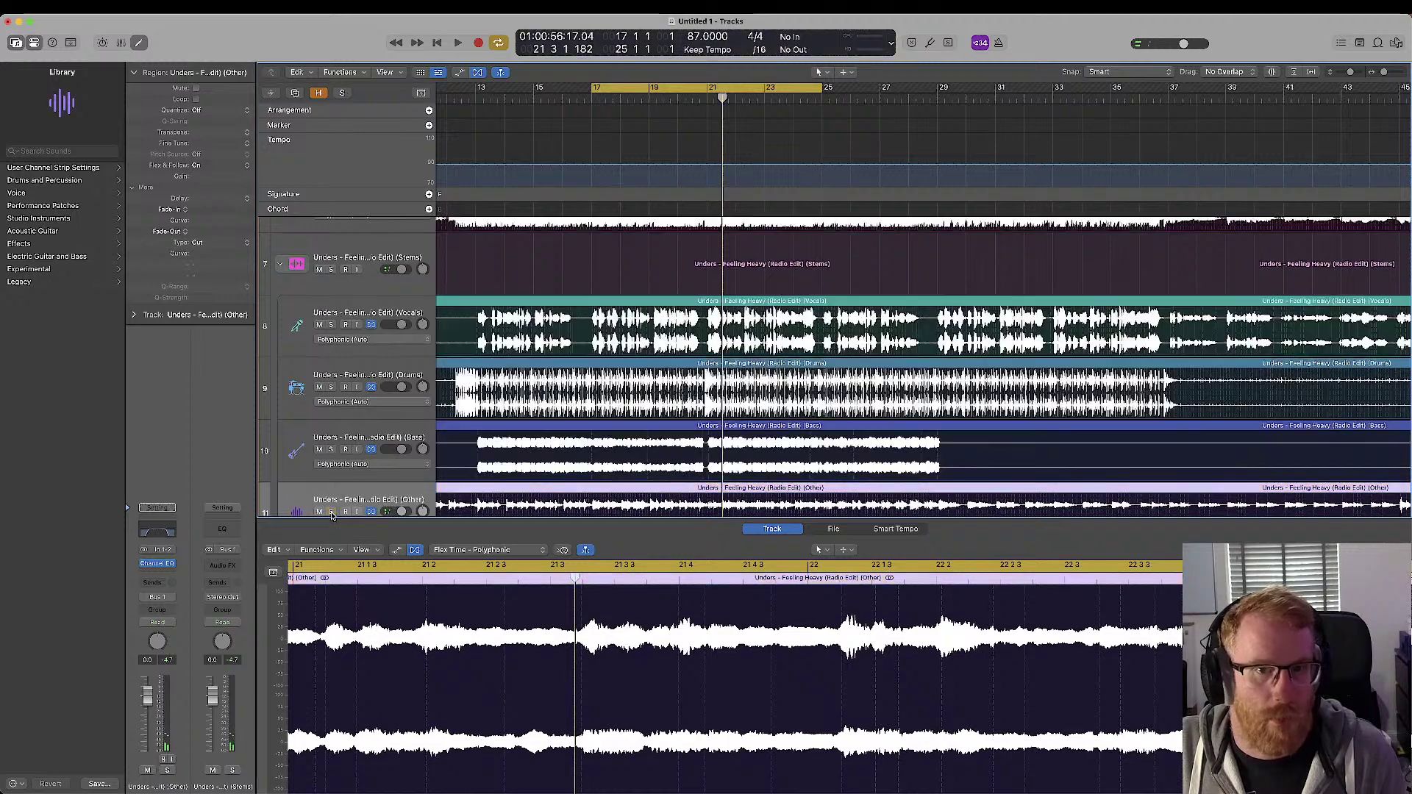
- Solo the original Feeling Heavy (Radio Edit) track, play it for comparison with the stems and stop playback
{"action": "scroll", "coordinate": [384, 441], "scroll_direction": "up", "scroll_amount": 2}
{"action": "left_click", "coordinate": [331, 246]}
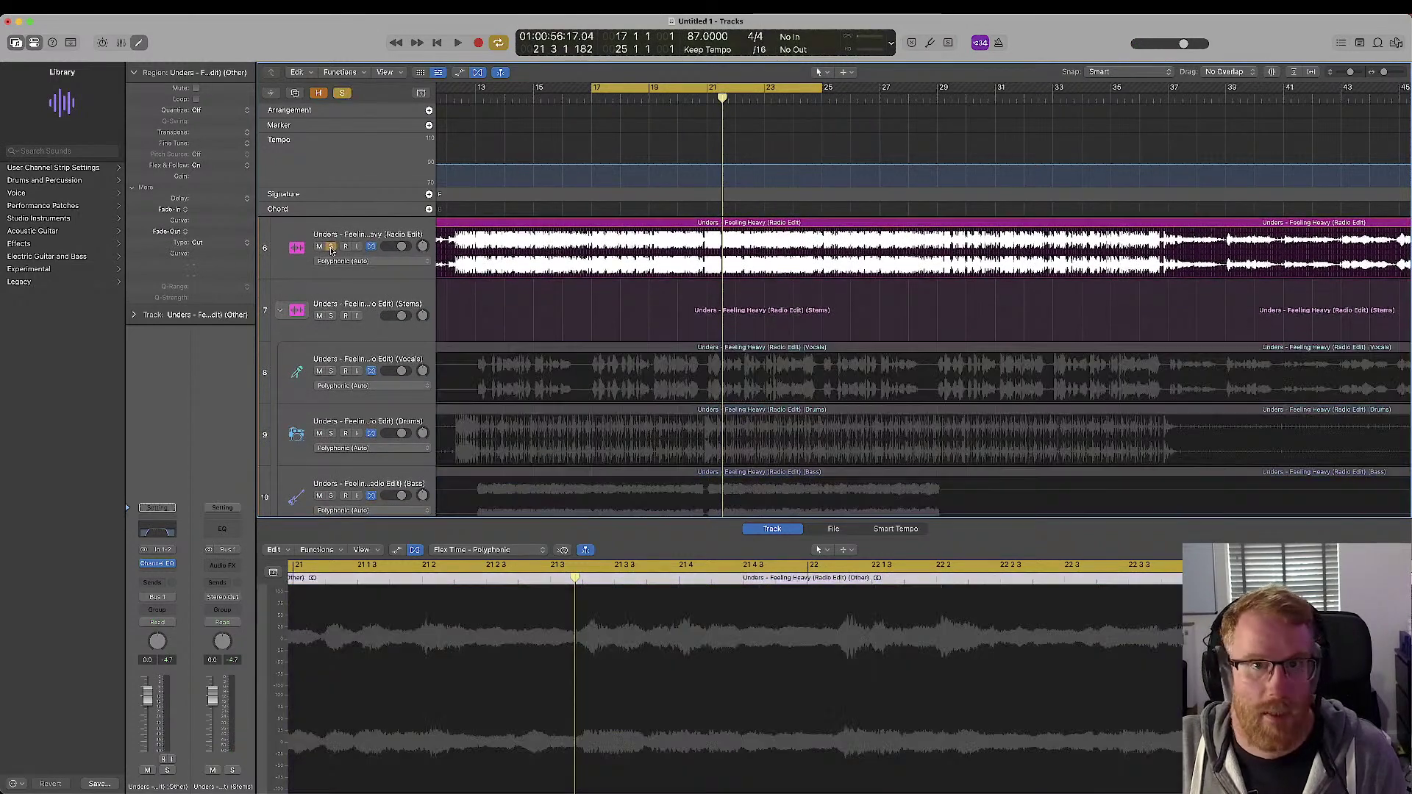
{"action": "key", "text": "space"}
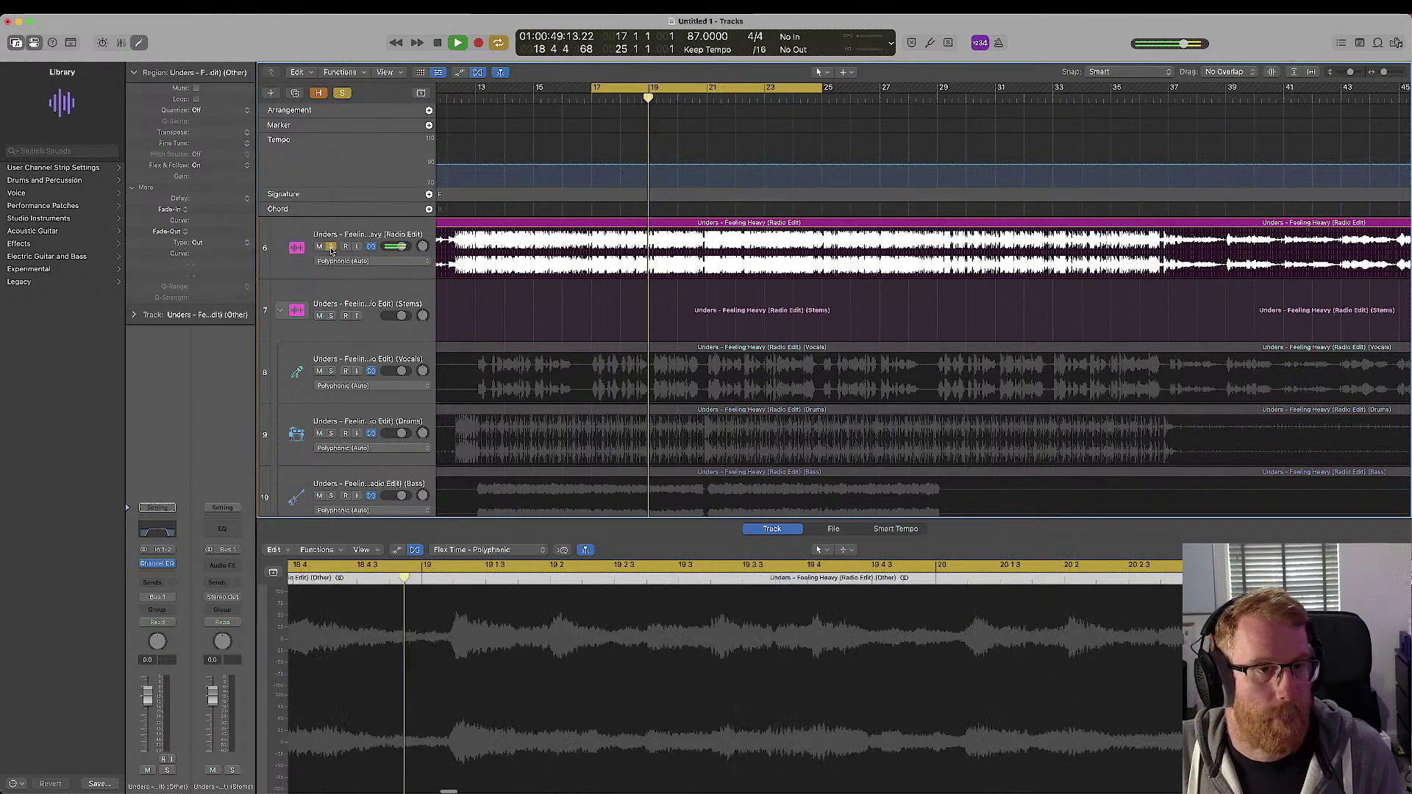
{"action": "scroll", "coordinate": [611, 320], "scroll_direction": "down", "scroll_amount": 3}
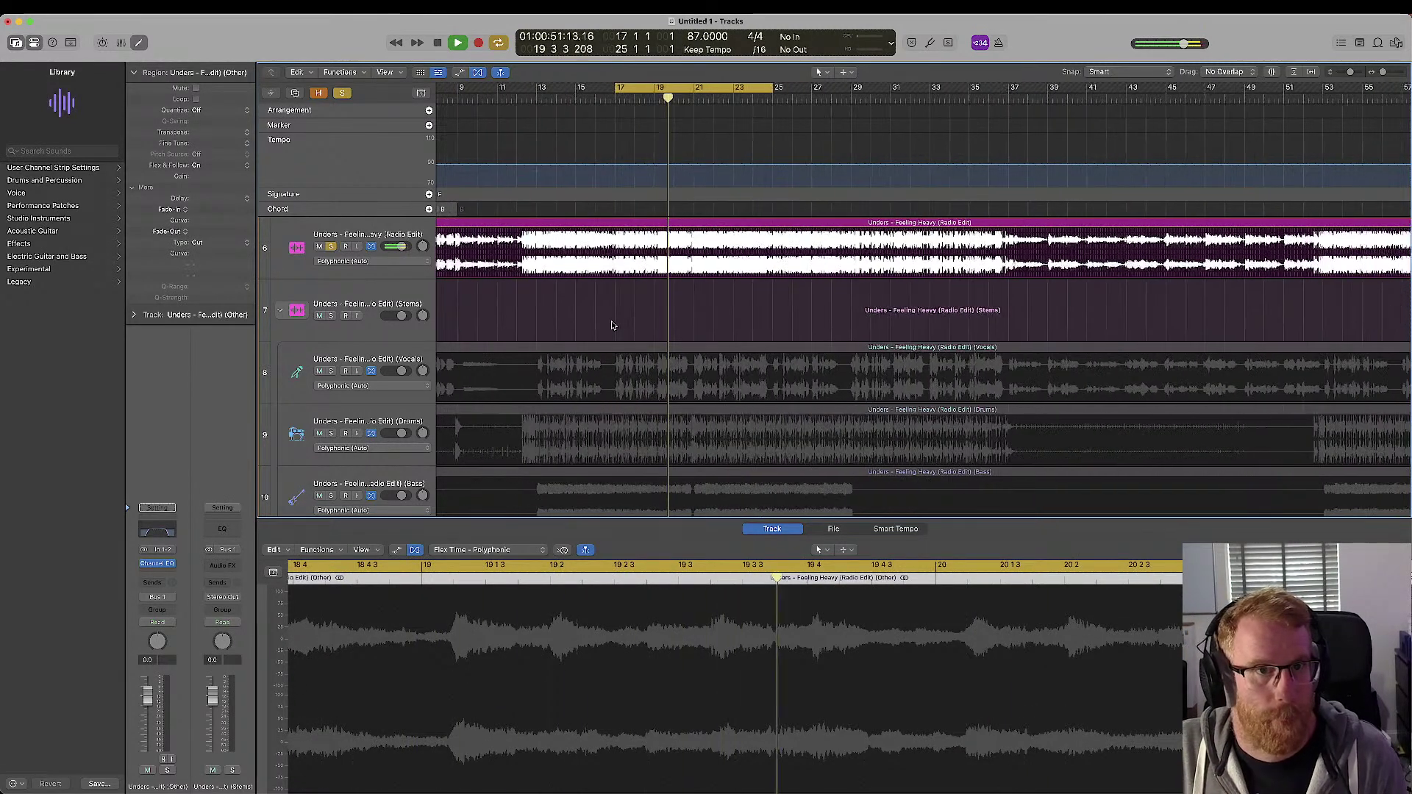
{"action": "key", "text": "space"}
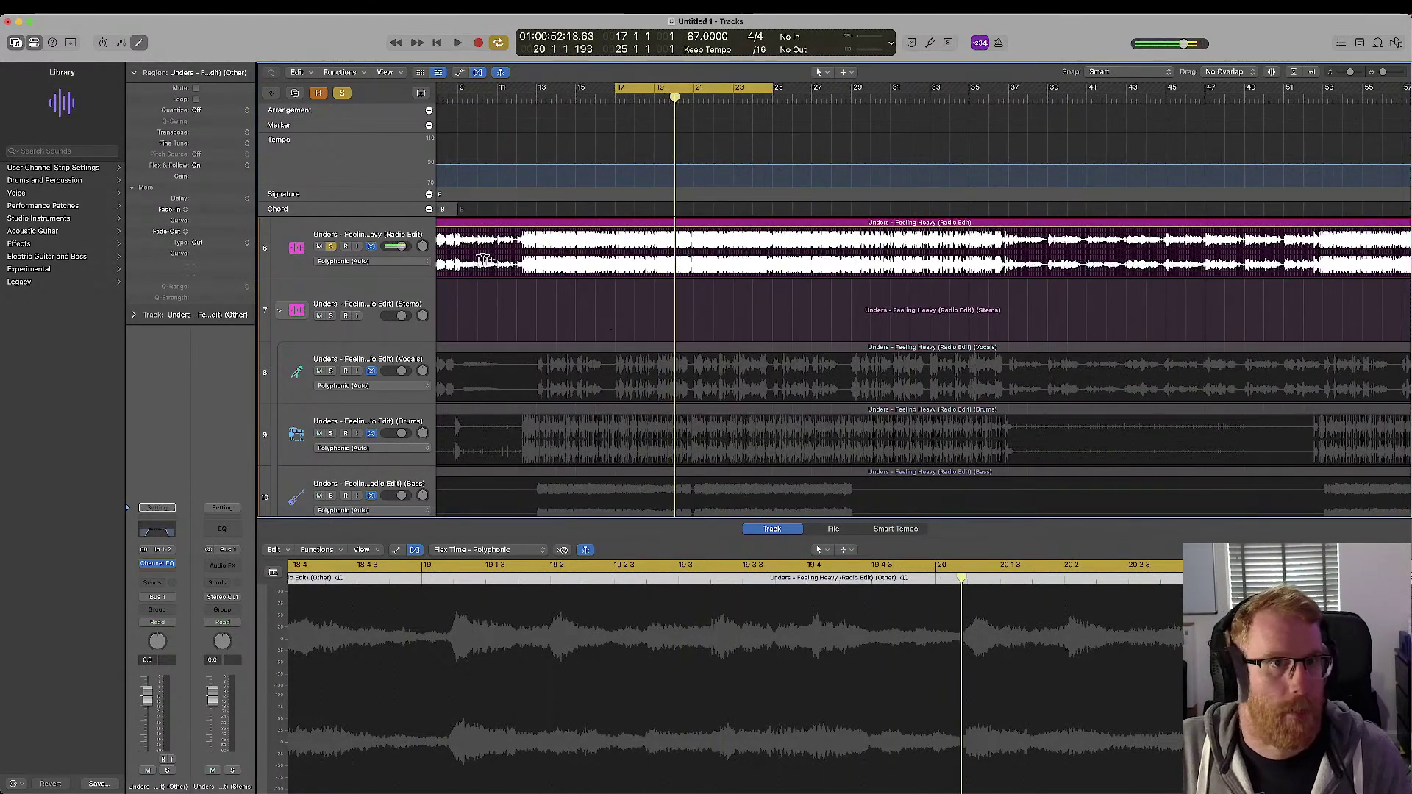
- Close the audio editor and delete the original Feeling Heavy (Radio Edit) track
{"action": "left_click", "coordinate": [394, 231]}
{"action": "key", "text": "e"}
{"action": "key", "text": "super+BackSpace"}
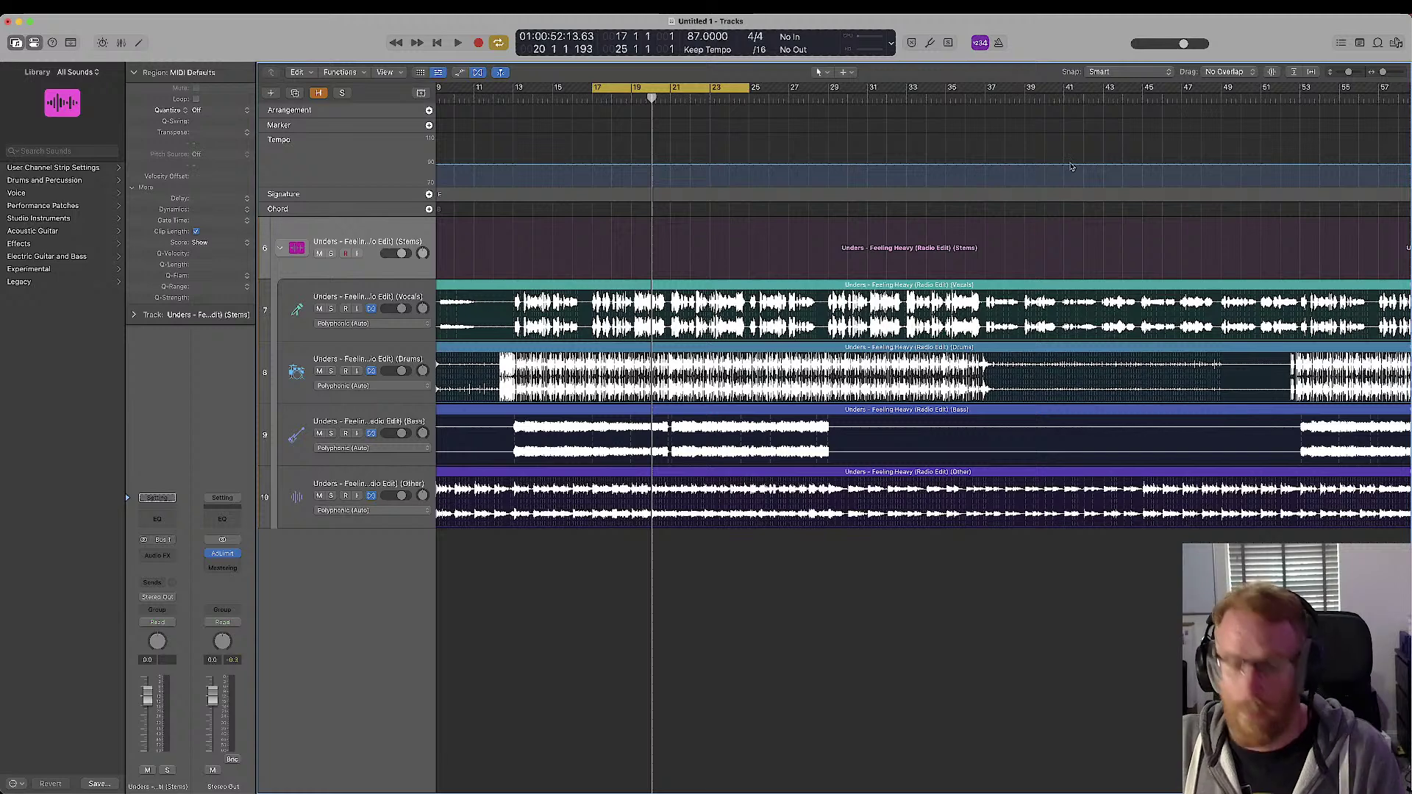
- Open the file browser, audition loops in the Music Loops folder and move up to the DnB folder of the Sample Archive
{"action": "key", "text": "f"}
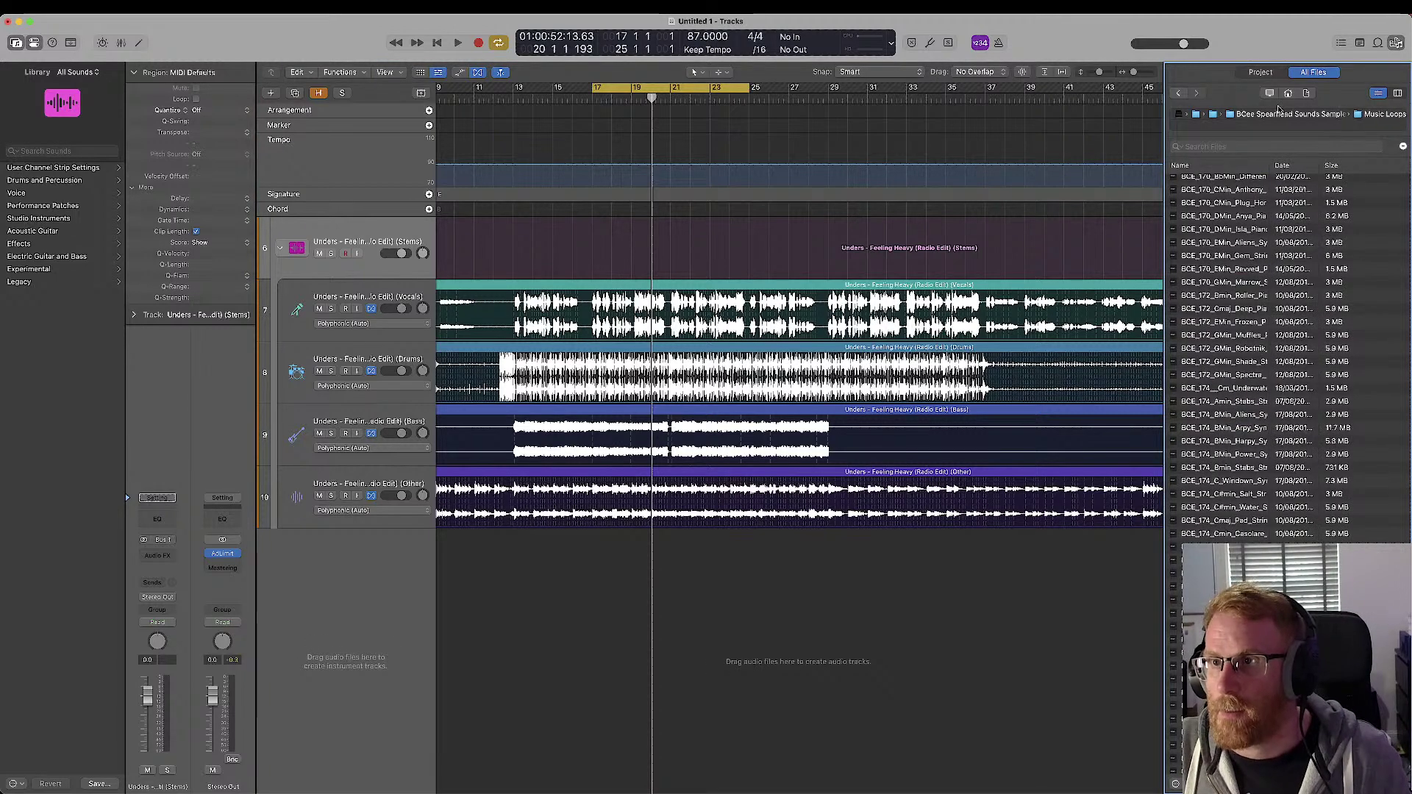
{"action": "left_click", "coordinate": [1235, 414]}
{"action": "scroll", "coordinate": [1241, 314], "scroll_direction": "down", "scroll_amount": 5}
{"action": "key", "text": "Down"}
{"action": "key", "text": "Down"}
{"action": "key", "text": "Down"}
{"action": "key", "text": "Down"}
{"action": "key", "text": "Down"}
{"action": "key", "text": "Down"}
{"action": "key", "text": "Down"}
{"action": "key", "text": "Down"}
{"action": "key", "text": "Down"}
{"action": "key", "text": "Down"}
{"action": "key", "text": "Down"}
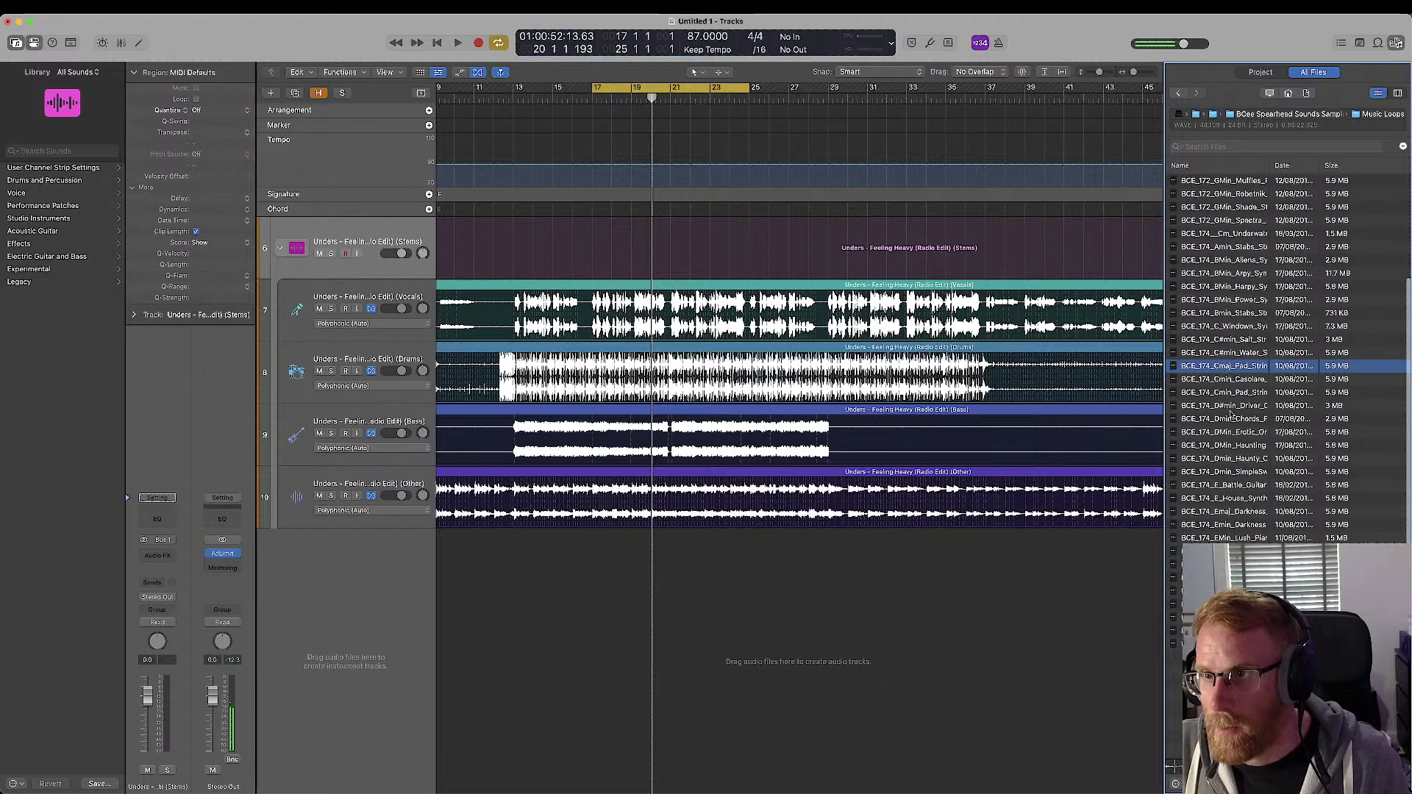
{"action": "key", "text": "super+Up"}
{"action": "key", "text": "super+Up"}
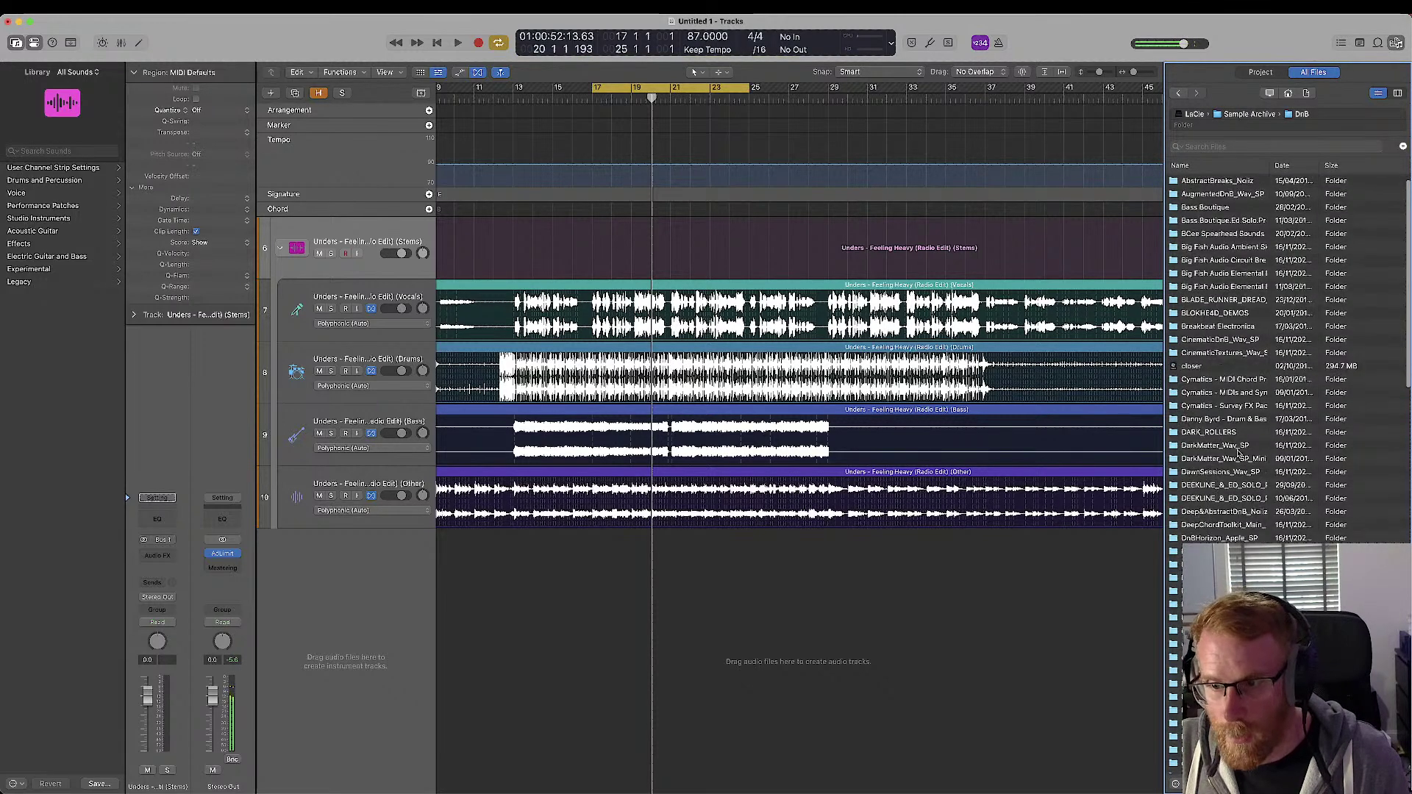
- Search for 87 in the packs folder under Splice sounds in the Sample Archive and widen the file name column
{"action": "key", "text": "super+Up"}
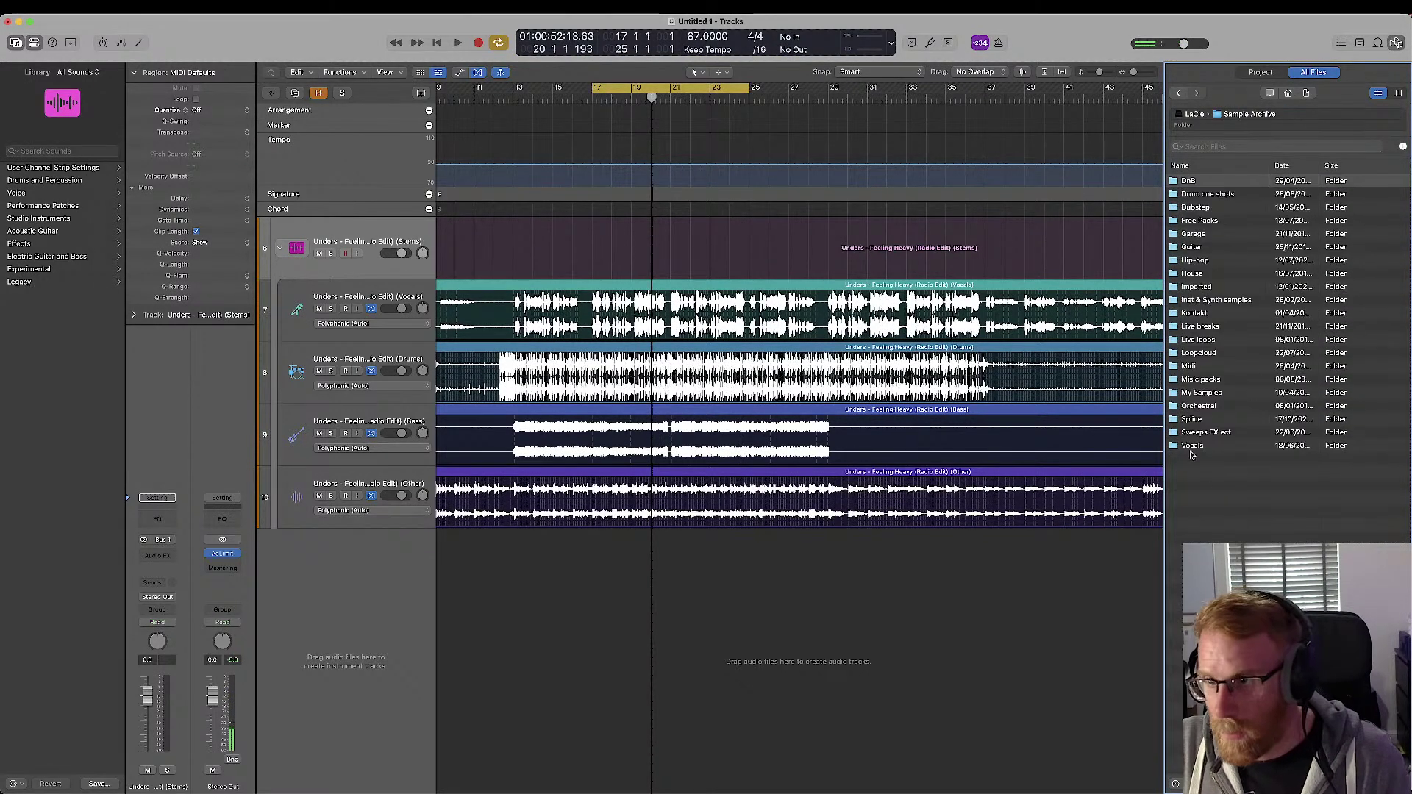
{"action": "double_click", "coordinate": [1198, 419]}
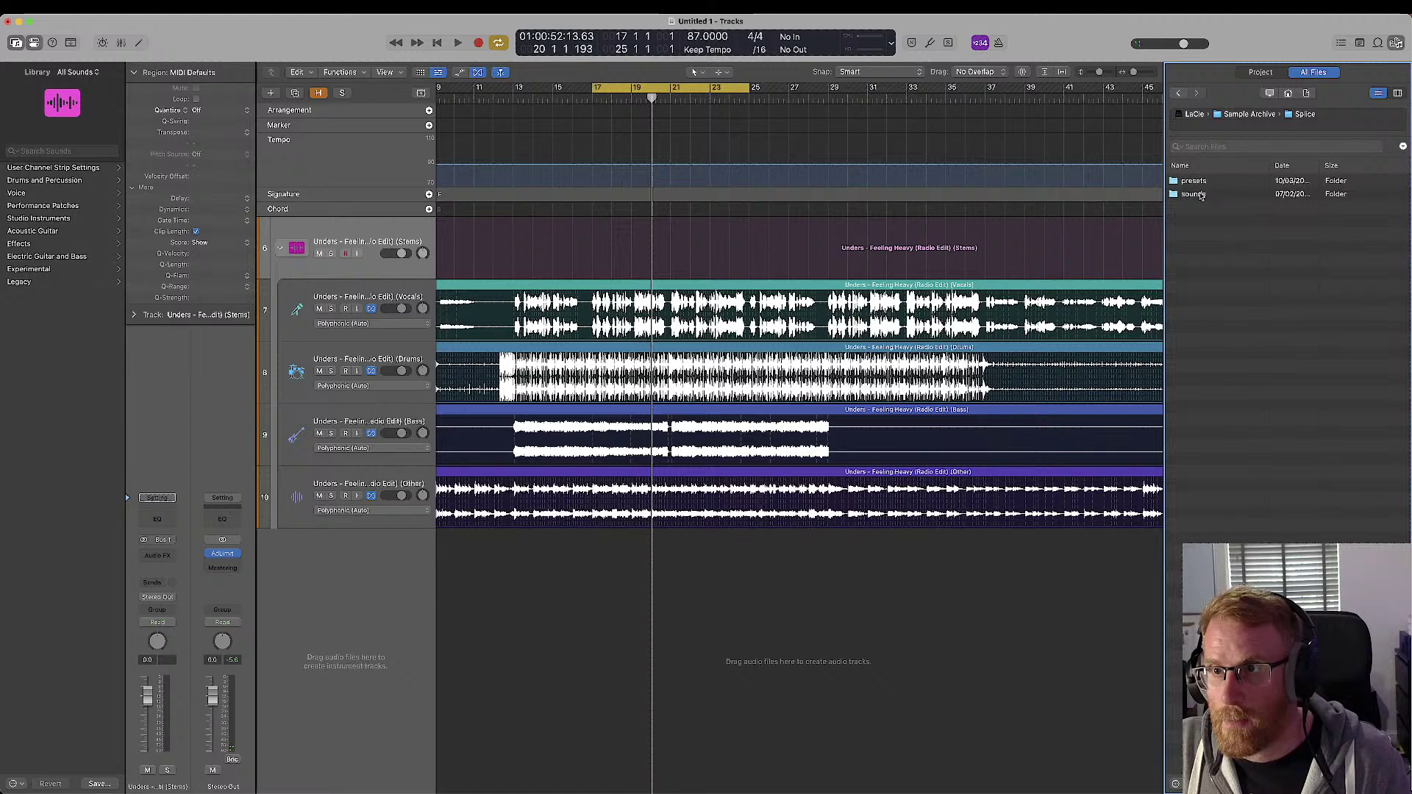
{"action": "double_click", "coordinate": [1199, 195]}
{"action": "double_click", "coordinate": [1207, 181]}
{"action": "type", "text": "87"}
{"action": "left_click", "coordinate": [1220, 208]}
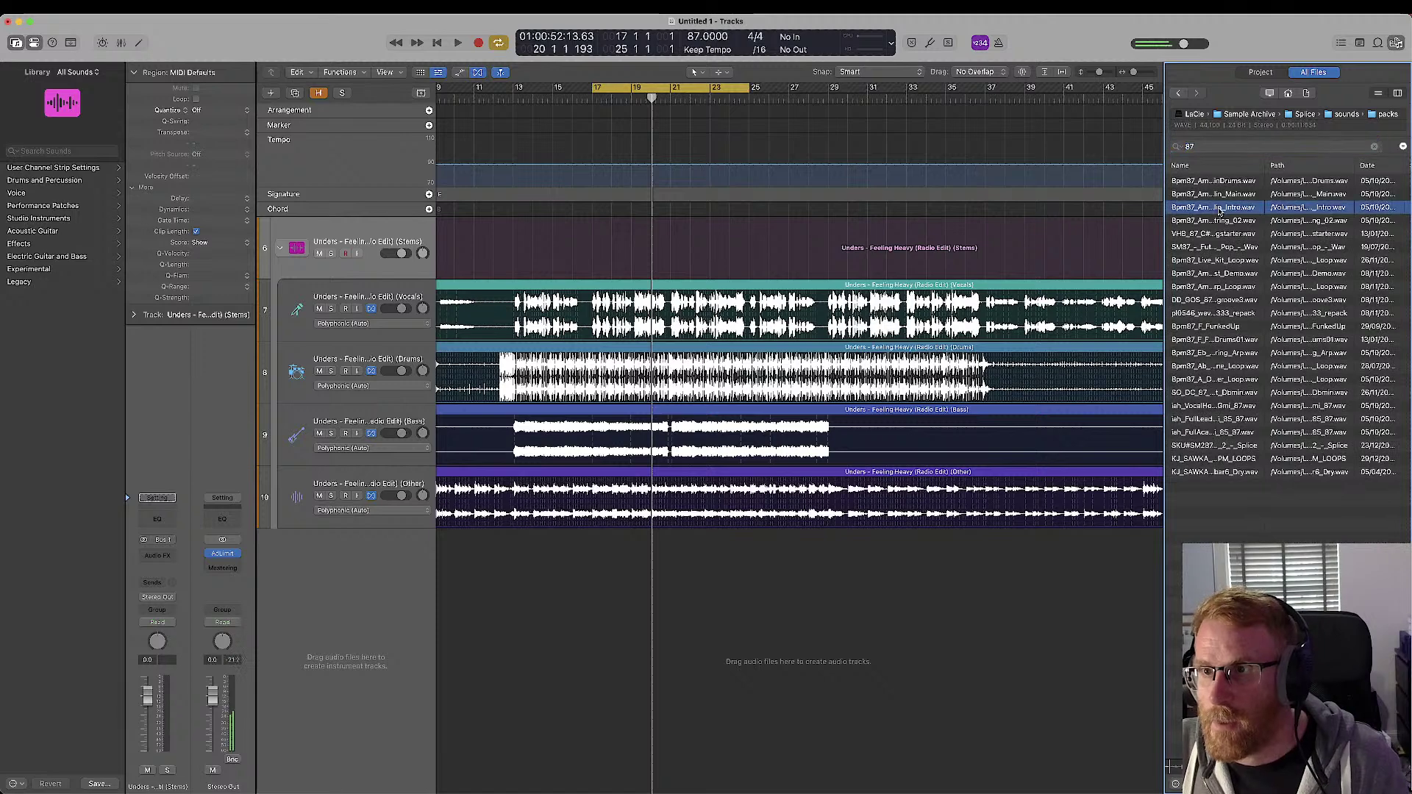
{"action": "left_click_drag", "start_coordinate": [1264, 168], "coordinate": [1310, 168]}
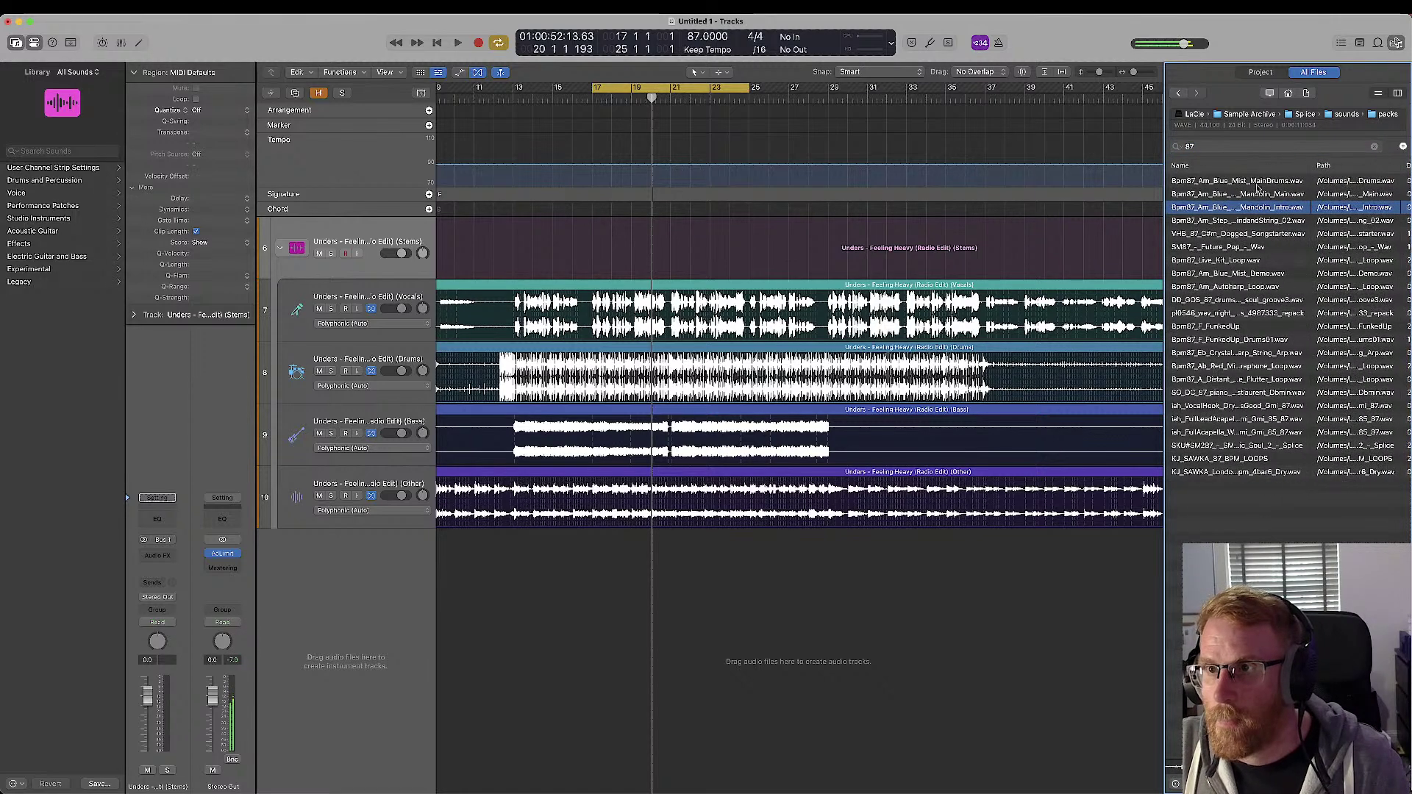
- Audition the drum, synth, piano and vocal samples found for 87, from the Blue Mist main drums to the KJ_SAWKA loops
{"action": "left_click", "coordinate": [1249, 189]}
{"action": "left_click", "coordinate": [1250, 183]}
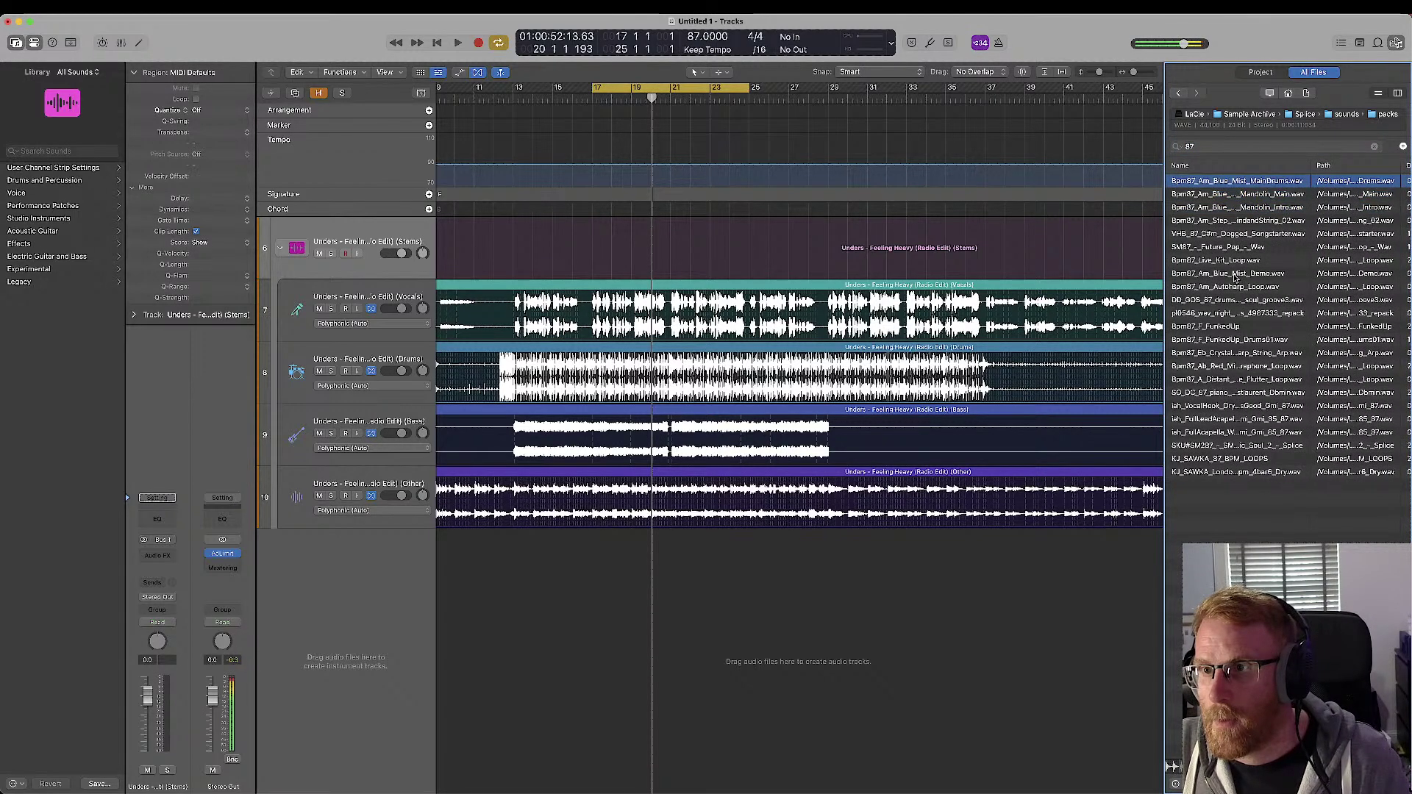
{"action": "left_click", "coordinate": [1235, 273]}
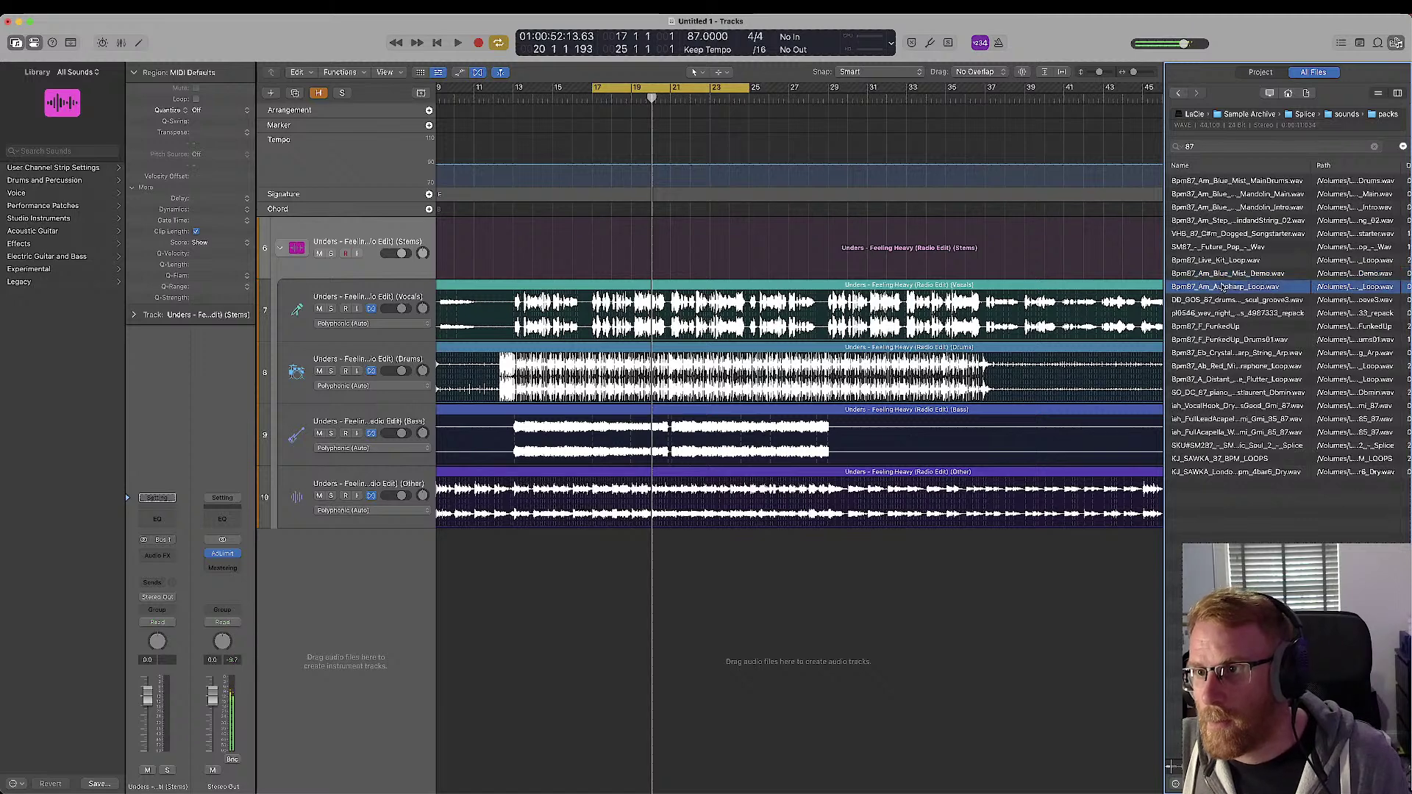
{"action": "left_click", "coordinate": [1233, 301]}
{"action": "left_click", "coordinate": [1229, 313]}
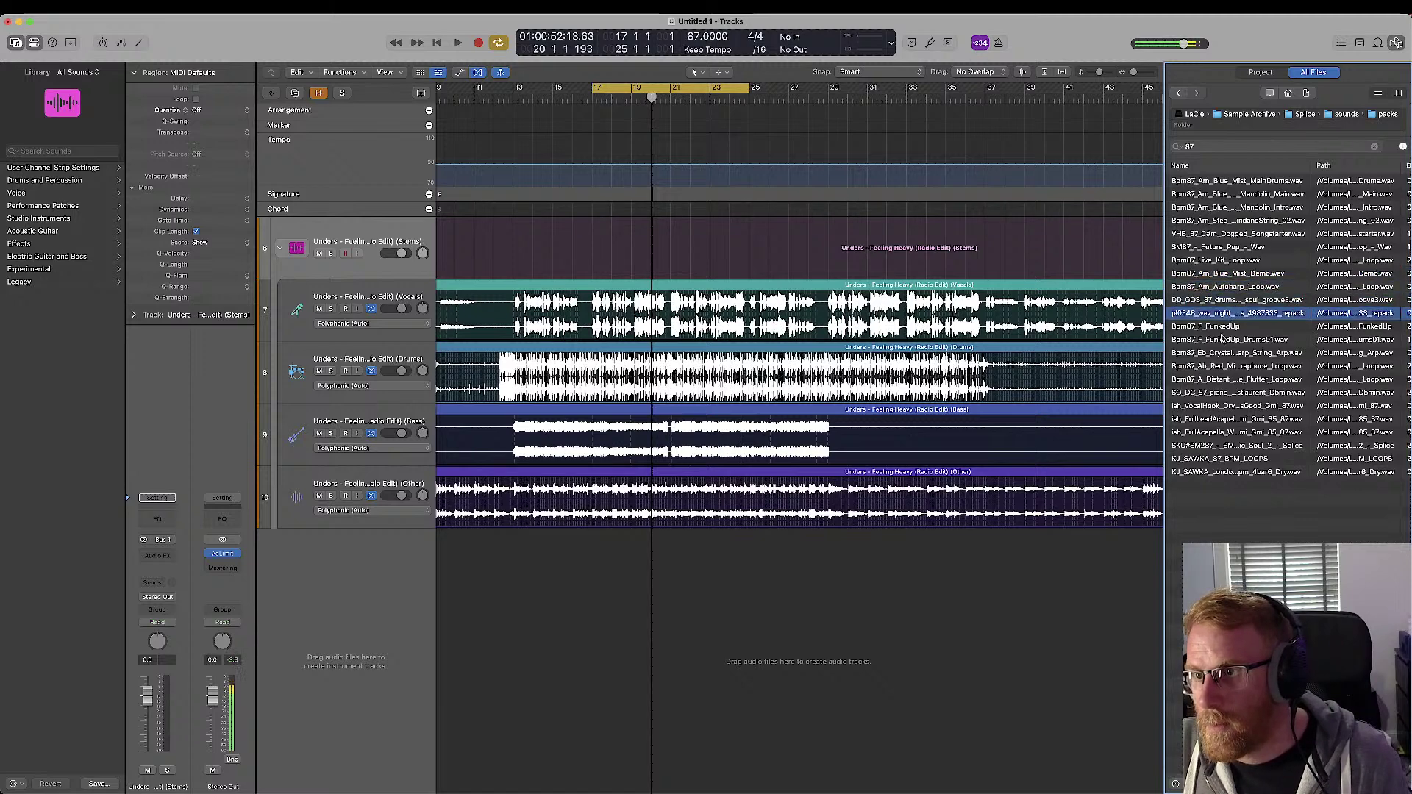
{"action": "left_click", "coordinate": [1219, 356]}
{"action": "left_click", "coordinate": [1225, 367]}
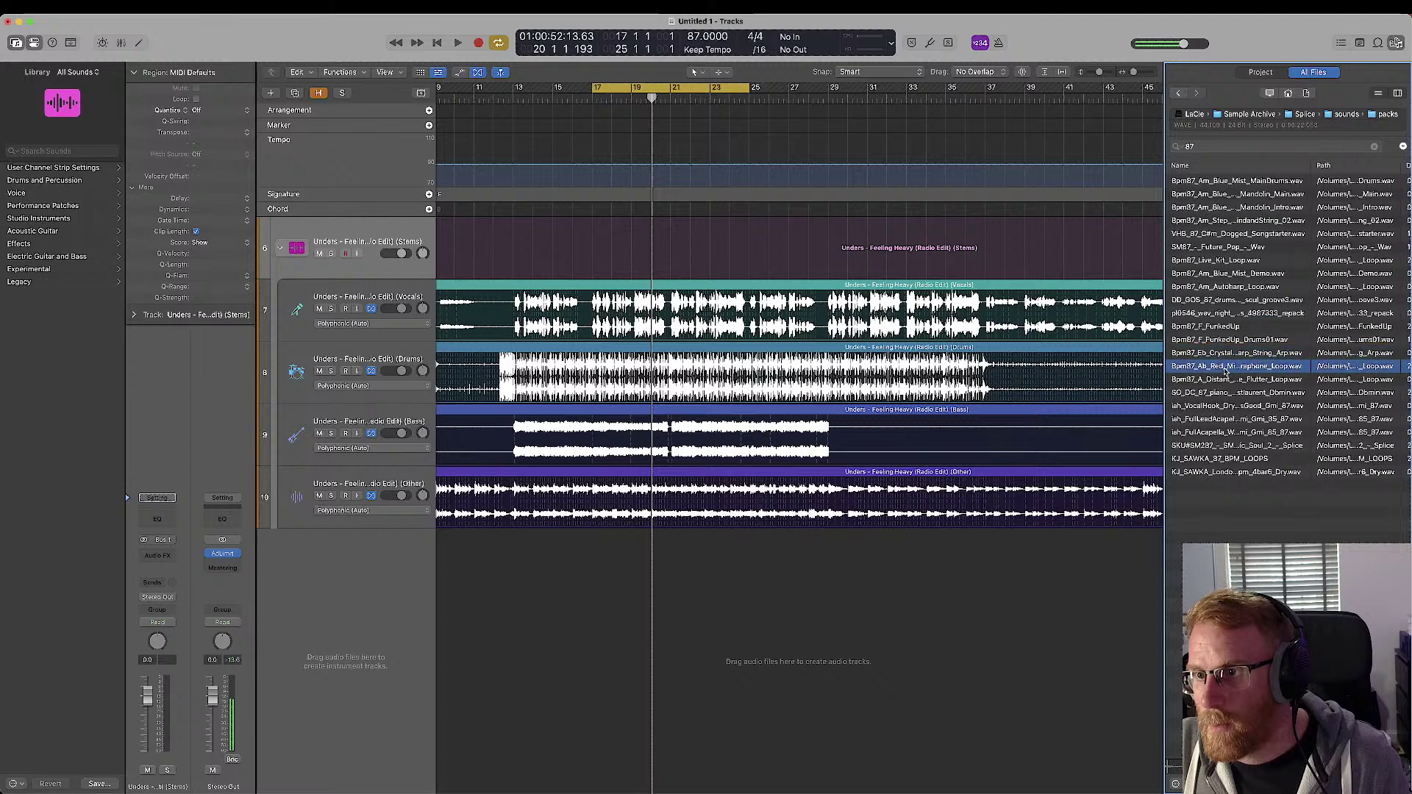
{"action": "left_click", "coordinate": [1226, 379]}
{"action": "left_click", "coordinate": [1224, 406]}
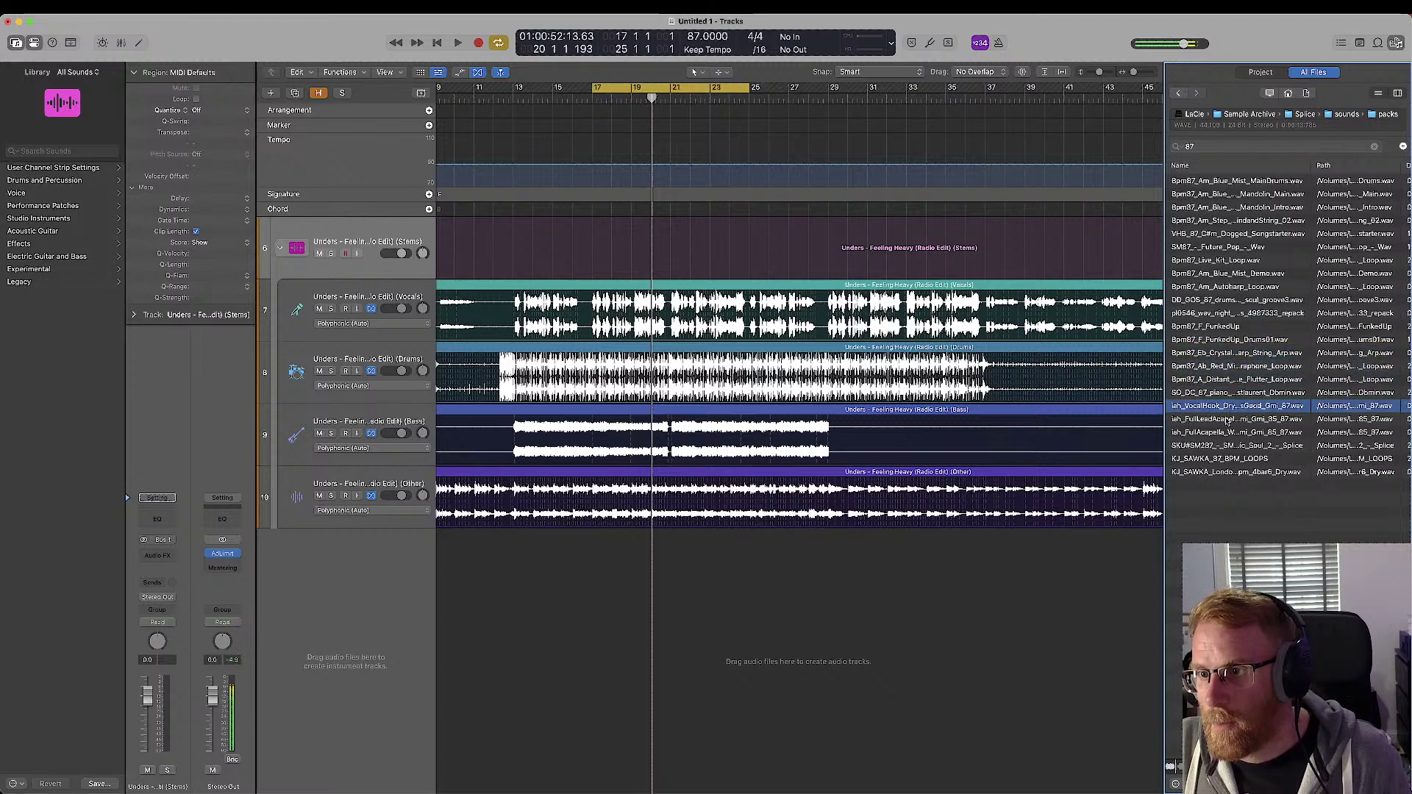
{"action": "key", "text": "Down"}
{"action": "key", "text": "Down"}
{"action": "key", "text": "Down"}
{"action": "key", "text": "Down"}
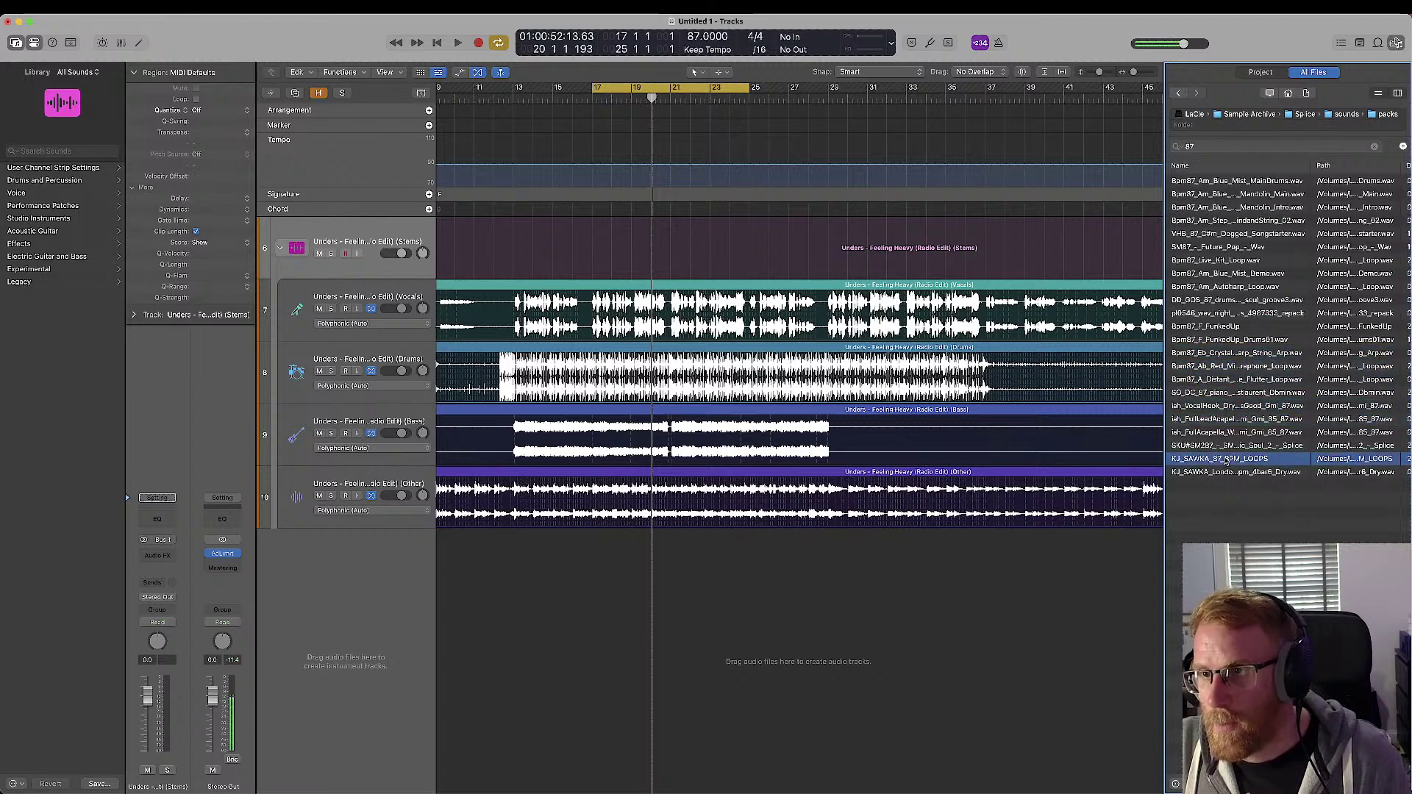
- Search the Splice packs for soul and audition the first SBR and SBV soul_stack files
{"action": "left_click", "coordinate": [1210, 147]}
{"action": "key", "text": "BackSpace"}
{"action": "key", "text": "BackSpace"}
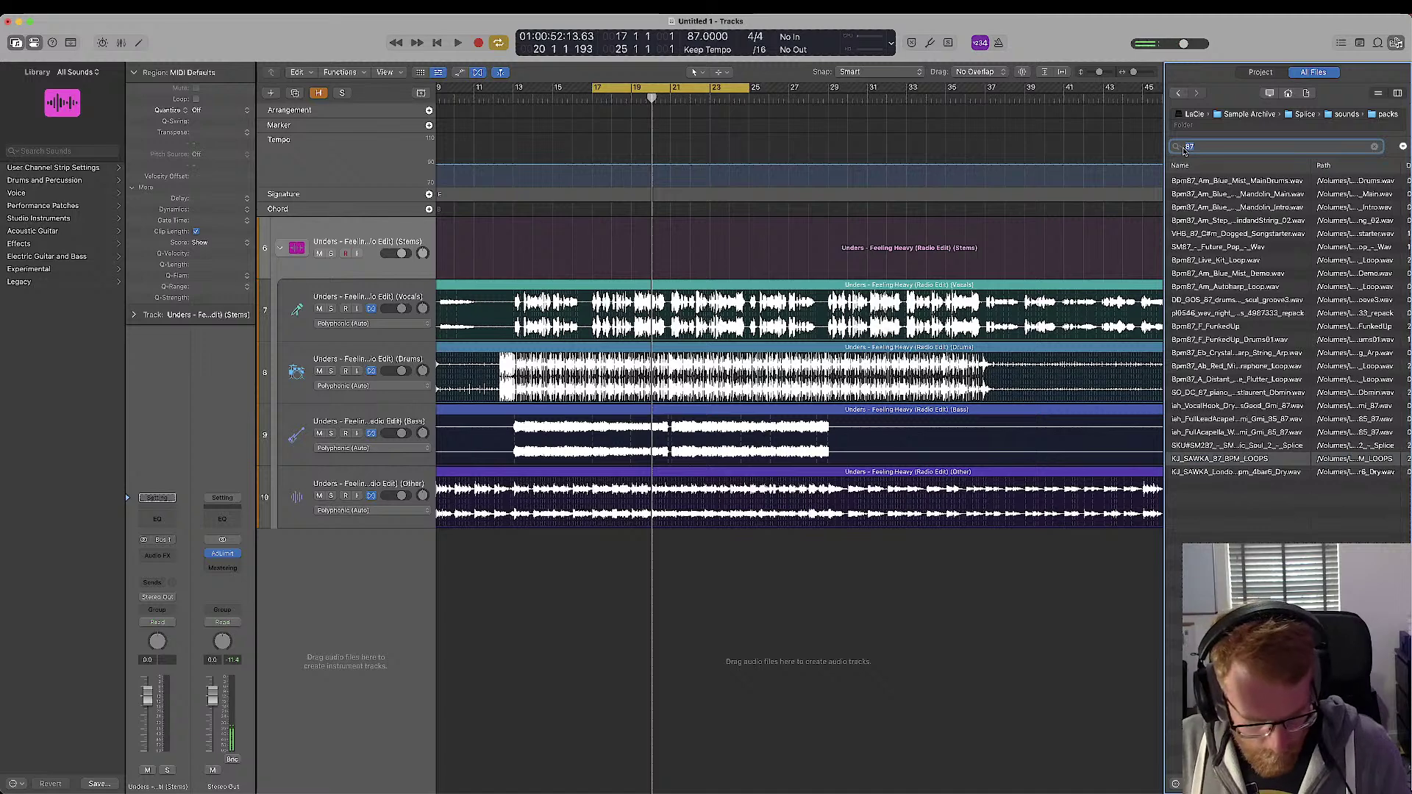
{"action": "type", "text": "soul"}
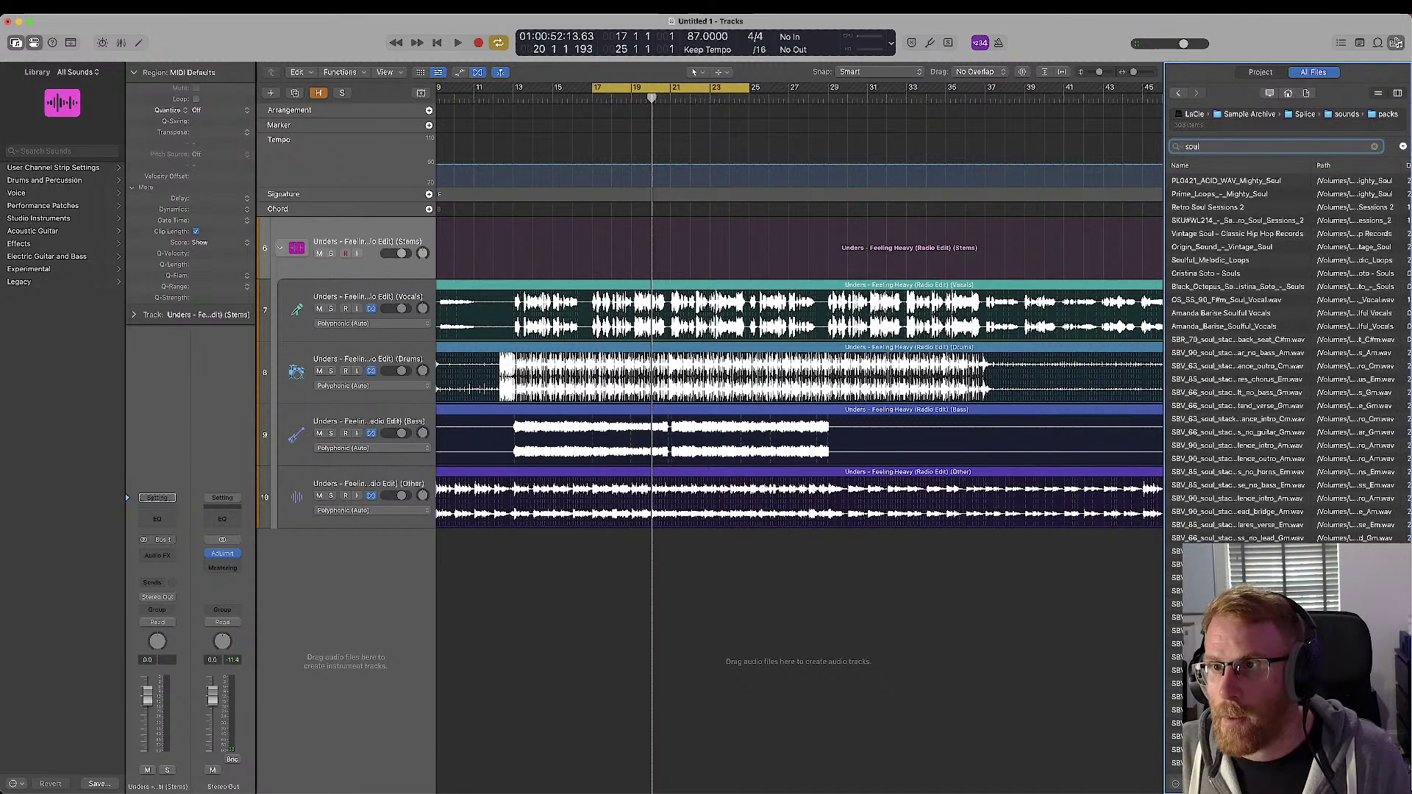
{"action": "left_click", "coordinate": [1207, 340]}
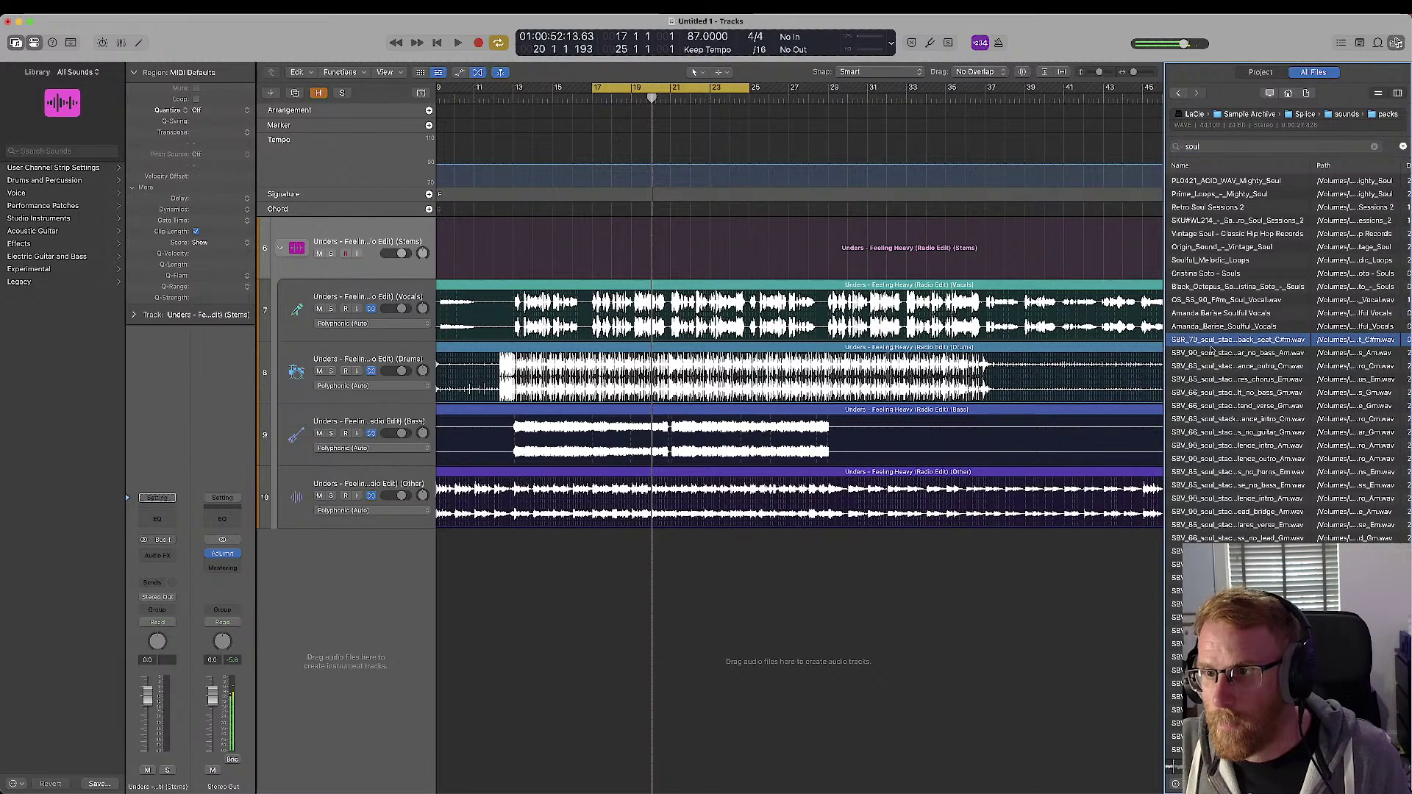
{"action": "left_click", "coordinate": [1216, 365]}
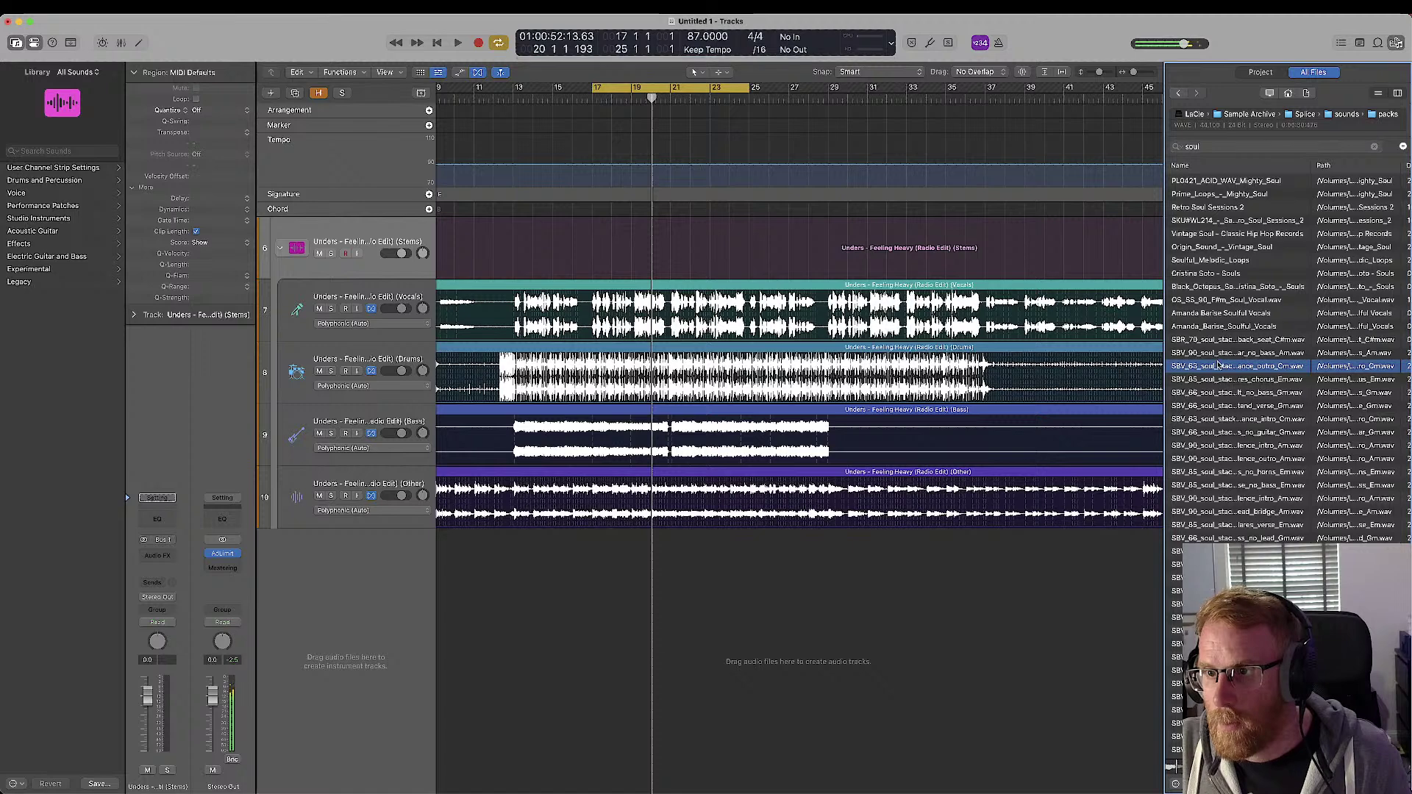
{"action": "left_click", "coordinate": [1224, 395]}
{"action": "key", "text": "Up"}
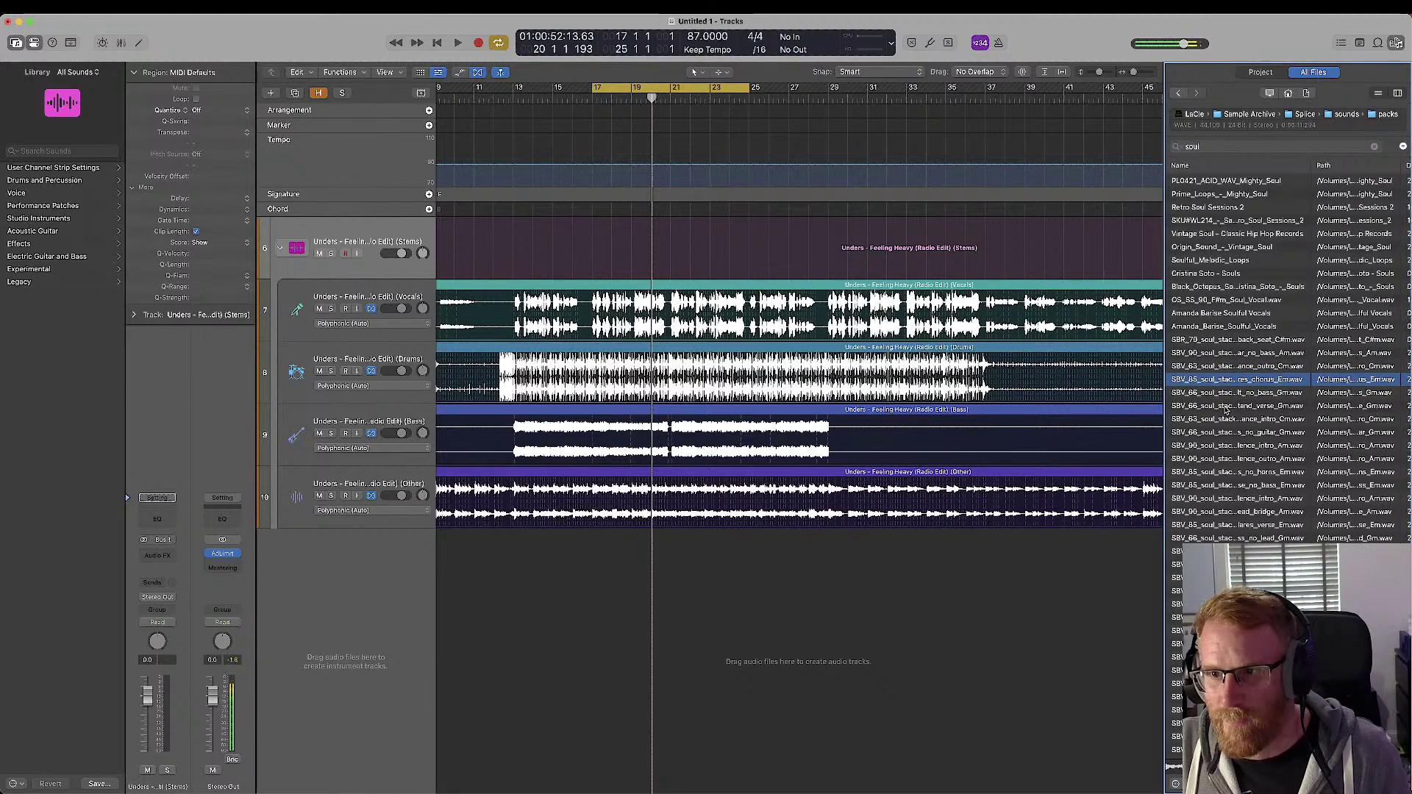
{"action": "left_click", "coordinate": [1226, 407]}
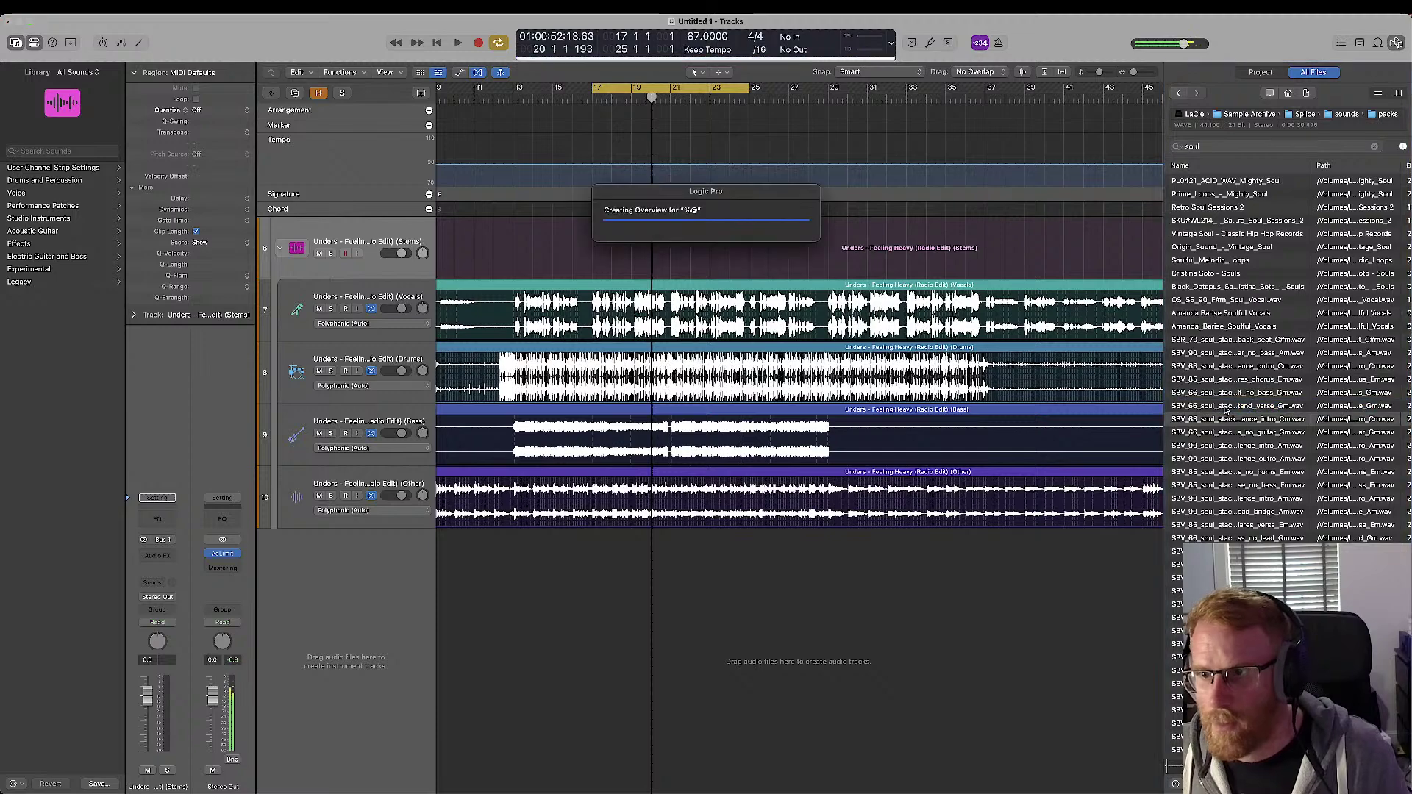
- Audition further SBV soul_stack mixes down to the 66 BPM no_bass_no_lead_Gm chorus
{"action": "key", "text": "Down"}
{"action": "key", "text": "Down"}
{"action": "key", "text": "Down"}
{"action": "key", "text": "Down"}
{"action": "key", "text": "Down"}
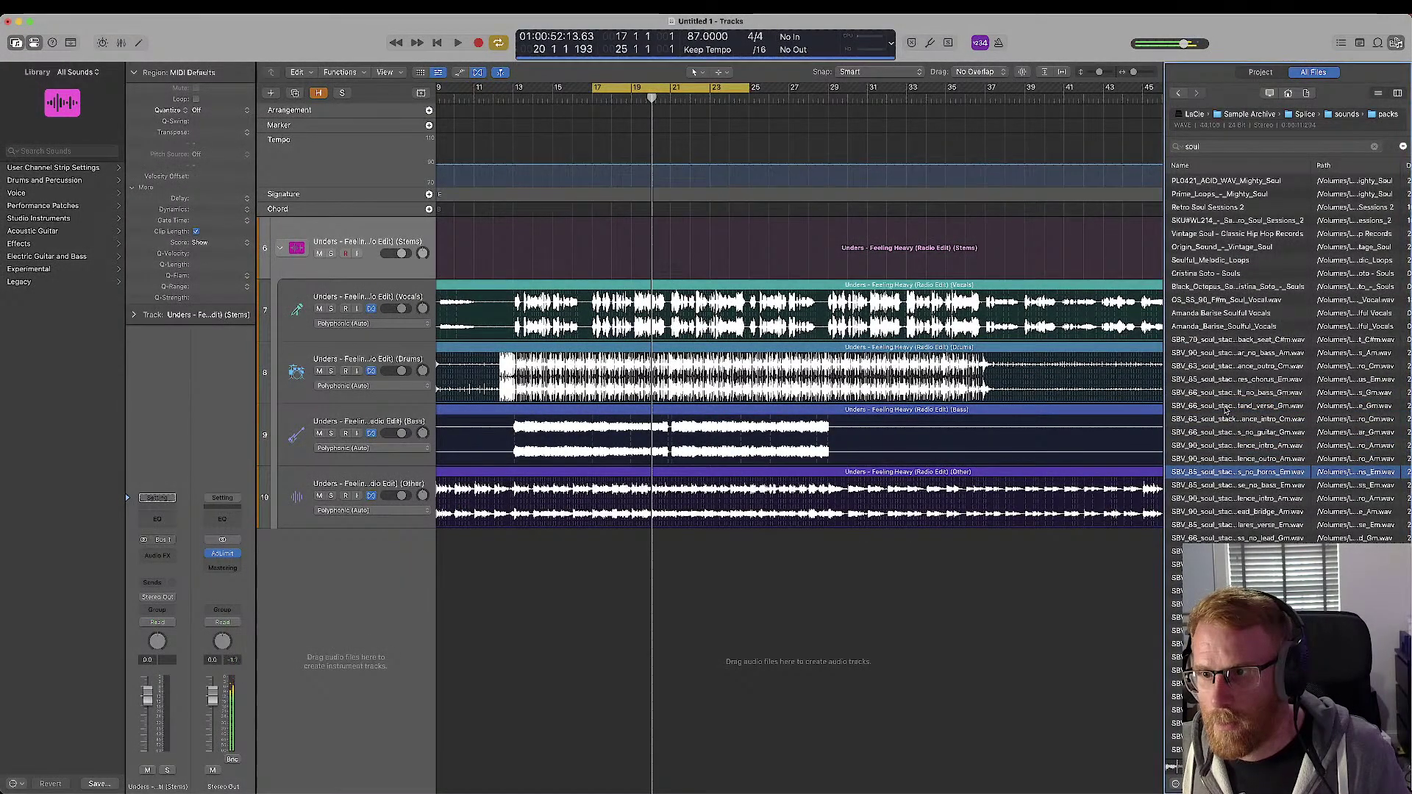
{"action": "key", "text": "Down"}
{"action": "key", "text": "Down"}
{"action": "key", "text": "Down"}
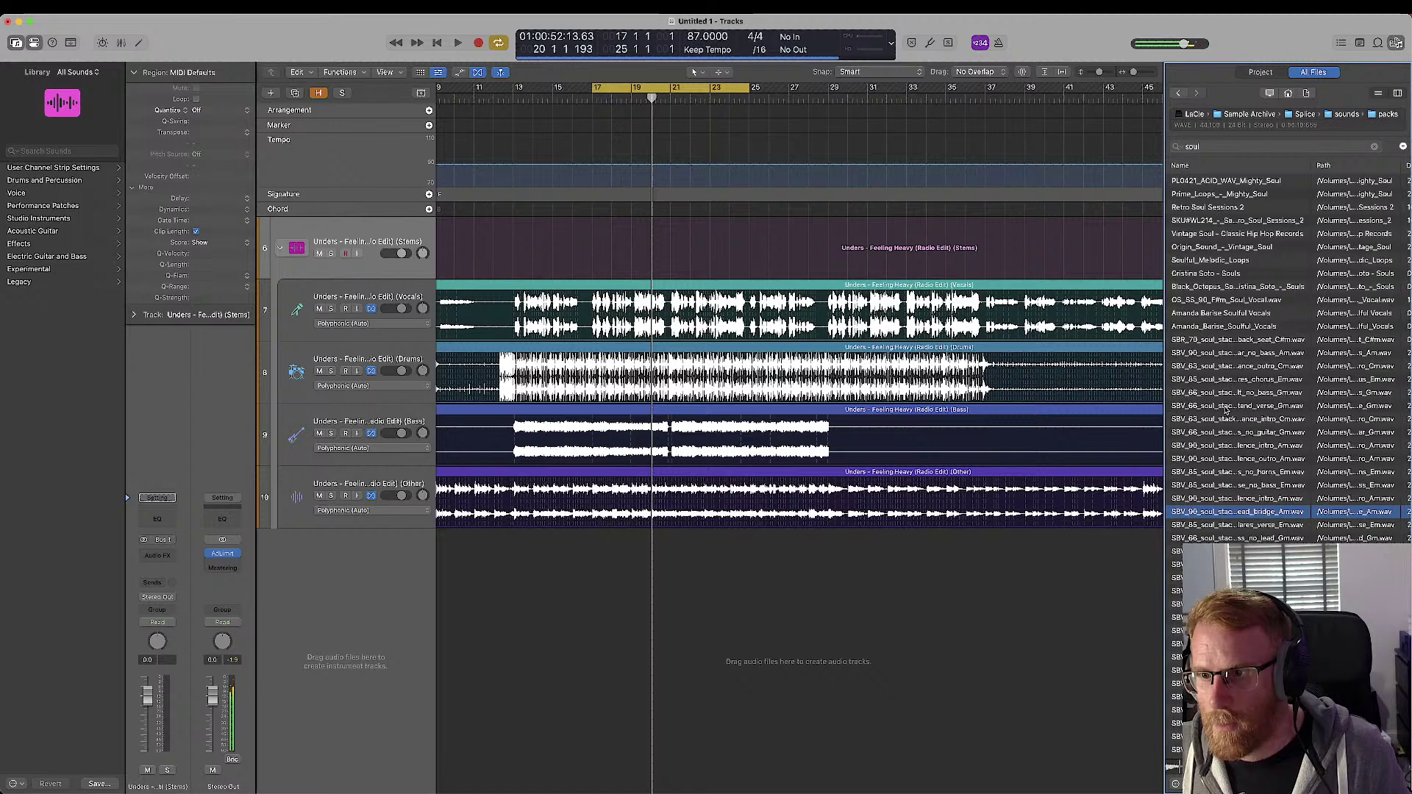
{"action": "key", "text": "Up"}
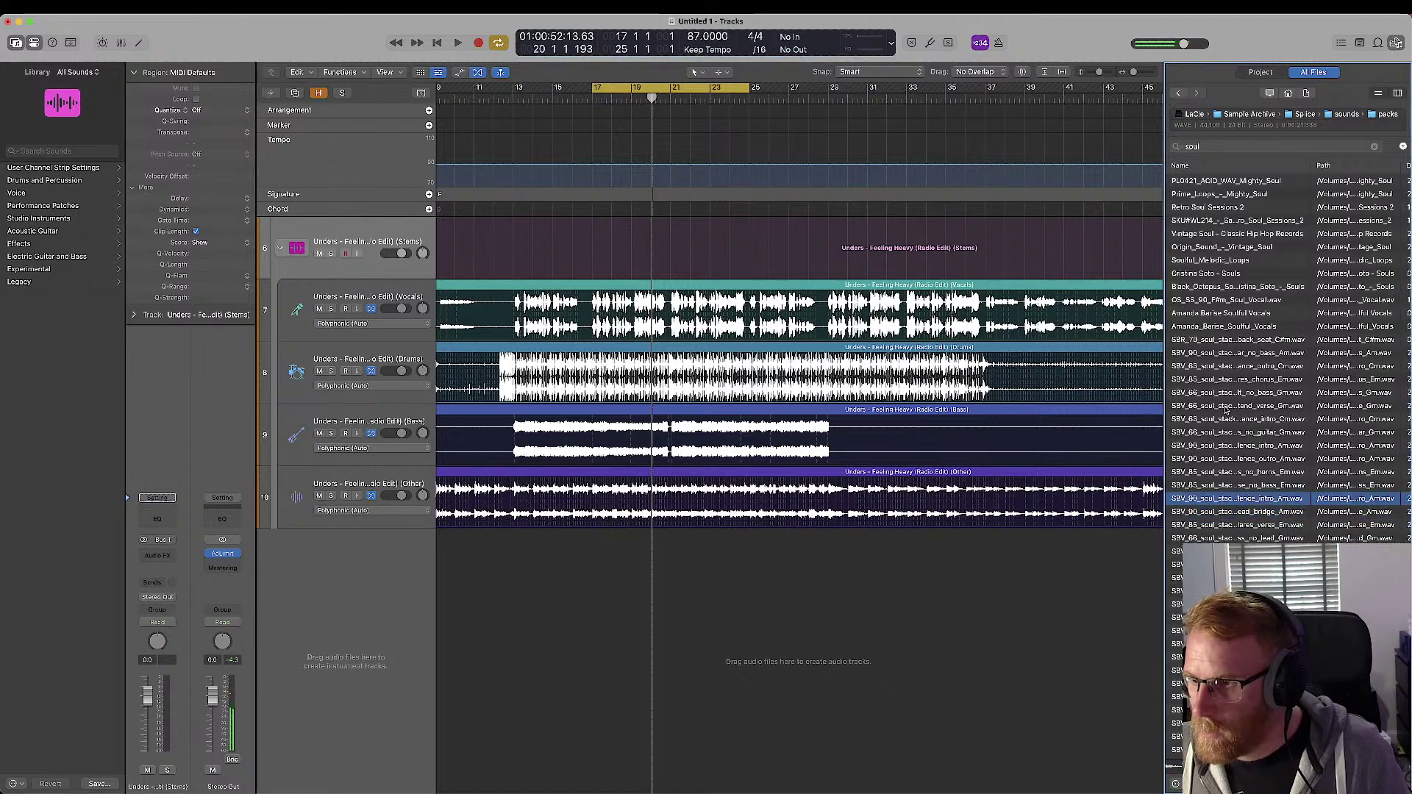
{"action": "key", "text": "Down"}
{"action": "key", "text": "Down"}
{"action": "key", "text": "Down"}
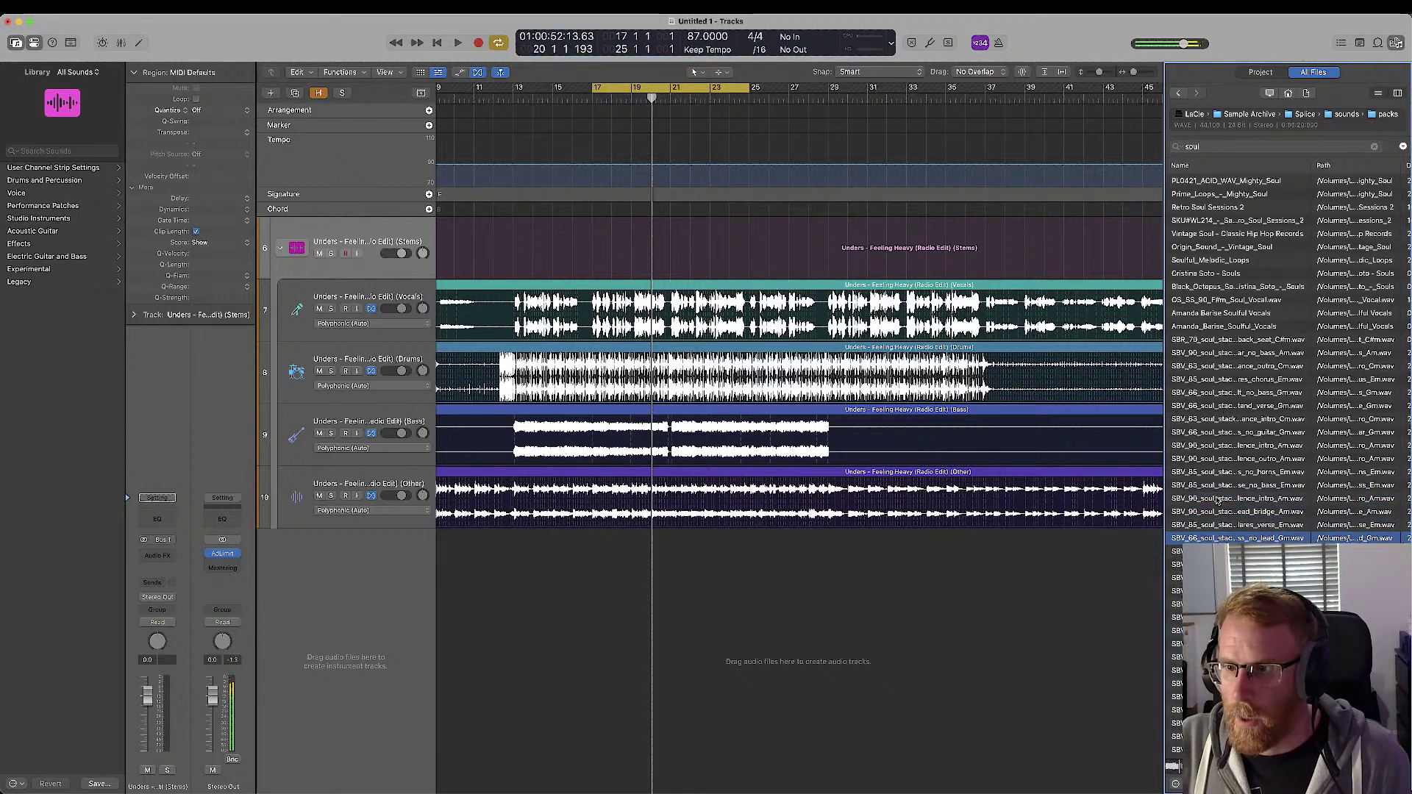
- Add the SBV_66 final_stand_chorus_no_bass_no_lead_Gm sample on a new track, skip downbeat editing, and delete the Feeling Heavy stems stack with its tracks
{"action": "left_click_drag", "start_coordinate": [1235, 538], "coordinate": [577, 575]}
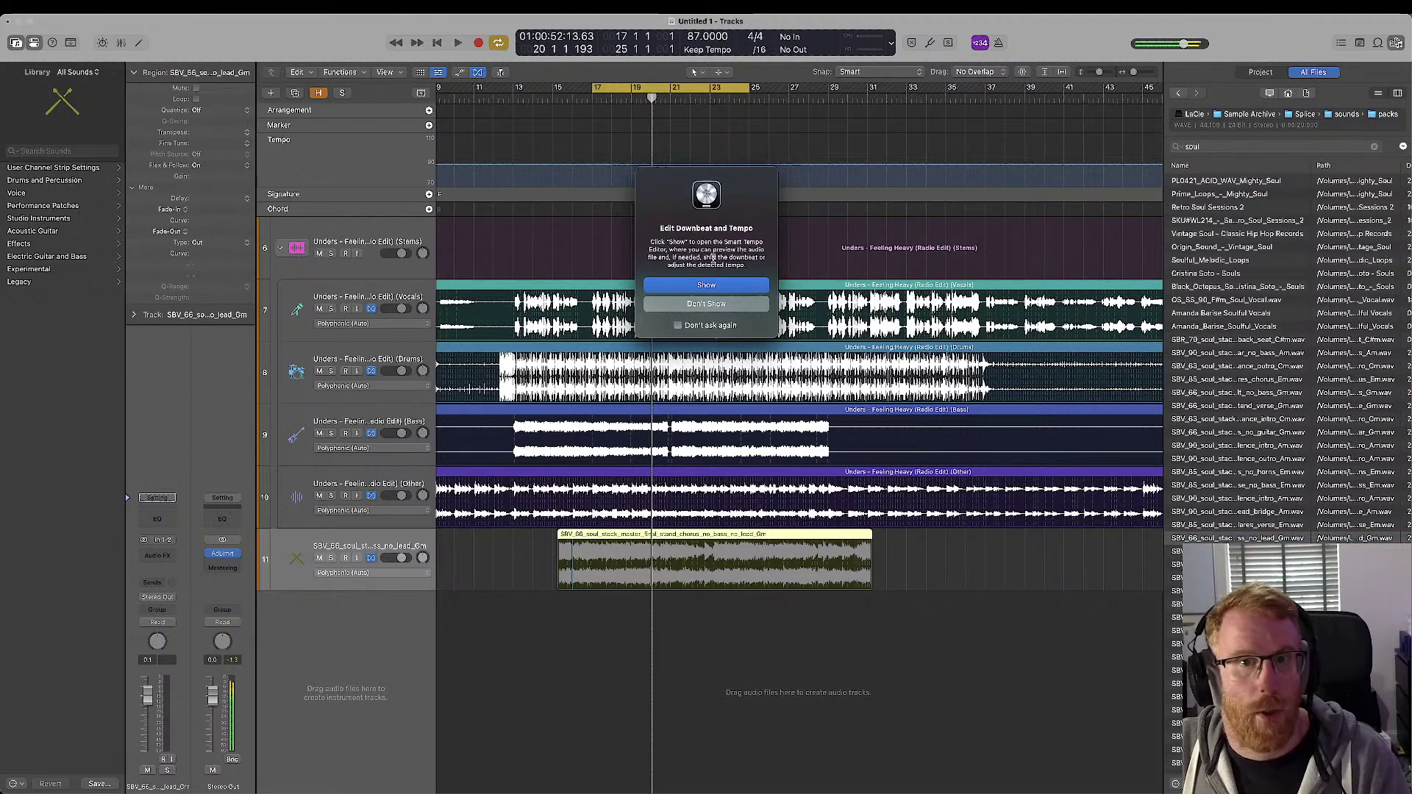
{"action": "left_click", "coordinate": [694, 306]}
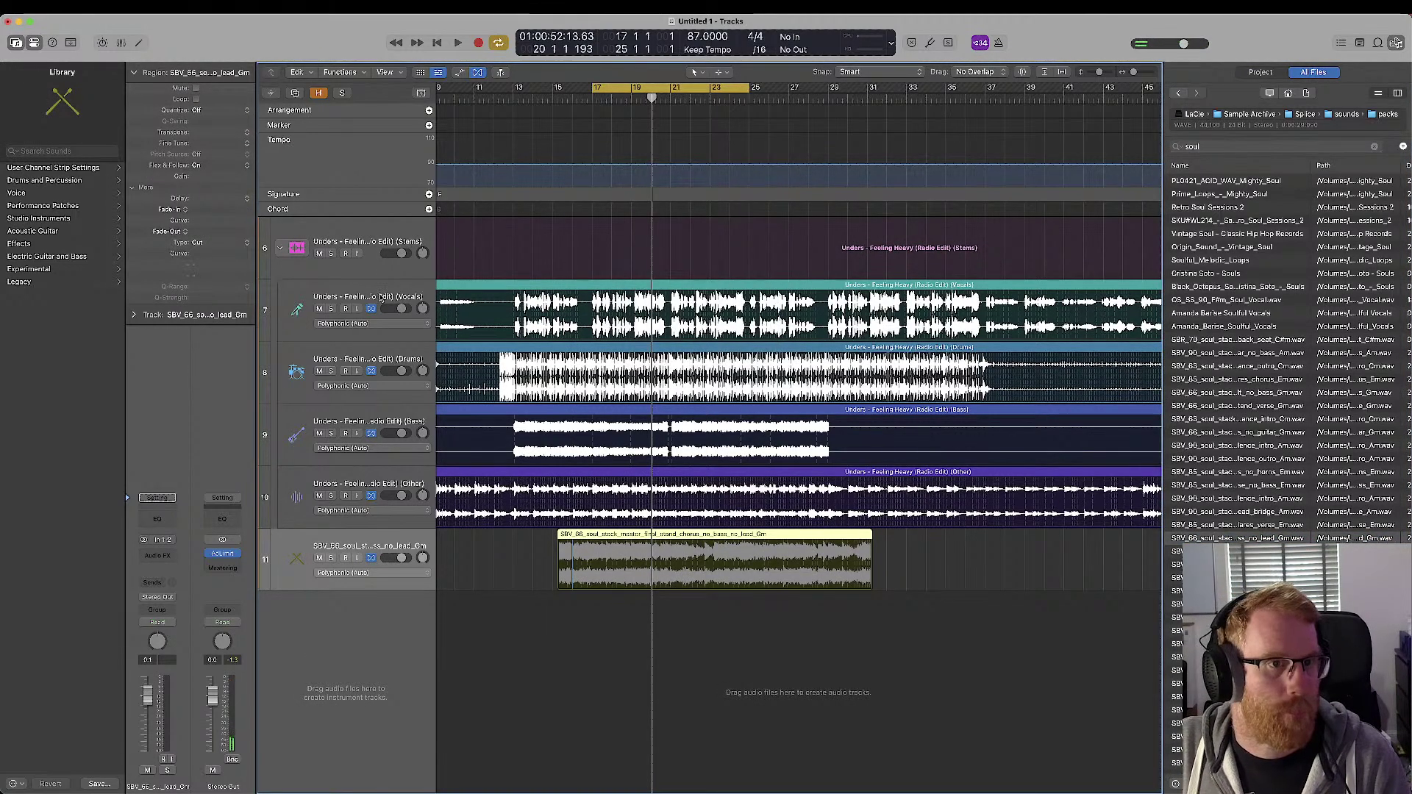
{"action": "left_click", "coordinate": [365, 260]}
{"action": "key", "text": "super+BackSpace"}
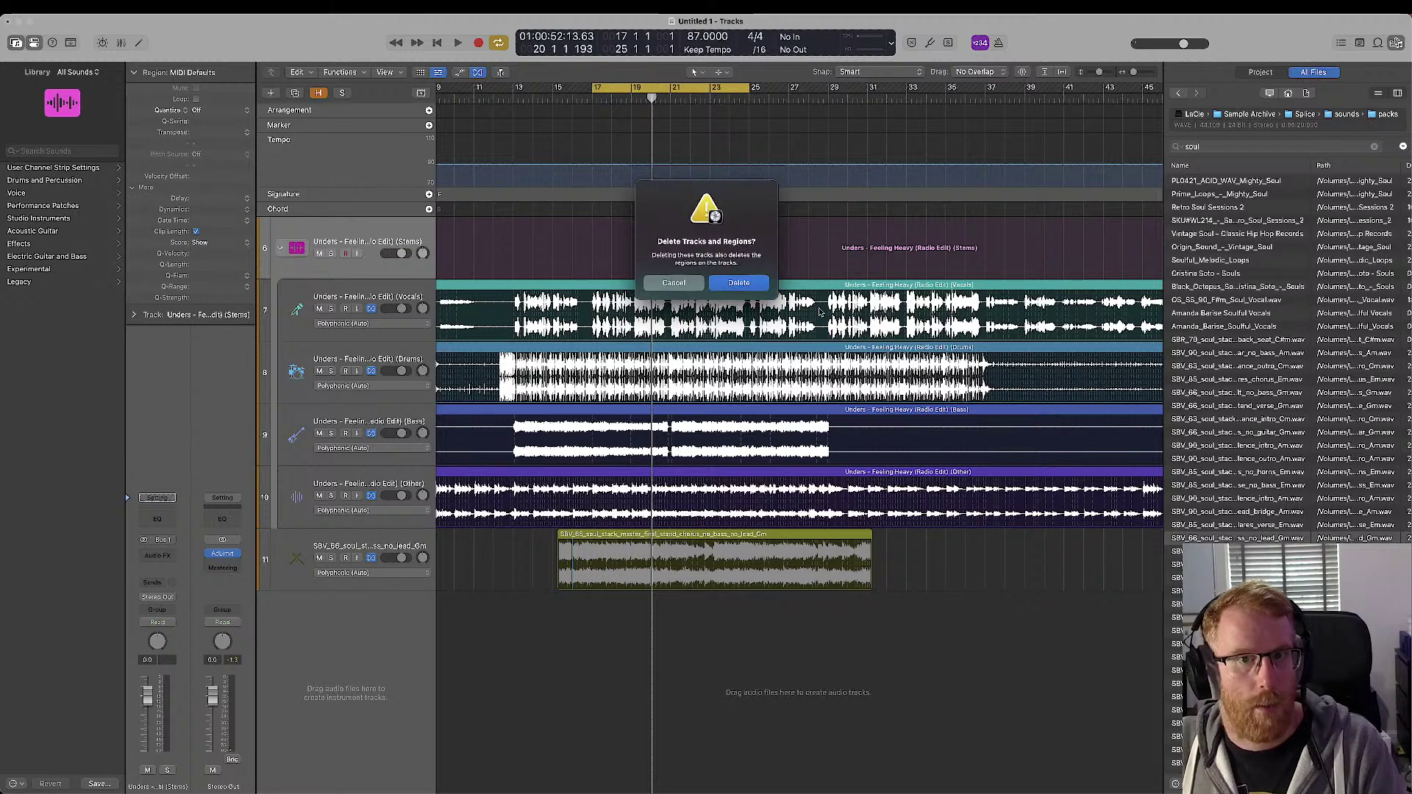
{"action": "left_click", "coordinate": [741, 283]}
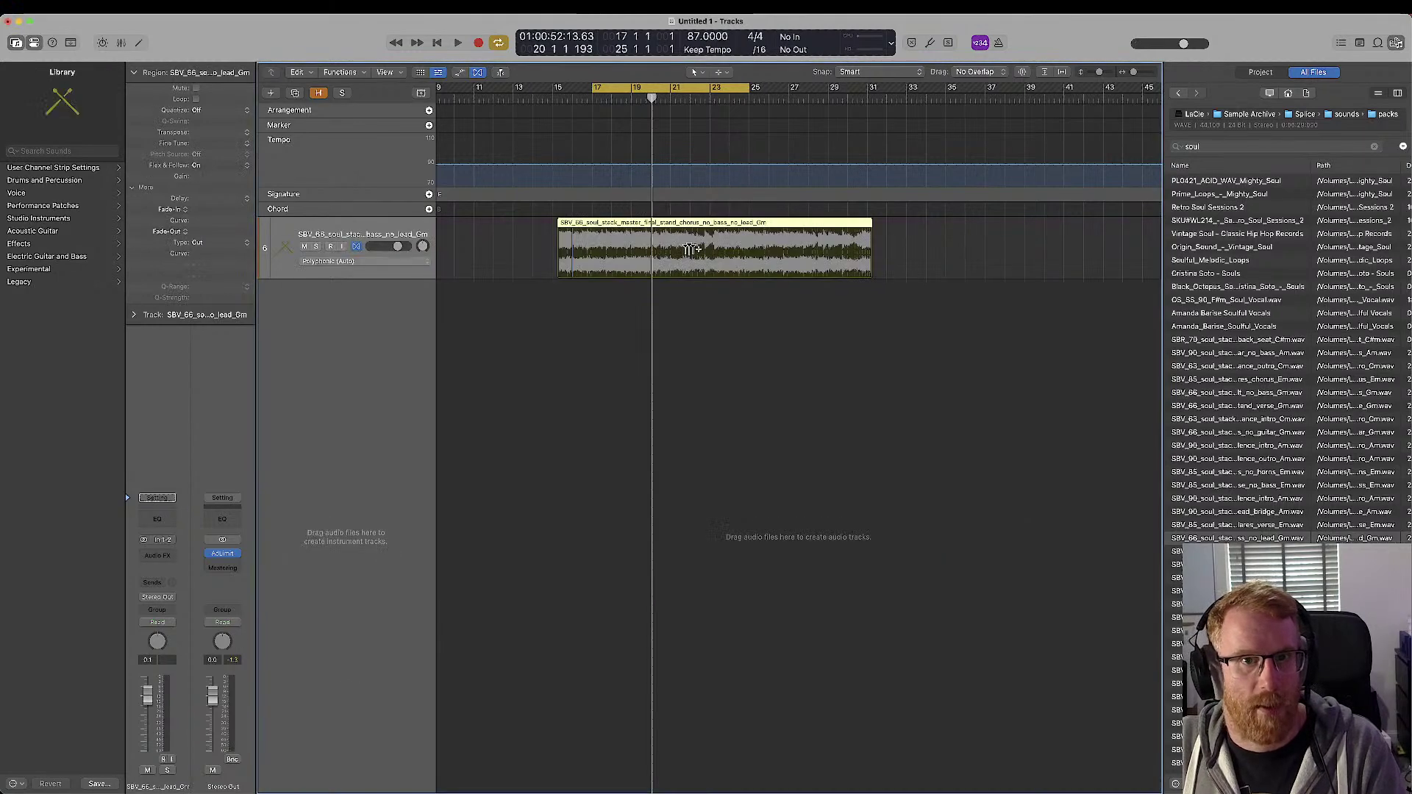
- Split the SBV_66 soul stack region into Vocals, Drums, Bass and Other stems with Stem Splitter
{"action": "right_click", "coordinate": [624, 228]}
{"action": "mouse_move", "coordinate": [677, 365]}
{"action": "mouse_move", "coordinate": [684, 424]}
{"action": "left_click", "coordinate": [768, 425]}
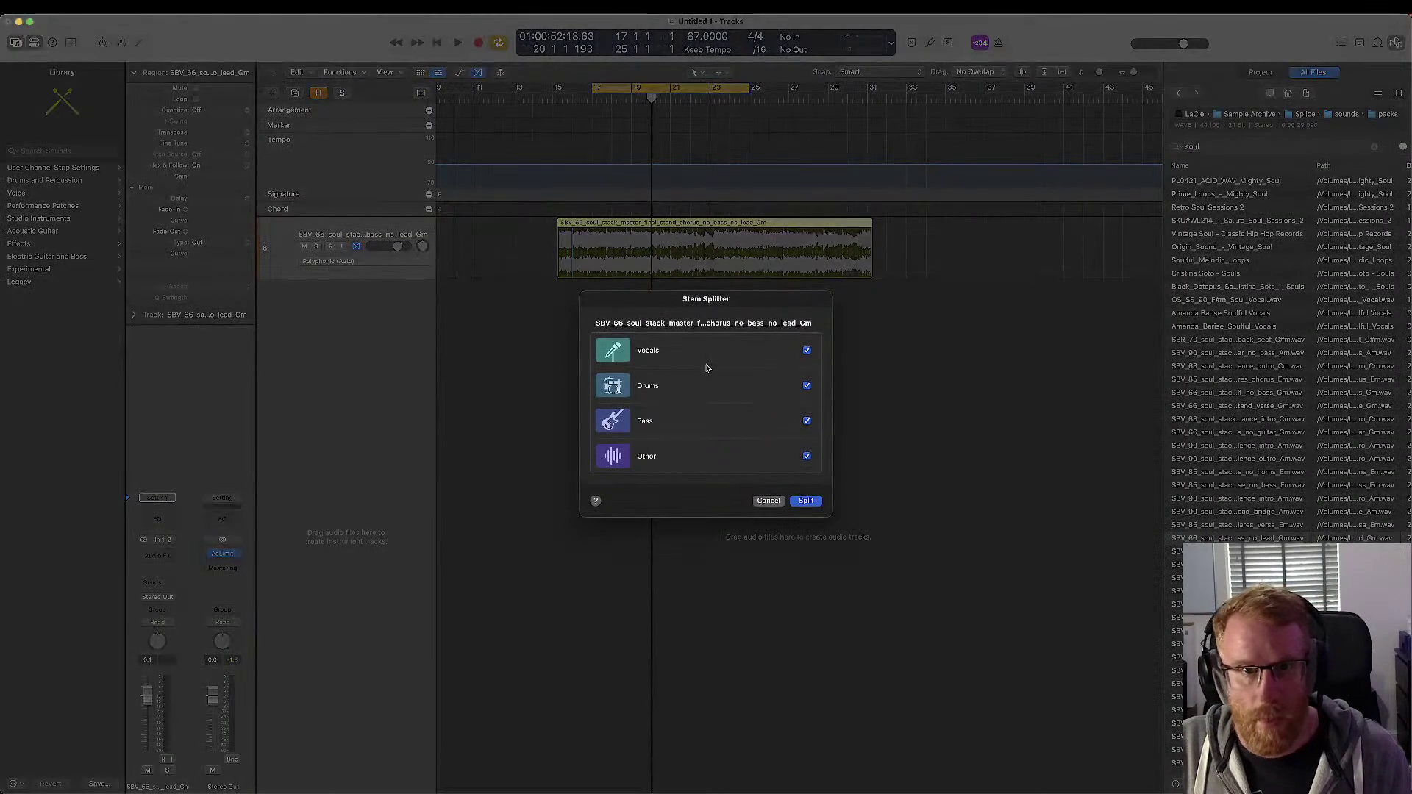
{"action": "left_click", "coordinate": [806, 501]}
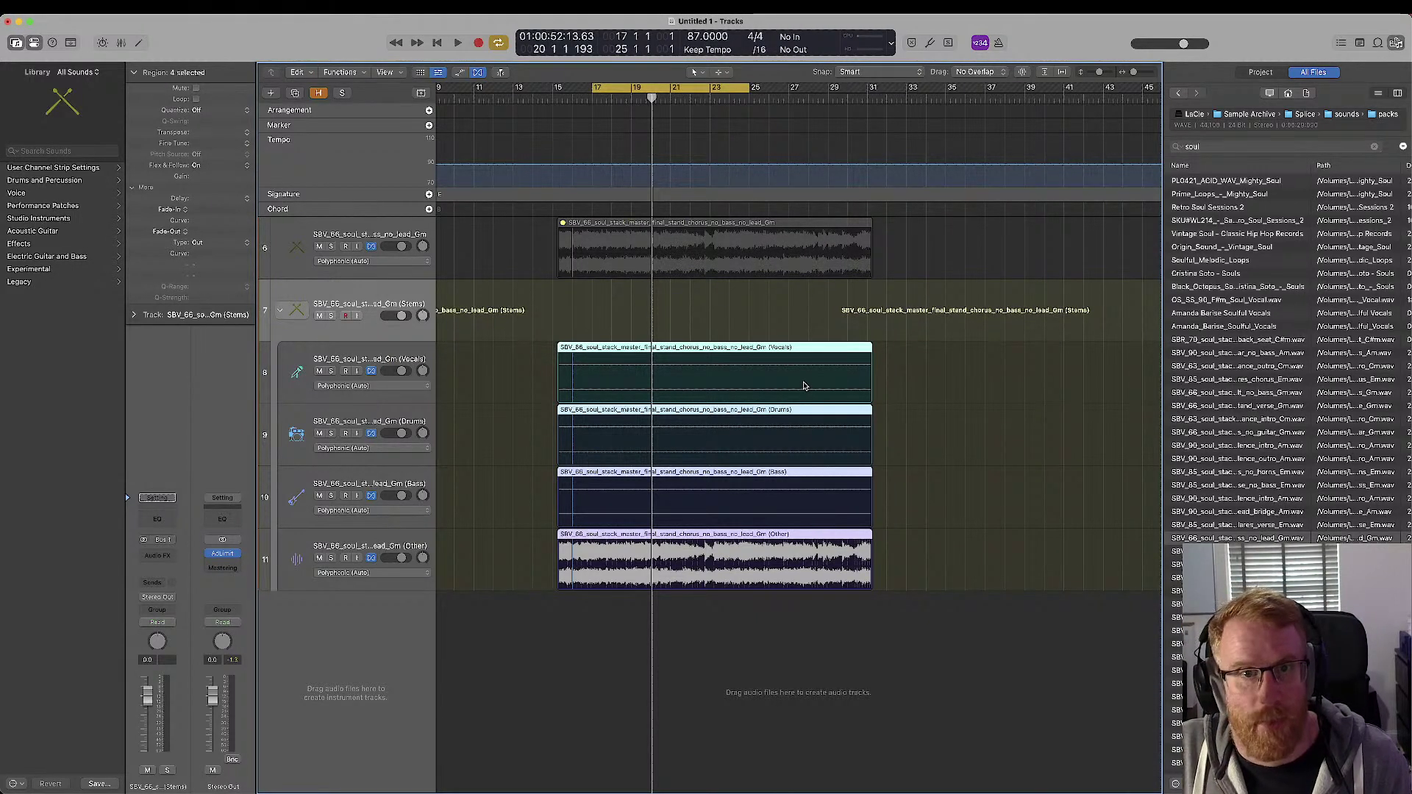
- Solo the soul stack's Vocals, Drums and Other stems in turn, and play the Other stem alone
{"action": "left_click", "coordinate": [355, 355]}
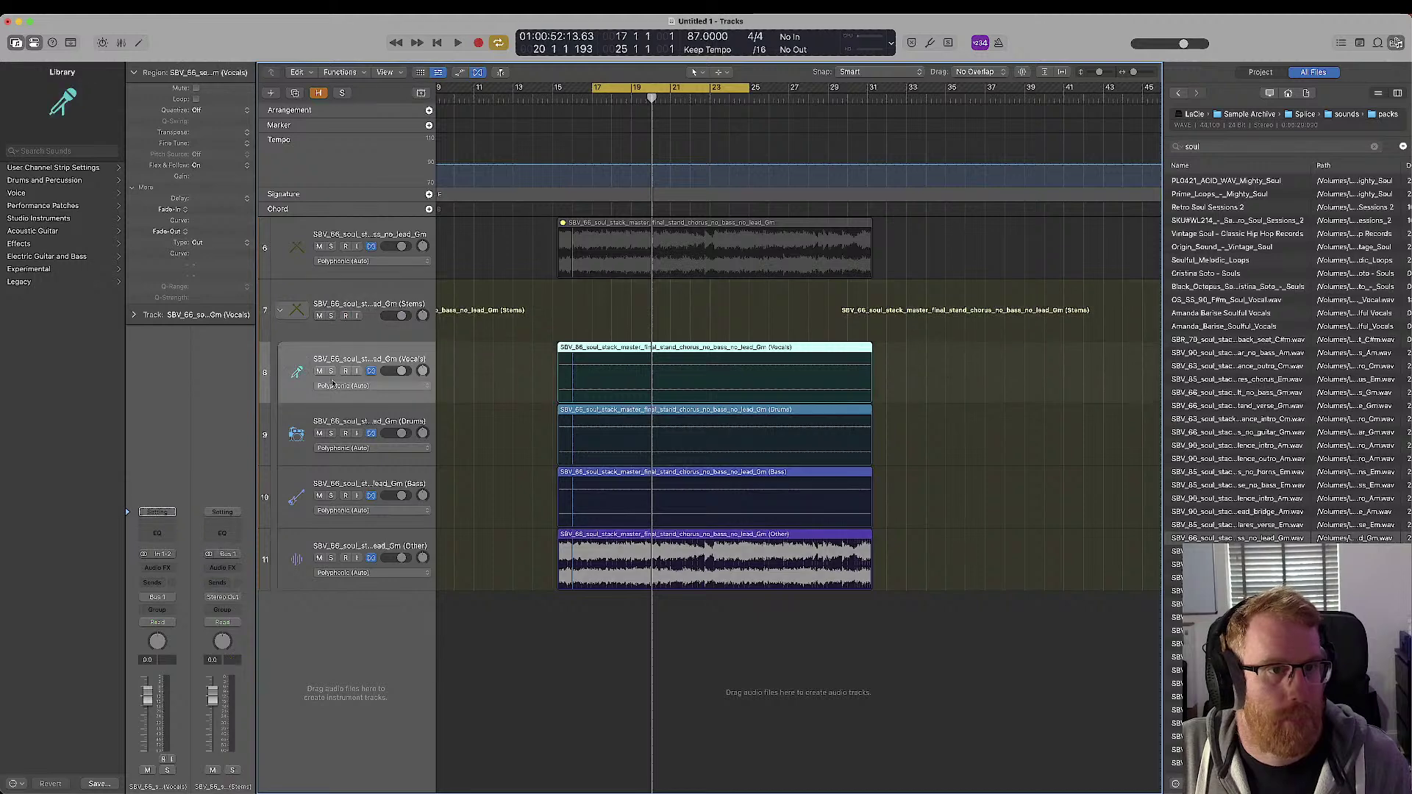
{"action": "left_click", "coordinate": [331, 371]}
{"action": "key", "text": "shift+space"}
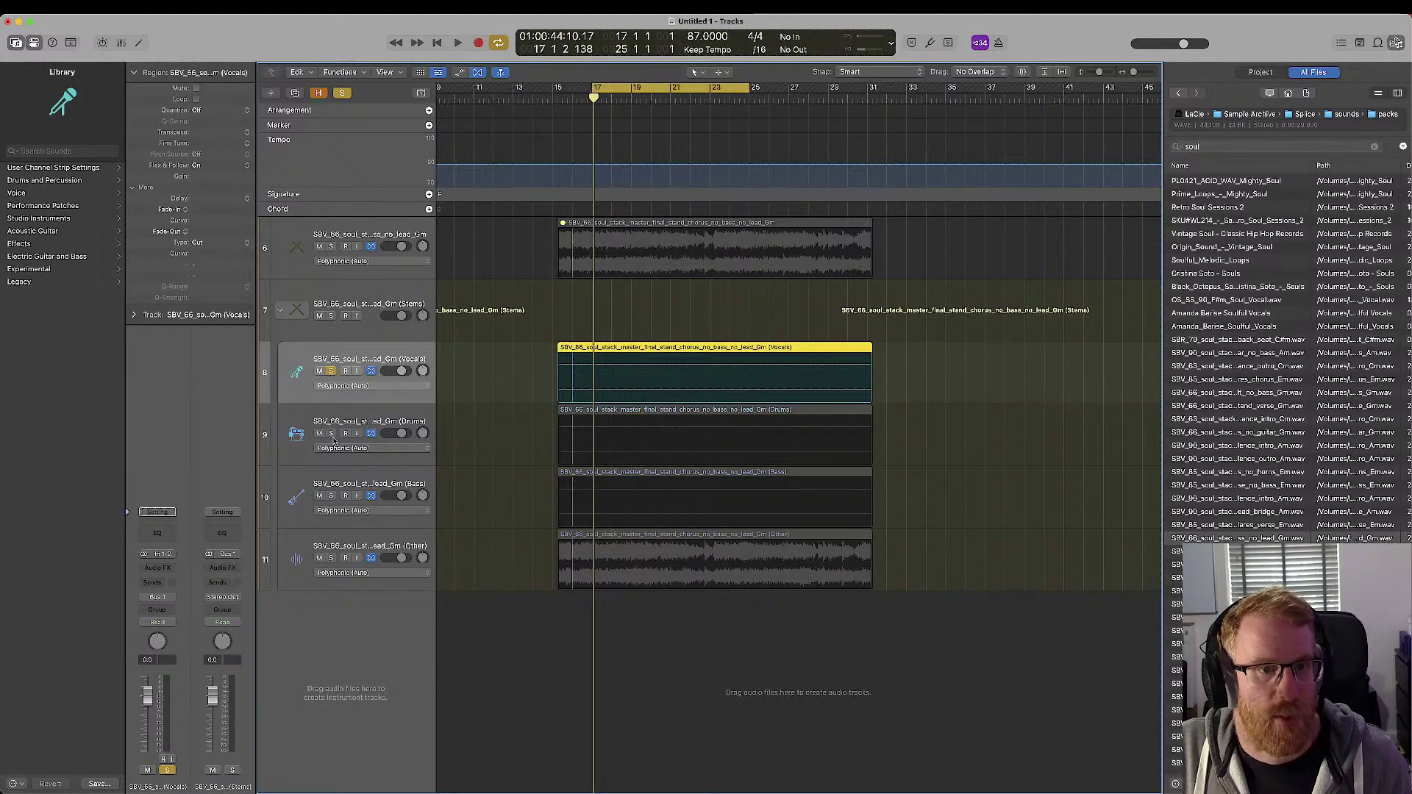
{"action": "left_click", "coordinate": [332, 433]}
{"action": "left_click", "coordinate": [331, 371]}
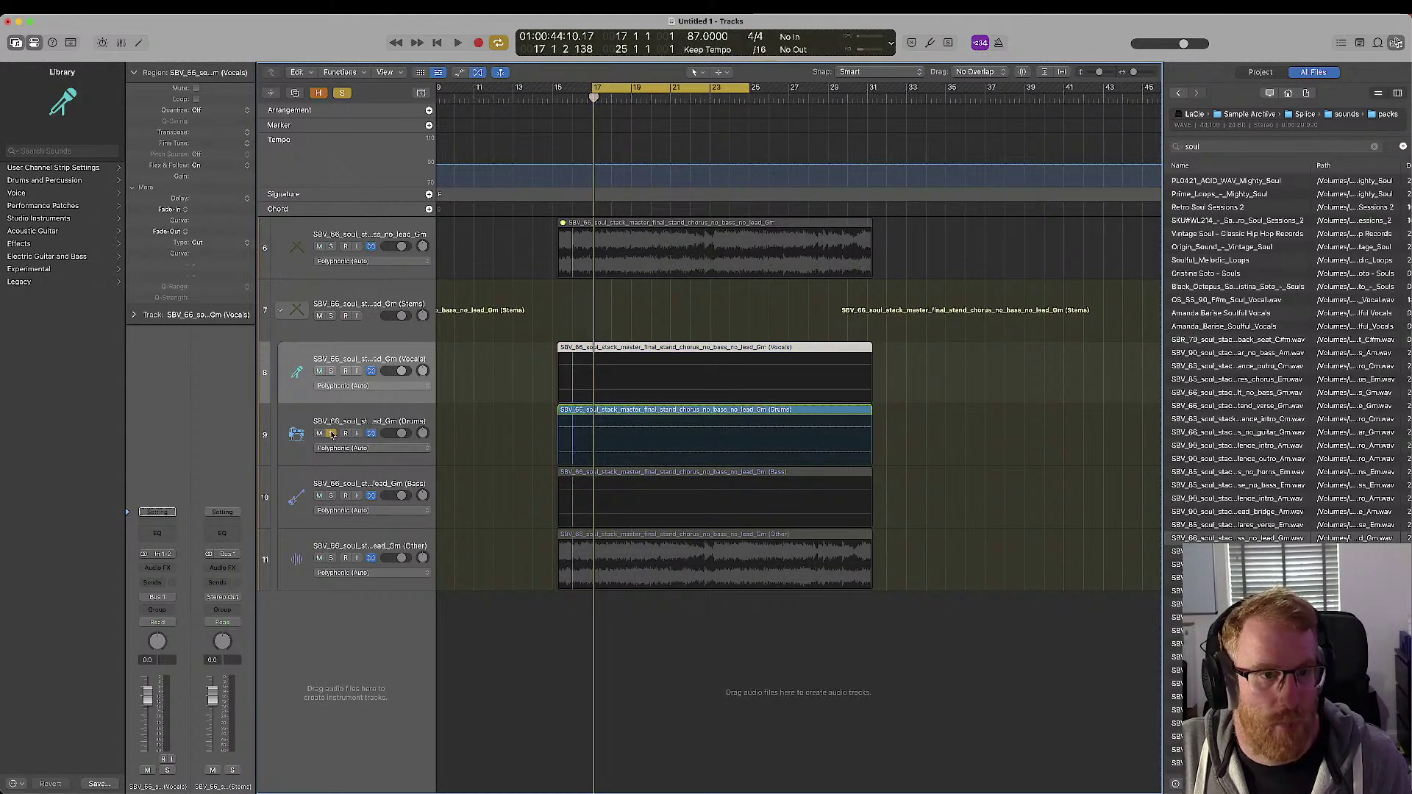
{"action": "left_click", "coordinate": [332, 558]}
{"action": "key", "text": "space"}
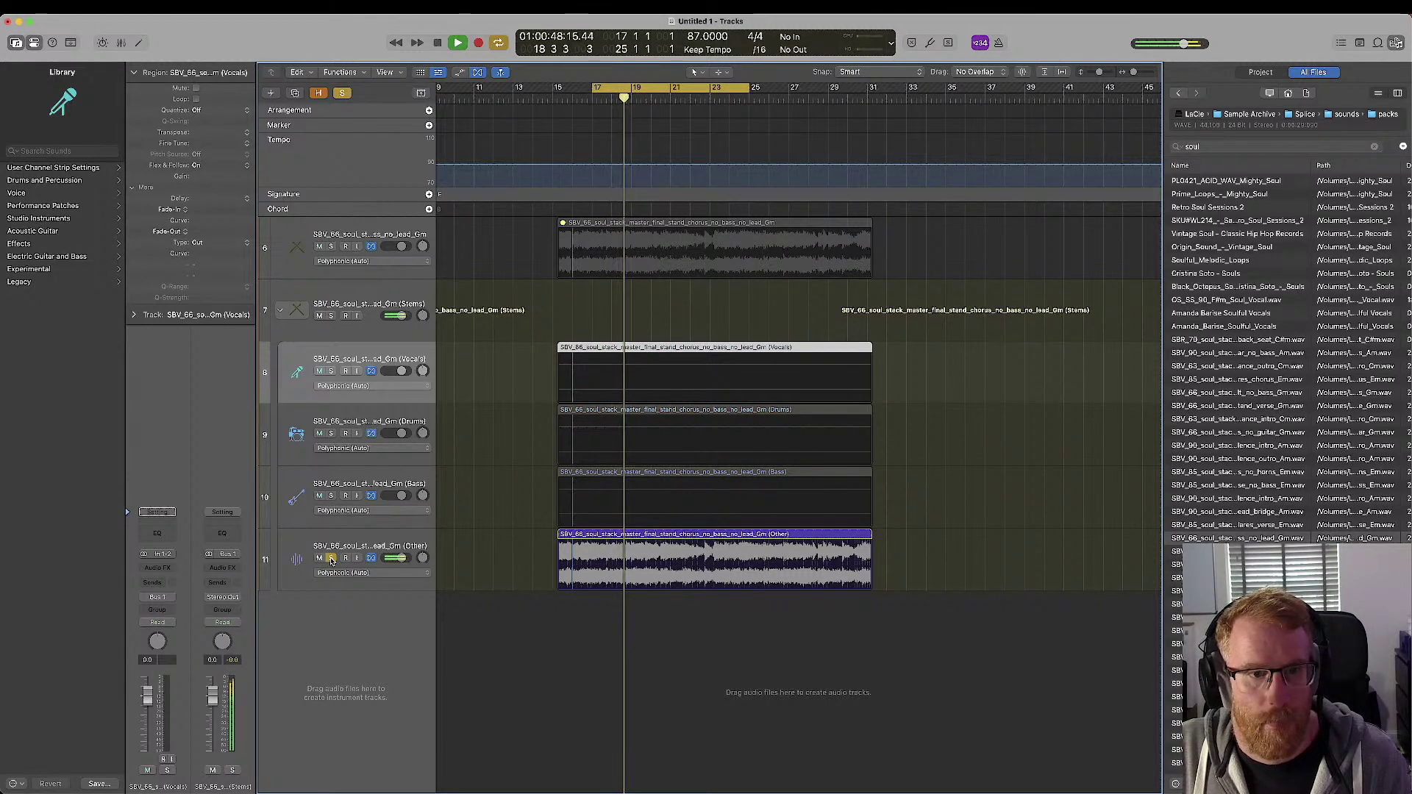
{"action": "key", "text": "space"}
- Delete the Other stem region and the whole SBV_66 stems stack, keeping the original sample track
{"action": "left_click", "coordinate": [402, 534]}
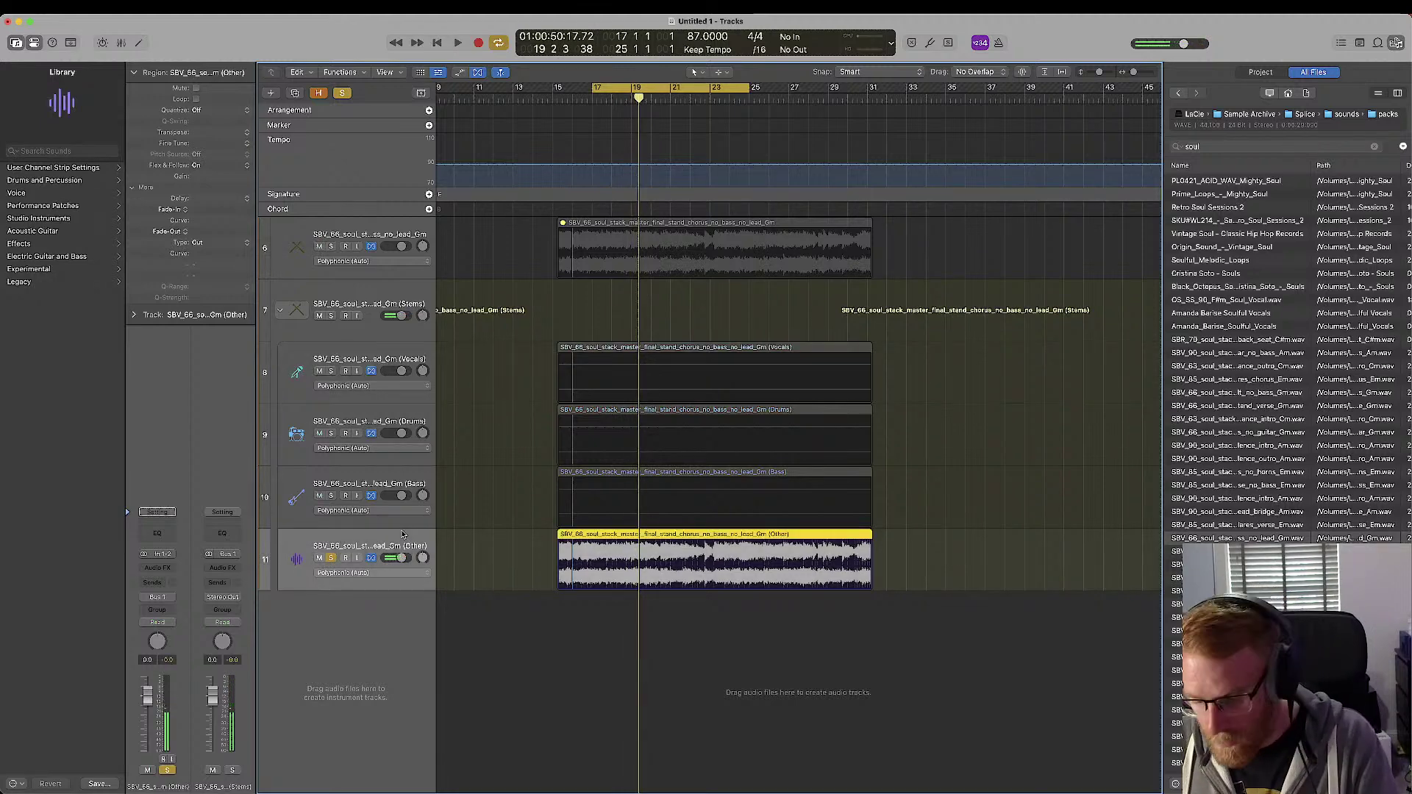
{"action": "key", "text": "Delete"}
{"action": "left_click", "coordinate": [375, 283]}
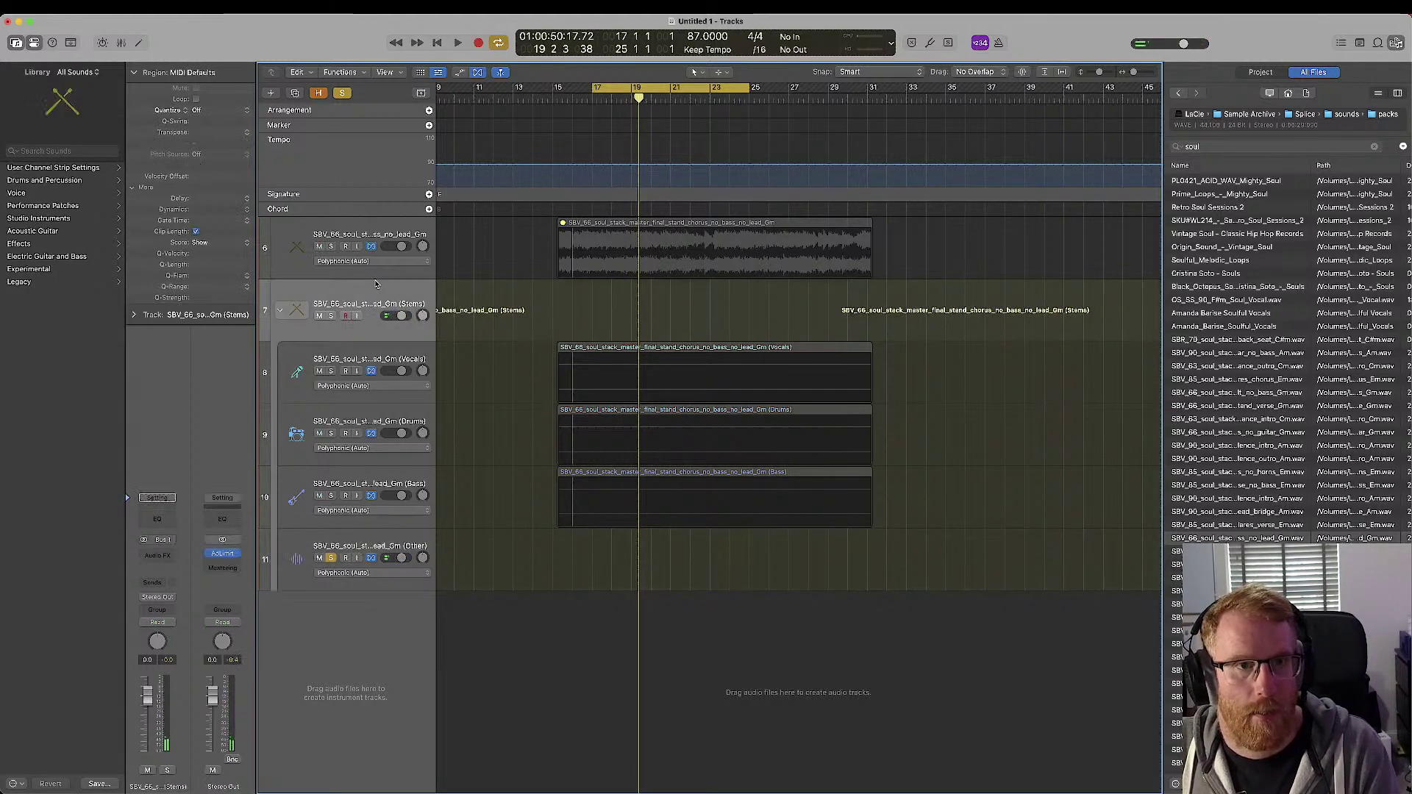
{"action": "key", "text": "super+BackSpace"}
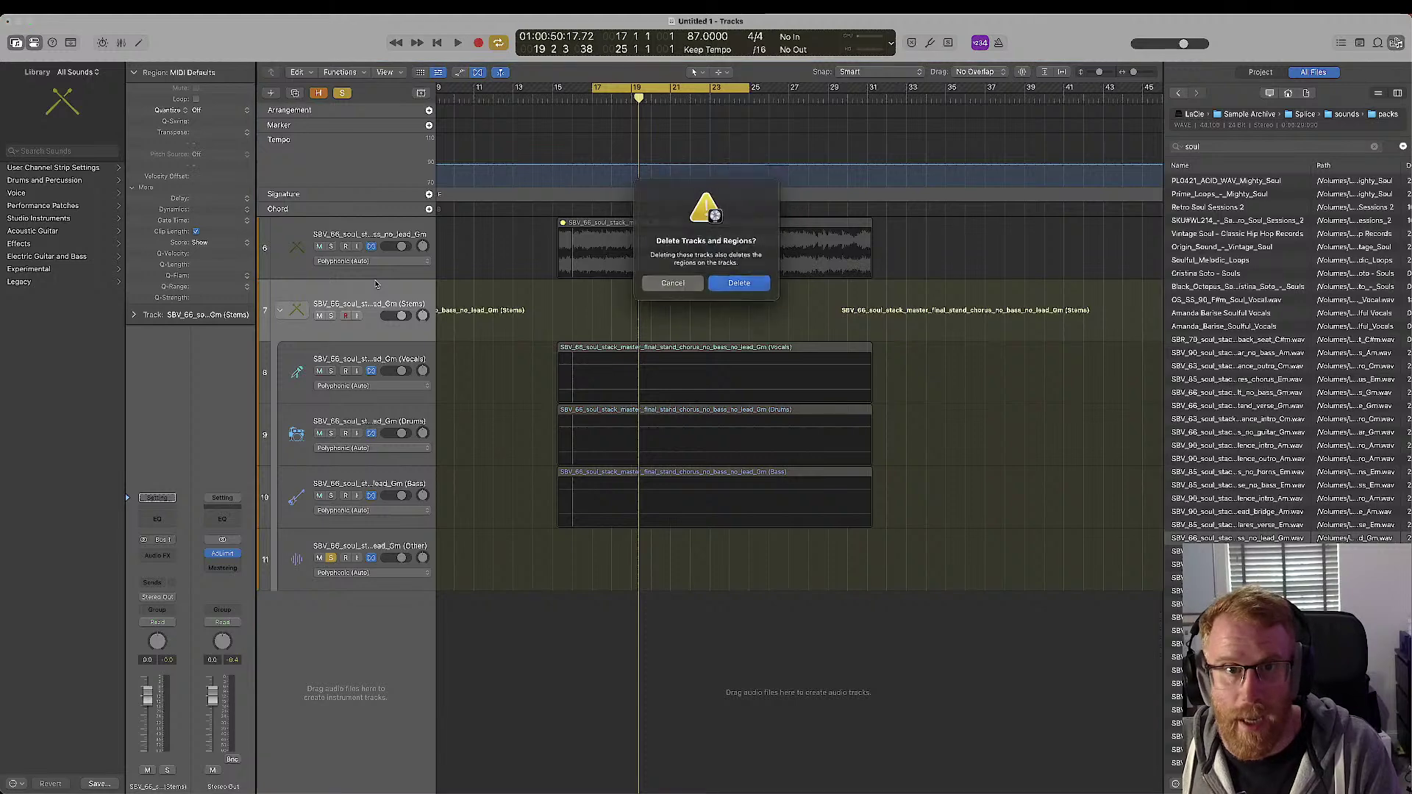
{"action": "left_click", "coordinate": [758, 286]}
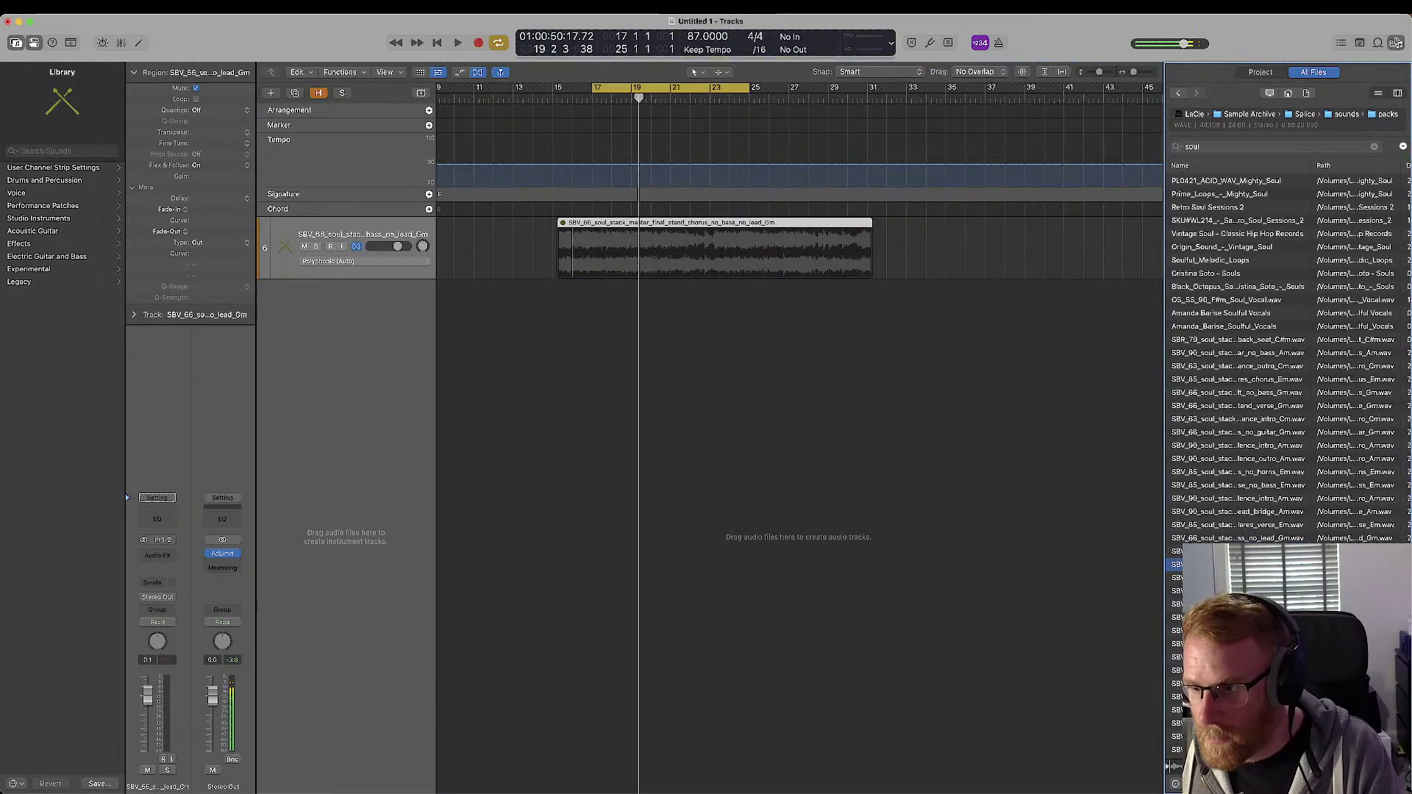
- Audition the soul samples in the search results one after another, from the SBV files through to the CSR_90 soul stack files
{"action": "key", "text": "Down"}
{"action": "key", "text": "Down"}
{"action": "key", "text": "Down"}
{"action": "key", "text": "Down"}
{"action": "key", "text": "Down"}
{"action": "key", "text": "Down"}
{"action": "key", "text": "Down"}
{"action": "key", "text": "Down"}
{"action": "key", "text": "Down"}
{"action": "key", "text": "Down"}
{"action": "key", "text": "Down"}
{"action": "key", "text": "Down"}
{"action": "key", "text": "Down"}
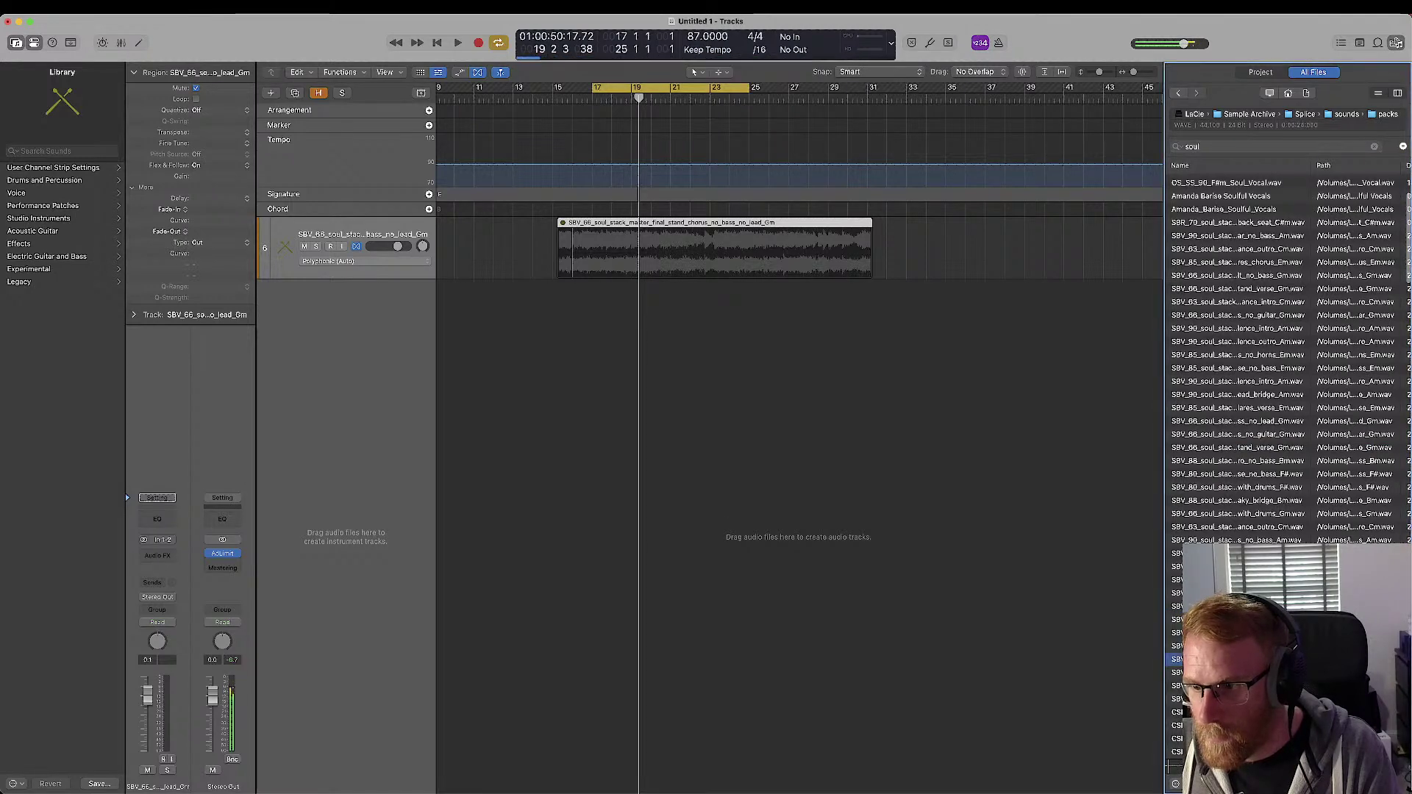
{"action": "key", "text": "Down"}
{"action": "key", "text": "Down"}
{"action": "key", "text": "Down"}
{"action": "key", "text": "Down"}
{"action": "key", "text": "Down"}
{"action": "key", "text": "Down"}
{"action": "key", "text": "Down"}
{"action": "key", "text": "Down"}
{"action": "key", "text": "Down"}
{"action": "key", "text": "Down"}
{"action": "key", "text": "Down"}
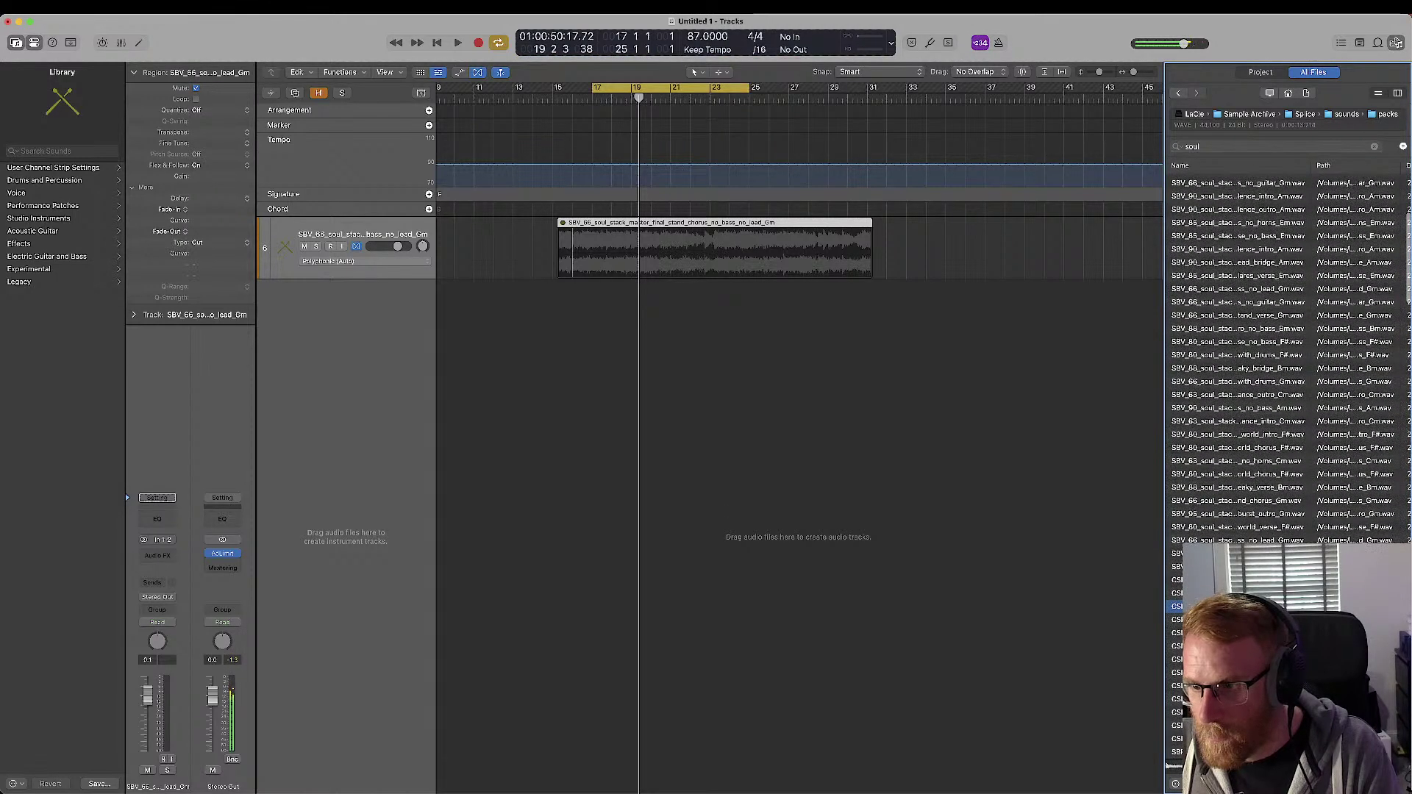
- Add CSR_90_soul_stack_chopped_dont_leave_Gm on a new track at bar 17, show its downbeat and tempo editing, and split it with Stem Splitter
{"action": "left_click_drag", "start_coordinate": [1177, 619], "coordinate": [591, 367]}
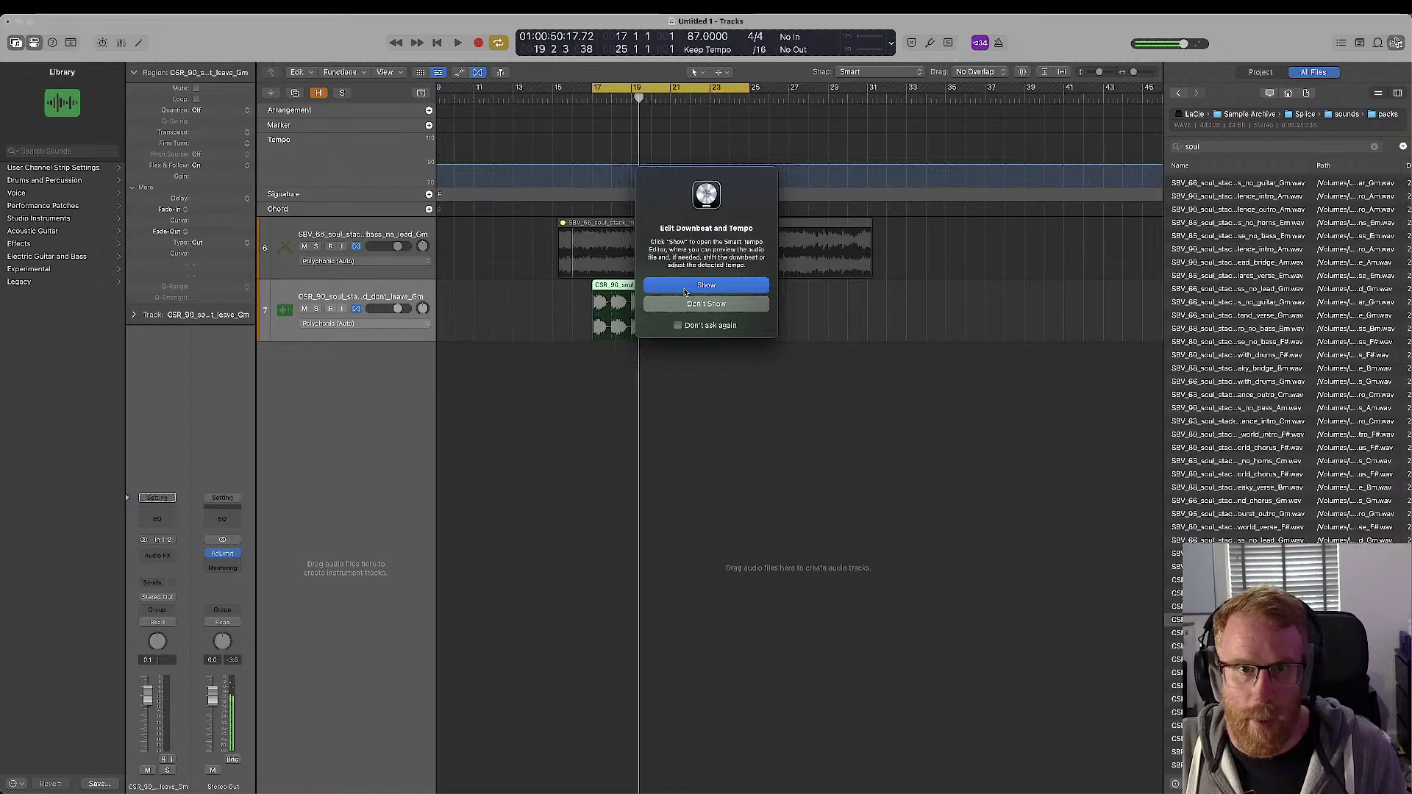
{"action": "left_click", "coordinate": [684, 285]}
{"action": "right_click", "coordinate": [656, 288]}
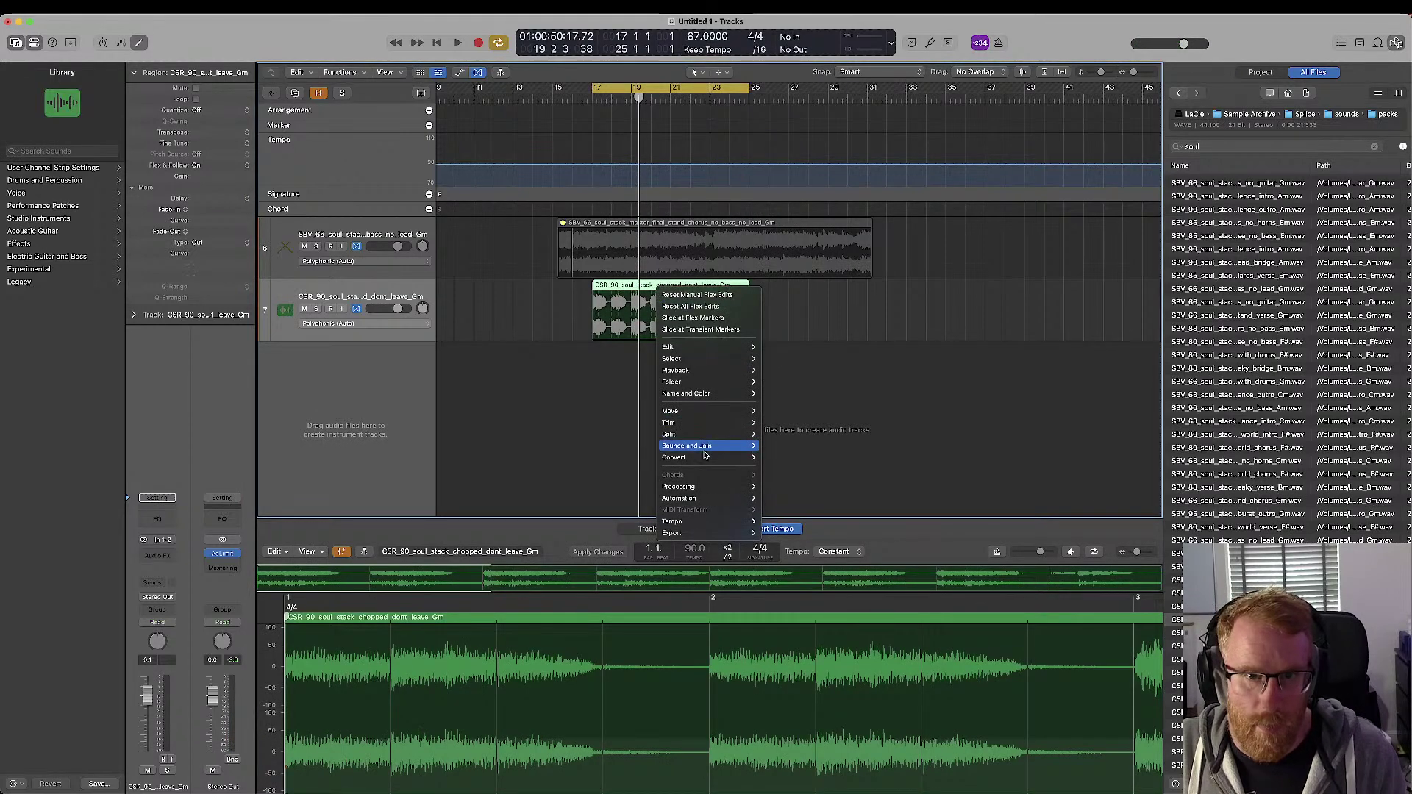
{"action": "mouse_move", "coordinate": [678, 486]}
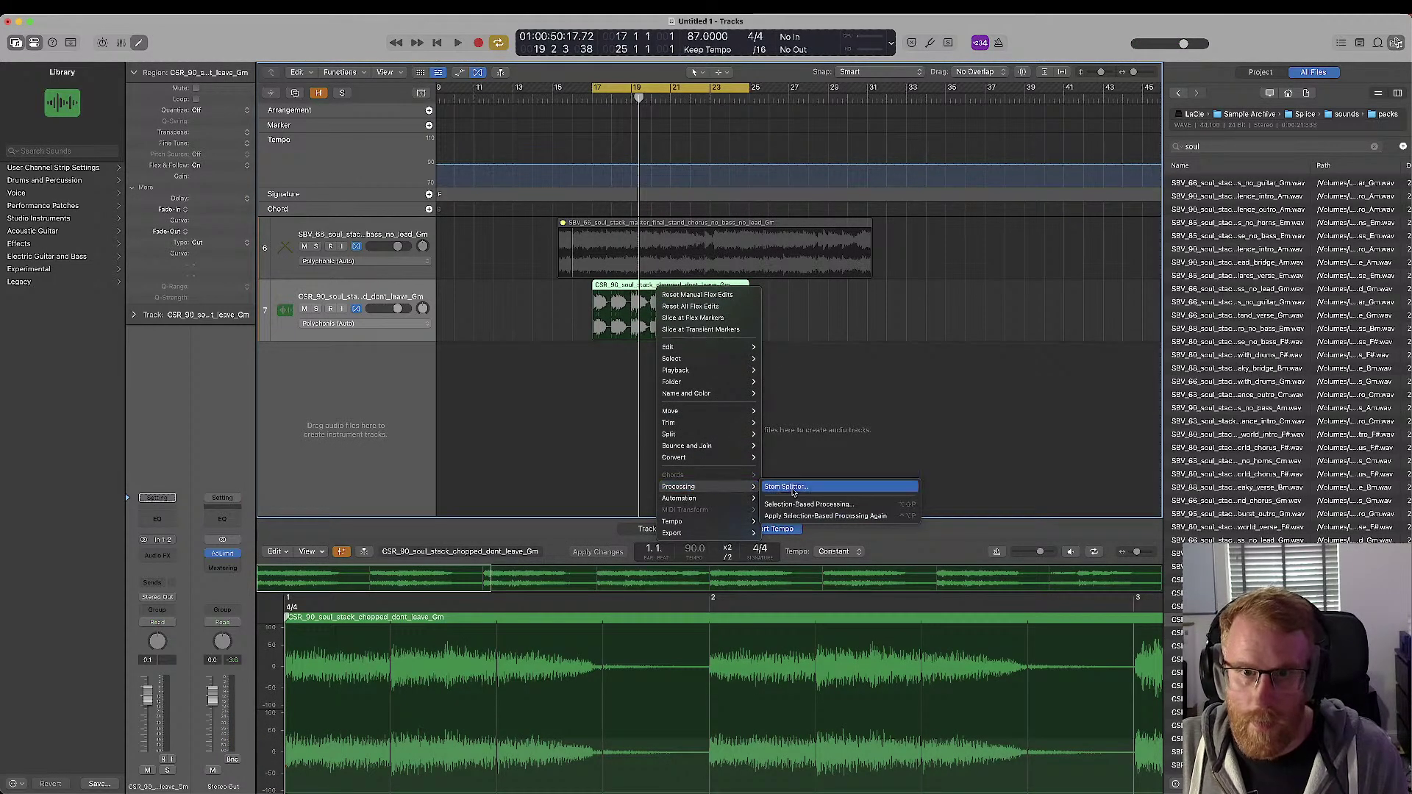
{"action": "left_click", "coordinate": [809, 526]}
{"action": "left_click", "coordinate": [806, 500]}
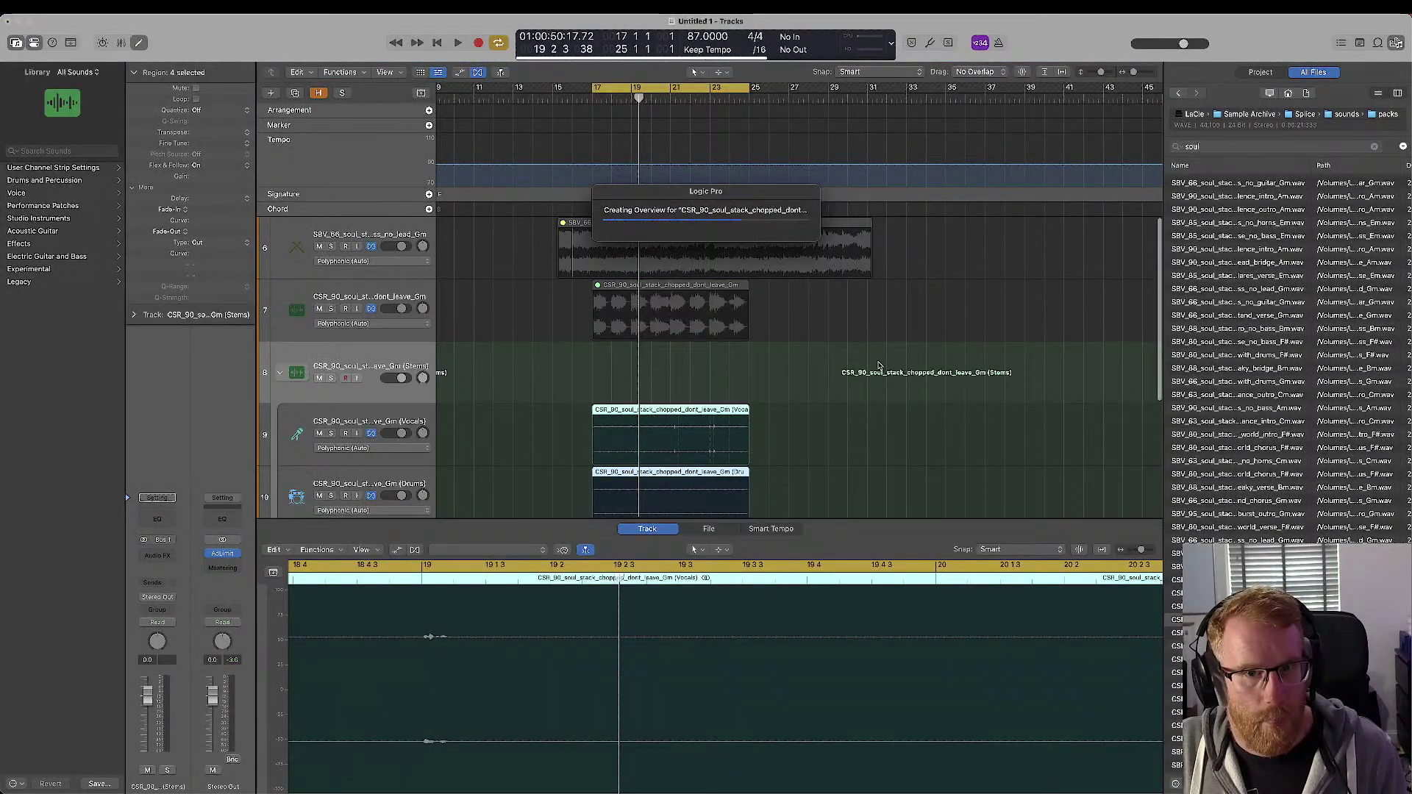
- Solo the CSR_90 soul stack's Vocals stem and play it alone
{"action": "scroll", "coordinate": [879, 366], "scroll_direction": "down", "scroll_amount": 5}
{"action": "key", "text": "super+Right"}
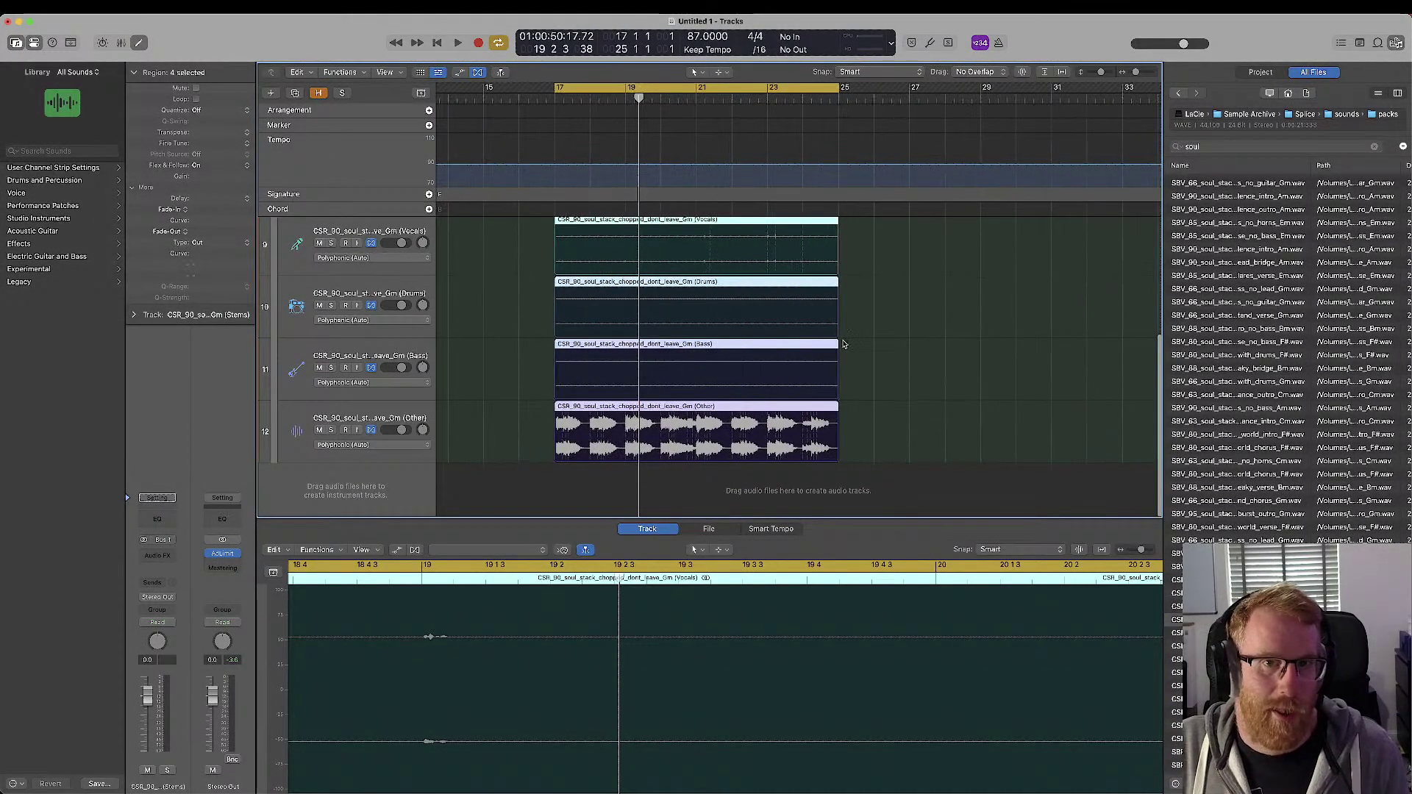
{"action": "left_click", "coordinate": [330, 243]}
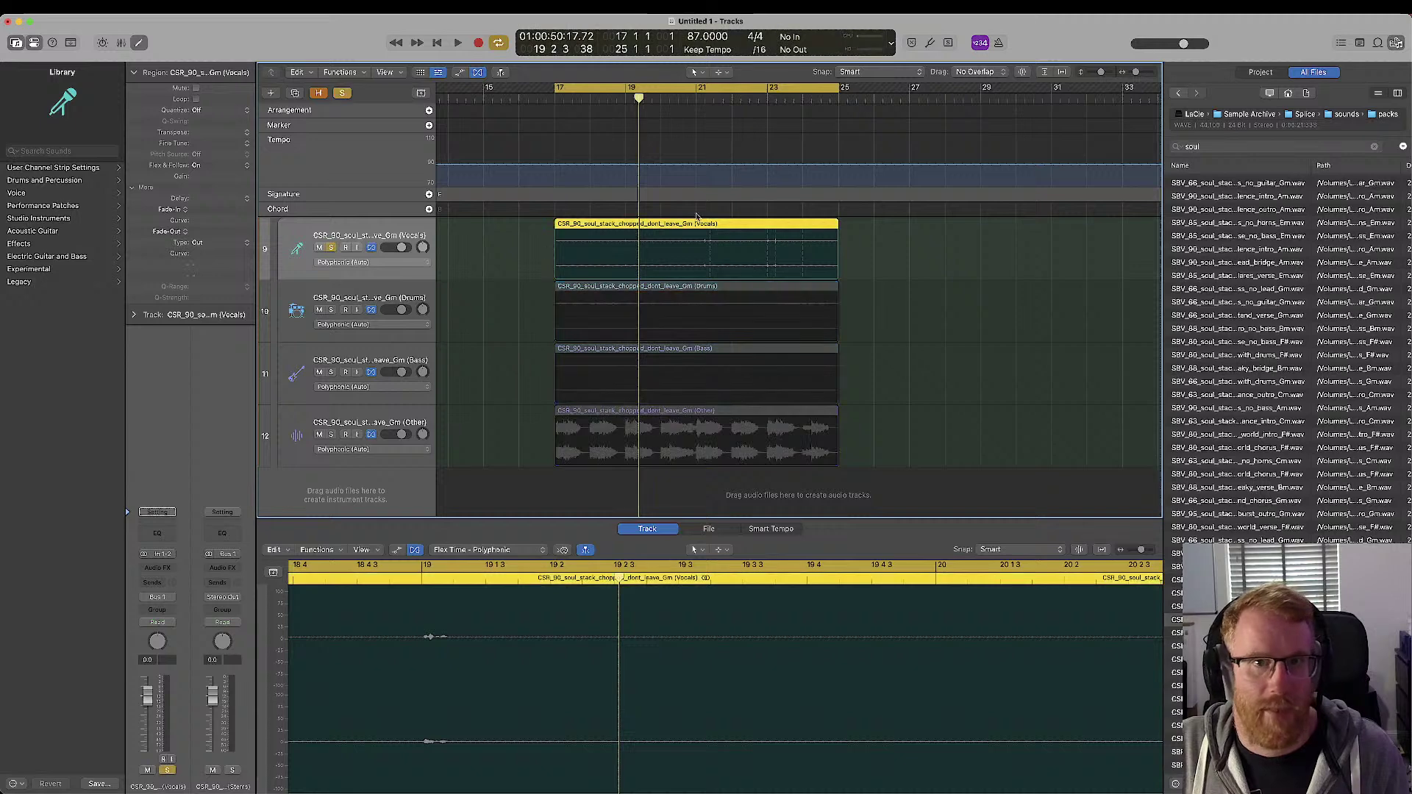
{"action": "key", "text": "space"}
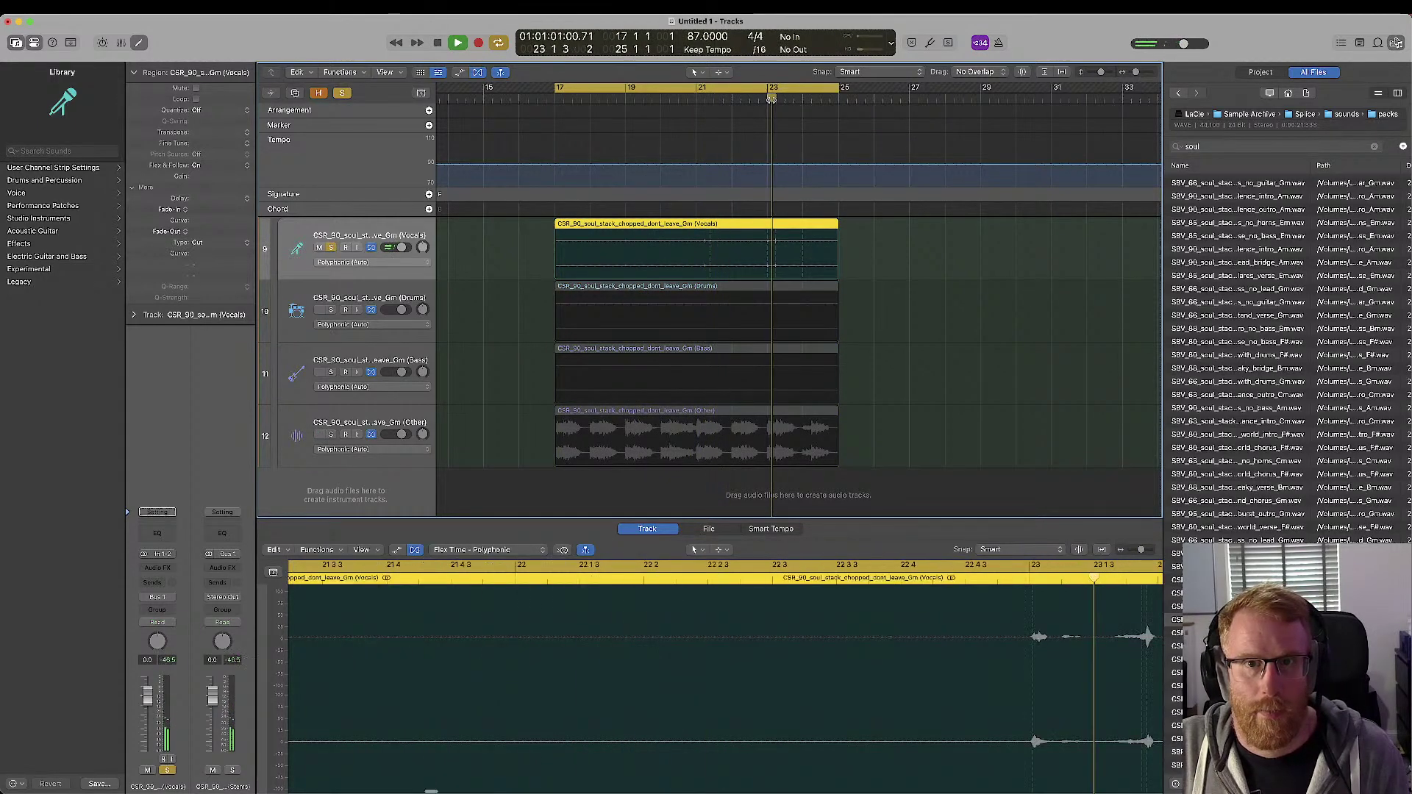
{"action": "key", "text": "space"}
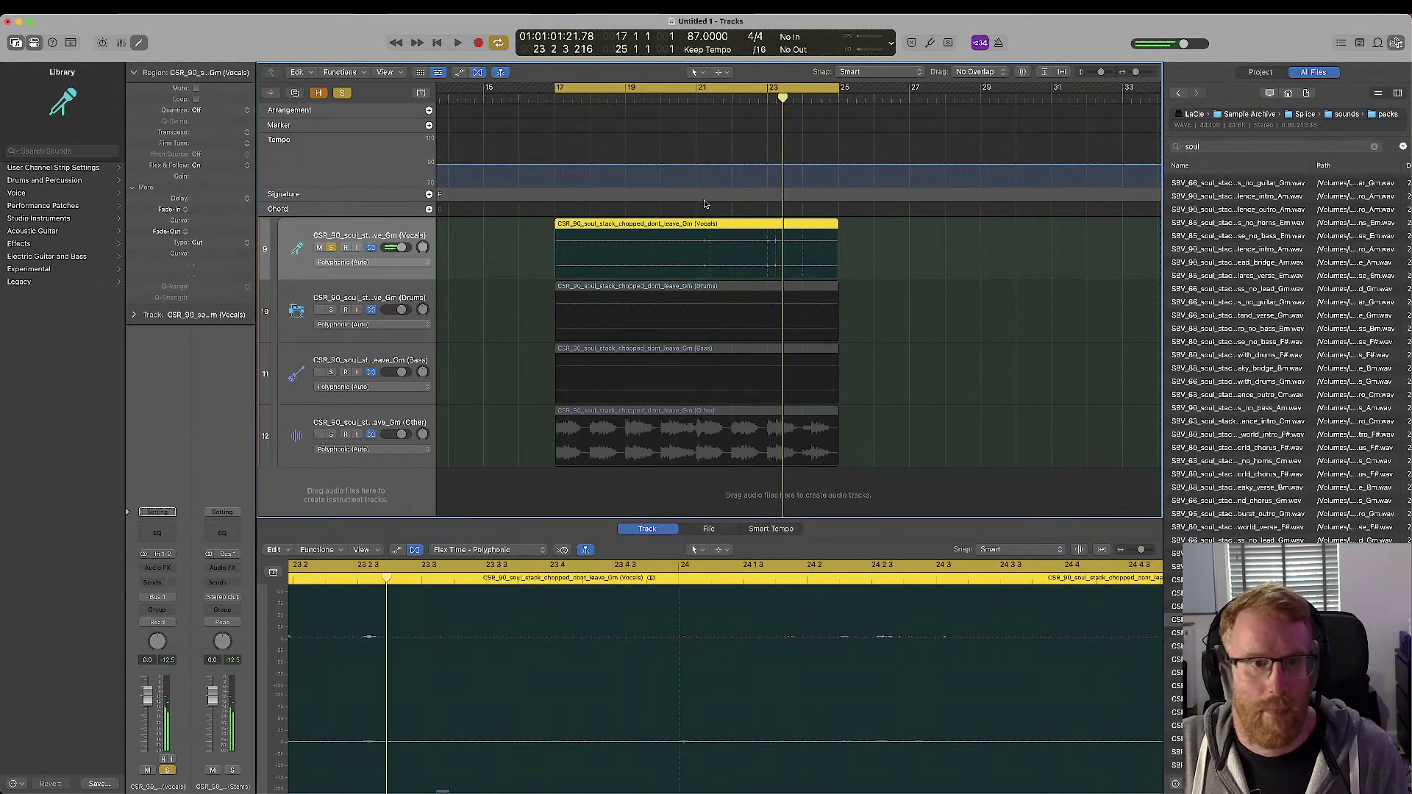
- Delete the Vocals stem region and the whole CSR_90 stems stack with its tracks and regions
{"action": "left_click", "coordinate": [499, 335], "text": "ctrl+alt"}
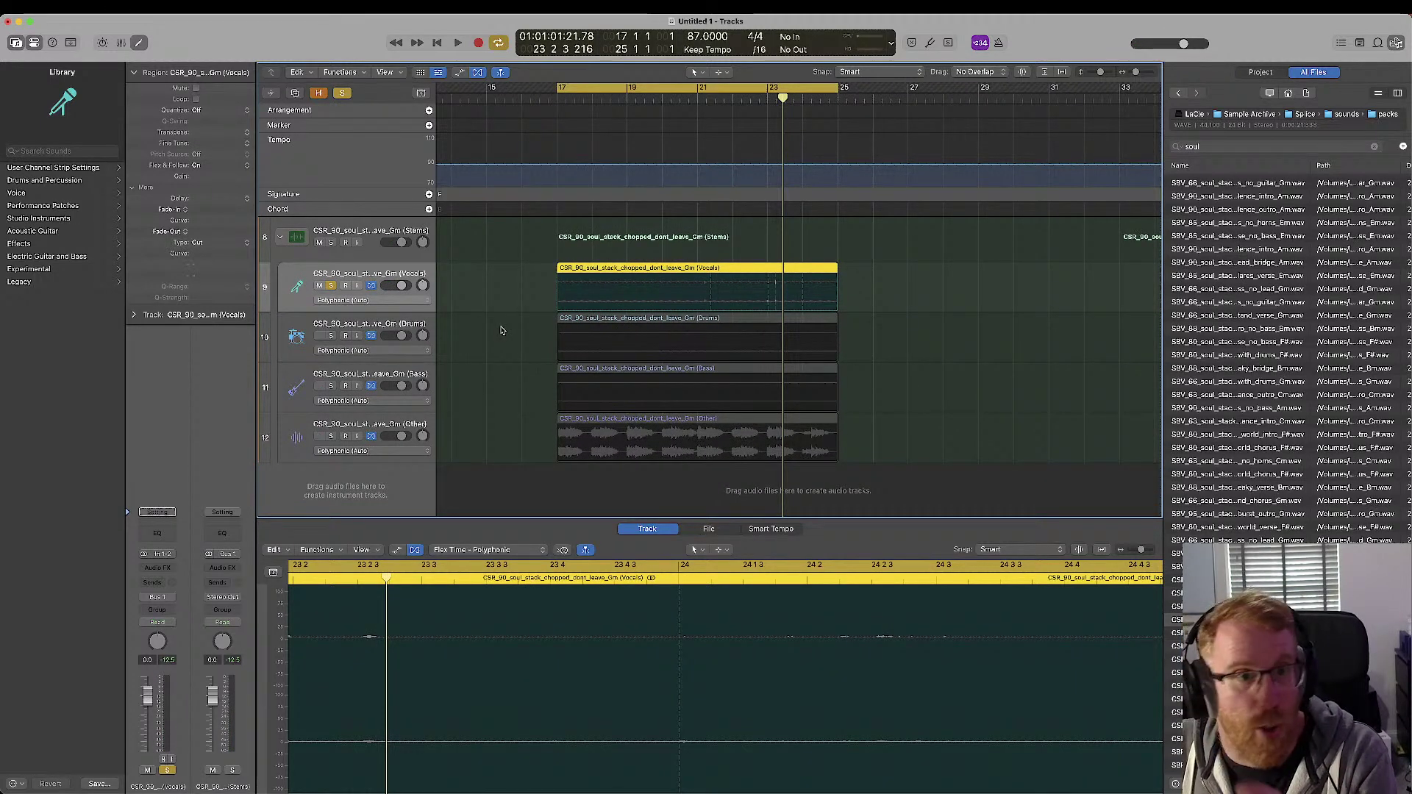
{"action": "key", "text": "Delete"}
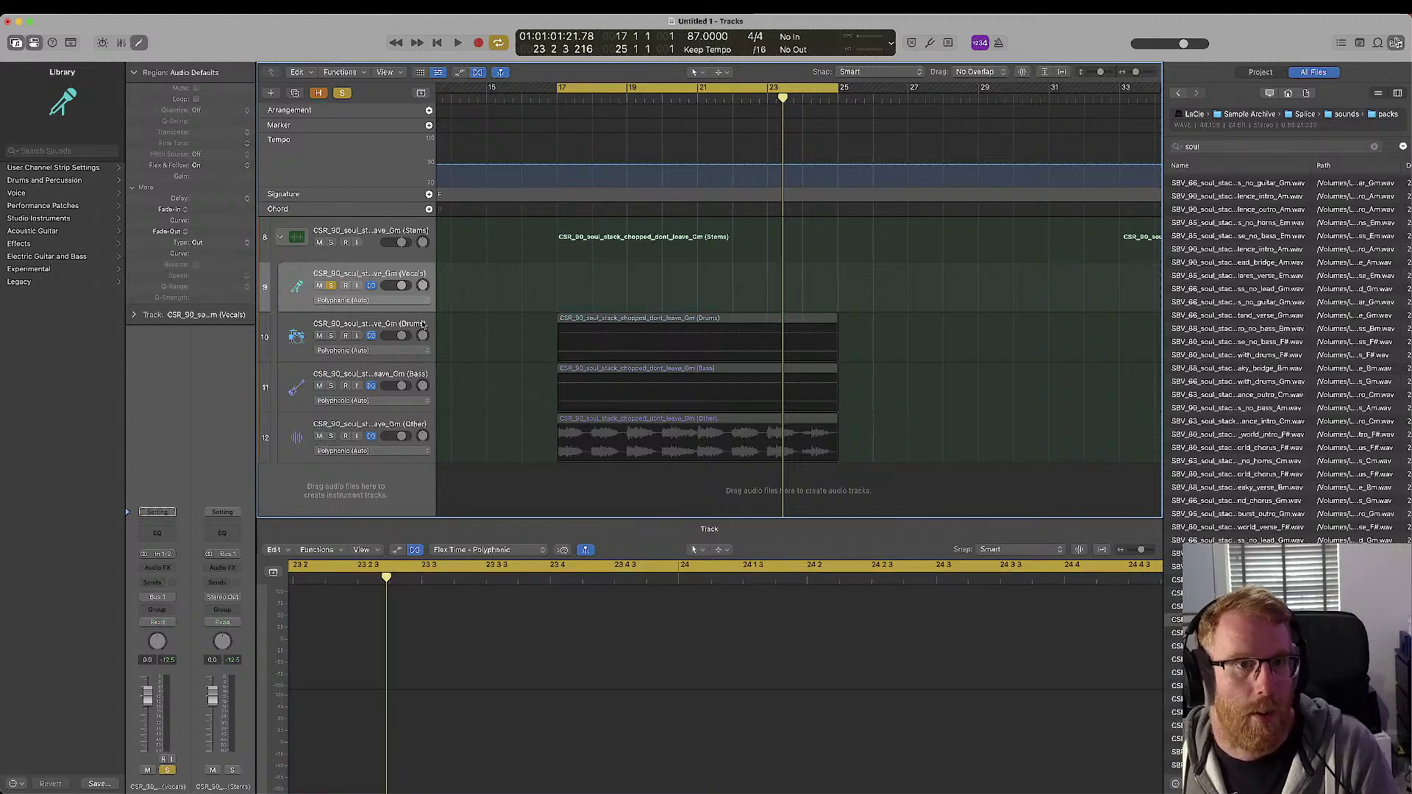
{"action": "left_click", "coordinate": [371, 250]}
{"action": "key", "text": "super+BackSpace"}
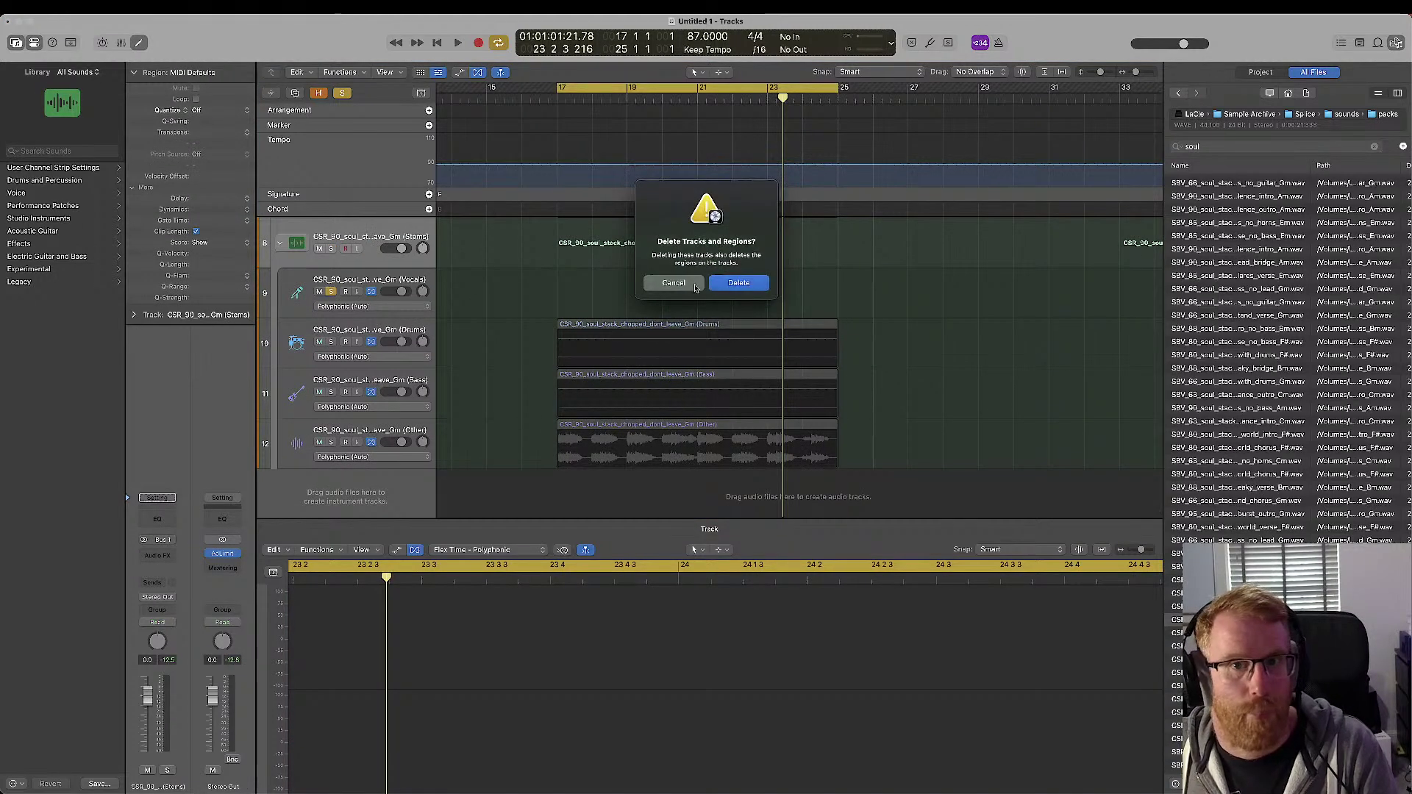
{"action": "left_click", "coordinate": [739, 284]}
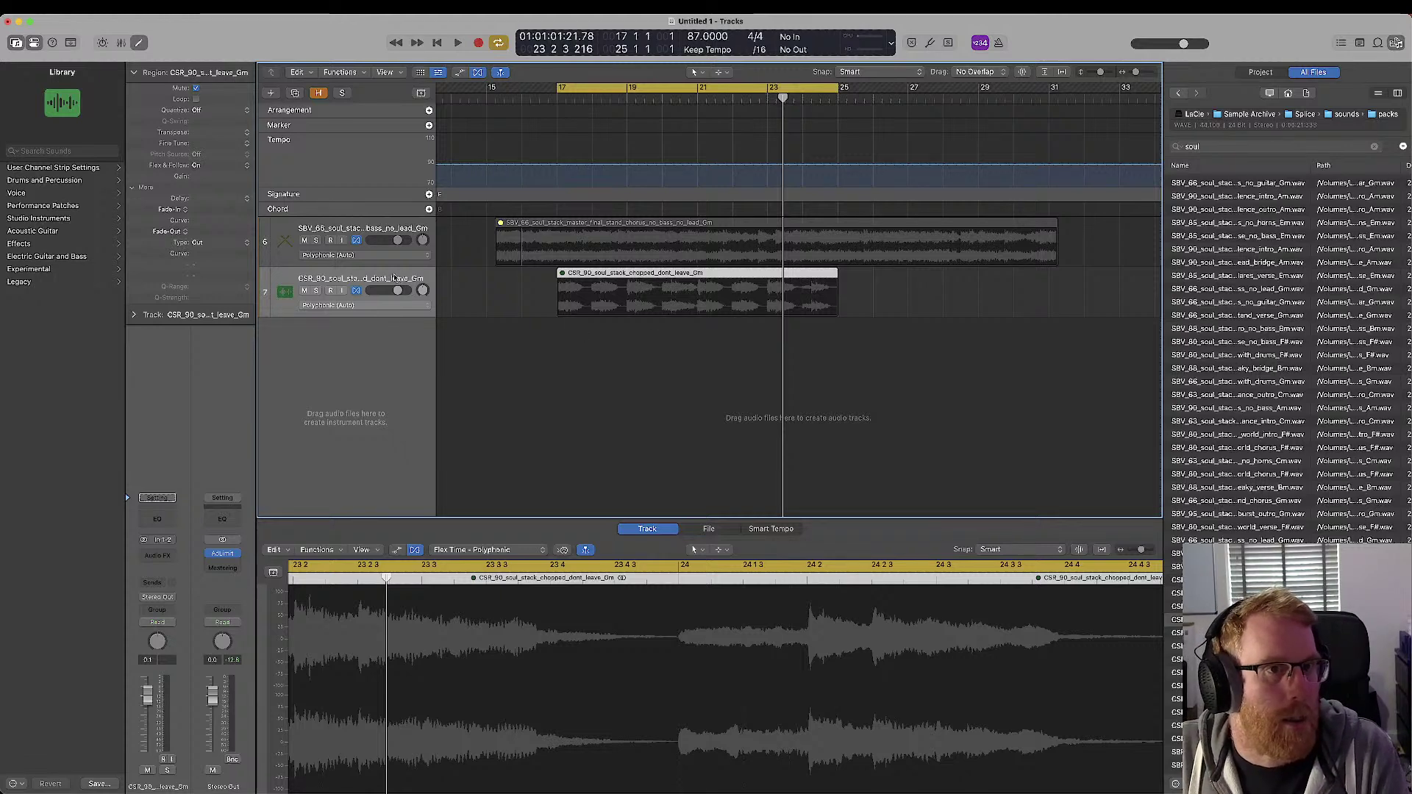
- Delete the original CSR_90 and SBV_66 sample regions from their tracks
{"action": "key", "text": "Delete"}
{"action": "left_click", "coordinate": [395, 229]}
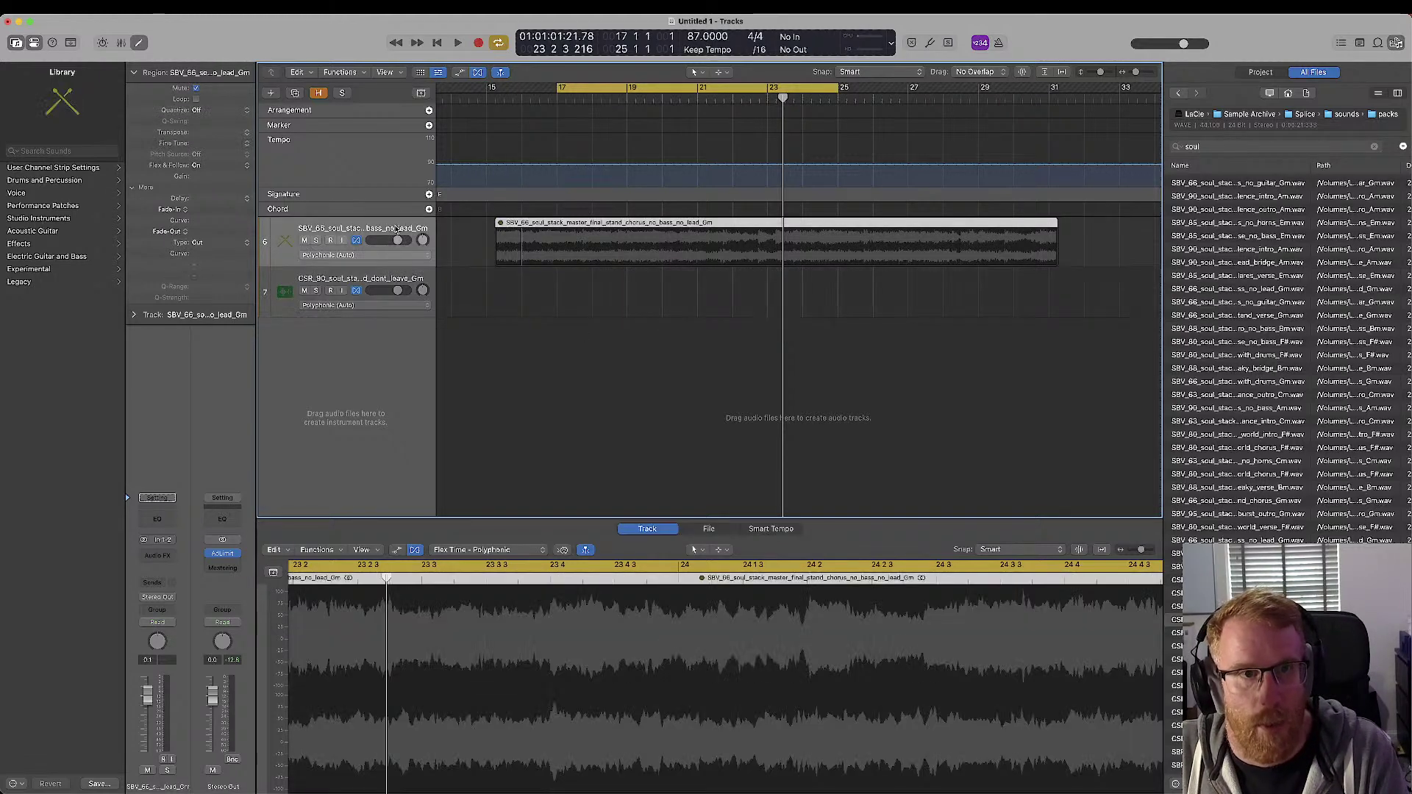
{"action": "key", "text": "Delete"}
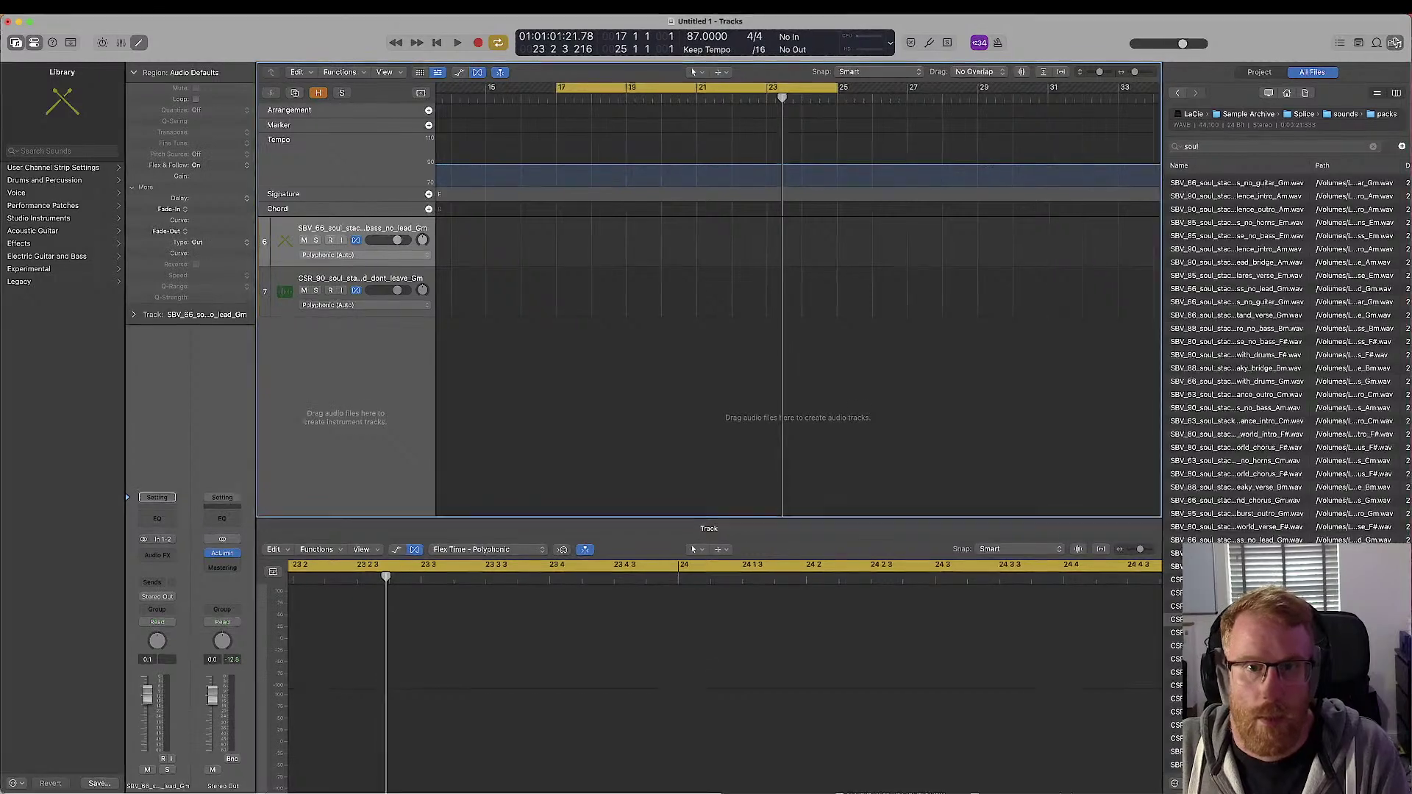
- Switch to Finder and widen the file search to This Mac
{"action": "key", "text": "super+Tab"}
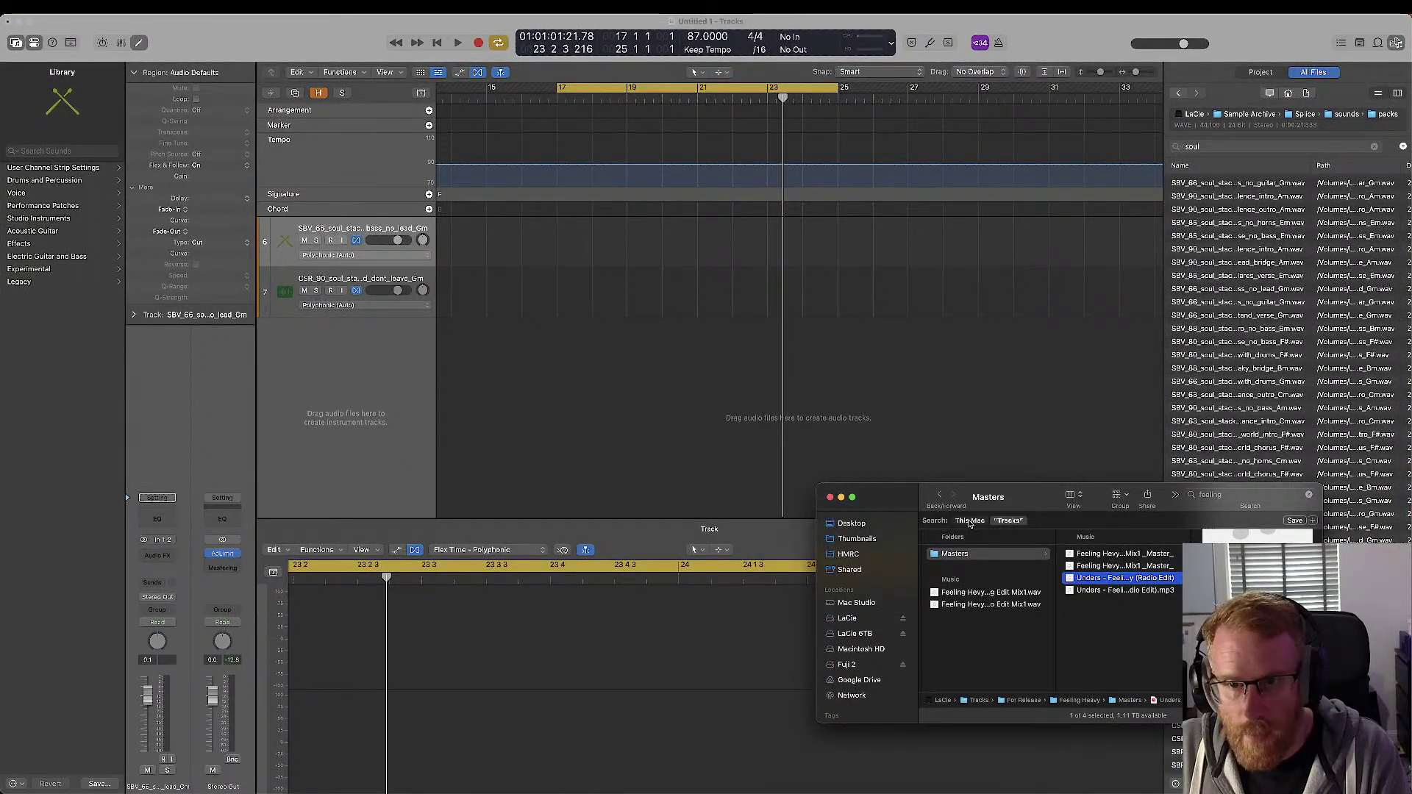
{"action": "left_click", "coordinate": [969, 522]}
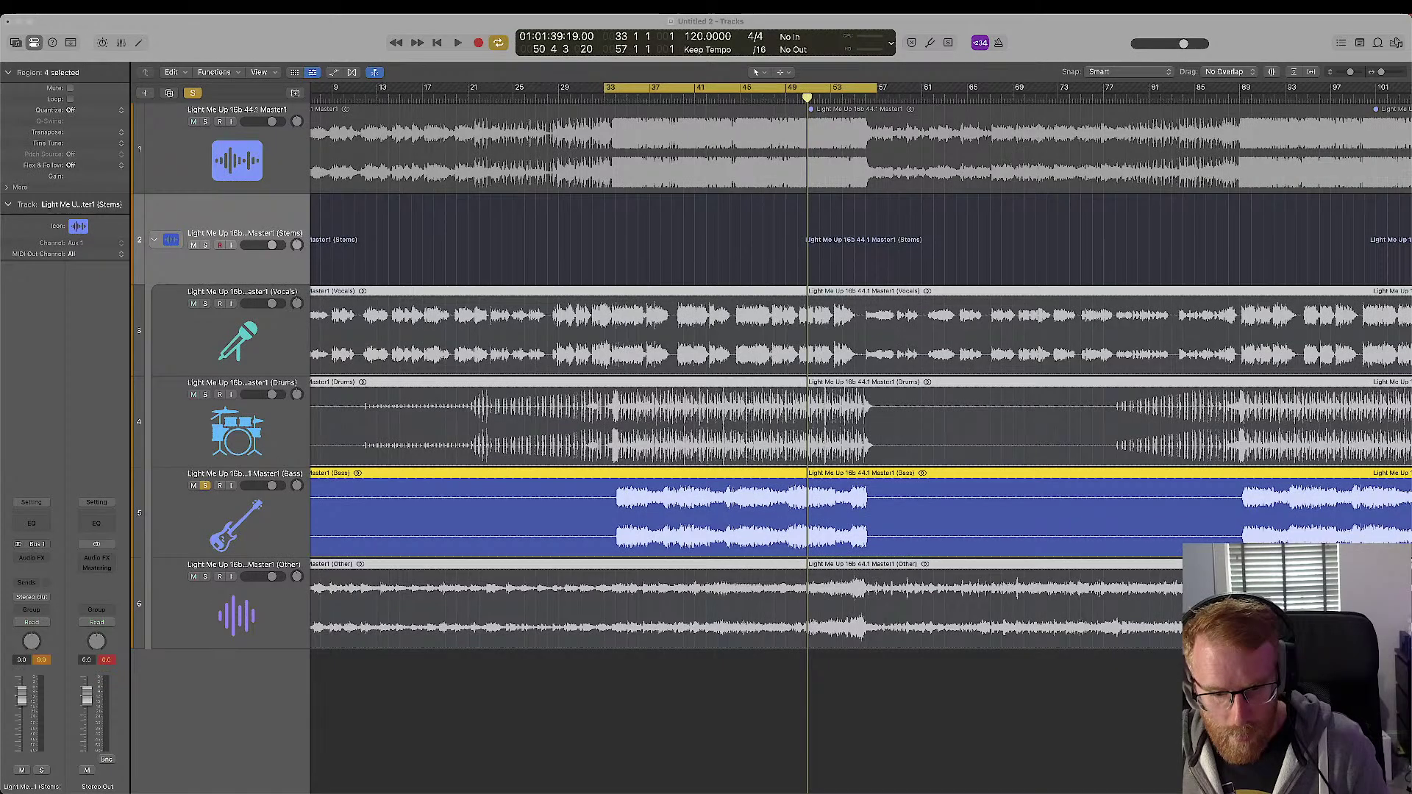
- Play the soloed Bass stem of Light Me Up from bar 33, followed by the Other stem alone
{"action": "key", "text": "space"}
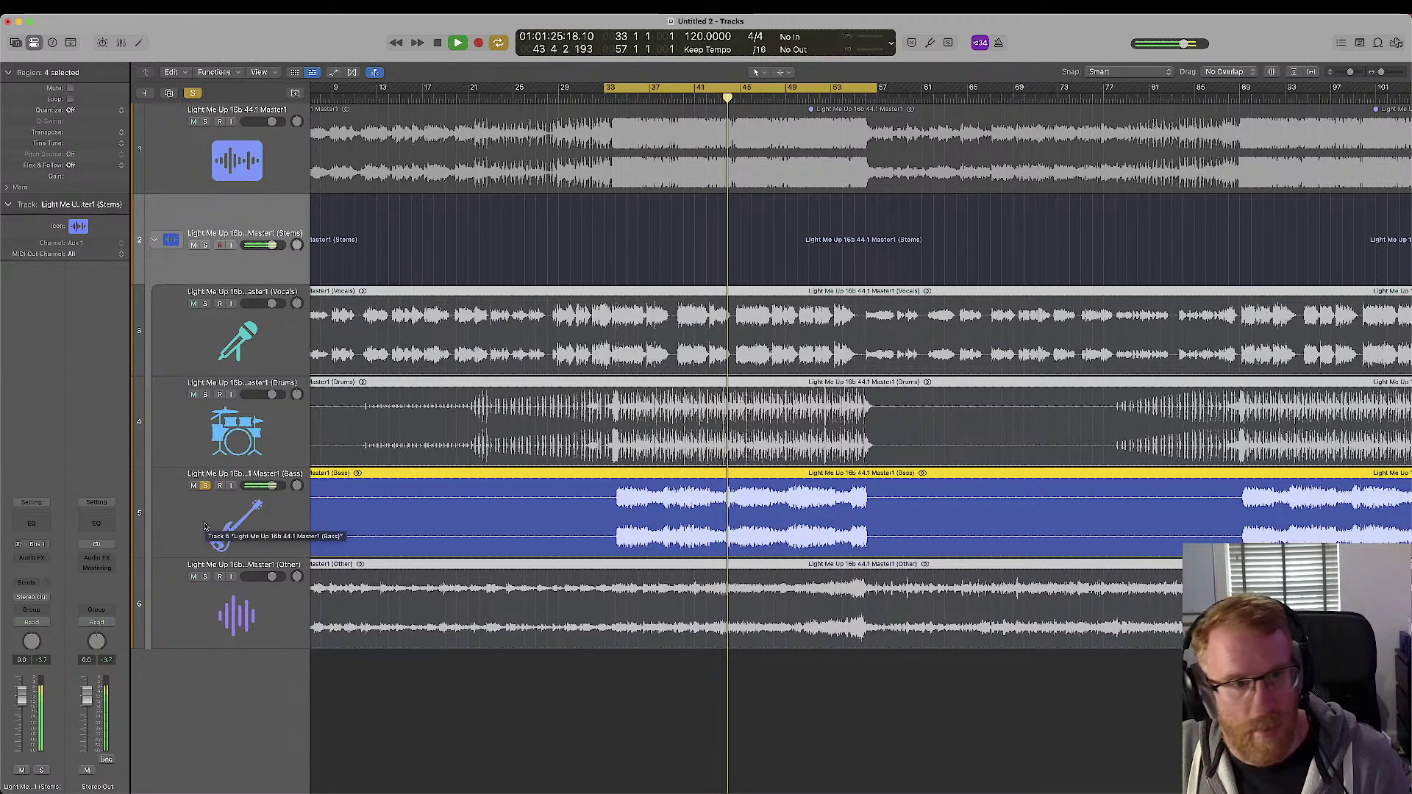
{"action": "left_click", "coordinate": [205, 577]}
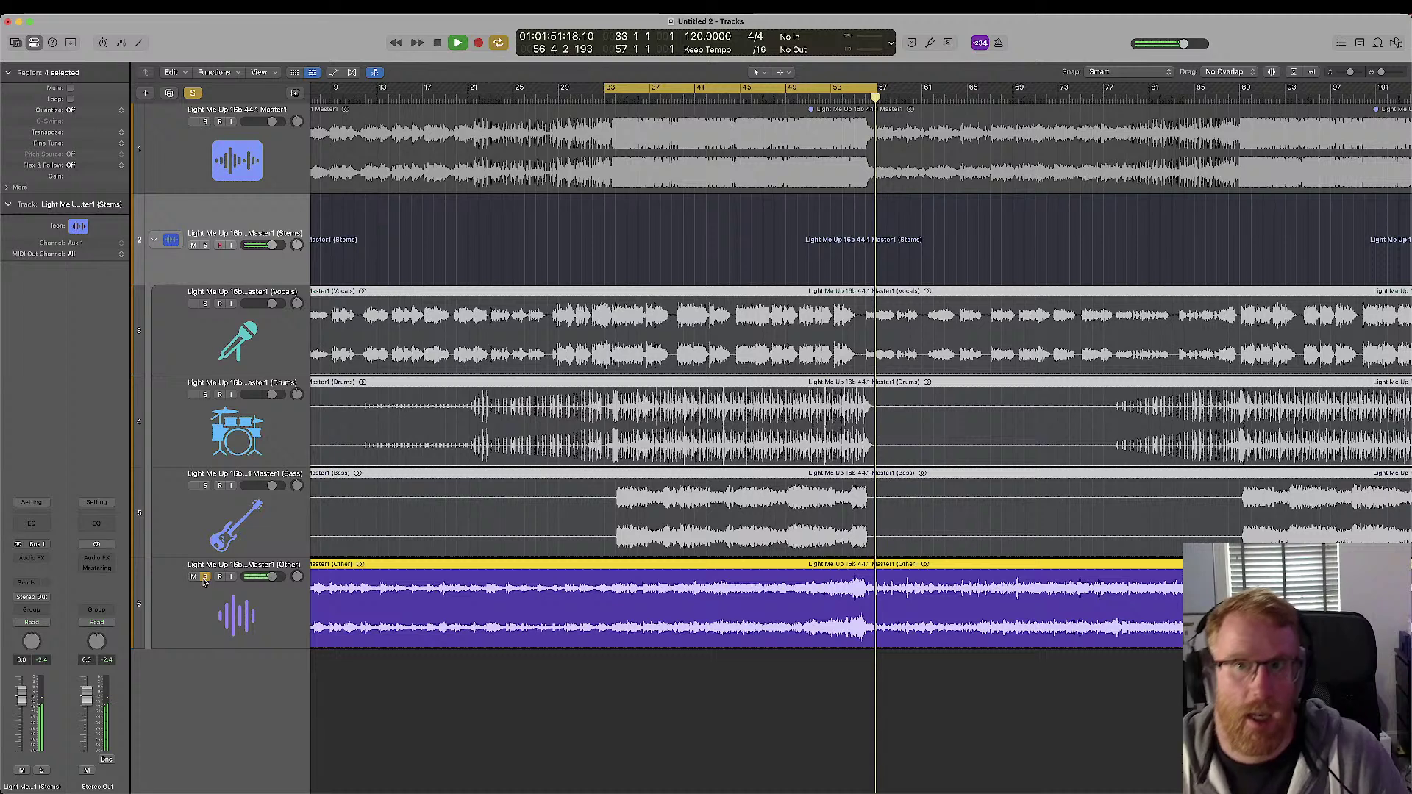
{"action": "key", "text": "space"}
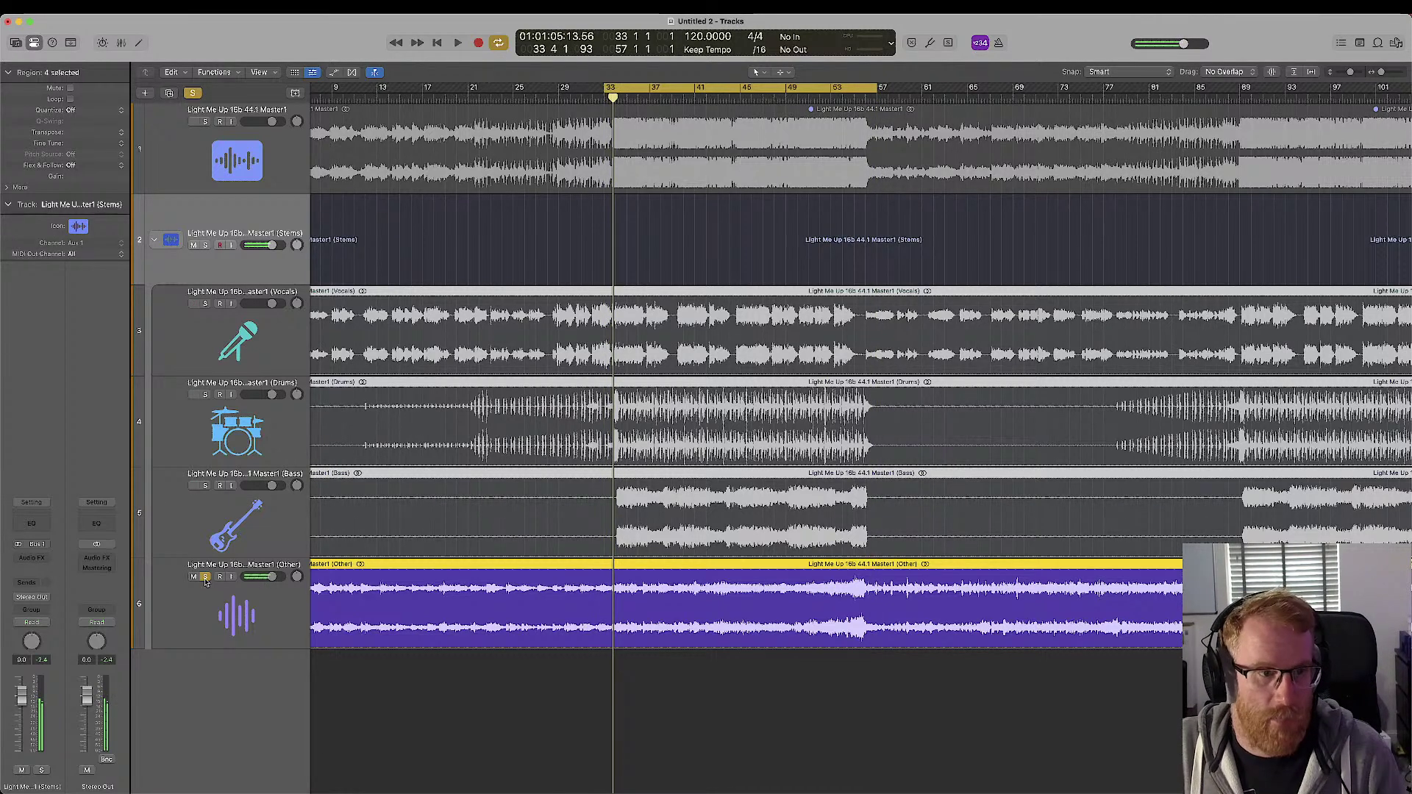
- Play the Light Me Up Vocals stem solo, add the Drums stem to the solo, and clear both solos after listening
{"action": "left_click", "coordinate": [205, 576]}
{"action": "left_click", "coordinate": [205, 303]}
{"action": "key", "text": "space"}
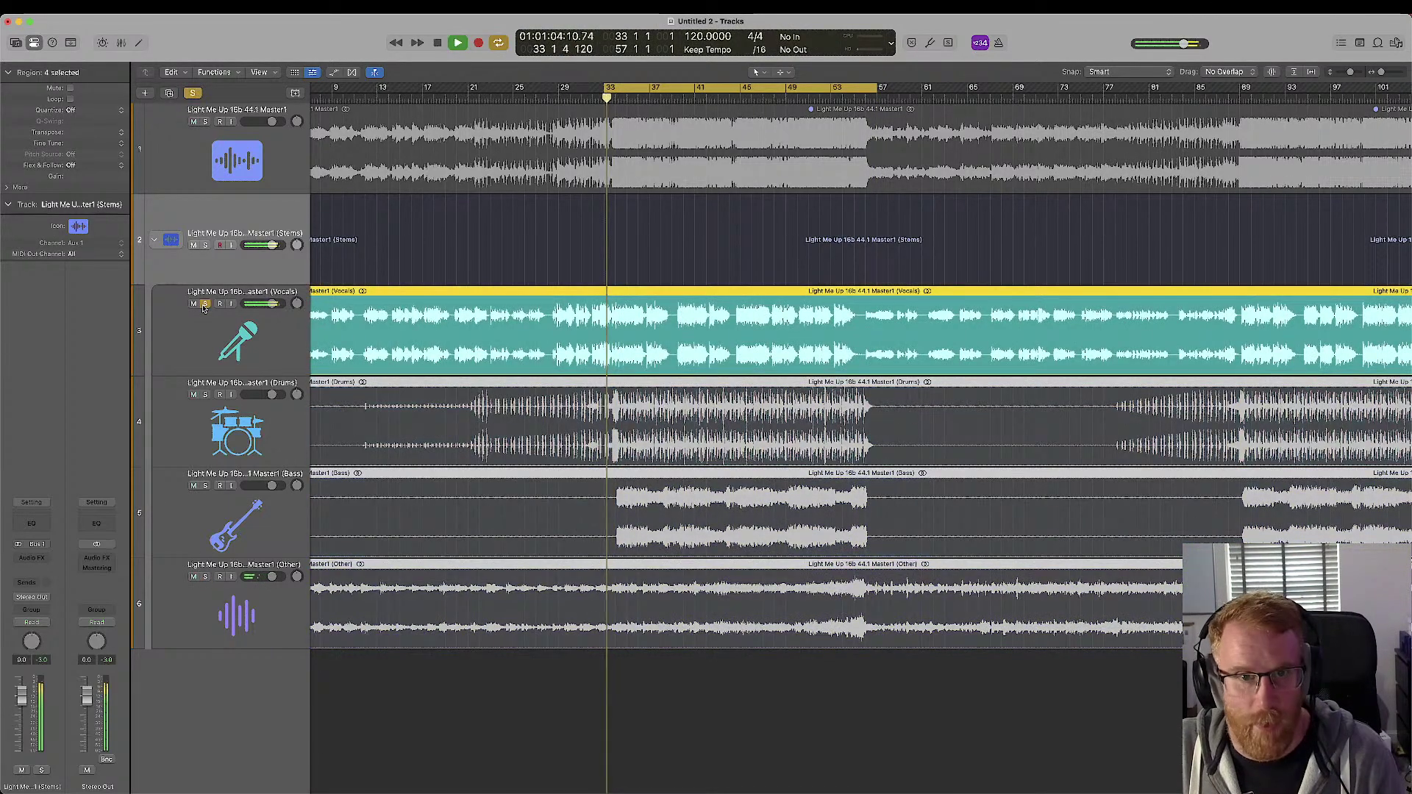
{"action": "left_click", "coordinate": [205, 395]}
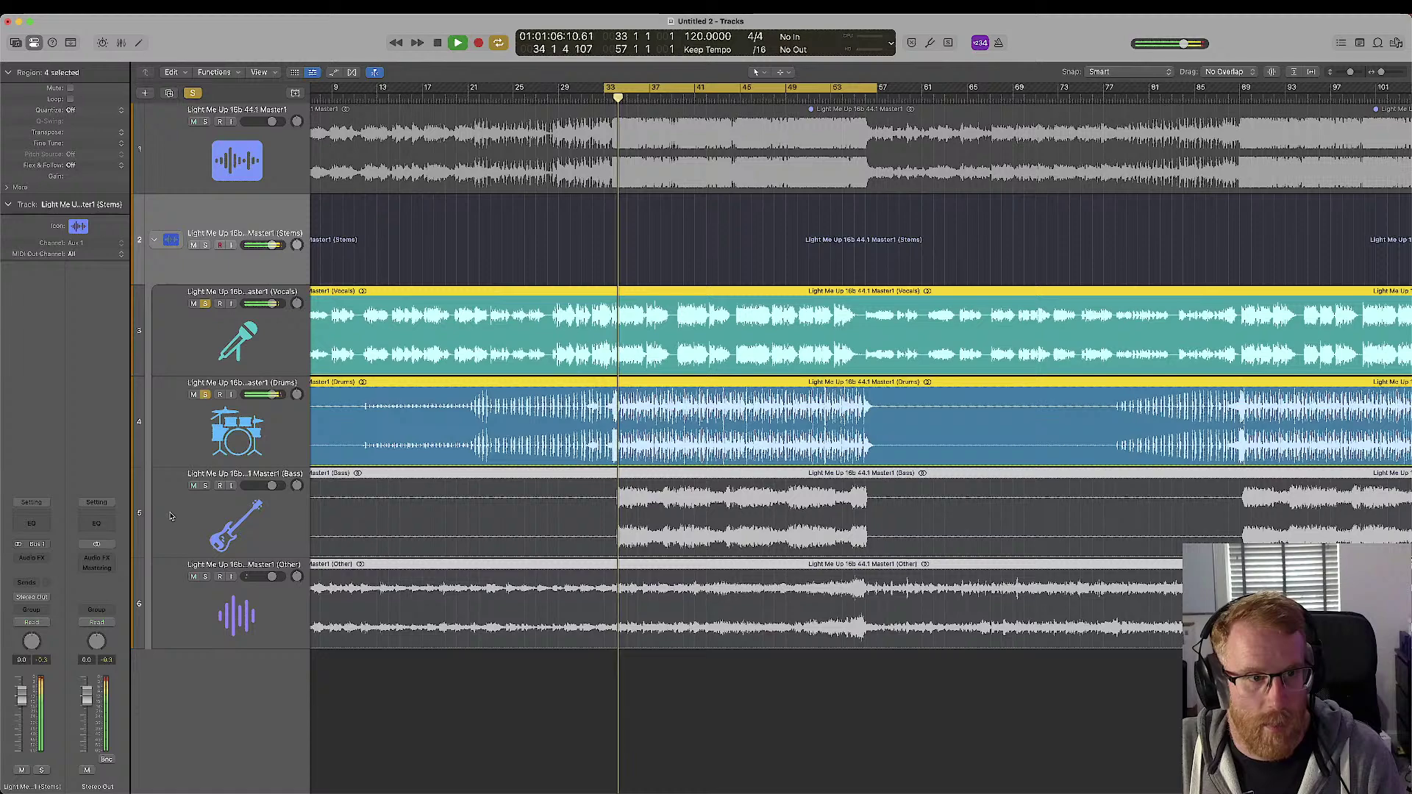
{"action": "scroll", "coordinate": [169, 516], "scroll_direction": "left", "scroll_amount": 1}
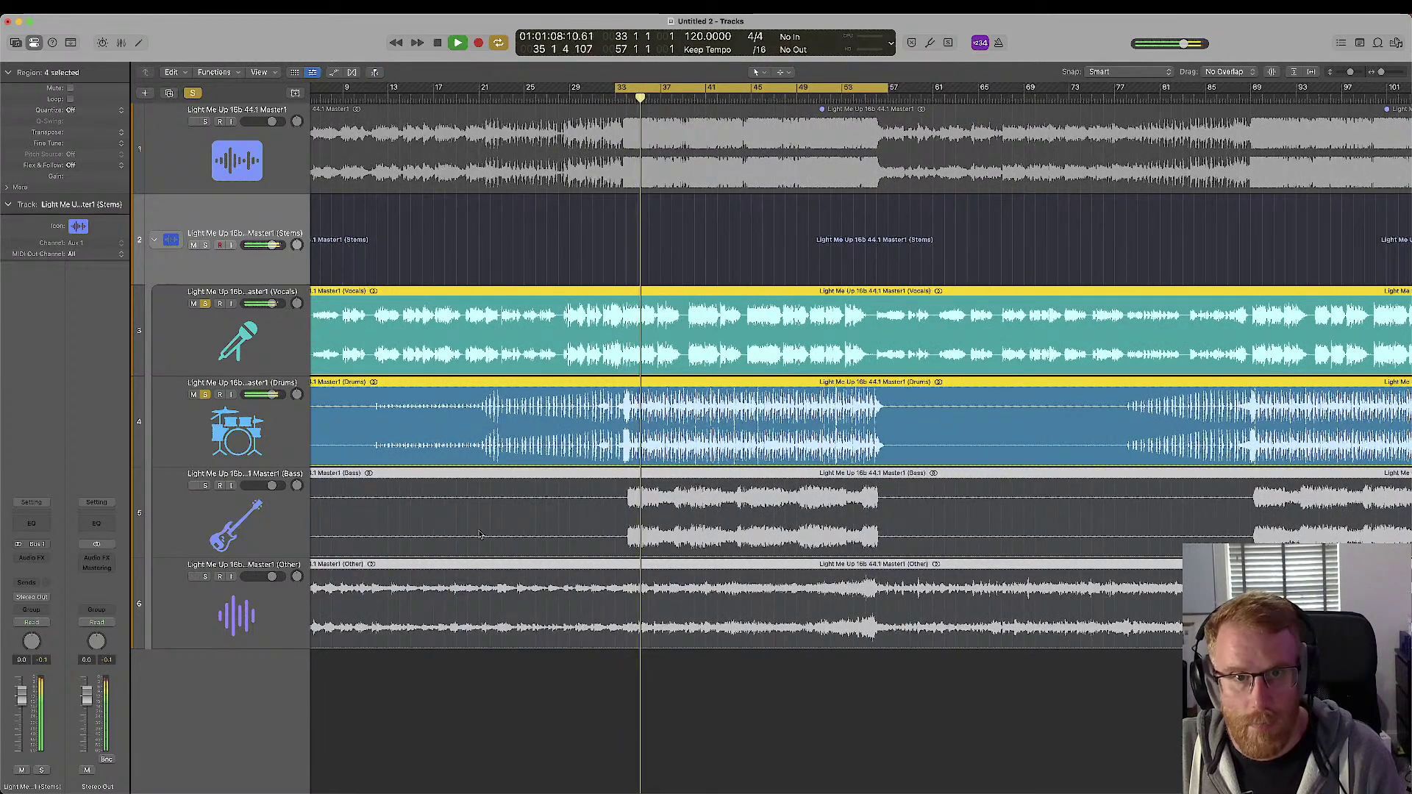
{"action": "scroll", "coordinate": [483, 534], "scroll_direction": "right", "scroll_amount": 2}
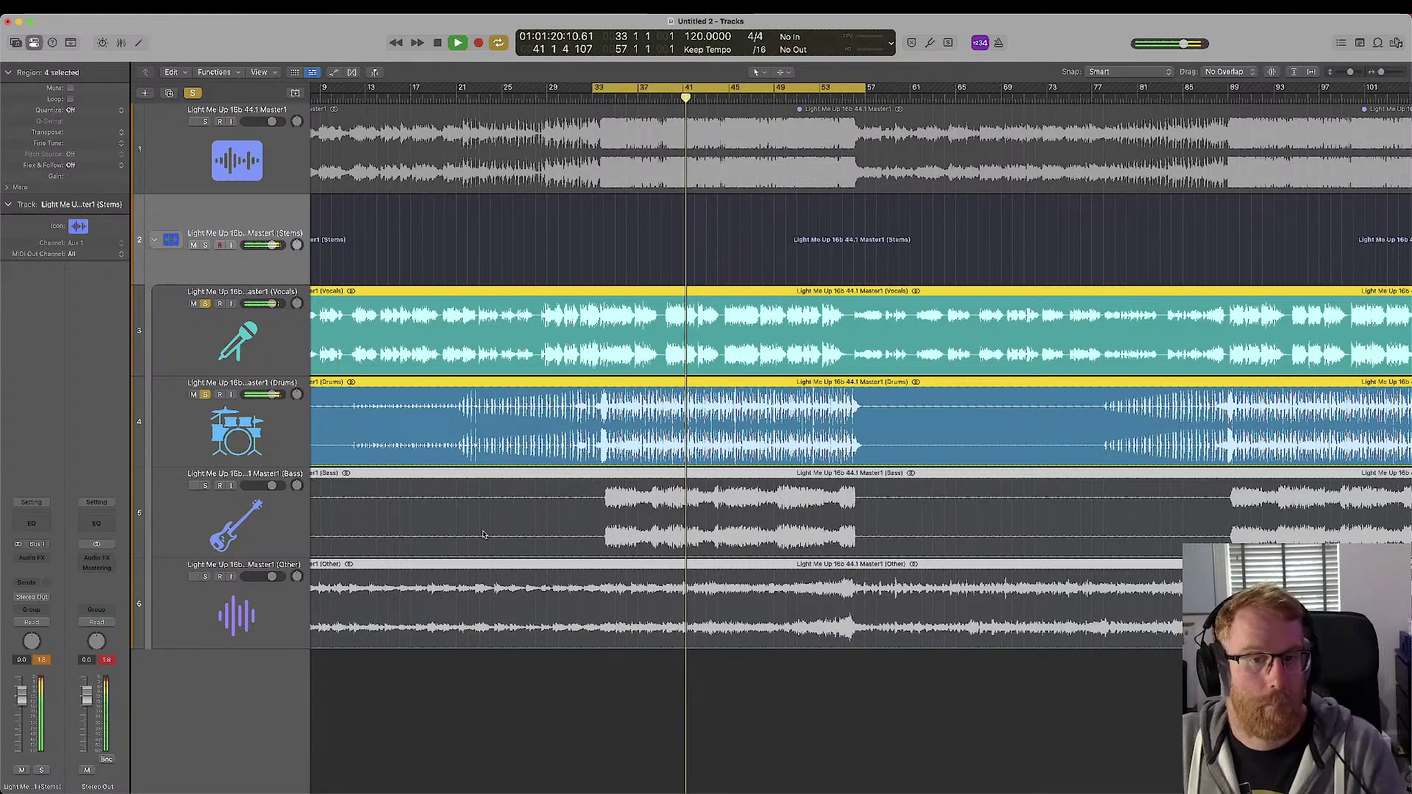
{"action": "key", "text": "space"}
{"action": "left_click", "coordinate": [206, 304]}
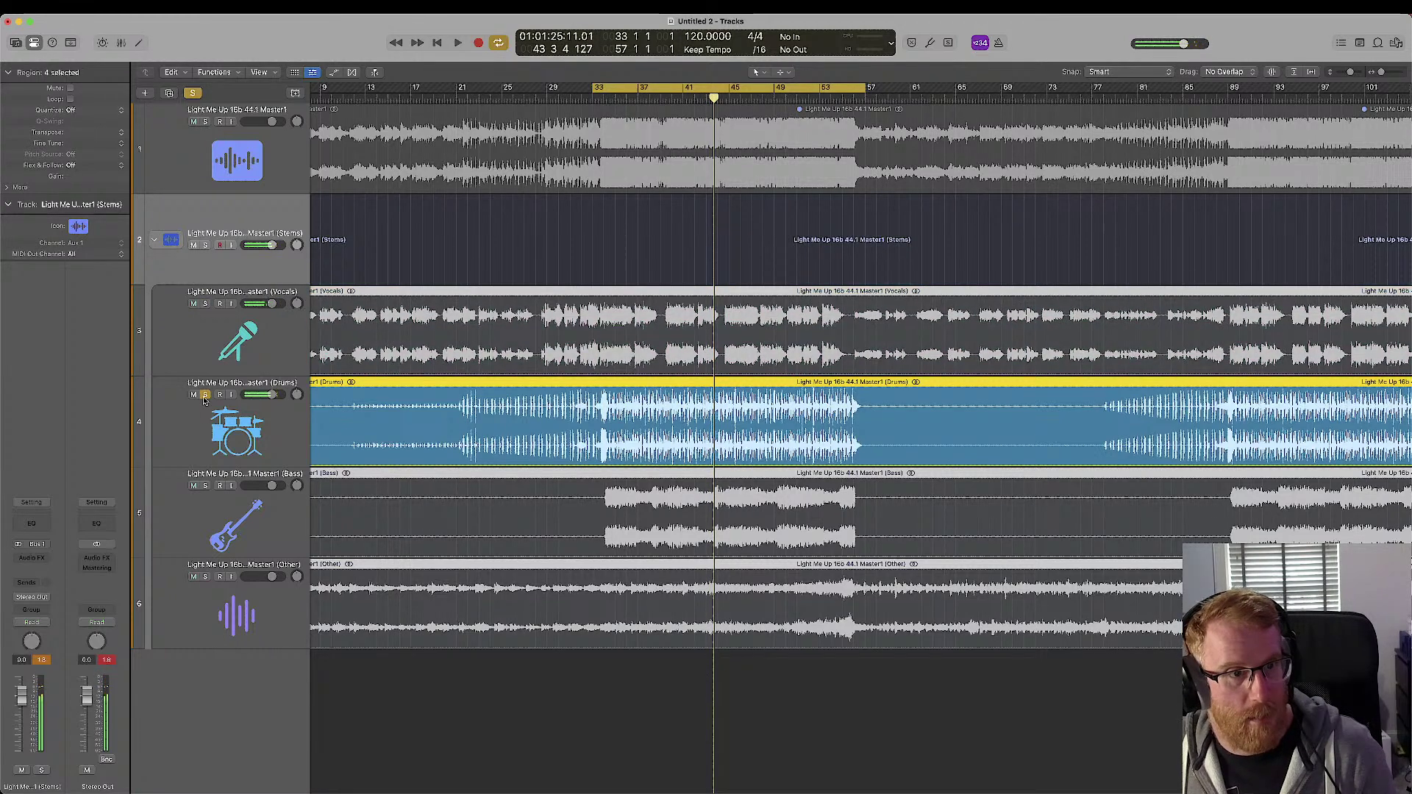
{"action": "left_click", "coordinate": [206, 395]}
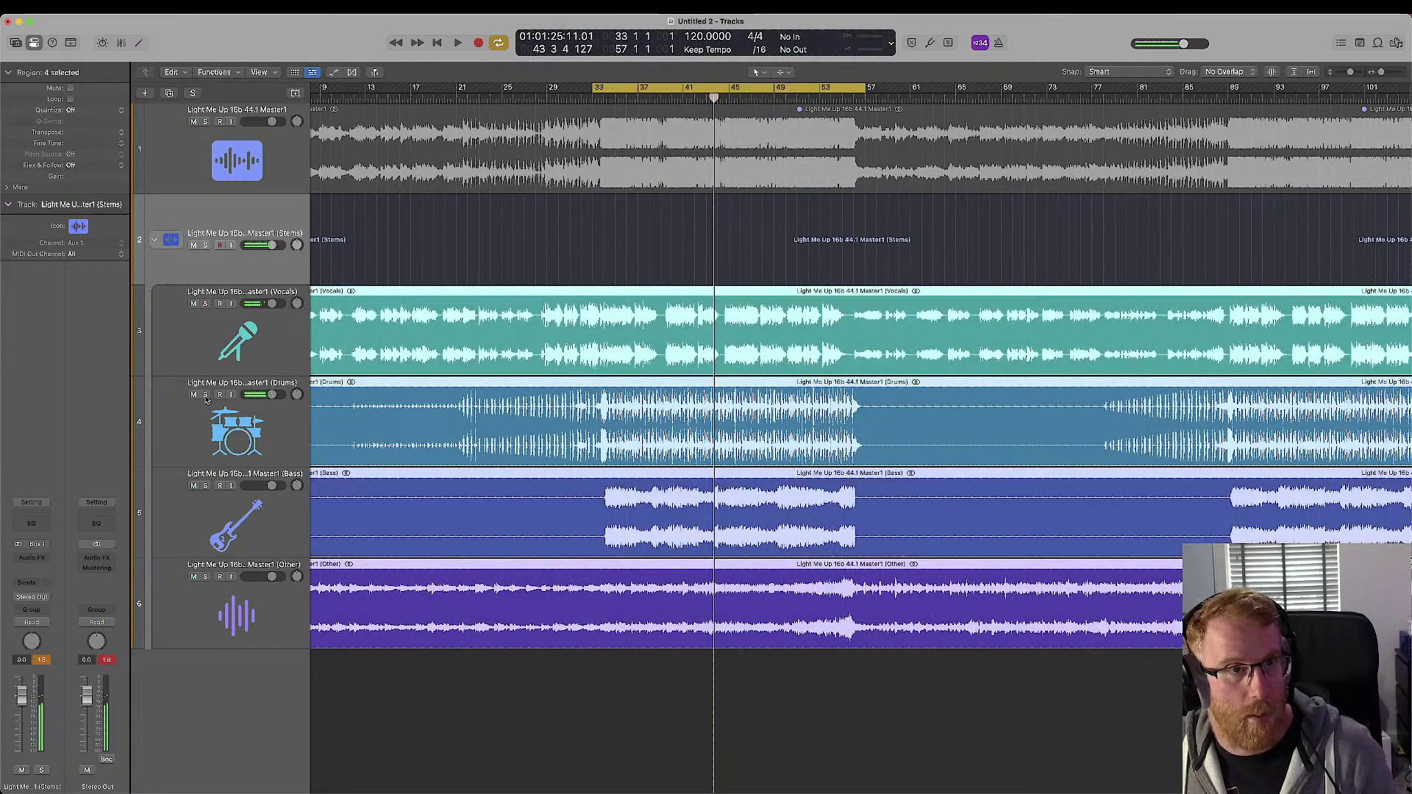
- Unmute the original Light Me Up master region and play it with the stems stack muted
{"action": "left_click", "coordinate": [513, 122]}
{"action": "left_click", "coordinate": [70, 89]}
{"action": "key", "text": "space"}
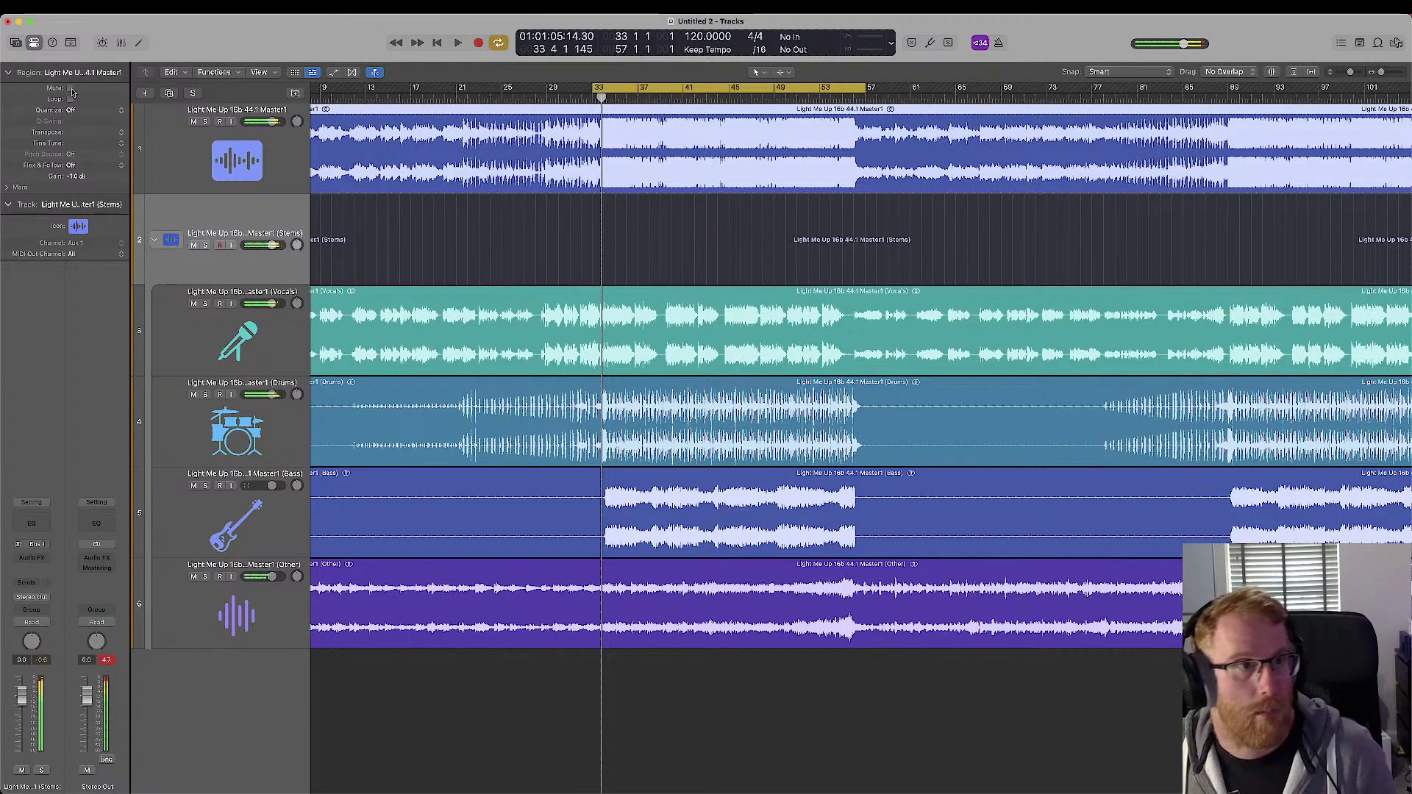
{"action": "left_click", "coordinate": [193, 246]}
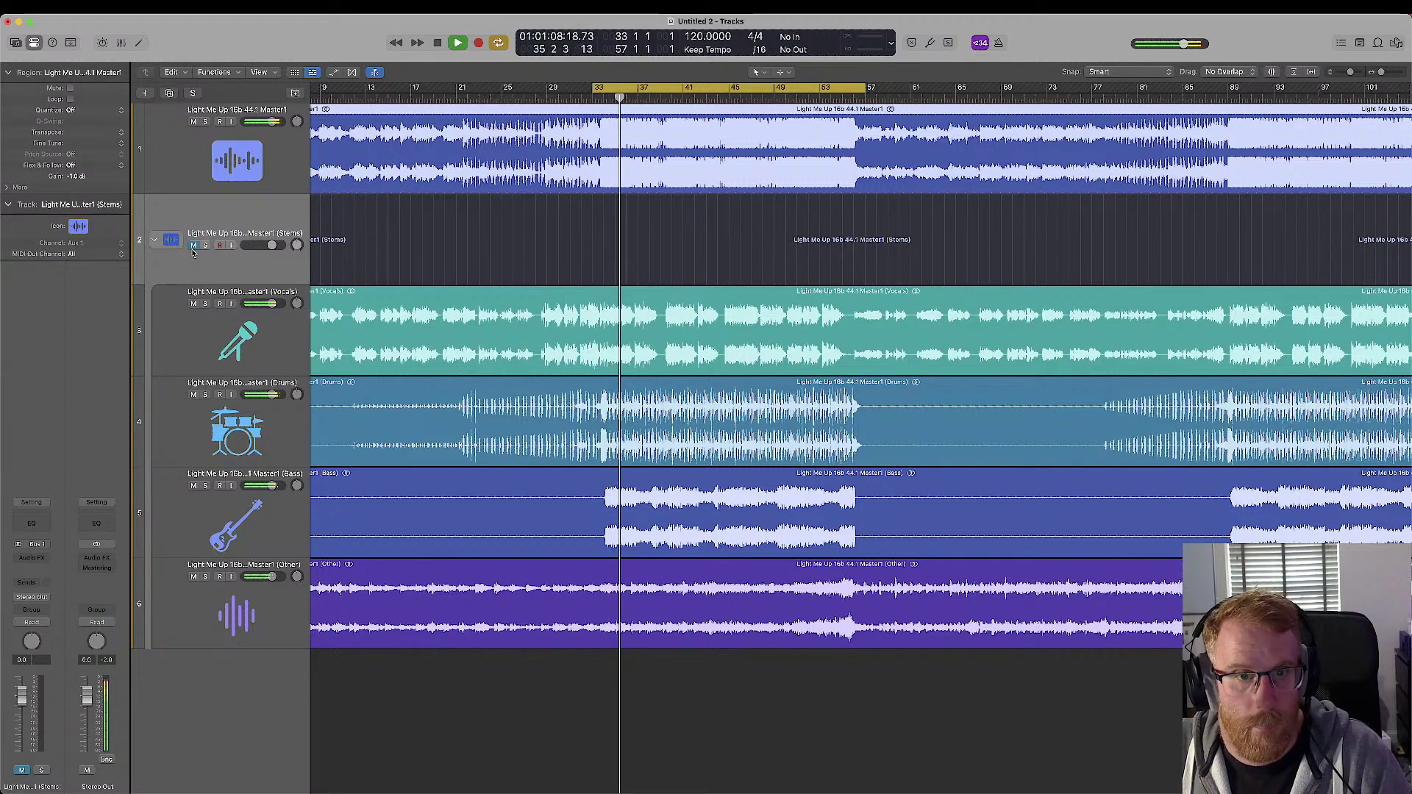
- Solo the Vocals, Drums, Bass and Other stems of Light Me Up in turn during playback, and clear the solo
{"action": "left_click", "coordinate": [206, 304]}
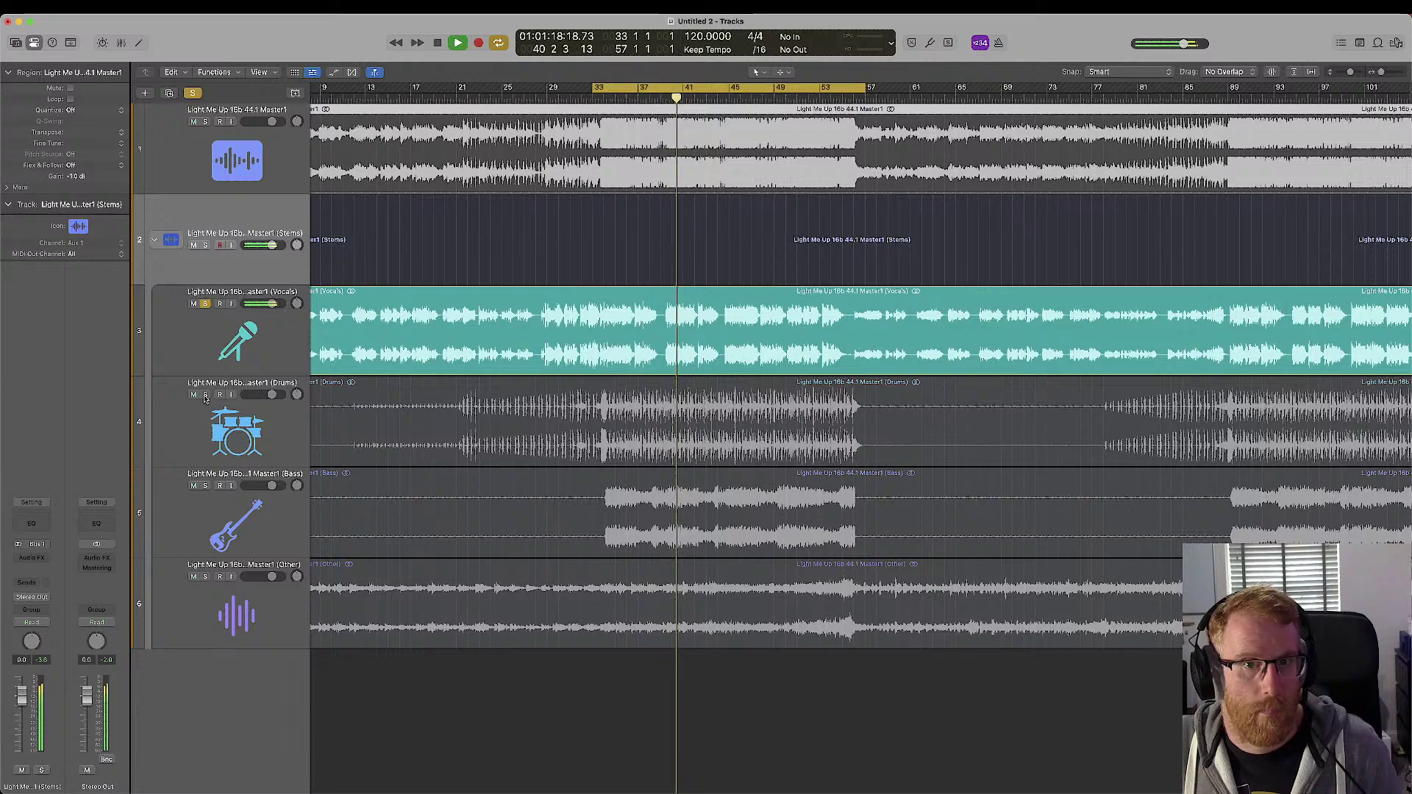
{"action": "left_click", "coordinate": [205, 395], "text": "alt"}
{"action": "left_click", "coordinate": [206, 485], "text": "alt"}
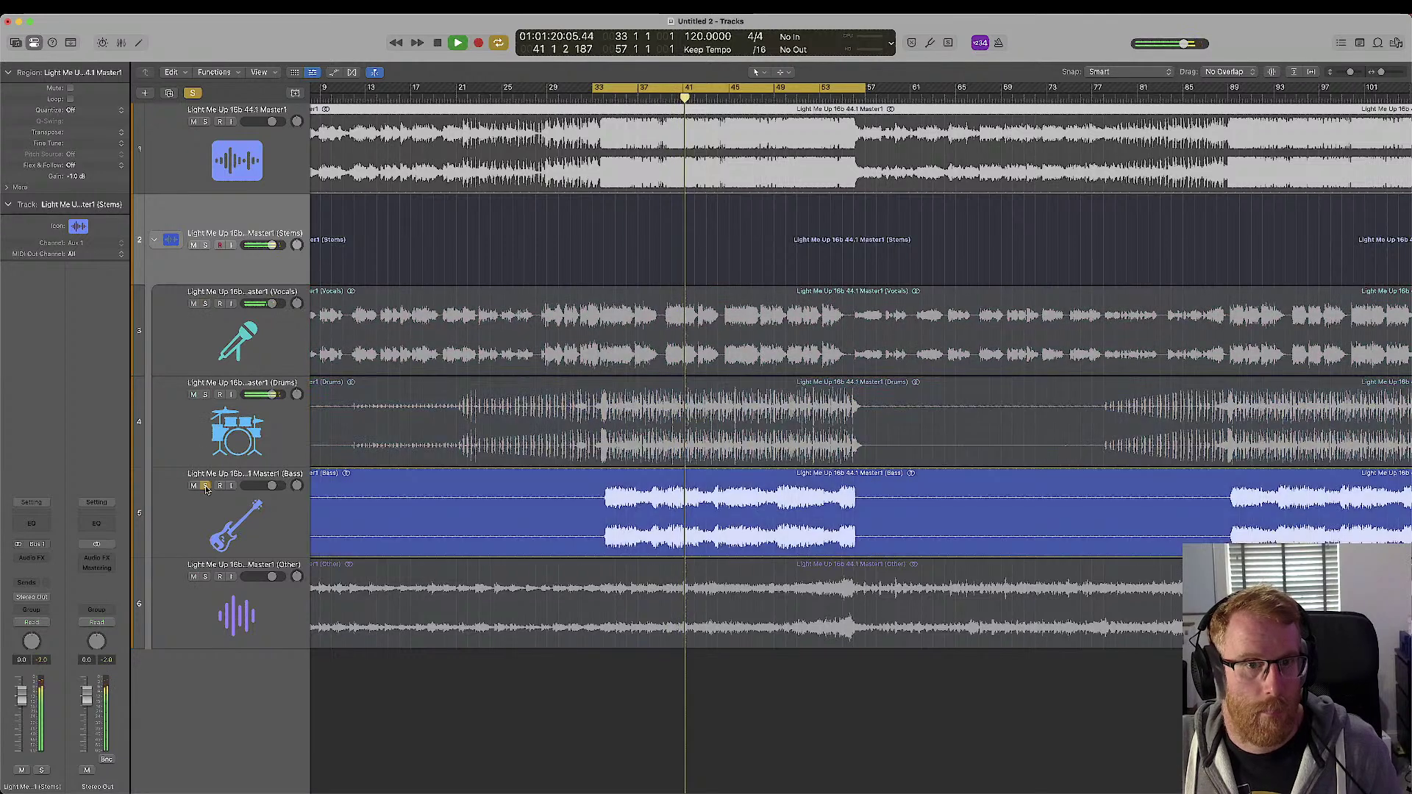
{"action": "left_click", "coordinate": [205, 576], "text": "alt"}
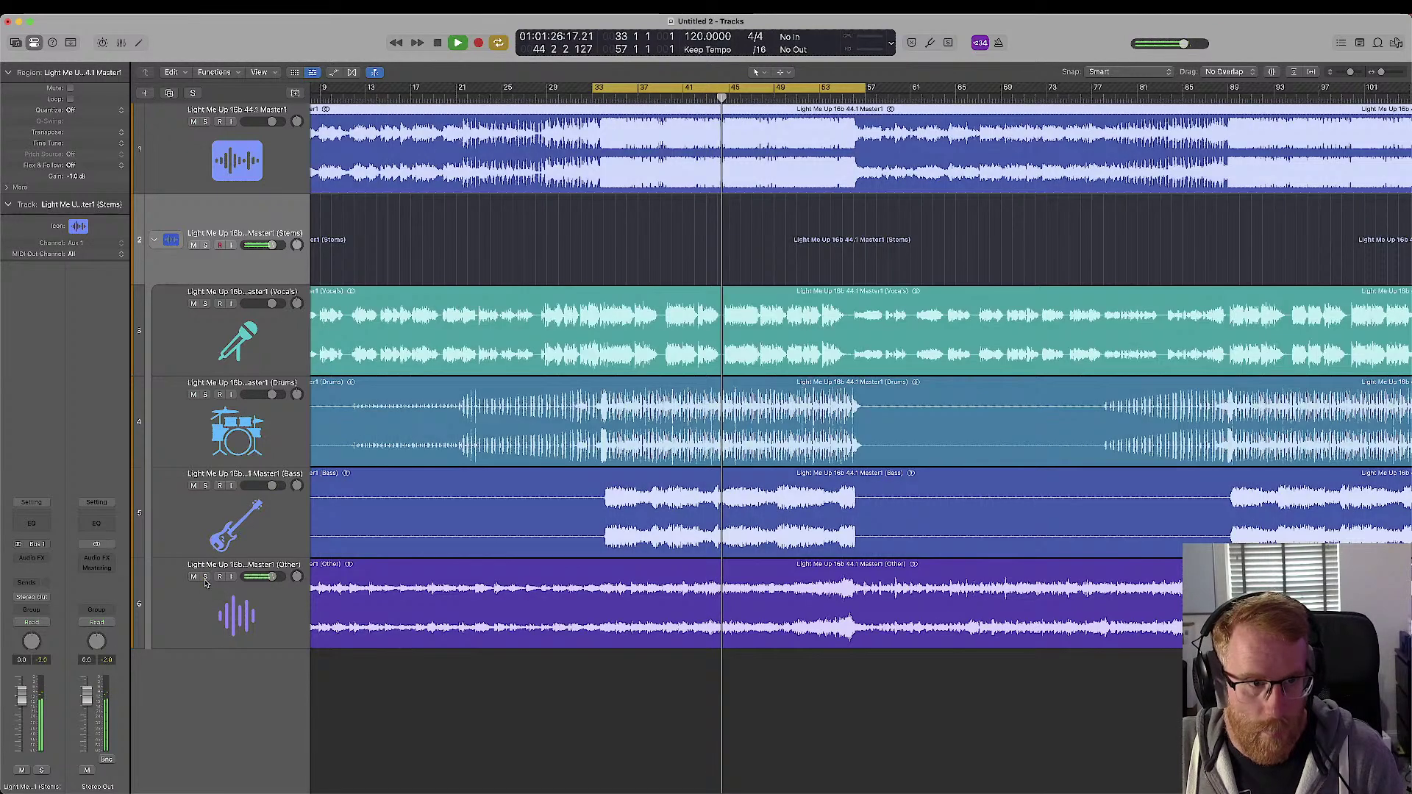
{"action": "left_click", "coordinate": [205, 576]}
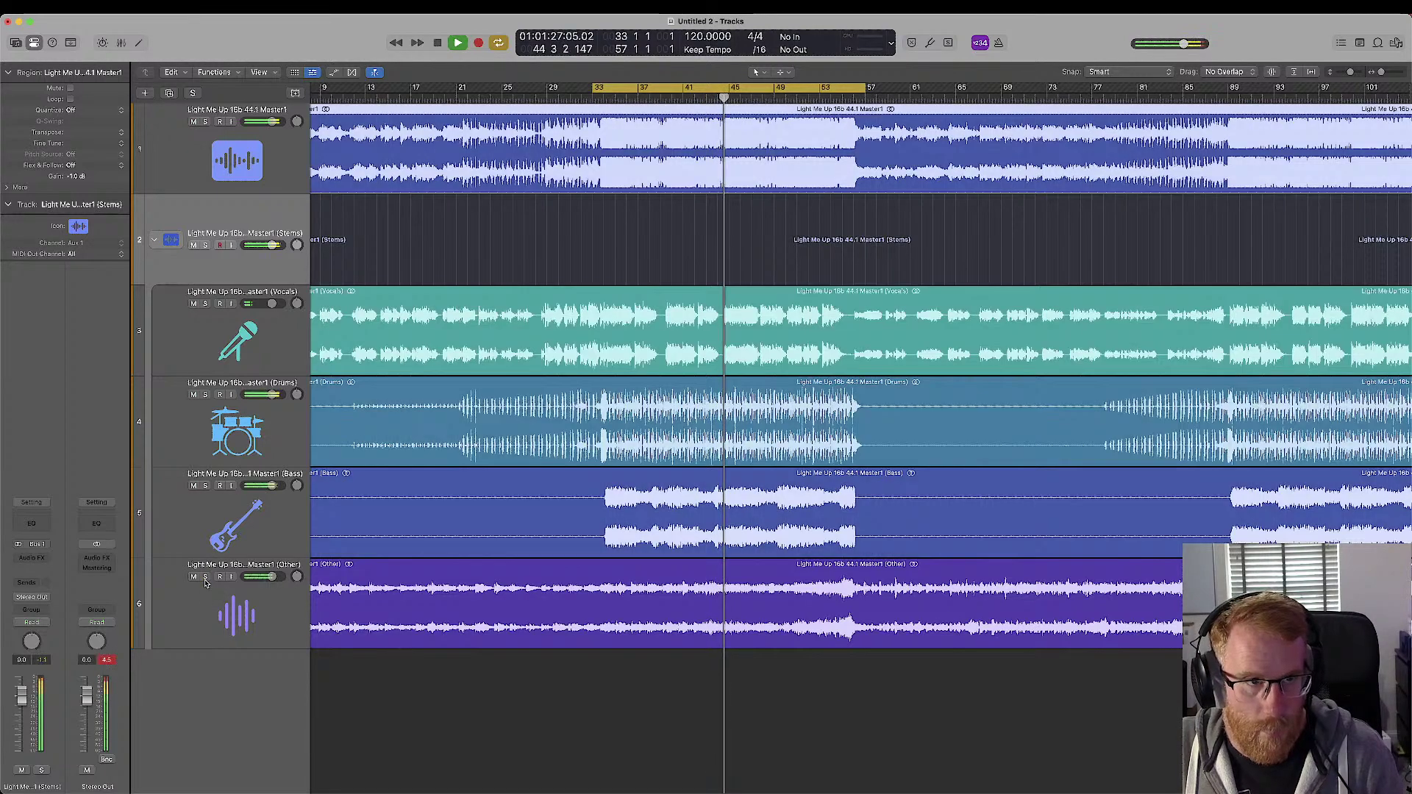
- Insert an Adaptive Limiter on the Stereo Out channel
{"action": "left_click", "coordinate": [109, 561]}
{"action": "mouse_move", "coordinate": [141, 639]}
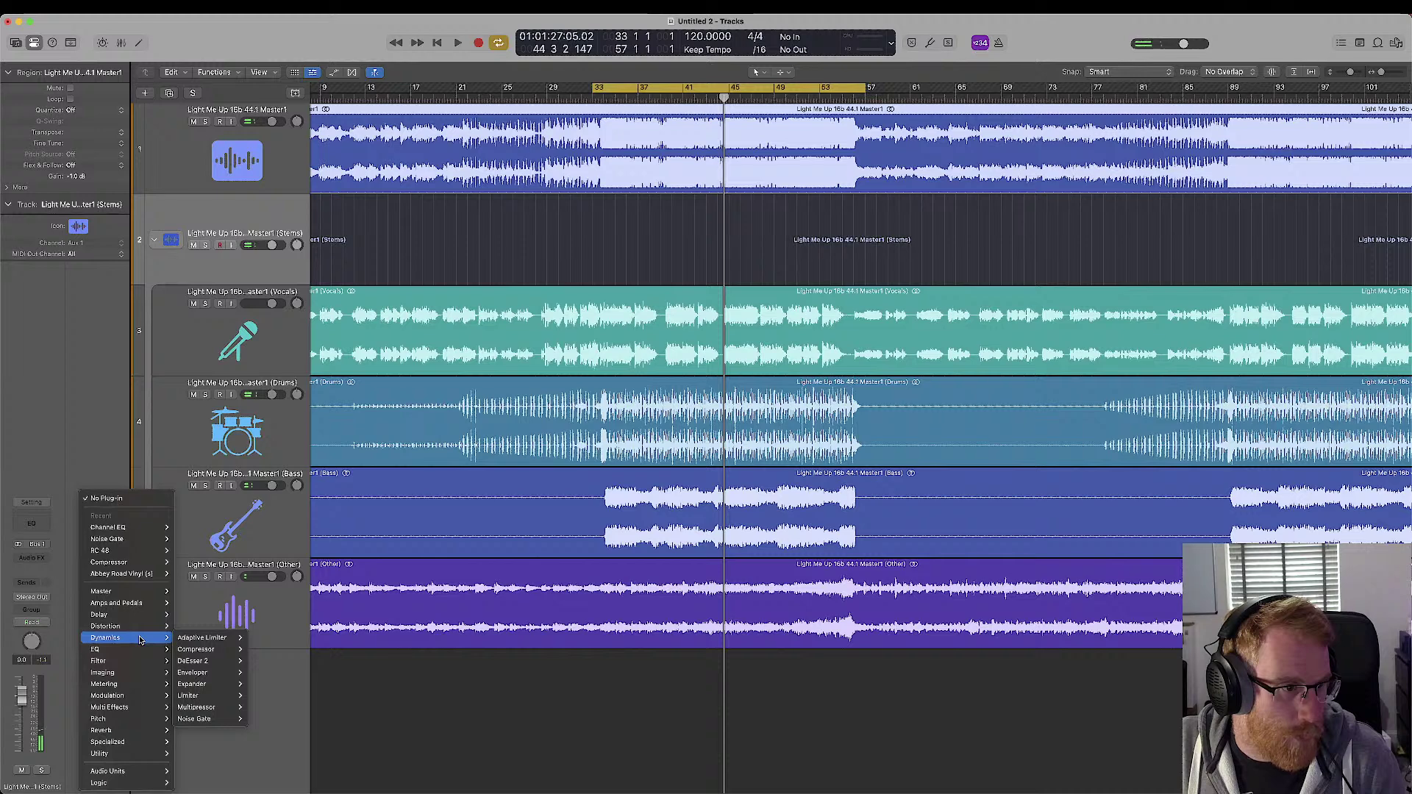
{"action": "left_click", "coordinate": [263, 638]}
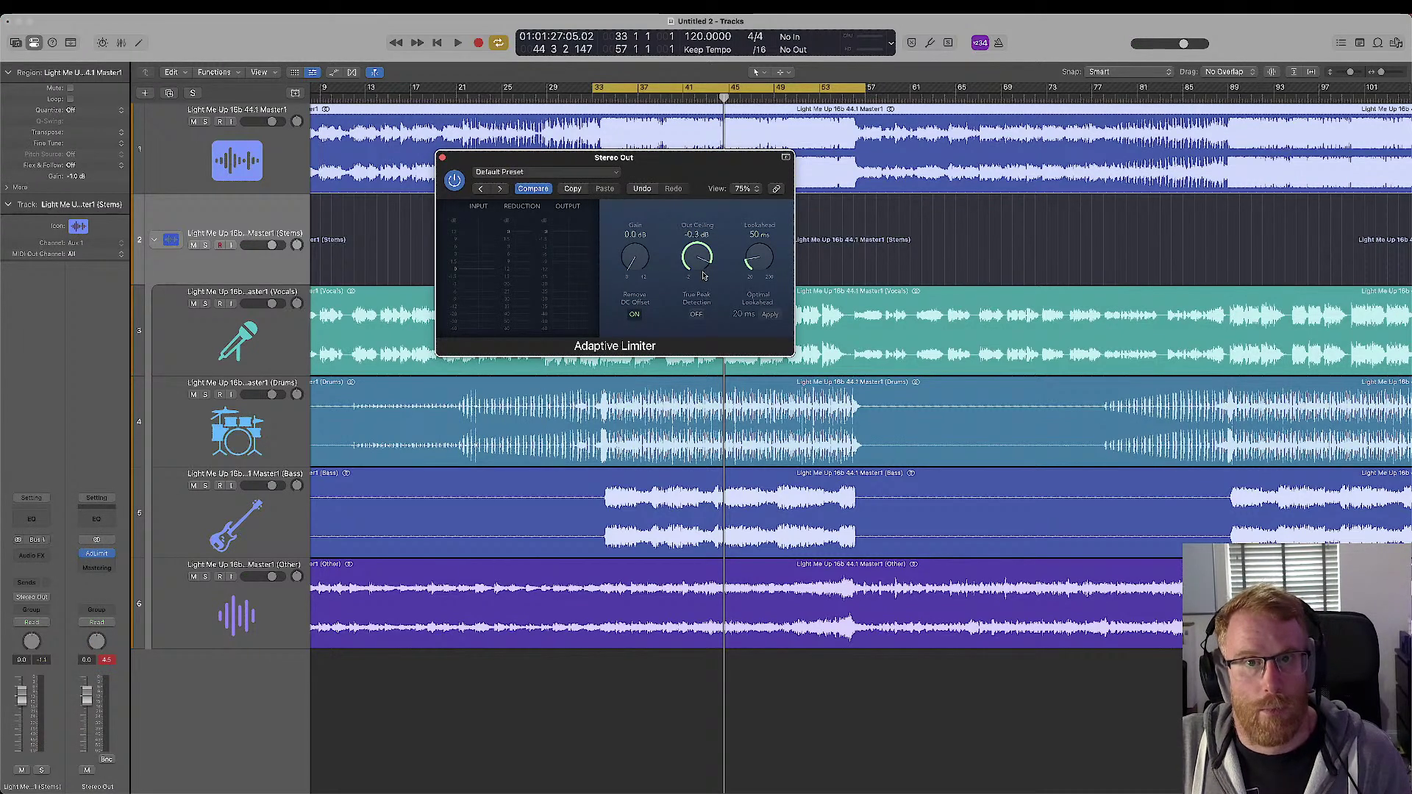
- Close the Adaptive Limiter window and briefly replay the Light Me Up material from the cycle start at bar 33
{"action": "left_click", "coordinate": [442, 160]}
{"action": "key", "text": "Return"}
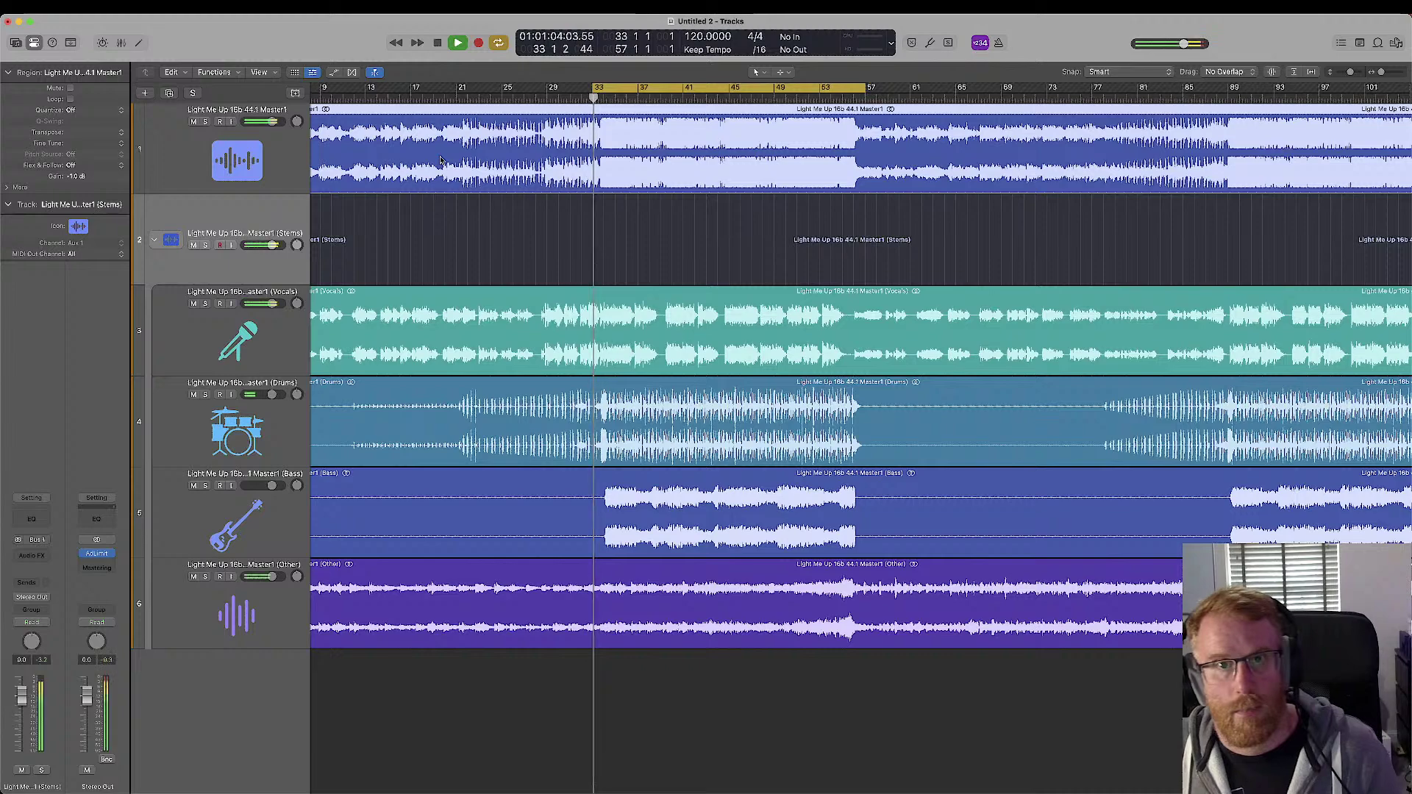
{"action": "left_click", "coordinate": [658, 247], "text": "ctrl+alt"}
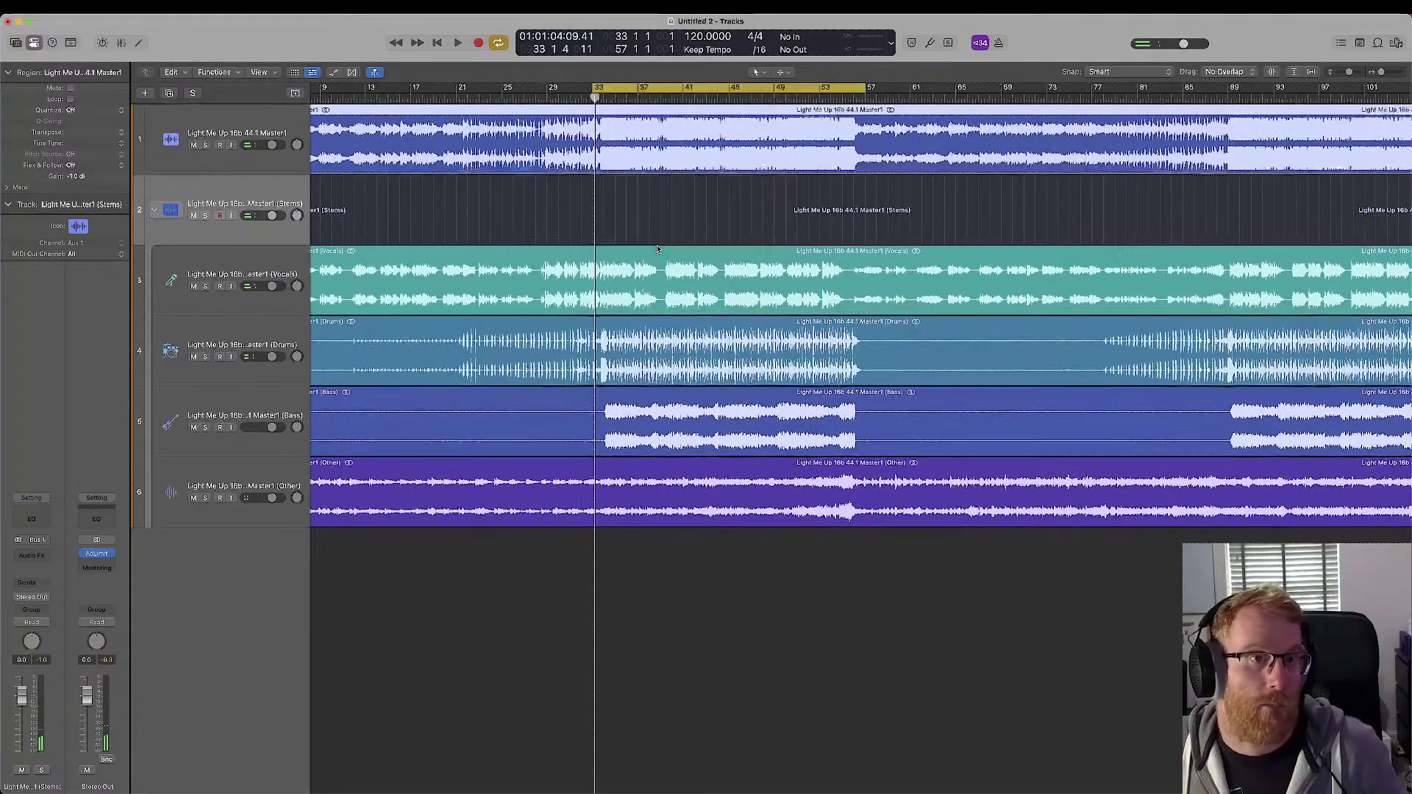
- Delete the Vocals, Drums, Bass and Other stem regions and the original Light Me Up master region
{"action": "left_click_drag", "start_coordinate": [718, 581], "coordinate": [705, 273]}
{"action": "key", "text": "Delete"}
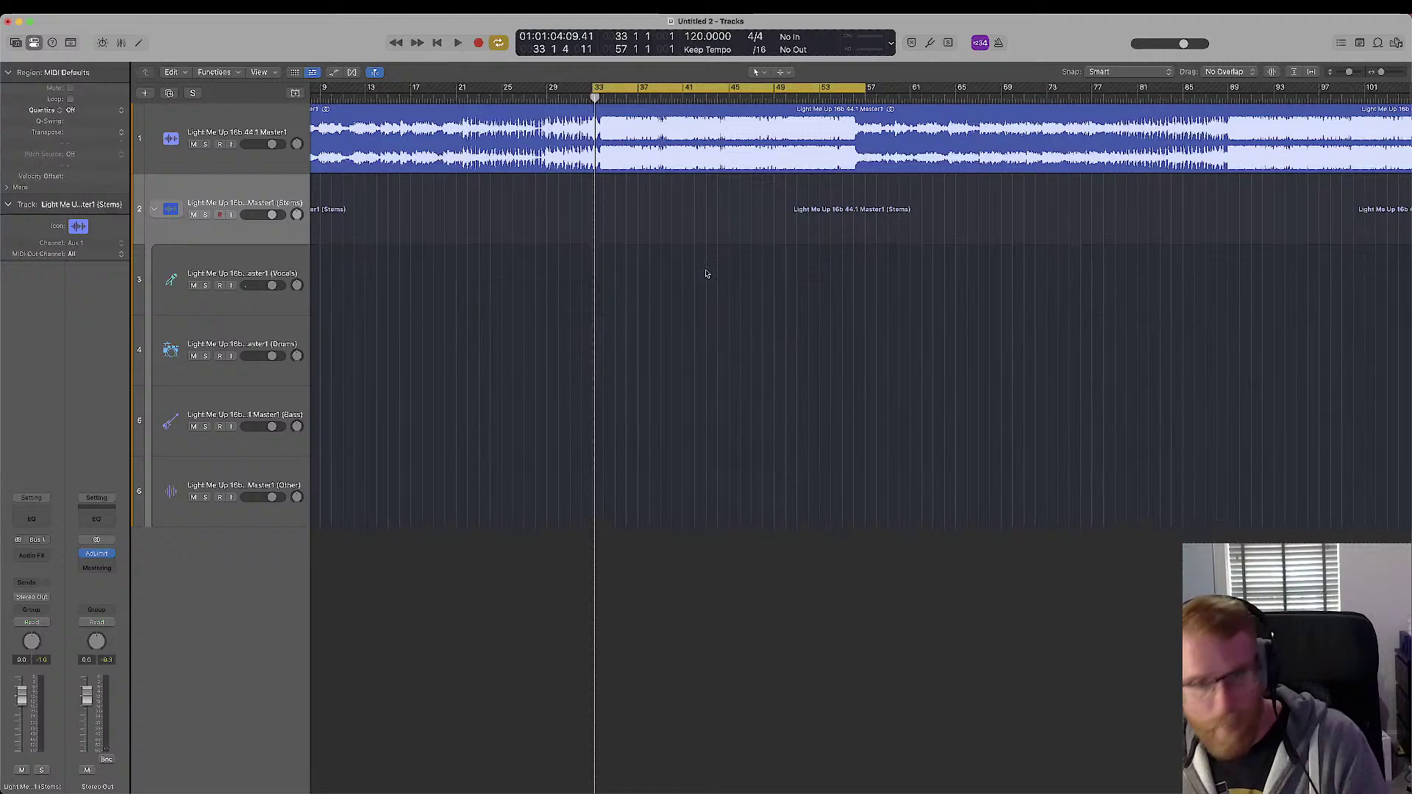
{"action": "left_click", "coordinate": [672, 115]}
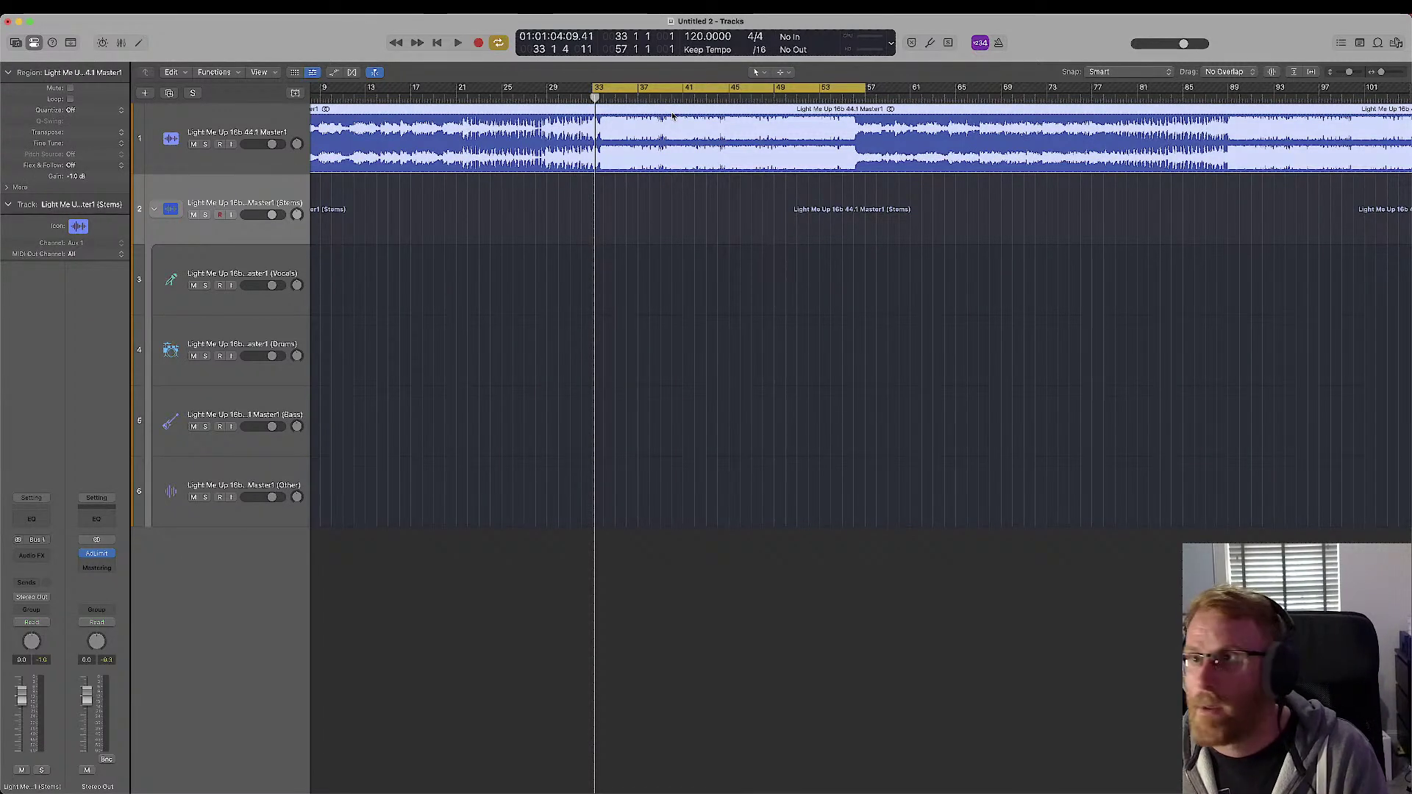
{"action": "key", "text": "Delete"}
- Open the Apple Loops browser and limit the loops to the Hardwell sound pack
{"action": "left_click", "coordinate": [1376, 41]}
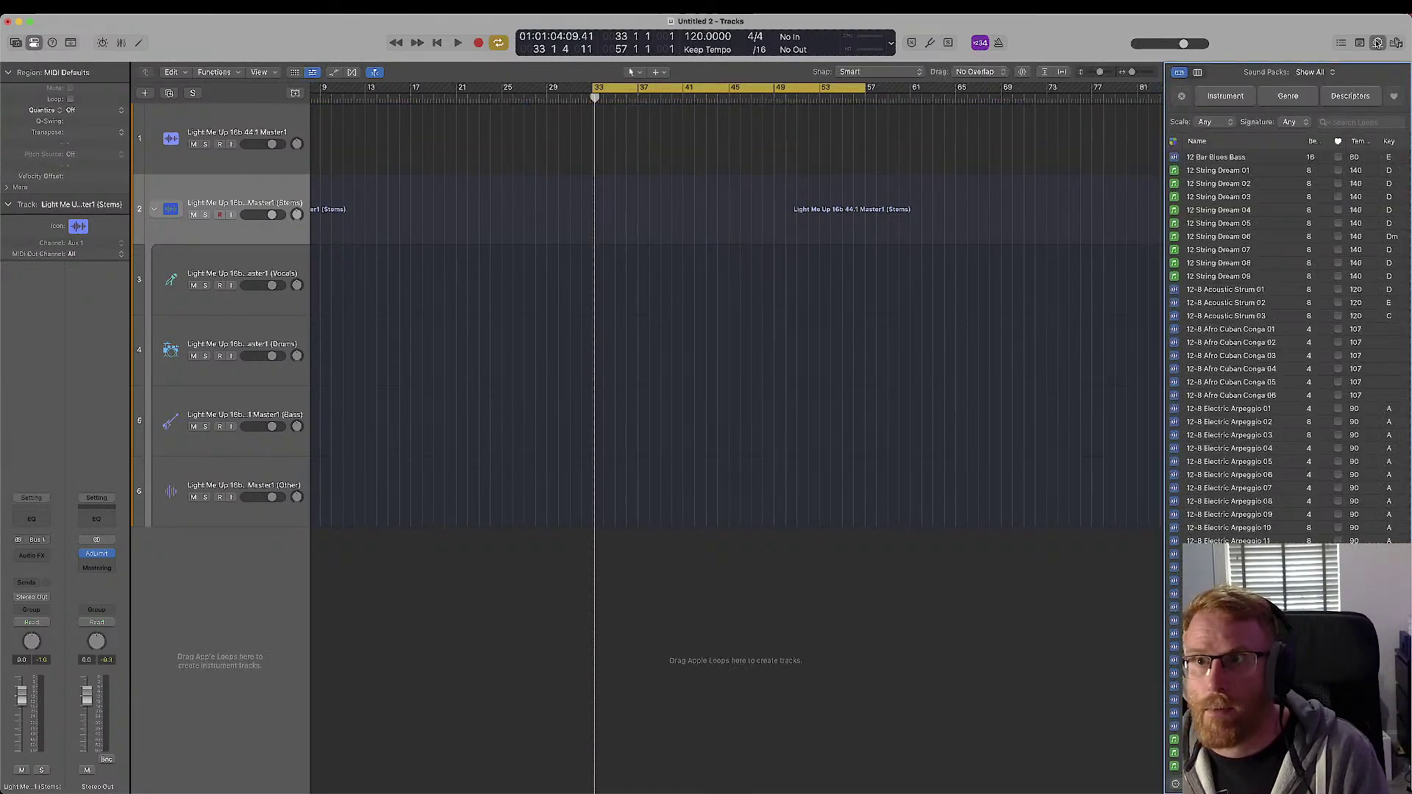
{"action": "left_click", "coordinate": [1307, 72]}
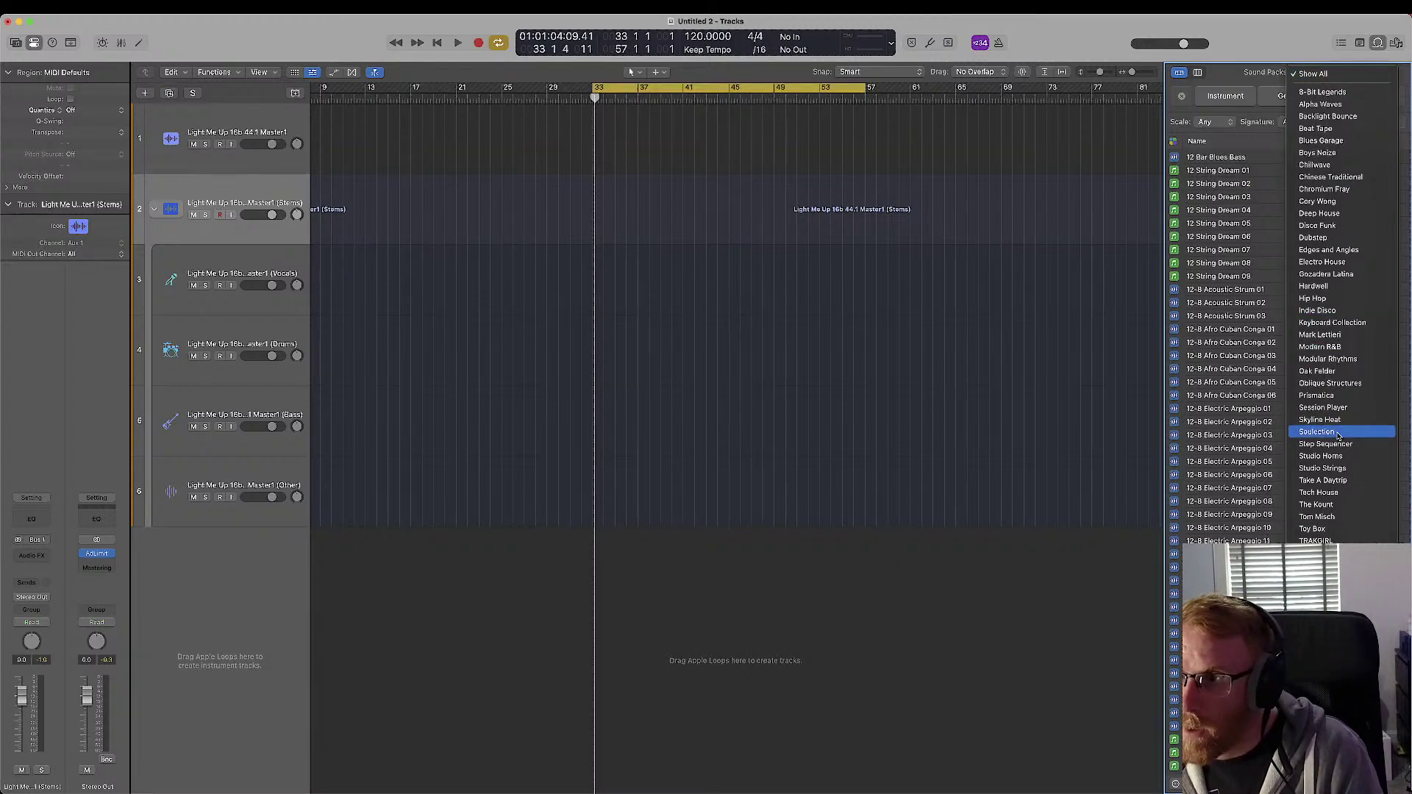
{"action": "left_click", "coordinate": [1314, 287]}
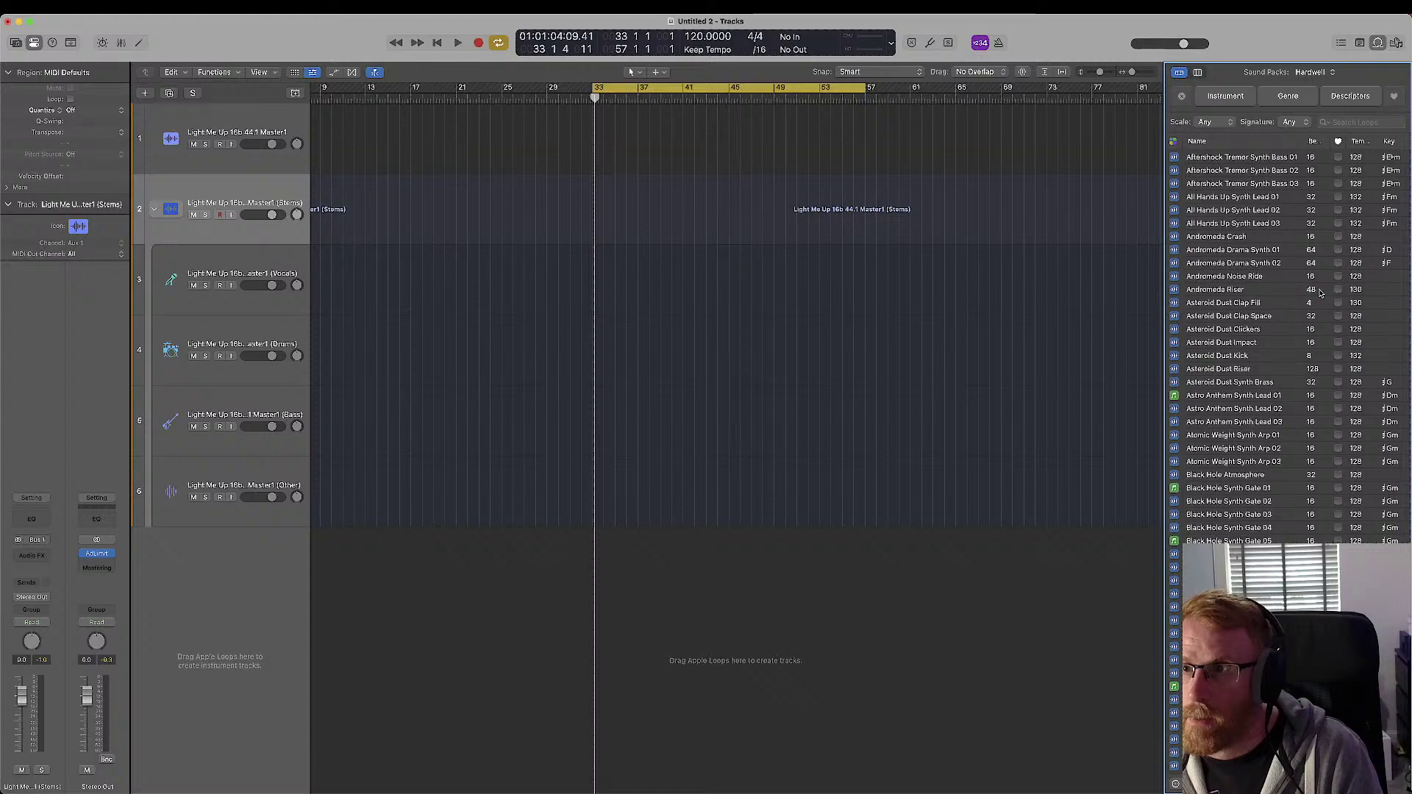
- Audition the Society Clap, Self Destruct Shaker and Rebels Never Die Kick loops
{"action": "scroll", "coordinate": [1316, 294], "scroll_direction": "down", "scroll_amount": 20}
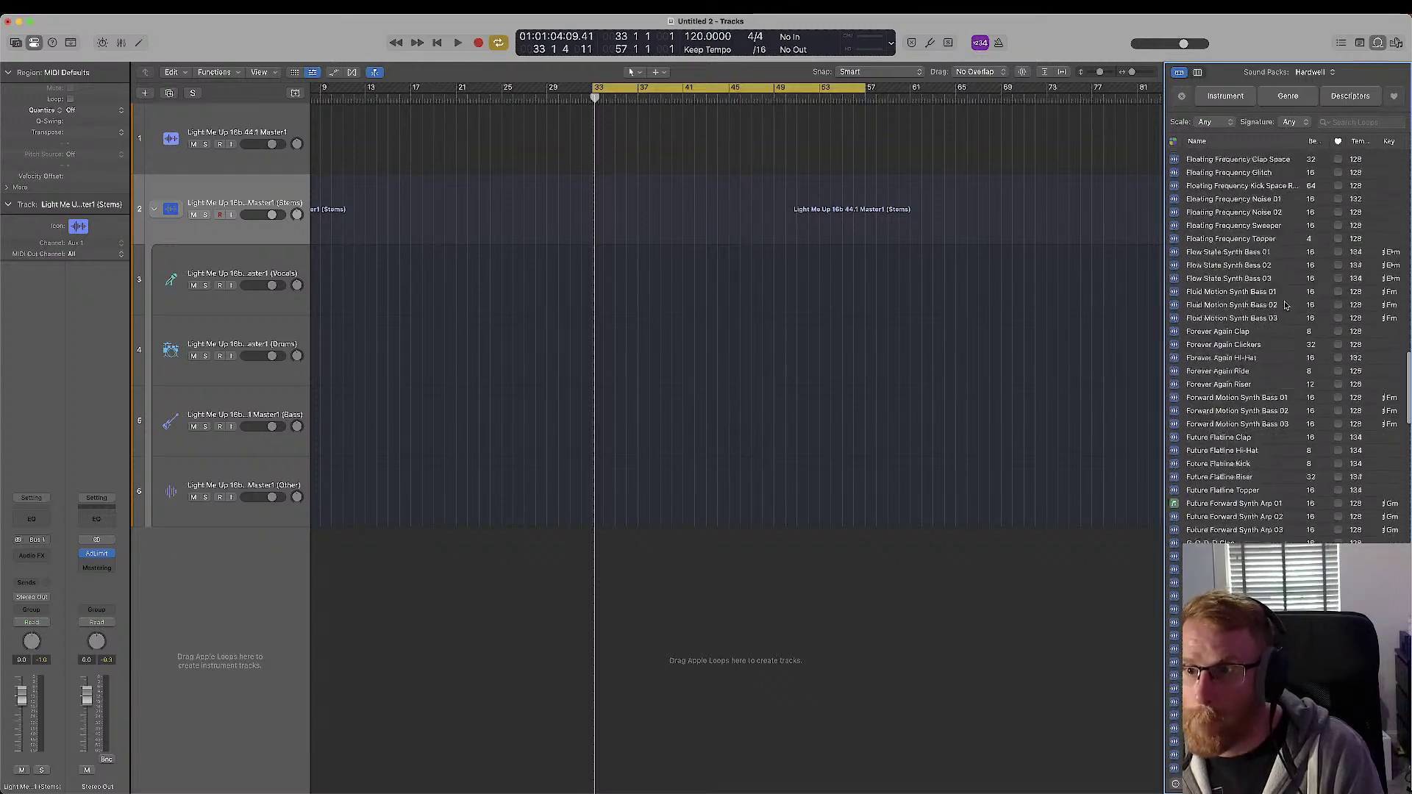
{"action": "scroll", "coordinate": [1288, 307], "scroll_direction": "down", "scroll_amount": 20}
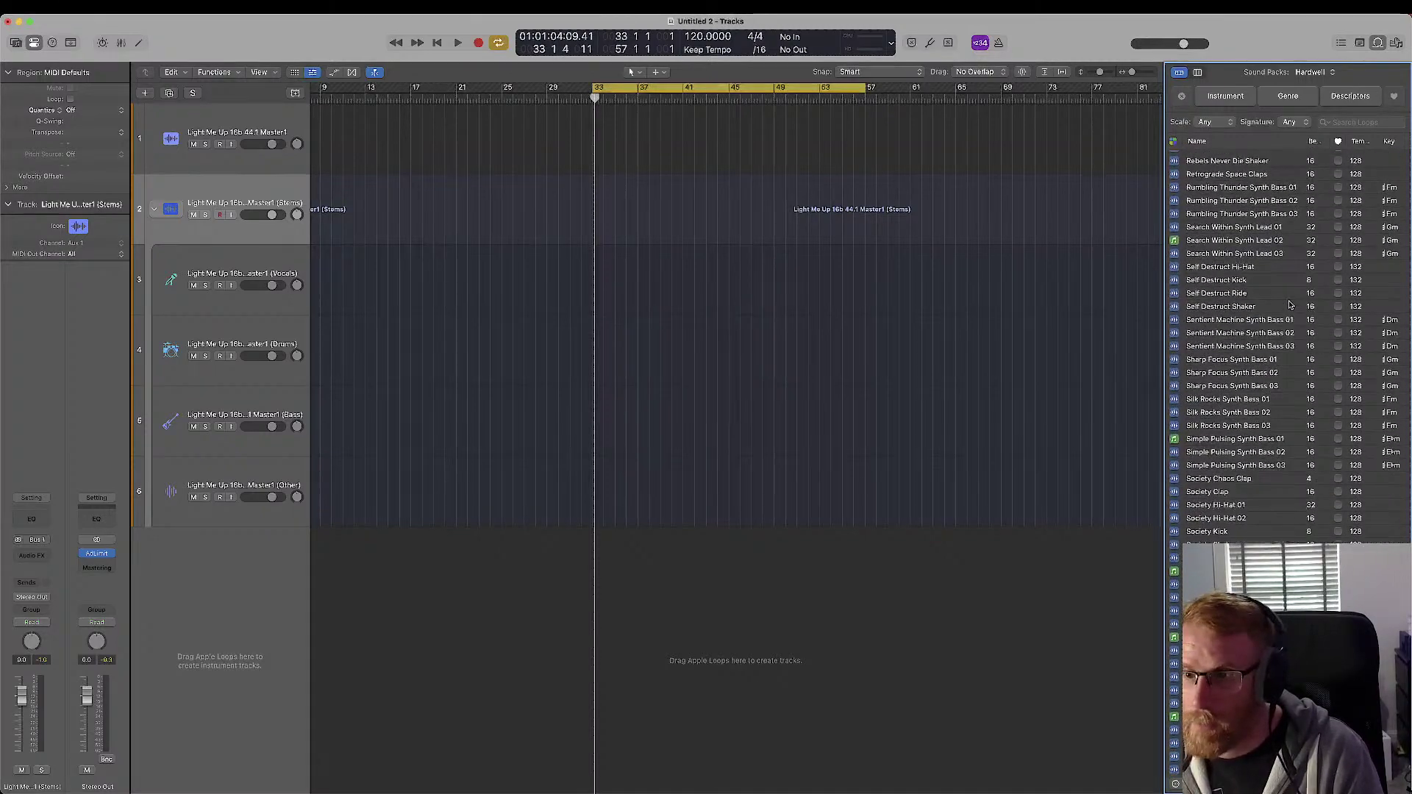
{"action": "left_click", "coordinate": [1209, 493]}
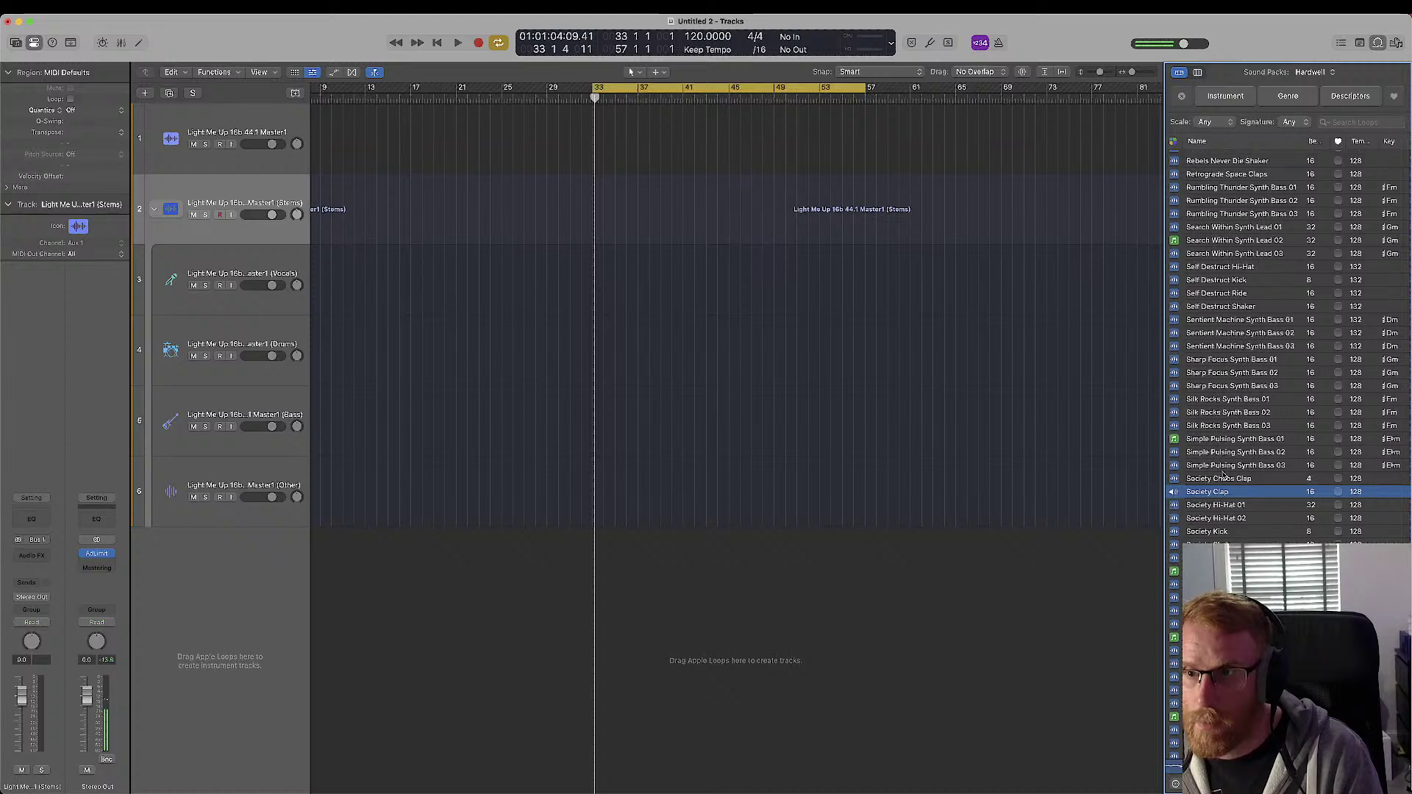
{"action": "left_click", "coordinate": [1211, 307]}
{"action": "scroll", "coordinate": [1224, 368], "scroll_direction": "up", "scroll_amount": 5}
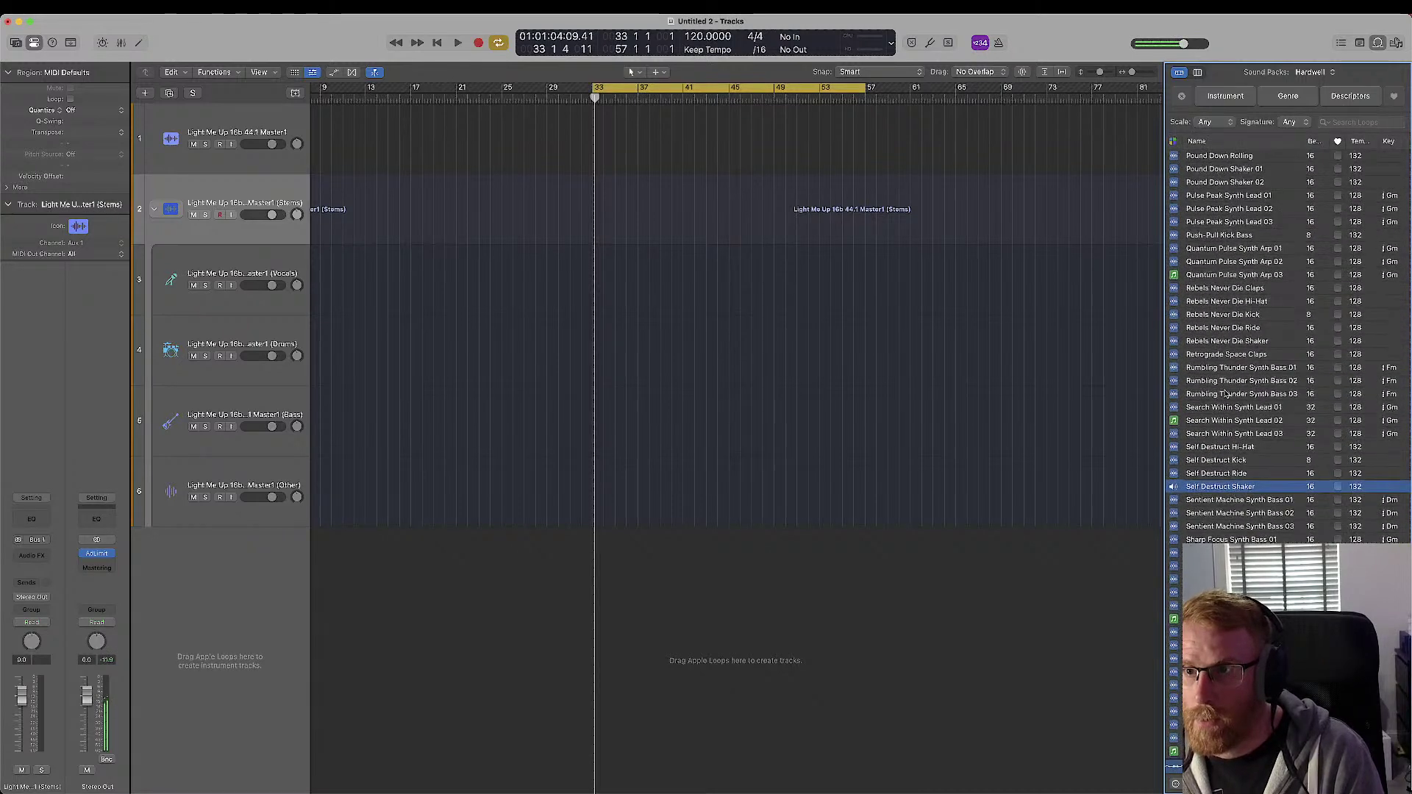
{"action": "left_click", "coordinate": [1213, 315]}
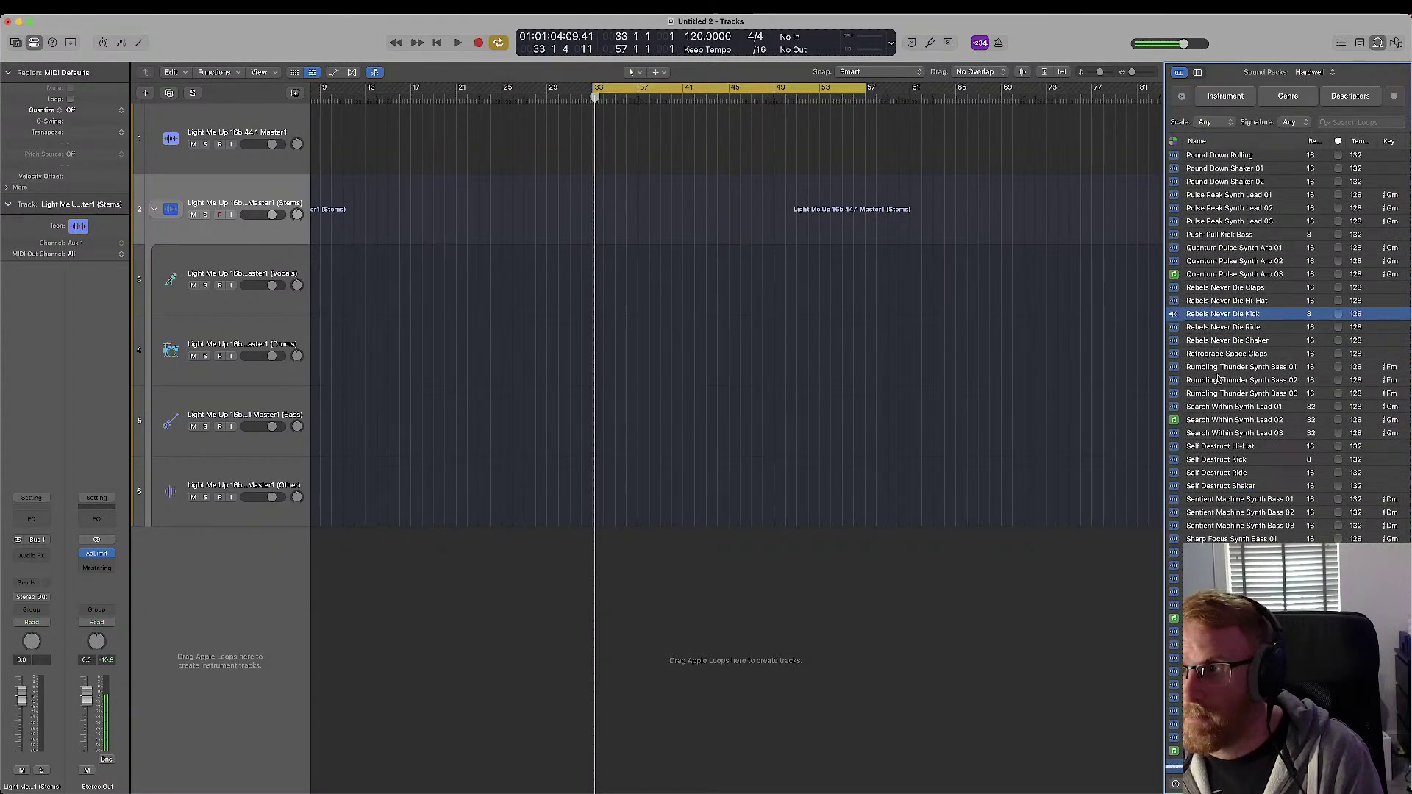
- Sort the loops by key, filter to All Drums, and add Rebels Never Die Kick on a new track at bar 33 with its 128 tempo
{"action": "left_click", "coordinate": [1389, 142]}
{"action": "scroll", "coordinate": [1269, 269], "scroll_direction": "down", "scroll_amount": 10}
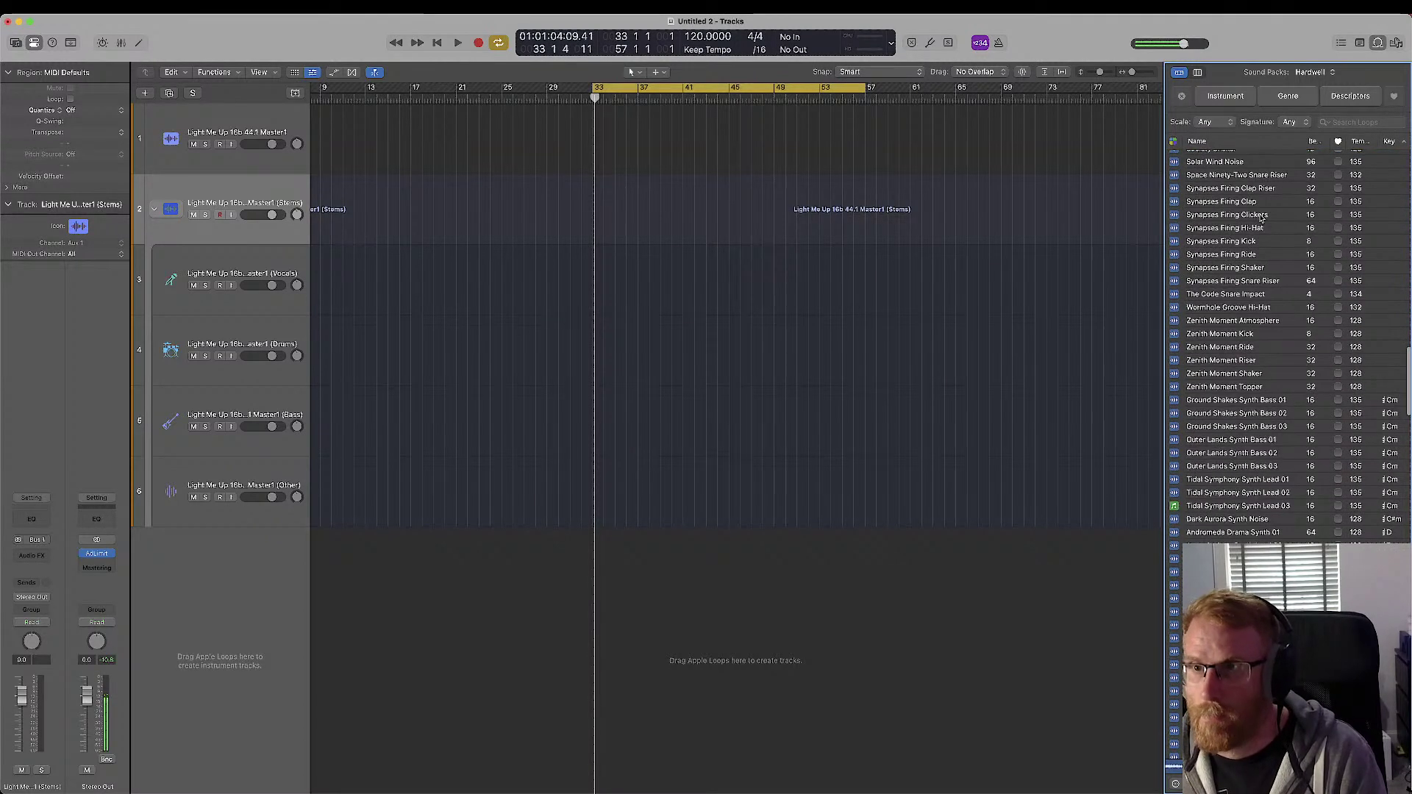
{"action": "left_click", "coordinate": [1226, 97]}
{"action": "left_click", "coordinate": [1197, 121]}
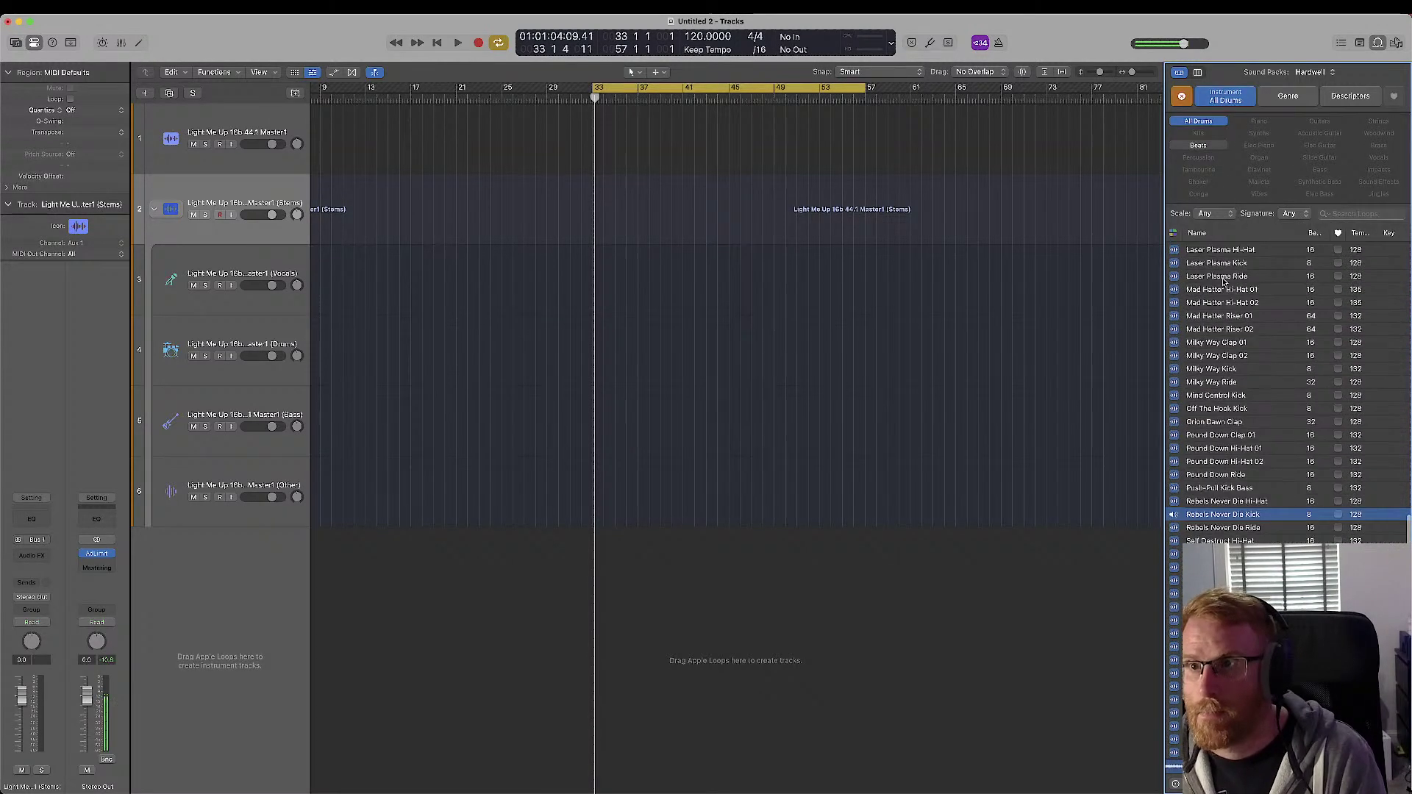
{"action": "left_click_drag", "start_coordinate": [1214, 524], "coordinate": [599, 621]}
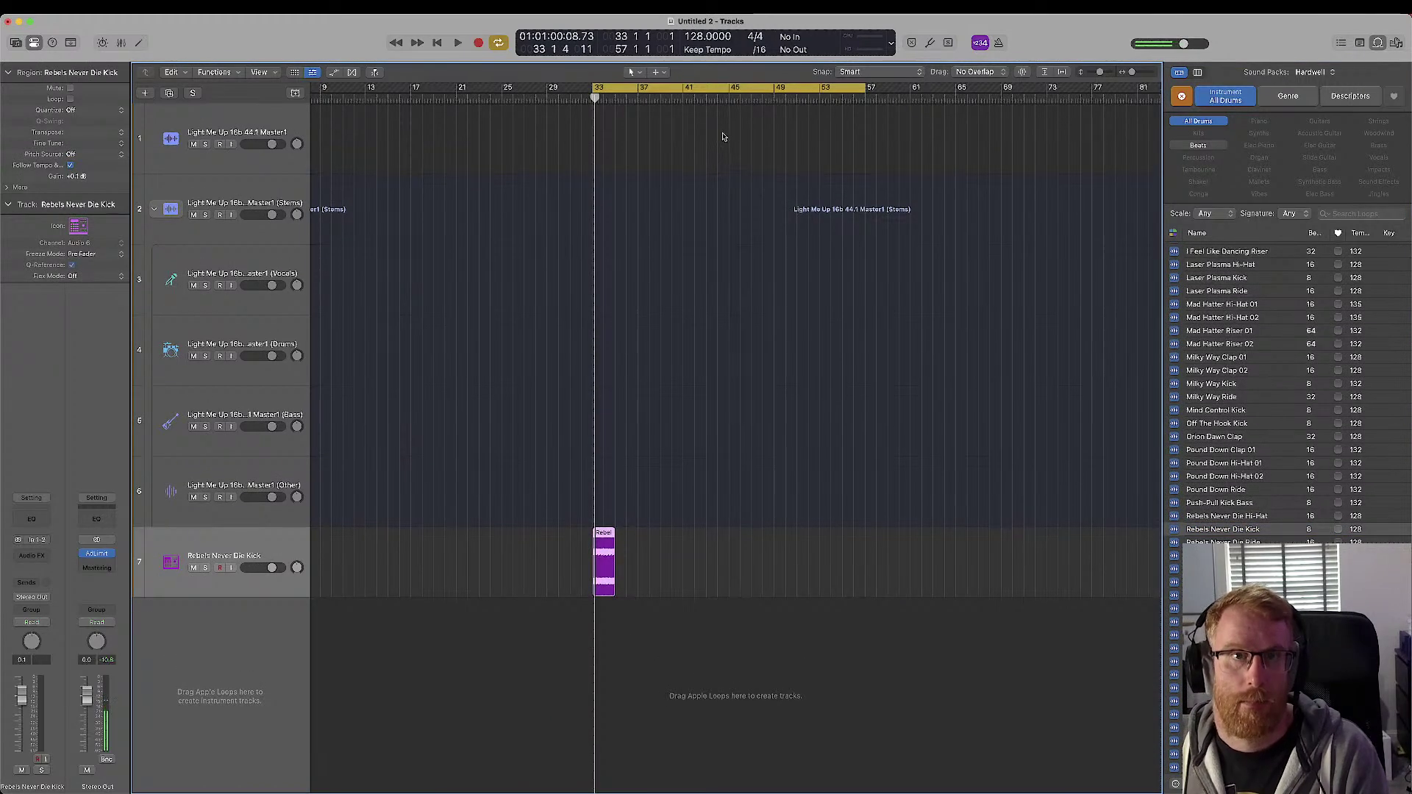
- Shorten the cycle range to bars 33–41, loop the kick region up to bar 41, and start playback
{"action": "left_click_drag", "start_coordinate": [865, 89], "coordinate": [677, 183]}
{"action": "left_click_drag", "start_coordinate": [618, 554], "coordinate": [686, 557]}
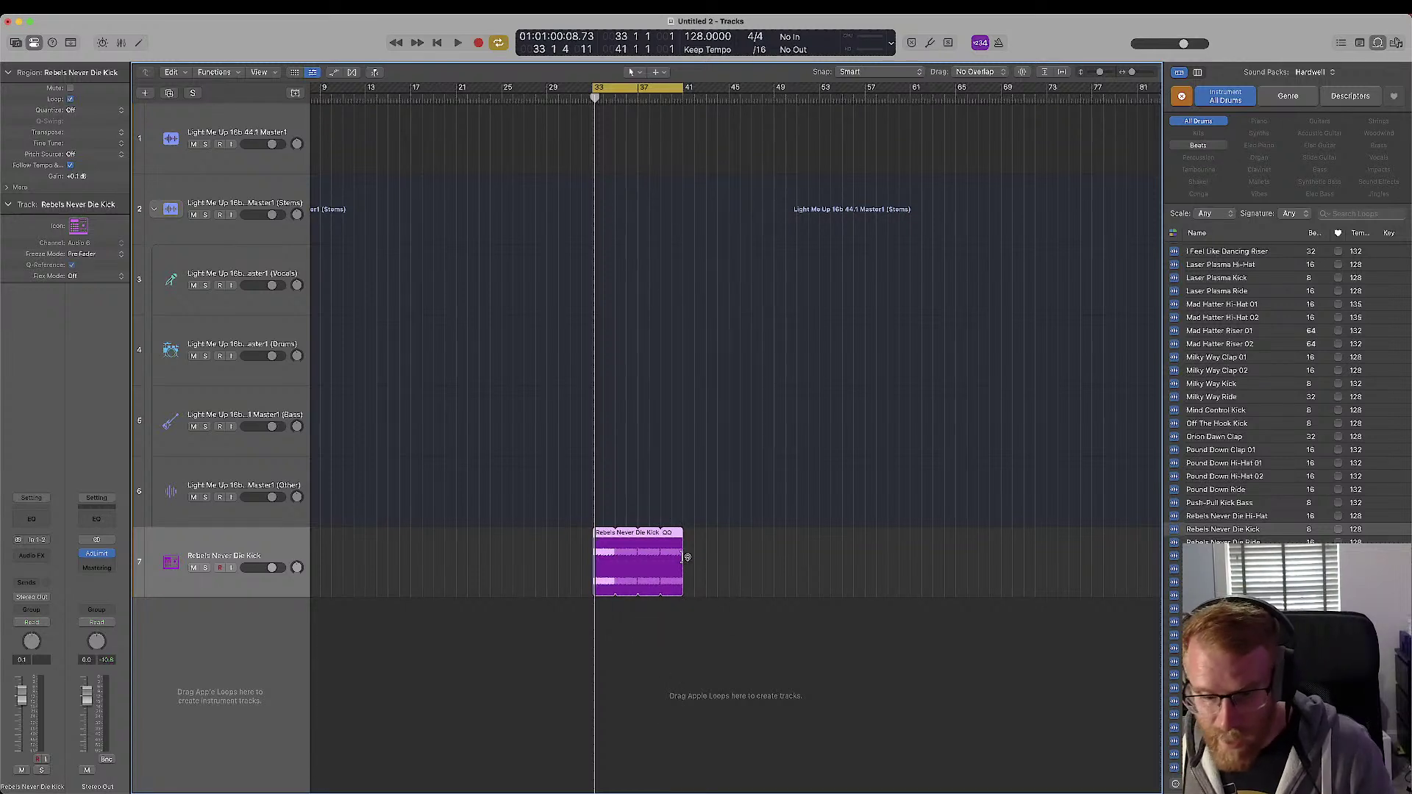
{"action": "key", "text": "space"}
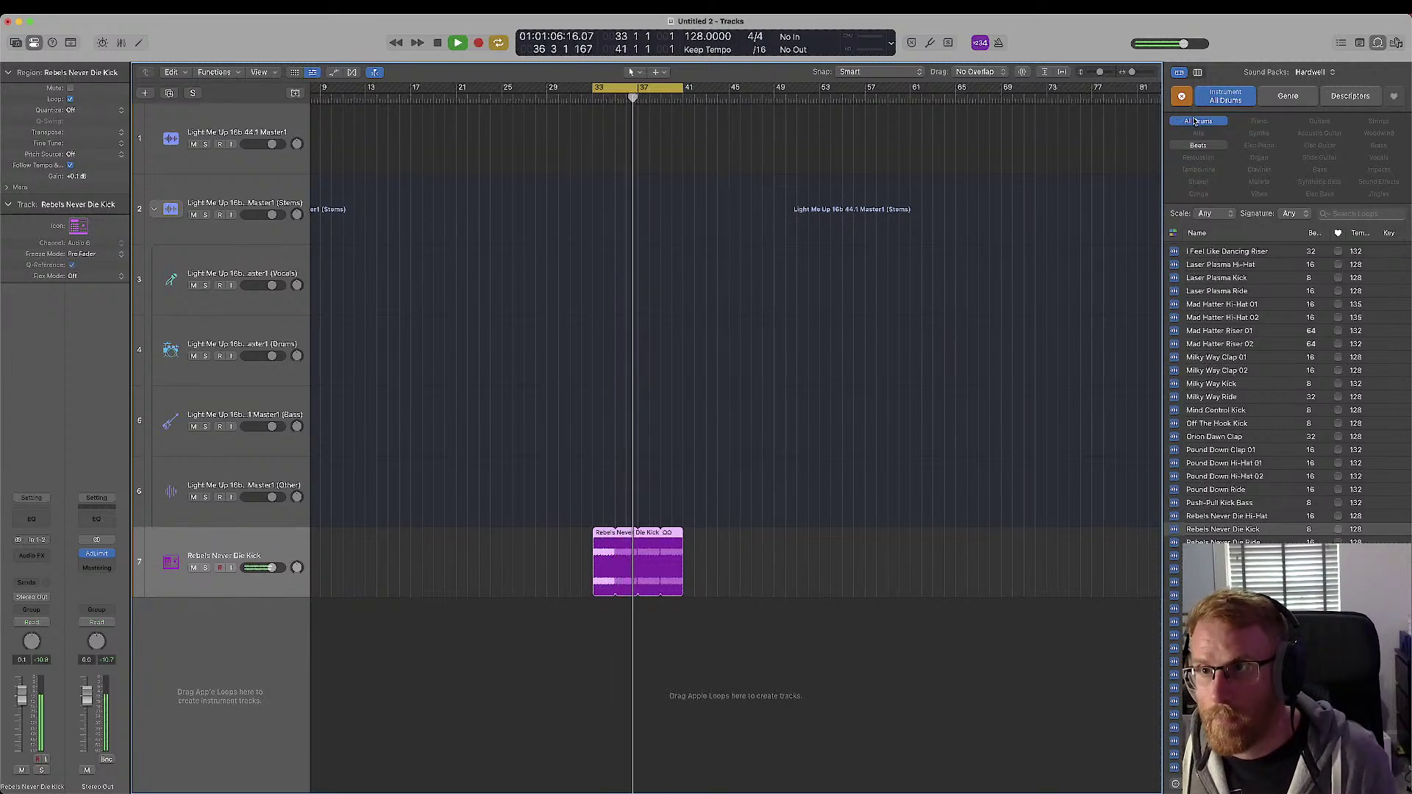
- Filter for Bass loops, fill bars 33 to 41 of a new track with two Sentient Machine Synth Bass 01 regions, and clear the filter
{"action": "left_click", "coordinate": [1250, 97]}
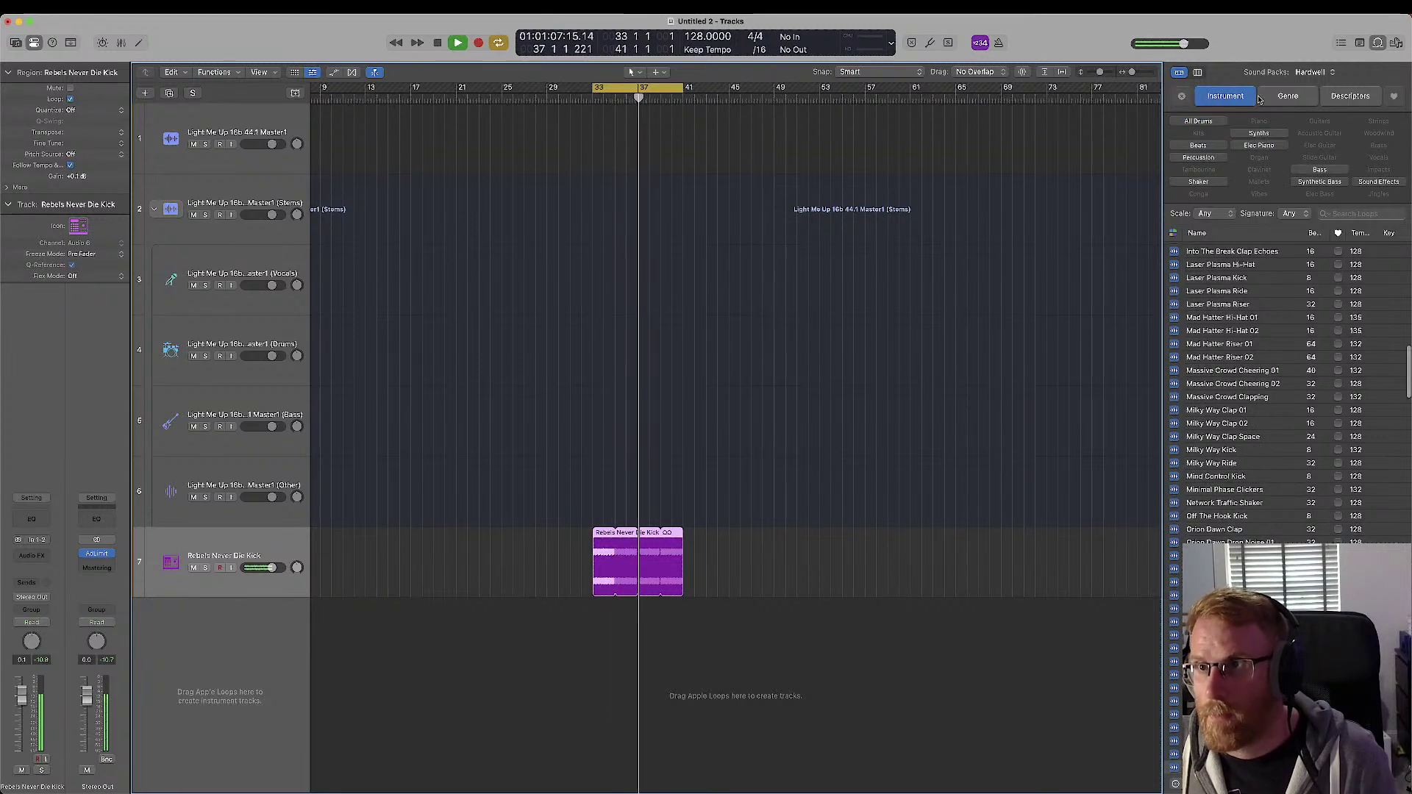
{"action": "left_click", "coordinate": [1319, 169]}
{"action": "left_click_drag", "start_coordinate": [1238, 341], "coordinate": [666, 617]}
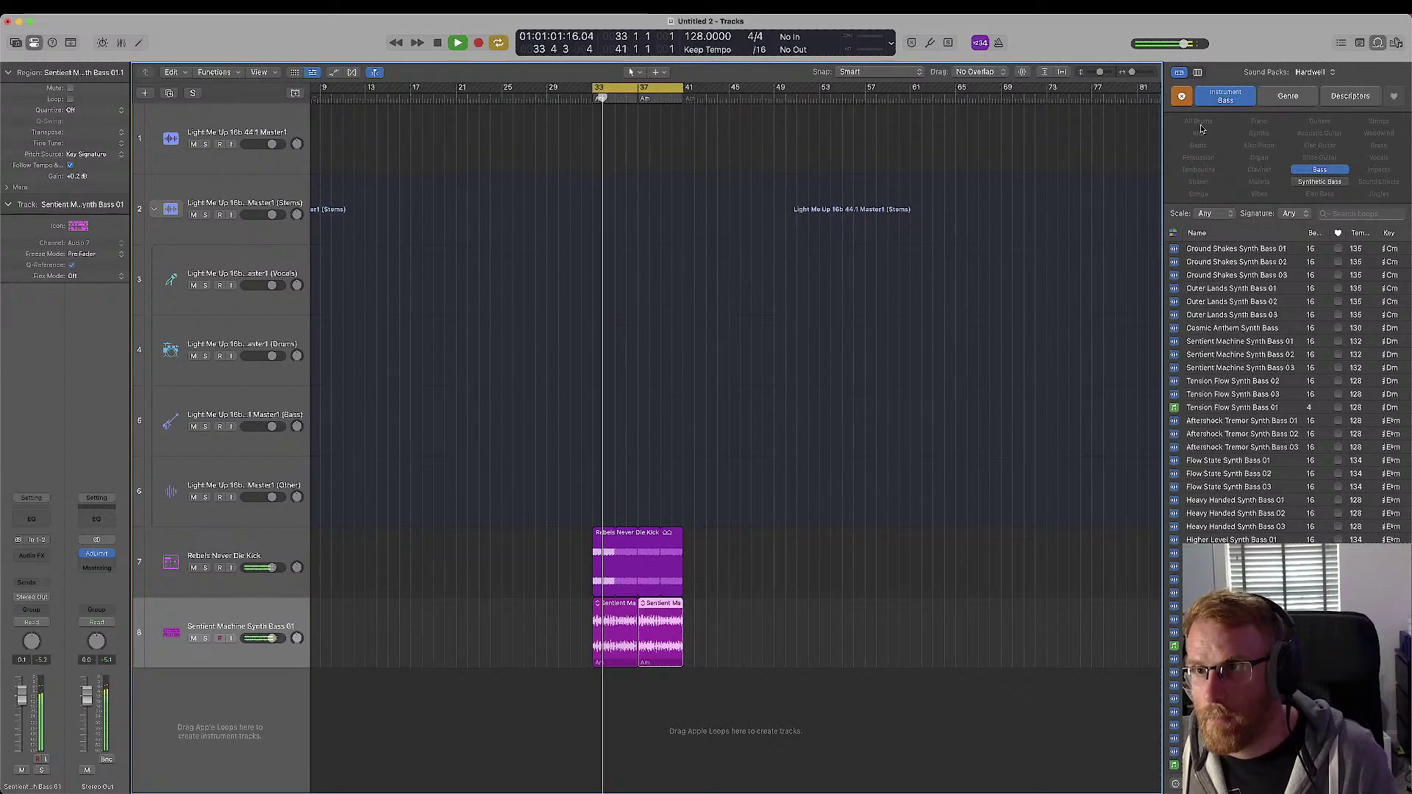
{"action": "left_click", "coordinate": [1181, 96]}
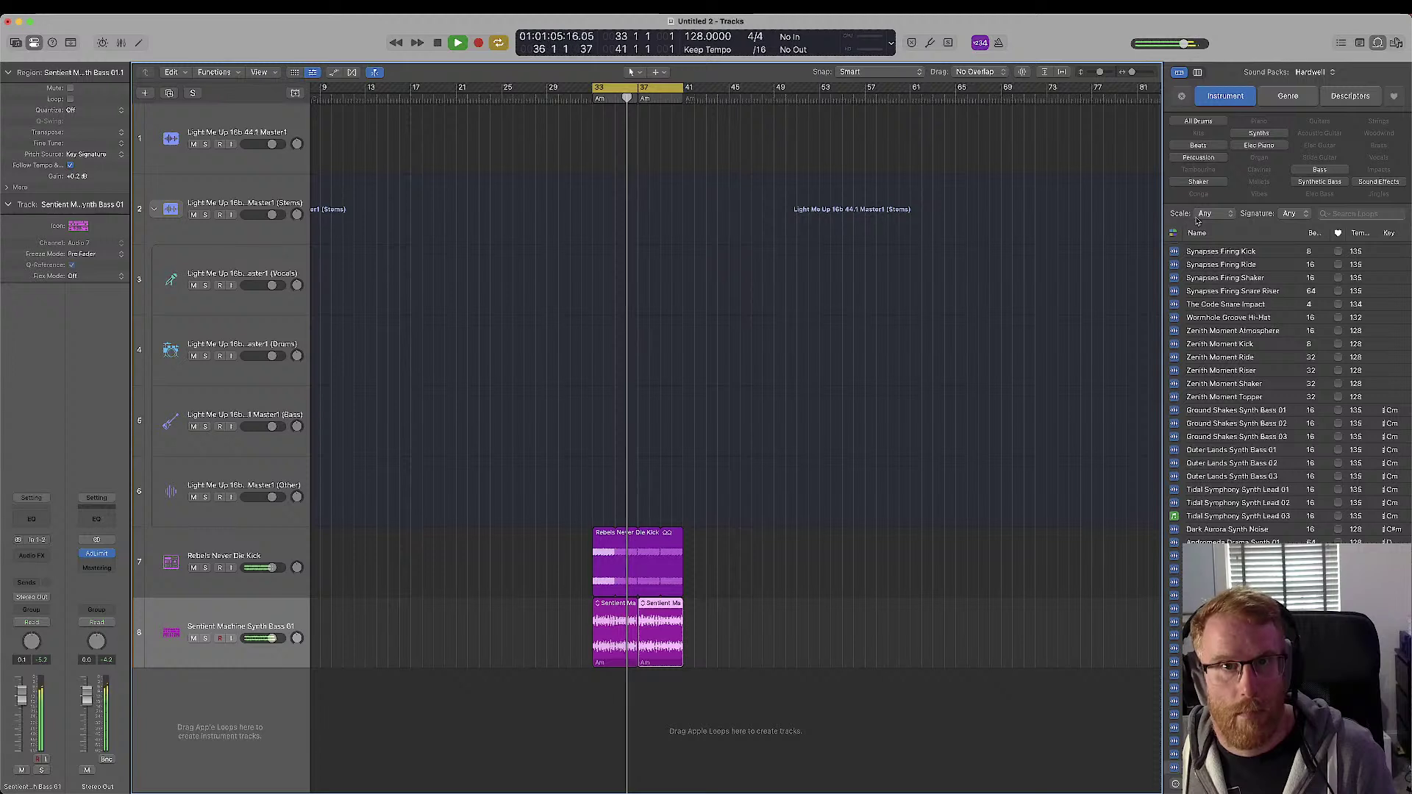
{"action": "key", "text": "space"}
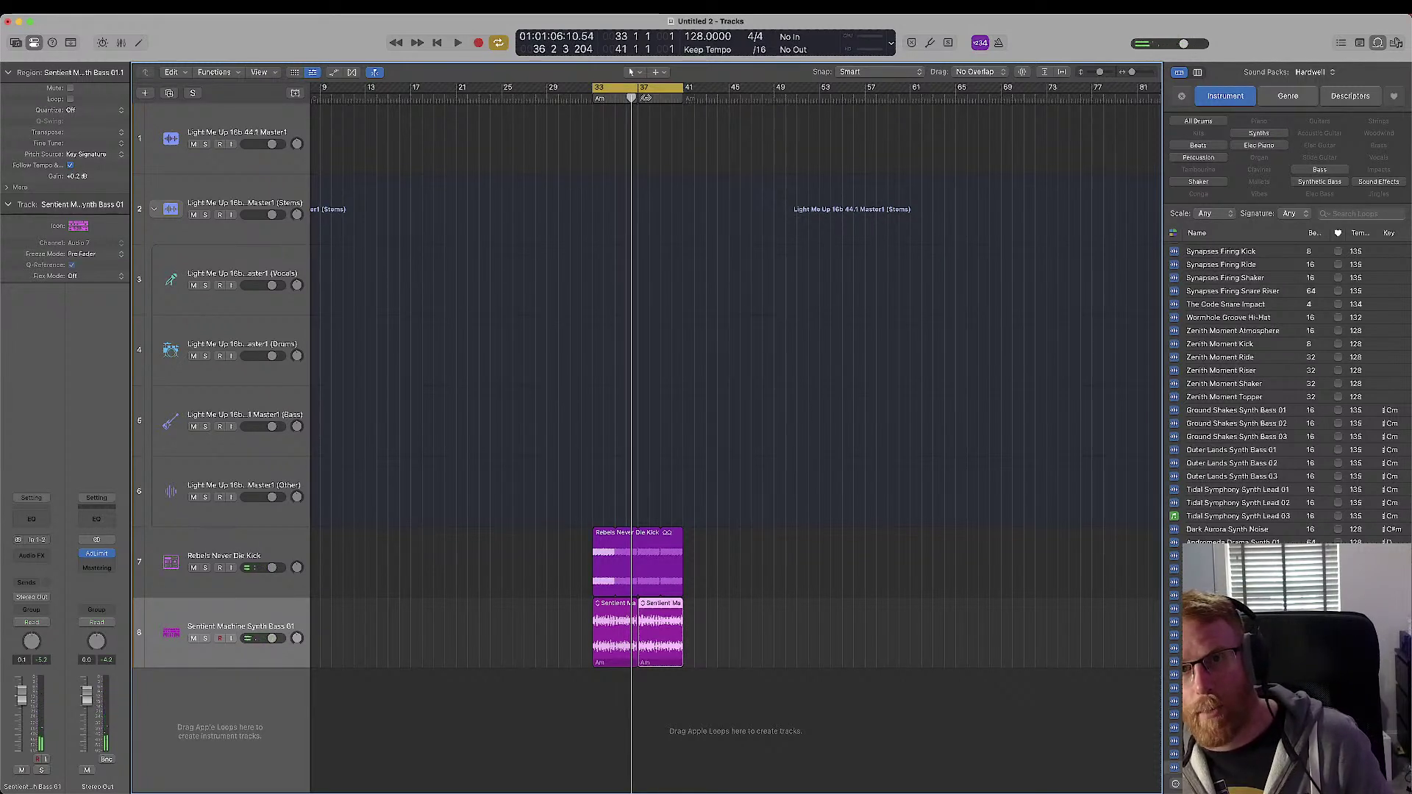
- Check the global tracks, hide them, and replay the kick and bass loops
{"action": "left_click", "coordinate": [295, 94]}
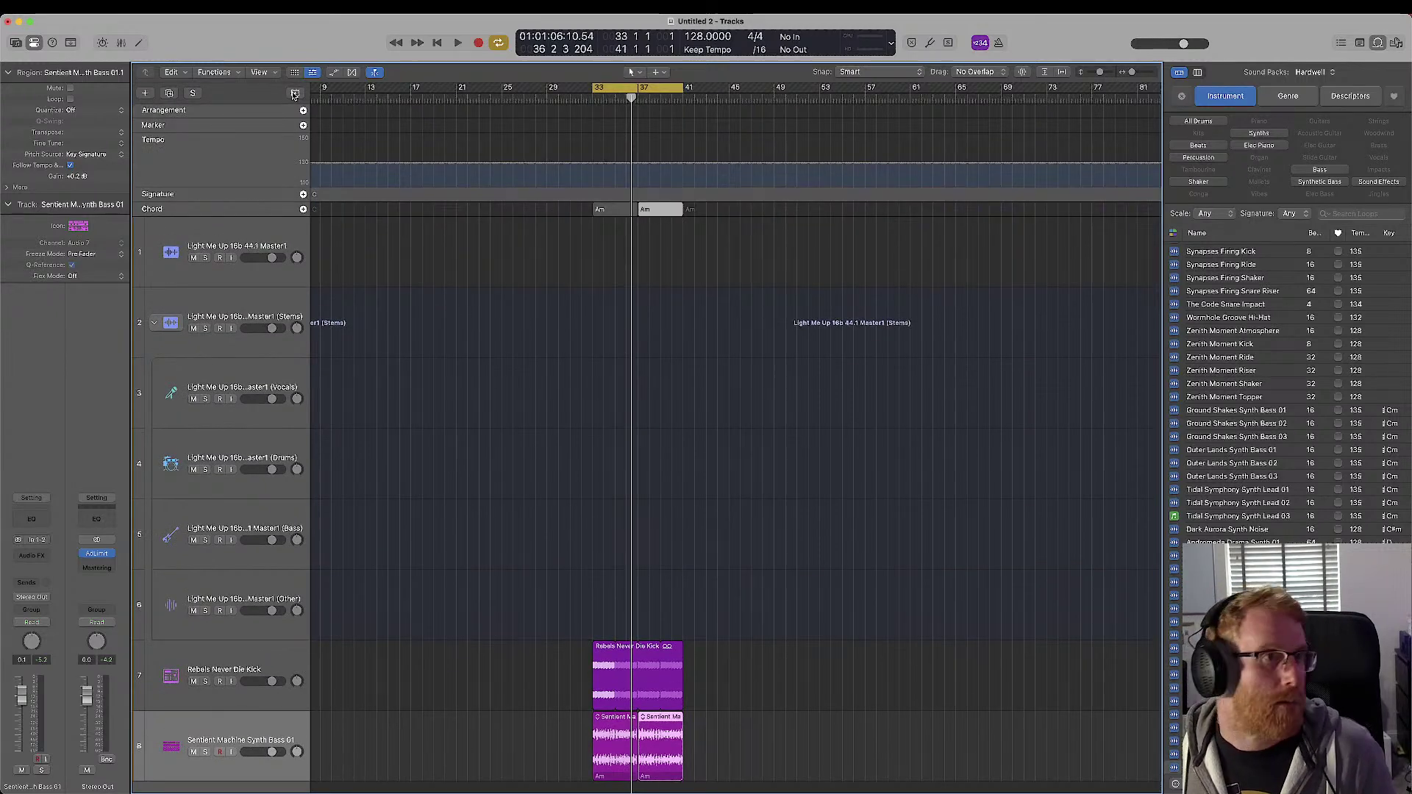
{"action": "left_click", "coordinate": [294, 93]}
{"action": "key", "text": "space"}
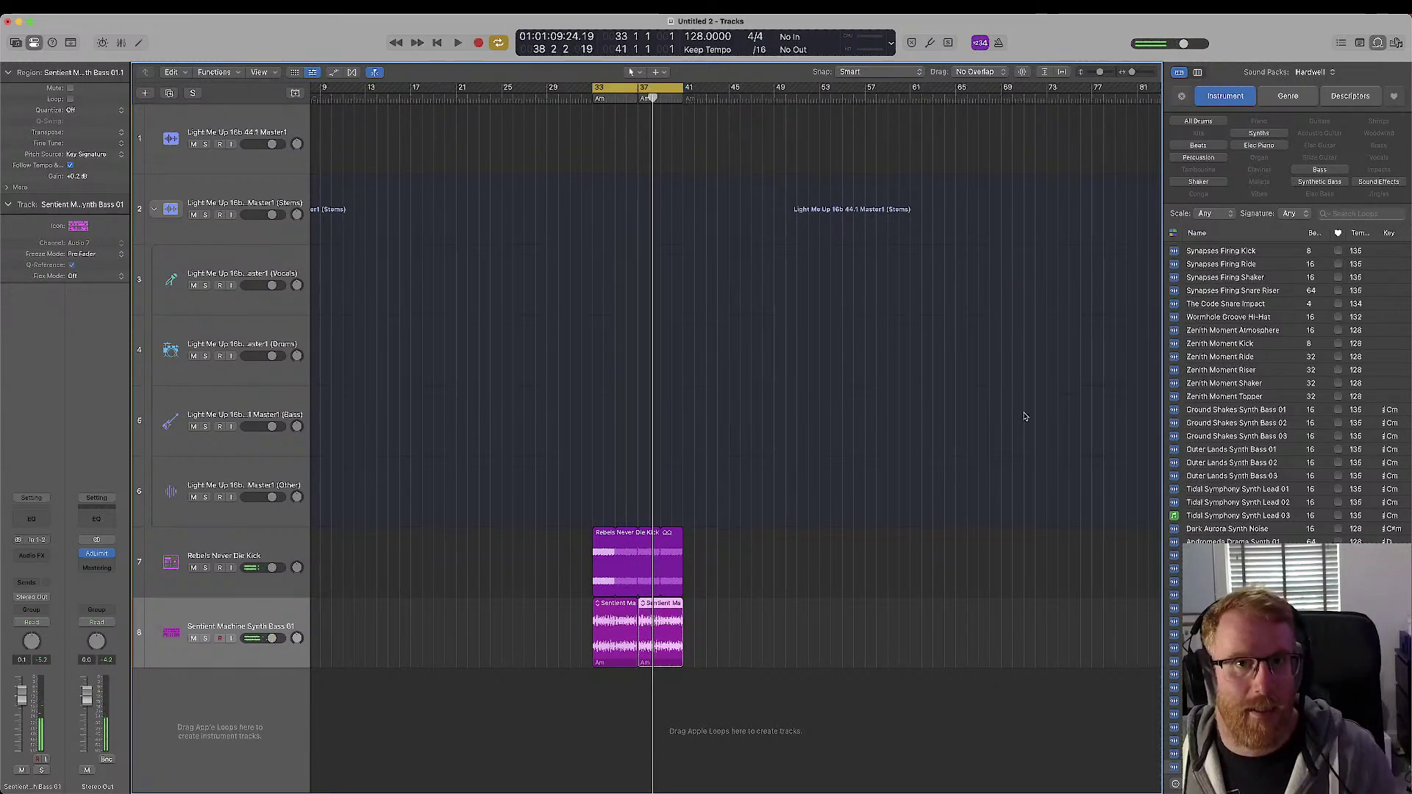
- Show the global tracks and replace the Am chord at bar 37 in the chord track with a preset chord progression
{"action": "left_click", "coordinate": [295, 94]}
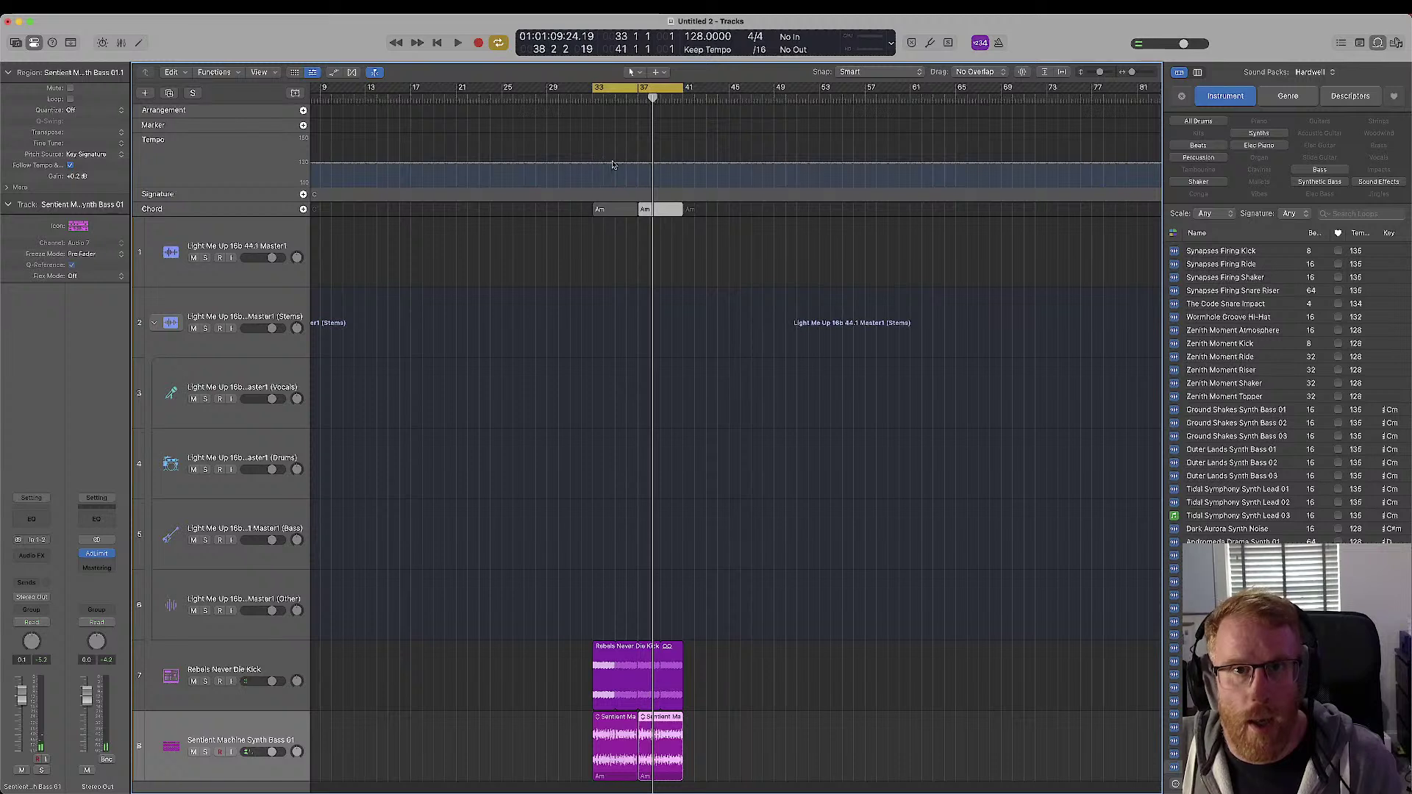
{"action": "right_click", "coordinate": [739, 214]}
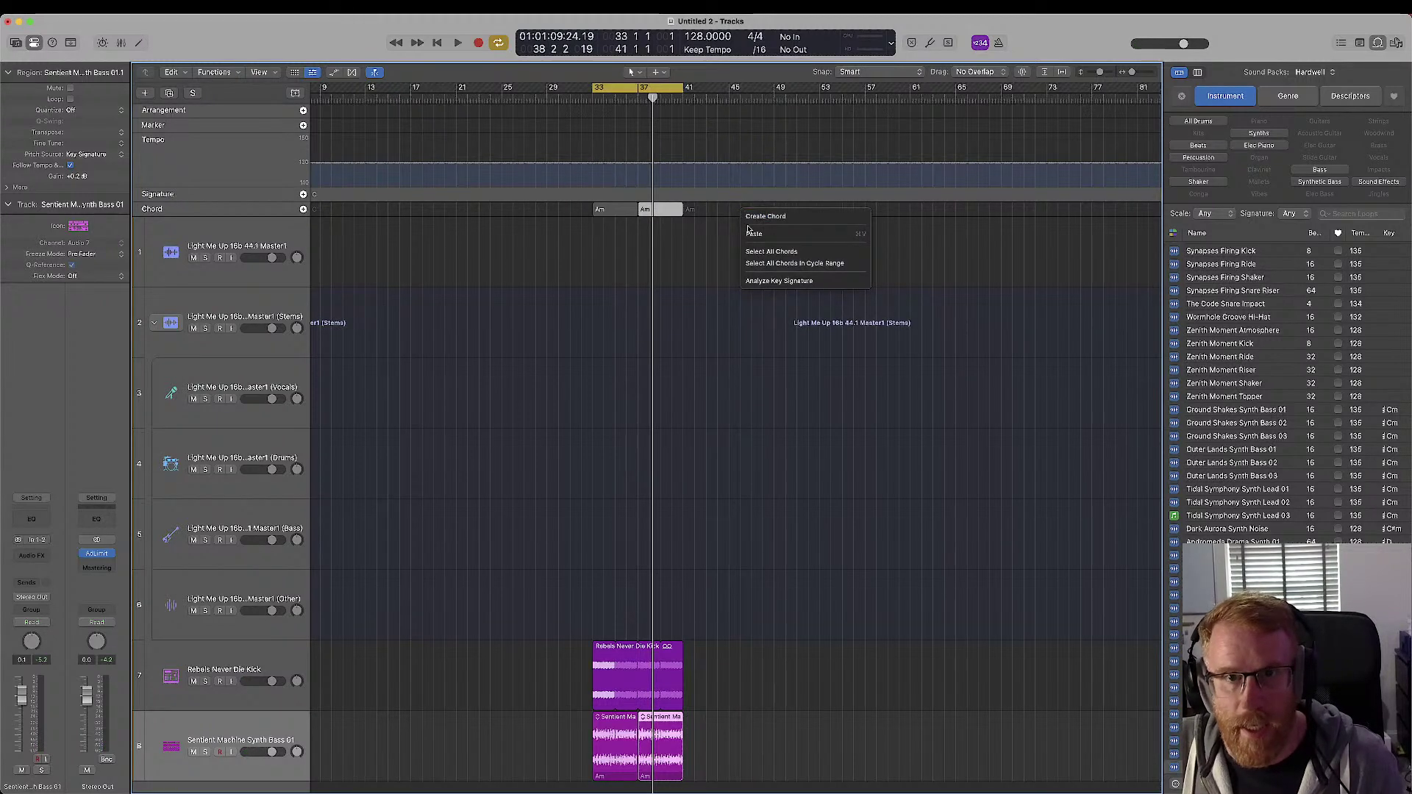
{"action": "left_click", "coordinate": [653, 208]}
{"action": "right_click", "coordinate": [655, 212]}
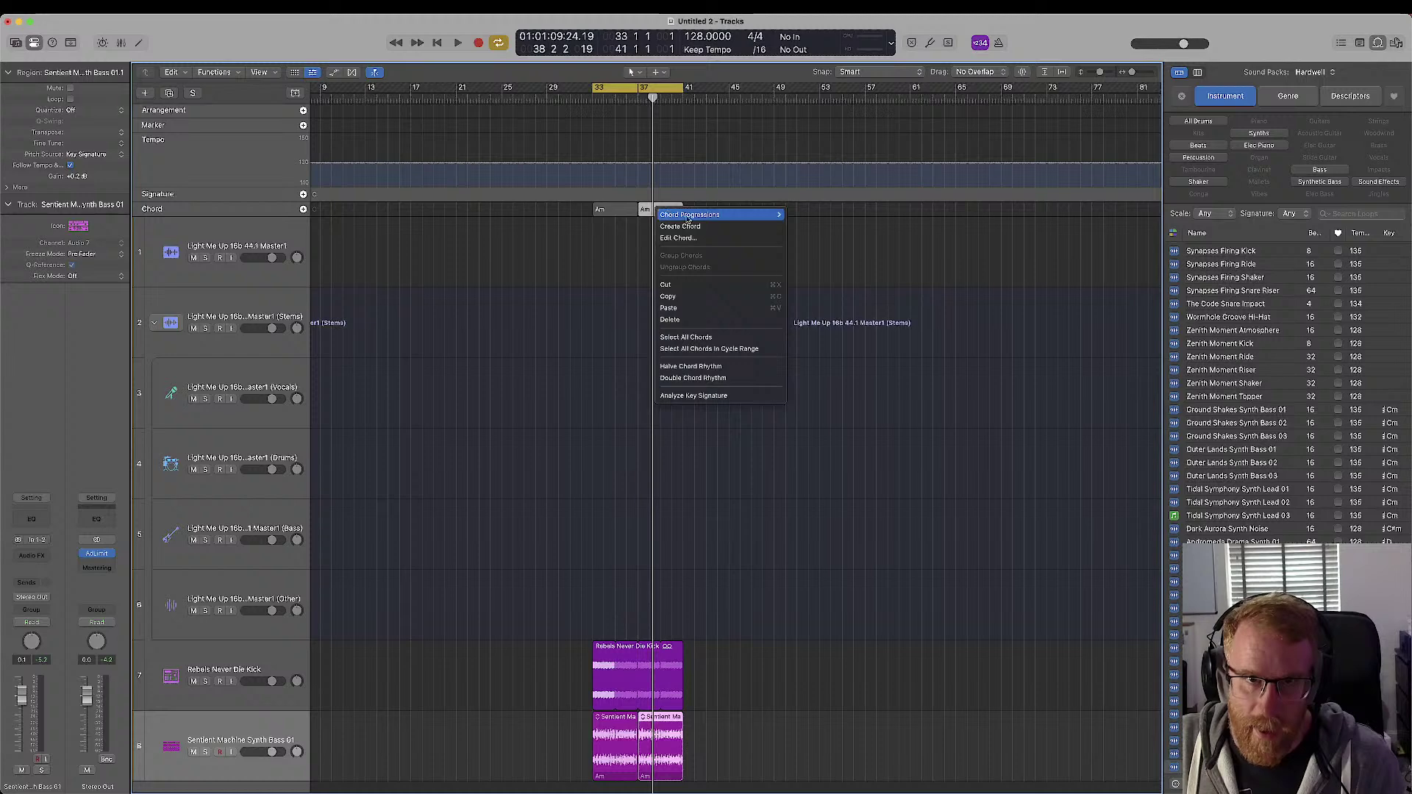
{"action": "left_click", "coordinate": [802, 216]}
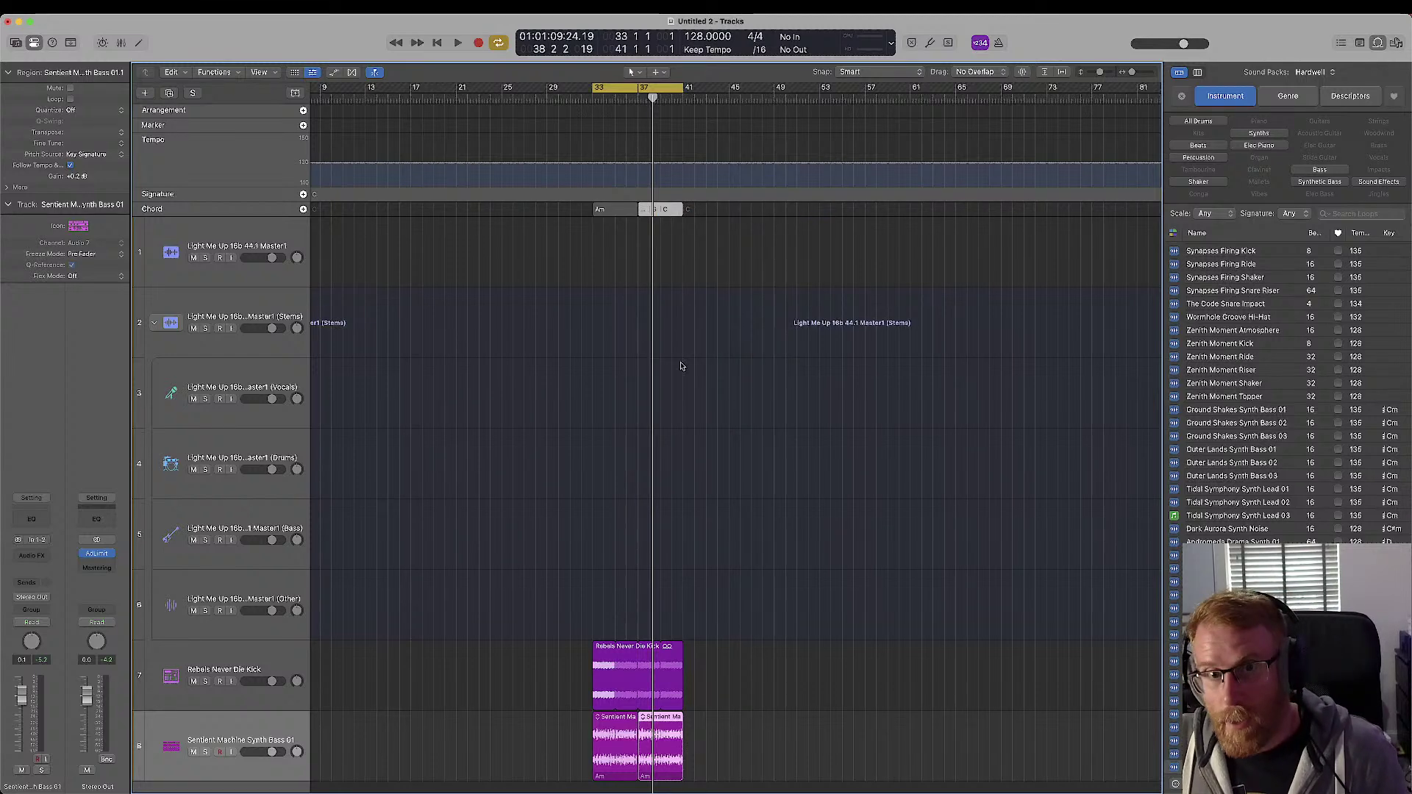
- Examine the Pitch Source and additional region parameters of the second Sentient Machine Synth Bass 01 region
{"action": "scroll", "coordinate": [677, 381], "scroll_direction": "down", "scroll_amount": 2}
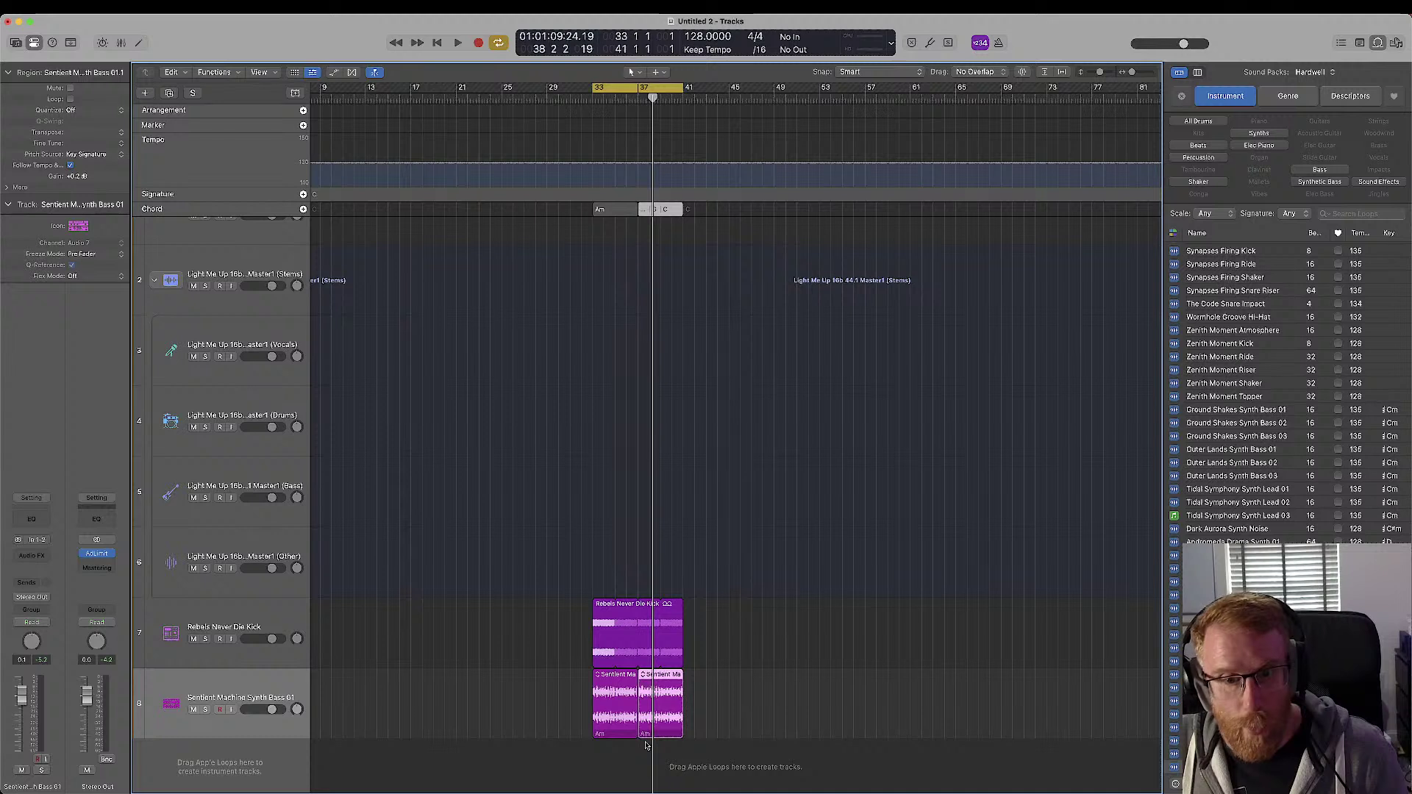
{"action": "left_click", "coordinate": [78, 156]}
{"action": "left_click", "coordinate": [52, 150]}
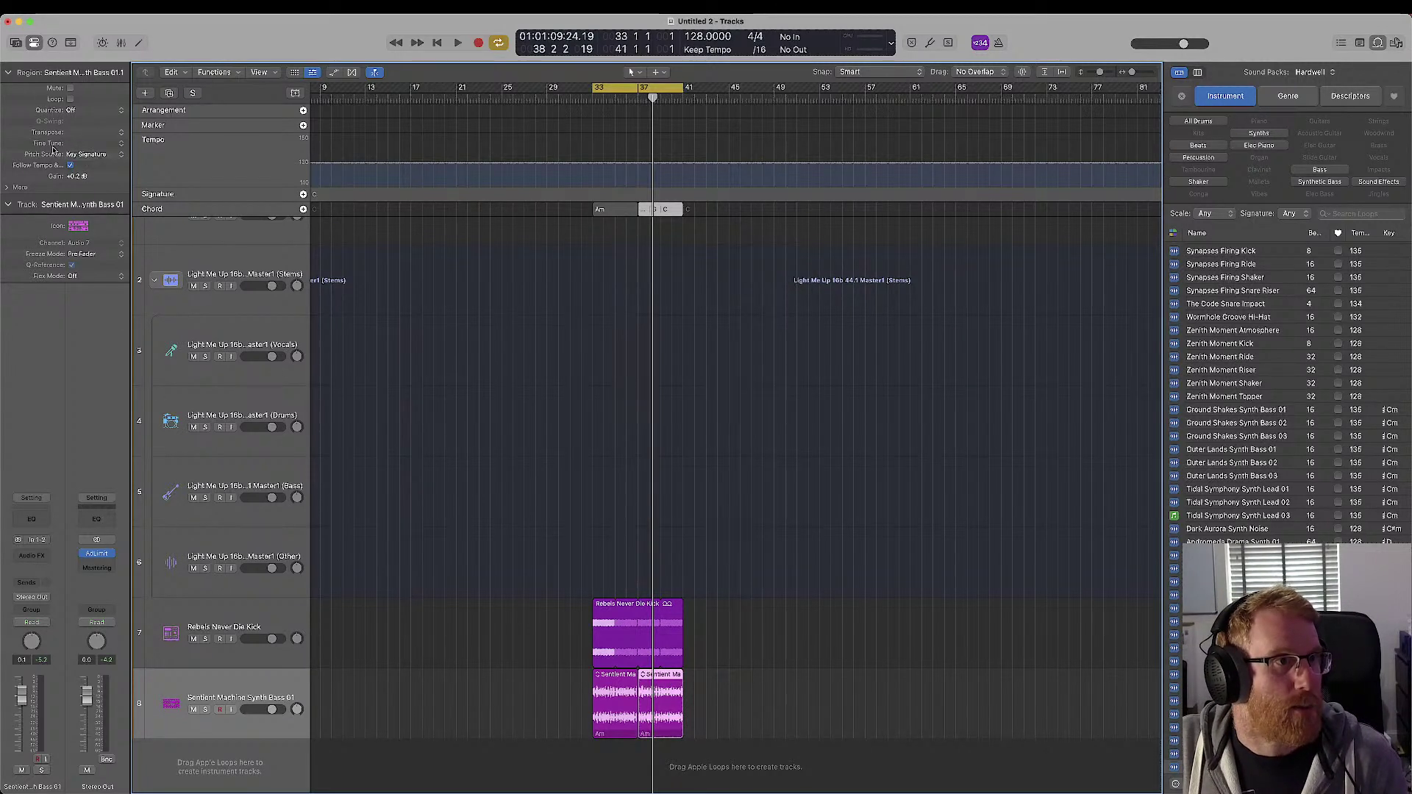
{"action": "left_click", "coordinate": [8, 189]}
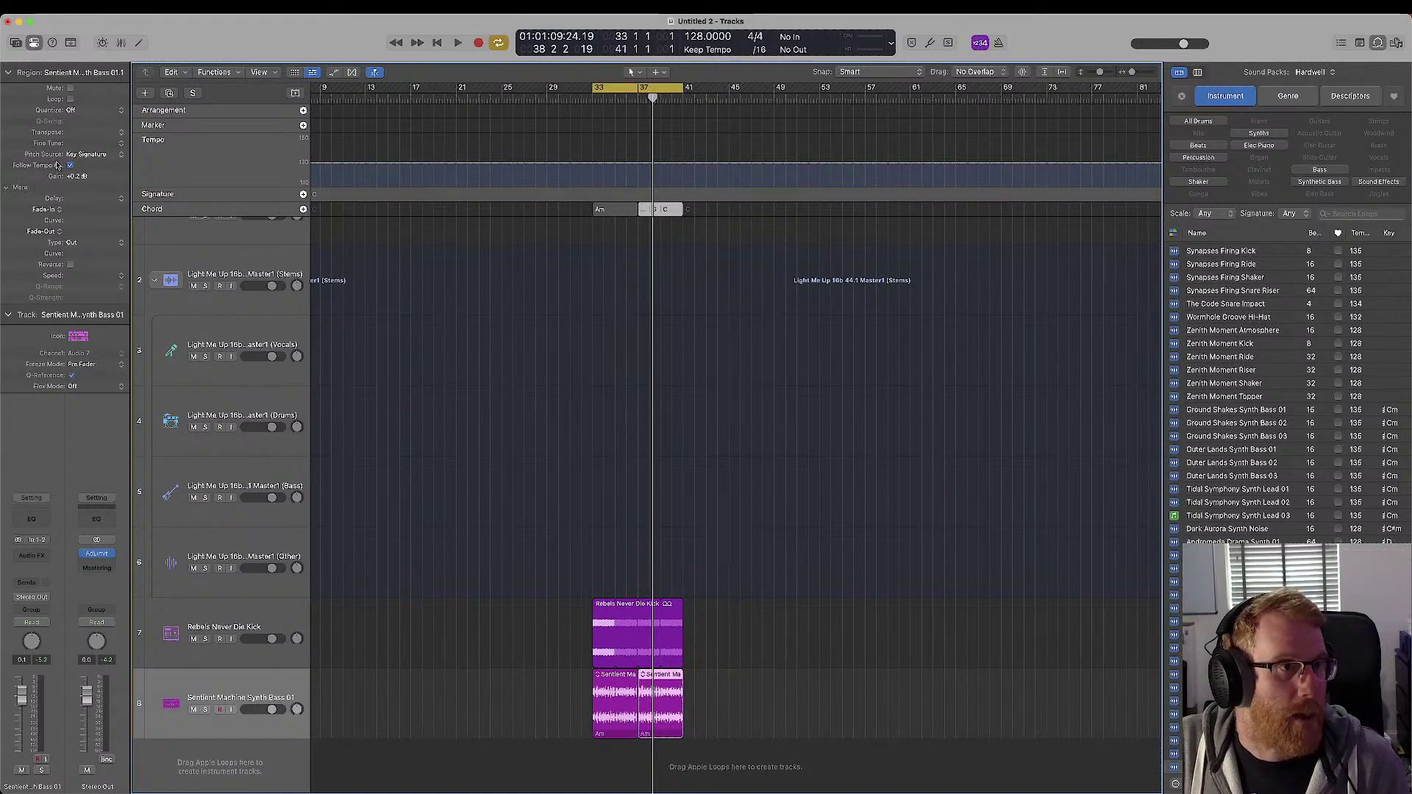
- Cycle bars 37 to 41 and play the kick and bass loops against the new chord progression
{"action": "key", "text": "space"}
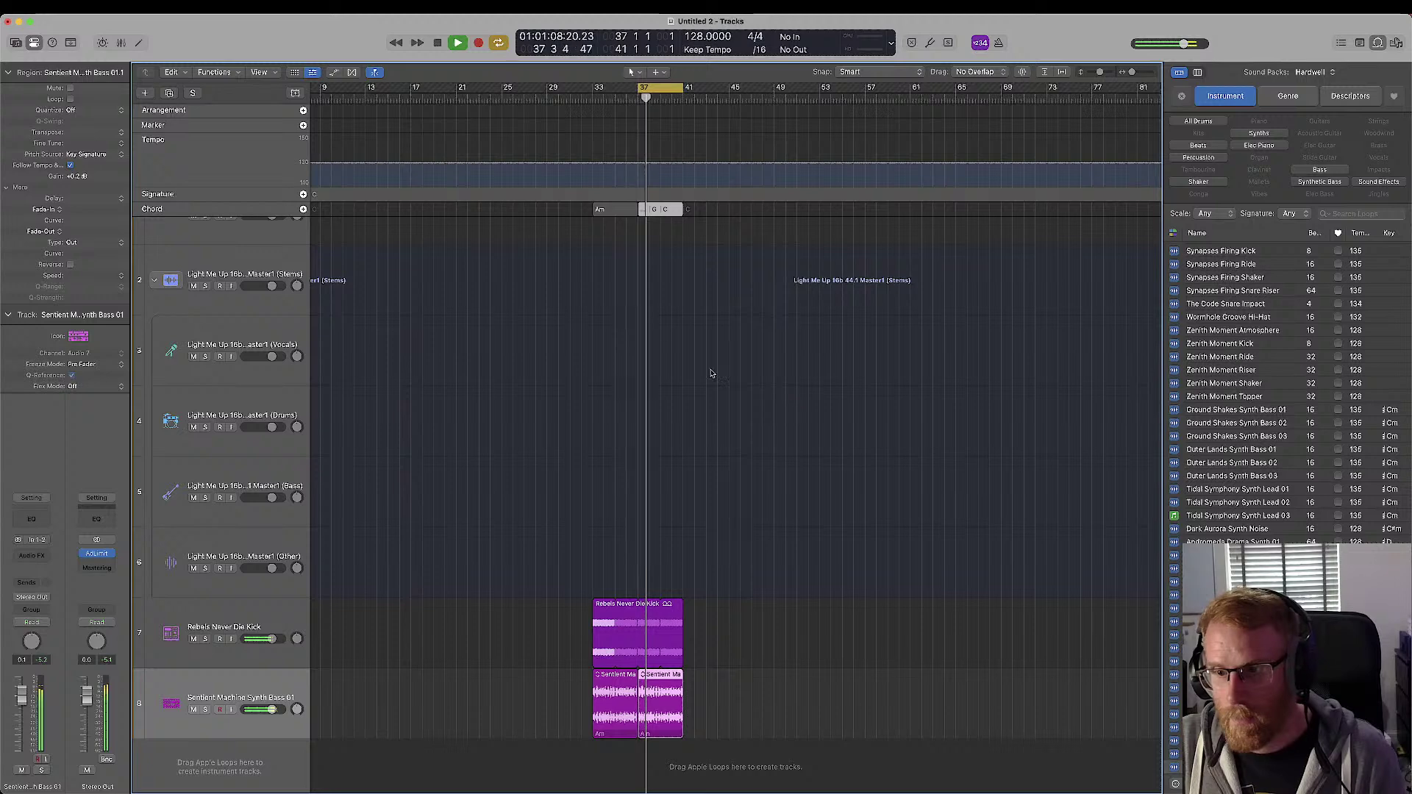
{"action": "left_click", "coordinate": [665, 351], "text": "ctrl+alt"}
{"action": "left_click", "coordinate": [665, 351], "text": "ctrl+alt"}
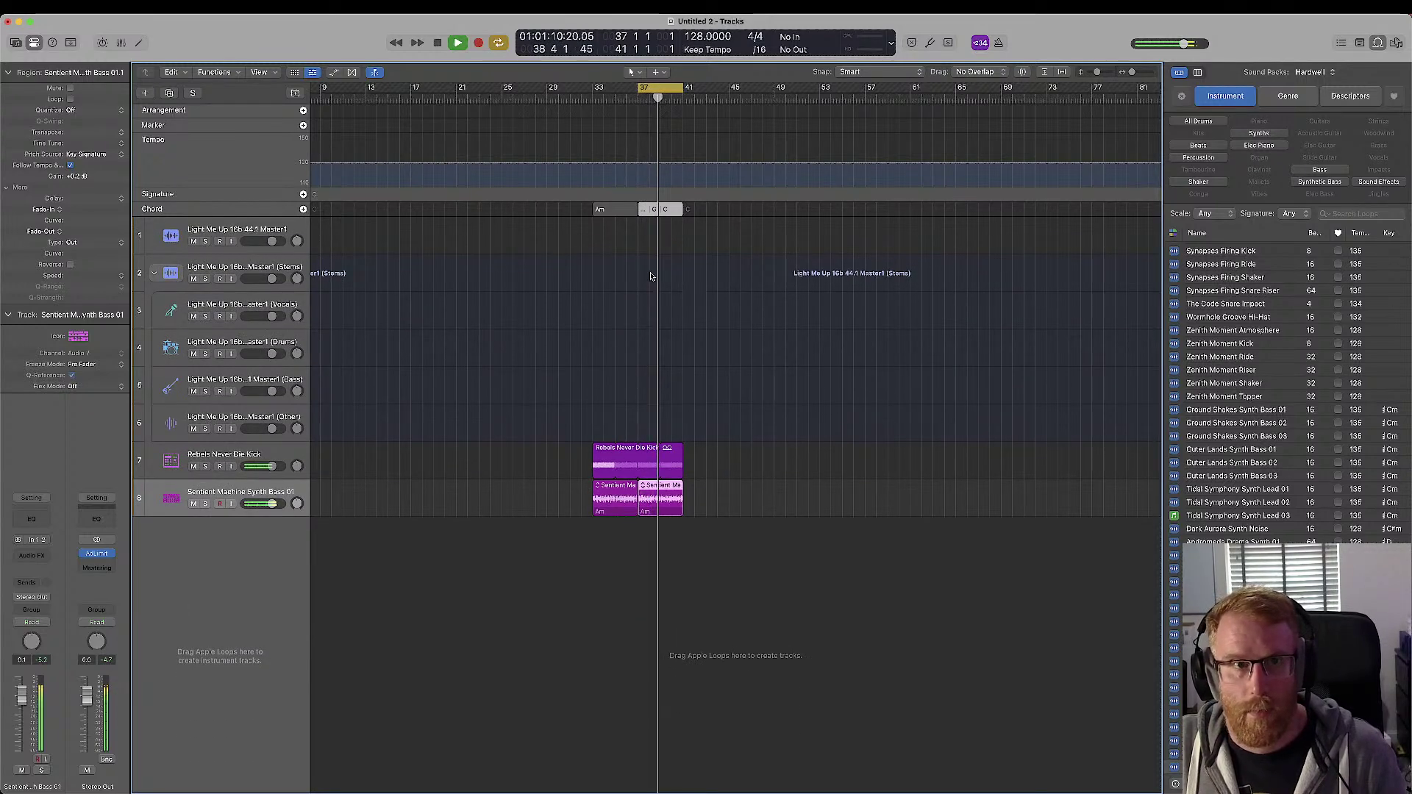
- Add a C major chord at the end of the chord track's progression near bar 40, and hide the global tracks
{"action": "left_click", "coordinate": [303, 210]}
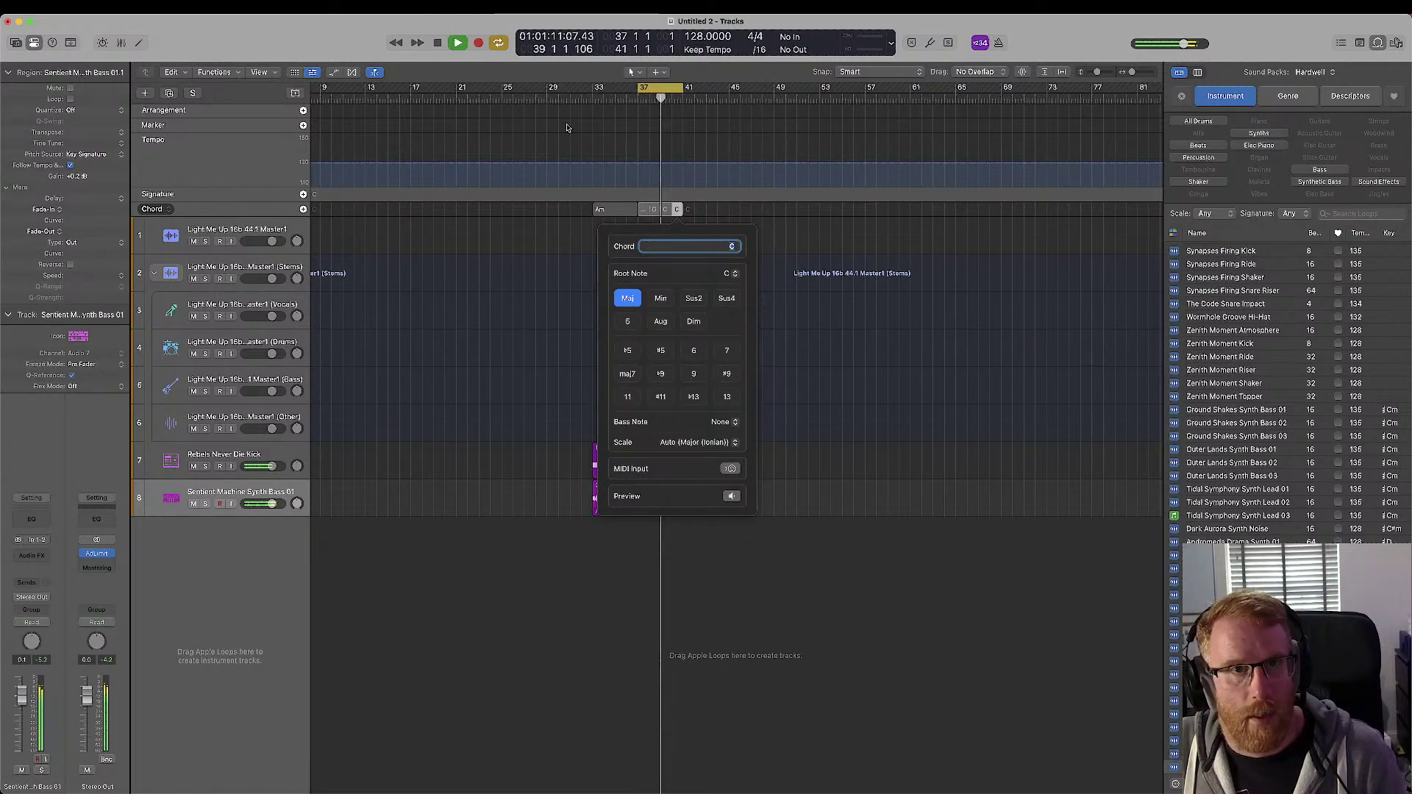
{"action": "left_click", "coordinate": [511, 80]}
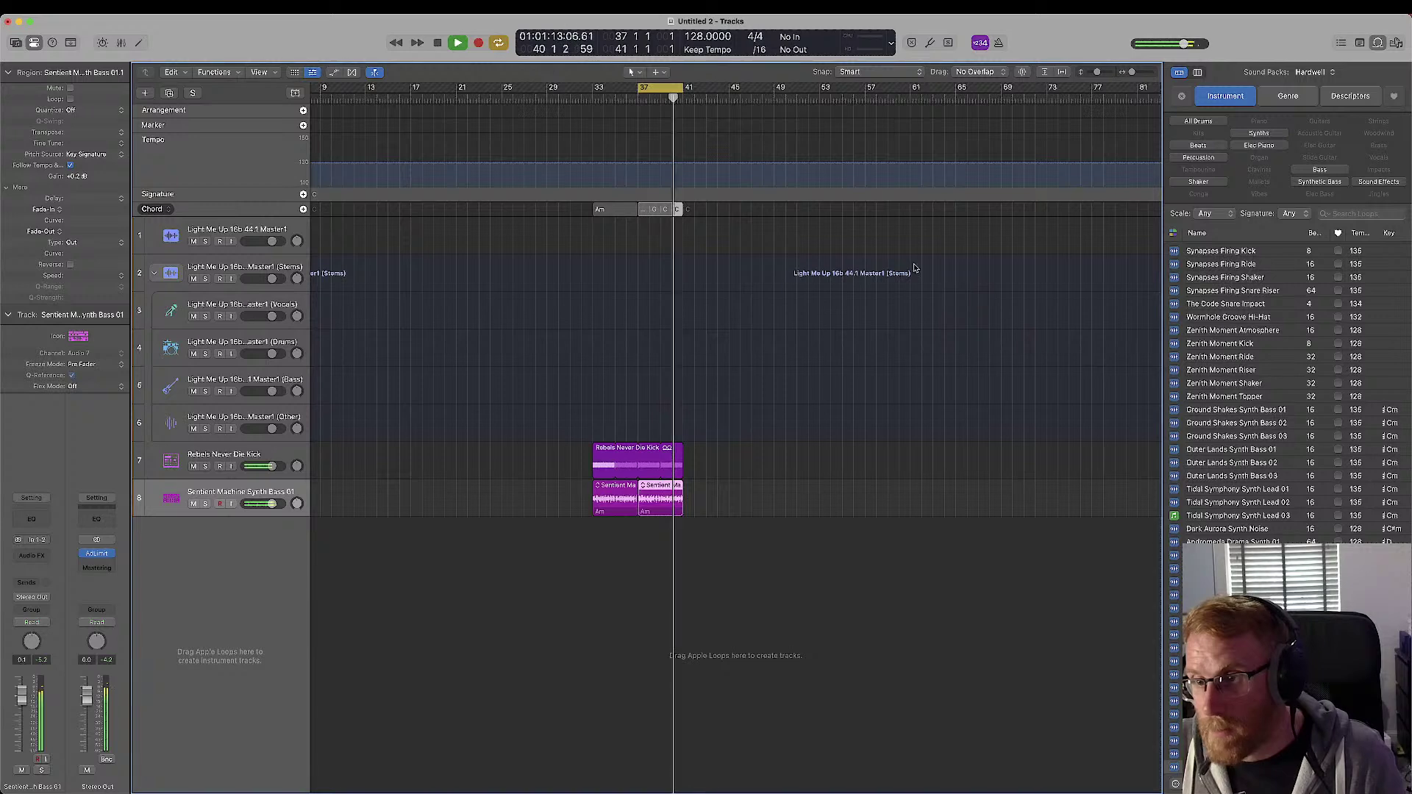
{"action": "left_click", "coordinate": [296, 94]}
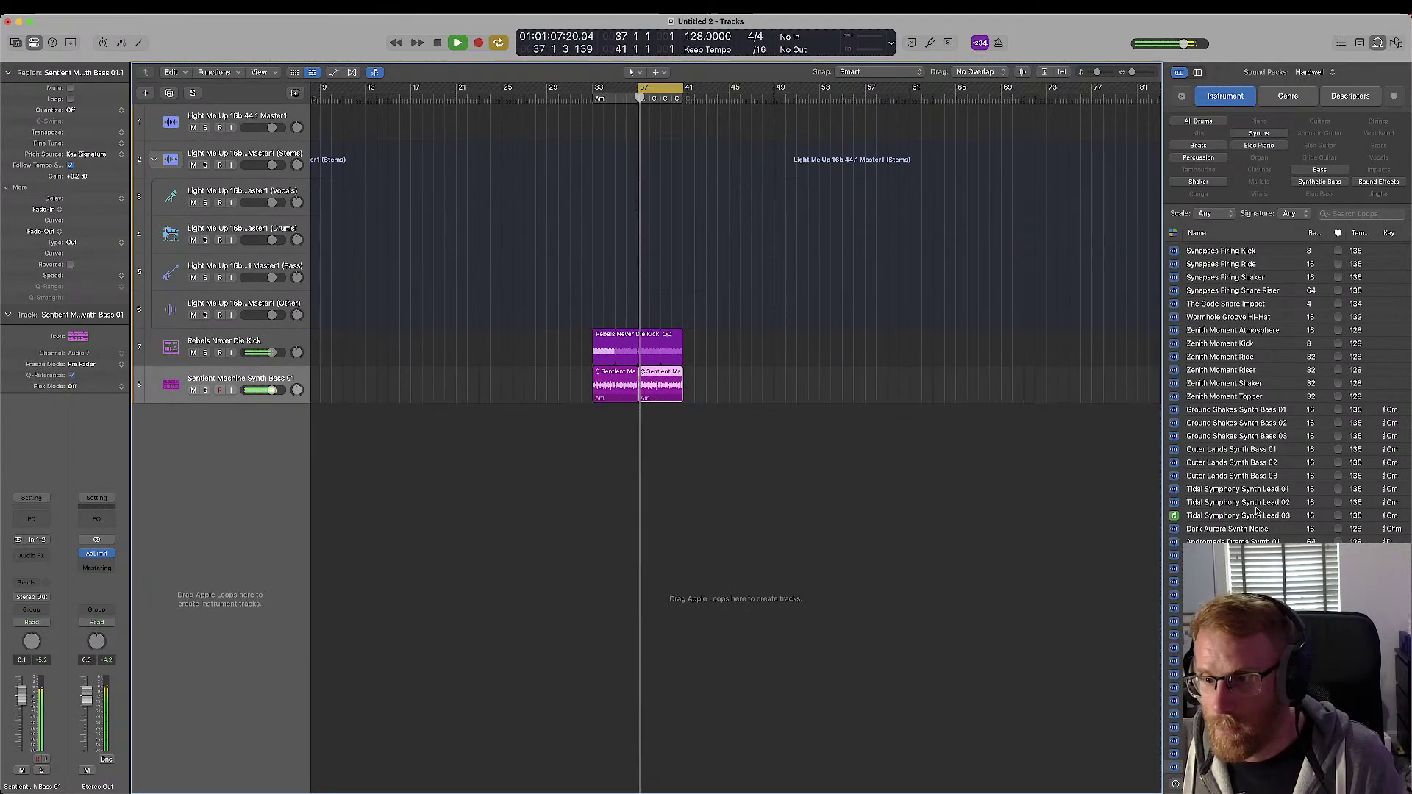
- Add the Cosmic Pulse Synth Lead 01 loop on a new track below the bass and extend the cycle to bars 33 to 41
{"action": "left_click_drag", "start_coordinate": [1235, 581], "coordinate": [659, 413]}
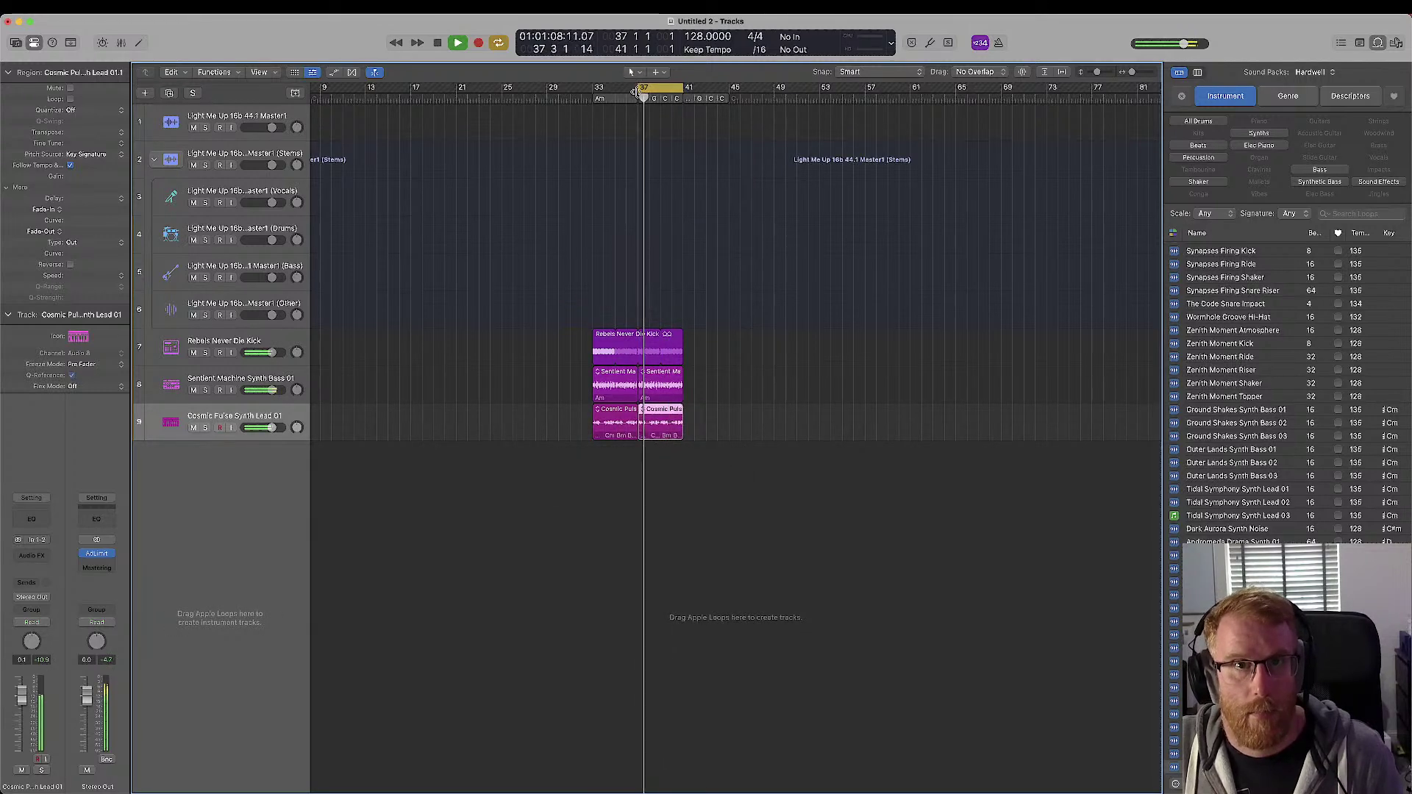
{"action": "left_click_drag", "start_coordinate": [636, 88], "coordinate": [595, 88]}
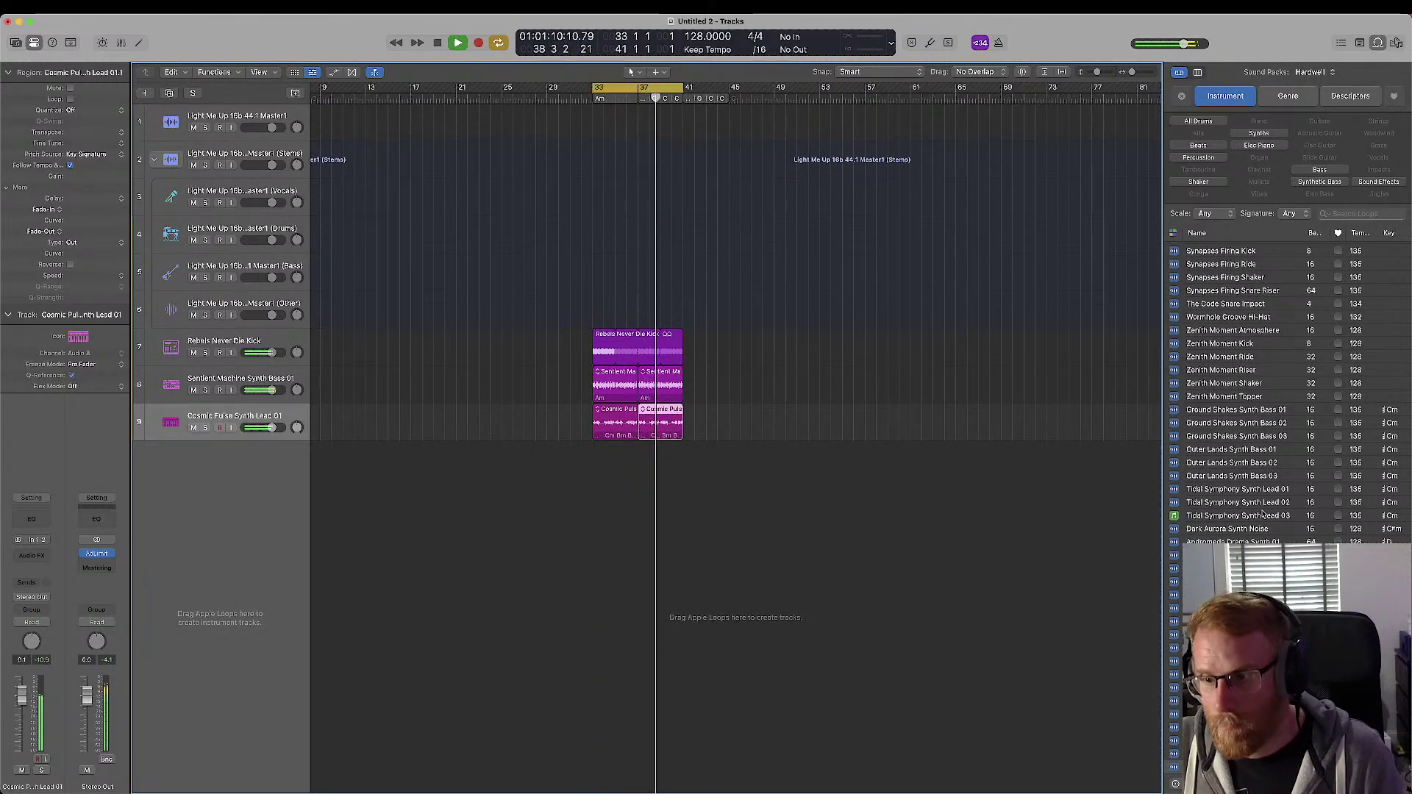
- Add the Stellar Cascade Synth Lead 02 loop at bar 37 on a new track and play it with the other loops
{"action": "scroll", "coordinate": [1264, 514], "scroll_direction": "down", "scroll_amount": 1}
{"action": "scroll", "coordinate": [1256, 523], "scroll_direction": "down", "scroll_amount": 6}
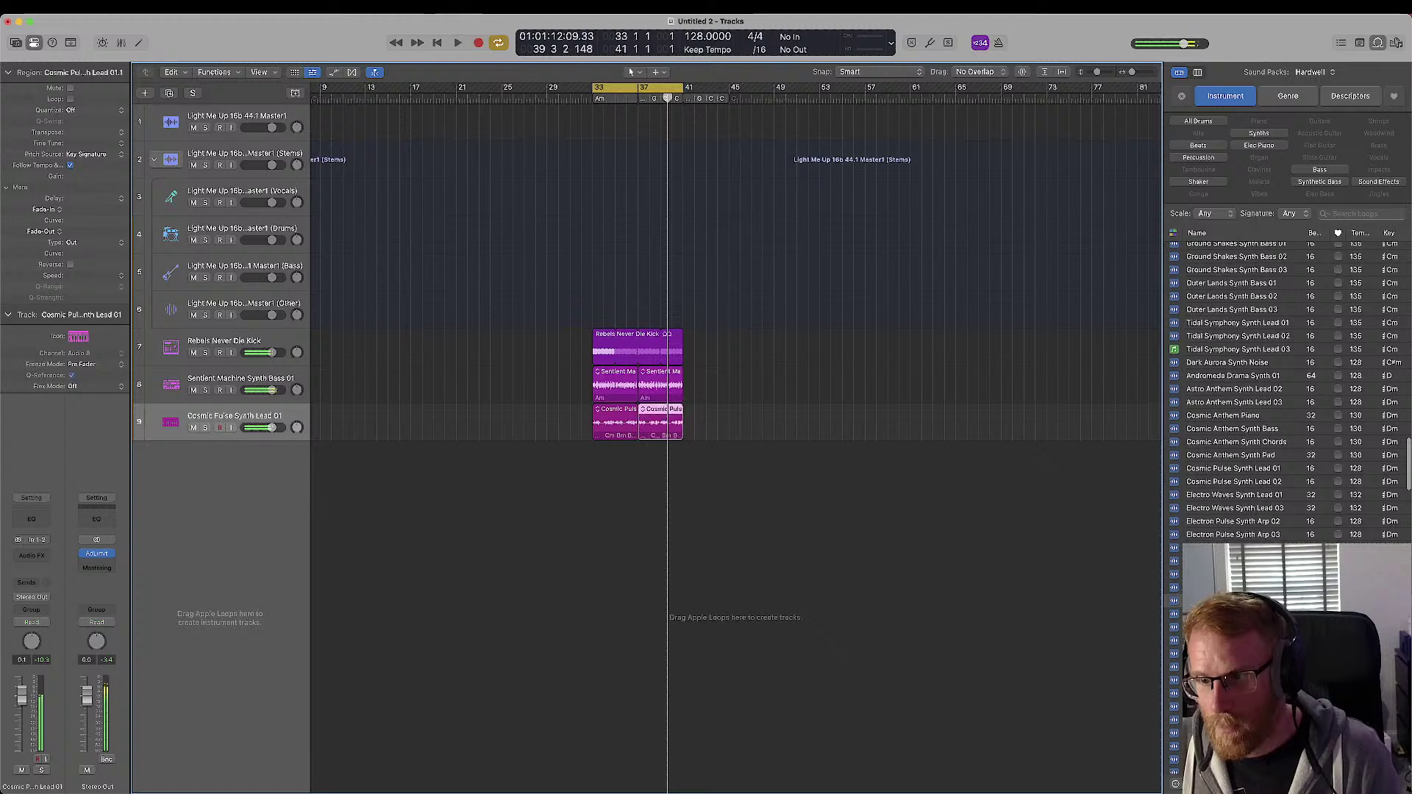
{"action": "left_click", "coordinate": [1249, 693]}
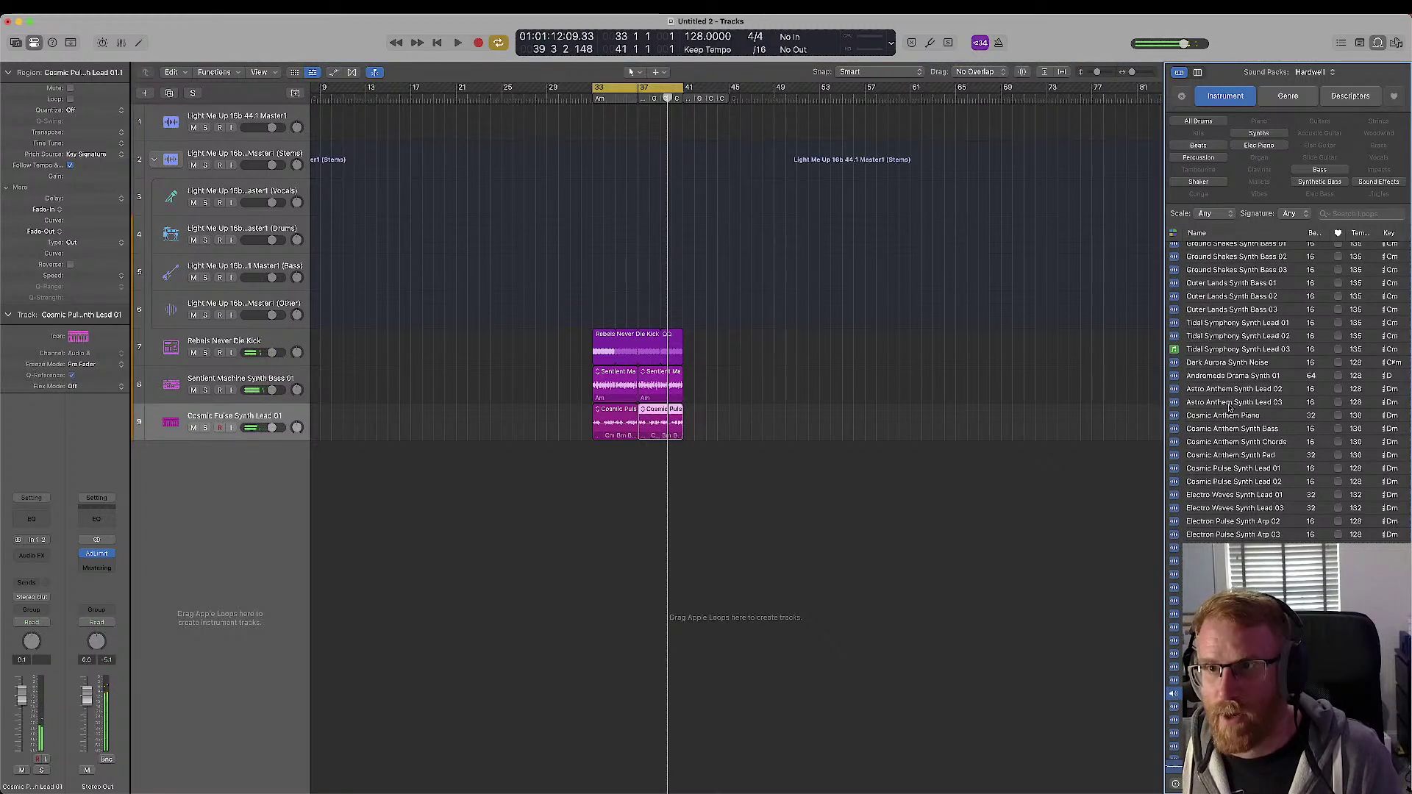
{"action": "left_click_drag", "start_coordinate": [1232, 429], "coordinate": [644, 532]}
{"action": "key", "text": "space"}
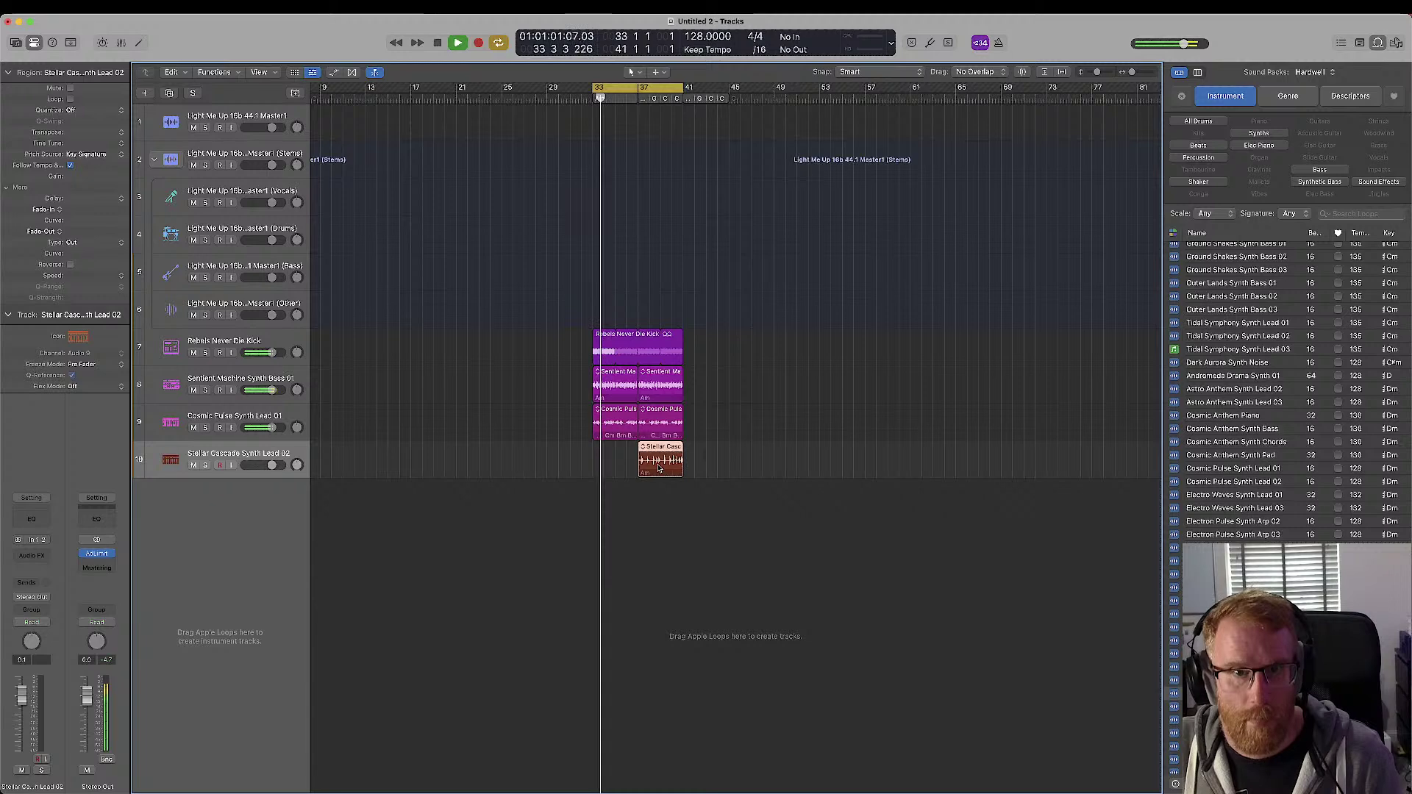
{"action": "scroll", "coordinate": [649, 529], "scroll_direction": "up", "scroll_amount": 3}
{"action": "scroll", "coordinate": [574, 469], "scroll_direction": "left", "scroll_amount": 3}
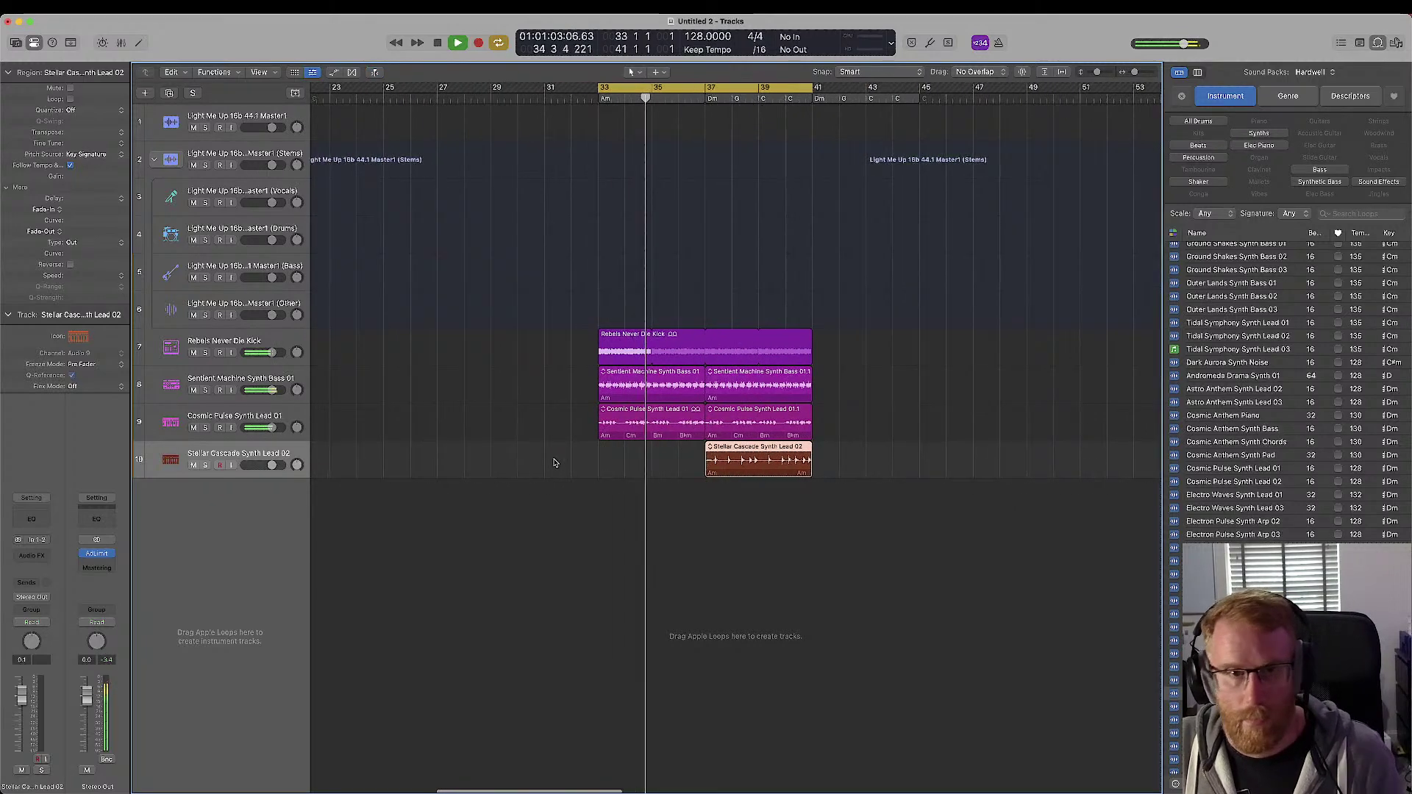
{"action": "key", "text": "space"}
- Create a Session Player Drummer track in the Big Room EDM style directly below the Rebels Never Die Kick track
{"action": "left_click", "coordinate": [250, 346]}
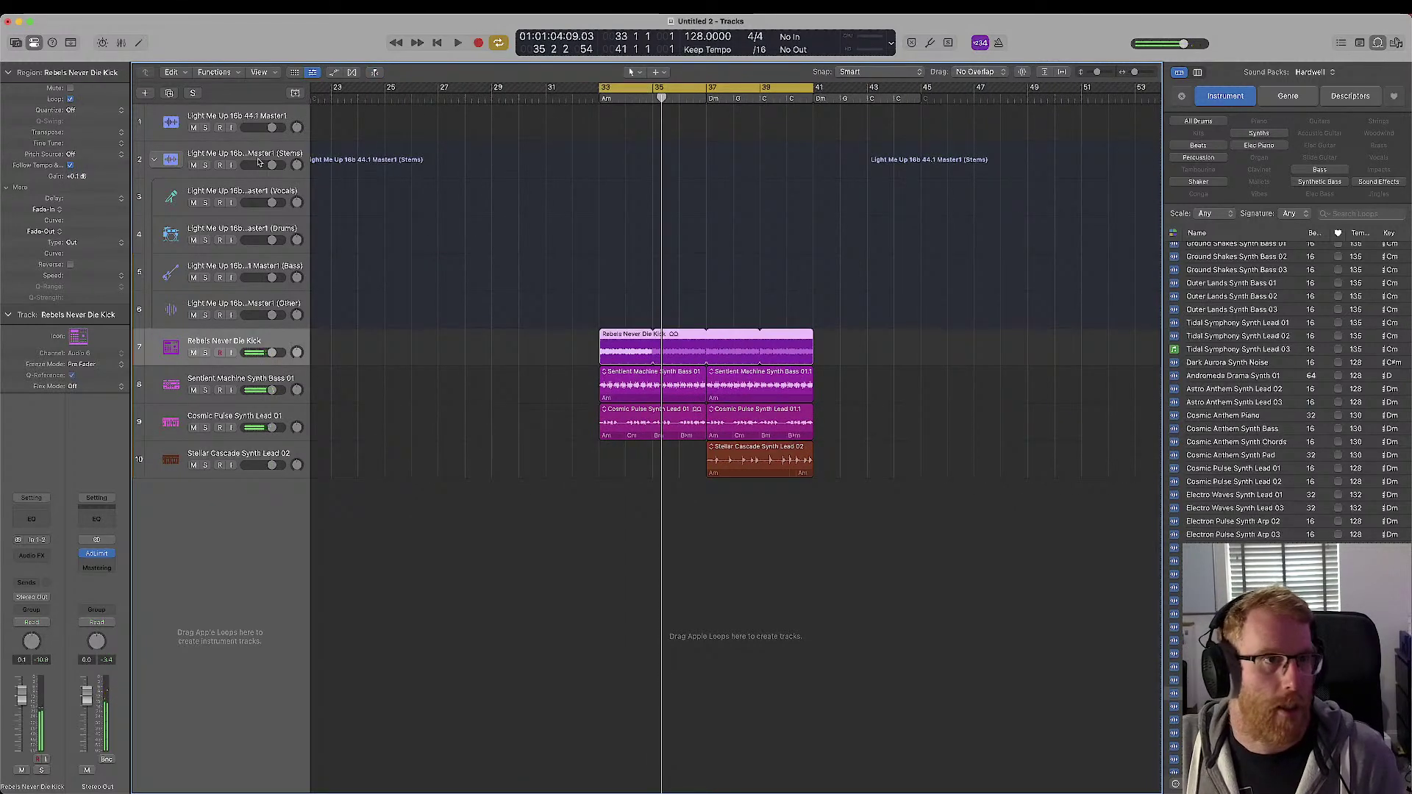
{"action": "left_click", "coordinate": [145, 93]}
{"action": "left_click", "coordinate": [781, 342]}
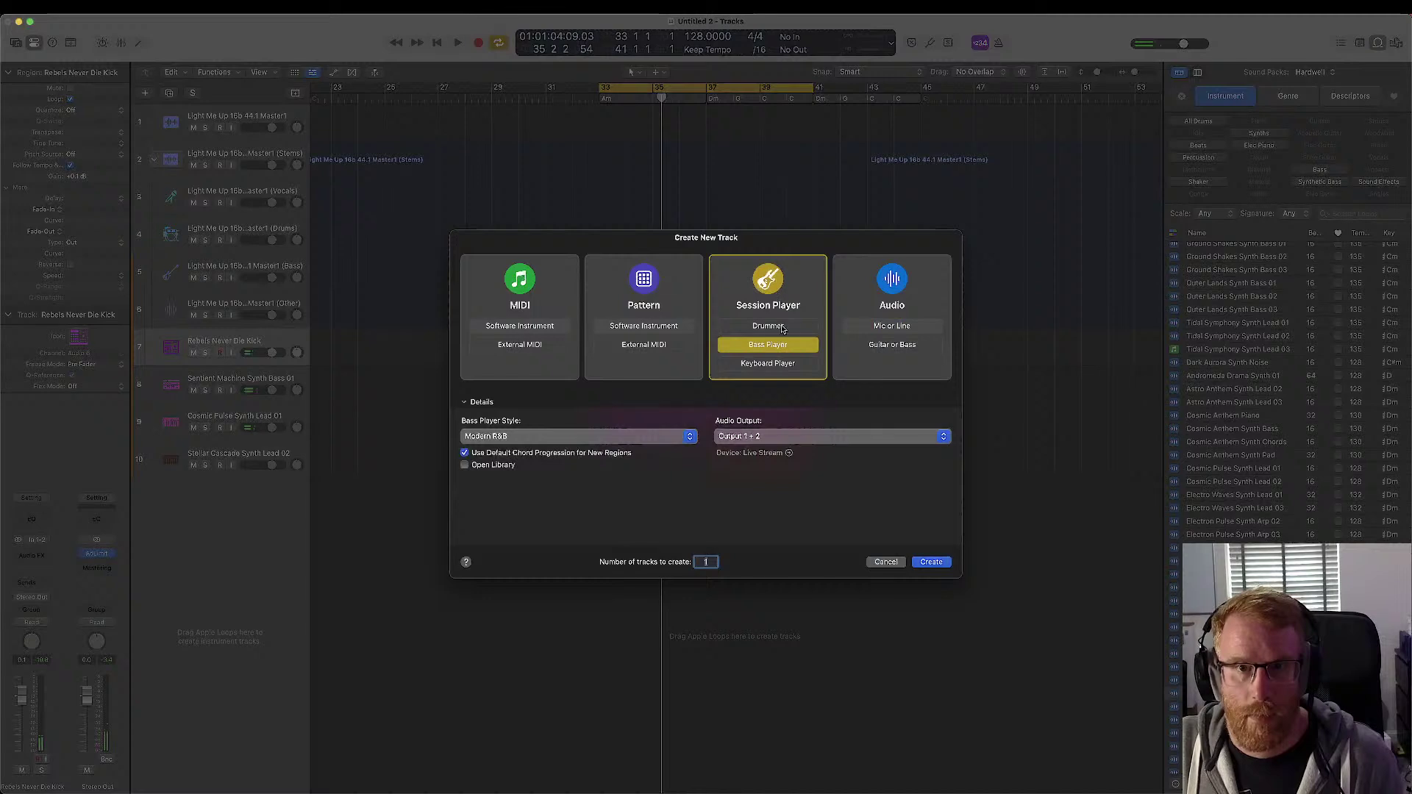
{"action": "left_click", "coordinate": [746, 327]}
{"action": "left_click", "coordinate": [558, 436]}
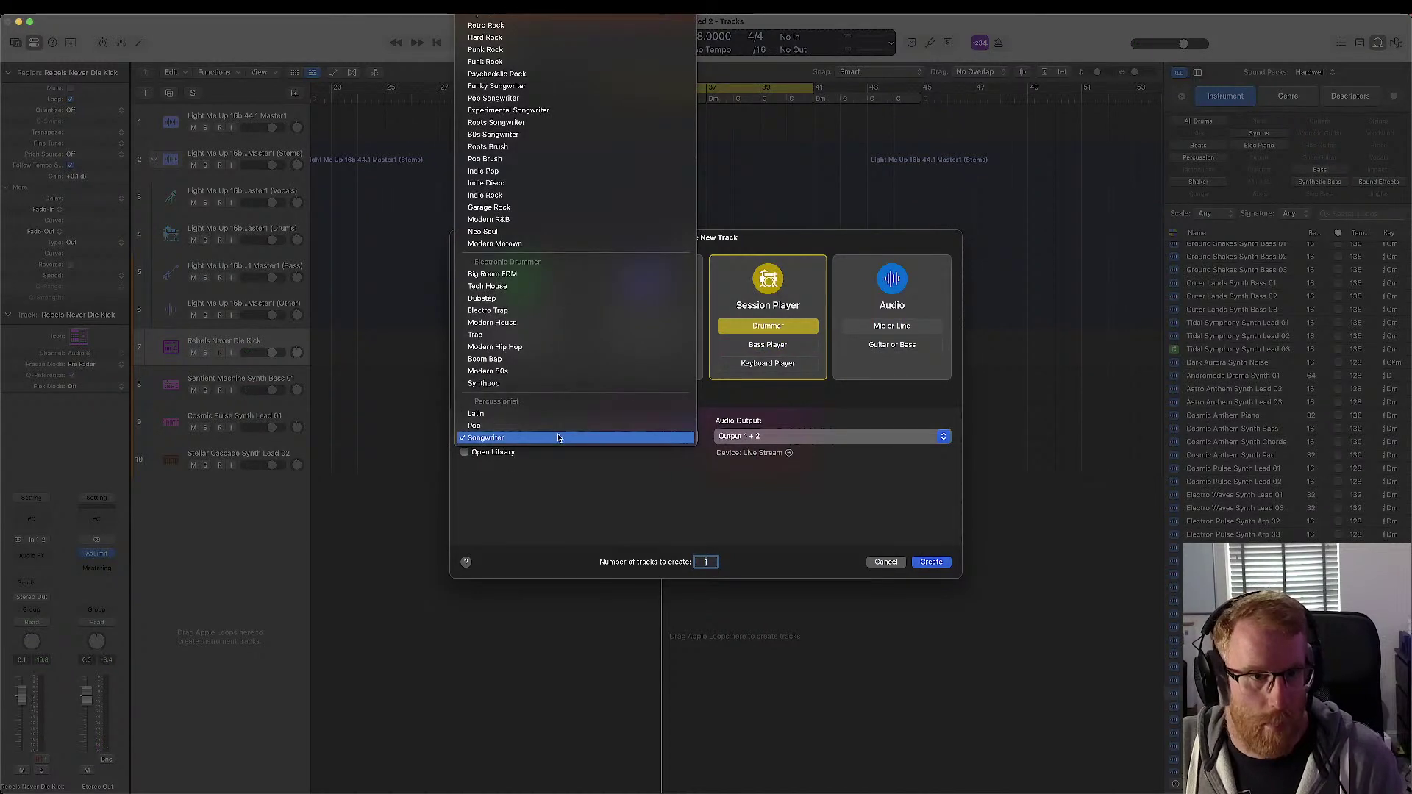
{"action": "left_click", "coordinate": [534, 274]}
{"action": "left_click", "coordinate": [930, 562]}
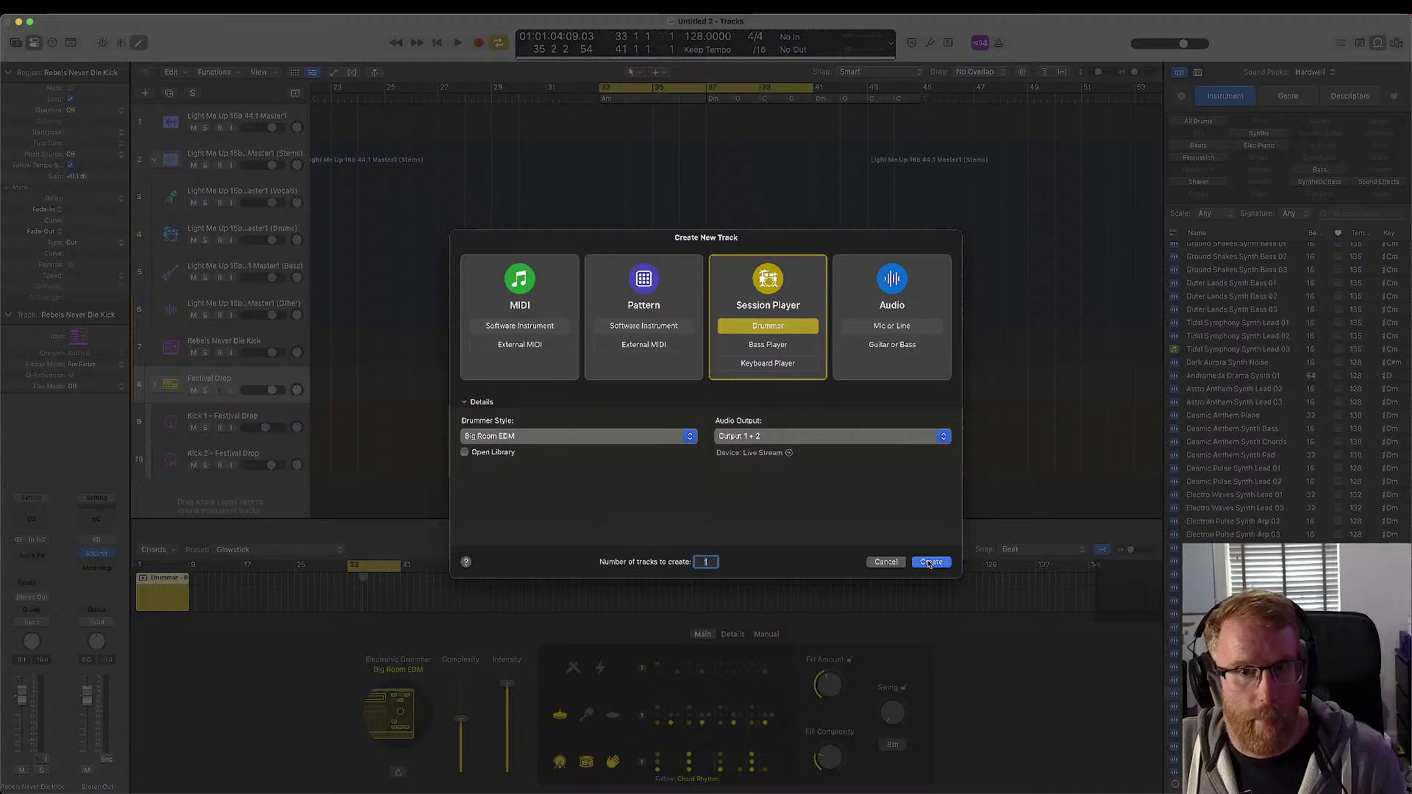
- Move the Big Room EDM drummer region to start at bar 33 and play the cycled section with it
{"action": "key", "text": "super+Left"}
{"action": "key", "text": "super+Left"}
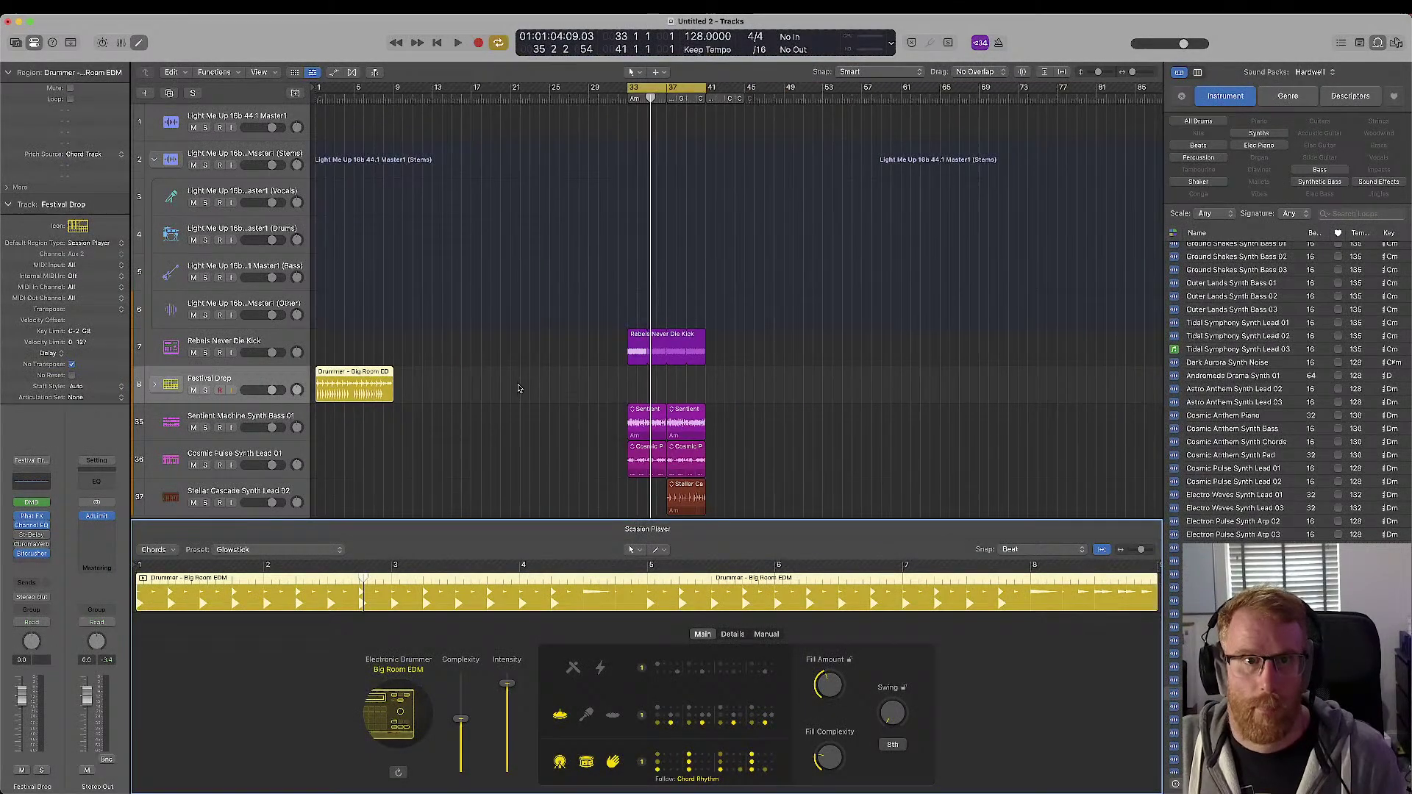
{"action": "left_click_drag", "start_coordinate": [366, 382], "coordinate": [676, 390]}
{"action": "key", "text": "space"}
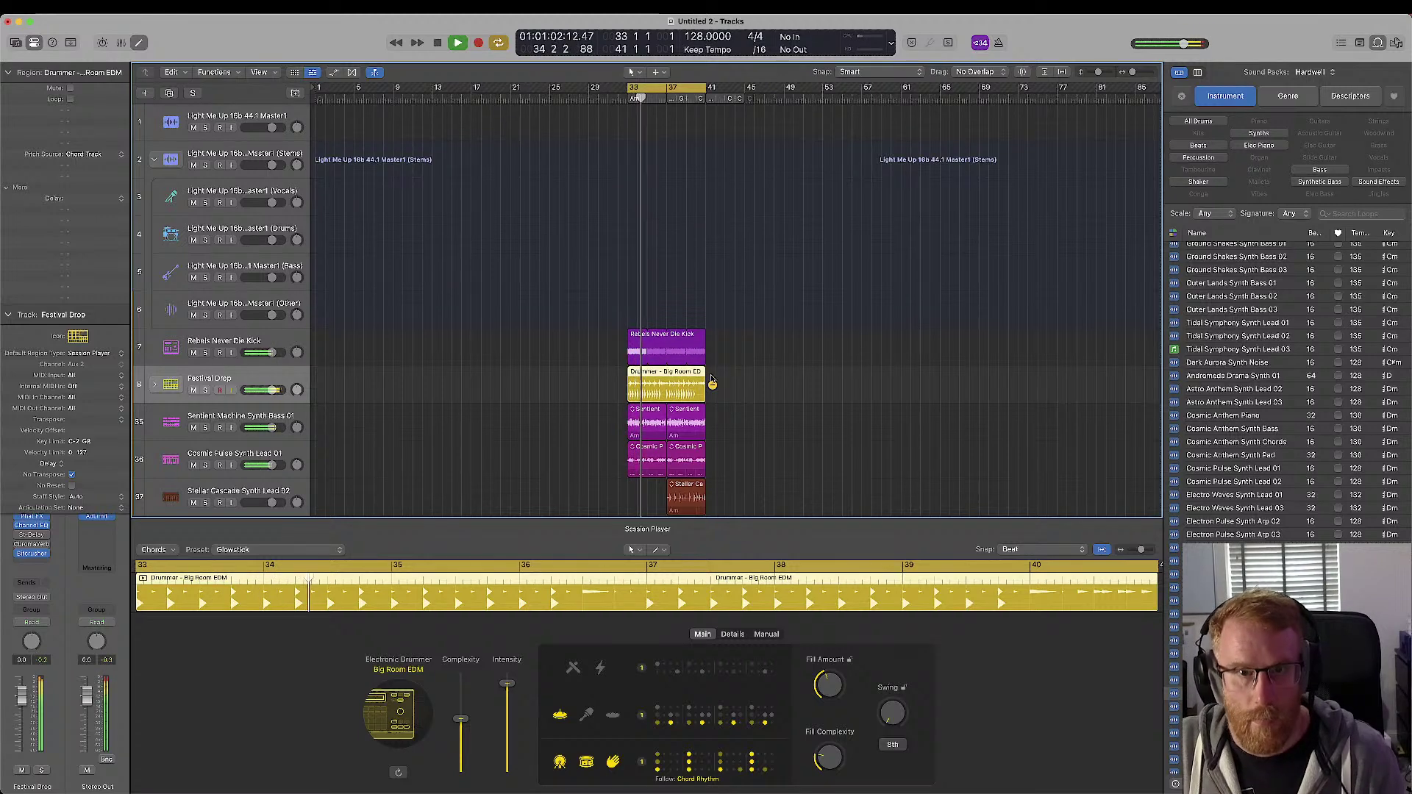
{"action": "key", "text": "super+Right"}
{"action": "key", "text": "super+Up"}
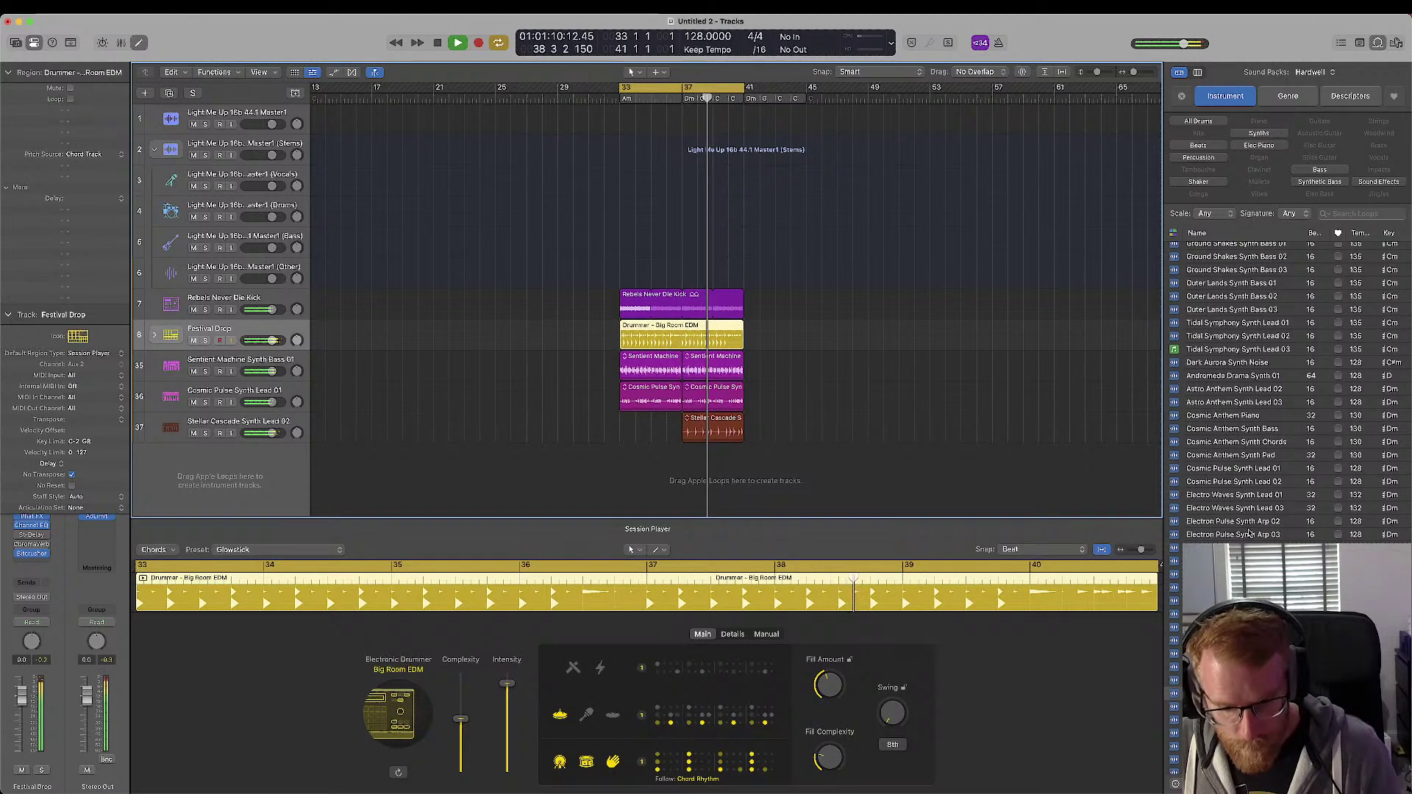
{"action": "key", "text": "space"}
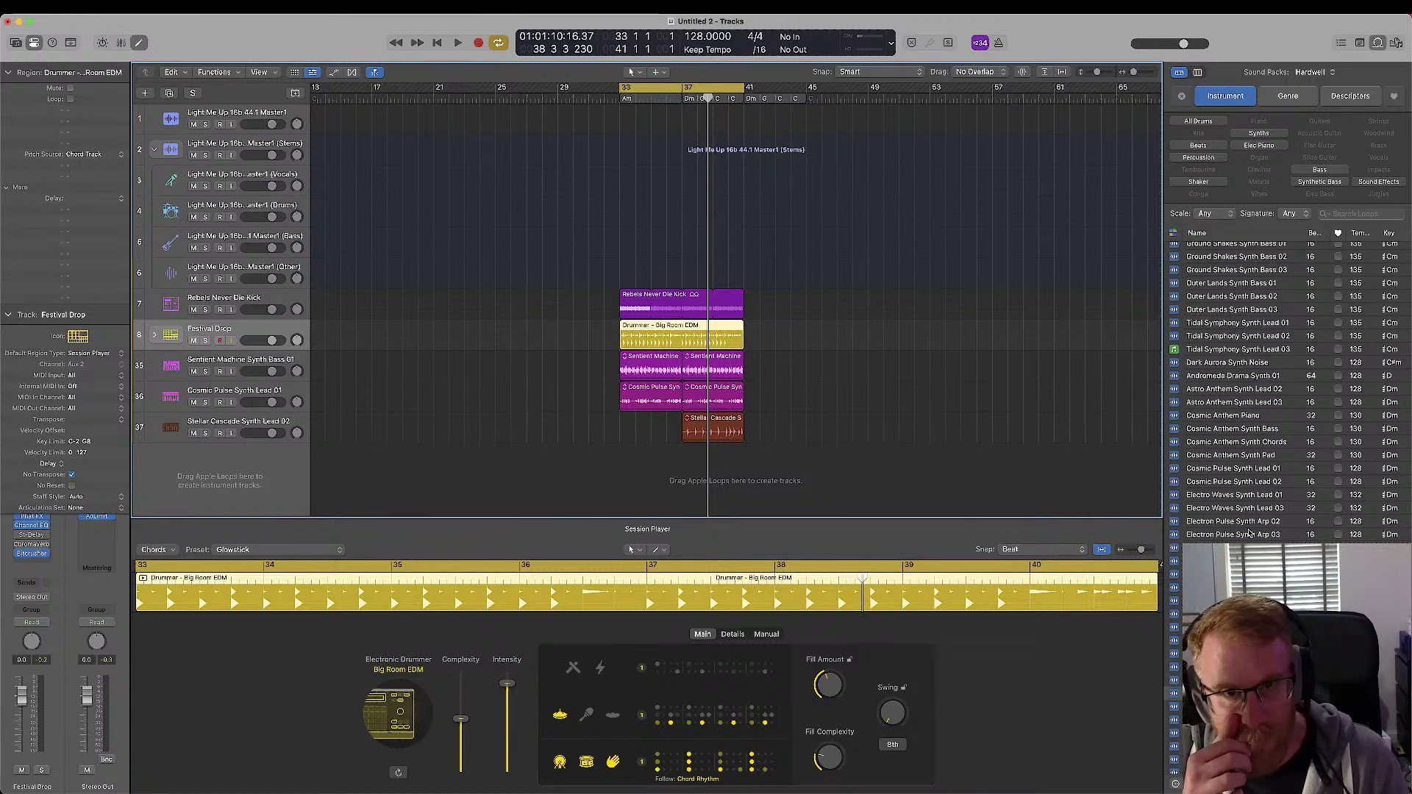
{"action": "key", "text": "space"}
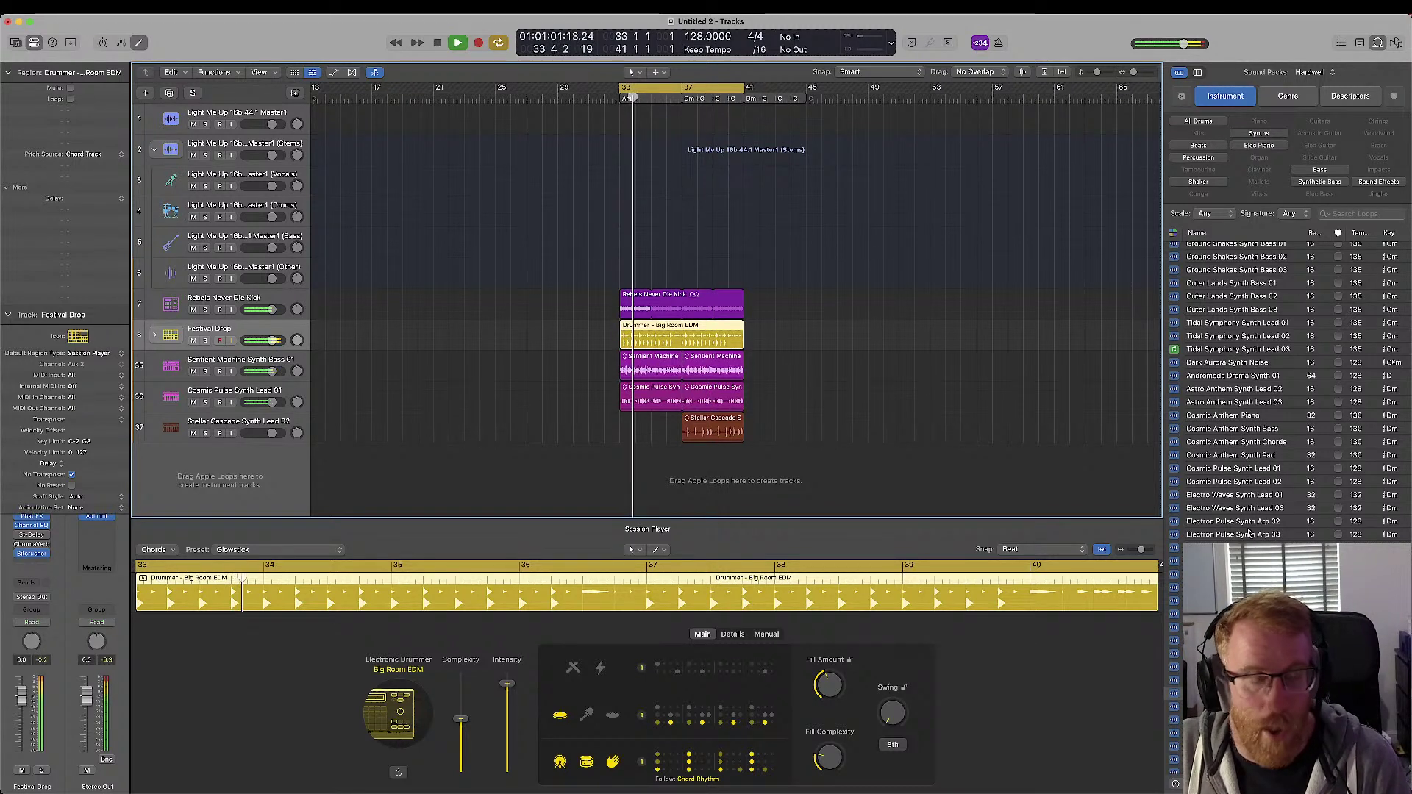
{"action": "key", "text": "space"}
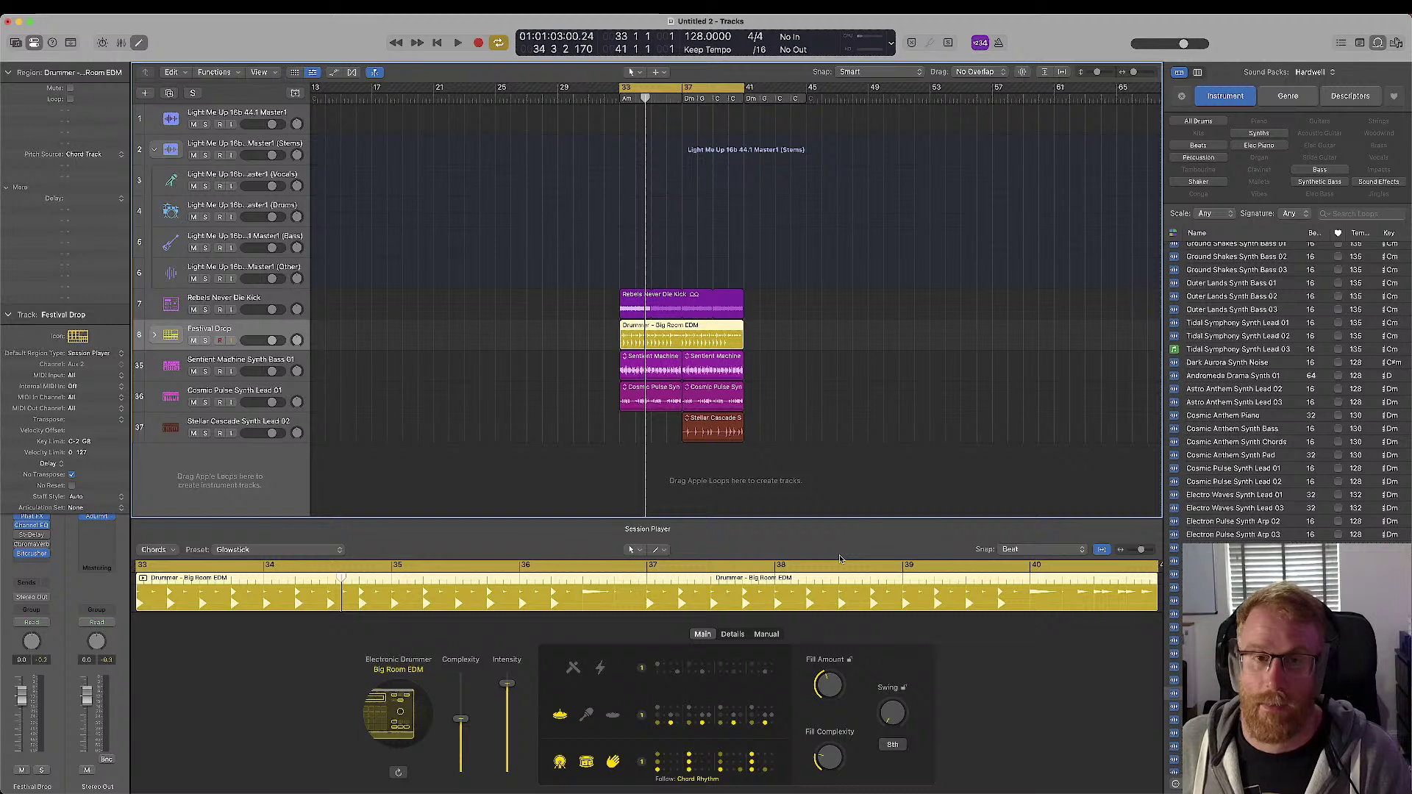
{"action": "key", "text": "space"}
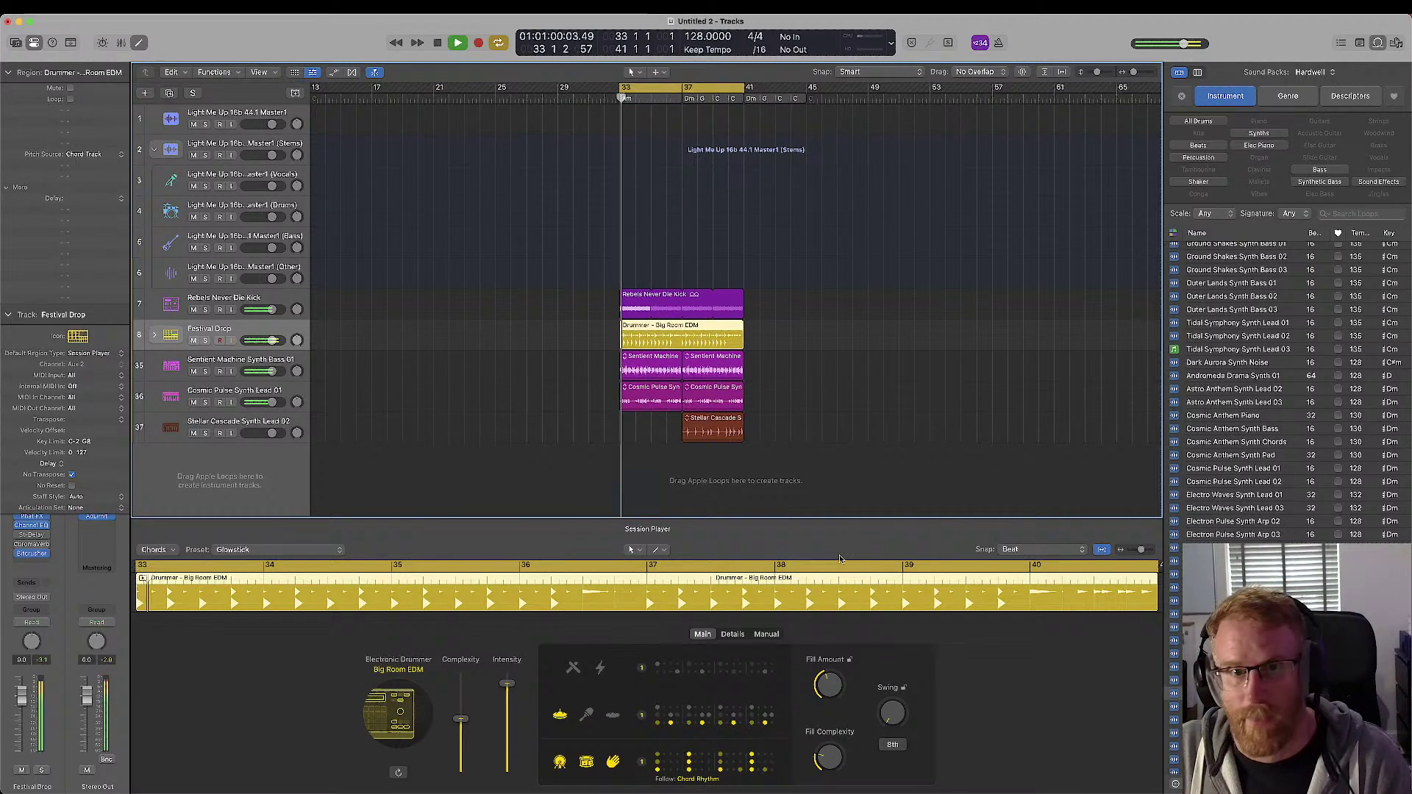
- Enable the crossed-sticks part in the Big Room EDM drummer's pattern and collapse the Region and Track inspectors
{"action": "left_click", "coordinate": [570, 668]}
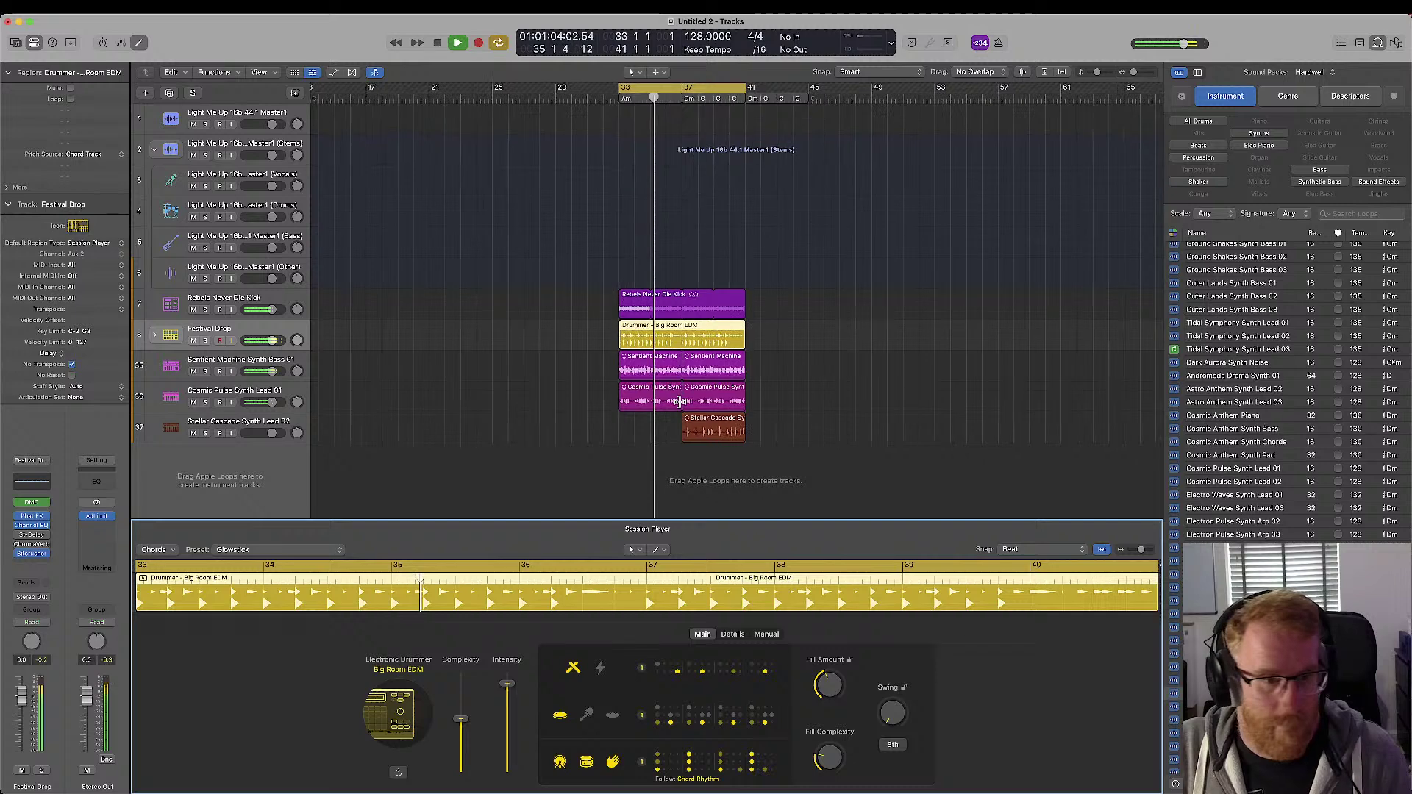
{"action": "key", "text": "super+Right"}
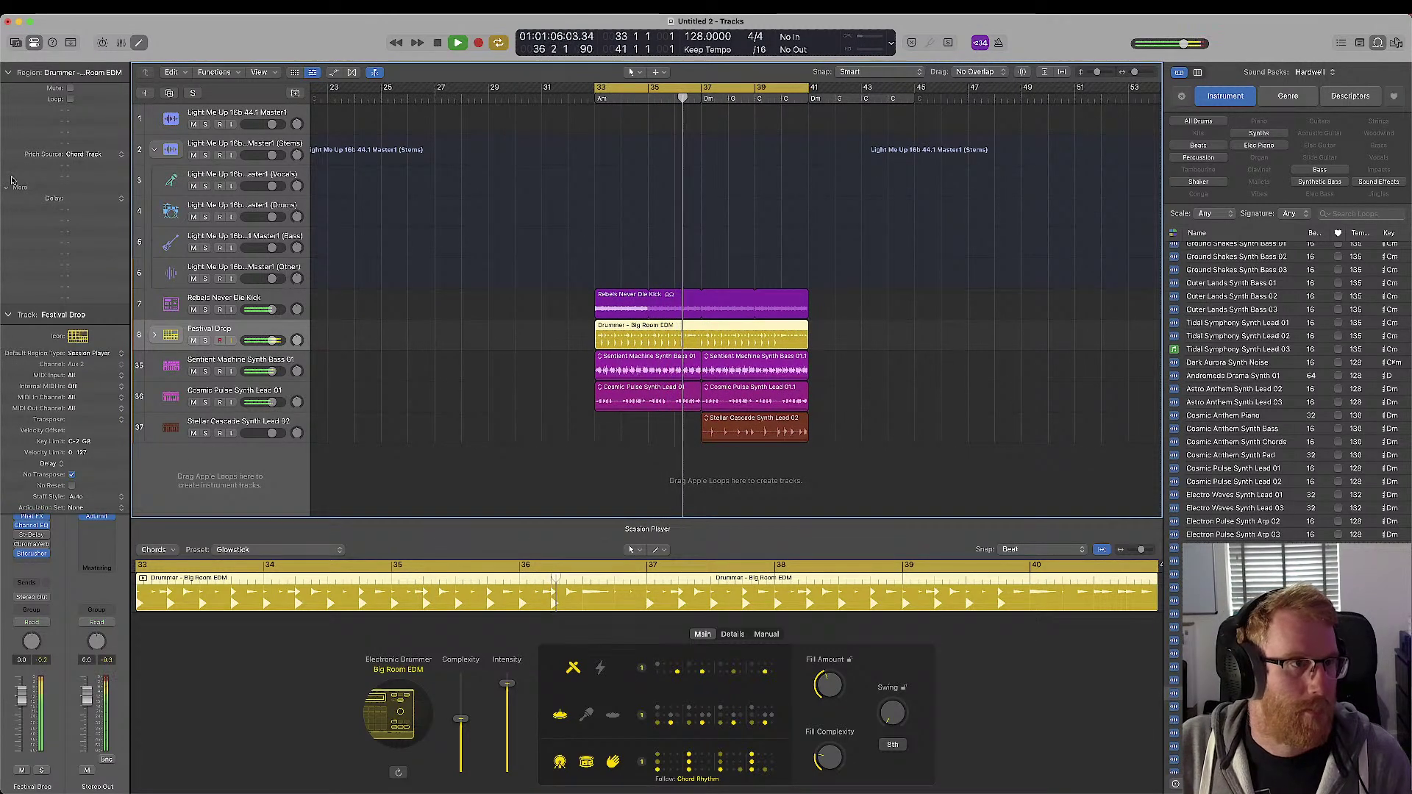
{"action": "left_click", "coordinate": [6, 72]}
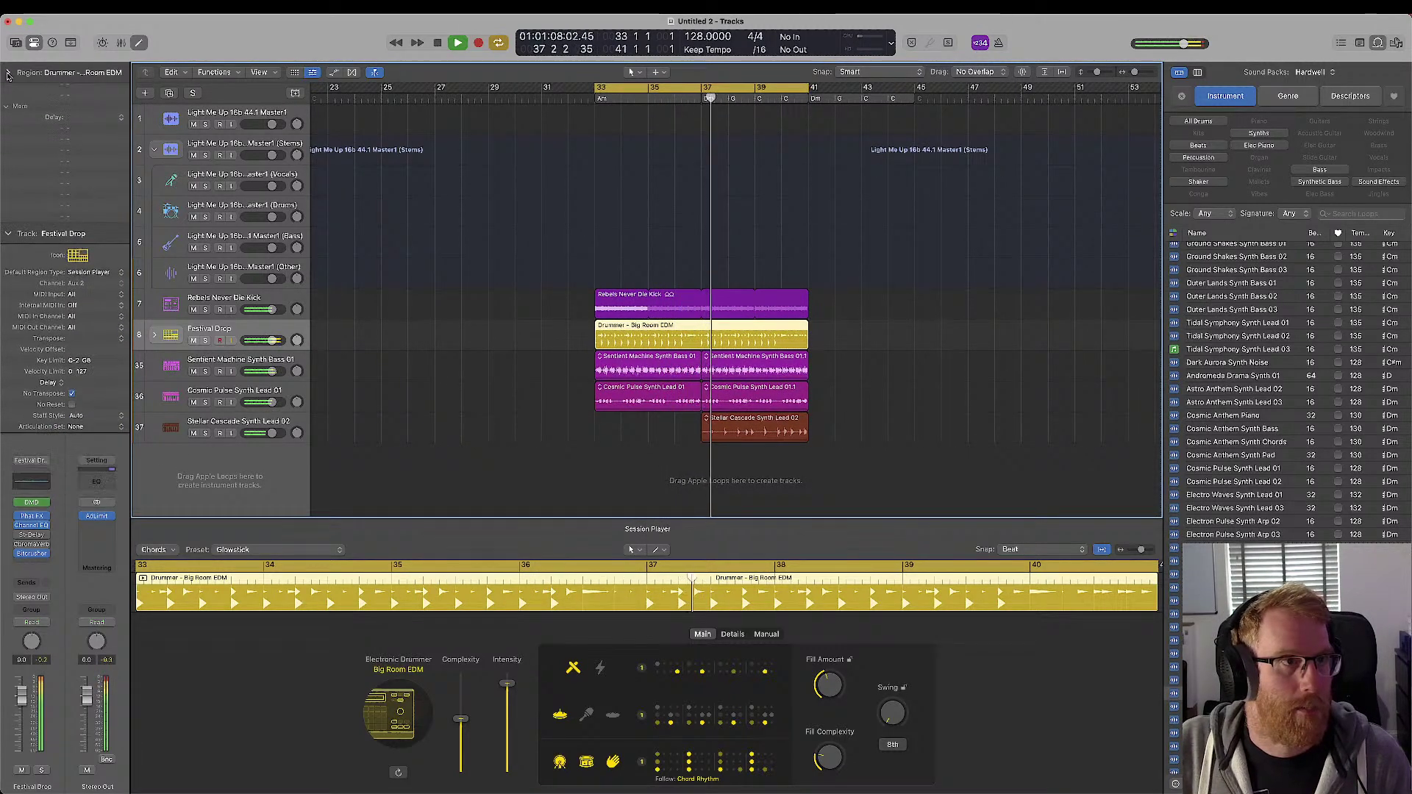
{"action": "left_click", "coordinate": [8, 94]}
- Browse the Hardwell loops and switch the loop browser's sound pack filter to Show All
{"action": "scroll", "coordinate": [1287, 441], "scroll_direction": "down", "scroll_amount": 10}
{"action": "scroll", "coordinate": [1302, 489], "scroll_direction": "down", "scroll_amount": 15}
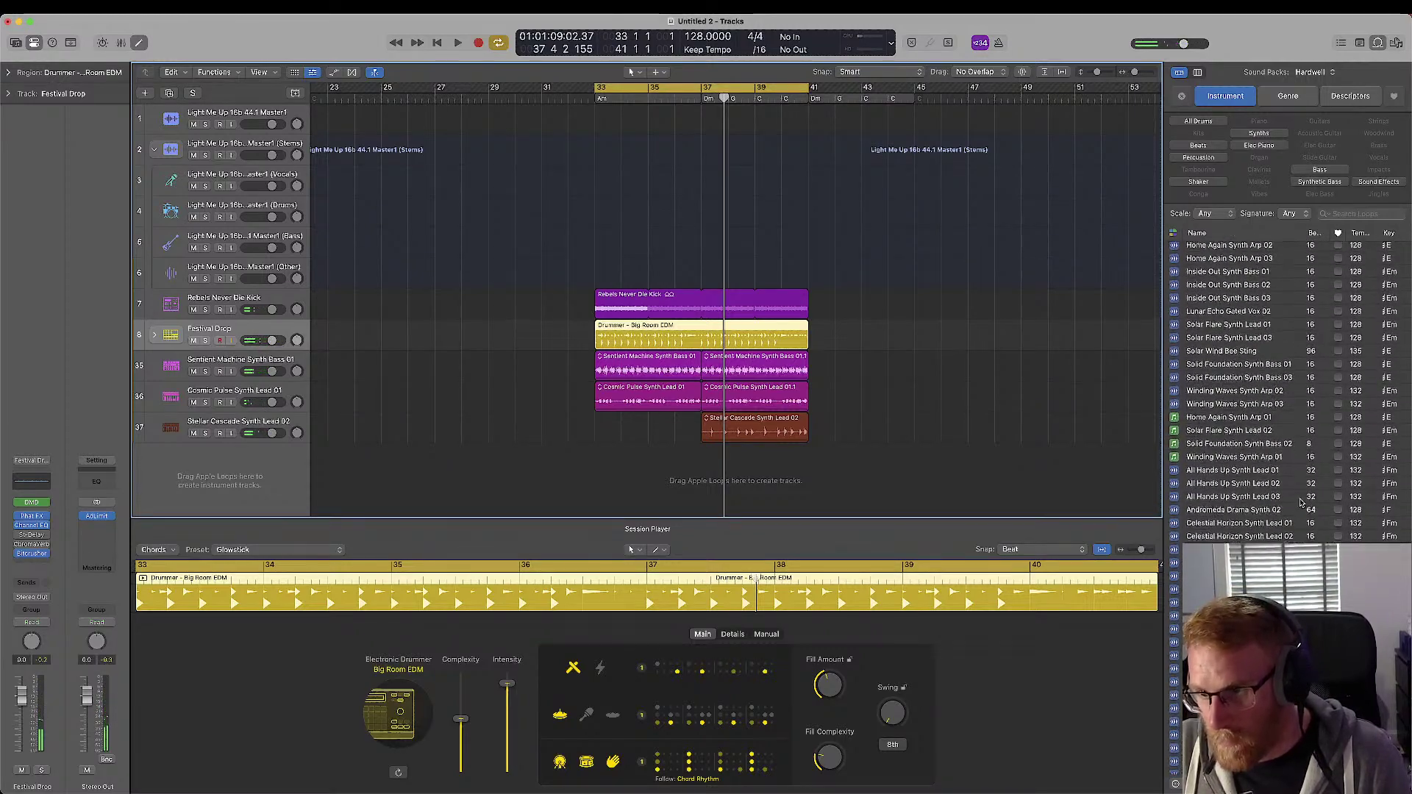
{"action": "scroll", "coordinate": [1307, 441], "scroll_direction": "up", "scroll_amount": 20}
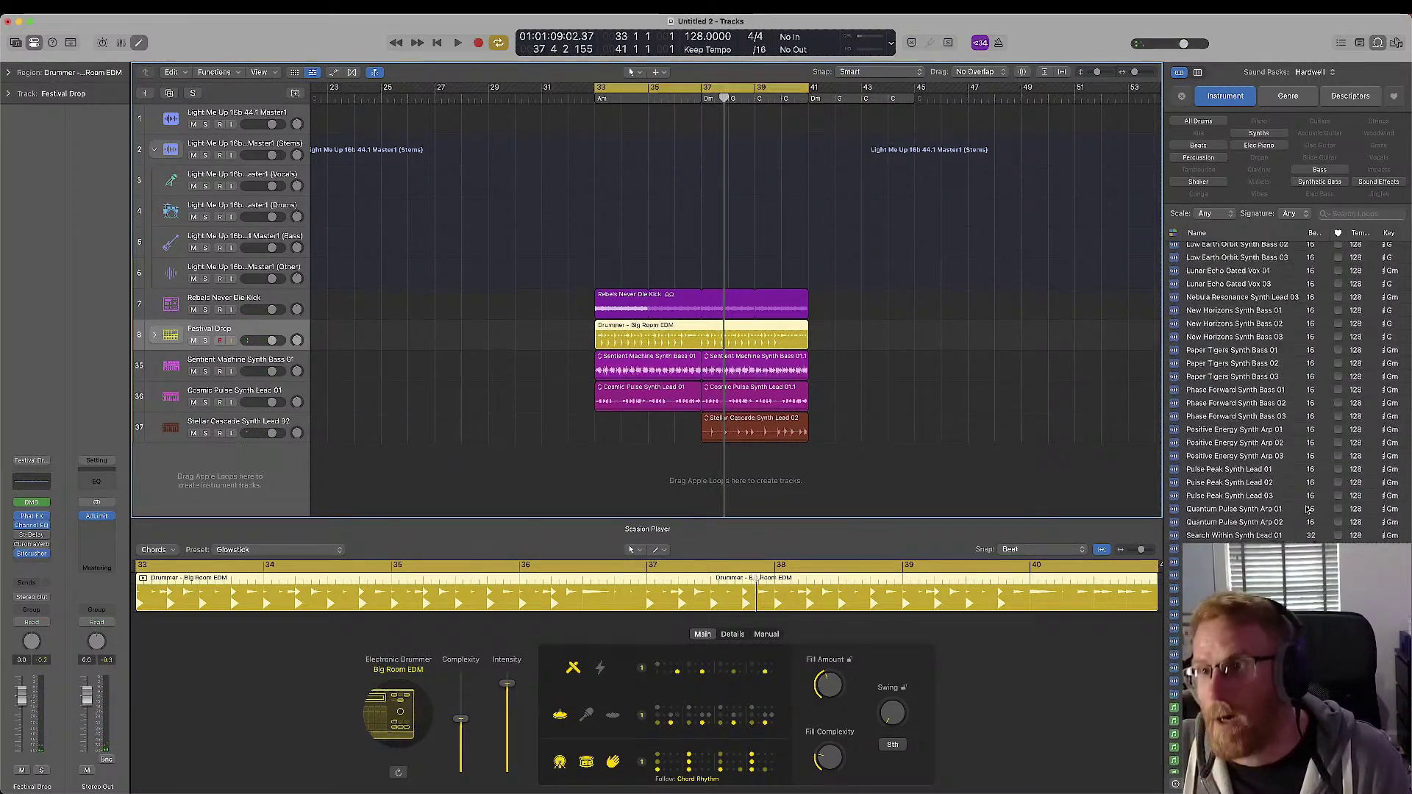
{"action": "left_click", "coordinate": [1316, 72]}
{"action": "scroll", "coordinate": [1355, 277], "scroll_direction": "up", "scroll_amount": 5}
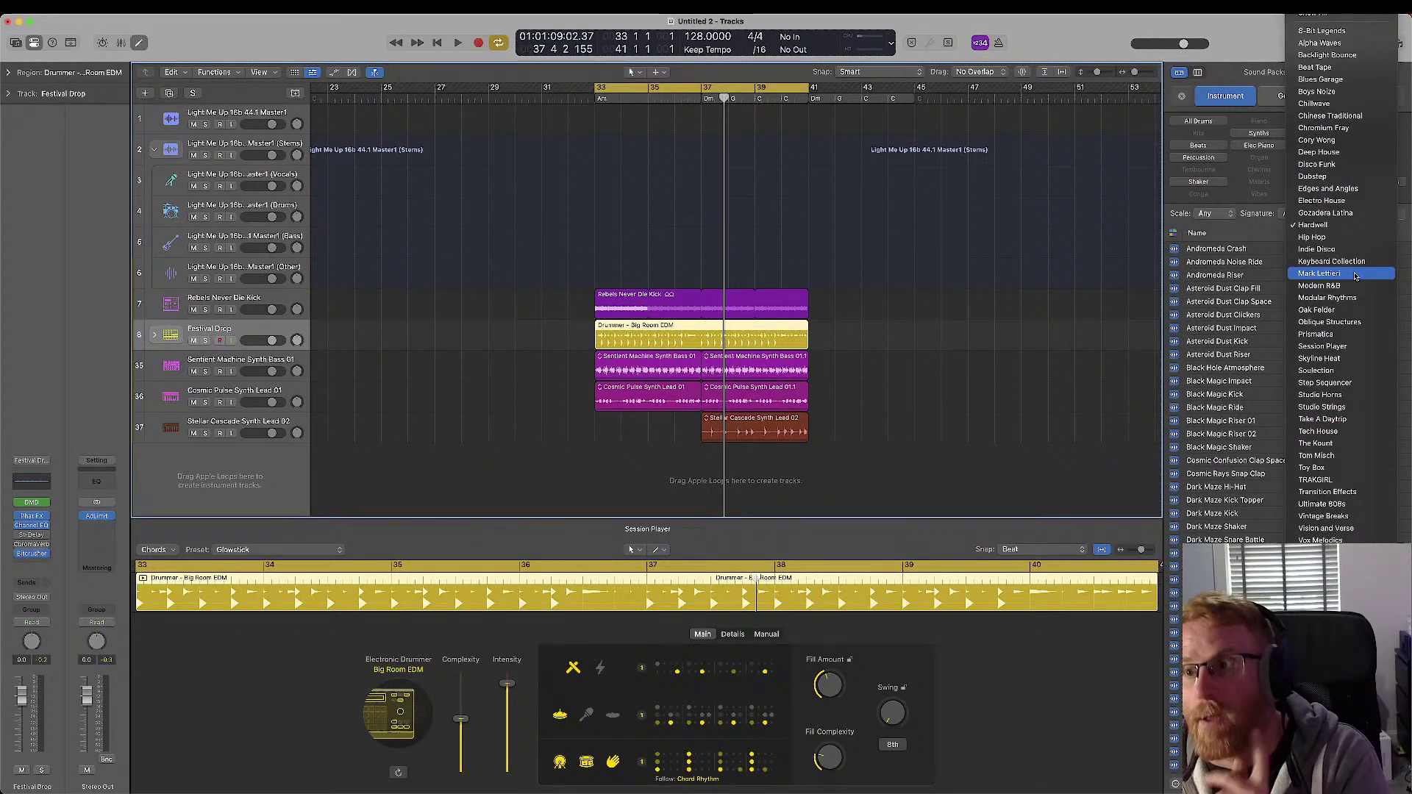
{"action": "left_click", "coordinate": [1321, 17]}
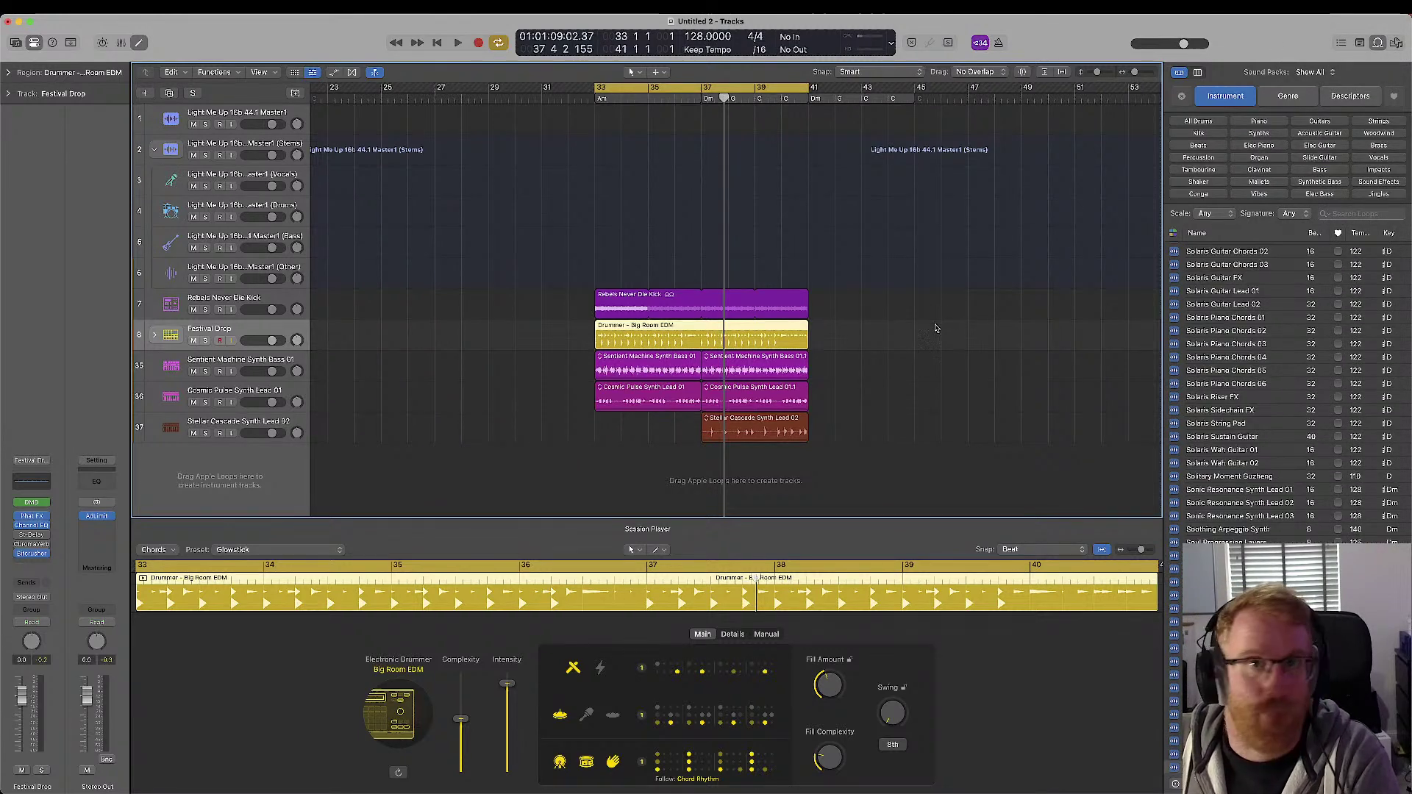
- Read the What's new in Logic Pro for Mac 11 guide page in Chrome down to ChromaGlow, and return to Logic Pro
{"action": "mouse_move", "coordinate": [677, 751]}
{"action": "left_click", "coordinate": [821, 767]}
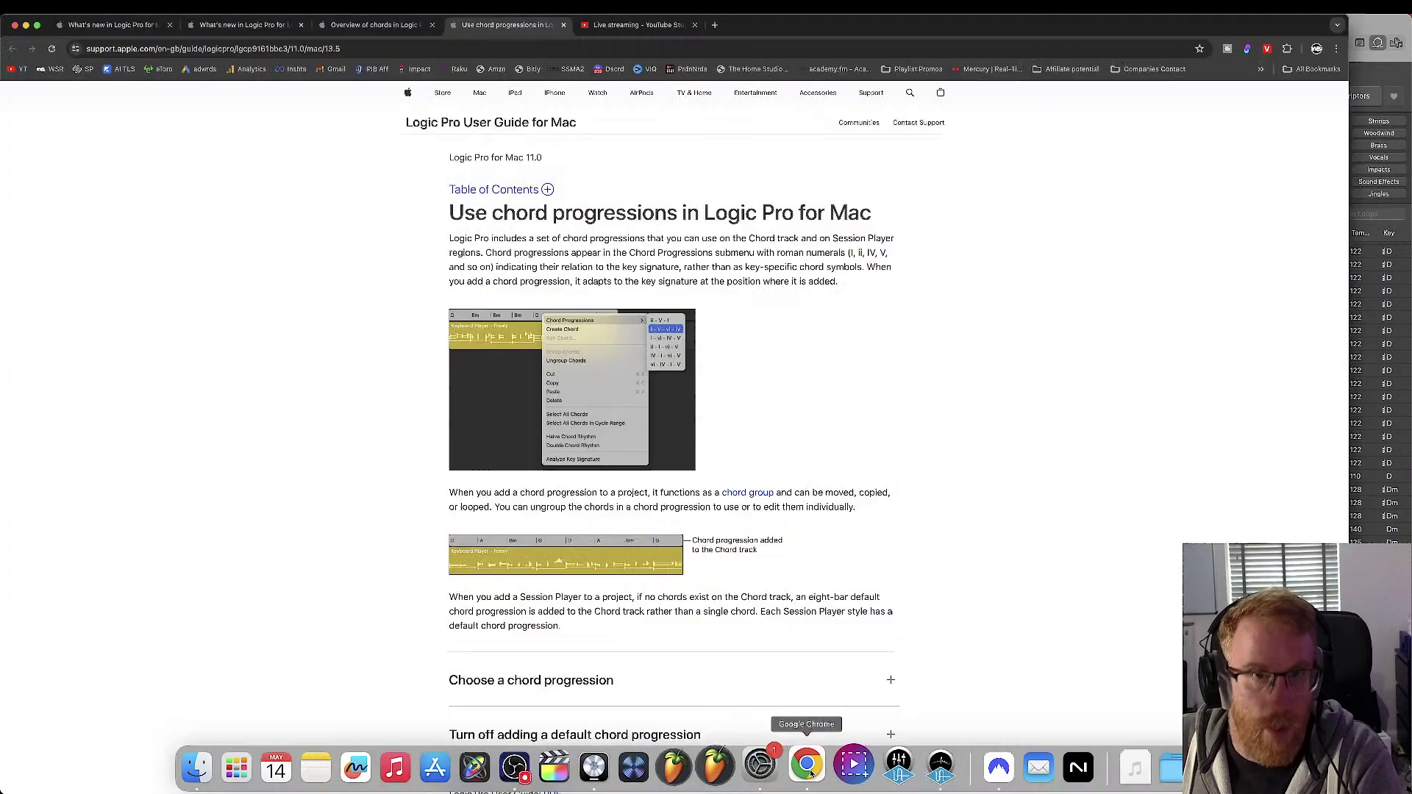
{"action": "left_click", "coordinate": [222, 26]}
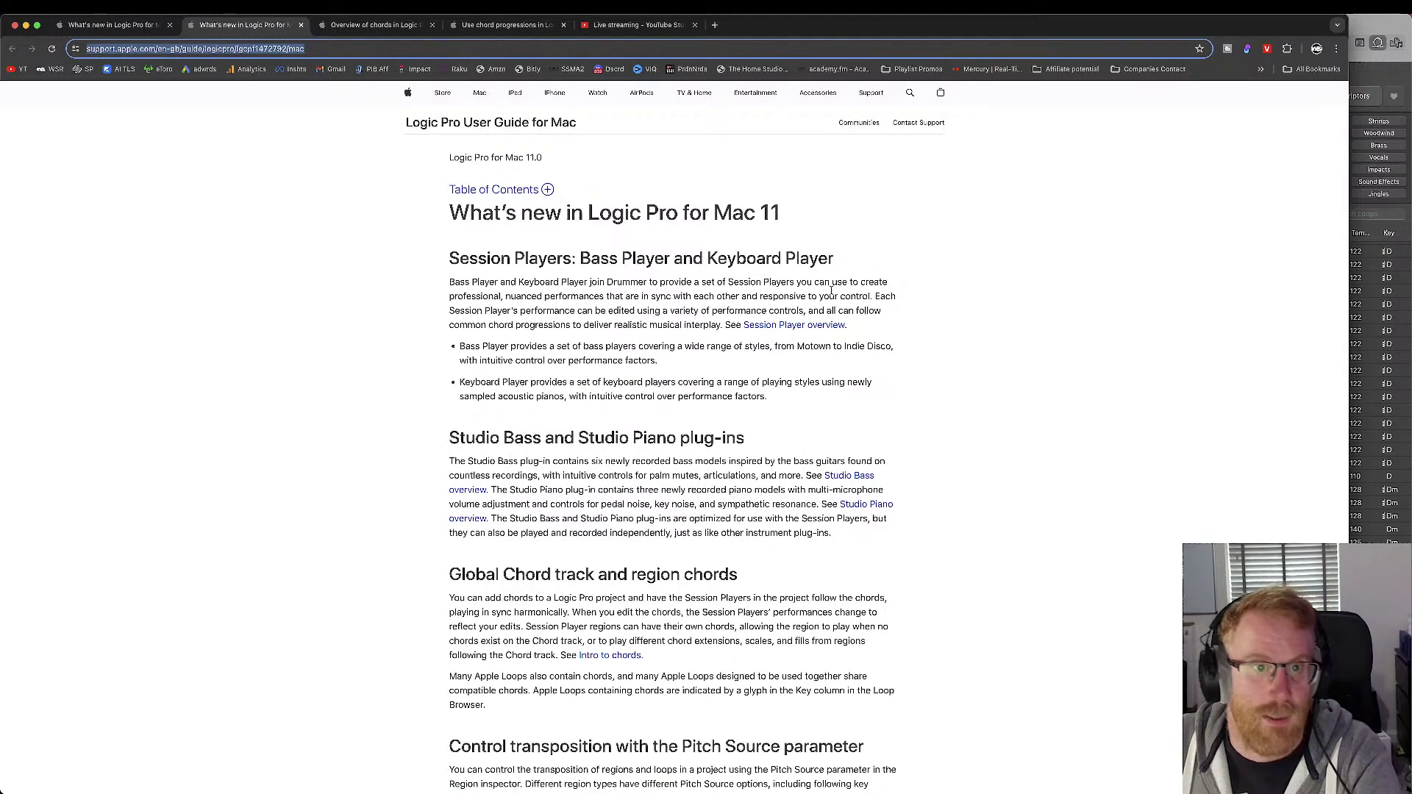
{"action": "scroll", "coordinate": [798, 344], "scroll_direction": "down", "scroll_amount": 3}
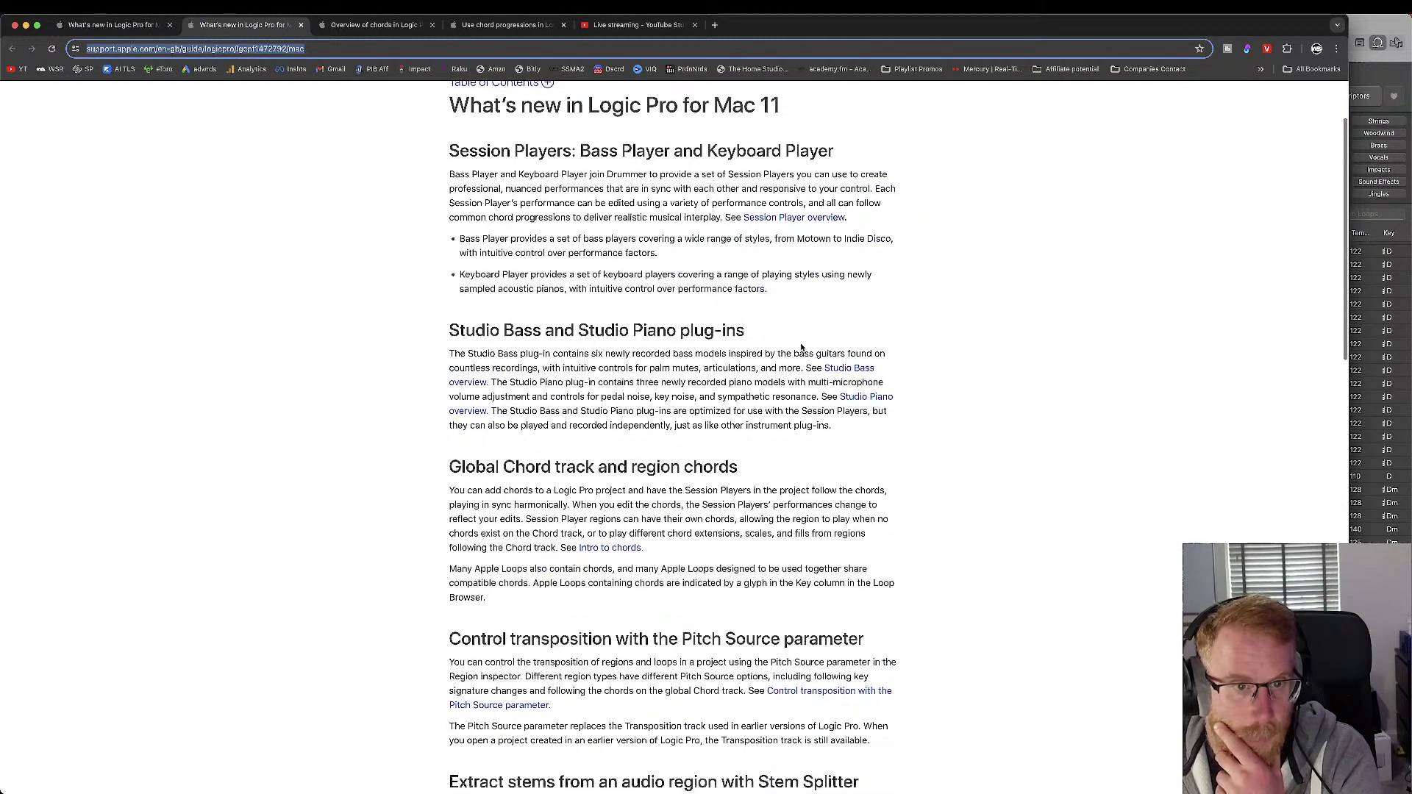
{"action": "scroll", "coordinate": [683, 466], "scroll_direction": "down", "scroll_amount": 3}
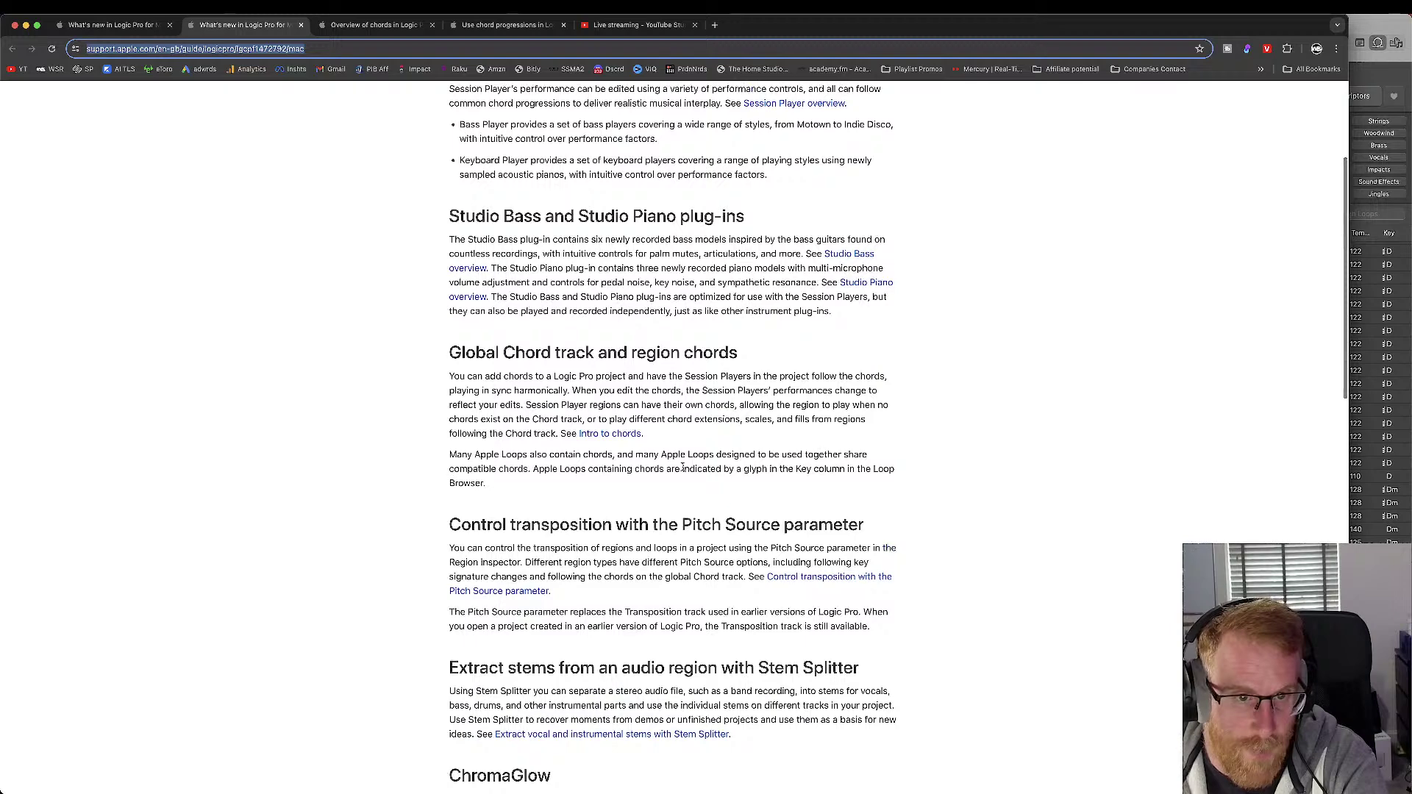
{"action": "scroll", "coordinate": [683, 467], "scroll_direction": "down", "scroll_amount": 3}
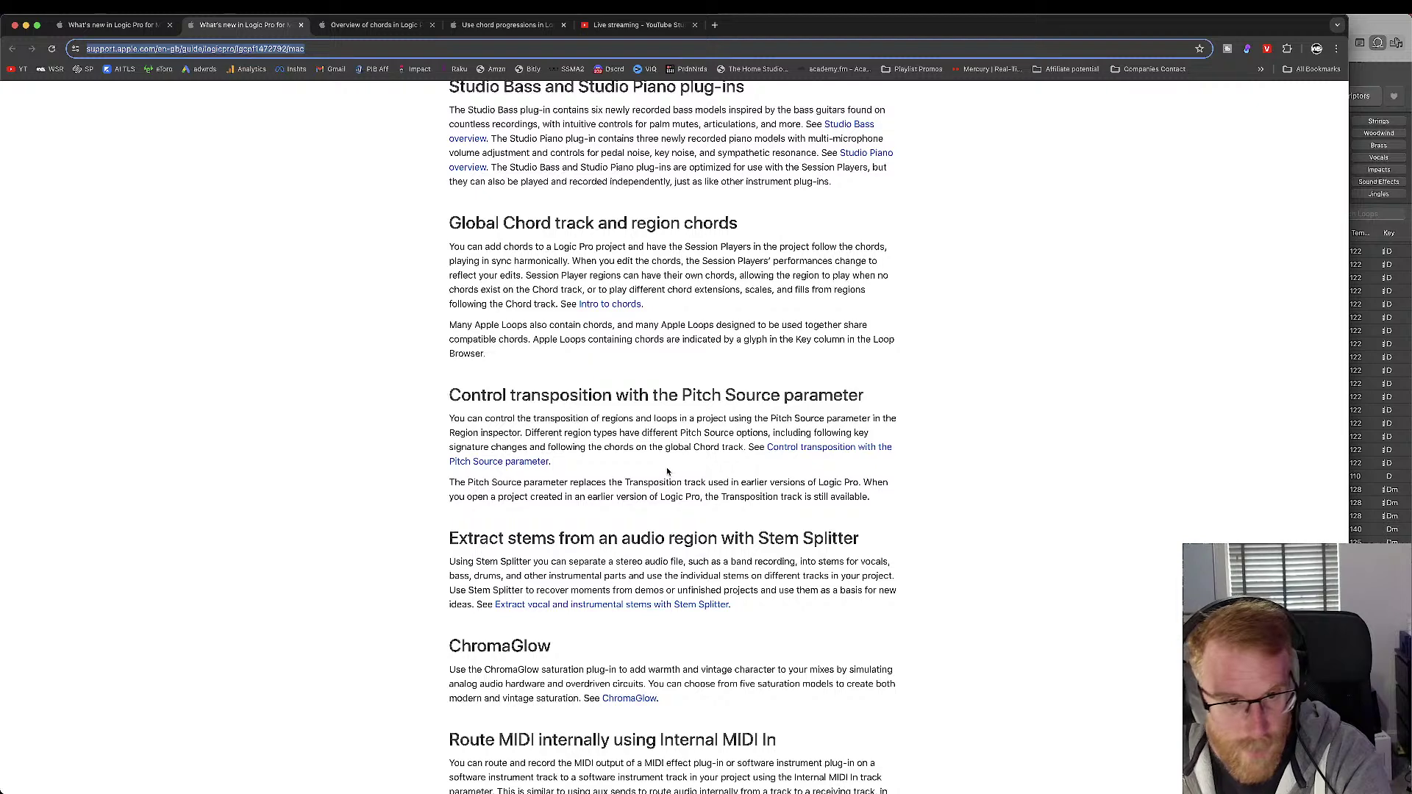
{"action": "scroll", "coordinate": [670, 472], "scroll_direction": "down", "scroll_amount": 2}
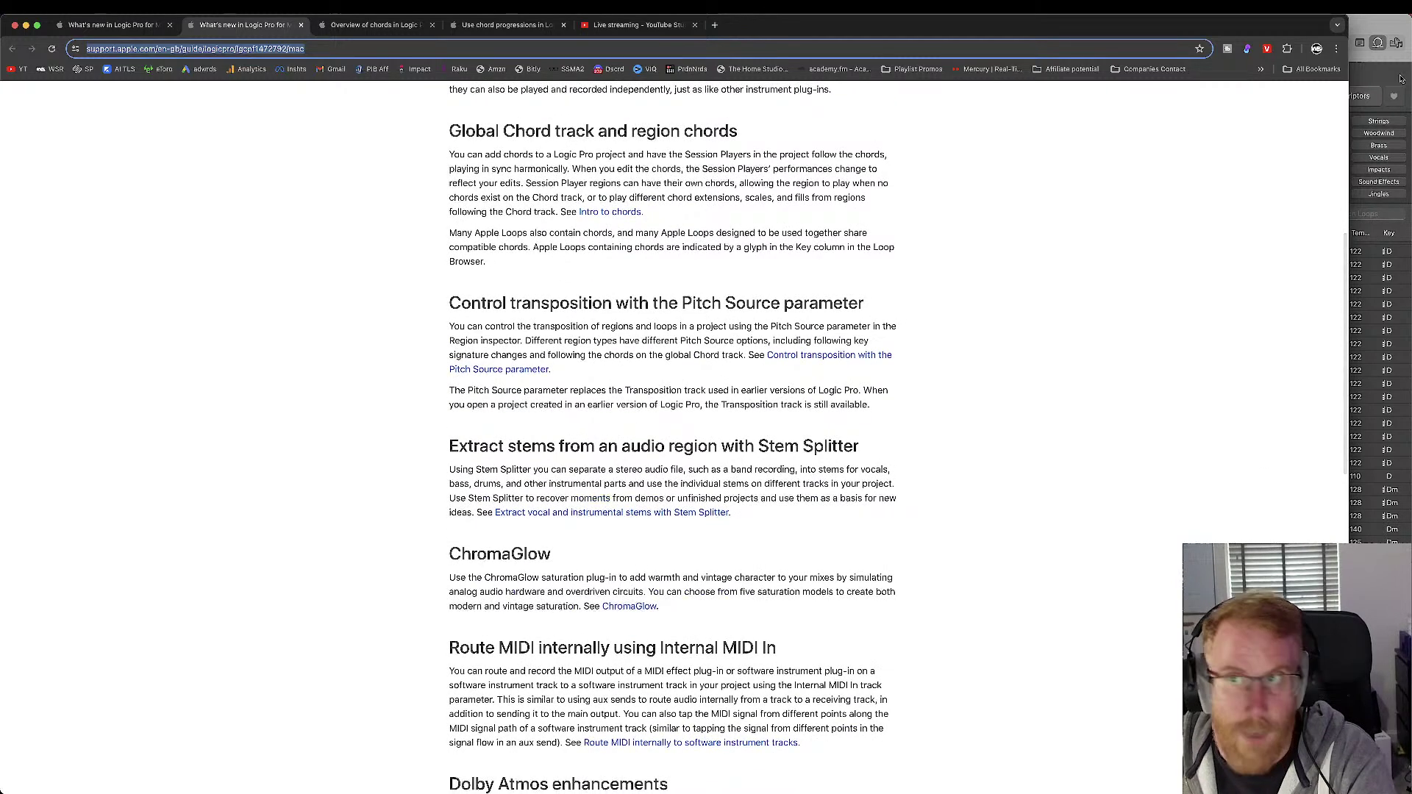
{"action": "left_click", "coordinate": [1362, 27]}
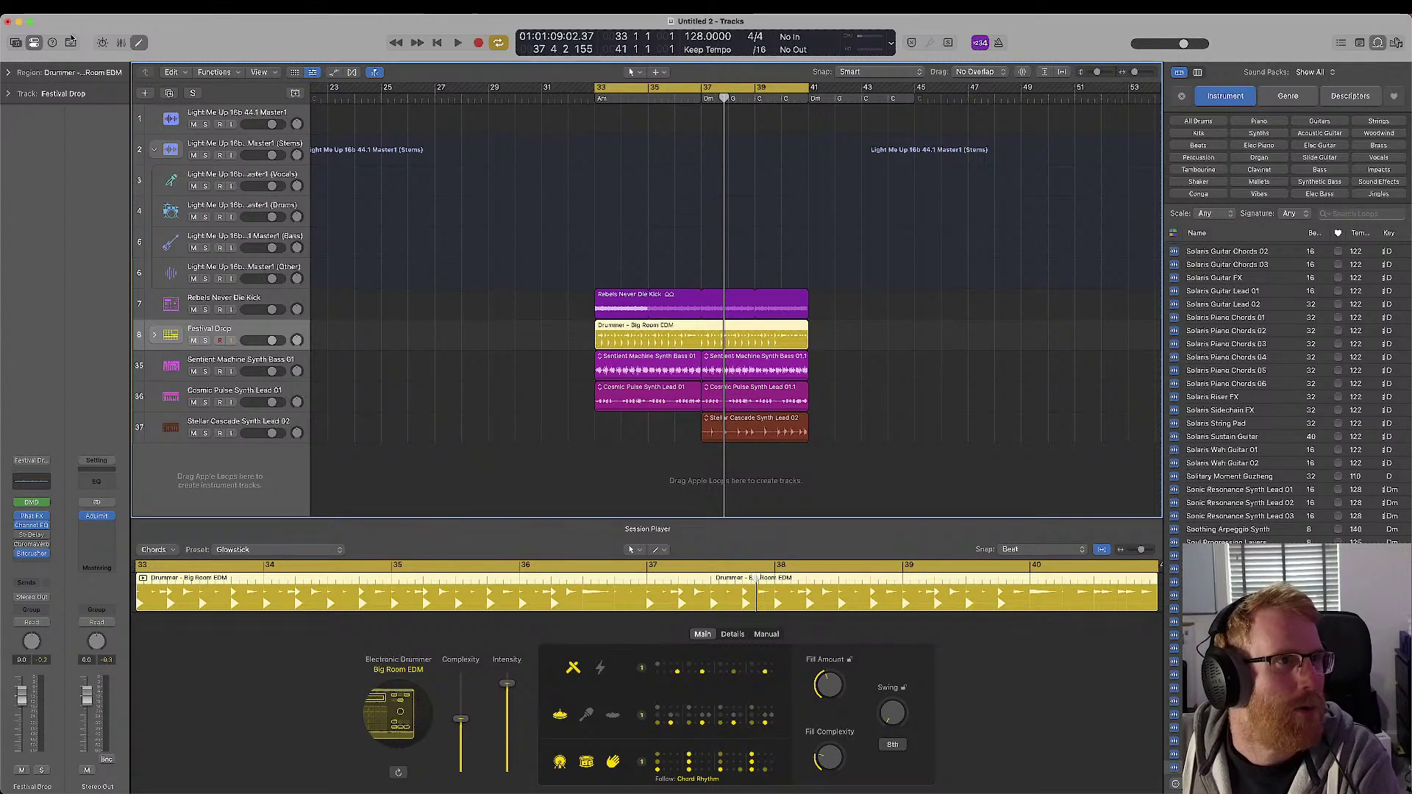
- Search for "glow" in the Plug-in Manager and assign ChromaGlow to the Distortion category
{"action": "left_click", "coordinate": [44, 8]}
{"action": "mouse_move", "coordinate": [66, 40]}
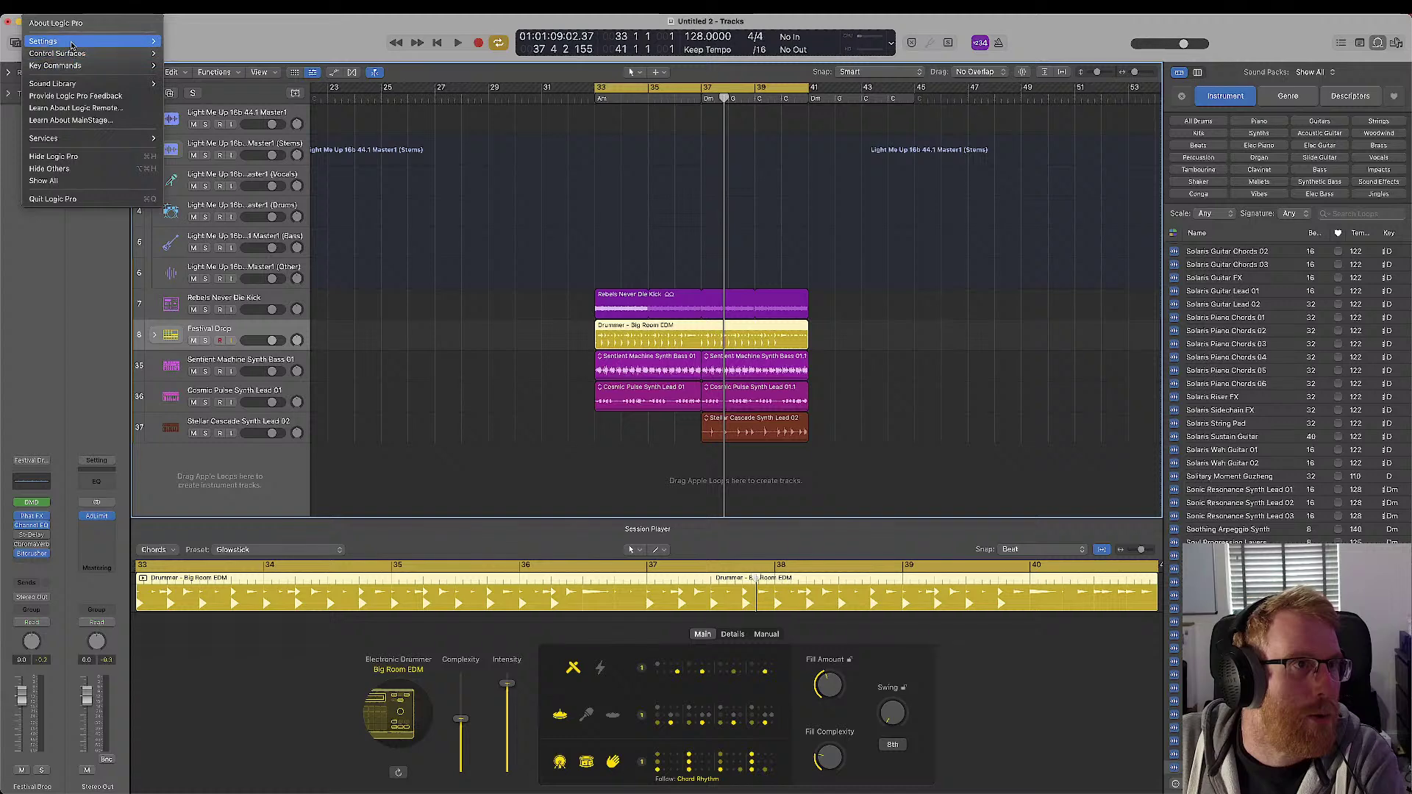
{"action": "left_click", "coordinate": [197, 198]}
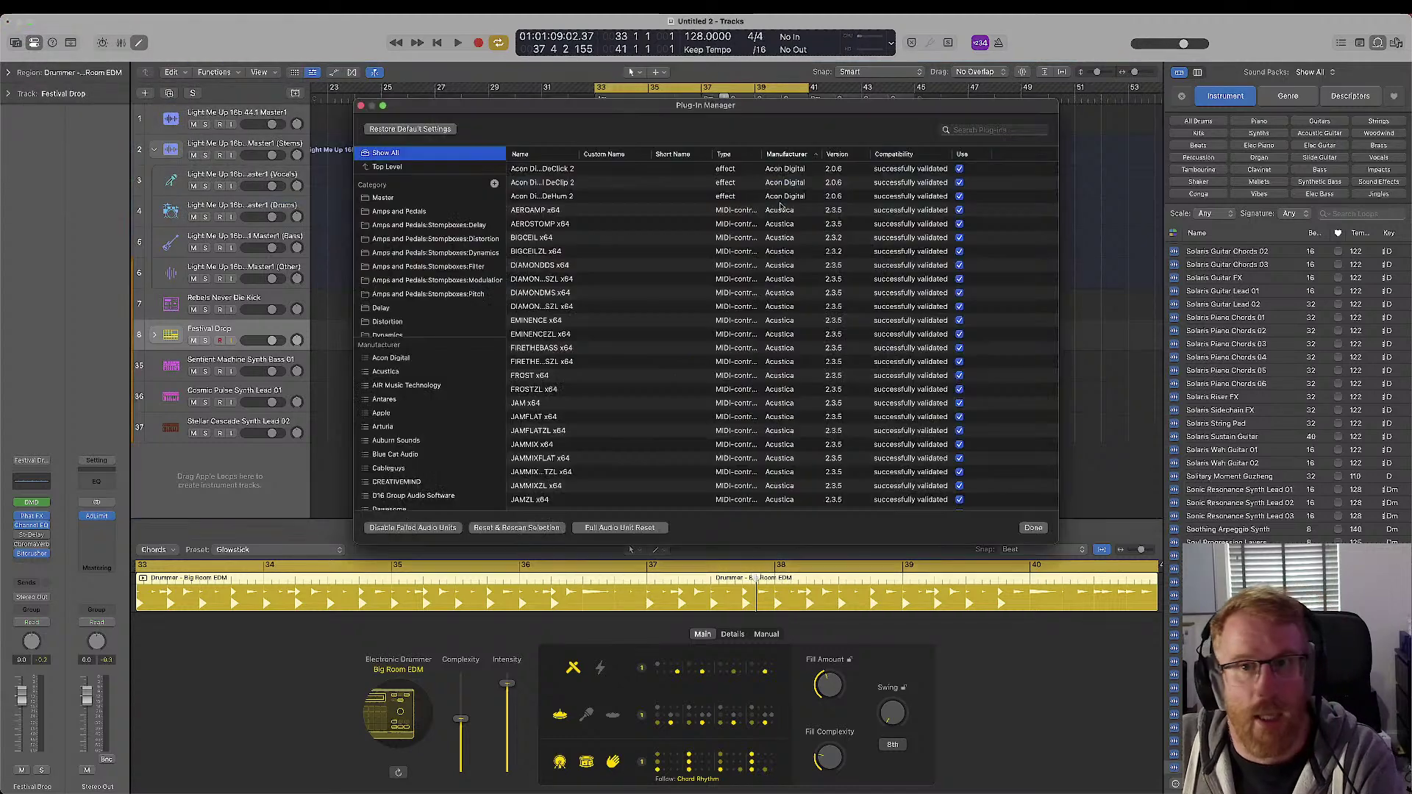
{"action": "left_click", "coordinate": [995, 130]}
{"action": "type", "text": "glow"}
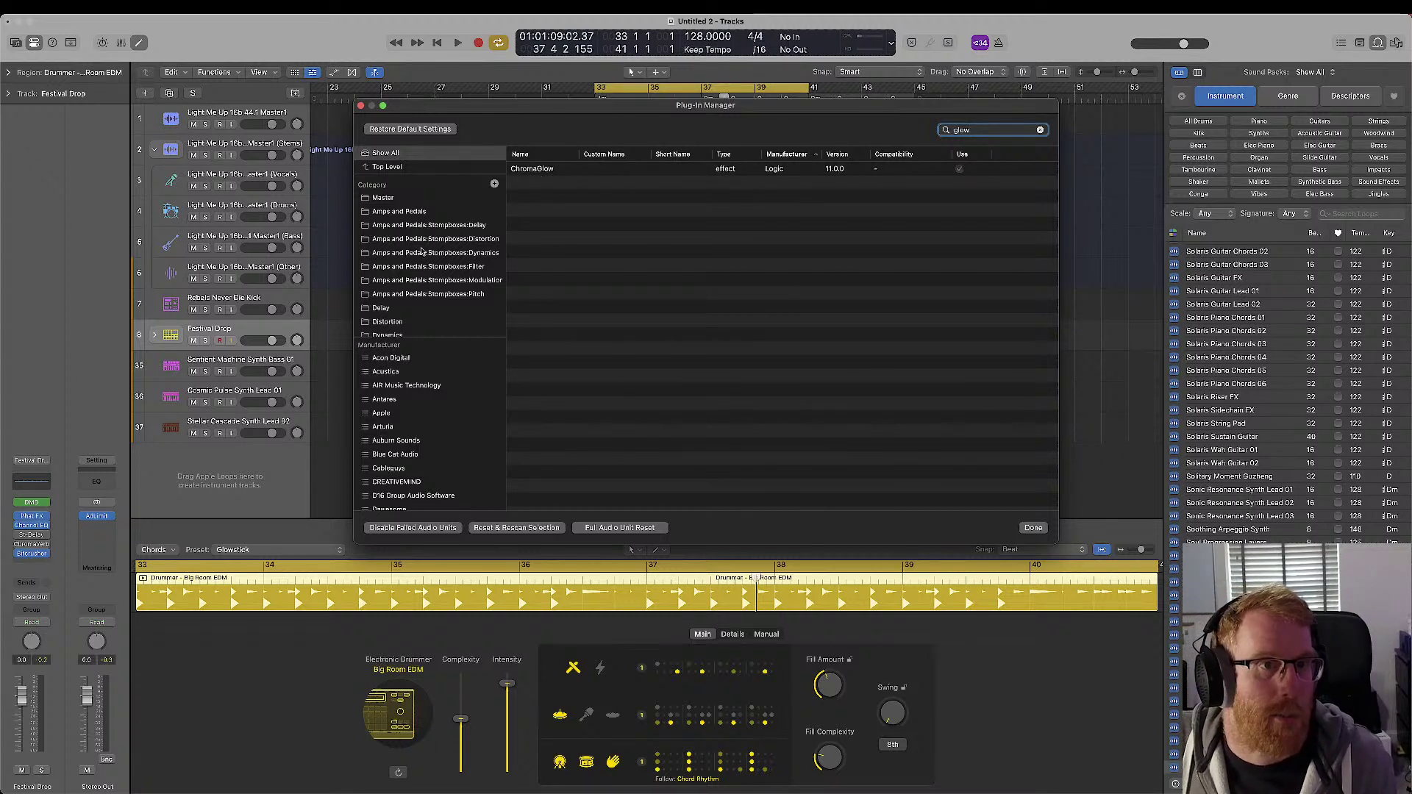
{"action": "scroll", "coordinate": [420, 248], "scroll_direction": "down", "scroll_amount": 1}
{"action": "left_click_drag", "start_coordinate": [533, 170], "coordinate": [394, 297]}
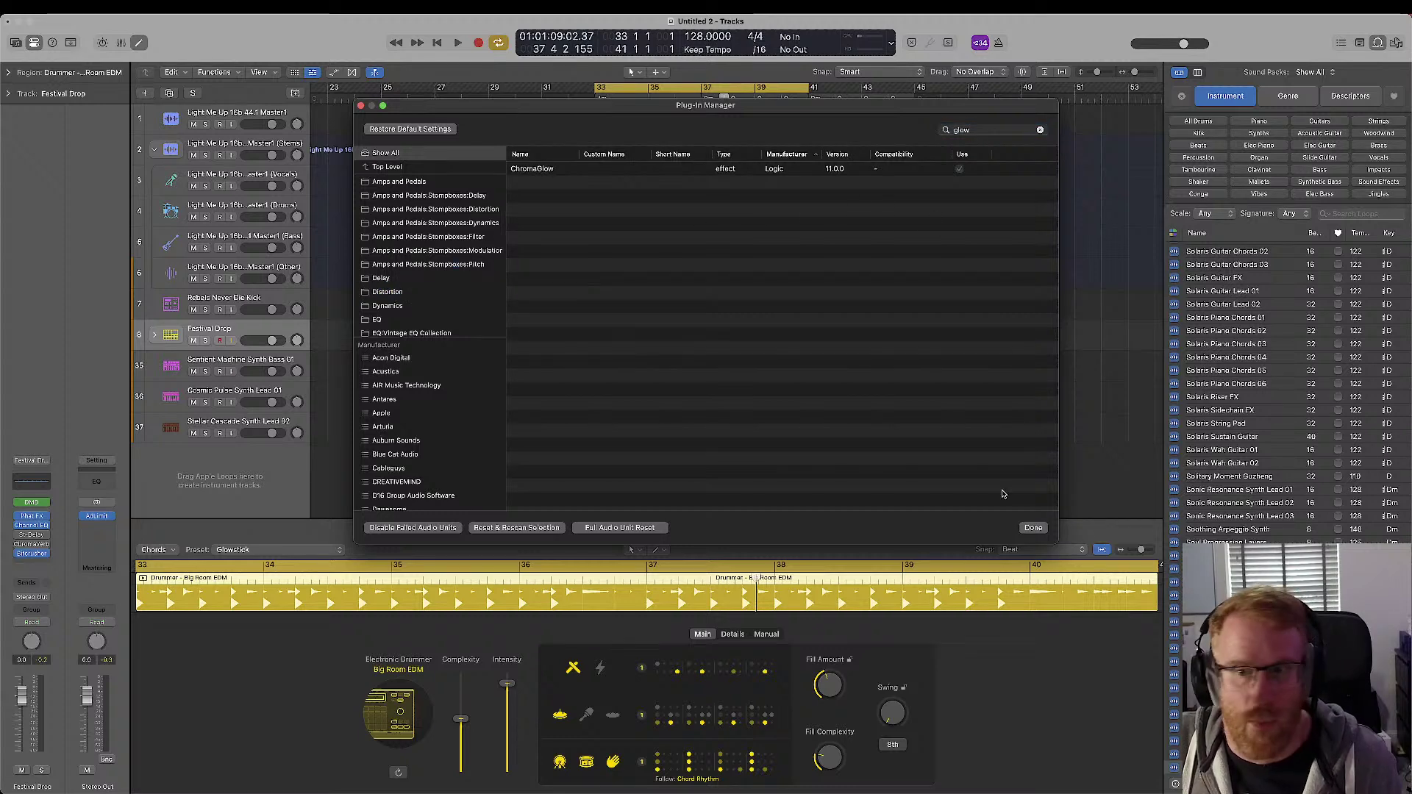
- Close the Plug-in Manager and insert a stereo ChromaGlow from the Distortion category on the Festival Drop channel strip
{"action": "left_click", "coordinate": [1031, 528]}
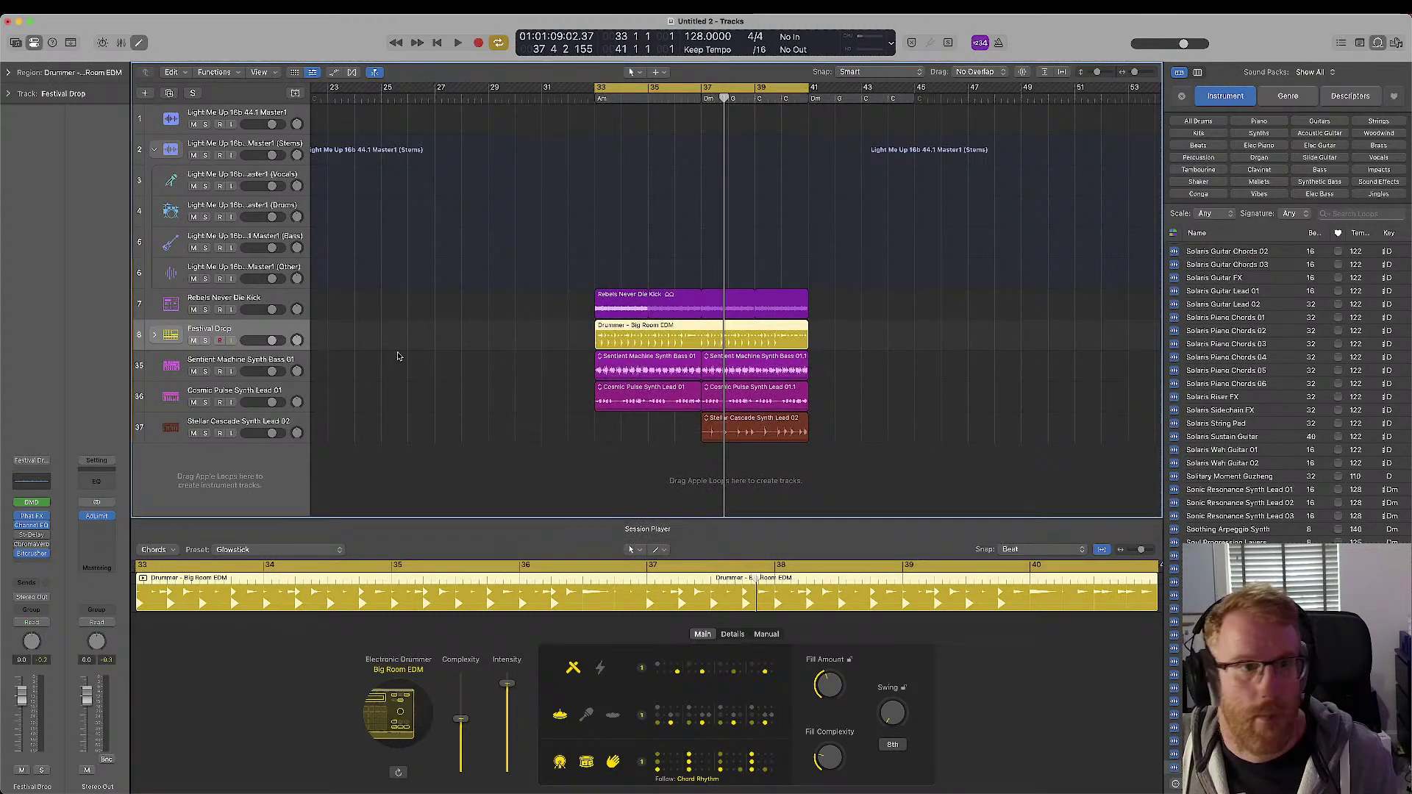
{"action": "left_click", "coordinate": [32, 564]}
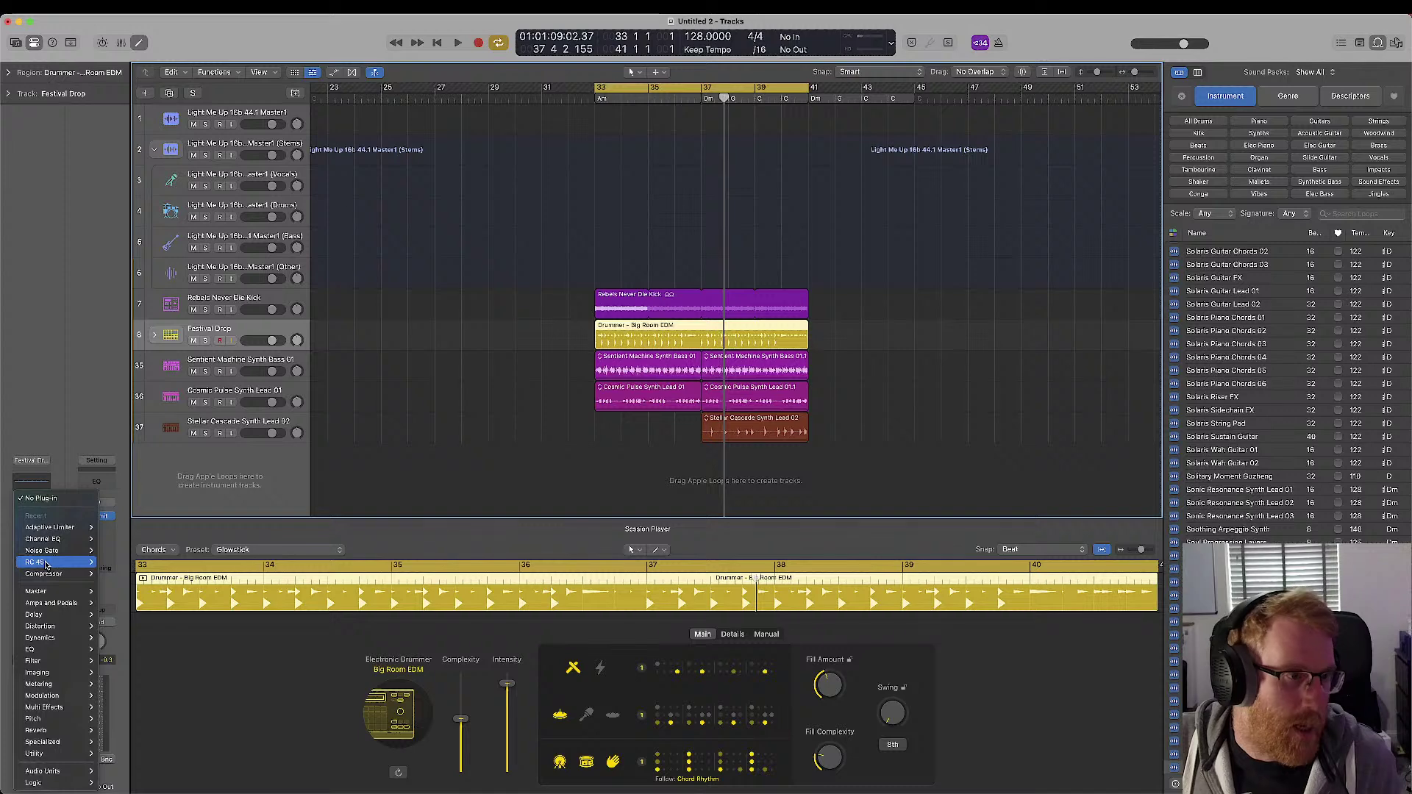
{"action": "mouse_move", "coordinate": [62, 629]}
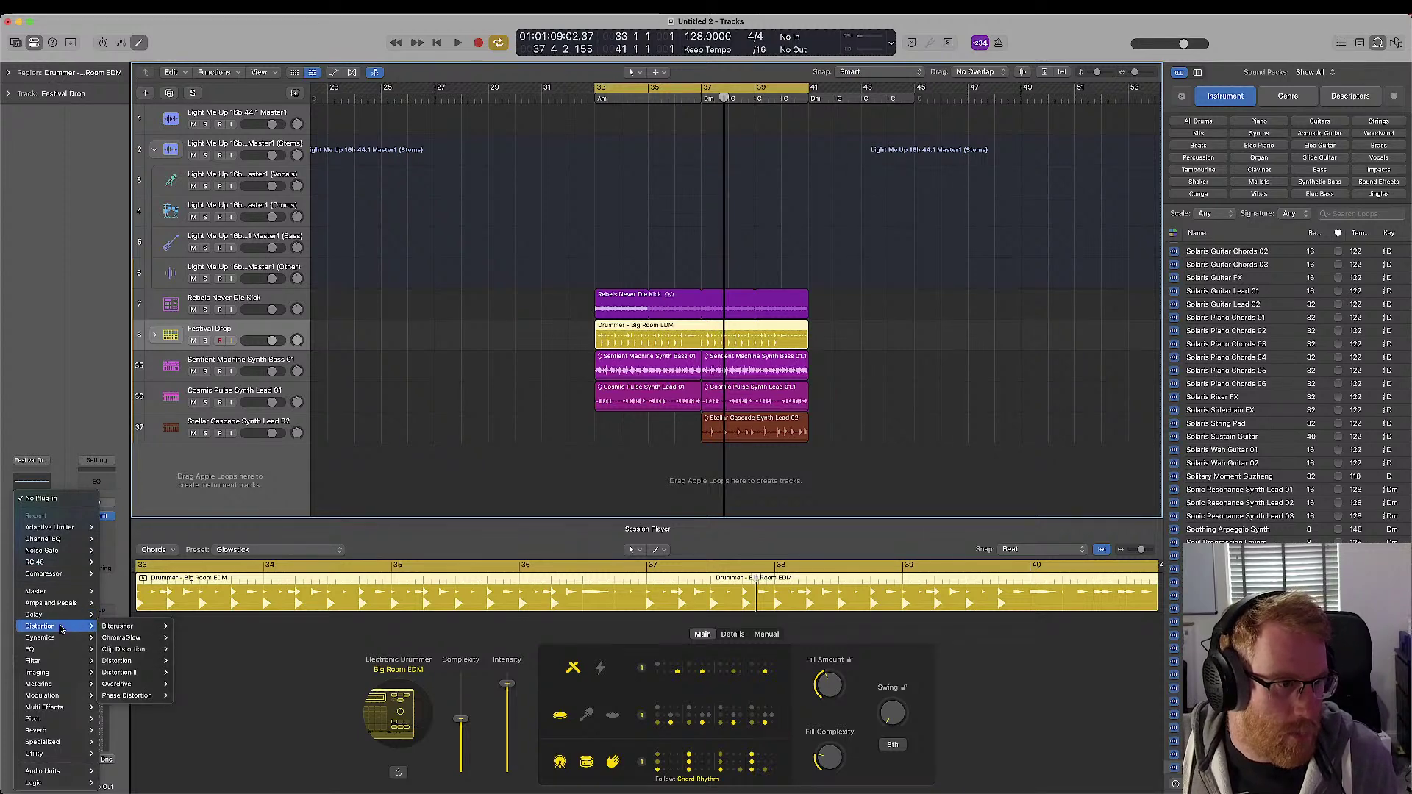
{"action": "mouse_move", "coordinate": [133, 626]}
{"action": "left_click", "coordinate": [185, 640]}
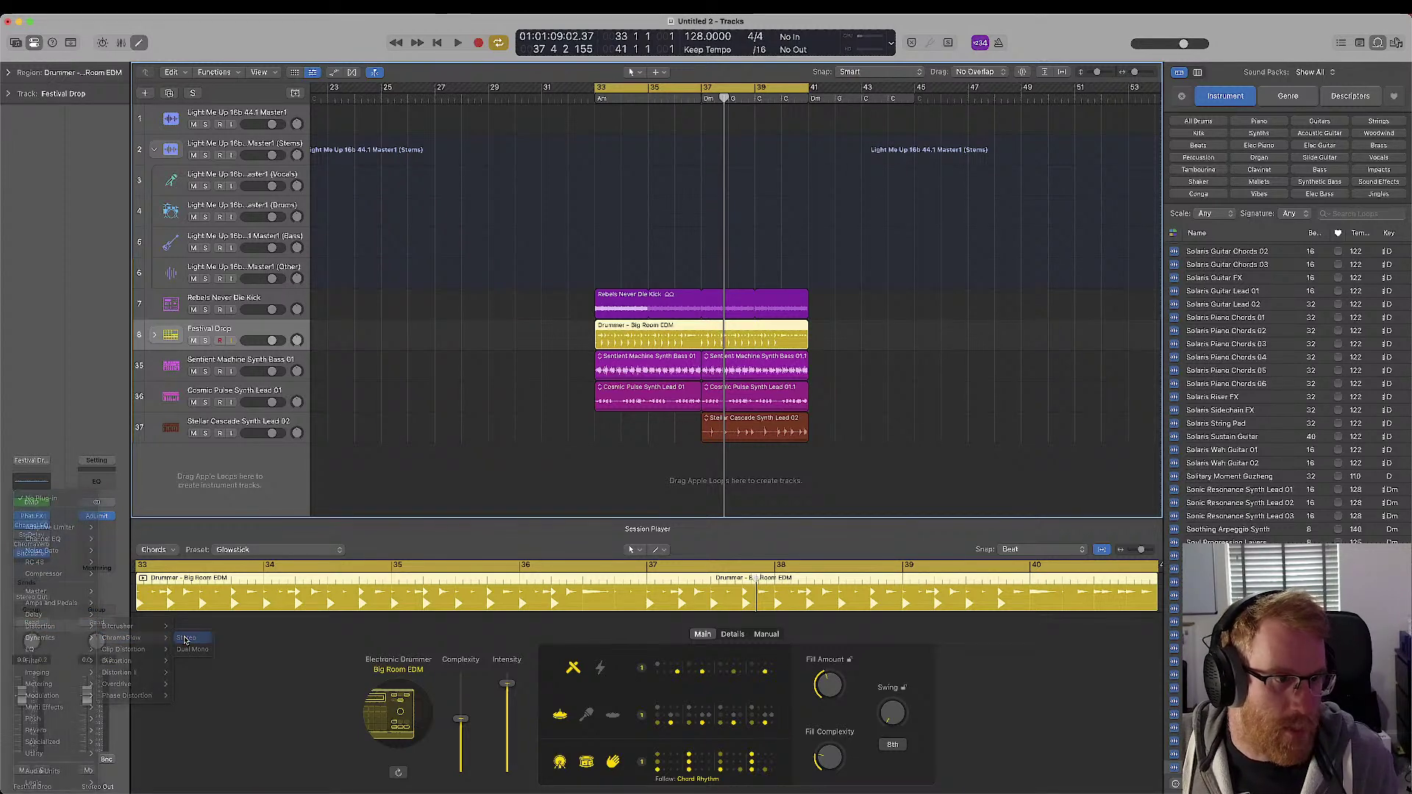
- Start playback, raise ChromaGlow's Drive to about 18 % and switch its model to Retro Tube
{"action": "key", "text": "space"}
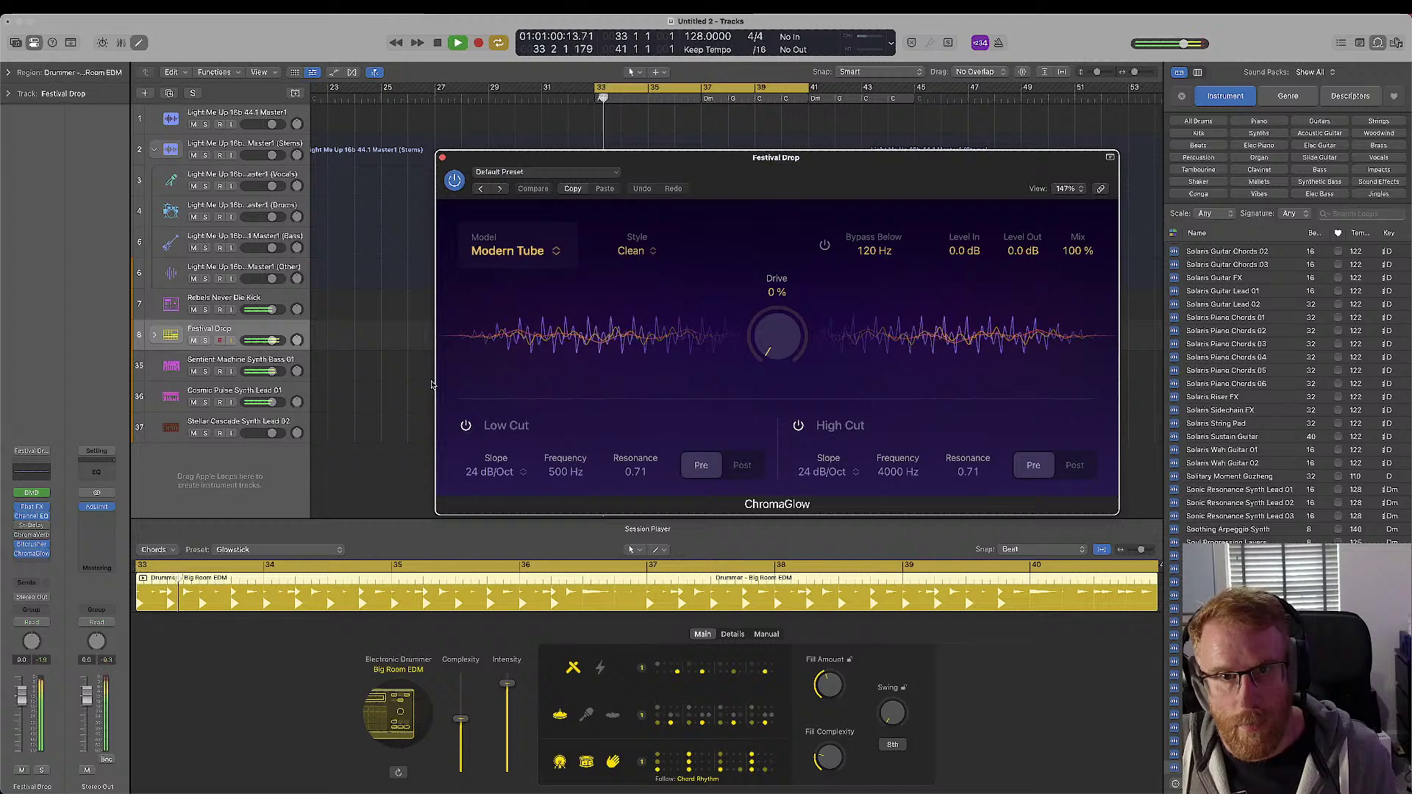
{"action": "left_click_drag", "start_coordinate": [745, 353], "coordinate": [753, 328]}
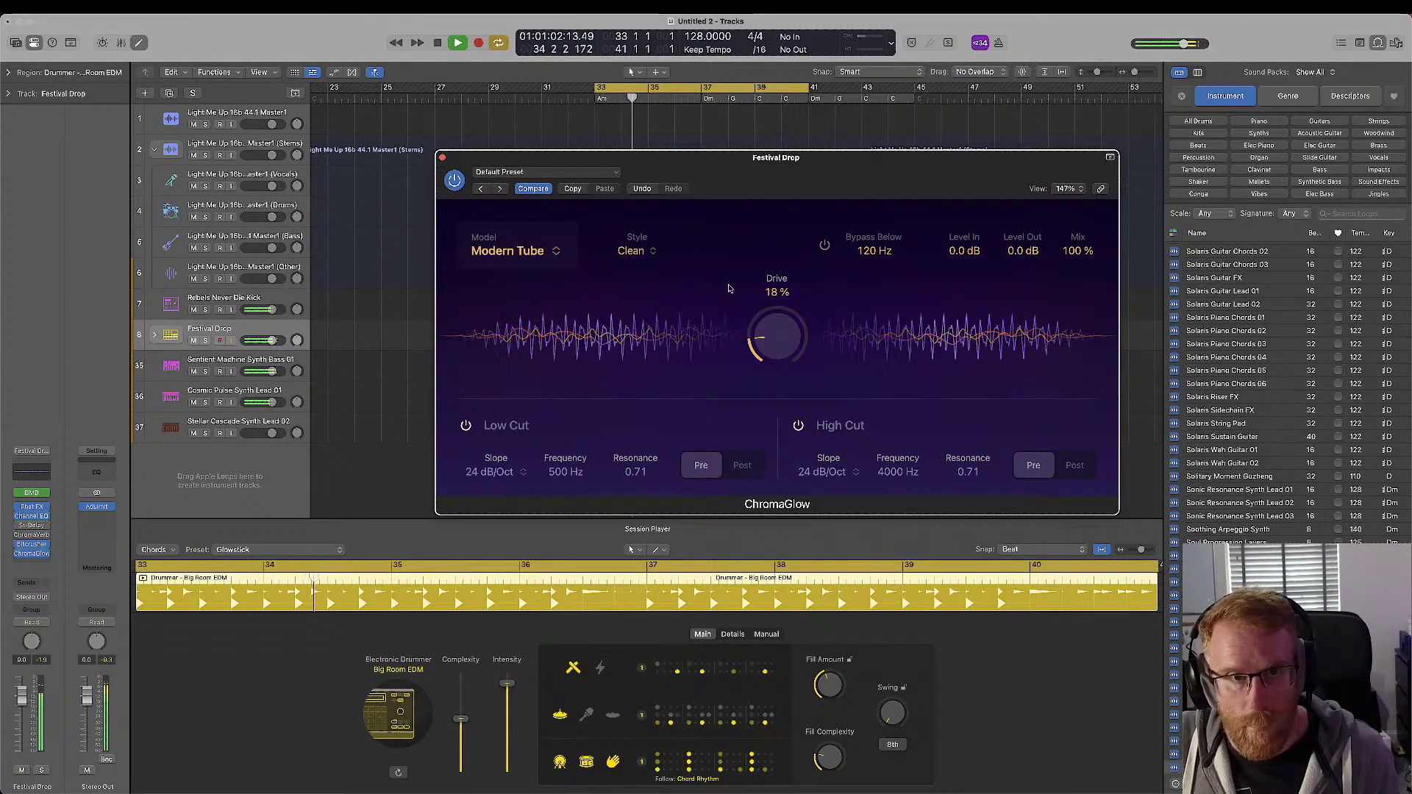
{"action": "left_click", "coordinate": [536, 253]}
{"action": "left_click", "coordinate": [491, 298]}
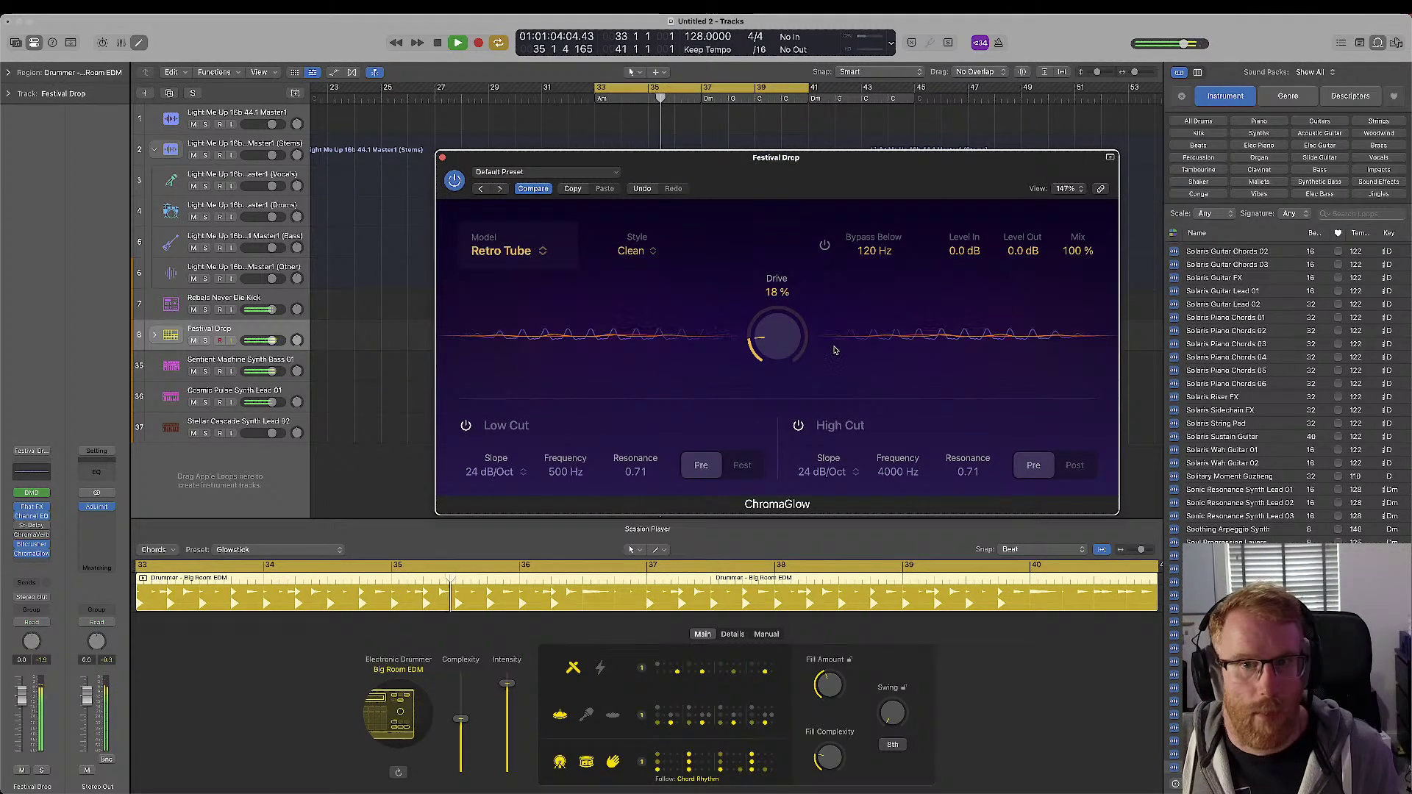
- Audition more ChromaGlow models, choosing Squeeze and adjusting its amount, then stop playback and close the plug-in window
{"action": "left_click", "coordinate": [508, 251]}
{"action": "left_click", "coordinate": [490, 286]}
{"action": "left_click", "coordinate": [507, 251]}
{"action": "left_click", "coordinate": [486, 322]}
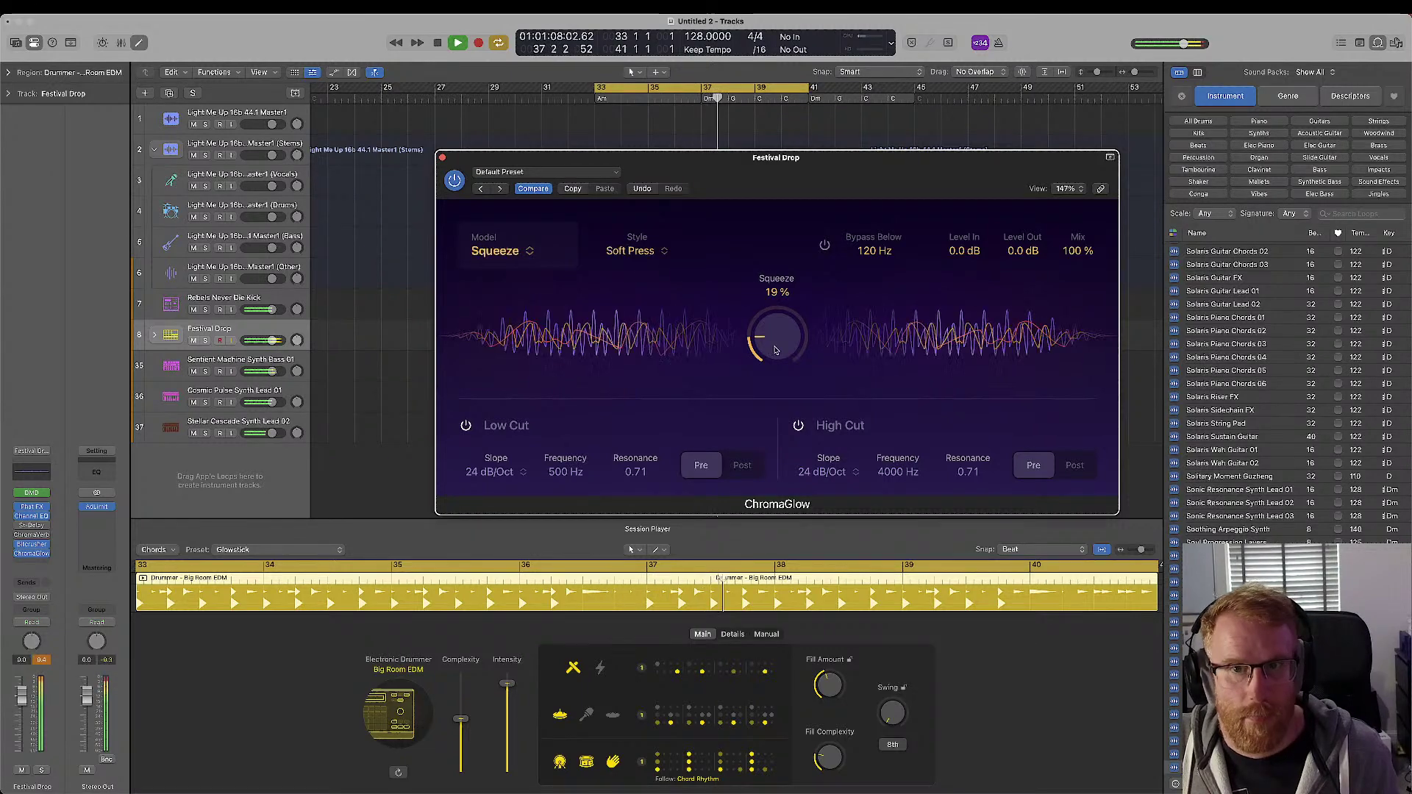
{"action": "left_click_drag", "start_coordinate": [779, 265], "coordinate": [671, 289]}
{"action": "key", "text": "space"}
{"action": "key", "text": "super+w"}
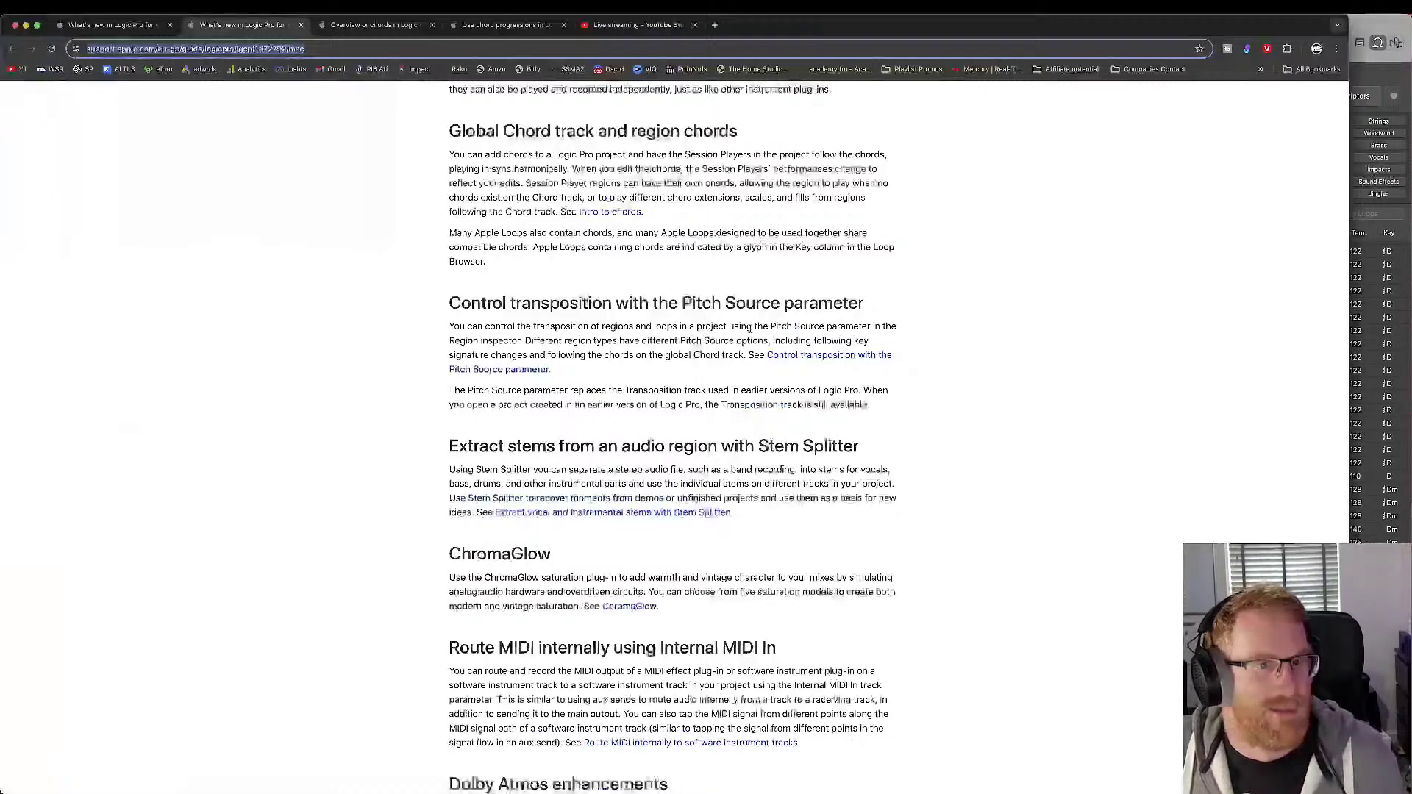
- In Chrome, read the What's new in Logic Pro guide from ChromaGlow through New Producer packs and Other features
{"action": "scroll", "coordinate": [790, 336], "scroll_direction": "down", "scroll_amount": 3}
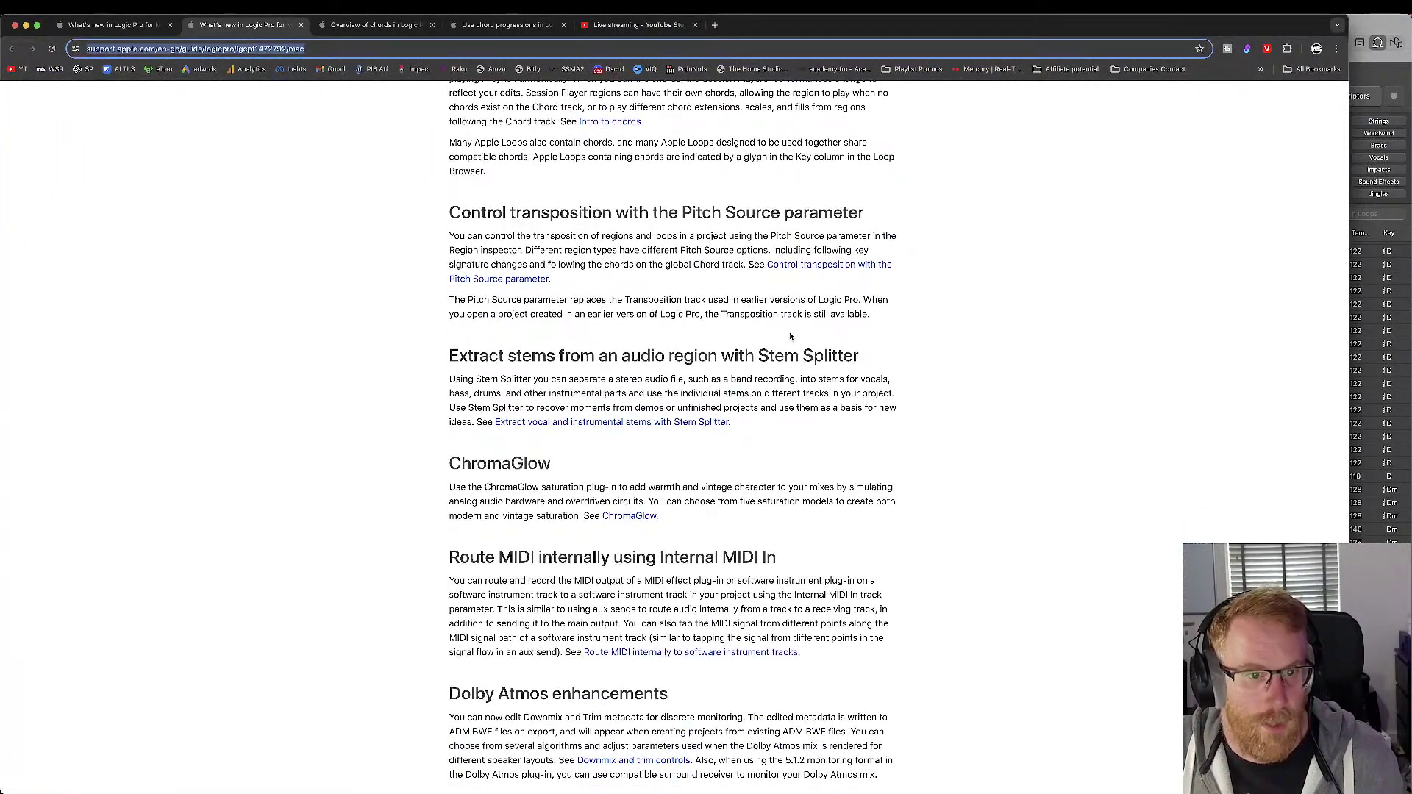
{"action": "scroll", "coordinate": [791, 336], "scroll_direction": "down", "scroll_amount": 3}
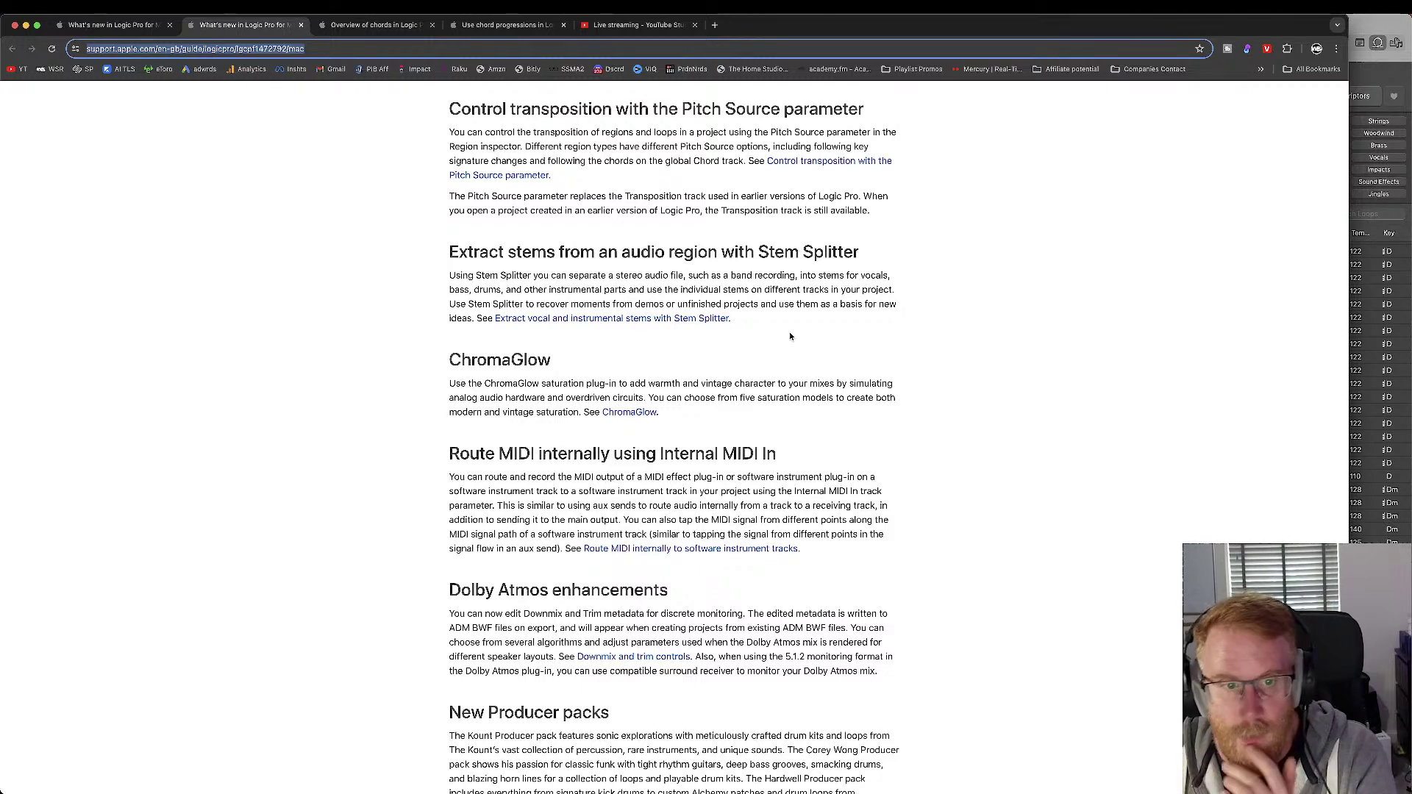
{"action": "scroll", "coordinate": [790, 336], "scroll_direction": "down", "scroll_amount": 3}
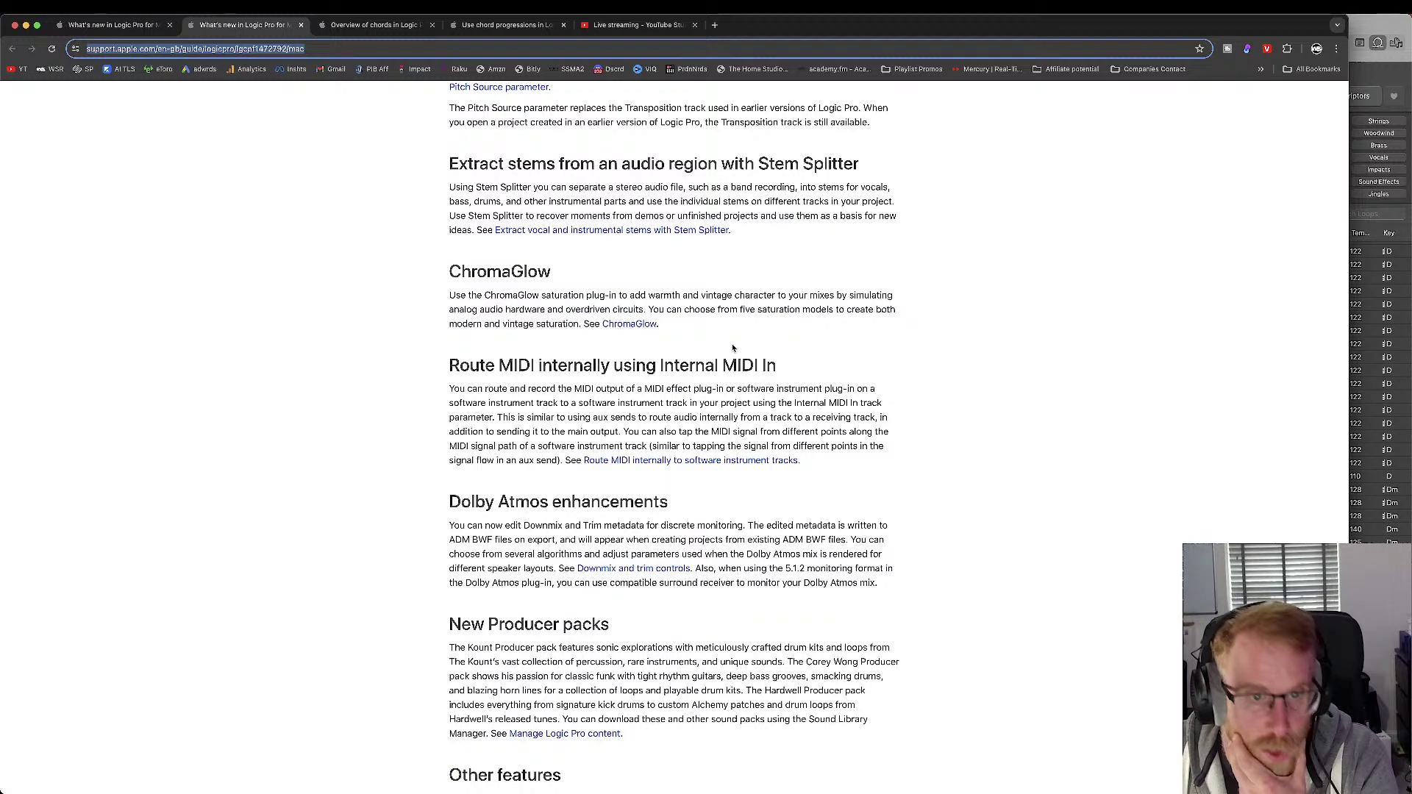
{"action": "scroll", "coordinate": [732, 345], "scroll_direction": "down", "scroll_amount": 4}
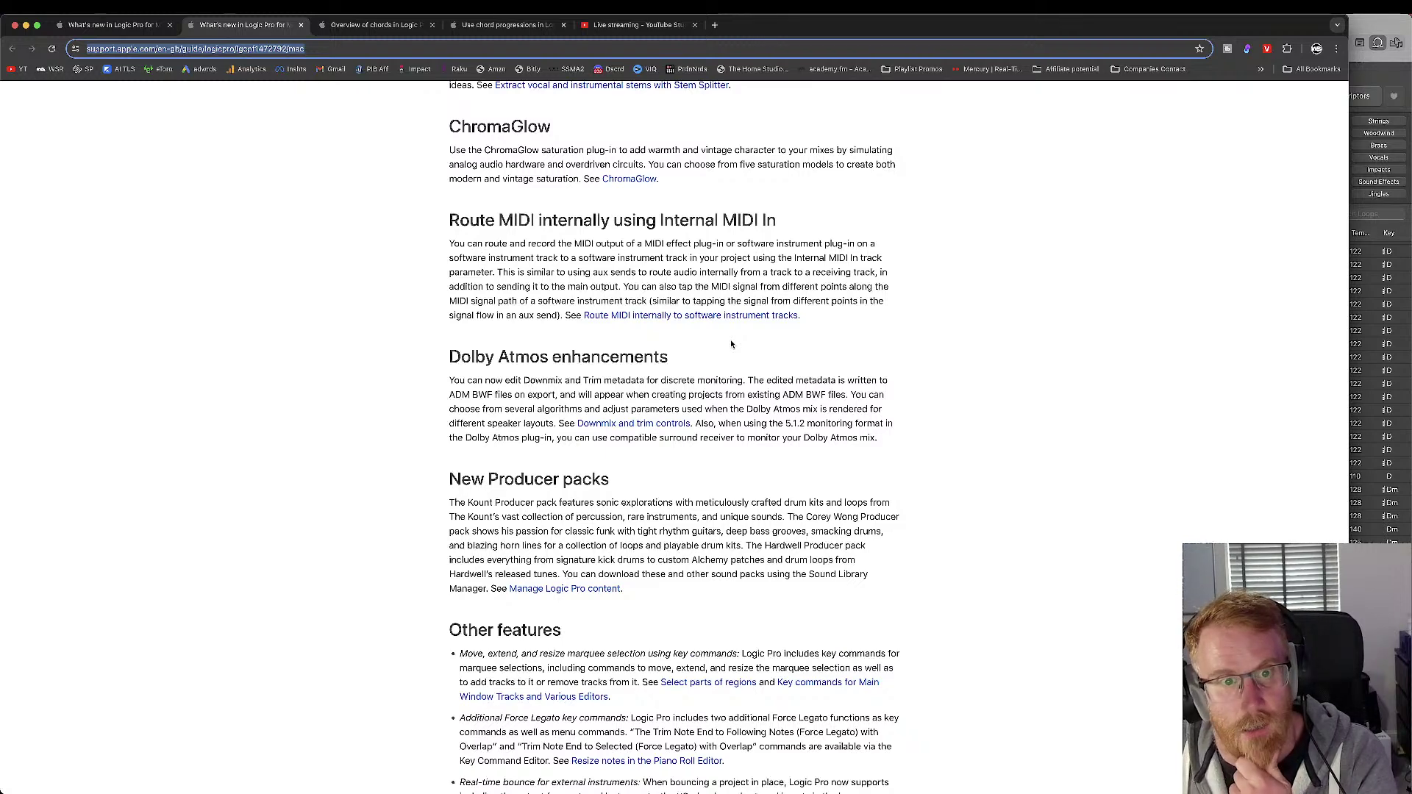
{"action": "scroll", "coordinate": [740, 406], "scroll_direction": "down", "scroll_amount": 2}
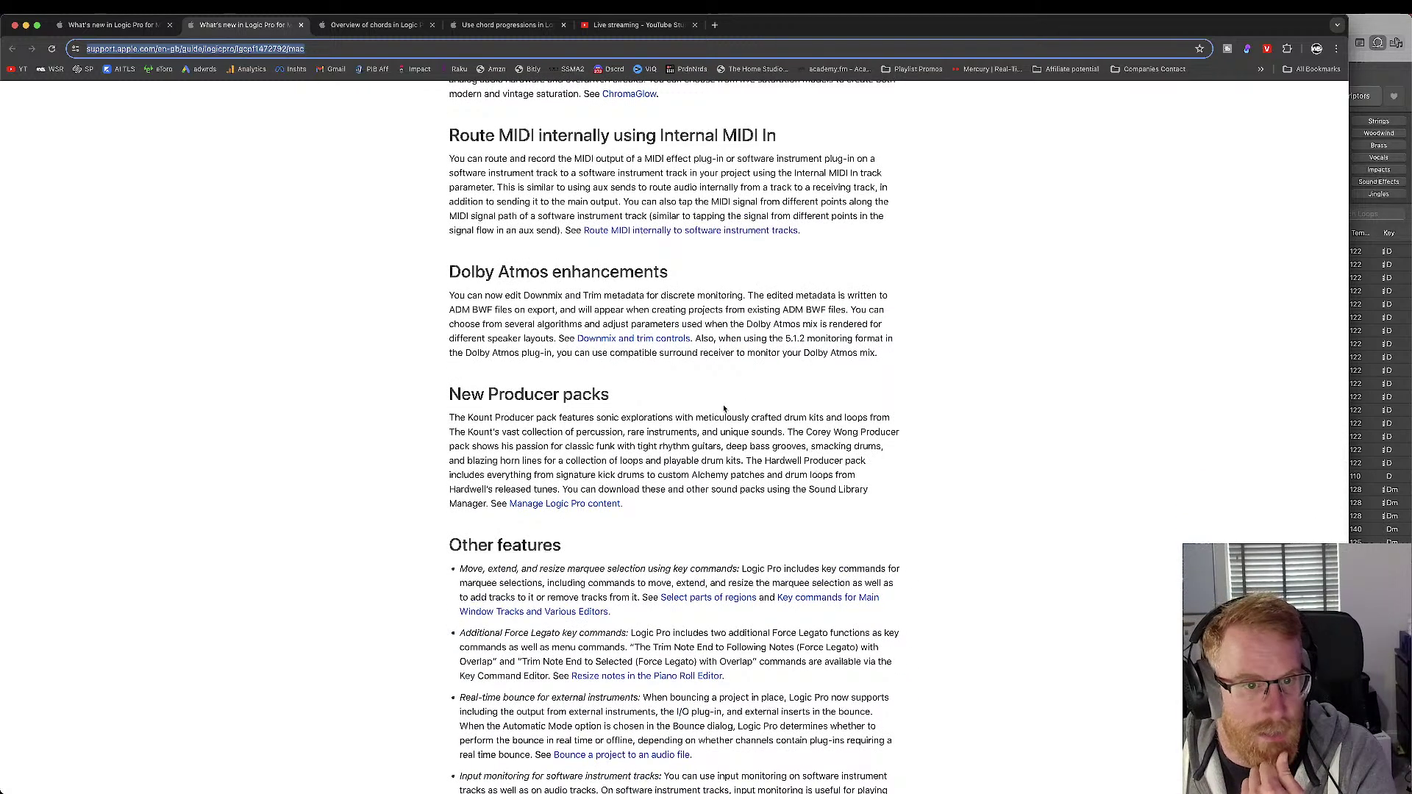
{"action": "scroll", "coordinate": [684, 444], "scroll_direction": "down", "scroll_amount": 3}
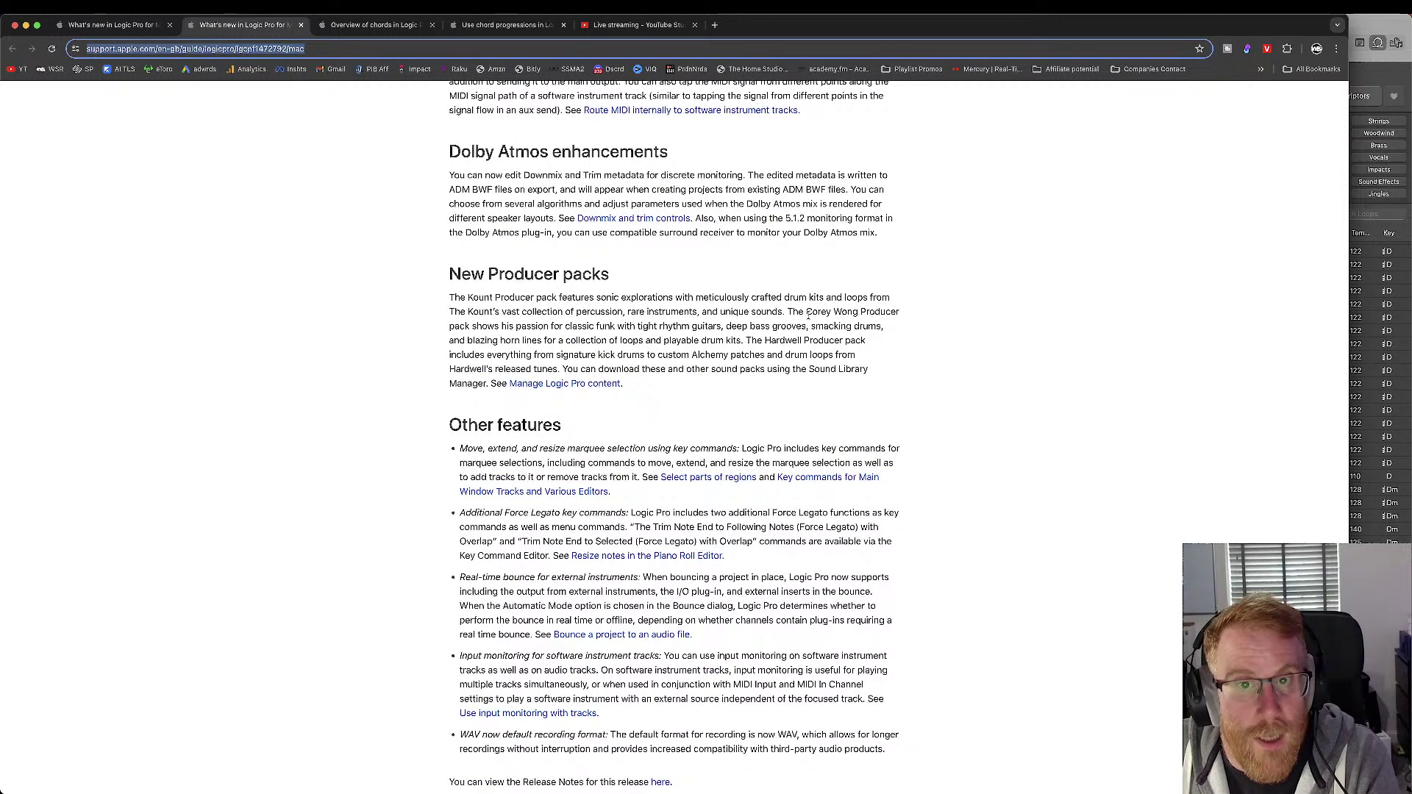
{"action": "left_click_drag", "start_coordinate": [800, 312], "coordinate": [838, 312]}
{"action": "left_click", "coordinate": [855, 313]}
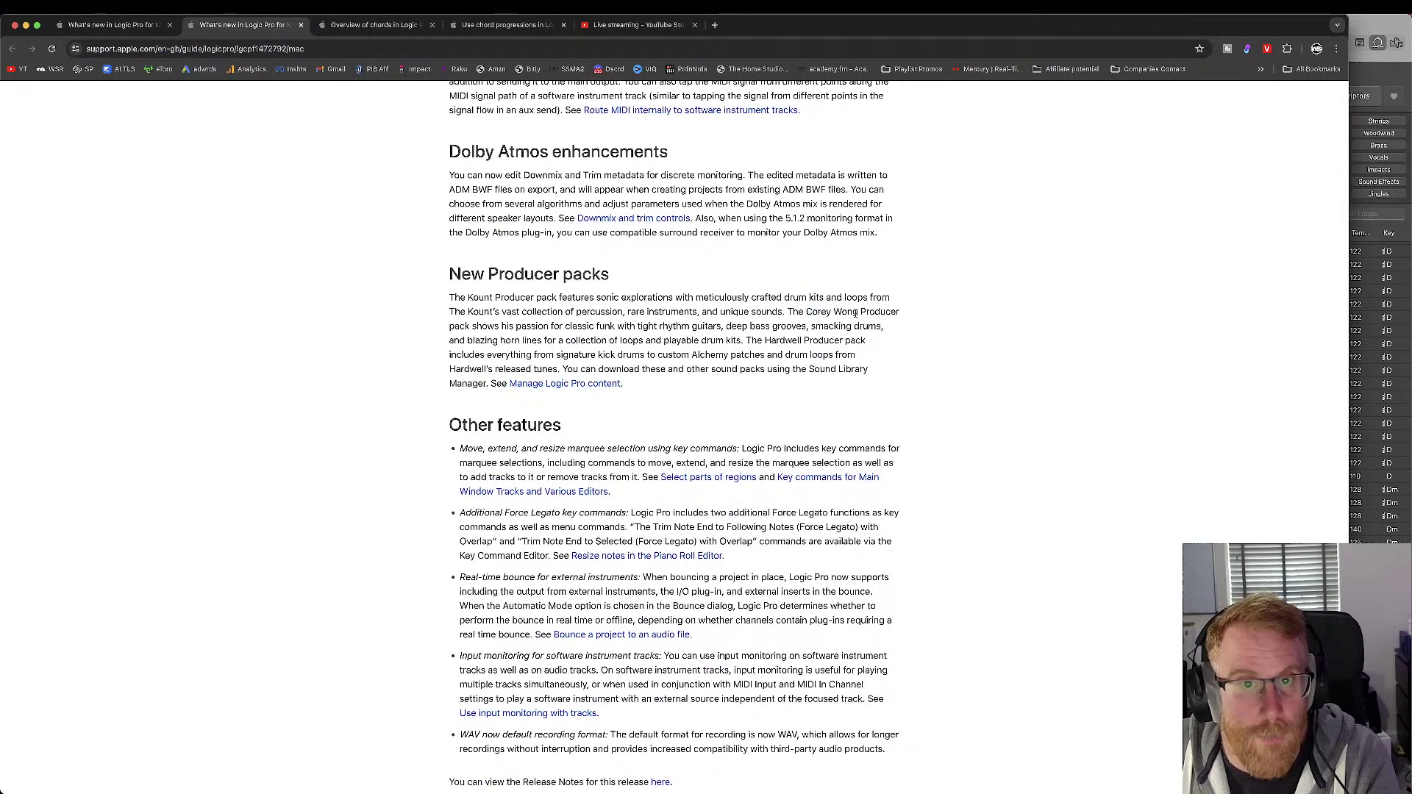
- Return to Logic Pro and filter the loop browser to the Cory Wong sound pack
{"action": "left_click", "coordinate": [1366, 42]}
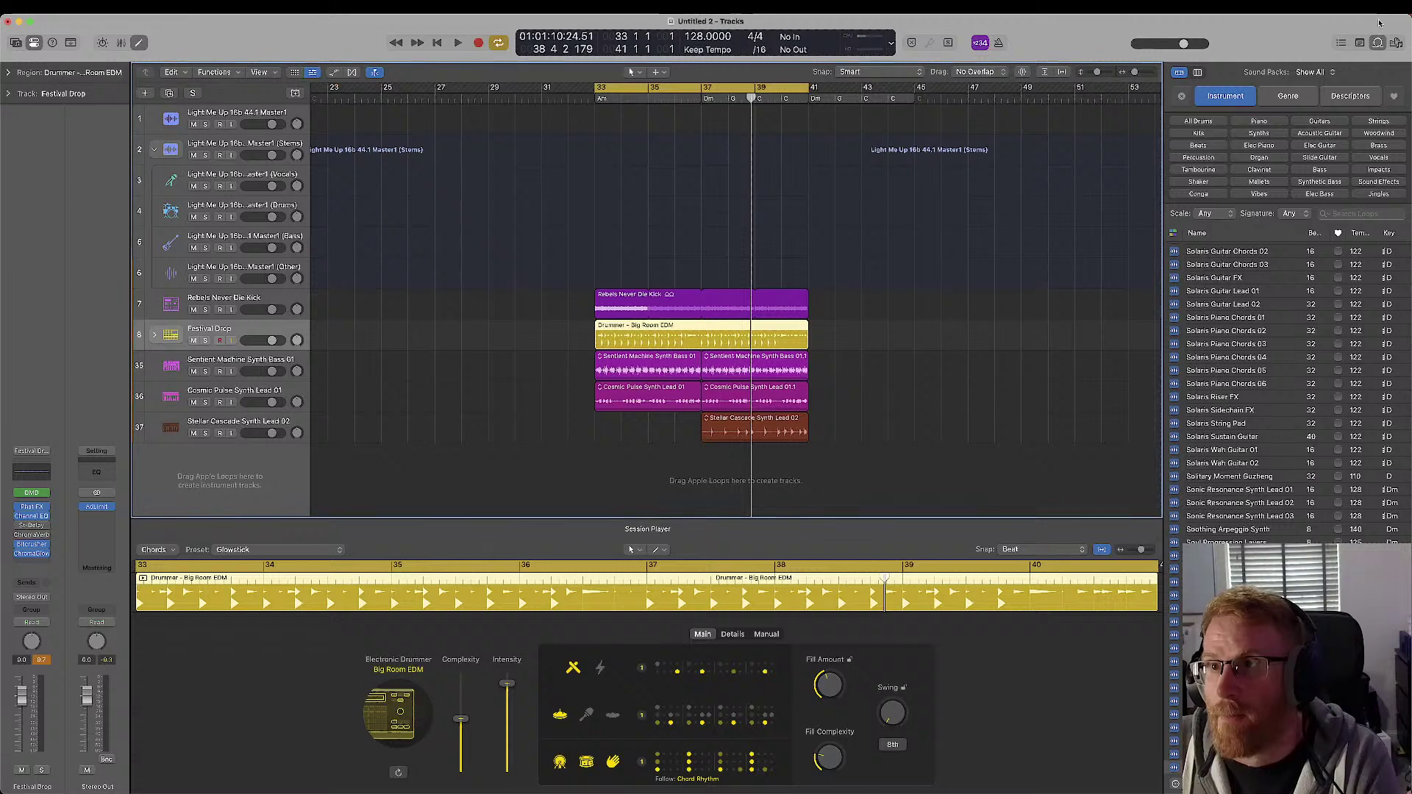
{"action": "left_click", "coordinate": [1311, 76]}
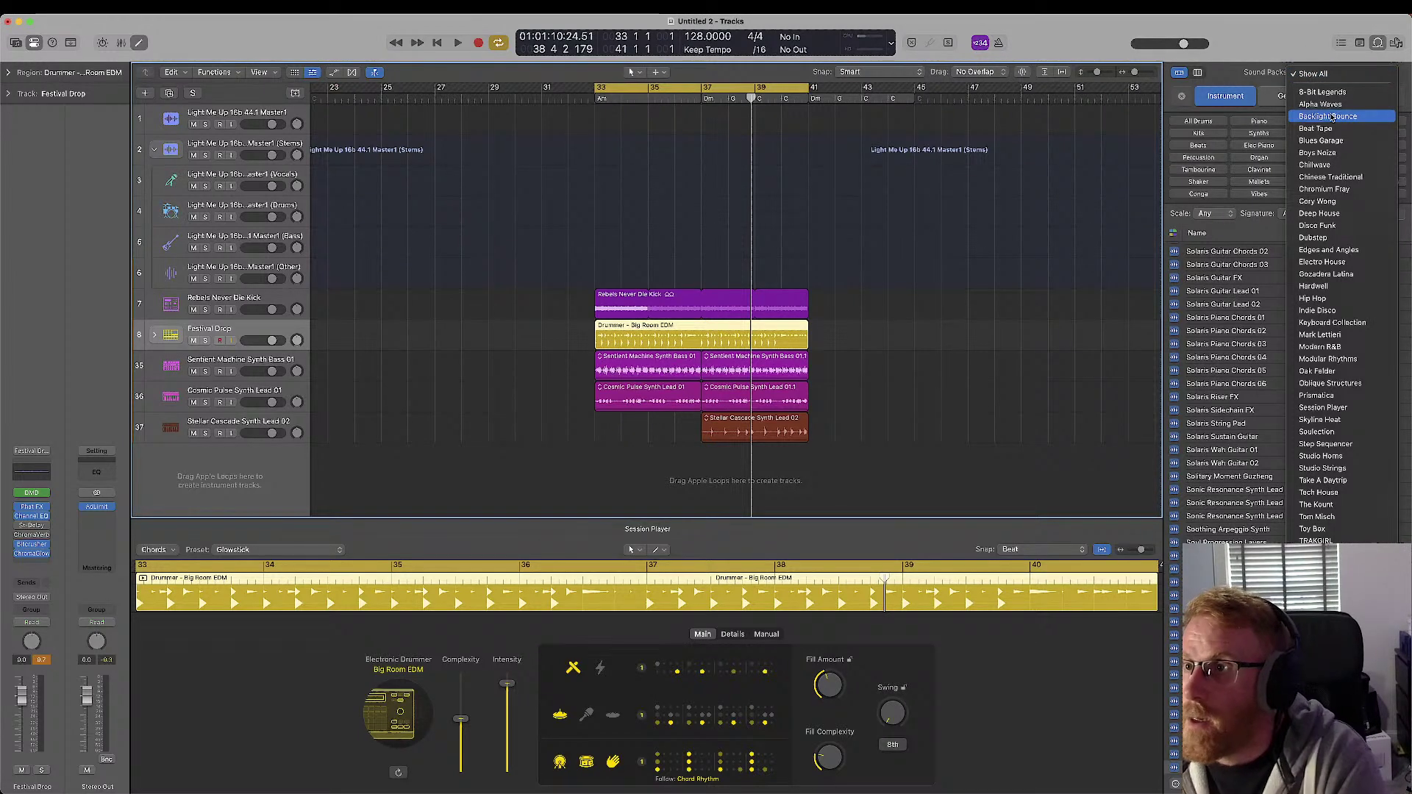
{"action": "left_click", "coordinate": [1321, 203]}
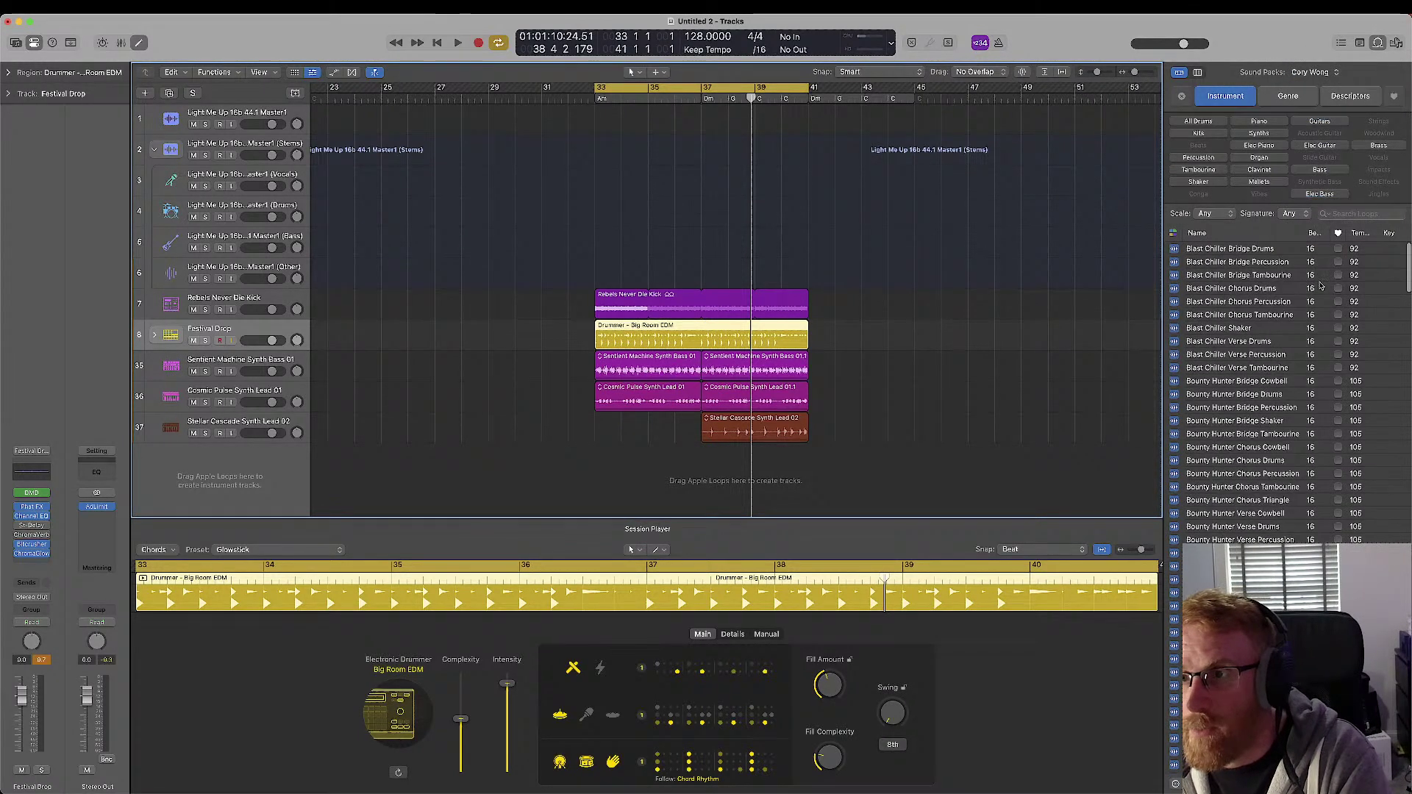
- Preview Cory Wong drum and percussion loops from the Blast Chiller, Bounty Hunter, Cruising Altitude and Disco Dreams sets
{"action": "left_click", "coordinate": [1209, 263]}
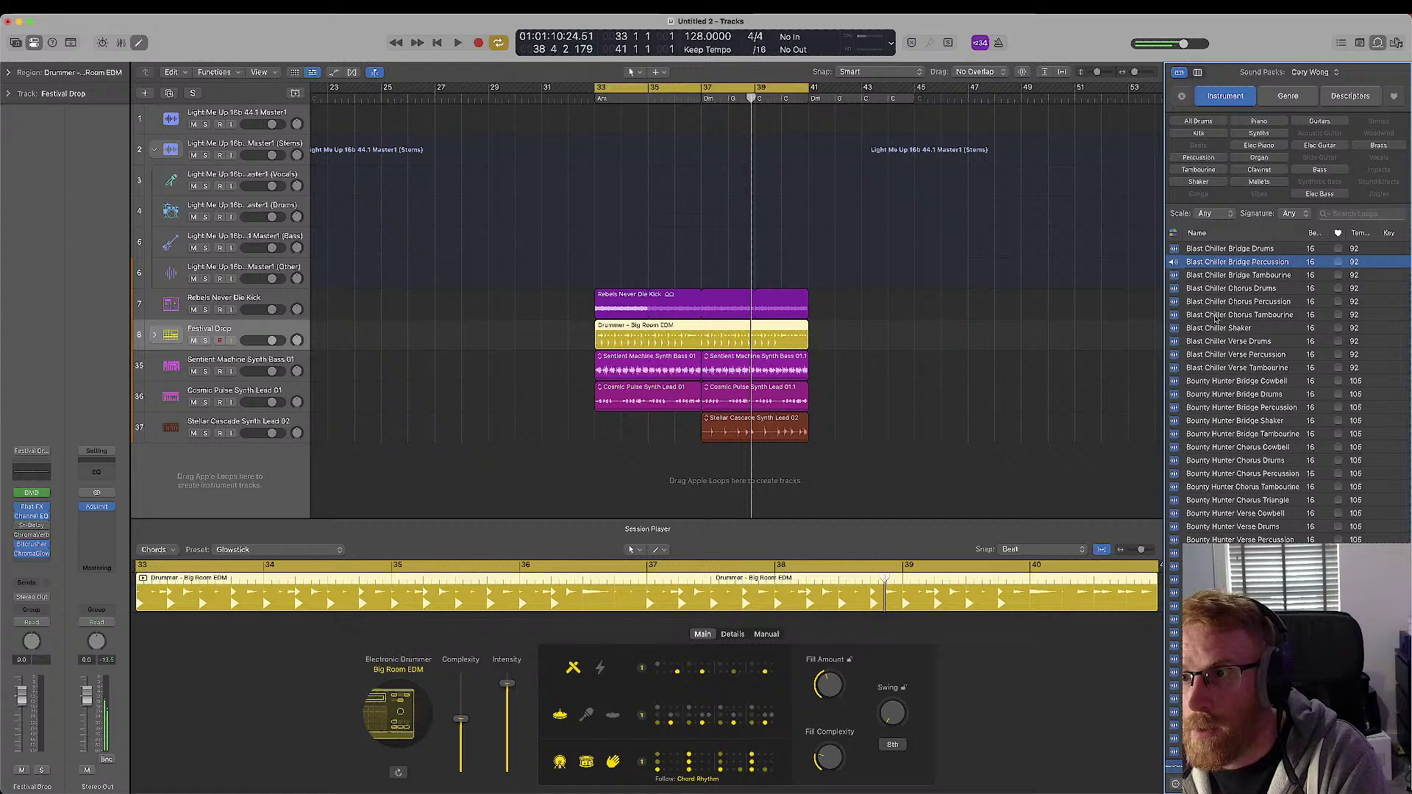
{"action": "left_click", "coordinate": [1209, 290]}
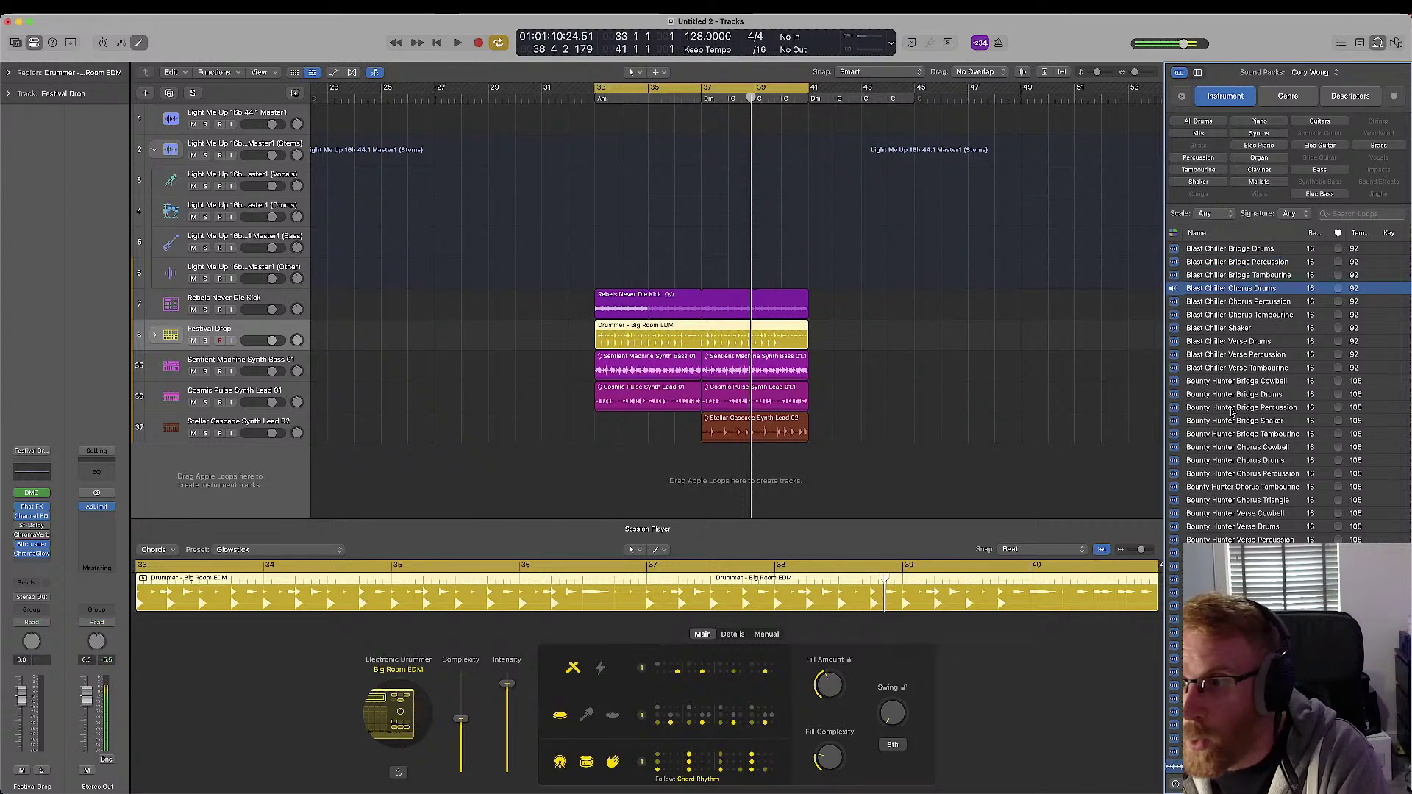
{"action": "left_click", "coordinate": [1232, 500]}
{"action": "scroll", "coordinate": [1238, 479], "scroll_direction": "down", "scroll_amount": 5}
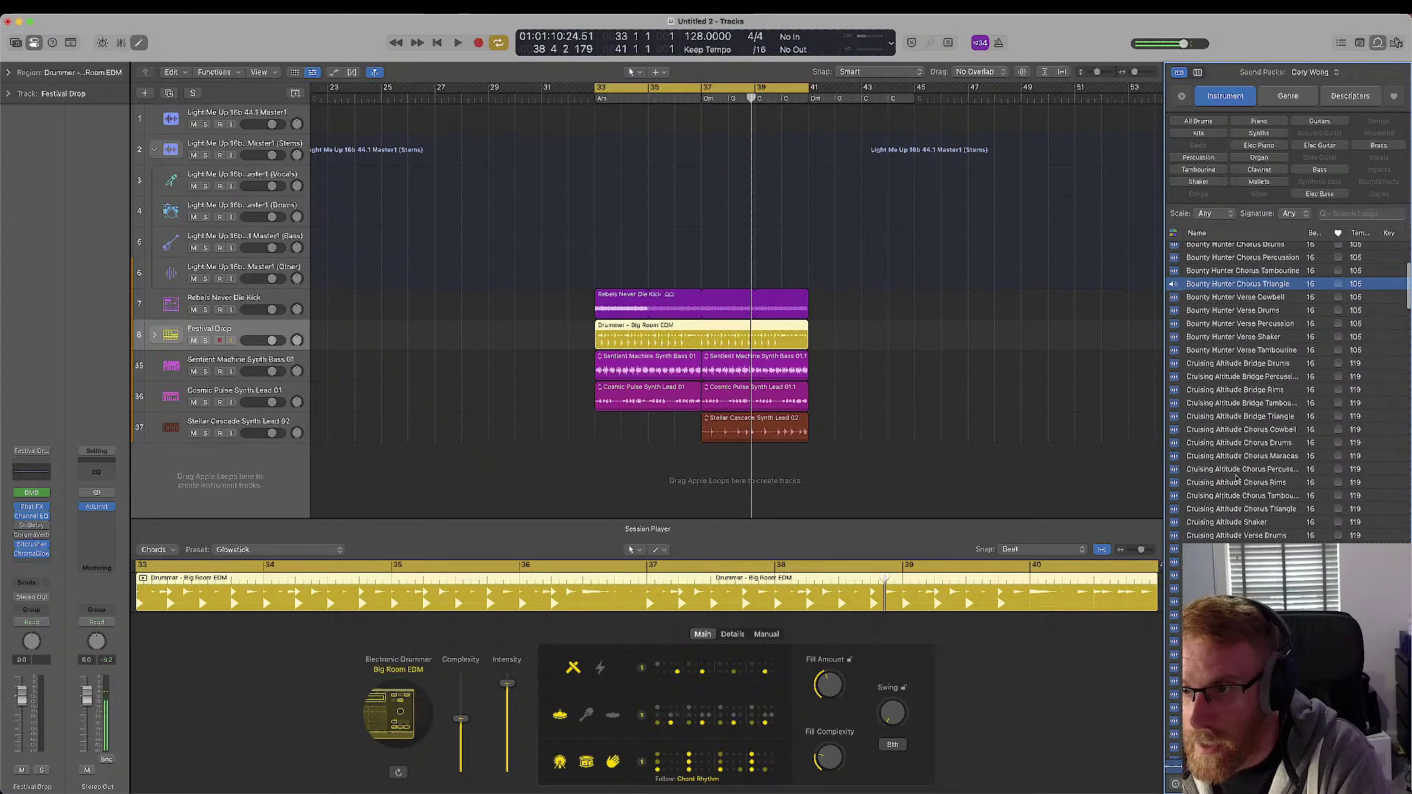
{"action": "left_click", "coordinate": [1232, 444]}
{"action": "scroll", "coordinate": [1232, 447], "scroll_direction": "down", "scroll_amount": 5}
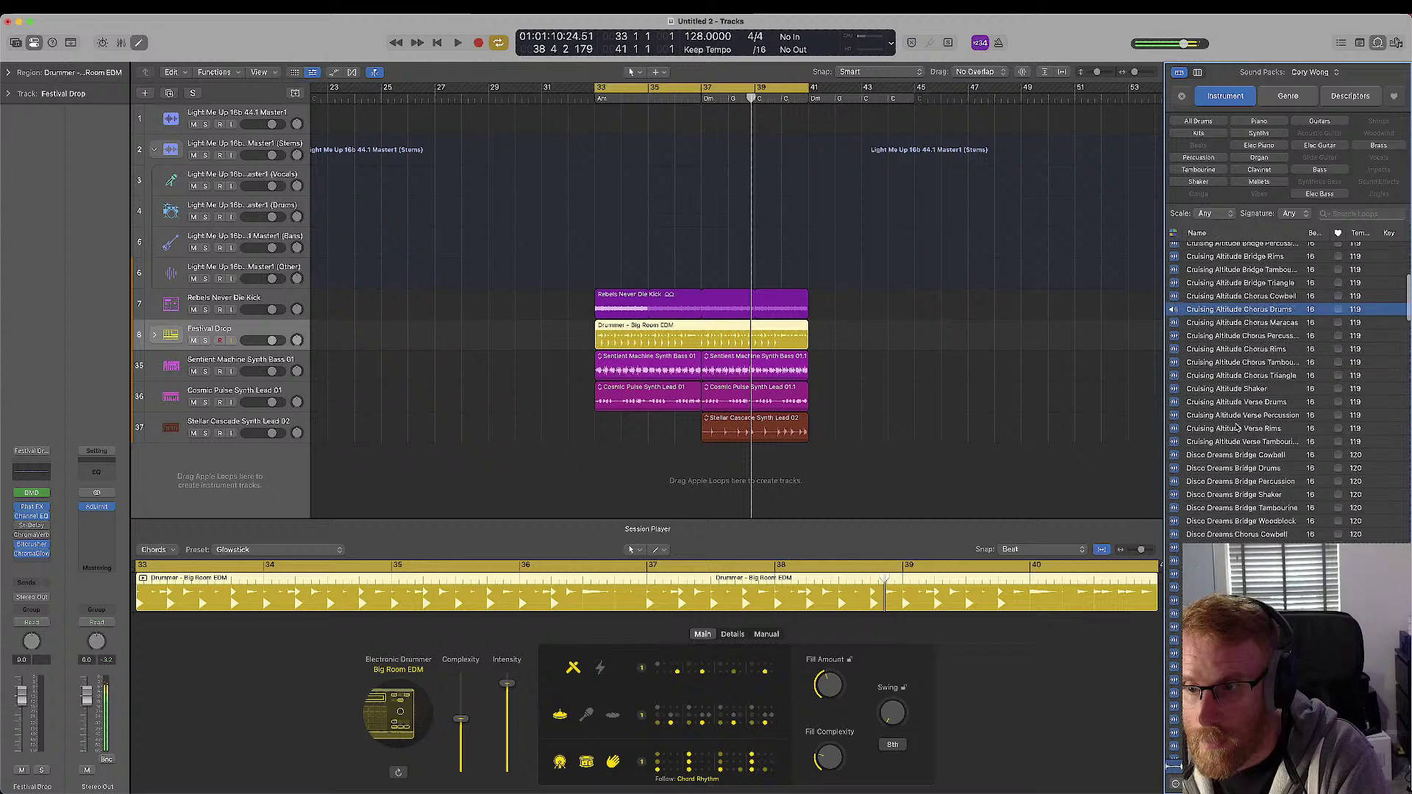
{"action": "left_click", "coordinate": [1235, 504]}
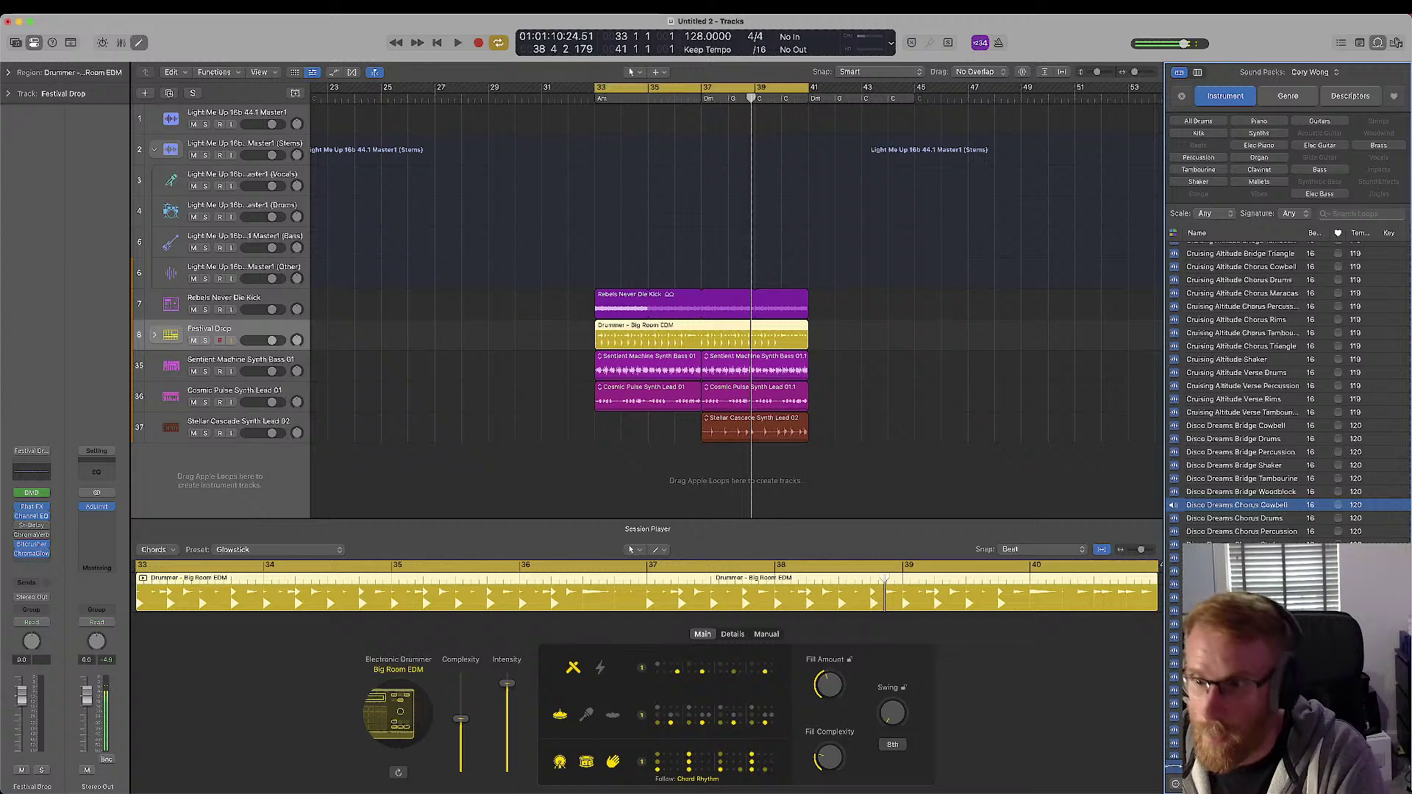
- Preview loops further down the Cory Wong list and compare Slinky Groove Chorus Drums with Slinky Groove Bridge Drums
{"action": "left_click", "coordinate": [1221, 584]}
{"action": "scroll", "coordinate": [1220, 584], "scroll_direction": "down", "scroll_amount": 5}
{"action": "left_click", "coordinate": [1221, 546]}
{"action": "scroll", "coordinate": [1221, 545], "scroll_direction": "down", "scroll_amount": 8}
{"action": "left_click", "coordinate": [1221, 545]}
{"action": "scroll", "coordinate": [1231, 500], "scroll_direction": "down", "scroll_amount": 10}
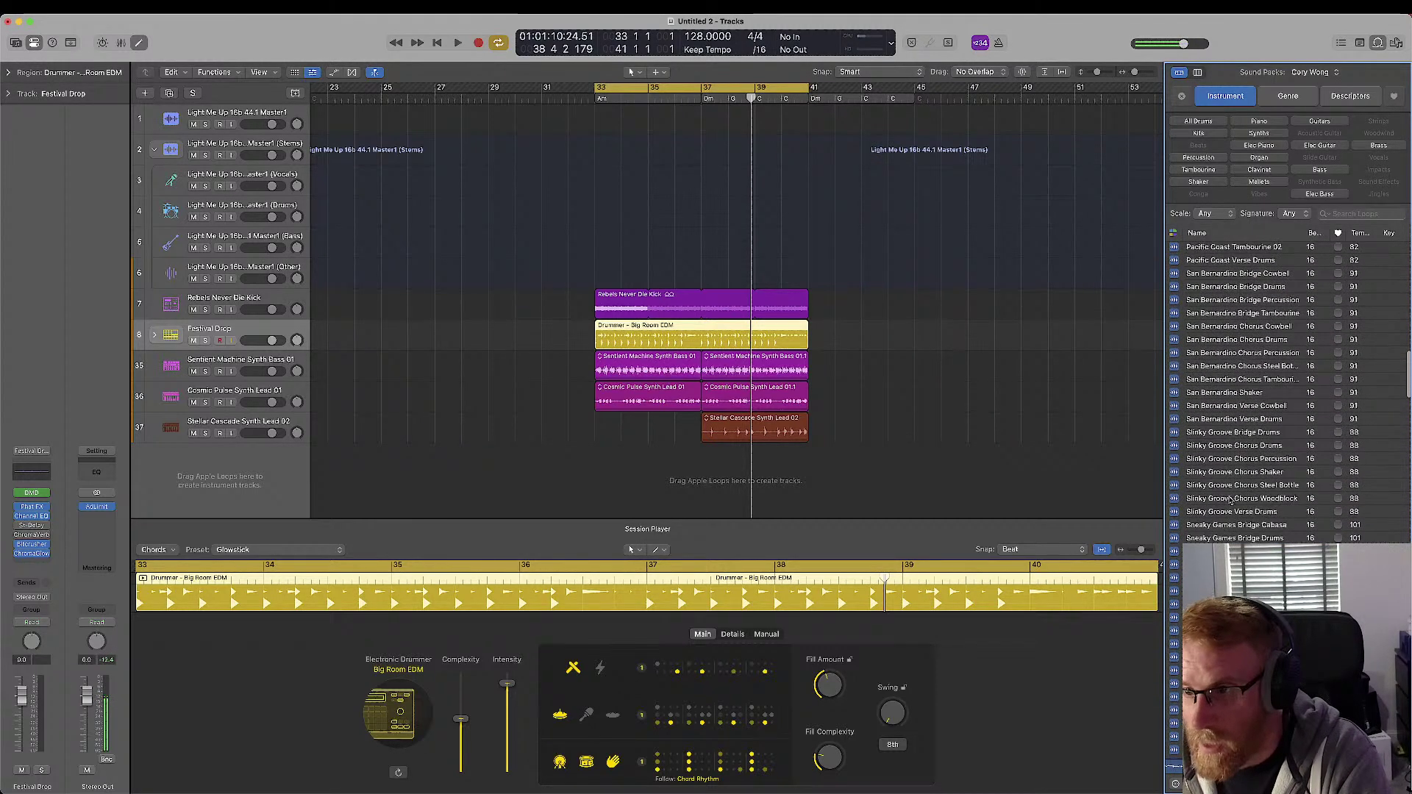
{"action": "left_click", "coordinate": [1236, 445]}
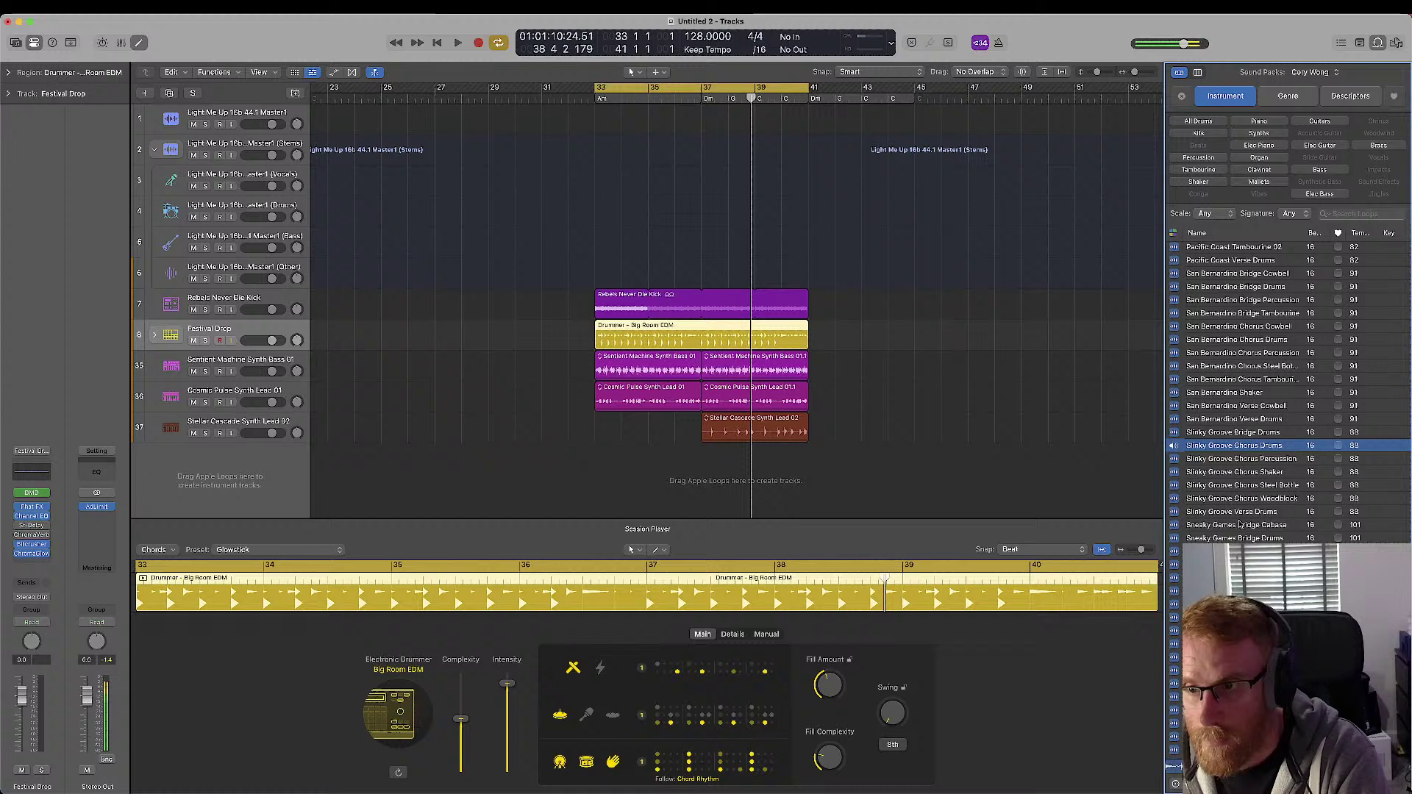
{"action": "left_click", "coordinate": [1240, 434]}
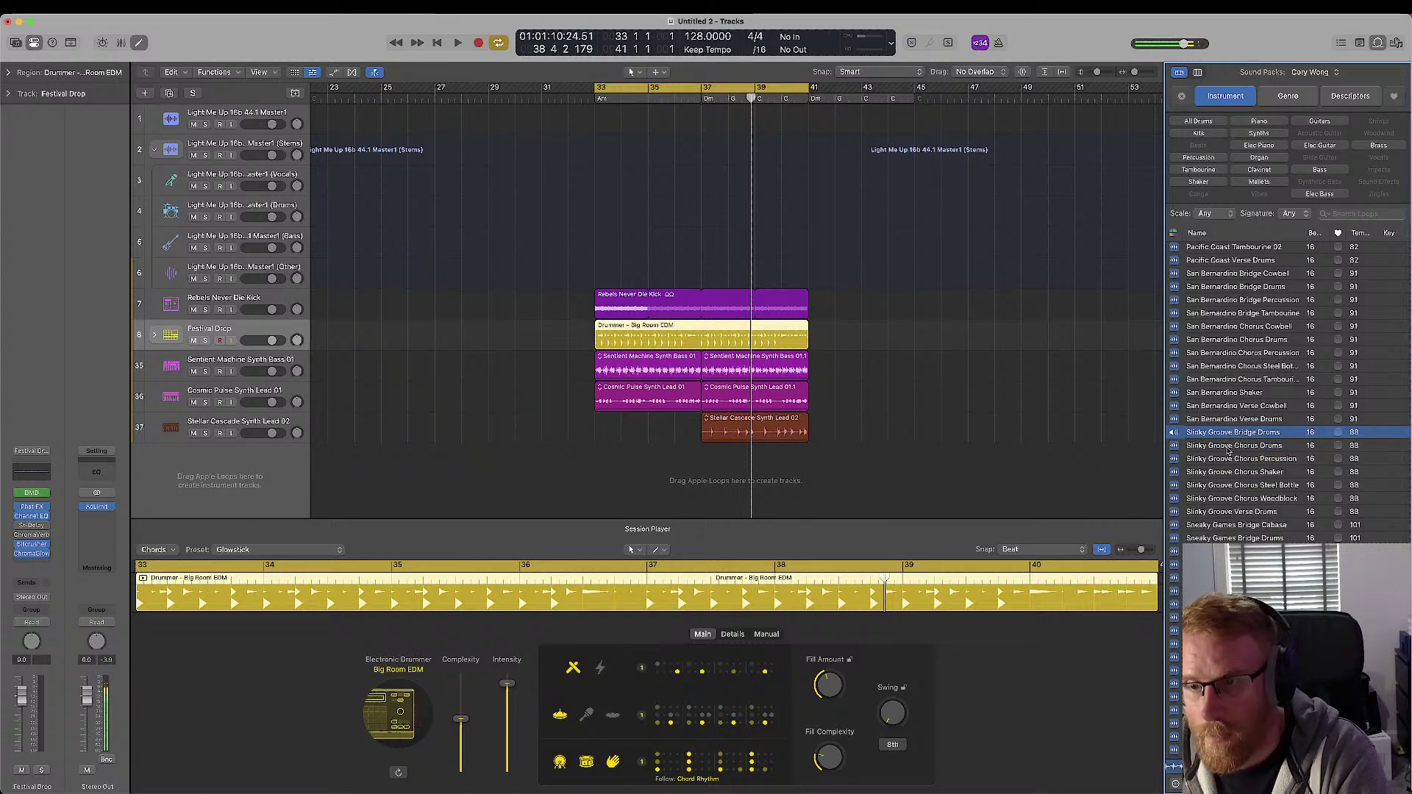
{"action": "left_click", "coordinate": [1228, 447]}
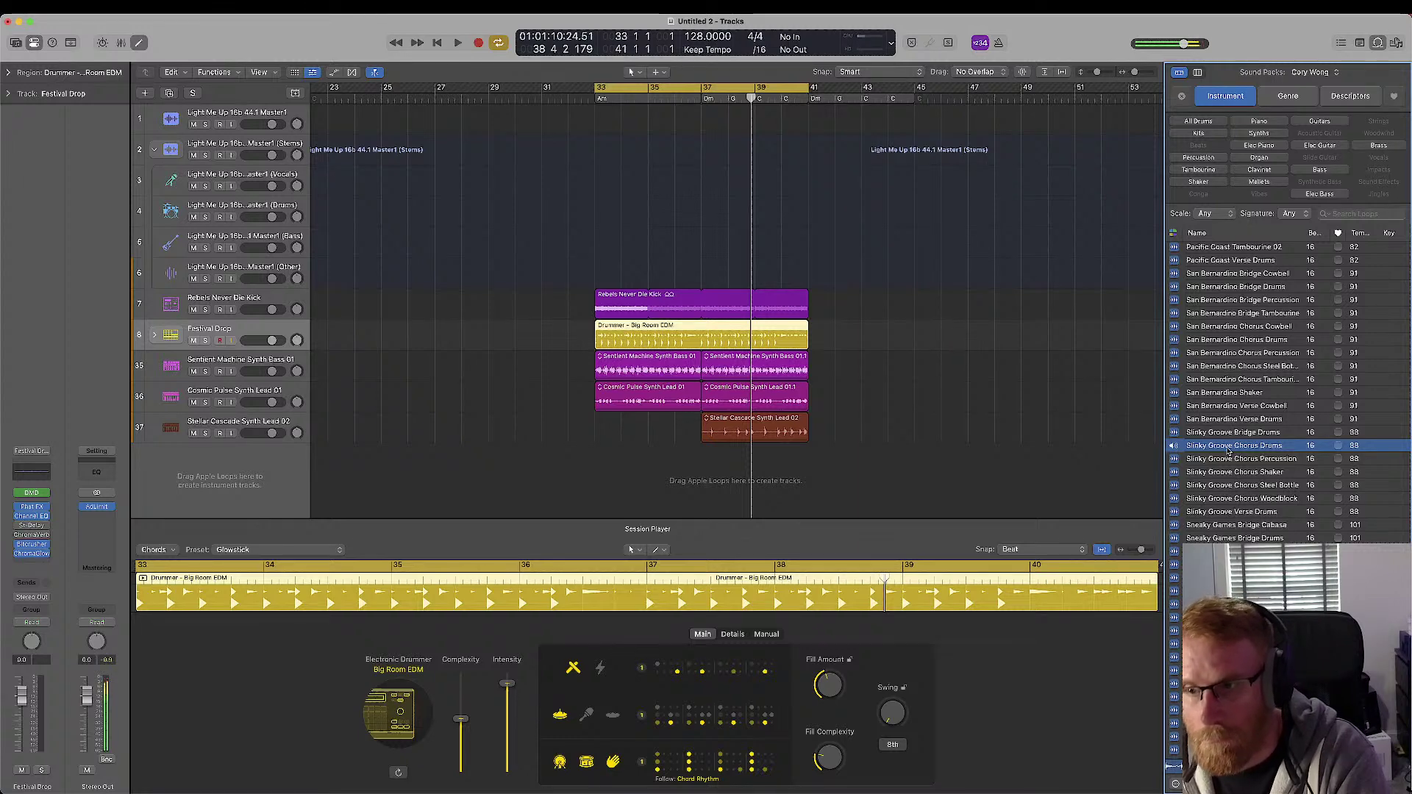
- Preview Cory Wong percussion loops from the Sneaky Games, The Pearl and Violet Trance sets
{"action": "left_click", "coordinate": [1235, 524]}
{"action": "scroll", "coordinate": [1228, 440], "scroll_direction": "down", "scroll_amount": 5}
{"action": "left_click", "coordinate": [1227, 436]}
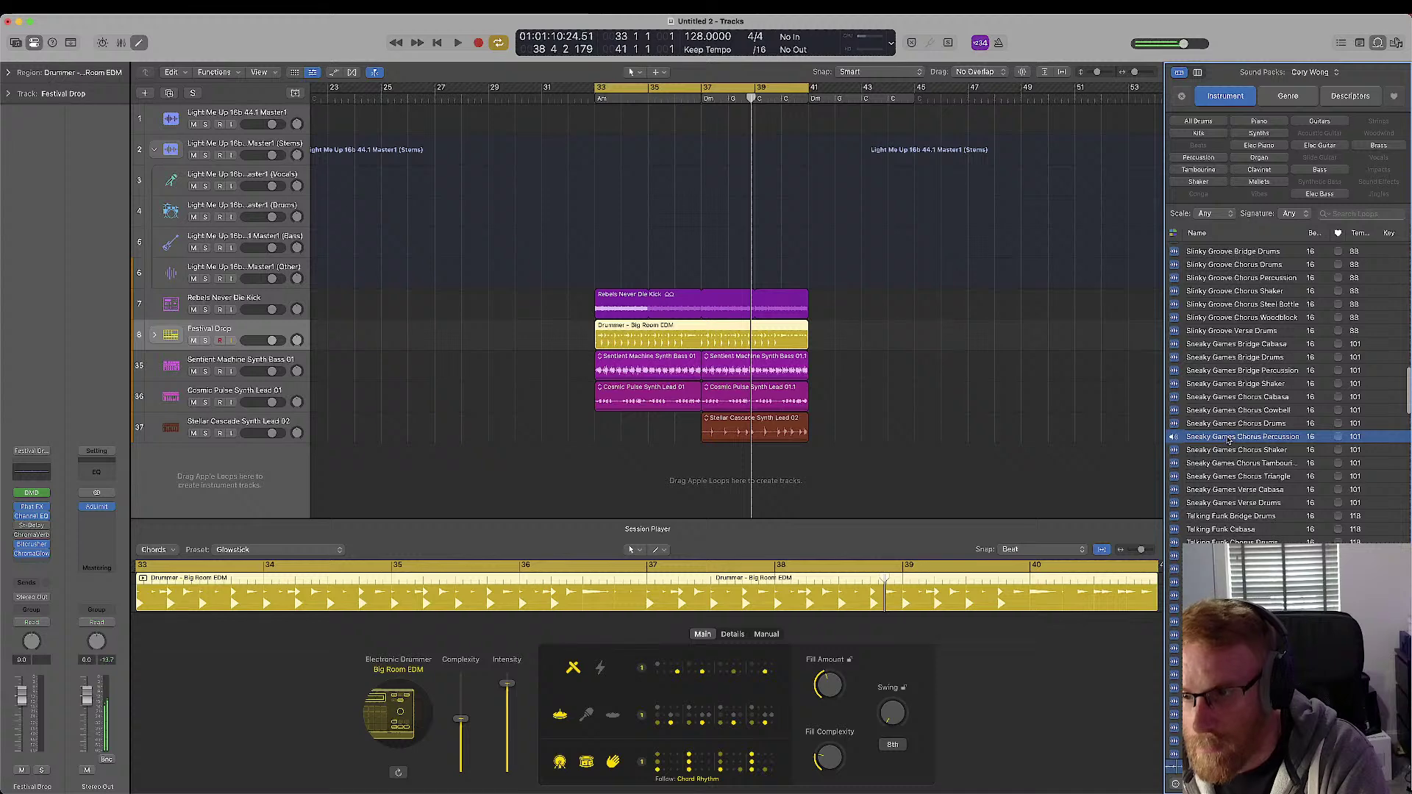
{"action": "scroll", "coordinate": [1227, 441], "scroll_direction": "down", "scroll_amount": 5}
{"action": "left_click", "coordinate": [1226, 423]}
{"action": "left_click", "coordinate": [1230, 527]}
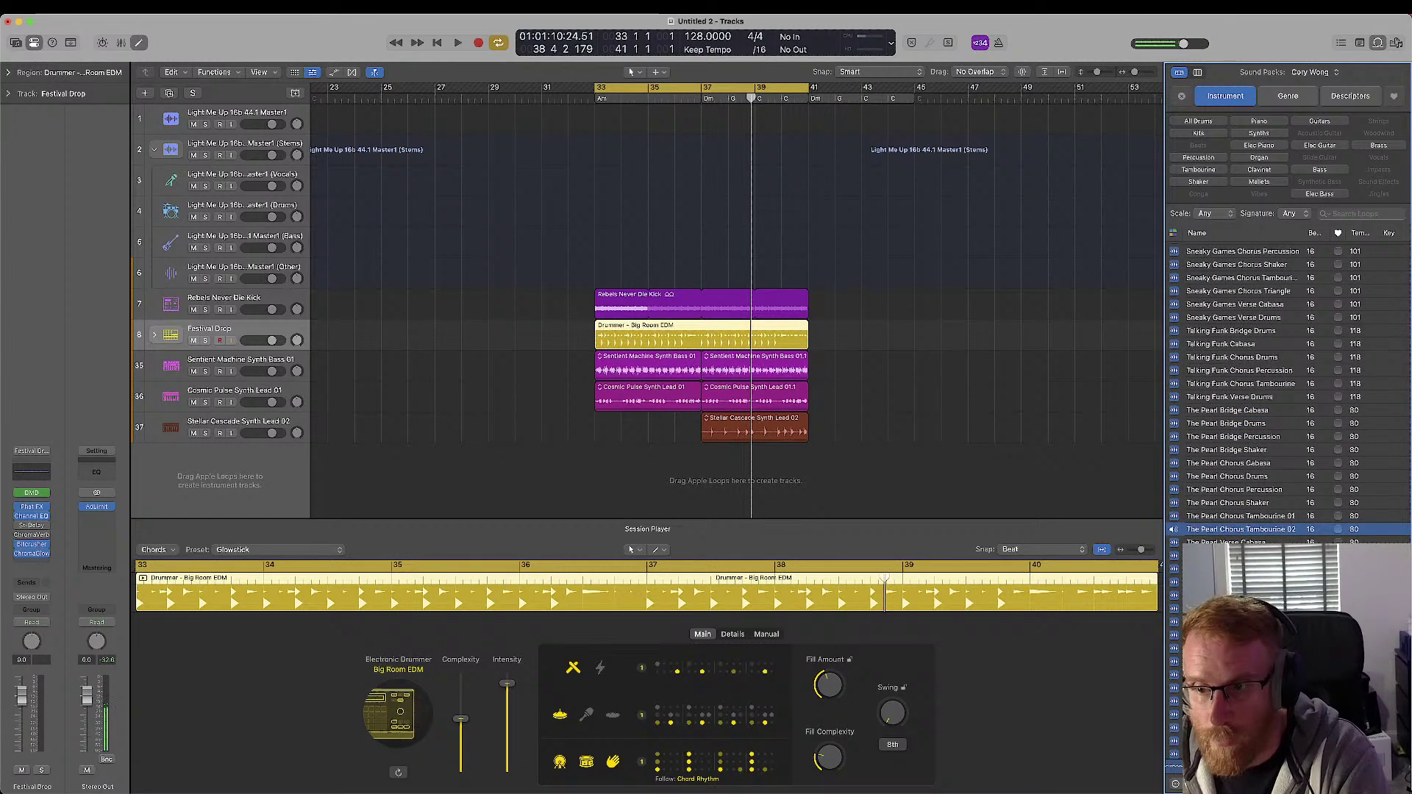
{"action": "scroll", "coordinate": [1230, 525], "scroll_direction": "down", "scroll_amount": 2}
{"action": "scroll", "coordinate": [1230, 525], "scroll_direction": "down", "scroll_amount": 10}
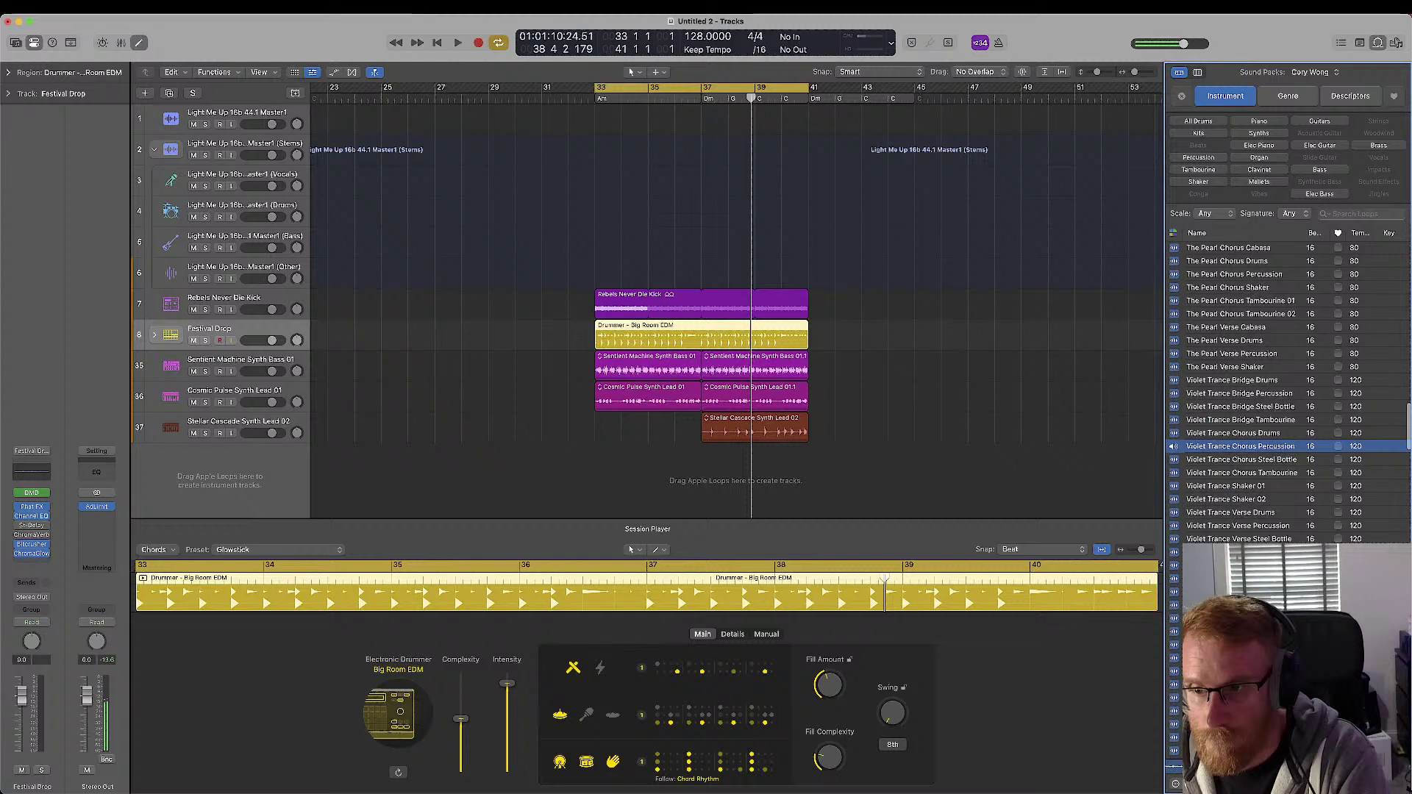
- Preview the melodic loops Blast Chiller Bridge Bass and Blast Chiller Chorus Bubble Guitar
{"action": "left_click", "coordinate": [1226, 393]}
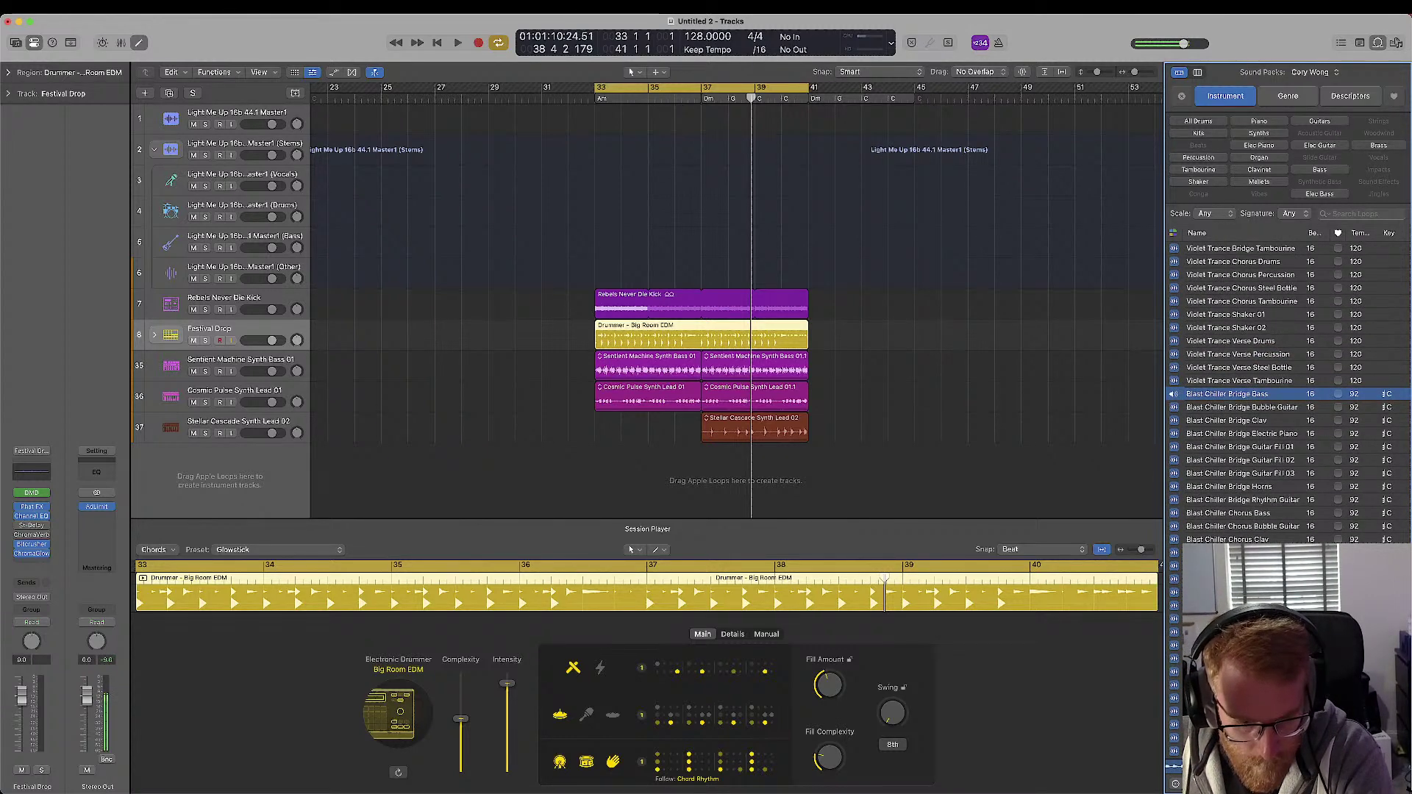
{"action": "scroll", "coordinate": [1225, 382], "scroll_direction": "down", "scroll_amount": 5}
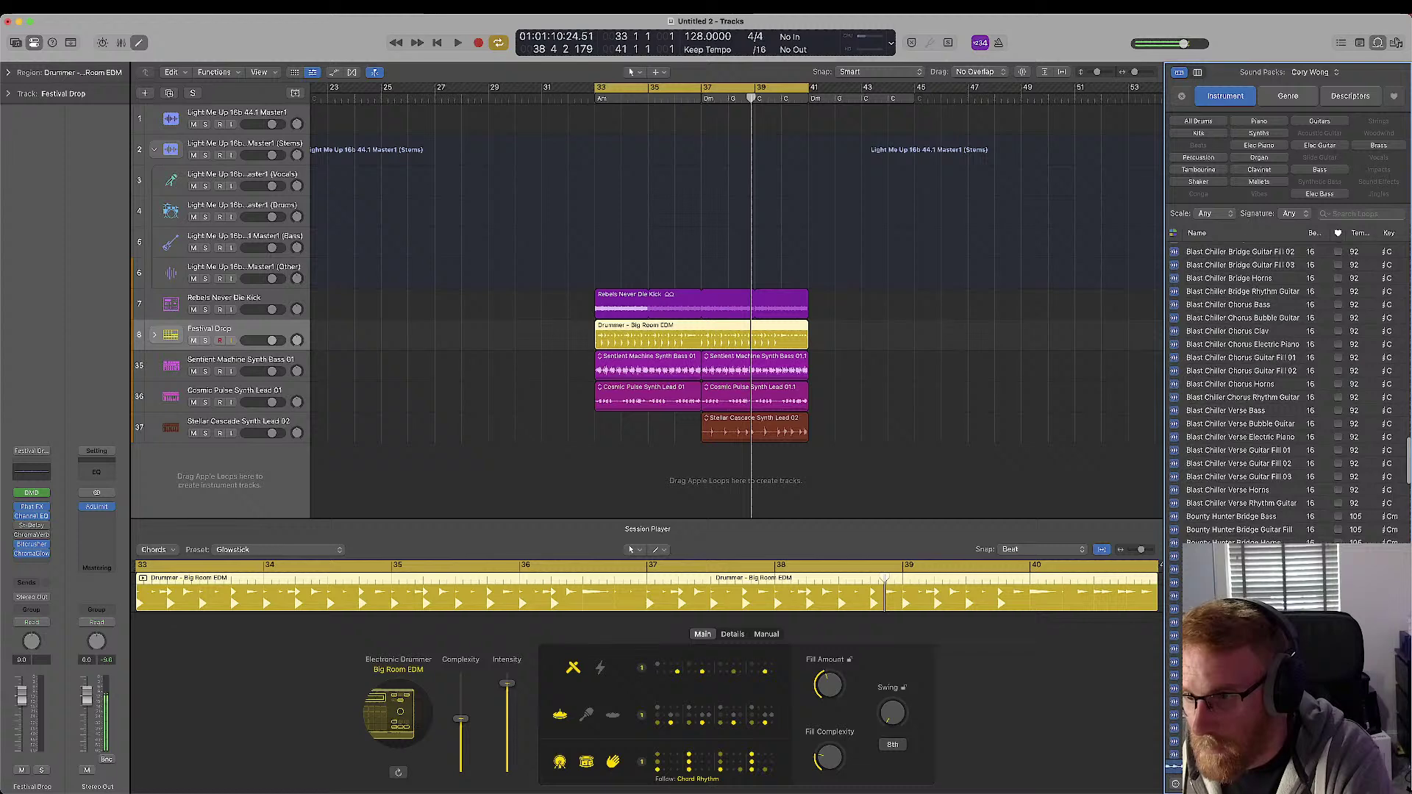
{"action": "scroll", "coordinate": [1227, 360], "scroll_direction": "up", "scroll_amount": 3}
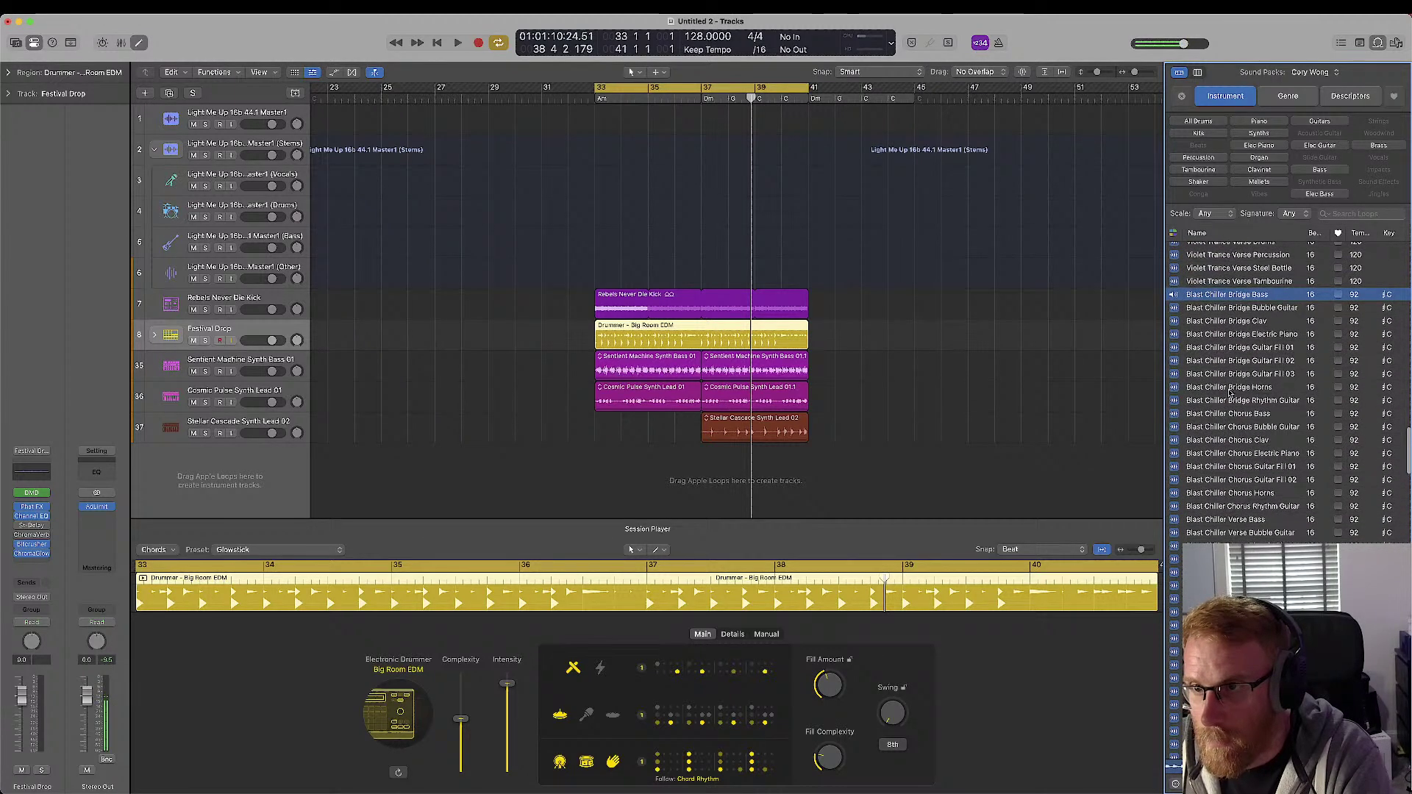
{"action": "left_click", "coordinate": [1233, 426]}
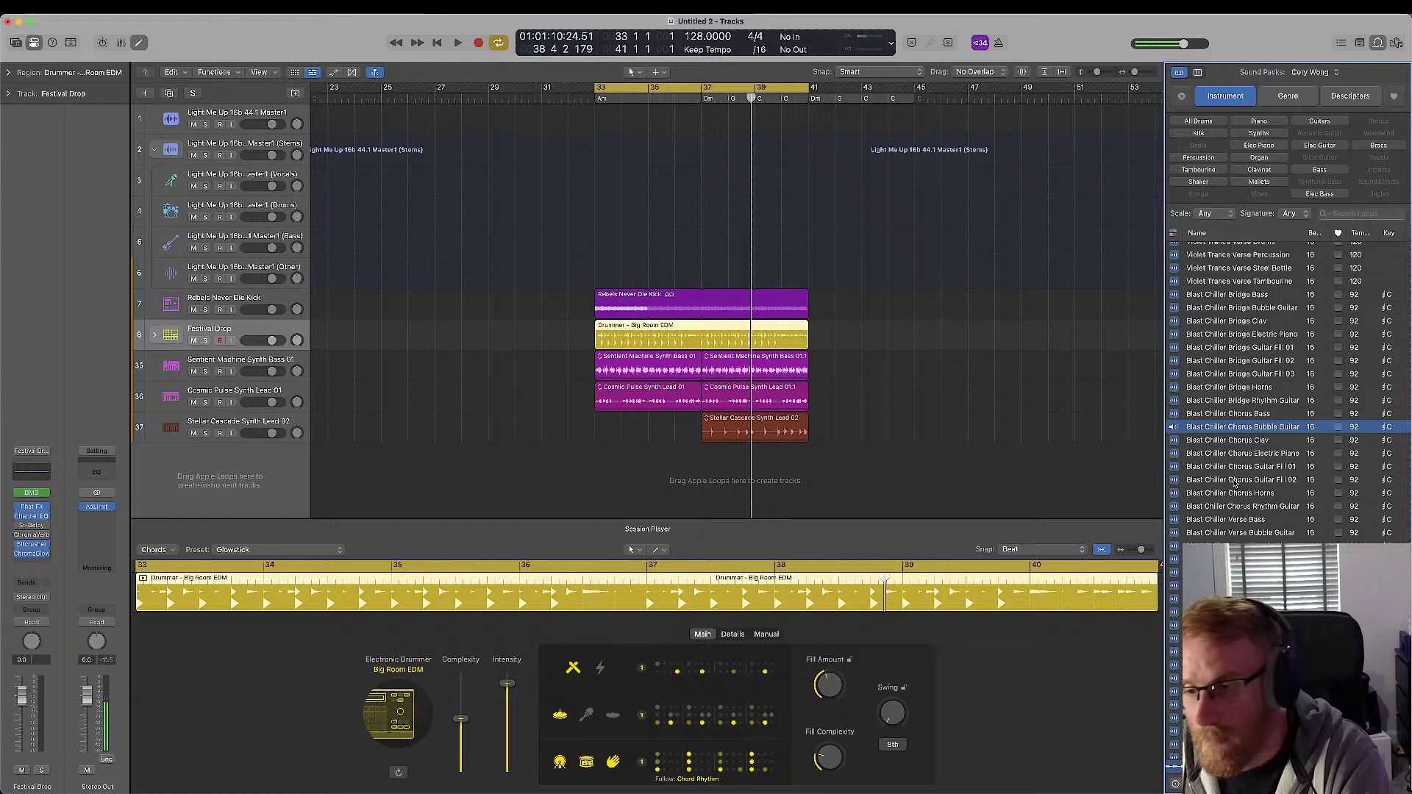
- Preview the Slinky Groove loops Bridge Horns, Bridge Rhythm Guitar, Chorus Guitar Stab and Verse Guitar Fill 02
{"action": "scroll", "coordinate": [1233, 483], "scroll_direction": "down", "scroll_amount": 10}
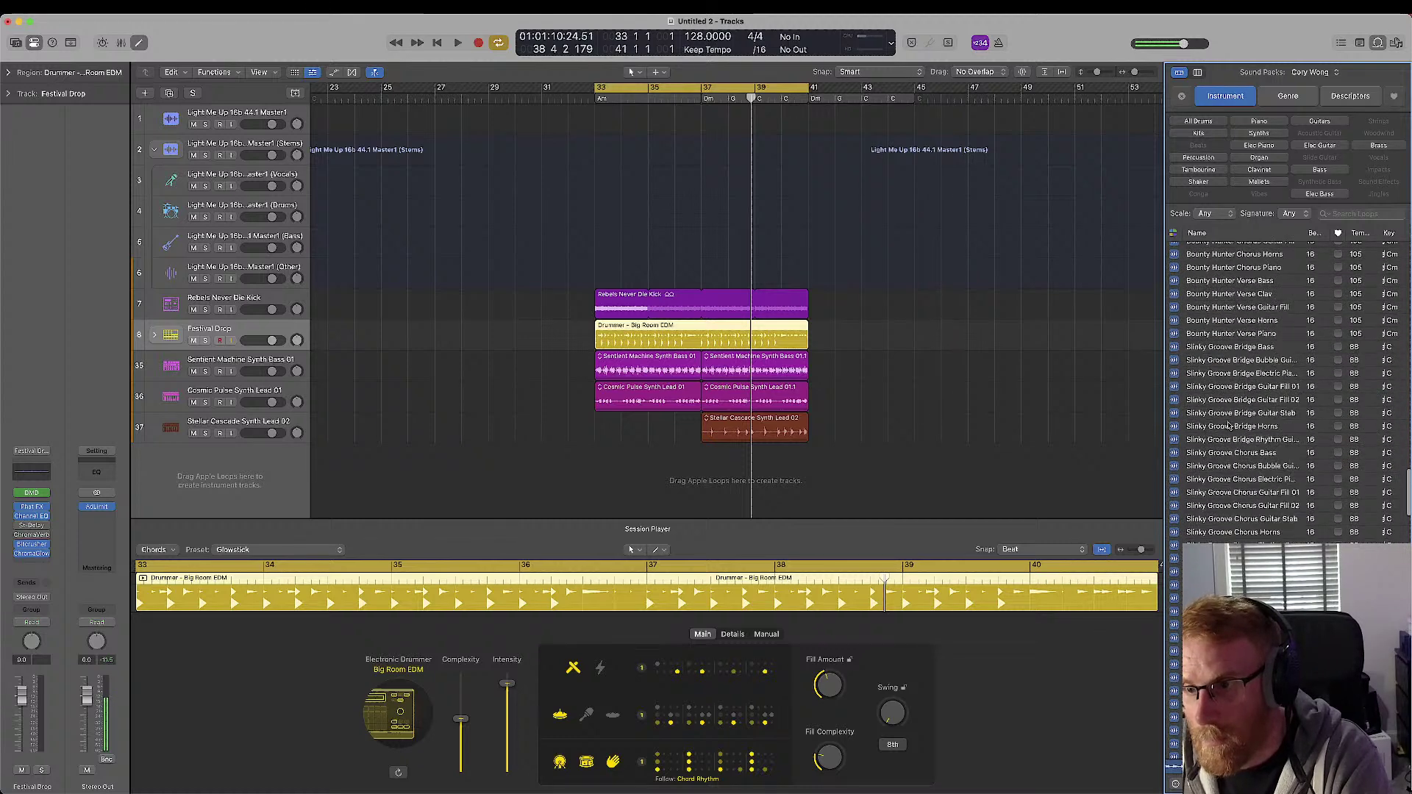
{"action": "left_click", "coordinate": [1228, 426]}
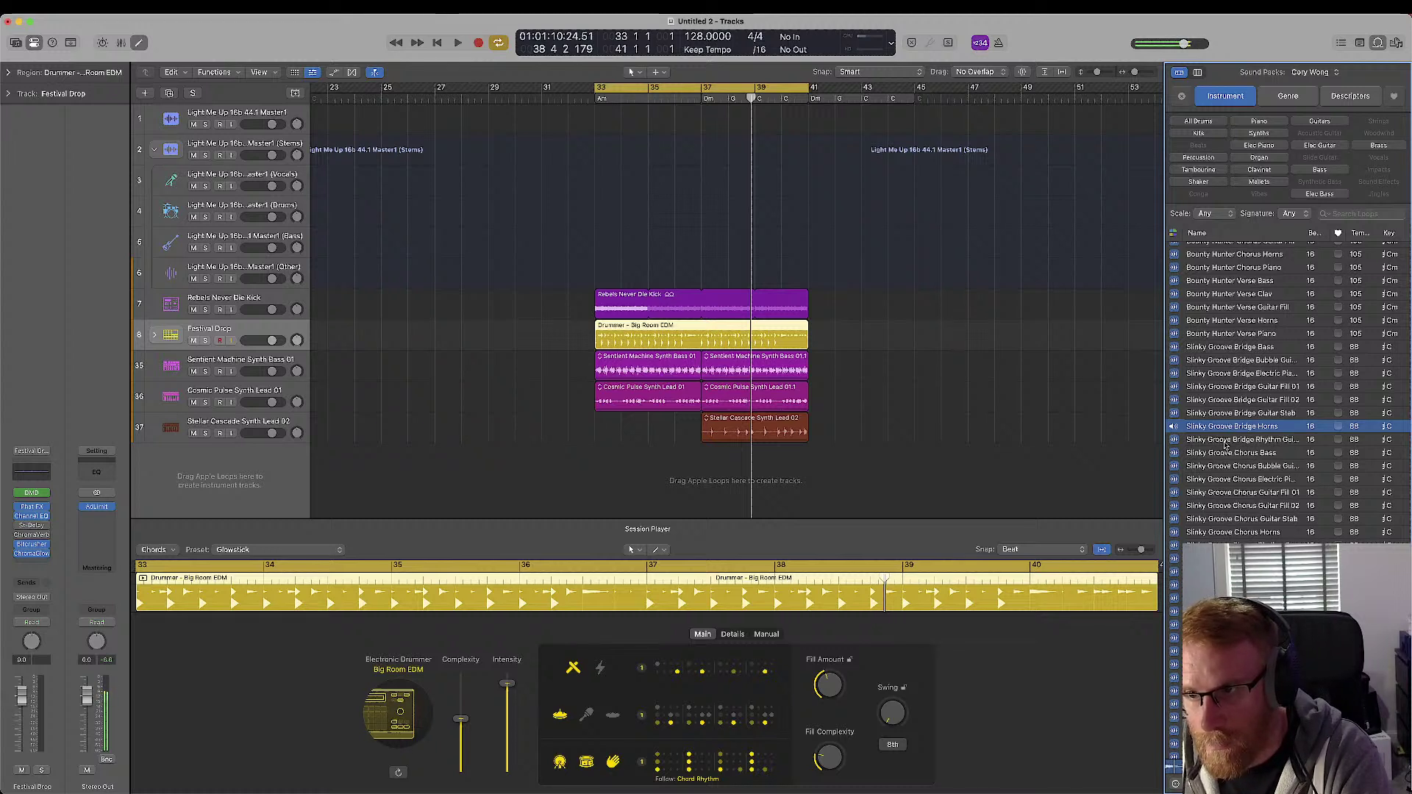
{"action": "left_click", "coordinate": [1225, 441]}
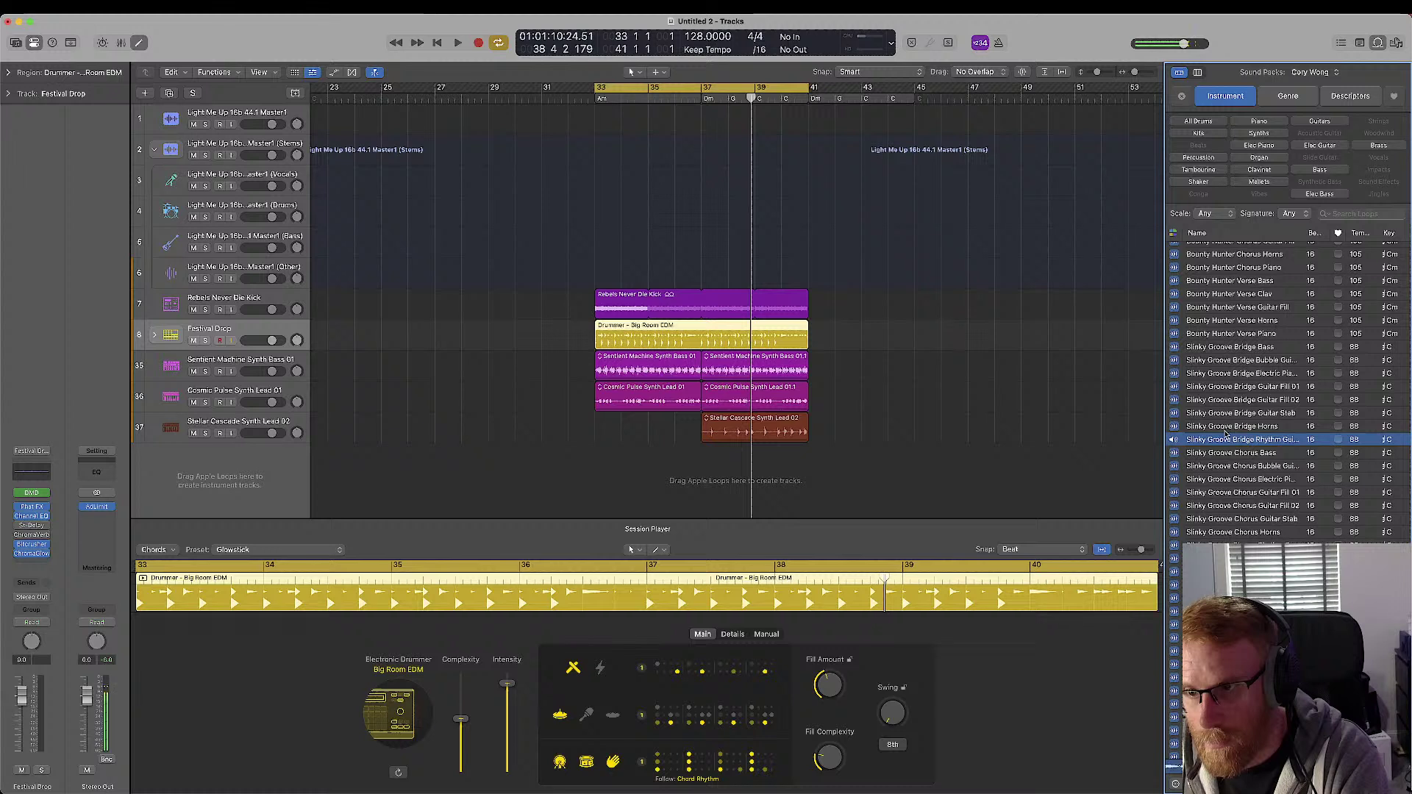
{"action": "left_click", "coordinate": [1225, 432]}
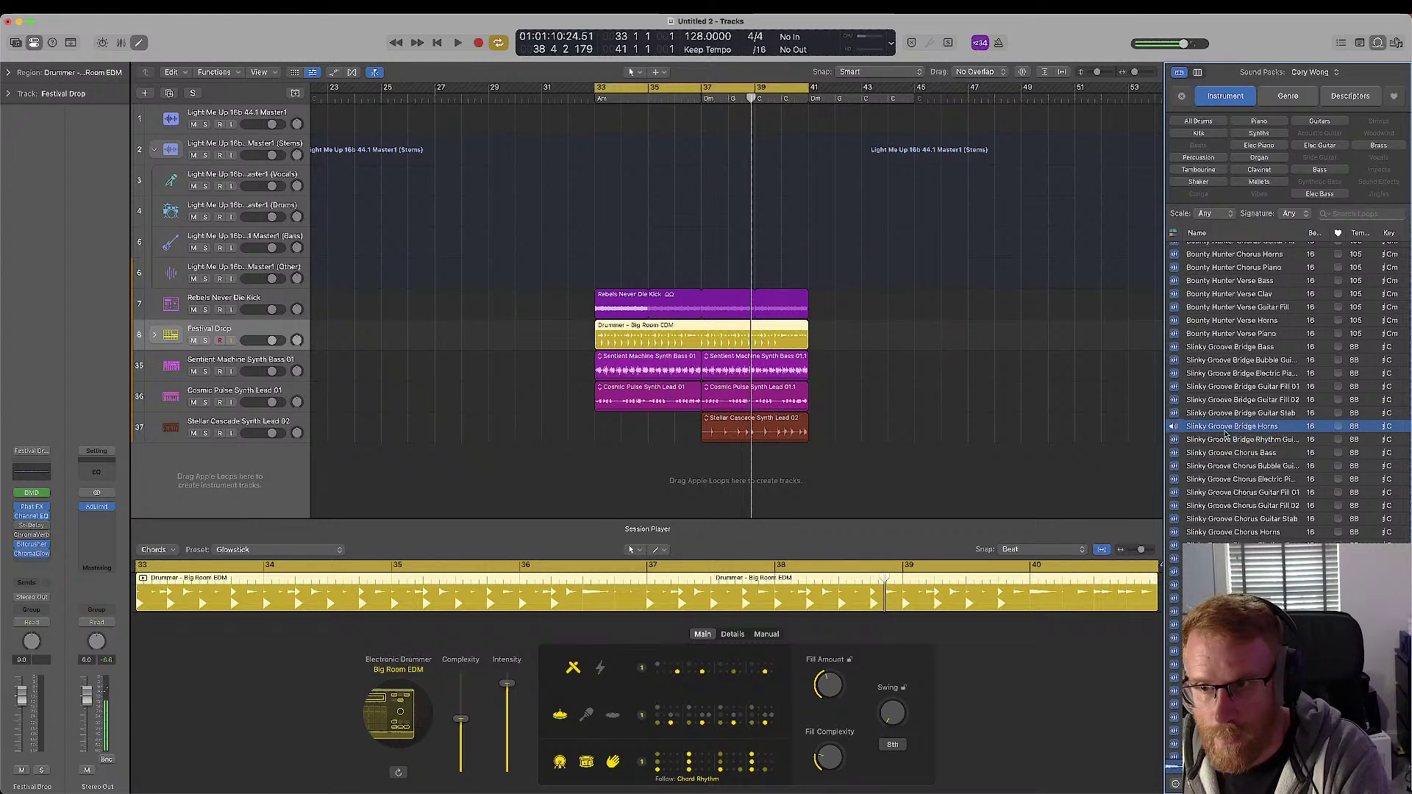
{"action": "left_click", "coordinate": [1237, 520]}
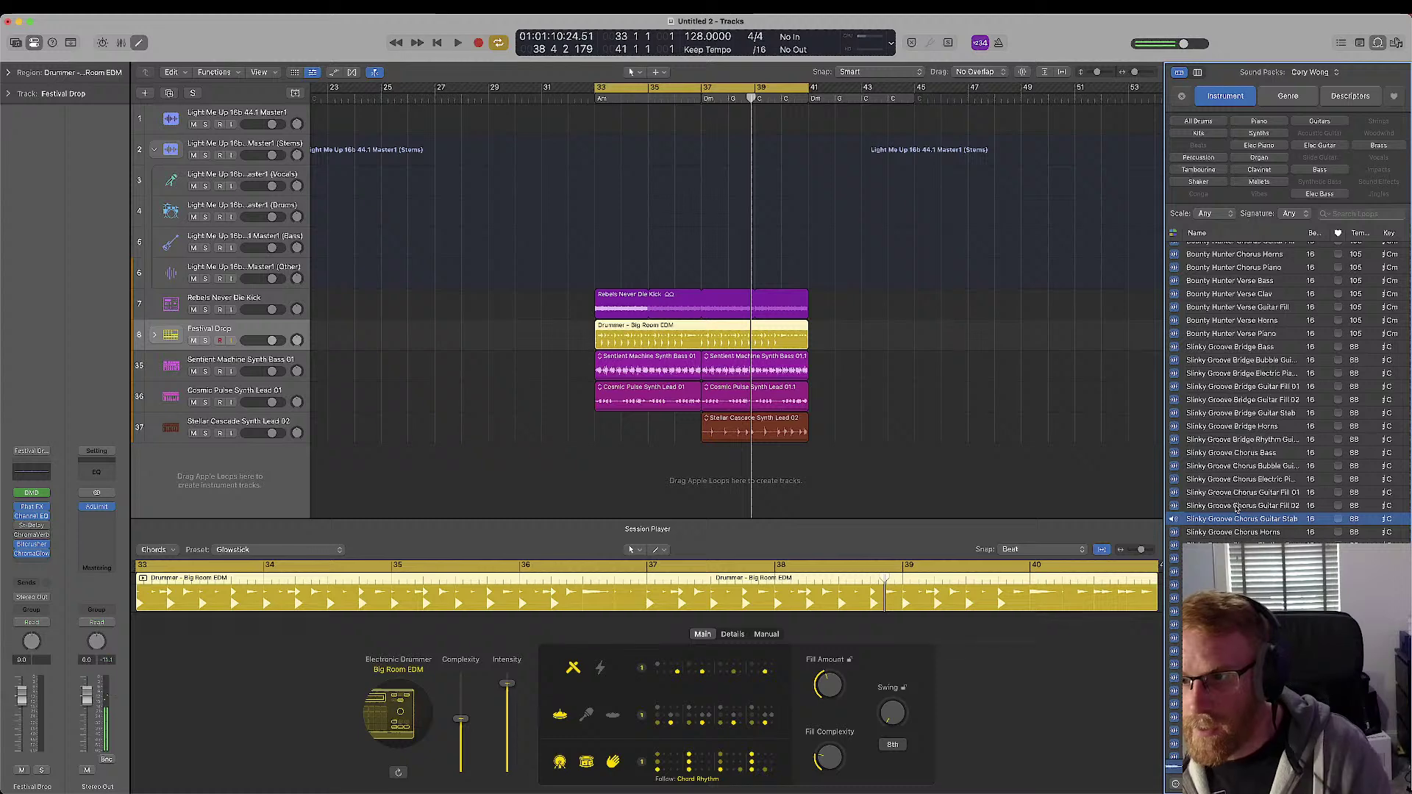
{"action": "scroll", "coordinate": [1236, 506], "scroll_direction": "down", "scroll_amount": 8}
{"action": "left_click", "coordinate": [1235, 401]}
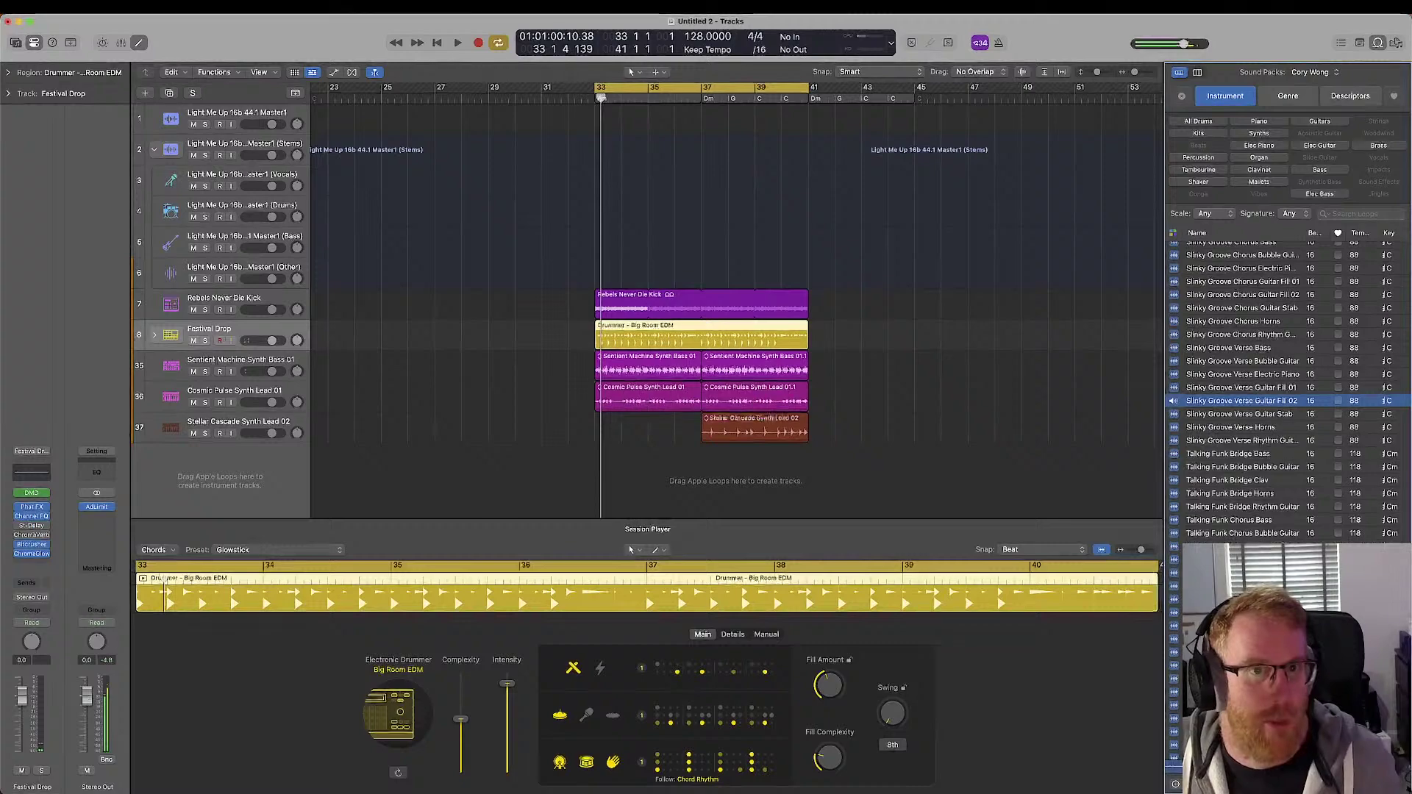
- Switch to the browser's Logic Pro 11 what's-new page and read Other features, highlighting the note on WAV as default recording format
{"action": "key", "text": "super+Tab"}
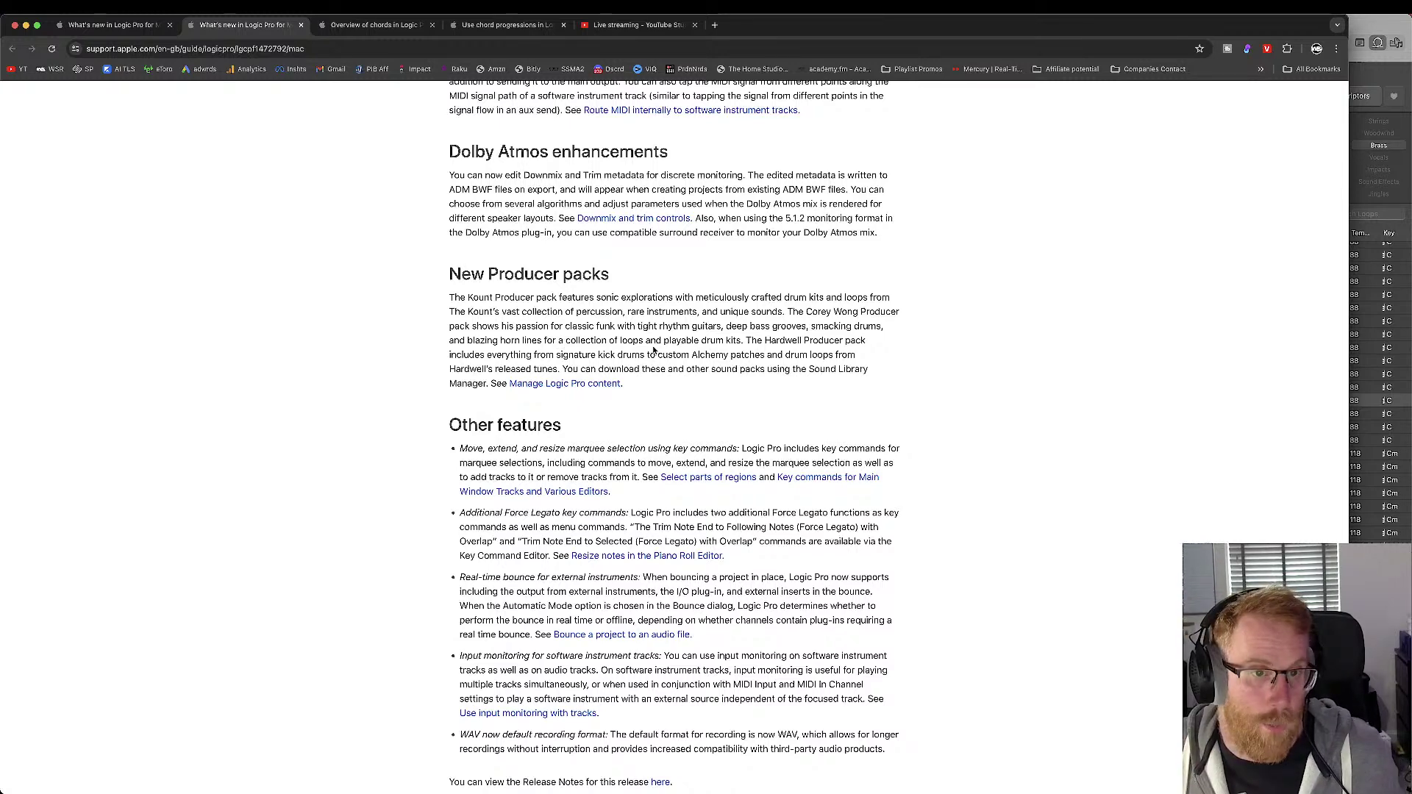
{"action": "scroll", "coordinate": [654, 351], "scroll_direction": "down", "scroll_amount": 3}
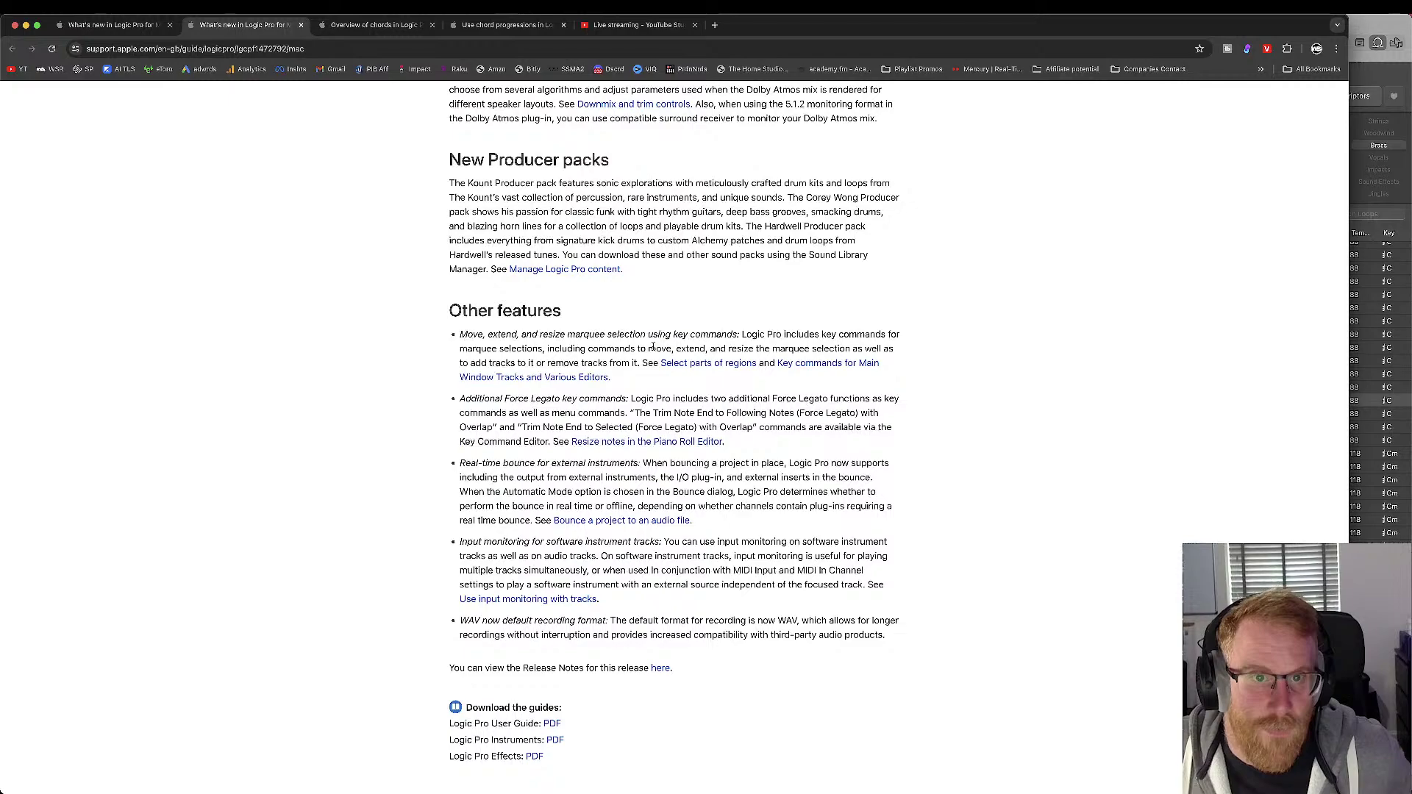
{"action": "key", "text": "super+Tab"}
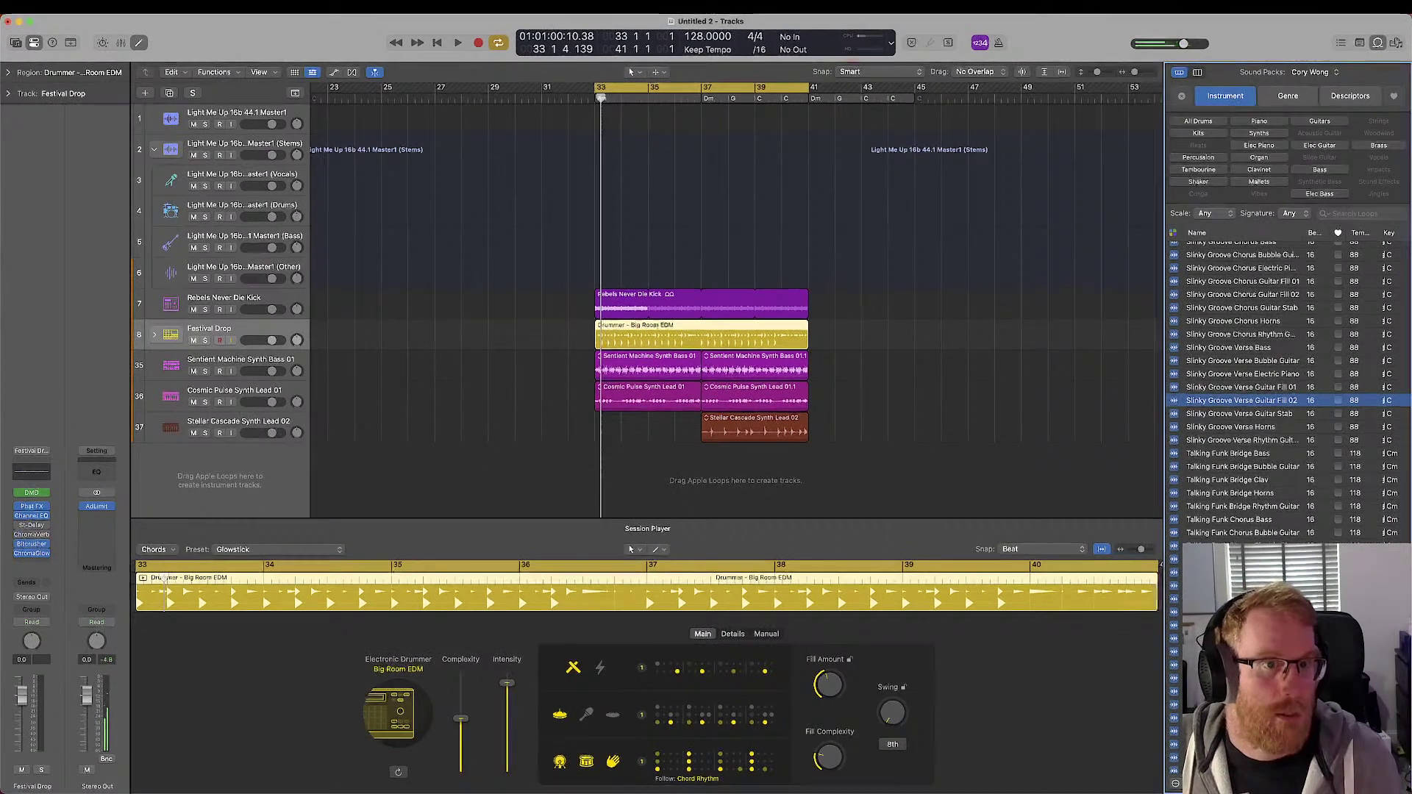
{"action": "key", "text": "super+Tab"}
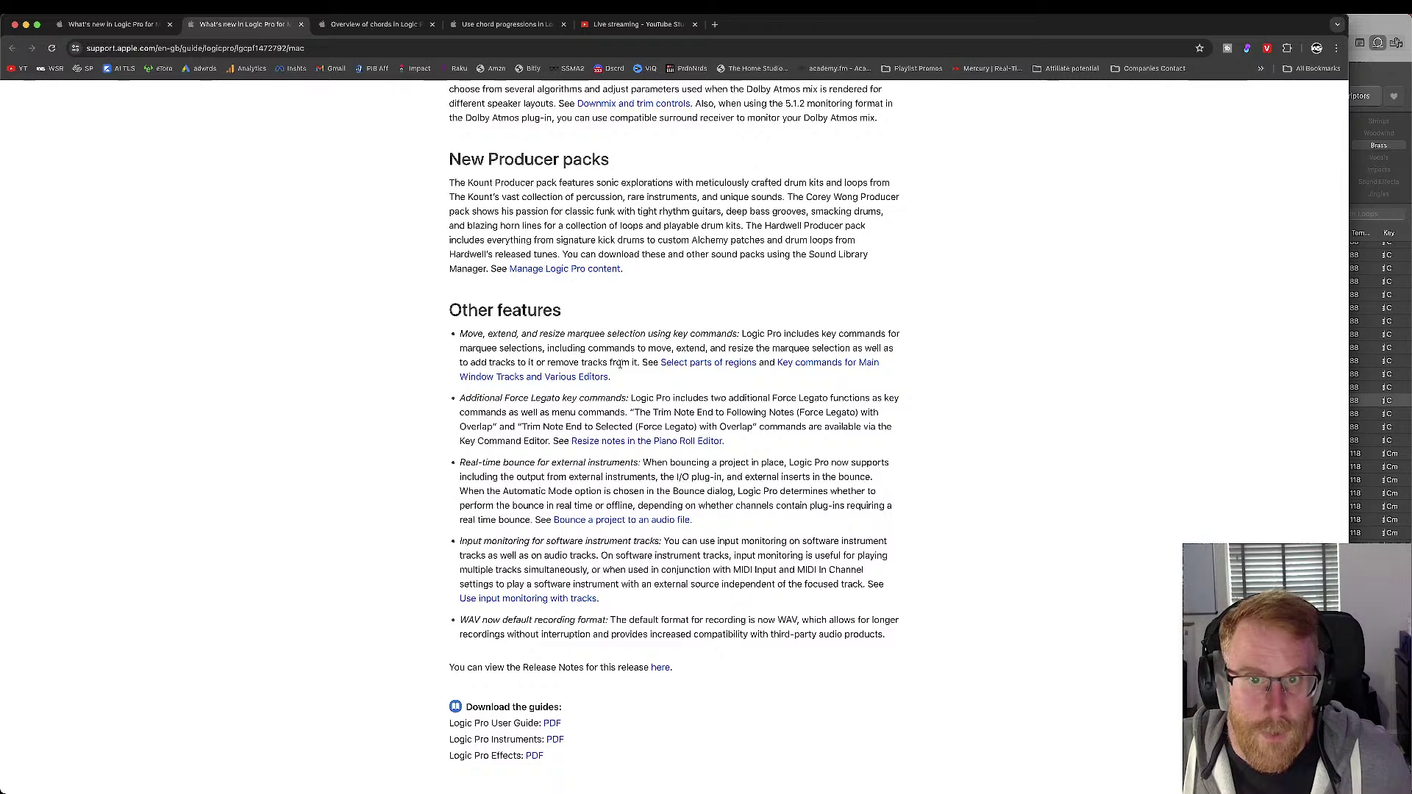
{"action": "scroll", "coordinate": [686, 361], "scroll_direction": "down", "scroll_amount": 2}
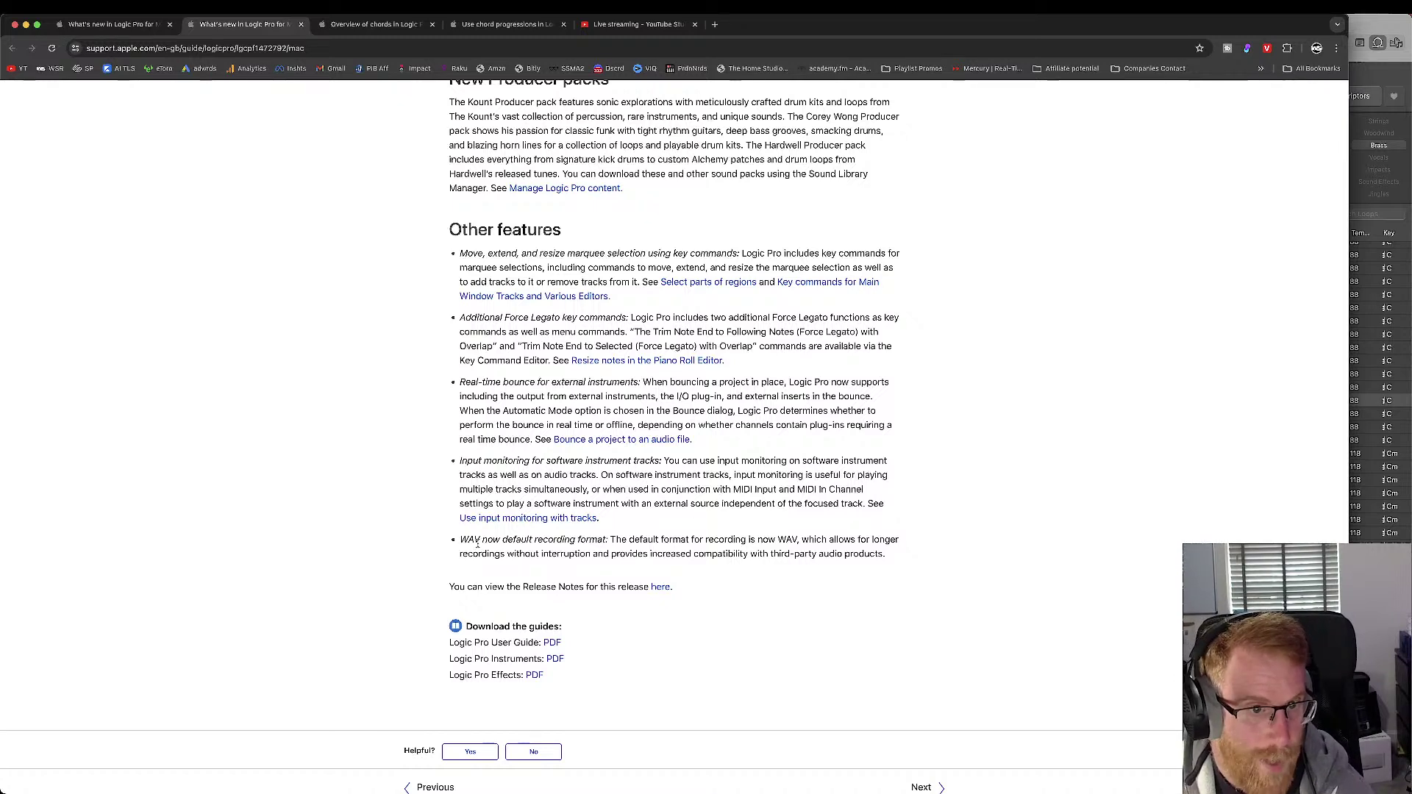
{"action": "left_click_drag", "start_coordinate": [461, 541], "coordinate": [886, 553]}
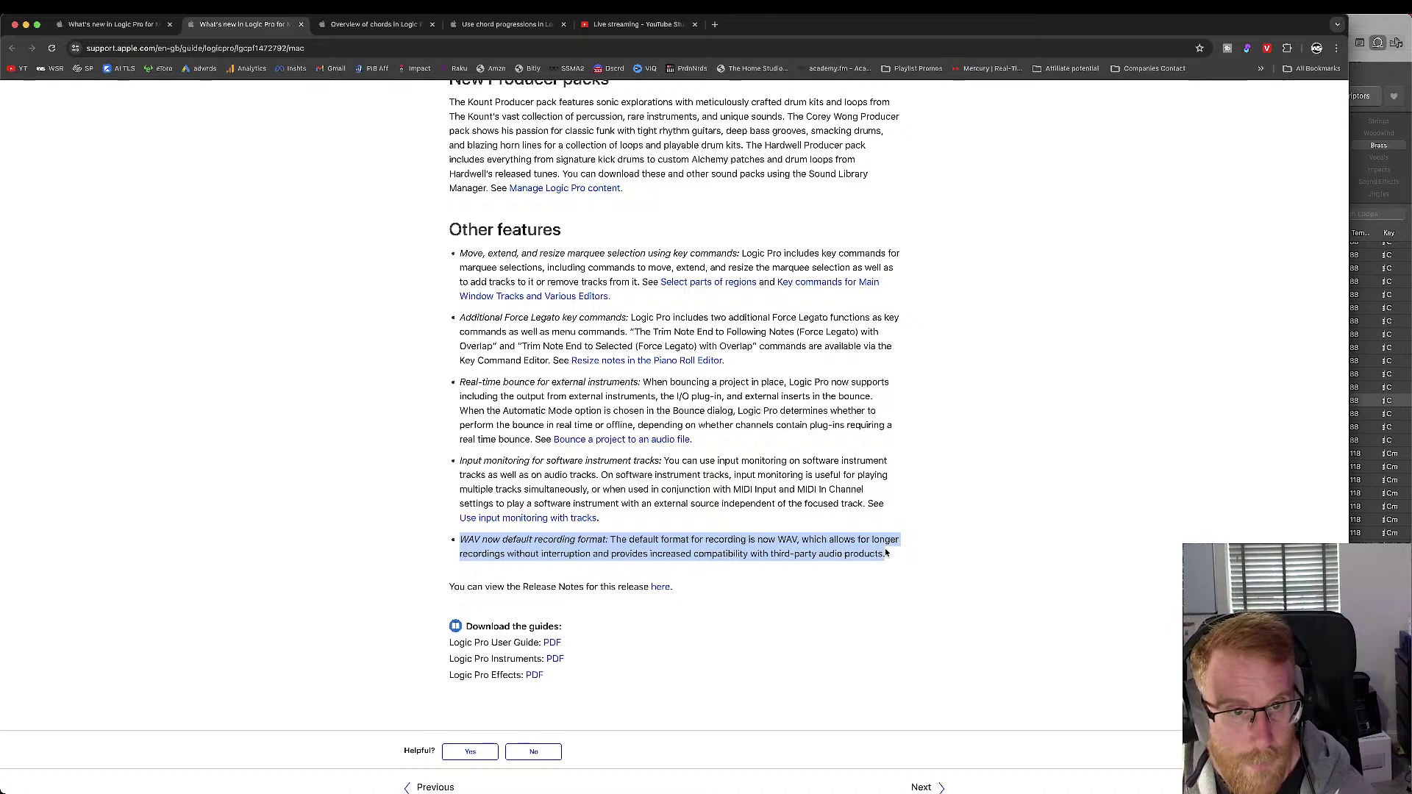
{"action": "left_click", "coordinate": [828, 550]}
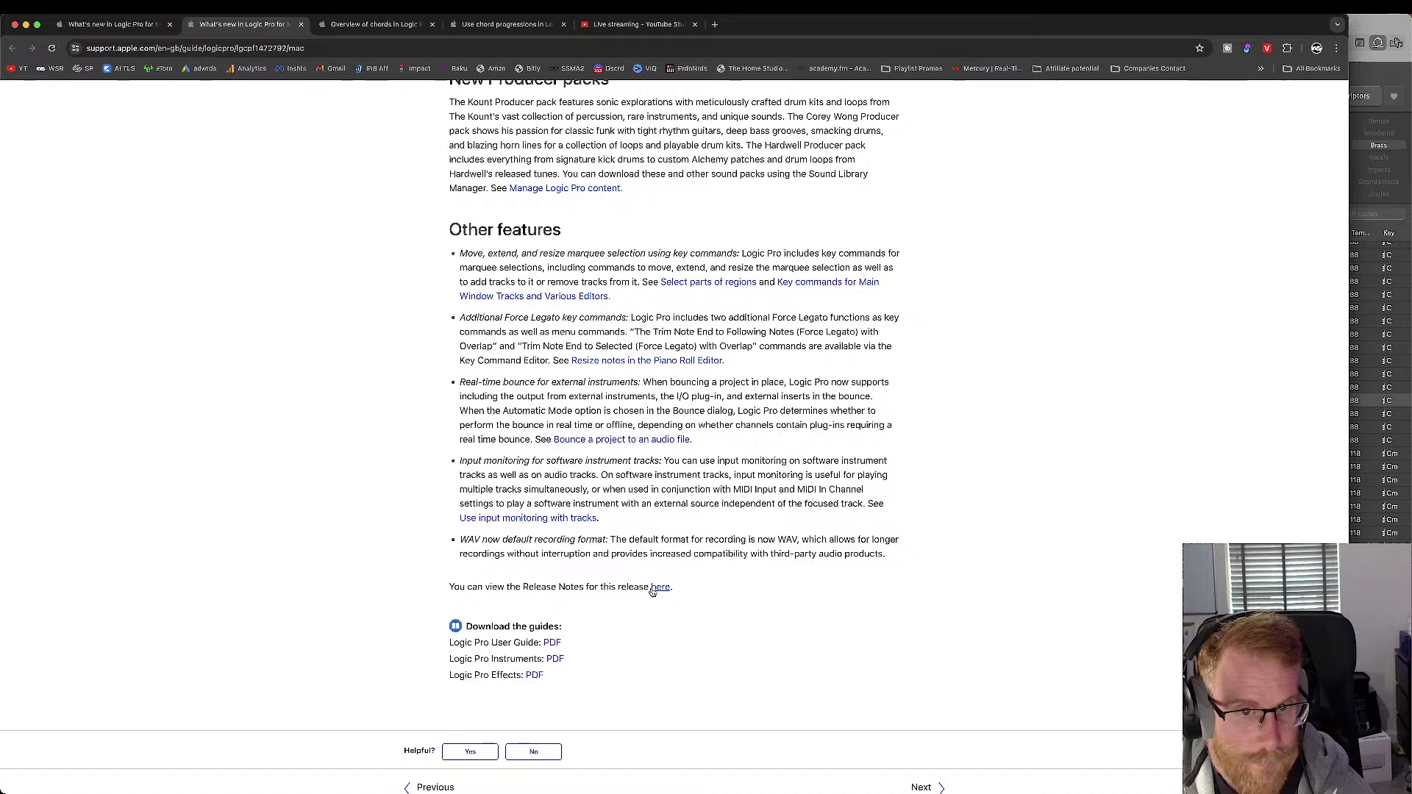
- Review the What's new in Logic Pro for Mac 11 page from its heading through to the Other features section
{"action": "scroll", "coordinate": [698, 530], "scroll_direction": "up", "scroll_amount": 10}
{"action": "scroll", "coordinate": [699, 531], "scroll_direction": "up", "scroll_amount": 15}
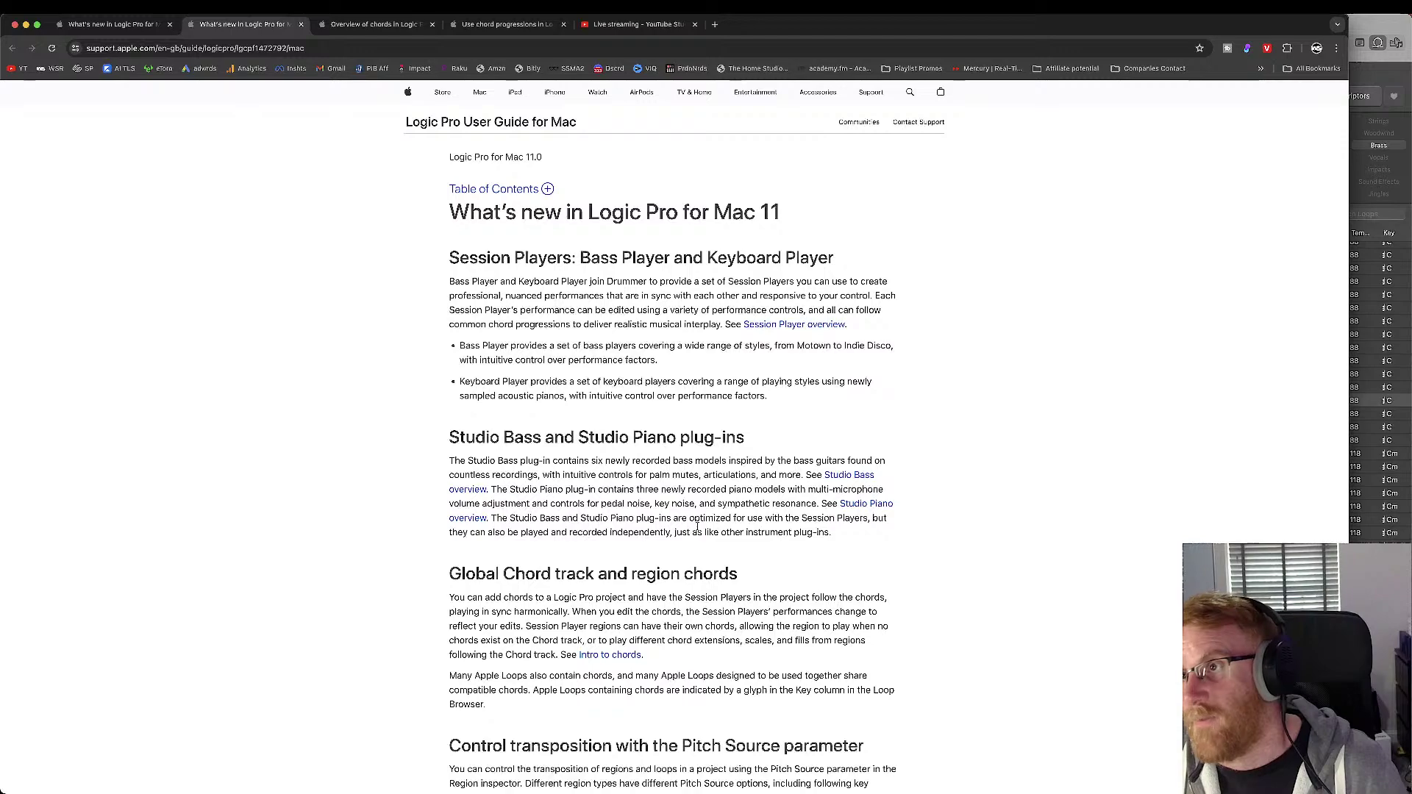
{"action": "scroll", "coordinate": [697, 529], "scroll_direction": "down", "scroll_amount": 3}
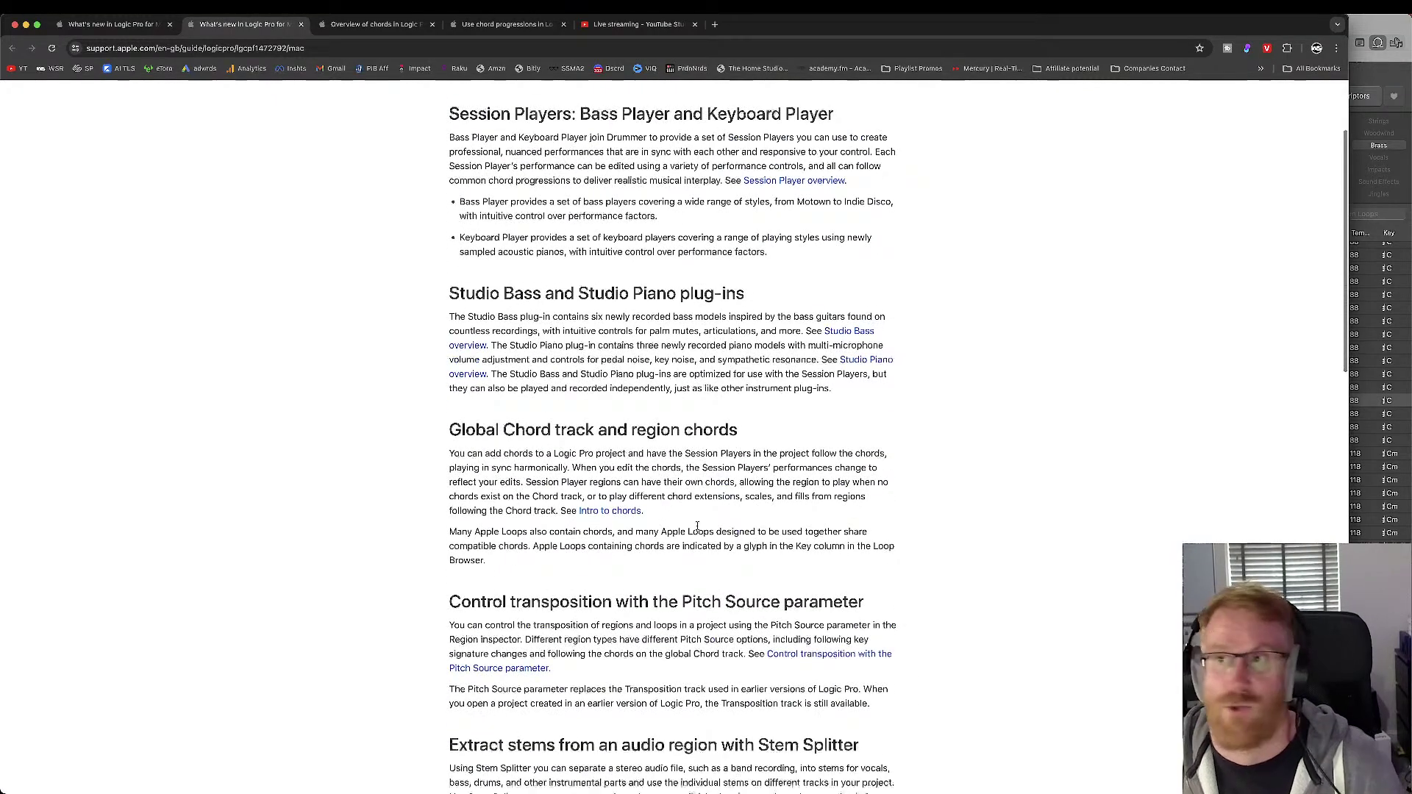
{"action": "scroll", "coordinate": [698, 530], "scroll_direction": "up", "scroll_amount": 3}
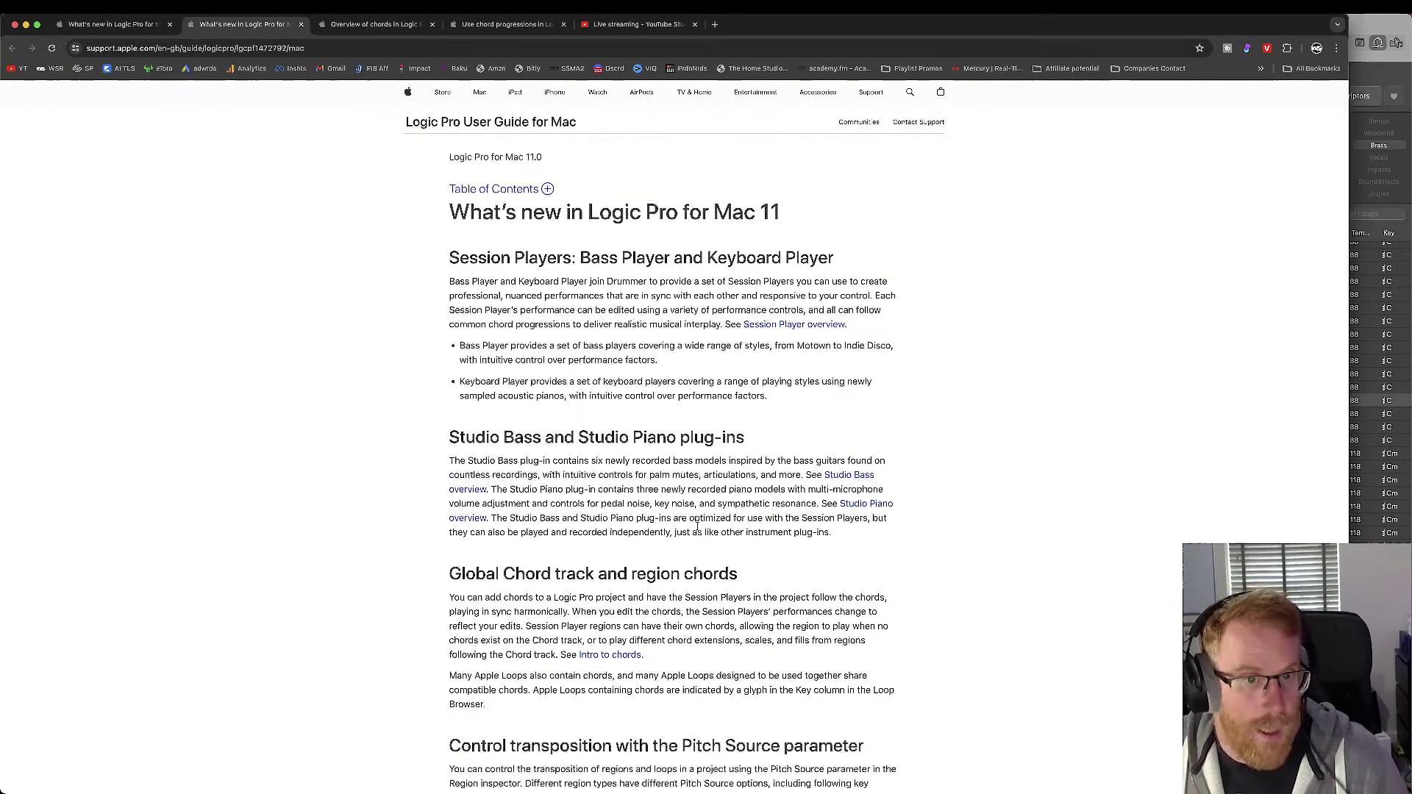
{"action": "scroll", "coordinate": [697, 530], "scroll_direction": "down", "scroll_amount": 1}
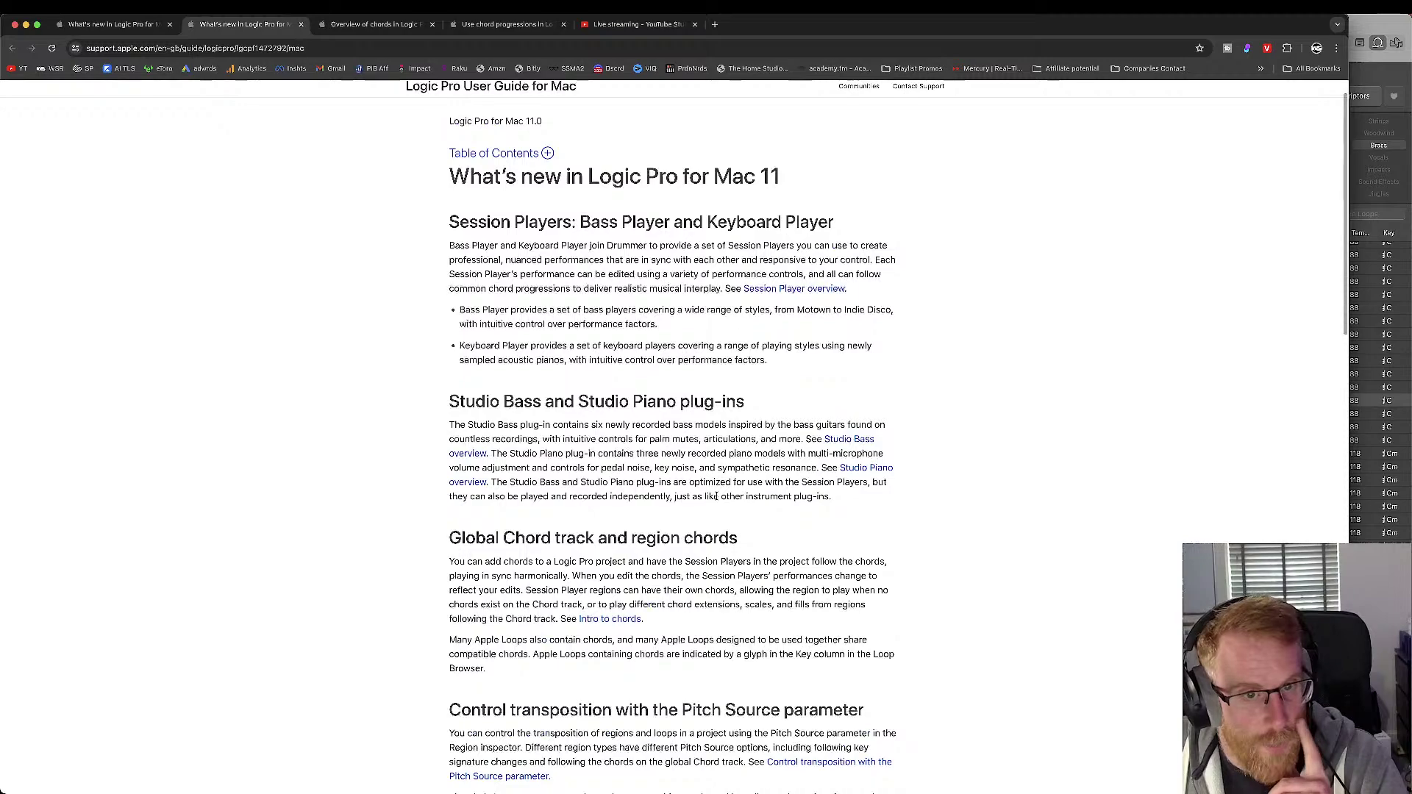
{"action": "scroll", "coordinate": [715, 497], "scroll_direction": "down", "scroll_amount": 1}
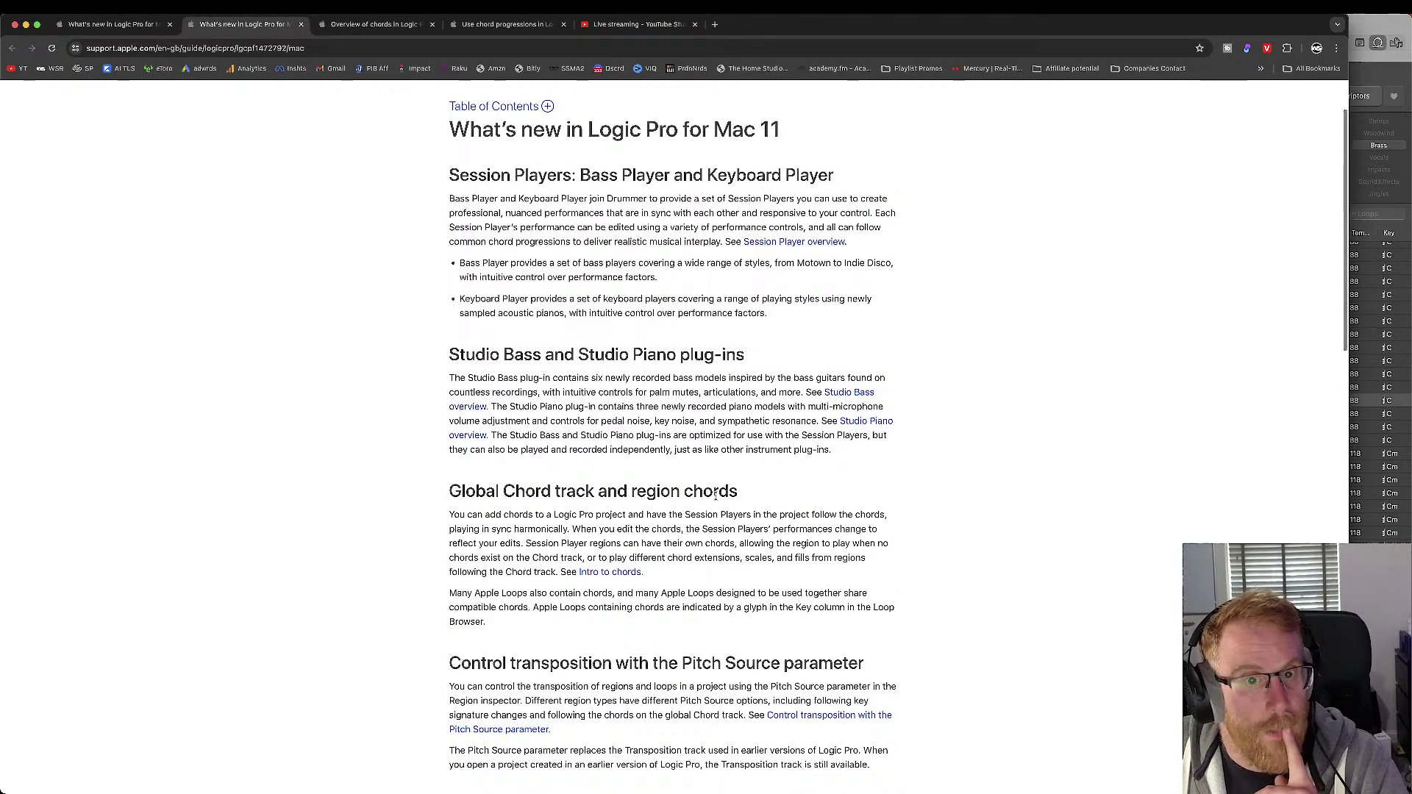
{"action": "scroll", "coordinate": [715, 497], "scroll_direction": "down", "scroll_amount": 15}
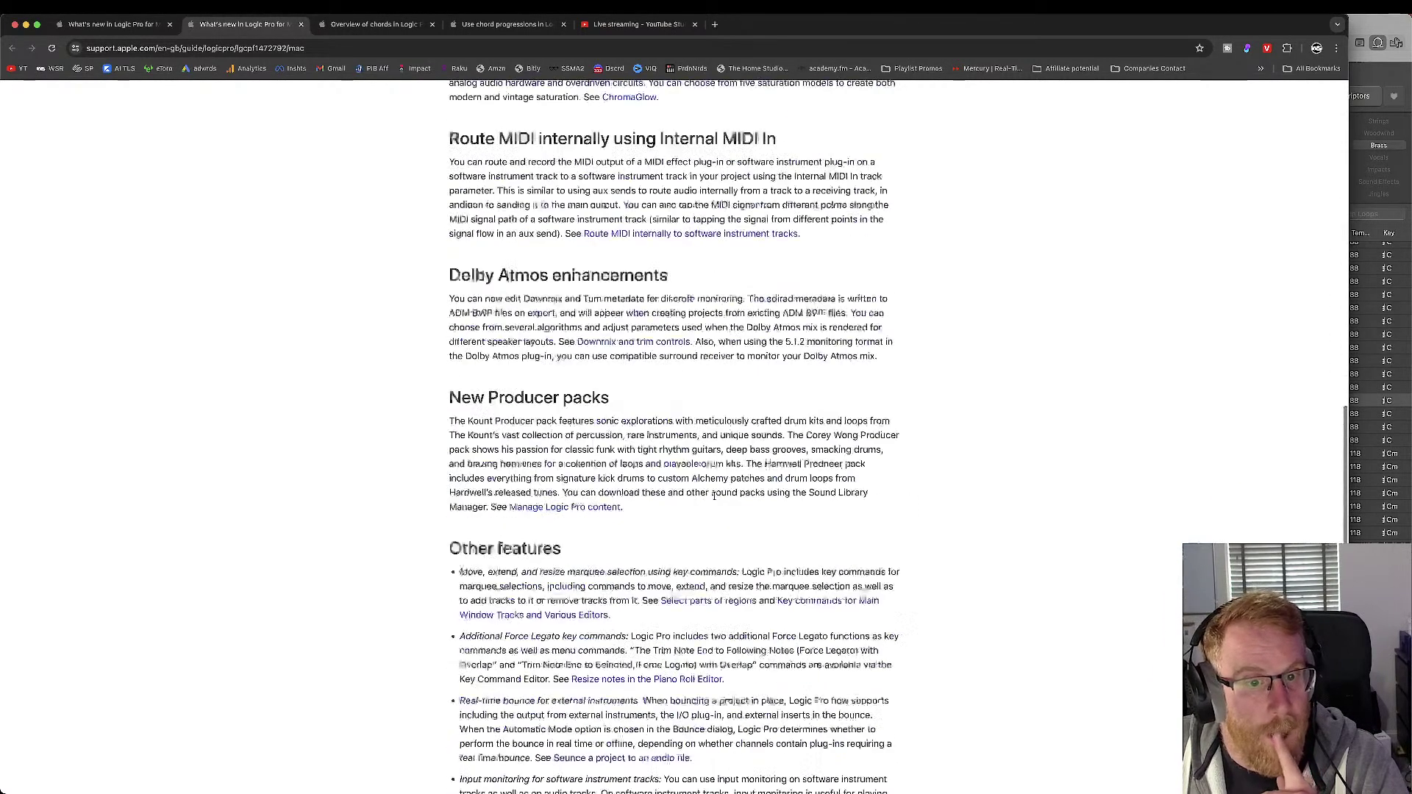
- Switch back to Logic Pro and look through the available sound packs, keeping Cory Wong selected
{"action": "left_click", "coordinate": [1361, 26]}
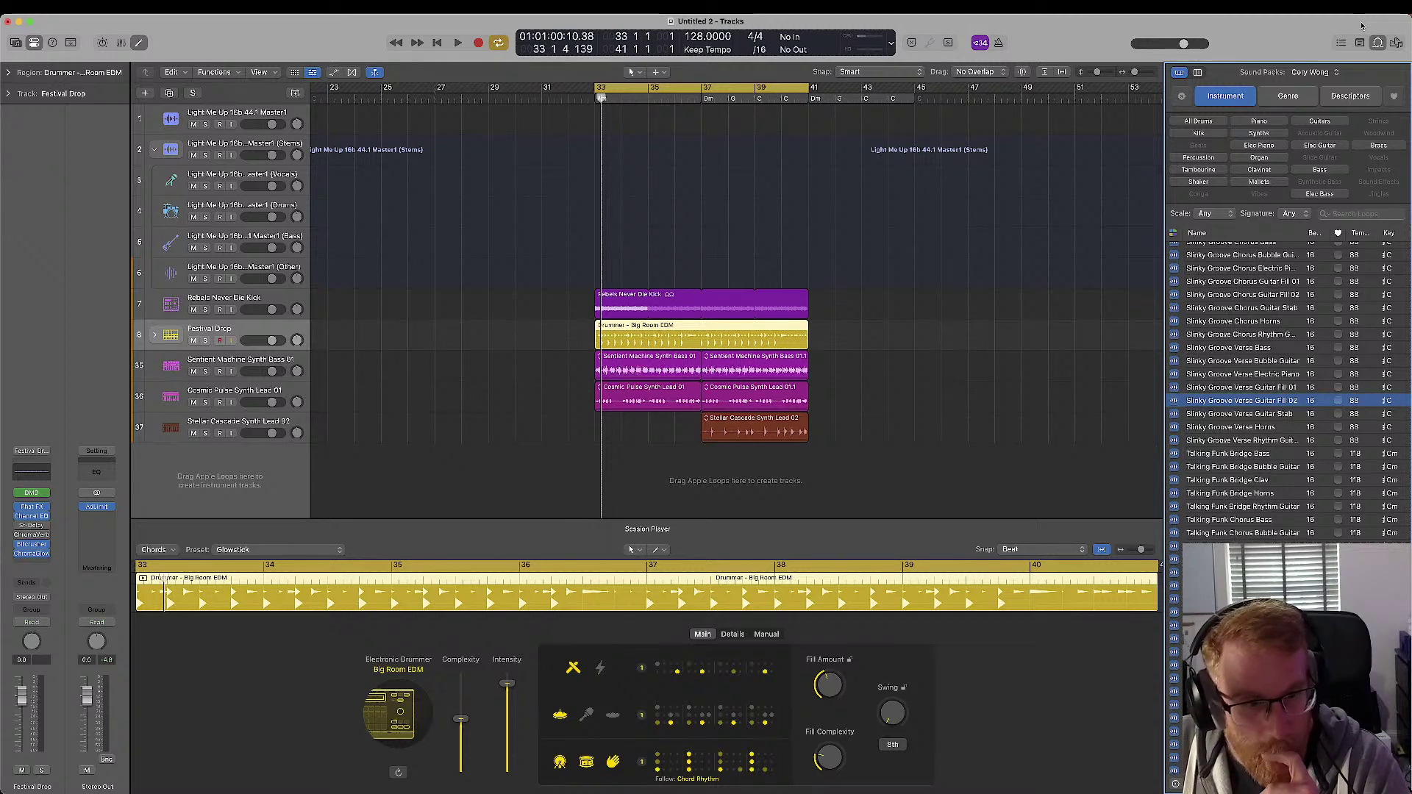
{"action": "left_click", "coordinate": [1314, 73]}
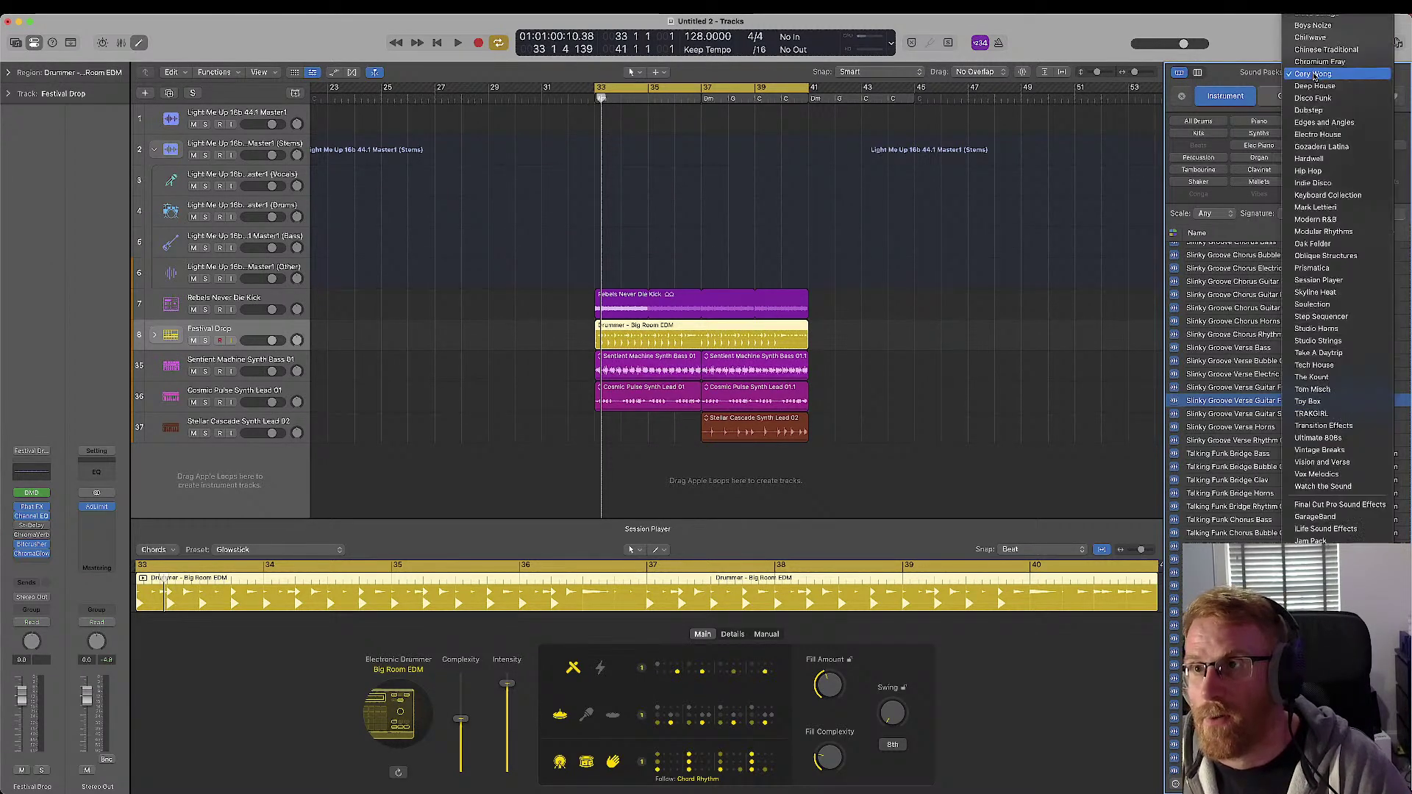
{"action": "scroll", "coordinate": [1308, 224], "scroll_direction": "up", "scroll_amount": 3}
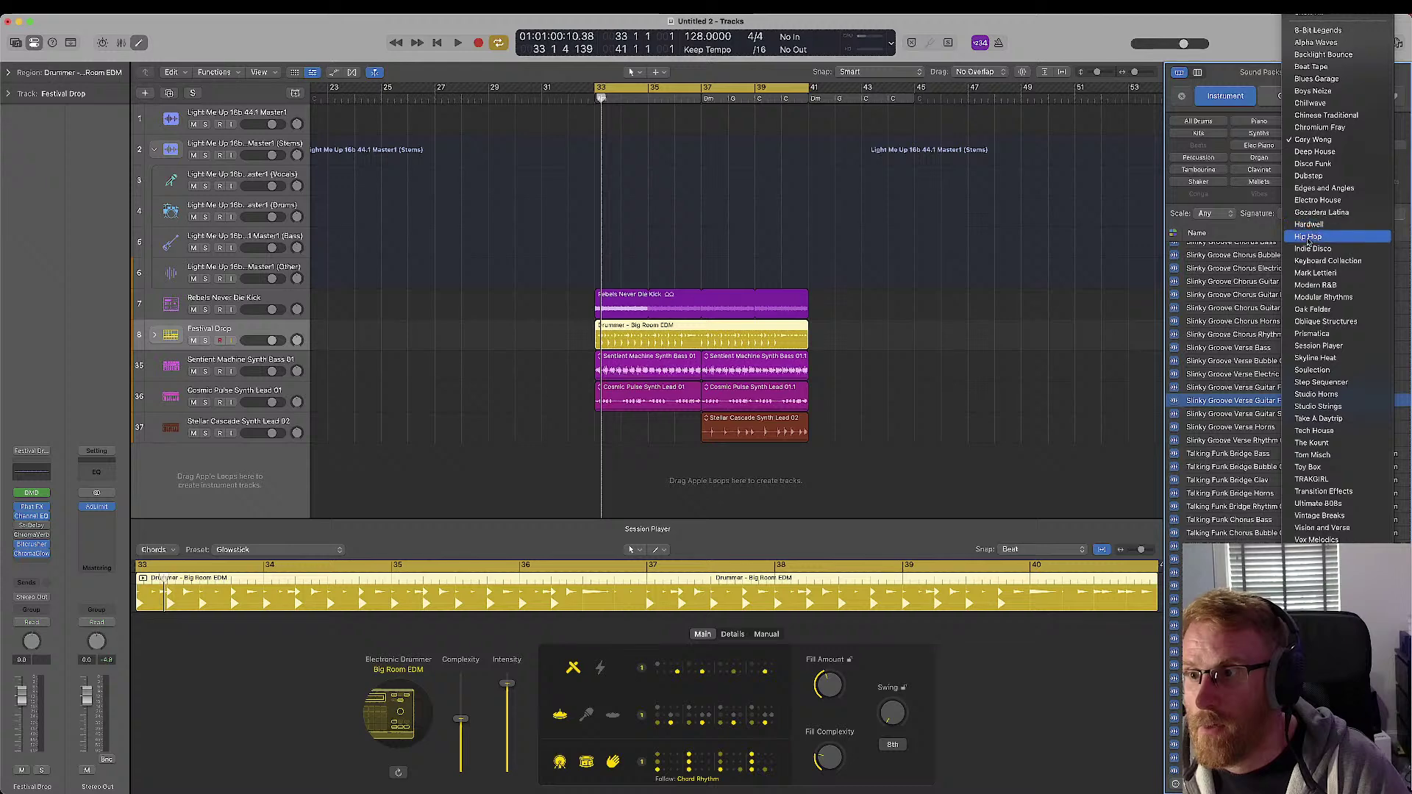
{"action": "left_click", "coordinate": [1318, 141]}
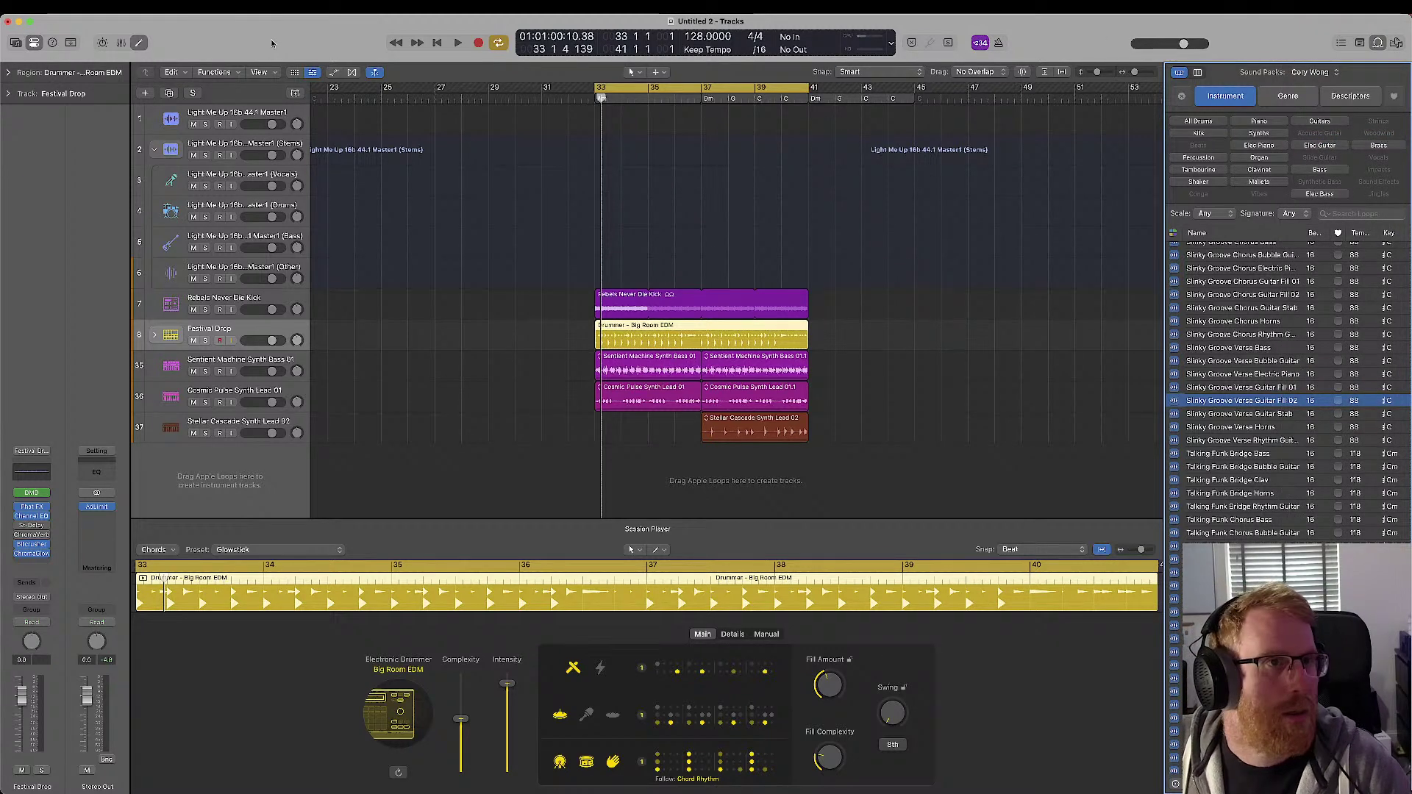
- Show the Live Loops grid beside the Tracks area several times for comparison and leave it hidden
{"action": "left_click", "coordinate": [294, 72]}
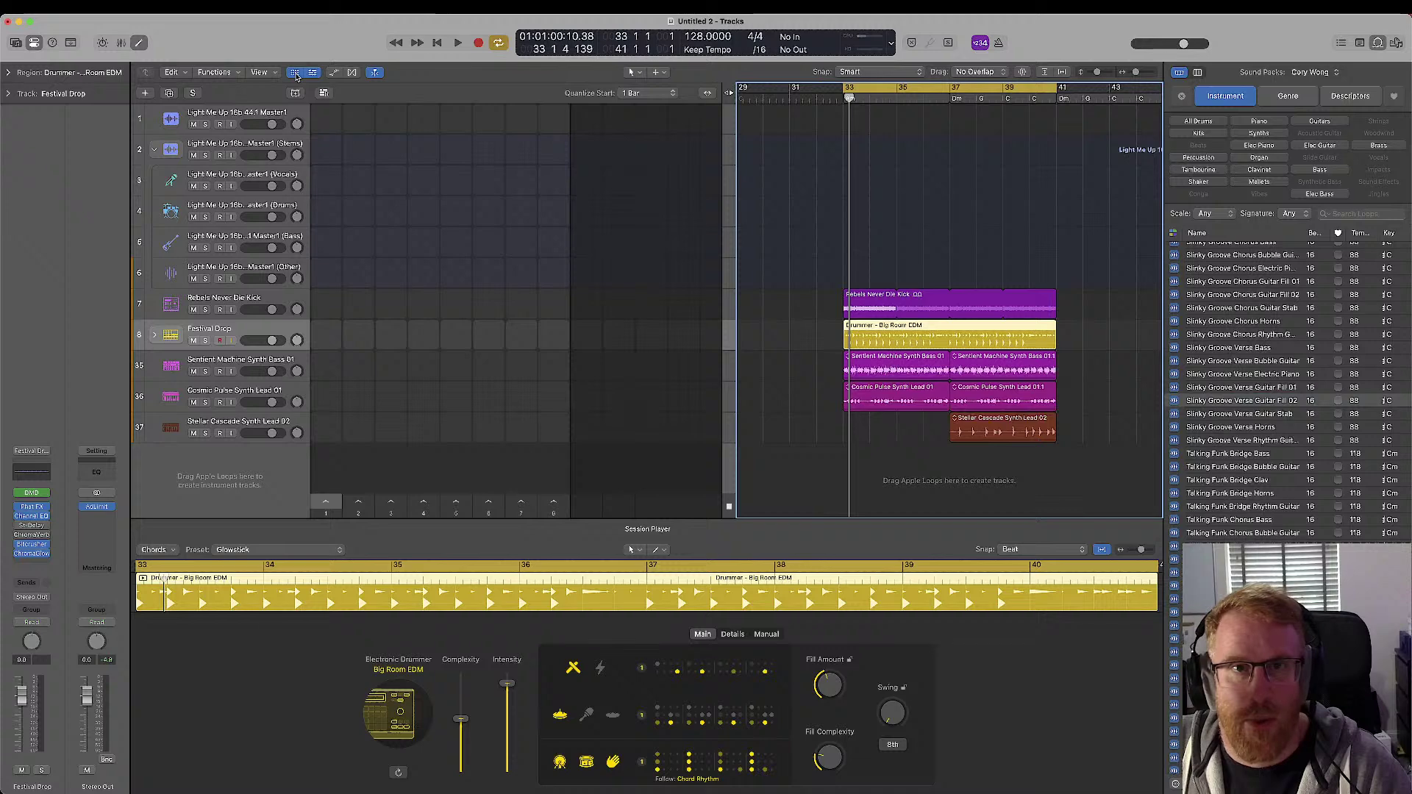
{"action": "left_click", "coordinate": [295, 73]}
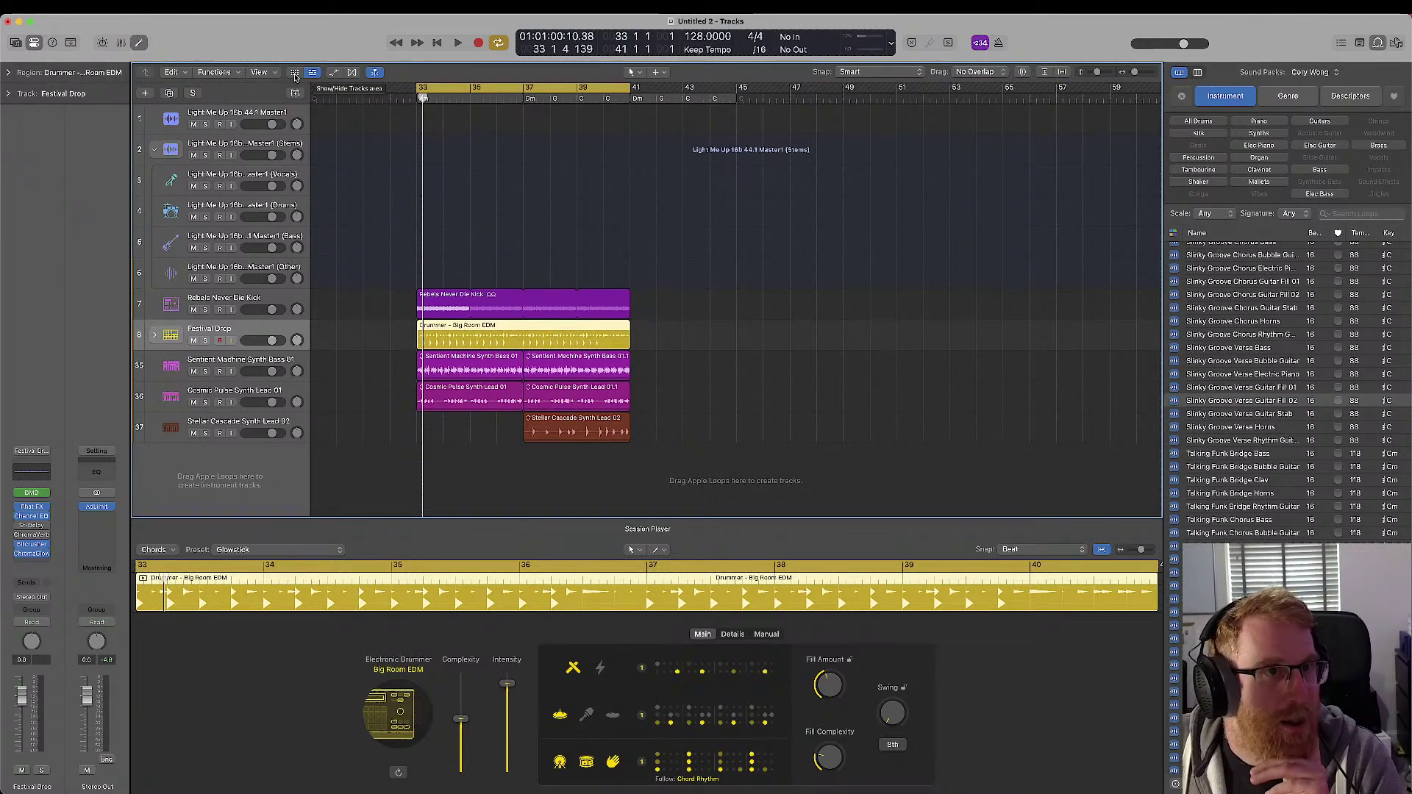
{"action": "left_click", "coordinate": [295, 72]}
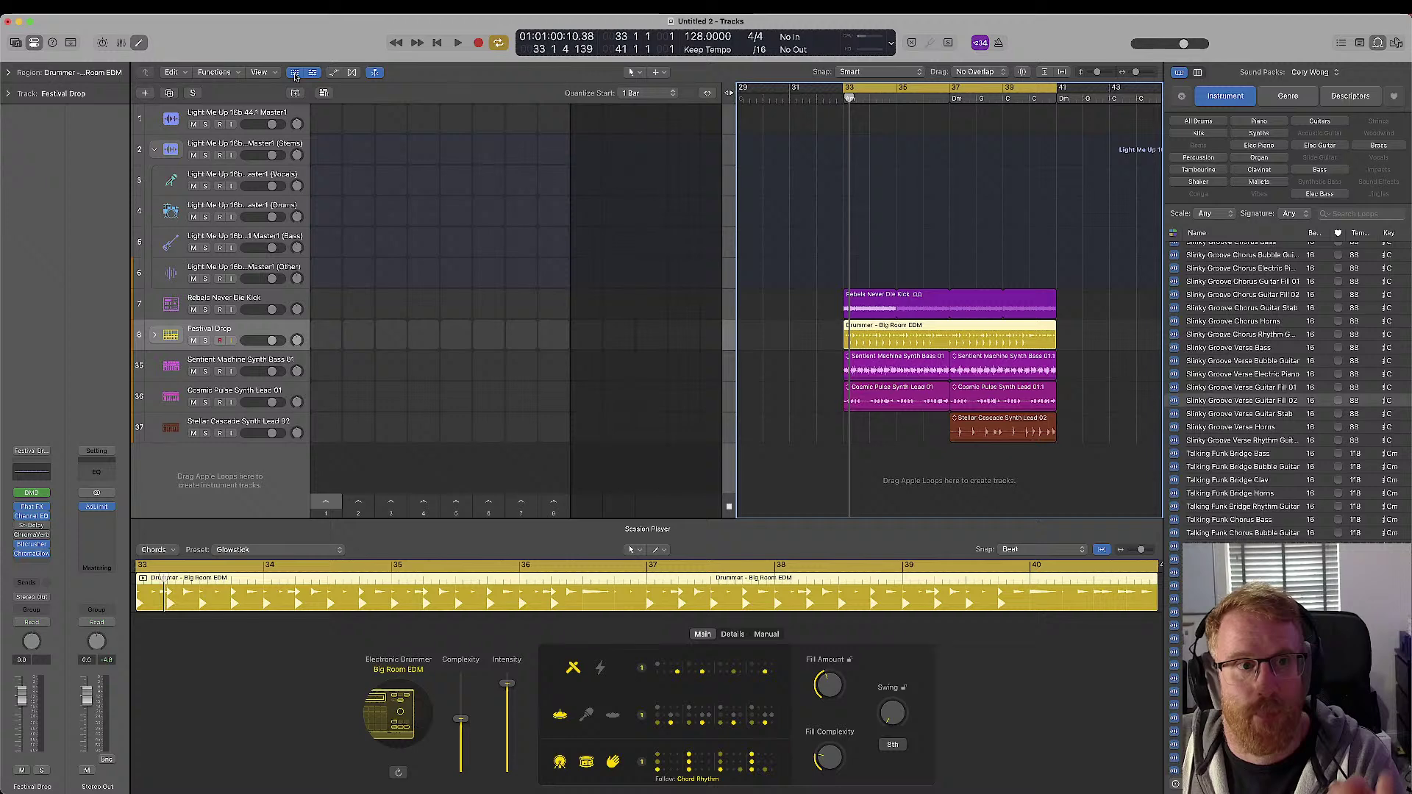
{"action": "left_click", "coordinate": [295, 73]}
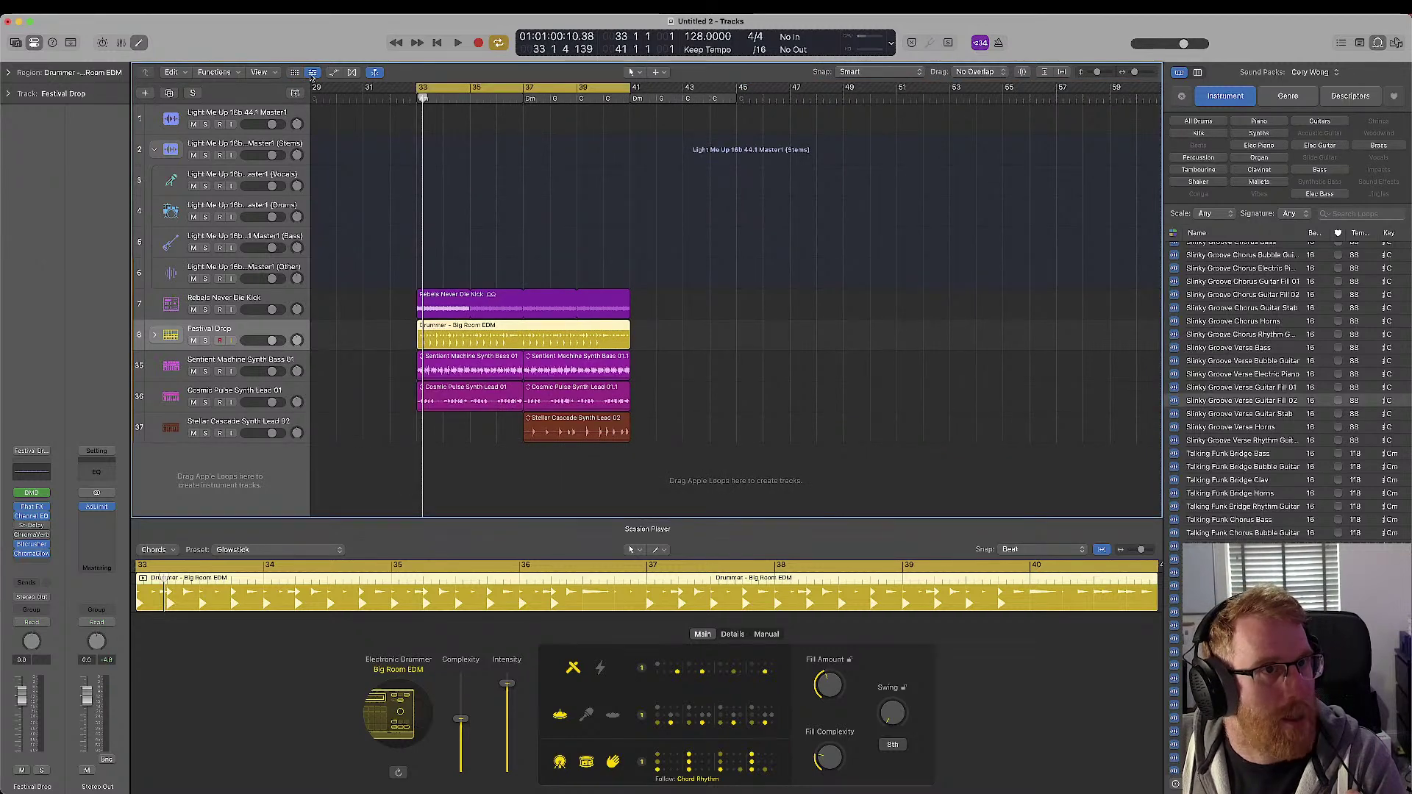
{"action": "left_click", "coordinate": [295, 73]}
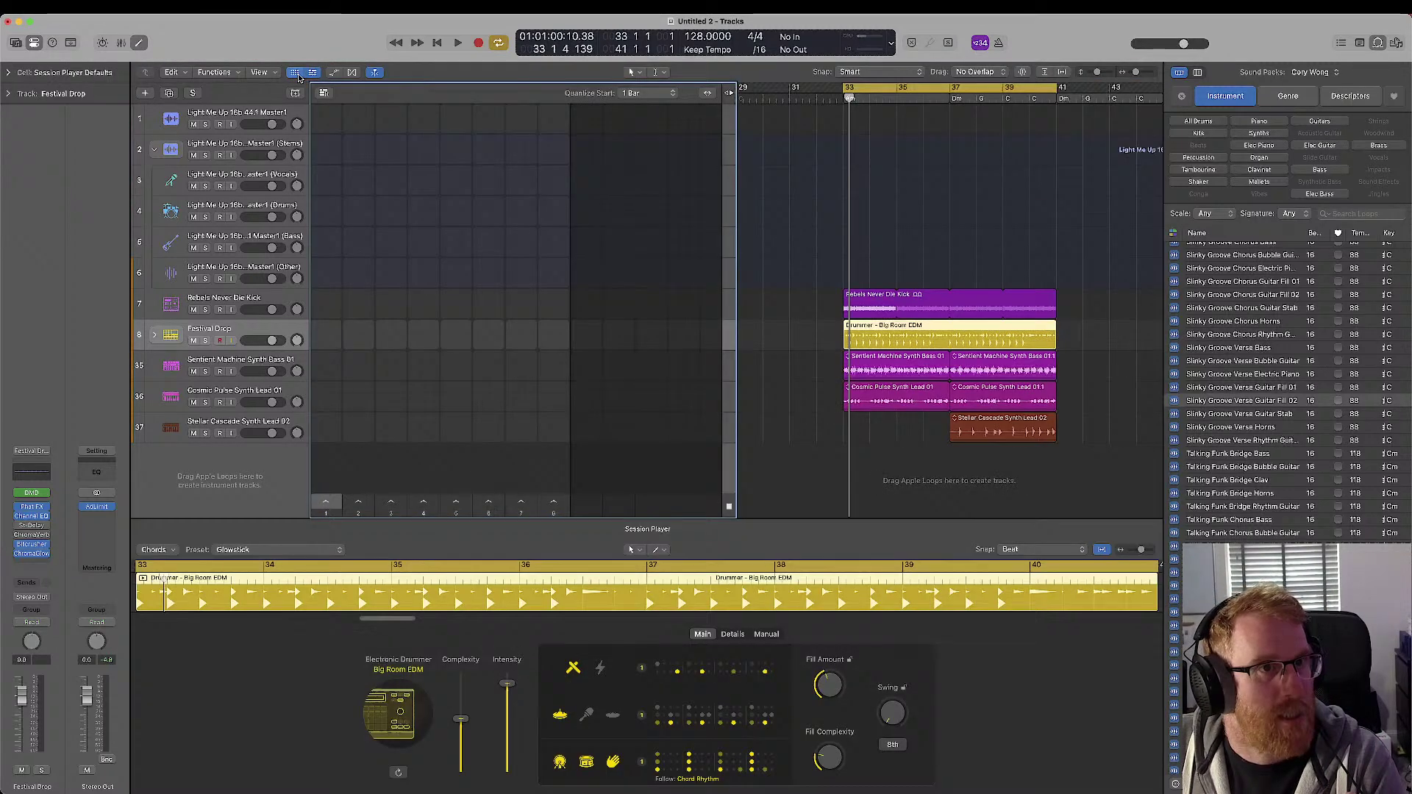
{"action": "left_click", "coordinate": [294, 73]}
{"action": "left_click", "coordinate": [87, 12]}
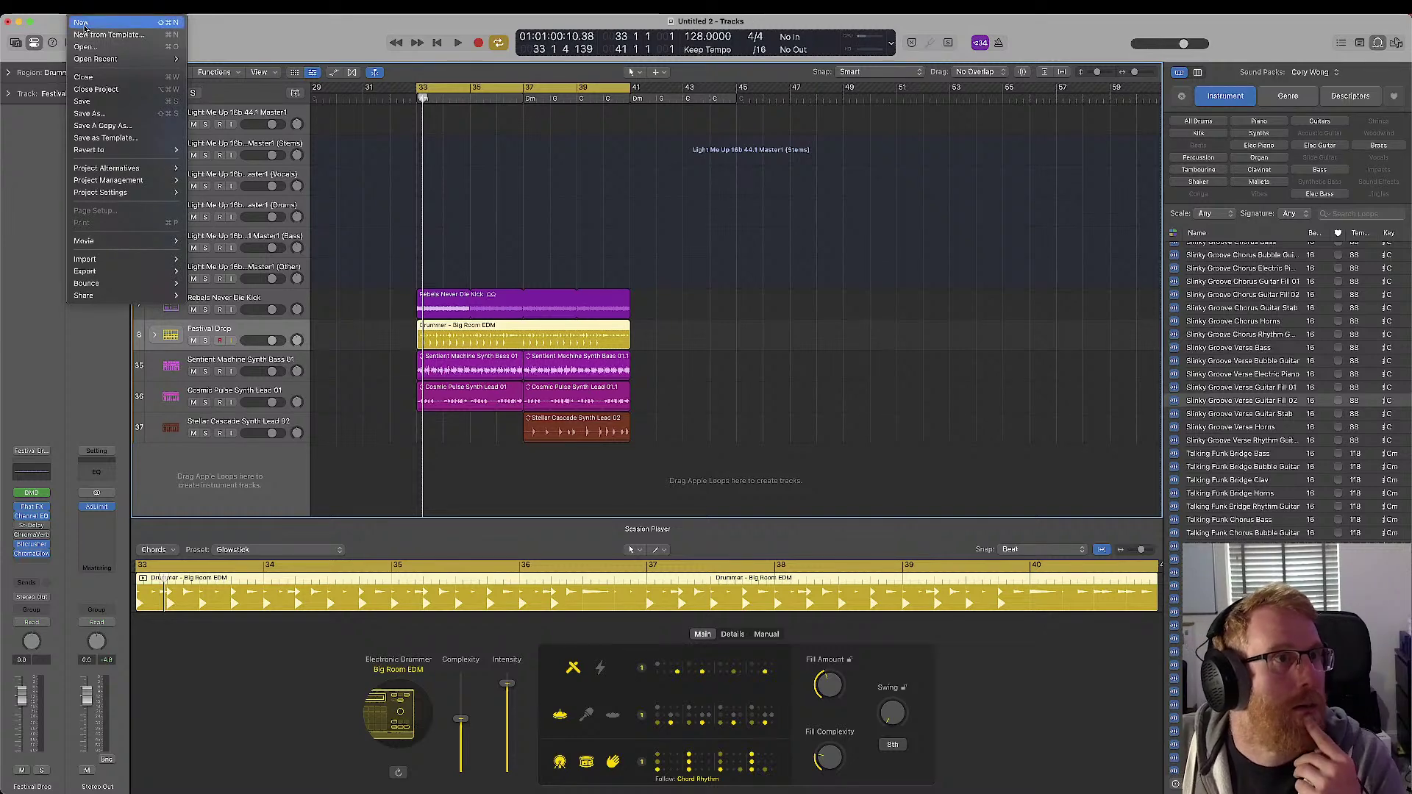
{"action": "left_click", "coordinate": [295, 73]}
{"action": "left_click", "coordinate": [295, 73]}
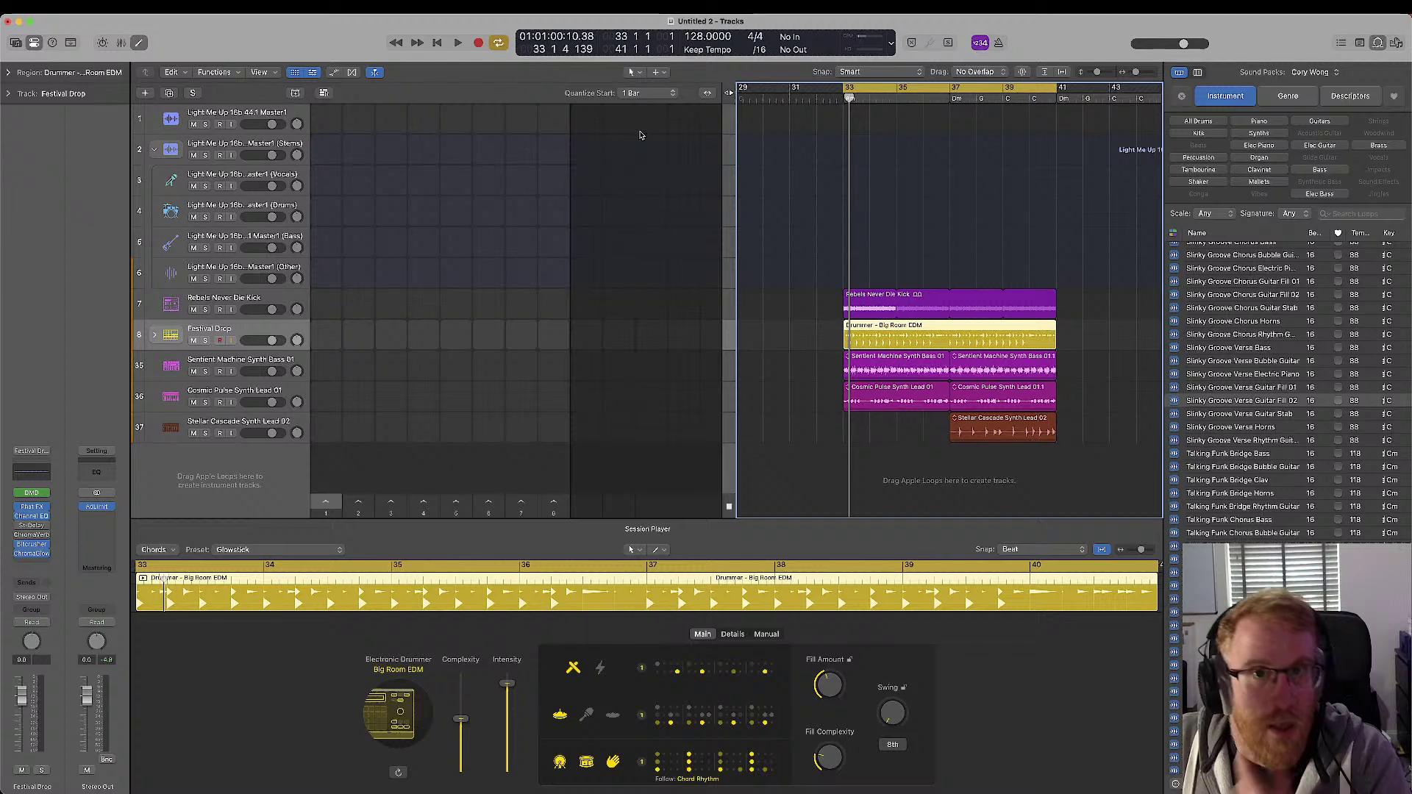
{"action": "left_click", "coordinate": [294, 73]}
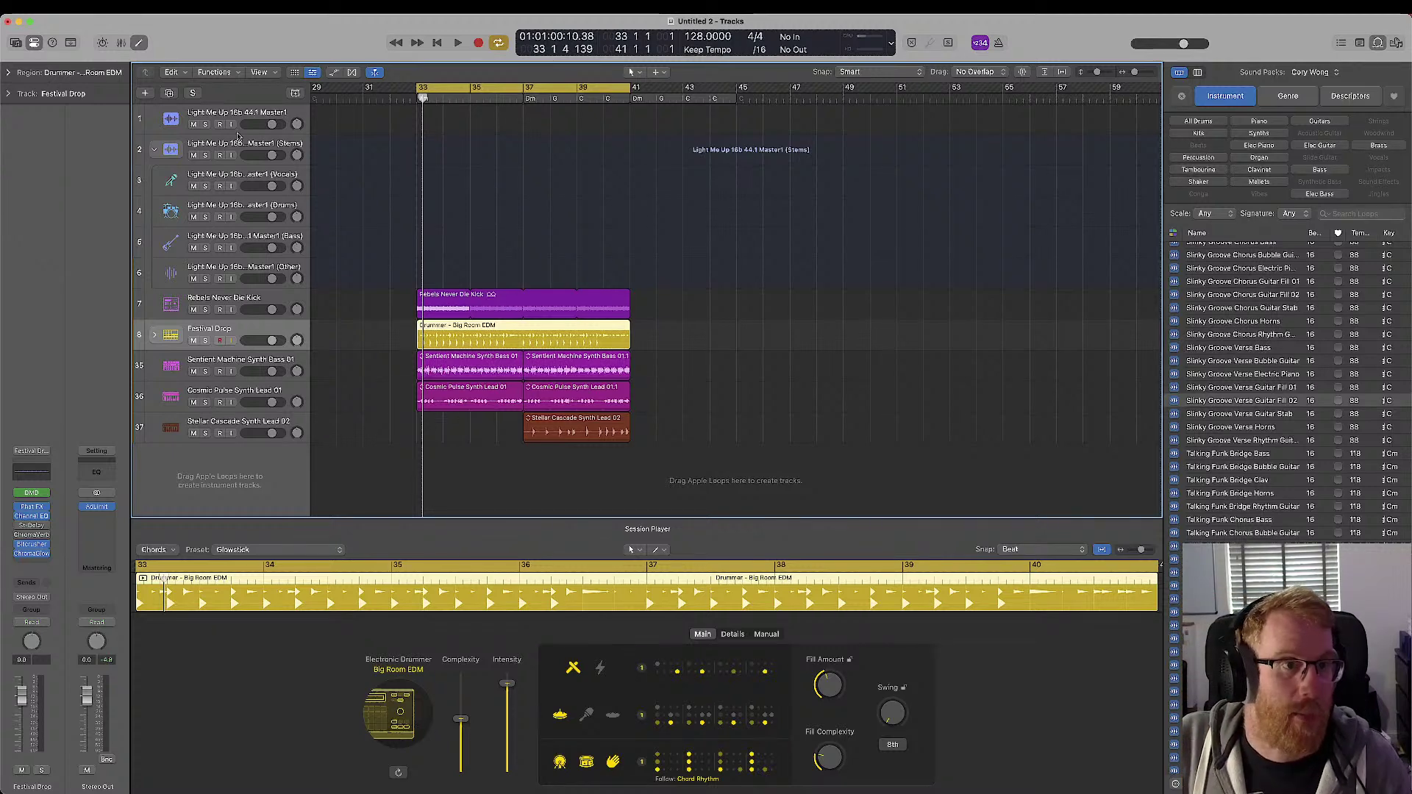
- Delete the tracks from Rebels Never Die Kick through Stellar Cascade Synth Lead 02 together with their regions
{"action": "left_click", "coordinate": [232, 301]}
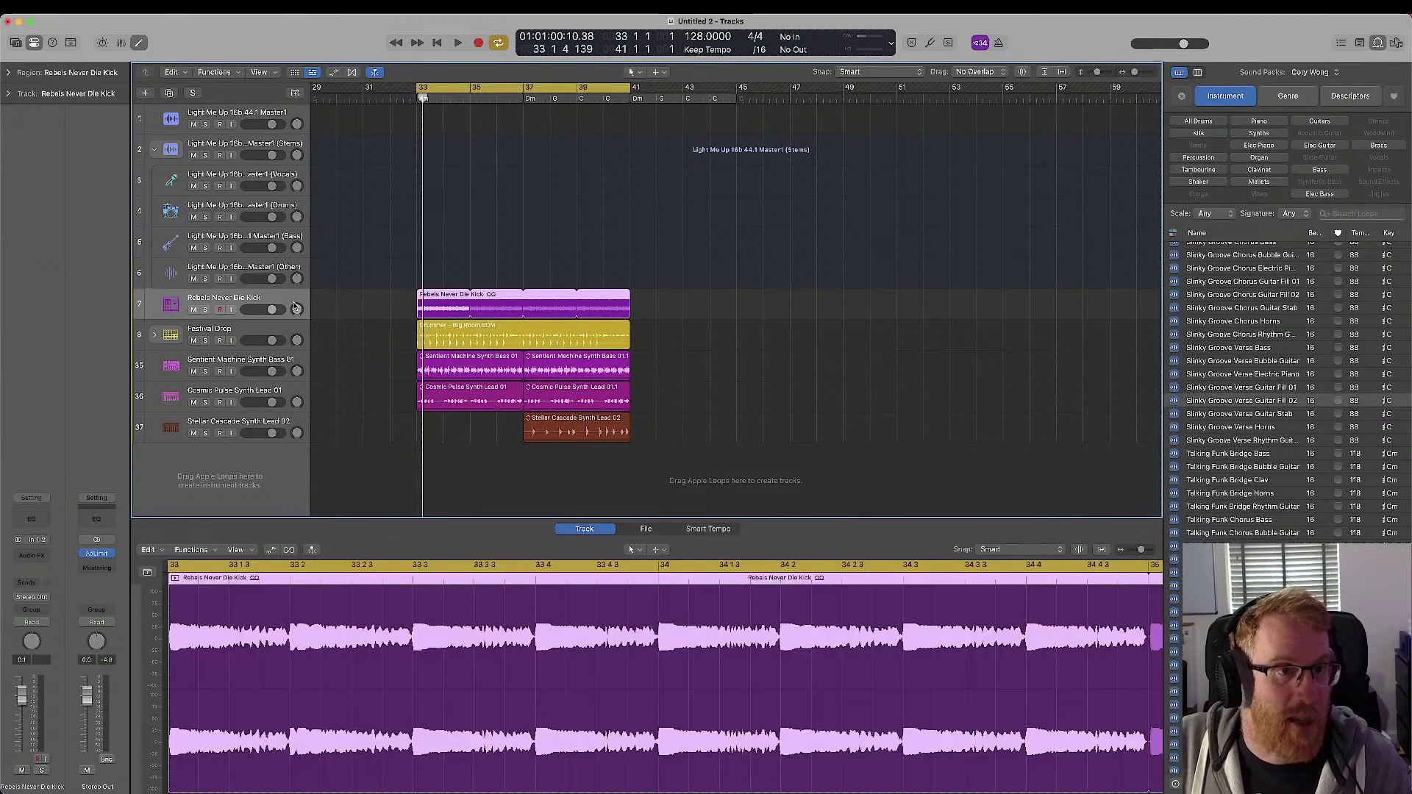
{"action": "left_click", "coordinate": [296, 421], "text": "shift"}
{"action": "key", "text": "Delete"}
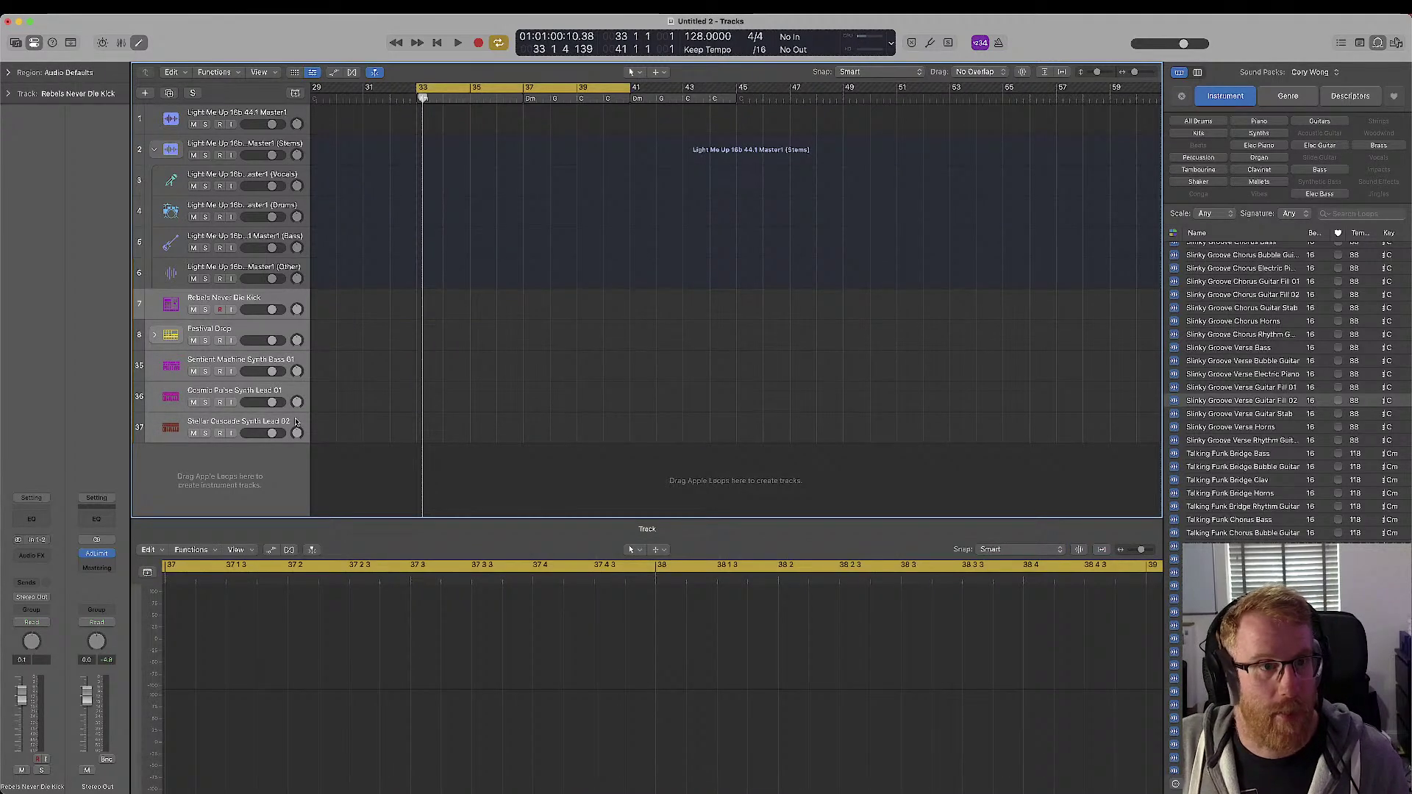
{"action": "key", "text": "Delete"}
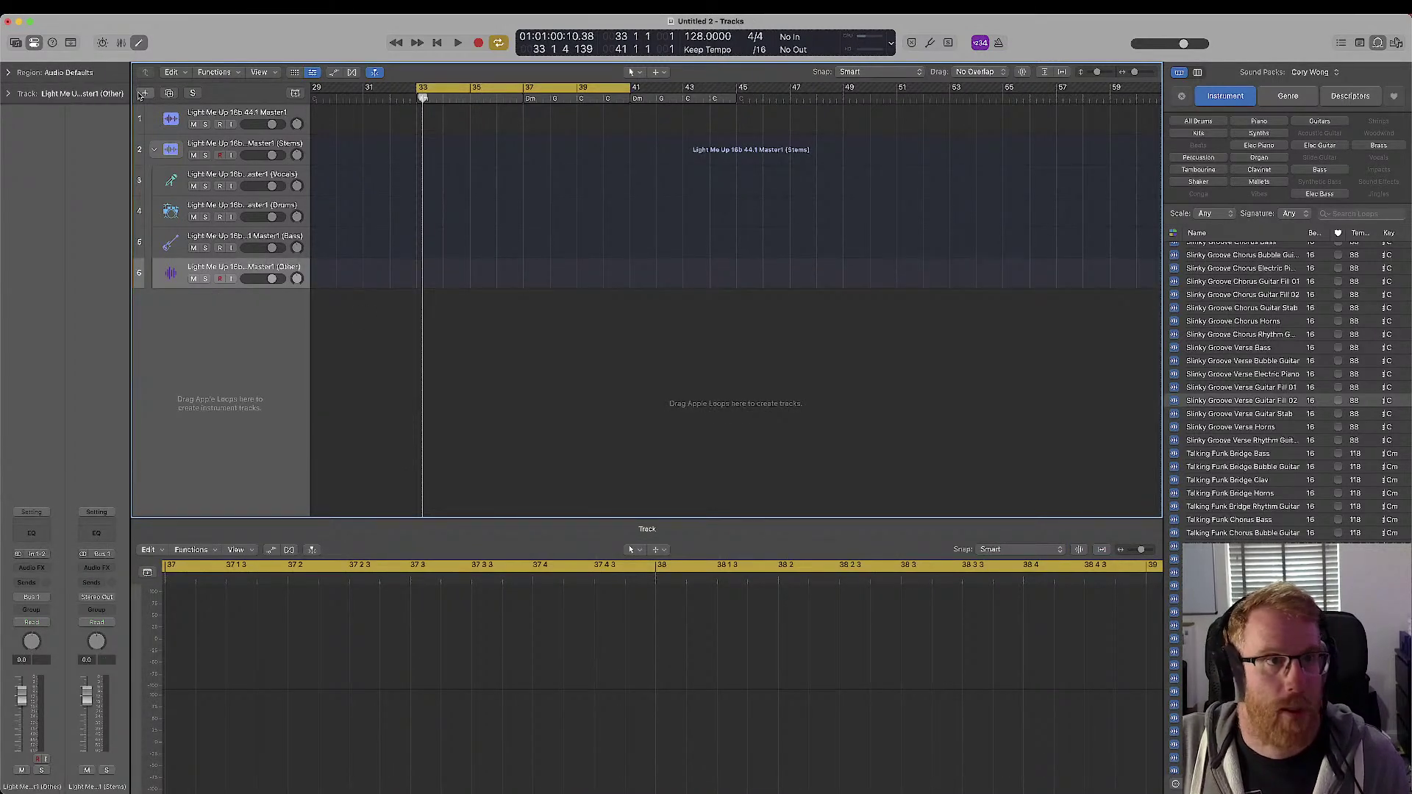
- Create a new Bass Player session track in the Modern R&B style, keeping the default chord progression option on
{"action": "left_click", "coordinate": [145, 93]}
{"action": "left_click", "coordinate": [768, 344]}
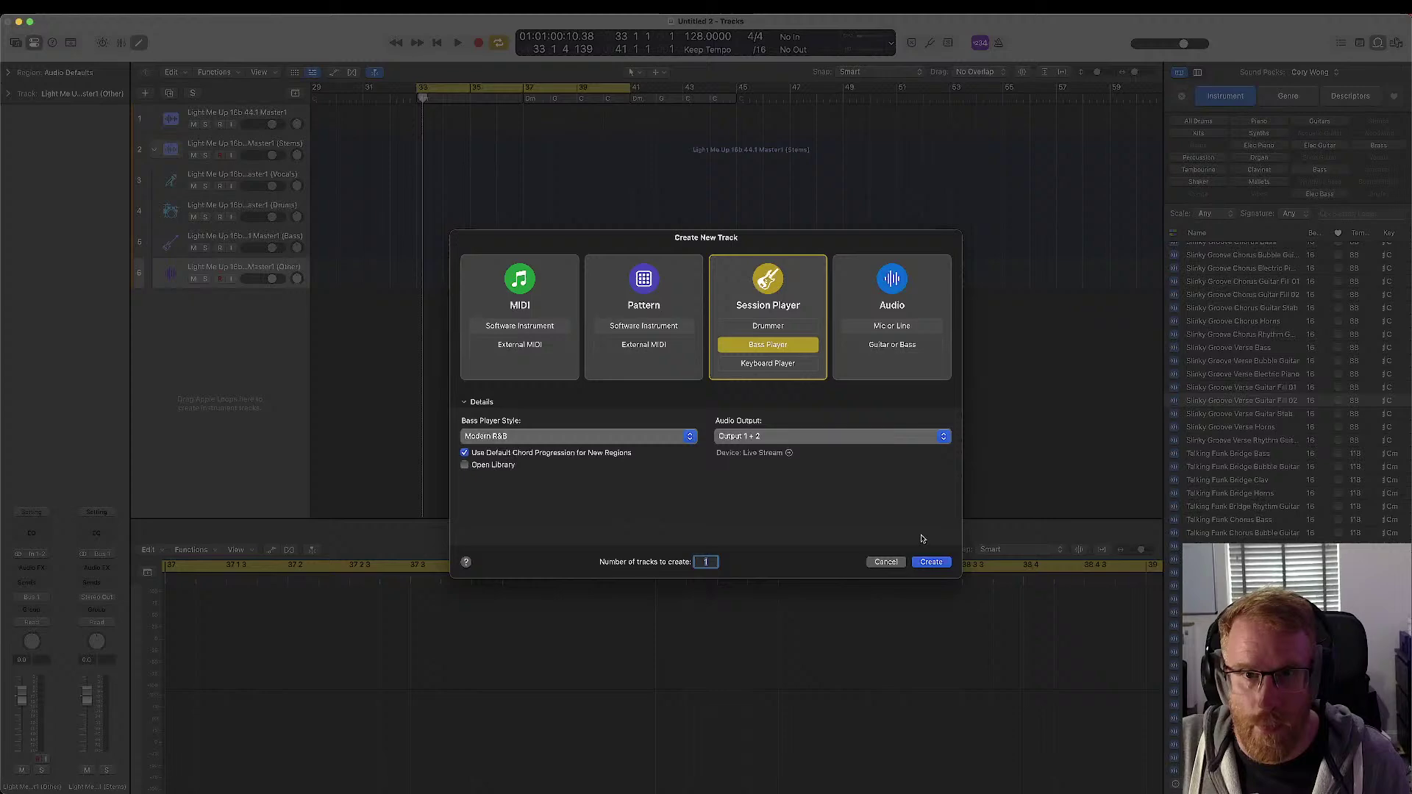
{"action": "left_click", "coordinate": [931, 562]}
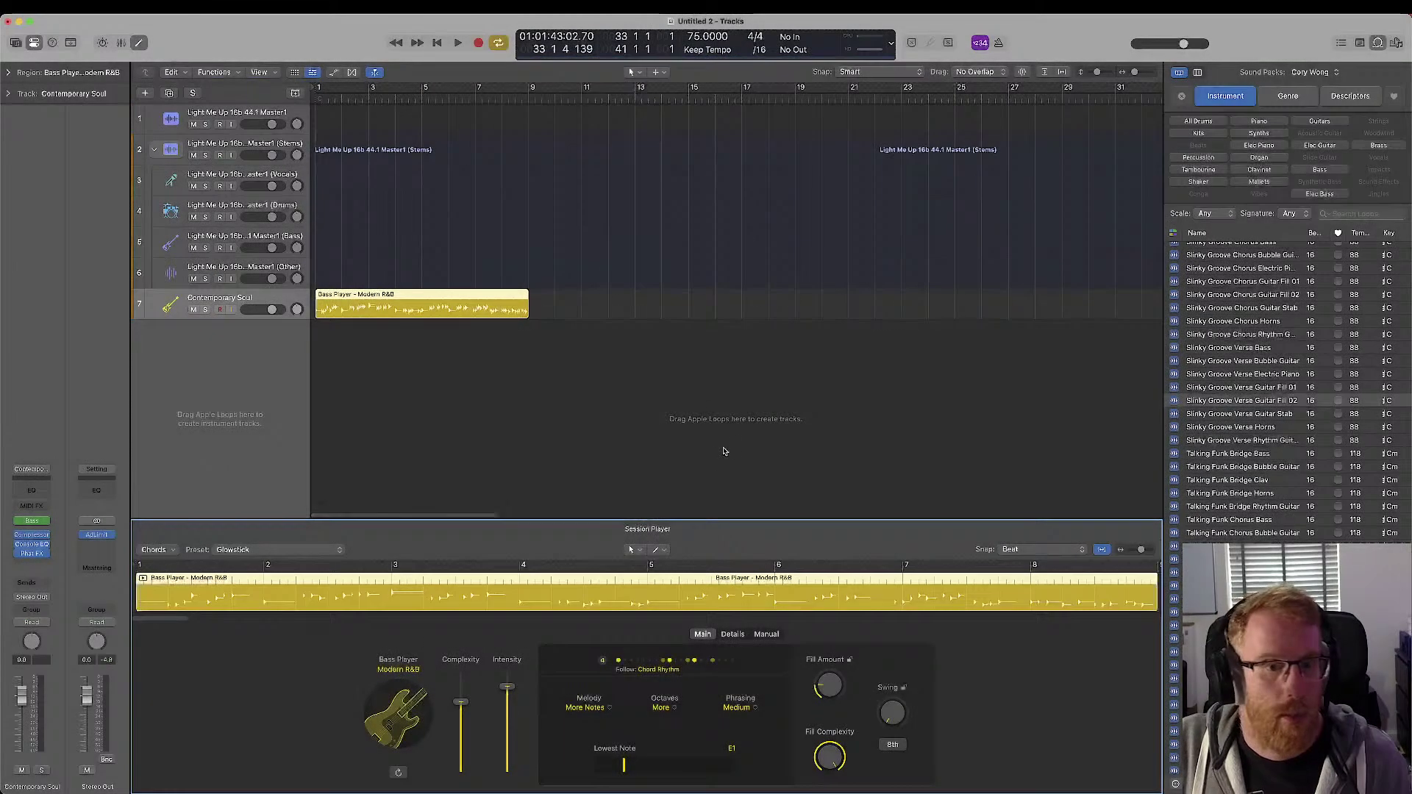
- Set the project tempo to 174
{"action": "double_click", "coordinate": [694, 38]}
{"action": "type", "text": "174"}
{"action": "key", "text": "Return"}
- Set the cycle range to the Bass Player region at bar 1 and play it briefly
{"action": "key", "text": "space"}
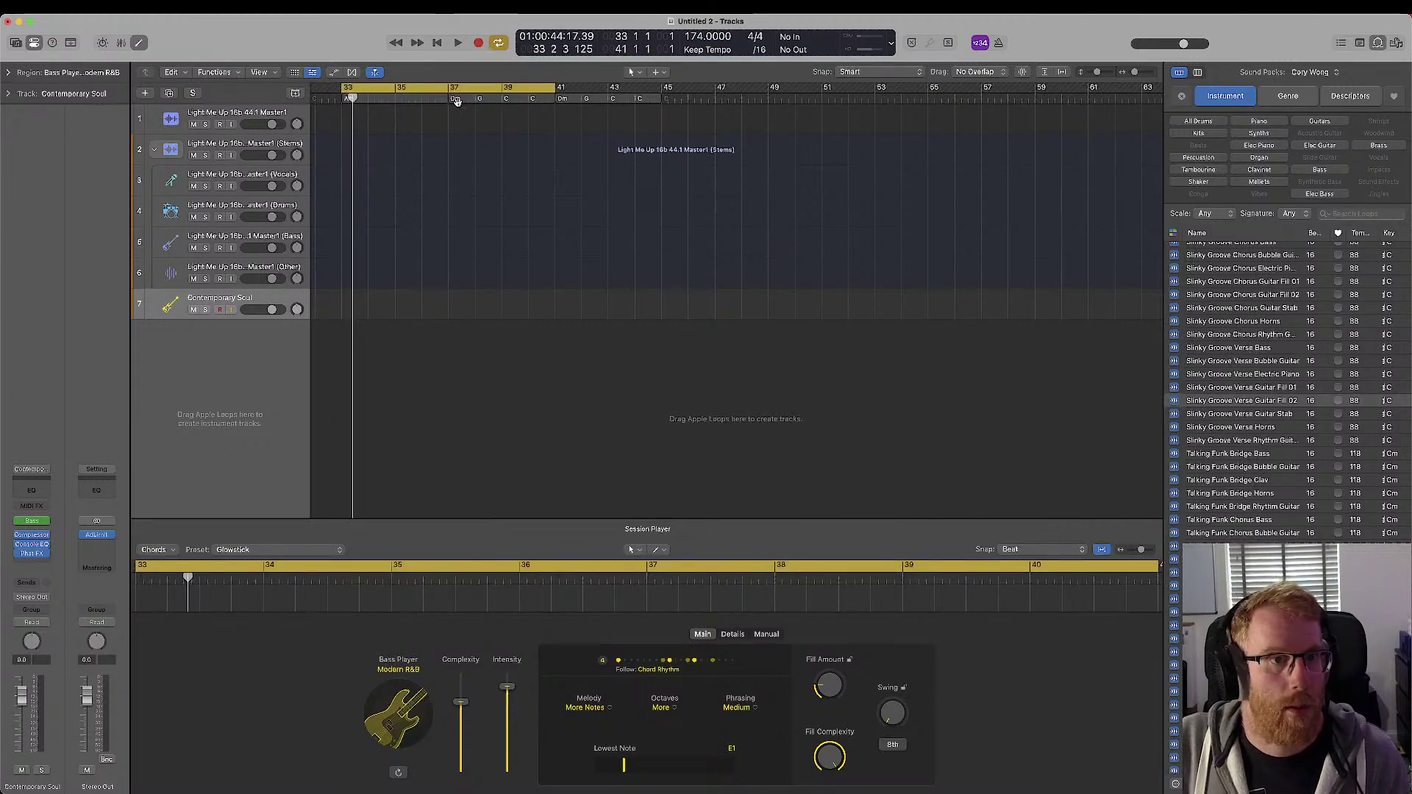
{"action": "scroll", "coordinate": [529, 290], "scroll_direction": "left", "scroll_amount": 10}
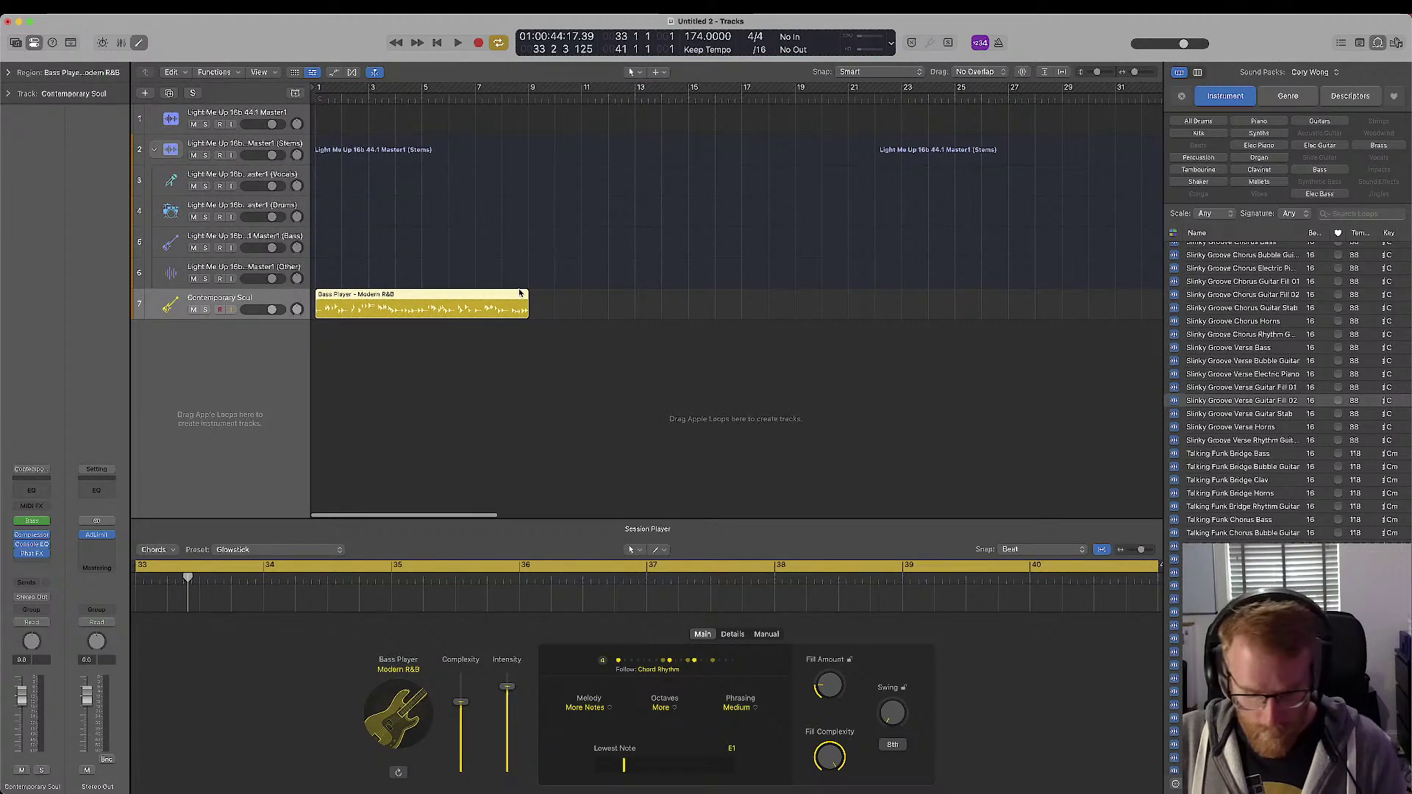
{"action": "key", "text": "super+u"}
{"action": "key", "text": "space"}
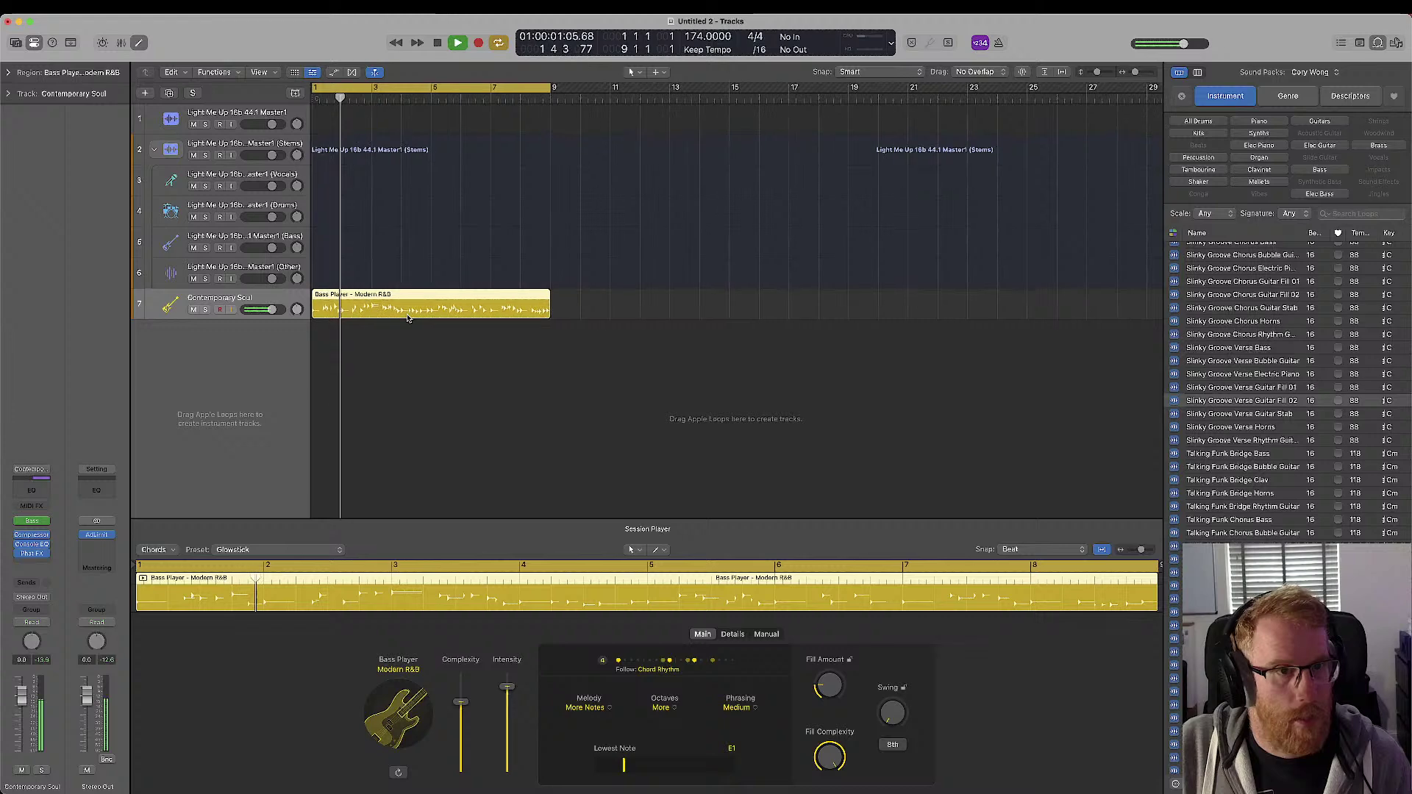
{"action": "key", "text": "space"}
- Replace the bass track's Studio Bass instrument with the Plugin Alliance DS Thorn synth
{"action": "left_click", "coordinate": [42, 522]}
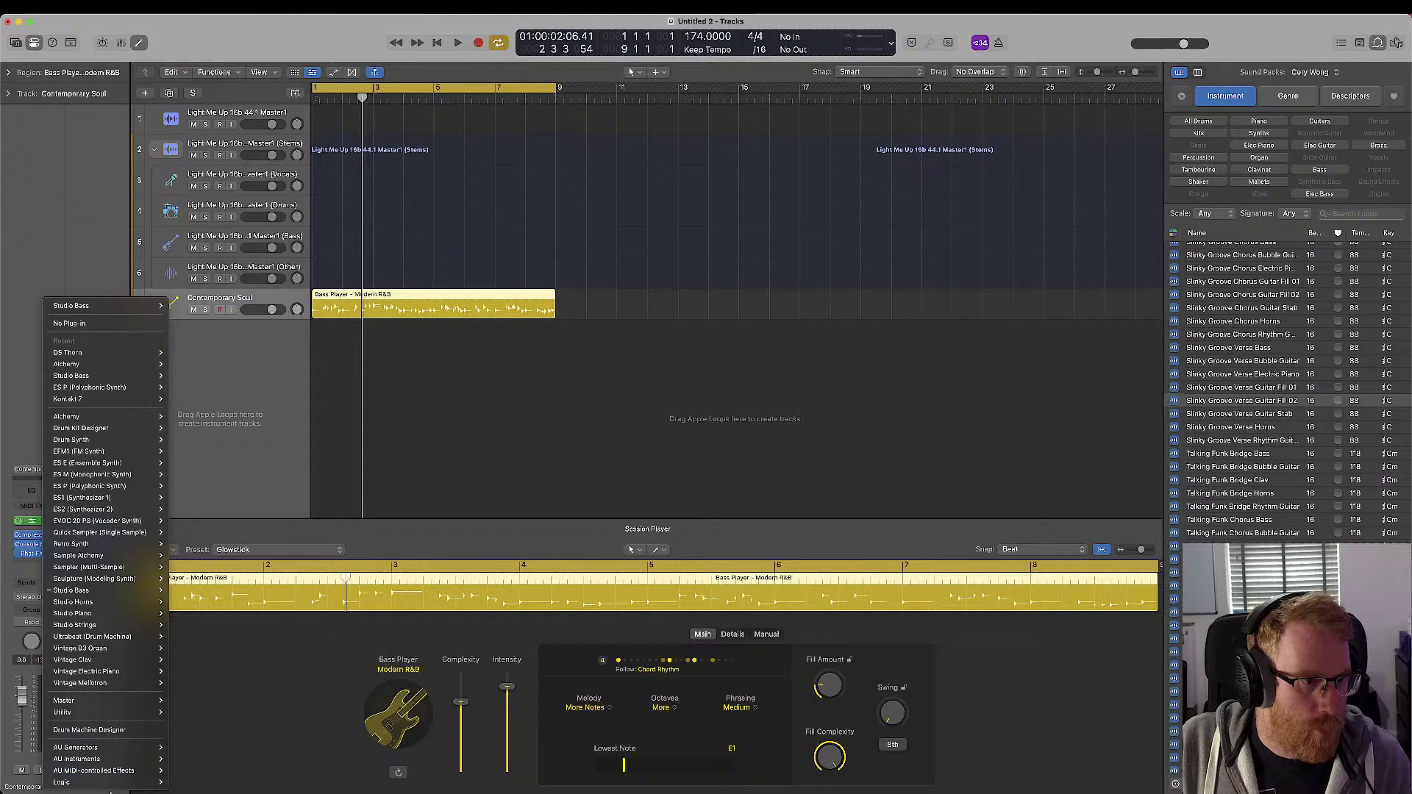
{"action": "left_click", "coordinate": [206, 655]}
{"action": "left_click", "coordinate": [43, 523]}
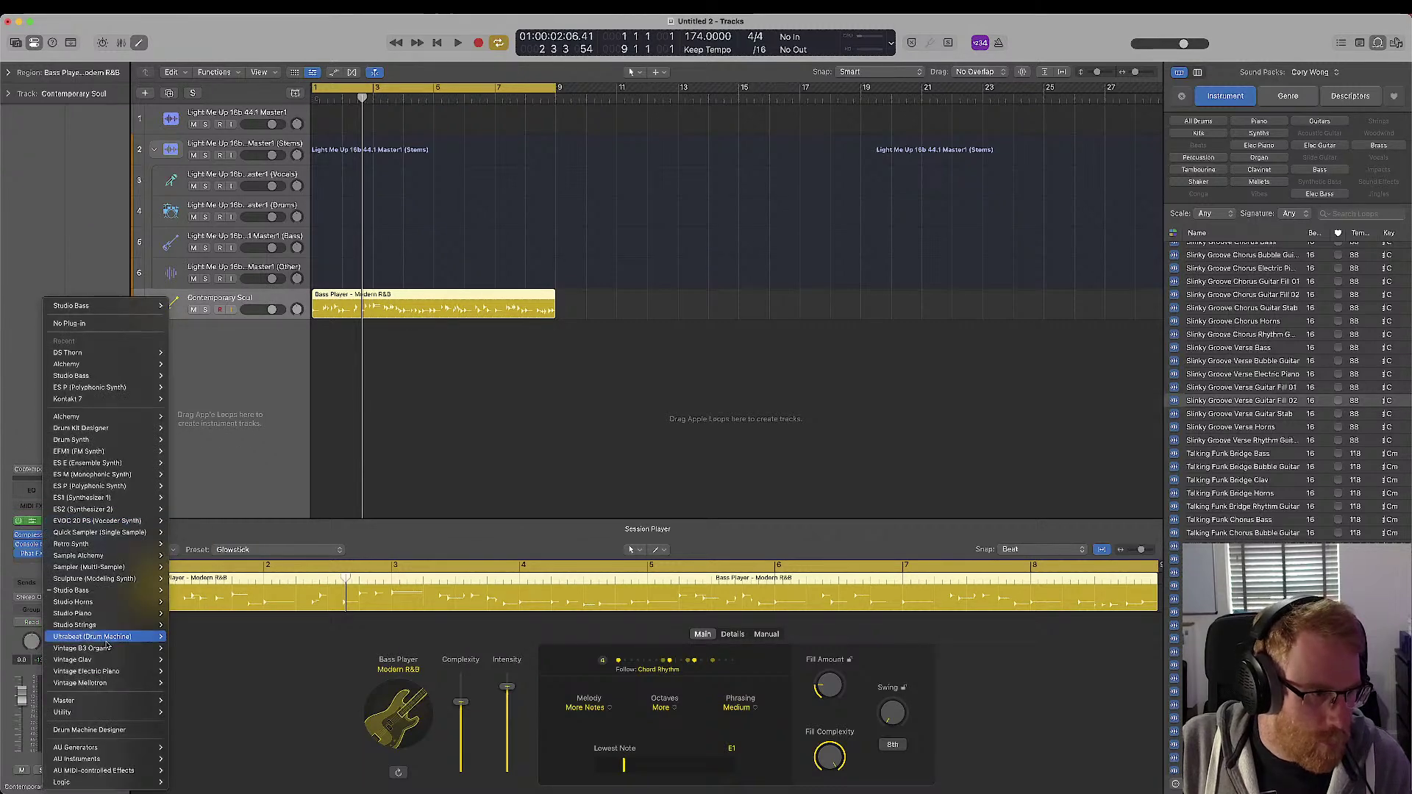
{"action": "mouse_move", "coordinate": [127, 786]}
{"action": "mouse_move", "coordinate": [127, 751]}
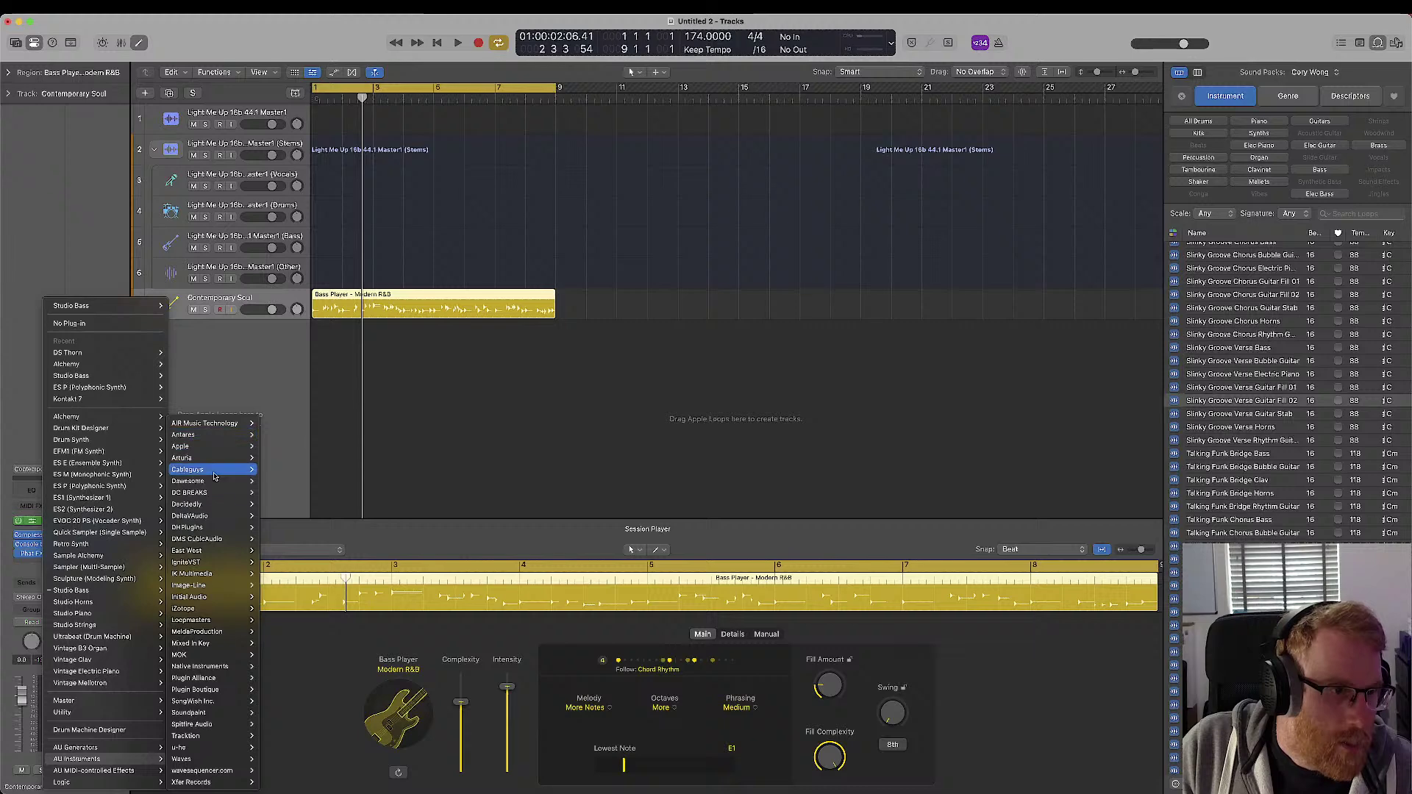
{"action": "mouse_move", "coordinate": [209, 678]}
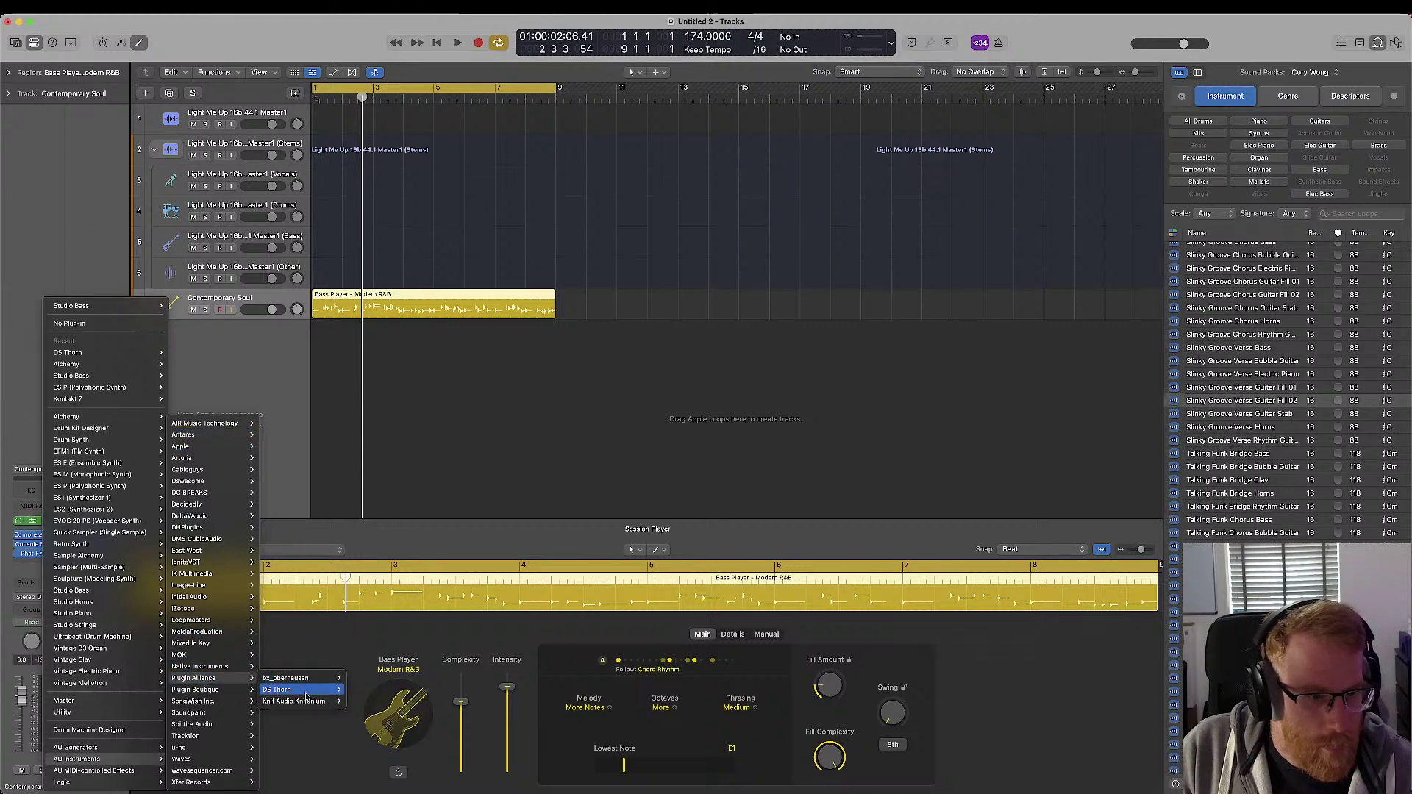
{"action": "left_click", "coordinate": [359, 690]}
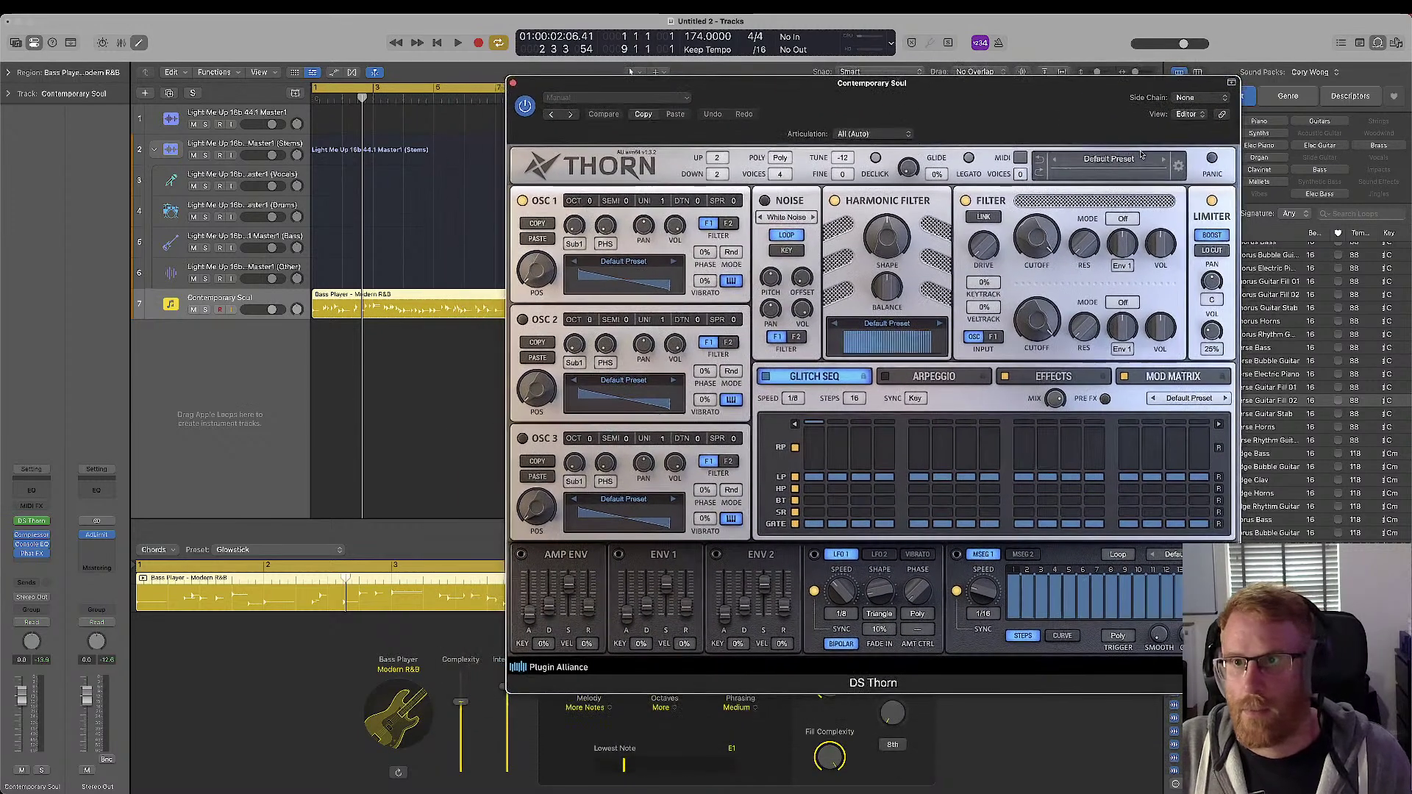
- Load the Absolute Rippa Lead preset from Unders - Thorny Presets in DS Thorn, start playback and close the plug-in window
{"action": "left_click", "coordinate": [1105, 158]}
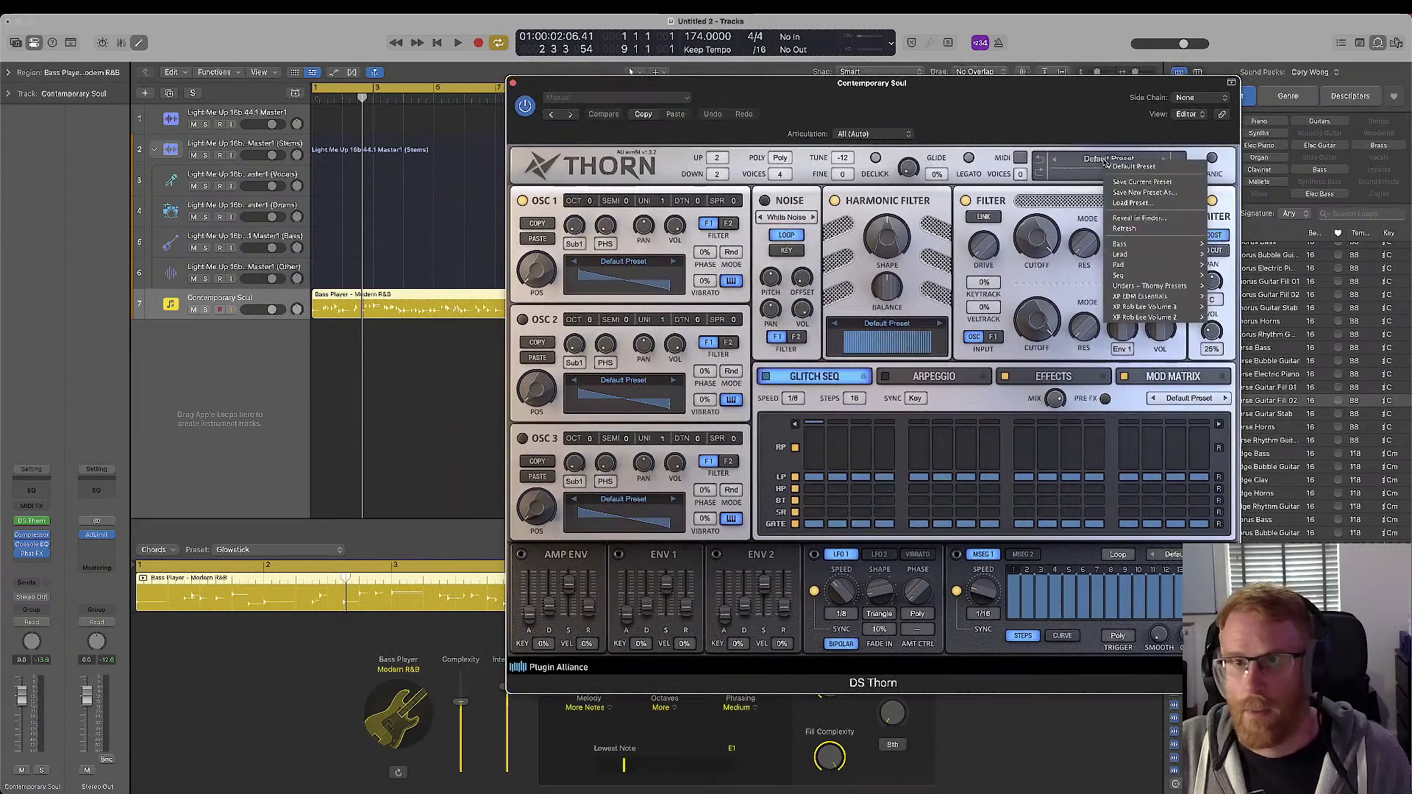
{"action": "mouse_move", "coordinate": [1177, 288]}
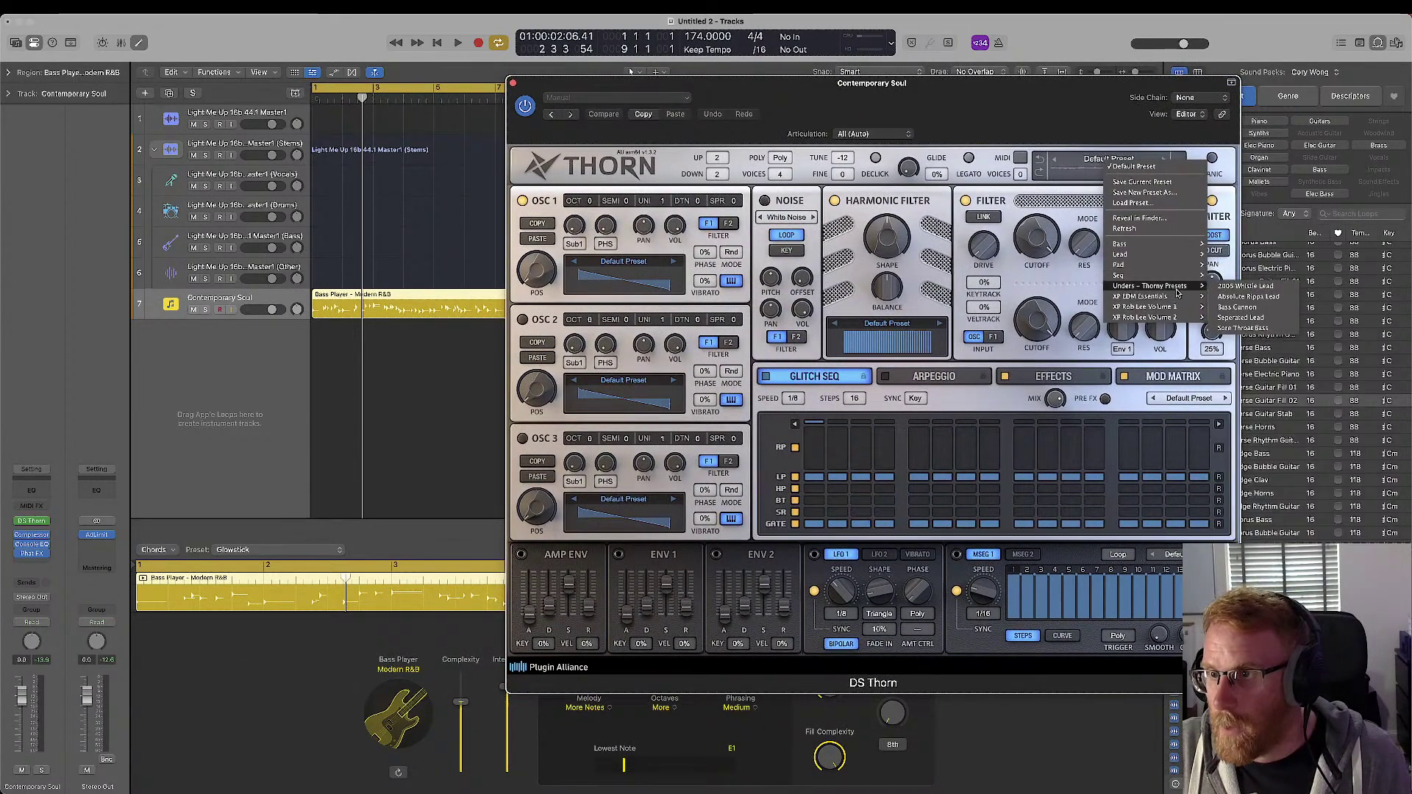
{"action": "left_click", "coordinate": [1243, 297]}
{"action": "left_click_drag", "start_coordinate": [922, 115], "coordinate": [990, 117]}
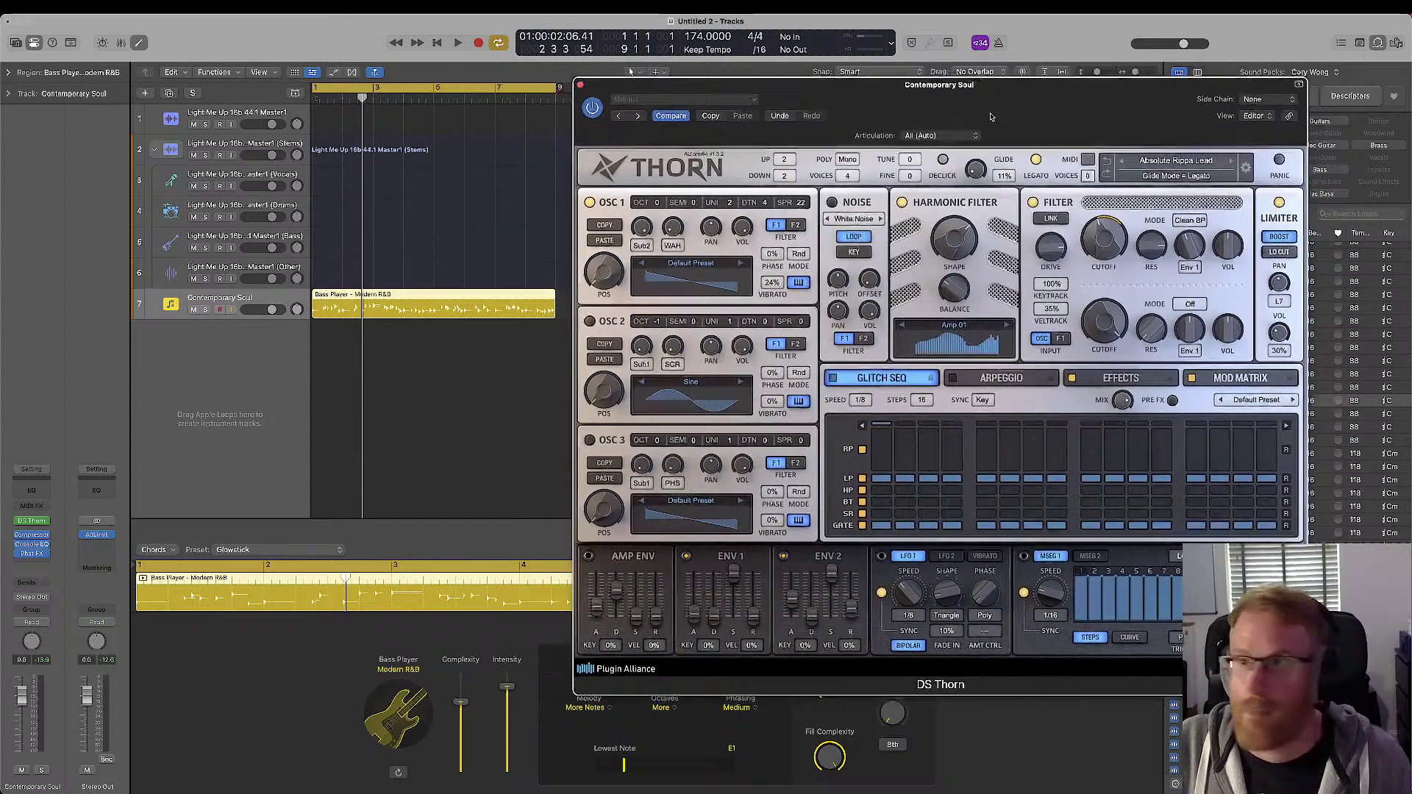
{"action": "key", "text": "space"}
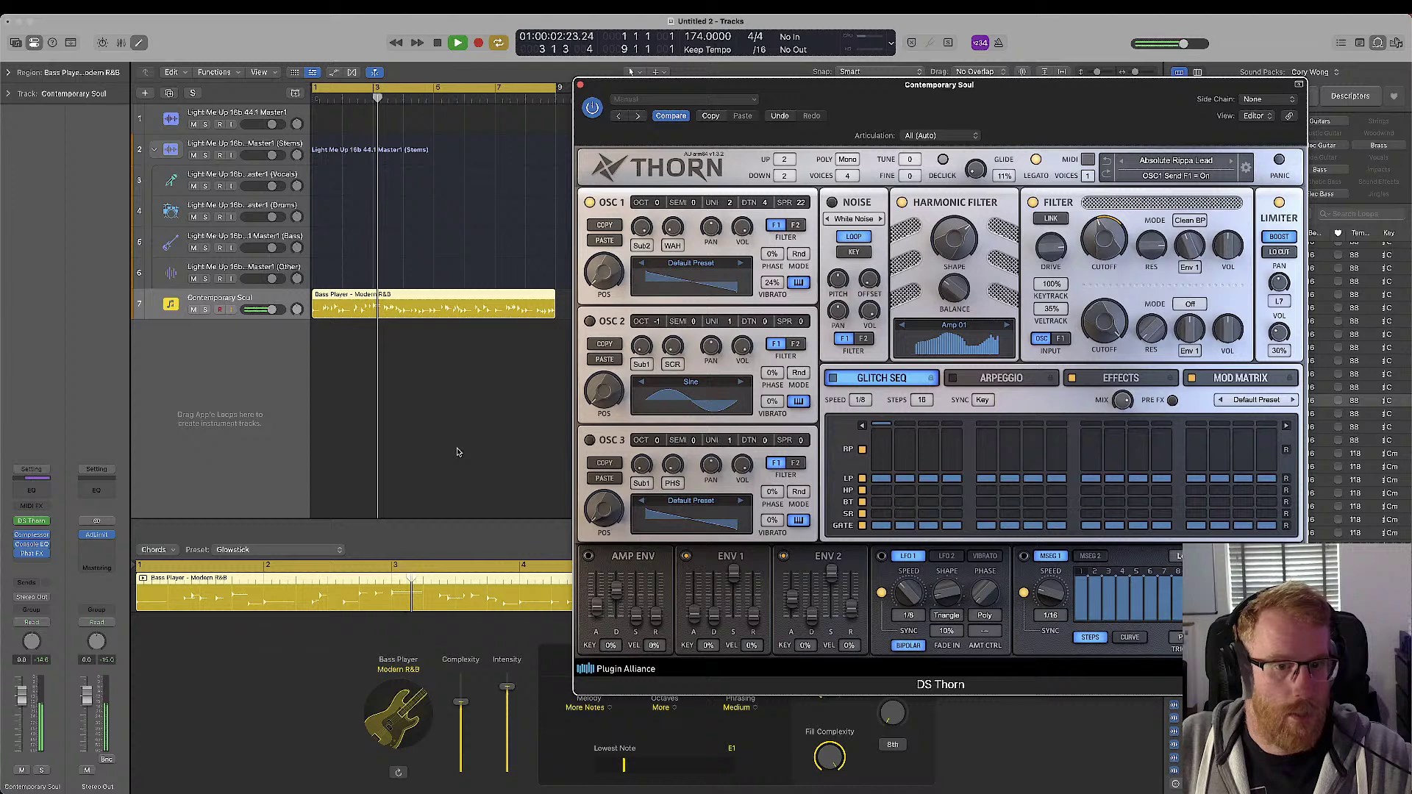
{"action": "left_click", "coordinate": [579, 84]}
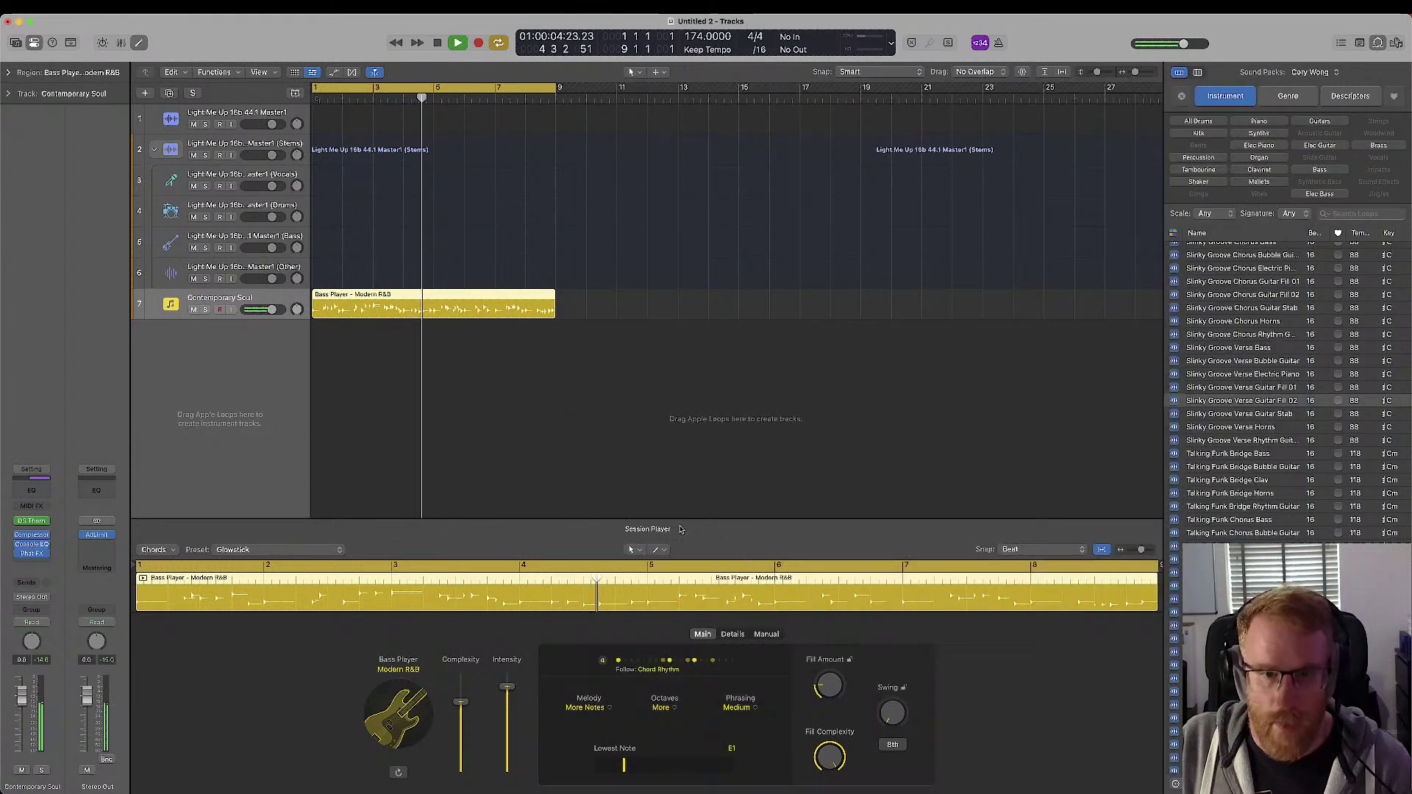
- Set the Bass Player's Fill Amount to 0%, Lowest Note to C2 and Complexity near its minimum while the loop plays, then stop playback
{"action": "left_click", "coordinate": [688, 615]}
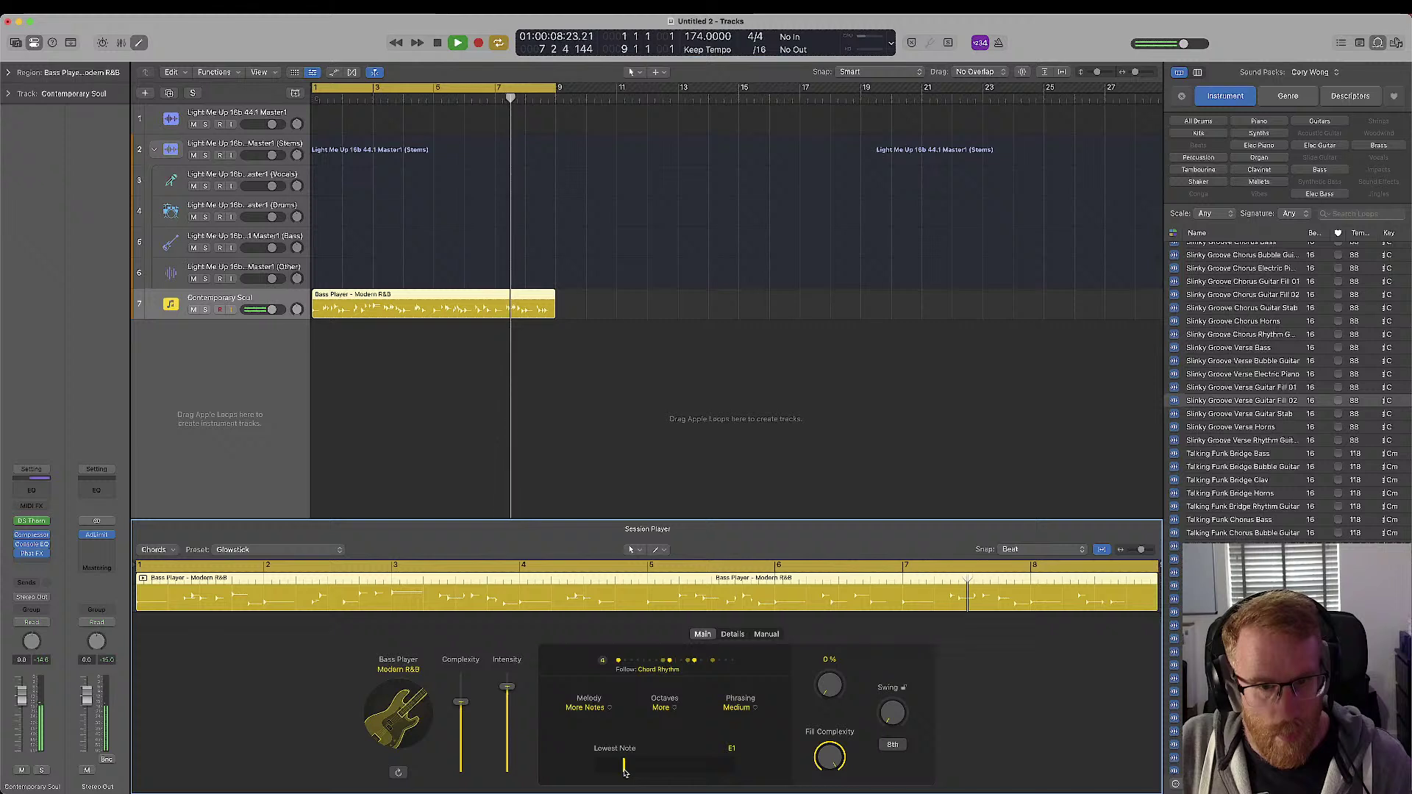
{"action": "left_click_drag", "start_coordinate": [623, 764], "coordinate": [669, 772]}
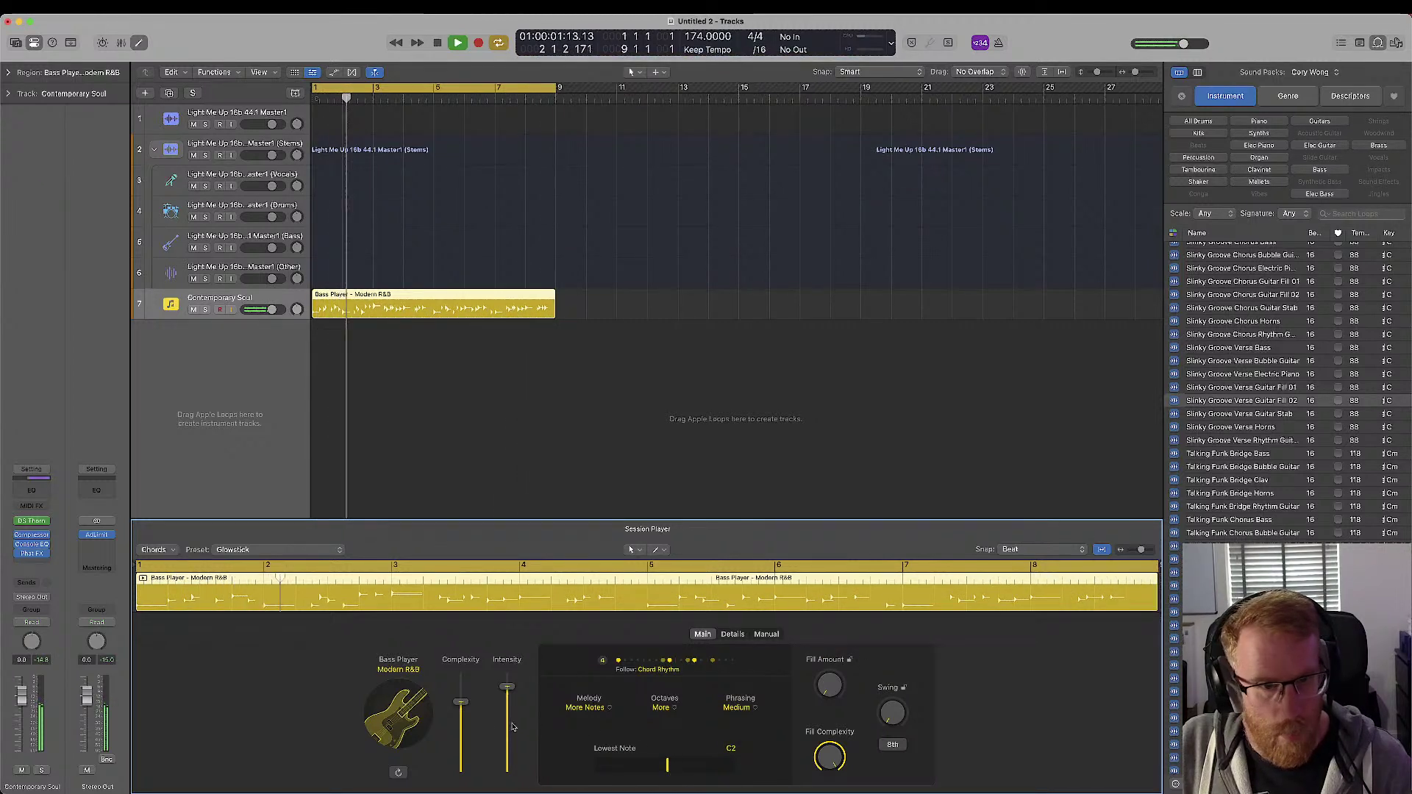
{"action": "left_click_drag", "start_coordinate": [460, 703], "coordinate": [466, 791]}
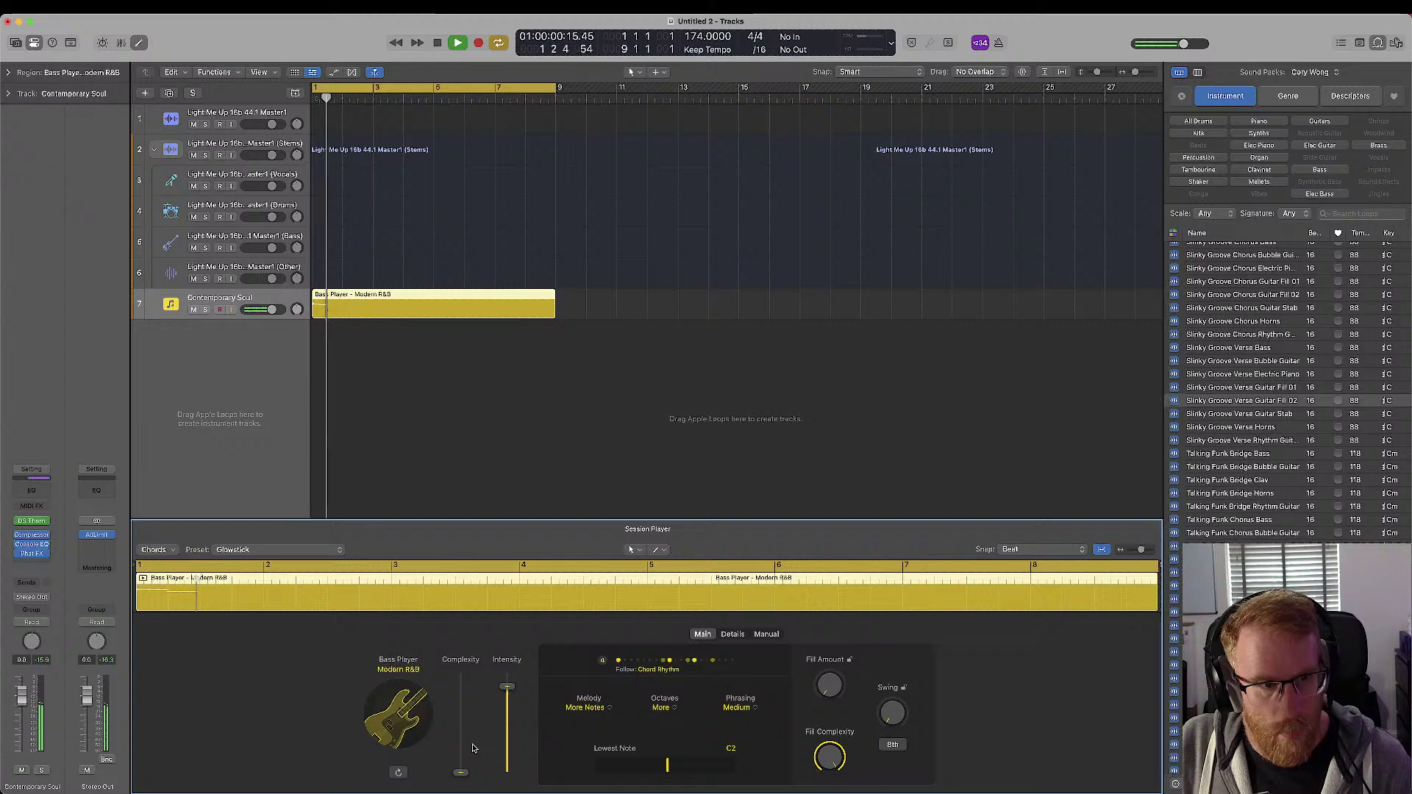
{"action": "left_click_drag", "start_coordinate": [460, 771], "coordinate": [466, 757]}
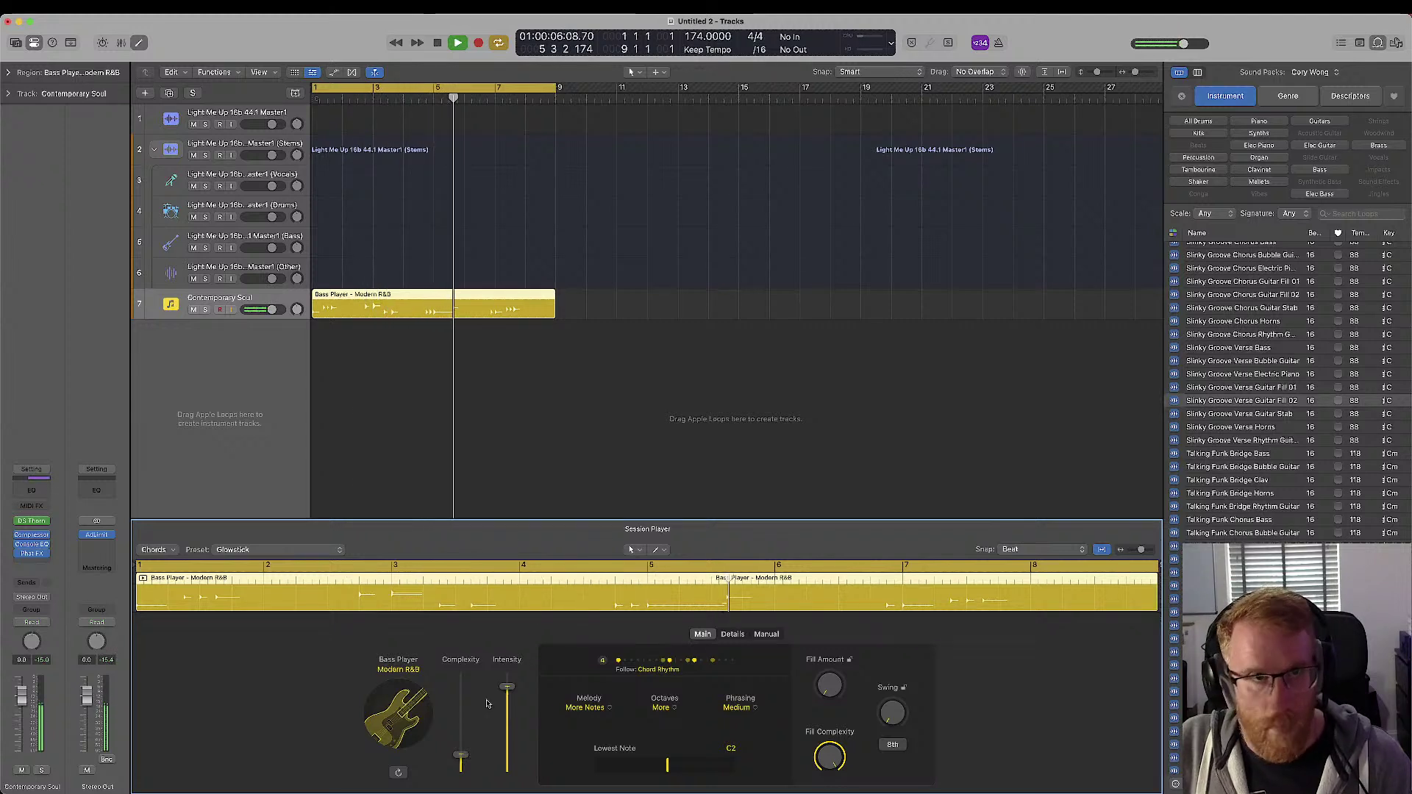
{"action": "key", "text": "space"}
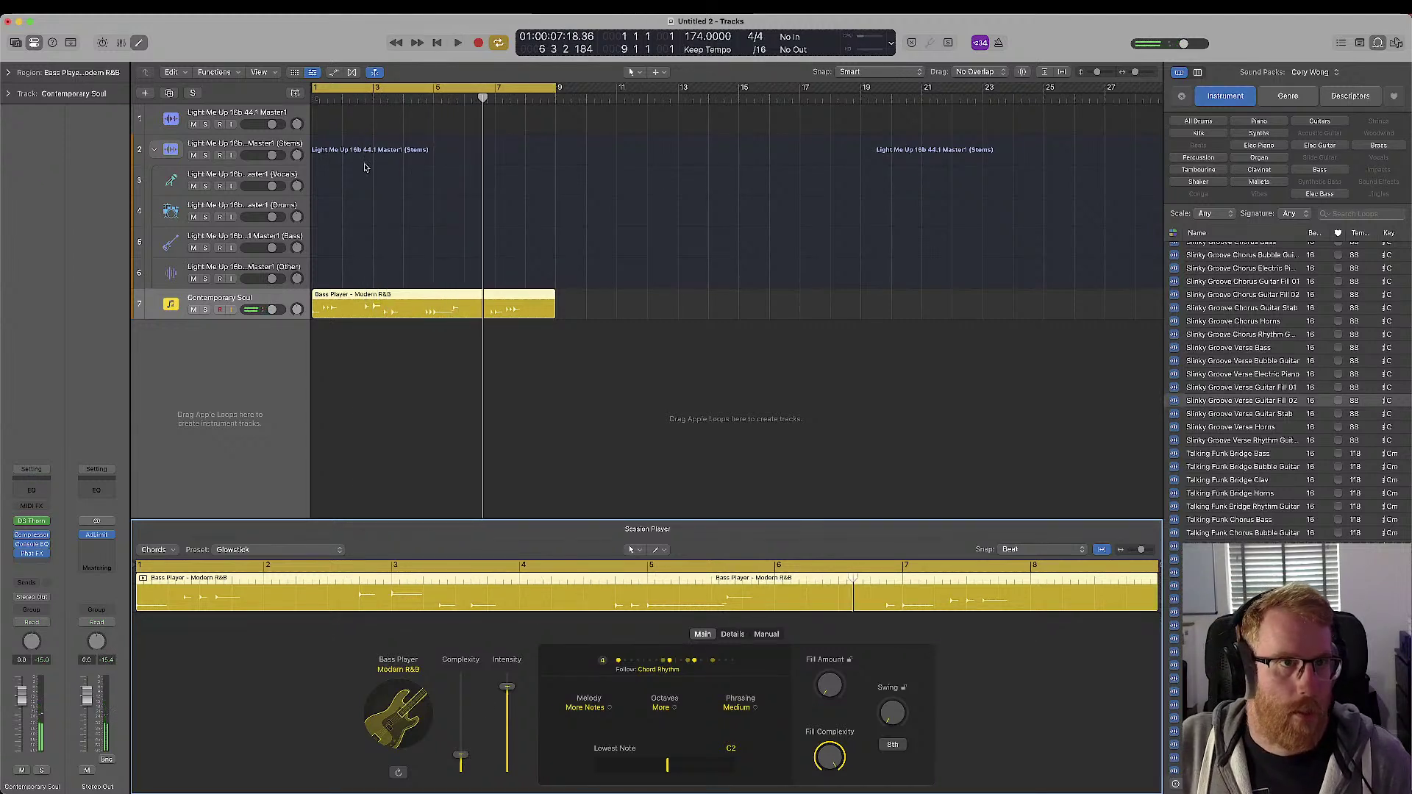
- Show the global tracks and add a chord group to the Chord track, placed from bar 1 to bar 9
{"action": "left_click", "coordinate": [295, 94]}
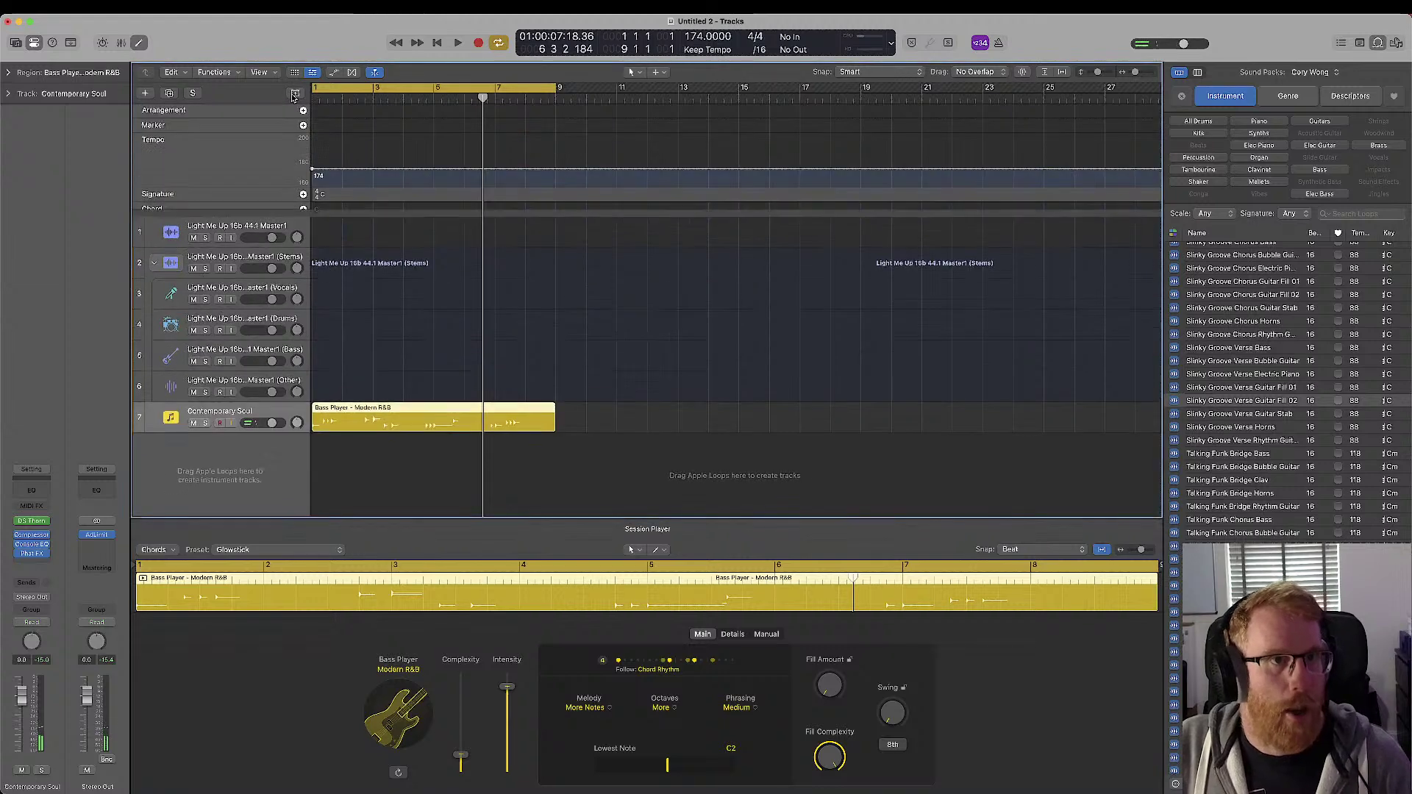
{"action": "left_click", "coordinate": [303, 209]}
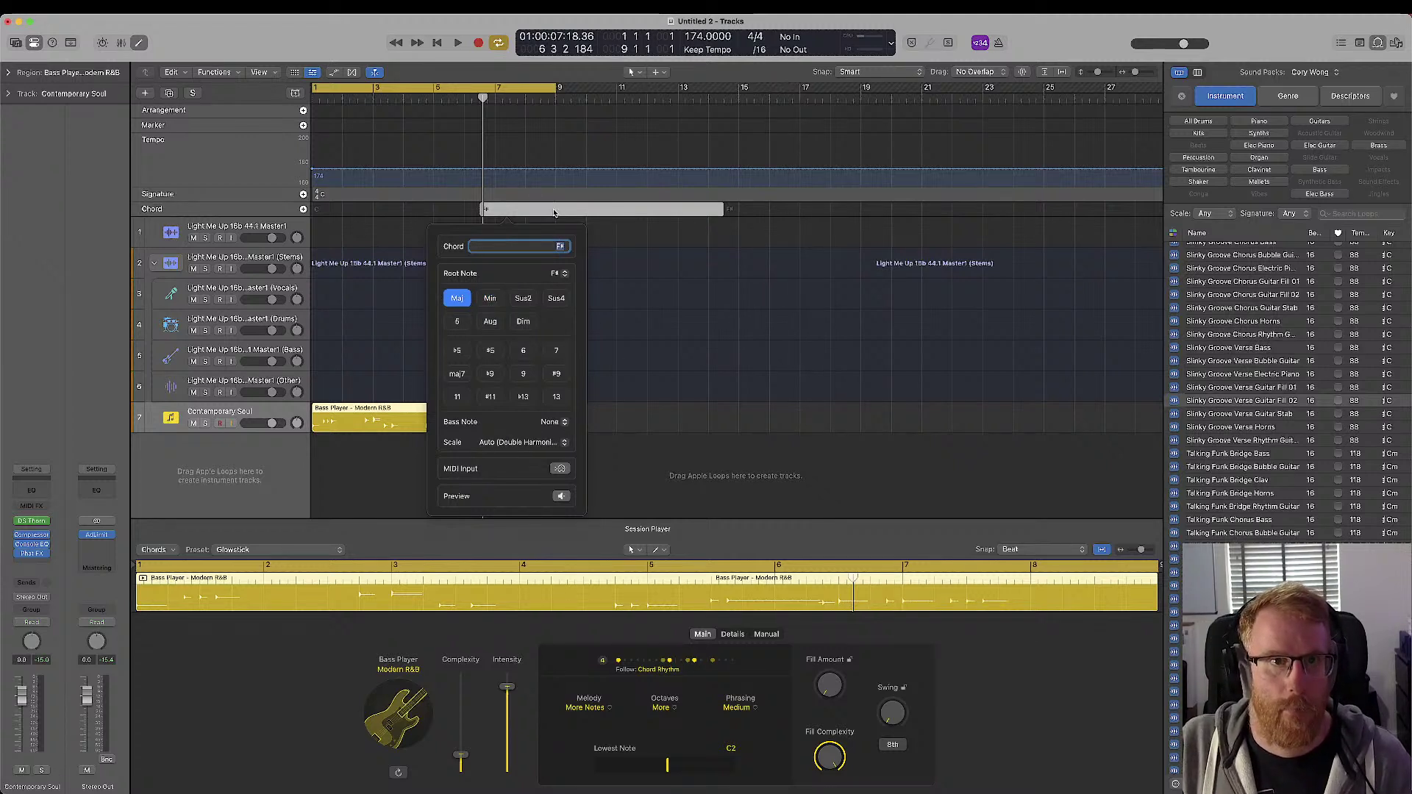
{"action": "key", "text": "Escape"}
{"action": "left_click_drag", "start_coordinate": [529, 213], "coordinate": [467, 218]}
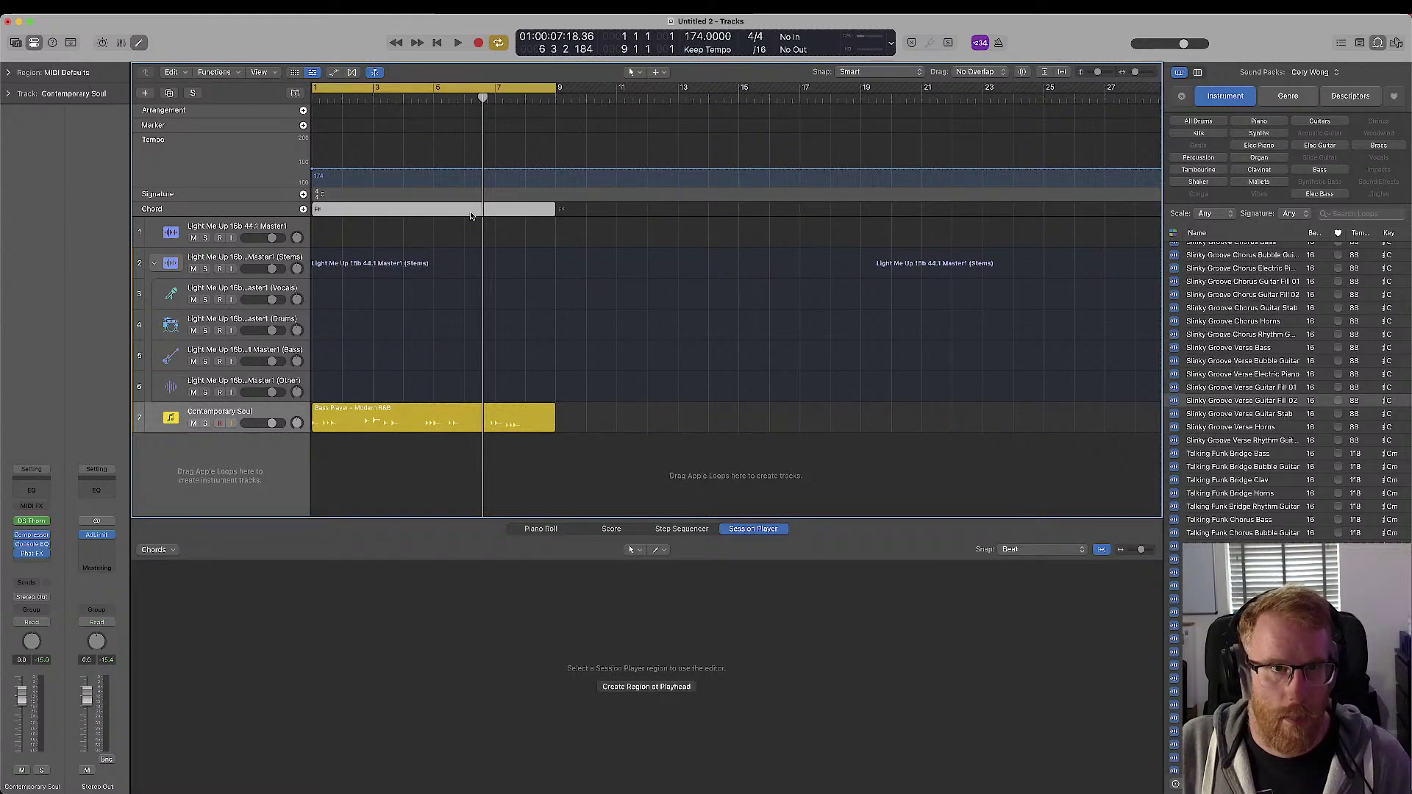
- Fill the chord group over bars 1 to 8 with the repeating Dm, G, C progression
{"action": "right_click", "coordinate": [470, 216]}
{"action": "mouse_move", "coordinate": [570, 219]}
{"action": "left_click", "coordinate": [621, 219]}
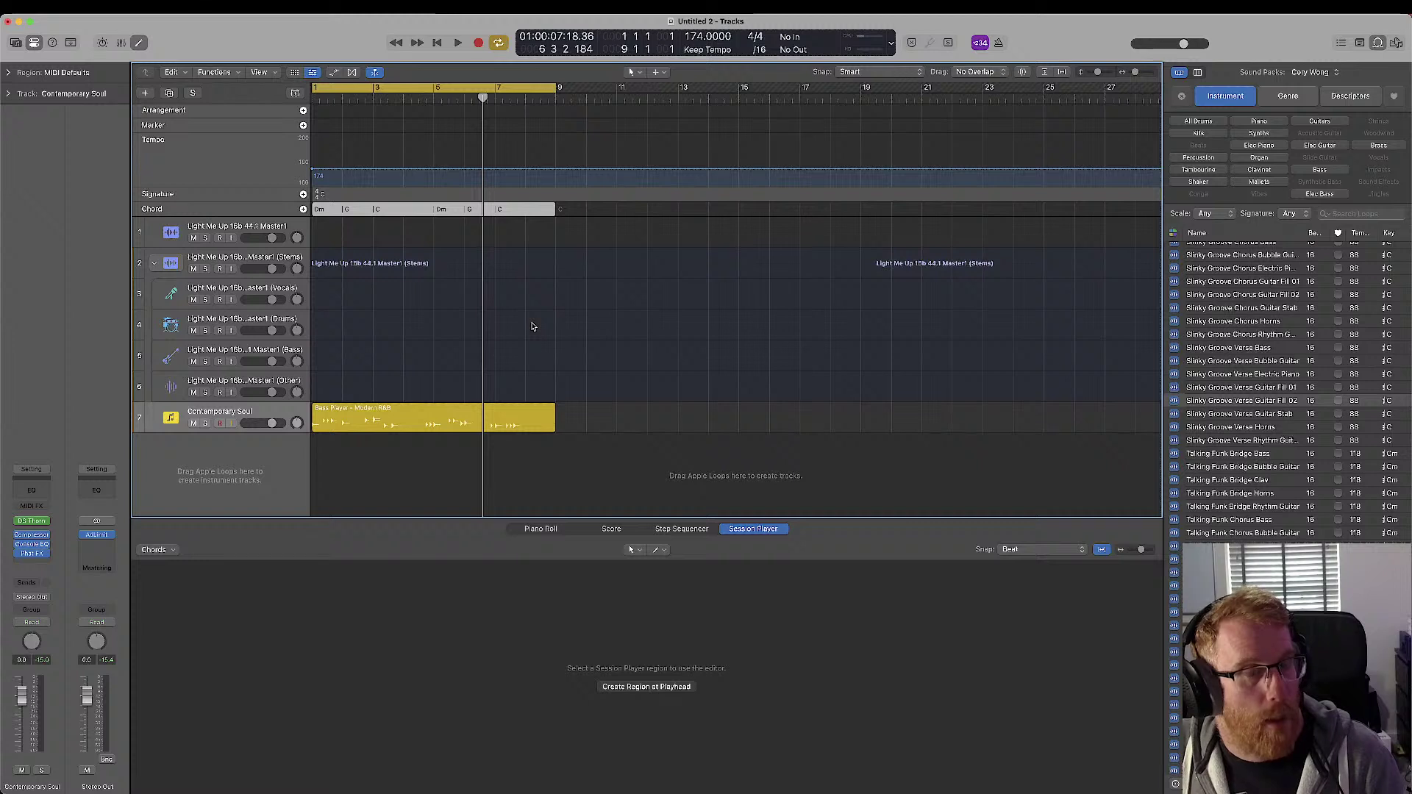
- Listen to the bass region following the new chords, replaying it from the start of bar 1
{"action": "key", "text": "space"}
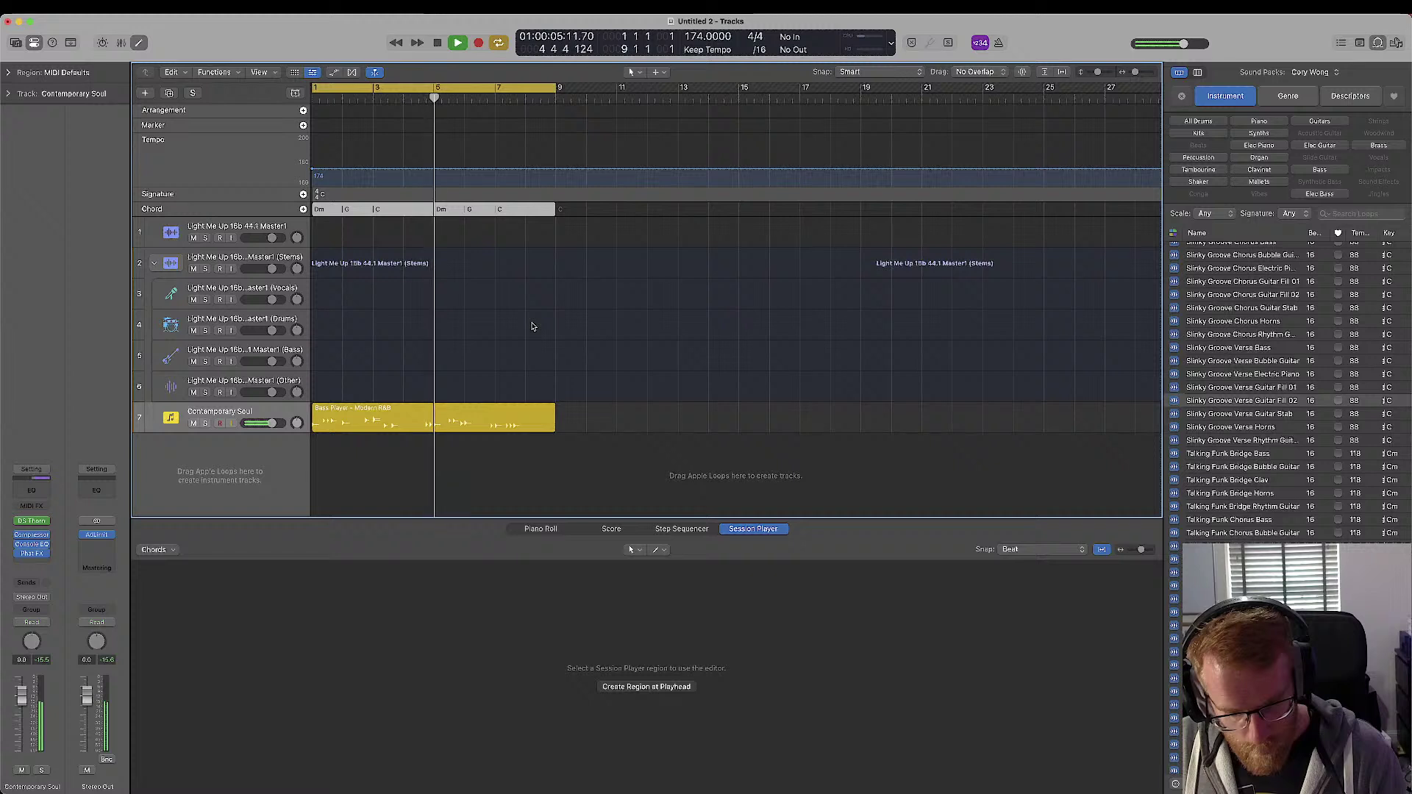
{"action": "key", "text": "space"}
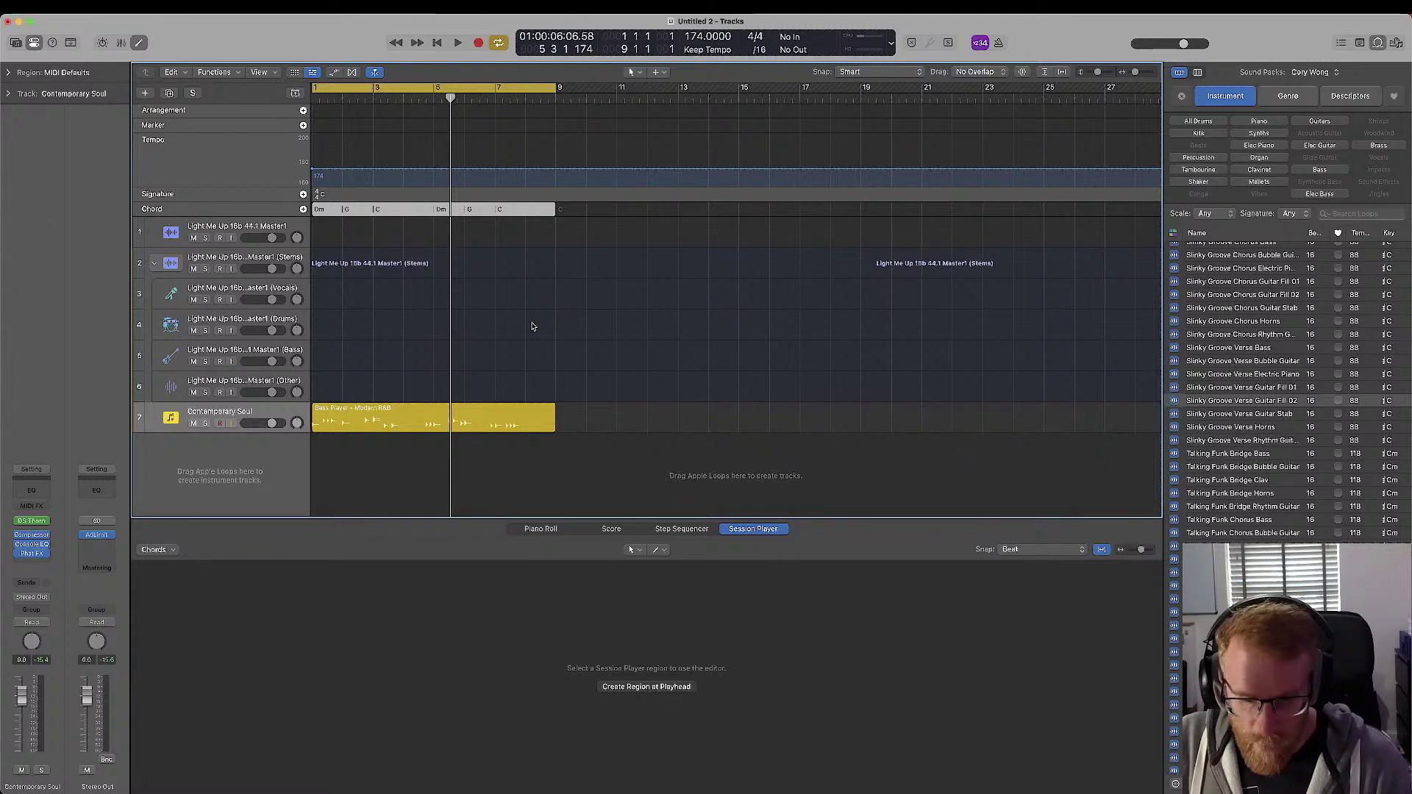
{"action": "key", "text": "space"}
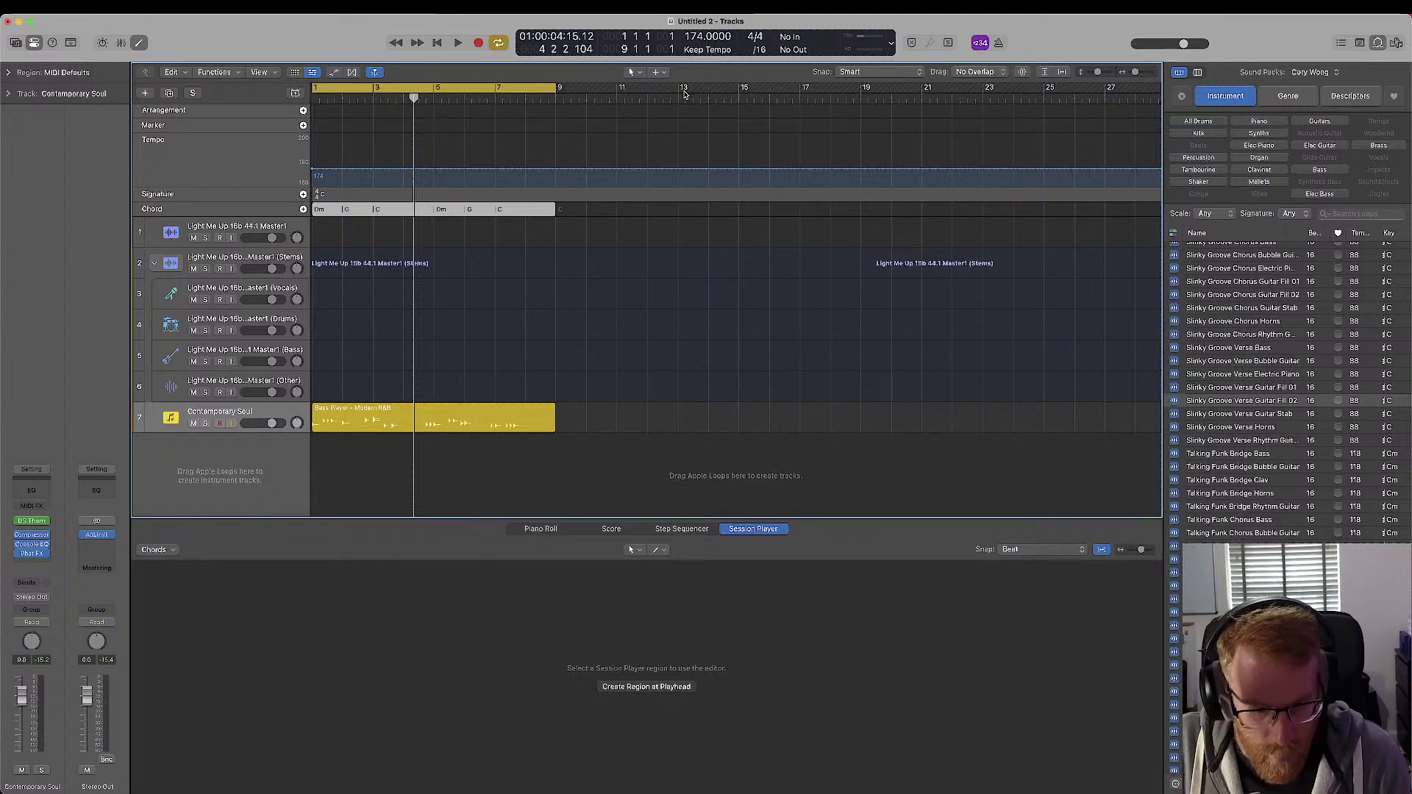
{"action": "key", "text": "Return"}
{"action": "key", "text": "space"}
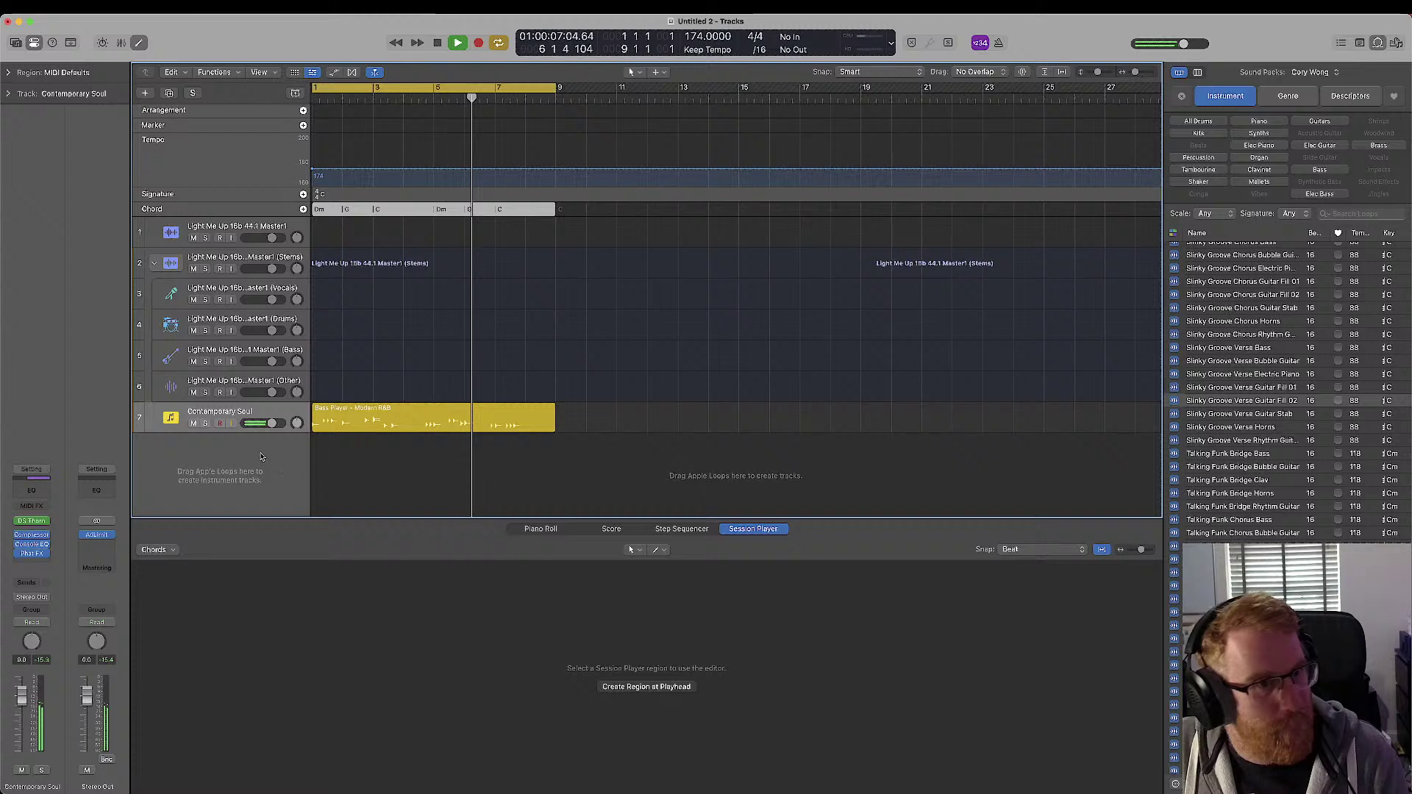
- On the Bass Player region, lower Intensity to about the middle, set Fill Amount to 18% and set Octaves to Some
{"action": "left_click", "coordinate": [387, 425]}
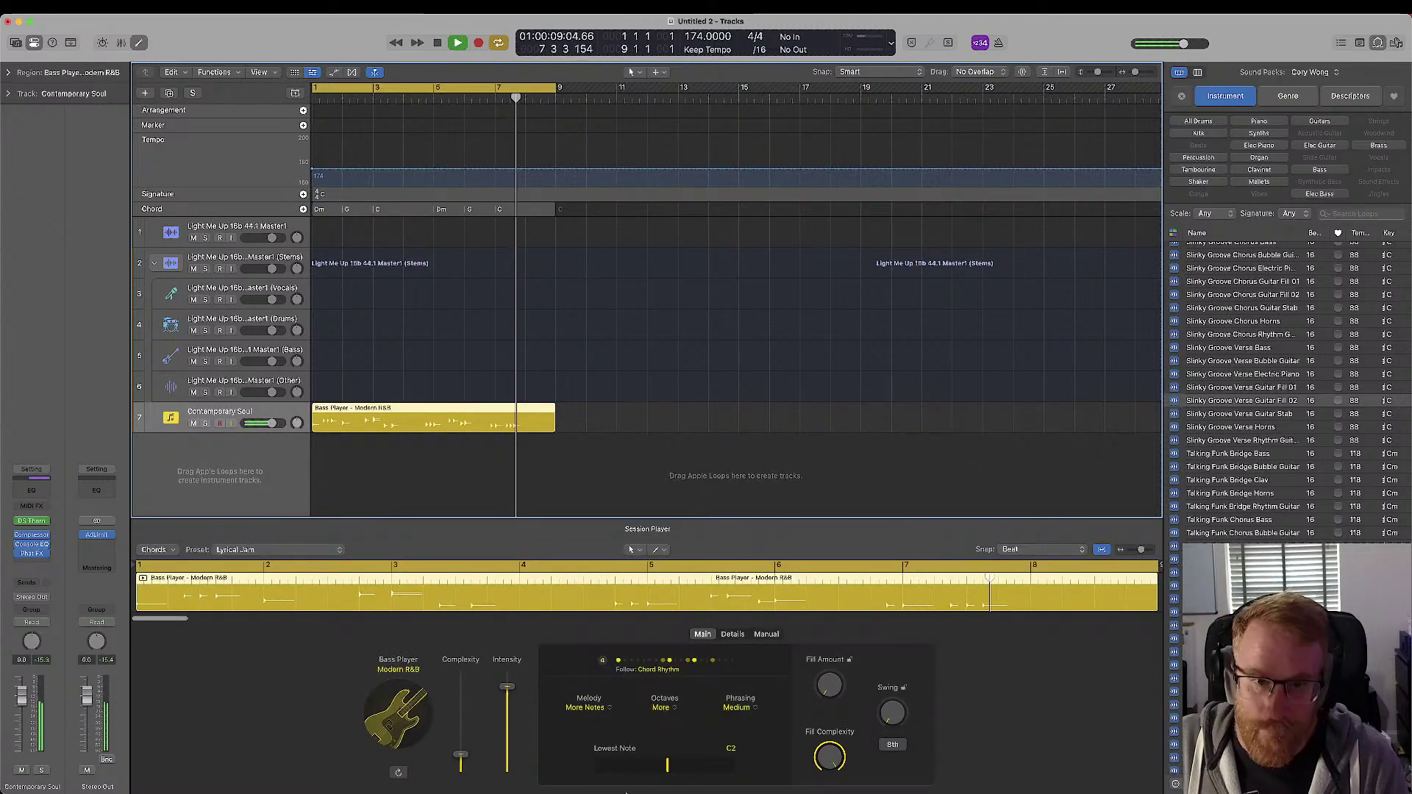
{"action": "left_click_drag", "start_coordinate": [507, 694], "coordinate": [507, 715]}
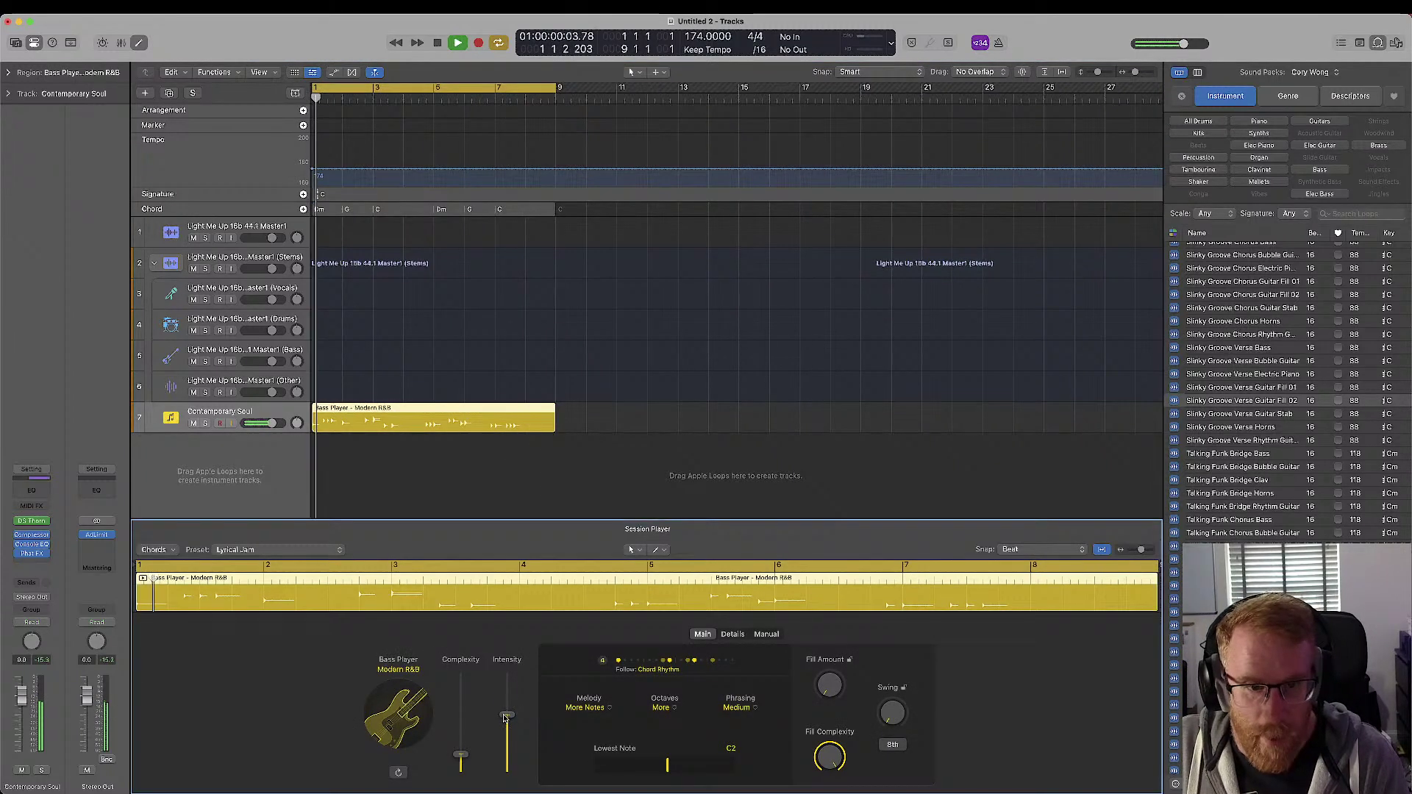
{"action": "left_click_drag", "start_coordinate": [828, 685], "coordinate": [829, 673]}
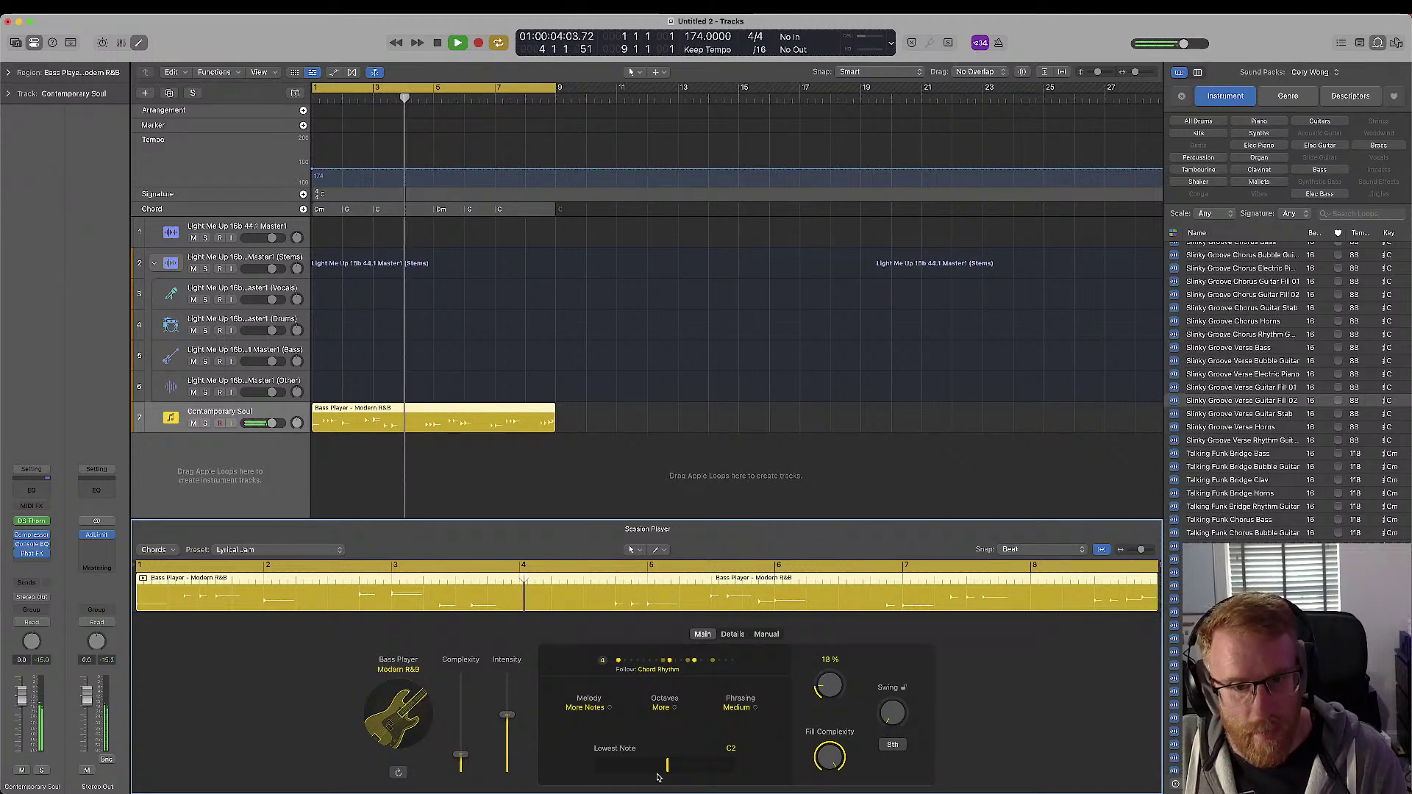
{"action": "left_click", "coordinate": [660, 707]}
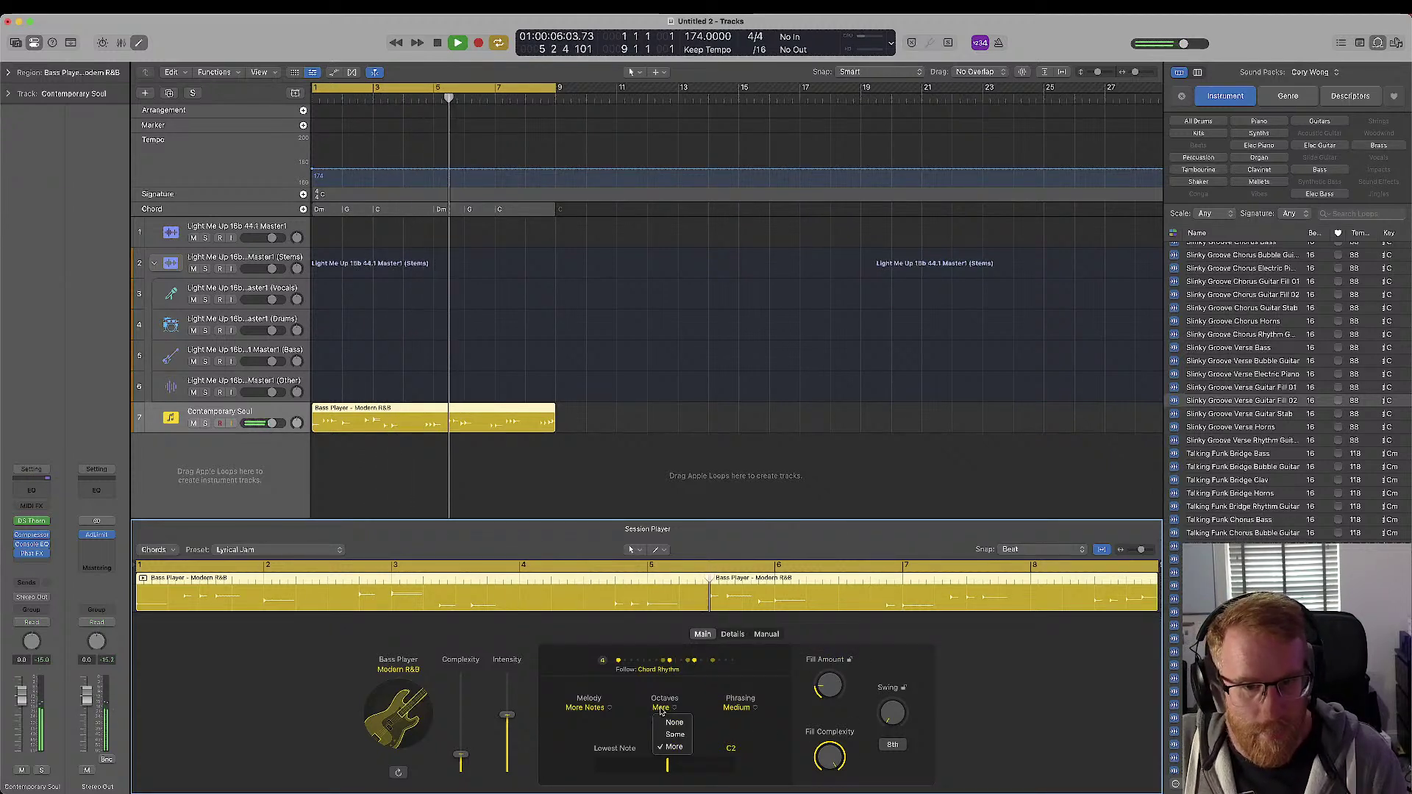
{"action": "left_click", "coordinate": [667, 733]}
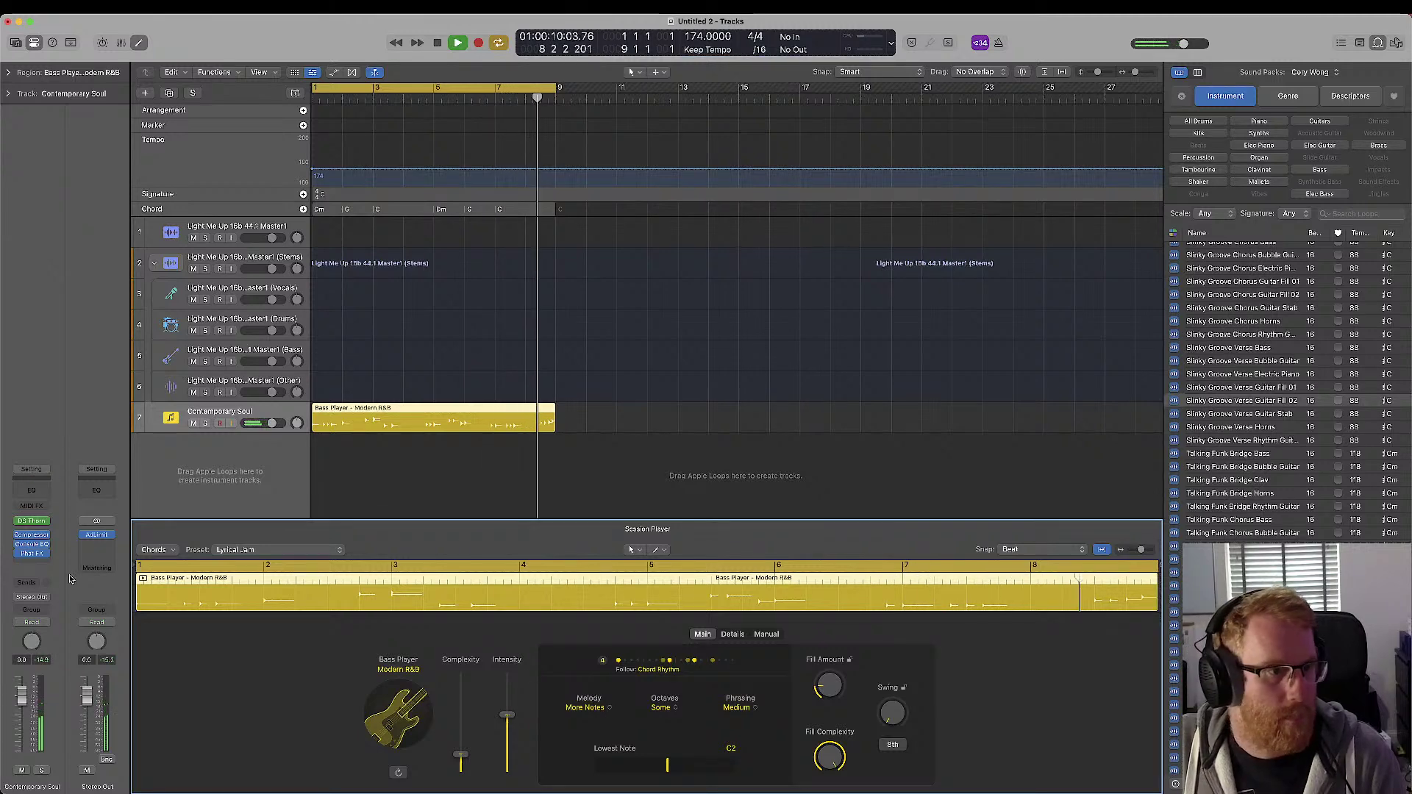
- Reopen DS Thorn on the bass track and switch its preset to Bass Cannon
{"action": "key", "text": "v"}
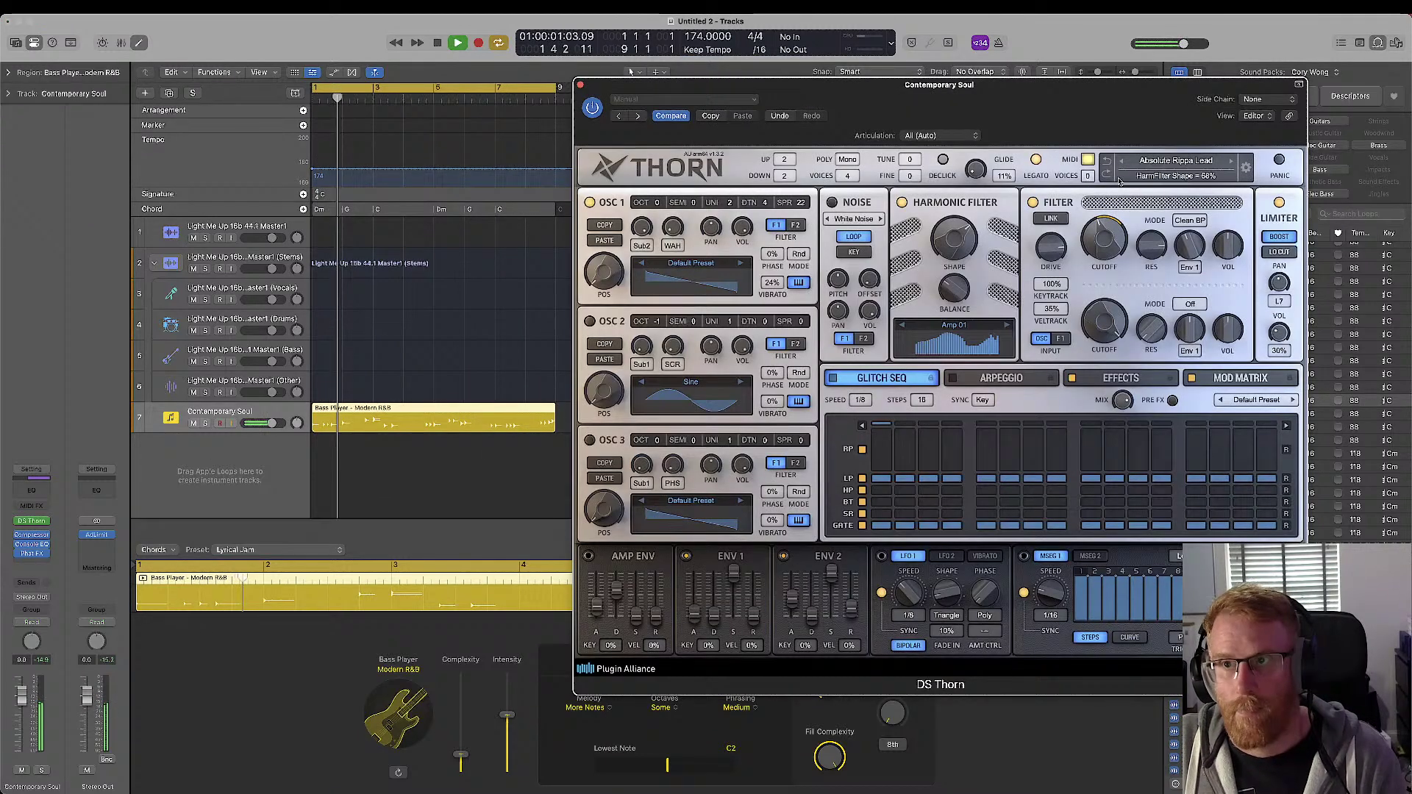
{"action": "left_click", "coordinate": [1231, 161]}
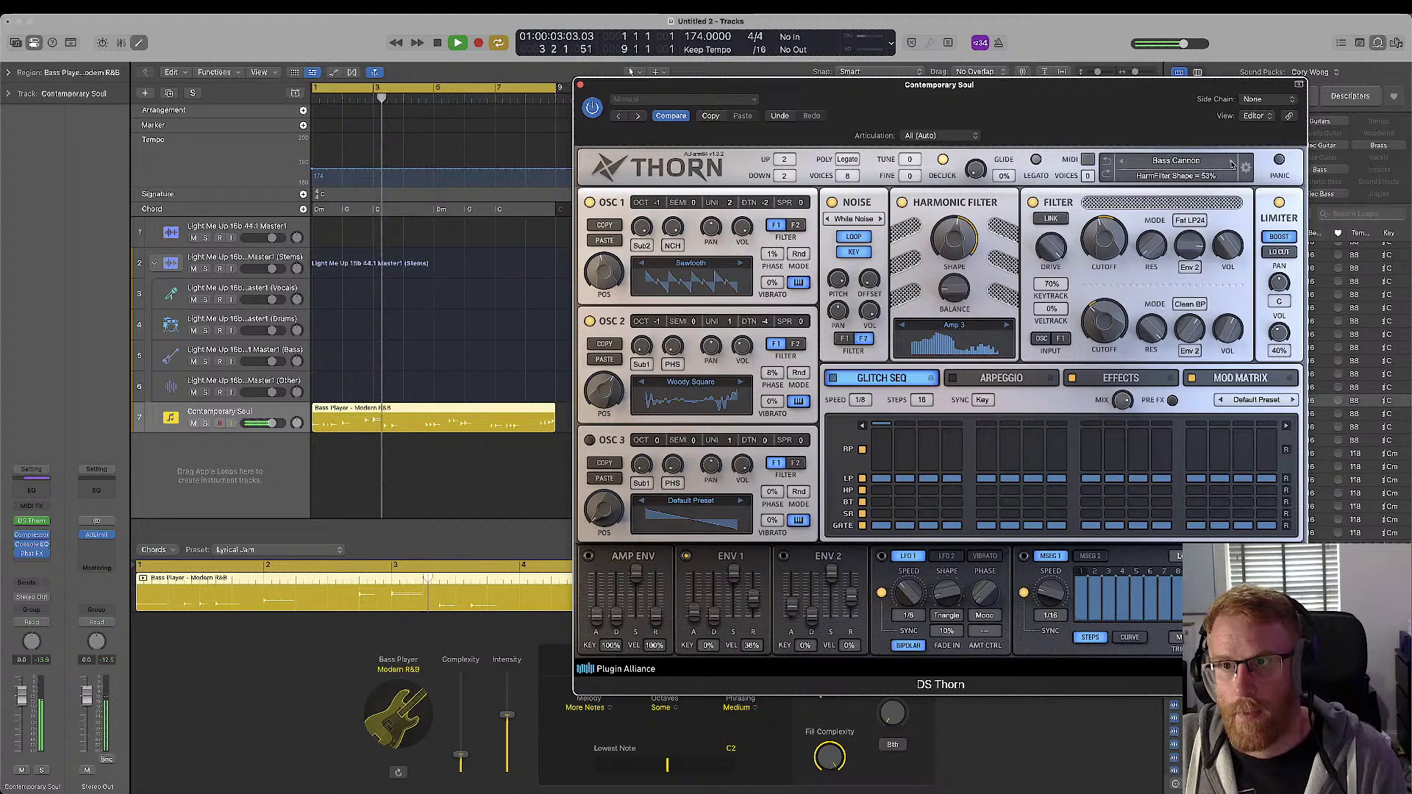
- Audition the DS Thorn presets Seperated Lead, Sore Throat Bass and 2005 Whistle Lead on the looping bass region, ending with playback stopped
{"action": "left_click", "coordinate": [1230, 161]}
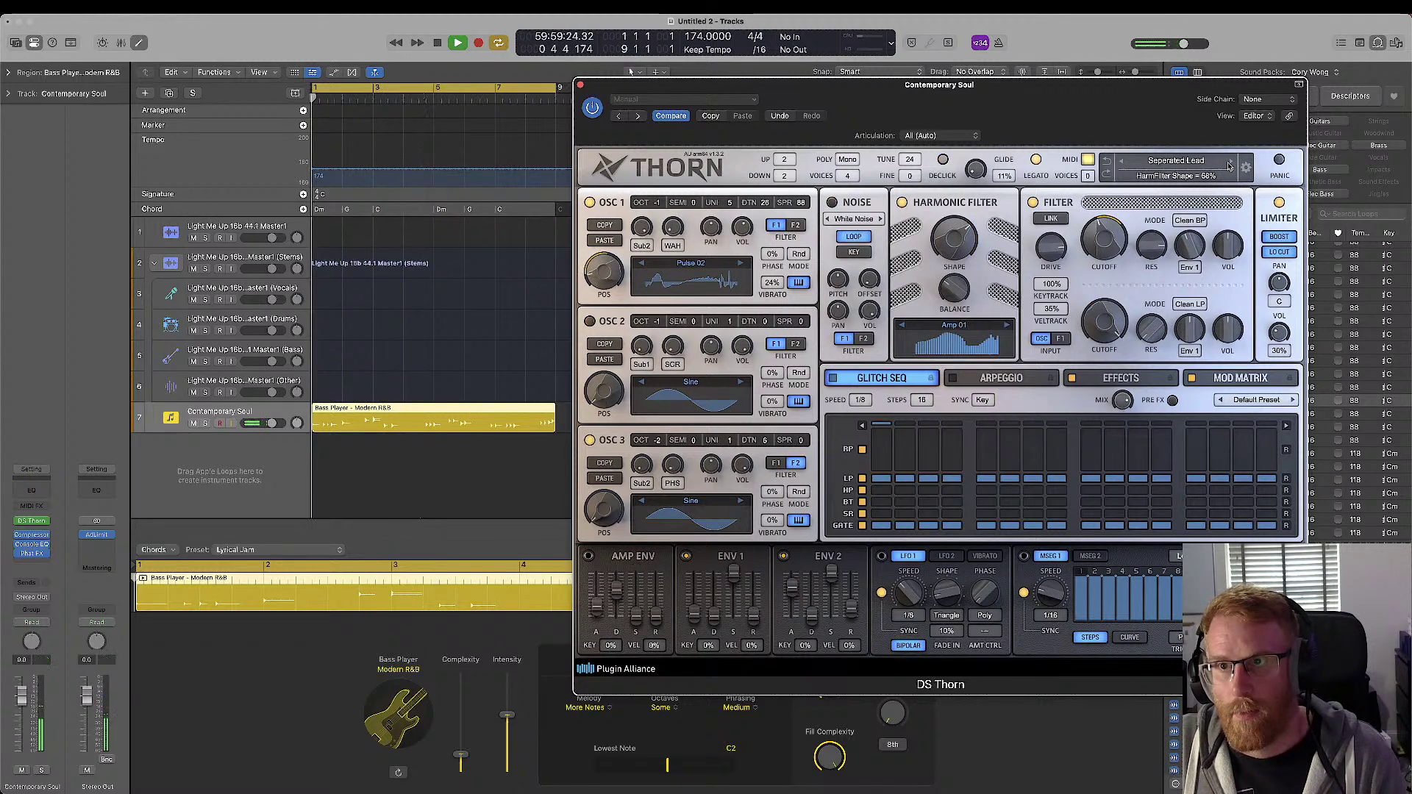
{"action": "left_click", "coordinate": [1227, 163]}
{"action": "mouse_move", "coordinate": [1260, 288]}
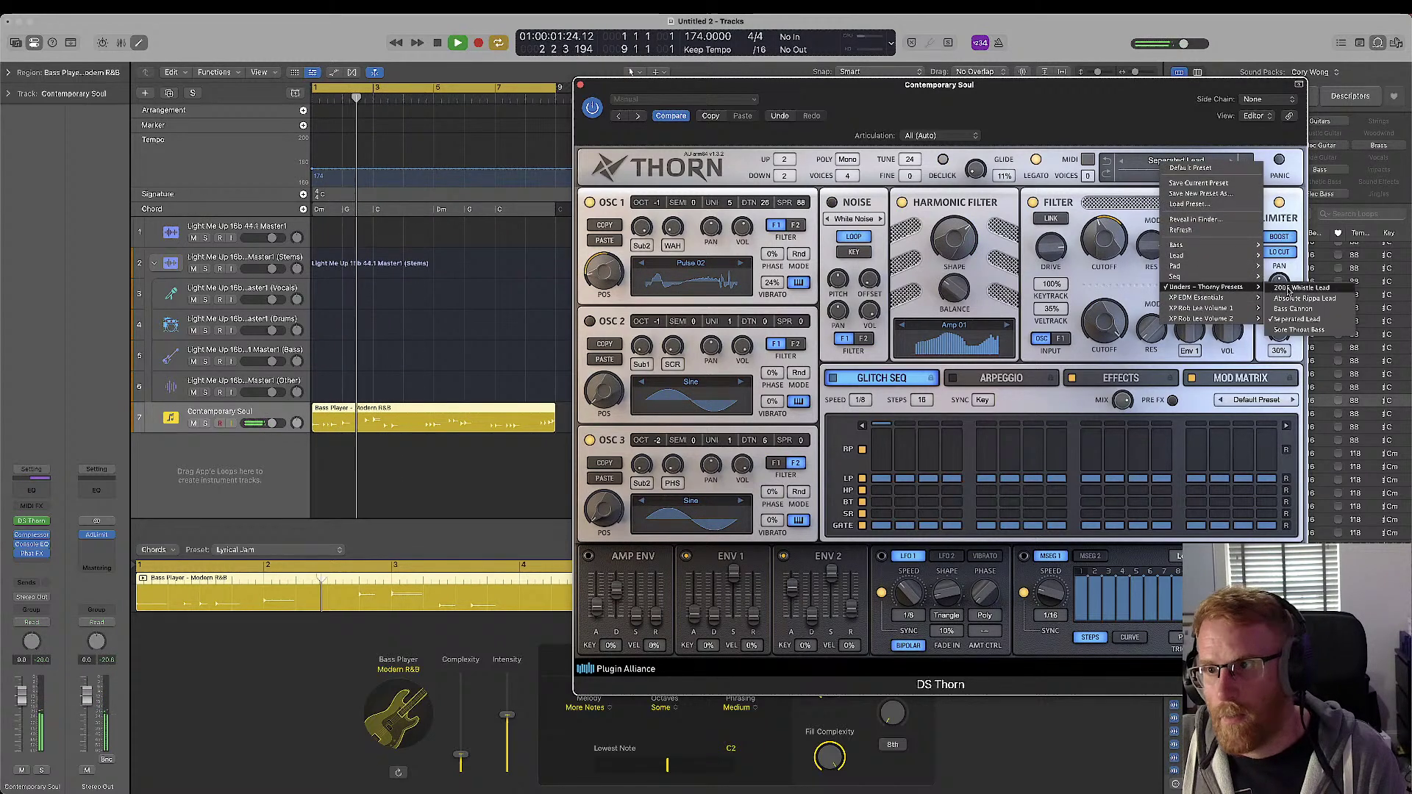
{"action": "left_click", "coordinate": [1293, 330]}
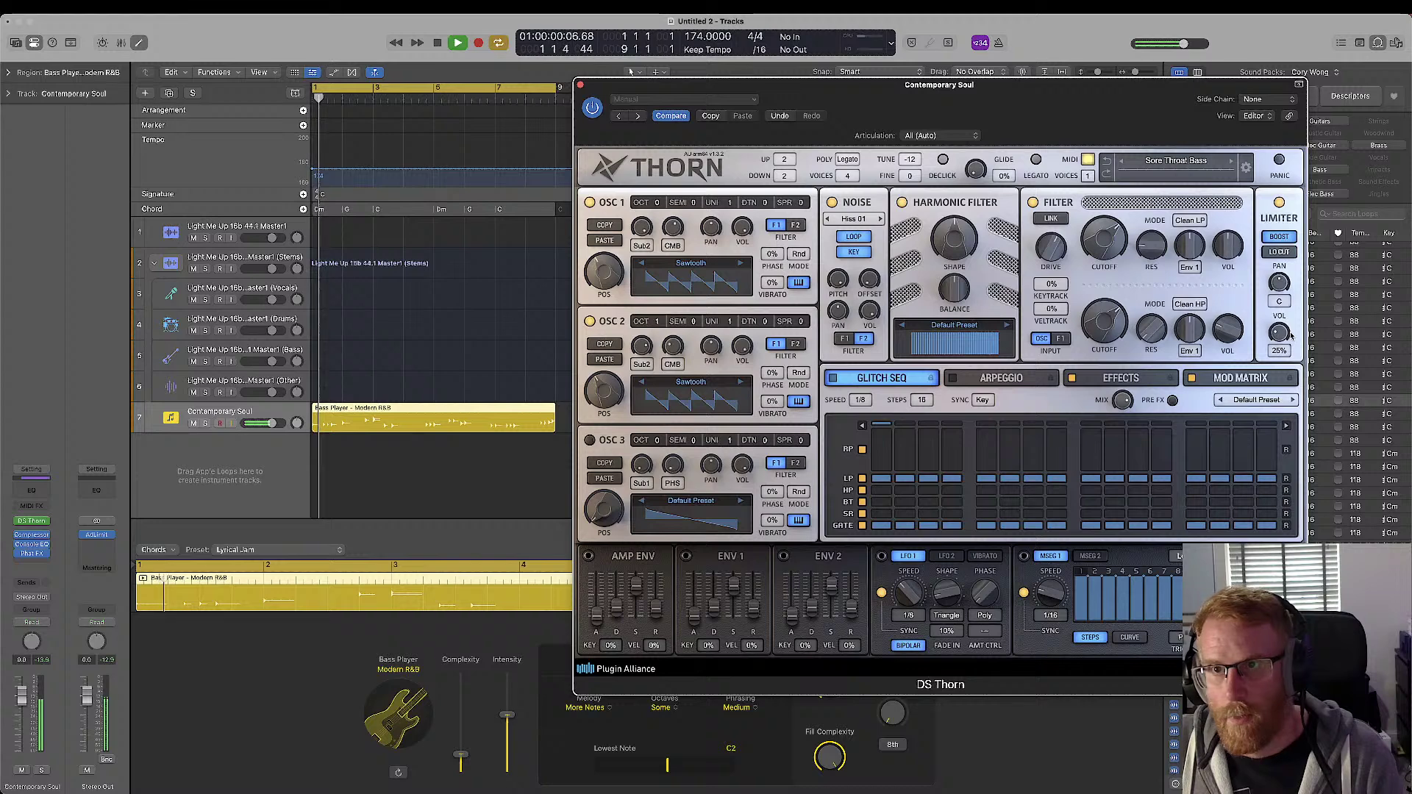
{"action": "left_click", "coordinate": [1191, 163]}
{"action": "mouse_move", "coordinate": [1226, 286]}
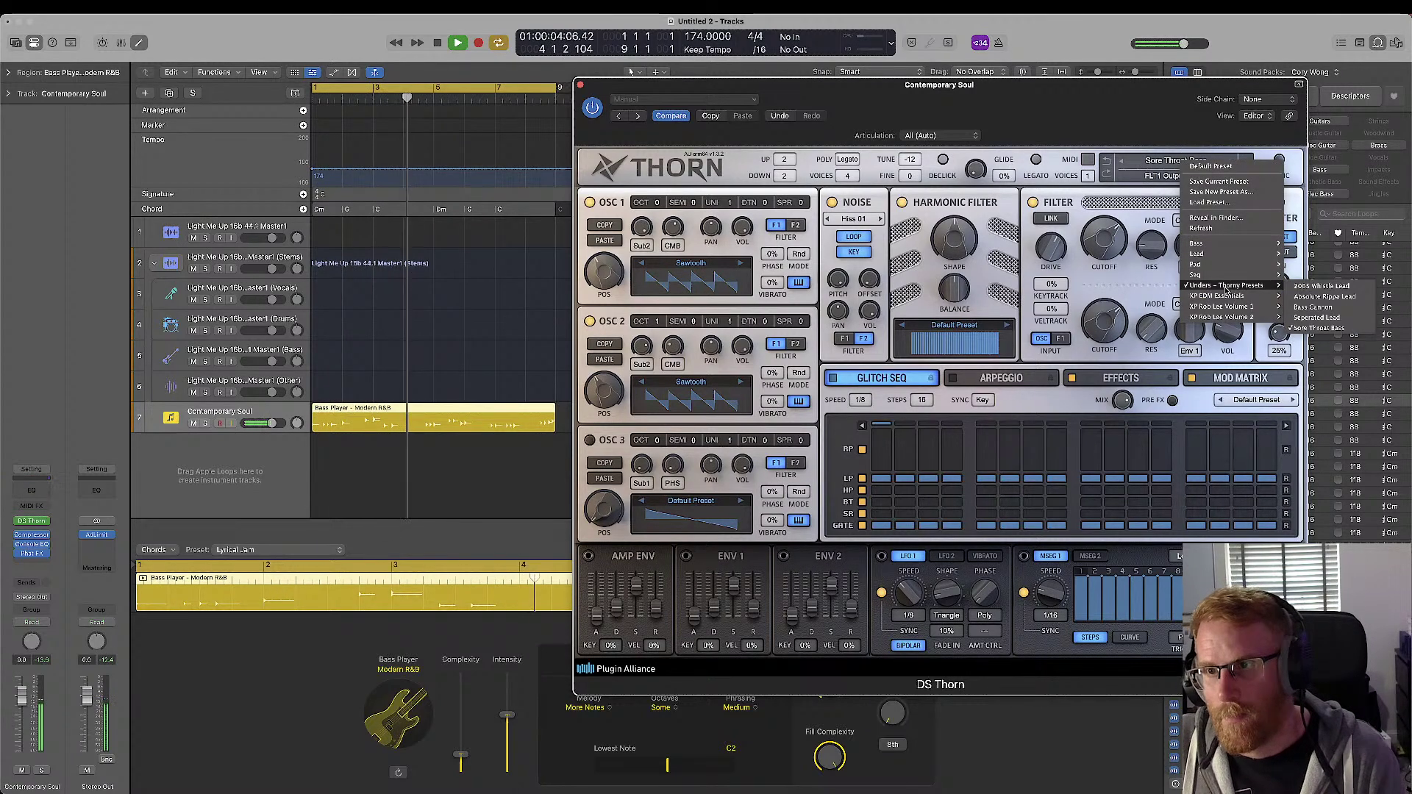
{"action": "left_click", "coordinate": [1297, 286]}
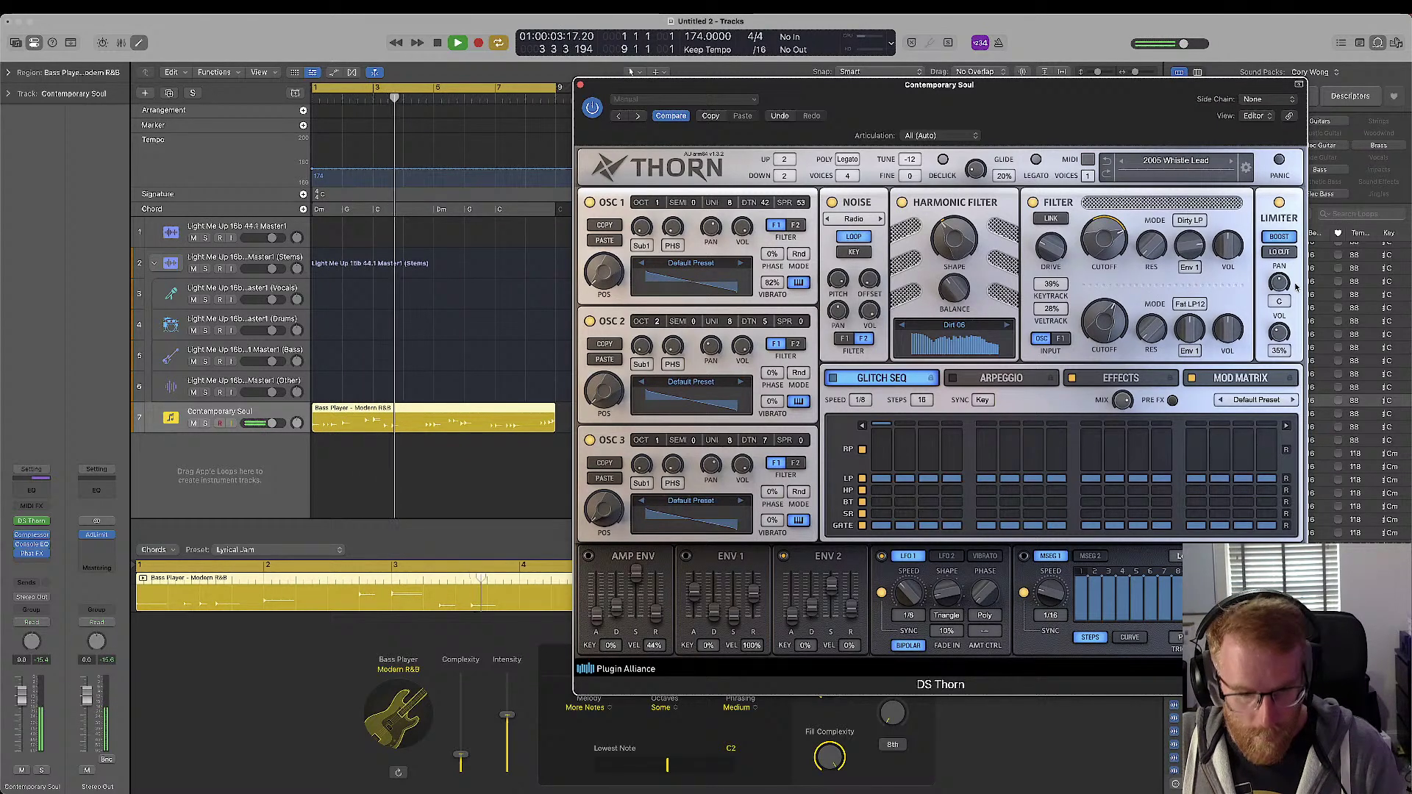
{"action": "key", "text": "space"}
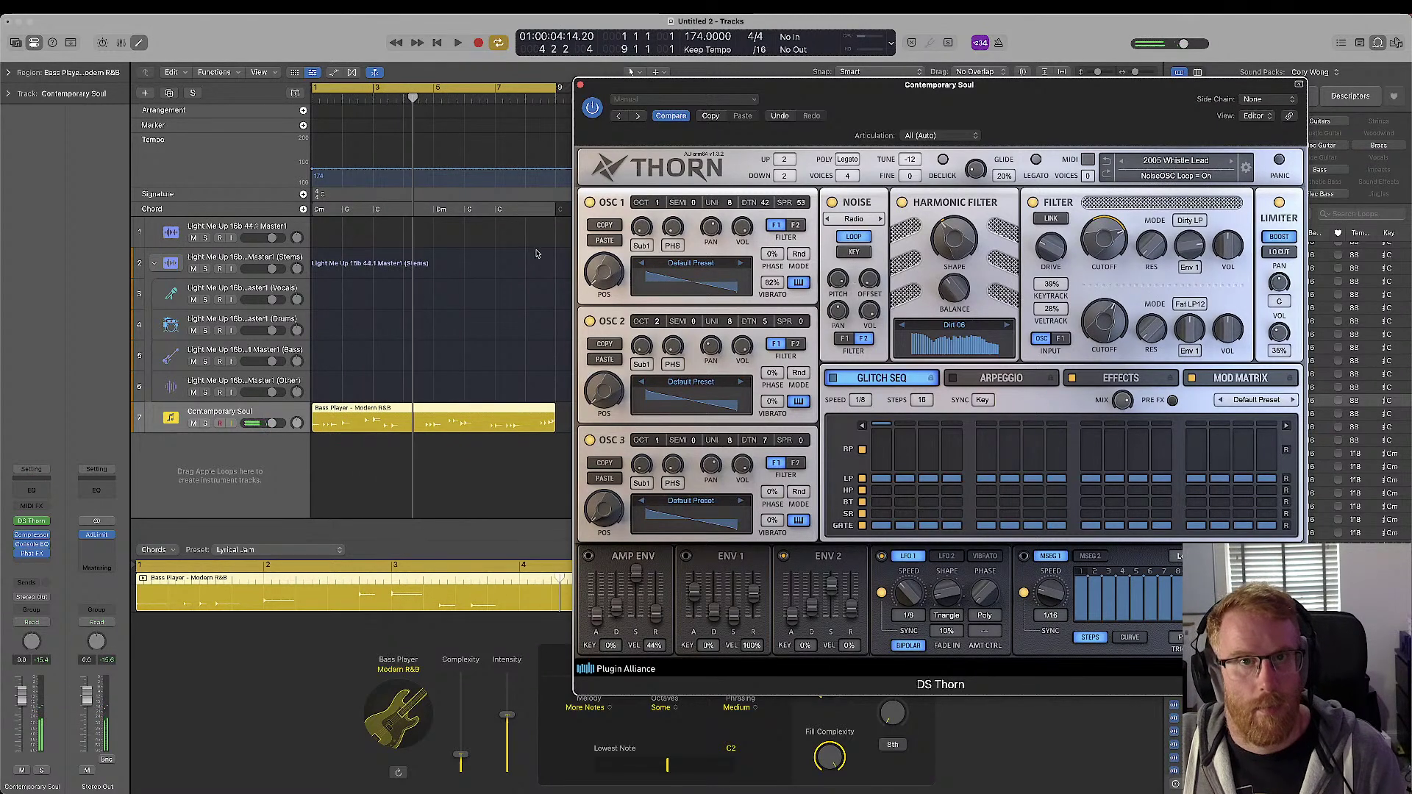
- Replace DS Thorn with Alchemy on the bass track and briefly play the bass region through its default preset
{"action": "left_click", "coordinate": [47, 521]}
{"action": "left_click", "coordinate": [175, 417]}
{"action": "key", "text": "space"}
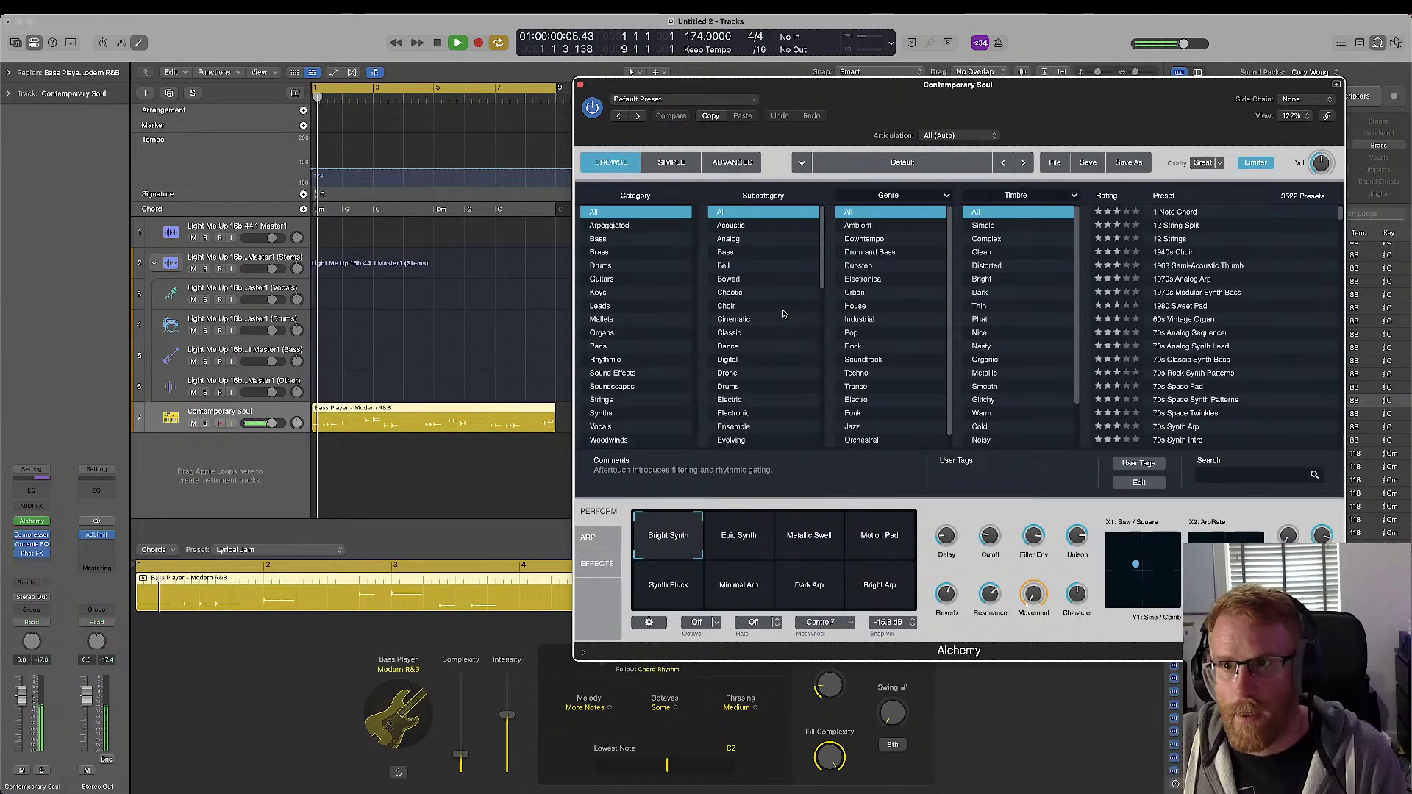
{"action": "key", "text": "space"}
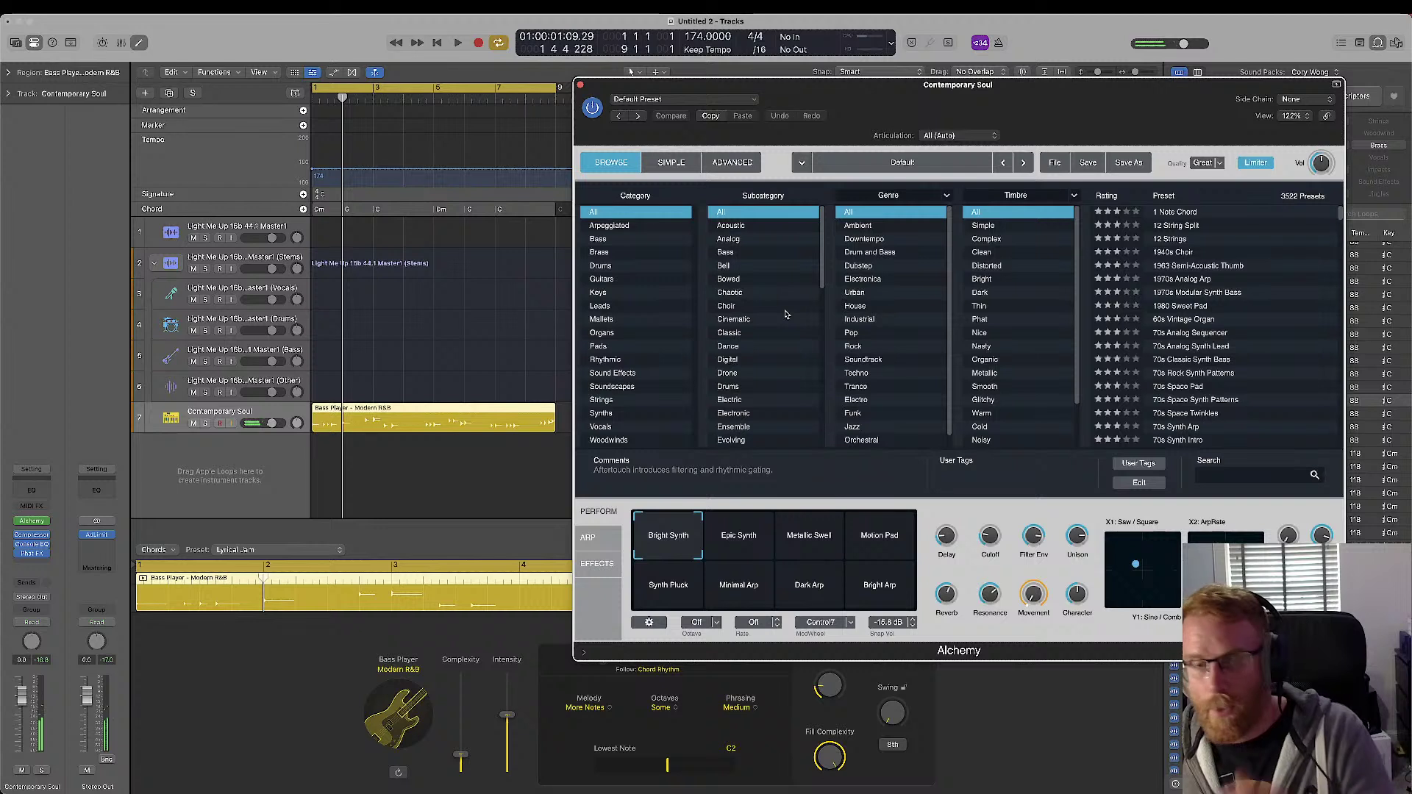